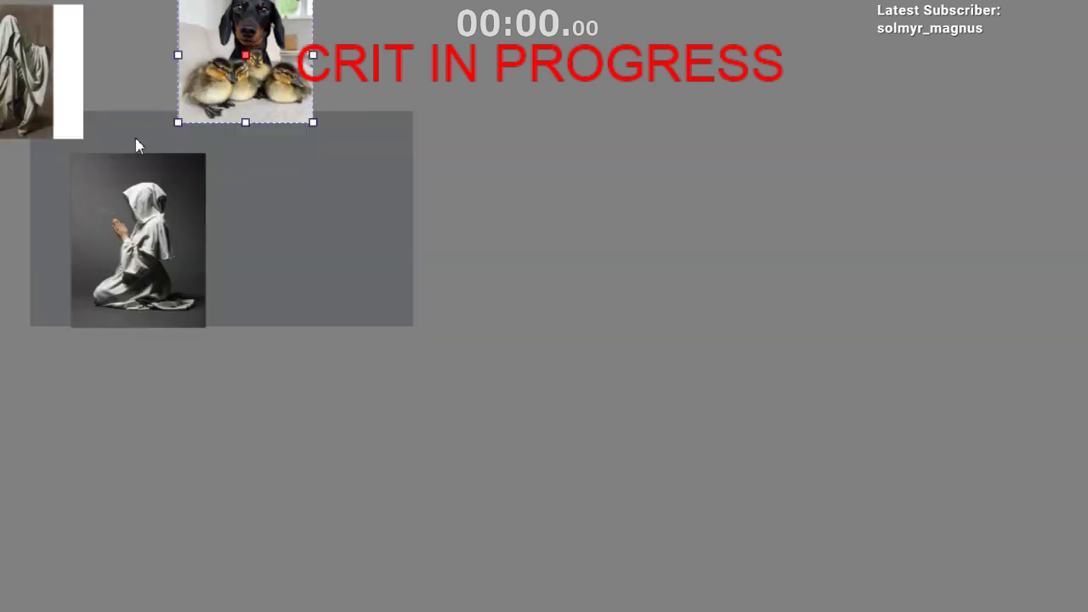
Step: Delete the picture of the white draped robe from the canvas
left_click(79, 140)
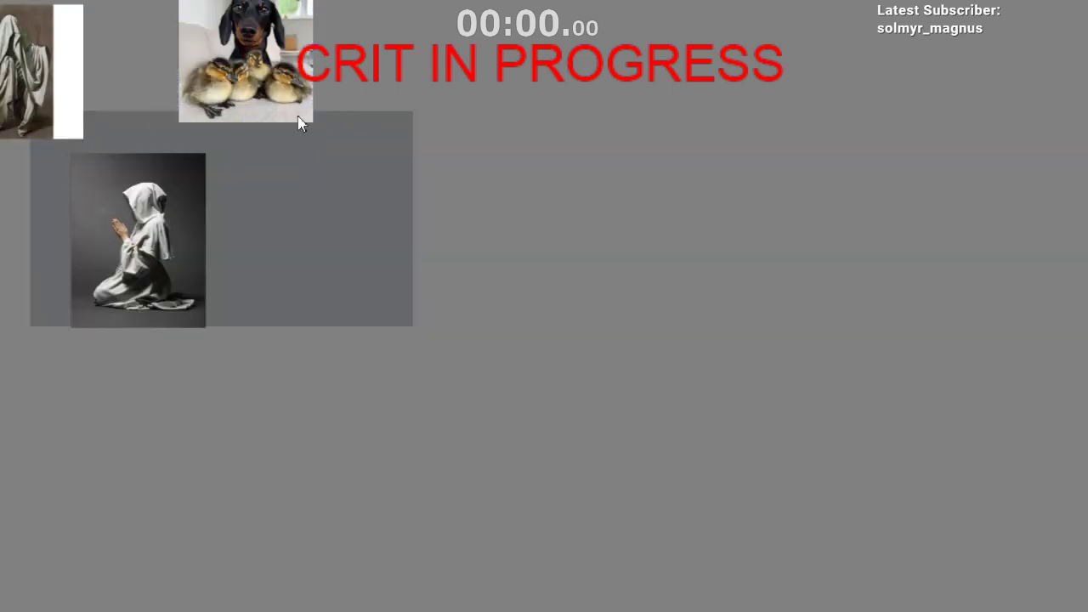
left_click(15, 83)
key("Delete")
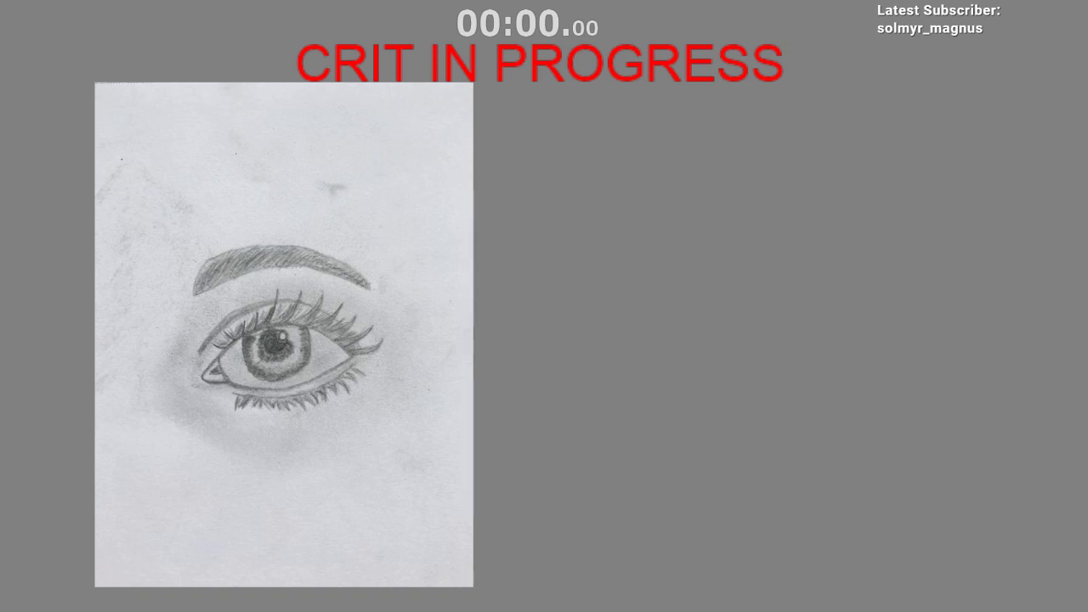
Step: Handwrite "Kraken" in the blank upper-left corner of the eye drawing and underline it
left_click_drag(381, 177, 592, 159)
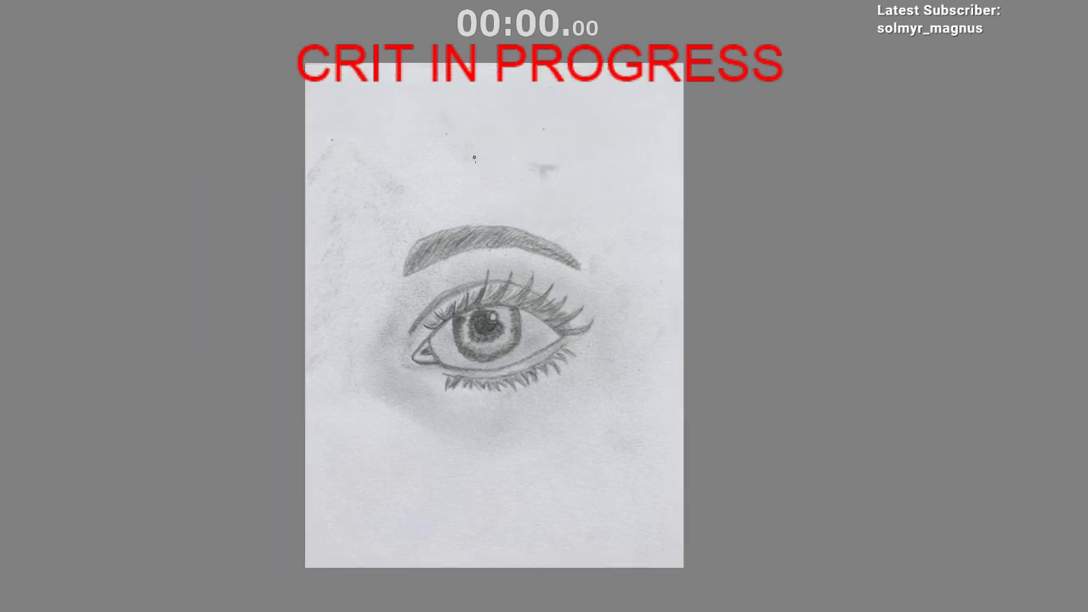
left_click_drag(435, 311, 367, 329)
scroll(457, 212, "up", 4)
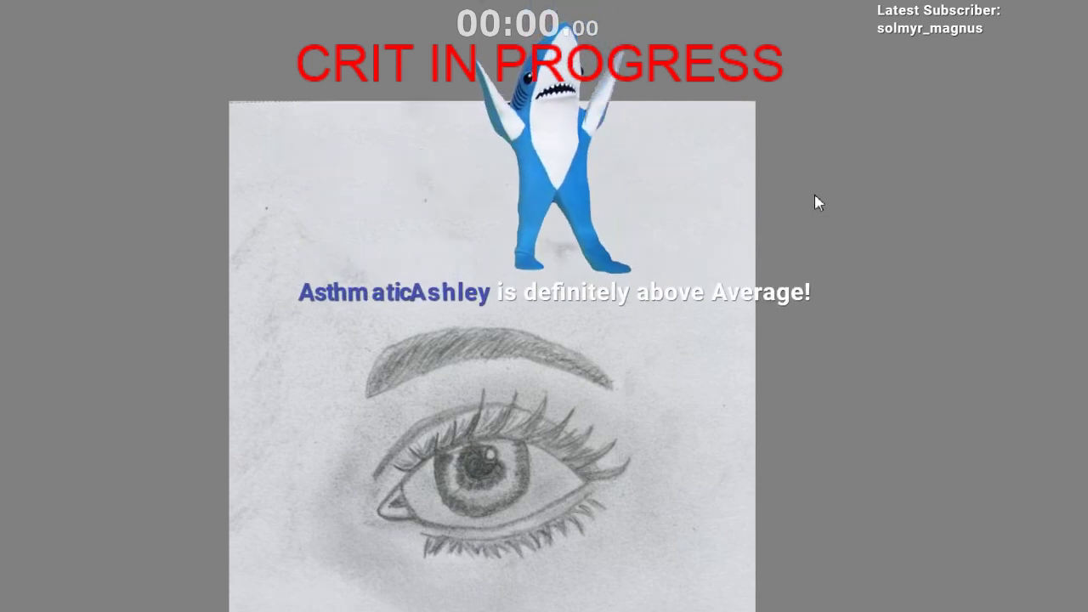
left_click_drag(311, 170, 349, 168)
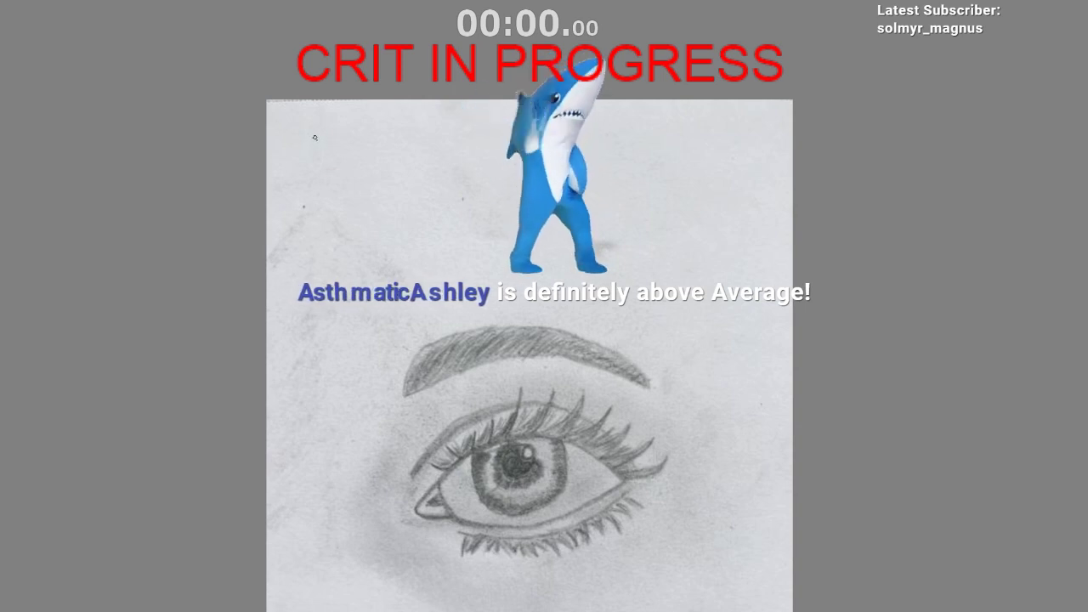
mouse_move(322, 145)
left_mouse_down()
mouse_move(342, 154)
mouse_move(322, 183)
left_mouse_up()
mouse_move(332, 149)
left_mouse_down()
mouse_move(334, 182)
mouse_move(370, 166)
mouse_move(405, 175)
left_mouse_up()
left_click_drag(305, 194, 424, 188)
Step: Handwrite "iconagraphy" in the blank area below the eye, underline it and add an arrow pointing at the word
mouse_move(488, 354)
left_mouse_down()
mouse_move(374, 114)
mouse_move(404, 286)
mouse_move(385, 238)
left_mouse_up()
mouse_move(419, 193)
left_mouse_down()
mouse_move(439, 321)
mouse_move(400, 176)
left_mouse_up()
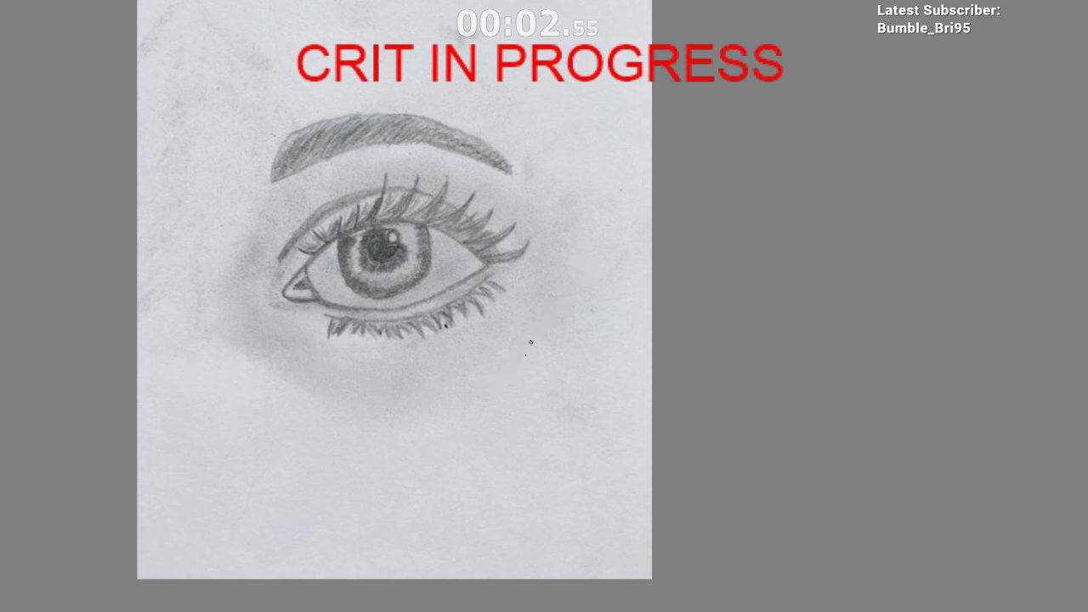
left_click_drag(464, 437, 575, 294)
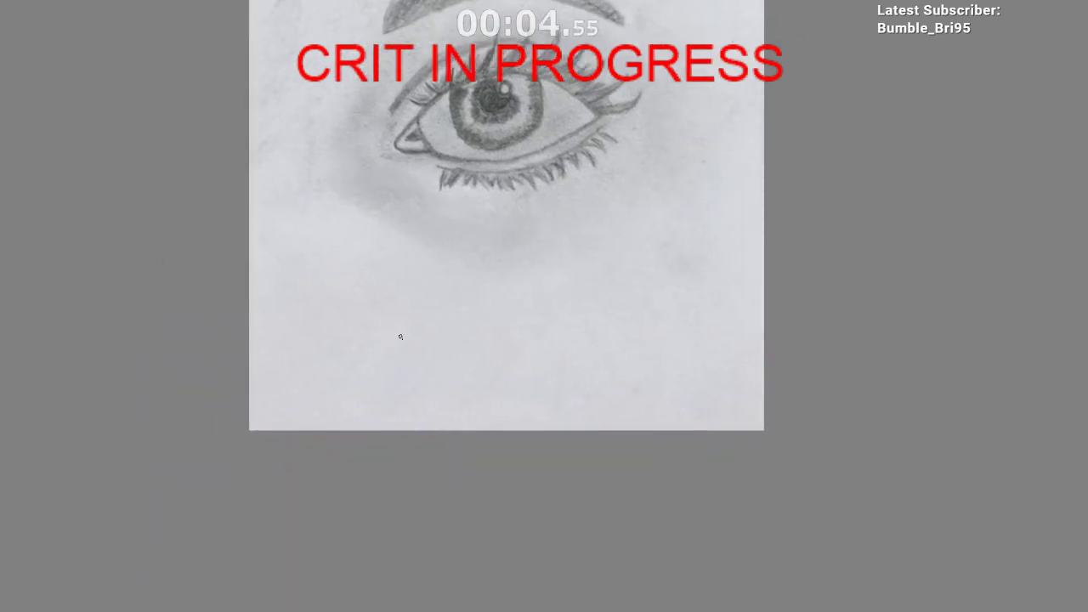
left_click_drag(385, 357, 385, 379)
left_click_drag(385, 342, 401, 376)
mouse_move(413, 363)
left_mouse_down()
mouse_move(434, 374)
mouse_move(418, 394)
mouse_move(403, 366)
mouse_move(425, 371)
mouse_move(429, 403)
mouse_move(444, 368)
left_mouse_up()
key("ctrl+z")
key("ctrl+z")
left_click_drag(458, 359, 468, 401)
left_click_drag(469, 359, 482, 366)
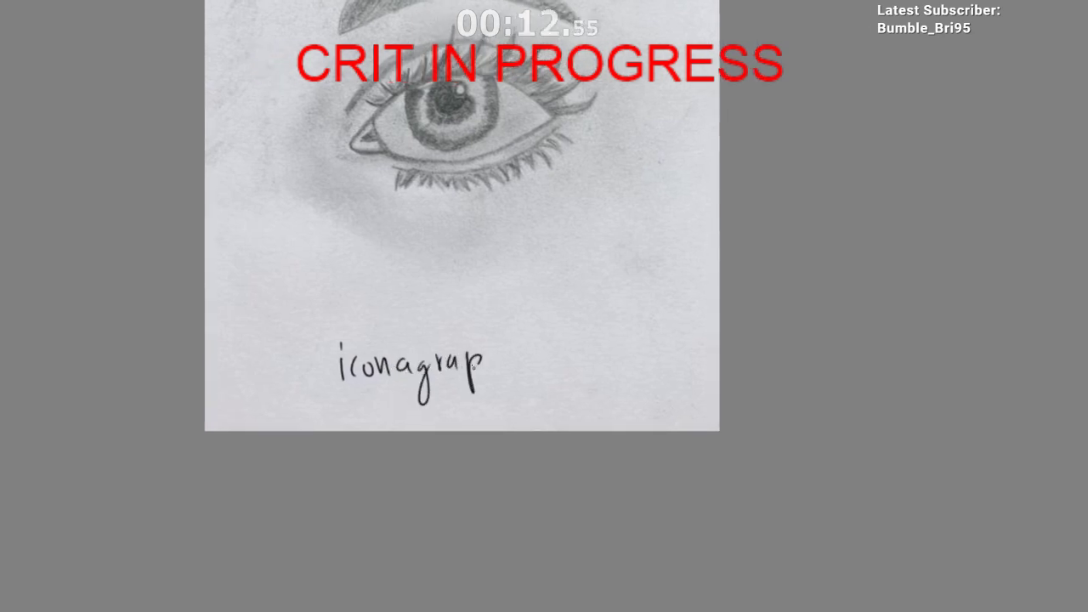
left_click_drag(485, 323, 486, 367)
mouse_move(488, 354)
left_mouse_down()
mouse_move(504, 364)
mouse_move(498, 408)
left_mouse_up()
left_click_drag(387, 408, 582, 396)
mouse_move(587, 375)
left_mouse_down()
mouse_move(467, 418)
mouse_move(486, 392)
mouse_move(451, 417)
left_mouse_up()
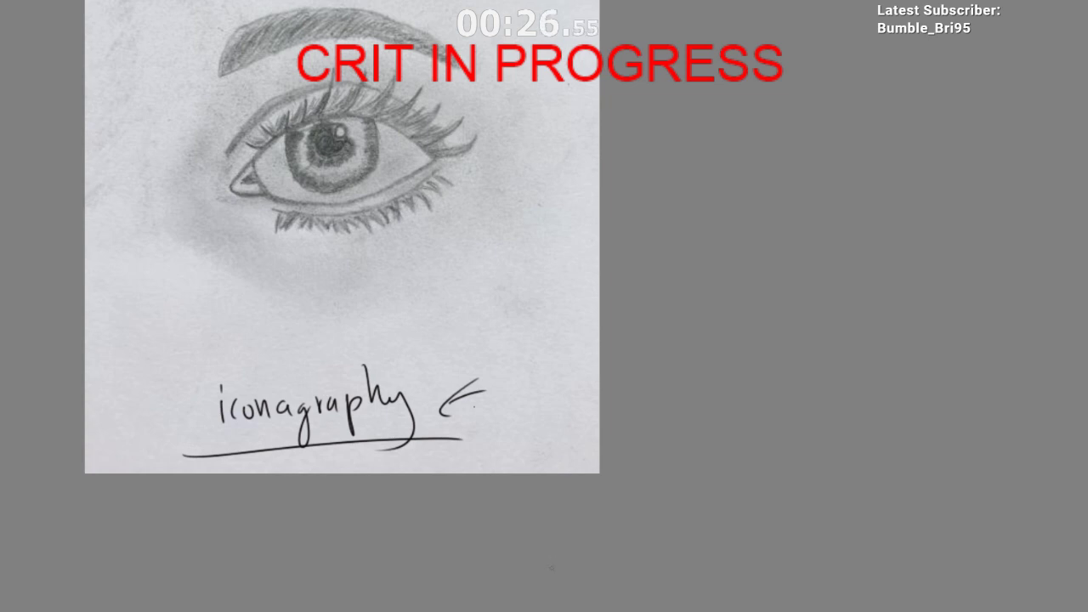
Step: Sketch a small simplified eye with a scribbled pupil and short lashes above the word "iconagraphy"
scroll(422, 335, "up", 3)
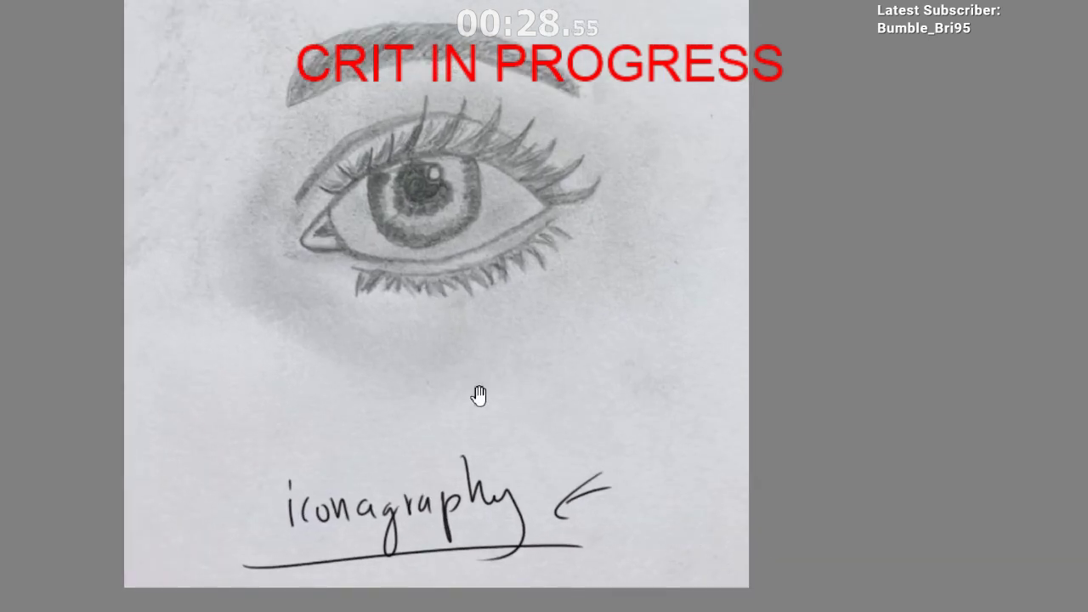
left_click_drag(479, 396, 445, 411)
scroll(378, 381, "up", 2)
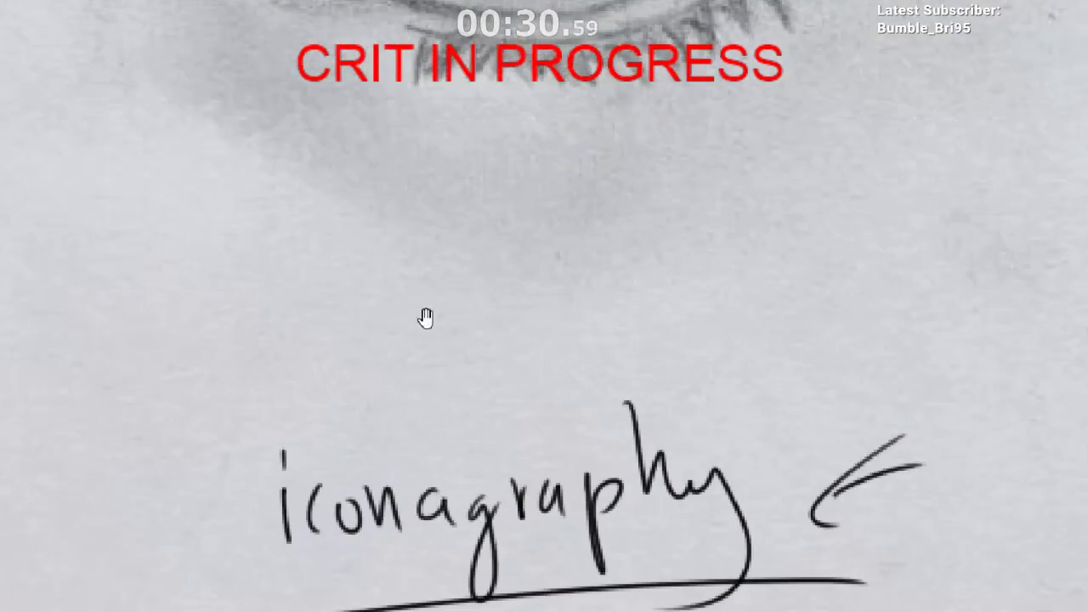
mouse_move(339, 369)
left_mouse_down()
mouse_move(465, 298)
mouse_move(490, 362)
mouse_move(528, 364)
left_mouse_up()
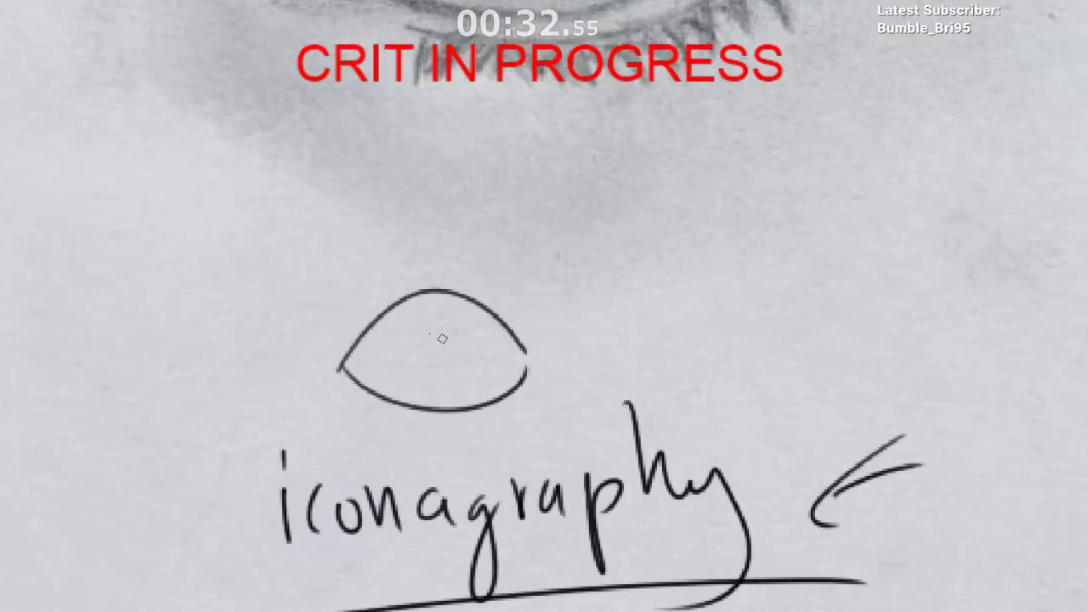
mouse_move(397, 305)
left_mouse_down()
mouse_move(507, 385)
mouse_move(435, 288)
mouse_move(476, 379)
mouse_move(410, 347)
mouse_move(421, 367)
mouse_move(478, 359)
mouse_move(459, 330)
left_mouse_up()
mouse_move(374, 324)
left_mouse_down()
mouse_move(346, 286)
mouse_move(378, 281)
left_mouse_up()
mouse_move(420, 293)
left_mouse_down()
mouse_move(409, 266)
mouse_move(448, 262)
left_mouse_up()
left_click_drag(473, 291, 481, 268)
left_click_drag(494, 308, 501, 296)
scroll(517, 408, "down", 3)
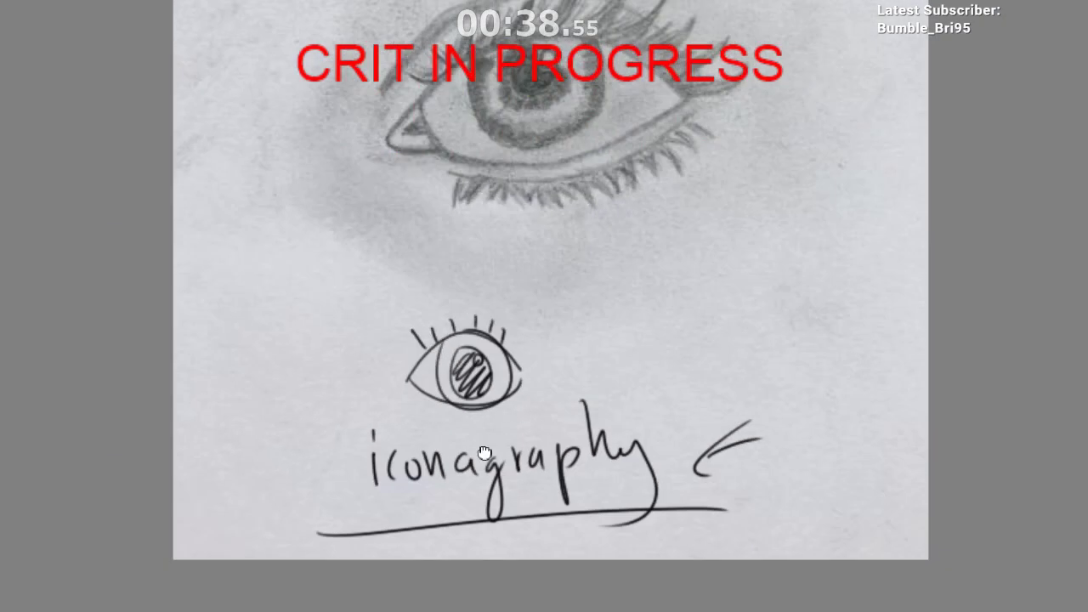
left_click_drag(484, 453, 423, 443)
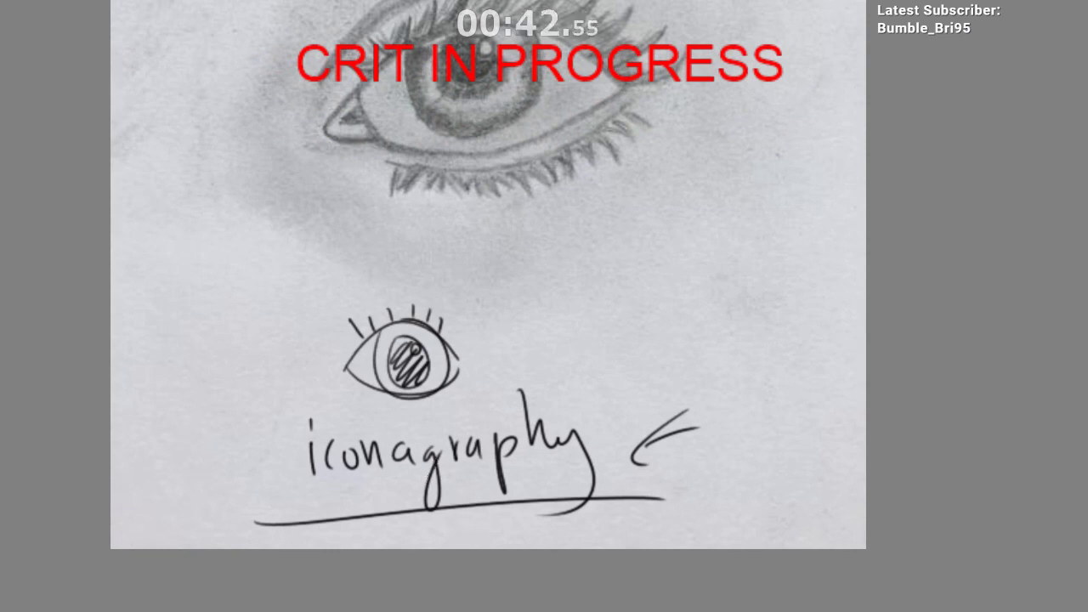
Step: Undo all strokes of the small eye sketch above "iconagraphy"
key("ctrl+z")
key("ctrl+z")
key("ctrl+z")
key("ctrl+z")
key("ctrl+z")
key("ctrl+z")
key("ctrl+z")
key("ctrl+z")
key("ctrl+z")
key("ctrl+z")
key("ctrl+z")
key("ctrl+z")
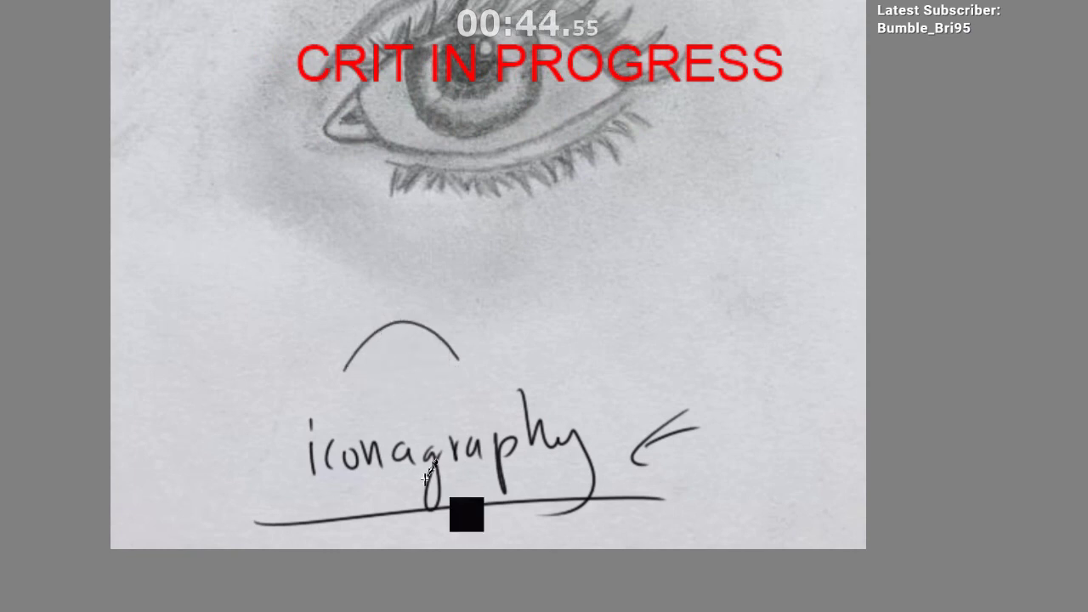
key("ctrl+z")
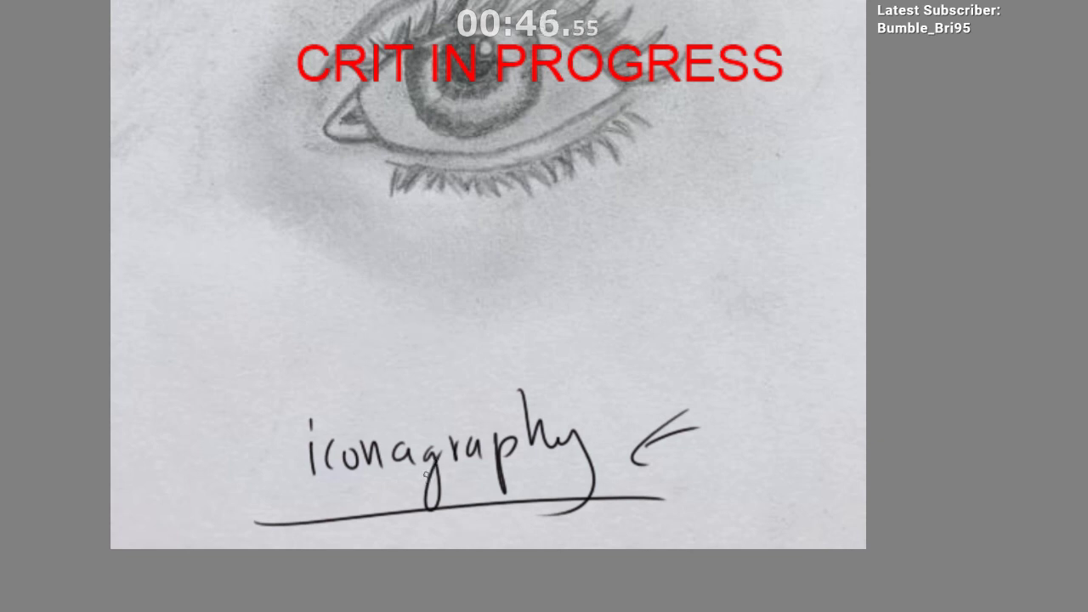
Step: Draw a downward arrow above the eyebrow and handwrite "ASARO" over it near the top of the sheet
scroll(480, 408, "down", 4)
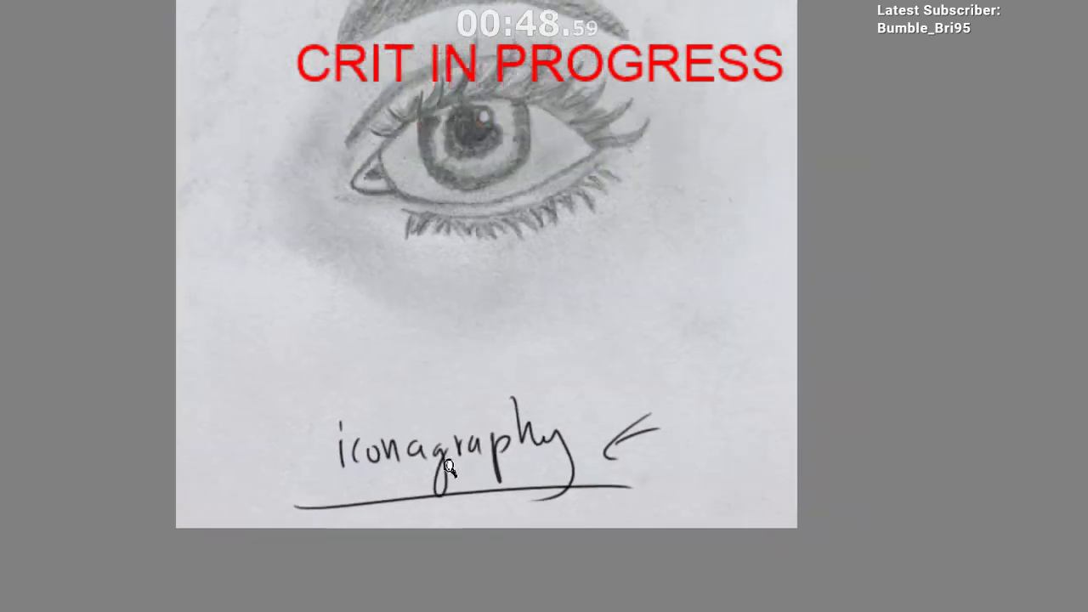
left_click_drag(459, 314, 403, 414)
scroll(476, 357, "up", 4)
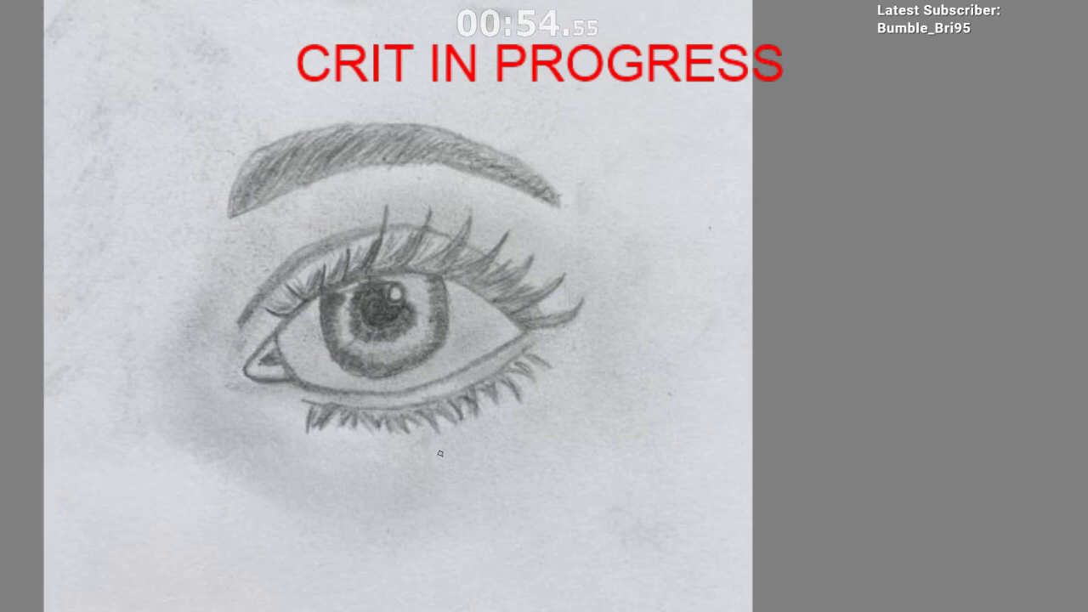
scroll(452, 459, "down", 2)
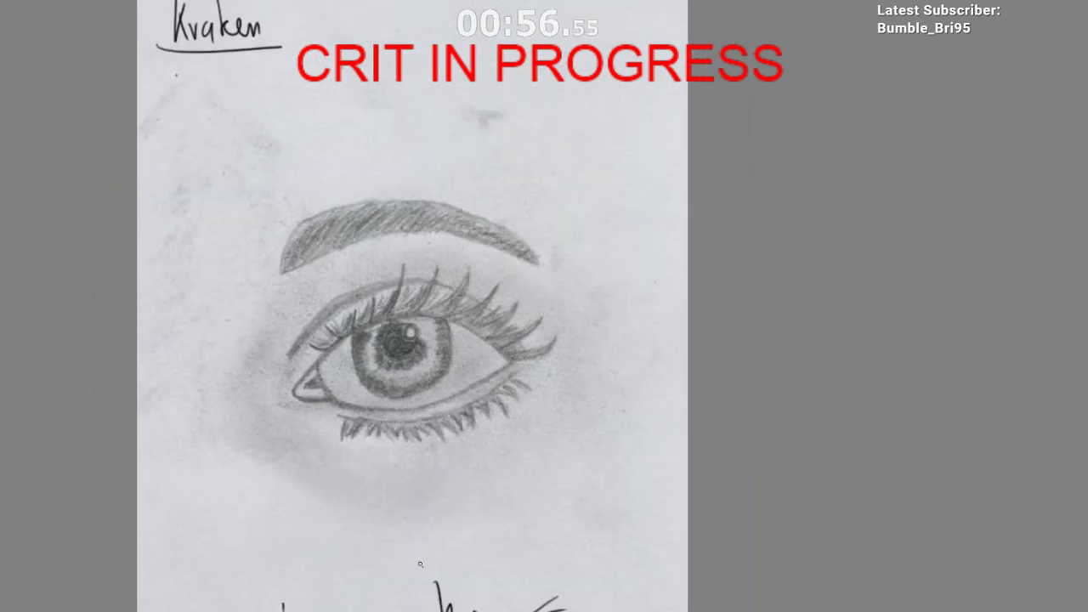
left_click_drag(496, 403, 453, 477)
left_click_drag(446, 430, 465, 563)
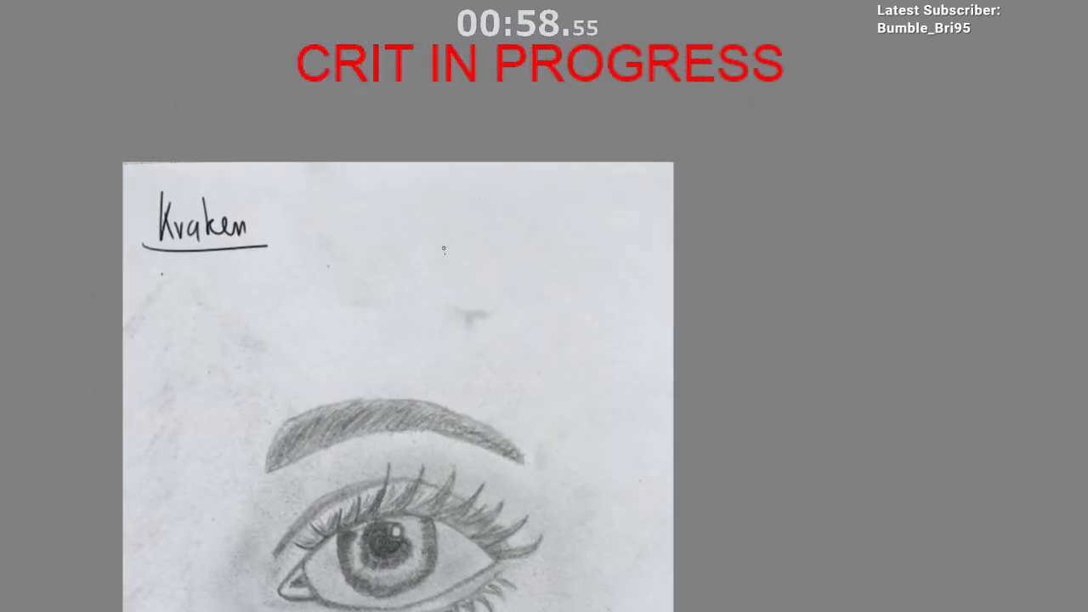
left_click_drag(443, 248, 437, 324)
mouse_move(429, 309)
left_mouse_down()
mouse_move(448, 309)
mouse_move(476, 350)
left_mouse_up()
mouse_move(441, 268)
left_mouse_down()
mouse_move(508, 234)
mouse_move(486, 260)
mouse_move(491, 249)
left_mouse_up()
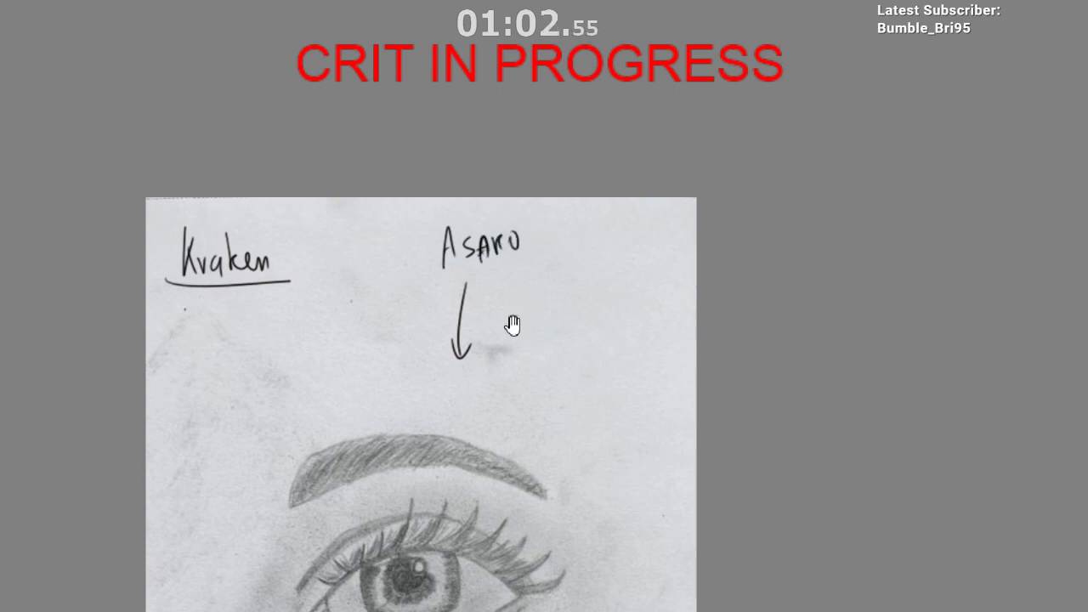
Step: Handwrite "HEAD" after "ASARO" and underline the phrase
left_click_drag(512, 325, 444, 323)
mouse_move(494, 232)
left_mouse_down()
mouse_move(472, 239)
mouse_move(469, 254)
left_mouse_up()
mouse_move(479, 230)
left_mouse_down()
mouse_move(477, 259)
mouse_move(477, 248)
left_mouse_up()
mouse_move(487, 233)
left_mouse_down()
mouse_move(497, 253)
mouse_move(496, 242)
left_mouse_up()
left_click_drag(486, 233, 506, 256)
left_click_drag(512, 234, 522, 257)
left_click_drag(520, 232, 522, 259)
left_click_drag(397, 287, 546, 265)
Step: Handwrite "plane" beneath the "ASARO HEAD" note and underline it
left_click_drag(450, 445, 408, 438)
left_click_drag(440, 432, 450, 329)
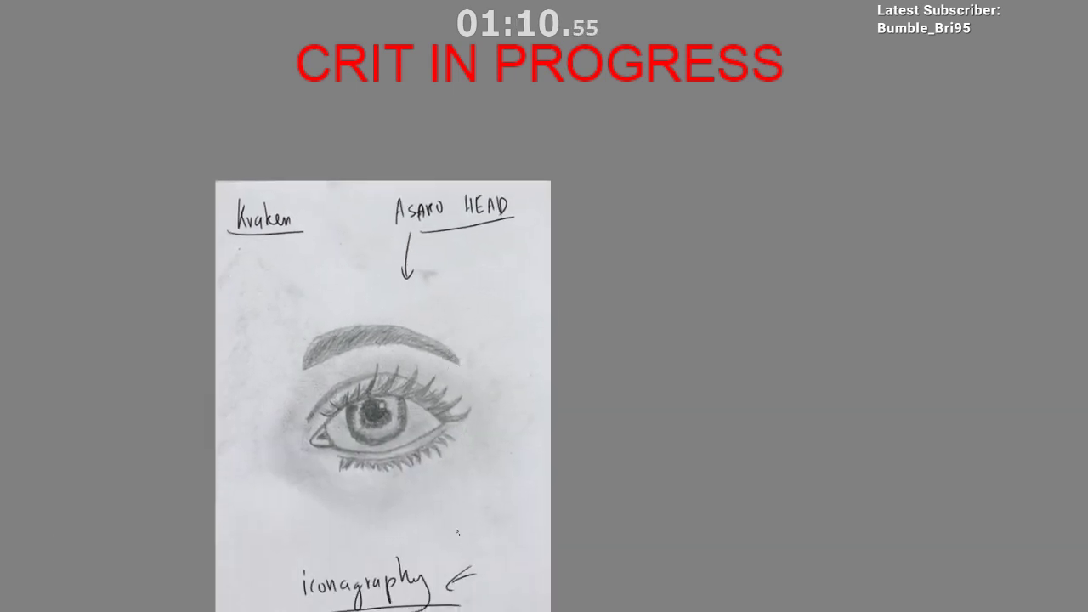
scroll(451, 304, "up", 3)
left_click_drag(448, 219, 449, 248)
left_click_drag(449, 223, 467, 244)
left_click_drag(483, 232, 490, 241)
left_click_drag(492, 228, 512, 237)
mouse_move(460, 258)
left_mouse_down()
mouse_move(518, 244)
mouse_move(389, 311)
left_mouse_up()
Step: Draw a dashed arrow from "plane" to a small tilted square with another arrow rising from it
left_click_drag(433, 269, 443, 265)
mouse_move(447, 258)
left_mouse_down()
mouse_move(461, 255)
mouse_move(453, 269)
left_mouse_up()
left_click_drag(468, 288, 428, 316)
left_click_drag(443, 269, 443, 296)
mouse_move(444, 267)
left_mouse_down()
mouse_move(461, 259)
mouse_move(452, 292)
mouse_move(464, 219)
left_mouse_up()
mouse_move(464, 216)
left_mouse_down()
mouse_move(456, 236)
mouse_move(476, 230)
left_mouse_up()
Step: Try a single curved stroke arching over the upper eyelid from the inner to the outer corner
left_click_drag(459, 502, 425, 500)
left_click_drag(436, 493, 479, 307)
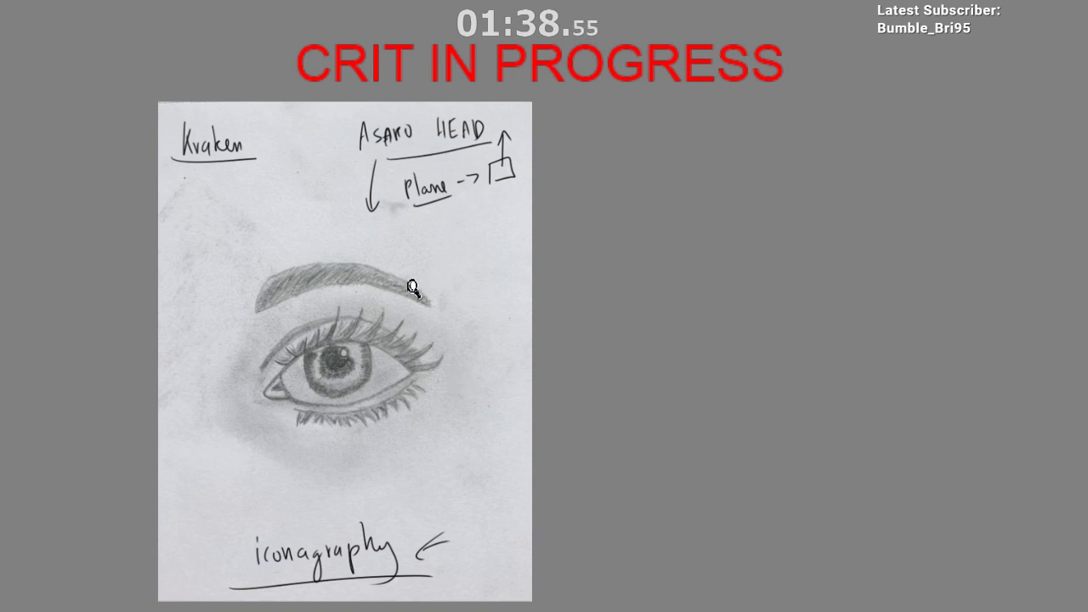
scroll(442, 291, "up", 3)
left_click_drag(504, 308, 542, 287)
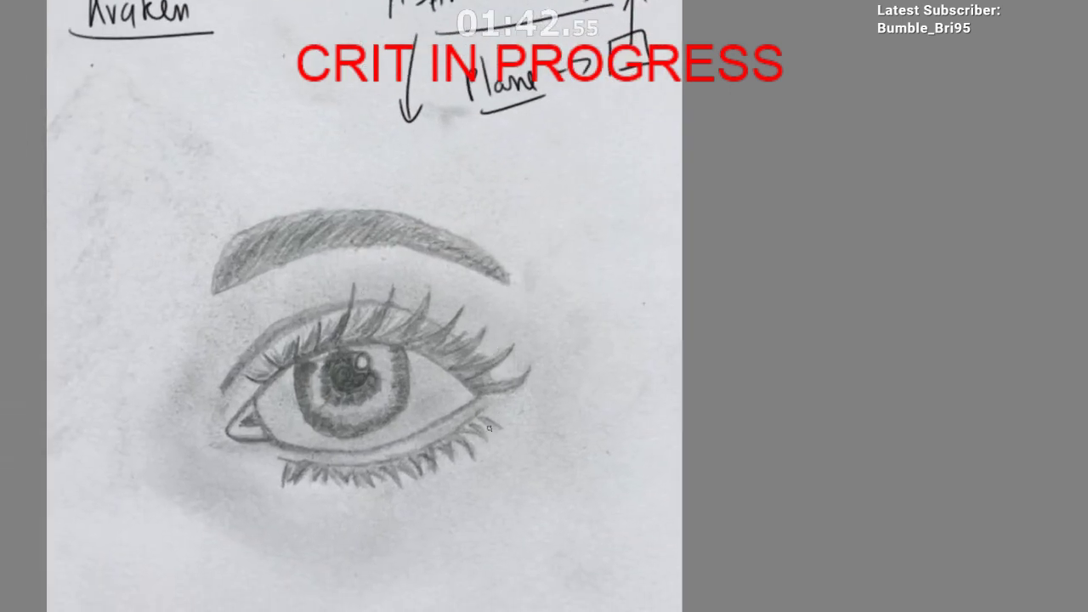
mouse_move(206, 358)
left_mouse_down()
mouse_move(301, 287)
mouse_move(509, 354)
mouse_move(522, 376)
left_mouse_up()
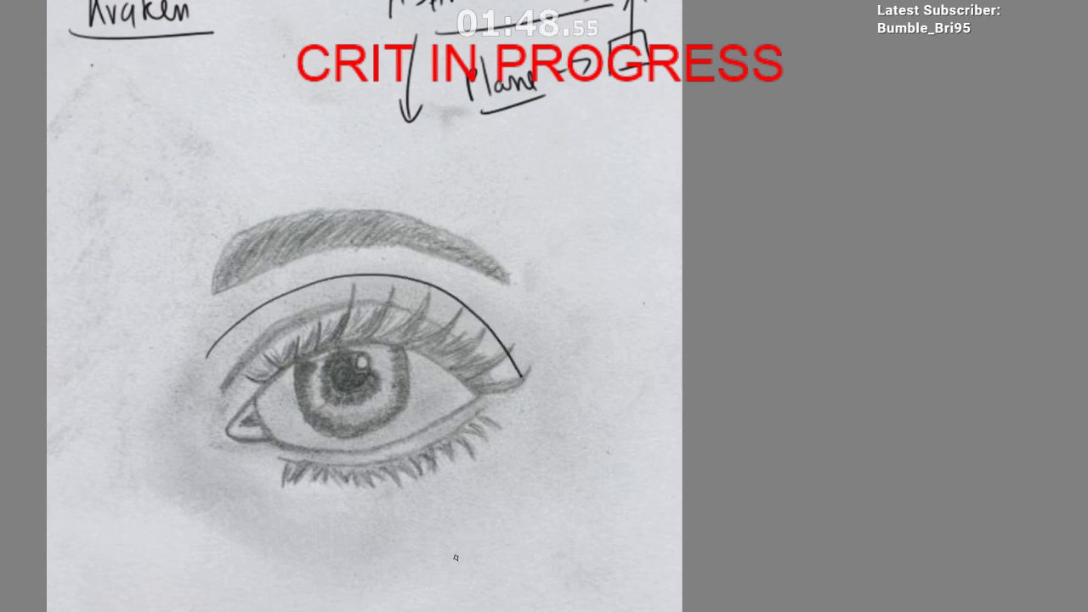
key("ctrl+z")
Step: Handwrite the letters L, F and R in a row below "plane", with T above and B below the F
left_click_drag(503, 460, 471, 516)
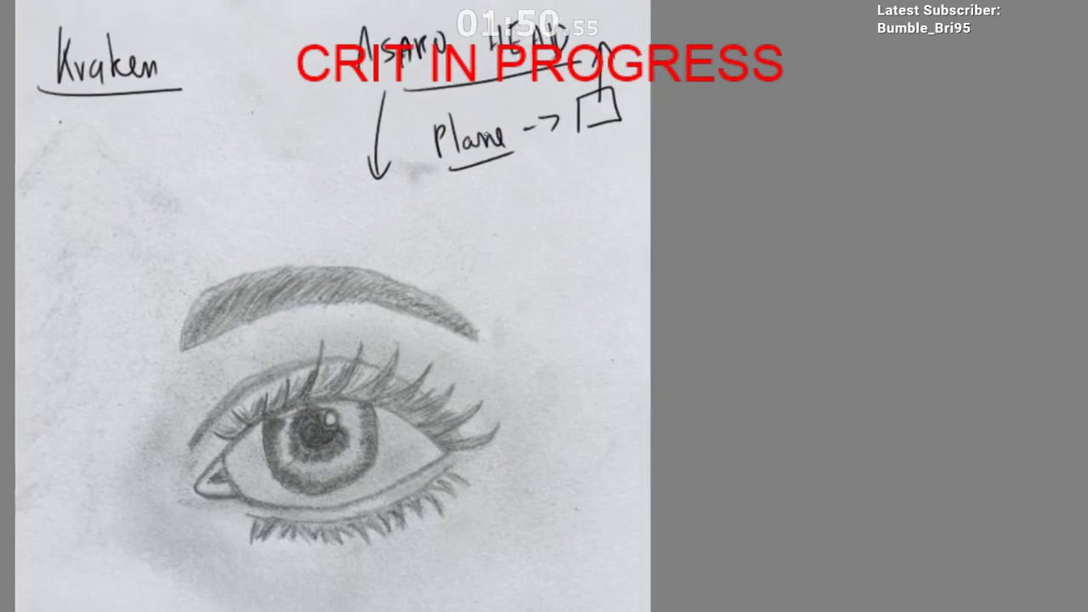
mouse_move(302, 427)
left_mouse_down()
mouse_move(400, 352)
mouse_move(389, 413)
mouse_move(305, 488)
mouse_move(259, 509)
left_mouse_up()
left_click_drag(374, 333, 323, 335)
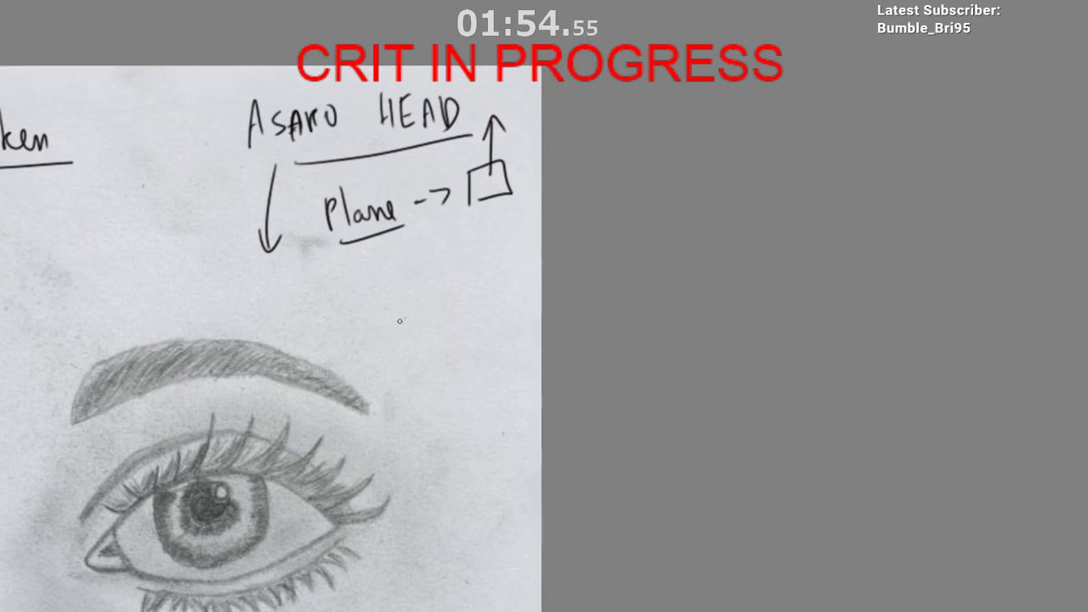
mouse_move(341, 275)
left_mouse_down()
mouse_move(398, 297)
mouse_move(405, 282)
mouse_move(459, 297)
left_mouse_up()
left_click_drag(460, 274, 481, 302)
mouse_move(485, 432)
left_mouse_down()
mouse_move(464, 517)
mouse_move(485, 498)
left_mouse_up()
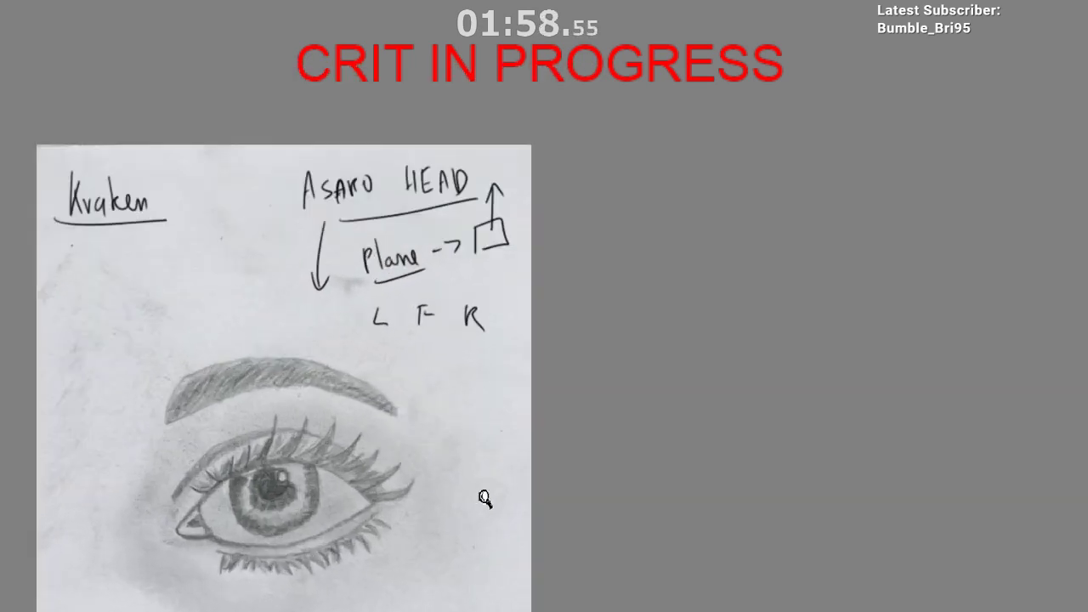
scroll(485, 499, "up", 1)
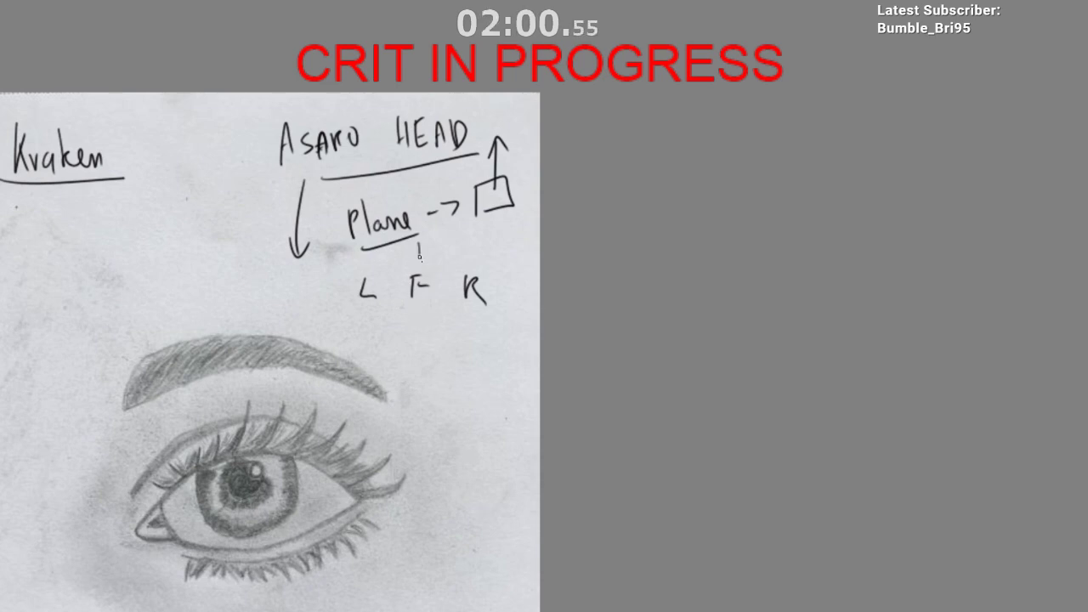
left_click_drag(411, 241, 426, 241)
left_click_drag(421, 334, 415, 348)
Step: Draw a cube in perspective beside the eyebrow and label its front face F and its right face R
left_click_drag(466, 372, 446, 345)
left_click_drag(455, 317, 416, 358)
left_click_drag(414, 362, 469, 359)
mouse_move(499, 325)
left_mouse_down()
mouse_move(469, 364)
mouse_move(472, 411)
left_mouse_up()
left_click_drag(472, 412, 510, 371)
mouse_move(419, 361)
left_mouse_down()
mouse_move(424, 415)
mouse_move(472, 409)
left_mouse_up()
left_click_drag(500, 326, 504, 373)
key("ctrl+z")
left_click_drag(439, 335, 499, 325)
left_click_drag(496, 348, 499, 300)
left_click_drag(446, 326, 455, 326)
left_click_drag(446, 336, 458, 334)
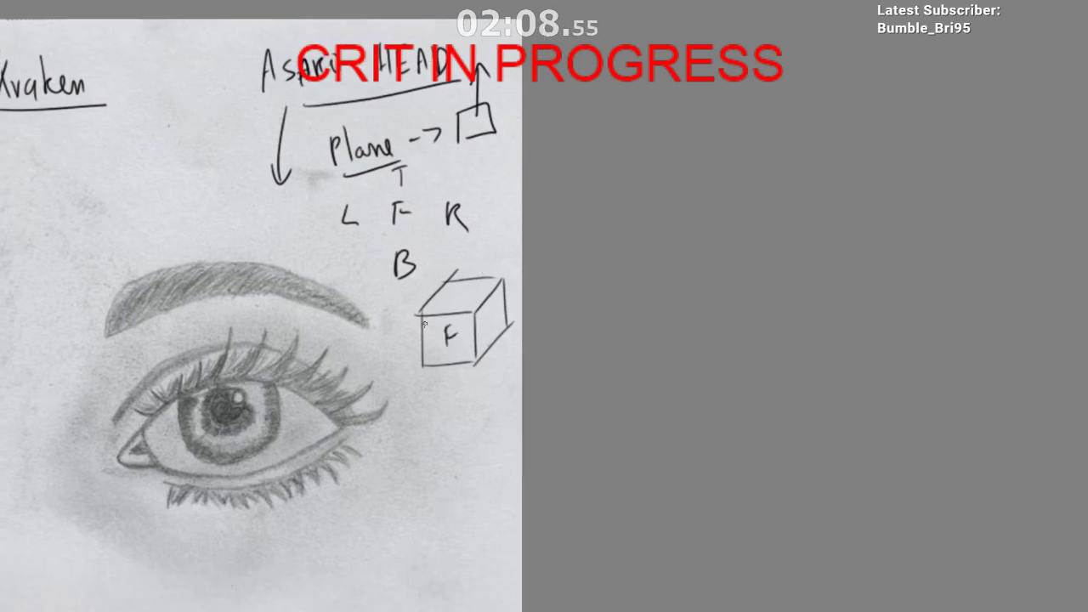
left_click_drag(467, 401, 484, 352)
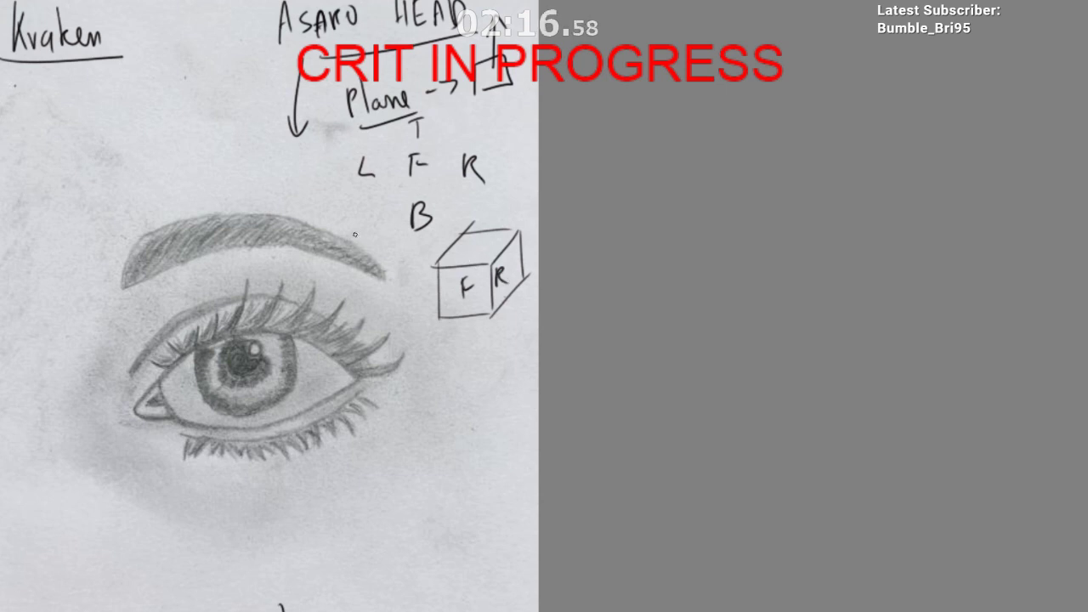
Step: Draw an arrow pointing at the cube's upper-left corner and shade its right face with diagonal hatching
left_click_drag(373, 222, 439, 255)
left_click_drag(418, 270, 438, 256)
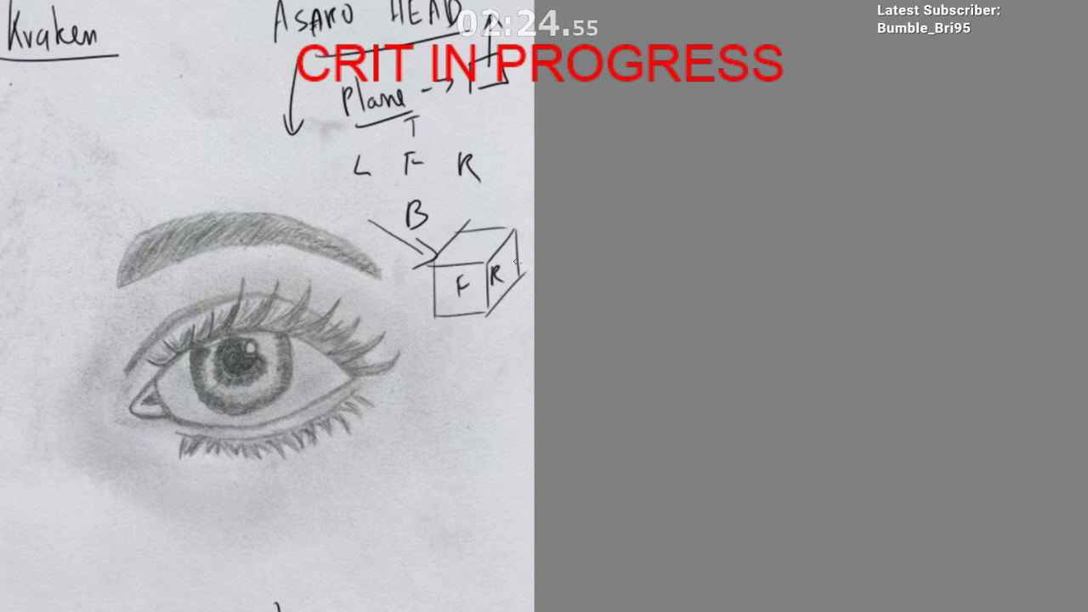
left_click_drag(516, 264, 524, 268)
key("ctrl+z")
left_click_drag(488, 291, 506, 247)
left_click_drag(490, 299, 517, 248)
left_click_drag(498, 298, 521, 263)
Step: Draw a wide rectangle below the cube, with a small loop extending from its lower-left corner
scroll(485, 423, "down", 1)
left_click_drag(458, 434, 520, 343)
left_click_drag(475, 274, 415, 277)
scroll(461, 308, "up", 1)
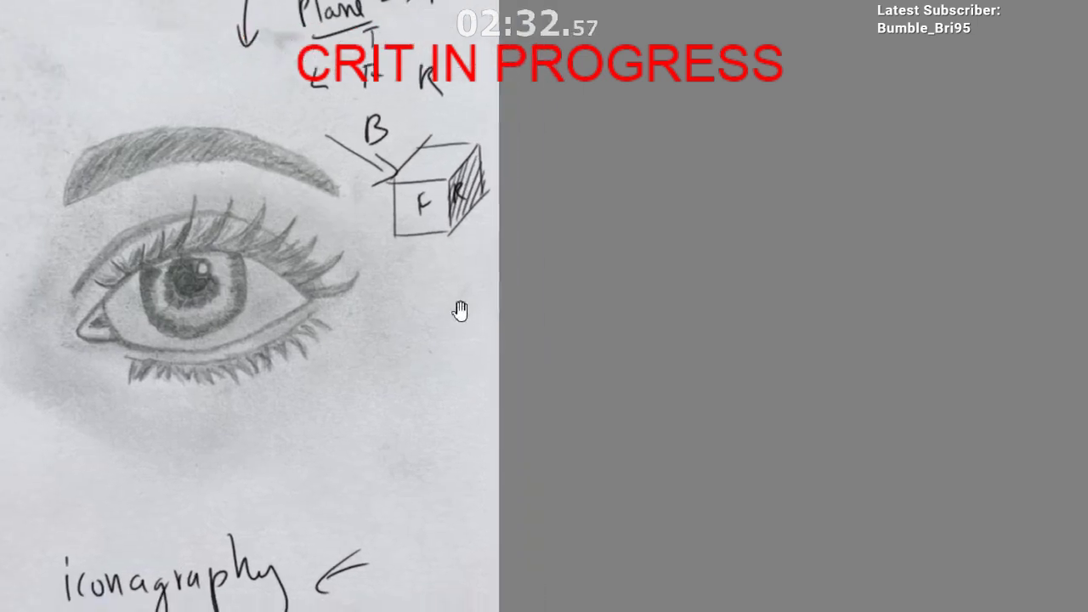
scroll(389, 324, "down", 1)
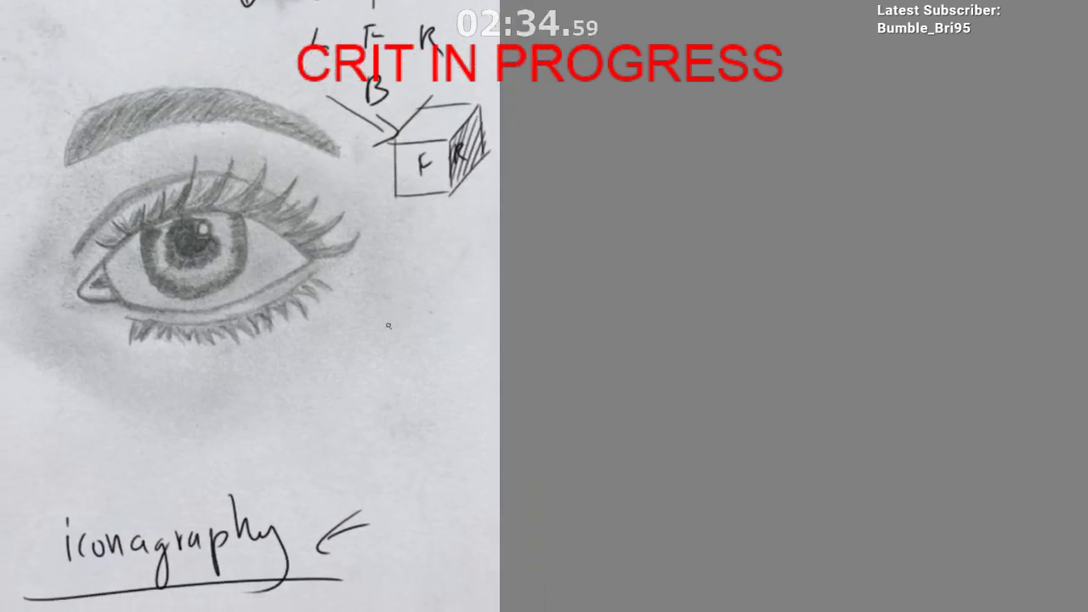
mouse_move(393, 292)
left_mouse_down()
mouse_move(389, 346)
mouse_move(478, 285)
left_mouse_up()
left_click_drag(478, 286, 476, 337)
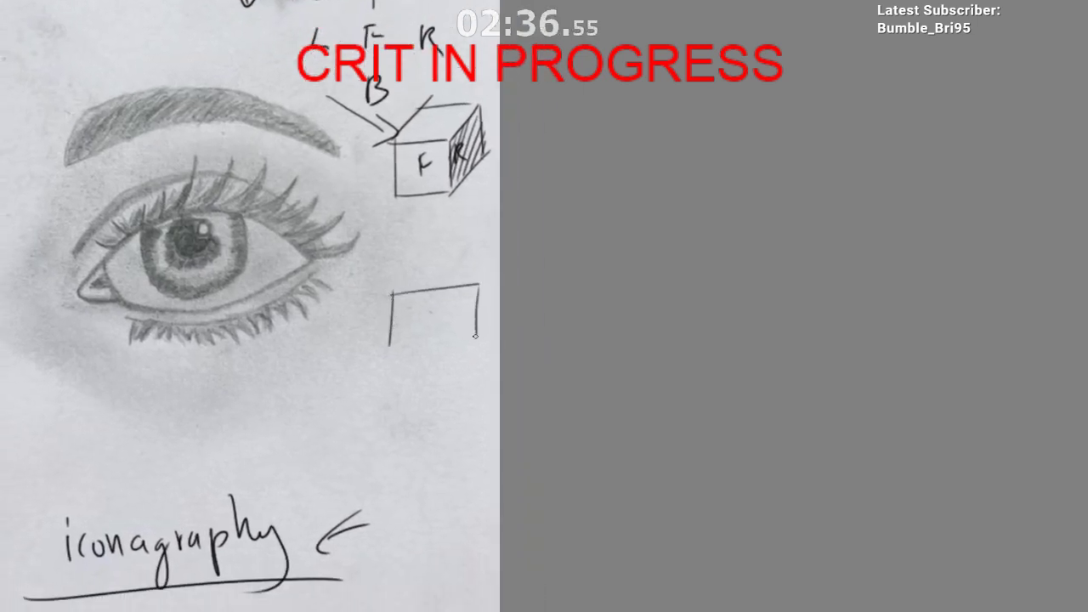
mouse_move(390, 344)
left_mouse_down()
mouse_move(471, 351)
mouse_move(496, 314)
left_mouse_up()
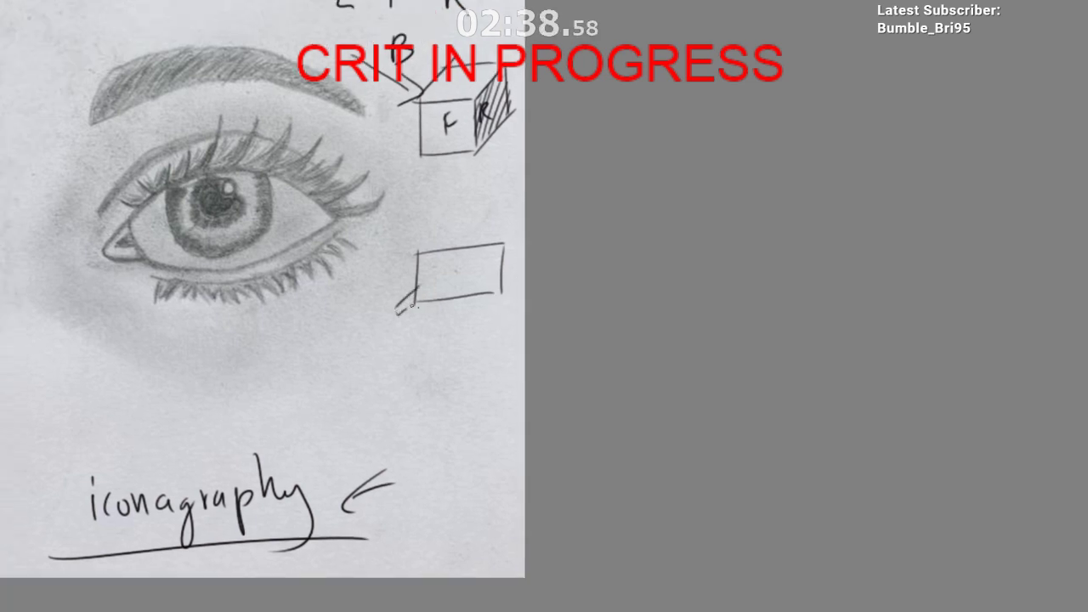
Step: Handwrite "MARCO BUCCI" on two lines below the rectangle, above the arrow beside "iconagraphy"
scroll(462, 365, "down", 1)
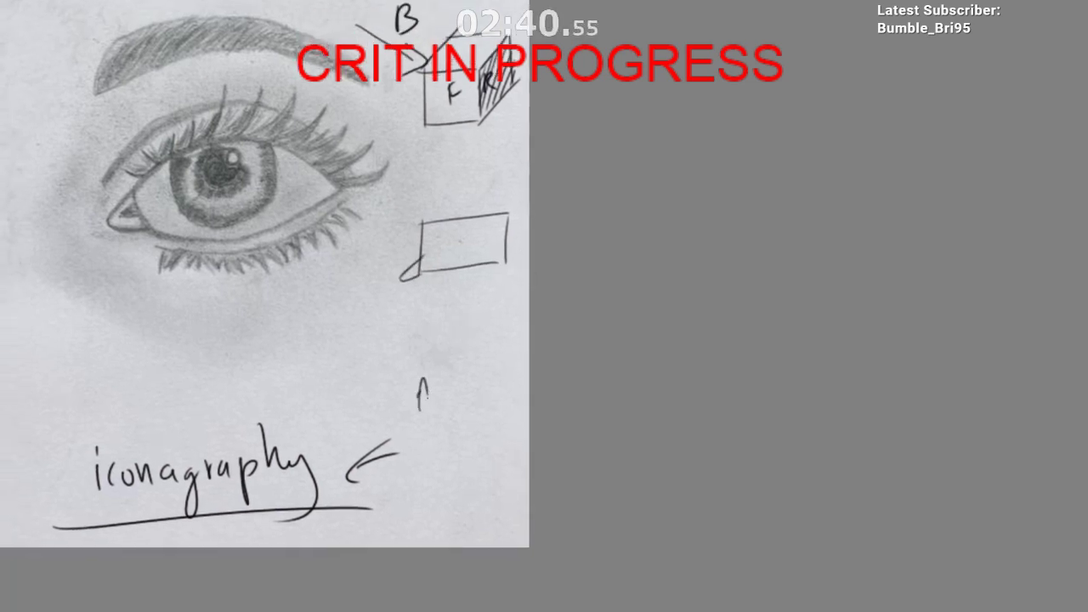
mouse_move(422, 393)
left_mouse_down()
mouse_move(488, 387)
mouse_move(448, 438)
mouse_move(475, 417)
mouse_move(503, 440)
left_mouse_up()
left_click_drag(496, 414, 451, 496)
Step: Reinforce the bottom edge of the rectangle with a second stroke
scroll(427, 355, "up", 2)
left_click_drag(351, 334, 466, 323)
key("ctrl+z")
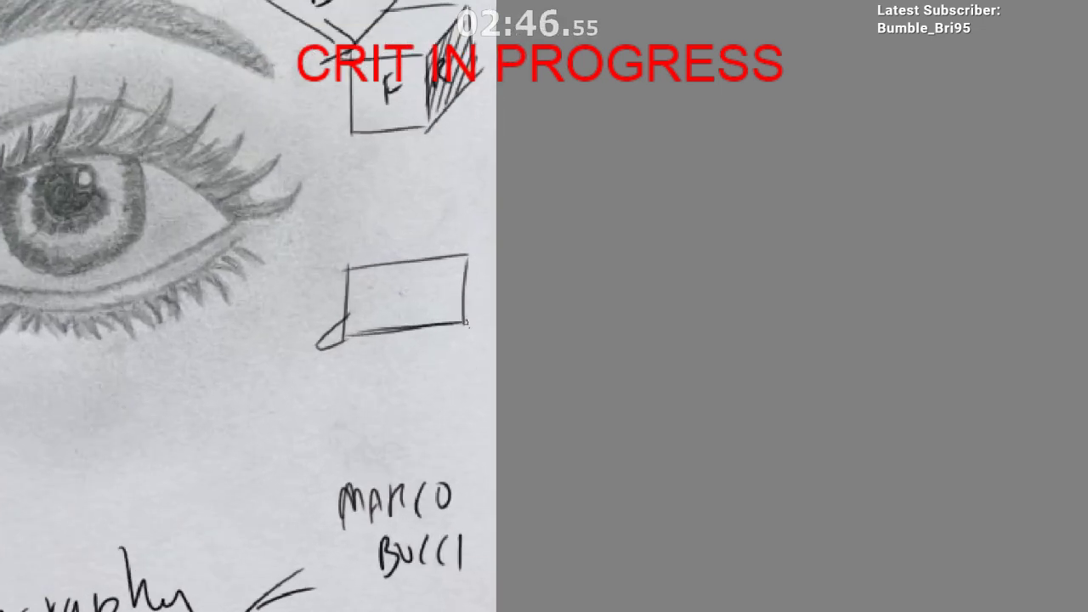
left_click_drag(372, 319, 415, 314)
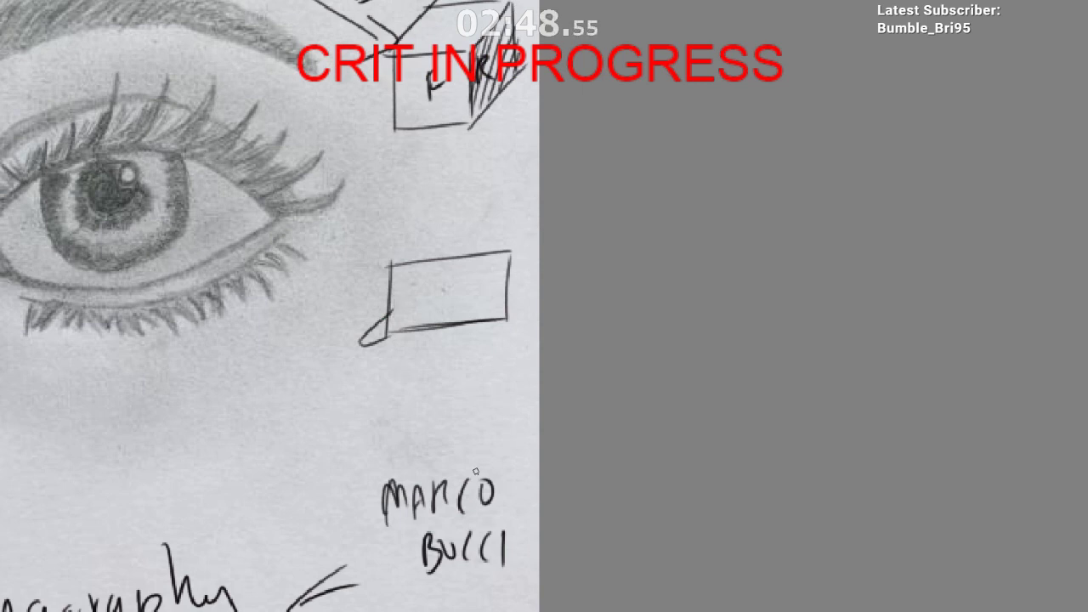
scroll(477, 277, "down", 3)
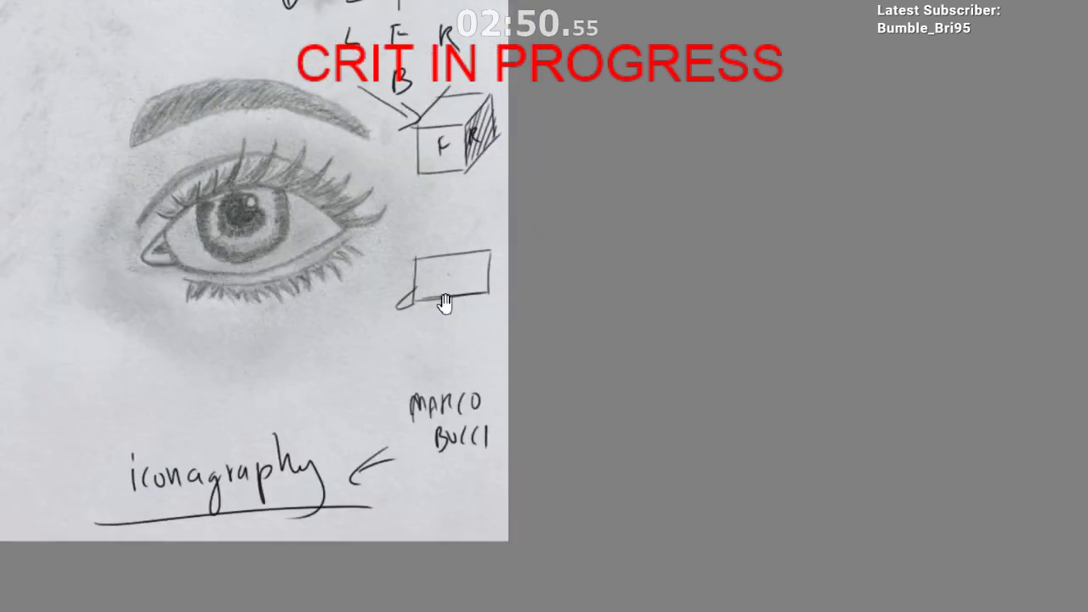
scroll(445, 304, "up", 1)
left_click_drag(454, 290, 490, 277)
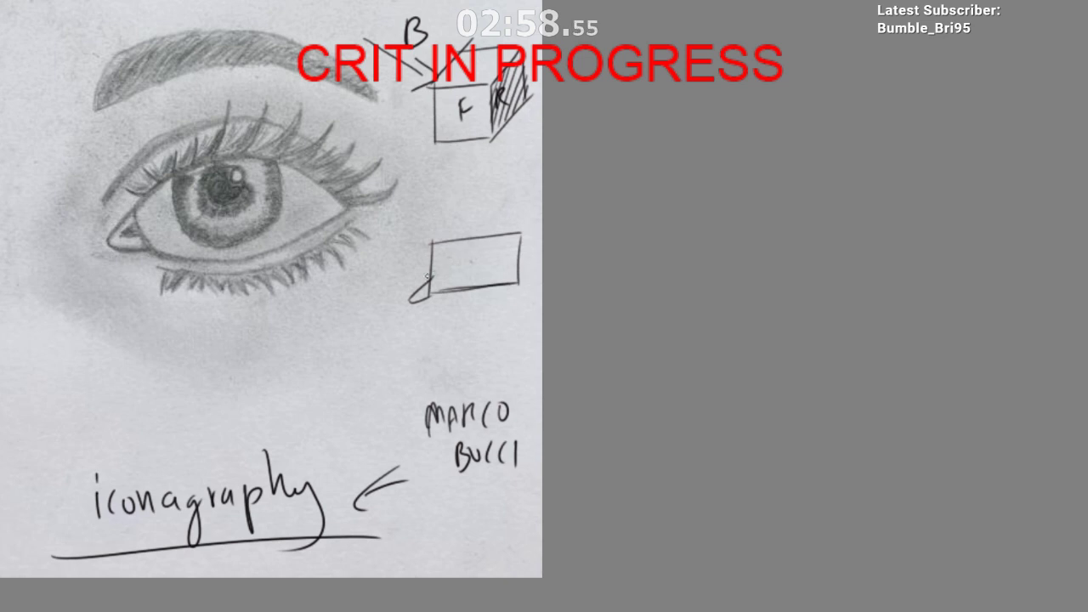
Step: Sketch the angular upper and lower eyelid edges across the rectangle, using straight segments from the inner corner to the outer side
mouse_move(427, 276)
left_mouse_down()
mouse_move(460, 251)
mouse_move(523, 249)
mouse_move(547, 281)
left_mouse_up()
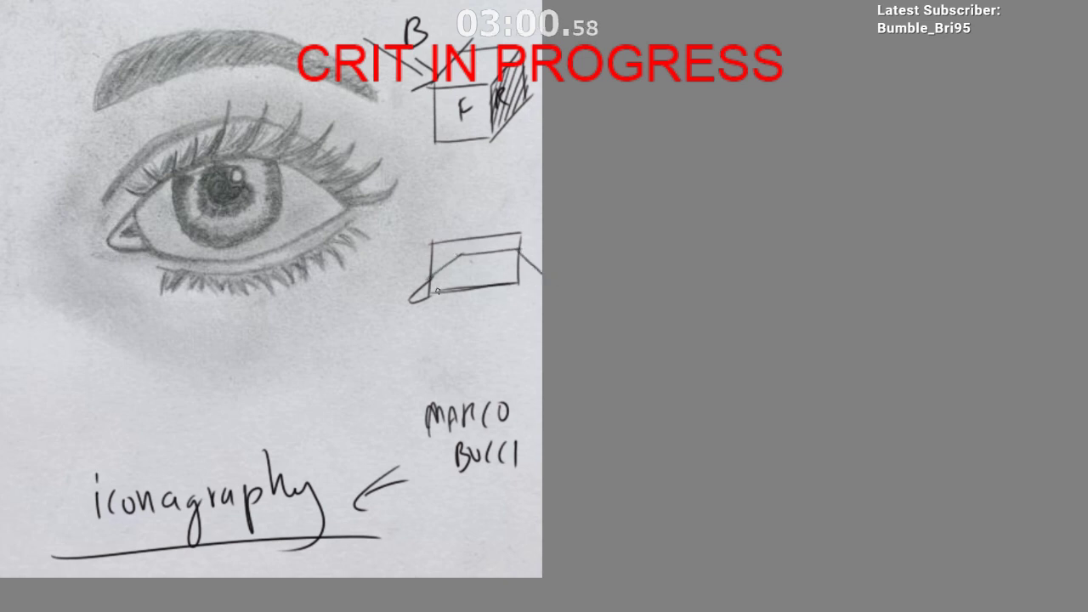
left_click_drag(431, 294, 470, 304)
left_click_drag(468, 303, 542, 274)
key("ctrl+z")
key("ctrl+z")
mouse_move(429, 267)
left_mouse_down()
mouse_move(429, 306)
mouse_move(512, 291)
left_mouse_up()
key("ctrl+z")
key("ctrl+z")
mouse_move(430, 290)
left_mouse_down()
mouse_move(522, 295)
mouse_move(540, 282)
left_mouse_up()
left_click_drag(506, 305, 479, 302)
Step: Add short thickness ticks at the corners of the upper and lower lid edges in the angular eye sketch
scroll(448, 270, "up", 2)
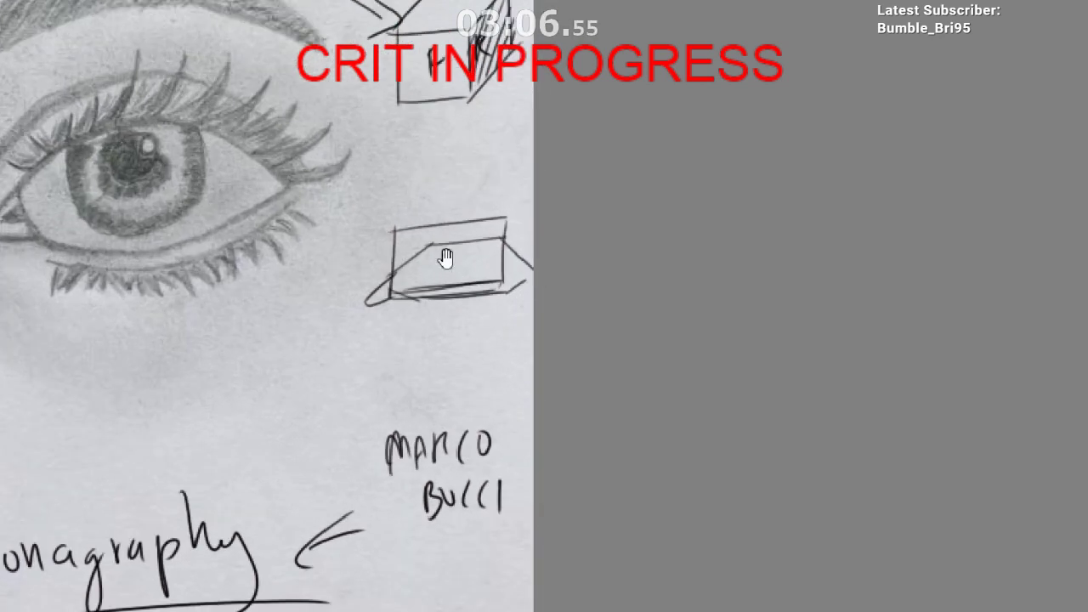
left_click_drag(422, 210, 427, 243)
key("ctrl+z")
left_click_drag(496, 216, 497, 239)
left_click_drag(366, 281, 374, 291)
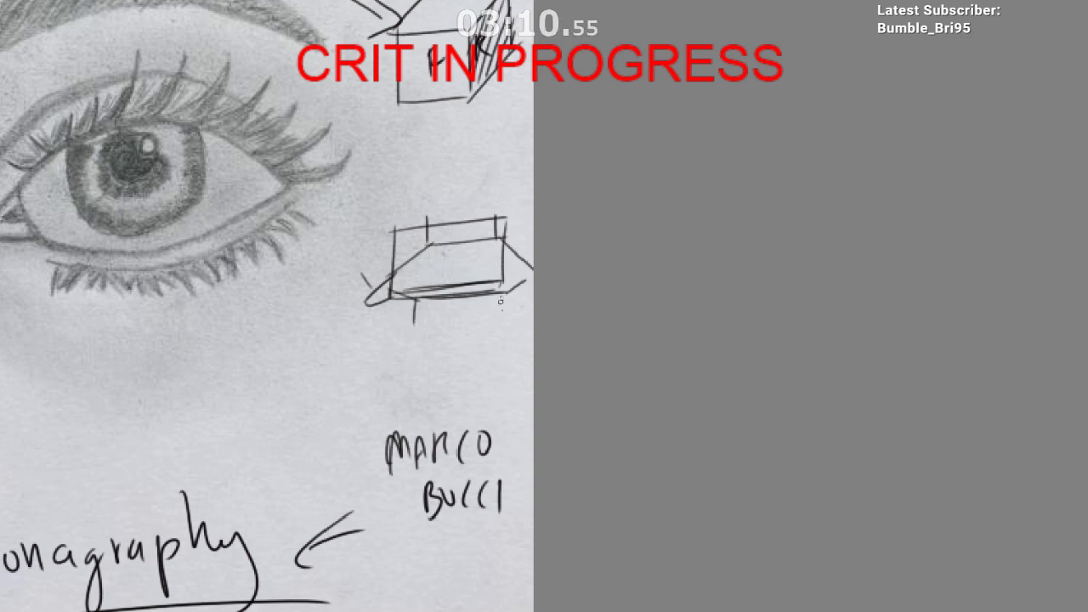
left_click_drag(500, 295, 500, 314)
Step: Connect the thickness ticks with outer contour lines to give both lids of the angular eye sketch three planes
left_click_drag(373, 264, 410, 228)
key("ctrl+z")
left_click_drag(372, 272, 428, 218)
mouse_move(436, 214)
left_mouse_down()
mouse_move(504, 218)
mouse_move(534, 241)
left_mouse_up()
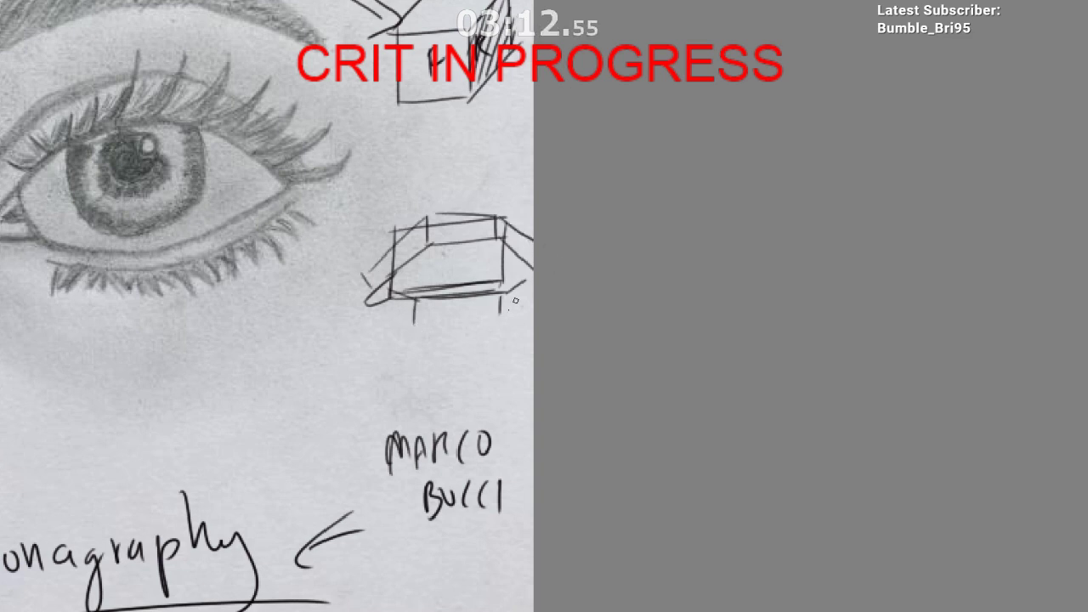
left_click_drag(415, 321, 509, 319)
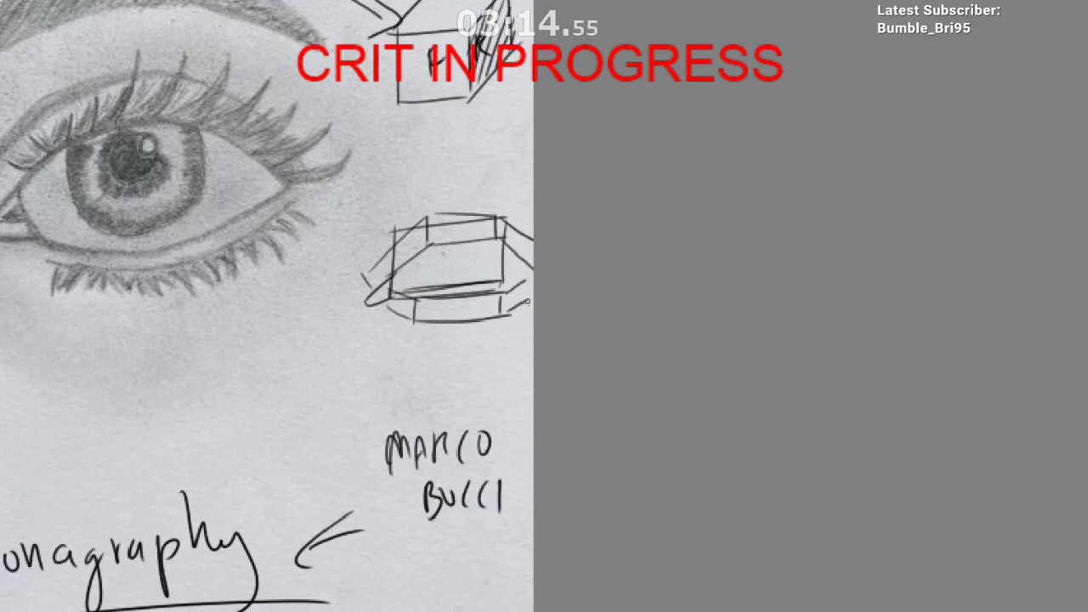
Step: Strengthen the outer and inner edges of the upper lid planes in the angular eye sketch with straight strokes
mouse_move(484, 386)
left_mouse_down()
mouse_move(456, 413)
mouse_move(493, 283)
mouse_move(518, 294)
mouse_move(519, 311)
mouse_move(486, 308)
mouse_move(483, 282)
left_mouse_up()
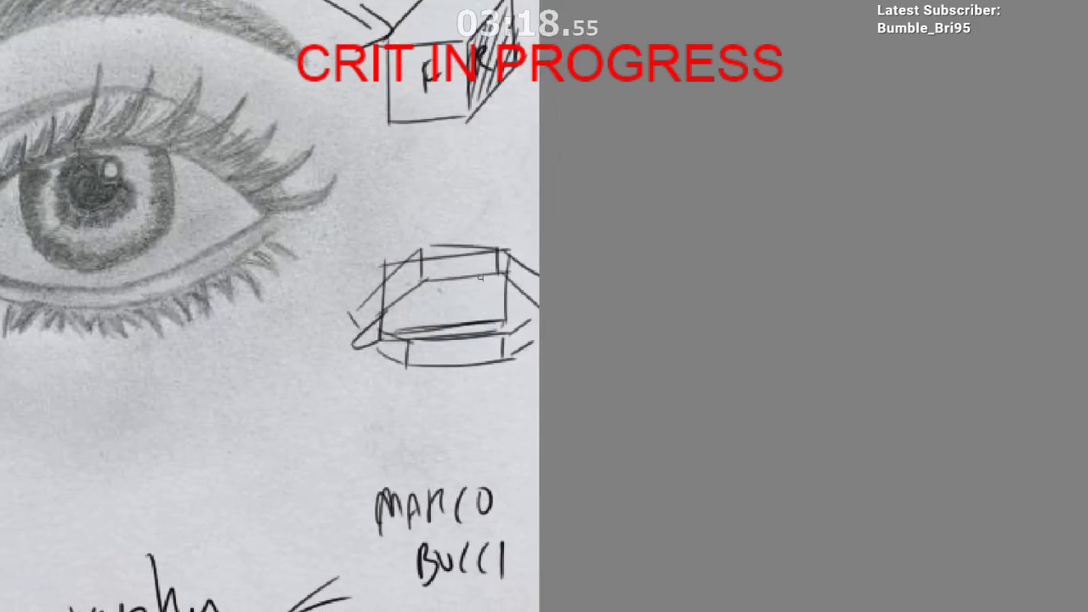
mouse_move(441, 219)
left_mouse_down()
mouse_move(388, 377)
mouse_move(472, 232)
mouse_move(414, 223)
mouse_move(497, 226)
mouse_move(388, 233)
mouse_move(470, 247)
mouse_move(515, 236)
left_mouse_up()
key("ctrl+z")
key("ctrl+z")
scroll(425, 317, "up", 1)
key("ctrl+z")
key("ctrl+z")
left_click_drag(424, 278, 509, 274)
key("ctrl+z")
key("ctrl+z")
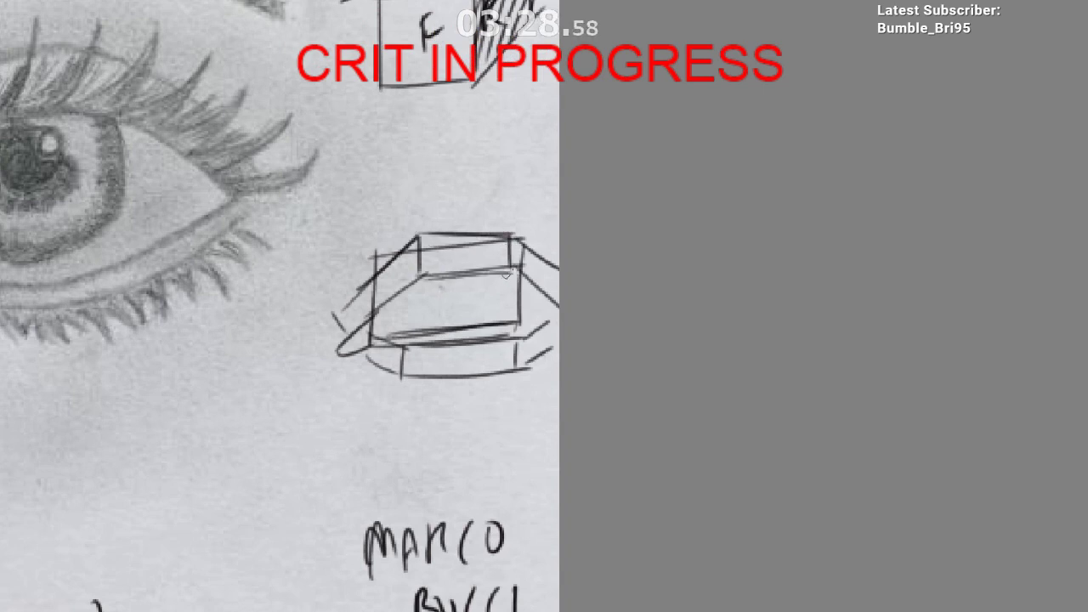
left_click_drag(427, 276, 380, 322)
left_click_drag(473, 273, 524, 316)
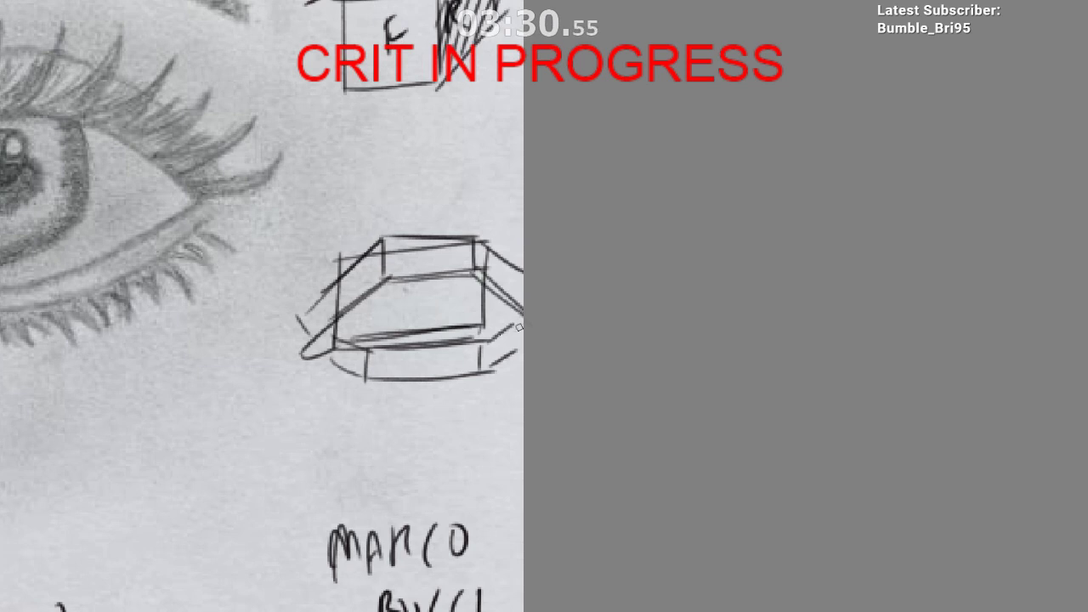
Step: Try a straight white line along the outer half of the lower eyelid rim on the pencil eye
scroll(466, 343, "up", 1)
left_click_drag(473, 346, 510, 351)
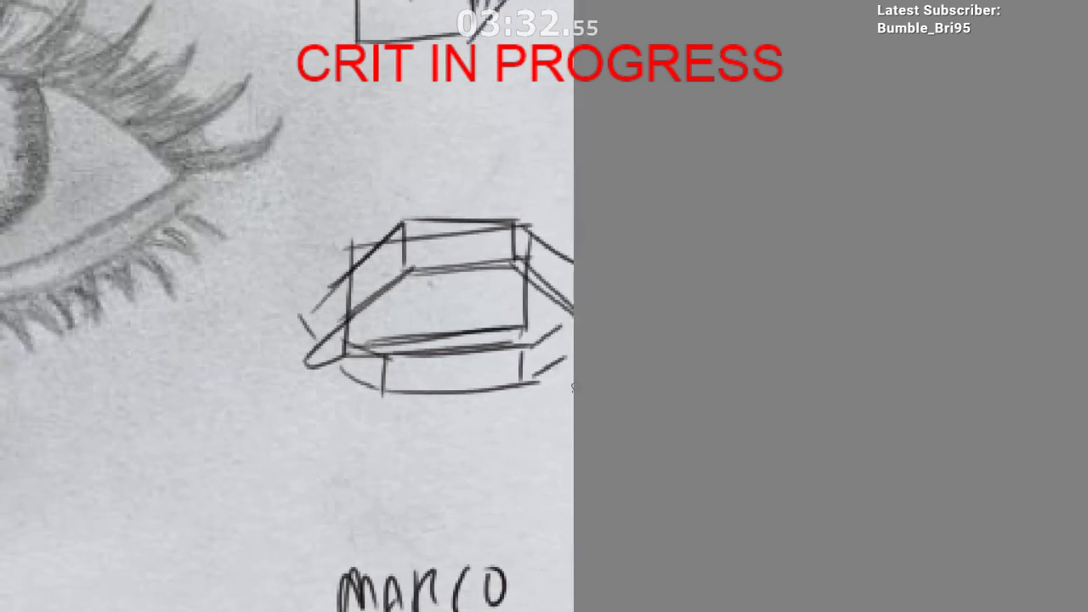
left_click_drag(548, 408, 519, 455)
left_click_drag(379, 404, 543, 418)
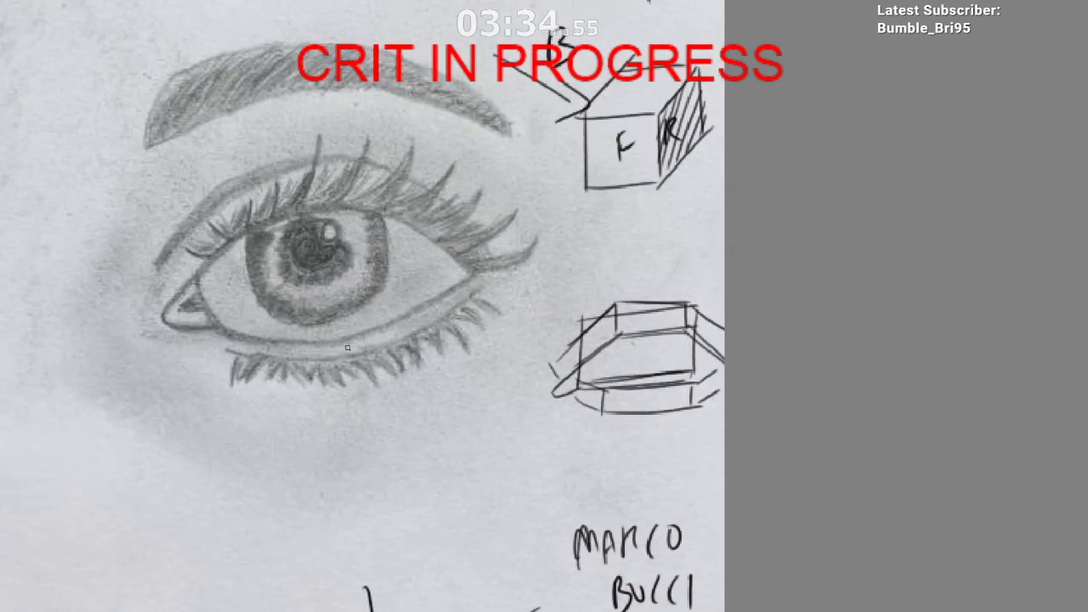
left_click_drag(348, 348, 460, 297)
key("ctrl+z")
mouse_move(366, 335)
left_mouse_down()
mouse_move(466, 284)
mouse_move(341, 353)
left_mouse_up()
key("]")
key("ctrl+z")
left_click_drag(466, 288, 345, 346)
scroll(344, 345, "down", 2)
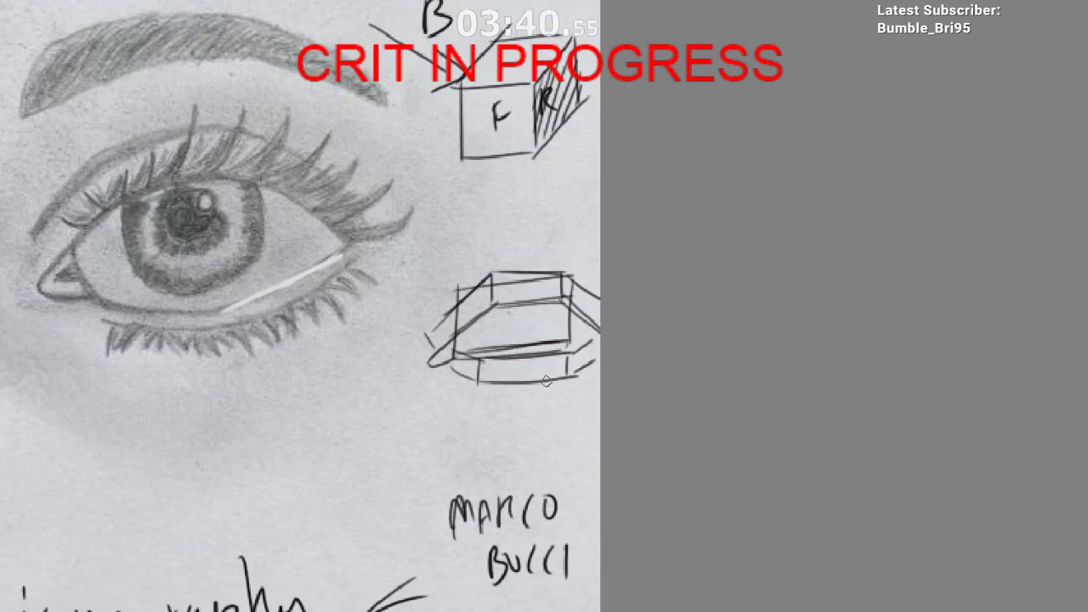
Step: Try outlining a flat plane on the pencil eye's outer lower lid with a black line and short end ticks
left_click_drag(238, 311, 238, 349)
key("ctrl+z")
left_click_drag(345, 252, 357, 297)
left_click_drag(230, 316, 354, 257)
key("ctrl+z")
left_click_drag(225, 314, 346, 253)
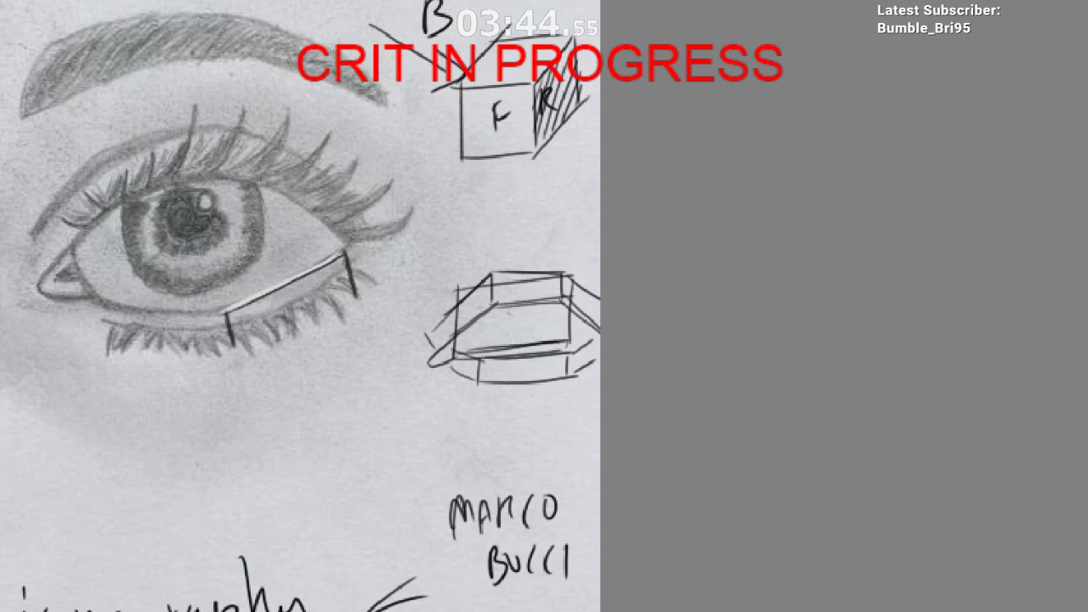
left_click_drag(332, 309, 313, 321)
left_click_drag(343, 357, 389, 329)
left_click_drag(349, 308, 378, 292)
key("ctrl+z")
key("ctrl+z")
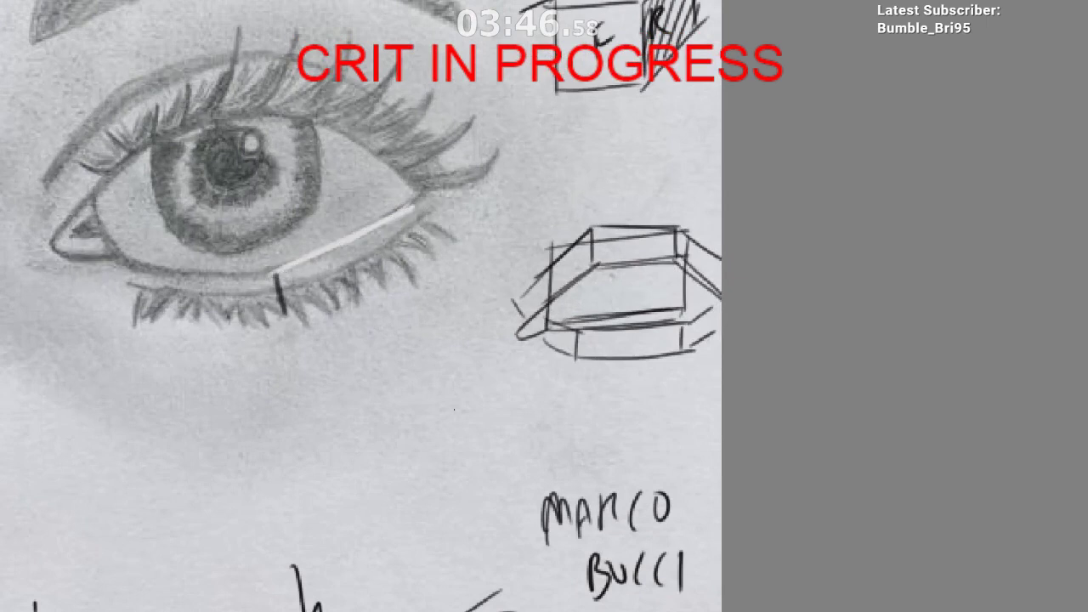
key("ctrl+z")
key("ctrl+z")
Step: Label the three planes of both the upper and lower lids in the angular eye sketch L, F and R
left_click_drag(409, 435, 240, 428)
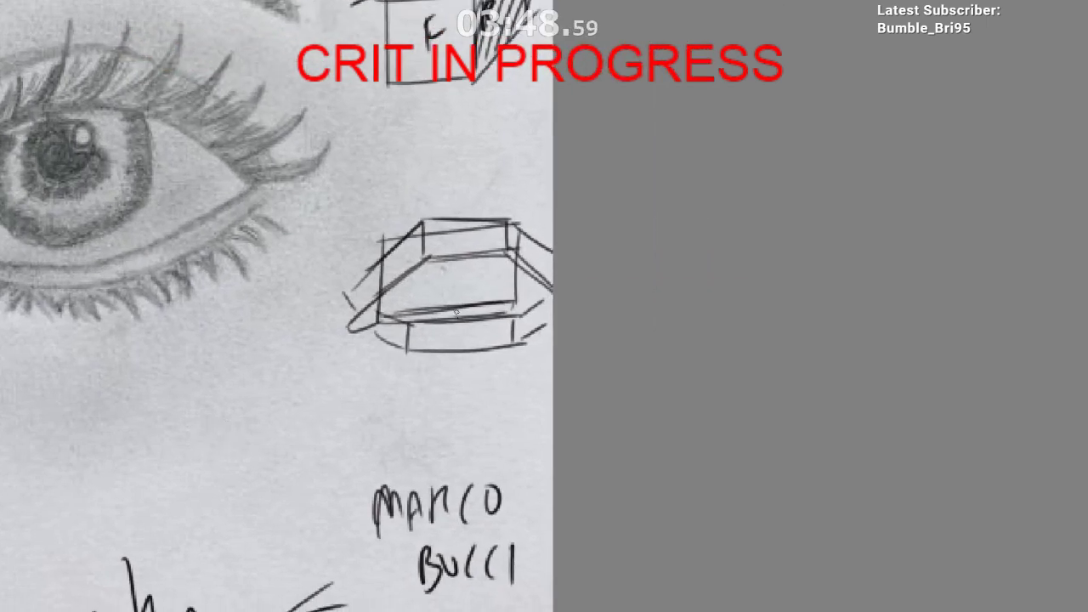
left_click_drag(392, 257, 396, 268)
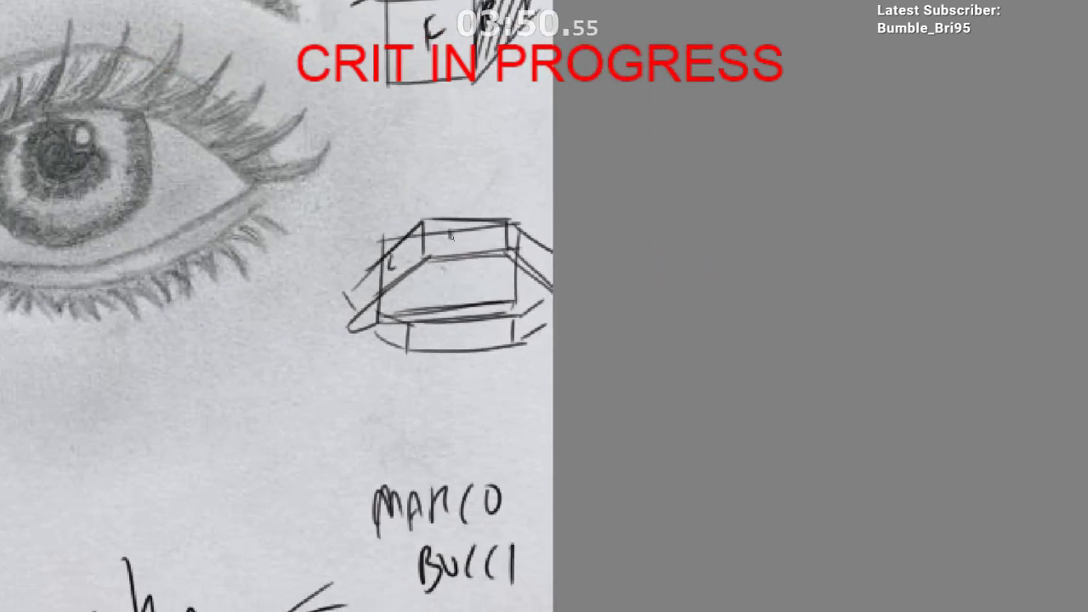
left_click_drag(452, 237, 457, 238)
left_click_drag(521, 250, 528, 261)
mouse_move(516, 281)
left_mouse_down()
mouse_move(469, 328)
mouse_move(421, 333)
mouse_move(451, 326)
left_mouse_up()
left_click_drag(451, 318, 457, 323)
mouse_move(526, 311)
left_mouse_down()
mouse_move(534, 323)
mouse_move(500, 365)
left_mouse_up()
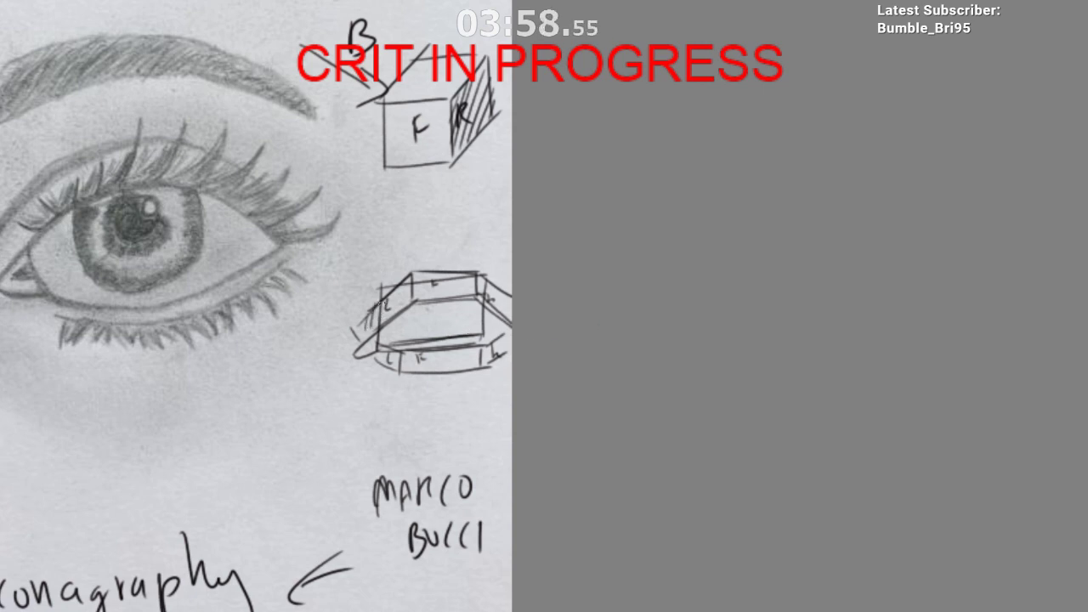
Step: Shade the left planes of the upper and lower lids in the angular eye sketch with dense hatching
left_click_drag(384, 301, 376, 328)
left_click_drag(390, 298, 386, 320)
mouse_move(400, 289)
left_mouse_down()
mouse_move(394, 318)
mouse_move(401, 308)
left_mouse_up()
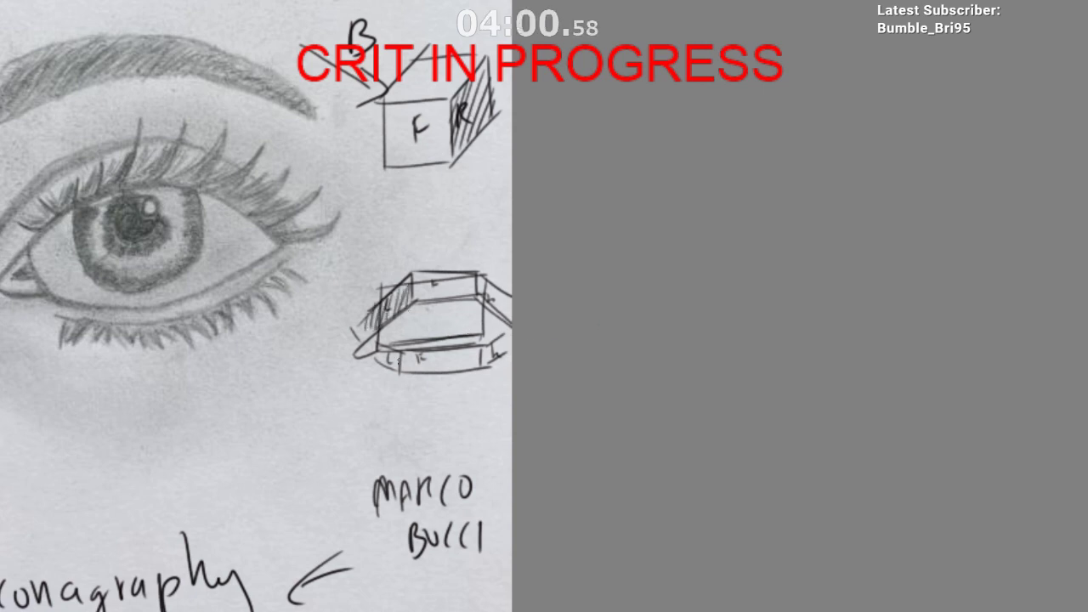
left_click_drag(380, 342, 398, 371)
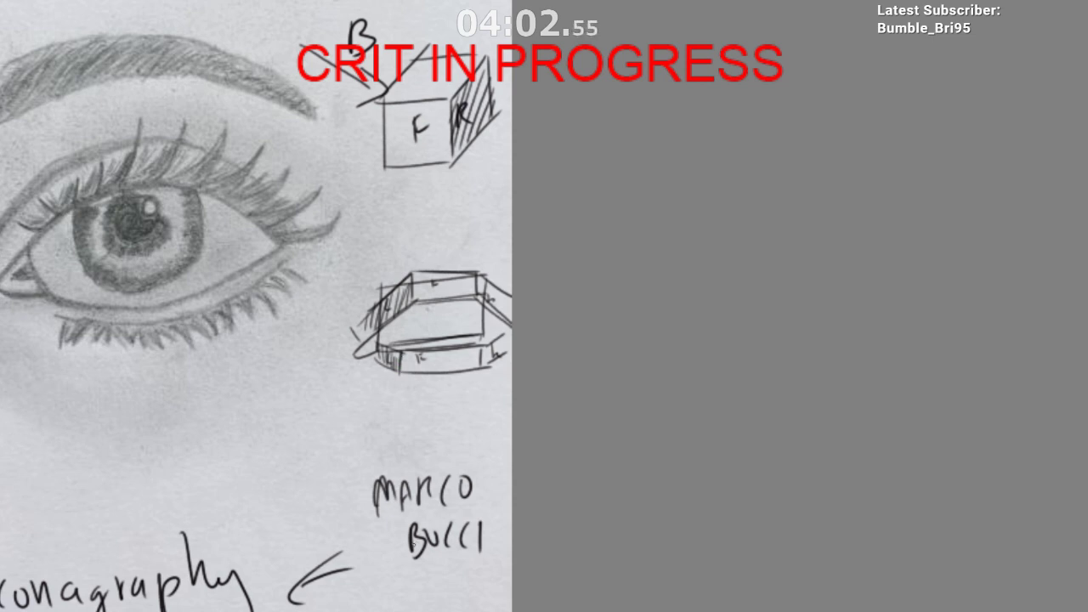
Step: Lightly hatch the front planes of both lids and the left part of the eyeball in the angular sketch
left_click_drag(413, 274, 430, 298)
left_click_drag(427, 353, 432, 369)
left_click_drag(443, 352, 448, 366)
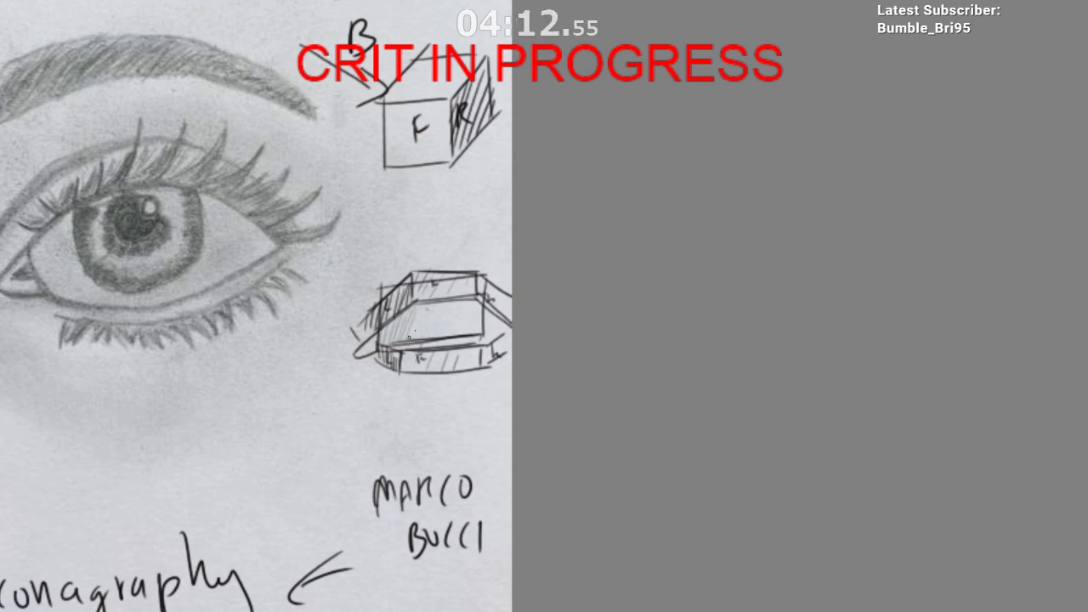
left_click_drag(394, 381, 412, 367)
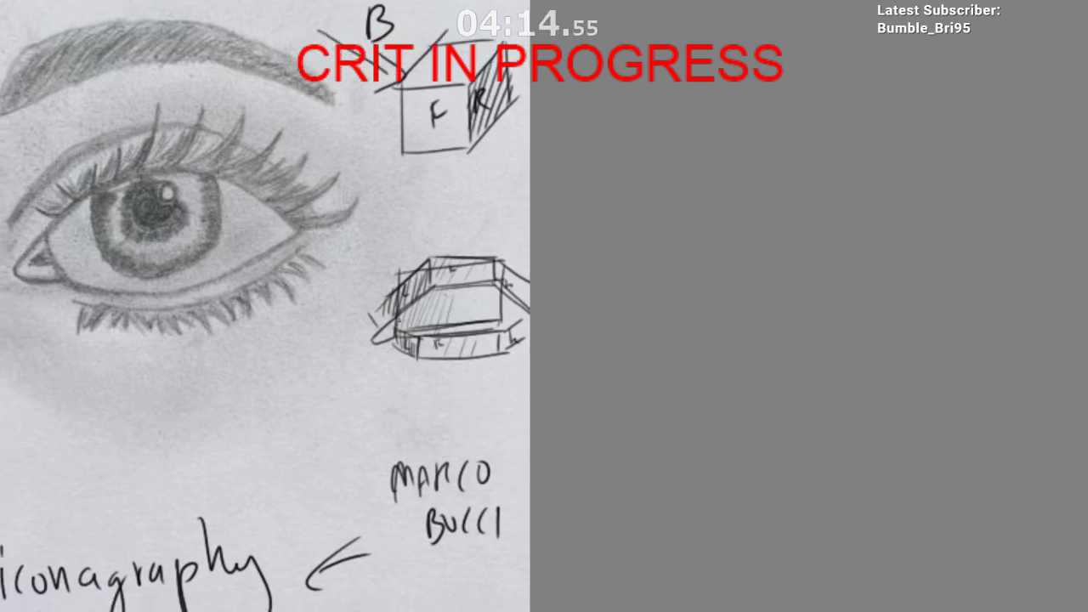
left_click_drag(447, 295, 480, 332)
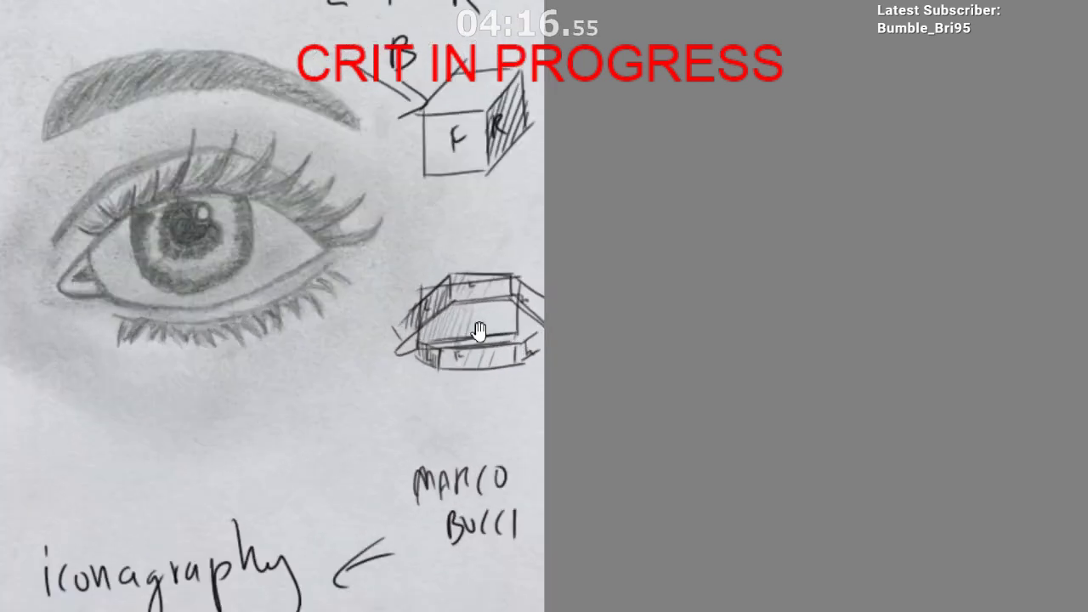
mouse_move(472, 249)
left_mouse_down()
mouse_move(549, 357)
mouse_move(475, 248)
left_mouse_up()
key("ctrl+z")
Step: Draw an arrow pointing to the angular eye's inner corner and label it "LACRIMAL CARUNCLE"
scroll(420, 515, "down", 2)
scroll(420, 516, "up", 1)
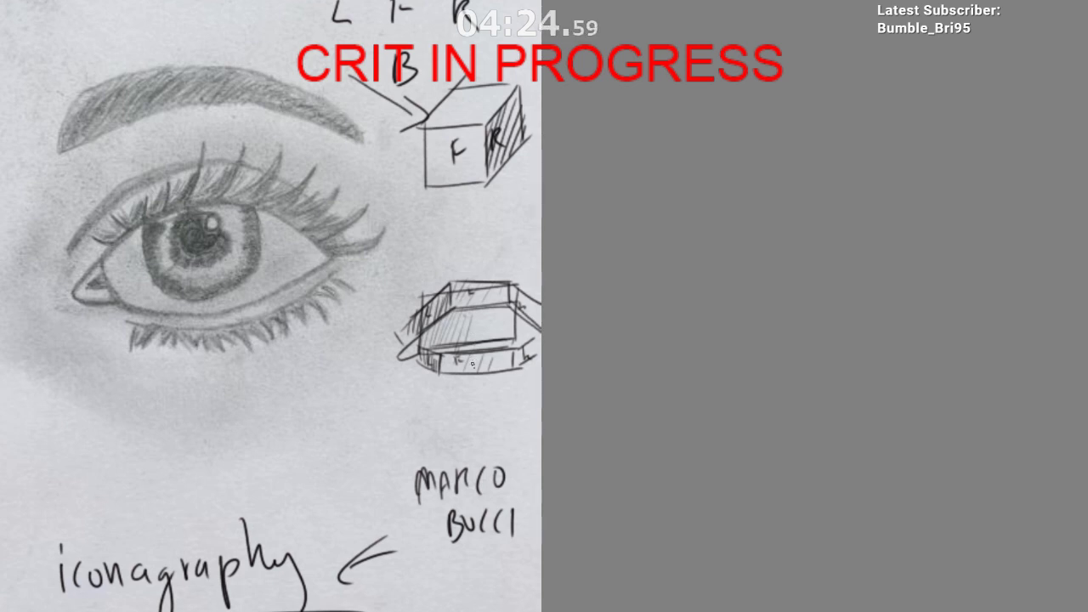
left_click_drag(471, 339, 455, 316)
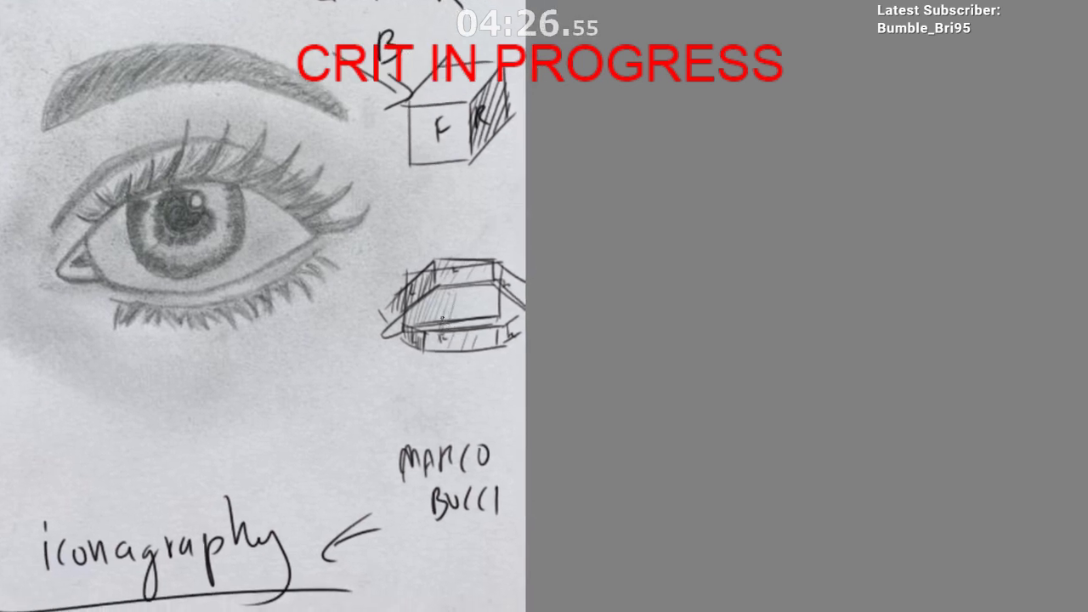
left_click_drag(385, 349, 392, 358)
mouse_move(371, 417)
left_mouse_down()
mouse_move(463, 388)
mouse_move(442, 408)
mouse_move(477, 417)
mouse_move(503, 397)
left_mouse_up()
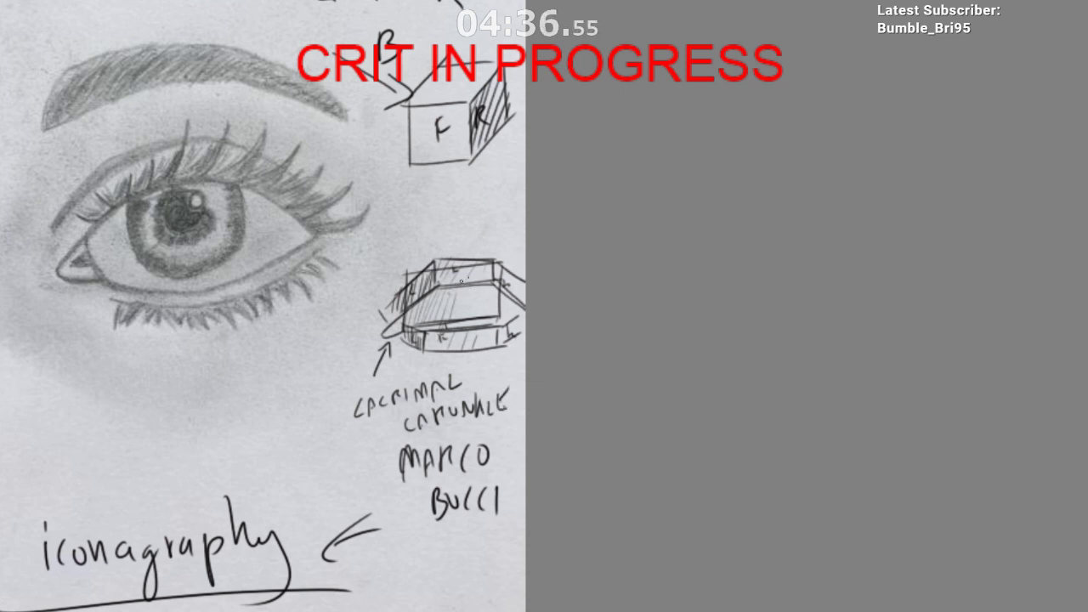
Step: Sketch a face in side profile beside the pencil eye, with forehead, nose, lips, chin and jawline
left_click_drag(432, 280, 583, 396)
left_click_drag(374, 267, 413, 302)
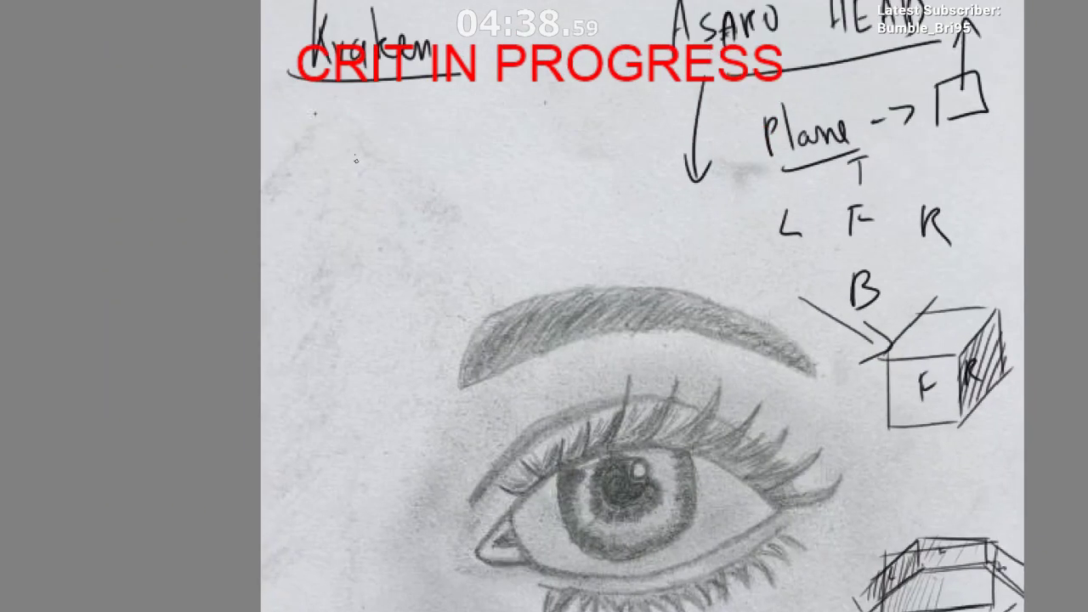
left_click_drag(349, 123, 317, 212)
mouse_move(314, 226)
left_mouse_down()
mouse_move(334, 267)
mouse_move(309, 326)
mouse_move(328, 375)
left_mouse_up()
scroll(352, 383, "down", 1)
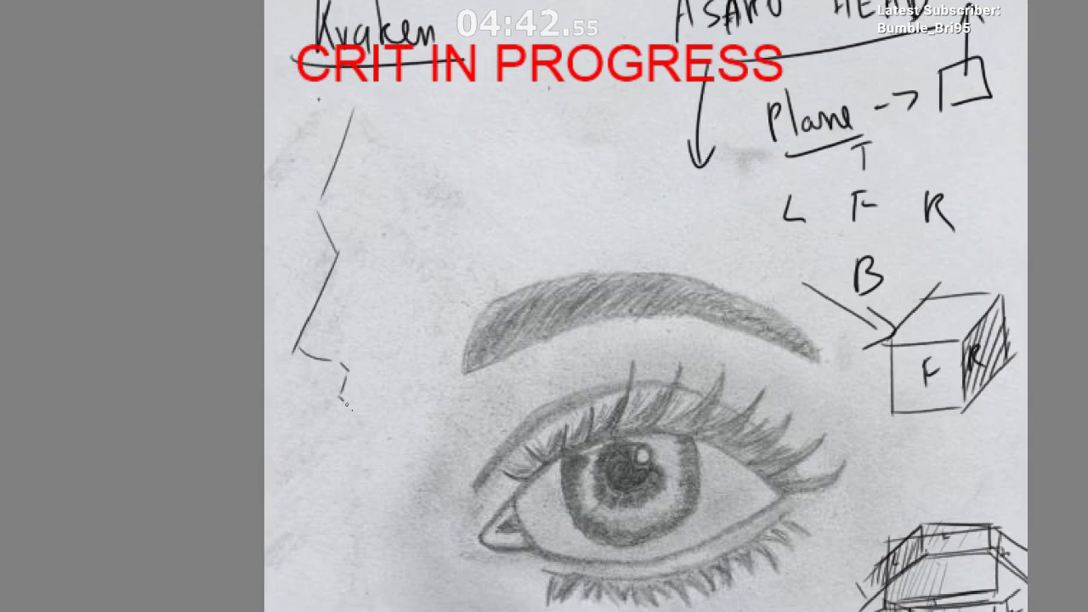
mouse_move(356, 433)
left_mouse_down()
mouse_move(366, 502)
mouse_move(468, 457)
left_mouse_up()
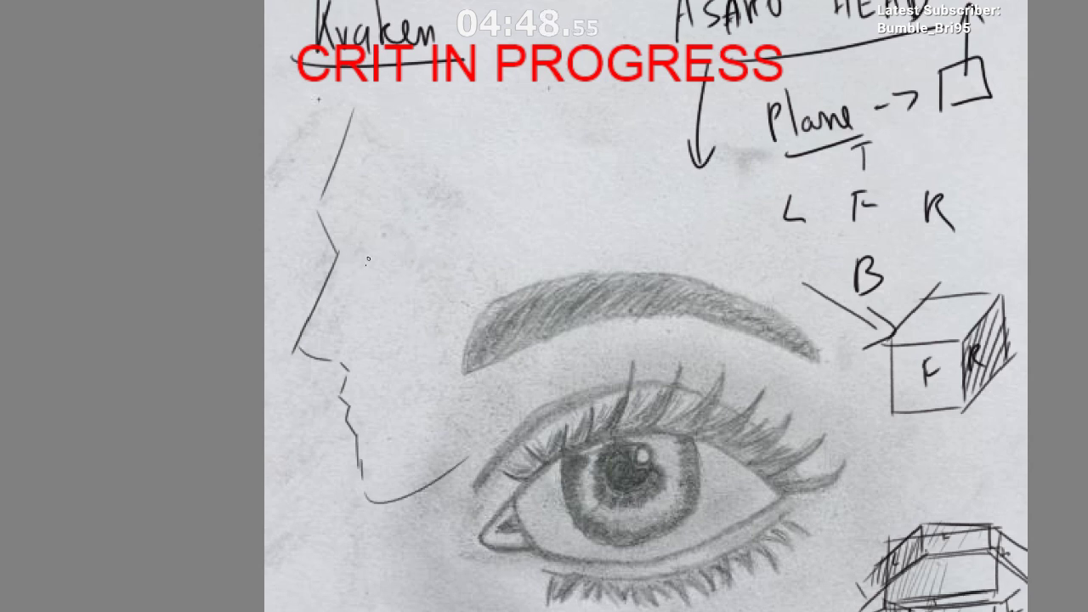
Step: Draw a triangular side-view eye behind the nose bridge of the profile sketch
mouse_move(361, 263)
left_mouse_down()
mouse_move(435, 262)
mouse_move(363, 262)
mouse_move(427, 259)
left_mouse_up()
key("ctrl+z")
key("ctrl+z")
left_click_drag(360, 239, 423, 258)
mouse_move(358, 239)
left_mouse_down()
mouse_move(363, 267)
mouse_move(434, 250)
left_mouse_up()
mouse_move(495, 224)
left_mouse_down()
mouse_move(474, 156)
mouse_move(477, 194)
left_mouse_up()
scroll(463, 163, "up", 2)
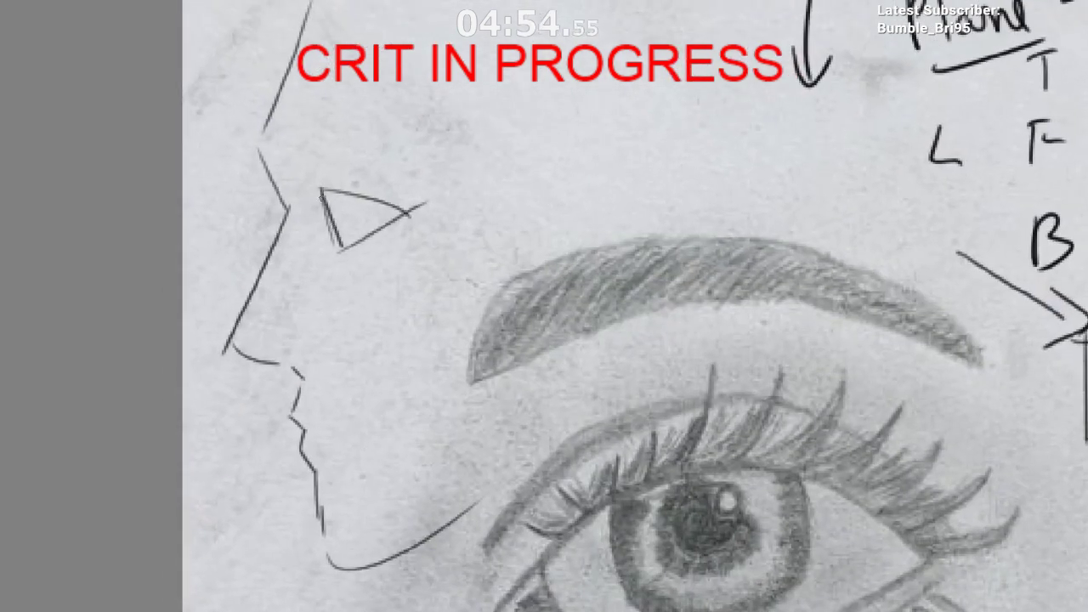
Step: Draw a near-horizontal brow line running back from the base of the profile's forehead
scroll(355, 368, "down", 3)
left_click_drag(363, 439, 227, 427)
scroll(285, 478, "down", 3)
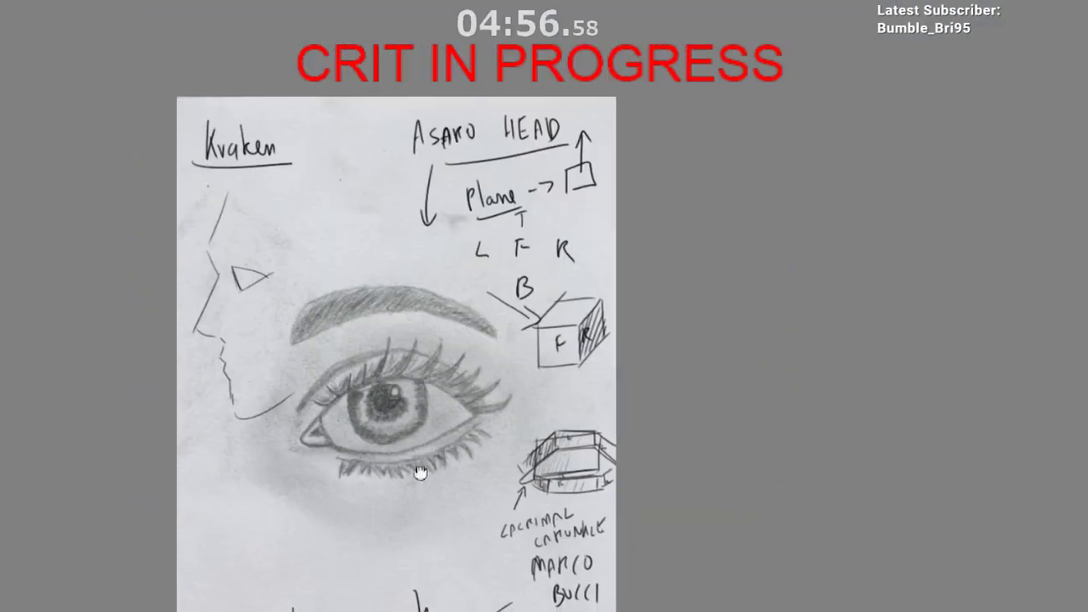
left_click_drag(417, 473, 455, 332)
left_click_drag(600, 403, 597, 431)
scroll(342, 252, "up", 5)
left_click_drag(342, 214, 393, 403)
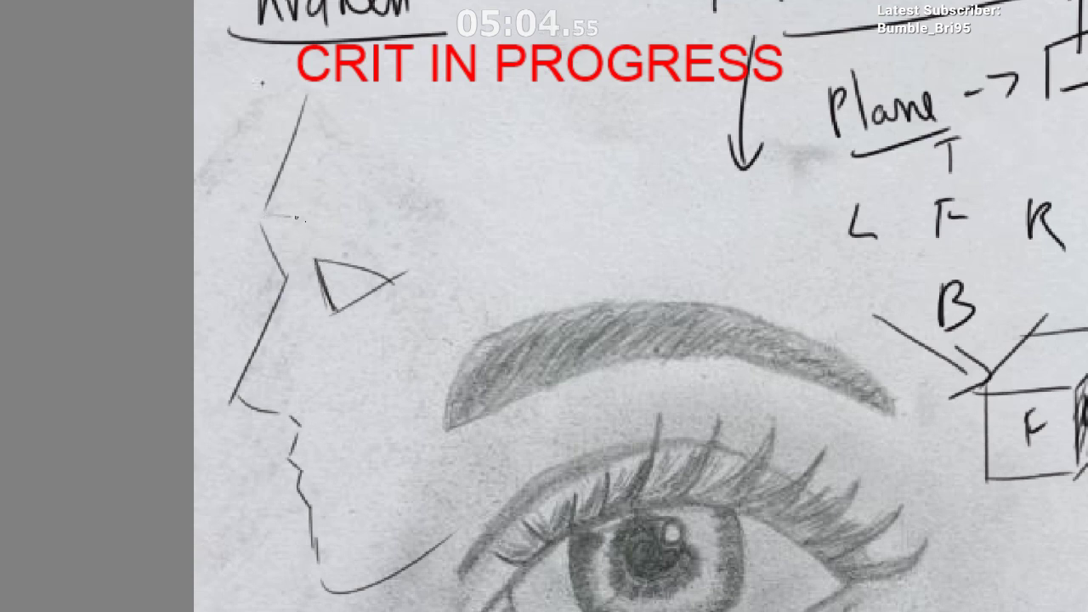
mouse_move(295, 219)
left_mouse_down()
mouse_move(499, 215)
mouse_move(276, 257)
left_mouse_up()
Step: Hatch the area beneath the profile's brow line with short, spaced strokes
left_click_drag(299, 220, 295, 257)
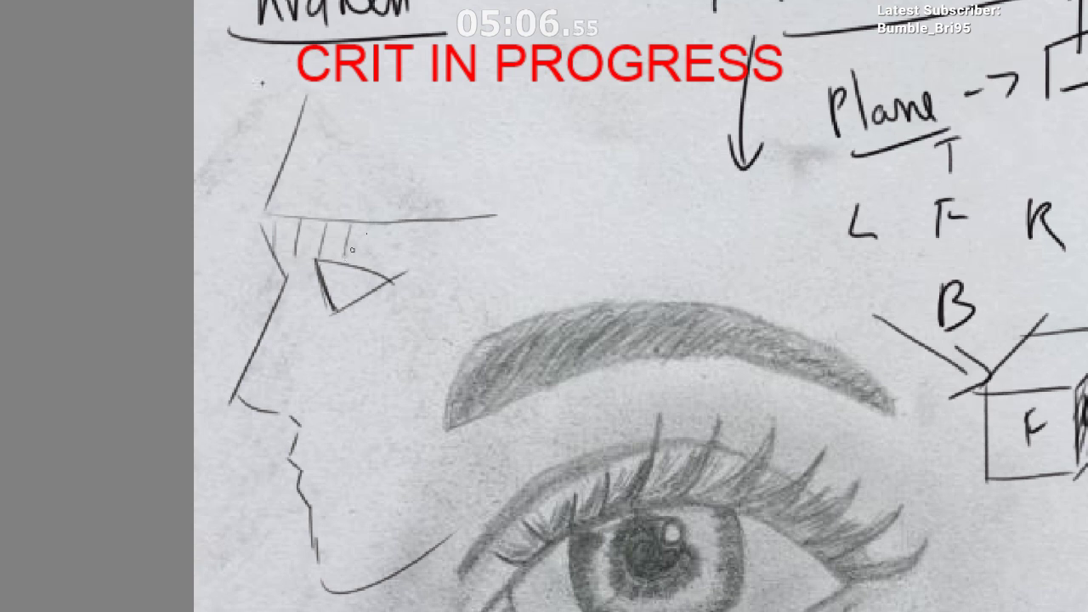
left_click_drag(377, 223, 371, 257)
mouse_move(405, 222)
left_mouse_down()
mouse_move(398, 261)
mouse_move(423, 261)
left_mouse_up()
mouse_move(461, 219)
left_mouse_down()
mouse_move(451, 264)
mouse_move(485, 257)
left_mouse_up()
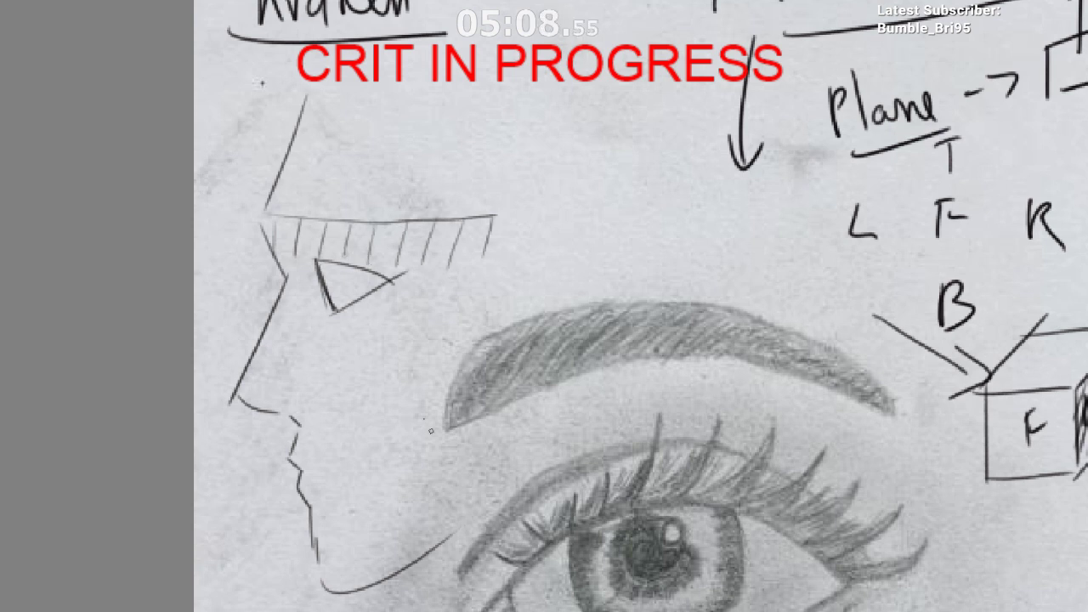
Step: Undo the hatching beneath the profile's brow line while keeping the brow line
key("ctrl+z")
key("ctrl+z")
key("ctrl+z")
key("ctrl+z")
key("ctrl+z")
key("ctrl+z")
key("ctrl+z")
key("ctrl+z")
key("ctrl+z")
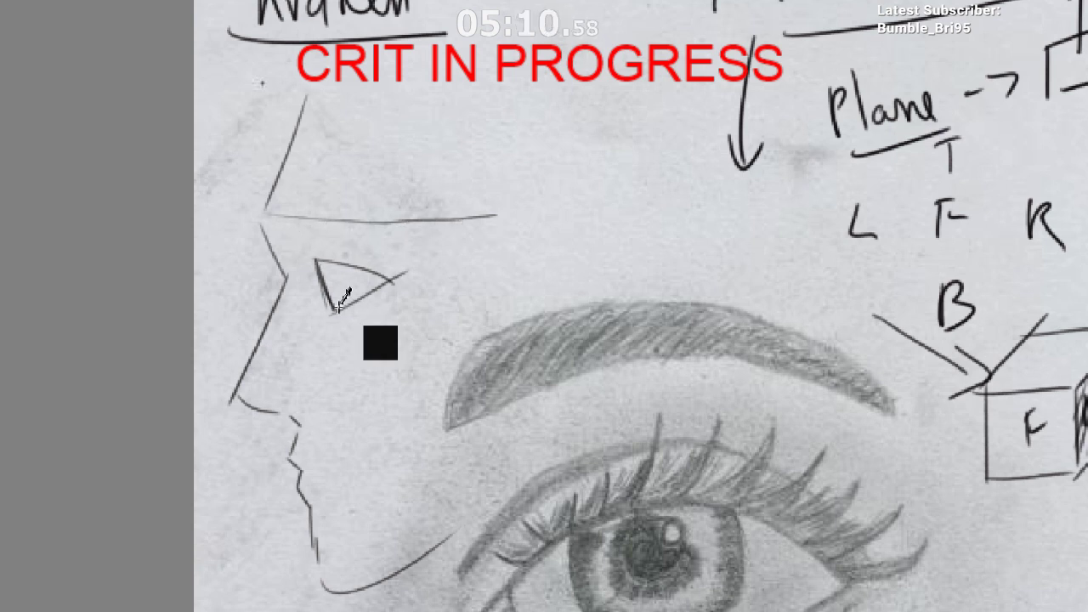
key("ctrl+z")
left_click_drag(350, 267, 341, 235)
key("ctrl+shift+z")
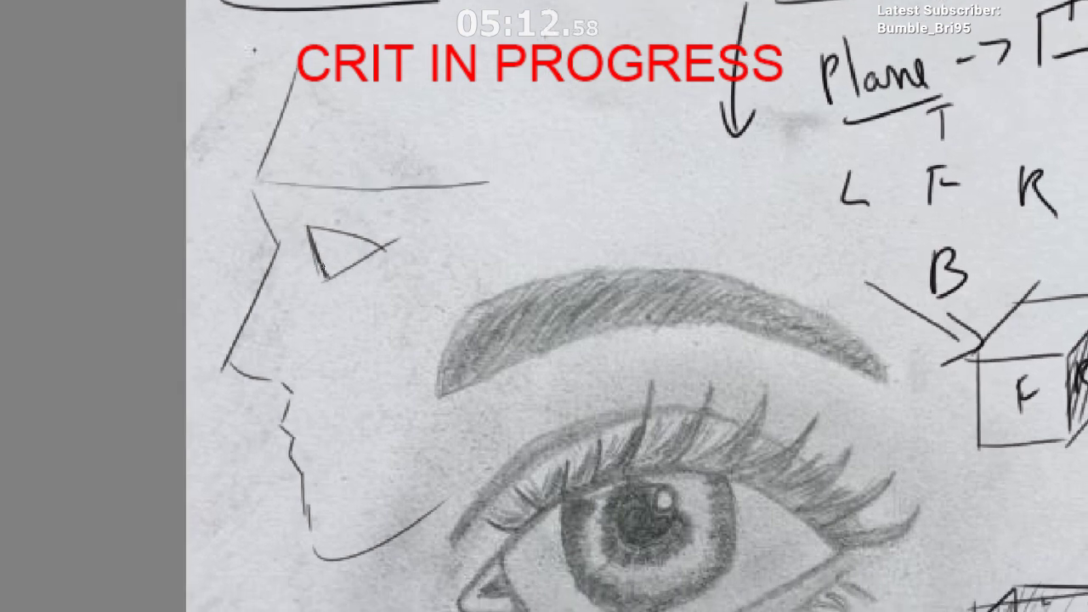
Step: Try tracing the pencil eye's upper-lid crease with a single curved stroke
left_click_drag(391, 287, 447, 411)
left_click(308, 342)
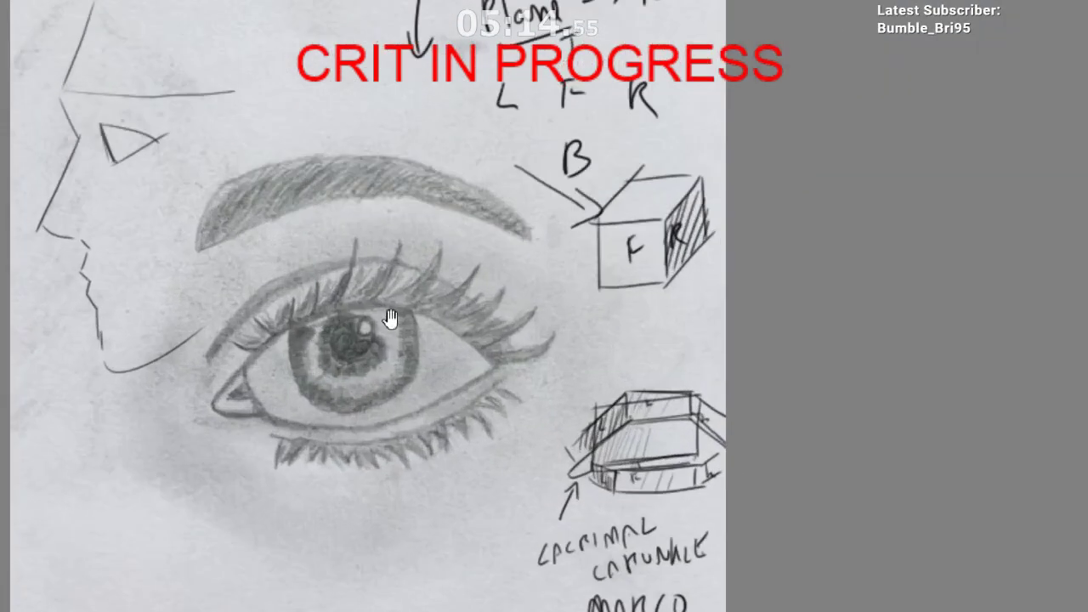
left_click_drag(350, 340, 413, 349)
left_click_drag(407, 290, 346, 290)
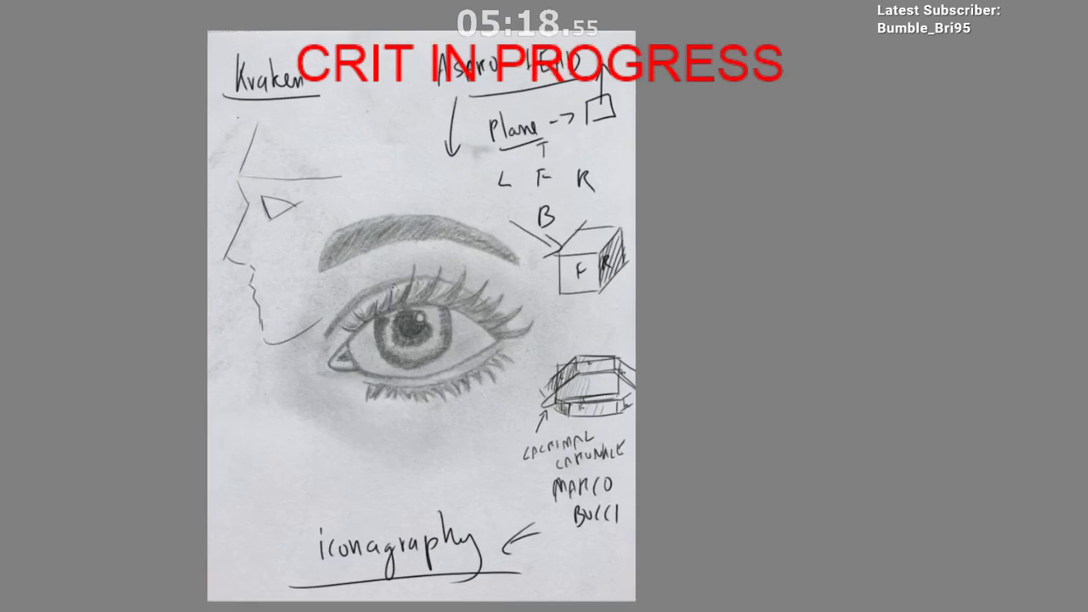
scroll(367, 287, "up", 1)
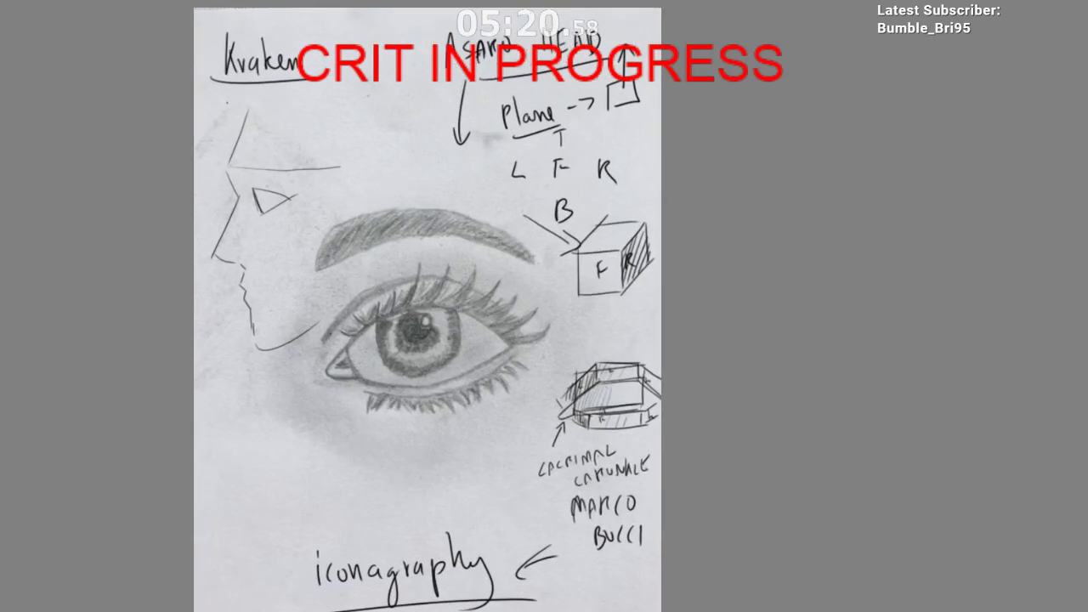
left_click_drag(327, 333, 377, 286)
mouse_move(328, 331)
left_mouse_down()
mouse_move(390, 286)
mouse_move(464, 283)
left_mouse_up()
key("ctrl+z")
mouse_move(393, 312)
left_mouse_down()
mouse_move(462, 308)
mouse_move(528, 338)
left_mouse_up()
key("ctrl+z")
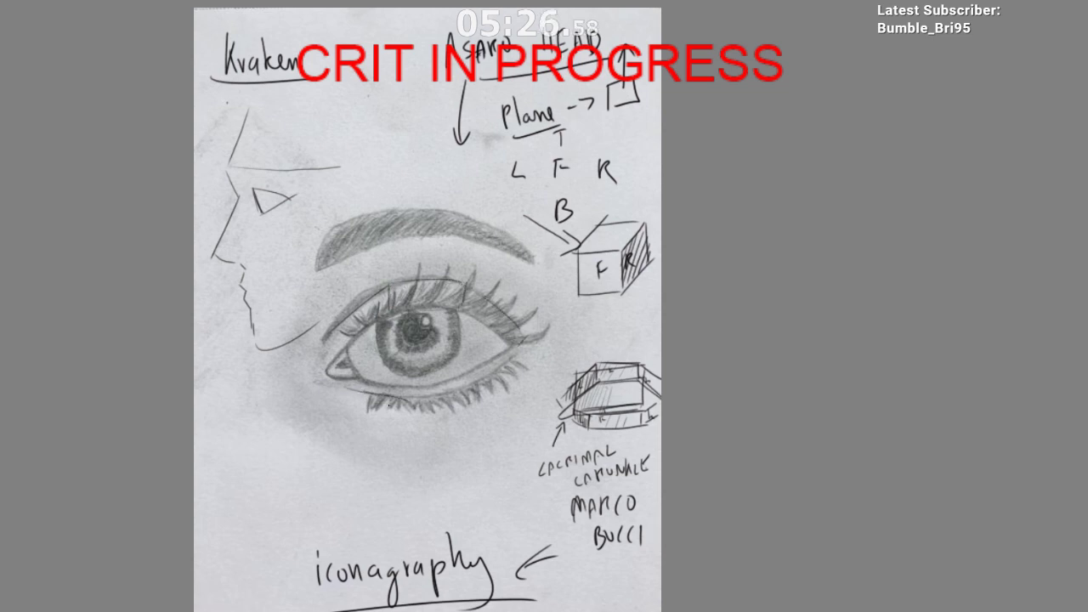
key("ctrl+z")
Step: Draw straight plane lines over the pencil eye's upper and lower lids, with dividers rising from the upper lid toward the brow
mouse_move(335, 392)
left_mouse_down()
mouse_move(403, 434)
mouse_move(389, 423)
mouse_move(402, 394)
mouse_move(388, 422)
mouse_move(399, 428)
mouse_move(463, 419)
mouse_move(440, 413)
mouse_move(475, 404)
mouse_move(419, 416)
mouse_move(487, 403)
mouse_move(476, 412)
mouse_move(532, 368)
mouse_move(535, 413)
left_mouse_up()
key("ctrl+z")
key("ctrl+z")
key("ctrl+z")
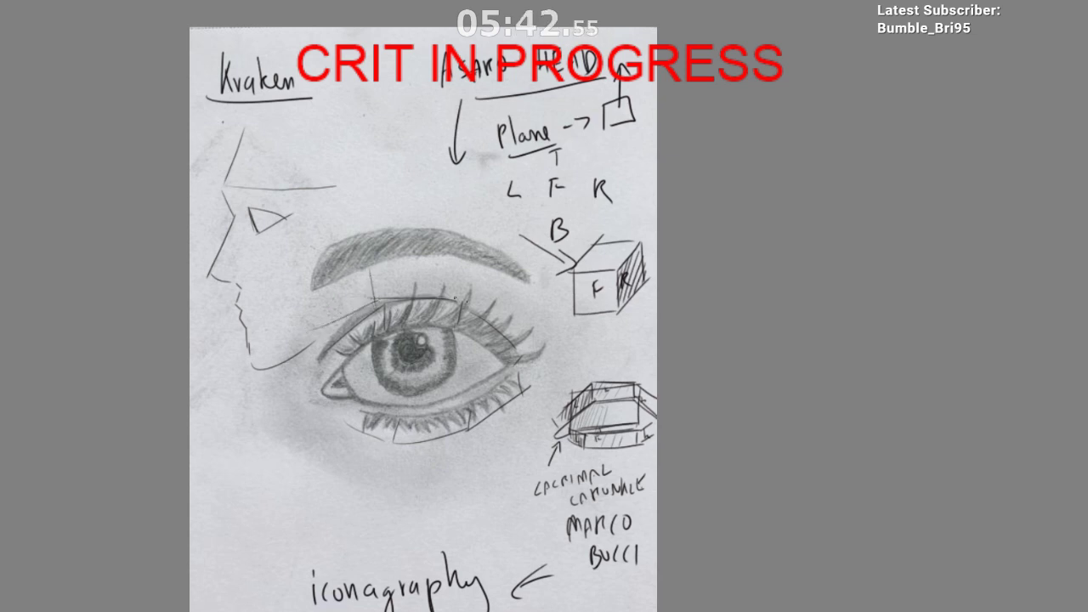
left_click_drag(456, 298, 465, 300)
mouse_move(467, 258)
left_mouse_down()
mouse_move(456, 319)
mouse_move(526, 351)
left_mouse_up()
key("ctrl+z")
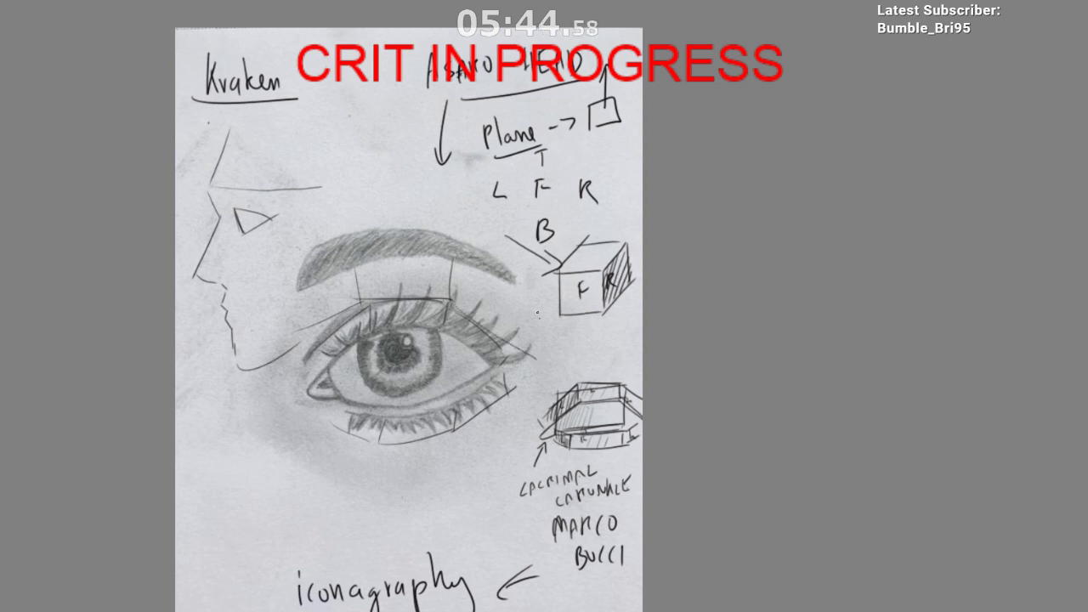
left_click_drag(540, 302, 531, 346)
scroll(515, 388, "down", 2)
scroll(422, 352, "up", 5)
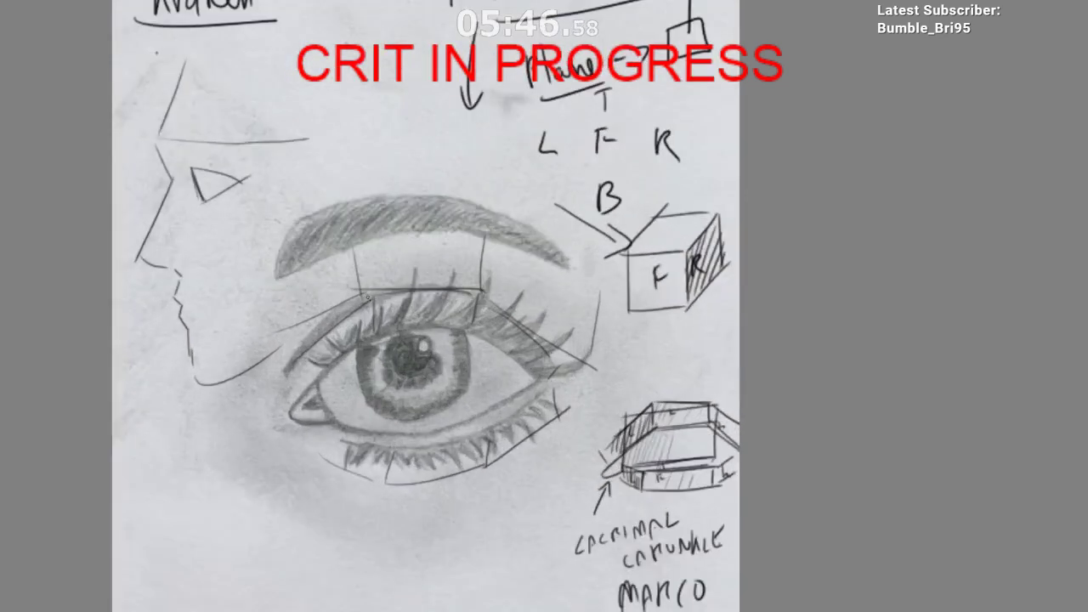
Step: Add a slanted brow-to-eye line in the profile sketch, with arrows pointing at the brow's underside and down onto the brow line
left_click_drag(399, 239, 406, 233)
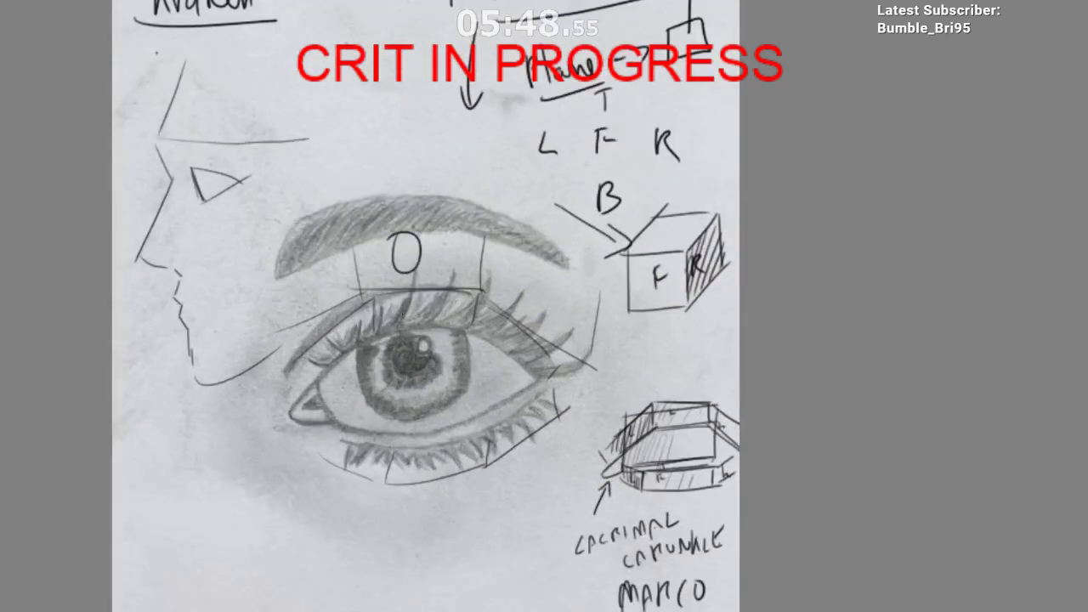
key("ctrl+z")
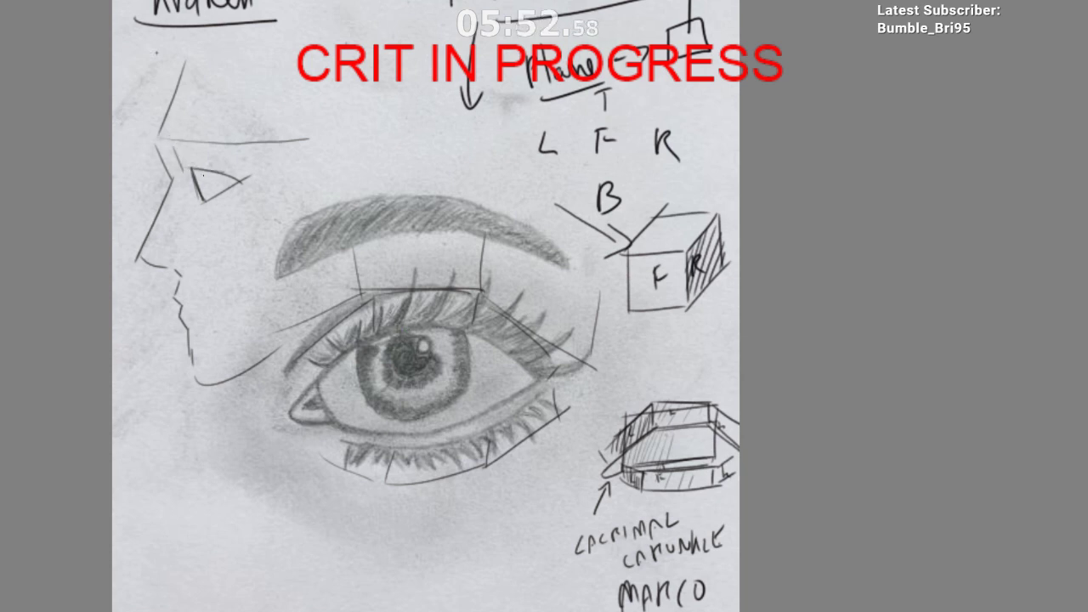
mouse_move(391, 313)
left_mouse_down()
mouse_move(338, 269)
mouse_move(366, 318)
left_mouse_up()
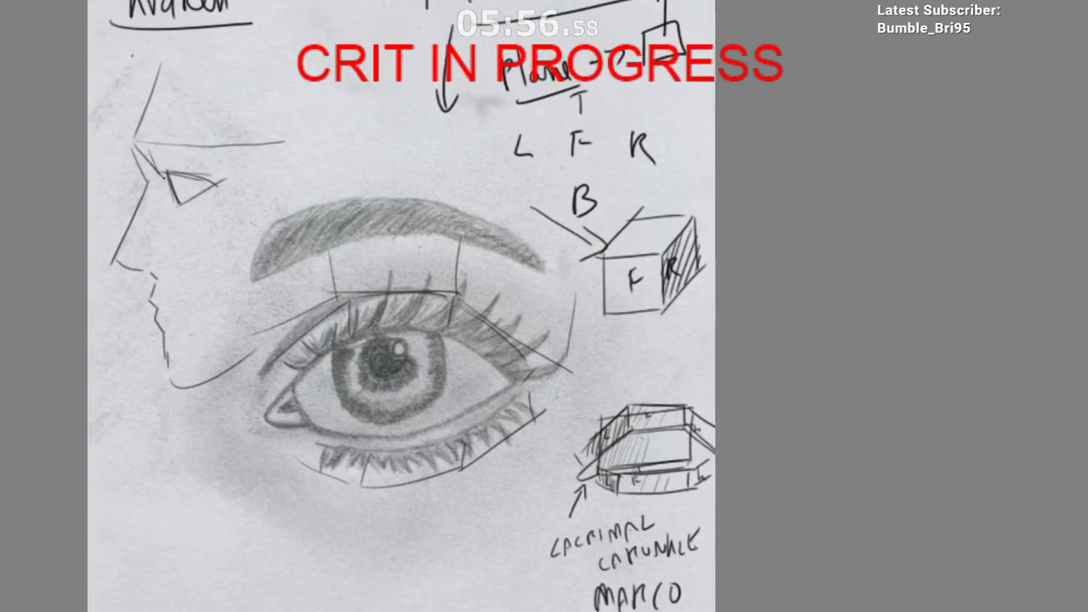
left_click_drag(124, 170, 134, 179)
left_click_drag(185, 82, 186, 123)
left_click_drag(179, 111, 192, 111)
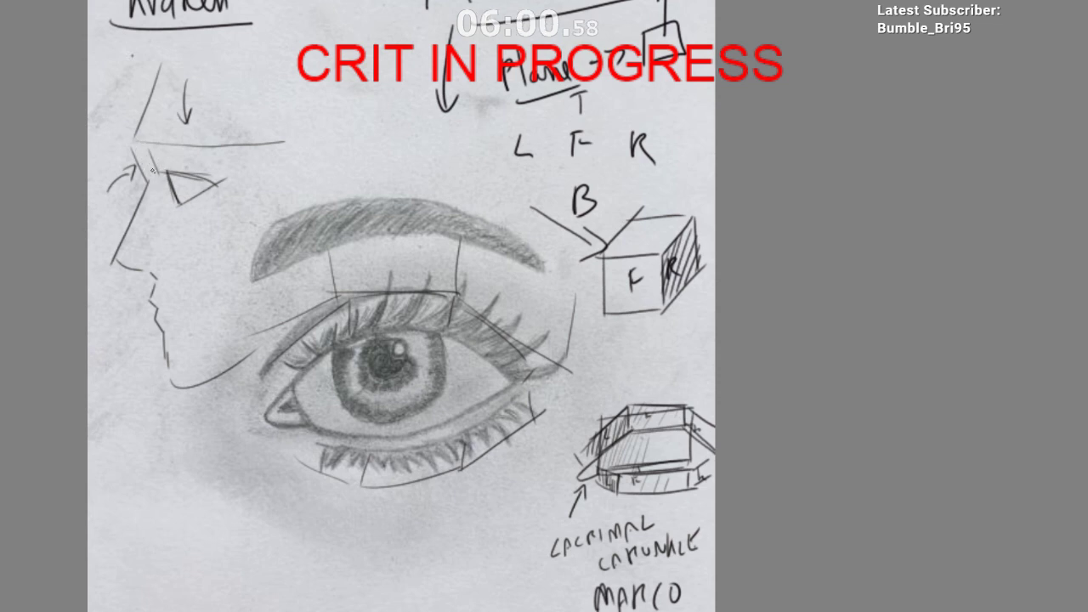
Step: Hatch the underside plane between the brow line and the eye in the profile sketch with short vertical strokes
mouse_move(133, 142)
left_mouse_down()
mouse_move(141, 170)
mouse_move(167, 170)
left_mouse_up()
left_click_drag(158, 155, 160, 178)
left_click_drag(173, 147, 175, 171)
mouse_move(180, 146)
left_mouse_down()
mouse_move(181, 169)
mouse_move(203, 170)
left_mouse_up()
left_click_drag(205, 147, 206, 169)
left_click_drag(210, 148, 211, 173)
left_click_drag(213, 148, 215, 172)
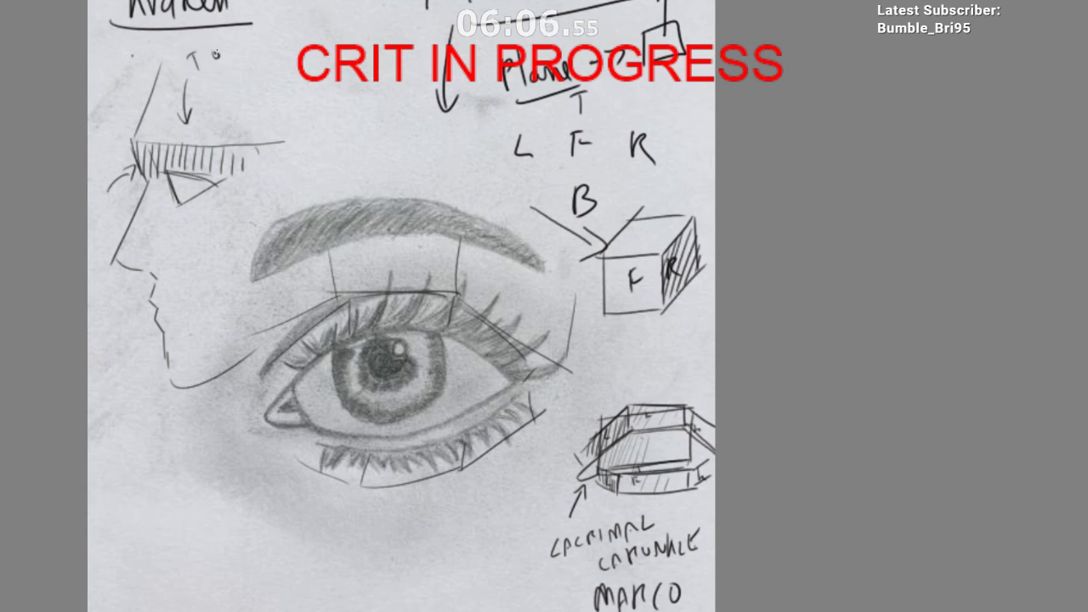
Step: Label the profile's downward arrow "TOP" and the arrow to the brow's underside "BOT"
left_click_drag(216, 53, 217, 53)
left_click_drag(222, 49, 223, 59)
left_click_drag(105, 197, 108, 214)
left_click_drag(116, 201, 118, 202)
Step: Try a curved arrow from above the pencil eyebrow down to the upper lid
left_click_drag(431, 224, 384, 188)
mouse_move(370, 117)
left_mouse_down()
mouse_move(369, 238)
mouse_move(382, 231)
left_mouse_up()
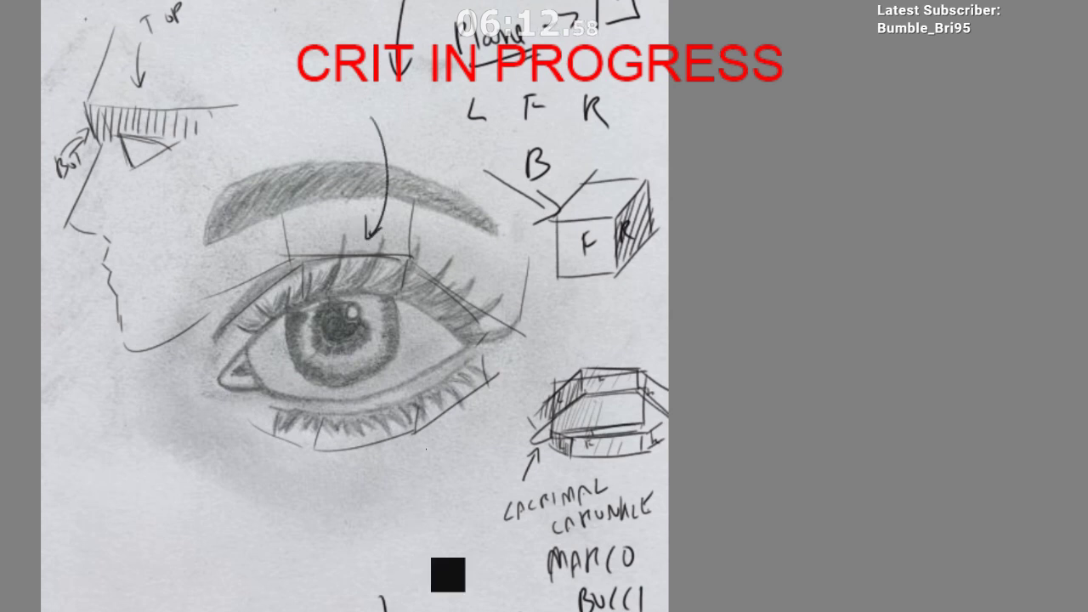
key("ctrl+z")
key("ctrl+z")
Step: Reinforce the straight upper edges of the left, front and right upper-lid planes over the pencil eye
scroll(371, 269, "up", 1)
left_click_drag(388, 262, 451, 256)
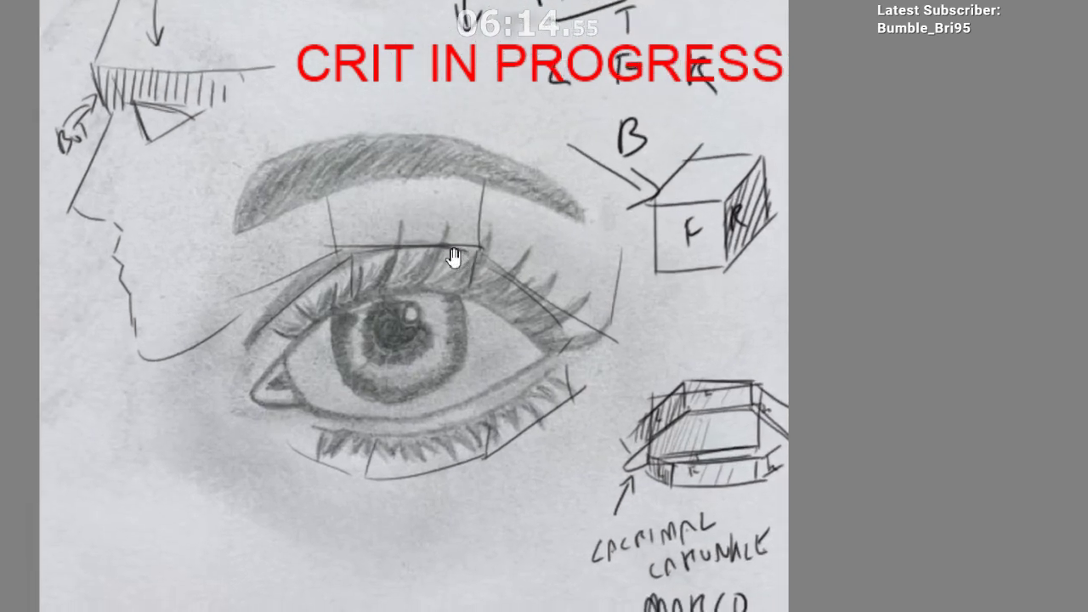
mouse_move(342, 250)
left_mouse_down()
mouse_move(237, 301)
mouse_move(448, 248)
left_mouse_up()
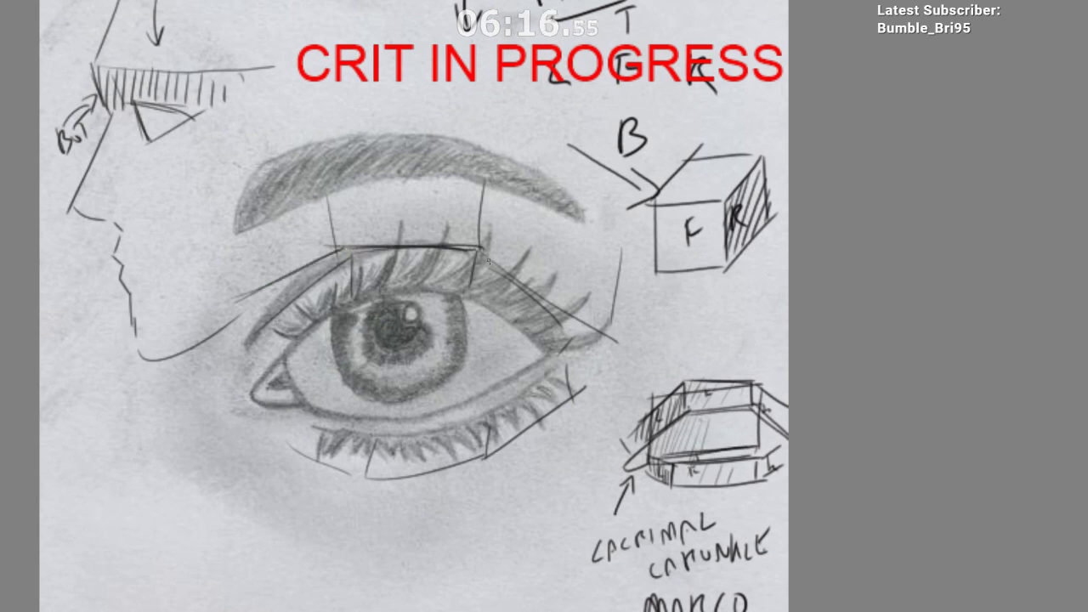
key("ctrl+z")
left_click_drag(342, 249, 463, 247)
key("ctrl+z")
left_click_drag(389, 248, 482, 248)
key("ctrl+z")
left_click_drag(401, 249, 454, 249)
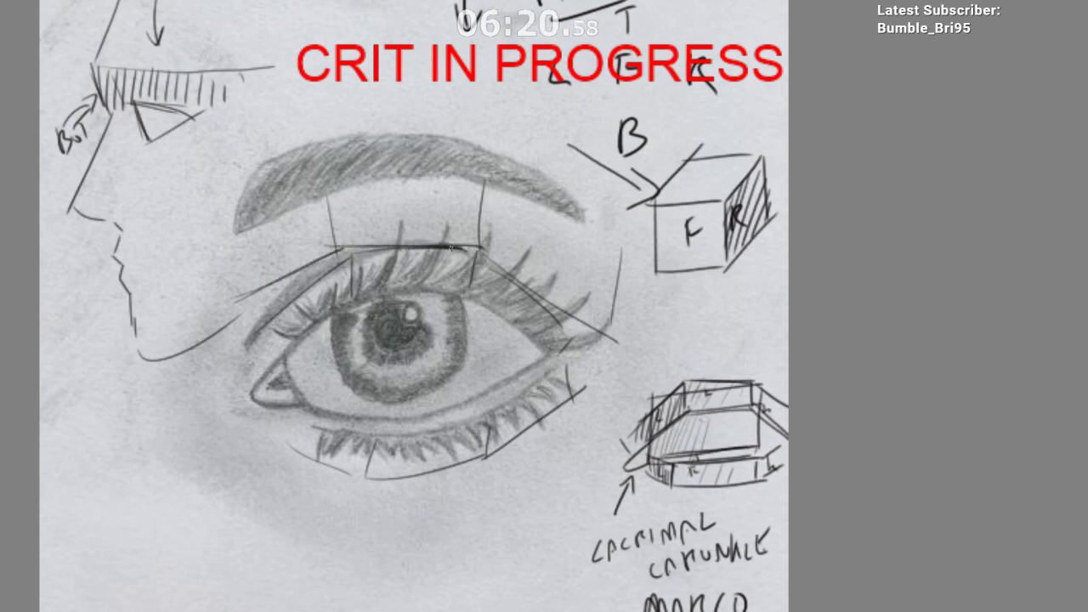
mouse_move(479, 352)
left_mouse_down()
mouse_move(372, 394)
mouse_move(428, 310)
left_mouse_up()
scroll(442, 298, "up", 1)
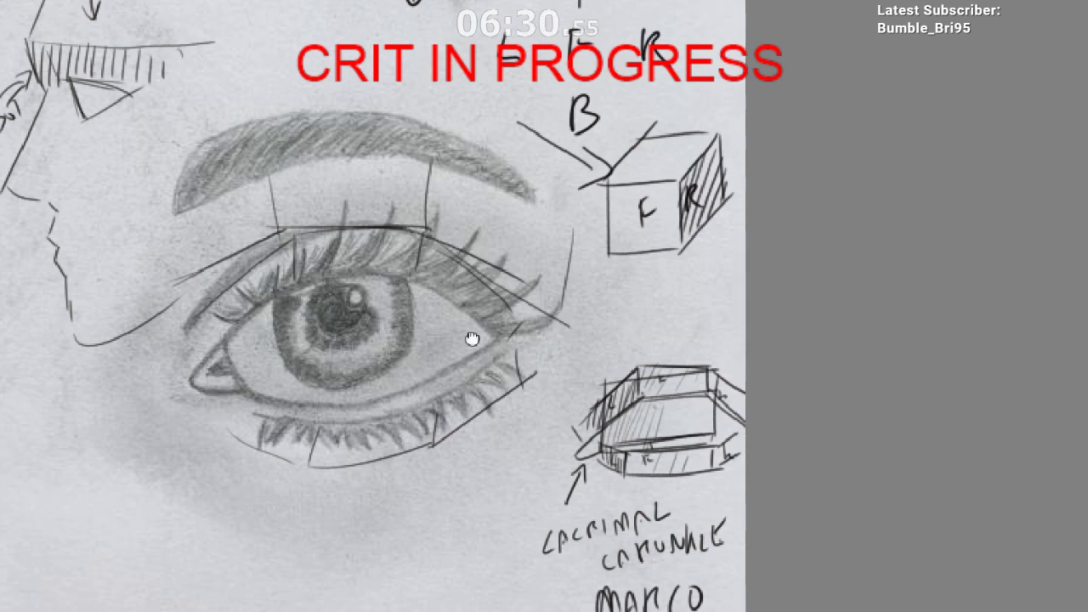
Step: Draw the curved upper lid of a small new eye in the empty area above the word "iconagraphy"
left_click_drag(472, 340, 401, 351)
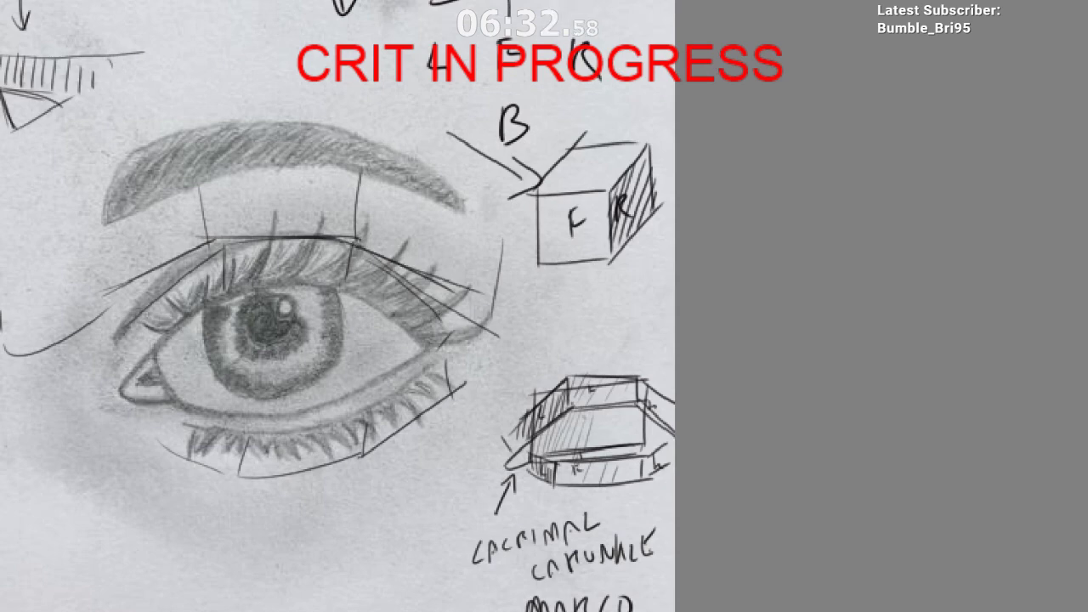
scroll(486, 352, "down", 4)
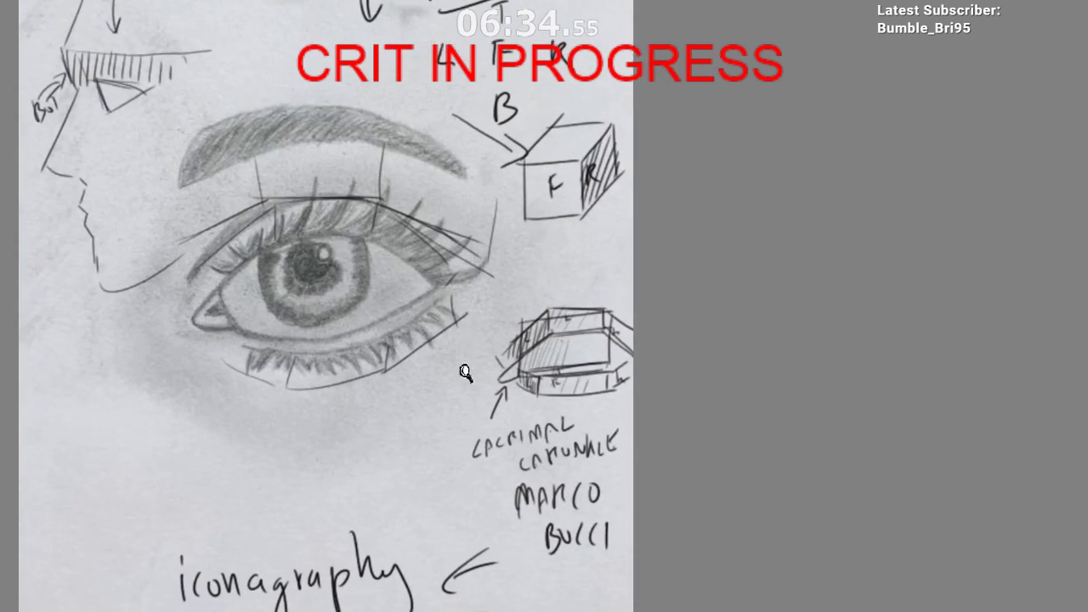
scroll(413, 377, "down", 2)
scroll(403, 280, "up", 5)
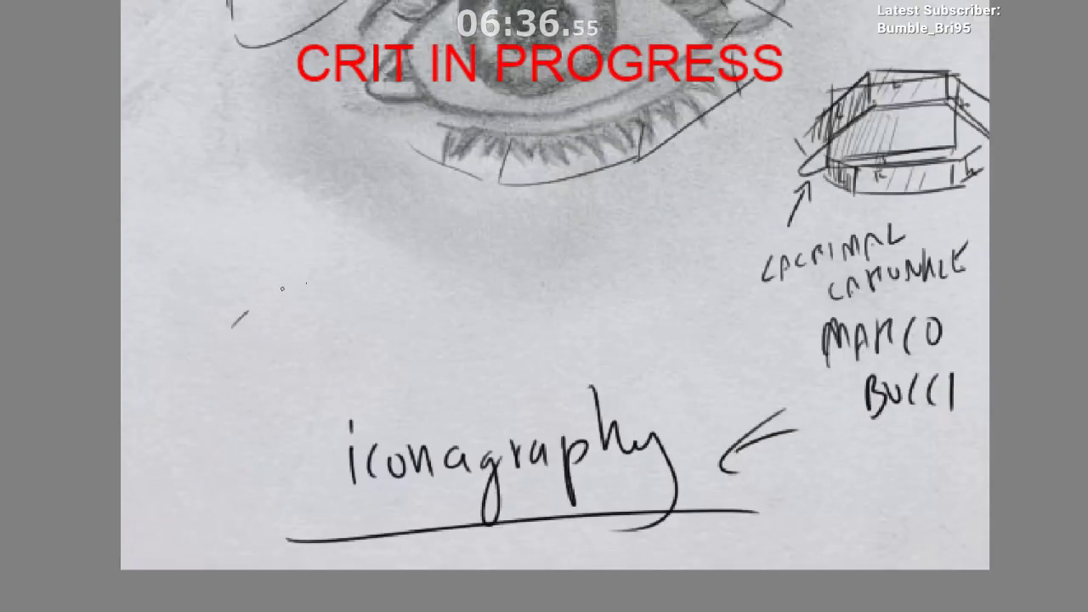
left_click_drag(282, 289, 387, 299)
key("ctrl+z")
mouse_move(237, 336)
left_mouse_down()
mouse_move(386, 299)
mouse_move(290, 290)
mouse_move(400, 305)
left_mouse_up()
key("ctrl+z")
key("ctrl+z")
left_click_drag(233, 336, 423, 318)
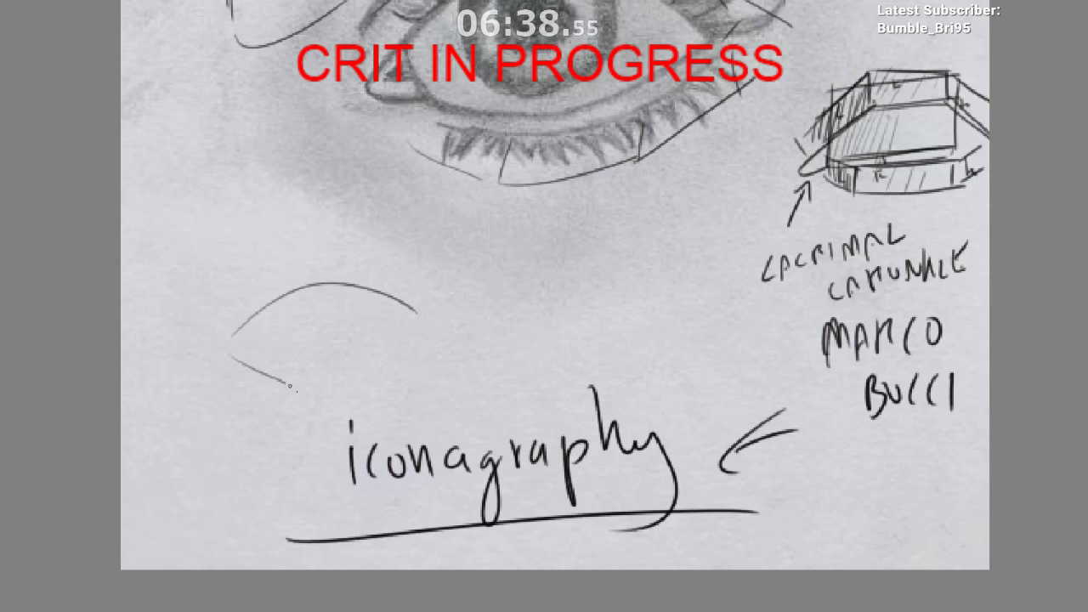
Step: Draw a shallow curved lower lid beneath the new eye's upper lid
key("ctrl+z")
left_click_drag(254, 357, 414, 340)
key("ctrl+z")
left_click_drag(253, 357, 414, 340)
left_click_drag(322, 357, 369, 339)
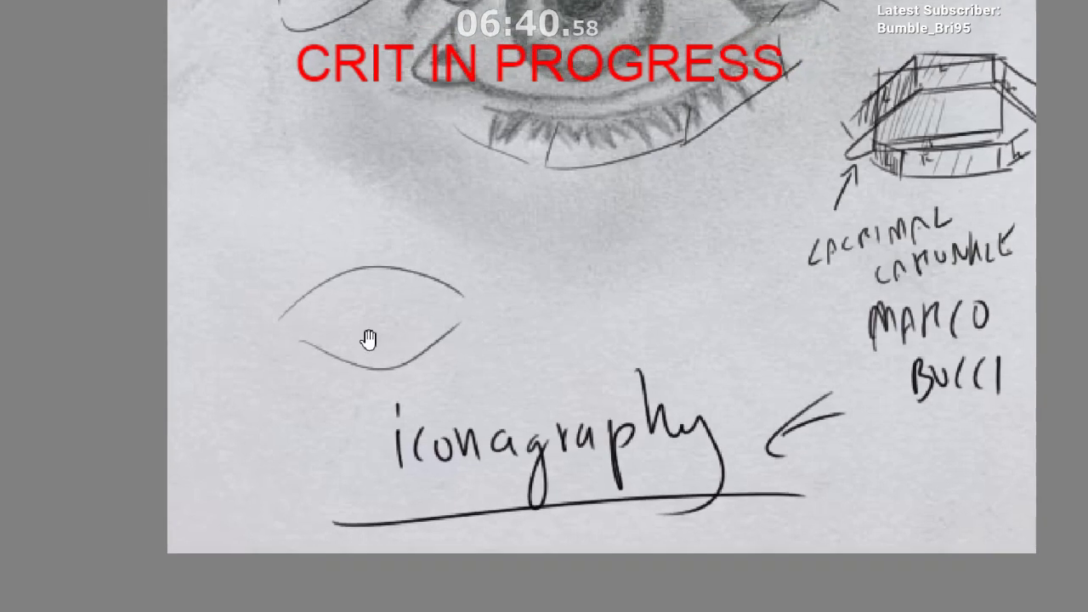
key("ctrl+z")
left_click_drag(292, 349, 442, 333)
key("ctrl+z")
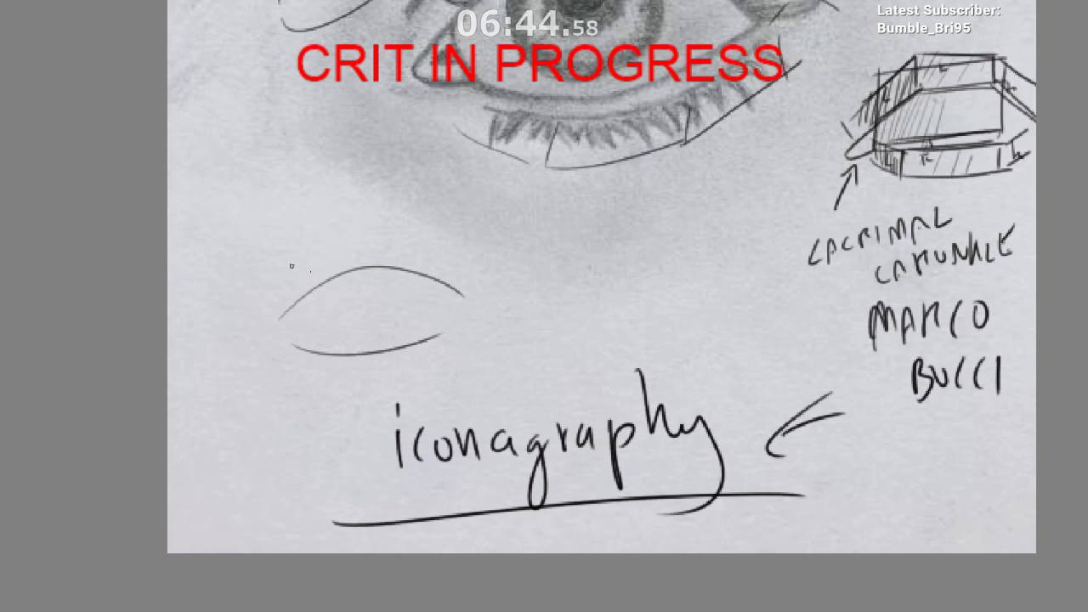
Step: Draw a bold straight line slanting down across the outer half of the new eye's upper lid
left_click_drag(277, 261, 451, 279)
key("ctrl+z")
left_click_drag(298, 258, 492, 297)
key("ctrl+z")
key("ctrl+z")
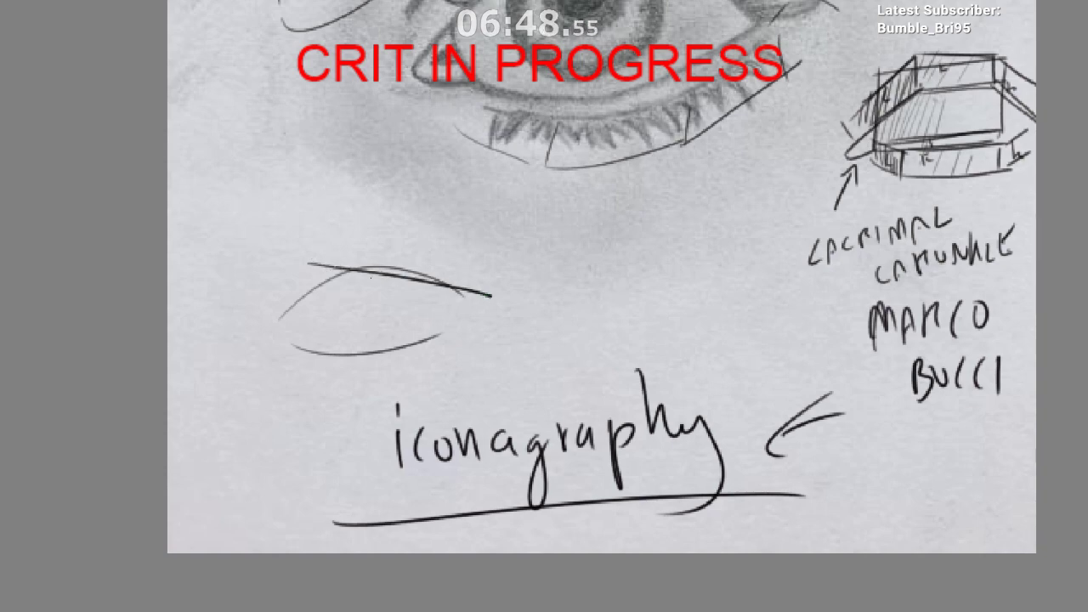
left_click_drag(327, 266, 496, 301)
scroll(491, 401, "down", 1)
scroll(468, 417, "up", 1)
left_click_drag(404, 350, 392, 363)
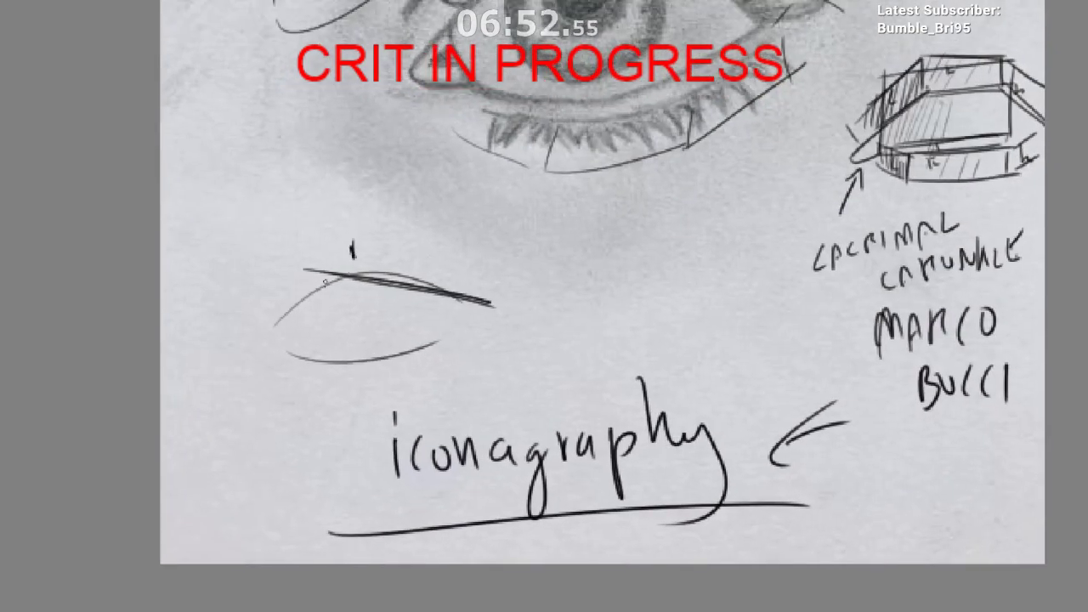
Step: Hatch the gaps between the small new eye's curved upper lid and its straight slanted line at both corners
left_click_drag(277, 315, 279, 301)
left_click_drag(284, 309, 288, 283)
mouse_move(290, 309)
left_mouse_down()
mouse_move(294, 280)
mouse_move(323, 269)
left_mouse_up()
left_click_drag(330, 282, 334, 270)
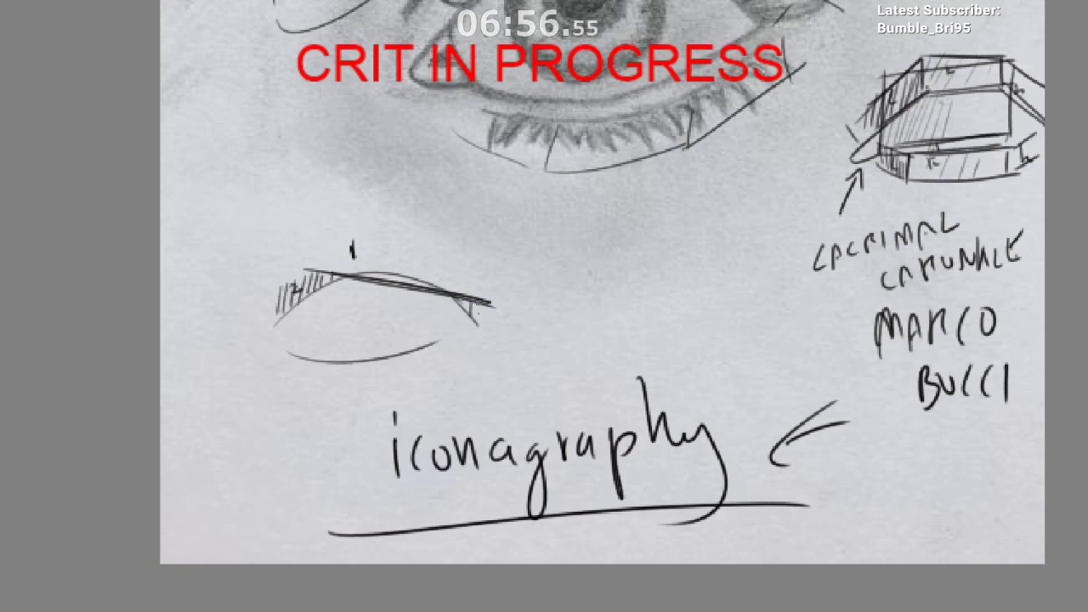
left_click_drag(478, 306, 475, 323)
left_click_drag(486, 313, 483, 326)
scroll(500, 393, "down", 2)
left_click_drag(482, 432, 438, 462)
scroll(441, 385, "up", 1)
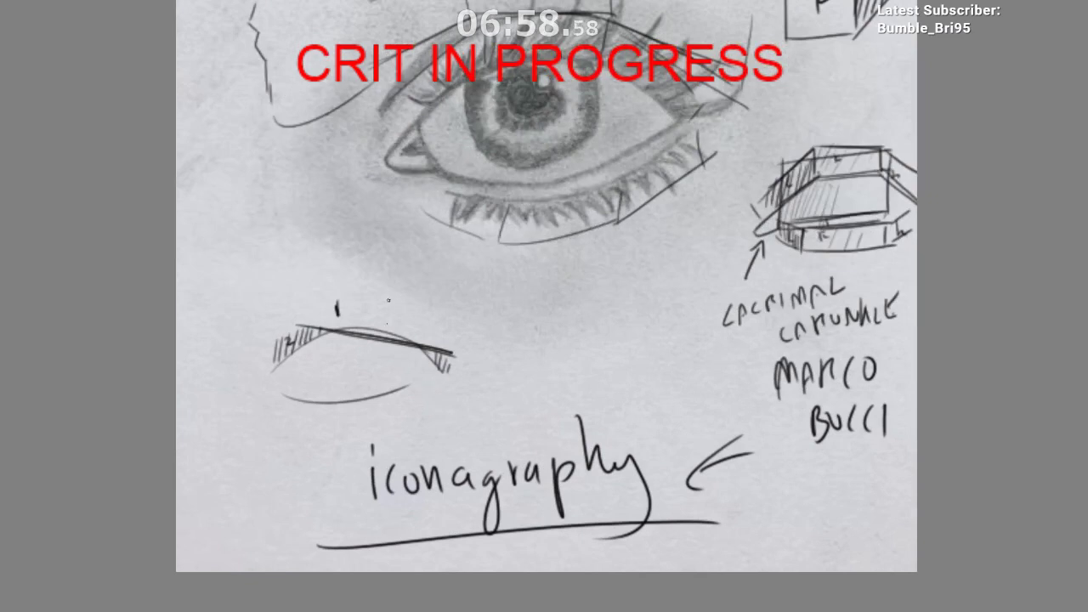
left_click_drag(394, 283, 382, 321)
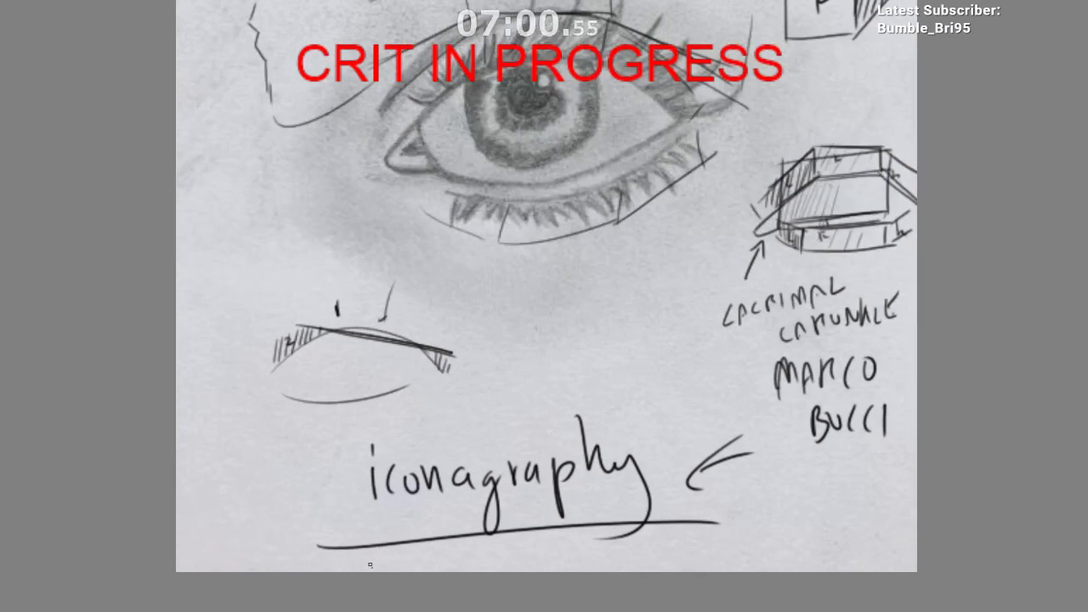
key("ctrl+z")
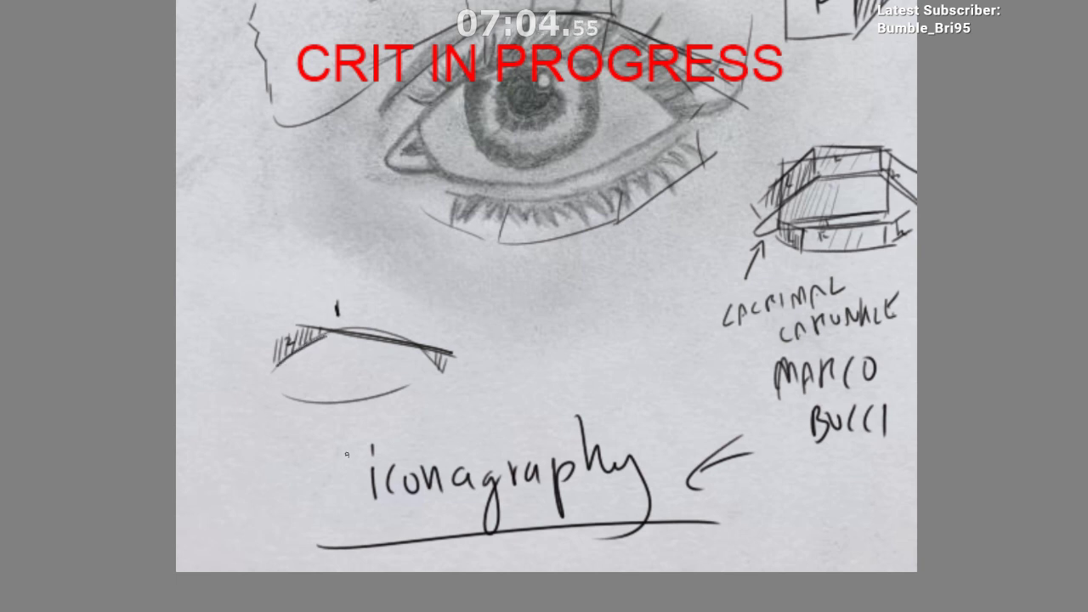
left_click_drag(333, 454, 256, 452)
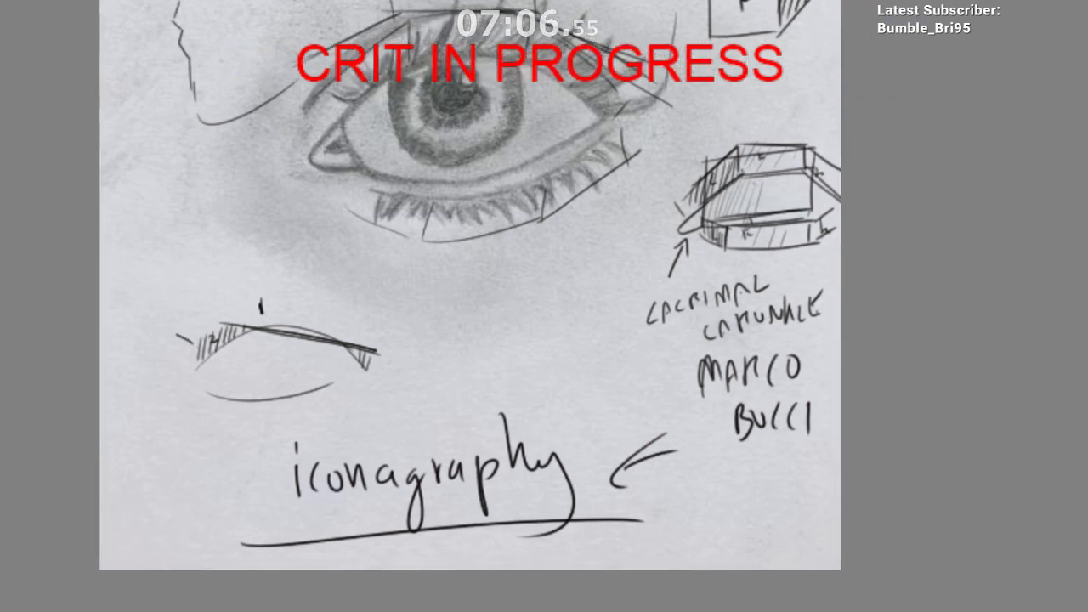
key("ctrl+z")
left_click_drag(413, 325, 428, 493)
left_click_drag(283, 259, 358, 394)
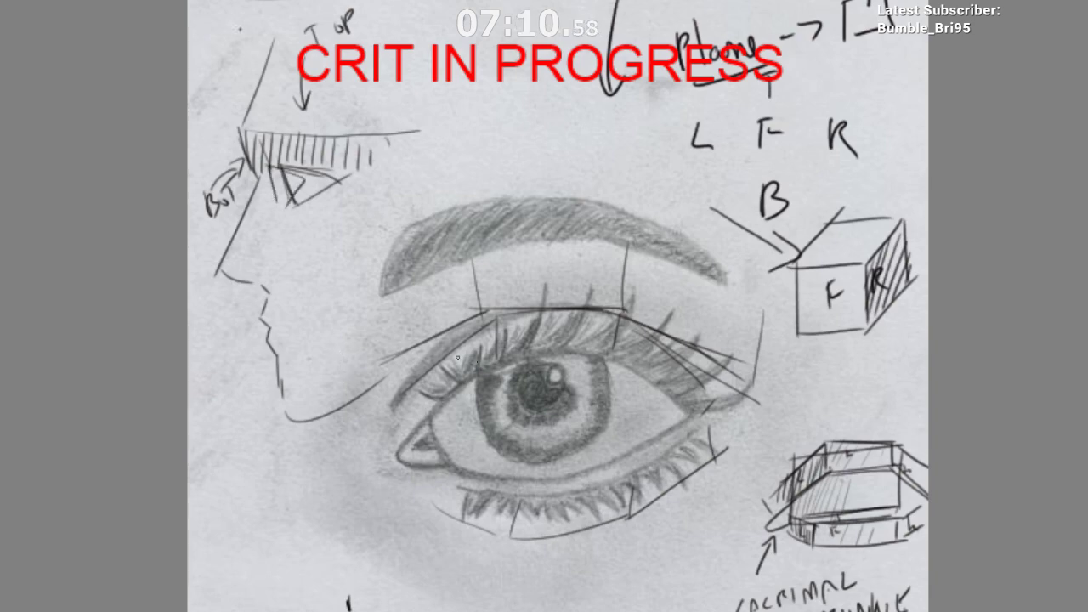
scroll(452, 446, "down", 2)
left_click_drag(451, 474, 374, 383)
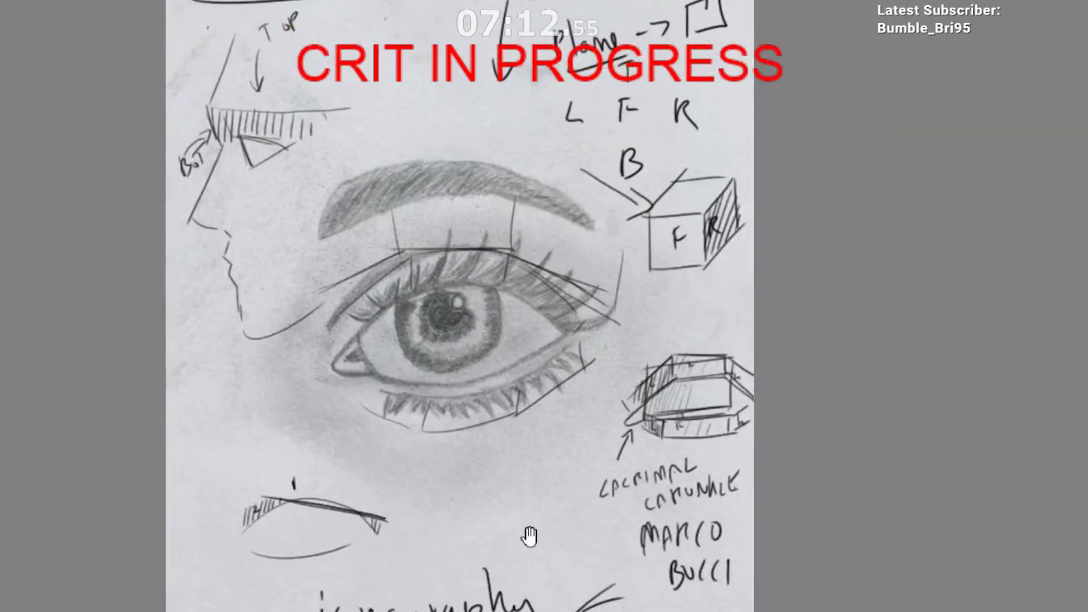
scroll(530, 537, "down", 2)
left_click_drag(482, 518, 459, 490)
scroll(459, 490, "up", 2)
left_click_drag(530, 429, 447, 372)
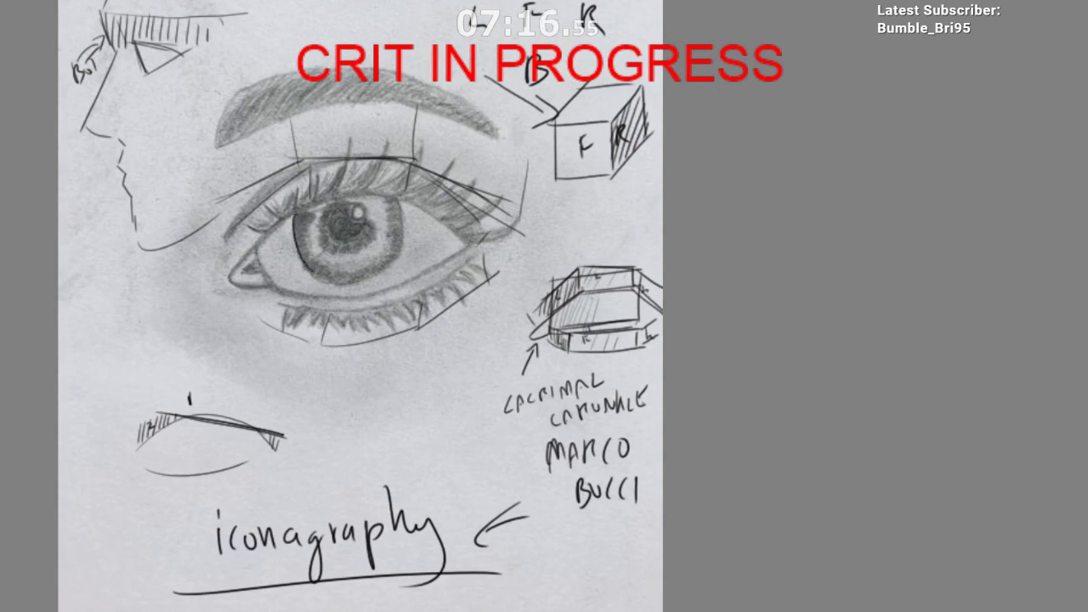
key("ctrl+z")
left_click_drag(337, 277, 354, 303)
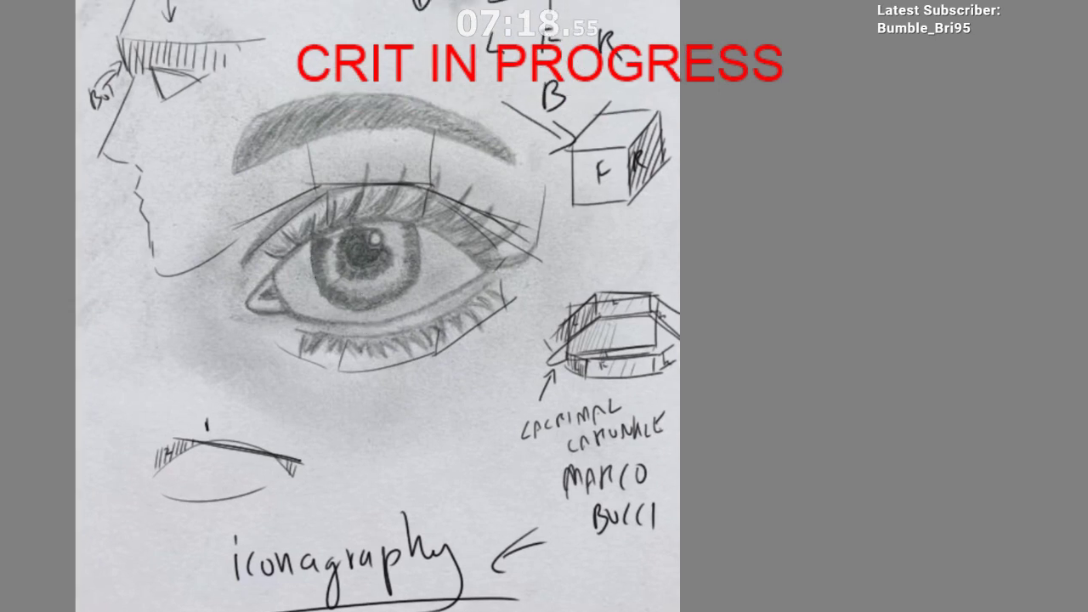
mouse_move(397, 383)
left_mouse_down()
mouse_move(383, 401)
mouse_move(402, 391)
left_mouse_up()
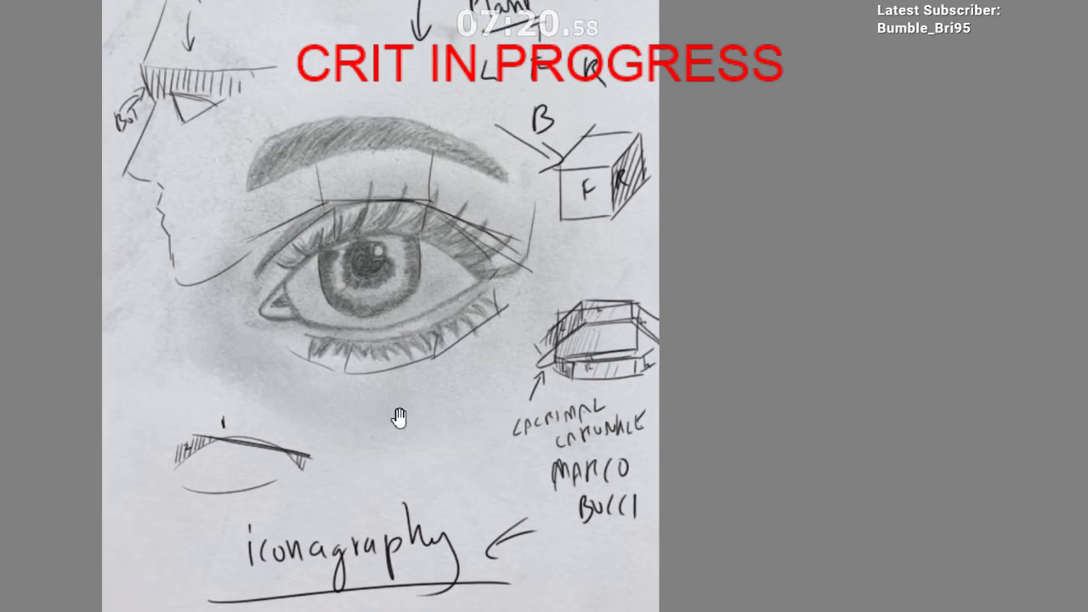
left_click_drag(405, 448, 417, 473)
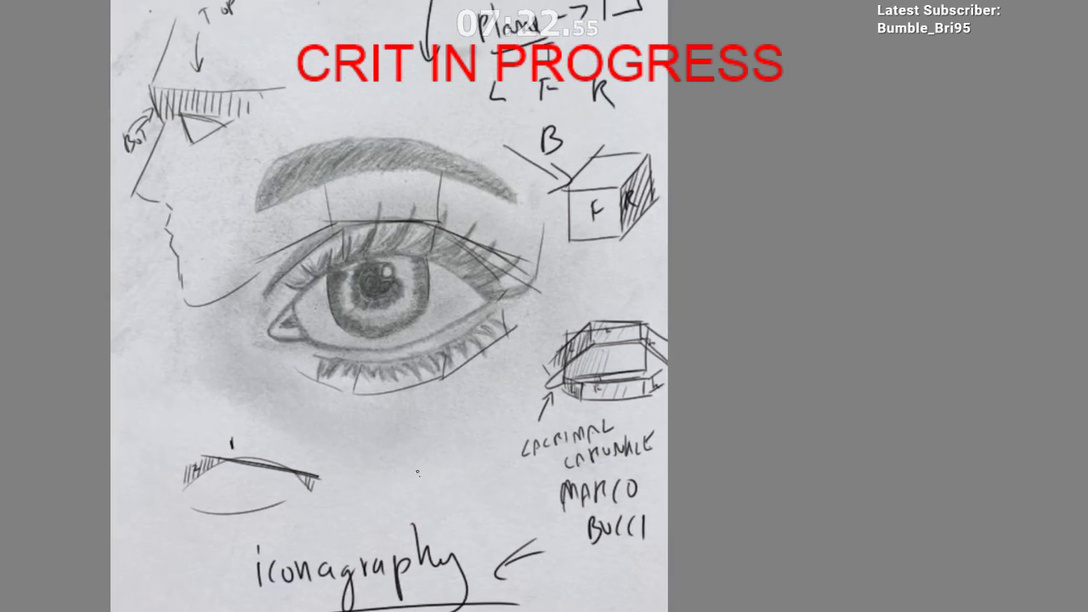
Step: Select the left upper-lid plane, left eyeball area and left lower-lid plane of the pencil eye, shade them dark grey, and deselect
left_click_drag(418, 318, 340, 355)
left_click_drag(410, 380, 459, 365)
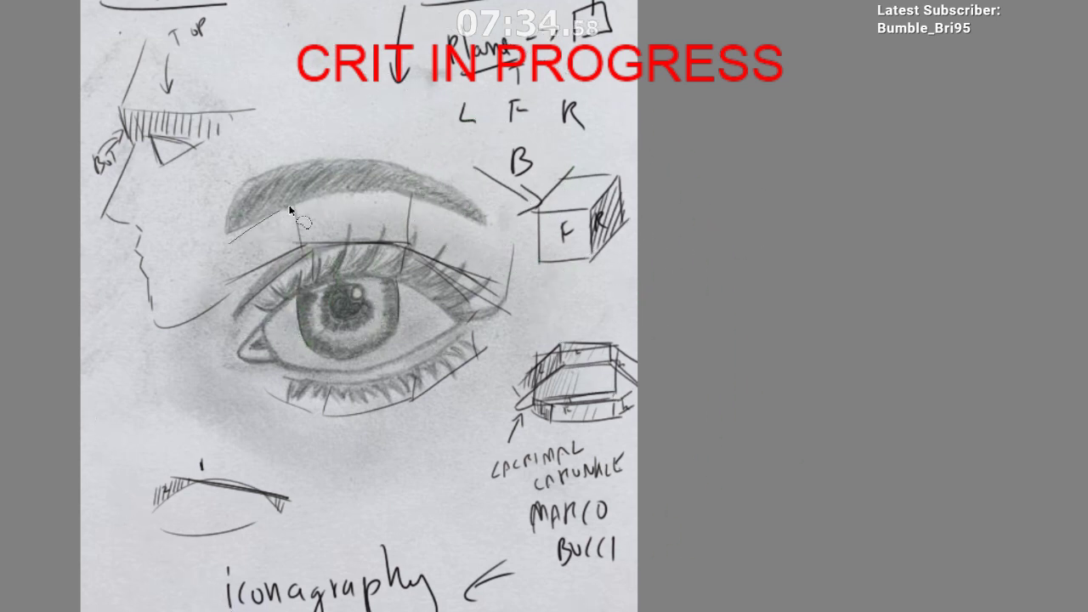
mouse_move(290, 206)
left_mouse_down()
mouse_move(256, 296)
mouse_move(232, 213)
left_mouse_up()
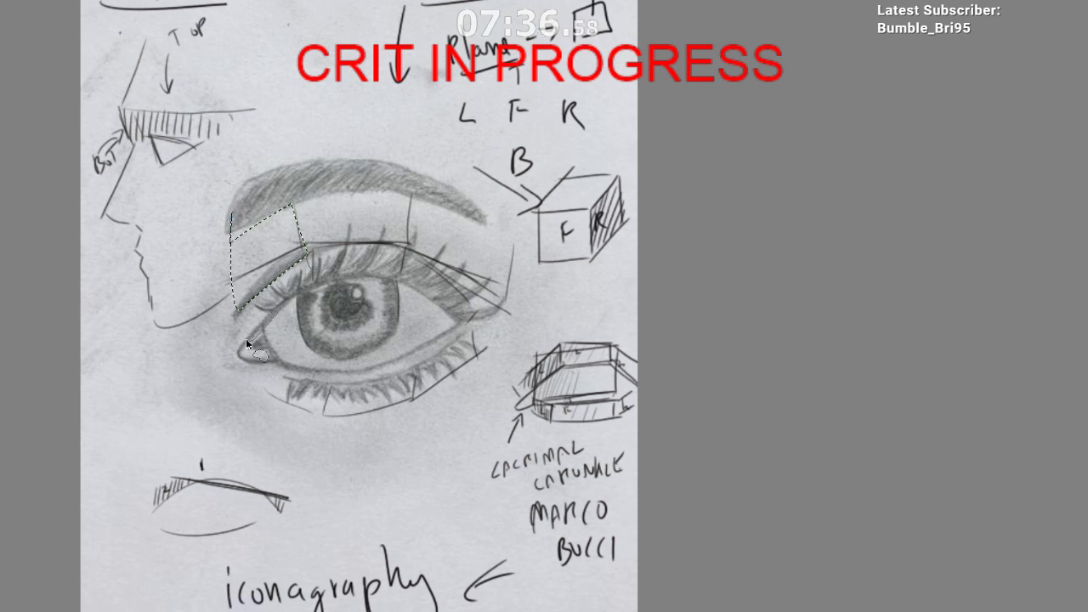
left_click_drag(245, 338, 232, 242)
mouse_move(270, 368)
left_mouse_down()
mouse_move(323, 393)
mouse_move(240, 379)
mouse_move(270, 368)
left_mouse_up()
mouse_move(295, 306)
left_mouse_down()
mouse_move(280, 368)
mouse_move(249, 347)
left_mouse_up()
key("b")
left_click_drag(263, 485, 379, 230)
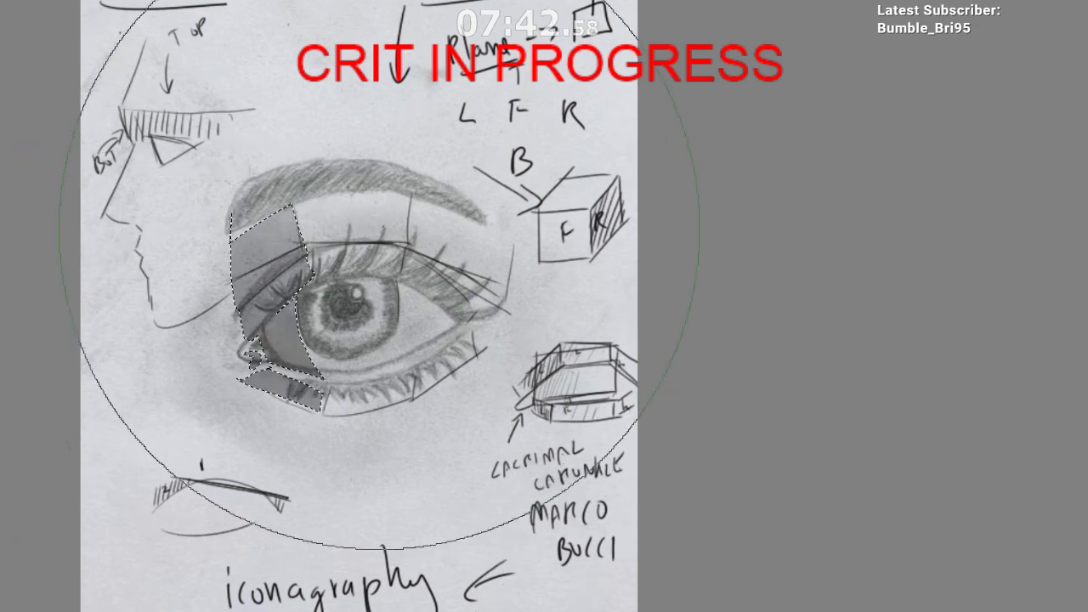
key("ctrl+d")
Step: Darken the inner corner of the pencil eye around the tear duct with a smaller soft brush
left_click_drag(417, 417, 415, 378)
mouse_move(463, 248)
left_mouse_down()
mouse_move(238, 332)
mouse_move(225, 295)
left_mouse_up()
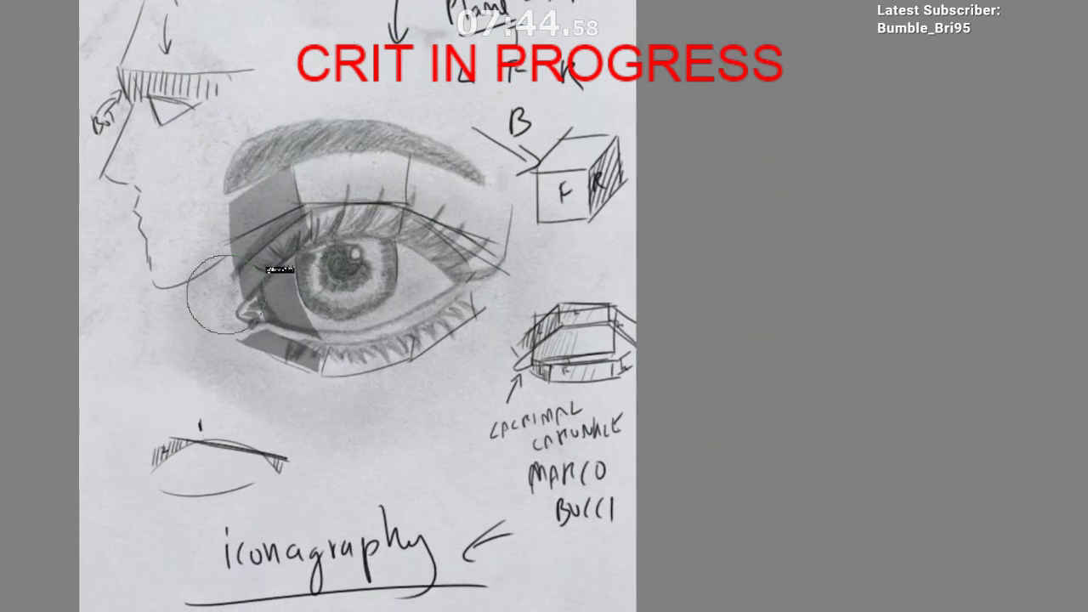
mouse_move(345, 246)
left_mouse_down()
mouse_move(345, 273)
mouse_move(331, 276)
left_mouse_up()
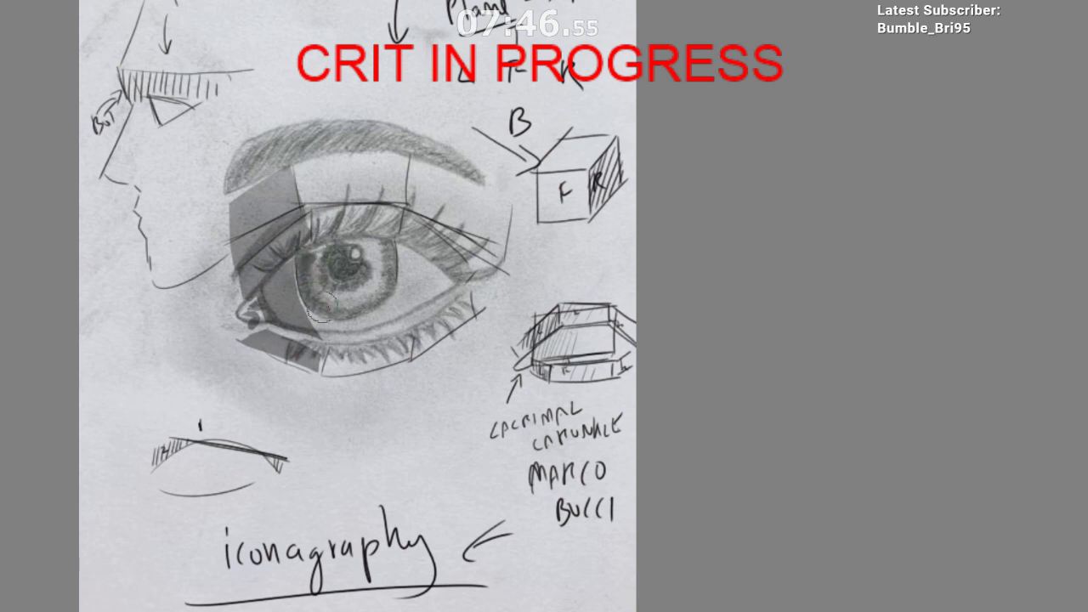
left_click_drag(346, 362, 356, 335)
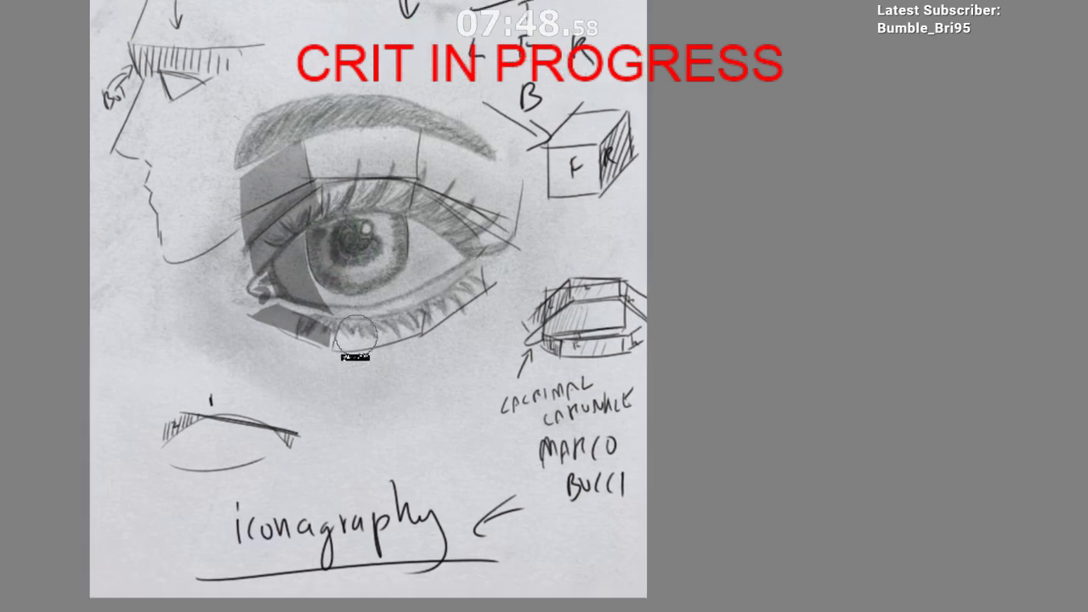
mouse_move(285, 323)
left_mouse_down()
mouse_move(362, 340)
mouse_move(339, 320)
mouse_move(251, 301)
left_mouse_up()
key("ctrl+z")
key("[")
key("]")
mouse_move(236, 234)
left_mouse_down()
mouse_move(290, 196)
mouse_move(237, 233)
left_mouse_up()
key("ctrl+z")
Step: Deepen the shadow along the fold line of the pencil eye's left upper-lid plane and on the left lower-lid plane
left_click_drag(444, 342, 442, 364)
left_click_drag(312, 216, 215, 278)
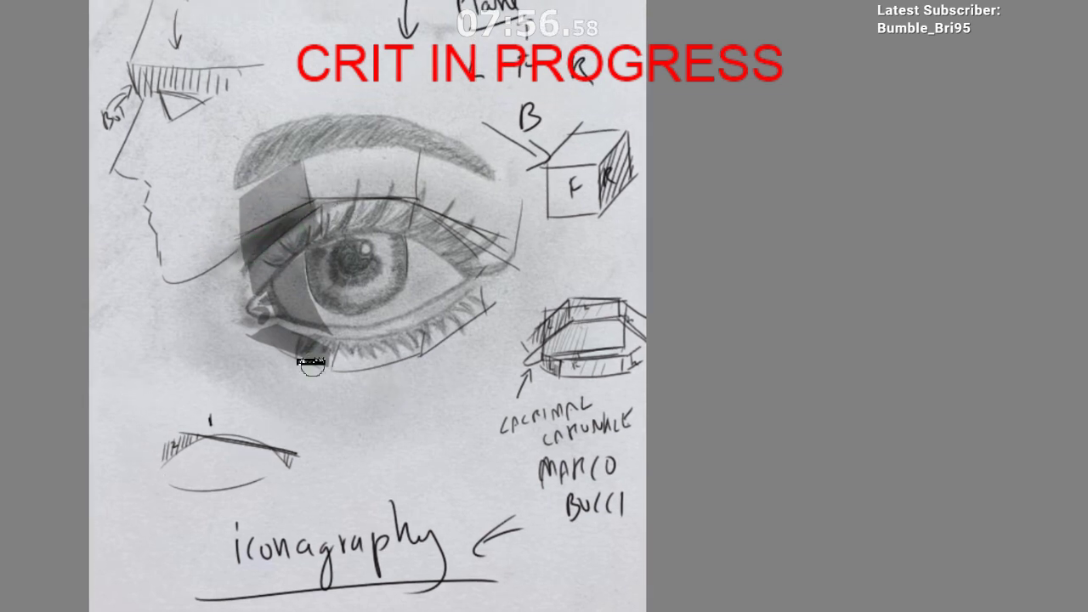
scroll(391, 302, "right", 1)
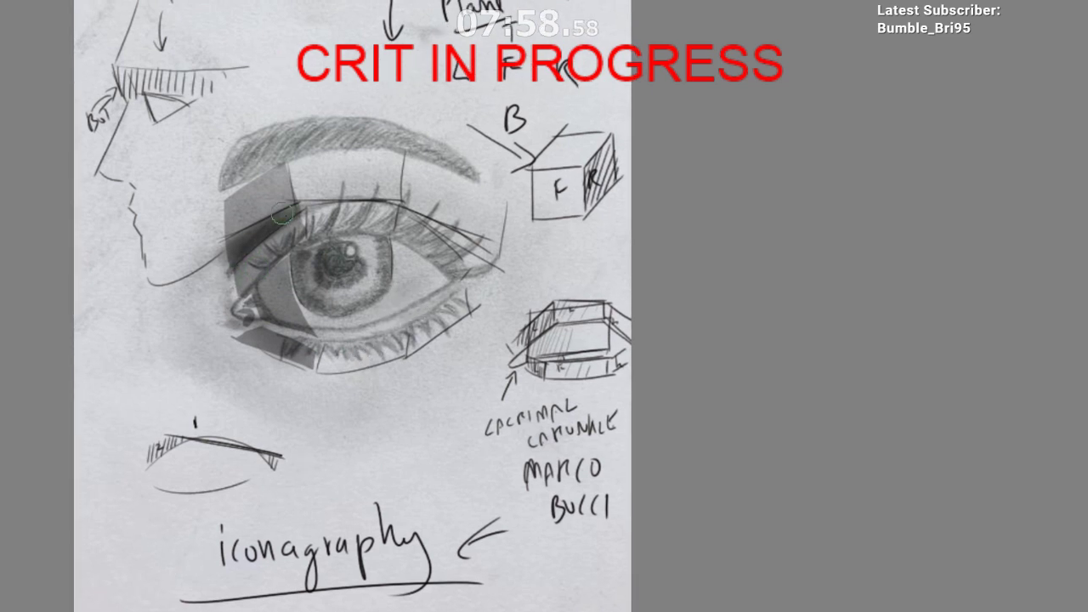
left_click_drag(282, 213, 314, 206)
Step: Lighten the outer white of the pencil eye and fill the right plane below the brow with a light tone
left_click_drag(480, 339, 467, 322)
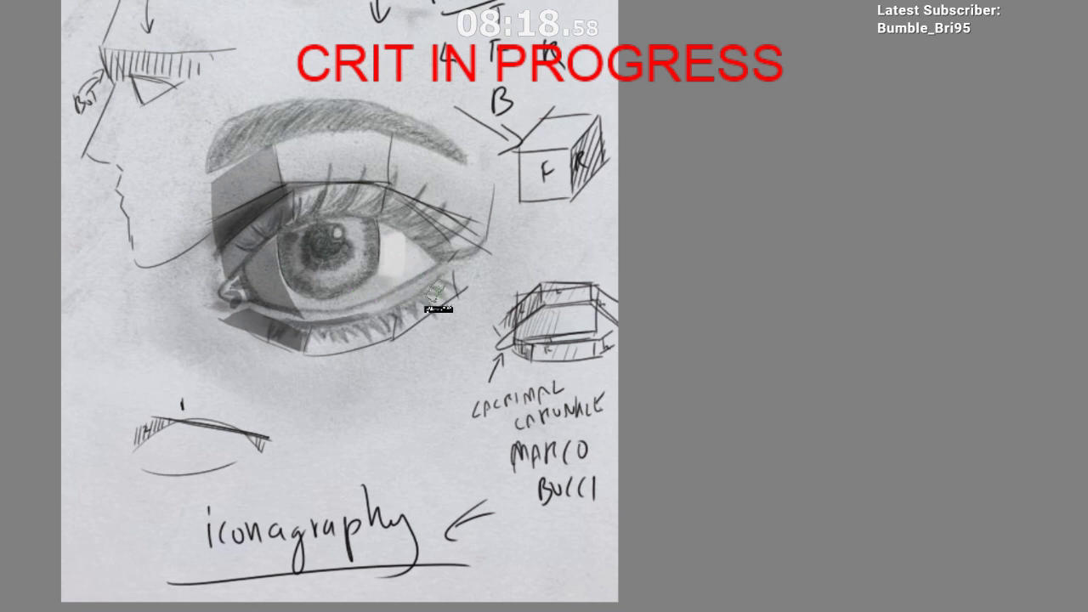
mouse_move(434, 187)
left_mouse_down()
mouse_move(477, 199)
mouse_move(453, 185)
left_mouse_up()
left_click_drag(493, 292, 457, 251)
scroll(457, 249, "up", 2)
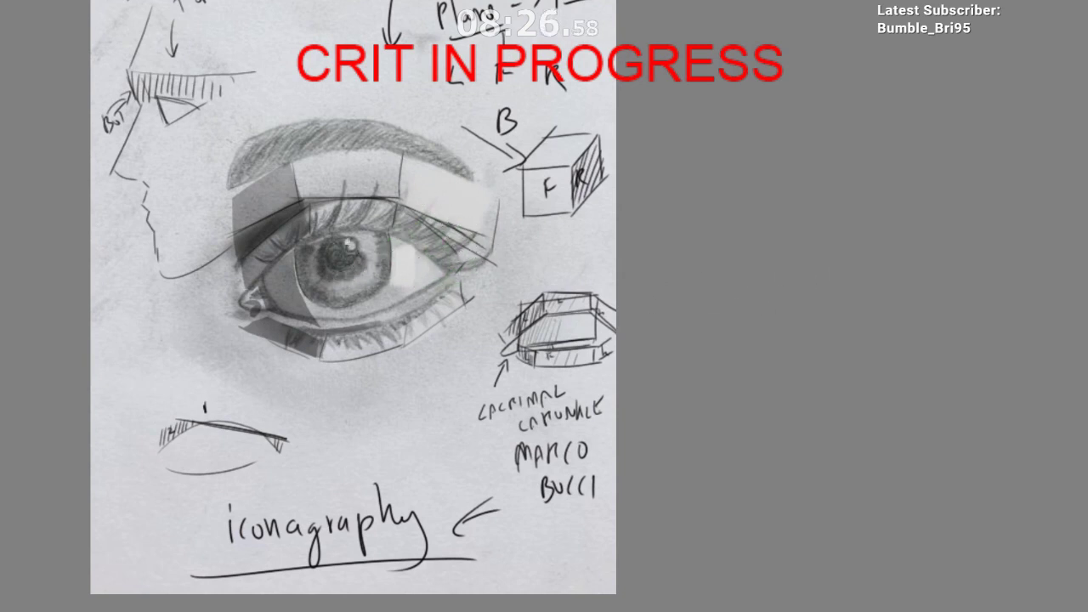
Step: Paint a bright catchlight on the pupil, lighten the iris's right side, and add a highlight over the eyebrow's outer end
scroll(450, 253, "down", 1)
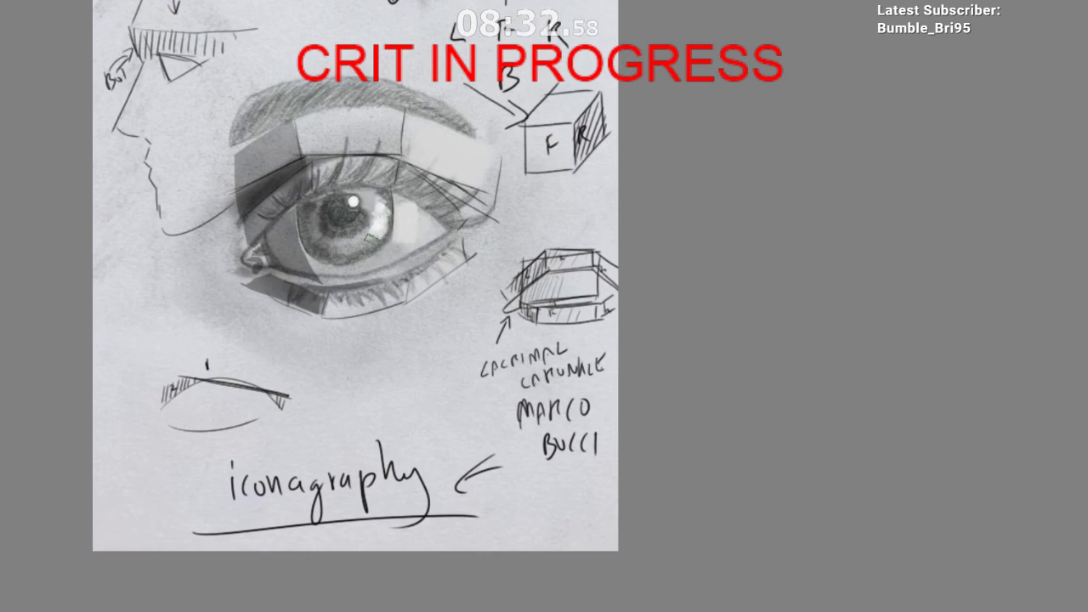
left_click_drag(454, 291, 425, 323)
scroll(423, 320, "down", 1)
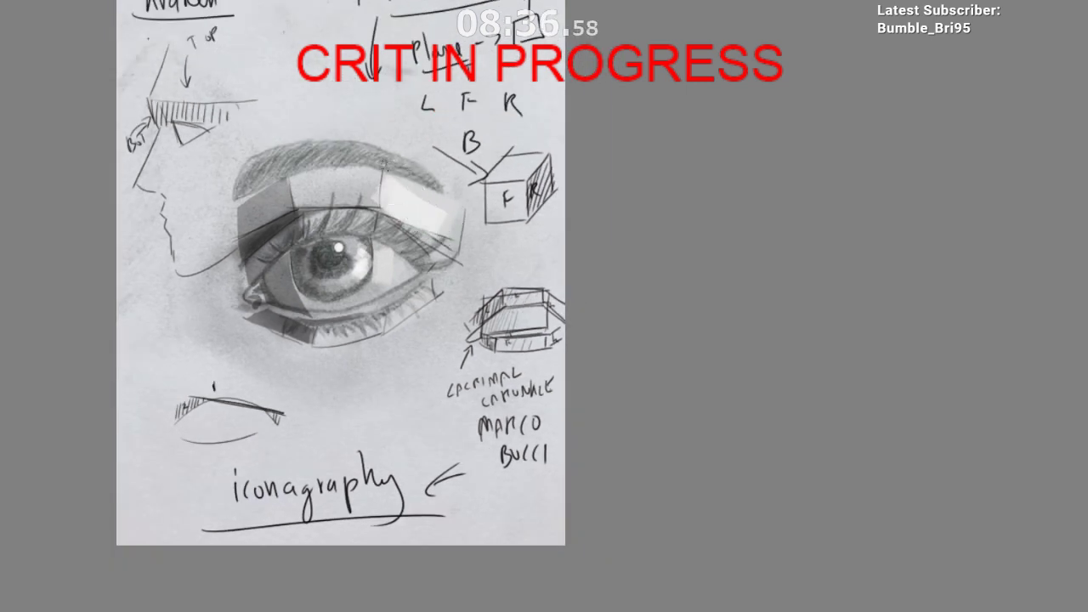
left_click_drag(387, 165, 440, 188)
key("ctrl+z")
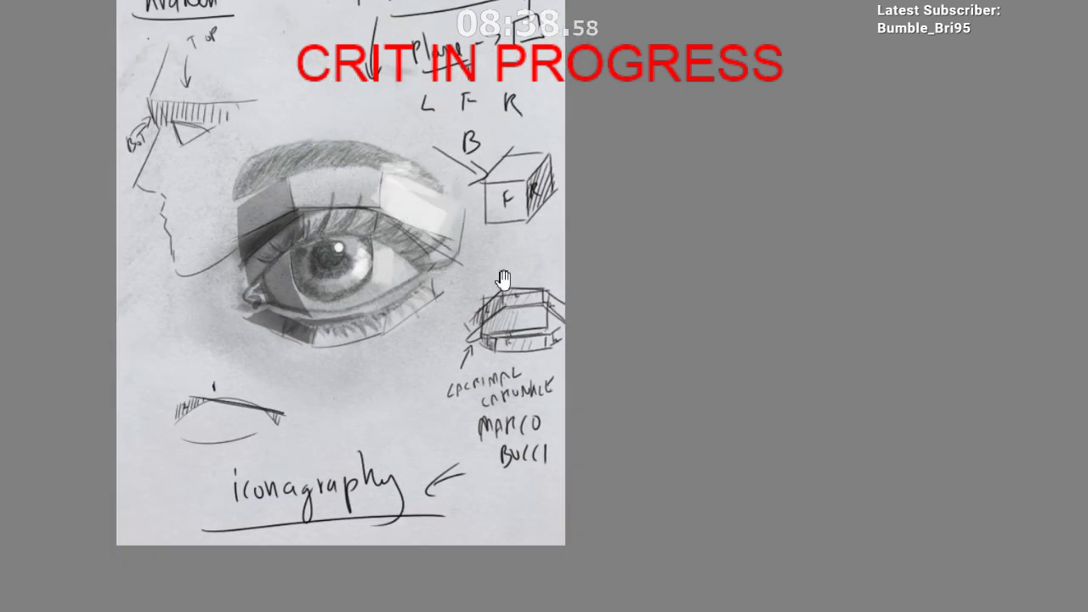
Step: Paste the portrait painting of the man in a dark suit, scale it down and place it left of the eye drawing
scroll(503, 279, "down", 2)
left_click_drag(425, 357, 432, 314)
scroll(433, 314, "up", 1)
left_click_drag(515, 297, 564, 296)
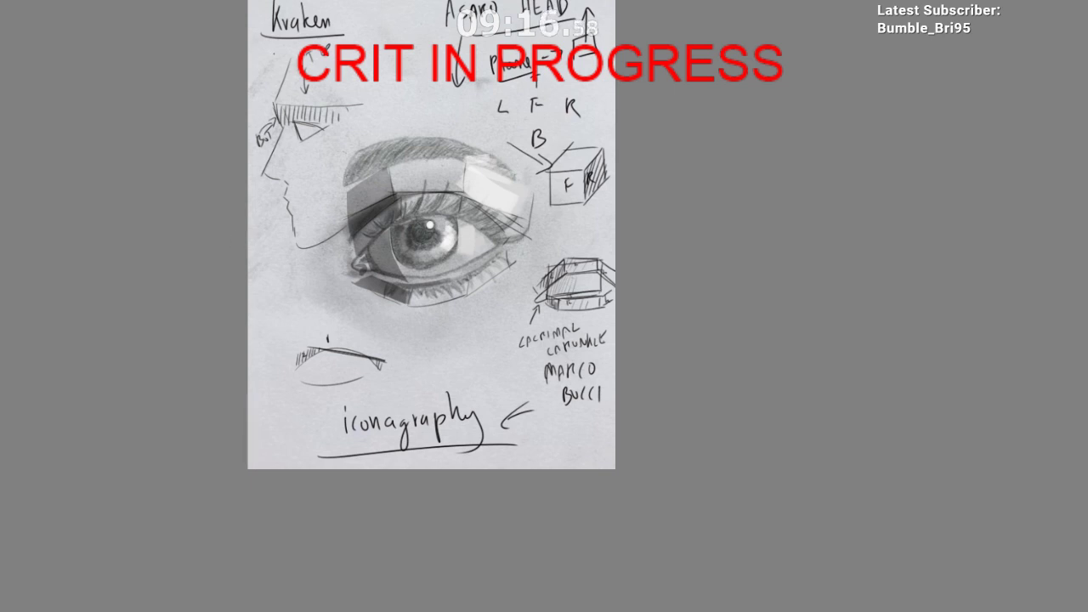
key("ctrl+v")
key("ctrl+t")
scroll(391, 273, "down", 3)
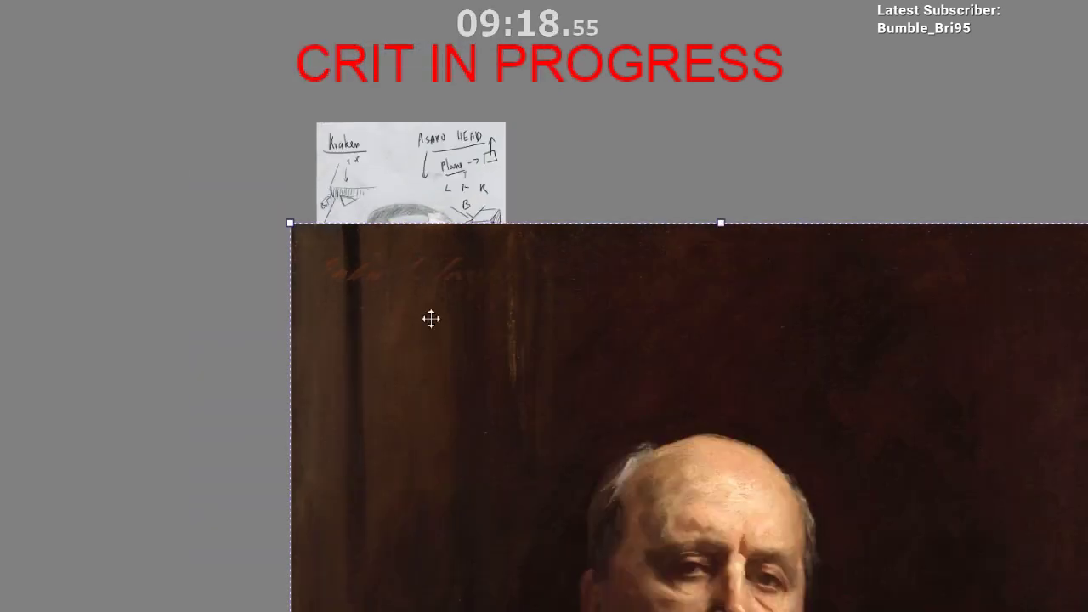
left_click_drag(449, 343, 126, 197)
left_click_drag(380, 360, 131, 218)
scroll(301, 209, "down", 3)
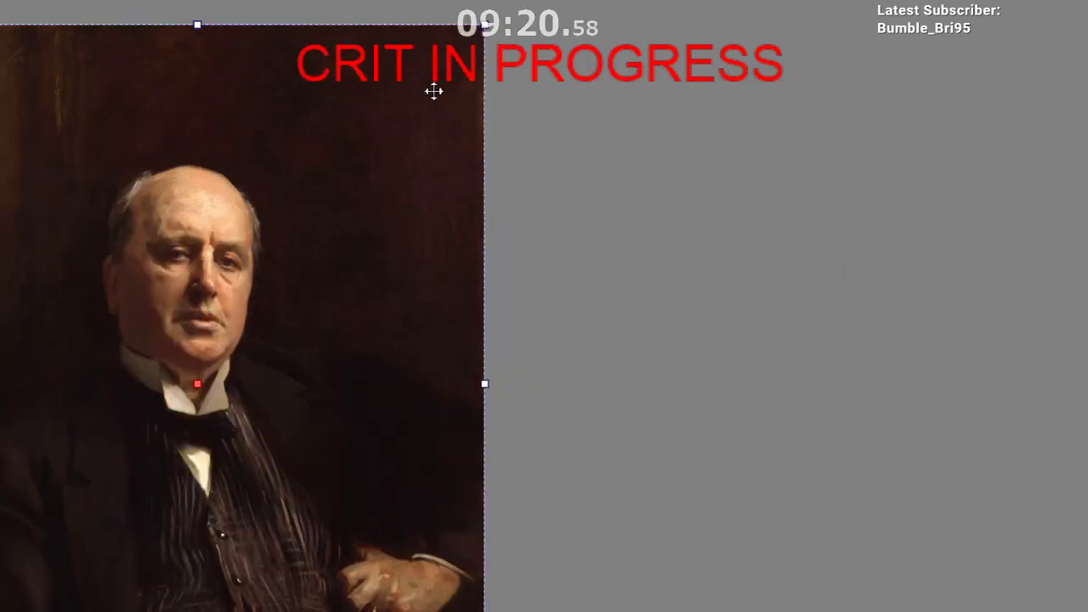
mouse_move(230, 169)
left_mouse_down()
mouse_move(96, 260)
mouse_move(116, 250)
left_mouse_up()
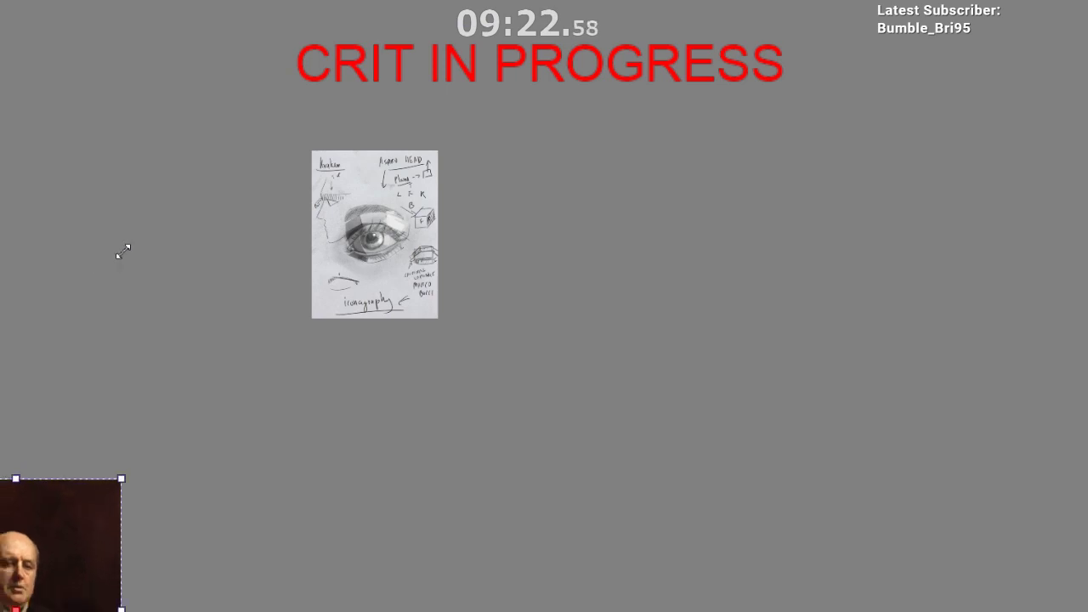
left_click_drag(49, 539, 206, 117)
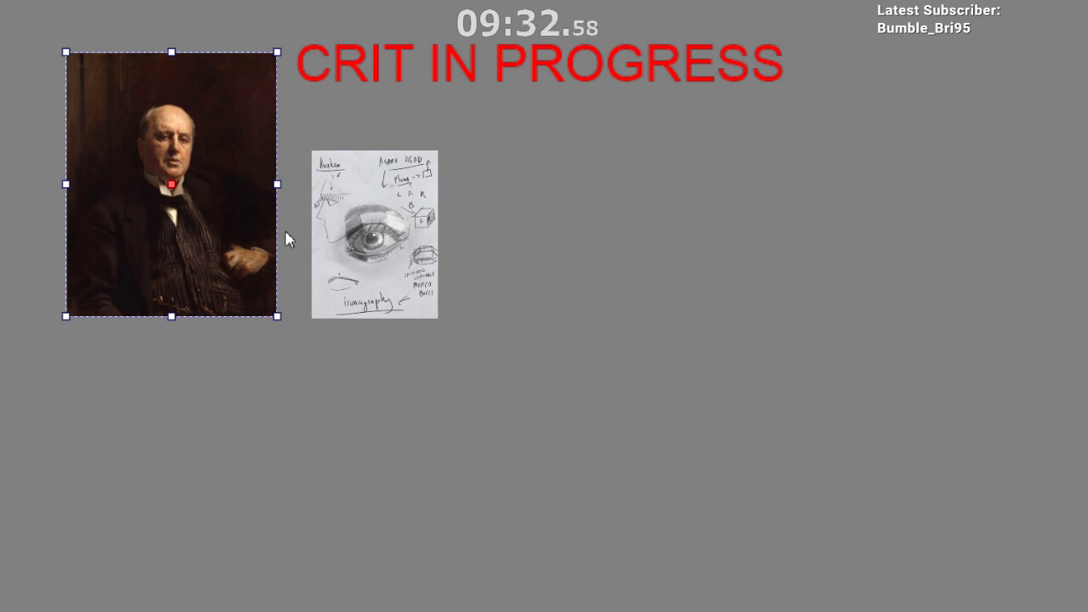
Step: Paste the painting of the seated woman in a lilac-sashed dress, scale it down and place it right of the eye drawing
key("ctrl+v")
mouse_move(417, 349)
left_mouse_down()
mouse_move(418, 318)
mouse_move(170, 318)
left_mouse_up()
mouse_move(480, 126)
left_mouse_down()
mouse_move(189, 319)
mouse_move(126, 480)
left_mouse_up()
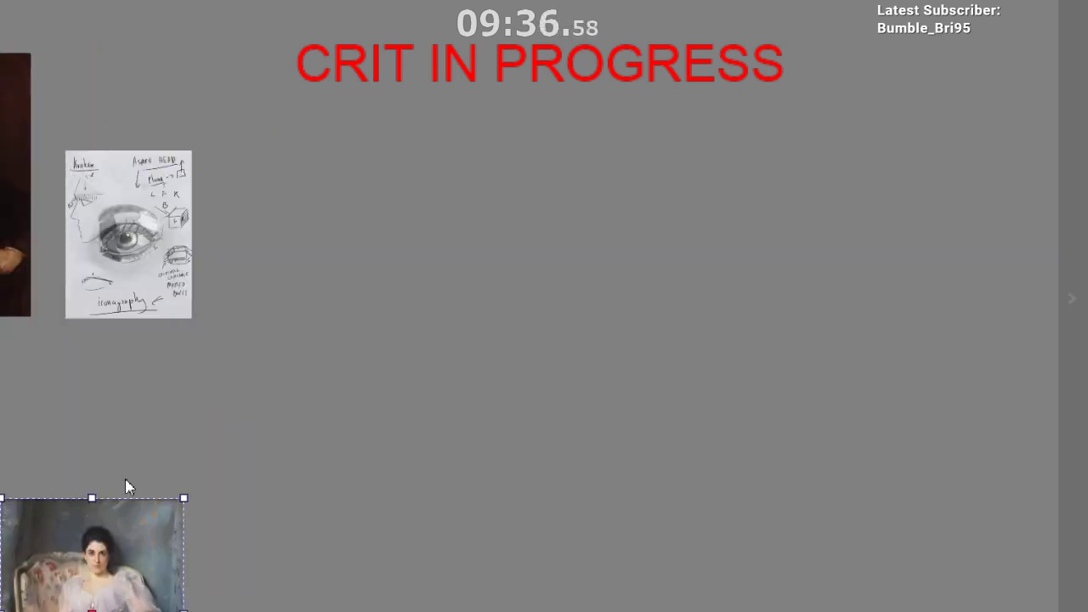
left_click(127, 478)
left_click_drag(165, 533, 404, 244)
scroll(162, 231, "left", 3)
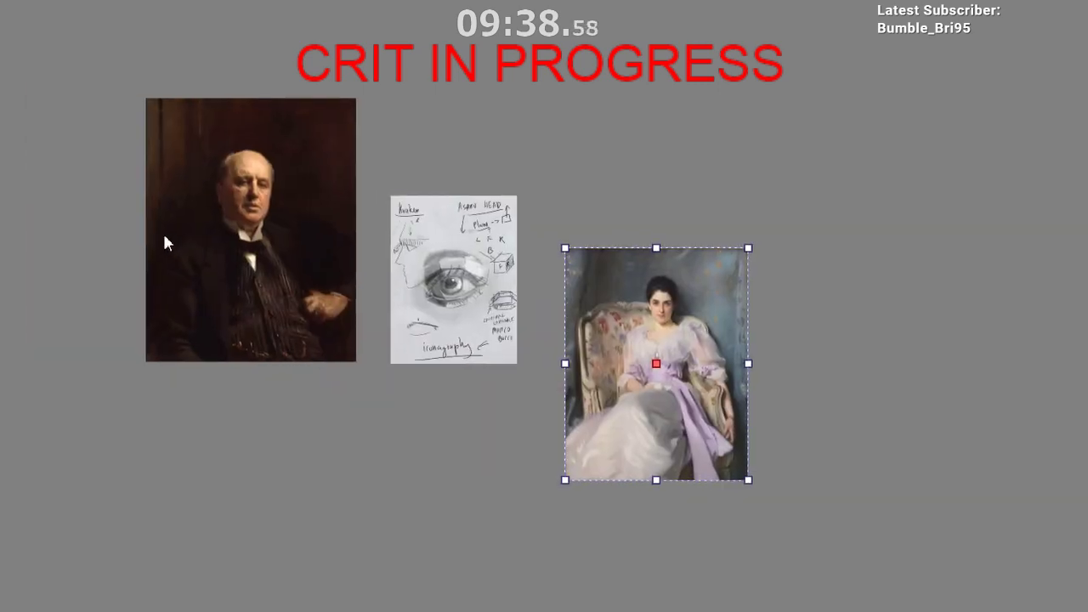
Step: Outline the planes around the man's eyes in the dark-suit portrait with lasso selections, including the outer corner and both inner sockets
scroll(170, 234, "up", 8)
left_click_drag(218, 306, 157, 361)
scroll(321, 206, "up", 4)
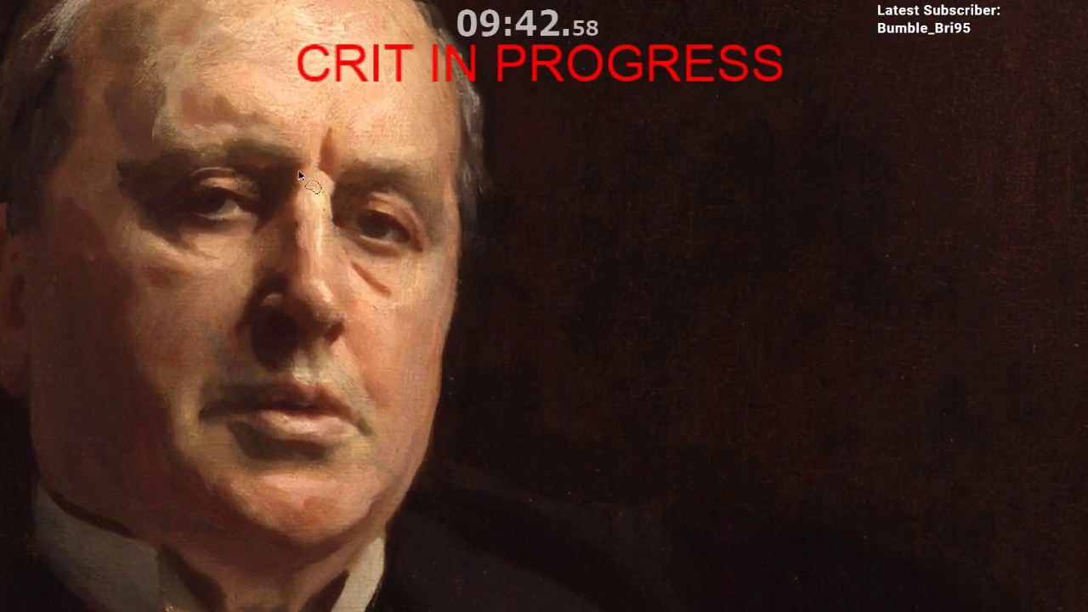
mouse_move(348, 138)
left_mouse_down()
mouse_move(522, 8)
mouse_move(348, 131)
left_mouse_up()
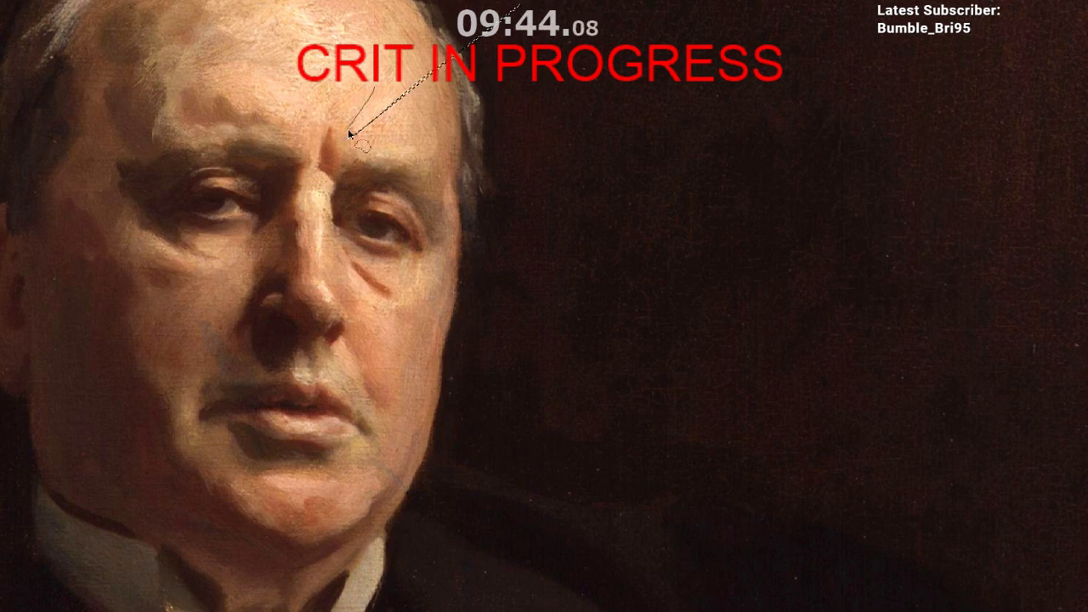
left_click(255, 233)
mouse_move(190, 182)
left_mouse_down()
mouse_move(205, 184)
mouse_move(176, 199)
mouse_move(200, 189)
mouse_move(197, 218)
mouse_move(175, 220)
left_mouse_up()
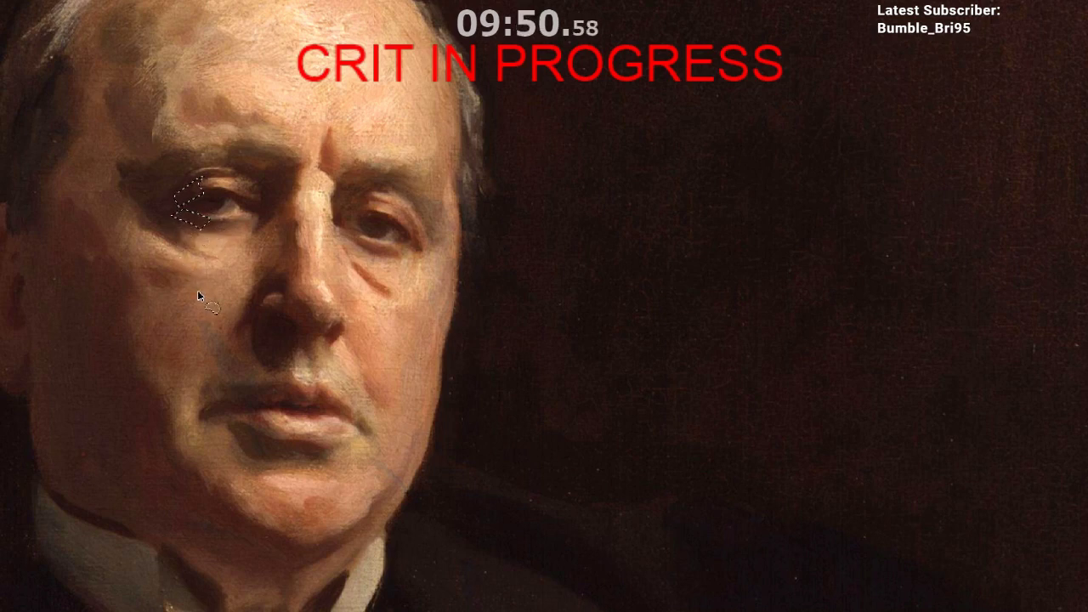
mouse_move(264, 171)
left_mouse_down()
mouse_move(262, 204)
mouse_move(290, 199)
mouse_move(303, 173)
mouse_move(262, 172)
left_mouse_up()
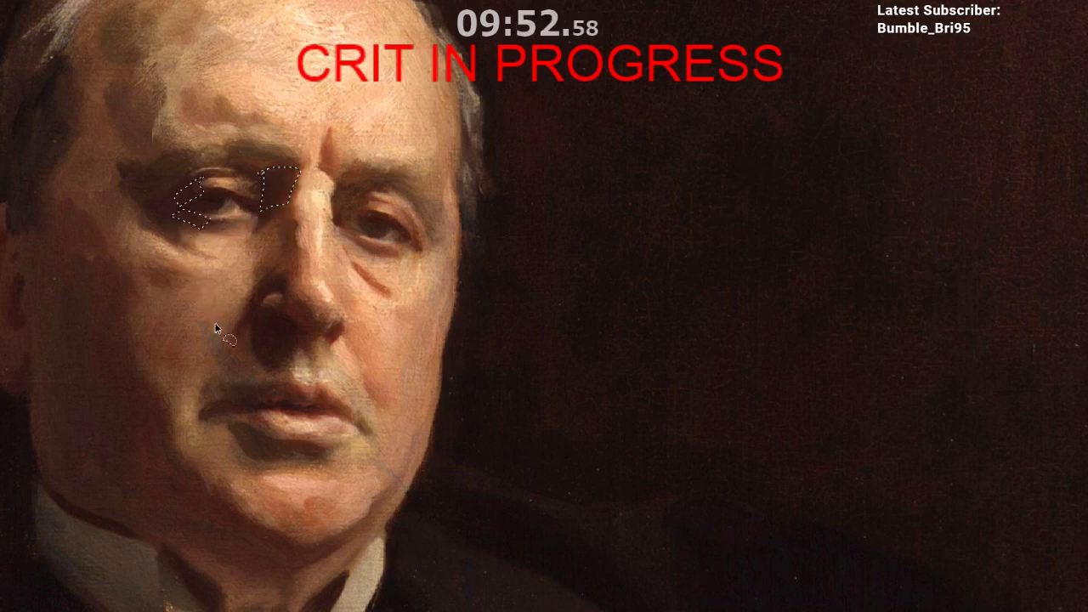
mouse_move(332, 194)
left_mouse_down()
mouse_move(366, 202)
mouse_move(380, 180)
left_mouse_up()
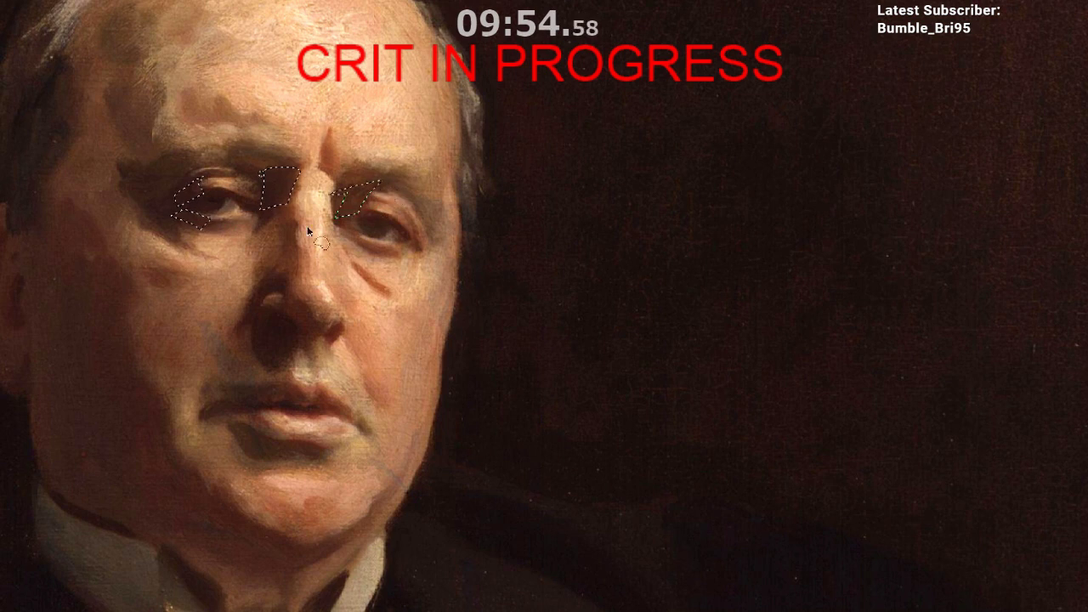
Step: Trace further lasso outlines over the man's face and clear all the selections
left_click_drag(317, 354, 348, 292)
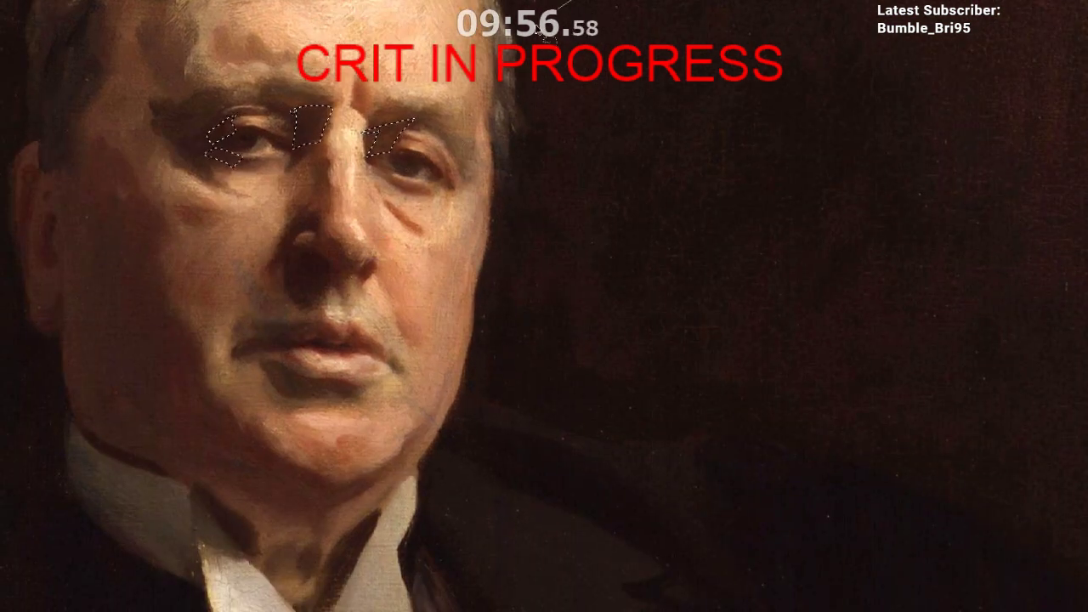
left_click_drag(367, 131, 459, 79)
key("ctrl+d")
mouse_move(290, 249)
left_mouse_down()
mouse_move(338, 150)
mouse_move(357, 241)
mouse_move(348, 269)
mouse_move(289, 250)
left_mouse_up()
key("ctrl+d")
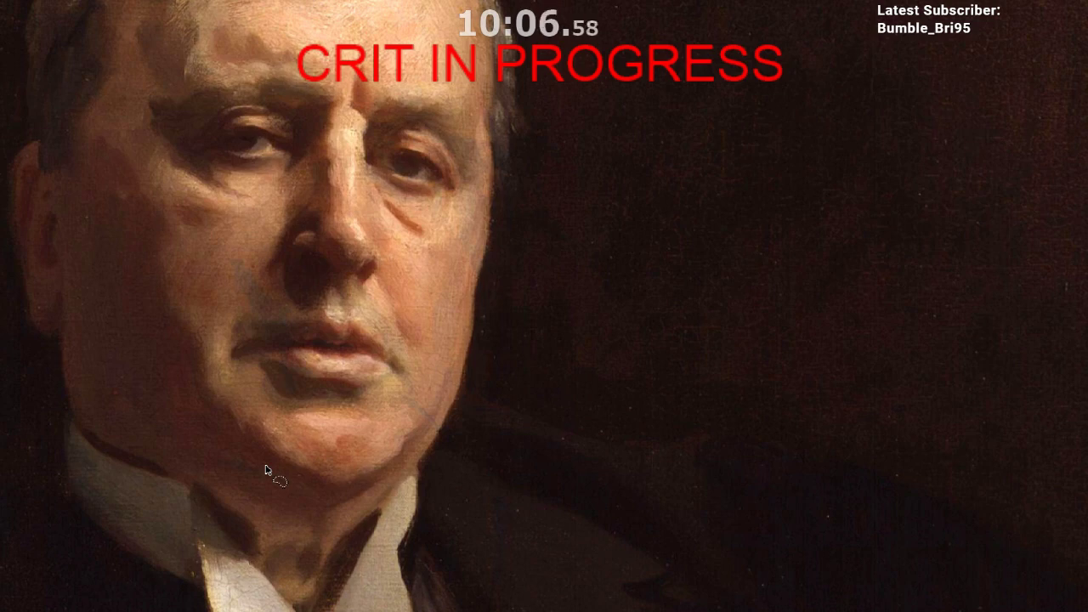
Step: Return to the overview of the eye drawing and portraits, and switch to the document with the boar and dog painting
scroll(331, 386, "down", 5)
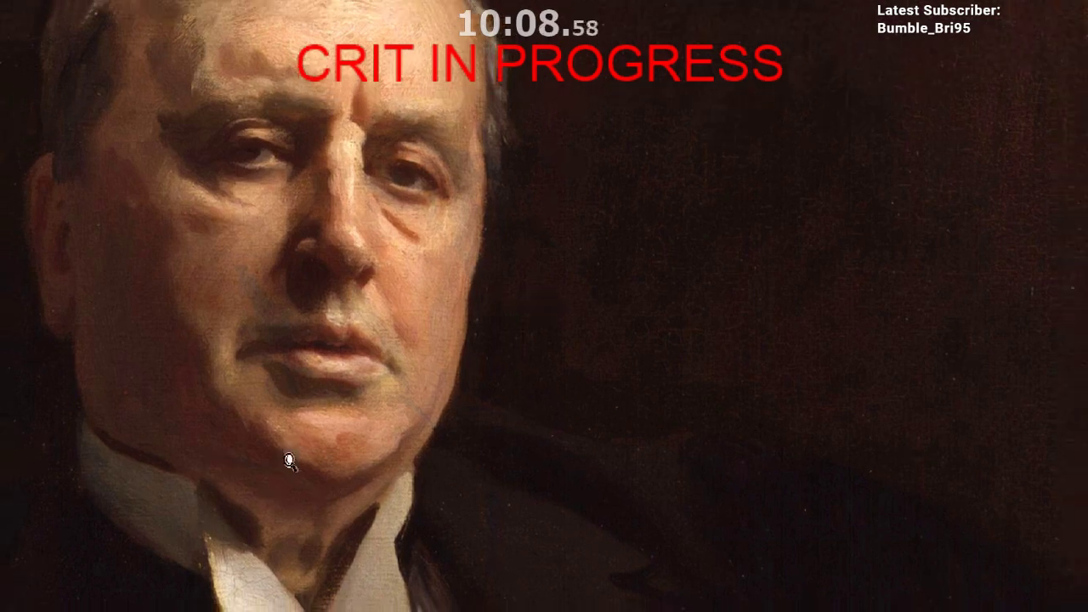
mouse_move(460, 554)
left_mouse_down()
mouse_move(260, 376)
mouse_move(147, 335)
left_mouse_up()
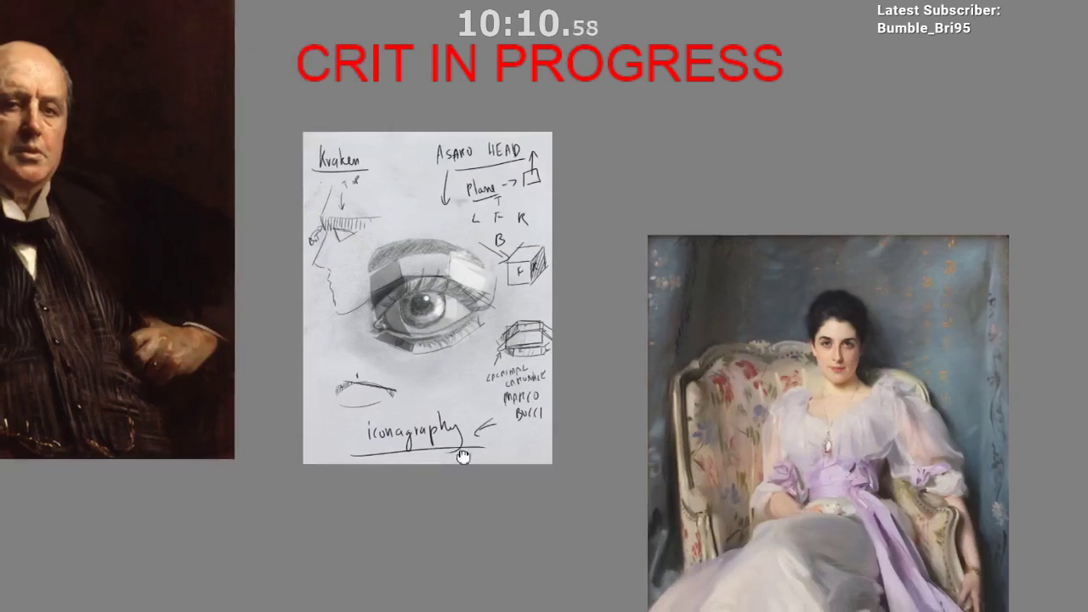
left_click_drag(361, 462, 287, 455)
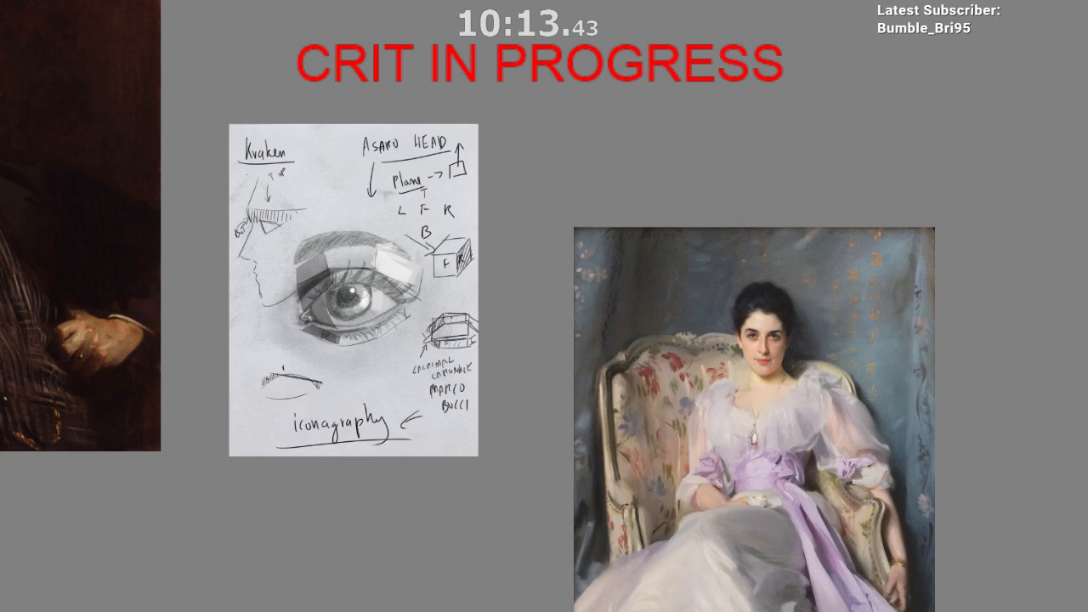
key("ctrl+Tab")
scroll(273, 161, "down", 3)
scroll(279, 131, "up", 2)
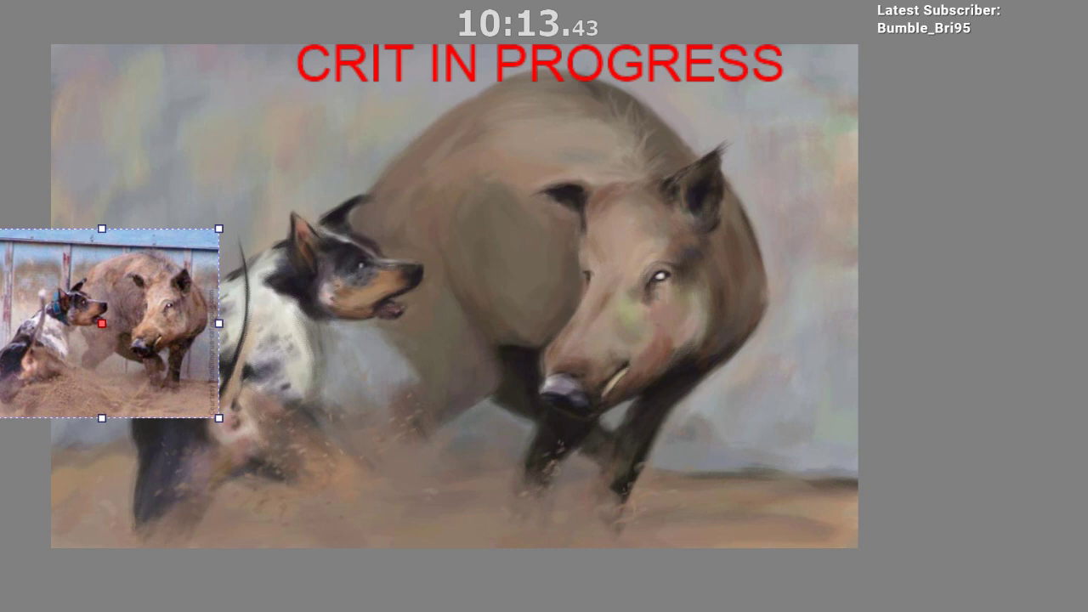
key("ctrl+Tab")
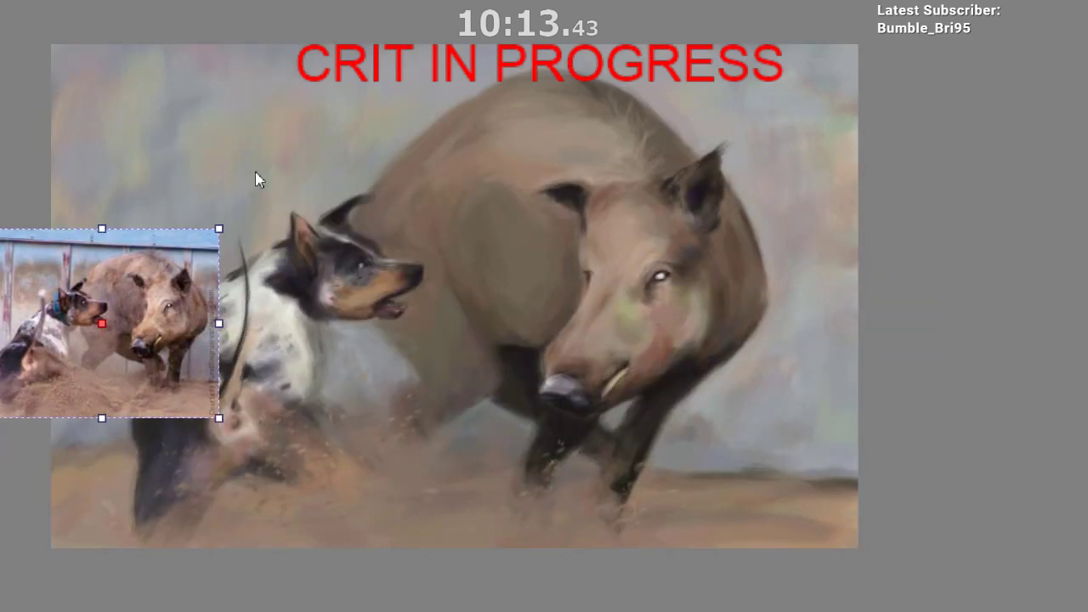
scroll(242, 211, "down", 2)
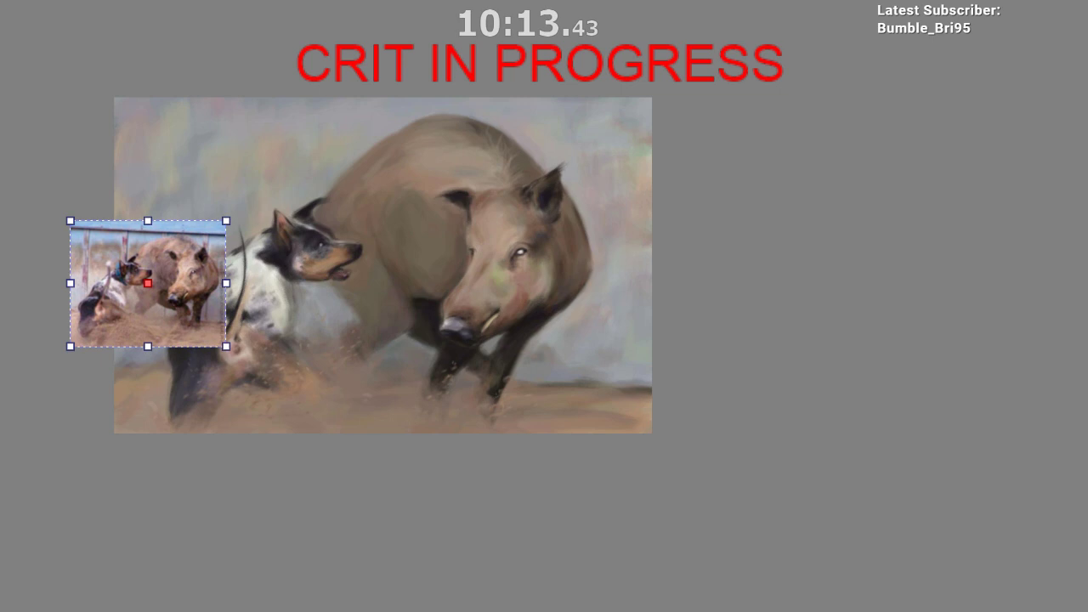
Step: Finish placing the reference photo and handwrite the artist's name in white, underlined, in the painting's upper-left corner
left_click(359, 239)
left_click_drag(249, 242, 439, 313)
scroll(423, 319, "up", 2)
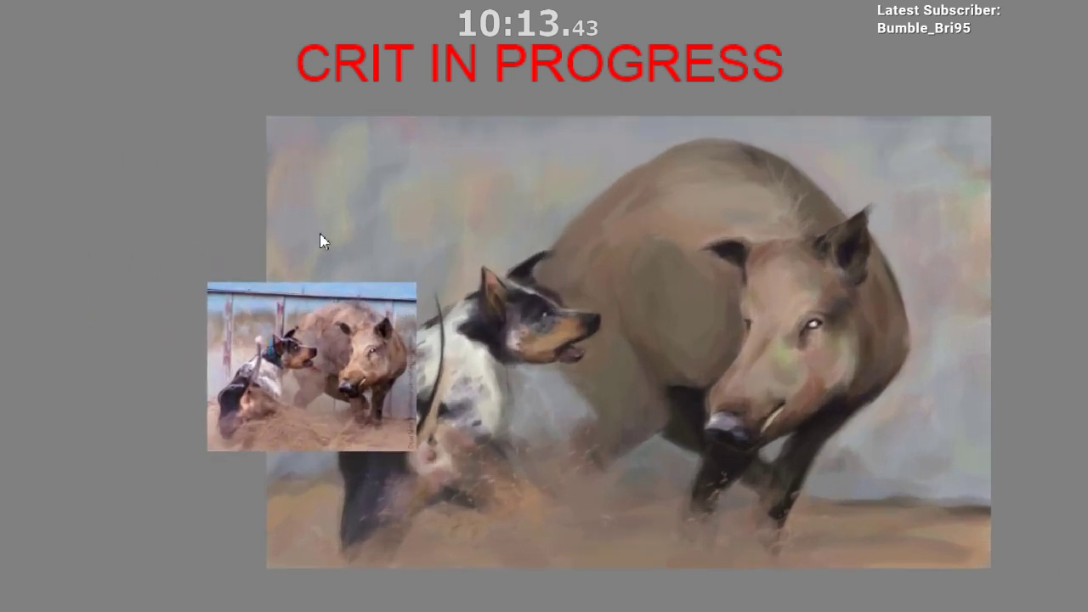
left_click_drag(331, 177, 357, 185)
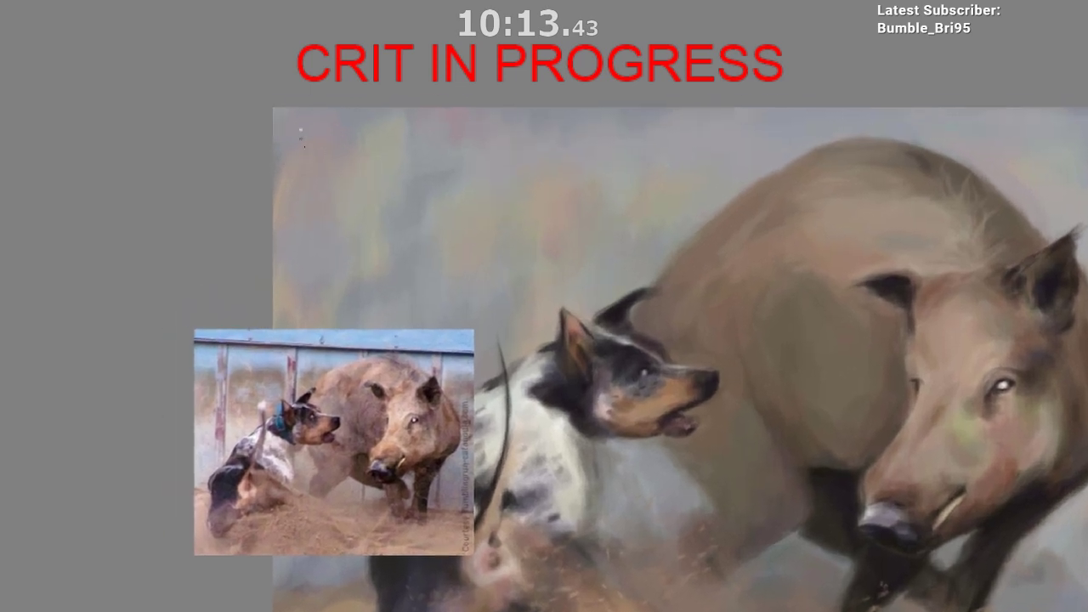
mouse_move(299, 130)
left_mouse_down()
mouse_move(321, 167)
mouse_move(304, 146)
mouse_move(319, 164)
mouse_move(328, 152)
mouse_move(342, 161)
mouse_move(397, 152)
left_mouse_up()
key("ctrl+z")
key("ctrl+z")
mouse_move(305, 175)
left_mouse_down()
mouse_move(422, 163)
mouse_move(362, 196)
left_mouse_up()
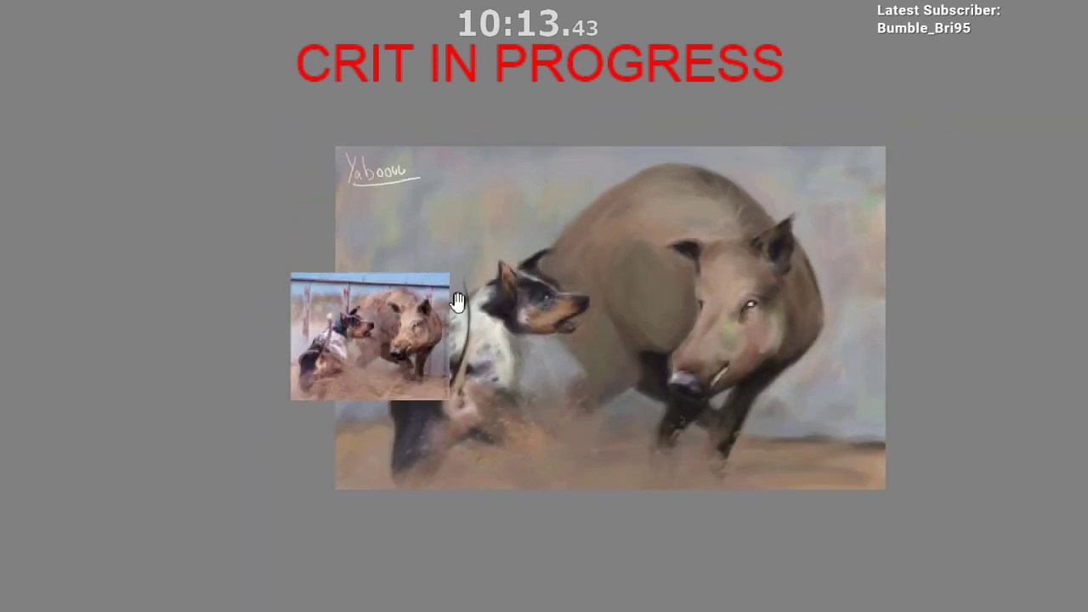
mouse_move(457, 304)
left_mouse_down()
mouse_move(333, 208)
mouse_move(318, 241)
left_mouse_up()
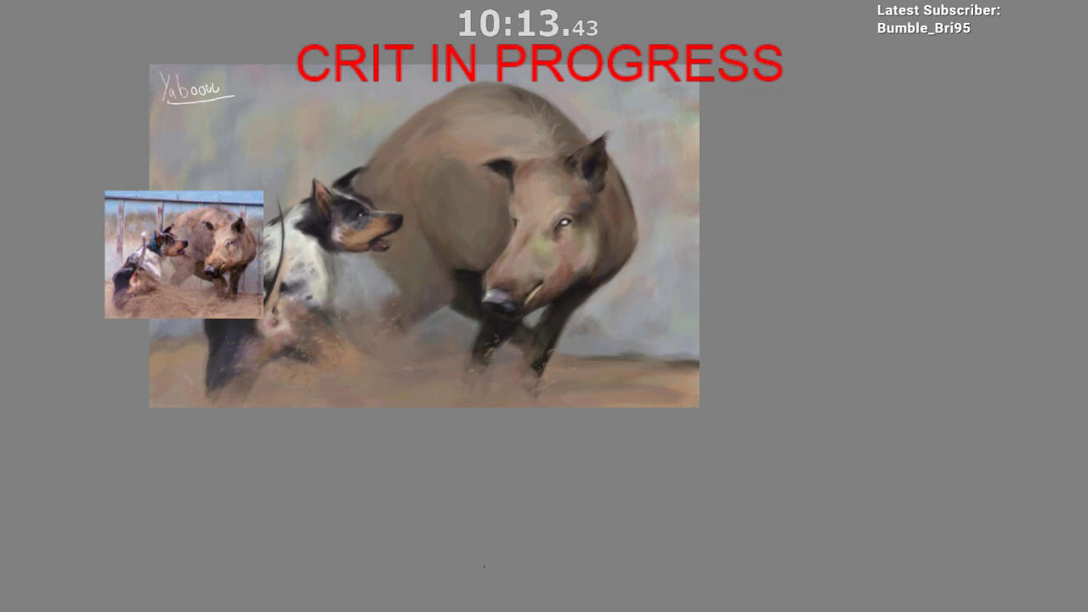
left_click_drag(421, 360, 511, 285)
left_click_drag(483, 353, 544, 314)
key("ctrl+z")
mouse_move(518, 361)
left_mouse_down()
mouse_move(501, 392)
mouse_move(527, 509)
left_mouse_up()
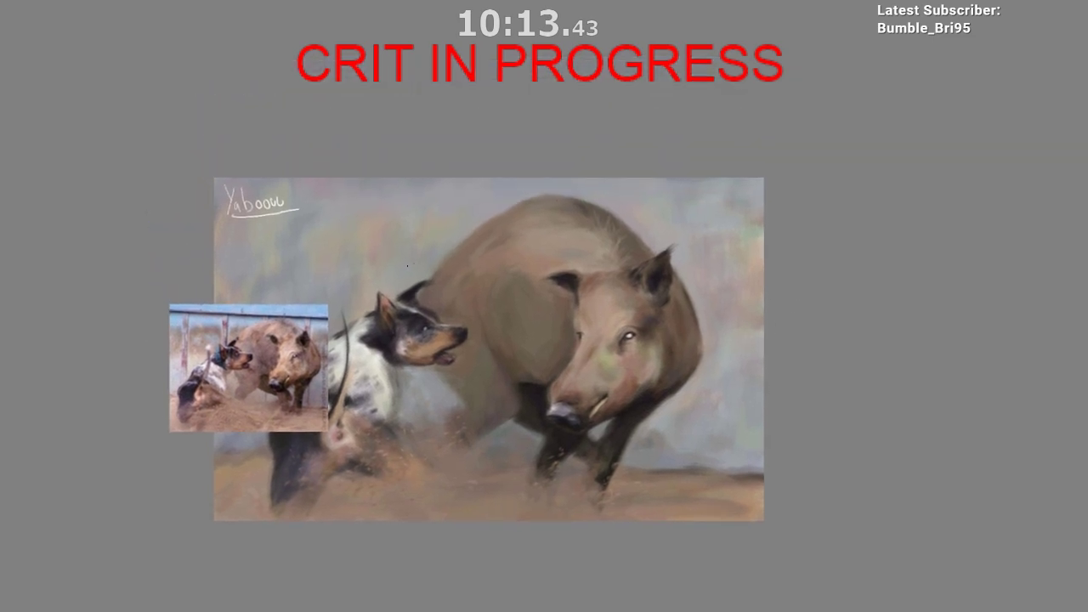
Step: Handwrite the notes "value" and "temperature" with arrows from the artist's name, and add "Nathan Fowkes" beside them
mouse_move(308, 195)
left_mouse_down()
mouse_move(331, 193)
mouse_move(326, 205)
left_mouse_up()
key("ctrl+z")
mouse_move(323, 198)
left_mouse_down()
mouse_move(338, 200)
mouse_move(327, 218)
left_mouse_up()
left_click_drag(409, 238, 439, 249)
scroll(440, 248, "up", 1)
left_click_drag(481, 211, 493, 195)
left_click_drag(501, 201, 515, 209)
left_click_drag(517, 207, 526, 205)
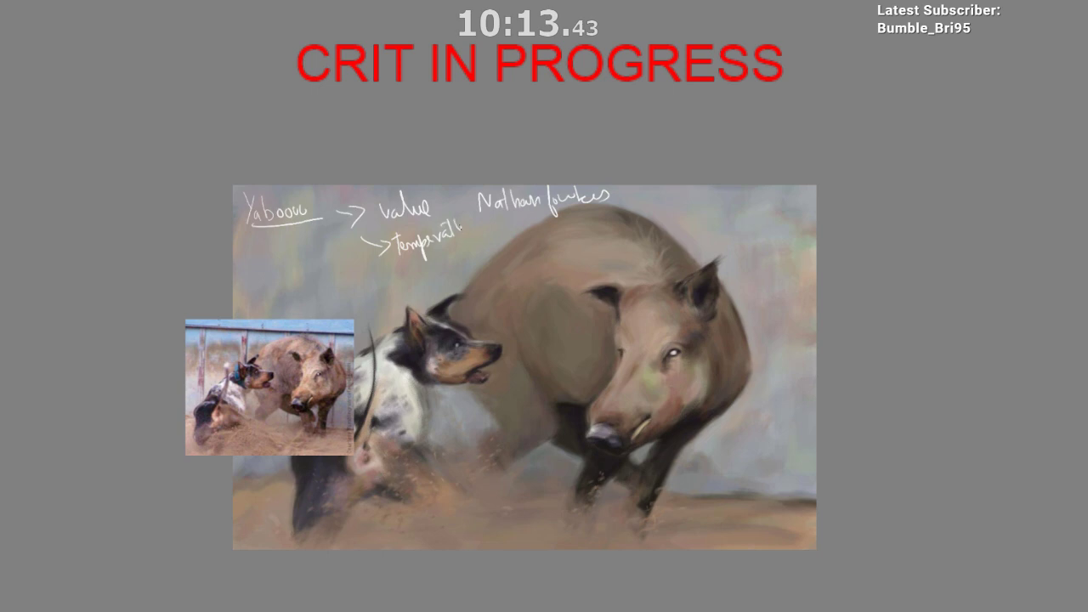
Step: Complete the handwritten word "temperature" and underline both "value" and "temperature"
left_click_drag(482, 231, 481, 223)
left_click_drag(413, 234, 397, 233)
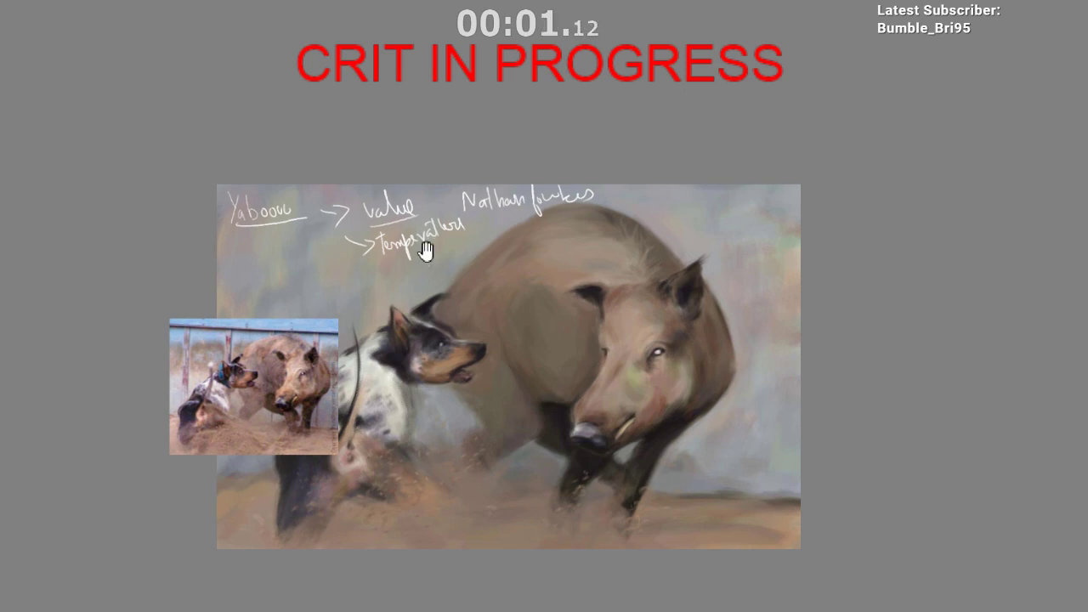
left_click_drag(426, 252, 459, 234)
key("ctrl+z")
left_click_drag(473, 452, 465, 420)
left_click_drag(462, 529, 431, 506)
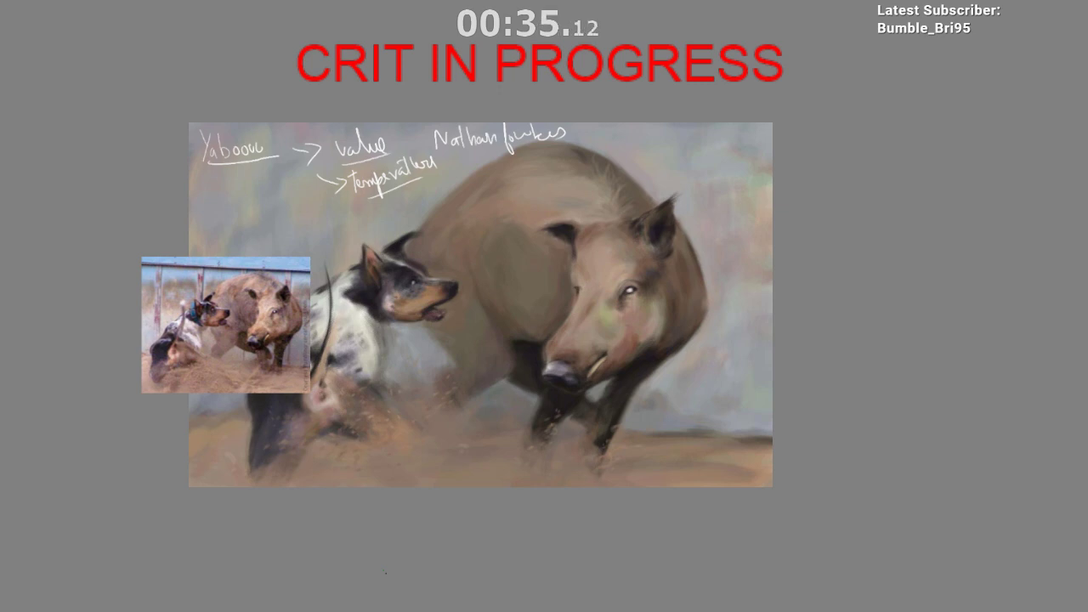
Step: Circle the boar's dark ear, front leg and snout, and undo the three circles
mouse_move(676, 177)
left_mouse_down()
mouse_move(620, 258)
mouse_move(664, 171)
left_mouse_up()
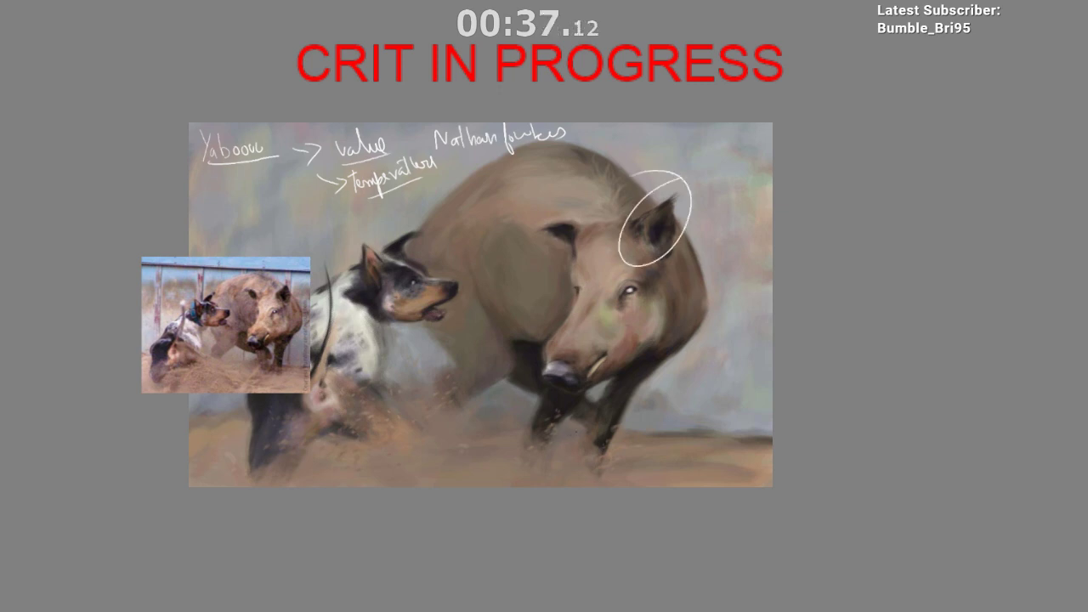
left_click_drag(622, 369, 648, 350)
mouse_move(582, 368)
left_mouse_down()
mouse_move(544, 379)
mouse_move(575, 361)
left_mouse_up()
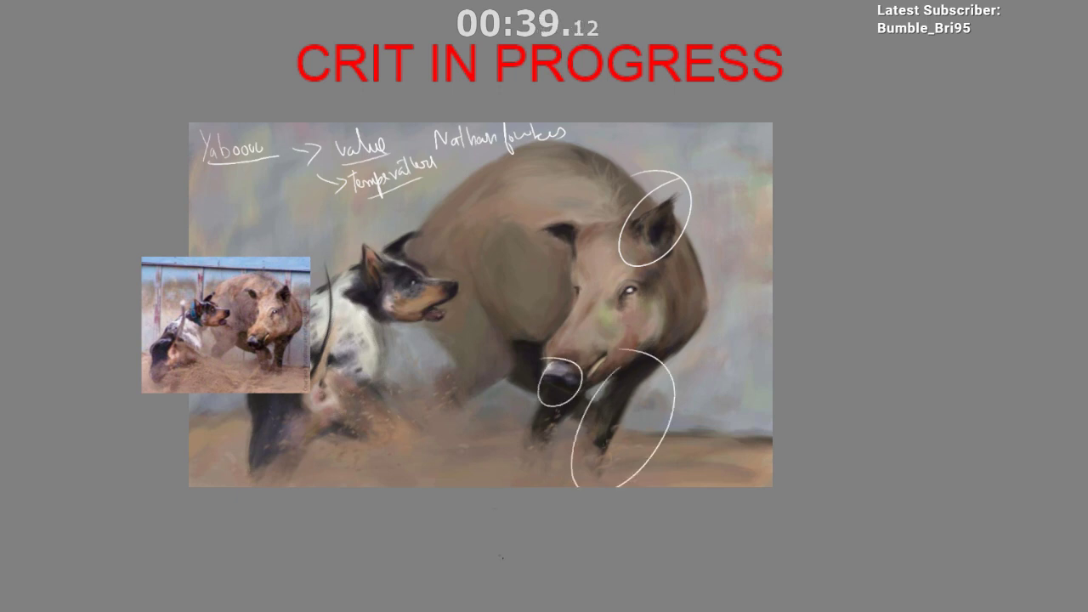
key("ctrl+z")
key("ctrl+z")
key("ctrl+z")
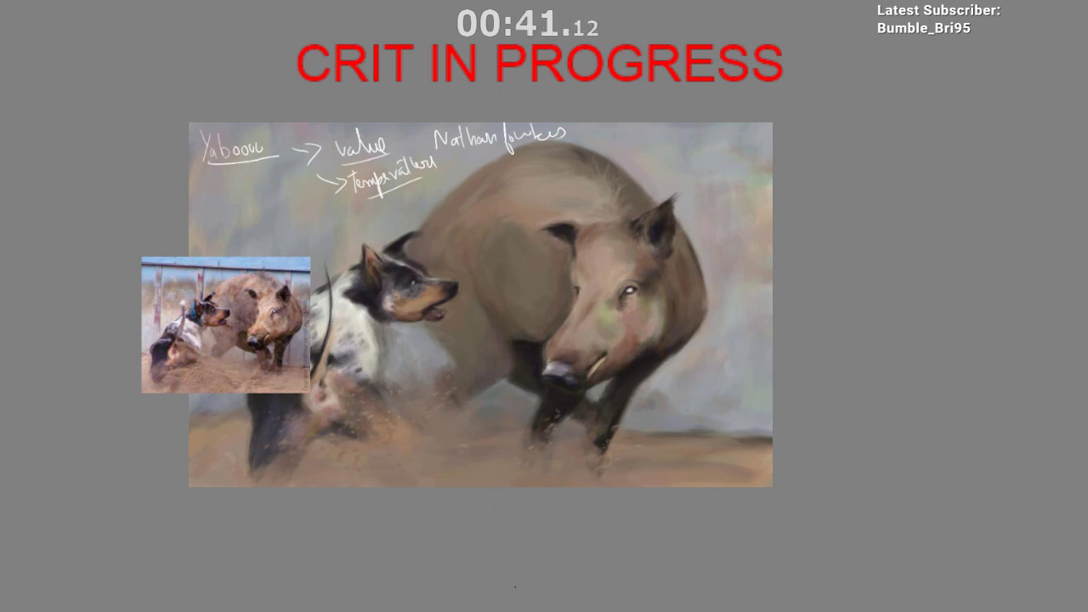
Step: Compare the boar and dog painting with its reference photo, both close up and as a whole
left_click_drag(598, 517, 559, 513)
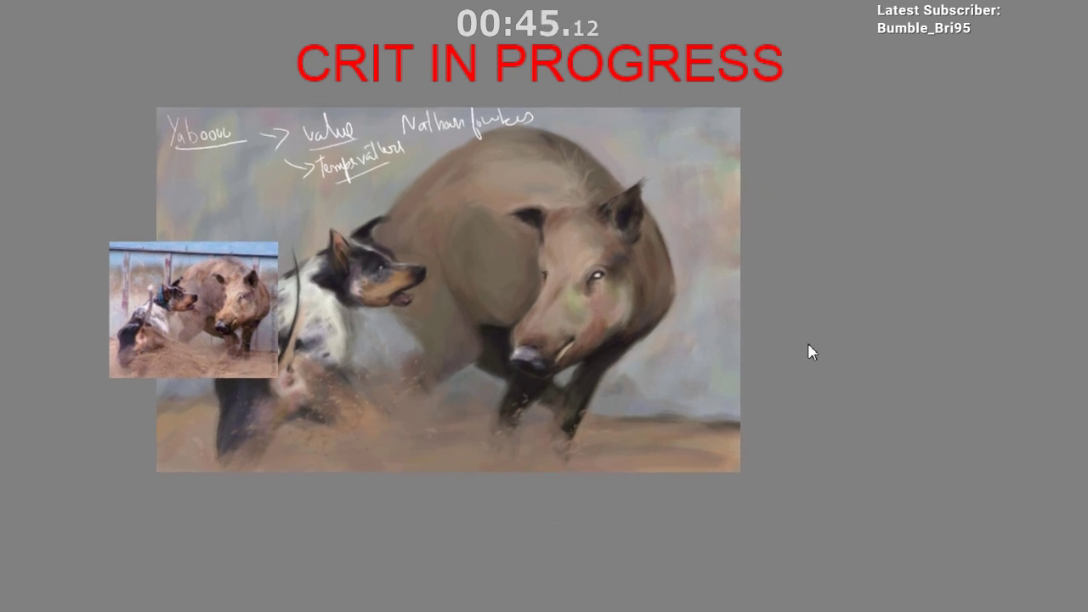
scroll(514, 549, "down", 1)
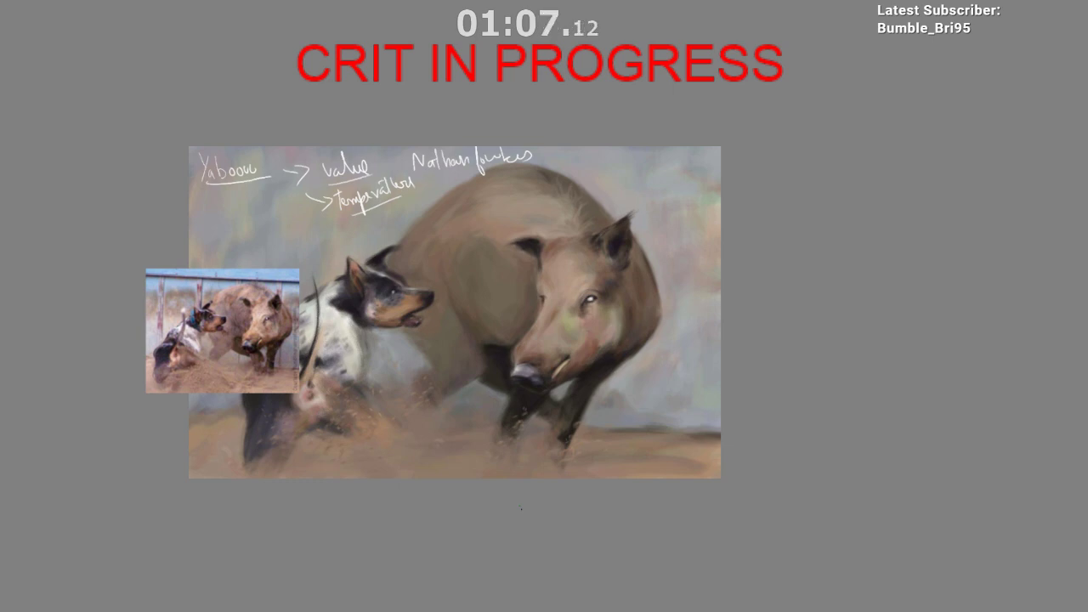
scroll(479, 357, "up", 2)
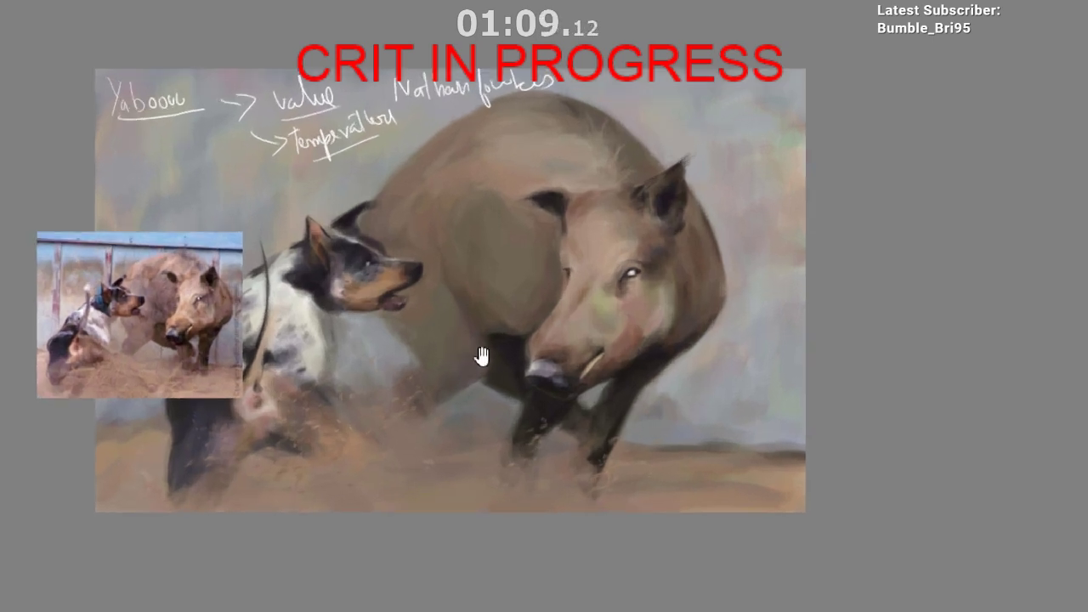
scroll(388, 346, "up", 1)
left_click_drag(389, 345, 450, 369)
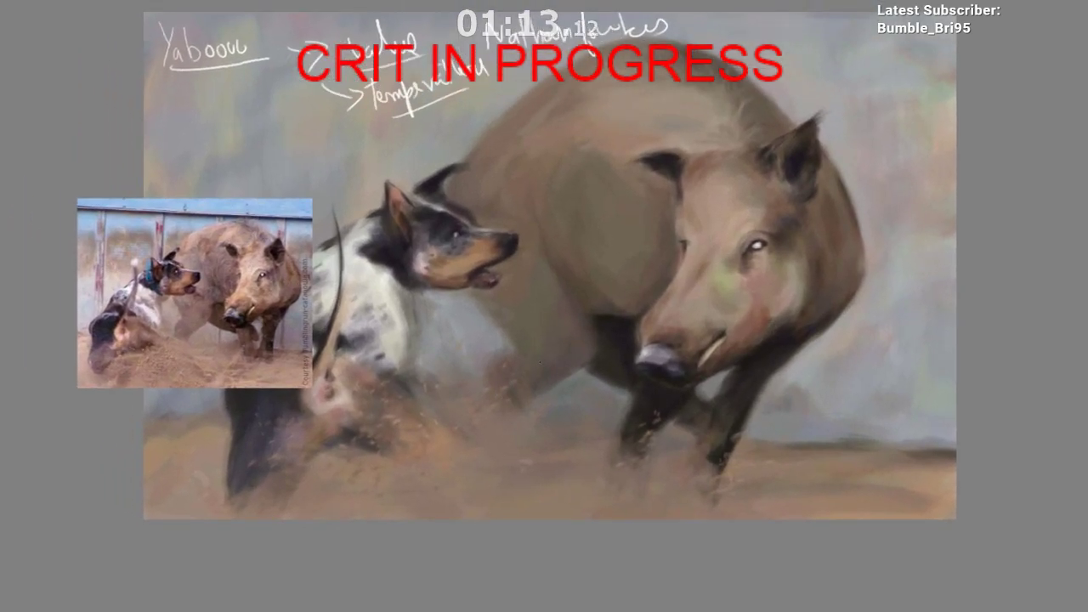
scroll(481, 325, "down", 2)
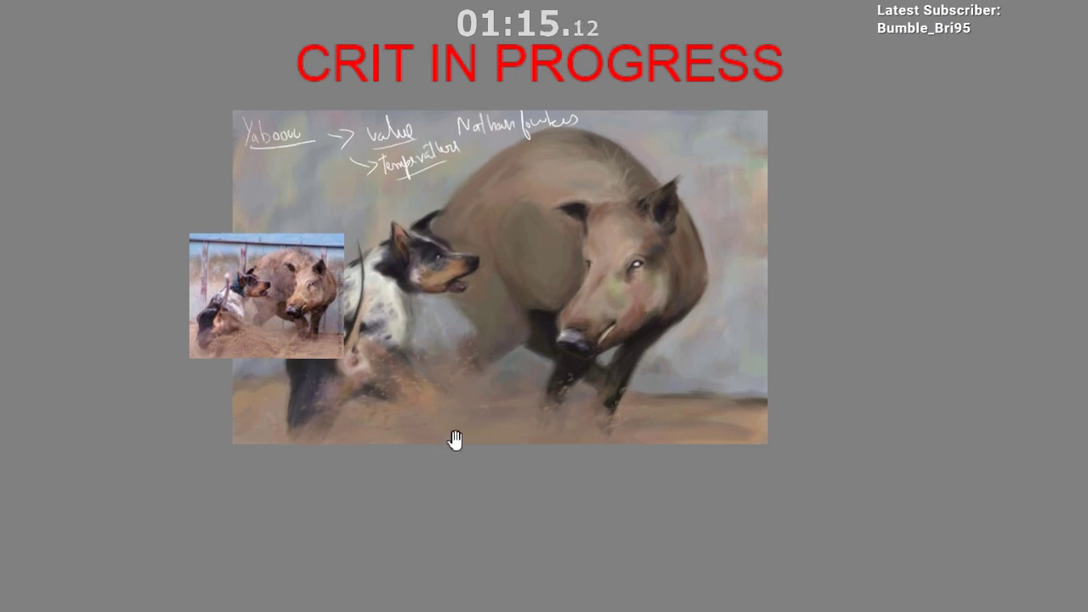
scroll(452, 440, "up", 1)
scroll(476, 457, "down", 1)
left_click_drag(476, 457, 496, 453)
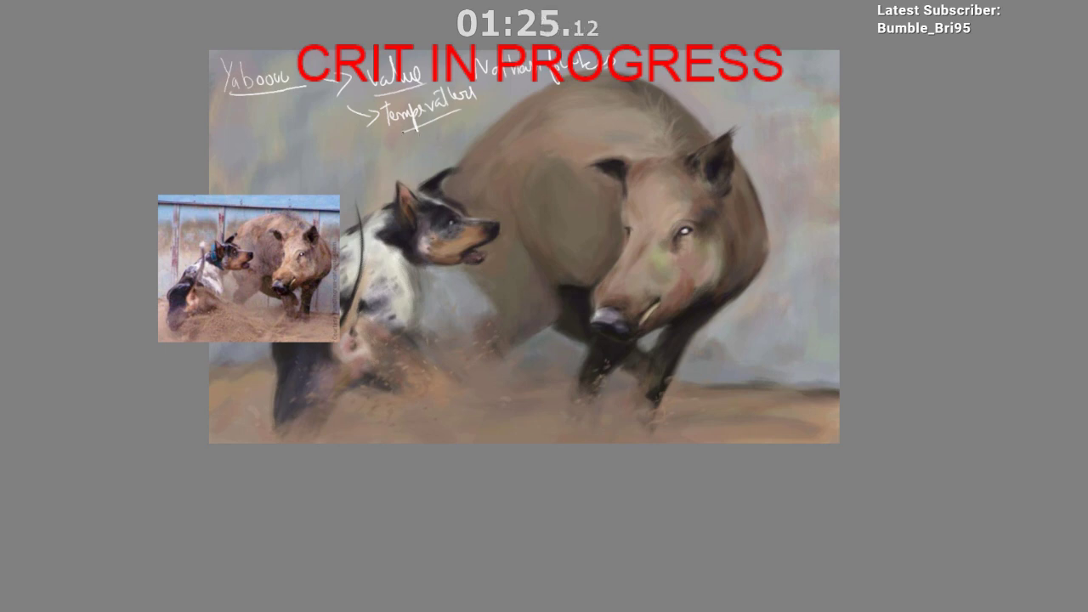
scroll(444, 131, "up", 2)
left_click_drag(462, 139, 461, 172)
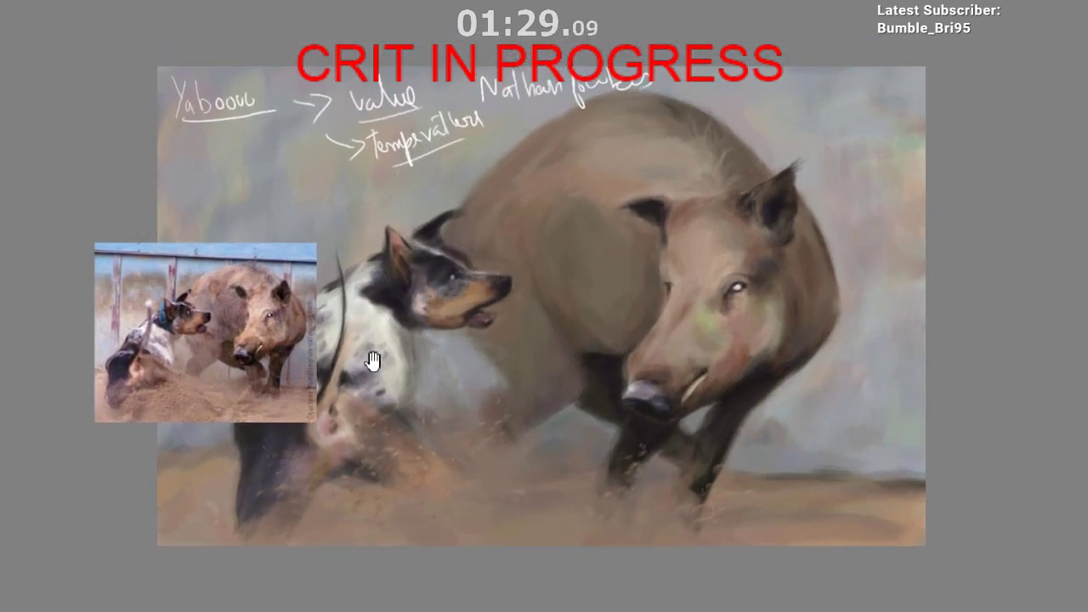
scroll(371, 364, "down", 1, "ctrl")
scroll(372, 406, "right", 1)
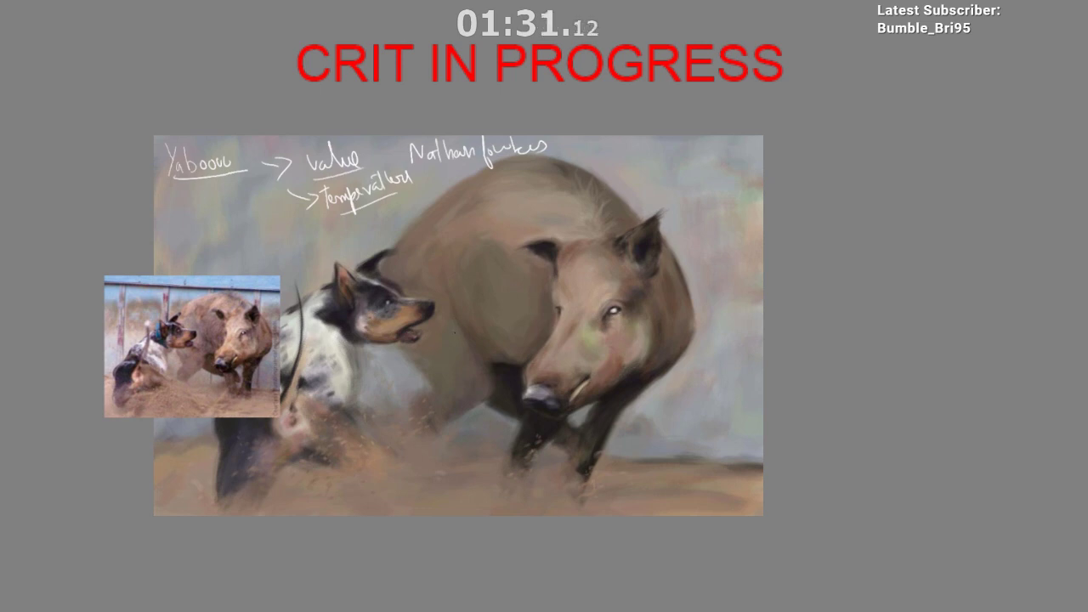
Step: Sample the painting's grey background around the boar and examine it against the animal's body
scroll(415, 408, "down", 1)
left_click_drag(416, 449, 375, 475)
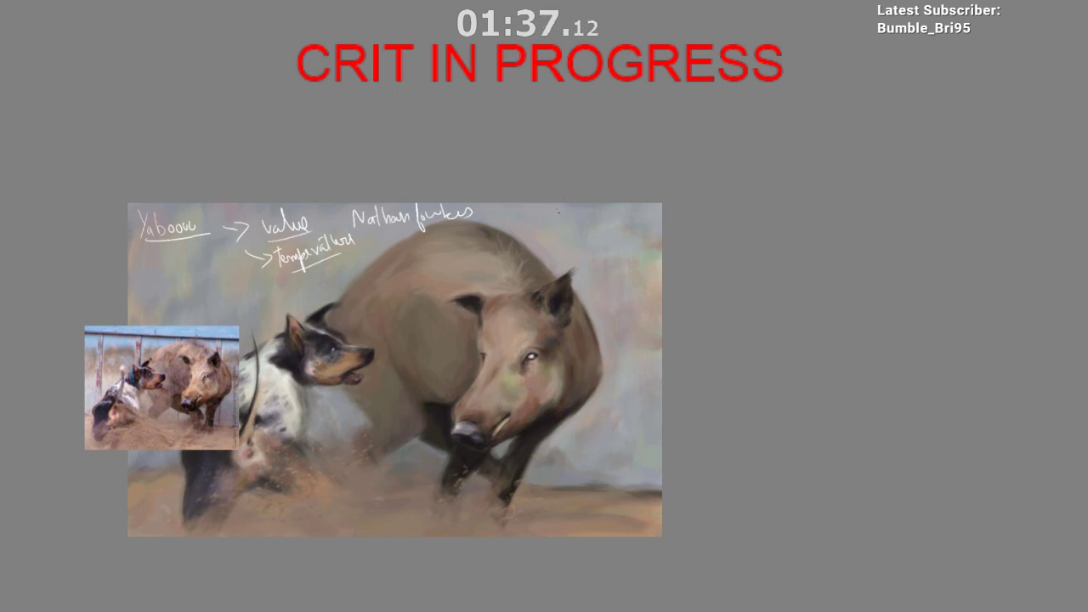
key("ctrl")
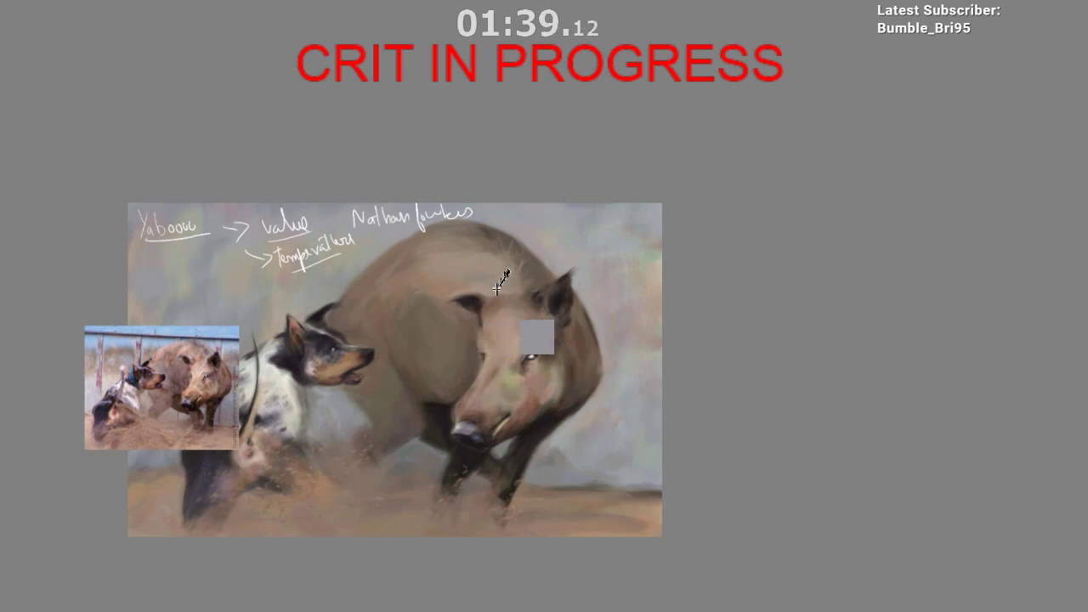
mouse_move(473, 293)
left_mouse_down()
mouse_move(473, 269)
mouse_move(445, 272)
mouse_move(419, 342)
mouse_move(431, 375)
left_mouse_up()
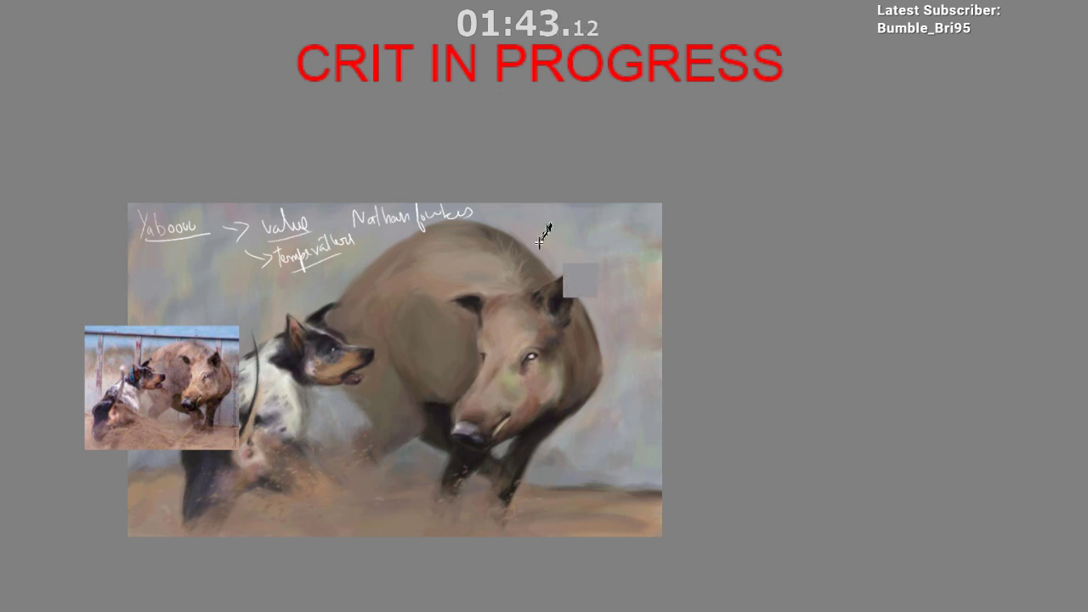
scroll(487, 340, "down", 1)
scroll(487, 346, "up", 1)
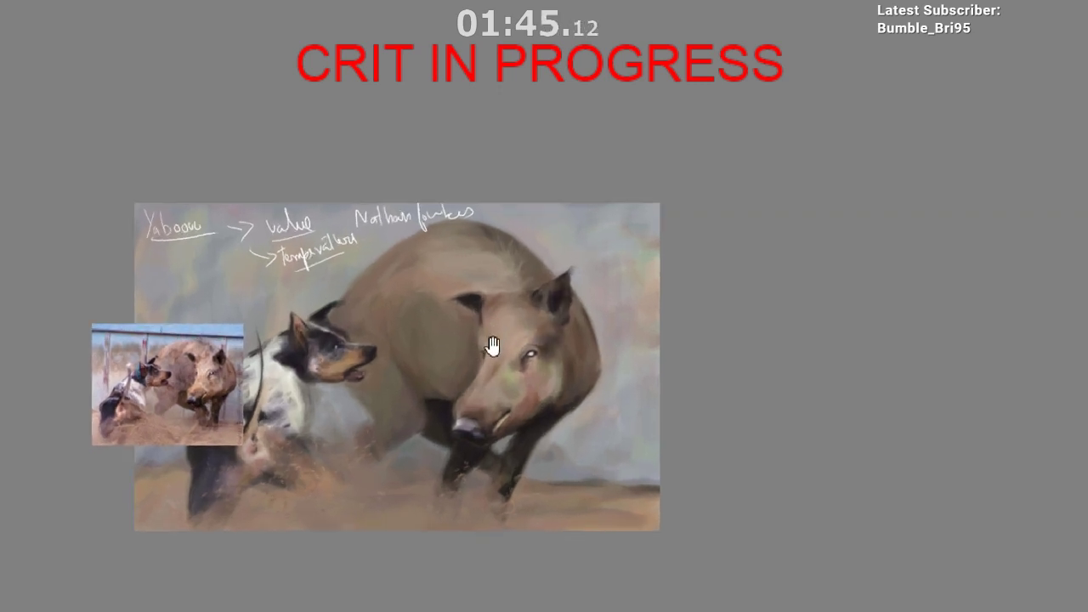
left_click_drag(512, 329, 579, 278)
mouse_move(278, 295)
left_mouse_down()
mouse_move(282, 284)
mouse_move(282, 298)
mouse_move(549, 226)
mouse_move(568, 296)
mouse_move(652, 164)
mouse_move(639, 96)
mouse_move(634, 190)
left_mouse_up()
scroll(585, 269, "down", 1)
left_click_drag(554, 302, 519, 267)
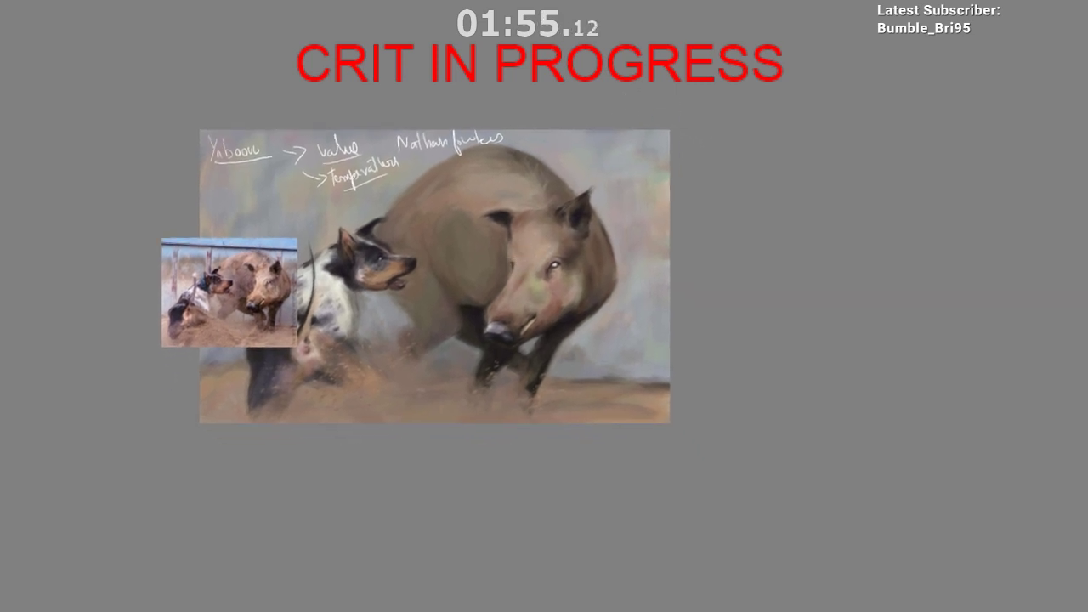
Step: Hide the handwritten notes and move the reference photo off the painting so it sits beside the dog
left_click(1087, 516)
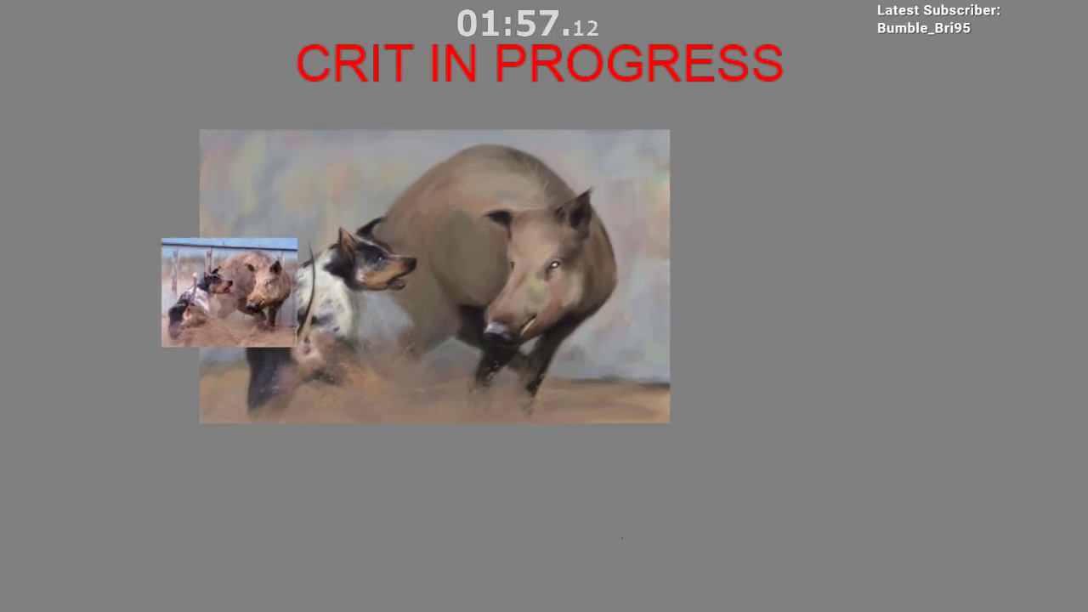
left_click_drag(532, 317, 496, 309)
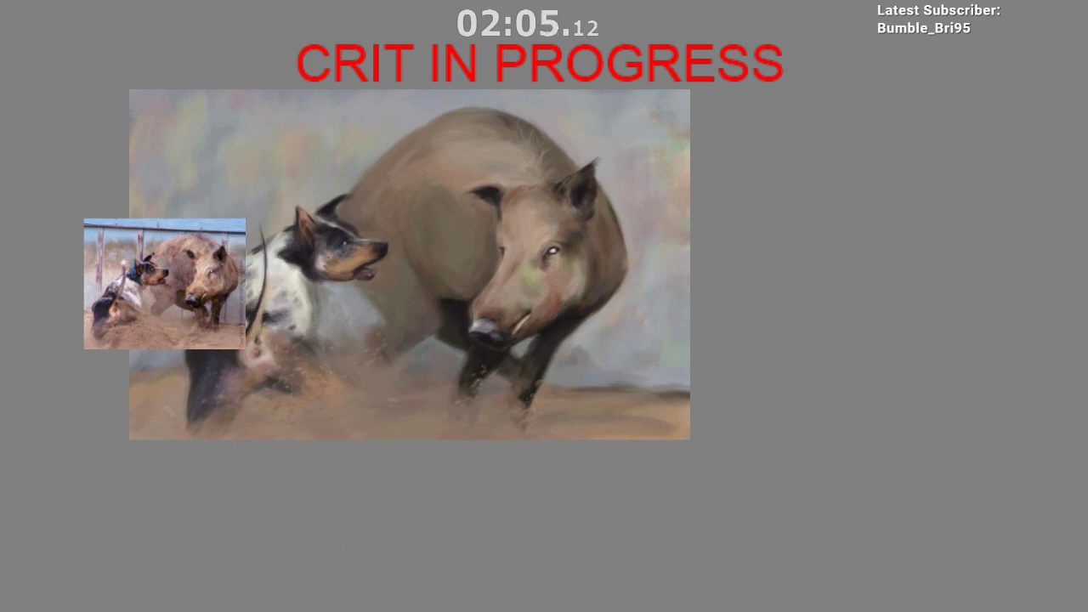
left_click(125, 288)
left_click_drag(125, 287, 4, 234)
key("Return")
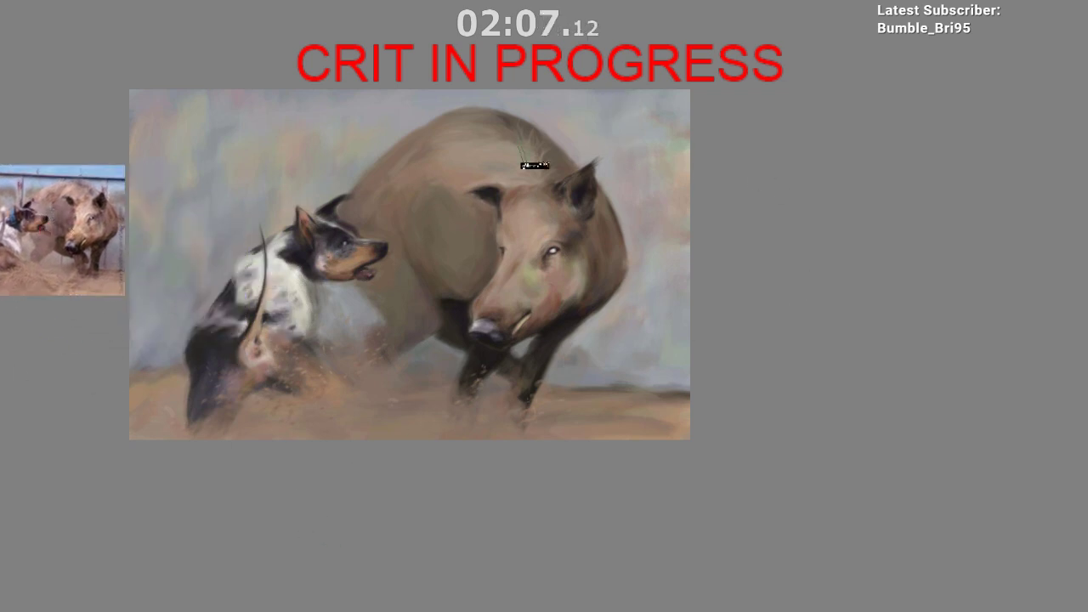
Step: Paint light blue sky strokes over the grey background above the boar's head, undoing the stray ones
left_click_drag(623, 132, 623, 94)
key("ctrl+z")
left_click_drag(629, 138, 627, 92)
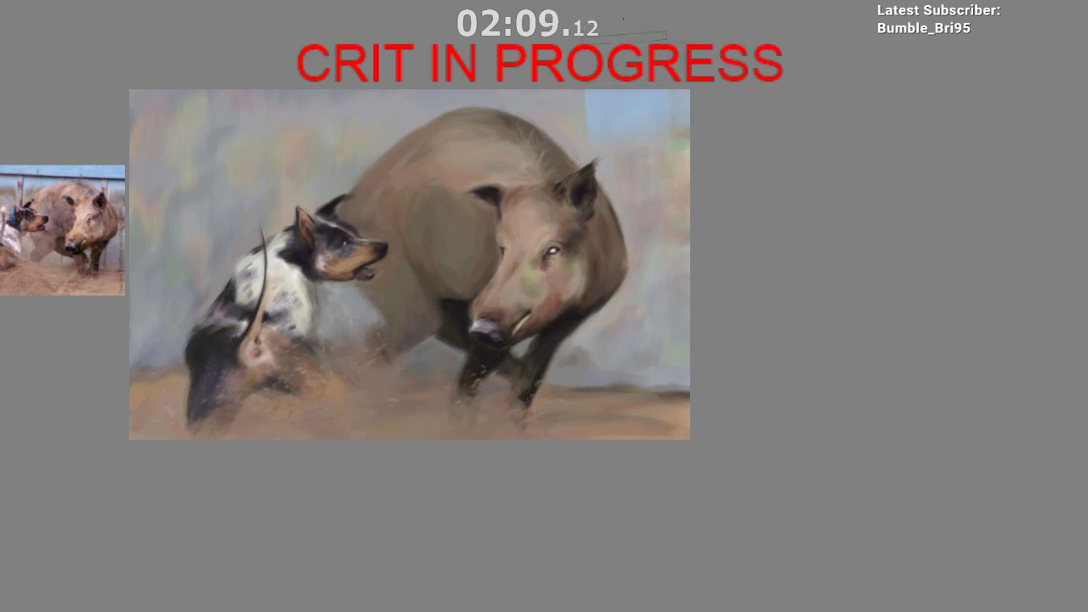
mouse_move(594, 133)
left_mouse_down()
mouse_move(589, 93)
mouse_move(563, 94)
left_mouse_up()
left_click_drag(637, 106, 647, 108)
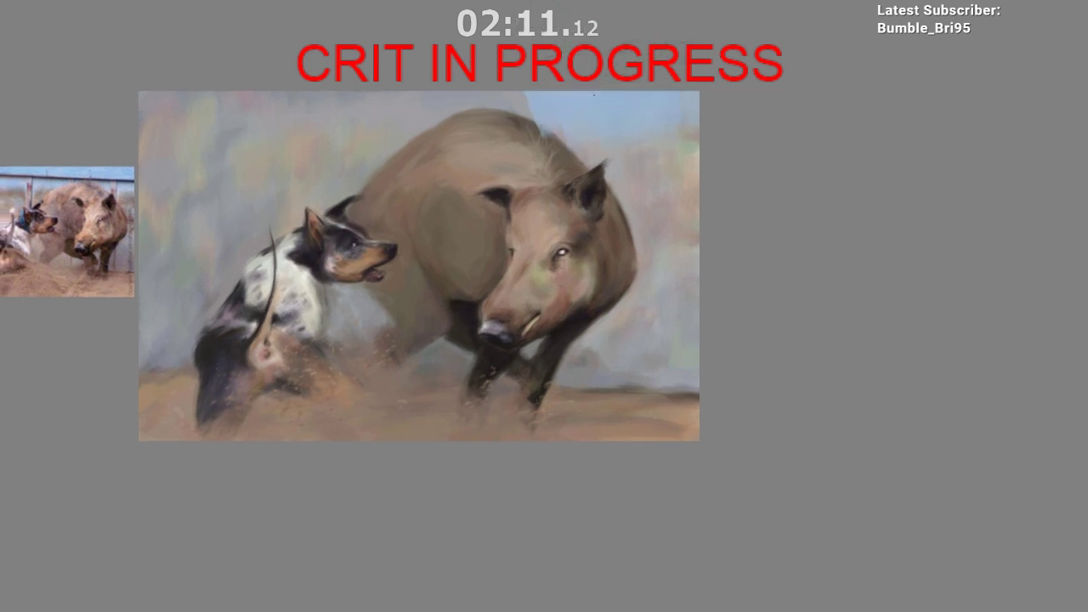
key("ctrl+z")
key("ctrl+z")
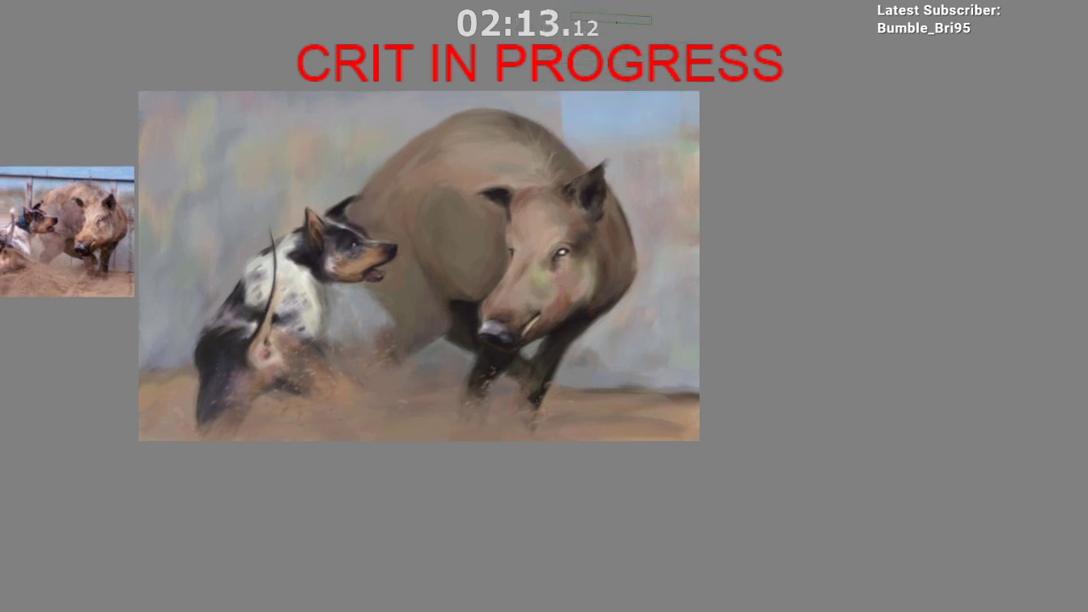
Step: Extend the light blue sky along the painting's upper edge, from the boar's back to the corner above the dog
mouse_move(391, 112)
left_mouse_down()
mouse_move(379, 94)
mouse_move(340, 94)
left_mouse_up()
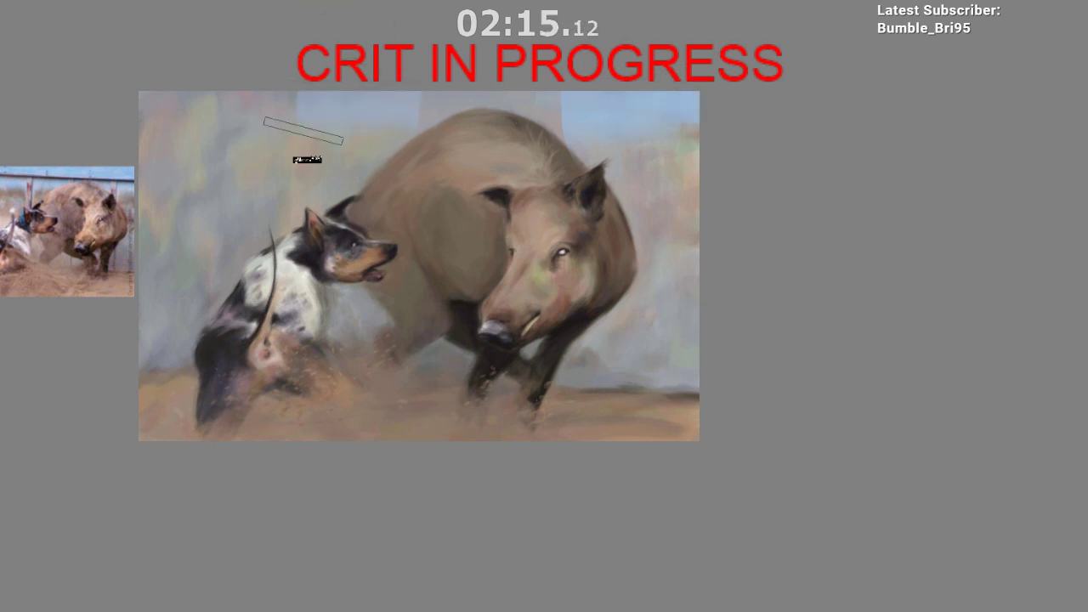
left_click_drag(303, 130, 299, 94)
left_click_drag(267, 141, 274, 93)
left_click_drag(230, 134, 229, 93)
left_click_drag(198, 141, 197, 94)
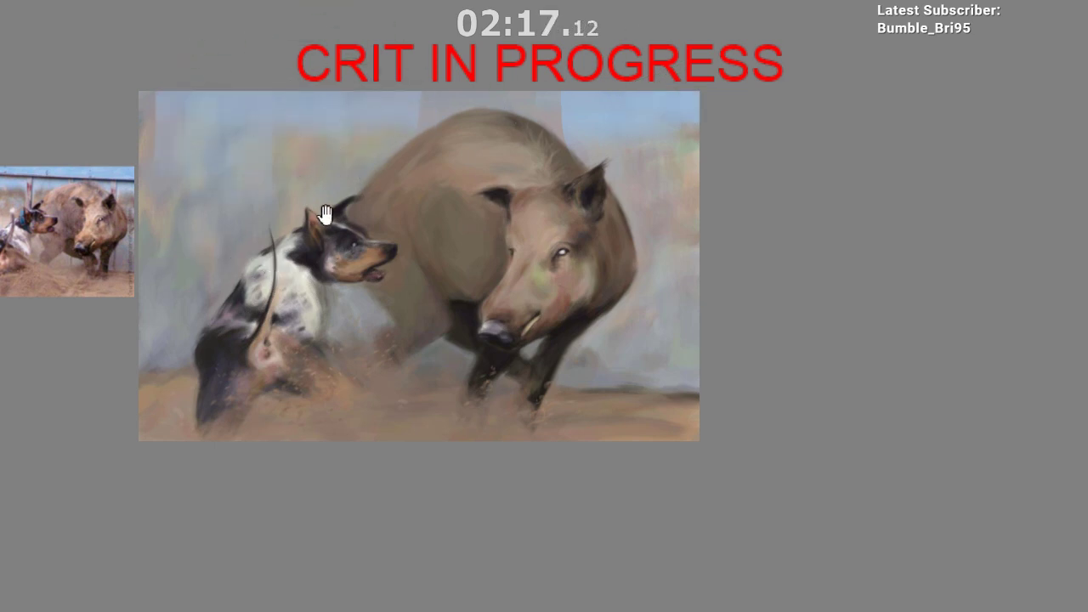
left_click_drag(326, 214, 378, 196)
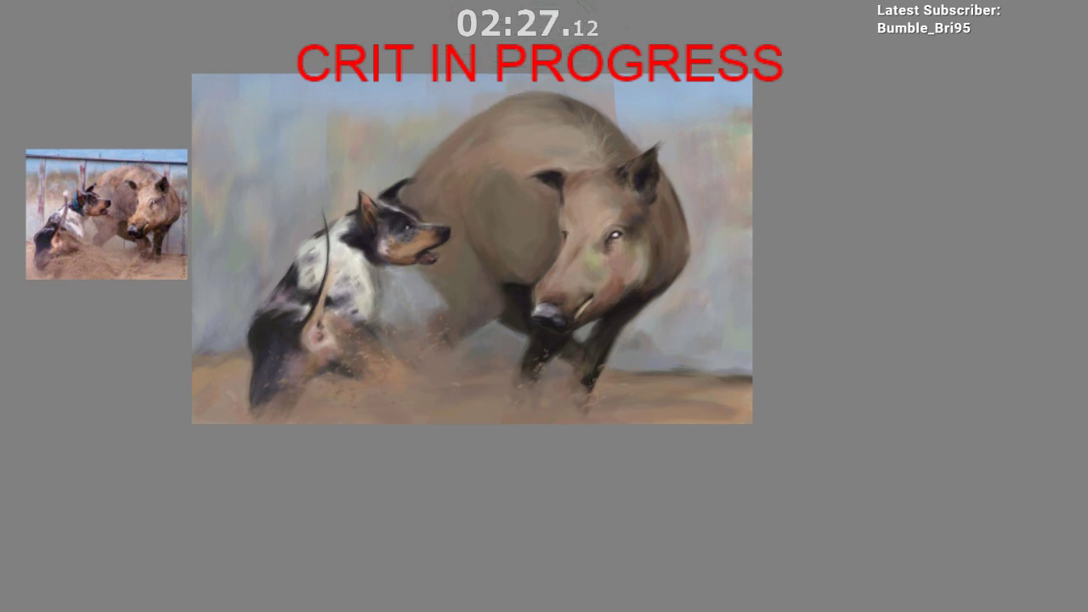
Step: Fill the remaining grey gaps of the blue sky band above the boar's back and check the painting as a whole
scroll(466, 213, "up", 3)
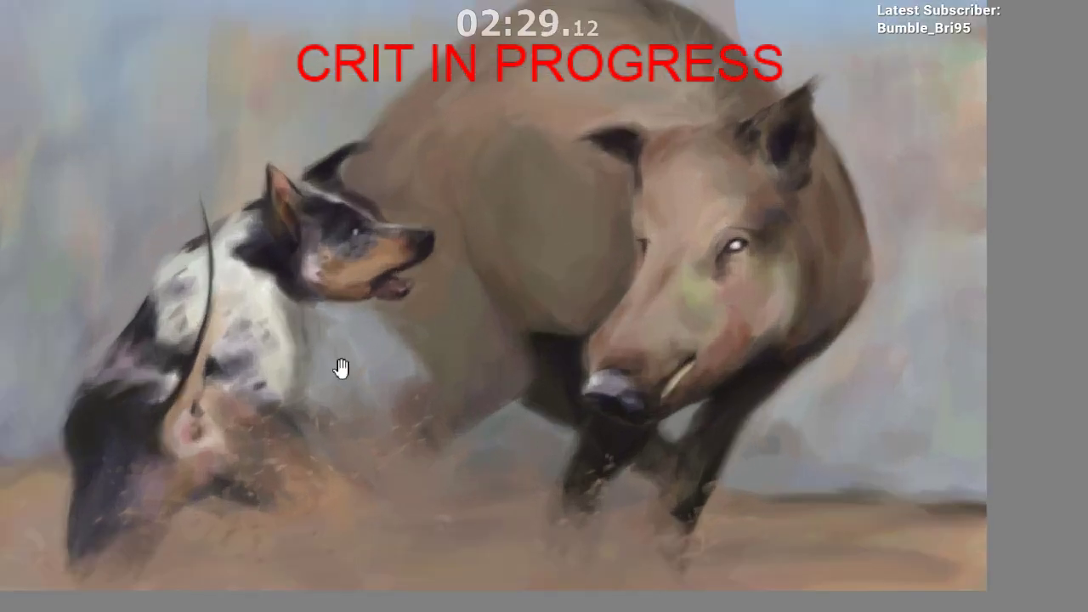
scroll(407, 378, "down", 3)
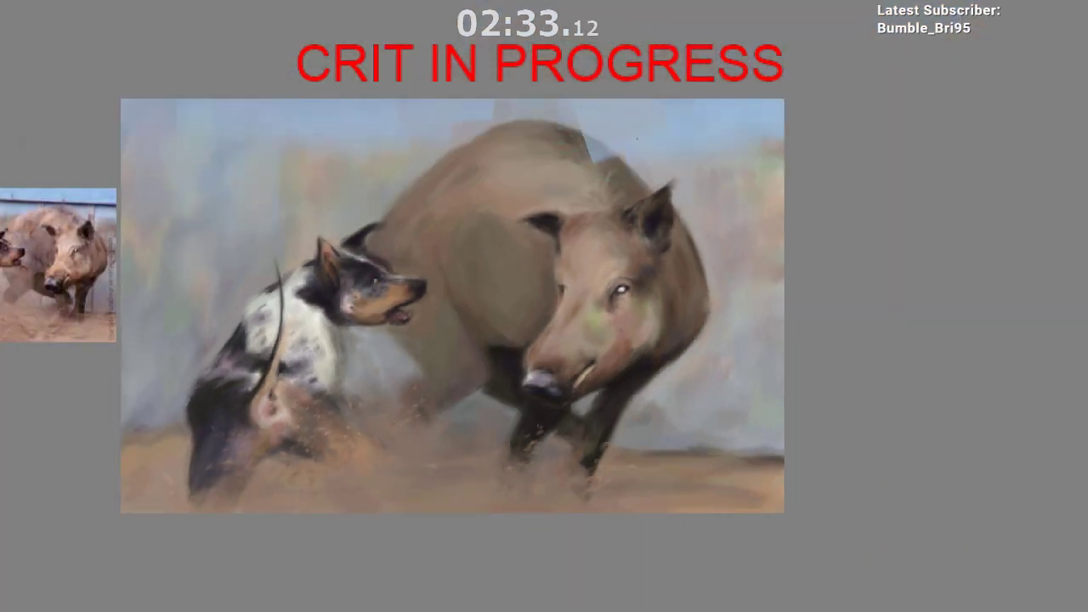
scroll(581, 222, "down", 1)
left_click_drag(581, 221, 551, 129)
left_click(653, 61, "ctrl")
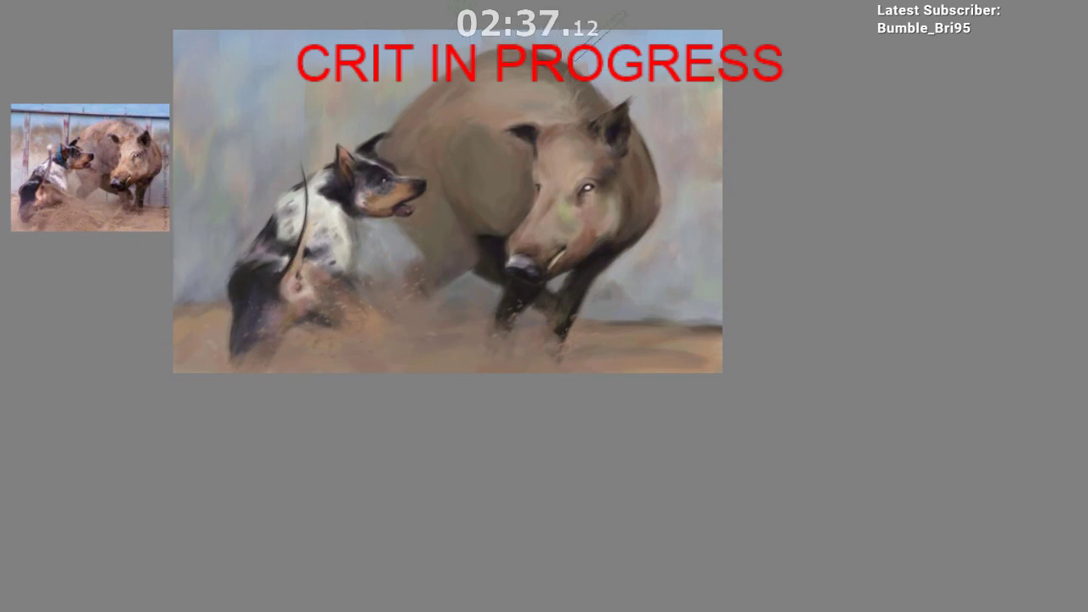
left_click_drag(481, 213, 380, 239)
left_click_drag(449, 255, 557, 209)
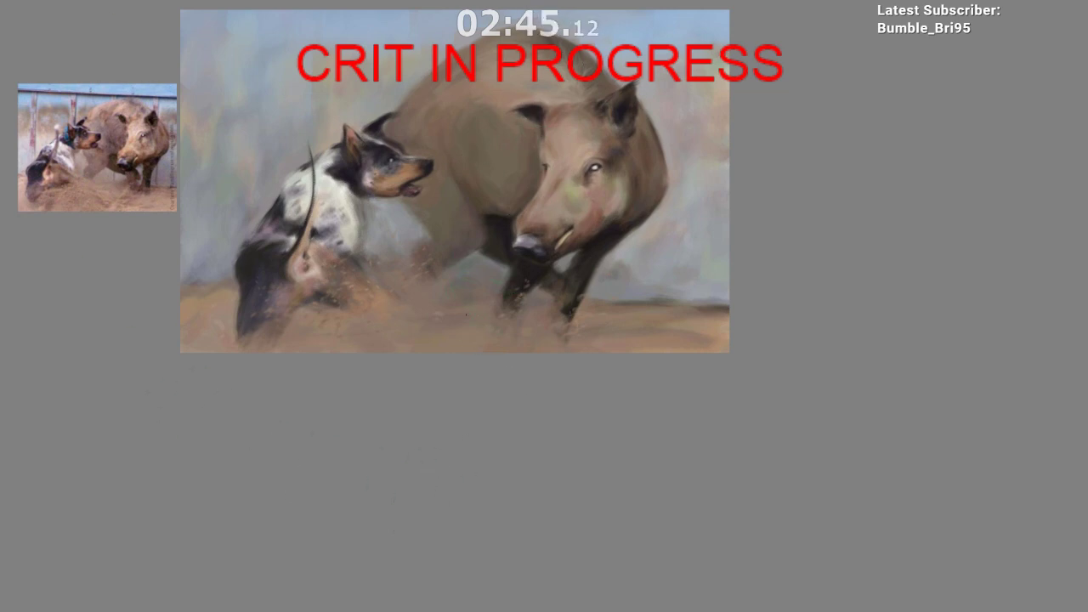
Step: Outline the boar's face in the reference photo with freehand selections and undo them
left_click_drag(161, 236, 287, 260)
scroll(286, 260, "up", 3)
left_click_drag(265, 196, 398, 393)
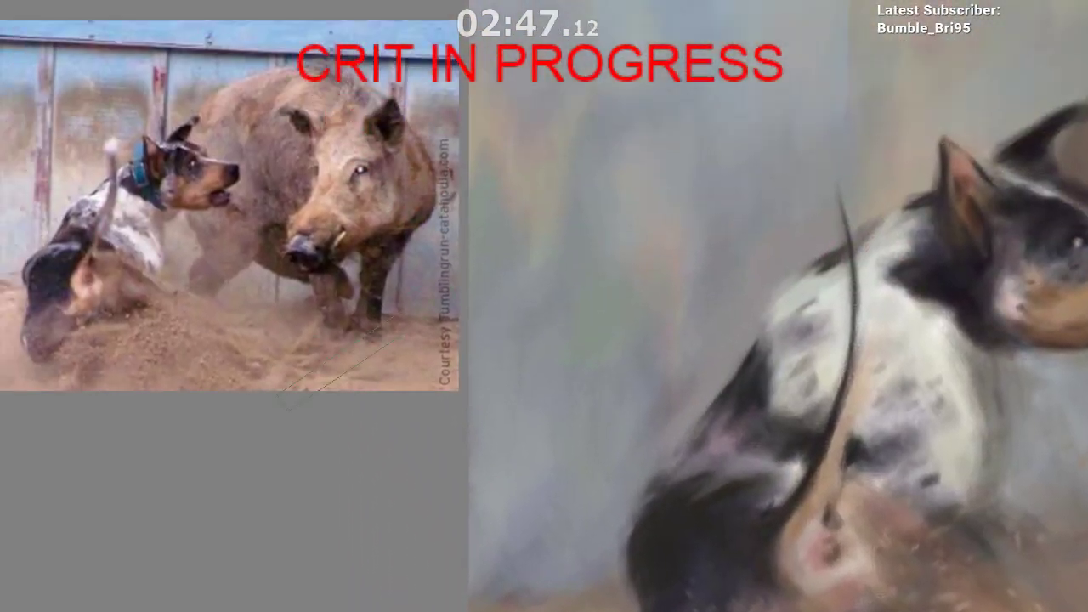
left_click_drag(327, 153, 314, 238)
key("ctrl+z")
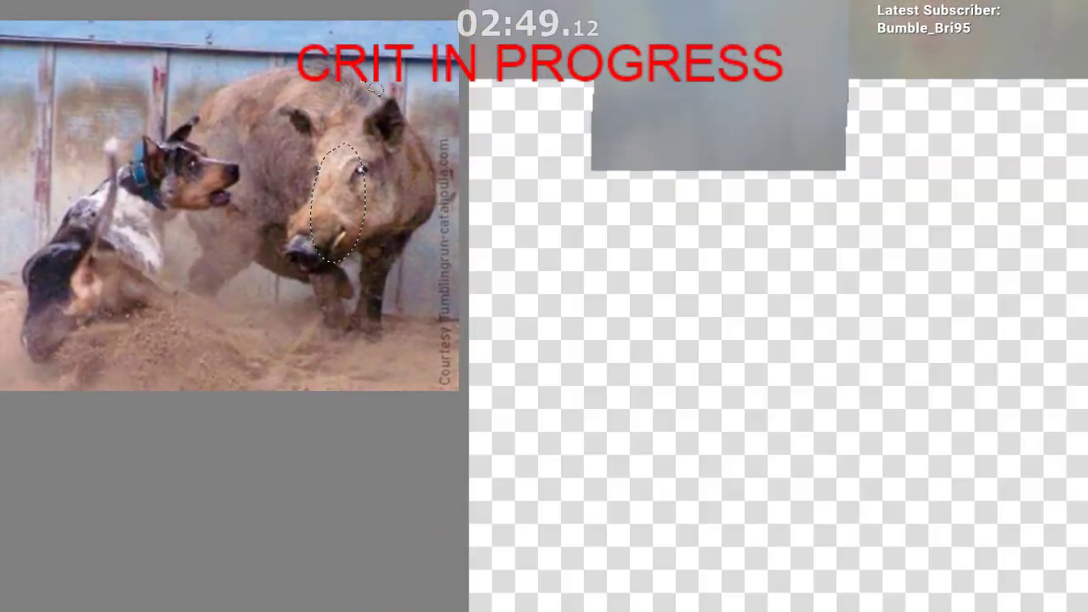
key("ctrl+z")
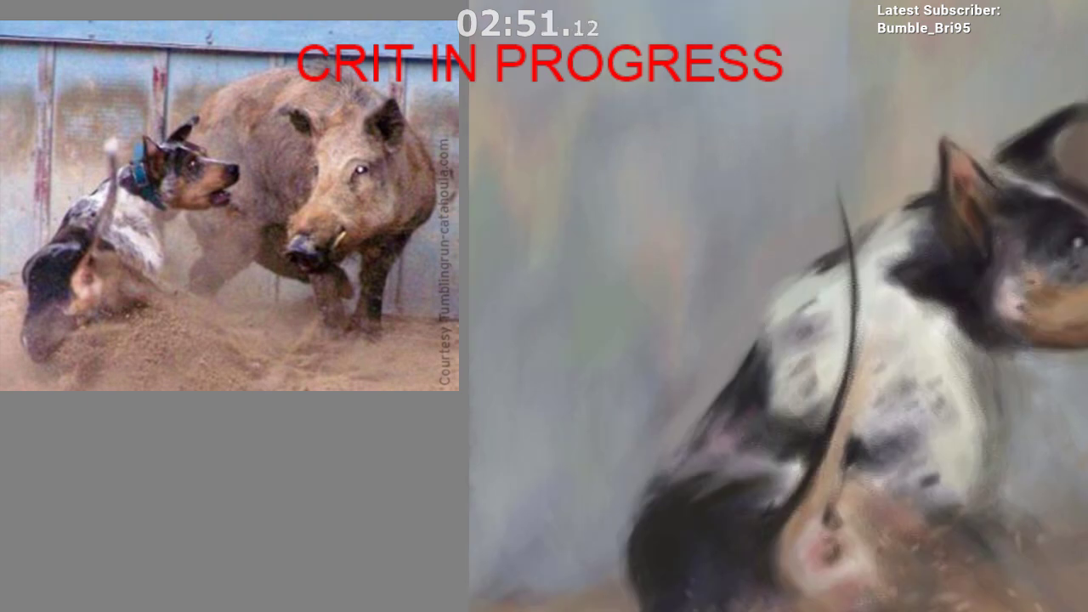
left_click_drag(336, 152, 321, 218)
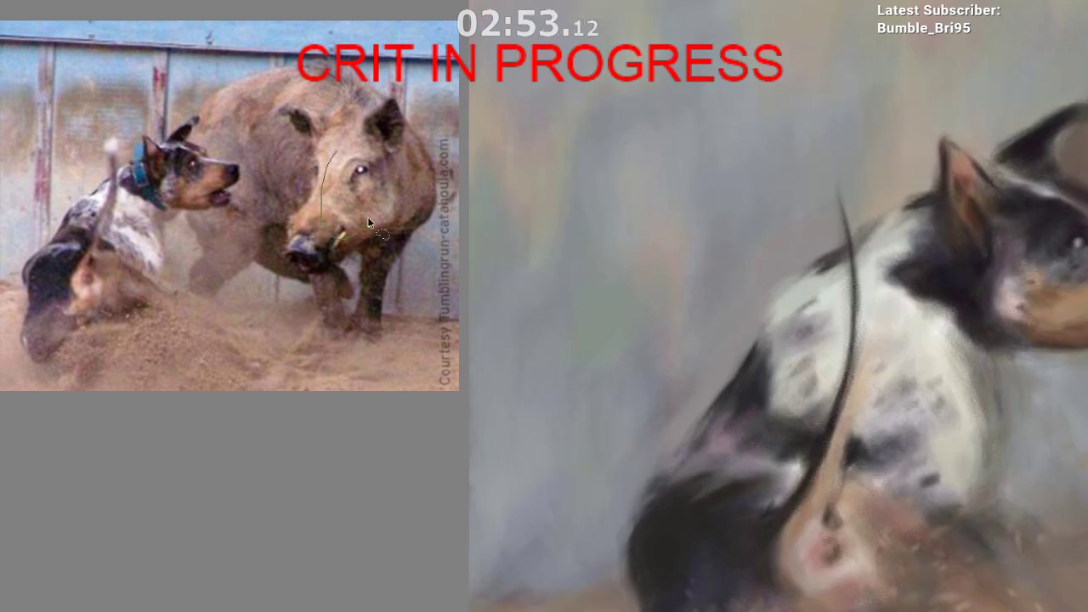
mouse_move(337, 156)
left_mouse_down()
mouse_move(347, 211)
mouse_move(337, 156)
left_mouse_up()
Step: Outline the boar's shaded shoulder, the dog's mouth and hindquarters and two fence posts in the reference photo, and clear the selections
mouse_move(254, 168)
left_mouse_down()
mouse_move(263, 209)
mouse_move(304, 209)
mouse_move(318, 173)
left_mouse_up()
left_click_drag(283, 209, 398, 176)
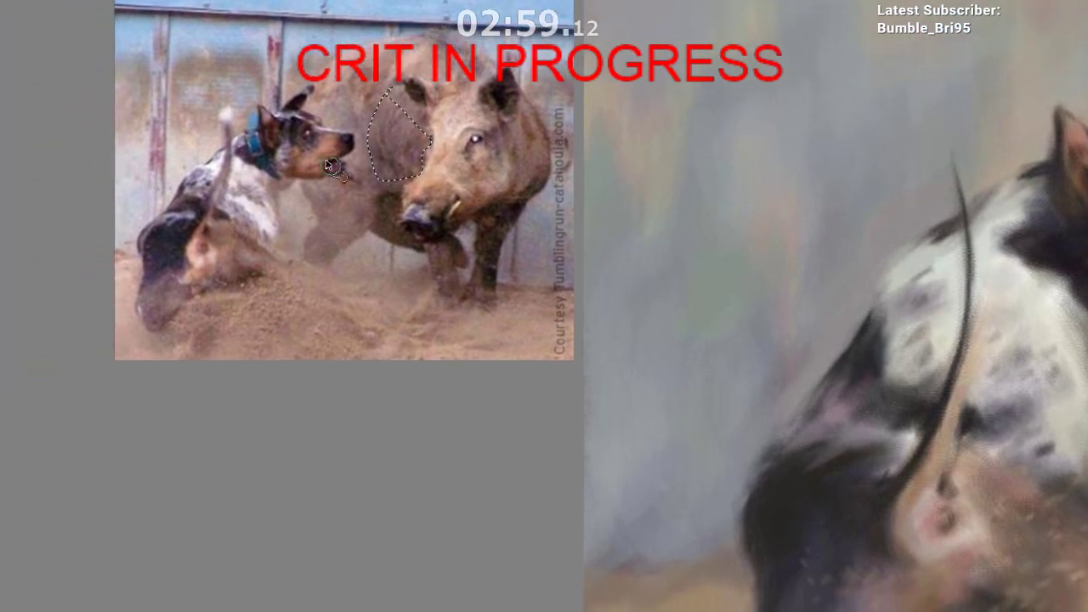
left_click_drag(182, 223, 170, 230)
left_click_drag(154, 117, 156, 185)
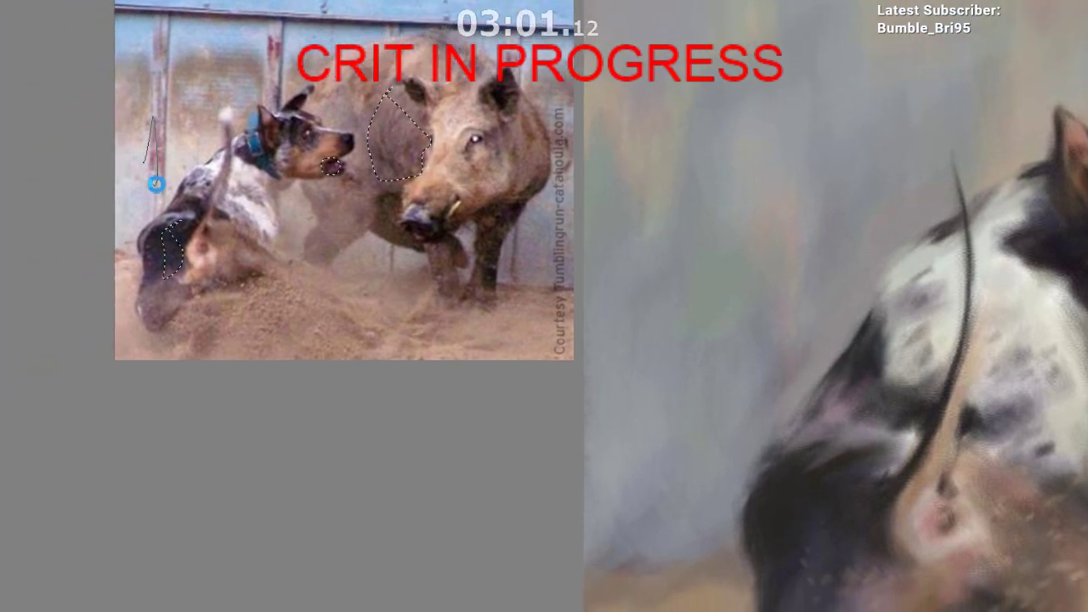
mouse_move(263, 64)
left_mouse_down()
mouse_move(278, 64)
mouse_move(279, 77)
left_mouse_up()
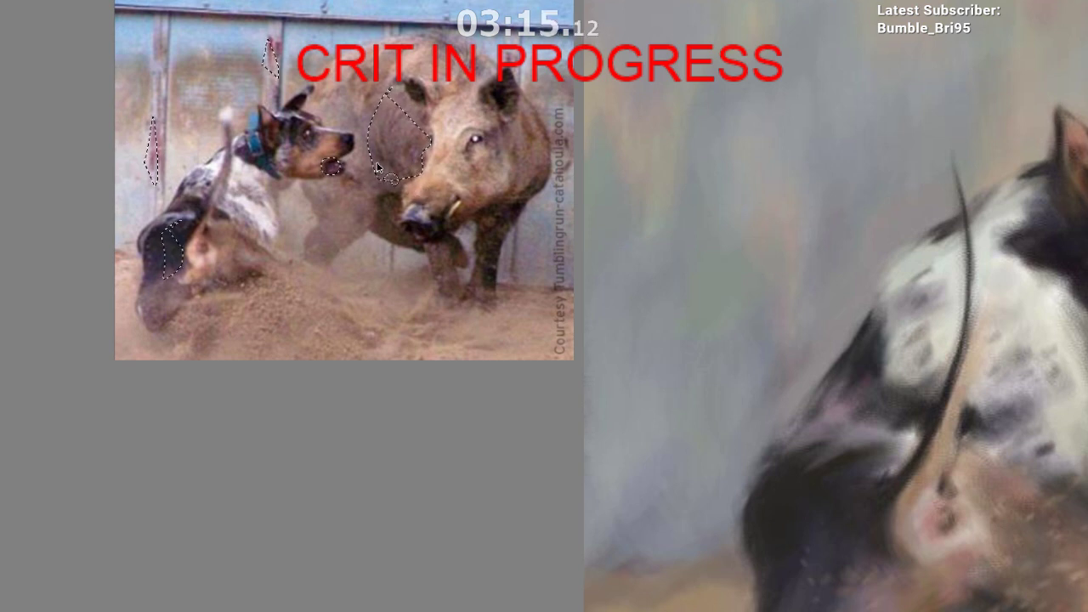
key("ctrl+d")
Step: Bring back the blue sky band across the upper background of the boar and dog painting
left_click_drag(540, 368, 497, 405)
mouse_move(526, 386)
left_mouse_down()
mouse_move(417, 314)
mouse_move(432, 275)
left_mouse_up()
left_click_drag(564, 275, 432, 325)
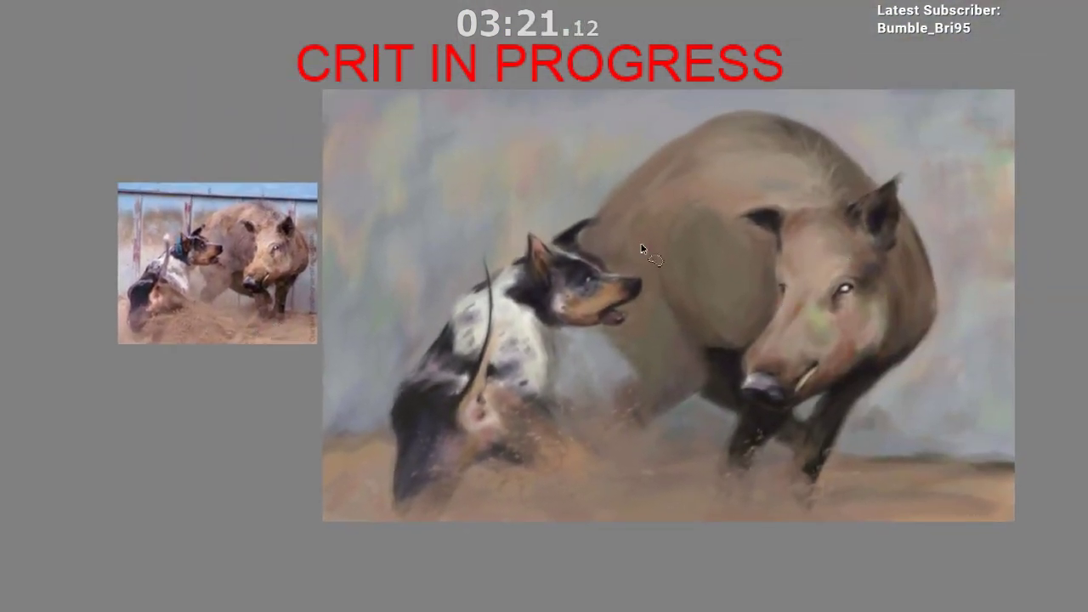
left_click_drag(505, 496, 461, 490)
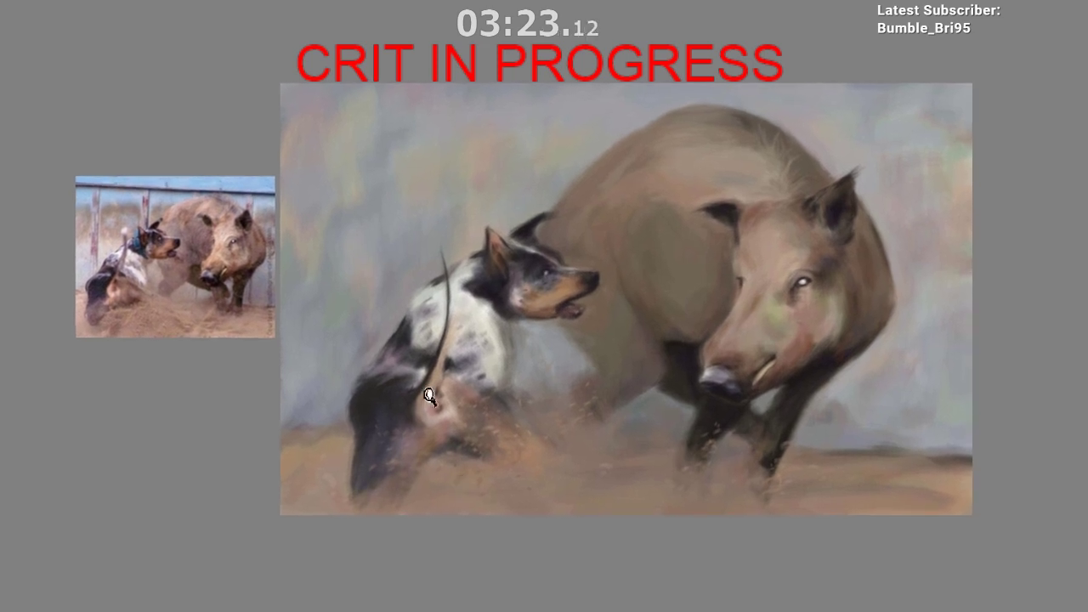
left_click_drag(431, 397, 447, 366)
left_click_drag(436, 253, 454, 343)
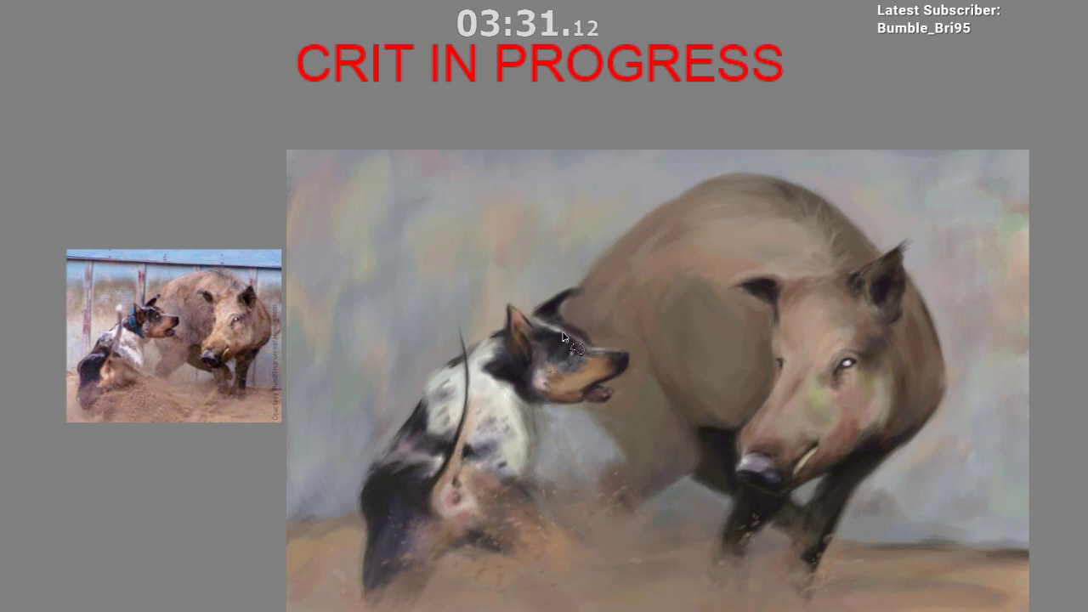
mouse_move(443, 229)
left_mouse_down()
mouse_move(404, 295)
mouse_move(469, 308)
left_mouse_up()
key("ctrl+z")
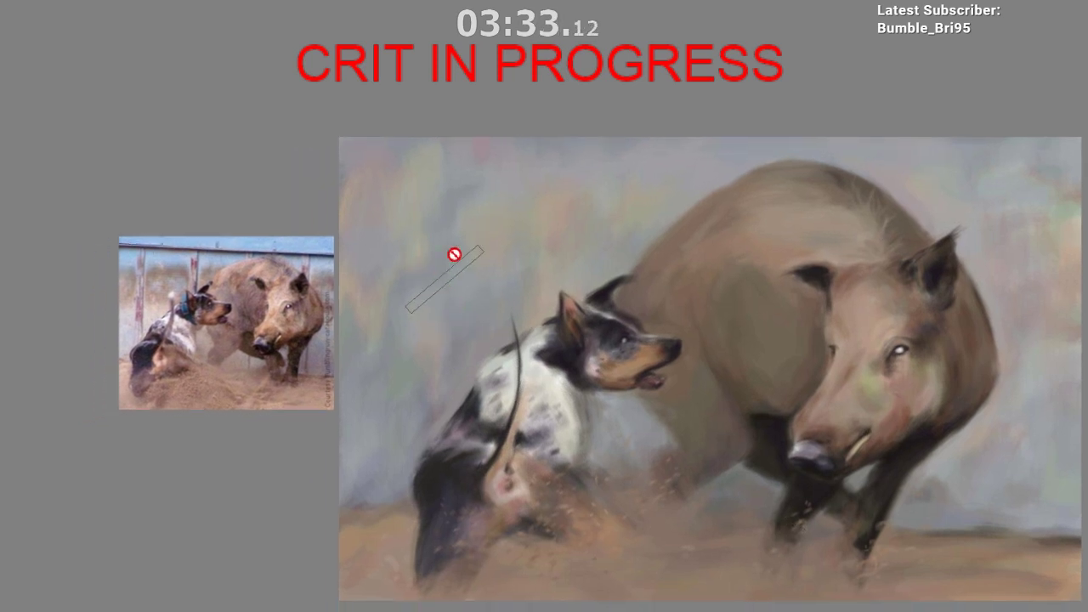
key("ctrl+z")
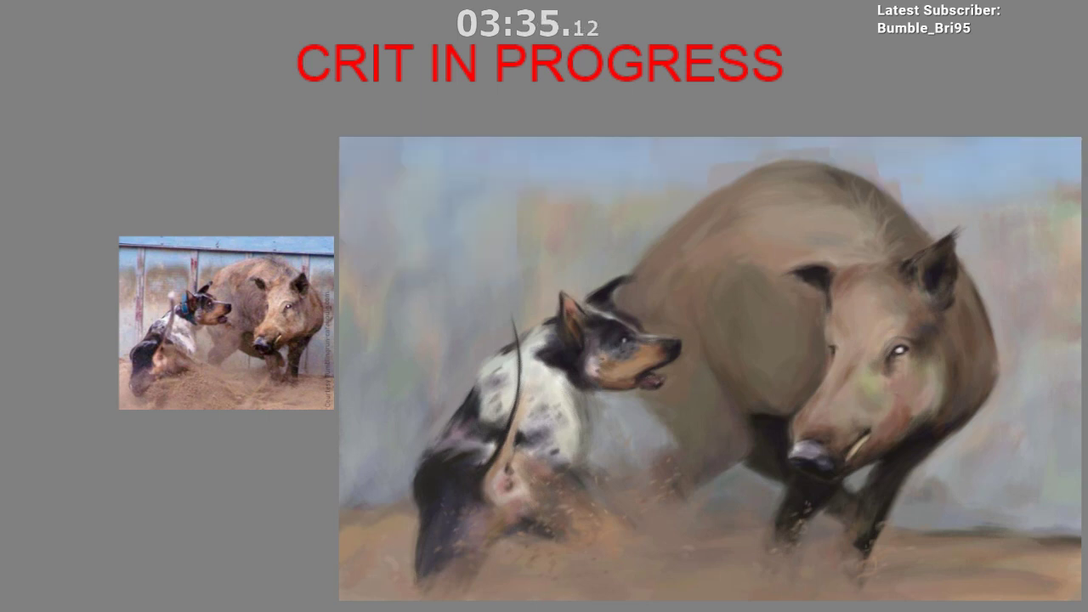
Step: Set the brush size to 6.60 px and choose a muted greyish blue as the painting colour
left_click_drag(489, 298, 501, 280)
mouse_move(442, 355)
left_mouse_down()
mouse_move(490, 312)
mouse_move(470, 271)
left_mouse_up()
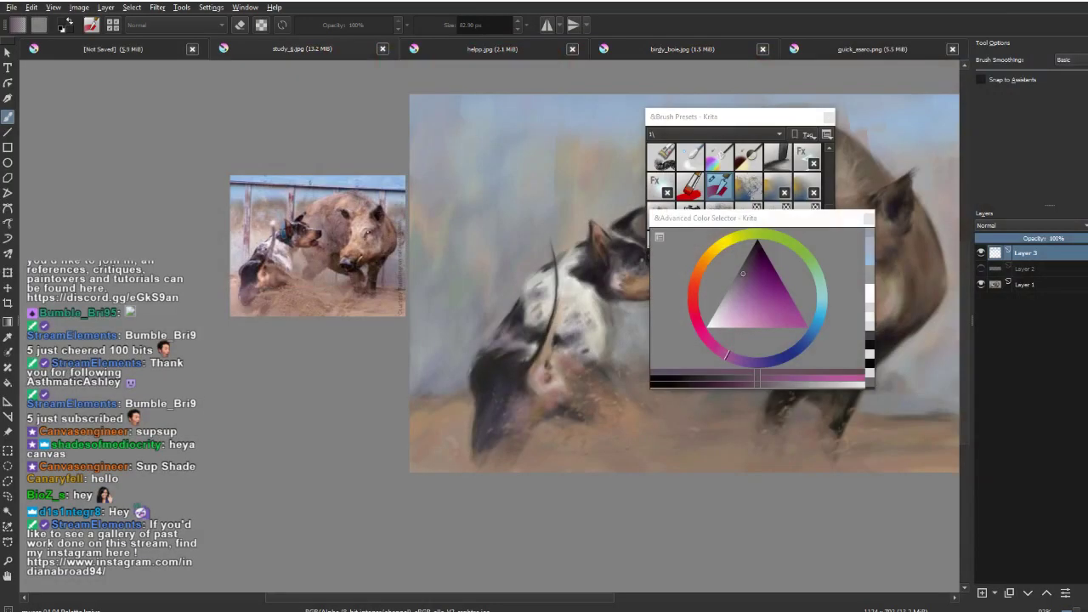
left_click(733, 280)
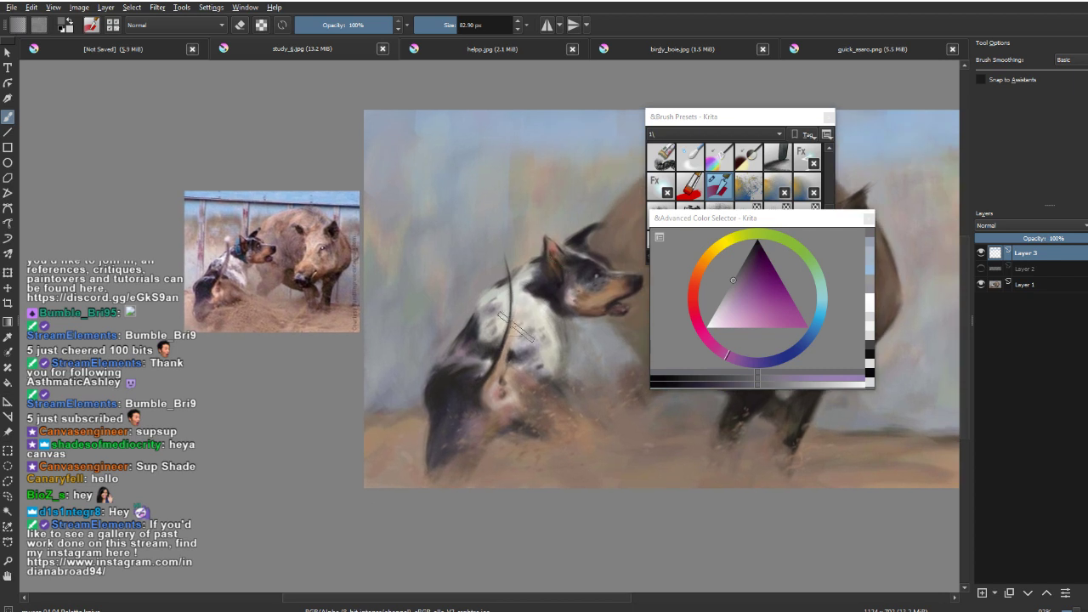
left_click_drag(517, 328, 451, 327)
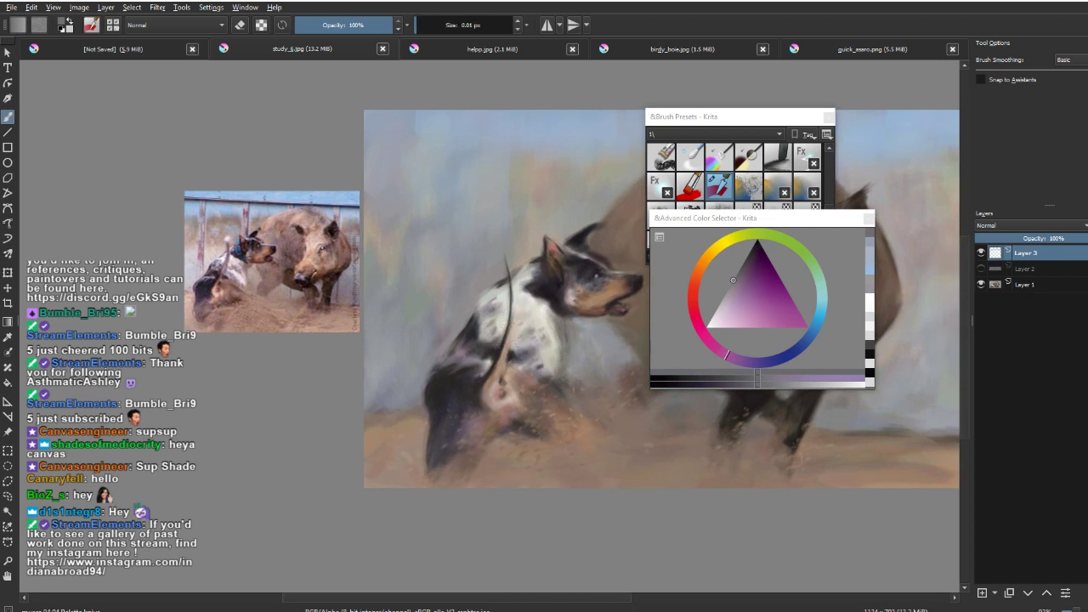
left_click_drag(392, 397, 398, 397)
left_click_drag(718, 351, 794, 349)
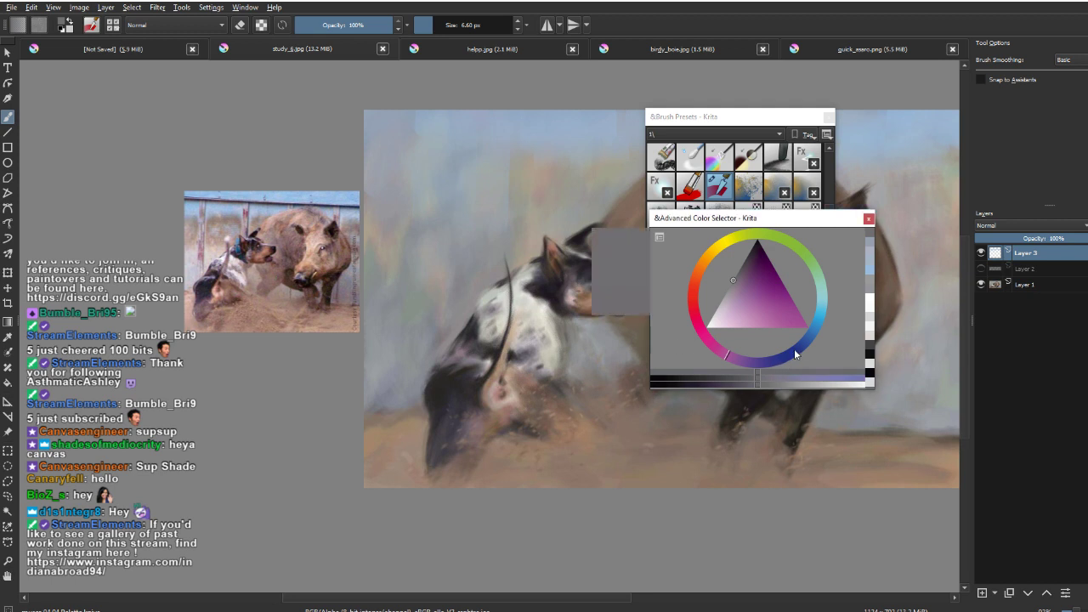
mouse_move(740, 290)
left_mouse_down()
mouse_move(746, 268)
mouse_move(736, 292)
mouse_move(742, 286)
left_mouse_up()
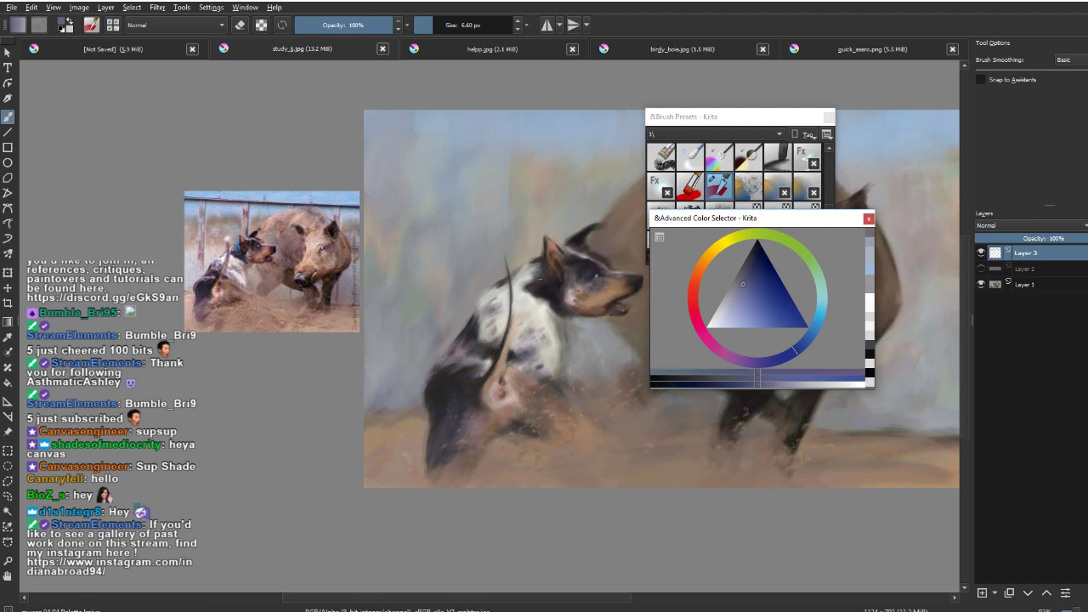
Step: Choose a dark purple based on the dog's neck colour, try a stroke on the neck and undo it
left_click(544, 294, "ctrl")
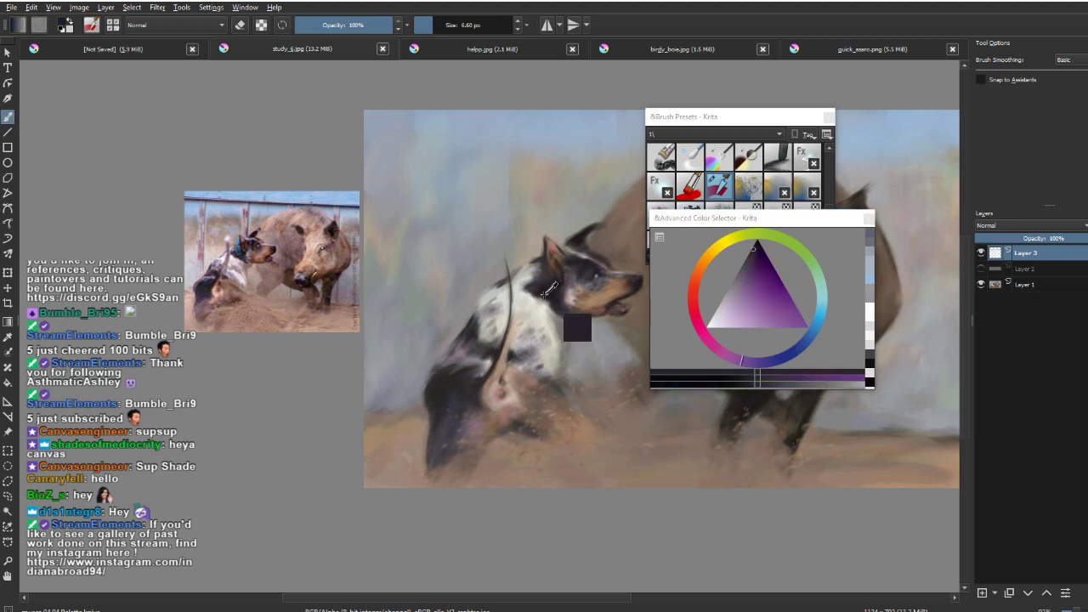
left_click(754, 252)
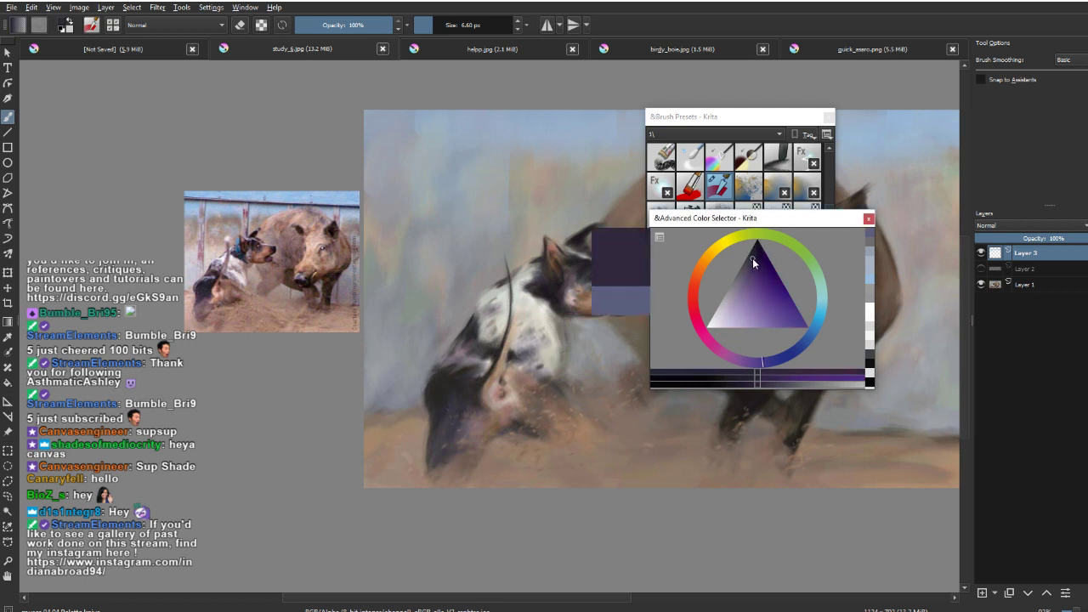
left_click_drag(542, 293, 562, 305)
key("ctrl+z")
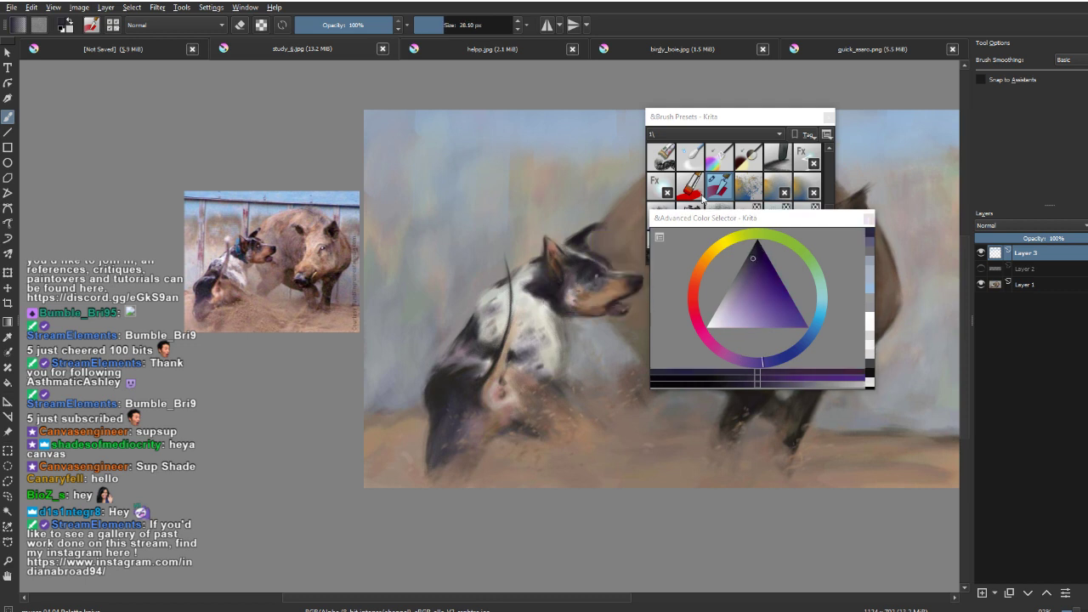
Step: Switch to a blocky bristle brush preset at 18.56 px and try it across the dog's neck
left_click_drag(828, 162, 828, 150)
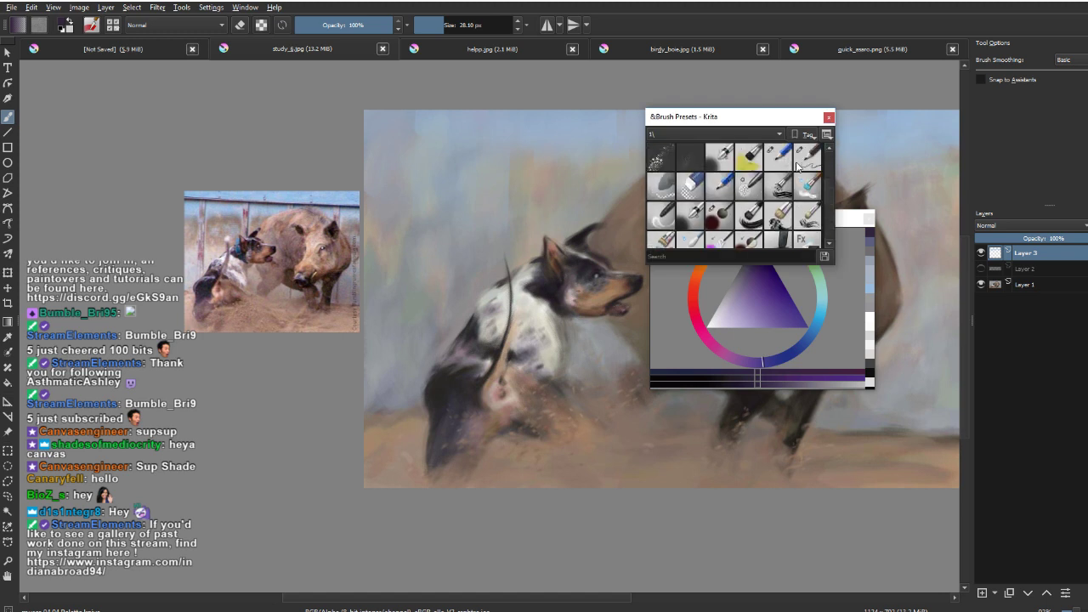
scroll(748, 179, "up", 3)
left_click(717, 185)
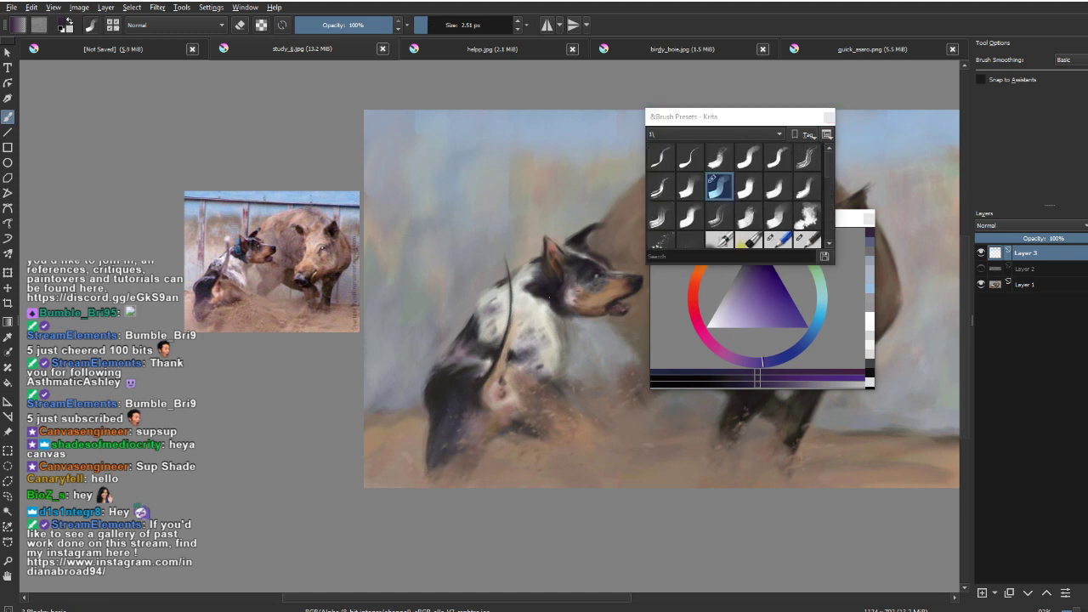
left_click_drag(544, 307, 556, 307, "shift")
mouse_move(540, 270)
left_mouse_down()
mouse_move(554, 306)
mouse_move(551, 293)
left_mouse_up()
Step: Move the brush presets and colour selector windows apart to uncover more of the painting
left_click_drag(474, 484, 418, 480)
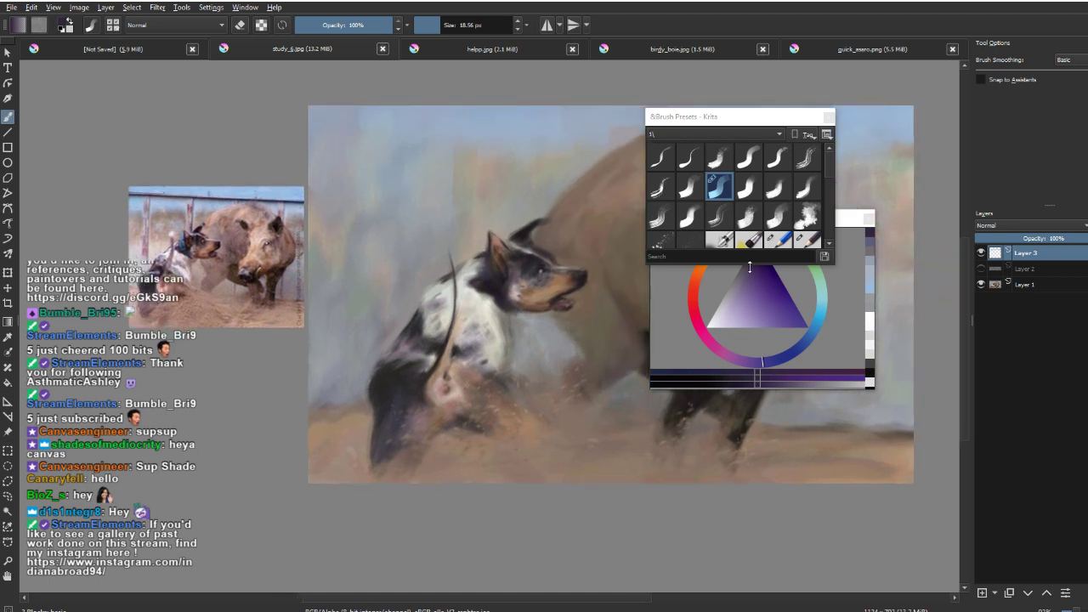
left_click(763, 118)
left_click_drag(762, 117, 788, 95)
left_click_drag(757, 218, 753, 269)
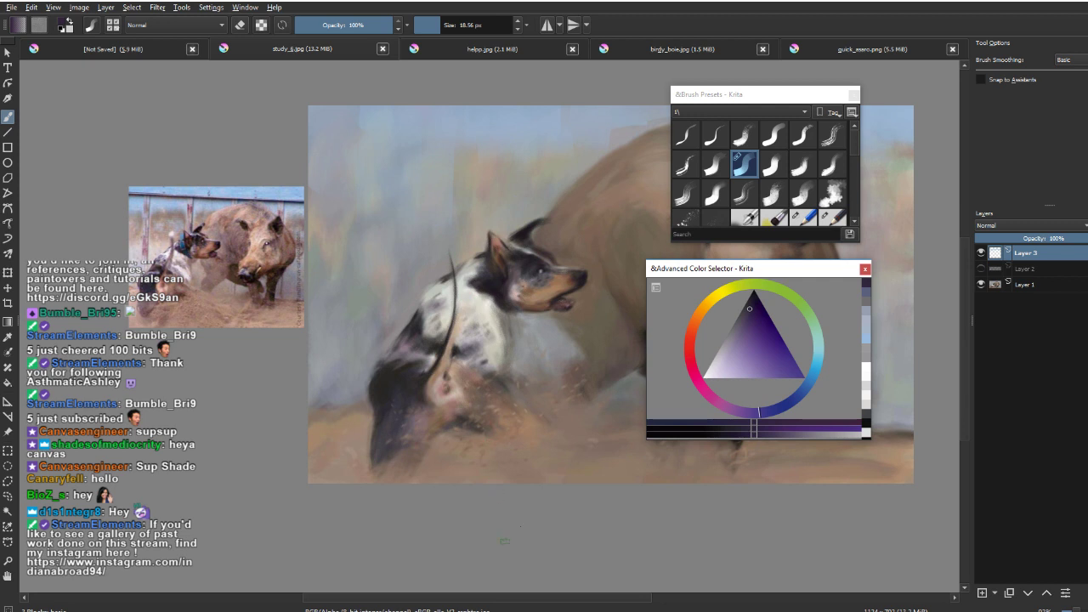
Step: Try a dark purple collar across the dog's neck and undo the strokes
left_click_drag(473, 262, 490, 294)
key("ctrl+z")
key("ctrl+z")
left_click_drag(470, 247, 496, 298)
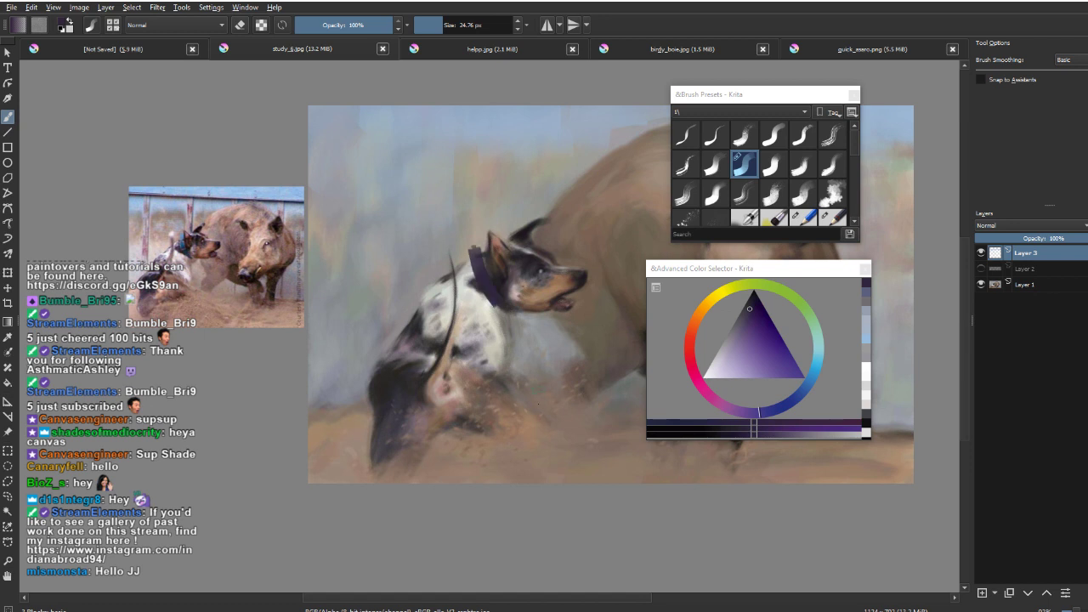
key("ctrl+z")
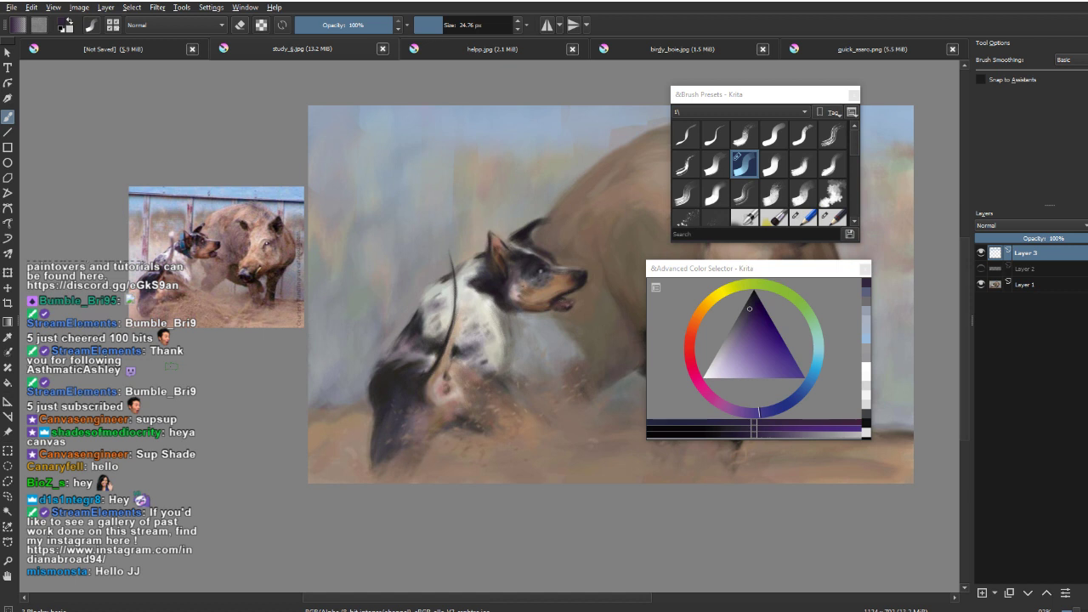
left_click_drag(493, 308, 511, 276)
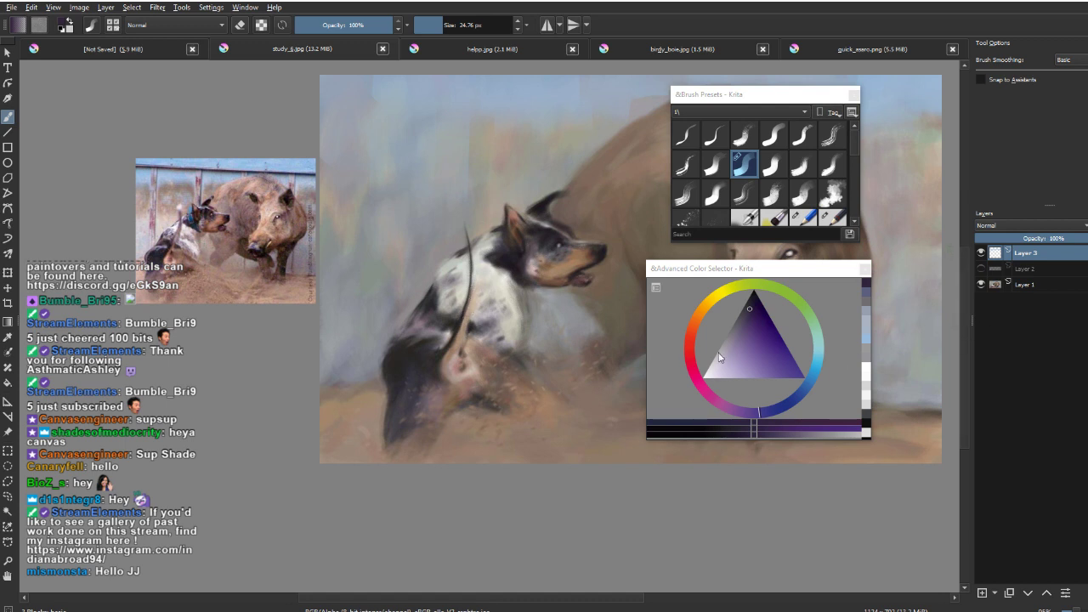
left_click_drag(539, 273, 512, 294)
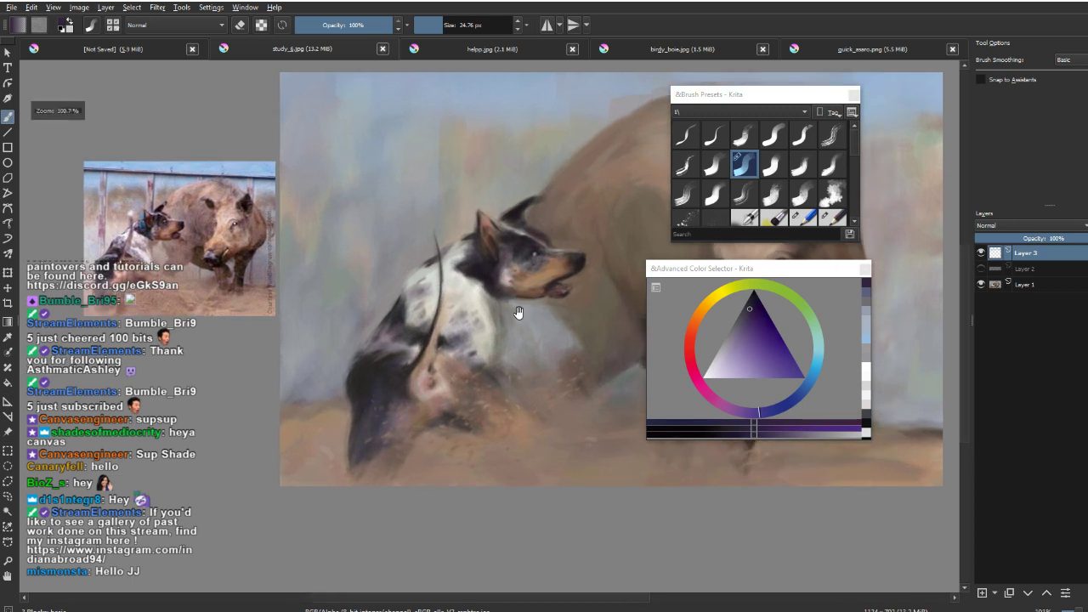
scroll(478, 347, "down", 1)
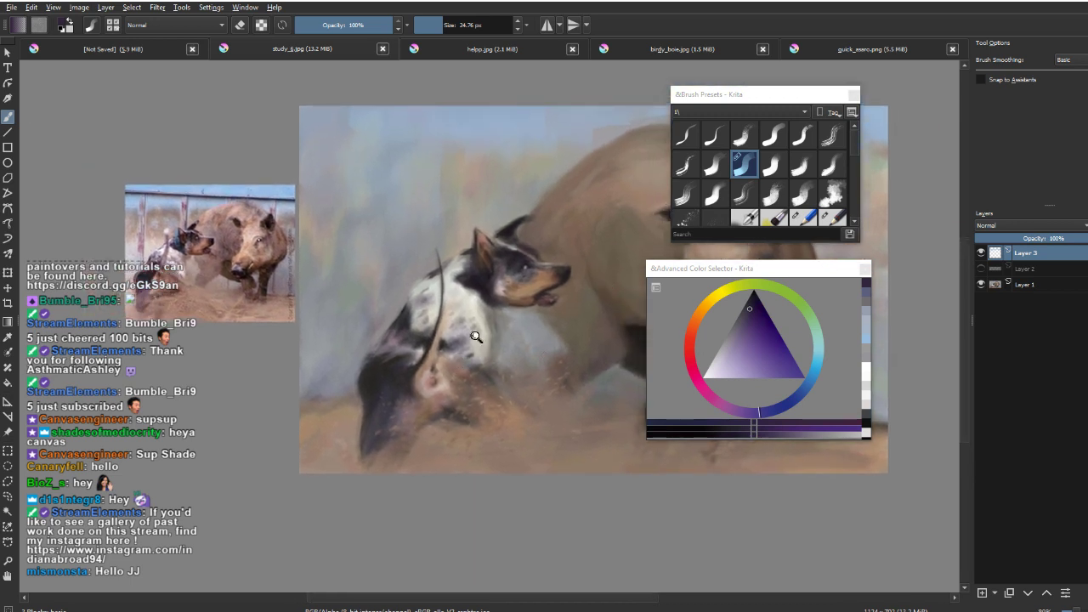
left_click_drag(488, 307, 535, 262)
left_click_drag(515, 329, 484, 355)
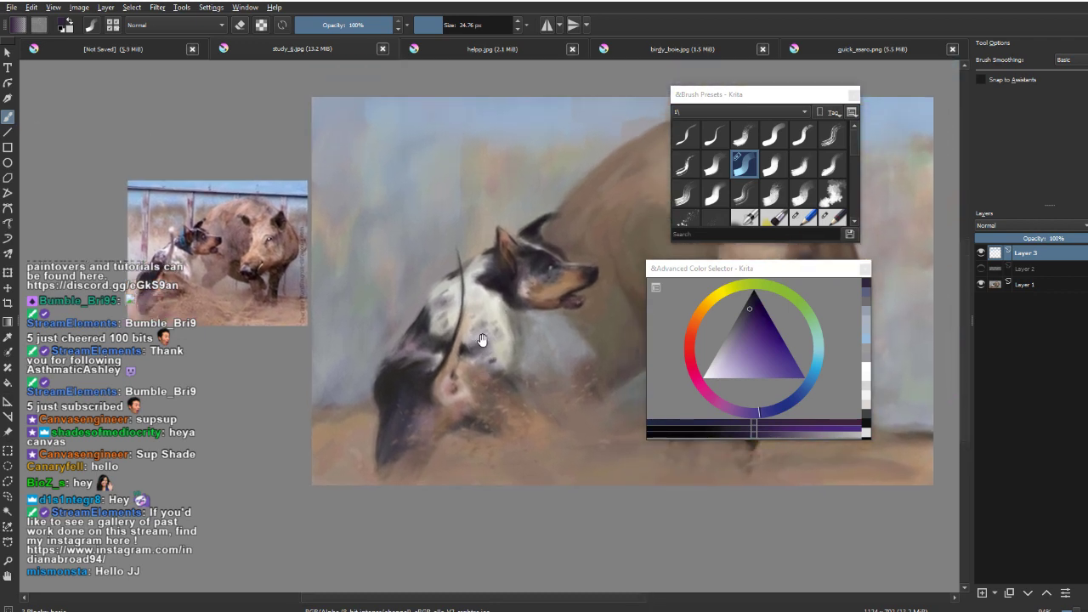
scroll(481, 340, "down", 3)
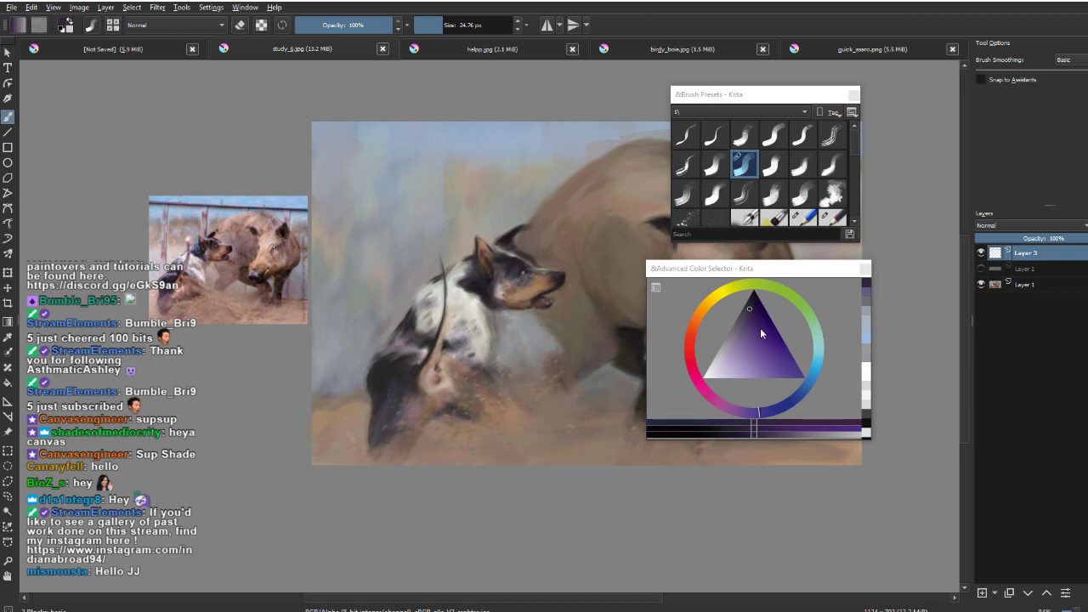
Step: Try the dark purple on the dog's neck and as a broad 69.67 px test strip, and undo both
left_click(750, 306)
left_click_drag(468, 258, 488, 309)
key("ctrl+z")
left_click_drag(423, 332, 447, 332)
left_click_drag(419, 207, 427, 374)
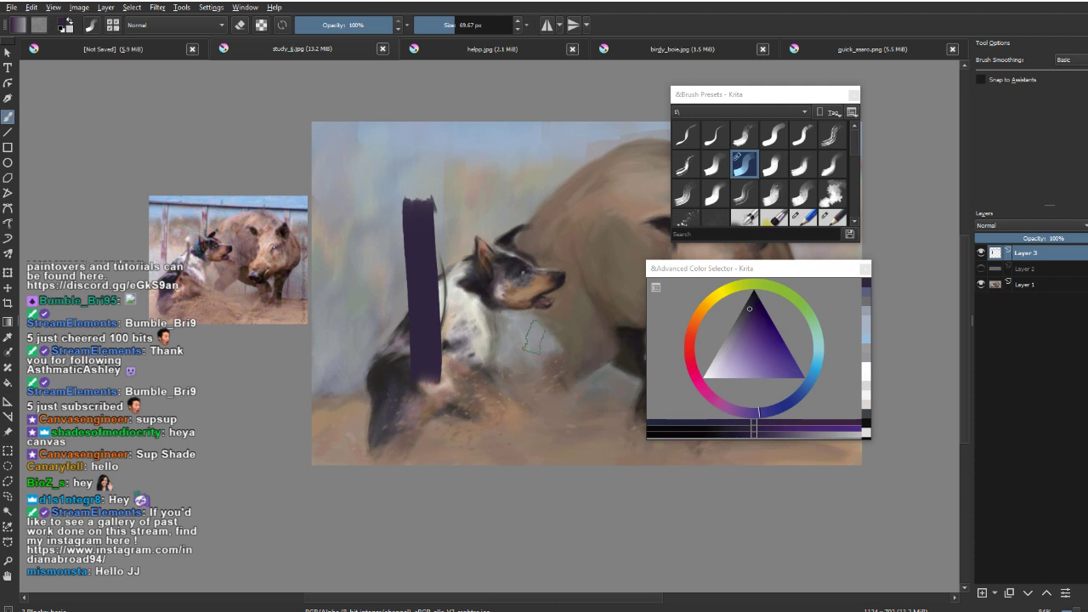
key("ctrl+z")
Step: Shift the hue to dark navy blue, try a broad test strip above the dog's back and undo it
left_click_drag(776, 417, 797, 394)
mouse_move(395, 226)
left_mouse_down()
mouse_move(400, 306)
mouse_move(393, 209)
mouse_move(397, 310)
left_mouse_up()
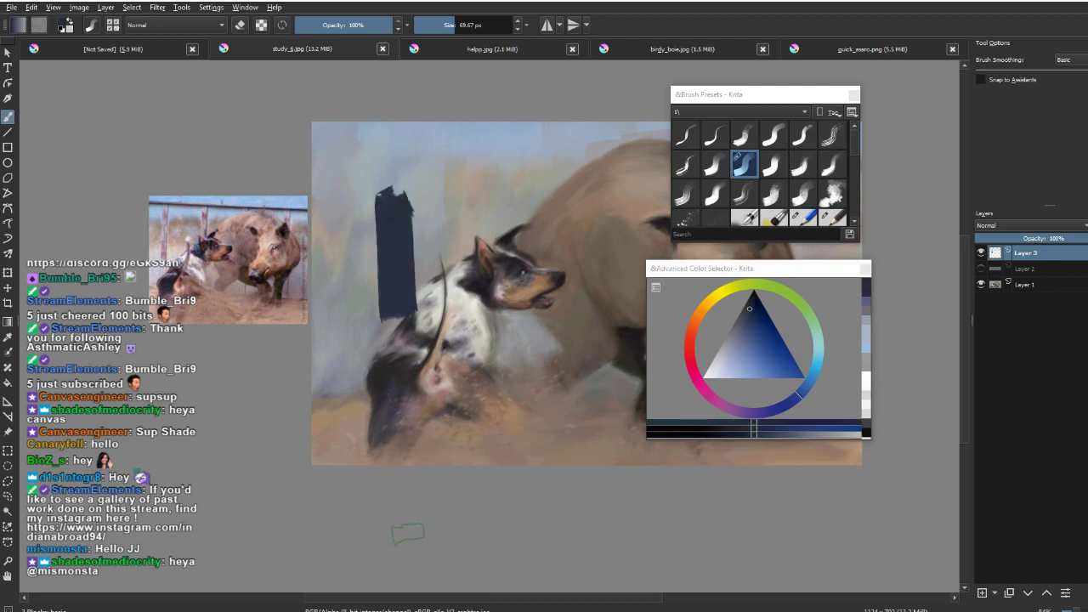
key("ctrl+z")
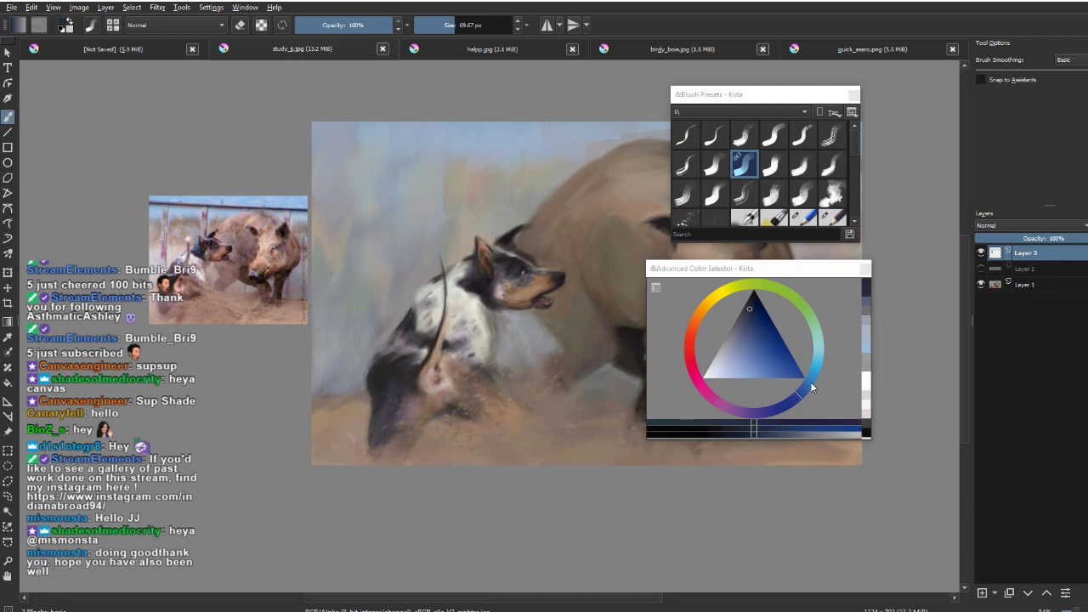
Step: Shift the hue to a muted dark cyan, try a broad test strip over the dog's back and undo it
left_click_drag(812, 388, 817, 363)
left_click(814, 369)
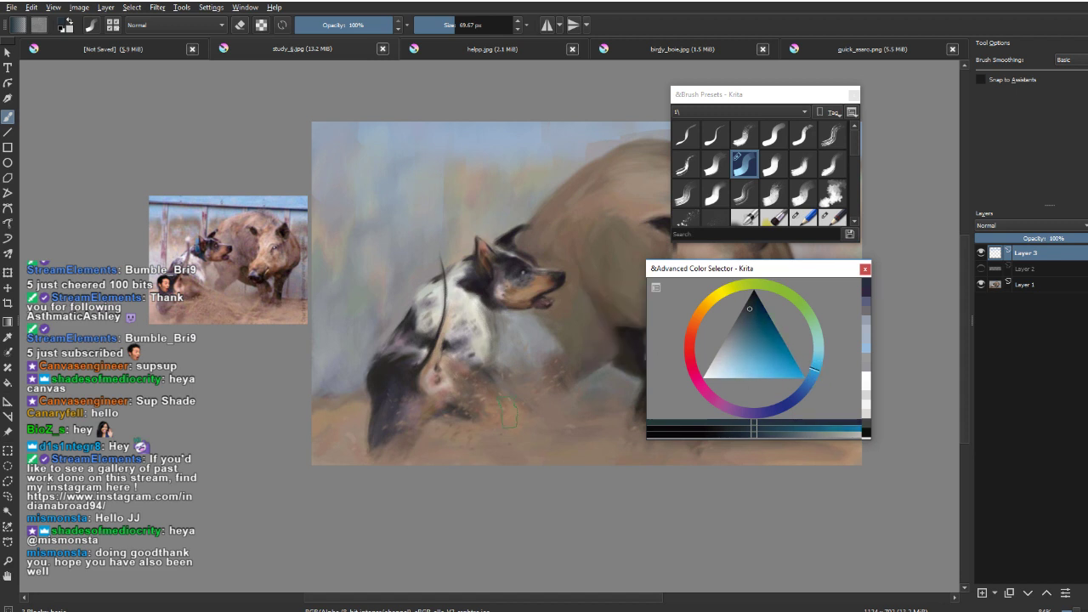
left_click_drag(411, 233, 412, 358)
key("ctrl+z")
key("ctrl+z")
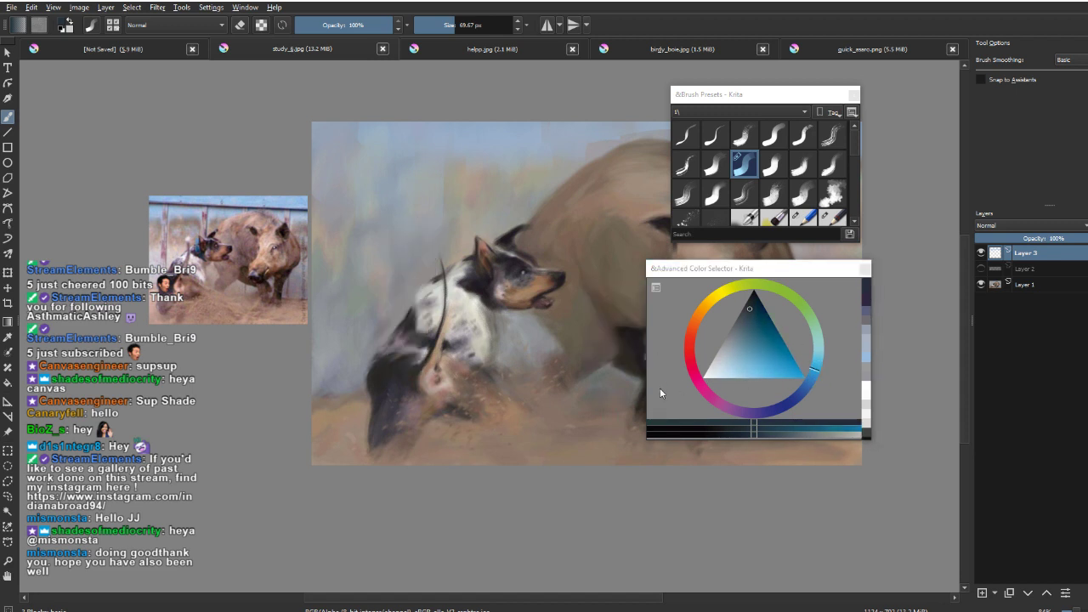
key("ctrl+shift+z")
key("ctrl+z")
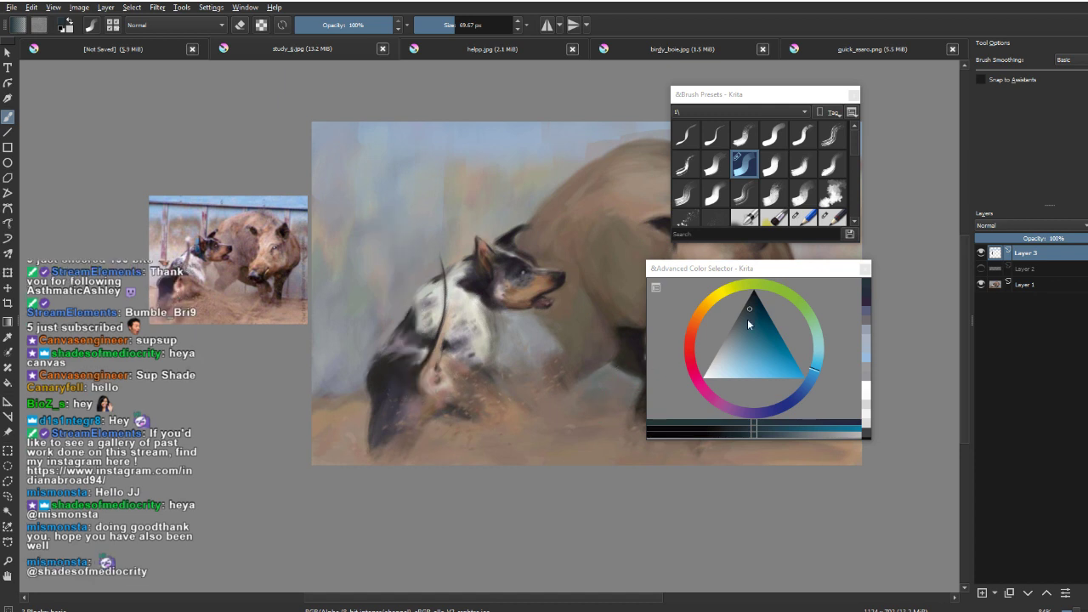
Step: Try a more saturated dark teal as a broad strip over the dog's back and undo it
left_click(753, 313)
left_click_drag(756, 315, 758, 312)
left_click_drag(427, 246, 446, 347)
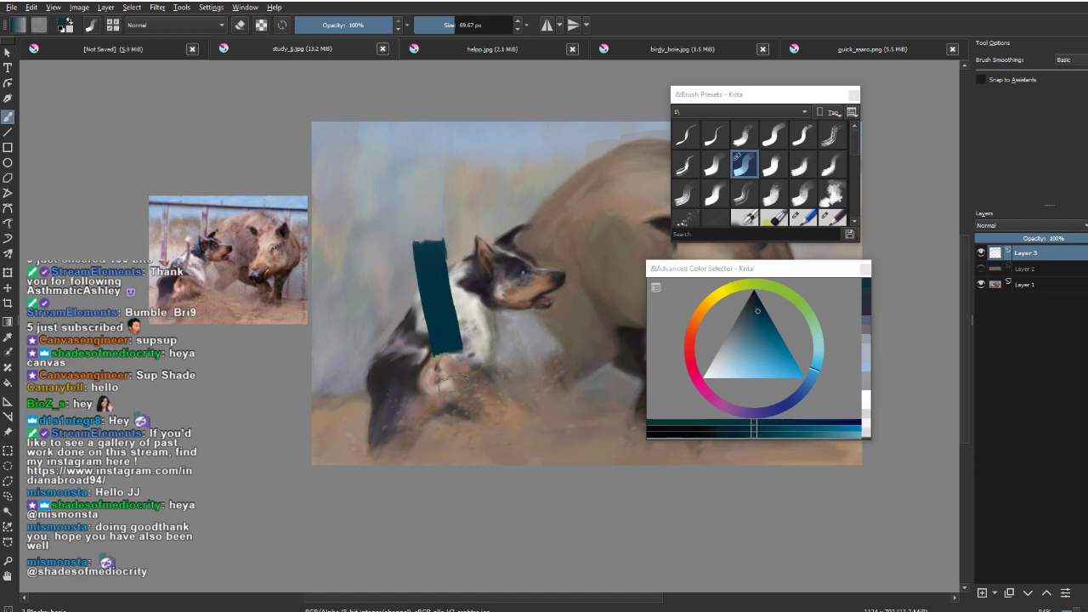
key("ctrl+z")
Step: Choose a deep blue and paint the collar across the dog's neck with a 26.53 px brush
left_click_drag(817, 367, 812, 382)
left_click(760, 323)
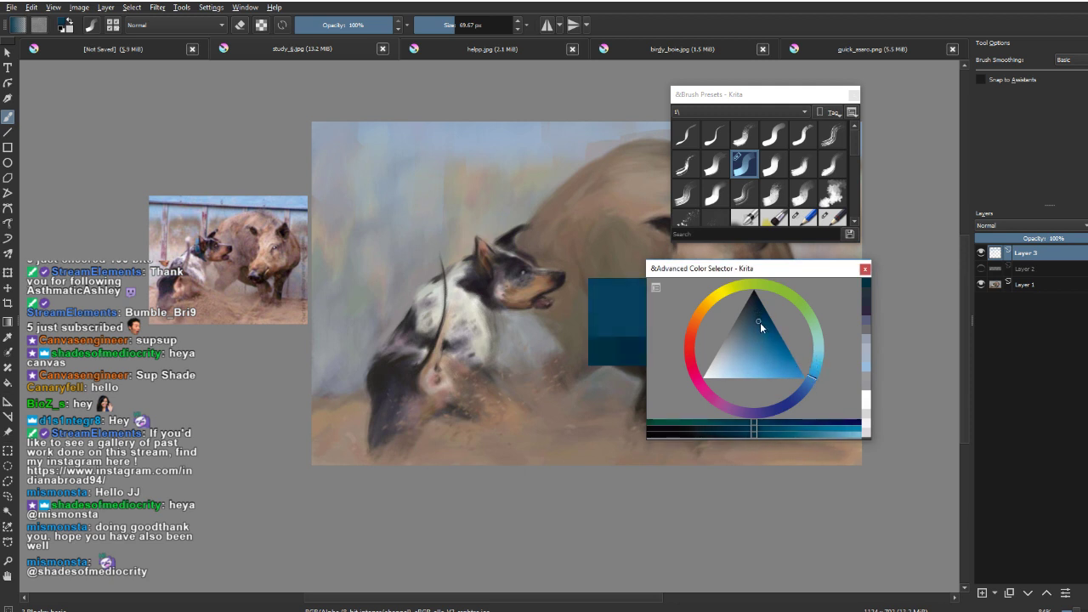
mouse_move(473, 255)
left_mouse_down()
mouse_move(478, 310)
mouse_move(445, 307)
mouse_move(484, 306)
left_mouse_up()
key("ctrl+z")
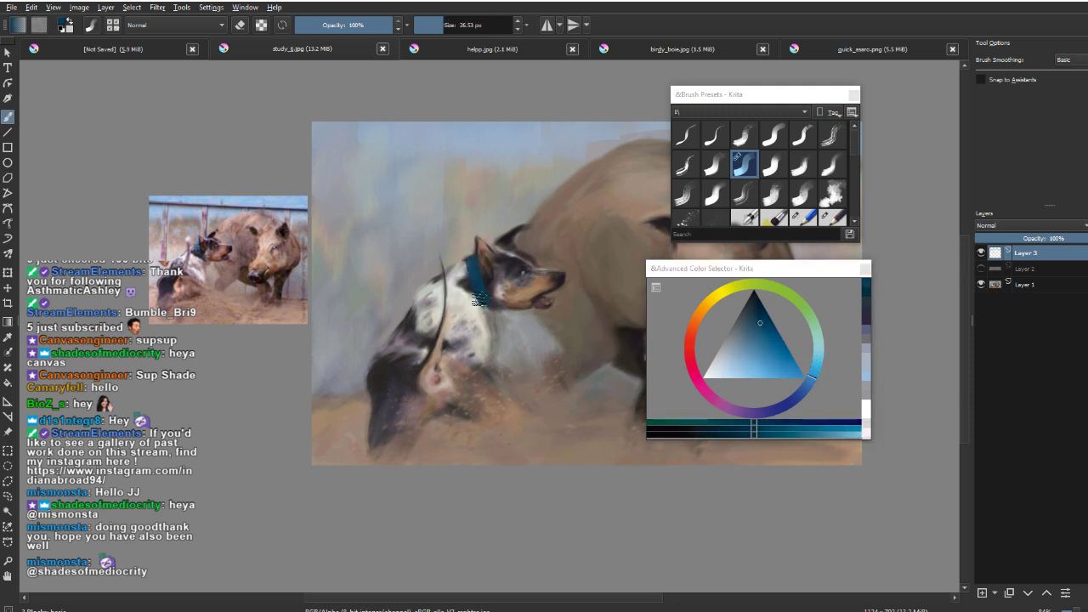
key("ctrl+z")
left_click_drag(475, 263, 488, 307)
left_click_drag(562, 412, 553, 425)
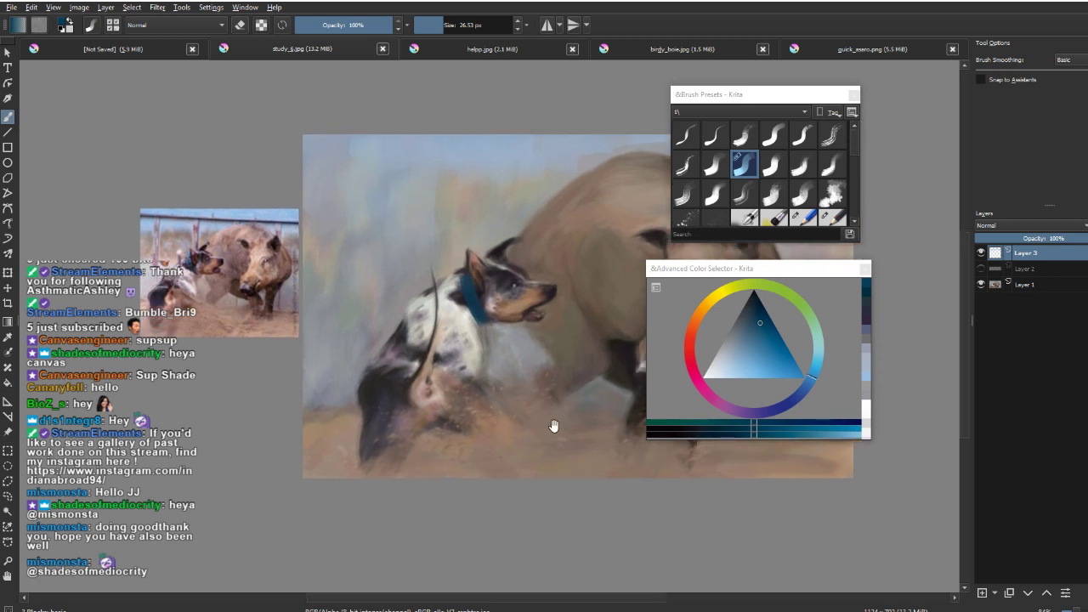
Step: Undo the collar strokes, choose a darker blue and repaint the dog's collar with a 27.71 px brush
left_click_drag(481, 303, 481, 316)
key("ctrl+z")
mouse_move(762, 348)
left_mouse_down()
mouse_move(751, 325)
mouse_move(693, 346)
mouse_move(754, 317)
left_mouse_up()
key("ctrl+z")
left_click_drag(464, 293, 485, 321)
mouse_move(542, 415)
left_mouse_down()
mouse_move(549, 437)
mouse_move(545, 427)
left_mouse_up()
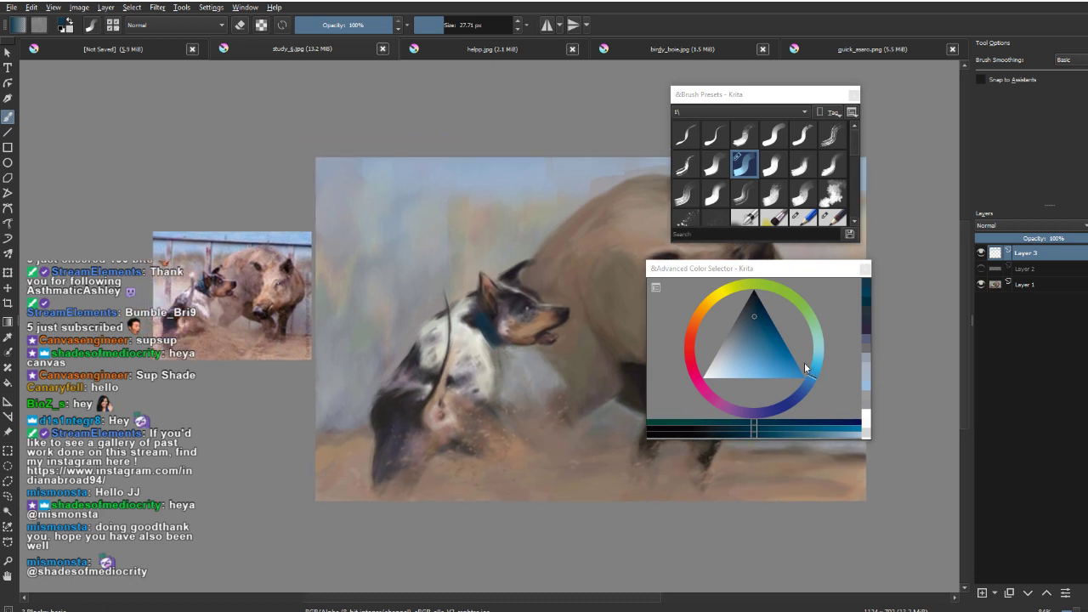
Step: Choose a lighter teal blue and paint the upper part of the dog's collar
left_click_drag(757, 334, 758, 334)
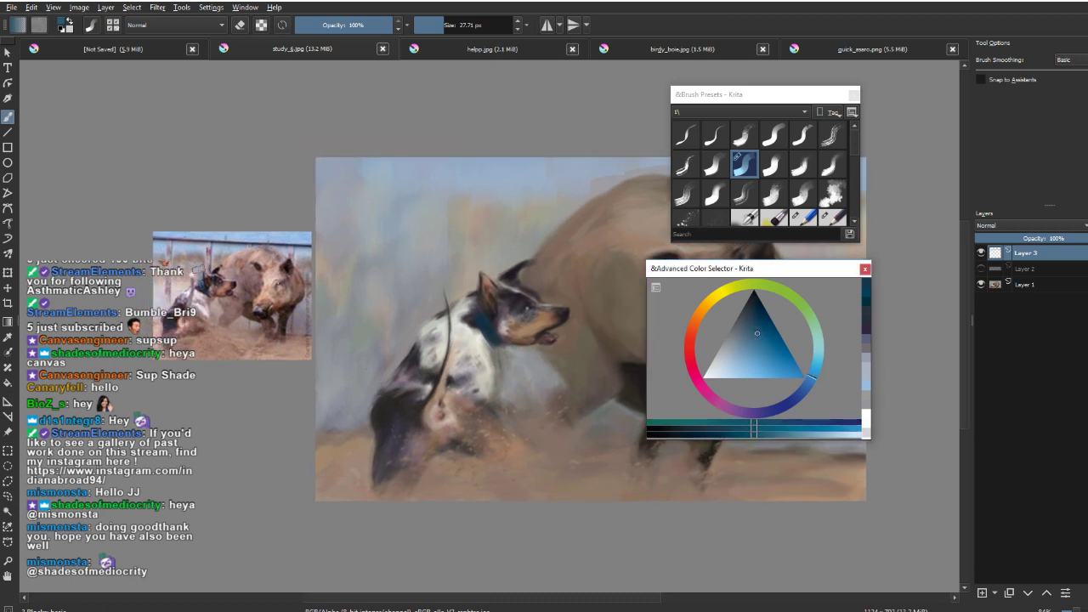
left_click(758, 341)
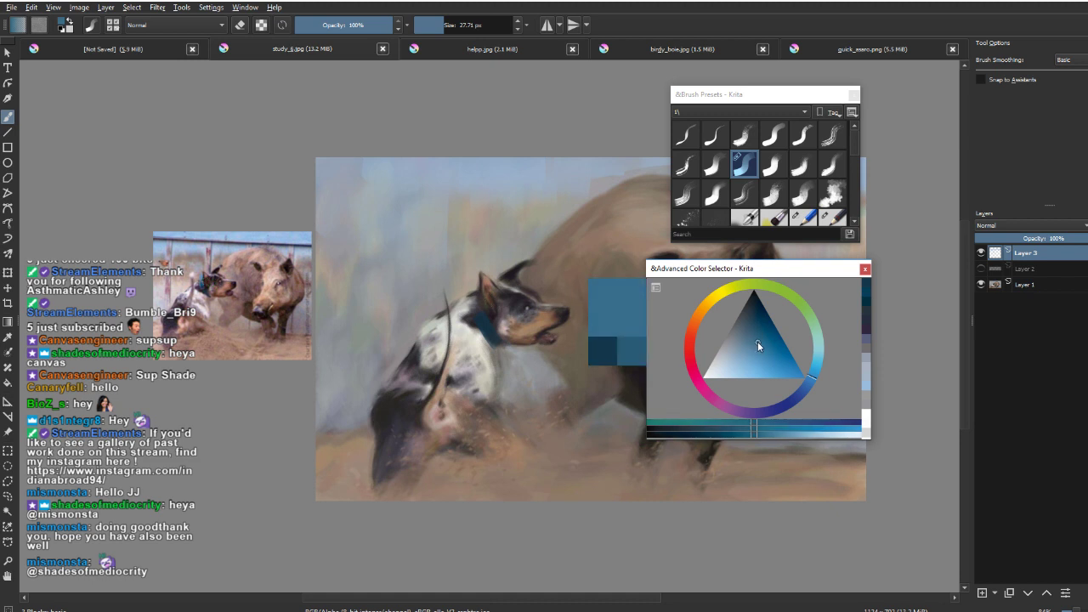
left_click_drag(814, 367, 814, 372)
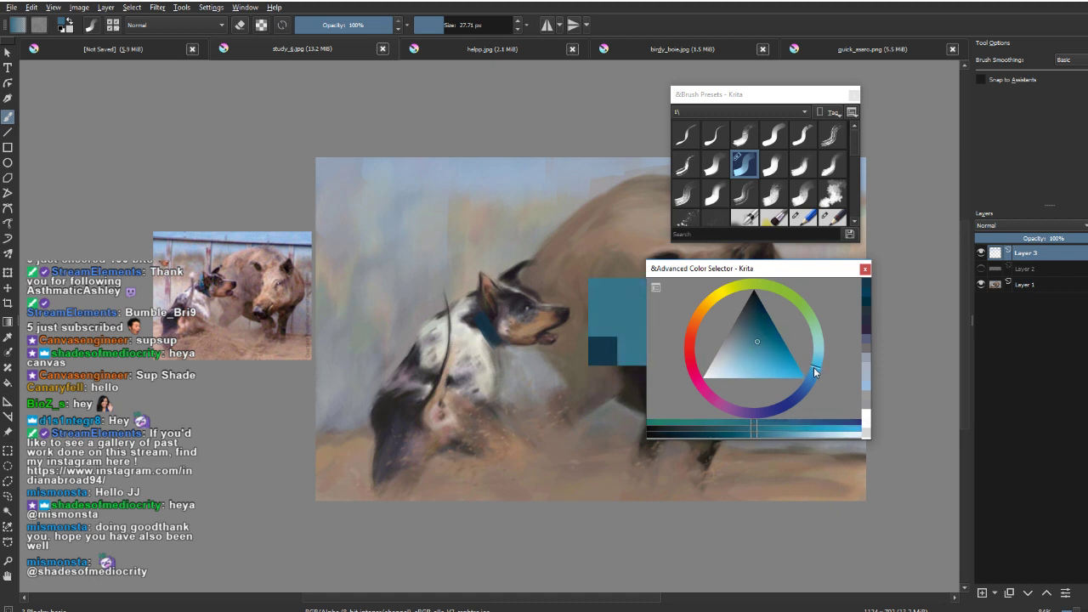
mouse_move(471, 289)
left_mouse_down()
mouse_move(488, 323)
mouse_move(471, 317)
left_mouse_up()
key("ctrl+z")
key("ctrl+z")
left_click_drag(482, 318, 480, 292)
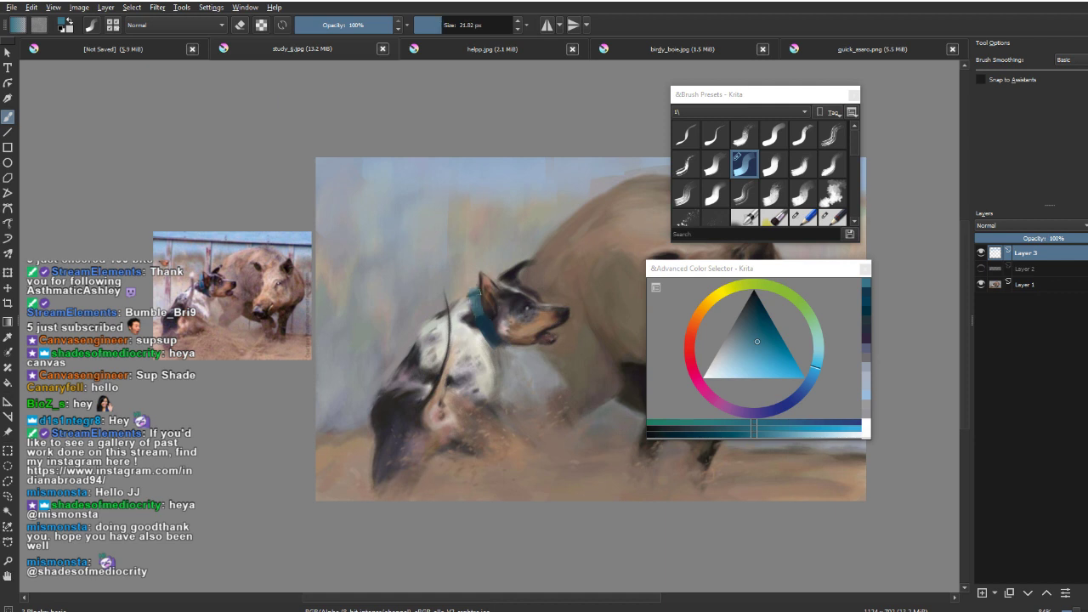
Step: Add a lighter teal highlight along the upper part of the dog's collar and sample a colour beside it
left_click_drag(526, 454, 482, 410)
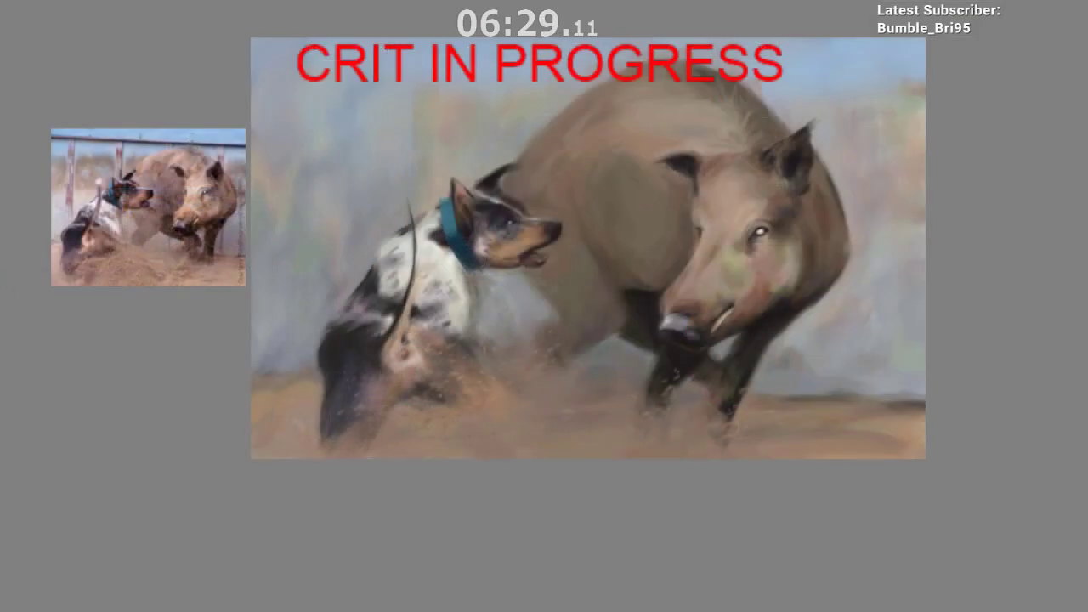
left_click_drag(453, 197, 452, 225)
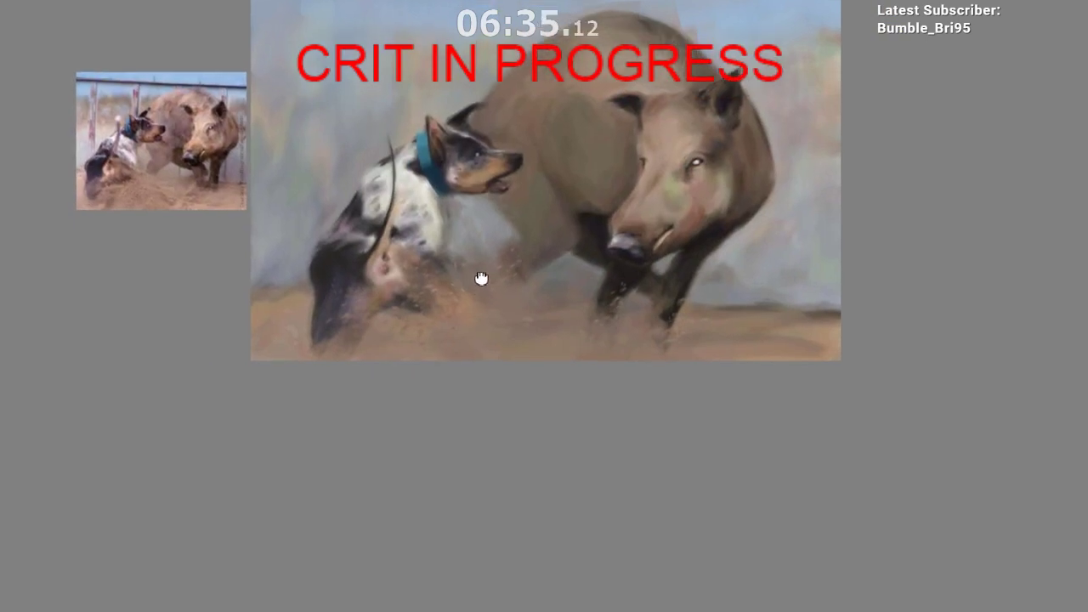
left_click_drag(436, 121, 499, 131)
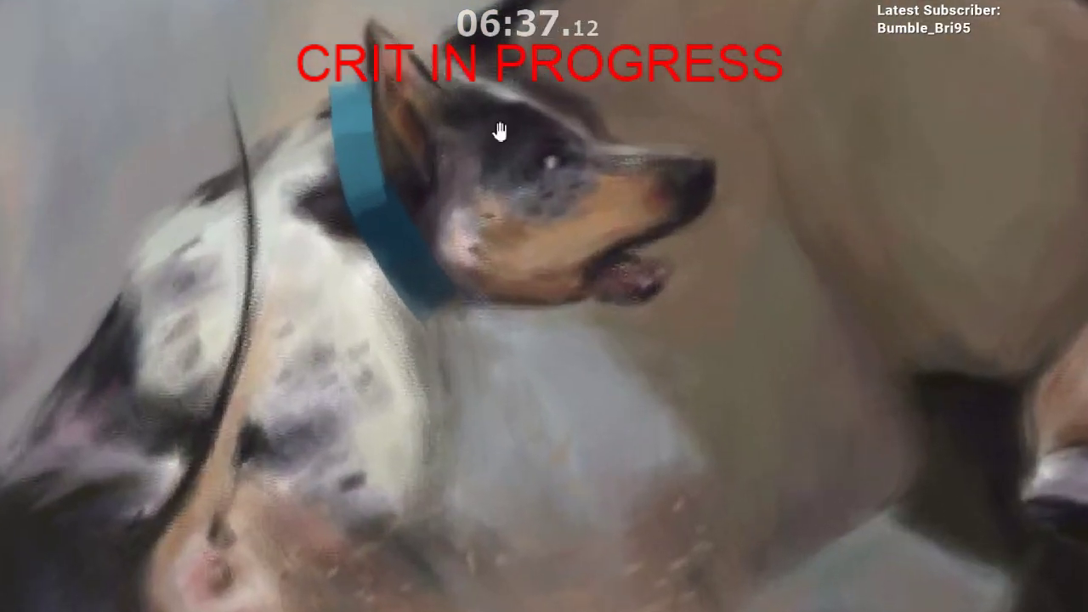
left_click_drag(425, 181, 459, 355)
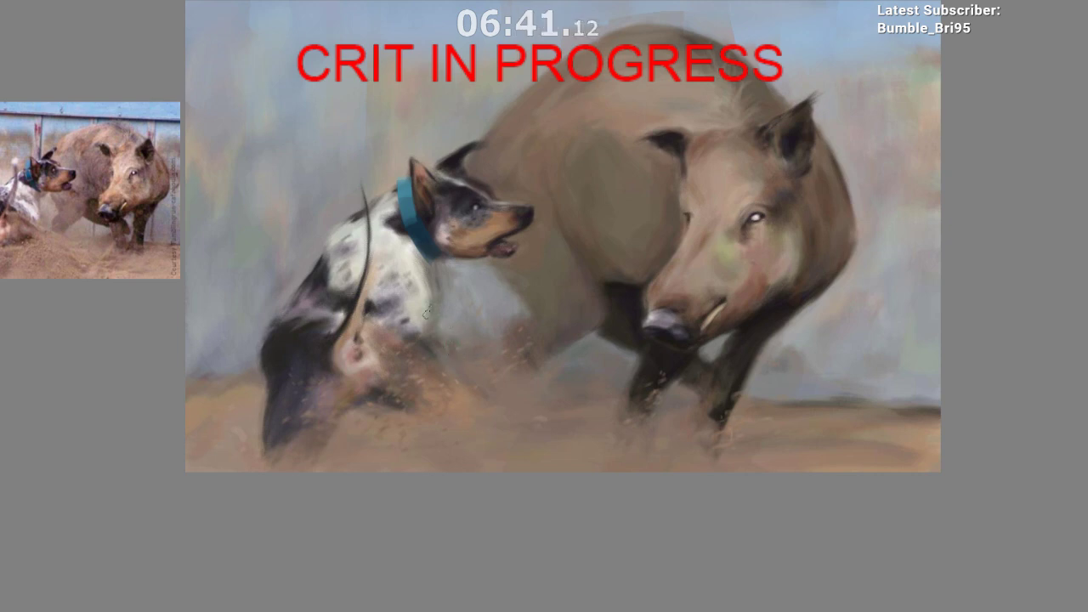
left_click(408, 229, "ctrl")
Step: Mirror the canvas view to check the painting with the new collar, and flip it back
left_click_drag(471, 344, 471, 384)
key("m")
left_click_drag(505, 462, 339, 429)
key("m")
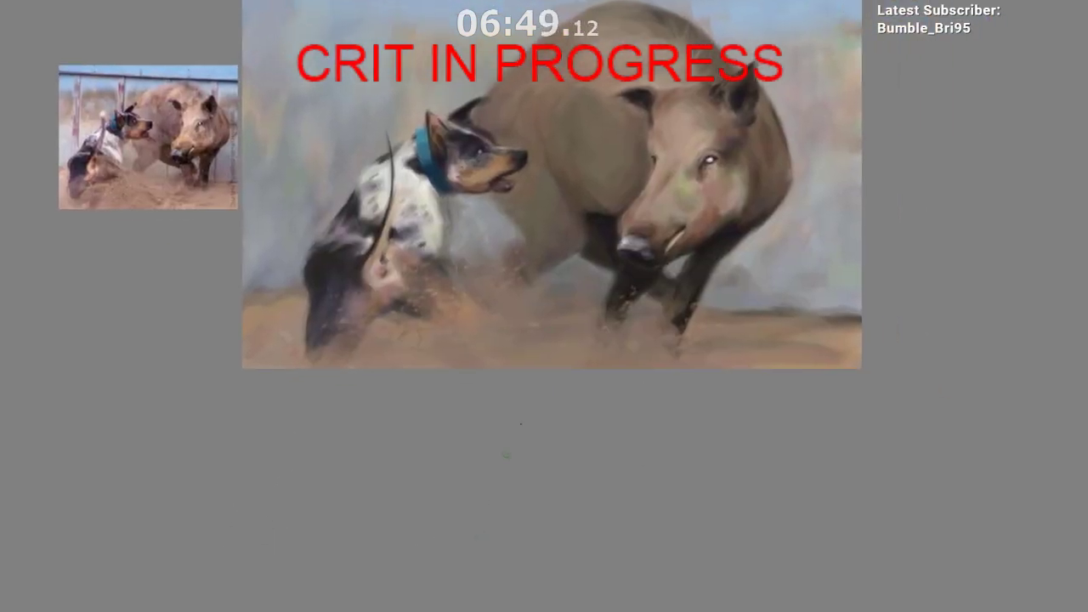
left_click_drag(483, 415, 417, 455)
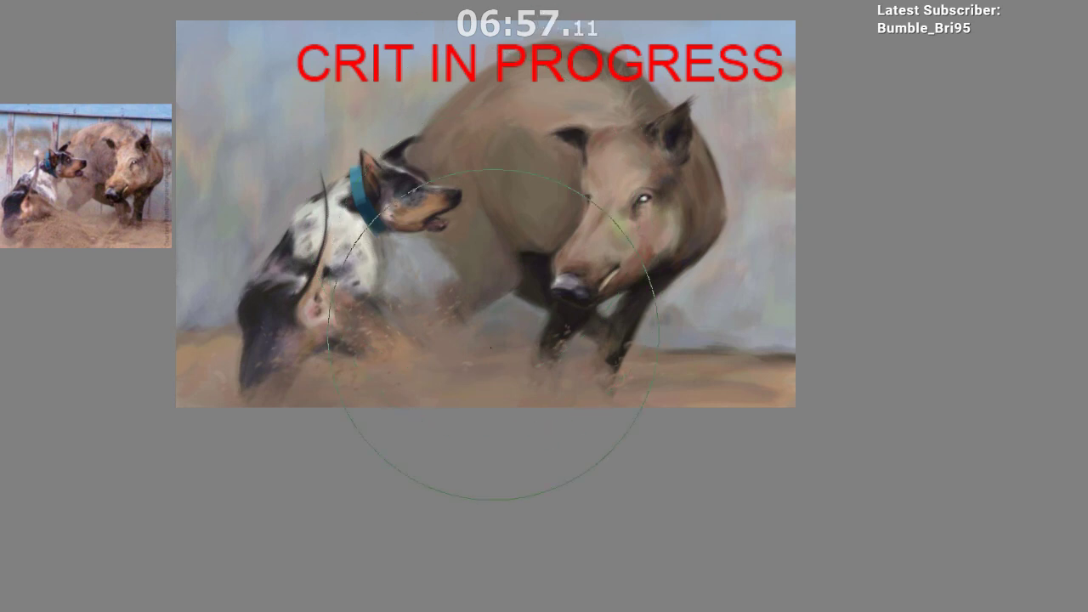
Step: Sample the boar's shaded side in the reference, enlarge the brush and tint the painted boar's dark flank a reddish brown
left_click_drag(451, 445, 469, 447)
left_click_drag(469, 447, 474, 535)
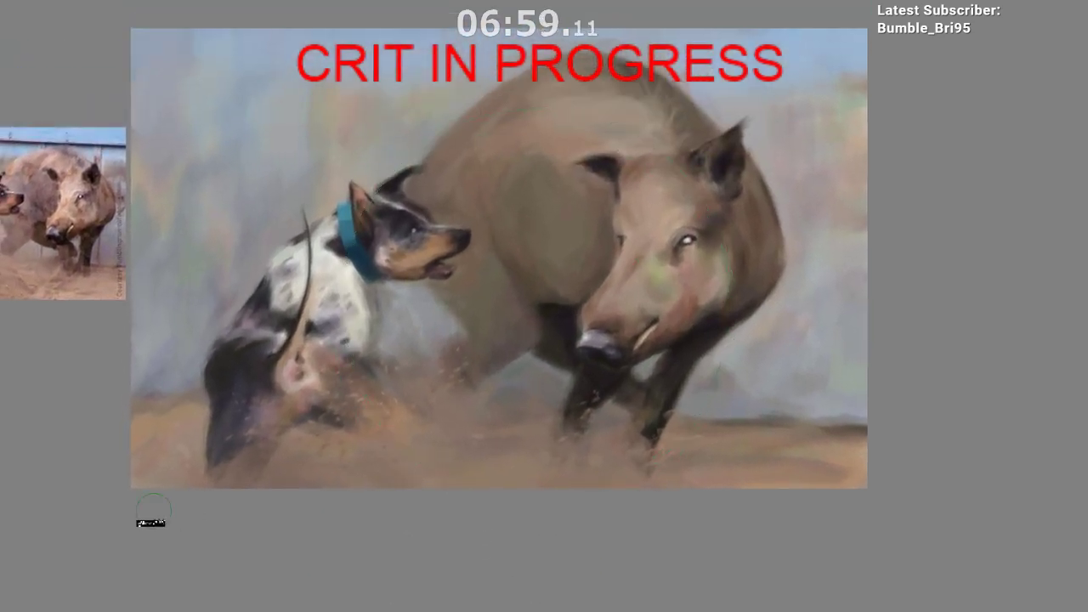
key("ctrl")
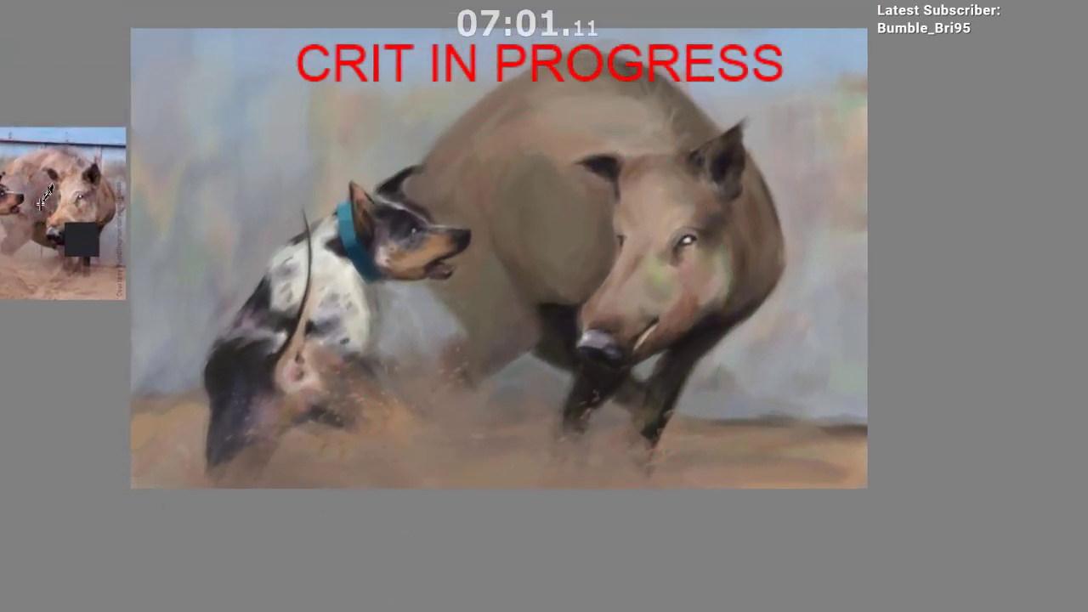
left_click_drag(47, 199, 51, 204)
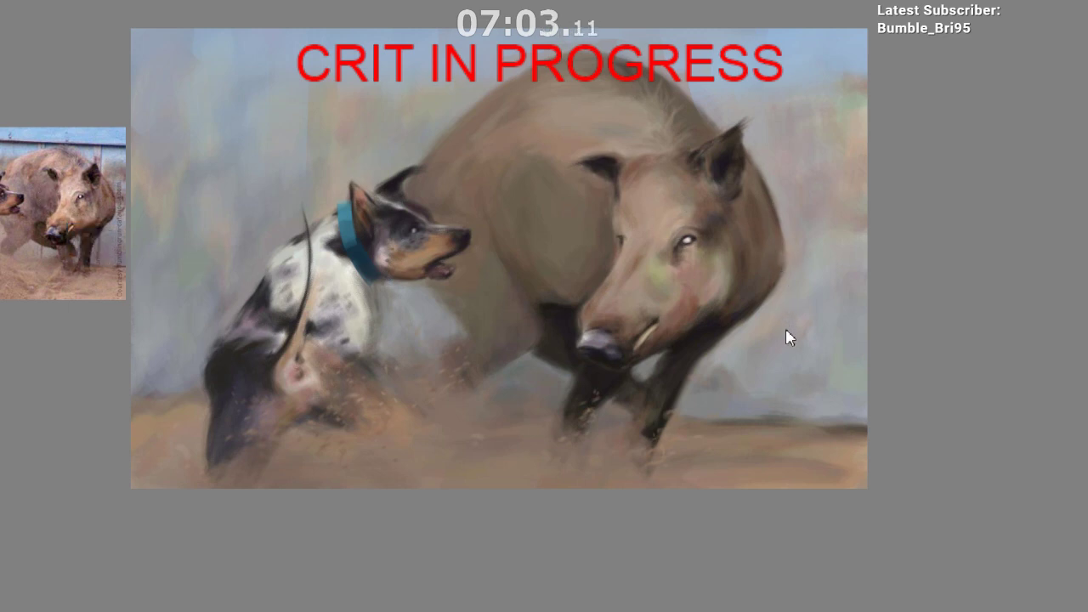
left_click_drag(529, 235, 536, 267)
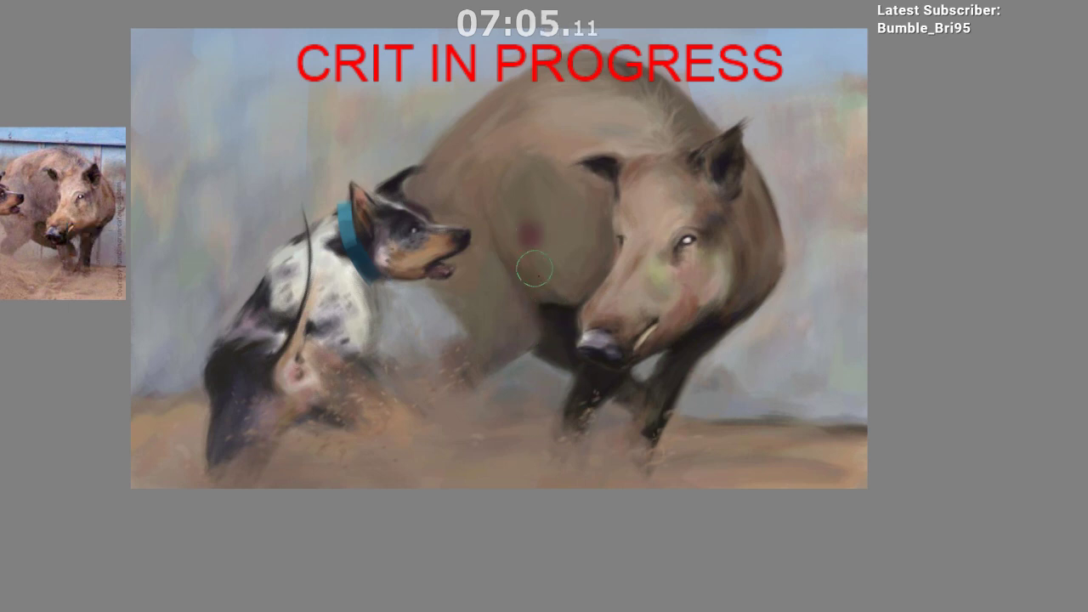
key("bracketright")
key("bracketright")
key("bracketright")
key("bracketright")
key("bracketright")
key("bracketright")
mouse_move(546, 212)
left_mouse_down()
mouse_move(551, 242)
mouse_move(562, 183)
mouse_move(564, 269)
left_mouse_up()
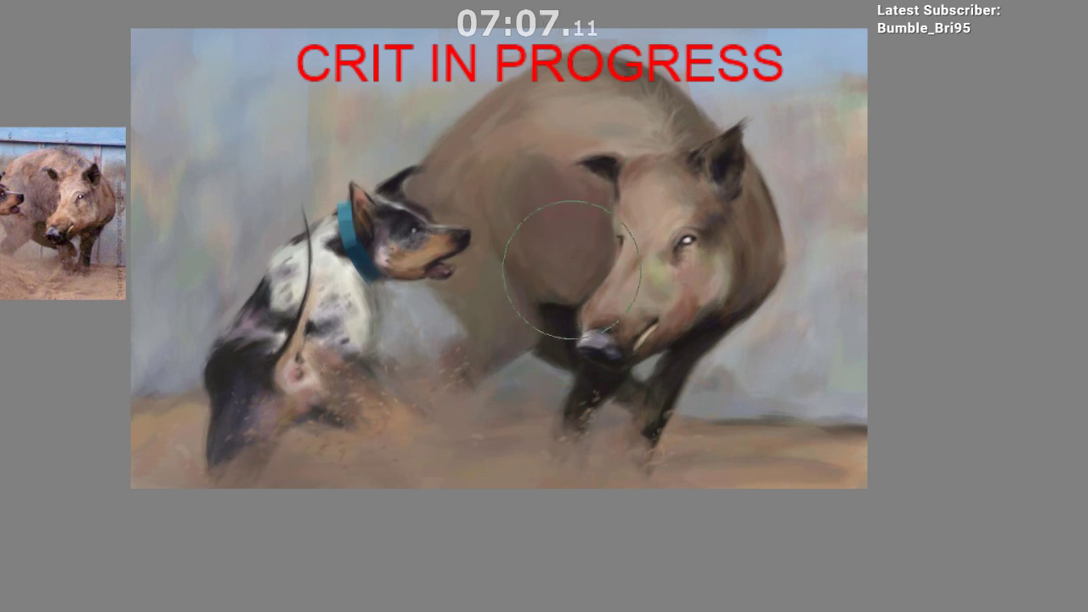
Step: Sample the tinted flank and extend the warm reddish brown over the boar's lower body and far side
left_click(558, 222, "alt")
left_click_drag(554, 319, 518, 333)
scroll(517, 333, "down", 1)
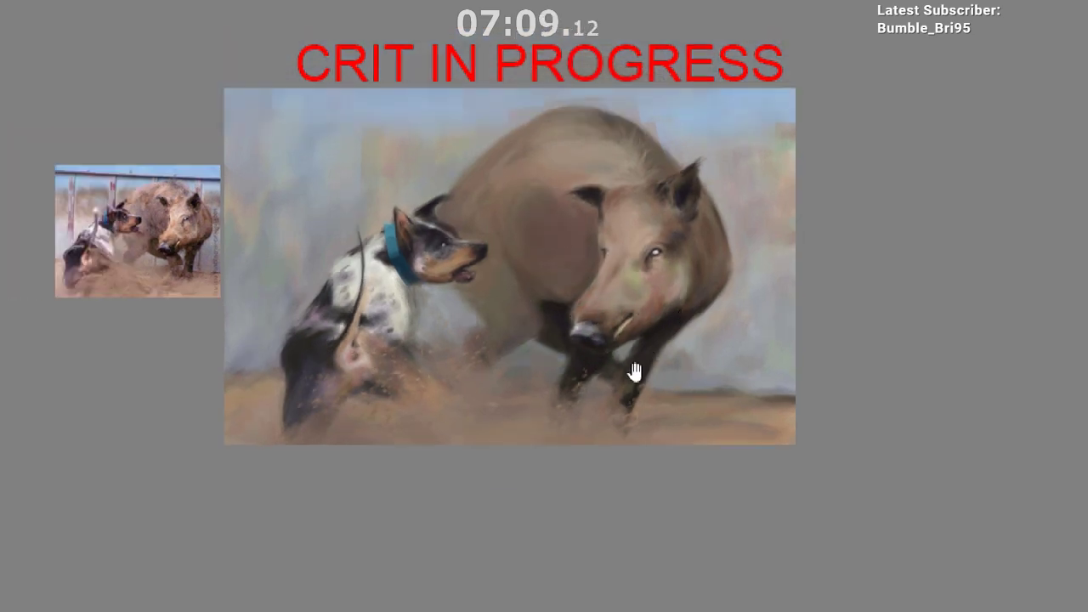
scroll(630, 371, "down", 1)
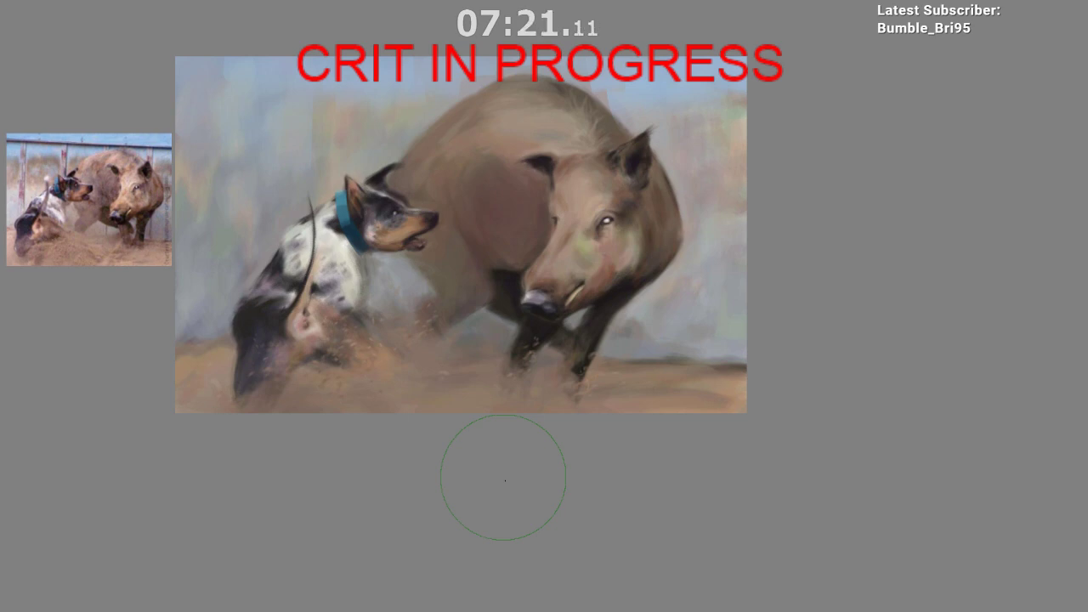
mouse_move(661, 221)
left_mouse_down()
mouse_move(657, 287)
mouse_move(660, 198)
mouse_move(663, 255)
left_mouse_up()
Step: Mirror the canvas view, flip it back and examine the boar's new colours against the reference at different zoom levels
key("m")
key("m")
left_click_drag(549, 562, 594, 534)
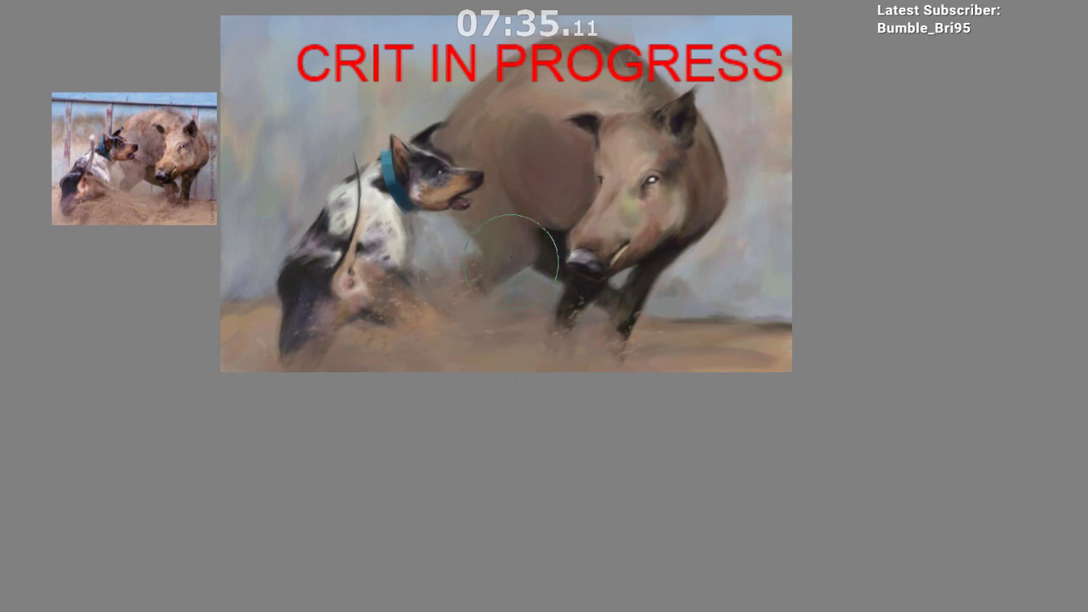
scroll(496, 364, "down", 2)
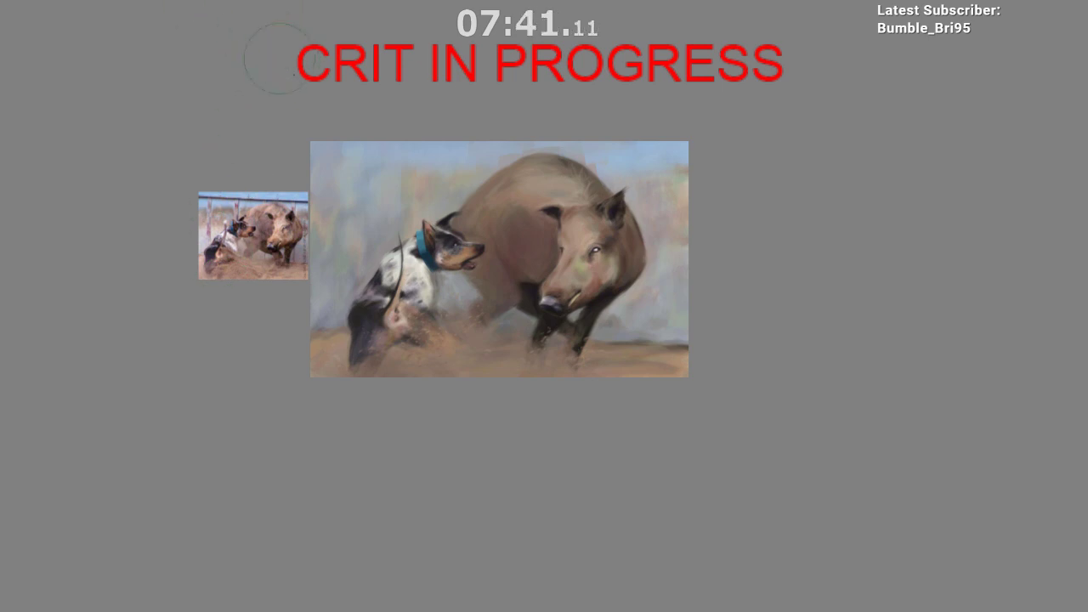
scroll(450, 360, "up", 2)
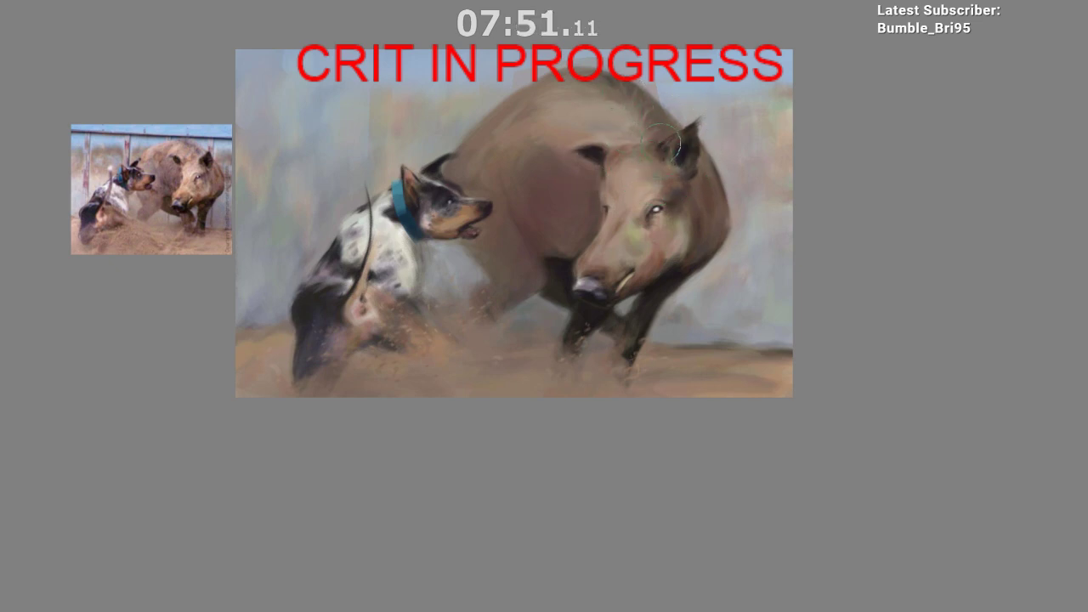
left_click_drag(646, 244, 590, 239)
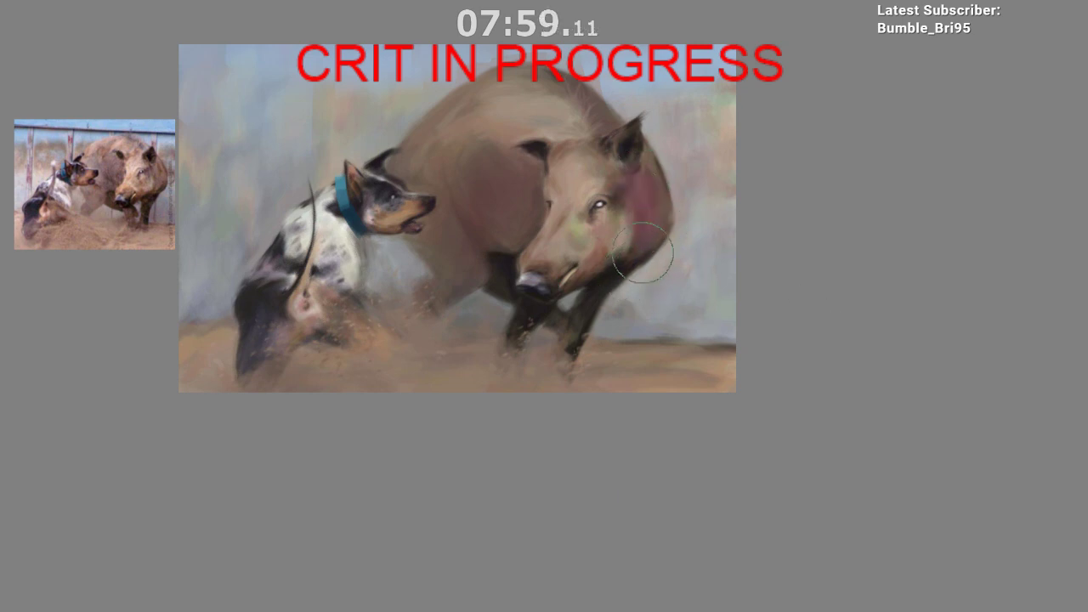
left_click_drag(495, 429, 537, 386)
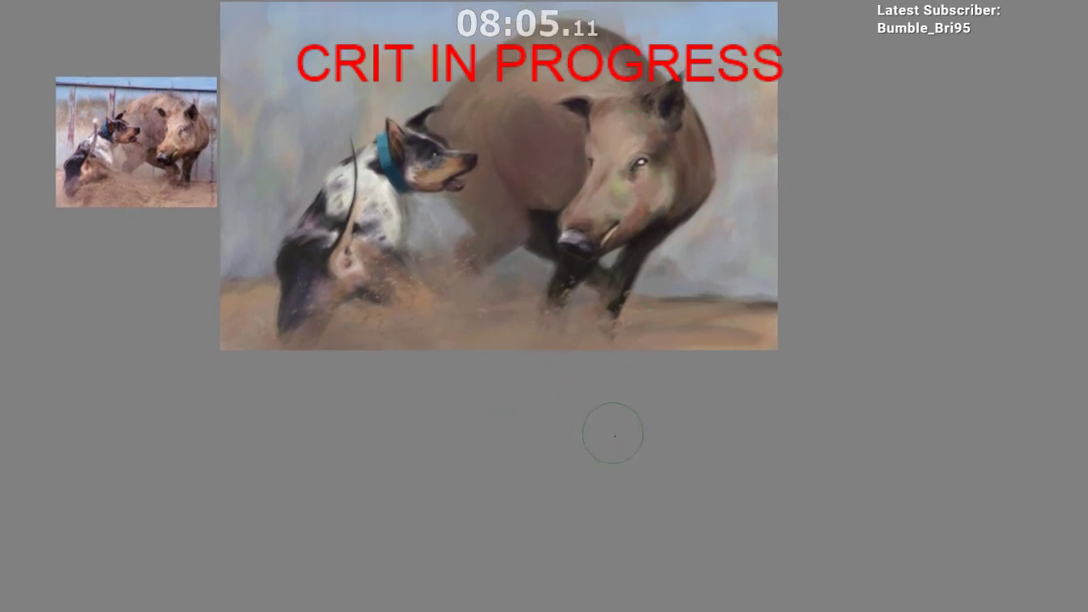
left_click_drag(408, 437, 489, 474)
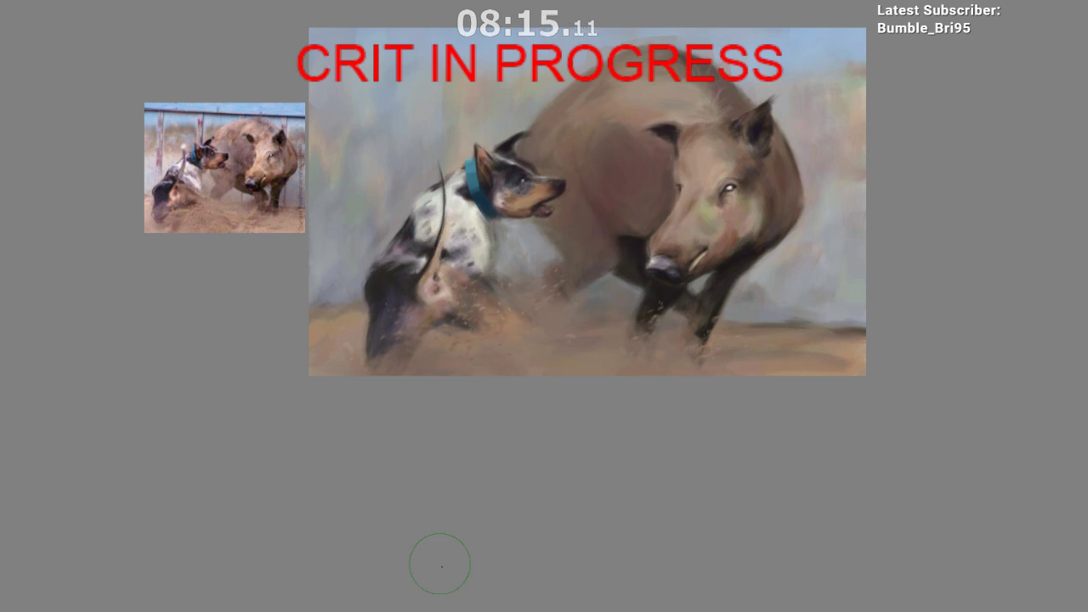
Step: Sample the dog's dark fur, undo the first stroke and paint a purplish tint over its hindquarters
left_click(369, 373, "alt")
left_click_drag(390, 293, 396, 333)
key("ctrl+z")
left_click(388, 303, "alt")
mouse_move(381, 293)
left_mouse_down()
mouse_move(388, 279)
mouse_move(385, 335)
left_mouse_up()
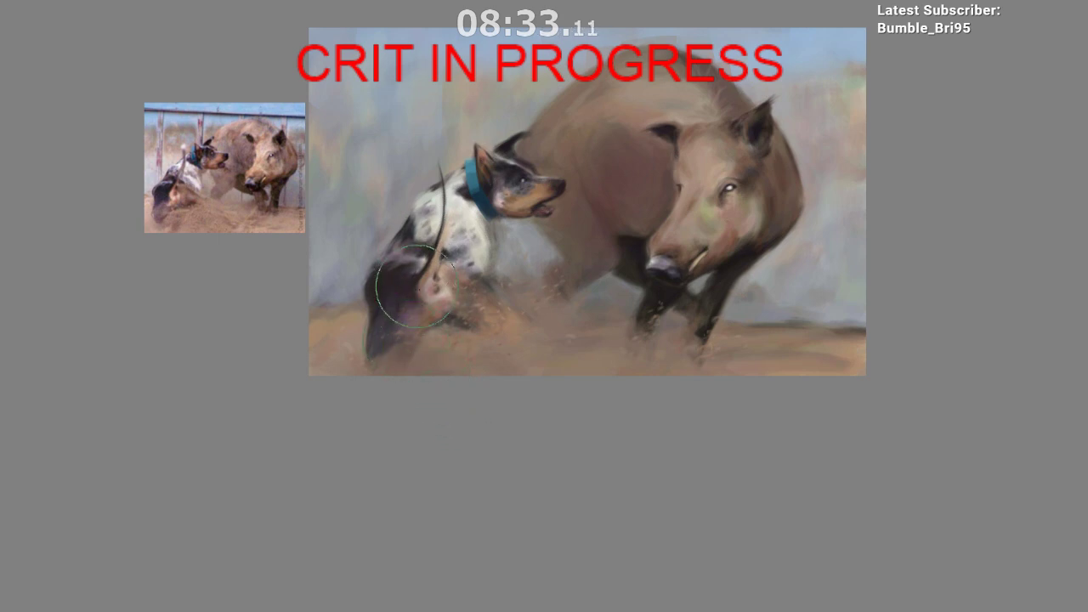
Step: Compare the corrected dog and boar painting with its uncorrected version and the reference
left_click_drag(469, 407, 460, 426)
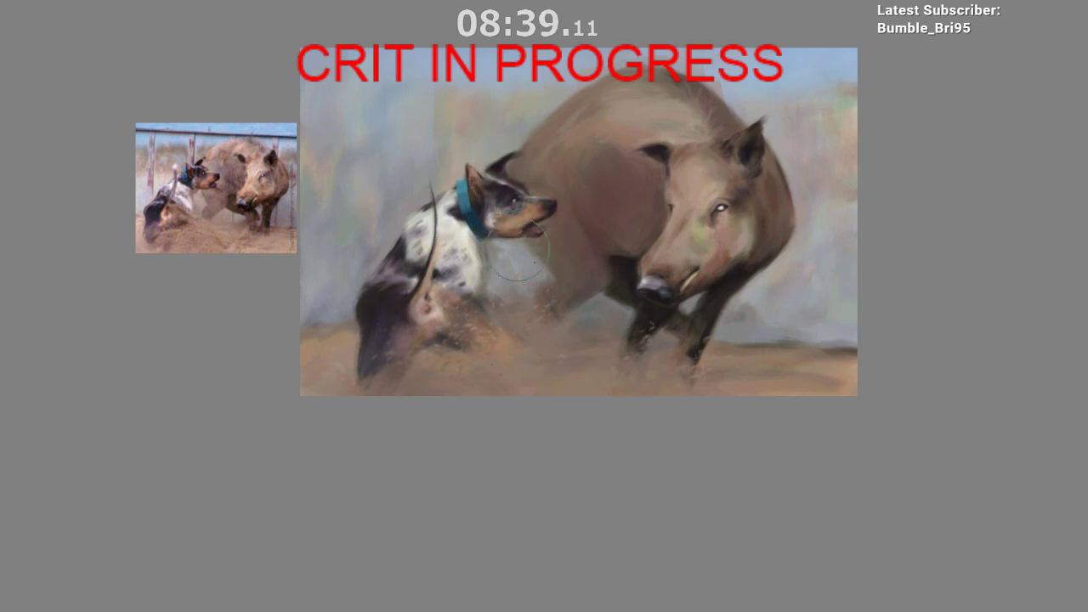
mouse_move(566, 442)
left_mouse_down()
mouse_move(491, 371)
mouse_move(566, 273)
left_mouse_up()
mouse_move(648, 221)
left_mouse_down()
mouse_move(577, 249)
mouse_move(514, 299)
mouse_move(464, 371)
mouse_move(510, 287)
left_mouse_up()
left_click_drag(602, 261, 636, 304)
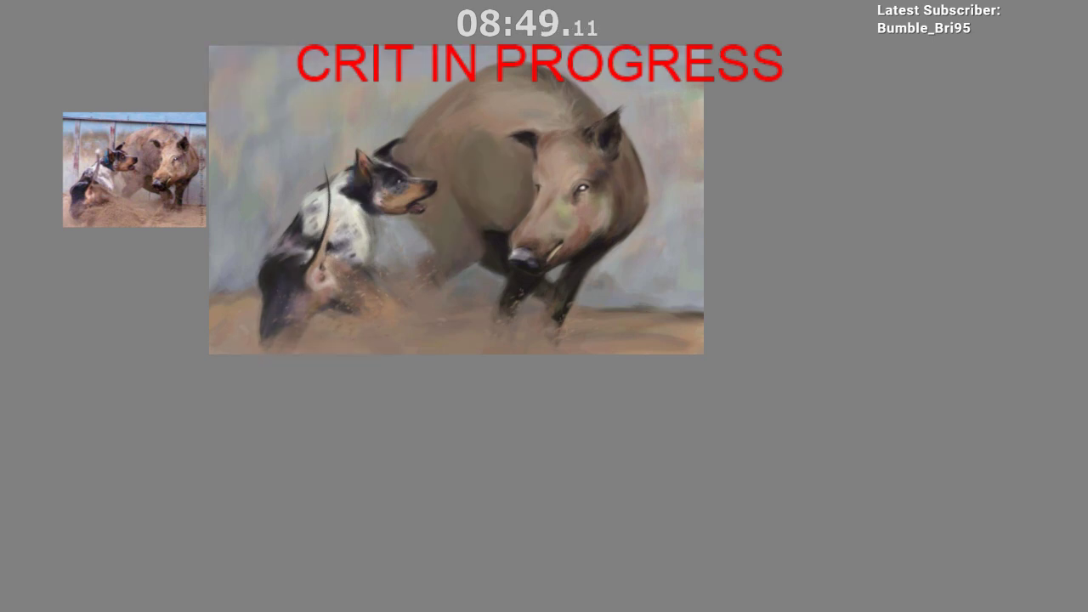
left_click_drag(387, 446, 464, 457)
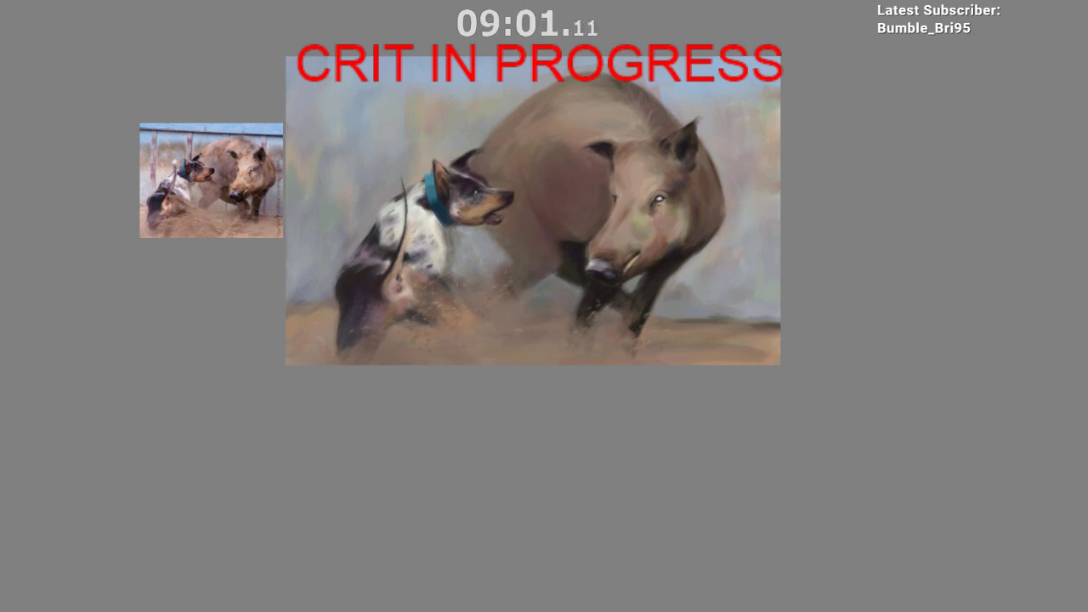
left_click_drag(409, 497, 274, 500)
left_click_drag(499, 354, 534, 281)
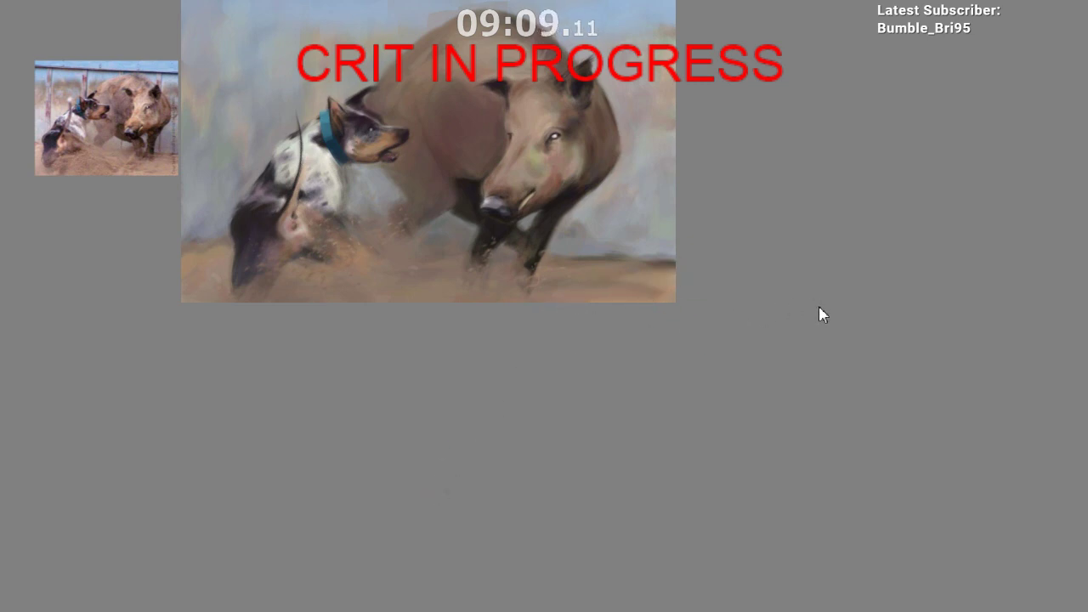
left_click_drag(653, 151, 647, 189)
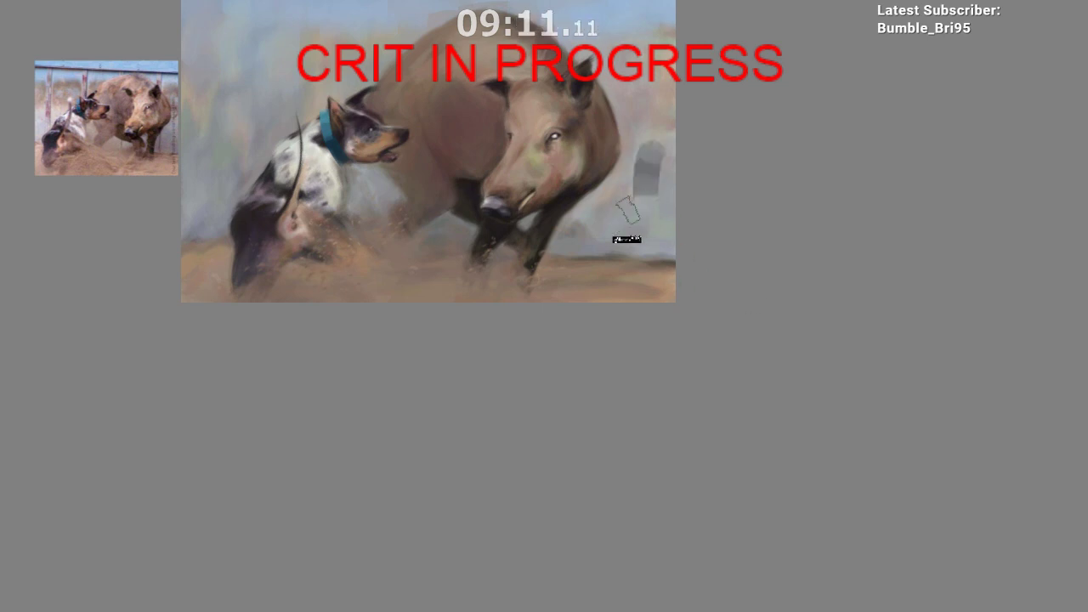
key("ctrl+z")
left_click_drag(654, 149, 653, 185)
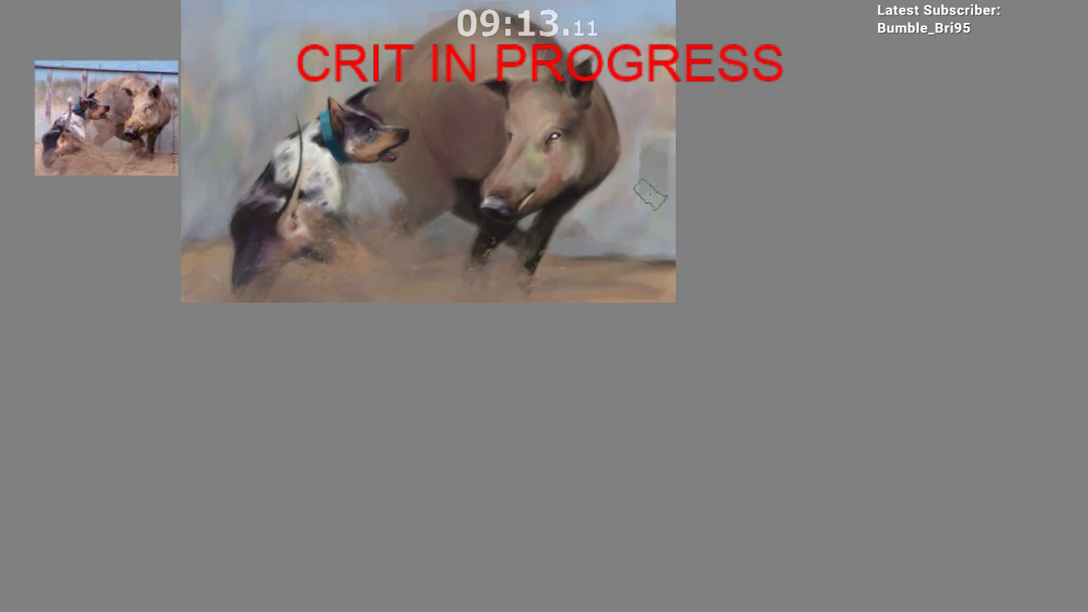
key("ctrl+z")
Step: Sample a background grey and paint lighter grey strokes over the wall behind the dog's back
left_click_drag(416, 401, 580, 447)
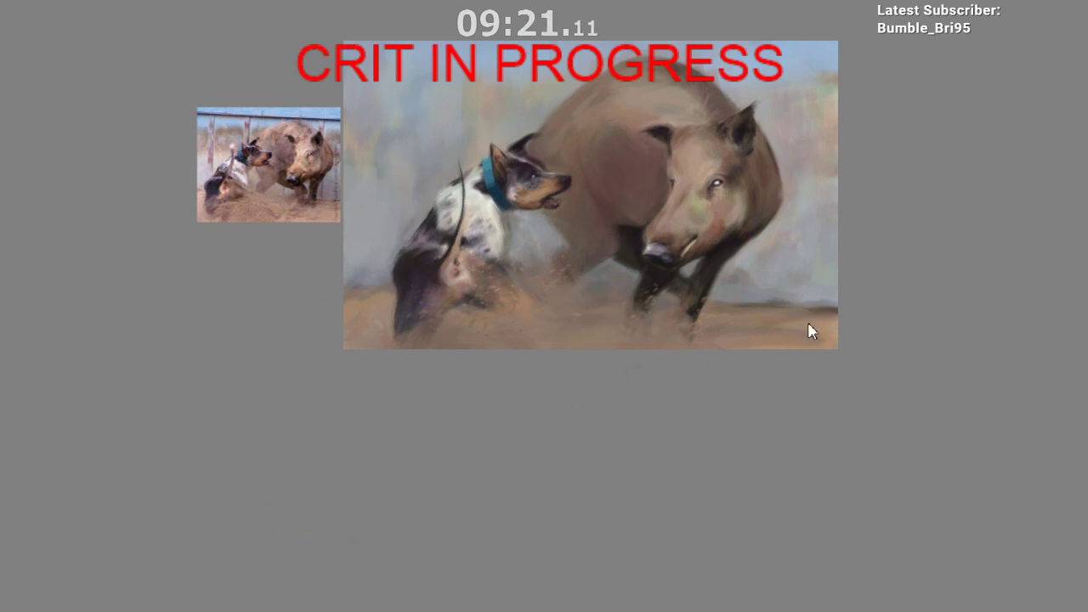
left_click(422, 252, "ctrl")
mouse_move(368, 224)
left_mouse_down()
mouse_move(356, 267)
mouse_move(373, 279)
left_mouse_up()
mouse_move(387, 202)
left_mouse_down()
mouse_move(334, 340)
mouse_move(351, 288)
mouse_move(408, 206)
mouse_move(400, 191)
mouse_move(410, 151)
mouse_move(393, 154)
mouse_move(402, 190)
left_mouse_up()
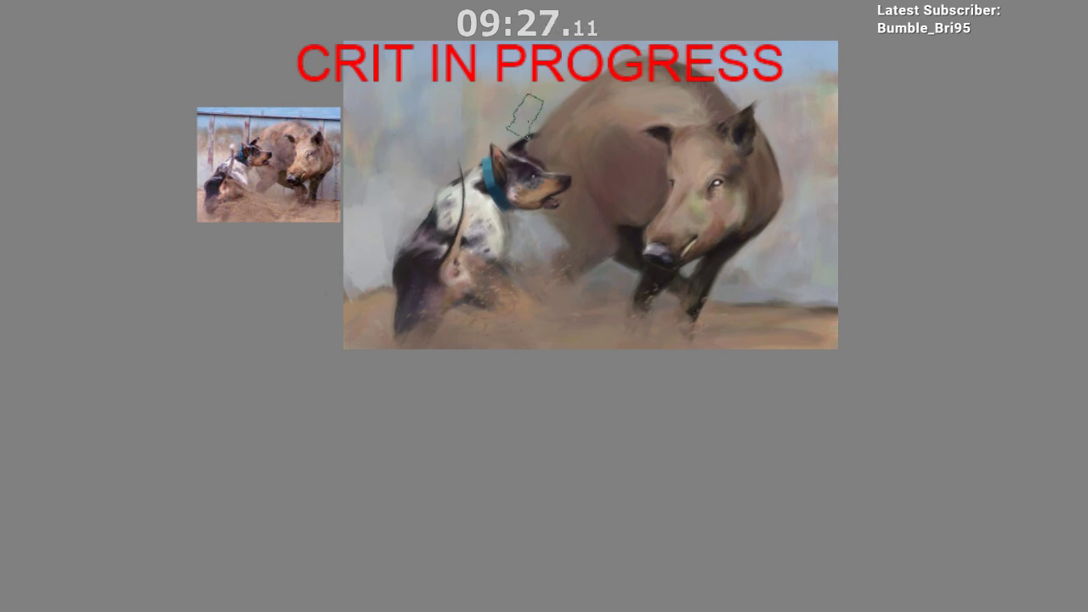
left_click_drag(361, 477, 348, 476)
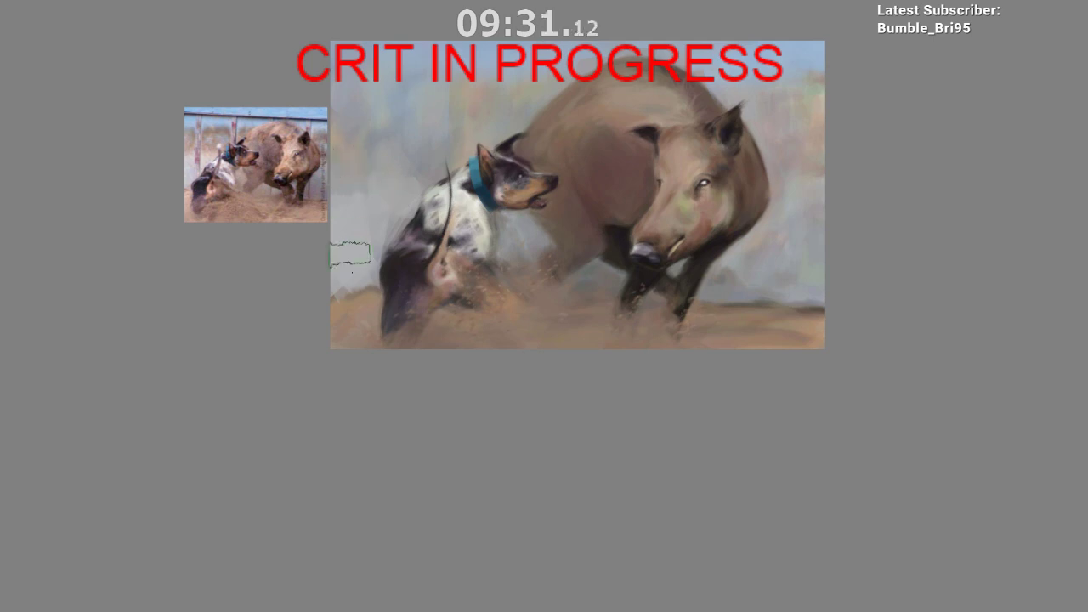
mouse_move(291, 444)
left_mouse_down()
mouse_move(138, 459)
mouse_move(104, 473)
left_mouse_up()
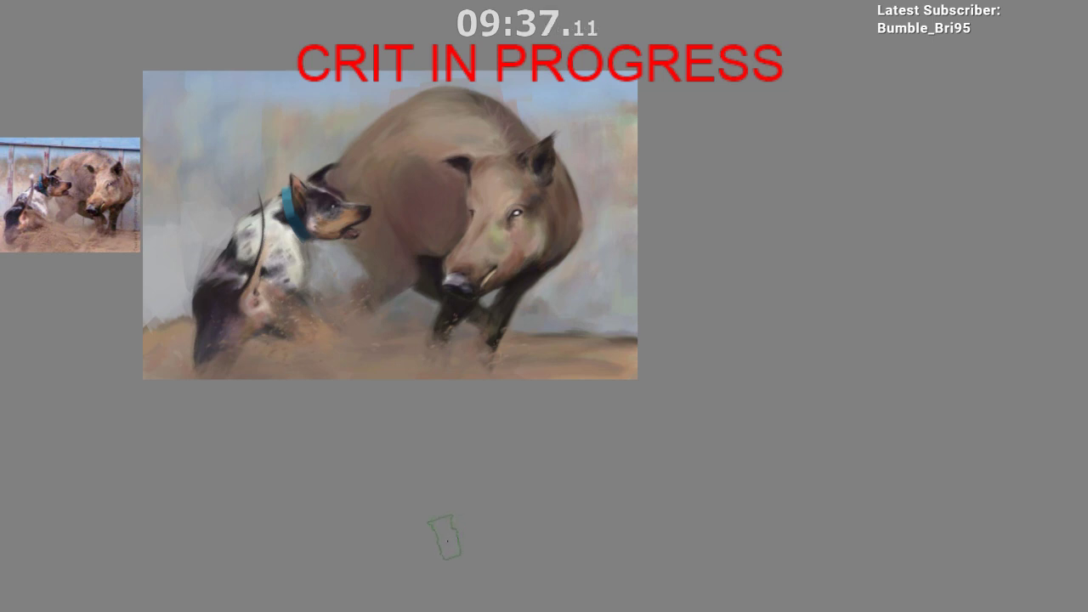
left_click_drag(614, 342, 604, 295)
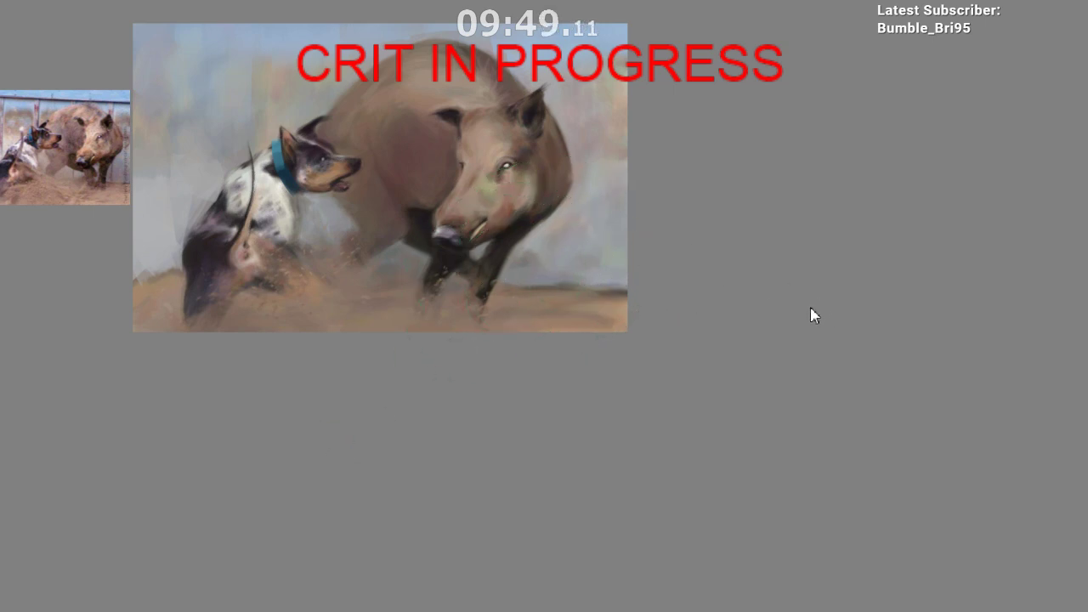
Step: Sample the wall grey, paint softly over the background beside the boar's legs with a larger round brush, and check it mirrored
key("]")
left_click(568, 272, "alt")
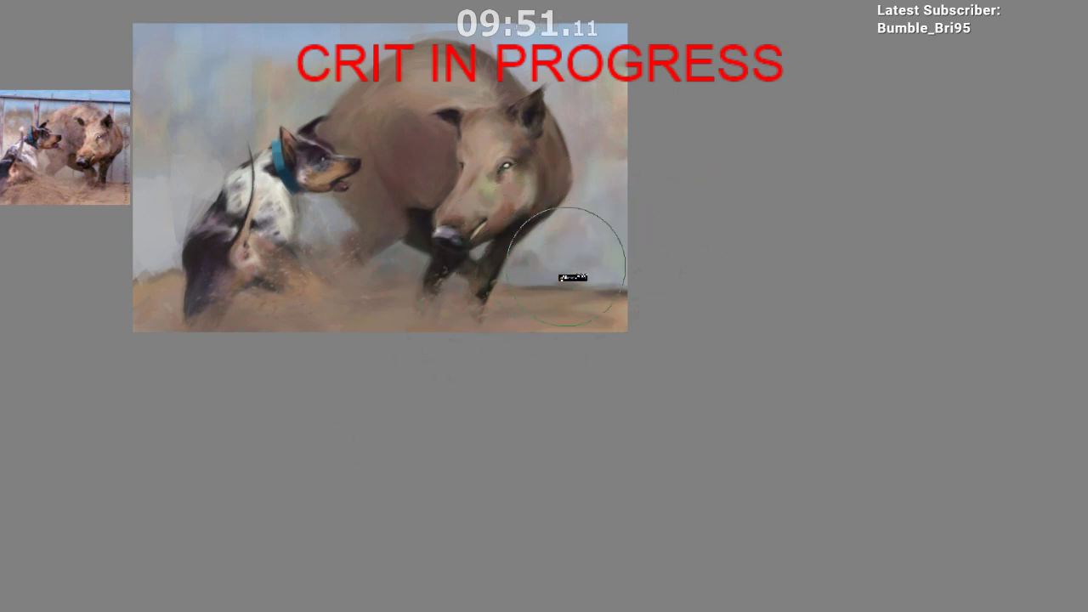
mouse_move(534, 252)
left_mouse_down()
mouse_move(580, 296)
mouse_move(612, 255)
left_mouse_up()
key("m")
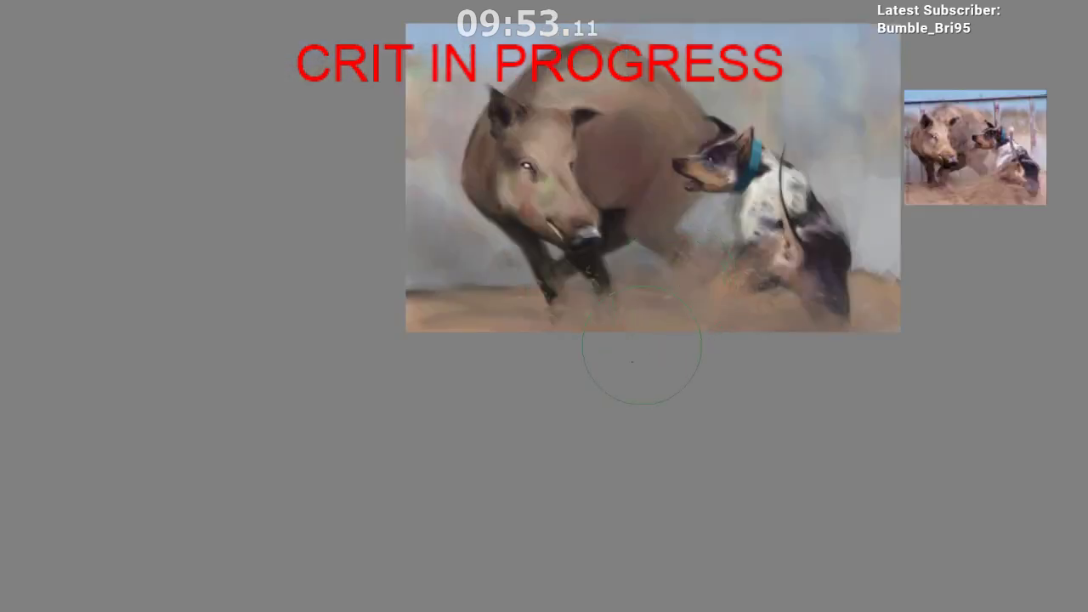
left_click_drag(523, 429, 379, 462)
key("m")
mouse_move(494, 461)
left_mouse_down()
mouse_move(492, 470)
mouse_move(445, 435)
mouse_move(485, 418)
mouse_move(539, 328)
mouse_move(713, 185)
left_mouse_up()
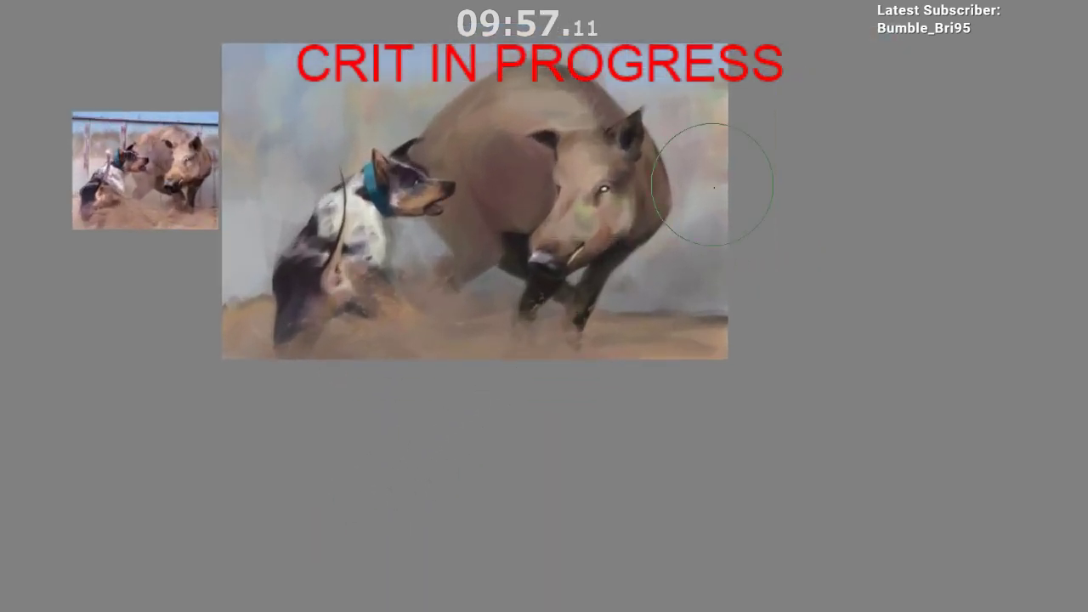
Step: Try tinting the boar's dark front legs a reddish brown with a smaller brush, undoing individual strokes
left_click_drag(606, 278, 627, 249)
left_click_drag(589, 380, 517, 422)
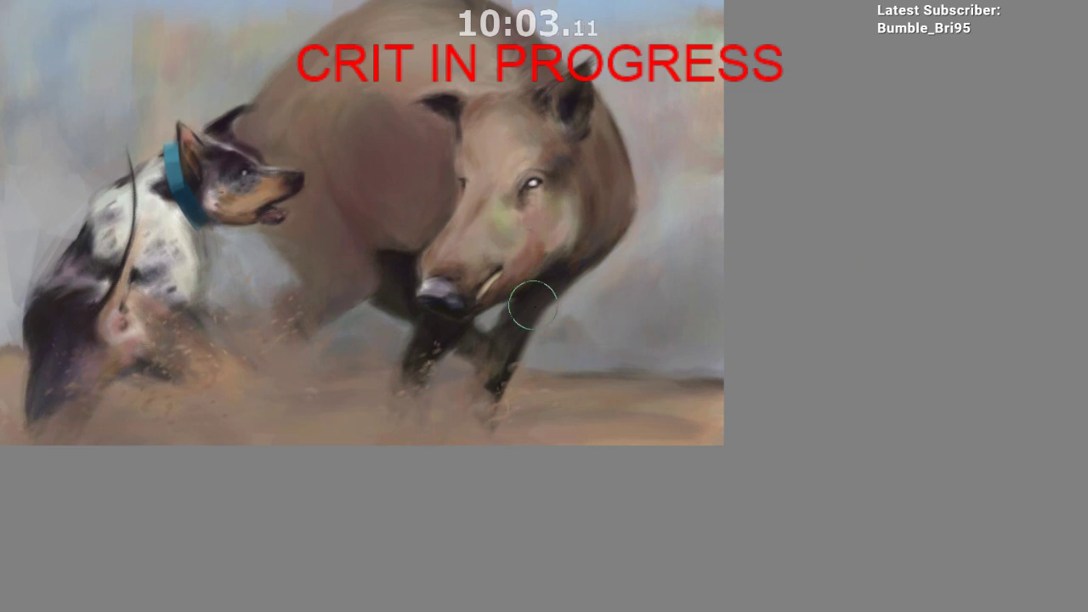
mouse_move(536, 293)
left_mouse_down()
mouse_move(529, 325)
mouse_move(546, 316)
left_mouse_up()
key("ctrl+z")
key("ctrl+z")
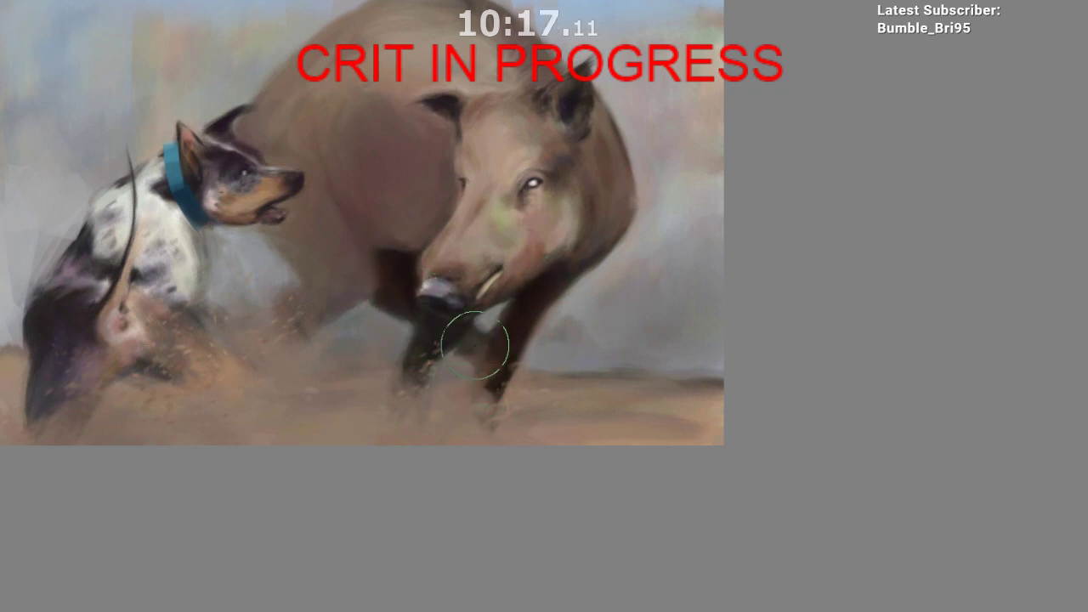
Step: Check the whole painting with the tinted legs at a small size and in mirrored view
left_click_drag(520, 415, 457, 418)
left_click_drag(472, 387, 515, 366)
left_click_drag(483, 500, 435, 506)
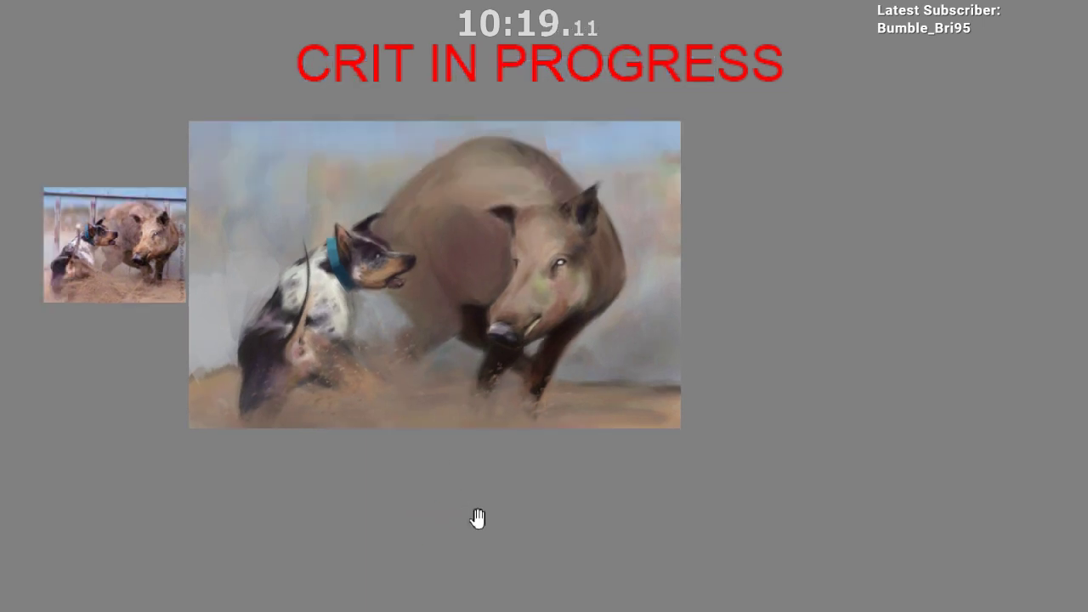
left_click_drag(553, 449, 561, 501)
key("m")
key("m")
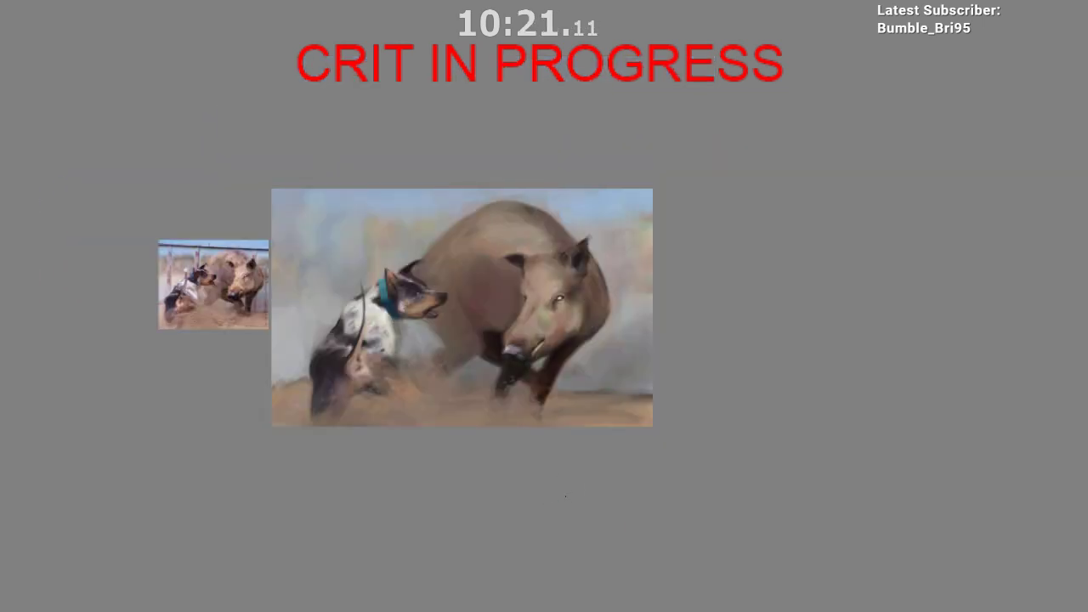
Step: Undo the reddish tint on the boar's legs and clear the handwritten notes above the animals
key("ctrl+z")
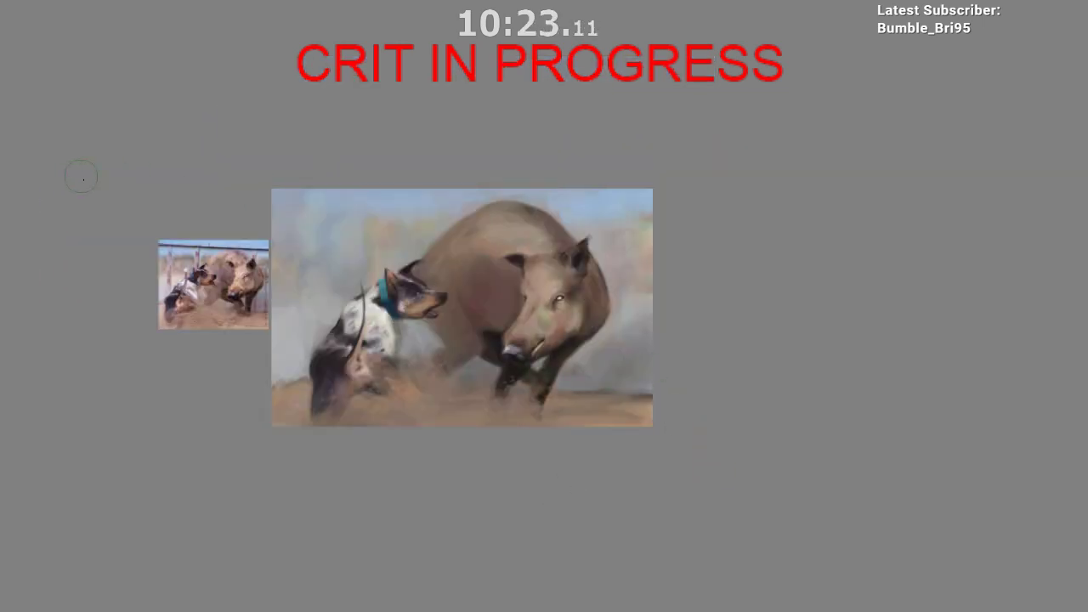
key("ctrl+z")
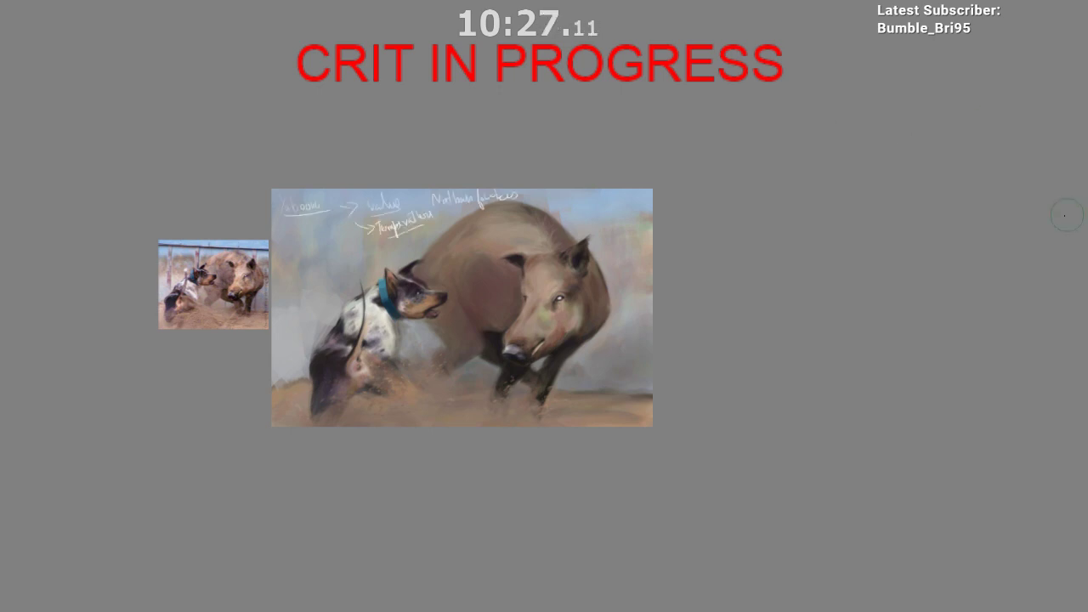
key("Delete")
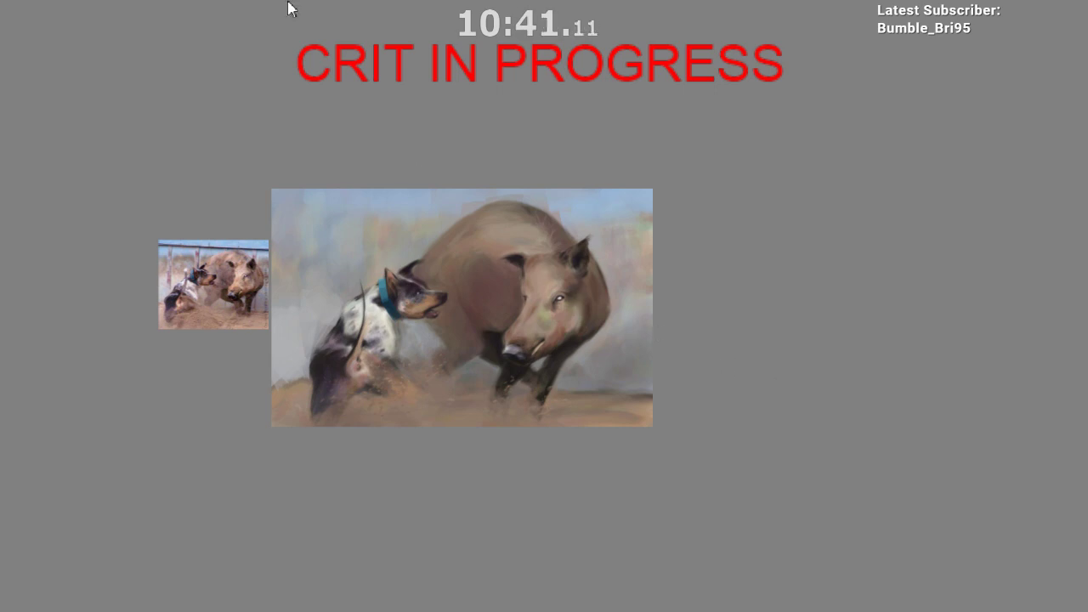
Step: Switch from the boar painting to the grey skull study and compare it with the planar head study
key("ctrl+Tab")
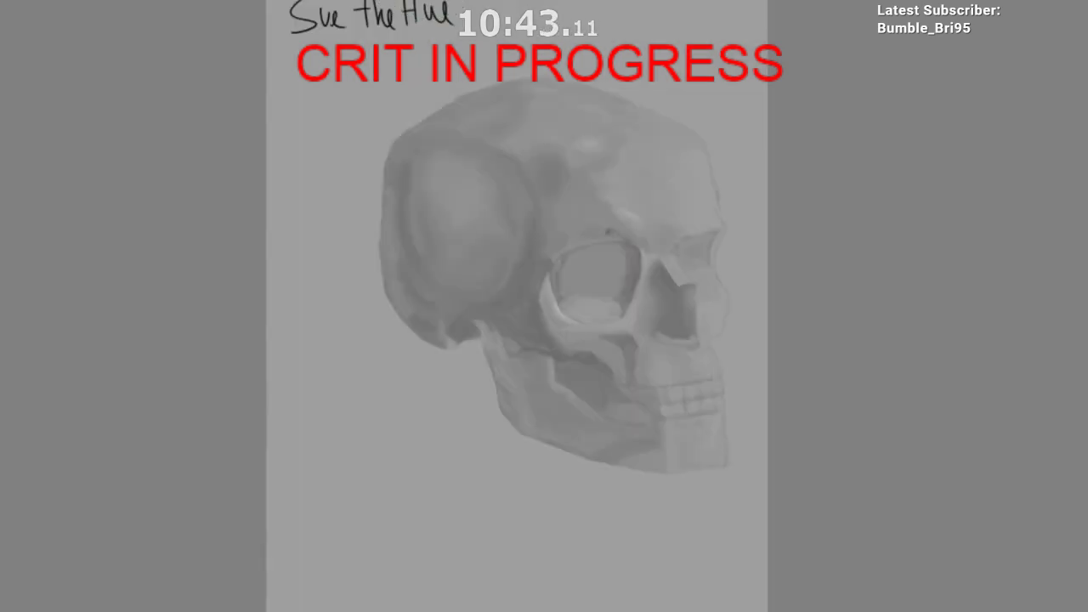
scroll(391, 69, "down", 2)
scroll(391, 69, "up", 1)
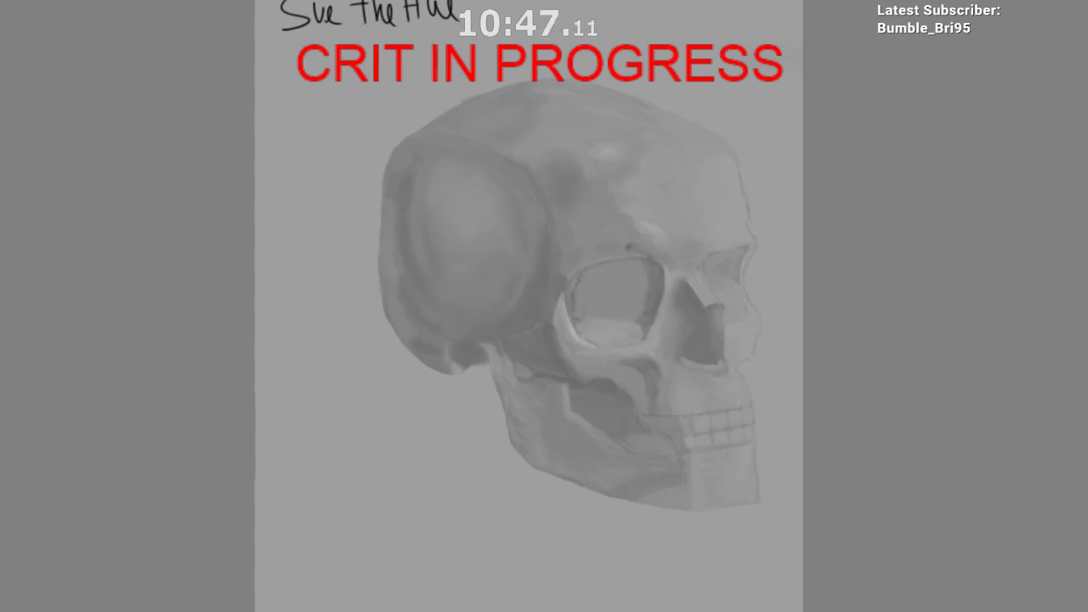
left_click(1087, 153)
key("ctrl+Tab")
key("ctrl+Tab")
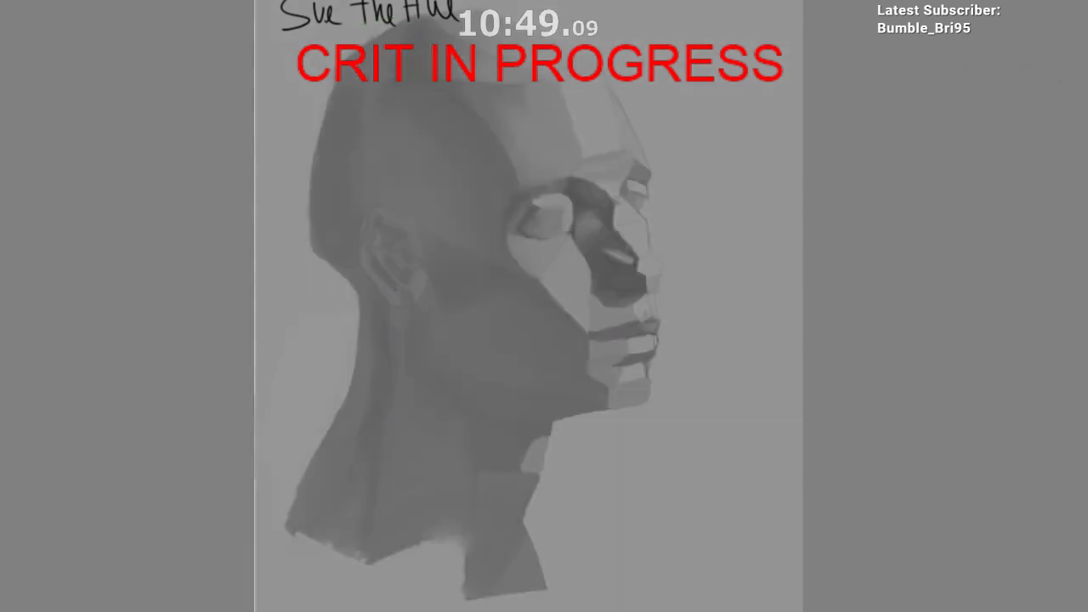
key("ctrl+Tab")
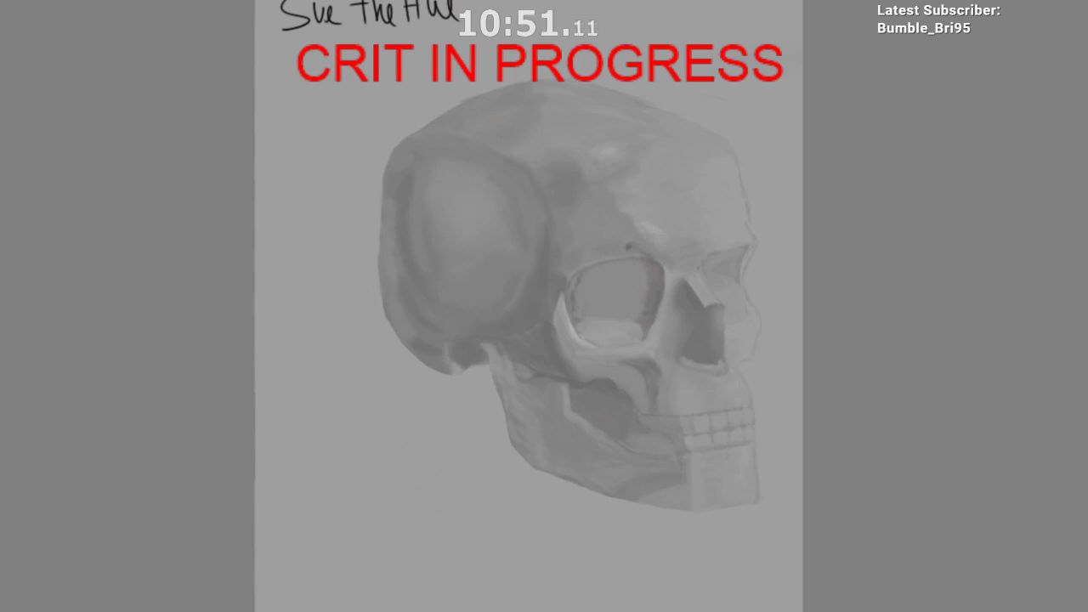
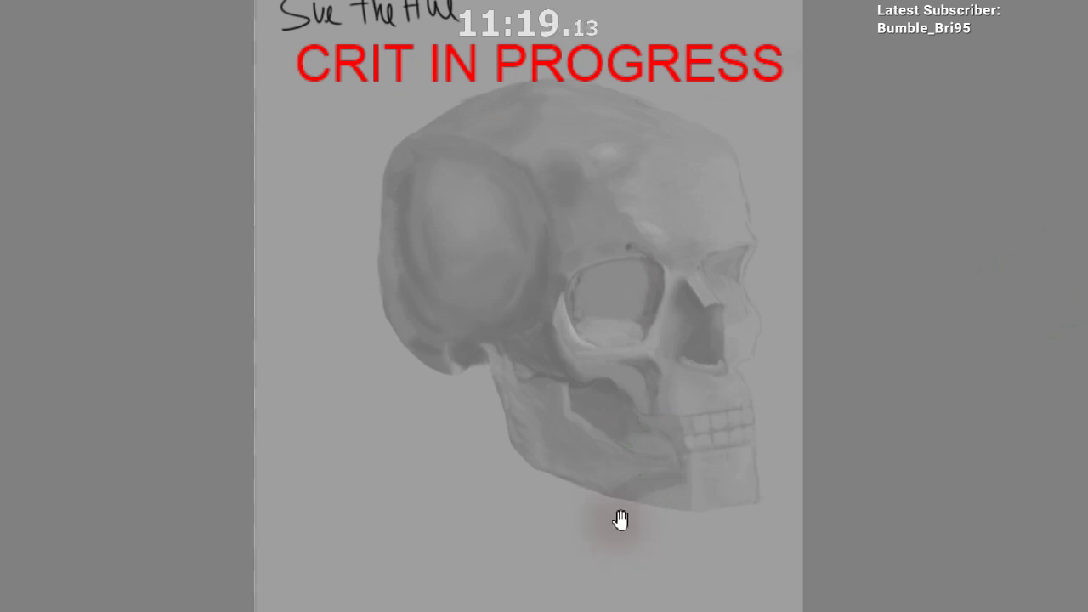
Step: View the skull study at a smaller size and check its values against the planar head study
scroll(614, 520, "down", 1)
mouse_move(614, 520)
left_mouse_down()
mouse_move(590, 513)
mouse_move(549, 469)
left_mouse_up()
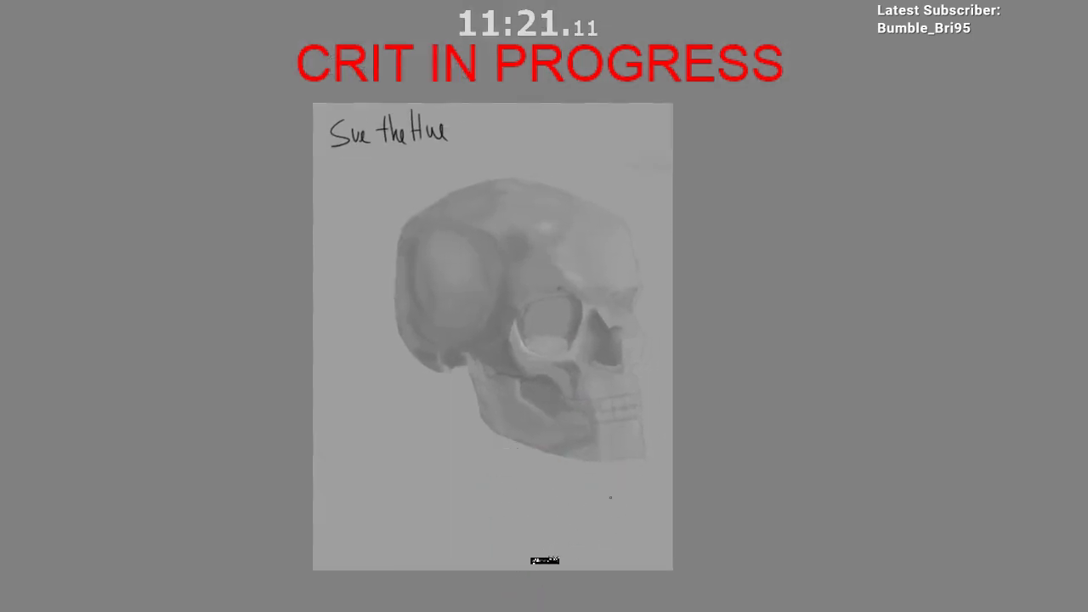
scroll(546, 543, "up", 1)
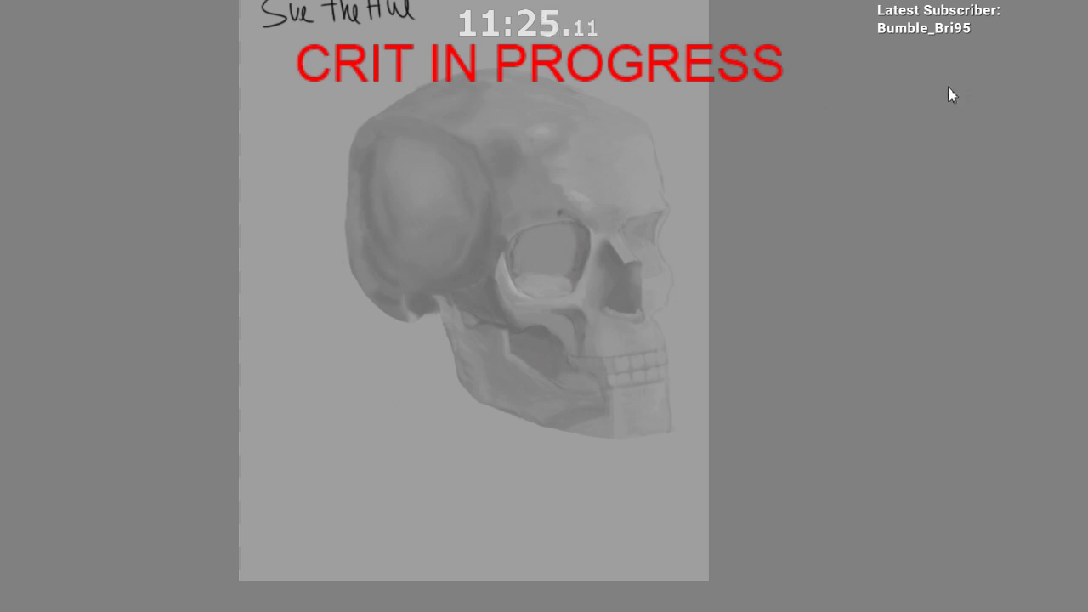
left_click(1032, 226)
left_click(1032, 226)
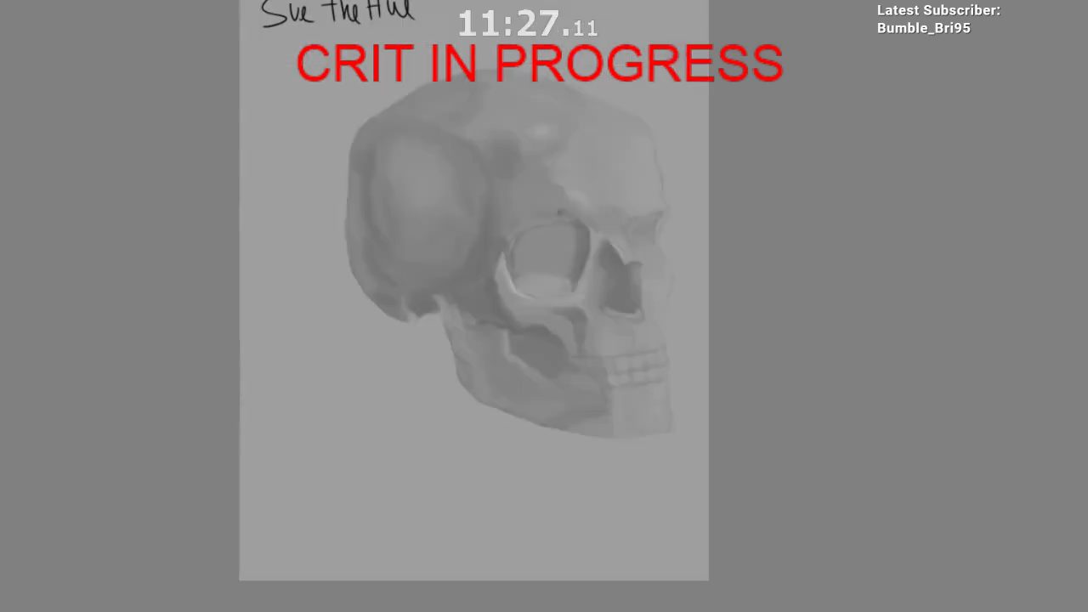
left_click(1032, 226)
key("ctrl+Tab")
key("ctrl+shift+Tab")
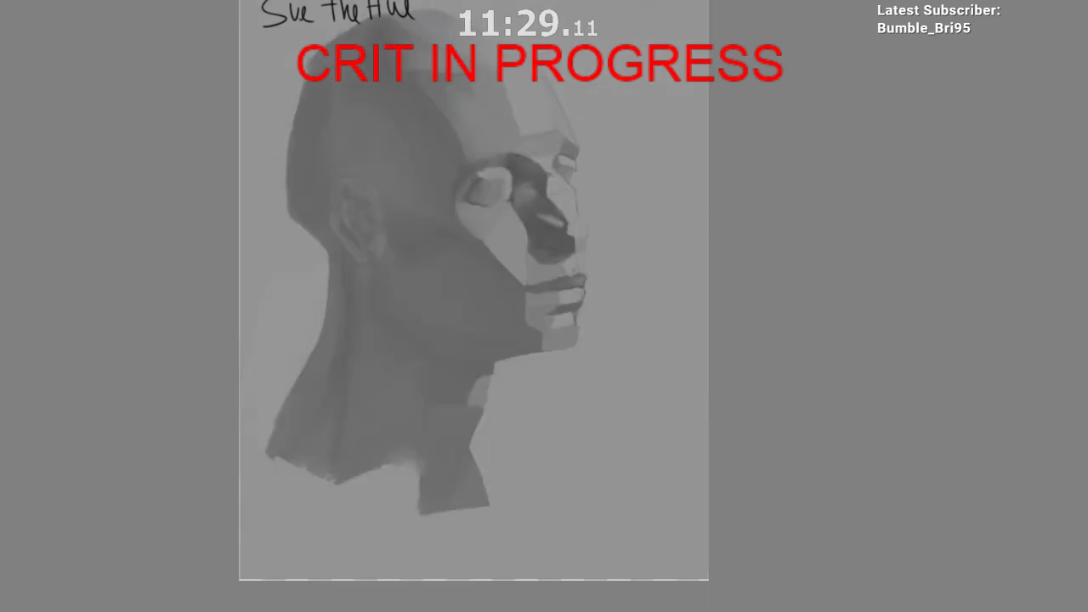
key("ctrl+Tab")
key("ctrl+shift+Tab")
Step: Examine the light and shadow shapes on the planar head, undoing any stray marks made on it
left_click_drag(544, 476, 497, 534)
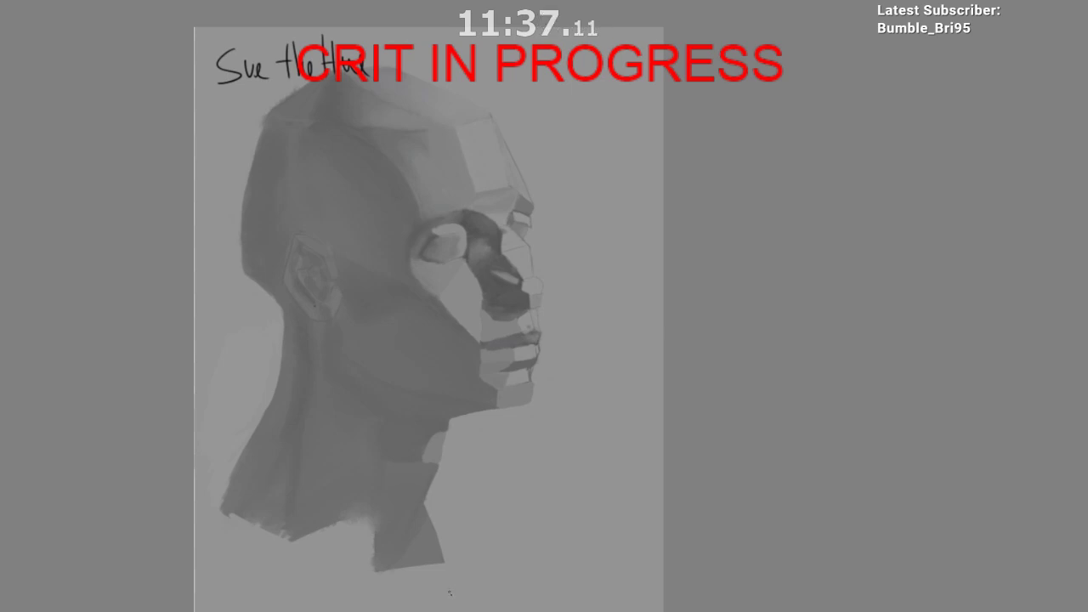
left_click_drag(495, 284, 500, 261)
key("ctrl+z")
left_click_drag(499, 396, 542, 341)
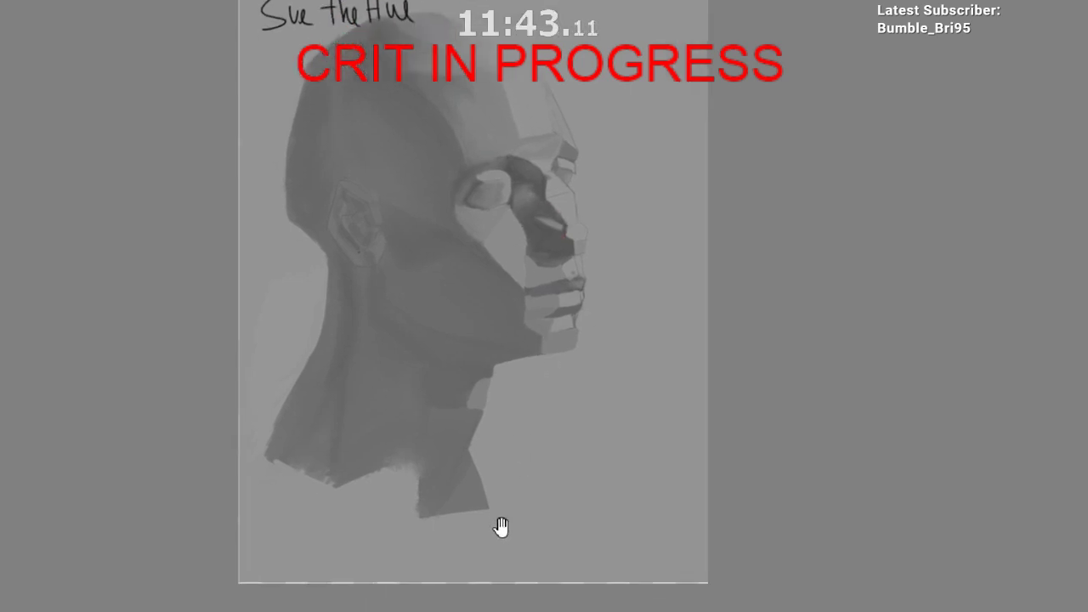
key("ctrl+z")
left_click_drag(467, 445, 377, 428)
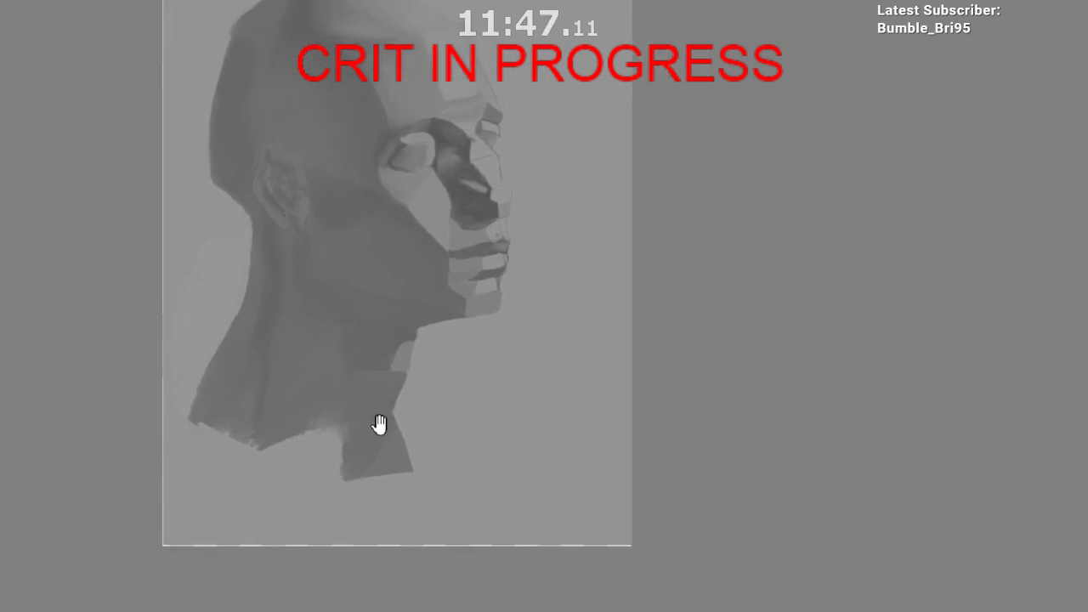
left_click_drag(371, 554, 377, 598)
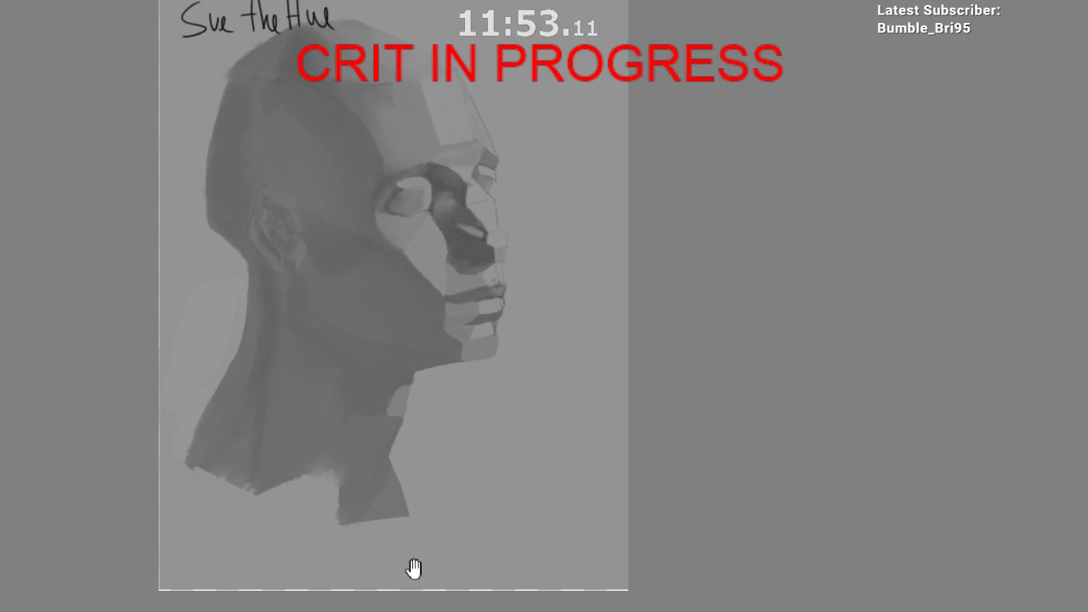
left_click_drag(414, 570, 454, 561)
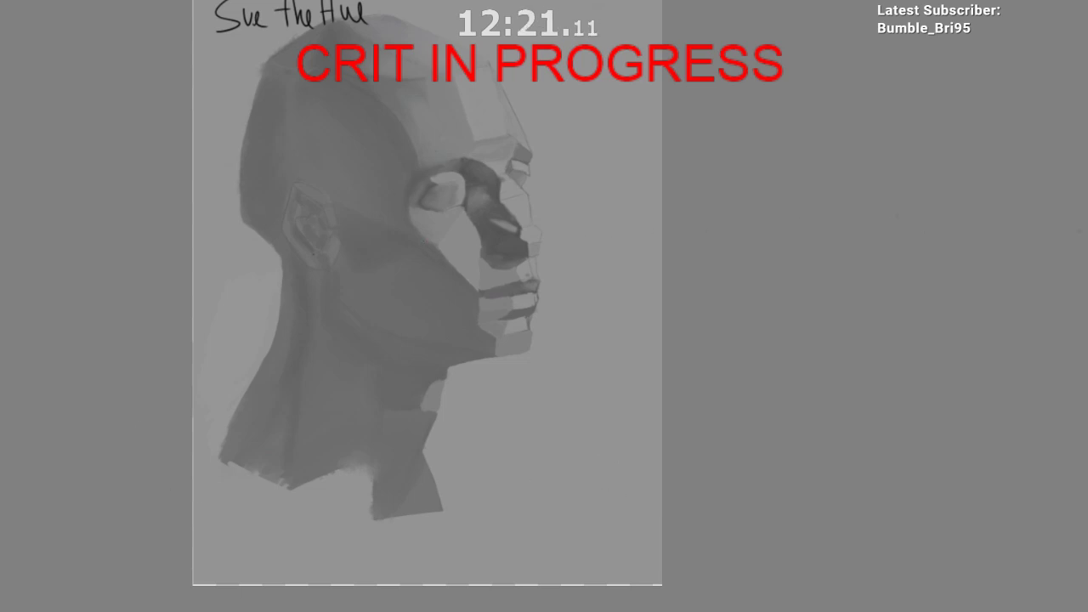
Step: Alternate repeatedly between the planar head and skull studies to compare their side-plane and front-plane values
left_click(923, 218)
left_click(923, 229)
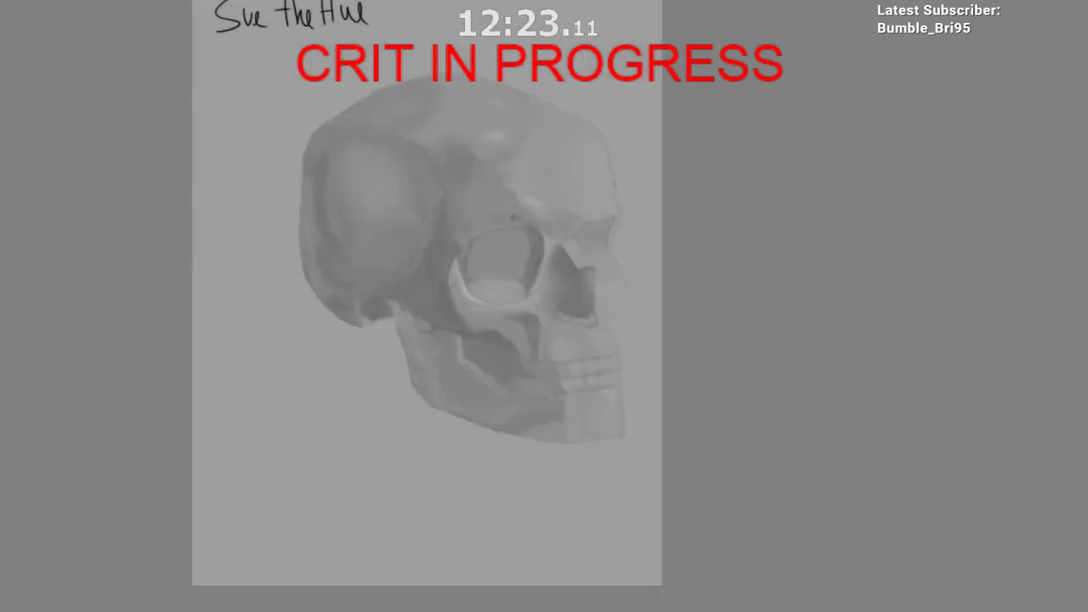
left_click(922, 229)
left_click(923, 230)
left_click(923, 218)
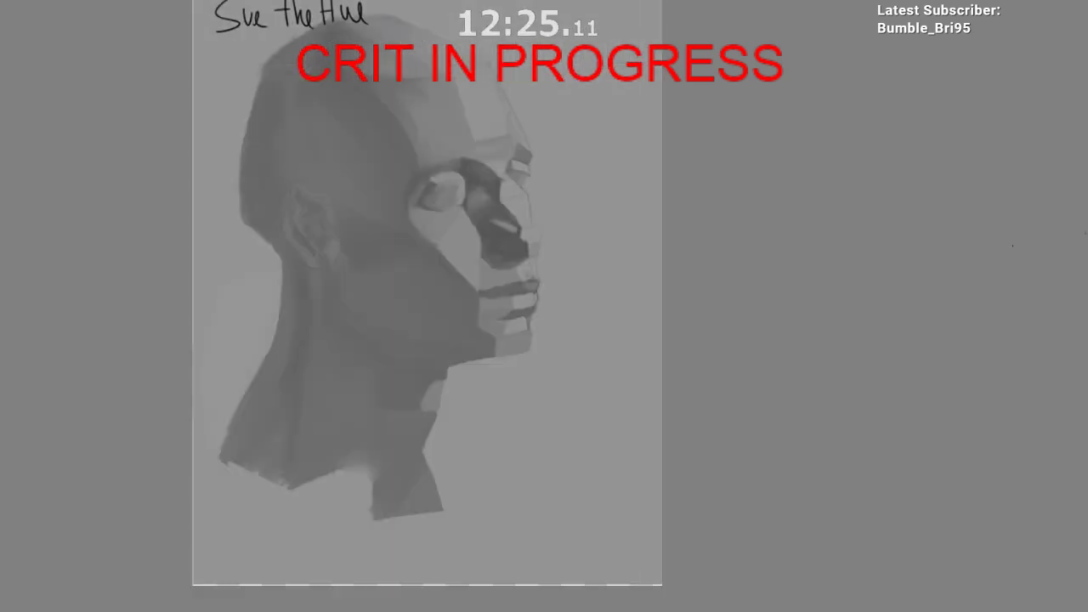
key("ctrl+Tab")
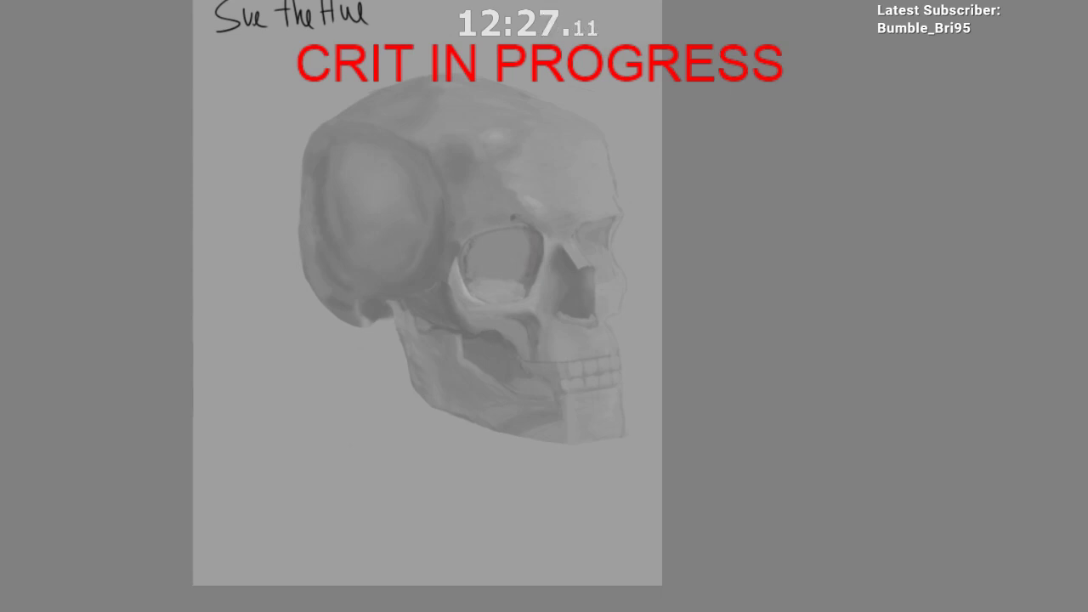
key("ctrl+Tab")
key("ctrl+Tab")
key("ctrl+Tab")
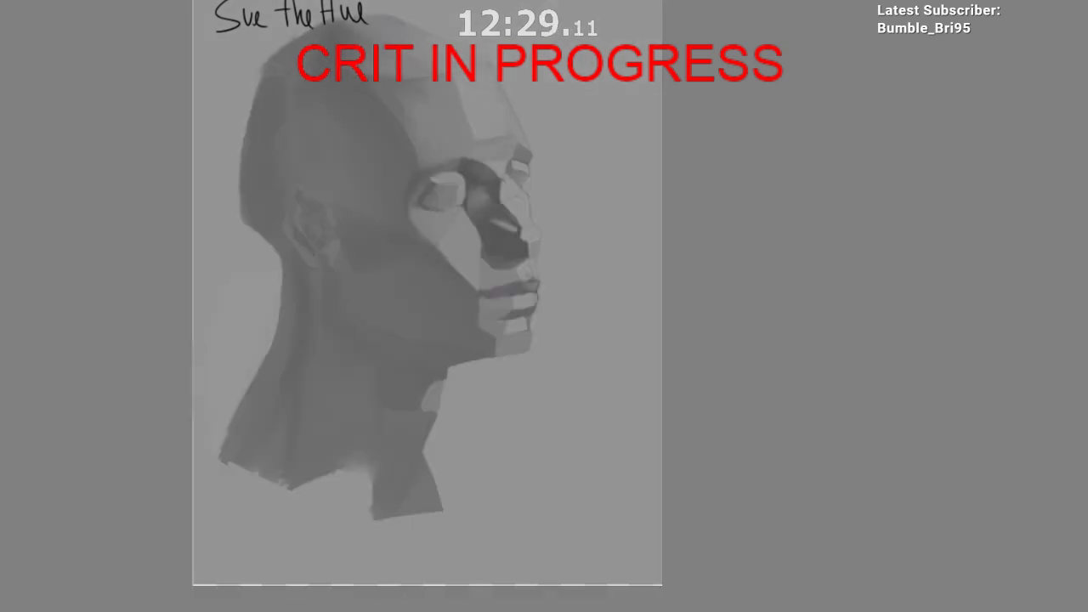
key("ctrl+Tab")
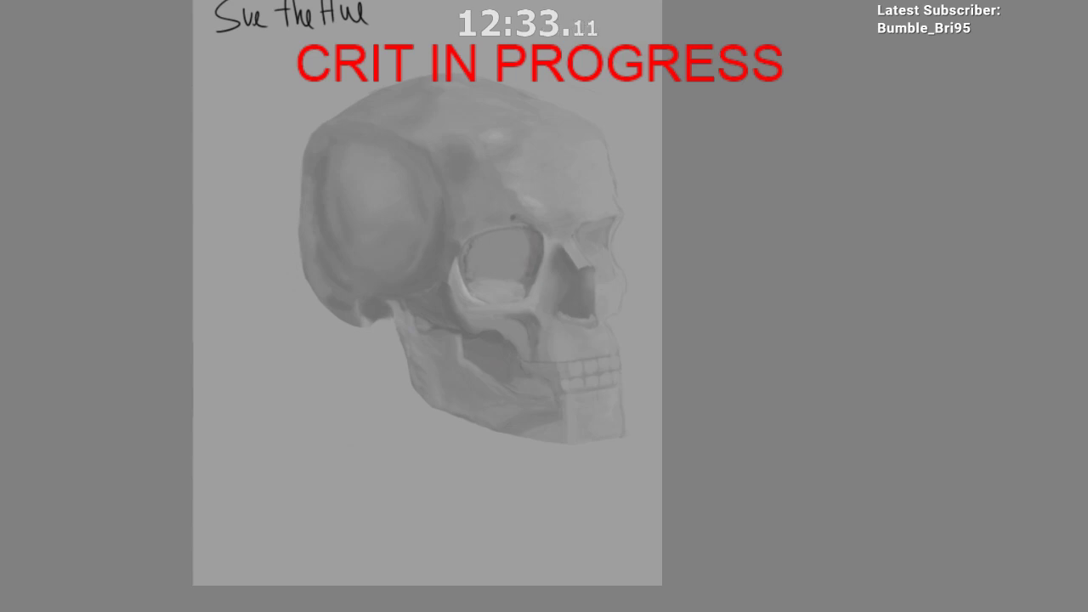
key("ctrl+Tab")
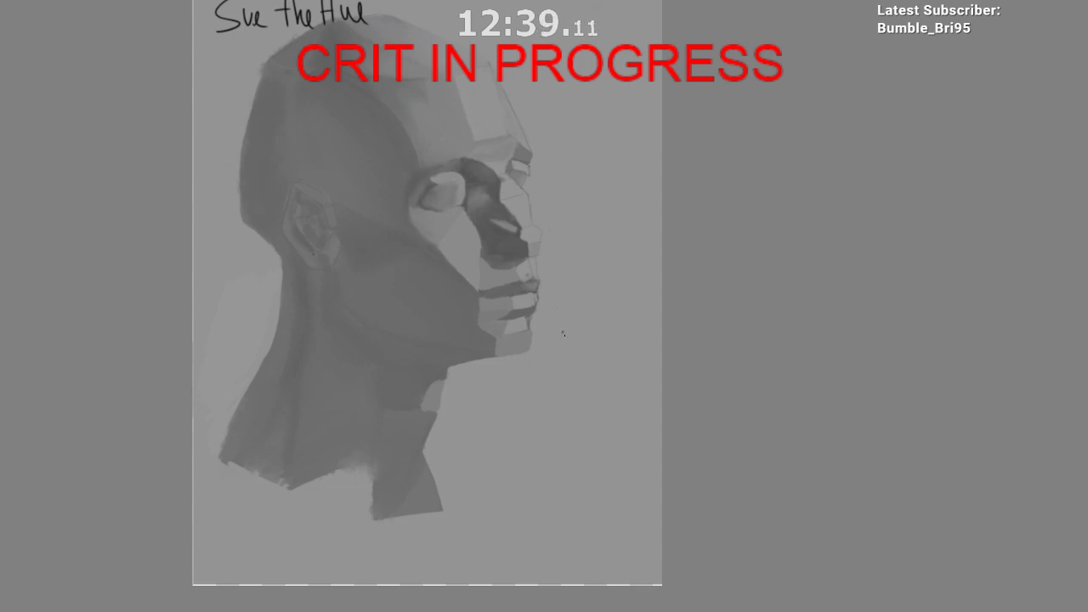
Step: Write a red L on the side of the planar head and try an F on its forehead
scroll(540, 408, "up", 1)
mouse_move(543, 392)
left_mouse_down()
mouse_move(529, 382)
mouse_move(532, 442)
mouse_move(561, 514)
left_mouse_up()
mouse_move(289, 176)
left_mouse_down()
mouse_move(290, 224)
mouse_move(325, 230)
left_mouse_up()
left_click_drag(461, 142, 465, 186)
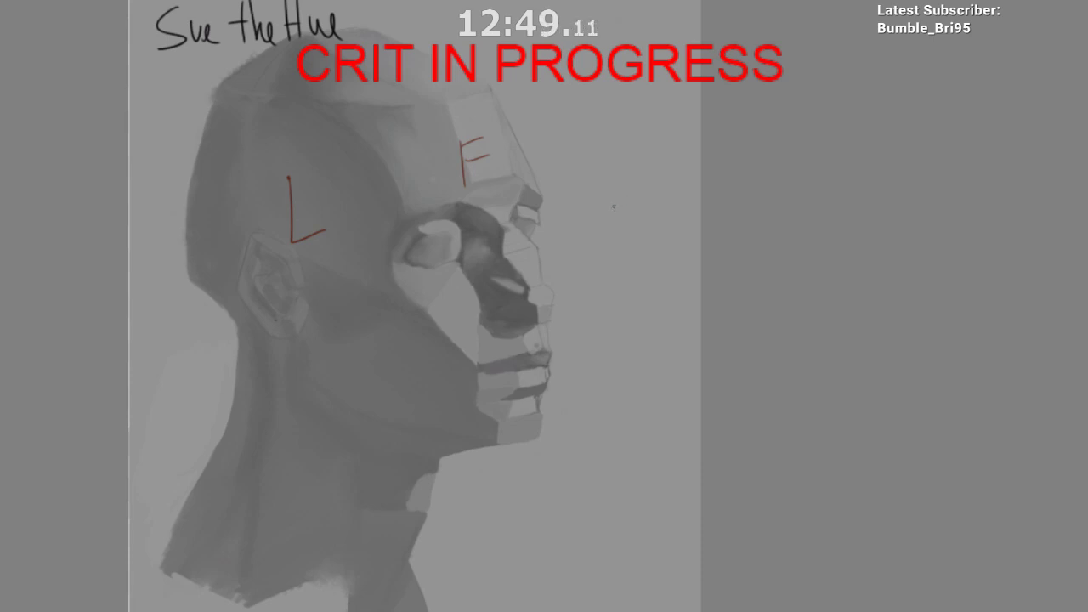
mouse_move(576, 257)
left_mouse_down()
mouse_move(570, 149)
mouse_move(558, 260)
left_mouse_up()
scroll(571, 149, "up", 2)
key("ctrl+z")
key("ctrl+z")
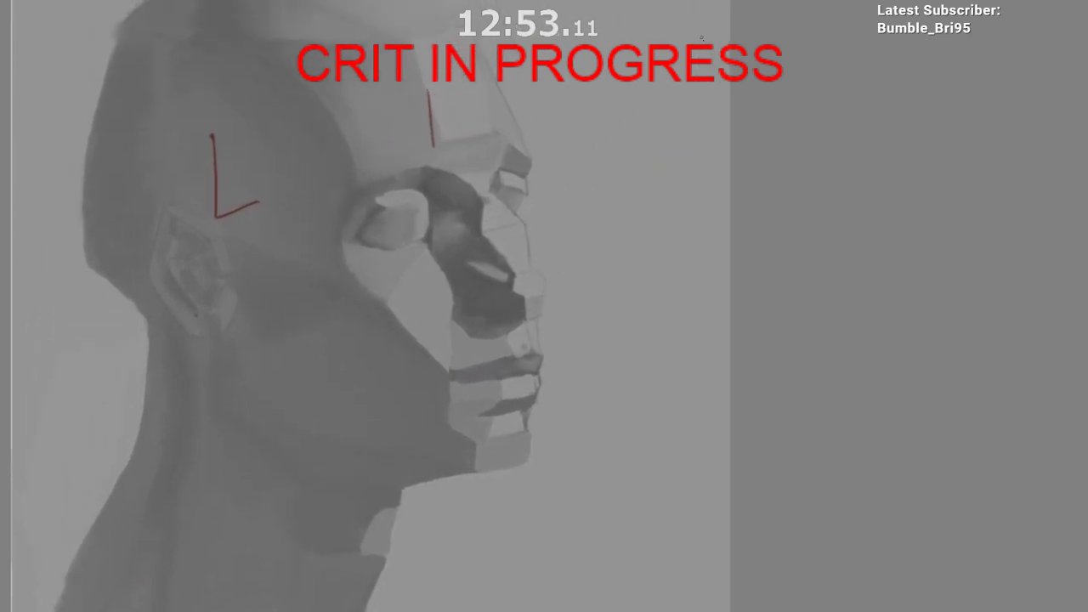
Step: Try a red arrow pointing down at the nose bridge as the light direction, and undo it with the forehead mark
mouse_move(690, 37)
left_mouse_down()
mouse_move(536, 213)
mouse_move(553, 214)
mouse_move(553, 259)
left_mouse_up()
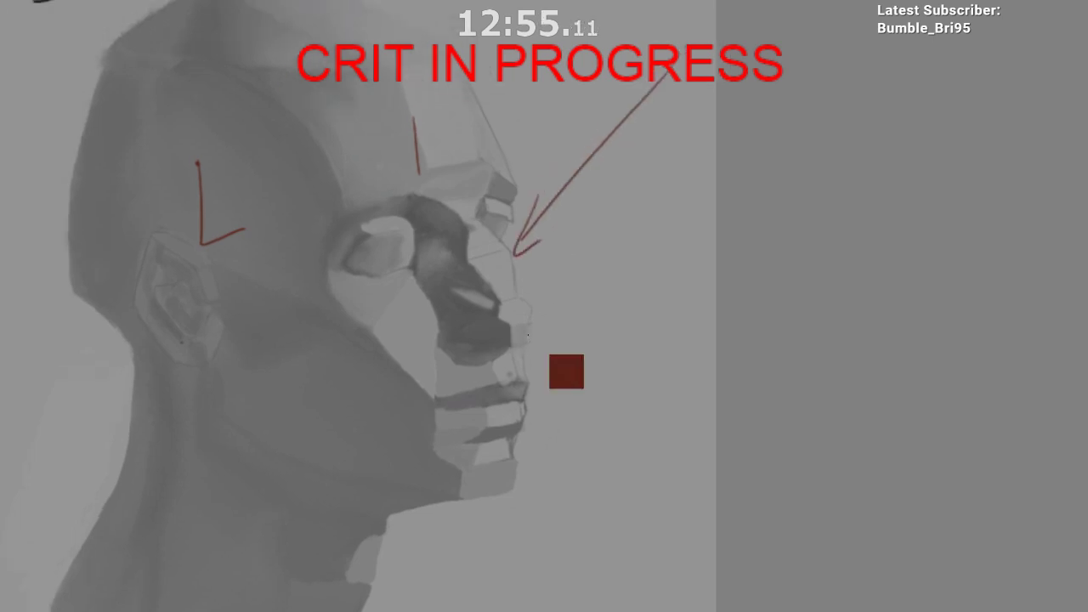
key("ctrl+z")
key("ctrl+z")
key("ctrl+z")
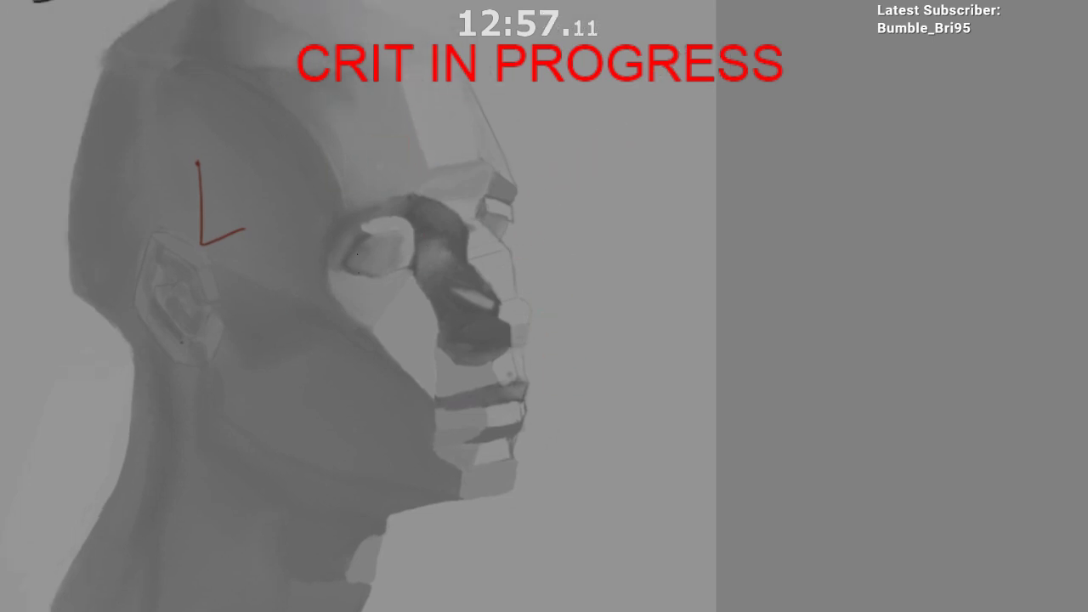
Step: Outline the nose's shadowed side plane and the lower cheek in red, and undo both outlines
mouse_move(442, 207)
left_mouse_down()
mouse_move(485, 279)
mouse_move(446, 288)
left_mouse_up()
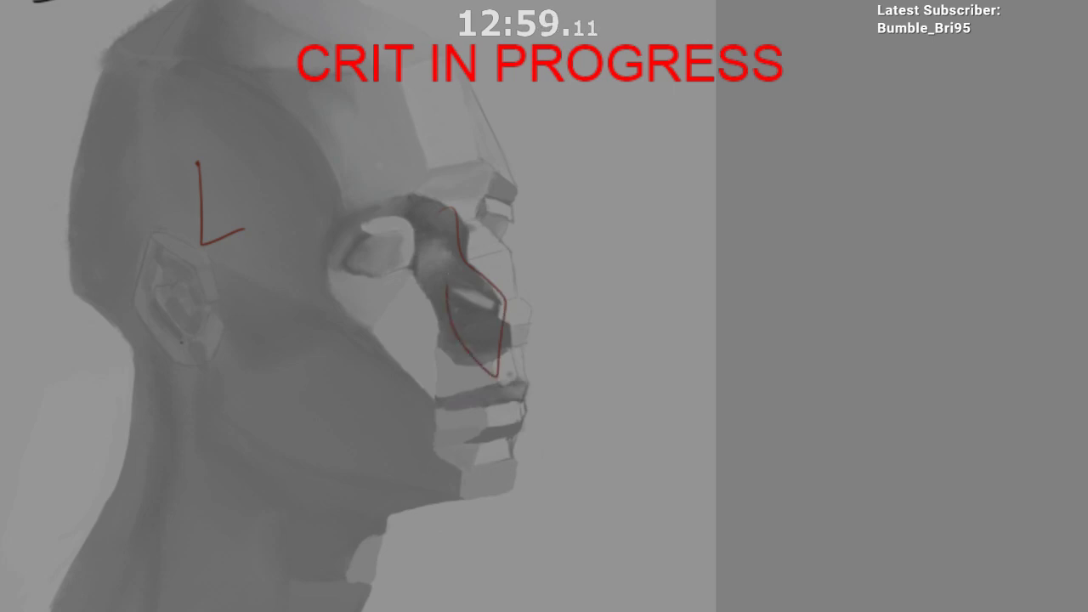
mouse_move(425, 405)
left_mouse_down()
mouse_move(396, 418)
mouse_move(386, 391)
left_mouse_up()
key("ctrl+0")
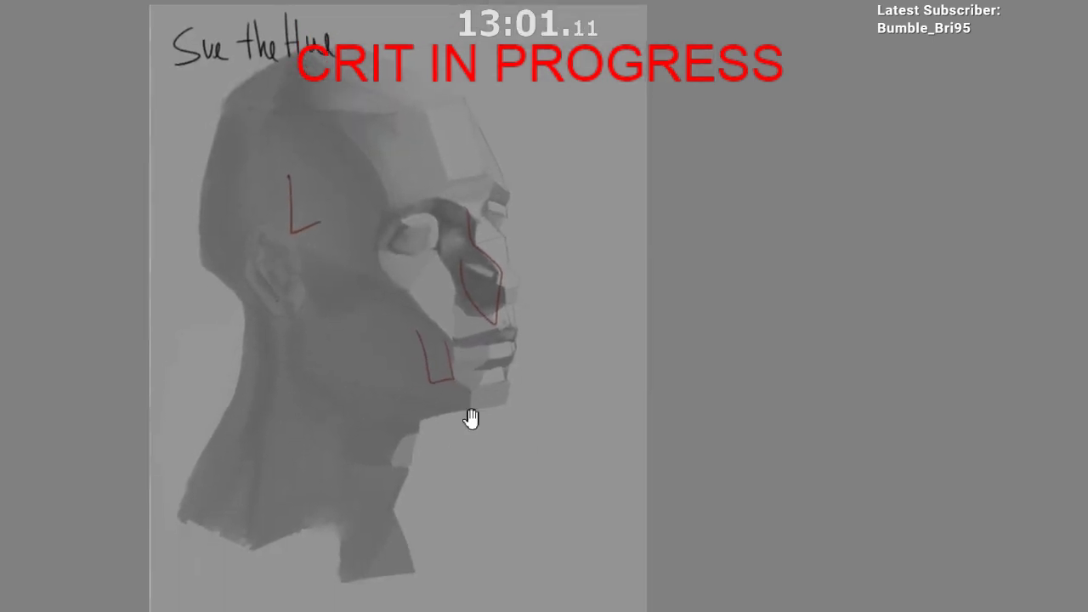
key("ctrl+z")
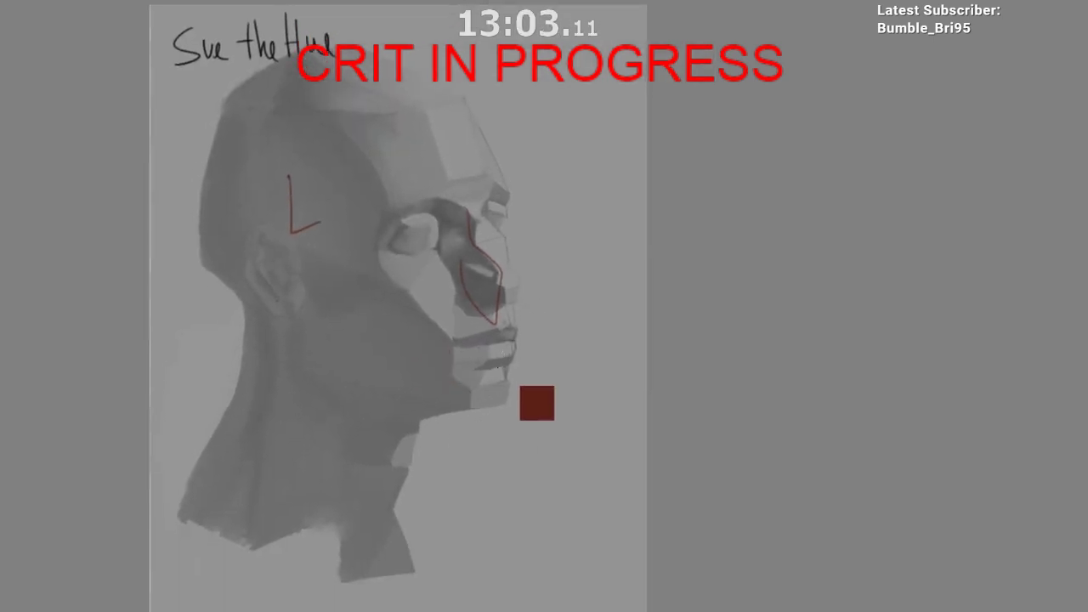
key("ctrl+z")
Step: Draw a red light arrow toward the brow with small marks at the brow and mouth, and undo these notes
mouse_move(595, 56)
left_mouse_down()
mouse_move(515, 168)
mouse_move(526, 168)
left_mouse_up()
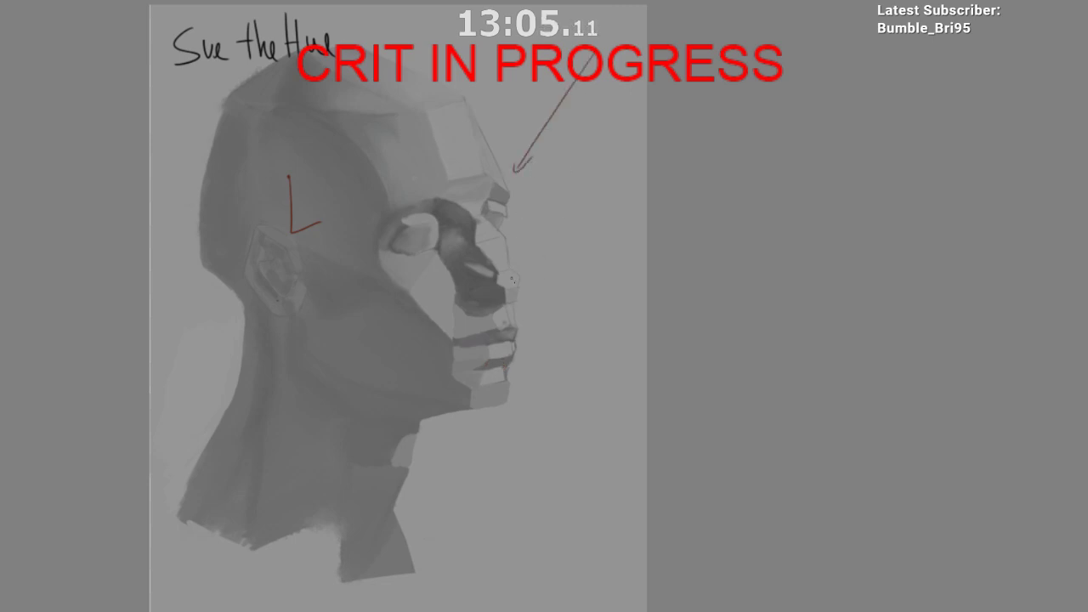
left_click_drag(506, 194, 498, 200)
left_click_drag(482, 371, 513, 370)
key("ctrl+z")
key("ctrl+z")
key("ctrl+z")
key("ctrl+z")
Step: Return to the skull study and mark the underside of its chin with a short red stroke
left_click_drag(592, 409, 647, 380)
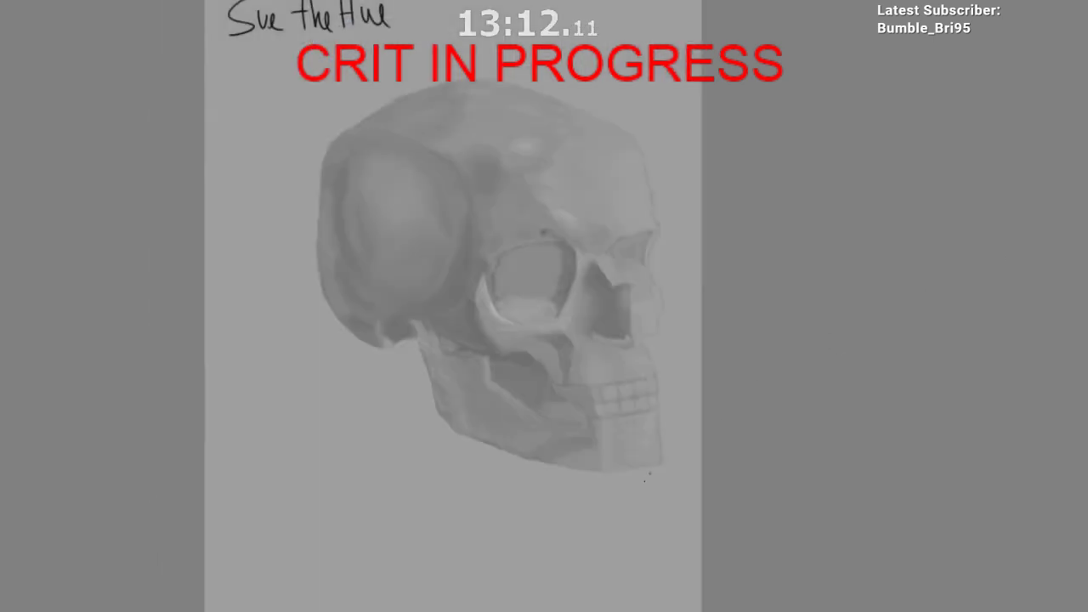
left_click_drag(655, 493, 600, 484)
left_click_drag(599, 484, 546, 417)
scroll(546, 416, "up", 5)
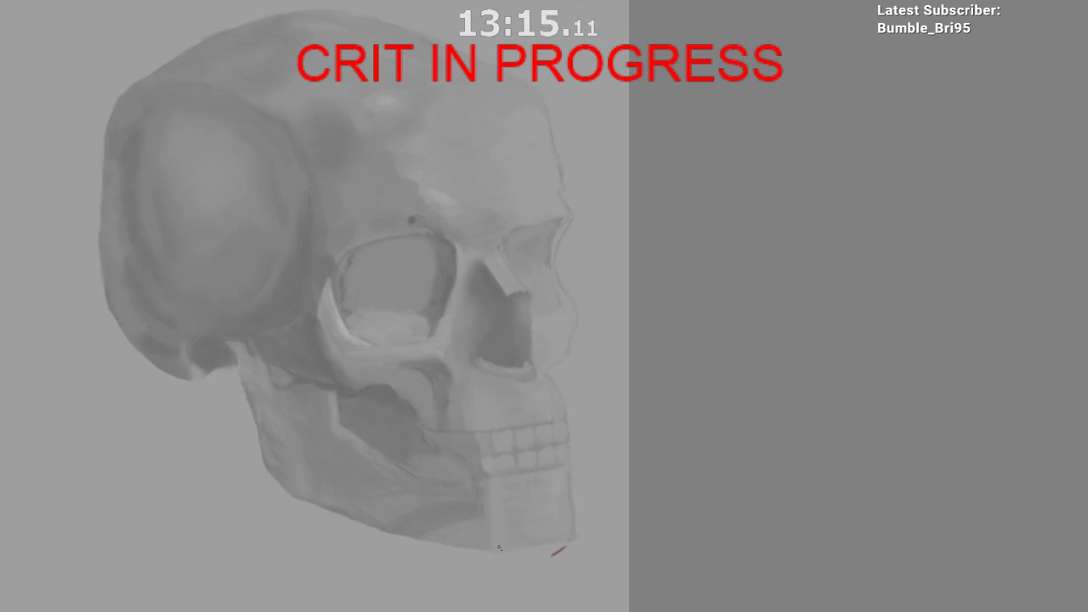
scroll(496, 561, "down", 3)
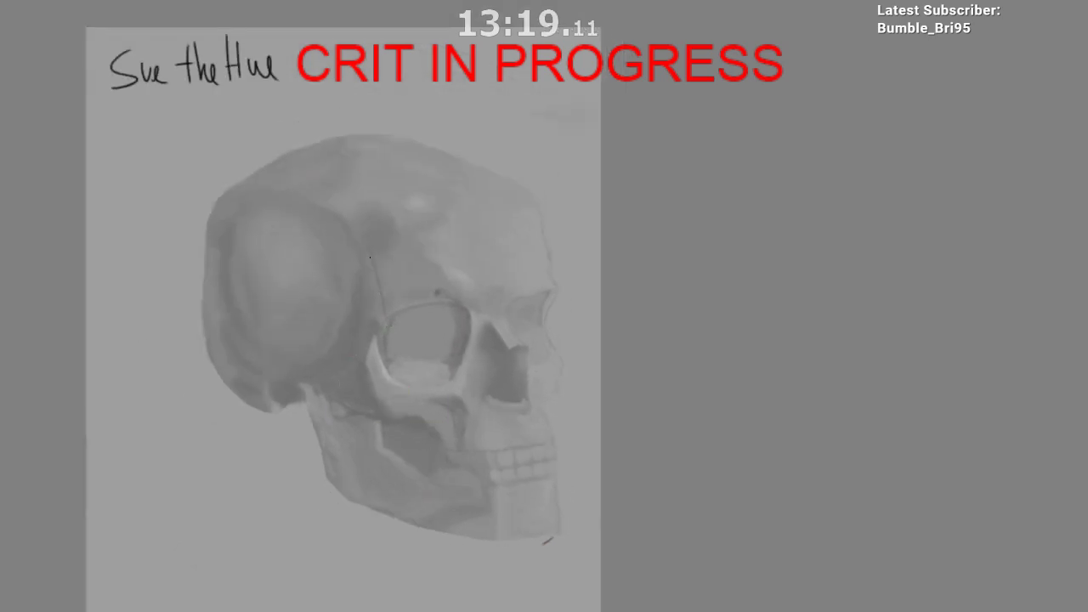
Step: Lasso the skull's side planes, selecting the side of the cranium and the side of the jaw
left_click_drag(383, 305, 424, 266)
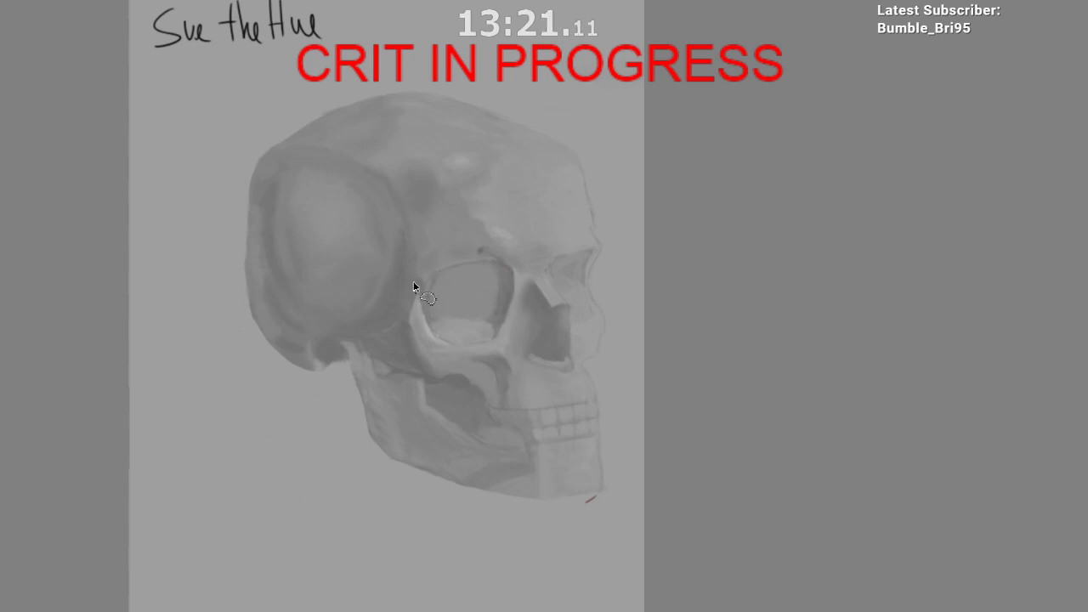
mouse_move(404, 214)
left_mouse_down()
mouse_move(361, 164)
mouse_move(290, 154)
left_mouse_up()
mouse_move(312, 369)
left_mouse_down()
mouse_move(361, 337)
mouse_move(349, 347)
mouse_move(382, 448)
mouse_move(536, 496)
left_mouse_up()
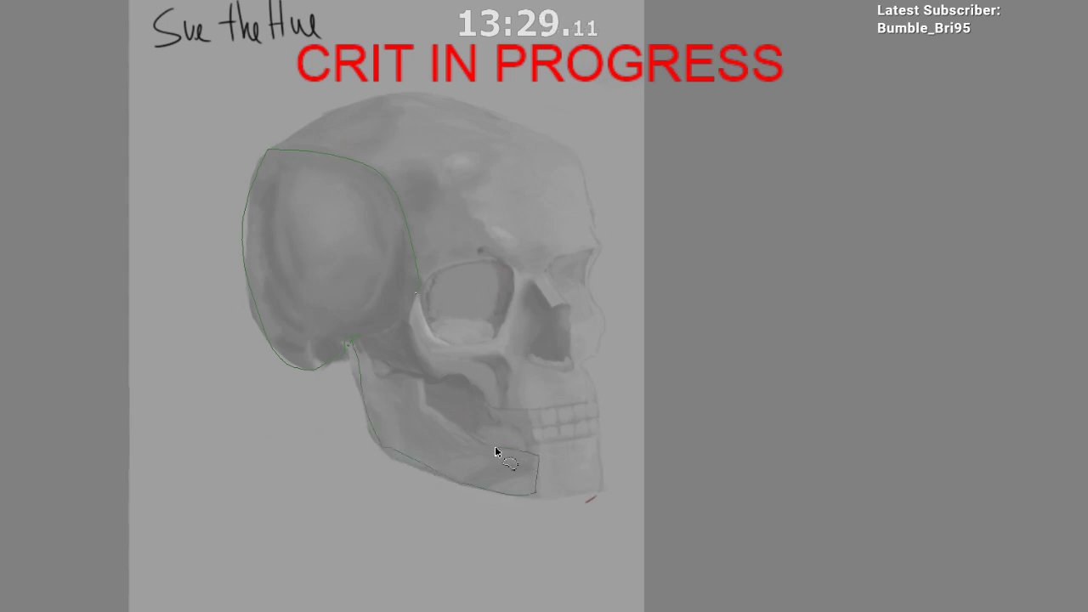
mouse_move(426, 404)
left_mouse_down()
mouse_move(420, 375)
mouse_move(351, 341)
left_mouse_up()
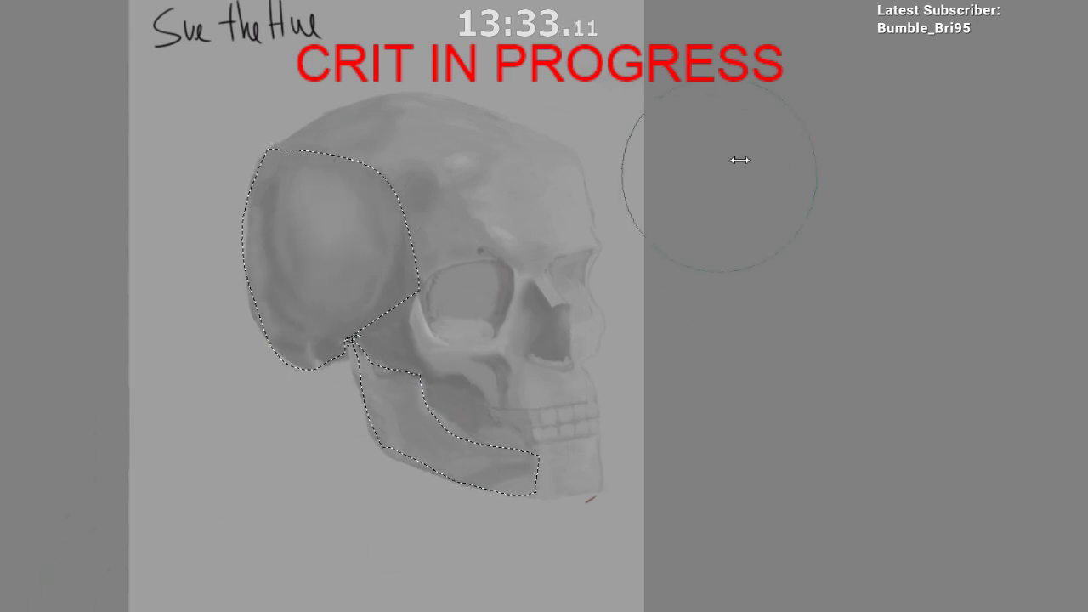
left_click(961, 86)
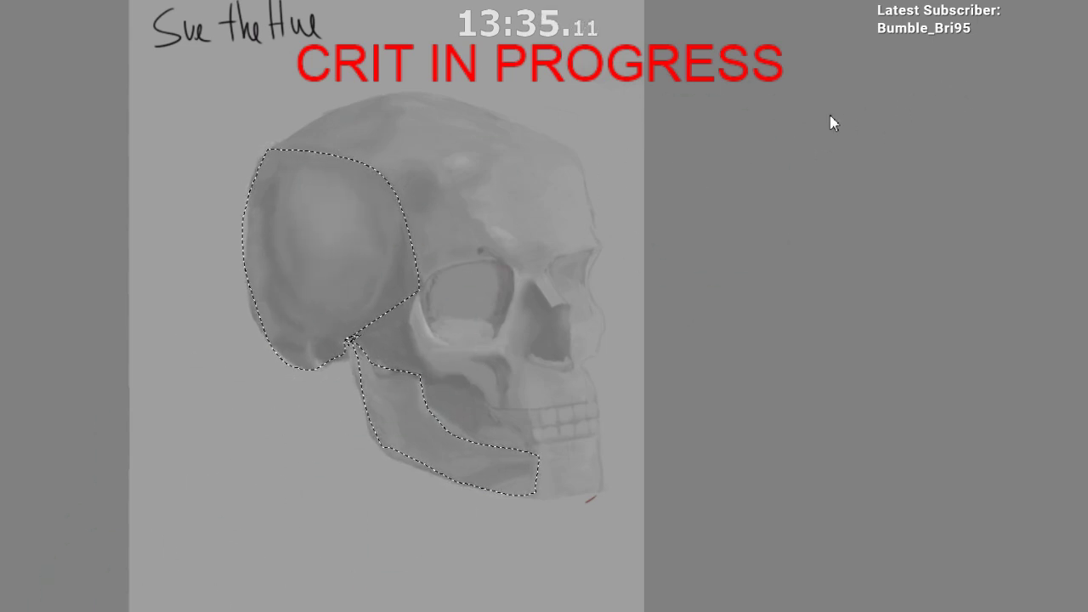
Step: Paint the selected cranium and jaw side planes as flat, even darker grey areas, covering the mottled shading, and clear the selection
left_click_drag(336, 195, 340, 277)
key("ctrl+z")
left_click_drag(328, 195, 314, 289)
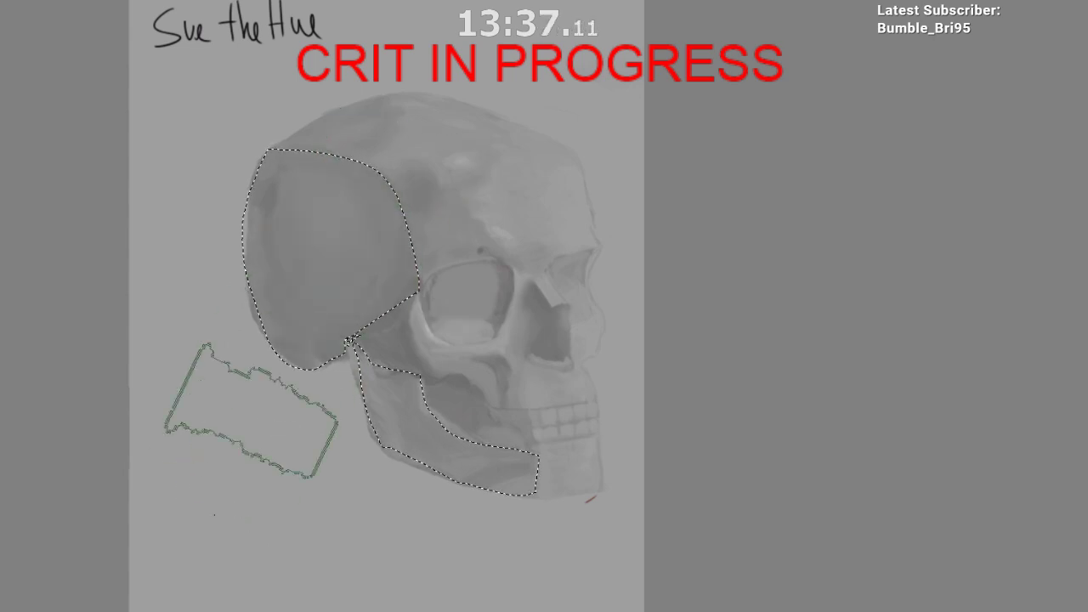
left_click(393, 335, "ctrl")
left_click_drag(413, 192, 267, 447)
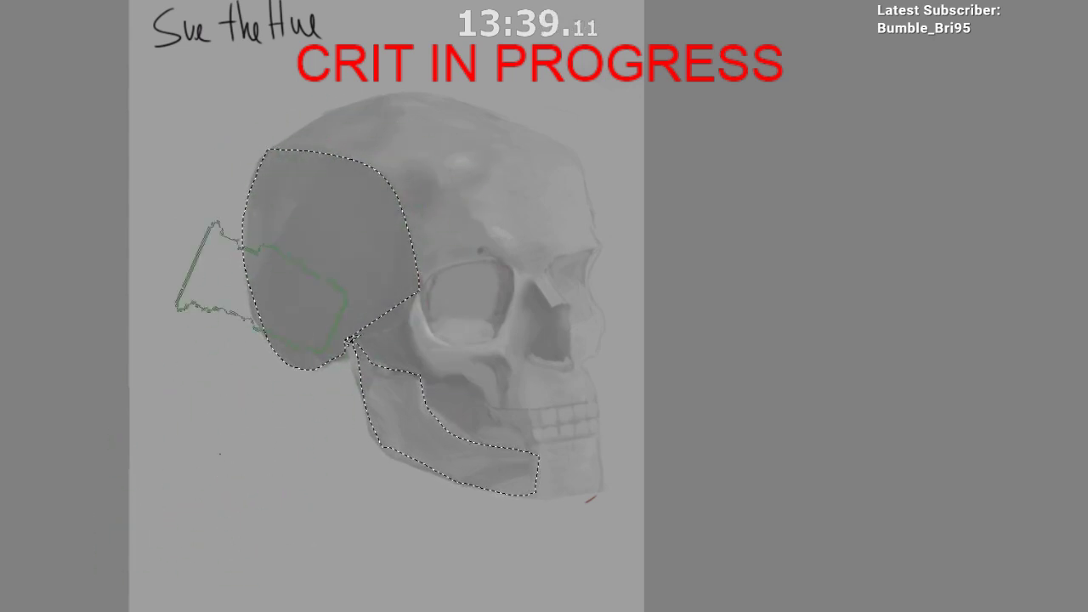
left_click_drag(399, 383, 386, 544)
left_click_drag(378, 417, 496, 518)
key("ctrl+d")
Step: Clean up the back and lower edges of the skull's jaw with small touch-up strokes
key("l")
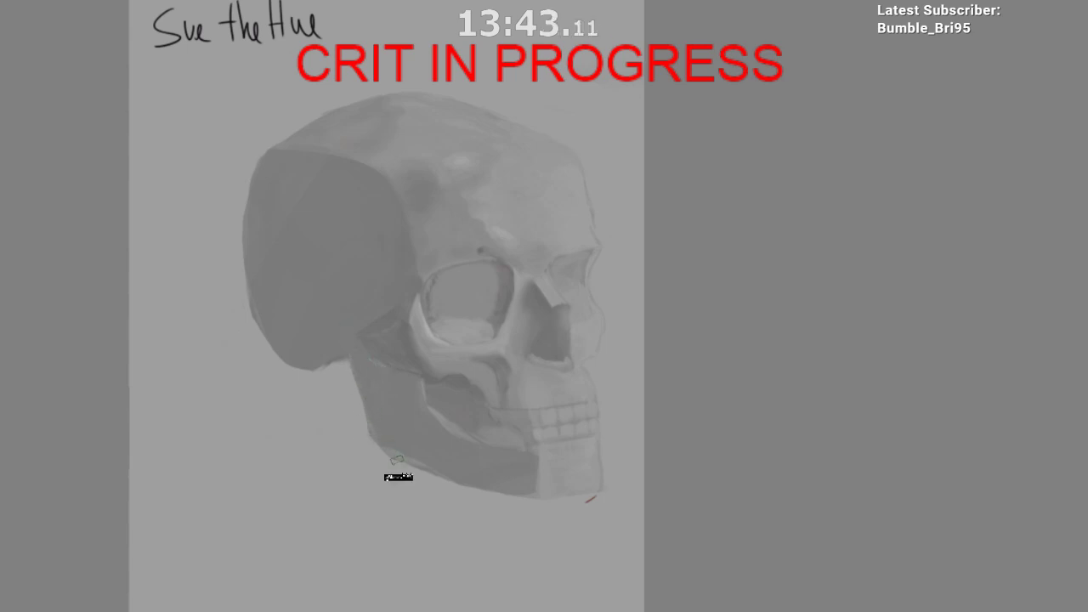
mouse_move(456, 493)
left_mouse_down()
mouse_move(380, 449)
mouse_move(428, 474)
left_mouse_up()
left_click(394, 444, "ctrl")
left_click_drag(535, 508, 497, 476)
left_click(499, 452, "ctrl")
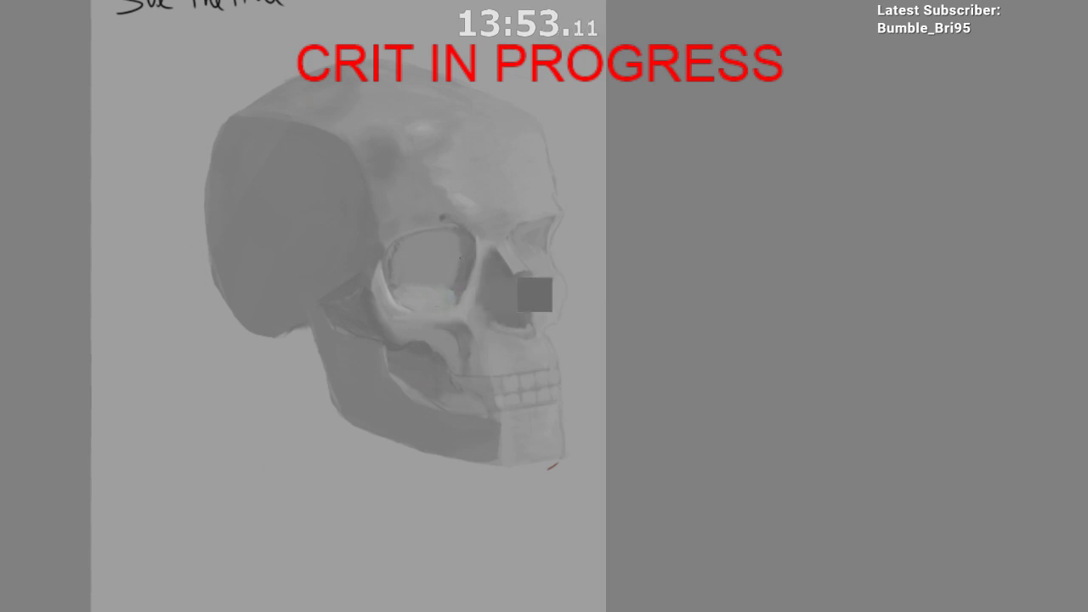
Step: Darken the inside of the skull's near eye socket with a grey sampled from the artwork
left_click_drag(454, 240, 438, 291)
left_click(437, 286, "alt")
mouse_move(427, 253)
left_mouse_down()
mouse_move(409, 285)
mouse_move(445, 294)
left_mouse_up()
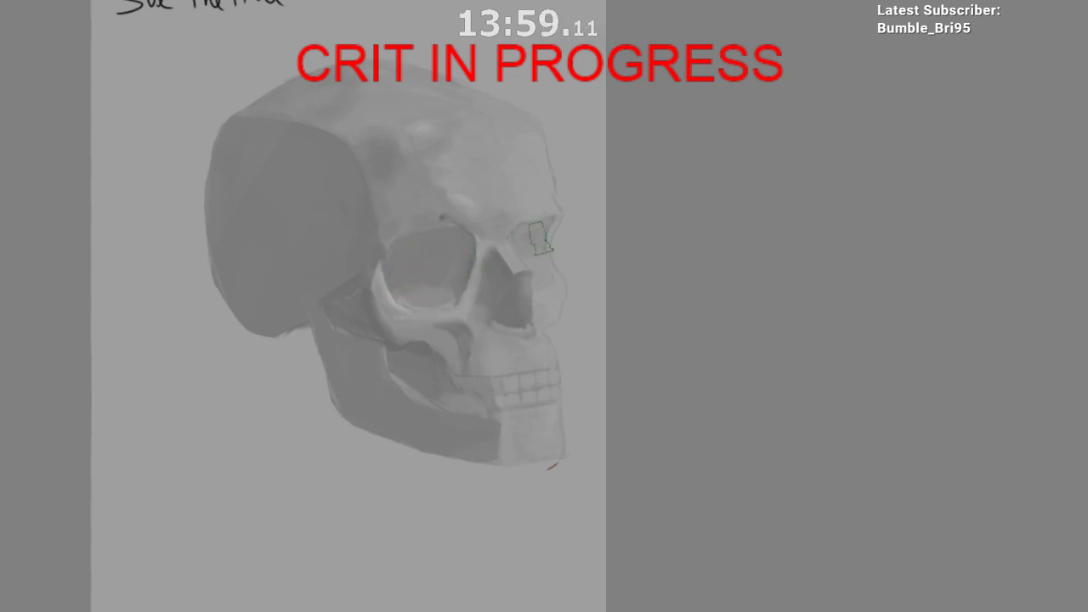
left_click_drag(541, 356, 516, 369)
left_click_drag(525, 328, 443, 345)
left_click_drag(500, 293, 500, 197)
Step: Paint a slightly darker grey oval over the temple area on the side of the cranium
left_click(311, 219, "ctrl")
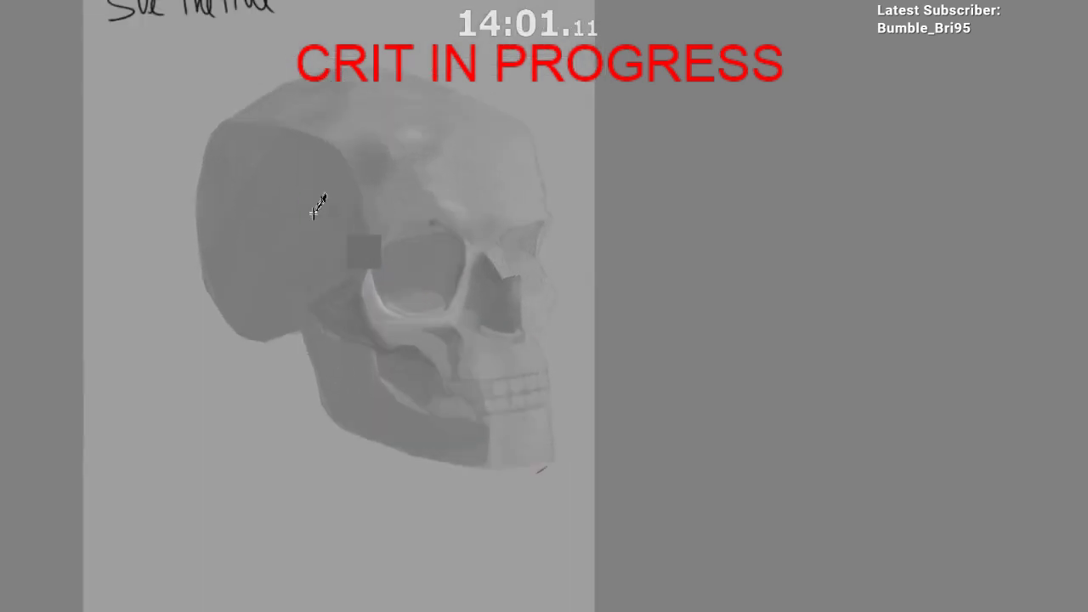
left_click_drag(343, 229, 448, 281)
scroll(481, 352, "up", 1)
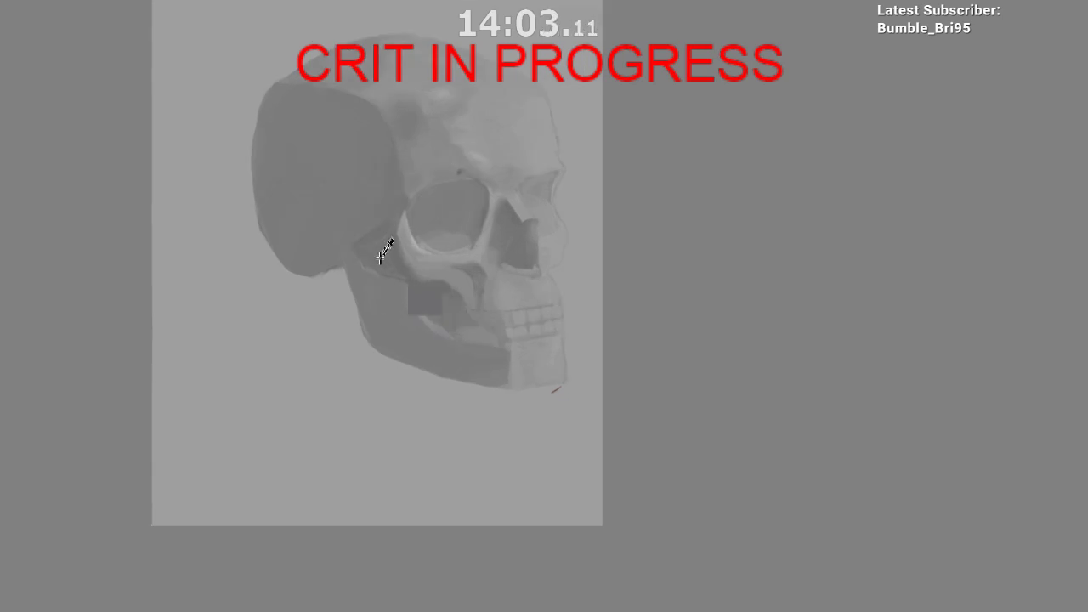
left_click_drag(311, 138, 295, 226)
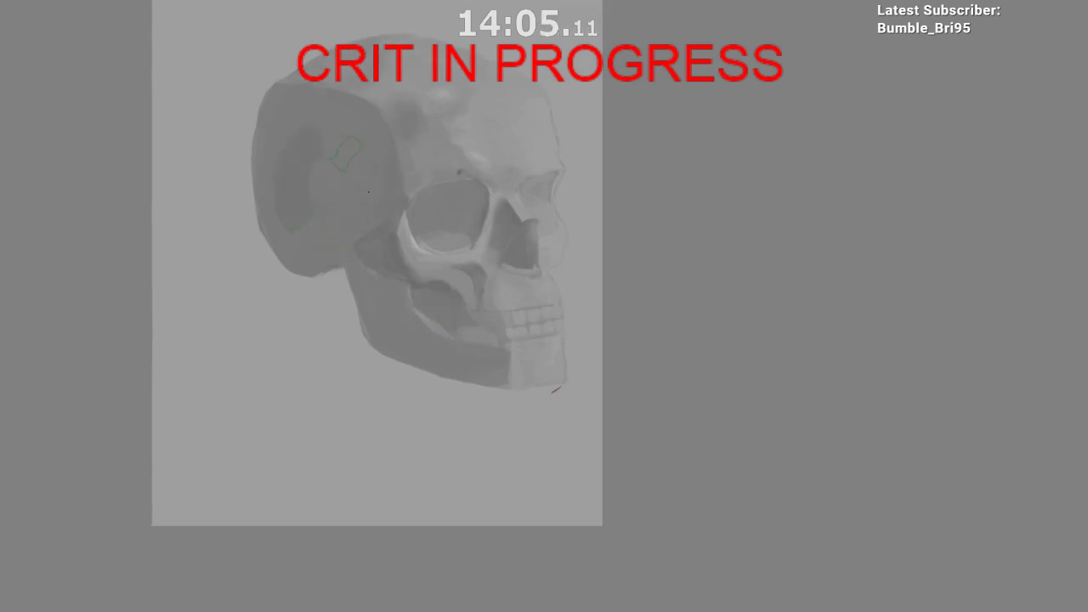
left_click_drag(363, 199, 337, 235)
Step: Blend the edge where the jaw's side plane meets the chin, using a grey sampled from the jaw
left_click_drag(454, 368, 413, 416)
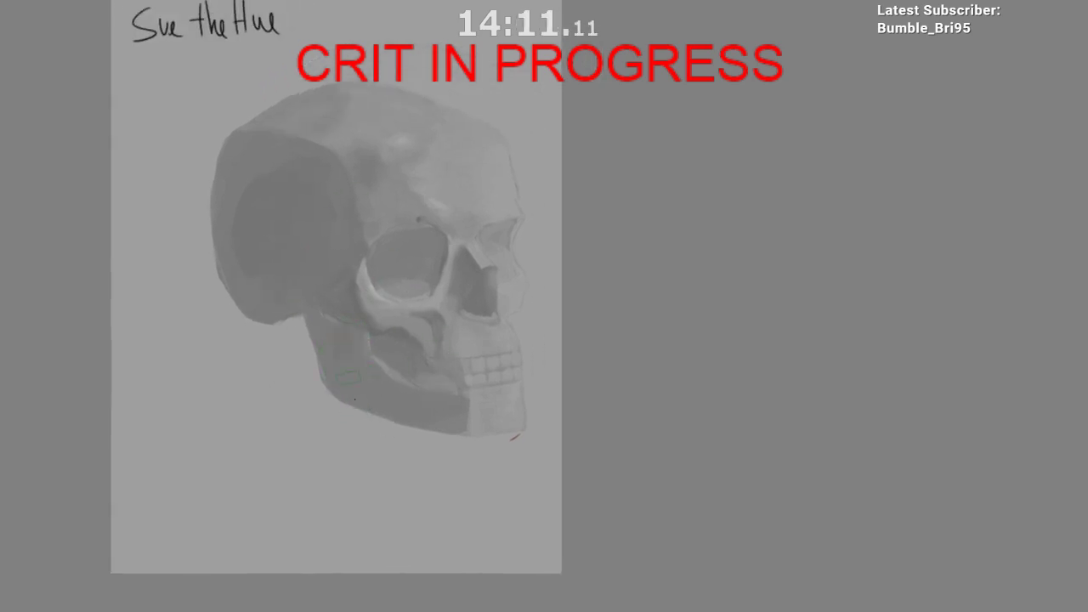
left_click(453, 421, "alt")
left_click_drag(473, 401, 474, 425)
scroll(469, 470, "down", 2)
scroll(470, 414, "up", 3)
Step: Paint dark grey inner planes on the nose side of the near eye socket and inside the nasal cavity
left_click(467, 316, "alt")
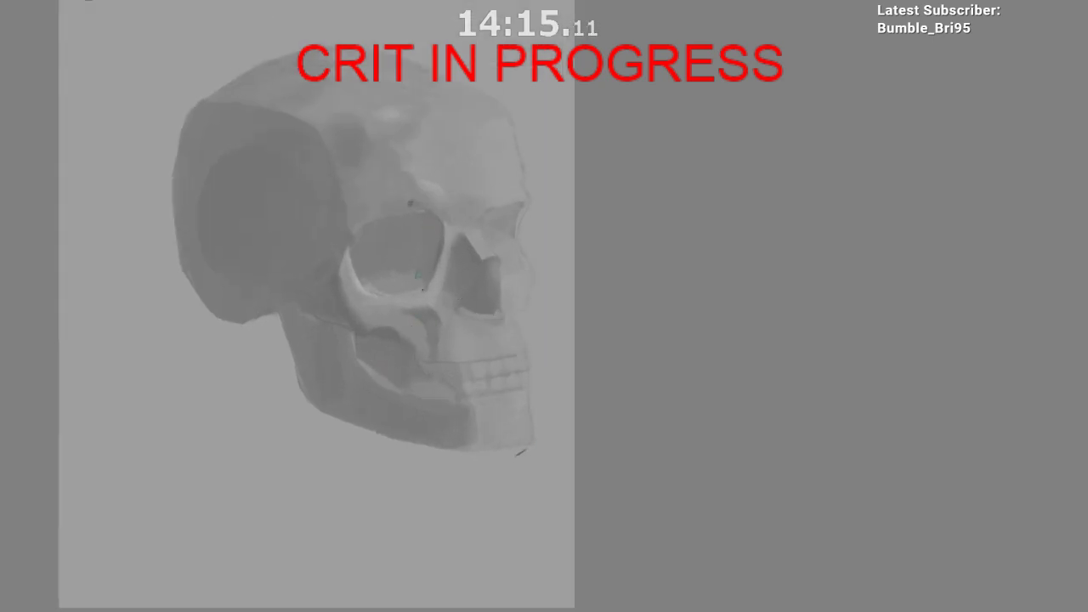
left_click_drag(416, 222, 427, 254)
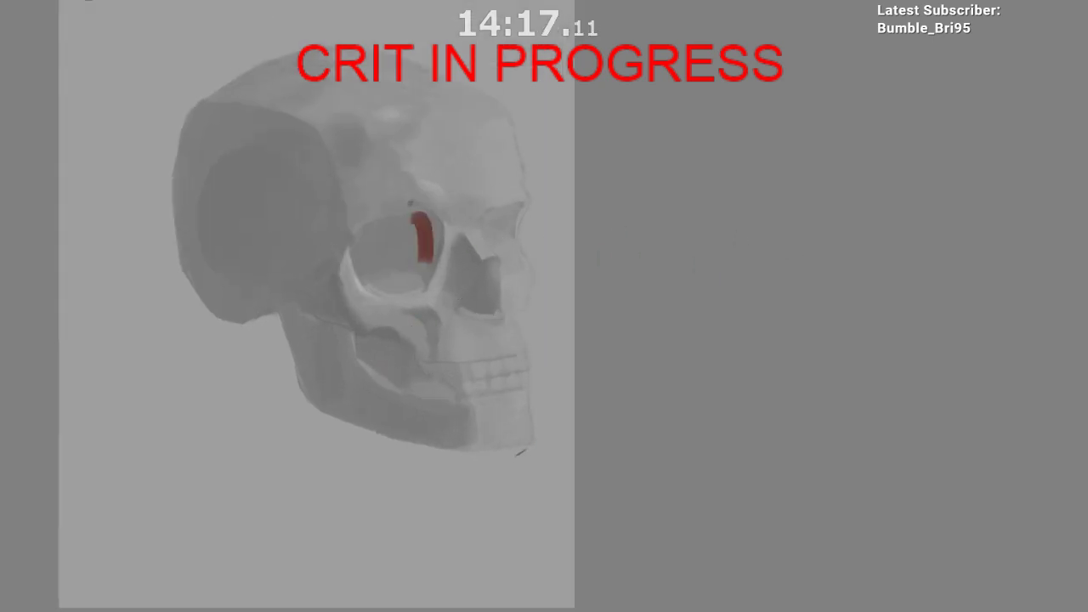
key("ctrl+z")
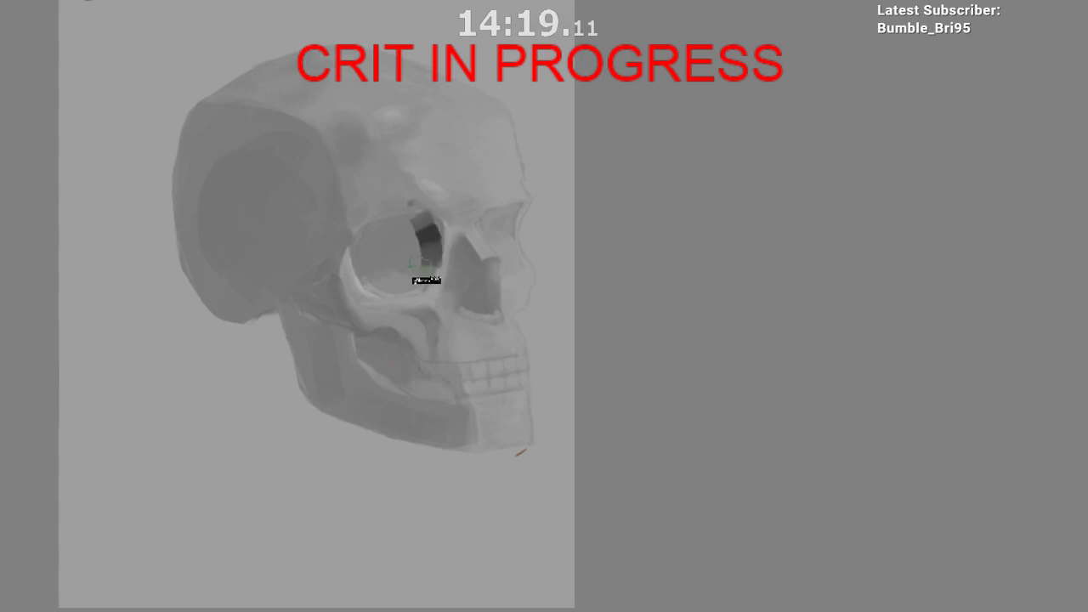
mouse_move(422, 239)
left_mouse_down()
mouse_move(438, 273)
mouse_move(401, 358)
mouse_move(434, 259)
mouse_move(443, 317)
mouse_move(502, 257)
mouse_move(461, 253)
mouse_move(450, 298)
left_mouse_up()
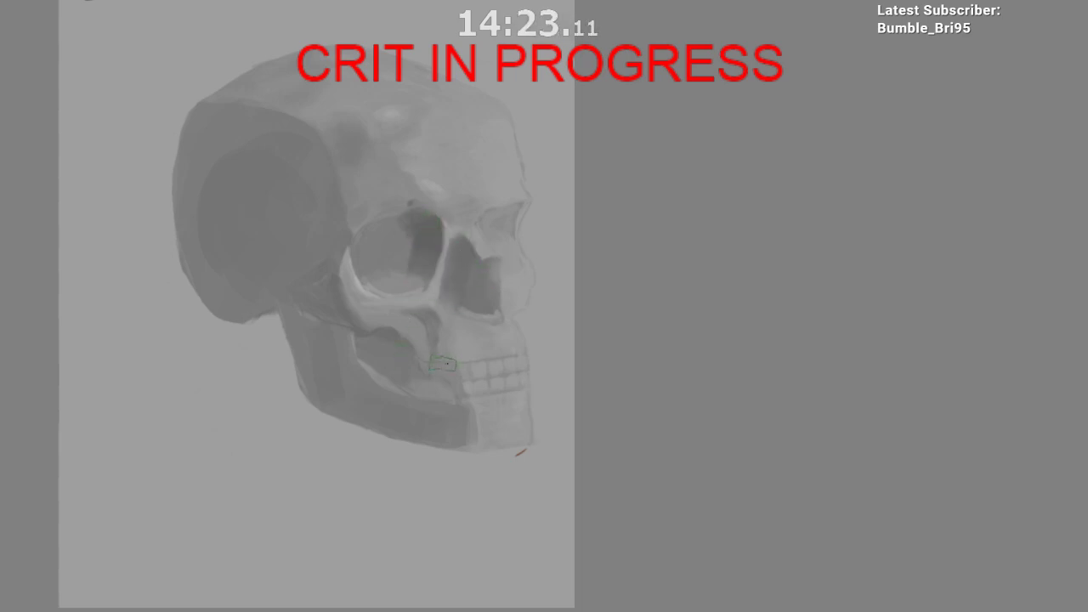
key("ctrl+z")
left_click_drag(458, 260, 452, 300)
left_click_drag(486, 266, 487, 320)
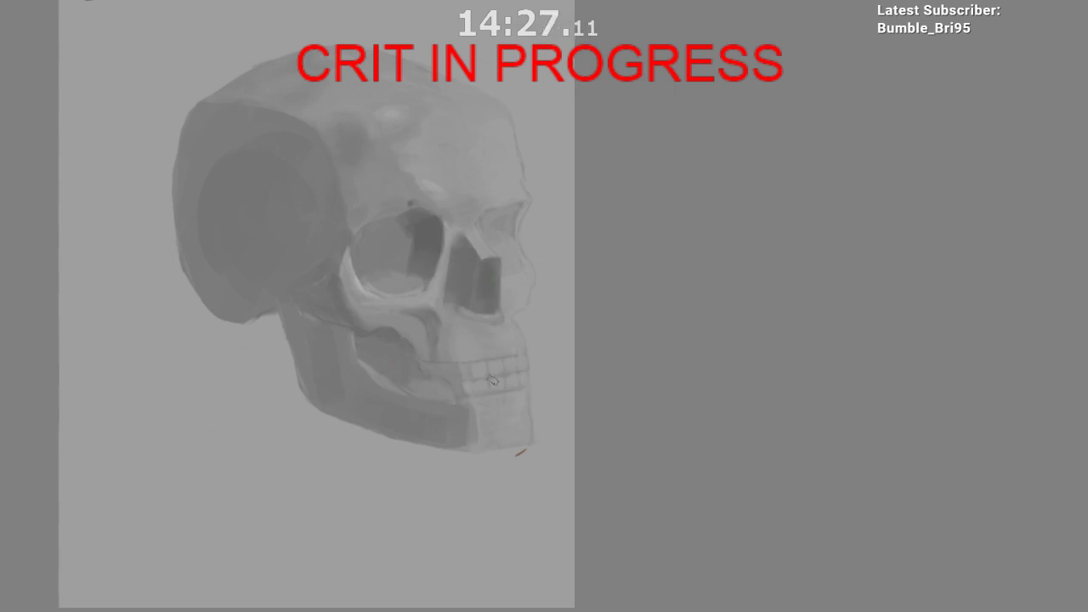
Step: Check the skull in mirrored view and touch up the upper jaw area beside the teeth
key("m")
key("m")
left_click_drag(495, 318, 506, 317)
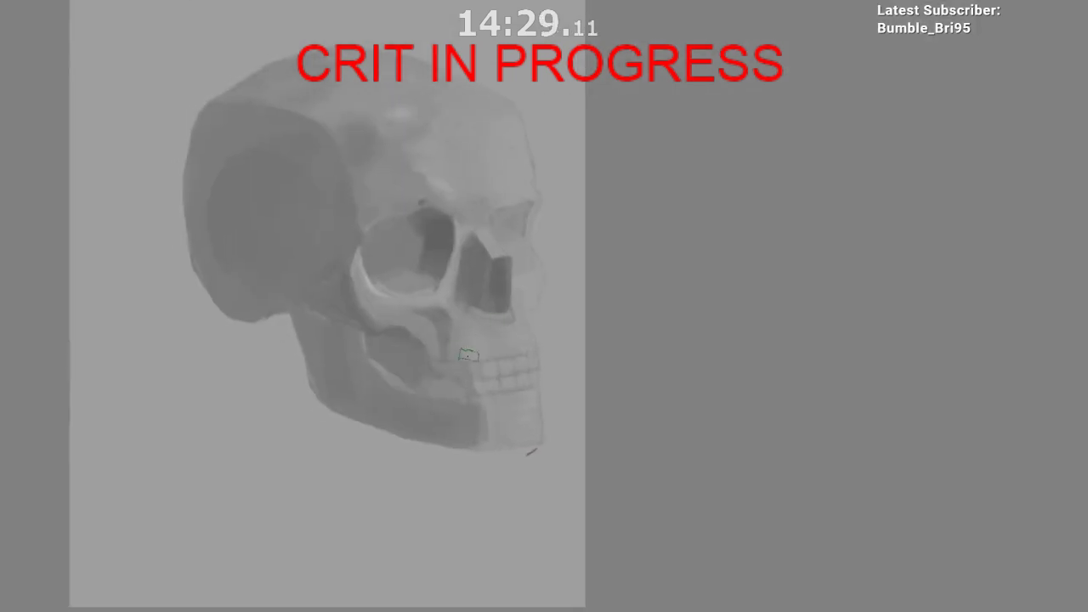
left_click_drag(469, 366, 470, 401)
left_click(468, 437, "alt")
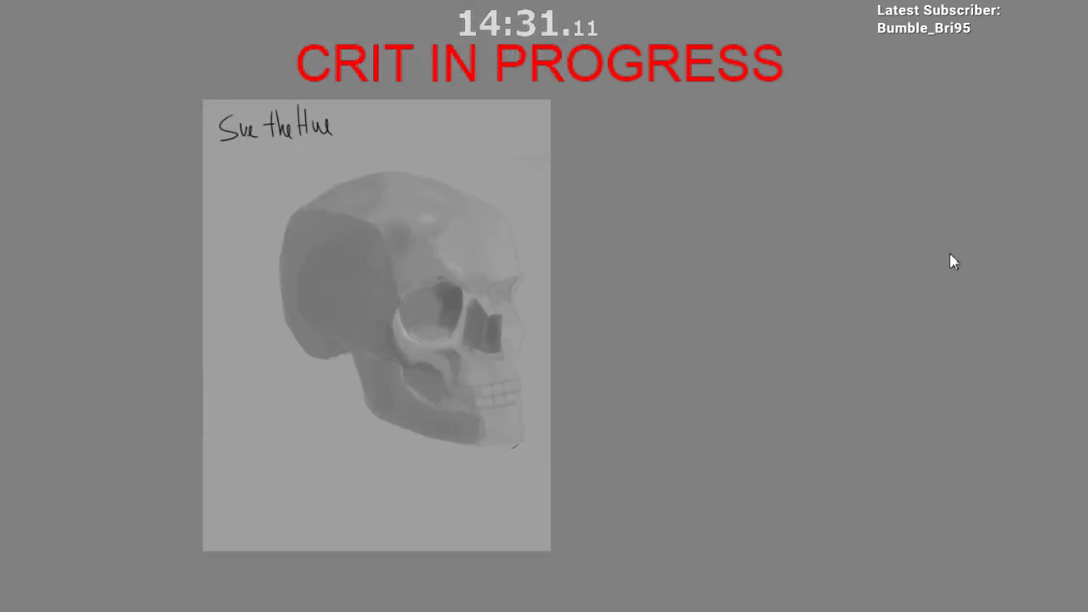
Step: Toggle the paint-over's visibility repeatedly to compare the original skull shading with the corrected side planes
key("ctrl+comma")
key("ctrl+comma")
key("ctrl+comma")
key("ctrl+comma")
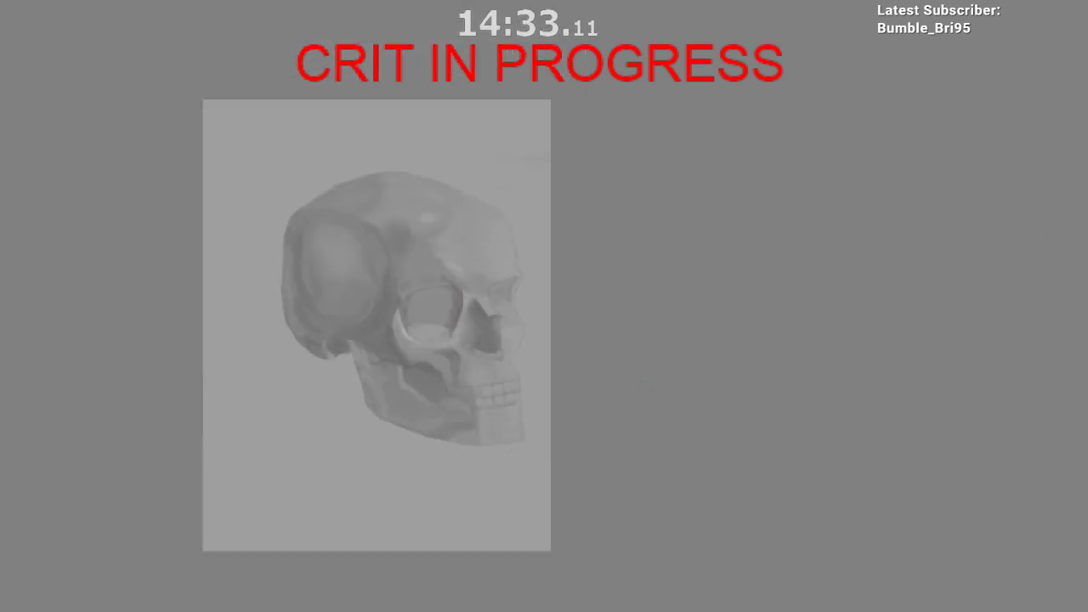
key("ctrl+comma")
key("ctrl+comma")
key("ctrl+comma")
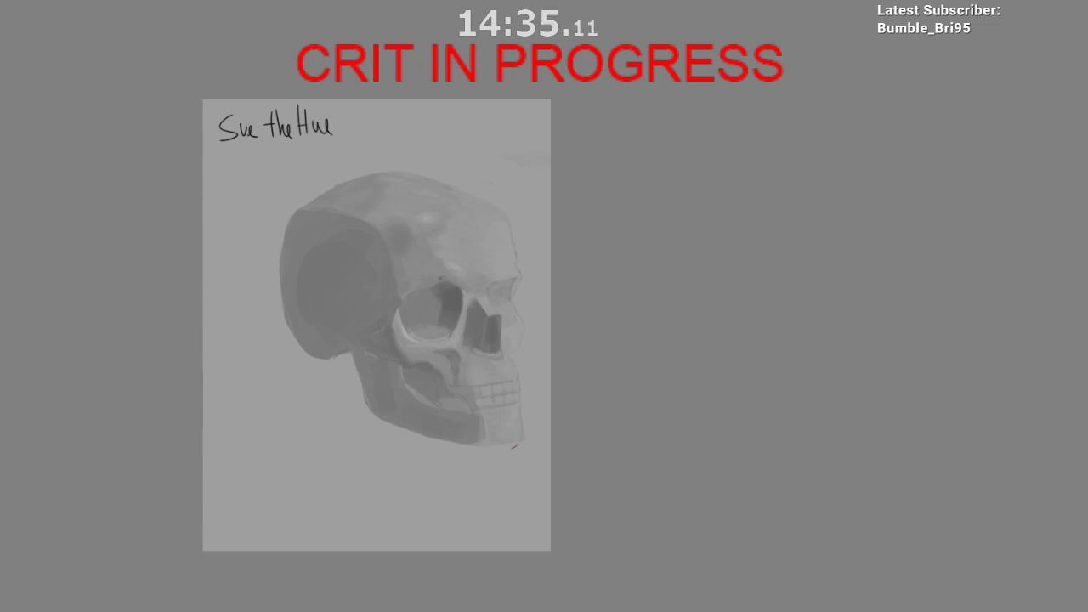
key("ctrl+comma")
key("ctrl+shift+z")
Step: Alternate between the skull study and the planar head study to compare their side-plane values
key("ctrl+Tab")
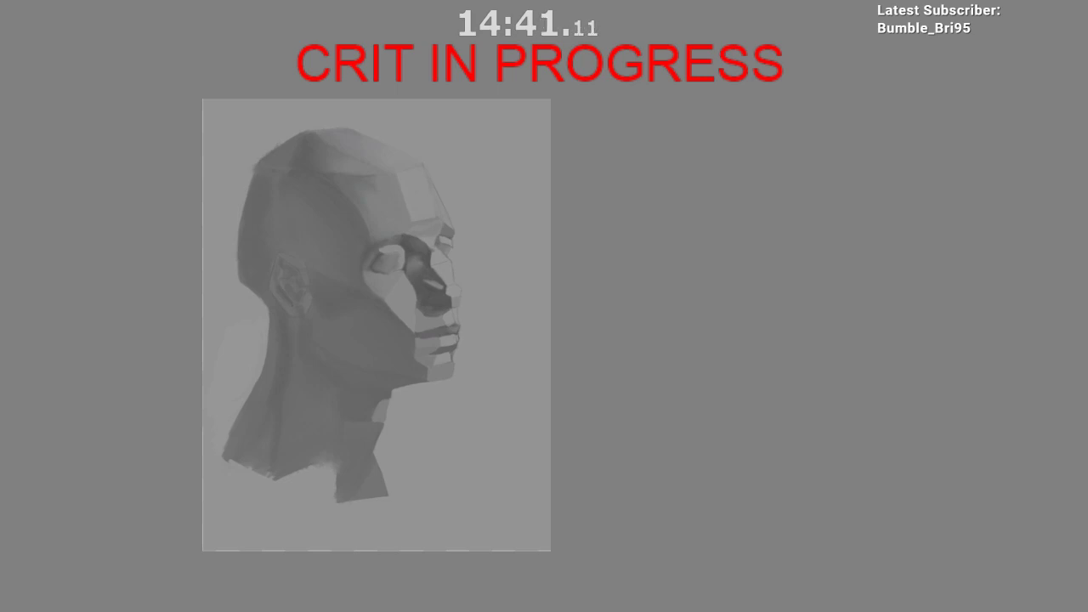
key("ctrl+Tab")
key("ctrl+Tab")
key("ctrl+Tab")
key("ctrl+Tab")
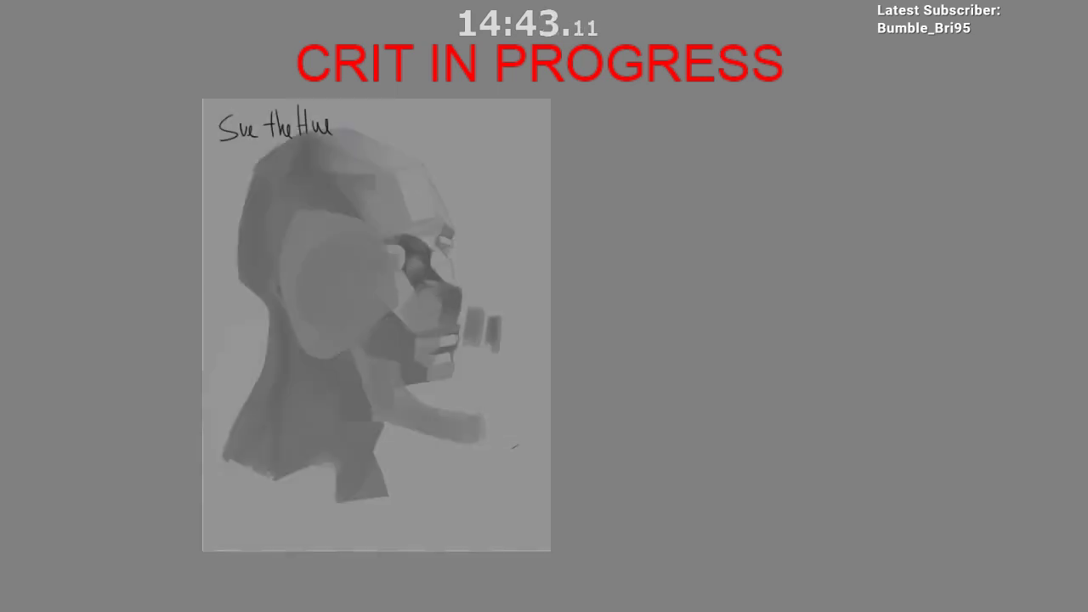
key("ctrl+Tab")
key("ctrl+Tab")
key("ctrl+Tab")
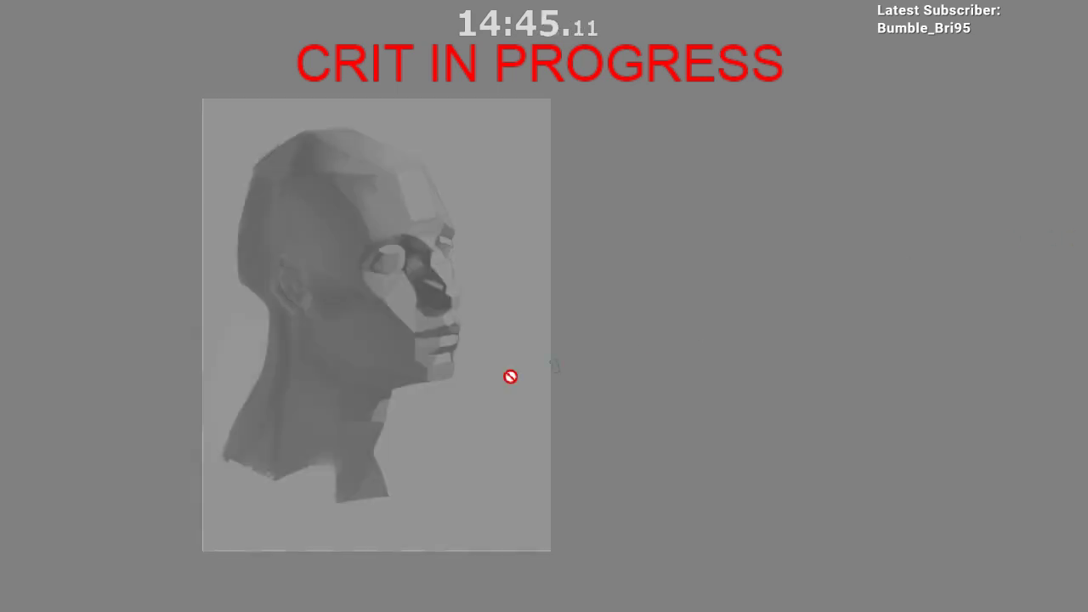
Step: Outline the side plane of the planar head's cranium with a freehand selection and clear it
mouse_move(334, 165)
left_mouse_down()
mouse_move(230, 415)
mouse_move(406, 344)
mouse_move(370, 251)
left_mouse_up()
left_click_drag(302, 169, 313, 292)
left_click_drag(366, 240, 368, 225)
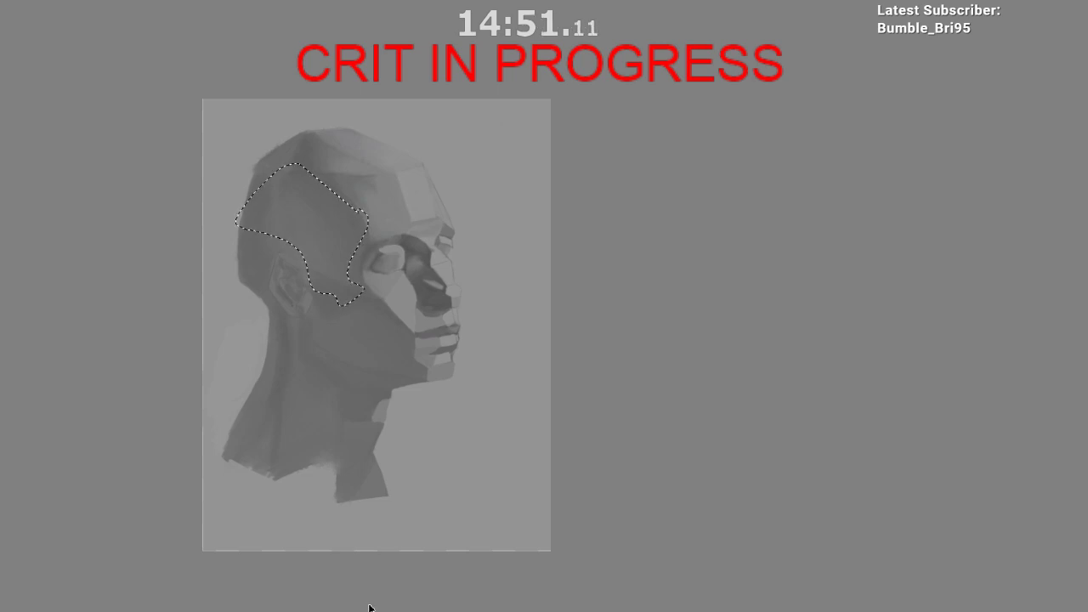
left_click(352, 236)
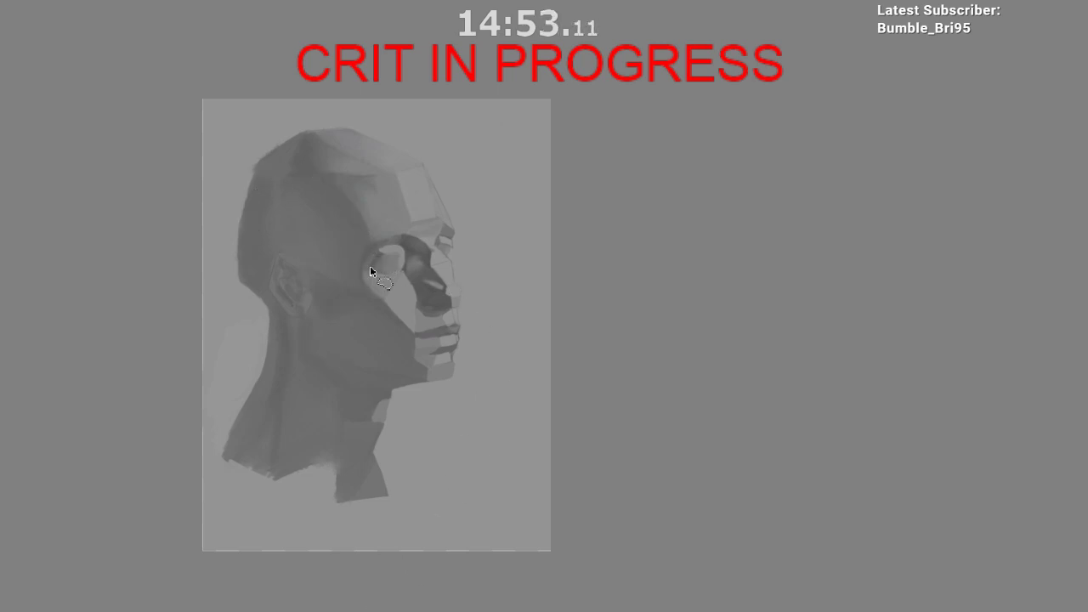
scroll(372, 273, "up", 2)
Step: Return to the skull study, trace its cranium and jaw side planes with freehand selections, and clear them
key("ctrl+Tab")
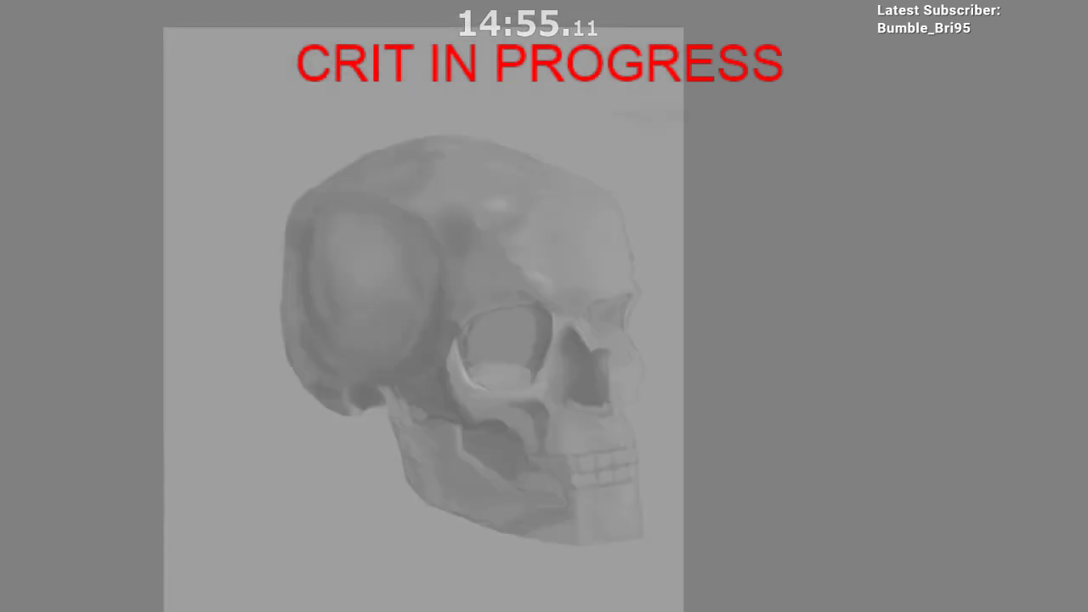
mouse_move(391, 238)
left_mouse_down()
mouse_move(347, 297)
mouse_move(390, 239)
left_mouse_up()
left_click(326, 394)
left_click_drag(308, 361, 385, 286)
key("ctrl+d")
mouse_move(483, 566)
left_mouse_down()
mouse_move(468, 575)
mouse_move(455, 524)
left_mouse_up()
left_click_drag(467, 521, 483, 514)
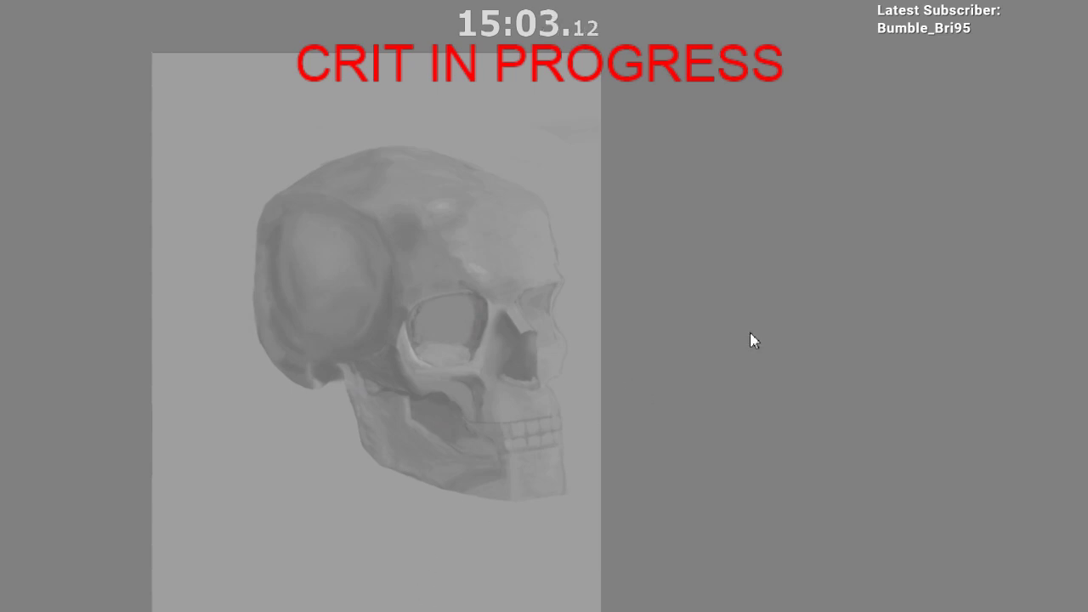
Step: Toggle the skull's layers and compare the planar head study with the painted-over skull
key("ctrl+comma")
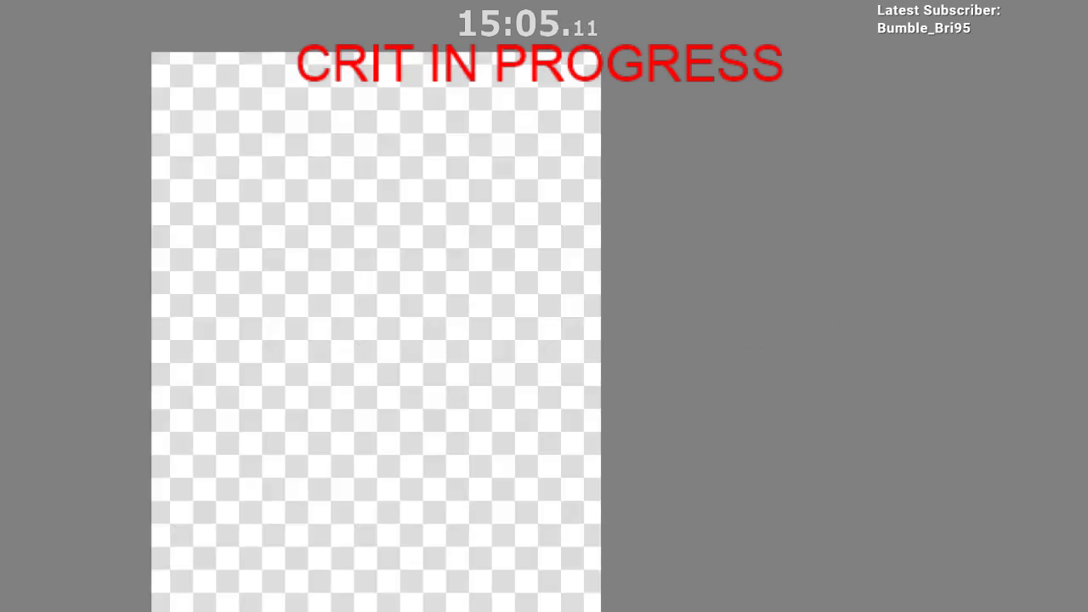
key("ctrl+comma")
key("ctrl+comma")
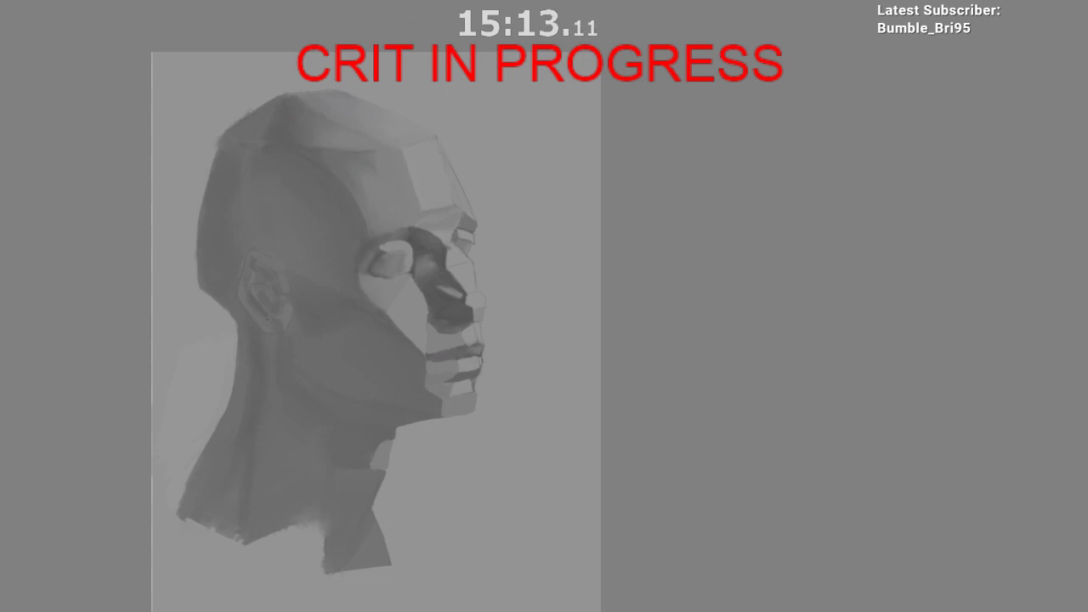
key("ctrl+Tab")
key("ctrl+Tab")
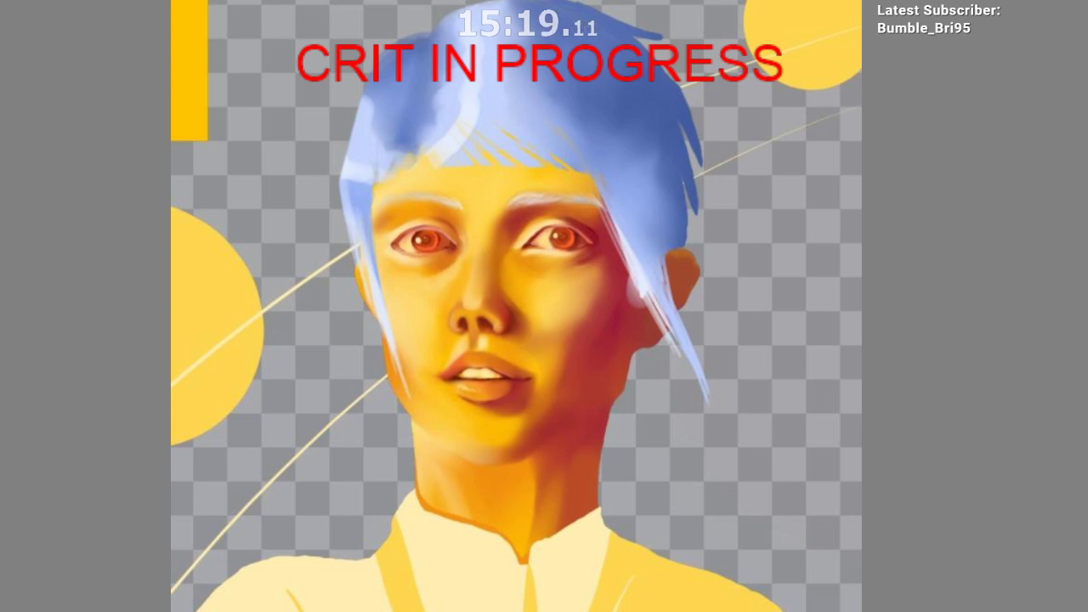
key("ctrl+Tab")
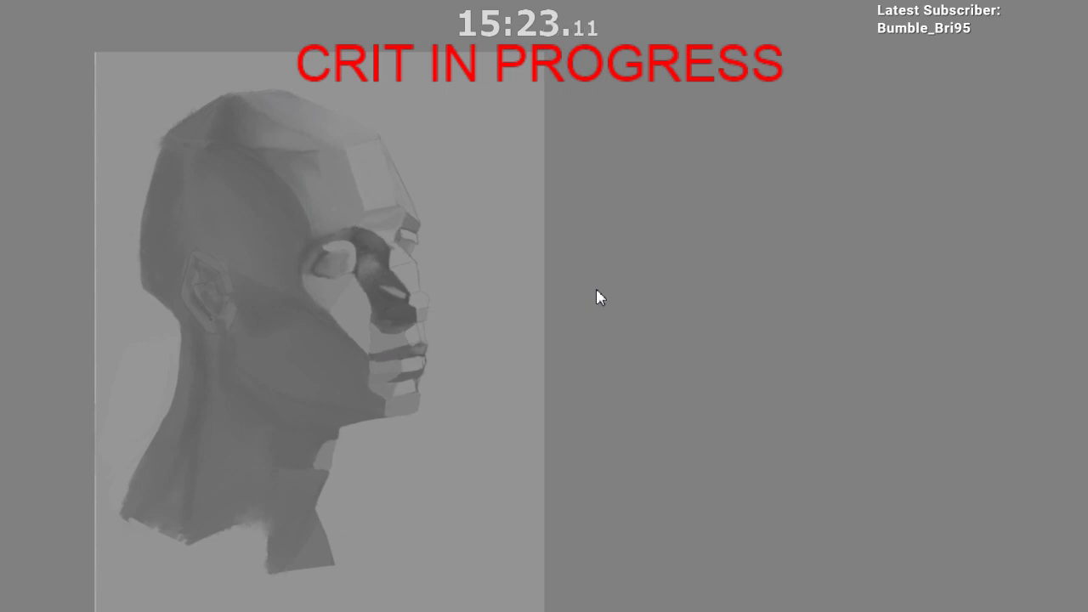
key("Right")
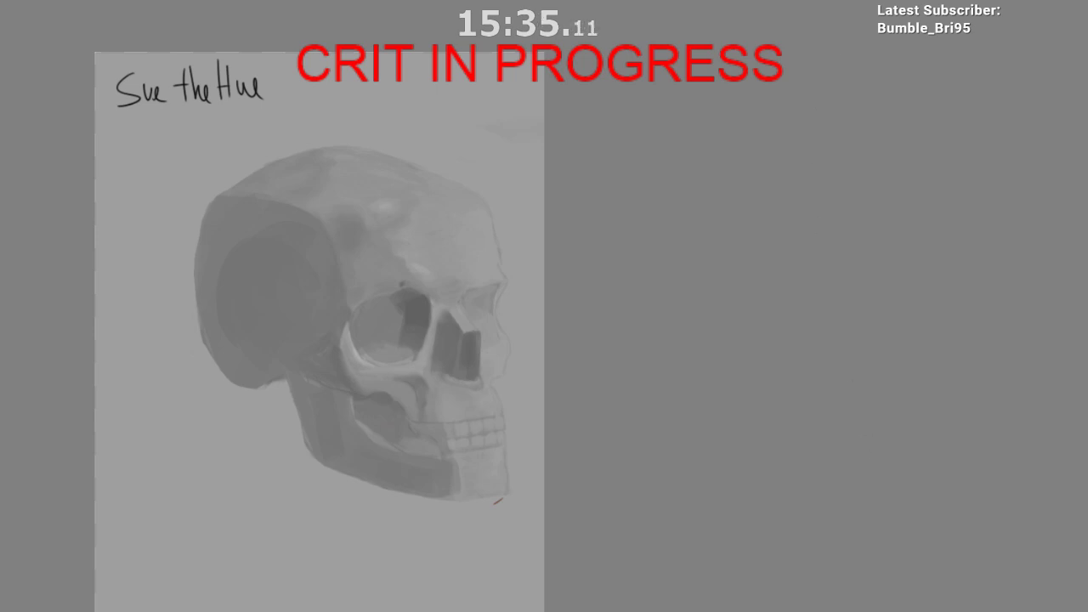
Step: Switch to the falcon painting, shrink its head reference photo, and place it to the left of the painted bird
key("ctrl+Tab")
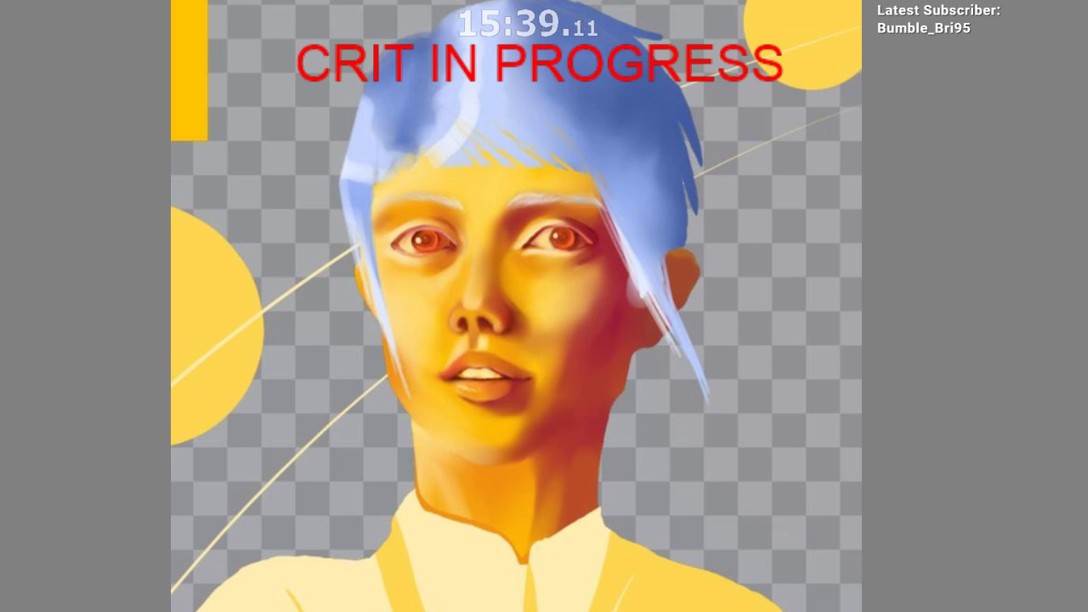
key("ctrl+Tab")
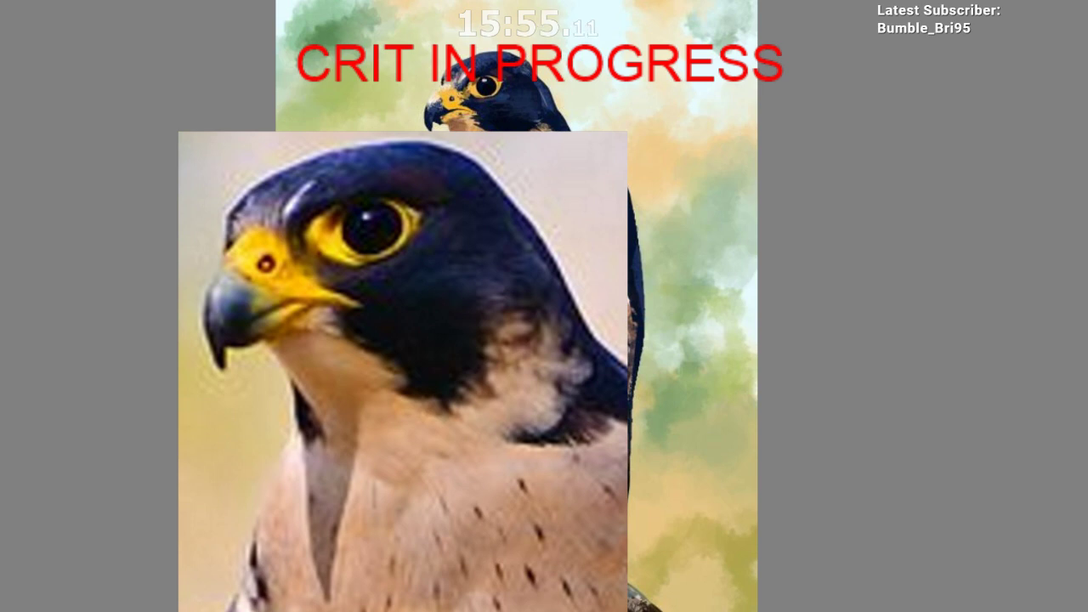
left_click(374, 323)
left_click_drag(375, 323, 175, 236)
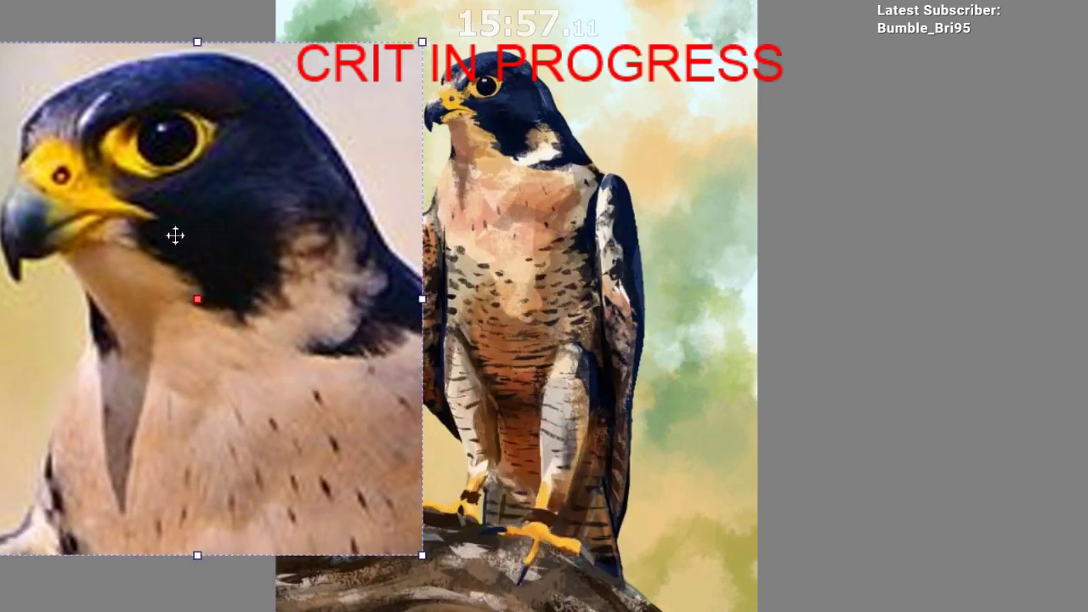
left_click_drag(421, 45, 338, 138)
left_click_drag(254, 282, 205, 234)
left_click_drag(295, 230, 493, 192)
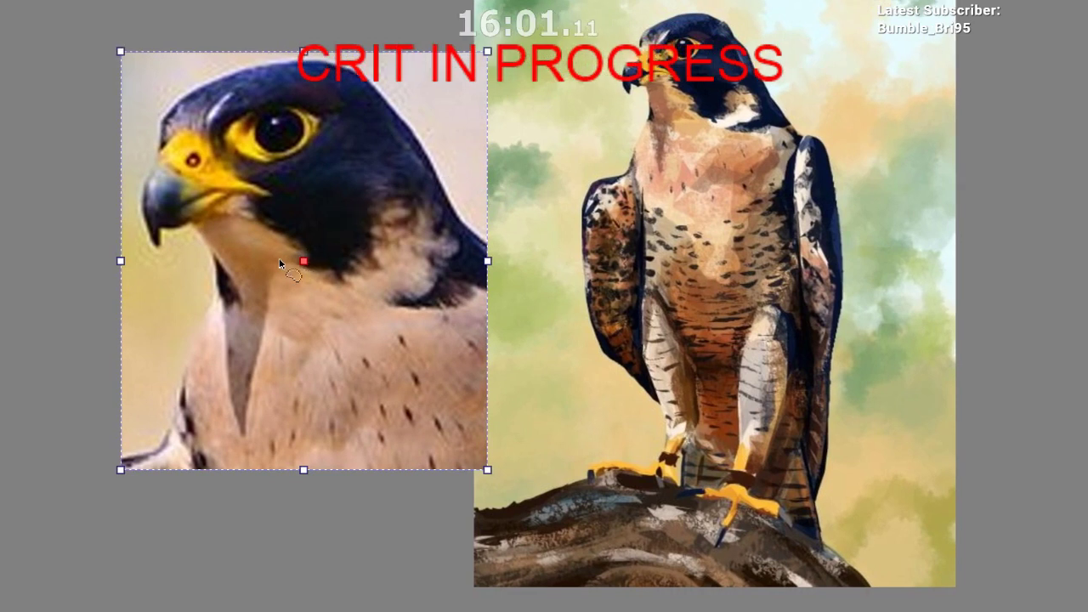
key("Return")
left_click_drag(298, 270, 357, 274)
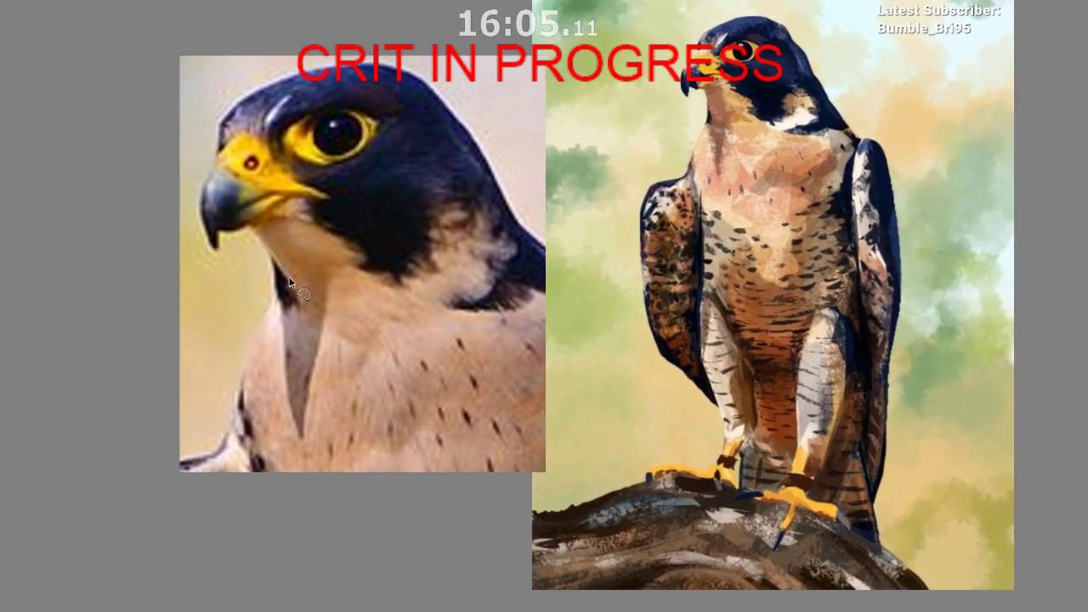
left_click_drag(337, 230, 256, 219)
key("Delete")
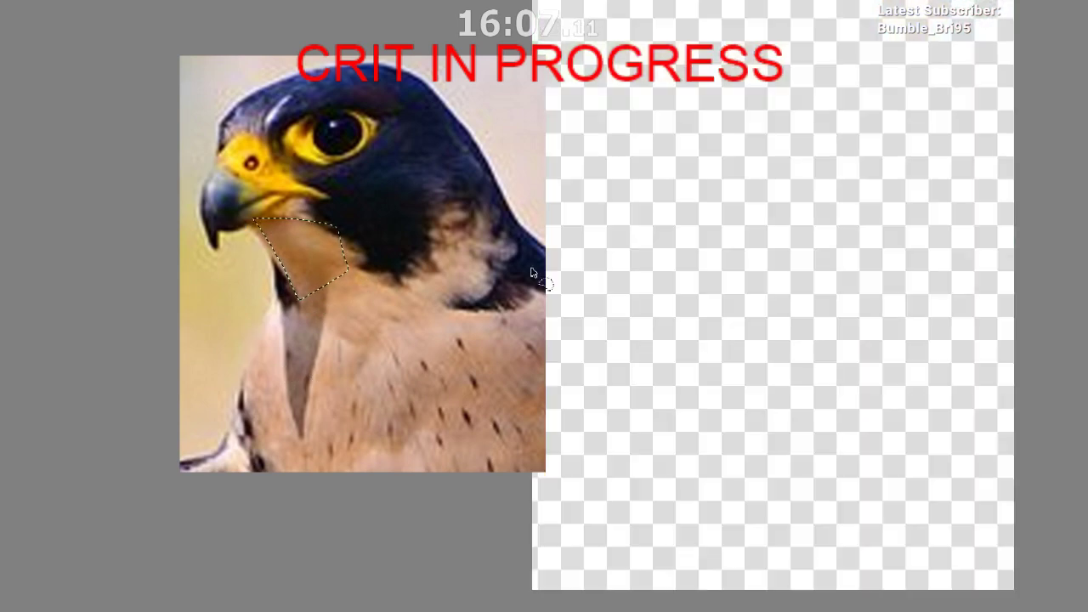
key("ctrl+z")
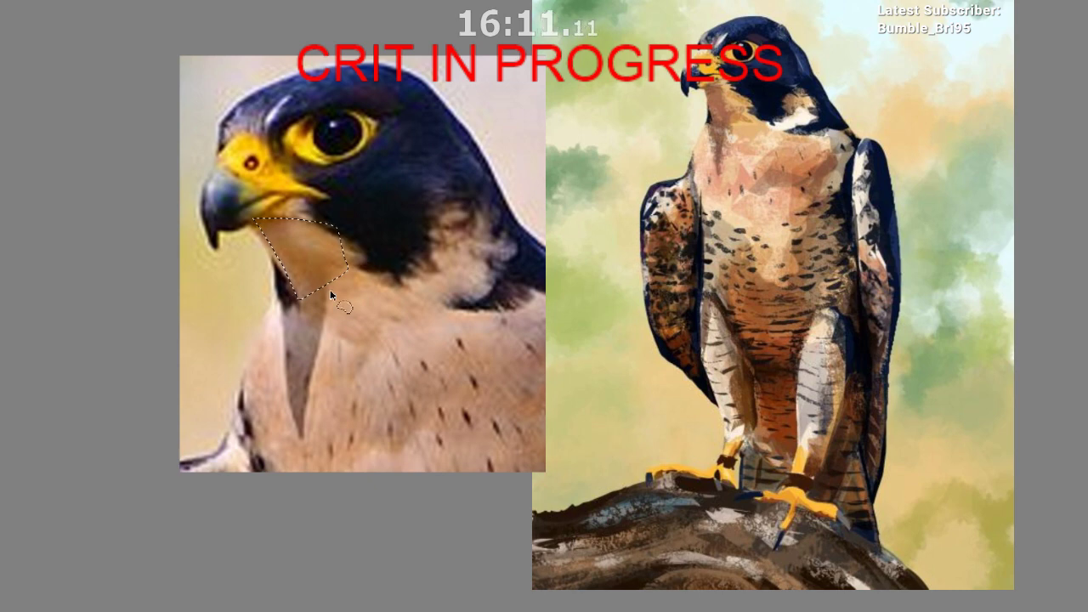
key("ctrl+d")
Step: Trace areas of the reference falcon's face, throat and chest with freehand selections, and deselect
left_click_drag(311, 214, 338, 192)
left_click_drag(337, 193, 417, 186)
mouse_move(348, 265)
left_mouse_down()
mouse_move(413, 279)
mouse_move(348, 219)
mouse_move(349, 265)
left_mouse_up()
mouse_move(350, 309)
left_mouse_down()
mouse_move(373, 470)
mouse_move(369, 316)
mouse_move(352, 311)
left_mouse_up()
left_click_drag(436, 364, 287, 364)
key("ctrl+d")
Step: Handwrite the black notes "1) local color" and "2) light source" on the painting's background beside the falcon's head
scroll(507, 308, "up", 5)
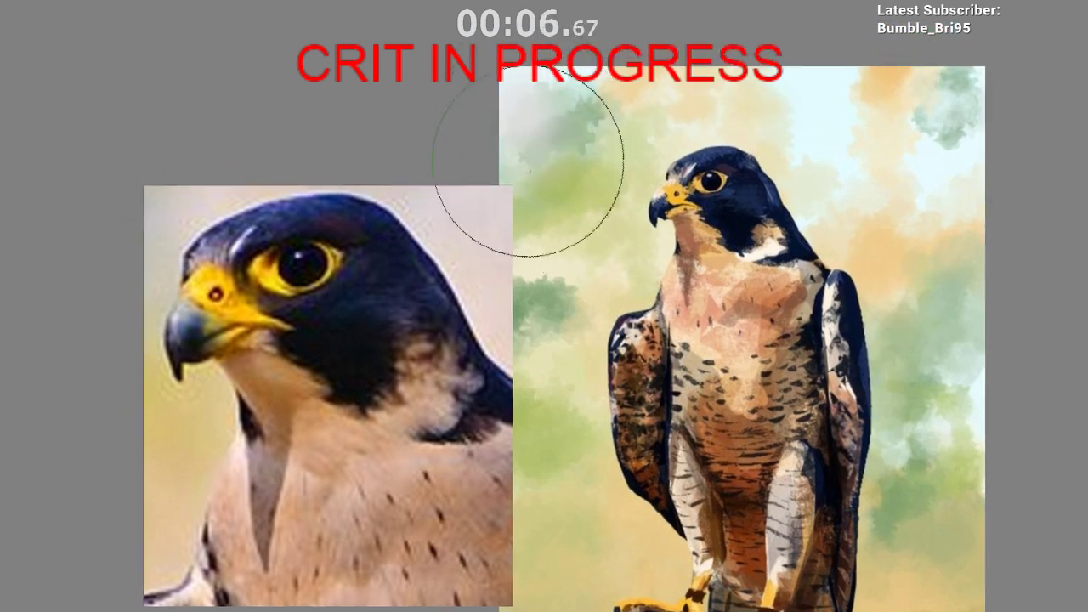
key("b")
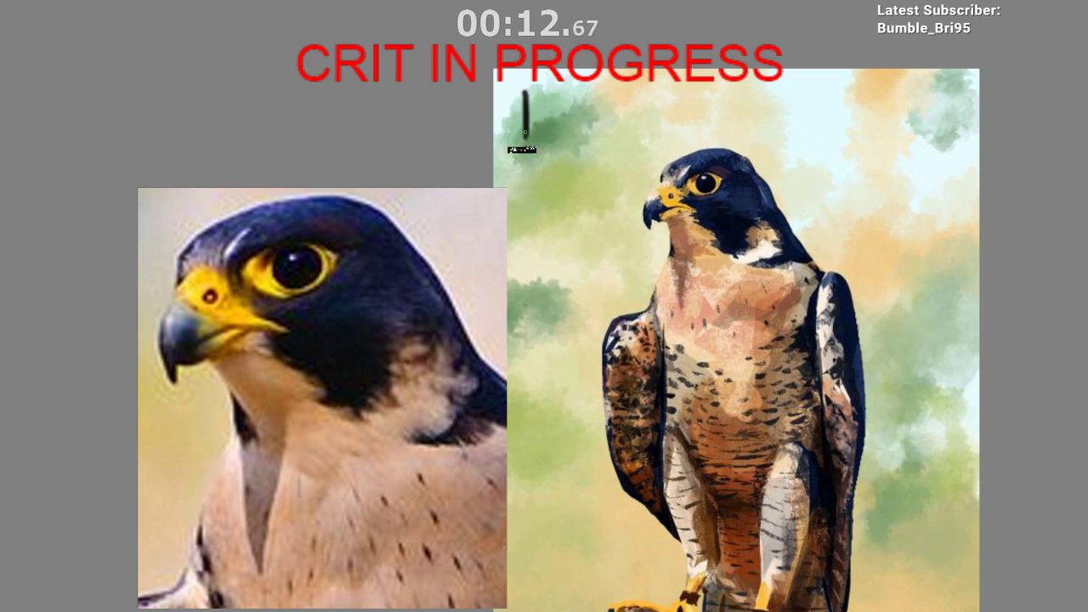
left_click_drag(520, 95, 523, 145)
mouse_move(545, 89)
left_mouse_down()
mouse_move(541, 129)
mouse_move(554, 125)
left_mouse_up()
left_click_drag(588, 85, 586, 125)
mouse_move(609, 94)
left_mouse_down()
mouse_move(613, 116)
mouse_move(643, 99)
left_mouse_up()
left_click_drag(527, 152, 520, 195)
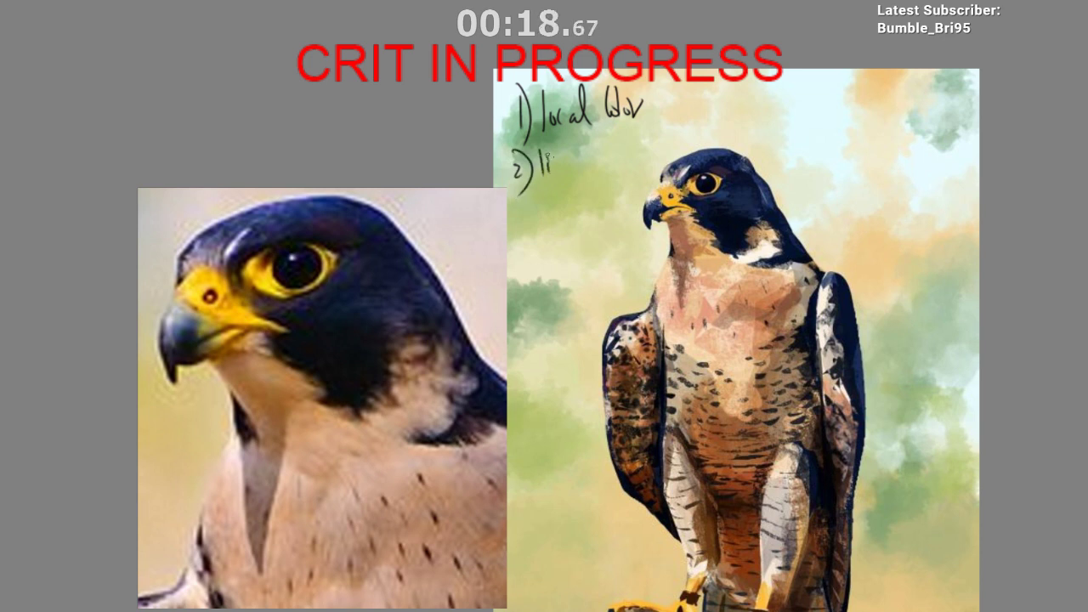
left_click_drag(560, 153, 550, 196)
left_click_drag(562, 149, 647, 155)
Step: Handwrite "3) bounce / diffused" below the other notes and underline the local color and light source entries
left_click_drag(521, 212, 536, 253)
left_click_drag(487, 273, 418, 260)
left_click_drag(505, 208, 549, 202)
mouse_move(491, 265)
left_mouse_down()
mouse_move(556, 225)
mouse_move(553, 249)
left_mouse_up()
mouse_move(455, 291)
left_mouse_down()
mouse_move(566, 260)
mouse_move(434, 279)
mouse_move(496, 277)
mouse_move(469, 364)
left_mouse_up()
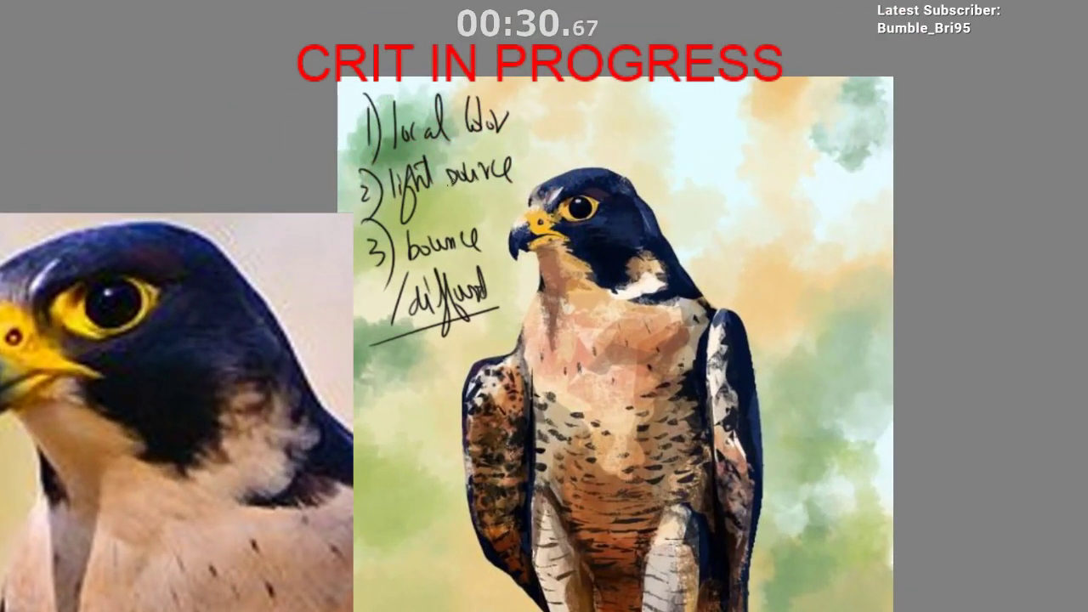
left_click_drag(379, 216, 537, 181)
left_click_drag(562, 117, 378, 163)
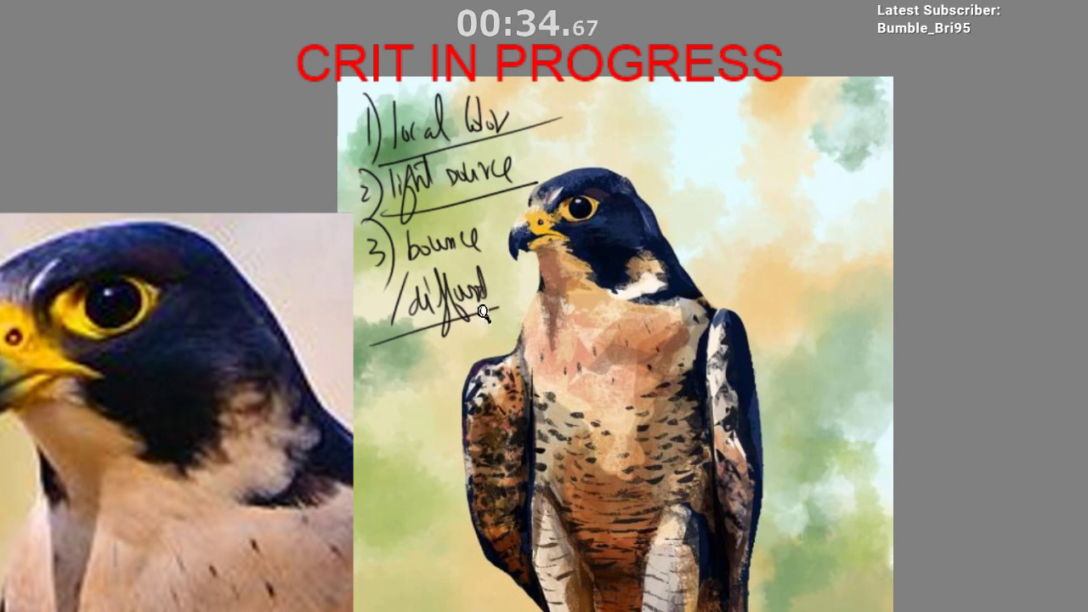
Step: Outline the shaded throat beneath the beak in the reference photo with a freehand selection and compare it with the painting
left_click_drag(485, 316, 479, 323)
left_click_drag(472, 470, 464, 414)
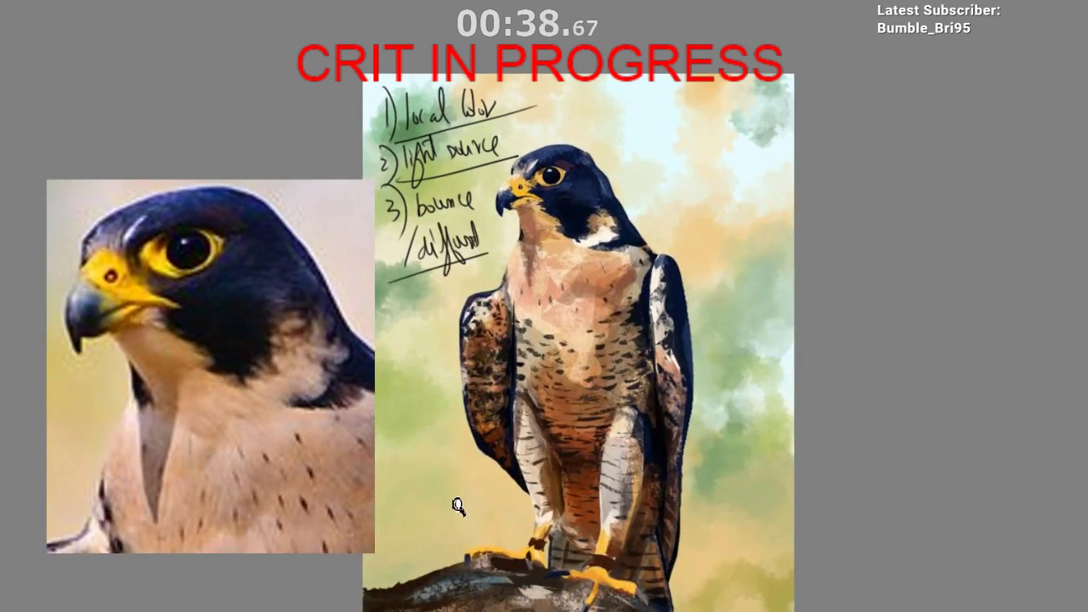
left_click_drag(456, 507, 483, 507)
left_click_drag(251, 436, 447, 316)
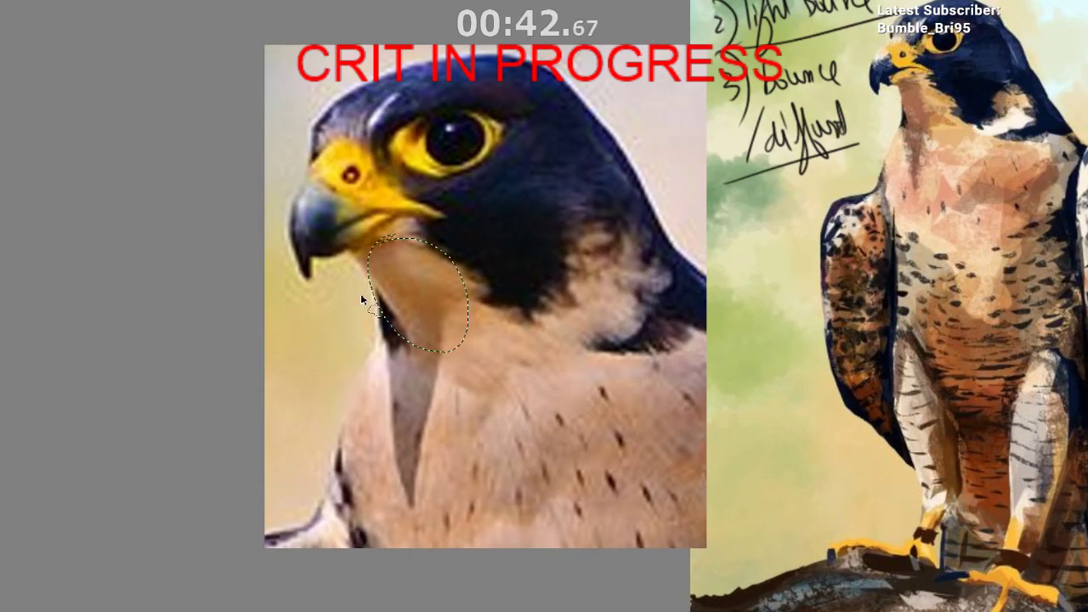
scroll(455, 378, "down", 2)
left_click_drag(393, 411, 301, 401)
left_click_drag(490, 328, 424, 356)
mouse_move(429, 361)
left_mouse_down()
mouse_move(406, 389)
mouse_move(411, 332)
left_mouse_up()
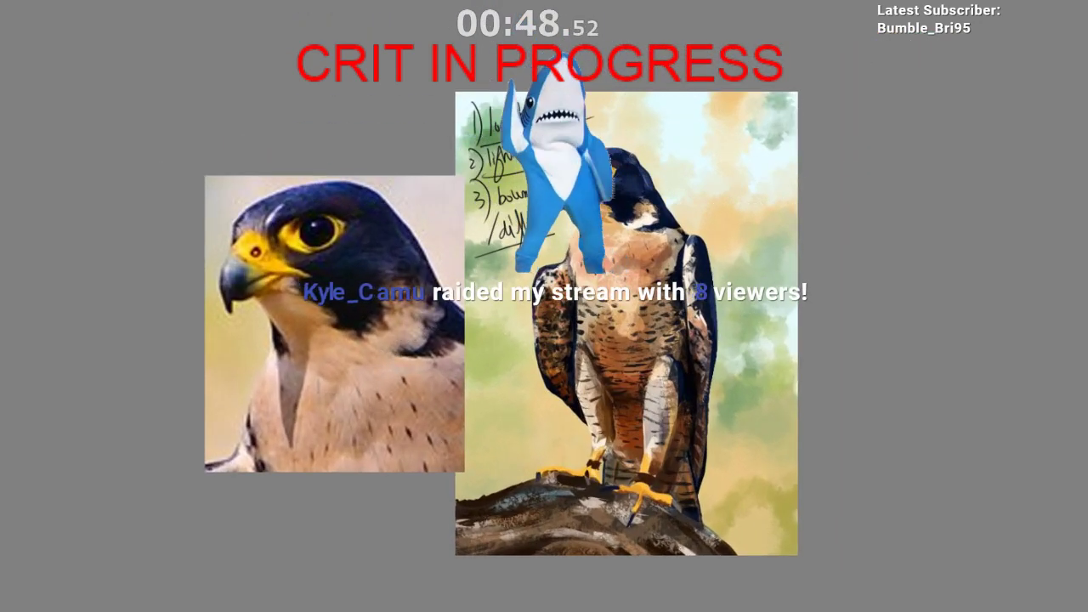
Step: Examine the full falcon painting and its handwritten notes beside the reference photo of the falcon's head
left_click_drag(544, 306, 541, 364)
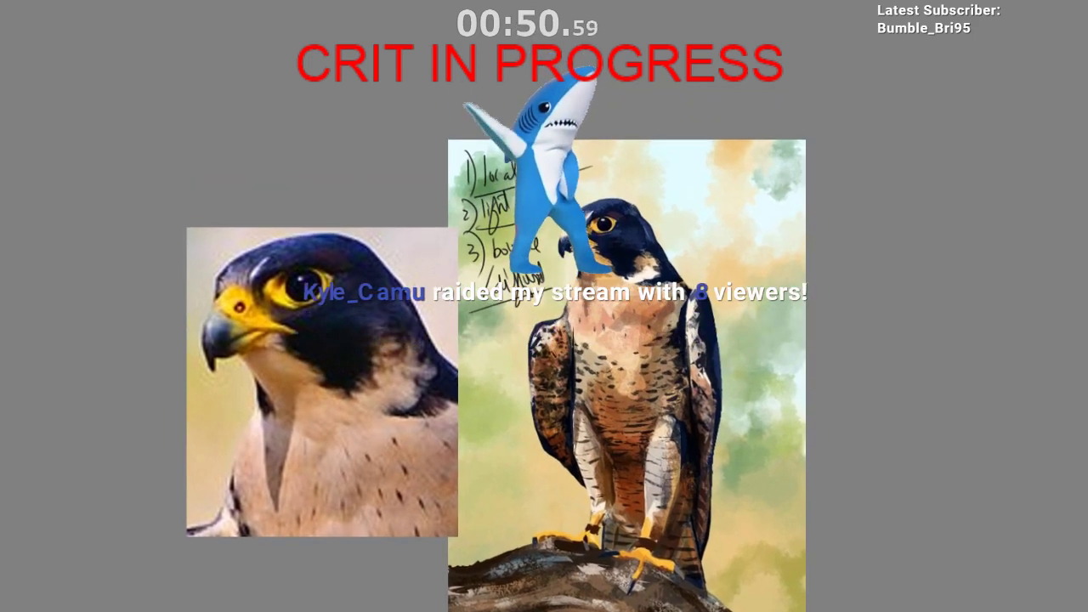
scroll(591, 200, "up", 1)
left_click_drag(599, 211, 615, 226)
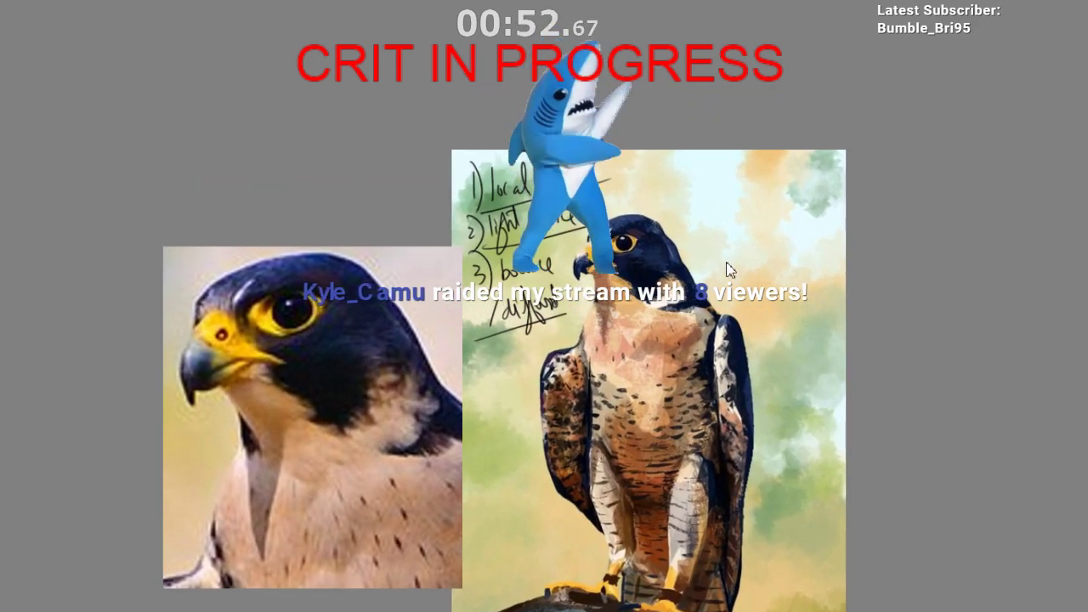
scroll(693, 279, "down", 2)
left_click_drag(646, 303, 583, 226)
scroll(593, 189, "up", 1)
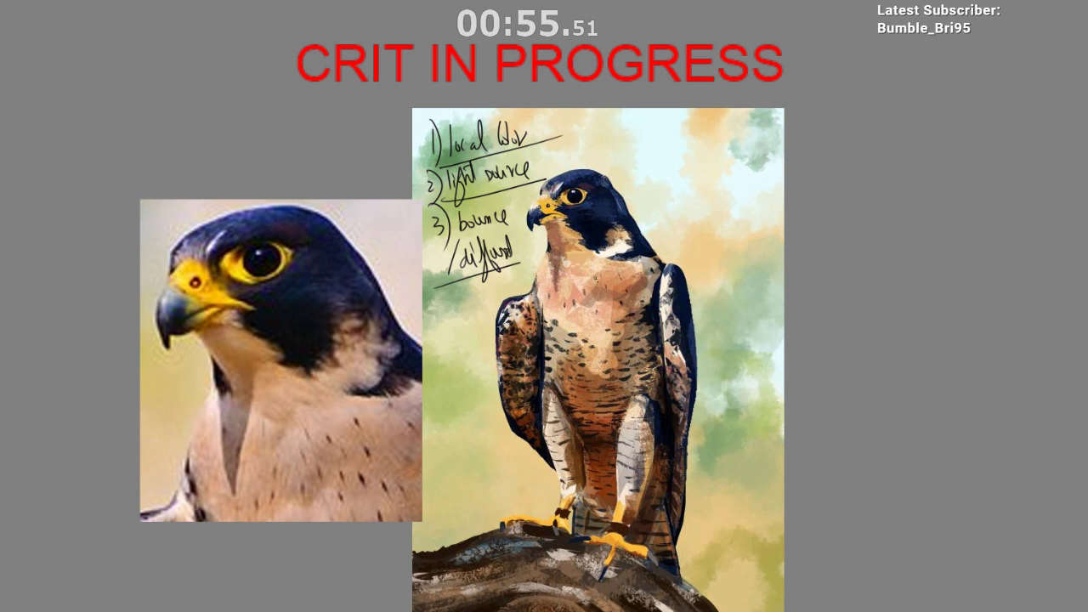
mouse_move(597, 266)
left_mouse_down()
mouse_move(601, 237)
mouse_move(607, 264)
left_mouse_up()
scroll(606, 245, "up", 1)
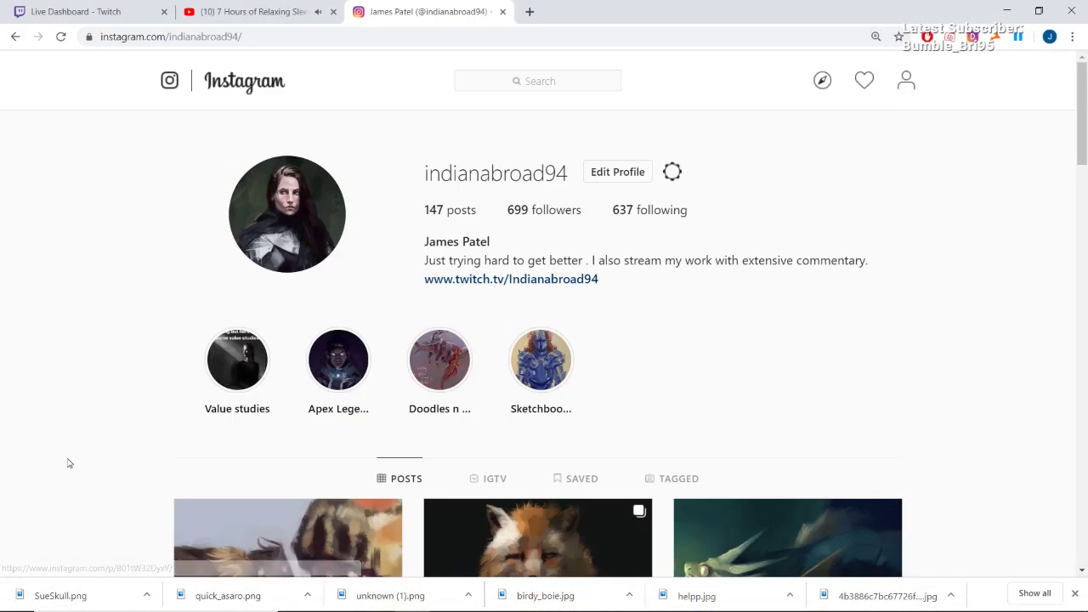
Step: Look through the older art posts on the Instagram profile and switch back to the falcon painting in Krita
scroll(65, 462, "down", 3)
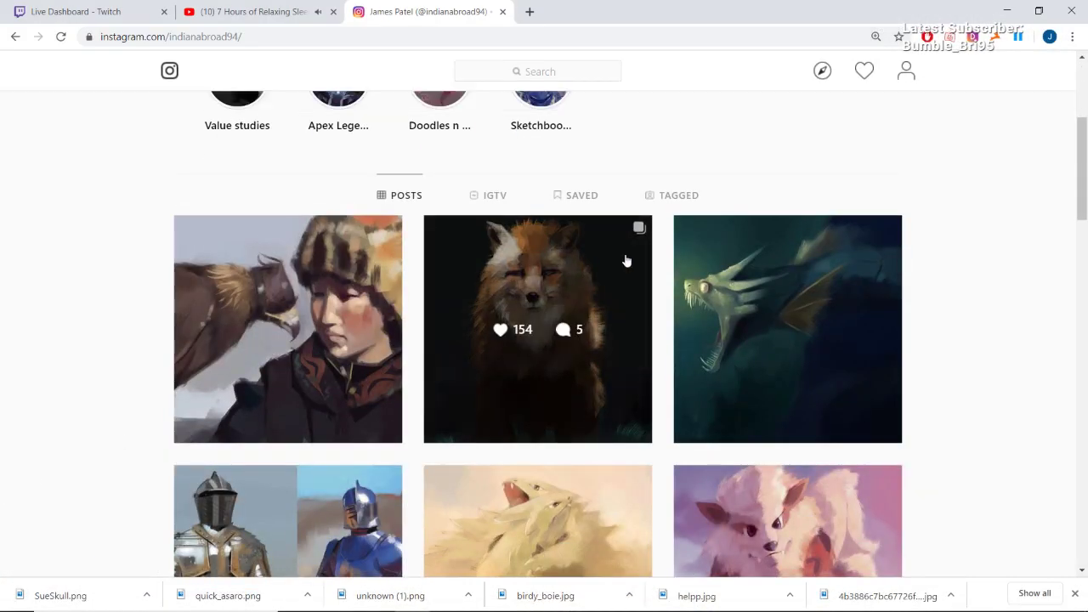
left_click_drag(1084, 138, 1028, 488)
key("alt+Tab")
key("alt+Tab")
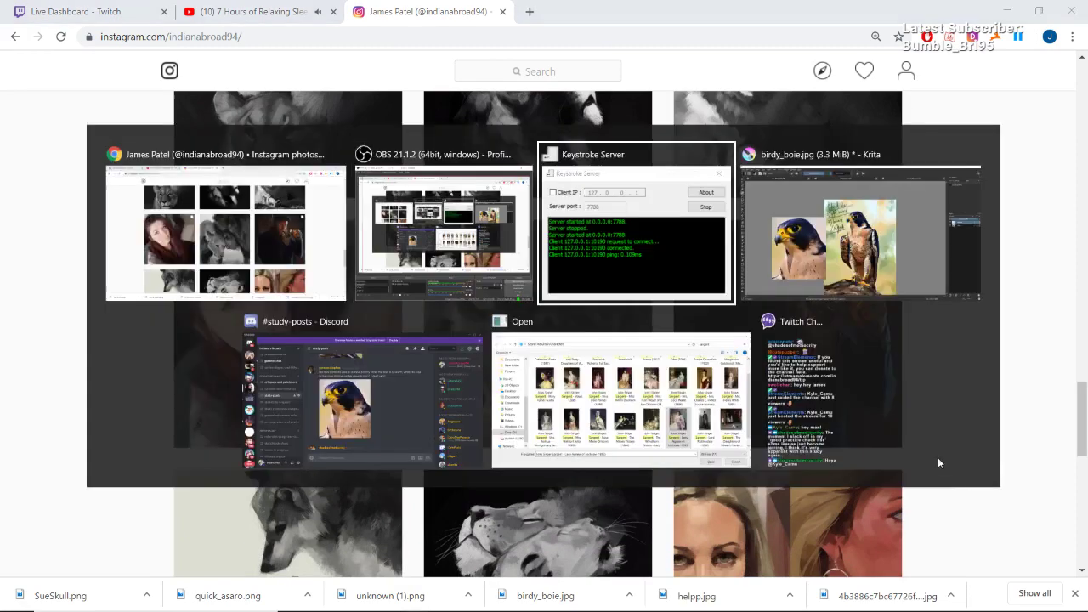
key("alt+shift+Tab")
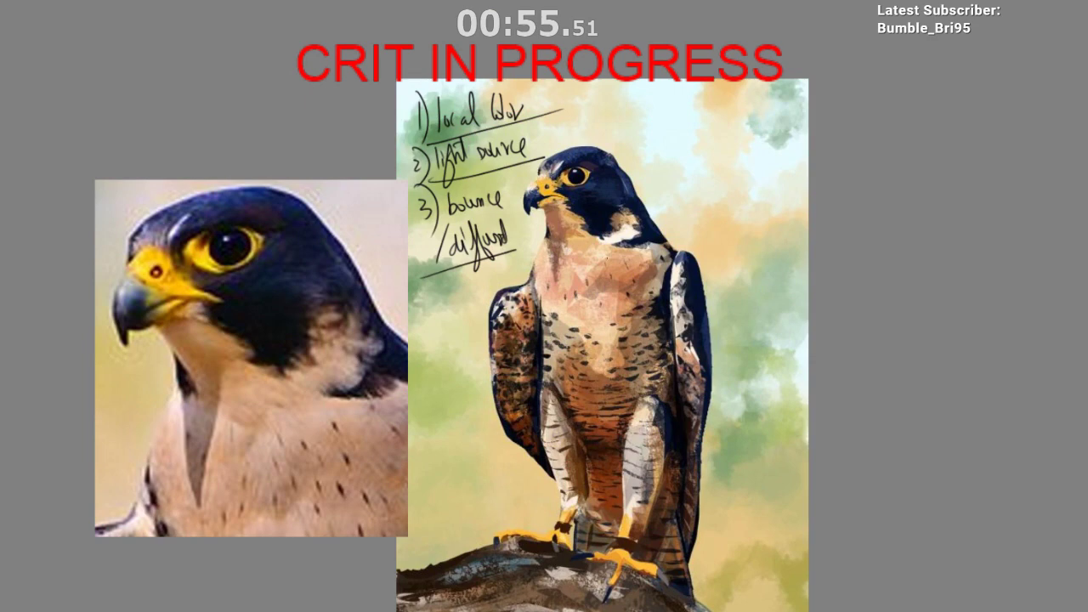
left_click_drag(534, 331, 560, 273)
left_click_drag(521, 432, 546, 466)
left_click_drag(546, 466, 542, 524)
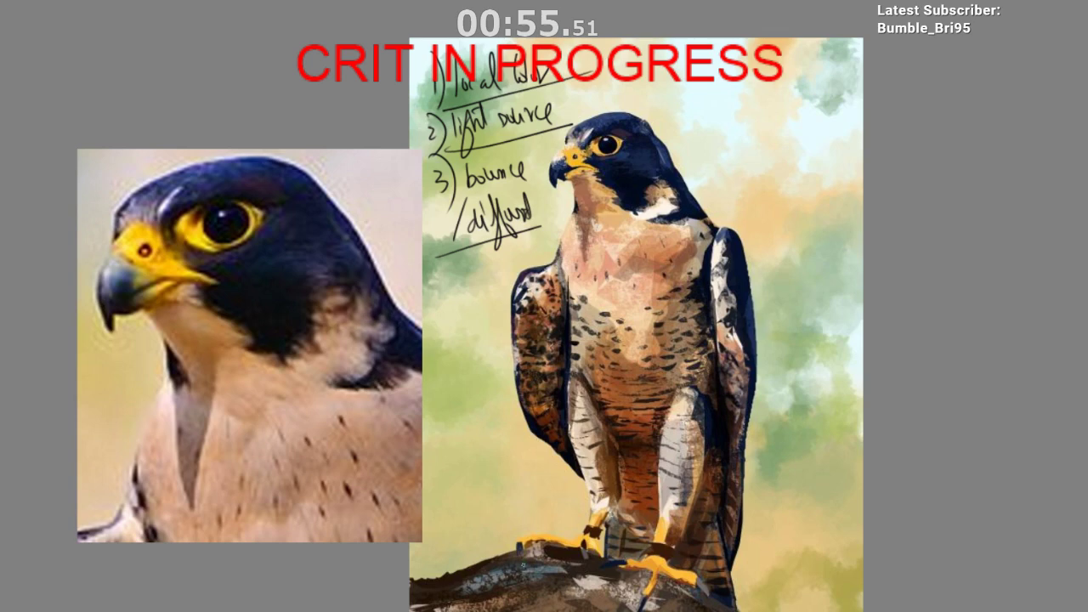
left_click_drag(524, 557, 553, 517)
mouse_move(554, 519)
left_mouse_down()
mouse_move(554, 556)
mouse_move(542, 532)
left_mouse_up()
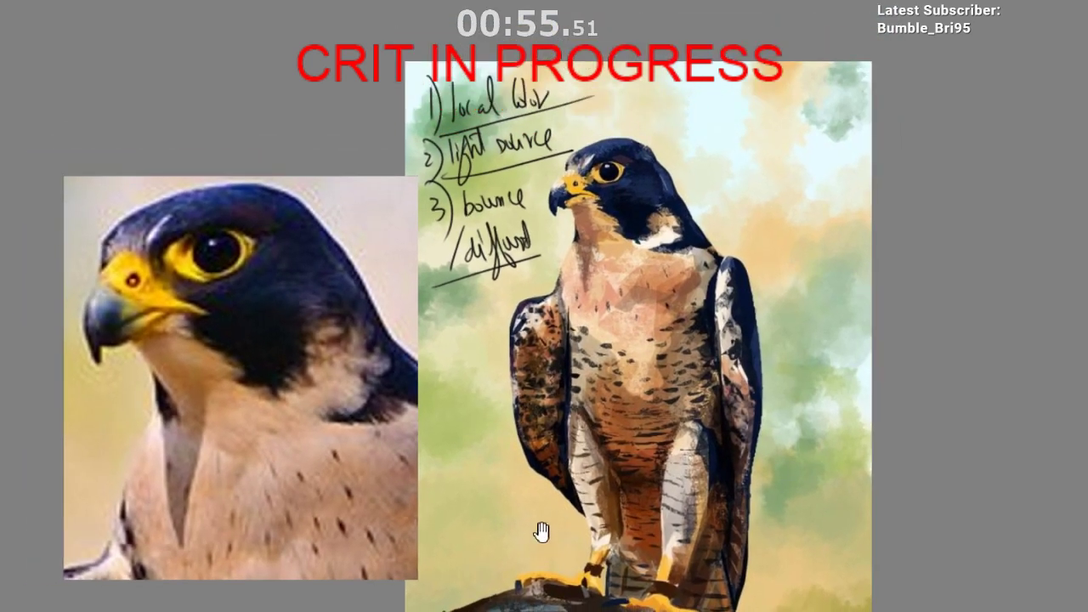
mouse_move(482, 407)
left_mouse_down()
mouse_move(481, 277)
mouse_move(526, 163)
left_mouse_up()
left_click_drag(526, 164, 481, 259)
mouse_move(551, 227)
left_mouse_down()
mouse_move(530, 270)
mouse_move(500, 296)
left_mouse_up()
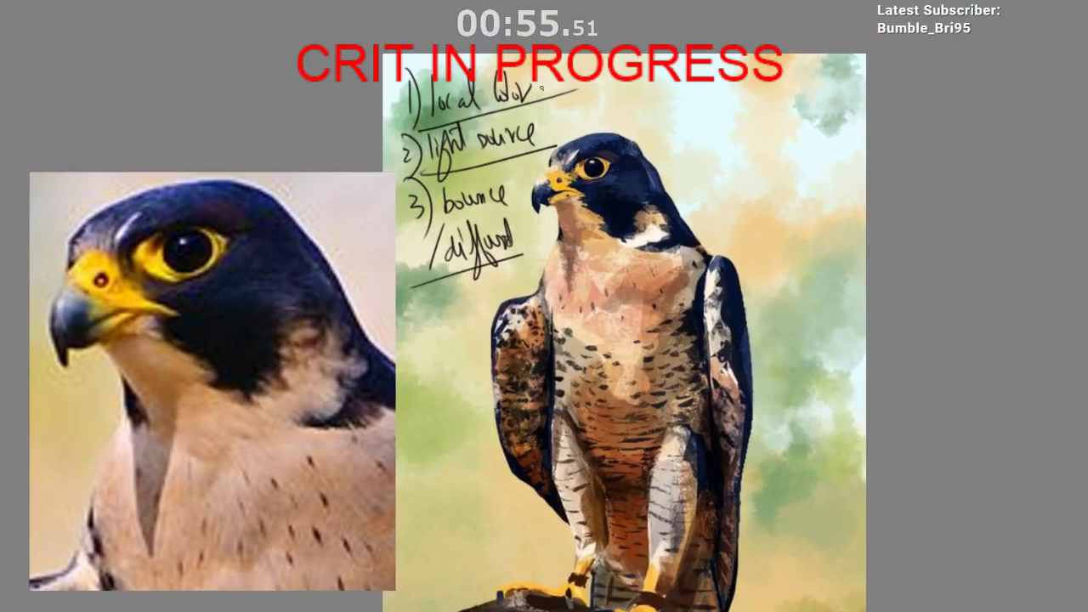
Step: Try an arrow pointing at the "local color" note and a short stroke below the list of notes
left_click_drag(544, 83, 601, 72)
mouse_move(555, 70)
left_mouse_down()
mouse_move(543, 84)
mouse_move(558, 87)
left_mouse_up()
scroll(551, 254, "down", 1)
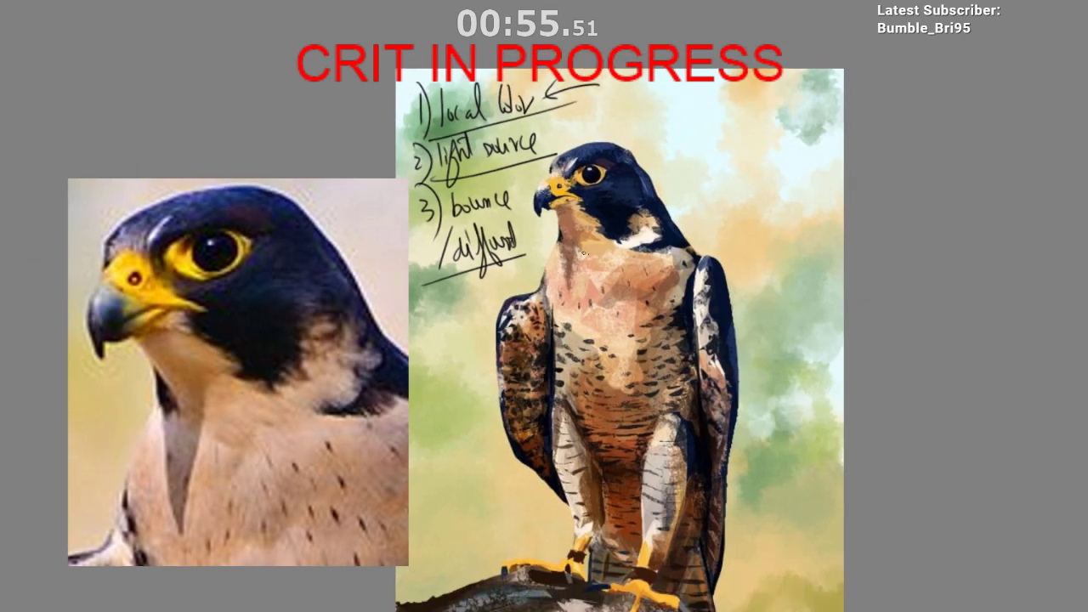
left_click_drag(587, 207, 614, 163)
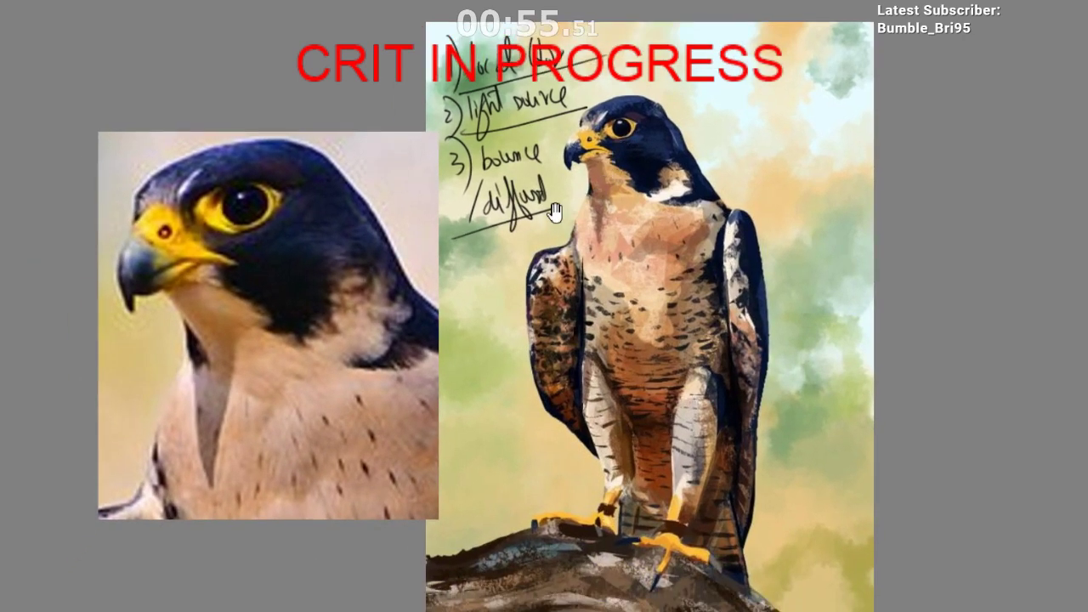
scroll(549, 213, "up", 1)
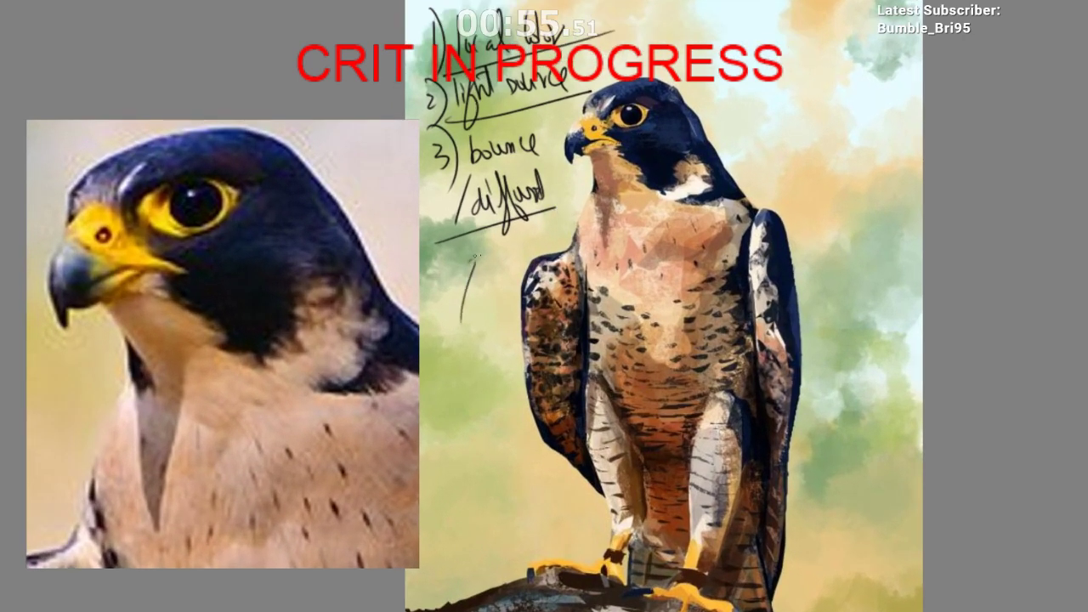
Step: Outline the shadow shapes on the reference falcon's throat and chest with freehand selections, clearing each one
left_click_drag(486, 357, 590, 246)
mouse_move(240, 165)
left_mouse_down()
mouse_move(166, 204)
mouse_move(239, 191)
mouse_move(240, 182)
mouse_move(193, 196)
mouse_move(219, 190)
mouse_move(283, 232)
left_mouse_up()
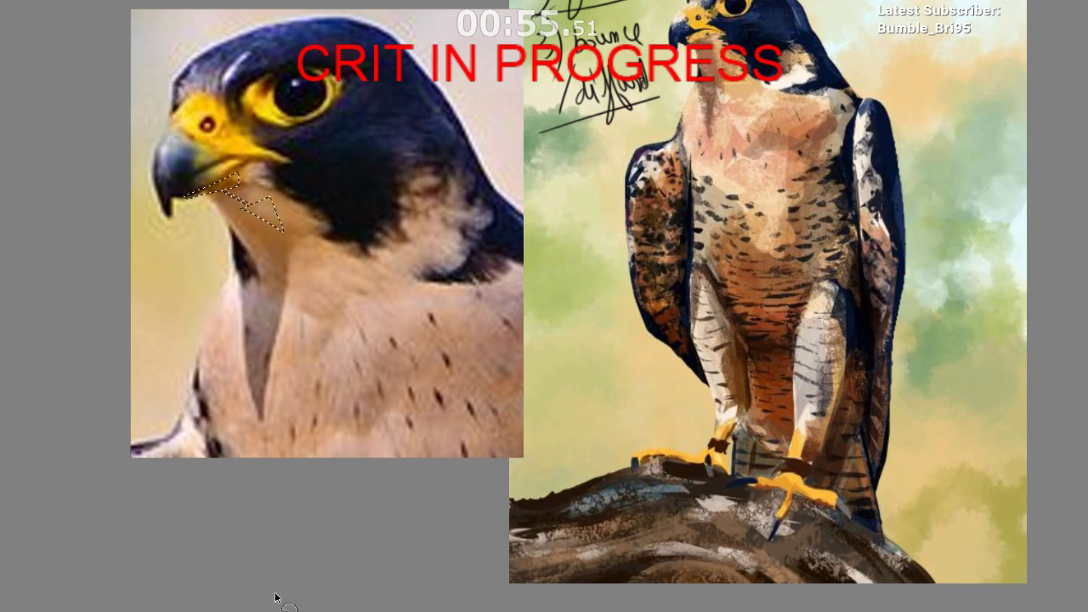
key("ctrl+d")
mouse_move(323, 293)
left_mouse_down()
mouse_move(251, 451)
mouse_move(336, 283)
mouse_move(285, 286)
left_mouse_up()
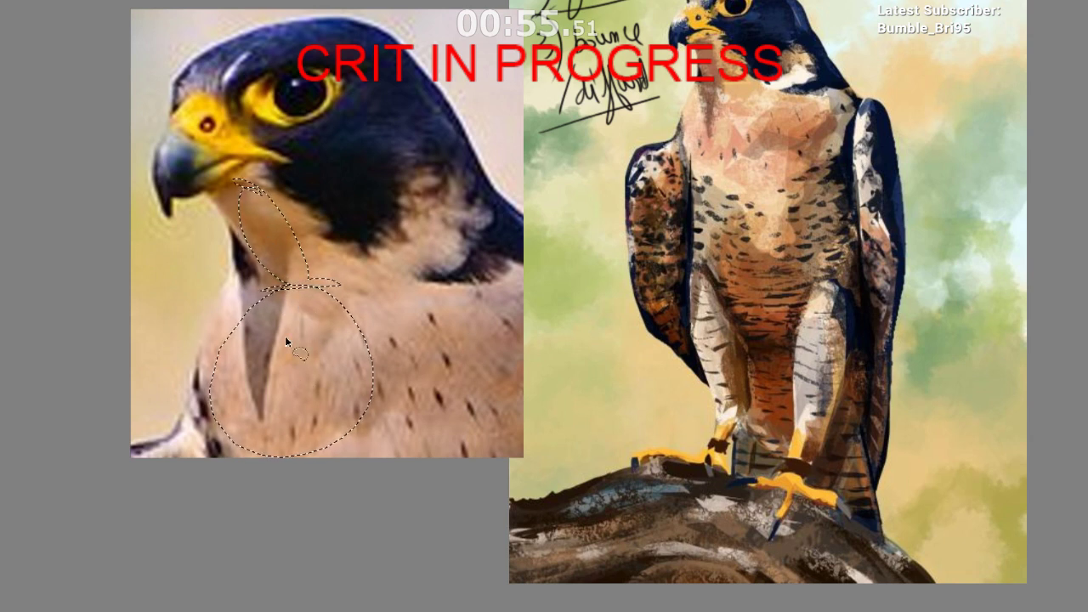
key("ctrl+d")
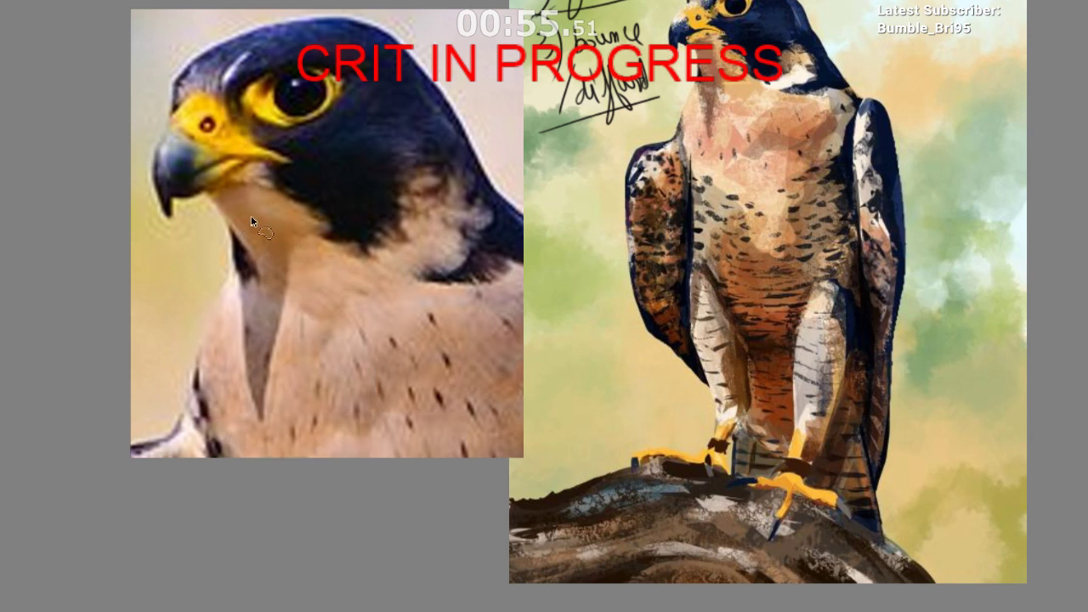
mouse_move(197, 199)
left_mouse_down()
mouse_move(250, 241)
mouse_move(243, 211)
mouse_move(268, 212)
mouse_move(219, 187)
left_mouse_up()
key("ctrl+d")
Step: Sketch a thin-lined, tilted three-dimensional box in the pale sky beside the painted falcon's head, undoing stray strokes
left_click_drag(234, 279, 236, 278)
mouse_move(317, 504)
left_mouse_down()
mouse_move(287, 472)
mouse_move(347, 339)
left_mouse_up()
left_click(385, 312, "ctrl")
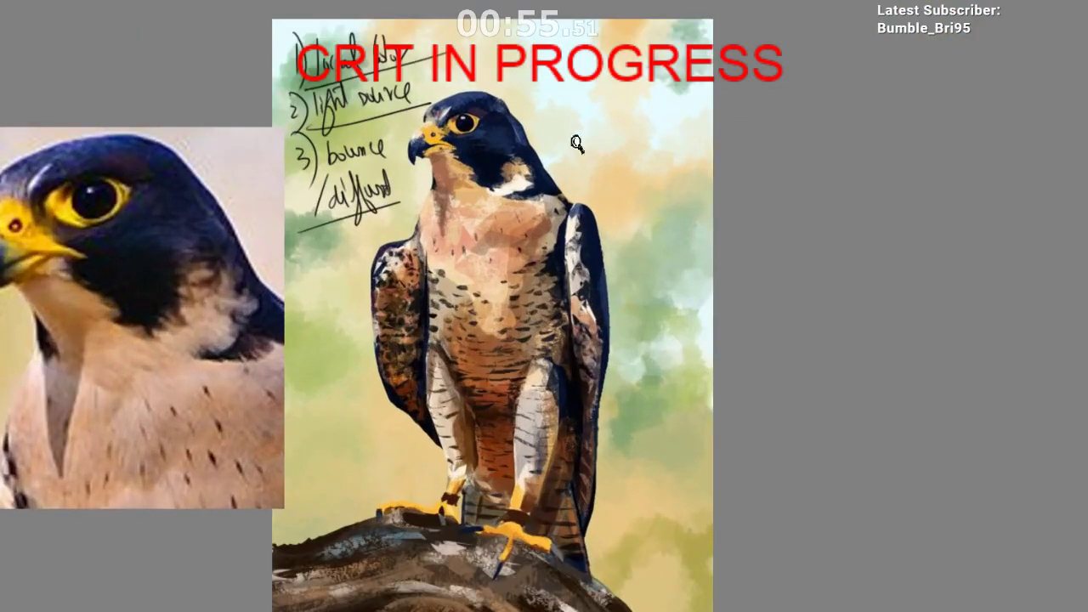
left_click(588, 136, "ctrl")
left_click_drag(583, 130, 495, 233)
left_click(472, 121, "alt")
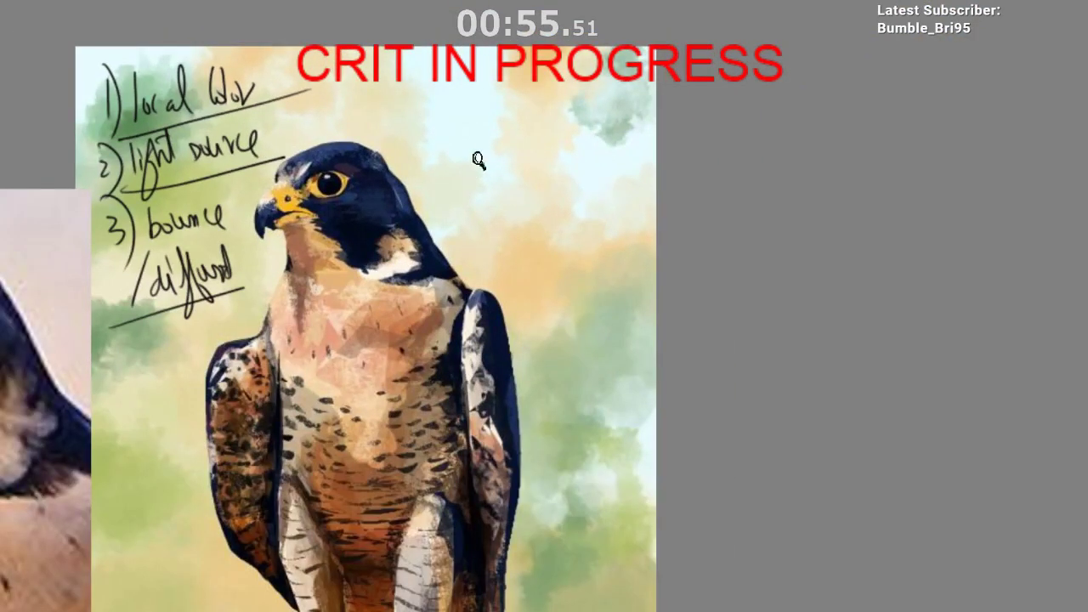
left_click(479, 159, "ctrl")
left_click_drag(457, 176, 420, 193)
left_click_drag(446, 146, 479, 253)
key("ctrl+z")
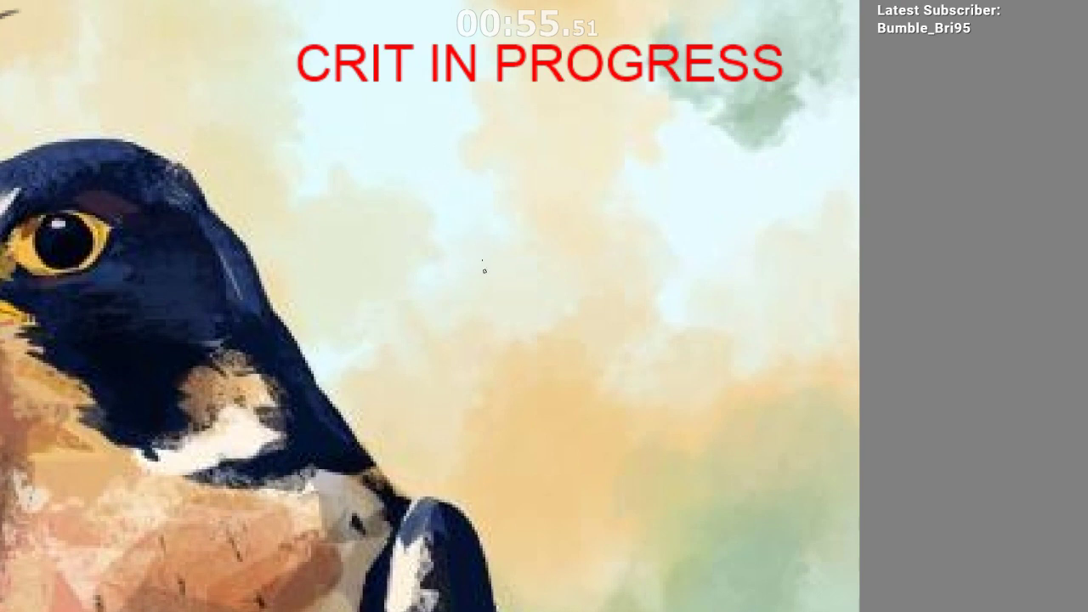
left_click_drag(464, 206, 484, 271)
mouse_move(436, 148)
left_mouse_down()
mouse_move(495, 126)
mouse_move(542, 266)
left_mouse_up()
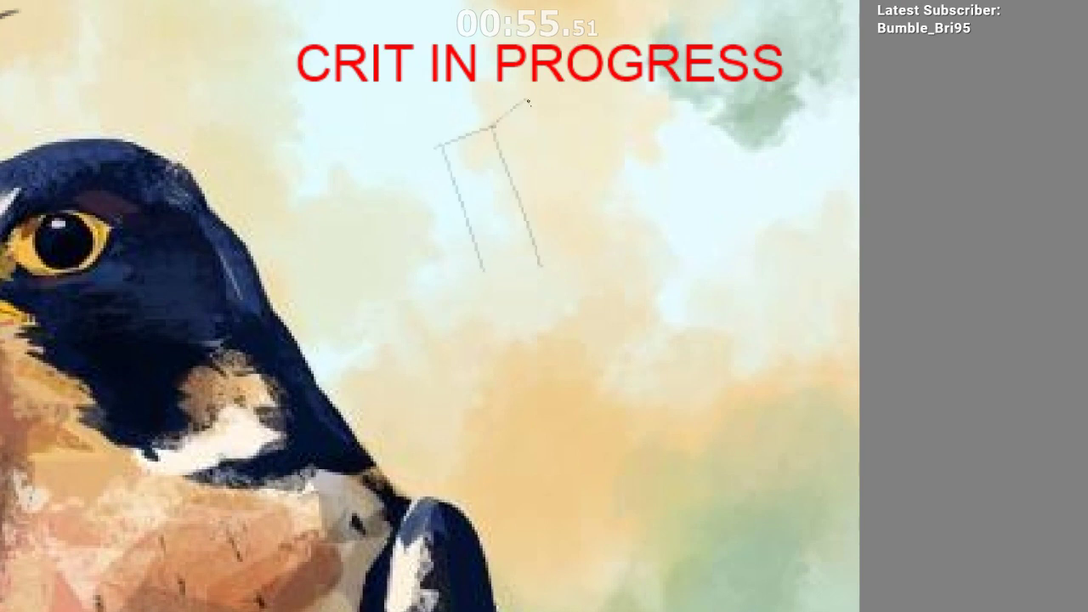
left_click_drag(528, 102, 589, 244)
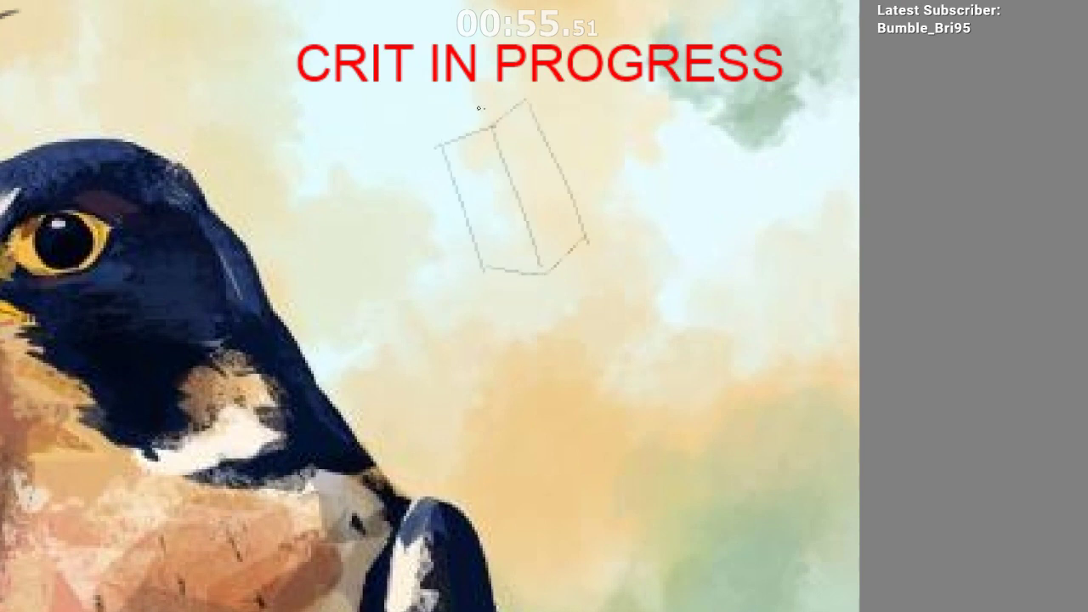
left_click_drag(479, 108, 440, 146)
key("ctrl+z")
Step: Draw a long light-direction arrow aimed at the box's upper corner and hatch a small shadow under a ledge on its face
left_click_drag(507, 235, 497, 285)
left_click_drag(472, 227, 508, 174)
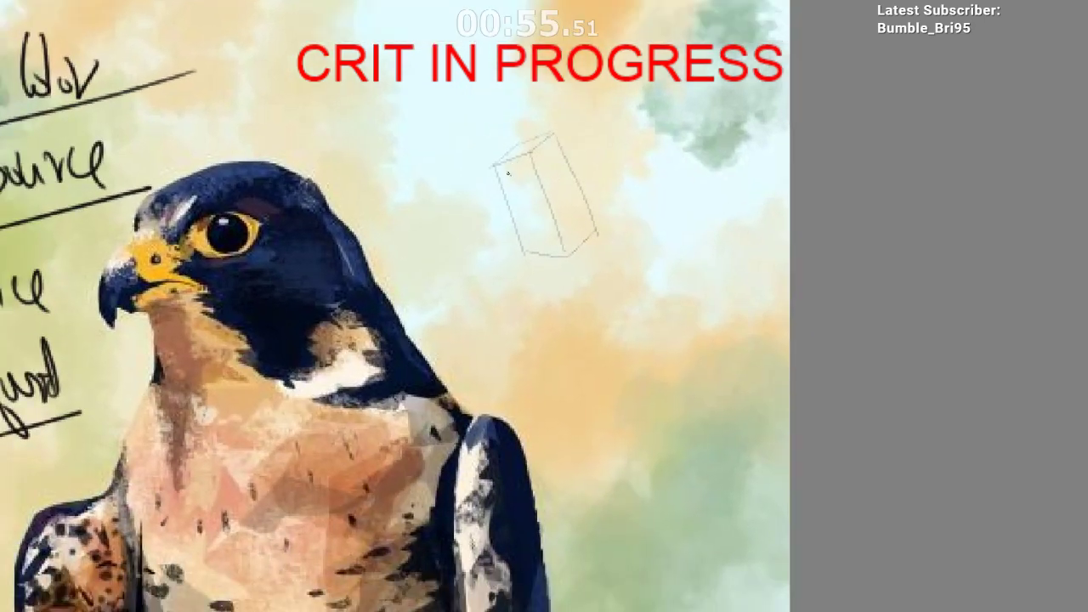
mouse_move(548, 141)
left_mouse_down()
mouse_move(575, 124)
mouse_move(578, 78)
mouse_move(564, 161)
left_mouse_up()
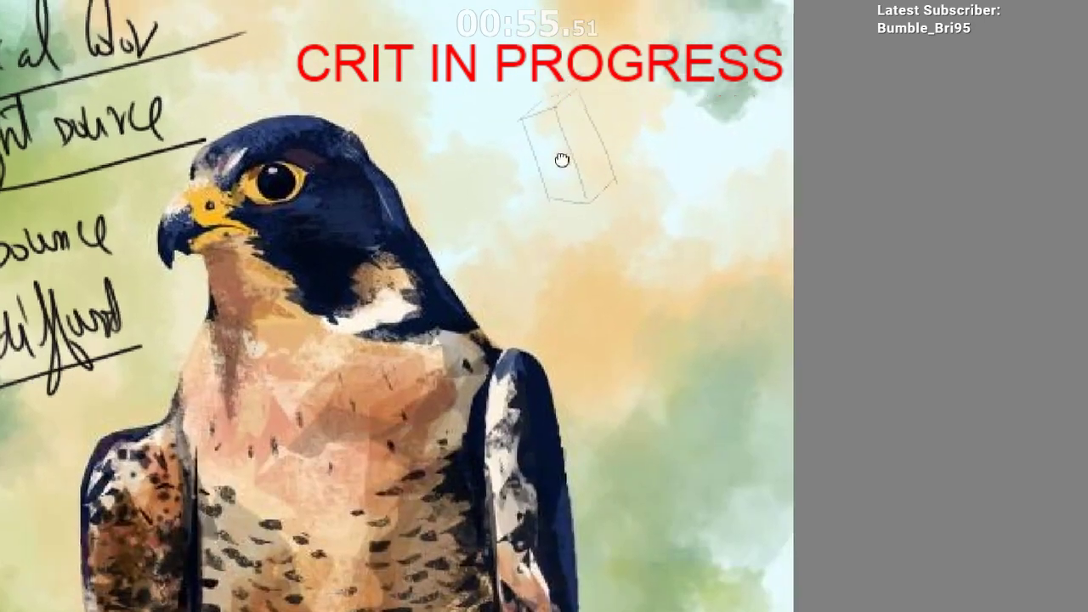
left_click_drag(550, 114, 528, 148)
left_click_drag(415, 52, 492, 134)
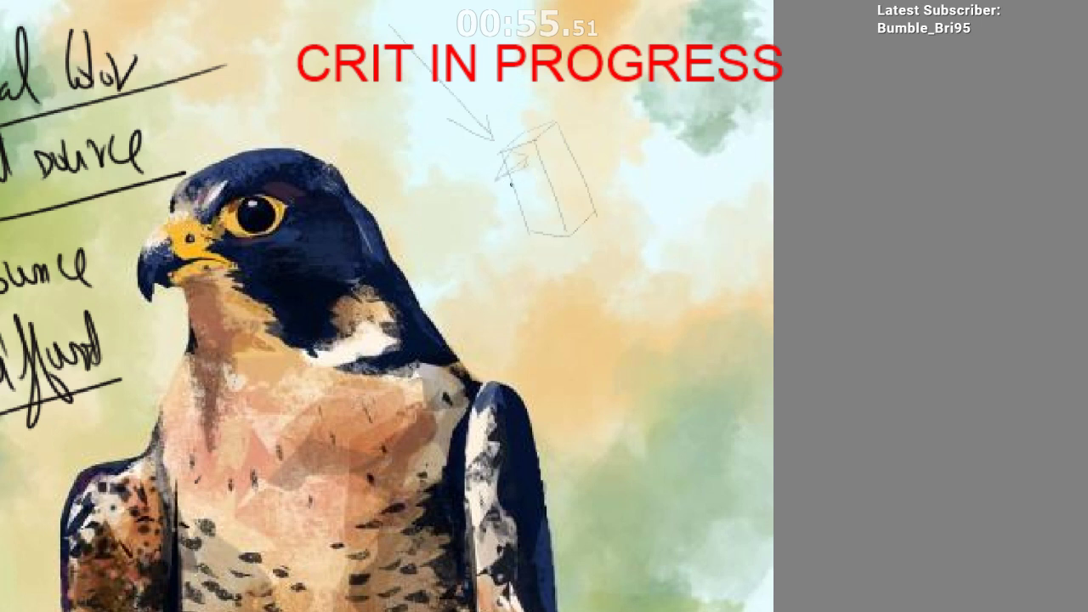
left_click_drag(512, 178, 525, 169)
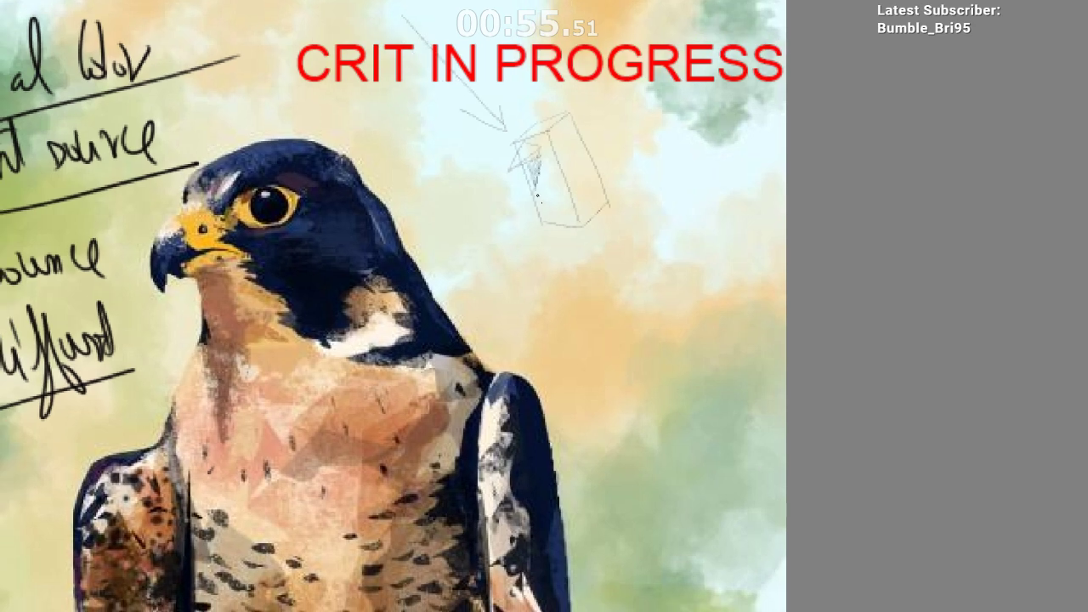
Step: Draw a dome with an elliptical base around the box and label the dome "sky"
left_click_drag(533, 291, 551, 161)
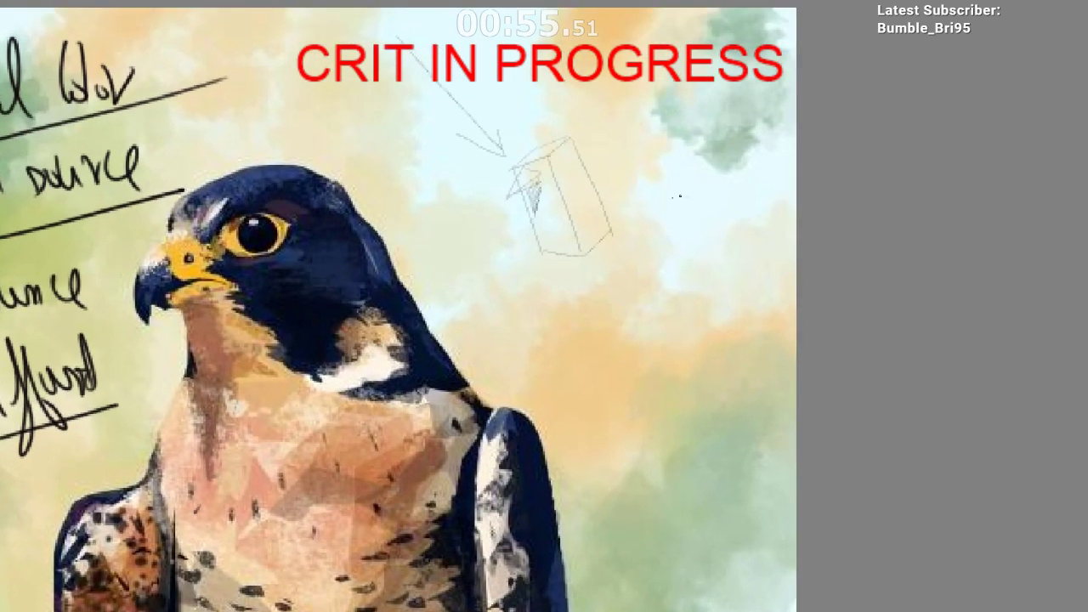
mouse_move(680, 197)
left_mouse_down()
mouse_move(527, 243)
mouse_move(680, 197)
left_mouse_up()
left_click_drag(479, 91, 687, 213)
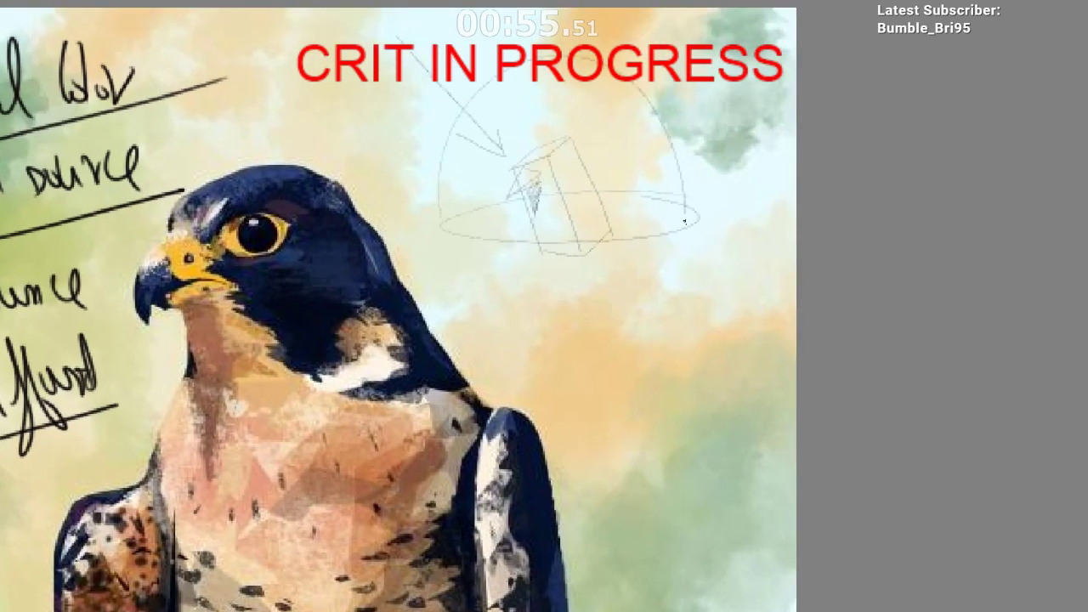
left_click_drag(619, 264, 553, 275)
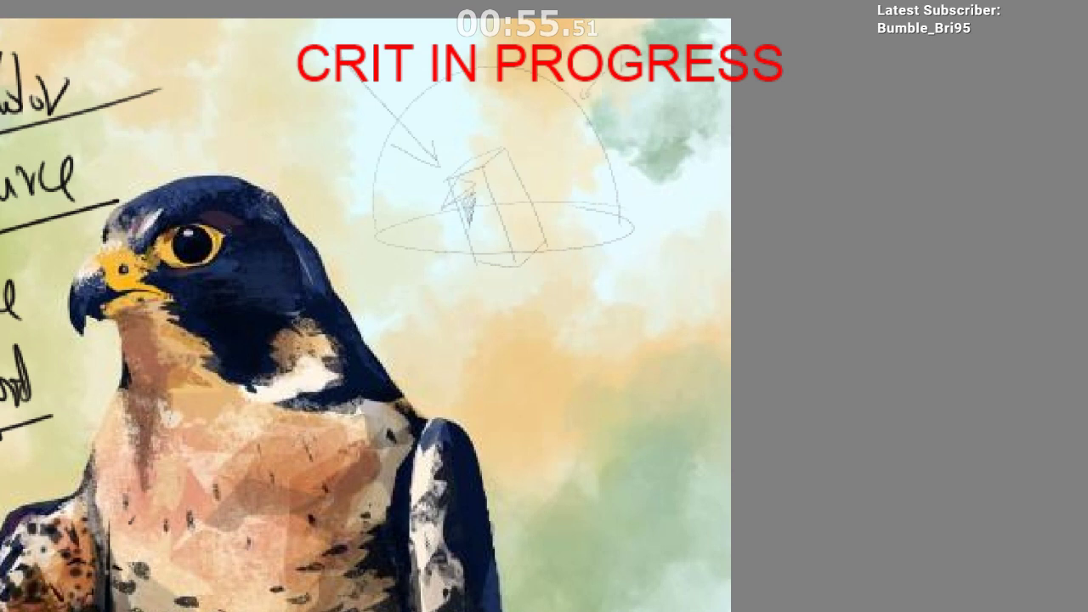
left_click_drag(438, 176, 473, 175)
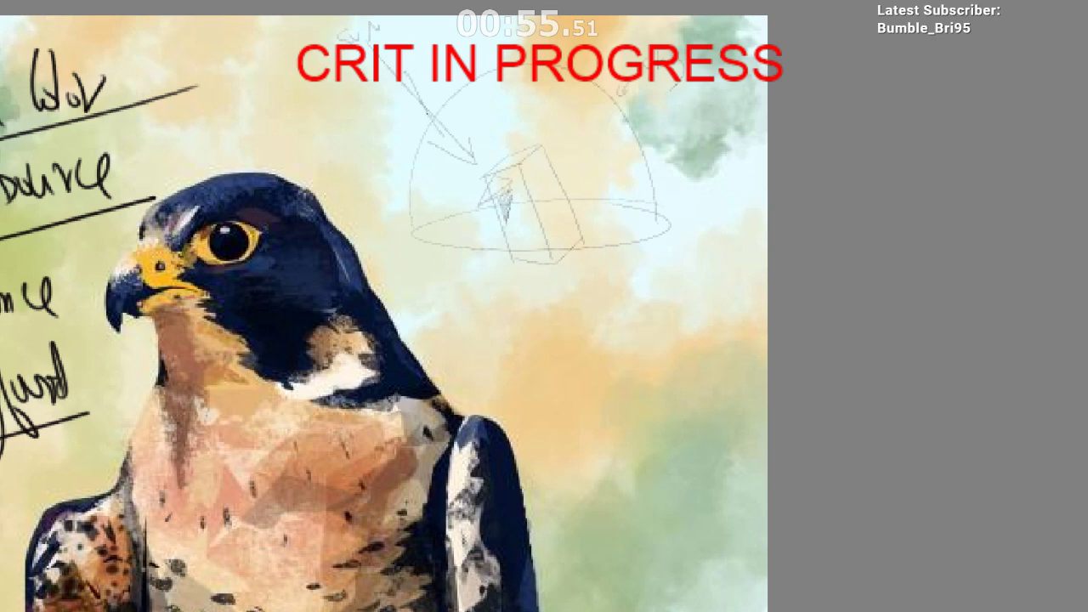
Step: Undo the faint sun label and rewrite it as a bolder "SUN" at the tail of the light arrow
key("ctrl+z")
left_click_drag(438, 149, 477, 187)
scroll(501, 247, "down", 3)
scroll(490, 267, "up", 2)
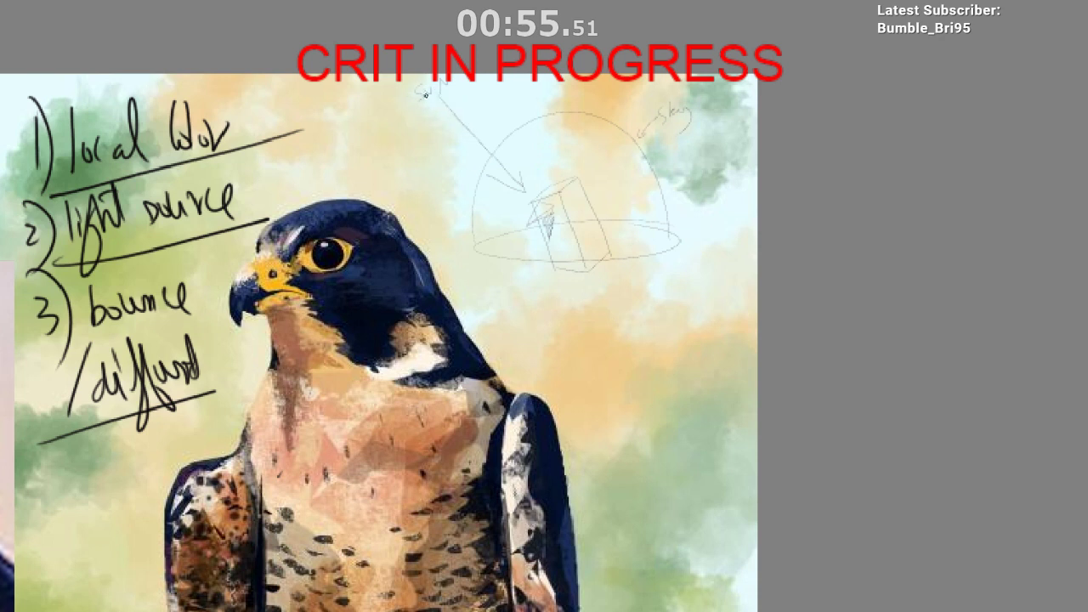
key("ctrl+z")
key("ctrl+z")
key("ctrl+z")
mouse_move(421, 83)
left_mouse_down()
mouse_move(411, 107)
mouse_move(452, 79)
left_mouse_up()
key("ctrl+z")
key("ctrl+z")
key("ctrl+z")
left_click_drag(580, 134, 540, 153)
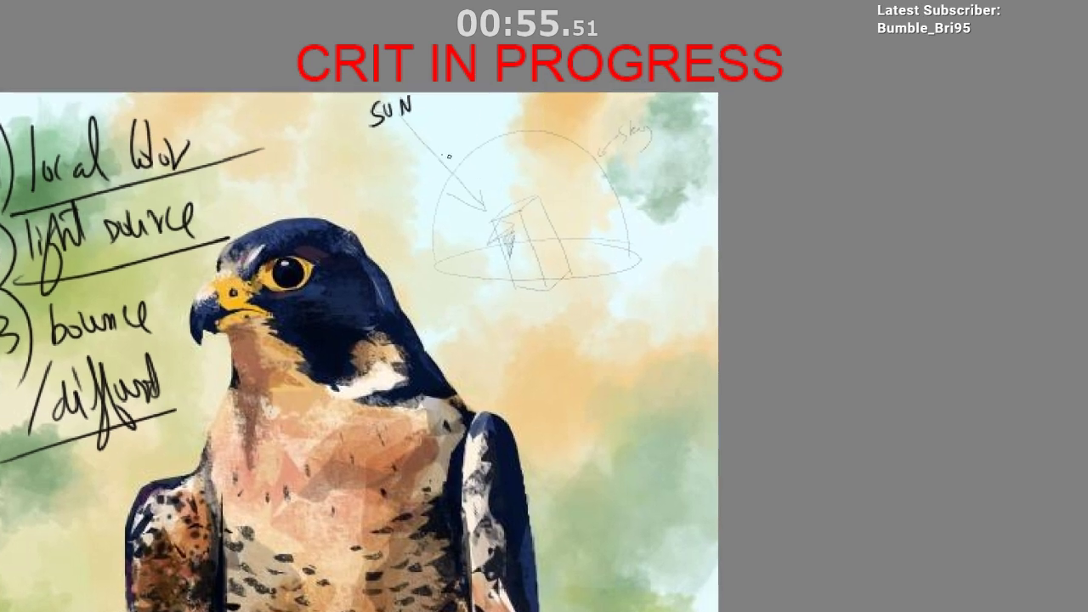
Step: Go over the sun arrow with a thick line and redraw the "sky" label with a bold arrow to the dome
mouse_move(404, 124)
left_mouse_down()
mouse_move(492, 209)
mouse_move(489, 189)
left_mouse_up()
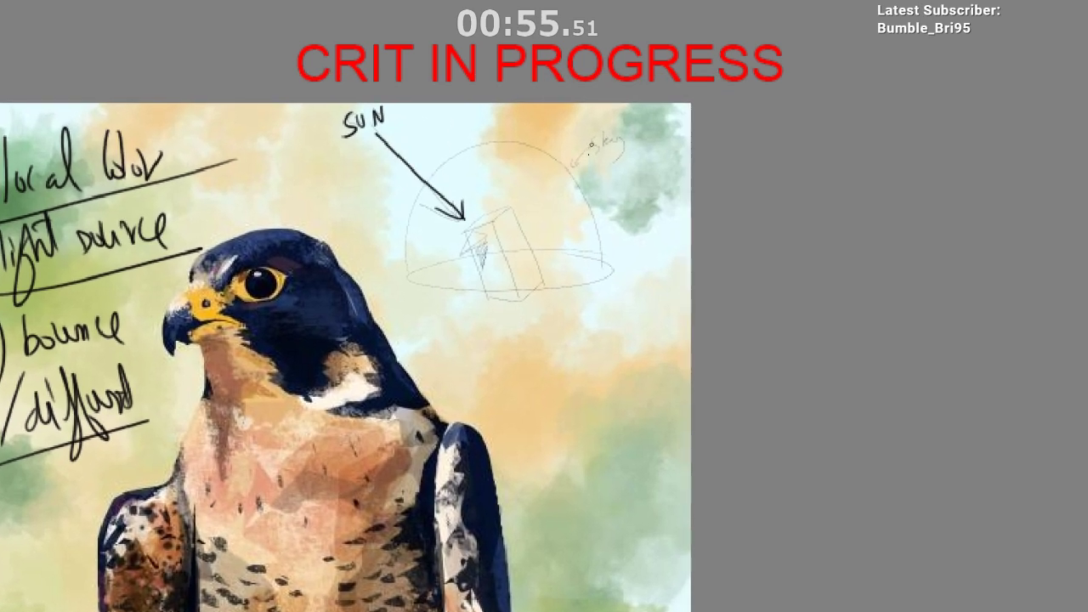
left_click_drag(594, 143, 572, 174)
left_click_drag(571, 162, 623, 151)
mouse_move(627, 138)
left_mouse_down()
mouse_move(650, 136)
mouse_move(630, 169)
left_mouse_up()
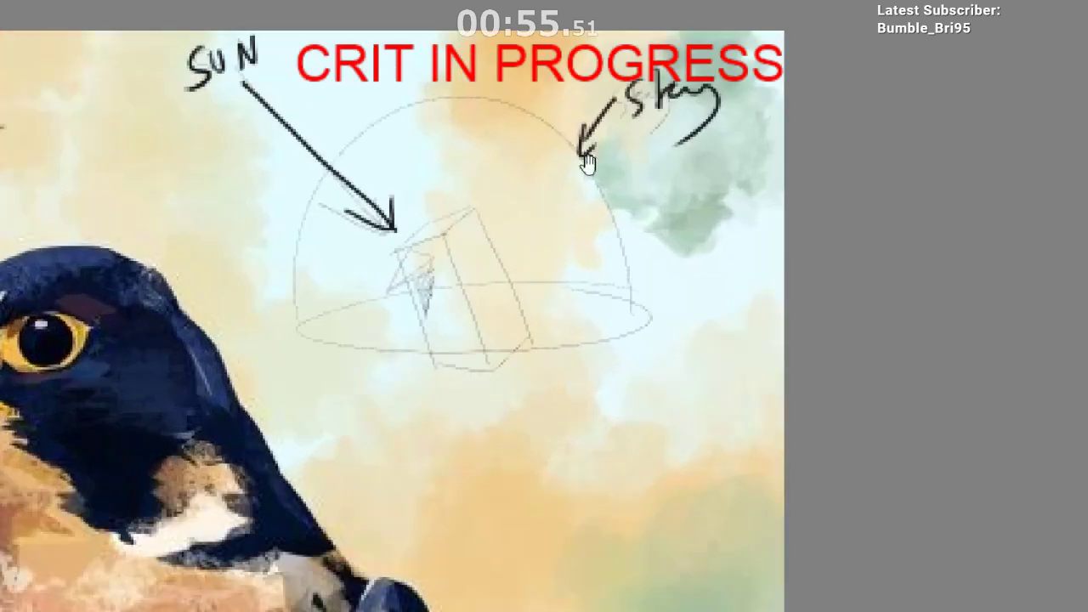
Step: Darken the small shadow wedge on the box's face and the box's bottom edges with bolder strokes
left_click_drag(468, 245, 486, 241)
mouse_move(478, 244)
left_mouse_down()
mouse_move(483, 268)
mouse_move(428, 310)
left_mouse_up()
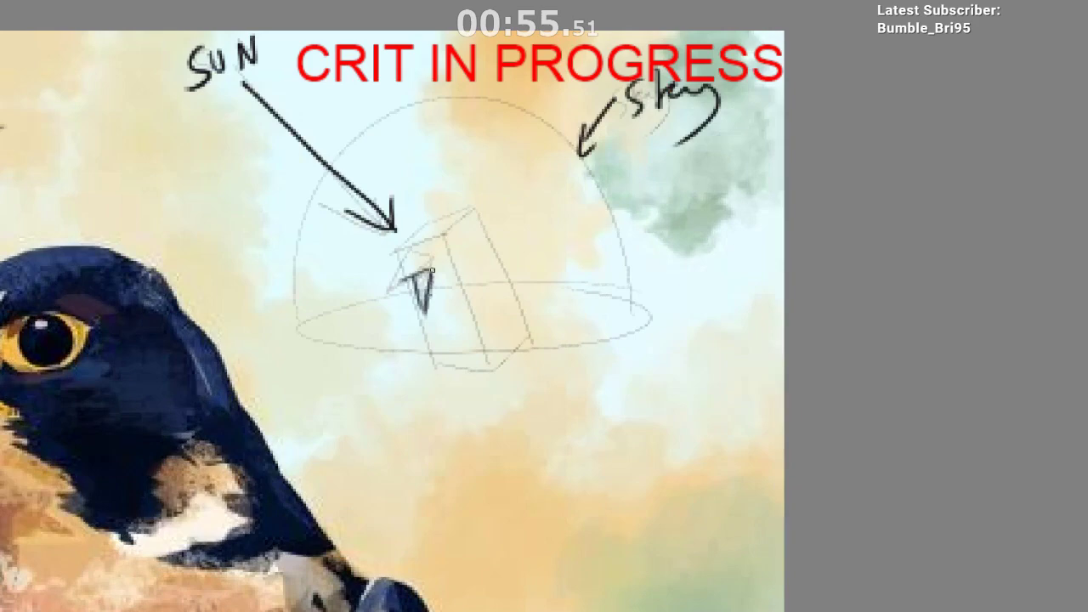
mouse_move(437, 360)
left_mouse_down()
mouse_move(496, 377)
mouse_move(527, 336)
left_mouse_up()
mouse_move(610, 376)
left_mouse_down()
mouse_move(561, 396)
mouse_move(571, 423)
mouse_move(511, 517)
left_mouse_up()
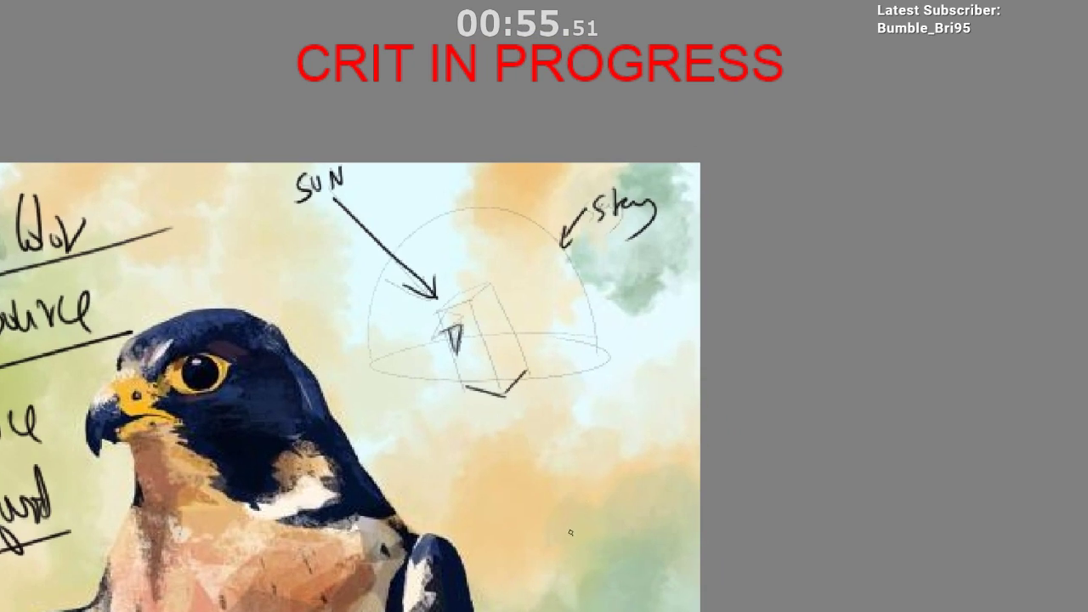
Step: Write "Direct" beneath the "SUN" label and "diffused" beneath the "sky" label on the lighting diagram
mouse_move(277, 226)
left_mouse_down()
mouse_move(279, 238)
mouse_move(329, 247)
left_mouse_up()
left_click_drag(322, 232, 345, 228)
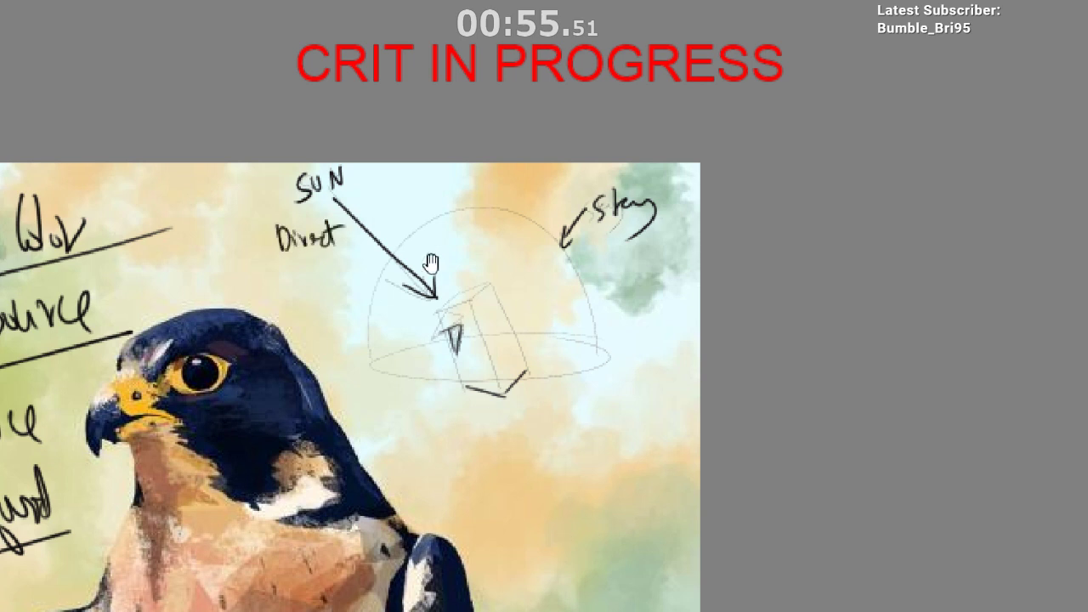
mouse_move(612, 239)
left_mouse_down()
mouse_move(562, 243)
mouse_move(561, 266)
mouse_move(586, 282)
left_mouse_up()
mouse_move(596, 236)
left_mouse_down()
mouse_move(597, 284)
mouse_move(621, 260)
left_mouse_up()
left_click_drag(625, 229, 631, 258)
left_click_drag(430, 344, 480, 320)
key("ctrl+z")
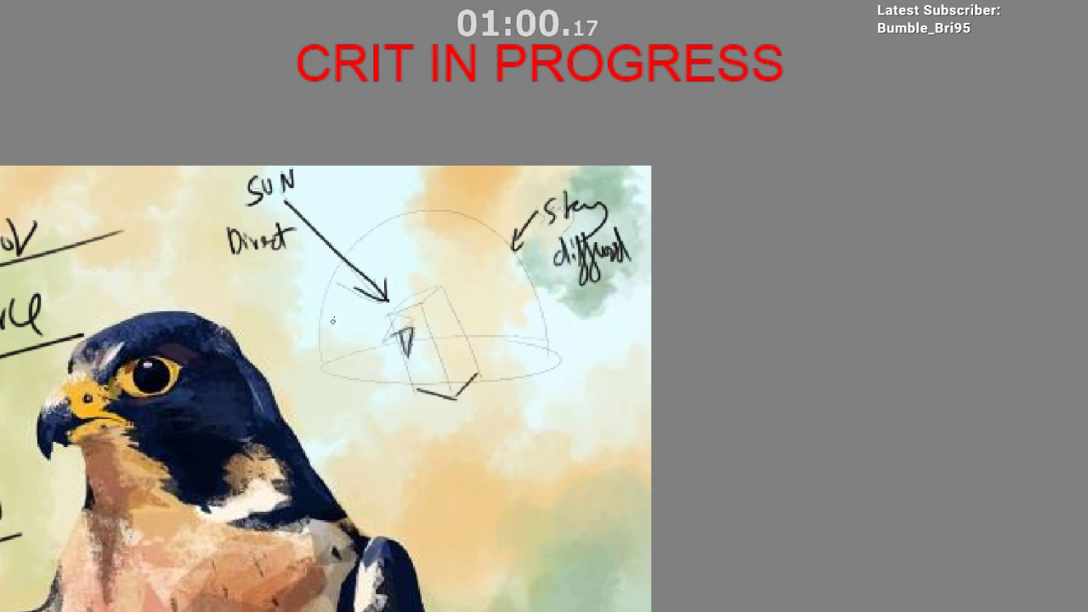
Step: Draw short arrows pointing inward from all around the dome's curve to show diffuse sky light reaching the box
left_click_drag(473, 241, 488, 226)
left_click_drag(506, 267, 520, 266)
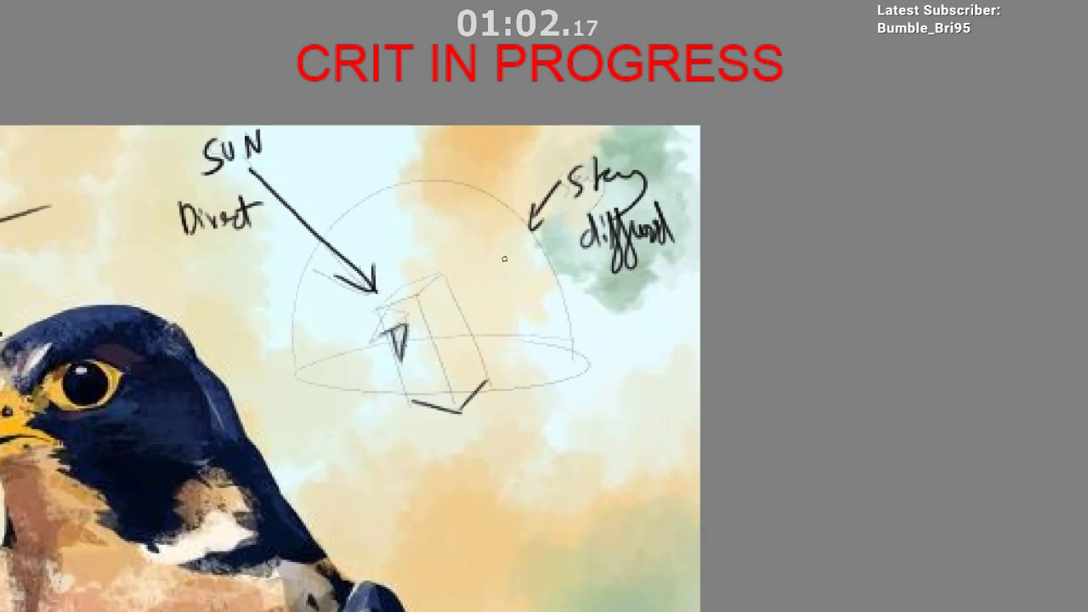
mouse_move(499, 212)
left_mouse_down()
mouse_move(477, 255)
mouse_move(532, 293)
mouse_move(518, 307)
left_mouse_up()
left_click_drag(430, 182, 442, 240)
mouse_move(381, 198)
left_mouse_down()
mouse_move(403, 235)
mouse_move(364, 242)
mouse_move(375, 250)
left_mouse_up()
left_click_drag(301, 274, 328, 299)
mouse_move(311, 298)
left_mouse_down()
mouse_move(285, 329)
mouse_move(320, 339)
left_mouse_up()
left_click_drag(296, 339, 302, 344)
left_click_drag(438, 335, 452, 358)
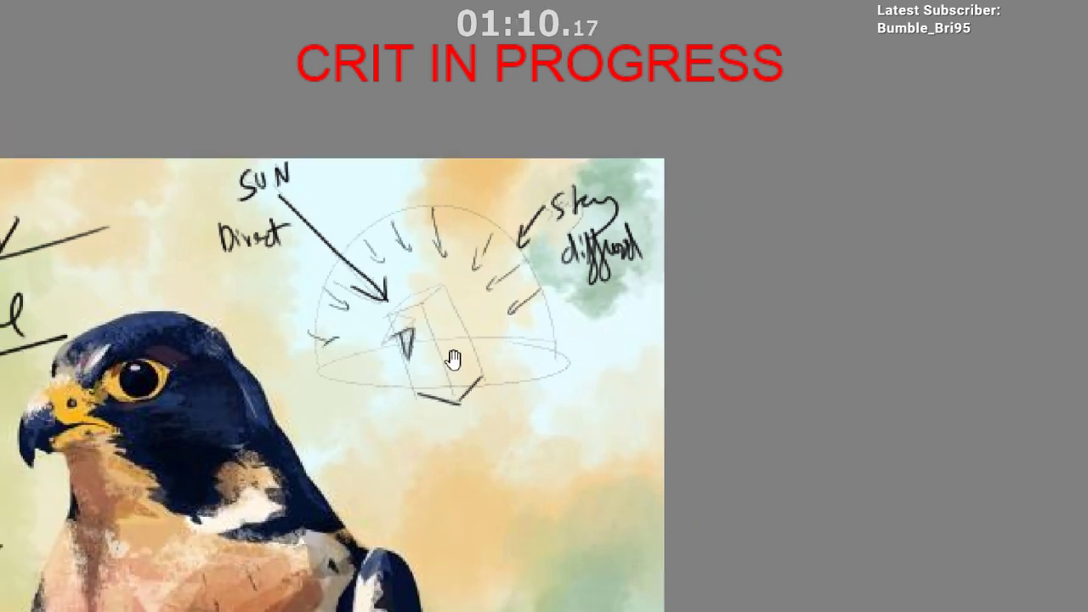
Step: Add "> sky" directly after the "SUN" label, undoing the stray stroke made on the box first
left_click_drag(456, 283, 493, 248)
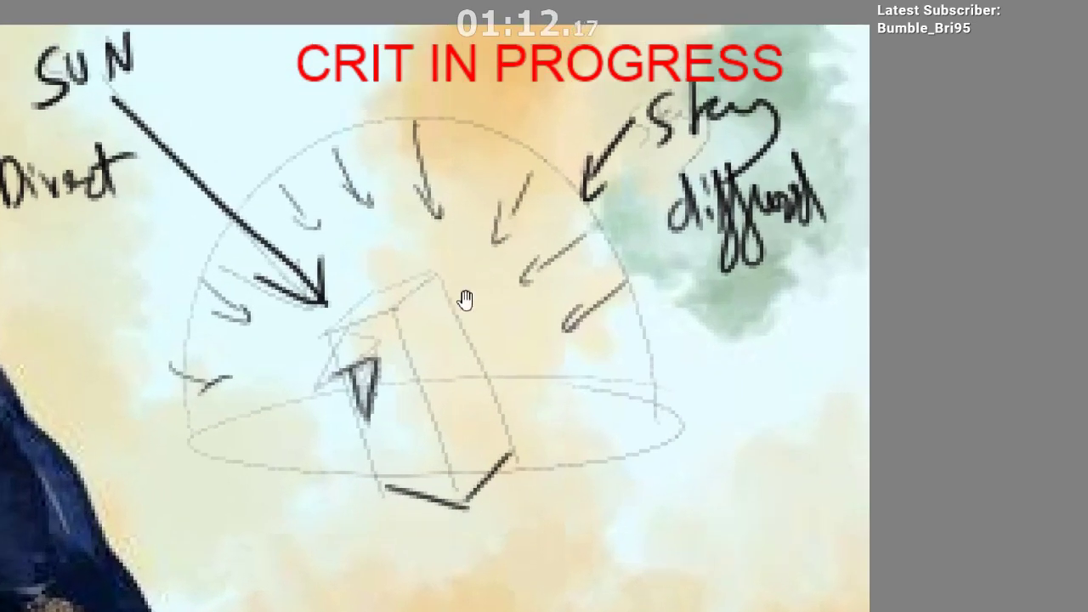
left_click_drag(466, 301, 494, 322)
left_click_drag(531, 253, 538, 227)
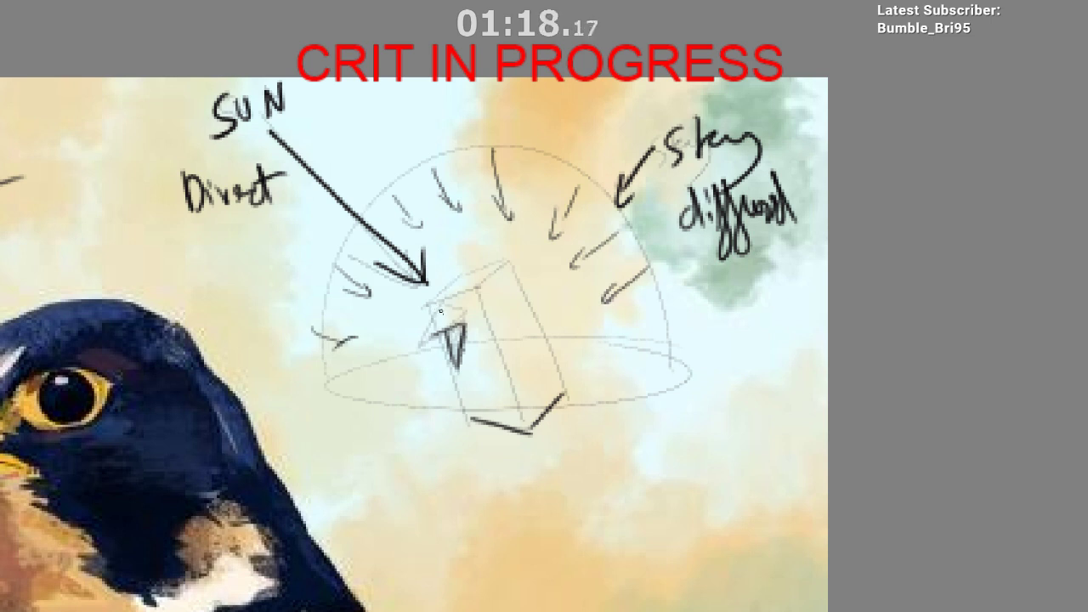
left_click_drag(444, 327, 506, 264)
key("ctrl+z")
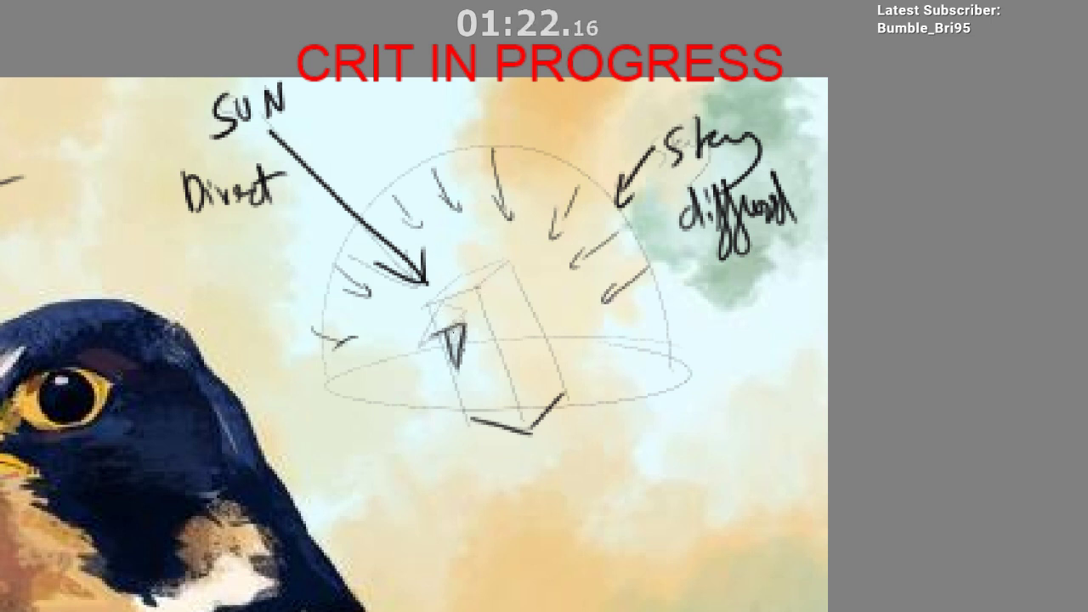
mouse_move(303, 87)
left_mouse_down()
mouse_move(306, 122)
mouse_move(331, 100)
mouse_move(358, 116)
left_mouse_up()
mouse_move(361, 108)
left_mouse_down()
mouse_move(371, 109)
mouse_move(353, 136)
mouse_move(542, 106)
left_mouse_up()
Step: Undo the loose strokes over the falcon and fill the small shadow wedge on the diagram's box with dark hatching
scroll(364, 178, "down", 2)
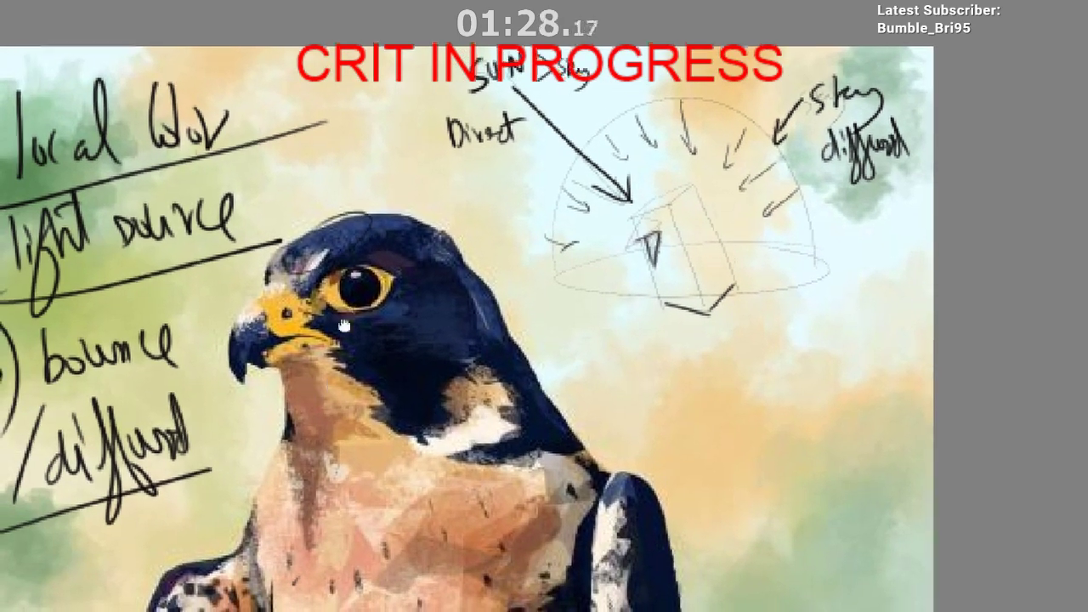
left_click_drag(343, 326, 449, 131)
mouse_move(398, 337)
left_mouse_down()
mouse_move(380, 435)
mouse_move(342, 429)
left_mouse_up()
key("ctrl+z")
key("ctrl+z")
left_click_drag(573, 263, 226, 512)
scroll(428, 308, "up", 2)
left_click_drag(393, 282, 406, 325)
scroll(400, 399, "down", 1)
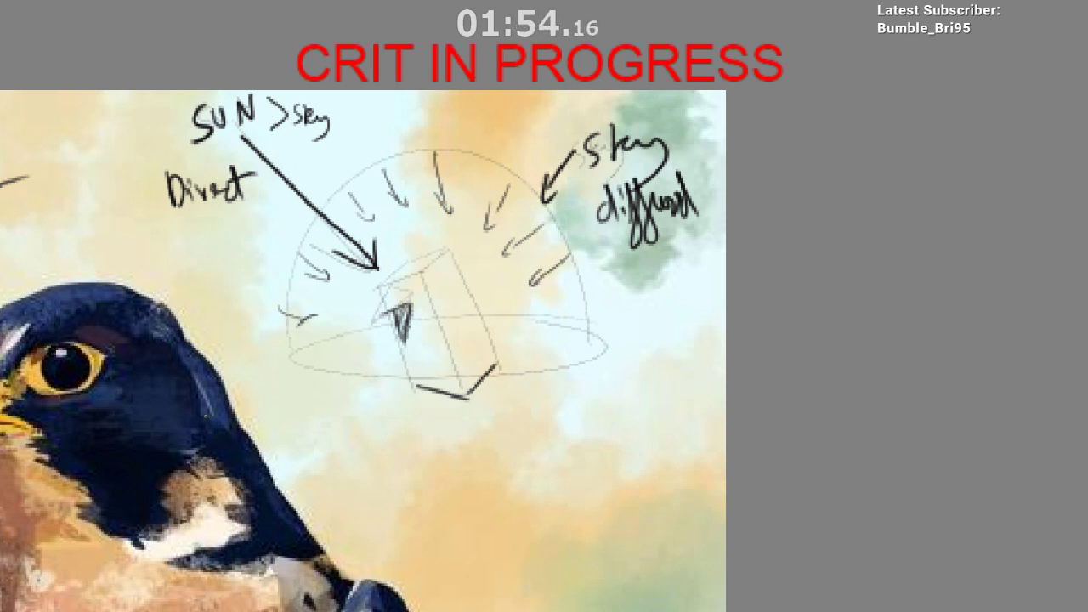
Step: Outline the dark neck shadow and the neighbouring lit chest area on the reference photo with lasso selections, and deselect them
mouse_move(420, 316)
left_mouse_down()
mouse_move(566, 178)
mouse_move(359, 323)
mouse_move(585, 173)
mouse_move(748, 119)
left_mouse_up()
left_click_drag(437, 201, 745, 41)
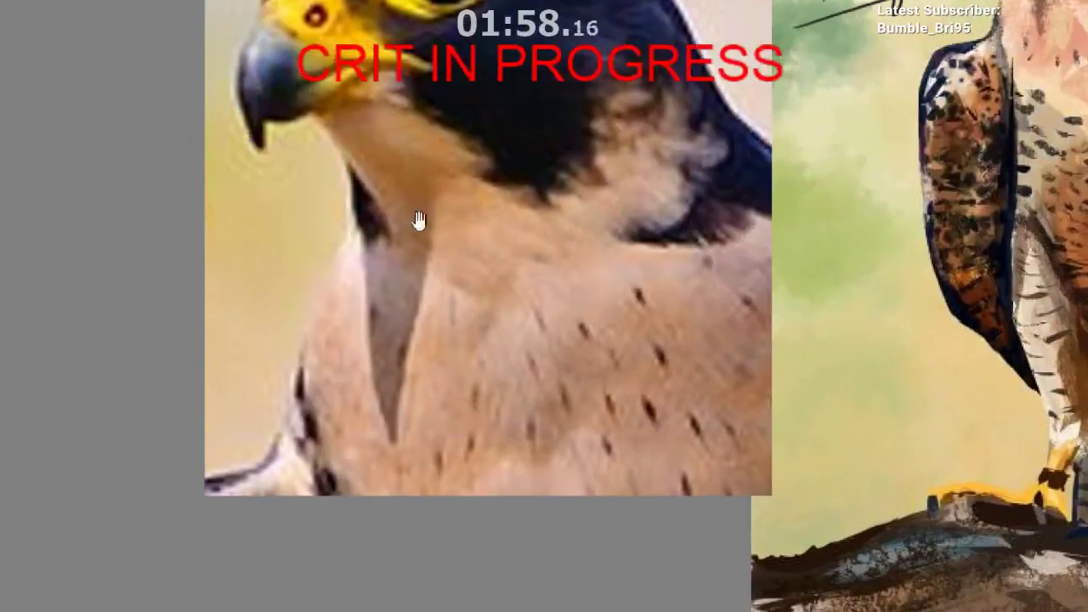
mouse_move(366, 272)
left_mouse_down()
mouse_move(379, 445)
mouse_move(432, 268)
mouse_move(362, 242)
left_mouse_up()
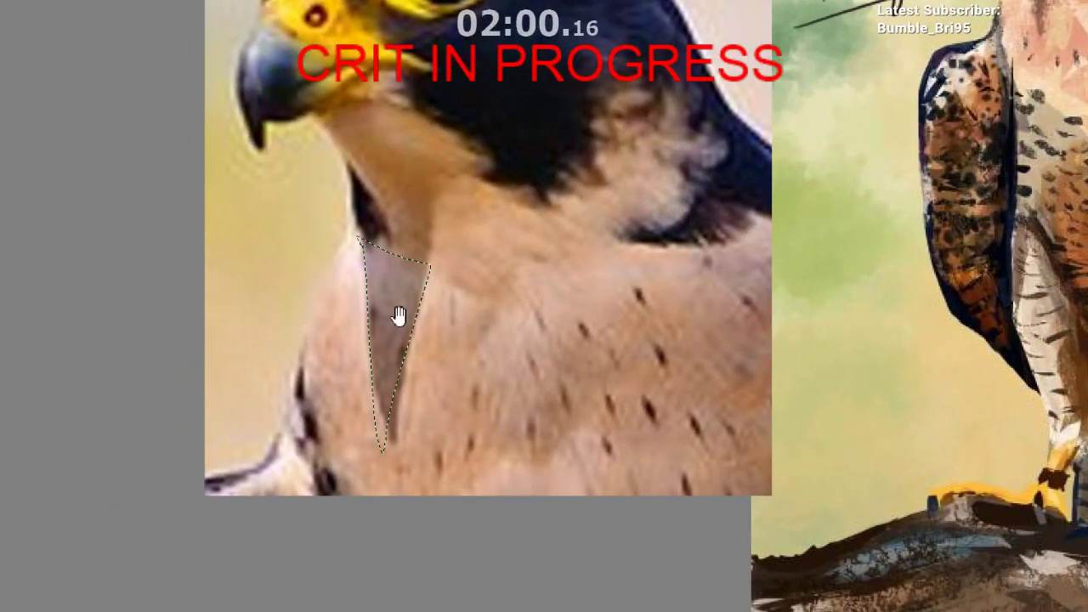
scroll(401, 316, "up", 1)
scroll(404, 419, "down", 2)
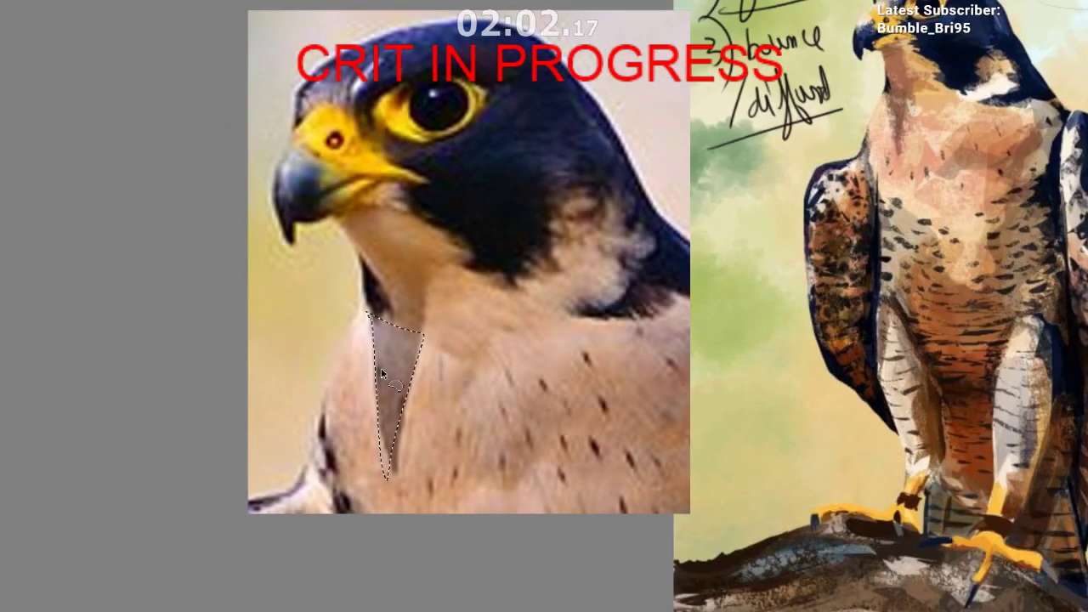
left_click_drag(460, 349, 504, 315)
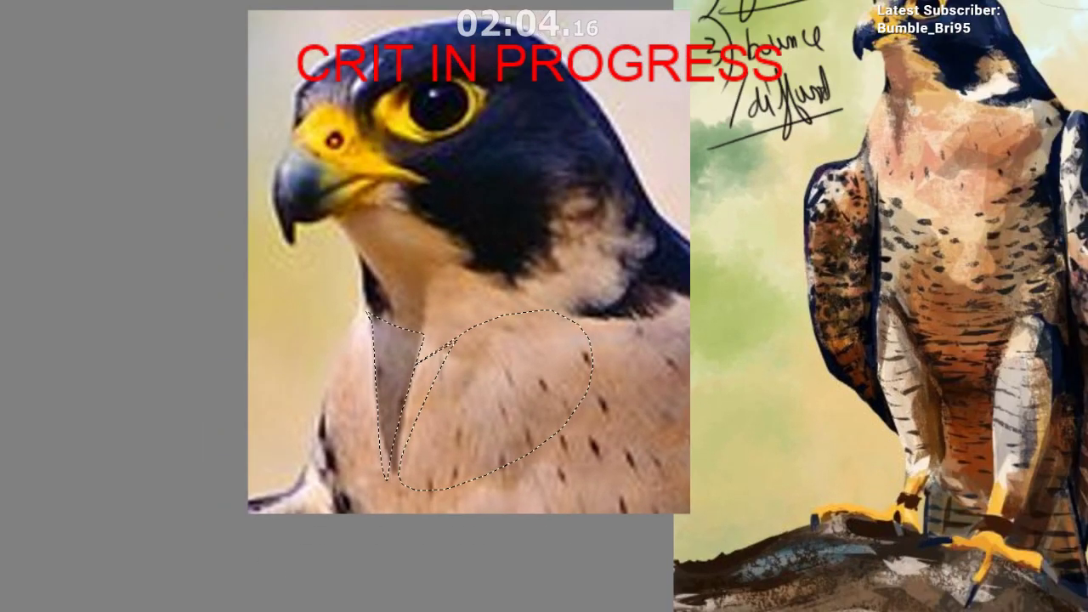
key("ctrl+d")
Step: Point out the "local color" note and the reference falcon's throat with lasso selections, clearing each one
mouse_move(396, 316)
left_mouse_down()
mouse_move(365, 254)
mouse_move(432, 236)
mouse_move(397, 319)
left_mouse_up()
mouse_move(307, 370)
left_mouse_down()
mouse_move(229, 430)
mouse_move(92, 499)
left_mouse_up()
key("ctrl+d")
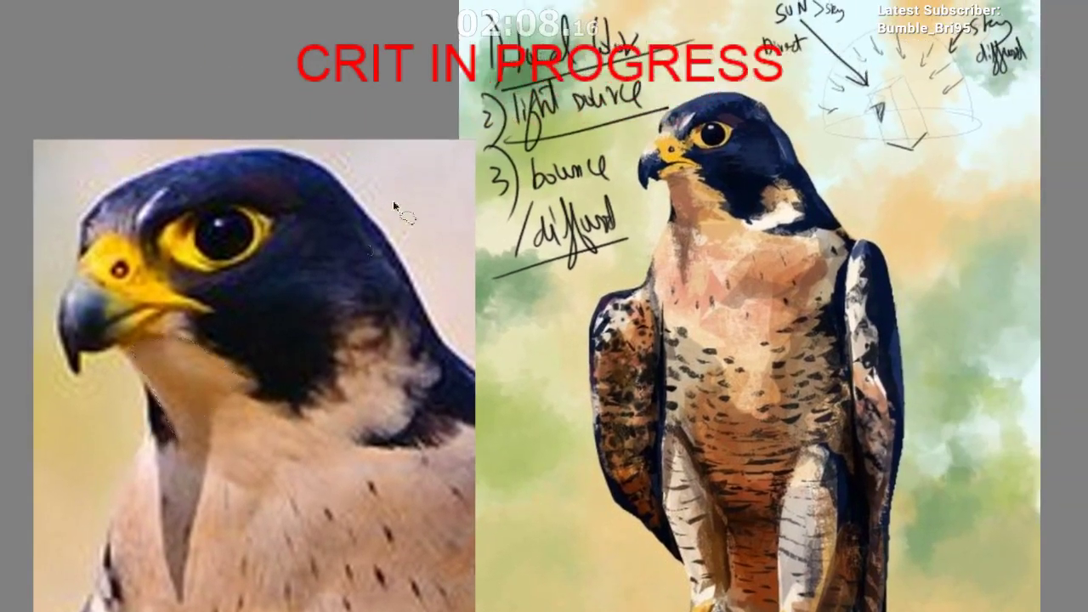
mouse_move(598, 17)
left_mouse_down()
mouse_move(612, 85)
mouse_move(599, 15)
left_mouse_up()
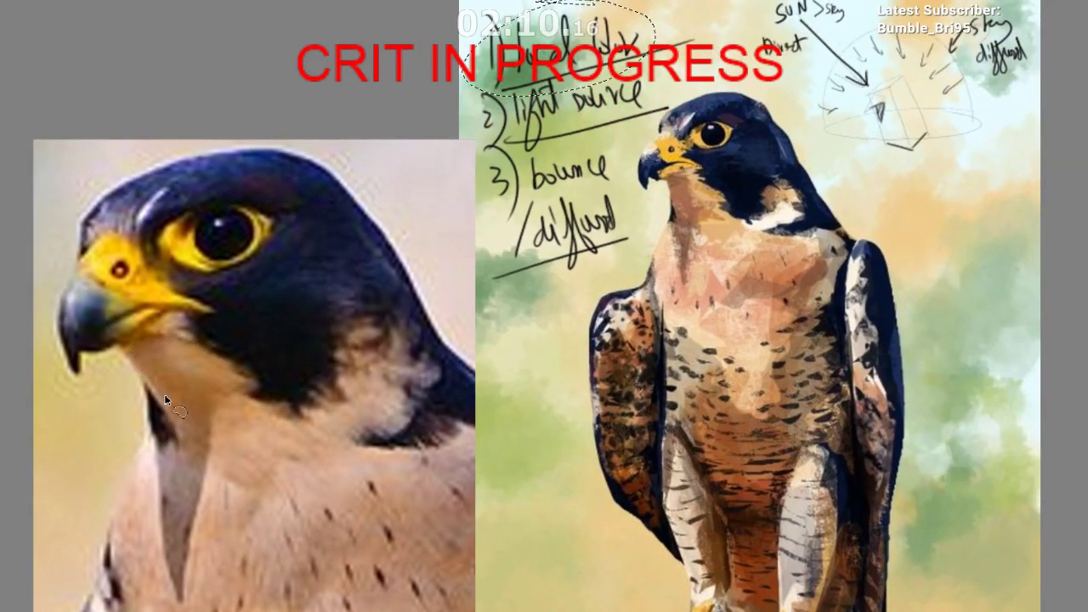
key("ctrl+d")
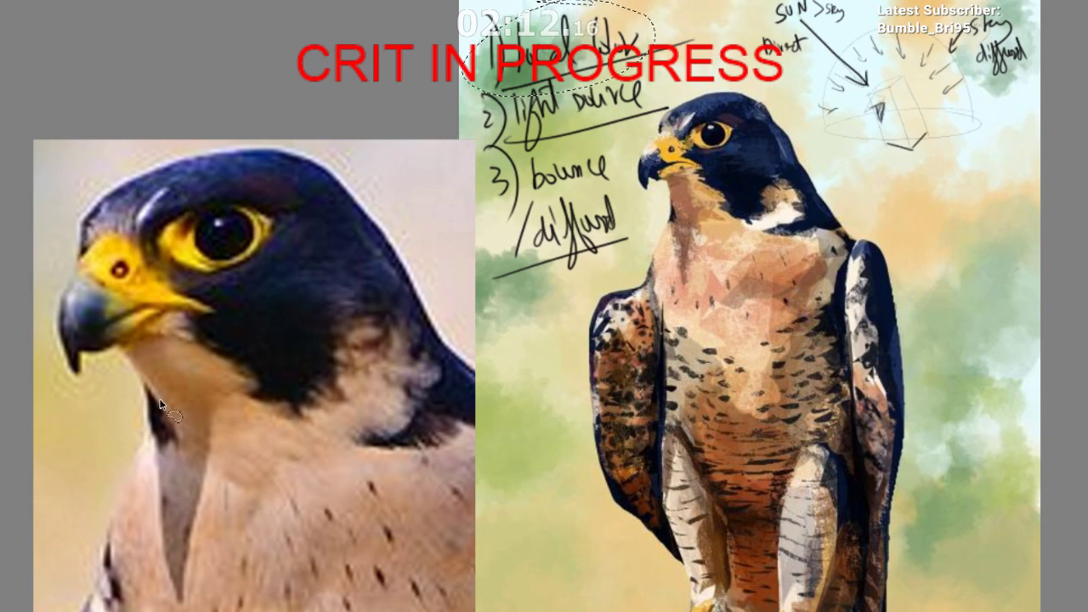
left_click_drag(234, 330, 328, 259)
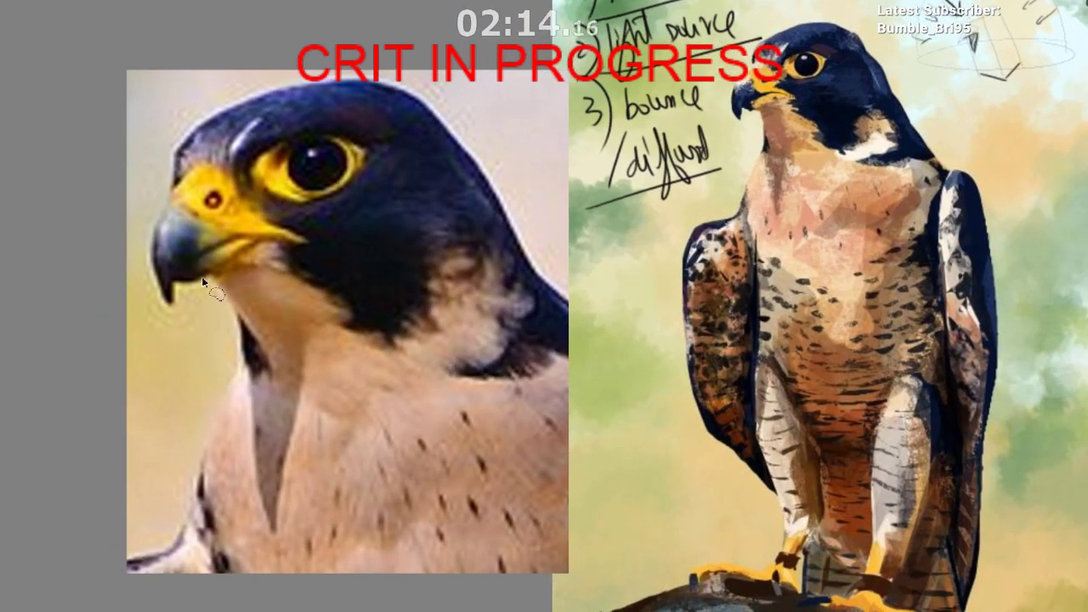
left_click_drag(249, 272, 187, 277)
key("ctrl+d")
Step: Mark the "bounce" note beside the painted falcon with a lasso selection, and deselect it
scroll(293, 317, "down", 5)
scroll(425, 144, "up", 4)
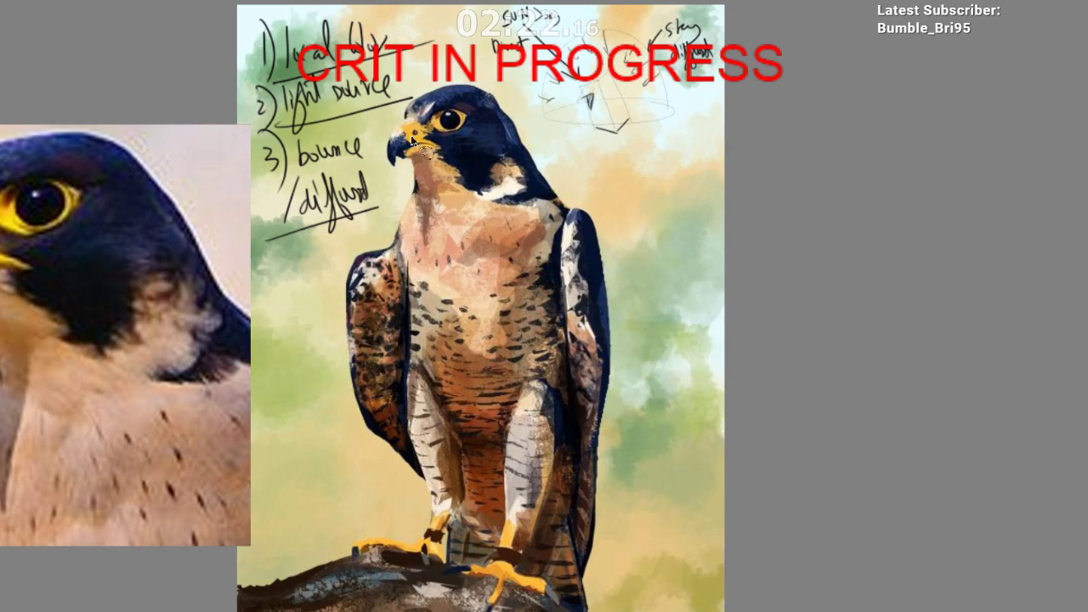
scroll(439, 263, "down", 3)
left_click_drag(463, 272, 482, 231)
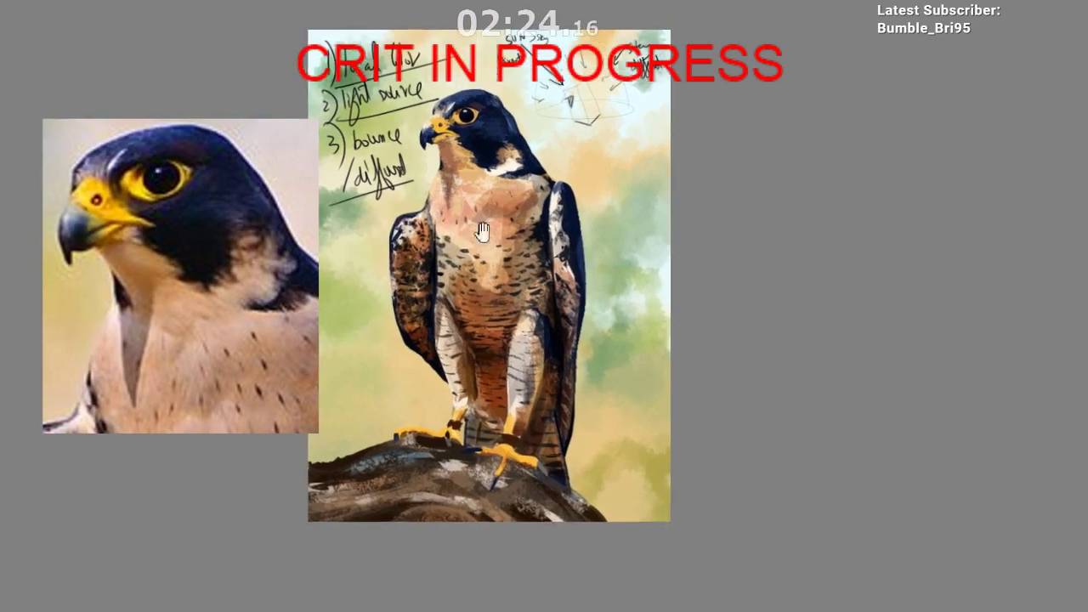
scroll(394, 166, "up", 1)
mouse_move(396, 167)
left_mouse_down()
mouse_move(451, 163)
mouse_move(525, 123)
left_mouse_up()
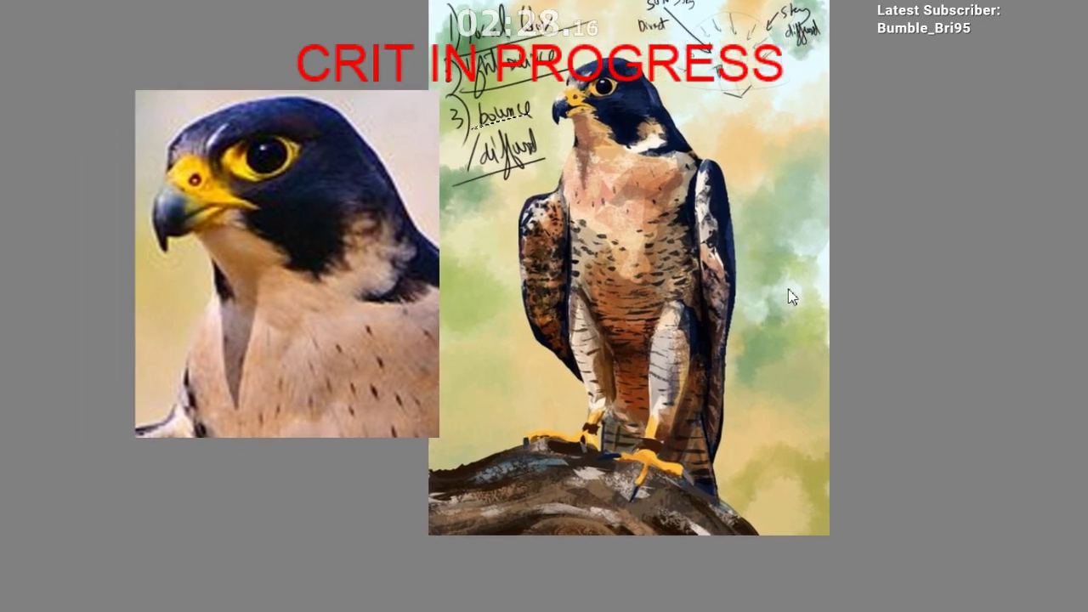
key("ctrl+d")
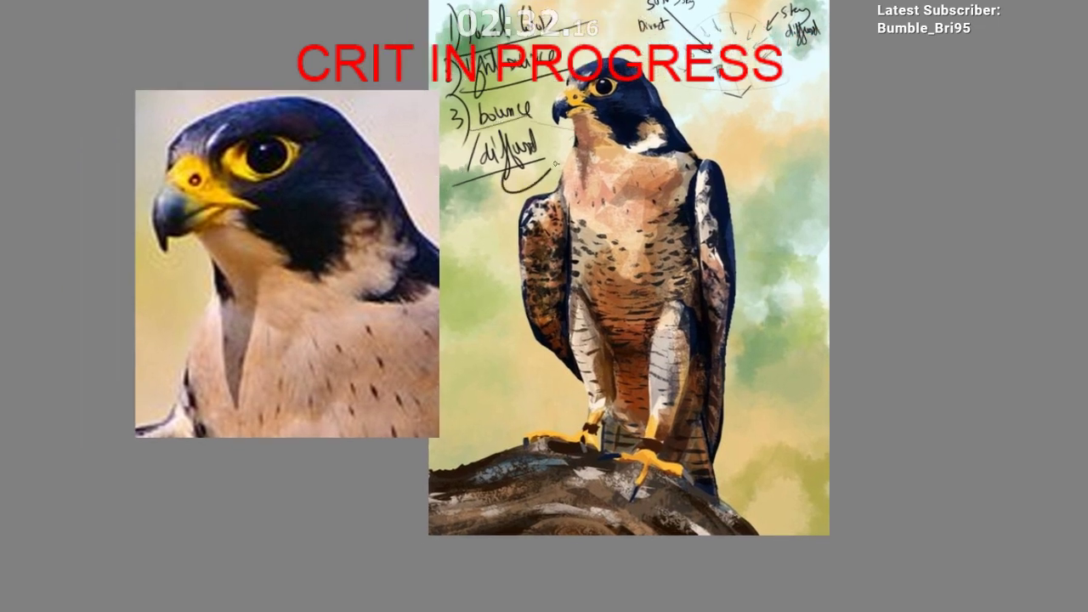
Step: Draw an arrow from the "diffused" note to the falcon's neck shadow and a line from "bounce" to its throat
mouse_move(515, 172)
left_mouse_down()
mouse_move(575, 150)
mouse_move(563, 177)
mouse_move(576, 167)
left_mouse_up()
key("ctrl+z")
left_click_drag(560, 168, 574, 175)
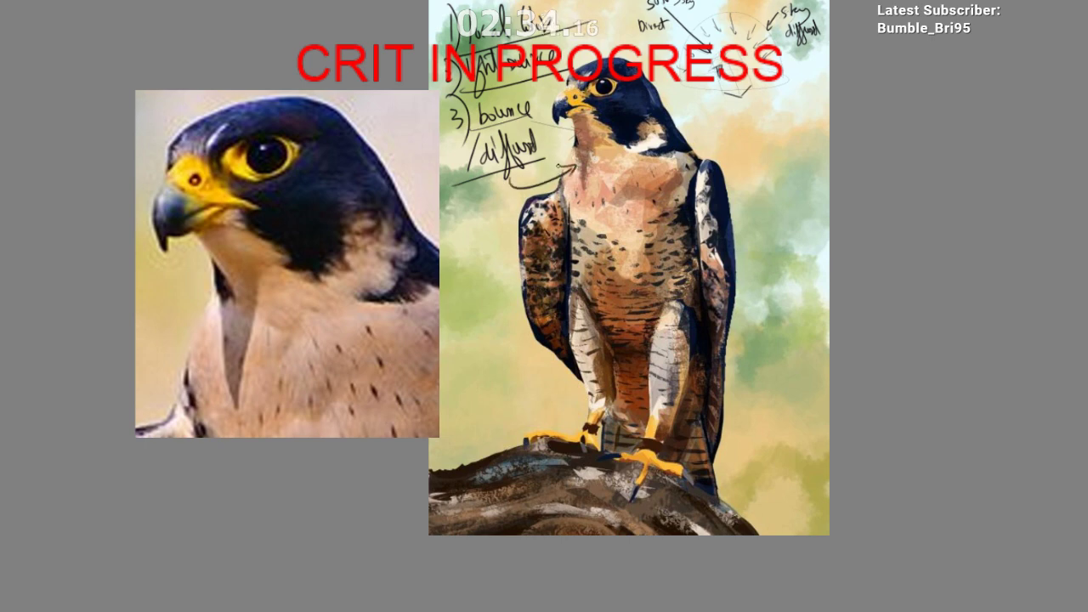
left_click_drag(536, 125, 576, 130)
mouse_move(570, 205)
left_mouse_down()
mouse_move(547, 280)
mouse_move(439, 451)
left_mouse_up()
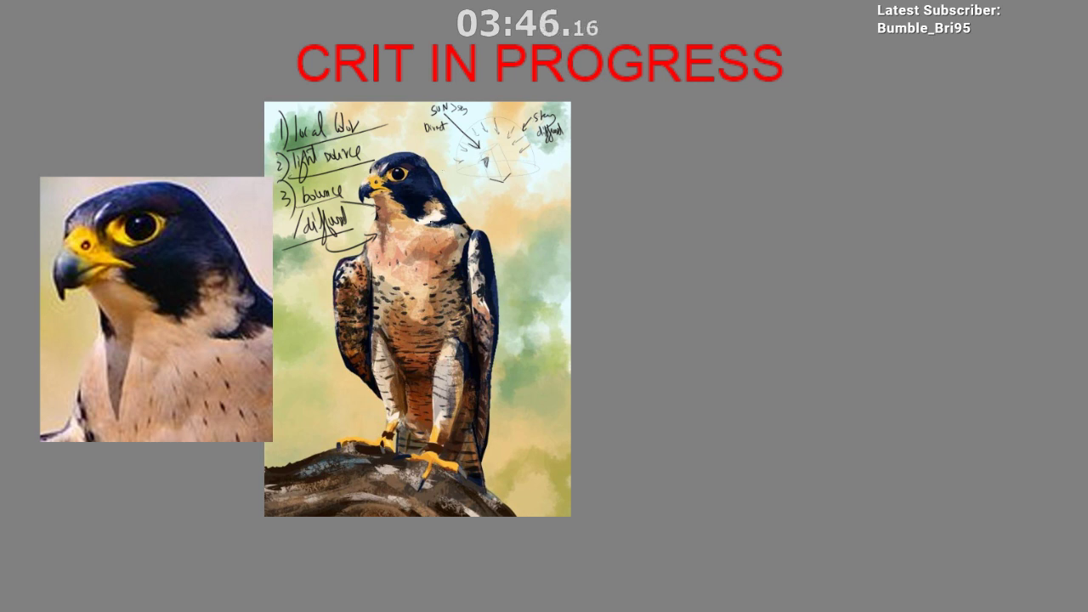
scroll(462, 316, "up", 2)
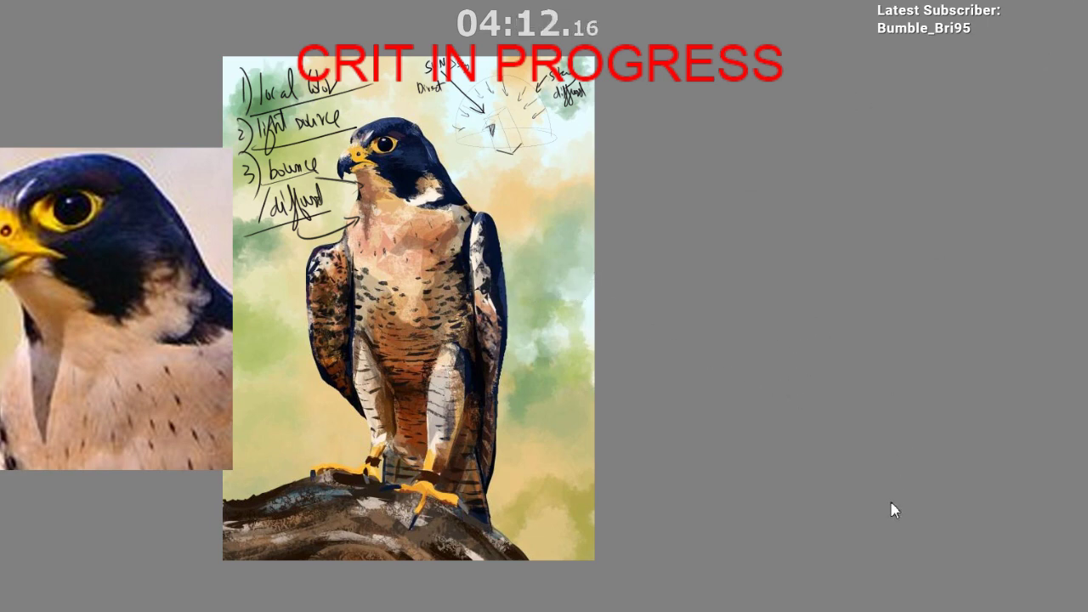
Step: Switch to the blue-haired portrait painting and make a small dark test mark below the lower lip
left_click(567, 2)
left_click_drag(461, 167, 366, 162)
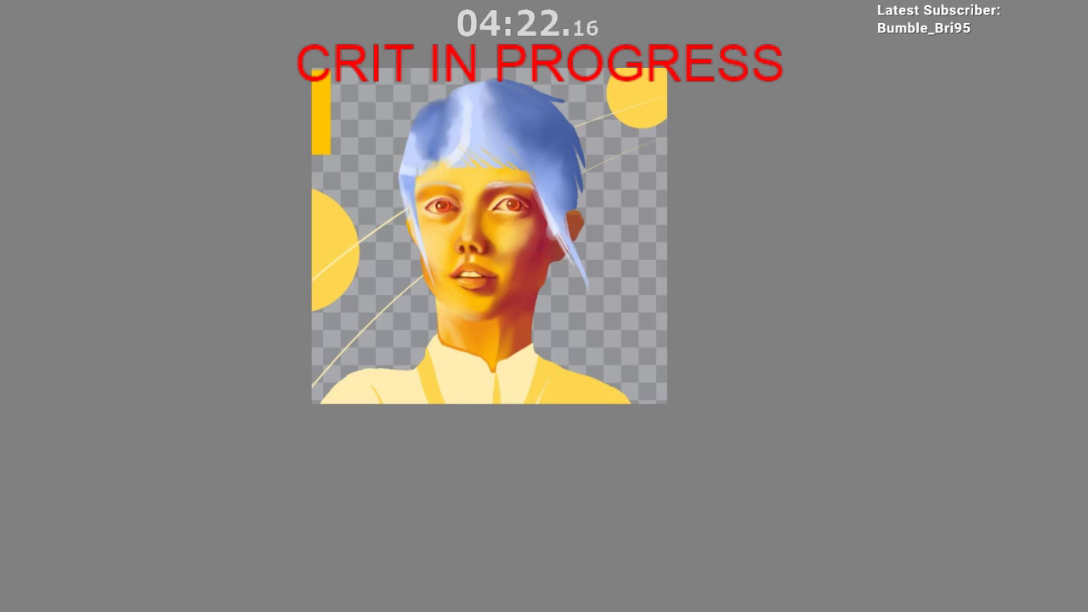
left_click_drag(466, 287, 471, 295)
scroll(477, 262, "up", 4)
left_click_drag(513, 204, 576, 321)
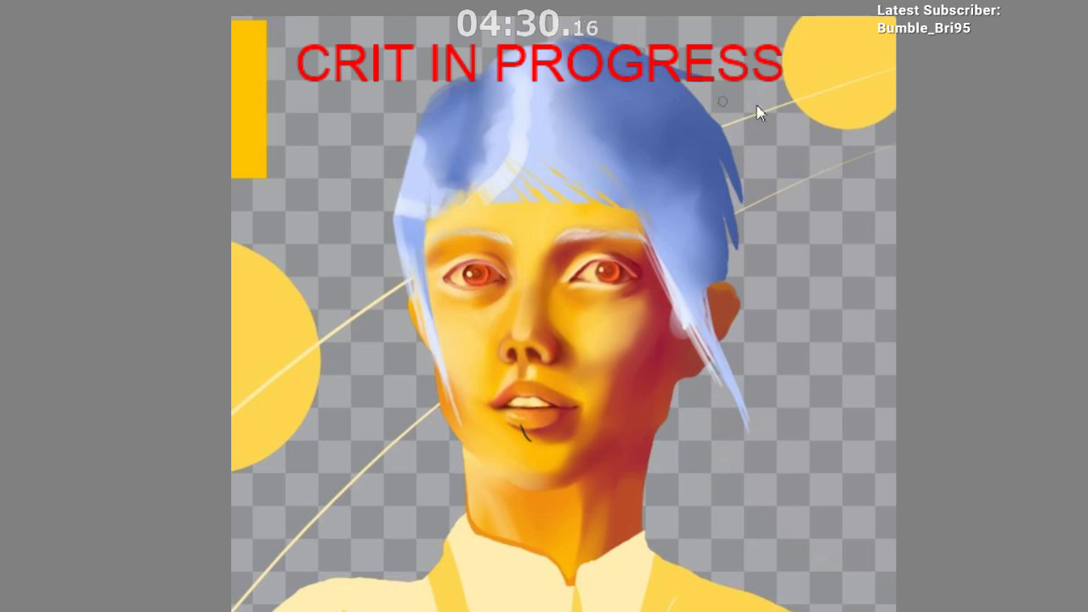
Step: Write the artist's name in white beside the portrait's orange bar, and undo all marks on the painting
left_click_drag(291, 30, 298, 78)
key("ctrl+z")
mouse_move(285, 34)
left_mouse_down()
mouse_move(306, 87)
mouse_move(310, 78)
left_mouse_up()
left_click_drag(345, 56, 334, 83)
mouse_move(365, 38)
left_mouse_down()
mouse_move(403, 67)
mouse_move(405, 170)
left_mouse_up()
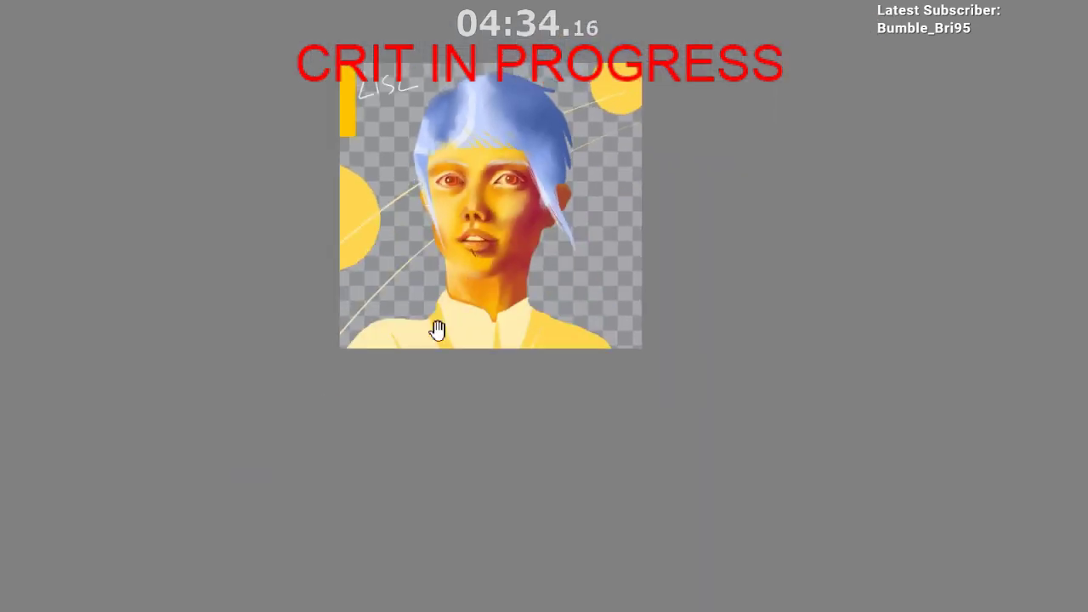
mouse_move(472, 330)
left_mouse_down()
mouse_move(530, 301)
mouse_move(426, 396)
left_mouse_up()
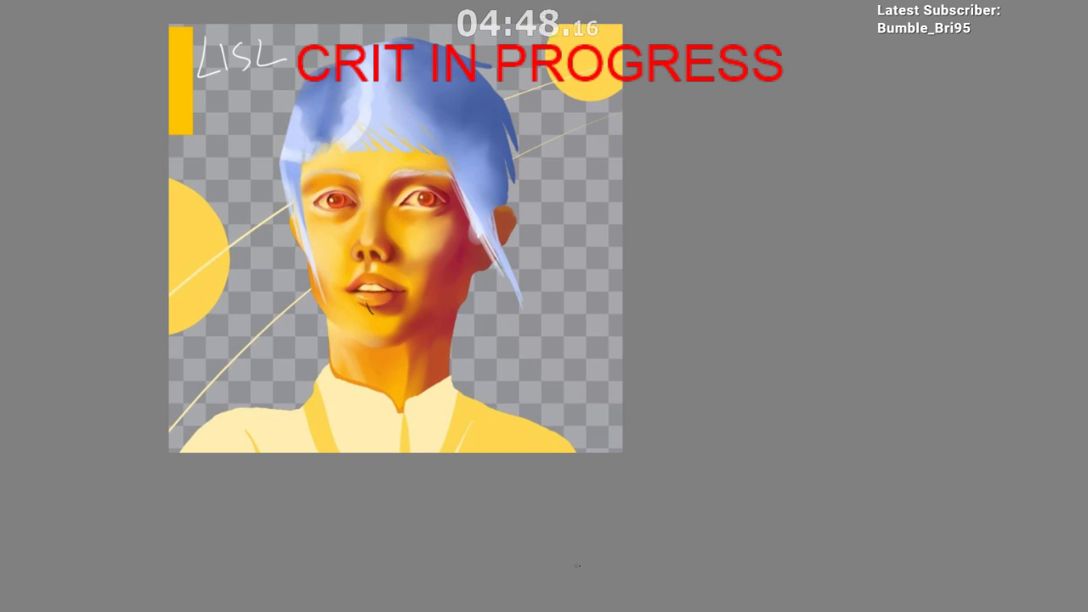
key("ctrl+z")
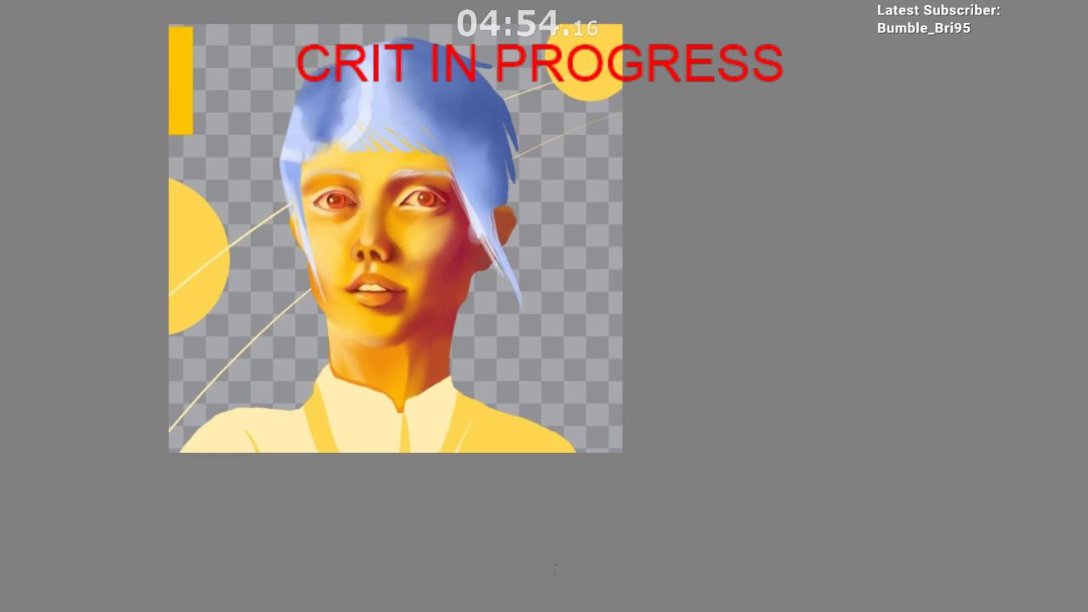
Step: Examine the blue-haired portrait's face, hair and shading, both up close and as a whole
left_click_drag(468, 417, 591, 408)
scroll(579, 392, "up", 3)
left_click_drag(604, 529, 575, 555)
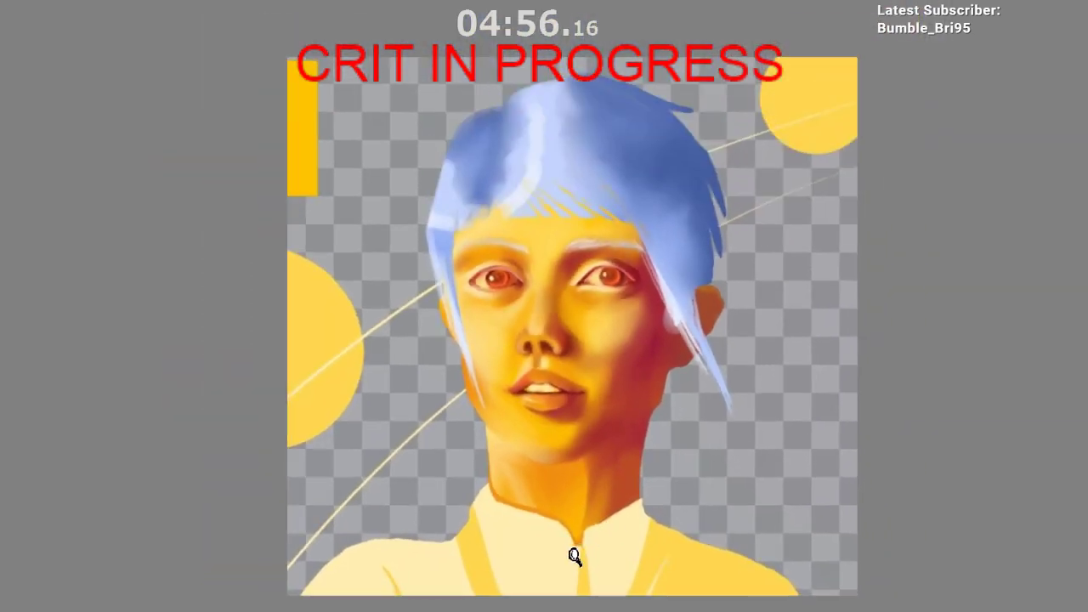
left_click_drag(640, 533, 605, 553)
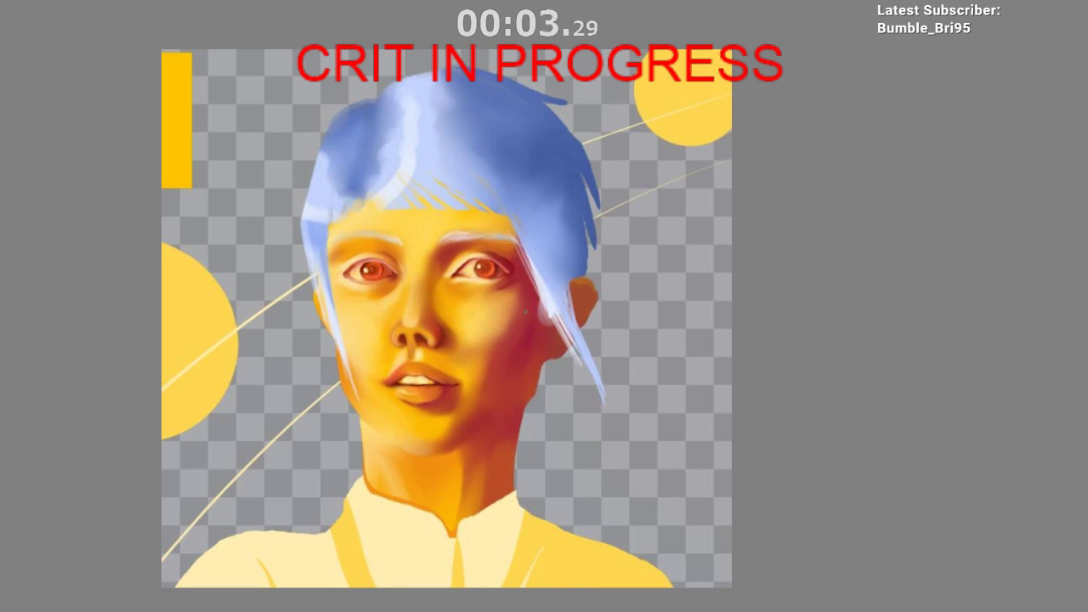
left_click_drag(580, 267, 614, 237)
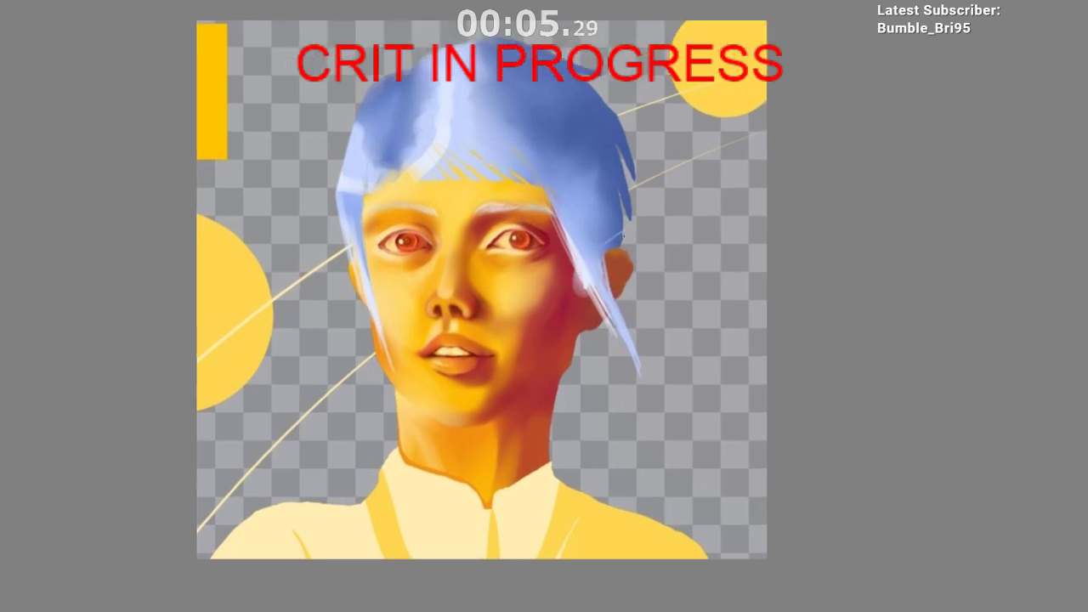
left_click_drag(540, 306, 540, 302)
left_click(540, 299)
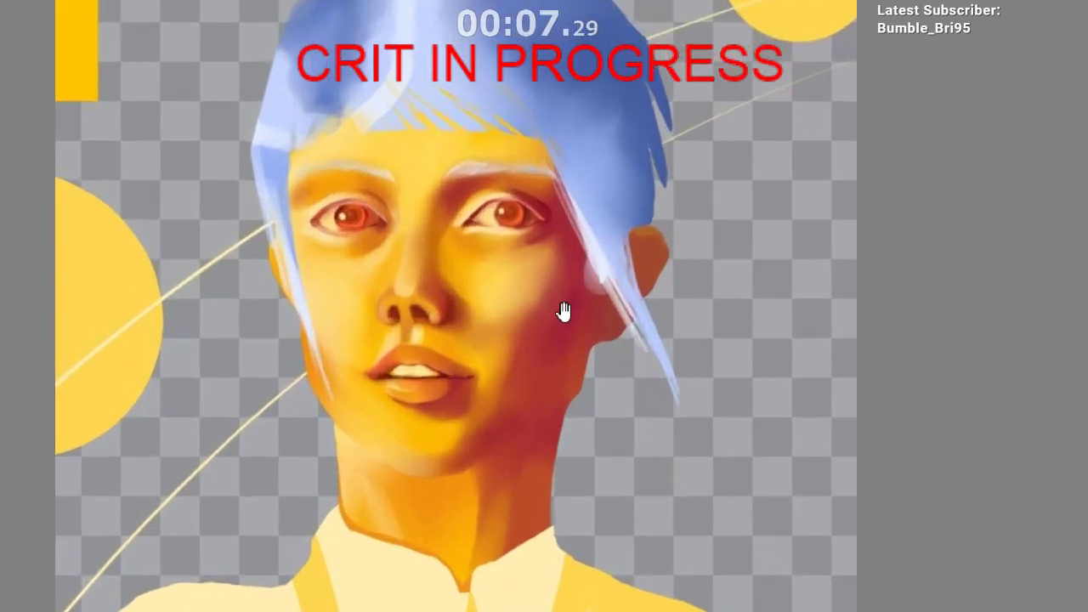
scroll(473, 450, "down", 2)
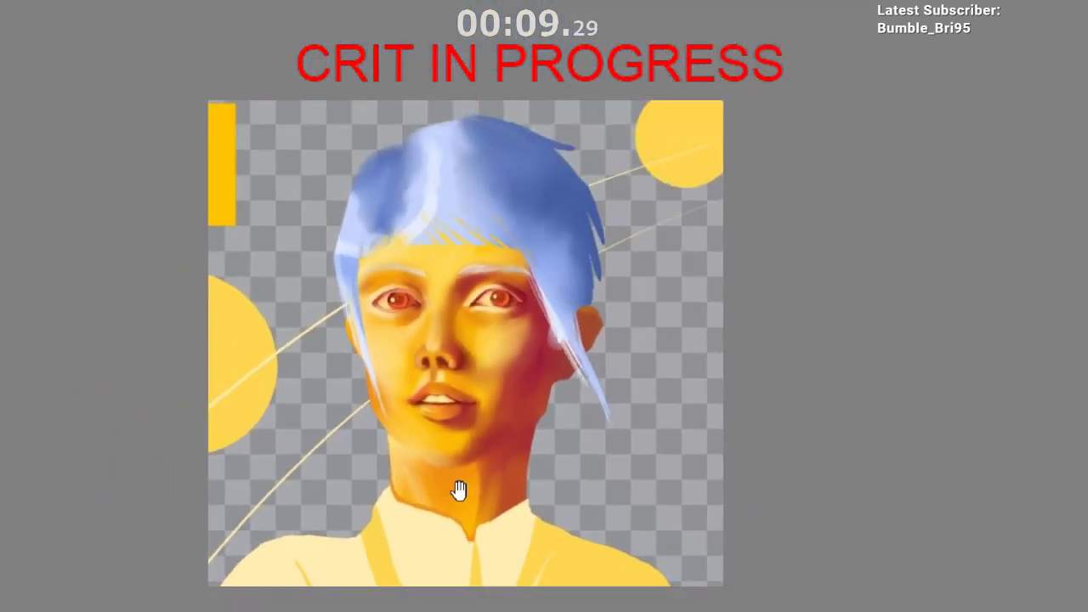
left_click_drag(502, 429, 591, 392)
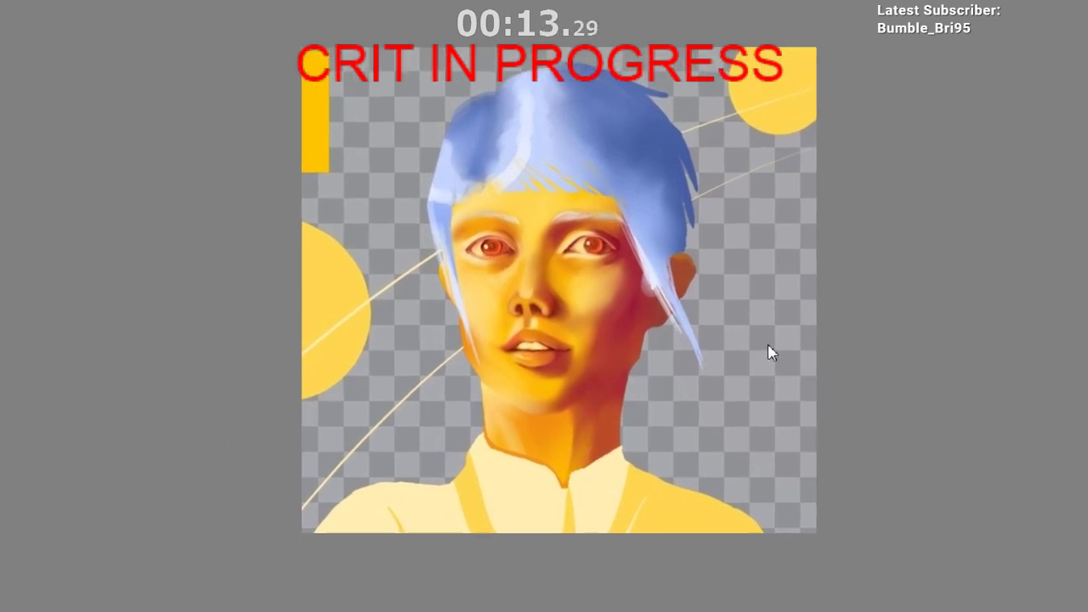
Step: Examine the blue-haired portrait's face, neck and hair shading at different magnifications
left_click_drag(569, 452, 519, 477)
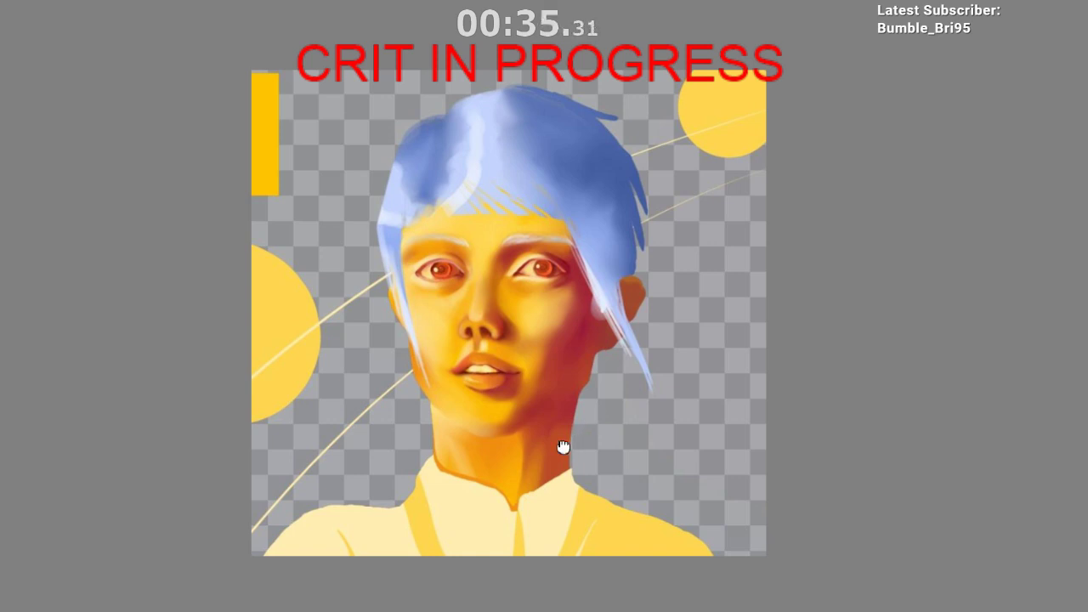
scroll(563, 448, "up", 3)
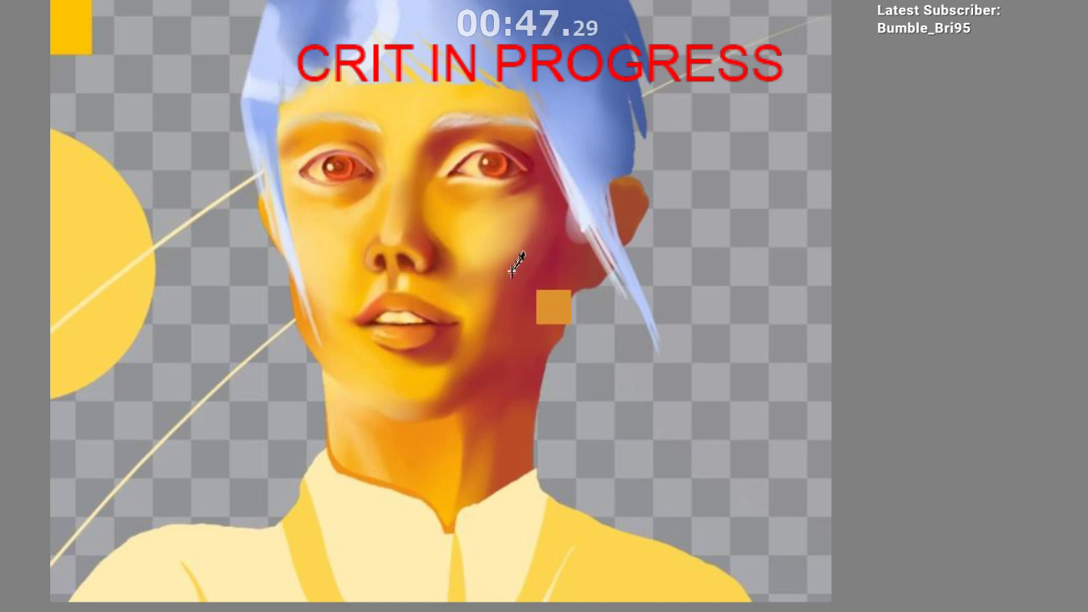
left_click_drag(507, 351, 498, 531)
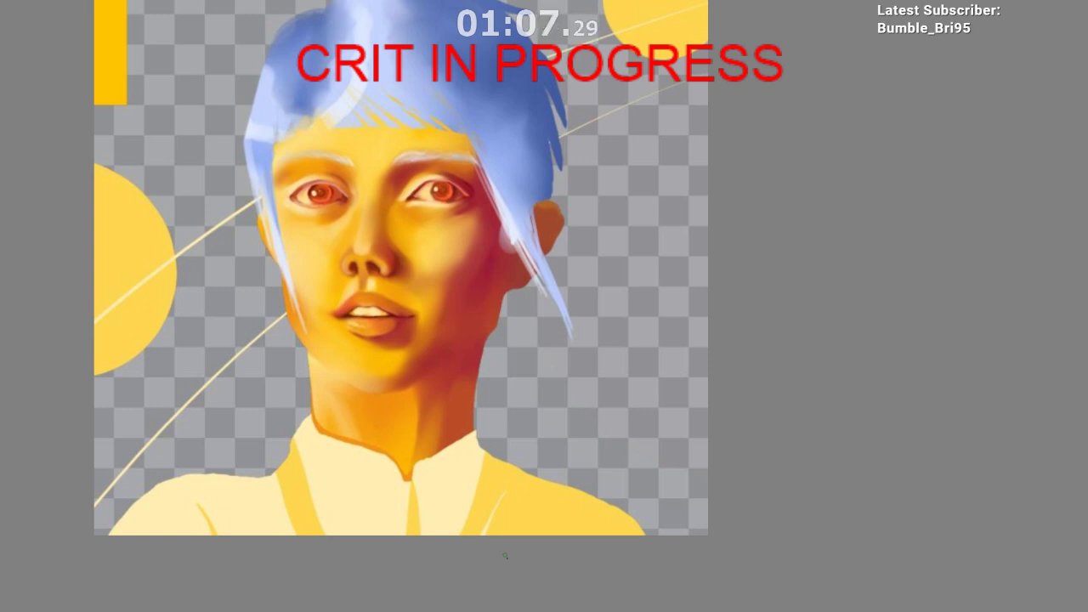
left_click_drag(524, 369, 666, 558)
scroll(406, 364, "up", 3)
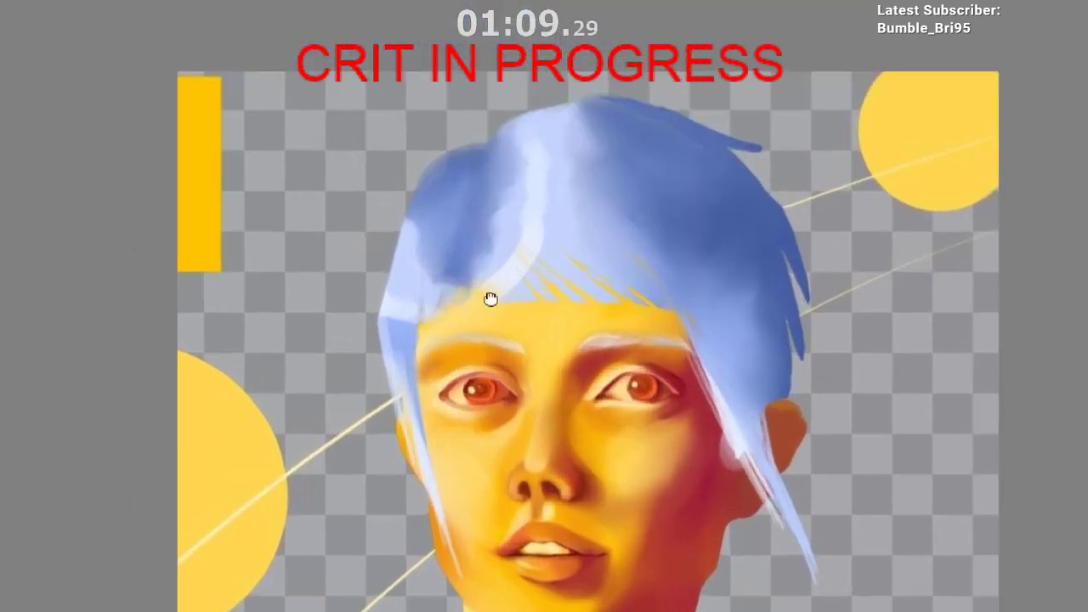
scroll(568, 329, "up", 3)
left_click_drag(489, 299, 612, 297)
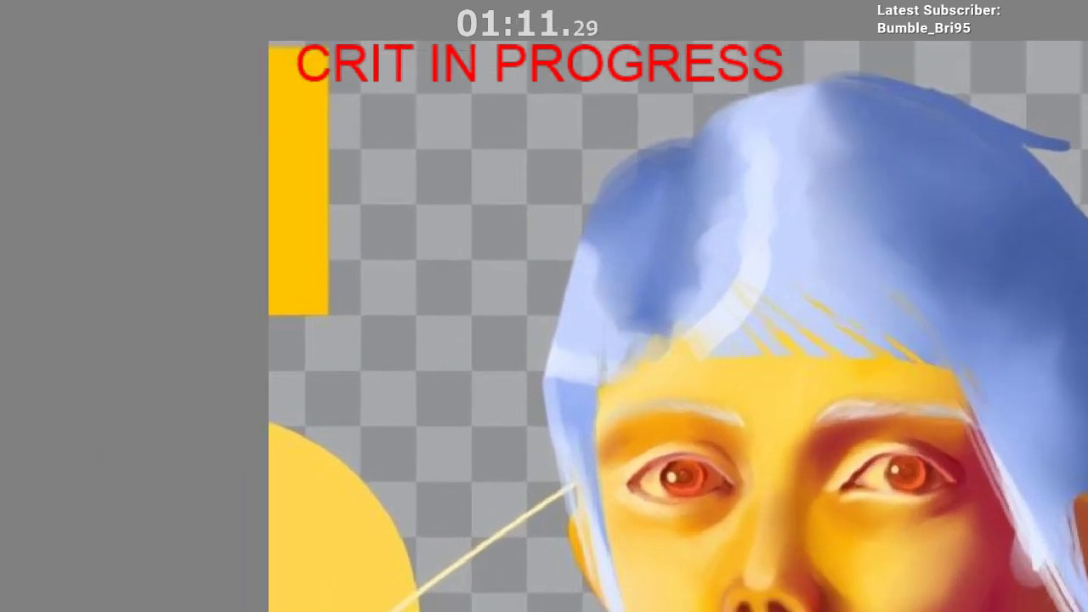
scroll(330, 408, "down", 5)
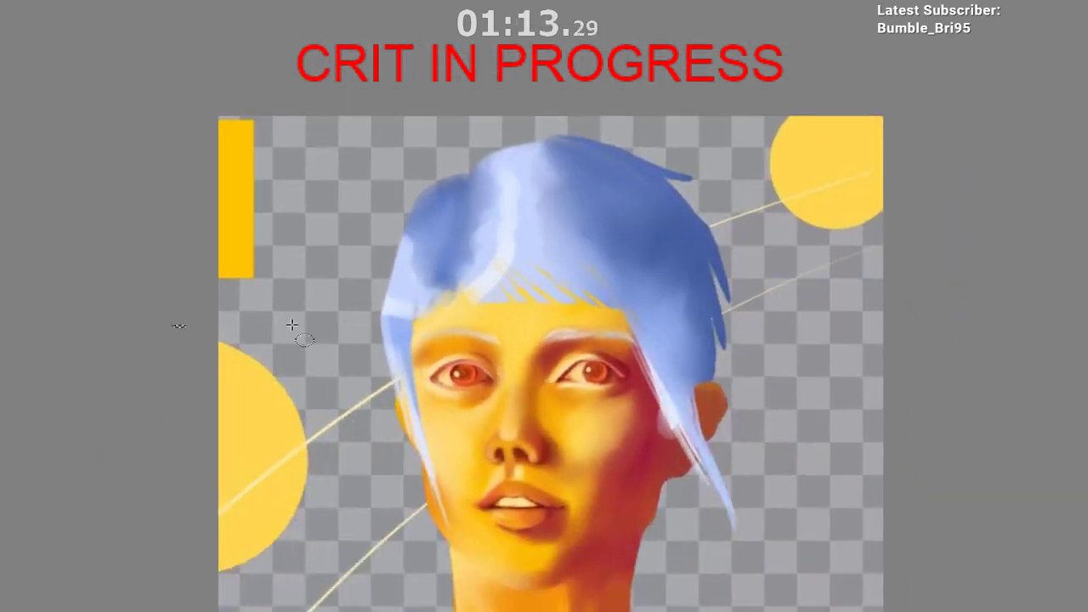
Step: Make a circular selection beside the portrait's orange bar and fill it with the light yellow of the background circle
left_click_drag(256, 169, 366, 285)
mouse_move(368, 235)
left_mouse_down()
mouse_move(369, 200)
mouse_move(365, 219)
left_mouse_up()
scroll(367, 199, "down", 4)
left_click(272, 394, "alt")
mouse_move(319, 255)
left_mouse_down()
mouse_move(330, 236)
mouse_move(297, 294)
mouse_move(349, 319)
left_mouse_up()
scroll(349, 318, "up", 3)
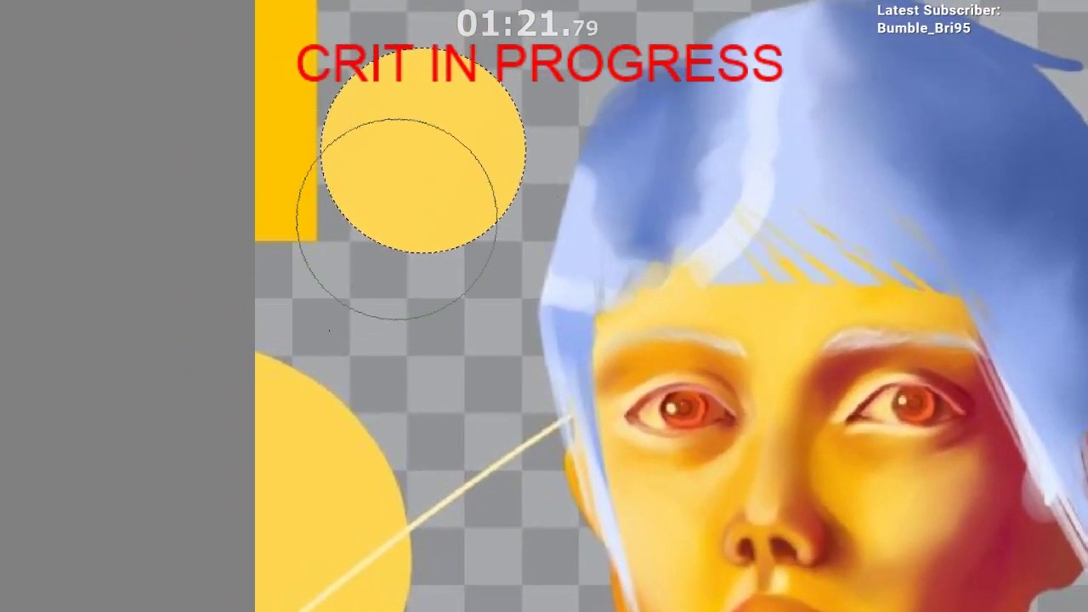
left_click_drag(611, 297, 601, 301)
left_click_drag(627, 236, 612, 253)
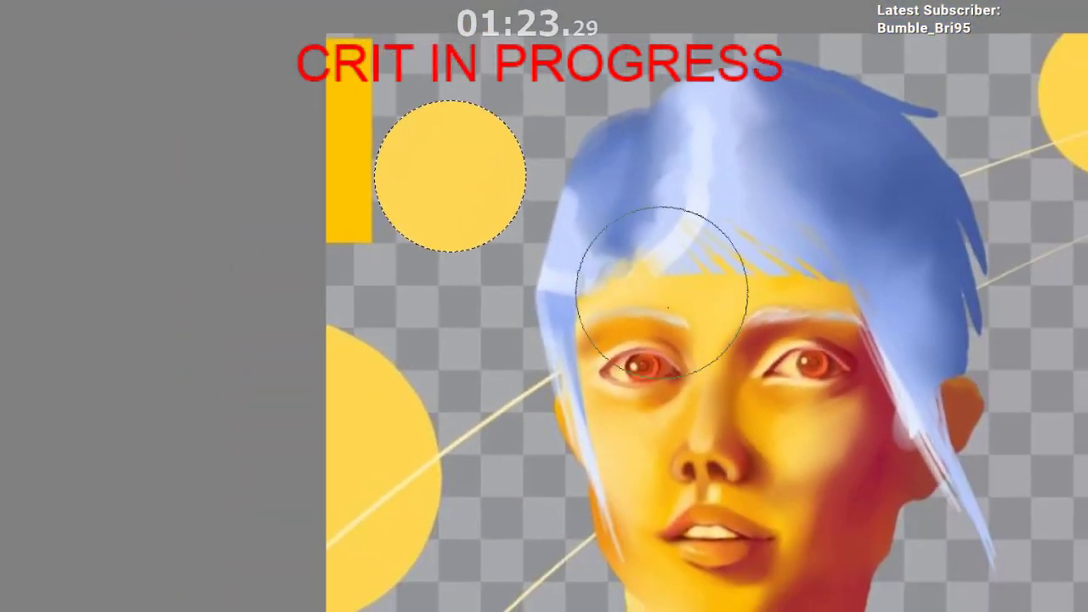
Step: Try filling the selected circle with an orange skin tone sampled from the face, and undo the painting
left_click(651, 412, "alt")
mouse_move(419, 302)
left_mouse_down()
mouse_move(387, 245)
mouse_move(435, 308)
mouse_move(407, 195)
mouse_move(405, 218)
mouse_move(451, 143)
left_mouse_up()
left_click_drag(451, 143, 423, 193)
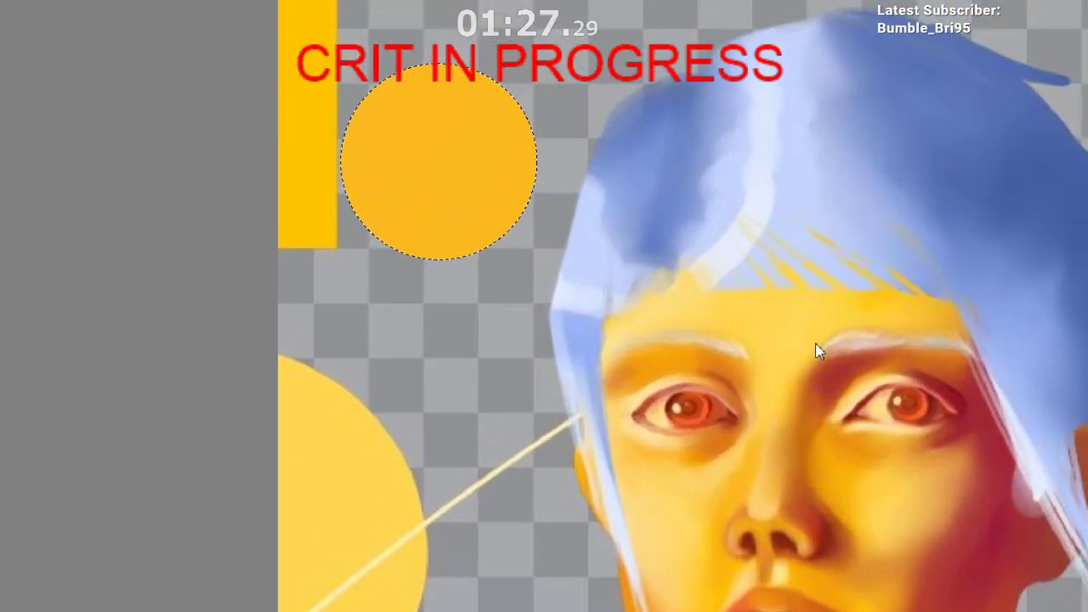
left_click(784, 363)
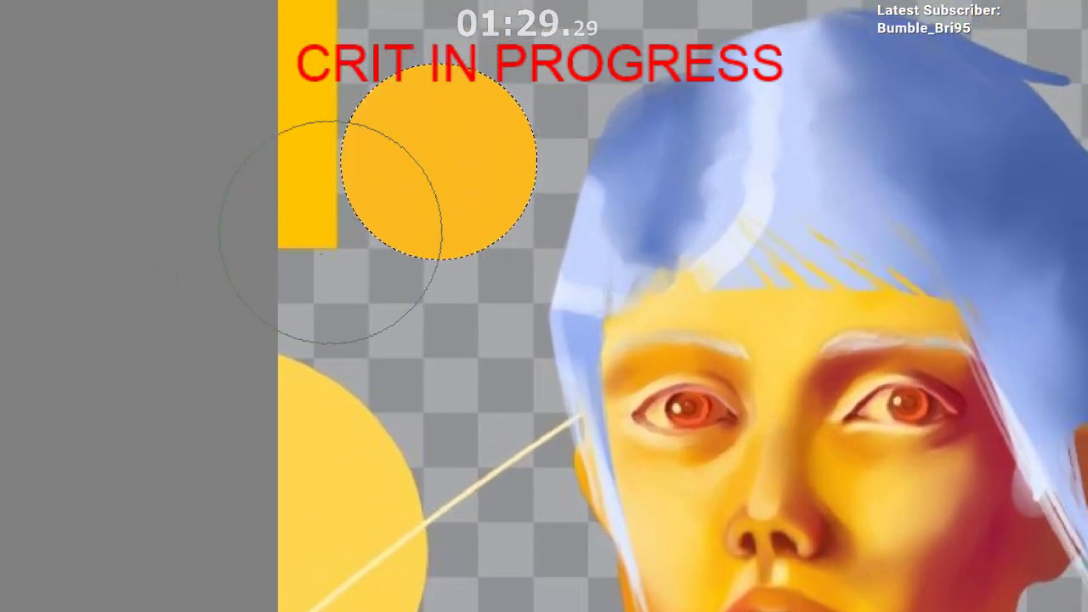
left_click_drag(331, 233, 374, 138)
key("ctrl+z")
key("ctrl+z")
Step: Fill the selected circle with muted mustard and paint a soft pale yellow light over its left side
left_click(699, 361, "alt")
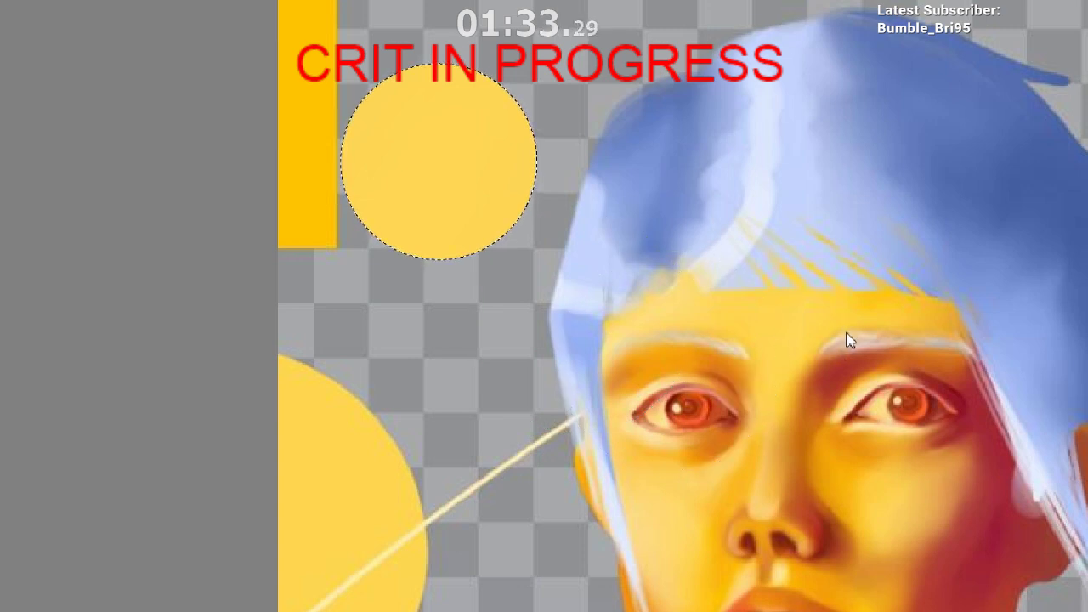
mouse_move(401, 182)
left_mouse_down()
mouse_move(428, 102)
mouse_move(542, 109)
left_mouse_up()
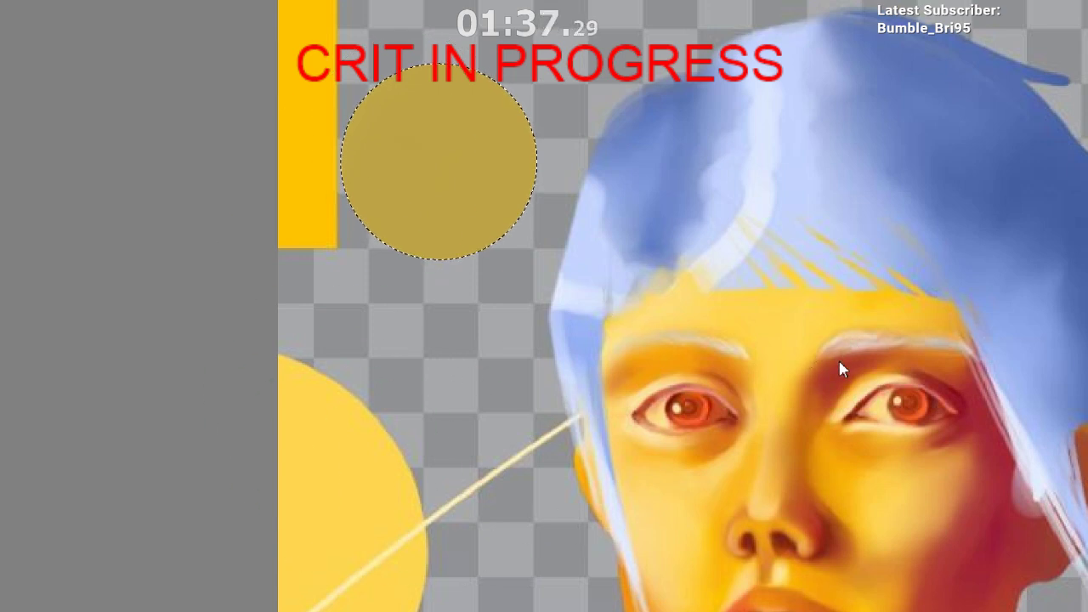
mouse_move(352, 100)
left_mouse_down()
mouse_move(340, 315)
mouse_move(425, 53)
left_mouse_up()
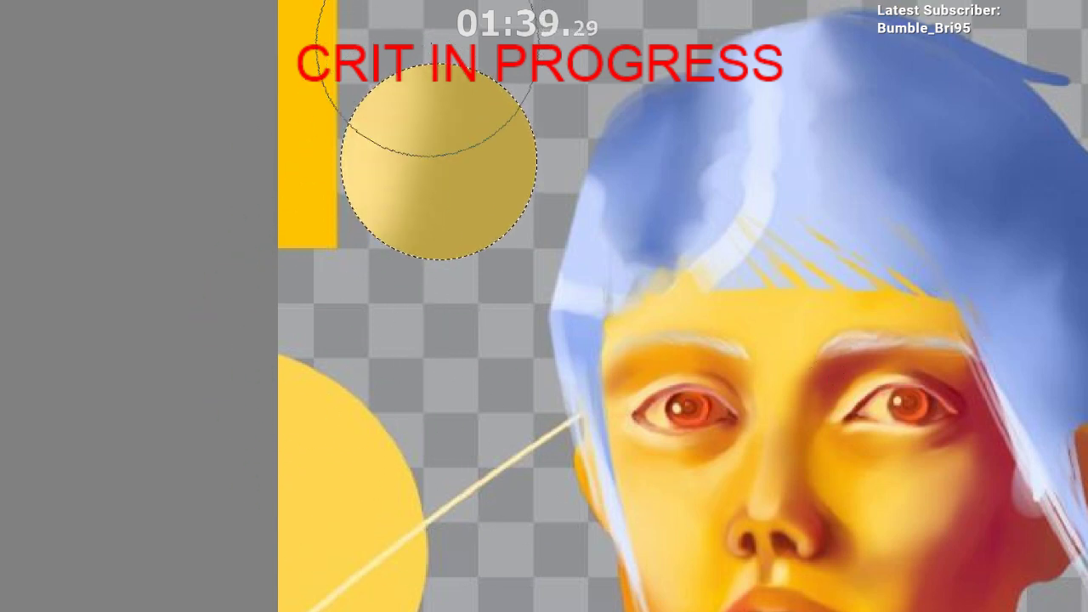
key("ctrl+z")
left_click_drag(362, 276, 493, 42)
left_click_drag(360, 360, 539, 34)
mouse_move(372, 329)
left_mouse_down()
mouse_move(373, 292)
mouse_move(527, 32)
left_mouse_up()
Step: Sample the circle's mustard shadow colour and rework the soft edge between its lit and shaded sides
left_click(496, 175, "alt")
left_click_drag(497, 174, 463, 185)
left_click_drag(435, 227, 486, 122)
left_click_drag(454, 291, 486, 126)
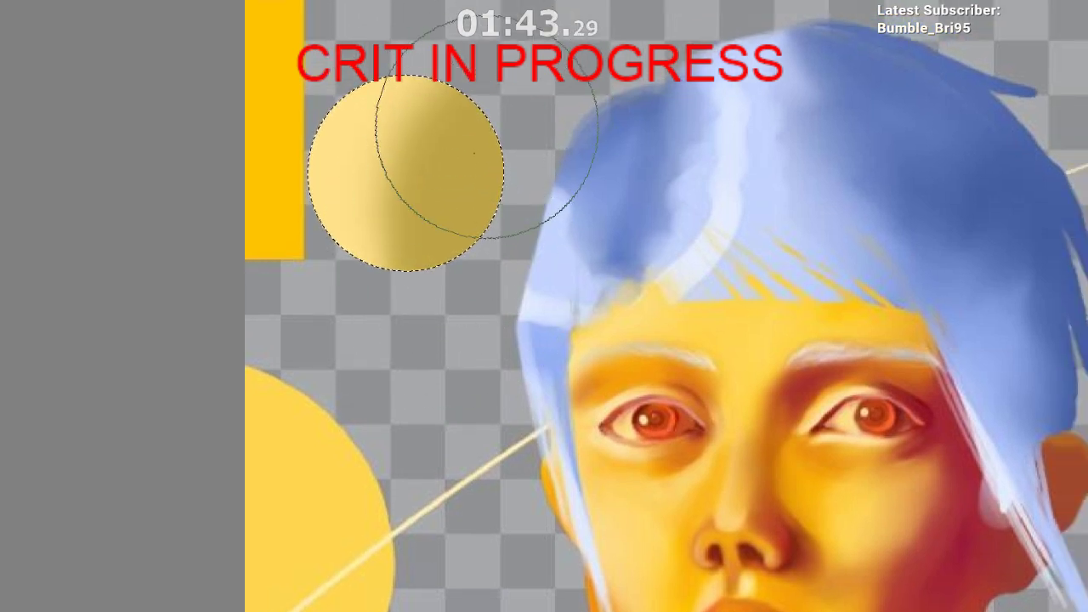
Step: Paint the circle's shadow side red using the face's shadow colour, and deepen it to a dark red
left_click_drag(413, 481, 360, 422)
left_click(894, 531, "alt")
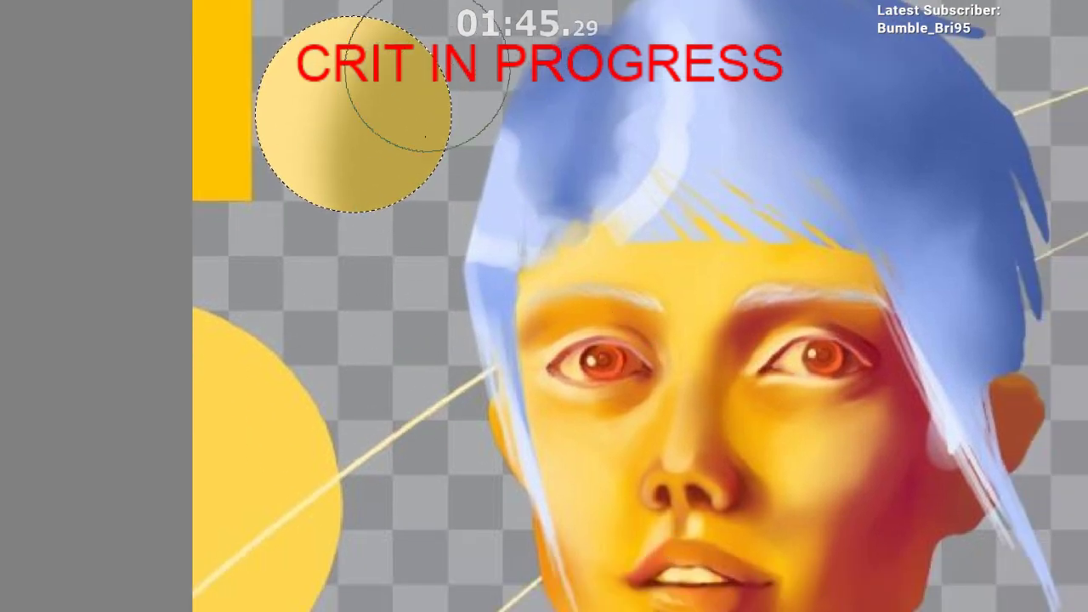
mouse_move(434, 39)
left_mouse_down()
mouse_move(377, 268)
mouse_move(325, 320)
left_mouse_up()
left_click_drag(412, 60, 321, 369)
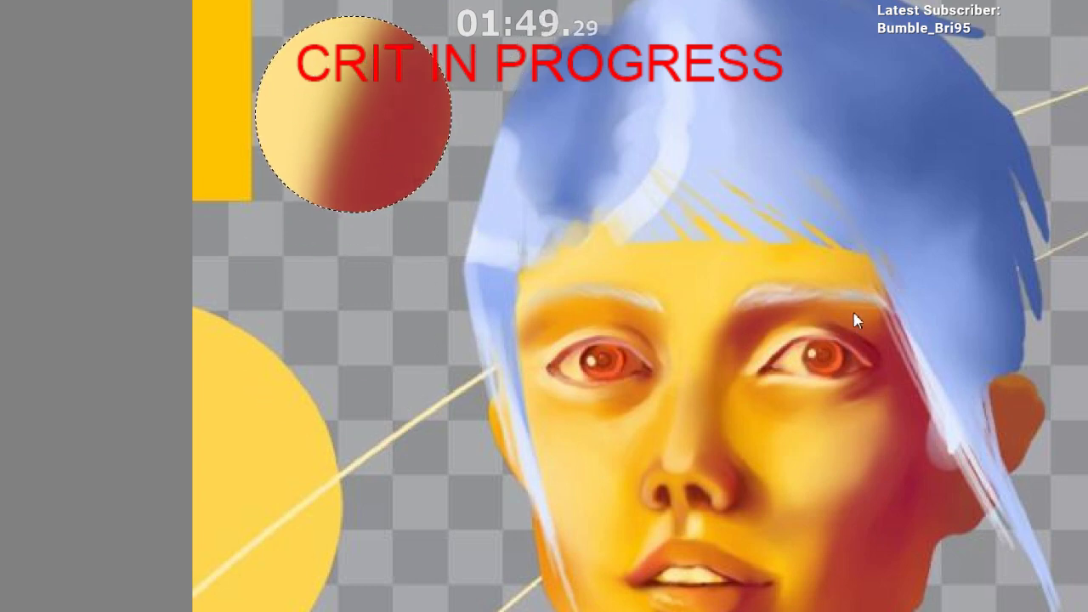
left_click_drag(471, 161, 371, 295)
left_click_drag(374, 165, 340, 232)
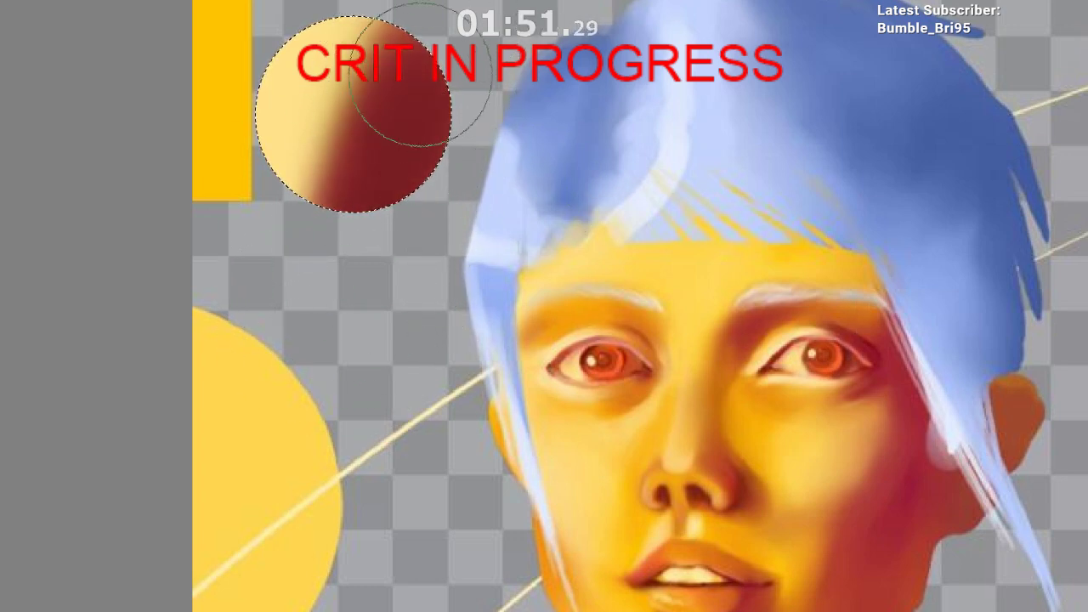
Step: Refine the sphere's shading with a cream highlight on the lit side and a darker transition into the red shadow
left_click_drag(423, 48, 289, 295)
left_click(310, 104, "ctrl")
left_click_drag(328, 24, 287, 238)
left_click_drag(334, 77, 302, 371)
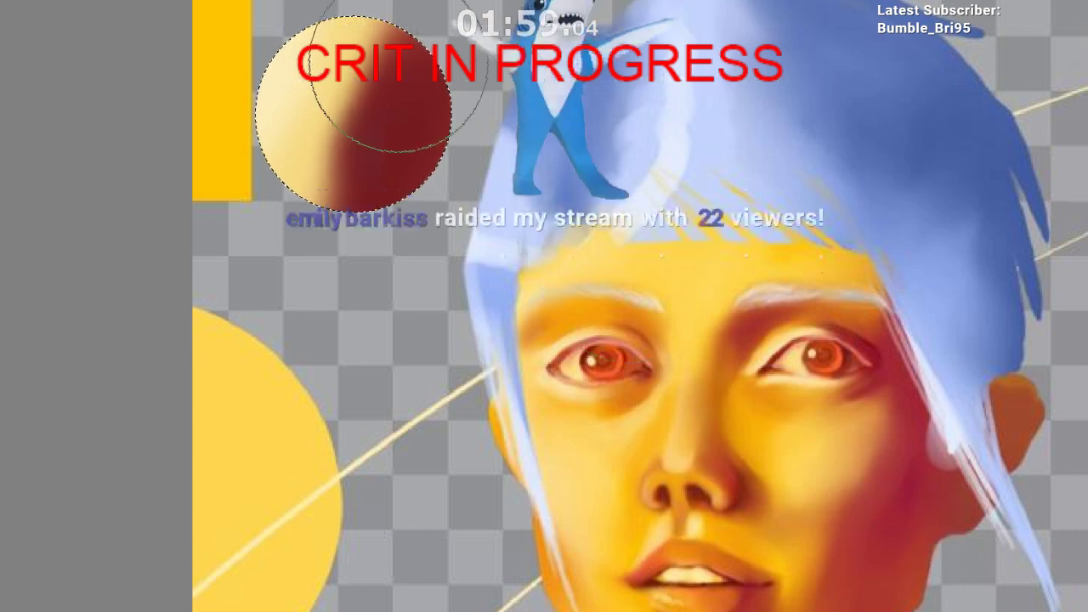
left_click_drag(395, 148, 424, 178)
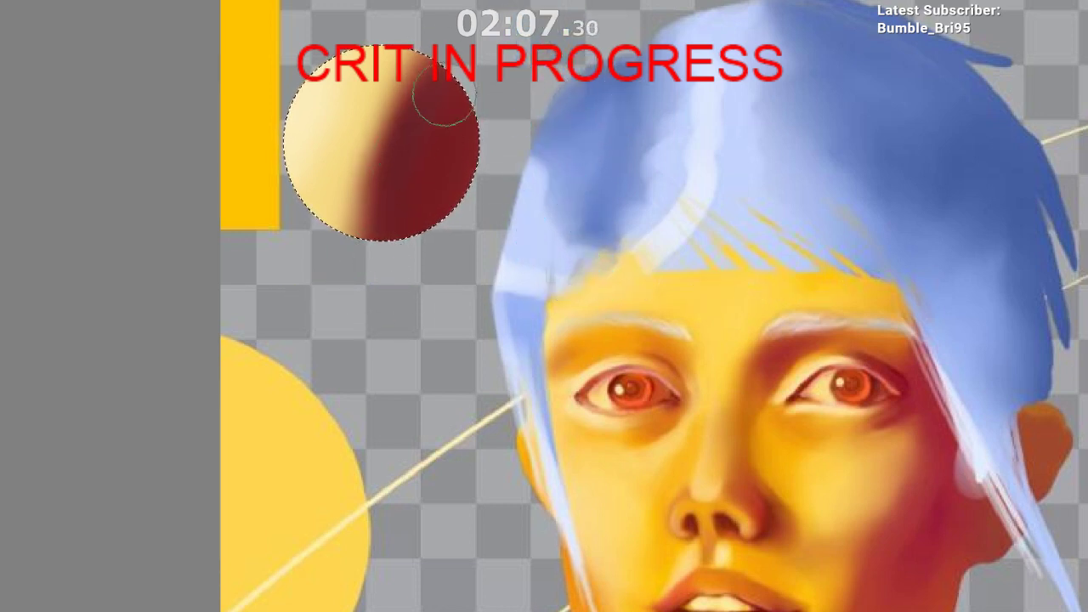
Step: Switch to the artist's Instagram profile in the browser and look through the painted posts from the newest down
scroll(501, 136, "down", 5)
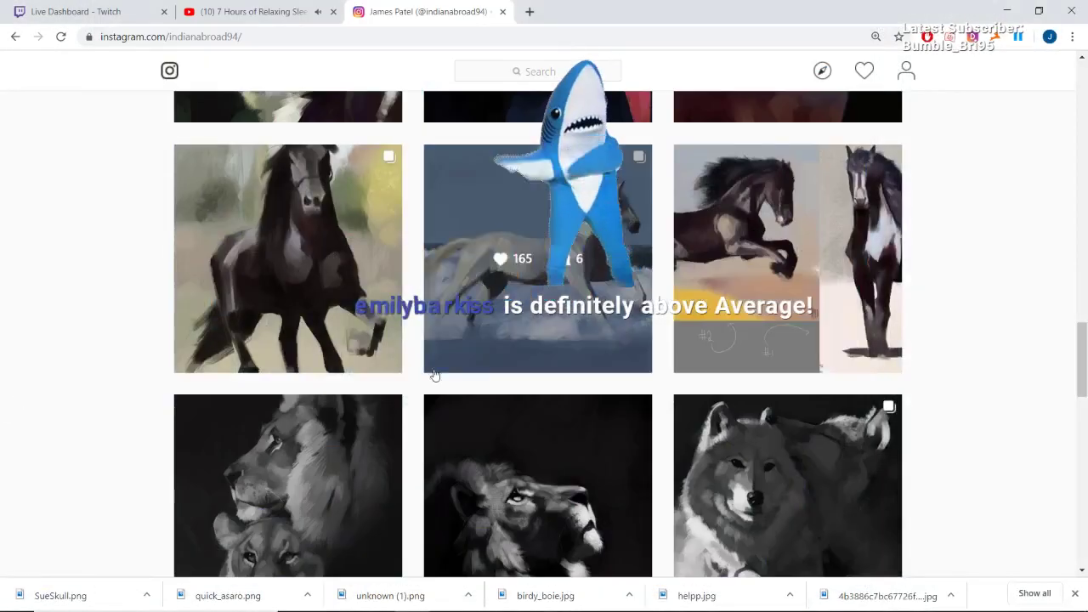
scroll(437, 377, "up", 6)
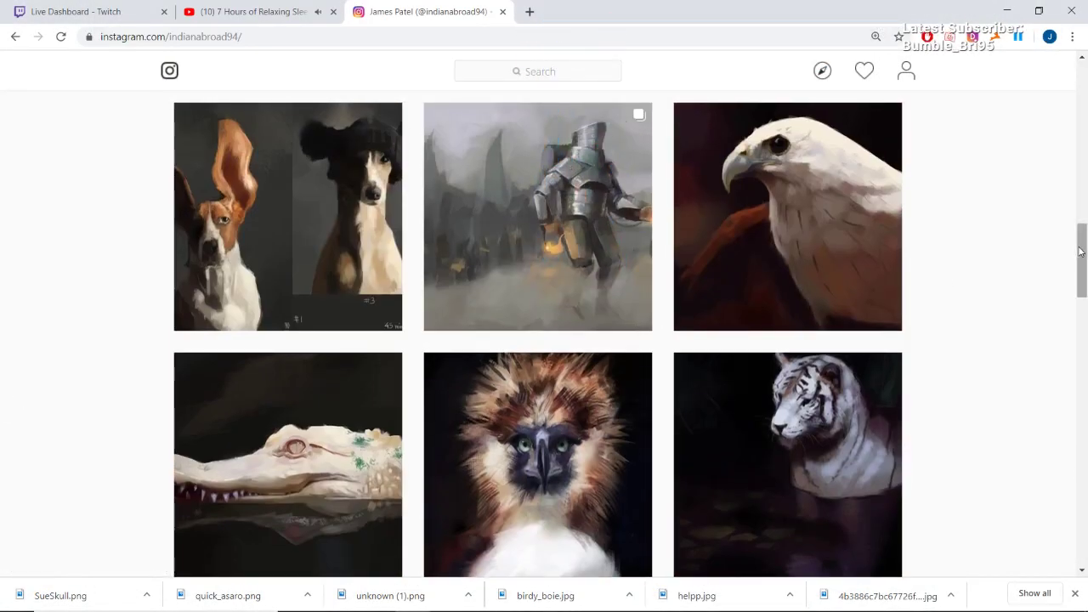
scroll(1086, 246, "up", 10)
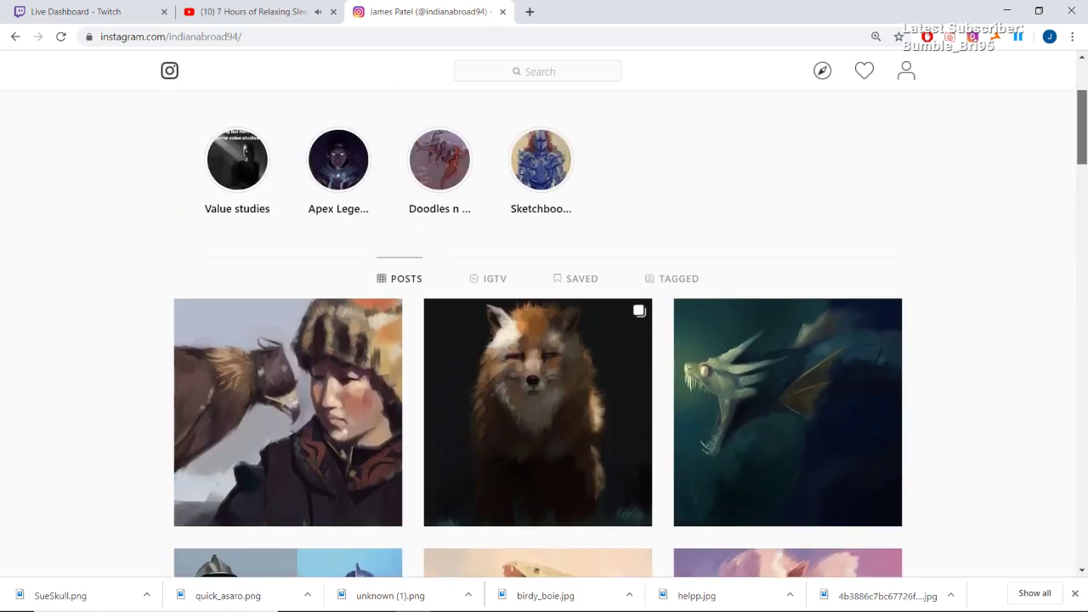
scroll(544, 334, "down", 3)
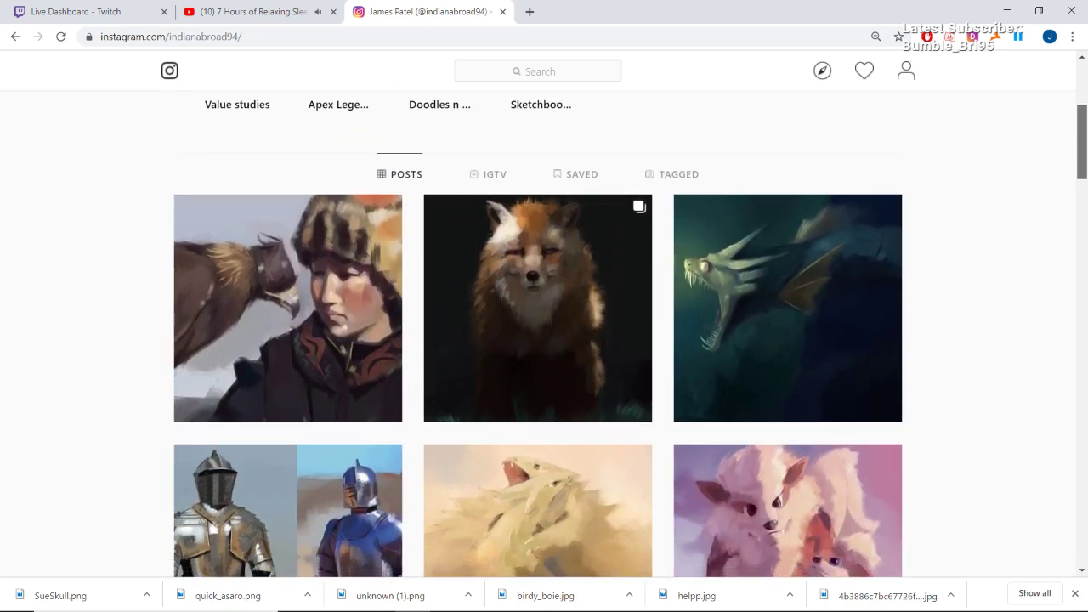
scroll(544, 334, "down", 2)
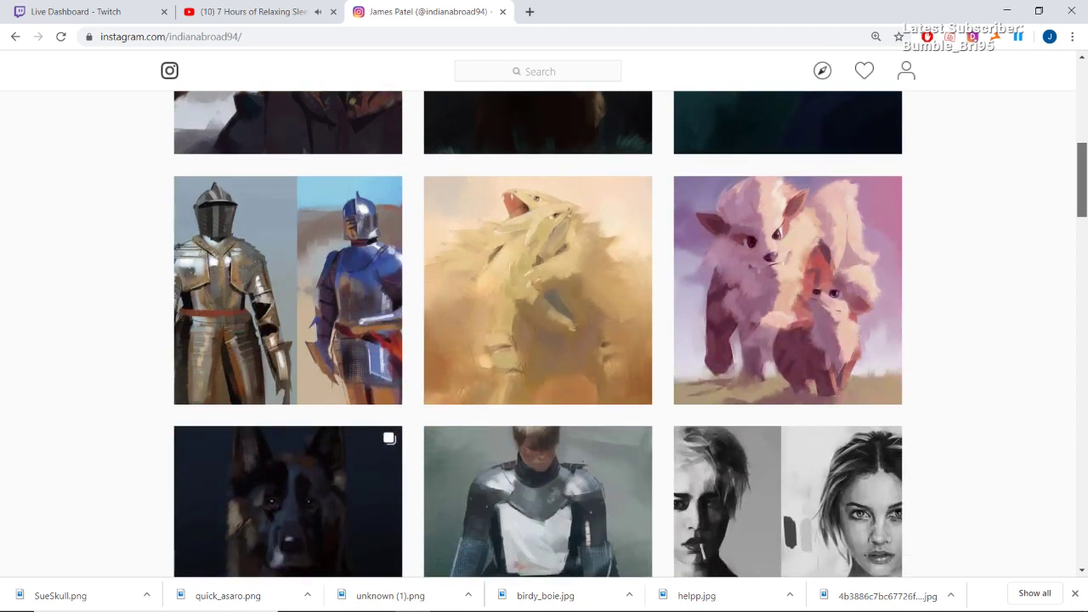
left_click_drag(1087, 164, 1087, 165)
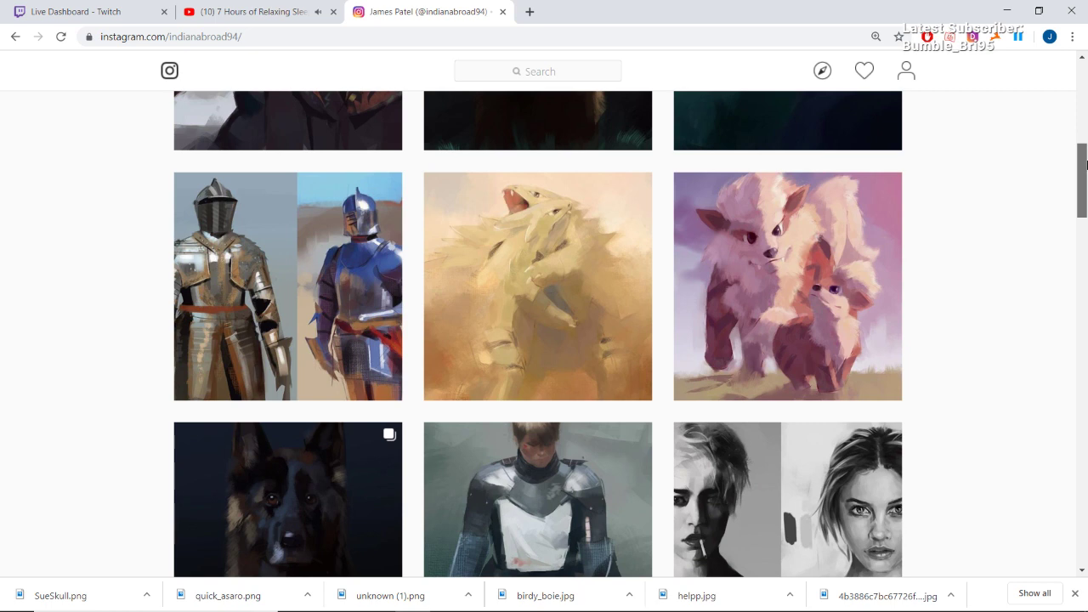
left_click_drag(1086, 164, 1086, 194)
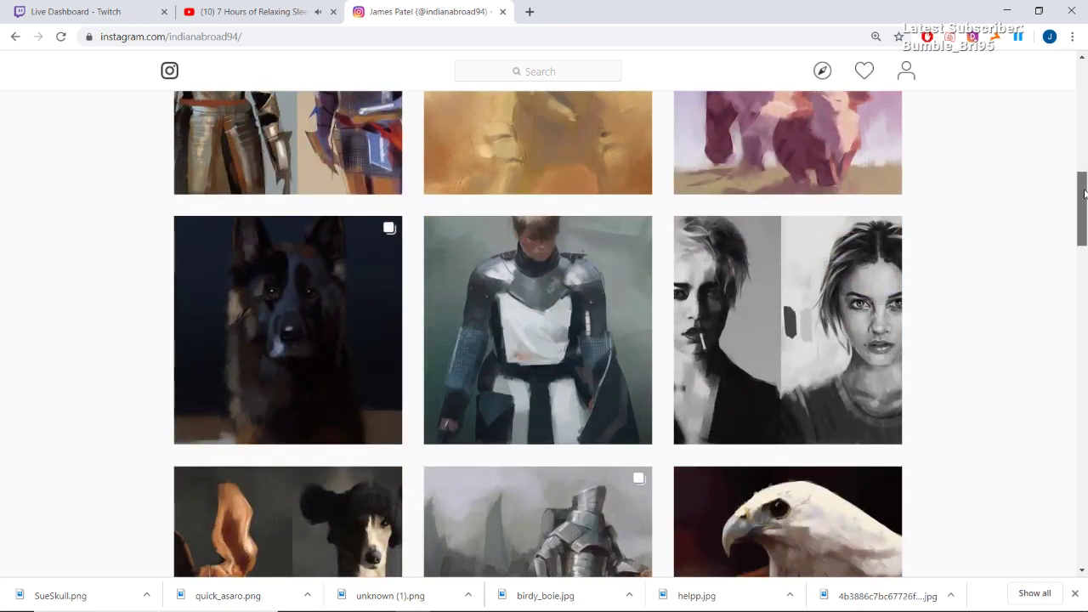
left_click_drag(1085, 194, 1086, 211)
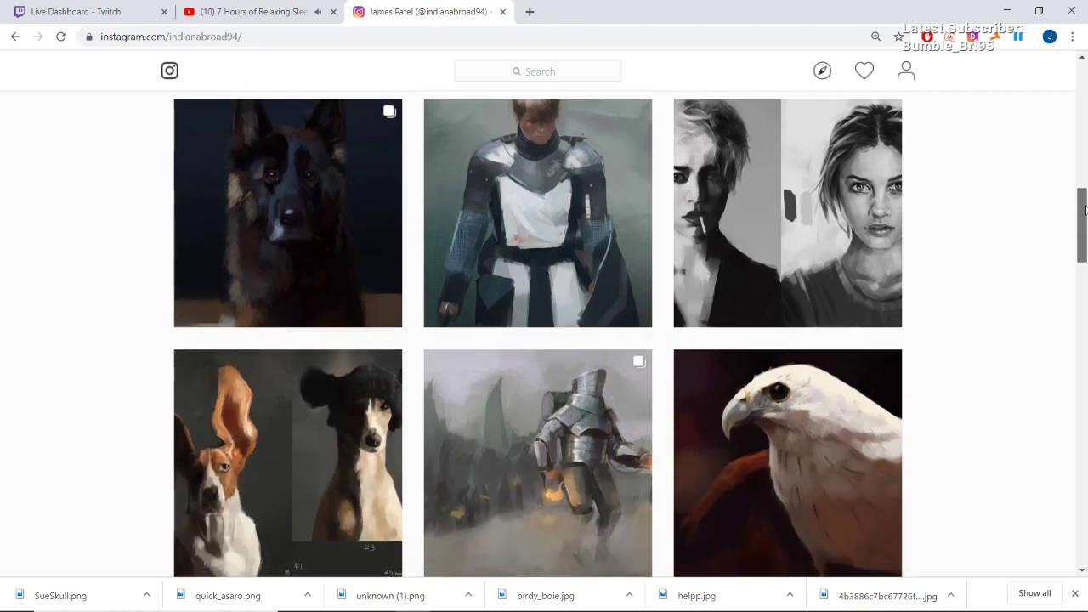
left_click_drag(1086, 211, 1086, 222)
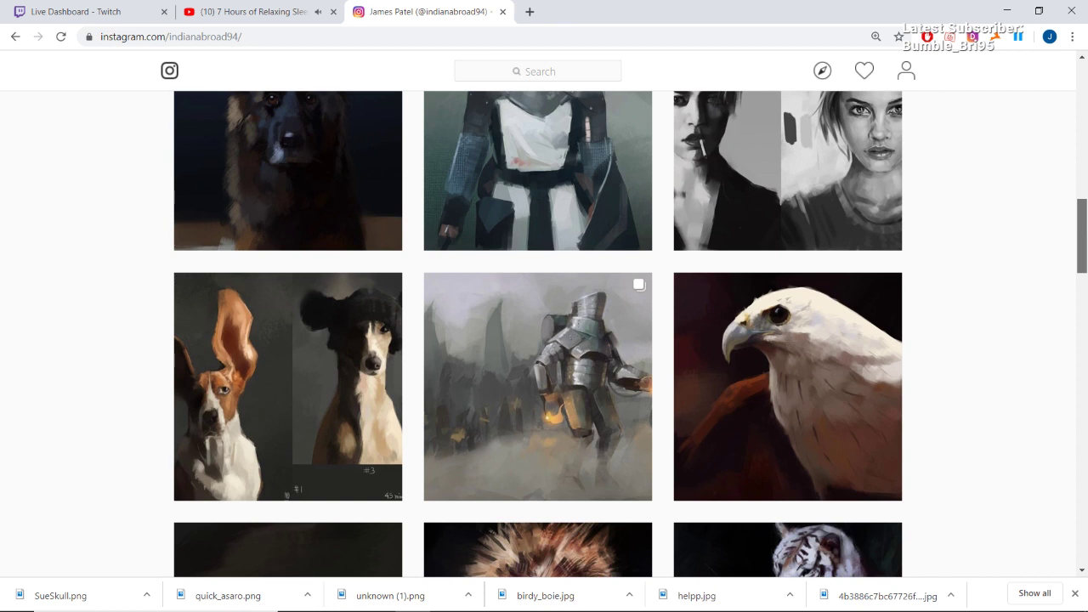
mouse_move(1086, 222)
left_mouse_down()
mouse_move(1086, 261)
mouse_move(1085, 163)
mouse_move(1075, 385)
left_mouse_up()
Step: View the posts of the two greyscale lions and the lion in profile, closing each one
left_click(374, 255)
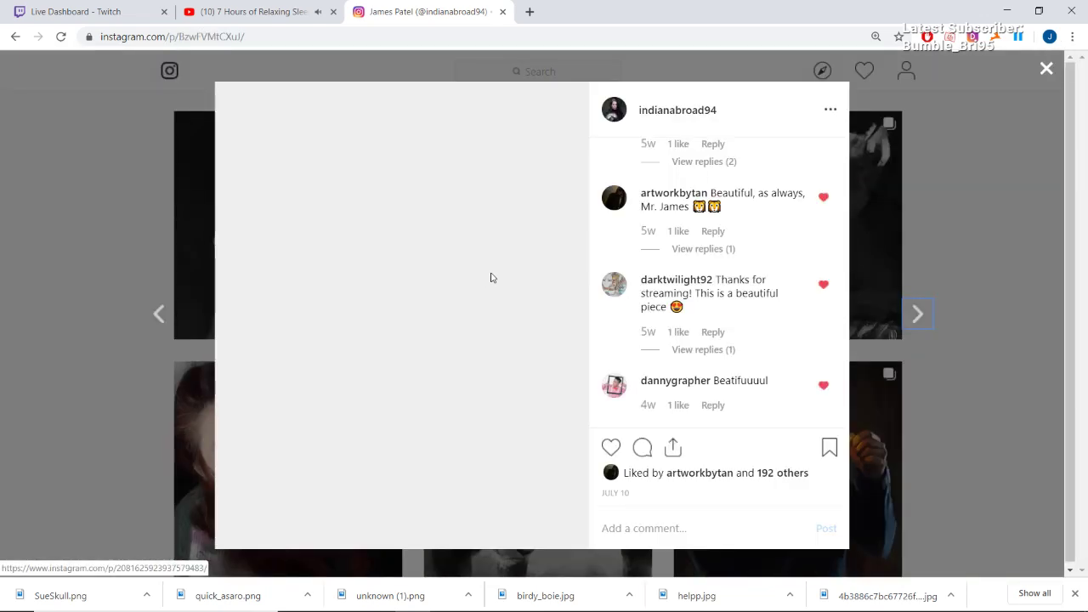
left_click(931, 242)
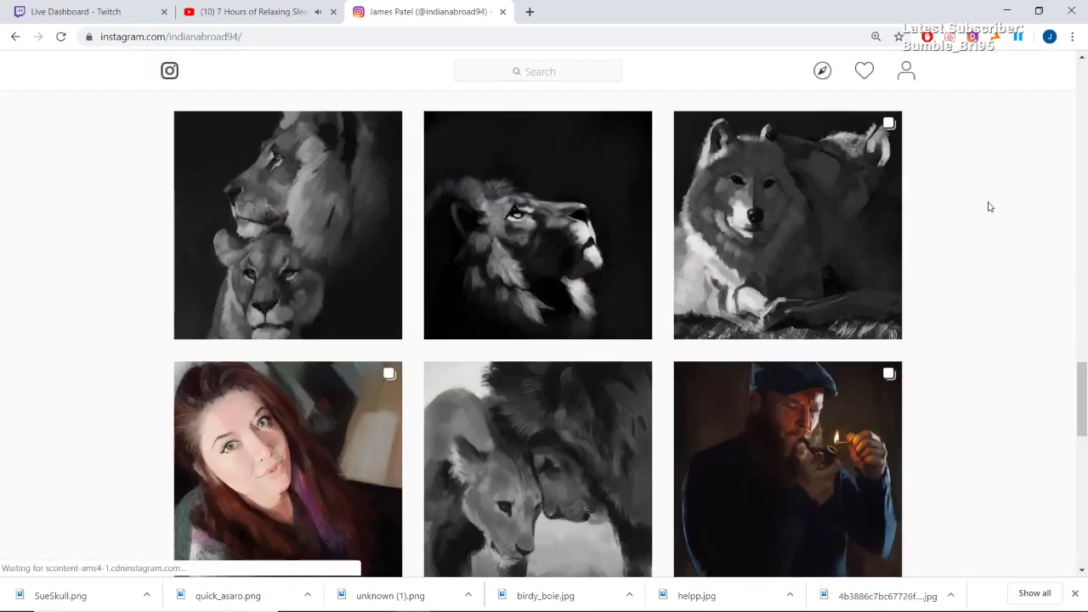
left_click(595, 207)
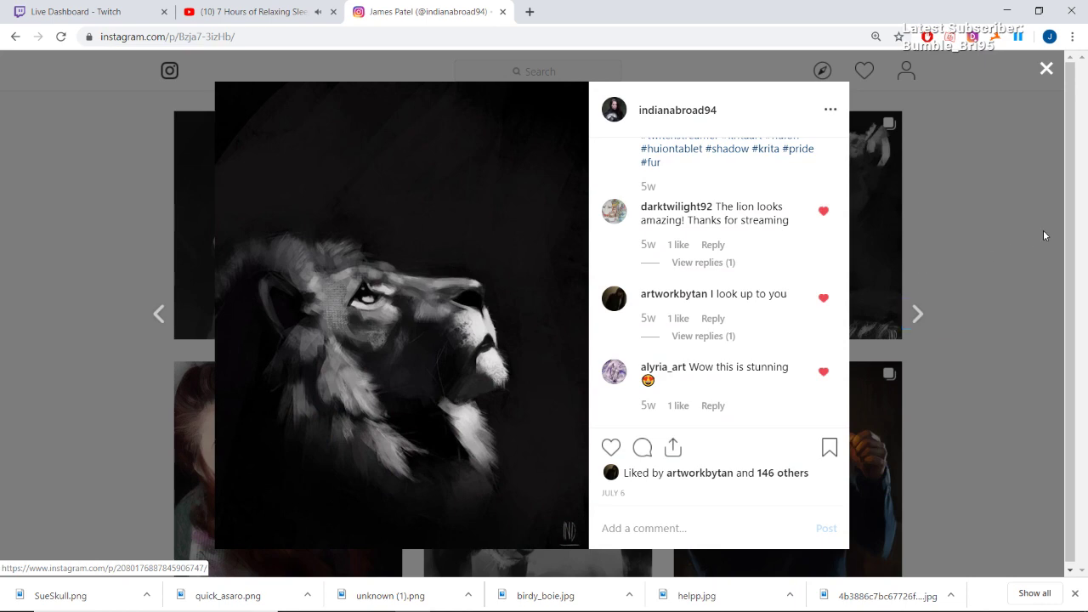
left_click(1044, 235)
Step: Look through the older colour and animal studies further down the Instagram profile, from the greyscale lions to the tiger, birds and wolves
scroll(785, 272, "down", 2)
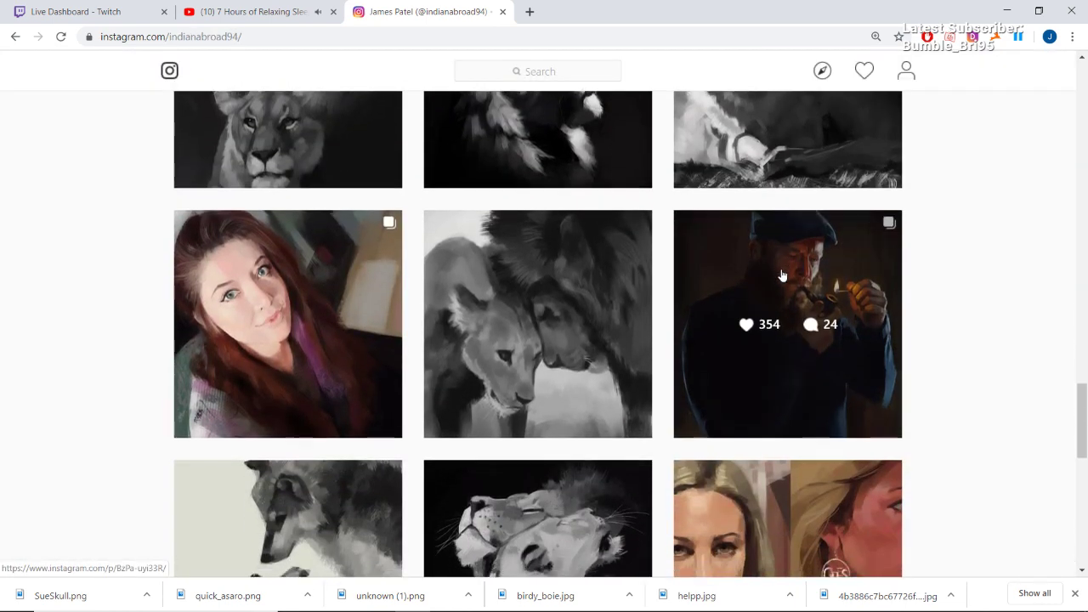
scroll(782, 275, "down", 5)
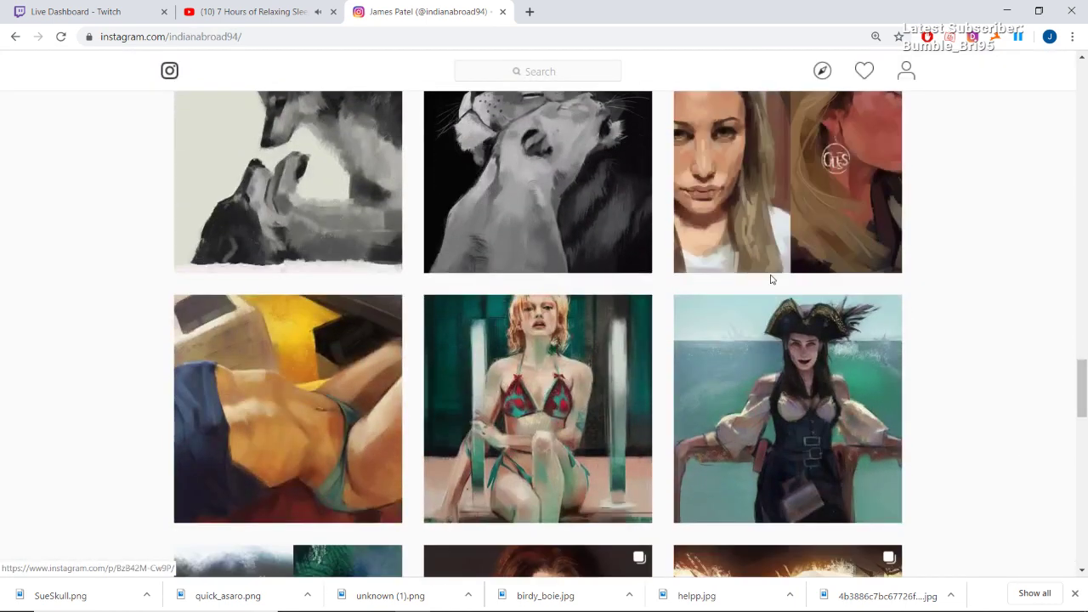
scroll(761, 282, "down", 7)
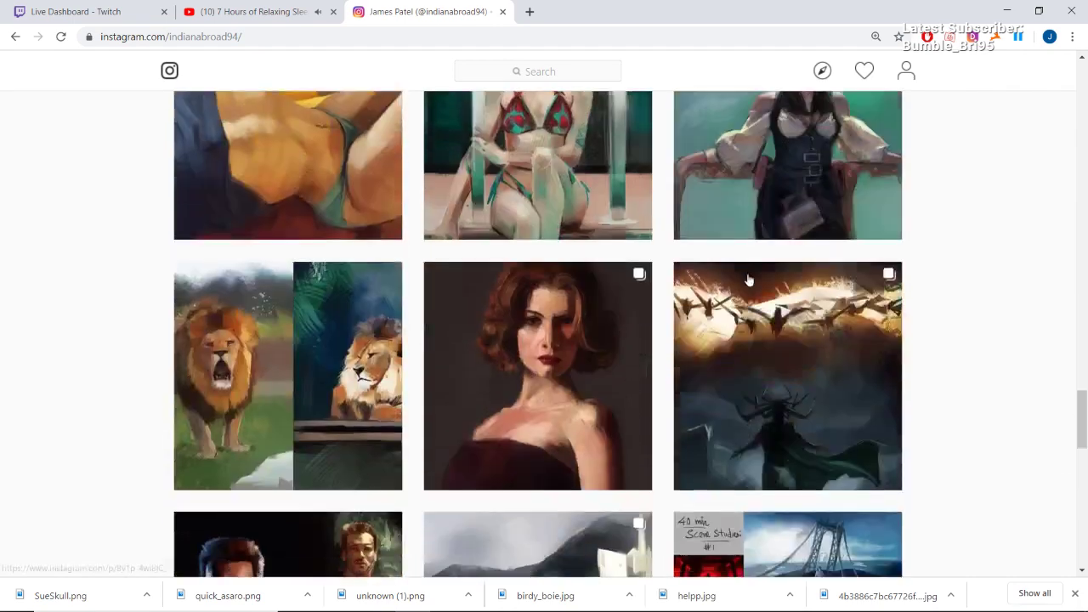
scroll(749, 278, "down", 3)
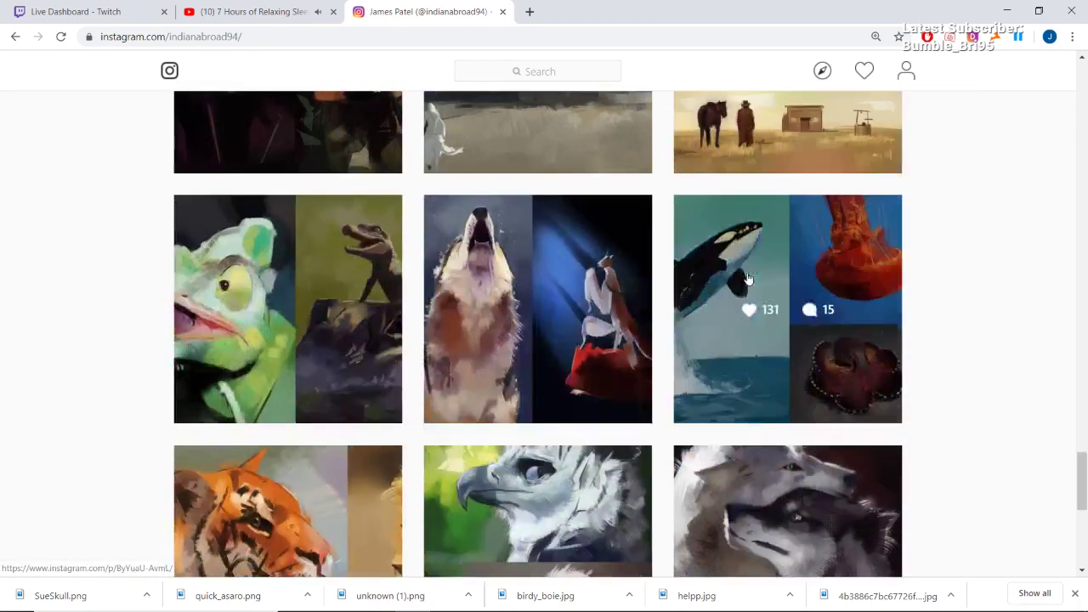
scroll(720, 323, "down", 1)
scroll(681, 330, "down", 1)
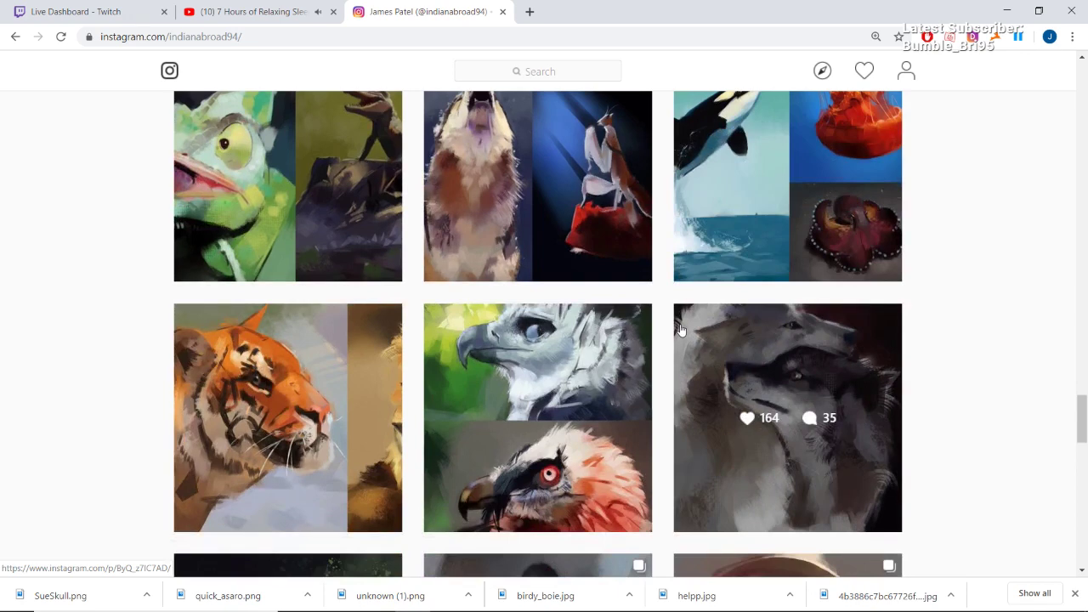
scroll(592, 294, "down", 1)
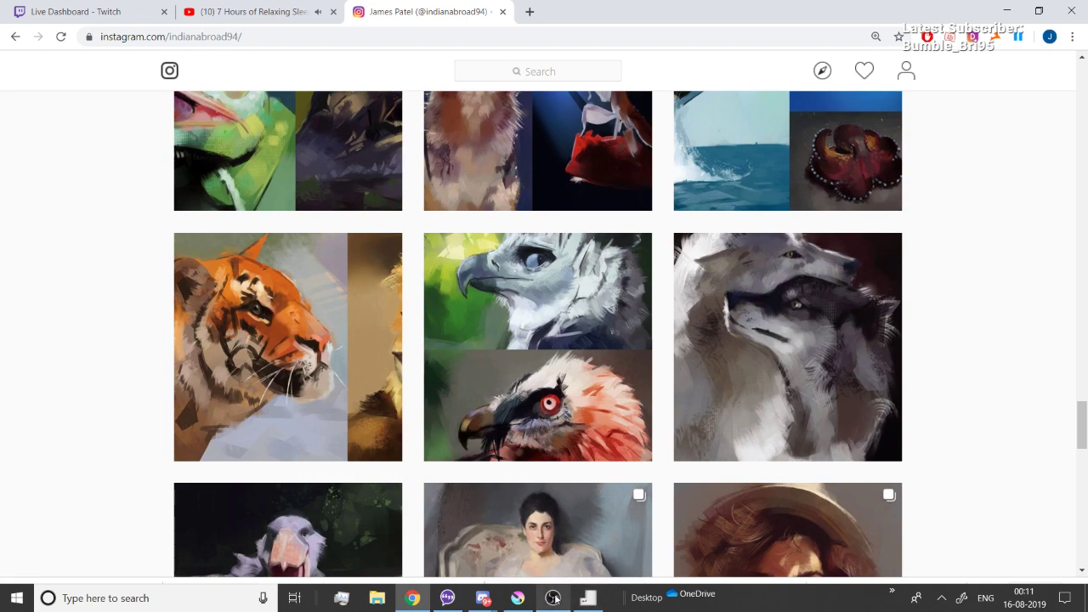
Step: Switch to OBS and change the live scene from instagram to the critique scene showing the painting canvas
left_click(555, 600)
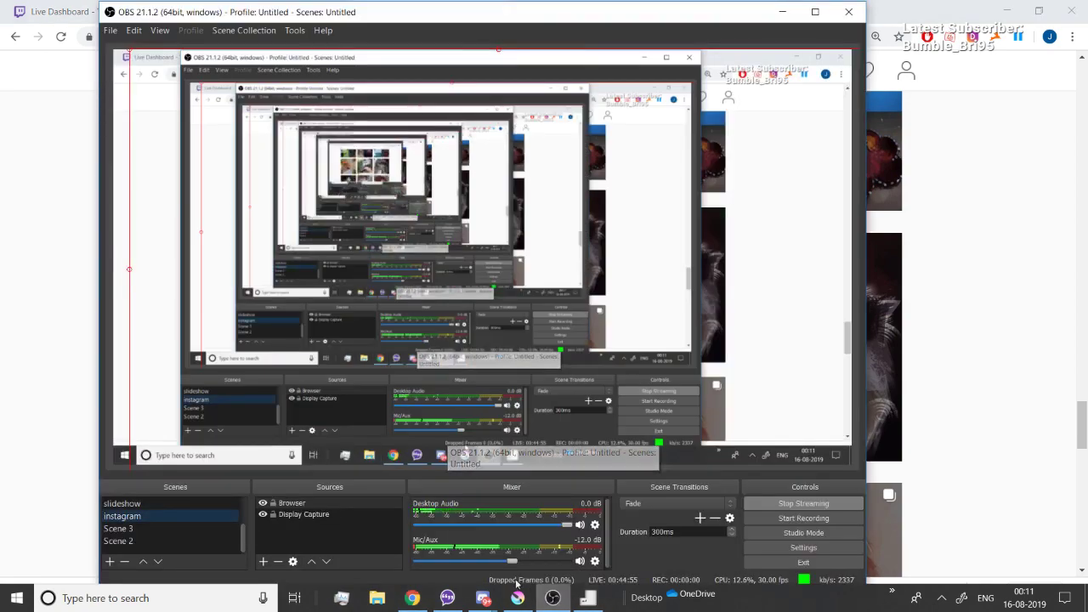
scroll(172, 527, "up", 1)
left_click(170, 516)
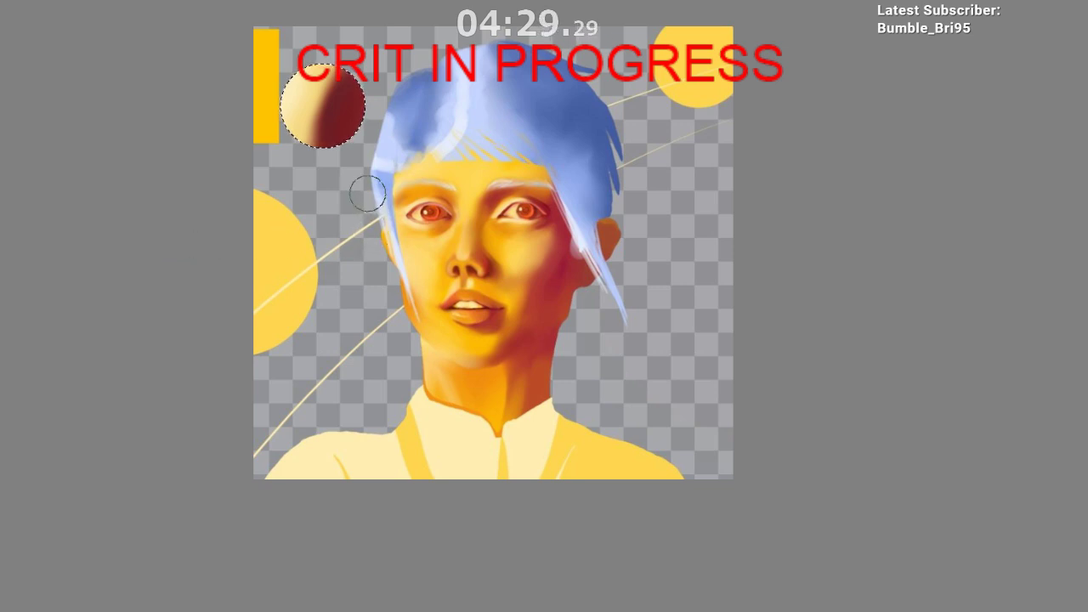
Step: Examine the sphere beside the blue-haired portrait, sampling its dark red shadow and comparing it with the face's shading
scroll(343, 131, "up", 3)
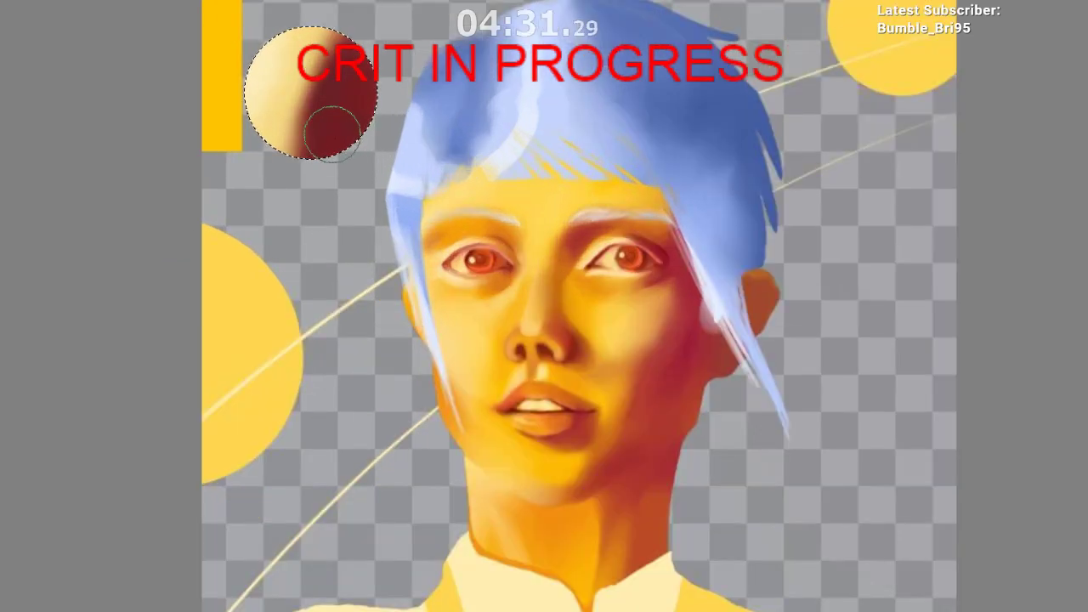
left_click(334, 135, "ctrl")
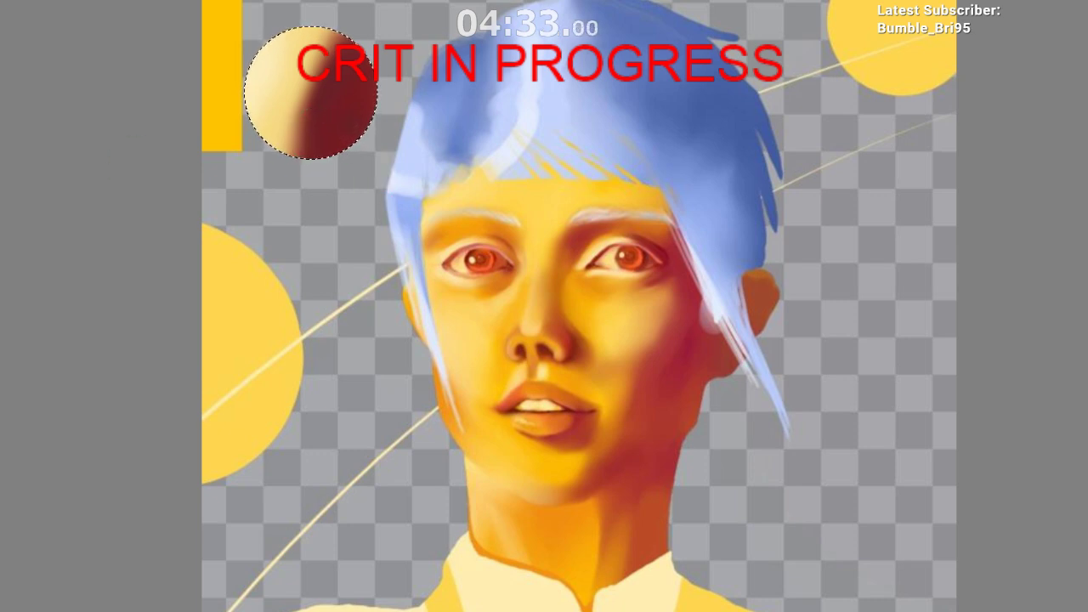
scroll(644, 158, "down", 1)
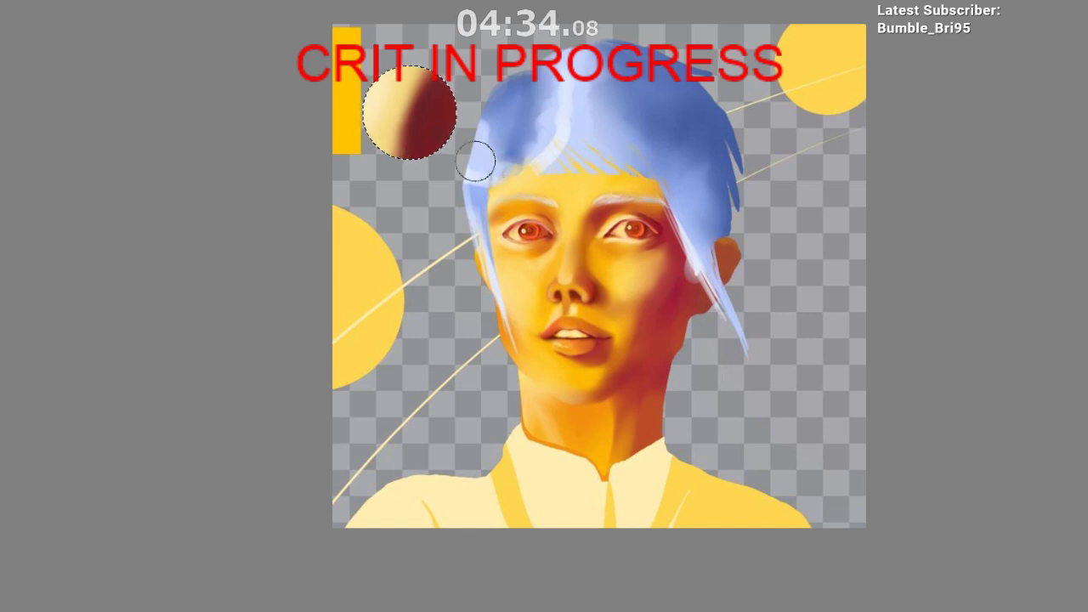
scroll(511, 162, "up", 1)
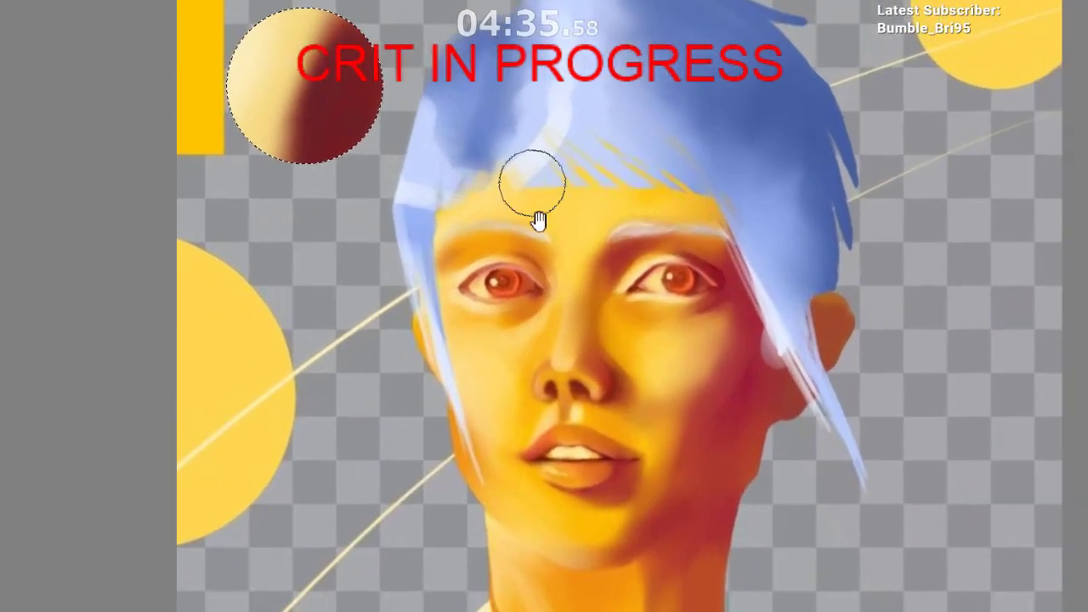
scroll(544, 280, "down", 2)
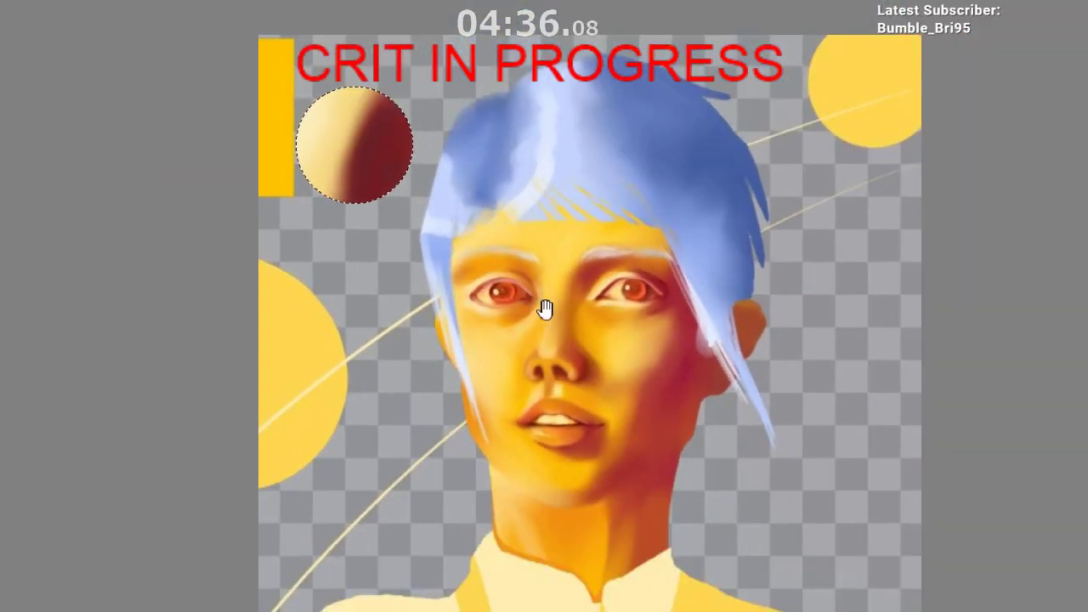
scroll(505, 318, "up", 2)
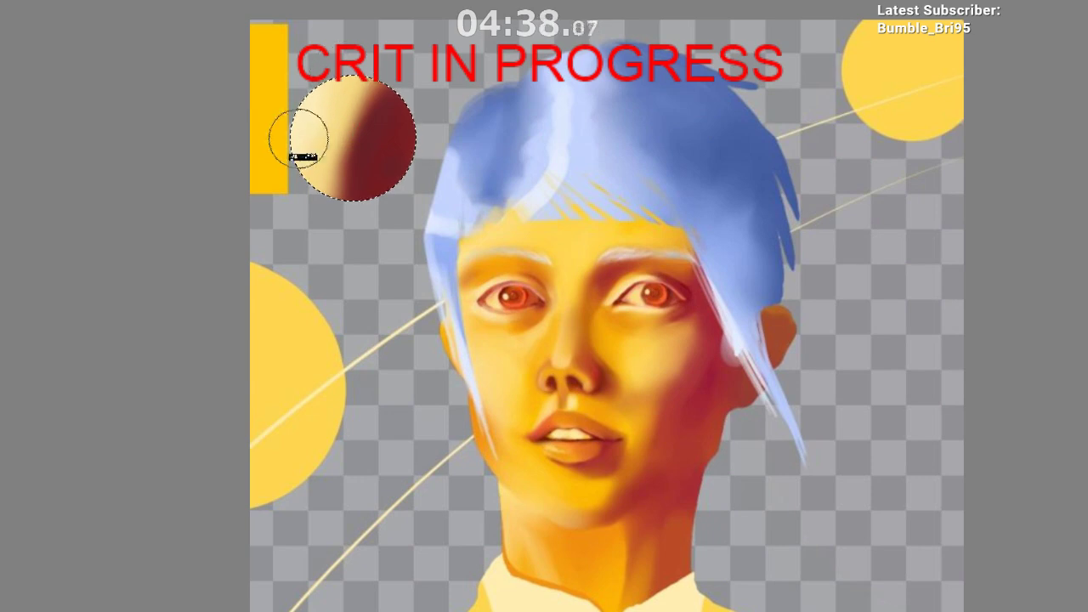
scroll(291, 187, "down", 2)
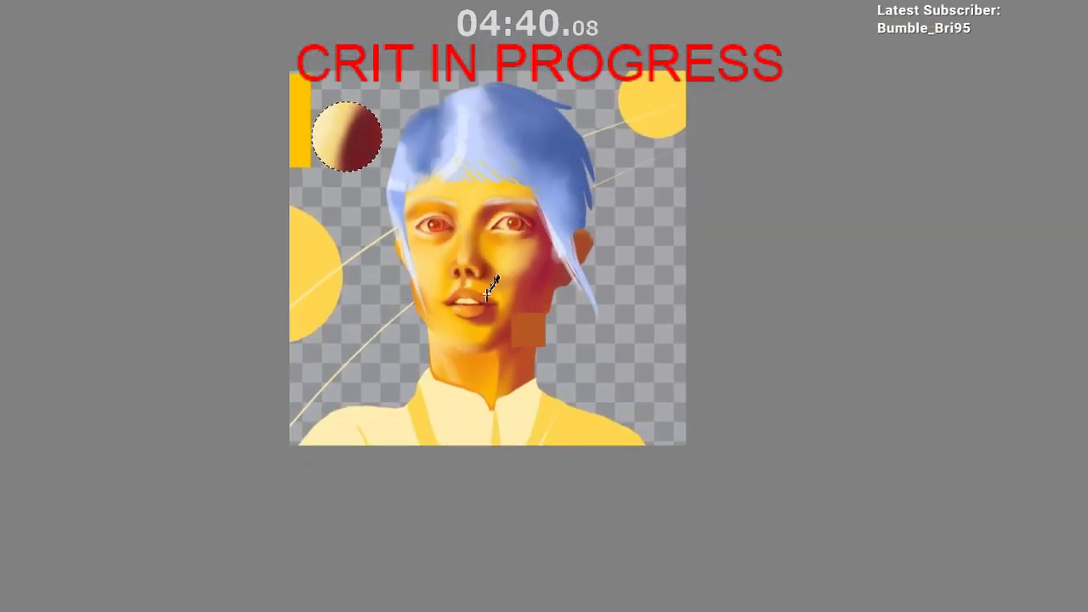
scroll(515, 287, "up", 1)
left_click_drag(455, 292, 409, 277)
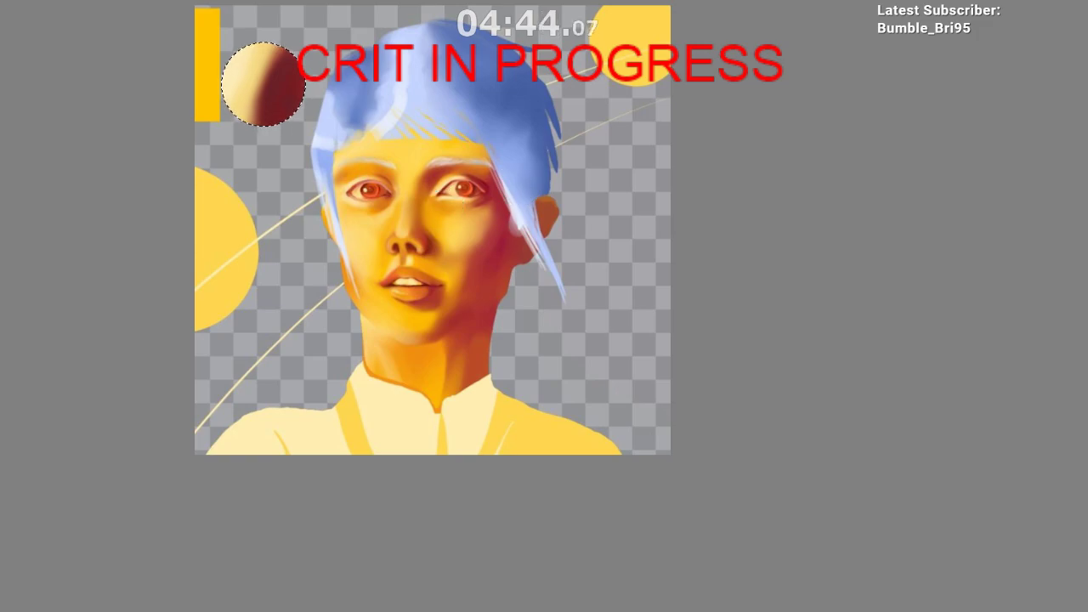
Step: Switch the stream to the full Krita workspace and sample the face's light and red shadow colours to compare them in the colour selector
left_click(161, 518)
left_click(164, 529)
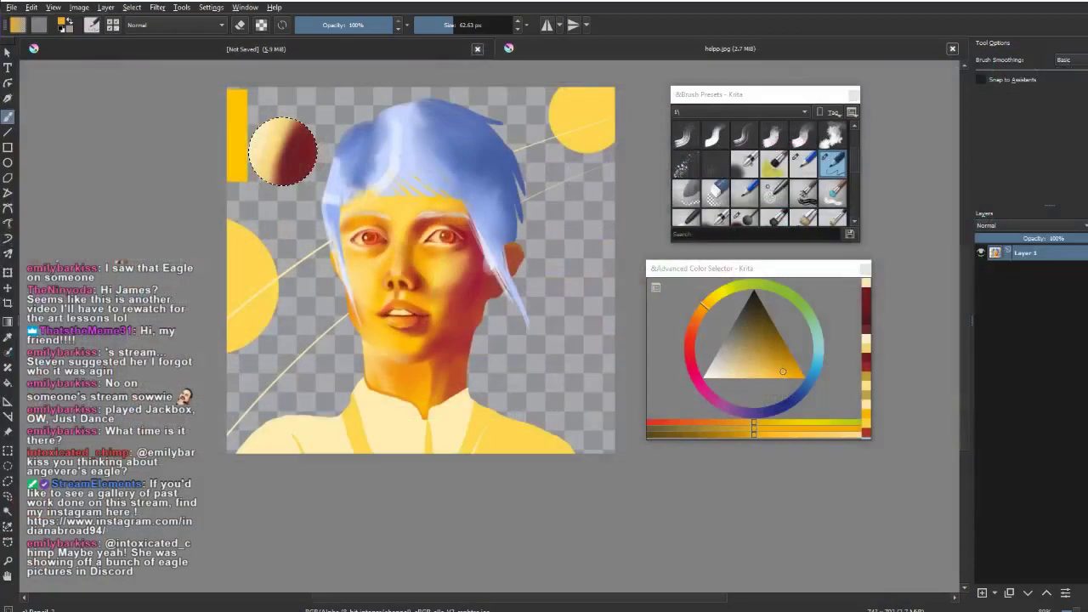
left_click(501, 283, "ctrl")
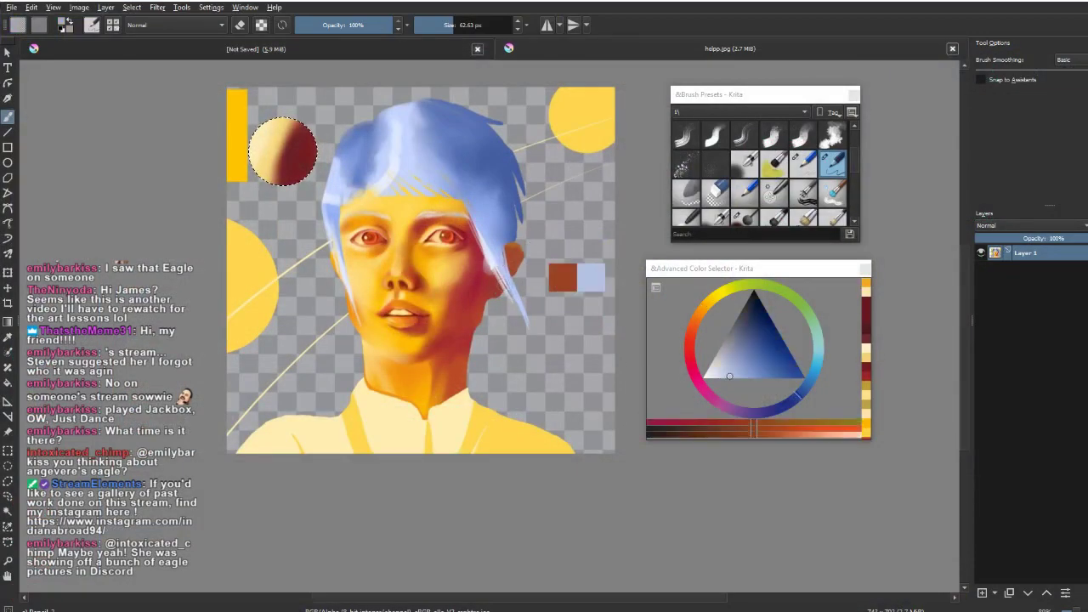
scroll(494, 284, "up", 2)
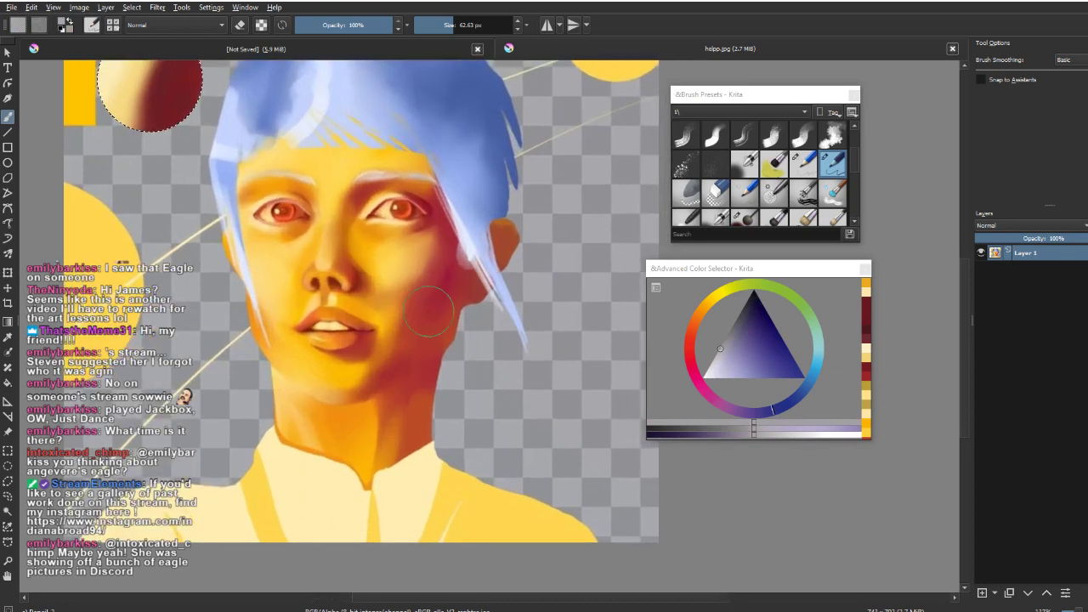
left_click(442, 290, "ctrl")
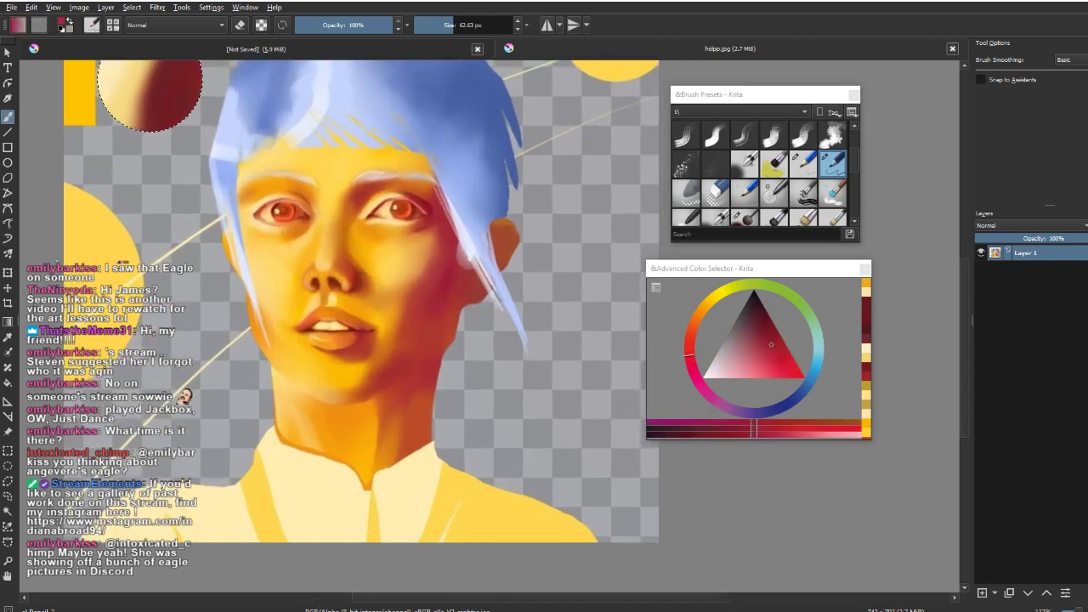
left_click(429, 278, "ctrl")
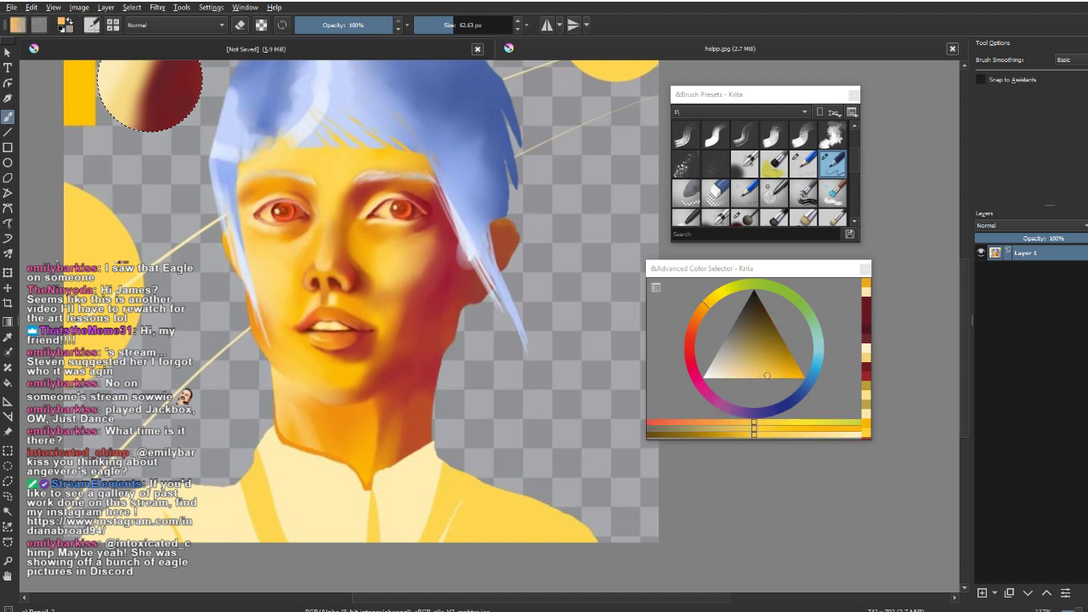
left_click(431, 279, "ctrl")
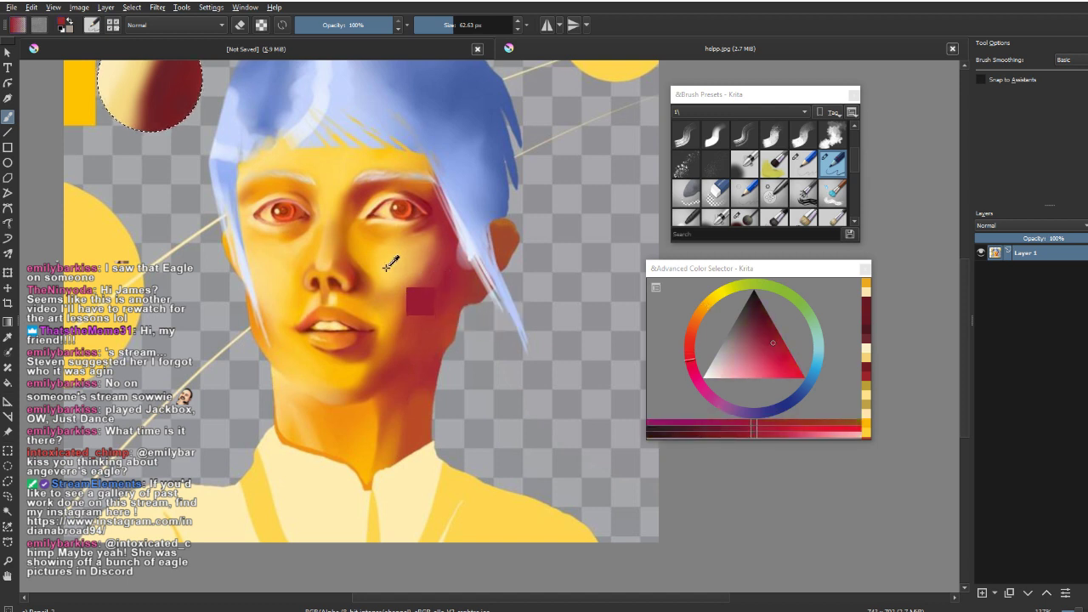
left_click(384, 268, "ctrl")
left_click(440, 293, "ctrl")
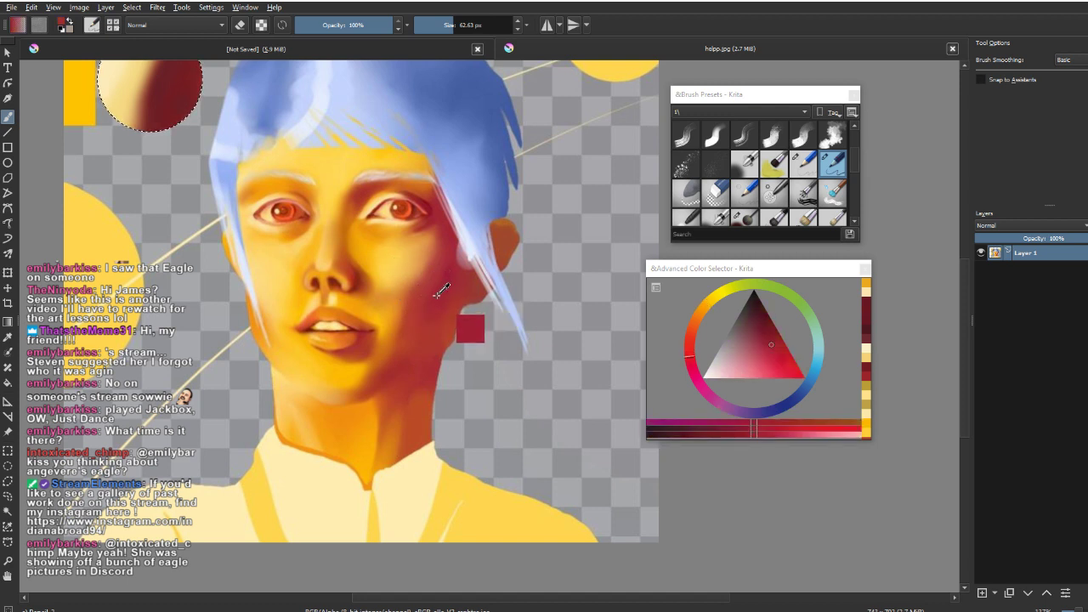
left_click(483, 263, "ctrl")
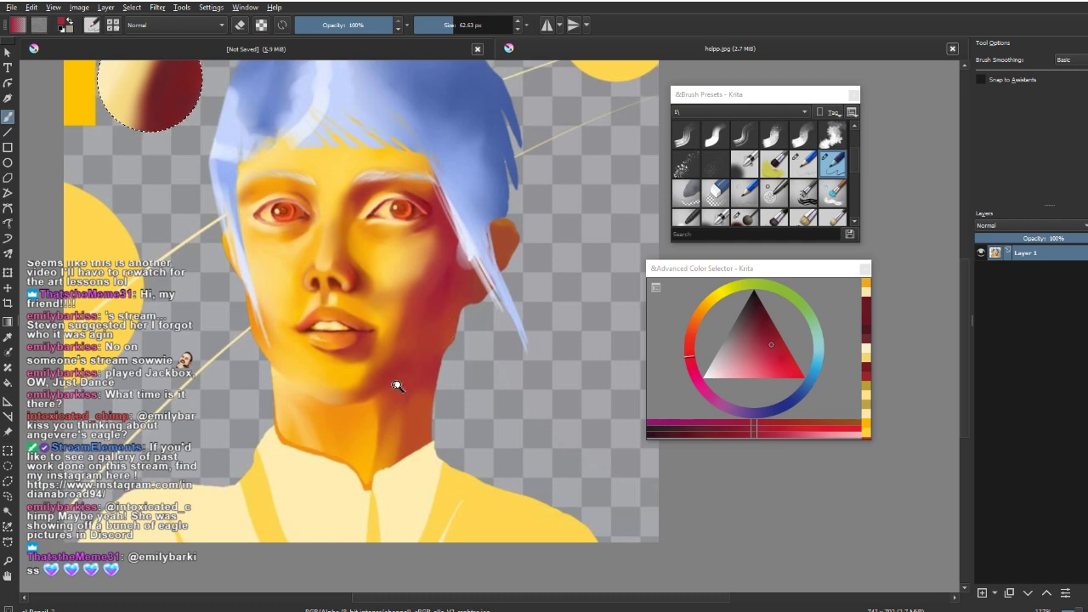
left_click_drag(398, 382, 456, 387)
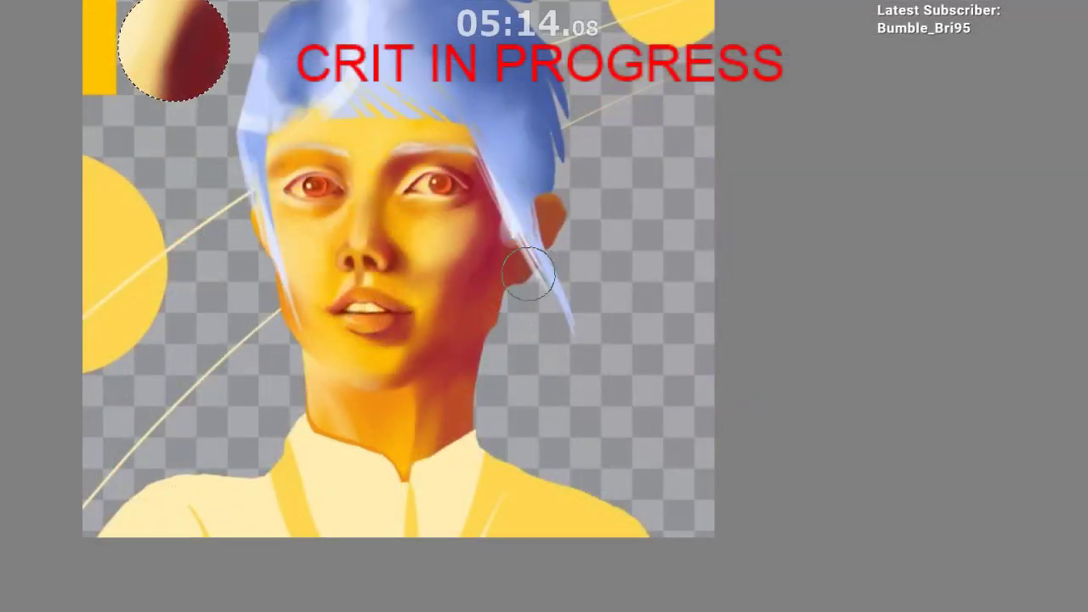
left_click_drag(543, 272, 583, 336)
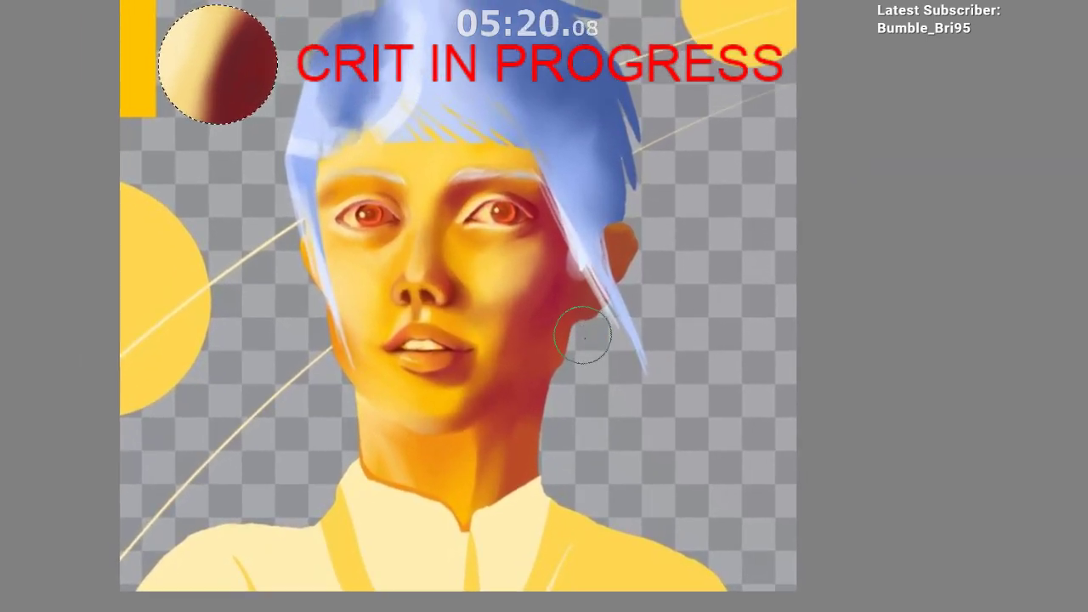
left_click_drag(583, 340, 591, 223)
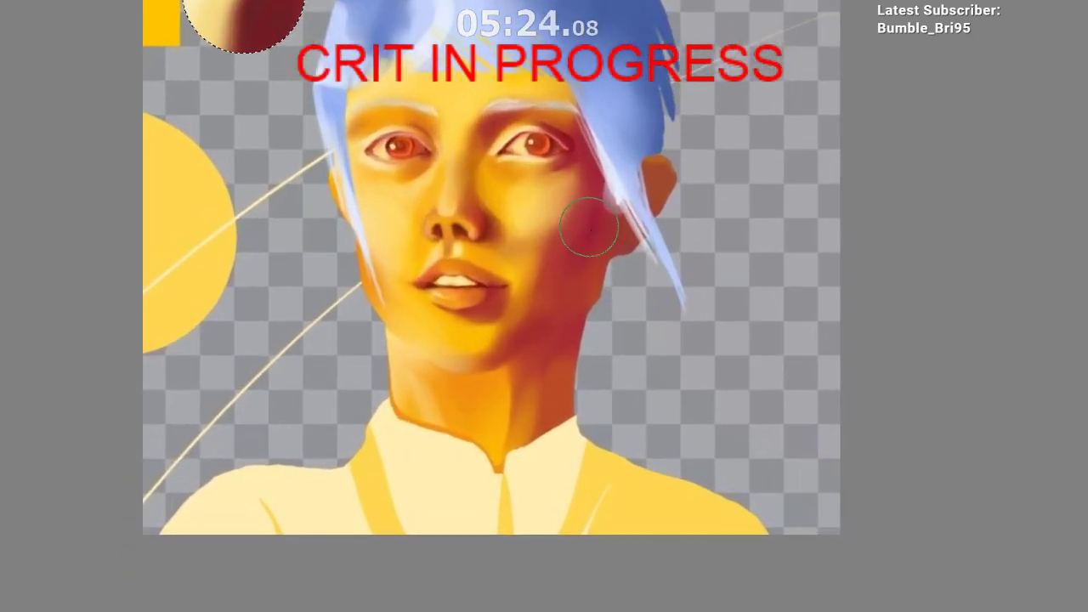
left_click_drag(574, 263, 577, 279)
left_click_drag(581, 271, 622, 333)
left_click_drag(622, 251, 624, 288)
left_click_drag(624, 288, 634, 277)
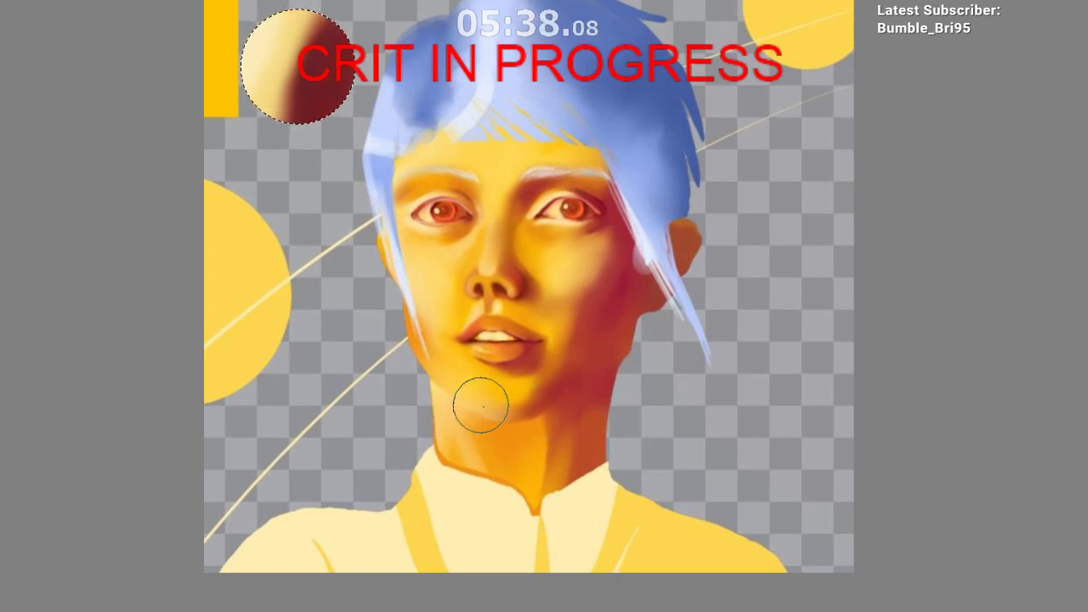
Step: Clear the sphere selection, increase the whole painting's contrast so the shadows are darker, and return to the brush
left_click_drag(544, 335, 516, 332)
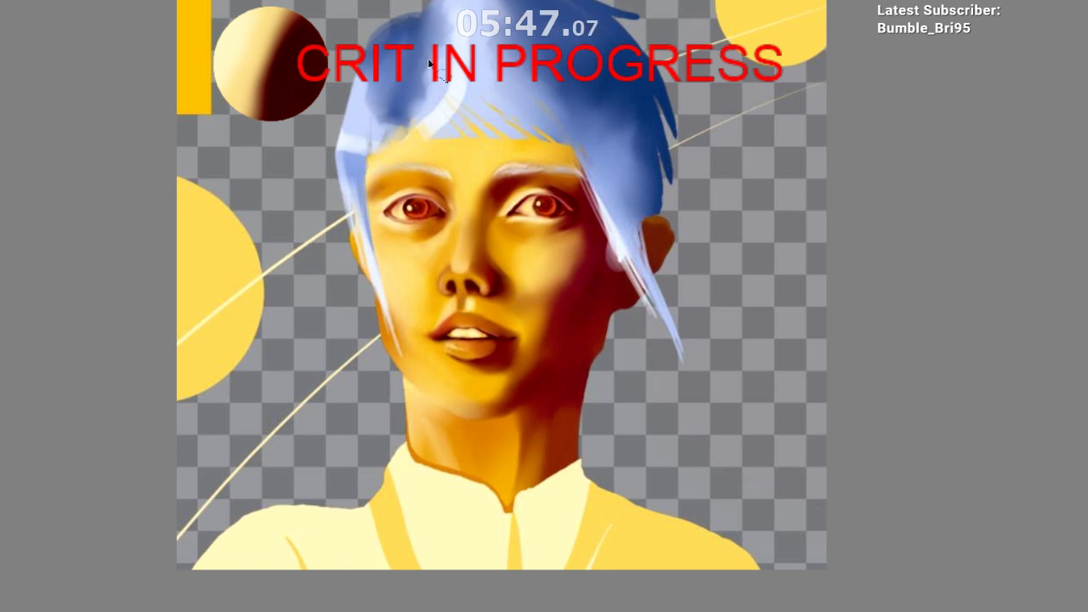
left_click_drag(480, 67, 356, 53)
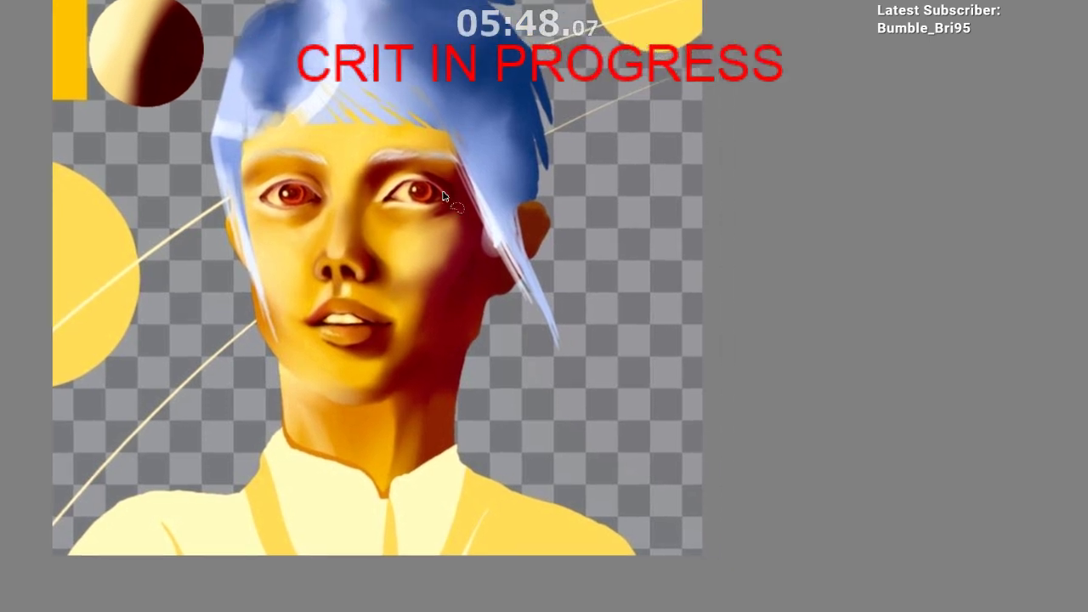
key("b")
Step: Sample the lit yellow cheek and the deepened dark red shadow beside it to compare their colours in the colour selector
left_click(409, 248, "ctrl")
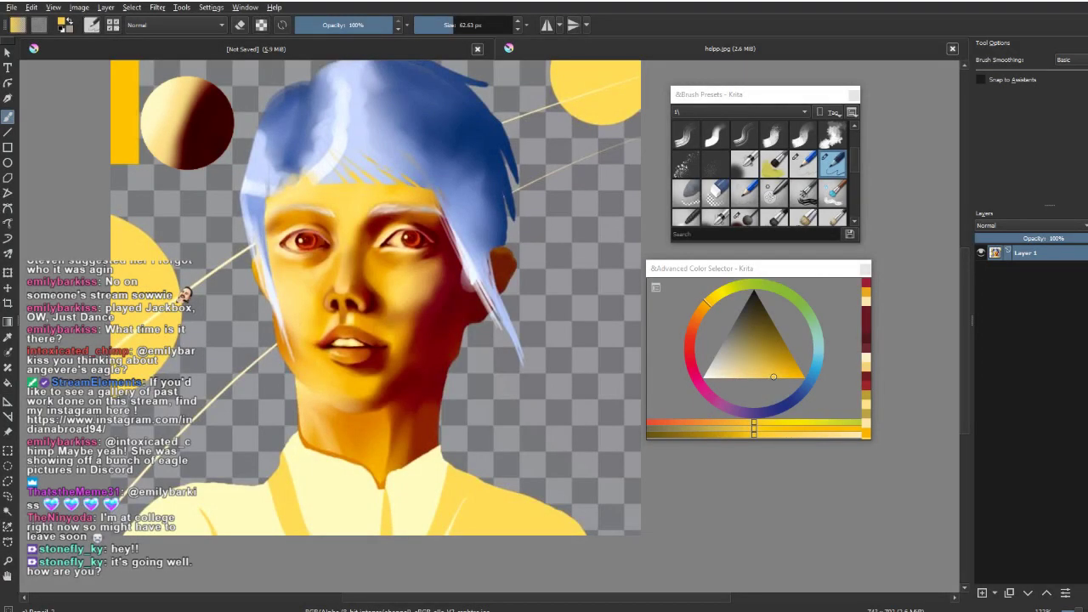
left_click(509, 385)
left_click_drag(509, 384, 501, 355)
key("ctrl+z")
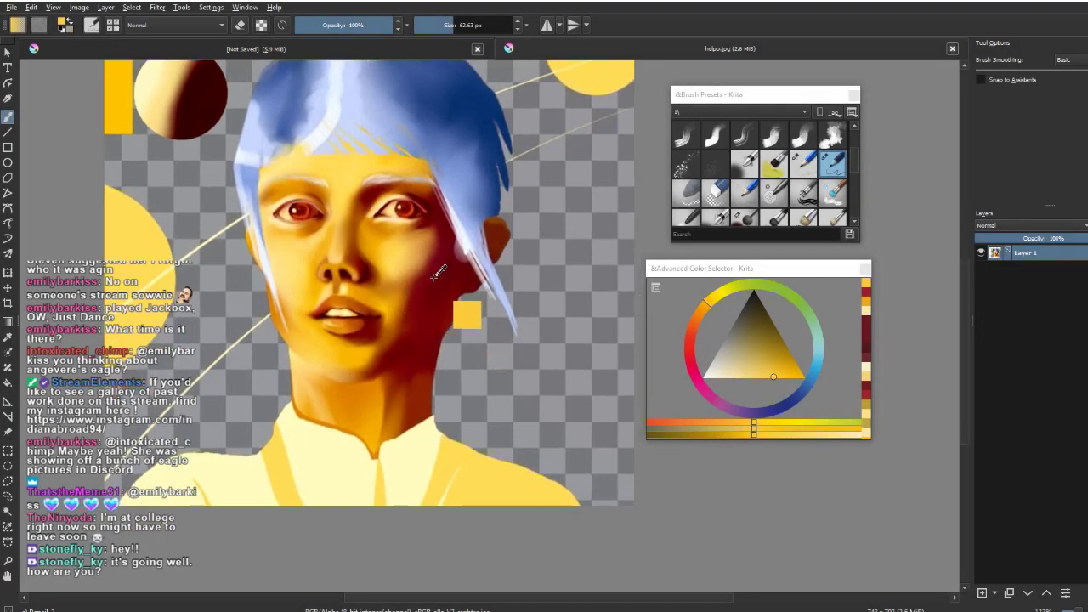
left_click(434, 276, "ctrl")
left_click(435, 270, "ctrl")
left_click(409, 258, "ctrl")
left_click(411, 257, "ctrl")
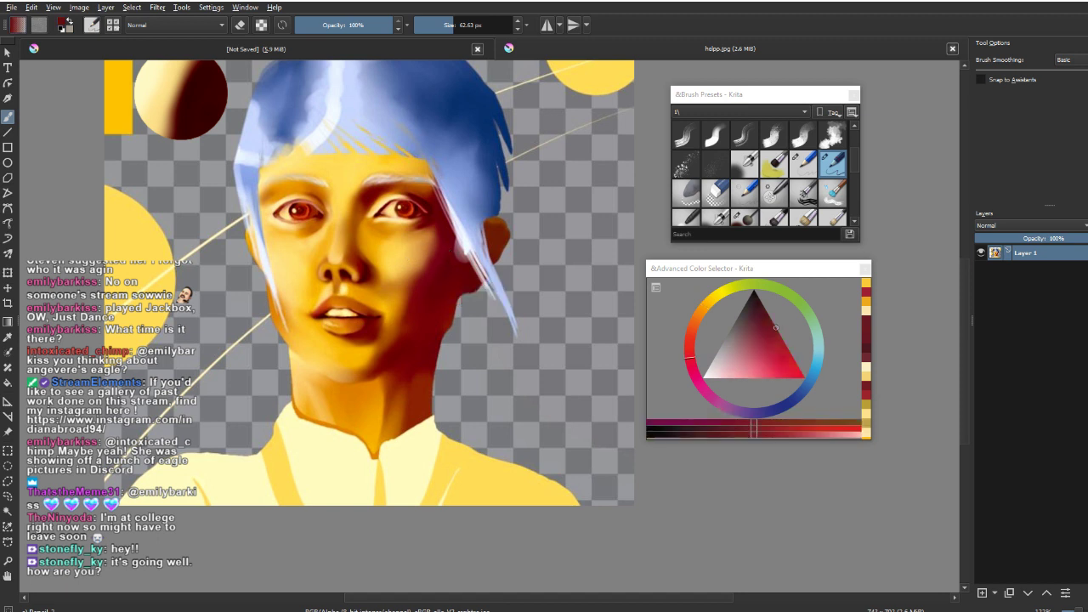
left_click(410, 256, "ctrl")
left_click(436, 271, "ctrl")
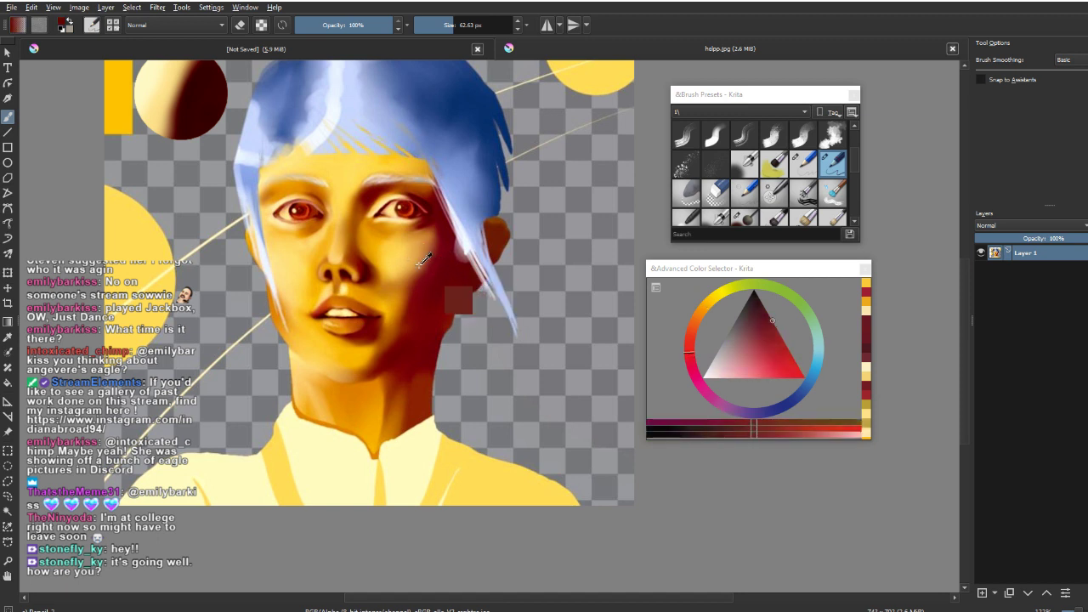
left_click_drag(423, 259, 398, 245)
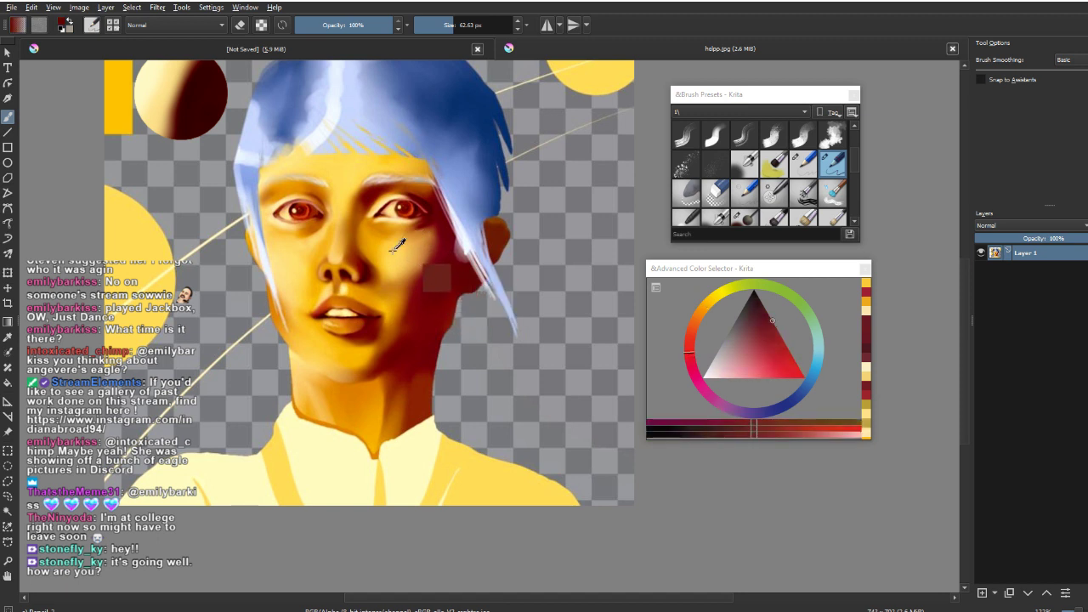
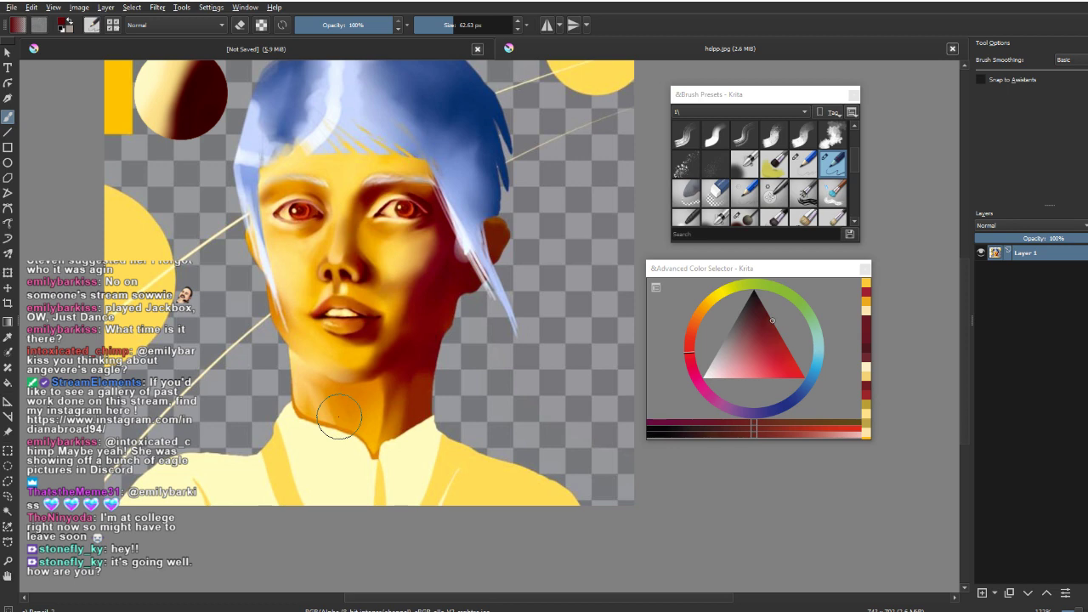
Step: Sample the dark red shadow at the outer edge of the face to check its hue and saturation
left_click_drag(421, 375, 476, 379)
key("Tab")
key("Tab")
left_click(467, 306, "ctrl")
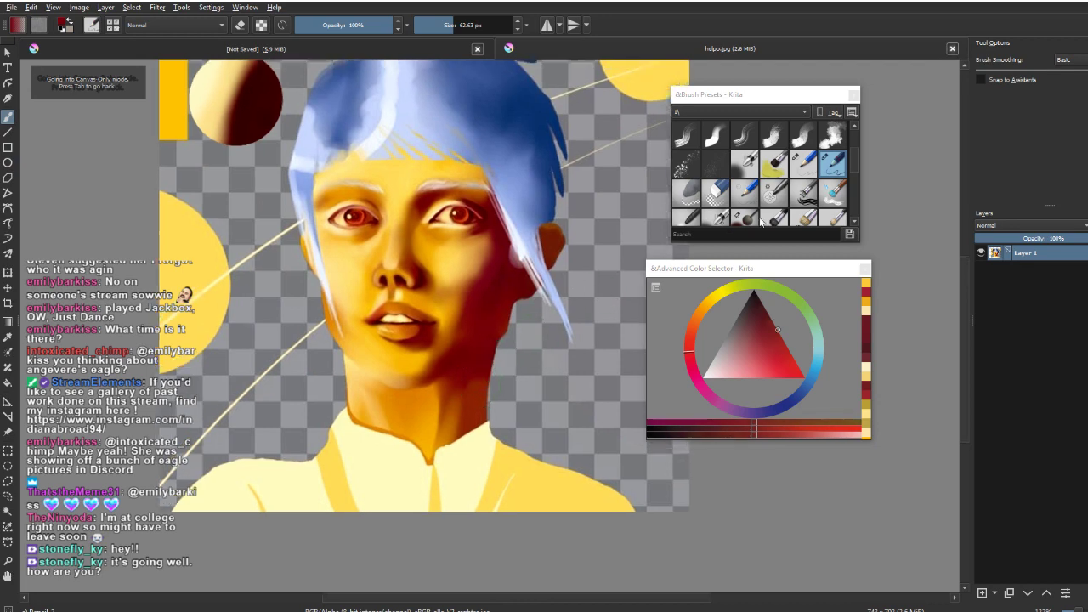
mouse_move(525, 335)
left_mouse_down()
mouse_move(508, 378)
mouse_move(466, 414)
left_mouse_up()
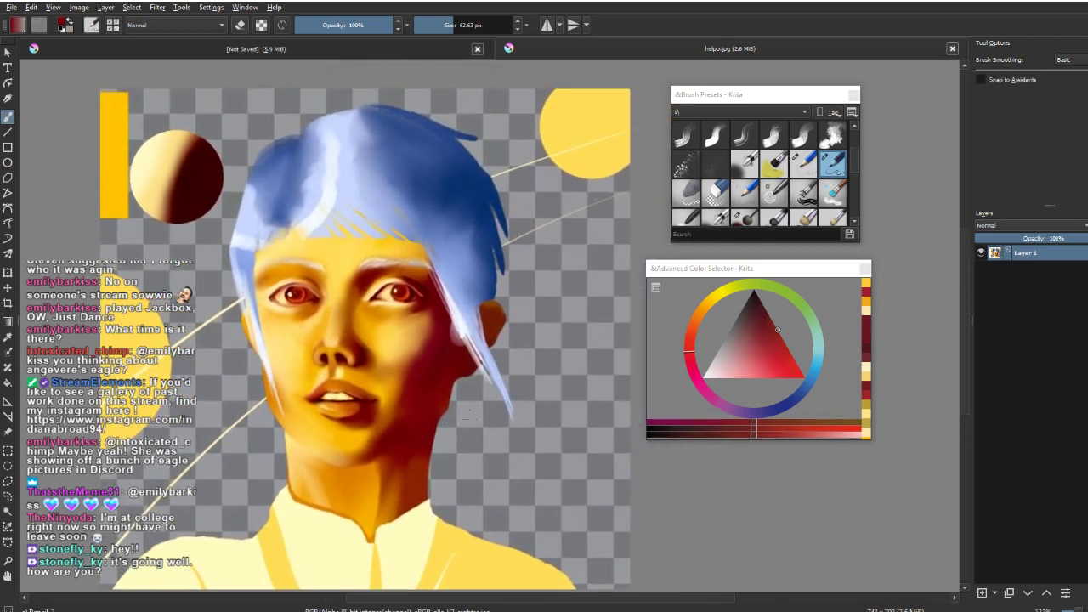
Step: Write "1) local" and "2) light" in black beside the portrait with a 6.55 px brush
left_click_drag(773, 331, 754, 293)
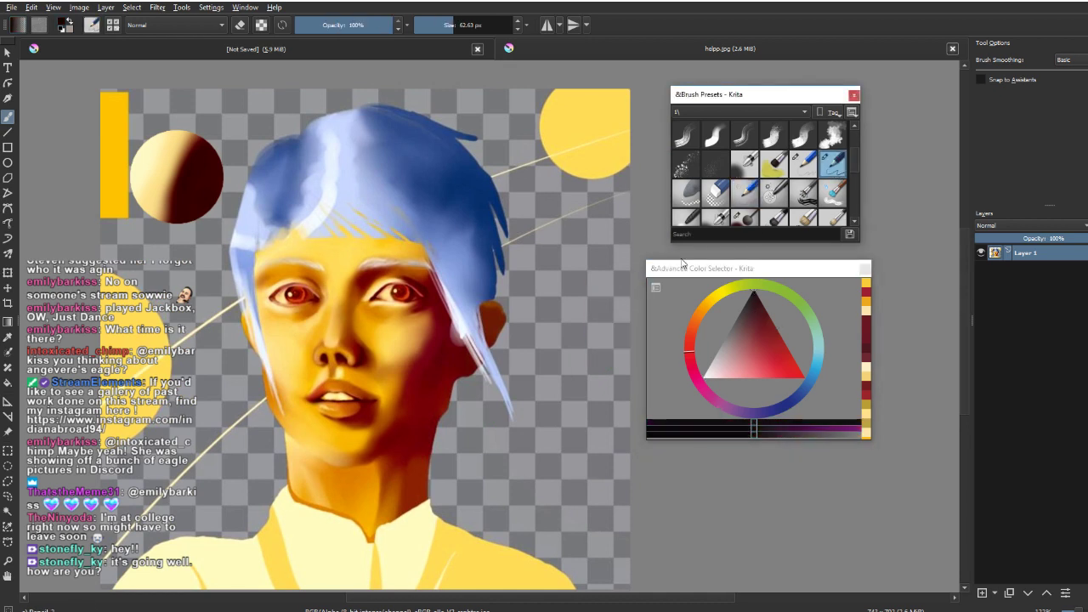
left_click_drag(563, 284, 574, 339)
key("ctrl+z")
mouse_move(567, 388)
left_mouse_down()
mouse_move(582, 264)
mouse_move(553, 239)
mouse_move(549, 194)
mouse_move(555, 236)
mouse_move(559, 208)
mouse_move(593, 184)
mouse_move(537, 290)
left_mouse_up()
key("]")
left_click_drag(511, 282, 497, 274)
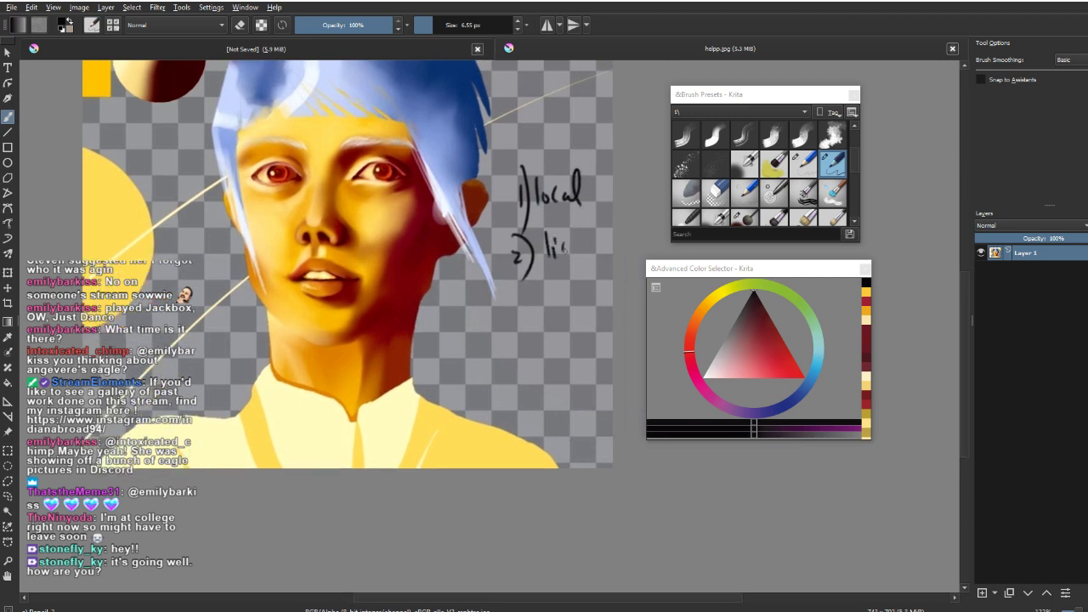
left_click_drag(571, 246, 562, 283)
left_click_drag(579, 236, 590, 257)
left_click_drag(588, 230, 597, 253)
Step: Write "3) bounce / diffuse" in black below the first two notes and underline "diffuse"
left_click_drag(505, 306, 514, 330)
left_click_drag(525, 296, 521, 338)
left_click_drag(531, 294, 593, 321)
left_click_drag(554, 333, 556, 306)
left_click_drag(546, 301, 520, 365)
mouse_move(524, 354)
left_mouse_down()
mouse_move(508, 326)
mouse_move(551, 304)
left_mouse_up()
scroll(542, 294, "up", 1)
mouse_move(560, 275)
left_mouse_down()
mouse_move(549, 328)
mouse_move(561, 322)
left_mouse_up()
left_click_drag(556, 298, 586, 293)
mouse_move(515, 325)
left_mouse_down()
mouse_move(592, 316)
mouse_move(558, 372)
left_mouse_up()
scroll(531, 384, "down", 3)
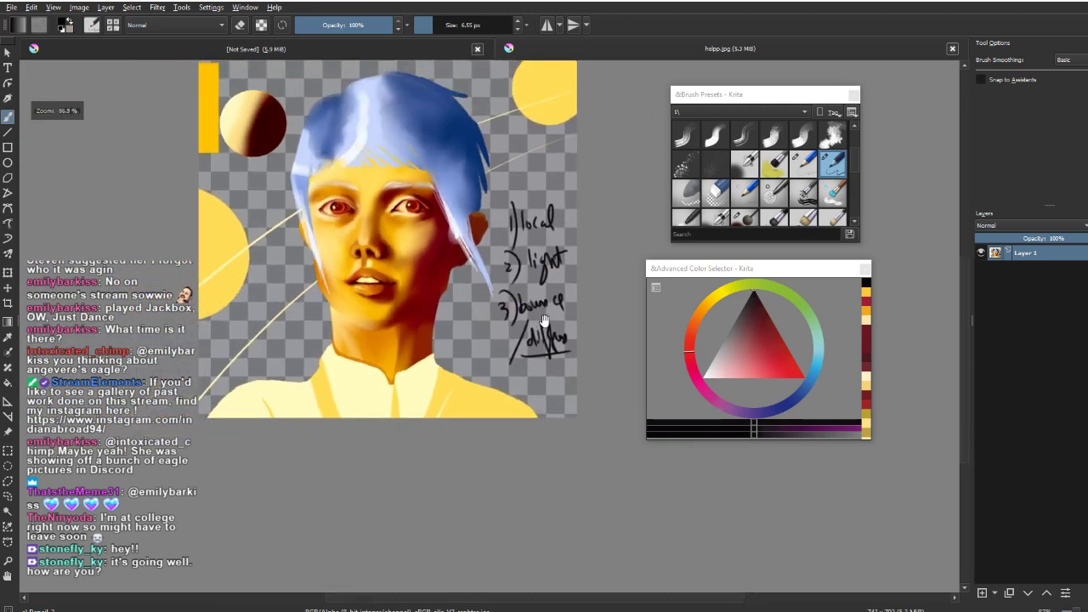
scroll(562, 282, "up", 2)
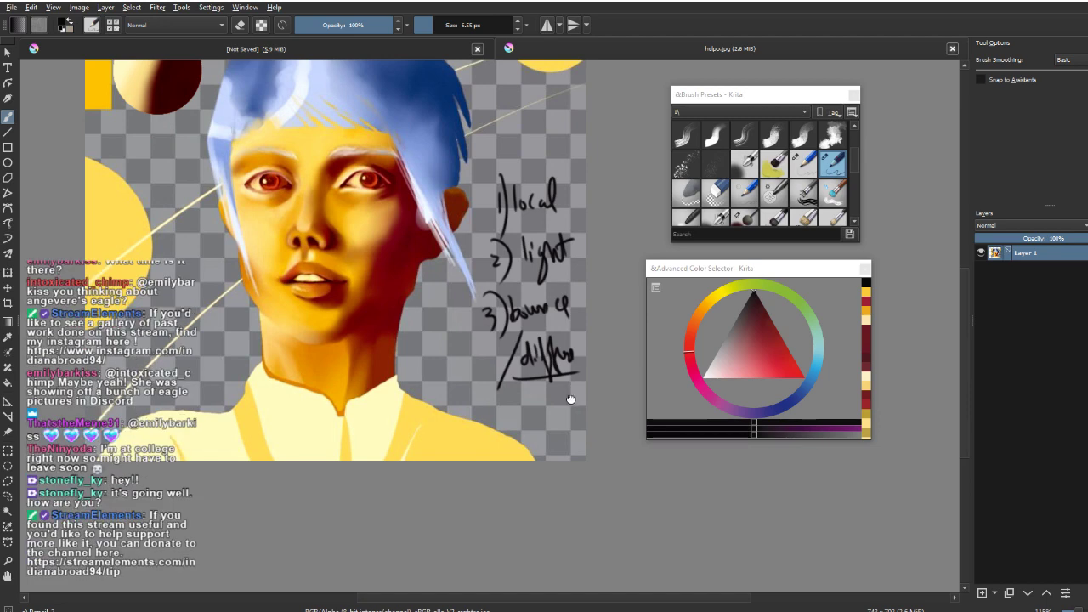
Step: Underline "local" and "light", and write "red" above the list with an arrow pointing down to "local"
left_click_drag(571, 399, 554, 439)
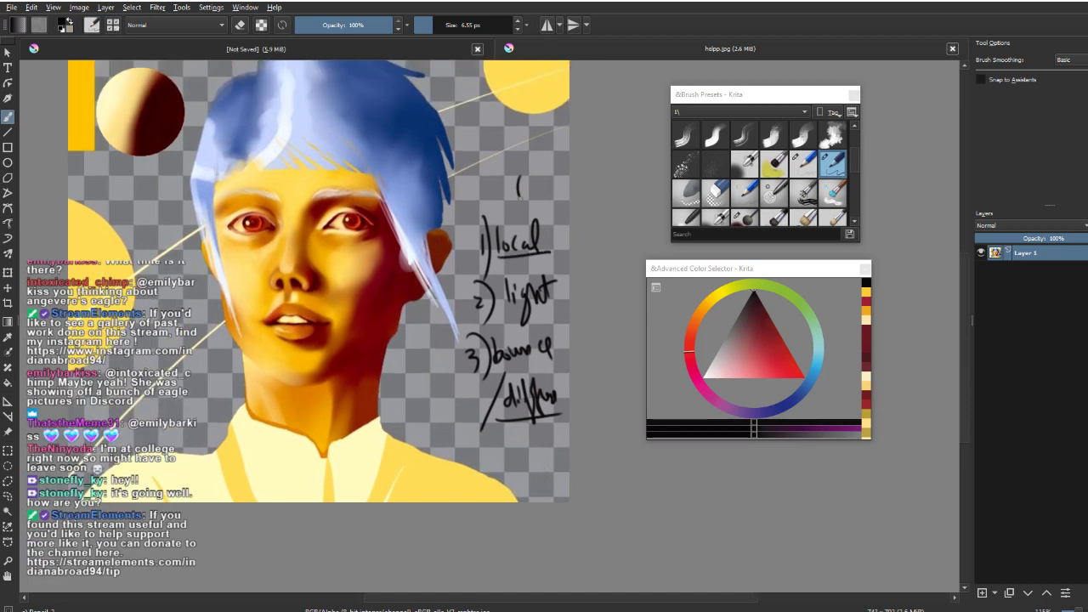
left_click_drag(560, 228, 565, 197)
left_click_drag(503, 284, 566, 276)
left_click_drag(548, 176, 524, 256)
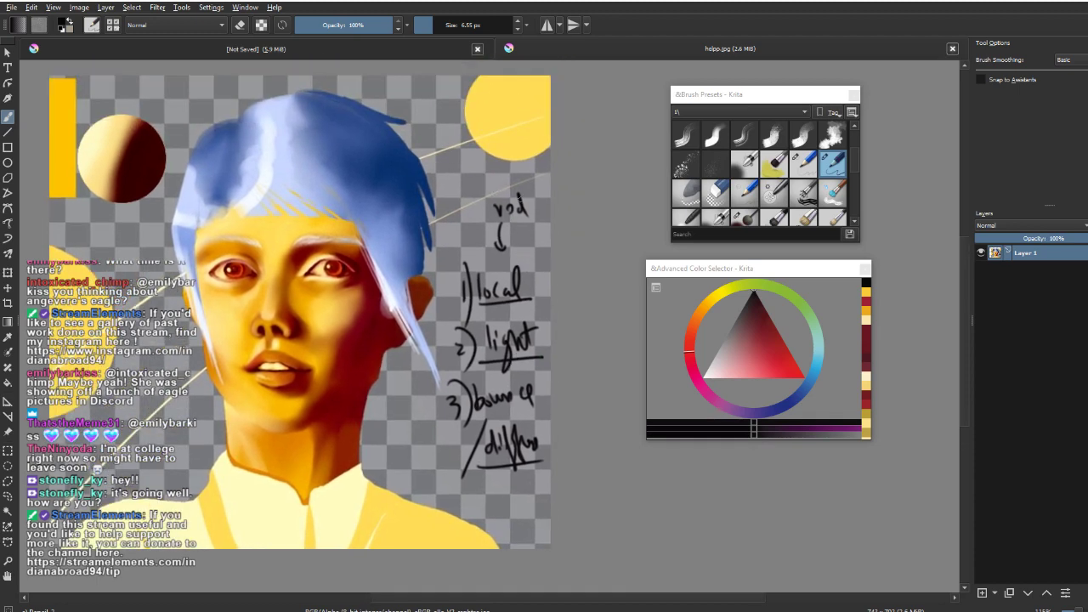
Step: Review the handwritten lighting notes beside the portrait and try circling "diffuse"
left_click_drag(517, 217, 530, 143)
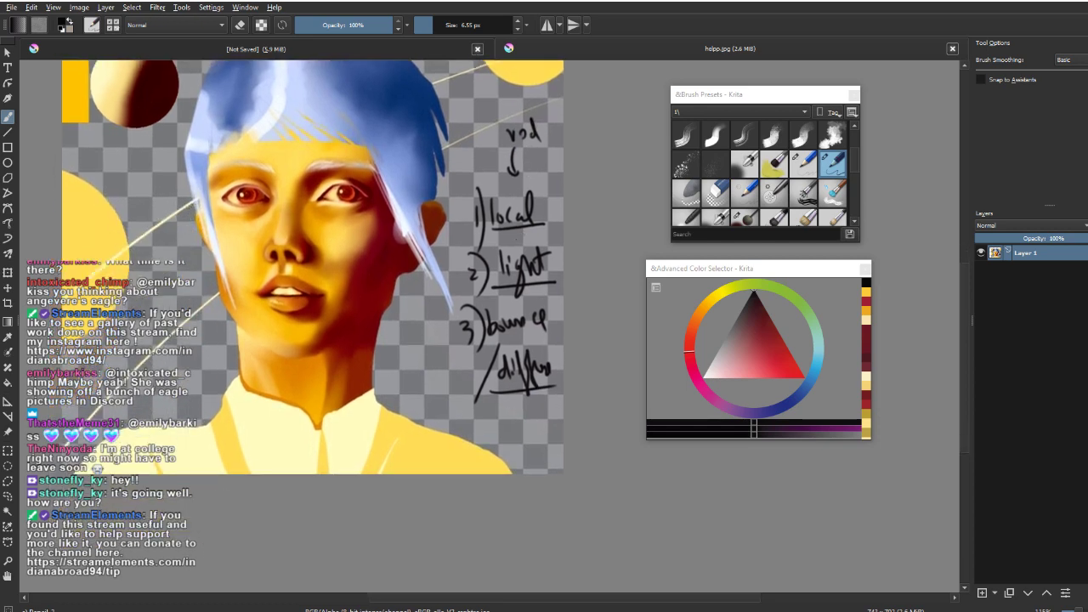
left_click_drag(523, 252, 530, 216)
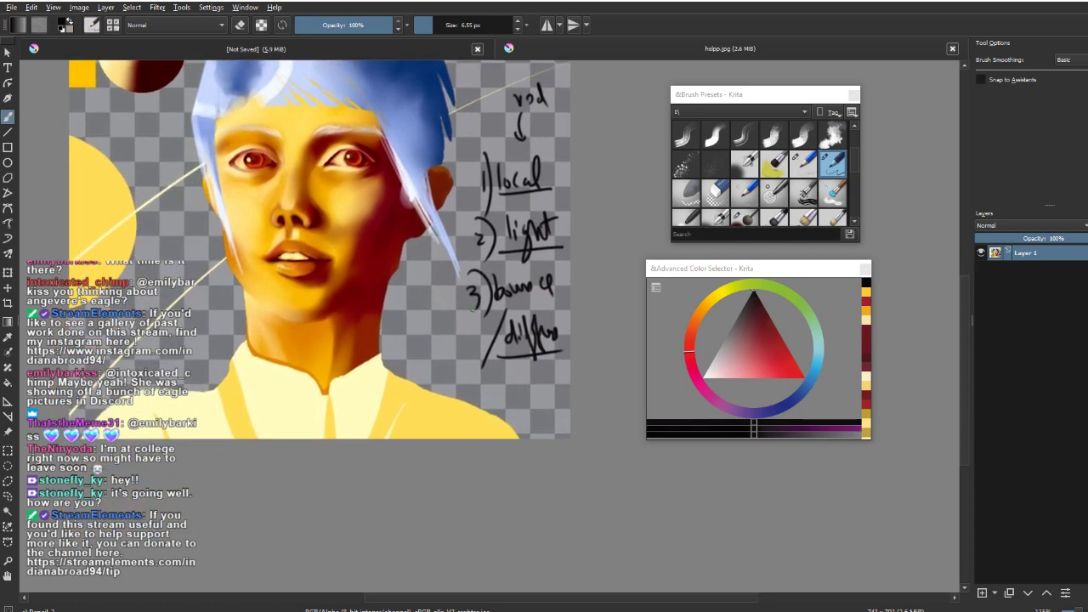
left_click_drag(525, 269, 515, 317)
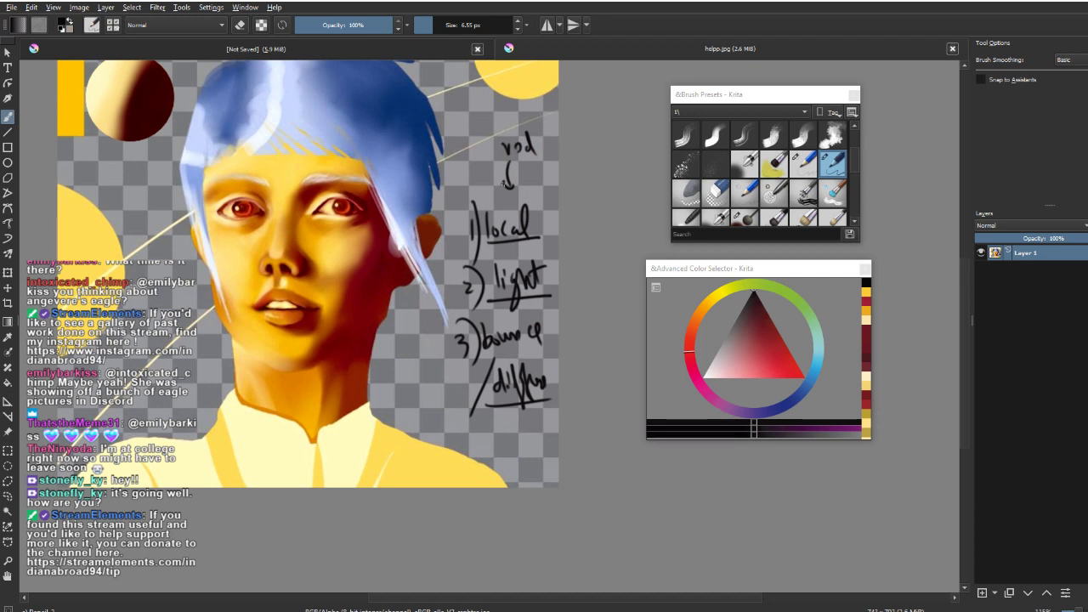
left_click_drag(503, 205, 491, 235)
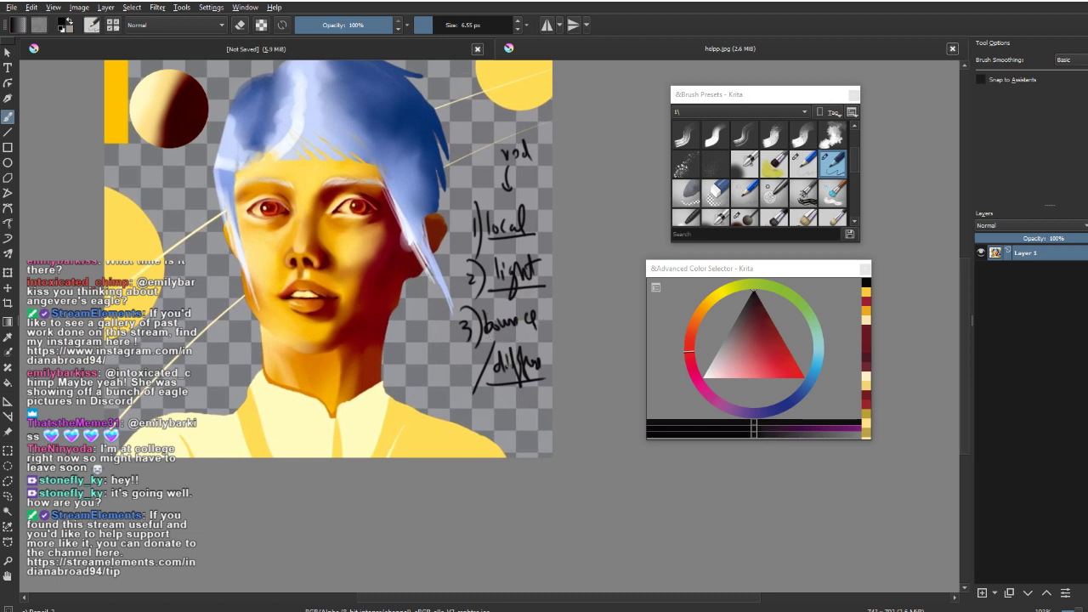
mouse_move(500, 333)
left_mouse_down()
mouse_move(522, 415)
mouse_move(486, 335)
left_mouse_up()
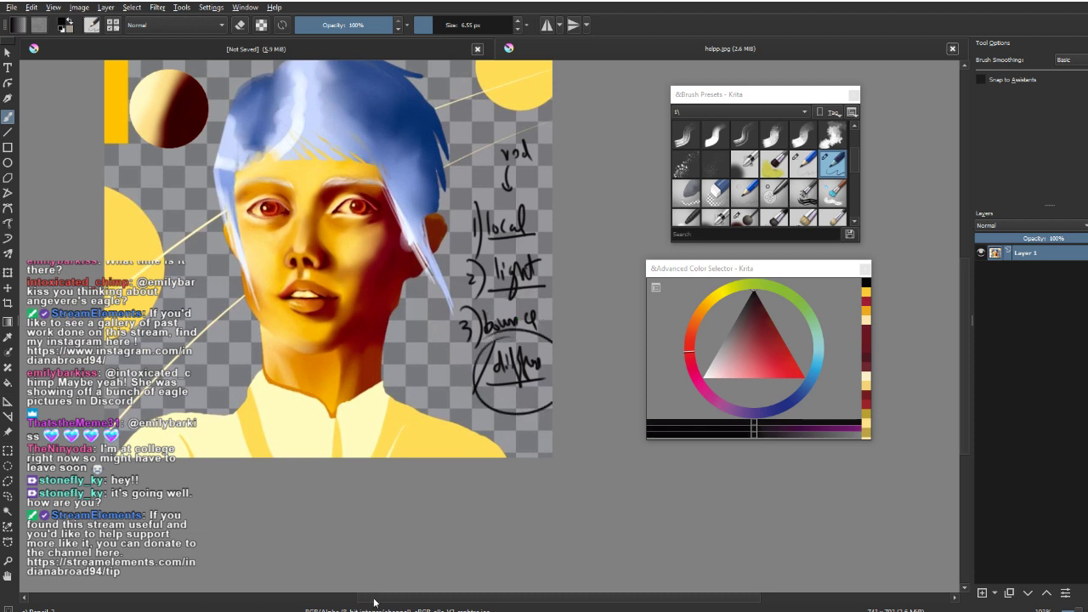
key("ctrl+z")
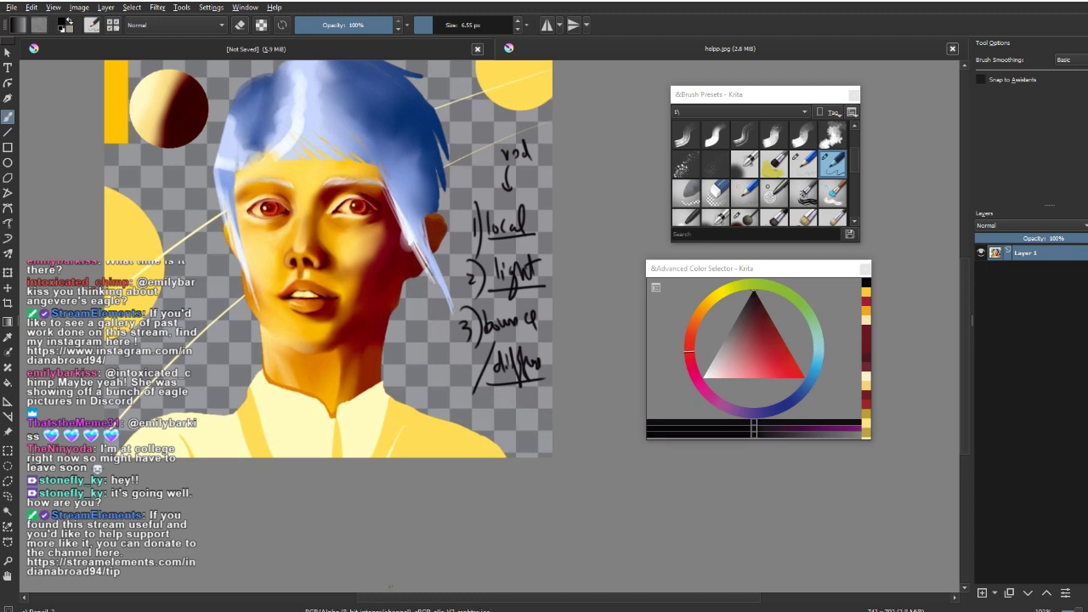
Step: Mirror the view horizontally to check the portrait, and restore the normal orientation
left_click_drag(416, 479, 419, 497)
key("m")
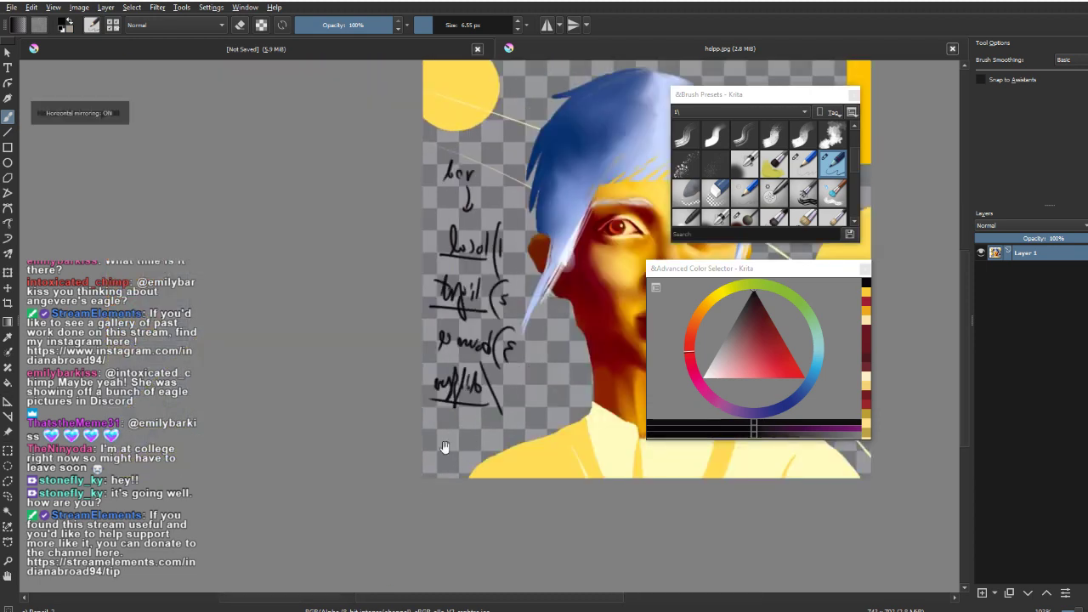
left_click_drag(444, 448, 262, 481)
key("m")
left_click_drag(382, 435, 293, 444)
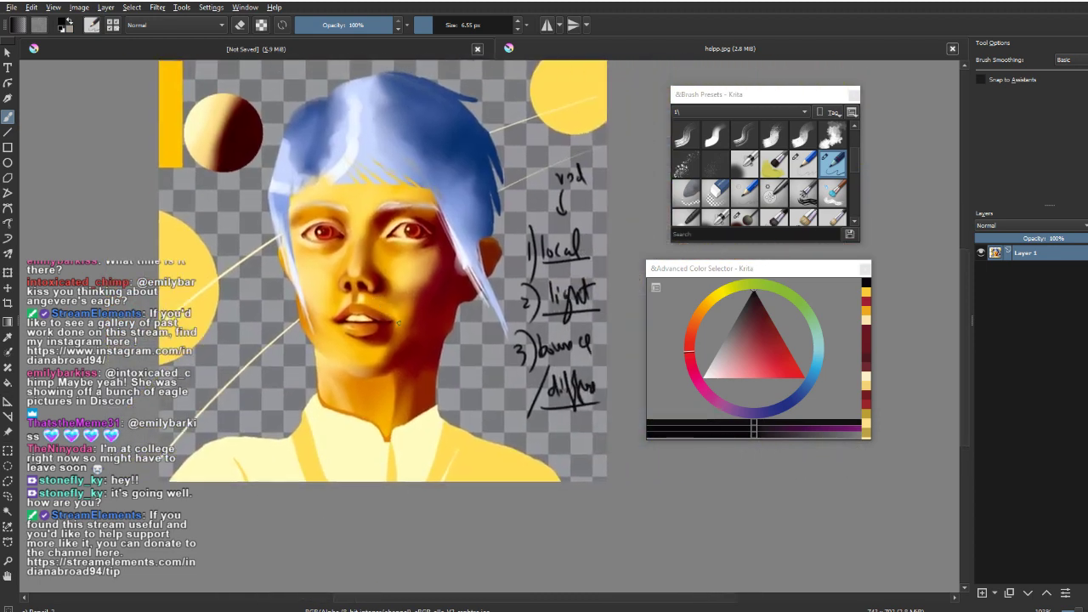
key("l")
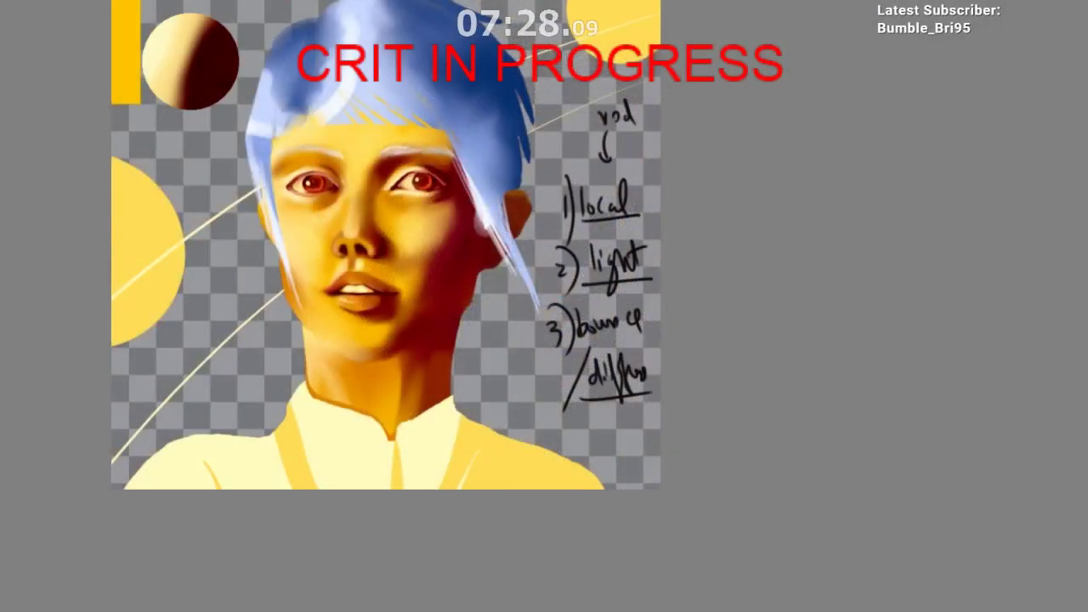
mouse_move(394, 336)
left_mouse_down()
mouse_move(500, 173)
mouse_move(423, 301)
left_mouse_up()
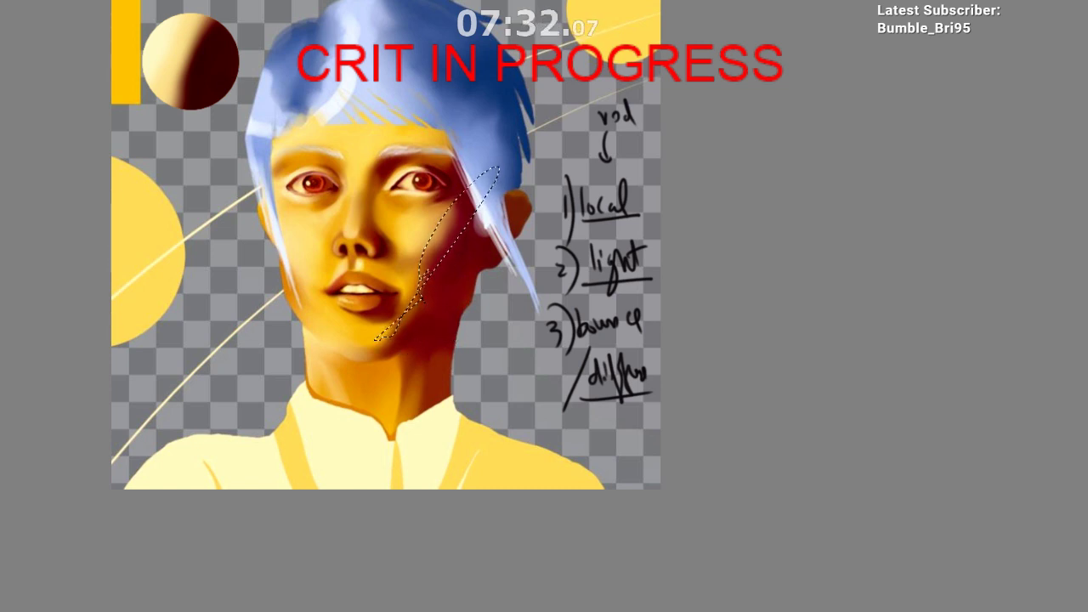
key("ctrl+shift+a")
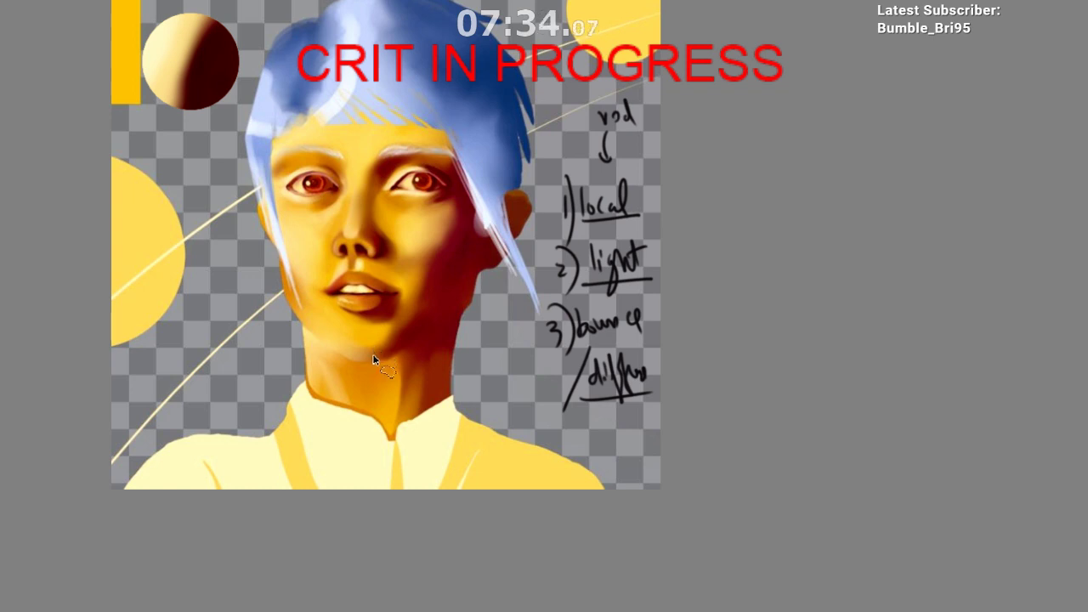
Step: Lasso the face's shadow side from the outer eye to the jaw and paint it a muted dark purplish tone with a large brush
left_click_drag(417, 316, 432, 262)
mouse_move(455, 197)
left_mouse_down()
mouse_move(440, 200)
mouse_move(451, 170)
left_mouse_up()
mouse_move(478, 223)
left_mouse_down()
mouse_move(498, 263)
mouse_move(477, 271)
mouse_move(465, 311)
left_mouse_up()
left_click_drag(451, 378, 414, 352)
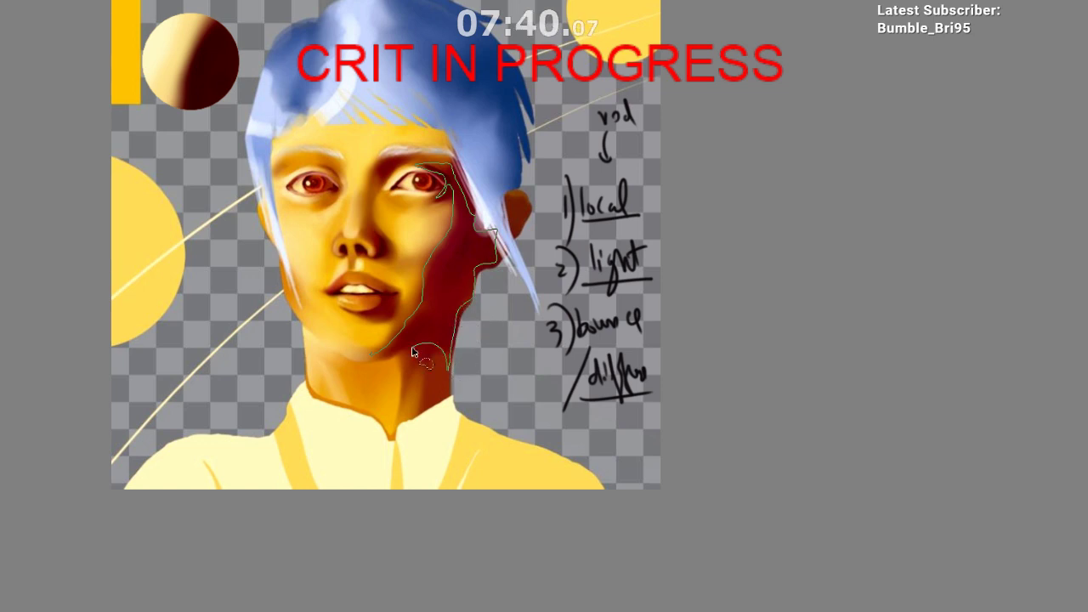
key("b")
left_click_drag(432, 412, 413, 427)
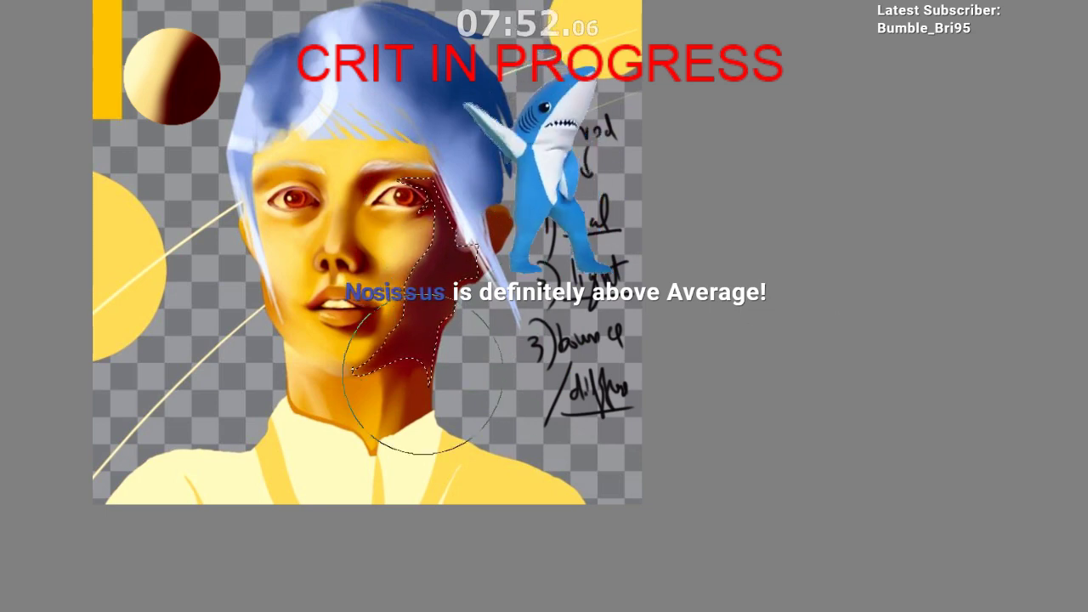
Step: Check the repainted face shadow in a horizontally mirrored view, and restore the normal orientation
key("m")
left_click_drag(429, 471, 317, 519)
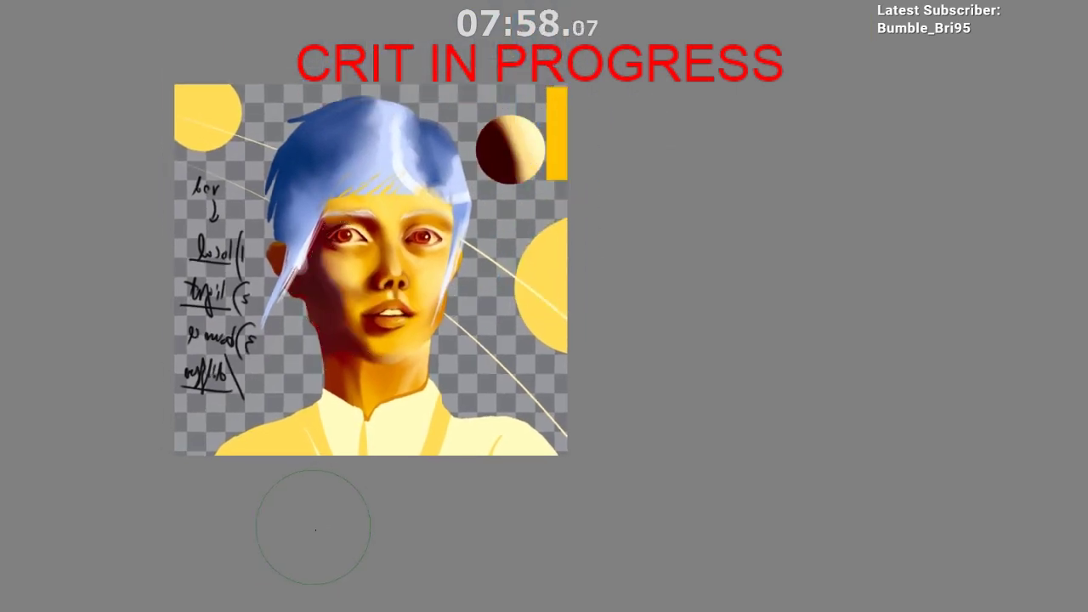
key("m")
left_click_drag(383, 482, 210, 493)
Step: Sample the orange midtone beside the nose and paint a saturated red bounce light along the shadowed jaw edge
left_click_drag(467, 340, 498, 310)
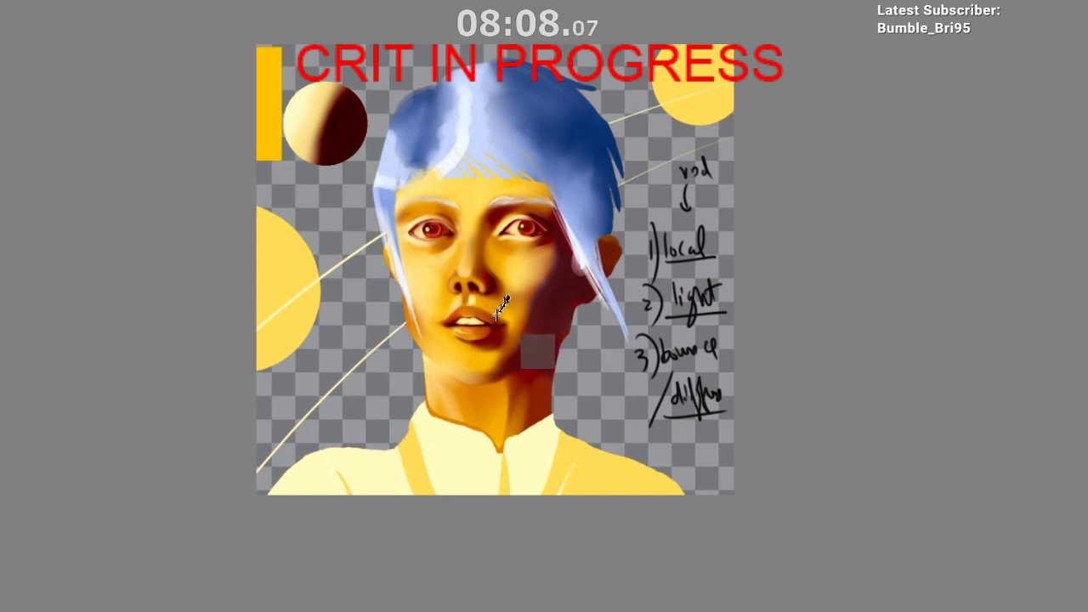
left_click(495, 258, "ctrl")
left_click_drag(498, 251, 498, 265)
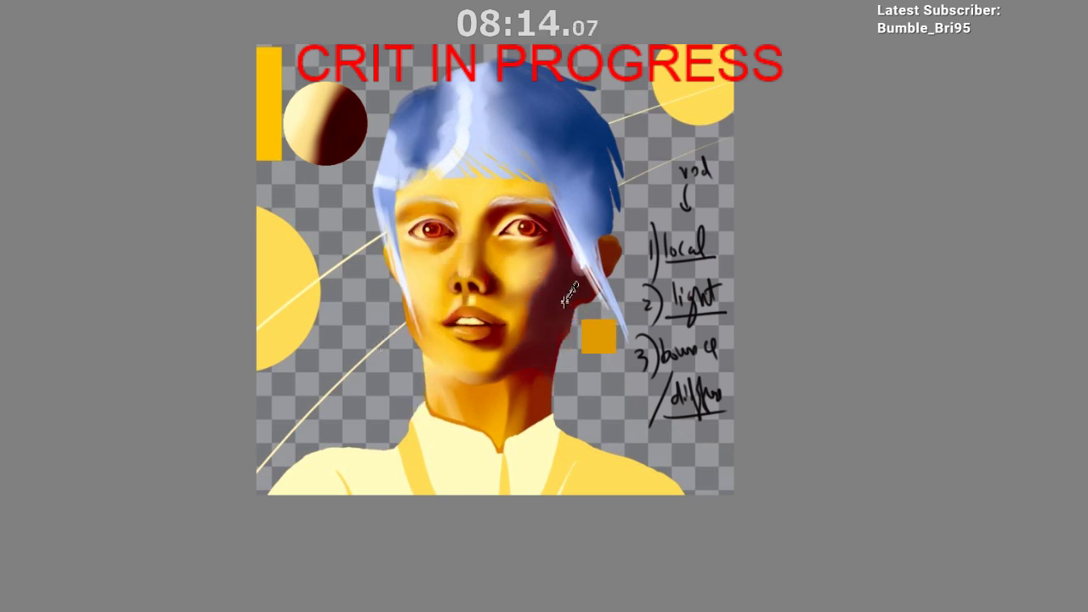
left_click_drag(543, 330, 520, 421)
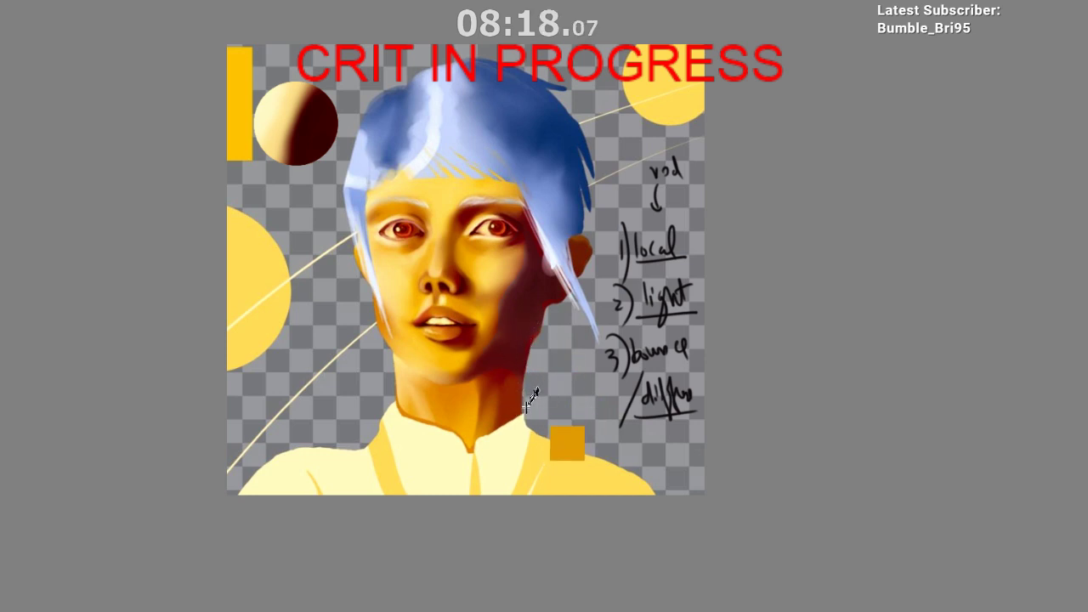
left_click_drag(530, 340, 540, 301)
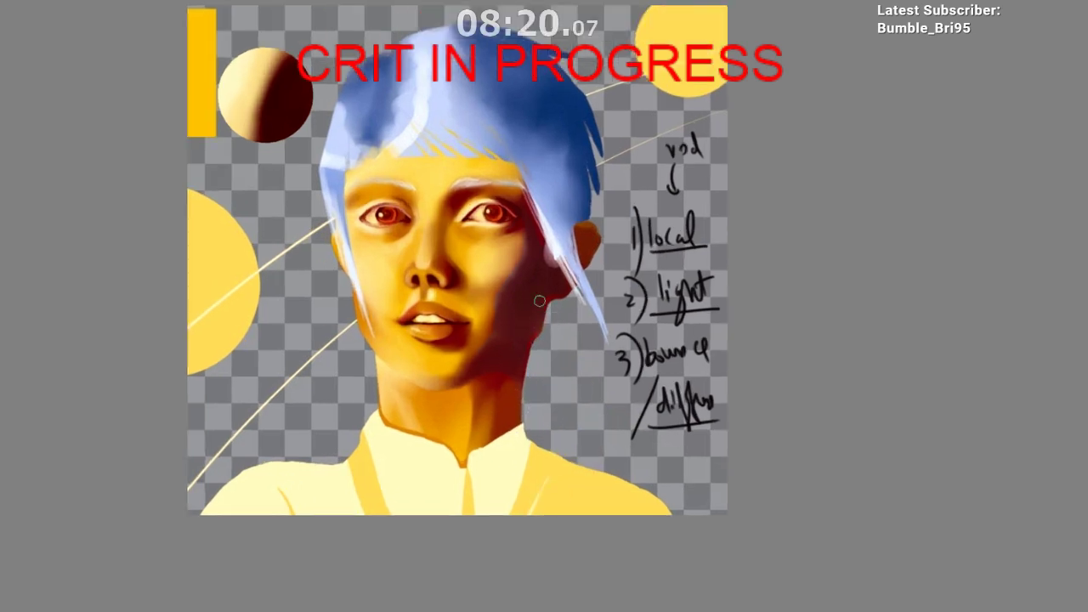
Step: Work a flat brush along the cheek's shadow edge below the outer eye, undoing the last stroke
scroll(510, 287, "up", 2)
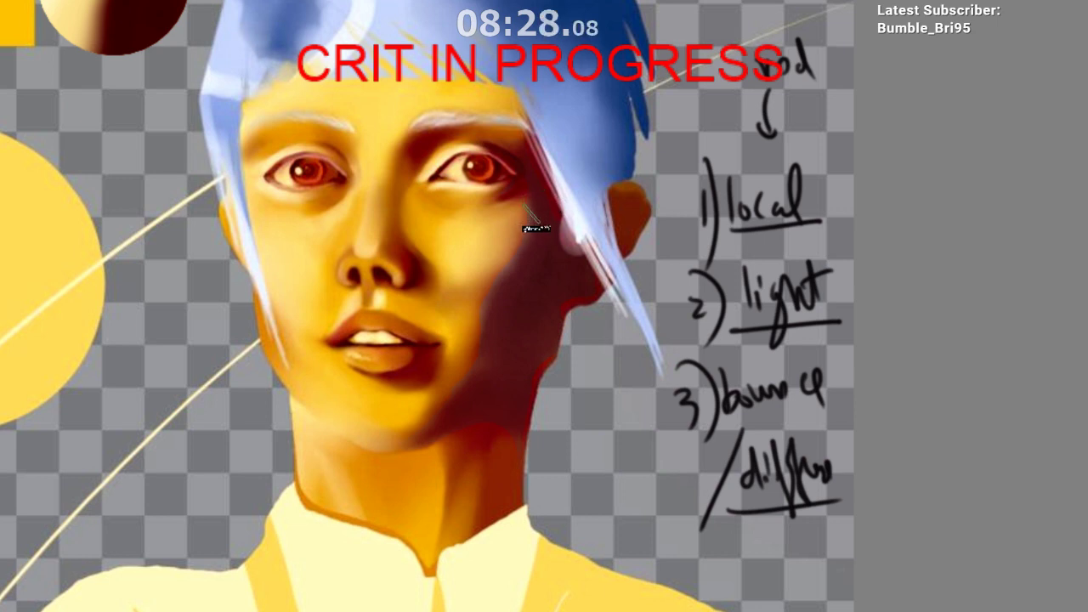
left_click(537, 191, "alt")
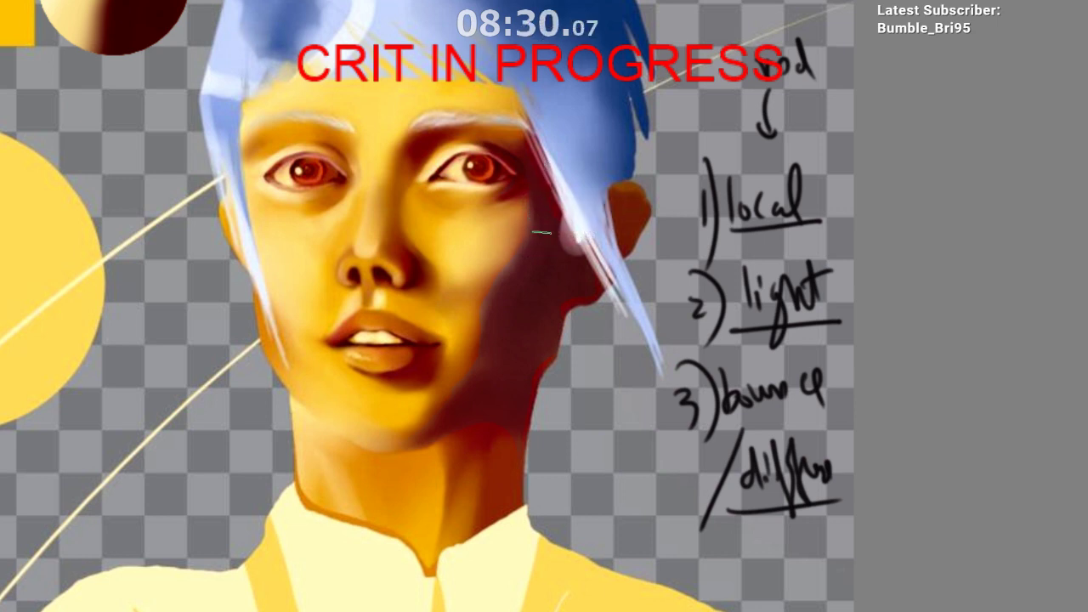
left_click_drag(530, 216, 513, 262)
left_click_drag(601, 312, 598, 294)
key("ctrl+z")
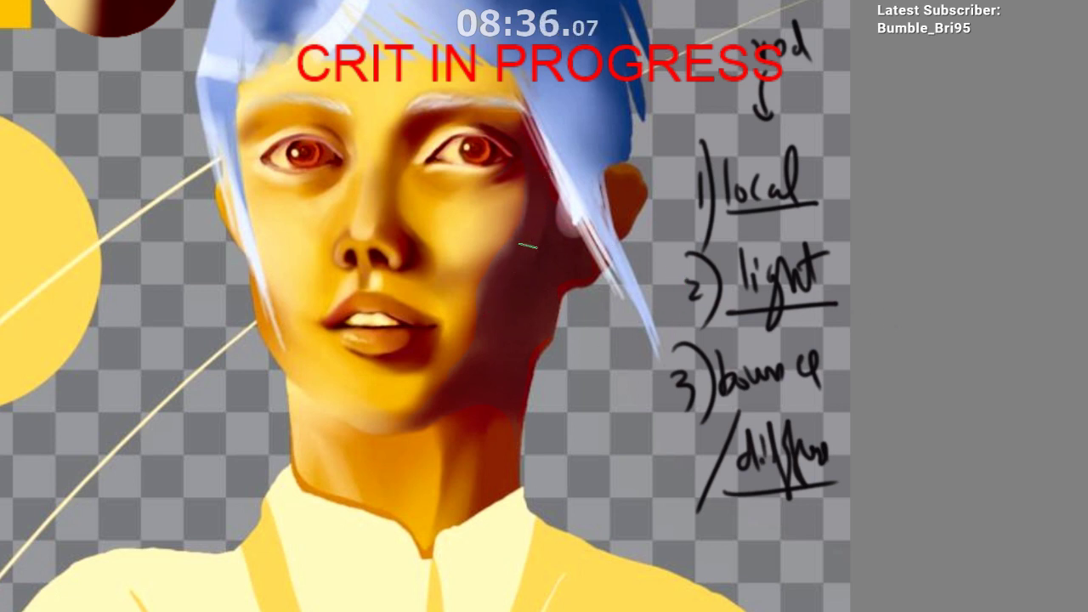
Step: Check the cheek's shadow edge in a mirrored view, undo the blotchy shading change and the trial stroke, and restore the orientation
key("m")
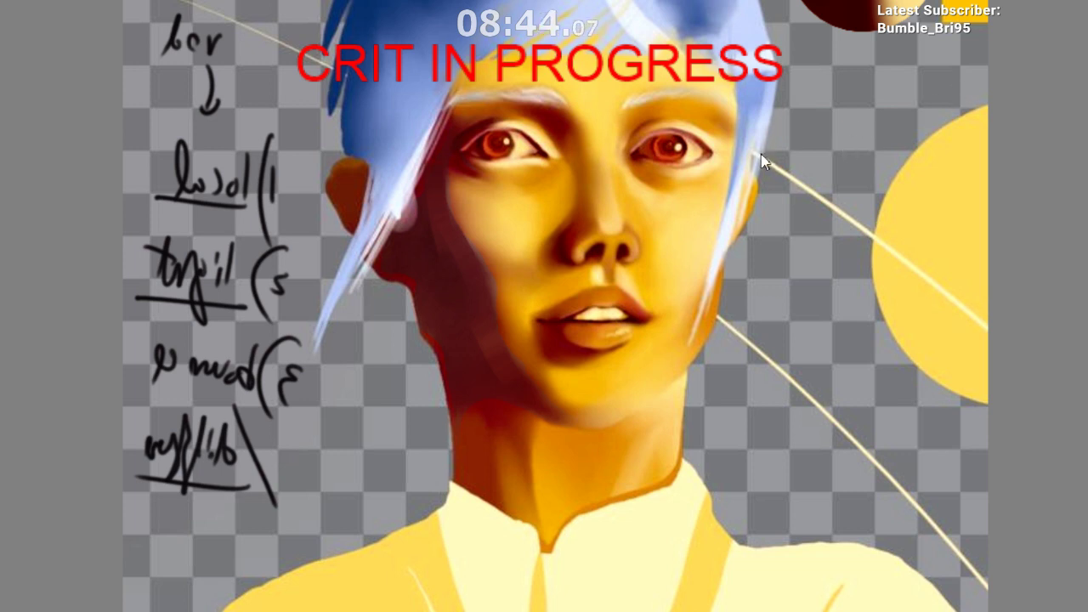
key("ctrl+z")
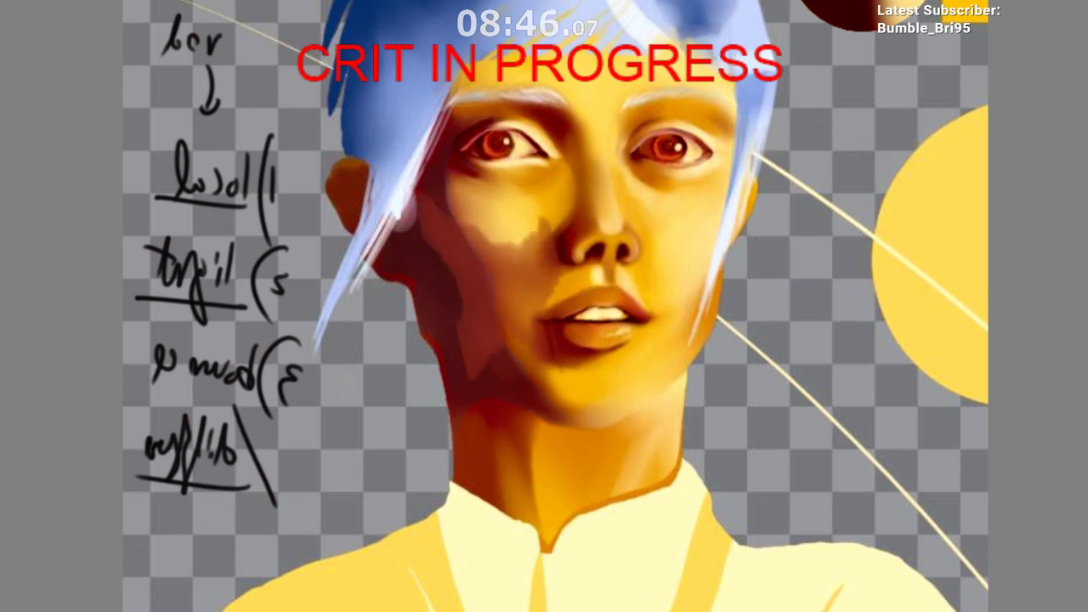
key("ctrl+z")
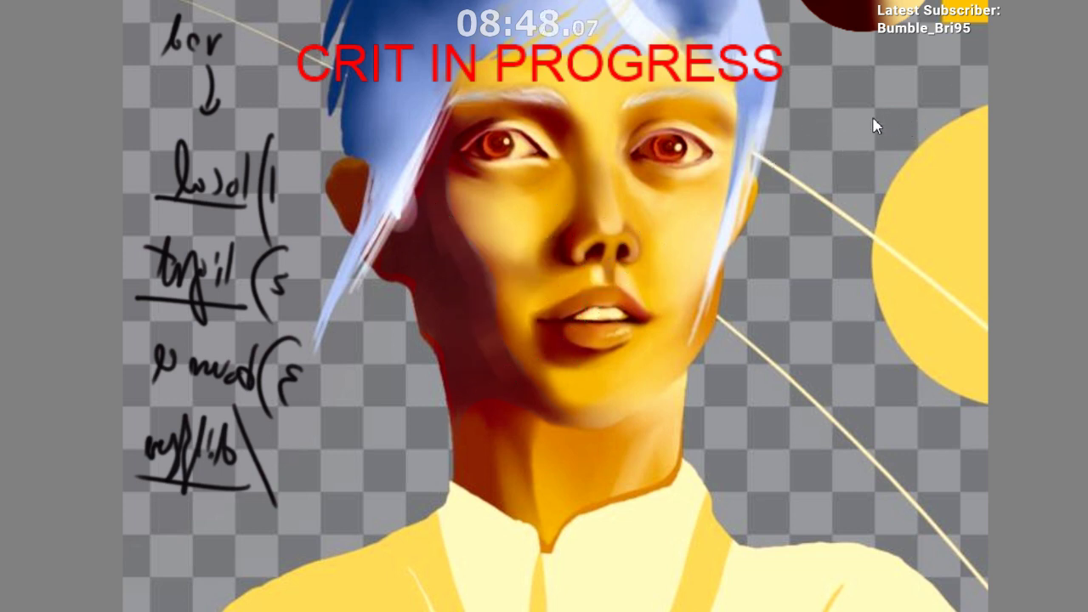
mouse_move(486, 300)
left_mouse_down()
mouse_move(530, 249)
mouse_move(464, 262)
left_mouse_up()
key("ctrl+z")
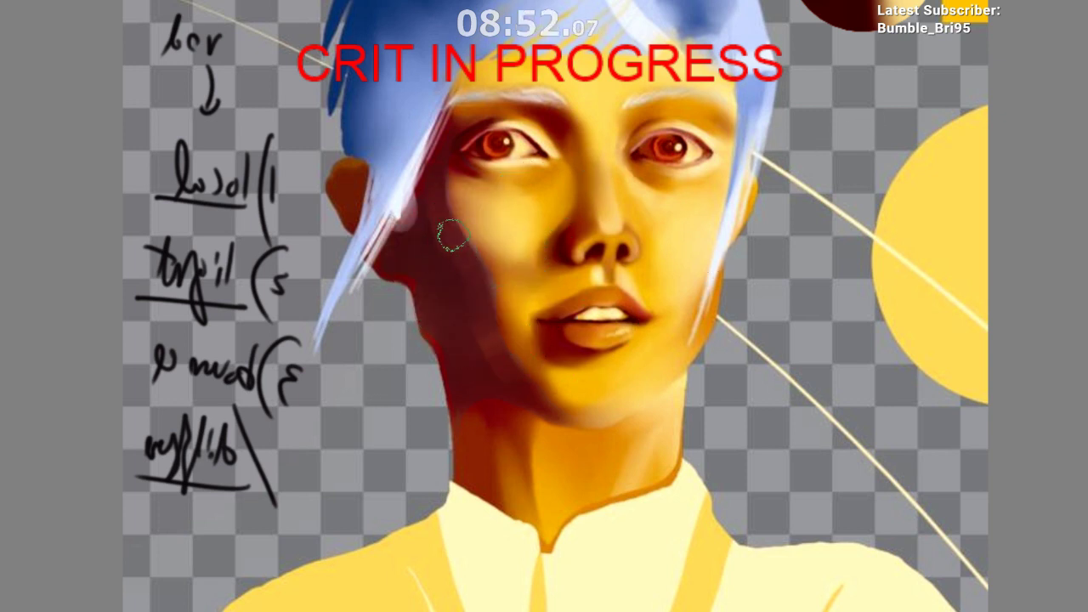
key("m")
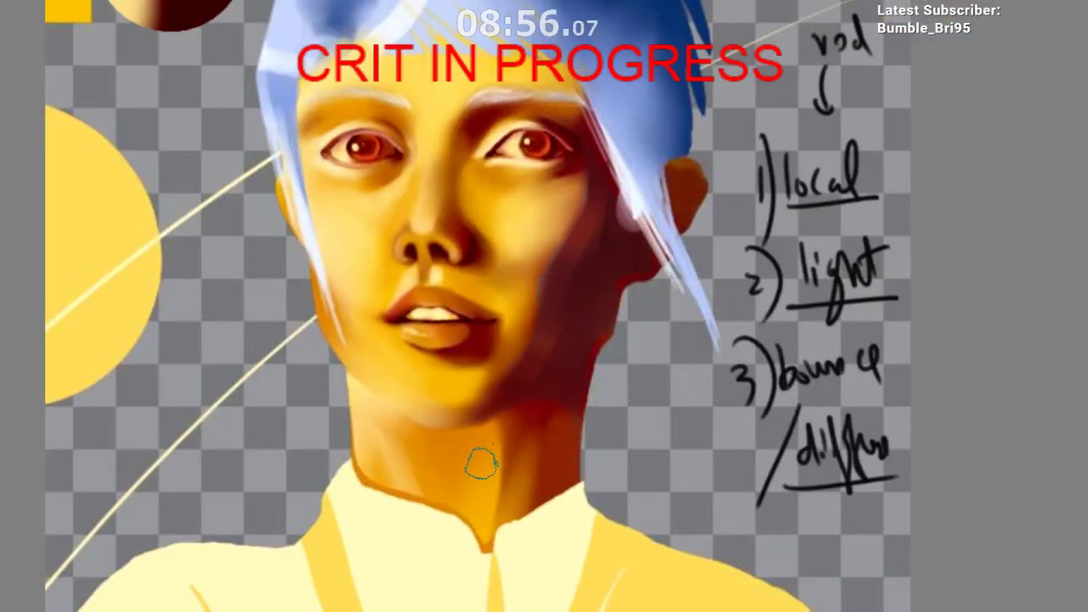
Step: Sample the reddish-brown of the shadowed cheek and brush it softly along the shadow transition below the outer eye
left_click_drag(521, 264, 543, 248)
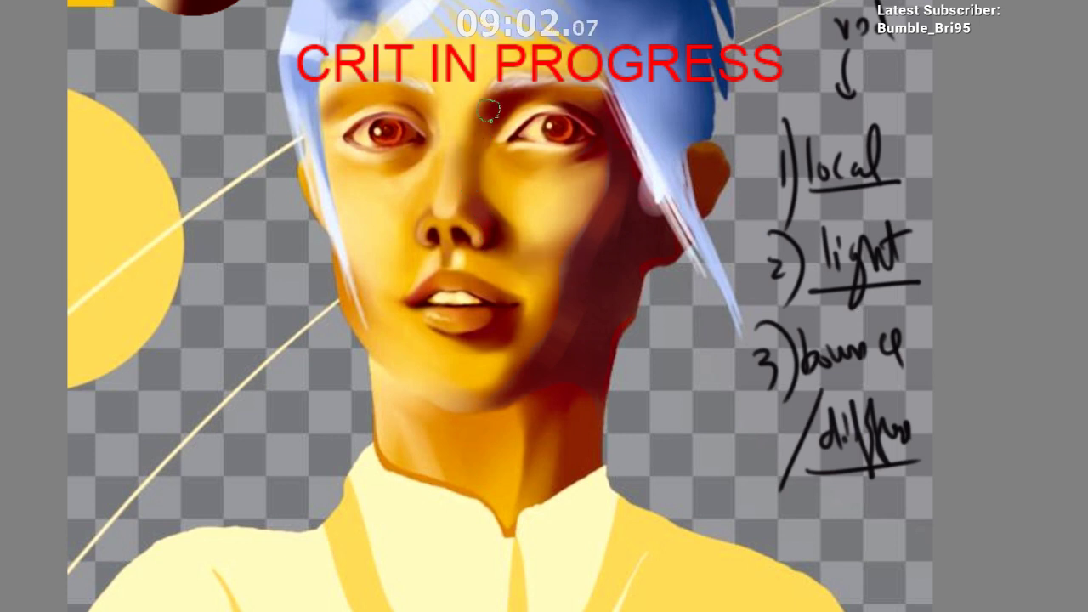
left_click_drag(595, 107, 608, 69)
left_click(604, 109, "ctrl")
left_click(587, 173, "ctrl")
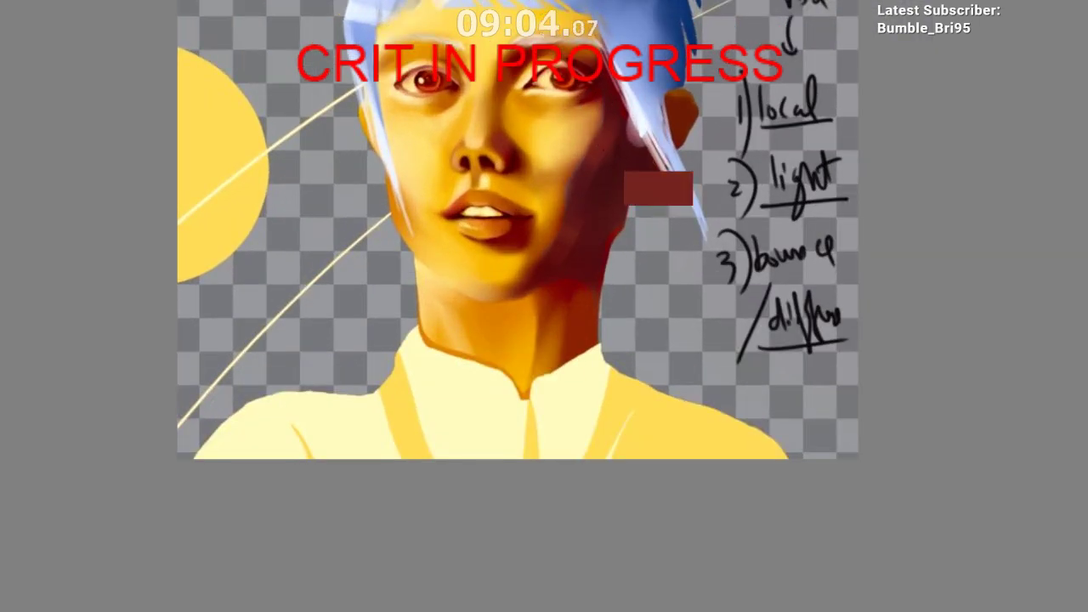
left_click_drag(579, 174, 587, 177)
left_click_drag(571, 226, 483, 334)
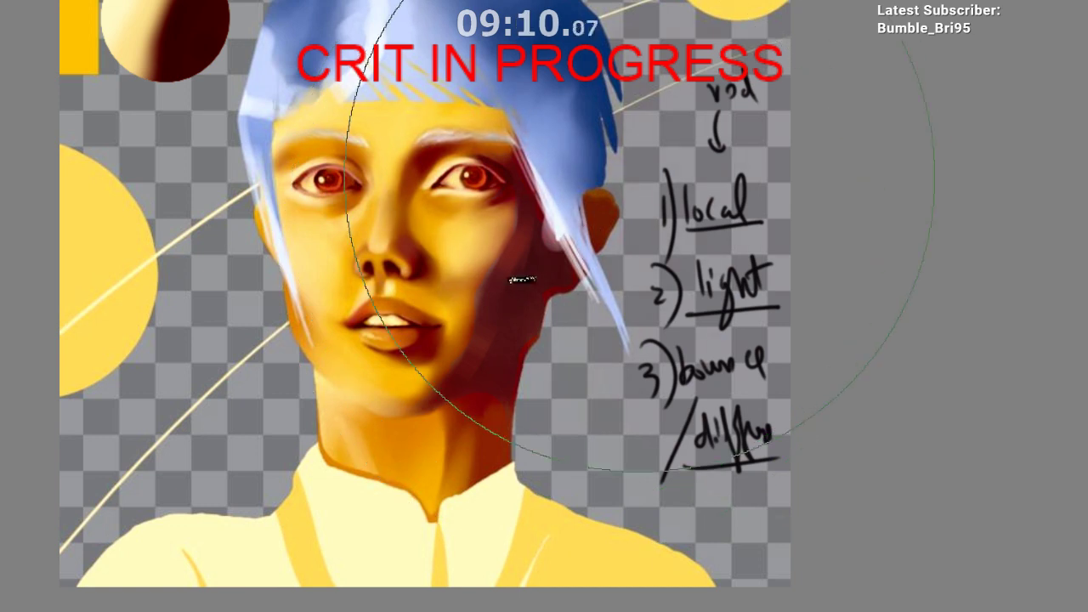
left_click_drag(505, 224, 427, 304)
left_click(526, 247, "ctrl")
mouse_move(495, 233)
left_mouse_down()
mouse_move(501, 227)
mouse_move(494, 245)
left_mouse_up()
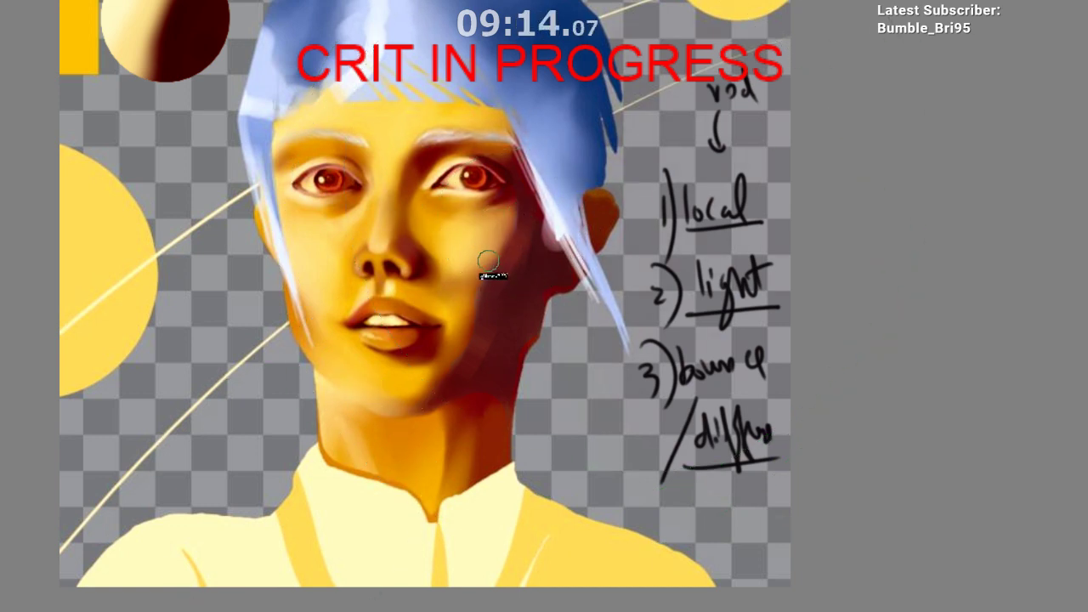
Step: Check the softened cheek shadow in a mirrored view, and restore the normal orientation
key("m")
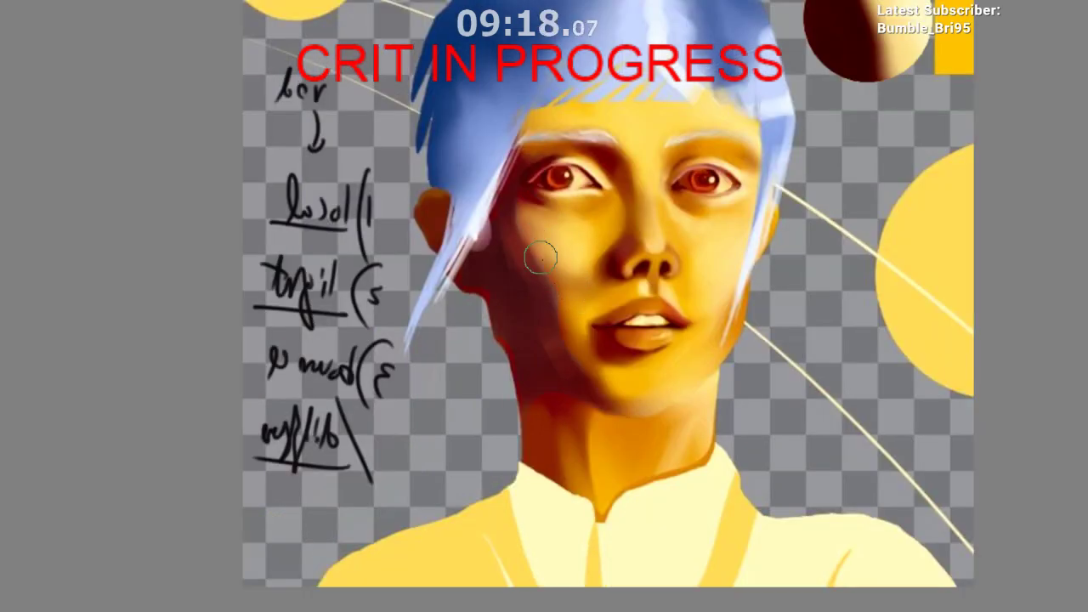
scroll(557, 383, "down", 1)
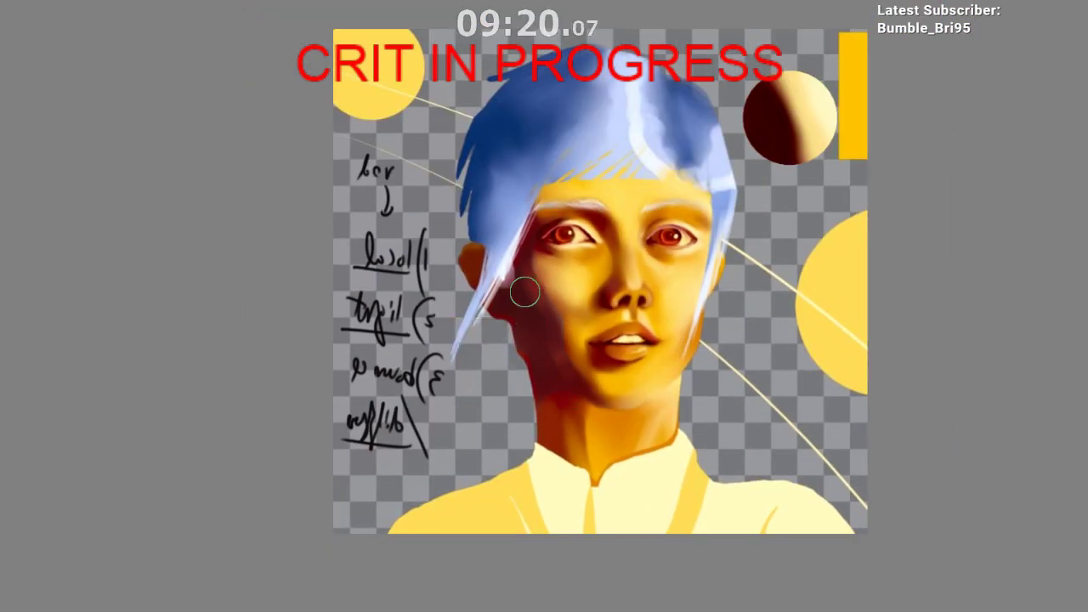
key("m")
scroll(498, 272, "up", 3)
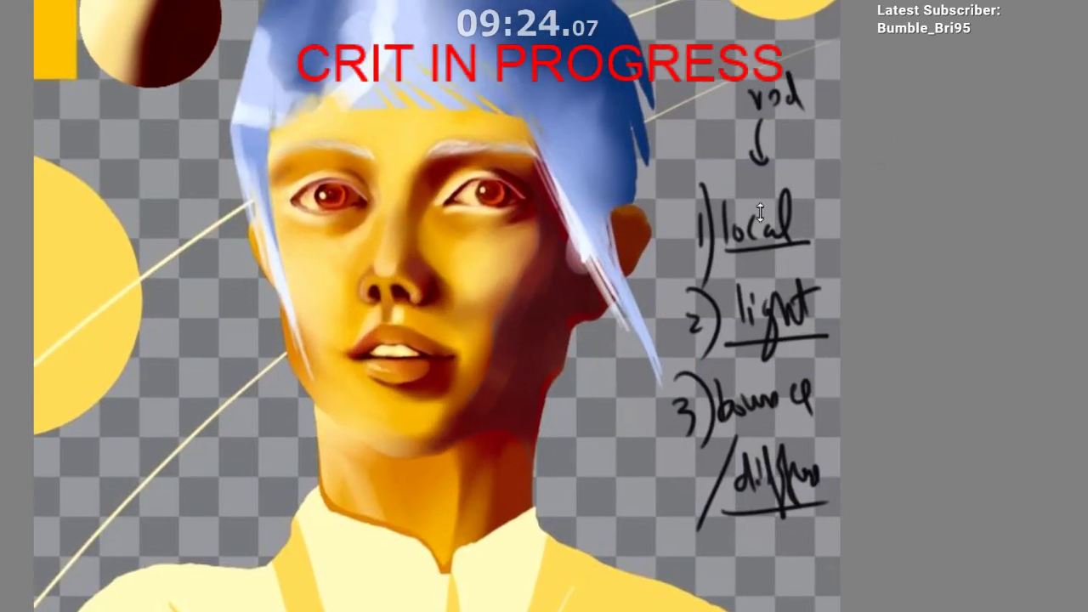
Step: Draw a thin black light arrow from the forehead hairline down to the nose bridge, undoing the extra loop beside it
left_click_drag(287, 247, 351, 279)
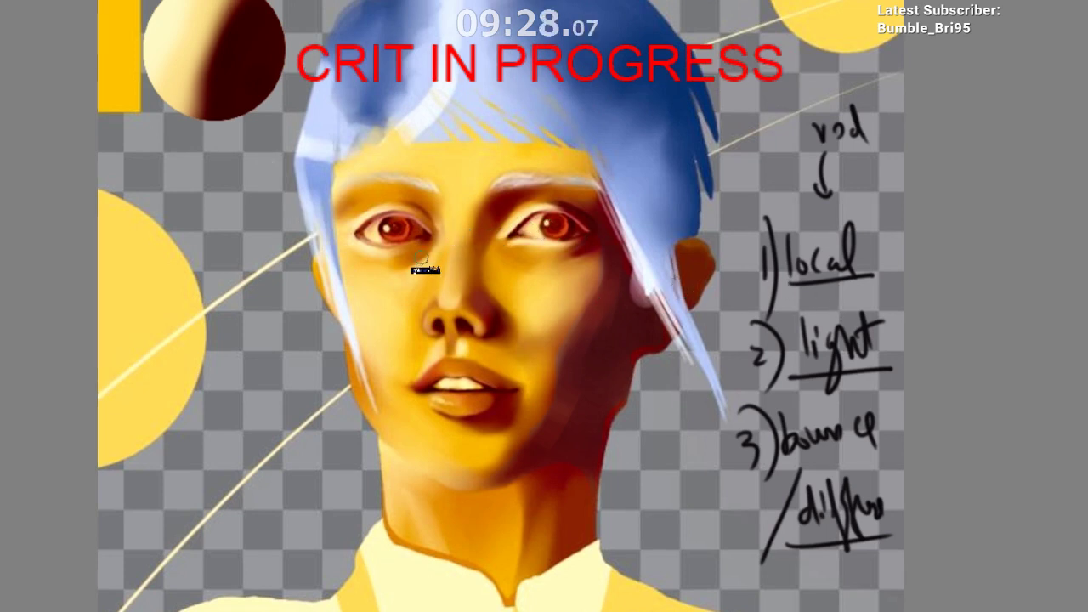
mouse_move(311, 124)
left_mouse_down()
mouse_move(455, 291)
mouse_move(434, 261)
mouse_move(458, 262)
left_mouse_up()
key("ctrl+z")
left_click_drag(457, 201, 472, 247)
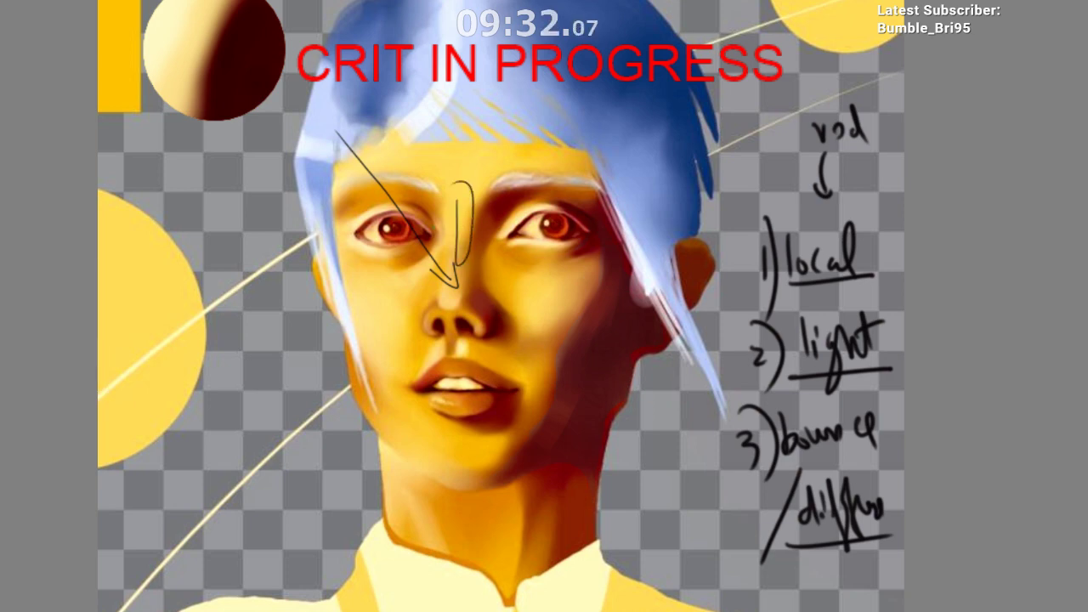
key("ctrl+z")
mouse_move(508, 514)
left_mouse_down()
mouse_move(552, 486)
mouse_move(518, 522)
mouse_move(509, 552)
left_mouse_up()
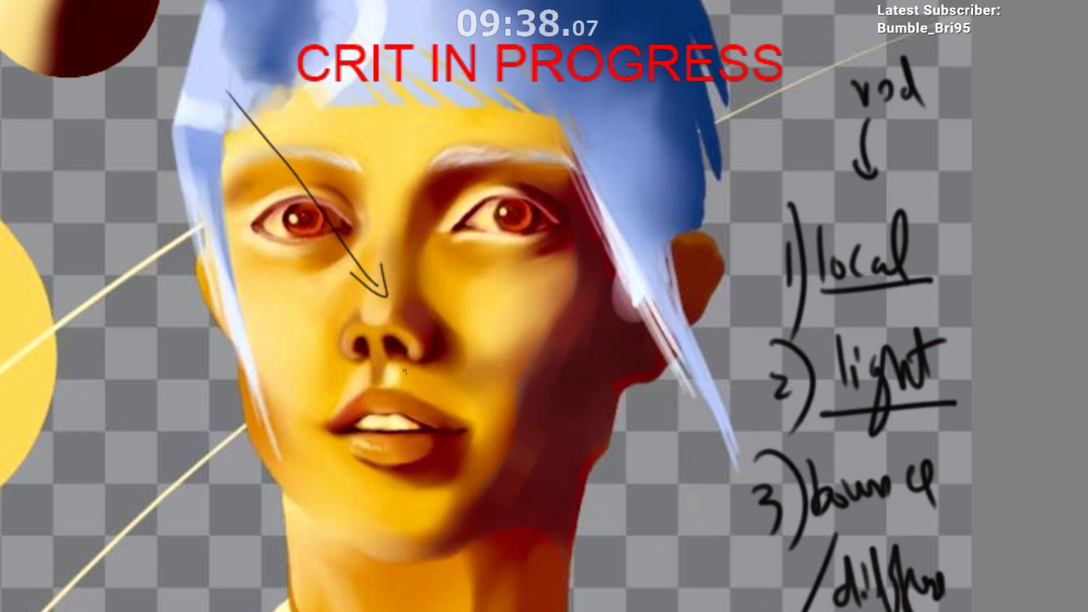
Step: Draw a zigzag light-scattering path inside the nose with an exit arrow towards the shadow-side cheek, and circle the zigzag
left_click_drag(424, 300, 465, 298)
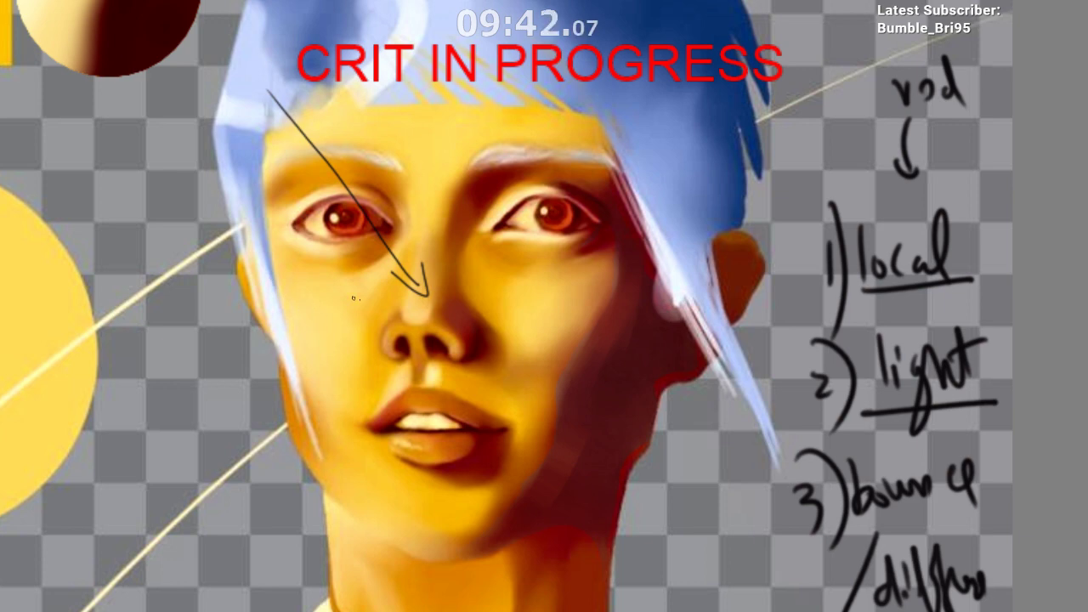
scroll(397, 289, "up", 2)
mouse_move(425, 303)
left_mouse_down()
mouse_move(414, 246)
mouse_move(439, 236)
left_mouse_up()
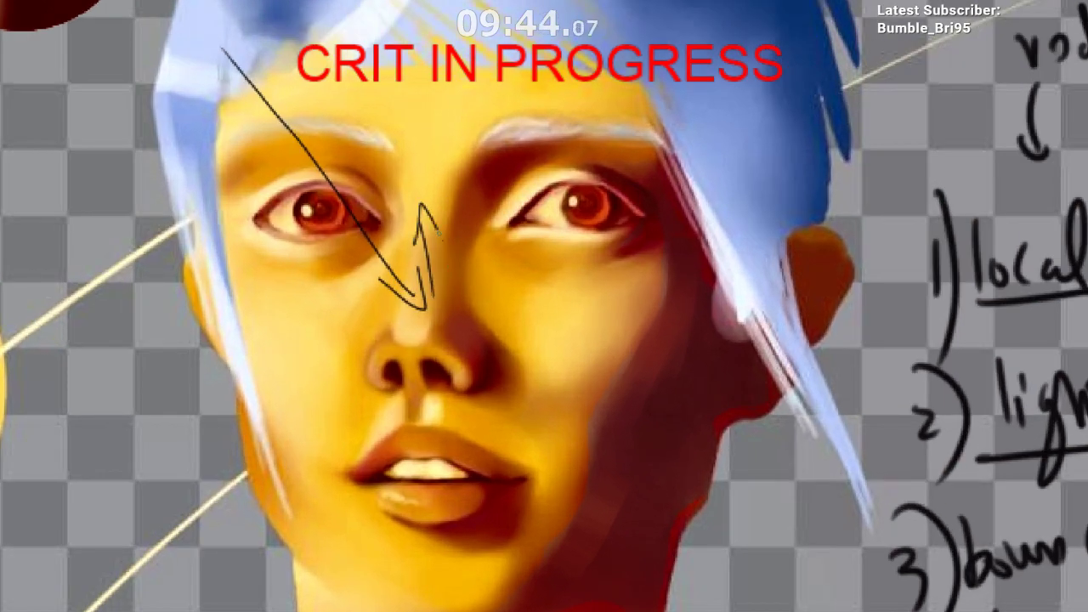
scroll(429, 316, "up", 2)
key("ctrl+z")
key("ctrl+z")
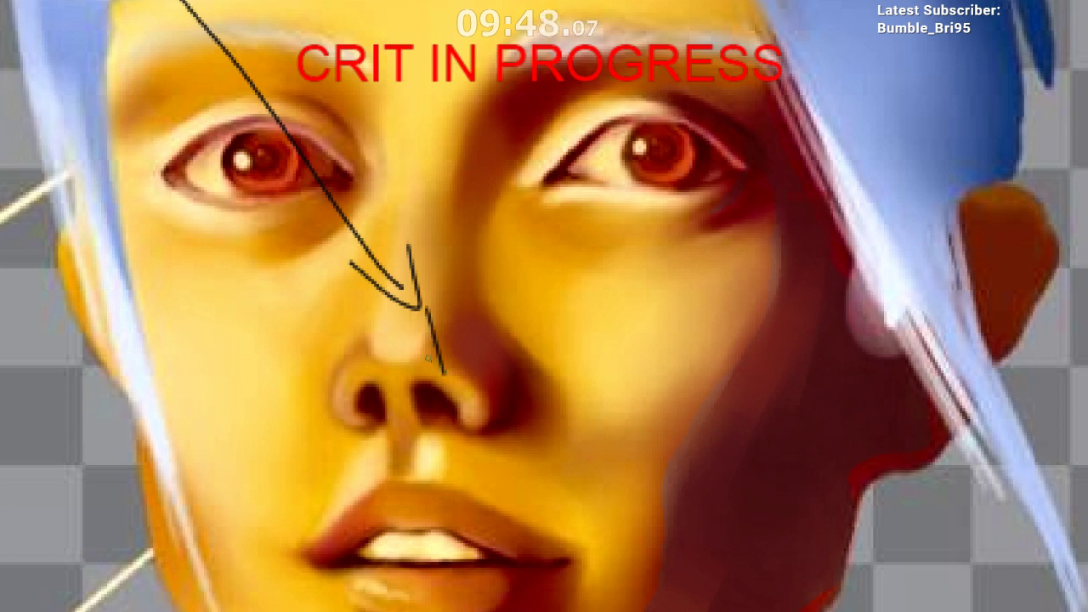
mouse_move(450, 378)
left_mouse_down()
mouse_move(470, 306)
mouse_move(458, 340)
mouse_move(584, 360)
left_mouse_up()
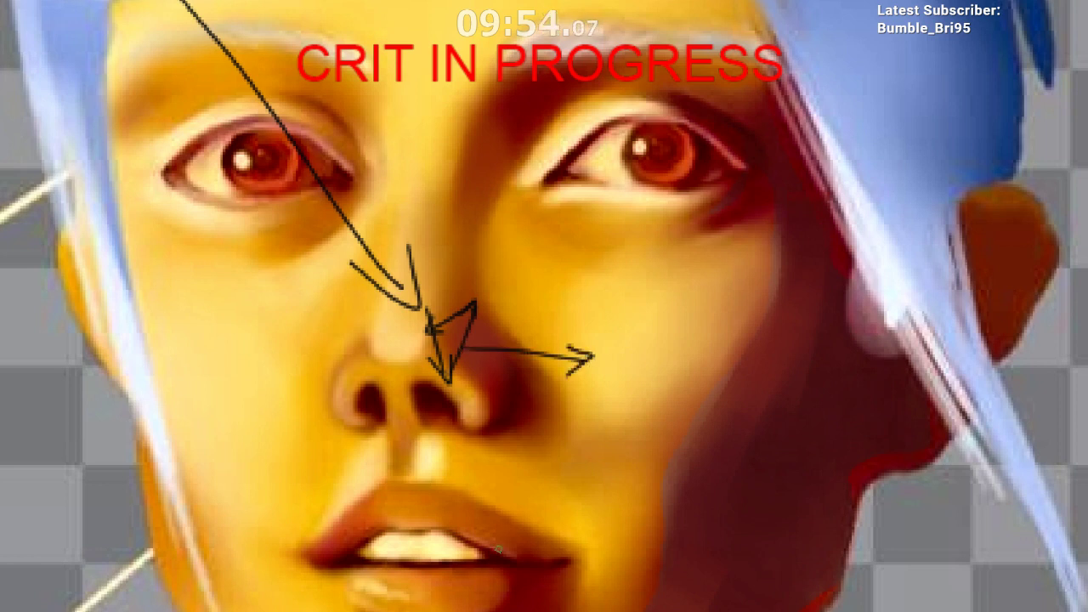
mouse_move(466, 283)
left_mouse_down()
mouse_move(426, 330)
mouse_move(497, 340)
mouse_move(453, 283)
left_mouse_up()
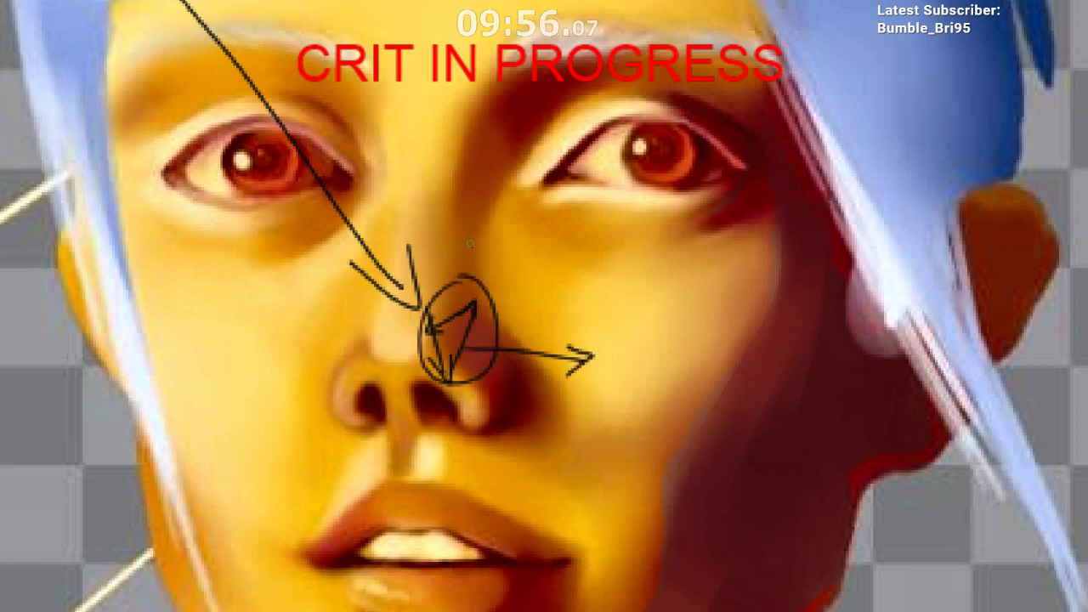
Step: Label the circled scattering area "El" with a small arrow, and write a λ wavelength label above the exit arrow
left_click_drag(462, 223, 469, 244)
left_click_drag(456, 147, 471, 142)
left_click_drag(479, 177, 499, 184)
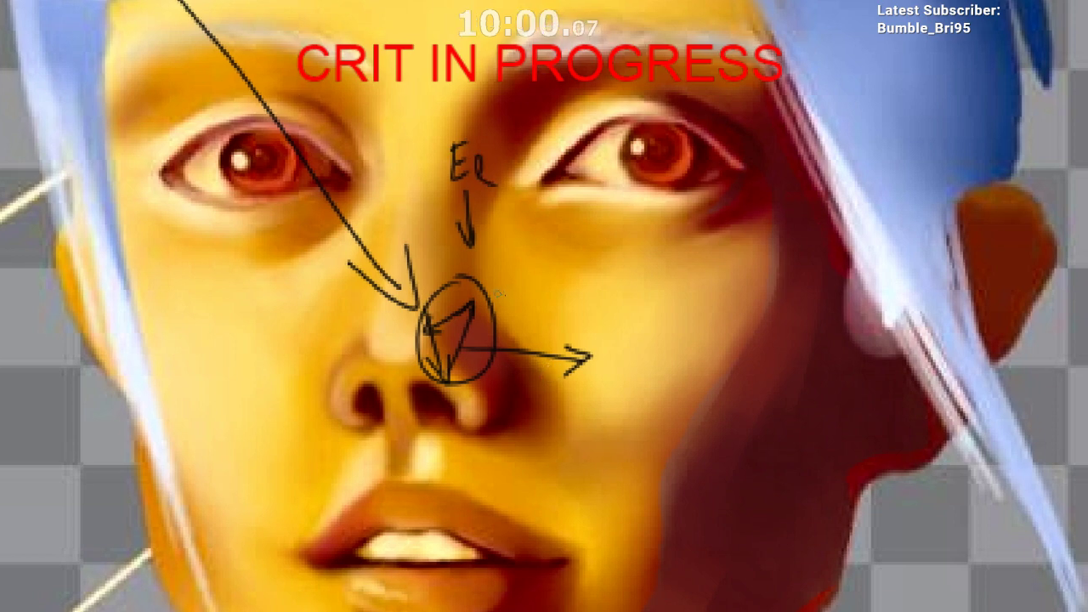
mouse_move(503, 304)
left_mouse_down()
mouse_move(485, 346)
mouse_move(551, 304)
mouse_move(496, 336)
left_mouse_up()
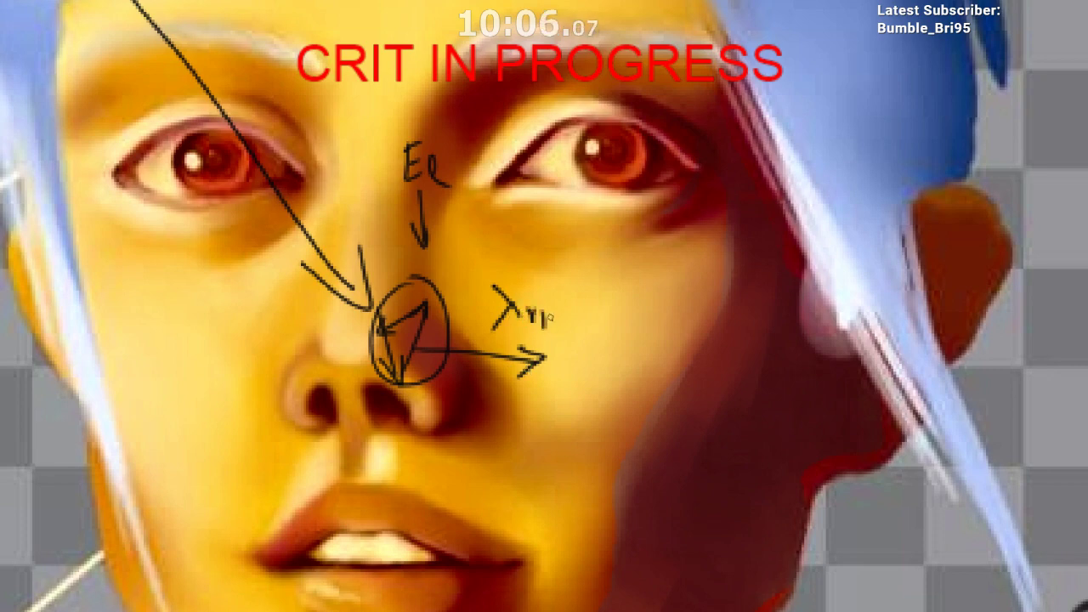
left_click(565, 329)
mouse_move(572, 314)
left_mouse_down()
mouse_move(569, 350)
mouse_move(506, 393)
left_mouse_up()
Step: Write the label "λw" beside the incoming light arrow under the eye
scroll(502, 392, "up", 3)
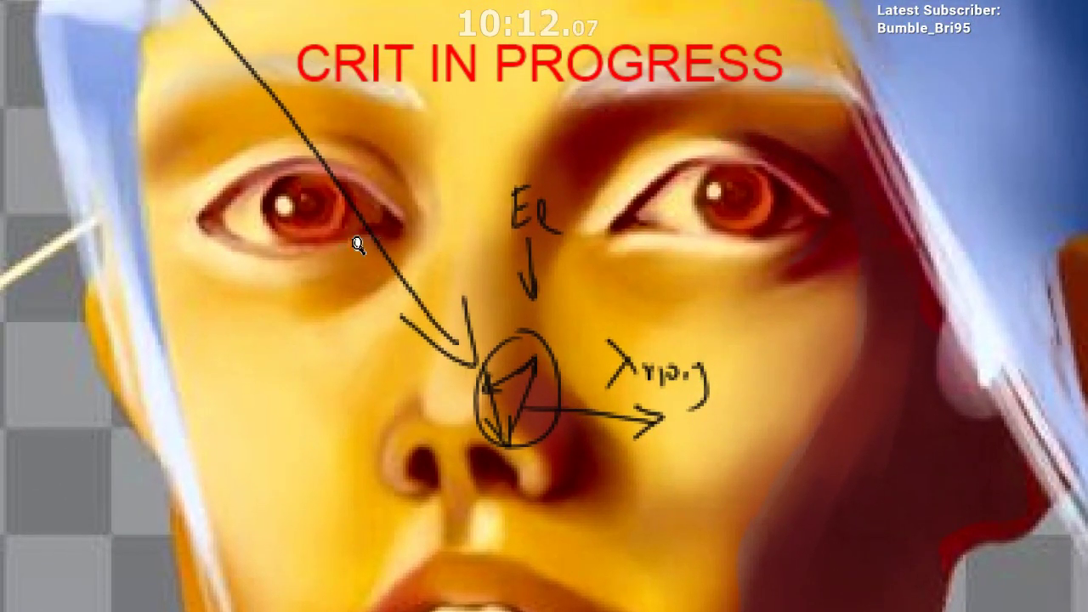
scroll(360, 243, "down", 2)
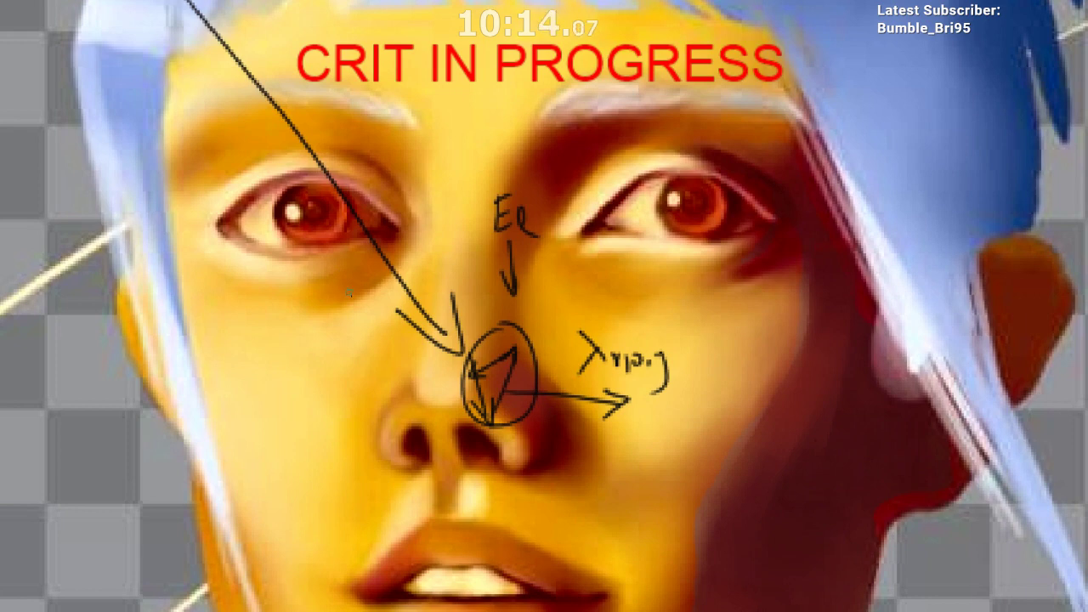
left_click_drag(344, 282, 364, 314)
mouse_move(363, 282)
left_mouse_down()
mouse_move(355, 317)
mouse_move(384, 308)
left_mouse_up()
scroll(417, 360, "down", 1)
left_click_drag(555, 272, 552, 182)
scroll(552, 184, "up", 1)
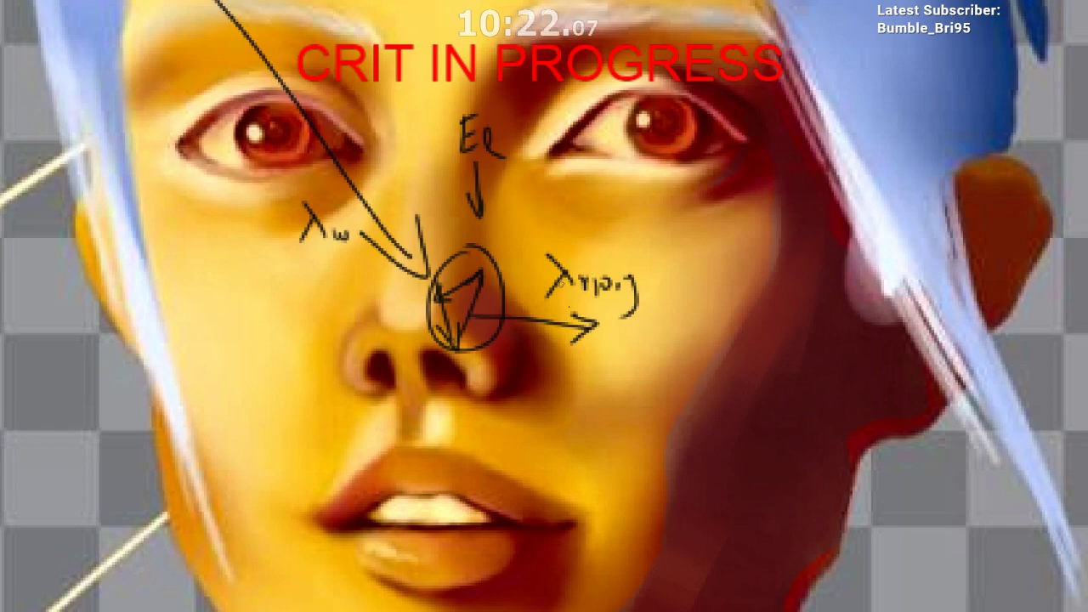
Step: Undo all the light-scattering arrows and labels drawn across the nose
scroll(577, 305, "down", 1)
left_click_drag(561, 349, 480, 366)
scroll(556, 309, "up", 1)
scroll(543, 338, "down", 1)
key("ctrl+z")
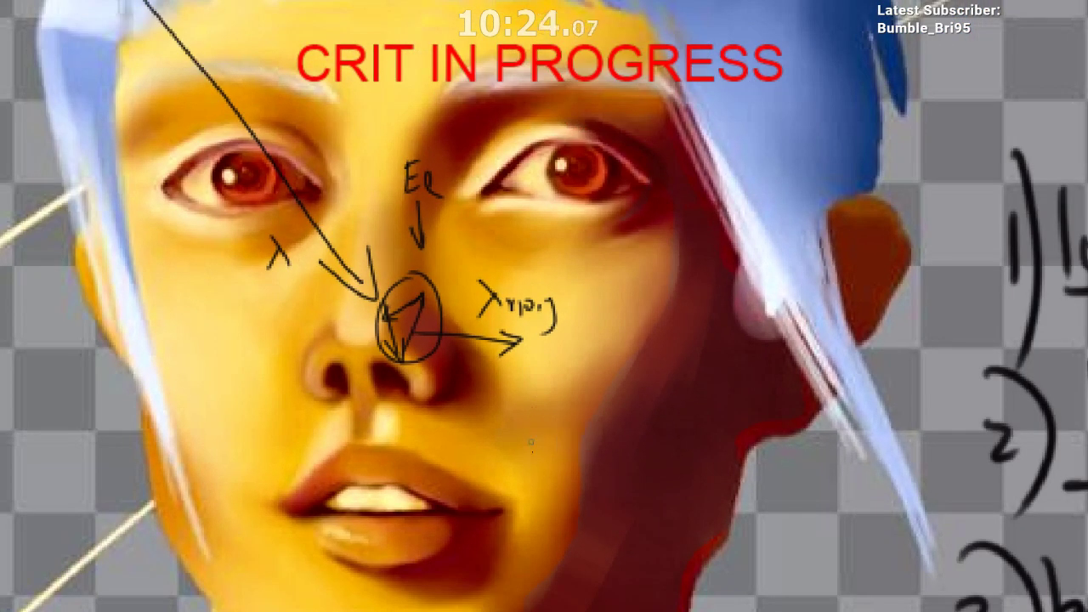
key("ctrl+z")
key("ctrl+z")
key("ctrl+z")
key("ctrl+z")
key("ctrl+z")
key("ctrl+z")
key("ctrl+z")
key("ctrl+z")
key("ctrl+z")
key("ctrl+z")
key("ctrl+z")
key("ctrl+z")
key("ctrl+z")
key("ctrl+z")
key("ctrl+z")
key("ctrl+z")
key("ctrl+z")
key("ctrl+z")
key("ctrl+z")
key("ctrl+z")
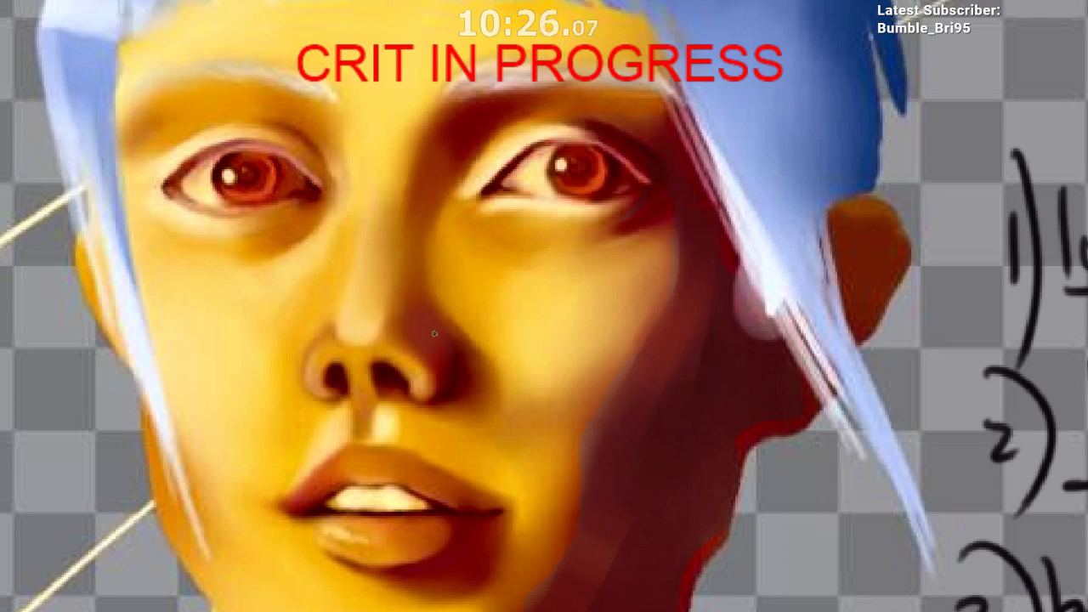
left_click_drag(311, 252, 392, 328)
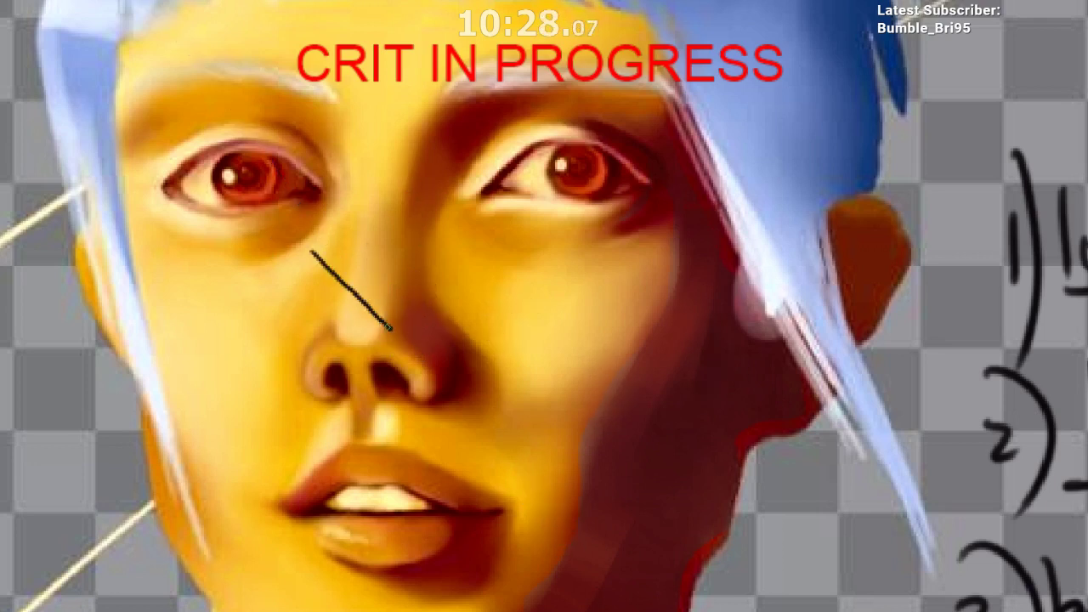
key("ctrl+z")
mouse_move(338, 266)
left_mouse_down()
mouse_move(386, 329)
mouse_move(409, 304)
mouse_move(380, 325)
mouse_move(450, 321)
mouse_move(478, 298)
left_mouse_up()
key("ctrl+z")
key("ctrl+z")
mouse_move(473, 294)
left_mouse_down()
mouse_move(495, 287)
mouse_move(481, 322)
left_mouse_up()
key("ctrl+z")
left_click_drag(650, 351, 569, 348)
key("ctrl+z")
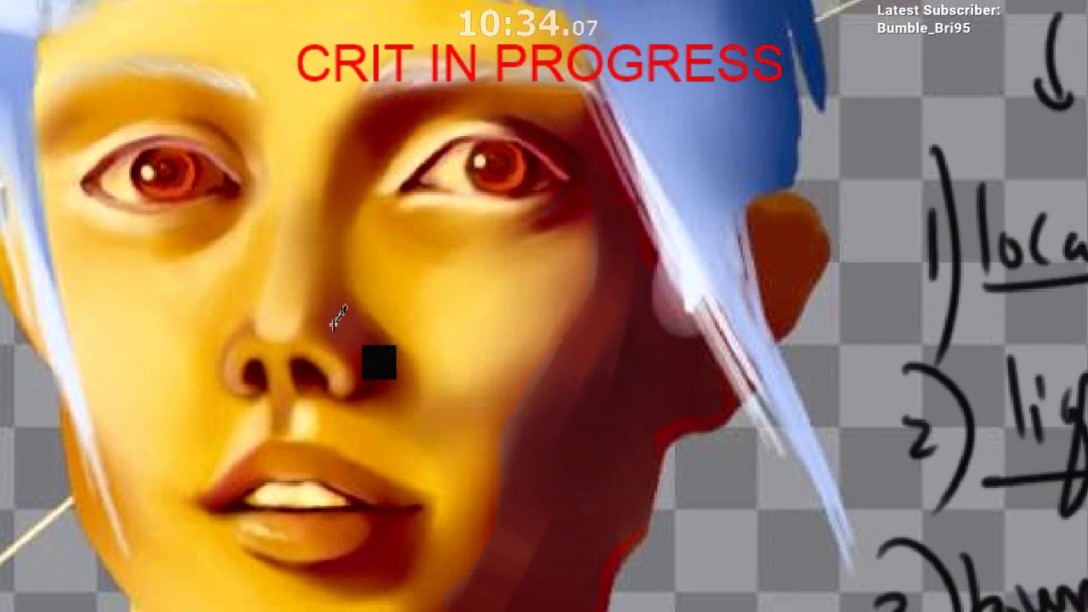
left_click_drag(328, 356, 352, 355)
key("ctrl+z")
mouse_move(411, 284)
left_mouse_down()
mouse_move(430, 279)
mouse_move(460, 321)
mouse_move(497, 333)
left_mouse_up()
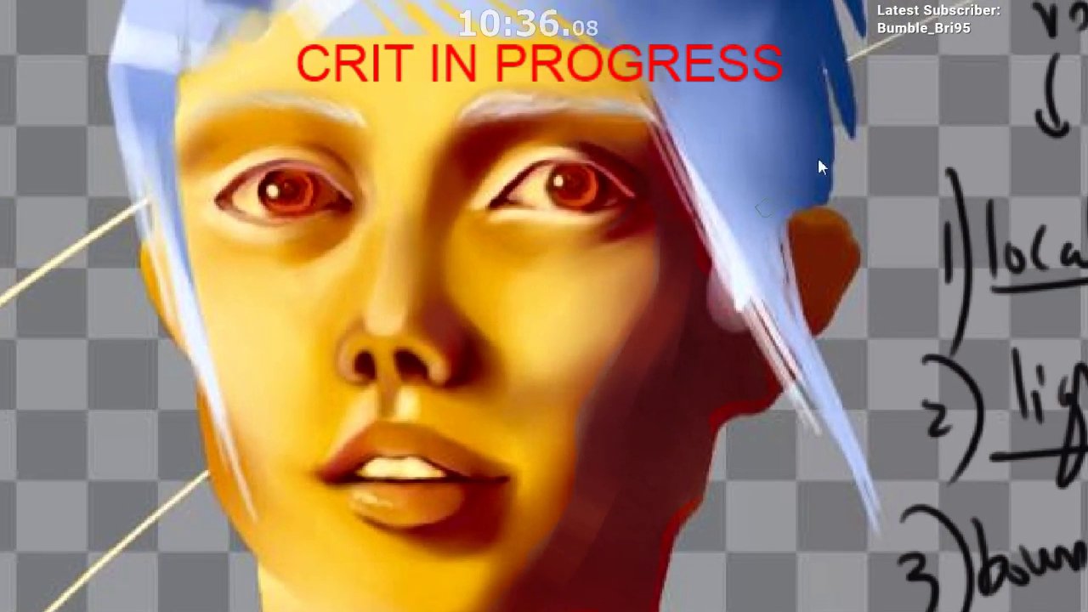
left_click(611, 365)
key("ctrl+z")
Step: Paste the classical oil portrait of the man in a dark suit over the blue-haired portrait as a reference
scroll(569, 435, "down", 4)
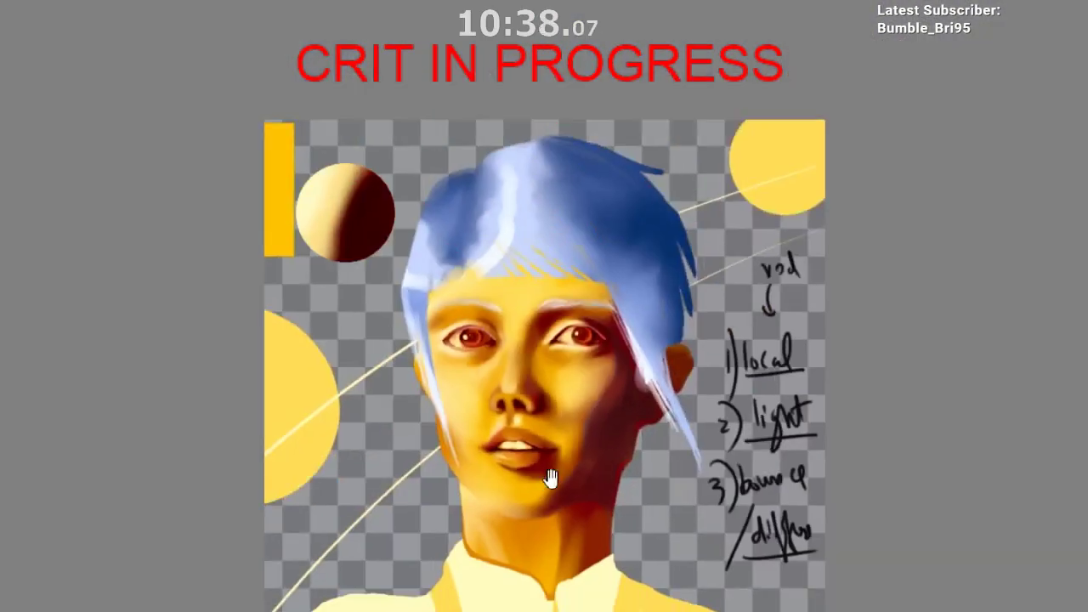
scroll(562, 356, "up", 1)
mouse_move(549, 479)
left_mouse_down()
mouse_move(562, 356)
mouse_move(509, 324)
left_mouse_up()
left_click_drag(496, 352, 455, 388)
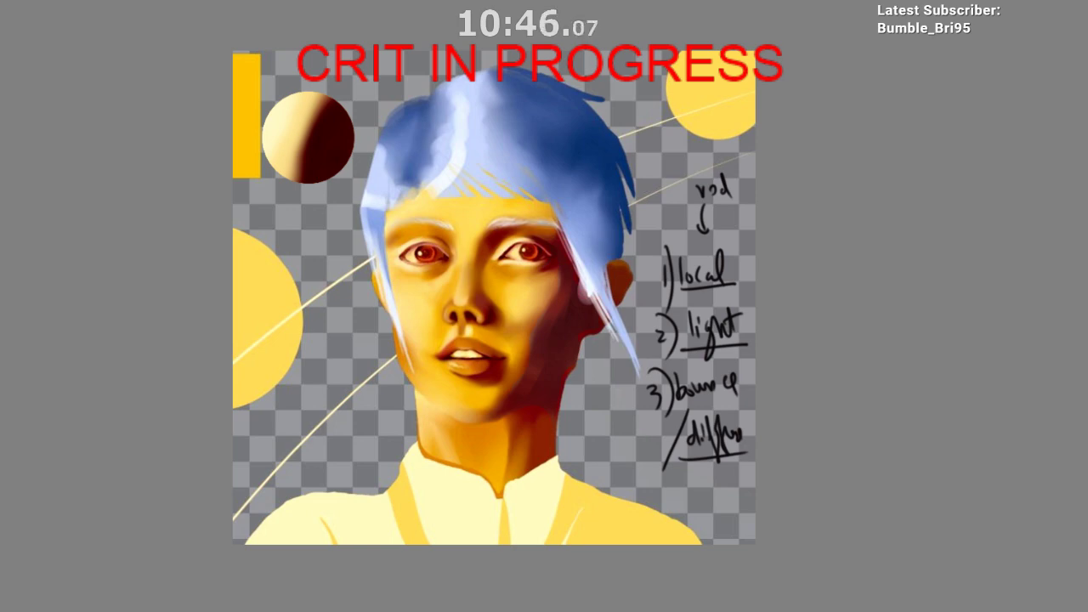
key("ctrl+v")
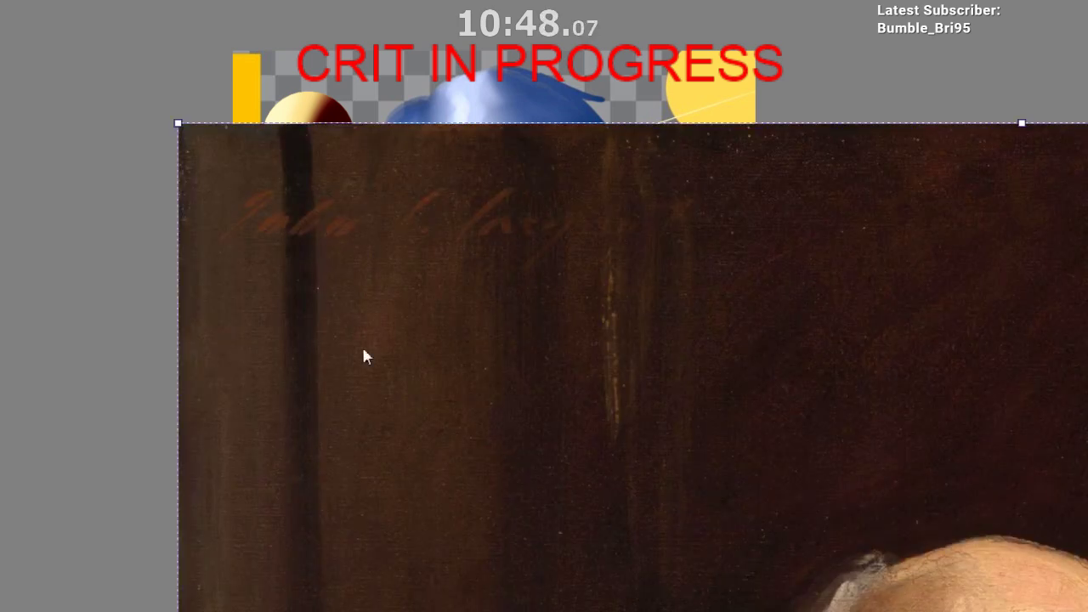
scroll(379, 366, "down", 4)
left_click_drag(432, 389, 285, 50)
Step: Examine the shadow-side cheek and light-to-shadow transition in the oil portrait, sampling colours along the shadow edge
scroll(402, 290, "up", 5)
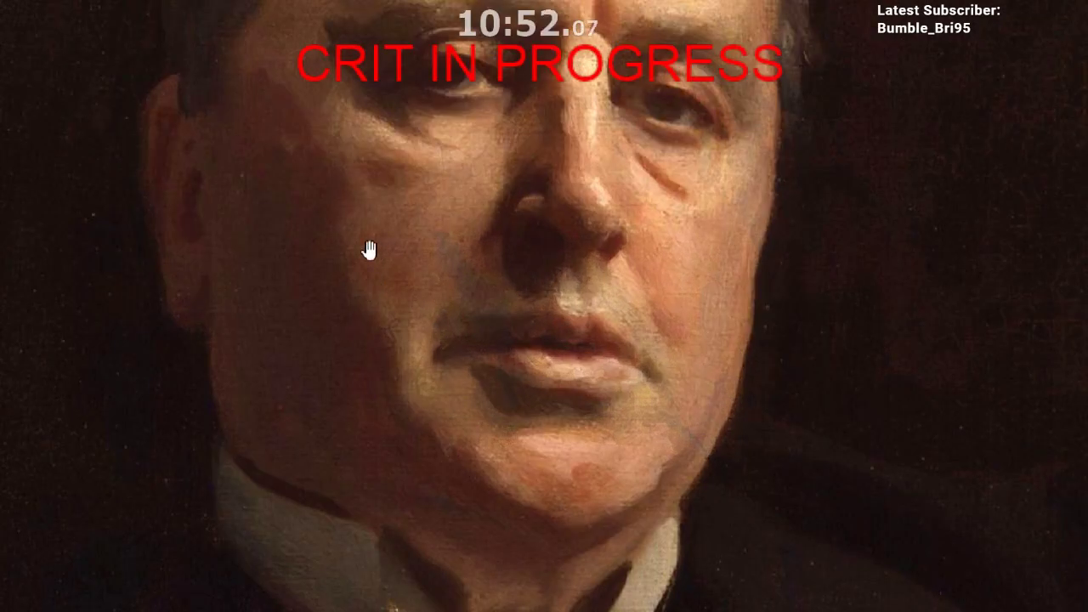
left_click_drag(370, 250, 431, 241)
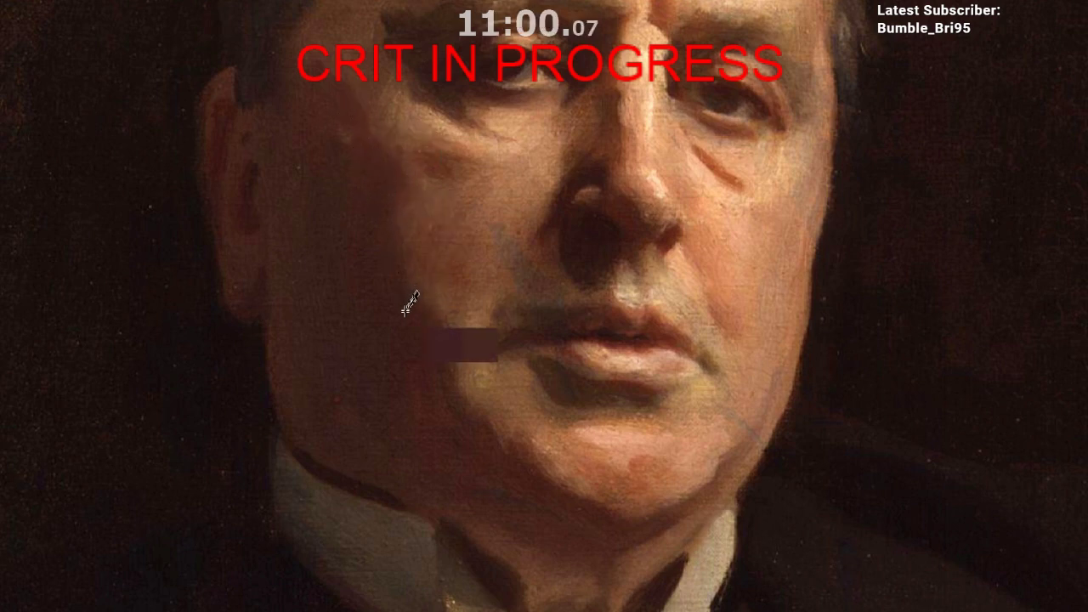
left_click_drag(496, 443, 363, 455)
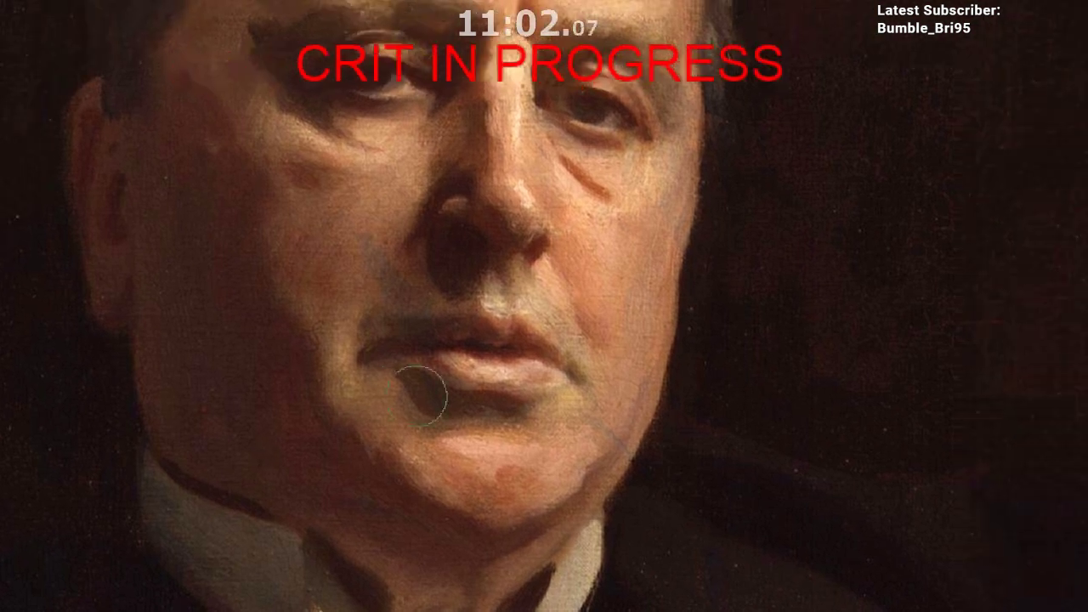
left_click_drag(500, 317, 487, 327)
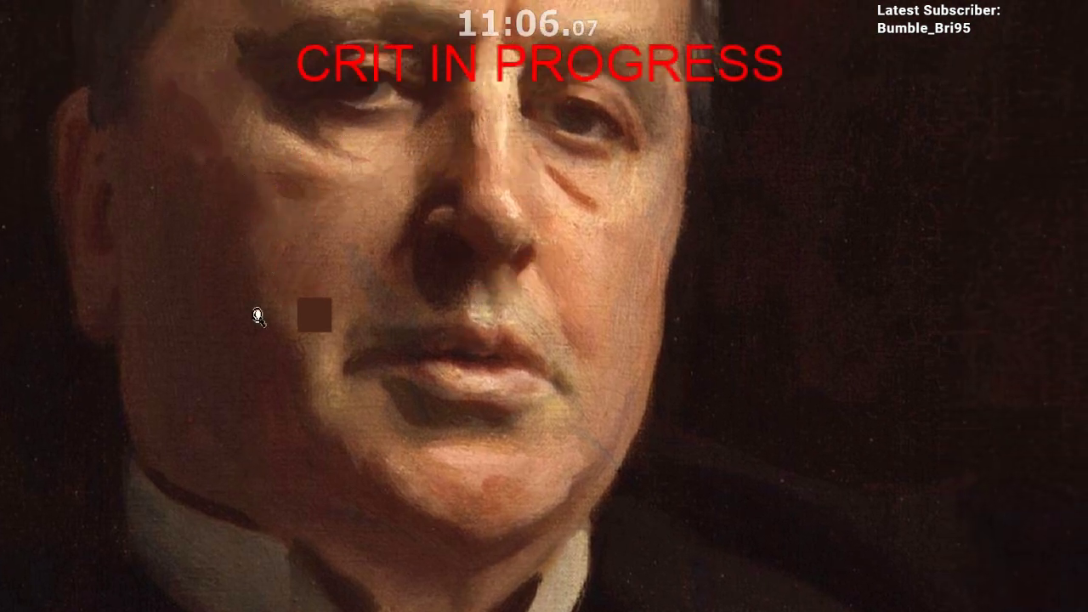
left_click_drag(257, 317, 253, 351)
key("l")
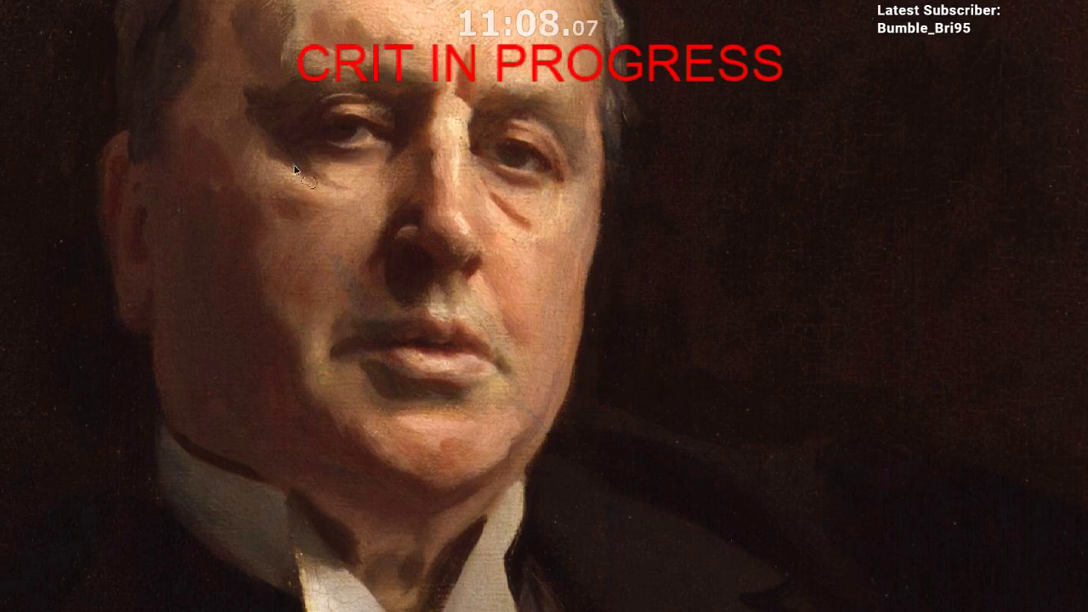
left_click_drag(248, 219, 246, 221)
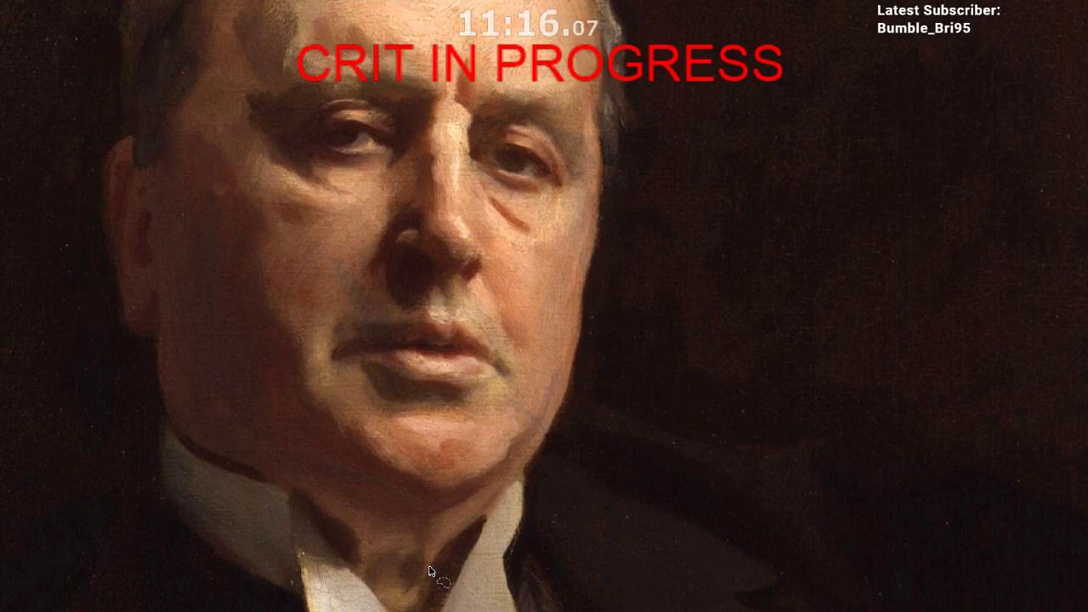
left_click_drag(321, 388, 357, 394)
scroll(412, 381, "down", 2)
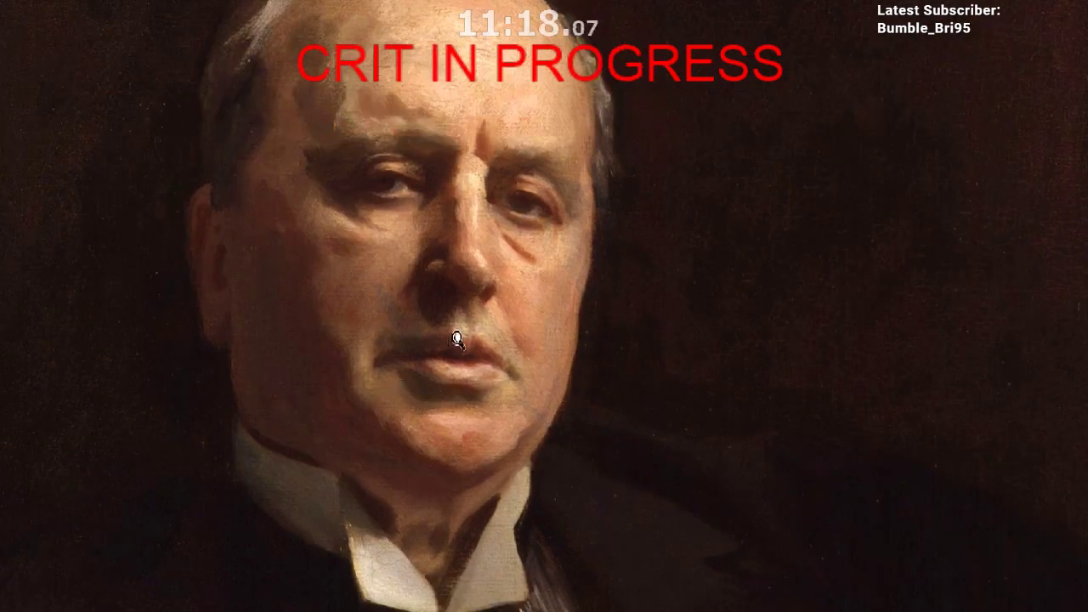
Step: Paste the oil portrait of the woman in a red velvet dress beside the man's portrait as a second reference
mouse_move(492, 245)
left_mouse_down()
mouse_move(495, 256)
mouse_move(507, 190)
left_mouse_up()
left_click_drag(468, 287, 468, 323)
left_click_drag(437, 374, 360, 320)
scroll(387, 392, "down", 2)
scroll(442, 391, "down", 3)
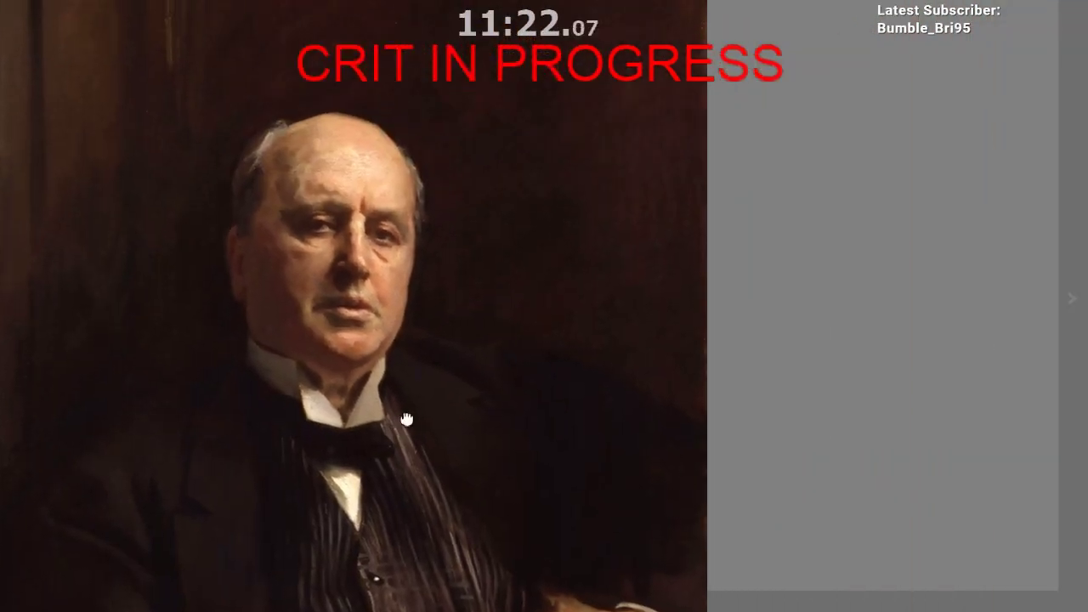
scroll(391, 434, "down", 4)
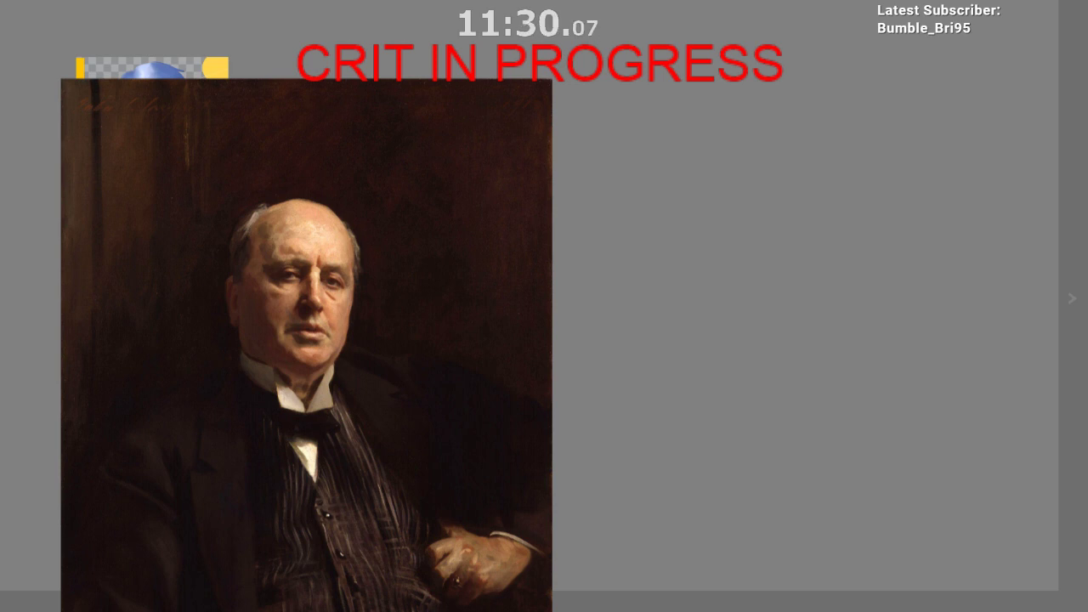
key("ctrl+v")
left_click(603, 239)
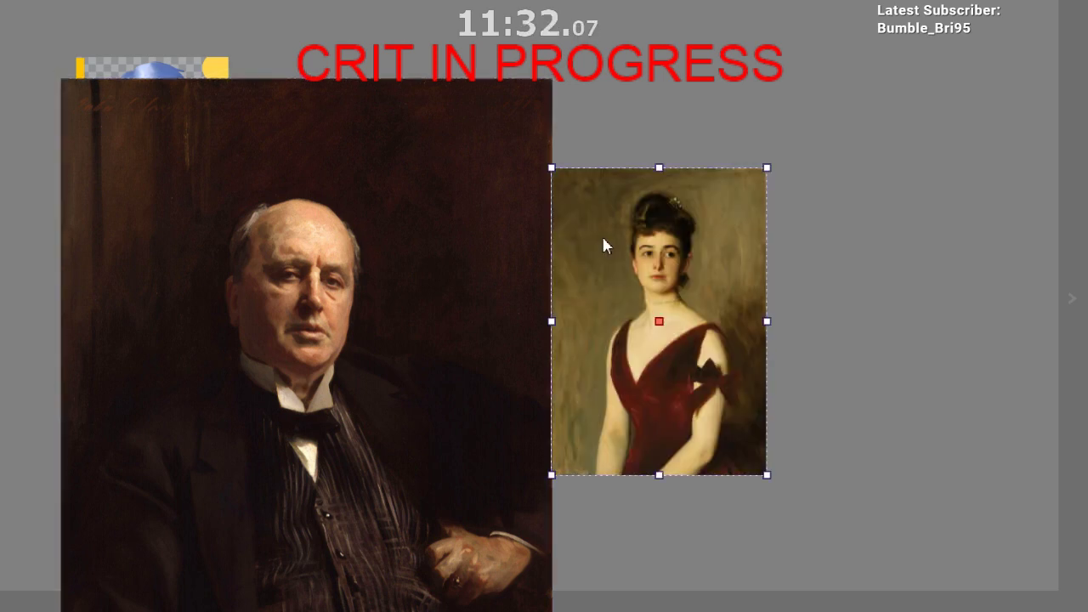
Step: Outline the nose shadows and the cheek area below the eye in the woman's portrait with temporary freehand selections, clearing them when done
scroll(602, 238, "up", 3)
scroll(651, 240, "up", 5)
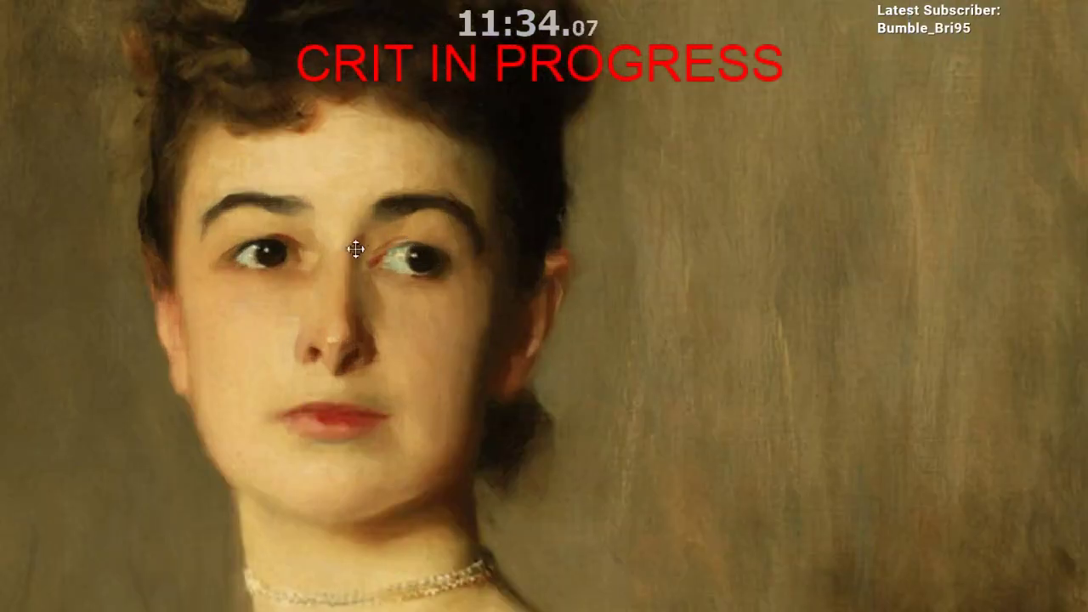
key("b")
mouse_move(398, 323)
left_mouse_down()
mouse_move(360, 318)
mouse_move(370, 329)
mouse_move(354, 281)
mouse_move(317, 338)
left_mouse_up()
key("l")
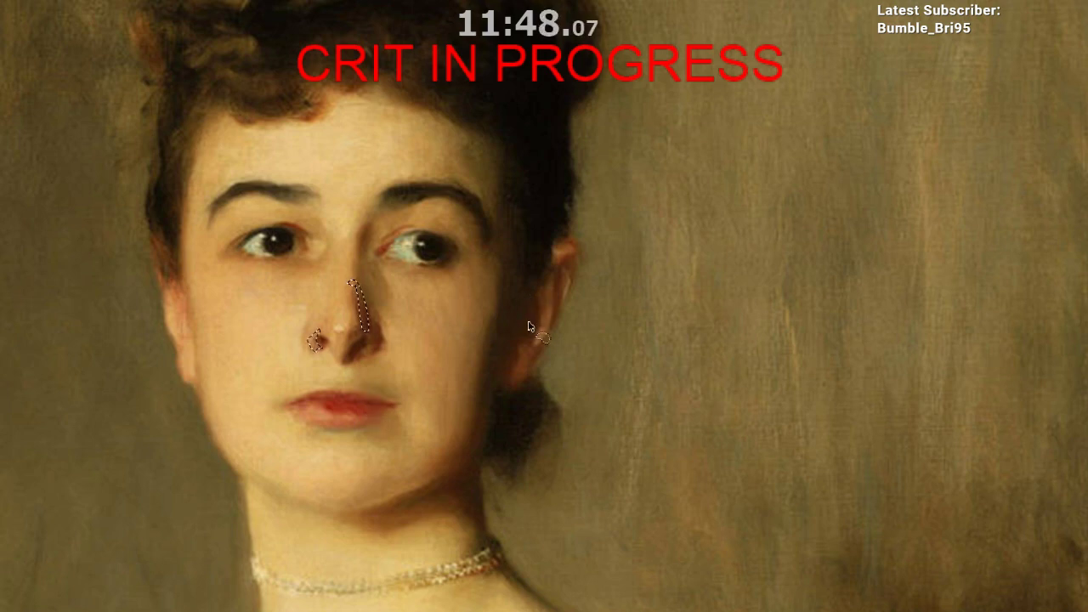
left_click(525, 353)
left_click_drag(475, 430, 410, 440)
left_click_drag(415, 438, 448, 432)
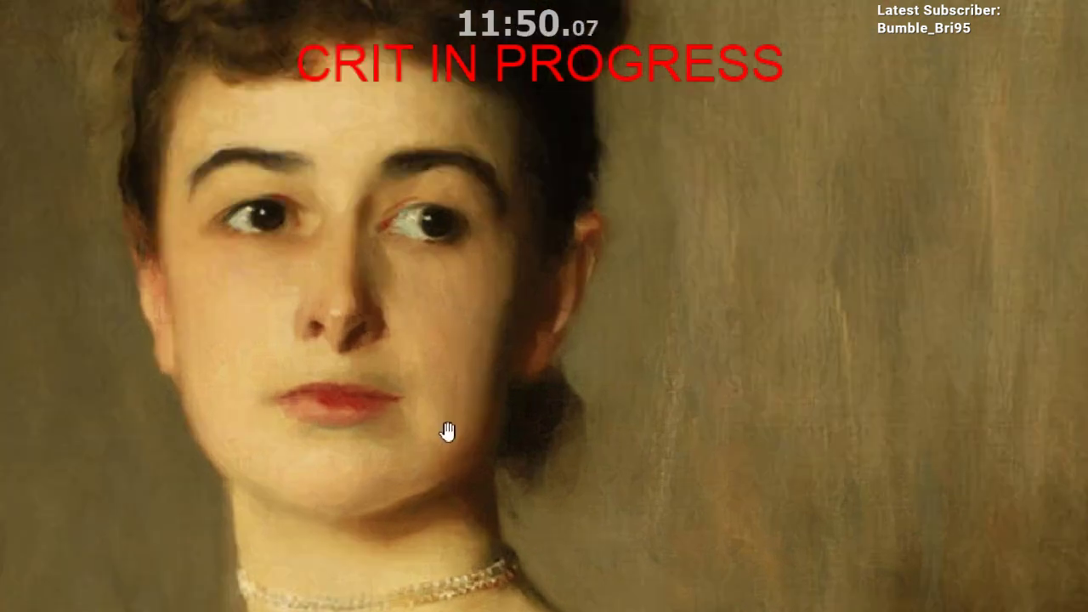
mouse_move(282, 245)
left_mouse_down()
mouse_move(304, 325)
mouse_move(299, 263)
left_mouse_up()
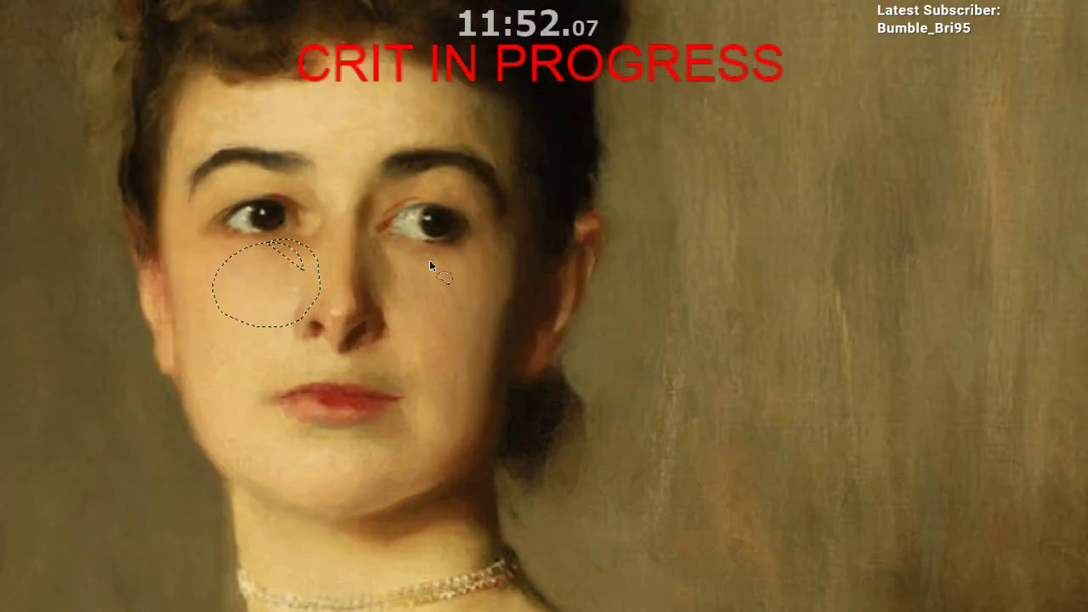
left_click_drag(427, 261, 414, 267)
key("ctrl+d")
Step: Examine the woman's full figure and the painted hand resting beside the man's waistcoat
scroll(406, 422, "down", 3)
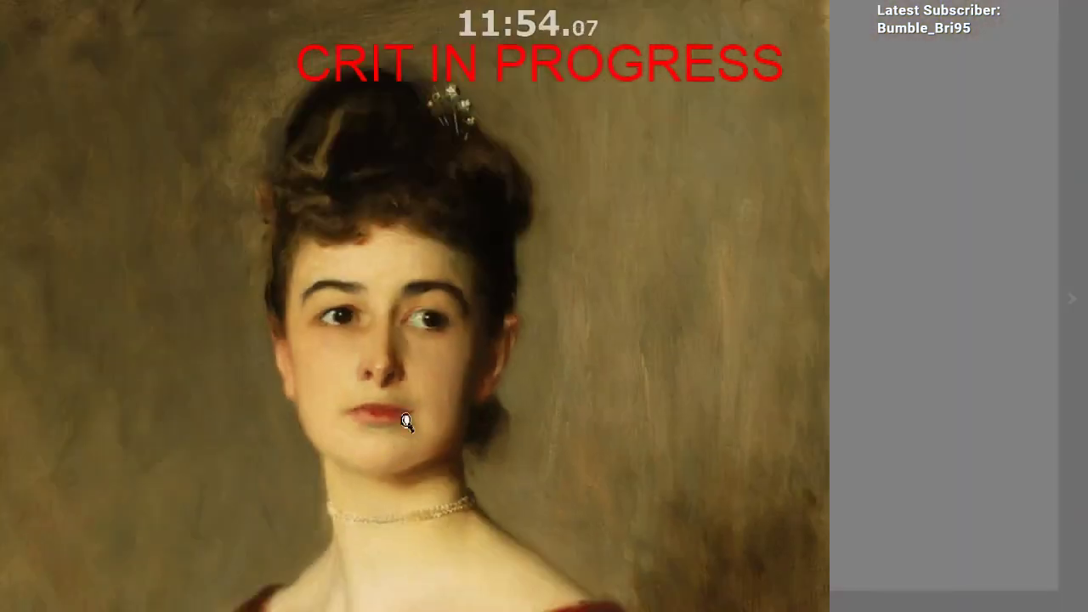
left_click_drag(436, 387, 425, 272)
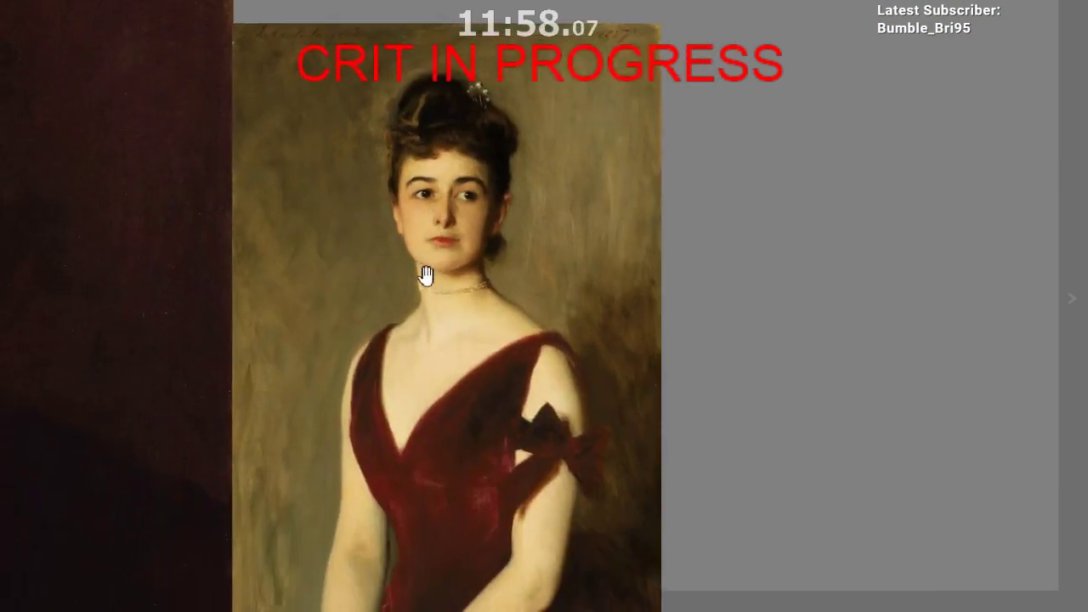
left_click_drag(402, 327, 530, 185)
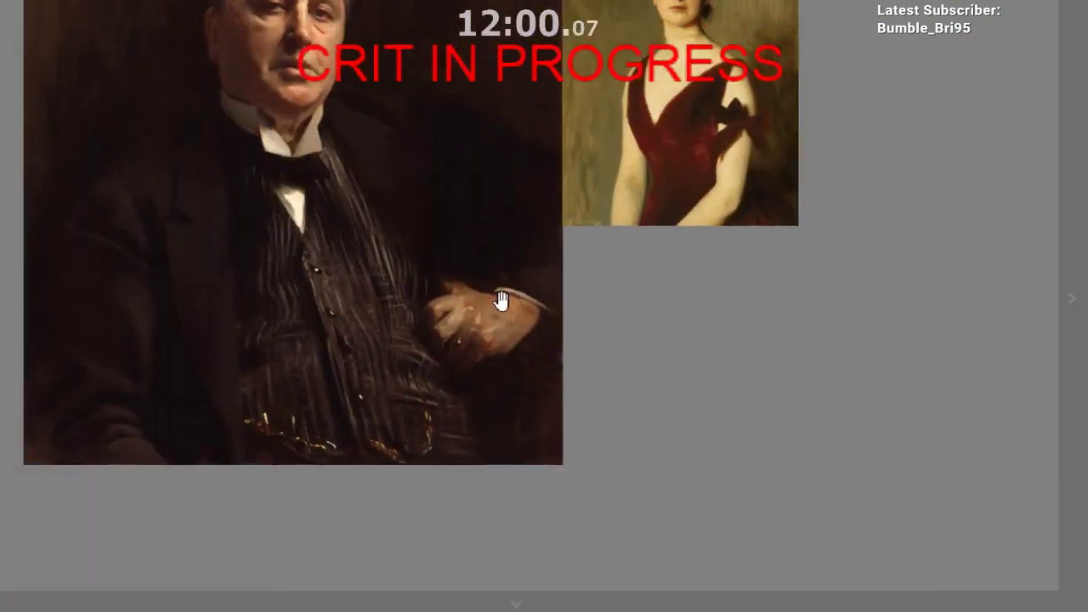
left_click_drag(529, 289, 583, 238)
scroll(554, 284, "up", 4)
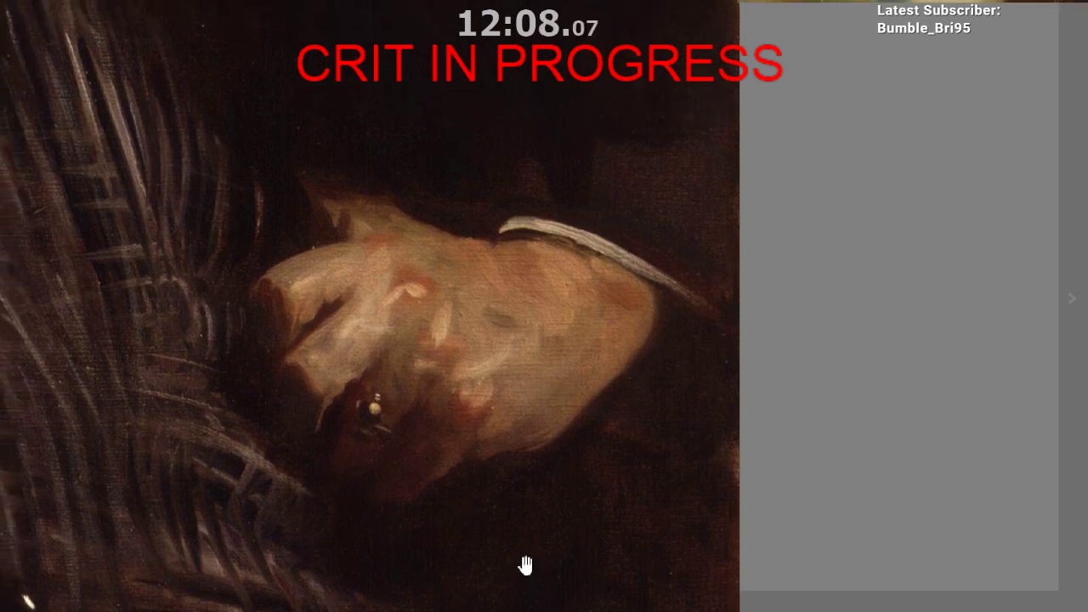
scroll(556, 513, "down", 3)
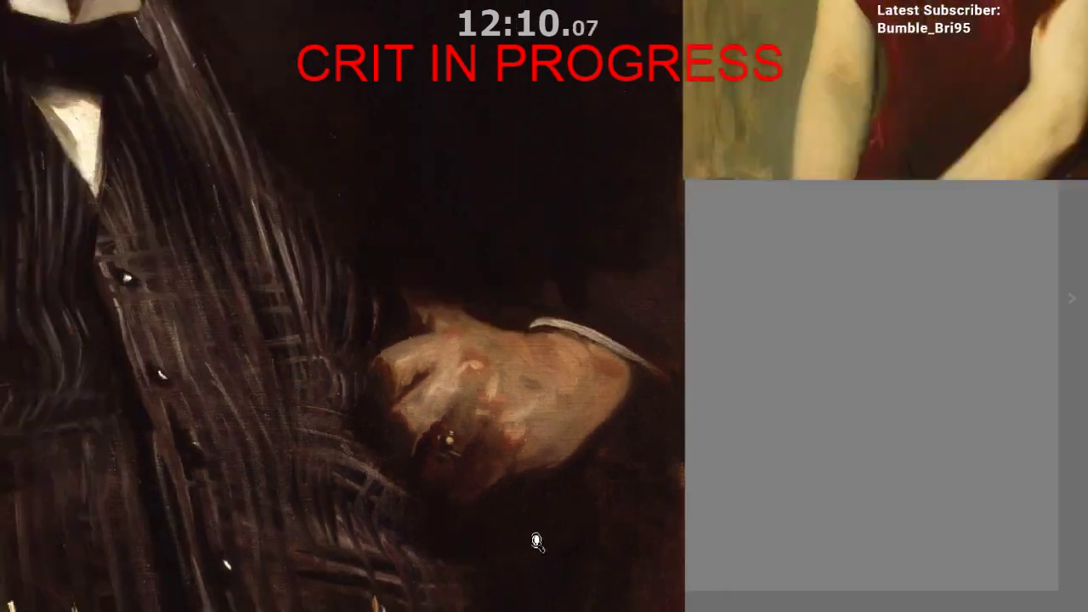
Step: Outline both halves of the man's striped waistcoat with freehand selections and compare them with the whole composition
left_click_drag(508, 566, 510, 605)
left_click_drag(401, 503, 365, 358)
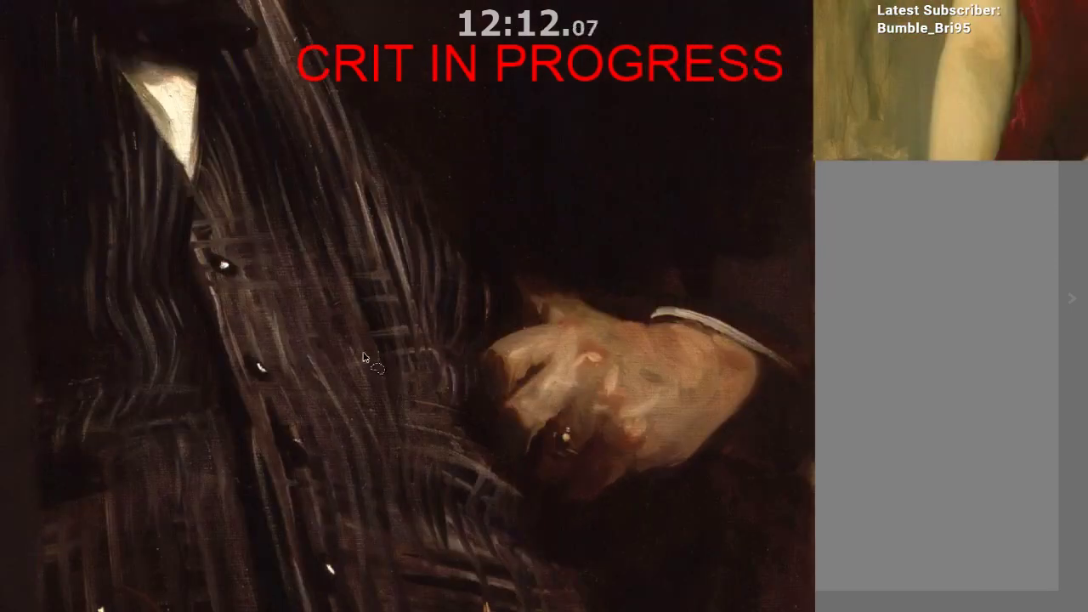
mouse_move(316, 90)
left_mouse_down()
mouse_move(222, 301)
mouse_move(309, 110)
left_mouse_up()
mouse_move(122, 151)
left_mouse_down()
mouse_move(203, 163)
mouse_move(165, 133)
left_mouse_up()
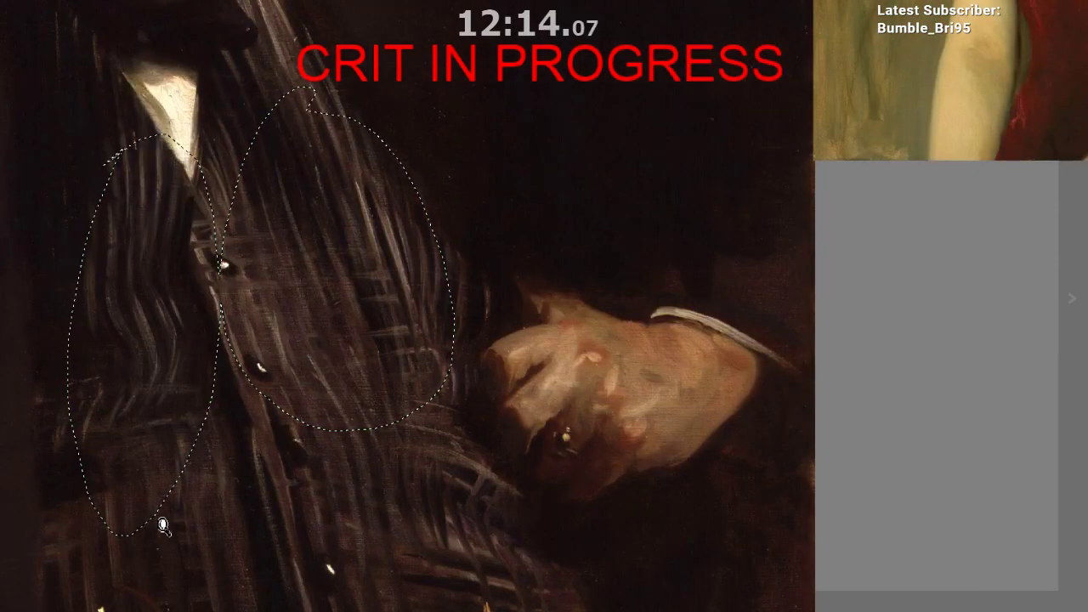
left_click_drag(217, 557, 223, 587)
scroll(415, 368, "up", 2)
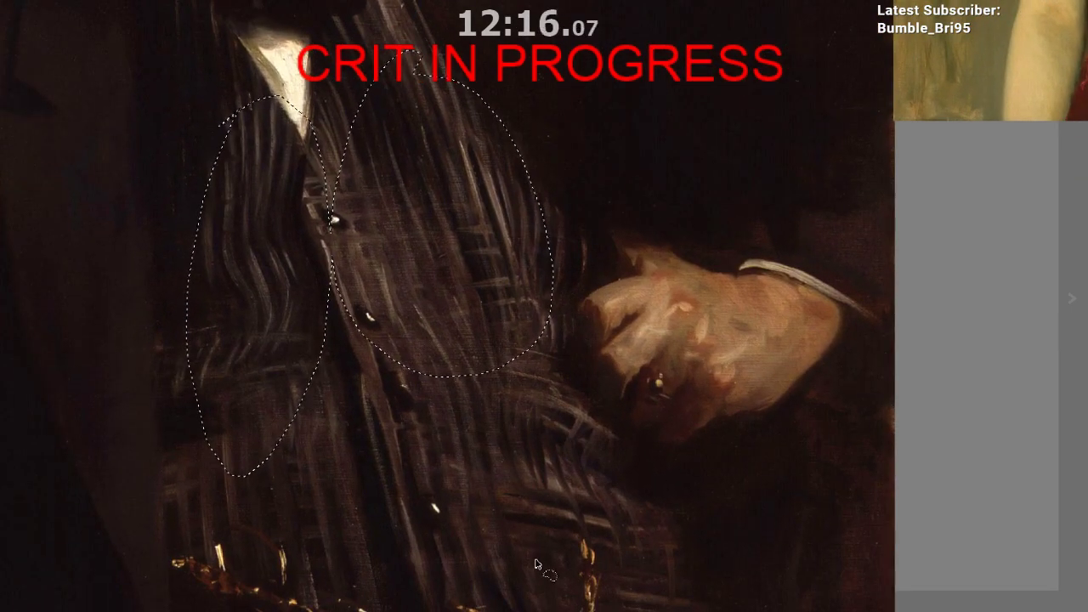
scroll(542, 556, "down", 5)
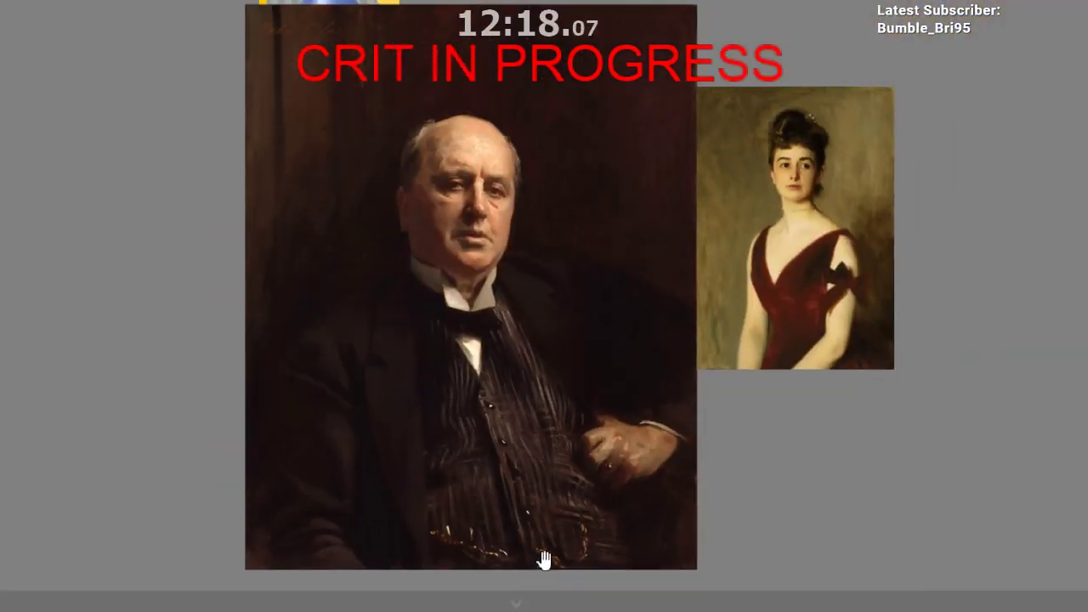
scroll(605, 504, "down", 4)
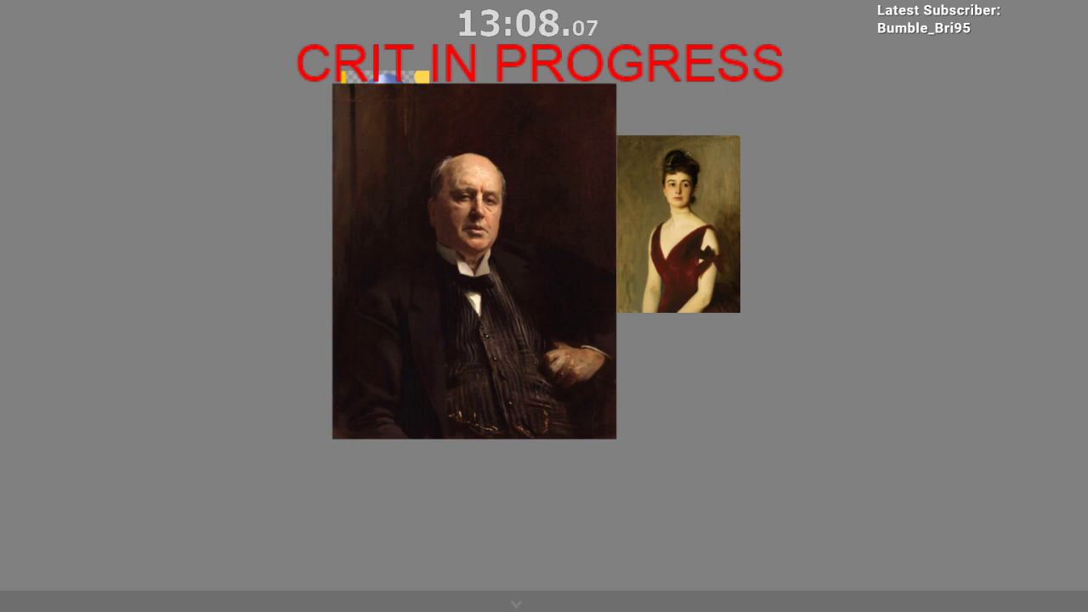
Step: Bring up the snowy forest painting, paste the sunny snow-covered slope photo as a reference and place it above the painting
key("alt+Tab")
scroll(388, 214, "down", 2)
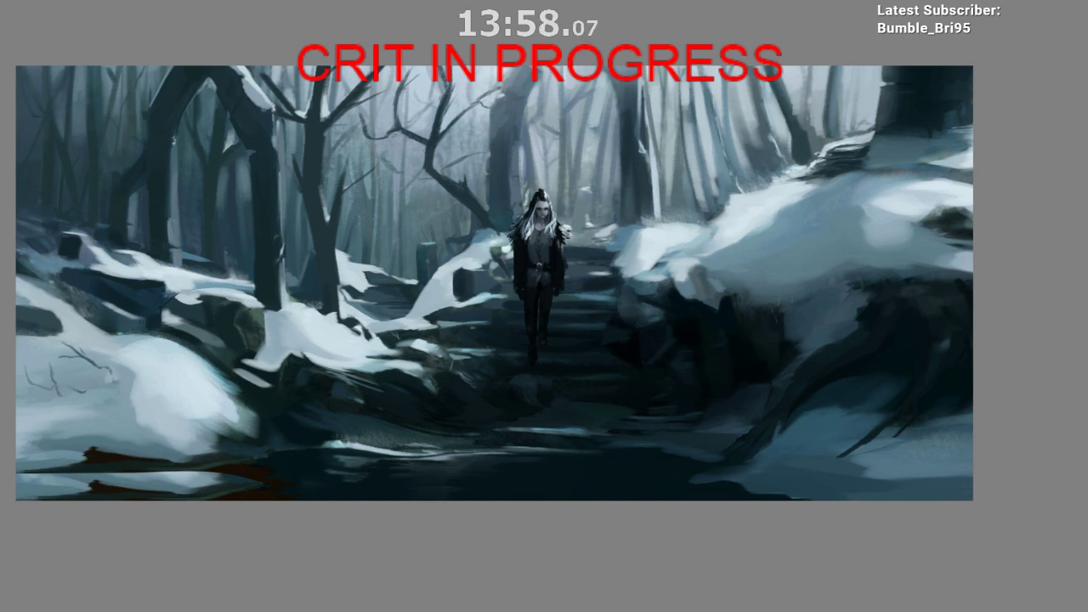
key("ctrl+v")
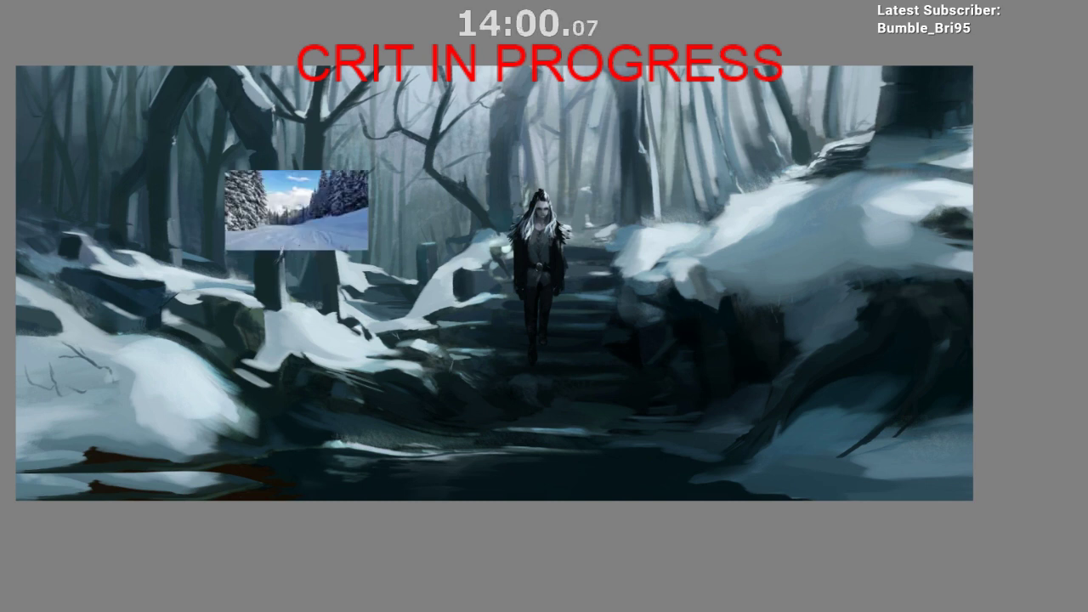
scroll(260, 248, "down", 4)
left_click_drag(300, 232, 369, 127)
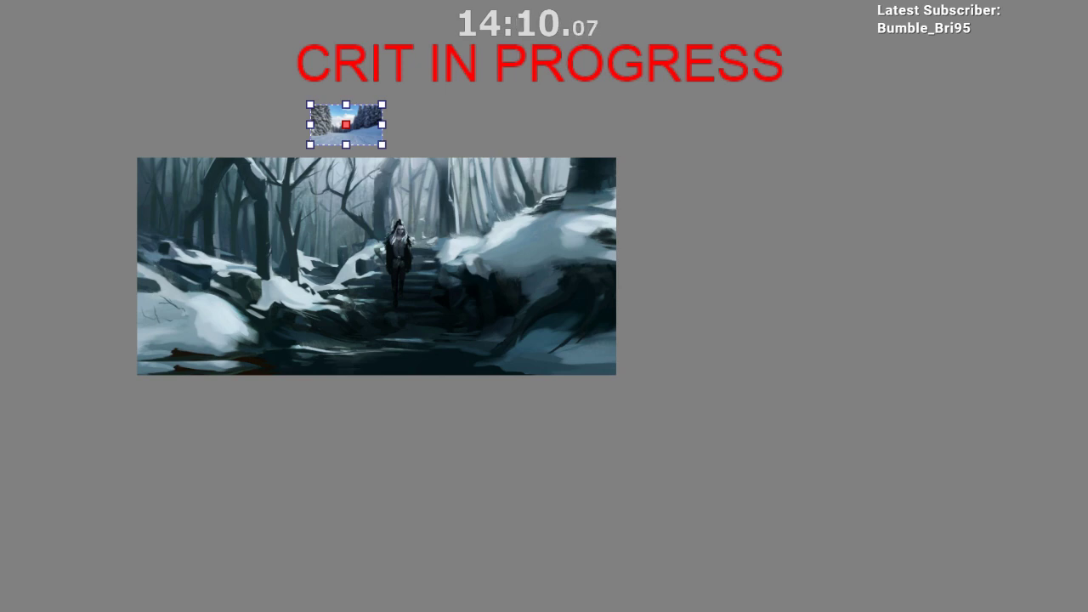
Step: Paste the painting of the snowy autumn tree, enlarge it and place it above the forest painting's upper right
key("ctrl+v")
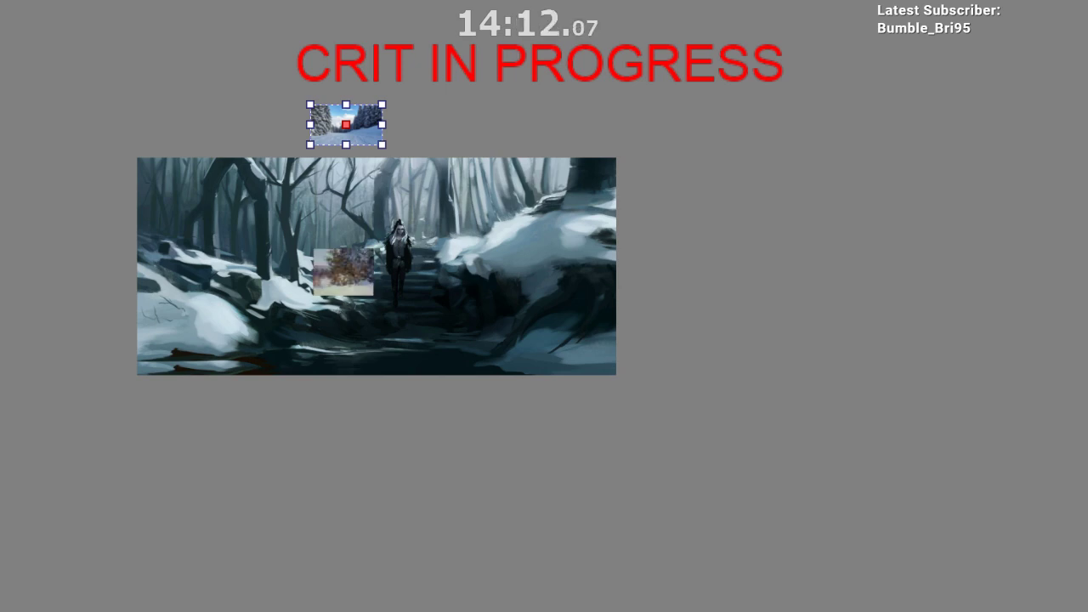
left_click(338, 286)
left_click(349, 279)
left_click_drag(374, 255, 493, 162)
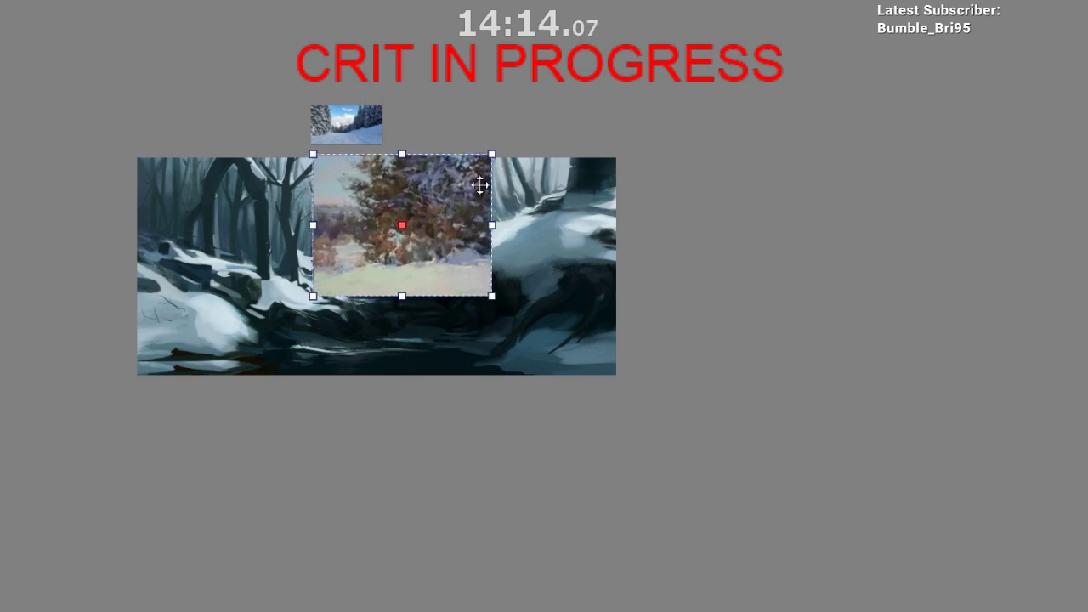
left_click_drag(451, 201, 575, 81)
left_click_drag(525, 124, 525, 93)
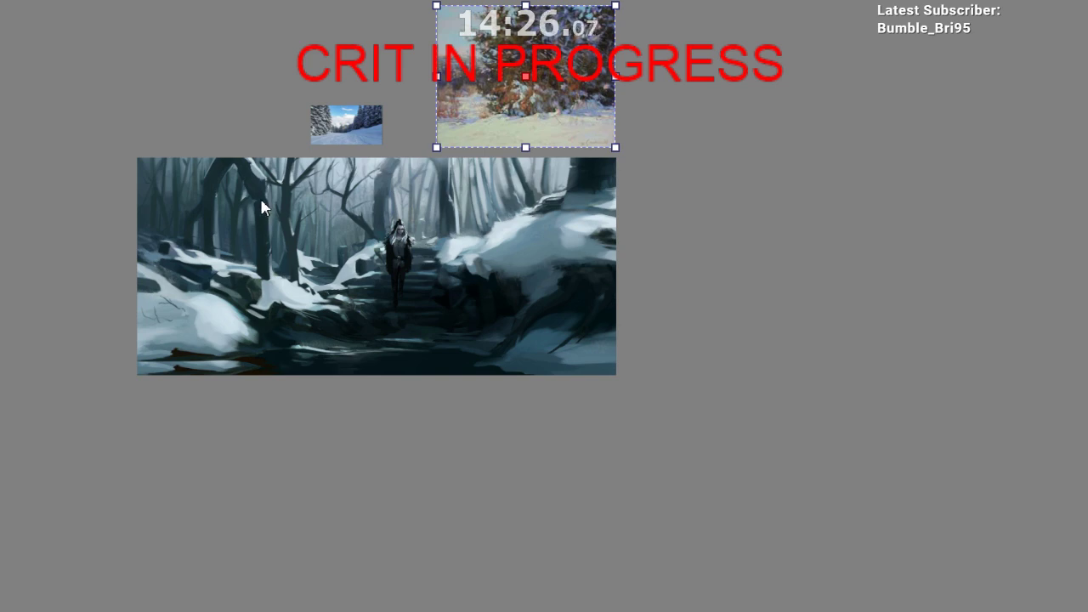
Step: Paste the snowy church photo to the left of the forest painting and the night-time snowy gazebo photo below it
key("ctrl+v")
mouse_move(262, 200)
left_mouse_down()
mouse_move(66, 93)
mouse_move(0, 124)
left_mouse_up()
left_click_drag(21, 165, 17, 167)
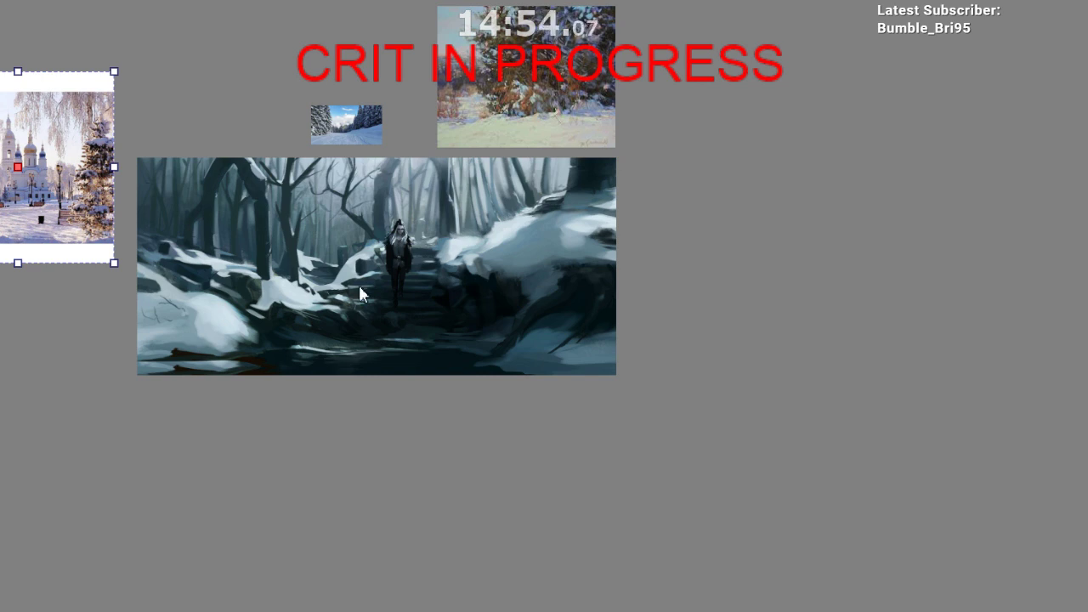
key("ctrl+v")
mouse_move(359, 294)
left_mouse_down()
mouse_move(329, 483)
mouse_move(309, 489)
left_mouse_up()
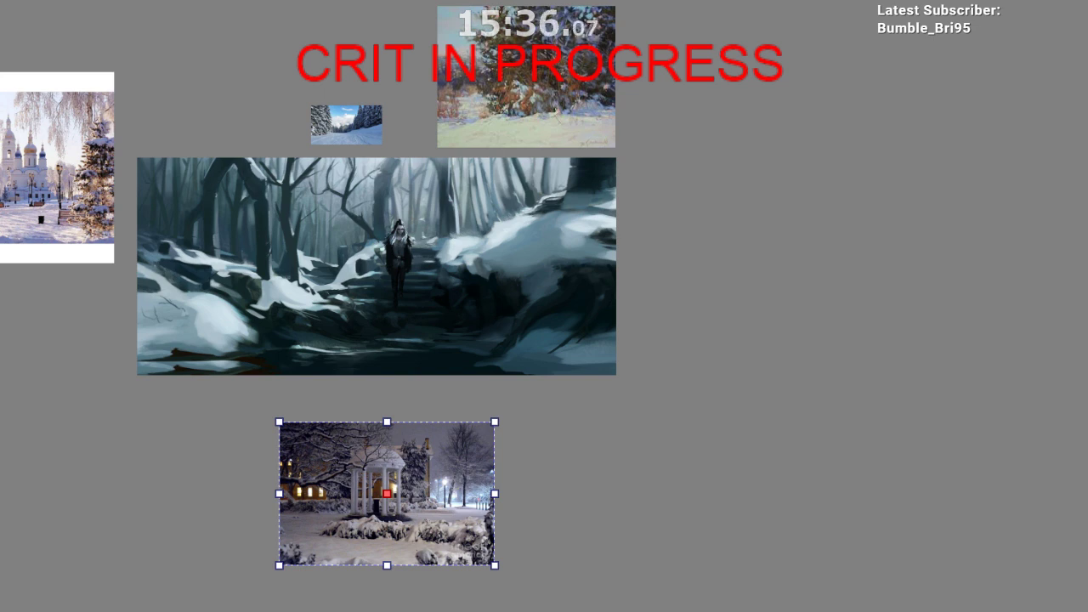
Step: Paste the blue-toned dusk forest photo and place it below the forest painting's lower right corner
key("ctrl+v")
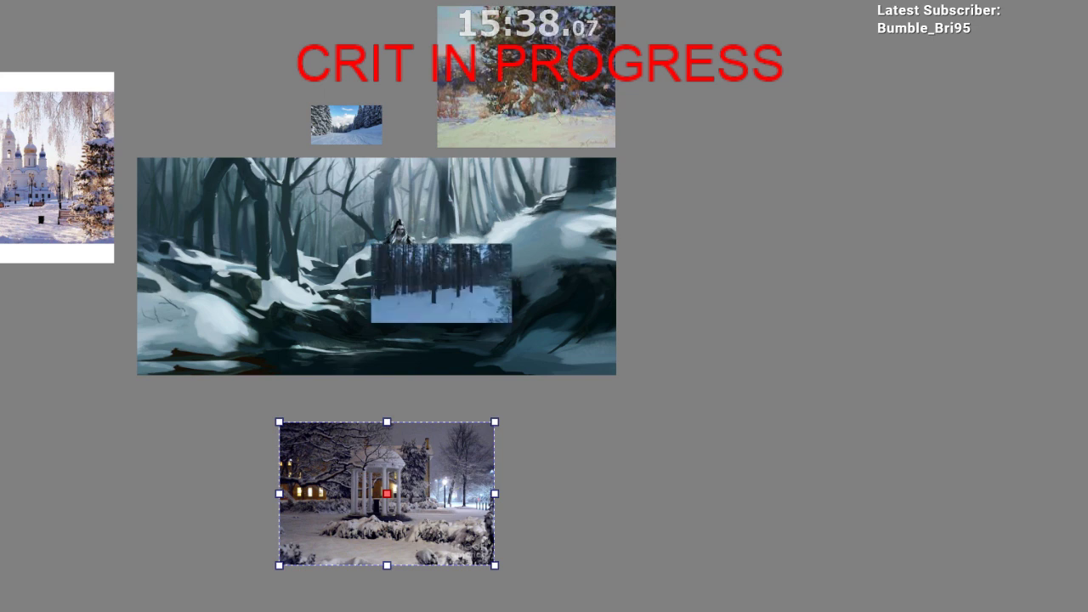
mouse_move(428, 295)
left_mouse_down()
mouse_move(593, 330)
mouse_move(573, 439)
left_mouse_up()
scroll(572, 439, "up", 5)
left_click_drag(339, 329, 349, 352)
left_click_drag(299, 303, 373, 405)
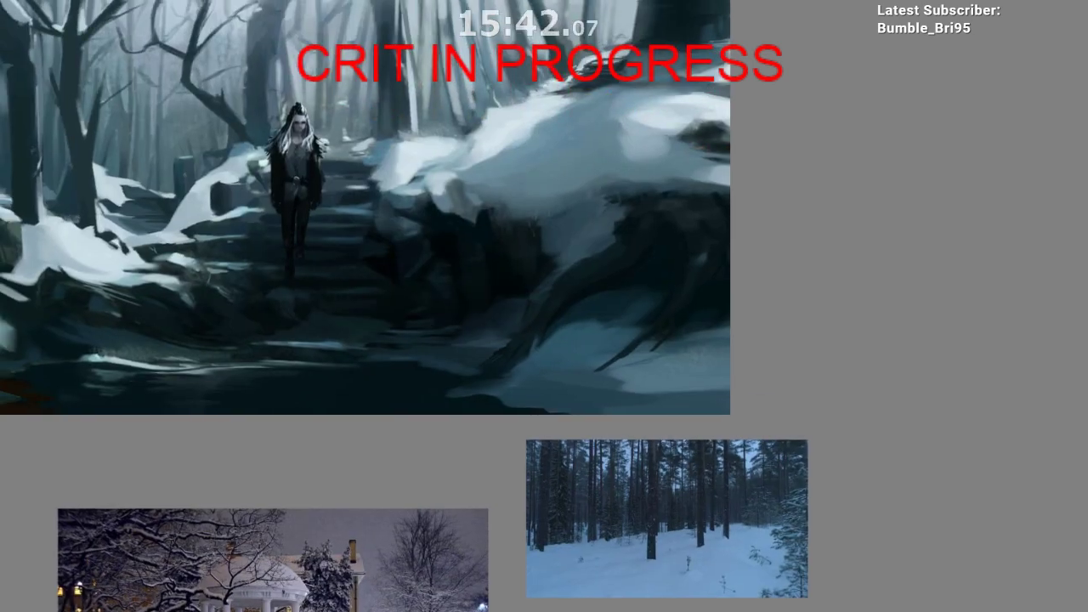
scroll(233, 186, "down", 2)
left_click_drag(219, 186, 293, 289)
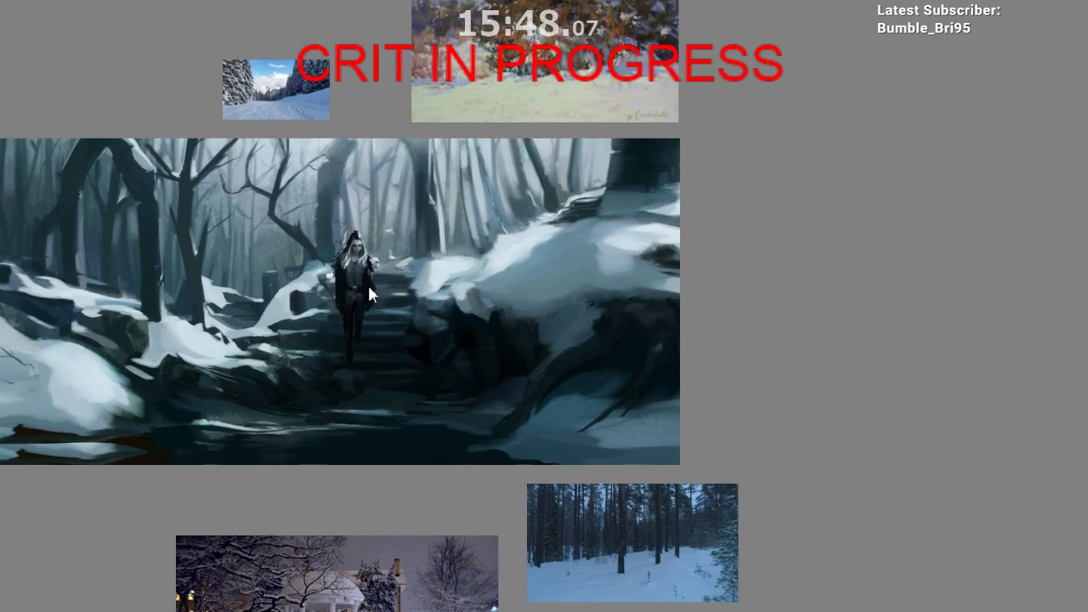
Step: Spread the gazebo, dusk forest, church and snowy tree references farther away from the forest painting
scroll(255, 289, "down", 4)
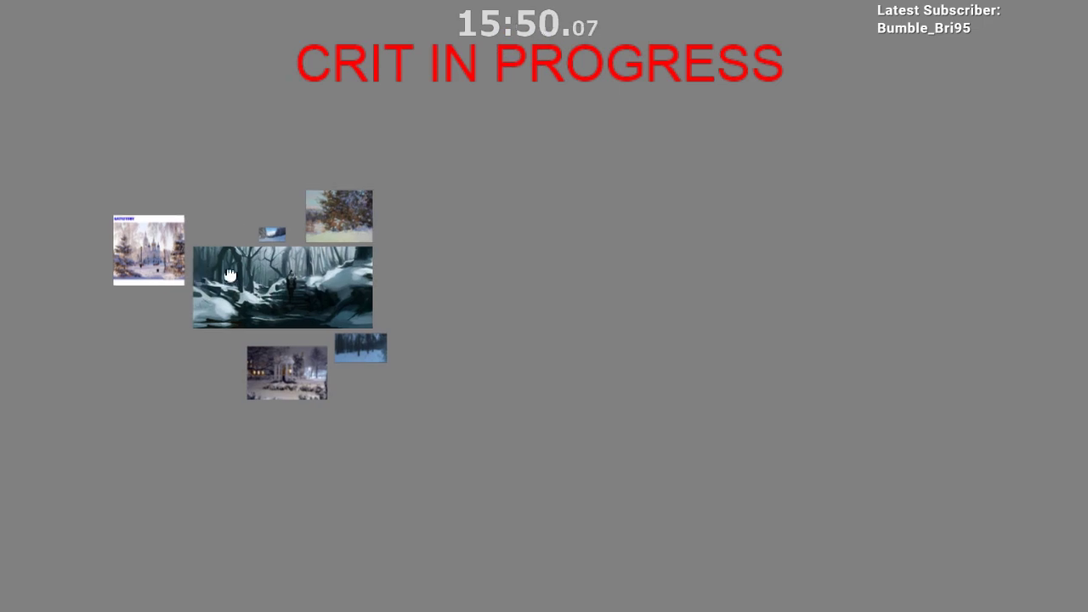
left_click_drag(231, 276, 319, 279)
left_click_drag(397, 372, 191, 353)
left_click_drag(439, 364, 532, 401)
left_click_drag(219, 253, 66, 206)
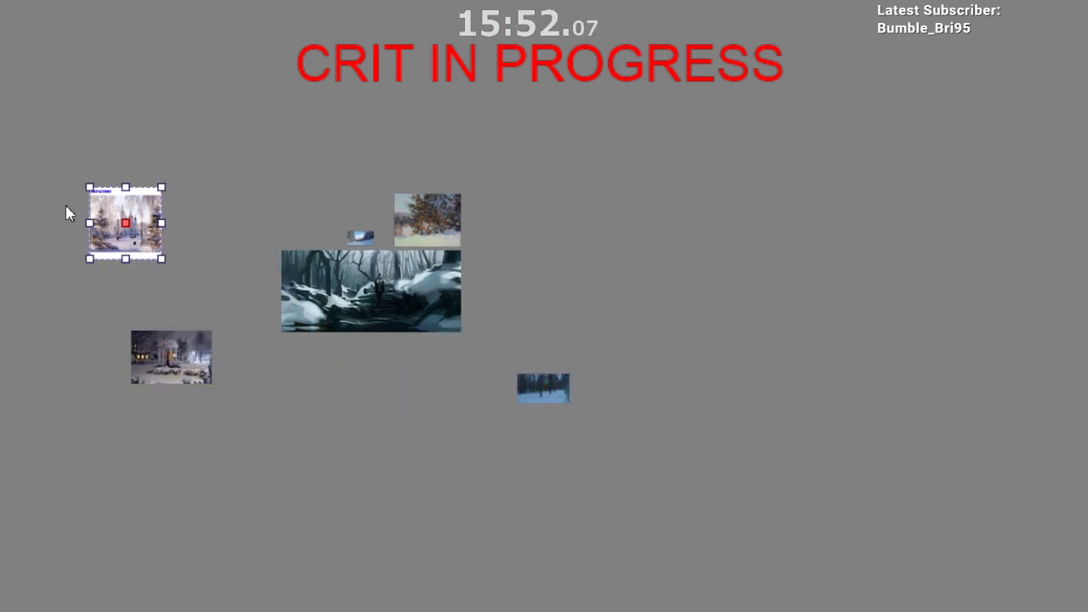
left_click_drag(451, 222, 443, 191)
Step: Draw two vertical and two horizontal rule-of-thirds lines across the forest painting
scroll(419, 211, "up", 5)
left_click_drag(211, 429, 401, 231)
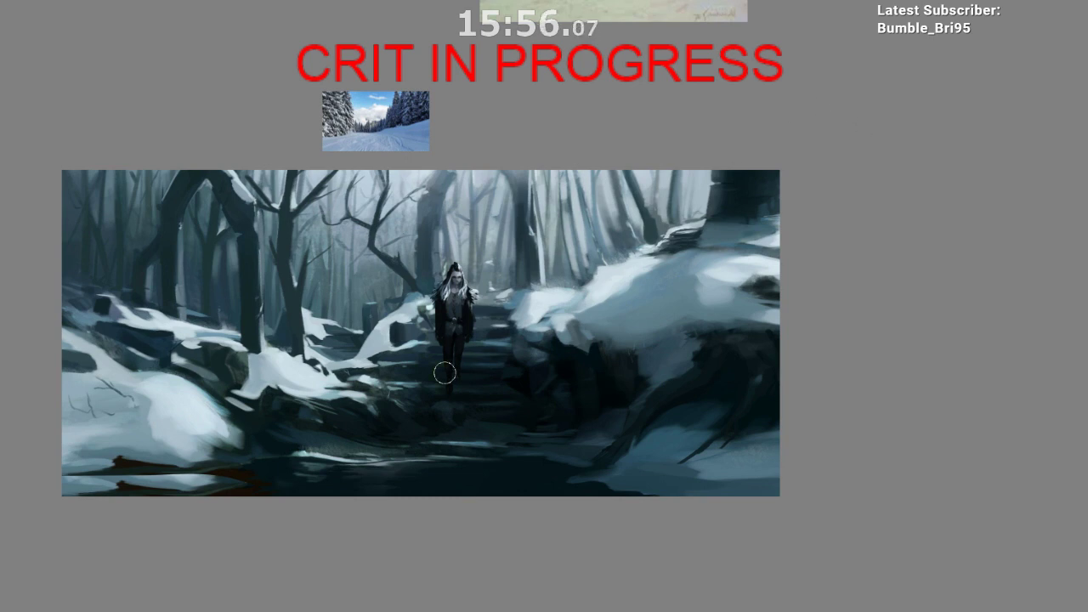
left_click_drag(411, 481, 474, 473)
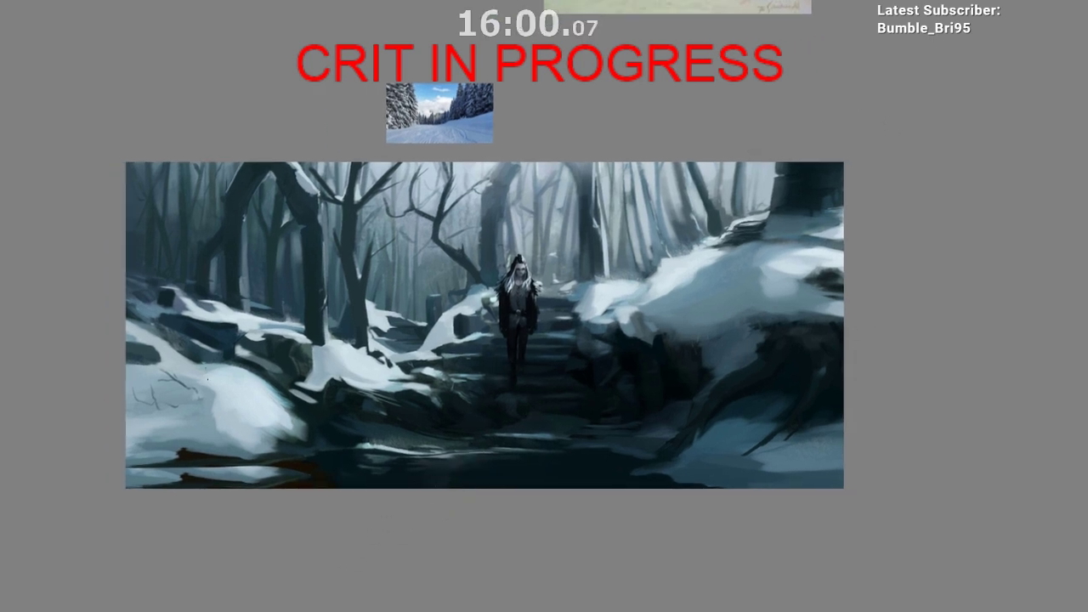
scroll(247, 535, "down", 3)
left_click_drag(340, 473, 386, 339)
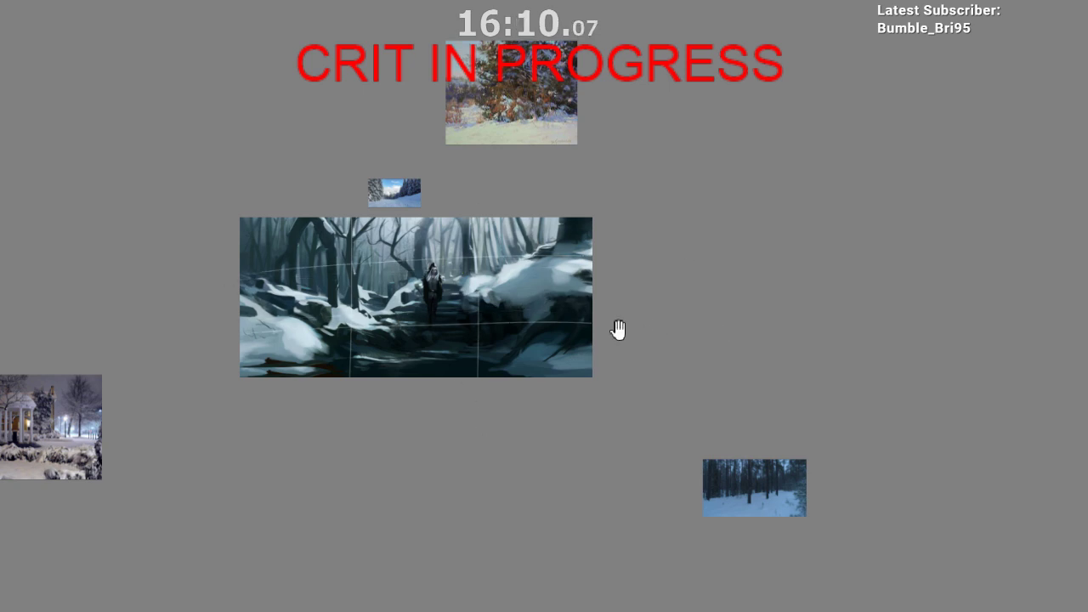
Step: Undo the rule-of-thirds lines drawn across the forest painting
scroll(544, 327, "up", 2)
mouse_move(449, 236)
left_mouse_down()
mouse_move(461, 340)
mouse_move(474, 240)
left_mouse_up()
key("ctrl+z")
left_click_drag(270, 247, 285, 215)
key("ctrl+z")
key("ctrl+z")
key("ctrl+z")
key("ctrl+z")
key("ctrl+z")
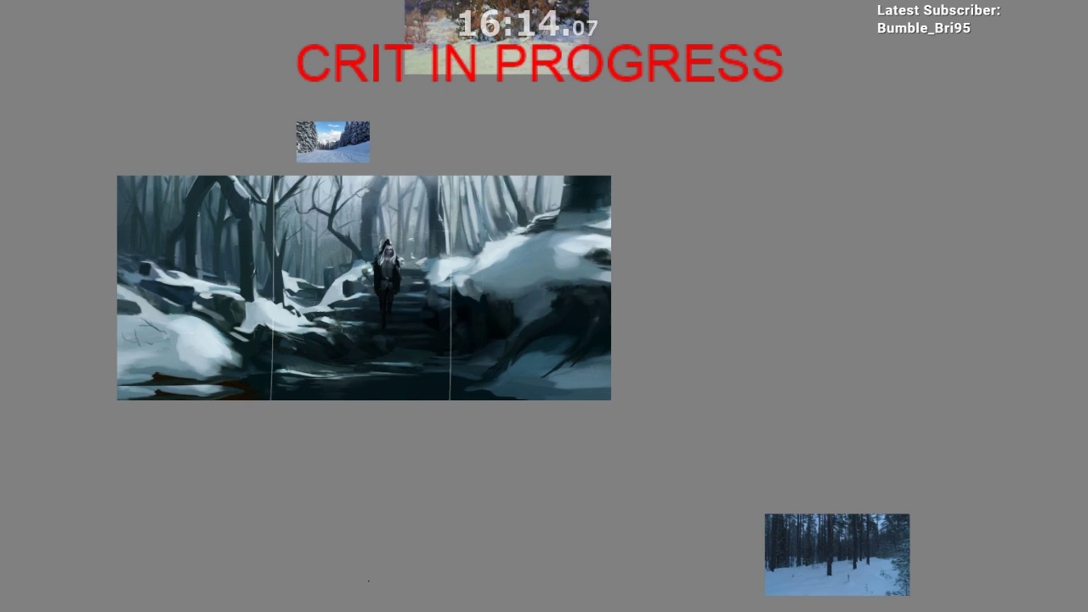
mouse_move(367, 578)
left_mouse_down()
mouse_move(413, 535)
mouse_move(412, 550)
left_mouse_up()
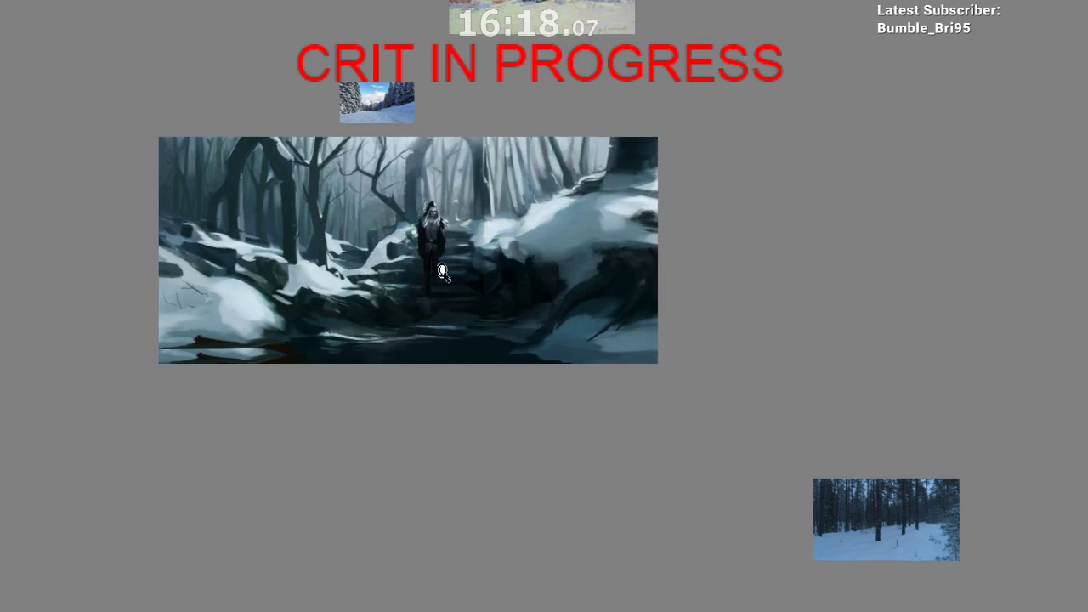
Step: Draw a thin vertical guide line beside the figure, from the background trees down past the stairs
scroll(542, 204, "up", 5)
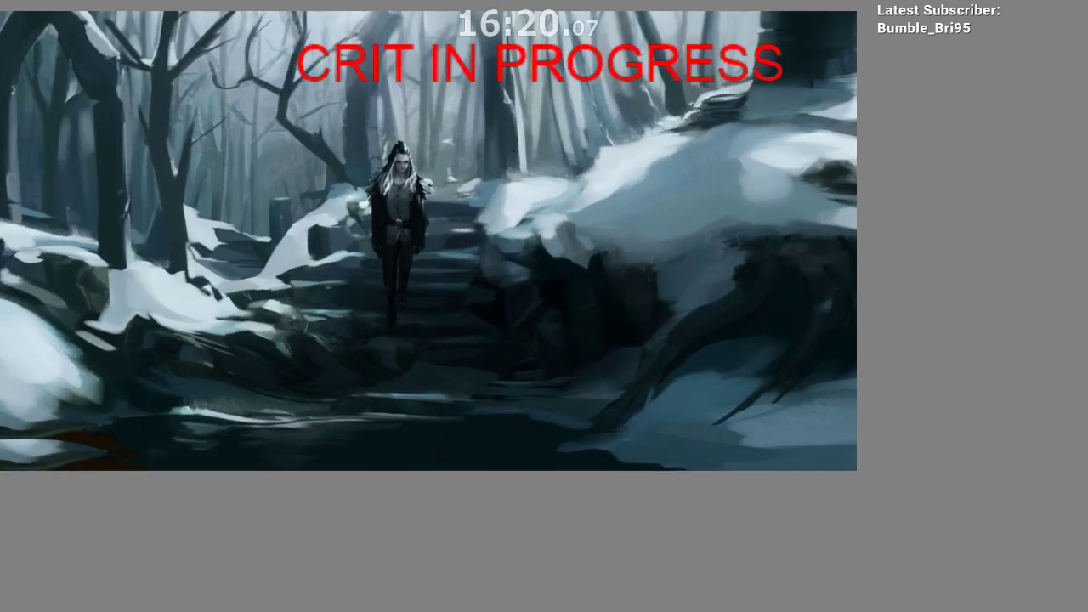
key("ctrl+z")
left_click_drag(490, 151, 496, 331)
scroll(491, 526, "down", 3)
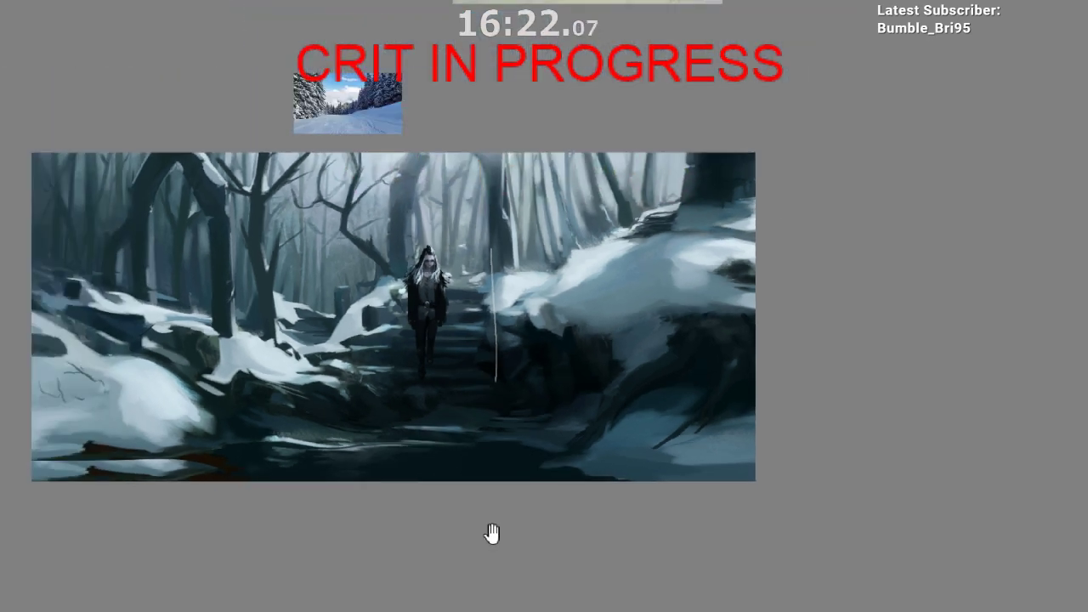
scroll(493, 536, "up", 2)
scroll(520, 525, "down", 3)
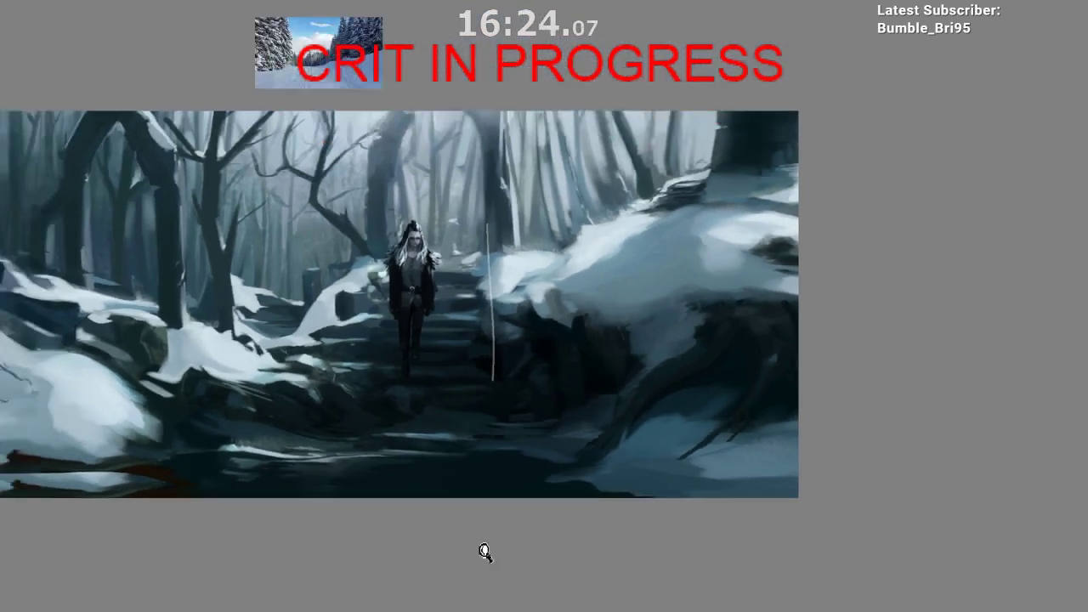
scroll(446, 463, "up", 2)
left_click_drag(471, 481, 506, 469)
scroll(529, 455, "down", 1)
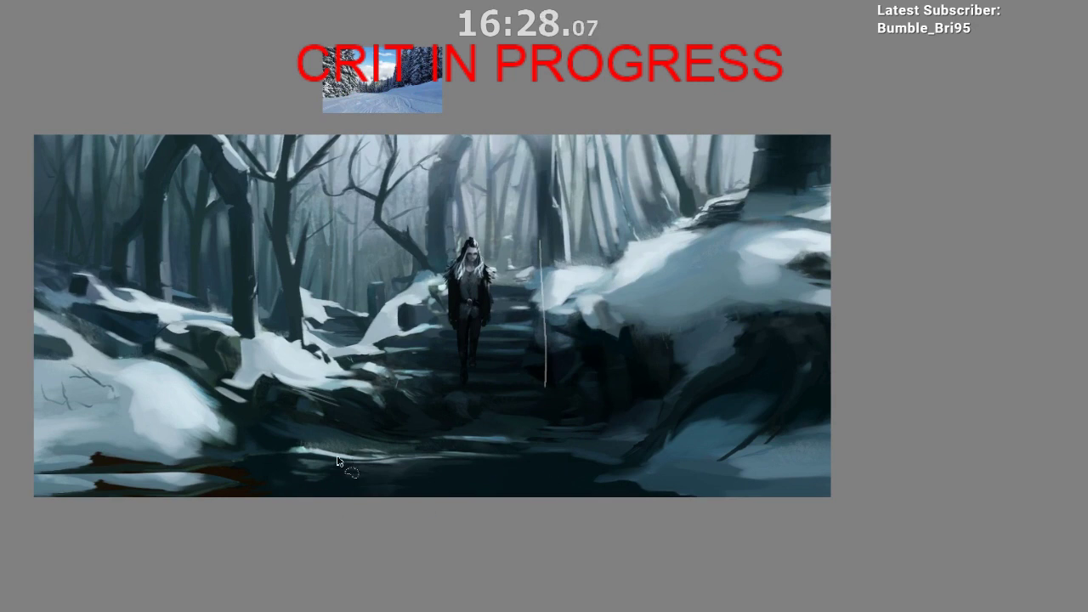
Step: Lasso an irregular strip along the lower-left shoreline, fill it with pale snow-coloured brush strokes and clear the selection
mouse_move(283, 484)
left_mouse_down()
mouse_move(478, 444)
mouse_move(284, 464)
left_mouse_up()
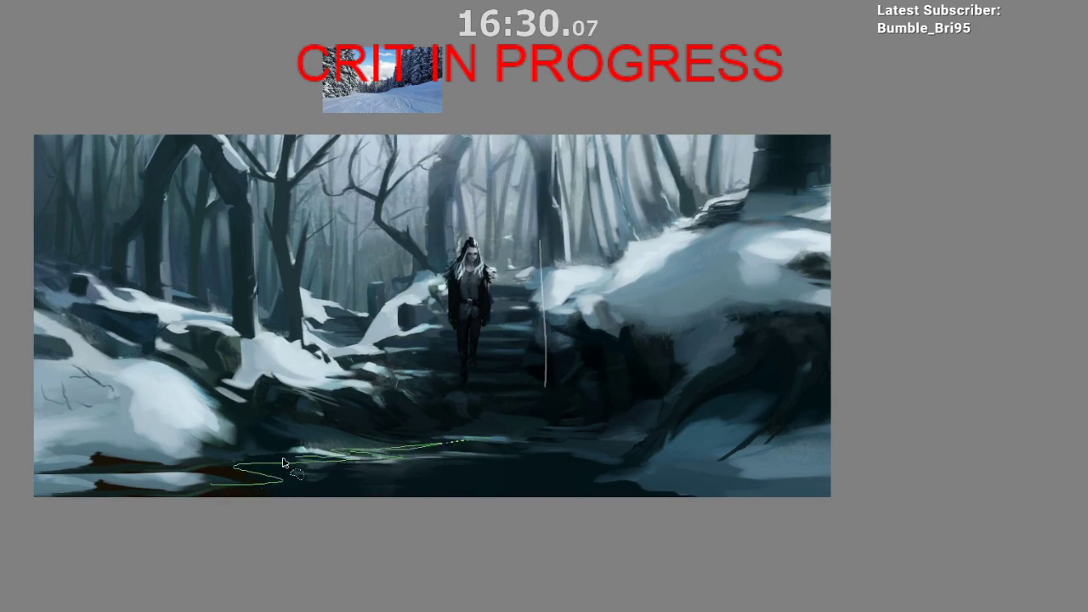
left_click_drag(218, 488, 218, 487)
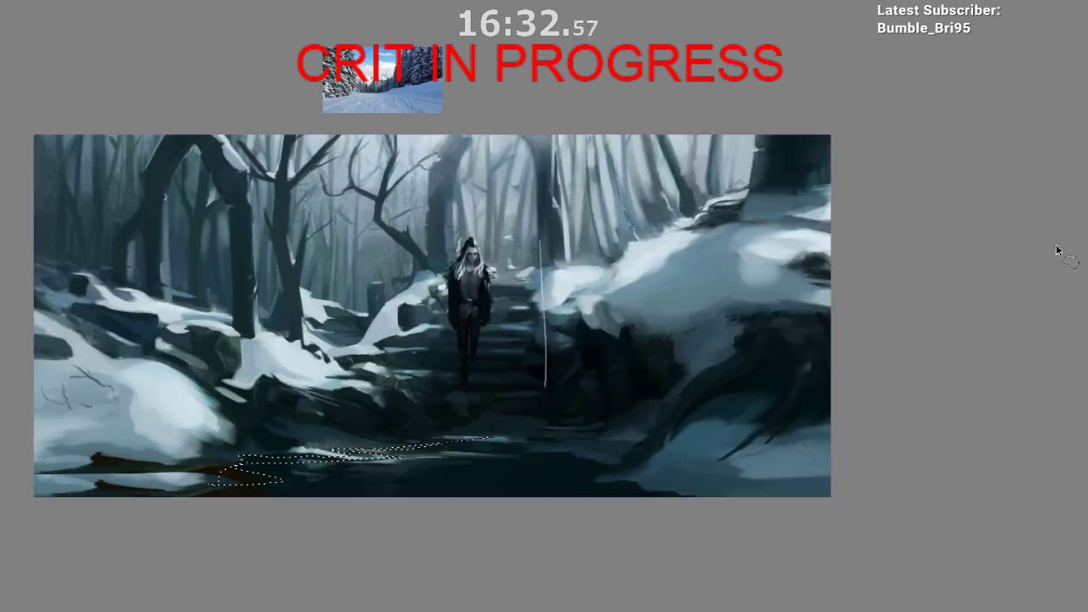
left_click_drag(452, 532, 547, 477)
key("b")
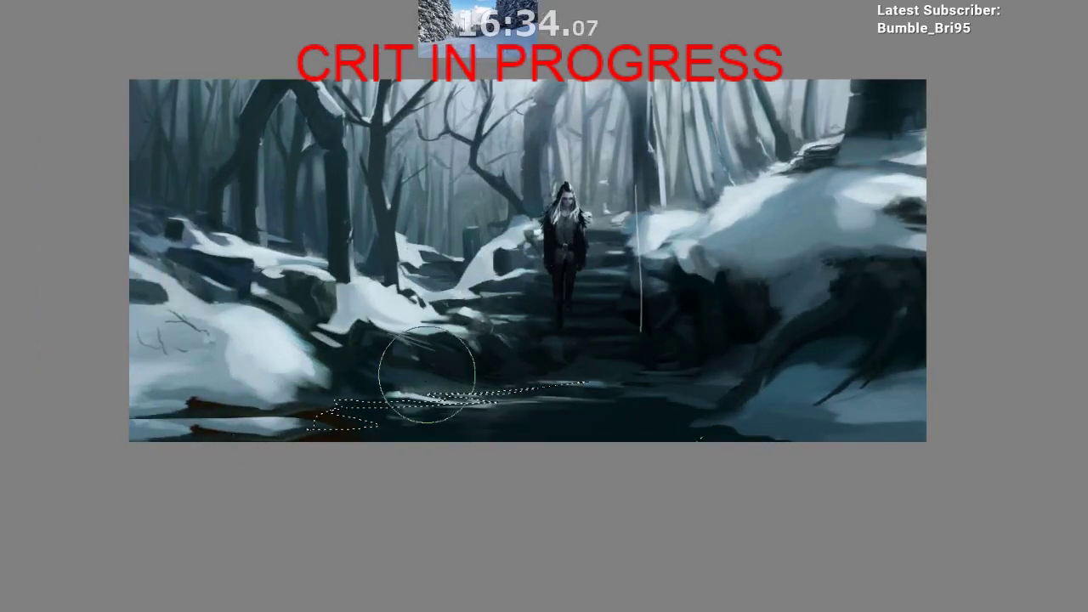
left_click_drag(487, 377, 349, 415)
left_click(441, 398, "ctrl")
left_click_drag(441, 397, 397, 413)
key("ctrl+shift+a")
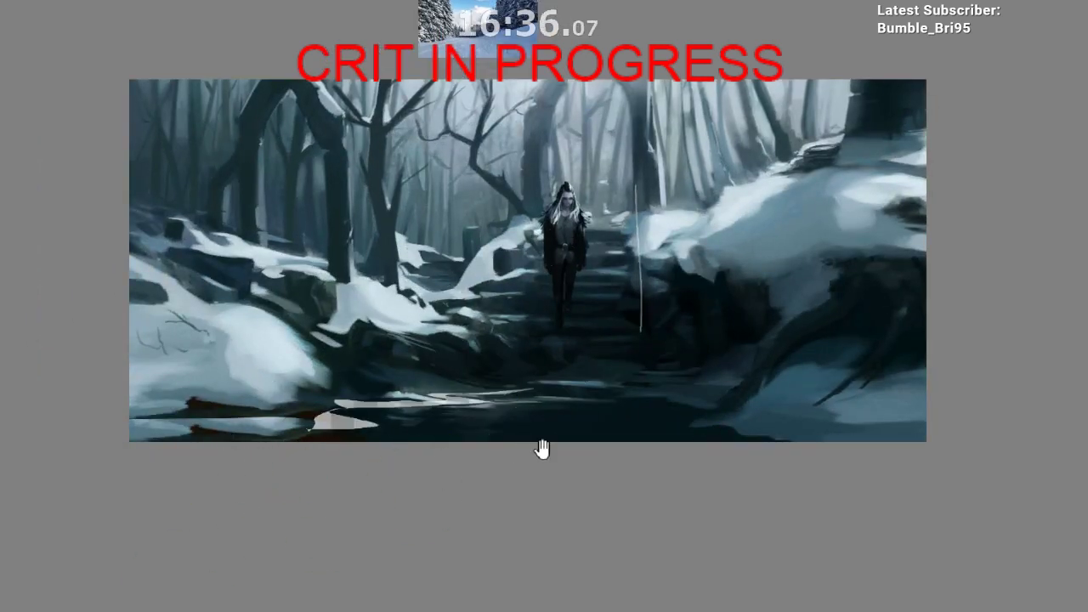
Step: Undo the pale shoreline strokes and the vertical line beside the figure
mouse_move(542, 449)
left_mouse_down()
mouse_move(419, 486)
mouse_move(519, 468)
left_mouse_up()
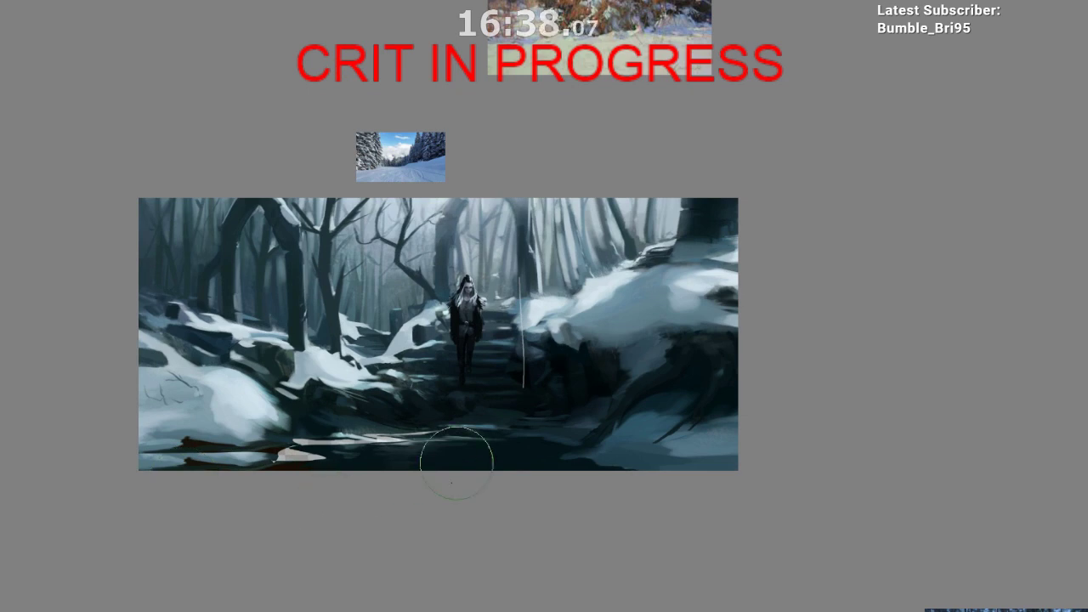
key("ctrl+z")
key("ctrl+z")
key("ctrl+z")
key("ctrl+z")
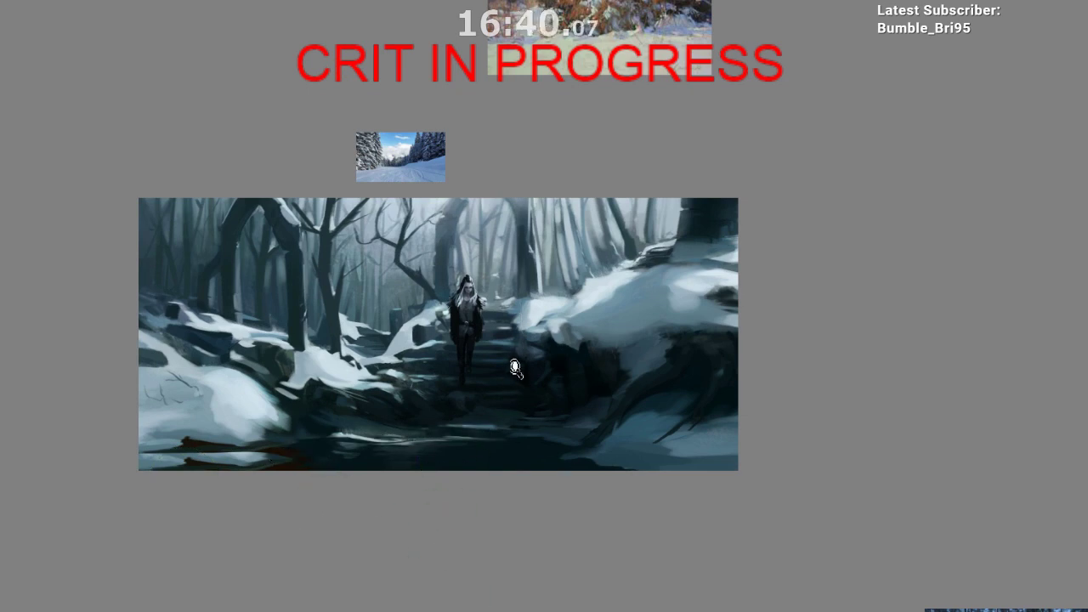
Step: Soften the background trees above the right snowbank with pale mist, using colours sampled from the trees there
left_click_drag(515, 367, 557, 408)
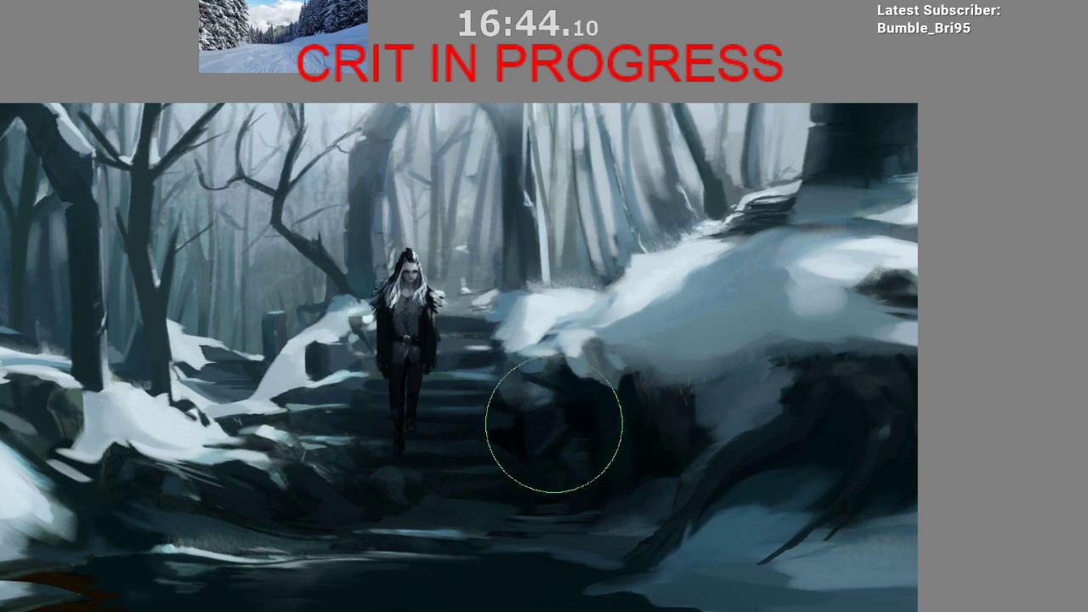
scroll(505, 401, "down", 5)
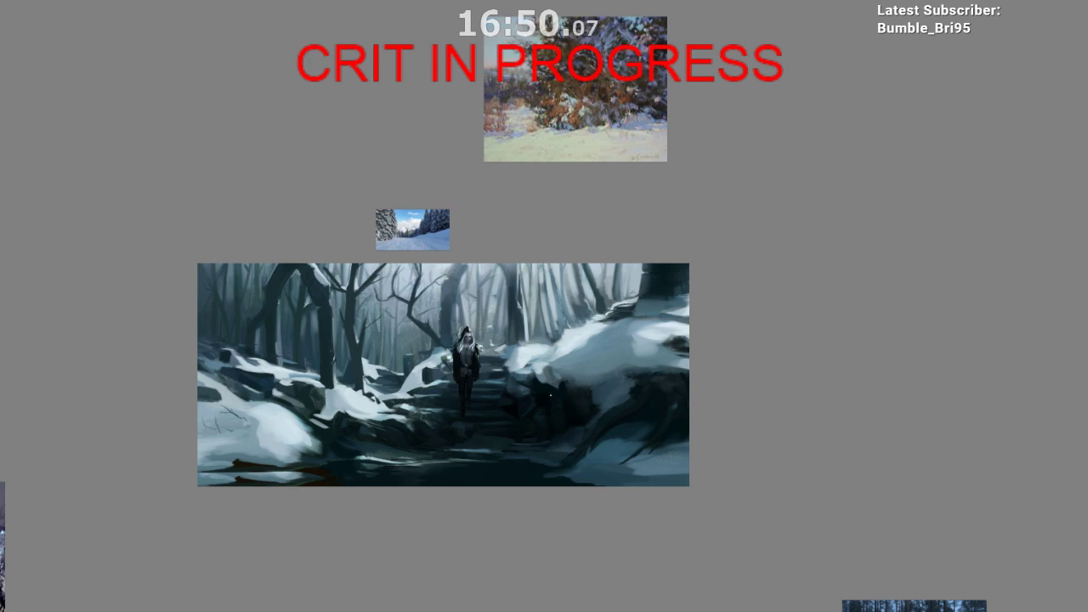
scroll(486, 492, "up", 1)
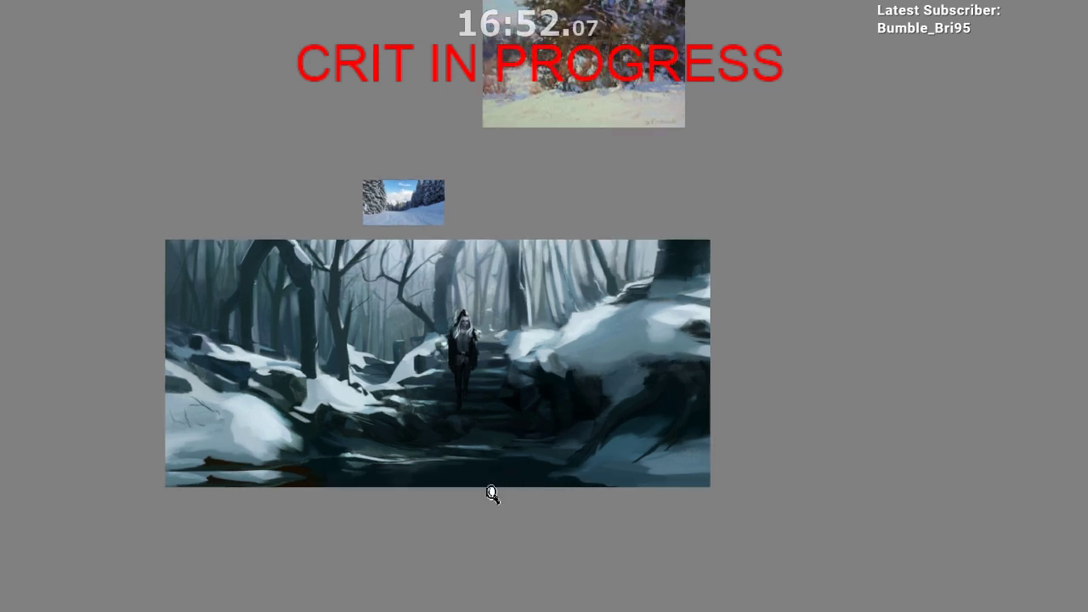
scroll(488, 493, "up", 1)
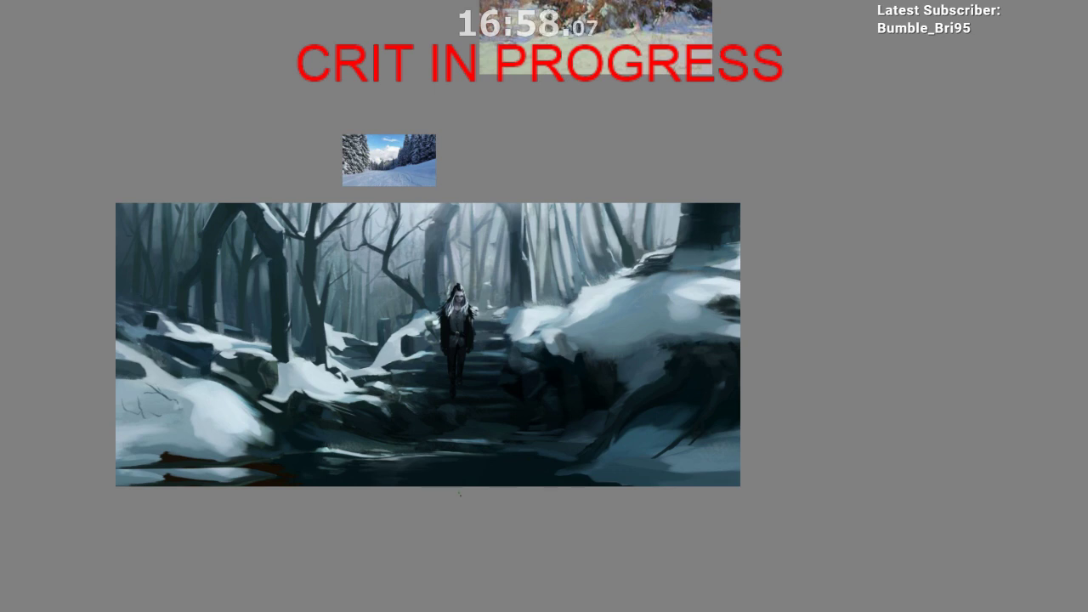
mouse_move(399, 455)
left_mouse_down()
mouse_move(501, 445)
mouse_move(439, 448)
left_mouse_up()
scroll(570, 272, "up", 1)
left_click_drag(570, 272, 529, 298)
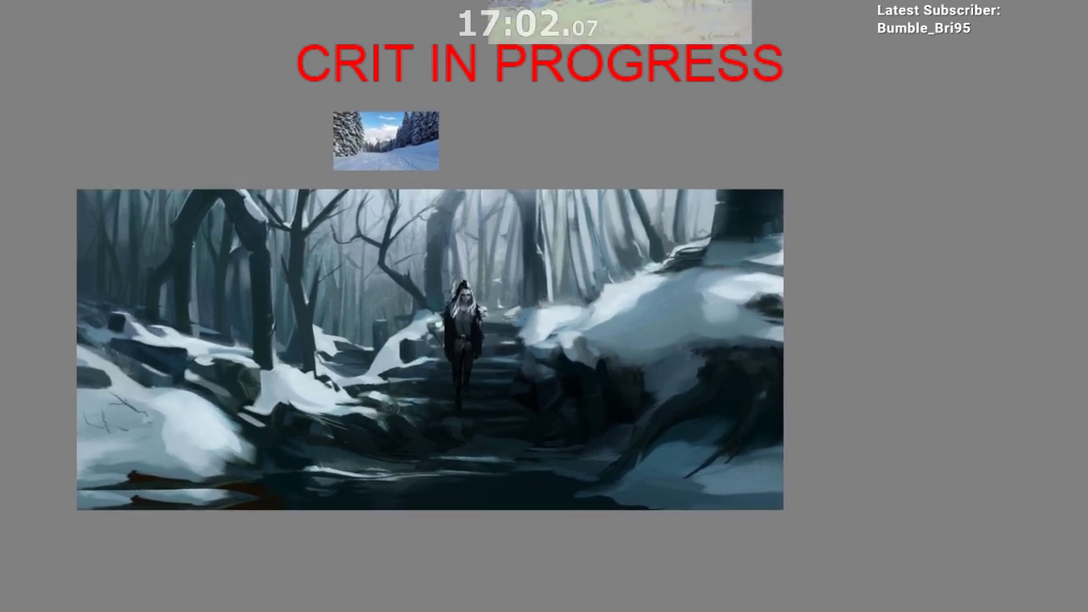
left_click(565, 266, "ctrl")
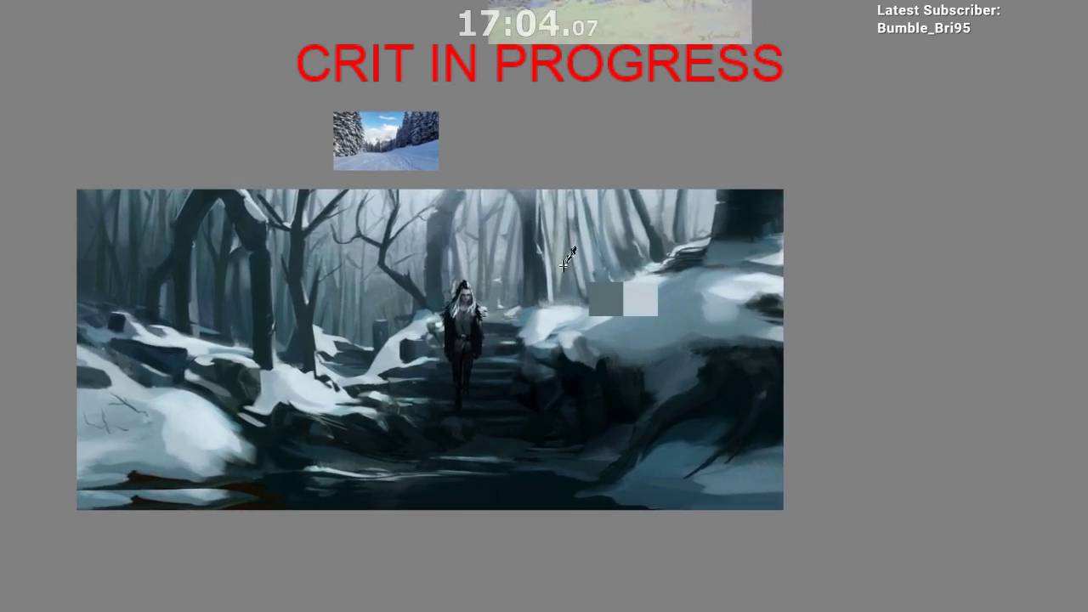
left_click(643, 238, "ctrl")
left_click_drag(612, 305, 566, 333)
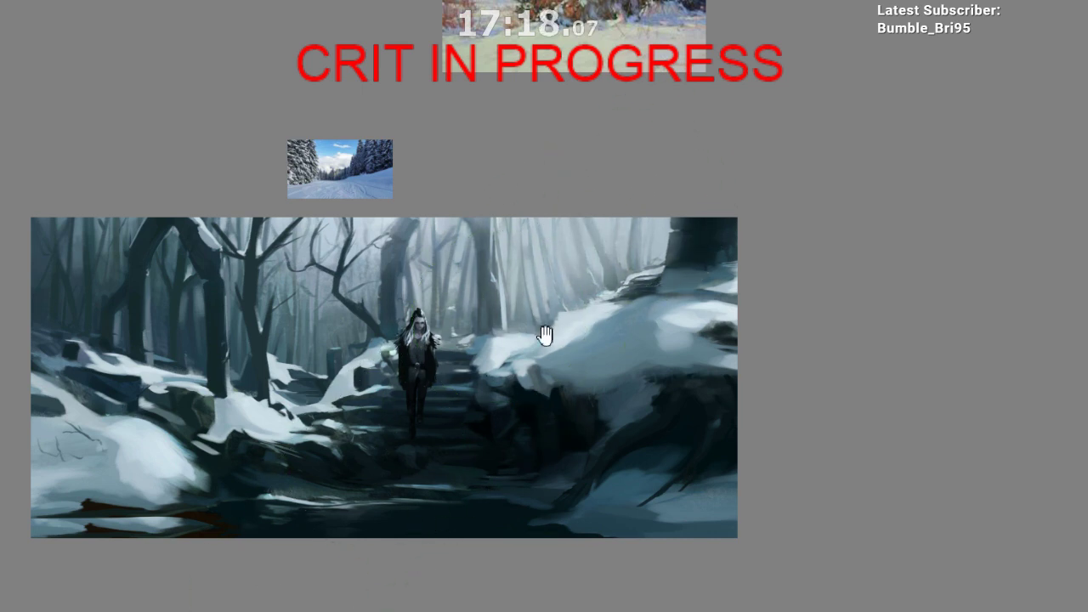
Step: Circle the arched tree in the left part of the painting with a lasso selection, and deselect it
left_click_drag(545, 335, 563, 309)
left_click_drag(359, 491, 442, 419)
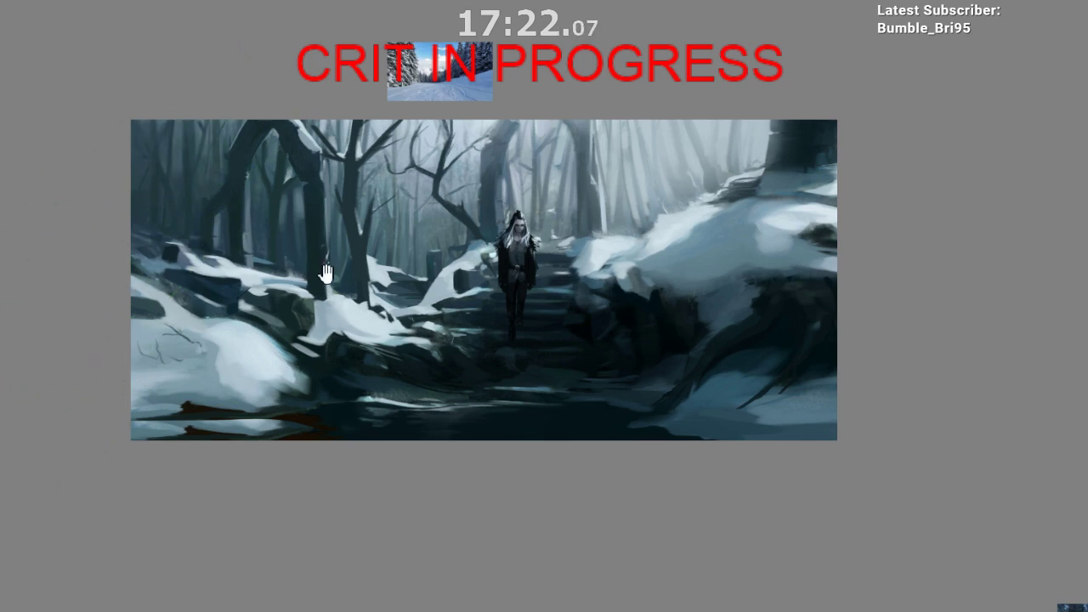
left_click_drag(324, 274, 340, 275)
left_click_drag(378, 243, 243, 140)
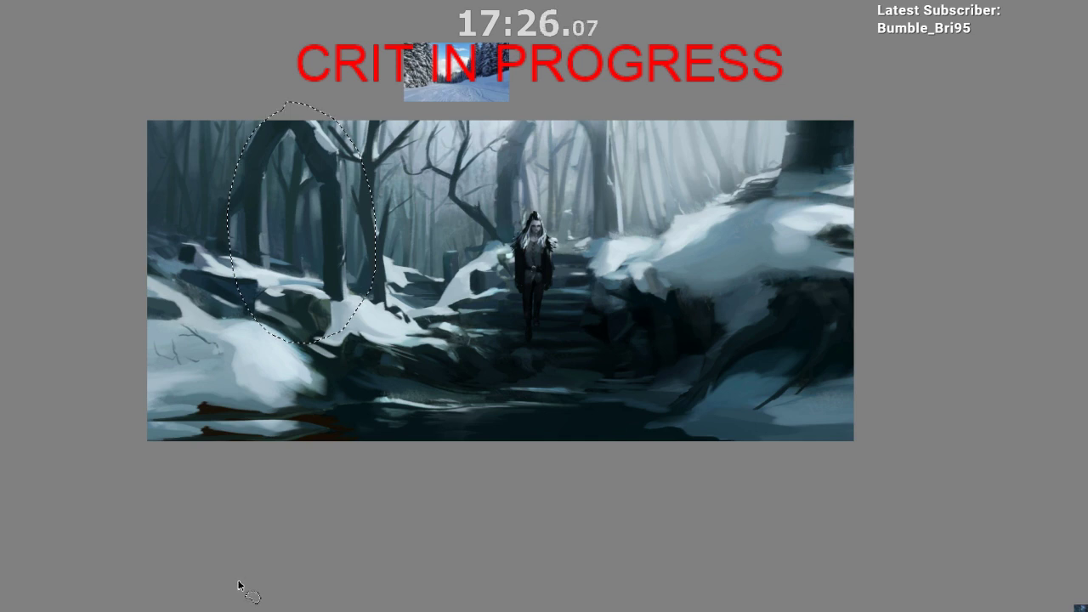
key("ctrl+d")
key("b")
scroll(456, 431, "down", 1)
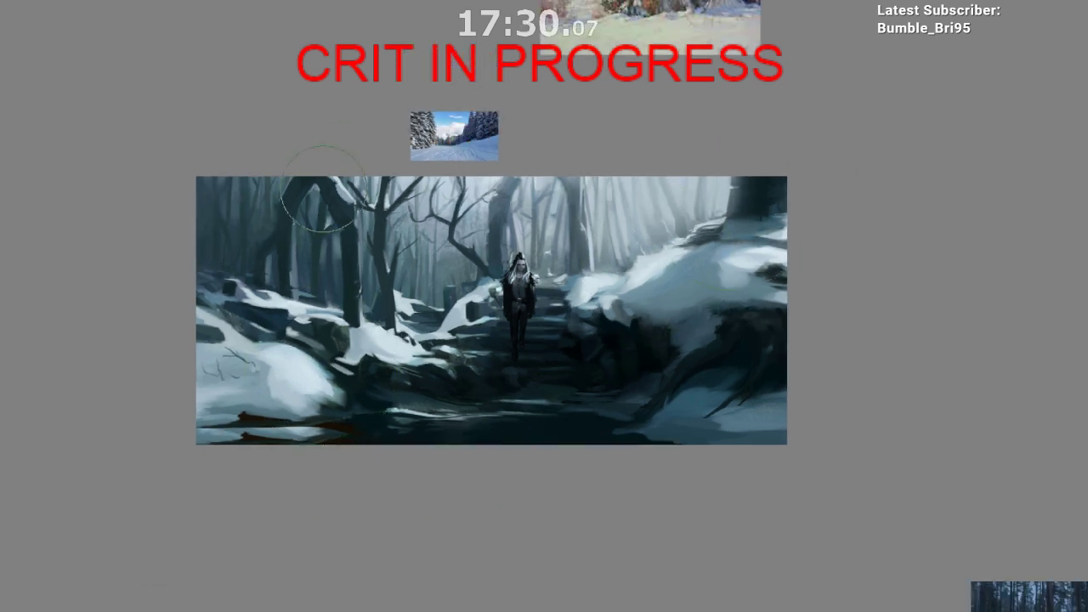
Step: Lasso the background gap between the forked tree and the figure, following the trunk, branches and snow edges
scroll(416, 226, "up", 2)
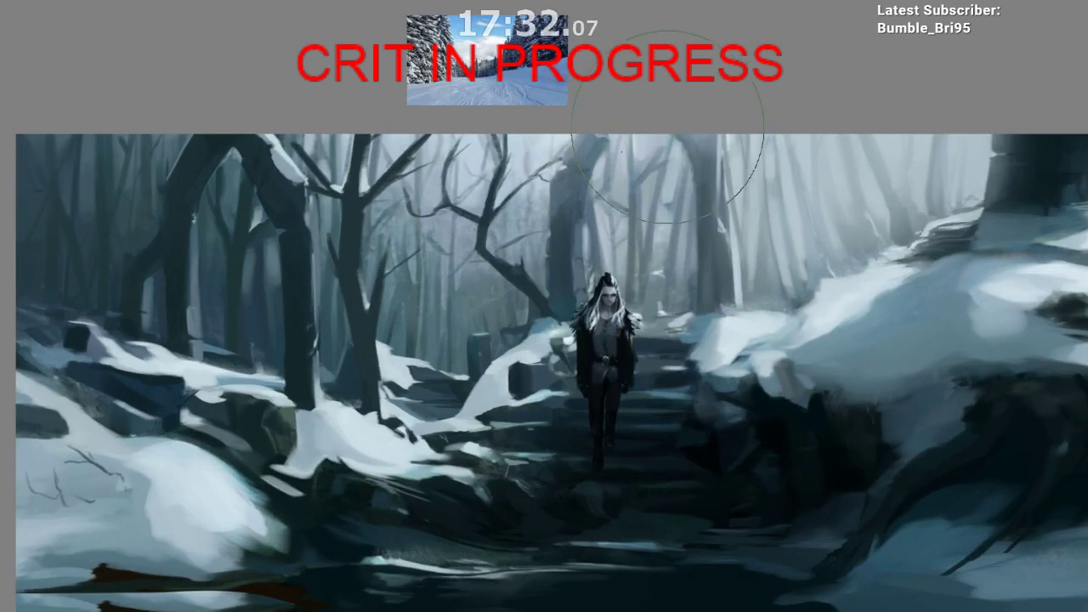
left_click_drag(223, 324, 306, 280)
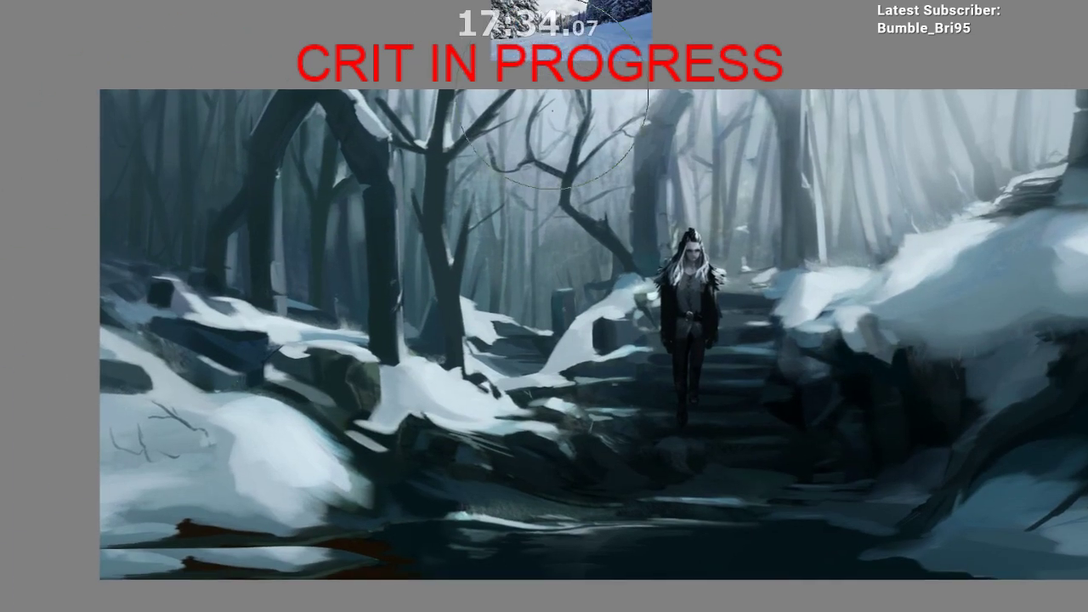
mouse_move(557, 160)
left_mouse_down()
mouse_move(516, 221)
mouse_move(505, 223)
mouse_move(501, 206)
left_mouse_up()
left_click_drag(449, 154, 519, 90)
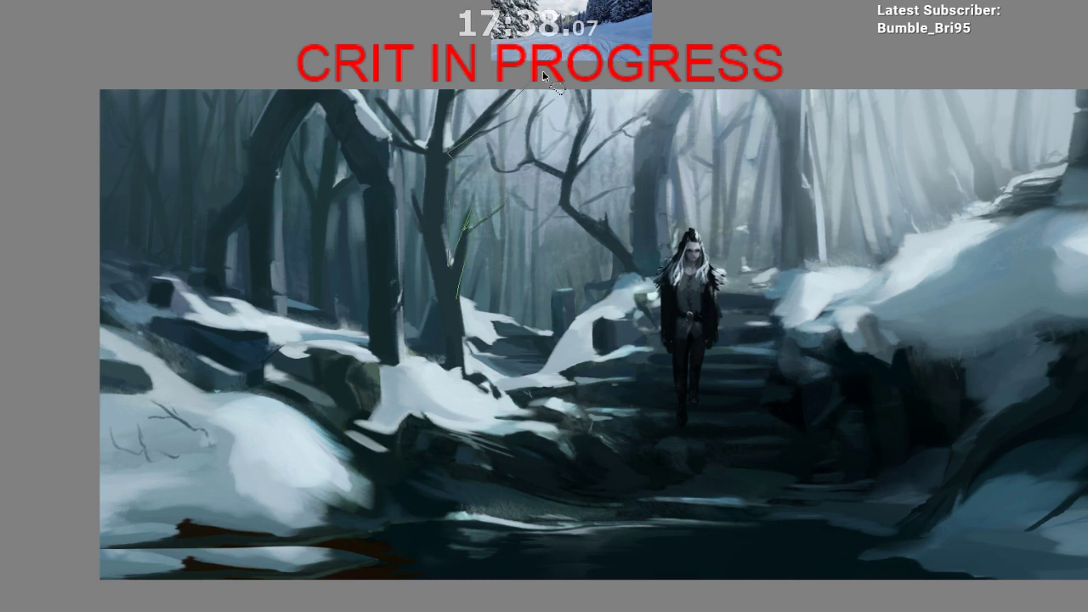
mouse_move(499, 172)
left_mouse_down()
mouse_move(550, 85)
mouse_move(539, 153)
mouse_move(590, 96)
mouse_move(619, 121)
mouse_move(633, 286)
mouse_move(567, 347)
mouse_move(497, 374)
mouse_move(468, 315)
mouse_move(468, 367)
left_mouse_up()
left_click_drag(533, 278, 510, 255)
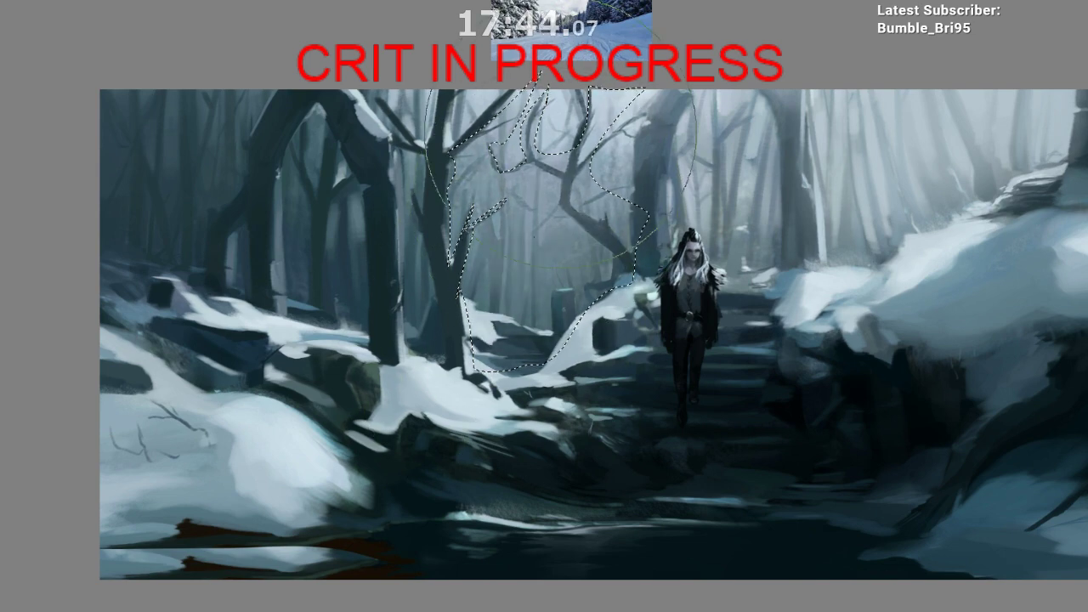
Step: Brush pale mist over the selected background between the forked tree and the figure, and clear the selection
left_click_drag(552, 183, 585, 201)
left_click_drag(585, 202, 575, 199)
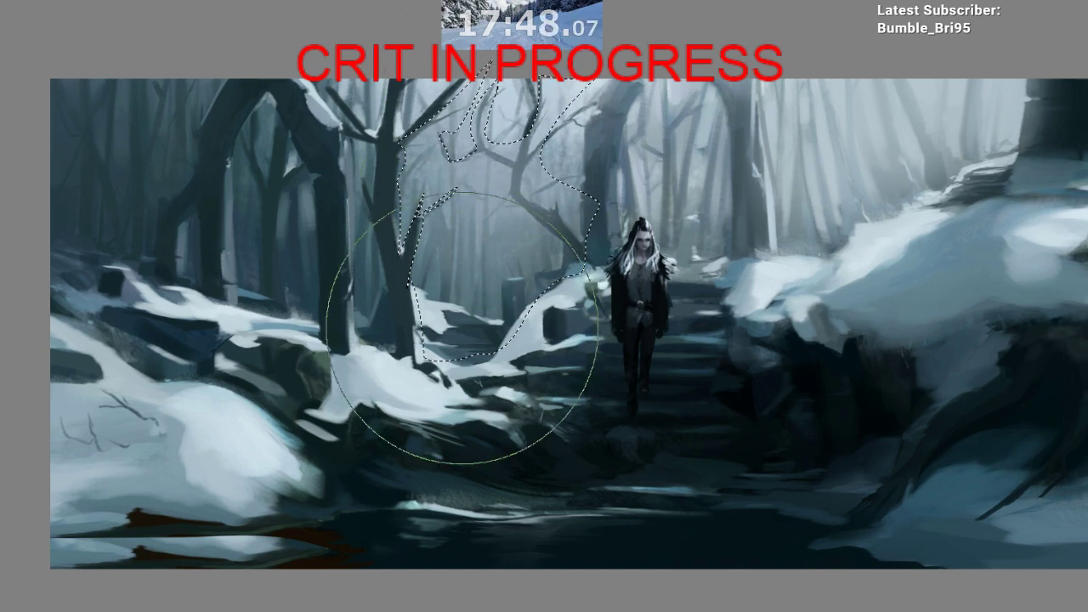
key("ctrl+d")
mouse_move(584, 404)
left_mouse_down()
mouse_move(556, 447)
mouse_move(500, 406)
left_mouse_up()
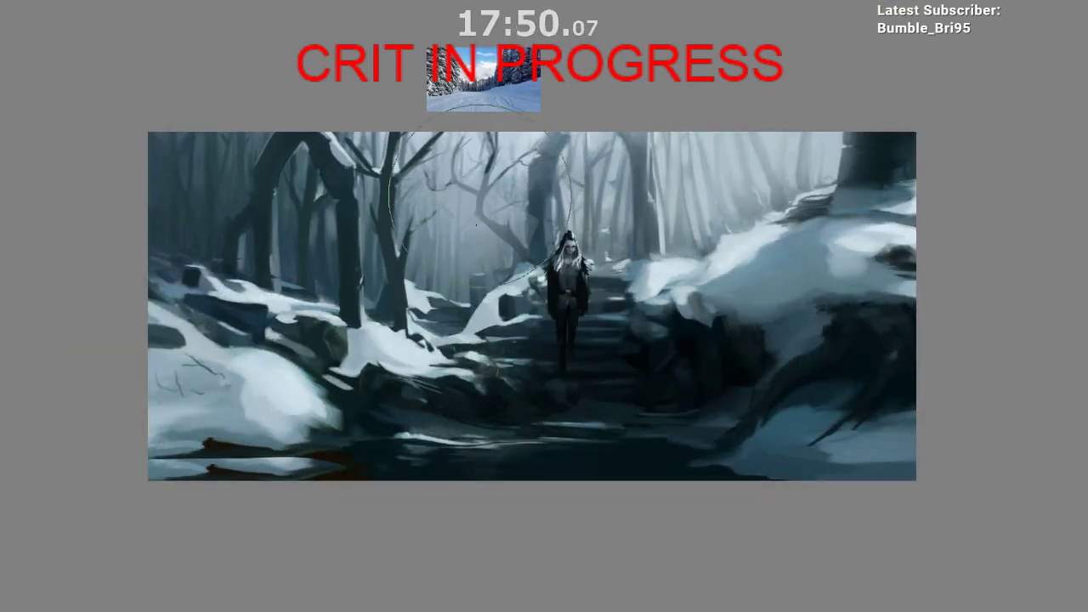
left_click_drag(599, 342, 445, 236)
left_click_drag(445, 236, 498, 325)
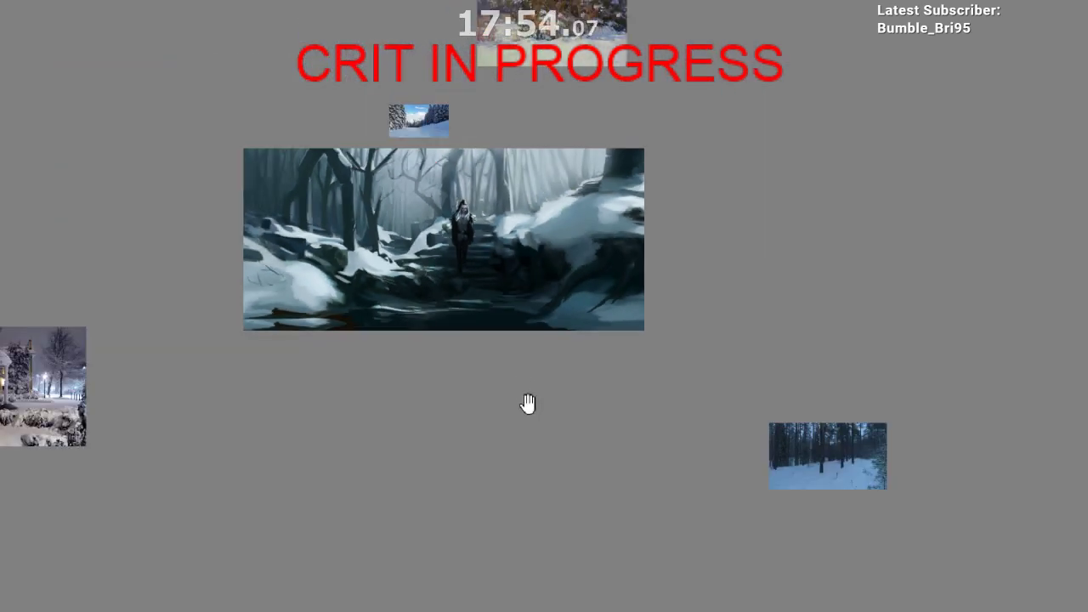
Step: Compare the forest painting before and after the mist by undoing the recent edits and redoing them all
left_click_drag(543, 476, 563, 472)
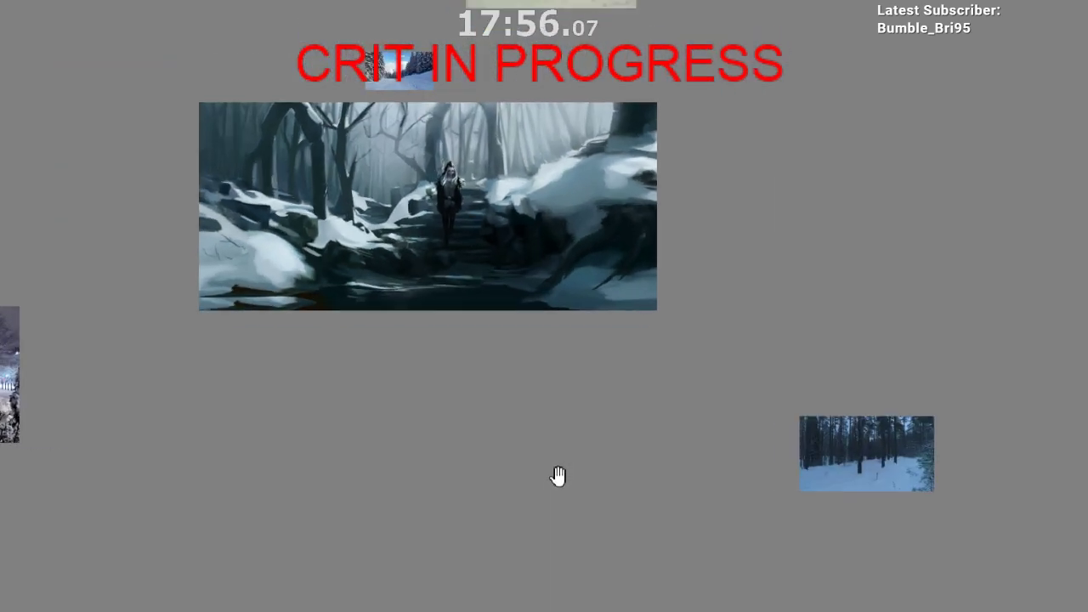
key("ctrl+z")
key("ctrl+z")
key("ctrl+z")
key("ctrl+z")
key("ctrl+z")
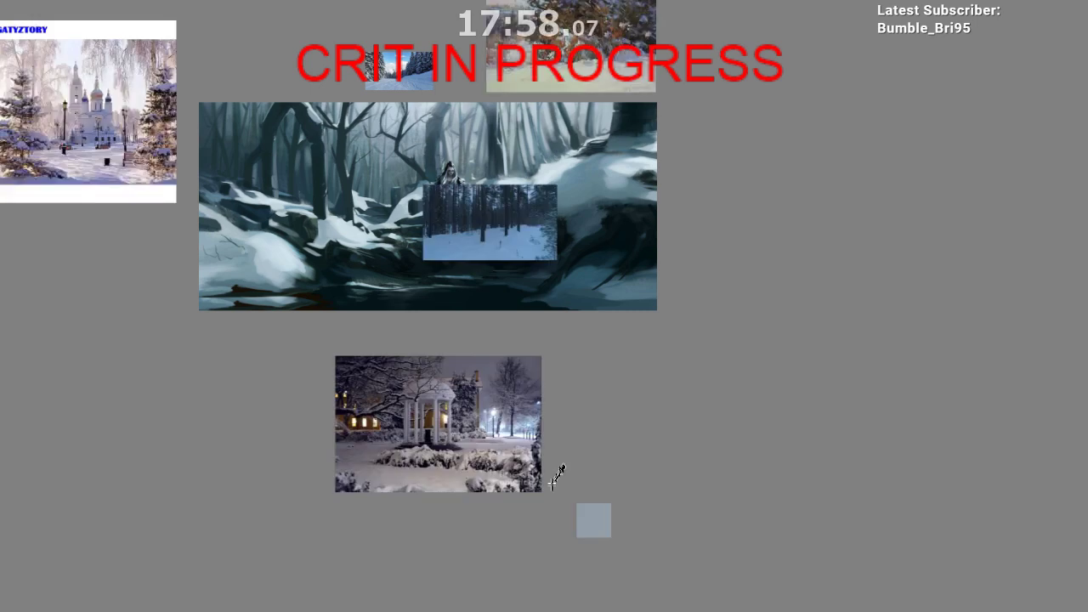
key("ctrl+shift+z")
key("ctrl+shift+z")
key("ctrl+shift+z")
key("ctrl+shift+z")
key("ctrl+shift+z")
key("ctrl+shift+z")
key("ctrl+shift+z")
key("ctrl+shift+z")
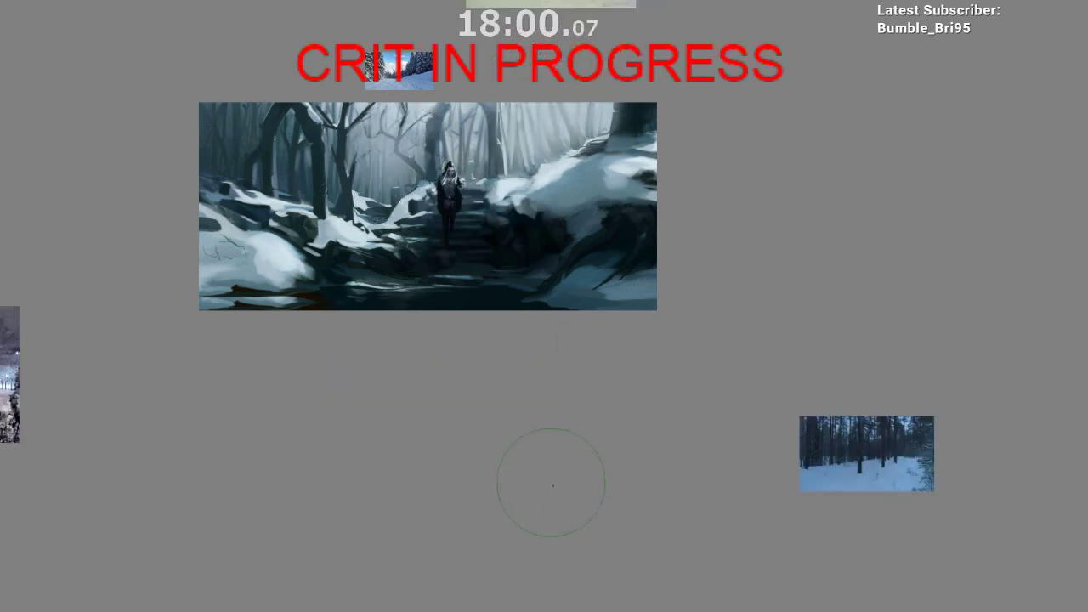
Step: Circle the misty background trees above the right snowbank with a lasso selection, and deselect them
left_click_drag(503, 437, 513, 421)
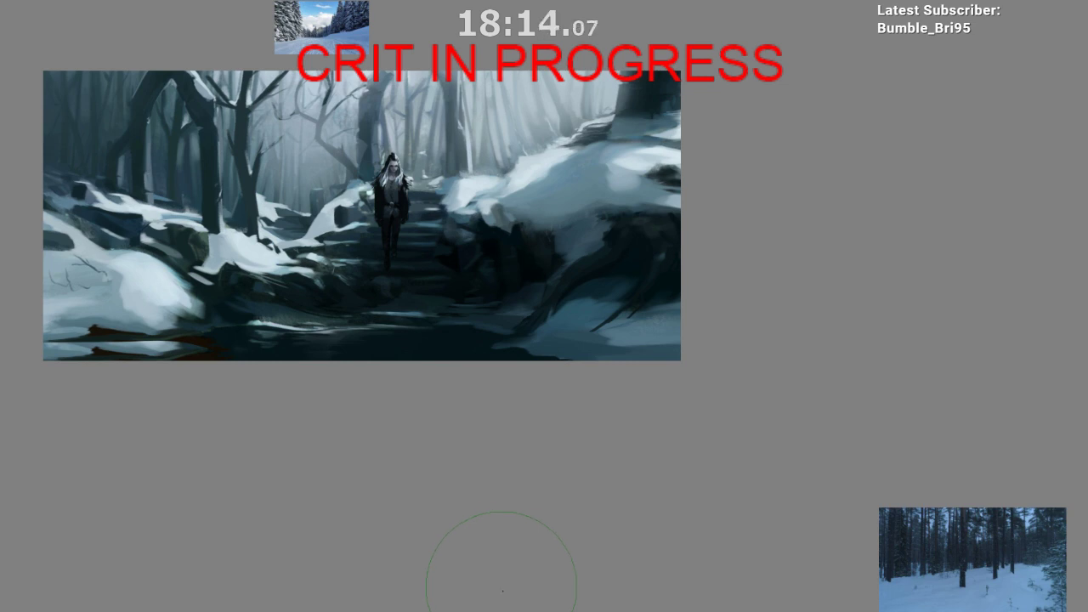
key("l")
mouse_move(512, 64)
left_mouse_down()
mouse_move(568, 151)
mouse_move(513, 42)
left_mouse_up()
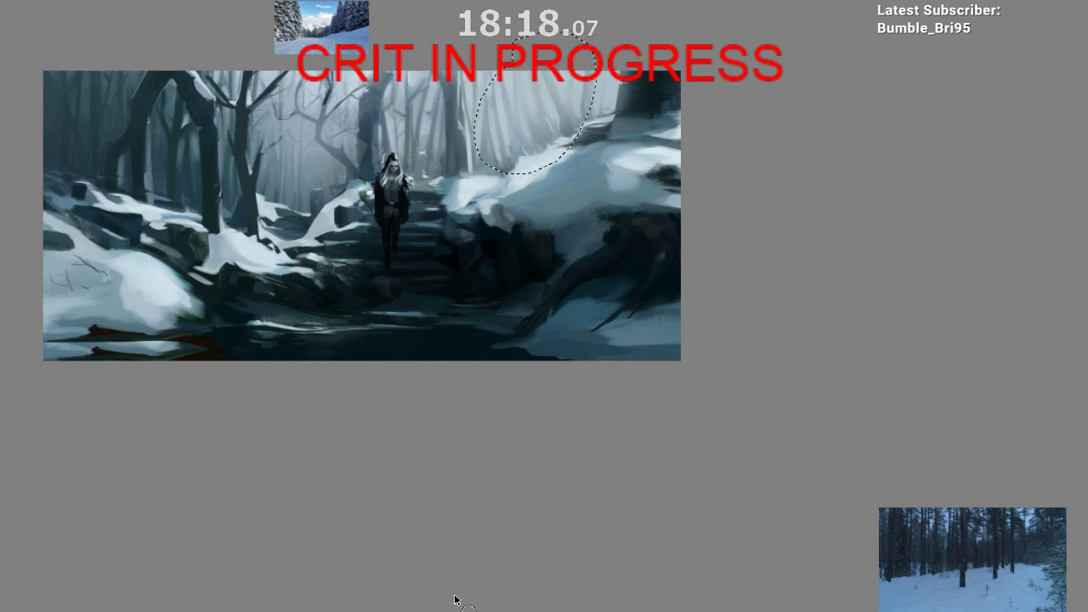
key("ctrl+d")
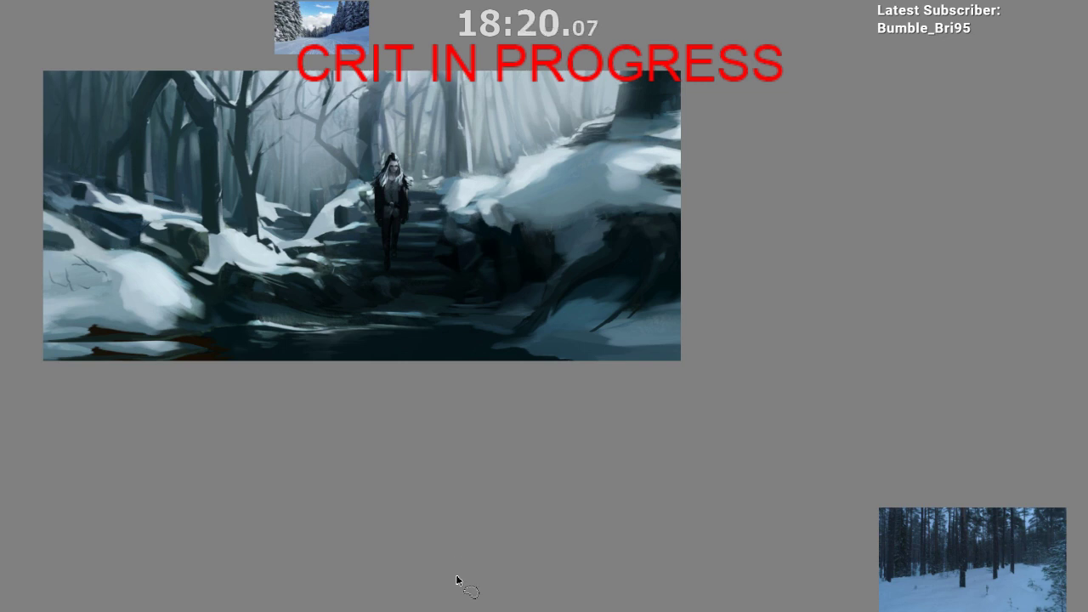
mouse_move(493, 537)
left_mouse_down()
mouse_move(516, 553)
mouse_move(528, 509)
left_mouse_up()
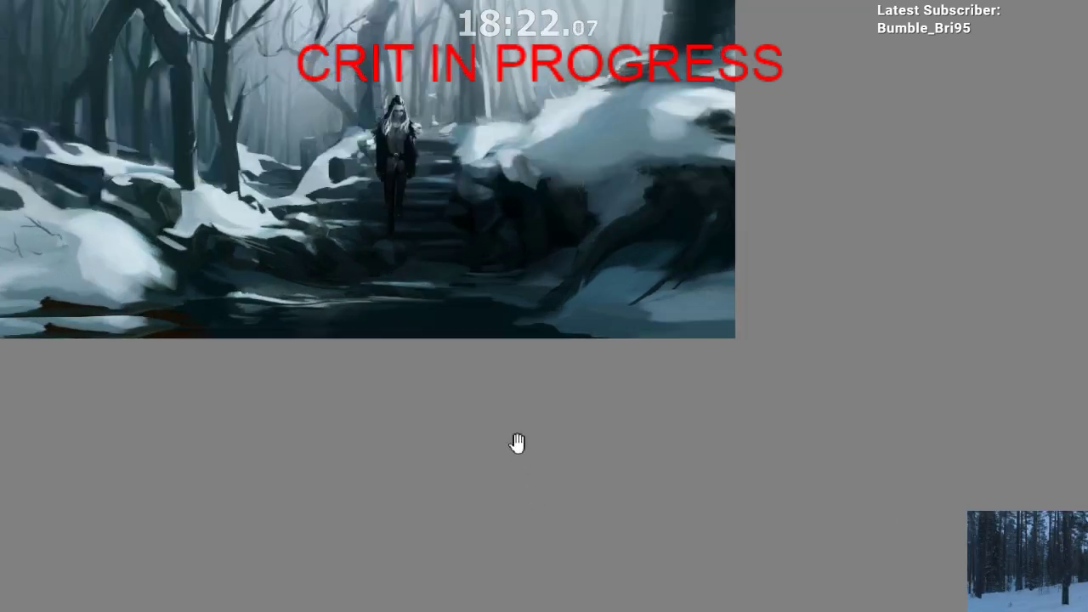
left_click_drag(439, 214, 463, 444)
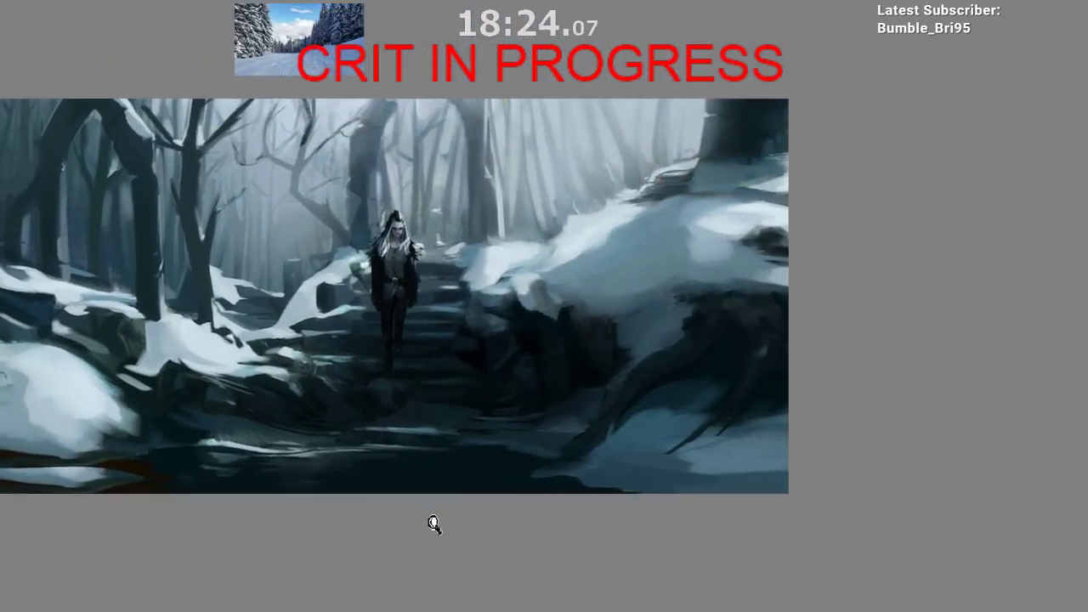
Step: Examine the figure on the dark steps up close and against the whole snowy forest painting
left_click_drag(447, 522, 465, 490)
mouse_move(451, 413)
left_mouse_down()
mouse_move(450, 508)
mouse_move(442, 428)
mouse_move(478, 513)
left_mouse_up()
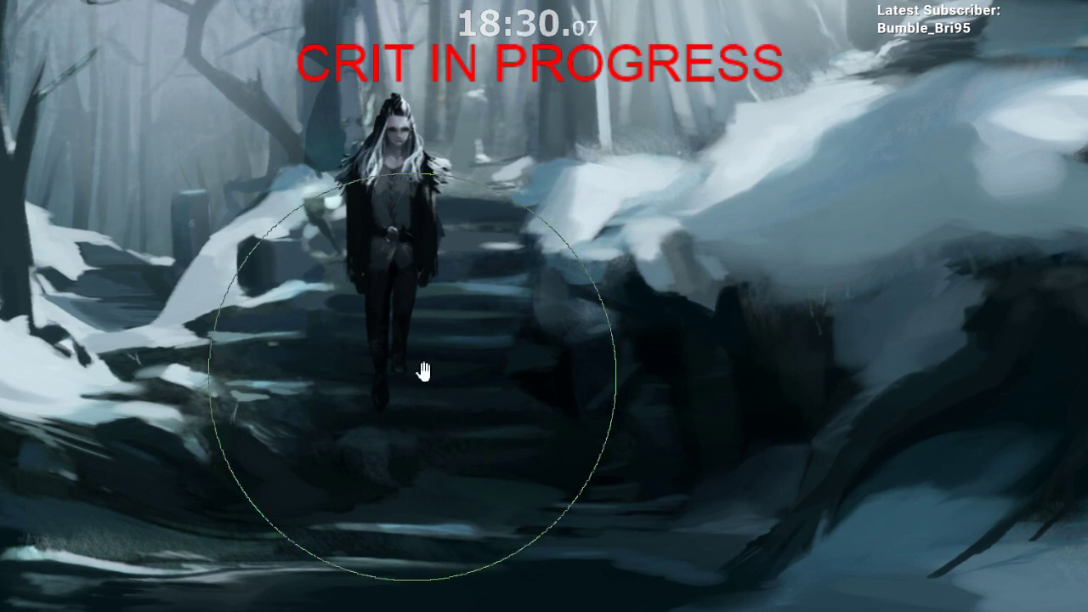
scroll(463, 359, "down", 4)
scroll(446, 408, "up", 2)
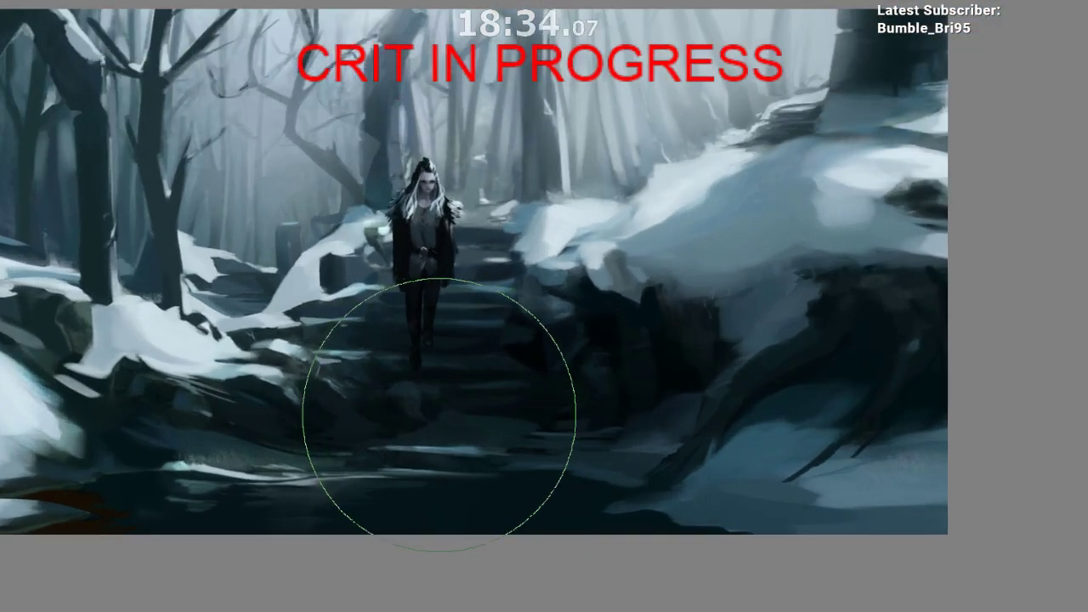
mouse_move(447, 447)
left_mouse_down()
mouse_move(382, 510)
mouse_move(415, 498)
left_mouse_up()
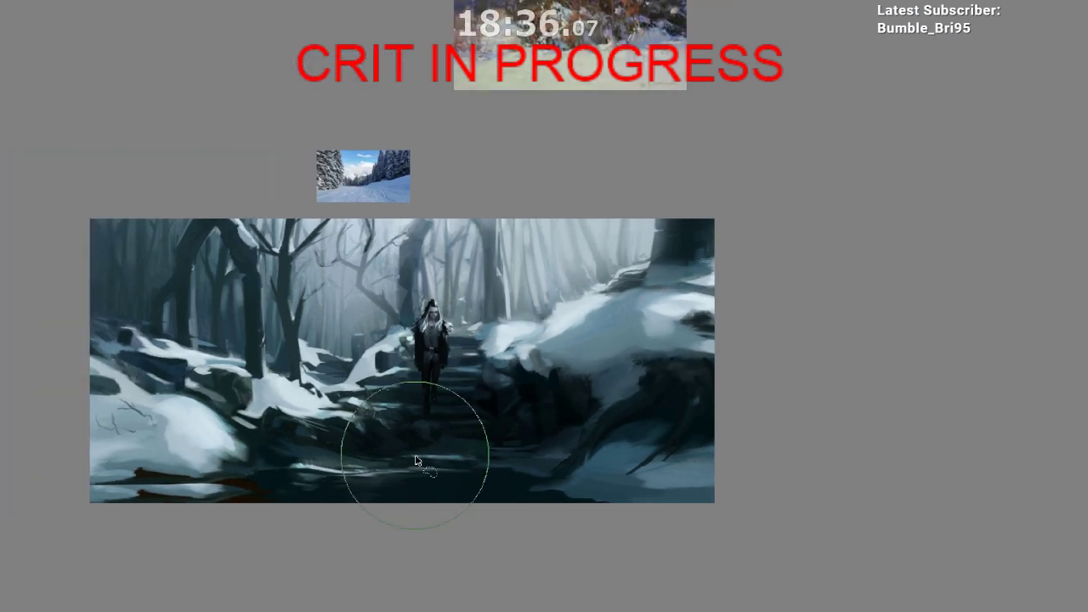
key("l")
mouse_move(425, 318)
left_mouse_down()
mouse_move(410, 417)
mouse_move(430, 318)
left_mouse_up()
scroll(451, 486, "up", 4)
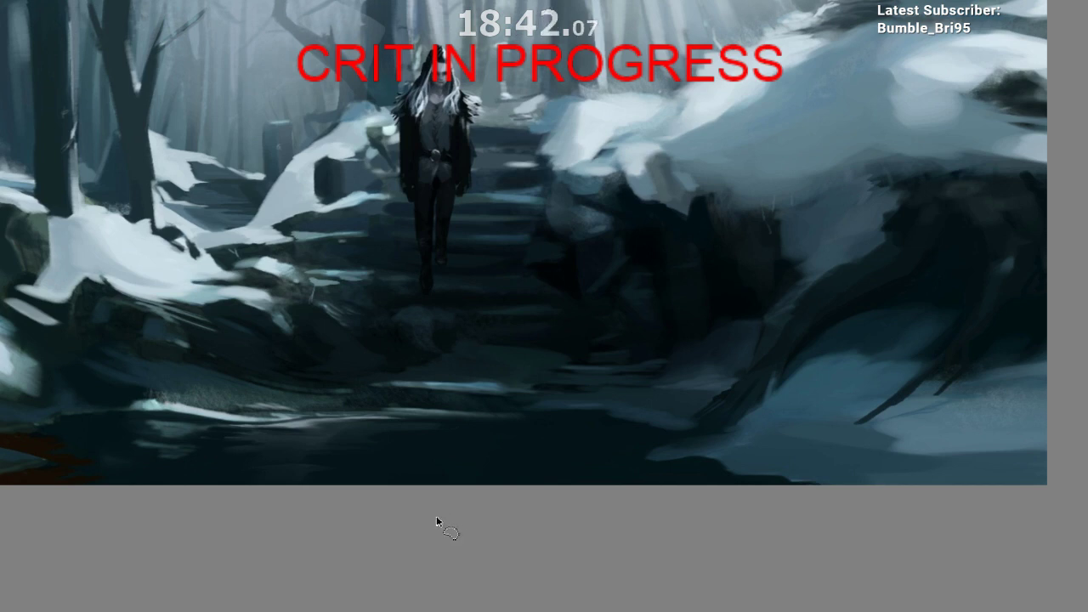
scroll(467, 471, "up", 2)
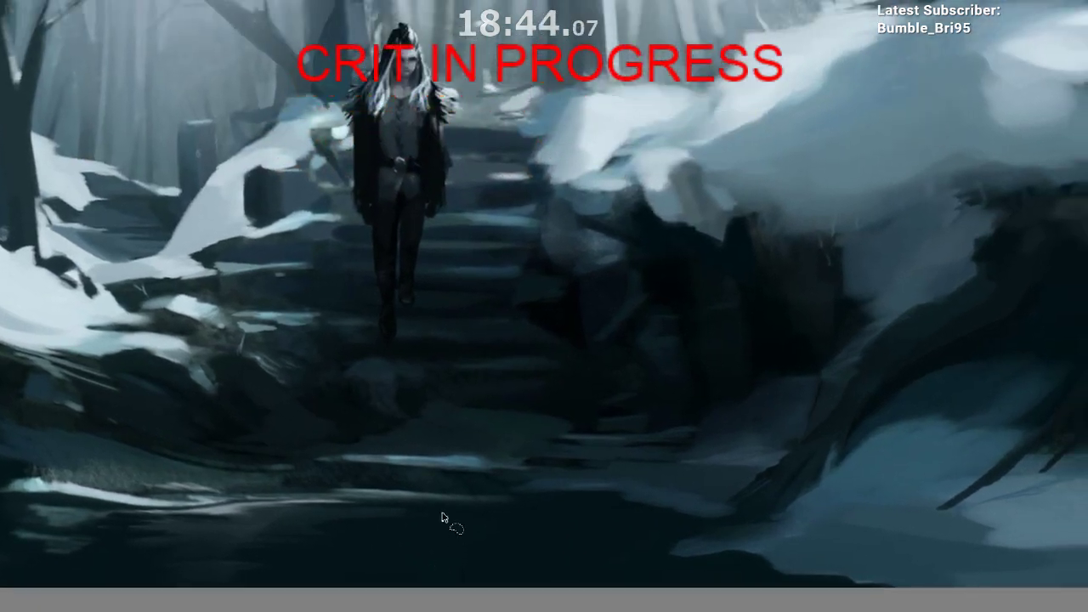
scroll(446, 476, "up", 2)
Step: Circle the figure's hair and shoulder with a lasso selection, and deselect it
left_click_drag(358, 119, 359, 135)
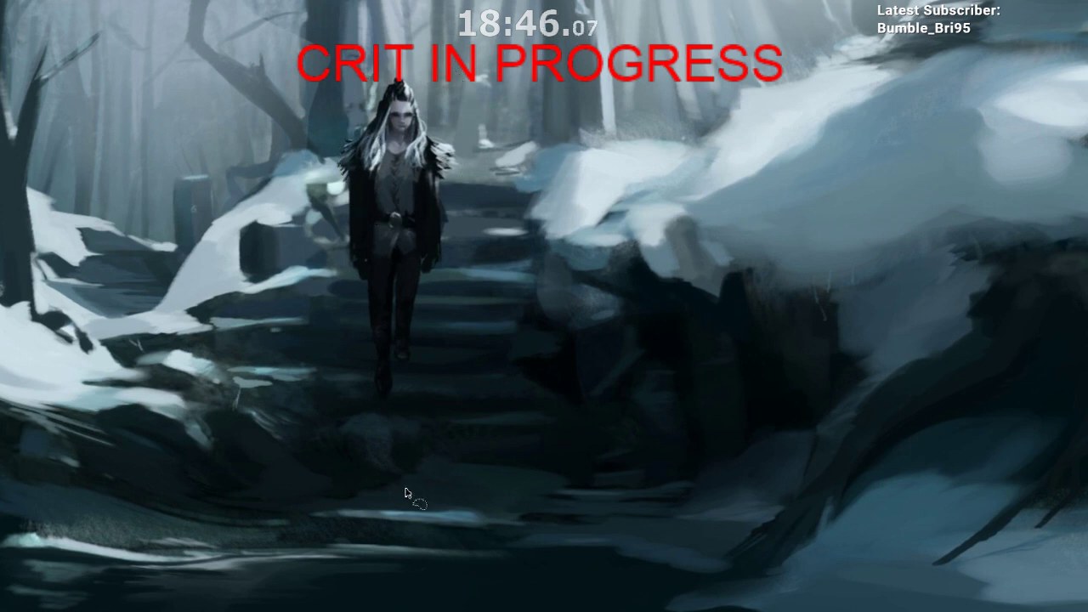
left_click_drag(413, 488, 407, 499)
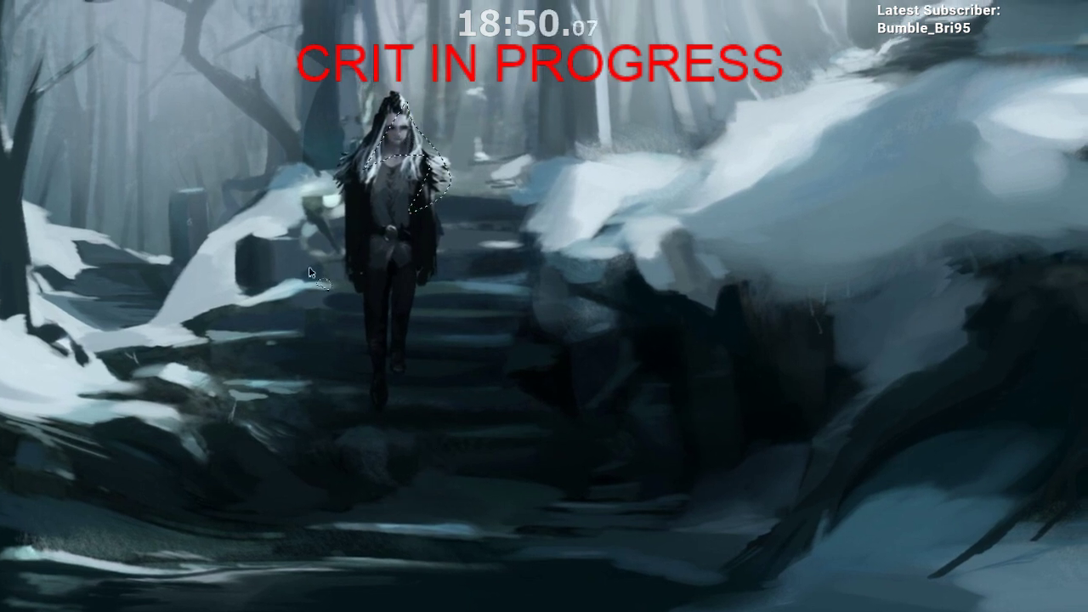
left_click_drag(392, 514, 397, 542)
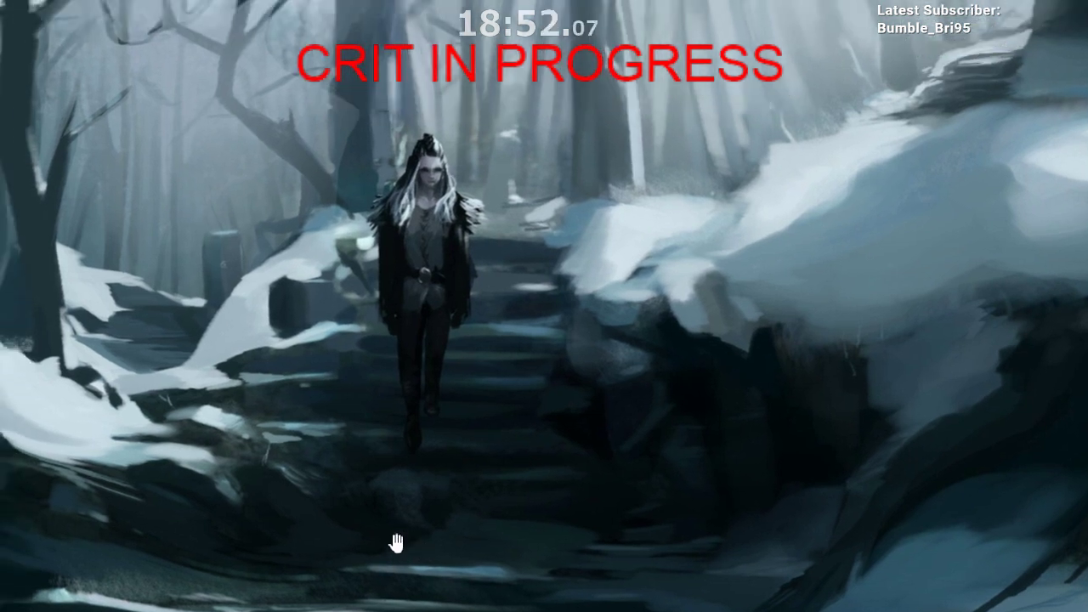
Step: Lasso the steps around the figure's legs, excluding the legs, brush a faint pale tone over them and clear the selection
left_click(407, 346, "ctrl")
left_click_drag(371, 335, 370, 467)
mouse_move(481, 342)
left_mouse_down()
mouse_move(376, 326)
mouse_move(506, 313)
left_mouse_up()
scroll(497, 300, "up", 1)
left_click_drag(485, 356, 470, 395)
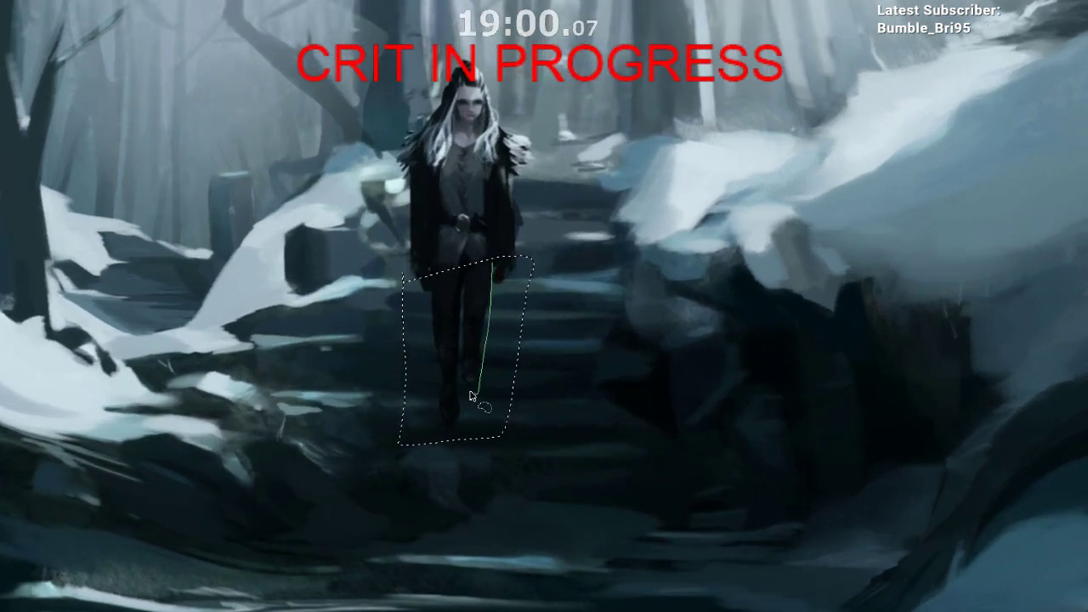
left_click_drag(467, 282, 459, 236)
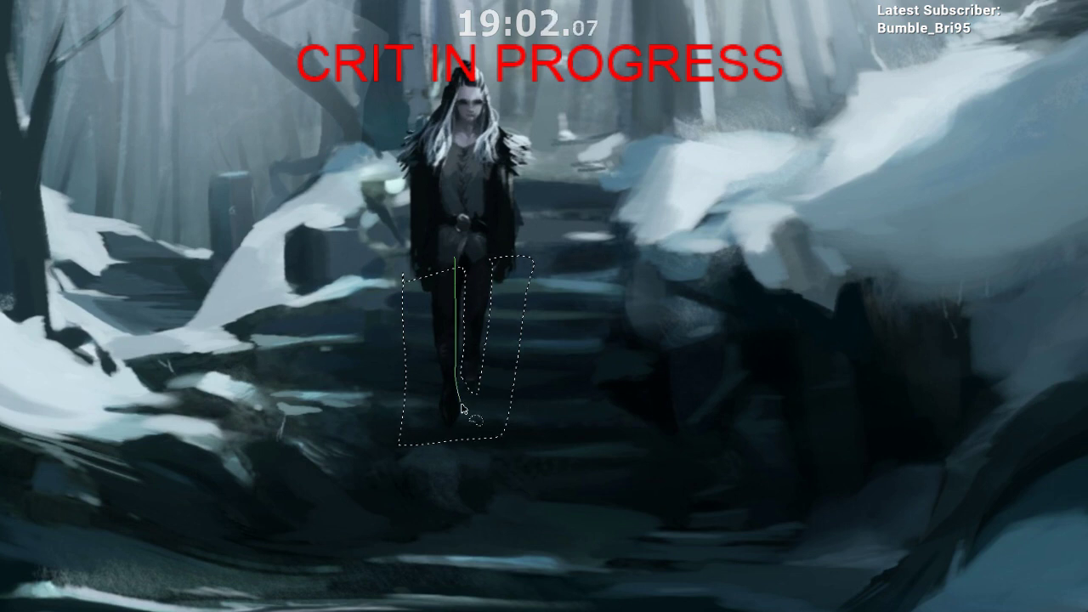
left_click_drag(400, 314, 405, 338)
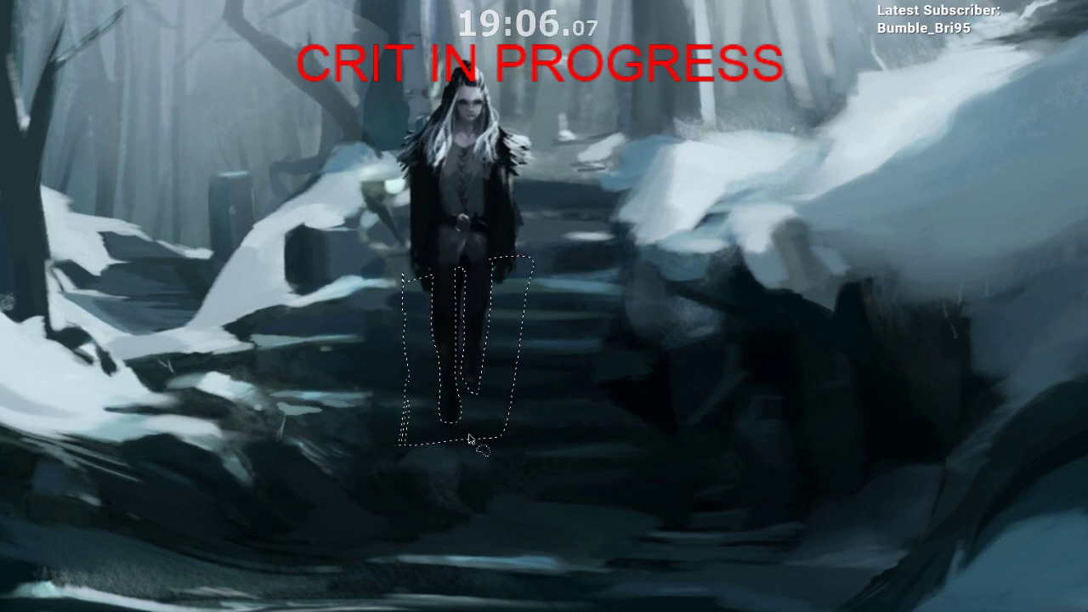
left_click_drag(508, 399, 500, 452)
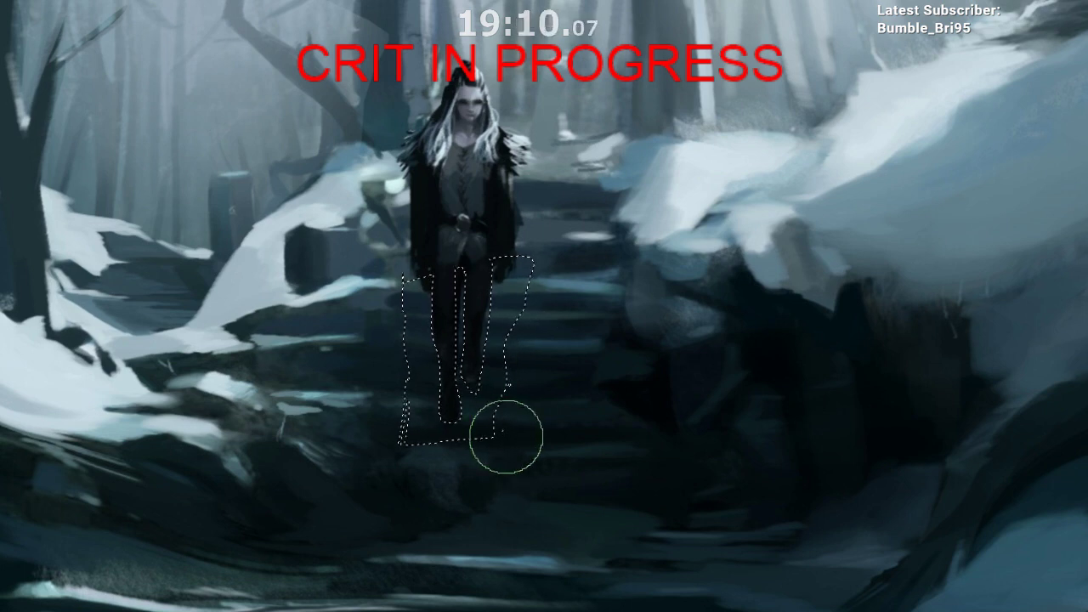
scroll(502, 437, "down", 2)
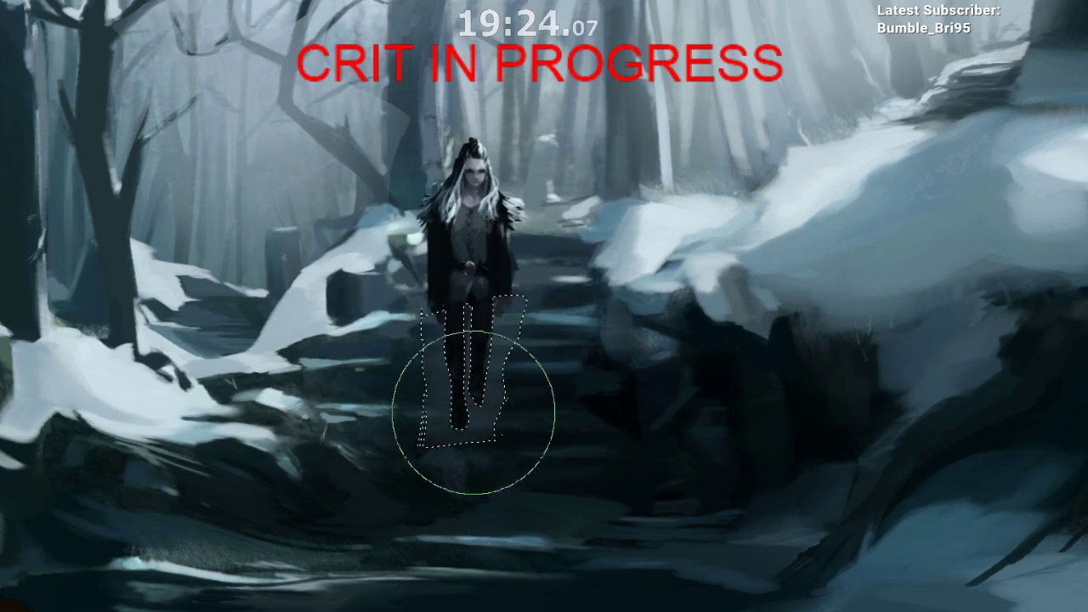
key("ctrl+d")
Step: Flip the canvas horizontally and examine the figure and the lightened steps in the mirrored view
key("ctrl+shift+h")
left_click_drag(586, 510, 523, 552)
left_click_drag(593, 437, 608, 380)
left_click_drag(508, 437, 557, 424)
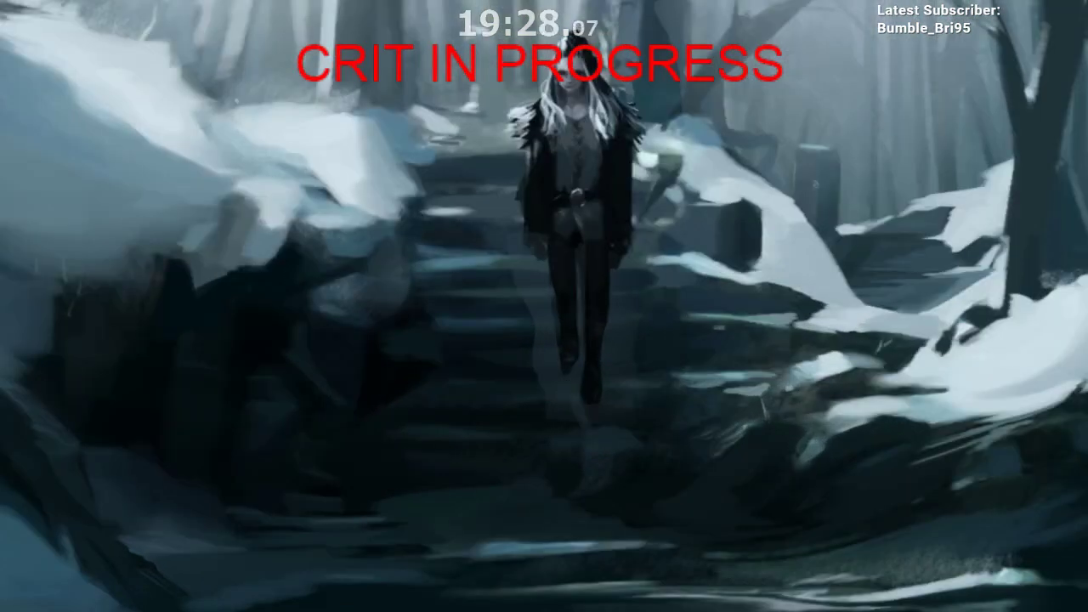
left_click(499, 501, "alt")
left_click_drag(499, 502, 463, 512)
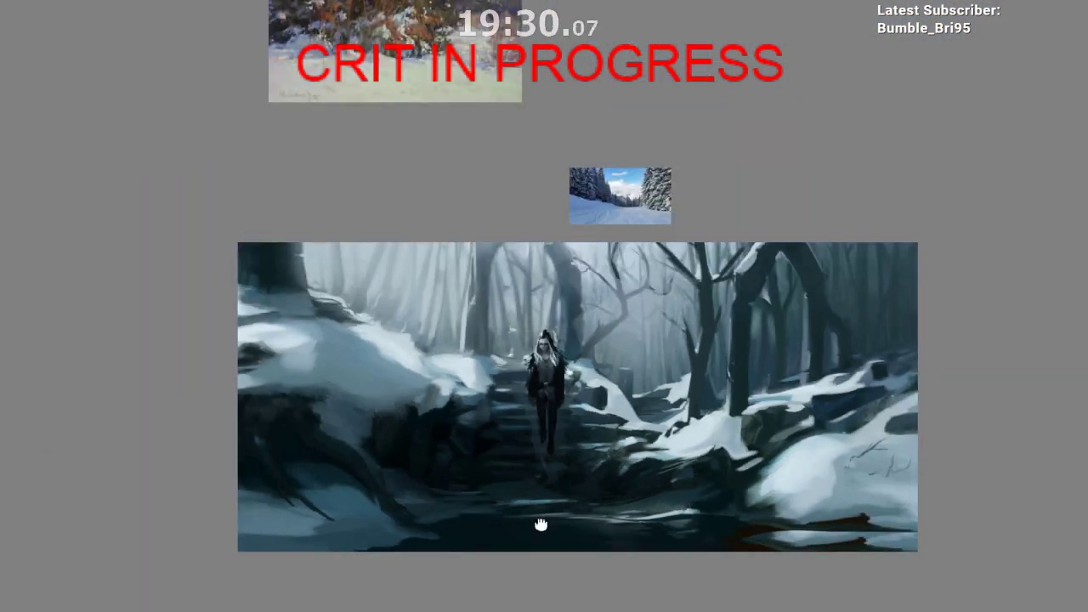
left_click_drag(540, 525, 479, 434)
left_click(486, 564)
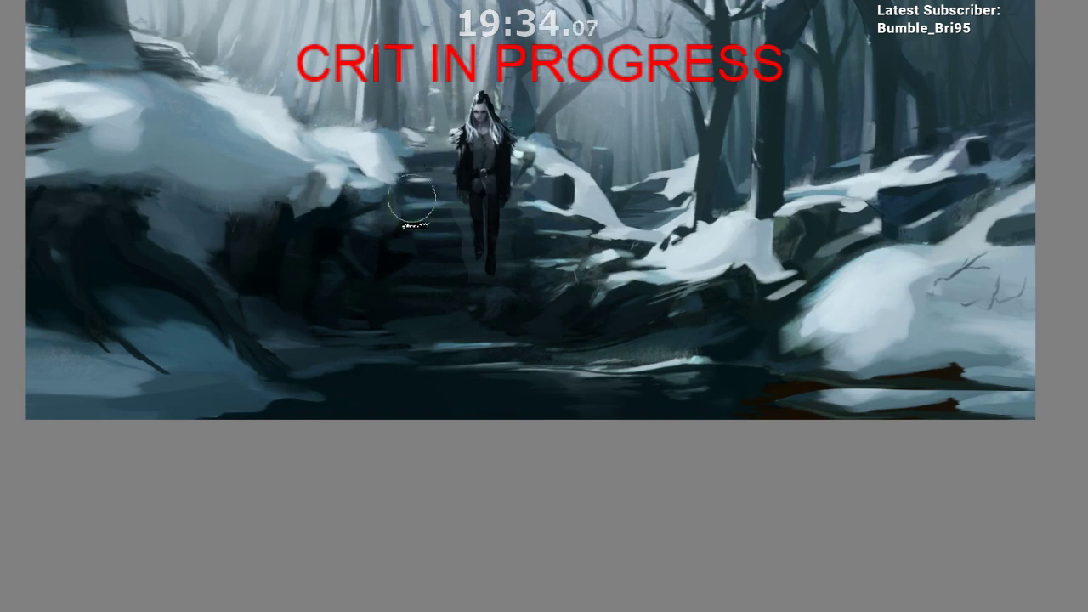
Step: Lasso narrow patches beside the figure on the steps, along the adjoining bank and at the waterline
left_click_drag(423, 178, 432, 246)
key("bracketleft")
key("bracketleft")
left_click_drag(409, 189, 423, 290)
mouse_move(414, 170)
left_mouse_down()
mouse_move(427, 264)
mouse_move(421, 170)
left_mouse_up()
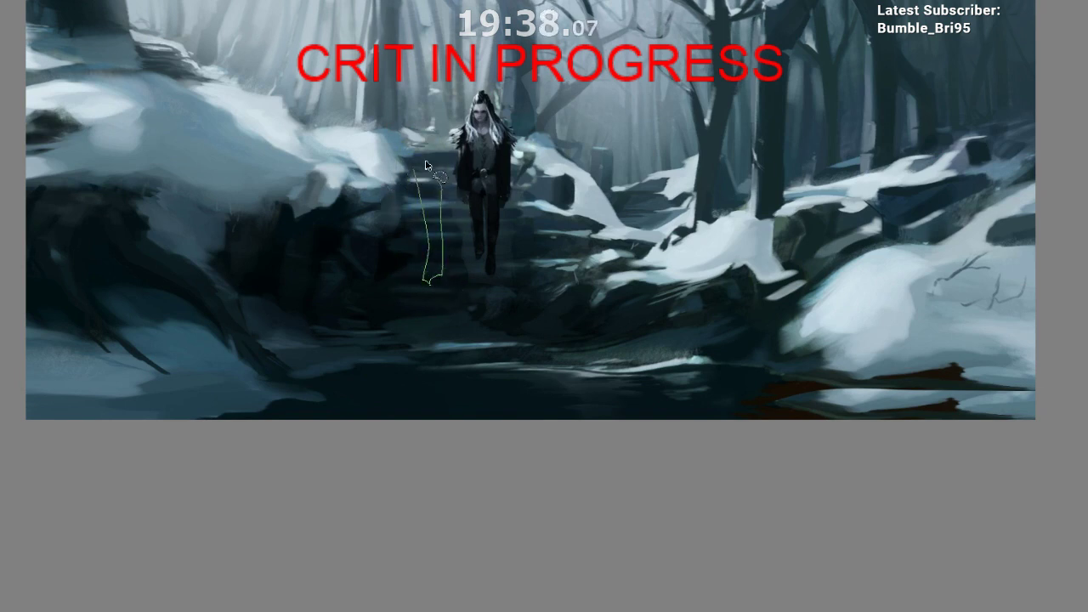
mouse_move(531, 223)
left_mouse_down()
mouse_move(555, 295)
mouse_move(540, 217)
left_mouse_up()
left_click_drag(567, 272, 587, 283)
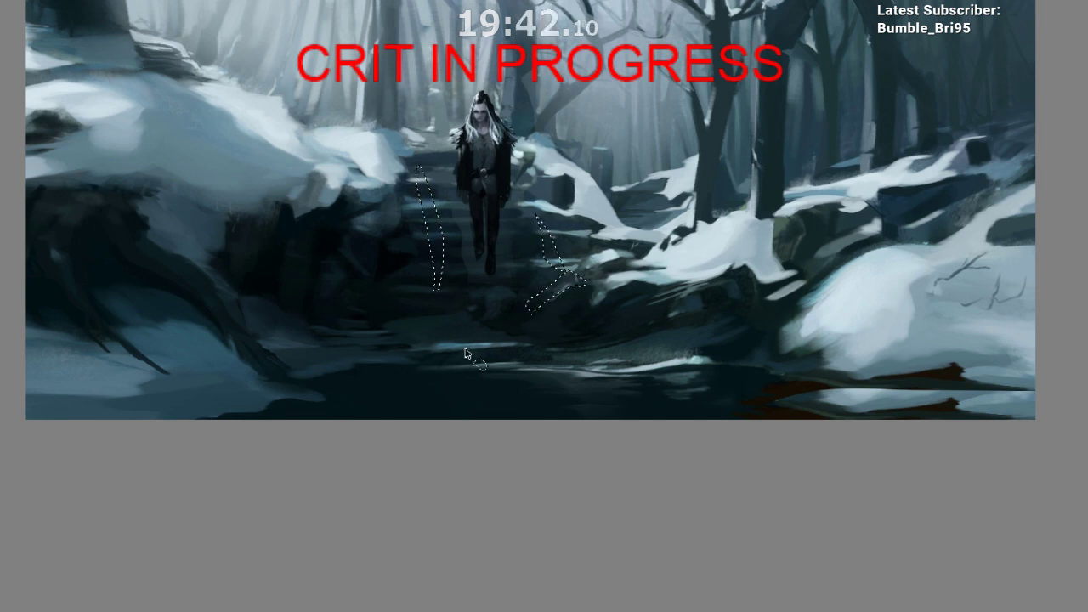
mouse_move(439, 352)
left_mouse_down()
mouse_move(468, 353)
mouse_move(485, 369)
mouse_move(464, 382)
mouse_move(416, 371)
left_mouse_up()
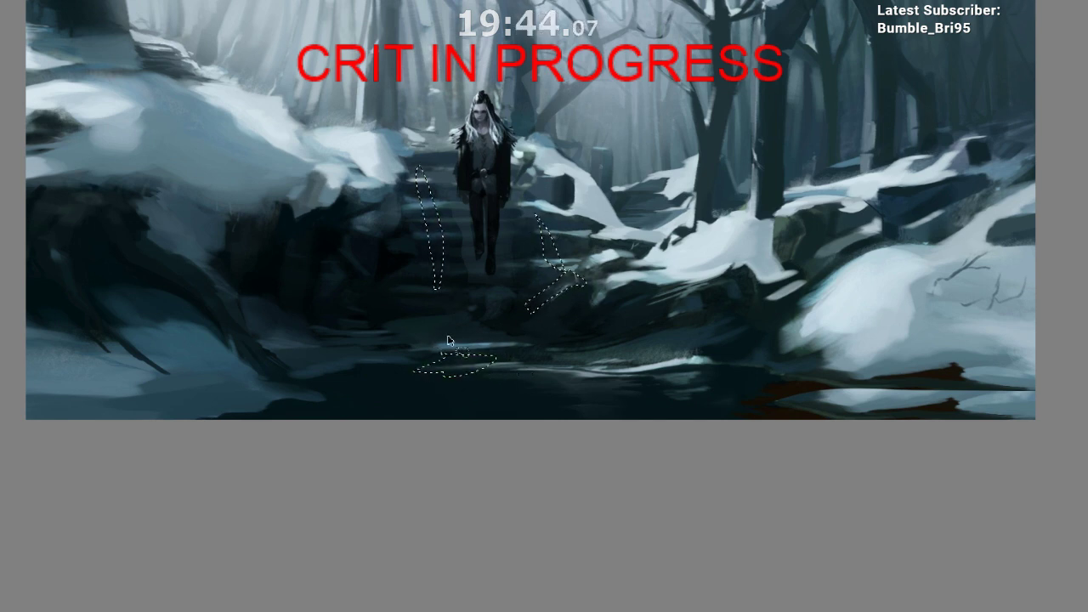
Step: Brush a lighter tone into the selected patches on the steps, bank and waterline, and clear the selection
key("b")
left_click_drag(430, 185, 436, 285)
left_click_drag(471, 348, 451, 367)
left_click_drag(565, 242, 547, 304)
key("ctrl+d")
Step: Flip the canvas back to its original orientation and add a small pale patch on the steps beside the figure's legs
key("ctrl+shift+h")
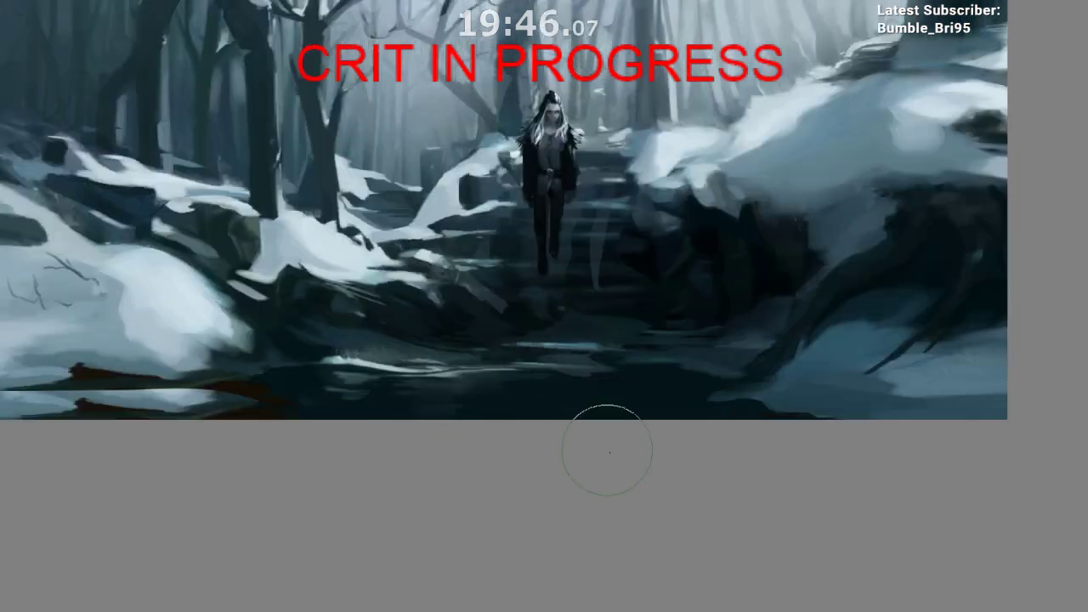
key("h")
left_click_drag(595, 455, 579, 323)
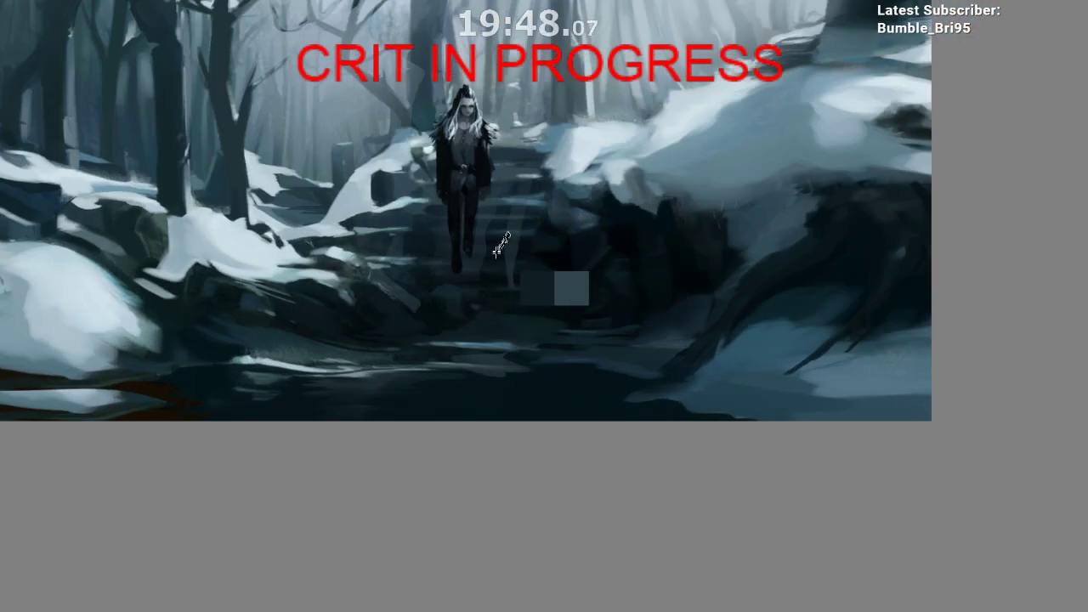
left_click_drag(499, 245, 521, 244)
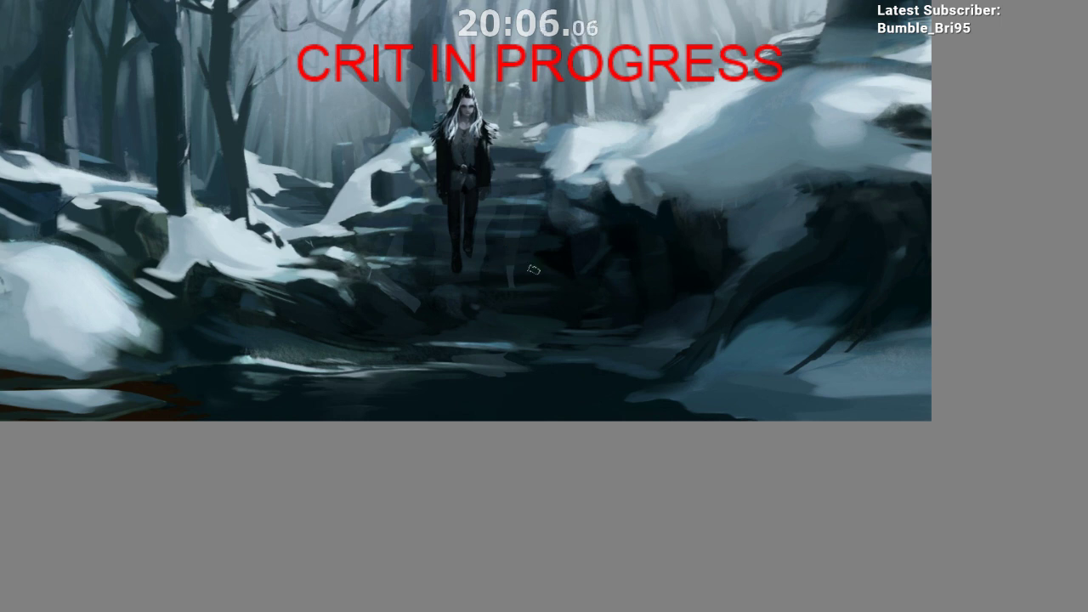
Step: Examine the reworked steps around the figure both close up and within the whole painting
scroll(511, 318, "down", 3)
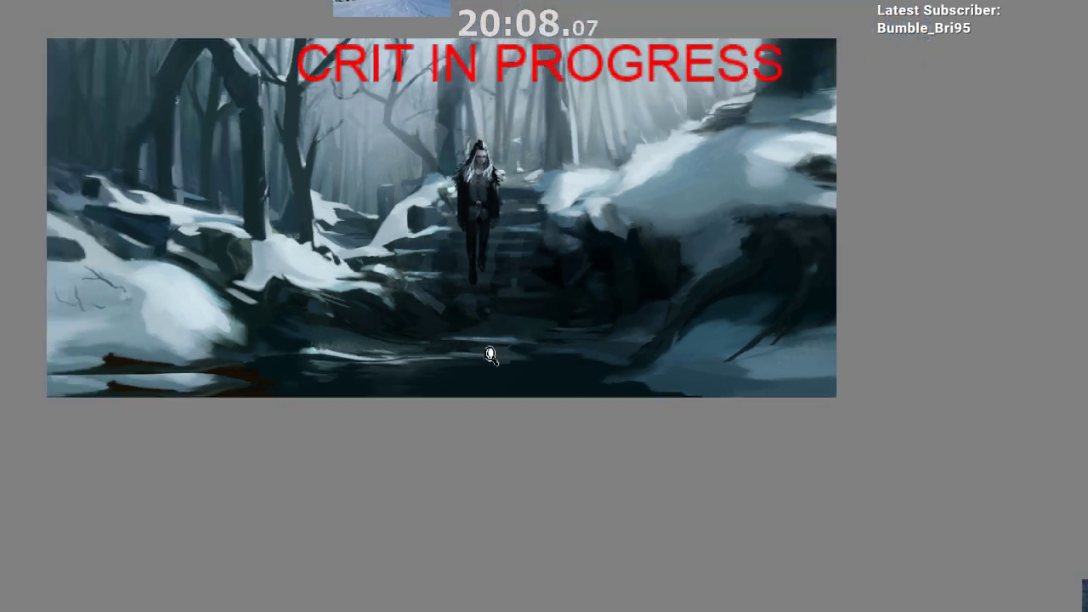
scroll(542, 268, "up", 2)
scroll(533, 315, "down", 5)
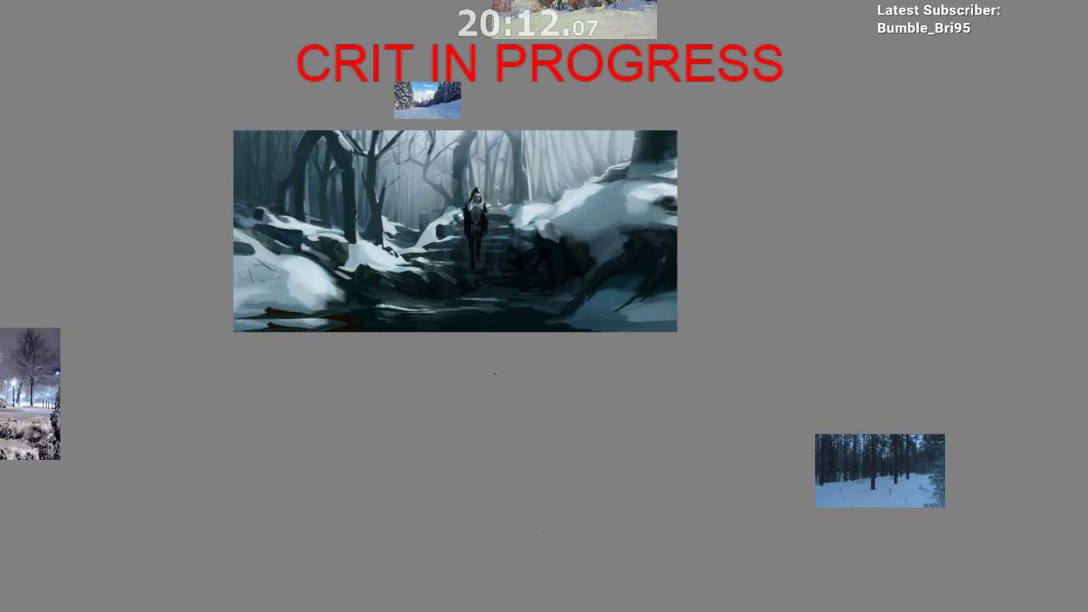
mouse_move(487, 324)
left_mouse_down()
mouse_move(516, 221)
mouse_move(476, 558)
left_mouse_up()
left_click_drag(473, 417, 451, 385)
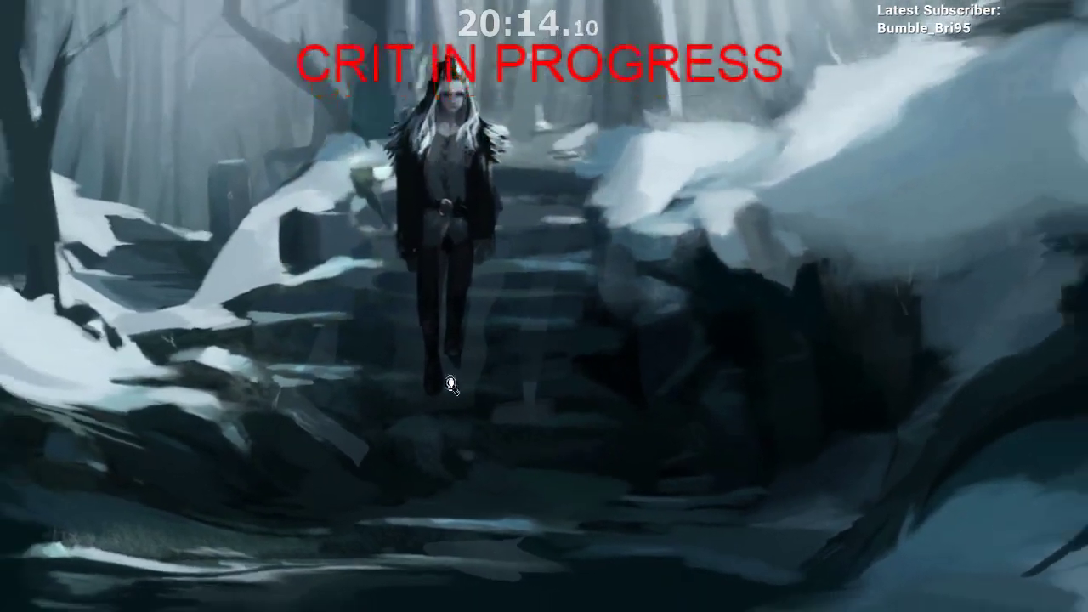
scroll(450, 385, "down", 1)
scroll(478, 408, "up", 1)
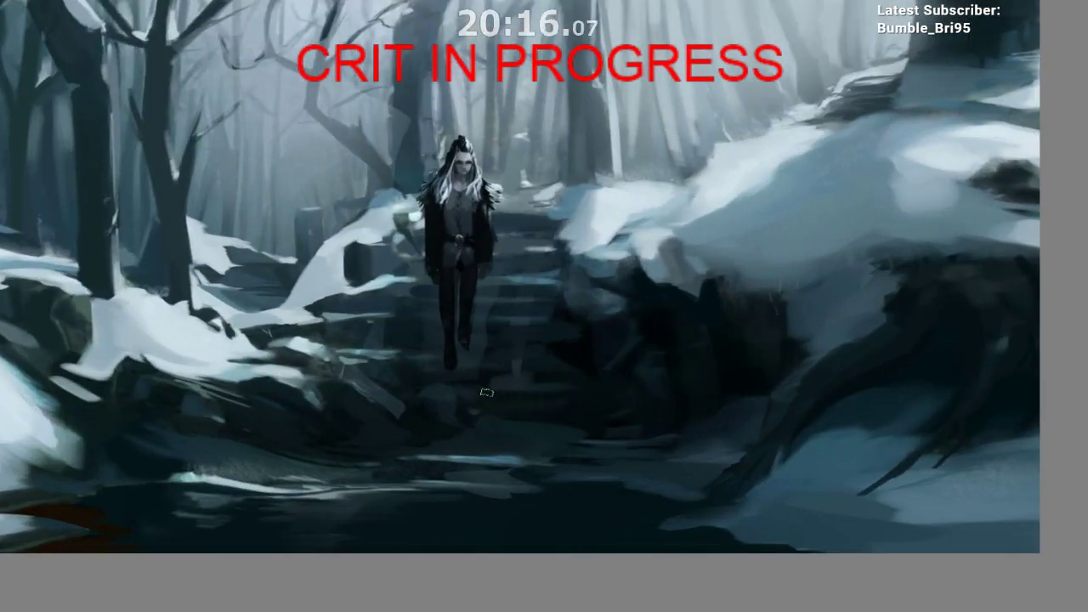
left_click_drag(487, 390, 487, 363)
mouse_move(486, 364)
left_mouse_down()
mouse_move(505, 345)
mouse_move(497, 336)
mouse_move(429, 446)
left_mouse_up()
scroll(431, 446, "down", 3)
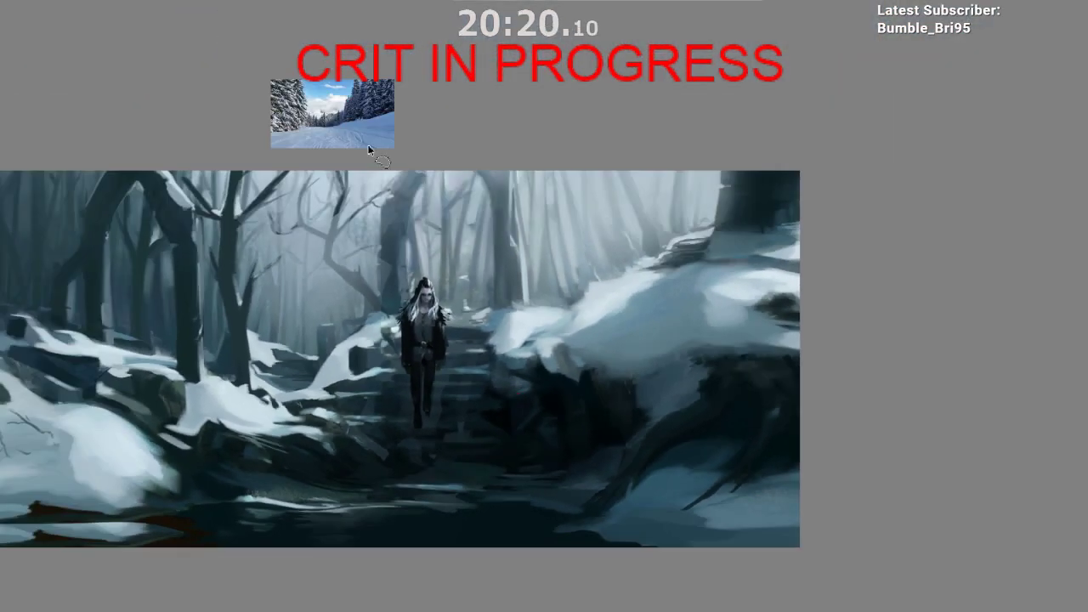
Step: Mark lasso lines from the background trees down to the steps and the right snowbank's edge, and deselect them
left_click_drag(370, 178, 512, 412)
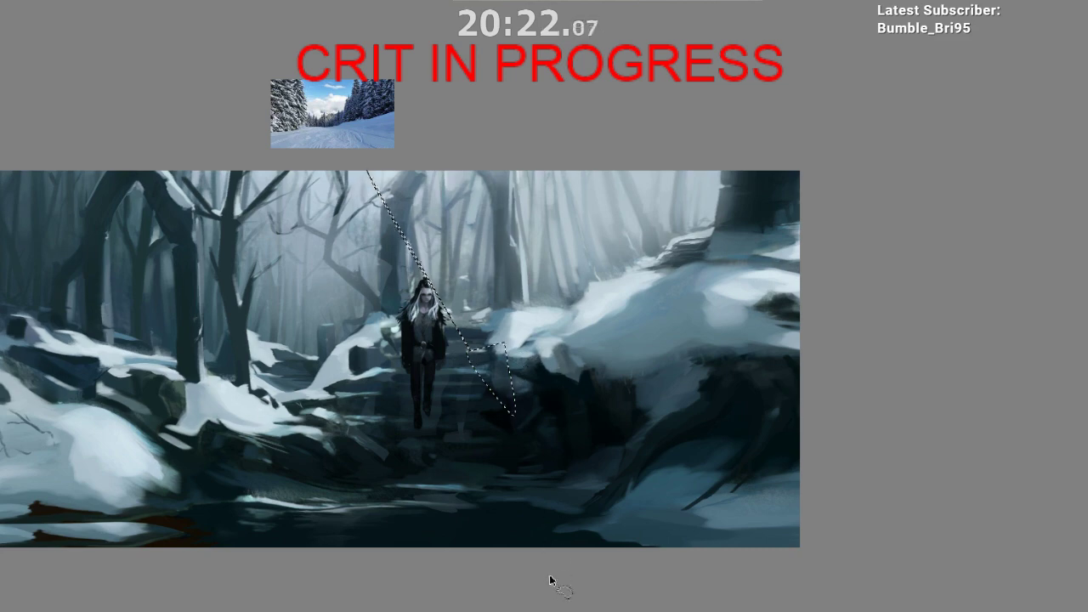
mouse_move(426, 301)
left_mouse_down()
mouse_move(509, 224)
mouse_move(503, 307)
left_mouse_up()
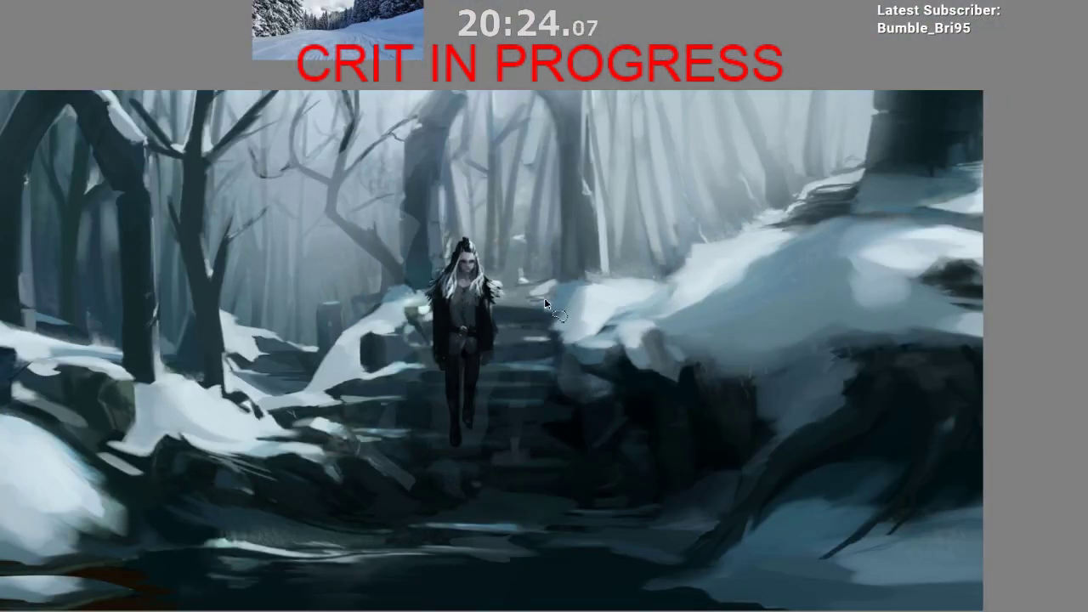
left_click_drag(570, 358, 447, 392)
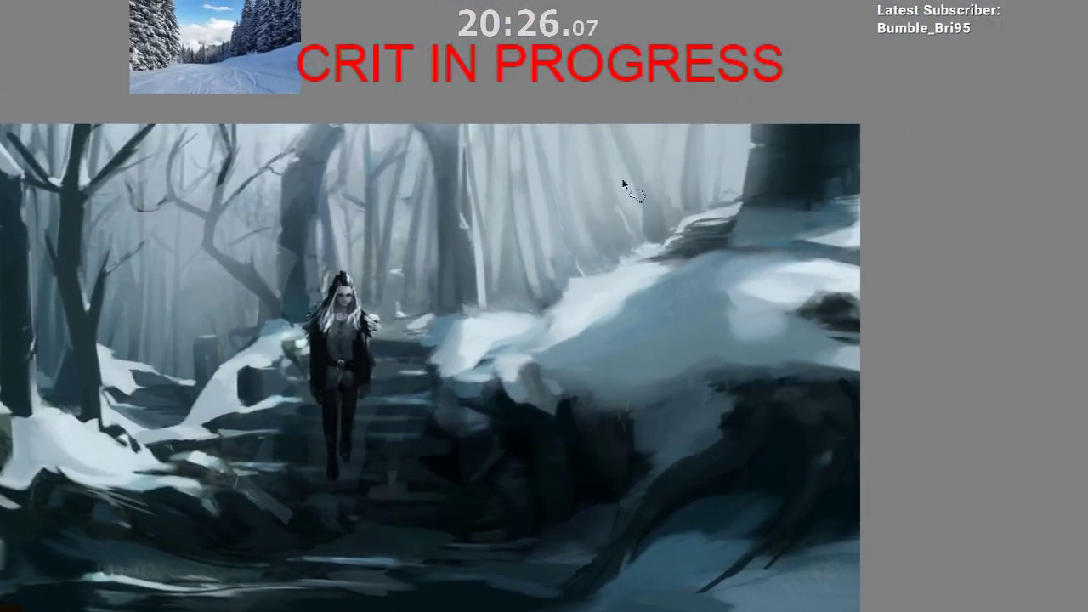
left_click_drag(667, 125, 483, 391)
scroll(504, 564, "down", 2)
scroll(510, 582, "down", 1)
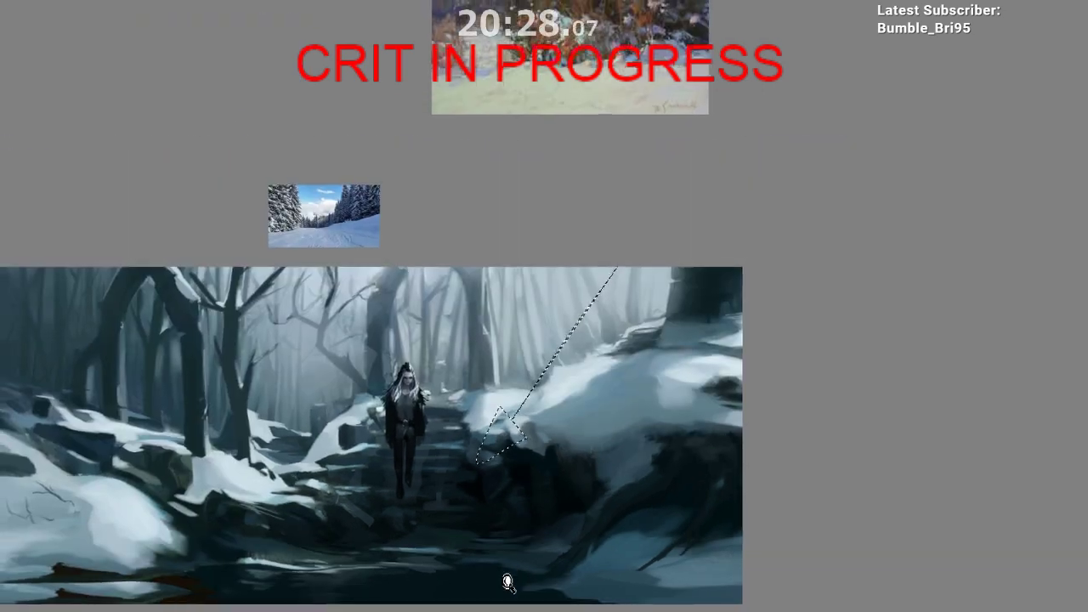
scroll(430, 494, "up", 5)
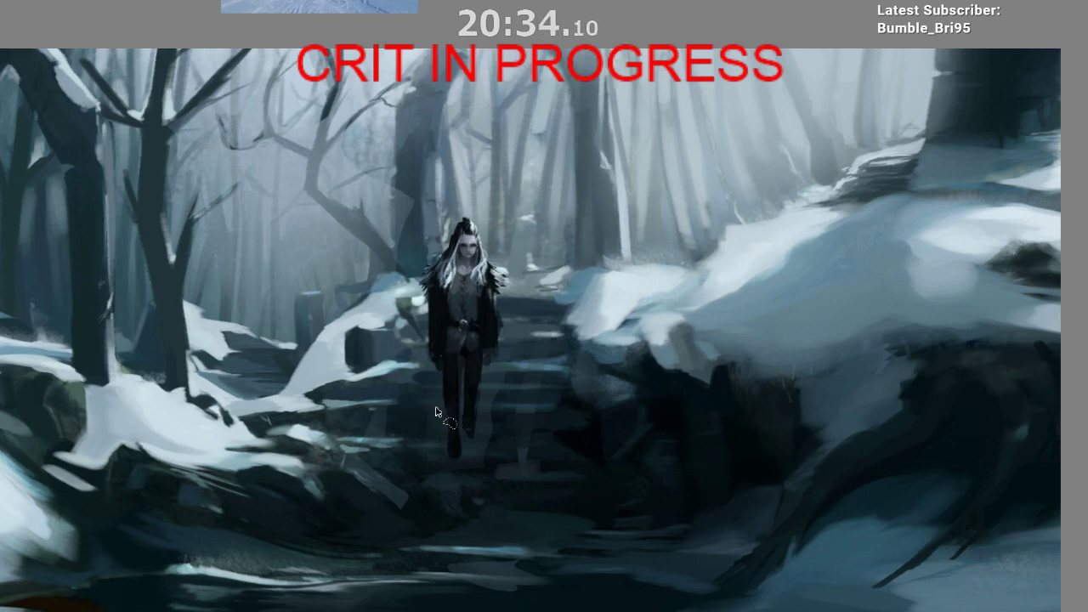
Step: Lasso a jagged shape from the figure's legs across the steps and the dark, snow-edged bank beside them
mouse_move(467, 383)
left_mouse_down()
mouse_move(373, 441)
mouse_move(290, 459)
mouse_move(417, 484)
mouse_move(474, 478)
mouse_move(450, 422)
mouse_move(302, 469)
mouse_move(266, 456)
left_mouse_up()
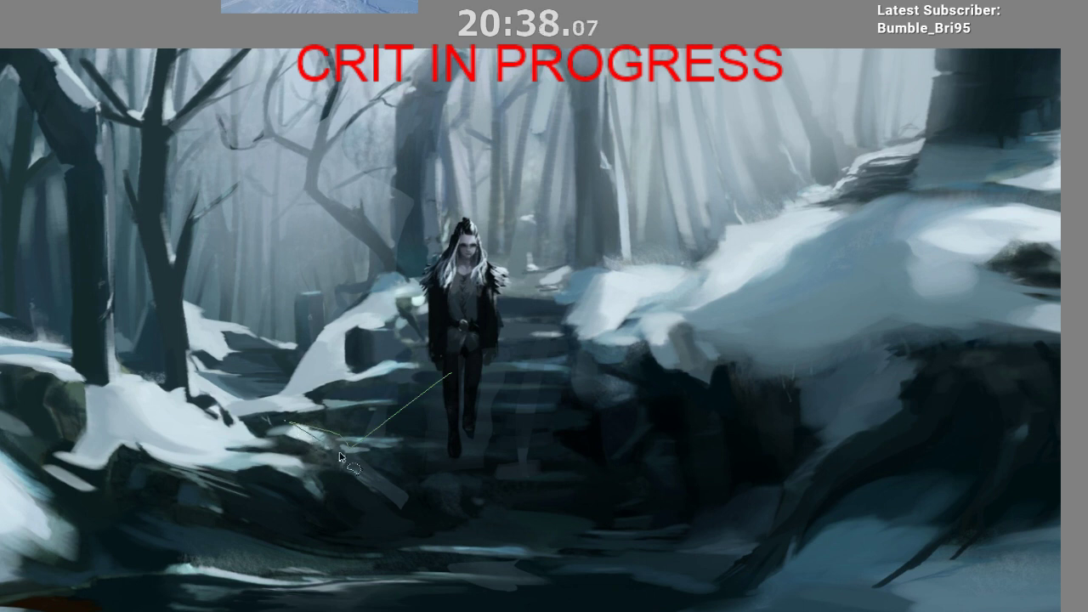
mouse_move(400, 459)
left_mouse_down()
mouse_move(483, 473)
mouse_move(460, 456)
mouse_move(507, 458)
left_mouse_up()
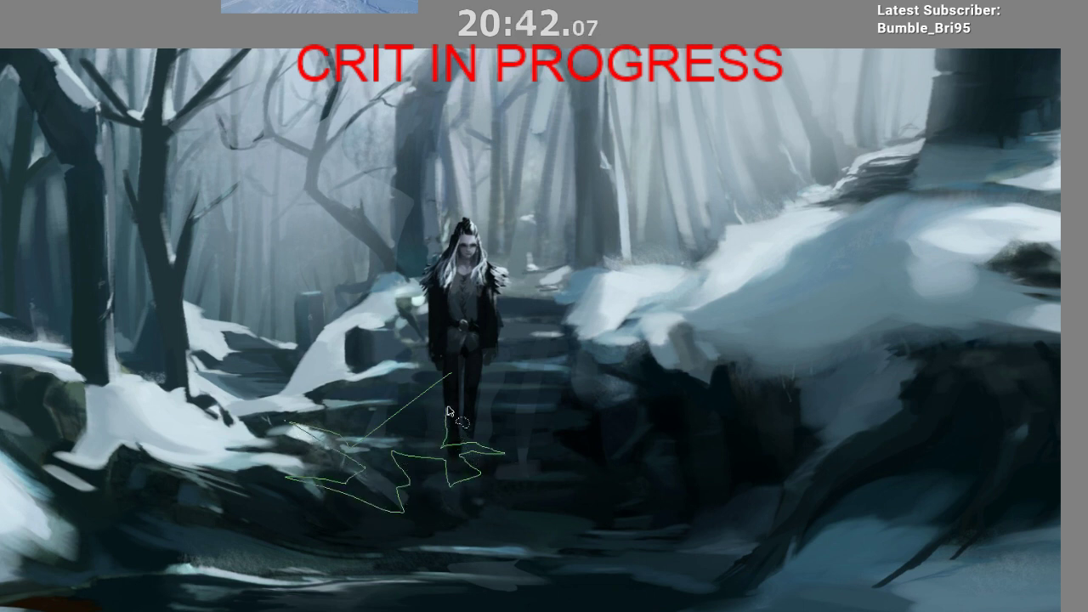
left_click_drag(448, 407, 450, 376)
left_click_drag(447, 476, 471, 457)
mouse_move(347, 492)
left_mouse_down()
mouse_move(341, 497)
mouse_move(357, 478)
left_mouse_up()
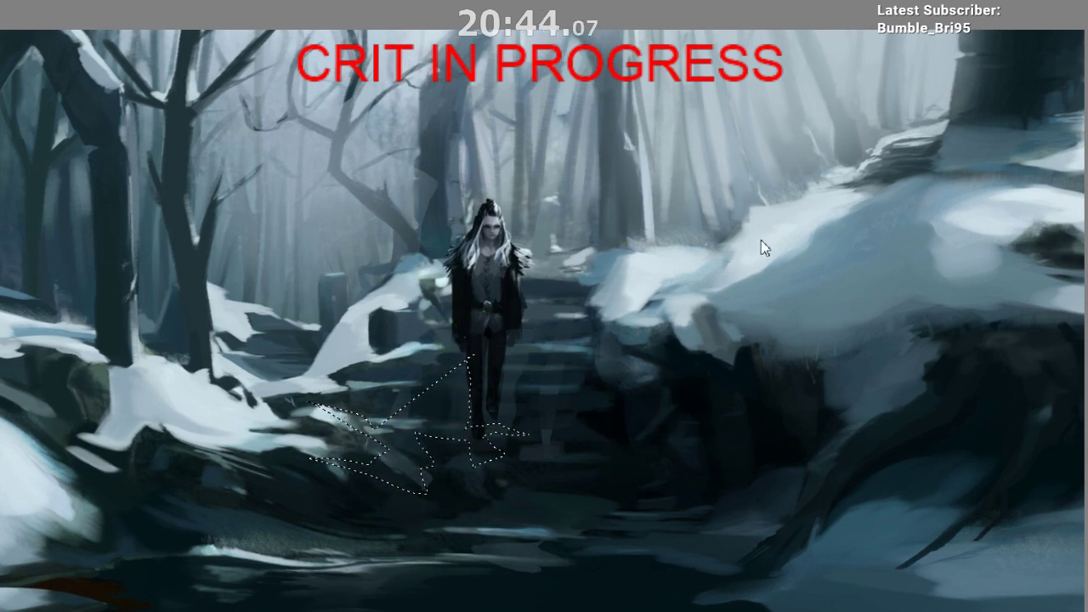
Step: Paint a translucent blue tone inside the jagged selection beside the figure's legs, deselect it, and flip the canvas horizontally
left_click_drag(466, 388, 455, 501)
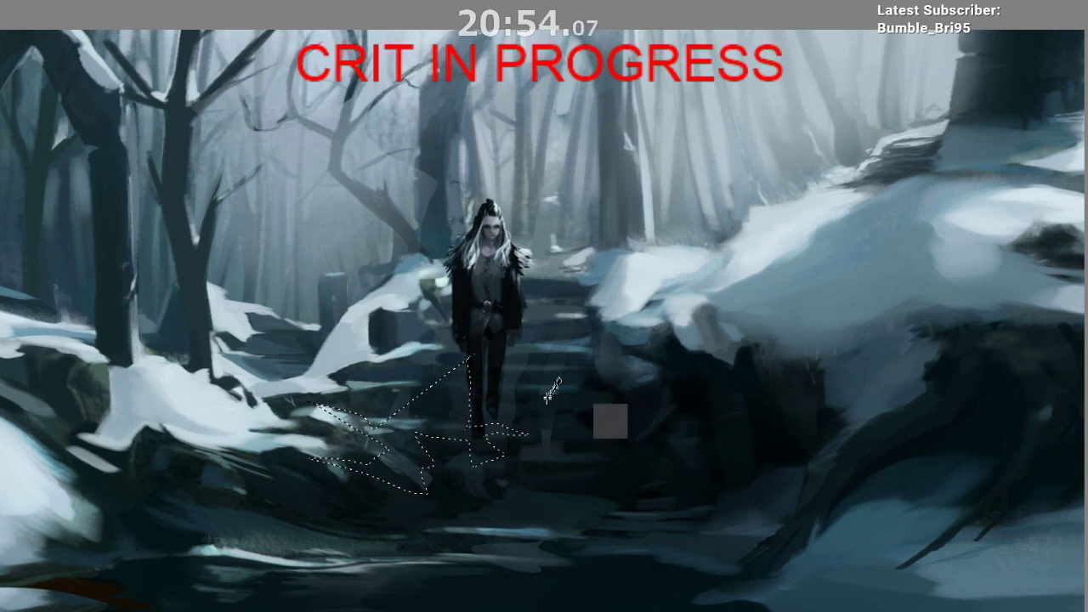
left_click(670, 279, "ctrl")
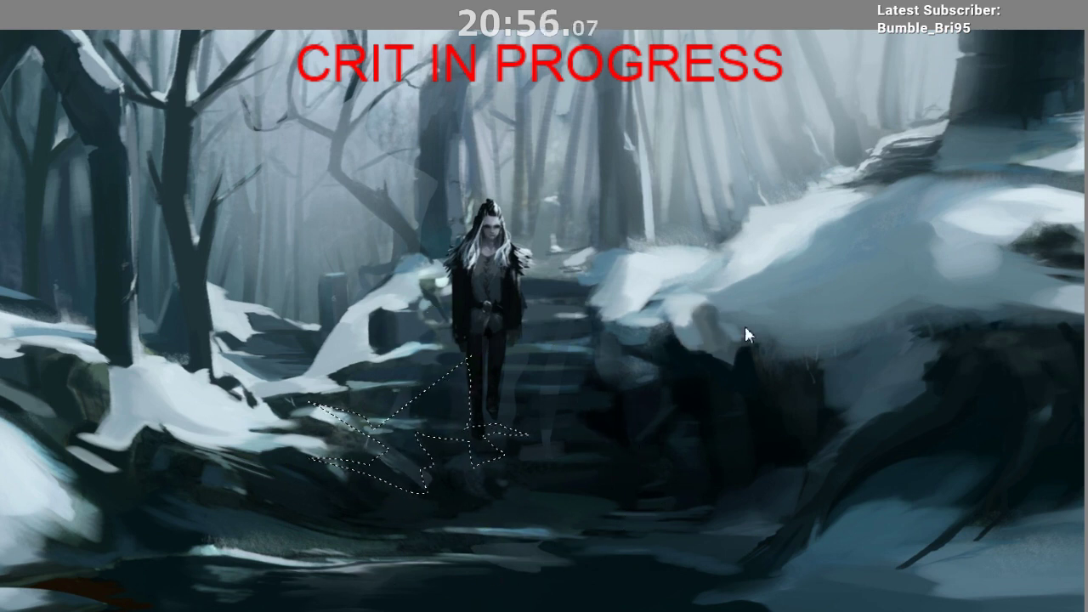
left_click_drag(394, 491, 507, 333)
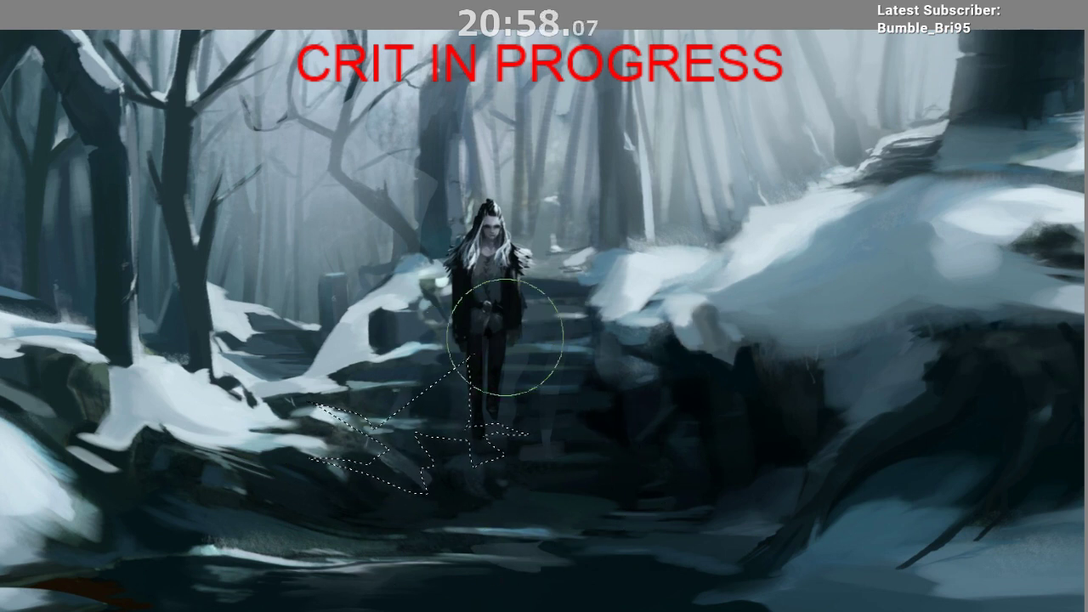
left_click_drag(401, 515, 492, 351)
key("ctrl+d")
key("ctrl+shift+h")
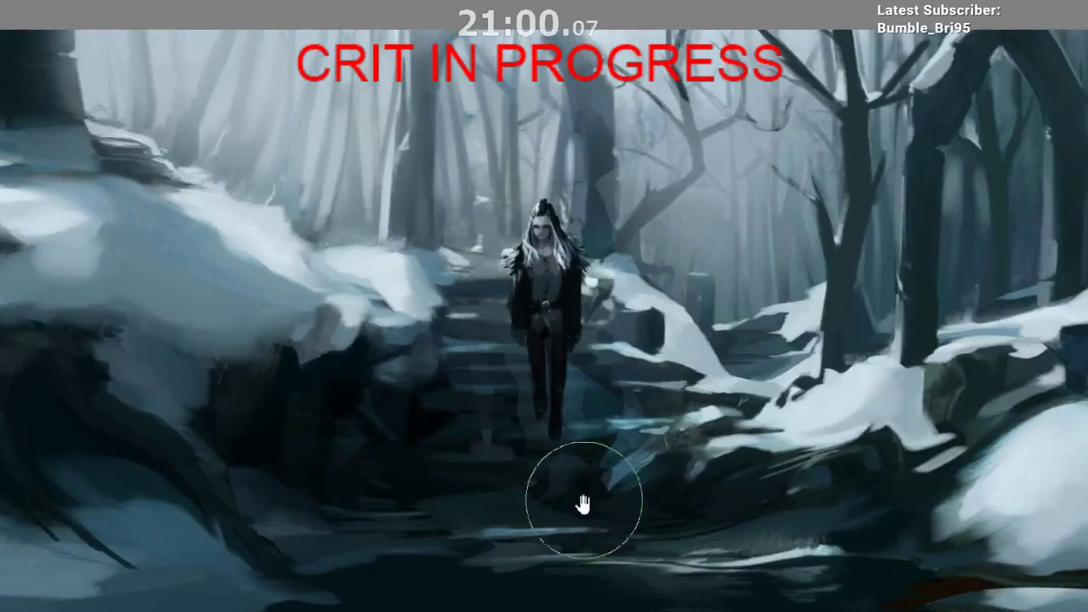
Step: Flip the canvas back and examine the blue-lit bank and steps around the figure within the whole painting
left_click_drag(583, 505, 473, 524)
key("ctrl+z")
key("ctrl+d")
mouse_move(587, 392)
left_mouse_down()
mouse_move(511, 430)
mouse_move(544, 368)
left_mouse_up()
left_click_drag(544, 368, 662, 239)
left_click_drag(439, 422, 482, 478)
key("m")
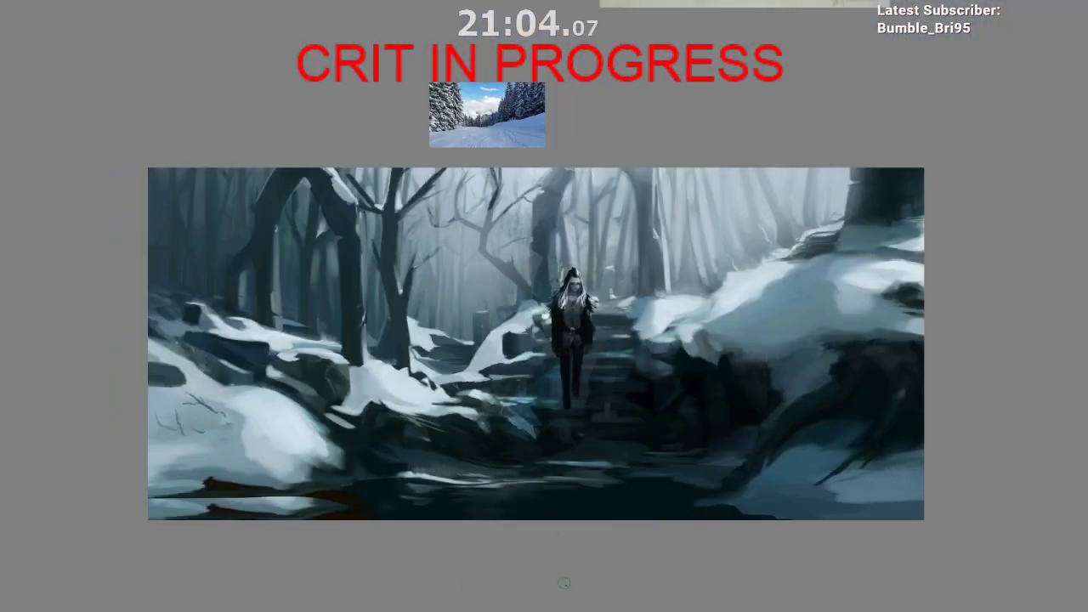
left_click_drag(592, 564, 444, 501)
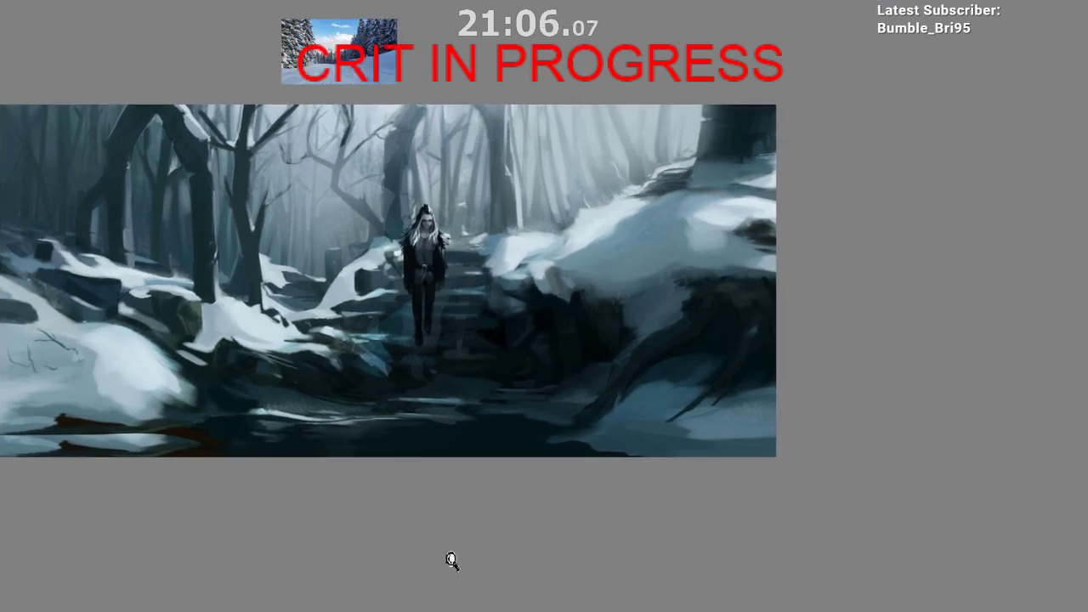
left_click_drag(451, 561, 478, 544)
left_click_drag(477, 487, 470, 543)
left_click_drag(480, 489, 509, 570)
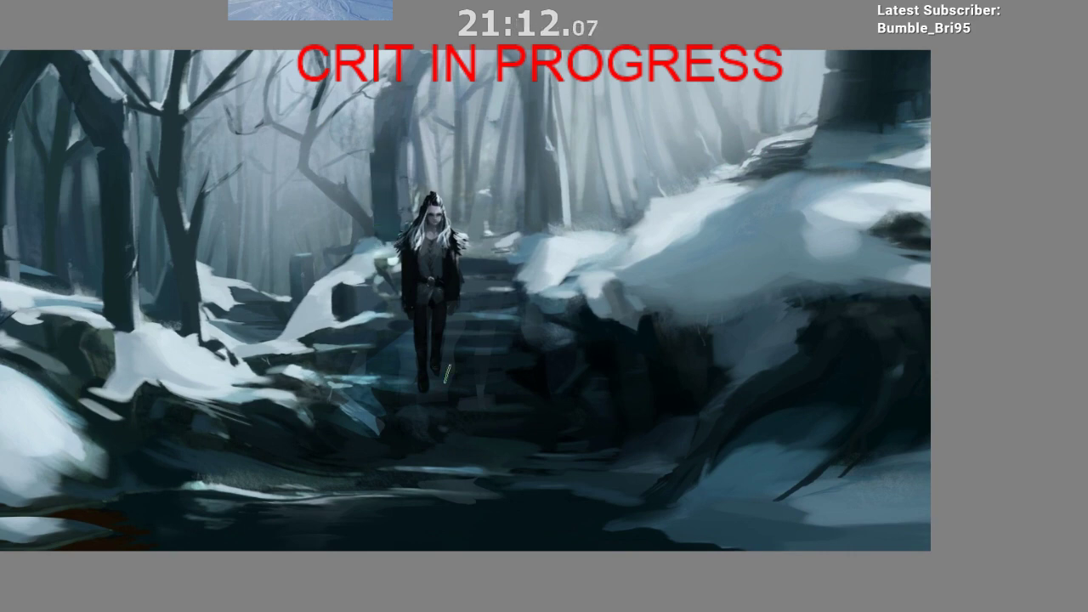
Step: Mark the focal area around the figure with a large oval lasso and a line above it, and deselect them
left_click_drag(425, 231, 471, 233)
left_click_drag(553, 197, 574, 168)
left_click_drag(599, 461, 598, 493)
scroll(603, 501, "down", 2)
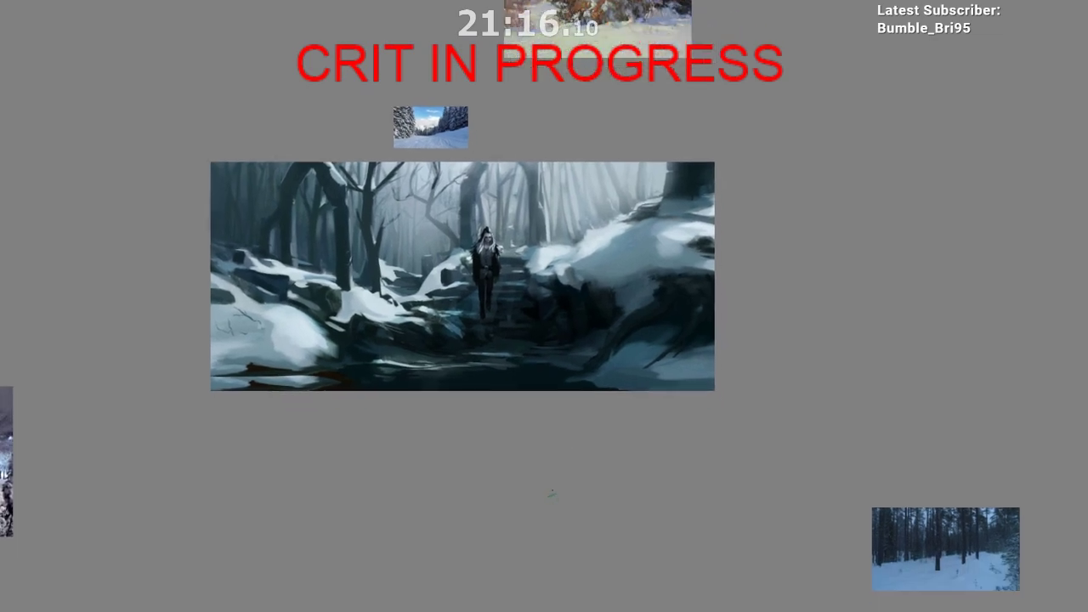
left_click_drag(528, 174, 521, 188)
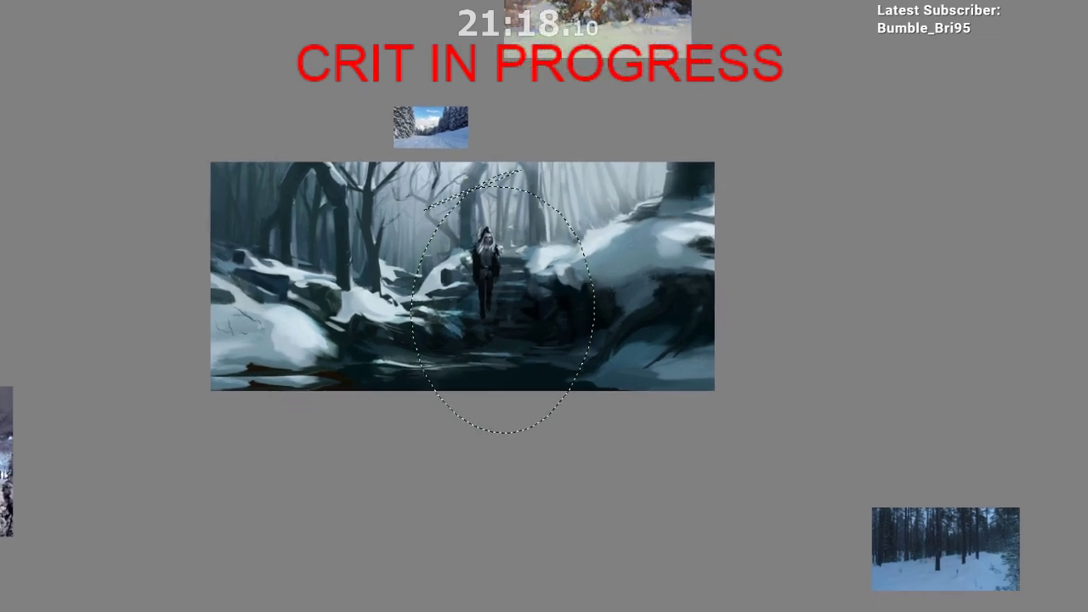
key("ctrl+shift+a")
Step: Paint a thin, subtle pale highlight down the outer edge of the figure's trouser leg, undoing the unsatisfactory strokes
mouse_move(460, 362)
left_mouse_down()
mouse_move(510, 265)
mouse_move(436, 473)
left_mouse_up()
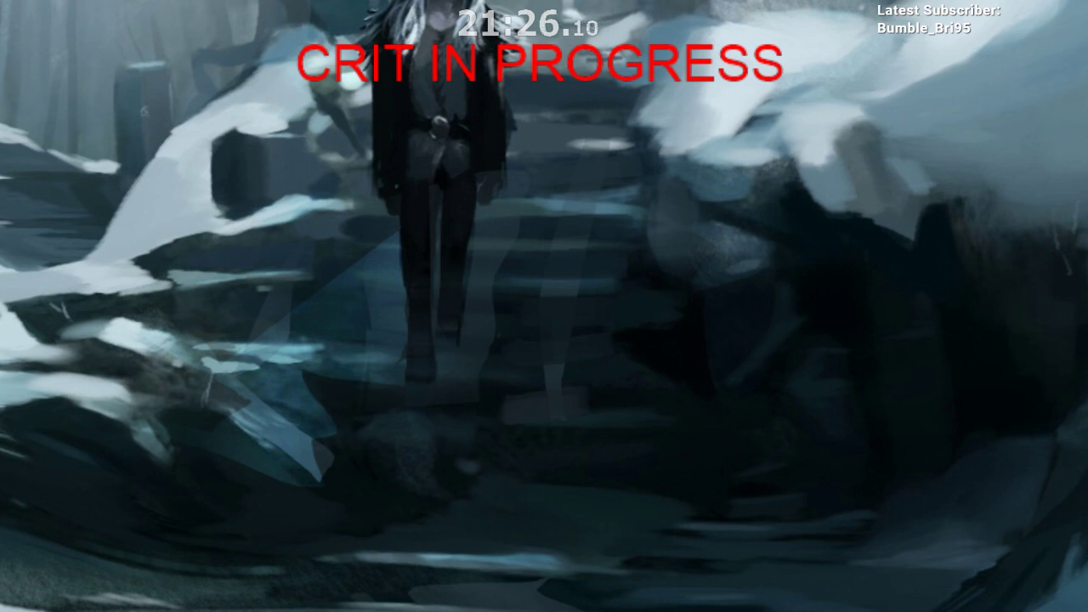
left_click_drag(451, 301, 459, 343)
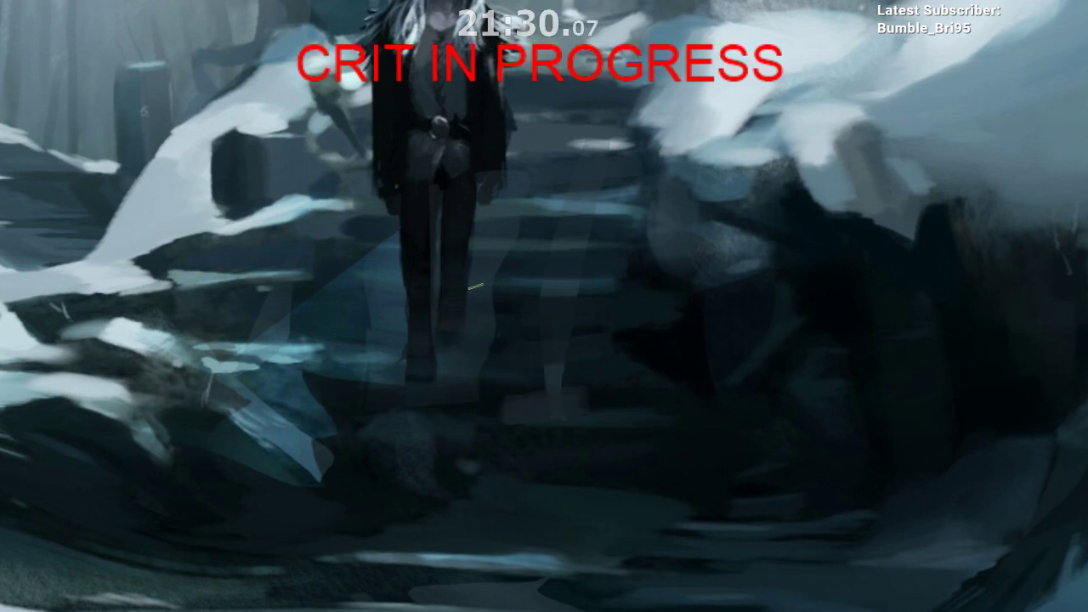
left_click(379, 355, "ctrl")
left_click_drag(499, 324, 484, 358)
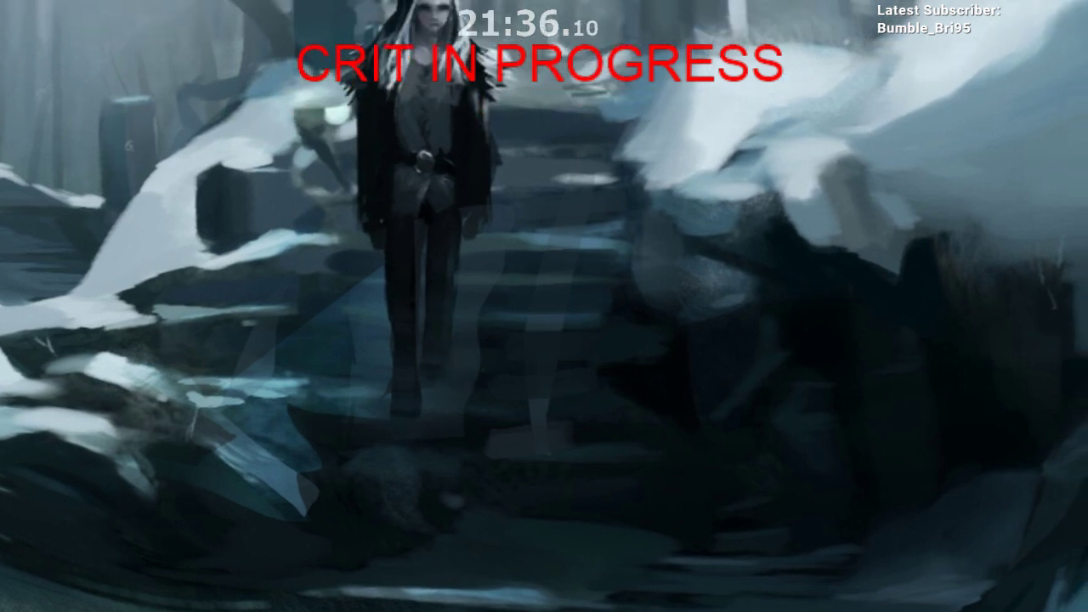
key("m")
mouse_move(598, 386)
left_mouse_down()
mouse_move(581, 435)
mouse_move(565, 432)
left_mouse_up()
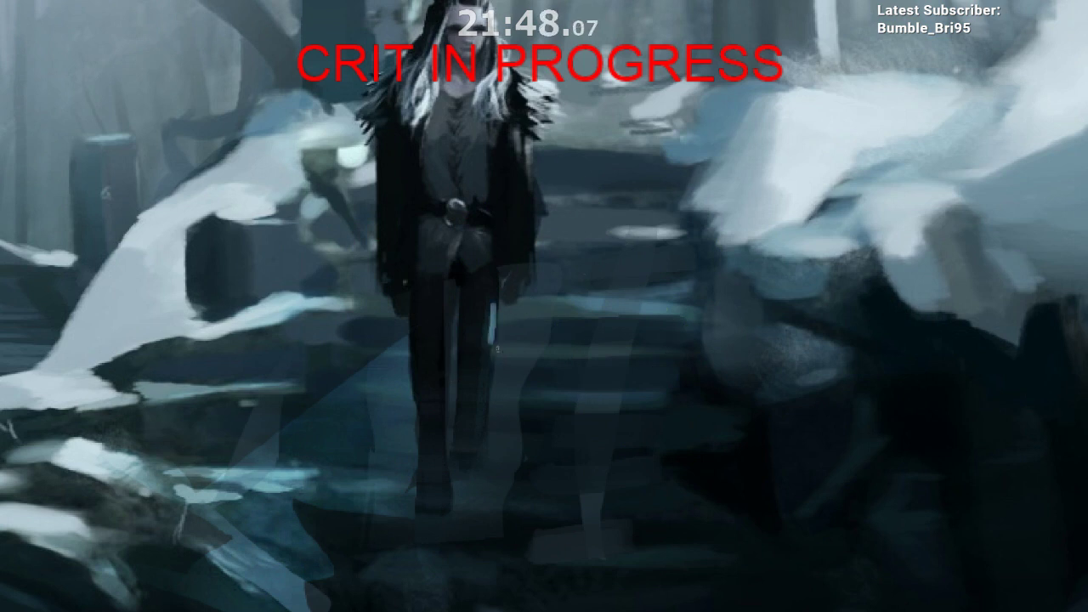
left_click_drag(492, 297, 489, 342)
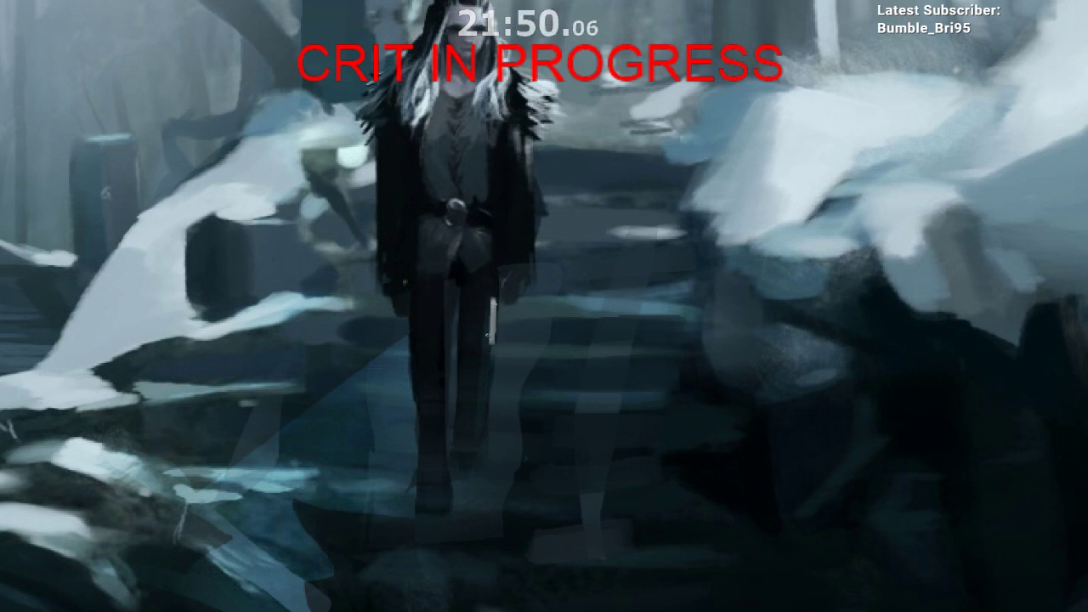
key("ctrl+z")
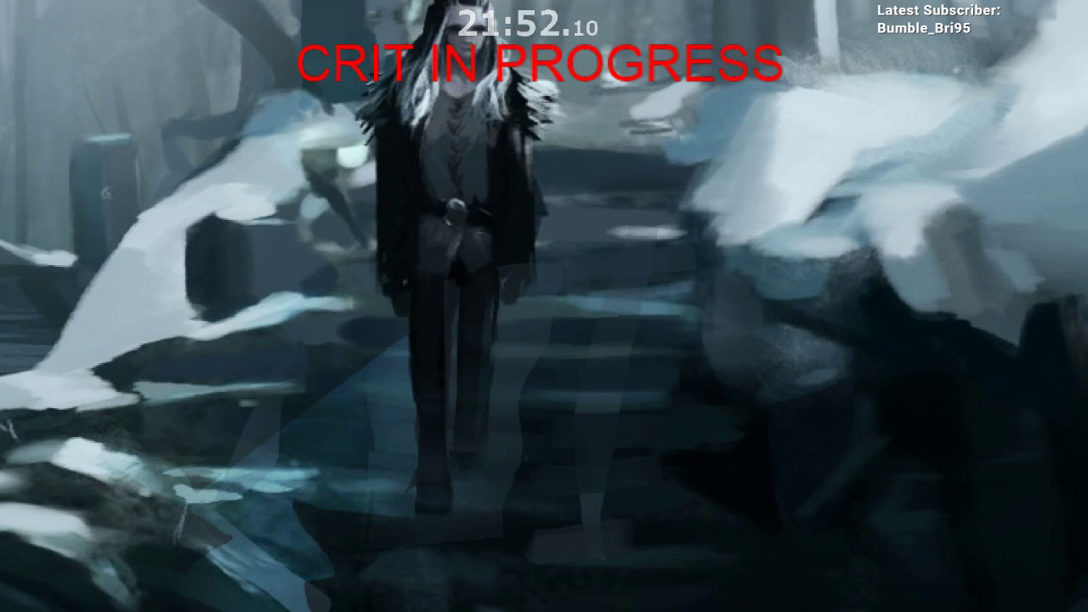
left_click_drag(494, 305, 491, 350)
left_click_drag(493, 292, 482, 428)
key("ctrl+z")
left_click_drag(489, 330, 483, 406)
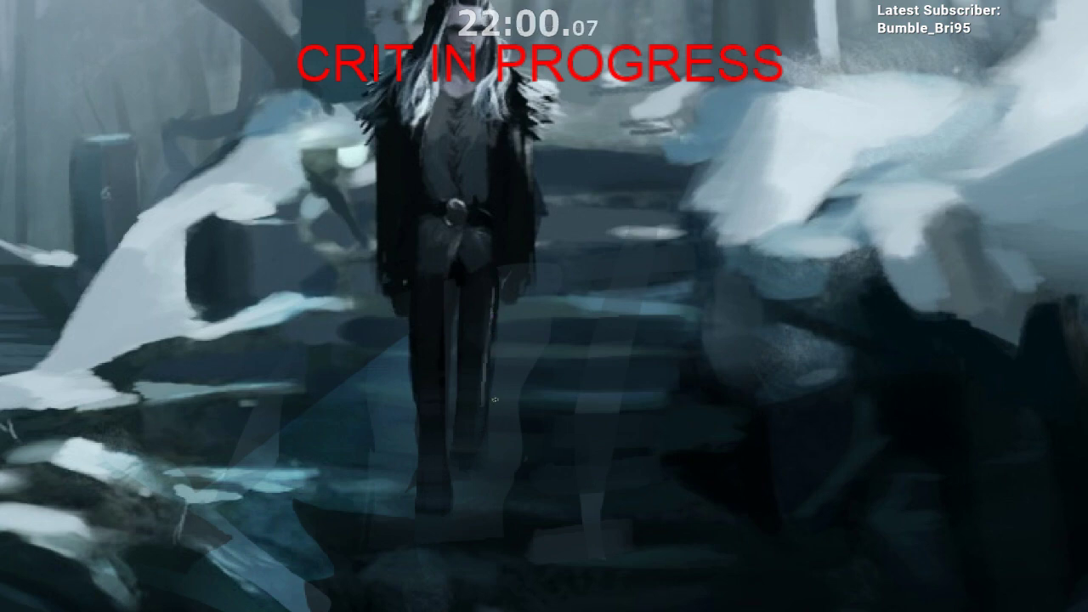
Step: Check the highlighted figure in the mirrored canvas, and restore the original orientation to compare it within the full painting
left_click_drag(512, 459, 554, 388)
left_click_drag(549, 326, 547, 234)
scroll(547, 234, "up", 1)
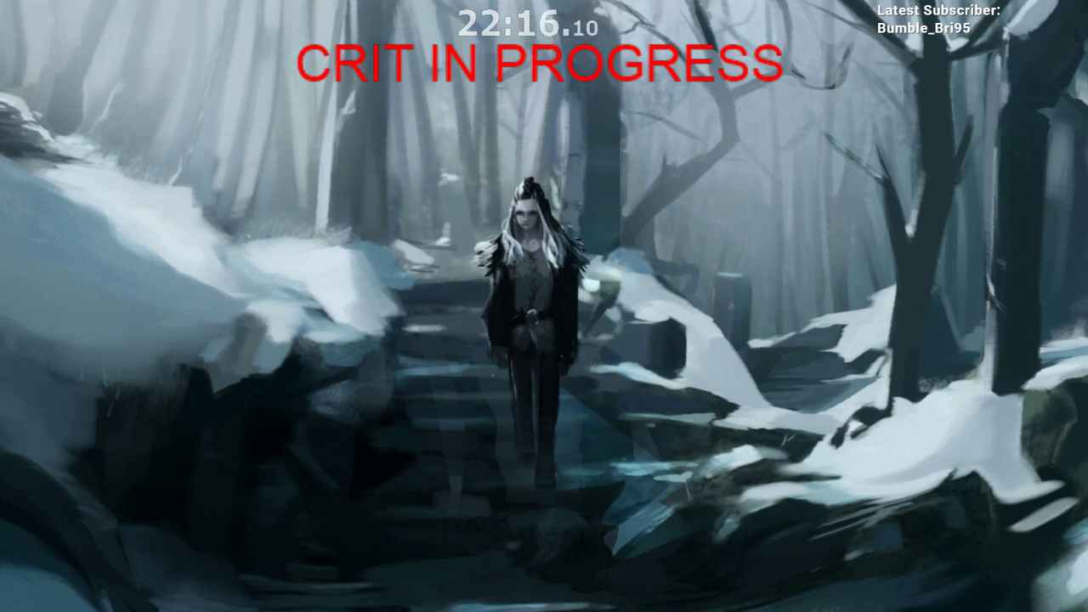
key("m")
scroll(557, 461, "down", 2)
left_click_drag(561, 451, 562, 319)
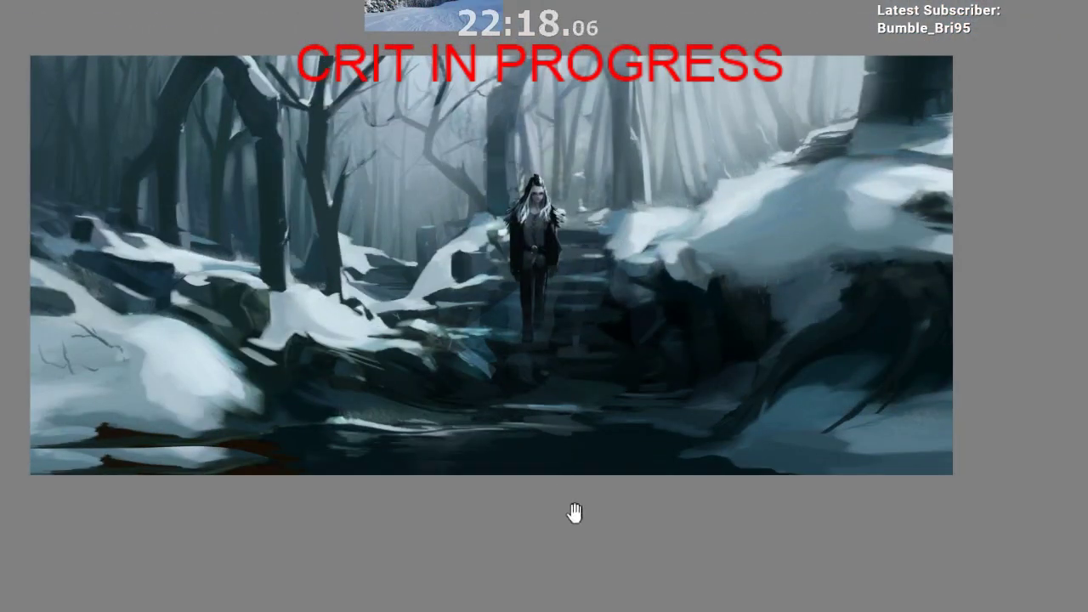
left_click_drag(651, 507, 565, 503)
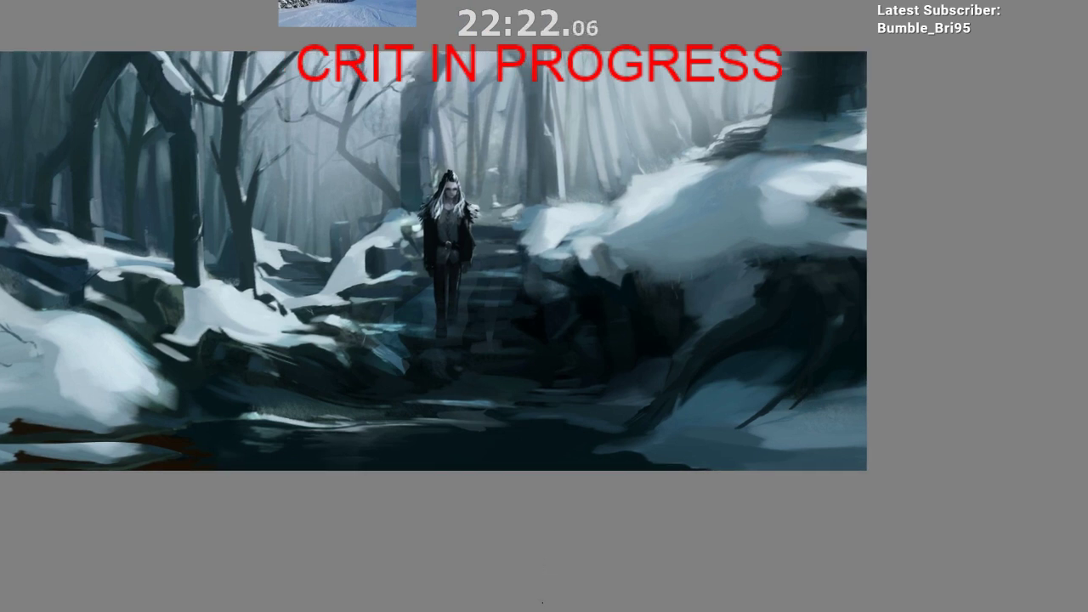
Step: Move the snowy night gazebo photo up beside the painting so that it overlaps the lower-left corner
left_click_drag(598, 496, 187, 399)
scroll(539, 332, "down", 2)
scroll(459, 430, "down", 1)
left_click_drag(233, 508, 621, 292)
left_click(146, 137)
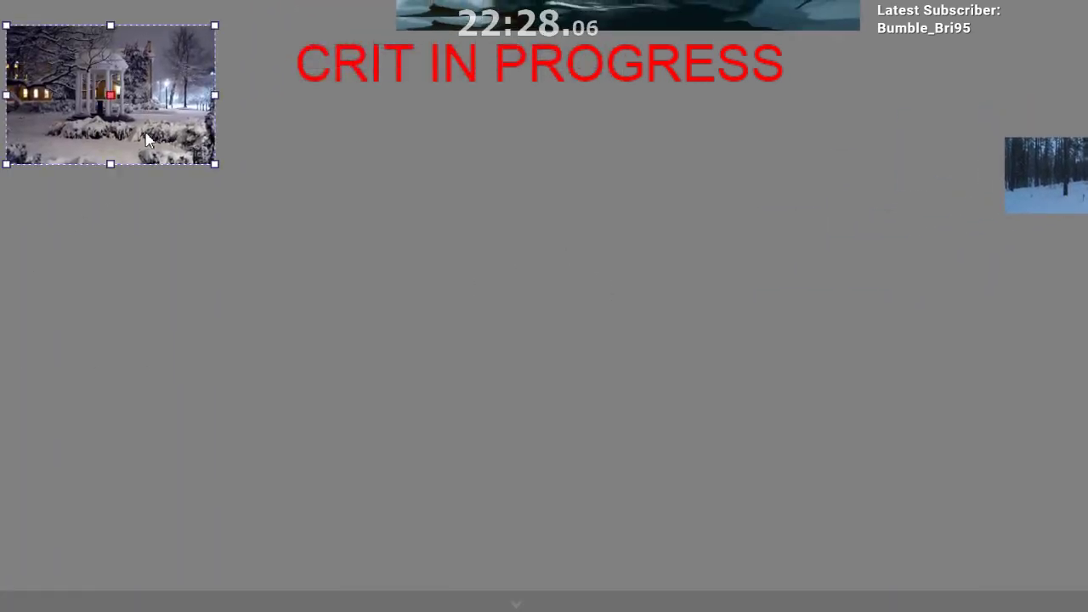
scroll(516, 48, "down", 2)
left_click_drag(255, 116, 438, 315)
left_click_drag(438, 315, 441, 148)
left_click_drag(442, 148, 525, 219)
left_click_drag(375, 288, 480, 298)
left_click_drag(484, 284, 462, 281)
left_click_drag(702, 138, 337, 367)
left_click_drag(499, 312, 311, 437)
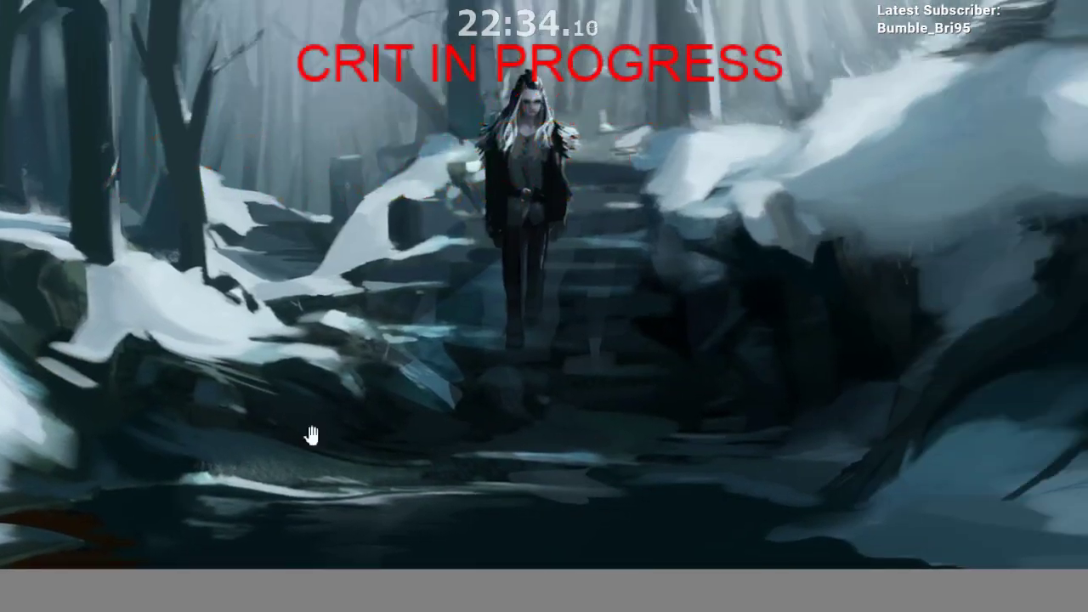
Step: Add a muted grey patch to the bright snow slope beside the dark block near the figure
left_click_drag(508, 415, 298, 391)
left_click_drag(454, 362, 365, 425)
mouse_move(444, 400)
left_mouse_down()
mouse_move(331, 400)
mouse_move(396, 357)
mouse_move(496, 365)
mouse_move(410, 305)
left_mouse_up()
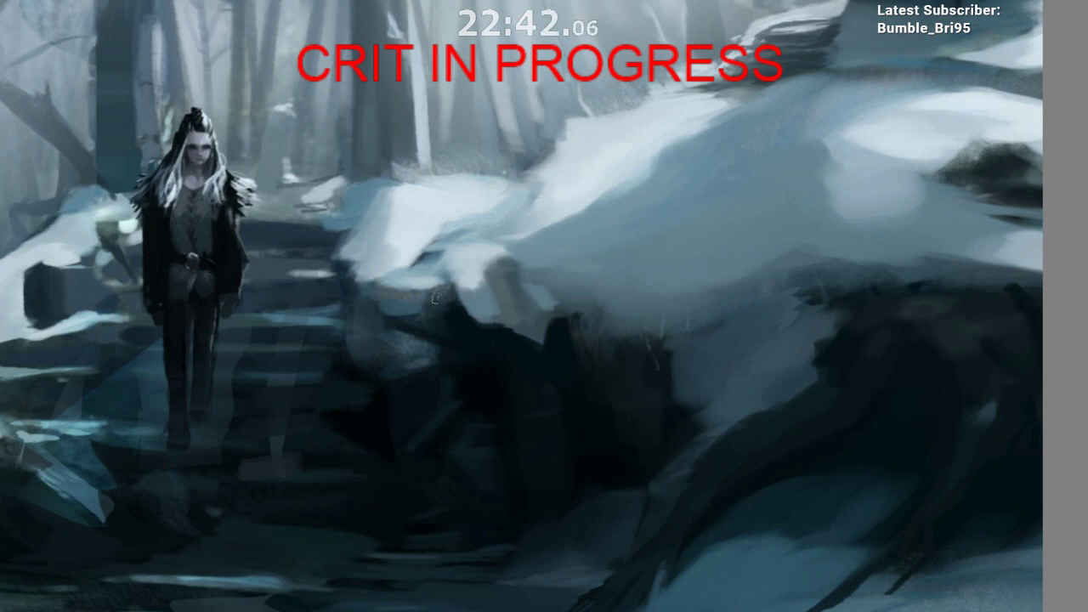
left_click_drag(487, 281, 512, 246)
key("ctrl+minus")
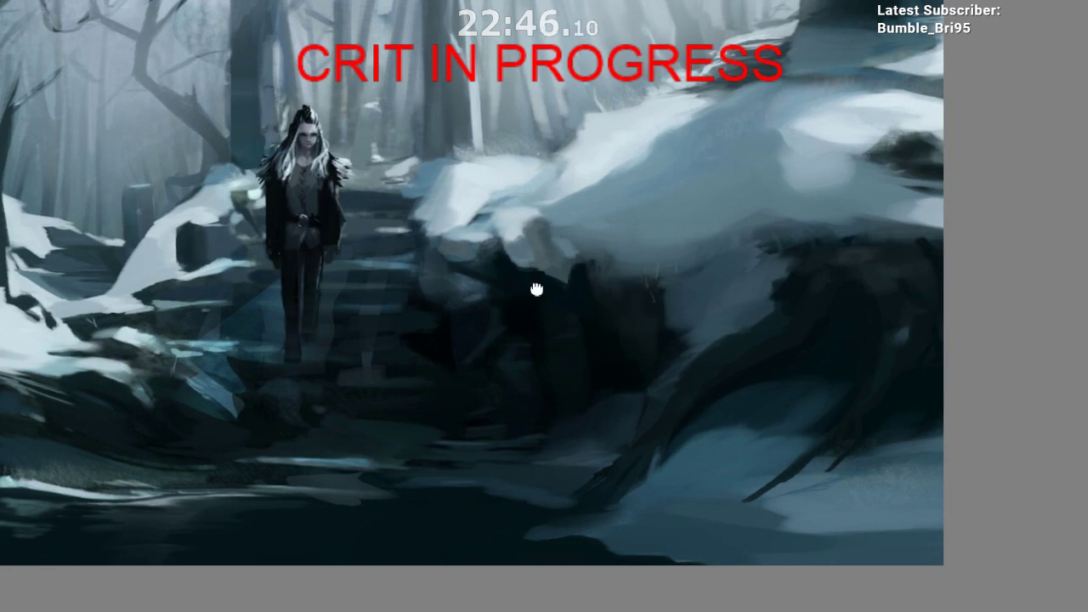
left_click_drag(536, 289, 613, 271)
scroll(513, 309, "down", 1)
scroll(274, 342, "up", 1)
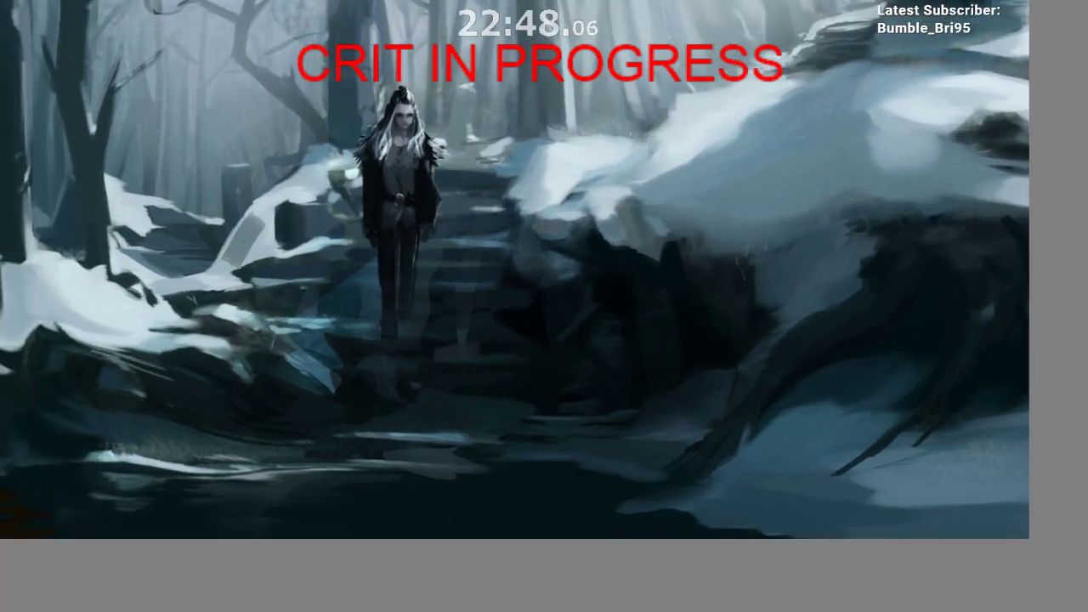
scroll(277, 260, "down", 1)
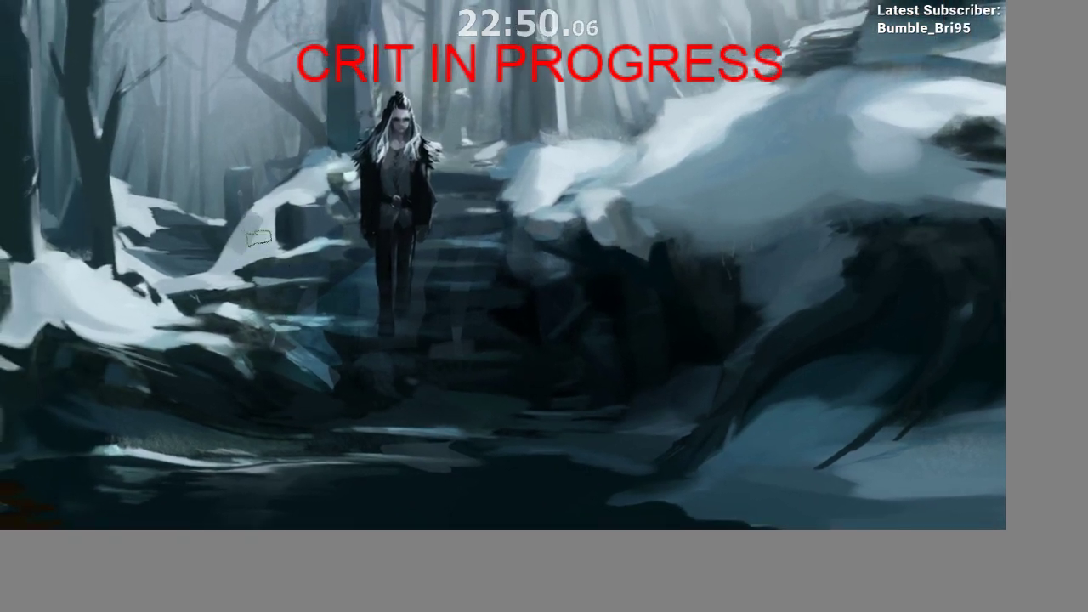
scroll(479, 337, "down", 3)
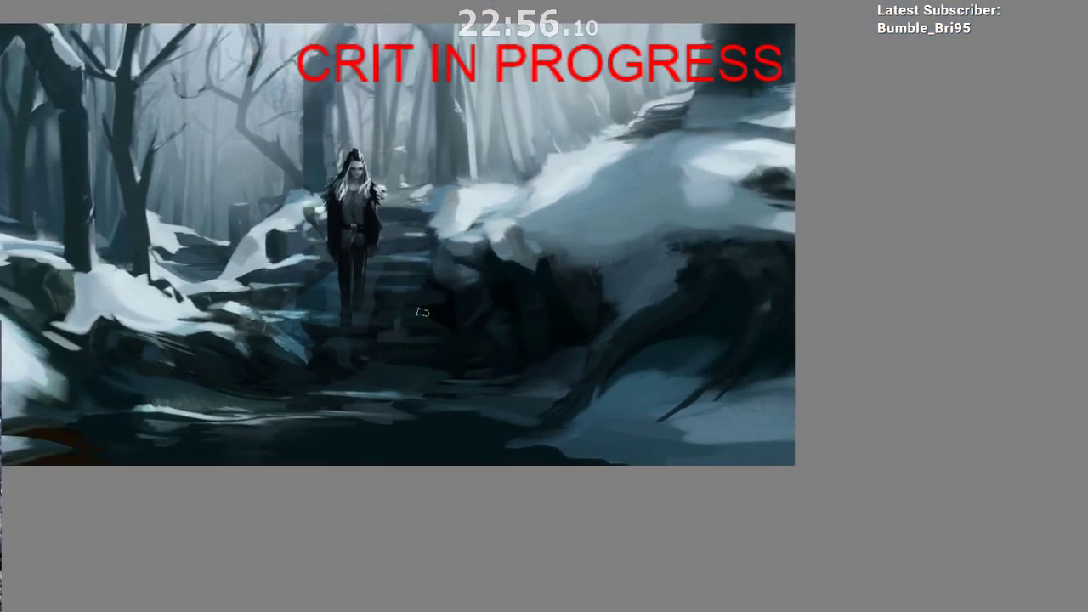
Step: Add muted pinkish-grey patches to the large snowbank, one near the steps and one on its upper slope
left_click_drag(561, 338, 515, 351)
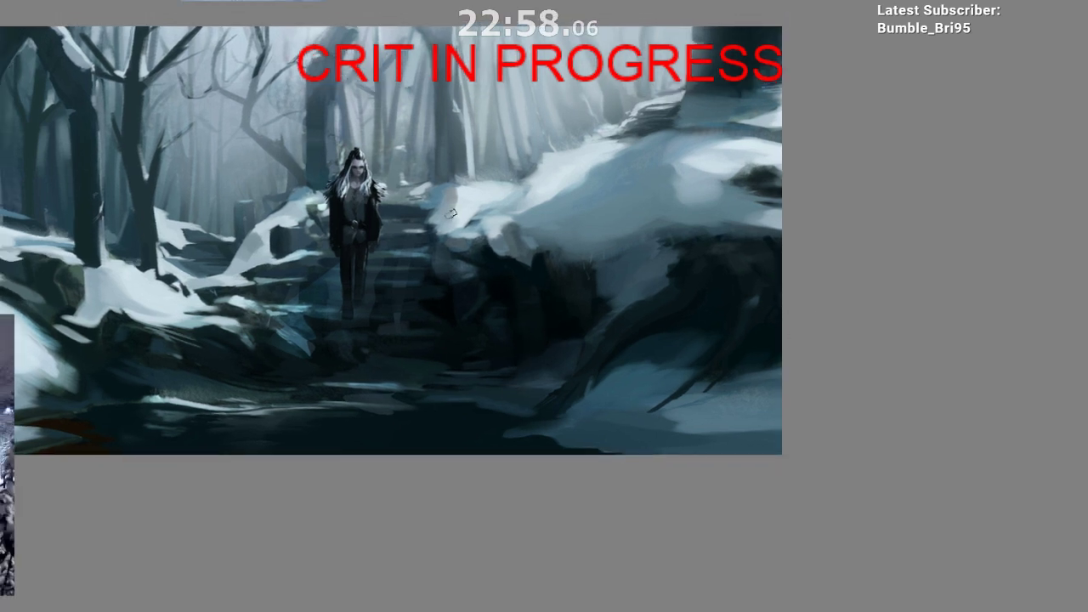
left_click_drag(507, 255, 471, 255)
mouse_move(604, 198)
left_mouse_down()
mouse_move(568, 209)
mouse_move(588, 194)
left_mouse_up()
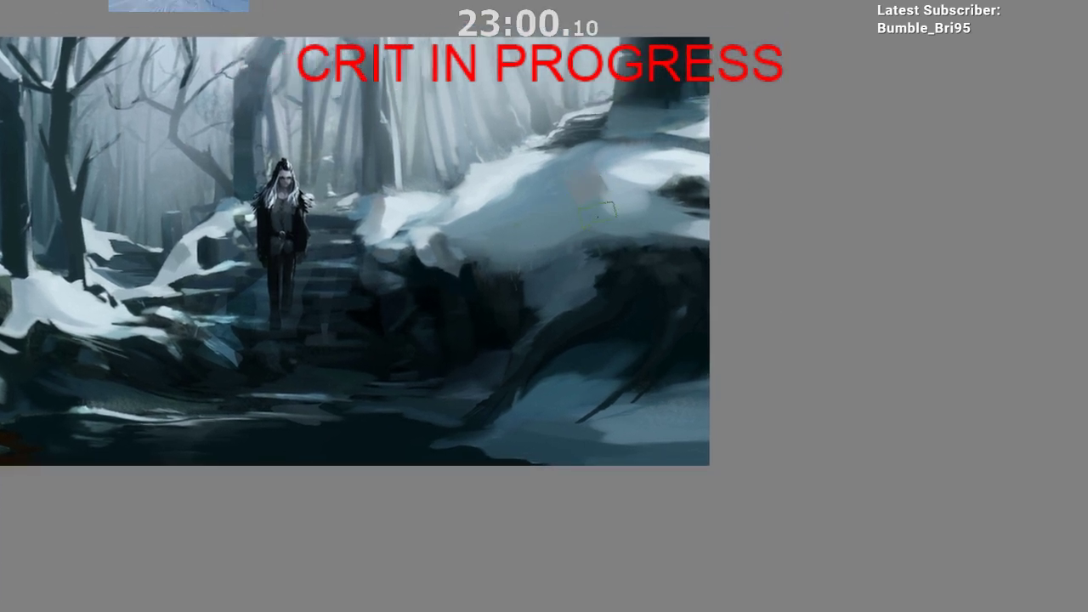
left_click_drag(598, 326, 578, 327)
left_click_drag(599, 309, 610, 243)
mouse_move(606, 326)
left_mouse_down()
mouse_move(581, 331)
mouse_move(593, 340)
left_mouse_up()
scroll(566, 420, "down", 1)
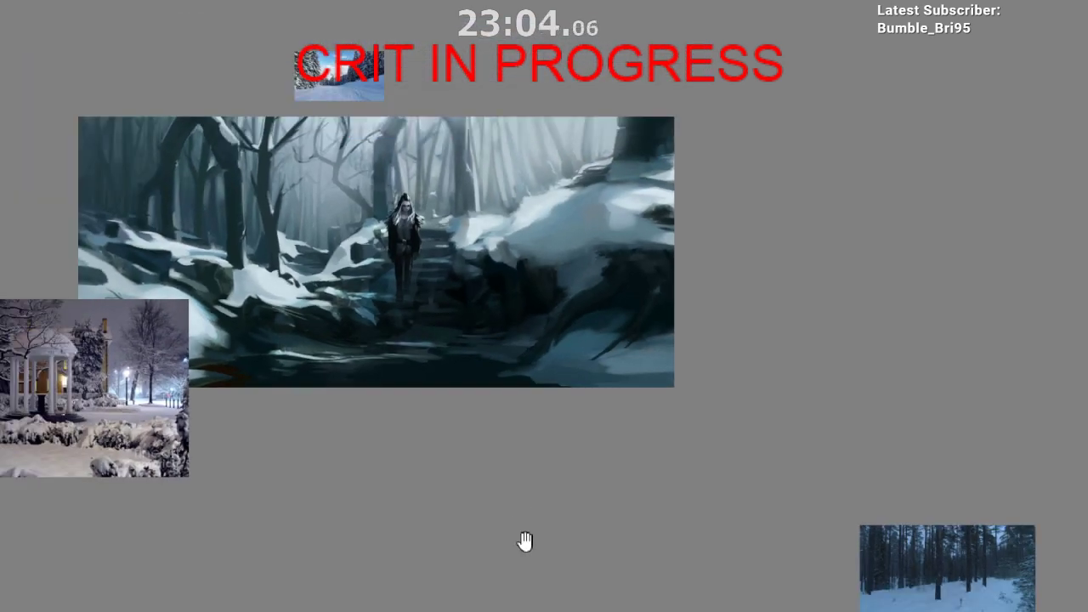
Step: Examine the muted snow patches and the figure close up and within the whole painting beside the reference photos
left_click_drag(522, 542, 604, 491)
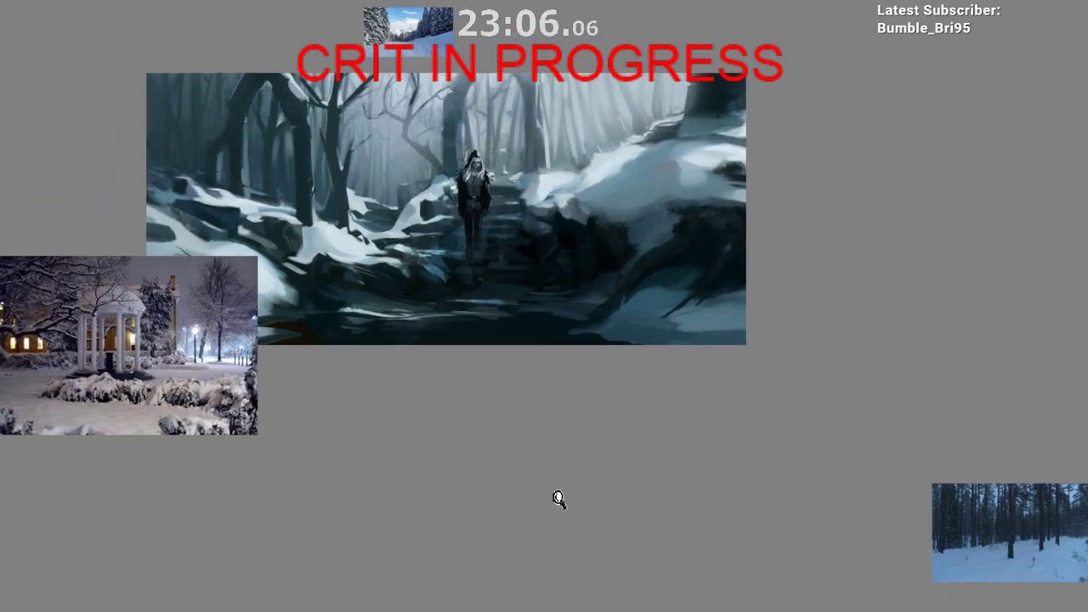
scroll(557, 502, "up", 1)
left_click_drag(493, 184, 480, 230)
left_click_drag(432, 177, 424, 224)
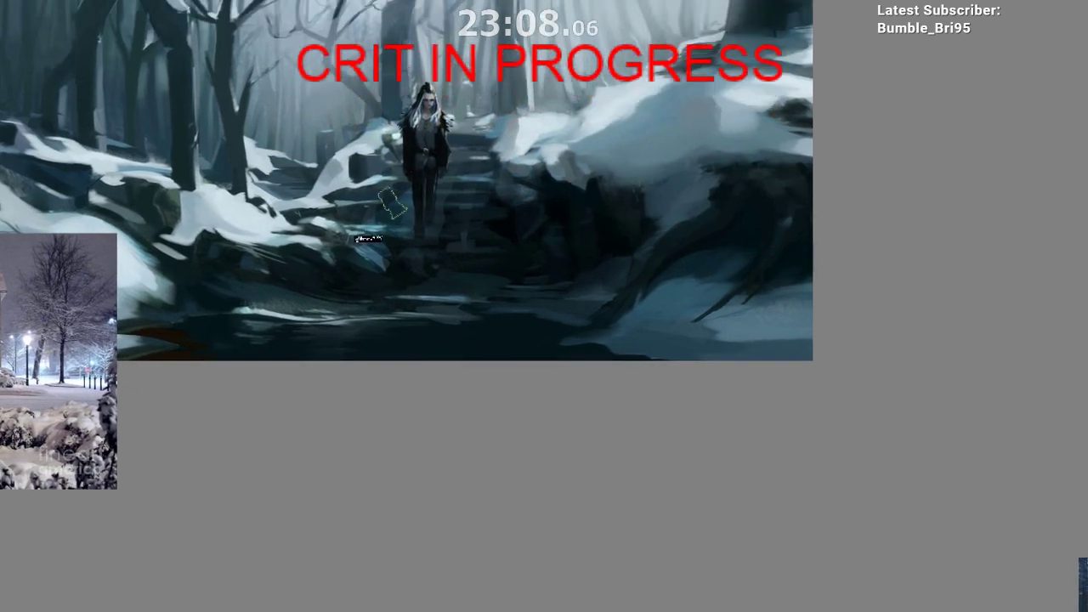
scroll(435, 420, "down", 1)
mouse_move(447, 485)
left_mouse_down()
mouse_move(448, 513)
mouse_move(428, 526)
left_mouse_up()
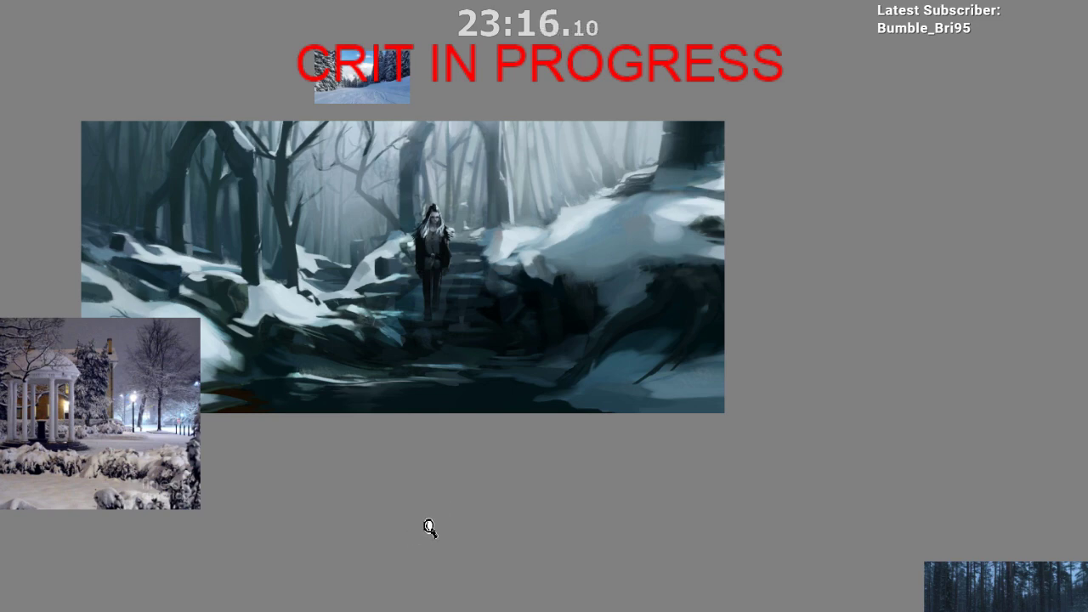
left_click_drag(430, 528, 452, 503)
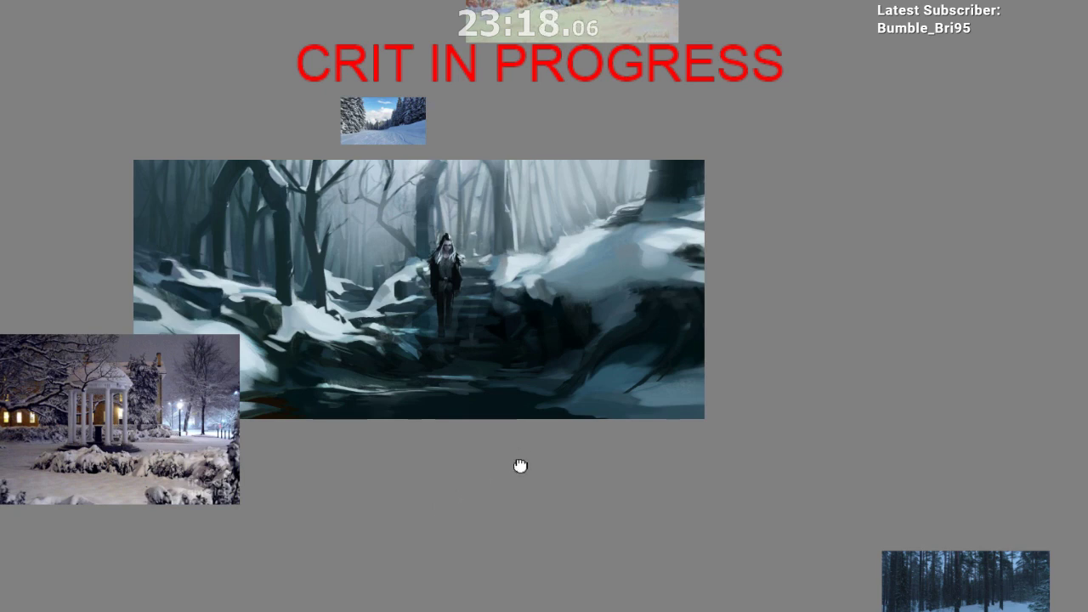
left_click_drag(520, 464, 515, 474)
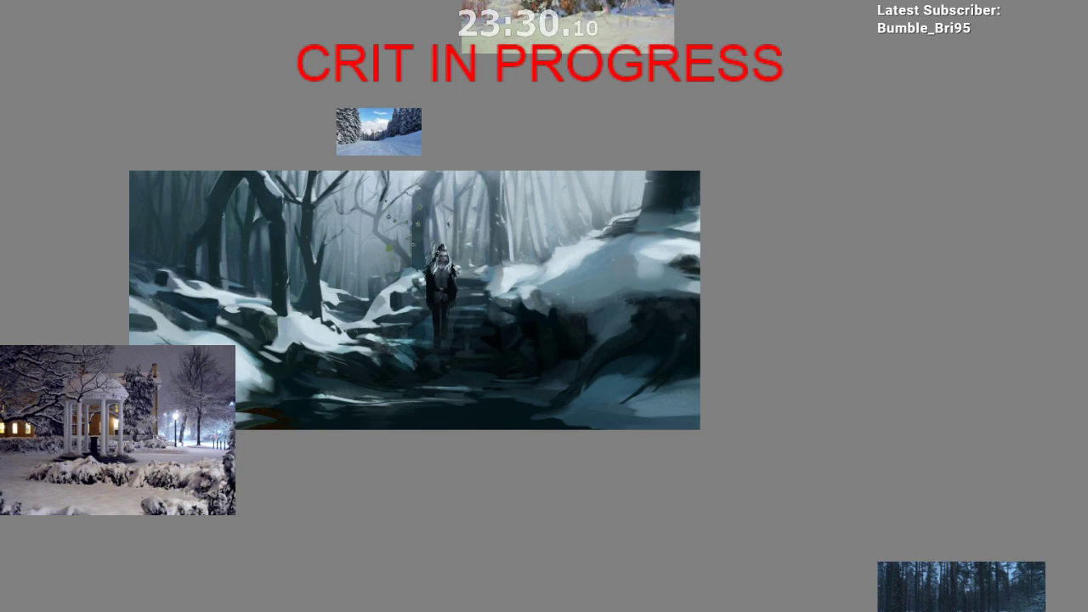
Step: Scatter small pale falling snowflakes in front of the background trees and around the figure
scroll(527, 272, "up", 3)
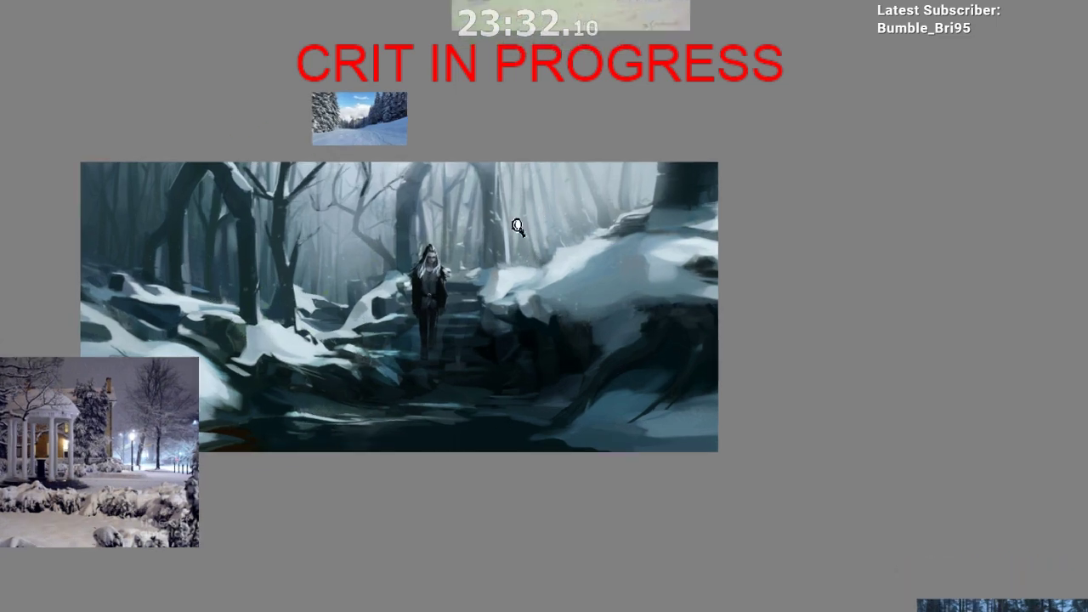
scroll(536, 313, "up", 3)
left_click_drag(537, 315, 553, 320)
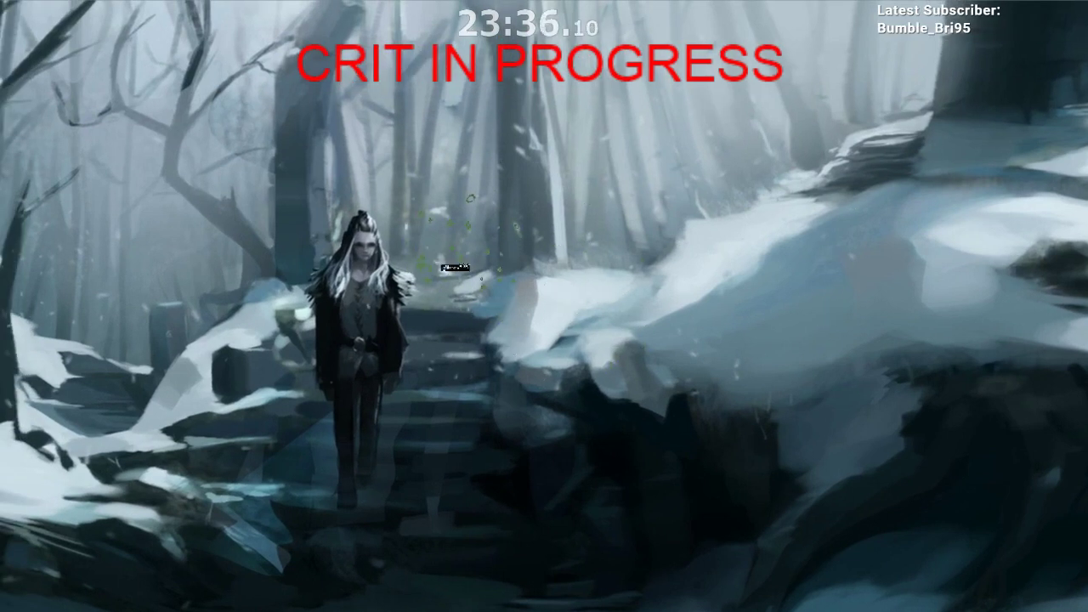
Step: Lasso an irregular, pointed shape around the figure's head, the trees behind and the steps alongside
mouse_move(500, 264)
left_mouse_down()
mouse_move(436, 402)
mouse_move(408, 232)
mouse_move(438, 199)
left_mouse_up()
mouse_move(388, 226)
left_mouse_down()
mouse_move(326, 199)
mouse_move(408, 225)
left_mouse_up()
mouse_move(371, 247)
left_mouse_down()
mouse_move(296, 293)
mouse_move(373, 294)
left_mouse_up()
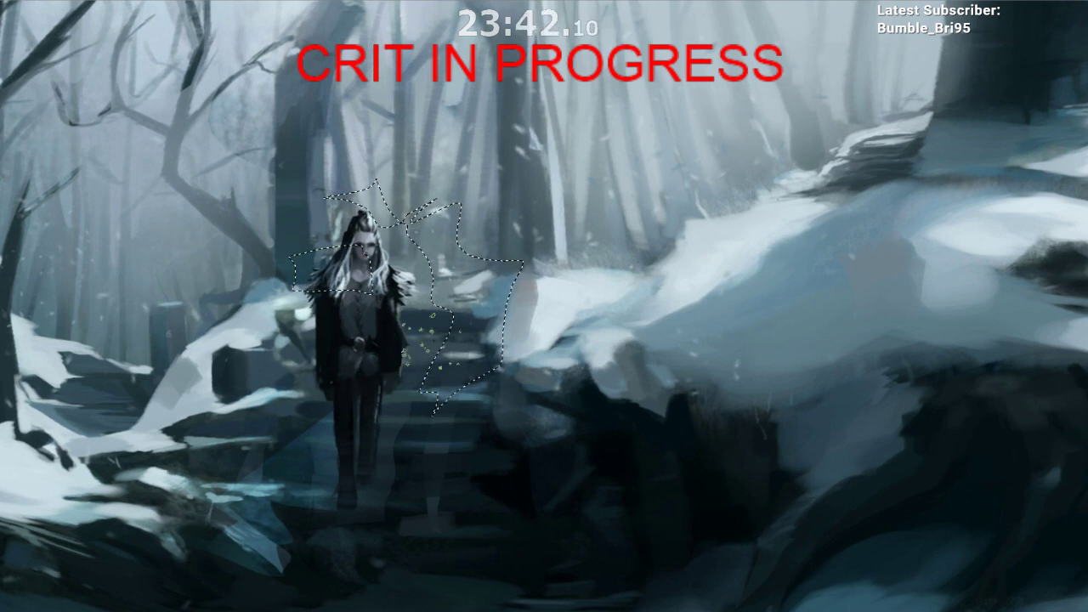
key("ctrl+d")
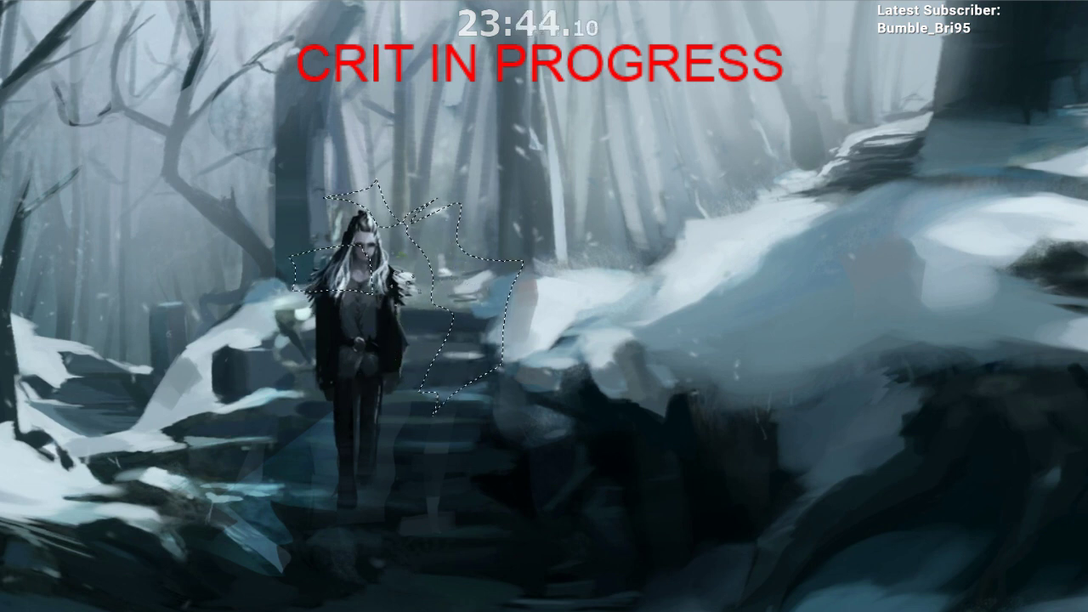
Step: Clear the selections around the figure's feathered shoulder and mirror the view to check the composition
key("ctrl+d")
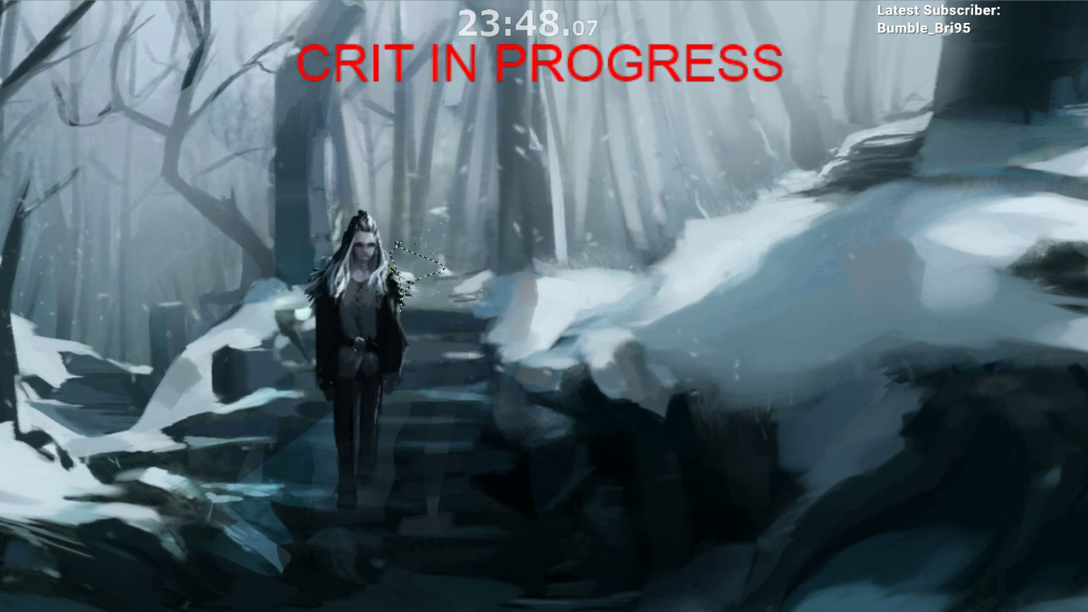
left_click_drag(447, 384, 459, 447)
key("m")
left_click_drag(584, 463, 538, 390)
left_click_drag(538, 390, 545, 432)
left_click_drag(592, 494, 431, 434)
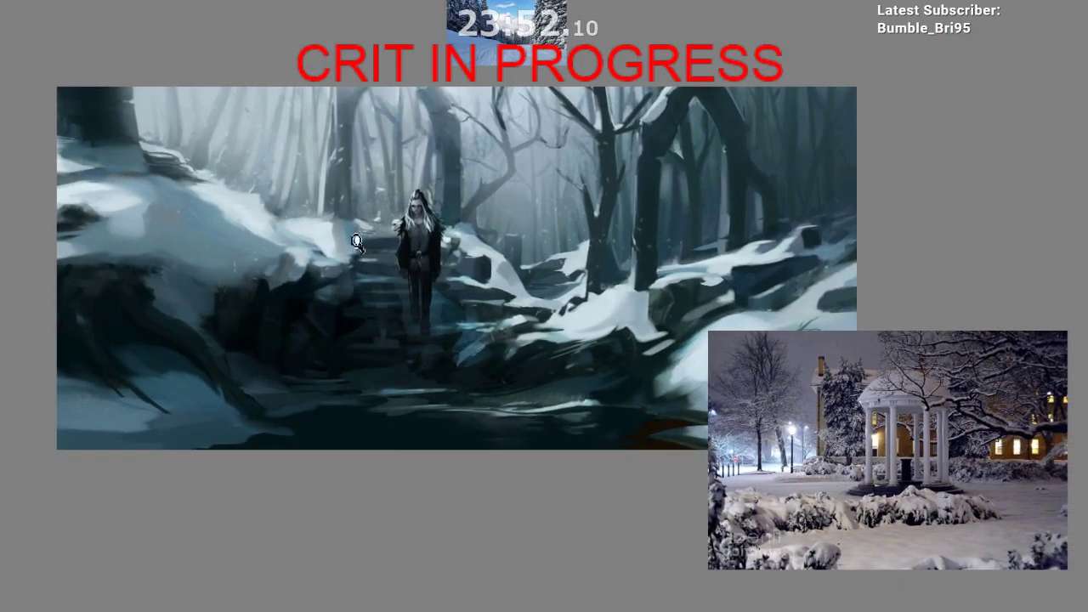
Step: Examine the cloaked figure up close and the whole painting in both mirrored and normal orientation
left_click_drag(368, 230, 523, 118)
left_click_drag(524, 469, 435, 607)
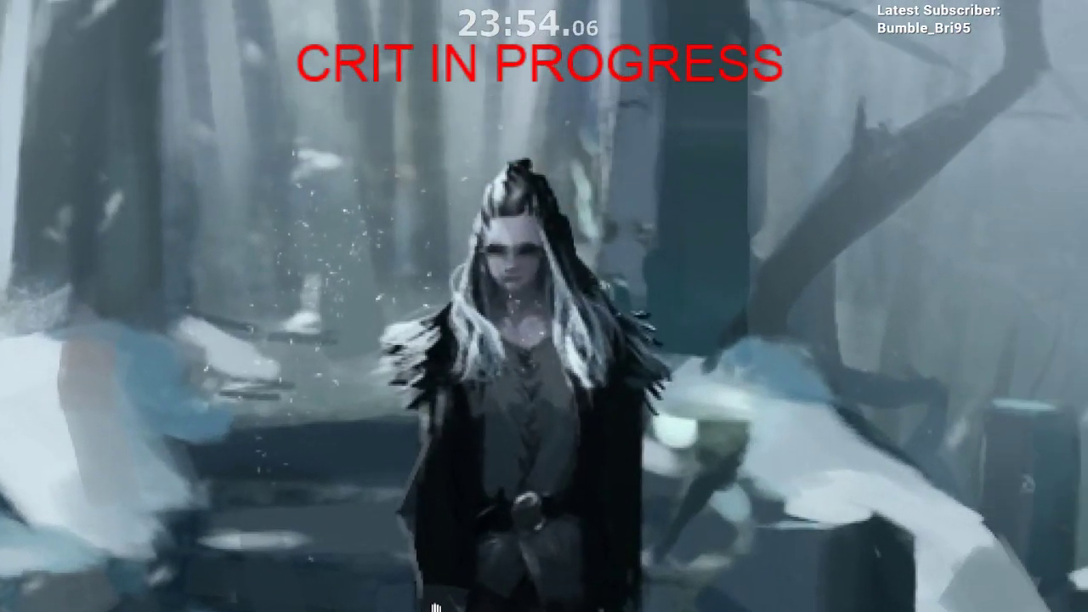
left_click_drag(519, 513, 485, 595)
left_click_drag(437, 518, 367, 345)
mouse_move(431, 443)
left_mouse_down()
mouse_move(400, 483)
mouse_move(416, 551)
left_mouse_up()
key("m")
left_click_drag(488, 512, 321, 479)
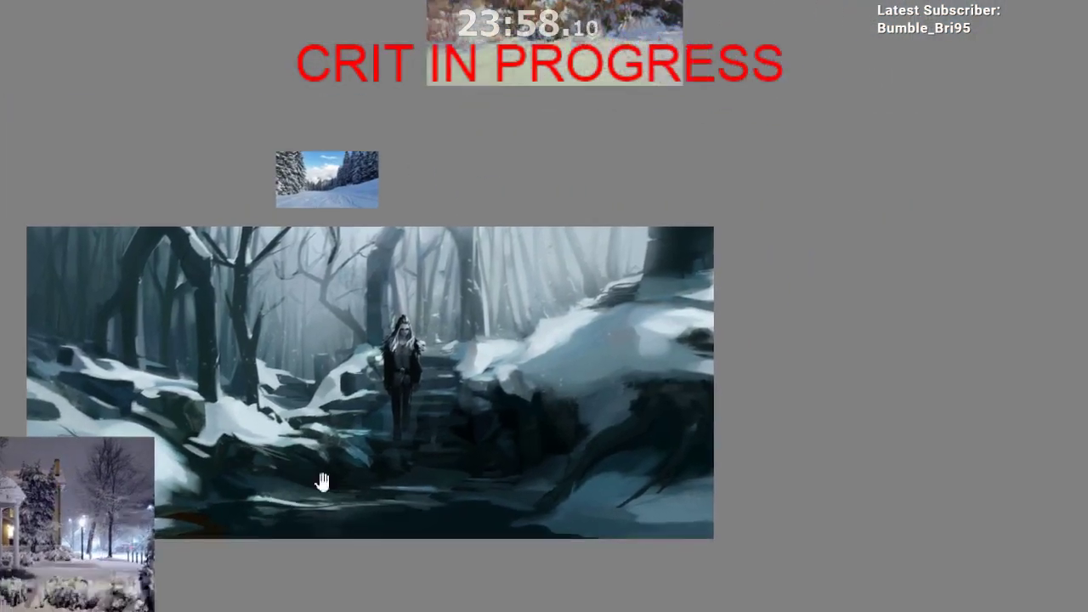
left_click_drag(538, 482, 377, 500)
left_click_drag(435, 523, 424, 544)
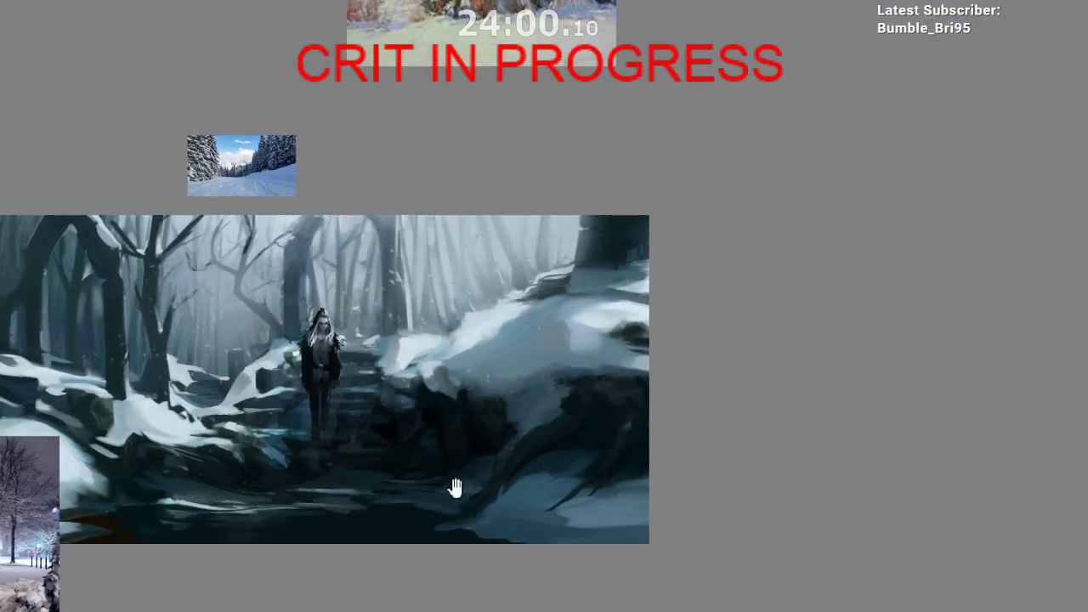
left_click_drag(485, 489, 622, 457)
left_click_drag(563, 500, 555, 493)
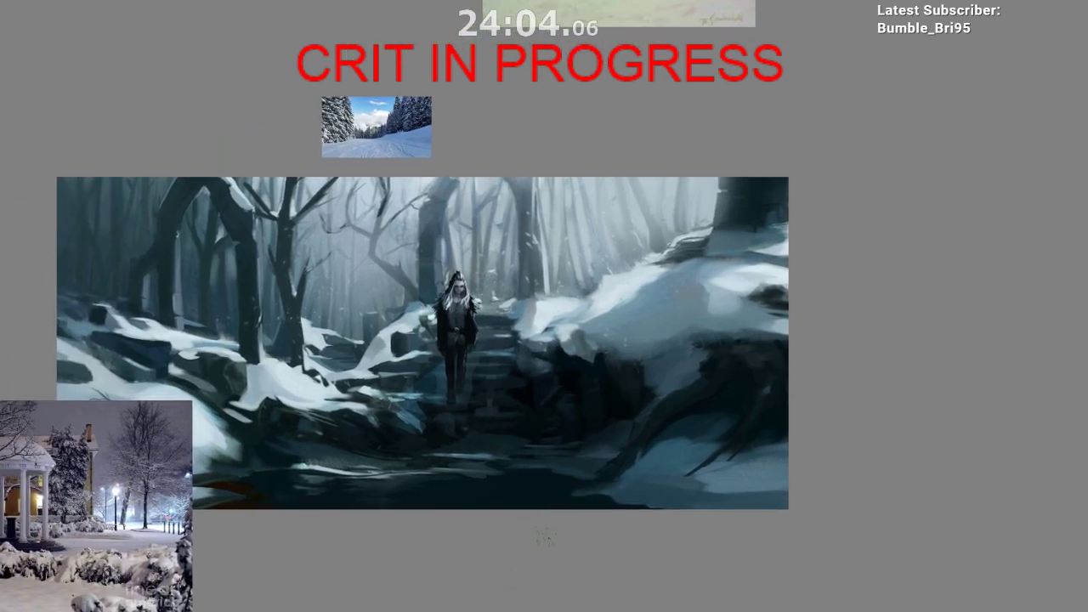
left_click_drag(547, 533, 502, 462)
left_click_drag(507, 518, 500, 541)
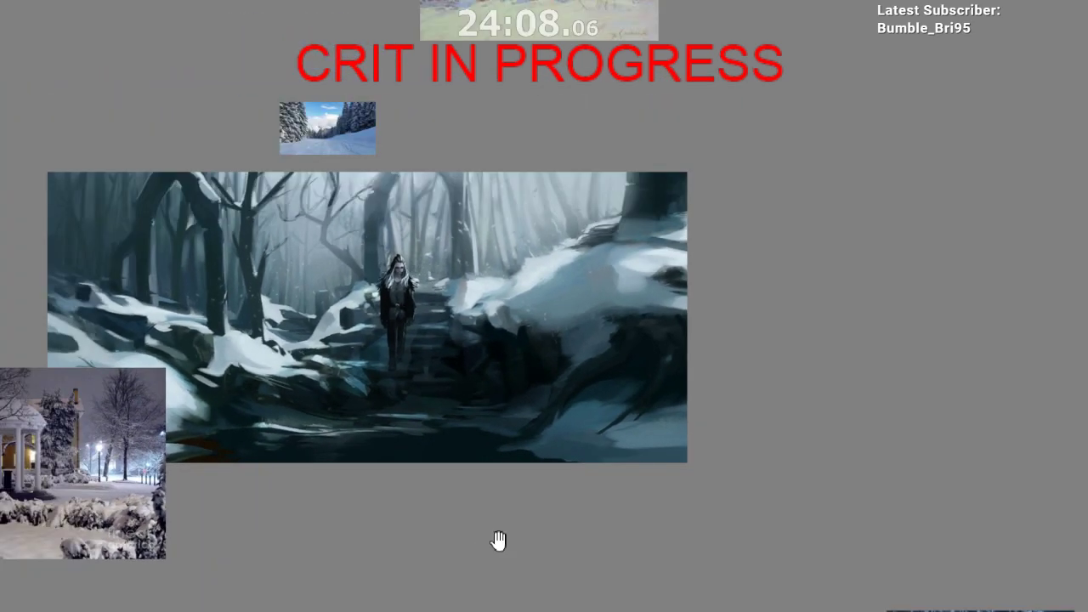
left_click_drag(357, 514, 481, 498)
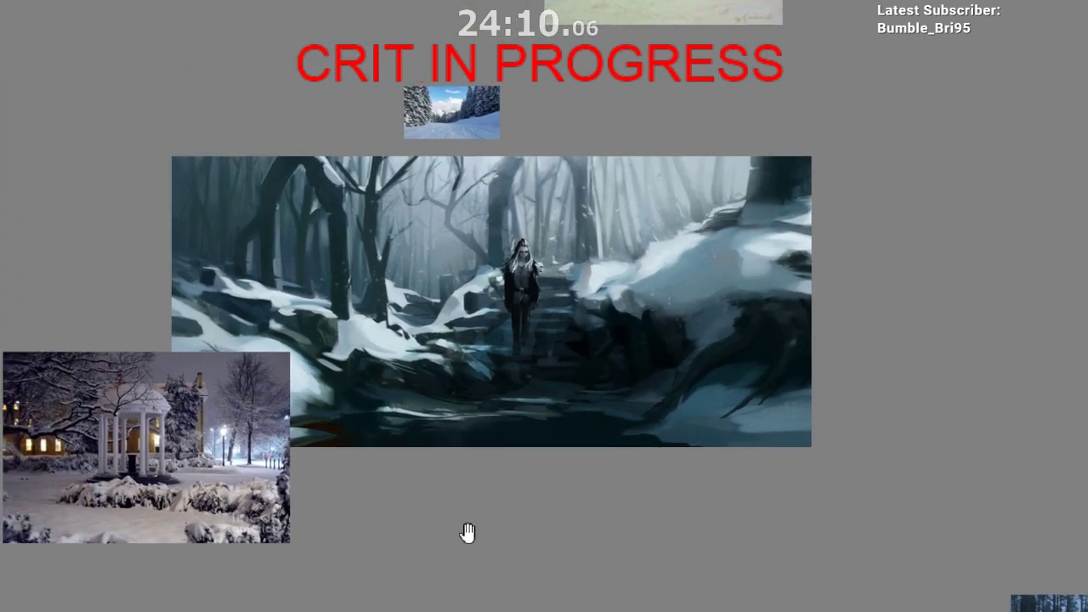
mouse_move(351, 407)
left_mouse_down()
mouse_move(362, 316)
mouse_move(381, 323)
left_mouse_up()
left_click_drag(382, 334, 384, 381)
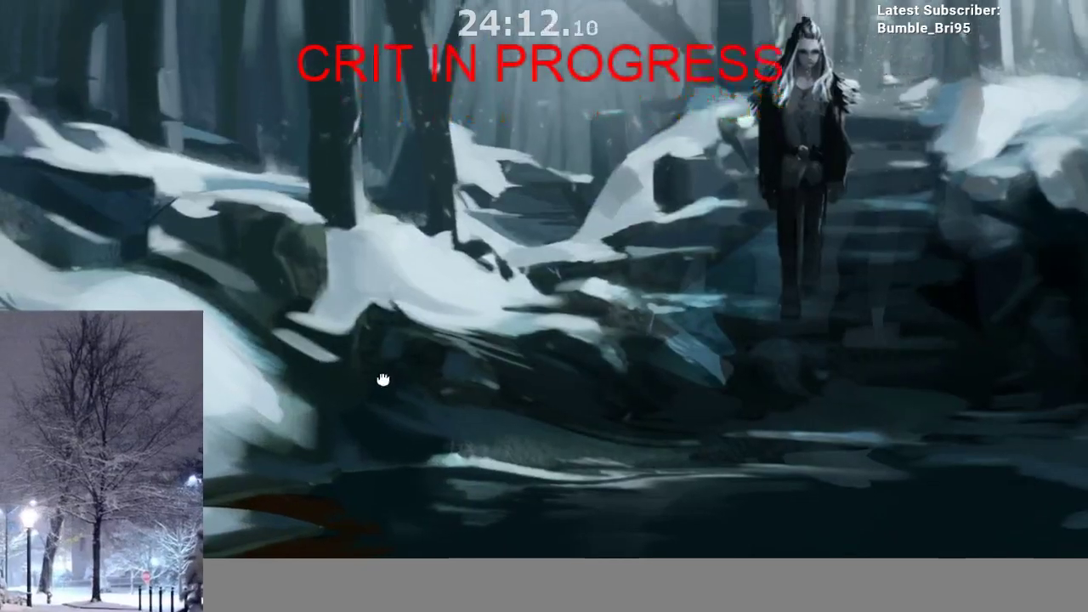
Step: Move the snowy gazebo reference photo off the painting to uncover the foreground snowbank
scroll(383, 379, "down", 2)
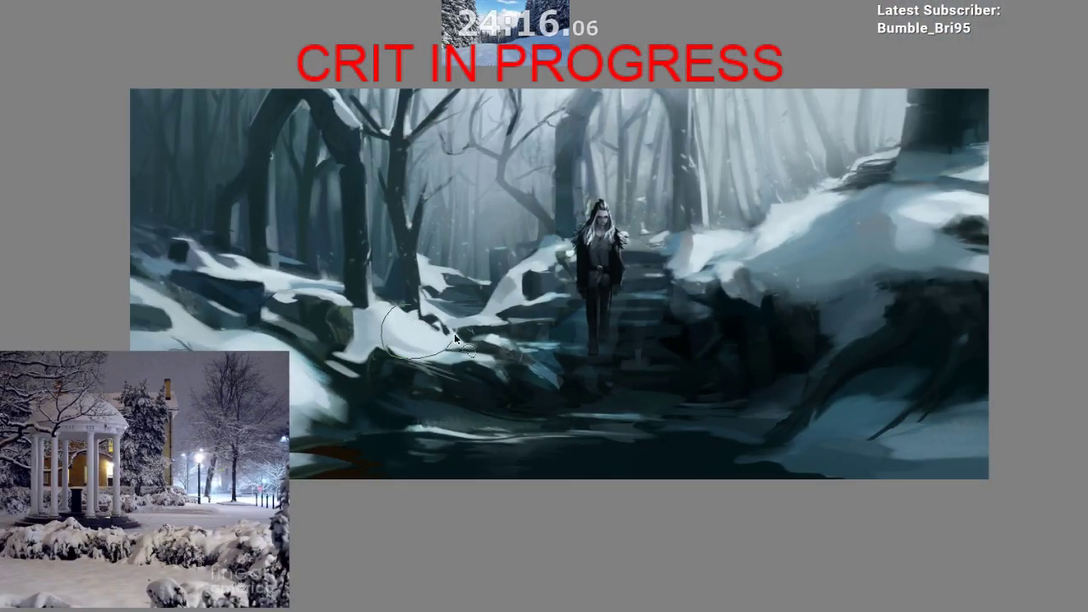
left_click_drag(289, 352, 167, 507)
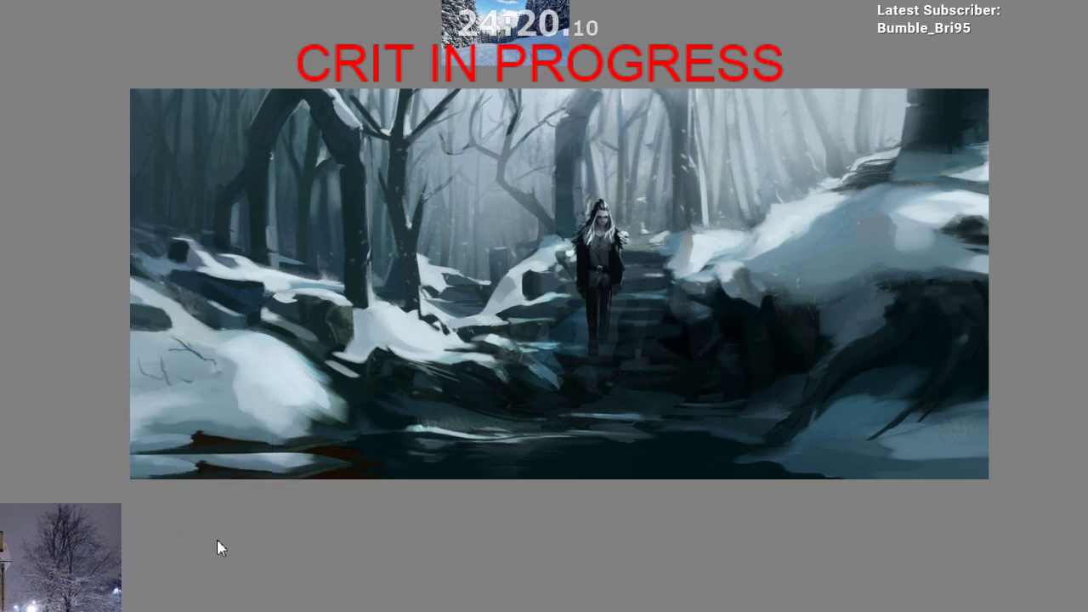
Step: Refine the rocks and snow edges below the stone arch, mirroring the view to judge their shapes
scroll(372, 252, "up", 3)
left_click_drag(374, 267, 404, 326)
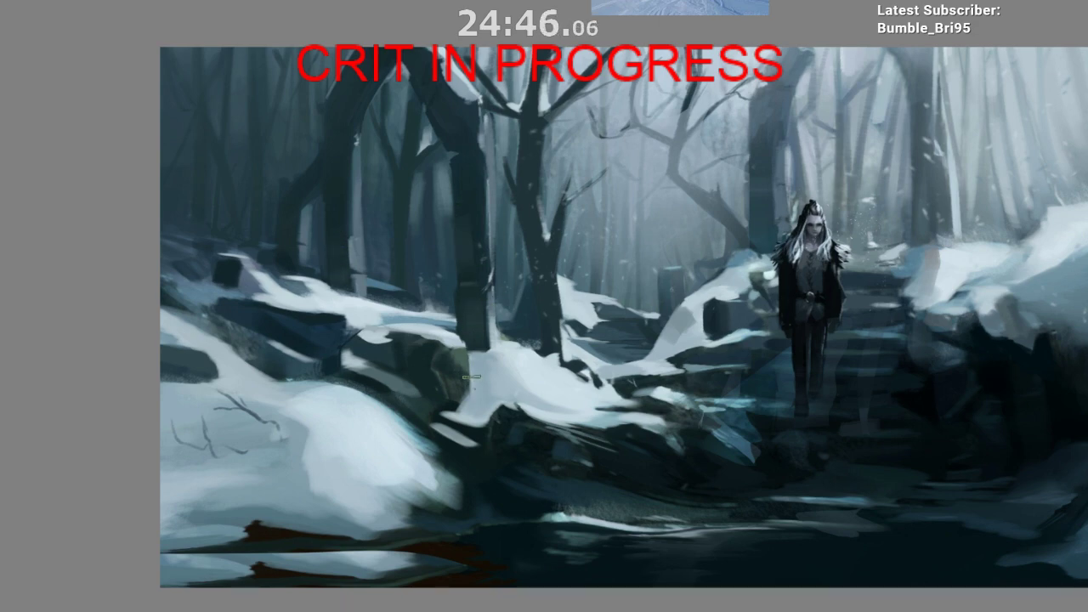
mouse_move(467, 342)
left_mouse_down()
mouse_move(471, 291)
mouse_move(442, 346)
left_mouse_up()
scroll(471, 291, "up", 1)
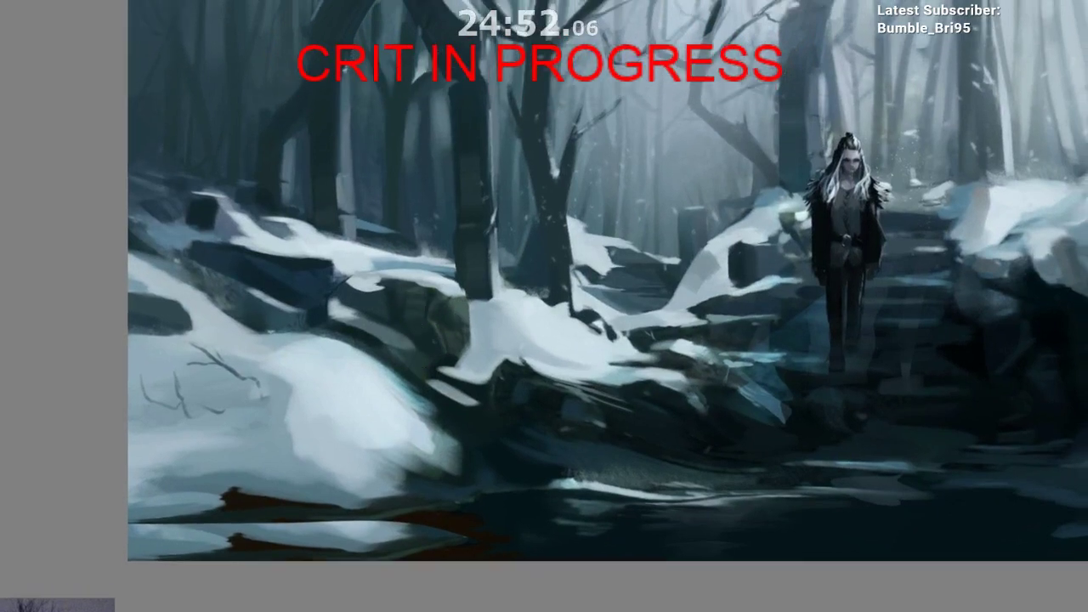
key("m")
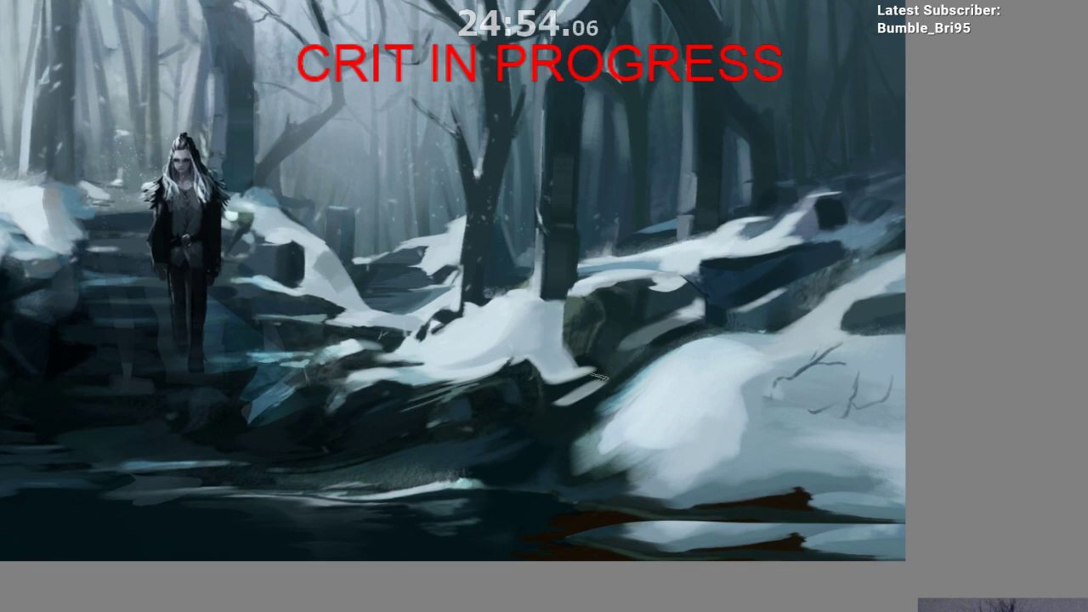
left_click_drag(609, 342, 544, 365)
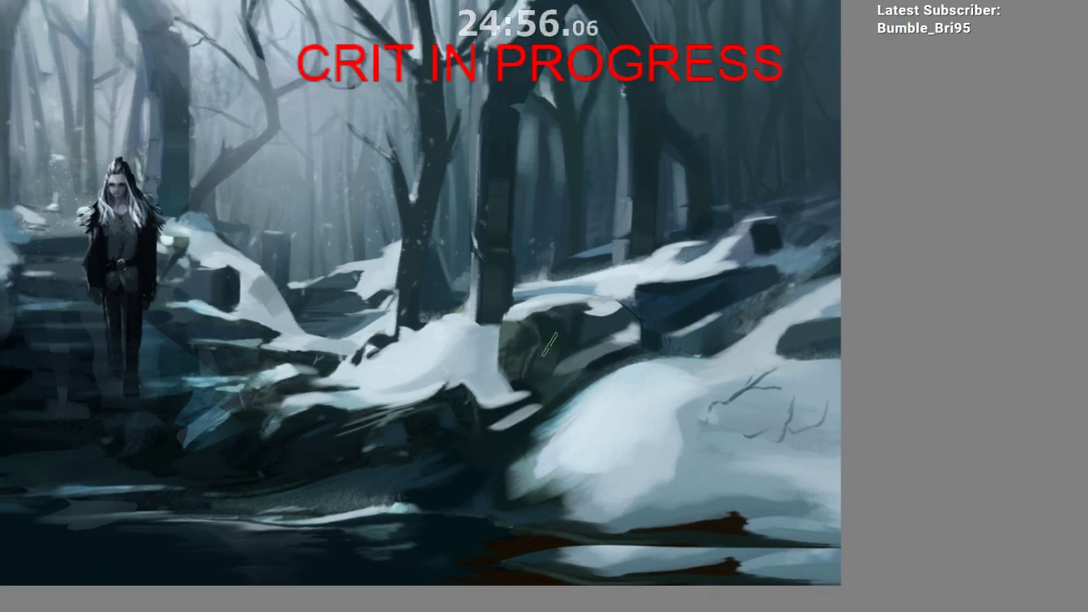
left_click_drag(510, 437, 417, 443)
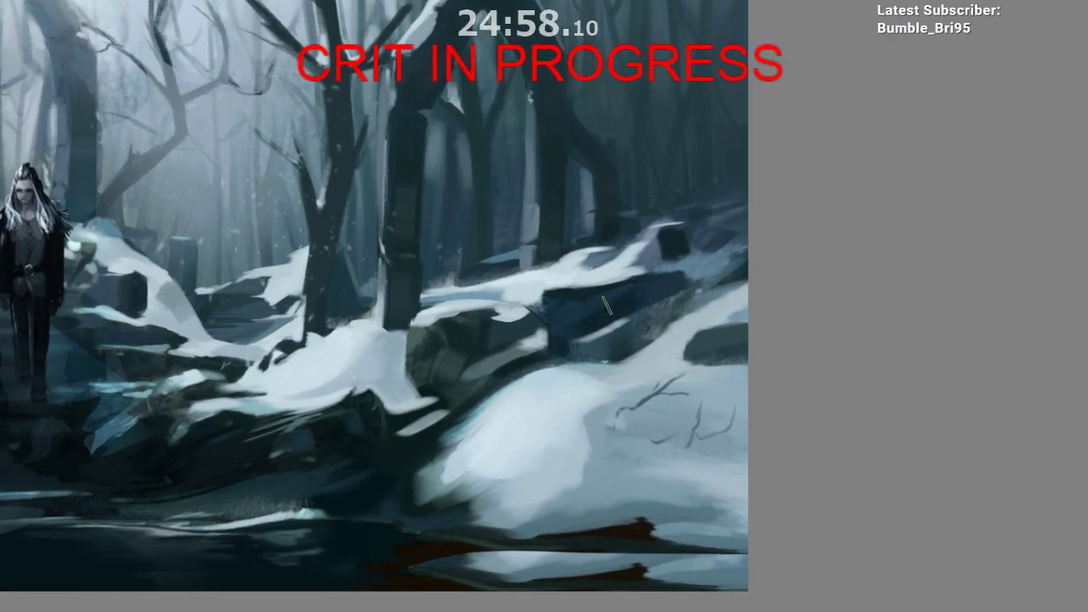
mouse_move(654, 284)
left_mouse_down()
mouse_move(576, 331)
mouse_move(570, 353)
left_mouse_up()
left_click_drag(616, 253, 579, 319)
left_click_drag(504, 309, 519, 288)
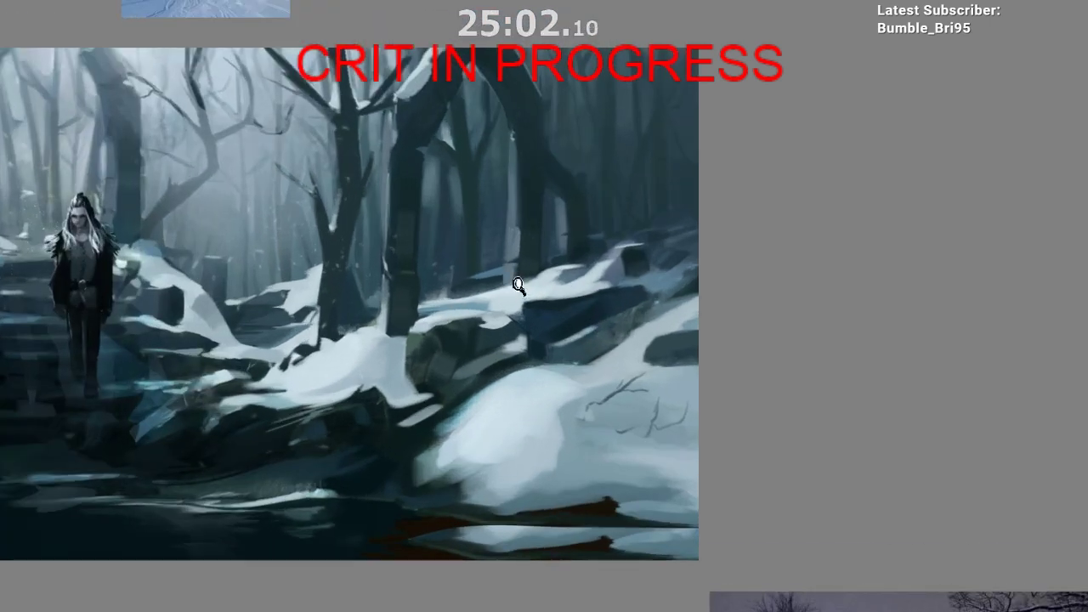
Step: Try strokes around the stone arch's pillars, undo them, and return the view to its normal orientation
mouse_move(529, 191)
left_mouse_down()
mouse_move(528, 267)
mouse_move(529, 199)
left_mouse_up()
left_click_drag(471, 236, 472, 278)
key("m")
left_click_drag(542, 396, 429, 364)
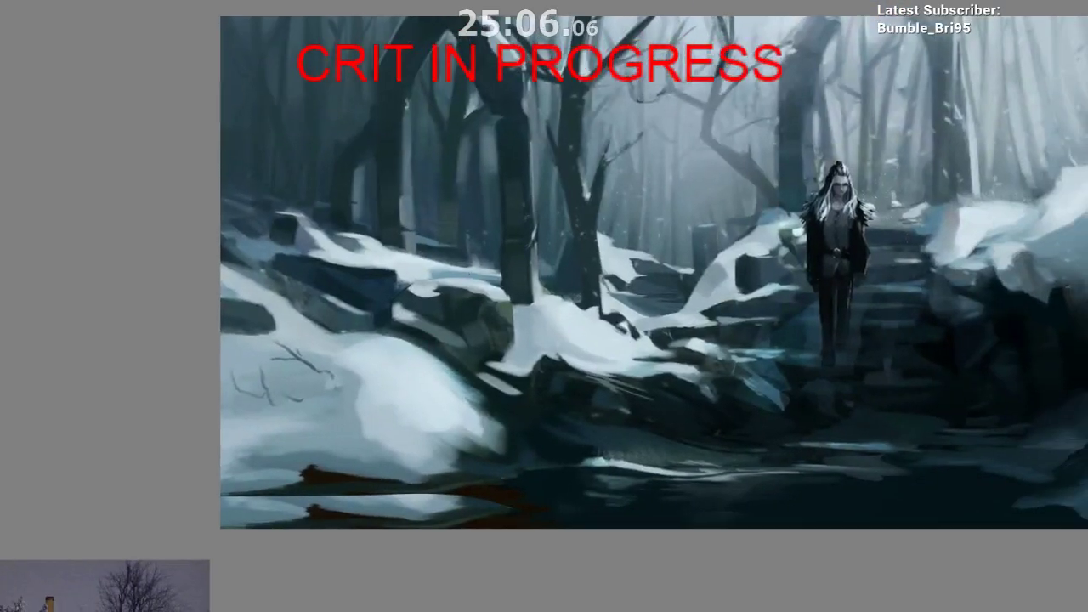
key("ctrl+z")
mouse_move(605, 282)
left_mouse_down()
mouse_move(499, 293)
mouse_move(489, 315)
left_mouse_up()
key("ctrl+z")
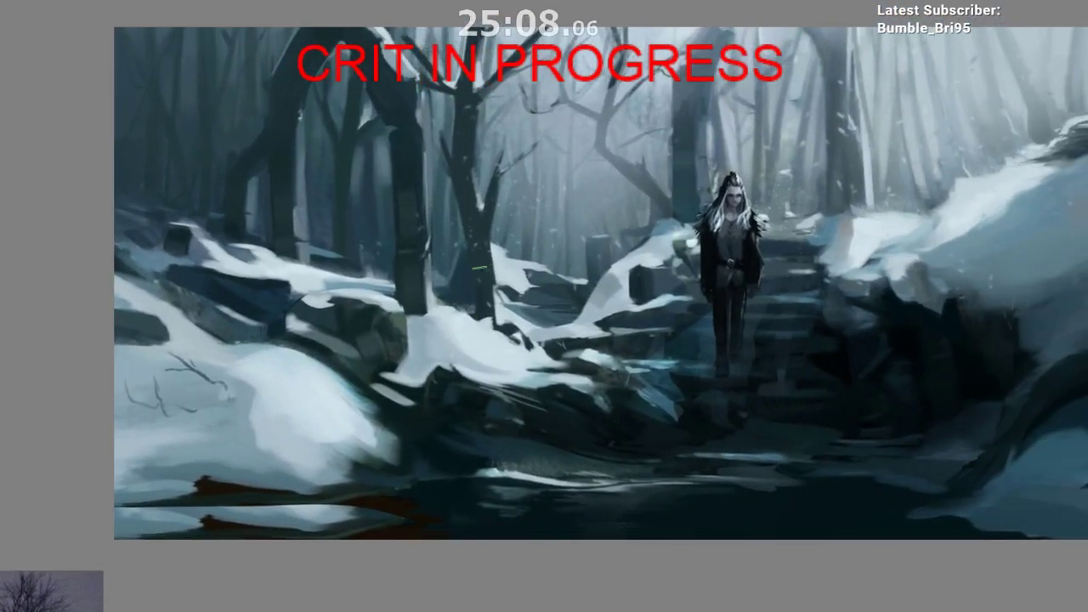
Step: Touch up the snowy ground between the bare tree and the stone stairs
mouse_move(515, 396)
left_mouse_down()
mouse_move(439, 391)
mouse_move(406, 414)
left_mouse_up()
left_click_drag(471, 249, 467, 287)
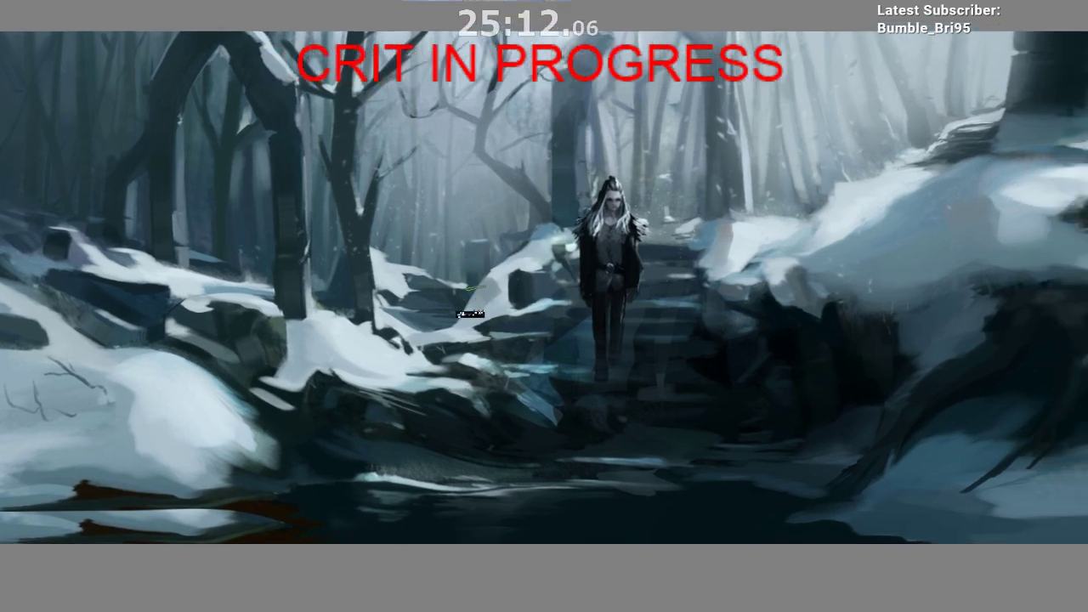
left_click_drag(503, 456, 517, 499)
Step: Try painting over the dark forest at the painting's outer edge beside the arch, and undo the strokes
left_click_drag(403, 300, 443, 203)
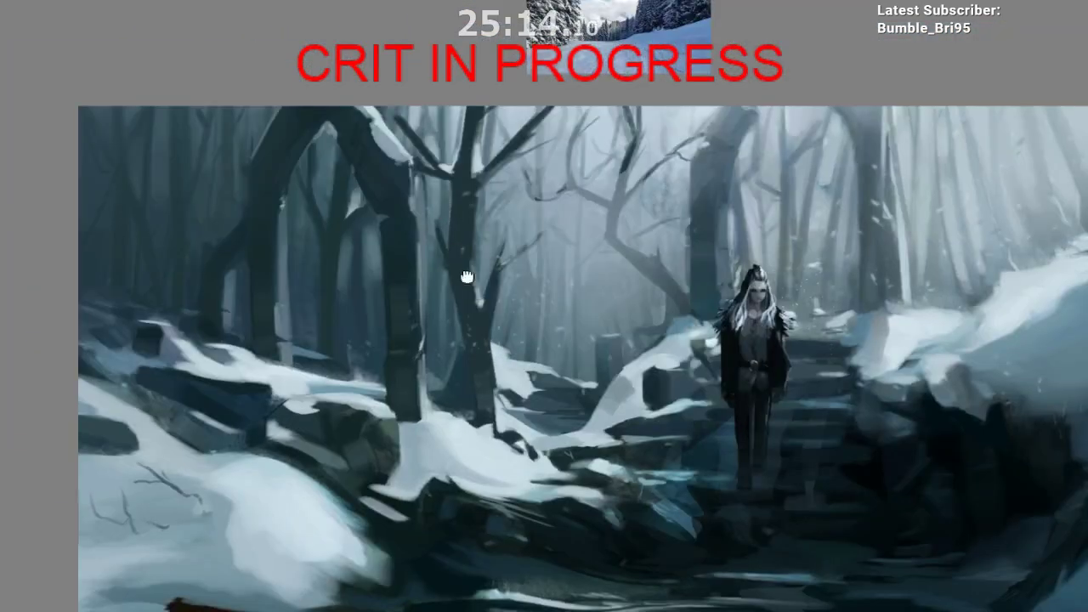
left_click_drag(468, 277, 515, 342)
left_click_drag(476, 330, 491, 266)
left_click_drag(476, 367, 439, 414)
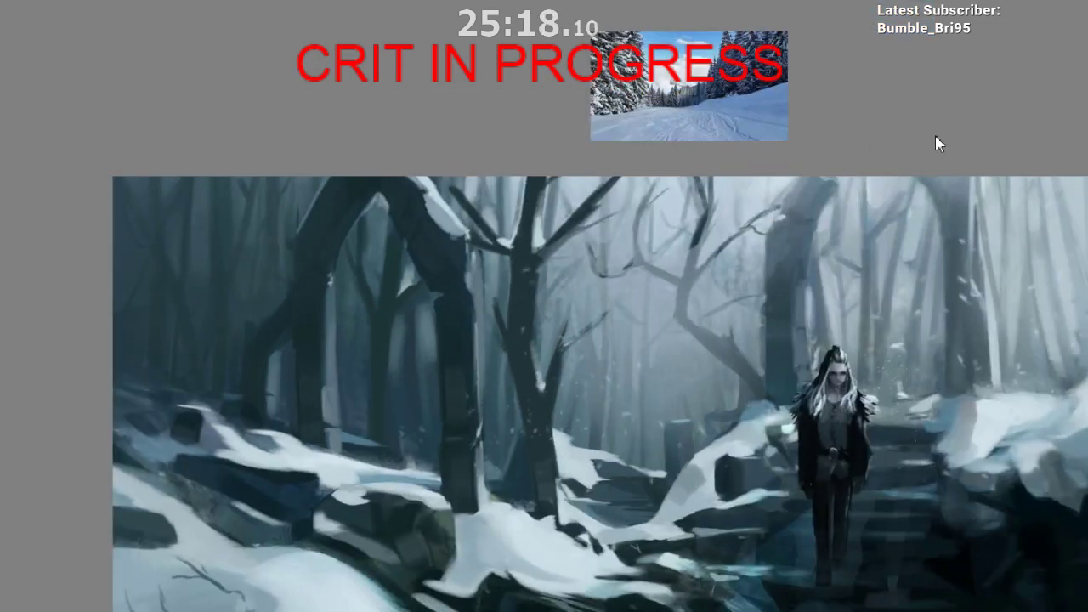
left_click_drag(534, 316, 479, 280)
left_click_drag(380, 255, 429, 257)
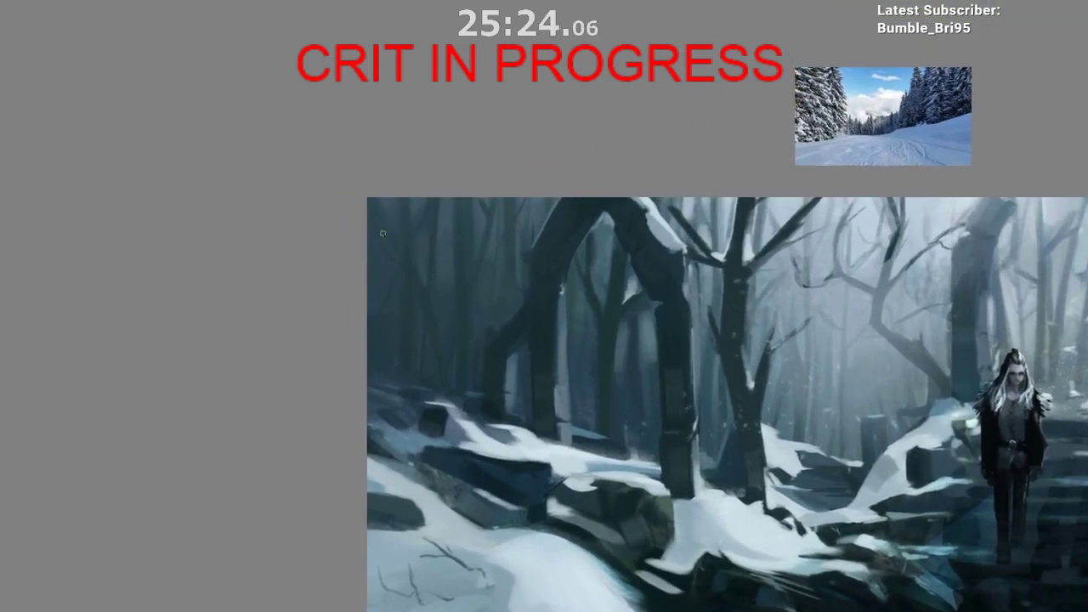
left_click_drag(382, 242, 388, 252)
left_click_drag(394, 238, 396, 242)
mouse_move(385, 269)
left_mouse_down()
mouse_move(406, 288)
mouse_move(396, 331)
left_mouse_up()
mouse_move(403, 314)
left_mouse_down()
mouse_move(407, 330)
mouse_move(434, 311)
mouse_move(458, 318)
left_mouse_up()
left_click_drag(467, 307, 472, 351)
left_click_drag(392, 353, 496, 316)
scroll(472, 363, "down", 3)
left_click_drag(444, 423, 378, 365)
key("ctrl+z")
key("ctrl+z")
key("ctrl+z")
key("ctrl+z")
key("ctrl+z")
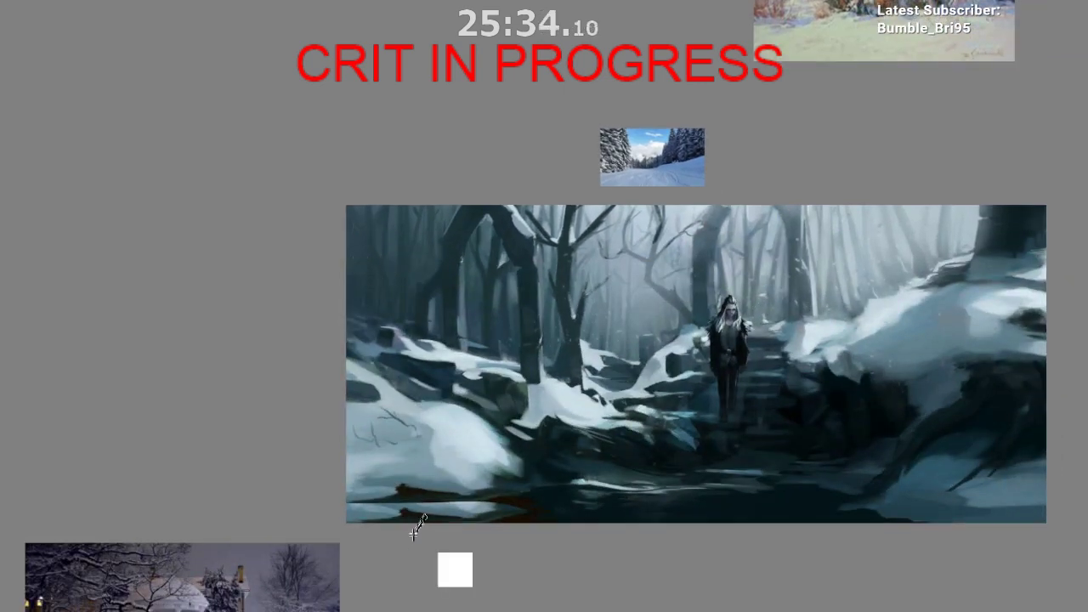
Step: Touch up the misty forest gap inside the stone arch beside its near pillar, clearing the selections used
scroll(545, 289, "up", 5)
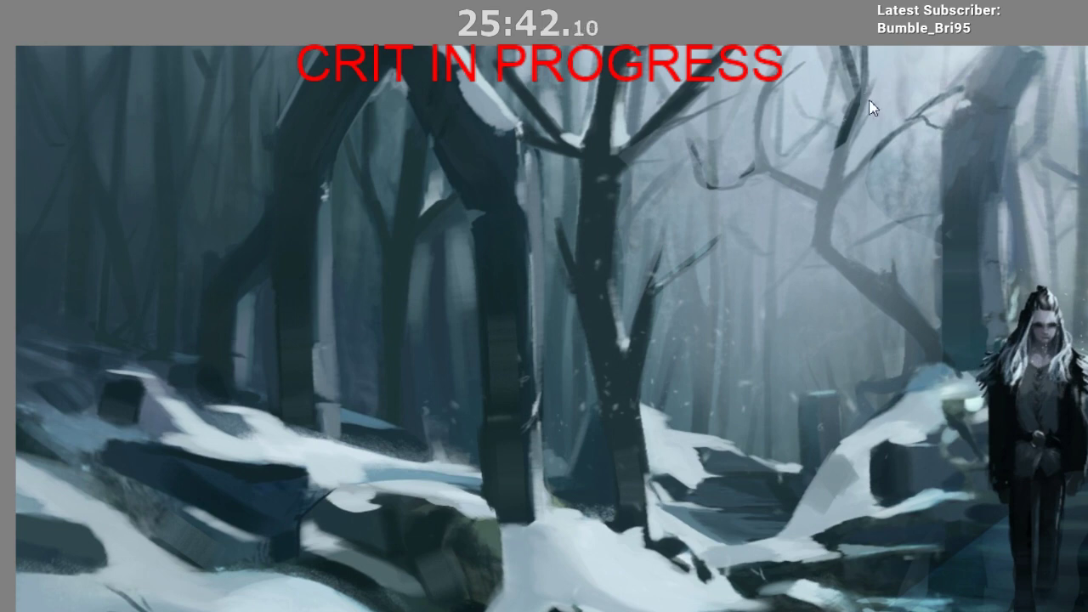
left_click_drag(431, 223, 442, 289)
left_click_drag(496, 252, 512, 277)
key("ctrl+z")
mouse_move(476, 239)
left_mouse_down()
mouse_move(466, 304)
mouse_move(661, 150)
left_mouse_up()
key("ctrl+d")
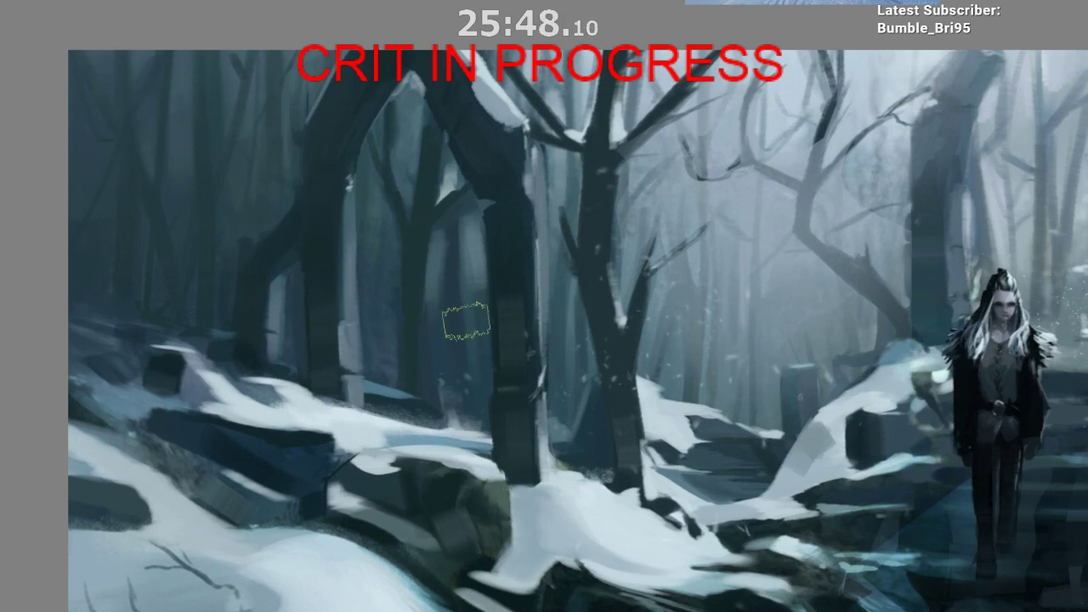
left_click_drag(478, 174, 459, 204)
key("ctrl+d")
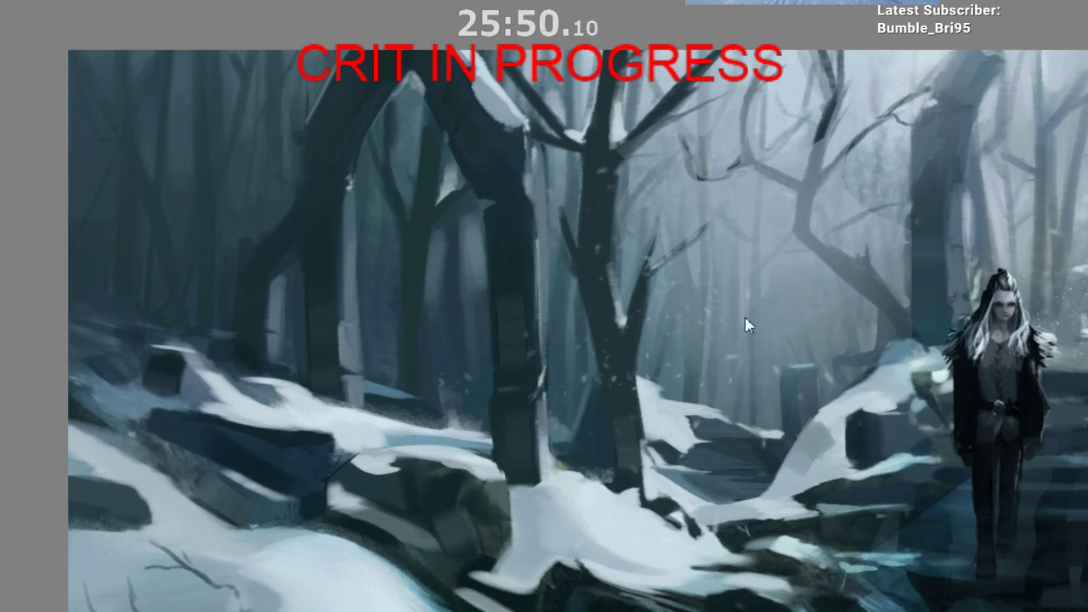
Step: Add subtle reddish-brown texture to the near pillar and curved top of the stone arch
mouse_move(497, 173)
left_mouse_down()
mouse_move(502, 202)
mouse_move(510, 196)
mouse_move(506, 284)
left_mouse_up()
key("ctrl+d")
key("ctrl+z")
scroll(513, 391, "down", 2)
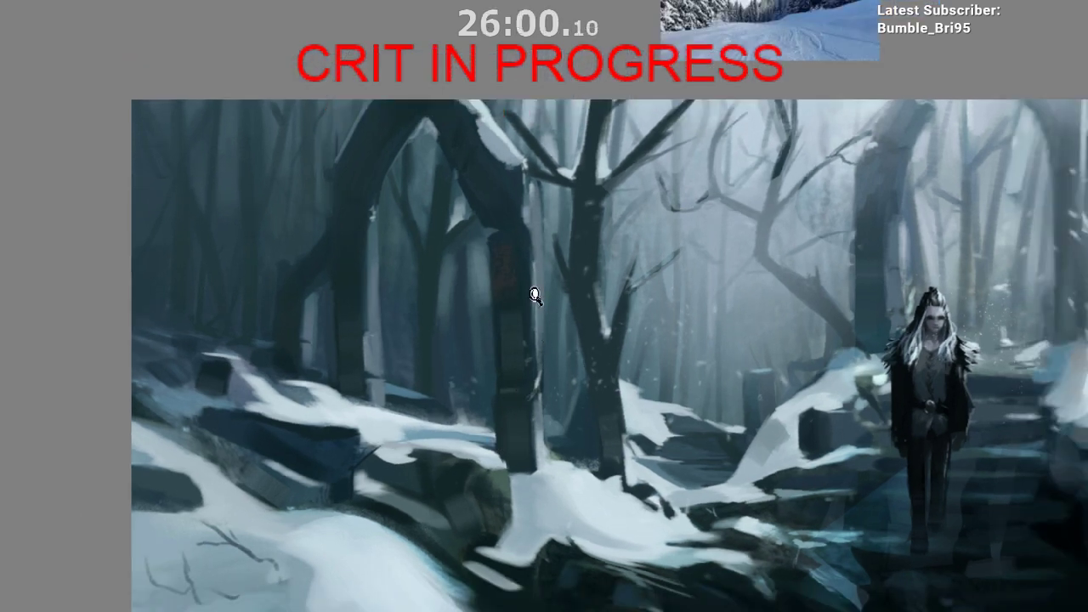
scroll(534, 293, "up", 1)
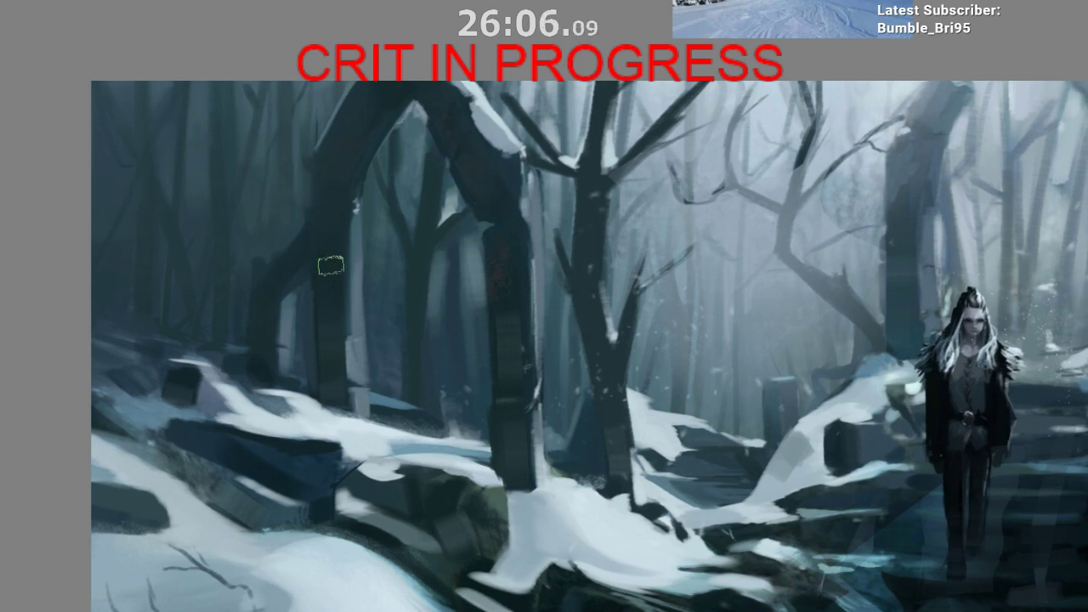
mouse_move(359, 393)
left_mouse_down()
mouse_move(515, 243)
mouse_move(488, 250)
left_mouse_up()
scroll(487, 249, "up", 4)
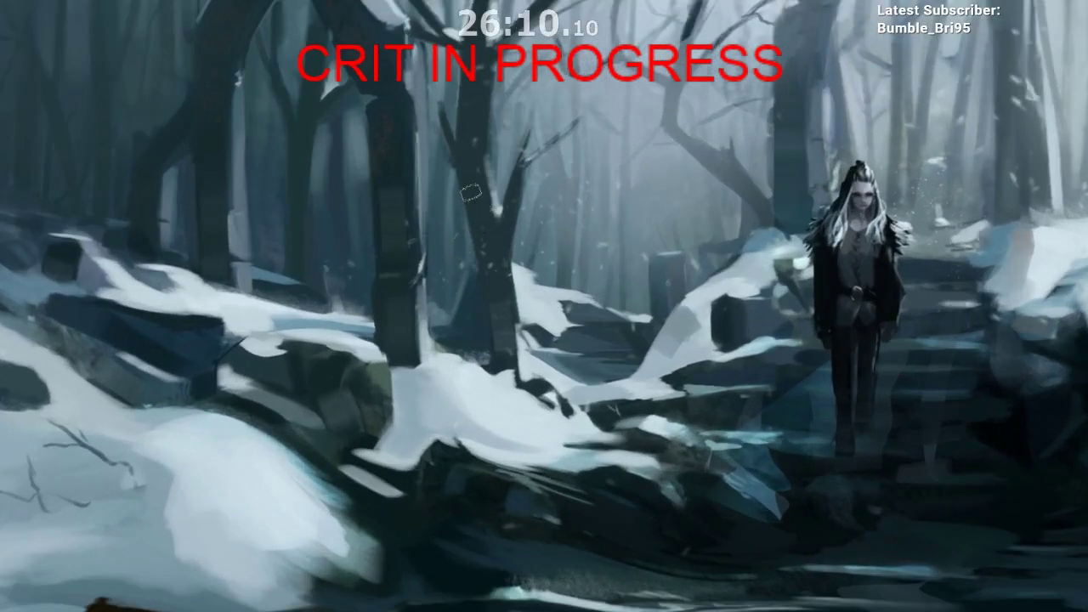
scroll(502, 446, "down", 3)
left_click_drag(486, 467, 445, 440)
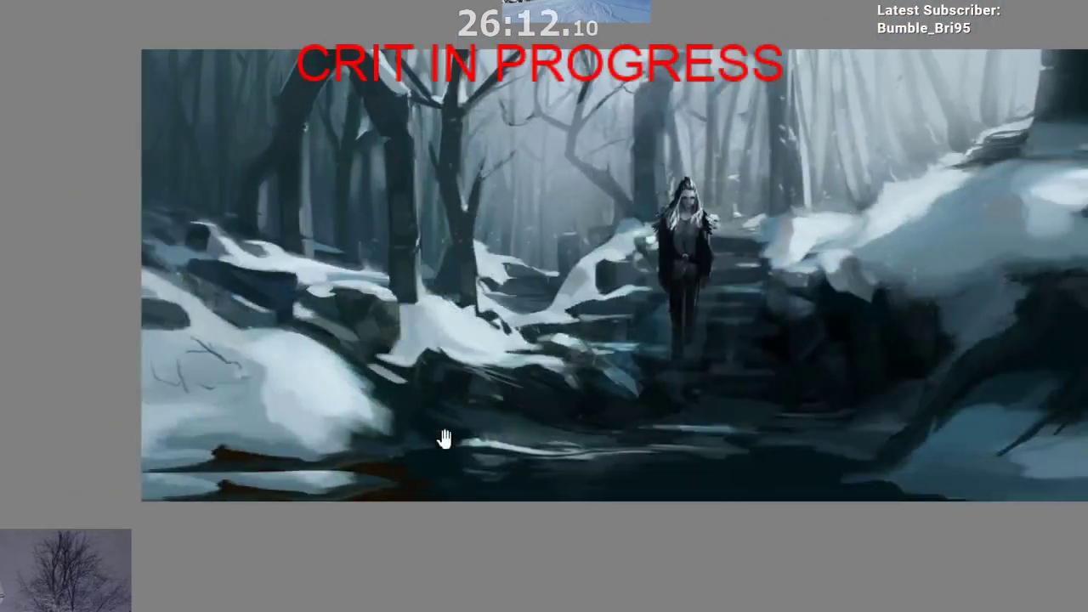
scroll(476, 534, "down", 1)
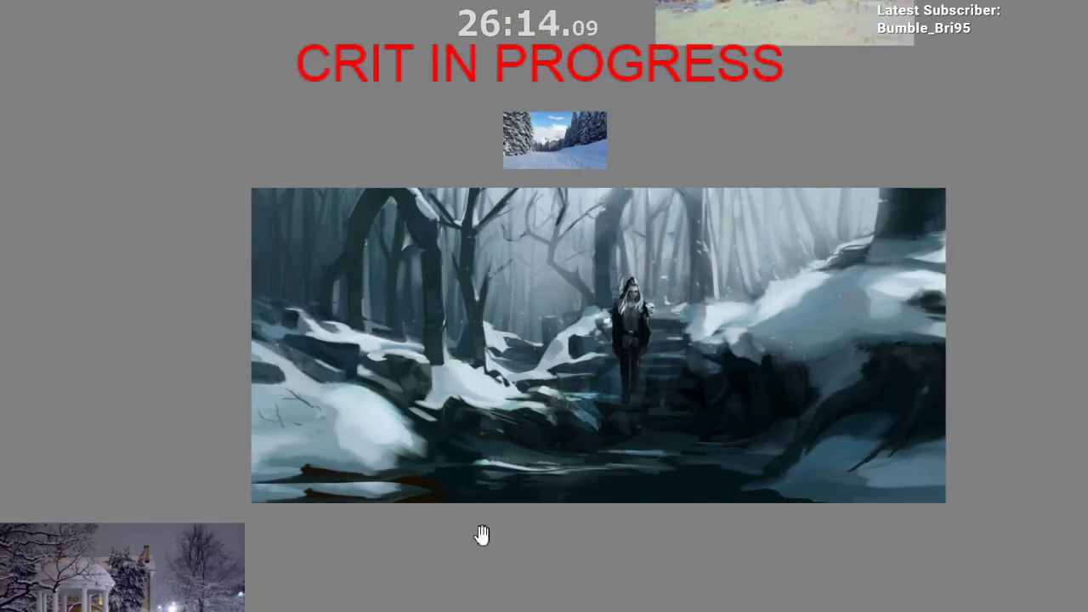
scroll(489, 528, "up", 1)
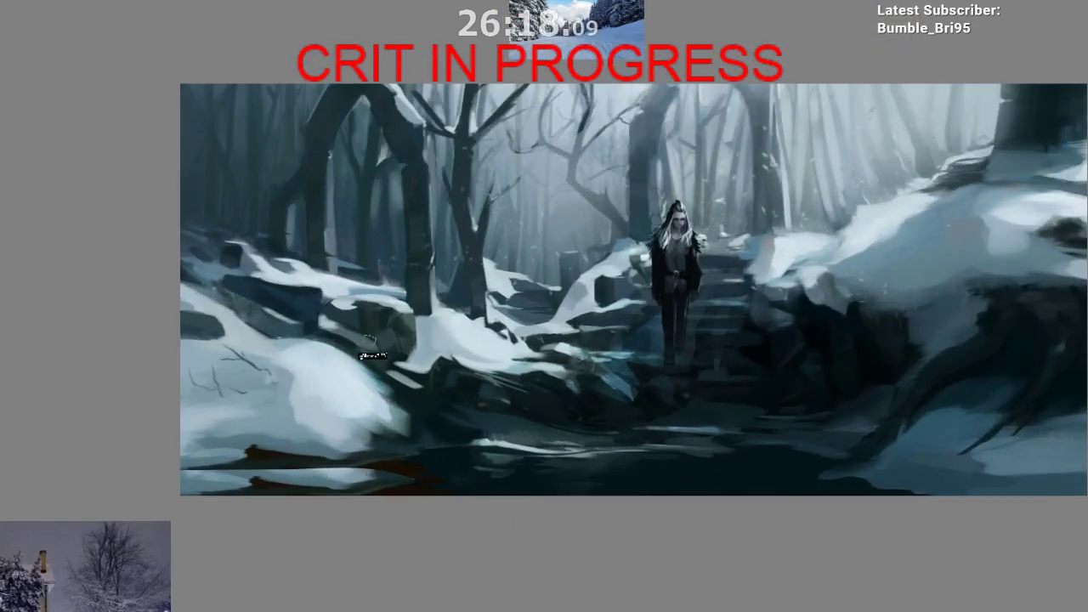
Step: Add subtle reddish-brown texture to the dark rocks beside the snow bank below the stone arch
left_click_drag(358, 307, 431, 296)
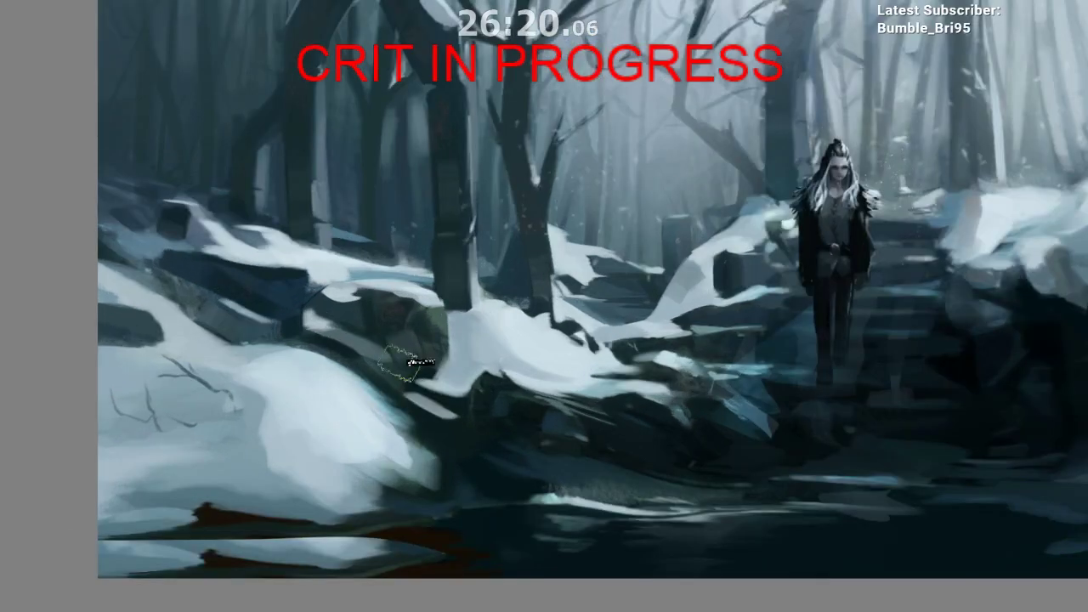
left_click_drag(460, 499, 358, 474)
left_click_drag(402, 476, 263, 534)
left_click_drag(526, 388, 568, 388)
left_click_drag(499, 438, 214, 507)
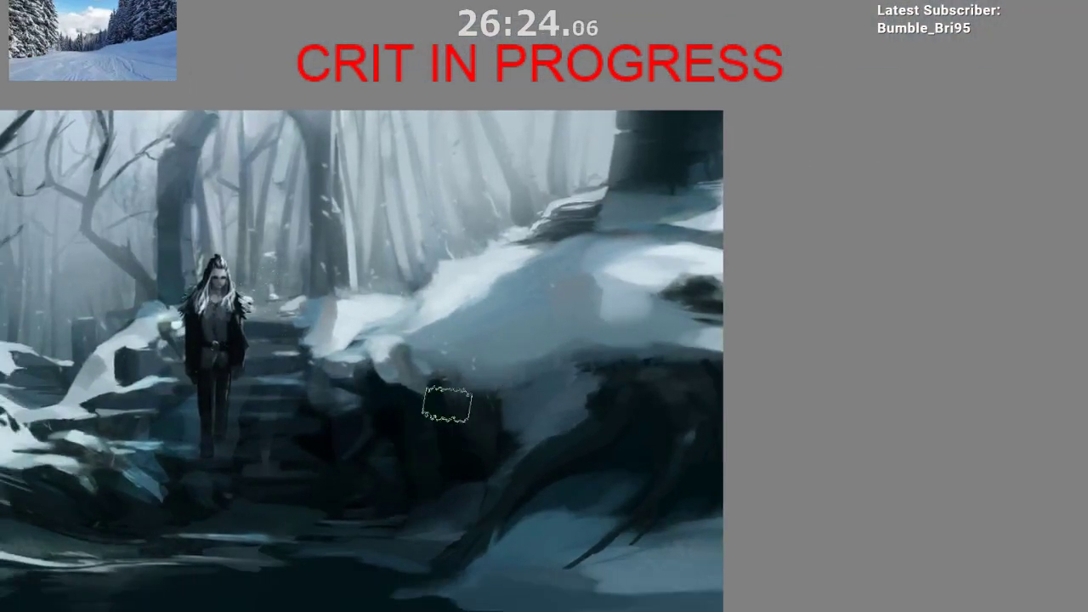
Step: Texture the dark hollow and tree roots beneath the large snow bank beyond the stairs
left_click_drag(486, 531, 414, 476)
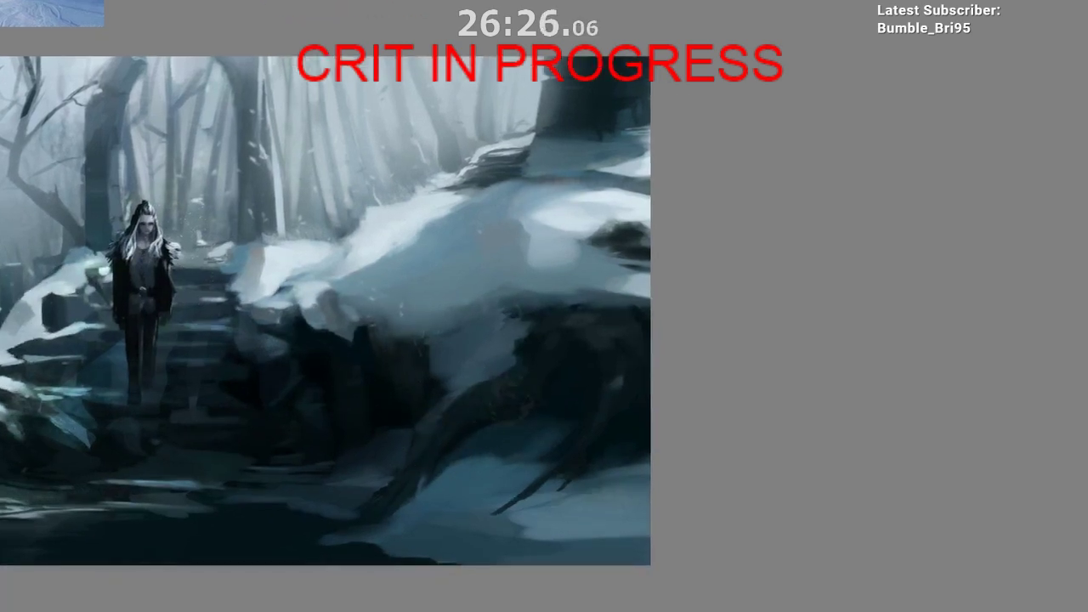
left_click_drag(580, 419, 506, 389)
left_click_drag(508, 388, 549, 365)
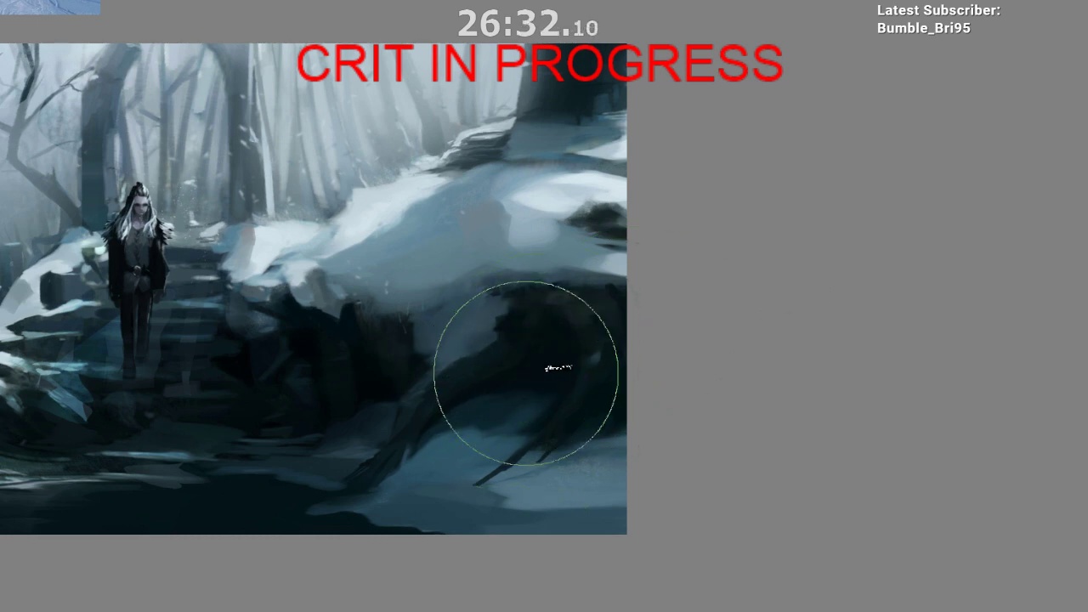
mouse_move(494, 389)
left_mouse_down()
mouse_move(530, 369)
mouse_move(509, 397)
mouse_move(578, 400)
left_mouse_up()
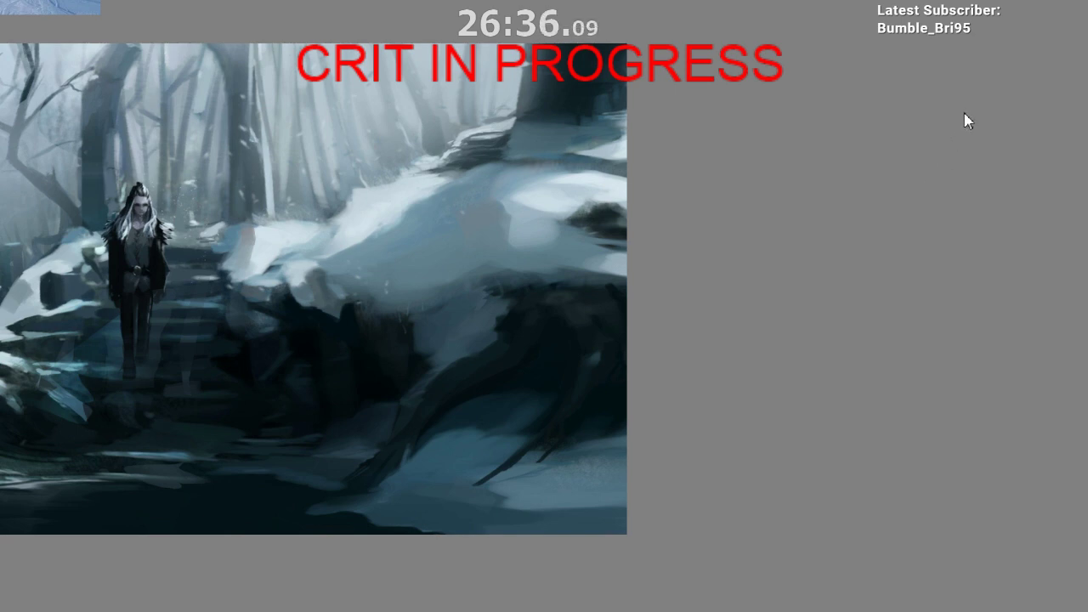
Step: Enlarge the brush and softly darken the hollow behind the tree roots under the large snow bank
key("]")
key("]")
key("]")
key("]")
key("]")
key("]")
key("]")
key("]")
key("]")
key("]")
key("]")
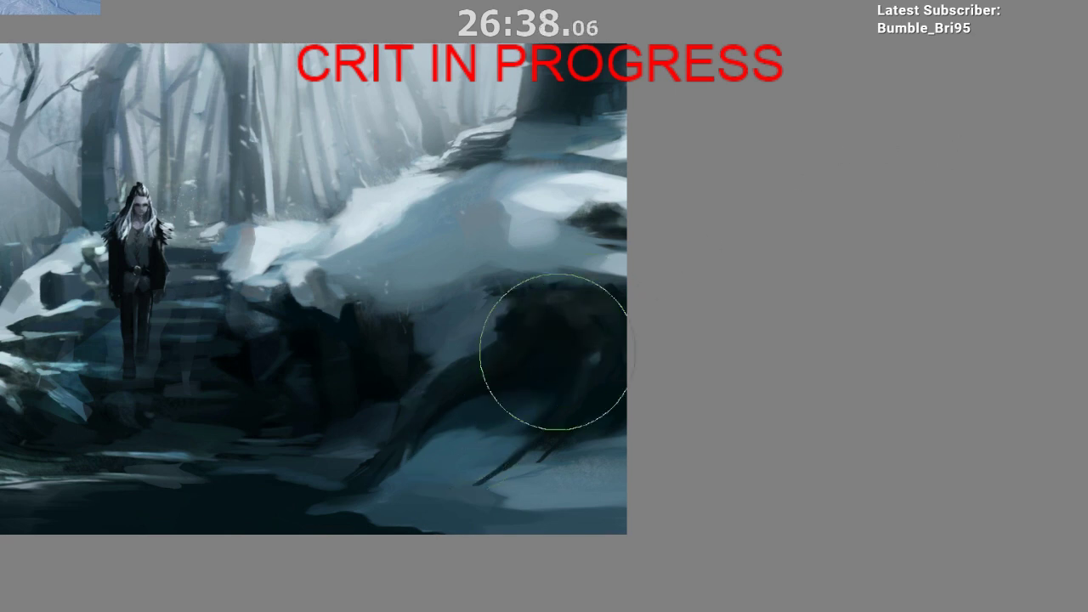
left_click_drag(556, 355, 482, 389)
Step: Touch up the snow and roots around the dark hollow, checking the painting in mirrored view and as a whole
key("m")
left_click_drag(580, 489, 447, 483)
left_click_drag(549, 502, 528, 474)
left_click_drag(527, 474, 461, 423)
left_click_drag(451, 350, 526, 374)
key("m")
mouse_move(603, 460)
left_mouse_down()
mouse_move(592, 472)
mouse_move(543, 461)
mouse_move(547, 413)
mouse_move(546, 446)
left_mouse_up()
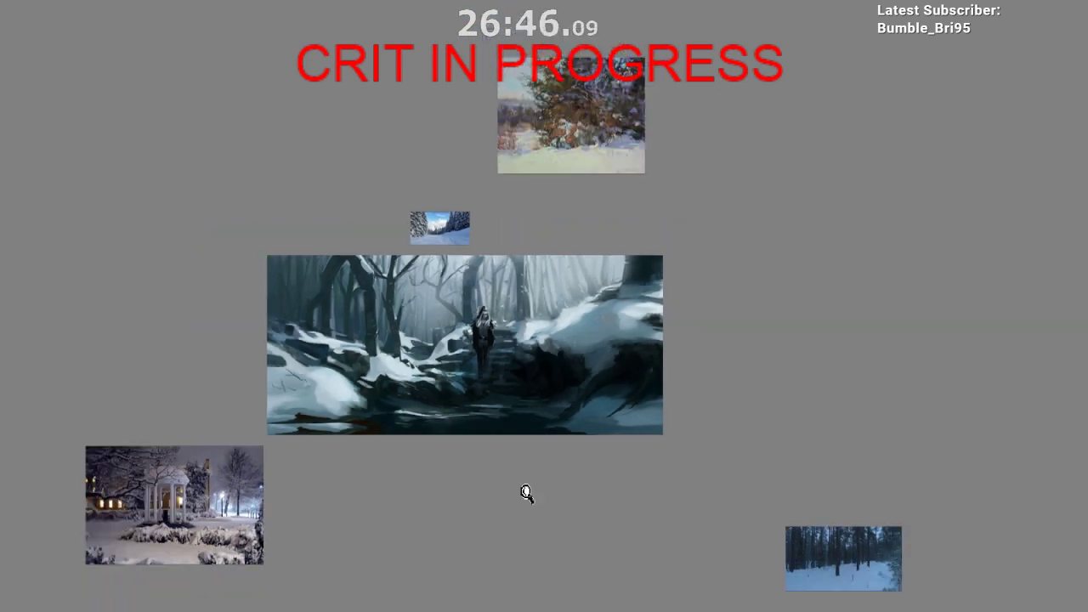
left_click_drag(529, 492, 574, 460)
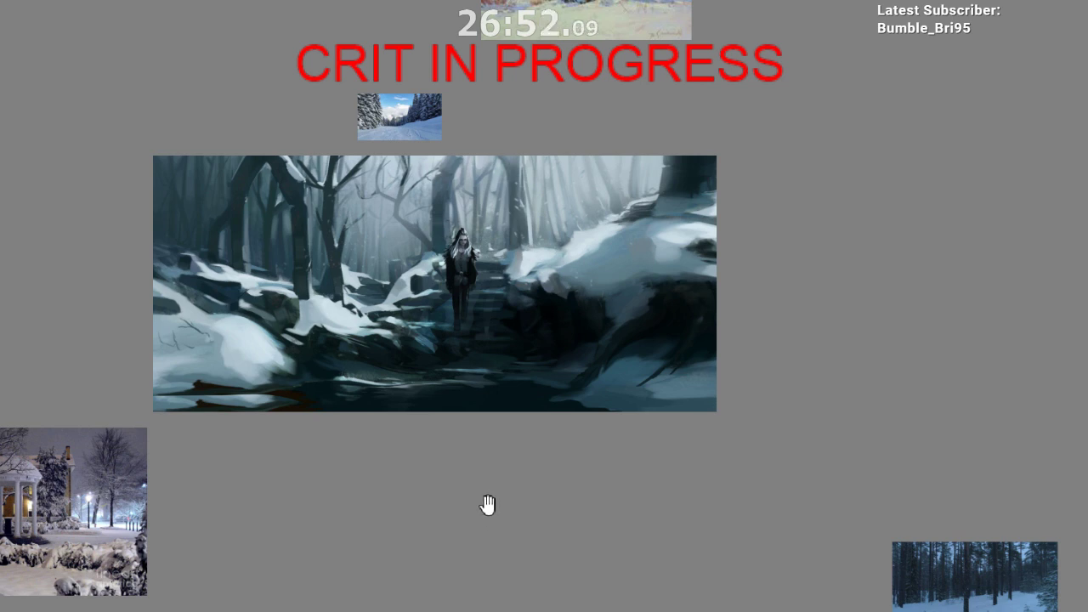
Step: Mark the snowy rocks below the stone arch with a freehand selection, and clear it
left_click_drag(237, 284, 216, 269)
mouse_move(276, 274)
left_mouse_down()
mouse_move(301, 317)
mouse_move(279, 273)
left_mouse_up()
mouse_move(385, 263)
left_mouse_down()
mouse_move(372, 291)
mouse_move(388, 263)
left_mouse_up()
left_click(301, 555)
mouse_move(245, 231)
left_mouse_down()
mouse_move(194, 329)
mouse_move(286, 231)
left_mouse_up()
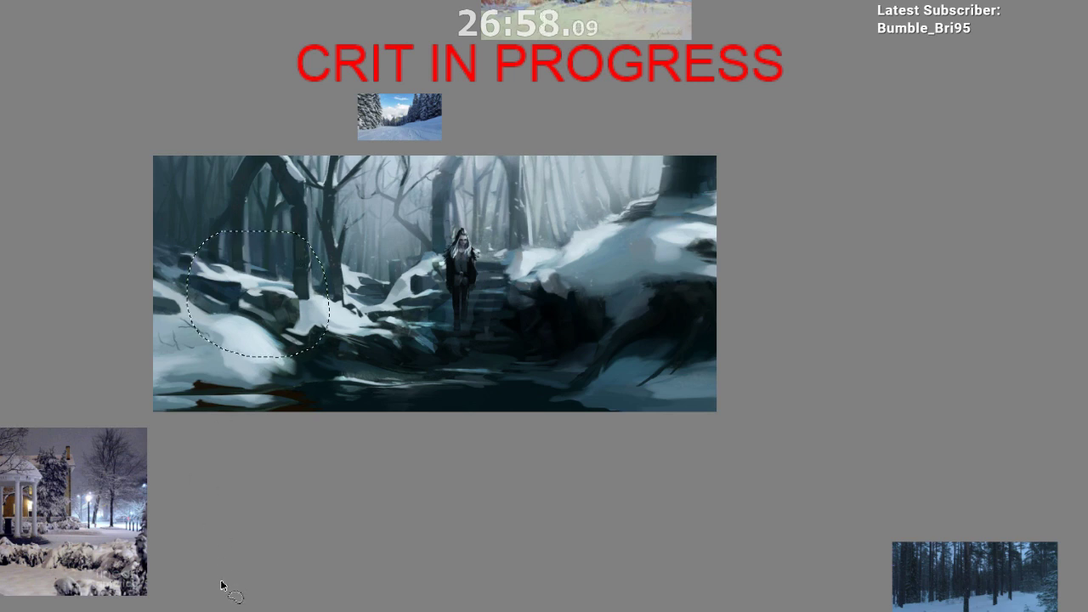
key("ctrl+d")
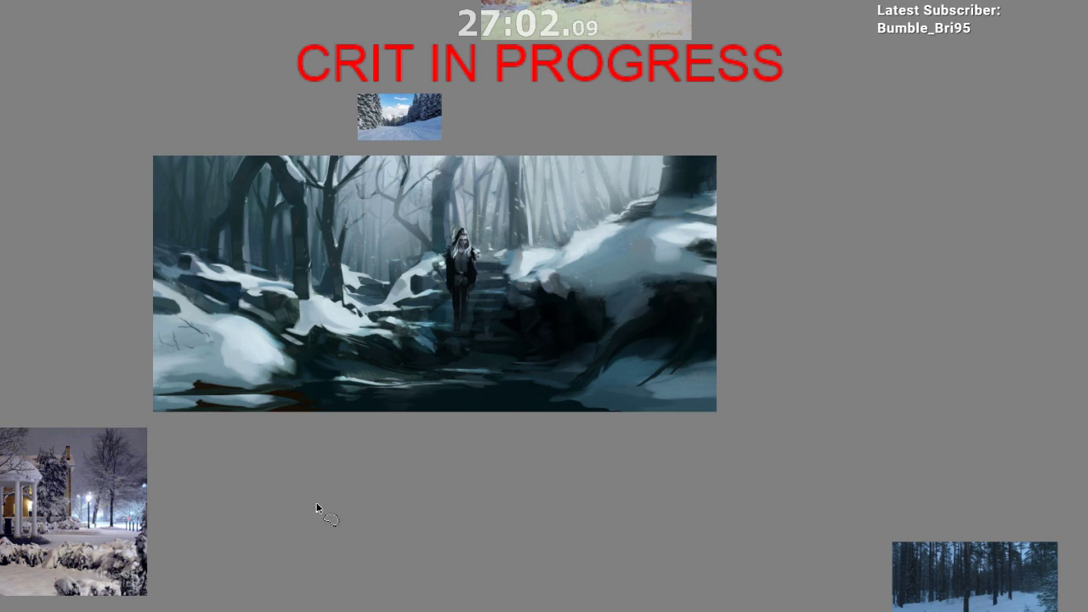
Step: Outline the flat rocks beside the figure's stairs with a freehand selection, and clear it
mouse_move(299, 296)
left_mouse_down()
mouse_move(246, 272)
mouse_move(297, 298)
left_mouse_up()
mouse_move(463, 243)
left_mouse_down()
mouse_move(423, 355)
mouse_move(464, 243)
left_mouse_up()
left_click_drag(410, 312, 473, 256)
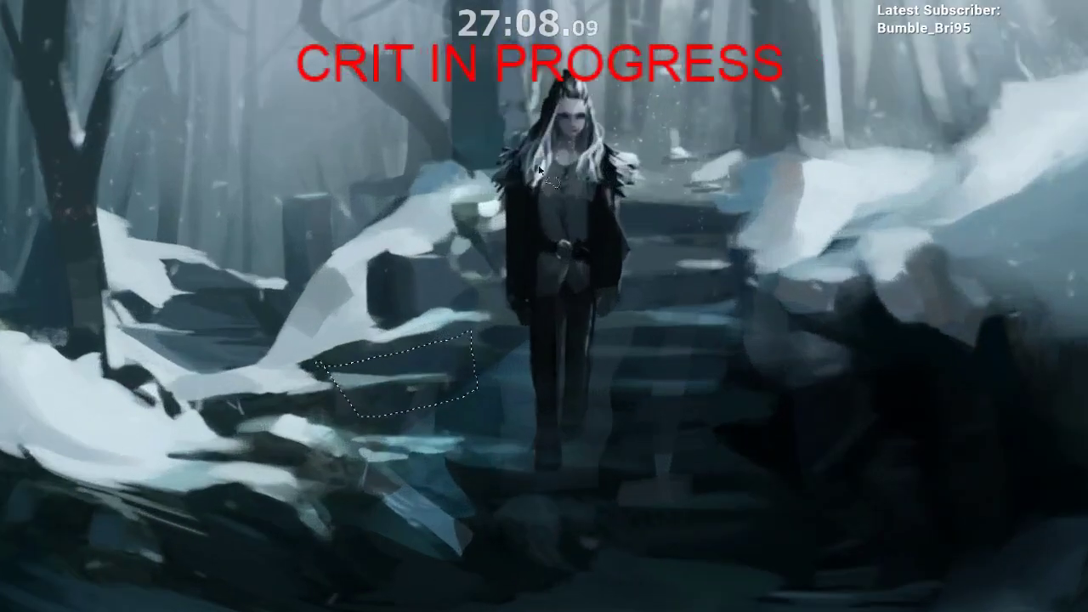
key("ctrl+d")
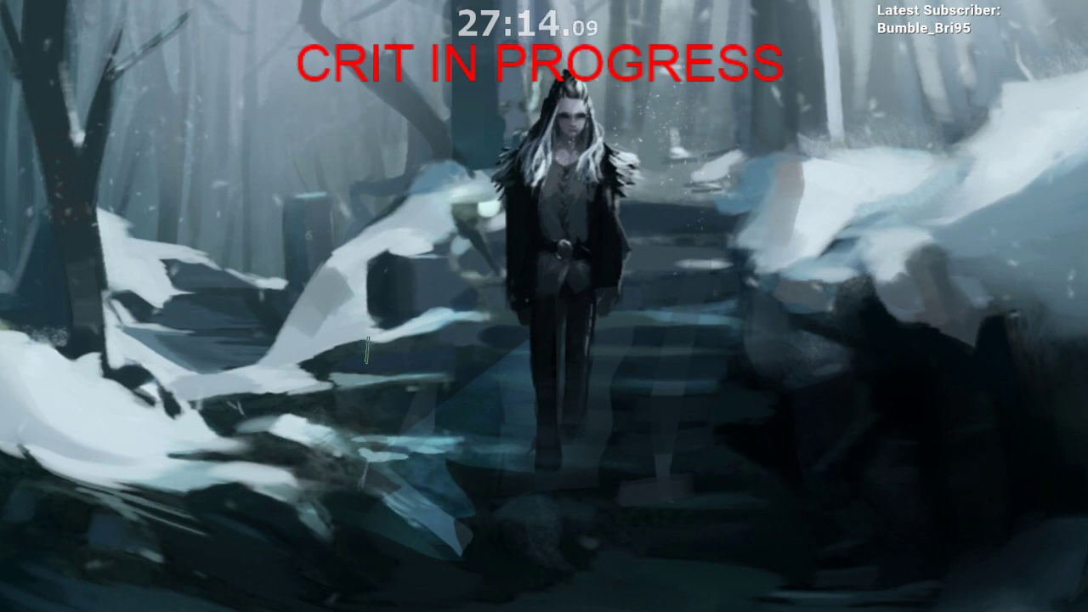
Step: Touch up the rock edges beside the stairs and the steps behind the figure with fine strokes
left_click_drag(379, 367, 496, 370)
left_click_drag(338, 323, 618, 304)
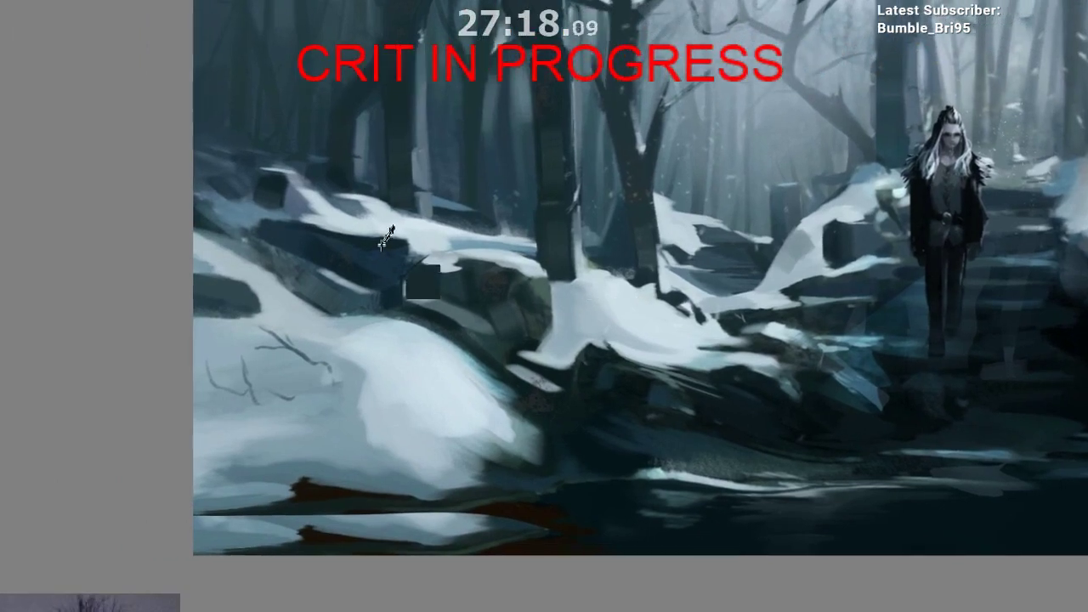
left_click_drag(520, 301, 192, 282)
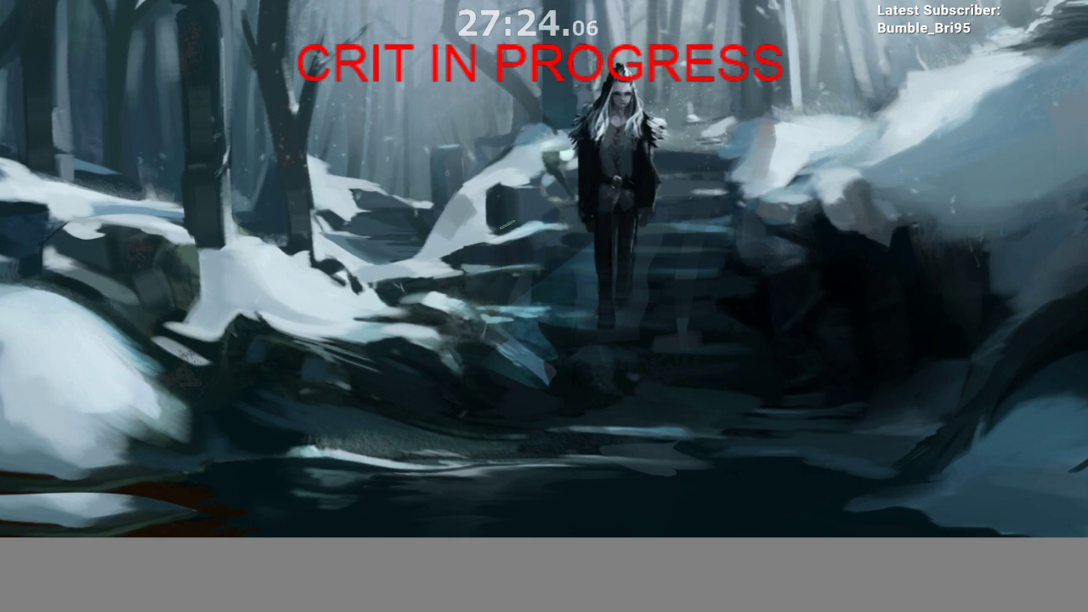
left_click_drag(587, 284, 486, 314)
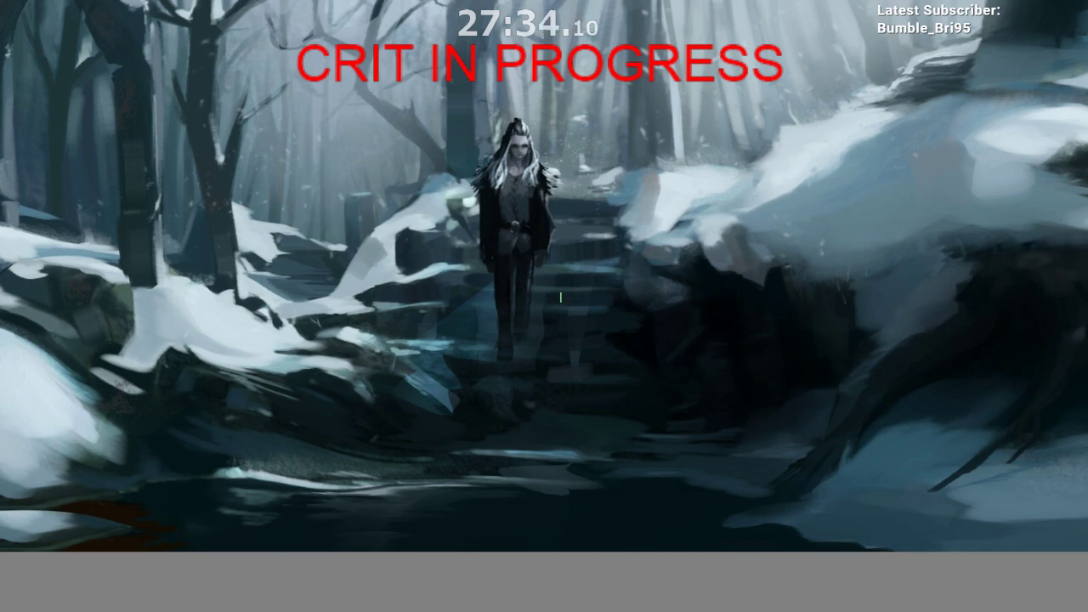
scroll(476, 400, "down", 5)
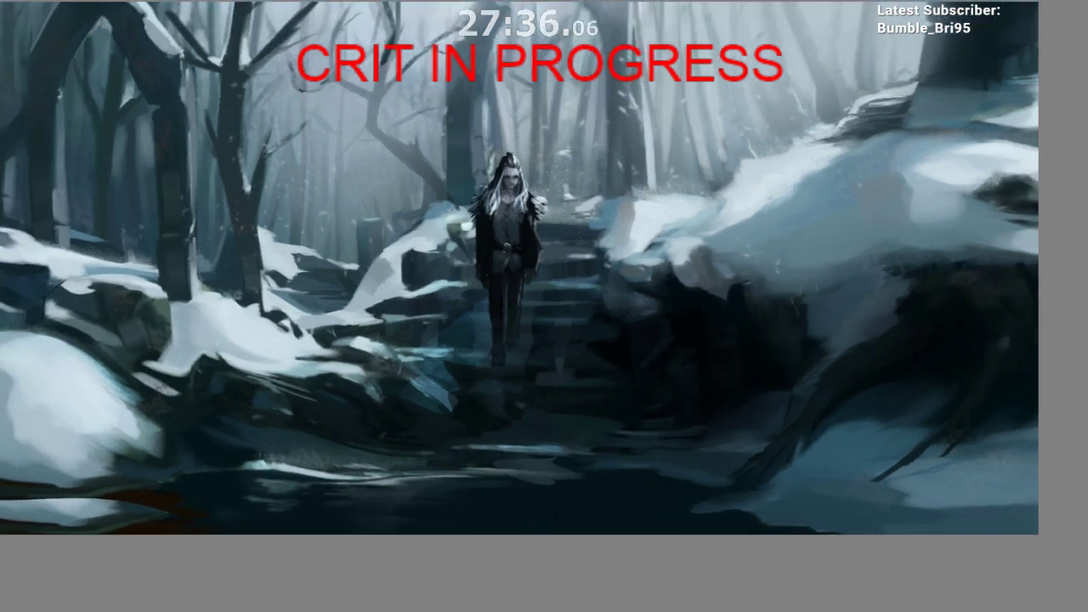
left_click_drag(542, 359, 578, 244)
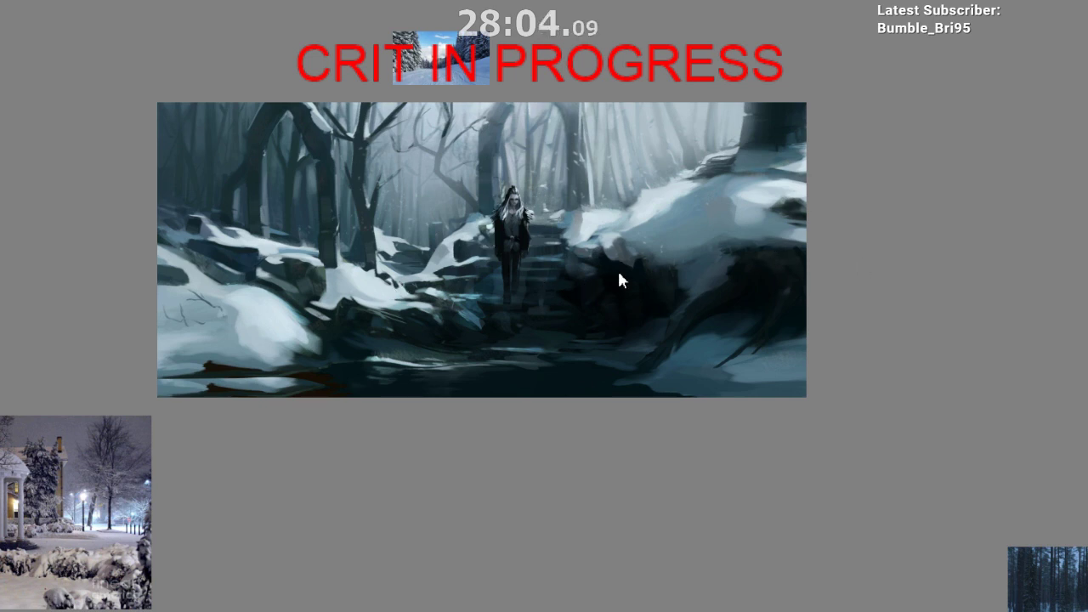
Step: Compare the forest painting with and without the overpainted mist, stairs and tree changes
key("ctrl+z")
key("ctrl+z")
key("ctrl+z")
key("ctrl+z")
key("ctrl+z")
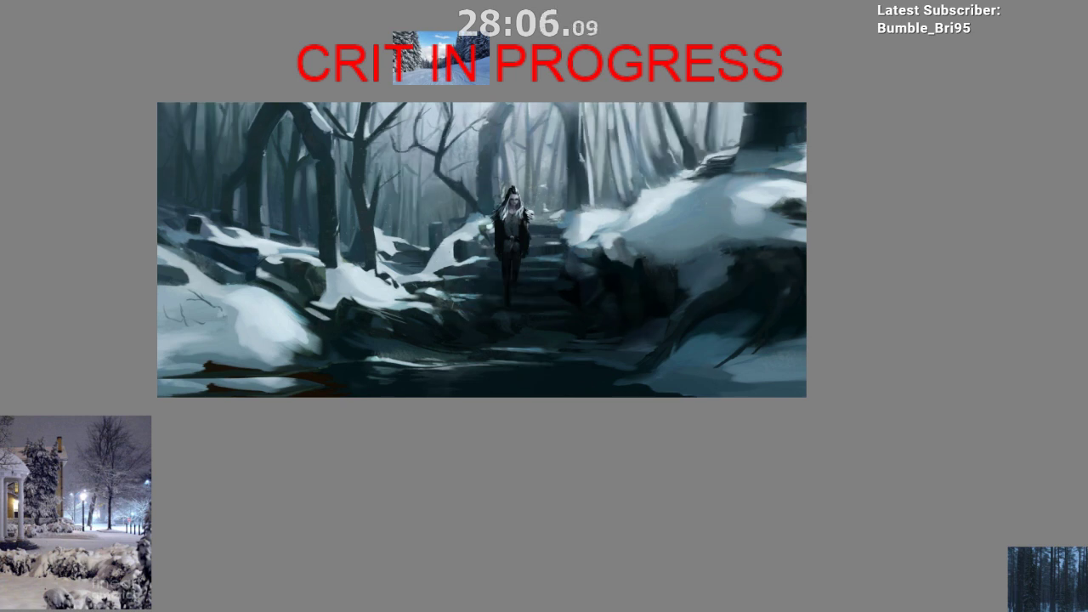
key("ctrl+z")
key("ctrl+z")
key("ctrl+z")
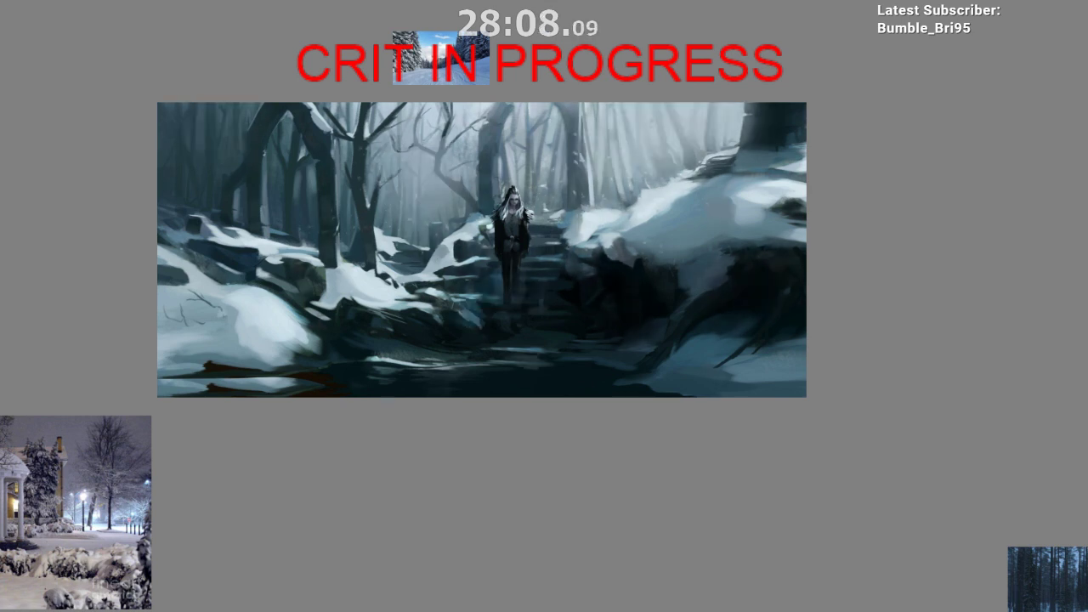
key("ctrl+z")
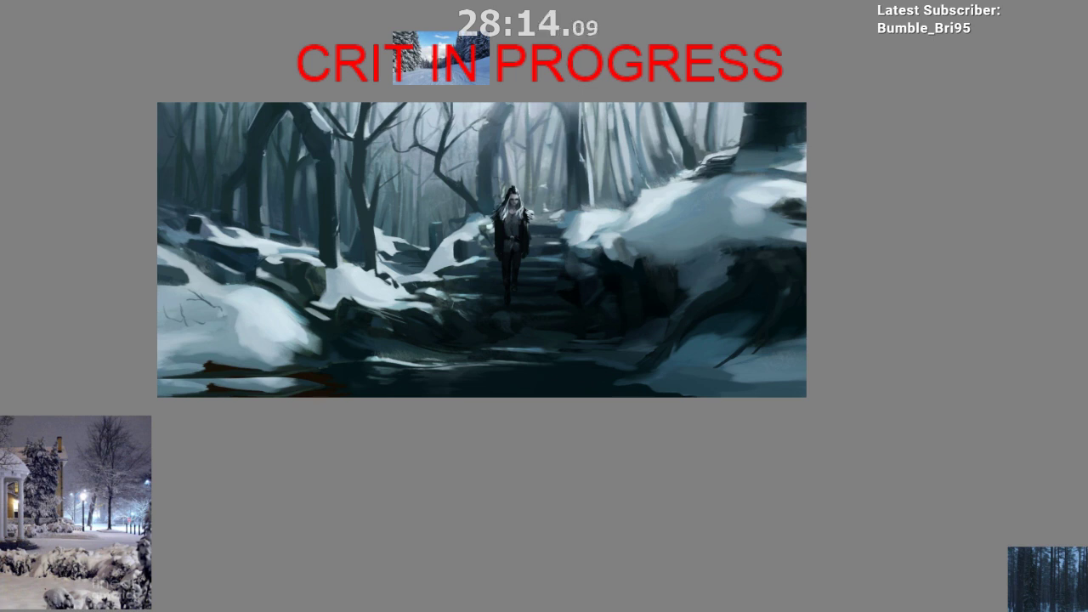
Step: Switch between the snowy forest painting and the board with the robed figure and dog photos
key("alt+Tab")
key("alt+Tab")
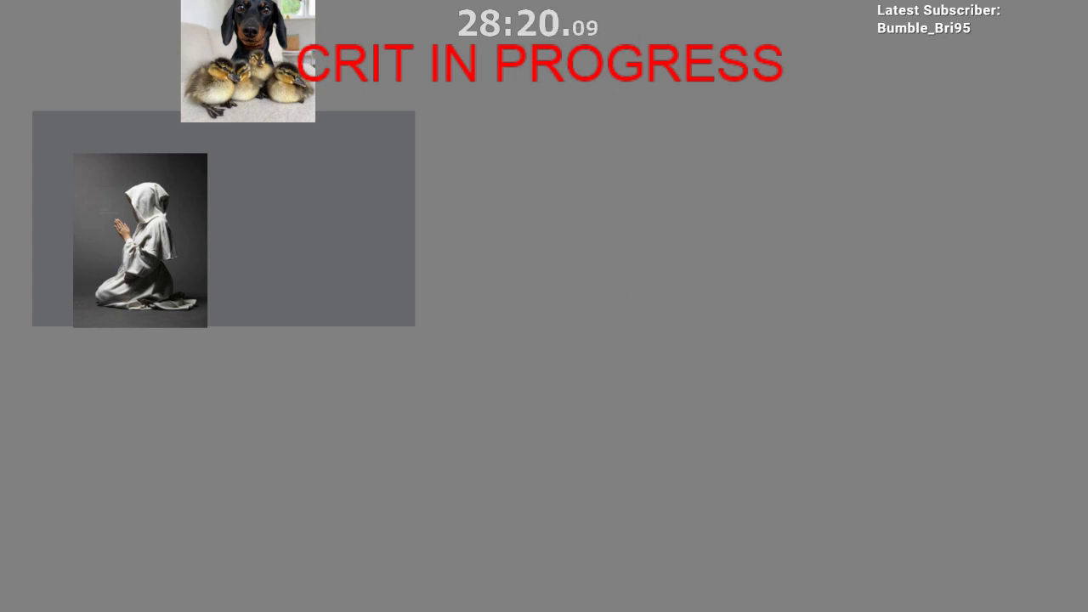
left_click_drag(94, 443, 924, 87)
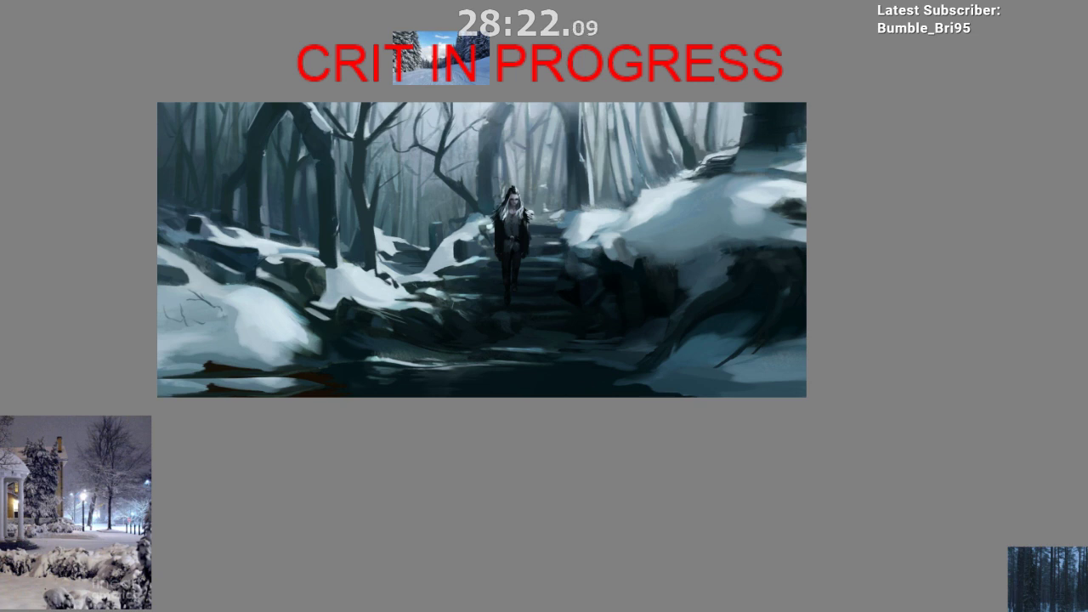
left_click_drag(610, 293, 408, 151)
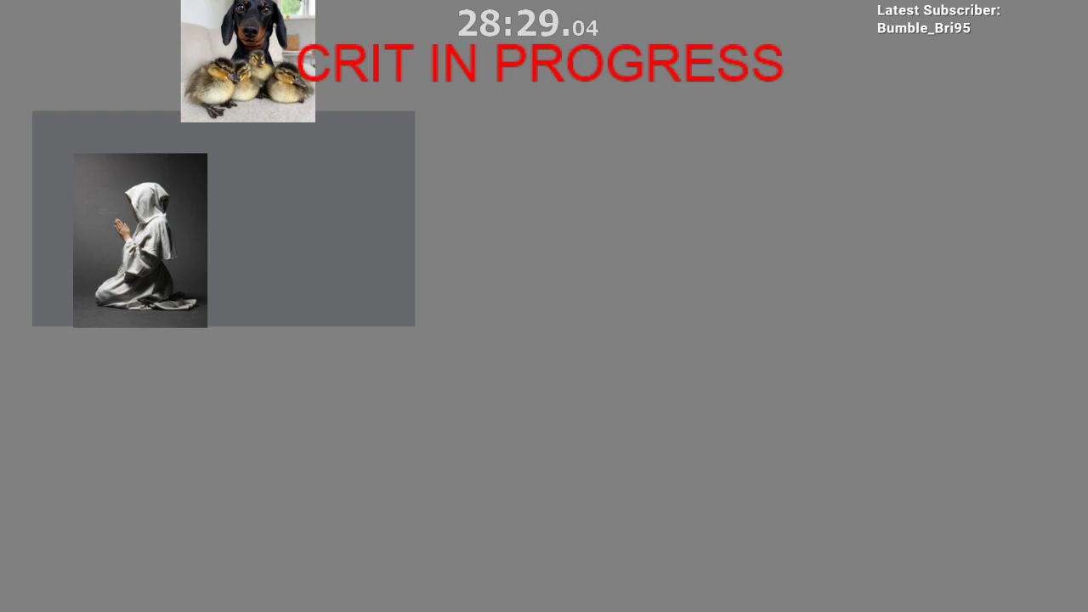
Step: Place the dog and ducklings photo beside the kneeling robed figure photo, above the blank grey canvas
left_click_drag(188, 98, 442, 151)
left_click(396, 293)
left_click_drag(408, 310, 390, 235)
scroll(390, 235, "up", 3)
left_click_drag(363, 291, 303, 508)
left_click_drag(323, 223, 324, 115)
scroll(350, 265, "down", 1)
mouse_move(349, 262)
left_mouse_down()
mouse_move(355, 396)
mouse_move(341, 251)
left_mouse_up()
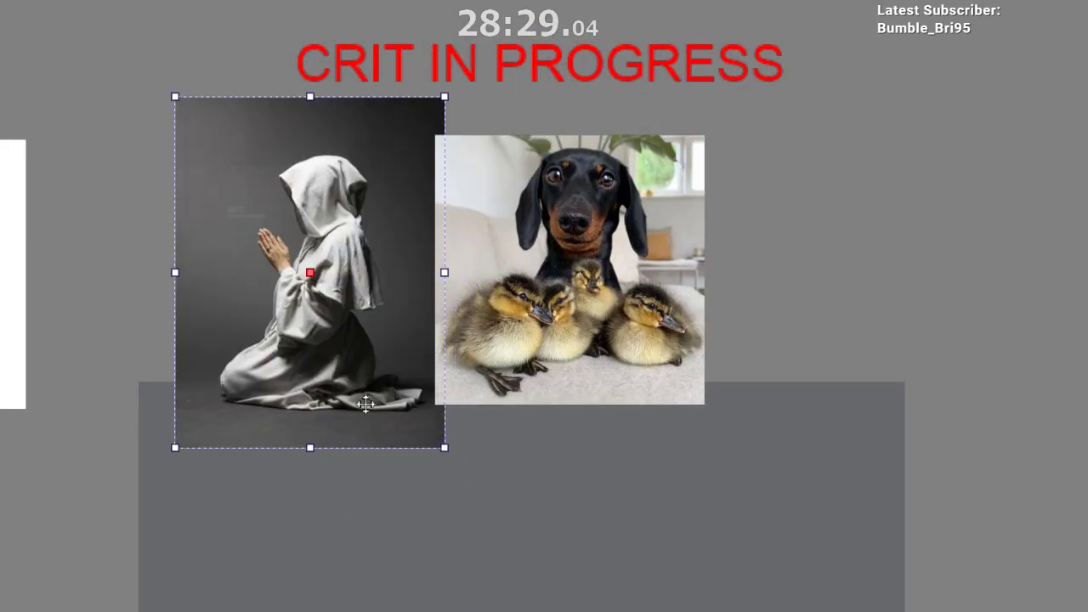
Step: Move the standing draped figure reference farther away and place the kneeling figure photo alongside the grey canvas
scroll(342, 443, "down", 2)
left_click_drag(213, 409, 328, 187)
scroll(229, 232, "down", 1)
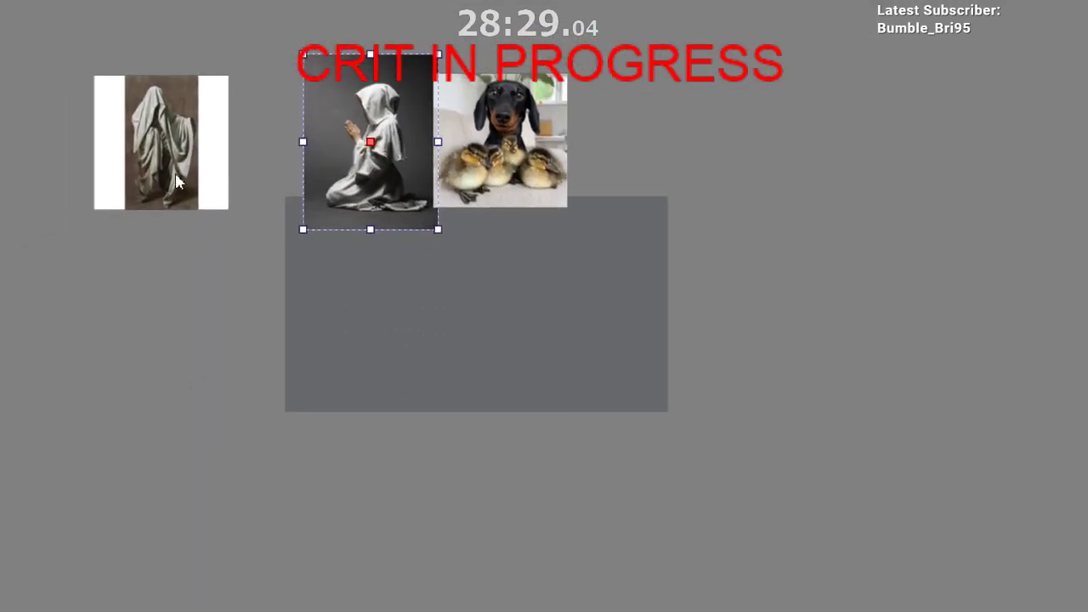
left_click(155, 145)
left_click_drag(156, 146, 80, 114)
left_click_drag(344, 149, 294, 176)
left_click_drag(185, 107, 103, 90)
left_click_drag(255, 137, 252, 270)
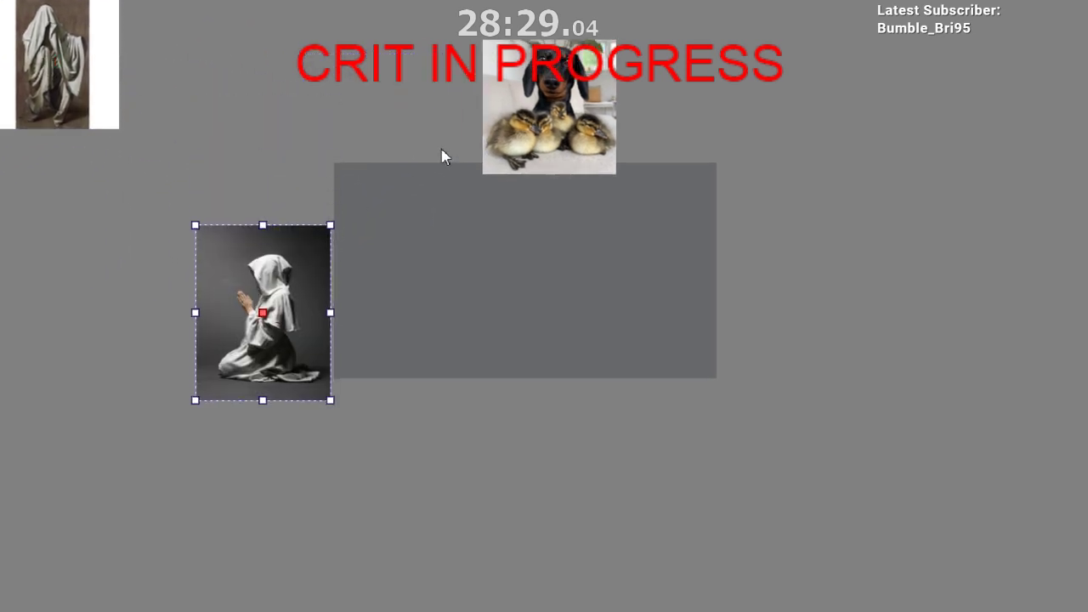
Step: Place the dog and ducklings photo above the kneeling figure photo, nudging the kneeling figure up and outward
left_click_drag(565, 66, 265, 93)
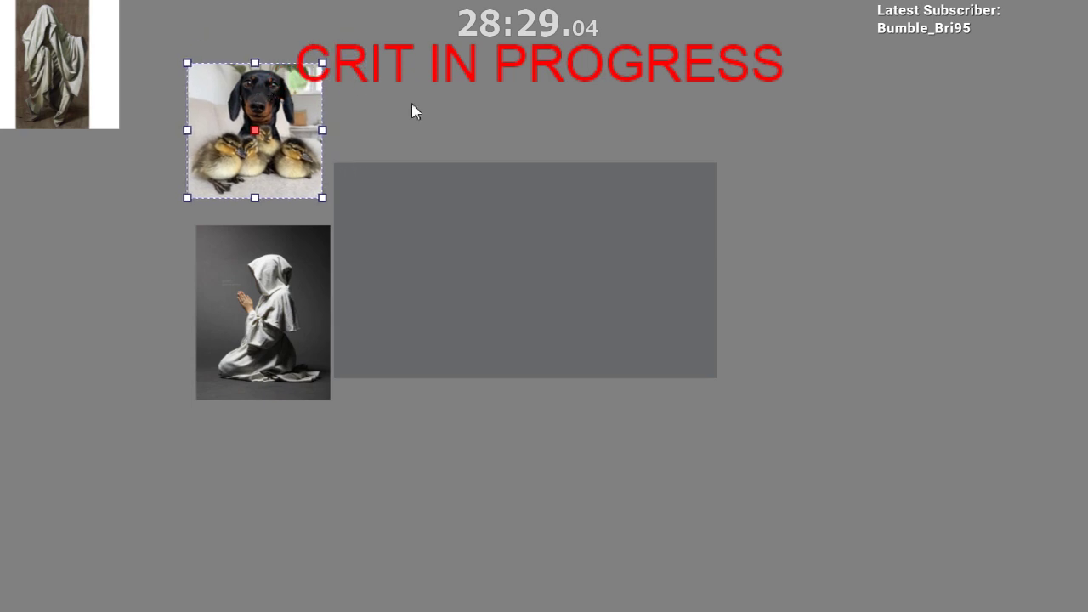
left_click_drag(460, 114, 491, 115)
left_click_drag(328, 272, 304, 255)
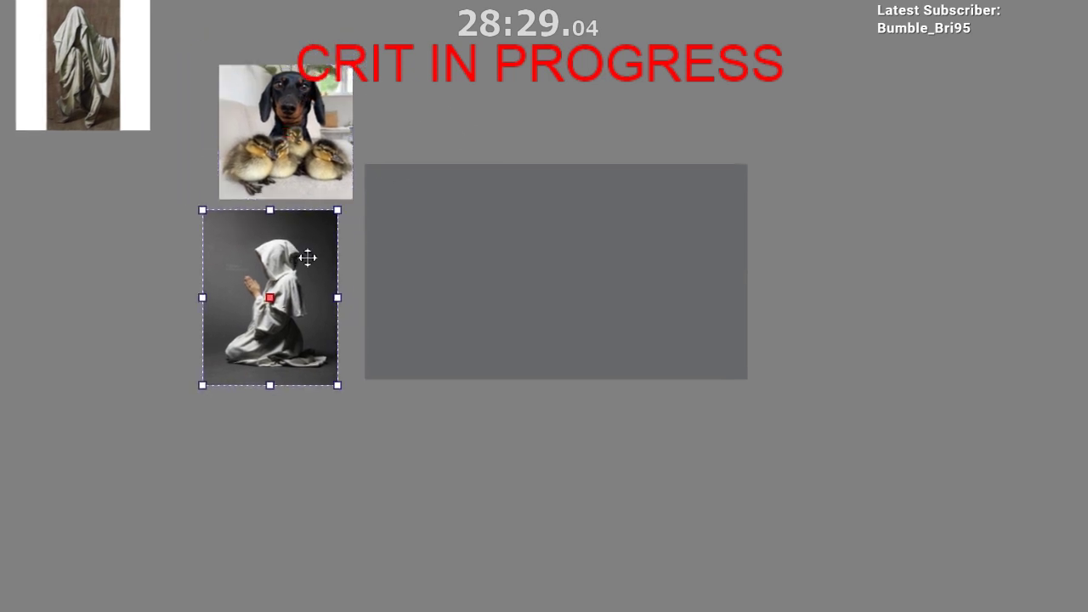
Step: Move the kneeling figure photo farther out and place the dog photo between it and the grey canvas
scroll(303, 264, "up", 2)
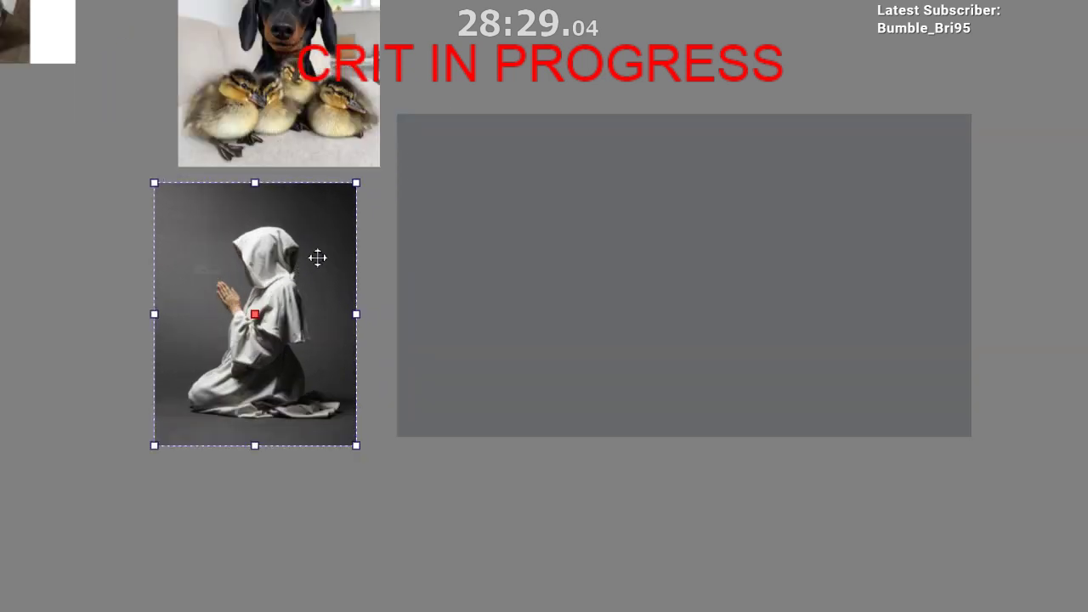
scroll(335, 244, "up", 1)
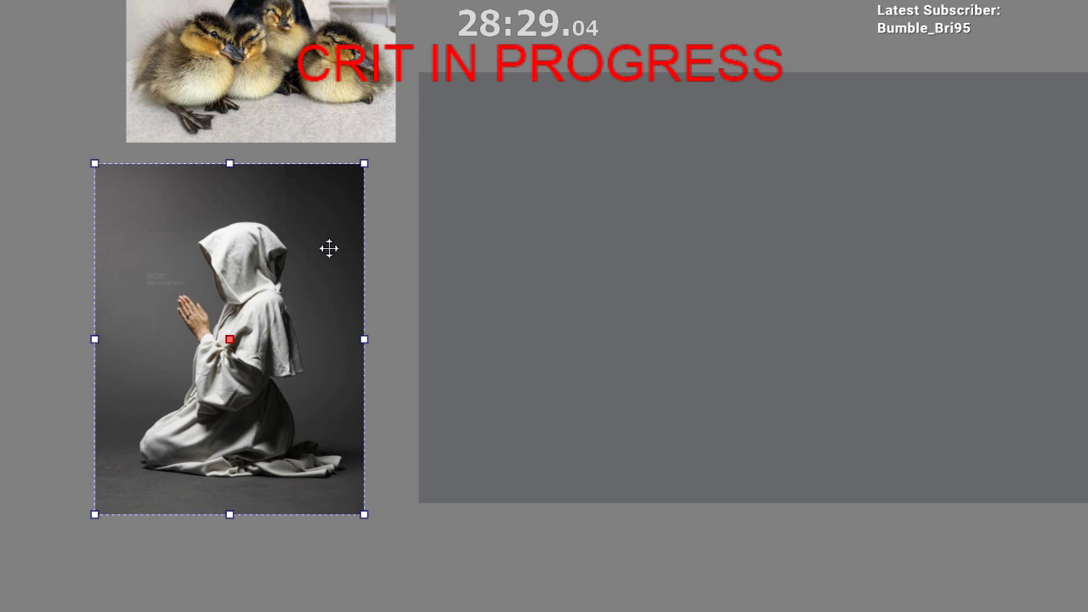
scroll(329, 248, "down", 1)
left_click_drag(329, 248, 187, 298)
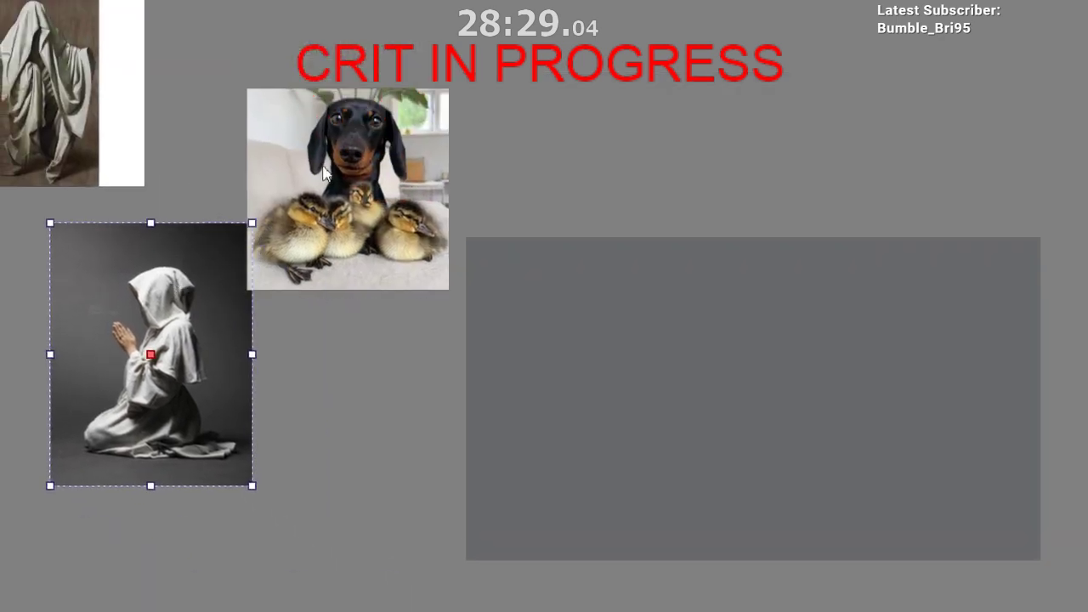
left_click_drag(323, 173, 348, 349)
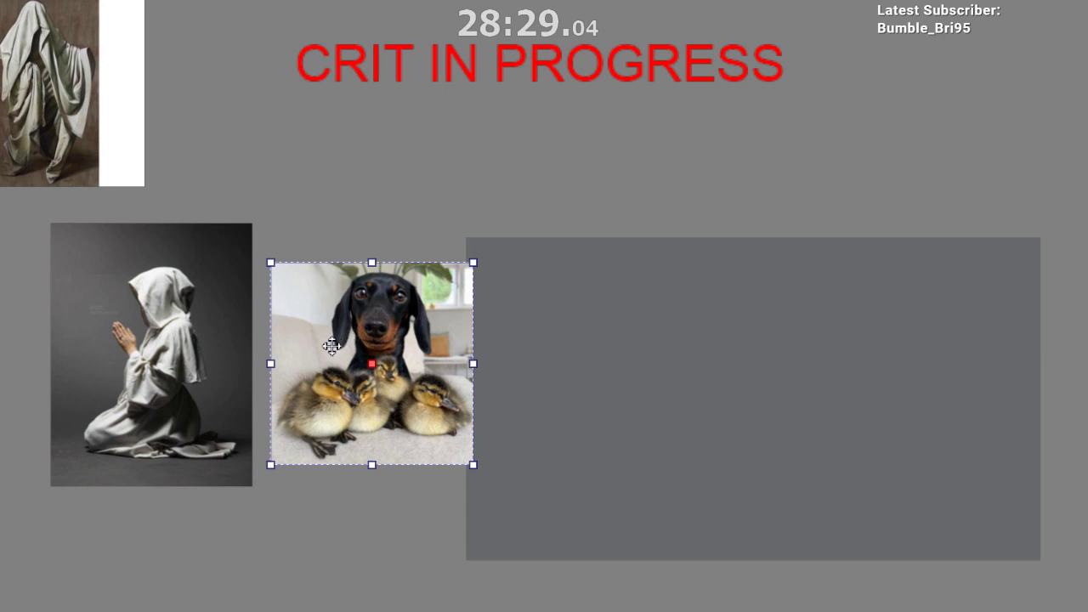
mouse_move(384, 347)
left_mouse_down()
mouse_move(383, 296)
mouse_move(386, 327)
left_mouse_up()
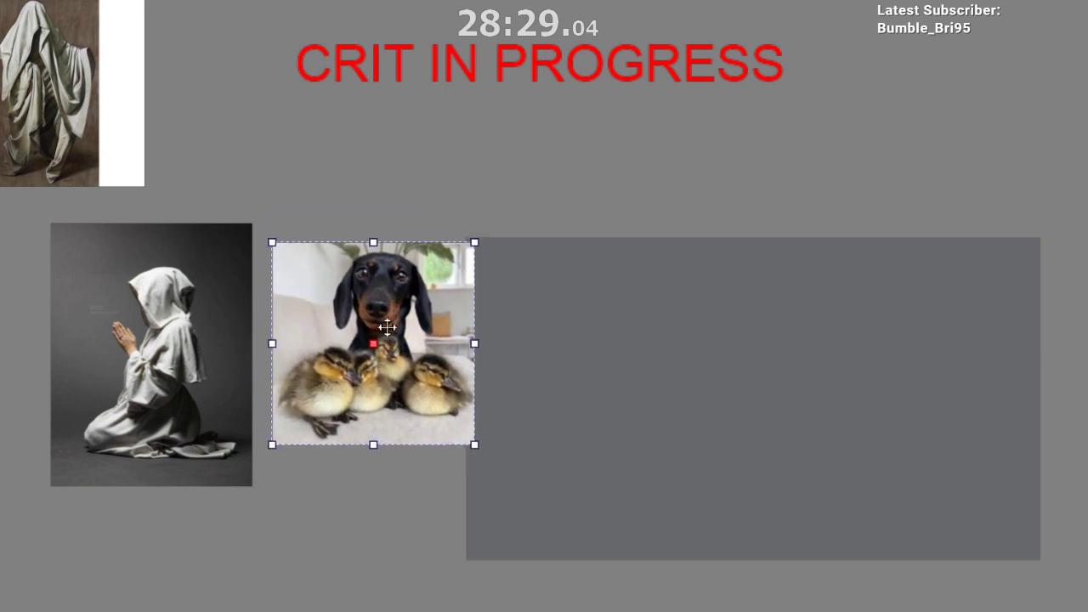
left_click_drag(162, 408, 216, 332)
scroll(417, 355, "up", 2)
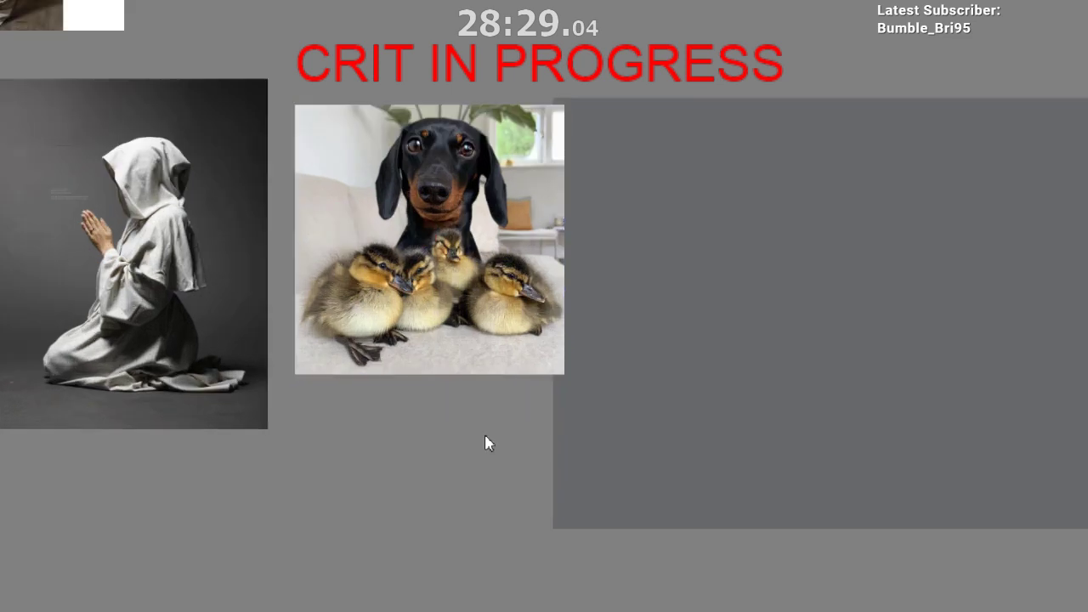
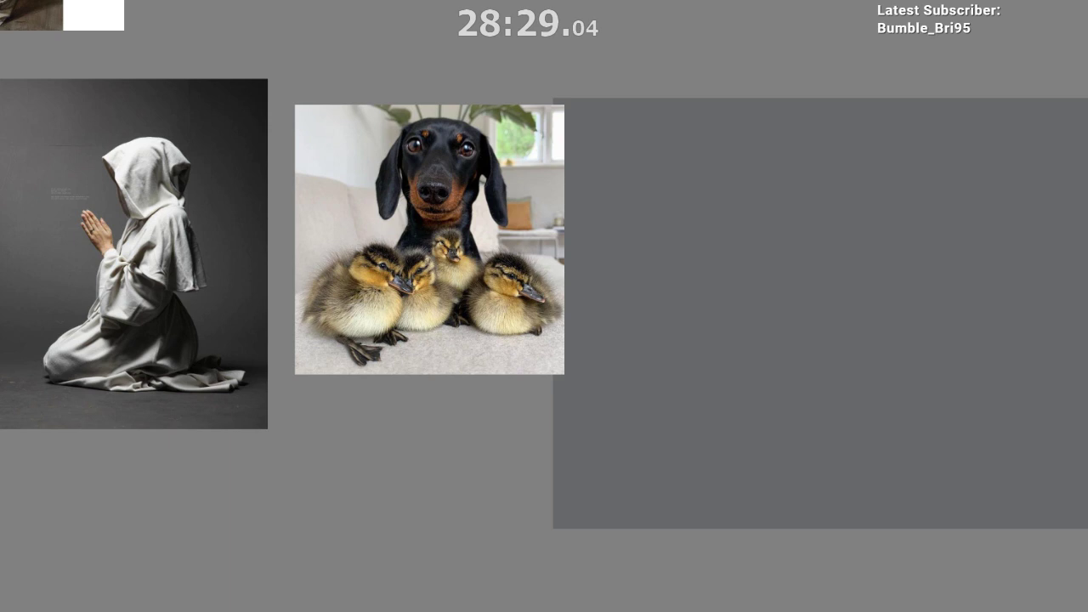
Step: Move the kneeling figure photo lower and farther out, and place the dog and ducklings photo beside the grey canvas without overlapping it
key("ctrl+t")
left_click_drag(644, 306, 552, 257)
left_click_drag(460, 152, 462, 237)
left_click_drag(476, 143, 599, 27)
left_click_drag(501, 237, 478, 297)
scroll(481, 306, "down", 4)
left_click(275, 298)
left_click_drag(275, 298, 141, 439)
left_click(443, 289)
left_click_drag(443, 289, 360, 268)
left_click_drag(510, 316, 410, 298)
key("b")
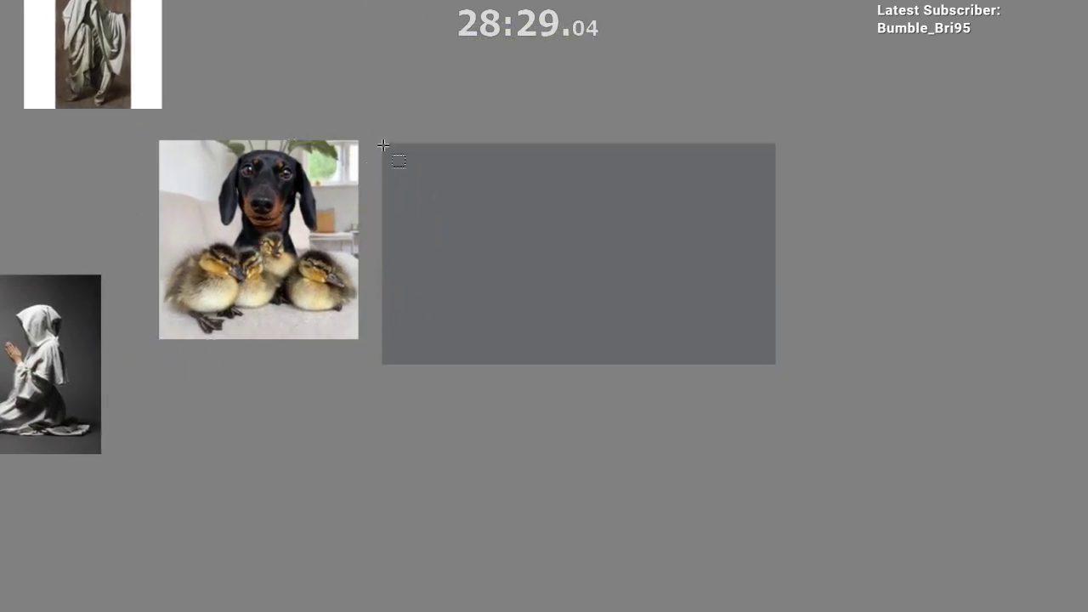
Step: Crop the canvas to a nearly square selection starting at its upper-left corner and extending below its lower edge
mouse_move(382, 143)
left_mouse_down()
mouse_move(639, 408)
mouse_move(670, 423)
left_mouse_up()
key("ctrl+shift+x")
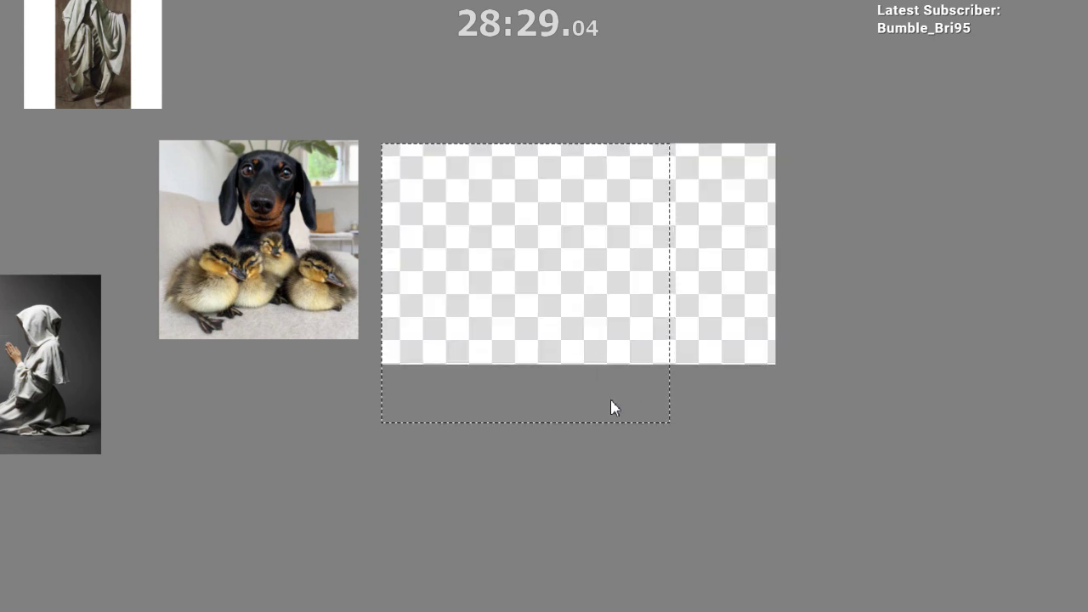
key("b")
scroll(576, 243, "up", 1)
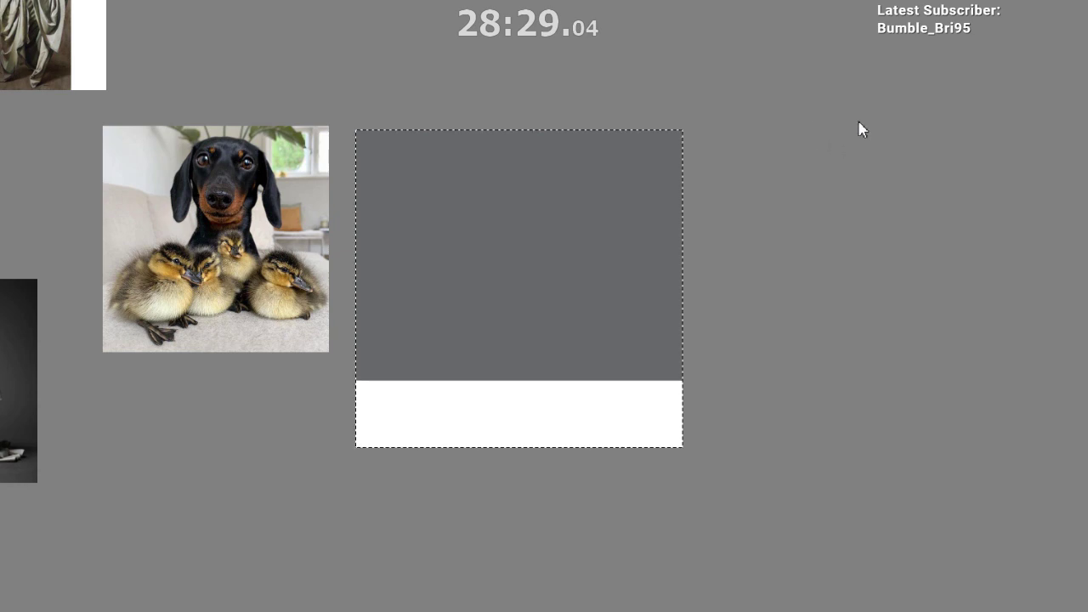
Step: Paint the canvas's white lower strip dark grey to match the rest, and clear the selection
mouse_move(614, 287)
left_mouse_down()
mouse_move(576, 470)
mouse_move(532, 508)
mouse_move(635, 397)
mouse_move(652, 355)
mouse_move(582, 526)
mouse_move(615, 366)
mouse_move(644, 480)
mouse_move(623, 473)
mouse_move(585, 425)
mouse_move(502, 456)
mouse_move(512, 357)
mouse_move(451, 372)
left_mouse_up()
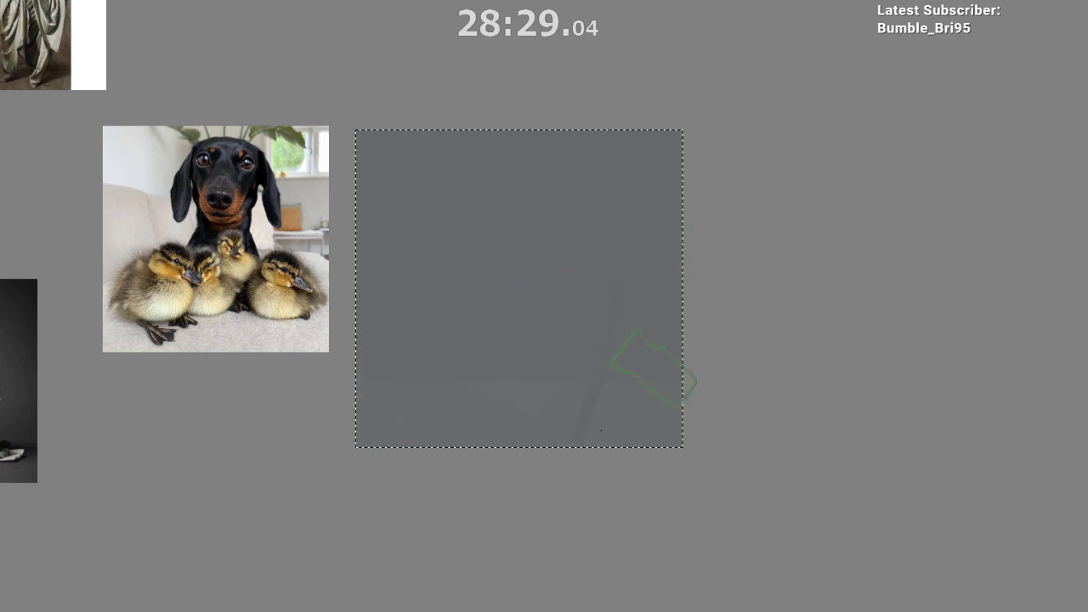
scroll(625, 332, "up", 1)
left_click_drag(564, 379, 611, 409)
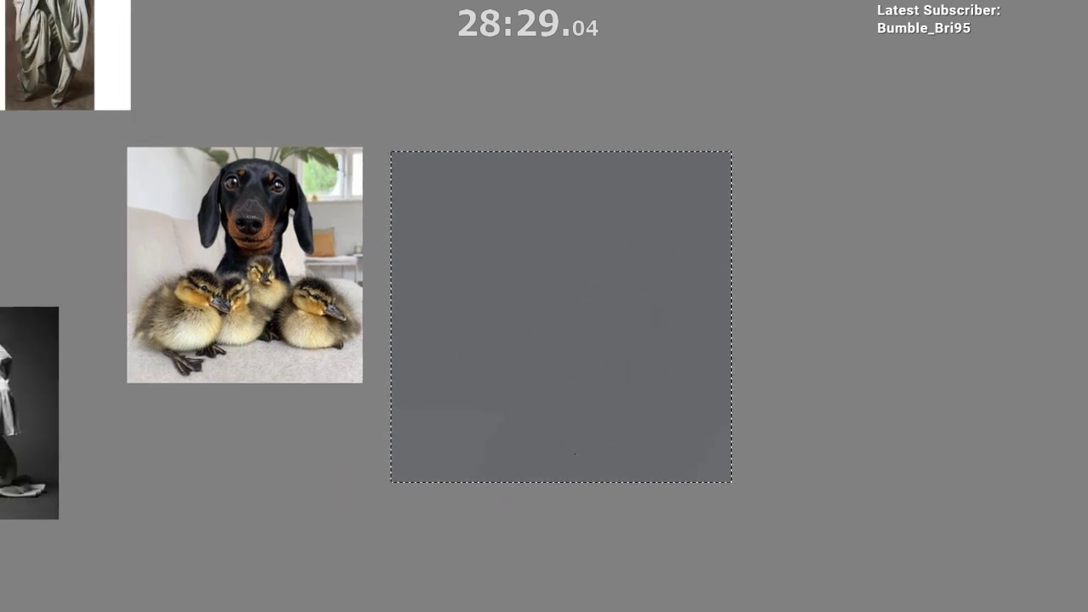
key("ctrl+d")
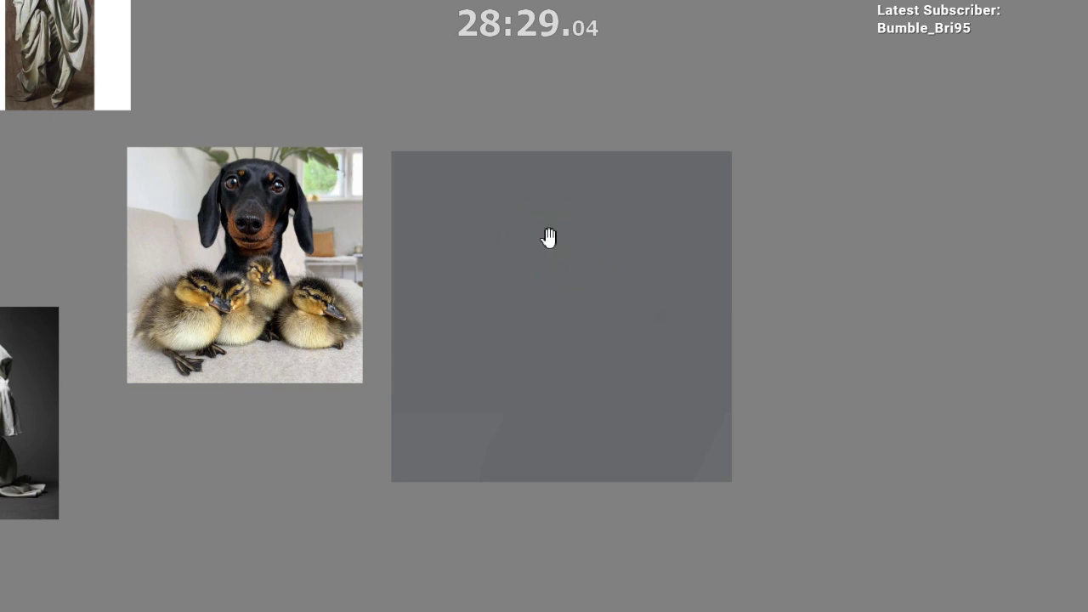
Step: Reset the painting timer to zero and start it
left_click_drag(570, 287, 573, 259)
key("KP_3")
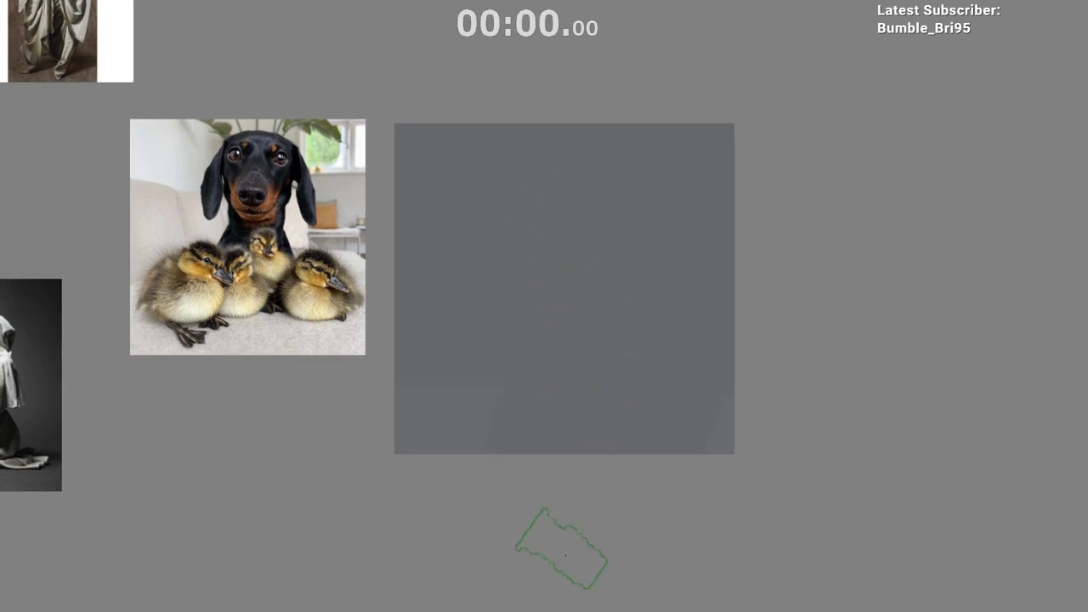
key("KP_1")
Step: Enlarge the dog and ducklings photo to nearly the canvas's height and align it close beside the canvas
left_click_drag(572, 225, 576, 124)
left_click_drag(576, 229, 588, 248)
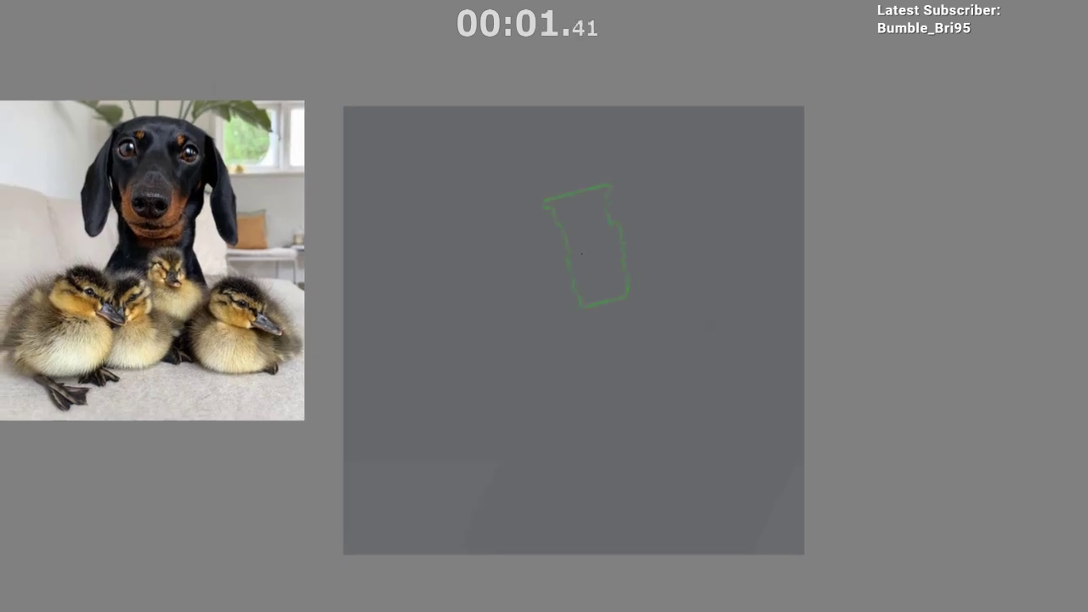
key("ctrl+t")
left_click_drag(293, 126, 390, 26)
left_click_drag(304, 165, 250, 275)
left_click_drag(388, 207, 432, 247)
left_click_drag(439, 196, 502, 141)
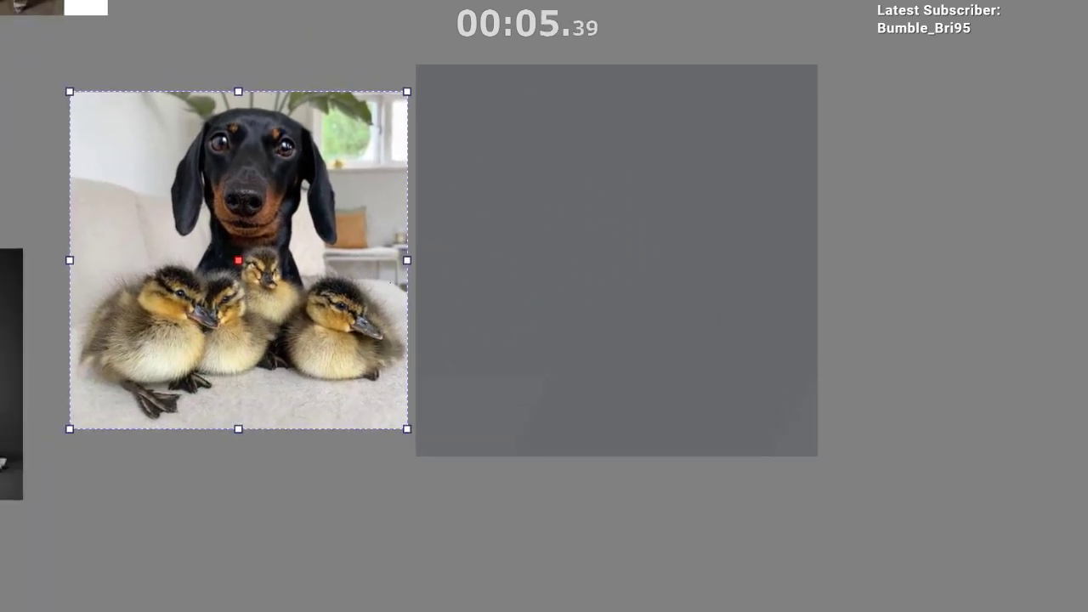
key("b")
mouse_move(546, 233)
left_mouse_down()
mouse_move(522, 238)
mouse_move(505, 221)
left_mouse_up()
left_click_drag(541, 220, 536, 276)
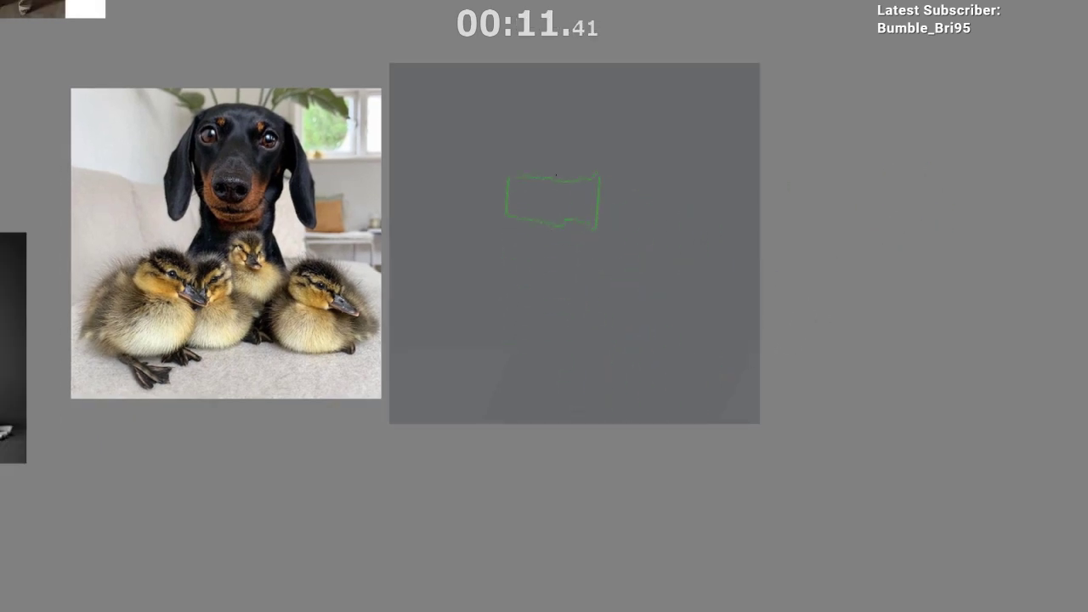
Step: Cover the whole canvas with broad blue-grey brush strokes as the background base
left_click_drag(565, 103, 435, 248)
key("ctrl+z")
left_click_drag(488, 71, 289, 338)
mouse_move(349, 264)
left_mouse_down()
mouse_move(461, 80)
mouse_move(579, 206)
mouse_move(573, 299)
mouse_move(541, 309)
left_mouse_up()
mouse_move(602, 187)
left_mouse_down()
mouse_move(568, 120)
mouse_move(524, 107)
mouse_move(700, 100)
mouse_move(695, 212)
mouse_move(561, 294)
mouse_move(395, 378)
mouse_move(278, 354)
mouse_move(499, 239)
mouse_move(502, 366)
mouse_move(675, 386)
mouse_move(616, 400)
mouse_move(465, 363)
mouse_move(428, 337)
left_mouse_up()
left_click_drag(462, 411, 379, 453)
left_click_drag(564, 320, 680, 502)
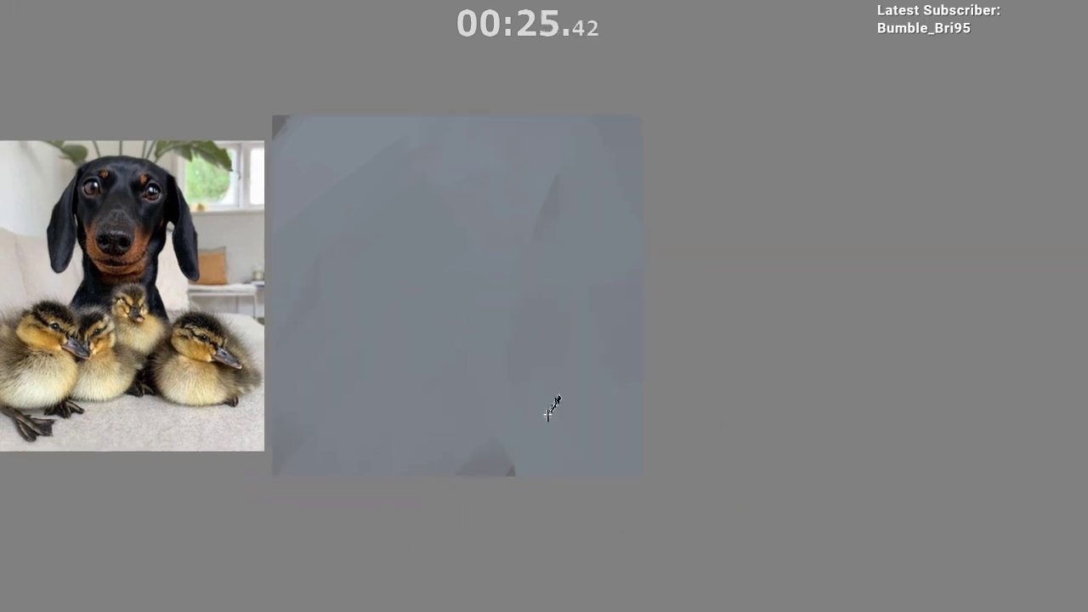
Step: Block in the pale grey sofa back and seat over the blue-grey background, and cover the dark upper-left canvas corner
left_click(550, 414, "ctrl")
mouse_move(544, 417)
left_mouse_down()
mouse_move(404, 518)
mouse_move(510, 393)
mouse_move(493, 422)
mouse_move(286, 254)
left_mouse_up()
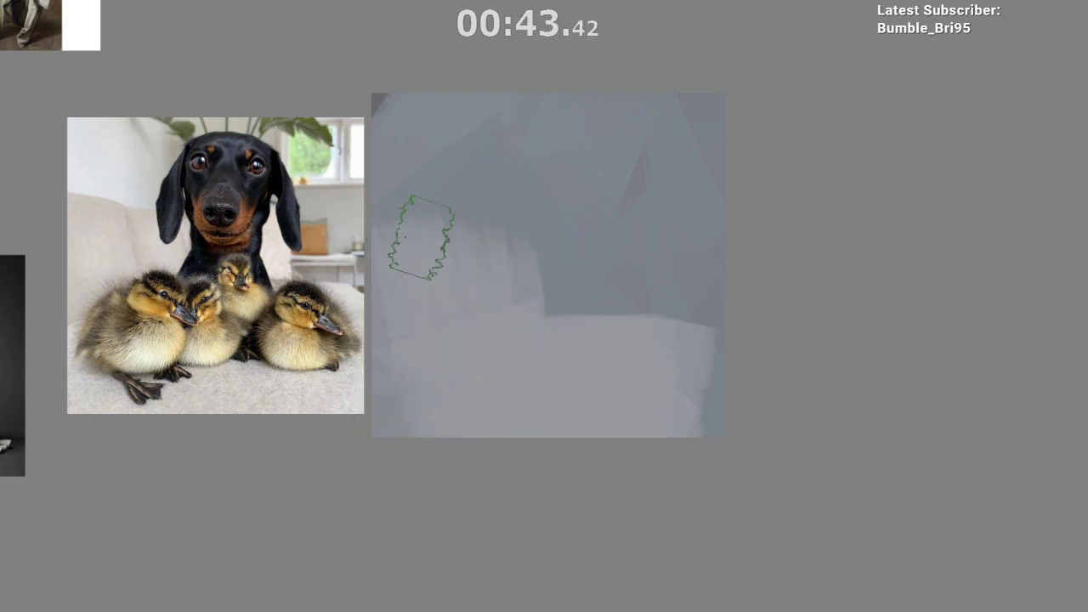
left_click_drag(463, 406, 444, 405)
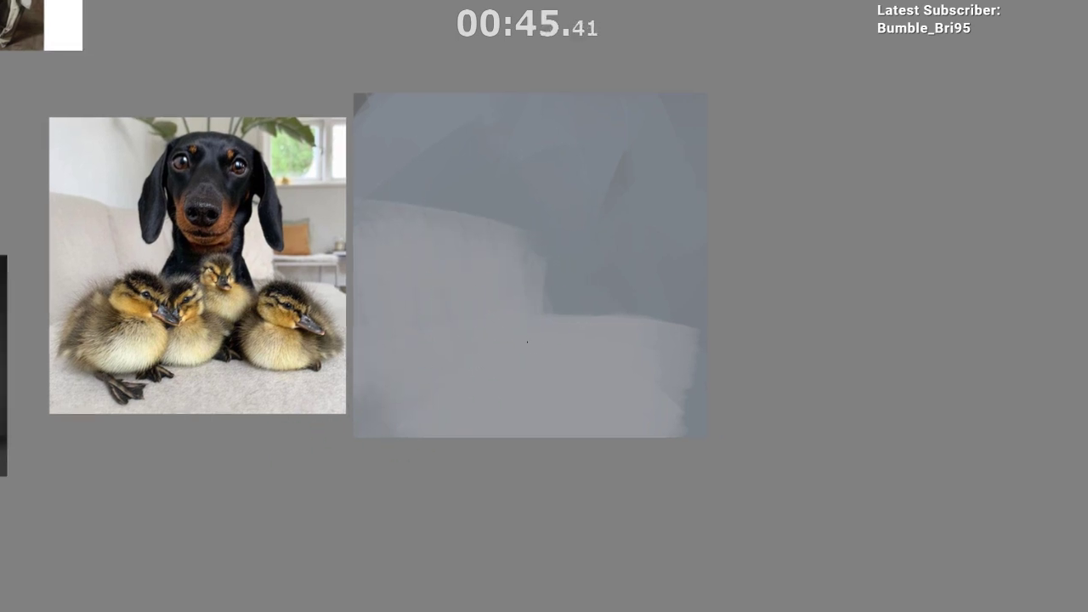
left_click_drag(694, 371, 530, 374)
mouse_move(544, 285)
left_mouse_down()
mouse_move(606, 197)
mouse_move(684, 199)
left_mouse_up()
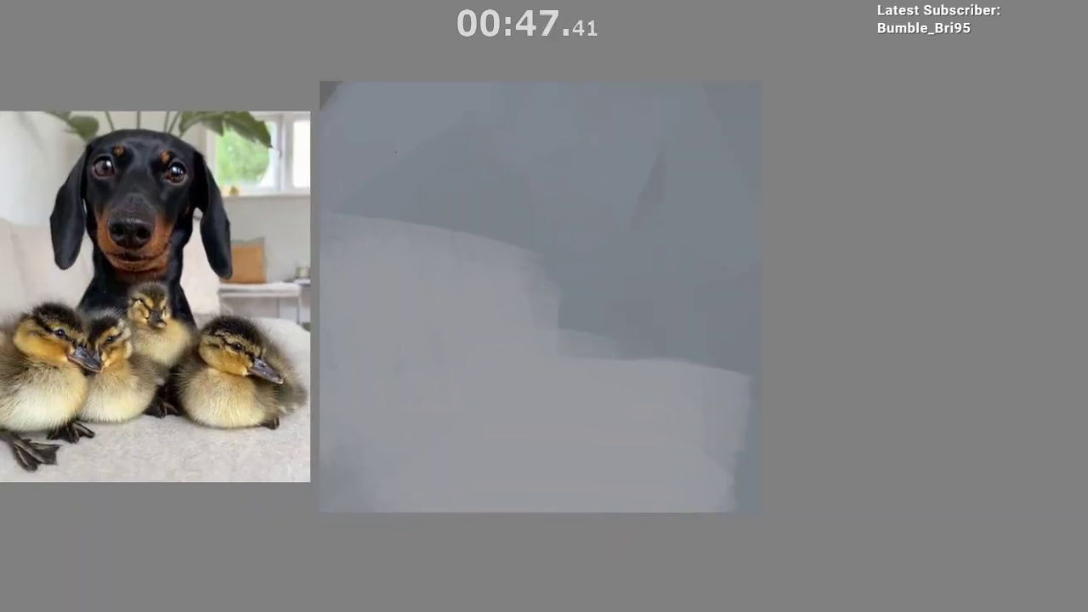
left_click_drag(326, 84, 323, 105)
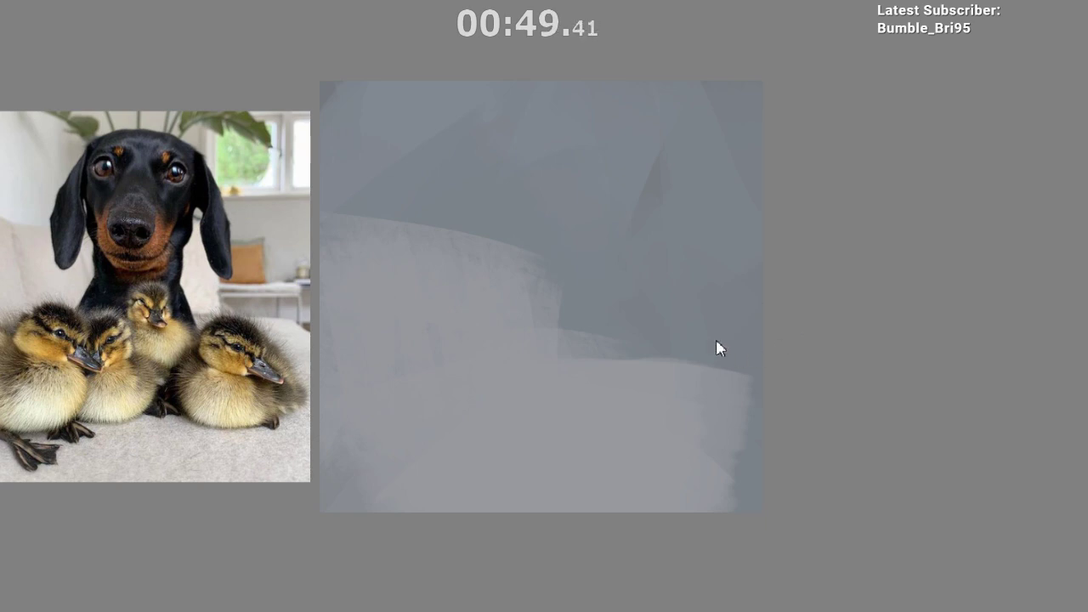
scroll(612, 170, "down", 2)
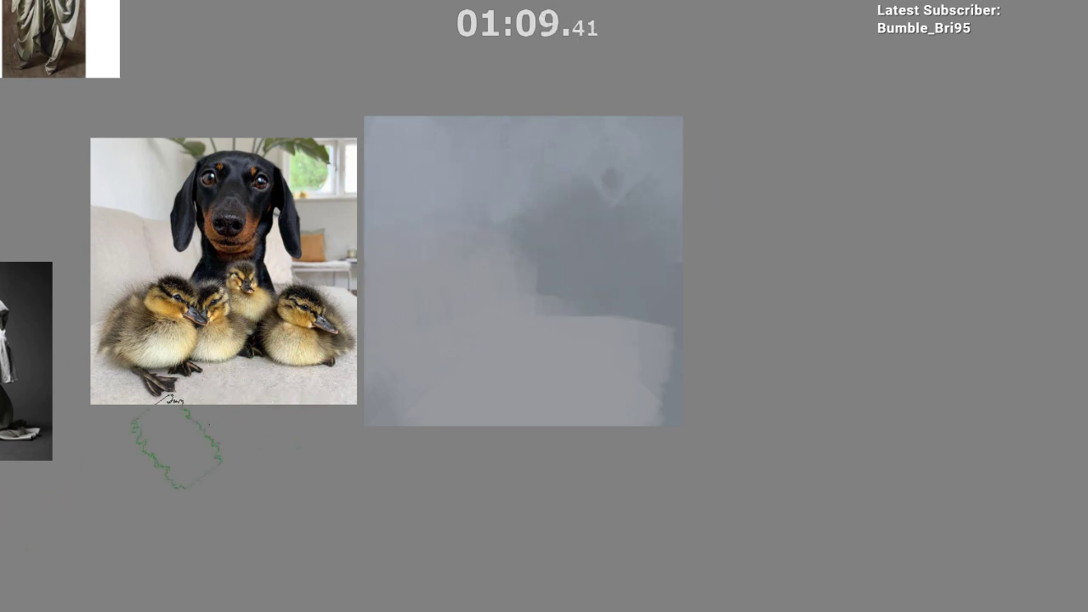
Step: Extend the pale sofa seat to the canvas's right edge with textured strokes
left_click_drag(576, 154, 602, 97)
left_click_drag(552, 354, 493, 371)
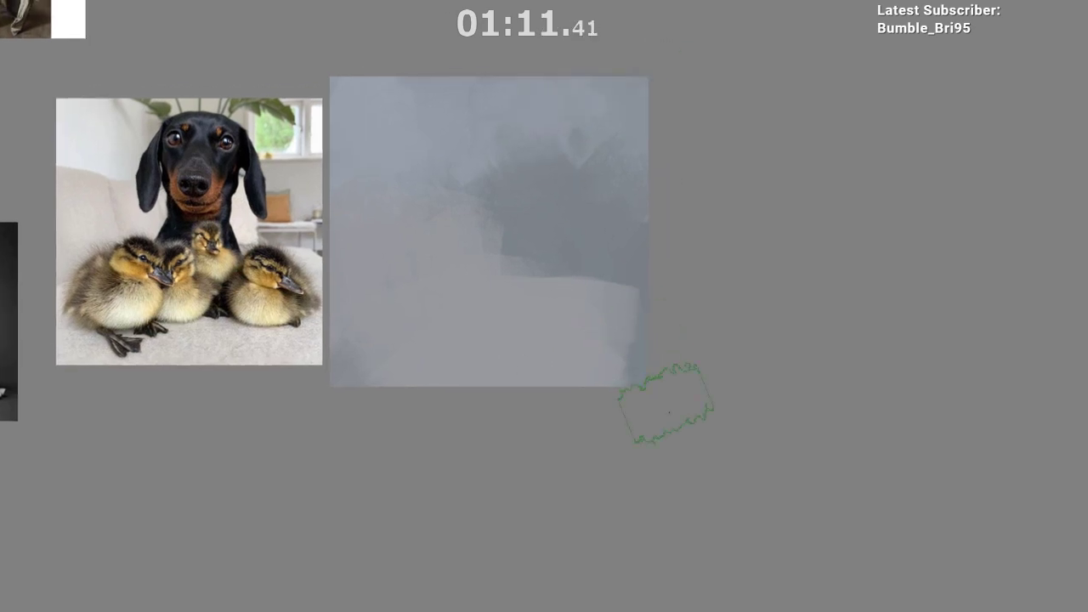
mouse_move(634, 328)
left_mouse_down()
mouse_move(594, 369)
mouse_move(608, 340)
left_mouse_up()
left_click_drag(559, 293, 571, 292)
left_click_drag(598, 349, 620, 455)
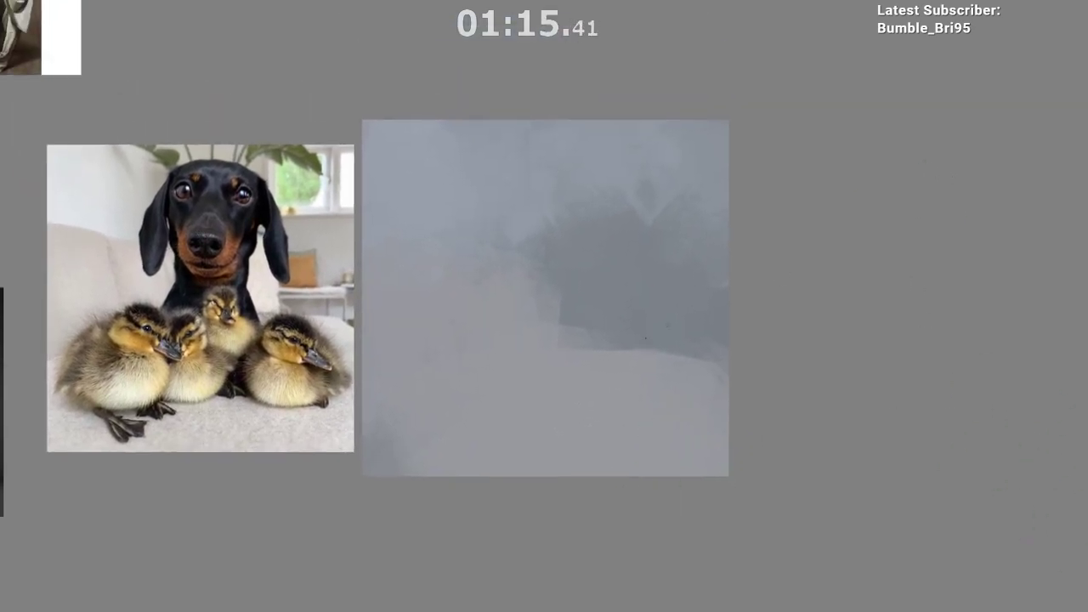
left_click_drag(555, 245, 563, 202)
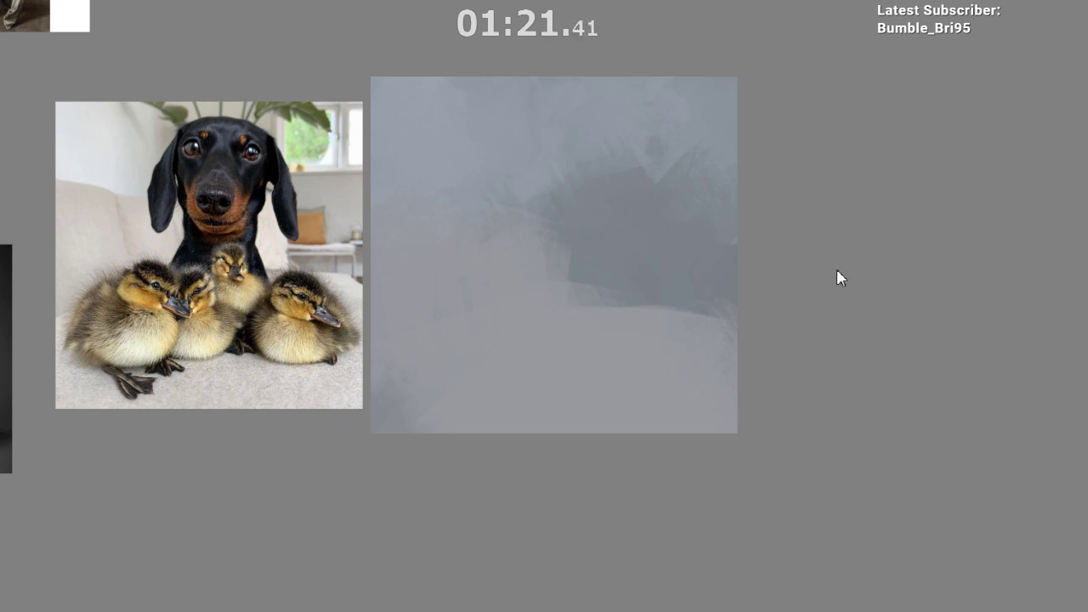
Step: Sketch the dog's head construction with thin dark lines: vertical centre line, head box, tapering muzzle sides and slanted upper ear edges
mouse_move(531, 138)
left_mouse_down()
mouse_move(505, 242)
mouse_move(473, 209)
left_mouse_up()
key("ctrl+z")
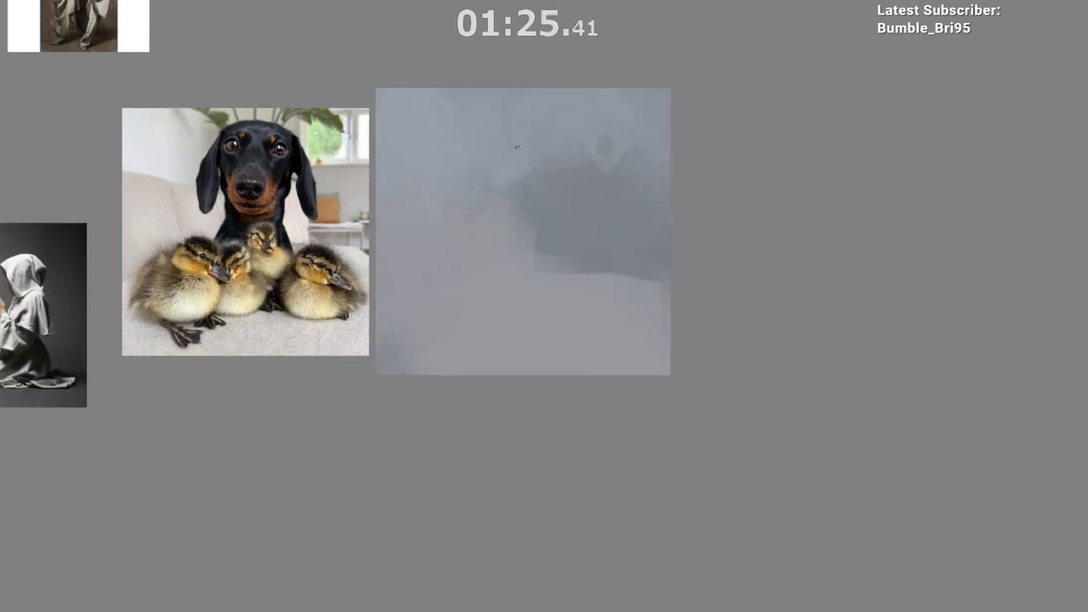
left_click_drag(524, 544, 521, 554)
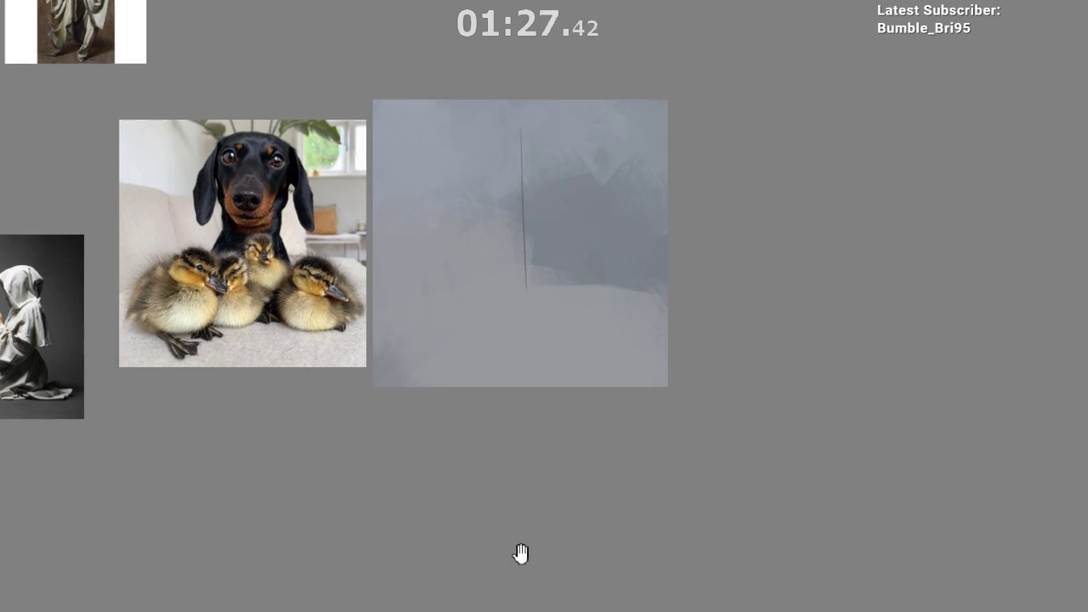
scroll(547, 510, "up", 1)
left_click_drag(564, 486, 589, 483)
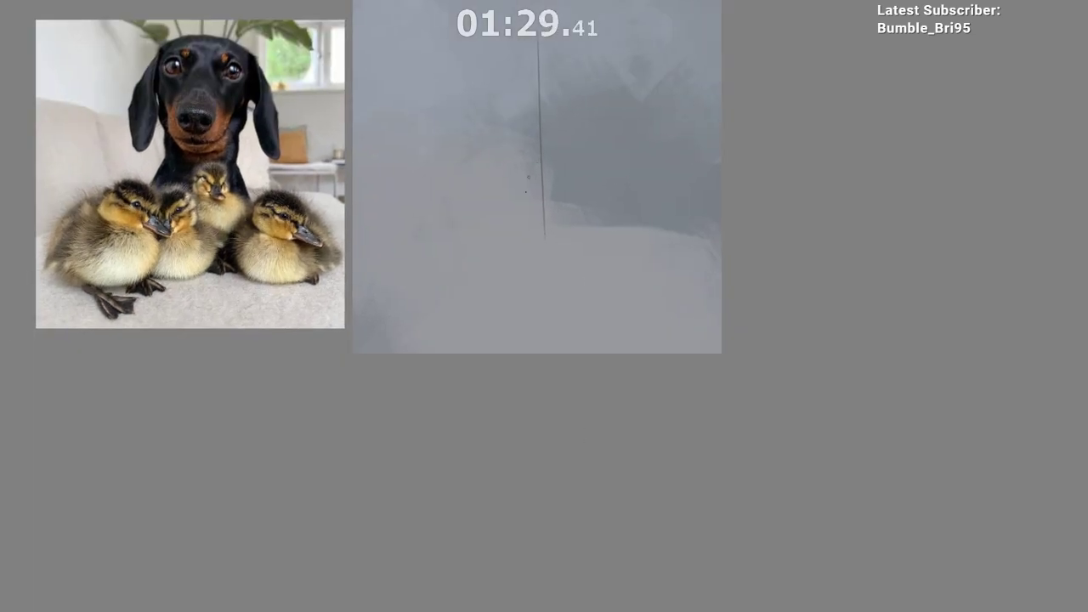
left_click_drag(572, 382, 577, 408)
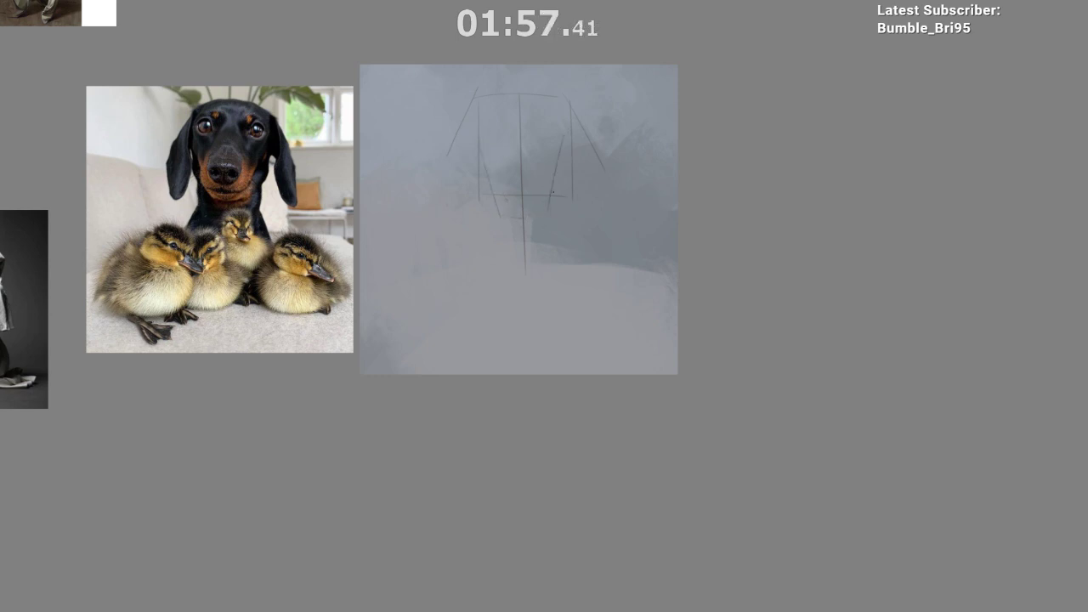
Step: Mark the chin and ear-tip levels with short horizontal lines, and draw the lower outer edges of both ears
left_click_drag(585, 206, 625, 190)
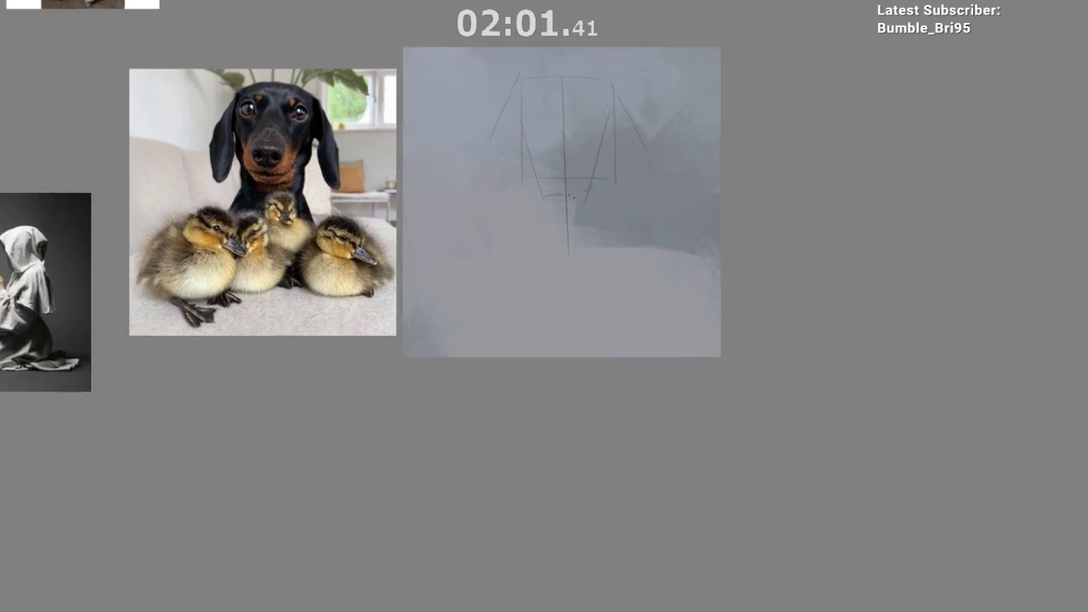
left_click_drag(548, 194, 568, 194)
left_click_drag(593, 238, 539, 360)
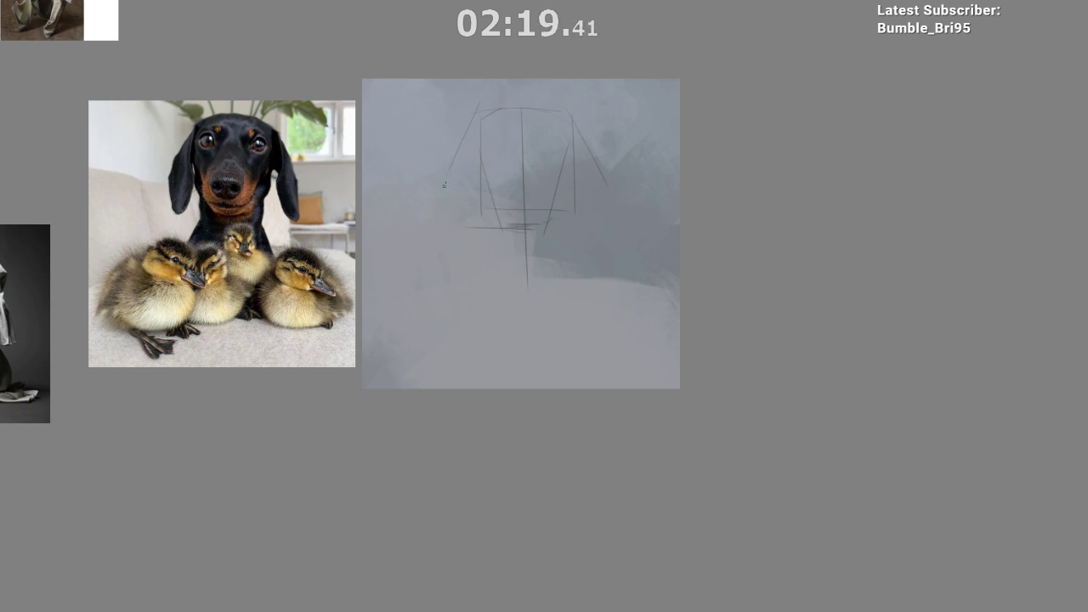
left_click_drag(496, 363, 476, 357)
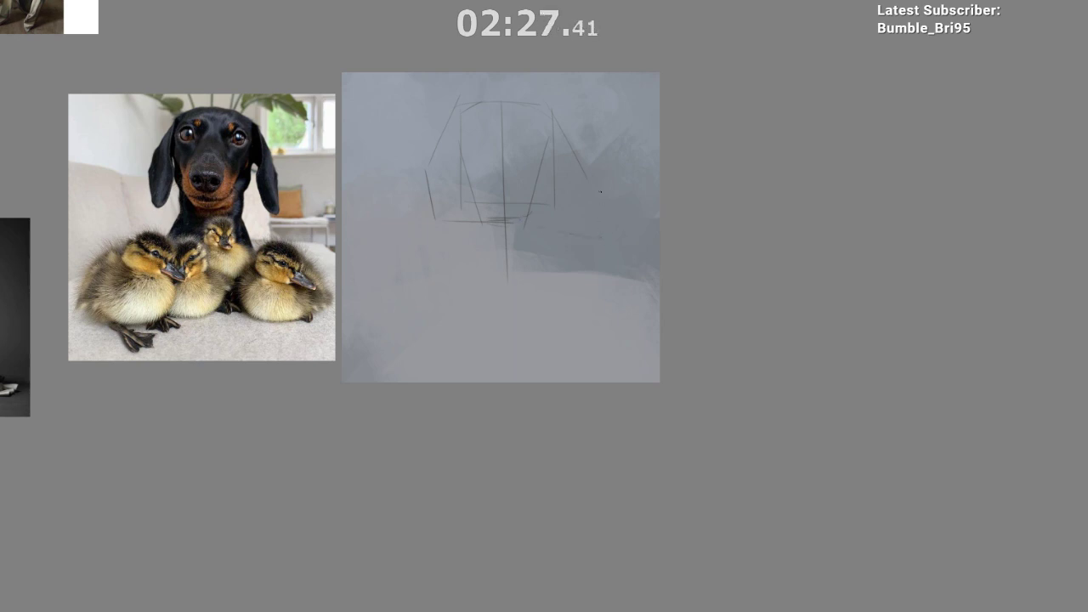
mouse_move(583, 168)
left_mouse_down()
mouse_move(593, 169)
mouse_move(598, 246)
left_mouse_up()
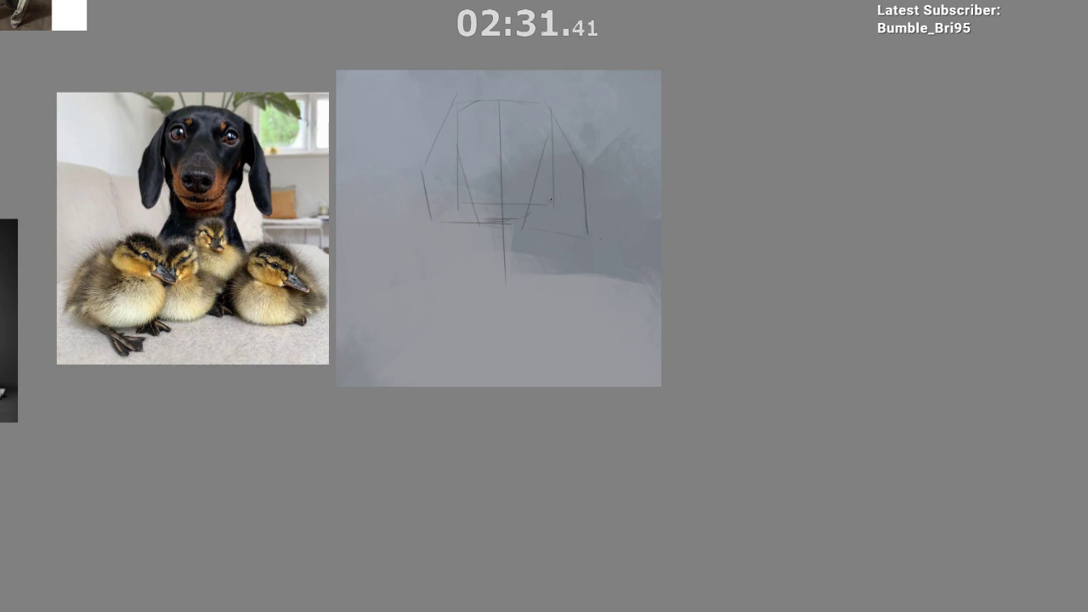
Step: Draw the angular inner edges of both ears, the cheek contours and the short upper neck lines
left_click_drag(547, 190, 570, 200)
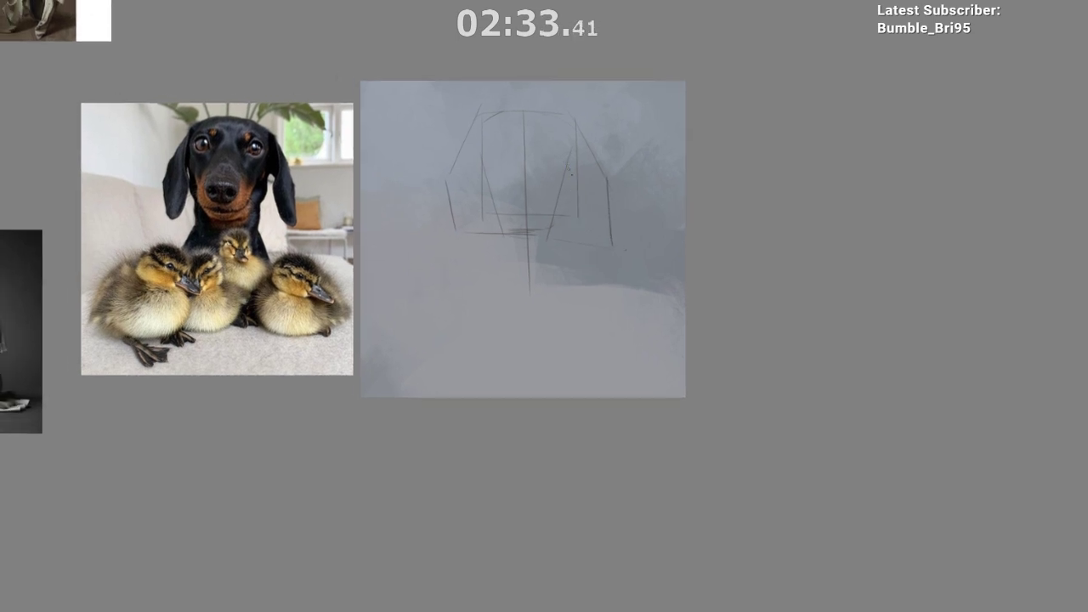
left_click_drag(577, 150, 577, 196)
mouse_move(583, 199)
left_mouse_down()
mouse_move(598, 244)
mouse_move(628, 262)
left_mouse_up()
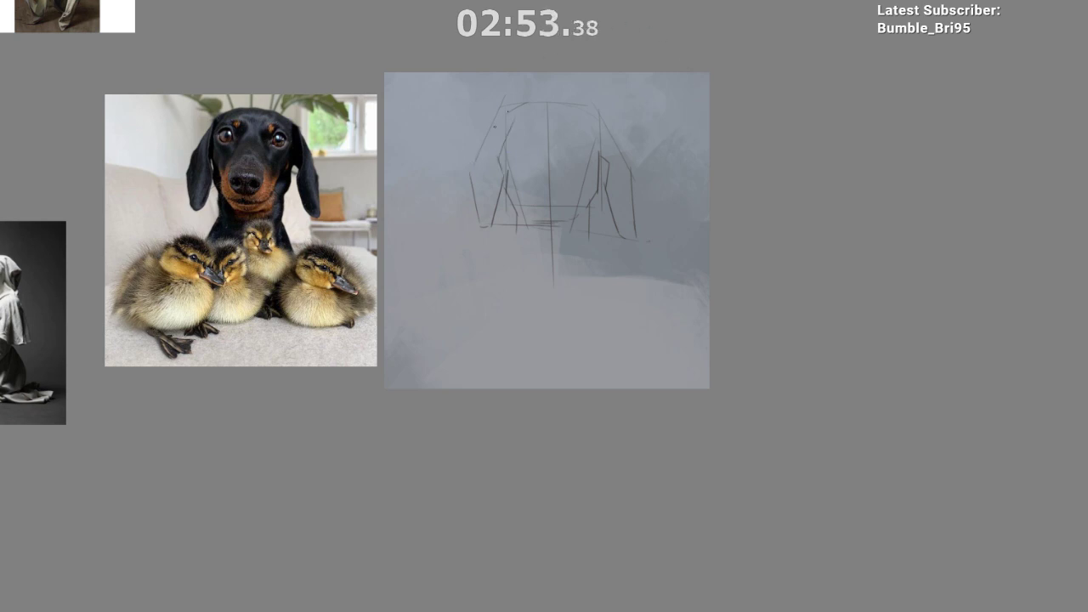
left_click_drag(605, 94, 589, 66)
left_click_drag(629, 264, 634, 297)
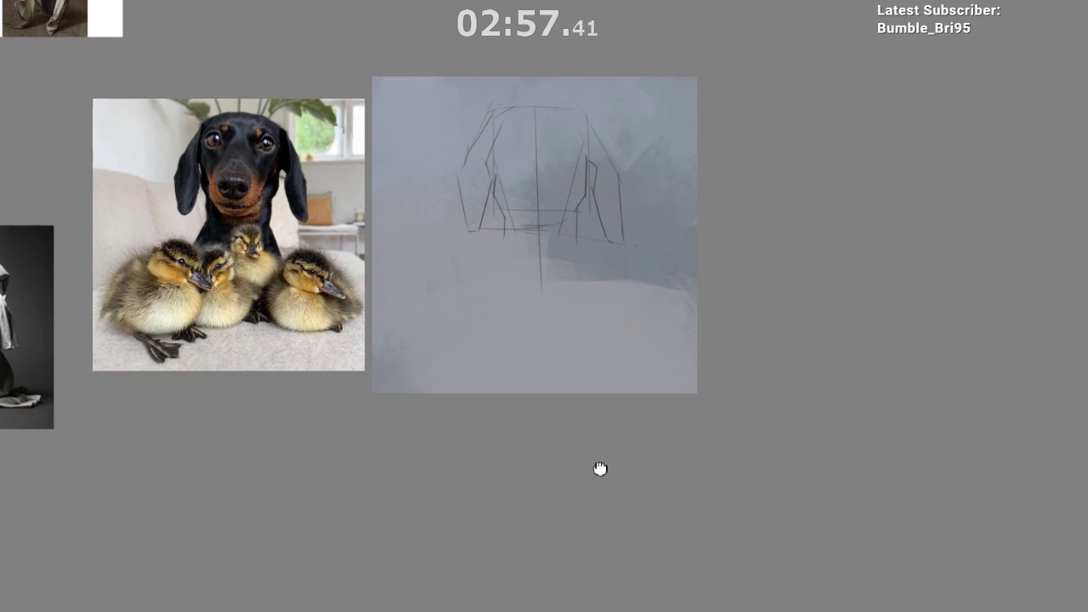
left_click_drag(602, 470, 614, 449)
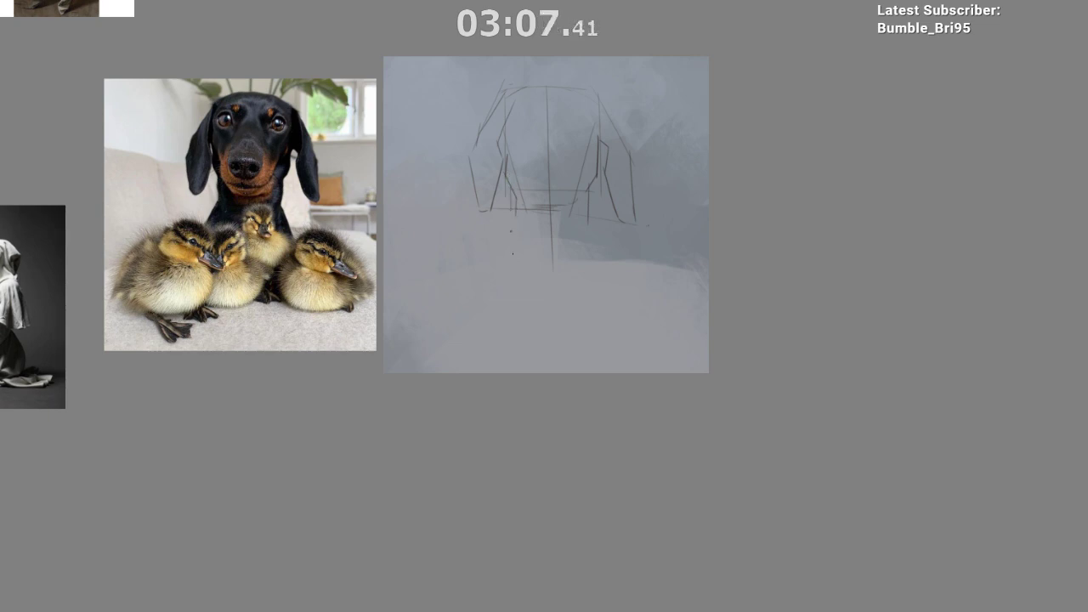
Step: Draw a long diagonal line from the left side of the neck down toward the canvas's lower-left corner
left_click_drag(516, 227, 524, 216)
key("ctrl+z")
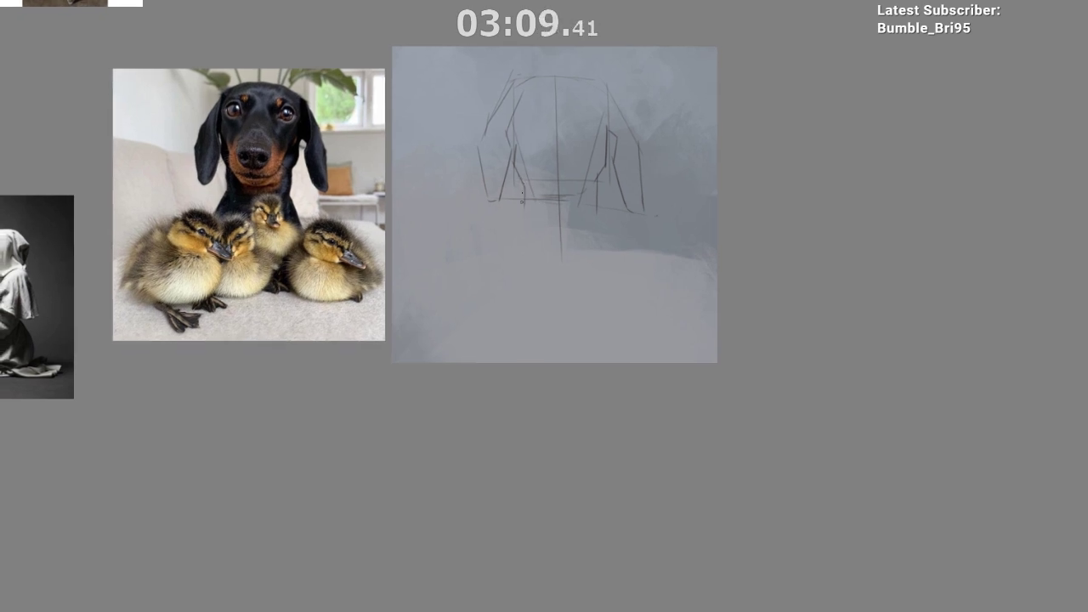
left_click_drag(521, 211, 504, 266)
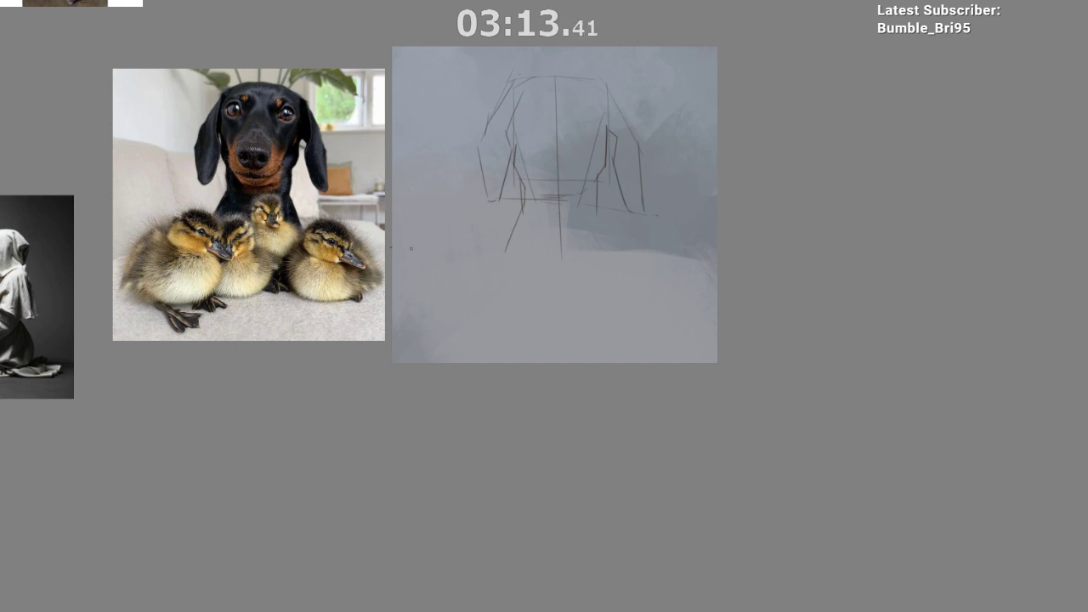
left_click_drag(489, 226, 499, 209)
key("ctrl+z")
left_click_drag(475, 321, 465, 343)
left_click_drag(520, 322, 461, 328)
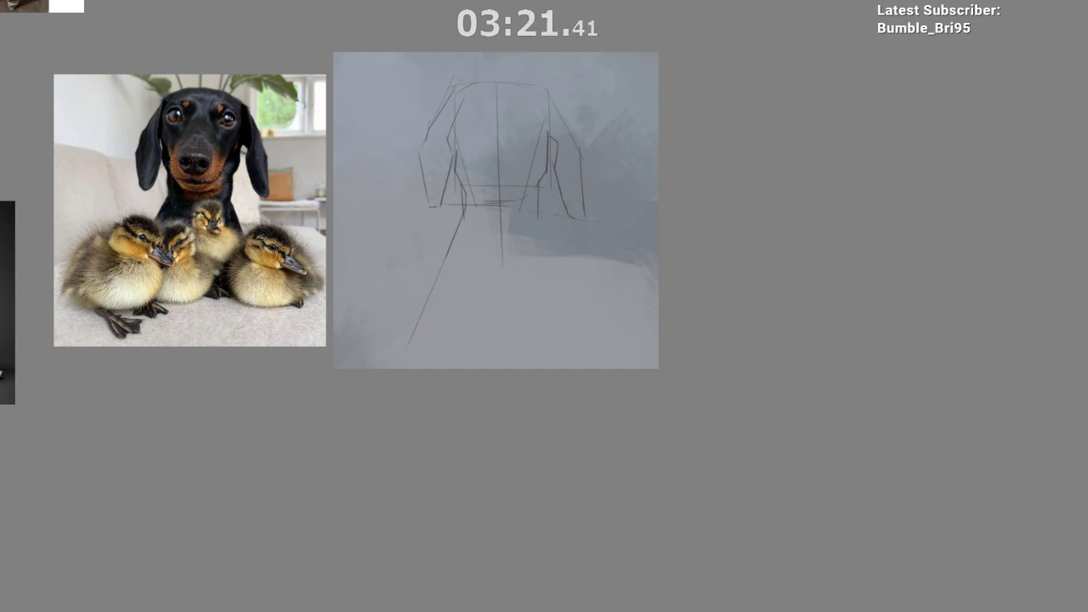
Step: Draw the right neck line sloping down and outward, and mark the eye and nose levels along the head's centre line
key("ctrl+z")
left_click_drag(555, 171, 570, 218)
key("ctrl+z")
left_click_drag(537, 225, 559, 282)
mouse_move(599, 435)
left_mouse_down()
mouse_move(636, 485)
mouse_move(636, 472)
mouse_move(629, 506)
left_mouse_up()
scroll(633, 490, "up", 1)
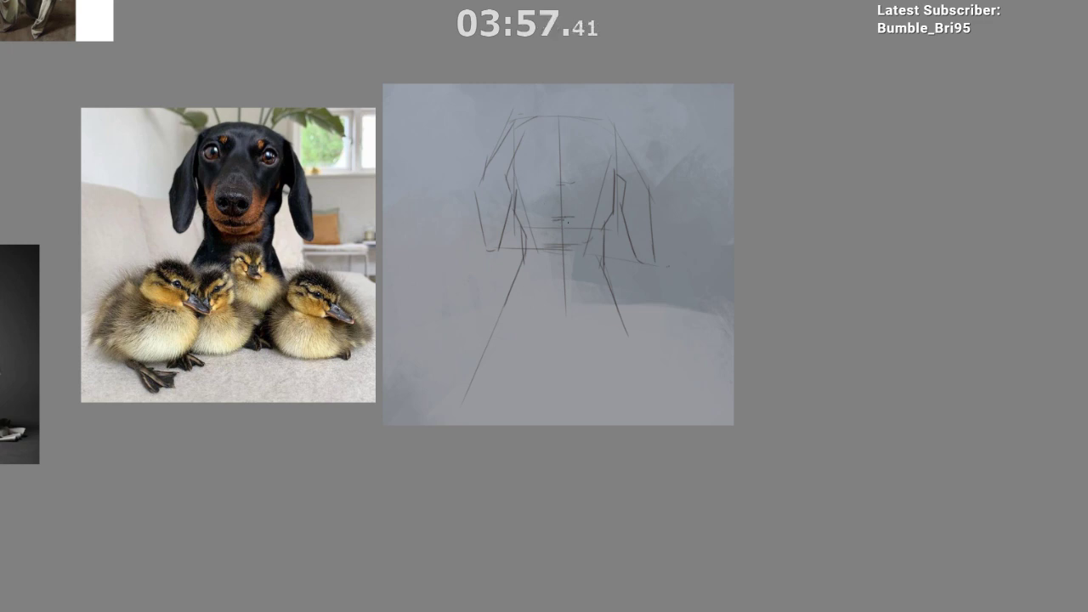
Step: Draw a vertical guide for the left side of the muzzle and reinforce the left cheek line down to the jaw
left_click_drag(545, 227, 546, 186)
left_click_drag(436, 227, 461, 240)
mouse_move(569, 219)
left_mouse_down()
mouse_move(553, 230)
mouse_move(556, 246)
left_mouse_up()
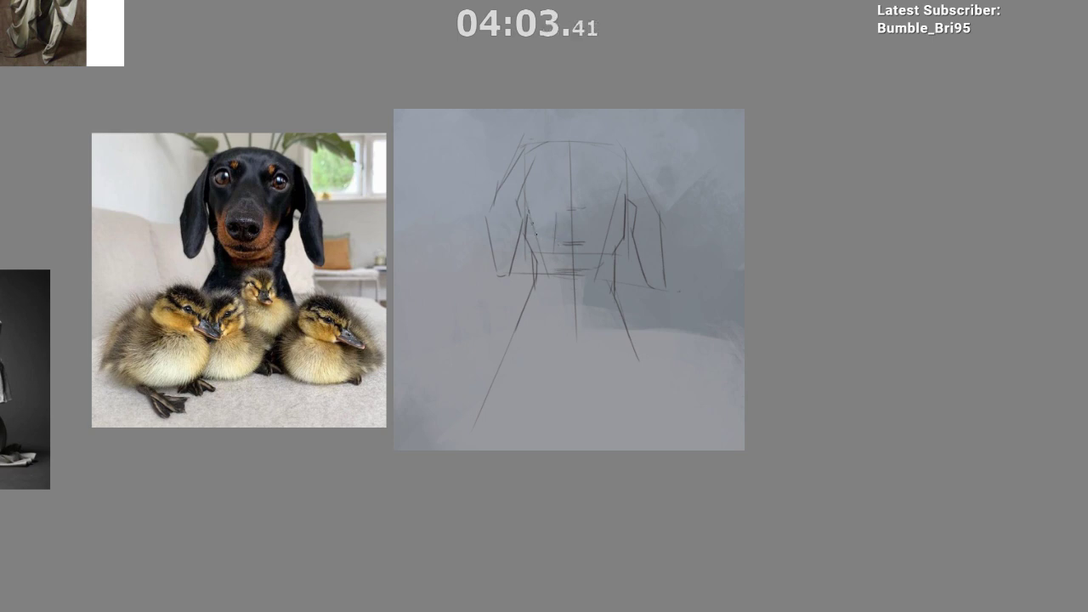
left_click_drag(532, 214, 539, 255)
left_click_drag(536, 227, 542, 264)
left_click_drag(550, 310, 542, 314)
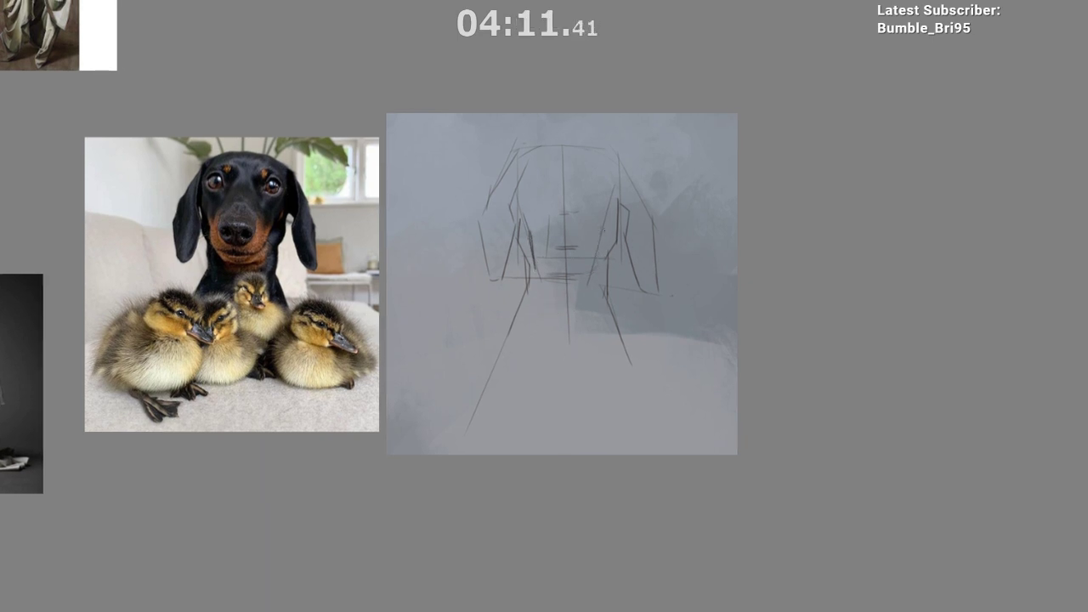
Step: Draw the right cheek line down to the jaw and add flat mouth lines between the nose and chin levels
left_click_drag(602, 237, 592, 267)
key("ctrl+z")
left_click_drag(594, 265, 586, 269)
left_click_drag(540, 270, 590, 268)
mouse_move(531, 286)
left_mouse_down()
mouse_move(500, 277)
mouse_move(529, 253)
mouse_move(544, 257)
left_mouse_up()
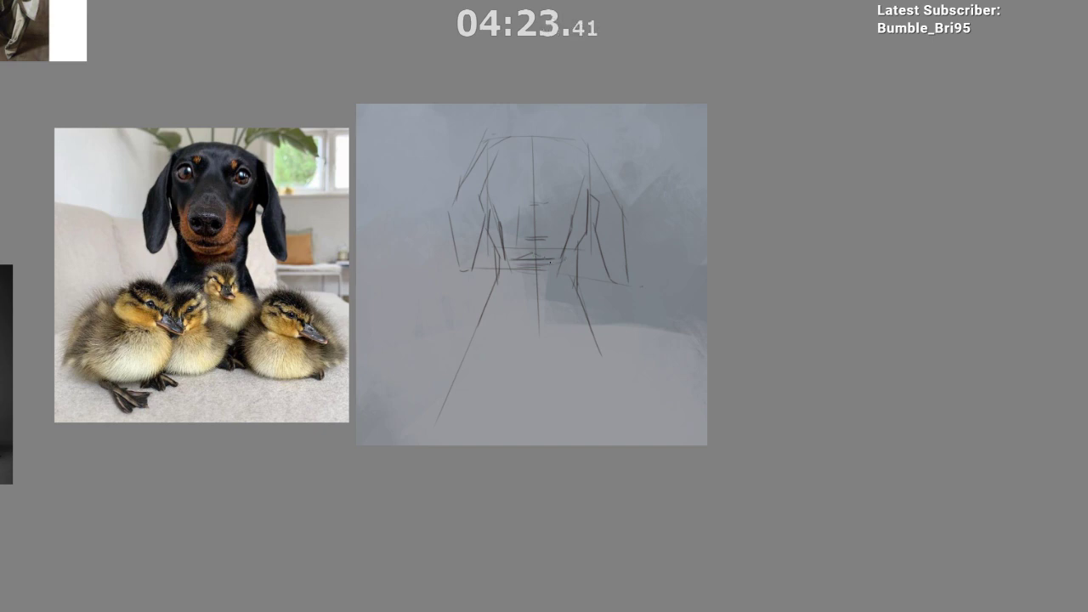
mouse_move(523, 134)
left_mouse_down()
mouse_move(519, 151)
mouse_move(593, 154)
left_mouse_up()
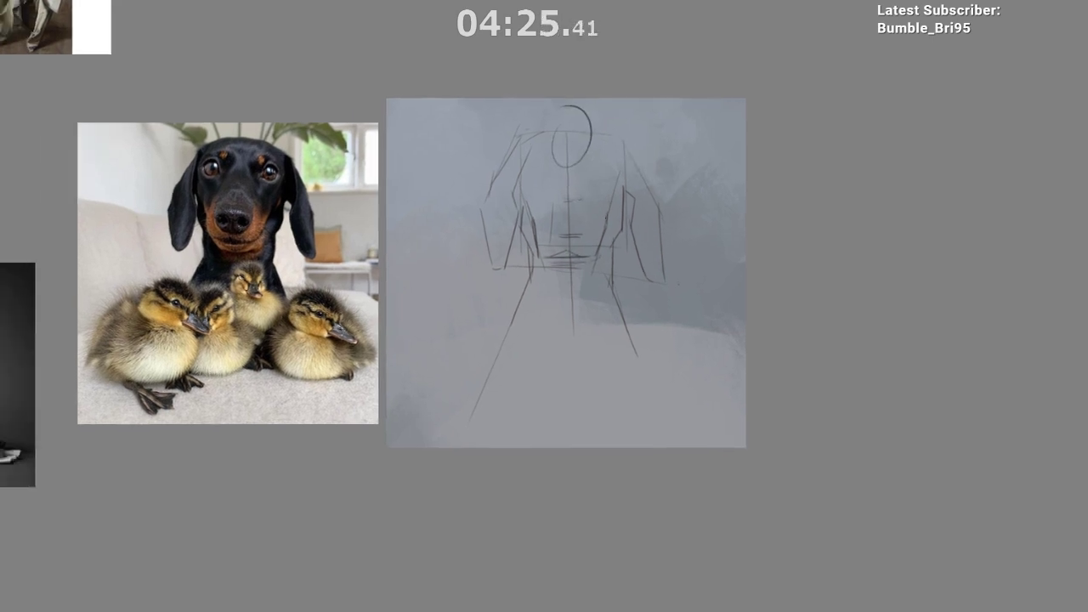
key("ctrl+z")
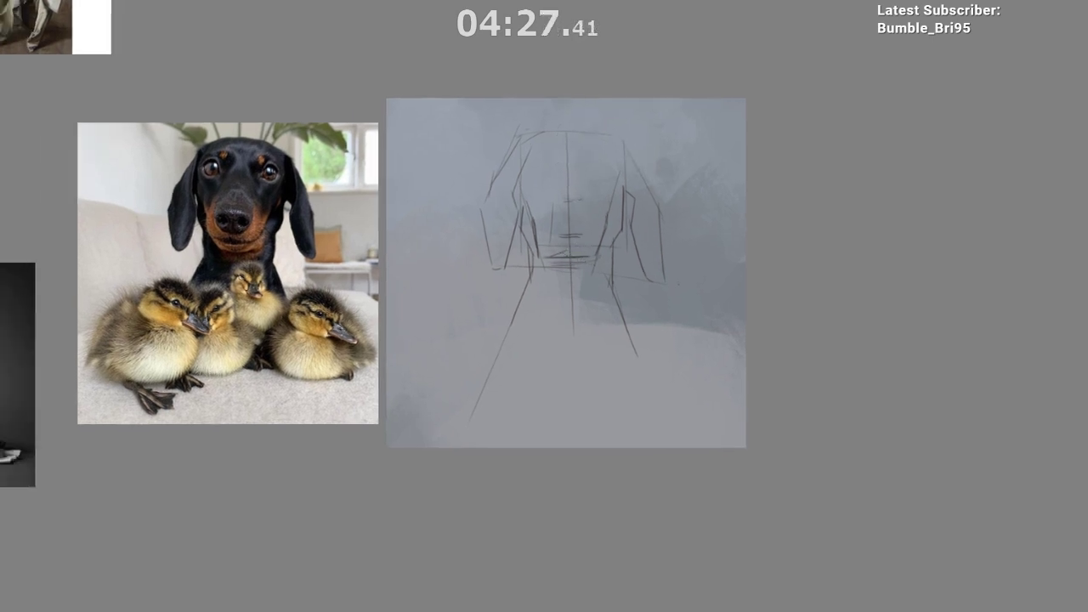
left_click(563, 253)
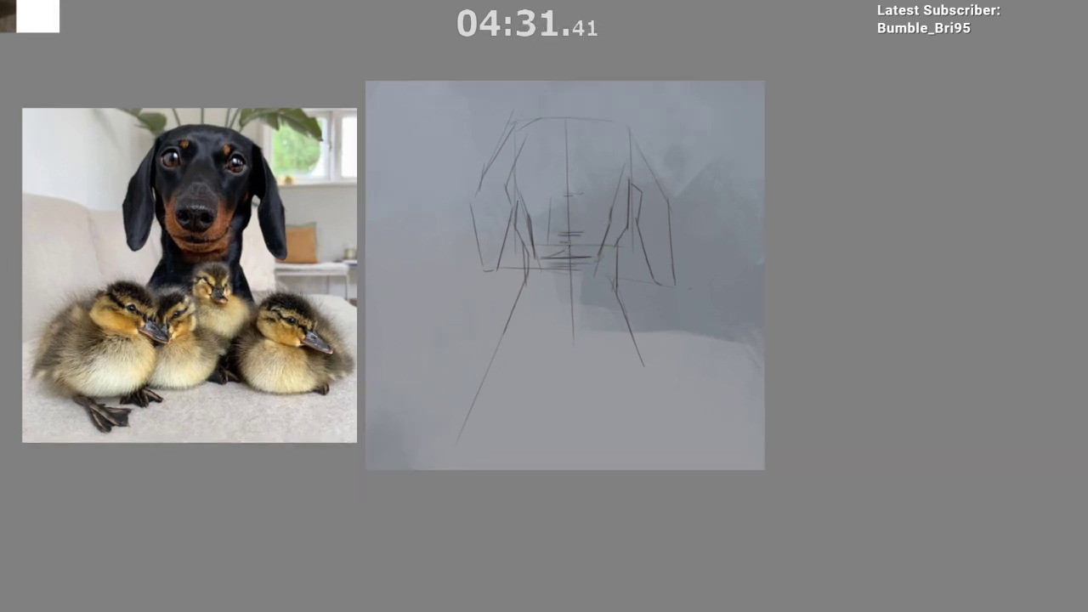
Step: Block in the nose with two upright sides, a flat base and slanted upper edges meeting at the centre line
left_click_drag(547, 223, 551, 226)
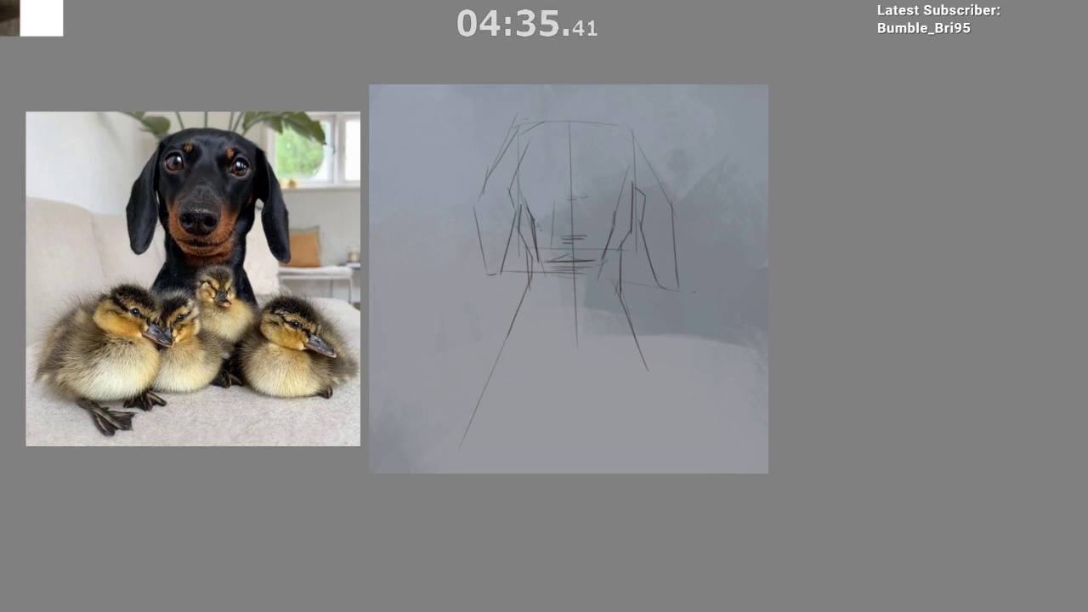
key("ctrl+z")
left_click_drag(546, 208, 550, 237)
key("ctrl+z")
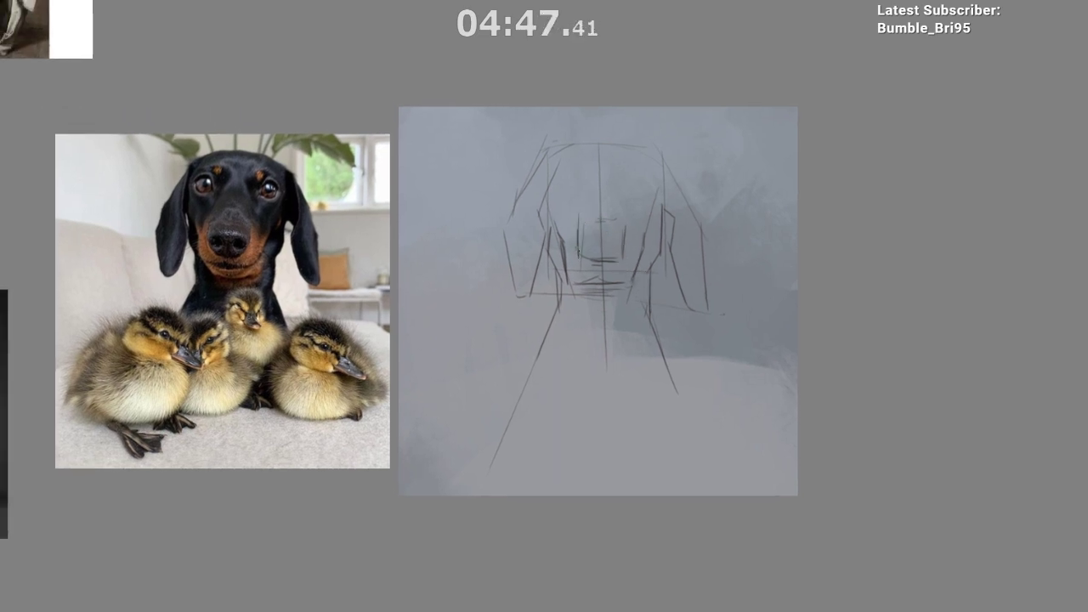
mouse_move(581, 213)
left_mouse_down()
mouse_move(602, 196)
mouse_move(631, 235)
left_mouse_up()
key("ctrl+z")
key("ctrl+z")
left_click_drag(612, 199, 626, 230)
left_click_drag(581, 214, 578, 236)
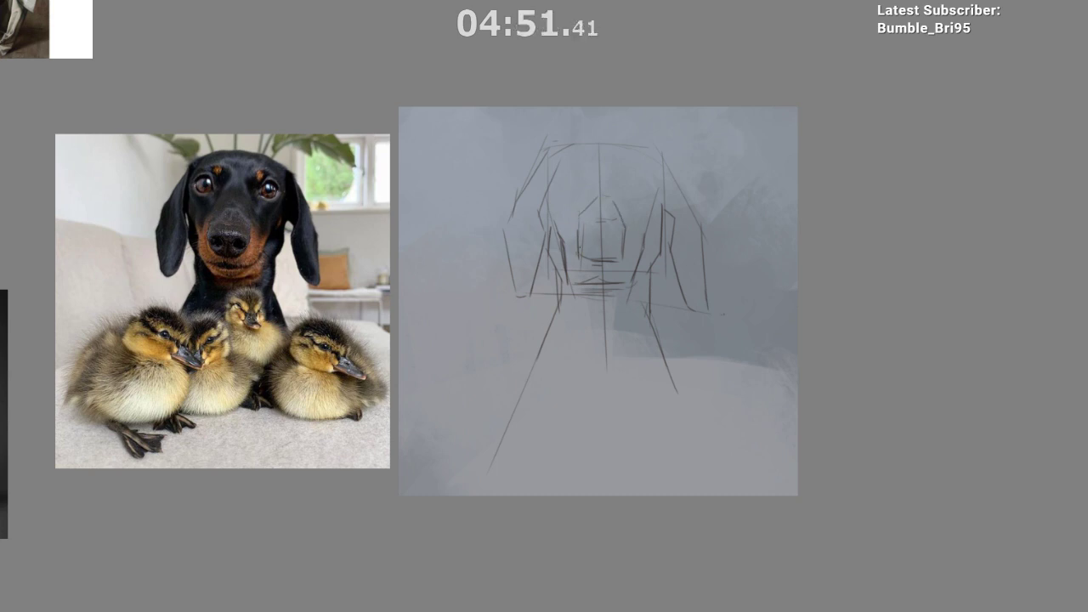
Step: Refine the peak of the nose block into a lower, flatter cap across the centre line
key("space")
mouse_move(627, 373)
left_mouse_down()
mouse_move(595, 423)
mouse_move(622, 468)
mouse_move(635, 446)
left_mouse_up()
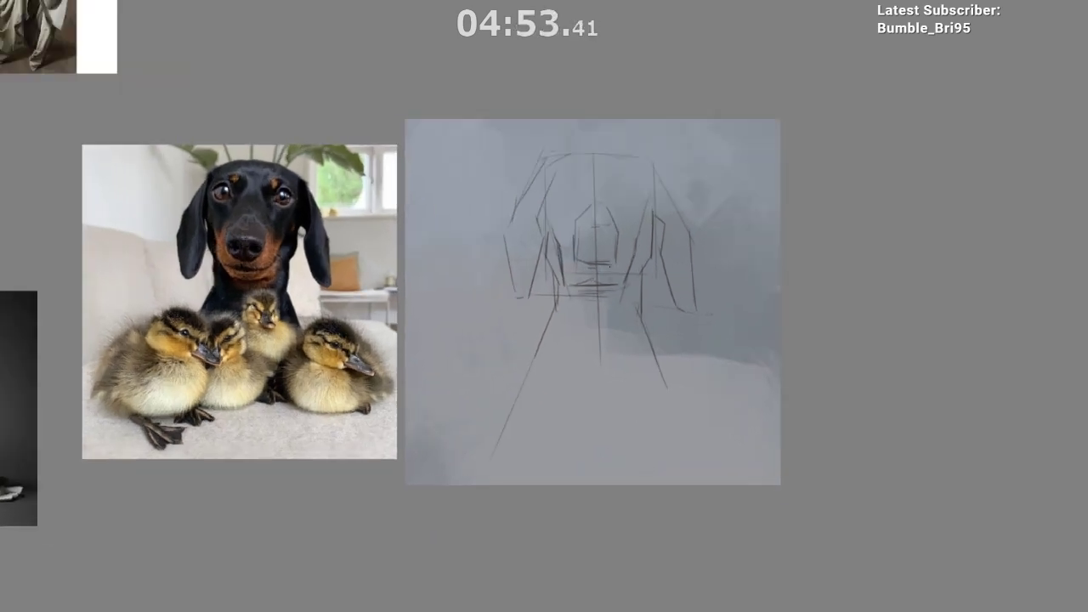
scroll(577, 269, "down", 2)
scroll(583, 292, "up", 2)
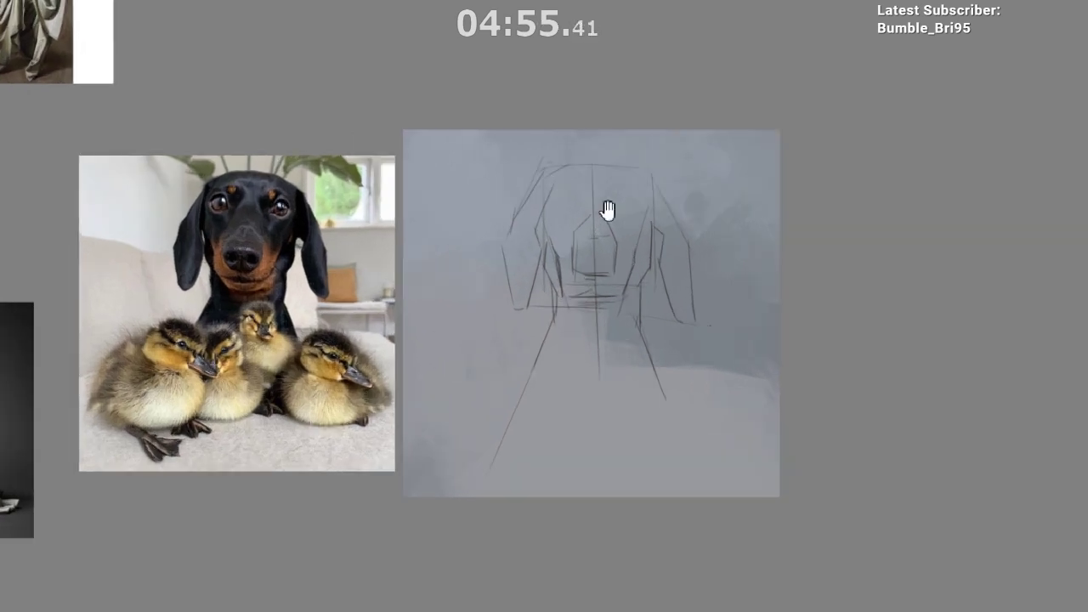
left_click_drag(576, 243, 602, 226)
left_click_drag(649, 385, 598, 404)
key("ctrl+z")
mouse_move(544, 233)
left_mouse_down()
mouse_move(562, 237)
mouse_move(566, 225)
mouse_move(562, 234)
left_mouse_up()
key("ctrl+z")
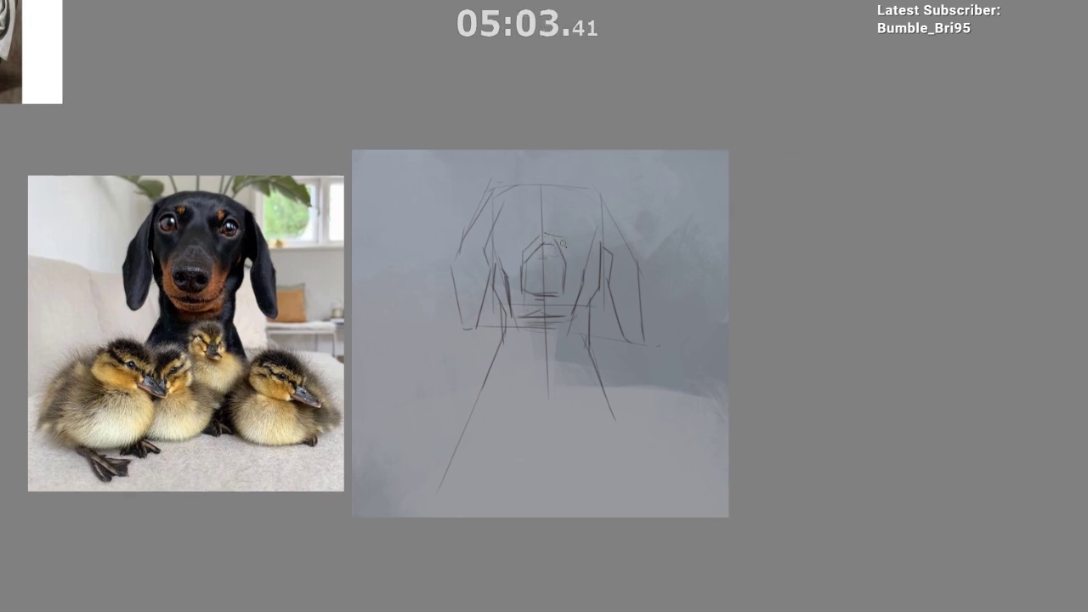
key("ctrl+z")
mouse_move(516, 230)
left_mouse_down()
mouse_move(542, 223)
mouse_move(511, 266)
left_mouse_up()
key("ctrl+z")
key("ctrl+z")
mouse_move(545, 192)
left_mouse_down()
mouse_move(512, 272)
mouse_move(517, 294)
left_mouse_up()
key("ctrl+z")
key("ctrl+z")
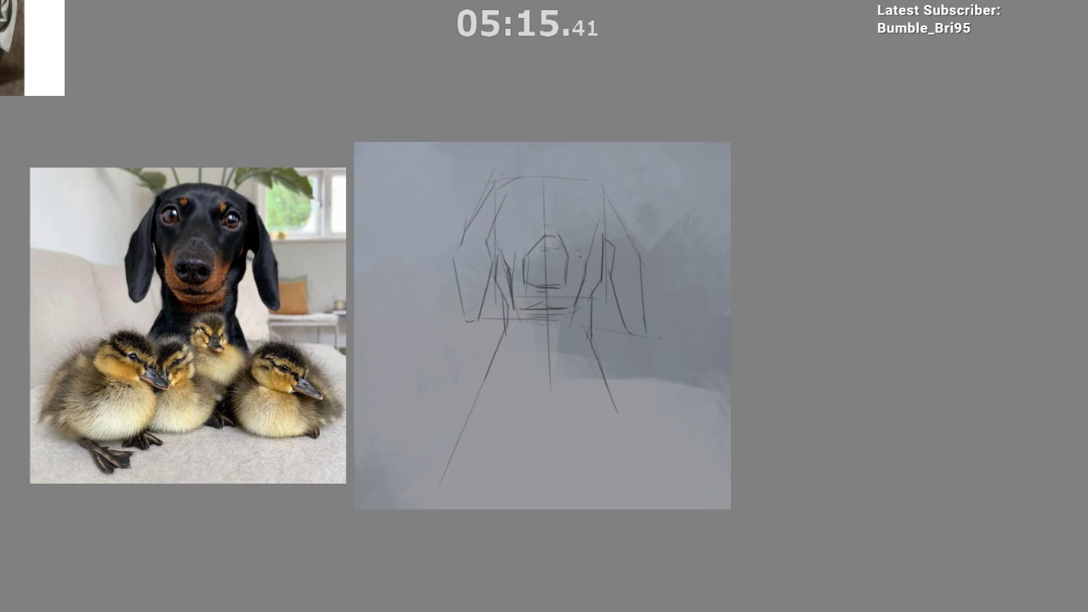
Step: Draw the long slanted muzzle lines running from the brows down both sides of the nose block
left_click_drag(574, 245, 581, 272)
key("ctrl+z")
key("ctrl+z")
mouse_move(557, 182)
left_mouse_down()
mouse_move(578, 270)
mouse_move(571, 243)
left_mouse_up()
key("ctrl+z")
key("ctrl+z")
left_click_drag(541, 184, 516, 271)
key("ctrl+z")
left_click_drag(540, 186, 518, 255)
key("ctrl+z")
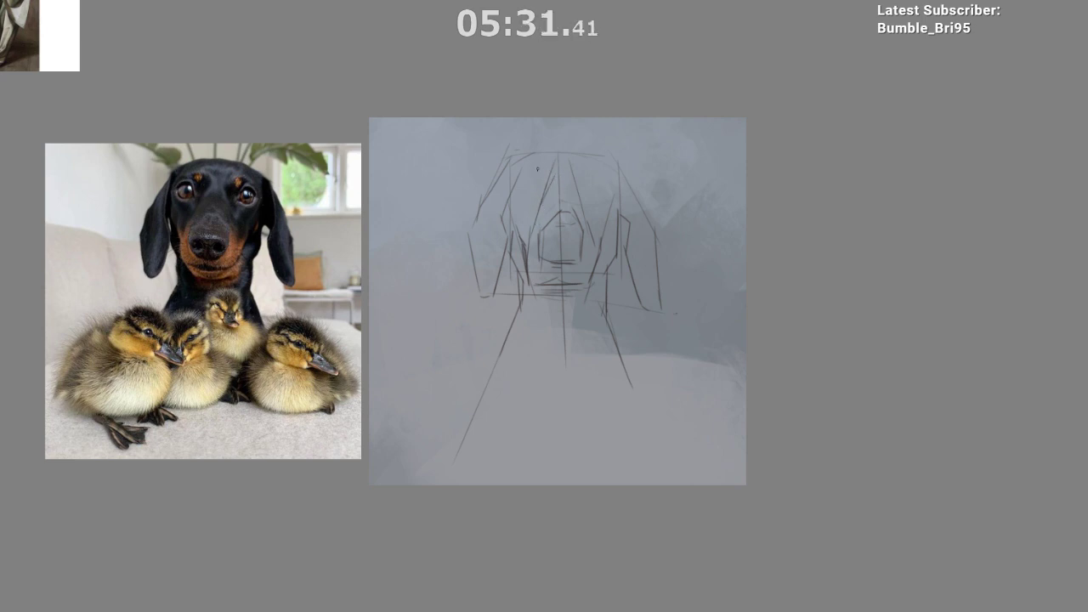
Step: Add short angled brow strokes at the upper ends of both muzzle lines
left_click_drag(575, 176, 580, 166)
left_click_drag(585, 162, 572, 180)
left_click_drag(612, 270, 620, 224)
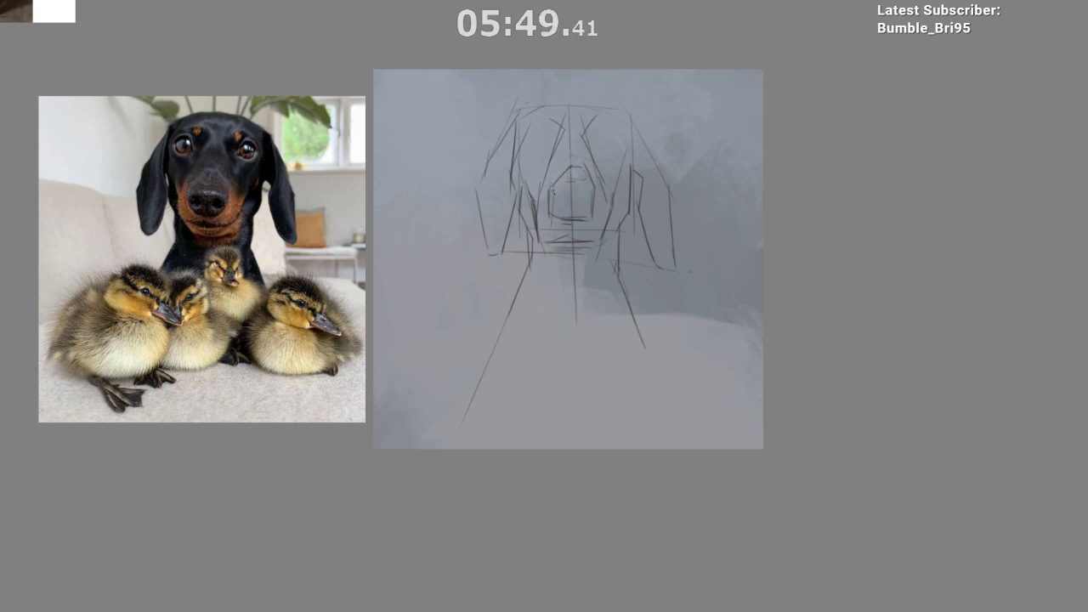
Step: Draw the left eye as a simple angular outline beside the upper muzzle line
left_click_drag(547, 126, 545, 163)
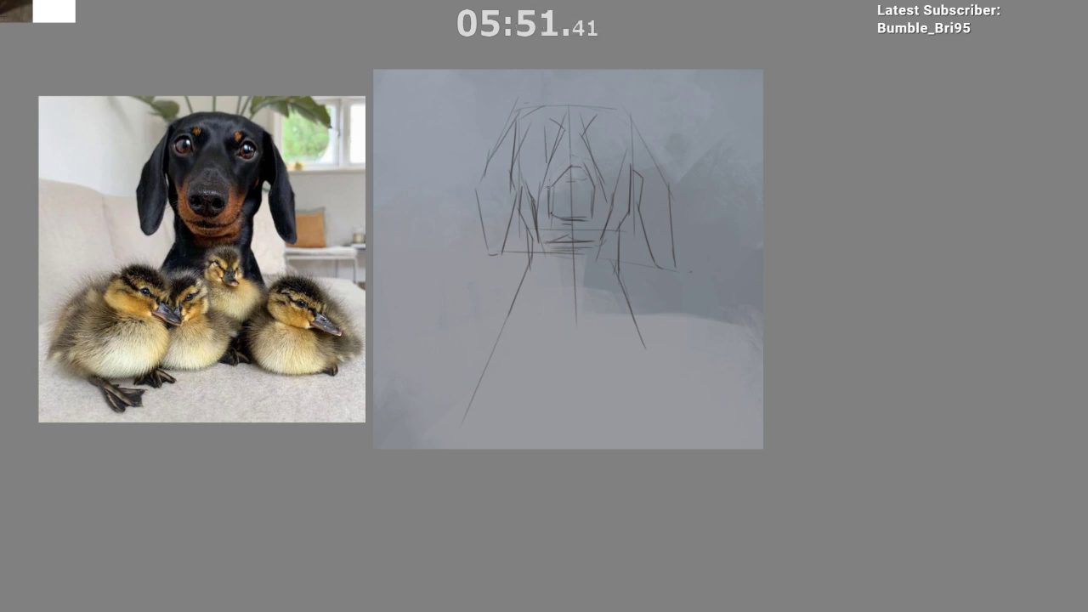
key("ctrl+z")
mouse_move(553, 125)
left_mouse_down()
mouse_move(545, 152)
mouse_move(568, 155)
mouse_move(570, 194)
mouse_move(534, 151)
mouse_move(547, 153)
mouse_move(535, 151)
mouse_move(547, 141)
mouse_move(542, 153)
mouse_move(537, 128)
mouse_move(546, 155)
left_mouse_up()
key("ctrl+z")
key("ctrl+z")
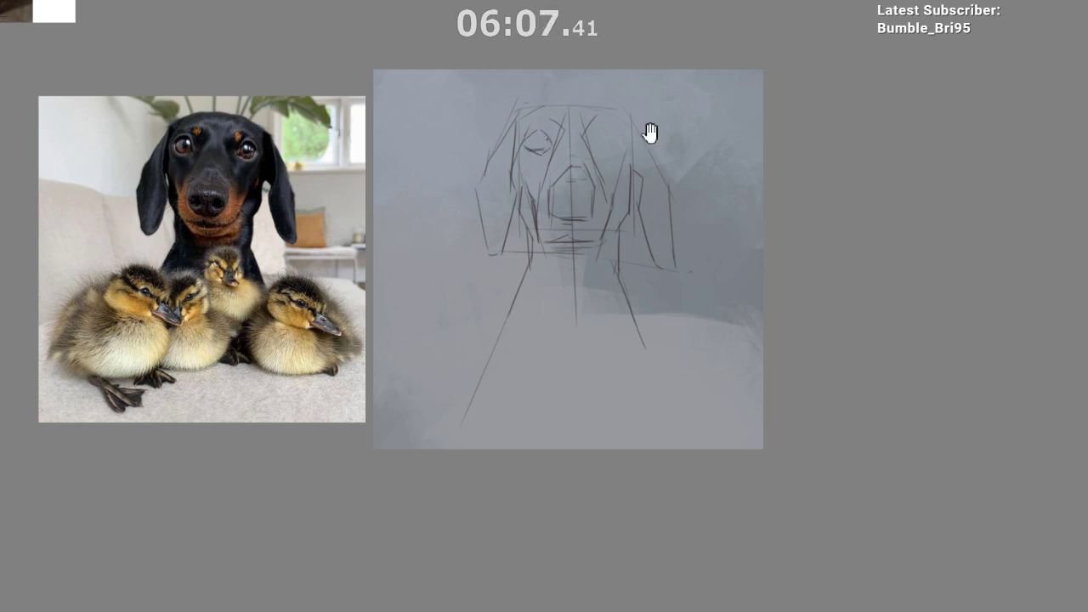
Step: Draw the right eye as an angular outline with its brow, and check the sketch in a mirrored view
left_click_drag(584, 116, 602, 137)
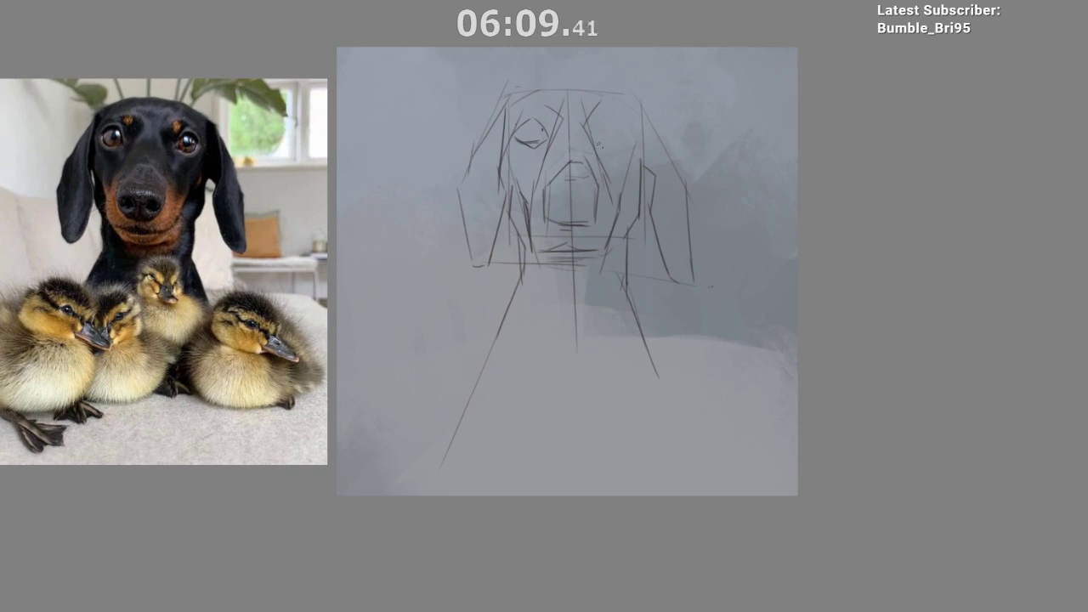
key("ctrl+z")
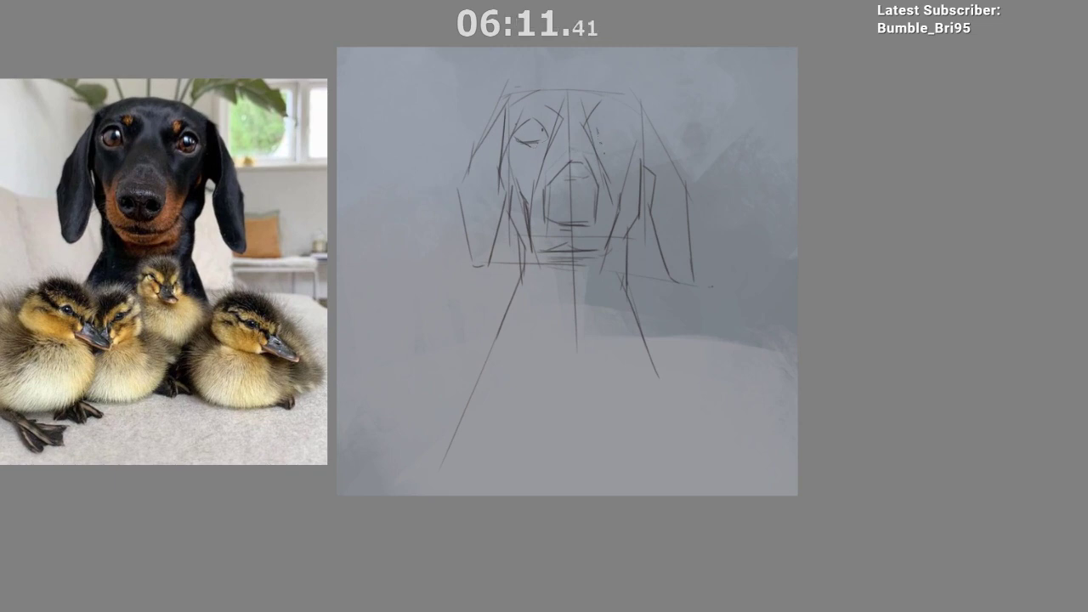
mouse_move(597, 130)
left_mouse_down()
mouse_move(602, 156)
mouse_move(610, 114)
mouse_move(599, 108)
mouse_move(606, 126)
left_mouse_up()
key("ctrl+z")
mouse_move(618, 165)
left_mouse_down()
mouse_move(619, 129)
mouse_move(632, 127)
mouse_move(609, 116)
mouse_move(634, 123)
left_mouse_up()
key("m")
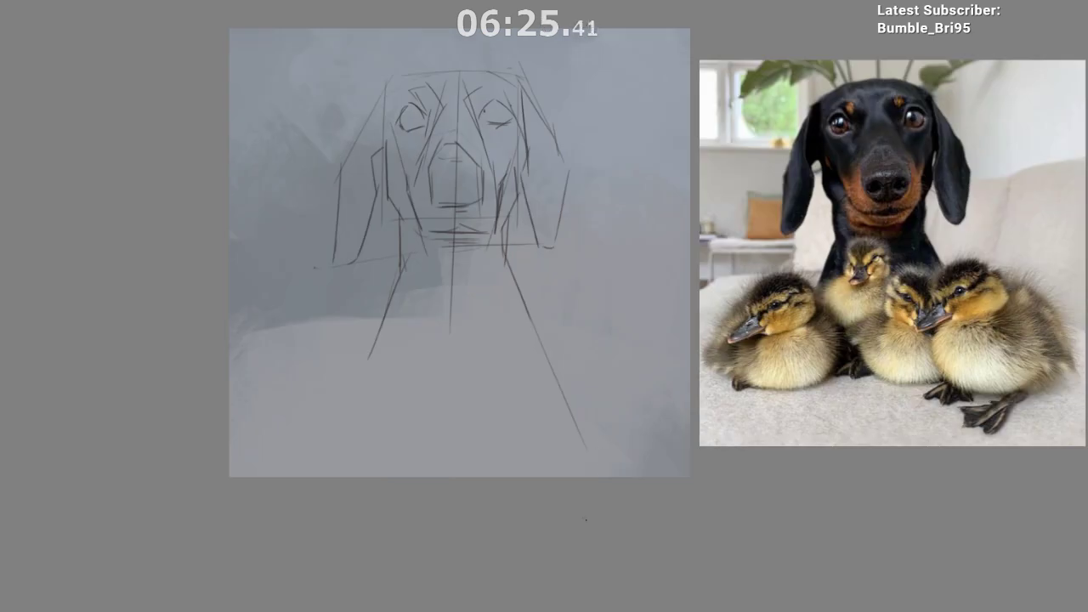
key("m")
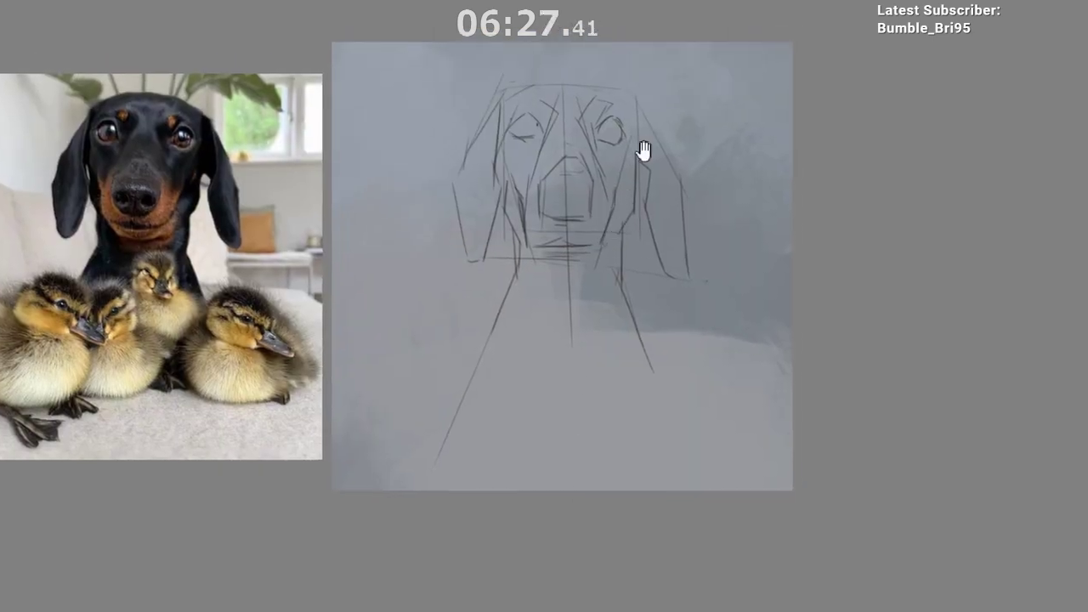
left_click_drag(633, 97, 636, 114)
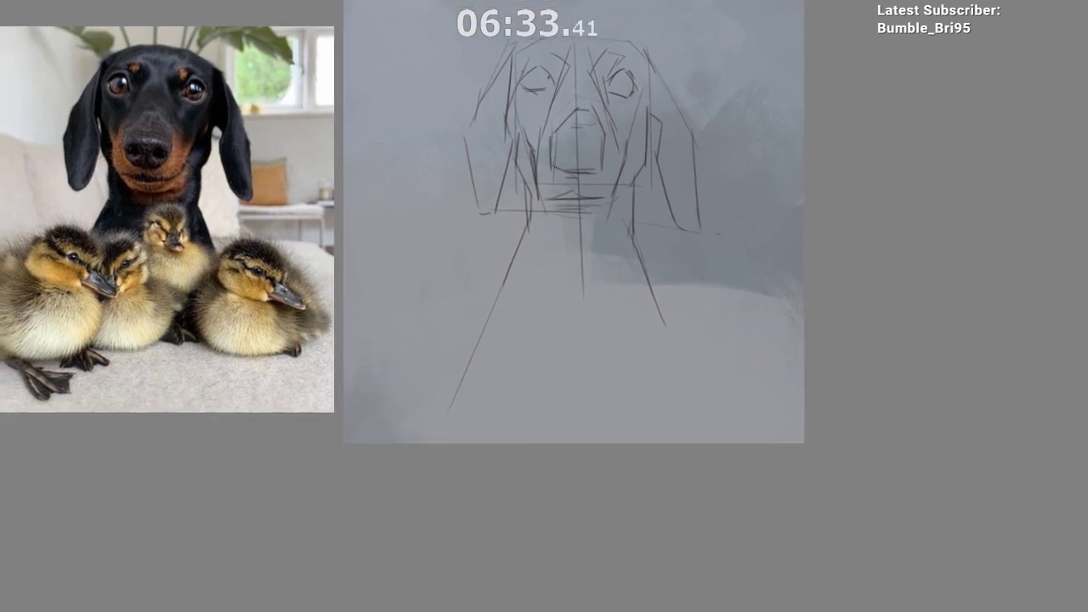
Step: Draw a curved line across the nose block for the nose pad and reinforce the slanted upper edges
mouse_move(551, 140)
left_mouse_down()
mouse_move(599, 137)
mouse_move(598, 155)
mouse_move(602, 147)
left_mouse_up()
key("ctrl+z")
key("ctrl+z")
key("ctrl+z")
key("ctrl+z")
left_click_drag(585, 111, 604, 130)
left_click_drag(630, 178, 612, 114)
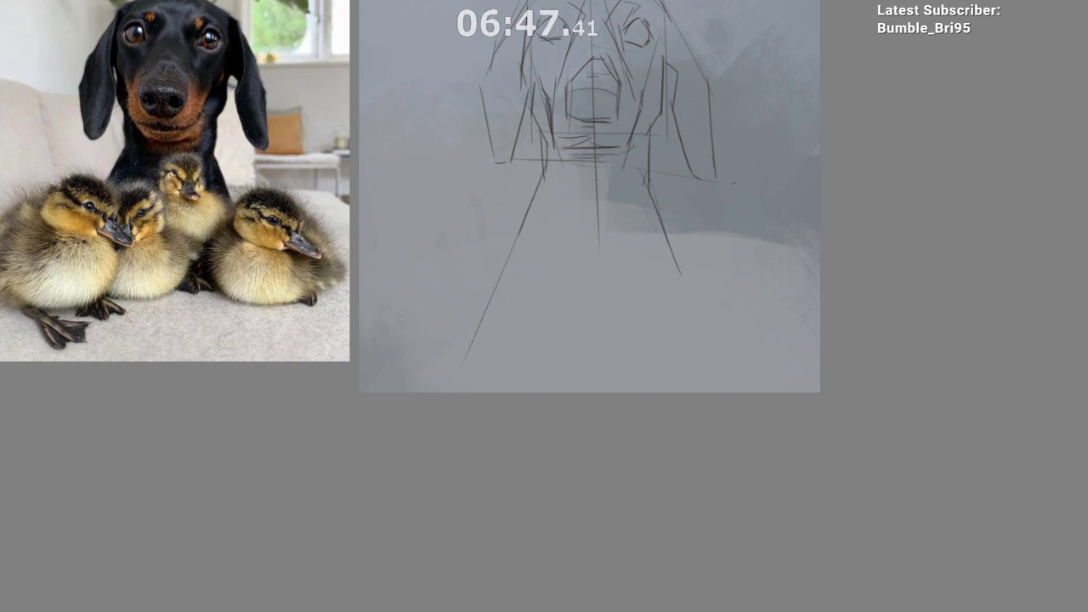
Step: Refine the mouth with angled lip strokes and define the lower lip and chin corners
left_click_drag(557, 138, 592, 138)
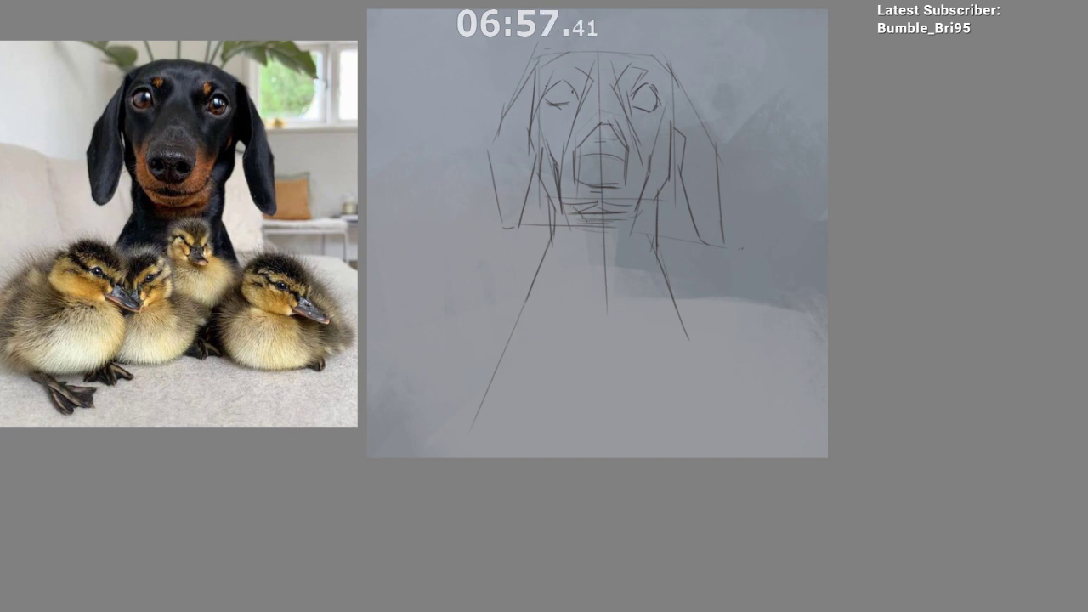
mouse_move(570, 205)
left_mouse_down()
mouse_move(596, 262)
mouse_move(607, 207)
mouse_move(606, 190)
mouse_move(597, 194)
mouse_move(619, 198)
mouse_move(601, 269)
mouse_move(647, 165)
mouse_move(625, 112)
left_mouse_up()
scroll(621, 234, "down", 1)
scroll(621, 221, "down", 1)
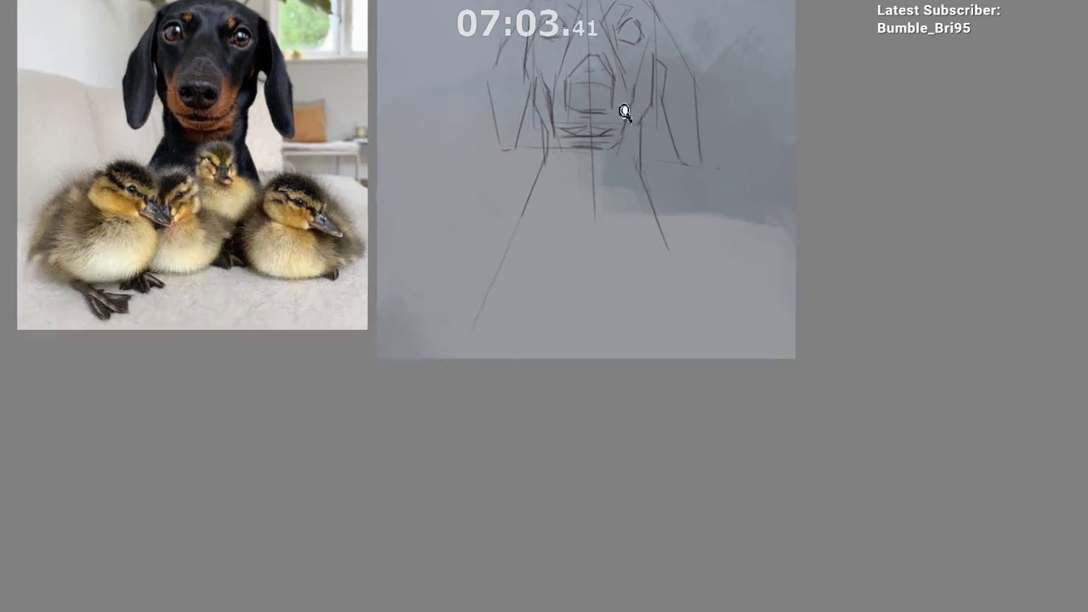
scroll(621, 204, "up", 1)
left_click_drag(623, 207, 608, 256)
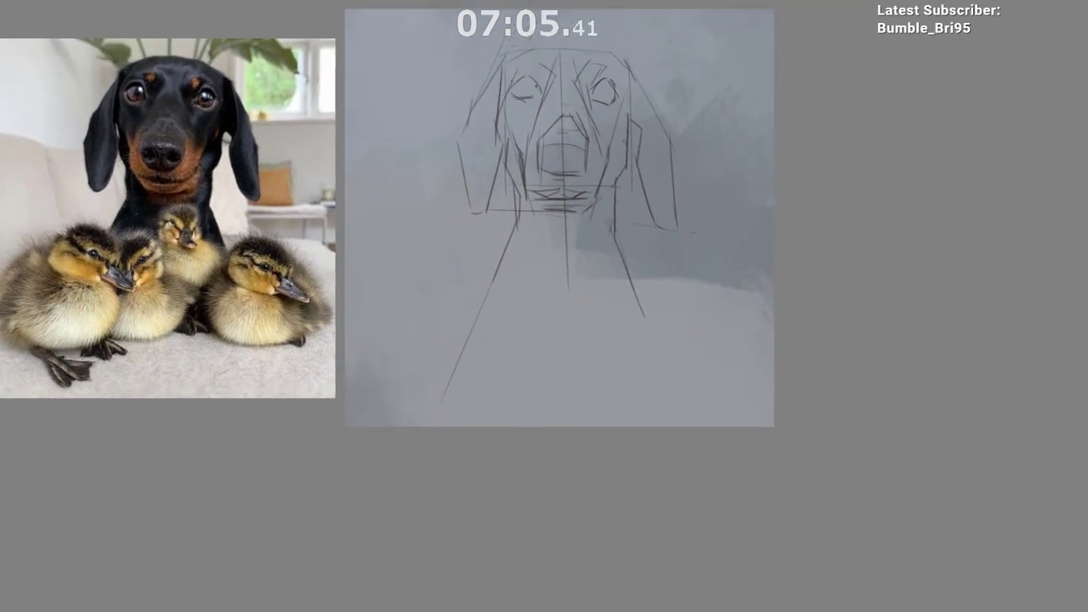
Step: Redraw the right ear's inner edge with strokes from the temple down beside the cheek
key("ctrl+z")
left_click_drag(629, 120, 625, 149)
left_click_drag(640, 142, 637, 159)
left_click_drag(629, 71, 643, 158)
key("ctrl+z")
left_click_drag(630, 71, 641, 167)
key("ctrl+z")
key("ctrl+z")
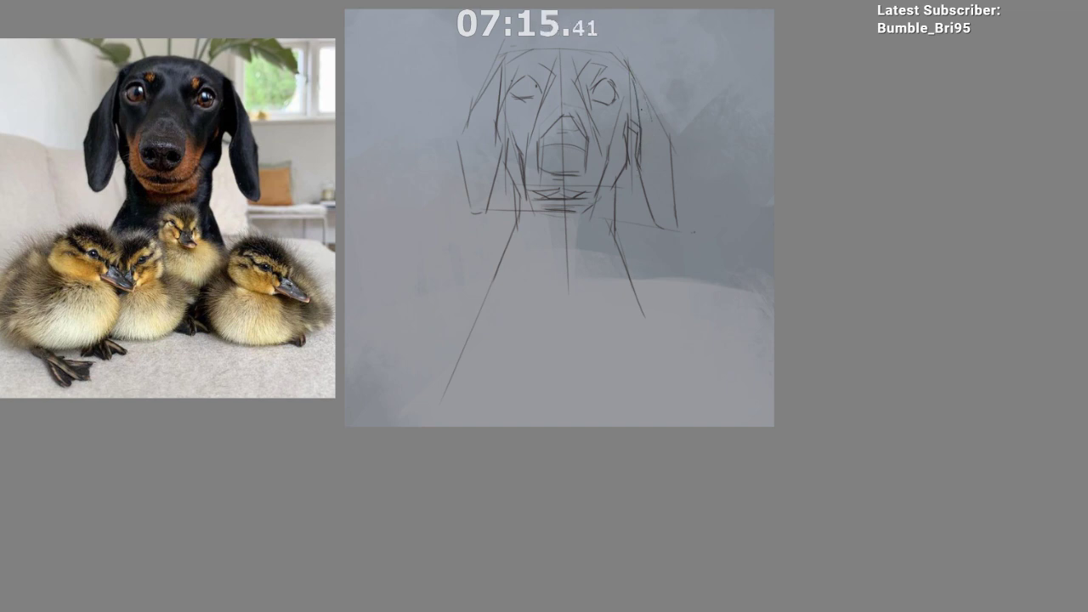
Step: Reinforce the outer edges of the right and left ears with longer, cleaner strokes
left_click_drag(656, 113, 674, 211)
key("ctrl+z")
left_click_drag(663, 284, 683, 266)
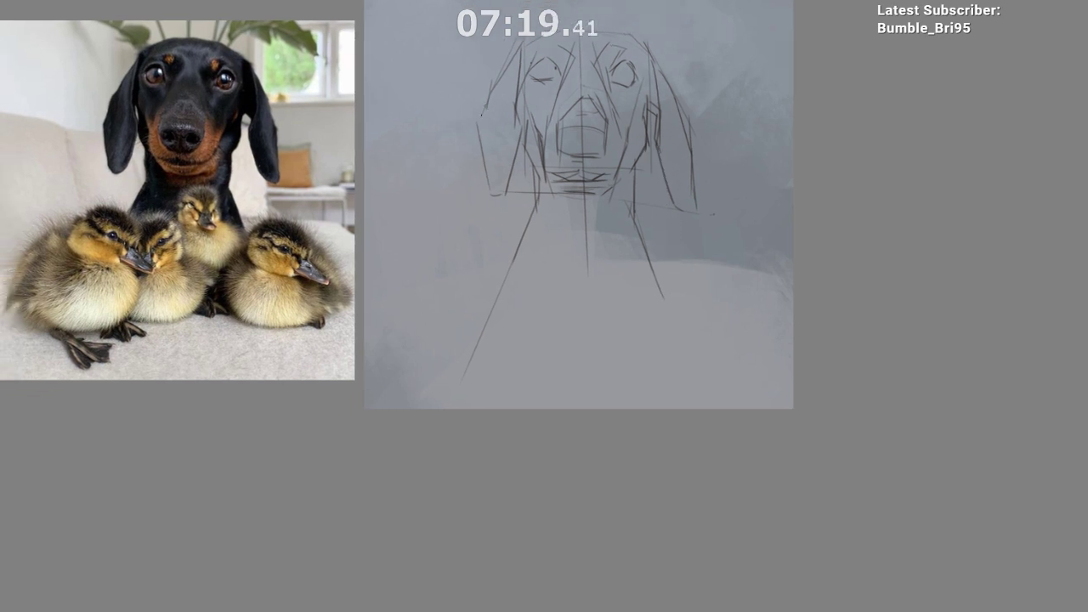
left_click_drag(480, 123, 488, 178)
left_click_drag(593, 259, 588, 308)
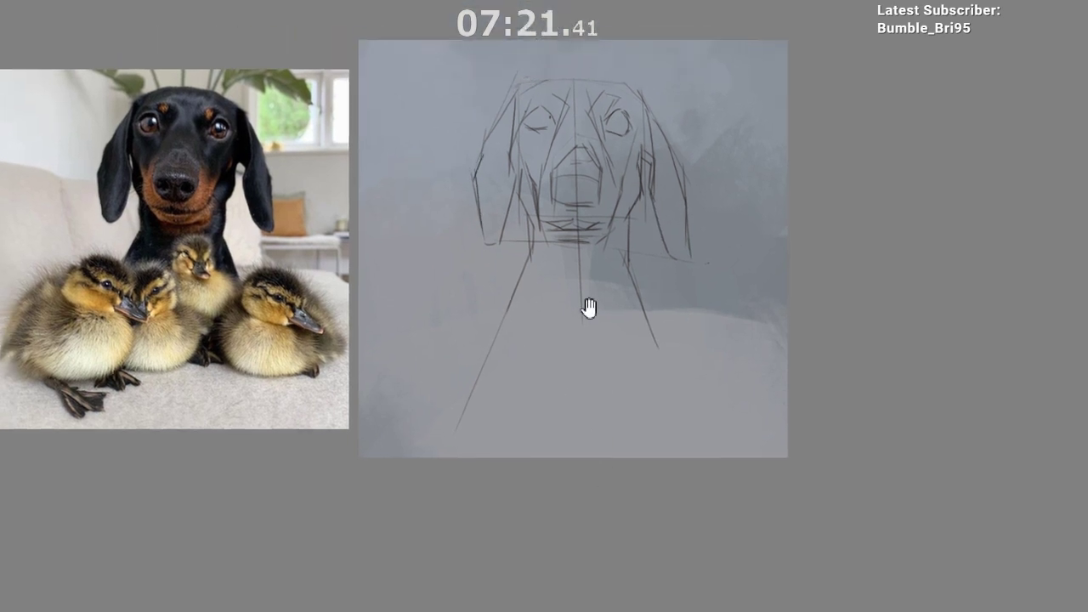
left_click_drag(626, 489, 620, 473)
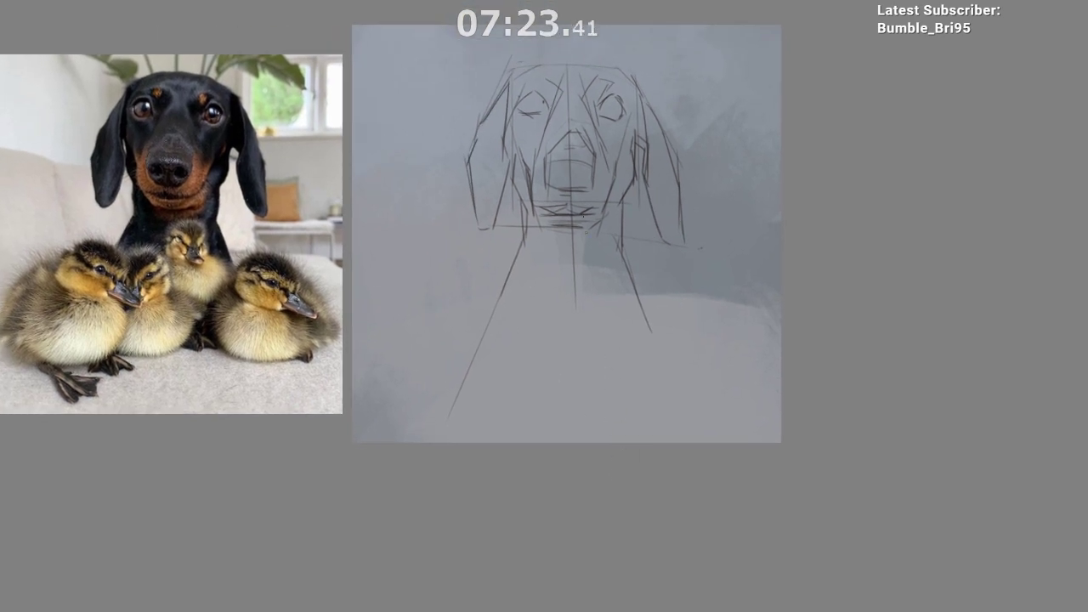
mouse_move(507, 84)
left_mouse_down()
mouse_move(520, 75)
mouse_move(514, 114)
left_mouse_up()
key("ctrl+z")
key("ctrl+z")
left_click_drag(524, 73, 512, 113)
key("ctrl+z")
Step: Extend the centre line down the chest and block in the top levels of the two middle ducklings' heads
left_click_drag(638, 295, 614, 273)
left_click_drag(625, 458, 637, 460)
left_click_drag(636, 460, 625, 487)
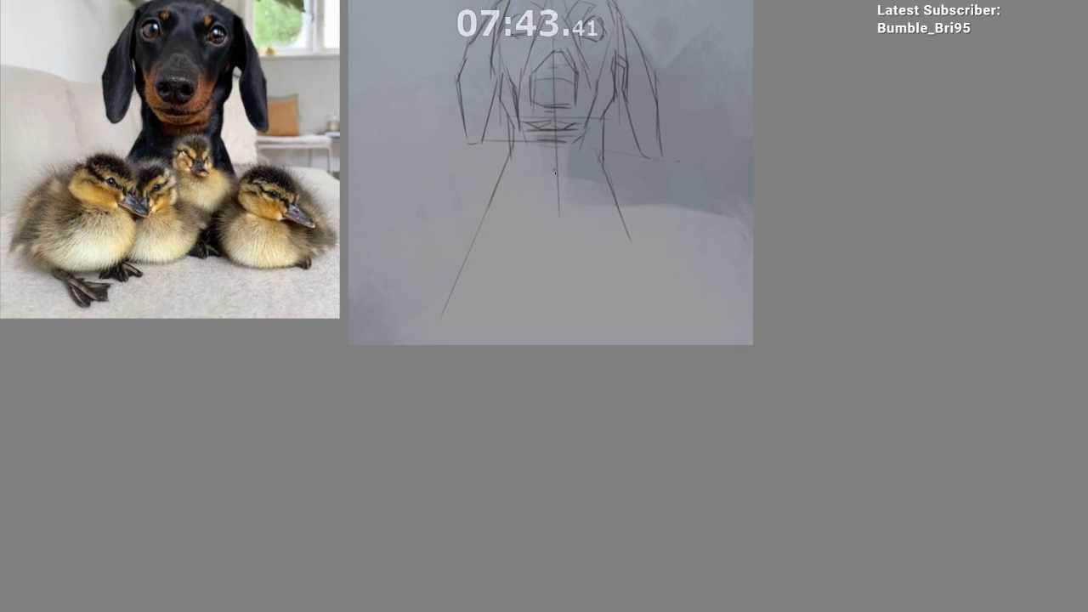
mouse_move(567, 161)
left_mouse_down()
mouse_move(601, 163)
mouse_move(552, 217)
left_mouse_up()
key("ctrl+z")
left_click_drag(555, 158, 557, 254)
key("ctrl+z")
left_click_drag(513, 188, 548, 191)
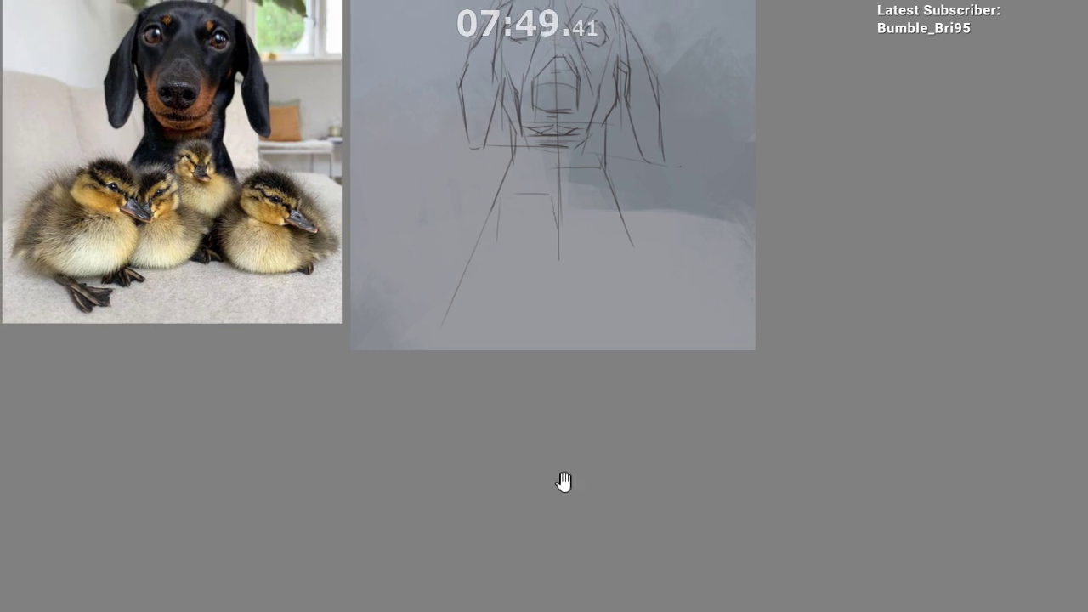
Step: Mark the ducklings' base level with two short horizontal pencil lines below the dog's chest
scroll(561, 485, "down", 2)
left_click_drag(557, 486, 583, 457)
left_click(544, 282)
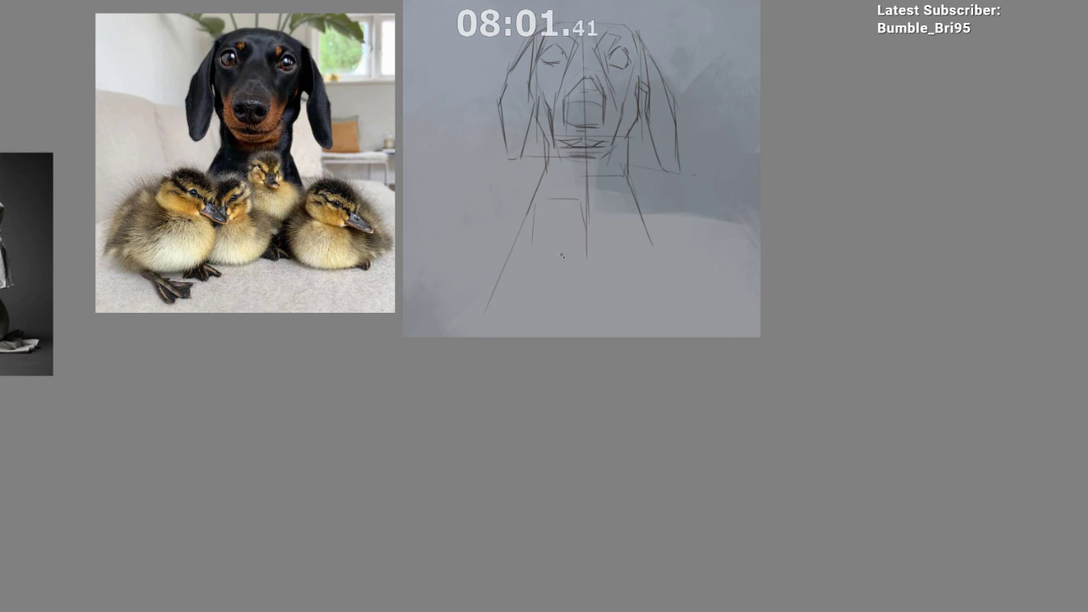
left_click_drag(565, 287, 580, 288)
right_click(559, 131)
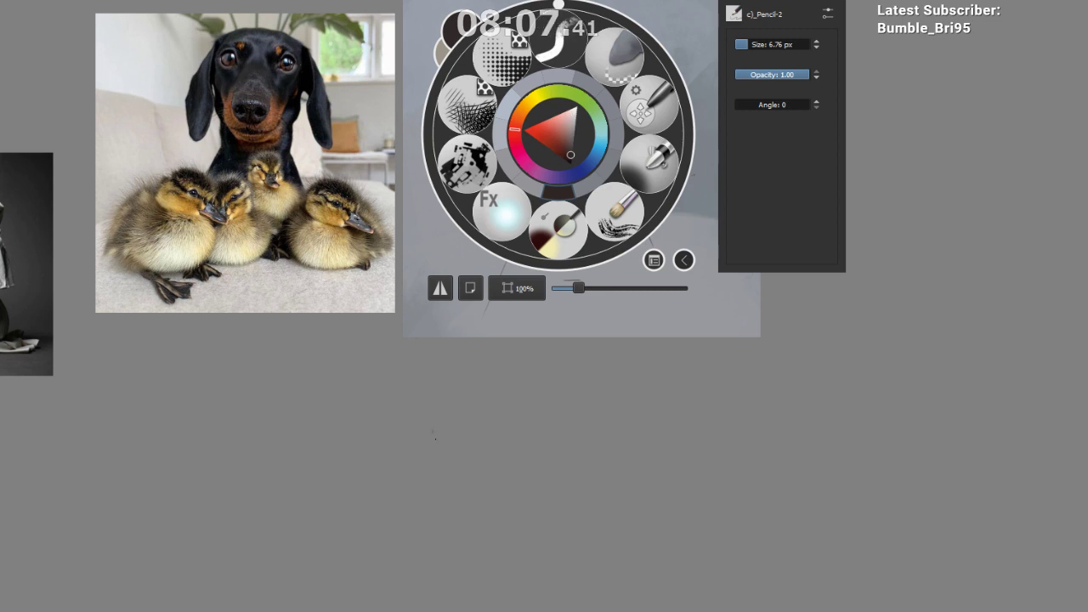
left_click(434, 429)
left_click_drag(580, 219, 558, 222)
mouse_move(528, 289)
left_mouse_down()
mouse_move(561, 290)
mouse_move(563, 342)
left_mouse_up()
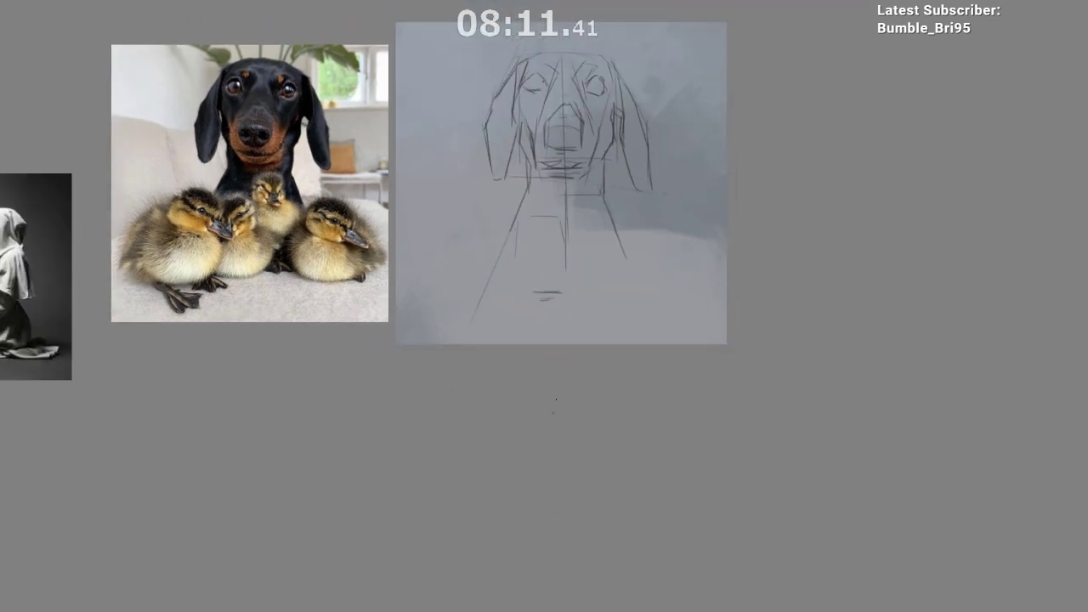
Step: Block in the boxy head of the back duckling against the dog's chest, right of the centre line
mouse_move(537, 209)
left_mouse_down()
mouse_move(558, 209)
mouse_move(567, 248)
mouse_move(581, 226)
mouse_move(564, 196)
mouse_move(589, 189)
left_mouse_up()
left_click_drag(622, 305, 606, 267)
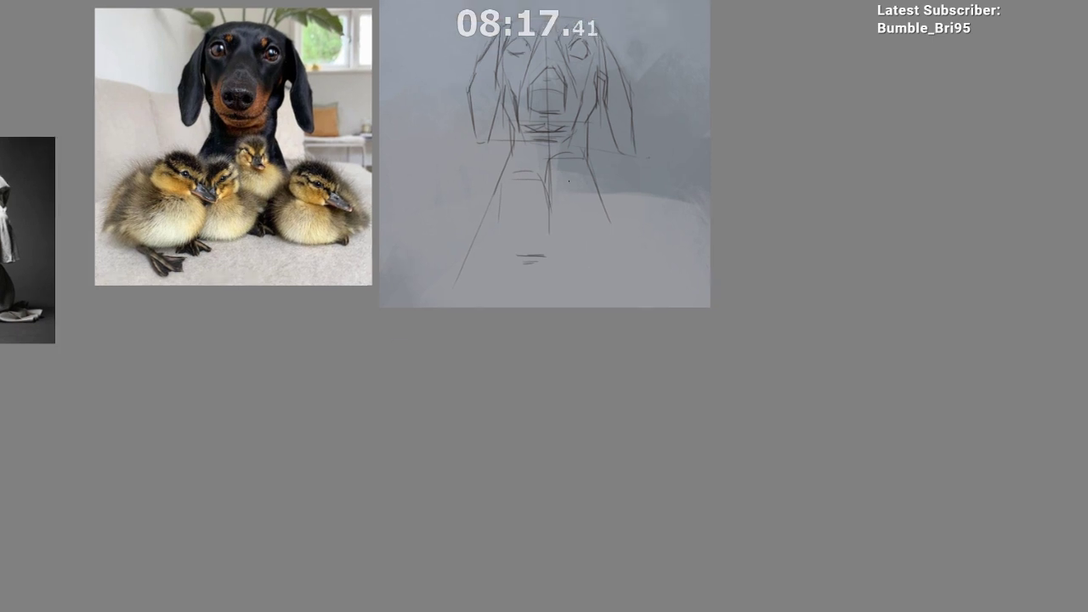
scroll(584, 153, "up", 1)
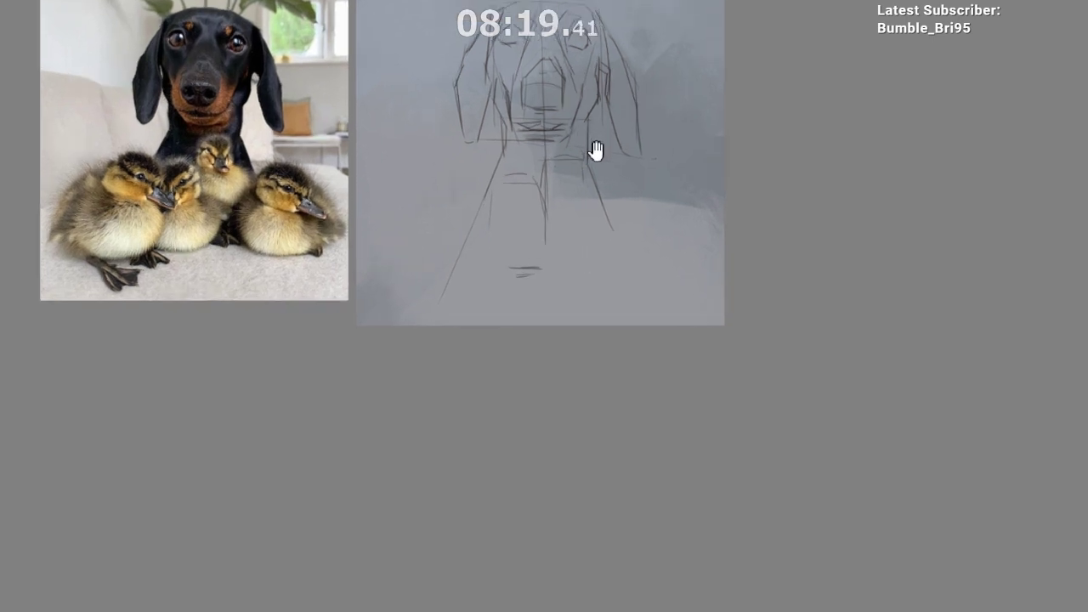
left_click_drag(595, 150, 587, 210)
left_click_drag(600, 502, 630, 478)
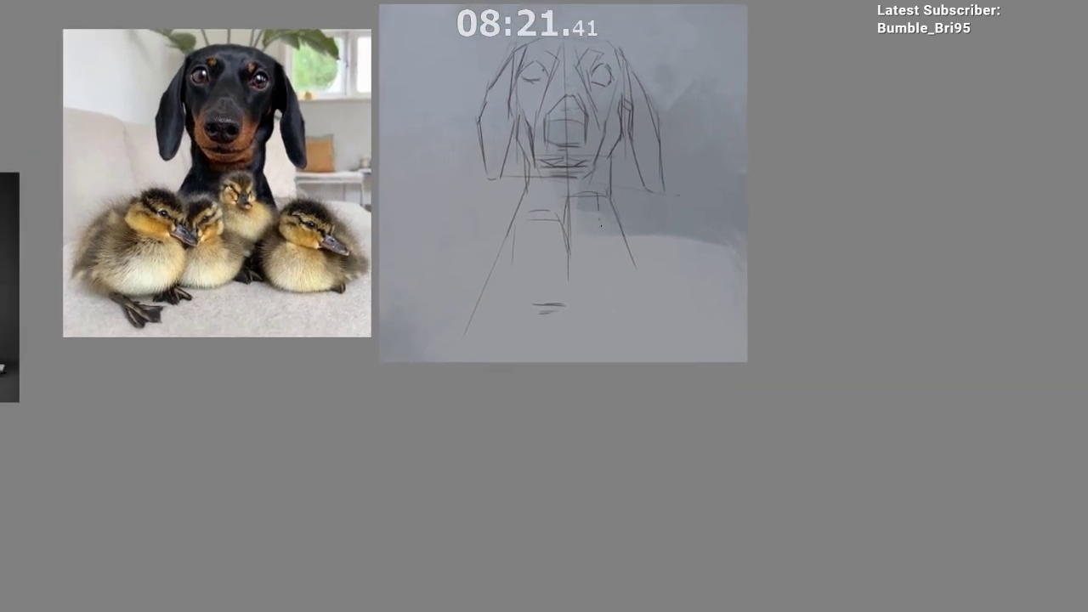
left_click_drag(600, 222, 620, 241)
mouse_move(606, 228)
left_mouse_down()
mouse_move(635, 250)
mouse_move(627, 240)
left_mouse_up()
key("ctrl+z")
left_click_drag(644, 371, 642, 381)
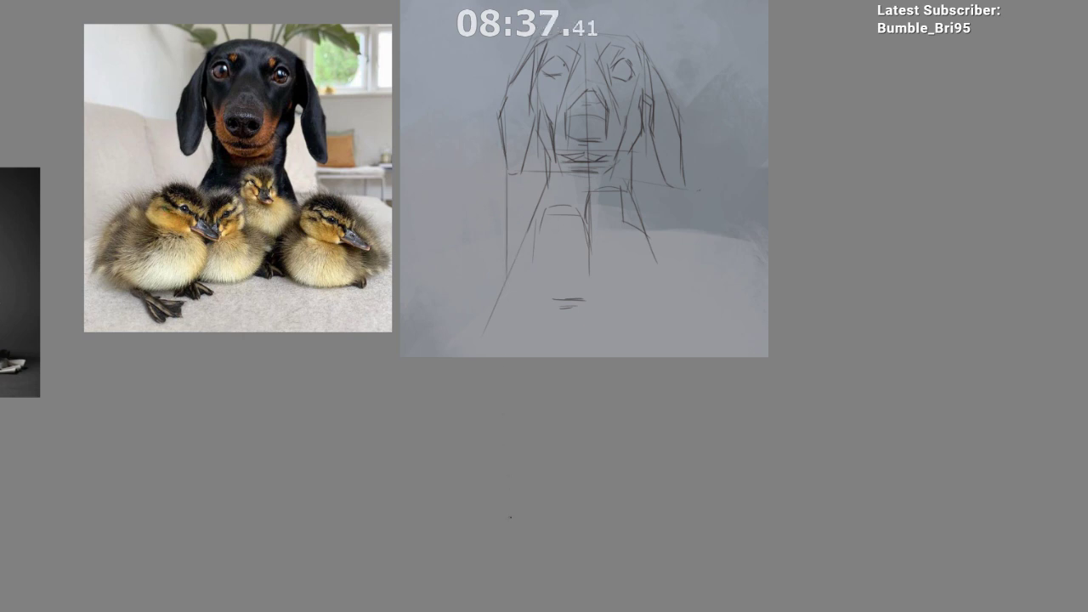
Step: Drop a vertical guide from the dog's left-side ear and block in the left duckling's head with an arc
left_click_drag(499, 124, 508, 274)
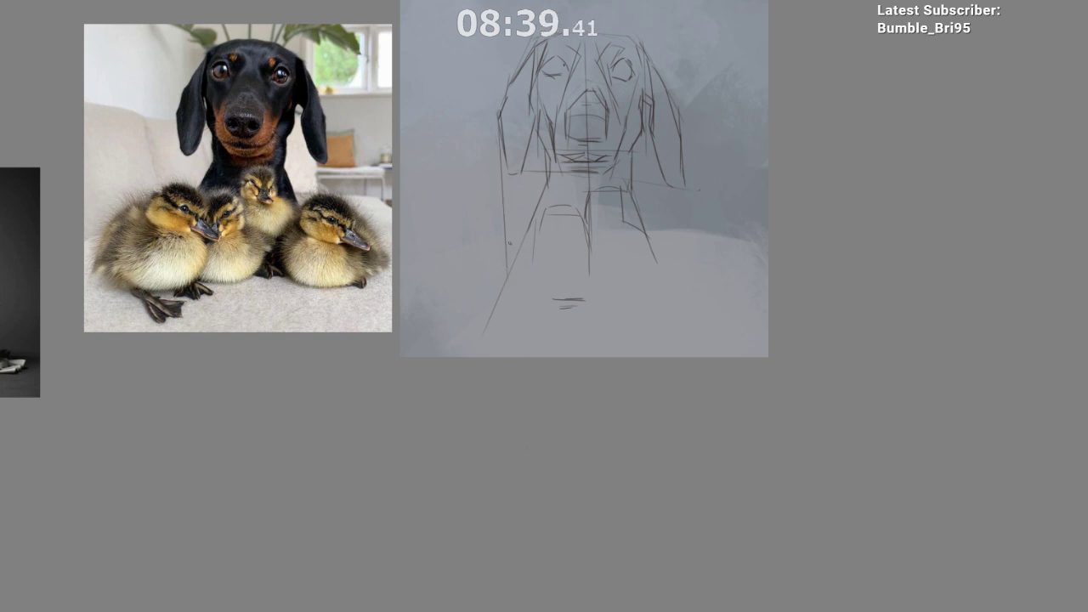
key("ctrl+z")
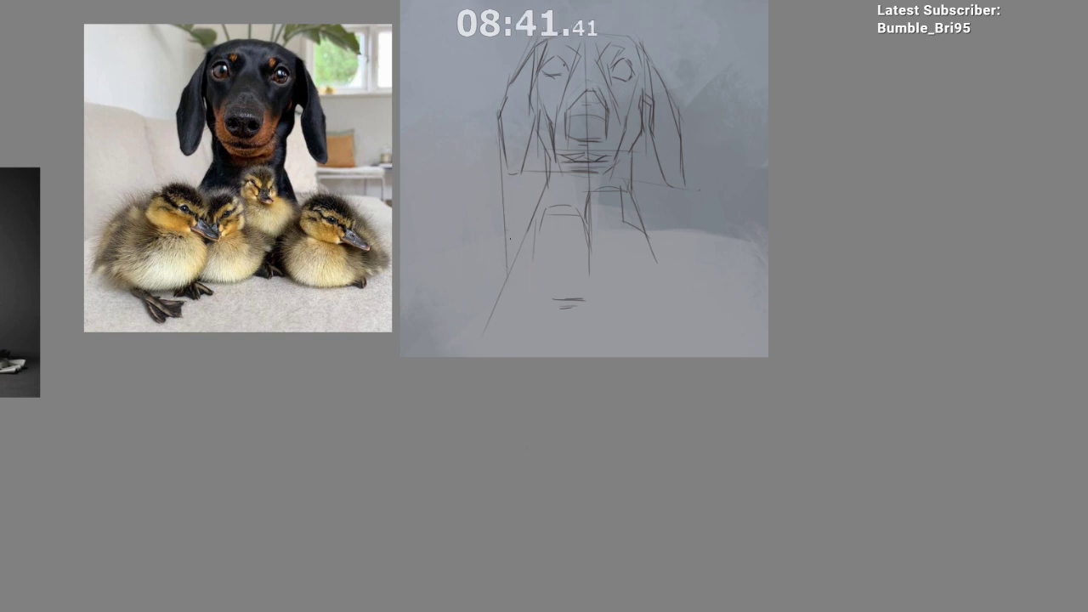
left_click_drag(508, 227, 539, 248)
mouse_move(510, 203)
left_mouse_down()
mouse_move(543, 230)
mouse_move(482, 238)
left_mouse_up()
key("ctrl+z")
key("ctrl+z")
left_click_drag(618, 197, 633, 158)
left_click_drag(508, 214, 534, 230)
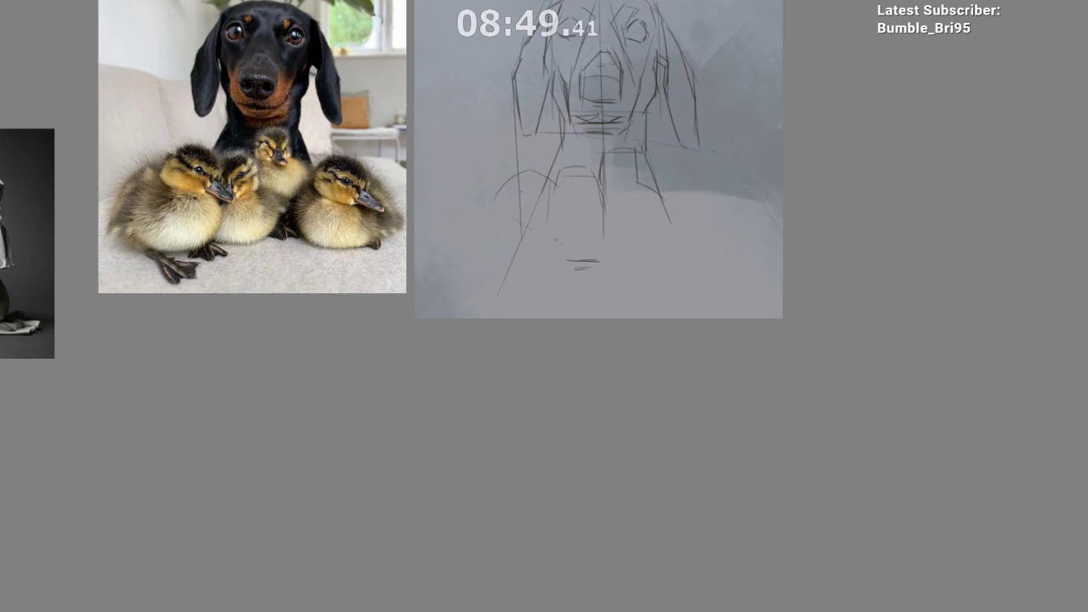
left_click_drag(543, 270, 505, 279)
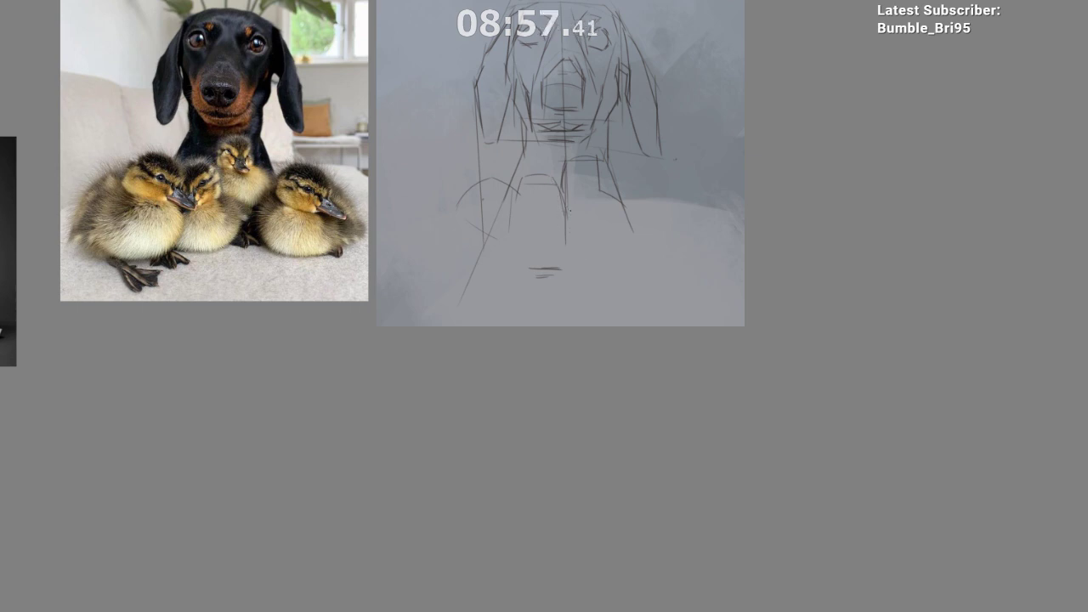
Step: Block in the middle ducklings' bodies with a longer base line and angled strokes up to the dog's neck
mouse_move(568, 210)
left_mouse_down()
mouse_move(605, 227)
mouse_move(586, 267)
mouse_move(510, 268)
left_mouse_up()
mouse_move(570, 356)
left_mouse_down()
mouse_move(559, 425)
mouse_move(584, 430)
mouse_move(586, 452)
mouse_move(573, 472)
left_mouse_up()
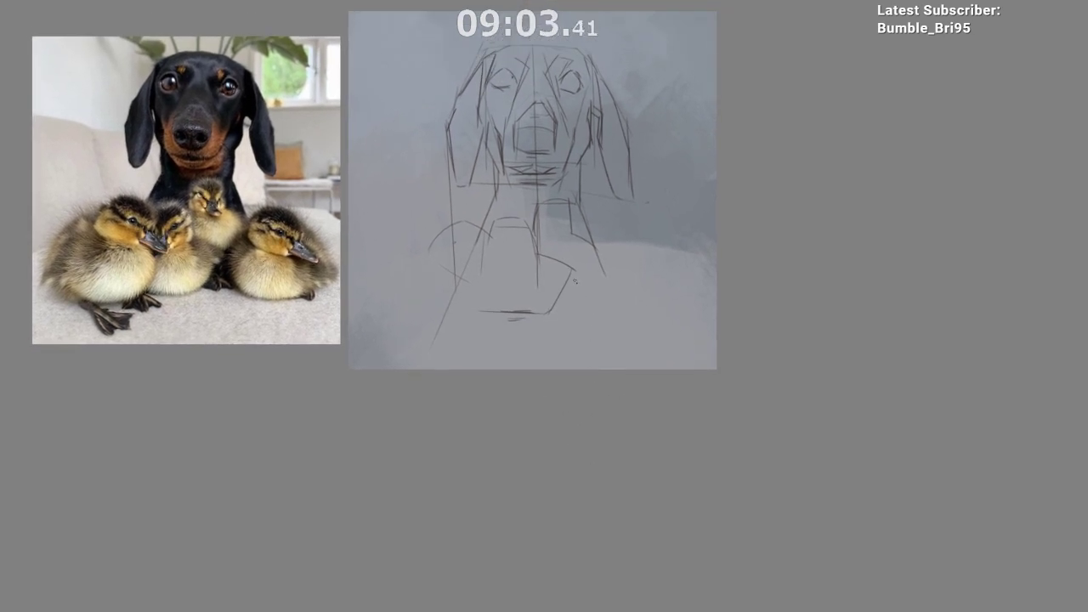
left_click_drag(590, 246, 575, 274)
left_click_drag(574, 227, 592, 247)
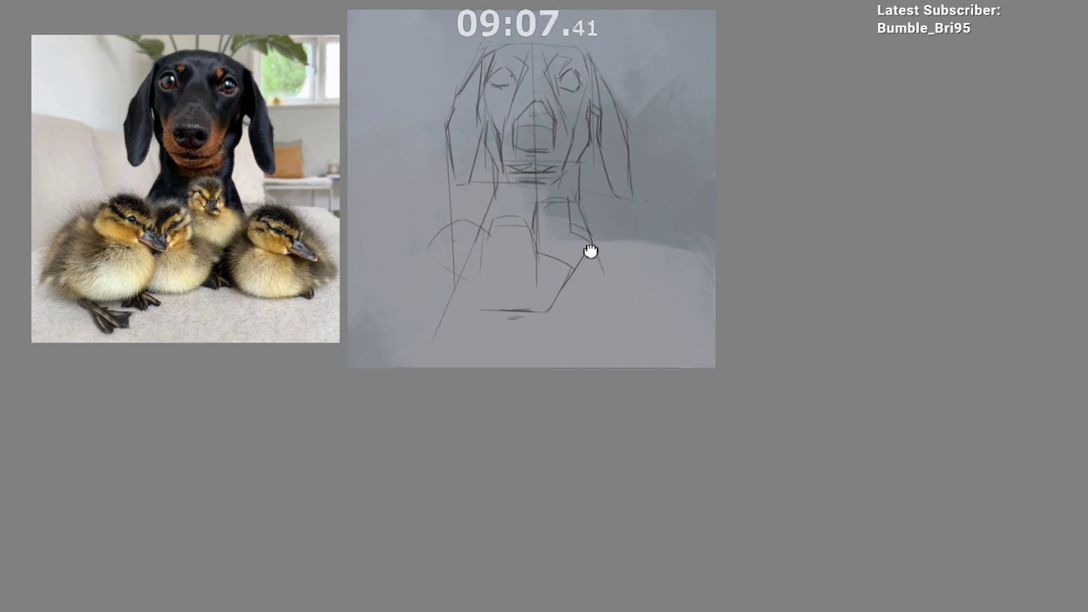
Step: Block in the right duckling with a head arc, a sloping back, an inner side edge and a base line
mouse_move(564, 246)
left_mouse_down()
mouse_move(564, 282)
mouse_move(630, 299)
mouse_move(666, 282)
left_mouse_up()
key("ctrl+z")
mouse_move(640, 212)
left_mouse_down()
mouse_move(575, 216)
mouse_move(622, 208)
left_mouse_up()
key("ctrl+z")
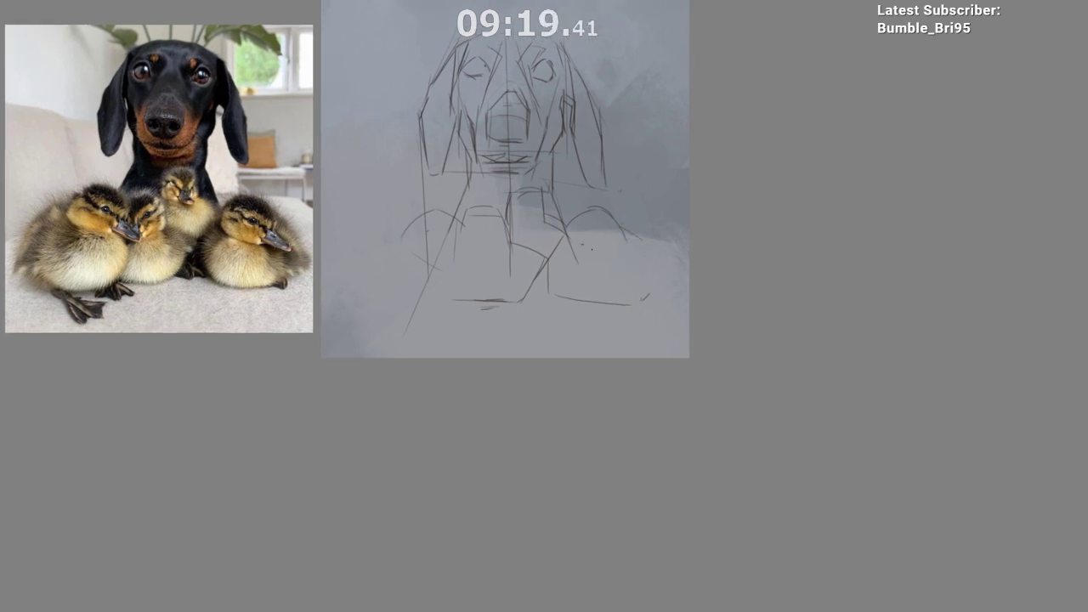
mouse_move(625, 227)
left_mouse_down()
mouse_move(671, 290)
mouse_move(662, 278)
mouse_move(644, 301)
left_mouse_up()
left_click_drag(549, 259, 547, 300)
key("ctrl+z")
left_click_drag(552, 261, 557, 286)
Step: Sketch the underside of the right duckling's head with a short slanted line, undoing stray strokes
left_click_drag(651, 453, 721, 435)
mouse_move(669, 476)
left_mouse_down()
mouse_move(634, 527)
mouse_move(629, 485)
mouse_move(618, 490)
mouse_move(617, 415)
left_mouse_up()
left_click_drag(598, 249, 631, 267)
key("ctrl+z")
key("ctrl+z")
key("ctrl+z")
key("ctrl+z")
key("ctrl+z")
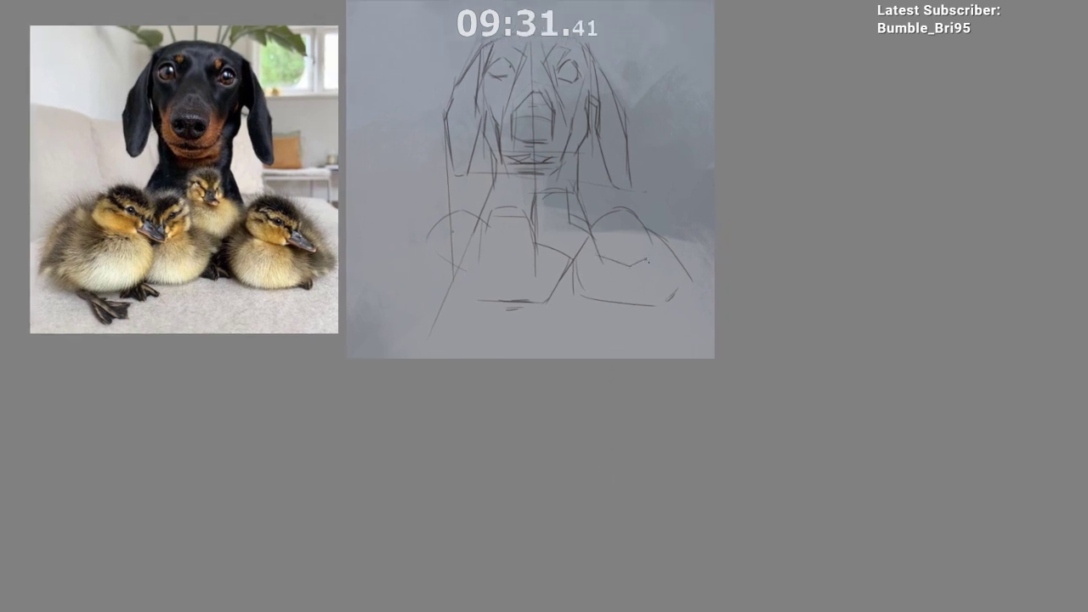
Step: Draw the curved edge separating the left duckling's body from its neighbour, down to the base line
left_click_drag(576, 303, 641, 276)
left_click_drag(562, 261, 591, 259)
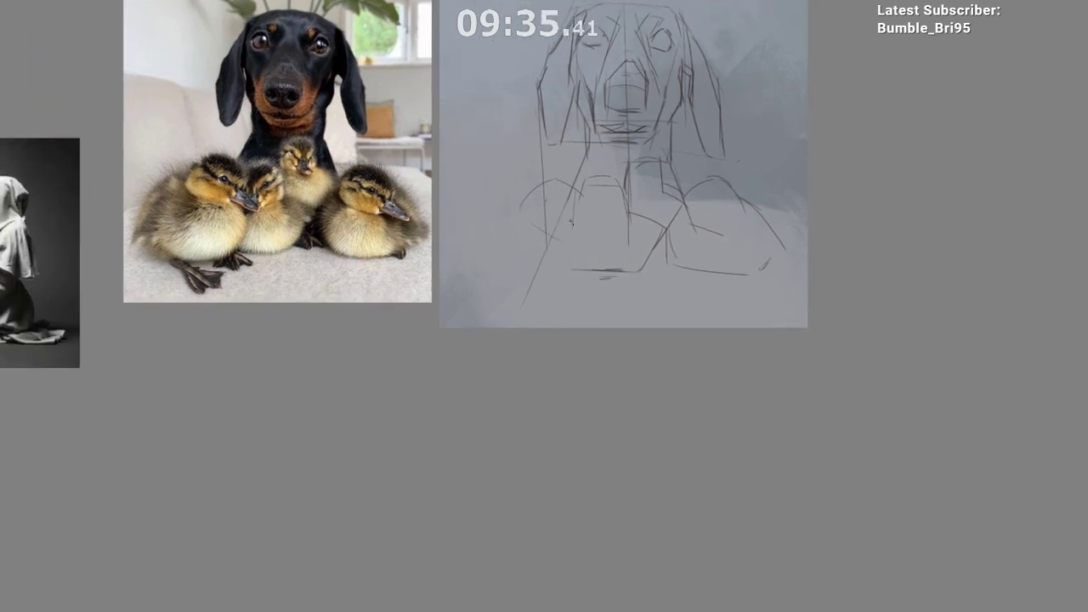
left_click_drag(575, 230, 570, 277)
left_click_drag(569, 372, 544, 369)
mouse_move(576, 290)
left_mouse_down()
mouse_move(602, 292)
mouse_move(578, 299)
mouse_move(581, 320)
left_mouse_up()
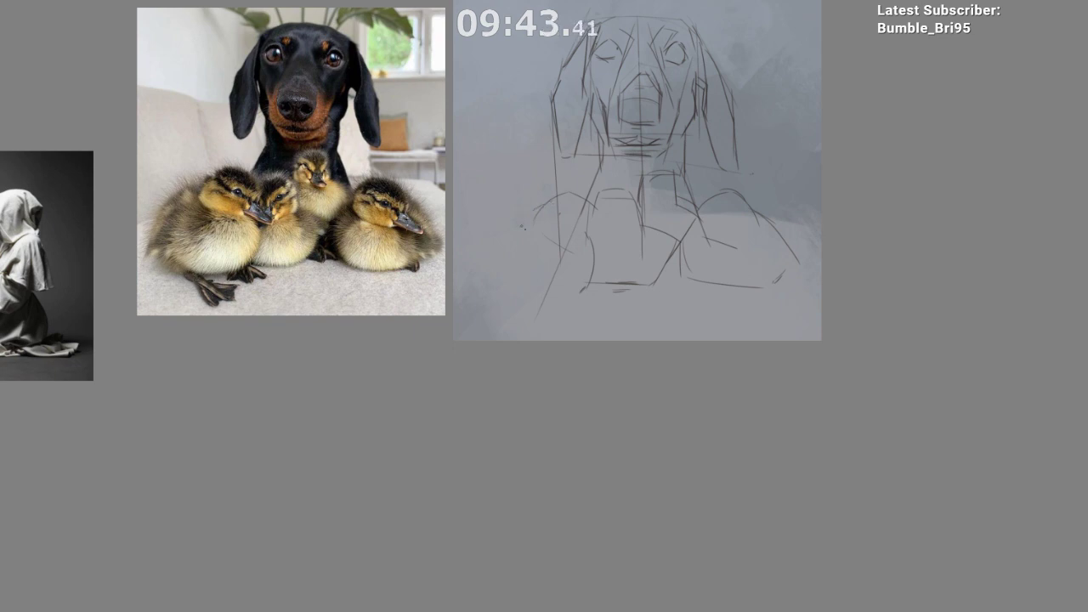
Step: Draw the left duckling's rounded back as a long curve from the head down to the tail
left_click_drag(534, 211, 487, 280)
key("ctrl+z")
key("ctrl+z")
mouse_move(524, 418)
left_mouse_down()
mouse_move(513, 383)
mouse_move(542, 469)
mouse_move(584, 468)
mouse_move(549, 471)
left_mouse_up()
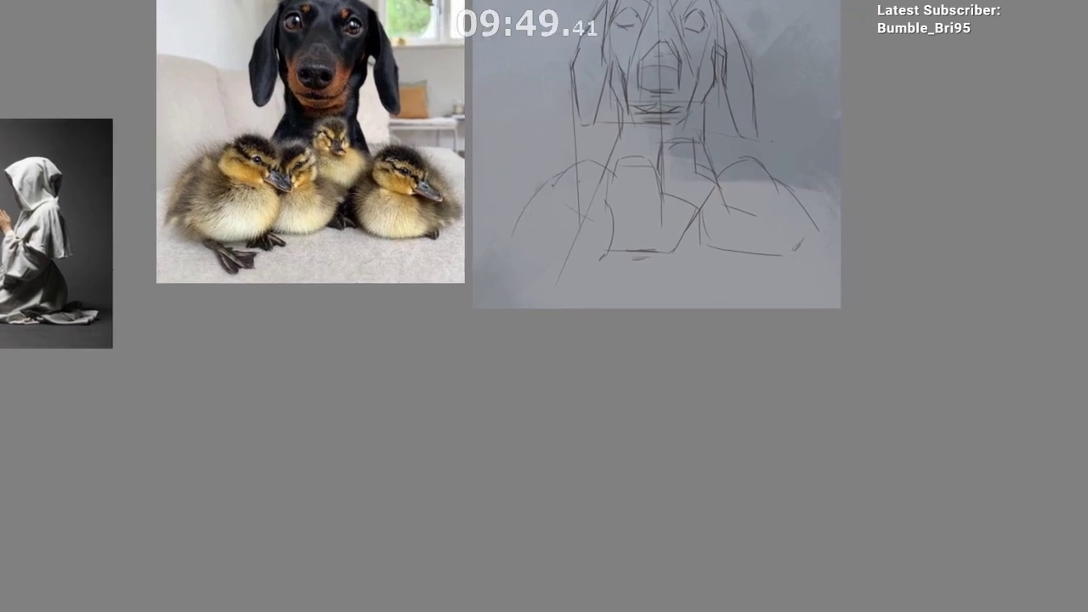
mouse_move(553, 177)
left_mouse_down()
mouse_move(528, 197)
mouse_move(506, 253)
left_mouse_up()
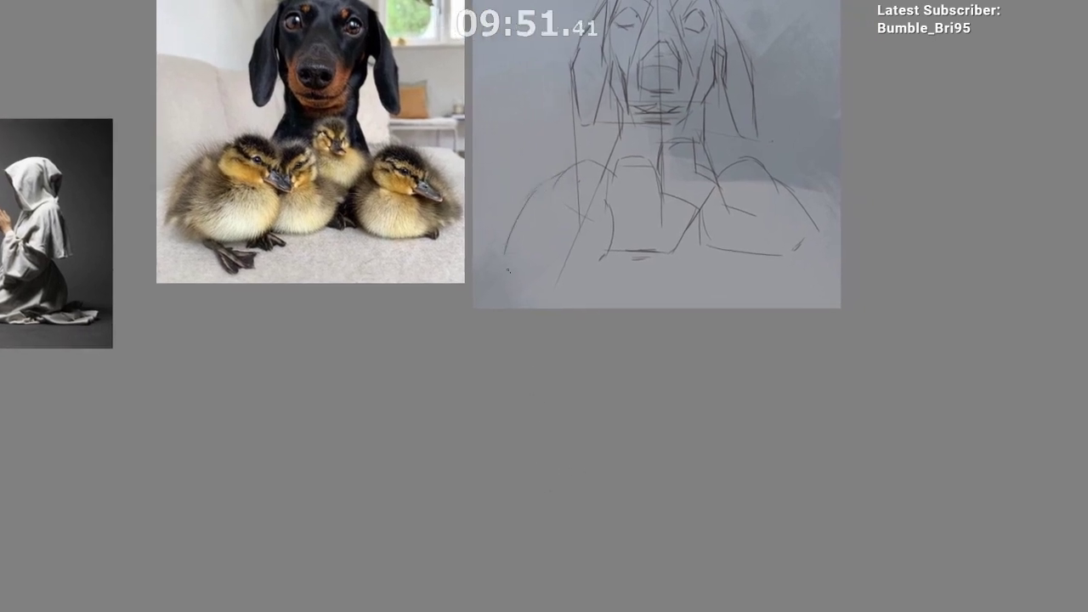
key("ctrl+z")
Step: Sketch the left duckling's underside as a shallow curve running from the tail toward the feet
mouse_move(535, 188)
left_mouse_down()
mouse_move(507, 242)
mouse_move(570, 267)
left_mouse_up()
key("ctrl+z")
mouse_move(509, 257)
left_mouse_down()
mouse_move(581, 269)
mouse_move(569, 267)
left_mouse_up()
key("ctrl+z")
mouse_move(620, 415)
left_mouse_down()
mouse_move(593, 475)
mouse_move(624, 442)
mouse_move(476, 453)
mouse_move(488, 352)
mouse_move(462, 343)
mouse_move(470, 337)
left_mouse_up()
left_click_drag(653, 220, 646, 254)
left_click_drag(563, 302, 604, 303)
Step: Refine the contour where the left duckling's cheek meets the neighbouring duckling
scroll(596, 270, "up", 2)
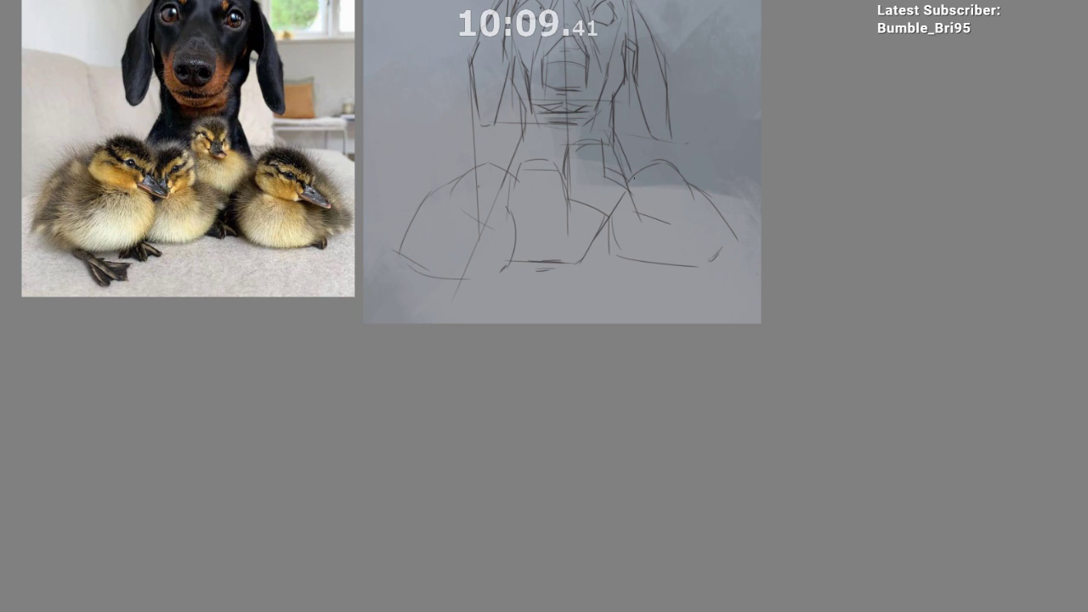
left_click_drag(615, 136, 632, 180)
mouse_move(647, 246)
left_mouse_down()
mouse_move(620, 294)
mouse_move(628, 285)
left_mouse_up()
scroll(620, 295, "down", 1)
scroll(567, 271, "up", 1)
left_click_drag(557, 223, 574, 227)
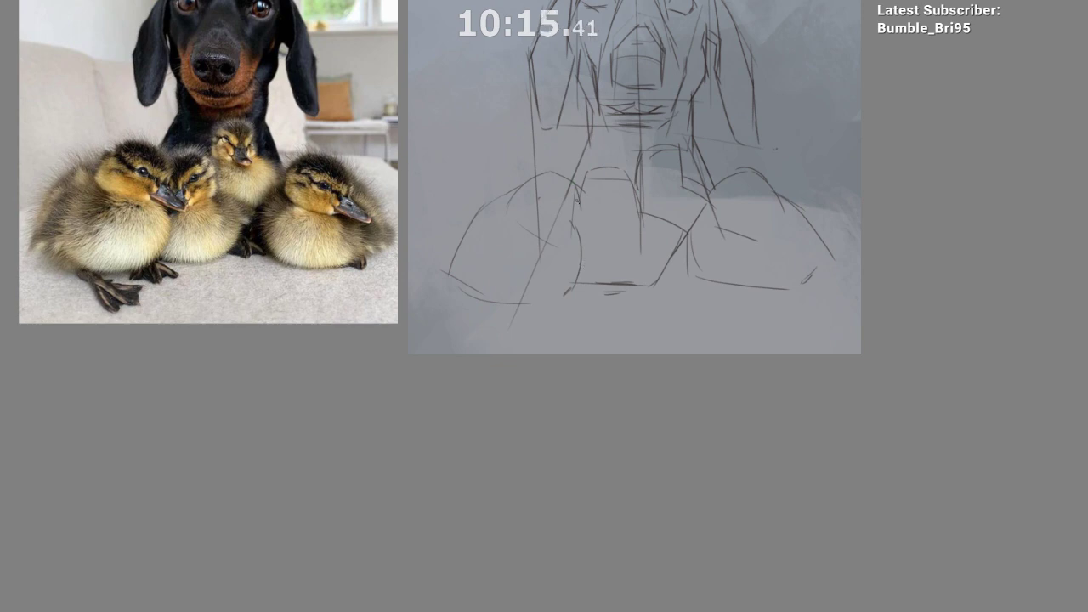
Step: Sketch the left duckling's beak over its neighbour's head, checking the drawing in a mirrored view
key("m")
left_click_drag(503, 298, 438, 284)
scroll(394, 284, "down", 1)
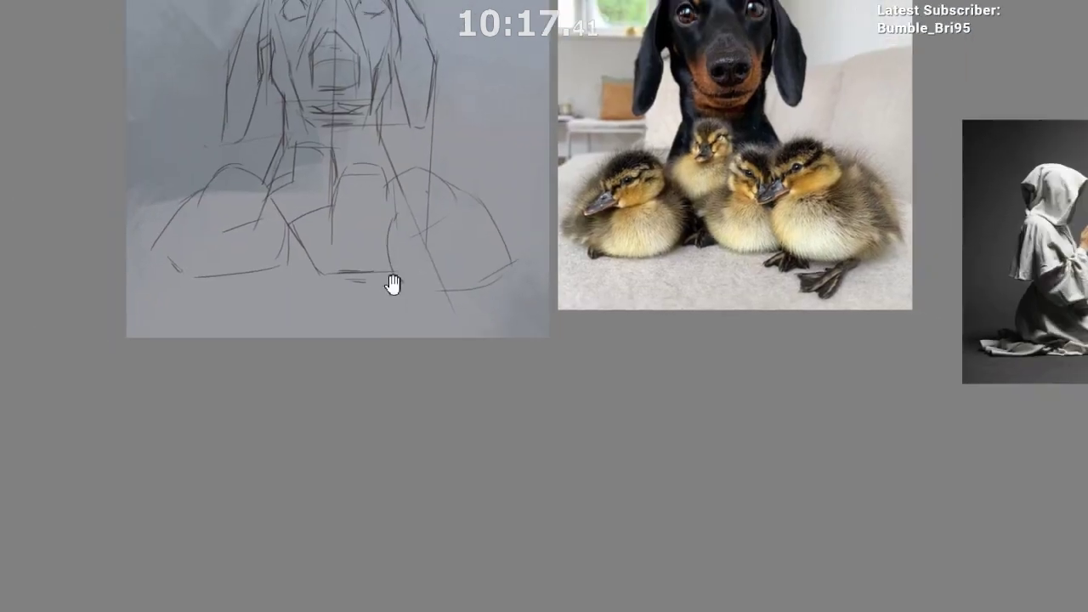
left_click_drag(362, 239, 253, 241)
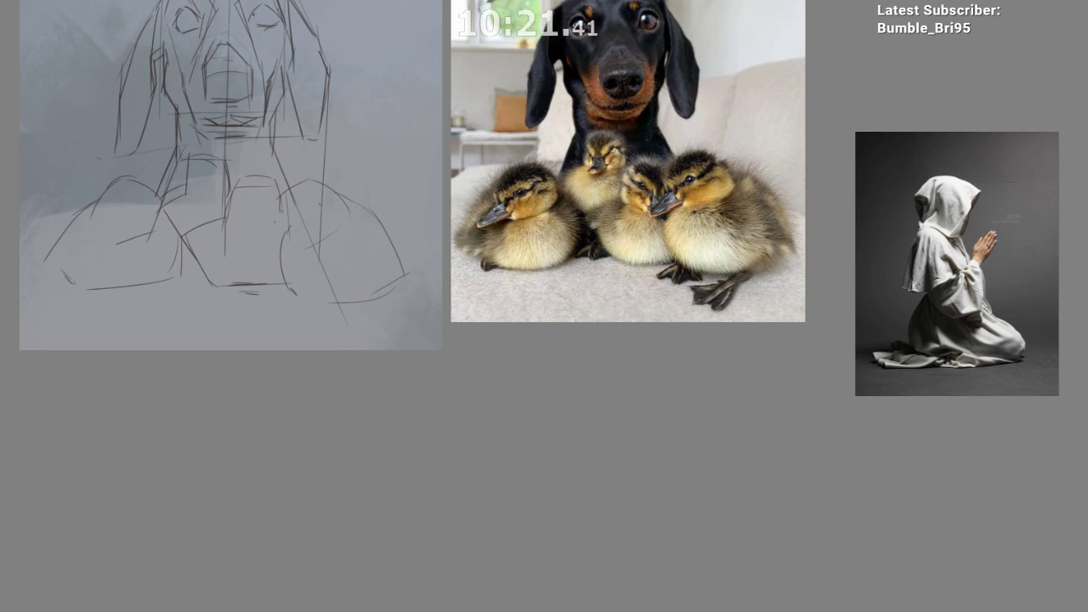
mouse_move(259, 234)
left_mouse_down()
mouse_move(303, 221)
mouse_move(279, 212)
left_mouse_up()
key("ctrl+z")
left_click_drag(266, 240, 302, 220)
key("ctrl+z")
key("m")
mouse_move(605, 382)
left_mouse_down()
mouse_move(386, 394)
mouse_move(299, 380)
left_mouse_up()
Step: Mark the eyes of the left and middle ducklings and sketch the back duckling's facial features
left_click_drag(578, 253, 600, 195)
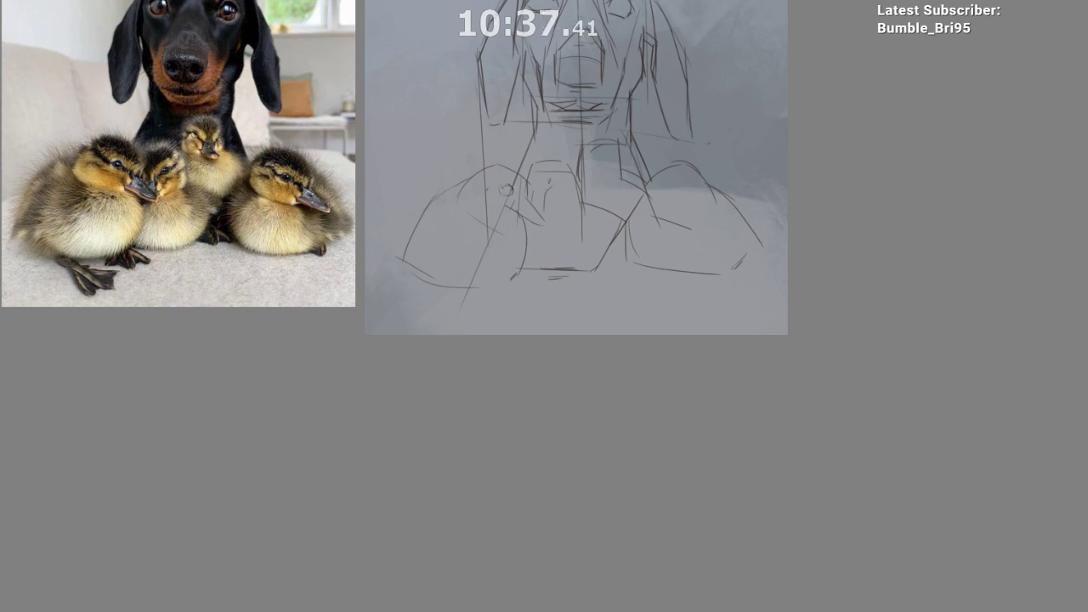
left_click_drag(558, 192, 556, 190)
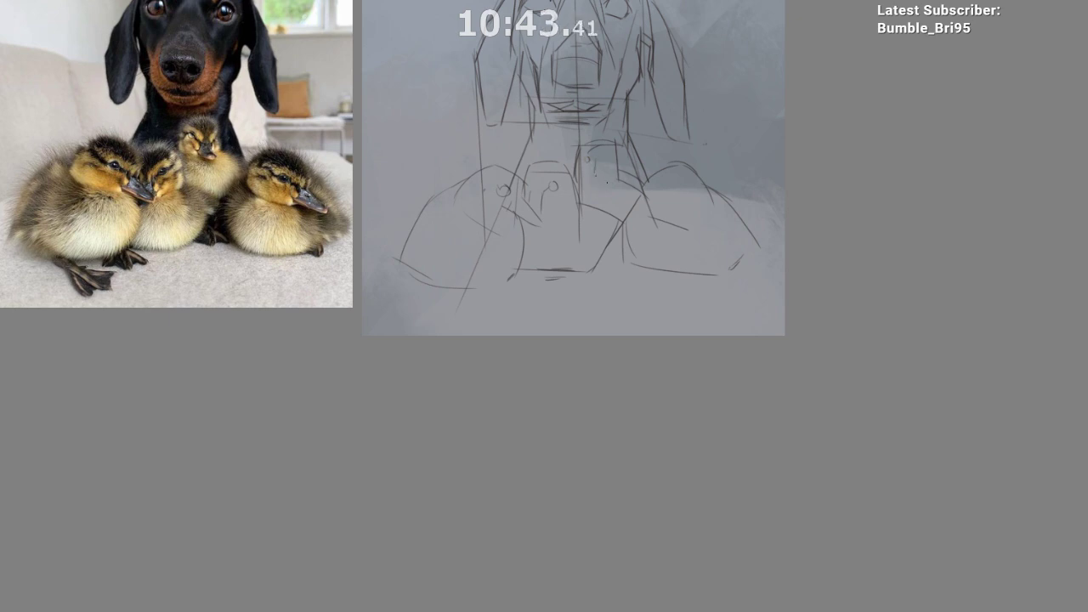
left_click_drag(613, 177, 615, 181)
left_click_drag(596, 165, 619, 179)
key("ctrl+z")
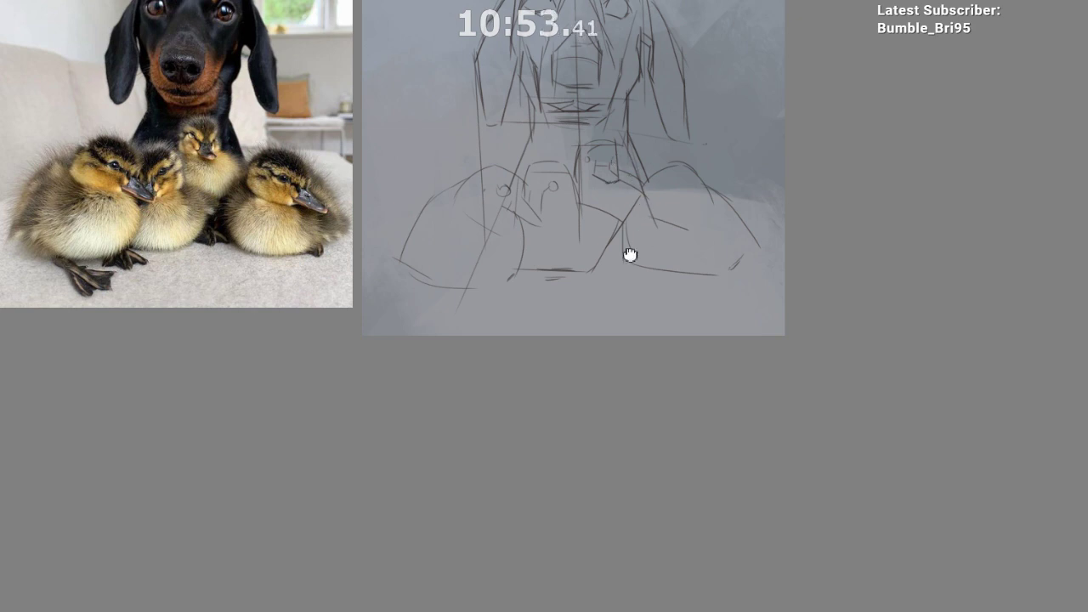
Step: Draw the right duckling's round eye and its beak pointing down toward the canvas edge
left_click_drag(609, 199, 619, 207)
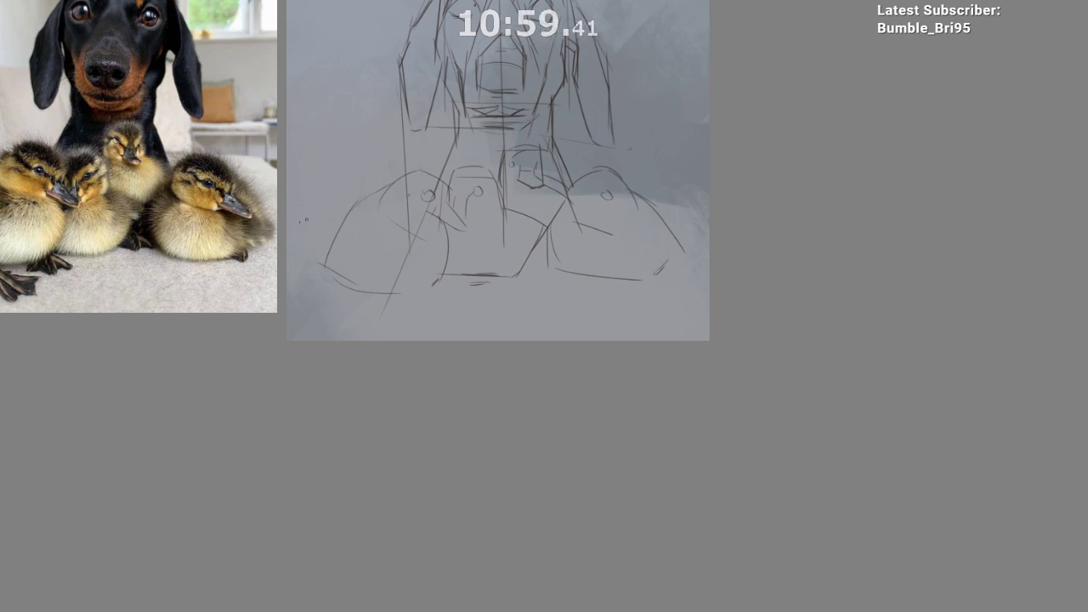
key("ctrl+z")
left_click_drag(659, 213, 660, 269)
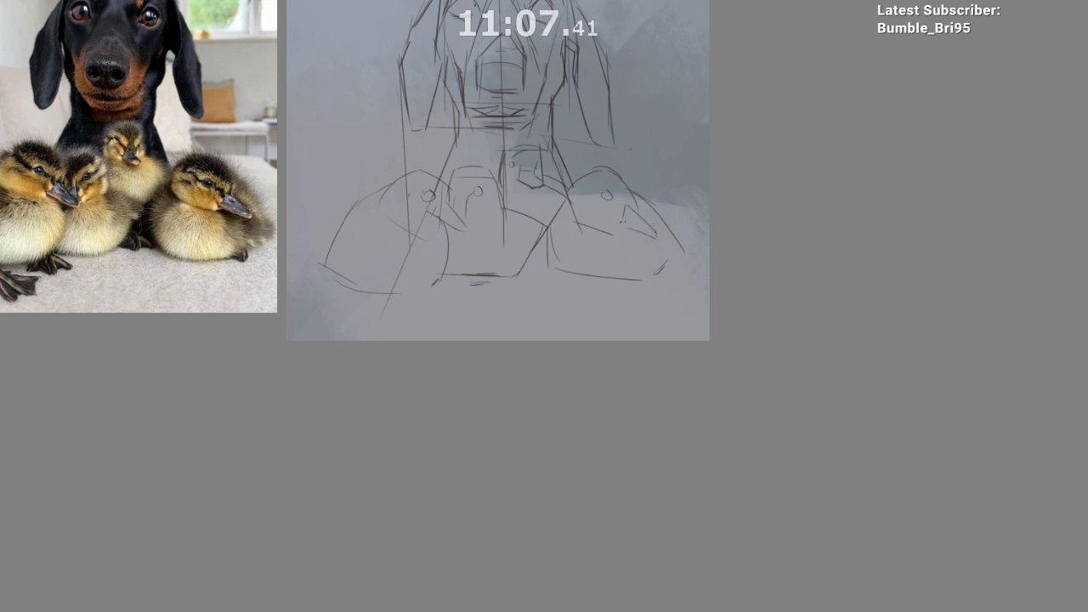
left_click_drag(603, 196, 614, 200)
Step: Sketch the left duckling's webbed feet below its body with short angular strokes
scroll(649, 267, "down", 3)
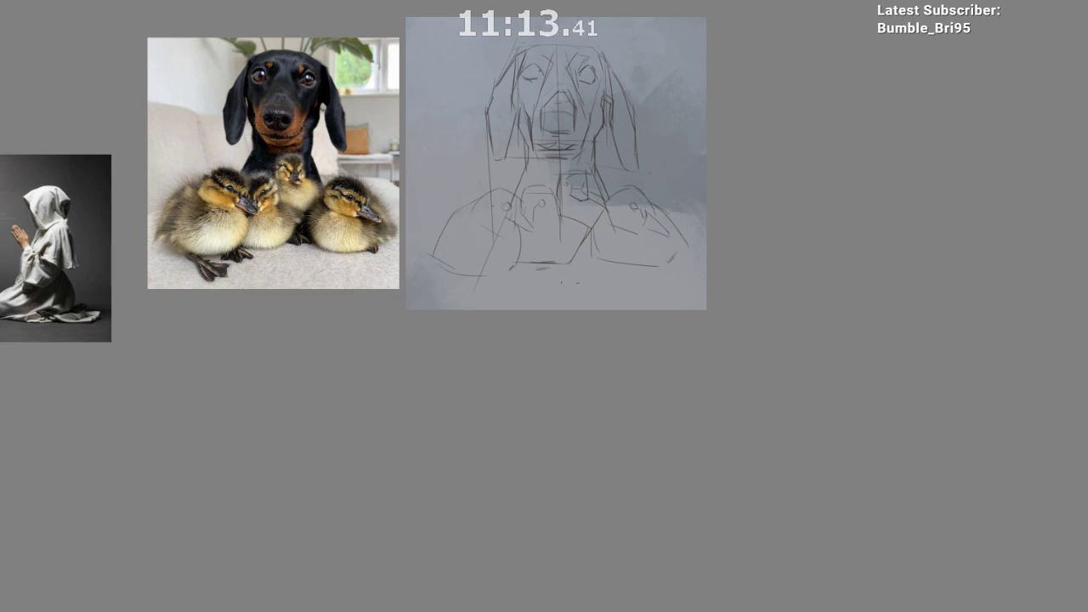
mouse_move(465, 260)
left_mouse_down()
mouse_move(495, 298)
mouse_move(551, 280)
mouse_move(514, 291)
mouse_move(511, 303)
left_mouse_up()
key("ctrl+z")
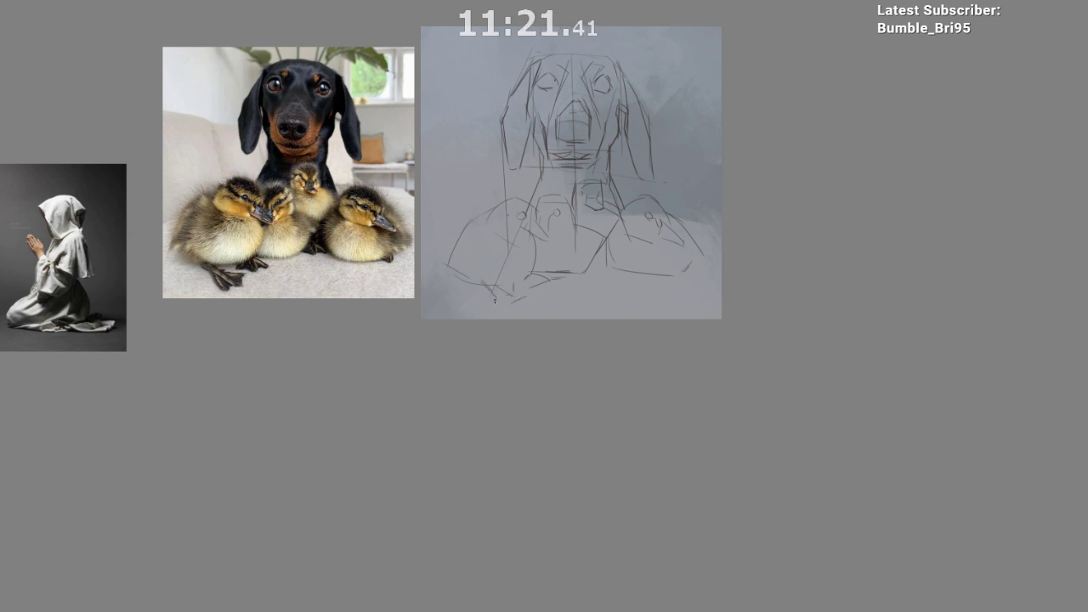
Step: Mark the couch edges with light lines on both sides behind the dog and ducklings
scroll(571, 384, "down", 3)
scroll(550, 517, "up", 3)
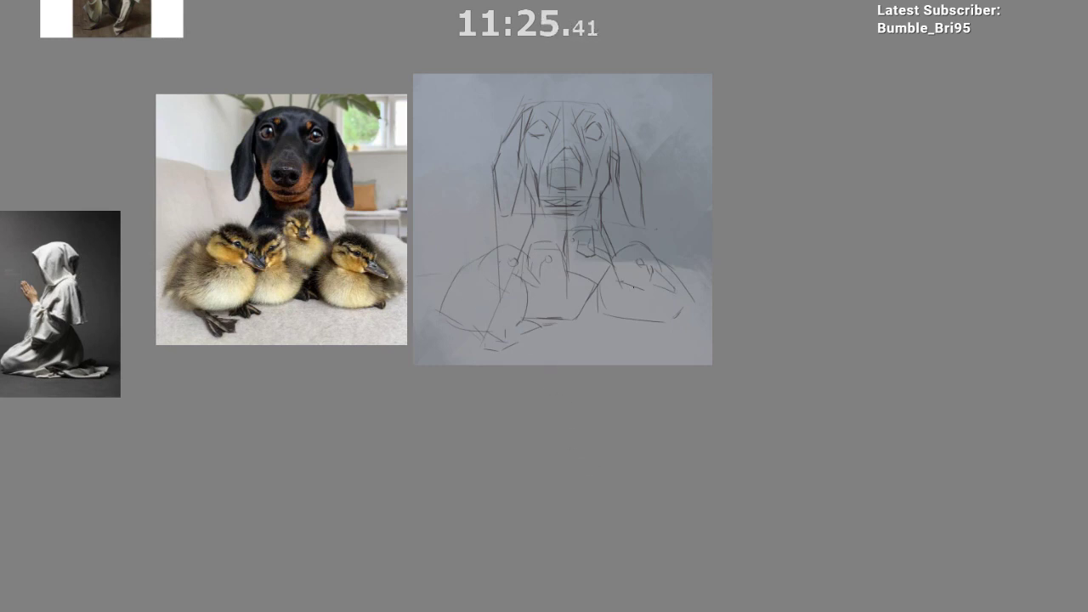
left_click_drag(697, 297, 652, 294)
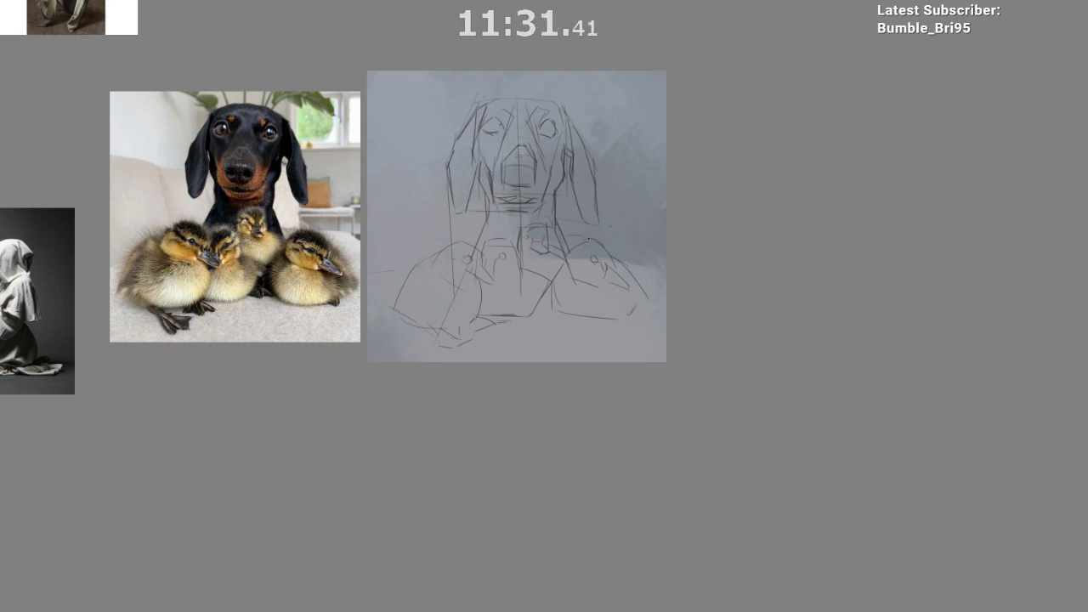
left_click_drag(614, 237, 644, 235)
left_click_drag(475, 245, 556, 230)
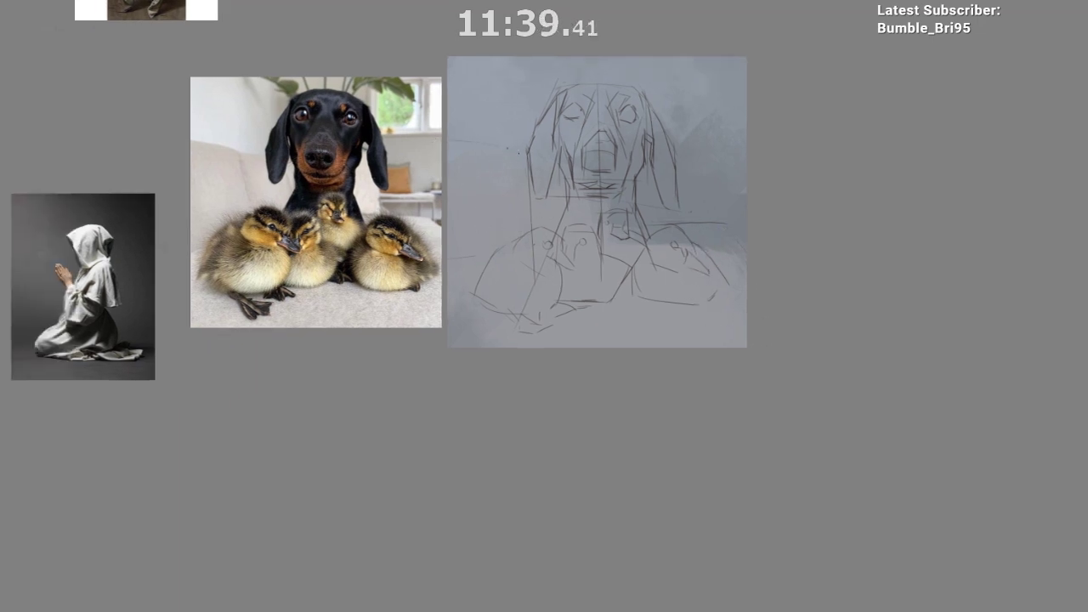
left_click_drag(613, 173, 538, 167)
Step: Compare the proportions of the whole construction sketch with the reference photo
left_click_drag(605, 92, 634, 35)
left_click(634, 35, "ctrl")
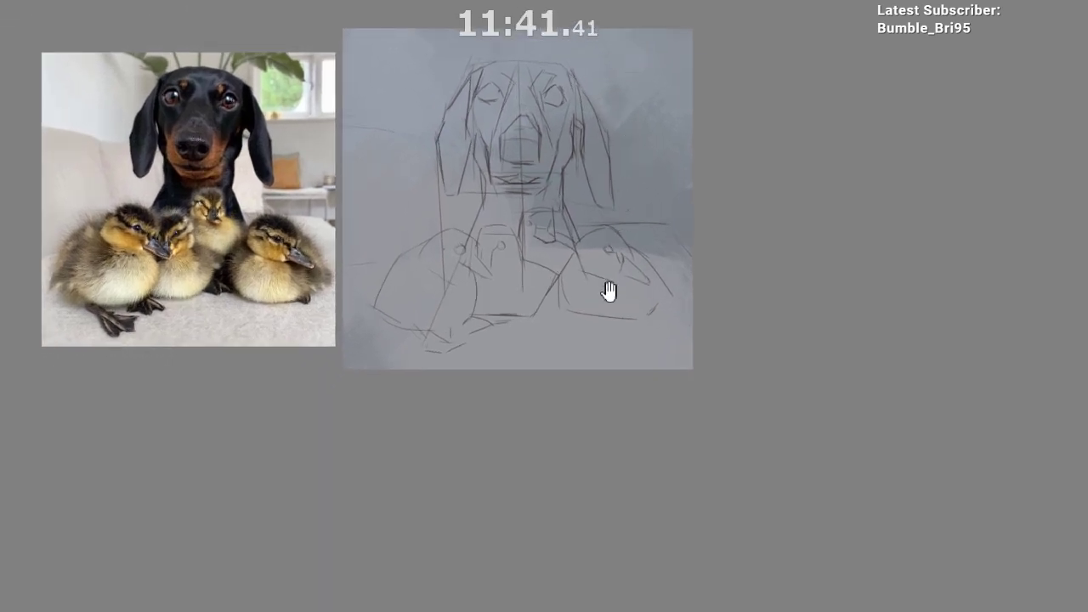
left_click(589, 485, "ctrl")
left_click_drag(599, 504, 597, 571)
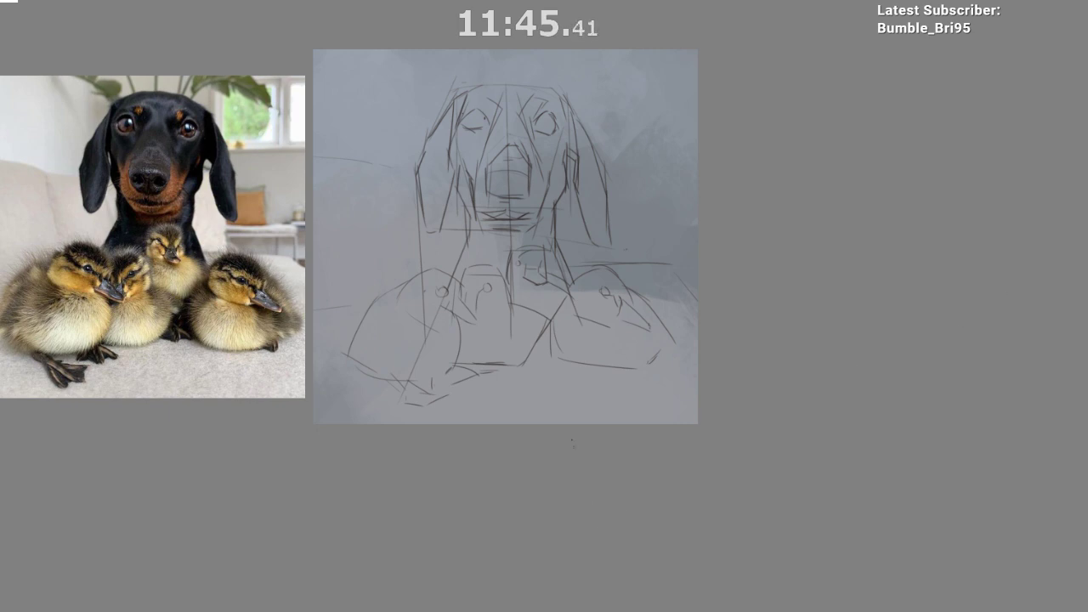
left_click_drag(558, 394, 606, 424)
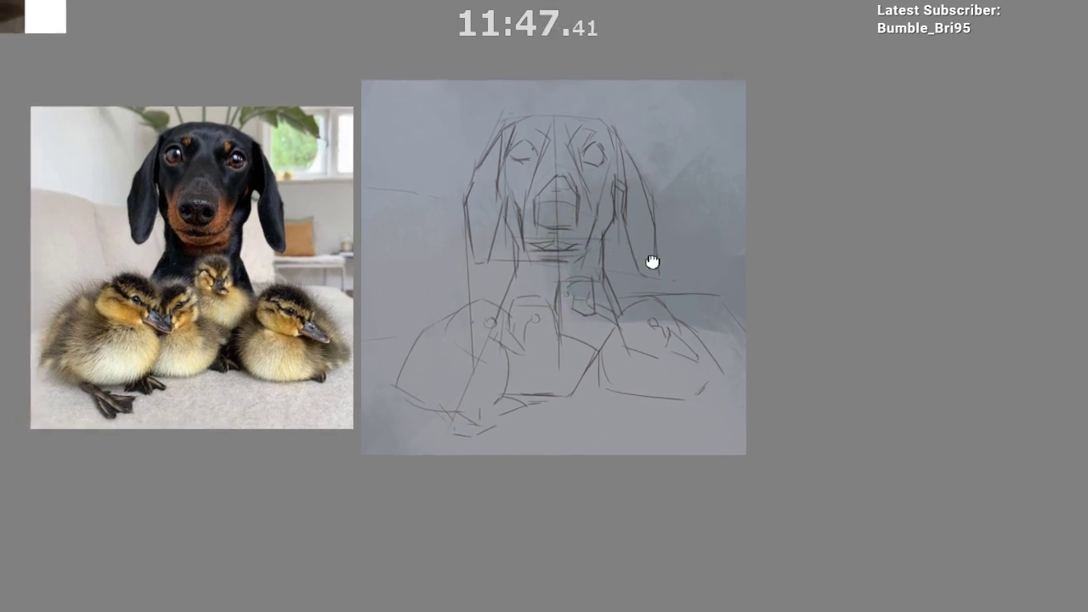
left_click_drag(651, 262, 664, 263)
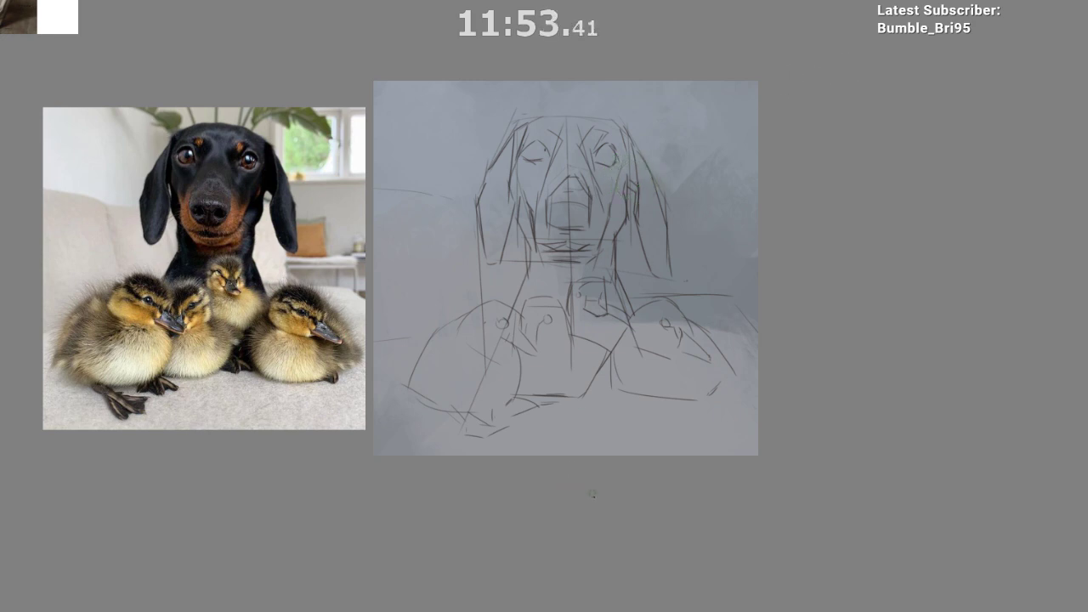
left_click(210, 165, "ctrl")
mouse_move(556, 245)
left_mouse_down()
mouse_move(549, 233)
mouse_move(573, 217)
left_mouse_up()
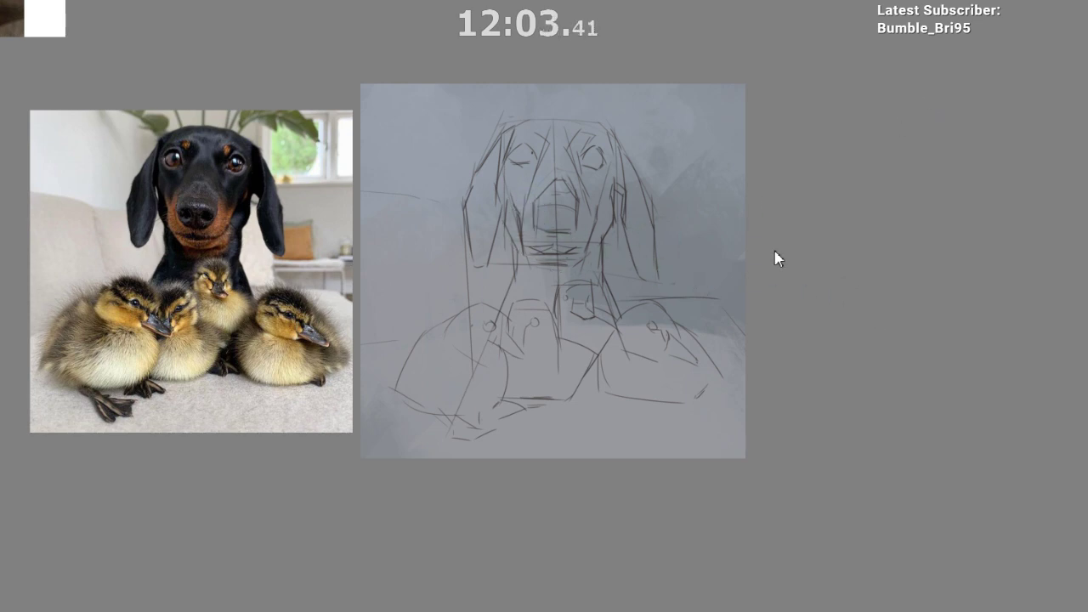
mouse_move(542, 192)
left_mouse_down()
mouse_move(528, 253)
mouse_move(545, 198)
mouse_move(547, 255)
mouse_move(560, 261)
left_mouse_up()
key("ctrl+z")
left_click_drag(489, 252, 493, 279)
key("ctrl+z")
key("ctrl+z")
Step: Reinforce the lines around the dog's muzzle, mouth corners and jaw in the construction sketch
left_click(523, 211, "ctrl")
mouse_move(511, 198)
left_mouse_down()
mouse_move(522, 227)
mouse_move(524, 218)
left_mouse_up()
left_click_drag(570, 257, 571, 206)
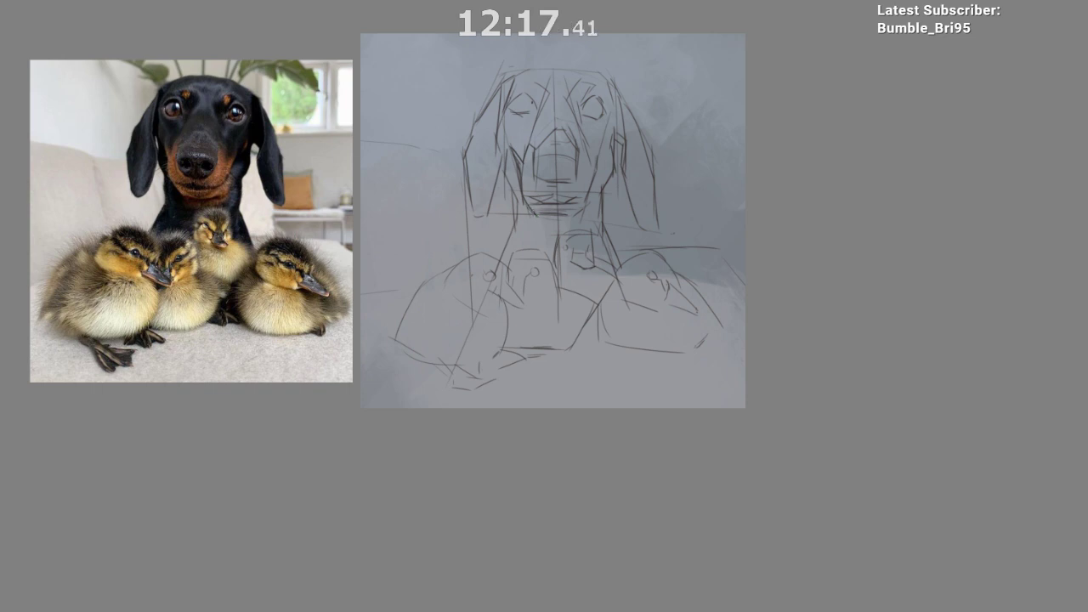
left_click_drag(527, 201, 534, 210)
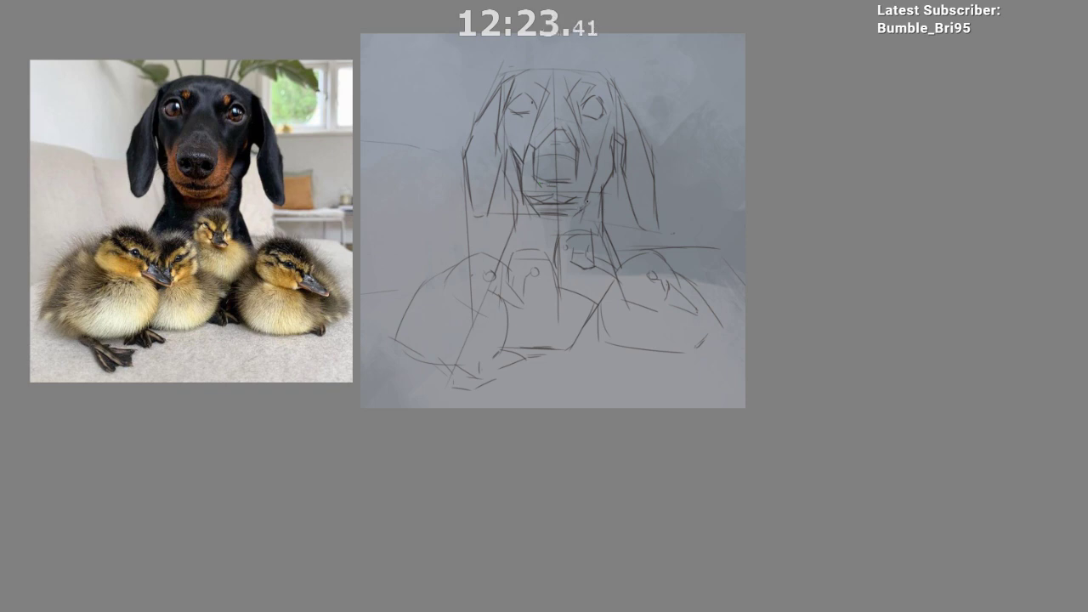
left_click_drag(589, 210, 594, 185)
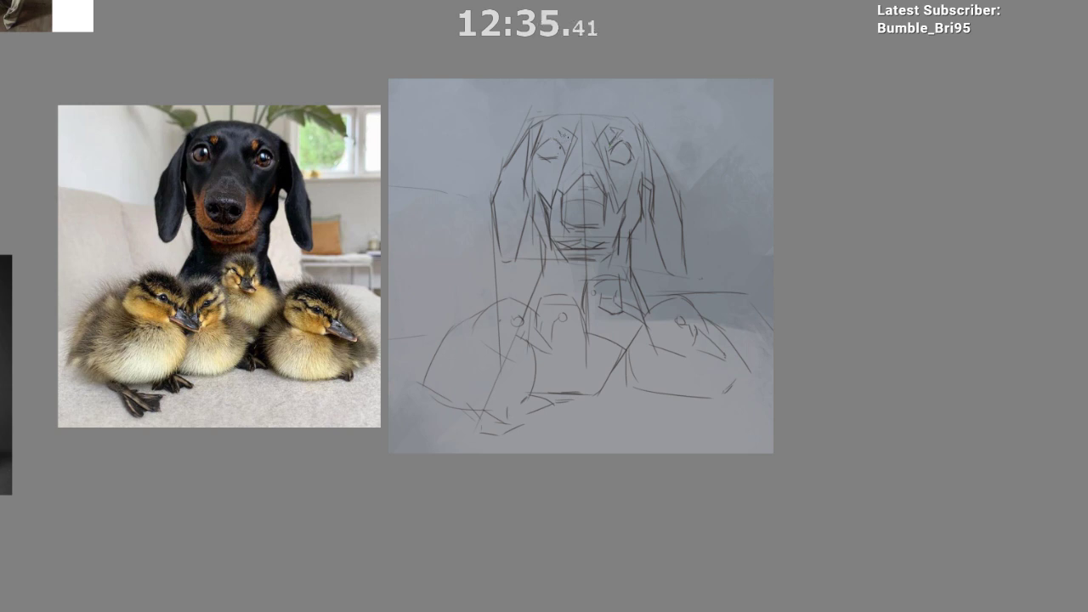
Step: Examine the refined dog head and the overall sketch against the reference photo
left_click_drag(551, 235, 569, 160)
scroll(553, 197, "down", 2)
scroll(573, 158, "up", 2)
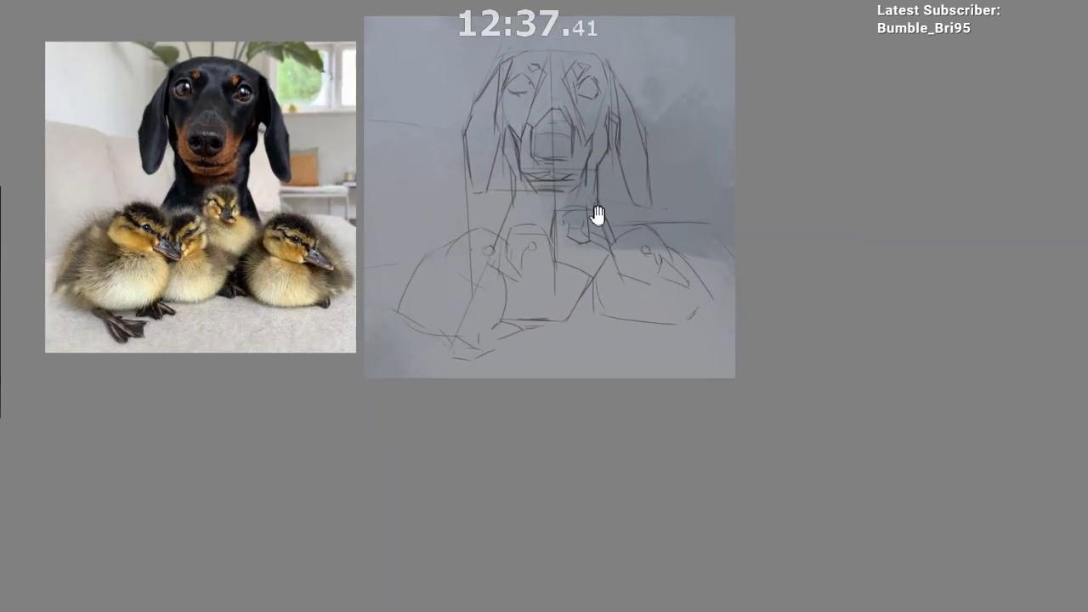
left_click_drag(562, 241, 600, 216)
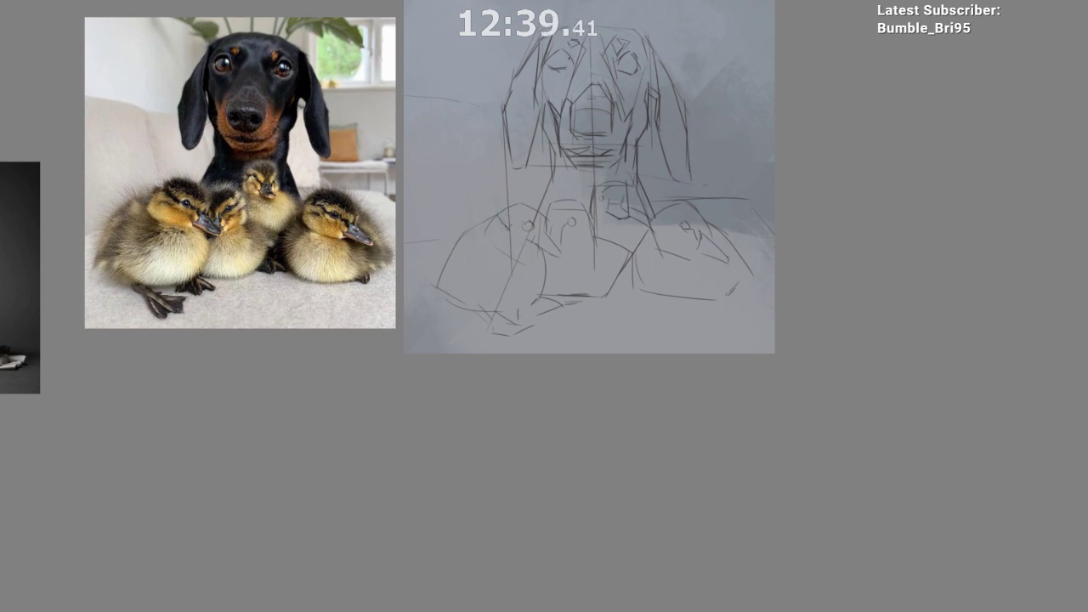
left_click_drag(585, 486, 560, 546)
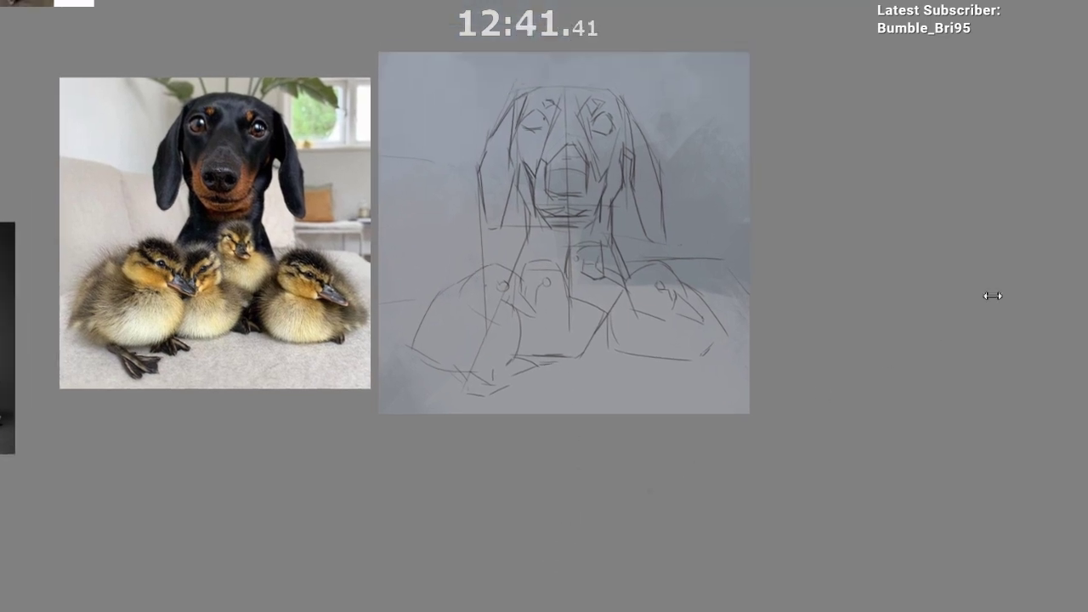
key("Delete")
key("ctrl+z")
left_click_drag(602, 374, 579, 400)
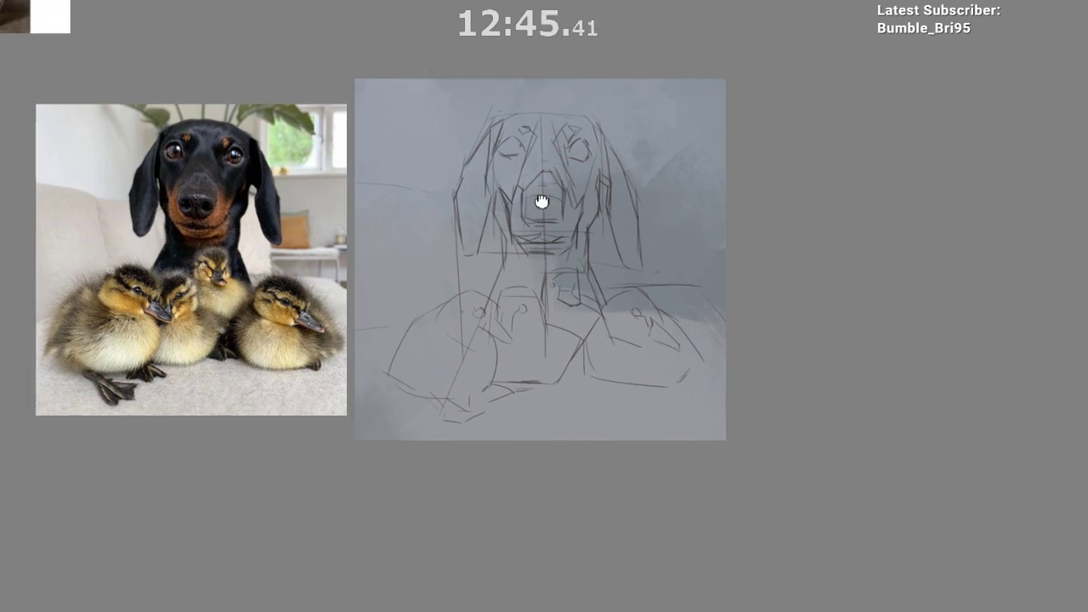
left_click_drag(541, 202, 571, 173)
scroll(546, 254, "down", 1)
Step: Lasso the combined silhouette of the dog and ducklings, including both ears and the left duckling's feet
left_click_drag(457, 300, 469, 238)
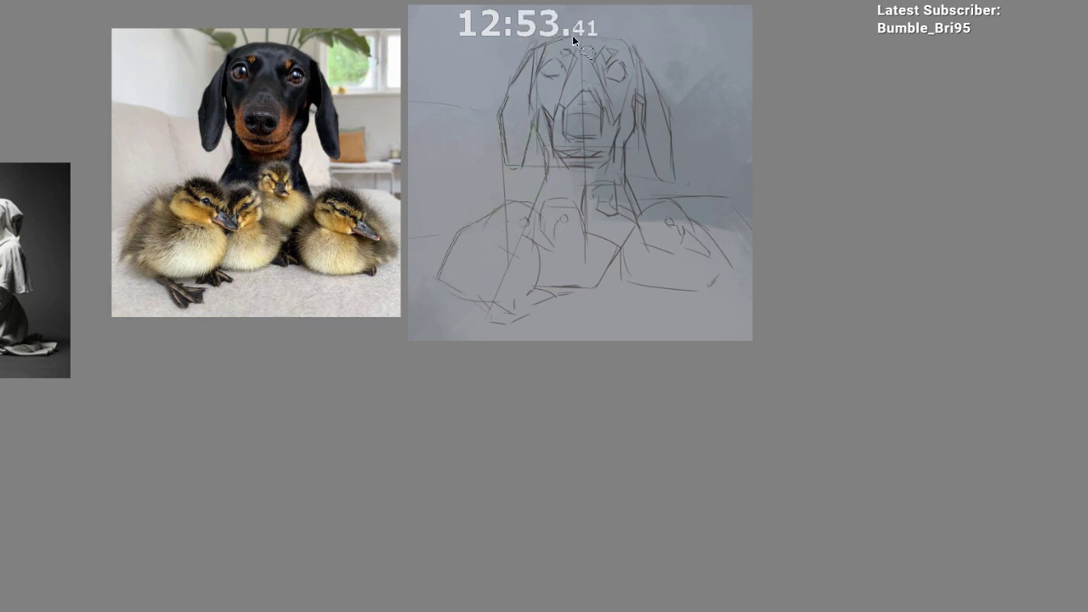
mouse_move(641, 56)
left_mouse_down()
mouse_move(676, 150)
mouse_move(671, 181)
mouse_move(649, 147)
mouse_move(644, 104)
left_mouse_up()
left_click_drag(722, 267, 669, 290)
mouse_move(559, 297)
left_mouse_down()
mouse_move(494, 299)
mouse_move(525, 310)
mouse_move(503, 326)
mouse_move(437, 277)
left_mouse_up()
mouse_move(493, 398)
left_mouse_down()
mouse_move(466, 408)
mouse_move(348, 388)
left_mouse_up()
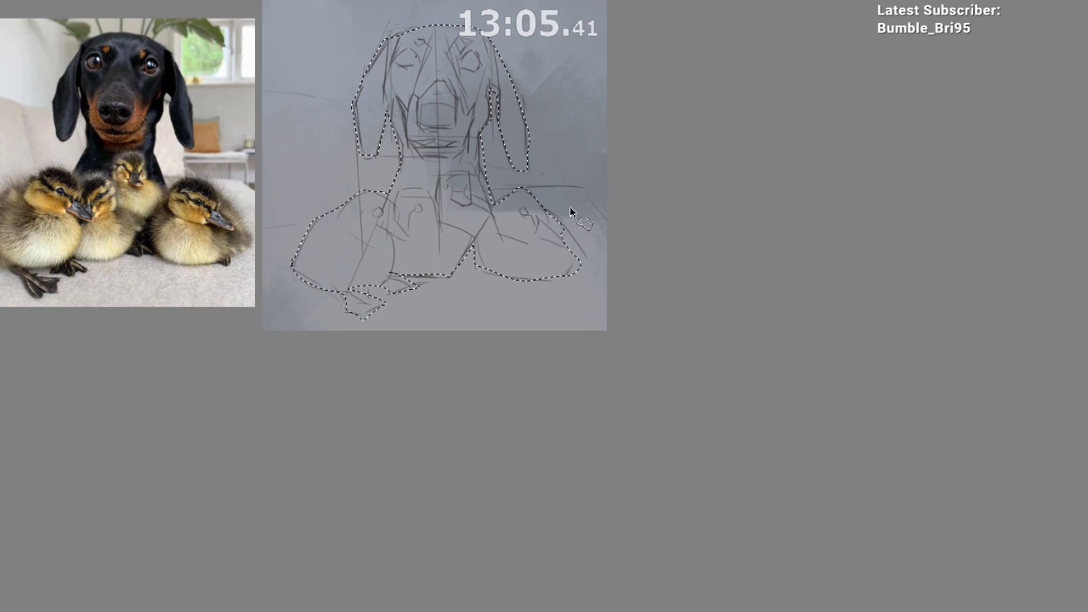
mouse_move(556, 214)
left_mouse_down()
mouse_move(581, 266)
mouse_move(563, 252)
left_mouse_up()
left_click_drag(532, 414, 556, 474)
scroll(555, 474, "down", 1)
scroll(564, 221, "up", 2)
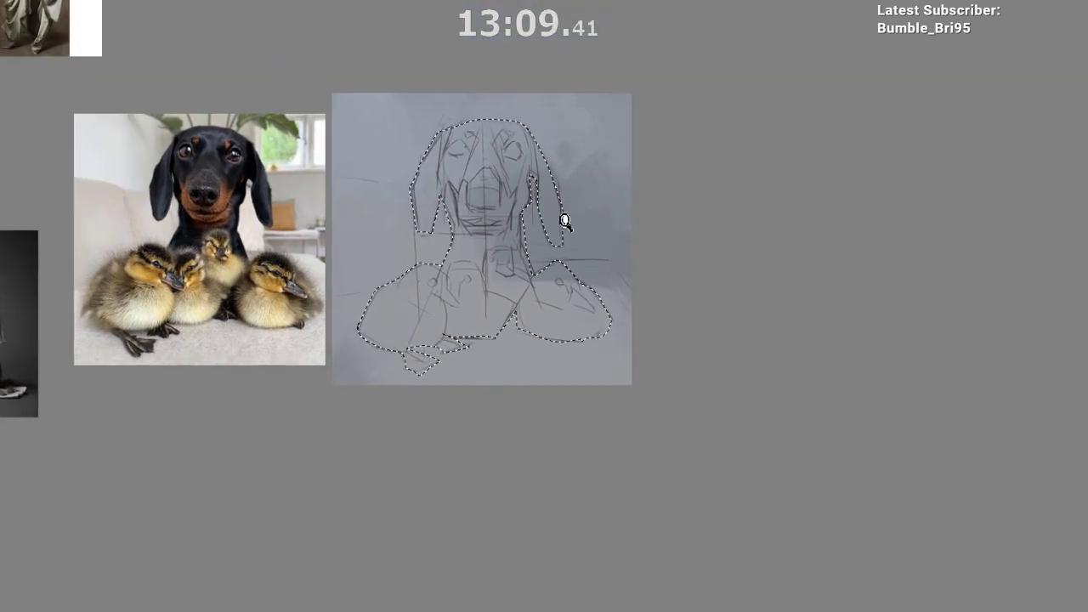
left_click_drag(565, 222, 596, 238)
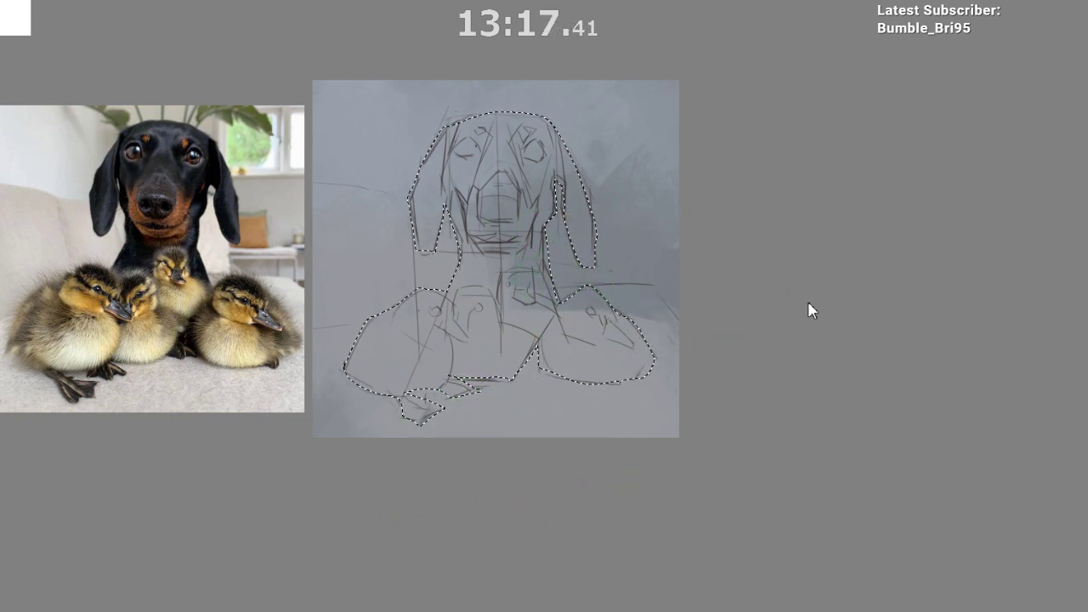
Step: Fill the selected silhouette with translucent dark grey, warming the dog's head and neck toward brown
mouse_move(542, 123)
left_mouse_down()
mouse_move(537, 264)
mouse_move(319, 449)
left_mouse_up()
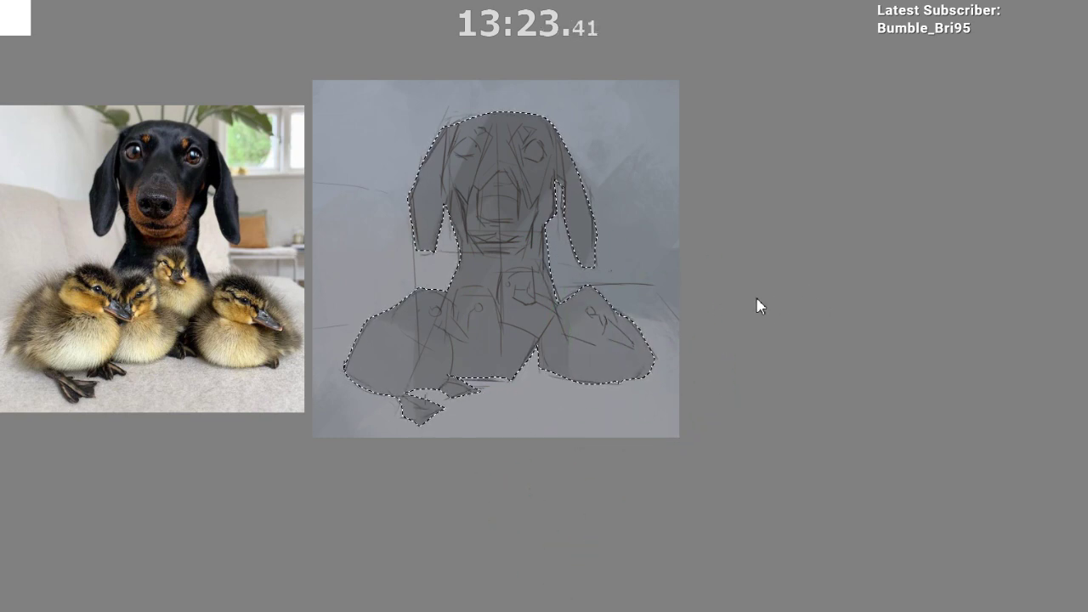
left_click_drag(583, 208, 506, 319)
mouse_move(500, 225)
left_mouse_down()
mouse_move(522, 179)
mouse_move(551, 187)
left_mouse_up()
left_click_drag(644, 352, 664, 335)
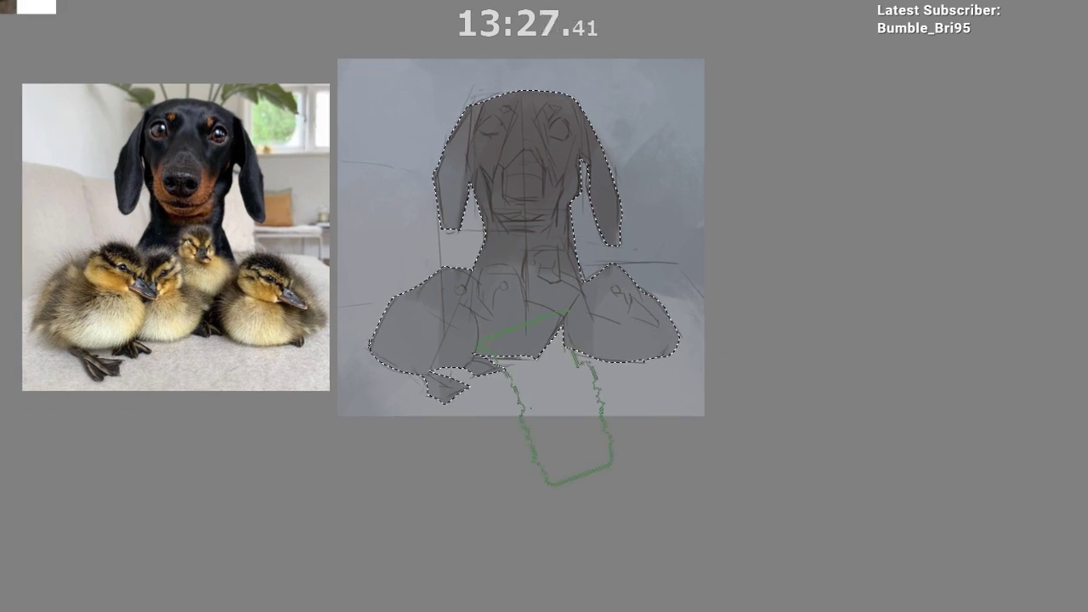
Step: Tint the ducklings in the lower part of the silhouette olive-yellow and clear the selection
left_click_drag(506, 281, 417, 365)
key("ctrl+z")
left_click_drag(449, 328, 391, 442)
mouse_move(510, 332)
left_mouse_down()
mouse_move(604, 413)
mouse_move(648, 323)
left_mouse_up()
key("ctrl+d")
left_click_drag(676, 512, 722, 546)
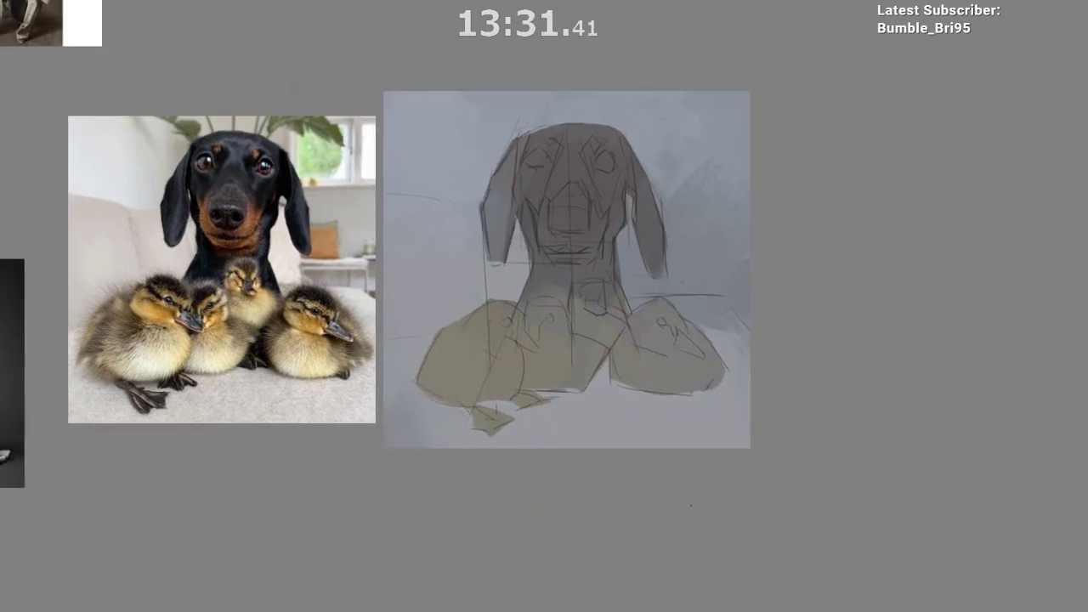
key("ctrl+shift+d")
left_click_drag(722, 384, 710, 388)
left_click_drag(579, 212, 610, 182)
left_click_drag(624, 262, 632, 274)
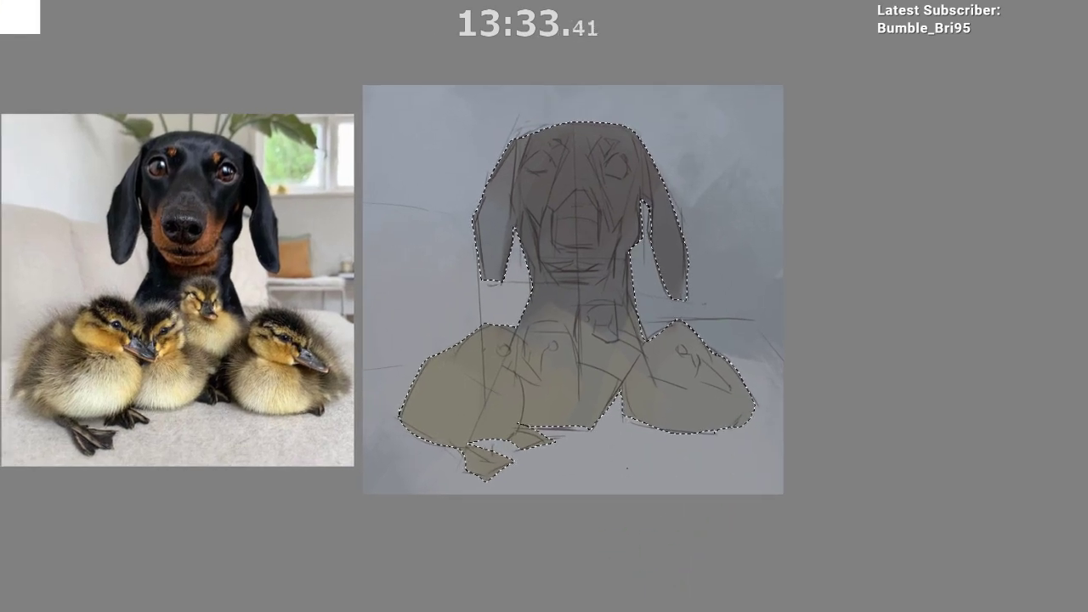
key("ctrl+d")
scroll(636, 505, "down", 3)
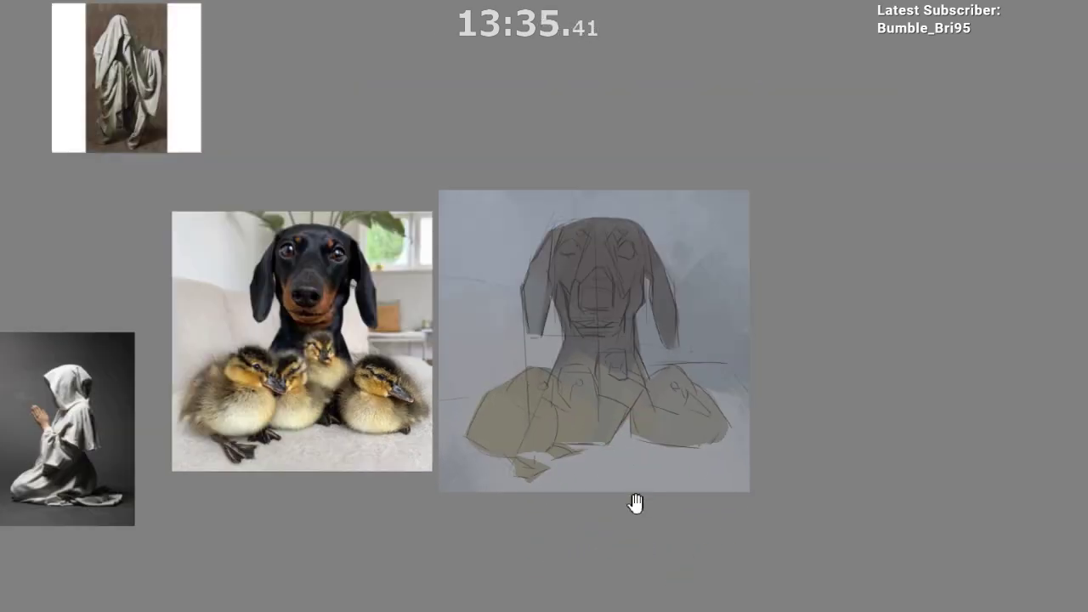
scroll(640, 504, "up", 3)
left_click_drag(642, 508, 635, 514)
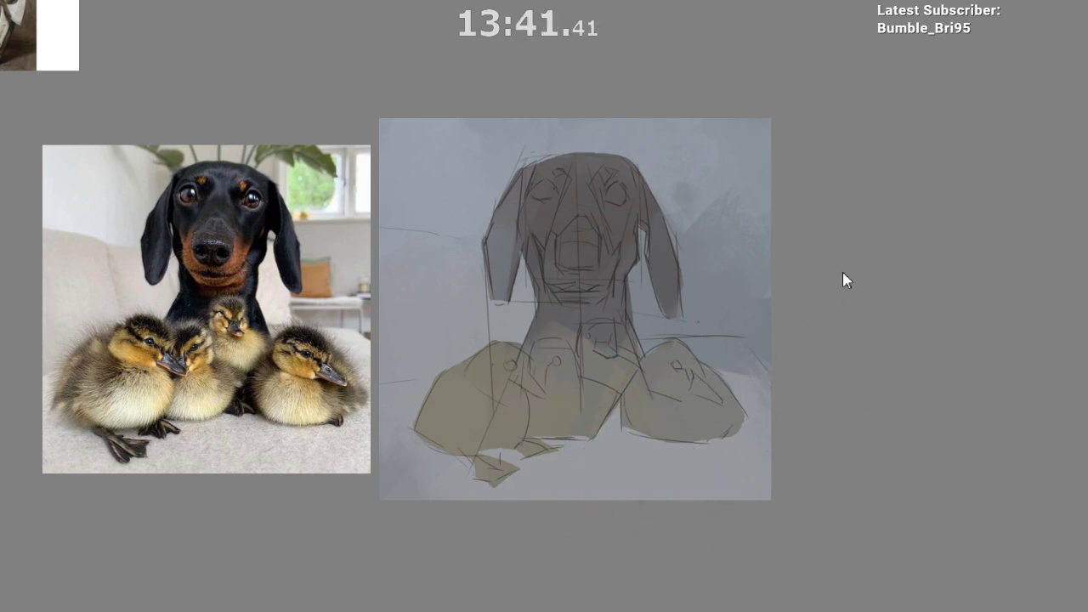
mouse_move(570, 233)
left_mouse_down()
mouse_move(540, 314)
mouse_move(578, 239)
left_mouse_up()
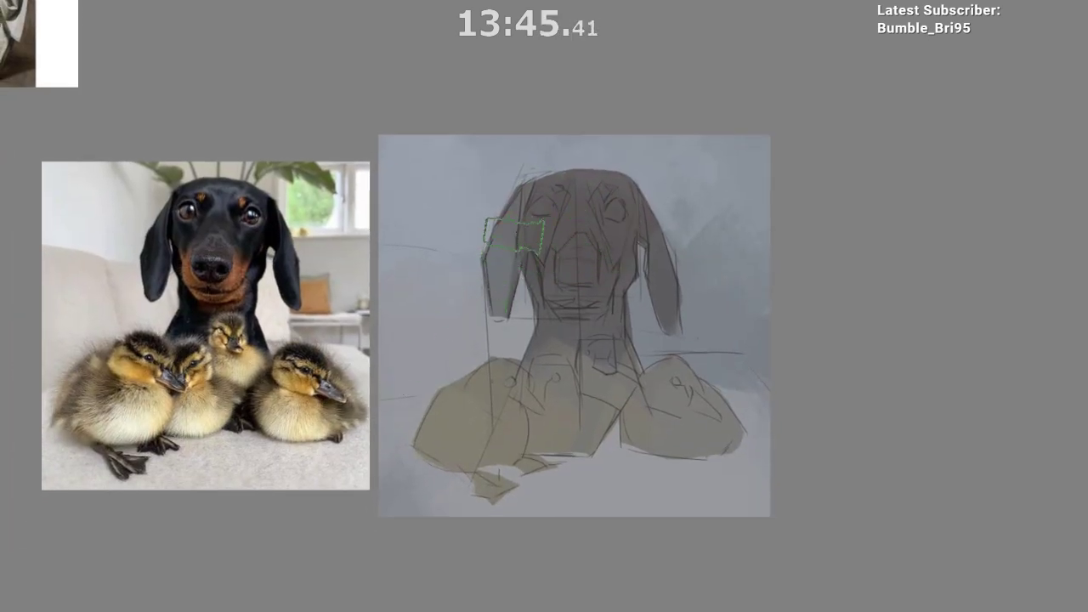
left_click_drag(513, 230, 506, 284)
key("ctrl+z")
key("ctrl+z")
left_click_drag(527, 228, 506, 295)
key("ctrl+z")
left_click_drag(529, 221, 514, 274)
left_click_drag(544, 223, 538, 285)
key("ctrl+z")
key("ctrl+z")
key("ctrl+z")
left_click_drag(534, 209, 502, 298)
key("ctrl+z")
Step: Lasso the dark shape running from the dog's left cheek down the neck and fill it with near-black navy
left_click_drag(540, 221, 563, 149)
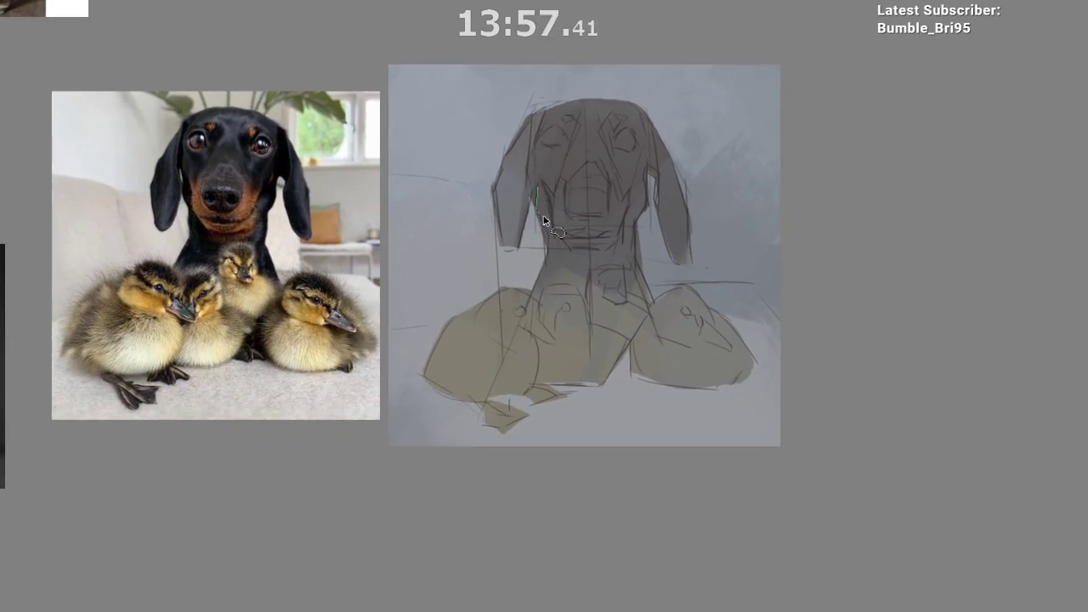
left_click_drag(551, 251, 550, 259)
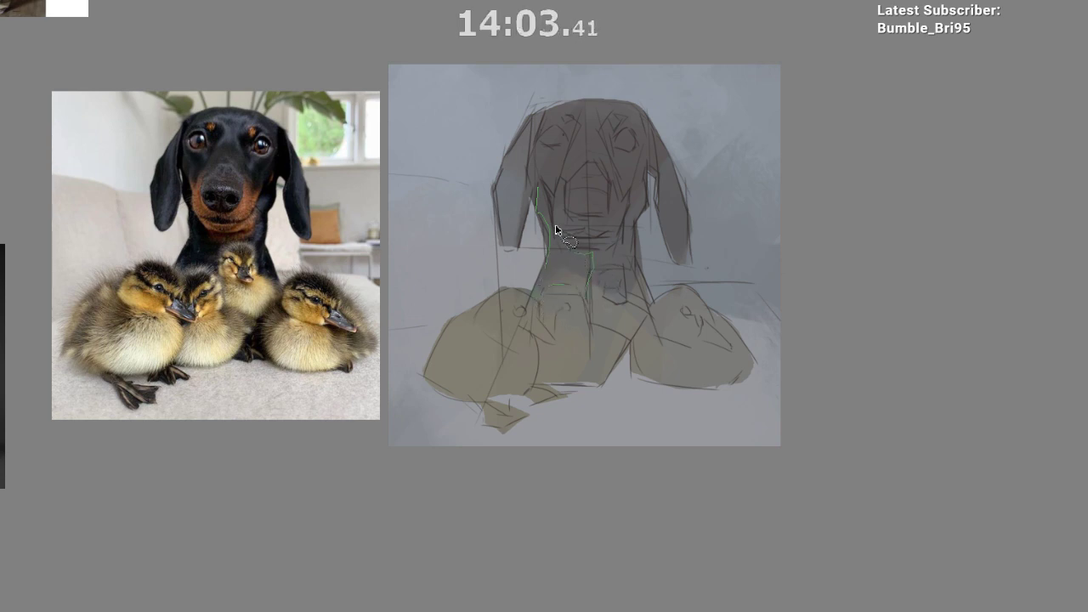
left_click_drag(539, 177, 538, 177)
key("b")
mouse_move(585, 245)
left_mouse_down()
mouse_move(544, 350)
mouse_move(568, 274)
left_mouse_up()
key("ctrl+d")
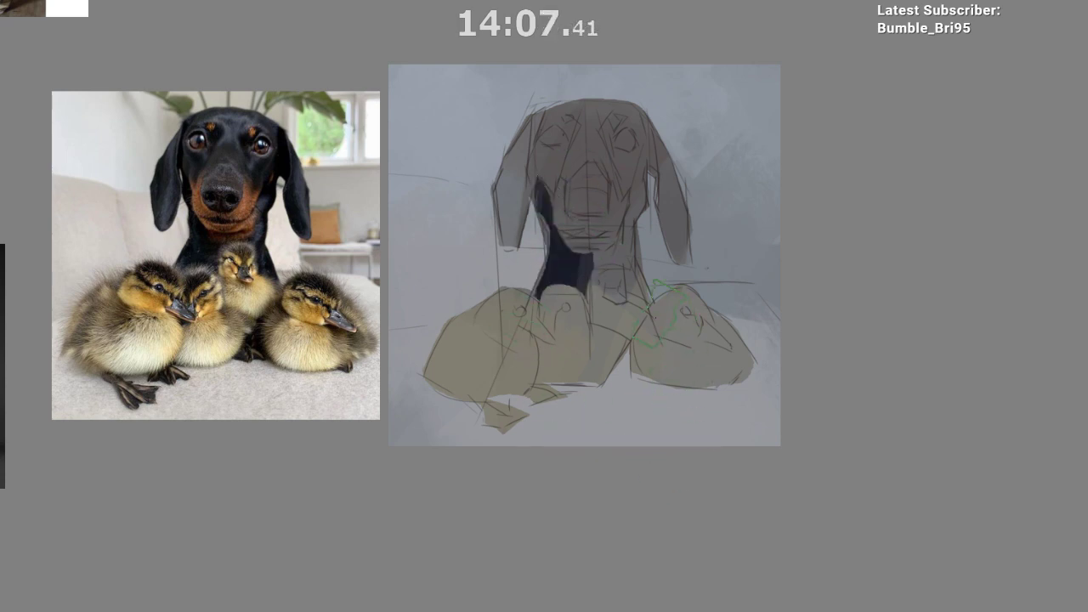
key("ctrl+z")
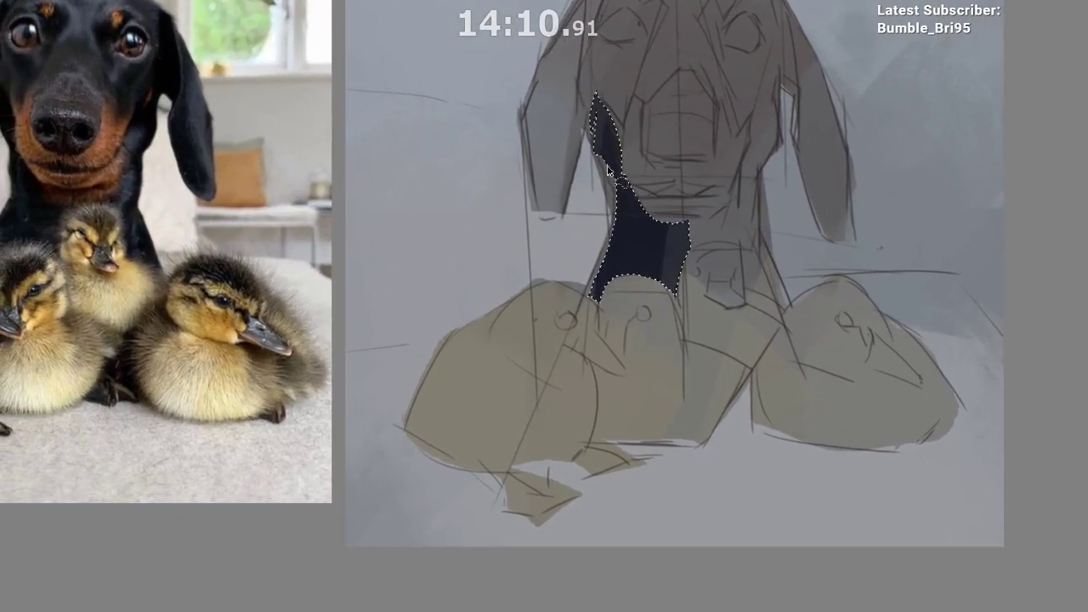
mouse_move(608, 170)
left_mouse_down()
mouse_move(622, 238)
mouse_move(626, 190)
mouse_move(591, 251)
mouse_move(611, 168)
left_mouse_up()
key("ctrl+d")
Step: Lasso the dark strip along the right side of the dog's face down to the jaw and fill it with navy
left_click_drag(611, 379, 519, 411)
left_click_drag(649, 265, 603, 267)
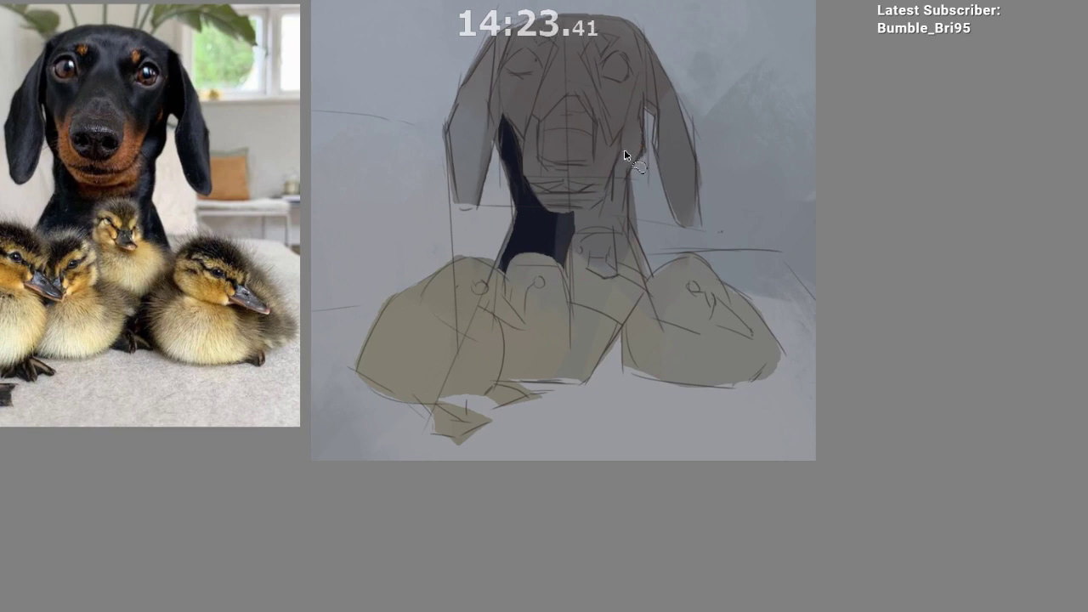
left_click_drag(644, 101, 659, 116)
mouse_move(646, 63)
left_mouse_down()
mouse_move(636, 35)
mouse_move(644, 78)
left_mouse_up()
mouse_move(621, 154)
left_mouse_down()
mouse_move(642, 134)
mouse_move(641, 145)
mouse_move(645, 87)
mouse_move(644, 116)
left_mouse_up()
left_click_drag(627, 233, 598, 232)
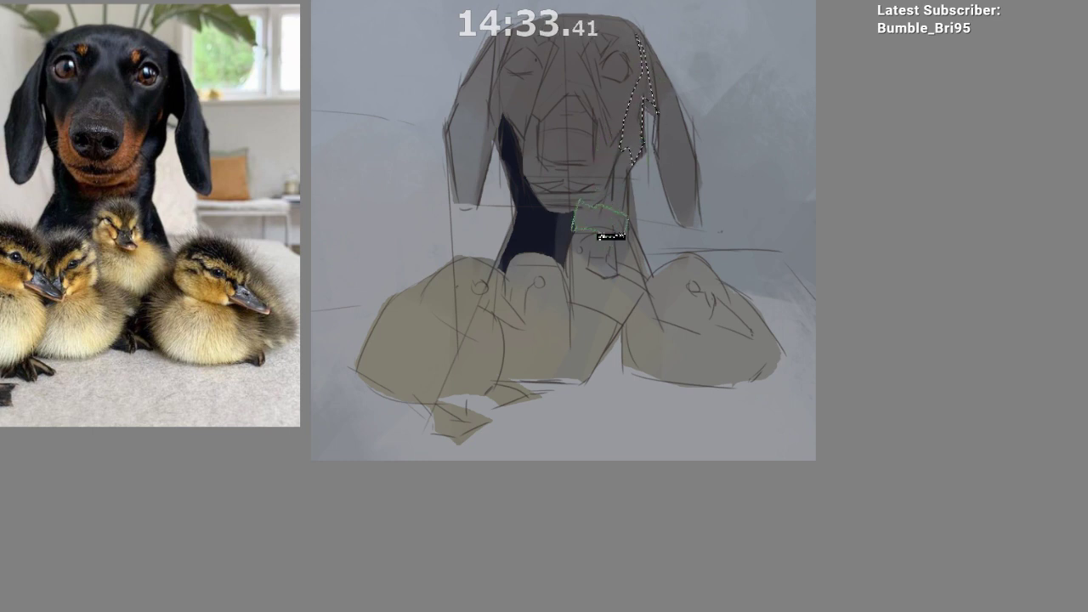
left_click_drag(664, 30, 631, 161)
scroll(619, 315, "down", 1)
left_click_drag(644, 83, 631, 162)
key("ctrl+d")
scroll(633, 290, "down", 2)
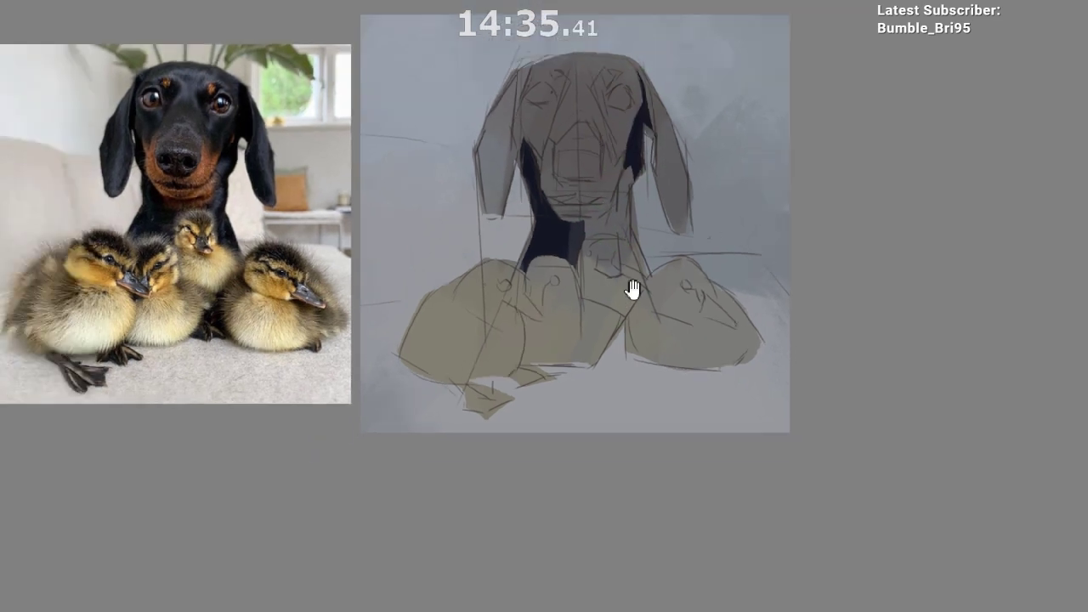
Step: Block in the dark navy brow shapes on both sides of the dog's forehead between the eyes
scroll(634, 238, "up", 1)
left_click_drag(606, 262, 630, 278)
mouse_move(653, 187)
left_mouse_down()
mouse_move(586, 241)
mouse_move(565, 183)
left_mouse_up()
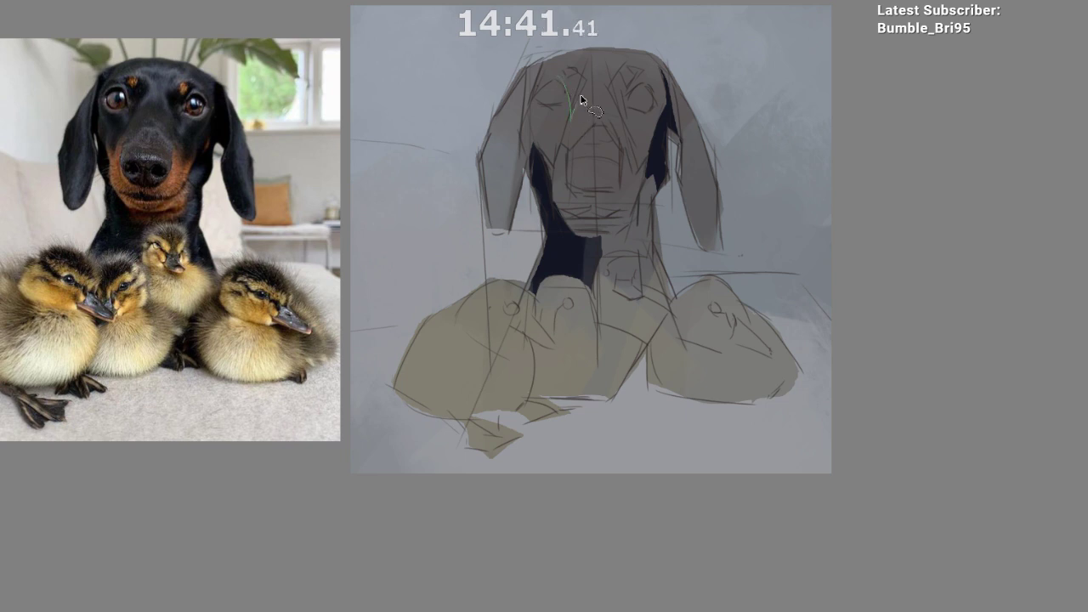
mouse_move(551, 81)
left_mouse_down()
mouse_move(616, 108)
mouse_move(625, 126)
mouse_move(624, 100)
mouse_move(648, 72)
mouse_move(607, 87)
mouse_move(575, 137)
mouse_move(627, 93)
left_mouse_up()
key("b")
key("ctrl+shift+a")
left_click_drag(659, 407, 655, 309)
Step: Paint a short navy patch along the outer edge of the dog's left ear
left_click(568, 193, "ctrl")
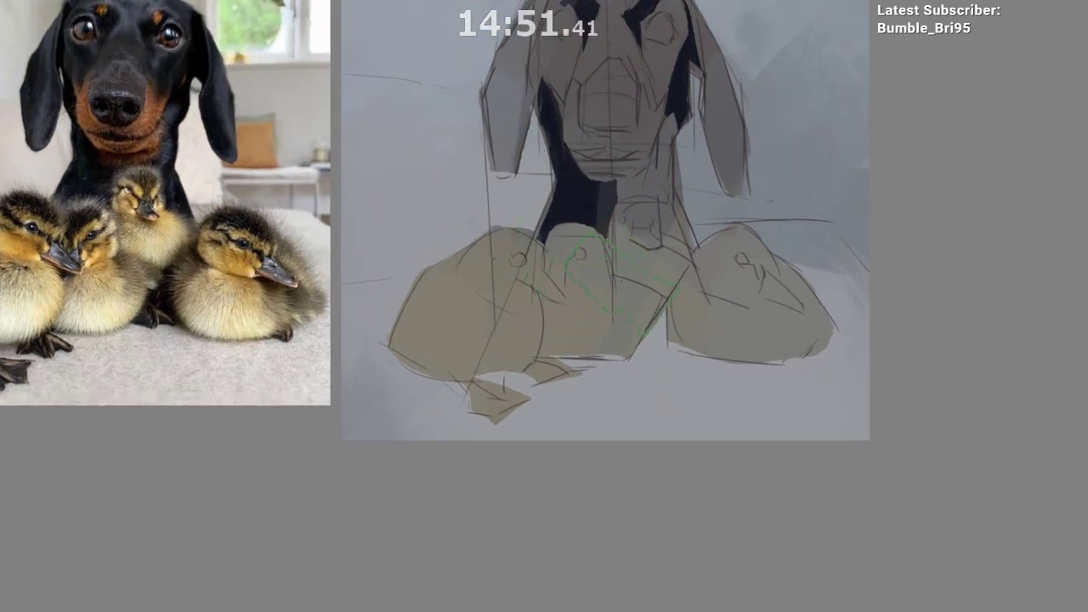
mouse_move(523, 202)
left_mouse_down()
mouse_move(539, 150)
mouse_move(532, 126)
left_mouse_up()
left_click_drag(501, 55, 493, 114)
key("ctrl+z")
key("ctrl+z")
left_click_drag(505, 55, 498, 100)
left_click_drag(603, 148, 564, 131)
Step: Paint a long navy stroke down the inner part of the dog's right ear to its tip
scroll(629, 90, "down", 1)
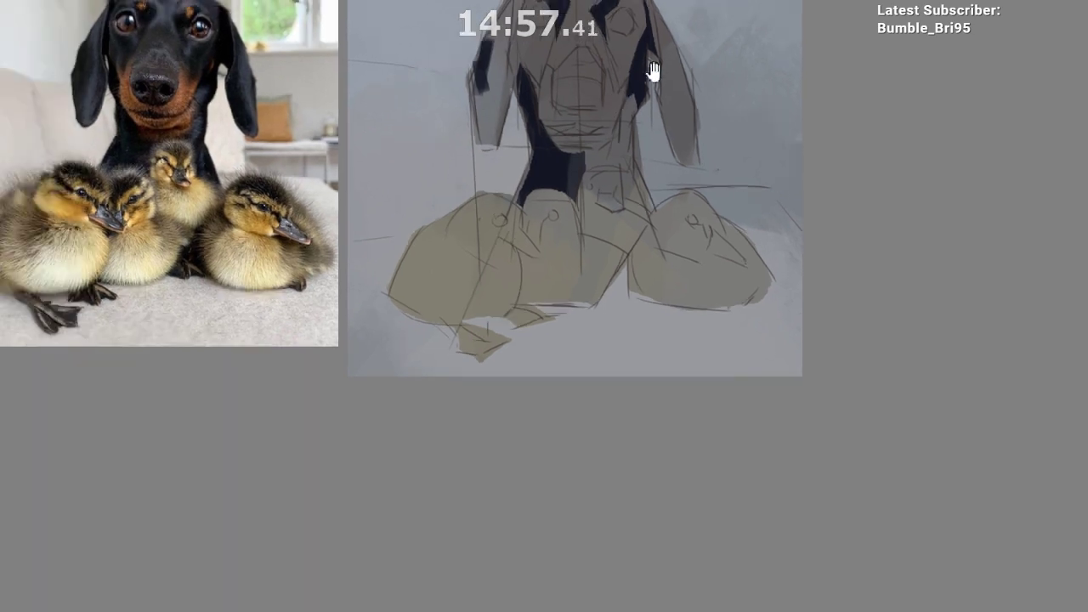
mouse_move(651, 73)
left_mouse_down()
mouse_move(631, 81)
mouse_move(661, 153)
left_mouse_up()
key("ctrl+z")
left_click_drag(644, 106, 664, 160)
left_click(649, 115, "alt")
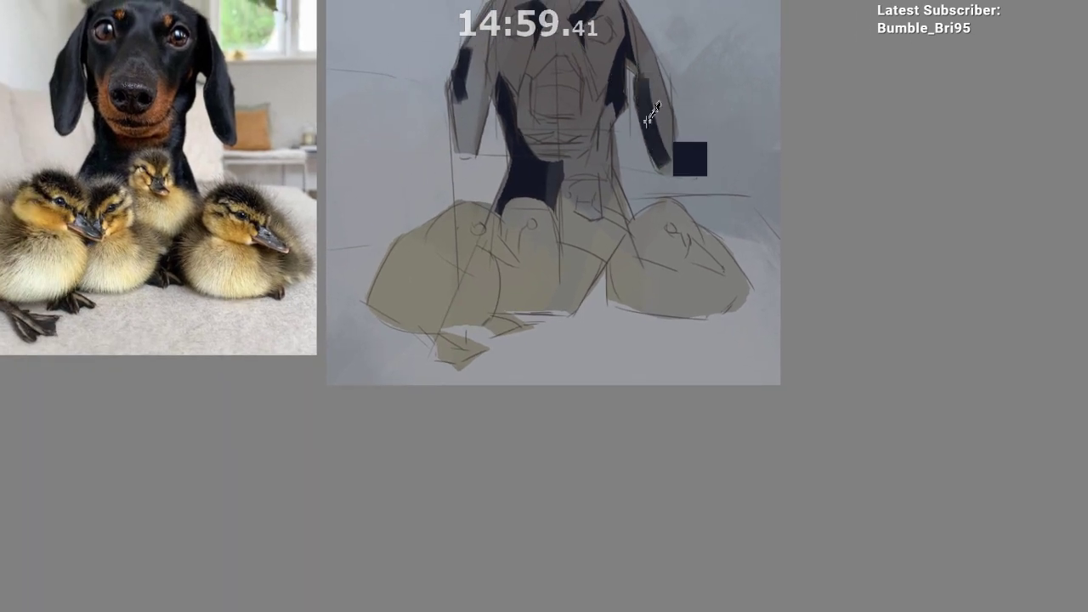
left_click_drag(642, 83, 660, 157)
key("ctrl+z")
left_click_drag(646, 112, 660, 156)
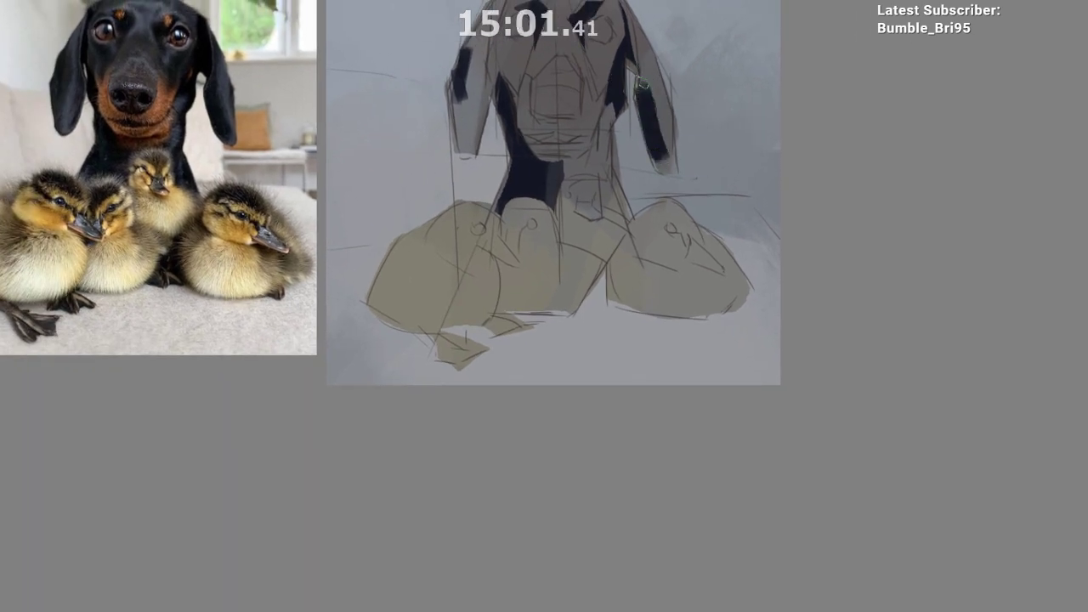
left_click_drag(639, 73, 644, 91)
key("ctrl+z")
Step: Paint the right side of the dog's neck navy from the jaw down to the right duckling
mouse_move(614, 140)
left_mouse_down()
mouse_move(606, 185)
mouse_move(618, 205)
left_mouse_up()
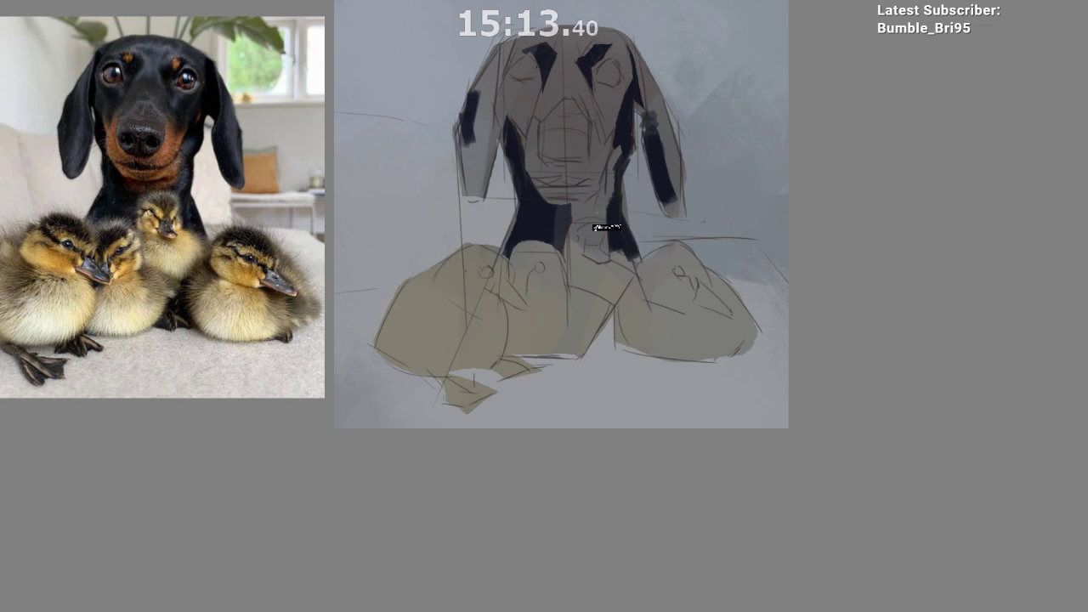
left_click_drag(629, 268, 663, 279)
left_click_drag(633, 231, 648, 253)
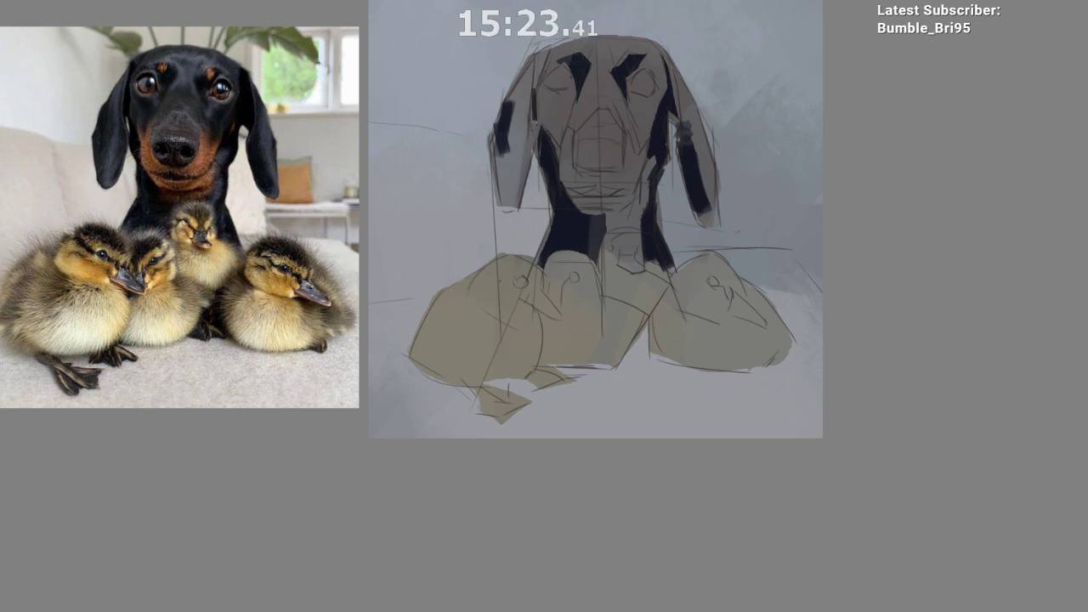
Step: Paint a narrow navy band along the left edge of the dog's face, joining it to the dark cheek shape
mouse_move(536, 128)
left_mouse_down()
mouse_move(538, 79)
mouse_move(539, 108)
mouse_move(556, 127)
left_mouse_up()
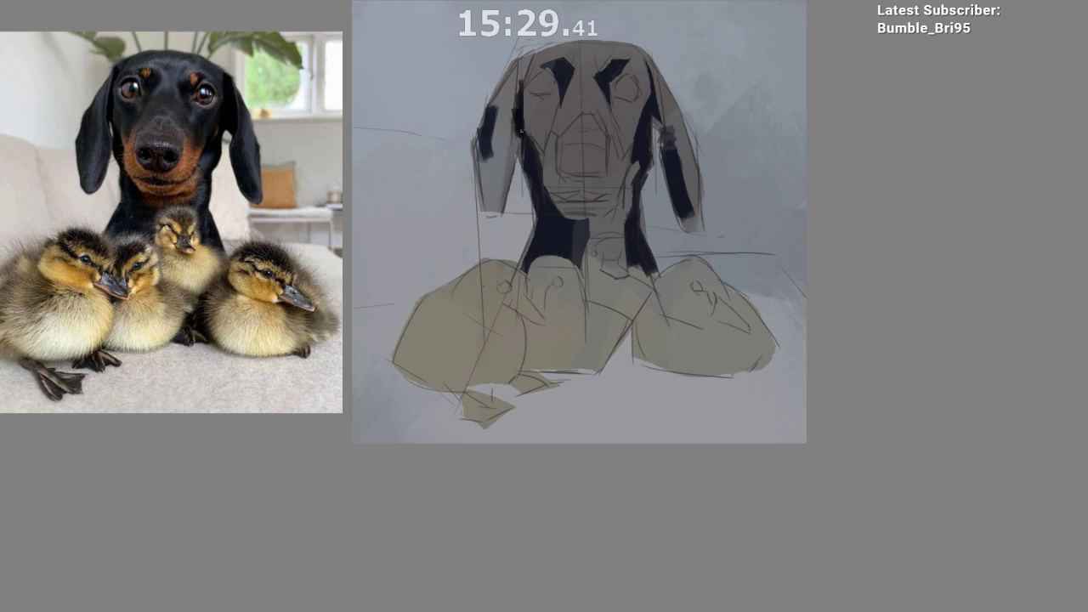
left_click_drag(524, 109, 521, 137)
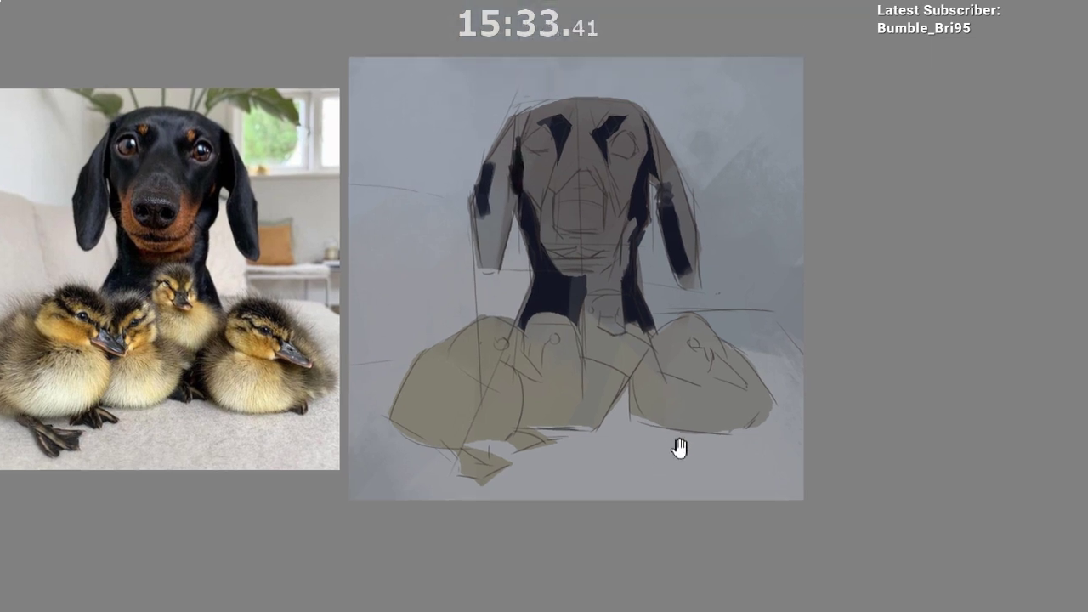
mouse_move(518, 145)
left_mouse_down()
mouse_move(513, 159)
mouse_move(520, 125)
left_mouse_up()
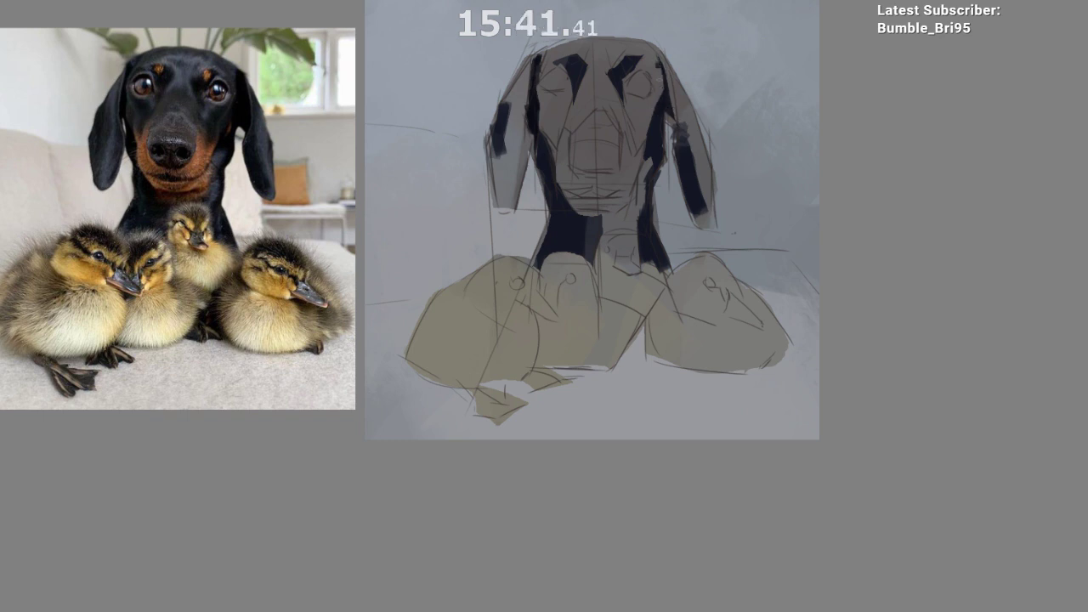
Step: Paint near-black patches beneath both of the dog's eyes and darken the outer edges of the face with navy
left_click_drag(666, 65, 677, 122)
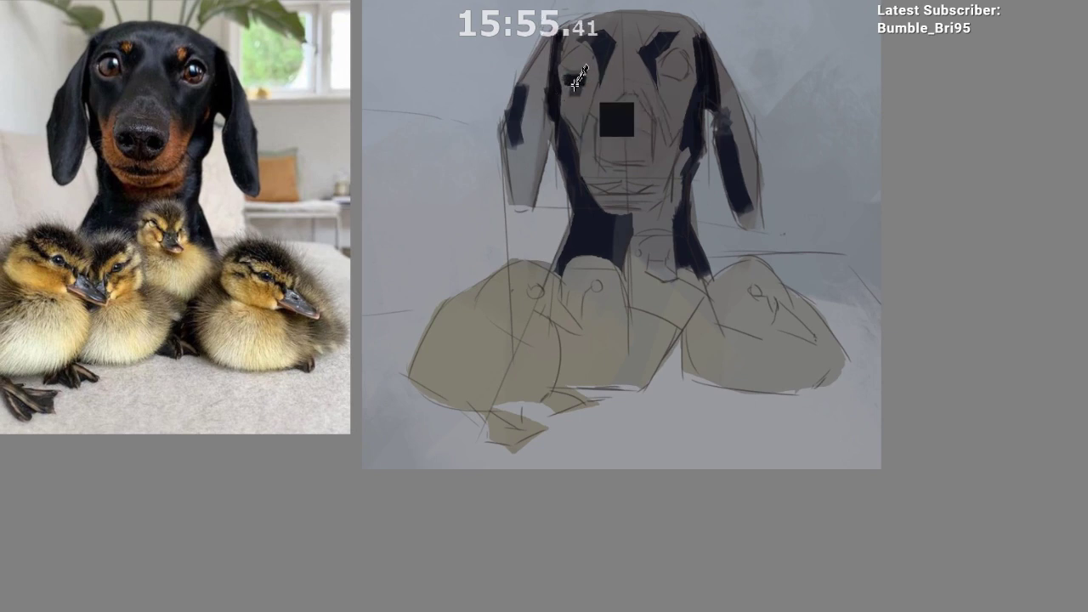
mouse_move(575, 68)
left_mouse_down()
mouse_move(589, 98)
mouse_move(578, 141)
left_mouse_up()
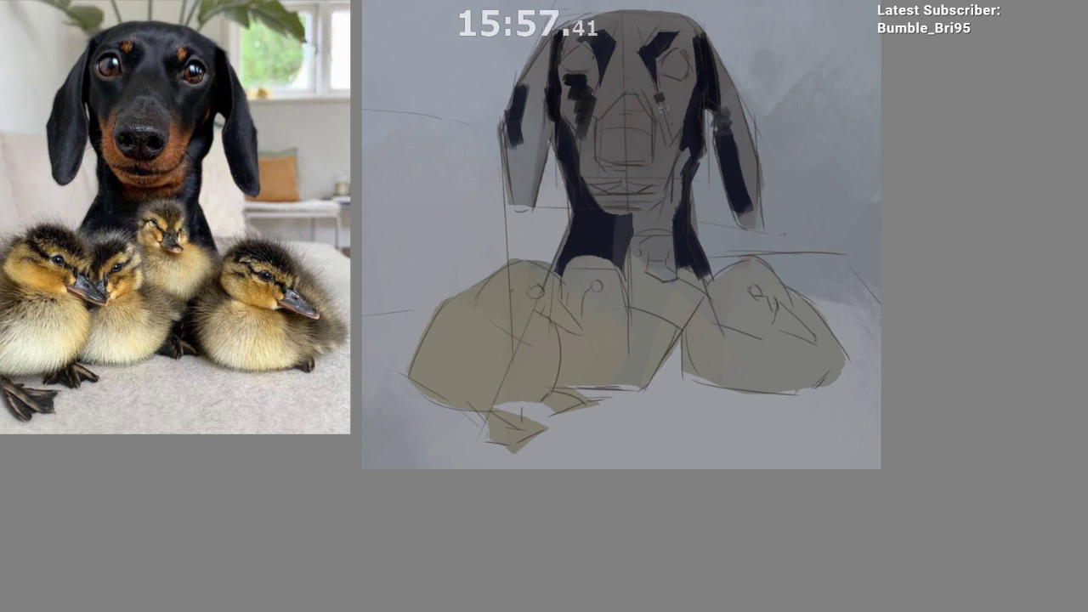
mouse_move(672, 124)
left_mouse_down()
mouse_move(661, 103)
mouse_move(675, 127)
left_mouse_up()
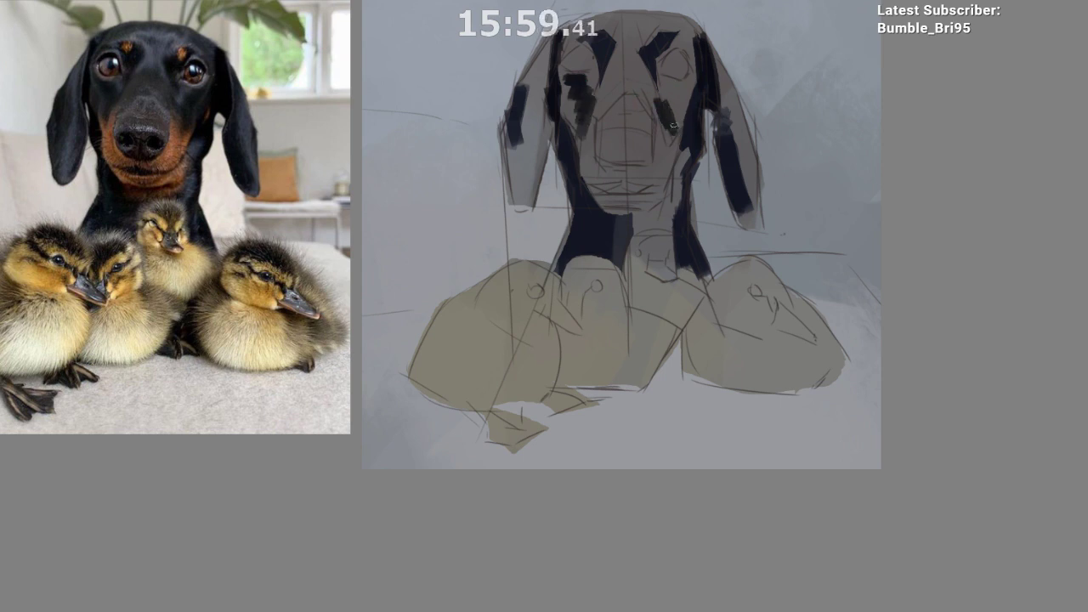
mouse_move(679, 84)
left_mouse_down()
mouse_move(686, 132)
mouse_move(675, 111)
left_mouse_up()
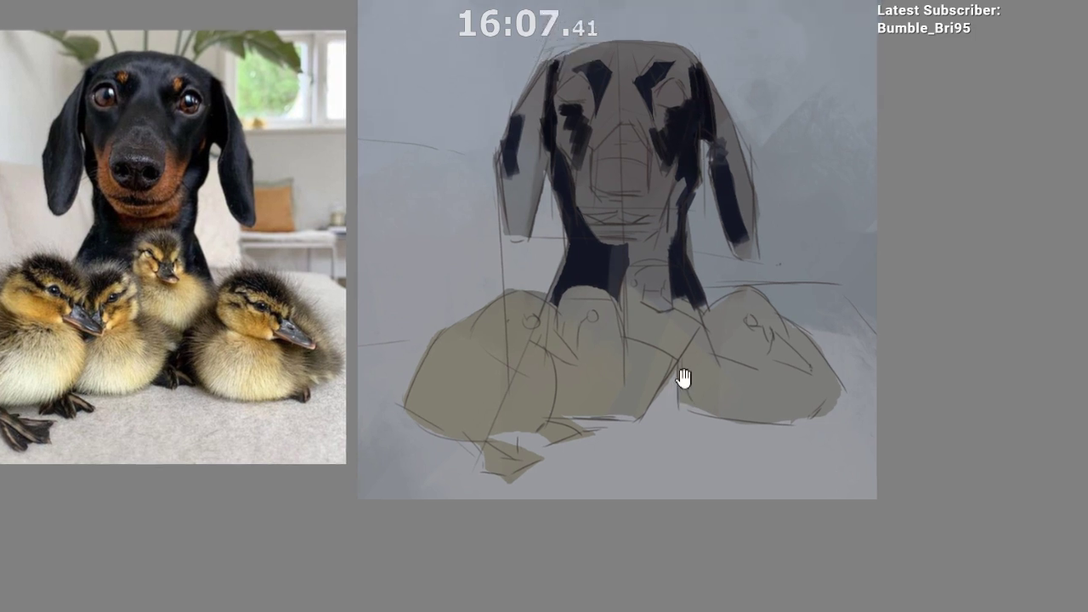
left_click_drag(571, 113, 579, 131)
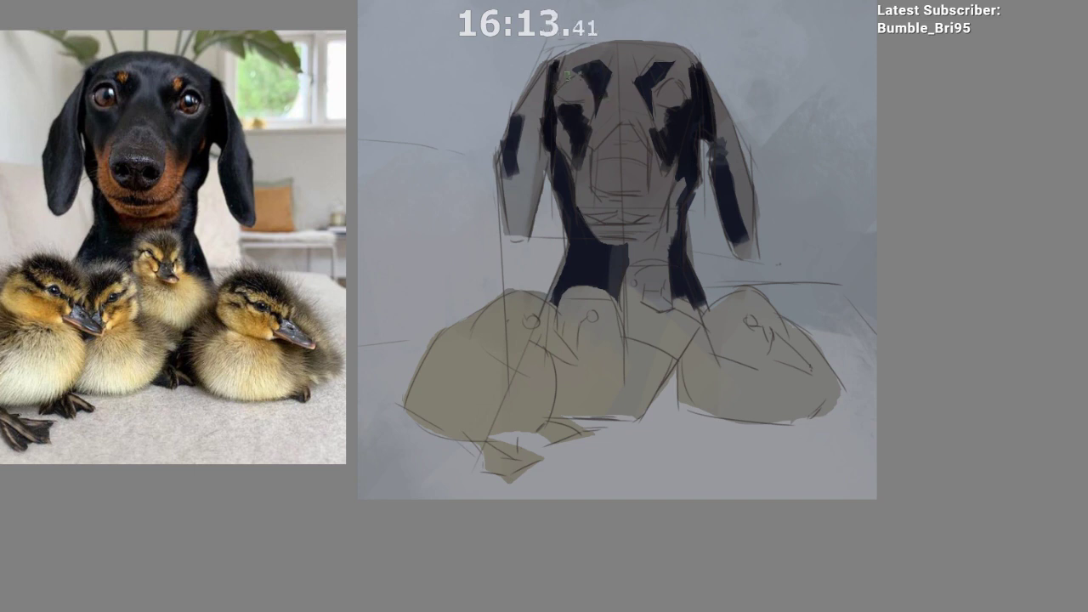
left_click_drag(551, 77, 561, 60)
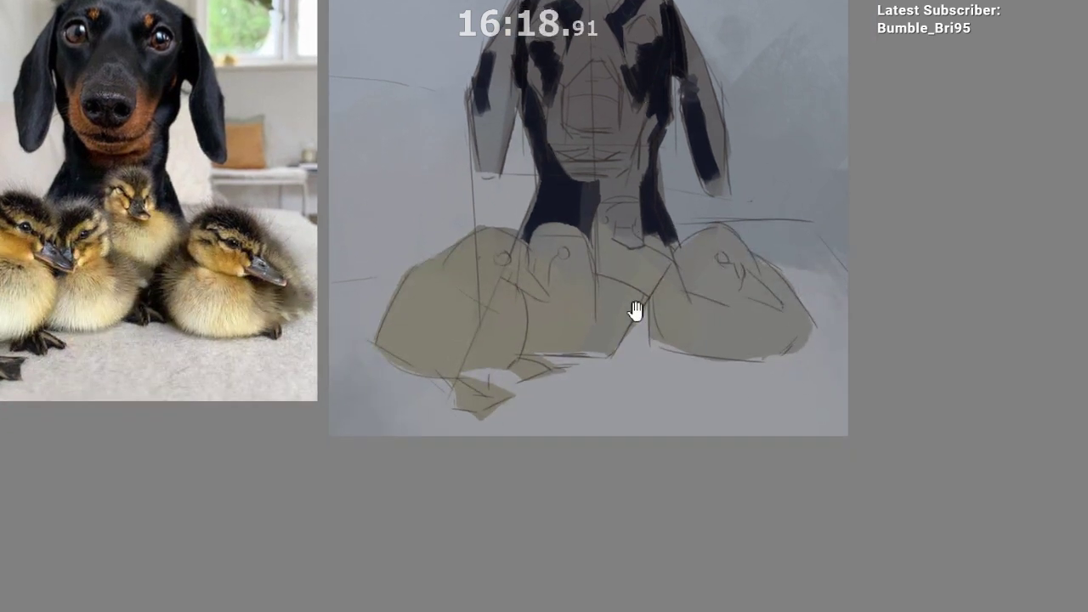
Step: Block in the dog's nose as a dark brown shape at the end of the muzzle
mouse_move(637, 419)
left_mouse_down()
mouse_move(644, 455)
mouse_move(657, 416)
left_mouse_up()
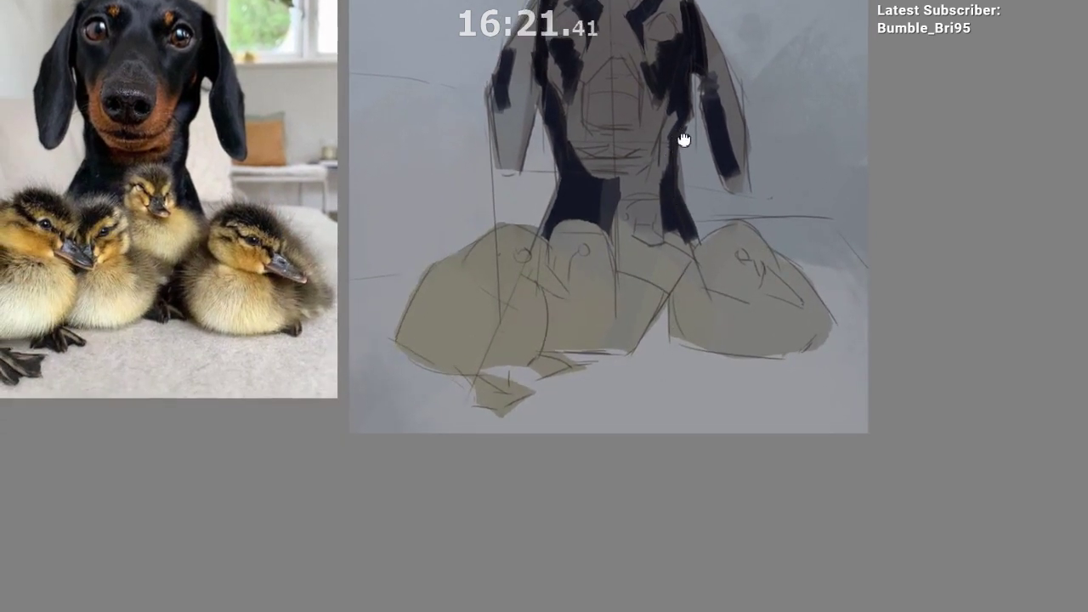
left_click_drag(683, 141, 695, 102)
left_click_drag(611, 157, 627, 180)
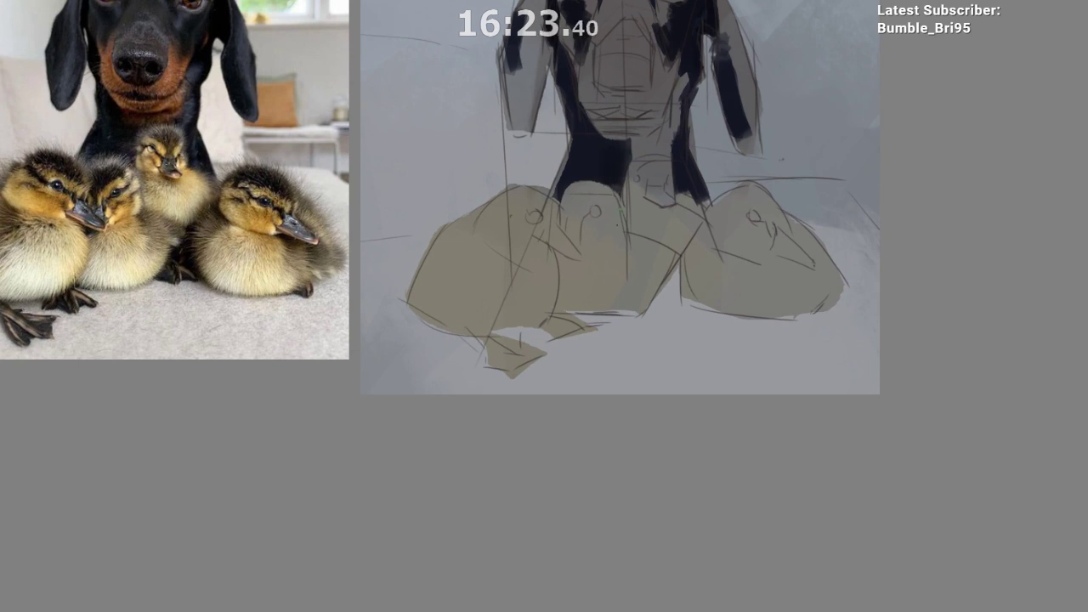
left_click_drag(607, 370, 603, 421)
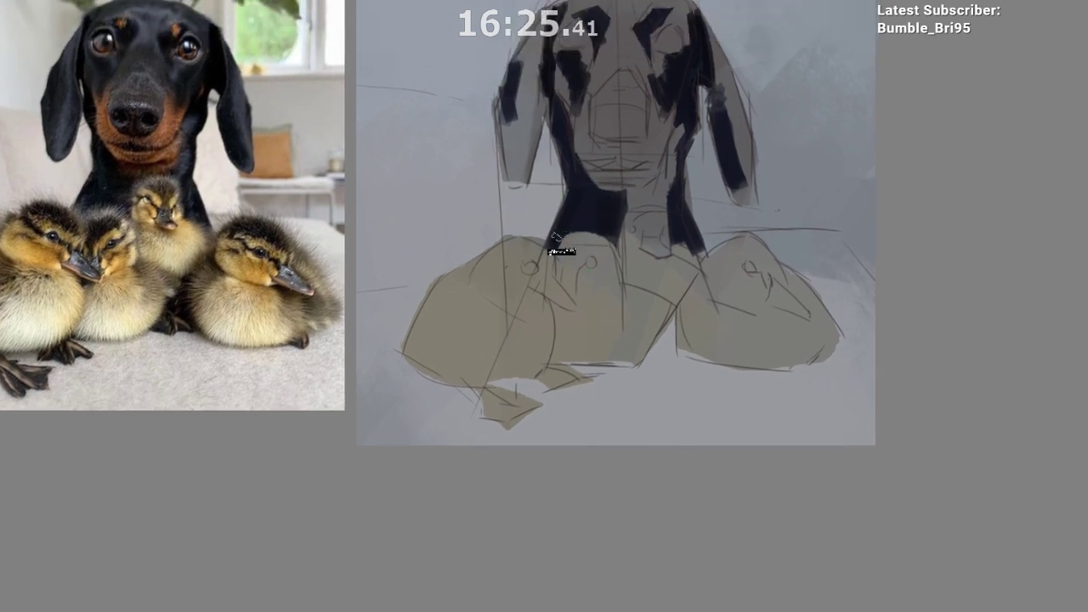
left_click_drag(561, 443, 545, 529)
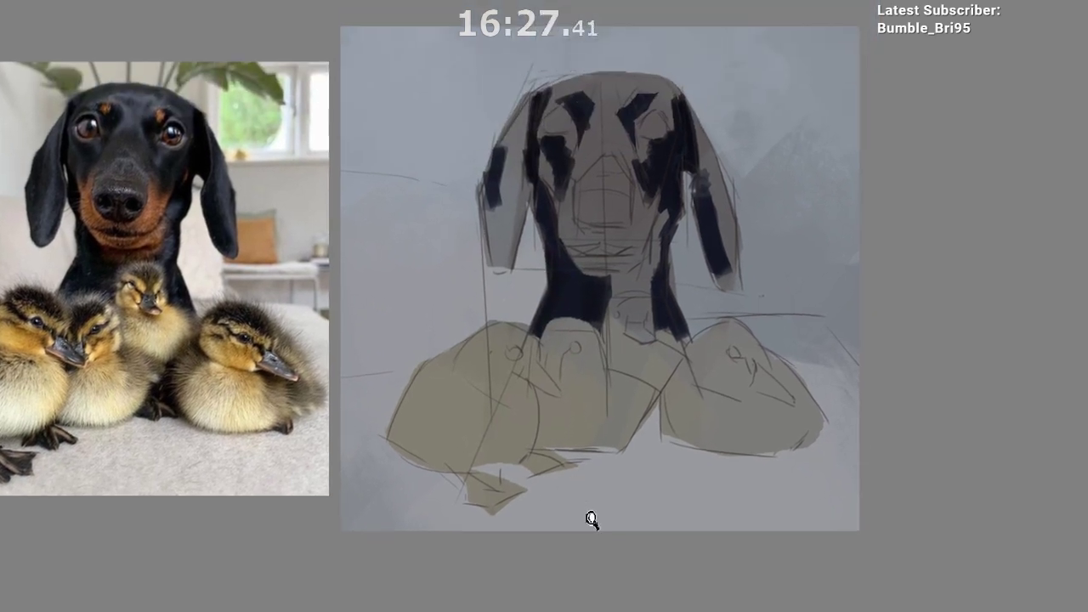
left_click_drag(624, 498, 657, 458)
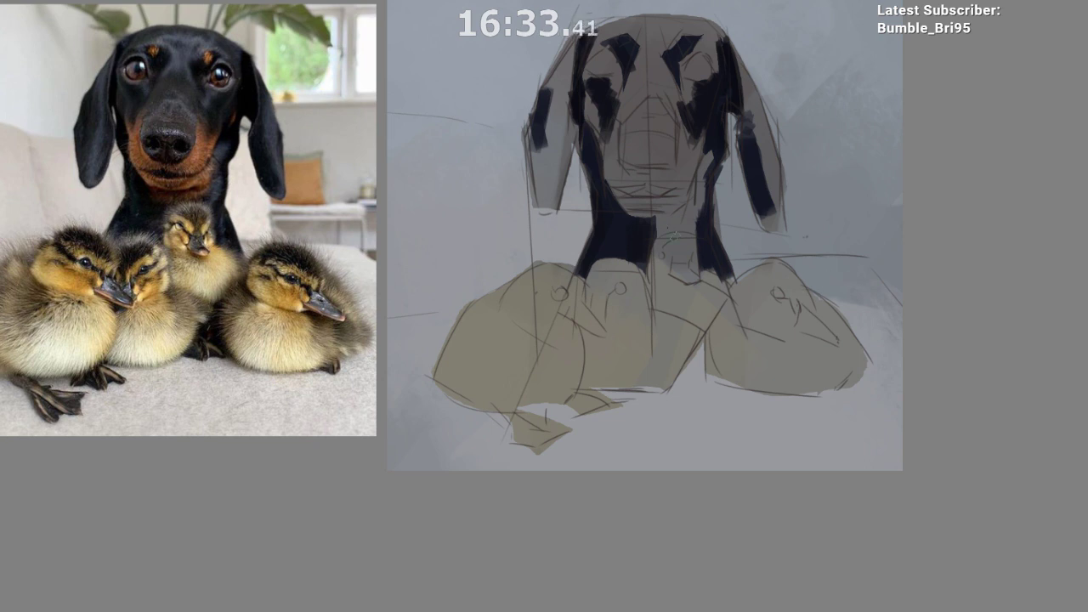
key("ctrl+z")
mouse_move(628, 136)
left_mouse_down()
mouse_move(626, 141)
mouse_move(640, 156)
mouse_move(647, 146)
mouse_move(668, 155)
mouse_move(631, 136)
mouse_move(665, 142)
mouse_move(671, 162)
mouse_move(630, 161)
mouse_move(667, 167)
left_mouse_up()
key("ctrl+z")
mouse_move(659, 183)
left_mouse_down()
mouse_move(633, 226)
mouse_move(619, 223)
left_mouse_up()
key("ctrl+z")
Step: Paint the dog's mouth as a dark reddish-brown horizontal line below the nose
mouse_move(634, 236)
left_mouse_down()
mouse_move(651, 219)
mouse_move(634, 205)
left_mouse_up()
key("ctrl+z")
key("ctrl+z")
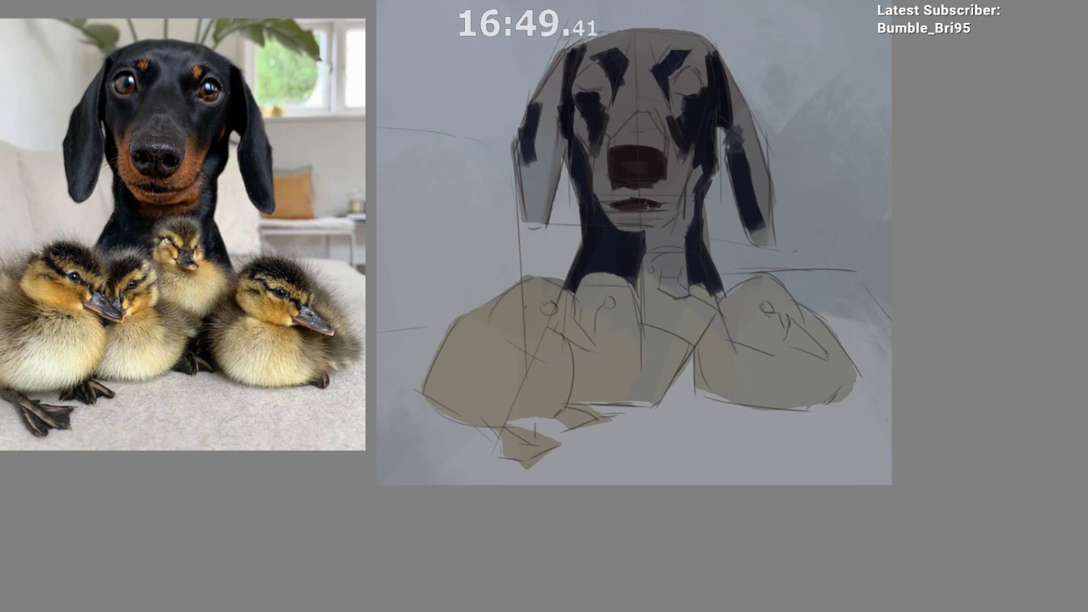
key("ctrl+z")
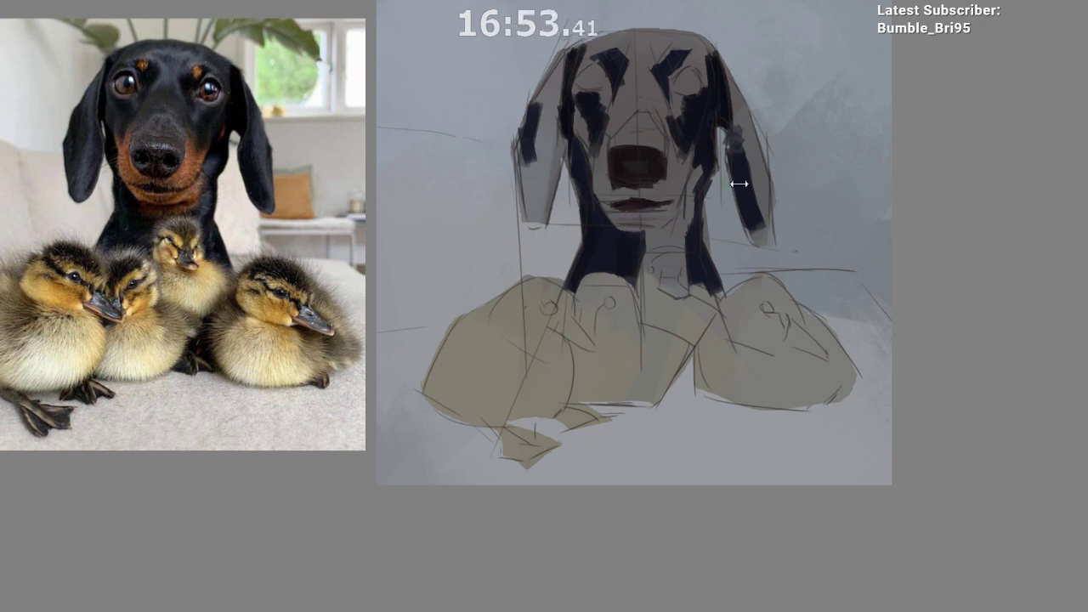
Step: Sample the nose's dark tones, refine its left edge and paint the muzzle bridge above it grey-brown
left_click(638, 161, "ctrl")
mouse_move(614, 159)
left_mouse_down()
mouse_move(635, 159)
mouse_move(629, 136)
mouse_move(621, 169)
left_mouse_up()
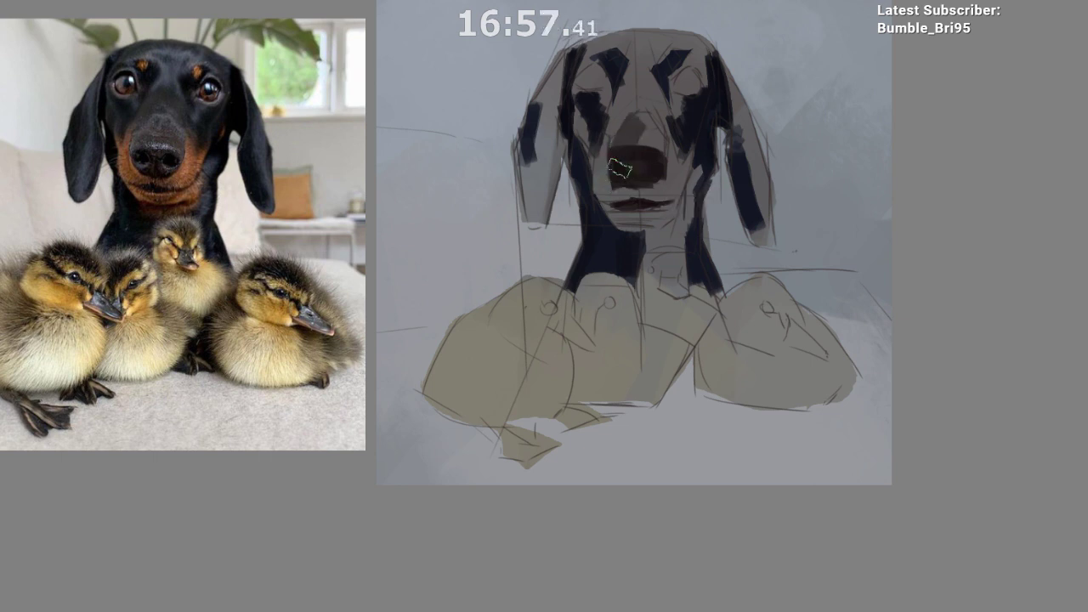
left_click(627, 136, "ctrl")
mouse_move(644, 127)
left_mouse_down()
mouse_move(648, 172)
mouse_move(657, 167)
mouse_move(624, 165)
mouse_move(649, 174)
mouse_move(649, 131)
left_mouse_up()
Step: Sample dark brown from the nose and paint the shadow gap to the left of the right duckling
left_click(636, 158, "ctrl")
left_click(634, 176, "ctrl")
left_click(639, 165, "ctrl")
mouse_move(639, 182)
left_mouse_down()
mouse_move(631, 103)
mouse_move(629, 238)
mouse_move(632, 142)
mouse_move(634, 212)
mouse_move(653, 213)
mouse_move(612, 238)
mouse_move(646, 172)
left_mouse_up()
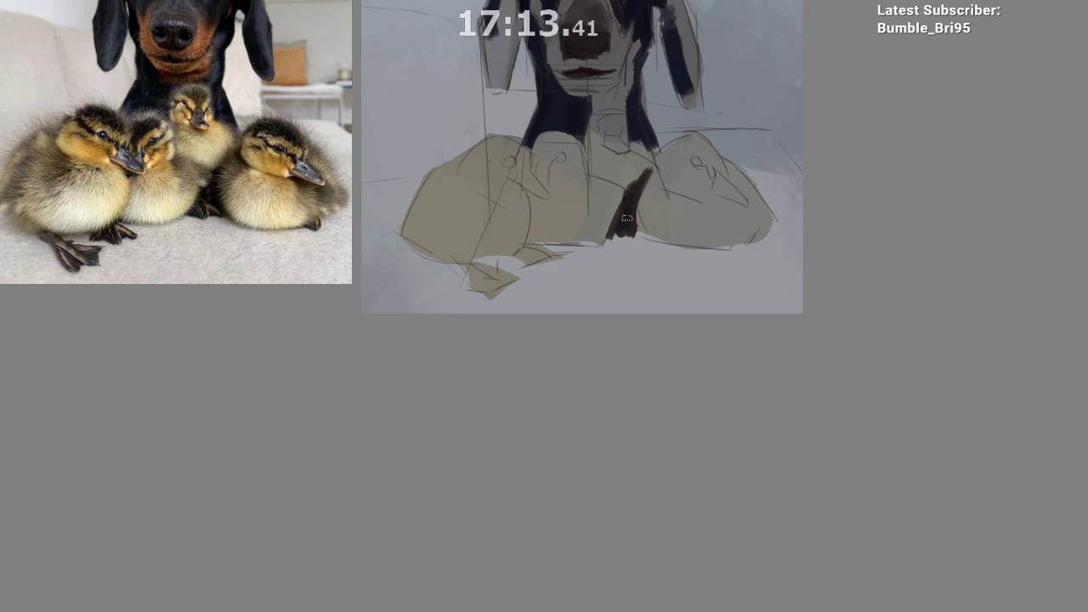
scroll(650, 183, "down", 3)
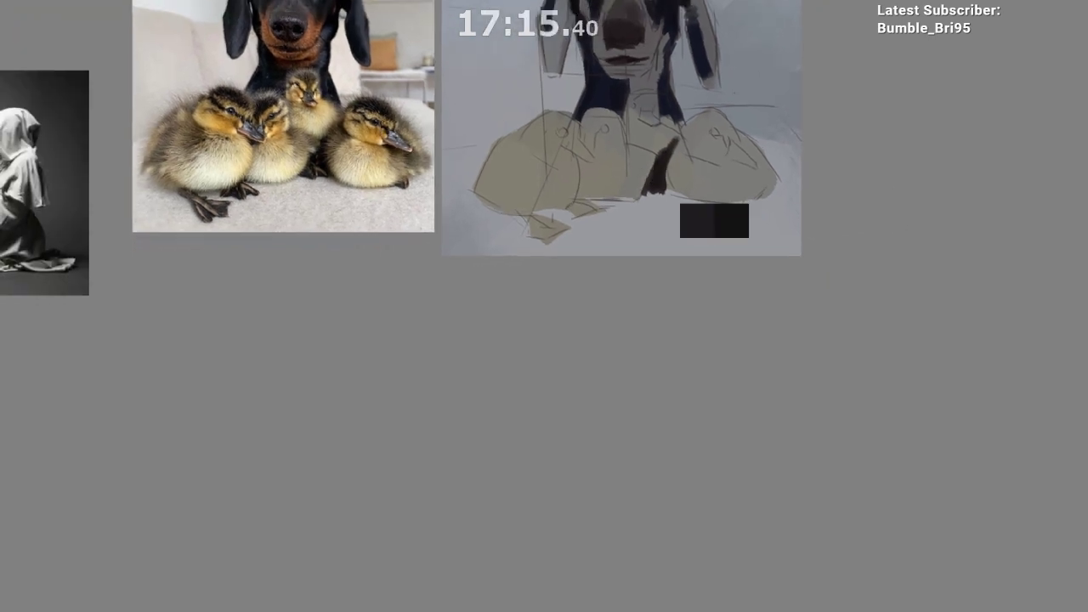
left_click_drag(659, 195, 649, 194)
left_click_drag(646, 148, 629, 183)
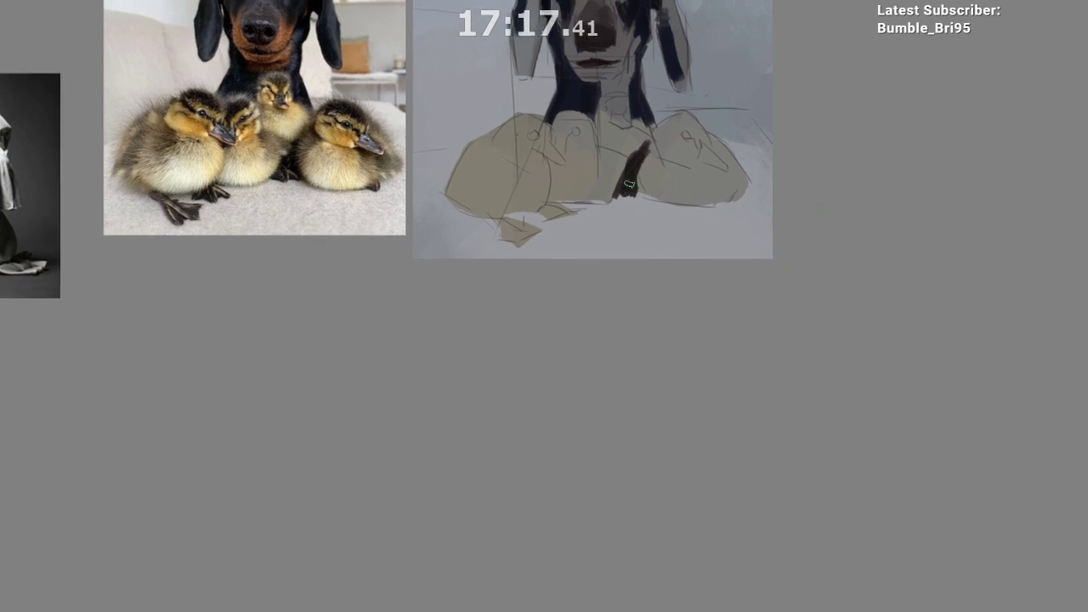
Step: Block in dark grey caps on the heads of all four ducklings
mouse_move(659, 132)
left_mouse_down()
mouse_move(685, 118)
mouse_move(704, 142)
mouse_move(661, 133)
left_mouse_up()
key("ctrl+z")
key("ctrl+z")
mouse_move(511, 132)
left_mouse_down()
mouse_move(541, 124)
mouse_move(551, 141)
mouse_move(570, 119)
mouse_move(580, 135)
left_mouse_up()
key("ctrl+z")
left_click_drag(623, 193, 603, 220)
left_click_drag(593, 121, 605, 133)
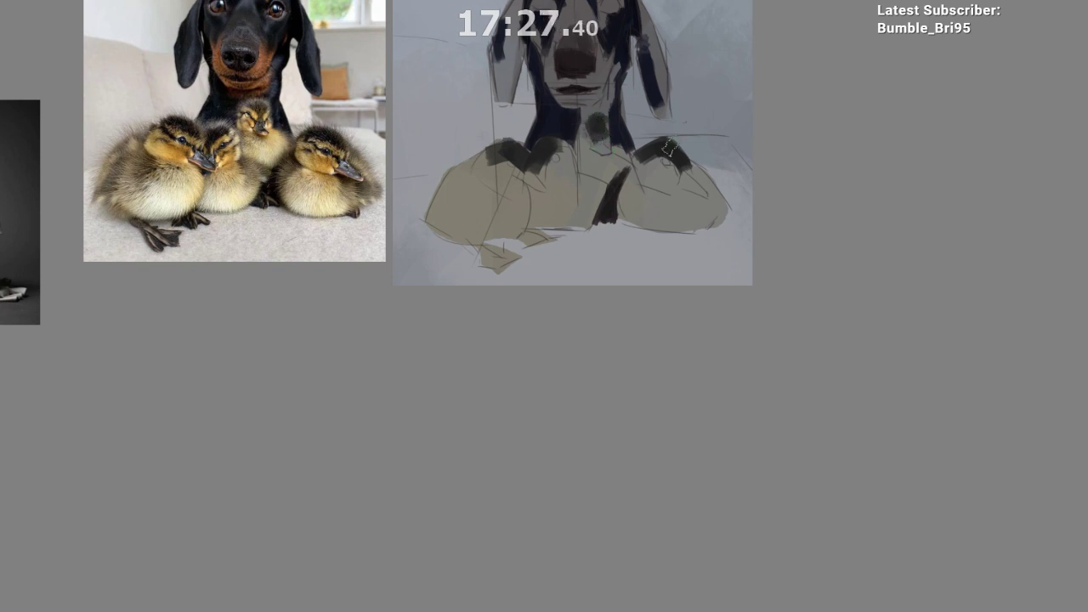
Step: Glaze dark brown over the head caps of the back, right and left ducklings
left_click(598, 126)
left_click_drag(659, 145, 691, 181)
left_click_drag(521, 153, 538, 168)
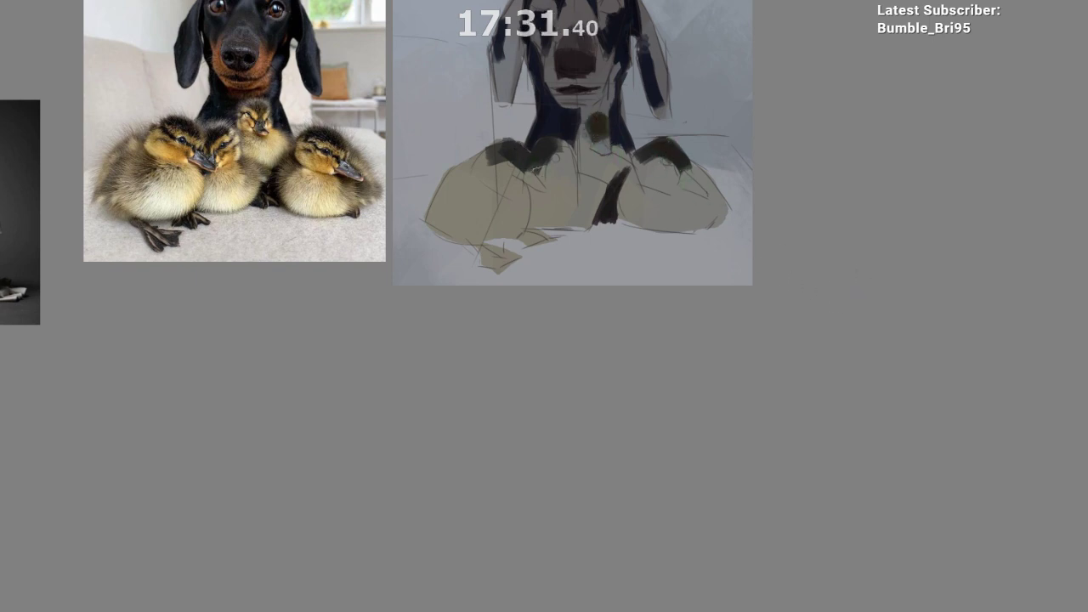
Step: Block in the ducklings' feet with dark brown patches along the bottom edge of their bodies
left_click_drag(591, 198, 606, 190)
left_click_drag(537, 230, 557, 233)
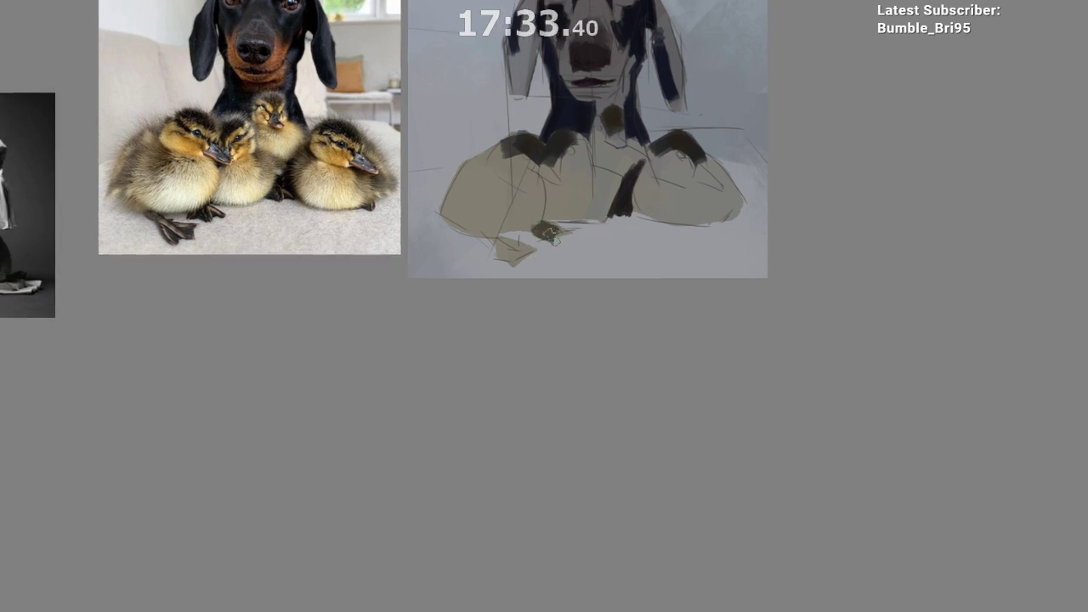
mouse_move(485, 233)
left_mouse_down()
mouse_move(514, 256)
mouse_move(523, 250)
left_mouse_up()
key("ctrl+z")
left_click_drag(616, 190, 628, 219)
left_click_drag(710, 216, 711, 226)
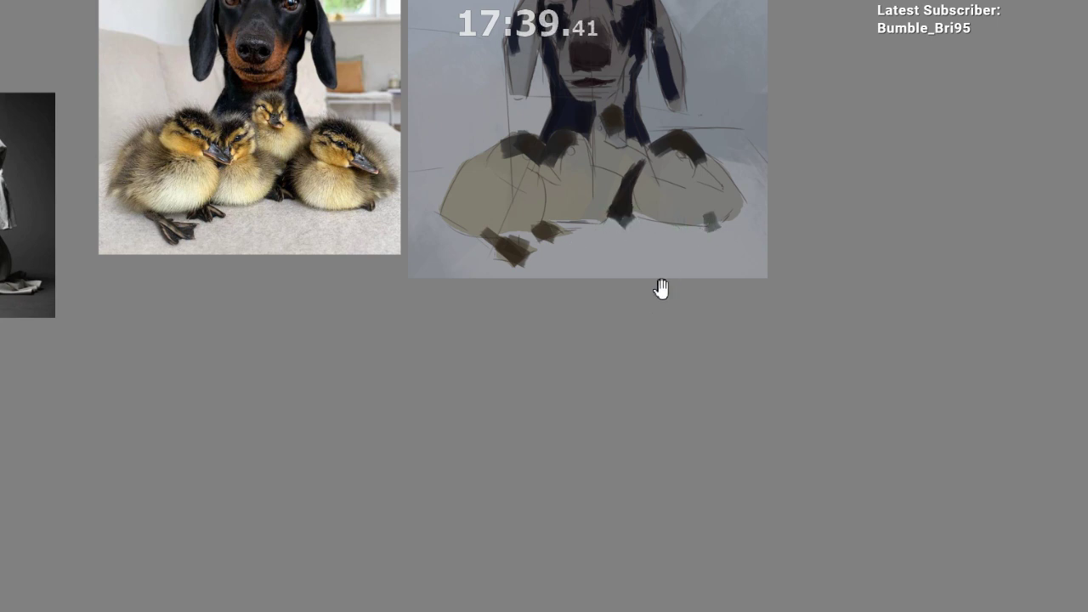
Step: Sample the dog's forehead colour from the reference photo and paint the middle of the forehead muted purple
left_click_drag(661, 288, 655, 355)
scroll(649, 223, "up", 1)
left_click_drag(637, 255, 619, 361)
scroll(652, 262, "up", 1)
left_click_drag(596, 420, 610, 403)
left_click(207, 131, "alt")
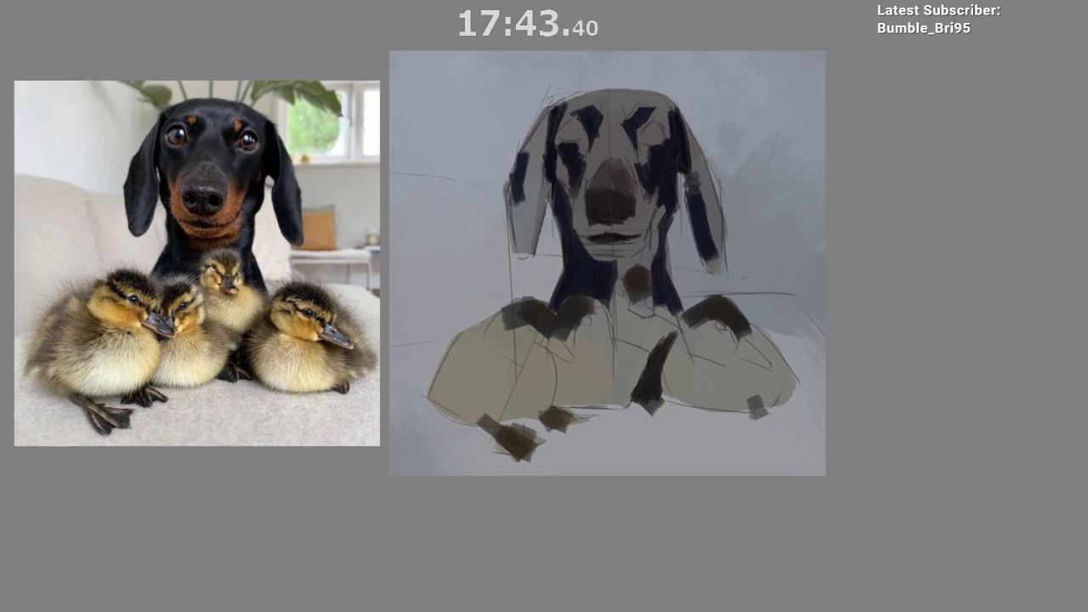
left_click(212, 133, "alt")
left_click_drag(609, 95, 613, 125)
key("ctrl+z")
key("ctrl+z")
left_click_drag(613, 100, 614, 133)
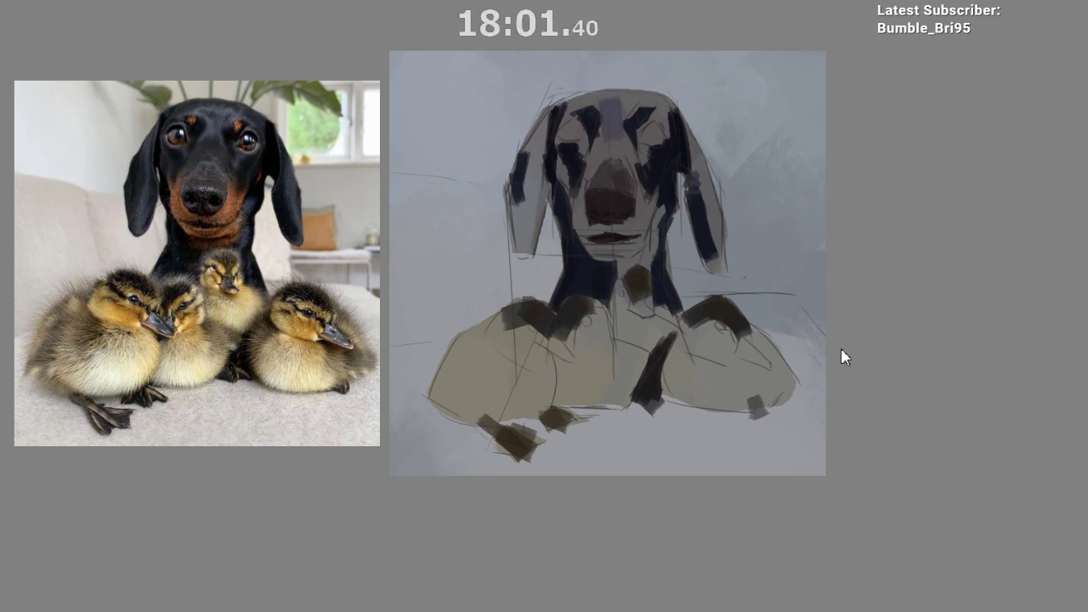
key("ctrl+z")
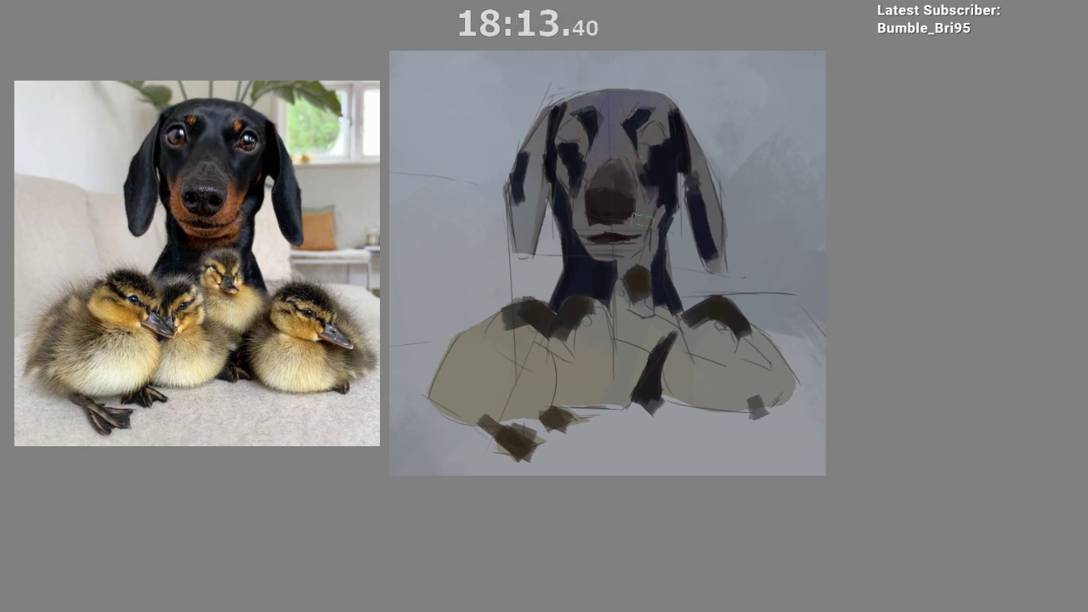
Step: Extend the muted purple across the dog's forehead and tone the muzzle bridge and cheek areas grey-brown
left_click(597, 146, "ctrl")
left_click(604, 152, "ctrl")
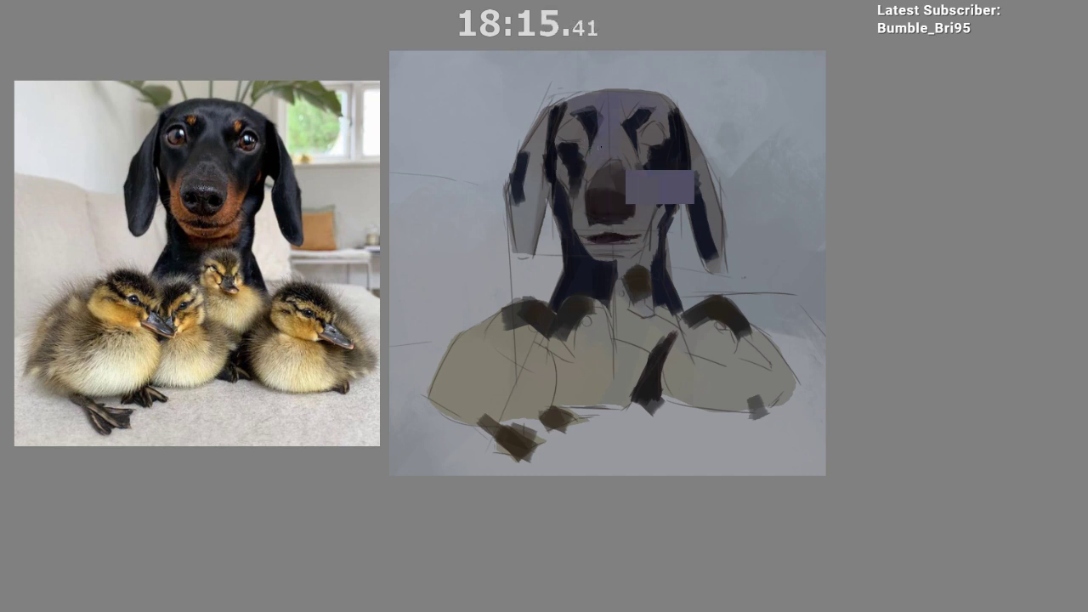
mouse_move(597, 113)
left_mouse_down()
mouse_move(597, 143)
mouse_move(635, 174)
left_mouse_up()
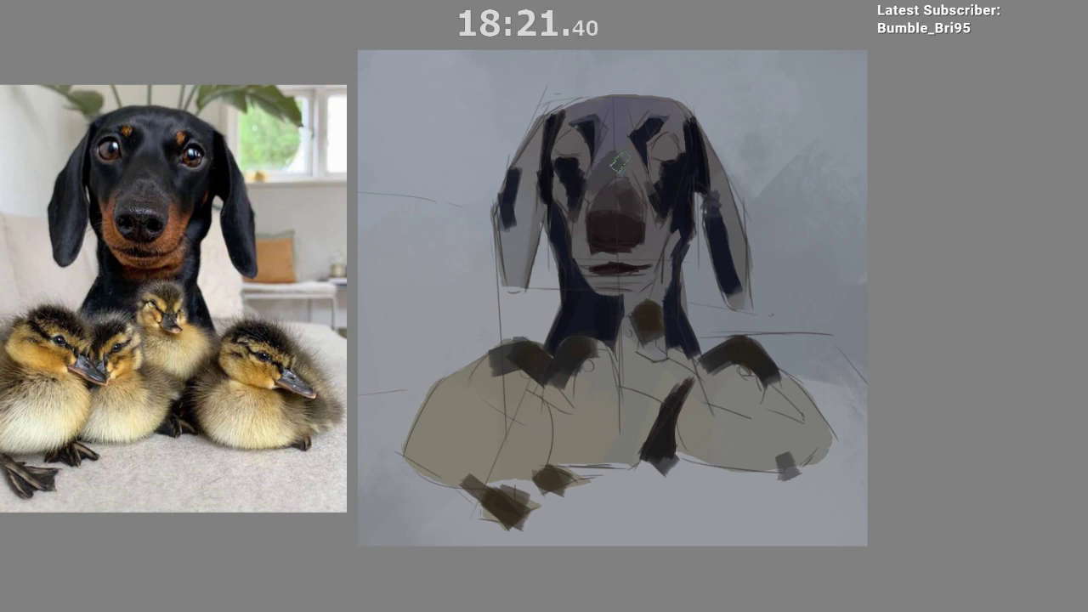
left_click(623, 169, "ctrl")
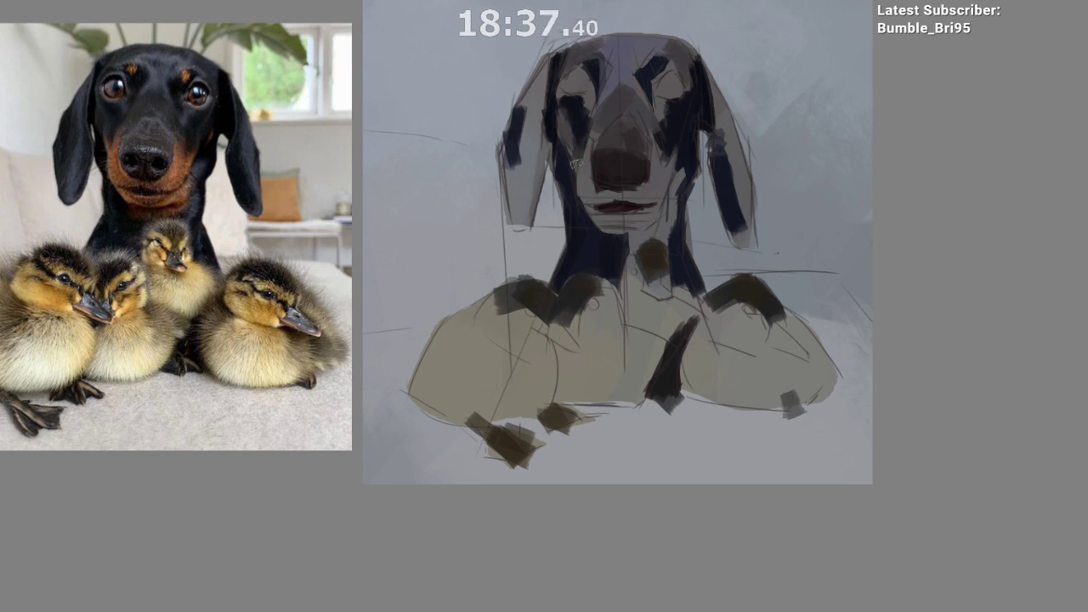
mouse_move(671, 149)
left_mouse_down()
mouse_move(698, 148)
mouse_move(702, 65)
left_mouse_up()
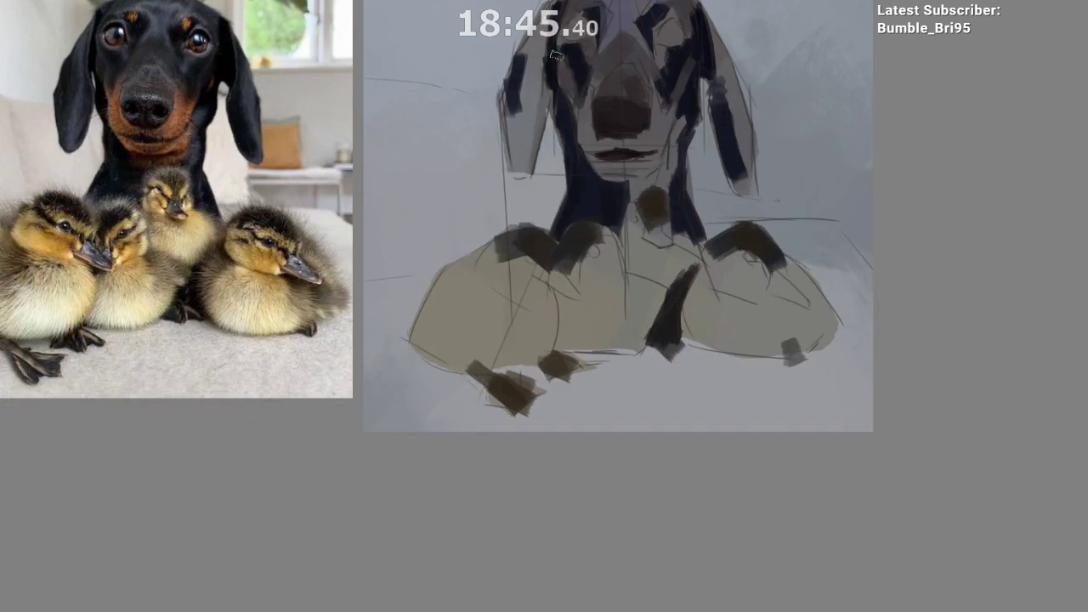
Step: Sample the forehead purple and fill the lighter areas of both of the dog's ears with it
left_click(649, 27, "ctrl")
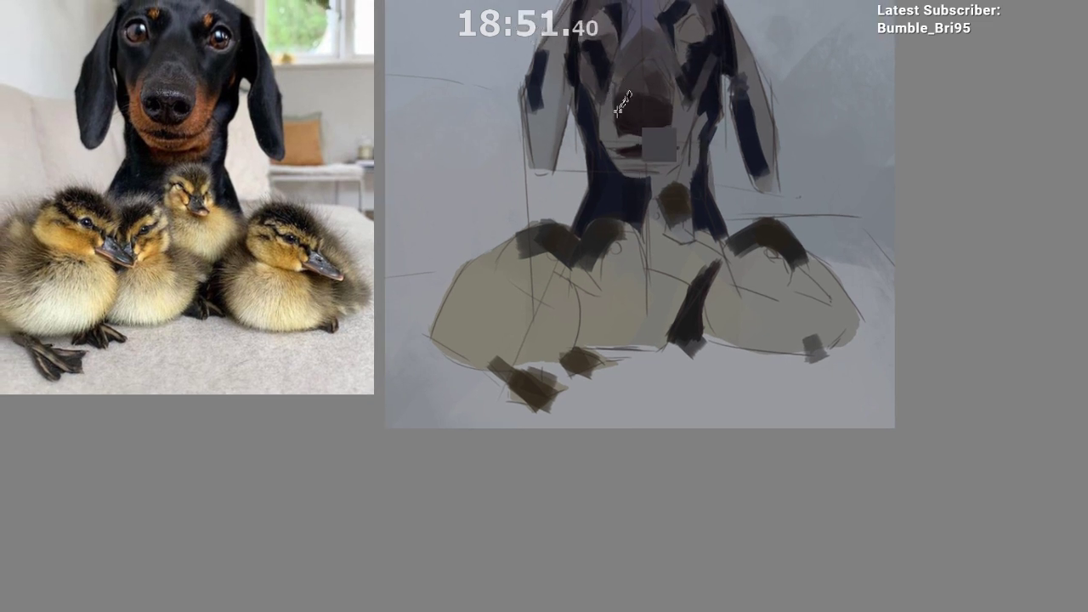
mouse_move(554, 43)
left_mouse_down()
mouse_move(547, 116)
mouse_move(544, 76)
mouse_move(551, 143)
left_mouse_up()
left_click_drag(549, 76, 541, 184)
left_click_drag(535, 136, 536, 182)
left_click_drag(550, 149, 545, 182)
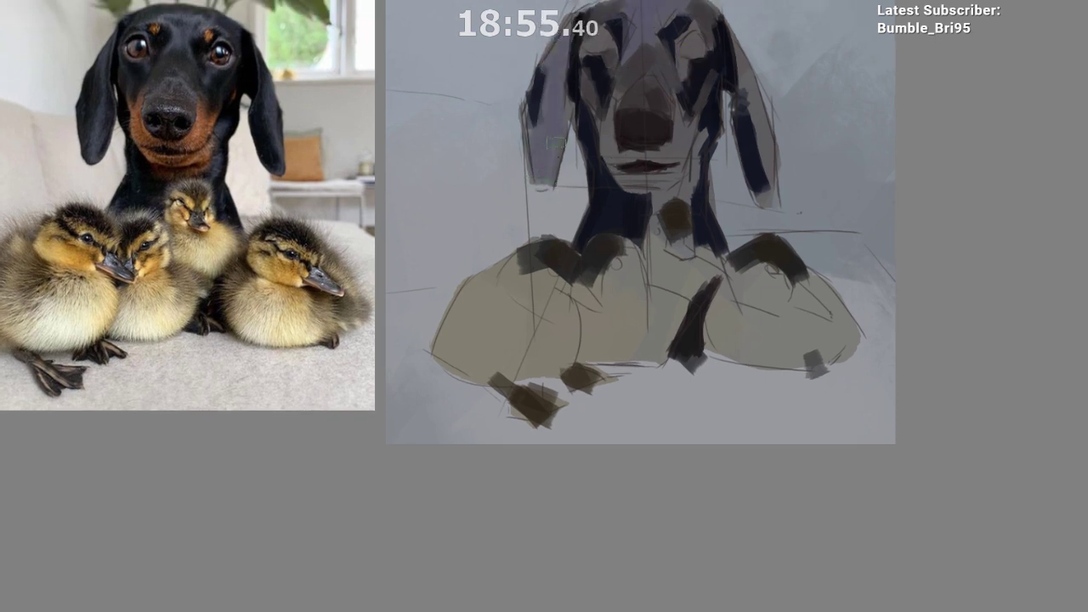
left_click_drag(656, 133, 592, 131)
mouse_move(684, 88)
left_mouse_down()
mouse_move(686, 127)
mouse_move(704, 129)
mouse_move(699, 190)
left_mouse_up()
left_click_drag(600, 164, 624, 168)
left_click(509, 116, "ctrl")
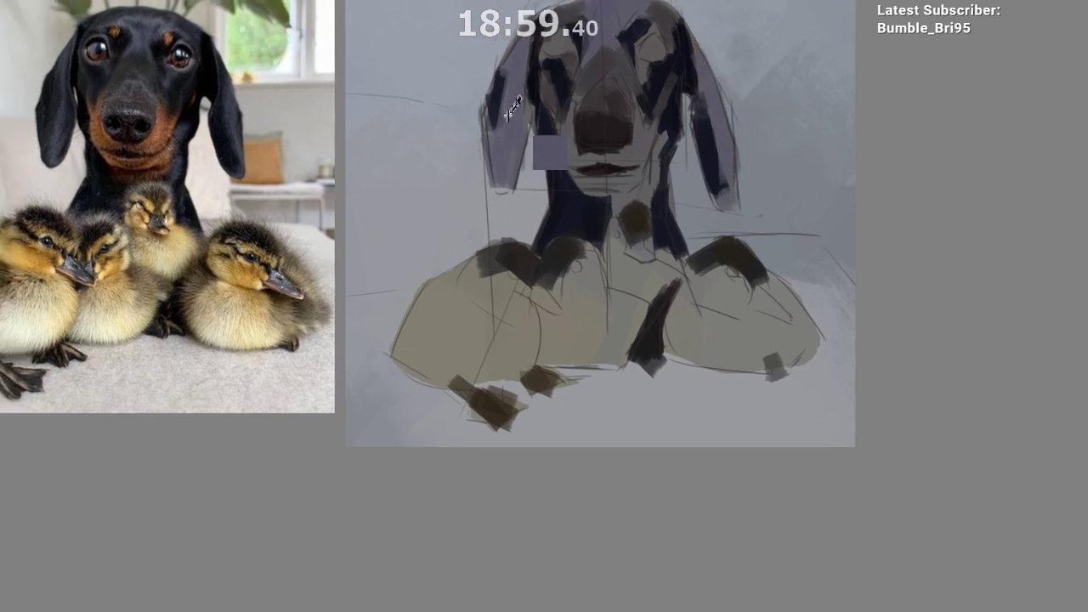
left_click(570, 83, "ctrl")
mouse_move(511, 78)
left_mouse_down()
mouse_move(513, 117)
mouse_move(492, 163)
left_mouse_up()
key("ctrl+z")
left_click(509, 95, "ctrl")
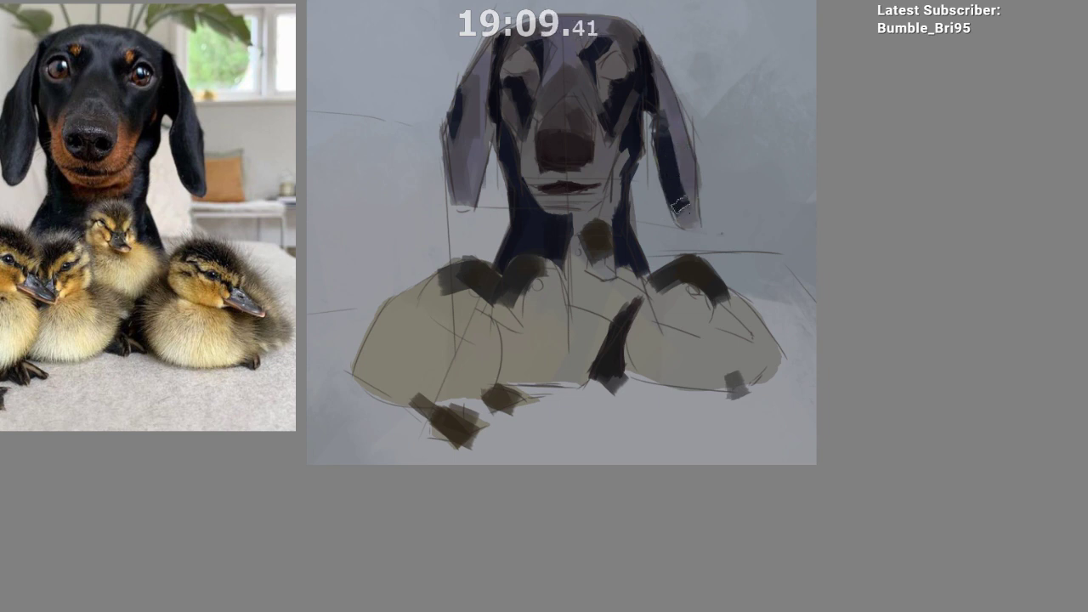
Step: Try painting a bright orange patch on the muzzle beside the dog's nose, then undo the last stroke
left_click_drag(672, 255, 651, 397)
mouse_move(656, 457)
left_mouse_down()
mouse_move(671, 447)
mouse_move(668, 484)
mouse_move(688, 450)
left_mouse_up()
left_click_drag(673, 451, 670, 488)
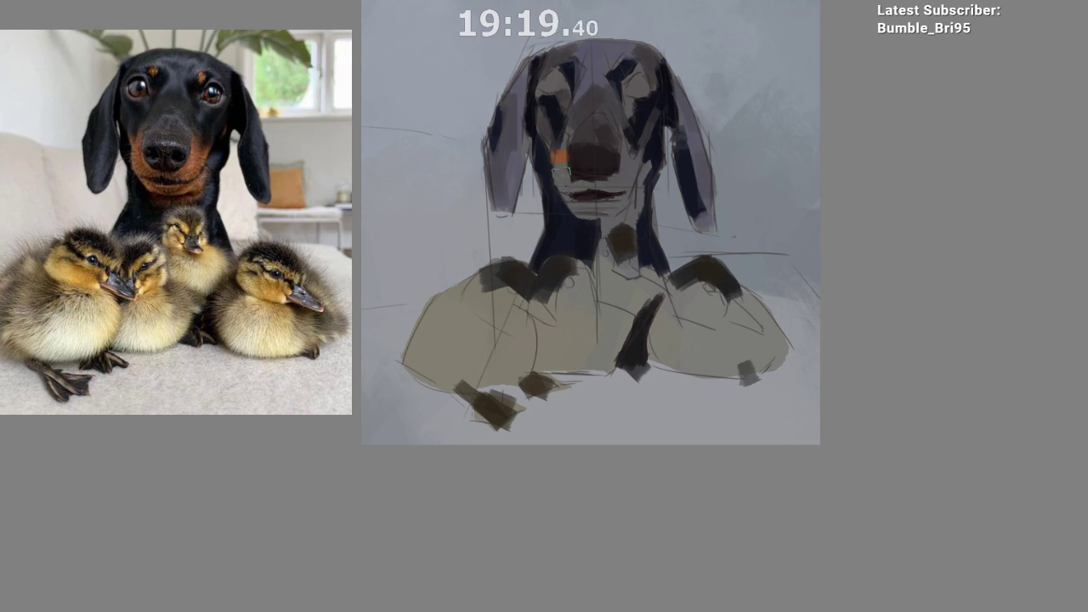
left_click_drag(560, 158, 568, 180)
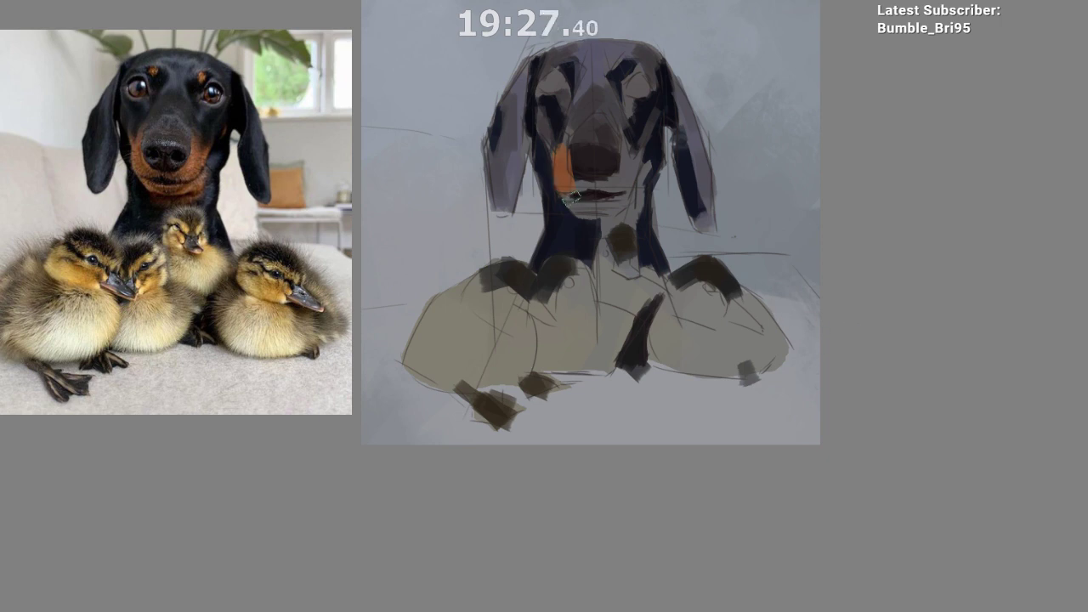
left_click_drag(568, 189, 568, 193)
key("ctrl+z")
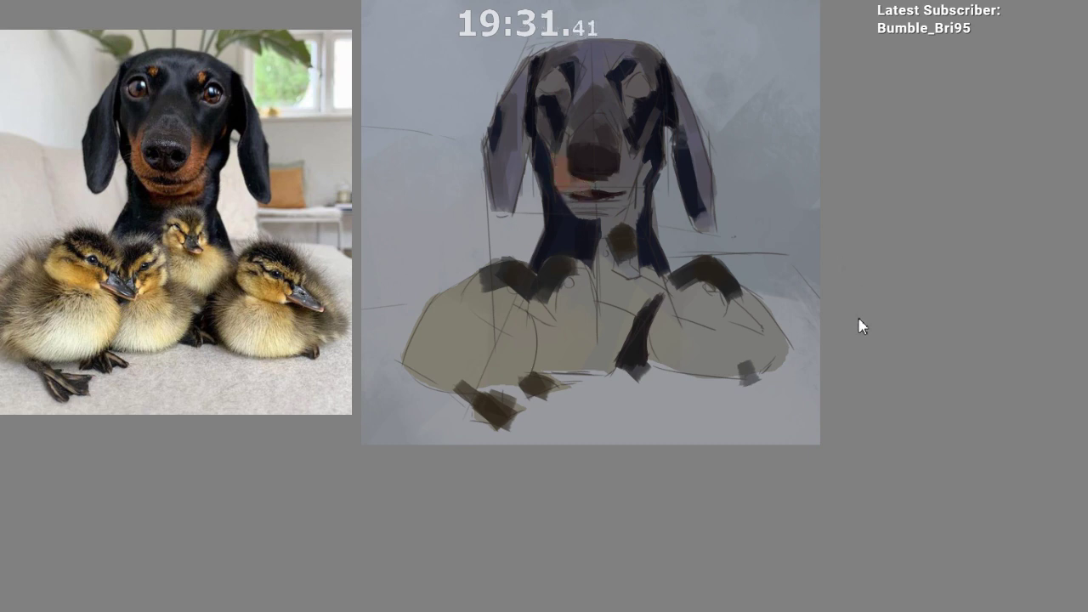
Step: Block in the tan markings on both sides of the dog's nose and around its mouth with muted orange
mouse_move(573, 185)
left_mouse_down()
mouse_move(629, 179)
mouse_move(581, 184)
left_mouse_up()
left_click(574, 185, "ctrl")
left_click(576, 184, "ctrl")
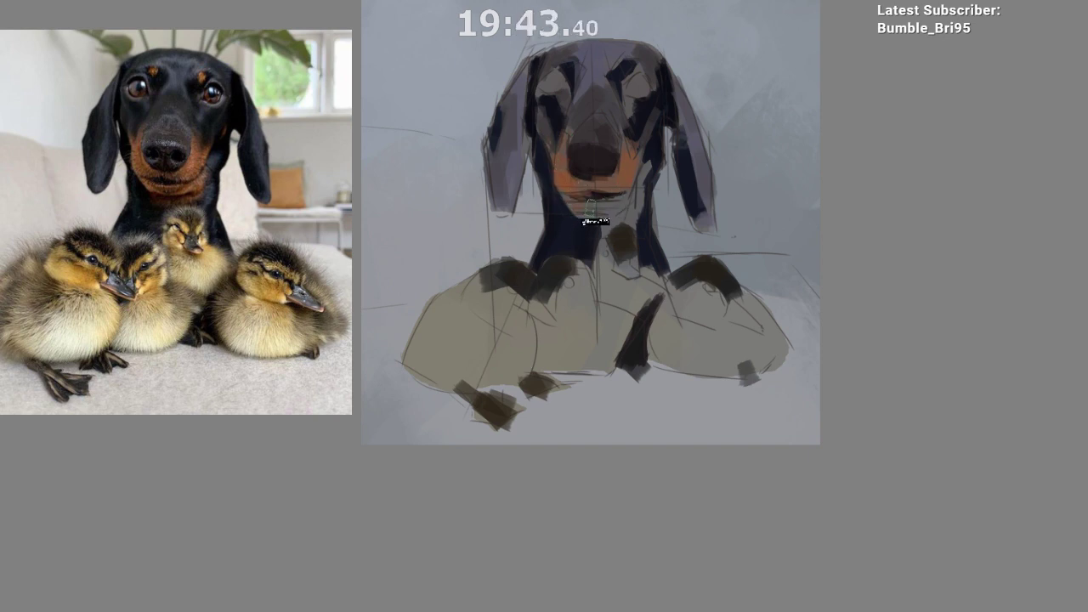
Step: Sample the neck colours and fill the shadow beneath the dog's chin with dark brown
left_click(577, 236, "ctrl")
mouse_move(595, 225)
left_mouse_down()
mouse_move(606, 223)
mouse_move(598, 245)
mouse_move(609, 221)
mouse_move(661, 244)
mouse_move(637, 224)
mouse_move(655, 216)
mouse_move(652, 246)
left_mouse_up()
left_click(599, 153, "ctrl")
left_click(623, 193, "ctrl")
left_click(647, 222, "ctrl")
Step: Sample the forehead and head tones and darken the area where the right-hand ear meets the dog's head
left_click(623, 85, "ctrl")
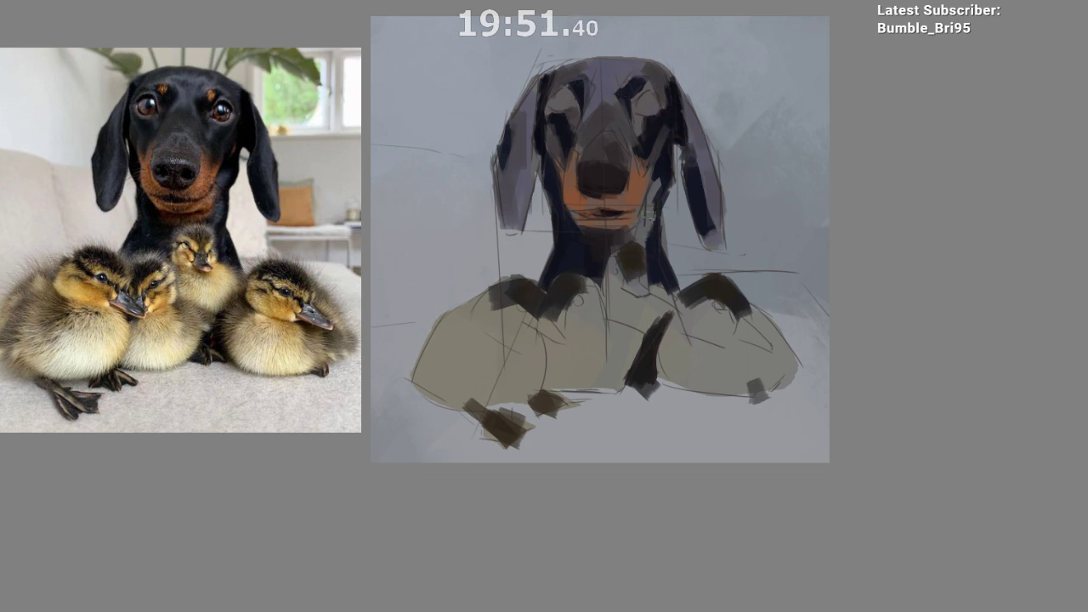
left_click(600, 83, "ctrl")
left_click_drag(662, 297, 661, 241)
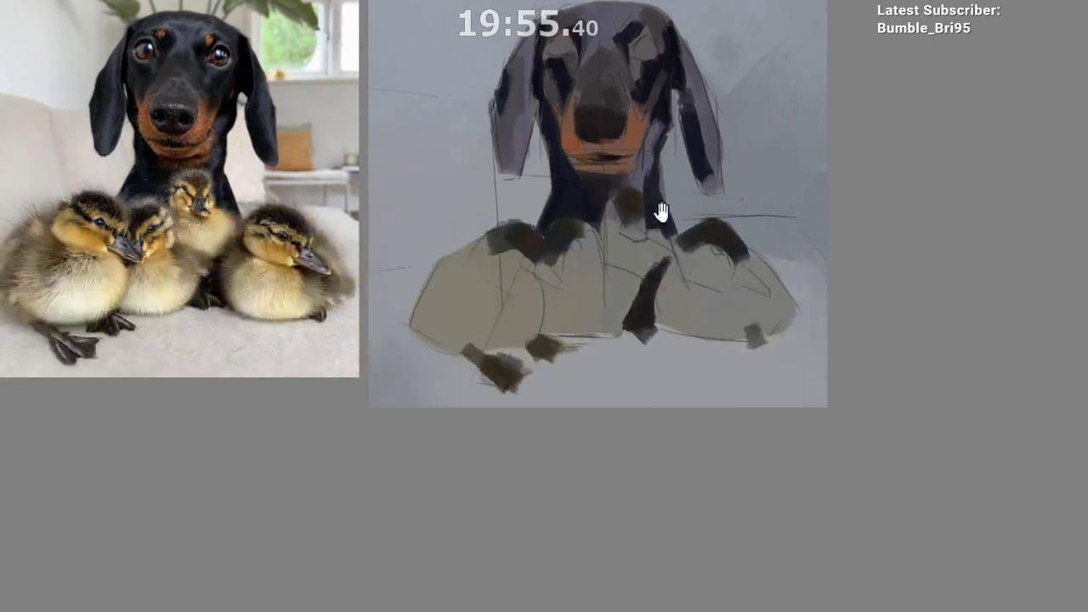
left_click_drag(688, 150, 659, 162)
left_click(660, 134, "ctrl")
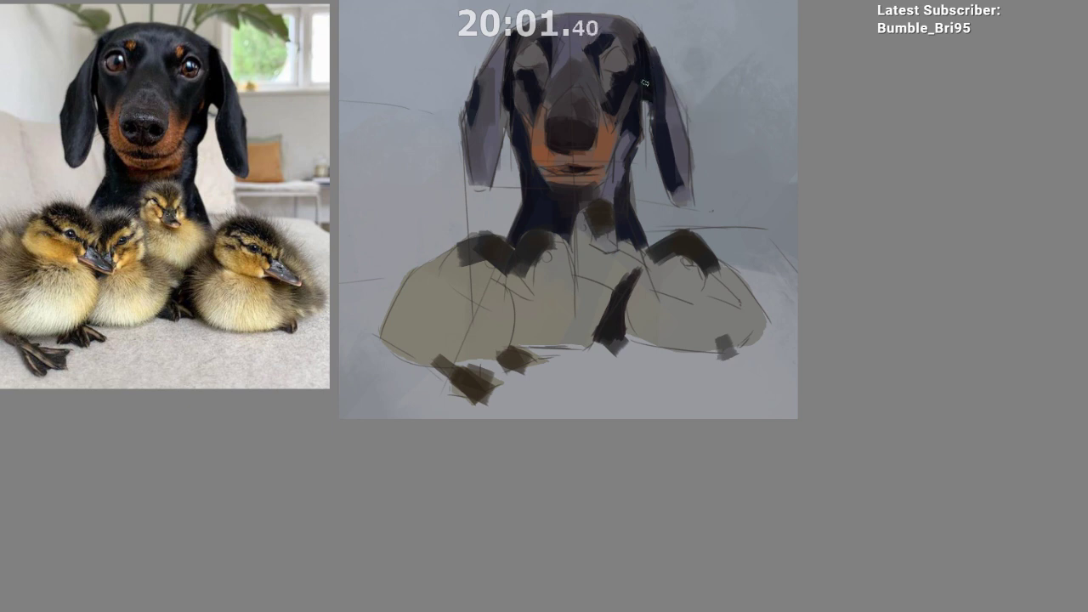
left_click_drag(635, 271, 656, 309)
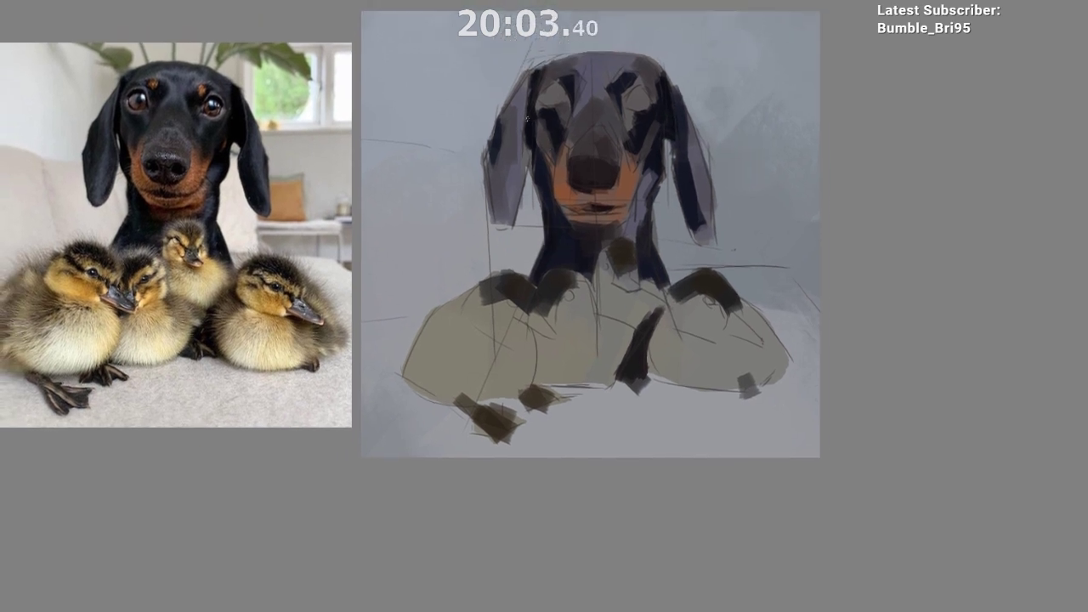
Step: Sample dark navy and paint shadow strokes along the inner parts of both of the dog's ears
left_click(530, 127, "ctrl")
left_click(596, 161, "ctrl")
left_click_drag(524, 91, 517, 201)
left_click_drag(521, 163, 509, 220)
left_click_drag(669, 146, 639, 136)
left_click_drag(654, 260, 638, 223)
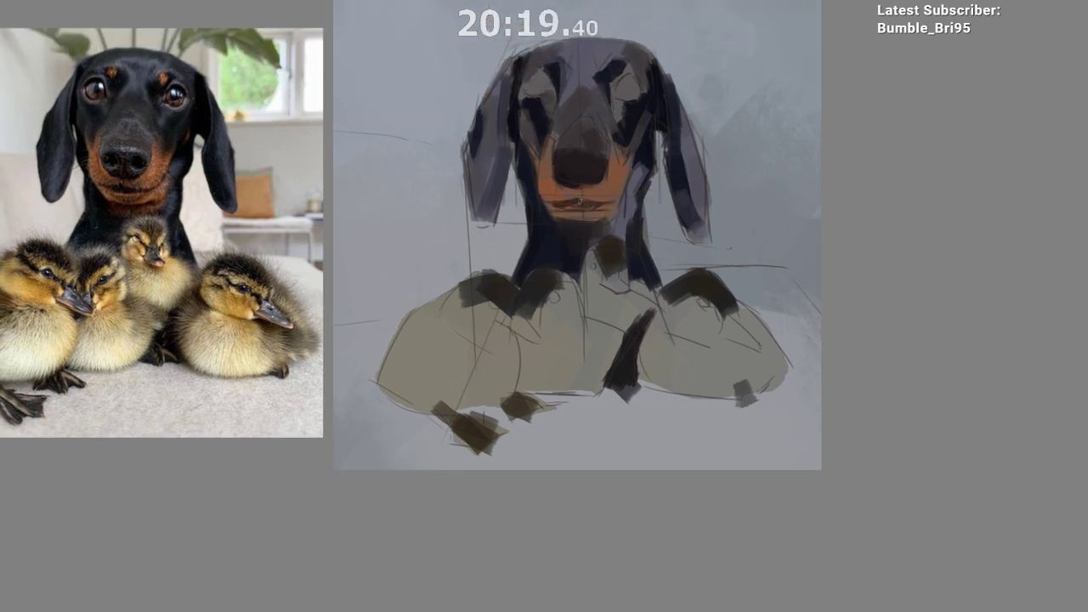
Step: Reshape the dog's mouth with short strokes along the dark lip line and the orange around it
left_click_drag(554, 203, 579, 198)
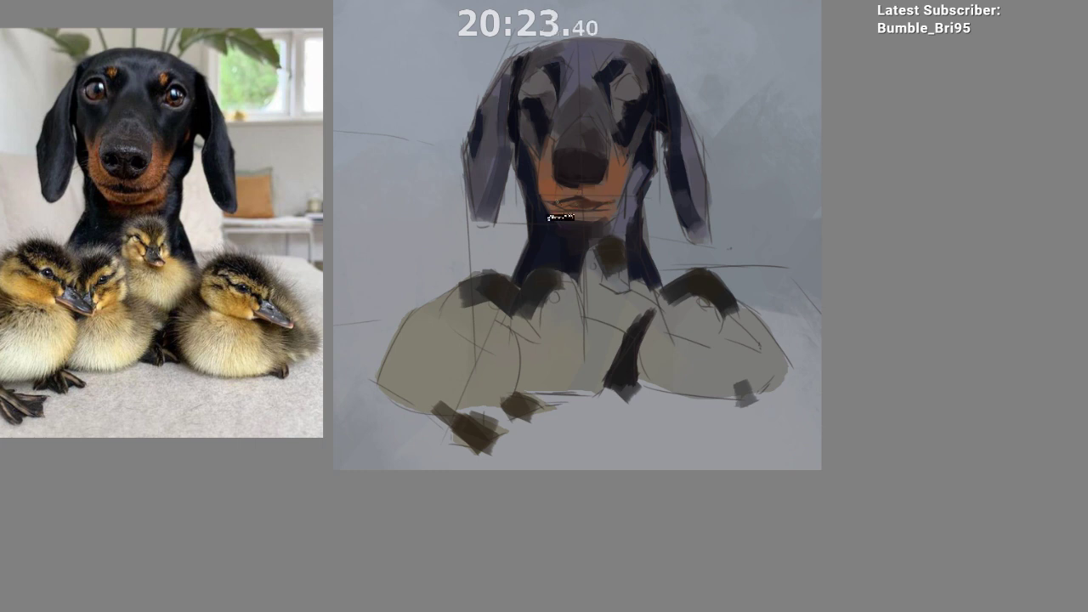
left_click_drag(563, 202, 574, 201)
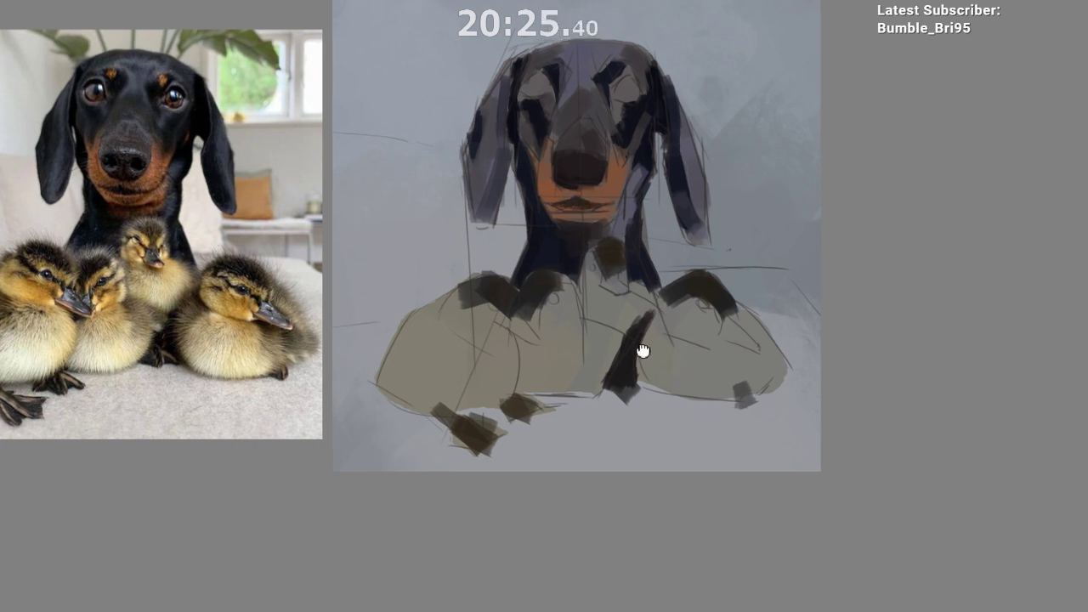
scroll(657, 460, "down", 1)
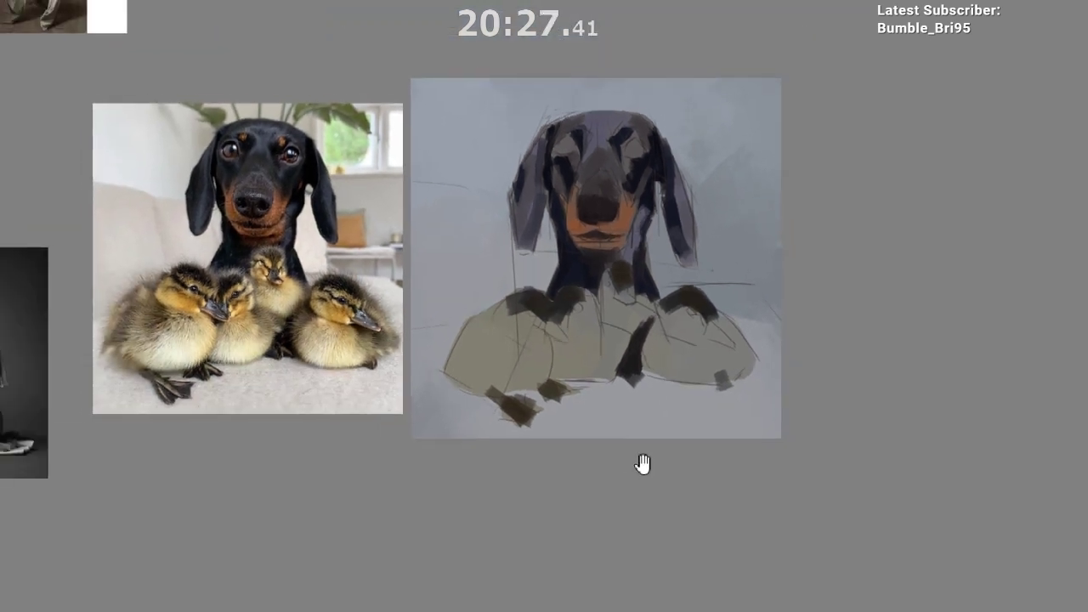
left_click_drag(643, 465, 659, 442)
scroll(651, 160, "up", 1)
Step: Define the planes of the dog's muzzle bridge with sampled purple-greys and refine the dark shapes around the eyes and ears
left_click(640, 137, "ctrl")
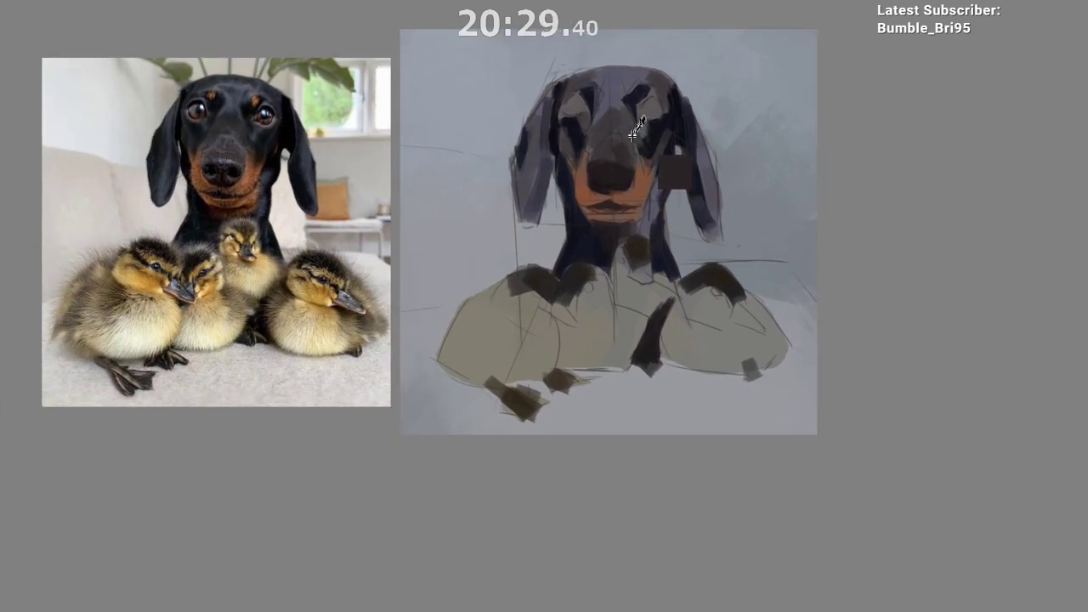
left_click(614, 143, "ctrl")
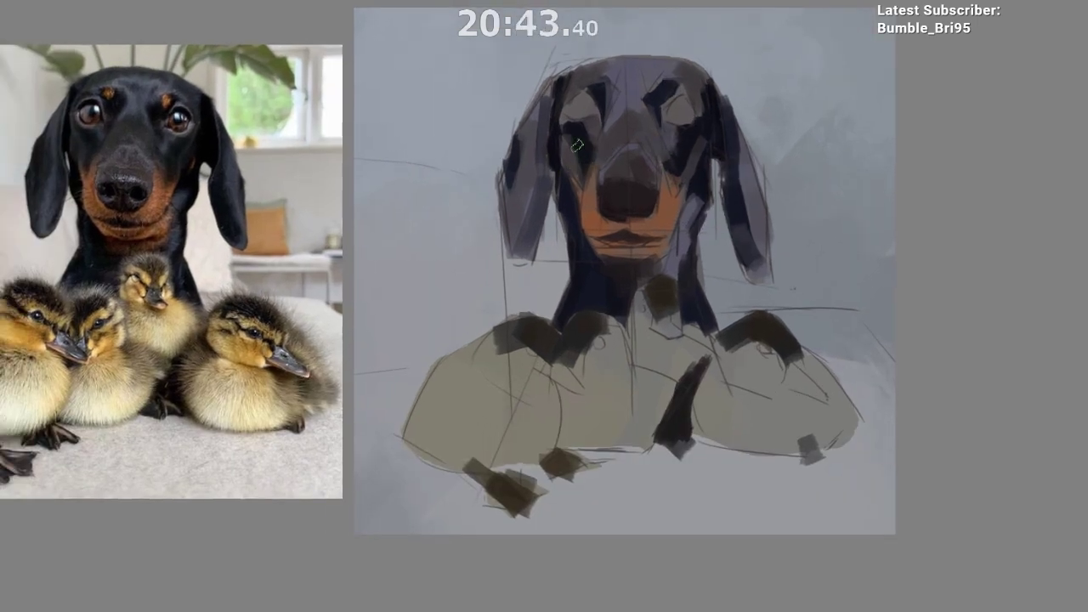
mouse_move(594, 144)
left_mouse_down()
mouse_move(607, 90)
mouse_move(602, 103)
left_mouse_up()
left_click(603, 86, "ctrl")
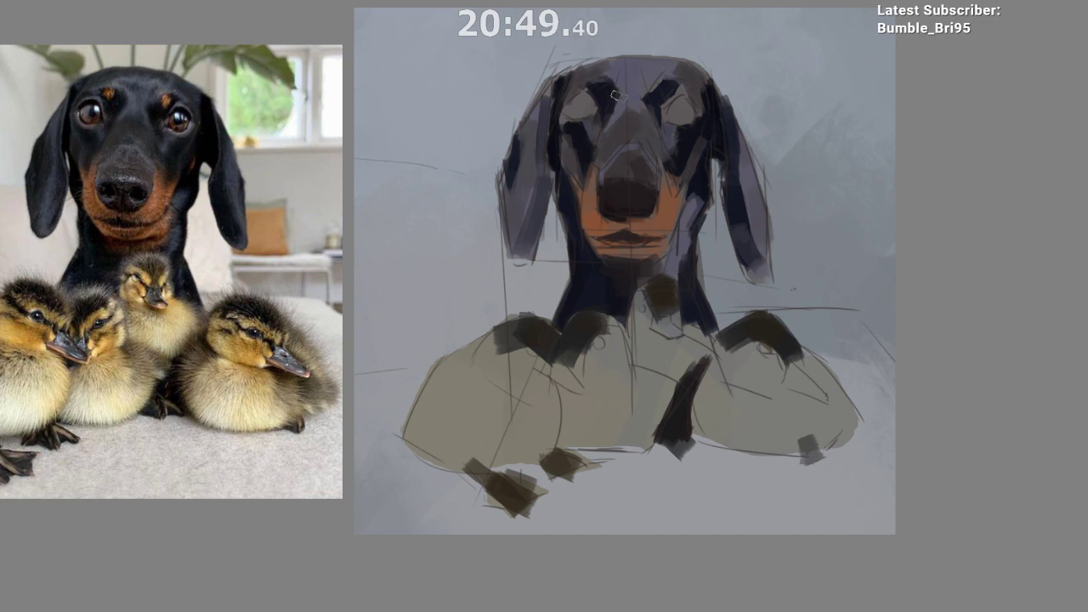
mouse_move(665, 78)
left_mouse_down()
mouse_move(645, 107)
mouse_move(668, 177)
mouse_move(661, 51)
mouse_move(659, 64)
left_mouse_up()
left_click(559, 158, "ctrl")
left_click_drag(552, 116, 535, 185)
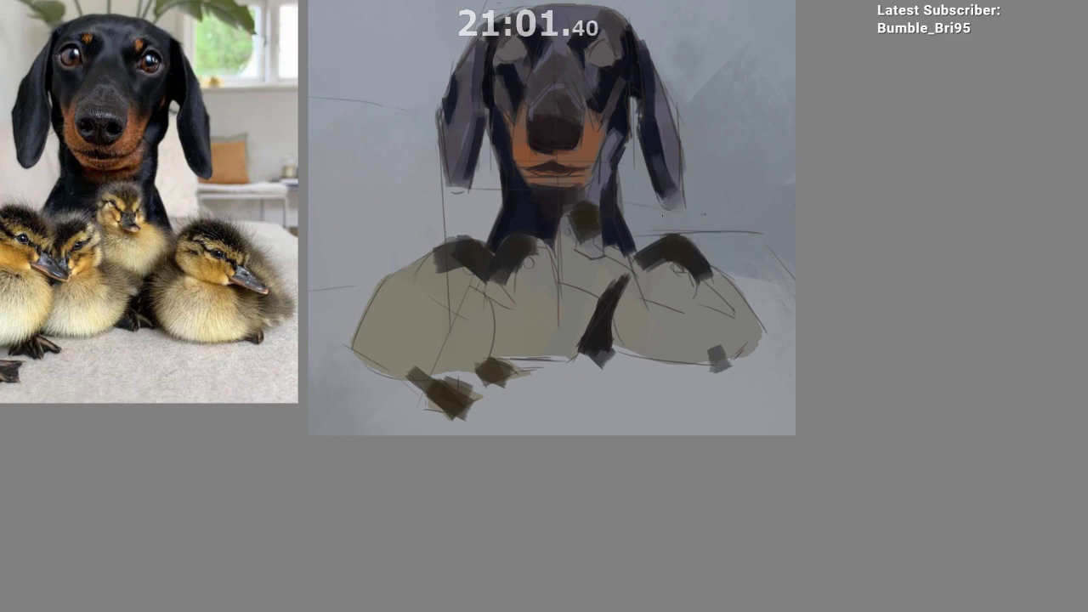
Step: Sample the nose tones to refine the top of the dog's nose and add orange brow spots above both eyes
scroll(659, 240, "down", 1)
scroll(602, 292, "up", 1)
left_click_drag(622, 272, 646, 251)
scroll(645, 251, "down", 2)
mouse_move(597, 463)
left_mouse_down()
mouse_move(609, 445)
mouse_move(589, 415)
mouse_move(601, 445)
left_mouse_up()
scroll(591, 430, "up", 1)
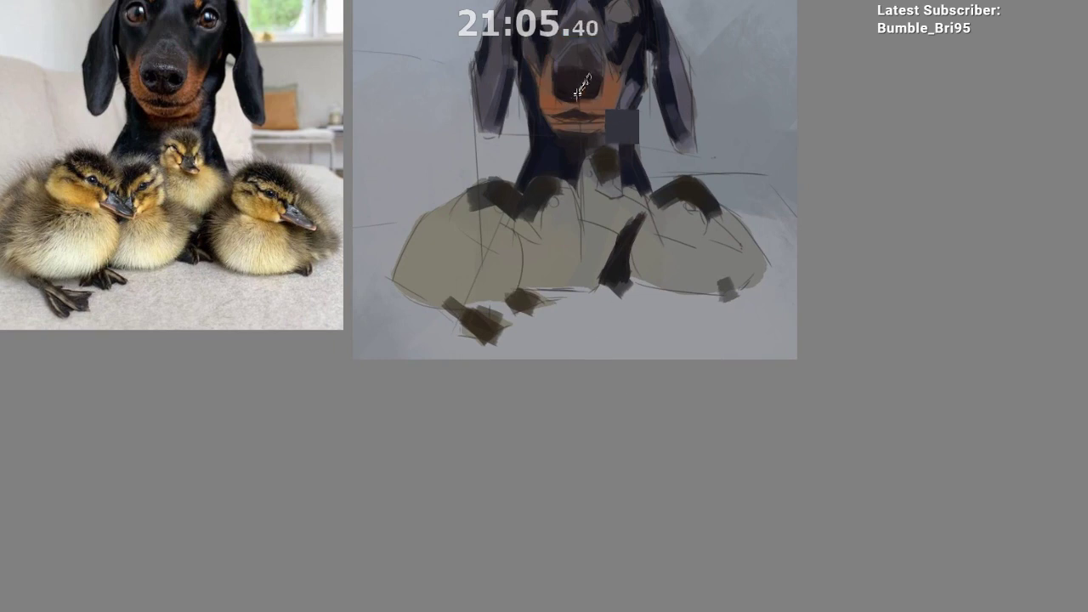
left_click(568, 119, "ctrl")
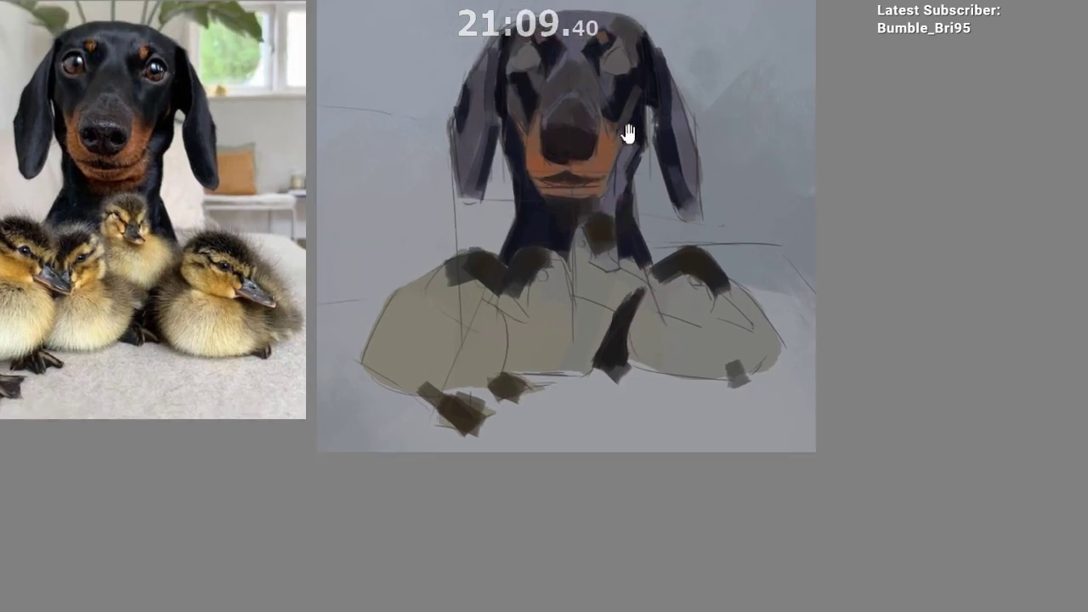
left_click(622, 105, "ctrl")
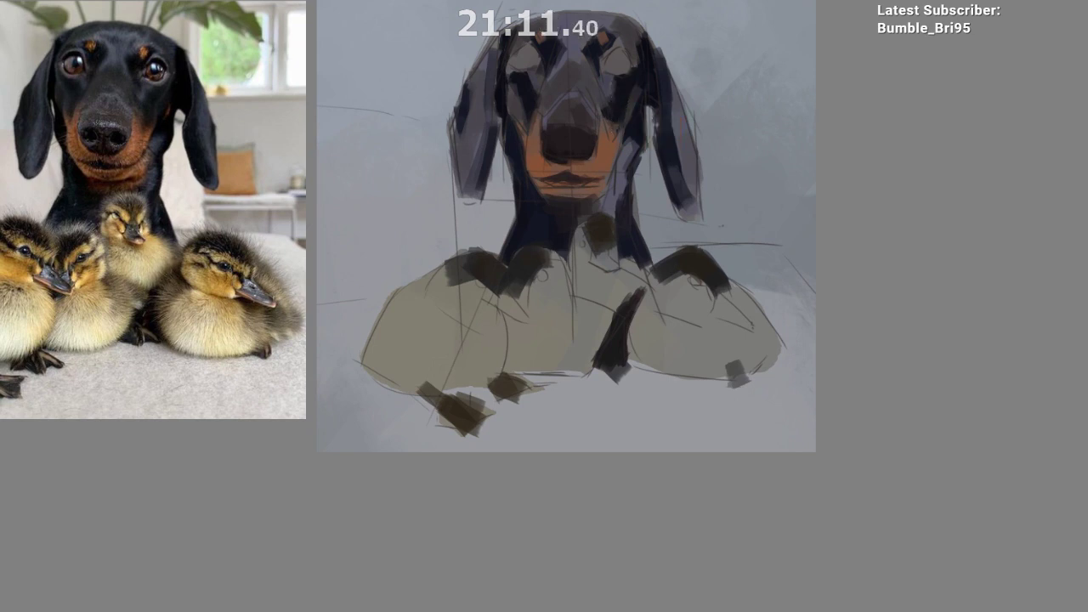
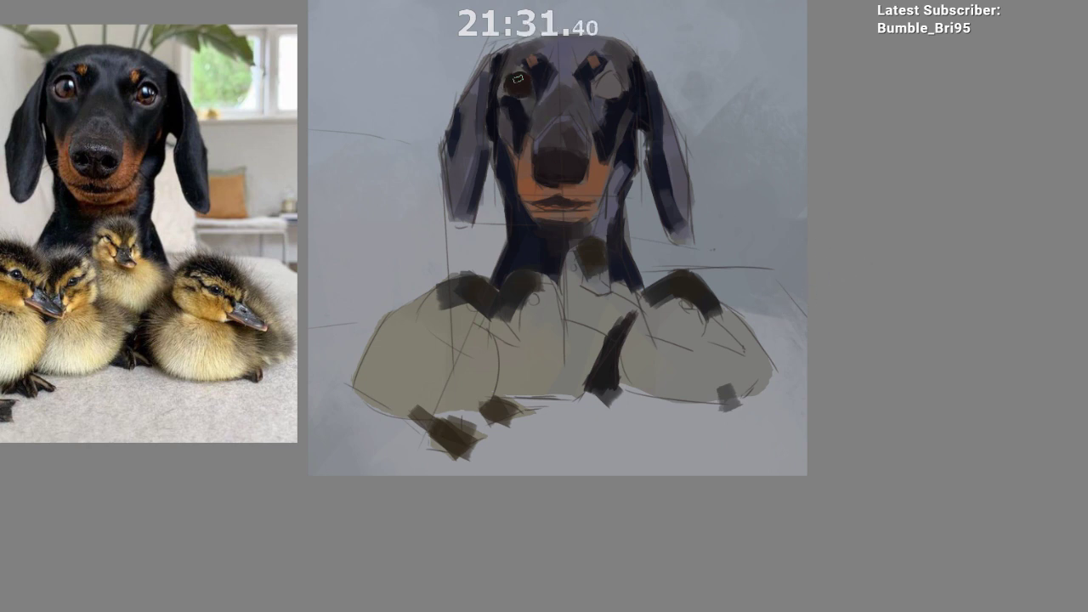
Step: Block in both of the dog's eyes as dark brown ovals
left_click_drag(602, 86, 608, 91)
mouse_move(637, 225)
left_mouse_down()
mouse_move(635, 234)
mouse_move(624, 92)
mouse_move(608, 129)
mouse_move(607, 214)
left_mouse_up()
left_click_drag(582, 121, 614, 112)
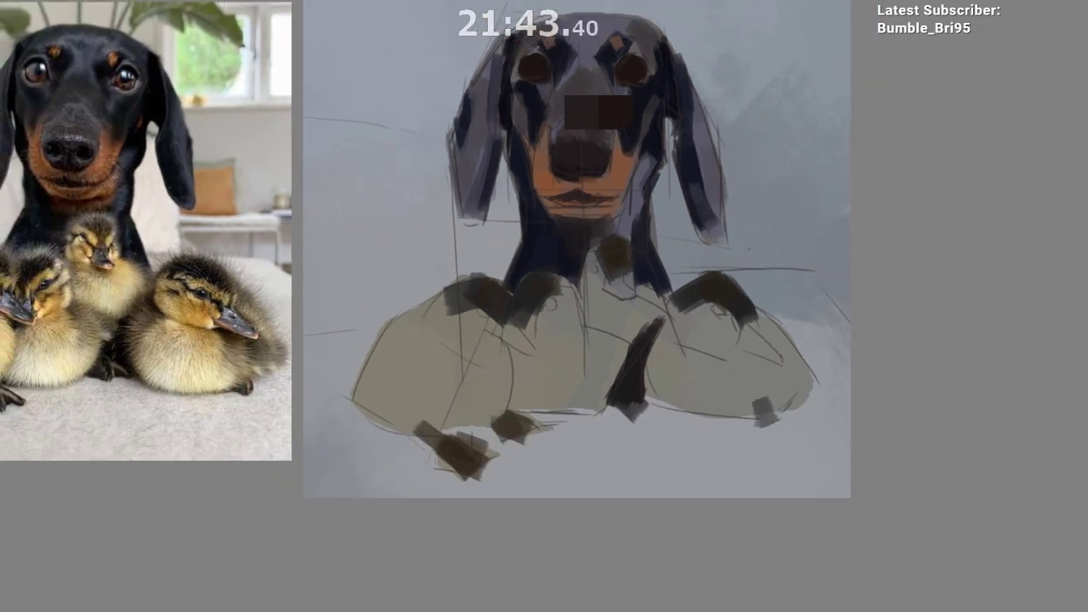
key("ctrl+z")
left_click_drag(609, 247, 618, 288)
left_click_drag(625, 405, 633, 381)
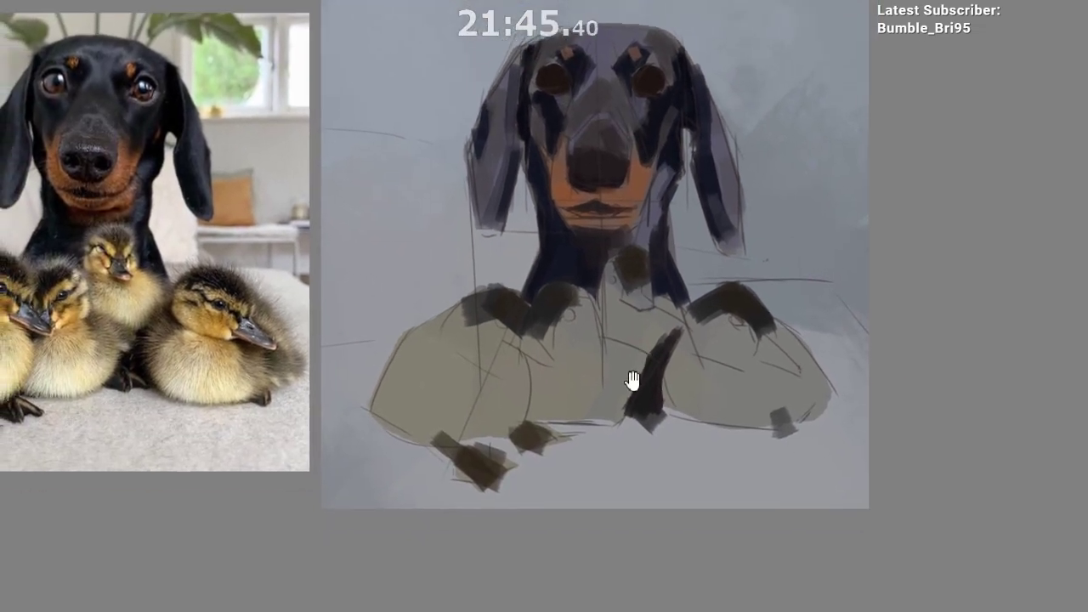
Step: Sample the nose greys, lighten the top of the dog's nose and paint two near-black nostrils
left_click(589, 153, "ctrl")
mouse_move(598, 159)
left_mouse_down()
mouse_move(575, 155)
mouse_move(593, 154)
left_mouse_up()
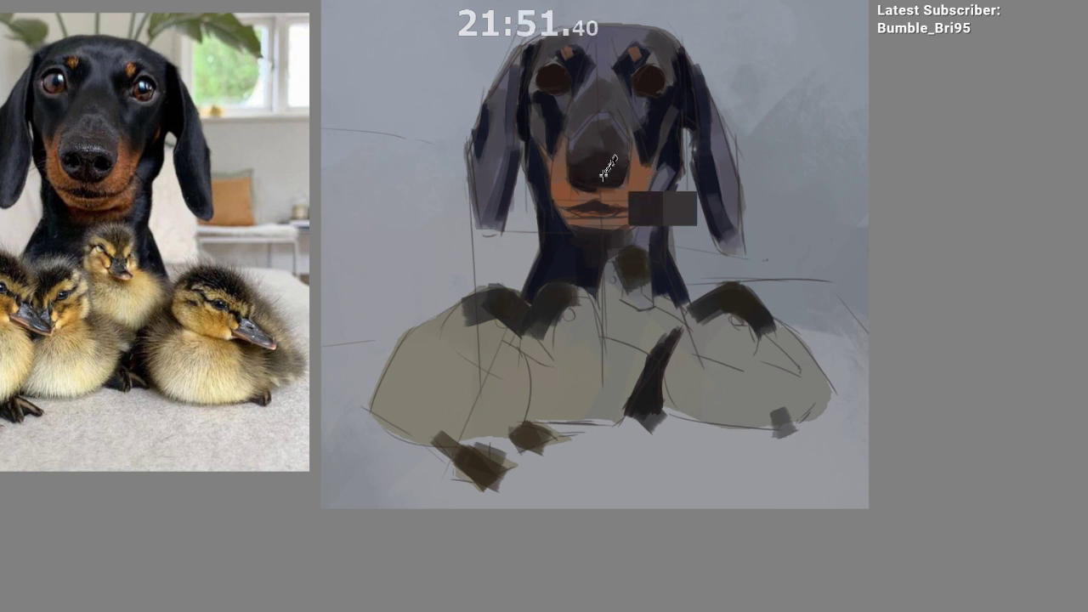
left_click_drag(621, 209, 627, 189)
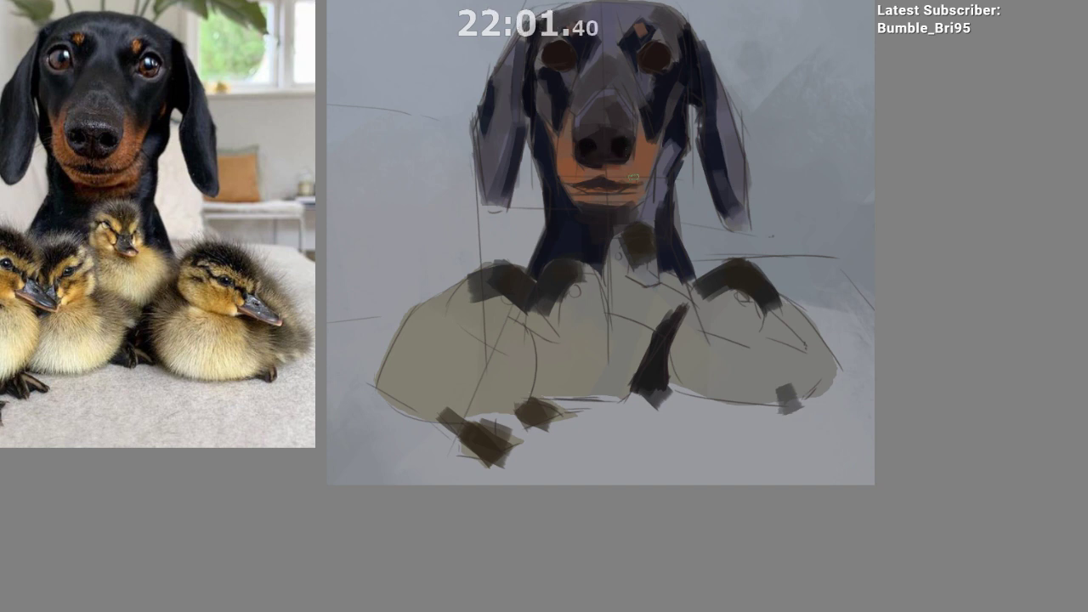
left_click_drag(626, 144, 625, 185)
Step: Darken the lids and sockets of the dog's eyes with near-black strokes
mouse_move(630, 229)
left_mouse_down()
mouse_move(646, 88)
mouse_move(654, 103)
left_mouse_up()
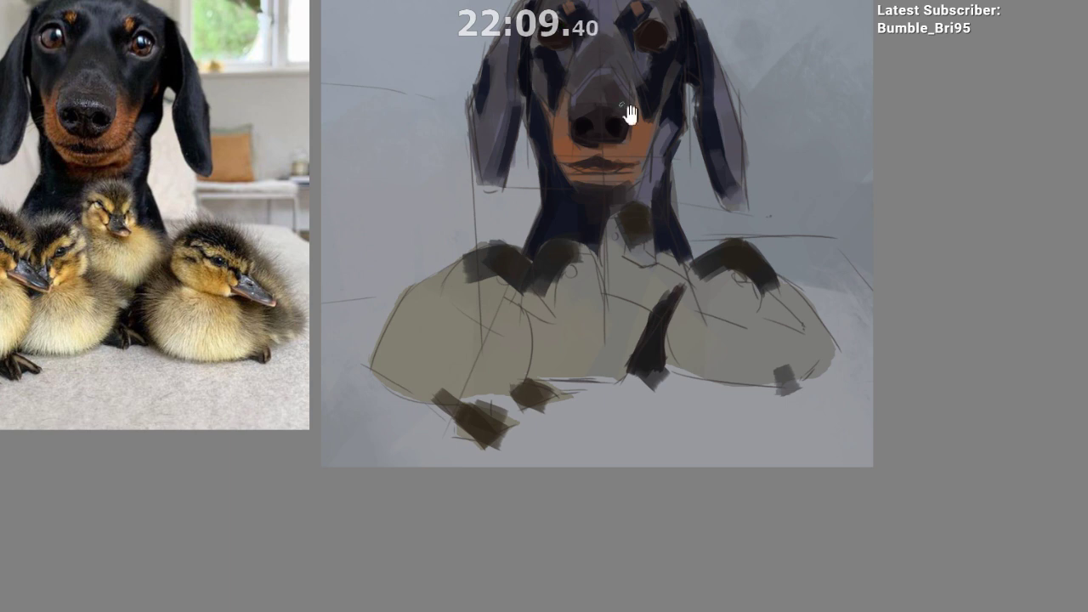
left_click_drag(630, 114, 628, 138)
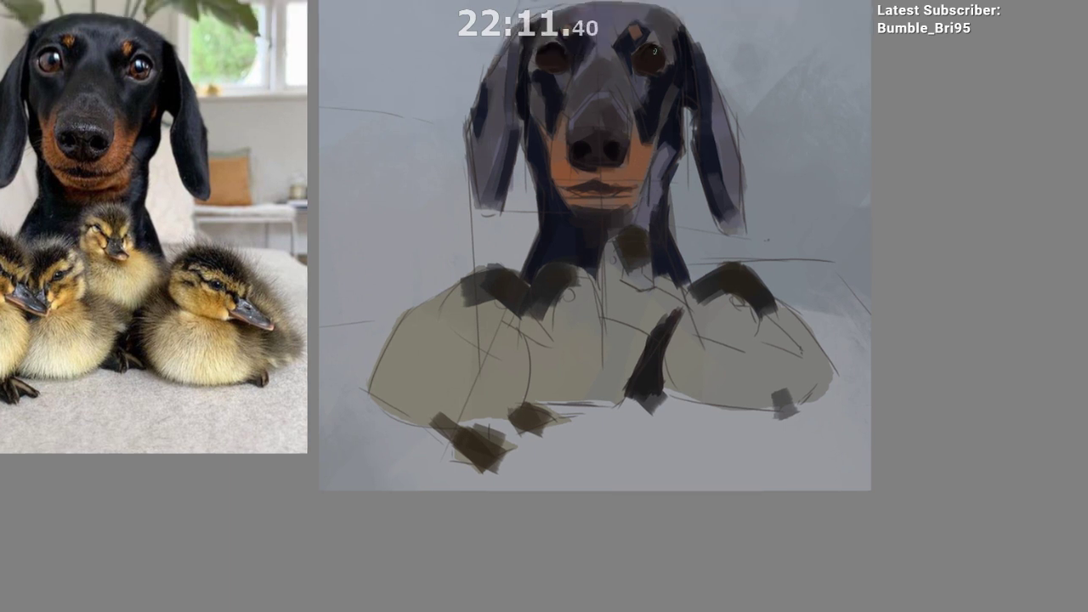
left_click_drag(657, 58, 661, 72)
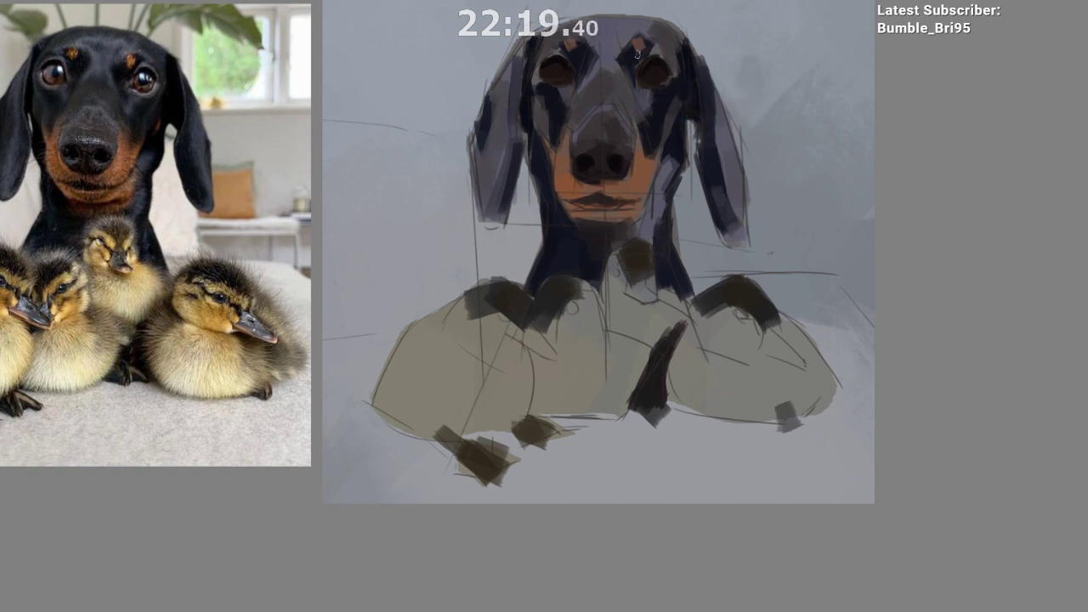
Step: Sample dark navy and clean up the edges of the dog's cheeks, neck and the ear junction
mouse_move(666, 122)
left_mouse_down()
mouse_move(683, 216)
mouse_move(658, 195)
mouse_move(645, 137)
left_mouse_up()
left_click(654, 138, "ctrl")
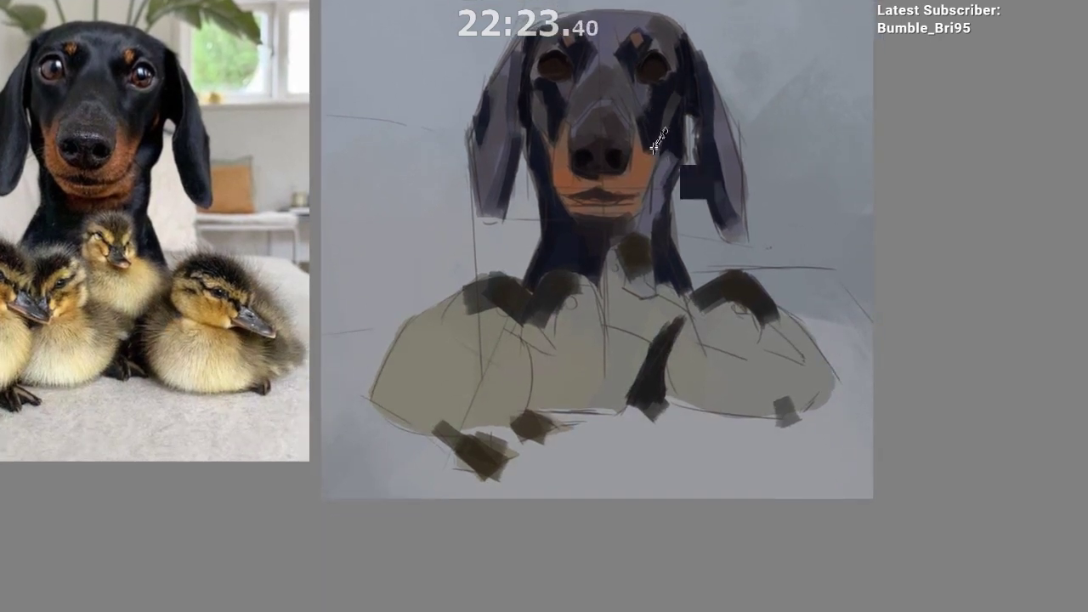
left_click(523, 87, "ctrl")
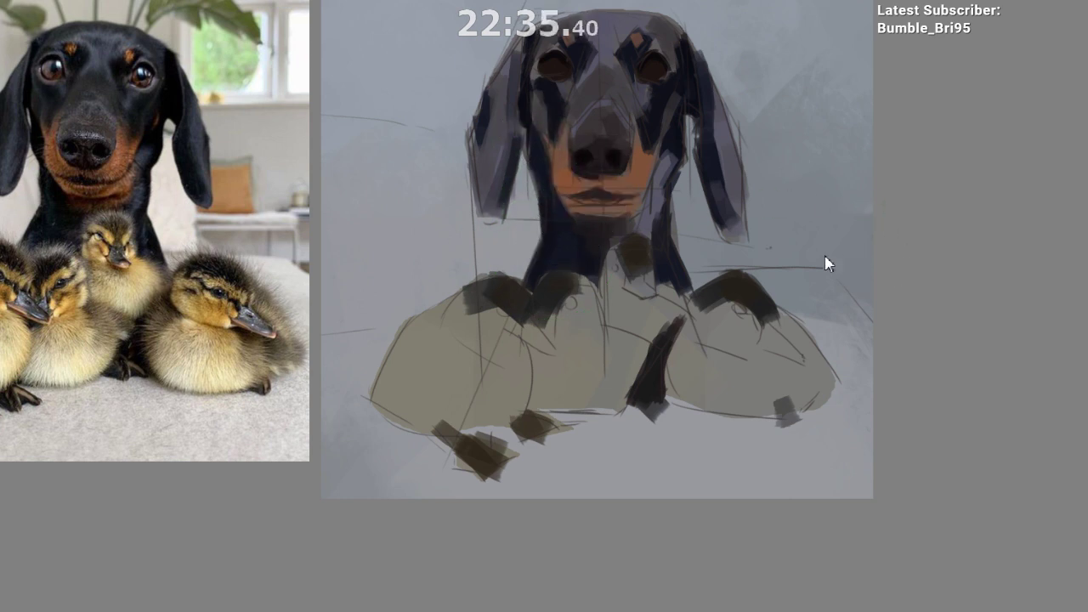
left_click_drag(539, 158, 549, 214)
mouse_move(561, 253)
left_mouse_down()
mouse_move(553, 206)
mouse_move(550, 279)
left_mouse_up()
left_click_drag(665, 121, 676, 157)
left_click_drag(681, 96, 691, 116)
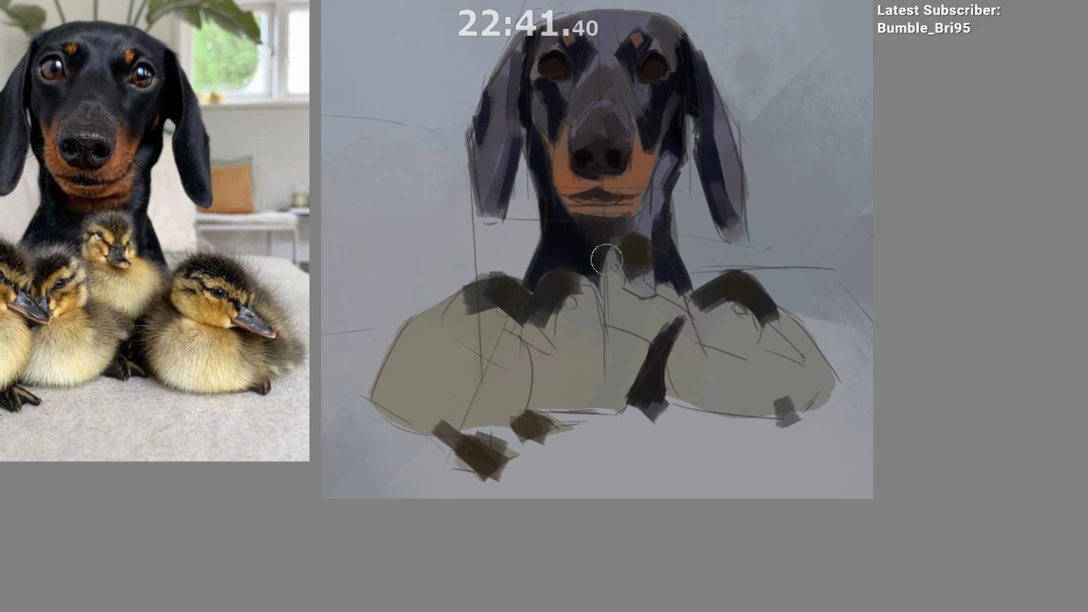
Step: Extend the sampled orange-brown below the dog's jaw and darken the top edge of its head
scroll(667, 235, "down", 2)
left_click_drag(660, 246, 659, 199)
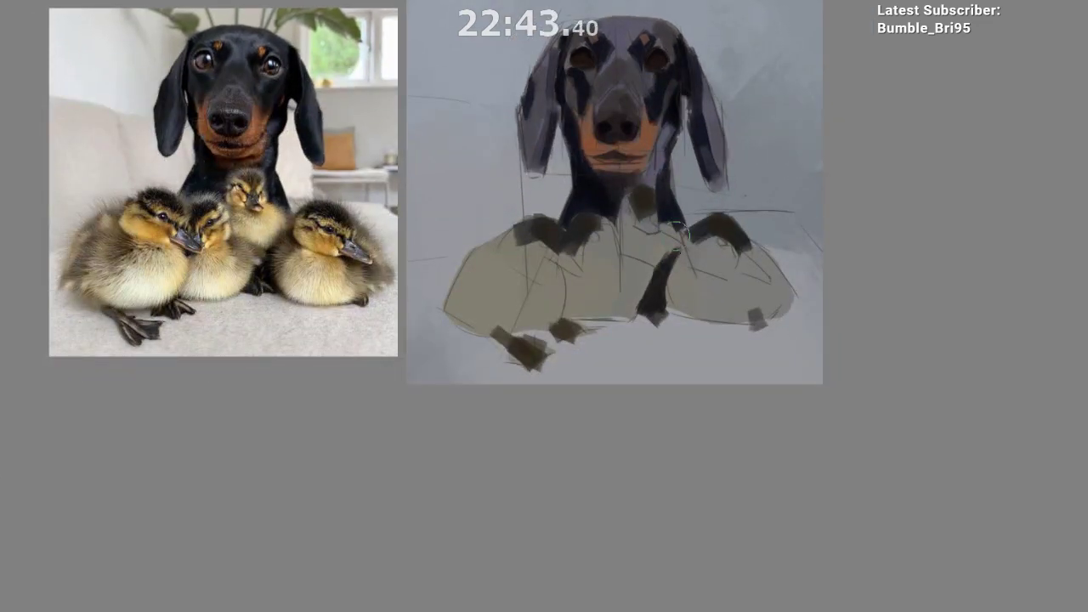
scroll(675, 318, "up", 1)
left_click_drag(675, 289, 674, 321)
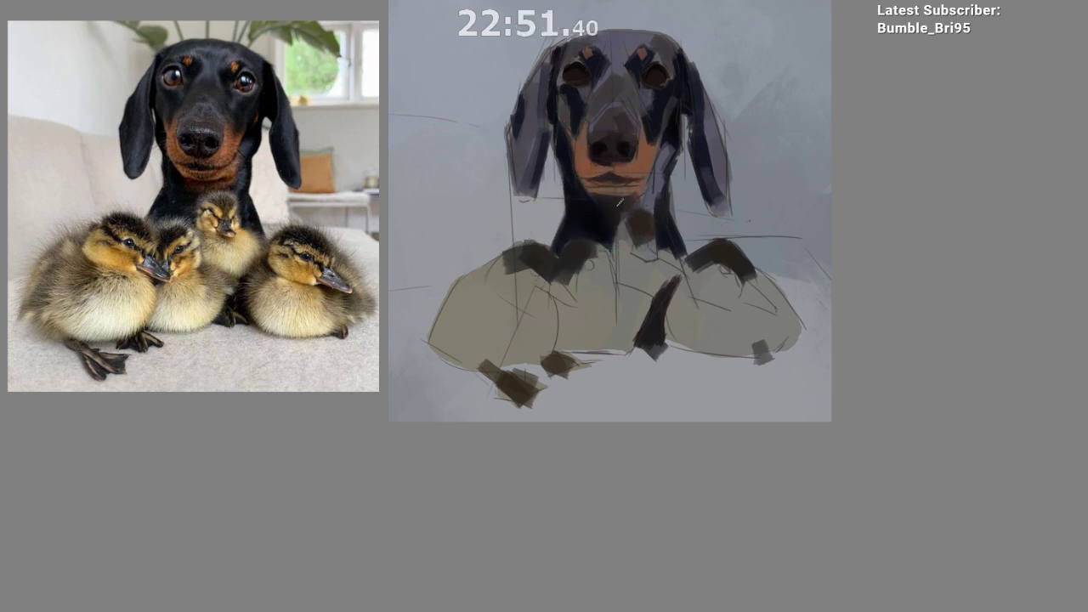
left_click(635, 178, "ctrl")
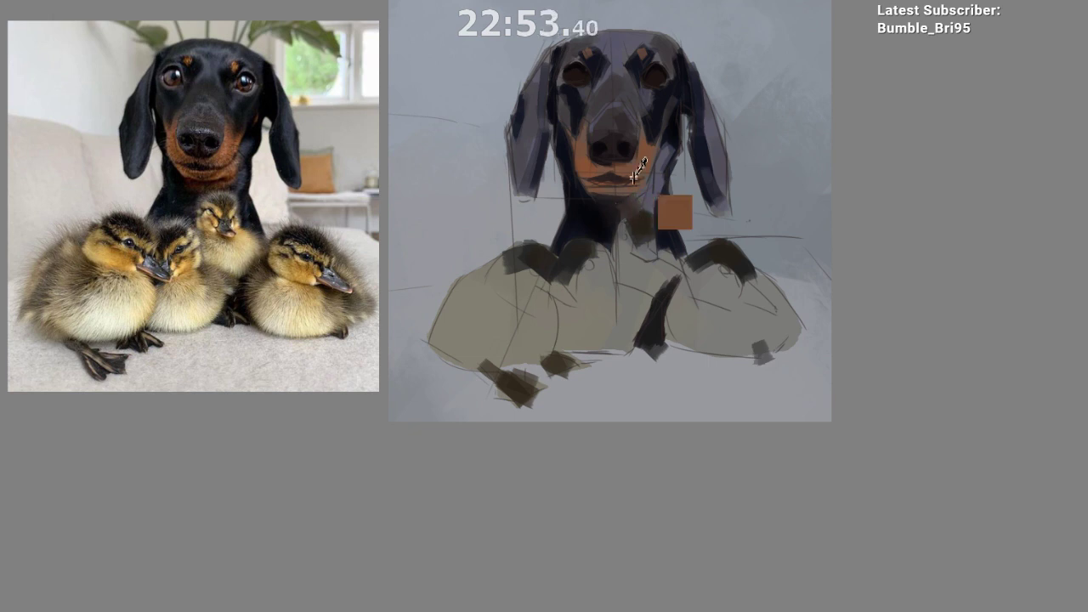
left_click_drag(621, 209, 626, 225)
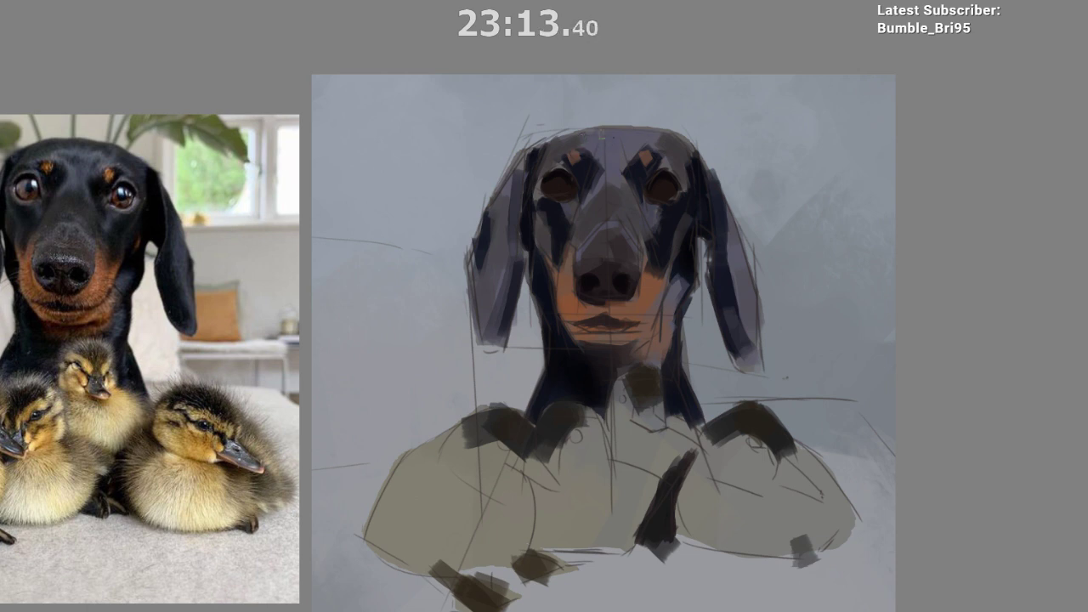
left_click_drag(578, 139, 650, 136)
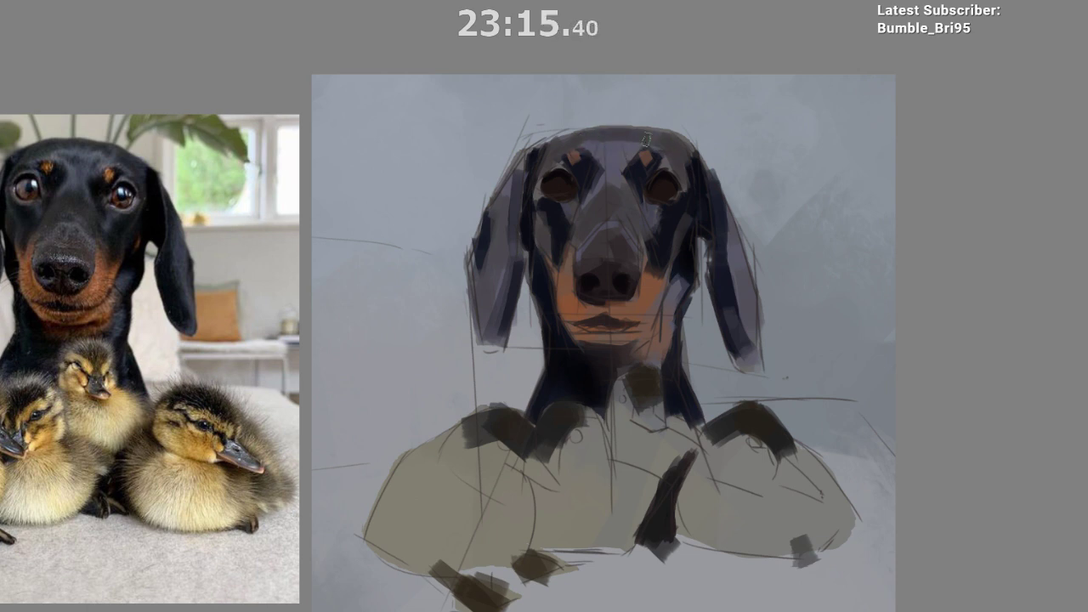
Step: Sample a muted violet-grey and paint it over the dog's forehead between the brows
left_click(609, 149, "ctrl")
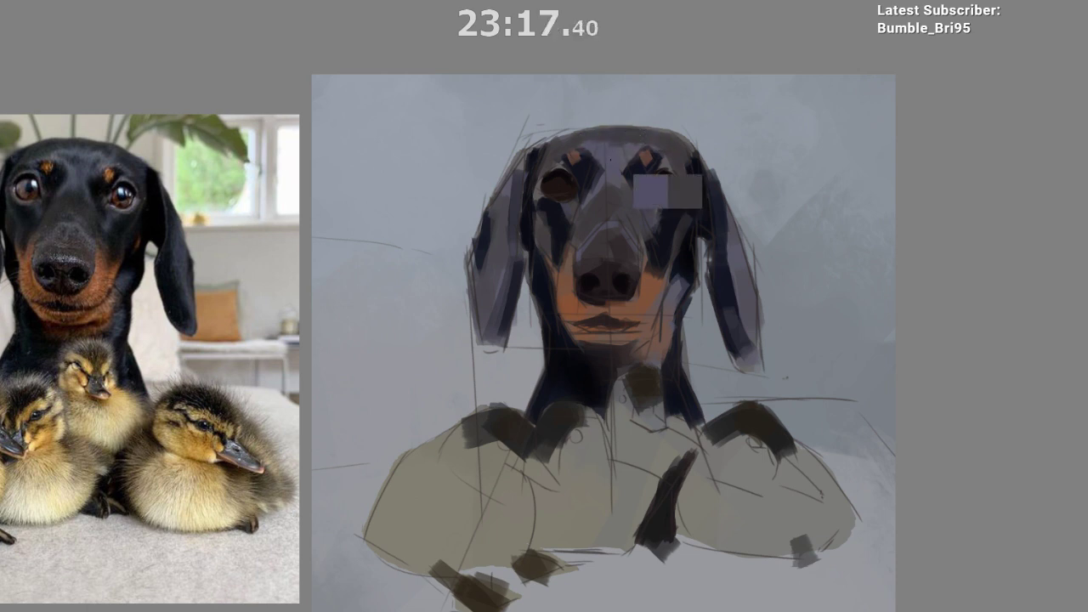
left_click_drag(613, 148, 592, 138)
left_click_drag(696, 190, 658, 83)
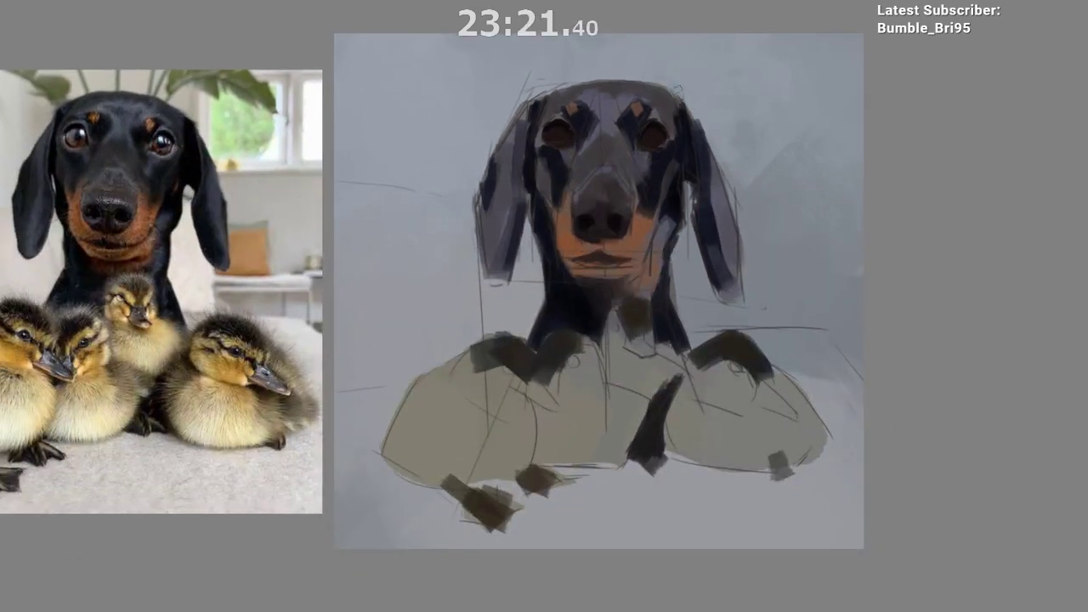
Step: Paint pale cream bellies and chests on all four ducklings with broad, blocky strokes
left_click_drag(654, 286, 637, 317)
mouse_move(637, 317)
left_mouse_down()
mouse_move(624, 202)
mouse_move(586, 228)
left_mouse_up()
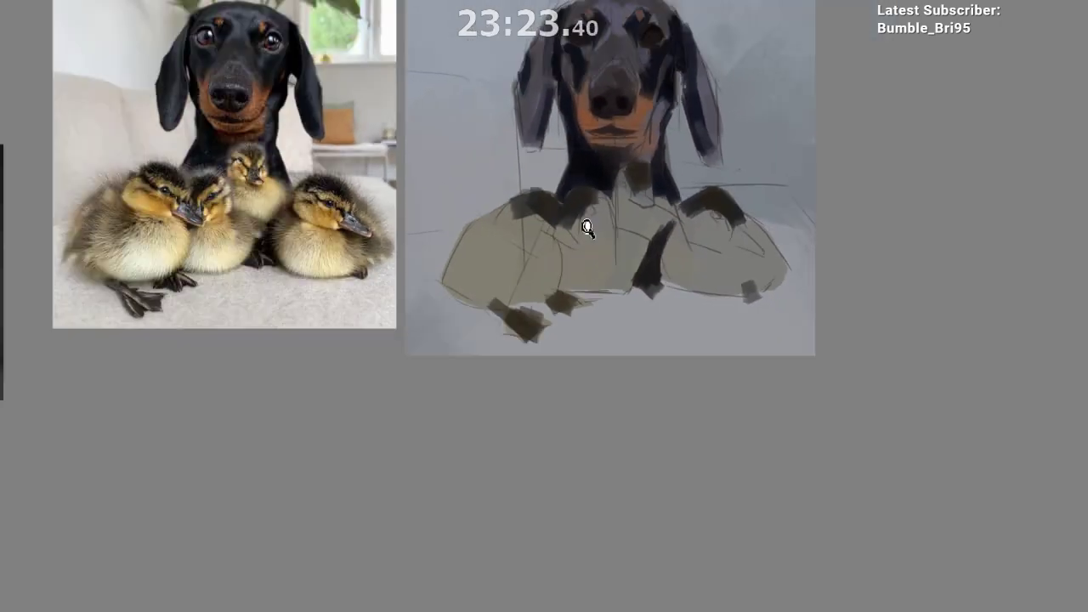
left_click_drag(535, 278, 525, 330)
left_click_drag(513, 432, 477, 395)
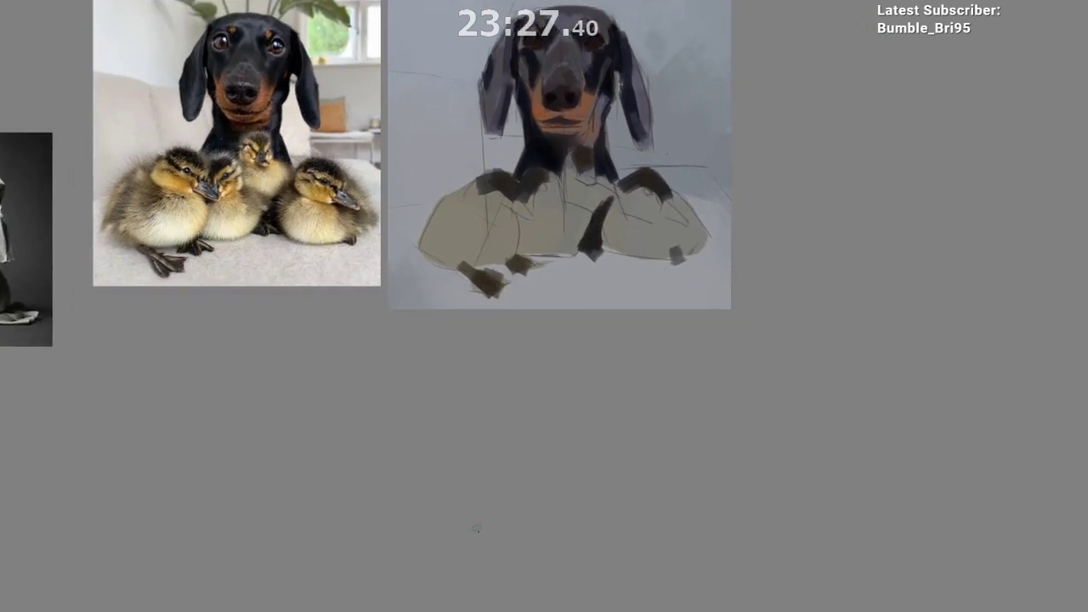
left_click(482, 252, "ctrl")
left_click_drag(518, 229, 506, 263)
key("ctrl+z")
mouse_move(493, 226)
left_mouse_down()
mouse_move(479, 251)
mouse_move(497, 249)
mouse_move(467, 259)
left_mouse_up()
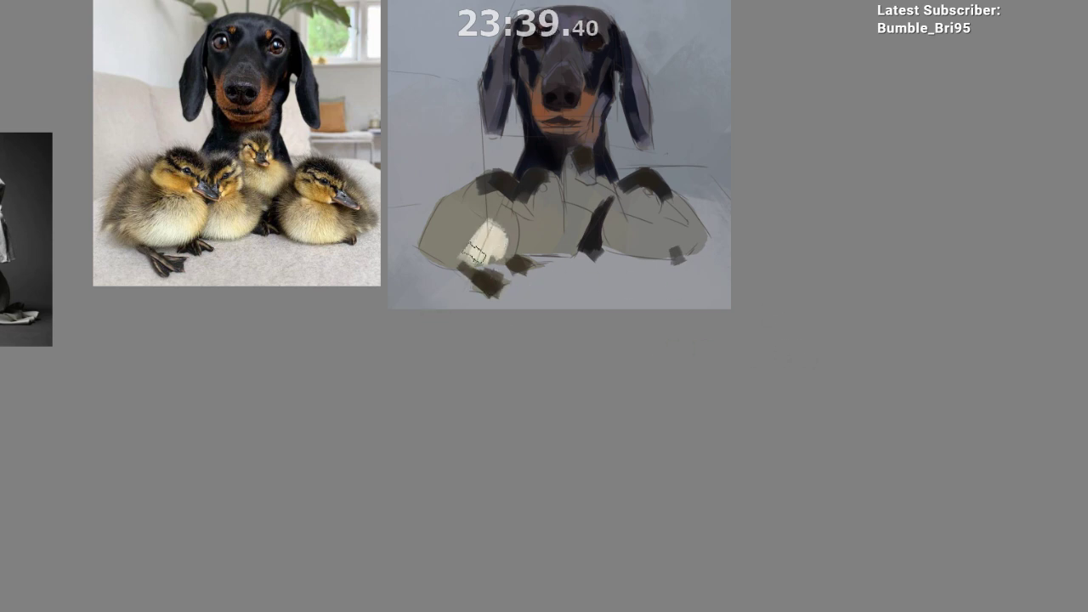
left_click_drag(486, 242, 473, 254)
mouse_move(477, 232)
left_mouse_down()
mouse_move(452, 255)
mouse_move(530, 245)
mouse_move(543, 223)
mouse_move(560, 243)
mouse_move(539, 231)
mouse_move(576, 258)
left_mouse_up()
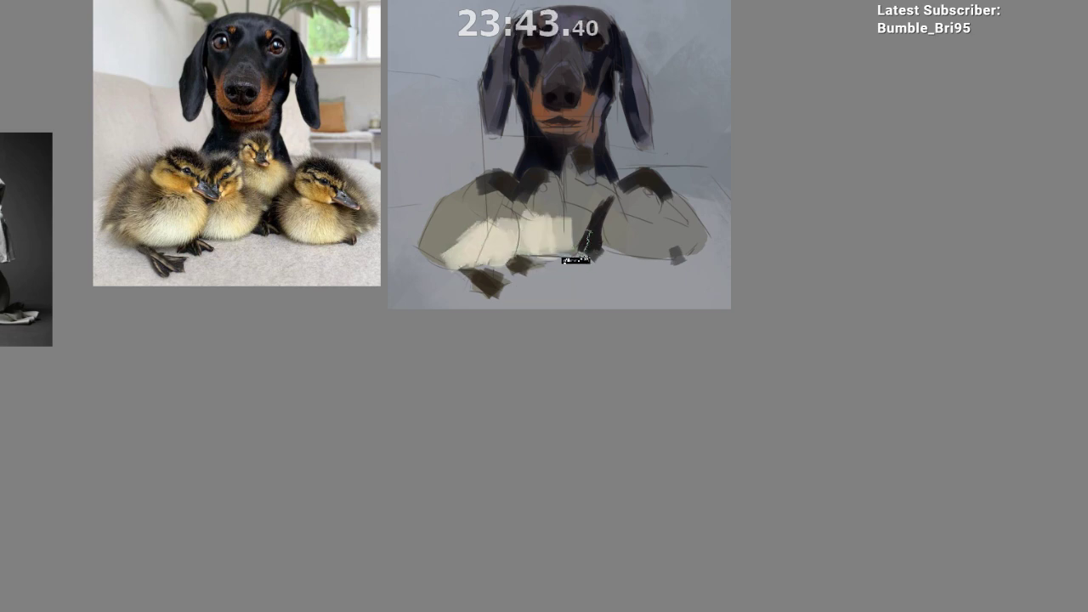
mouse_move(621, 220)
left_mouse_down()
mouse_move(640, 253)
mouse_move(645, 244)
mouse_move(628, 224)
mouse_move(585, 202)
mouse_move(597, 199)
mouse_move(597, 213)
mouse_move(587, 205)
mouse_move(598, 216)
left_mouse_up()
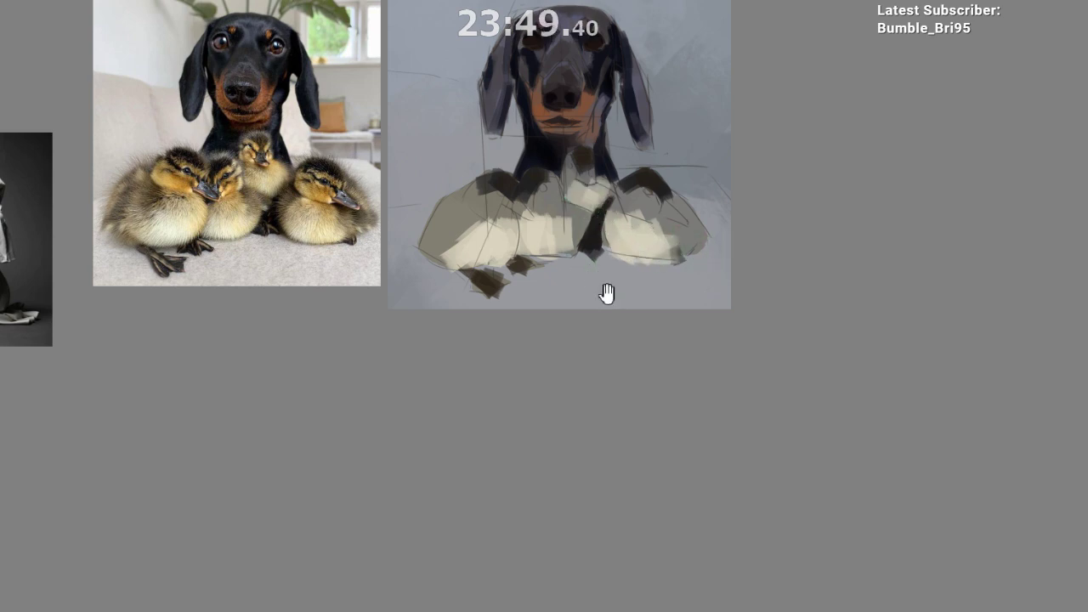
Step: Block in the backs and wings of the two outer ducklings with grey-brown strokes
left_click_drag(585, 287, 642, 278)
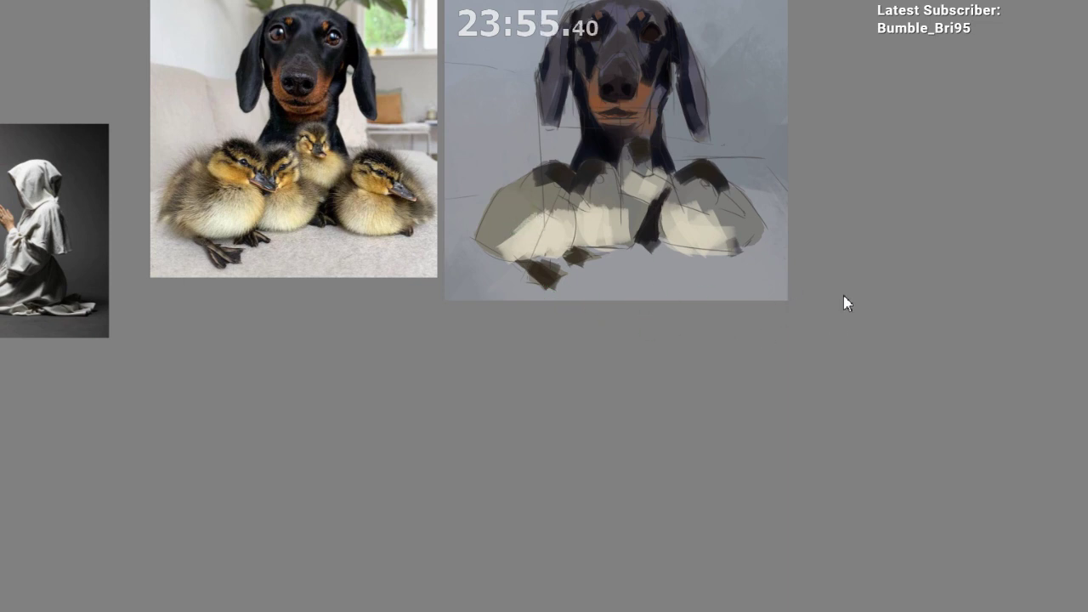
mouse_move(514, 202)
left_mouse_down()
mouse_move(539, 223)
mouse_move(522, 197)
mouse_move(556, 276)
mouse_move(525, 215)
mouse_move(552, 217)
mouse_move(505, 241)
mouse_move(527, 194)
left_mouse_up()
key("ctrl+z")
key("ctrl+z")
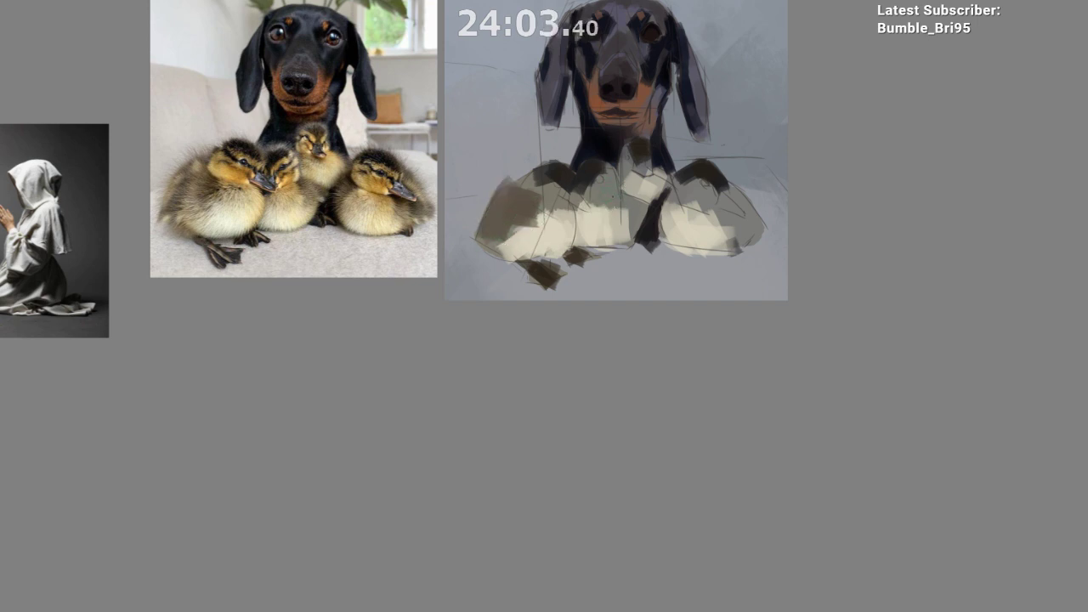
mouse_move(682, 217)
left_mouse_down()
mouse_move(610, 226)
mouse_move(652, 229)
left_mouse_up()
mouse_move(654, 217)
left_mouse_down()
mouse_move(616, 208)
mouse_move(675, 223)
mouse_move(685, 201)
mouse_move(673, 224)
left_mouse_up()
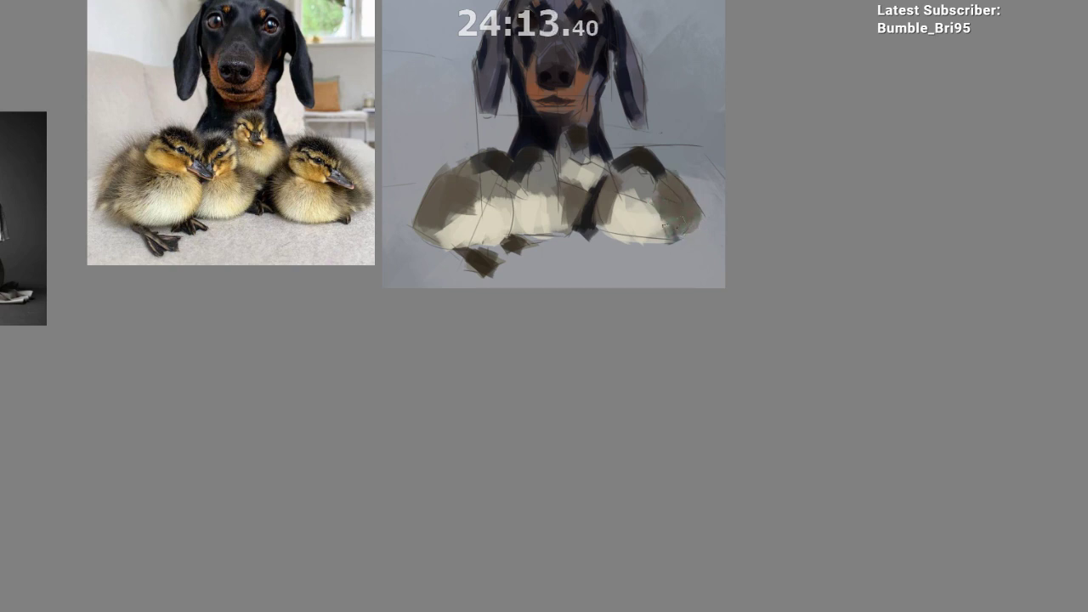
Step: Sample dark greys from the duckling heads and rework the crowns of the two ducklings below the dog's neck
left_click(488, 167, "ctrl")
left_click(529, 167, "ctrl")
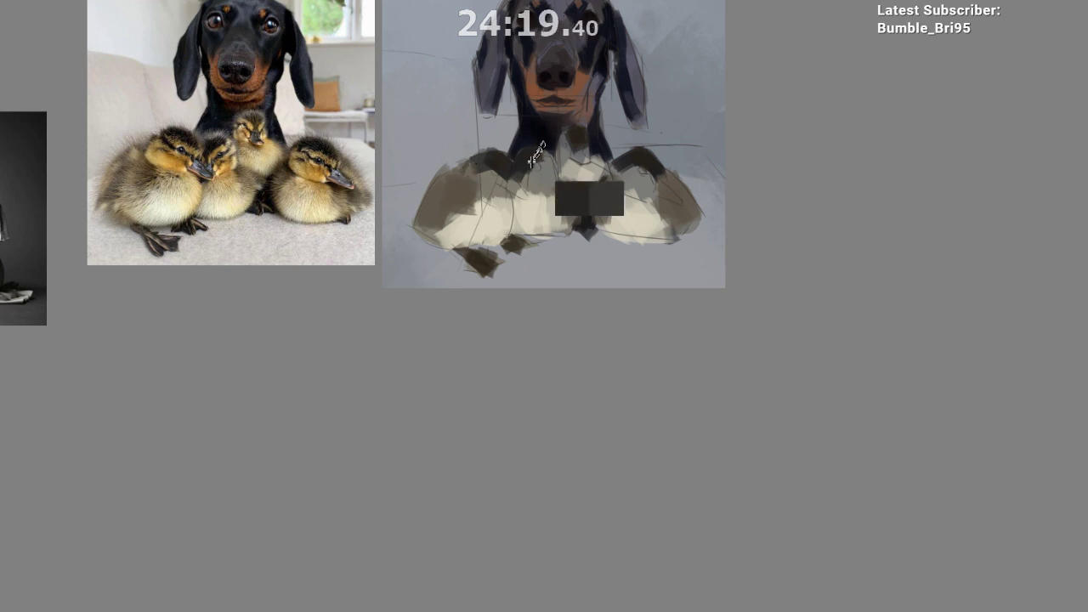
left_click_drag(581, 351, 580, 357)
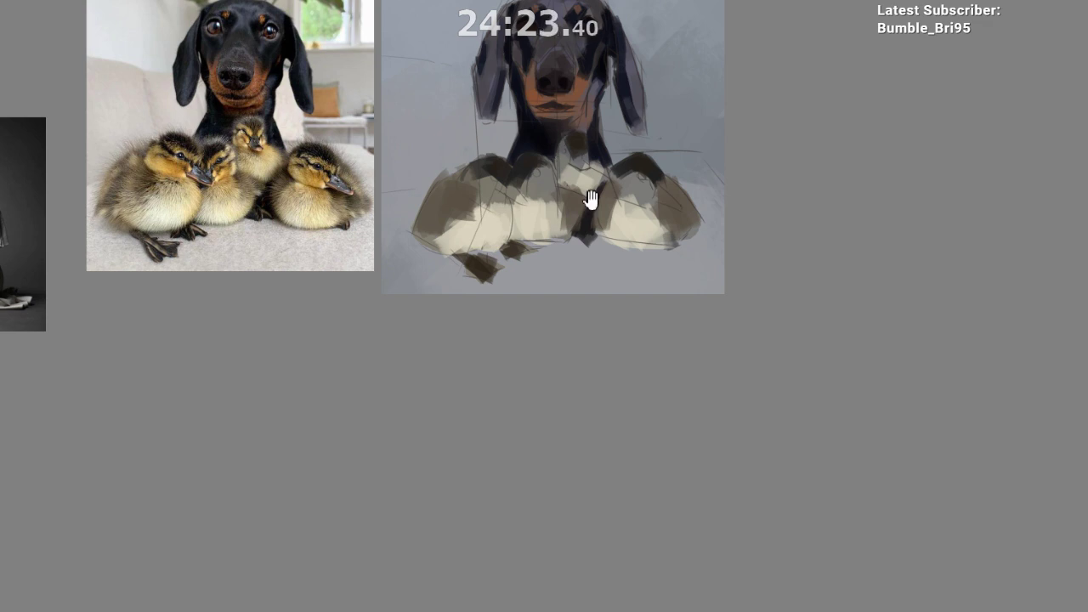
Step: Paint ochre-yellow faces on the four ducklings, extending the colour down the throat of the far-right one
left_click_drag(592, 199, 633, 245)
scroll(621, 175, "up", 1)
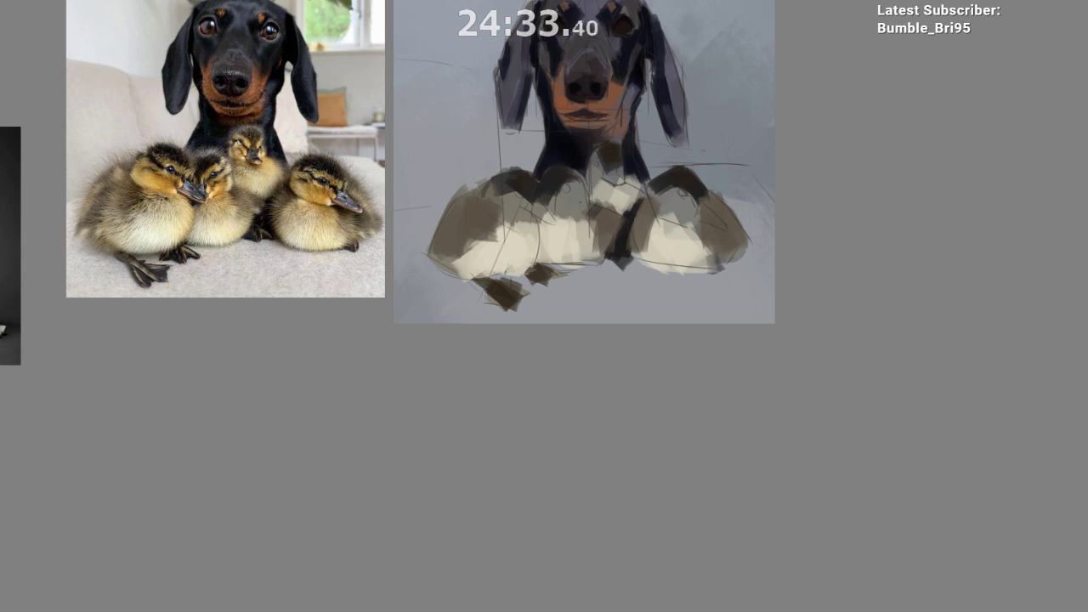
left_click_drag(510, 193, 525, 218)
key("ctrl+z")
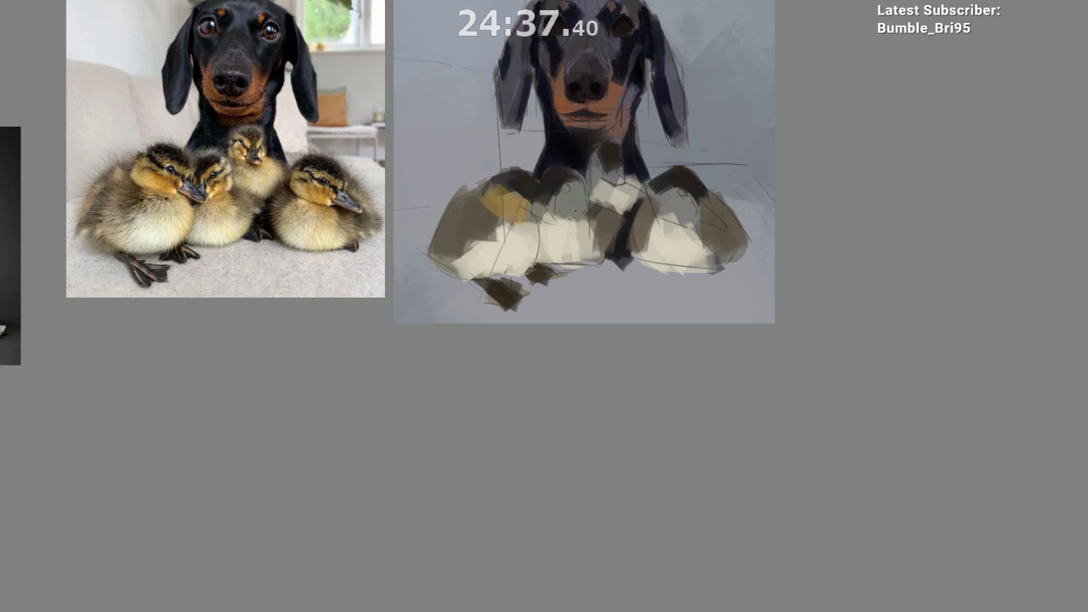
left_click_drag(564, 183, 575, 225)
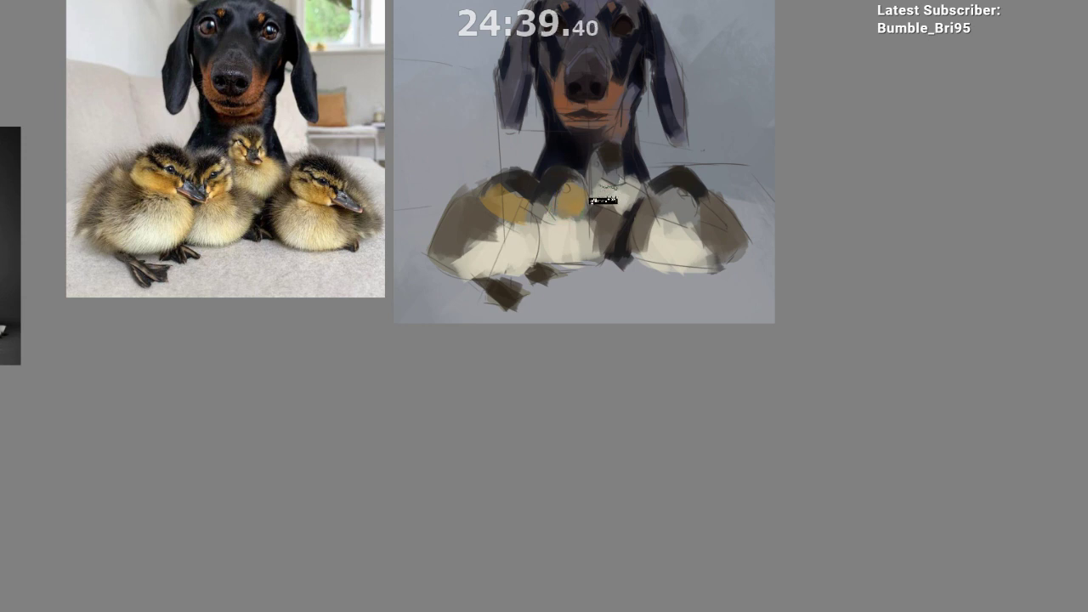
left_click_drag(605, 167, 613, 191)
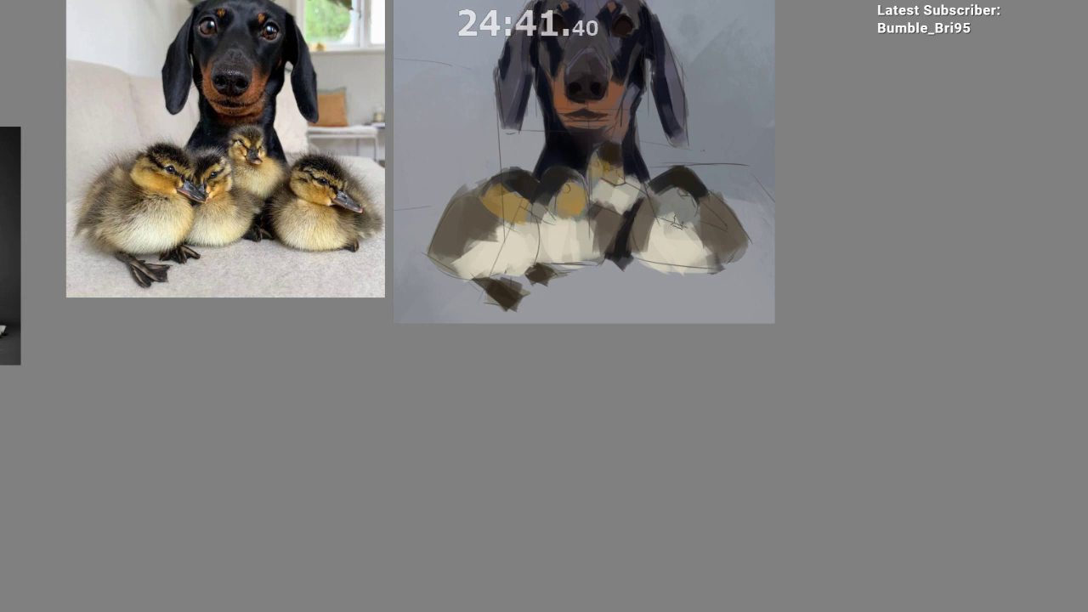
mouse_move(673, 217)
left_mouse_down()
mouse_move(696, 197)
mouse_move(687, 187)
mouse_move(649, 221)
mouse_move(634, 204)
mouse_move(665, 203)
left_mouse_up()
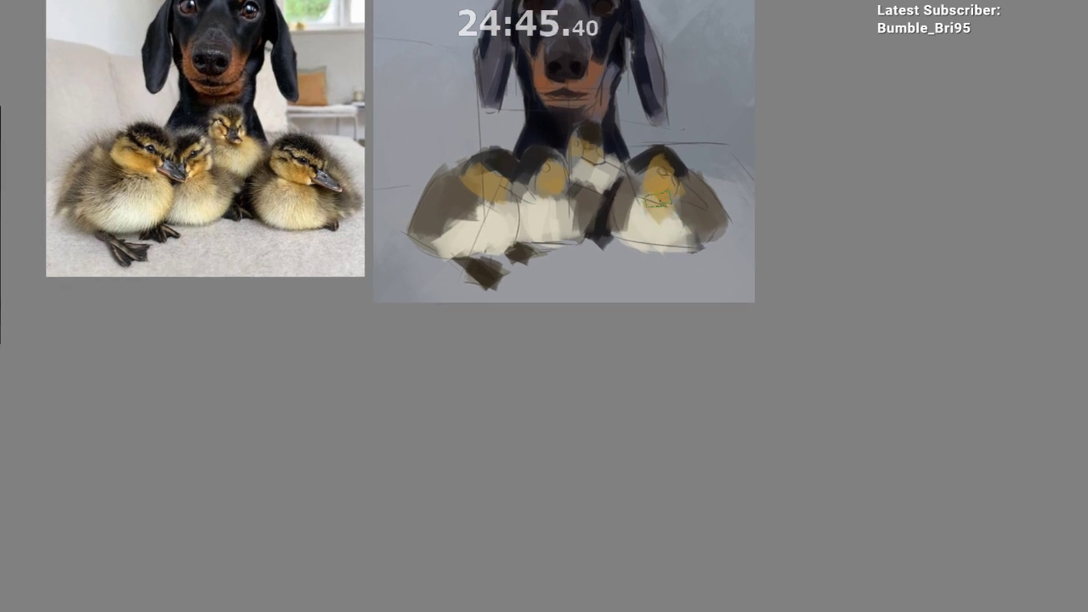
Step: Tint the ducklings' cream bellies with sampled warm yellow using a large round brush
left_click_drag(539, 182, 546, 195)
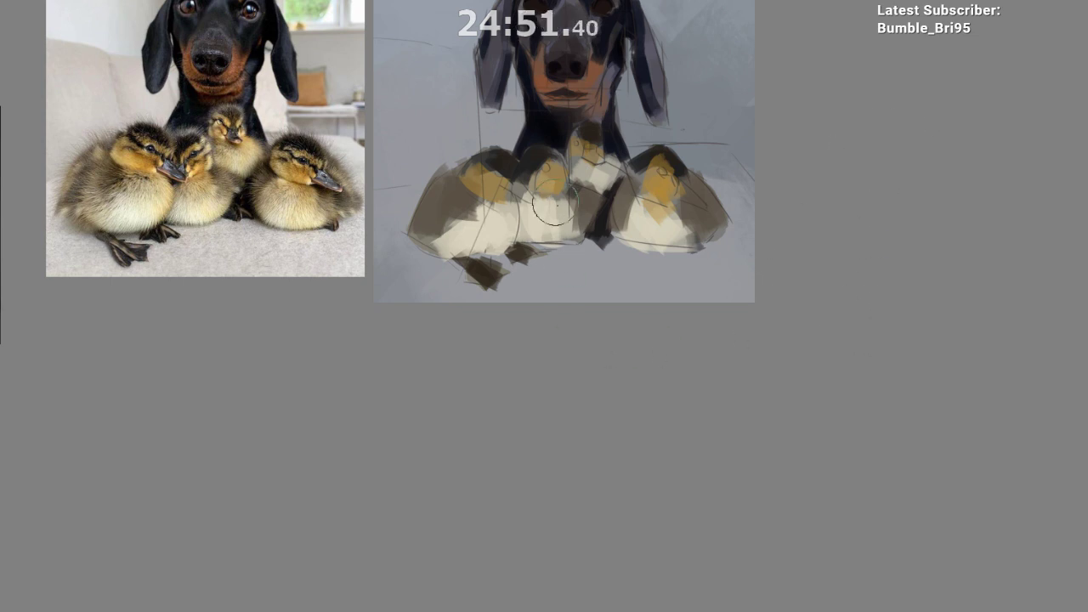
left_click_drag(546, 233, 566, 234)
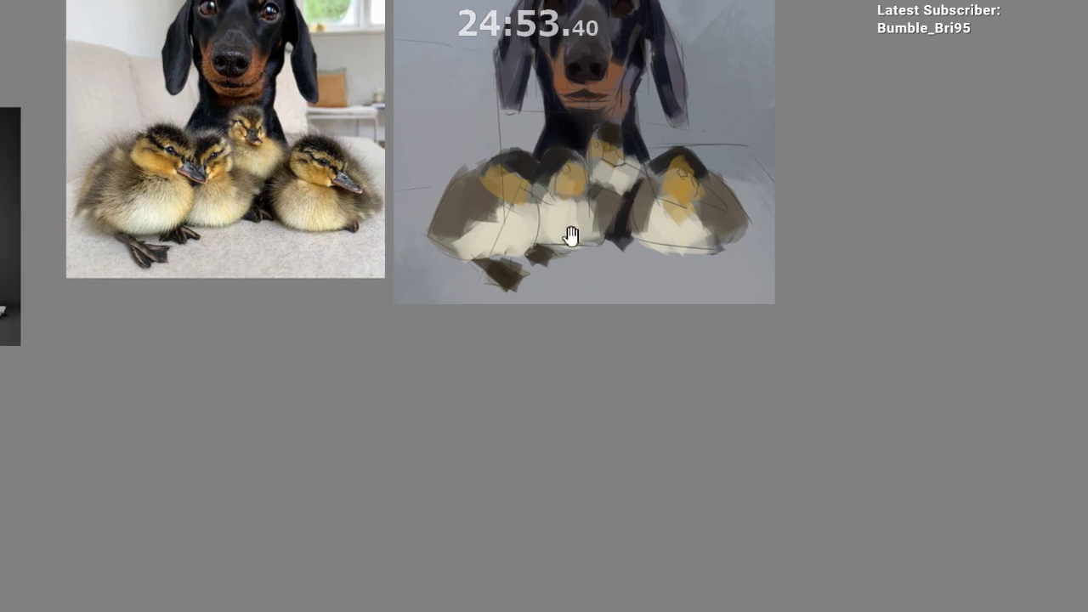
left_click(571, 197, "ctrl")
left_click_drag(570, 201, 575, 238)
left_click(568, 187, "ctrl")
left_click_drag(665, 210, 682, 241)
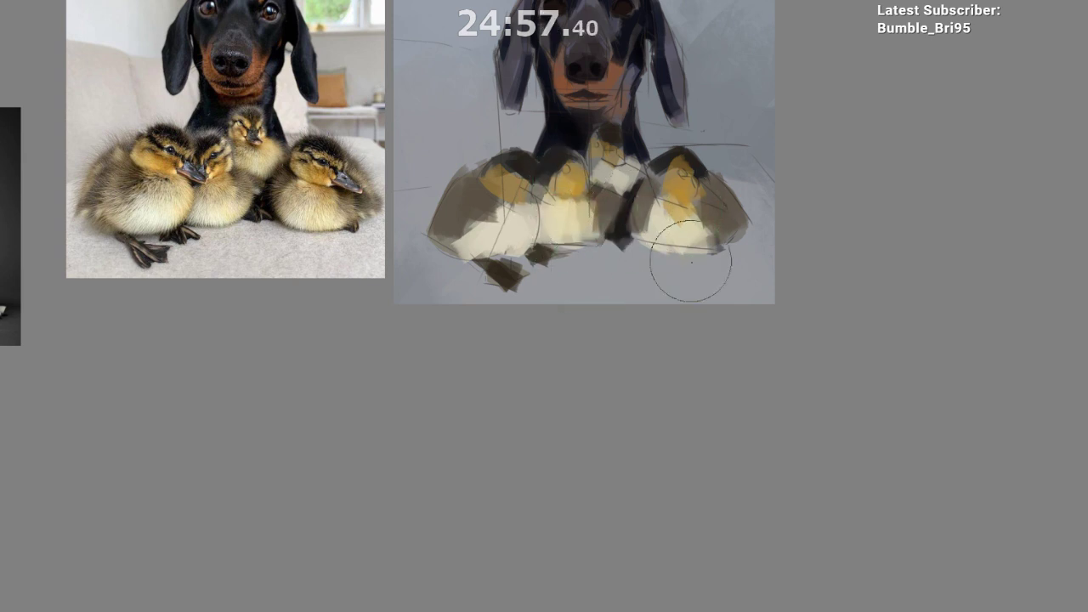
mouse_move(506, 223)
left_mouse_down()
mouse_move(523, 242)
mouse_move(501, 253)
mouse_move(515, 213)
left_mouse_up()
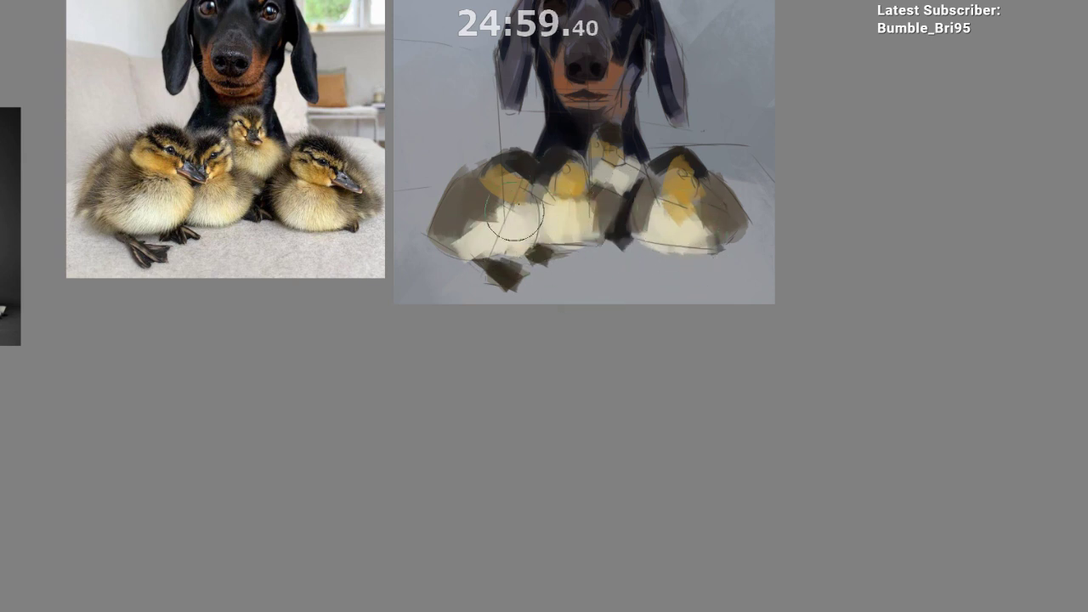
left_click(536, 216, "ctrl")
mouse_move(615, 168)
left_mouse_down()
mouse_move(624, 180)
mouse_move(613, 212)
left_mouse_up()
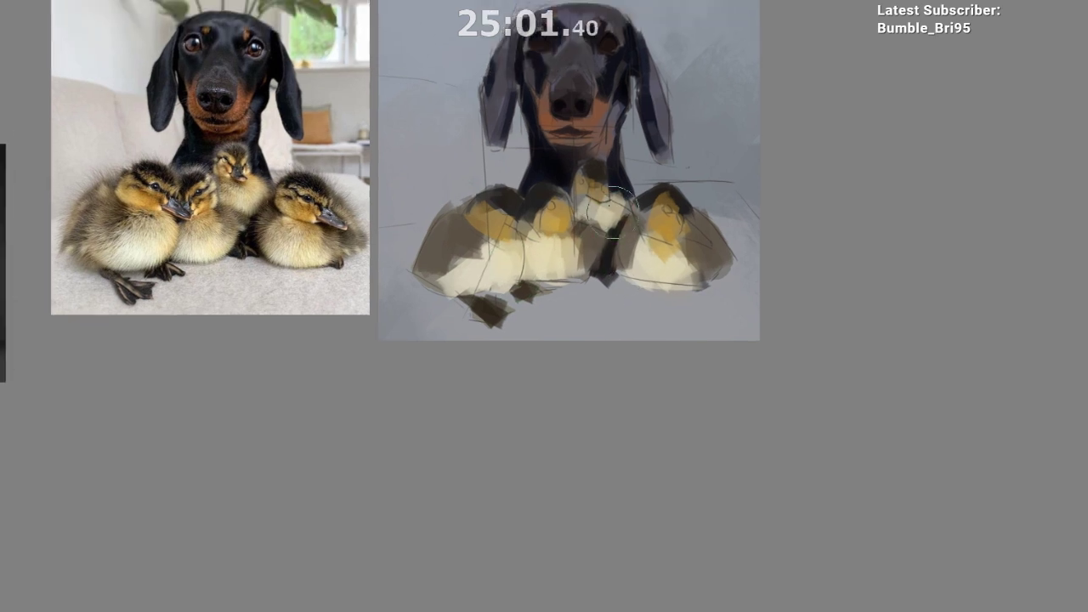
Step: Switch to a rough-edged brush and paint sampled pale greys over the surface below the ducklings
left_click_drag(639, 362, 624, 423)
mouse_move(620, 507)
left_mouse_down()
mouse_move(608, 534)
mouse_move(624, 491)
left_mouse_up()
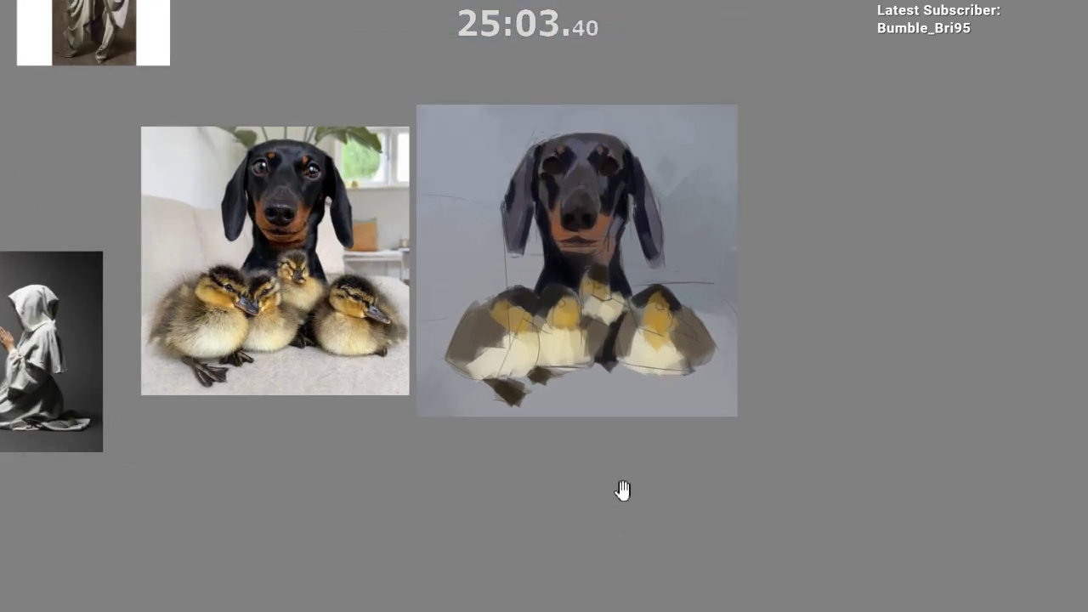
left_click_drag(566, 421, 580, 369)
right_click(575, 398)
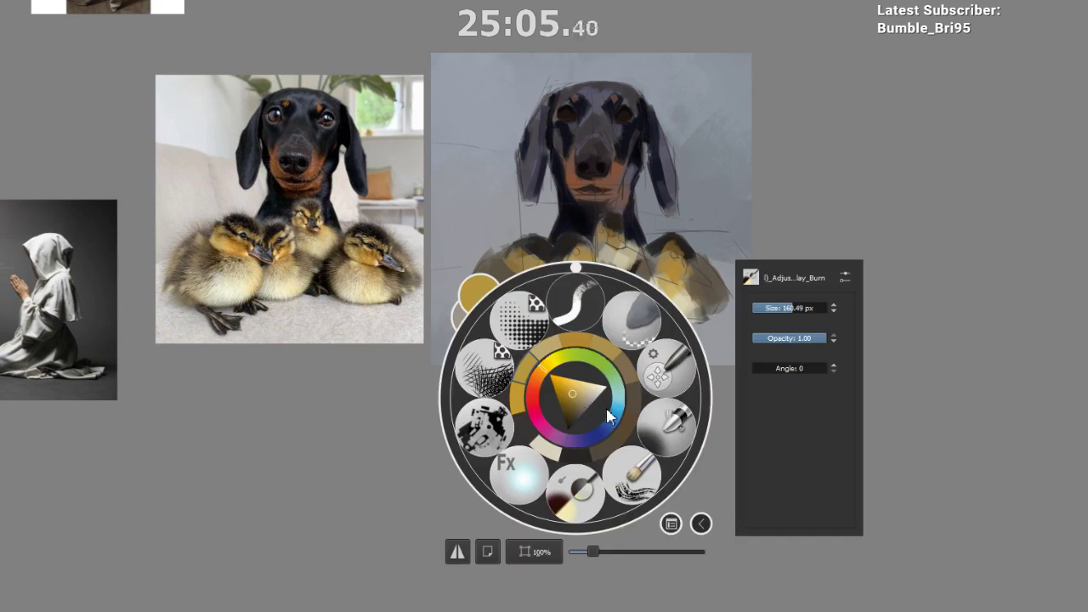
left_click(627, 331)
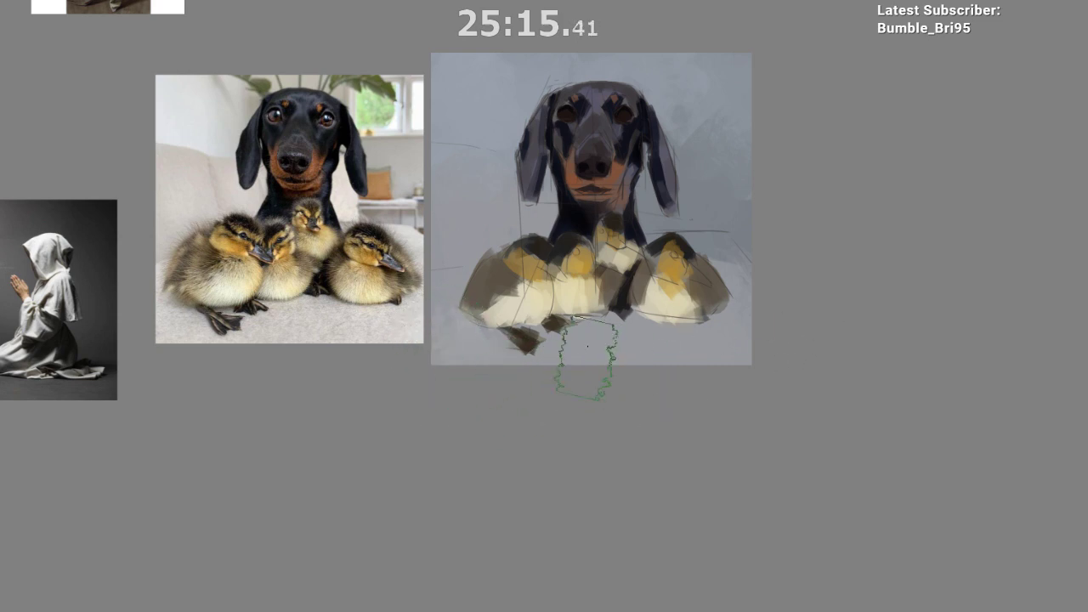
key("ctrl+z")
mouse_move(596, 342)
left_mouse_down()
mouse_move(571, 357)
mouse_move(611, 338)
left_mouse_up()
left_click(589, 353, "ctrl")
left_click_drag(672, 373, 629, 382)
left_click(564, 361, "ctrl")
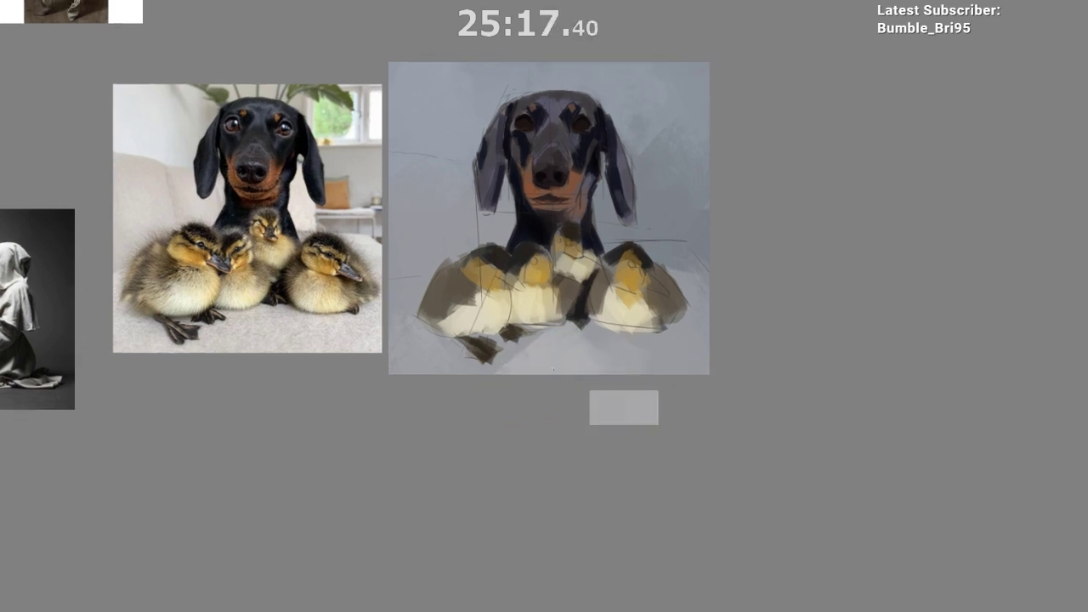
left_click_drag(553, 357, 507, 360)
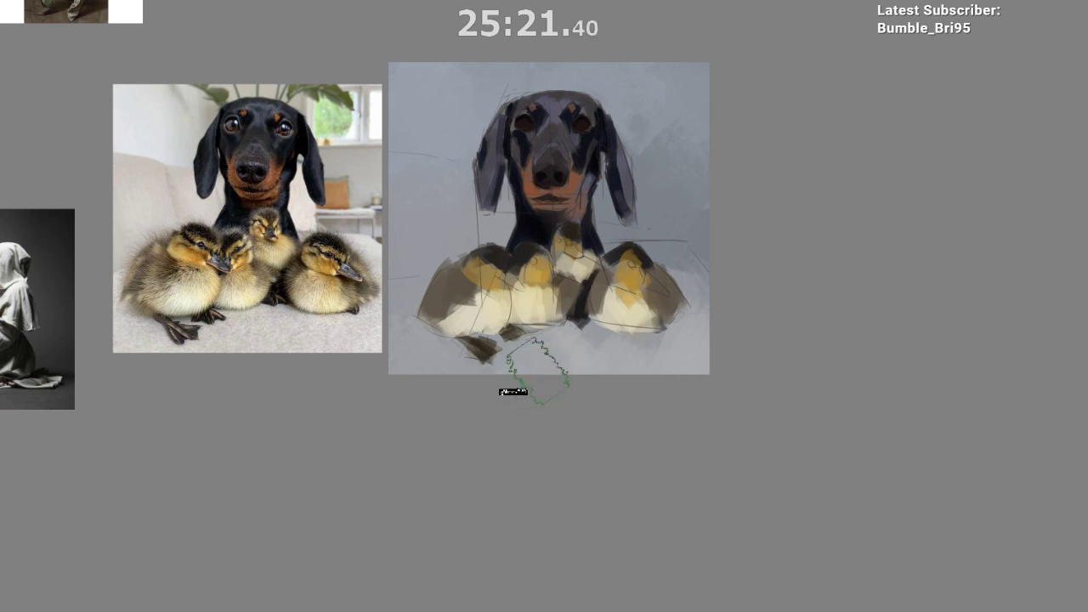
Step: Lighten the wall behind the dog with pale blue-grey vertical strokes and add speckled texture beside the head
left_click_drag(529, 383, 600, 417)
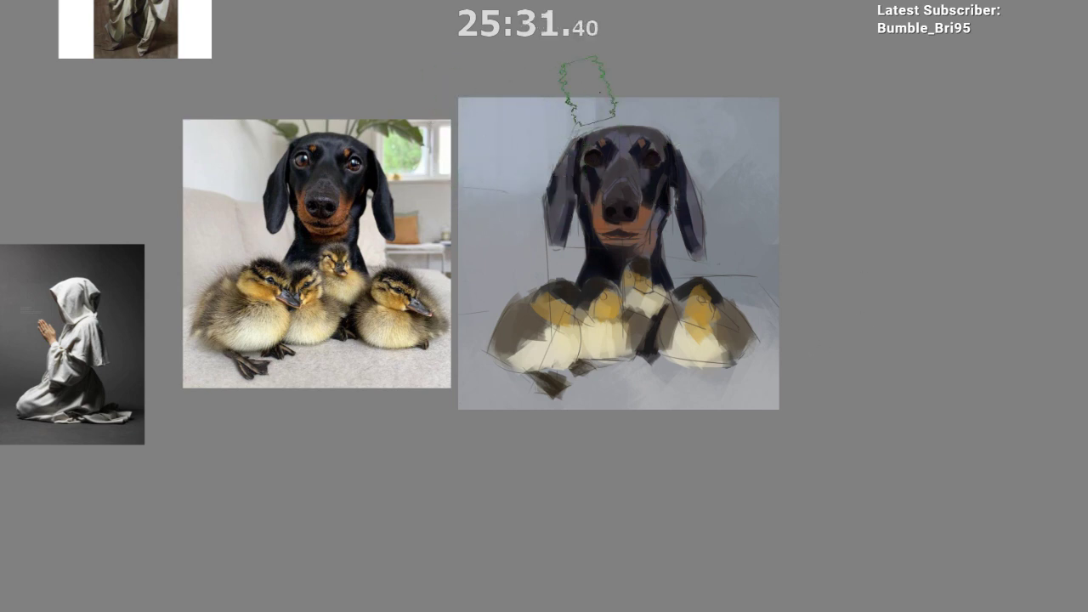
mouse_move(595, 136)
left_mouse_down()
mouse_move(556, 178)
mouse_move(527, 181)
left_mouse_up()
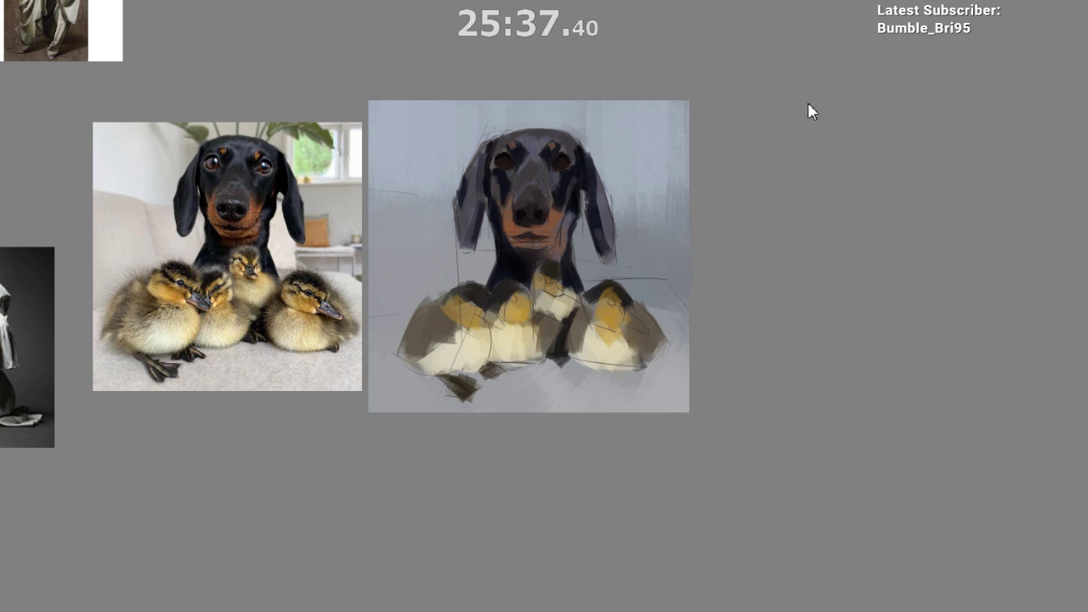
left_click_drag(680, 241, 642, 246)
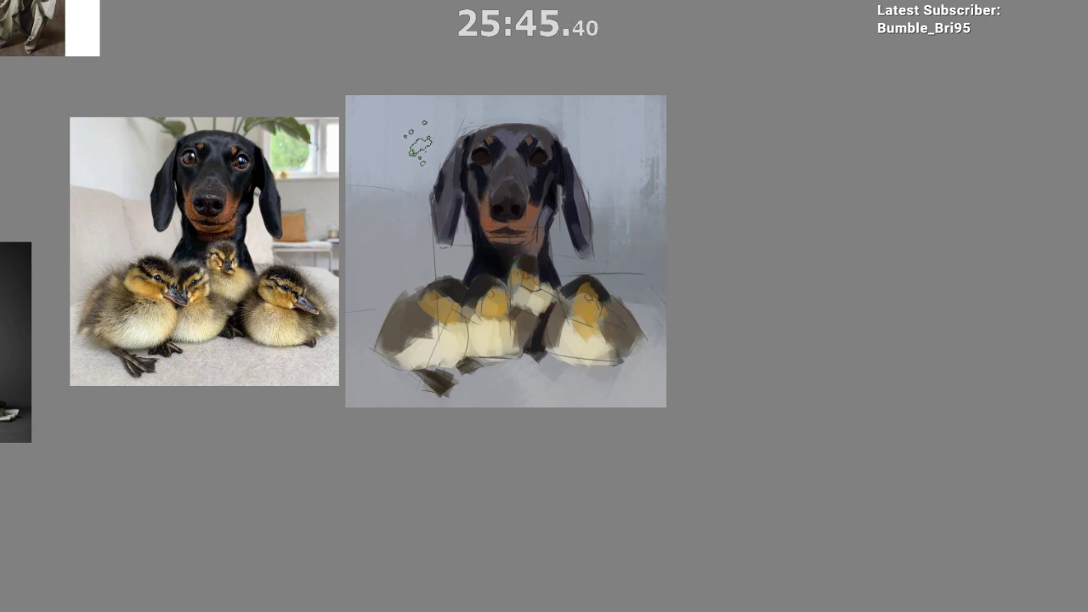
left_click_drag(399, 296, 406, 290)
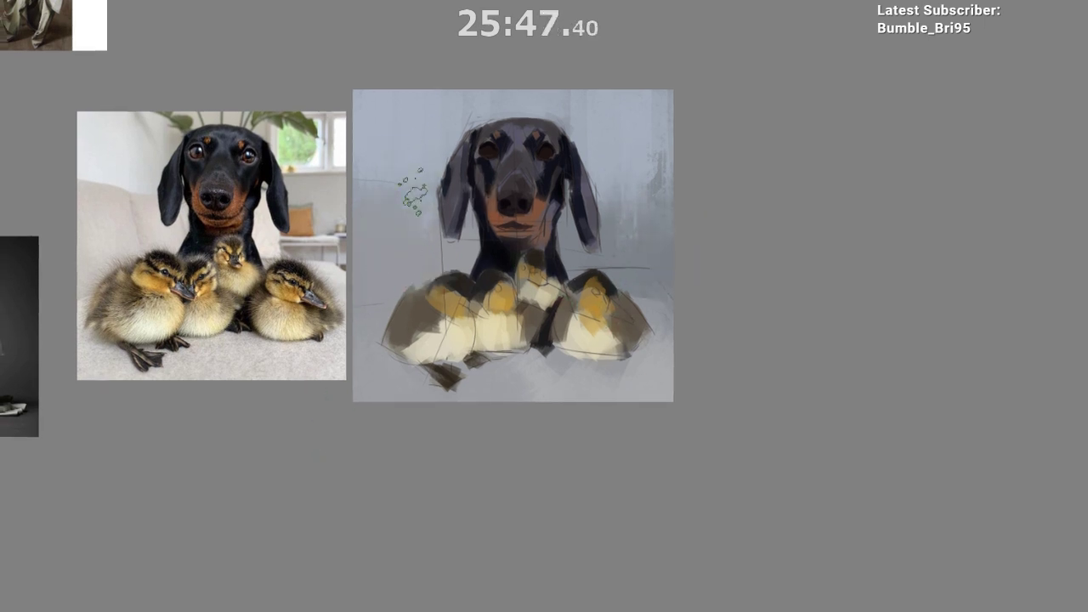
Step: Hide the sketch lines so only the painted colour of the dog and ducklings shows
mouse_move(456, 372)
left_mouse_down()
mouse_move(524, 318)
mouse_move(582, 326)
mouse_move(591, 369)
left_mouse_up()
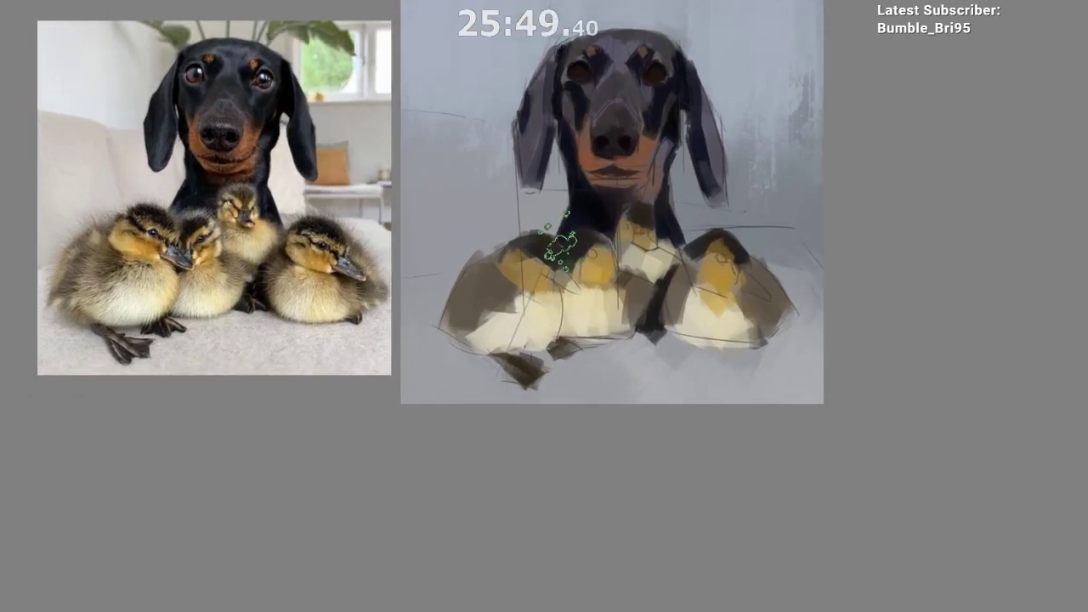
left_click_drag(751, 293, 738, 335)
mouse_move(659, 483)
left_mouse_down()
mouse_move(644, 496)
mouse_move(603, 432)
left_mouse_up()
left_click_drag(631, 221, 667, 179)
left_click_drag(677, 189, 690, 250)
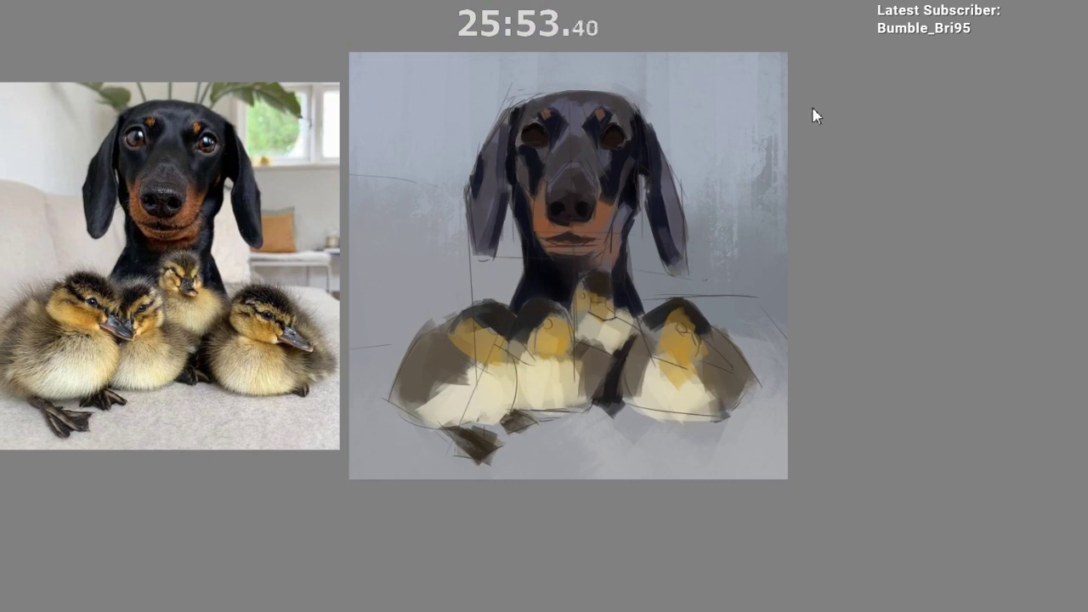
left_click_drag(586, 512, 614, 518)
left_click_drag(614, 521, 614, 577)
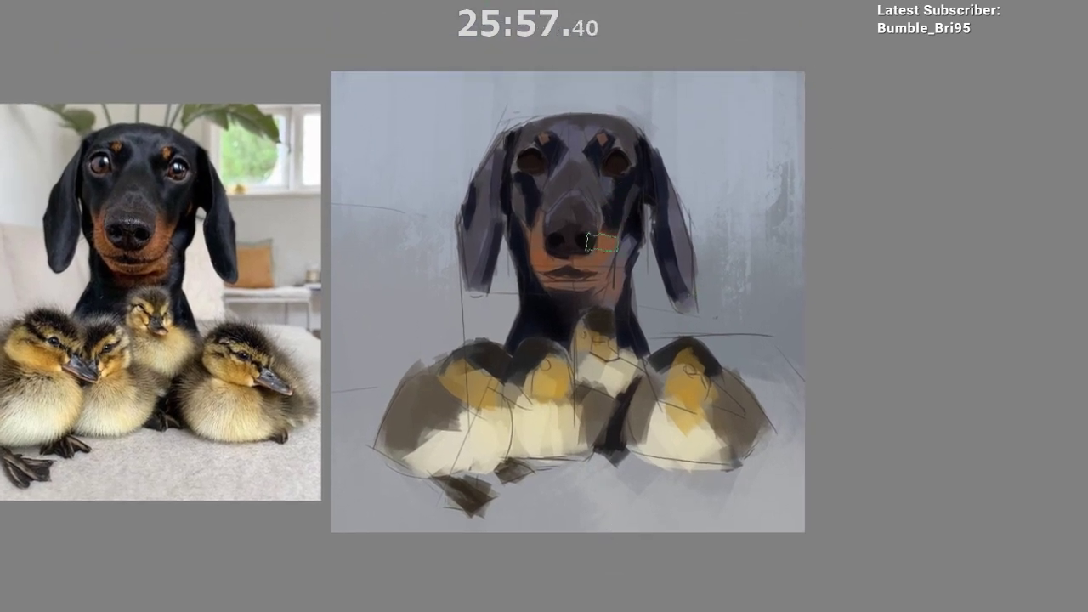
left_click(1087, 222)
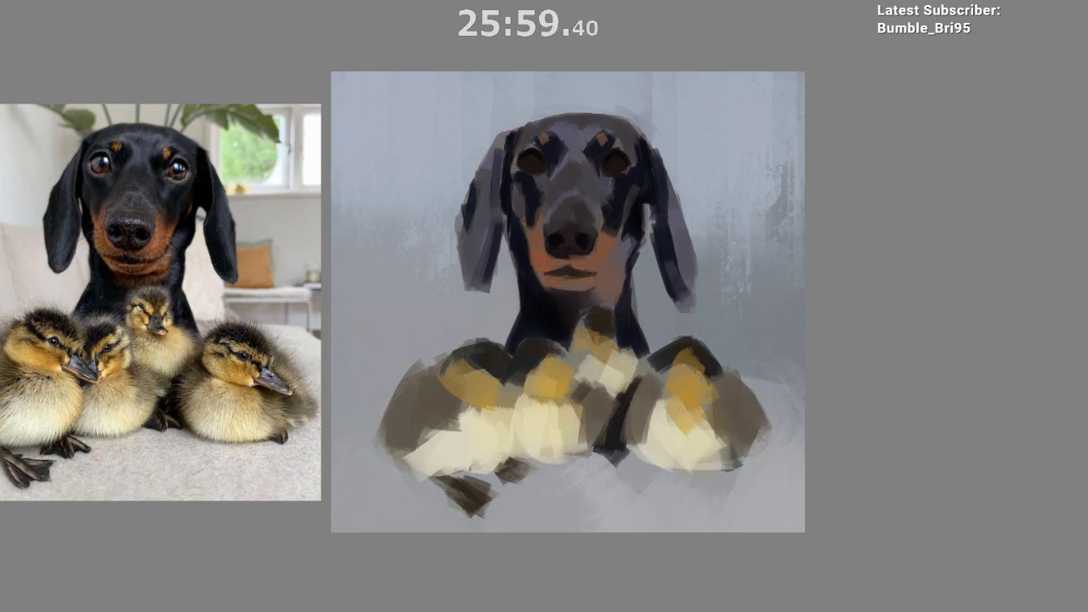
Step: Bring back the sketch lines and paint dark eye stripes on the faces of the two ducklings furthest left
scroll(773, 547, "down", 3)
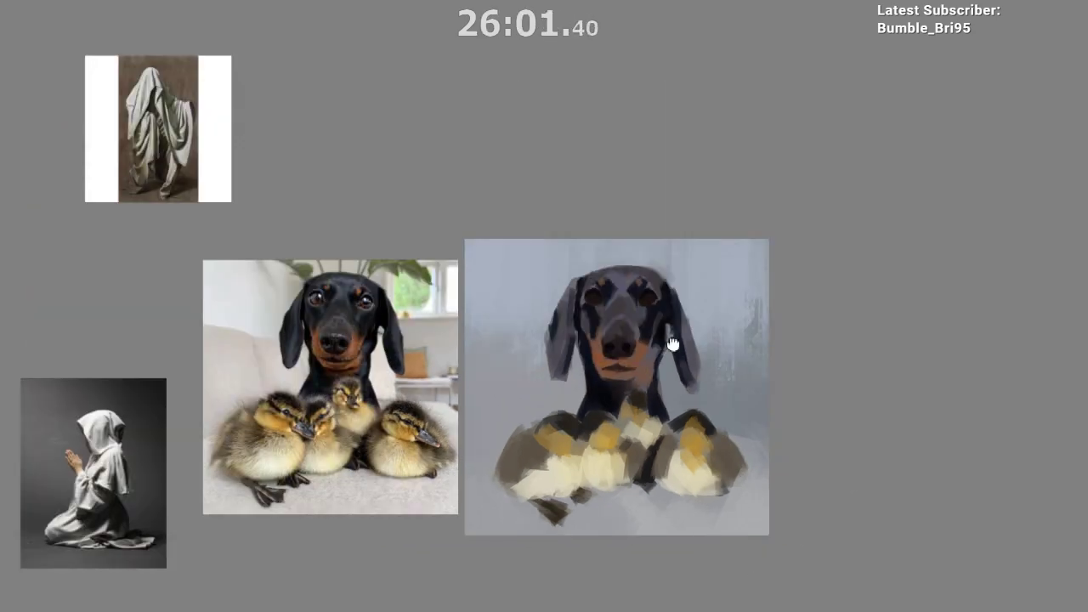
scroll(618, 223, "up", 1)
scroll(615, 218, "up", 1)
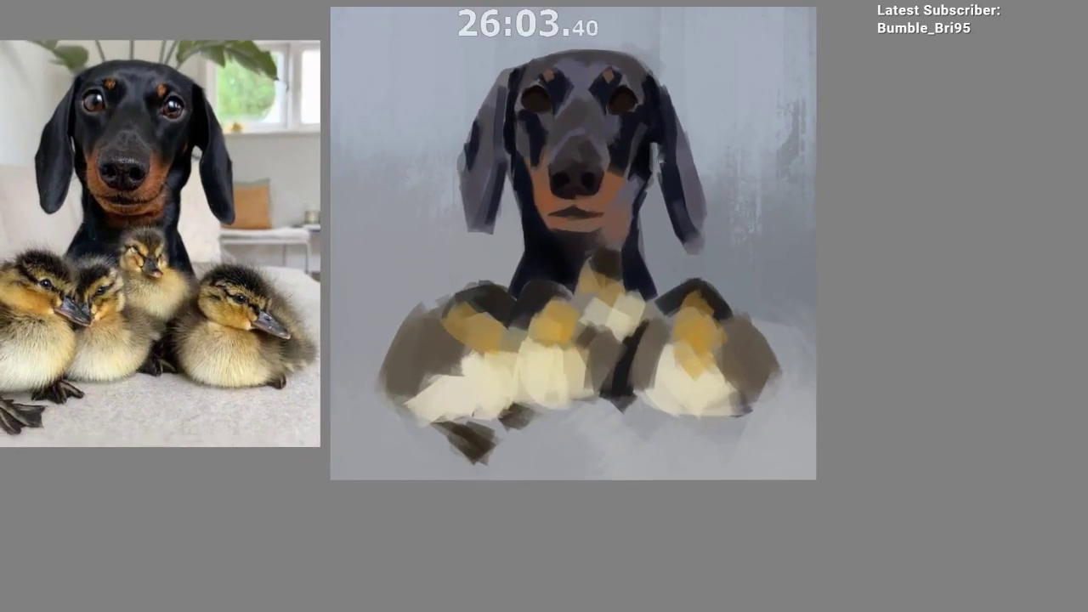
scroll(592, 294, "down", 2)
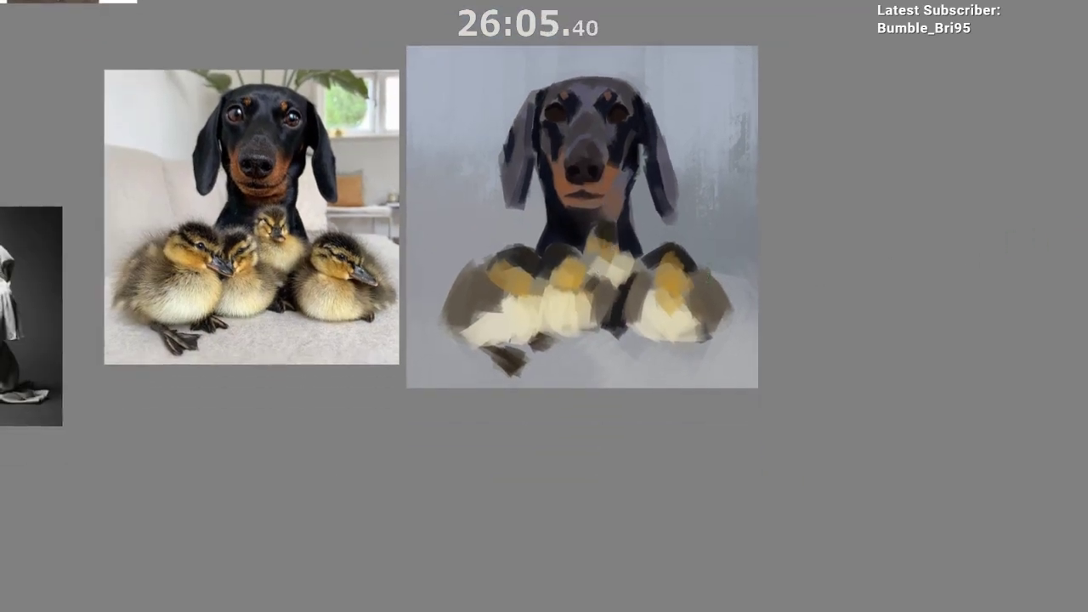
scroll(548, 307, "up", 2)
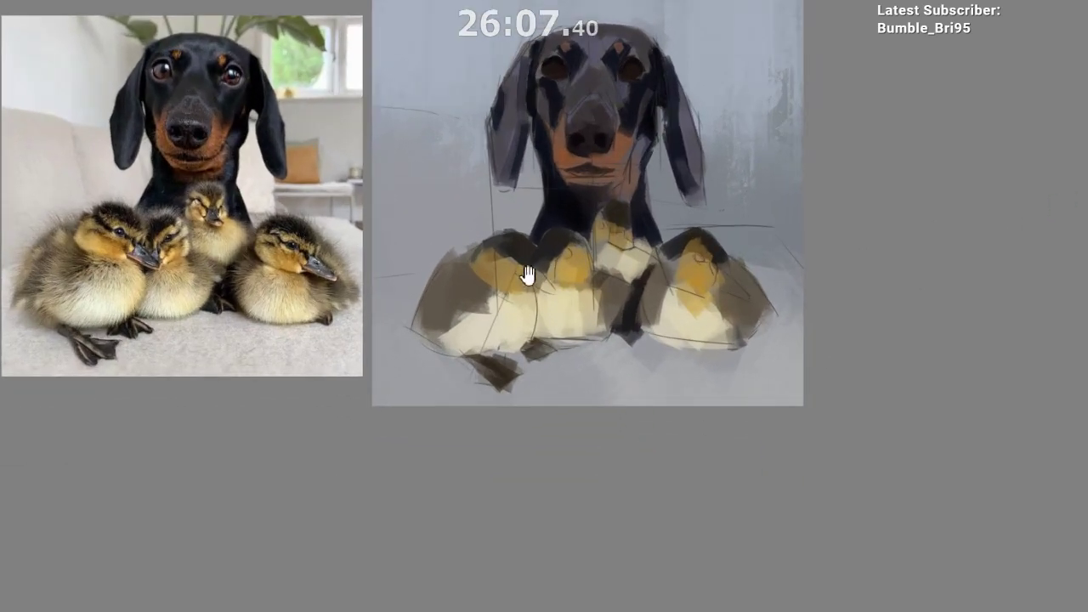
left_click_drag(527, 275, 593, 244)
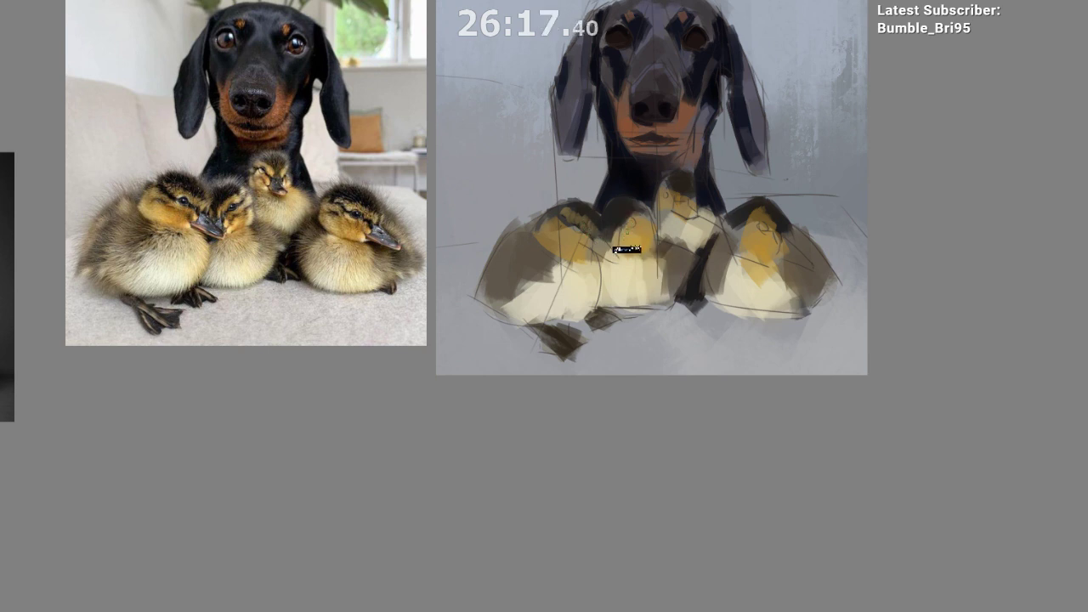
left_click_drag(621, 235, 628, 228)
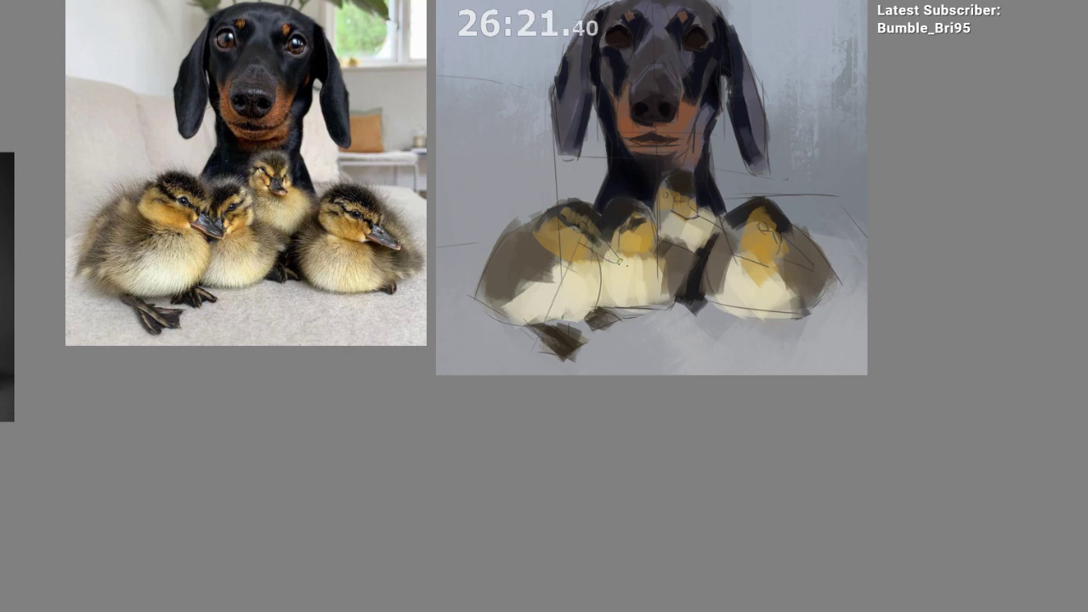
Step: Paint dark face markings around the eyes of the back duckling and the rightmost duckling
left_click_drag(637, 266, 606, 254)
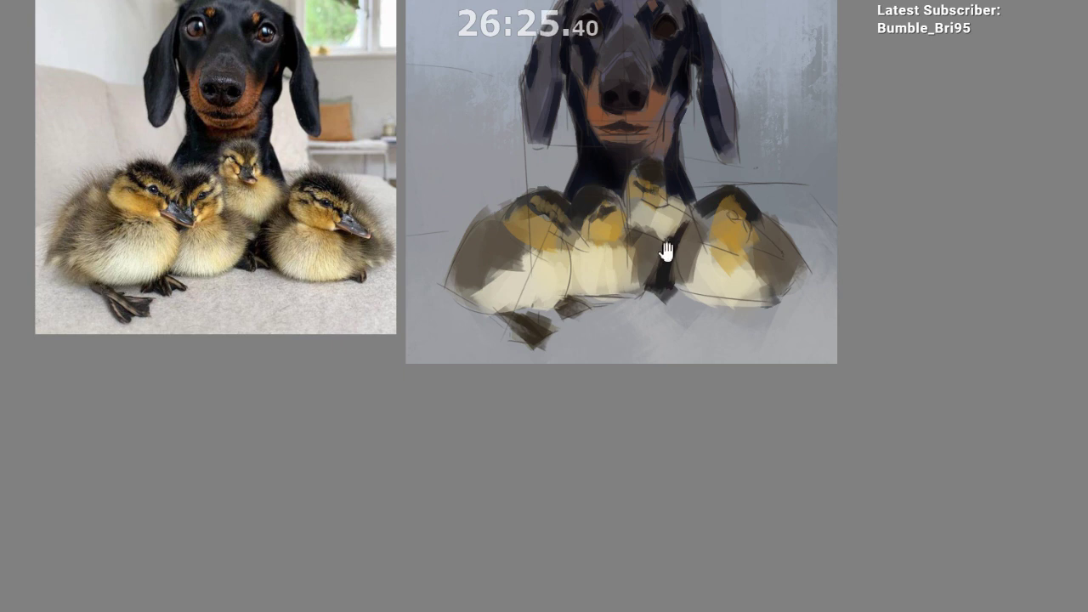
mouse_move(665, 251)
left_mouse_down()
mouse_move(634, 264)
mouse_move(591, 224)
left_mouse_up()
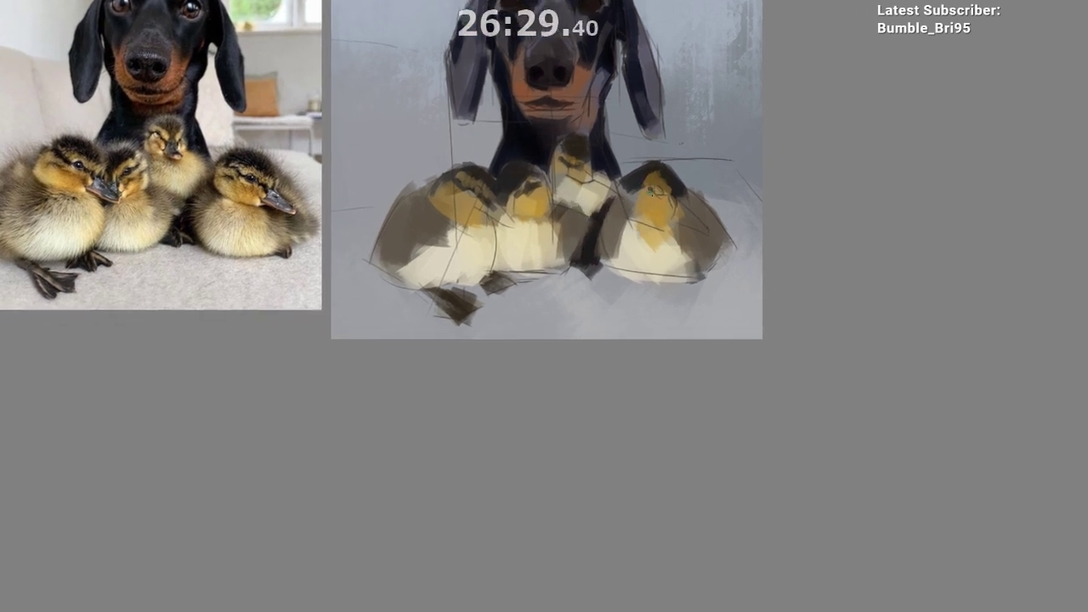
left_click(655, 189)
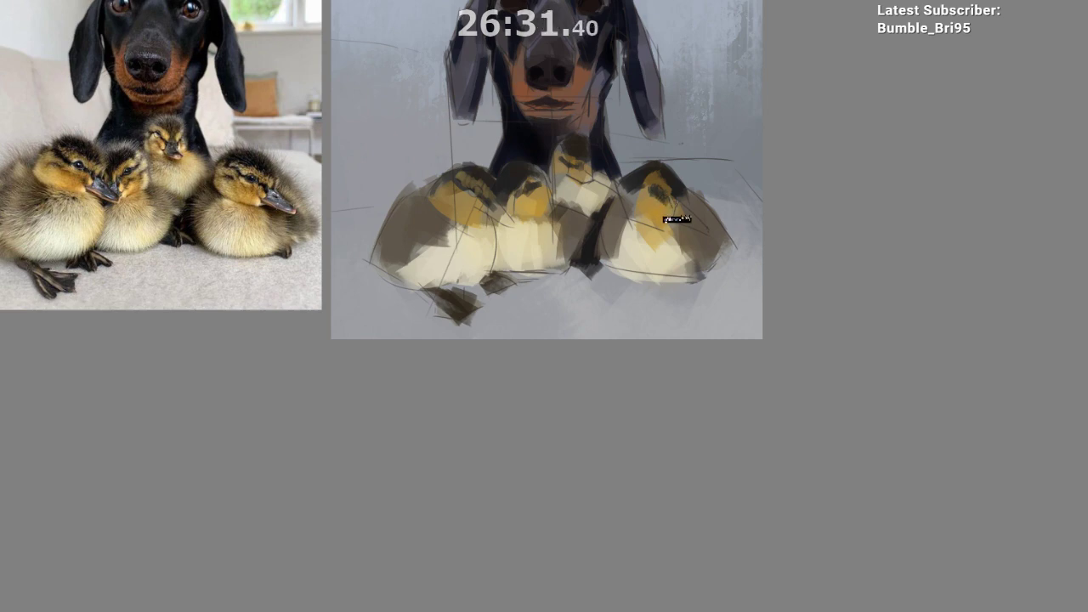
left_click_drag(665, 195, 675, 202)
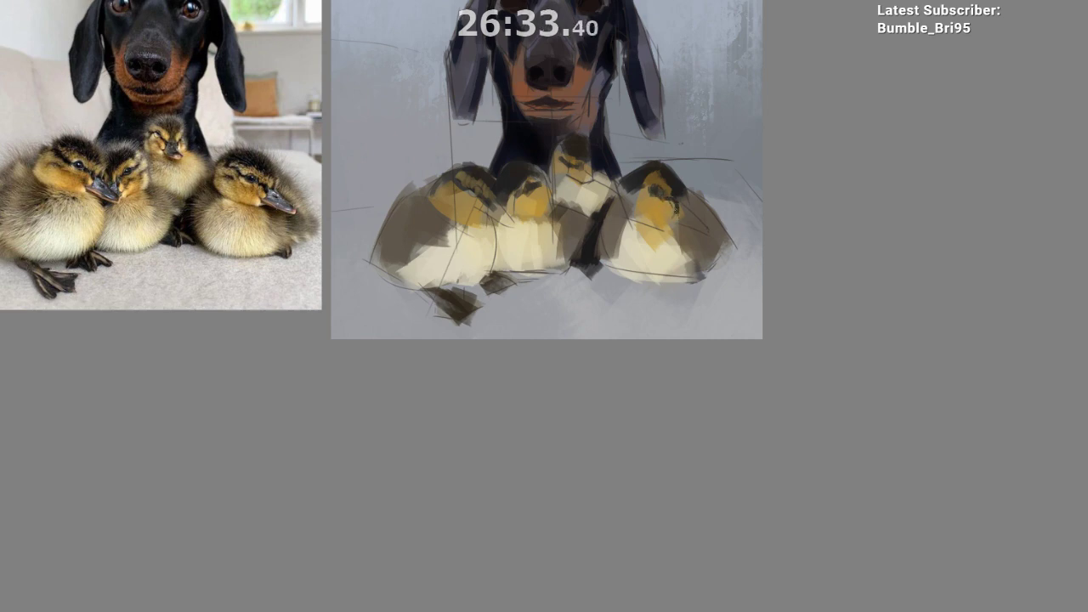
key("m")
key("m")
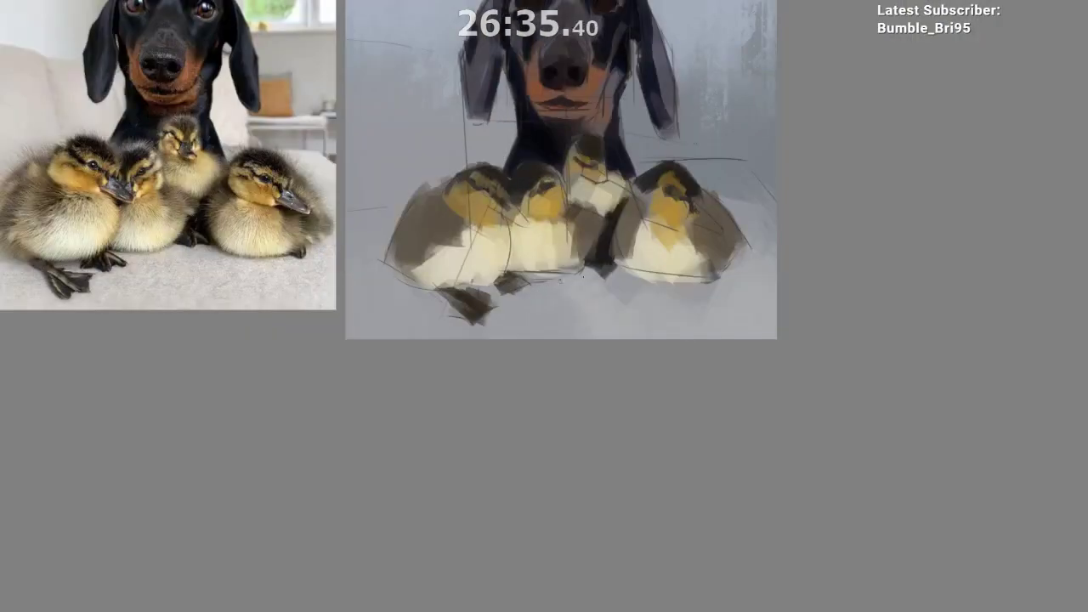
Step: Soften the leftmost duckling's throat and brighten the rightmost duckling's cheek with sampled pale yellow and cream tones
scroll(581, 208, "up", 1)
left_click_drag(590, 203, 626, 177)
left_click(578, 224, "ctrl")
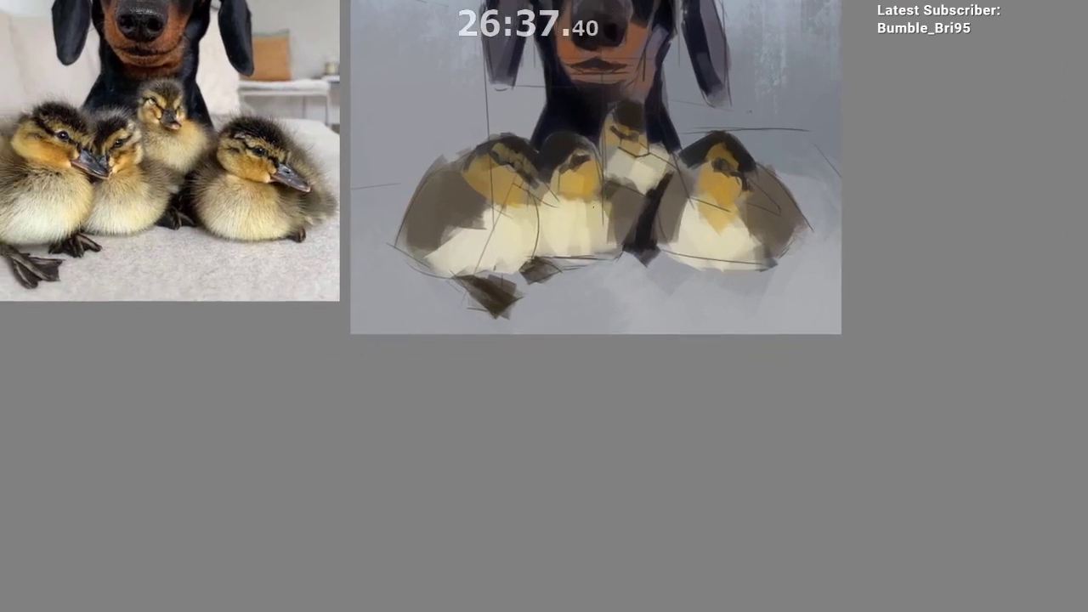
scroll(581, 241, "down", 1)
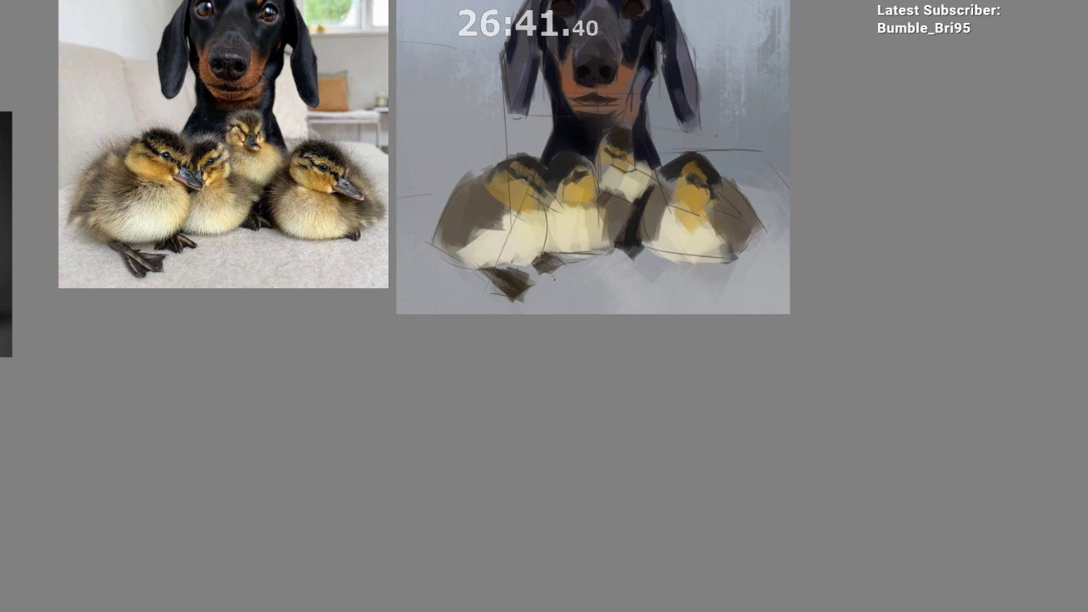
left_click(523, 213, "ctrl")
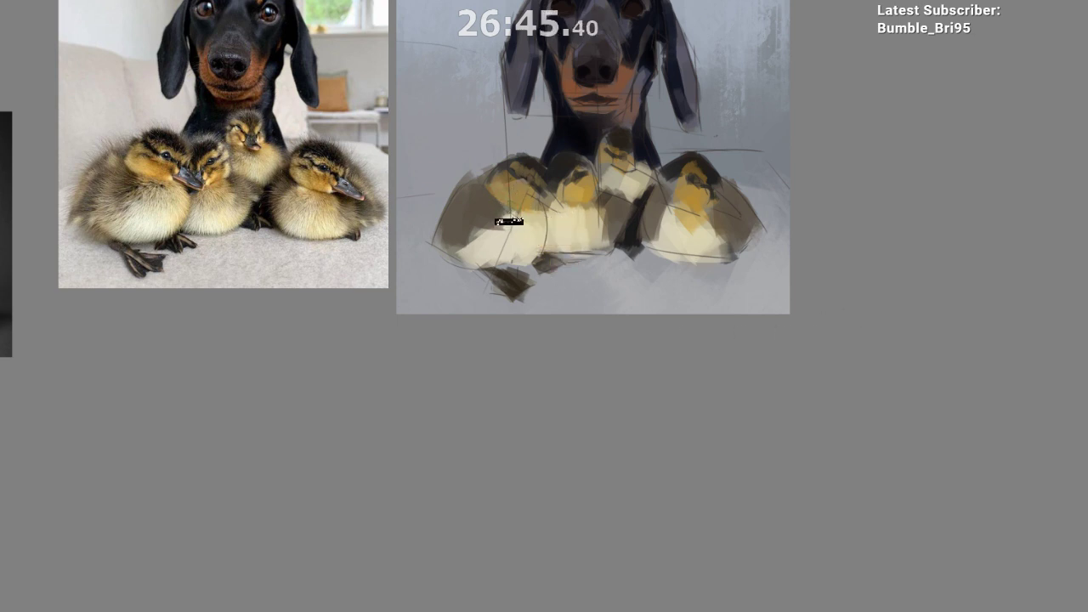
mouse_move(518, 227)
left_mouse_down()
mouse_move(527, 193)
mouse_move(520, 255)
left_mouse_up()
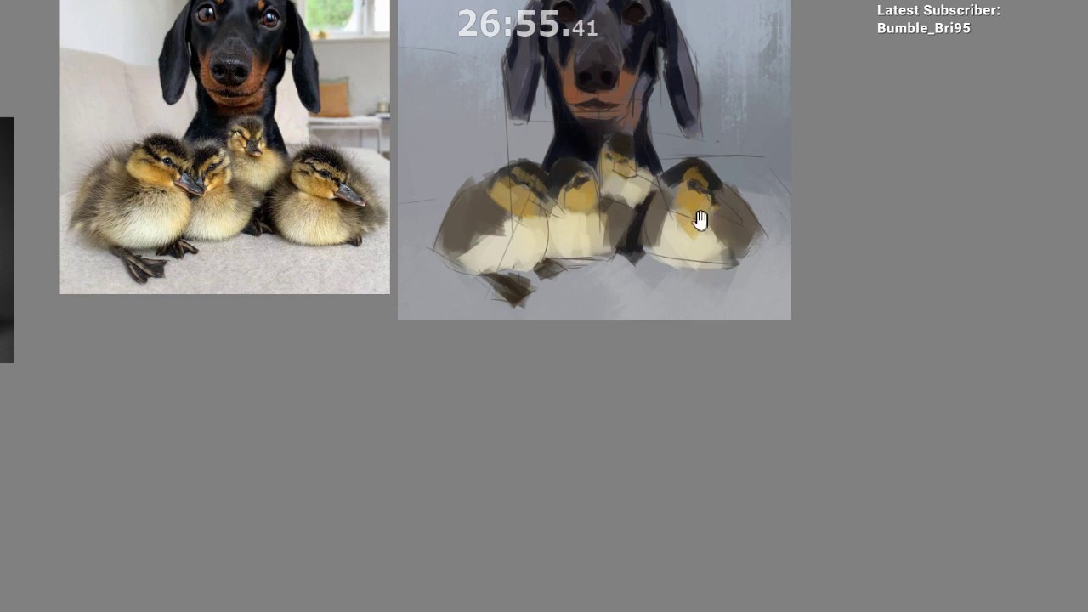
left_click_drag(702, 221, 682, 225)
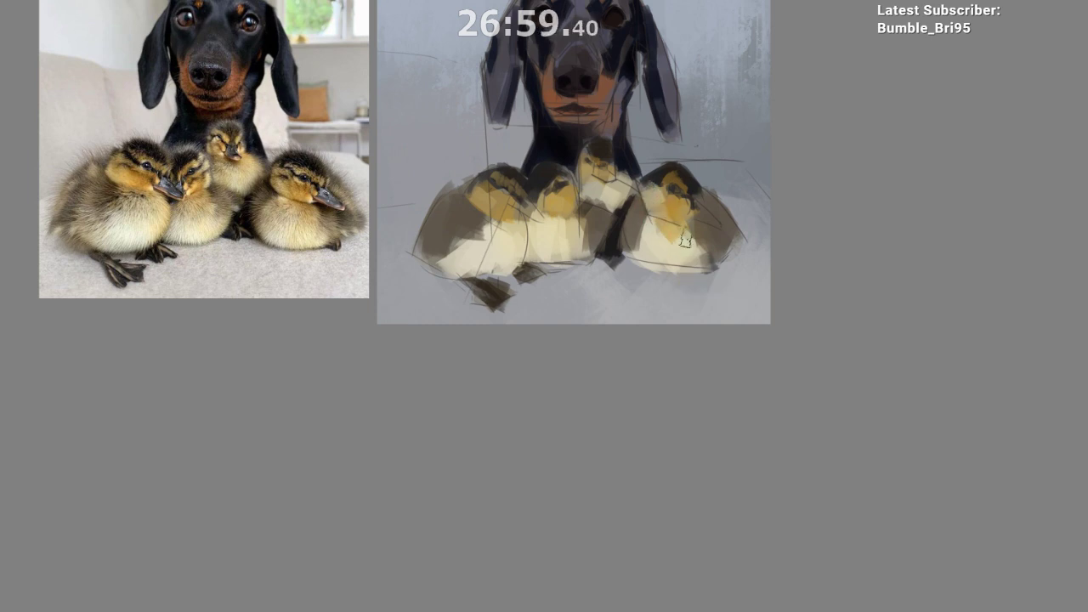
left_click_drag(673, 254, 653, 251)
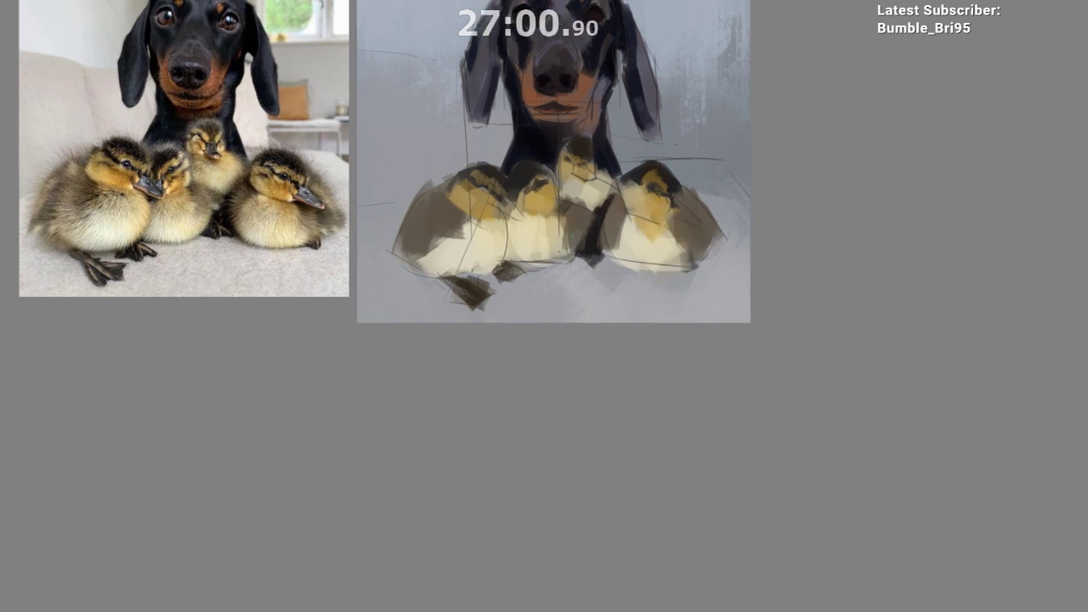
Step: Blend the yellow faces into the cream chests of the ducklings using colours sampled from the painting
left_click(540, 217, "ctrl")
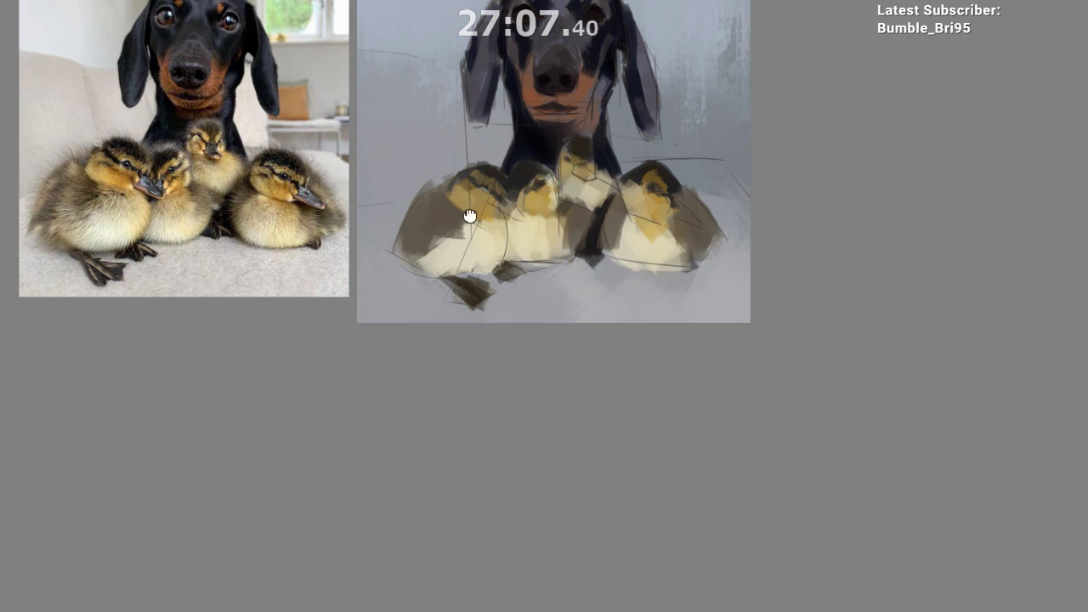
left_click_drag(490, 217, 508, 205)
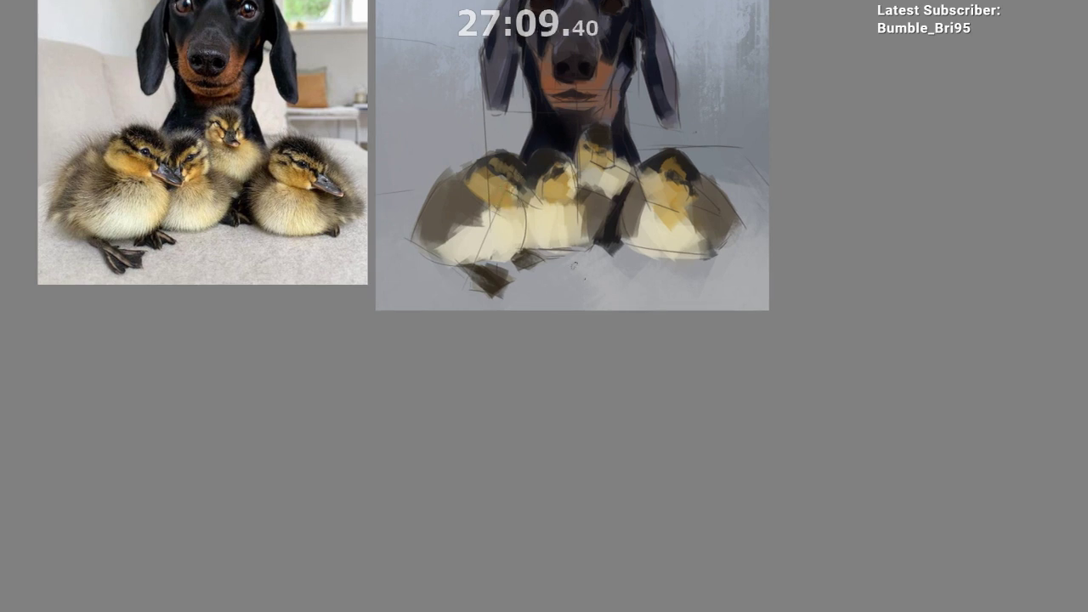
left_click_drag(644, 431, 632, 460)
left_click(663, 265, "ctrl")
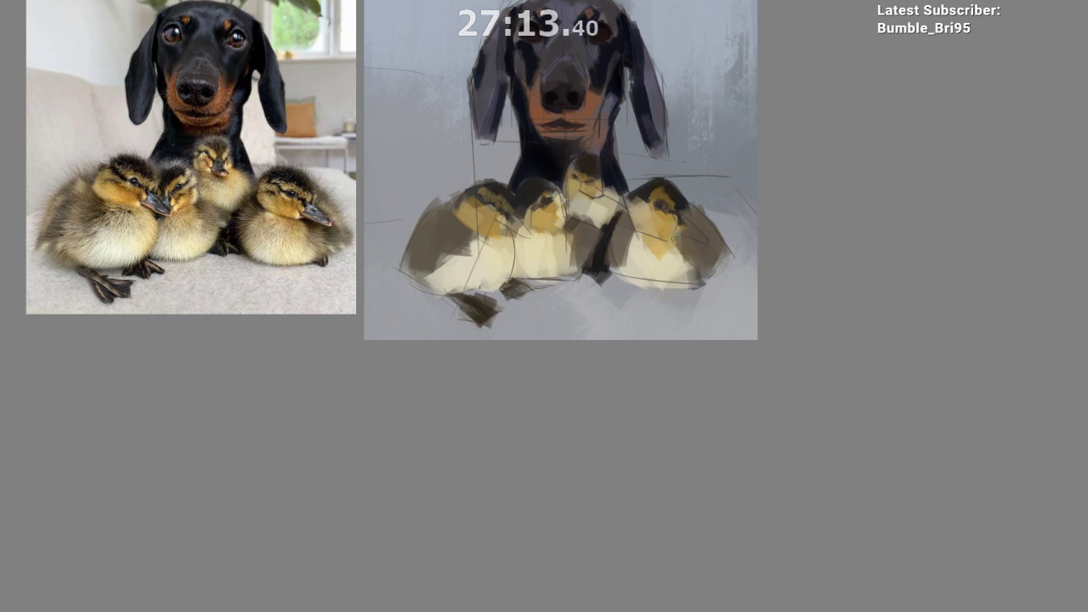
mouse_move(658, 360)
left_mouse_down()
mouse_move(662, 386)
mouse_move(652, 308)
left_mouse_up()
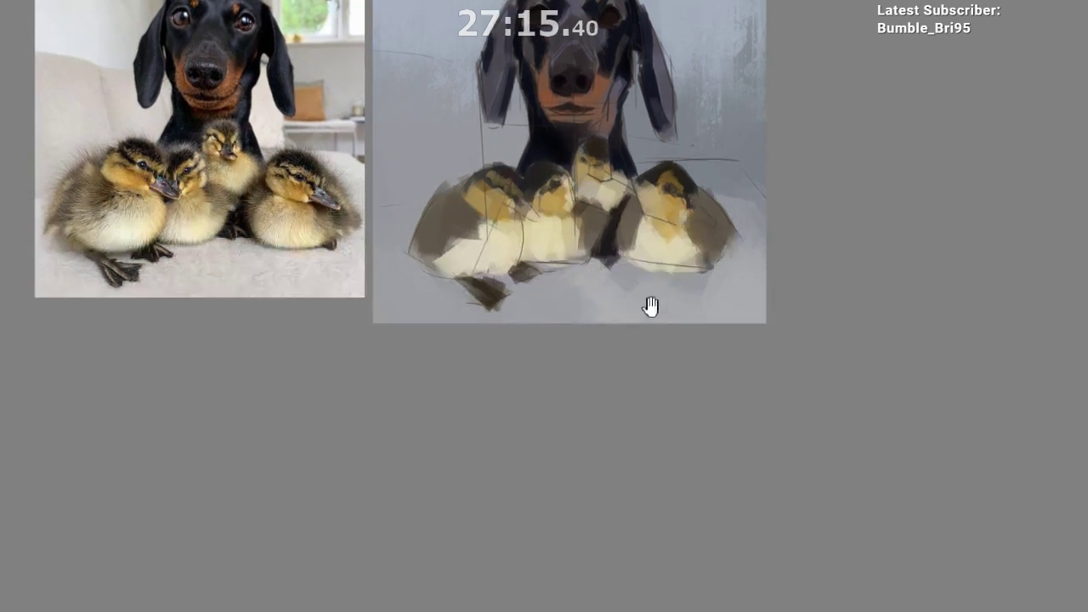
left_click_drag(643, 262, 647, 258)
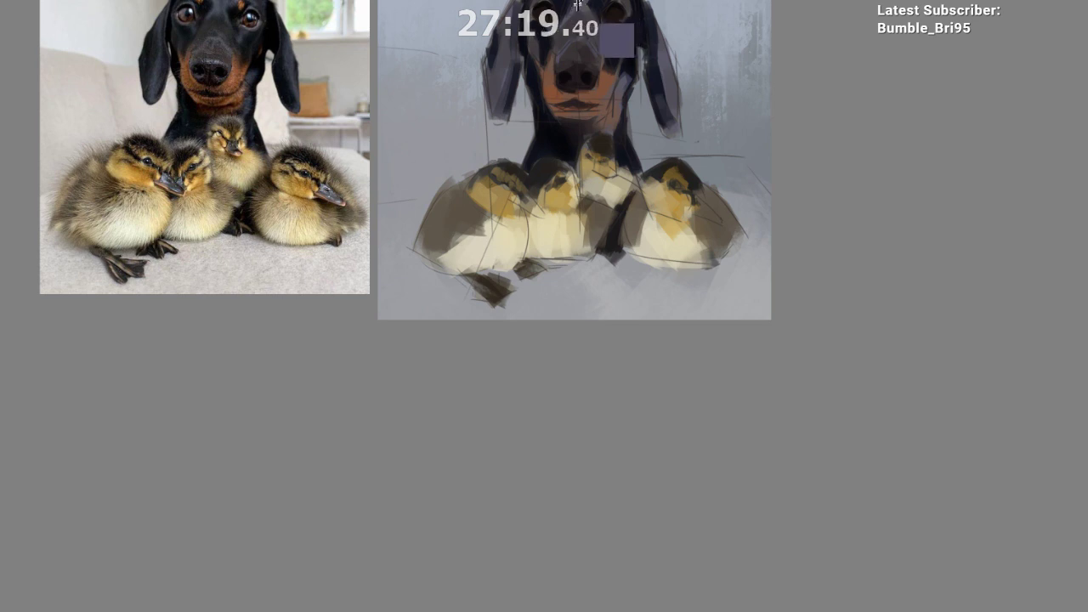
Step: Sample a muted purple-grey from the dog's head and block in the beaks of the left, right and back ducklings
left_click_drag(573, 49, 572, 58)
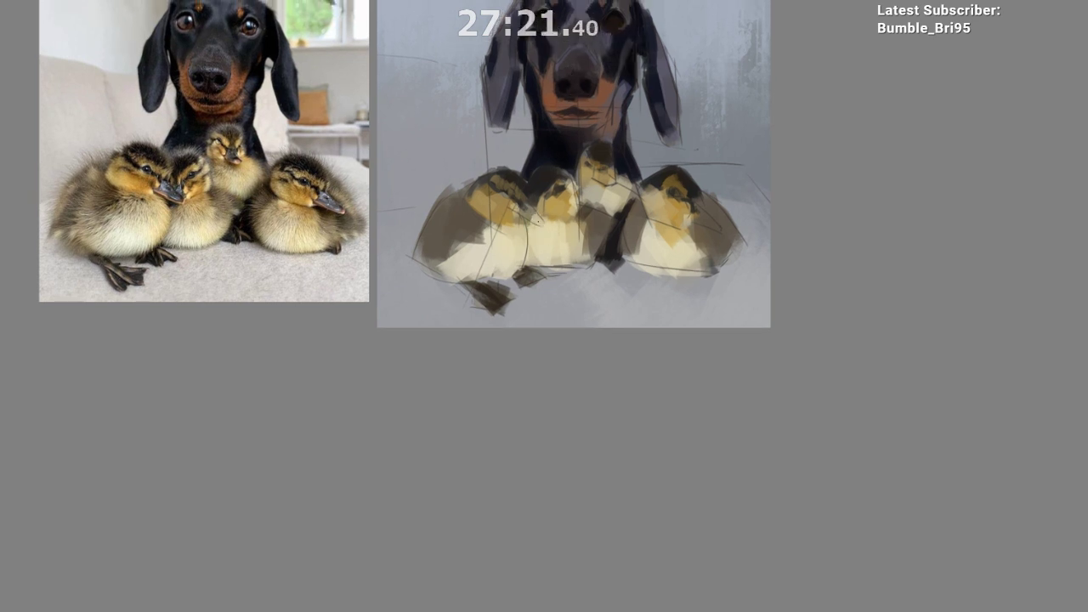
left_click_drag(521, 204, 541, 221)
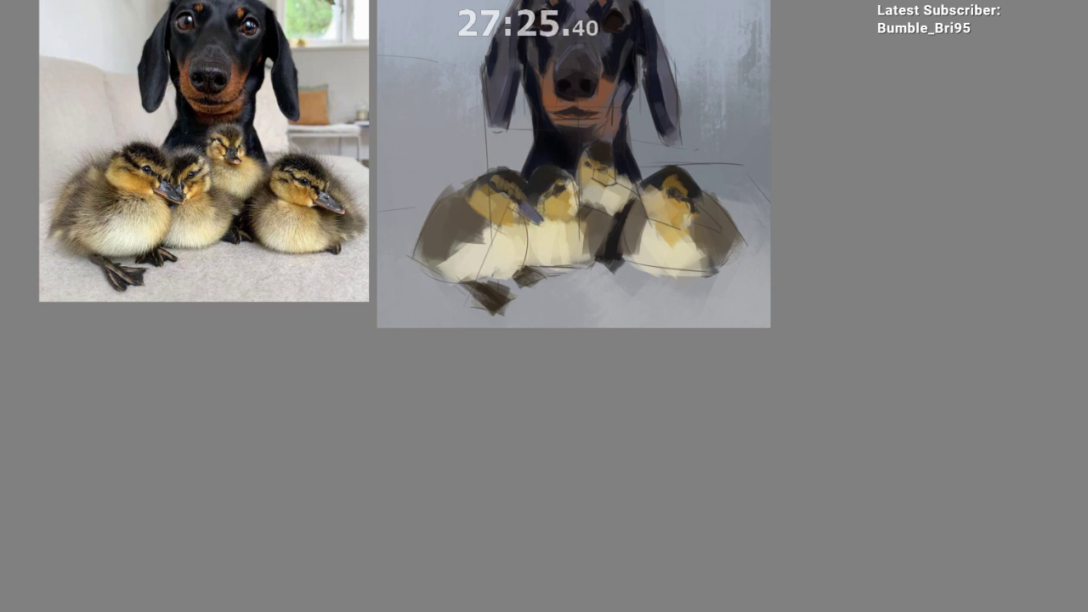
left_click_drag(566, 273, 490, 270)
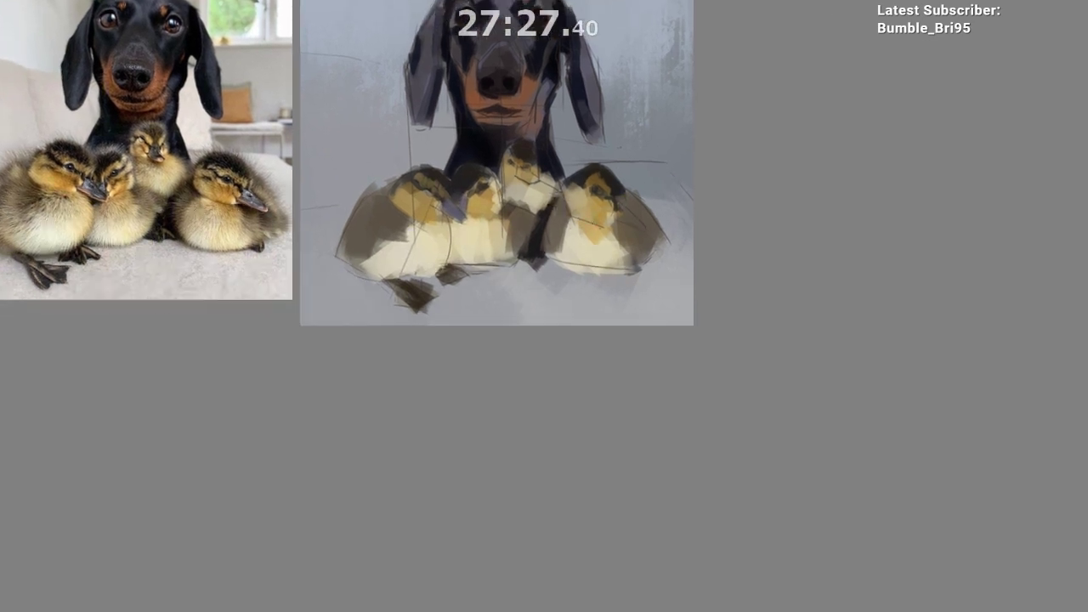
key("m")
left_click_drag(532, 302, 333, 290)
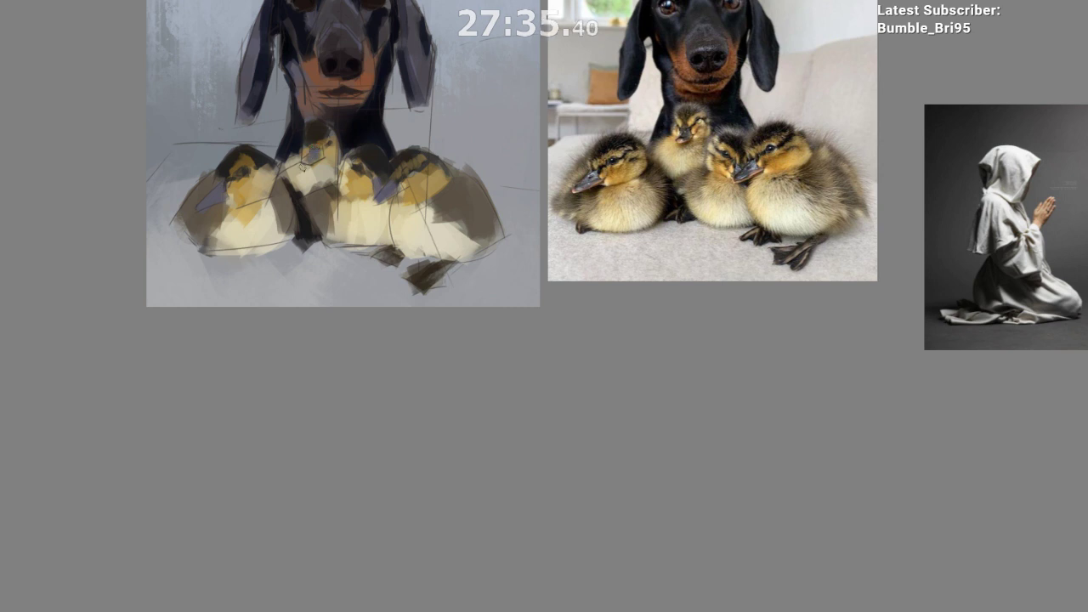
key("m")
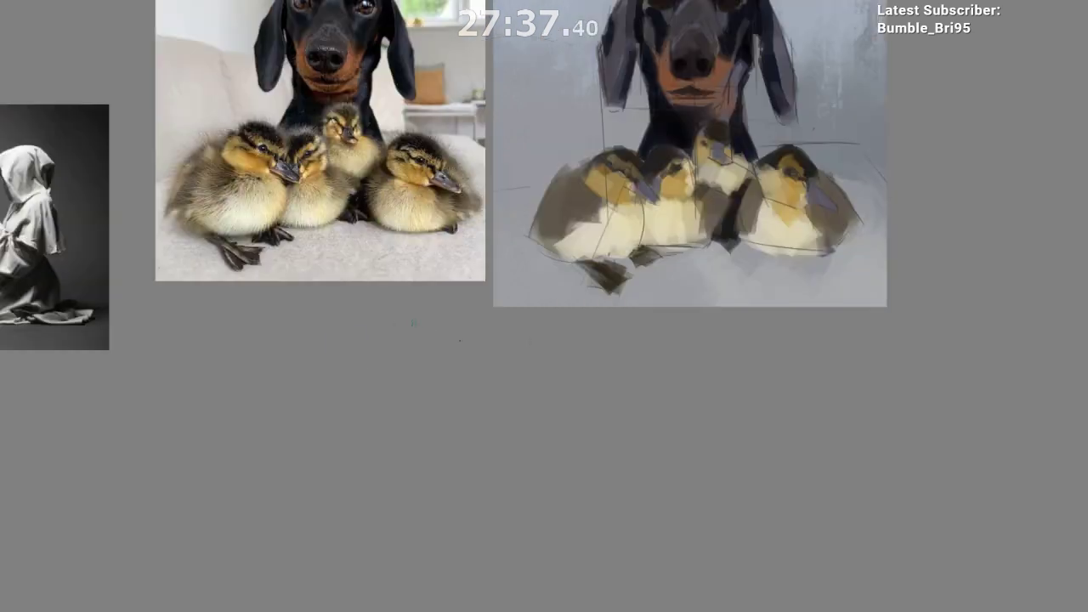
left_click_drag(547, 344, 452, 320)
scroll(640, 143, "up", 1)
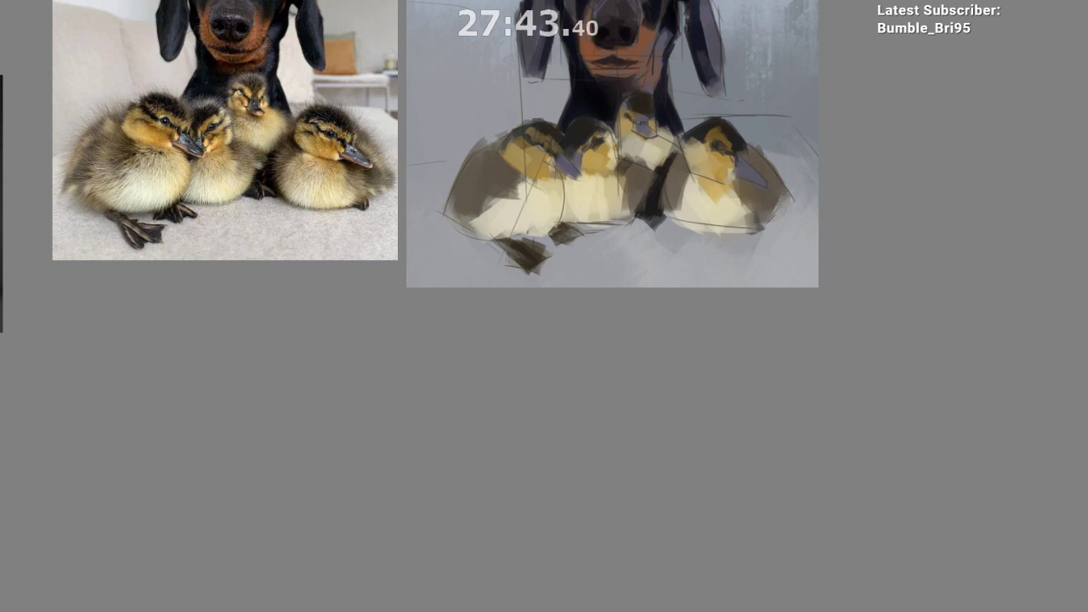
Step: Edge the undersides of the ducklings' beaks with thin orange strokes sampled from the dog's muzzle
mouse_move(686, 269)
left_mouse_down()
mouse_move(661, 333)
mouse_move(603, 350)
left_mouse_up()
left_click_drag(627, 271, 625, 253)
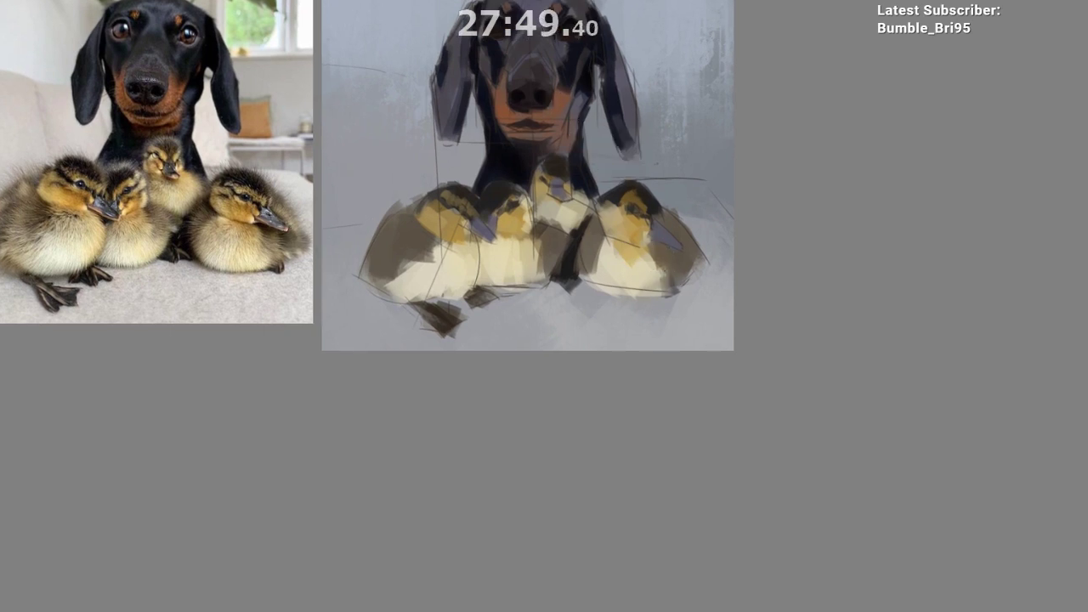
left_click(548, 119, "ctrl")
left_click(551, 119, "ctrl")
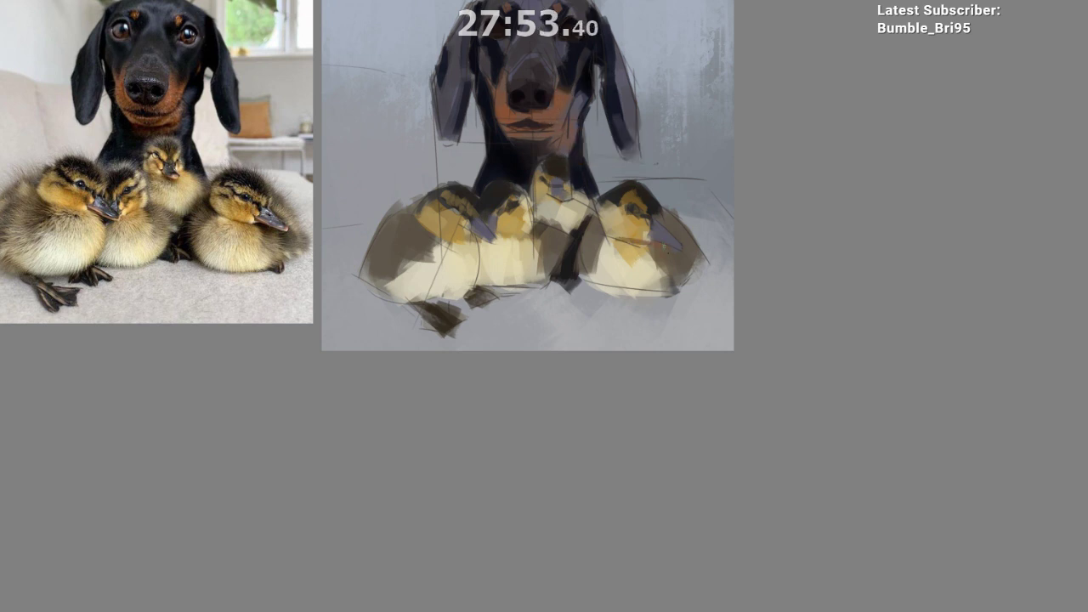
key("ctrl+z")
key("m")
key("m")
left_click_drag(538, 273, 559, 258)
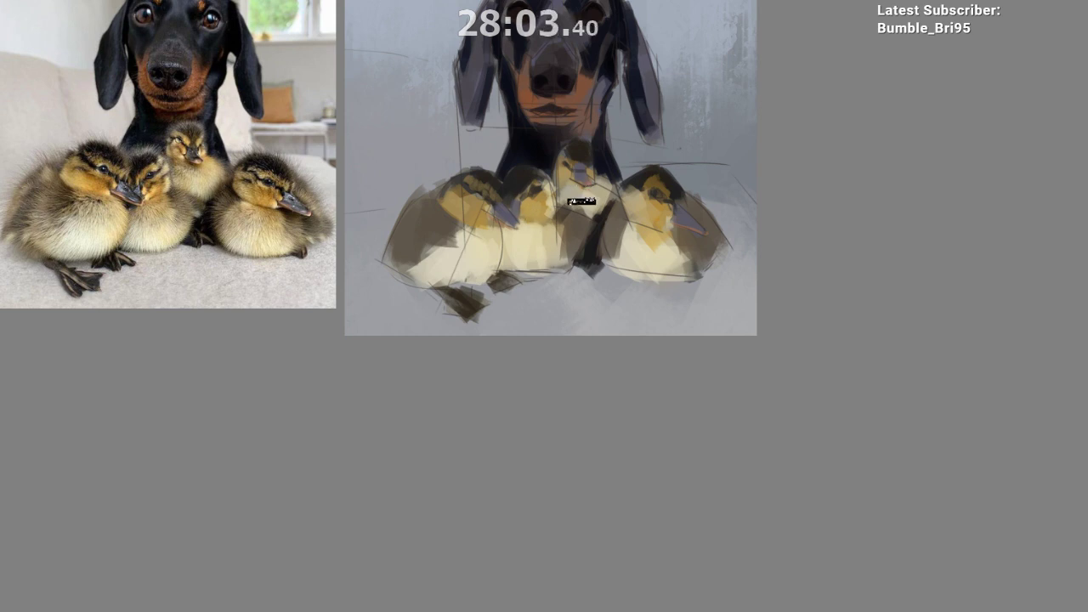
left_click(565, 180, "ctrl")
left_click_drag(564, 176, 566, 165)
Step: Paint small round eyes on all four ducklings with a near-black colour, undoing and redoing dabs that are off
left_click_drag(597, 290, 595, 304)
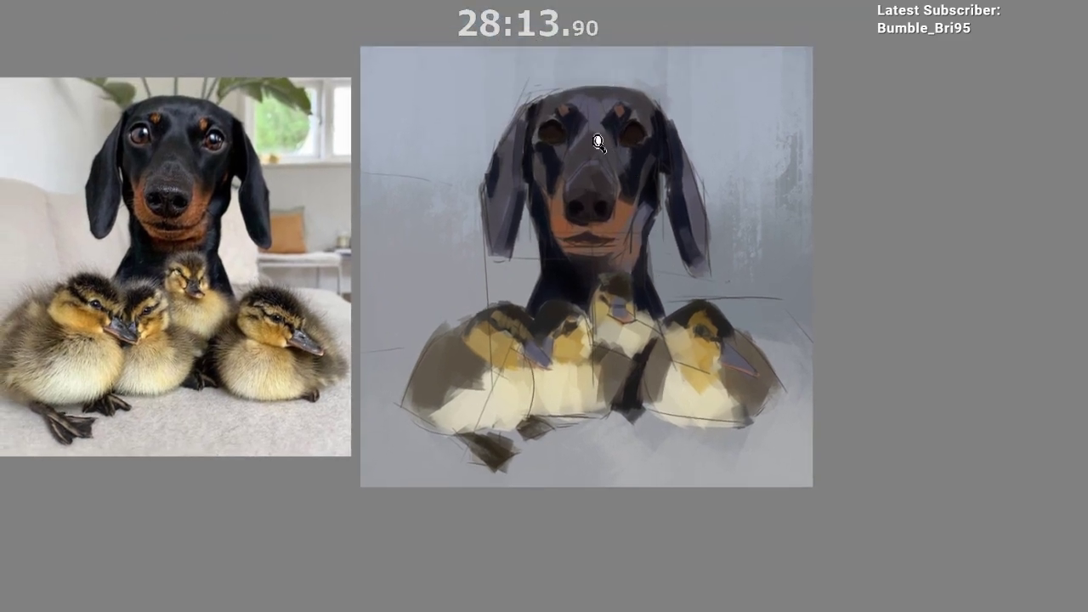
left_click_drag(599, 141, 606, 123)
left_click_drag(606, 122, 607, 78)
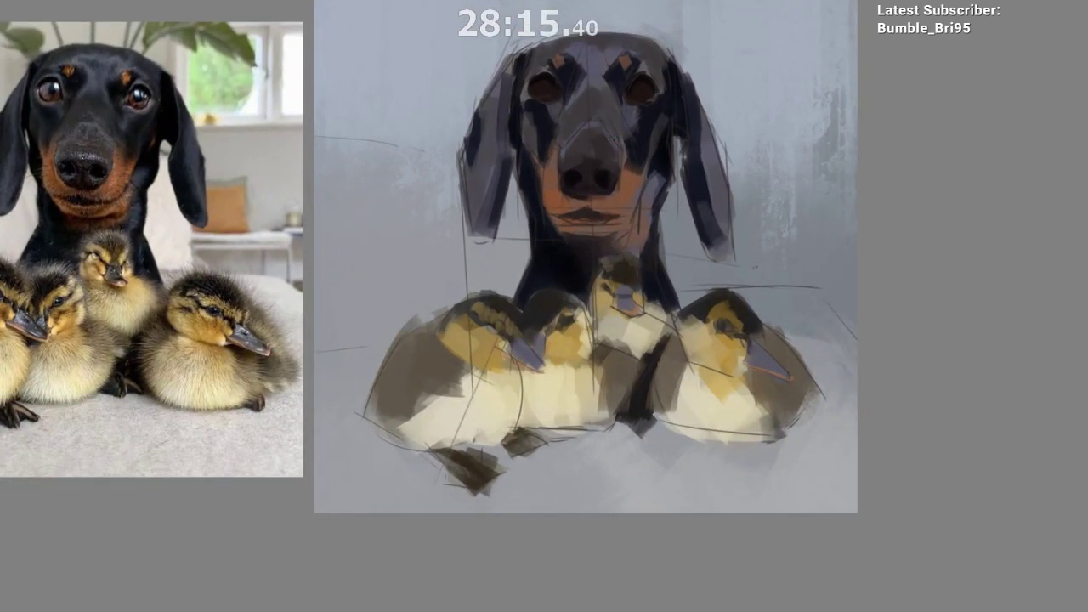
left_click_drag(604, 170, 619, 240)
scroll(612, 508, "down", 1)
scroll(612, 501, "up", 2)
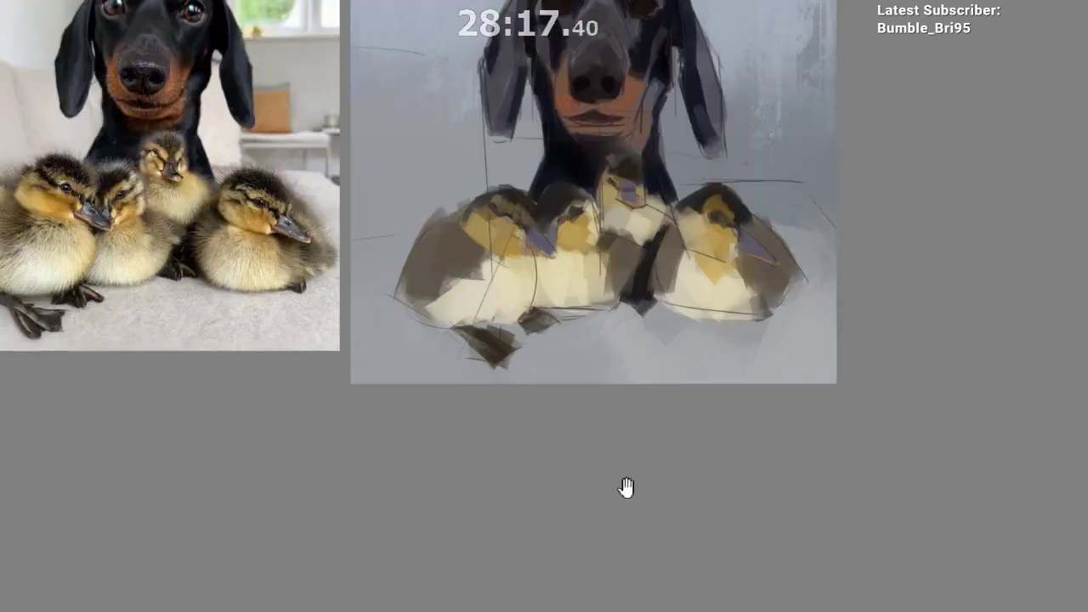
left_click_drag(531, 305, 553, 265)
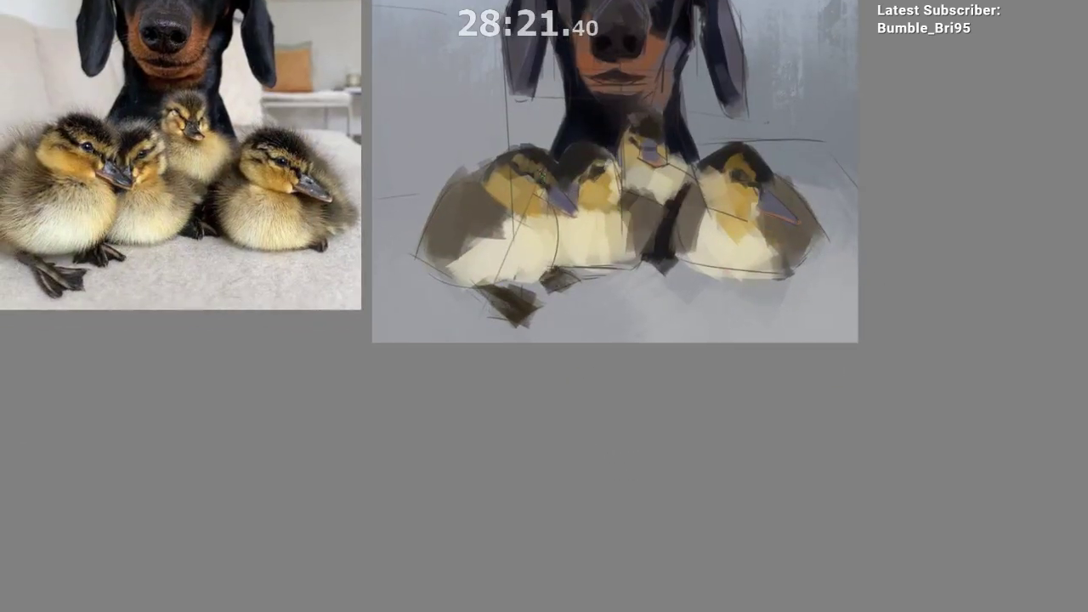
left_click_drag(531, 177, 534, 188)
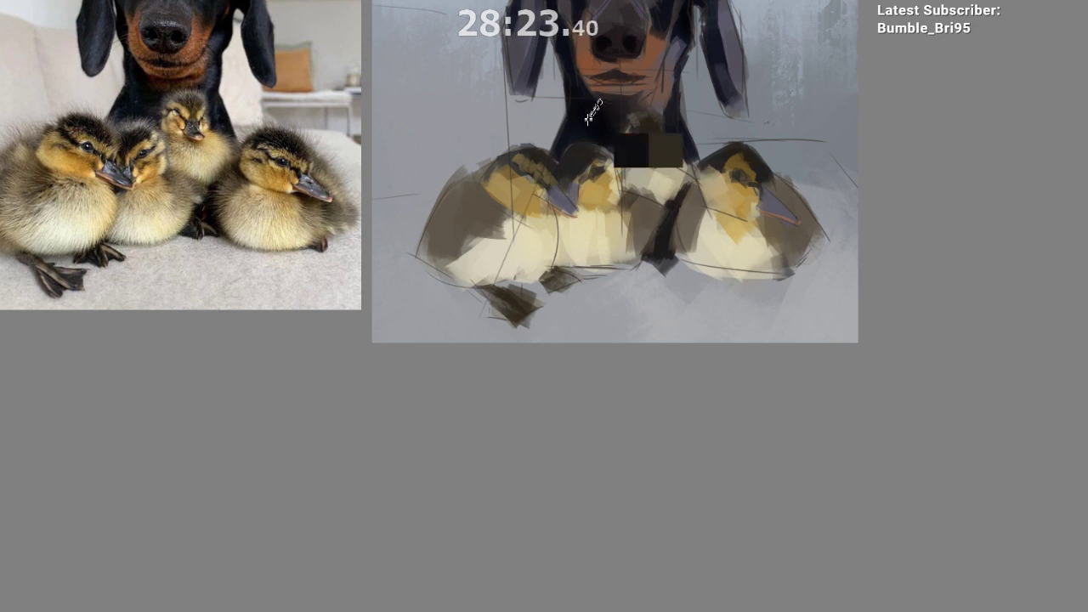
left_click_drag(536, 180, 538, 182)
left_click(534, 178)
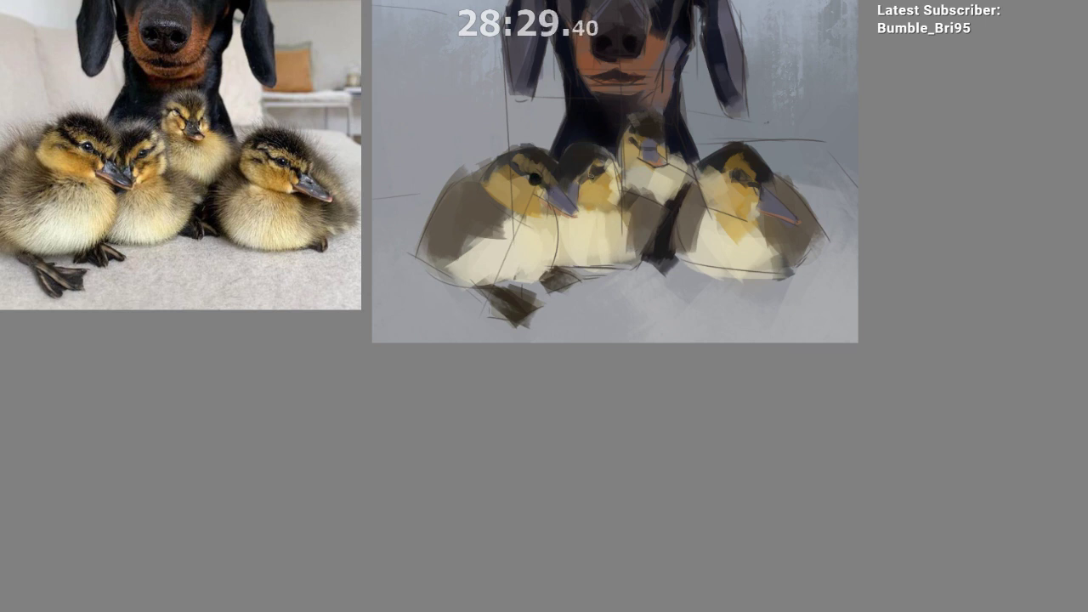
key("ctrl+z")
key("ctrl+z")
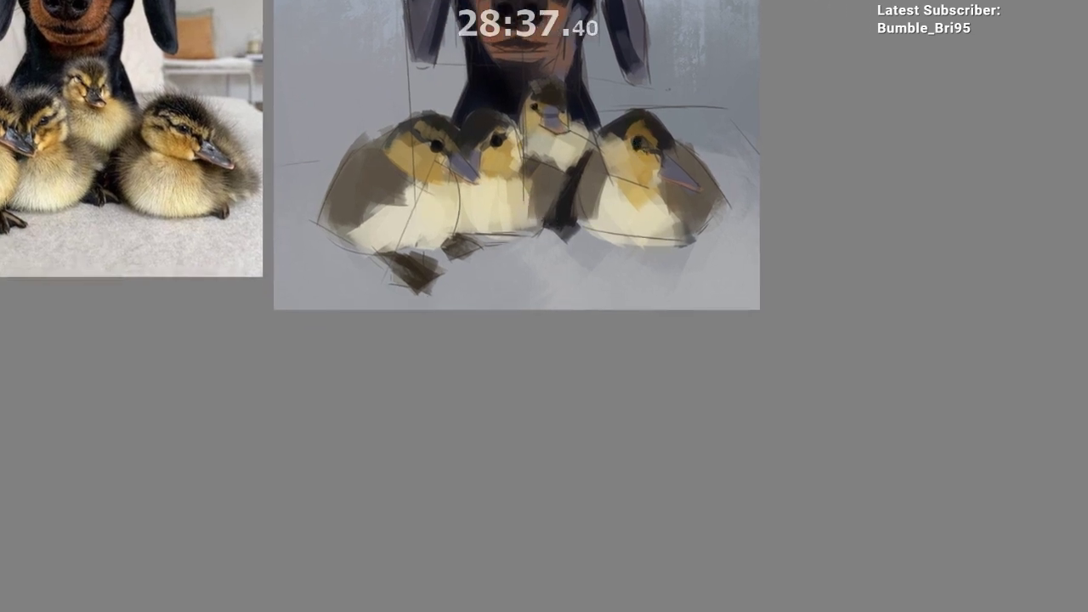
Step: Rework the eye of the rightmost duckling with small strokes in a colour sampled from its face
left_click_drag(640, 144, 646, 148)
left_click(642, 145)
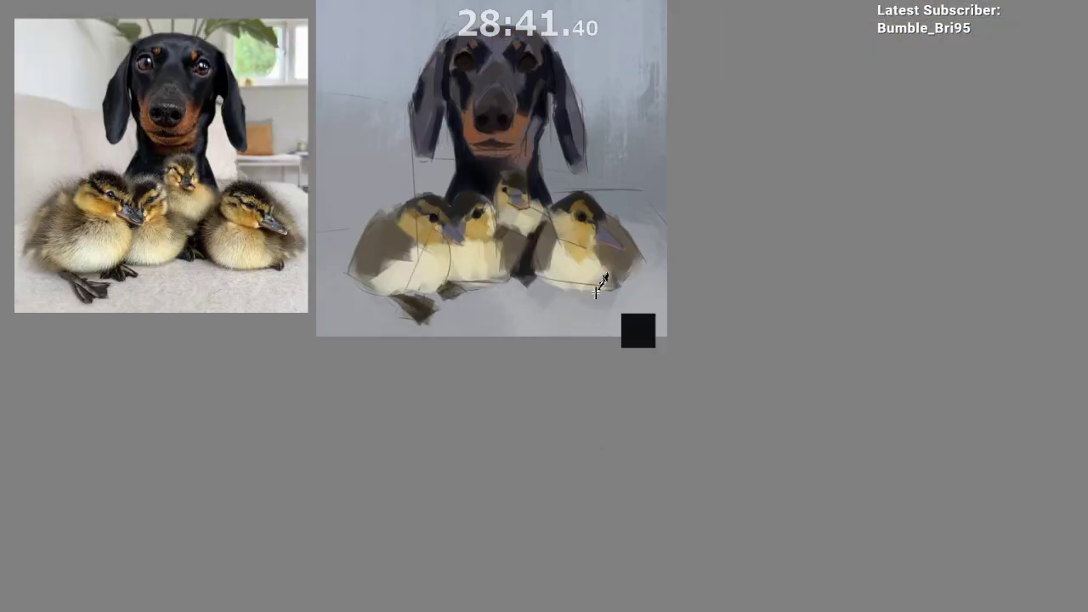
key("ctrl+z")
left_click(580, 220, "alt")
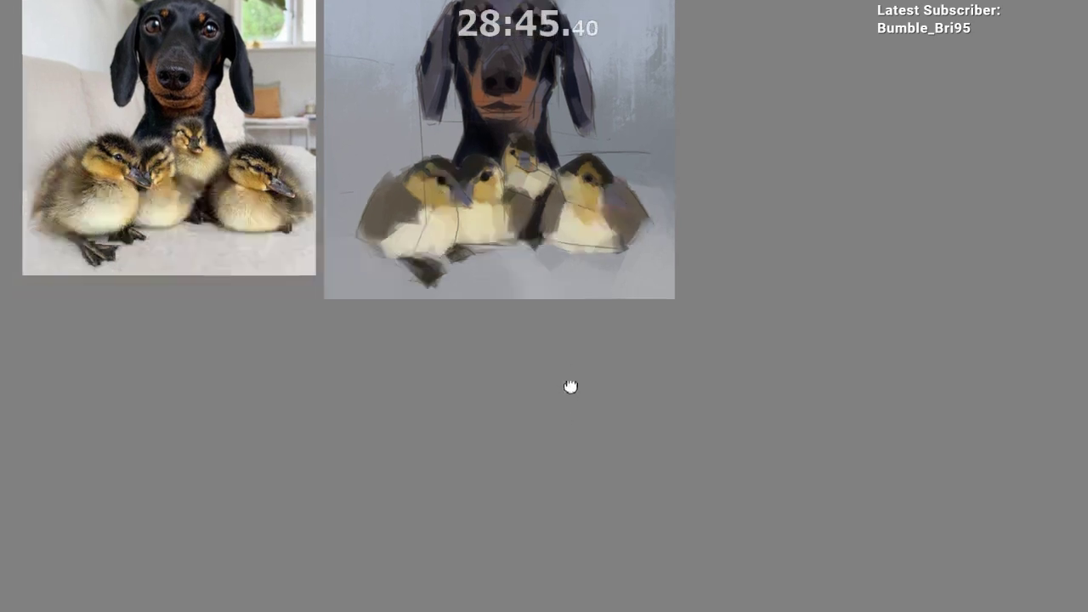
Step: Paint the leftmost duckling's head markings and warm ochre cheek patch with colours sampled from its face
mouse_move(487, 225)
left_mouse_down()
mouse_move(491, 207)
mouse_move(506, 204)
left_mouse_up()
scroll(511, 208, "up", 1)
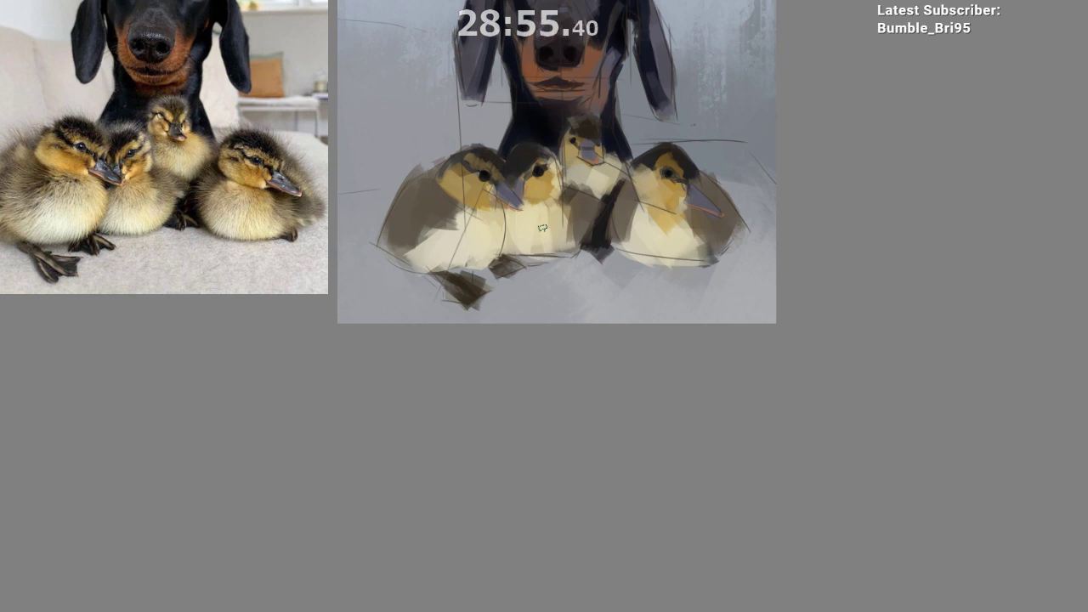
left_click_drag(548, 214, 592, 256)
left_click_drag(591, 257, 561, 253)
left_click_drag(544, 218, 569, 218)
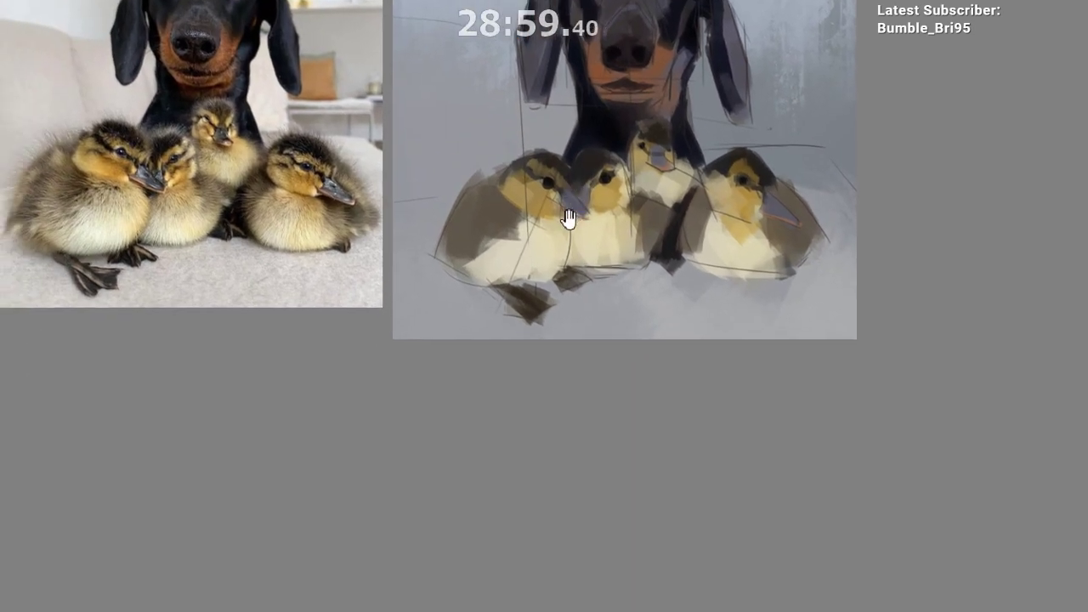
left_click(521, 195, "ctrl")
left_click(521, 198, "ctrl")
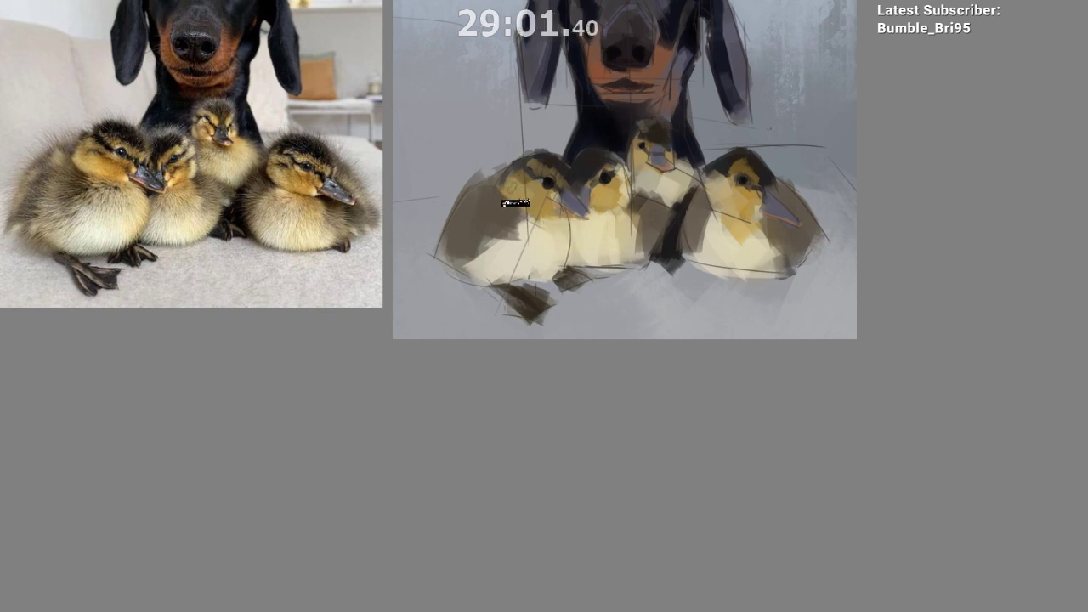
key("ctrl+z")
left_click(541, 211, "ctrl")
left_click_drag(544, 197, 534, 211)
left_click(531, 204, "ctrl")
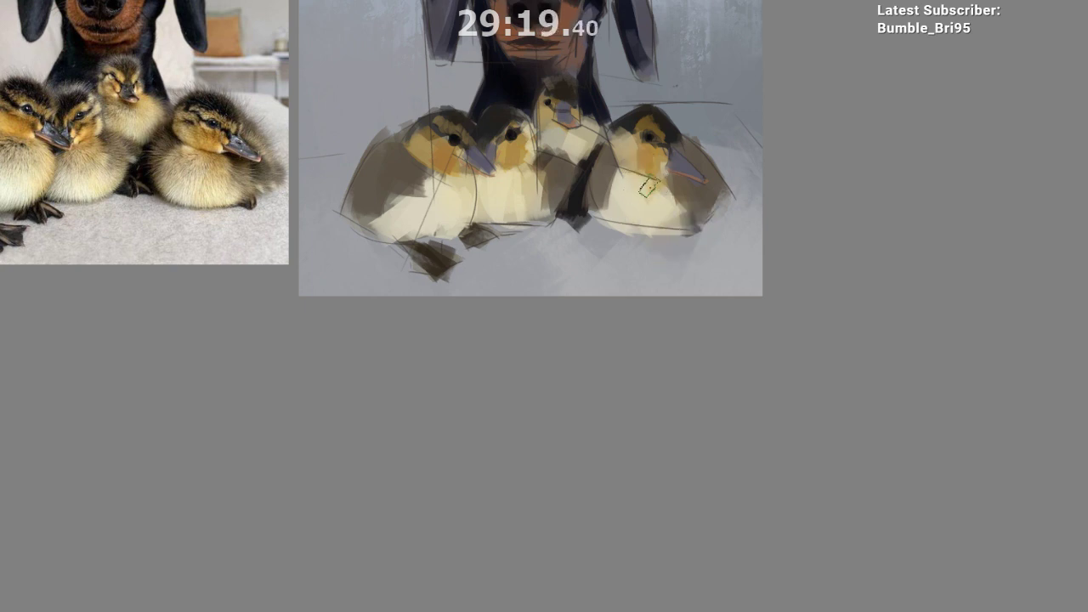
Step: Check the painting mirrored, restore it, and paint dark strokes on the lower part of the dog's right-hand ear
key("m")
left_click_drag(643, 350, 585, 425)
key("m")
scroll(588, 222, "up", 2)
left_click_drag(534, 229, 635, 247)
scroll(608, 246, "up", 1)
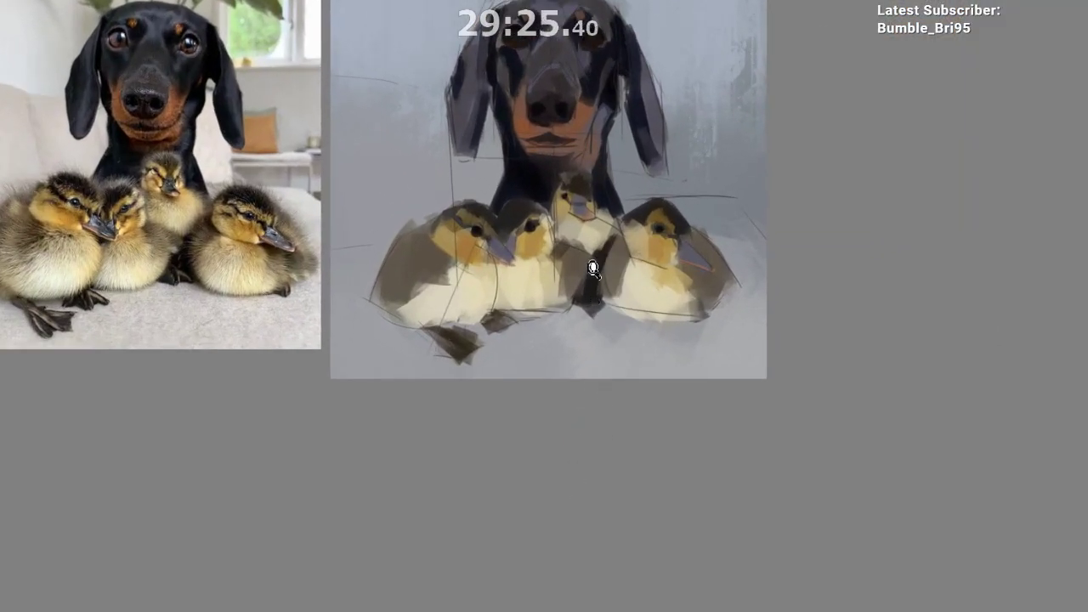
scroll(626, 257, "up", 2)
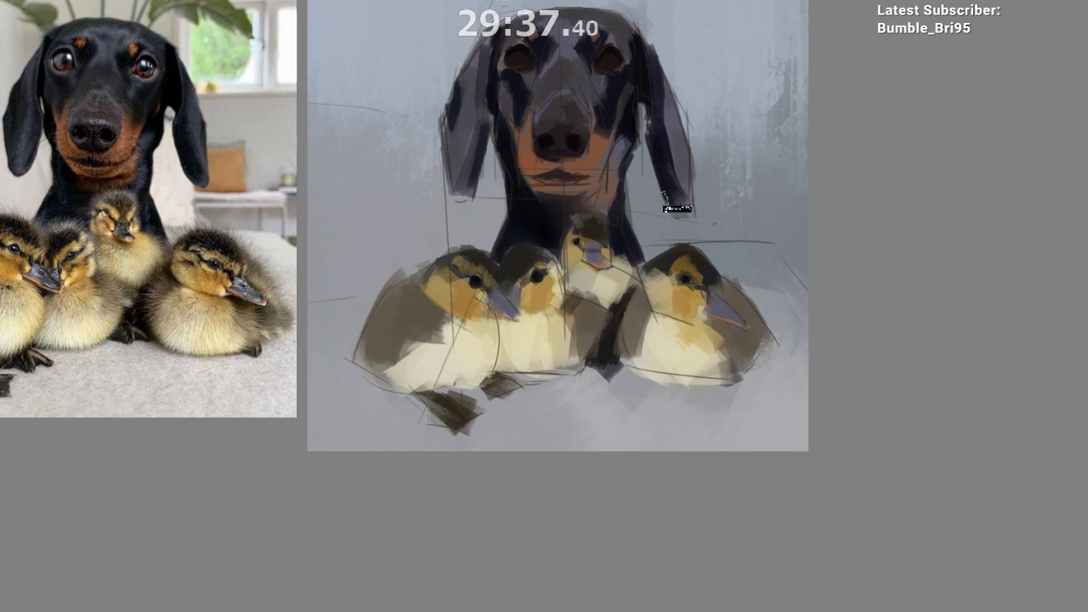
left_click_drag(662, 165, 679, 200)
left_click_drag(672, 288, 698, 288)
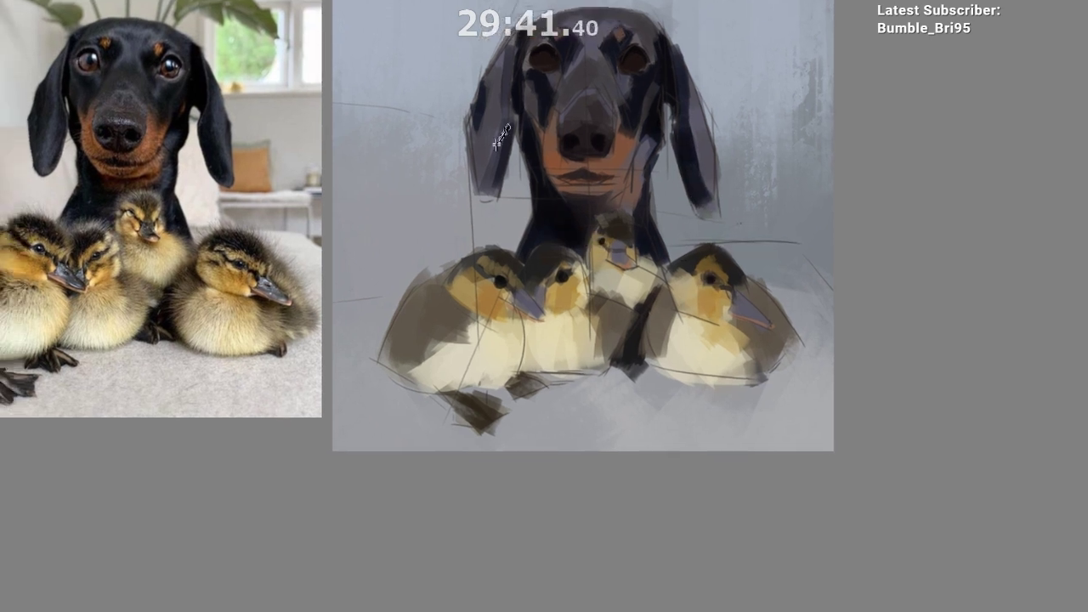
Step: Undo the stray forehead stroke and refine the dog's left-hand ear with a colour sampled from it
left_click(600, 70)
key("ctrl+z")
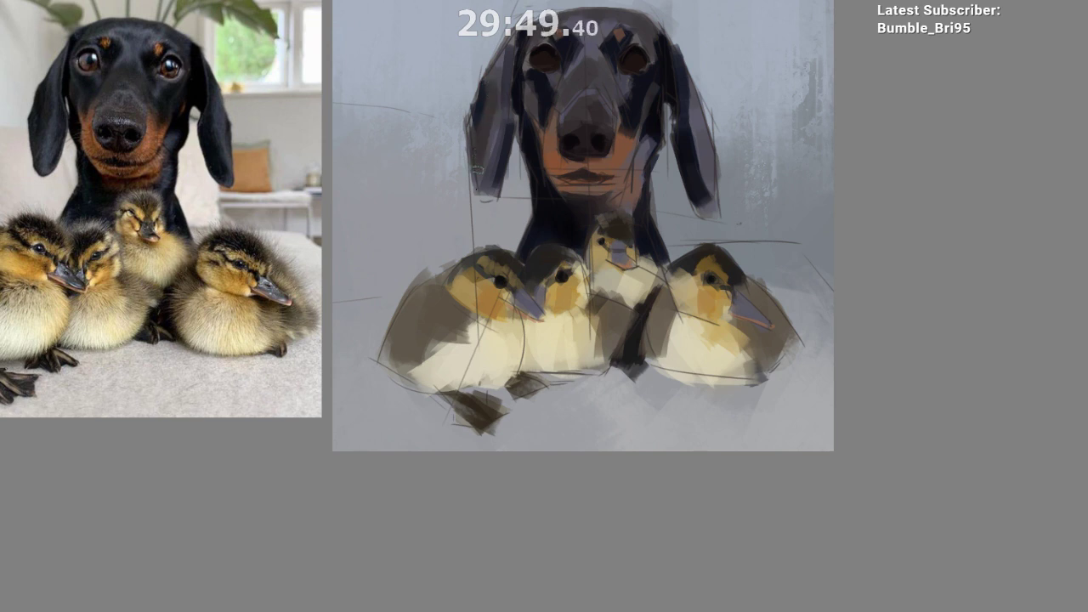
left_click(472, 117, "ctrl")
left_click_drag(586, 352, 553, 386)
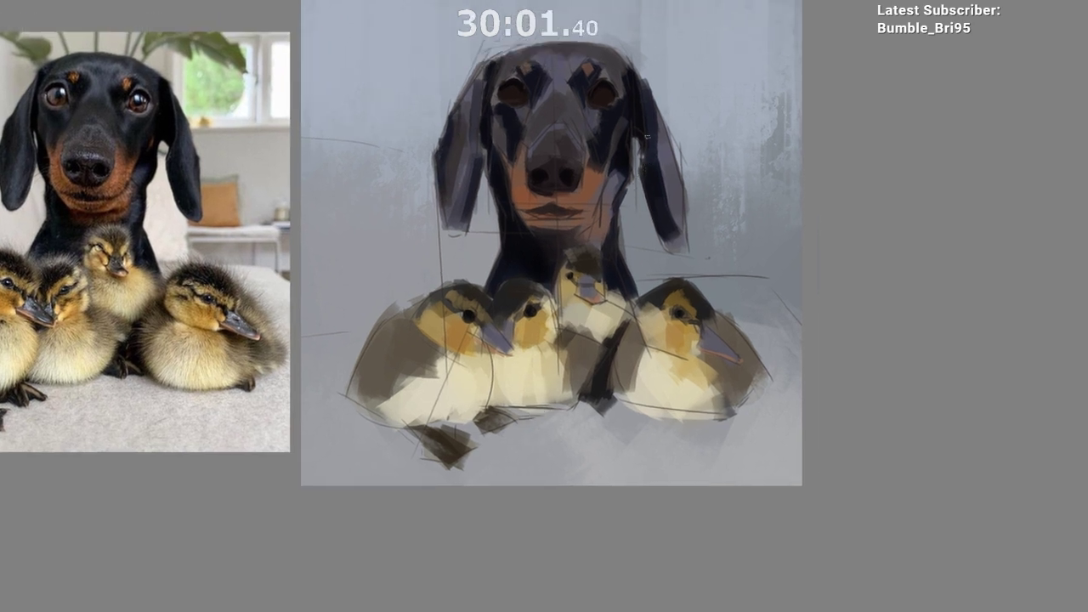
Step: Paint purple-grey and dark planes along the dog's right-hand ear, resampling colours from the ear between strokes
left_click(663, 187, "ctrl")
left_click_drag(674, 170, 680, 212)
left_click(678, 187, "ctrl")
left_click_drag(672, 159, 681, 180)
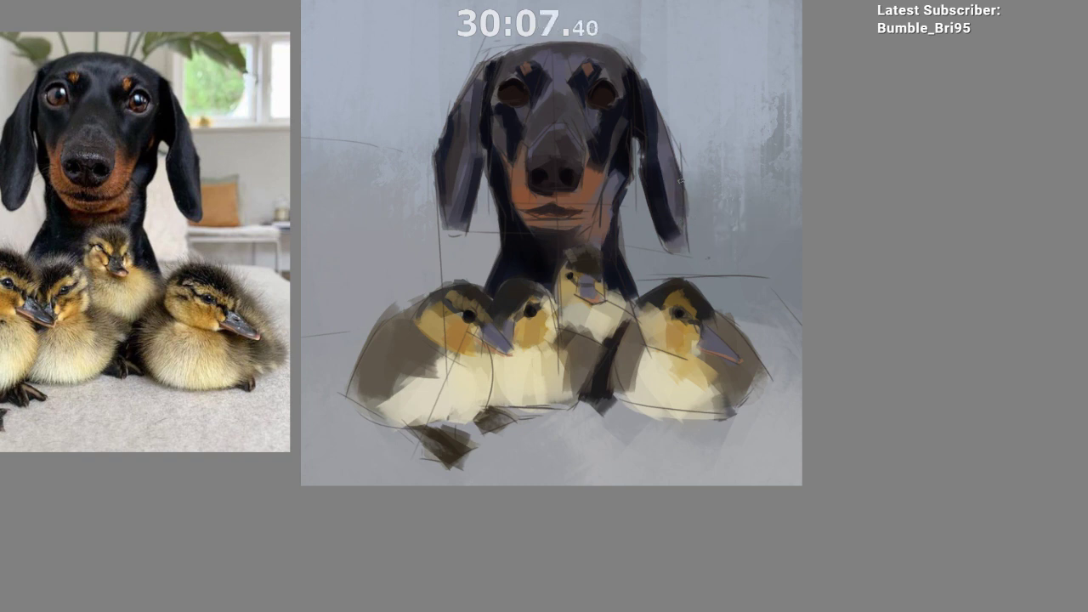
left_click(665, 140, "ctrl")
left_click_drag(665, 136, 681, 189)
left_click(683, 197, "ctrl")
left_click(654, 203, "ctrl")
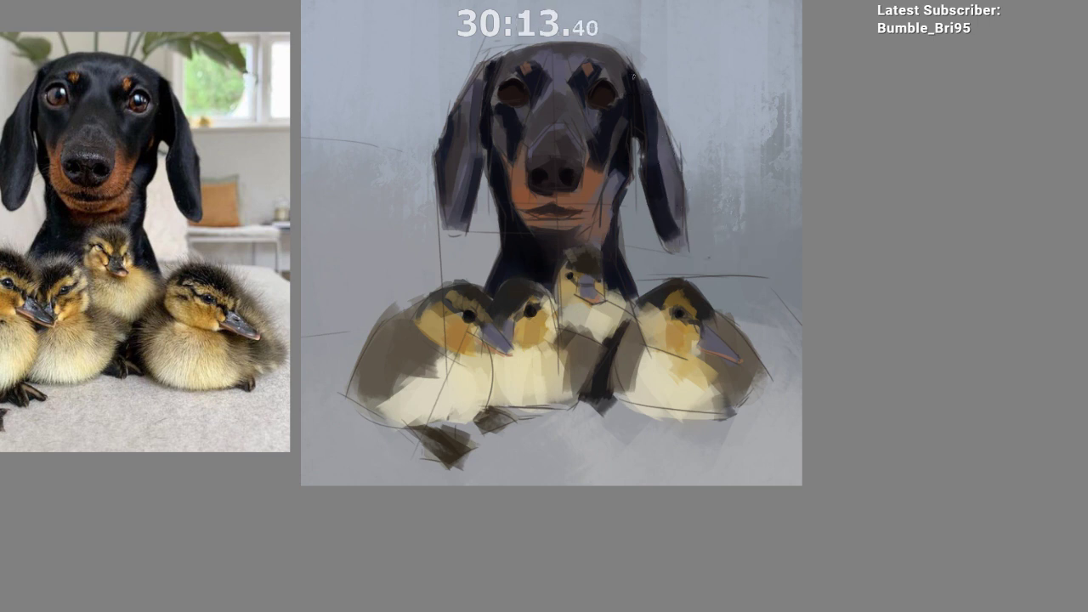
Step: Hide the sketch lines so only the painted dog and ducklings remain
scroll(641, 64, "down", 3)
scroll(636, 201, "up", 3)
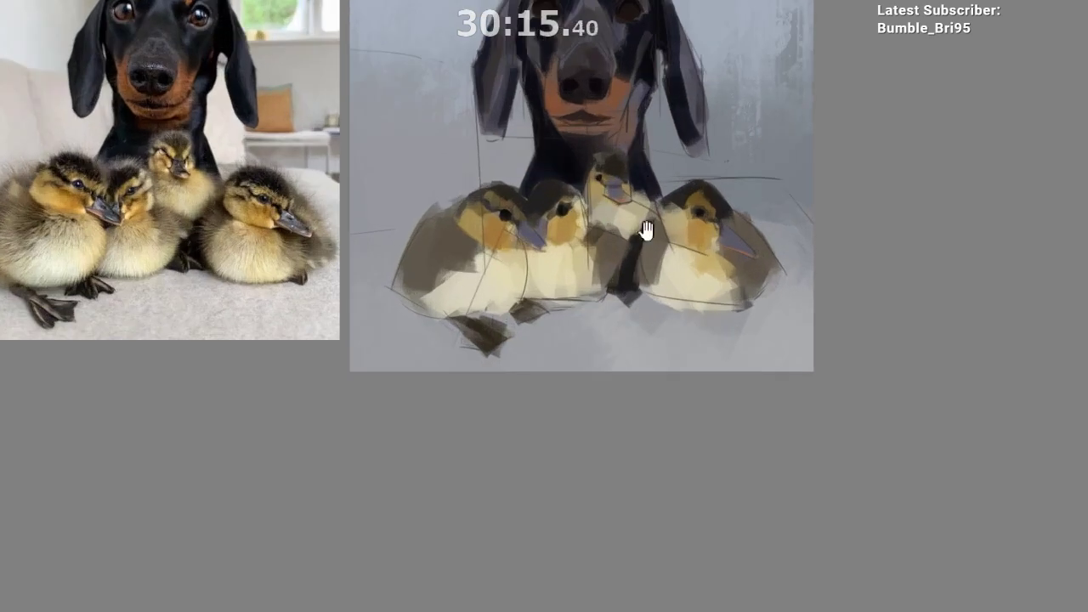
left_click(1040, 260)
left_click(1040, 260)
left_click(1040, 252)
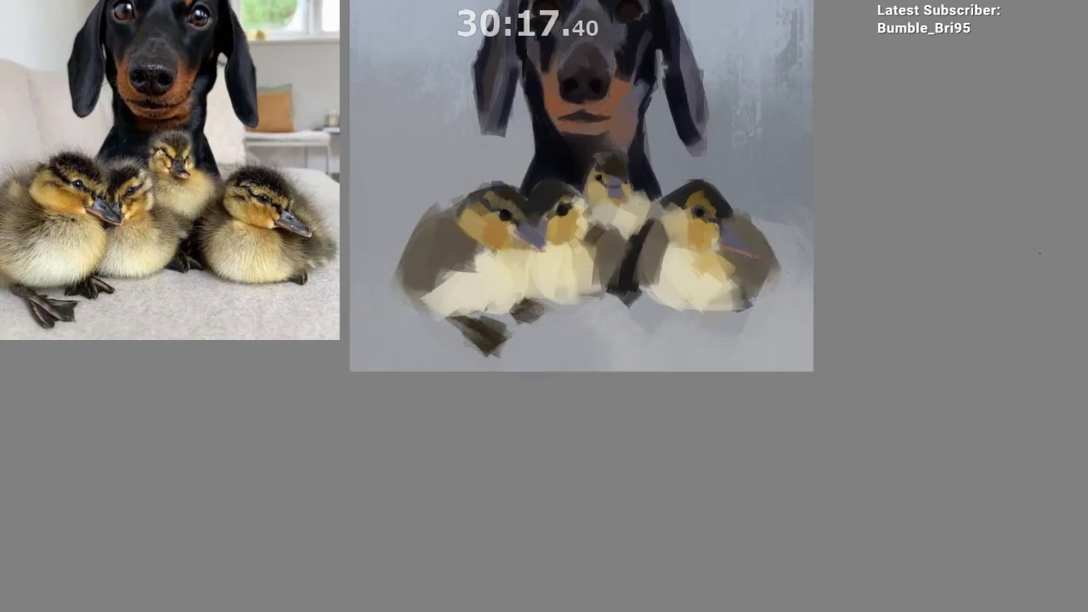
Step: Shape the dog's lips and orange muzzle beneath the nose using orange and reddish-brown tones sampled from the mouth
left_click_drag(634, 469, 585, 530)
scroll(621, 280, "up", 2)
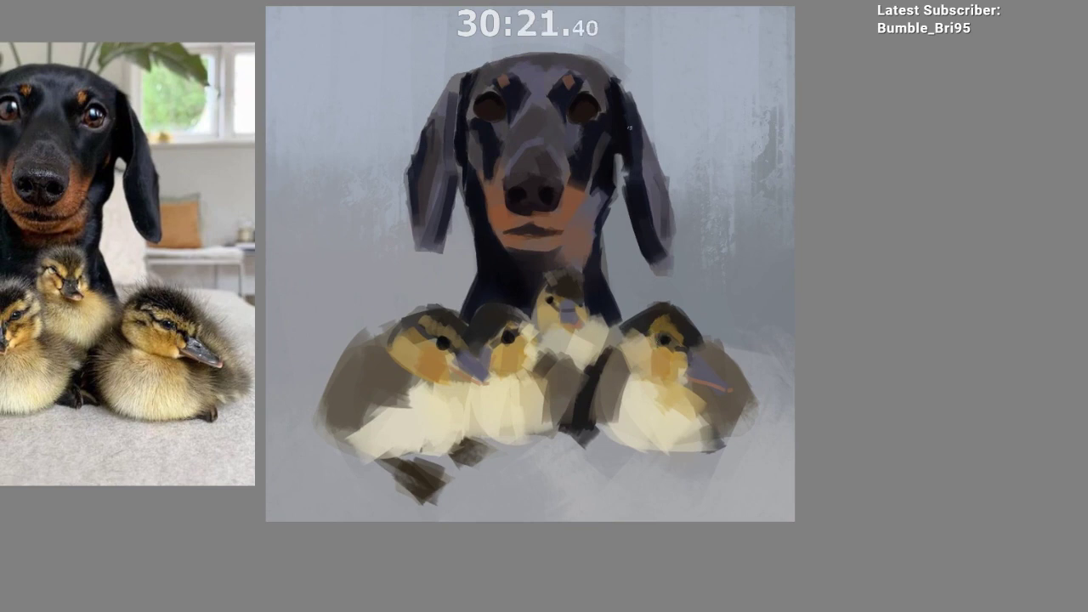
left_click_drag(591, 208, 640, 186)
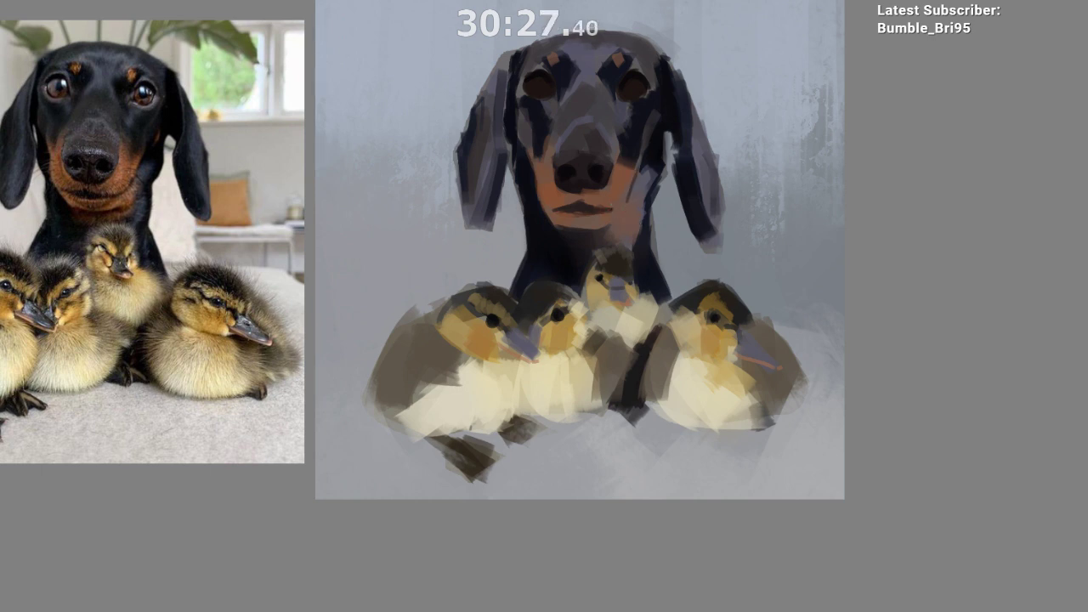
left_click_drag(651, 166, 656, 144)
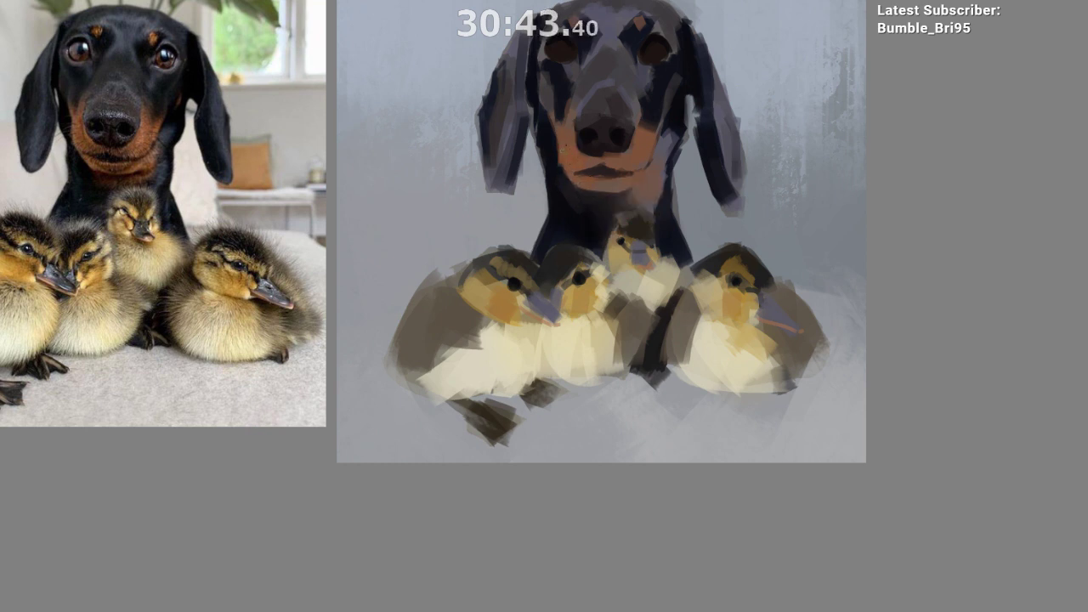
left_click_drag(595, 231, 585, 246)
left_click(579, 186, "ctrl")
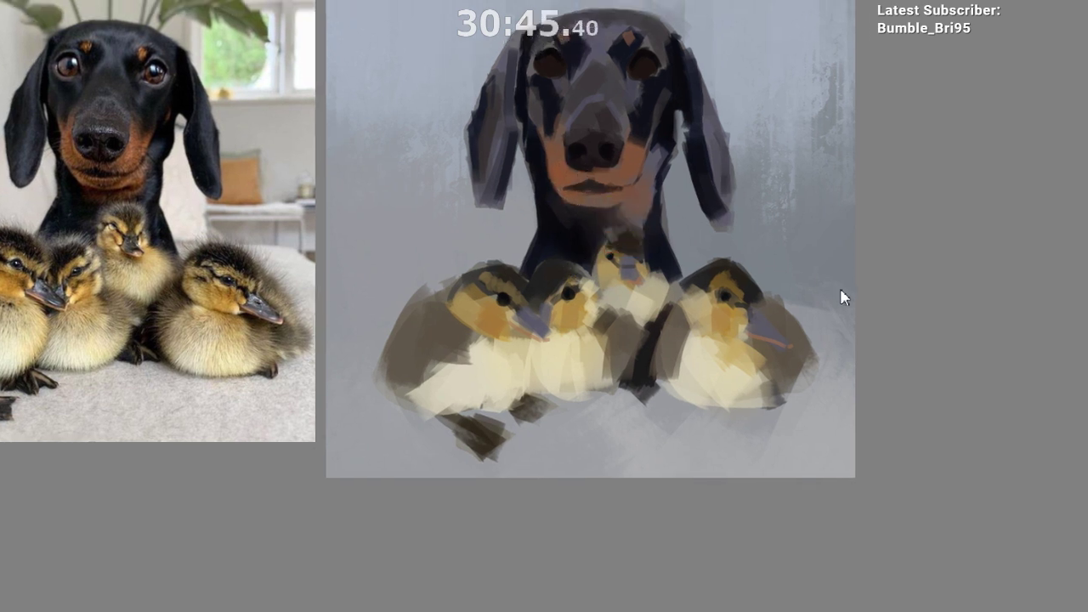
left_click_drag(566, 181, 586, 178)
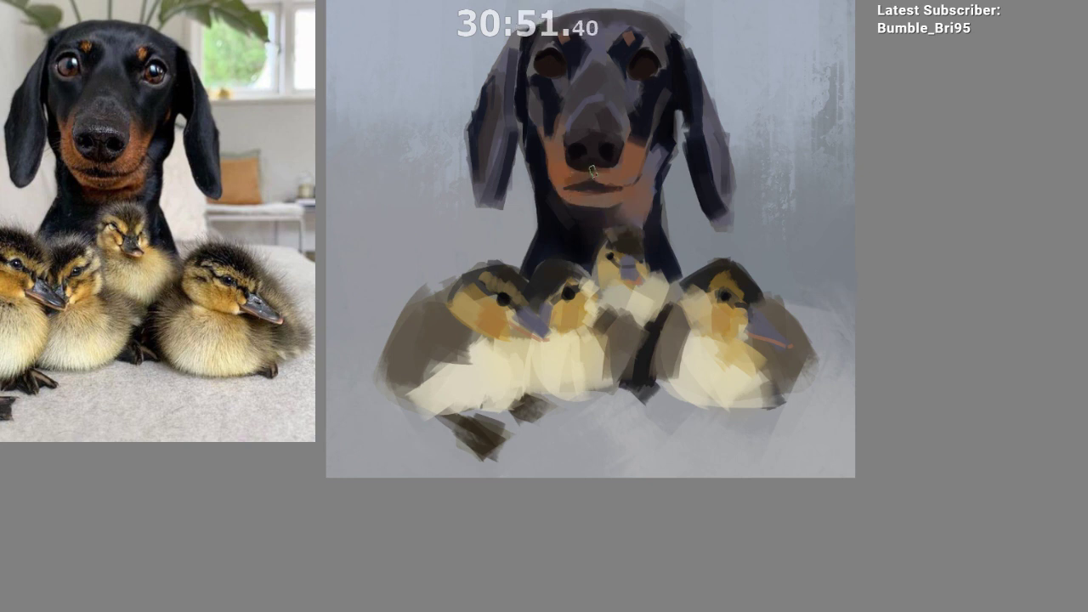
left_click_drag(622, 217, 658, 217)
key("ctrl+z")
left_click(580, 182, "ctrl")
left_click_drag(582, 182, 600, 181)
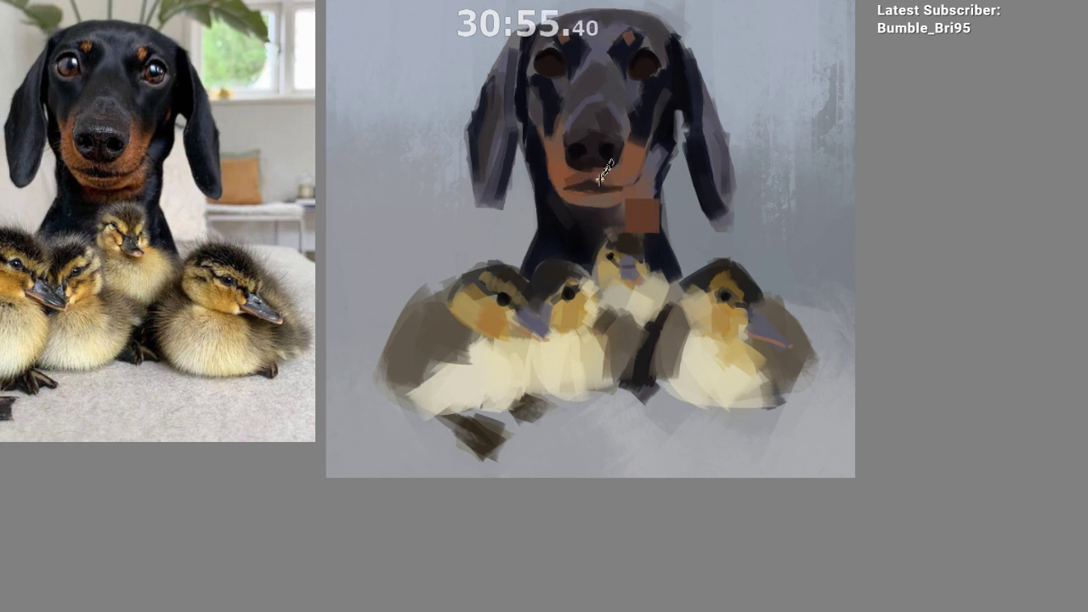
left_click(597, 181, "ctrl")
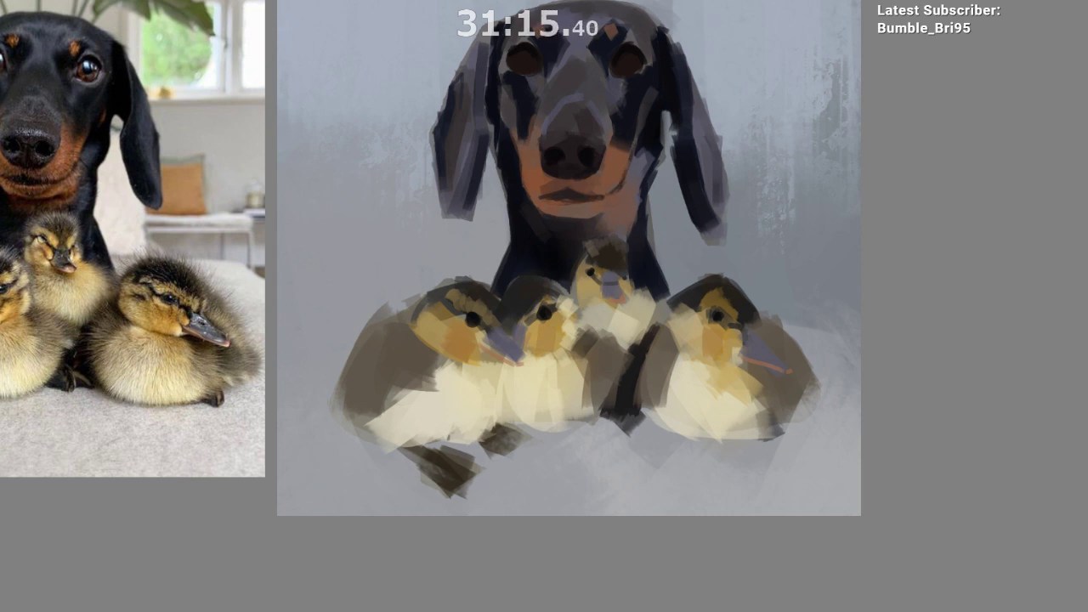
Step: Add a small reddish-brown mark on the dog's cheek beside the right-hand ear and check the painting mirrored
mouse_move(636, 144)
left_mouse_down()
mouse_move(631, 166)
mouse_move(654, 155)
left_mouse_up()
mouse_move(653, 123)
left_mouse_down()
mouse_move(656, 134)
mouse_move(656, 105)
left_mouse_up()
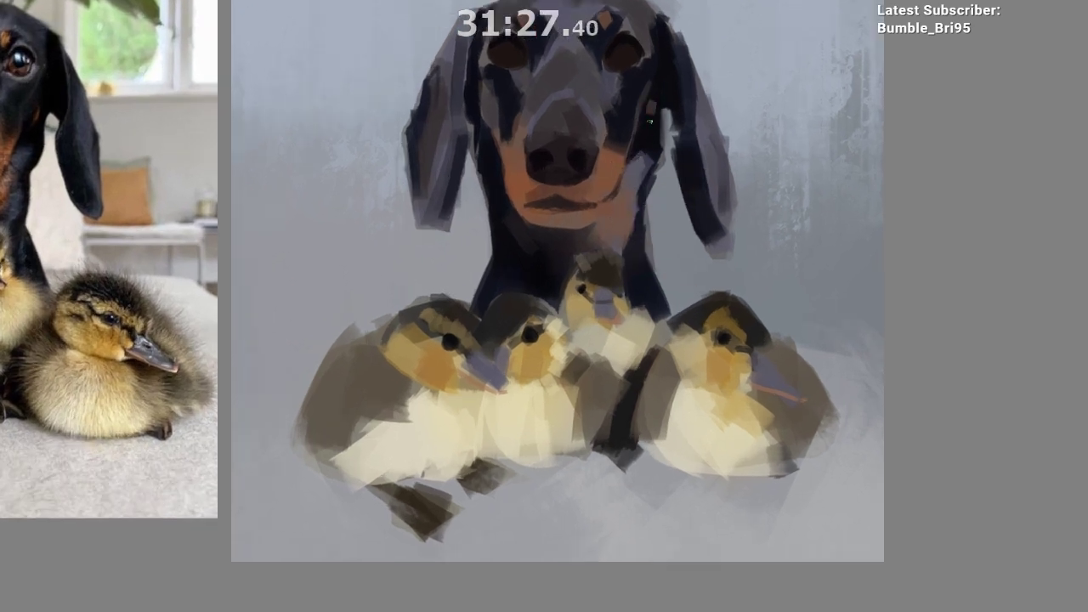
left_click_drag(654, 103, 652, 115)
key("m")
scroll(608, 361, "down", 1)
key("m")
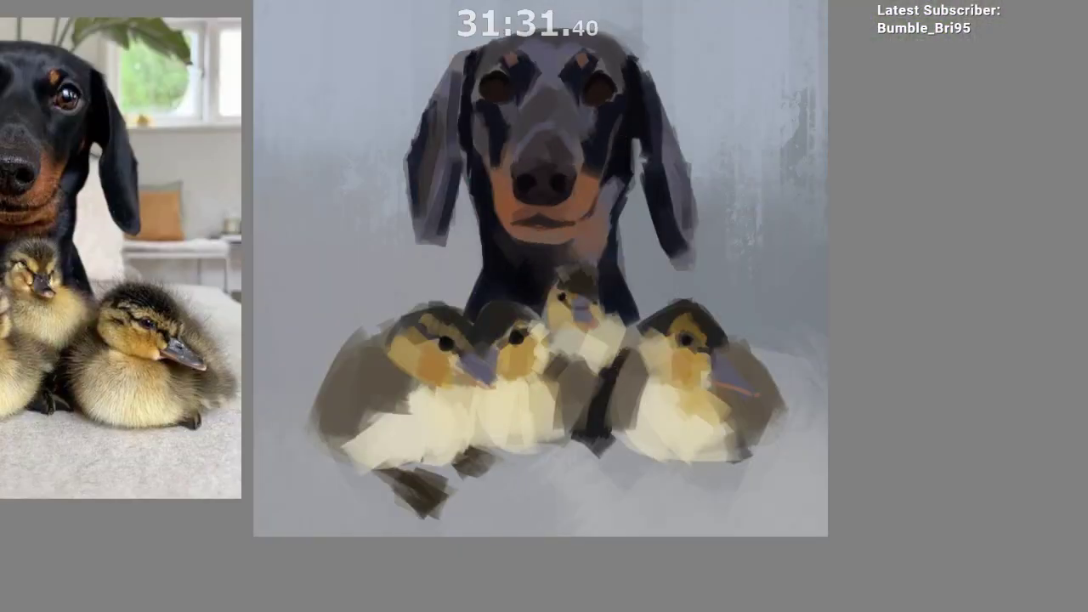
Step: Refine the shading on the dog's nose bridge and left-hand cheek, and undo the last stroke that misses
left_click_drag(620, 365, 646, 330)
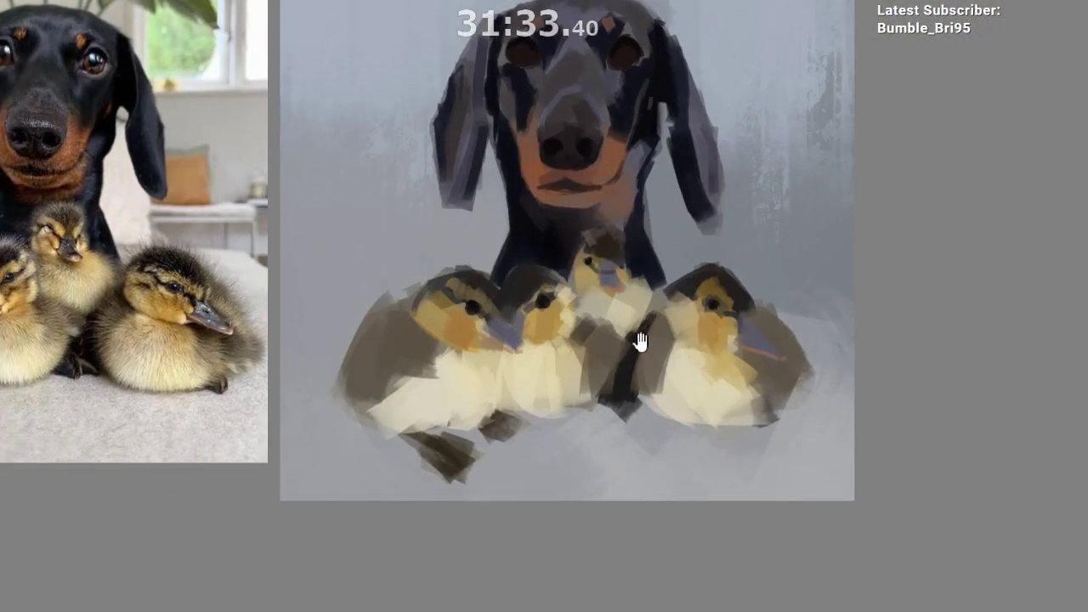
scroll(595, 131, "up", 2)
left_click_drag(595, 131, 621, 178)
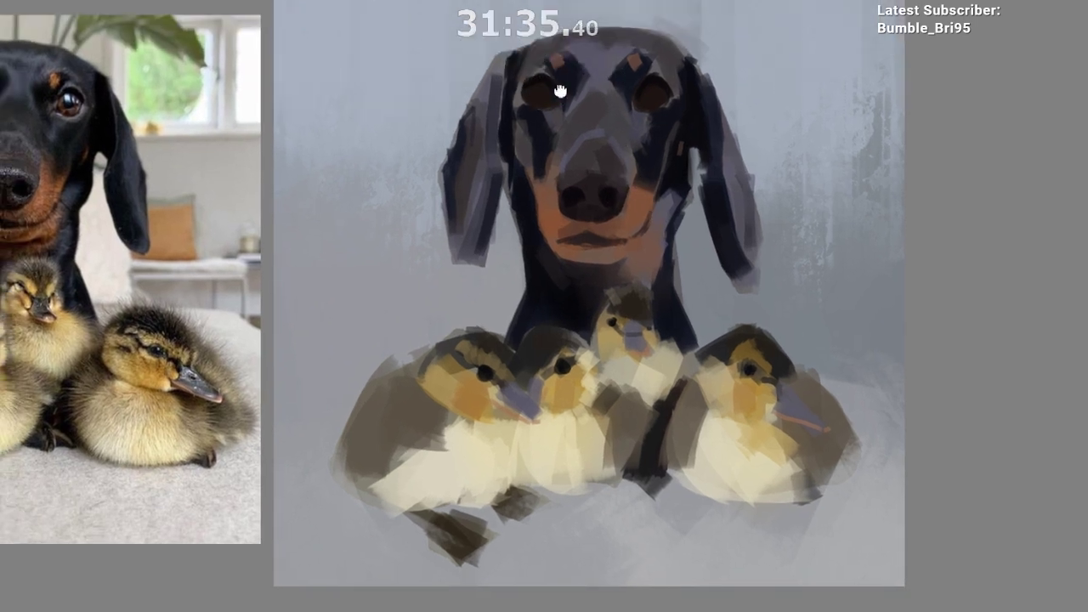
left_click_drag(559, 90, 602, 86)
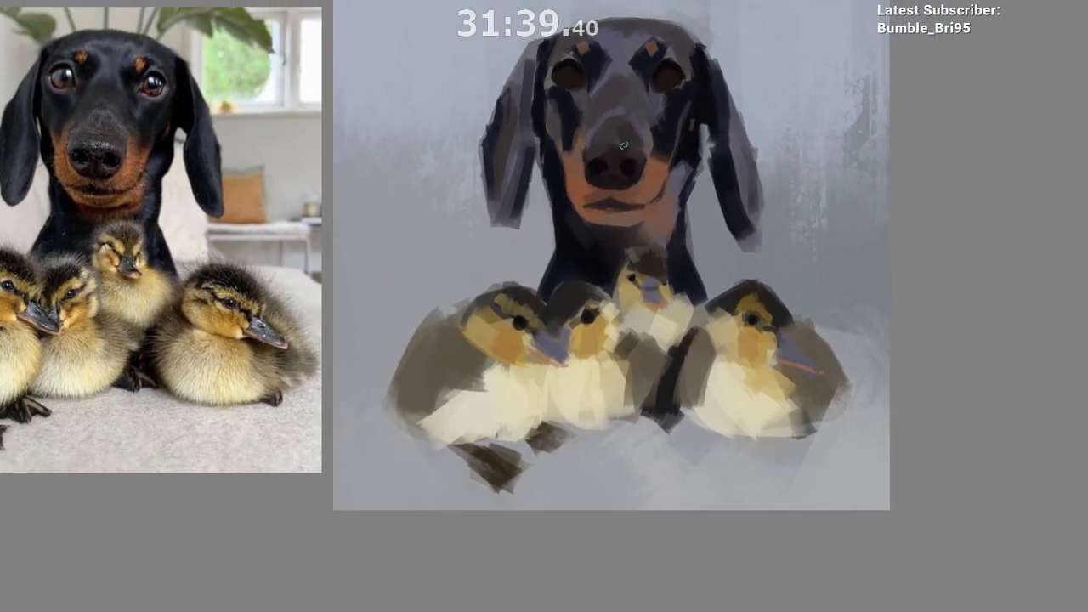
mouse_move(622, 160)
left_mouse_down()
mouse_move(617, 199)
mouse_move(569, 231)
mouse_move(595, 192)
left_mouse_up()
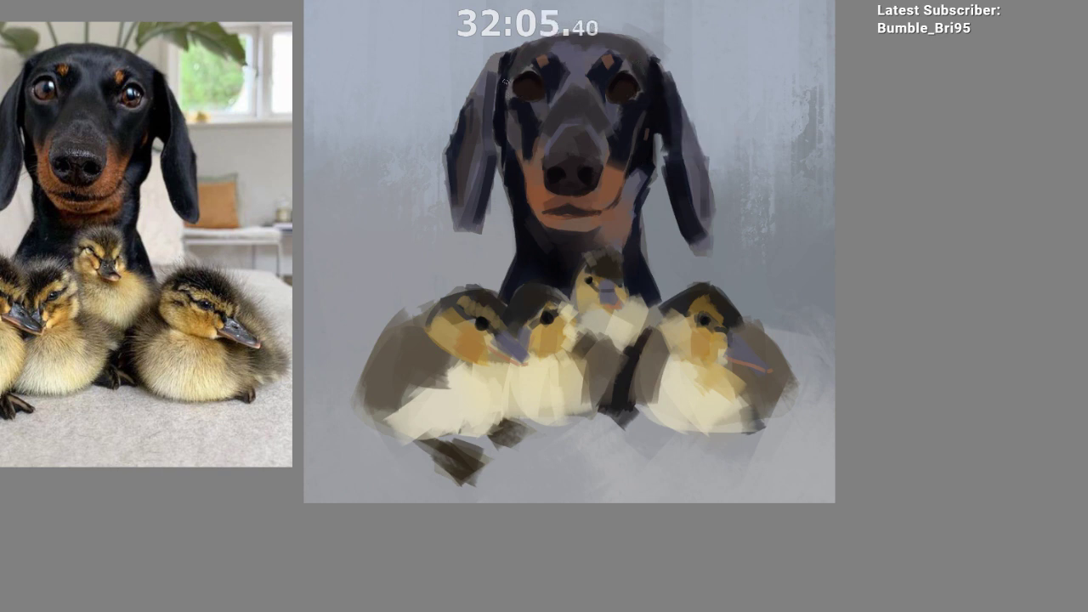
left_click(547, 68, "ctrl")
key("ctrl+z")
left_click_drag(643, 123, 643, 151)
left_click_drag(643, 151, 629, 119)
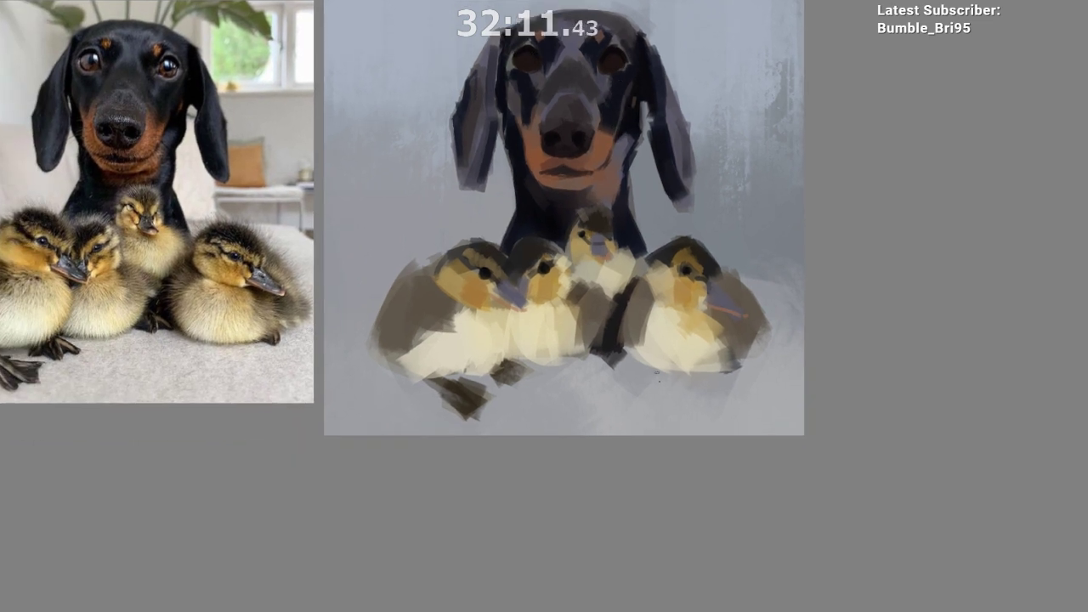
Step: Refine the dog's left-hand ear with purple-grey and dark tones sampled from the ear
left_click_drag(662, 486, 655, 513)
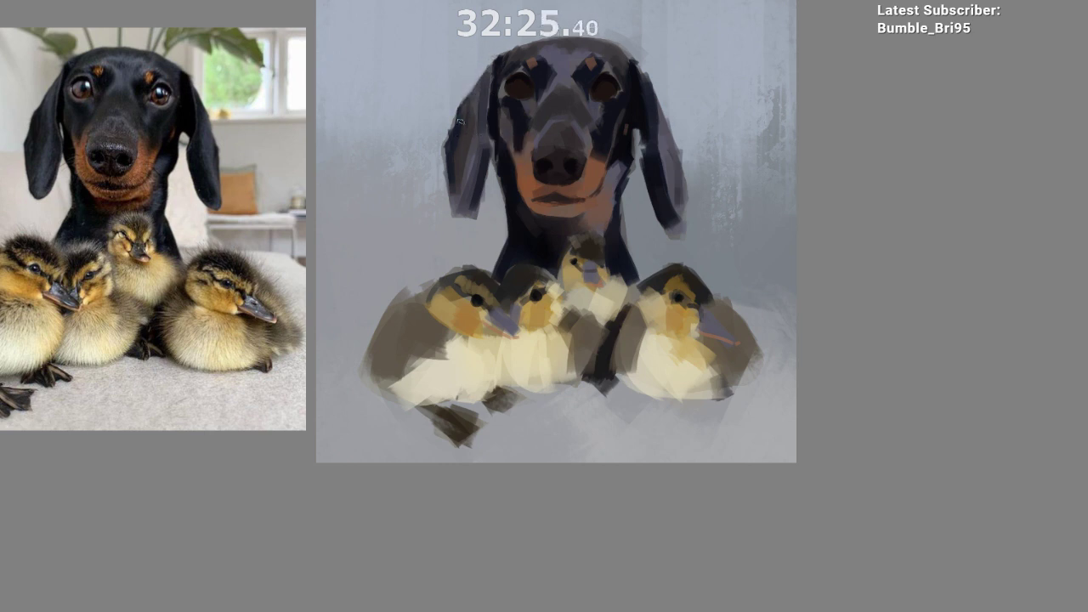
left_click_drag(514, 130, 575, 132)
left_click(487, 98, "ctrl")
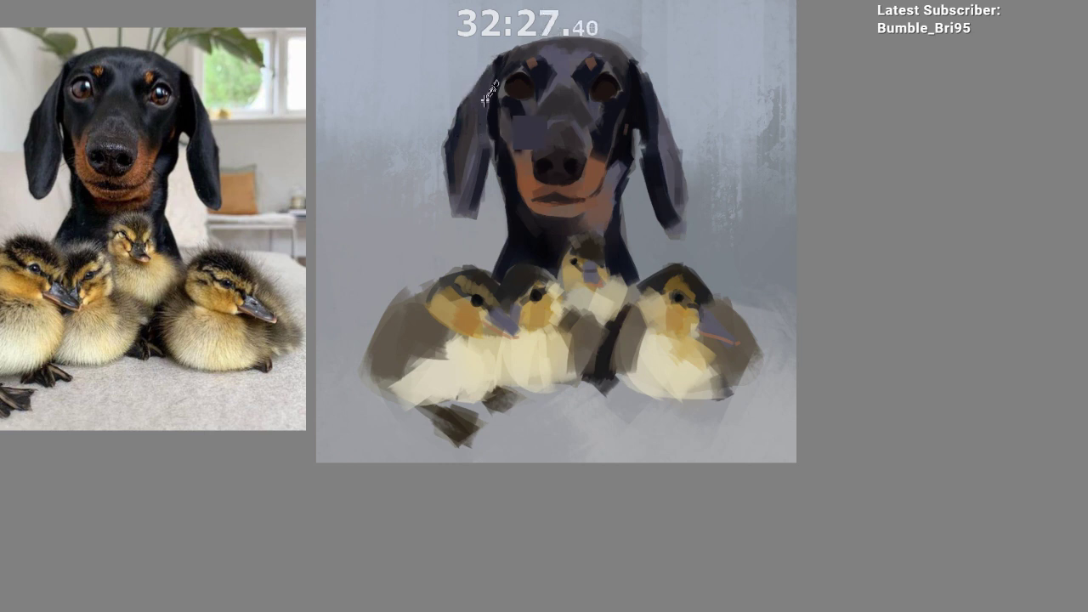
left_click(470, 164, "ctrl")
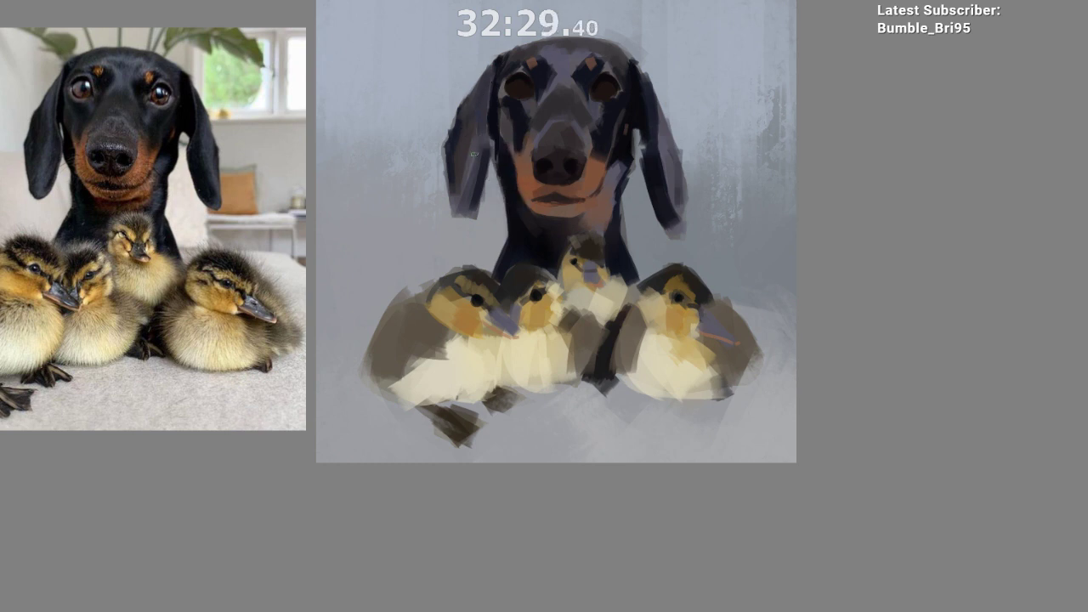
left_click_drag(482, 148, 489, 140)
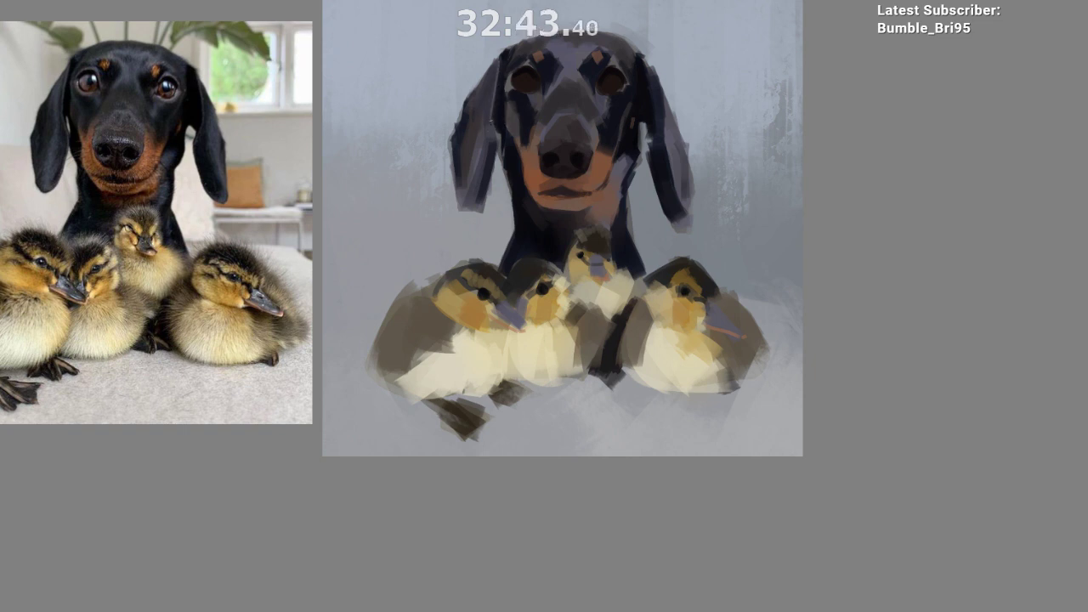
Step: Sample a purple-grey tone from the dog's face and paint the planes between the eyes and nose
left_click_drag(629, 114, 596, 87)
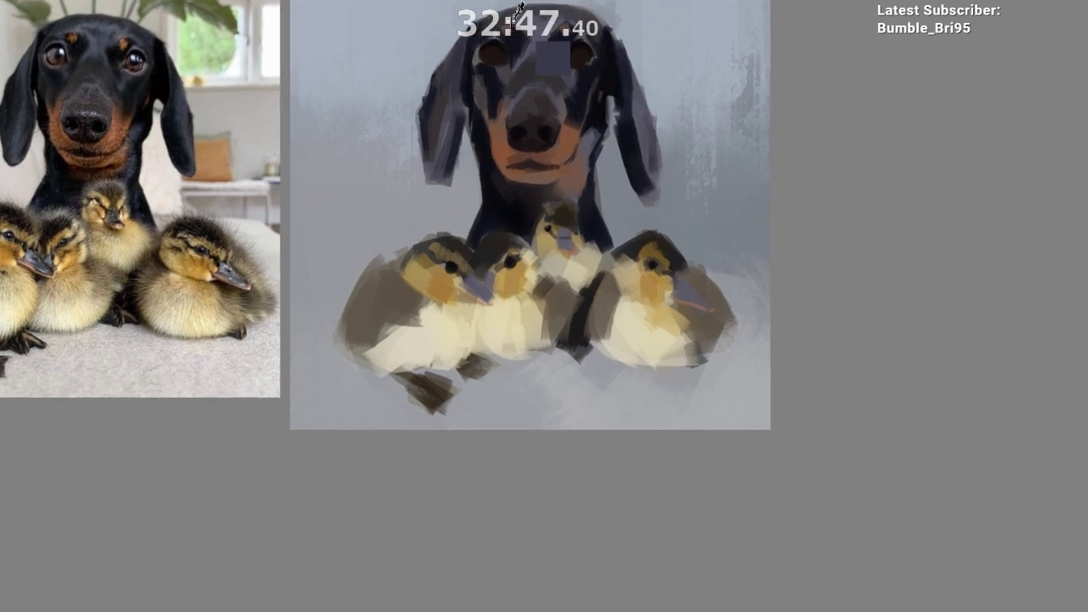
left_click(521, 78, "ctrl")
left_click_drag(526, 70, 507, 122)
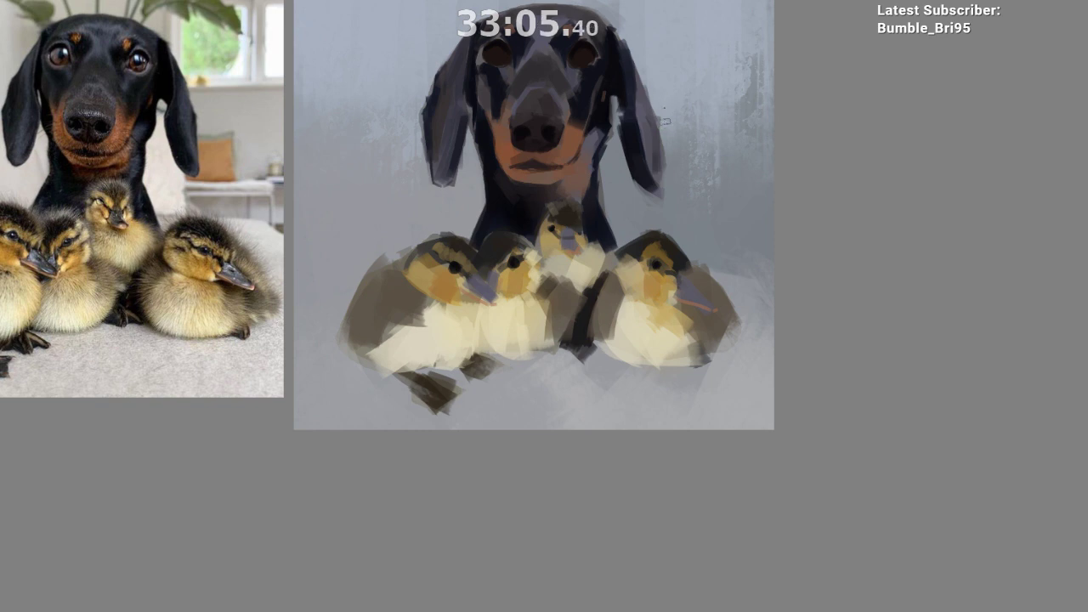
Step: Paint grey background strokes around the dog's ears and neck and touch up the ground tone beneath the ducklings
left_click_drag(665, 121, 663, 163)
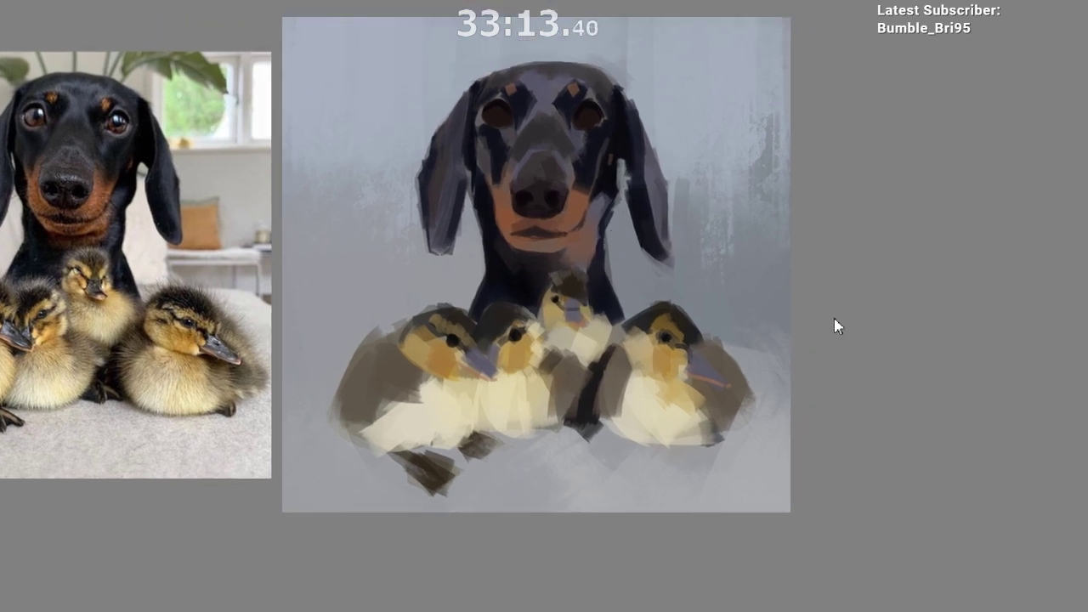
left_click_drag(622, 164, 624, 193)
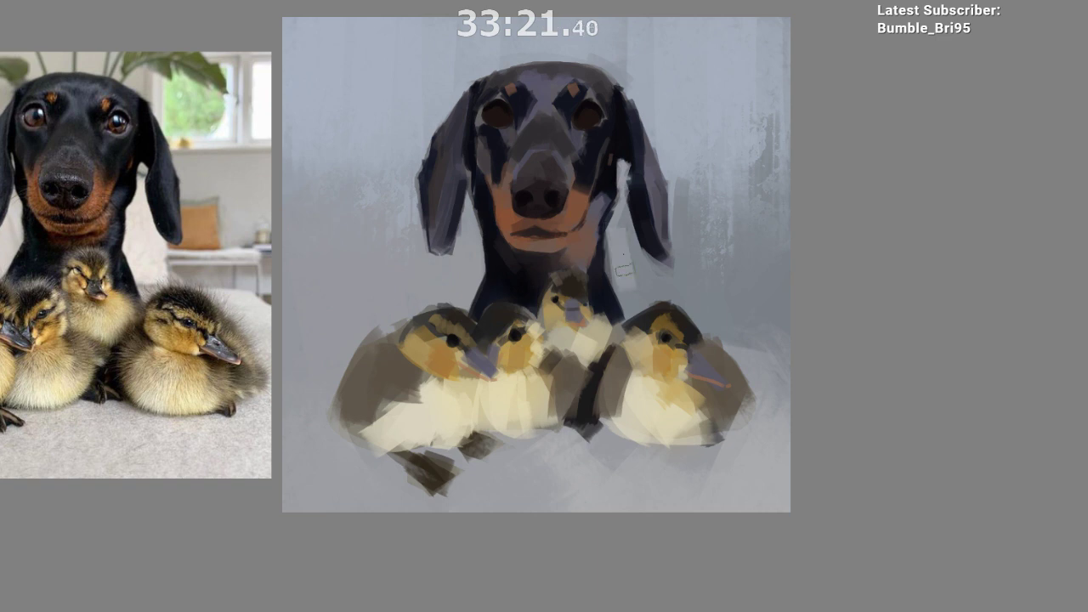
left_click_drag(490, 252, 502, 235)
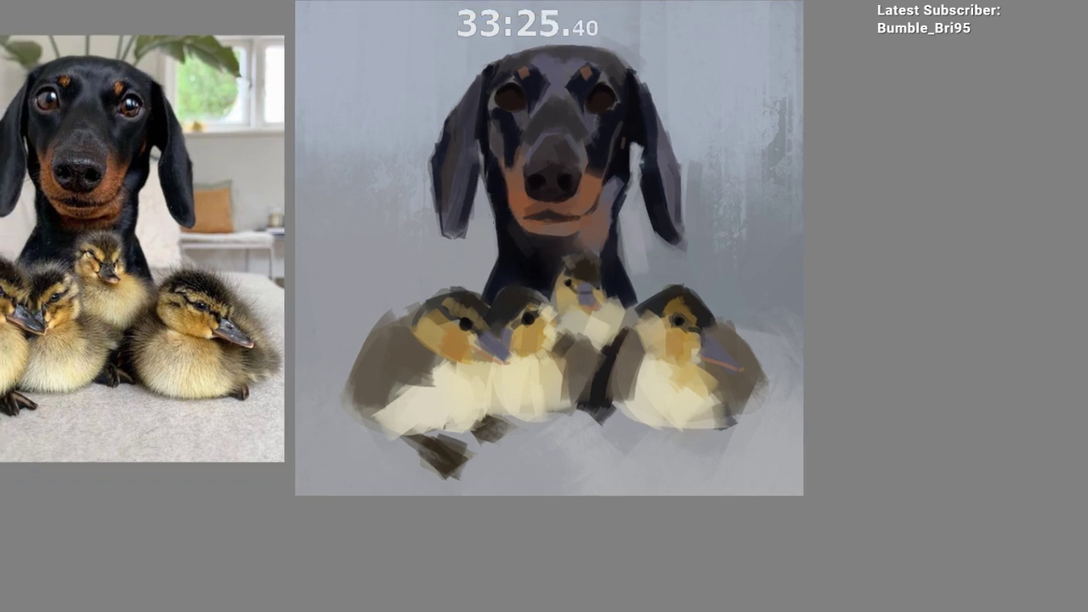
left_click_drag(661, 96, 665, 47)
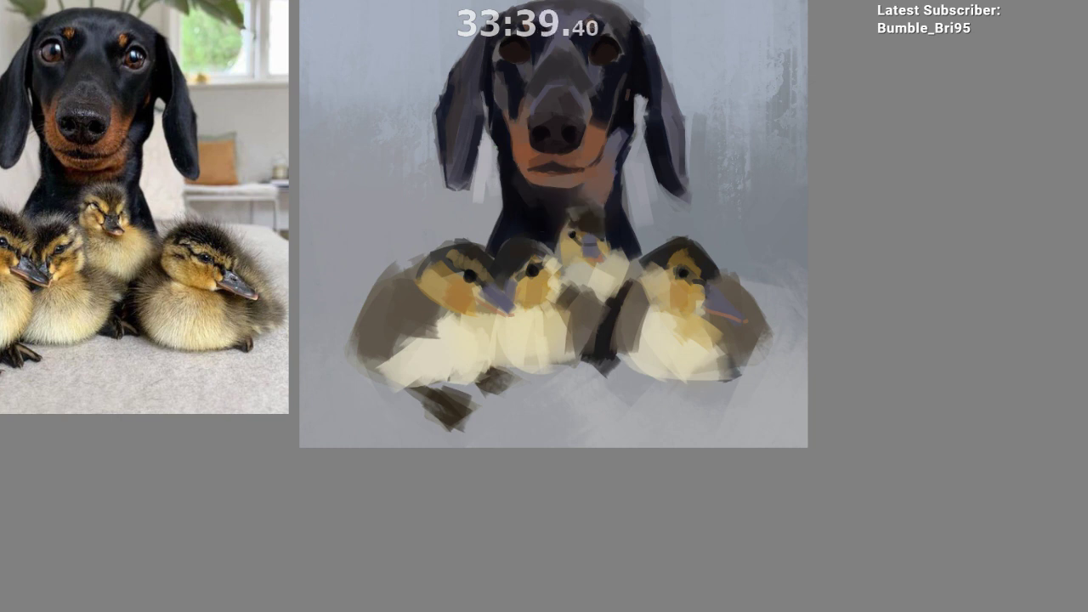
left_click_drag(597, 302, 630, 285)
left_click(641, 375, "ctrl")
left_click_drag(623, 386, 611, 381)
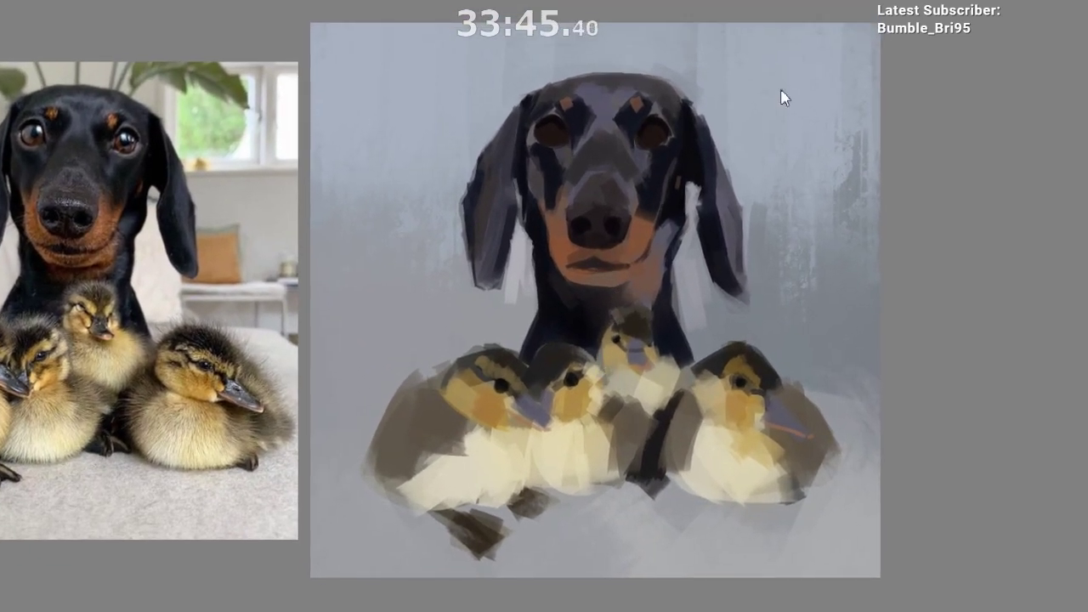
Step: Sample purple-grey tones from the dog's forehead to rework the area between the brow spots, undoing the misplaced stroke
left_click(886, 92)
mouse_move(611, 89)
left_mouse_down()
mouse_move(638, 91)
mouse_move(611, 99)
mouse_move(627, 89)
left_mouse_up()
key("ctrl+z")
left_click(609, 90, "ctrl")
left_click(604, 101, "ctrl")
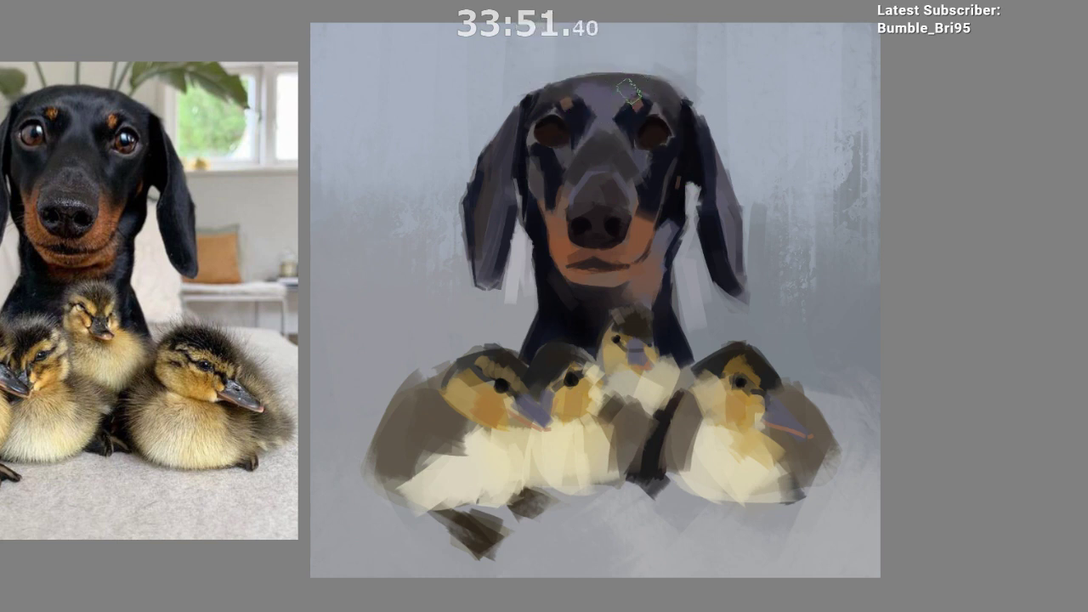
Step: Refine the tones on the dog's left-hand ear and check the painting mirrored
left_click_drag(582, 204, 598, 151)
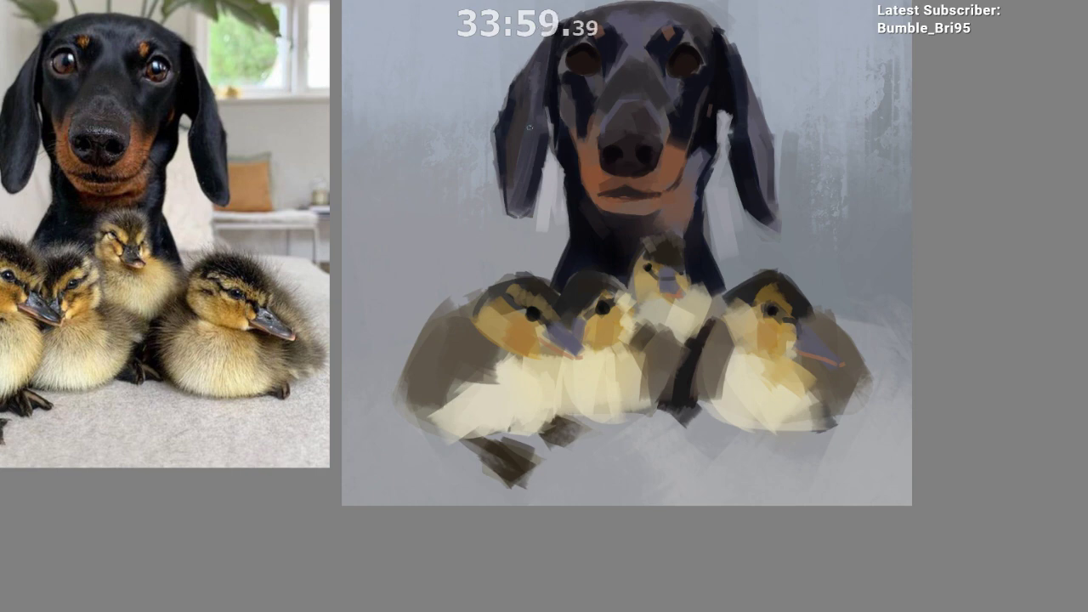
key("m")
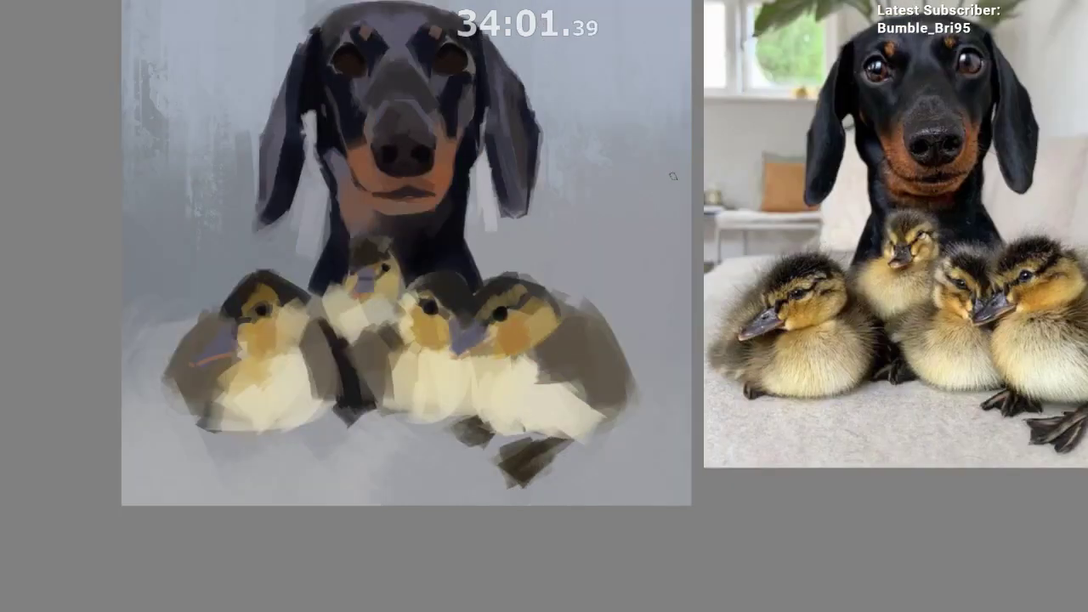
key("m")
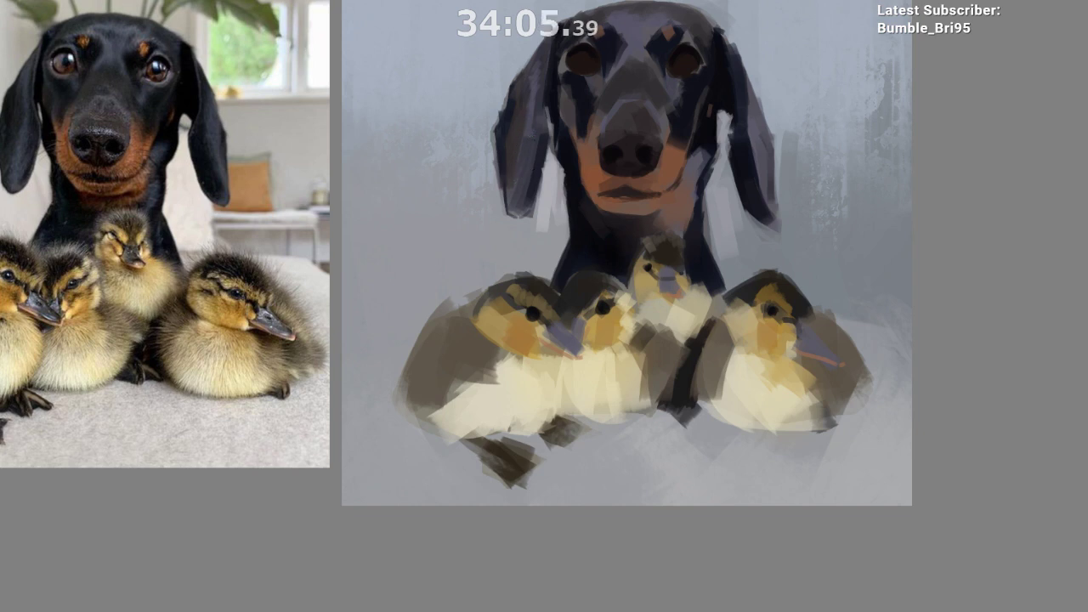
Step: Reshape the outer edge of the dog's right-hand ear and darken its upper part where it joins the head
left_click_drag(603, 221, 513, 213)
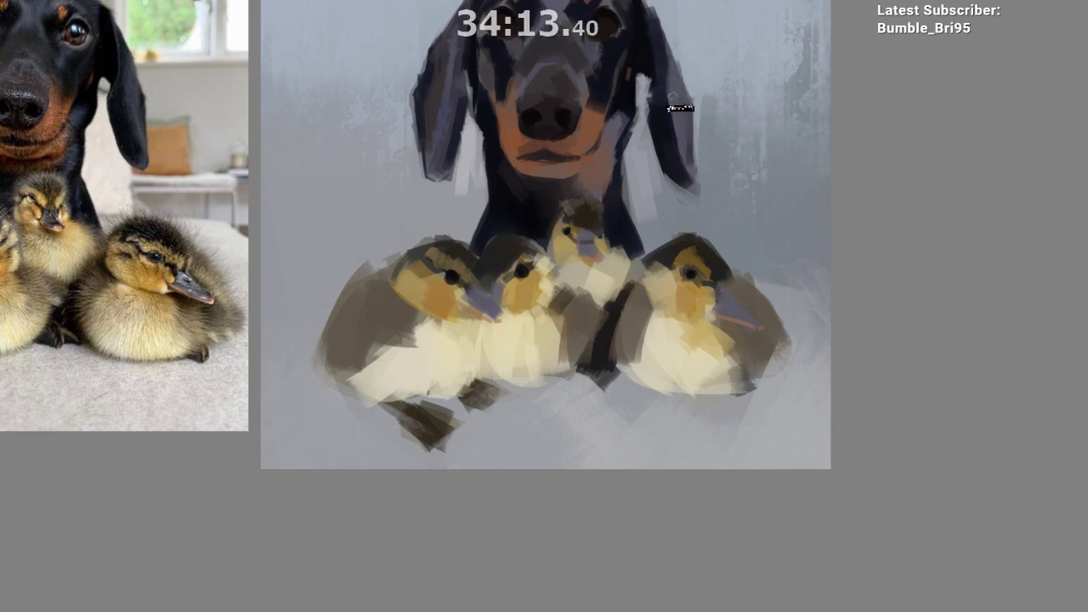
left_click_drag(685, 112, 687, 128)
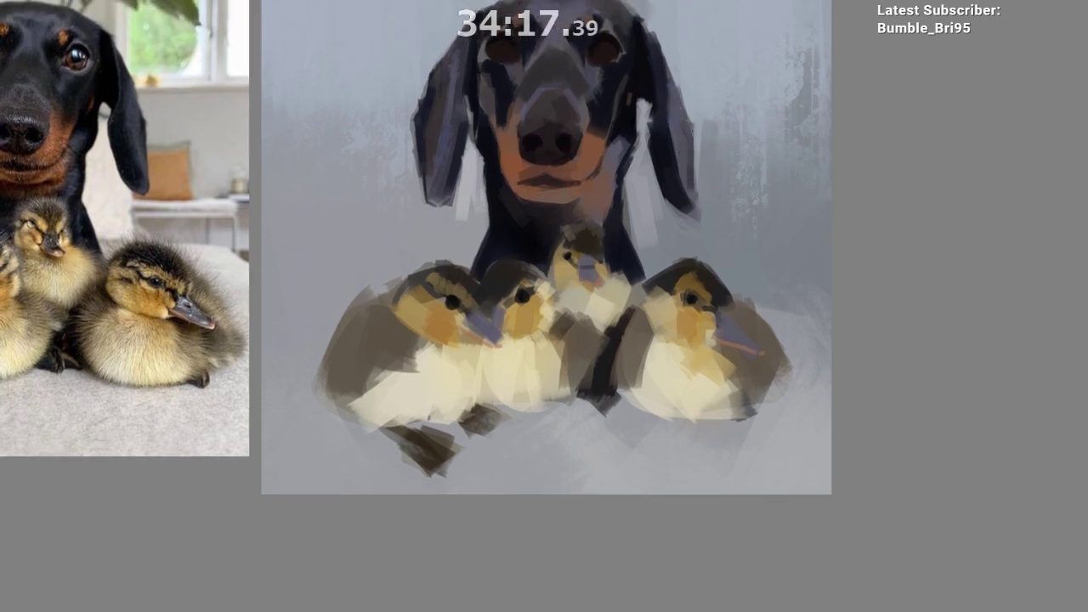
left_click_drag(691, 124, 689, 165)
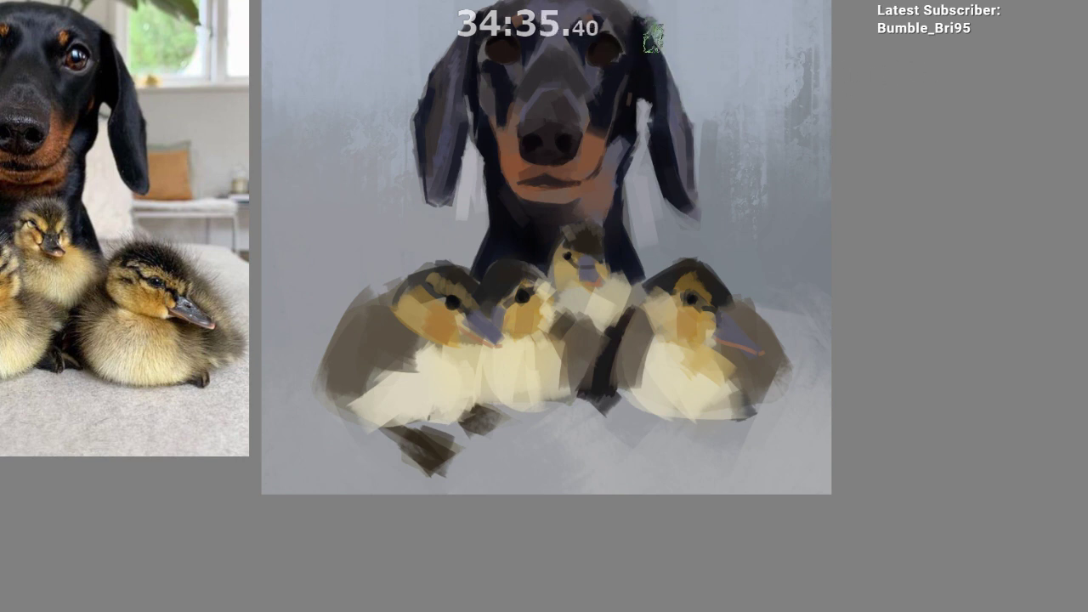
left_click_drag(649, 39, 688, 43)
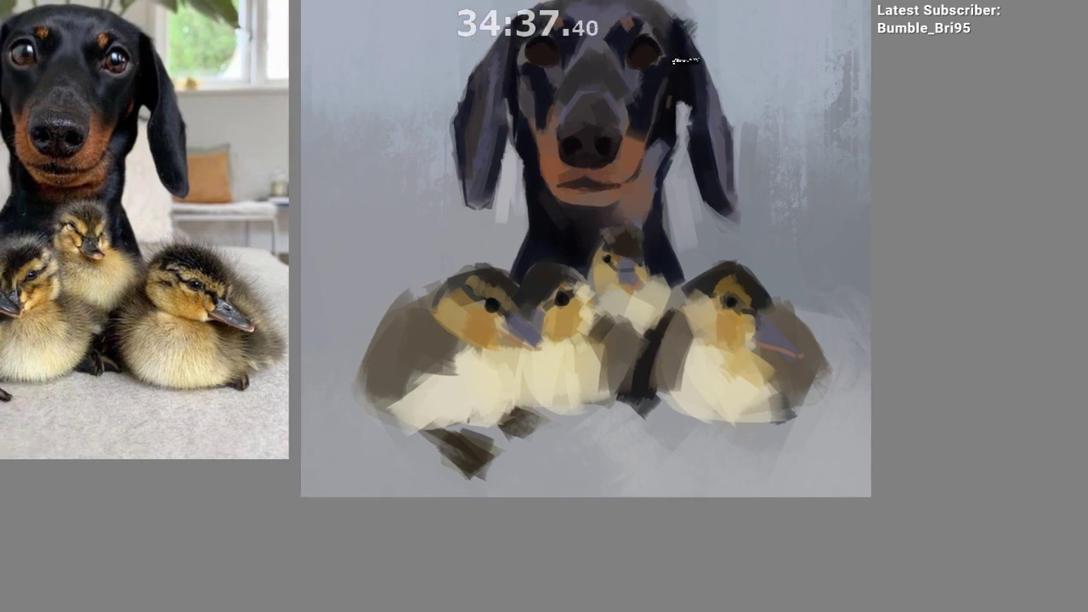
left_click_drag(537, 92, 544, 91)
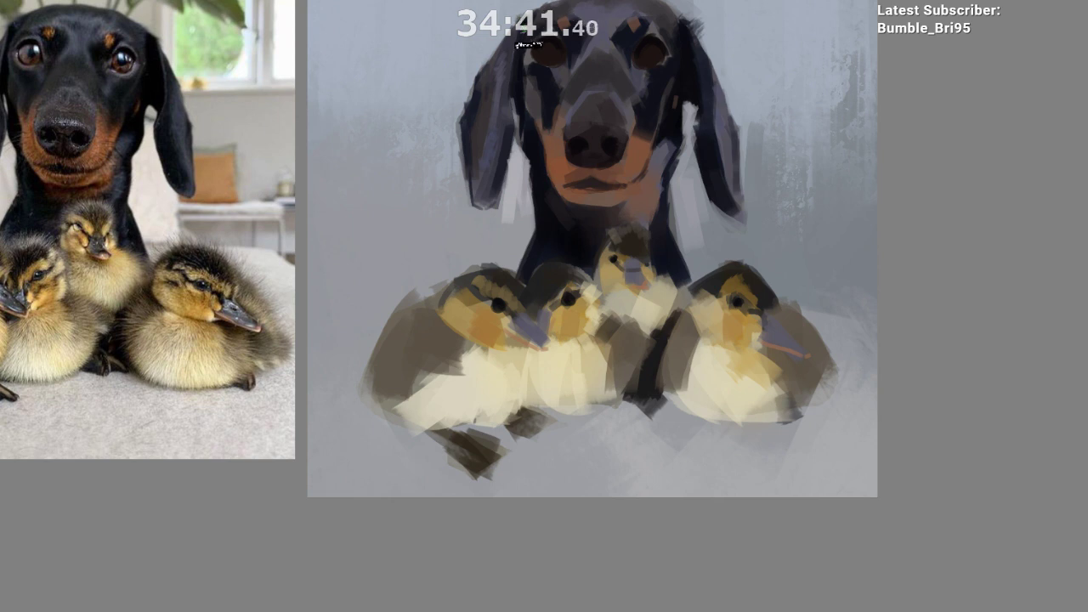
left_click_drag(635, 141, 637, 115)
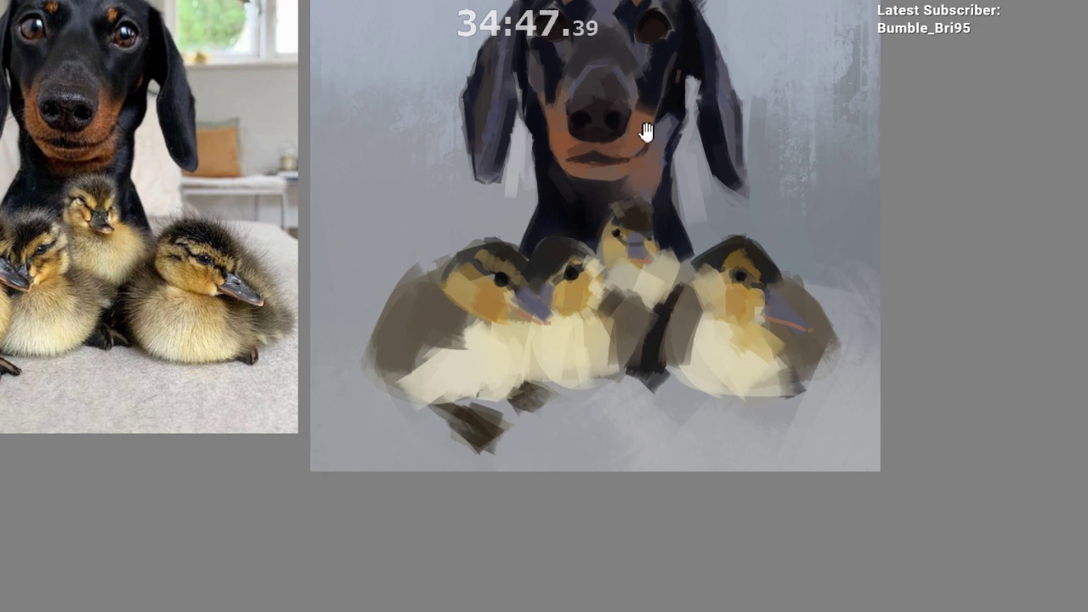
Step: Refine the dog's tan muzzle and the edge of its mouth with small strokes, checking the whole composition
mouse_move(645, 177)
left_mouse_down()
mouse_move(656, 146)
mouse_move(656, 162)
left_mouse_up()
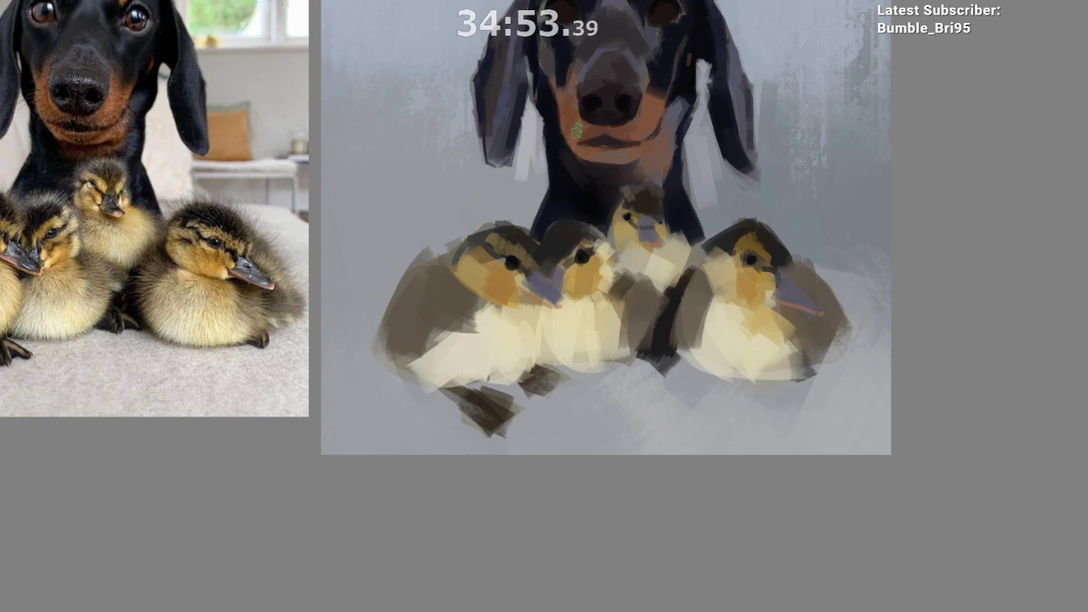
left_click_drag(629, 149, 639, 148)
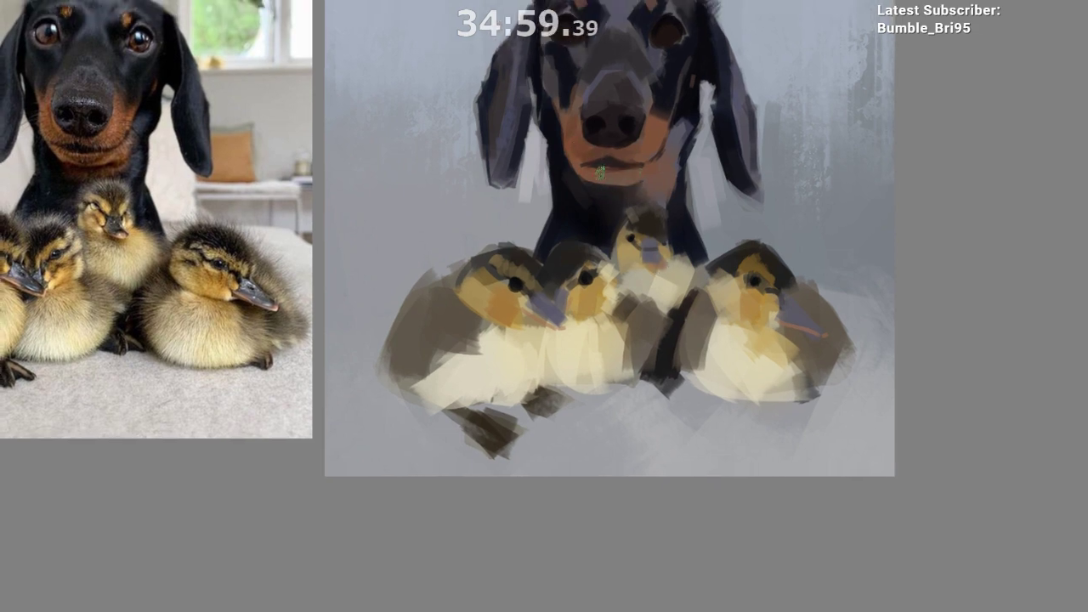
left_click_drag(656, 259, 656, 275)
scroll(650, 274, "down", 3)
scroll(640, 276, "up", 2)
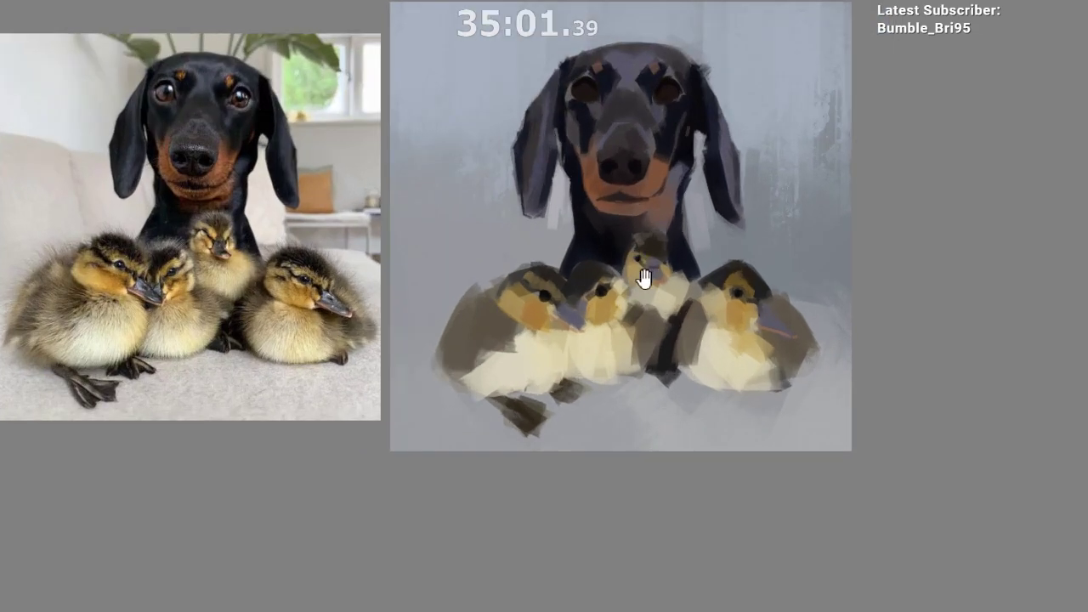
Step: Warm the dog's muzzle with a richer orange using a large round brush and check the painting mirrored
left_click(613, 213, "ctrl")
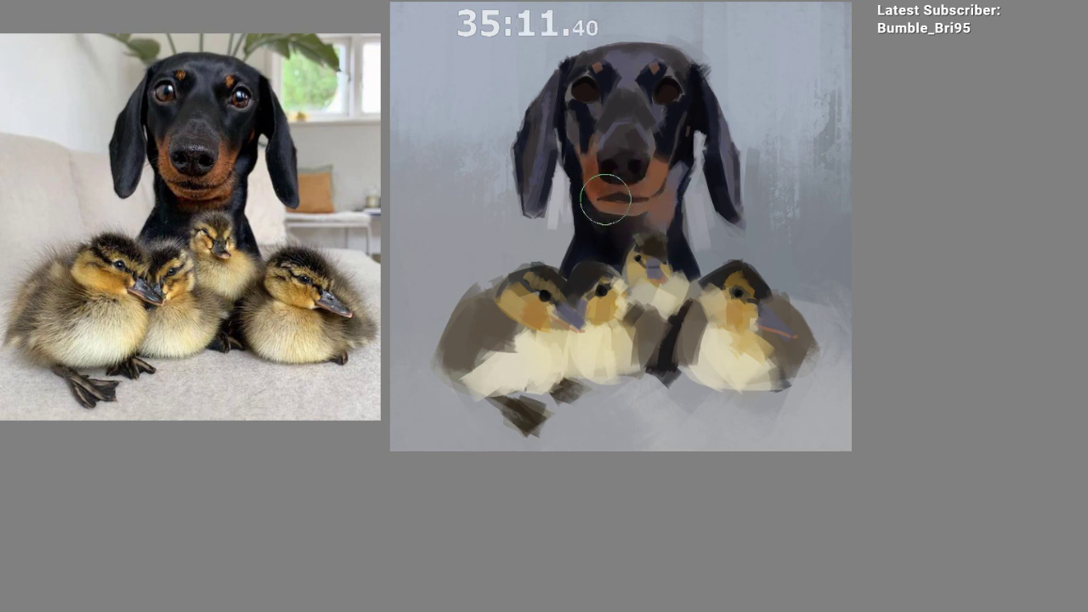
left_click_drag(671, 196, 668, 205)
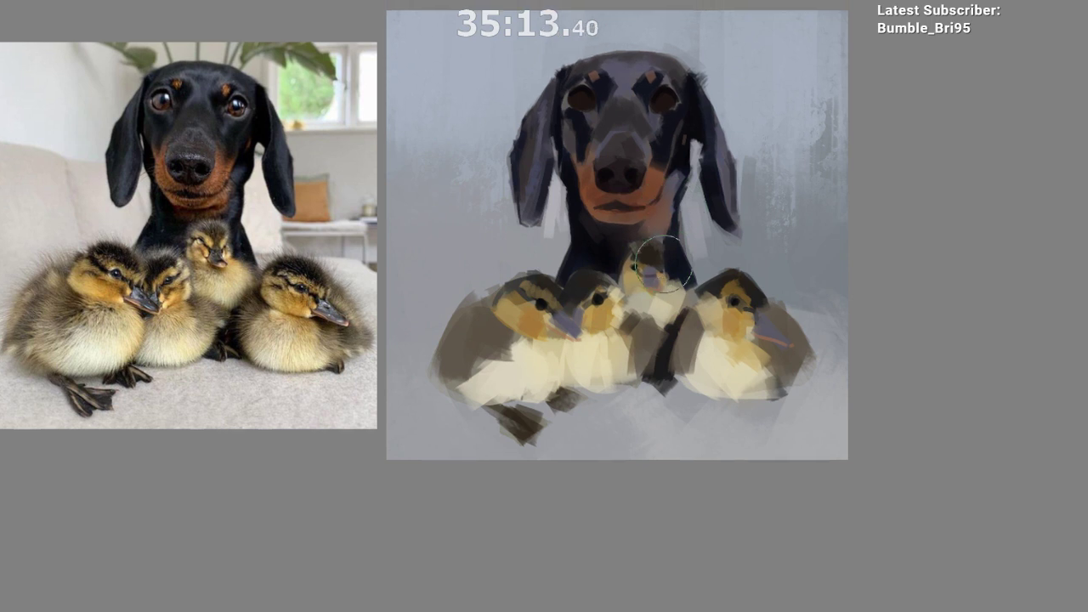
left_click(659, 285, "ctrl")
left_click_drag(641, 150, 641, 146)
scroll(641, 145, "up", 1)
left_click_drag(670, 181, 672, 212)
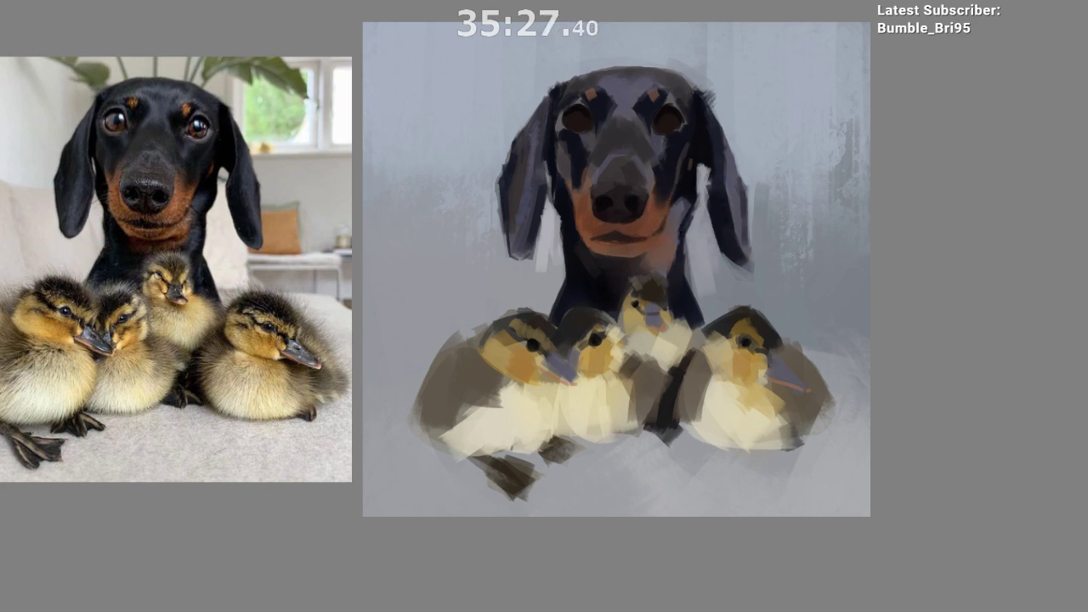
key("m")
key("m")
Step: Reduce the brush size and paint a dark shadow line beneath the dog's lower lip with tones sampled from the painting
left_click(574, 179, "ctrl")
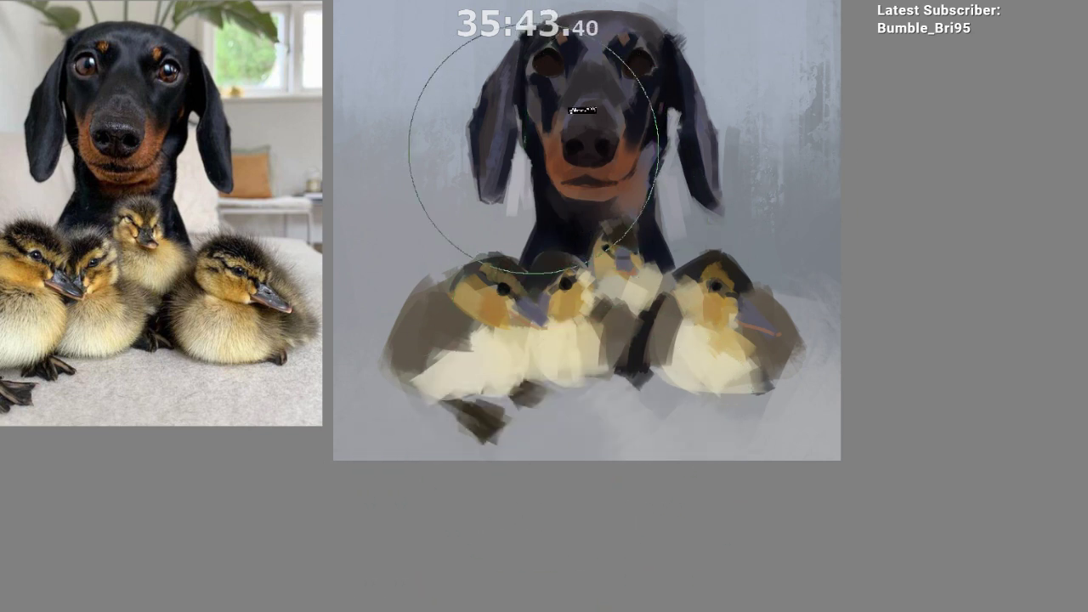
key("[")
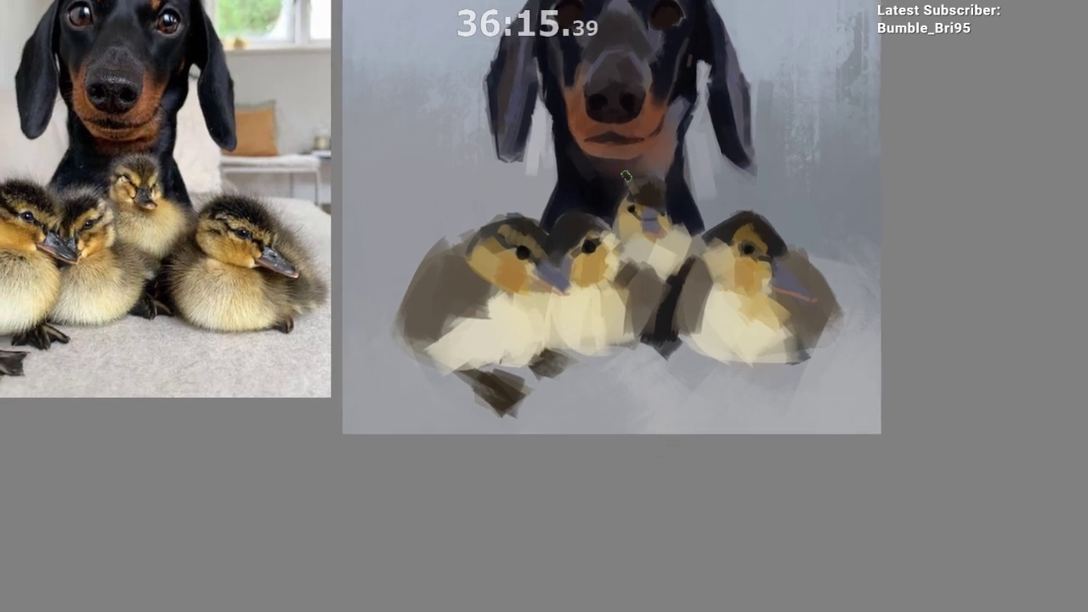
left_click(613, 169, "ctrl")
left_click_drag(606, 163, 642, 163)
left_click_drag(605, 161, 635, 160)
left_click(649, 155)
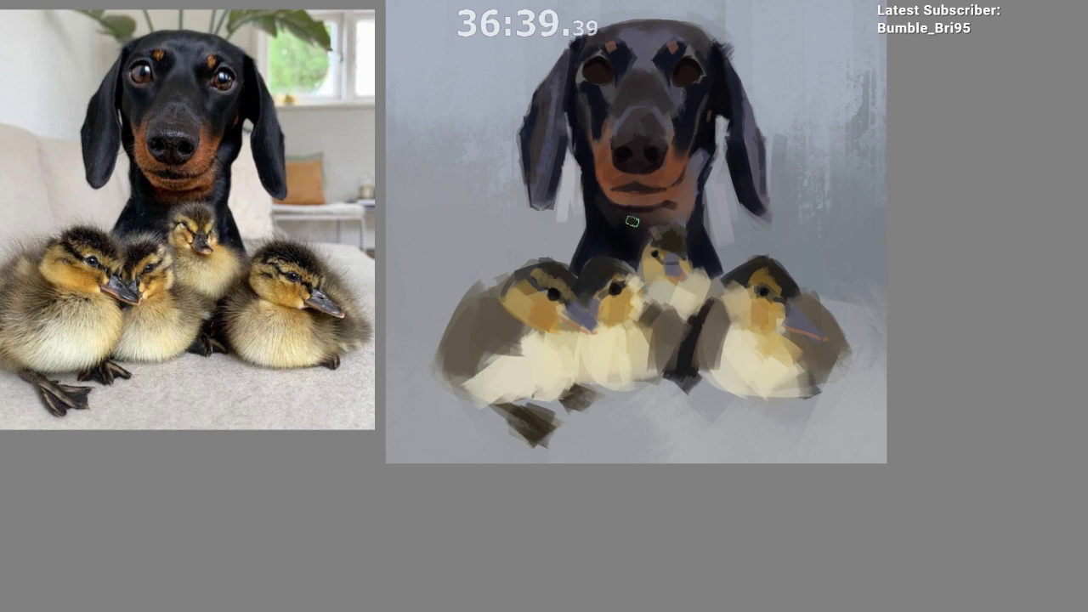
Step: Soften the shadow under the dog's chin and add reddish-brown touches to the throat with sampled tones
left_click_drag(623, 212, 620, 215)
left_click(630, 229, "ctrl")
left_click(622, 215, "ctrl")
left_click_drag(638, 228, 618, 224)
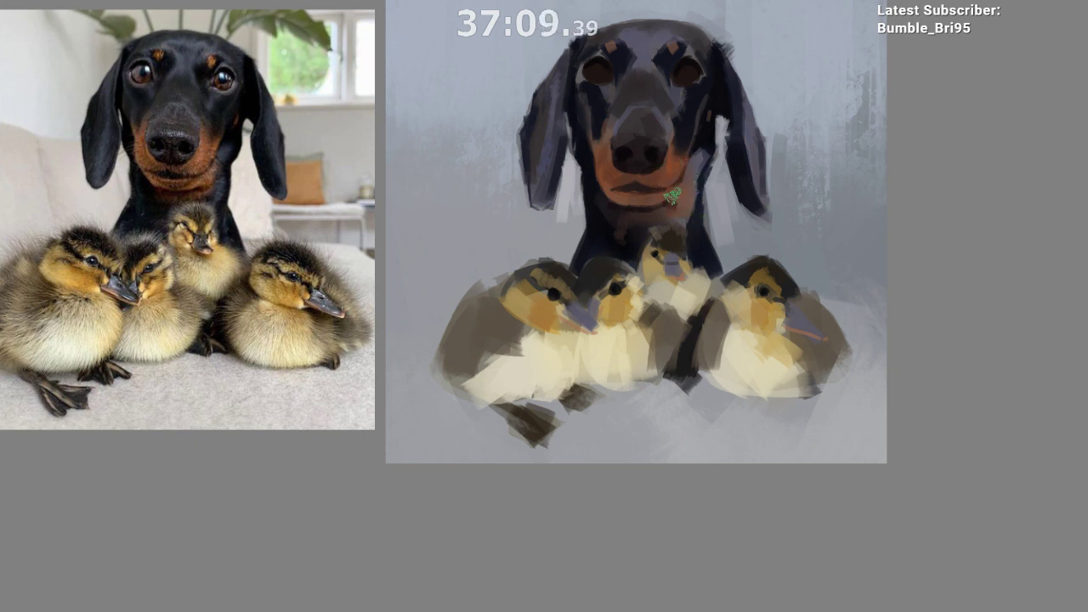
left_click_drag(677, 219, 641, 203)
left_click(632, 179, "ctrl")
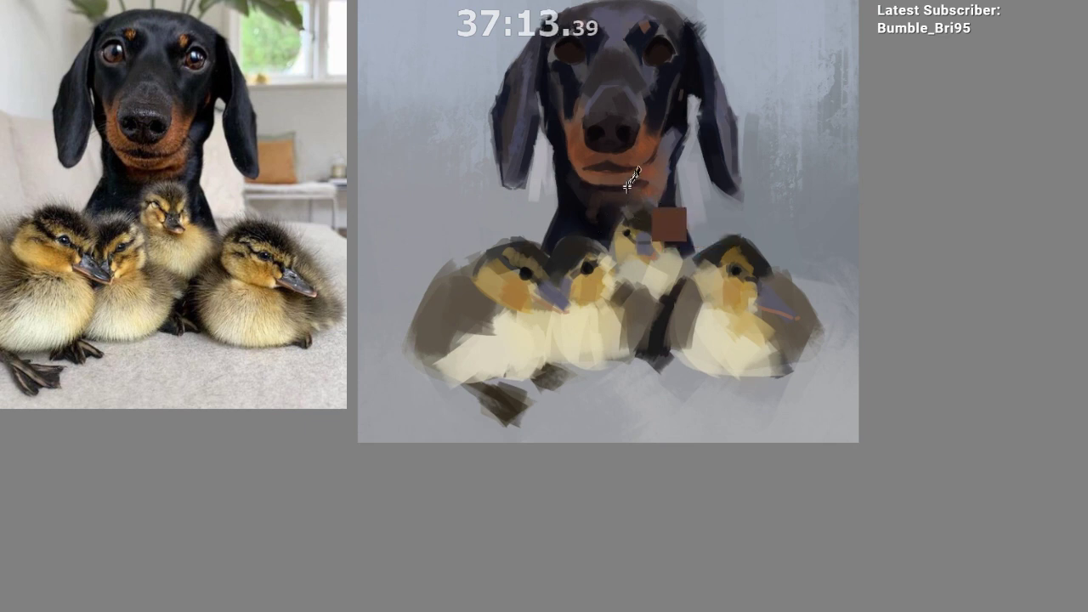
left_click(625, 180, "ctrl")
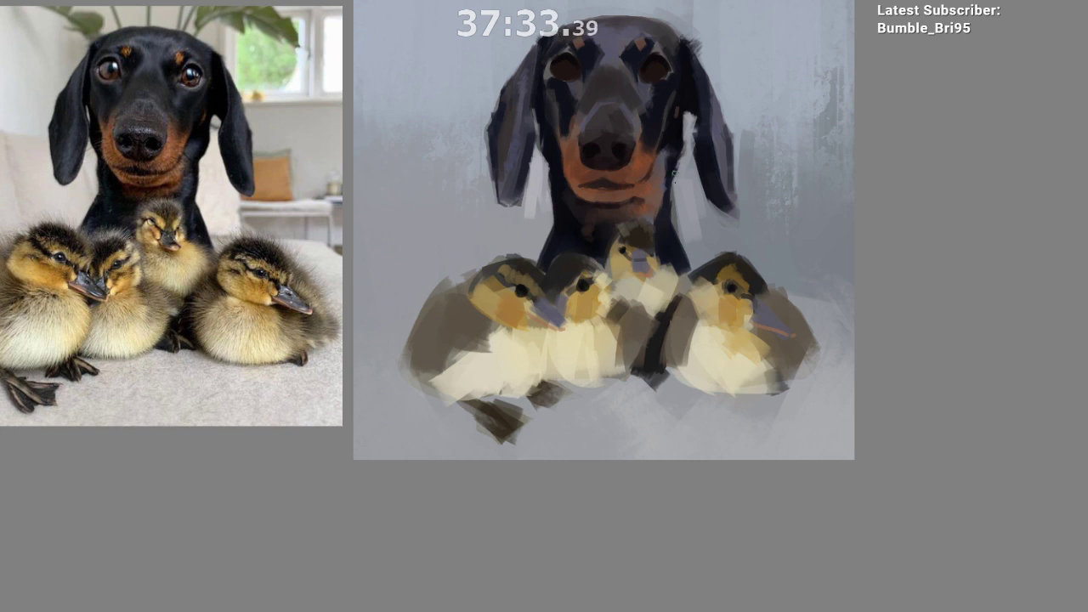
Step: Refine the right-hand side of the dog's neck and jaw with sampled tones, cleaning up the edge against the background
left_click_drag(675, 195, 669, 153)
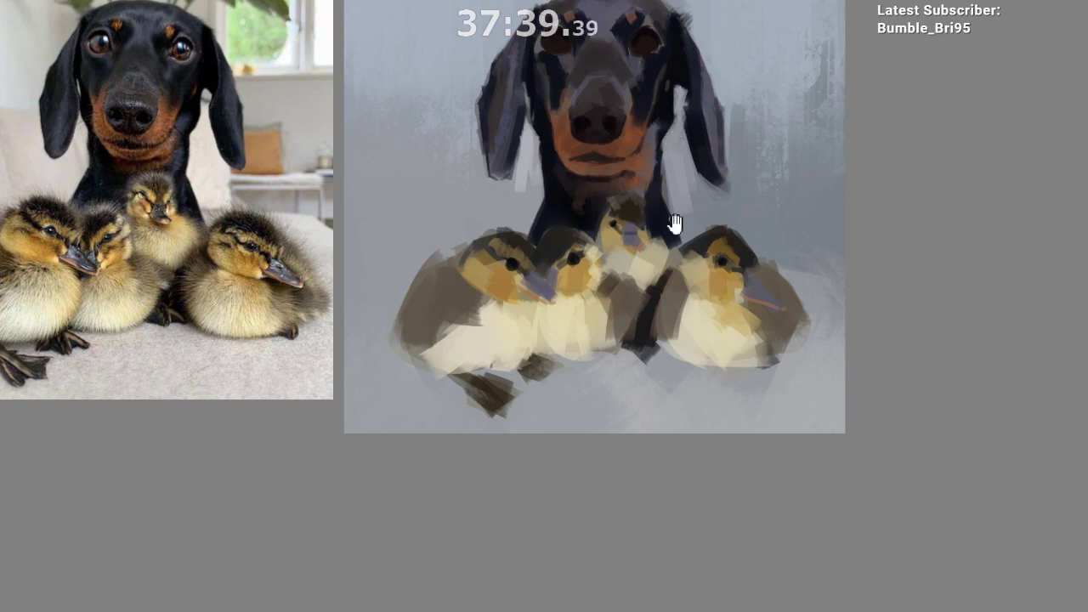
left_click_drag(689, 201, 707, 221)
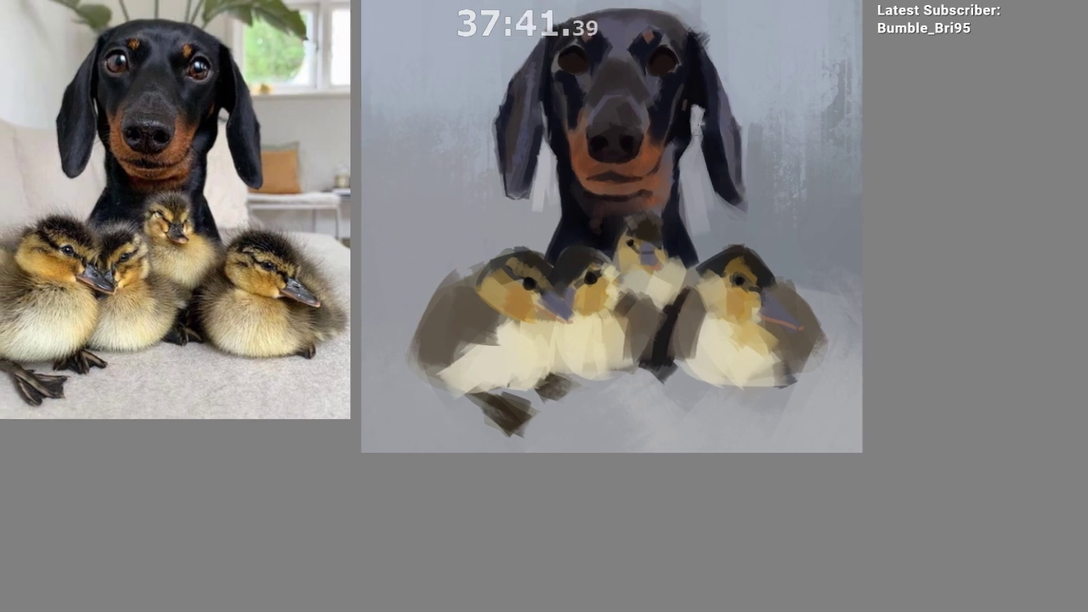
left_click(682, 176, "ctrl")
left_click_drag(684, 180, 684, 172)
left_click(677, 175, "ctrl")
mouse_move(684, 125)
left_mouse_down()
mouse_move(680, 196)
mouse_move(678, 152)
left_mouse_up()
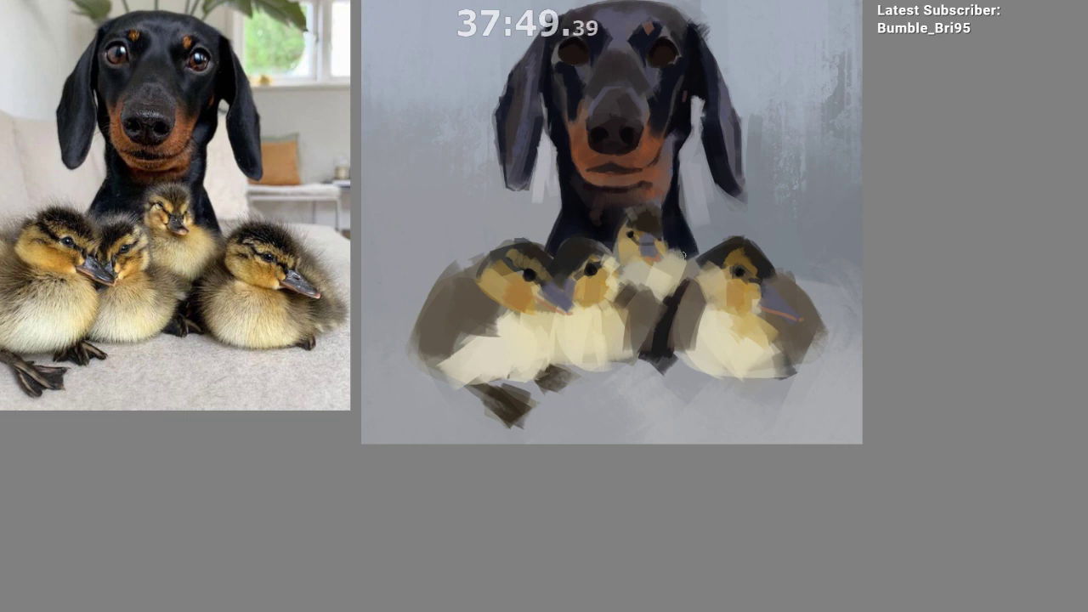
left_click_drag(672, 159, 669, 197)
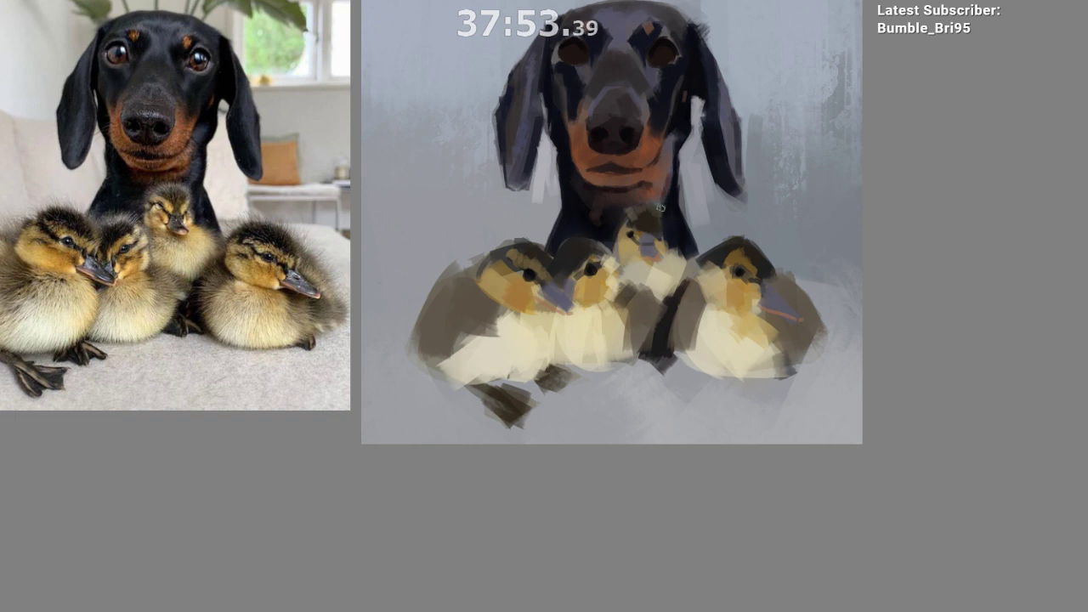
left_click_drag(664, 171, 659, 195)
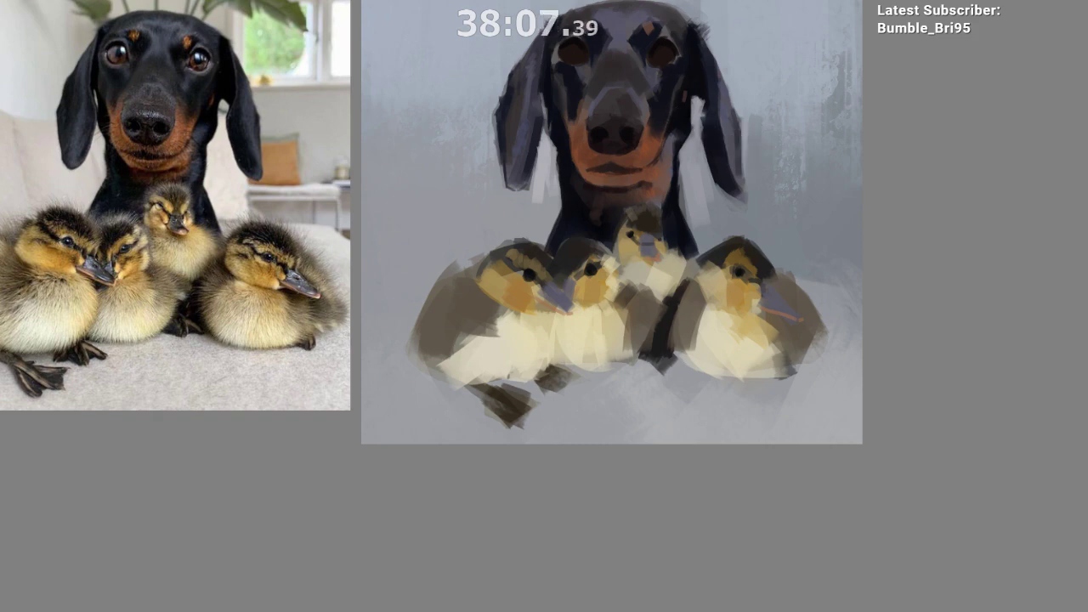
Step: Compare the whole painting with the reference photo in mirrored view, sample a tone beside the dog's head, and restore the normal orientation
key("m")
mouse_move(606, 285)
left_mouse_down()
mouse_move(592, 316)
mouse_move(617, 426)
mouse_move(599, 473)
left_mouse_up()
mouse_move(615, 457)
left_mouse_down()
mouse_move(568, 406)
mouse_move(554, 434)
mouse_move(556, 471)
mouse_move(544, 479)
left_mouse_up()
left_click_drag(544, 465, 558, 443)
scroll(559, 472, "up", 1)
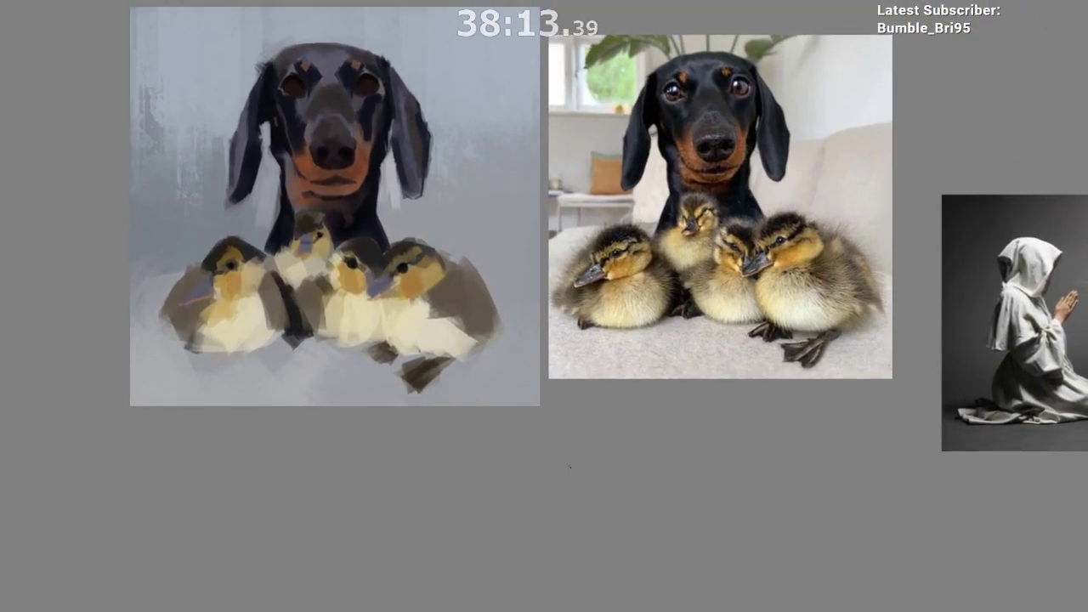
left_click(259, 88, "ctrl")
key("m")
left_click_drag(443, 302, 372, 300)
scroll(443, 302, "up", 1)
Step: Mirror the view and refine the dark line between the dog's lips with tones sampled from the muzzle
mouse_move(639, 188)
left_mouse_down()
mouse_move(637, 170)
mouse_move(625, 199)
mouse_move(629, 173)
left_mouse_up()
left_click(535, 191, "ctrl")
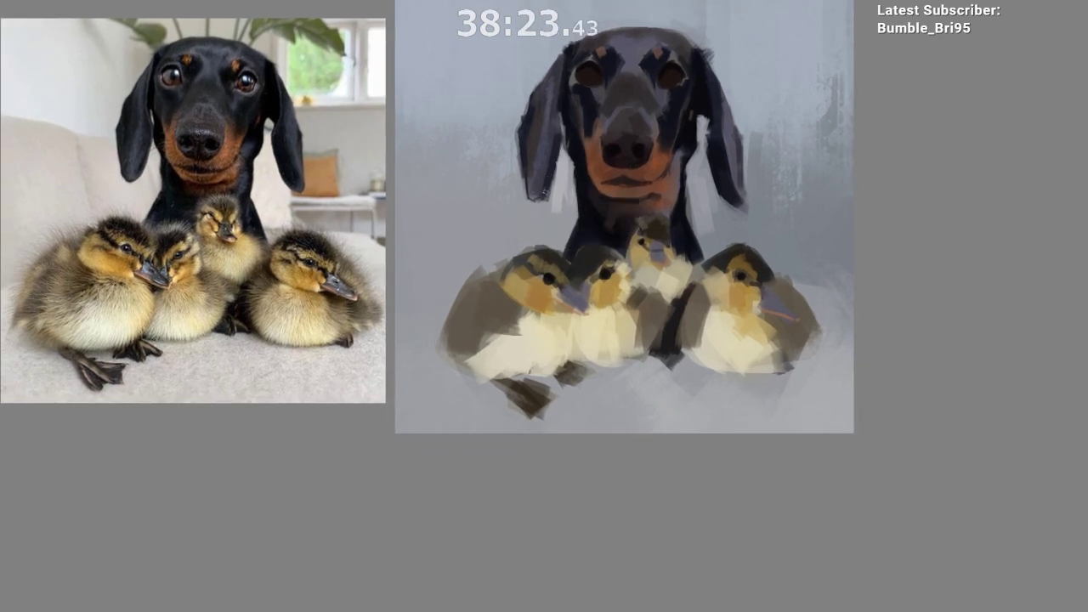
left_click_drag(646, 178, 640, 207)
scroll(616, 159, "up", 2)
left_click(600, 211, "ctrl")
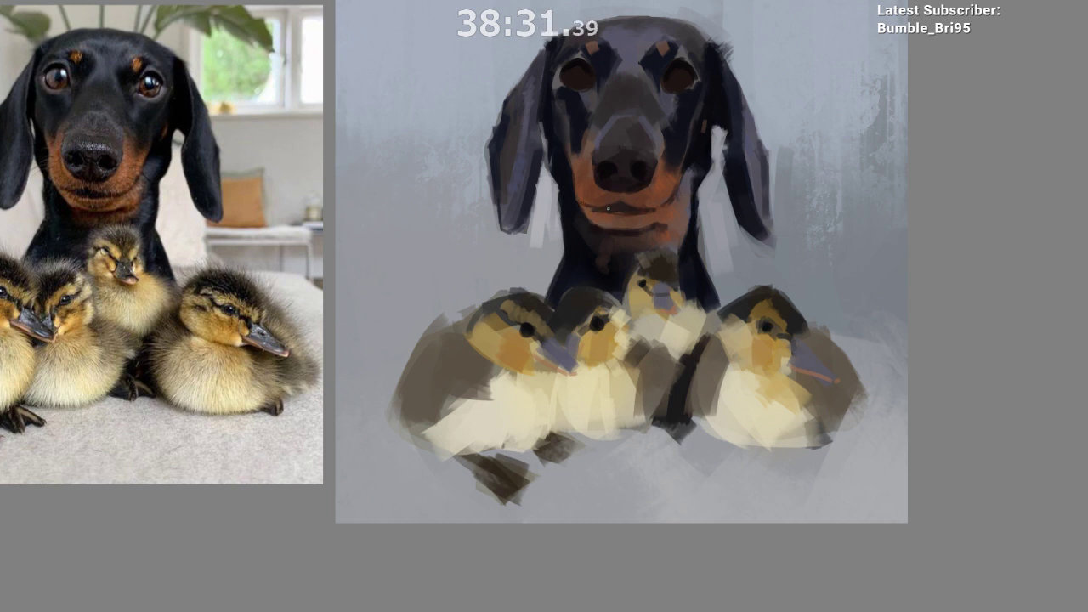
left_click_drag(606, 207, 602, 183)
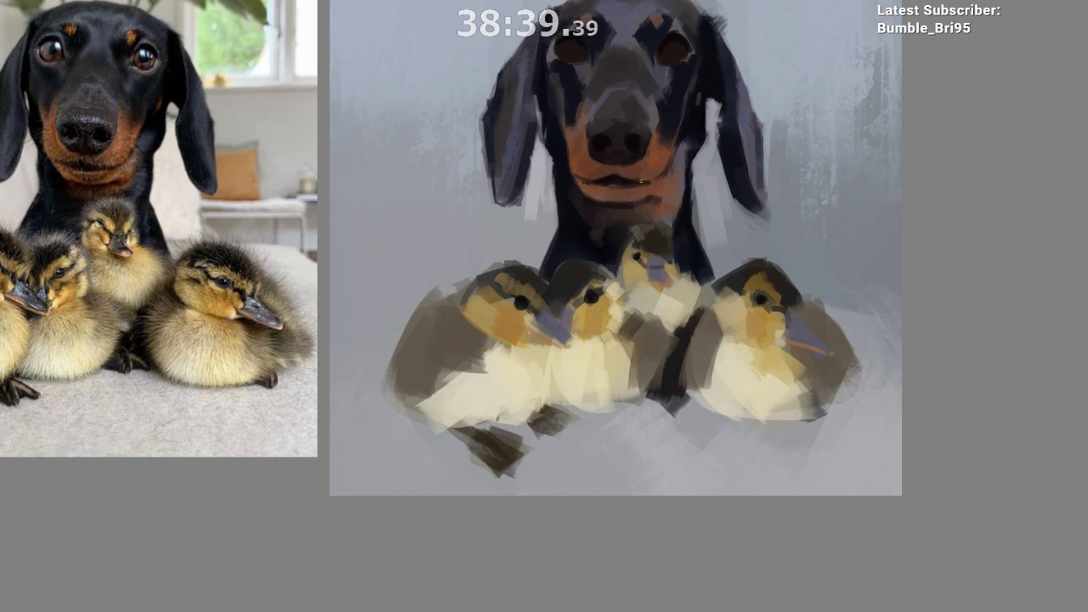
Step: Clean up the corners of the dog's mouth and the tan muzzle with sampled orange-brown tones
left_click_drag(641, 216, 633, 219)
left_click_drag(654, 244, 652, 272)
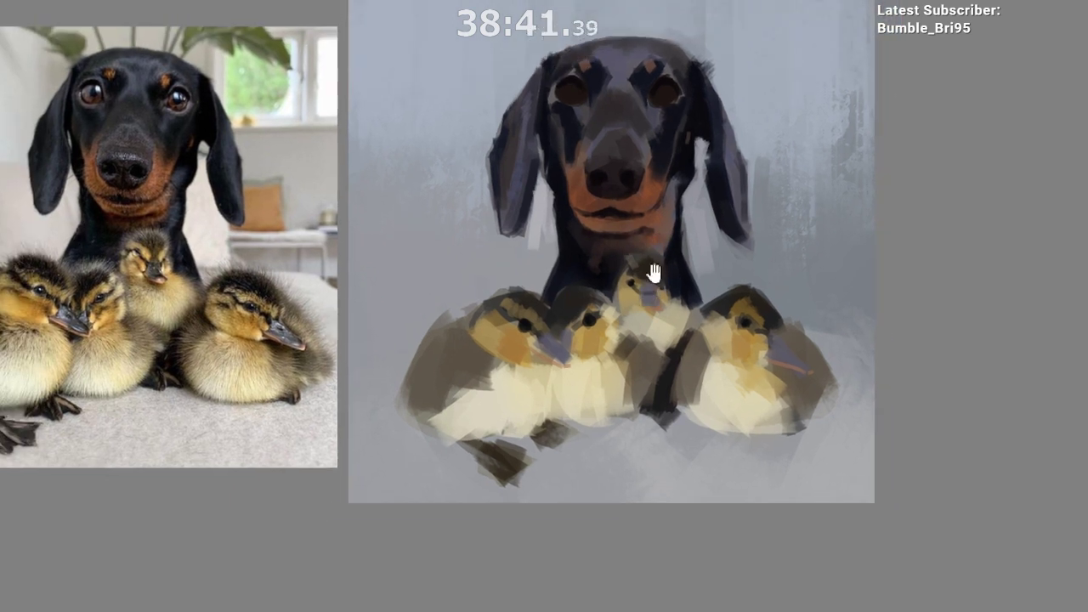
left_click_drag(619, 181, 598, 181)
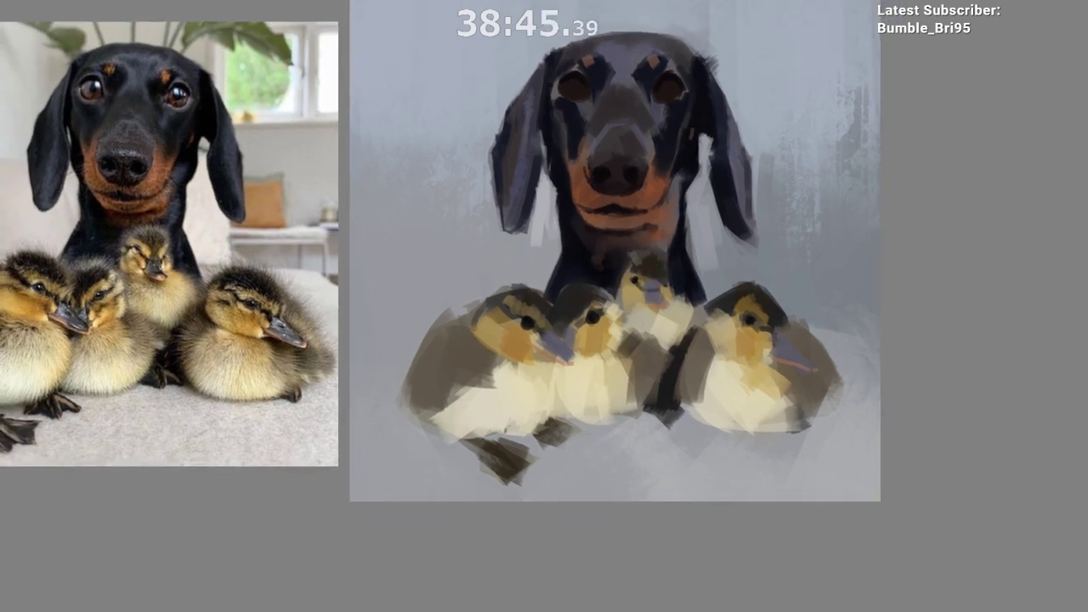
left_click(575, 188, "ctrl")
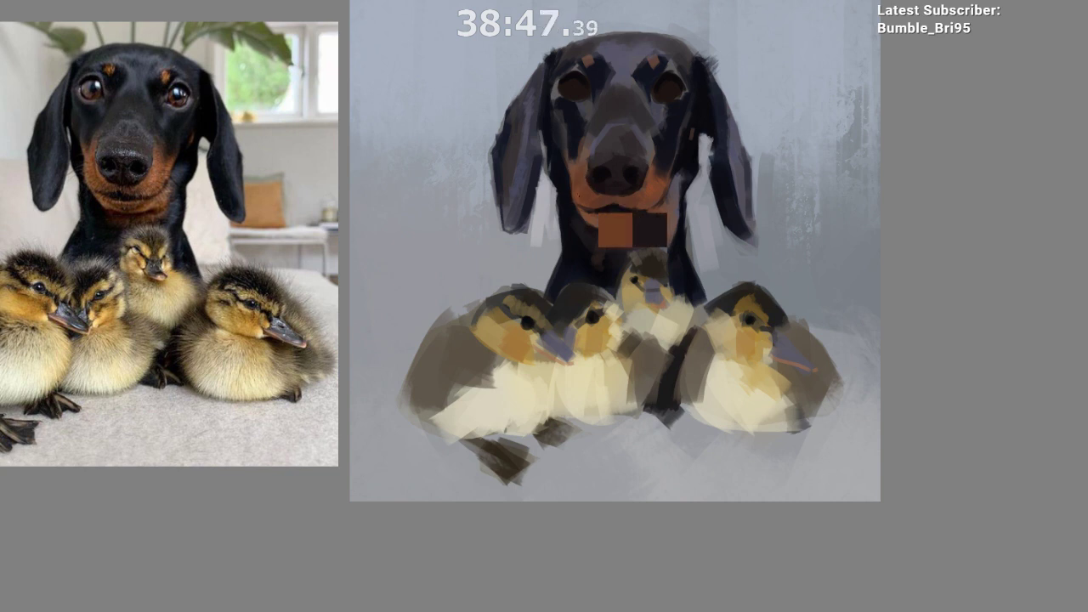
left_click_drag(559, 235, 594, 203)
scroll(581, 209, "up", 1)
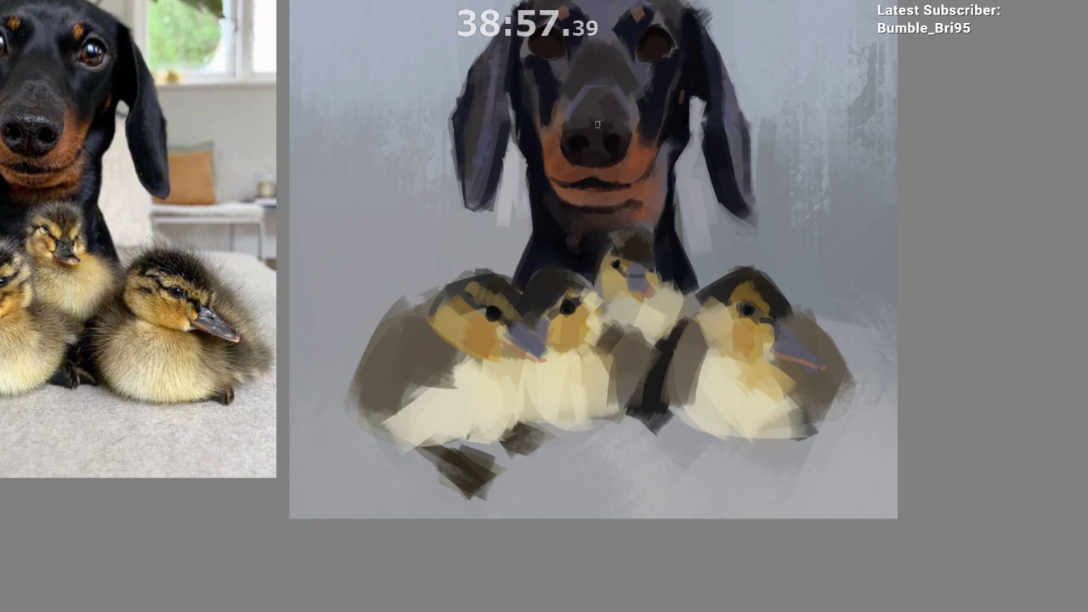
Step: Shape the dog's nostrils and the dark front of the nose with sampled tones
left_click(603, 132, "ctrl")
scroll(620, 139, "down", 1)
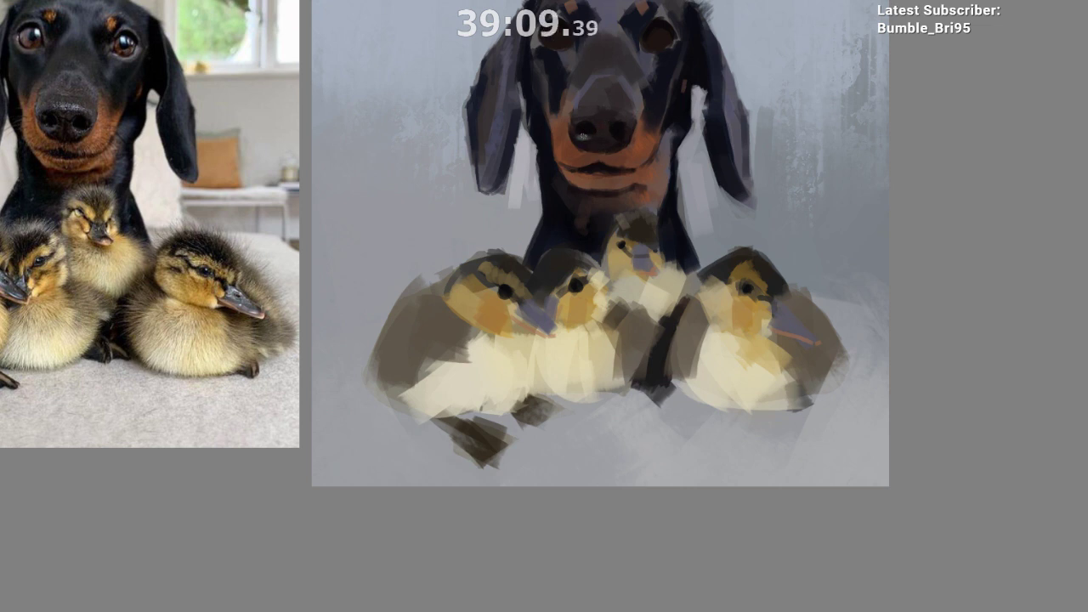
left_click(581, 142, "ctrl")
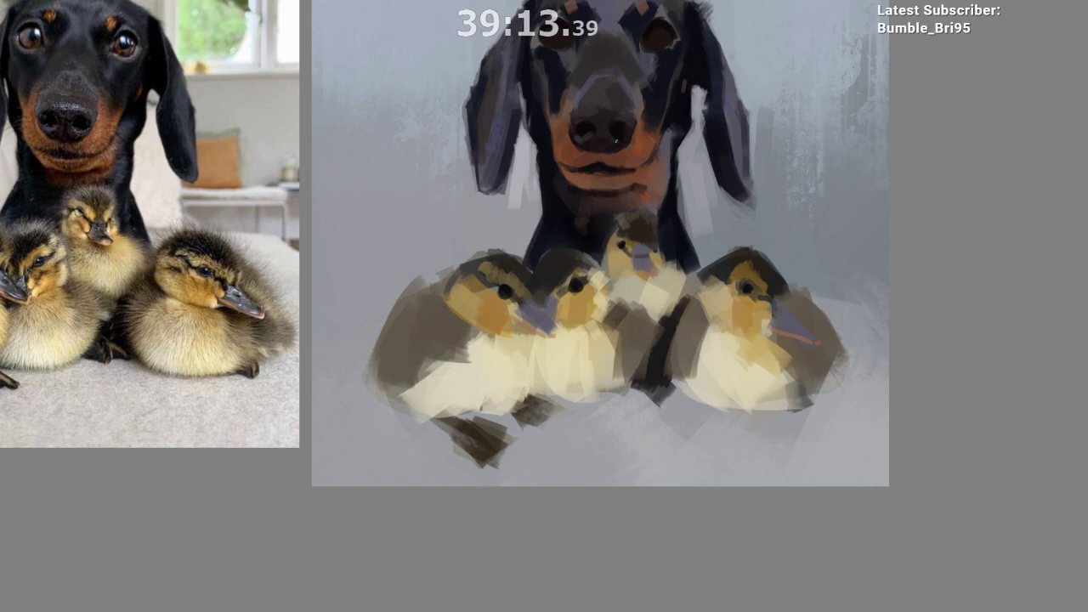
left_click_drag(653, 279, 648, 320)
mouse_move(648, 320)
left_mouse_down()
mouse_move(624, 289)
mouse_move(640, 287)
left_mouse_up()
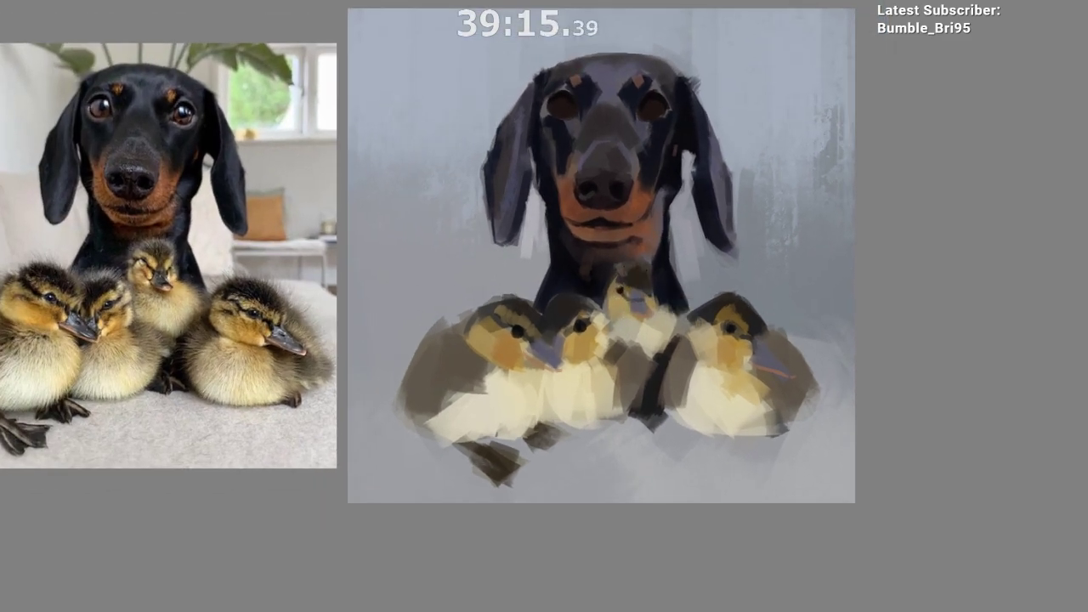
left_click_drag(612, 196, 633, 179)
left_click(642, 184, "ctrl")
left_click(644, 188, "ctrl")
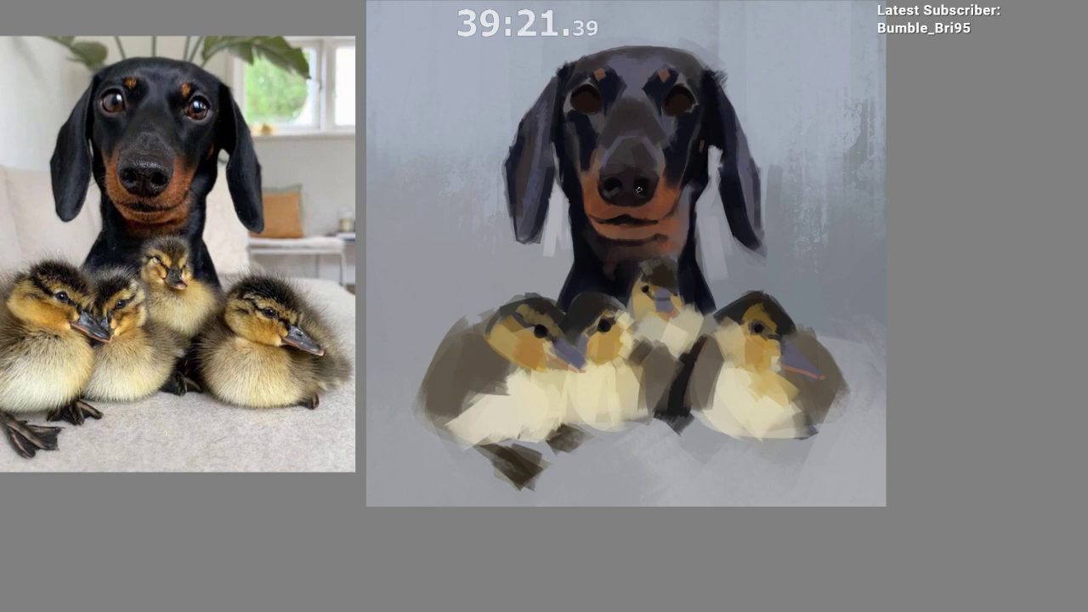
left_click(615, 189, "alt")
Step: Try a greyish highlight along the upper plane of the dog's nose with sampled tones, and undo it
left_click(653, 156, "ctrl")
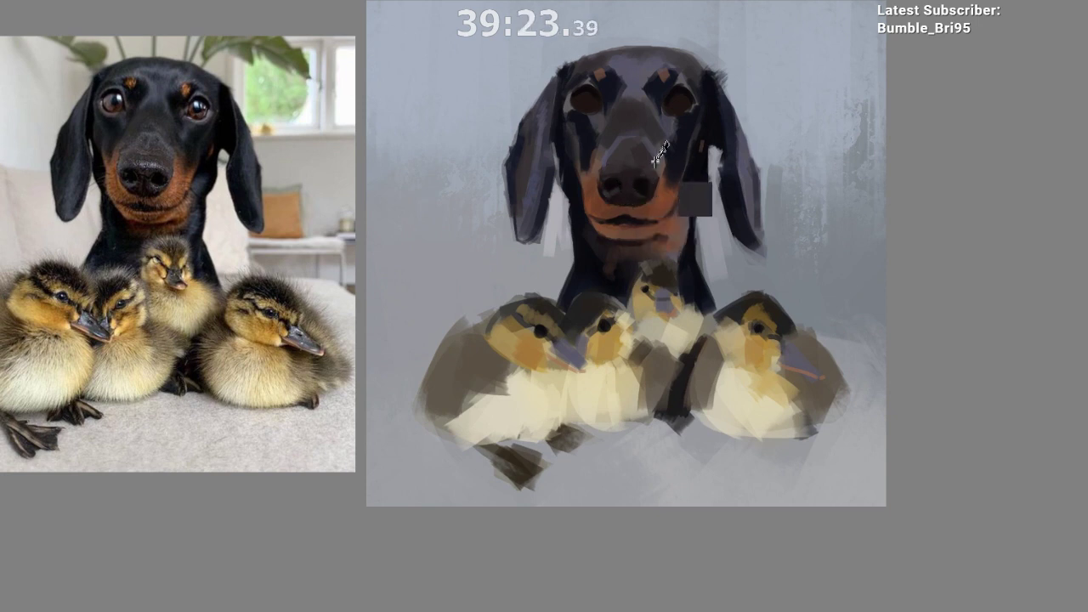
left_click(639, 154, "ctrl")
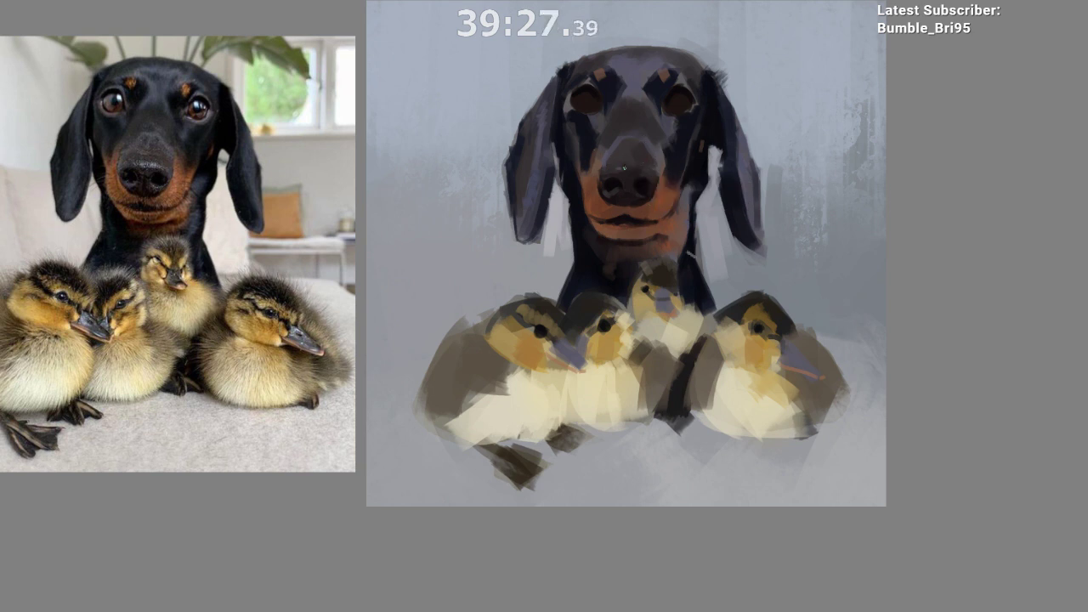
left_click_drag(617, 167, 623, 176)
mouse_move(612, 188)
left_mouse_down()
mouse_move(638, 189)
mouse_move(626, 170)
left_mouse_up()
left_click_drag(616, 175, 638, 172)
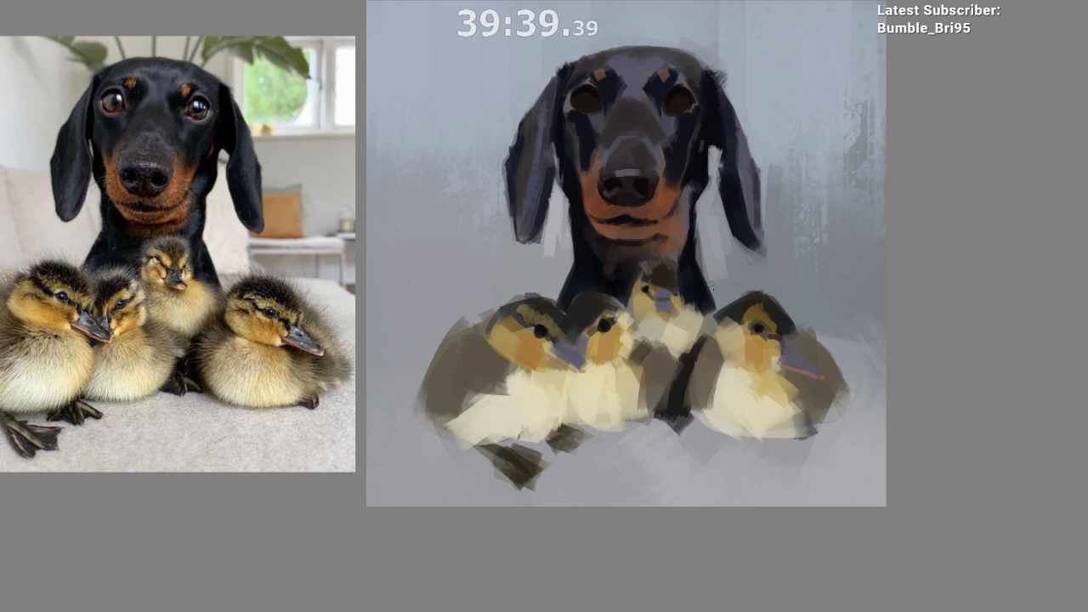
key("ctrl+z")
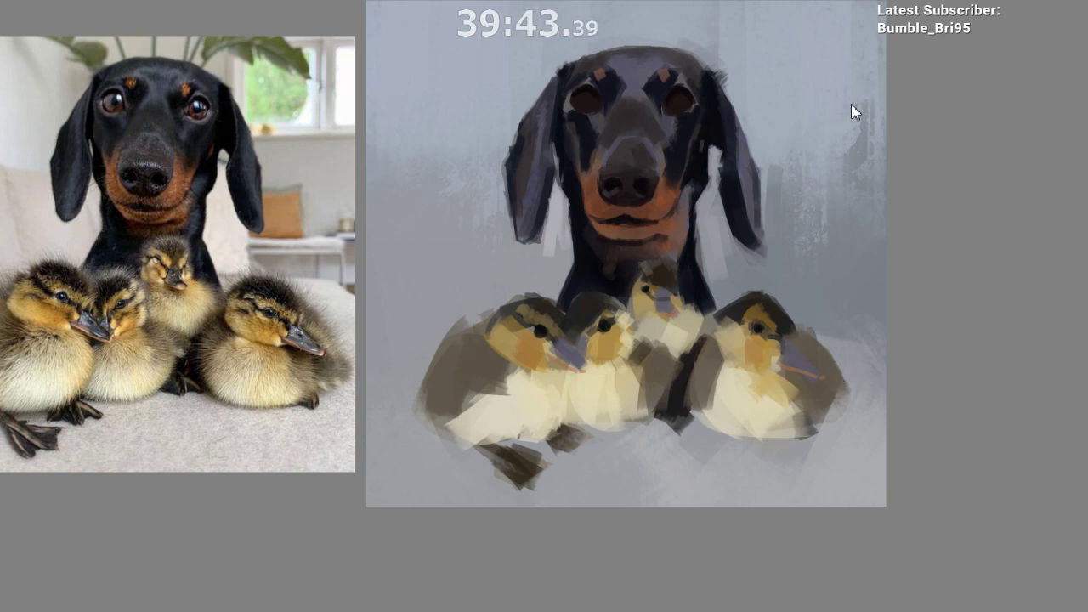
Step: Add speckled grey highlights across the top of the dog's nose with a textured brush and sampled greys
mouse_move(618, 184)
left_mouse_down()
mouse_move(646, 173)
mouse_move(620, 172)
left_mouse_up()
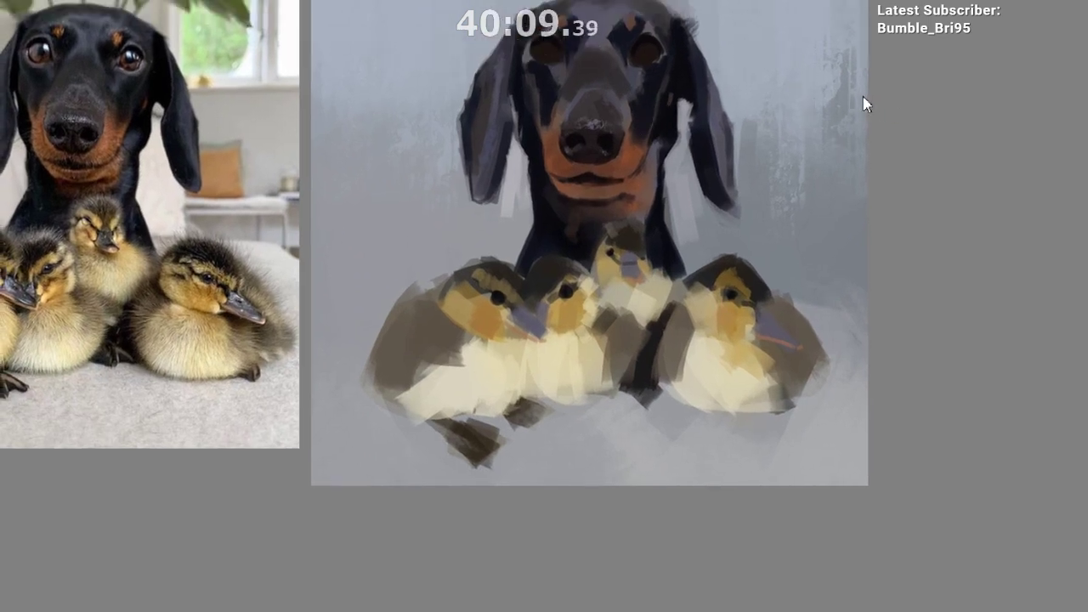
left_click(594, 119, "ctrl")
left_click(596, 130, "ctrl")
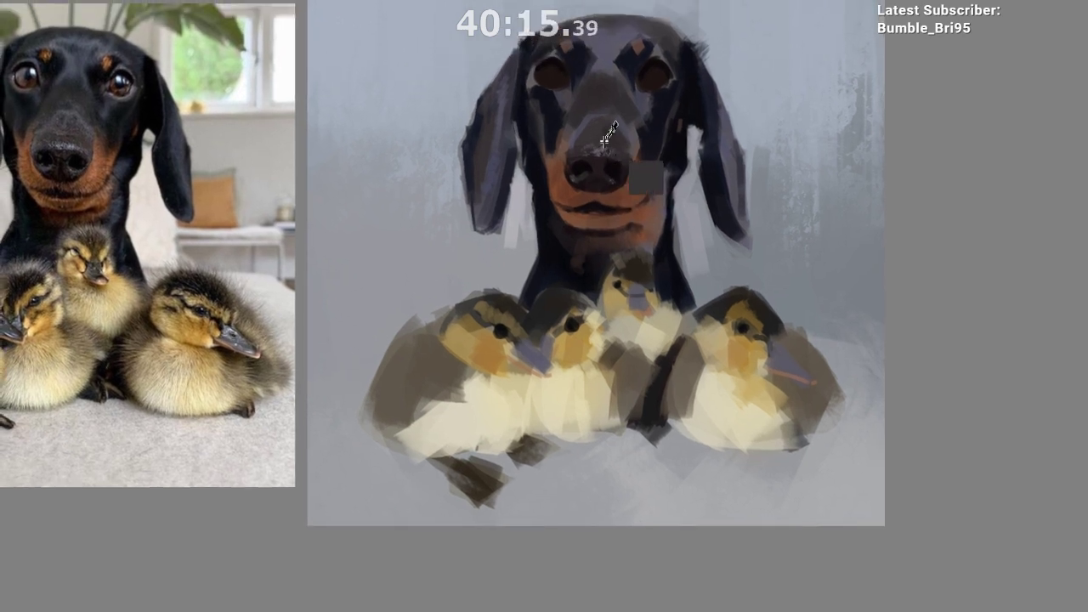
left_click(601, 143, "alt")
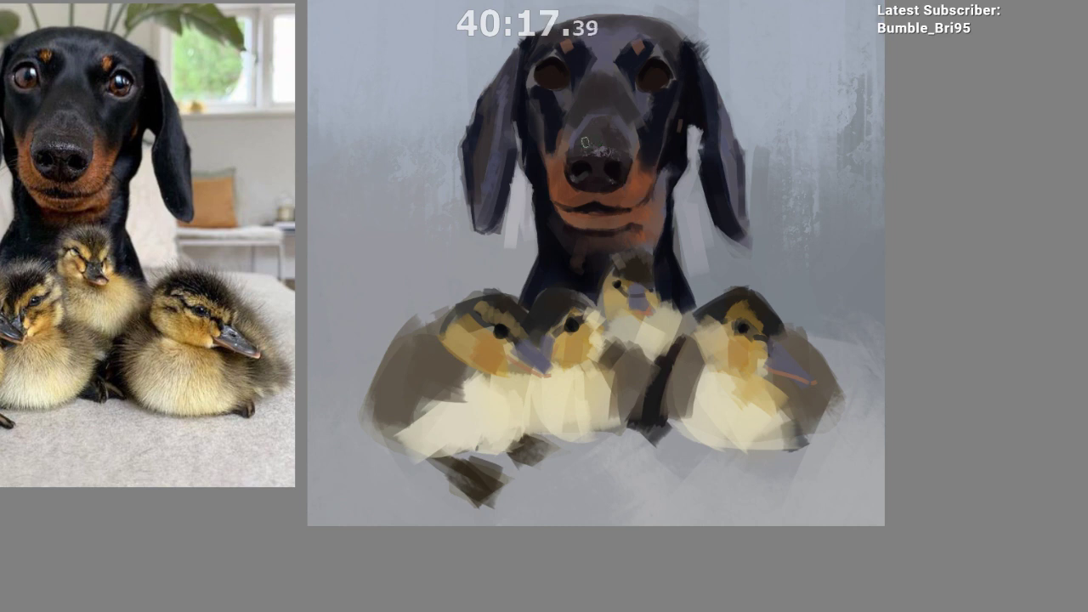
left_click(620, 140, "alt")
left_click(873, 111)
left_click(621, 144, "alt")
left_click_drag(578, 146, 616, 147)
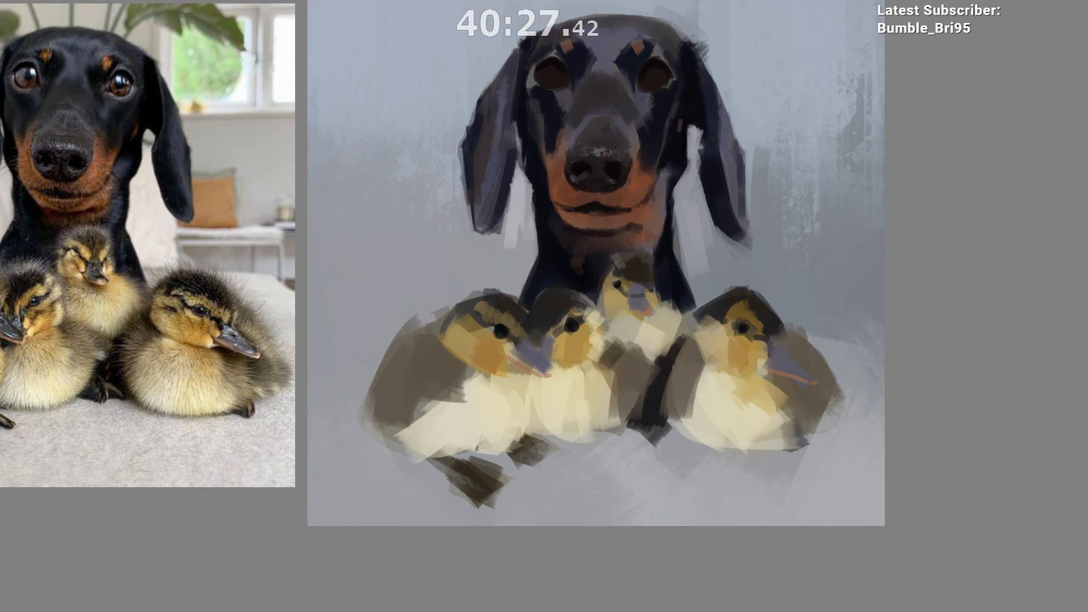
Step: Refine the muzzle plane just above the dog's nose with sampled purplish-grey tones
left_click(587, 123, "ctrl")
left_click_drag(595, 119, 601, 134)
left_click(589, 136, "ctrl")
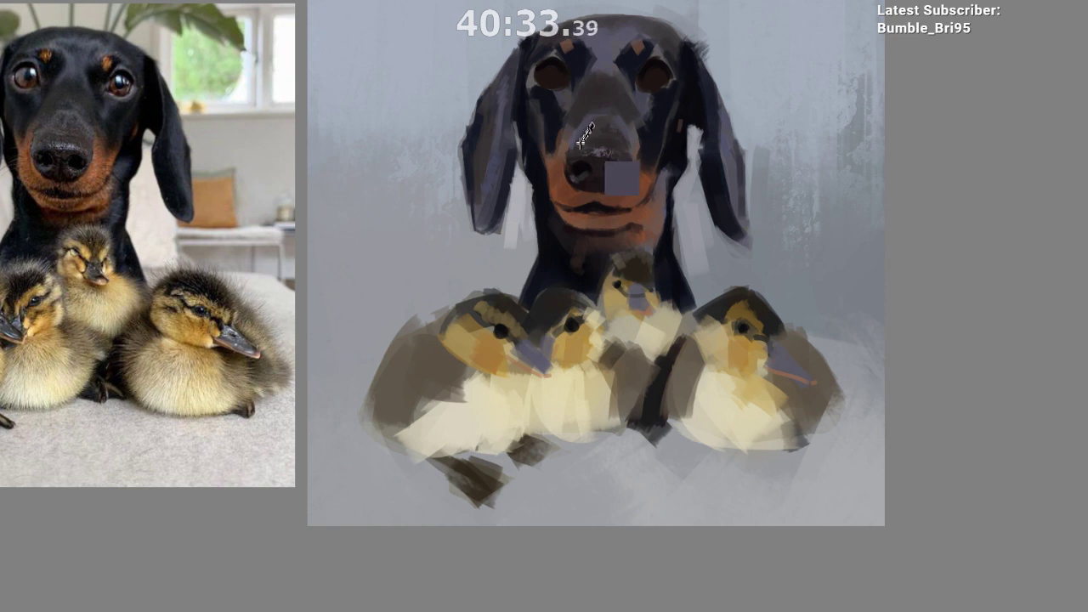
left_click_drag(565, 170, 591, 172)
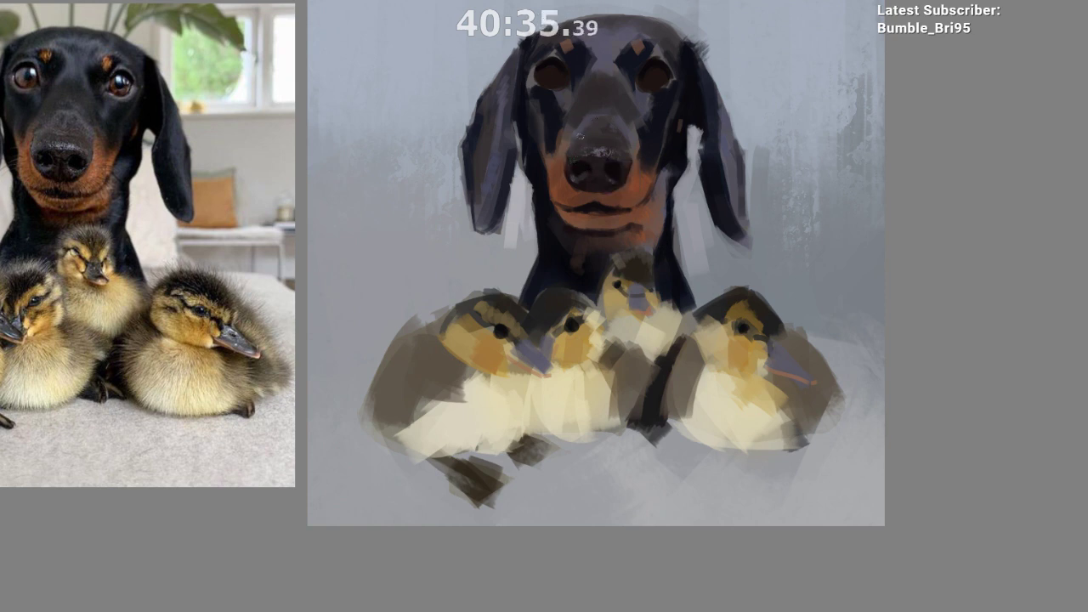
Step: Tidy the left-hand edge of the dog's nose where it meets the tan muzzle, using sampled tones
left_click(601, 165, "ctrl")
left_click(577, 147, "ctrl")
left_click(561, 158, "ctrl")
left_click_drag(568, 152, 566, 170)
mouse_move(596, 224)
left_mouse_down()
mouse_move(634, 205)
mouse_move(564, 173)
left_mouse_up()
left_click(563, 157, "ctrl")
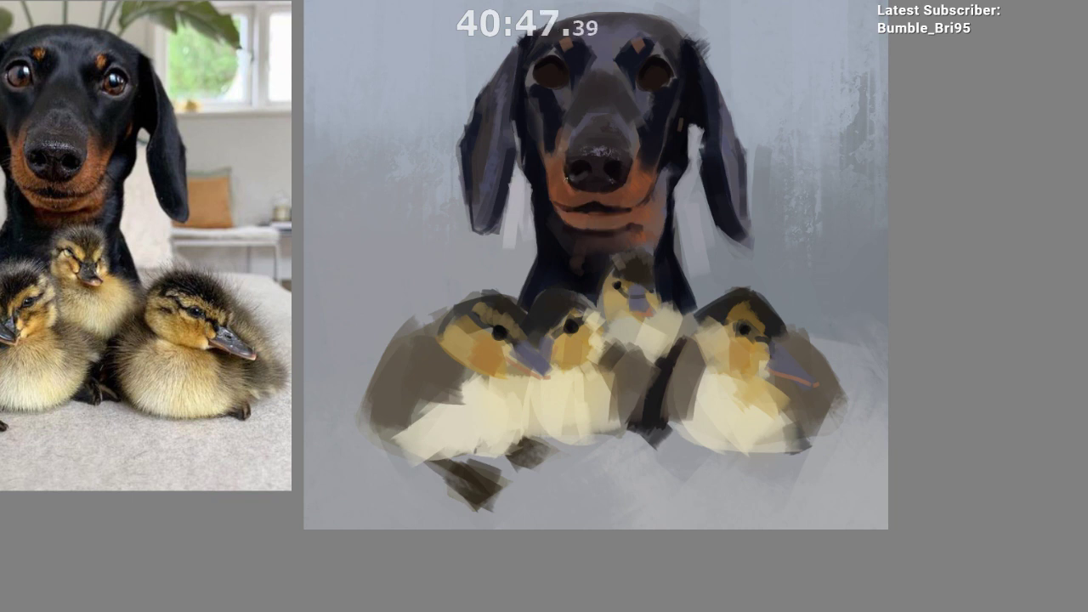
Step: Refine the rim and surrounding fur of the dog's left-hand eye with sampled tones
key("space")
left_click_drag(640, 191, 631, 171)
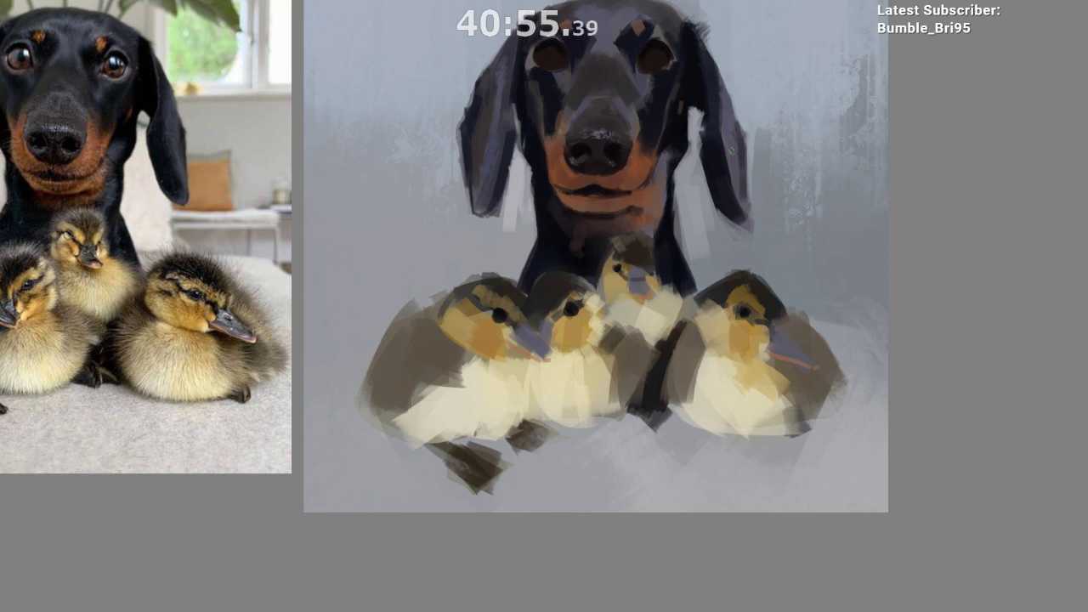
left_click_drag(637, 170, 646, 149)
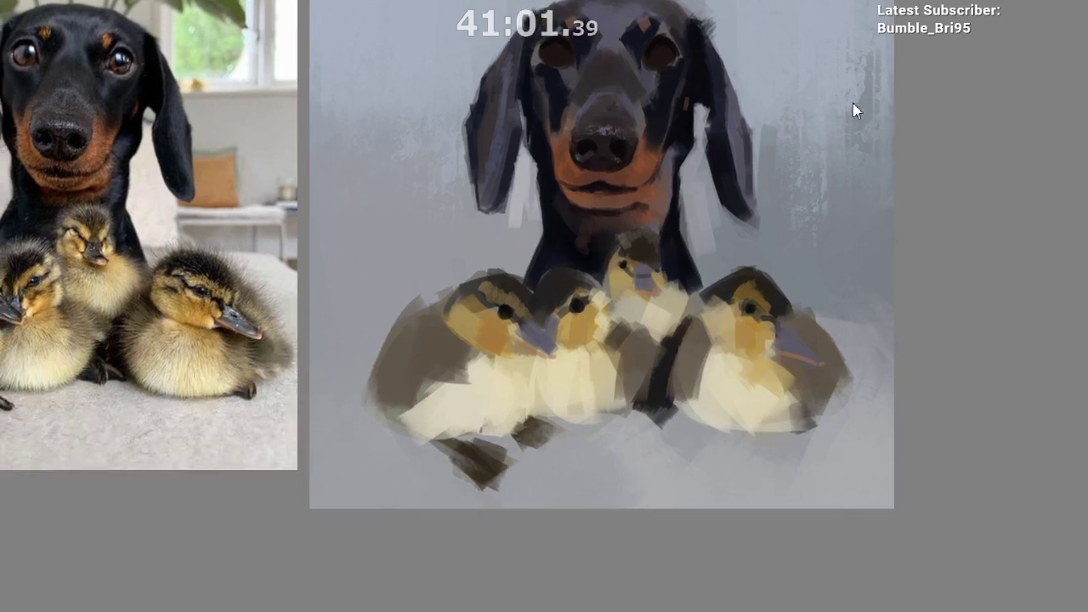
left_click_drag(584, 96, 590, 128)
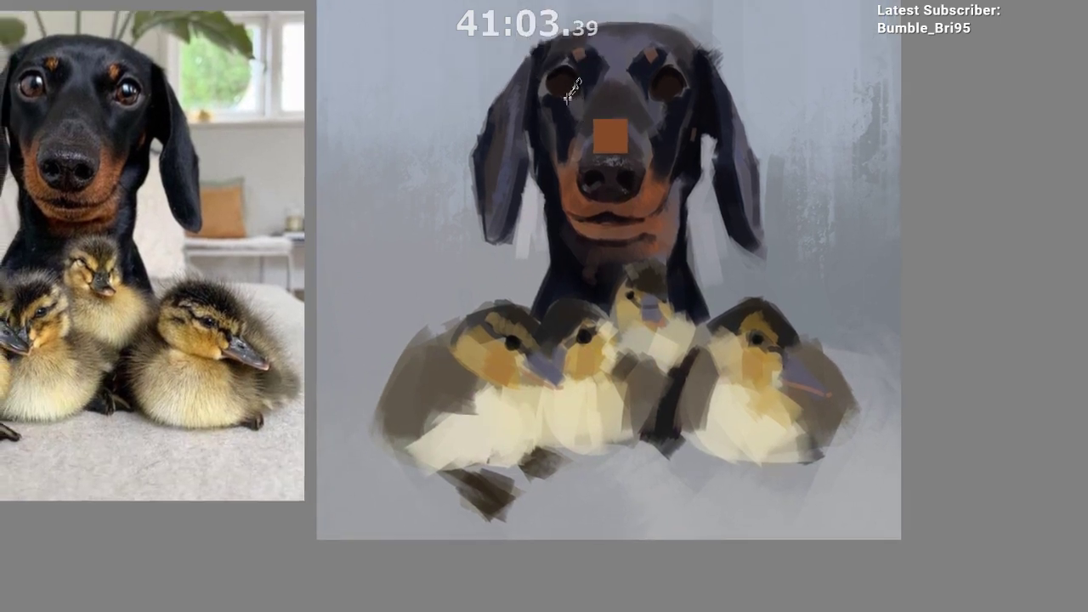
left_click(575, 94, "ctrl")
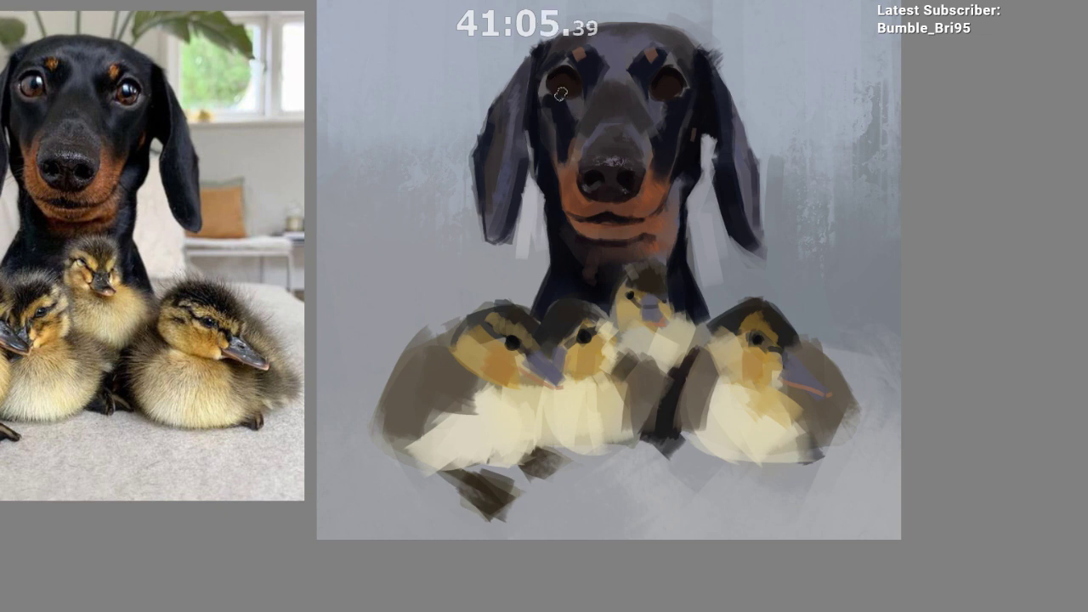
left_click(551, 93, "ctrl")
left_click(548, 92, "ctrl")
left_click(547, 104, "ctrl")
scroll(654, 89, "up", 1)
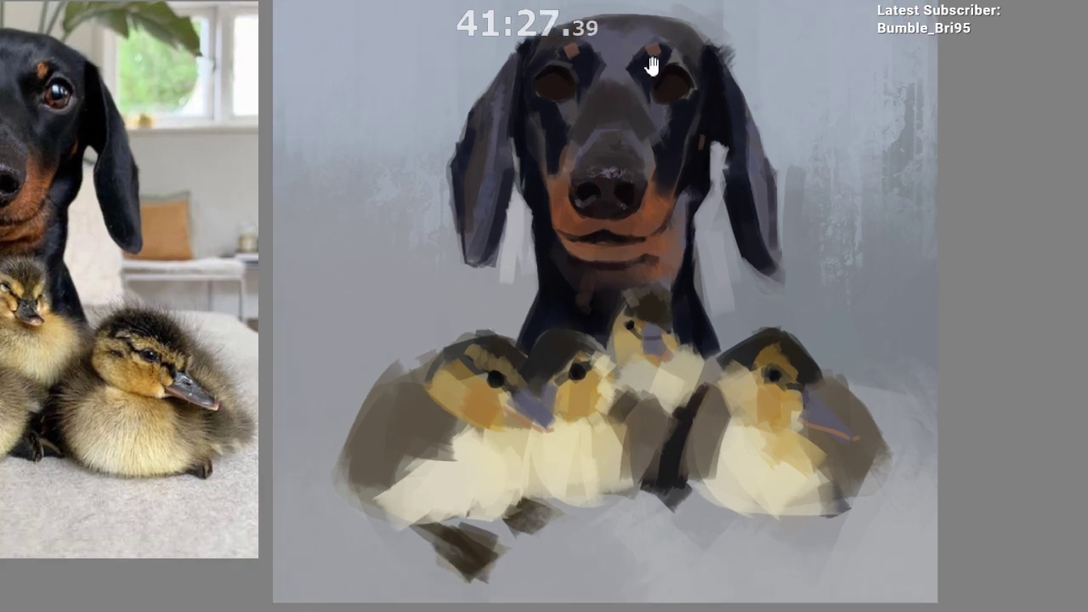
Step: Refine the dog's forehead and muzzle bridge between the eyes with sampled tones, undoing the unwanted strokes
left_click_drag(681, 78, 688, 66)
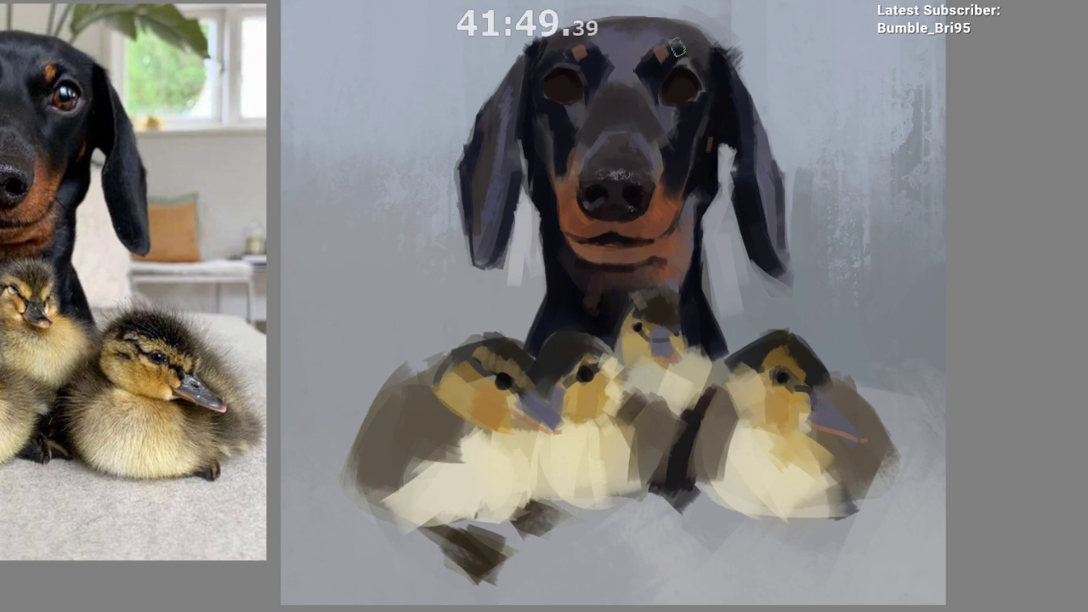
left_click(642, 38, "ctrl")
key("ctrl+z")
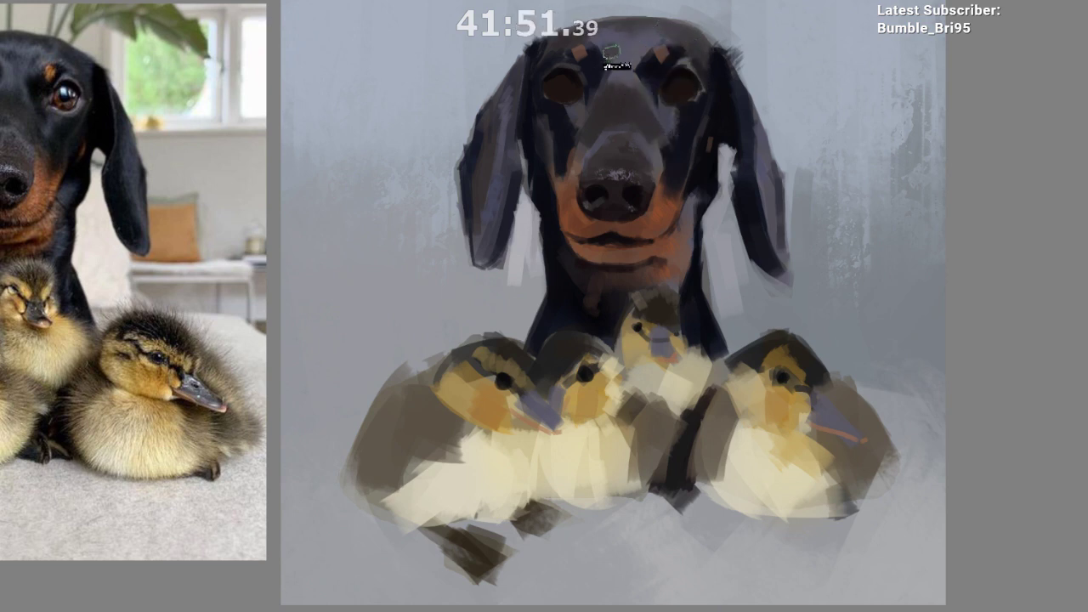
left_click(635, 119, "ctrl")
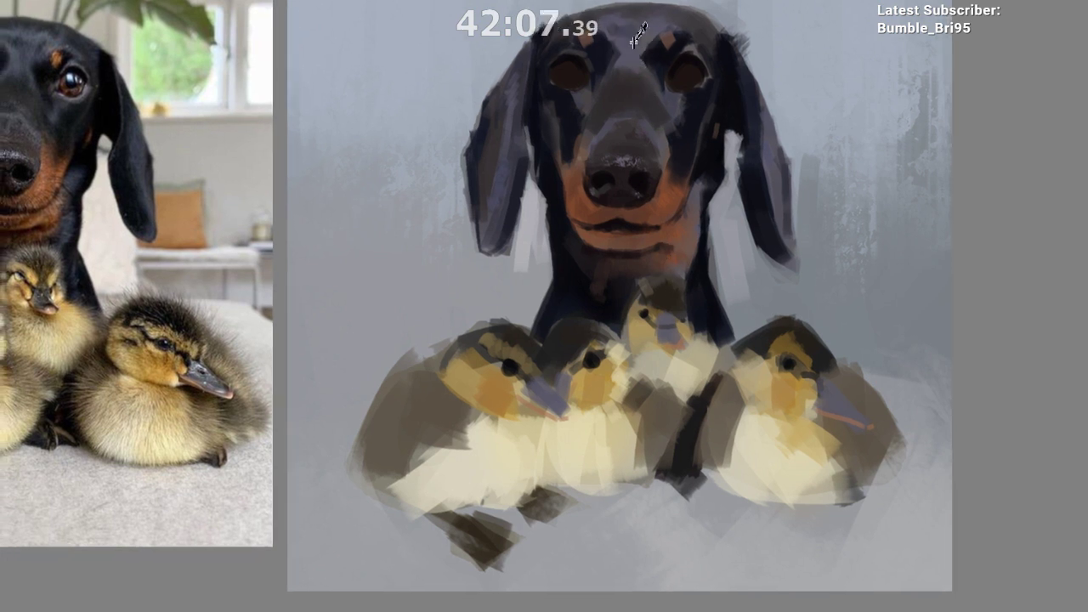
left_click(629, 85, "ctrl")
key("ctrl+z")
left_click(640, 77, "ctrl")
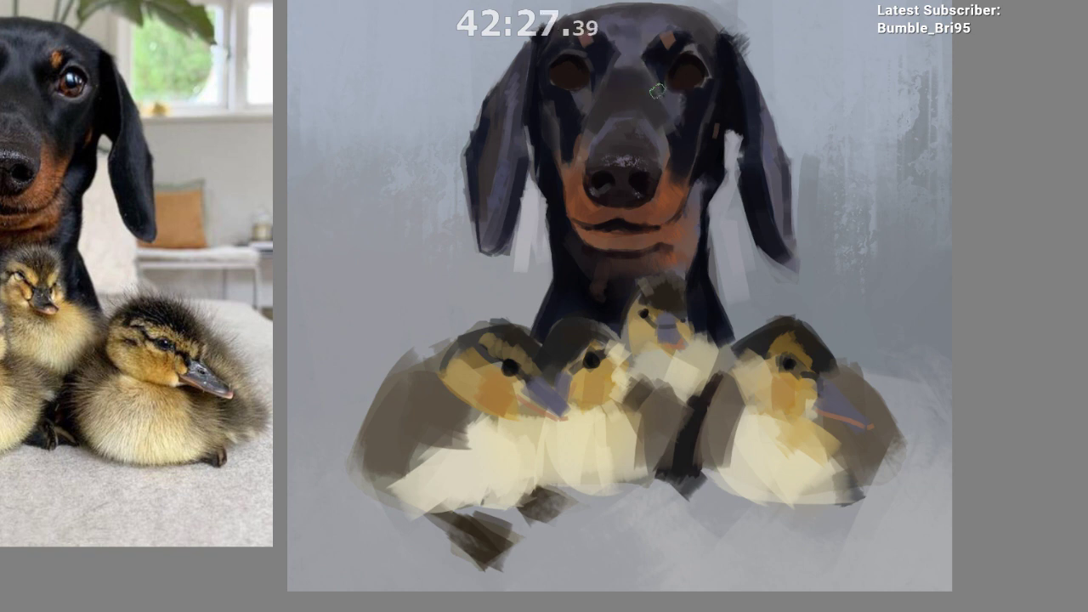
Step: Refine the brow and lower lid around the dog's right-hand eye with sampled tones
left_click_drag(668, 61, 639, 9)
left_click(626, 39, "ctrl")
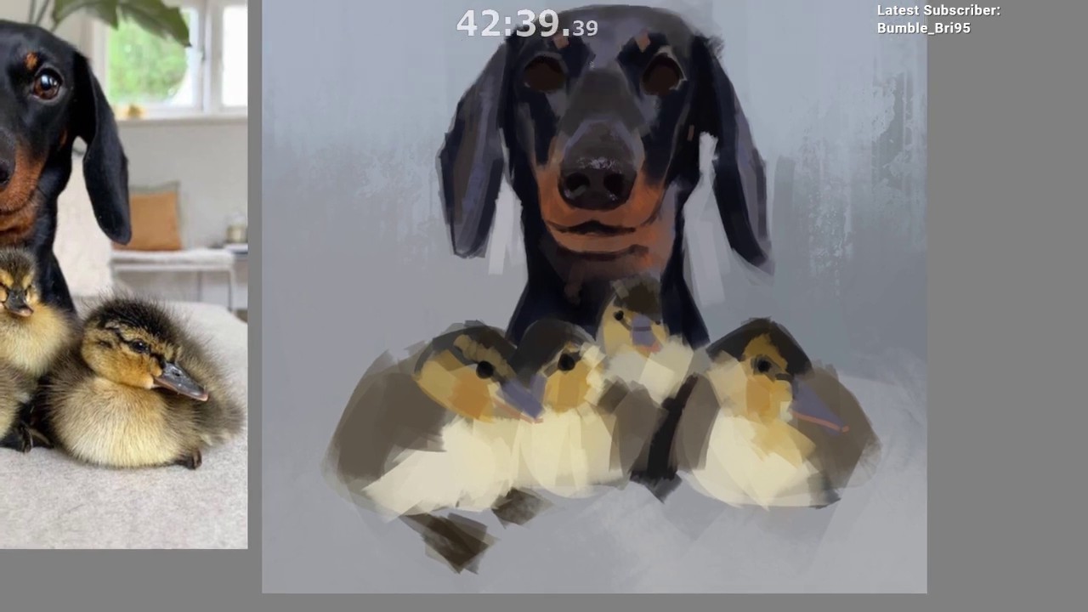
left_click(662, 55, "ctrl")
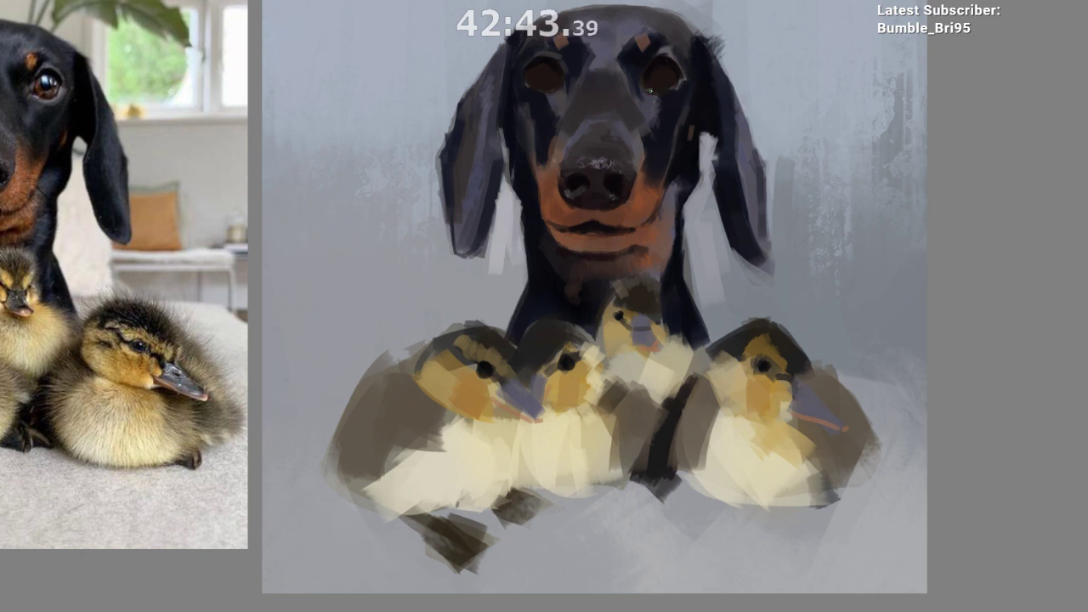
mouse_move(652, 88)
left_mouse_down()
mouse_move(669, 93)
mouse_move(656, 90)
left_mouse_up()
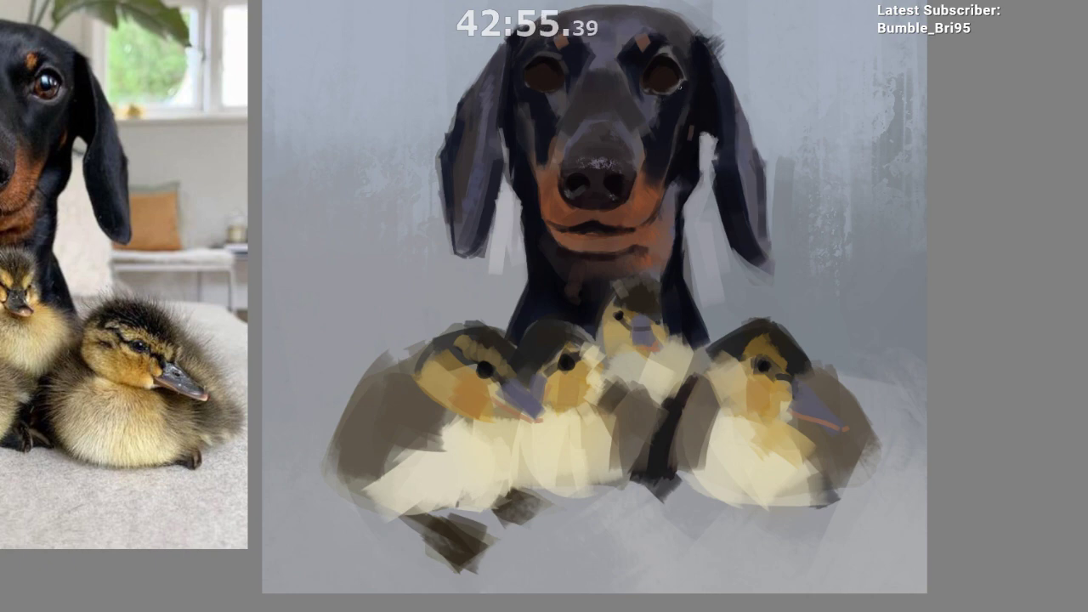
Step: Touch up the dog's left-hand eye with a tone sampled from just beneath it
mouse_move(650, 188)
left_mouse_down()
mouse_move(671, 451)
mouse_move(687, 2)
left_mouse_up()
left_click_drag(604, 68, 653, 167)
left_click(600, 107, "ctrl")
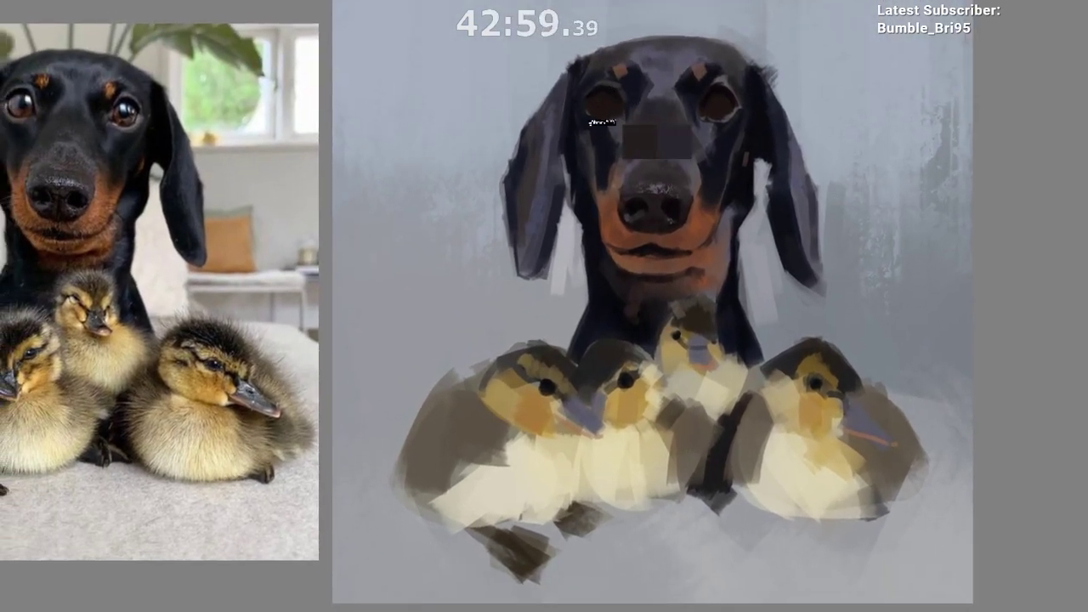
left_click(600, 96)
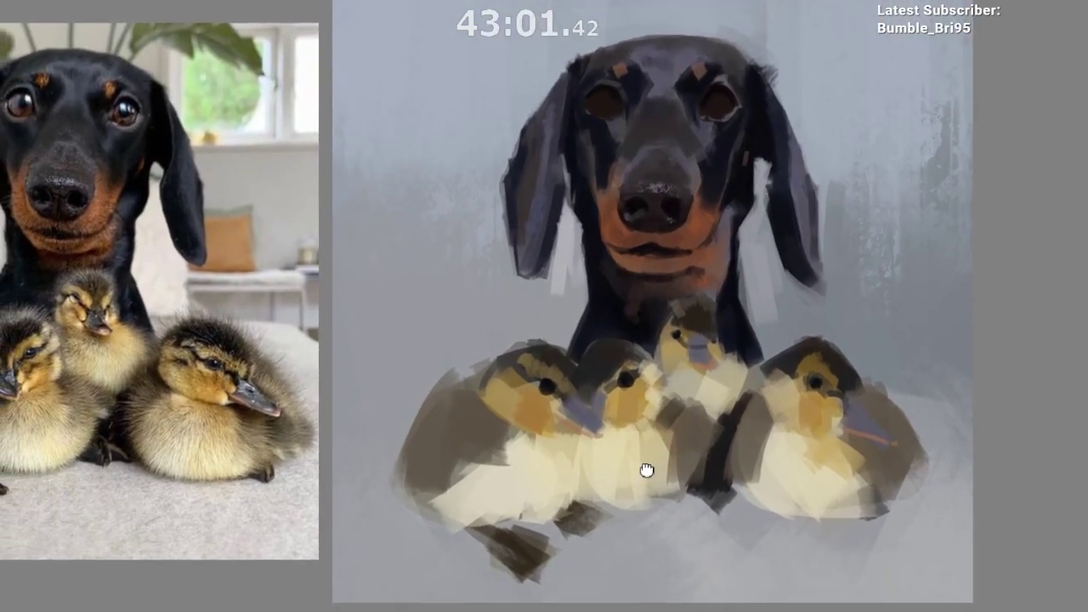
left_click_drag(647, 471, 644, 435)
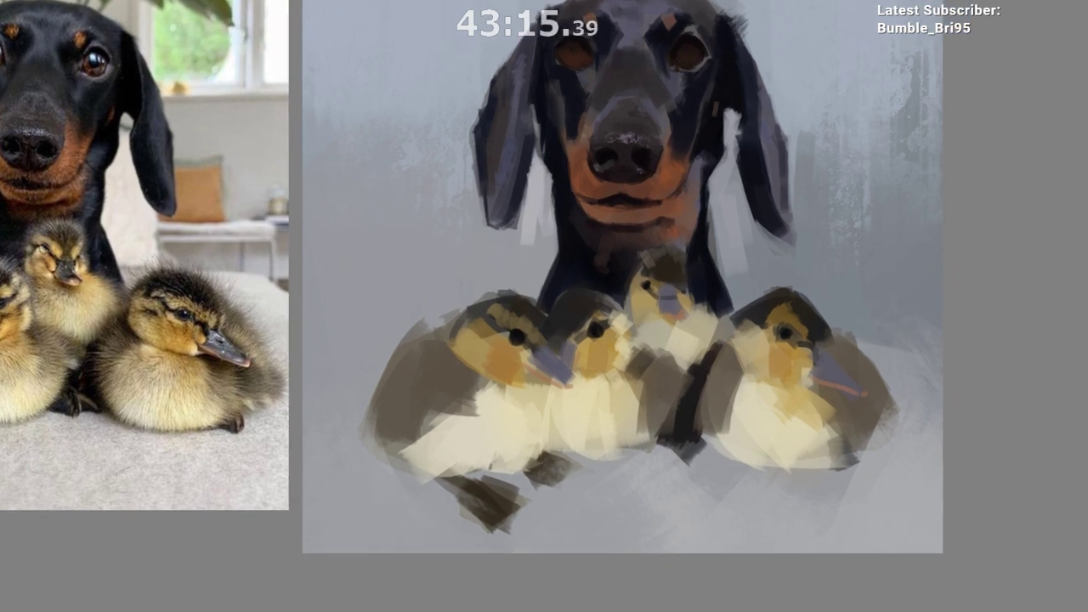
Step: Paint a reddish-brown iris in the dog's left-hand eye with a smaller brush and sampled tones
left_click(665, 177, "ctrl")
key("[")
key("[")
key("[")
key("[")
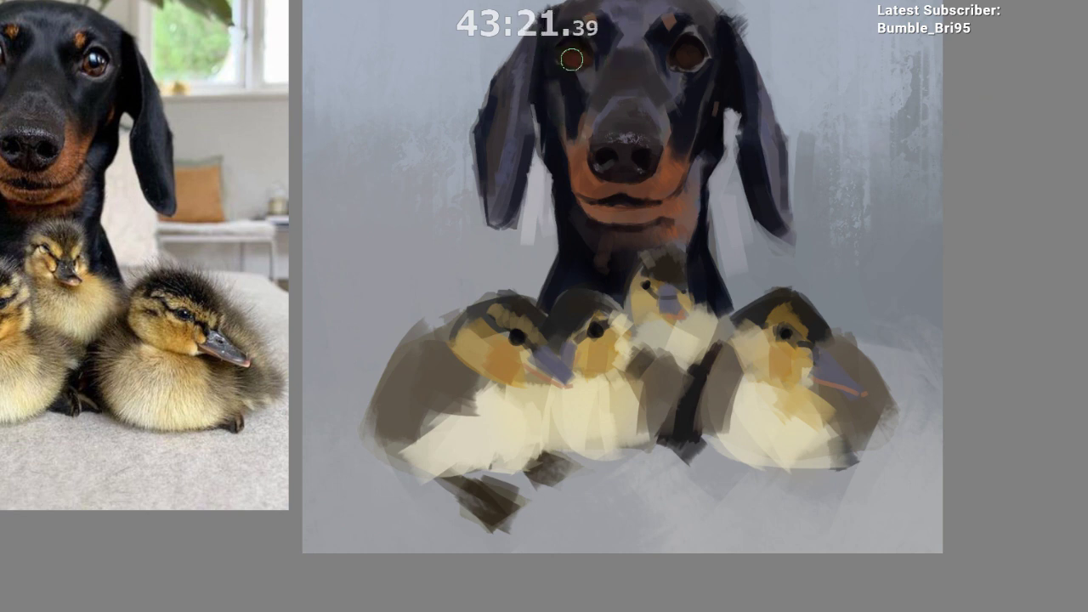
left_click_drag(570, 59, 583, 62)
left_click(576, 49, "ctrl")
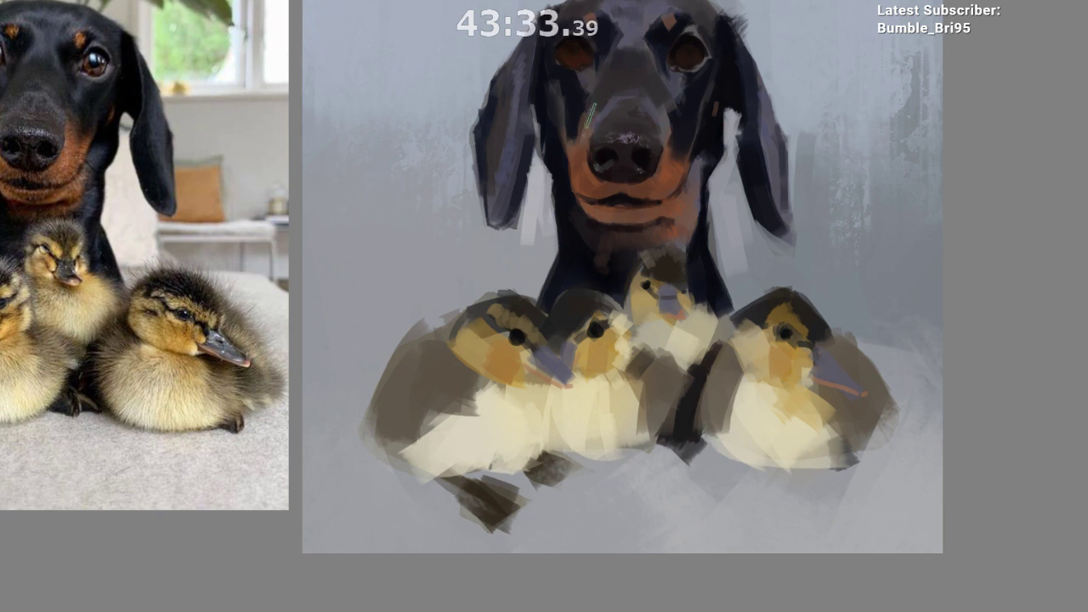
left_click_drag(581, 59, 568, 58)
Step: Refine the upper lid of the dog's left-hand eye with a finer brush and a tone sampled beside the muzzle bridge
key("[")
key("[")
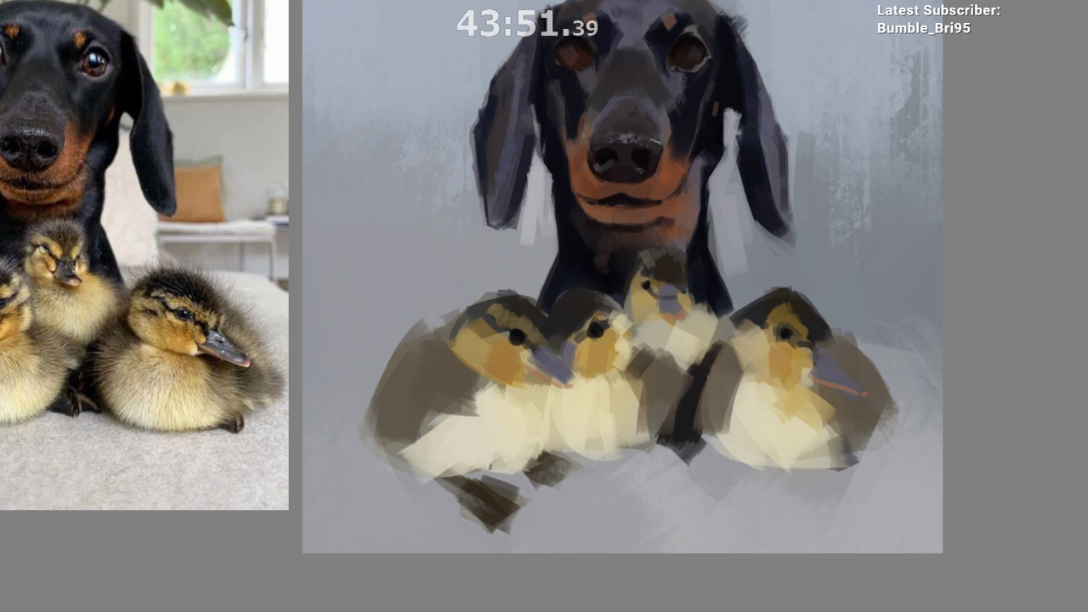
left_click_drag(617, 54, 649, 108)
left_click(612, 87, "ctrl")
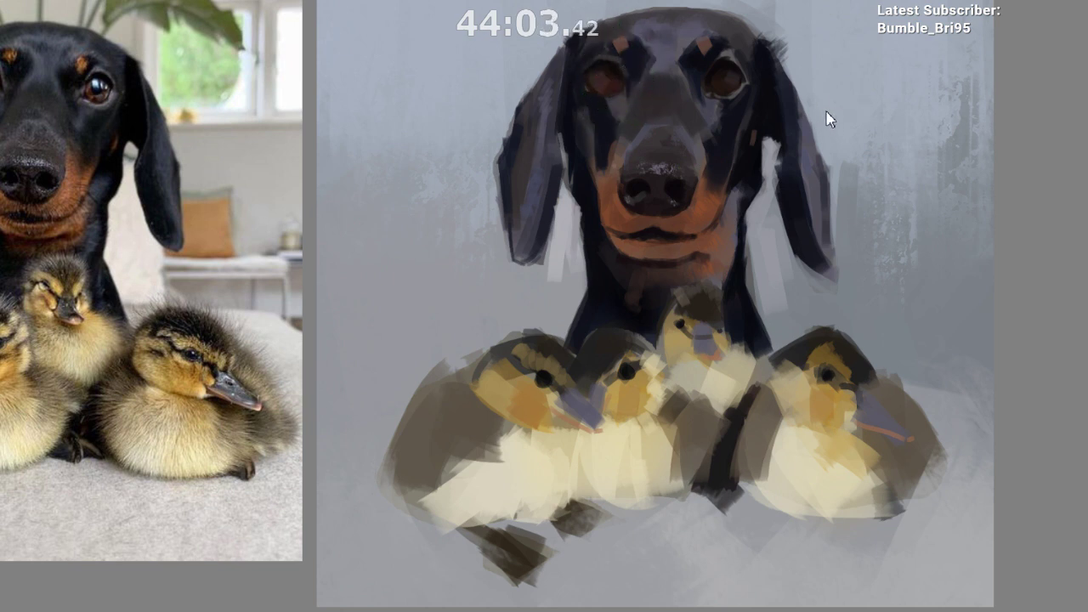
mouse_move(620, 64)
left_mouse_down()
mouse_move(568, 71)
mouse_move(587, 65)
left_mouse_up()
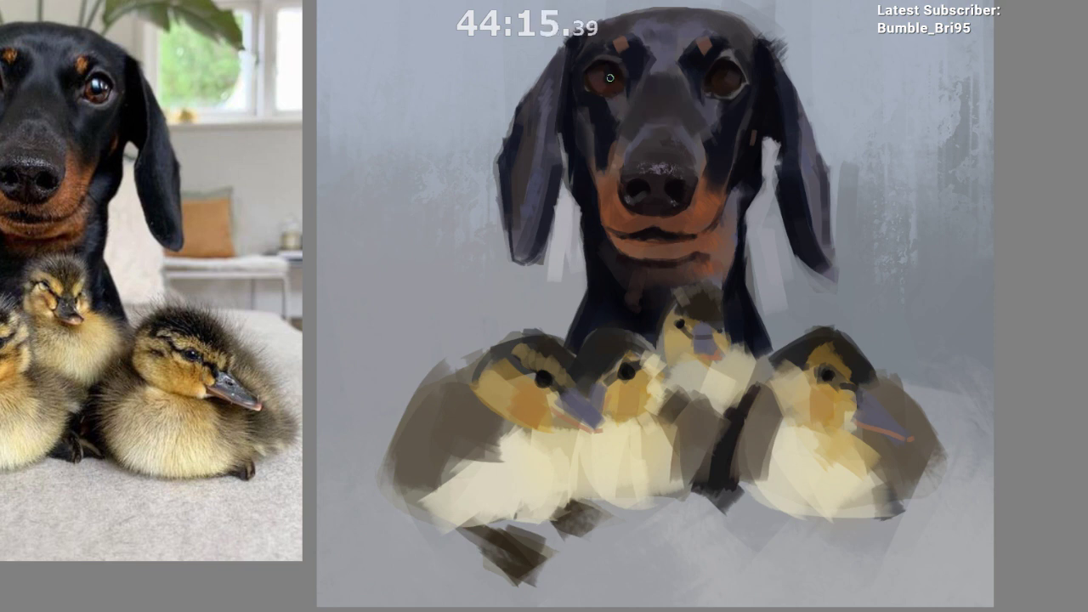
Step: Define the brown irises and dark pupils in both of the dog's eyes
left_click(599, 136, "alt")
left_click_drag(557, 142, 488, 119)
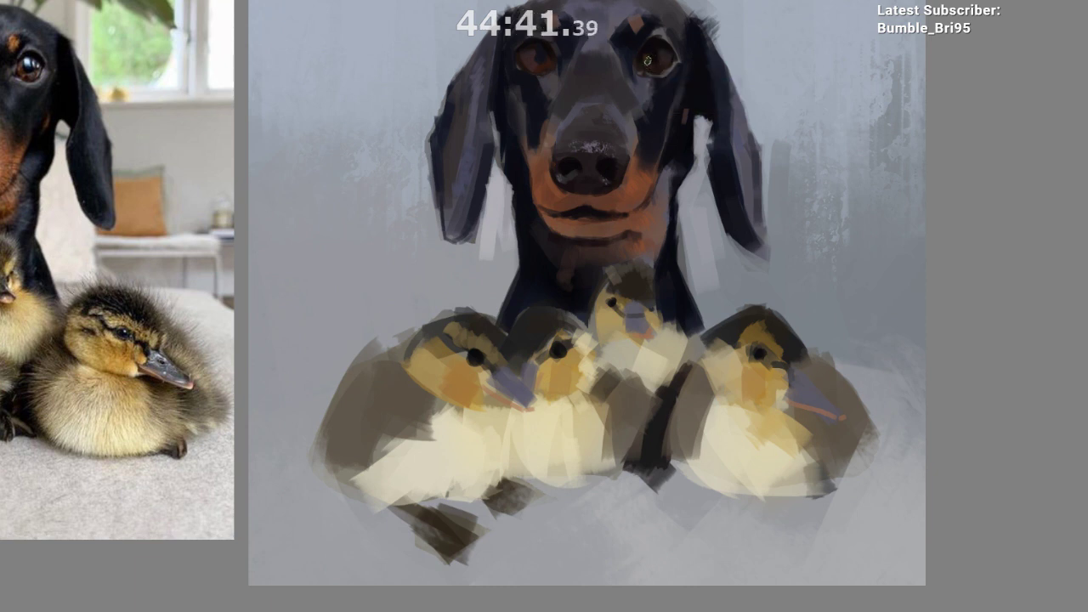
left_click_drag(590, 170, 635, 169)
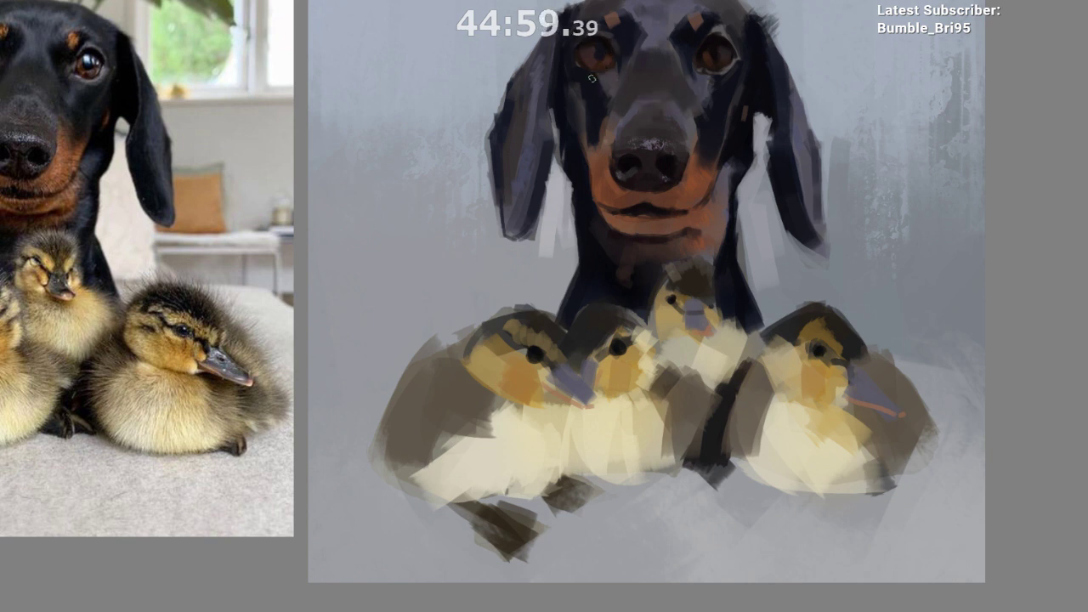
mouse_move(659, 107)
left_mouse_down()
mouse_move(644, 78)
mouse_move(662, 72)
left_mouse_up()
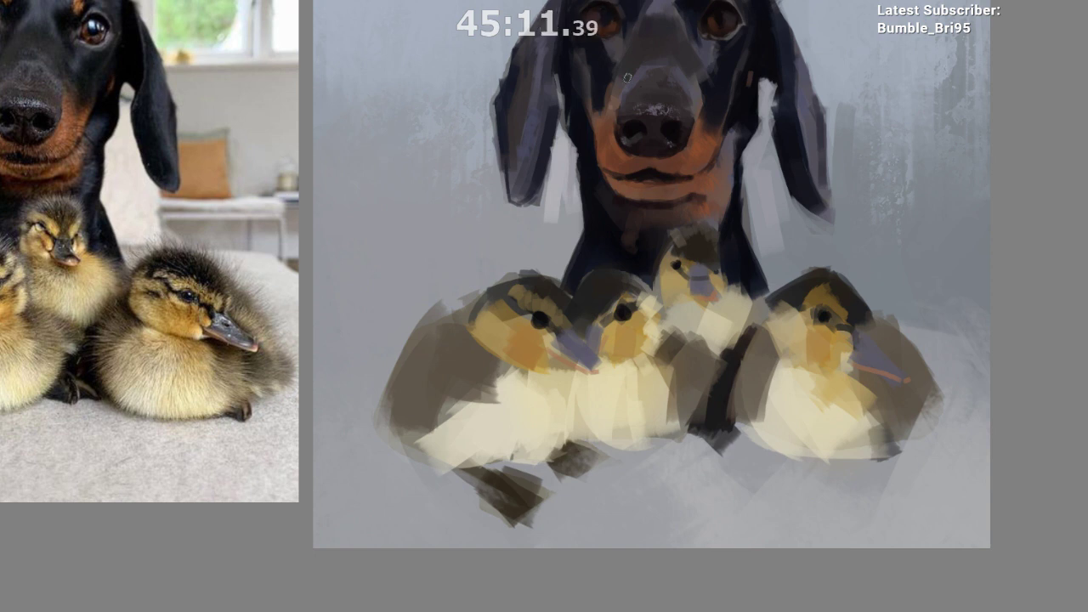
left_click_drag(627, 78, 592, 77)
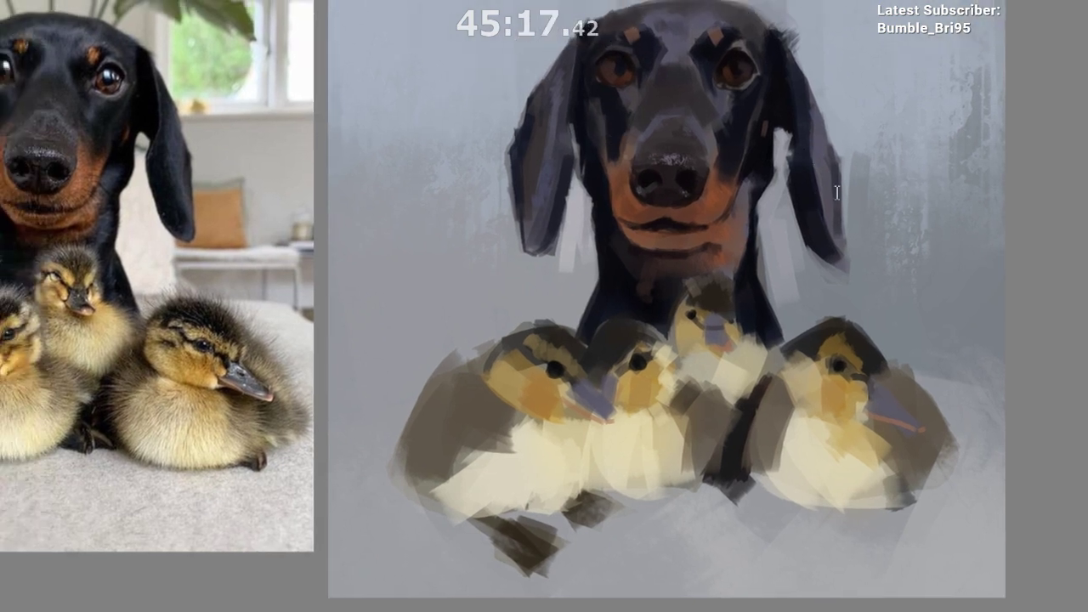
Step: Add pale highlights to both of the dog's eyes and check the face on the mirrored canvas
left_click(466, 137)
left_click_drag(624, 57, 625, 69)
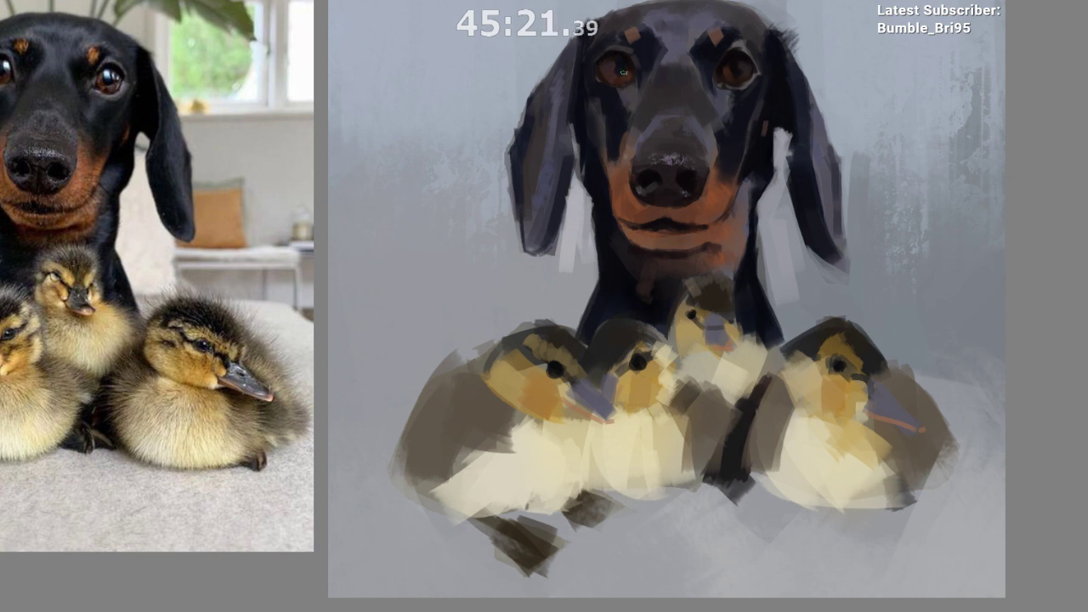
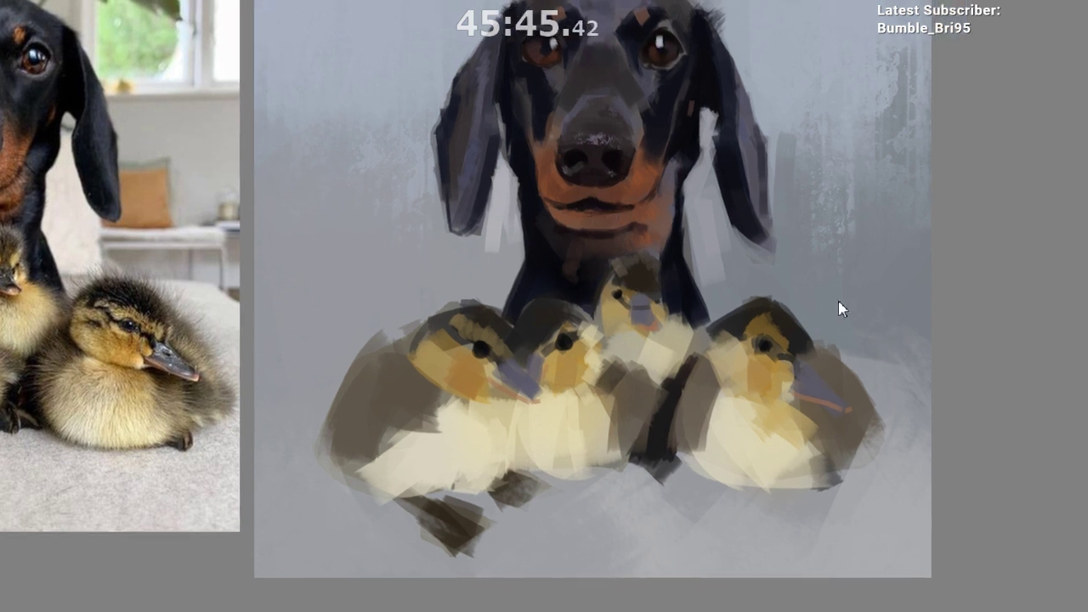
left_click_drag(659, 38, 661, 50)
left_click_drag(652, 63, 678, 62)
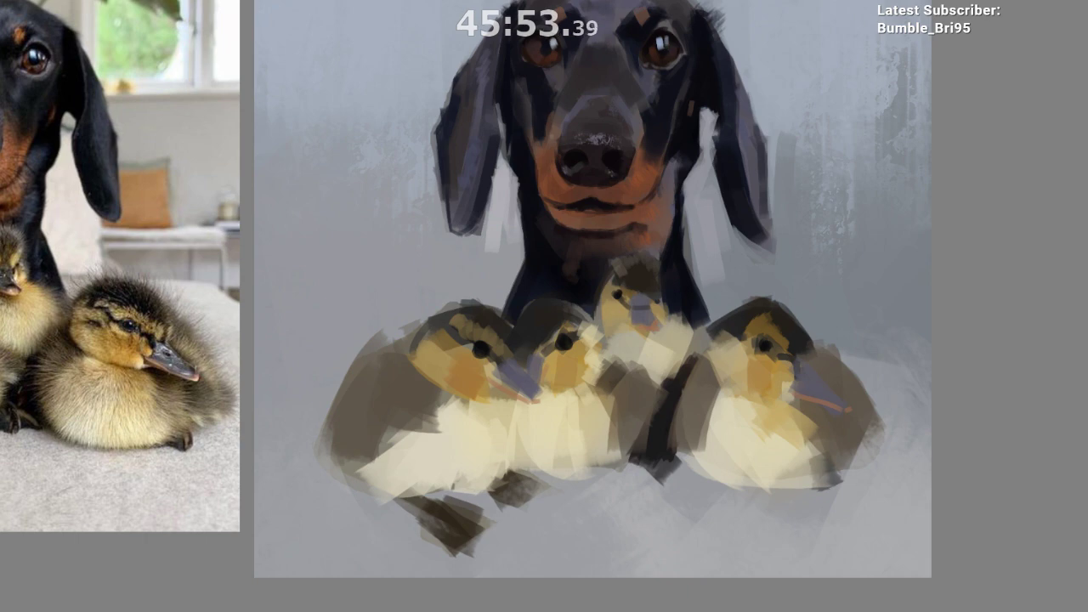
left_click_drag(667, 38, 668, 47)
left_click_drag(674, 127, 675, 136)
key("m")
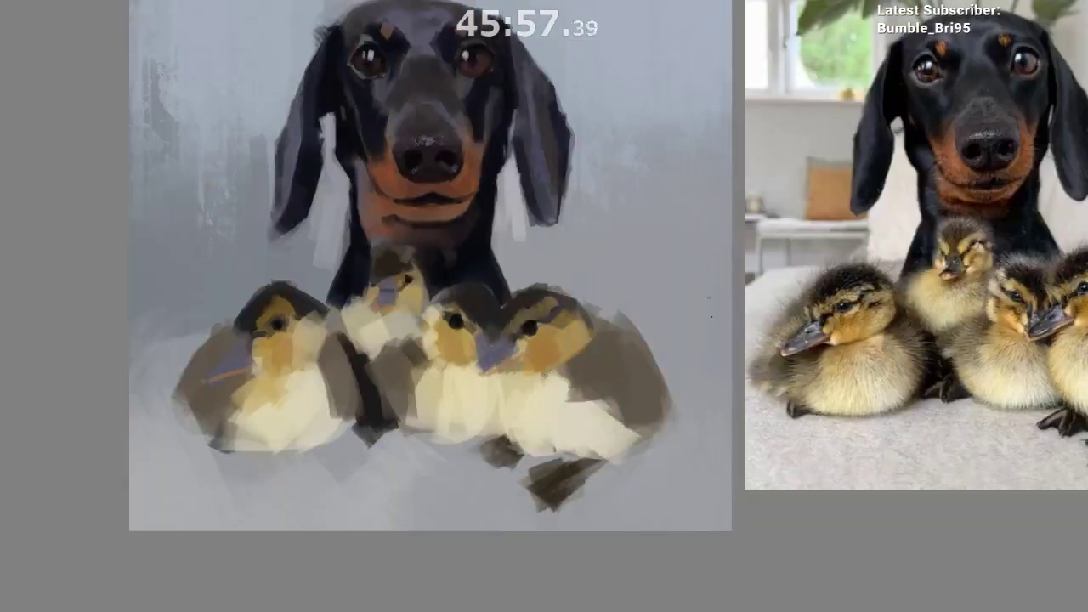
key("m")
left_click_drag(702, 440, 702, 448)
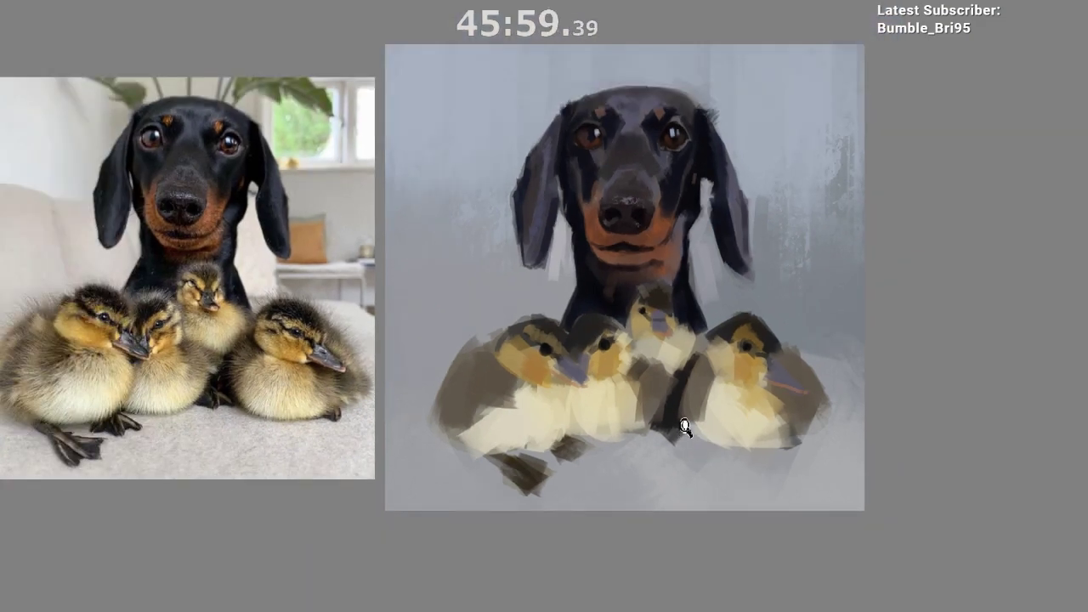
Step: Refine the highlight in the dog's right-hand eye, undoing the stroke beneath it, and sample tones from the left-hand eye's highlight
scroll(691, 432, "up", 2)
scroll(667, 124, "up", 1)
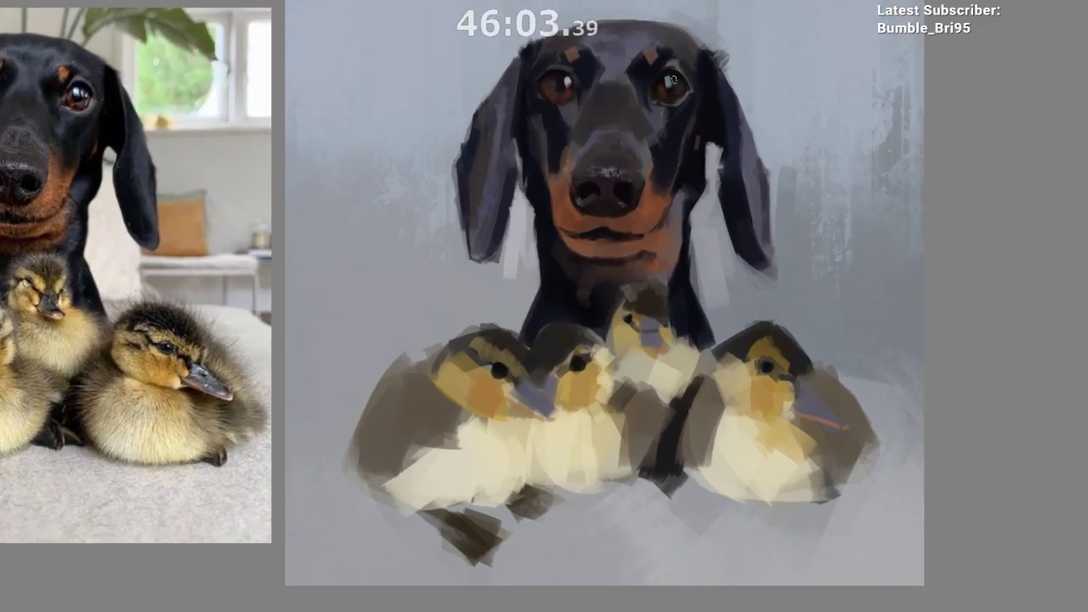
left_click_drag(668, 99, 693, 96)
key("ctrl+z")
left_click_drag(672, 79, 673, 84)
left_click_drag(670, 79, 670, 85)
left_click(568, 83, "ctrl")
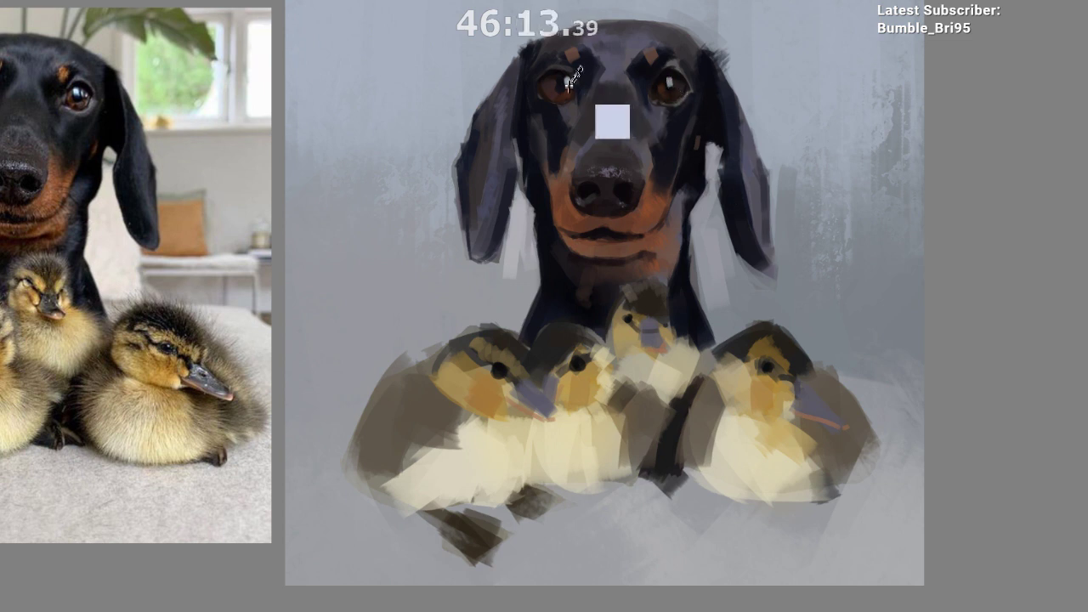
left_click(568, 80, "ctrl")
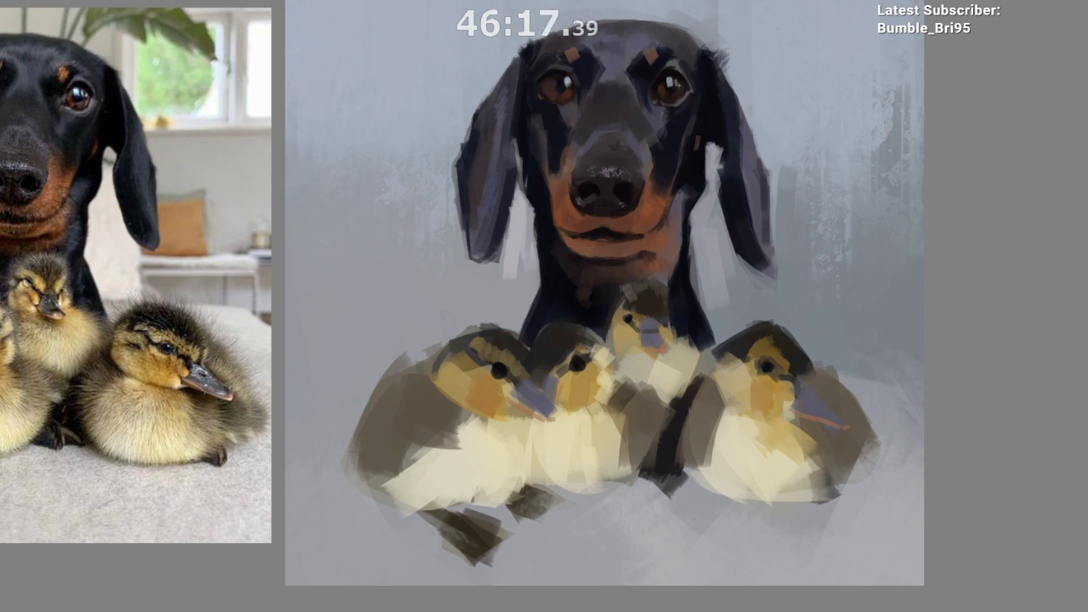
Step: Rework the lower rim of the dog's right-hand eye with sampled tones, undoing the unwanted strokes
left_click_drag(702, 92, 688, 47)
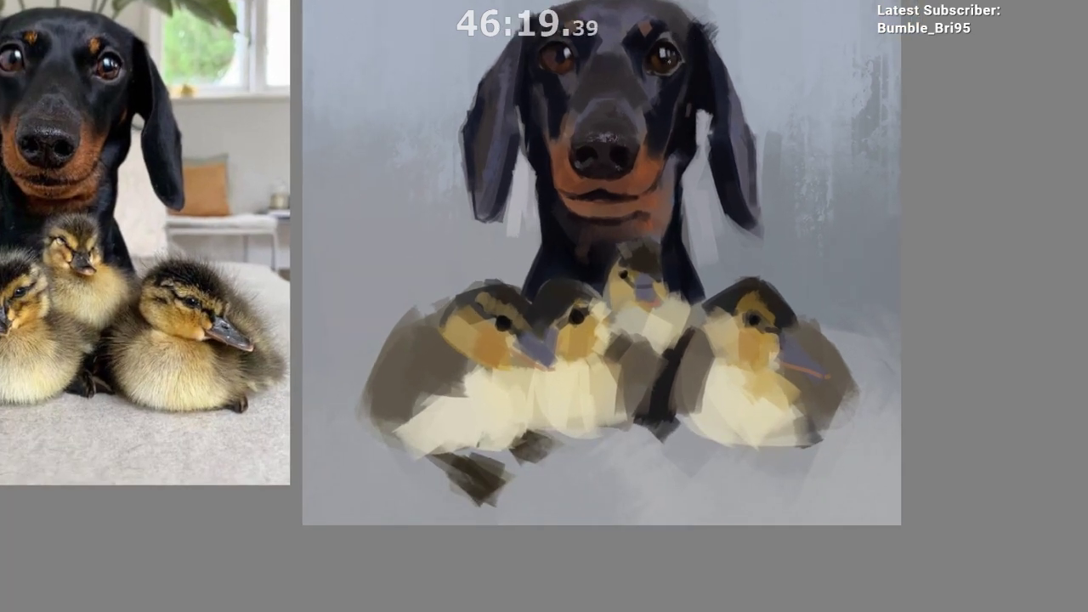
scroll(667, 59, "up", 1)
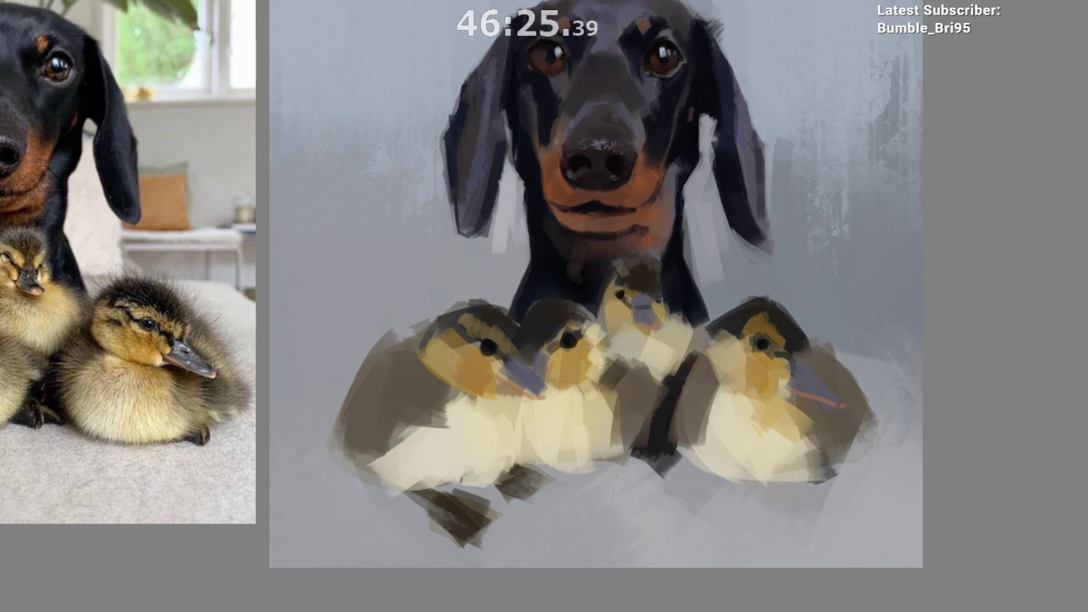
left_click(664, 59, "ctrl")
key("ctrl+z")
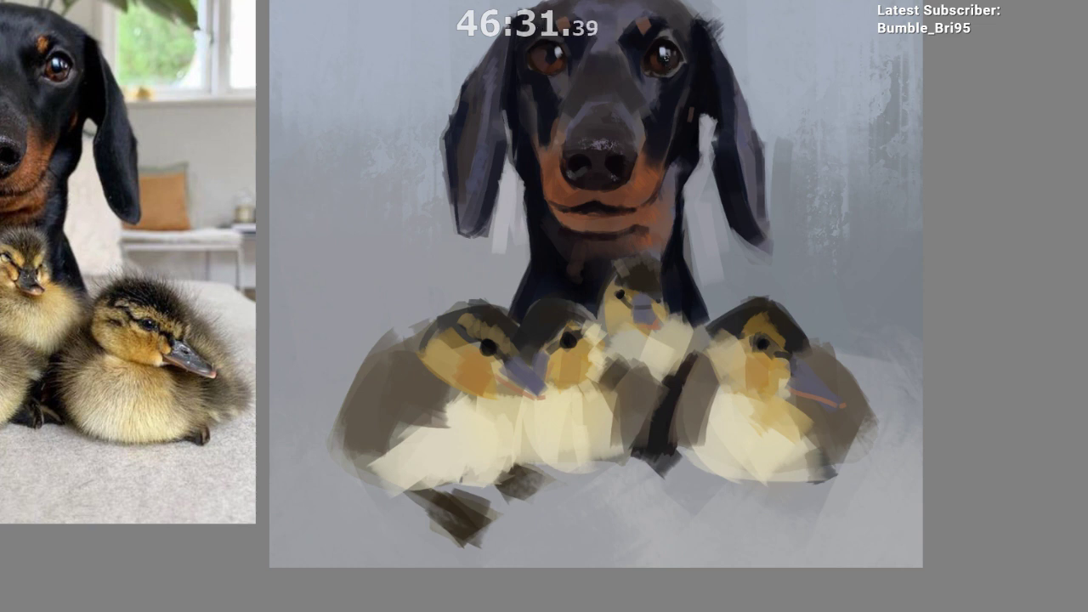
left_click_drag(664, 76, 690, 70)
key("ctrl+z")
left_click(666, 72, "ctrl")
Step: Refine the outer corner of the dog's left-hand eye, undoing the first stroke
left_click_drag(692, 154, 709, 175)
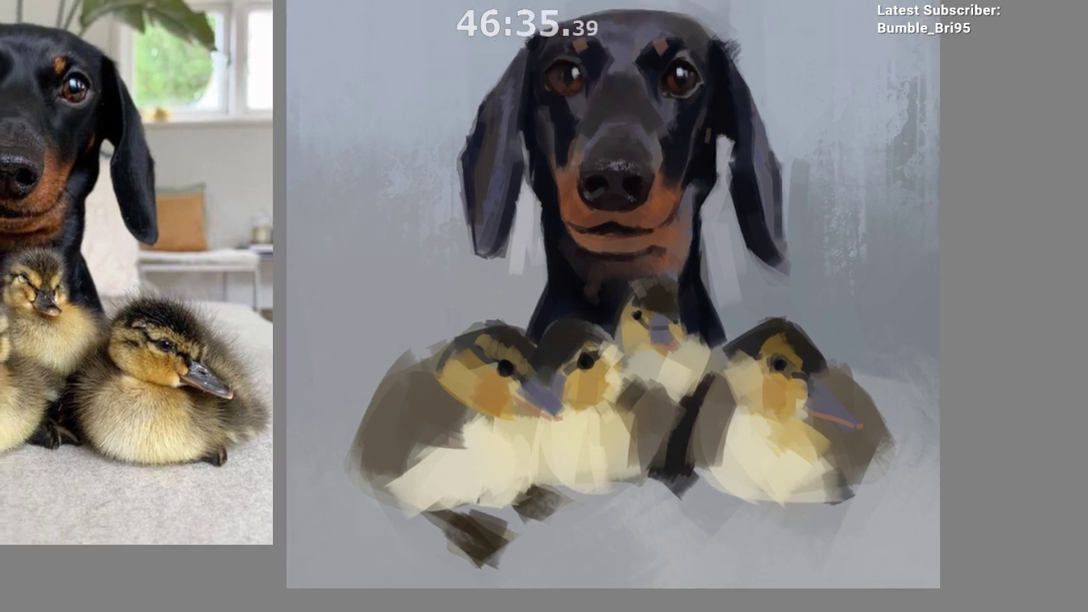
mouse_move(552, 101)
left_mouse_down()
mouse_move(576, 105)
mouse_move(559, 84)
left_mouse_up()
key("ctrl+z")
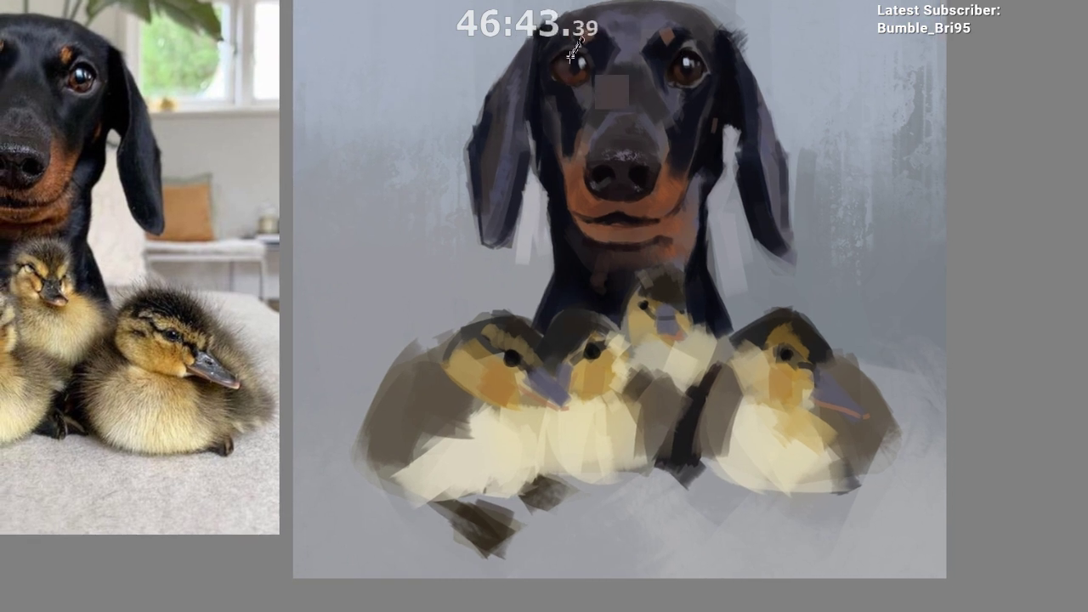
left_click_drag(552, 72, 561, 69)
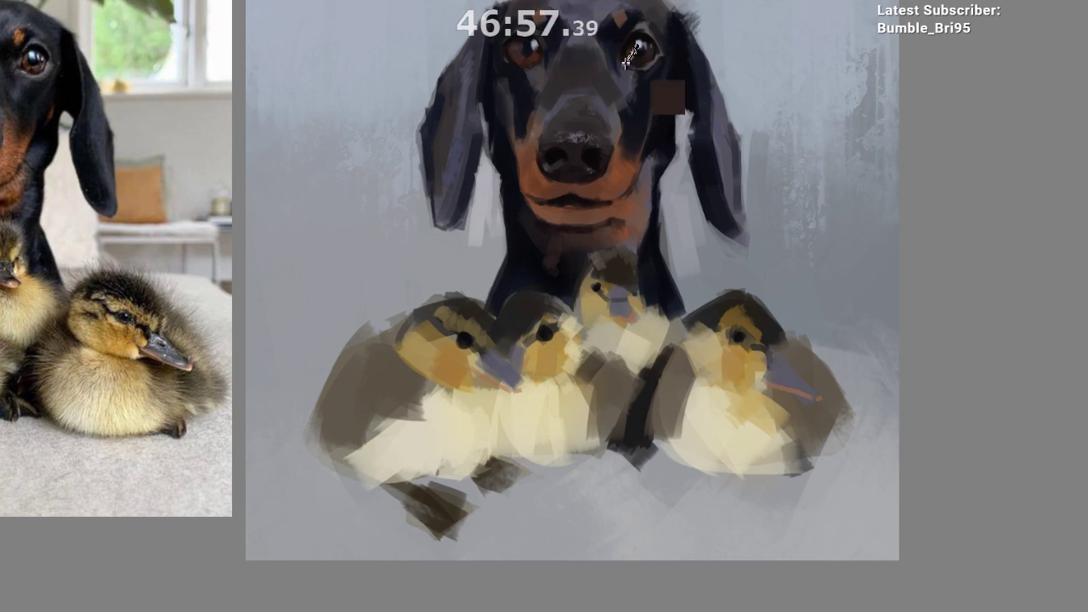
Step: Refine the upper lid of the dog's right-hand eye with a sampled tone and check both eyes on the mirrored canvas
left_click_drag(654, 161, 667, 258)
left_click_drag(667, 204, 662, 175)
scroll(661, 176, "up", 1)
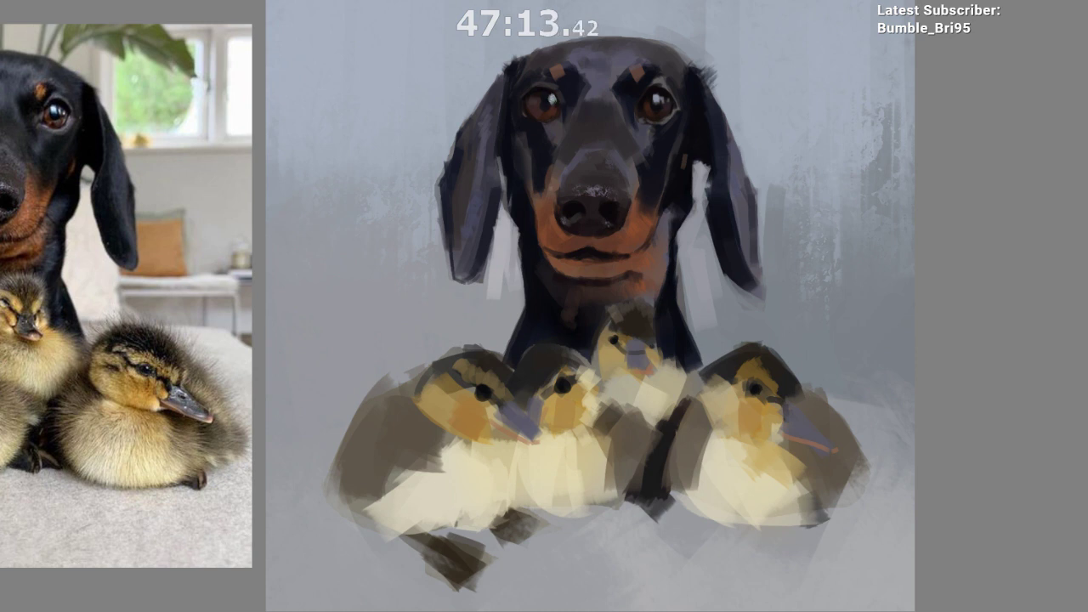
left_click_drag(638, 83, 632, 60)
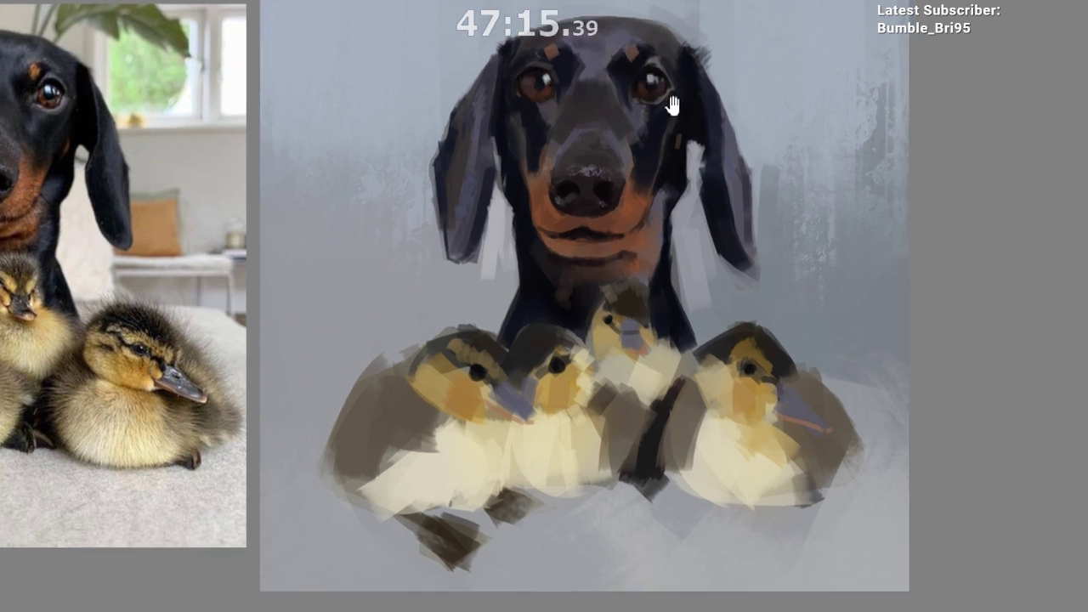
left_click_drag(674, 106, 680, 89)
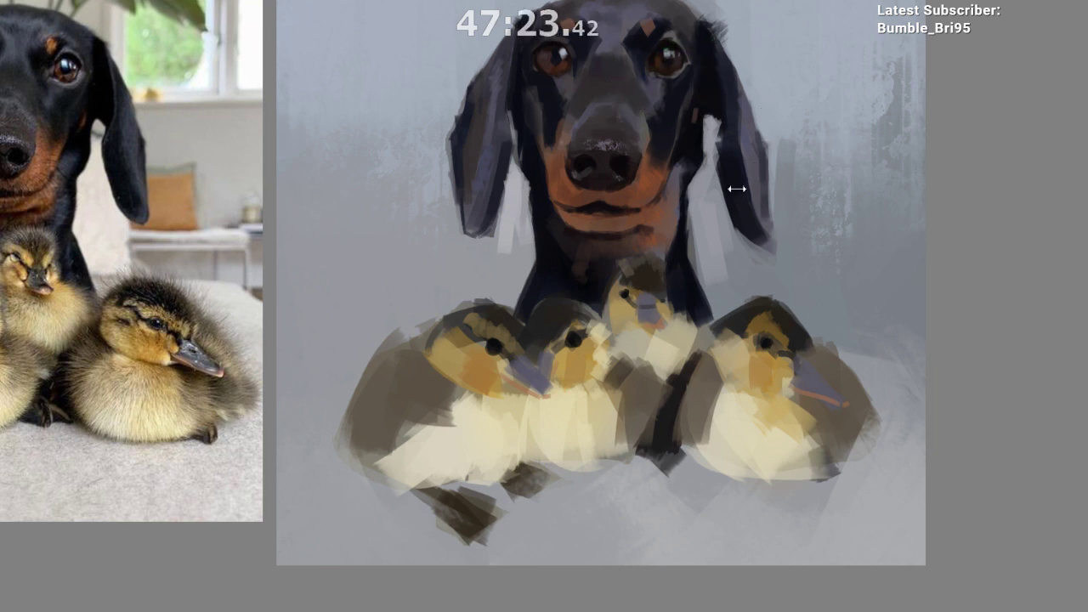
left_click_drag(690, 217, 681, 231)
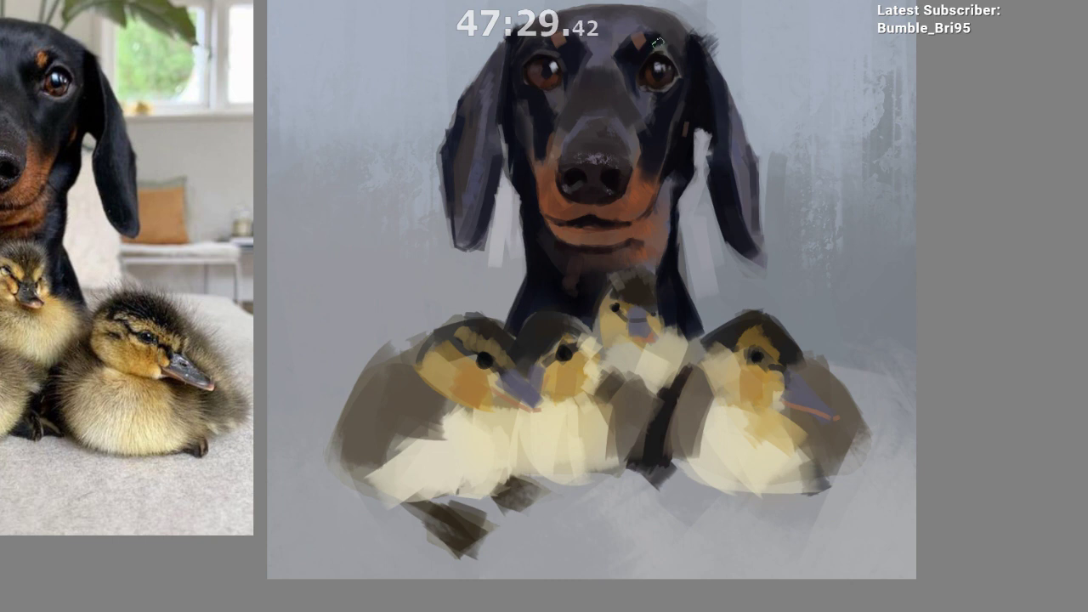
left_click(702, 126, "ctrl")
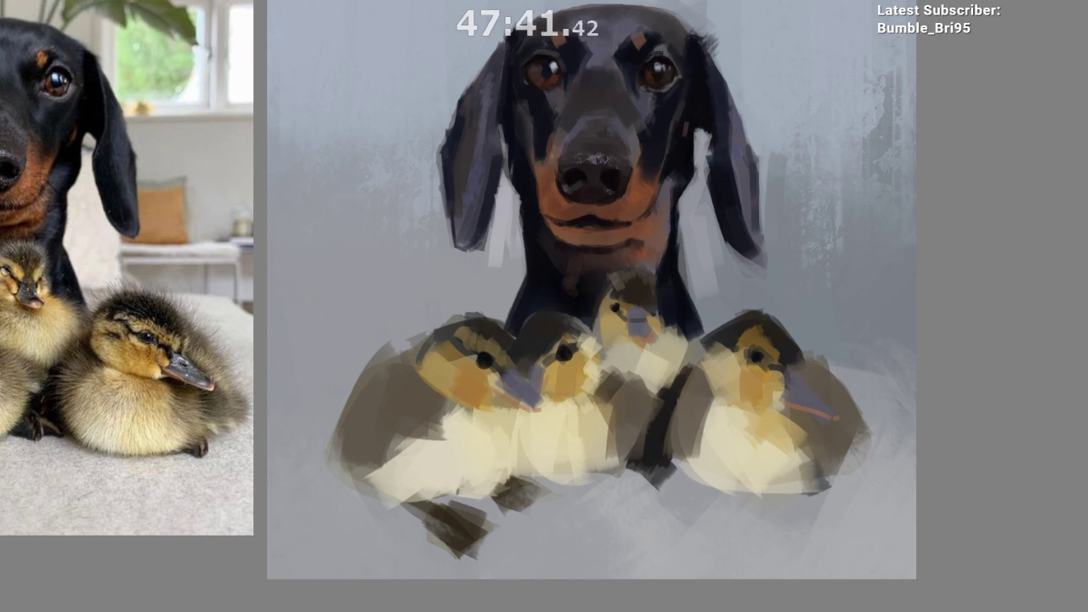
mouse_move(651, 61)
left_mouse_down()
mouse_move(669, 52)
mouse_move(645, 59)
left_mouse_up()
key("m")
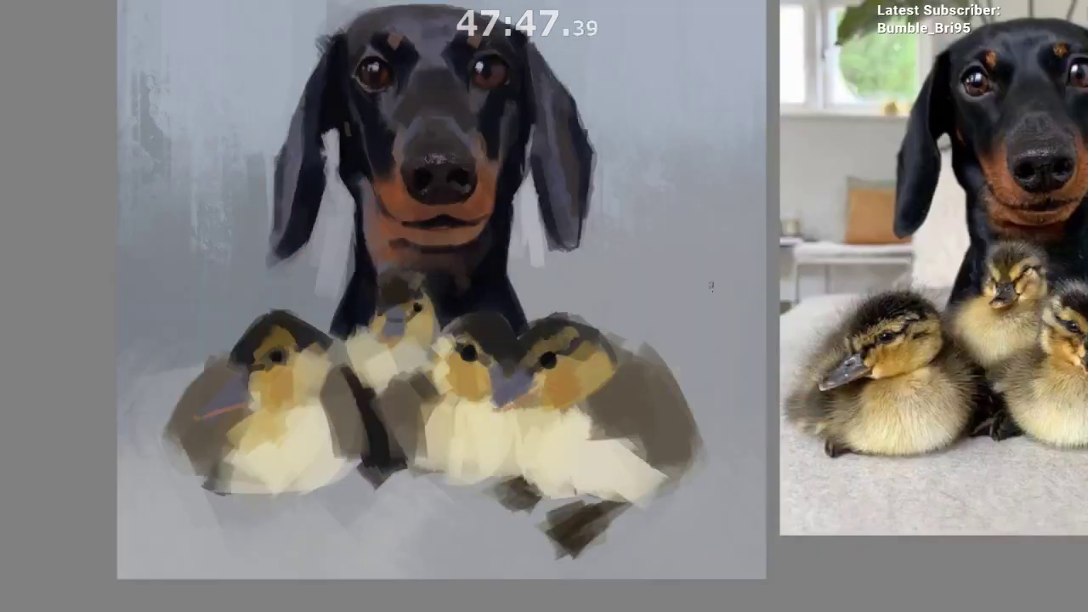
key("m")
Step: Dab small accents onto the highlight in the dog's right-hand eye
left_click_drag(673, 95, 684, 87)
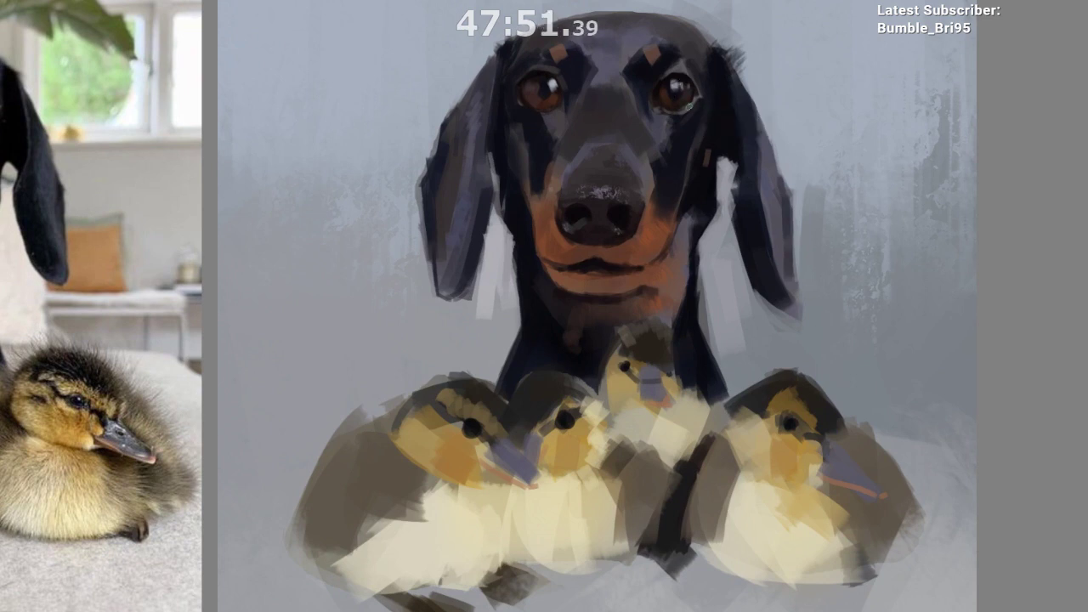
left_click(678, 87)
left_click(677, 87)
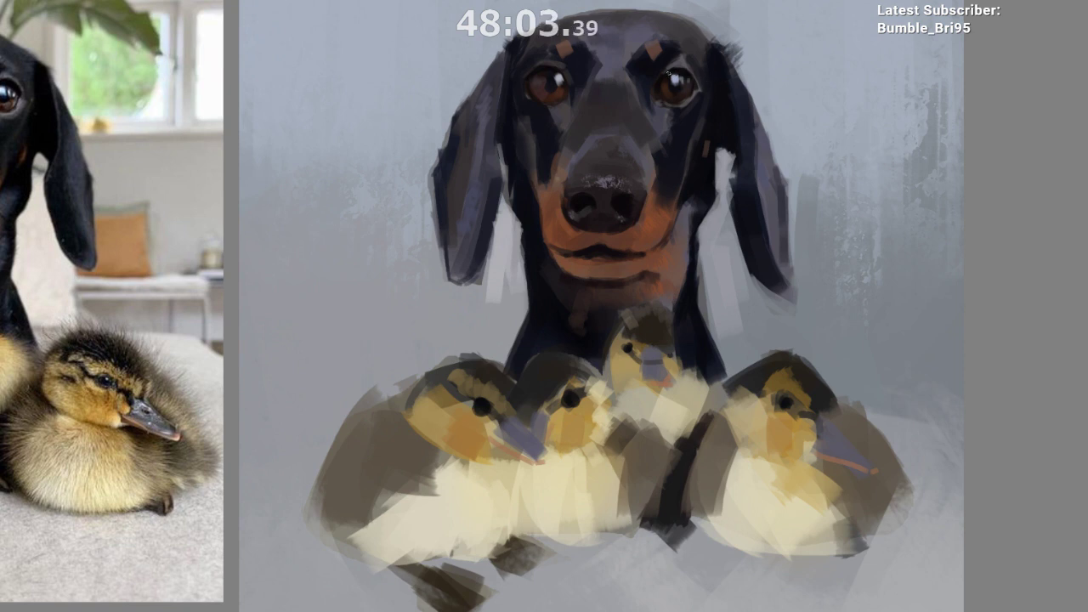
mouse_move(697, 189)
left_mouse_down()
mouse_move(687, 175)
mouse_move(669, 208)
mouse_move(670, 143)
mouse_move(706, 72)
left_mouse_up()
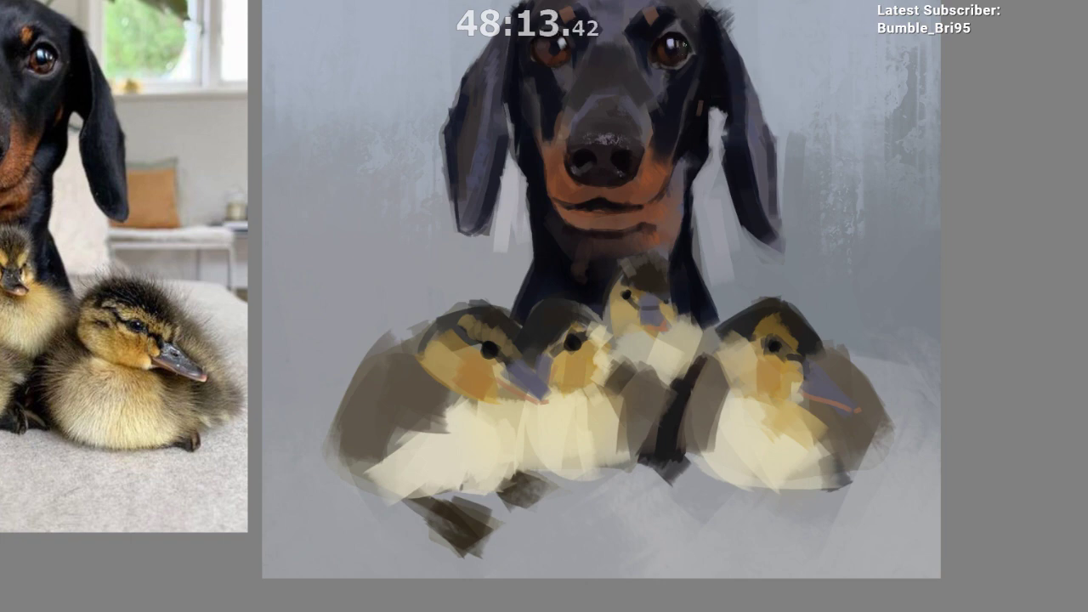
Step: Refine the tan fur around the dog's muzzle and lips with tones sampled from the painting
scroll(696, 161, "down", 2)
left_click_drag(697, 162, 702, 138)
scroll(678, 157, "up", 3)
mouse_move(645, 199)
left_mouse_down()
mouse_move(663, 176)
mouse_move(654, 205)
left_mouse_up()
scroll(664, 175, "down", 3)
scroll(653, 195, "up", 1)
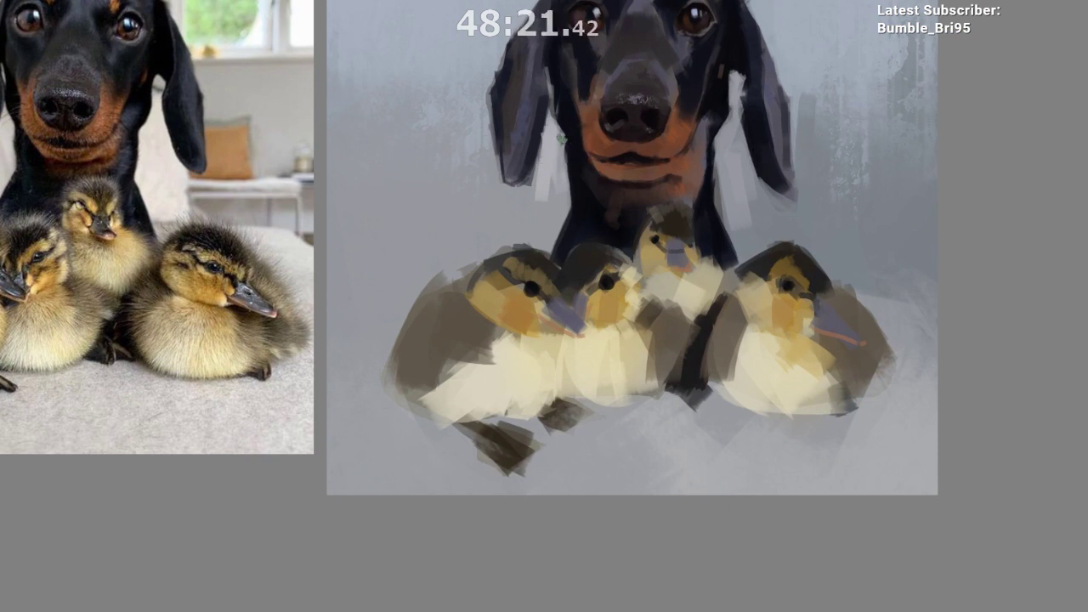
left_click(615, 142, "ctrl")
left_click_drag(587, 139, 579, 157)
left_click_drag(627, 188, 608, 196)
left_click(670, 171, "ctrl")
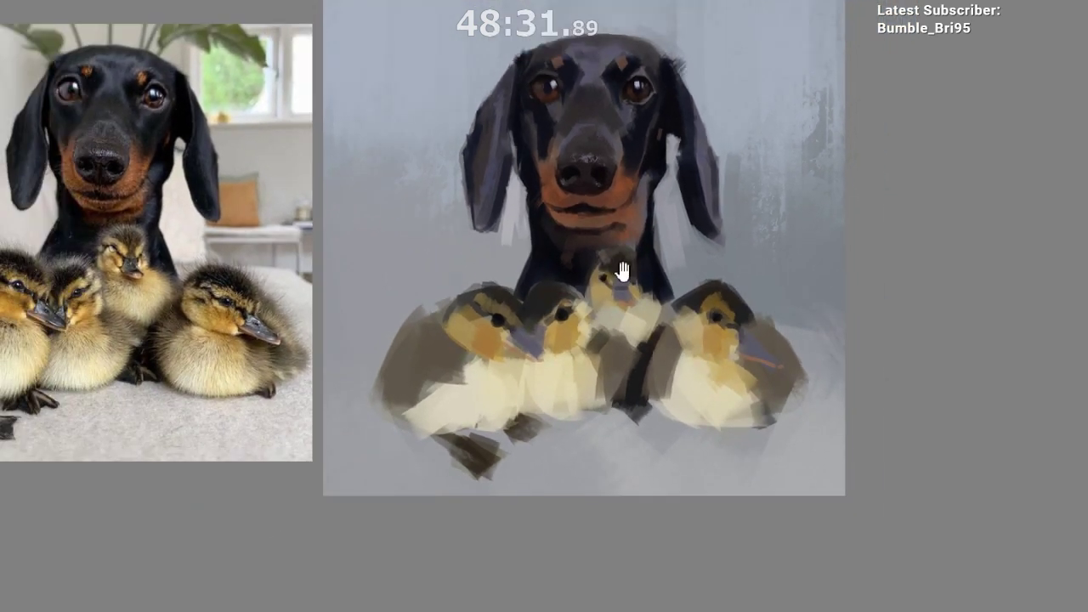
Step: Rework the right-hand cheek and lip of the dog's muzzle with sampled orange and dark tones
scroll(630, 249, "up", 1)
left_click_drag(619, 192, 622, 156)
scroll(631, 138, "up", 1)
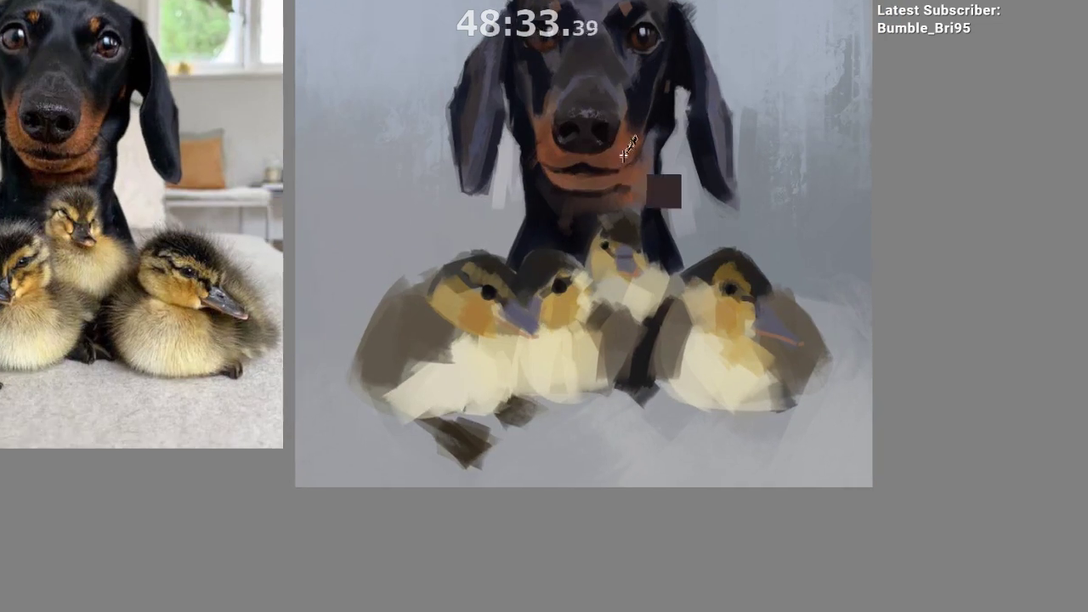
left_click(633, 132, "ctrl")
left_click(631, 141, "ctrl")
left_click(634, 130, "ctrl")
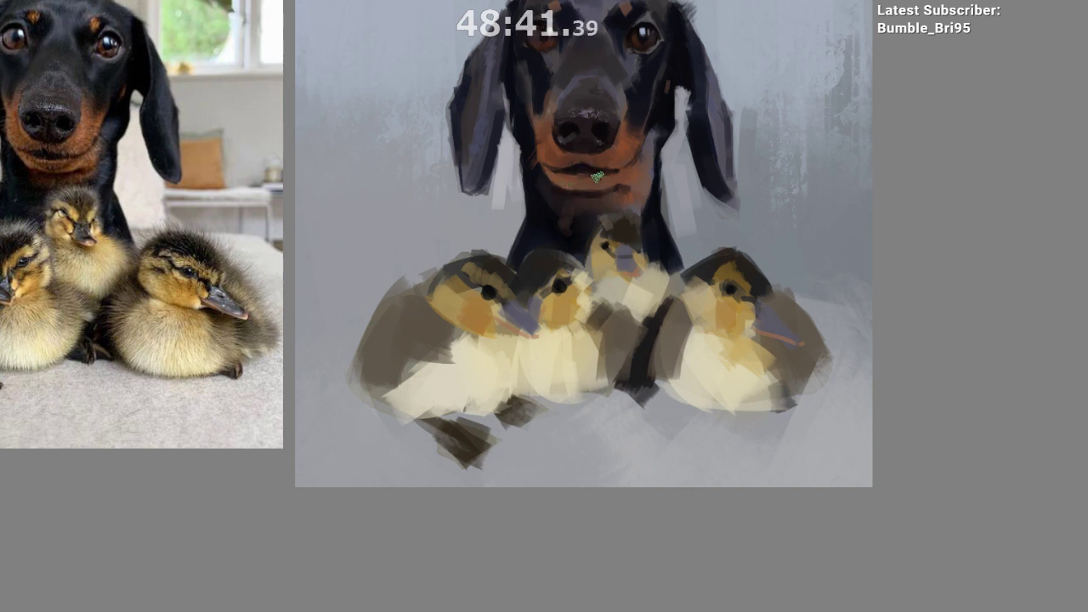
left_click_drag(618, 235, 632, 212)
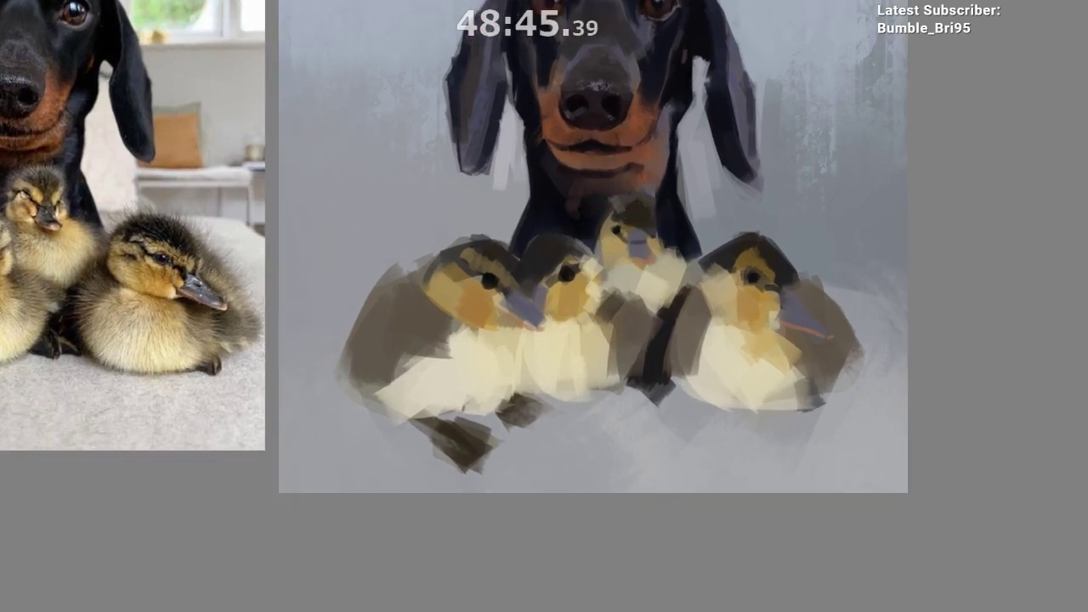
Step: Touch up the left-hand side of the dog's muzzle with sampled orange and define the dark centre of the mouth line
left_click(560, 138, "ctrl")
left_click(557, 141, "ctrl")
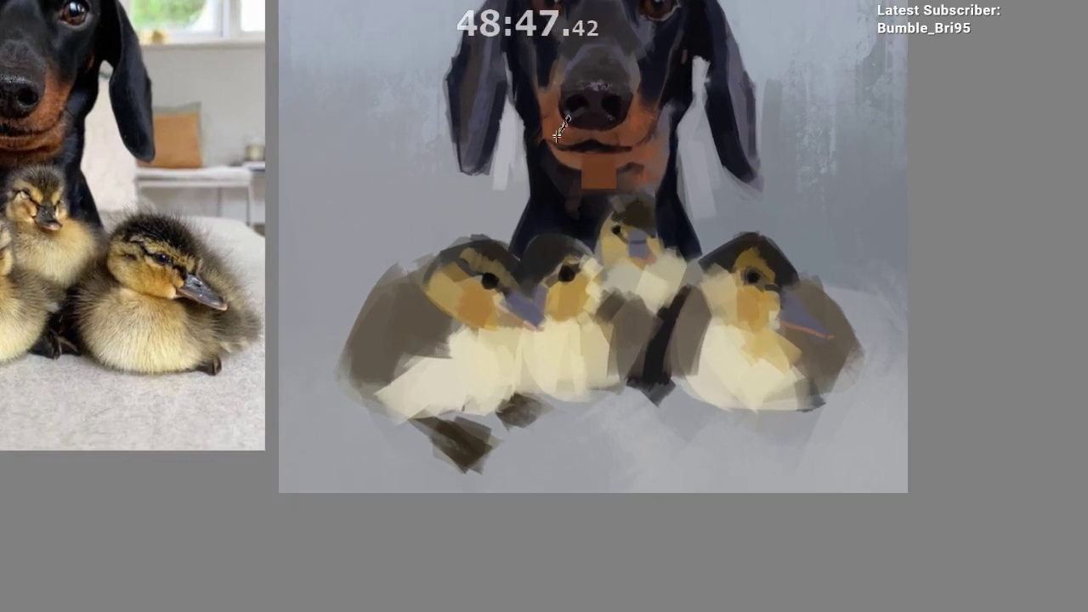
left_click_drag(651, 214, 672, 264)
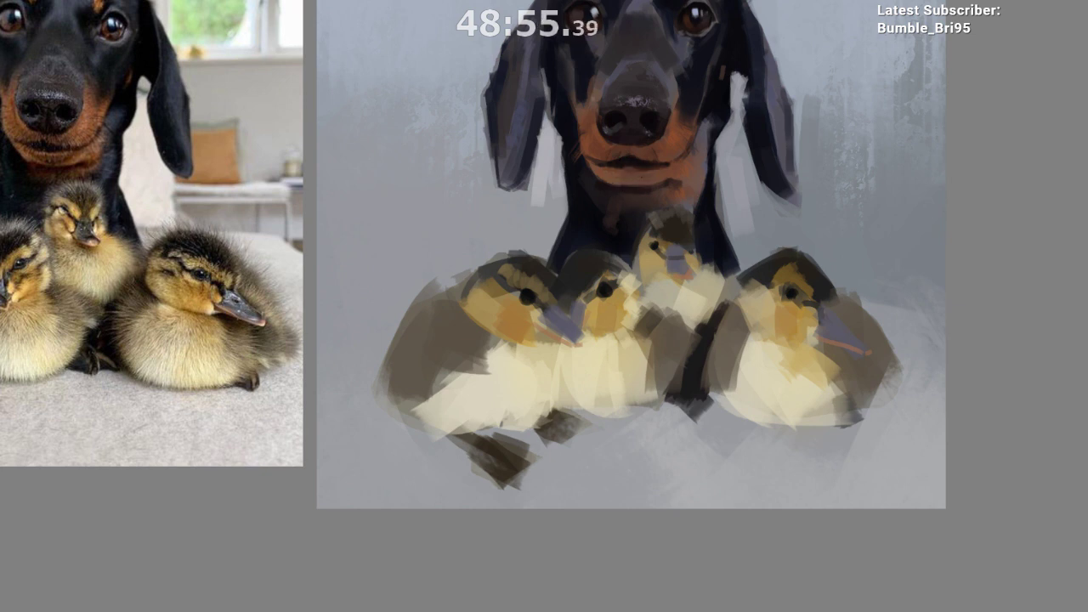
left_click_drag(624, 177, 639, 179)
left_click(633, 138, "ctrl")
left_click(625, 175, "ctrl")
left_click(636, 179, "ctrl")
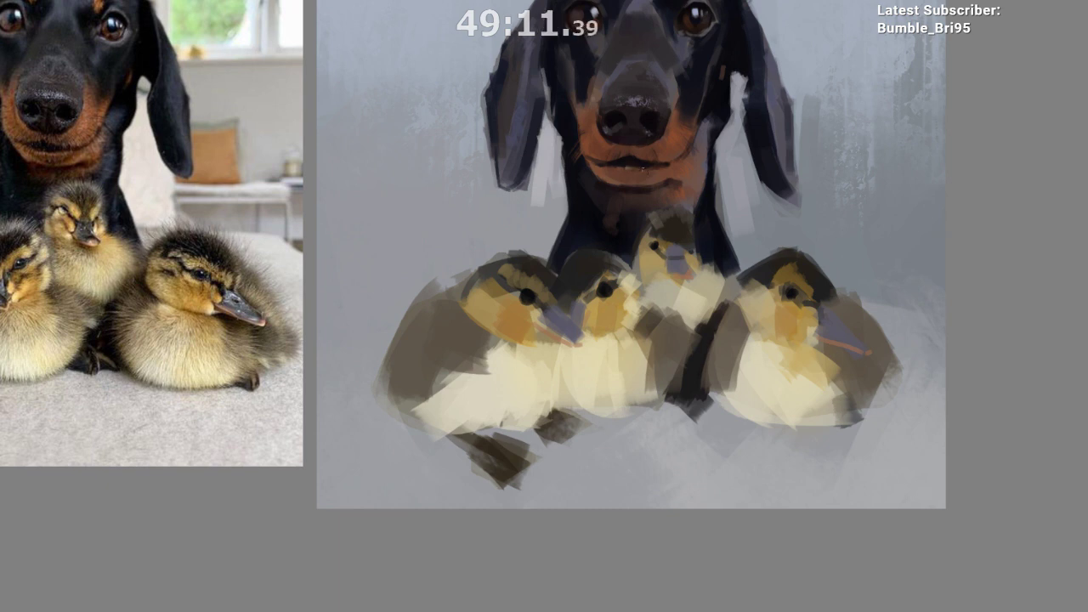
Step: Refine the dog's lower lip and chin with a sampled tone
left_click_drag(654, 212, 671, 180)
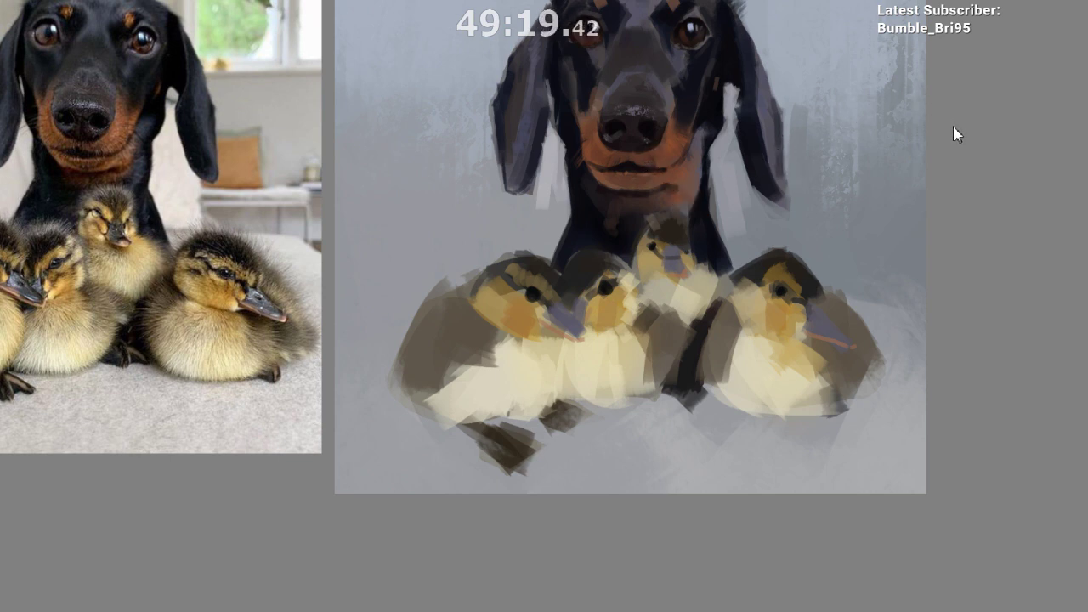
mouse_move(643, 185)
left_mouse_down()
mouse_move(656, 176)
mouse_move(634, 171)
mouse_move(647, 170)
left_mouse_up()
left_click_drag(661, 224, 637, 204)
left_click(648, 185, "ctrl")
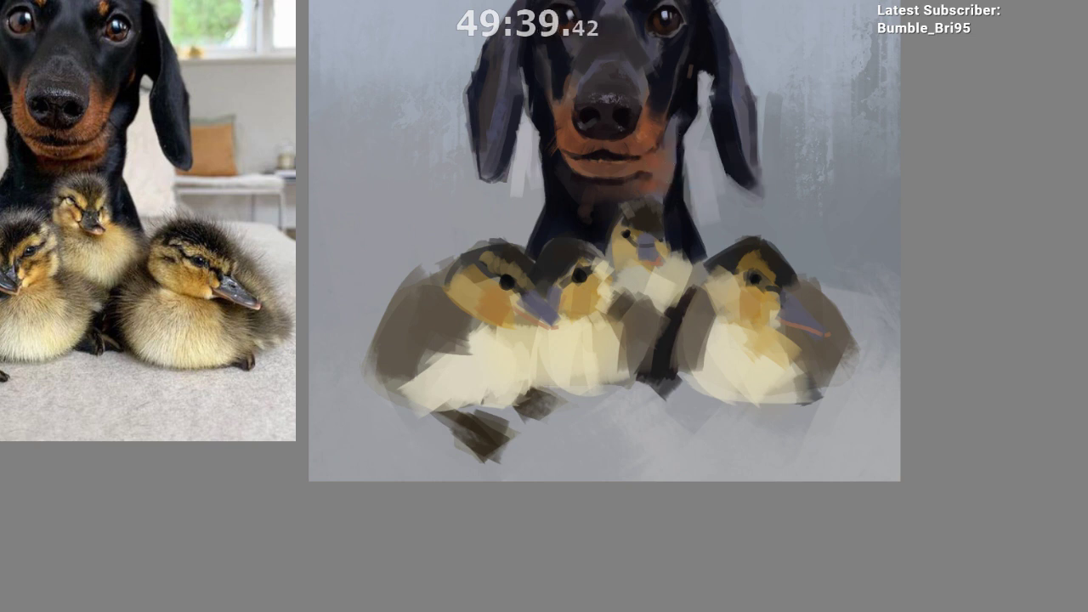
left_click_drag(642, 377, 634, 414)
Step: Define the right-hand edge of the dog's neck with a sampled dark tone and paint darker patches on the throat
left_click(674, 189, "ctrl")
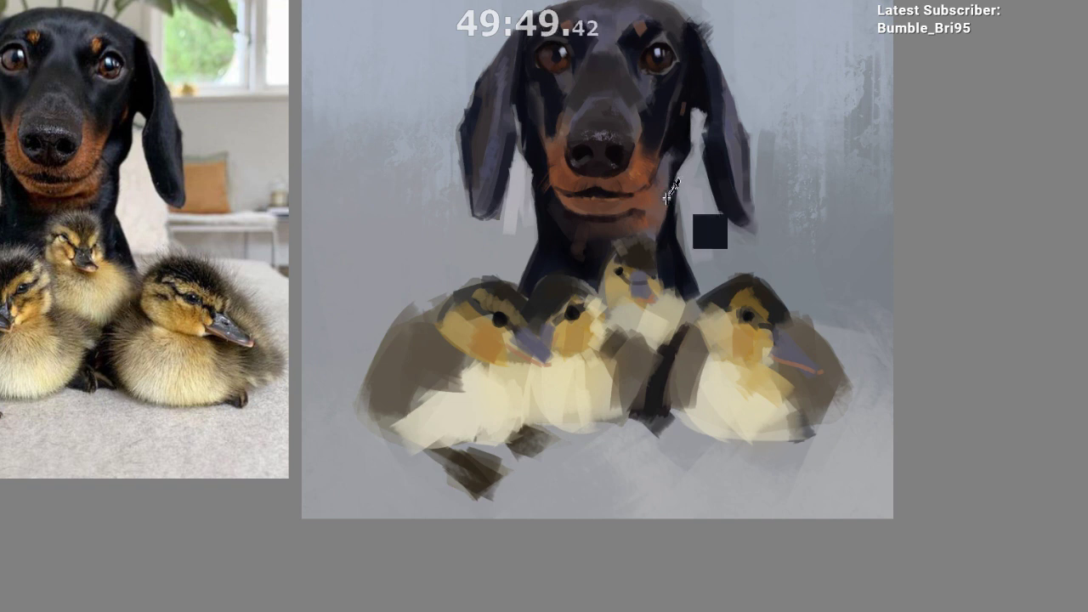
left_click_drag(677, 176, 669, 119)
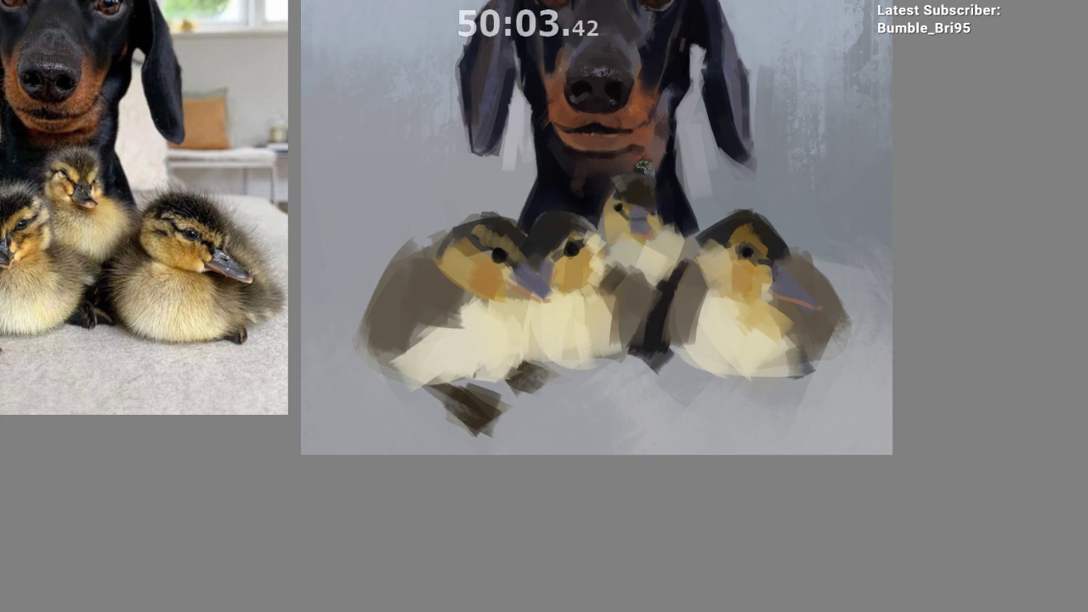
left_click_drag(571, 238, 566, 269)
left_click_drag(624, 207, 655, 181)
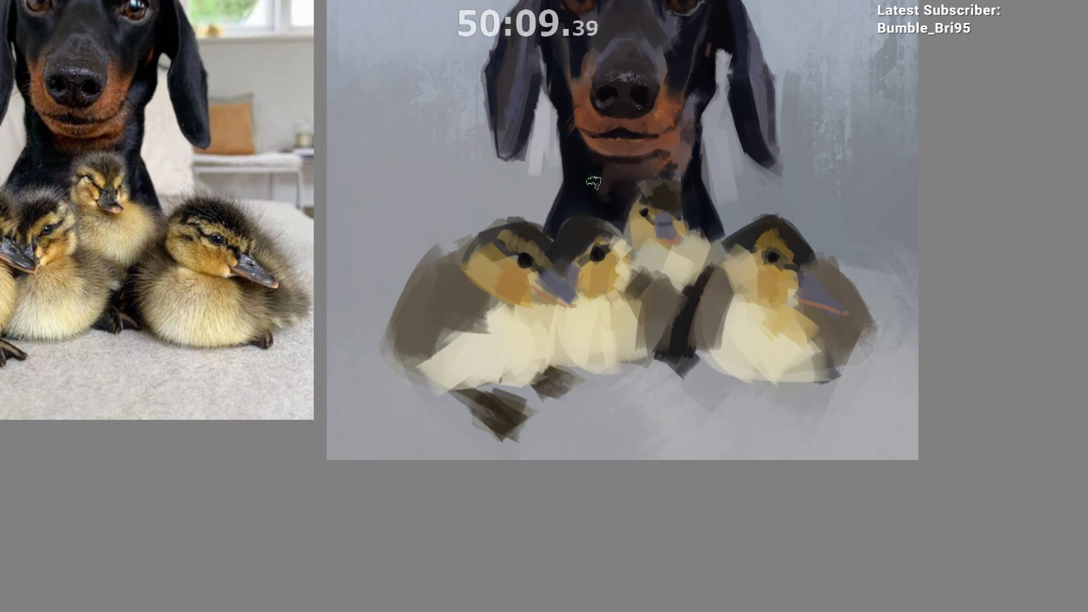
left_click_drag(625, 309, 617, 378)
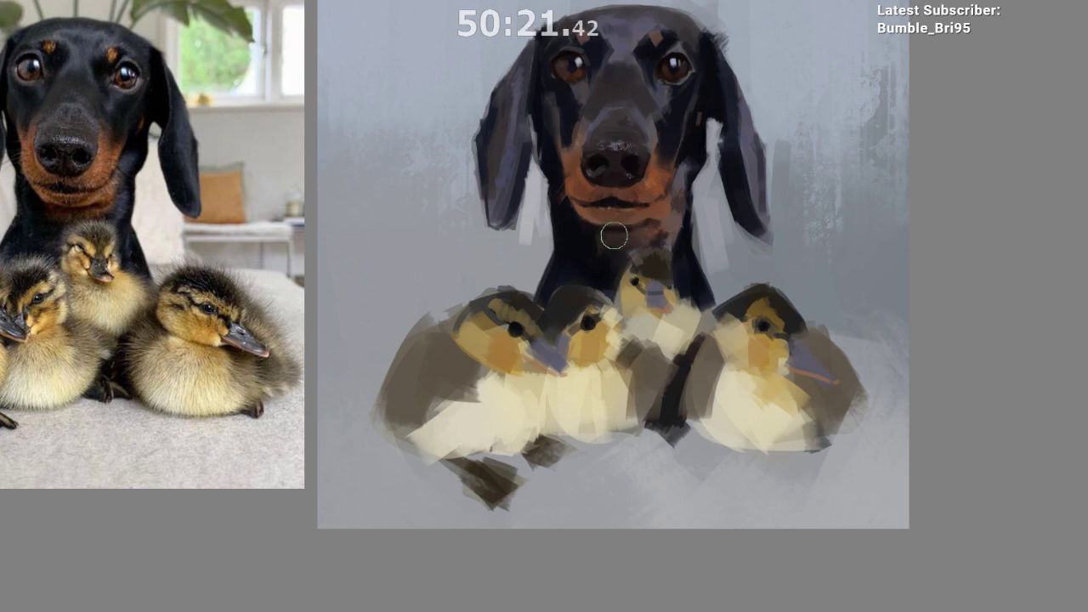
Step: Darken the shadow under the dog's lower lip and adjust the mouth line
mouse_move(621, 227)
left_mouse_down()
mouse_move(676, 218)
mouse_move(663, 184)
mouse_move(642, 217)
left_mouse_up()
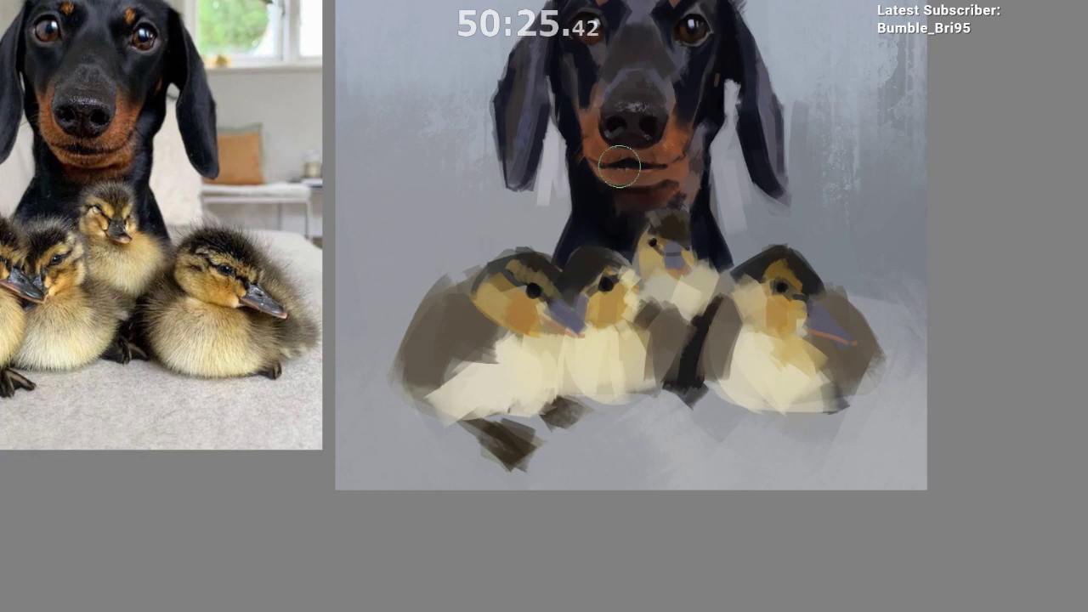
left_click_drag(626, 181, 615, 180)
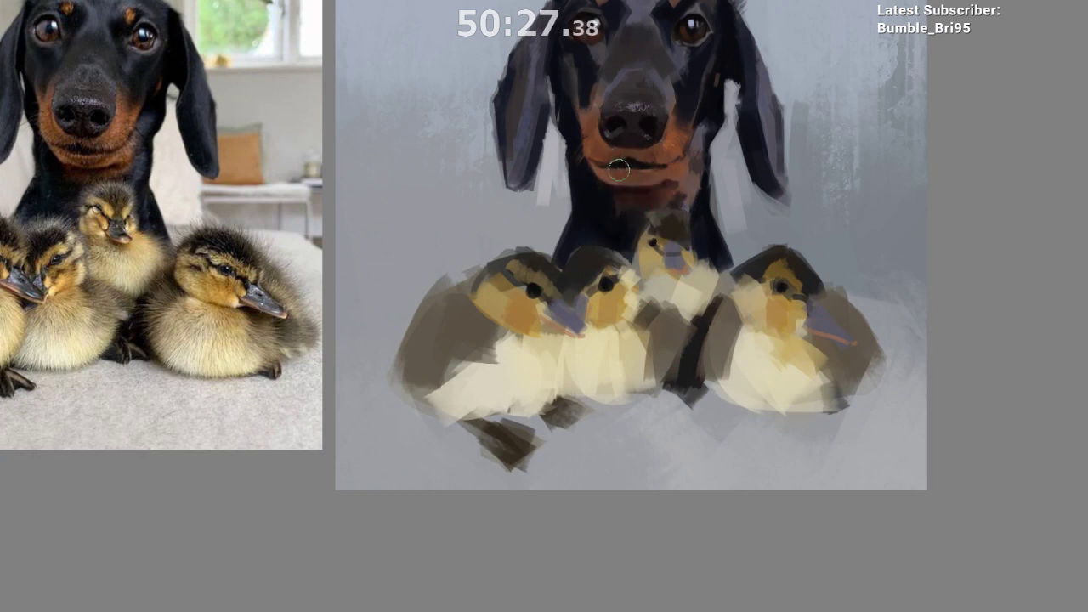
left_click_drag(682, 212, 627, 214)
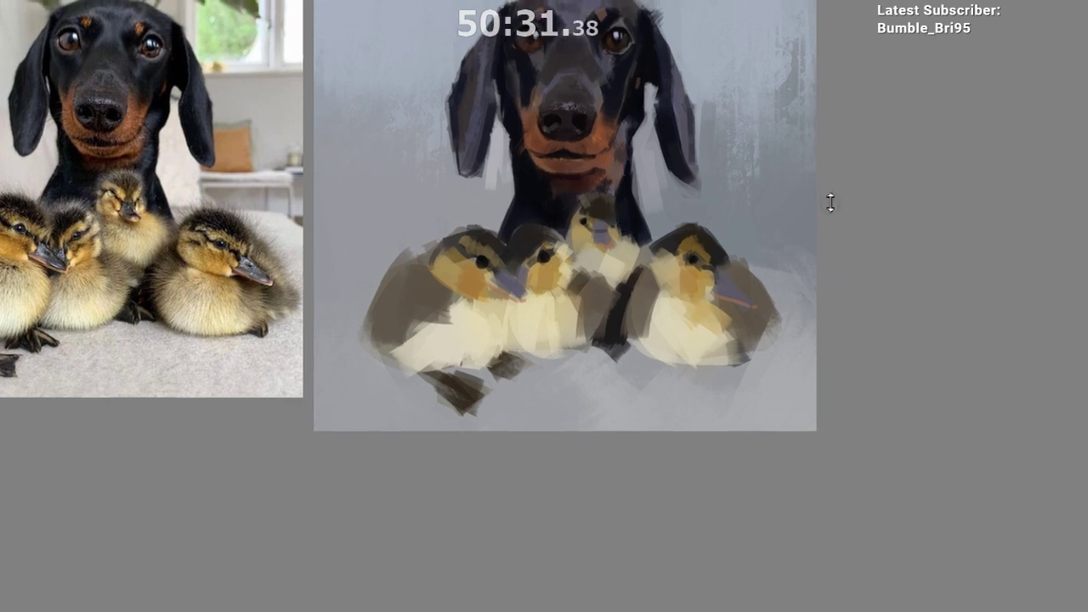
Step: Paint the background on both sides of the dog's neck below the ears with sampled tones
left_click(677, 97, "ctrl")
left_click(524, 169, "ctrl")
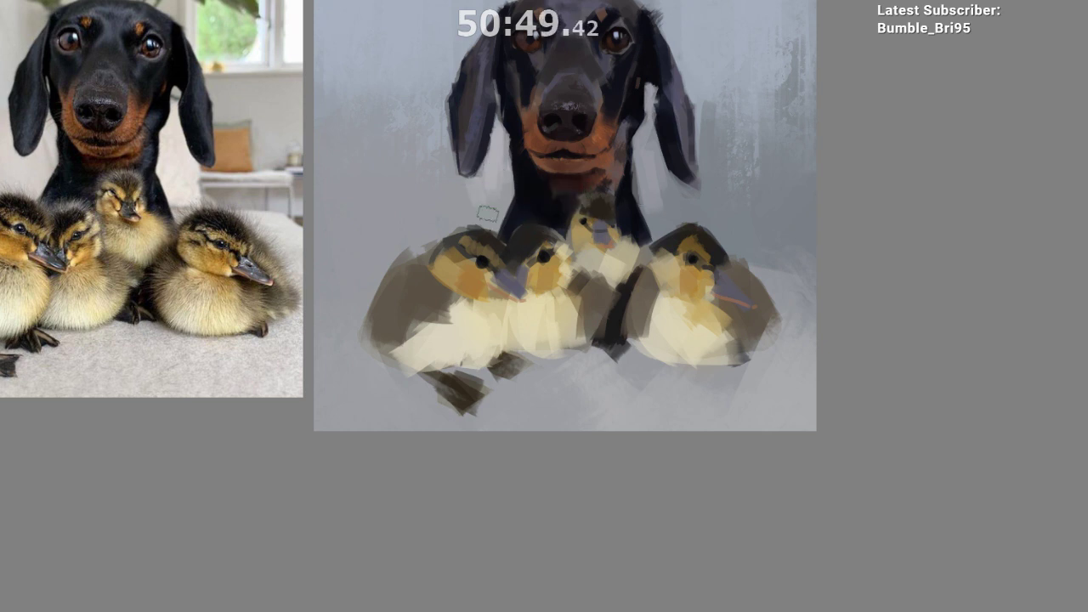
left_click_drag(659, 185, 652, 148)
scroll(628, 234, "up", 1)
left_click_drag(603, 293, 641, 209)
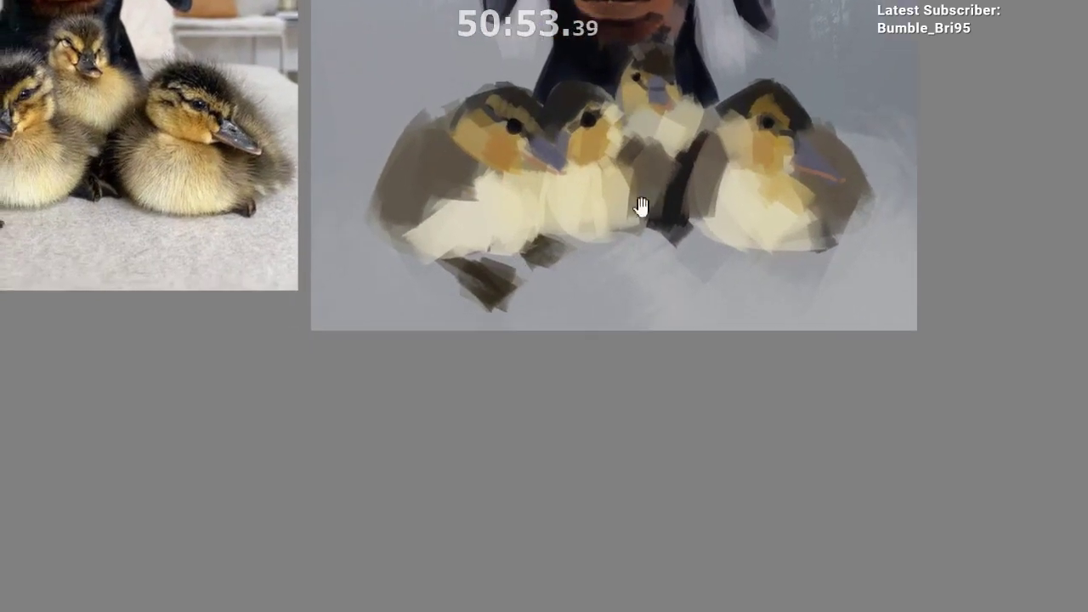
Step: Paint fuzzy dark tufts along the crowns of the left-hand and right-hand ducklings with a textured brush
scroll(641, 221, "down", 2)
left_click_drag(634, 267, 639, 304)
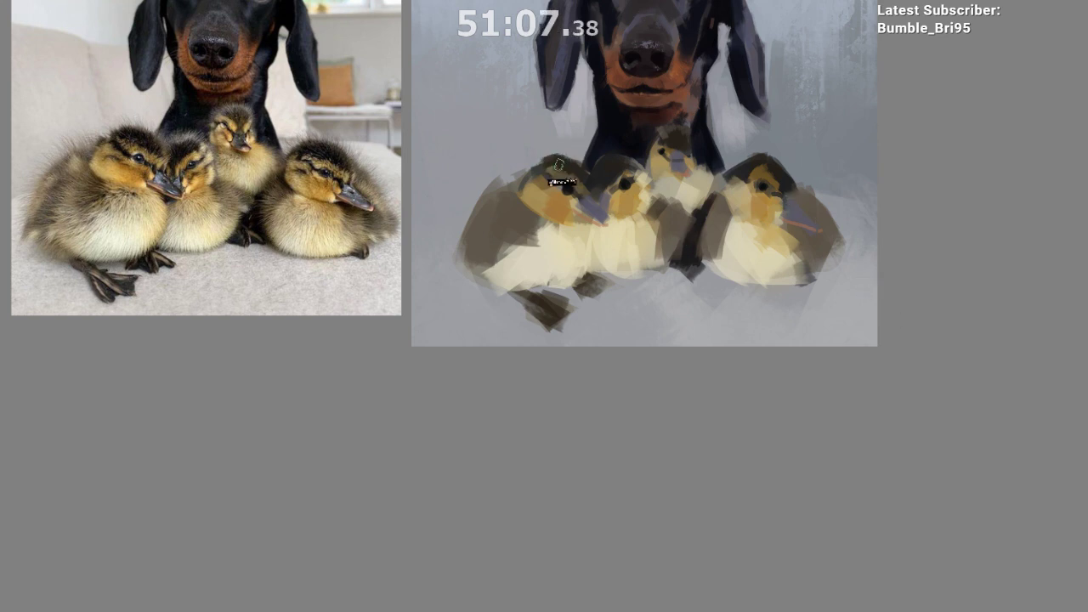
left_click_drag(582, 210, 548, 213)
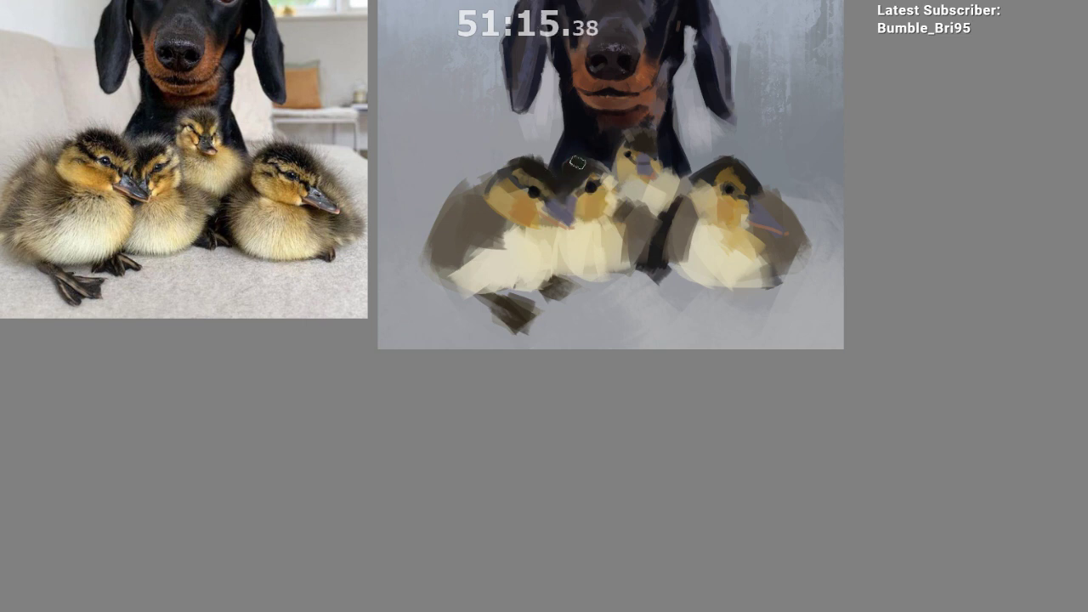
left_click_drag(616, 218, 600, 220)
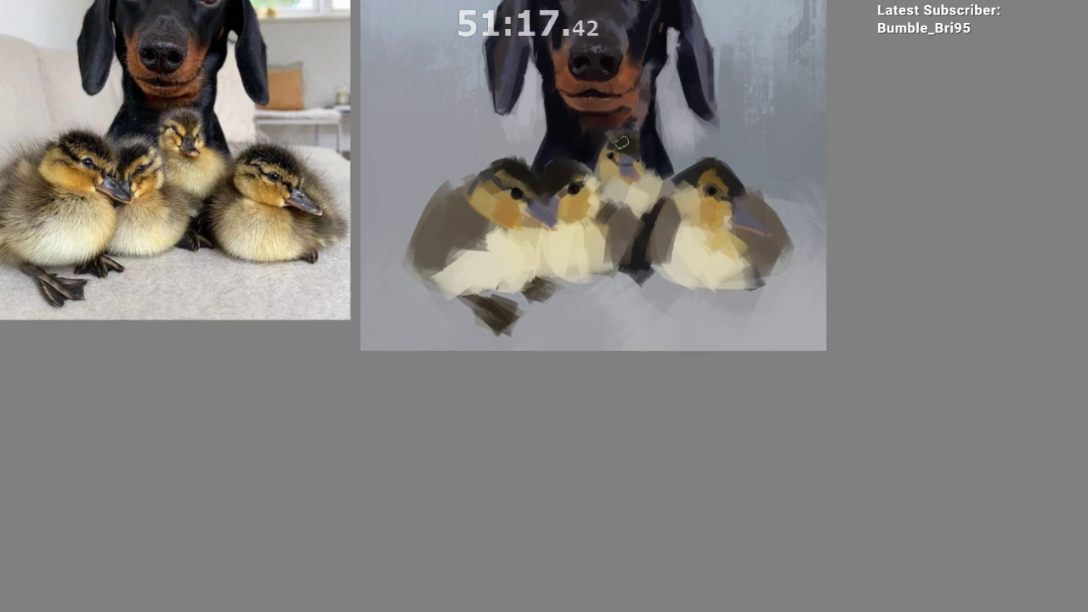
left_click_drag(656, 246, 649, 187)
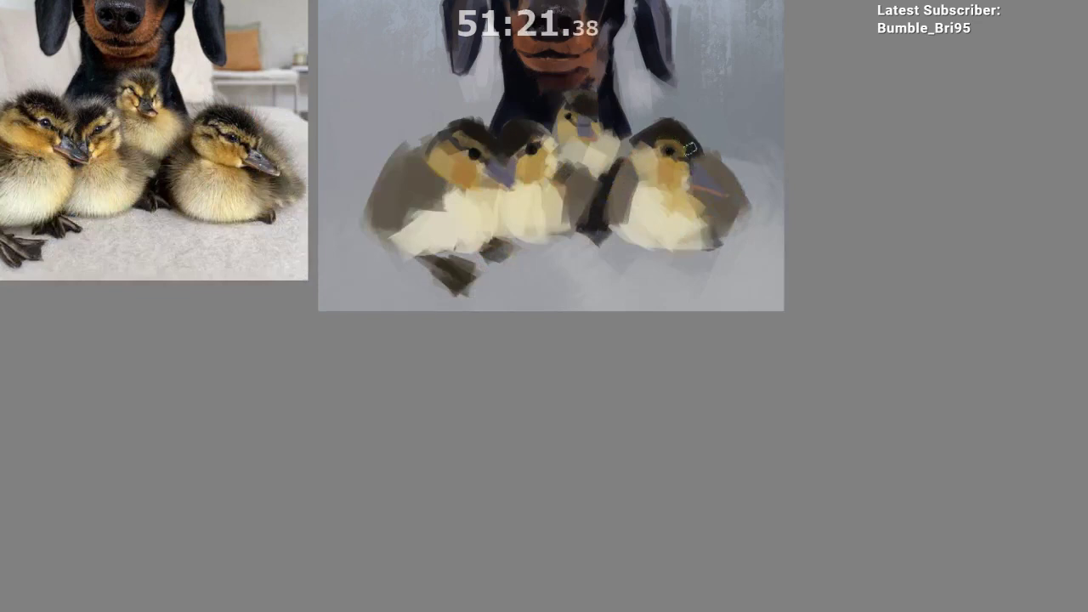
left_click_drag(679, 265, 666, 293)
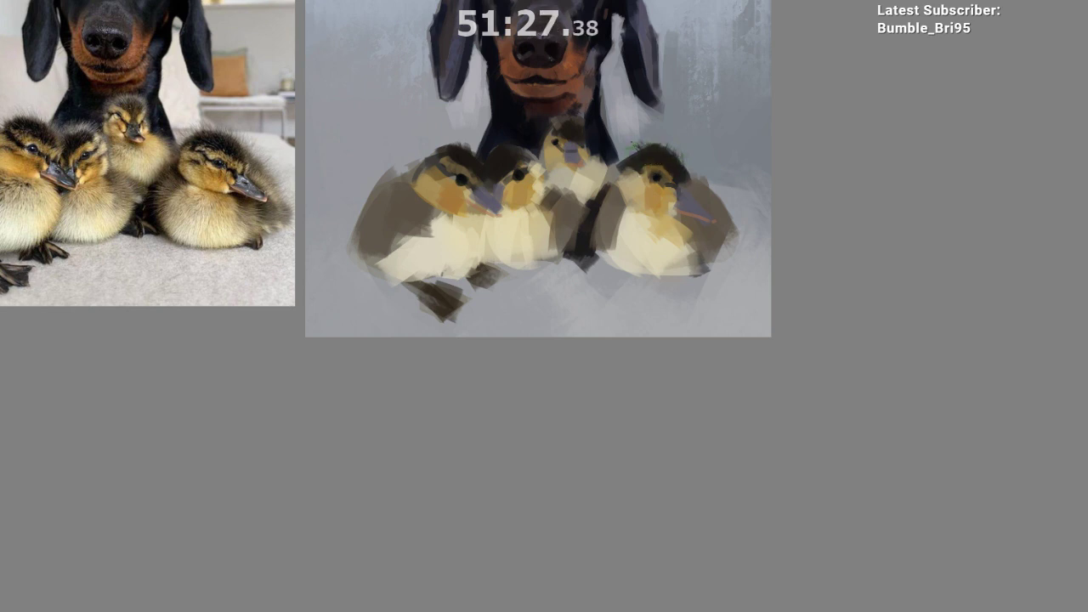
left_click_drag(573, 165, 621, 146)
left_click_drag(503, 131, 498, 119)
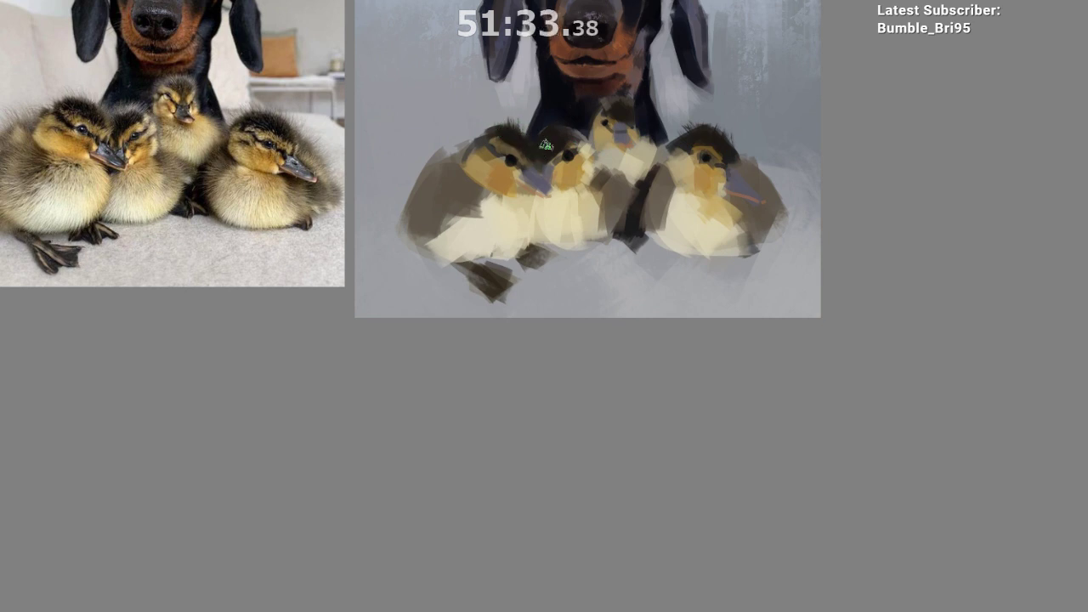
Step: Sample dark brown from the ducklings' heads and add fluffy tufts to the rear duckling's crown
left_click(562, 145, "ctrl")
left_click_drag(637, 216, 655, 269)
left_click(629, 170, "ctrl")
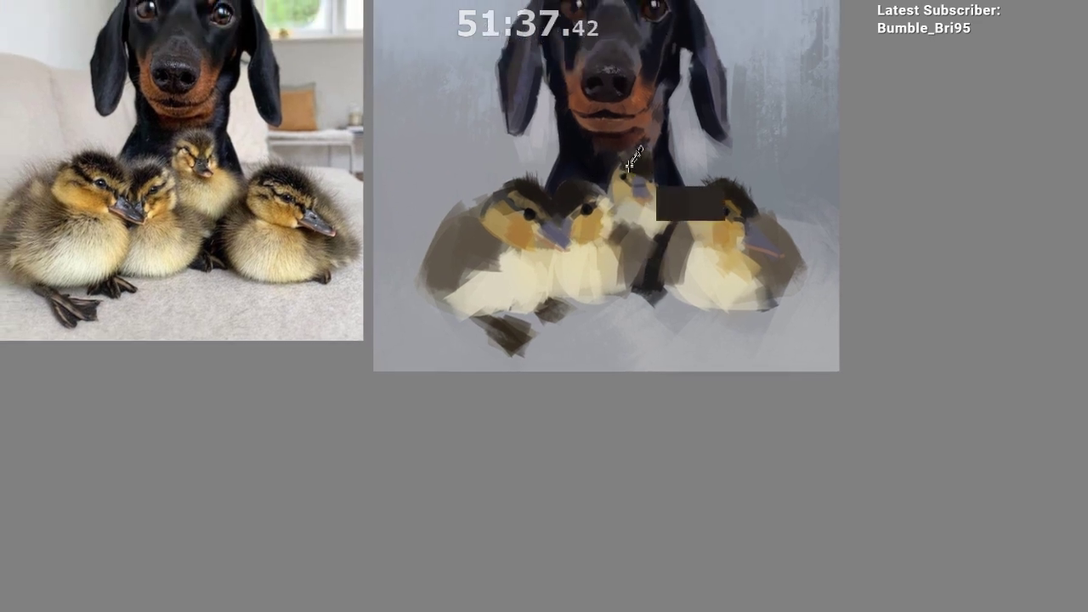
left_click_drag(627, 161, 634, 151)
left_click_drag(582, 199, 629, 224)
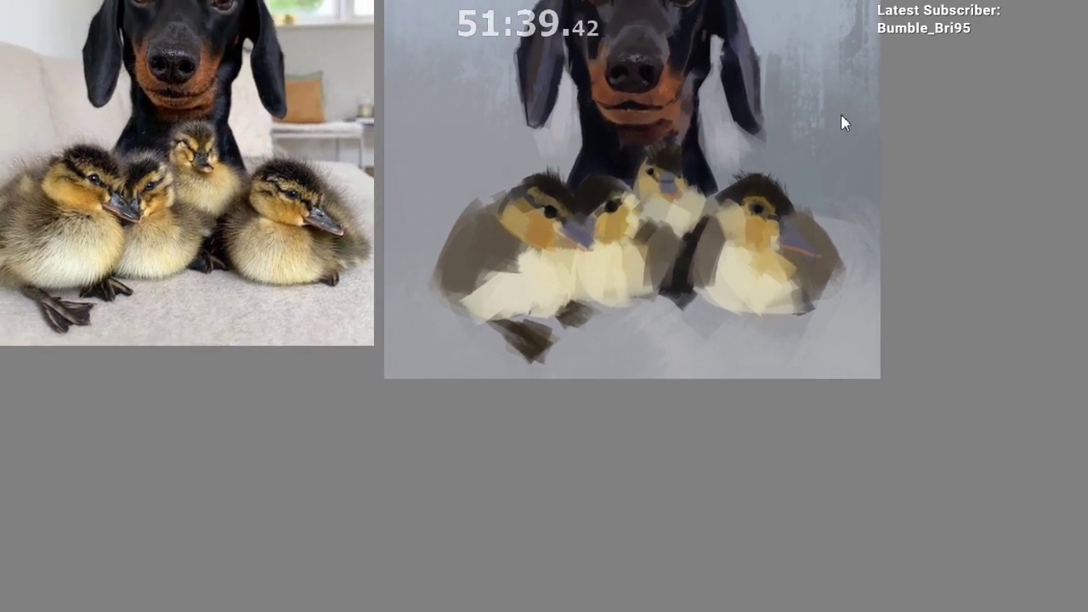
Step: Test the brush with a dark dab on the floor and paint grey-brown tufts on the second duckling's crown
left_click(619, 343)
left_click(617, 203, "ctrl")
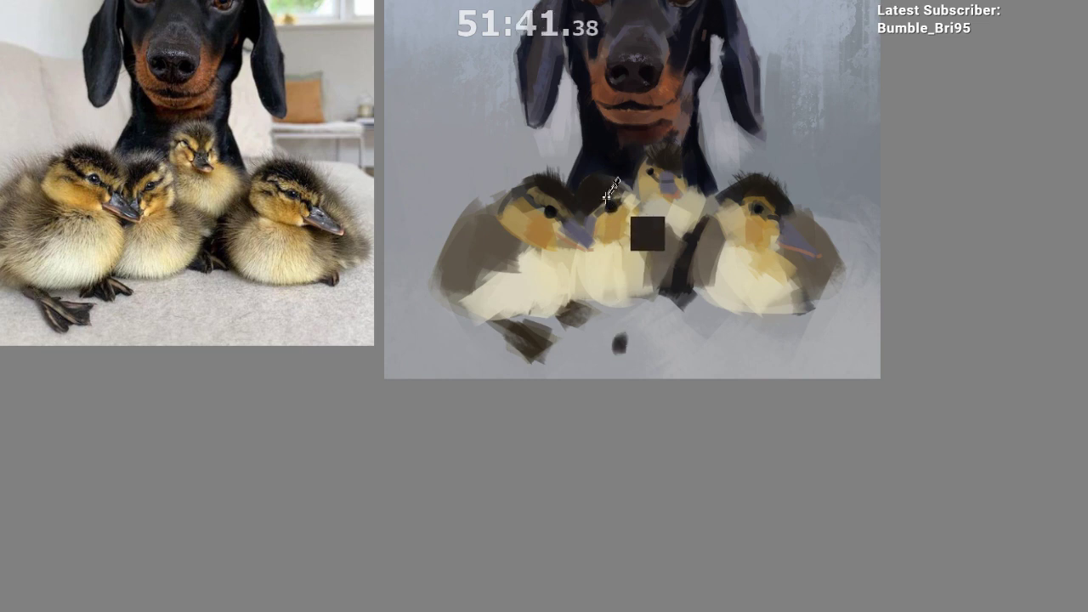
left_click(613, 196, "ctrl")
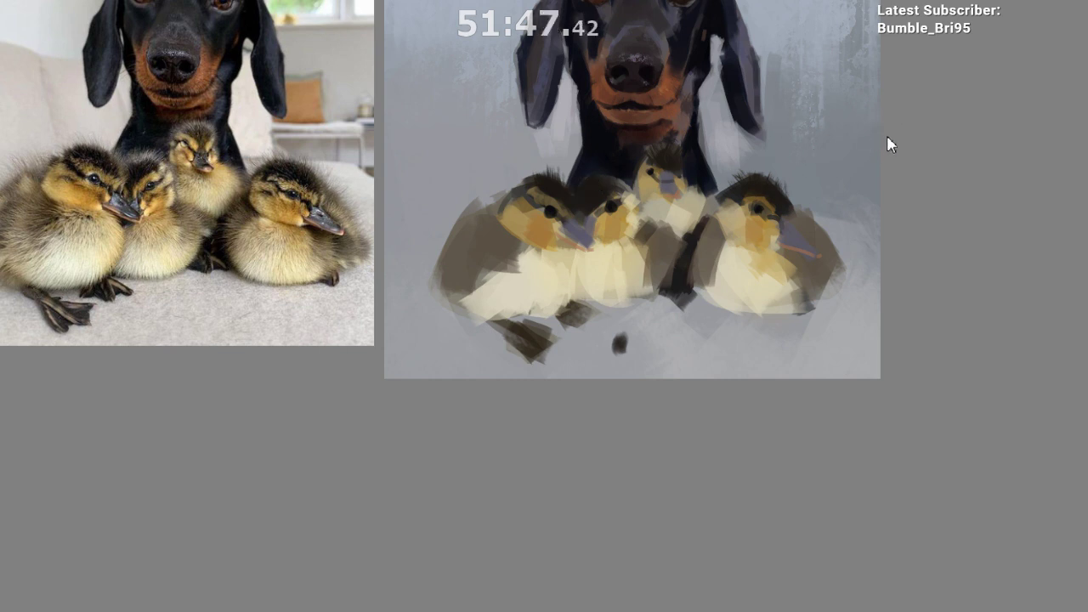
left_click_drag(595, 169, 602, 181)
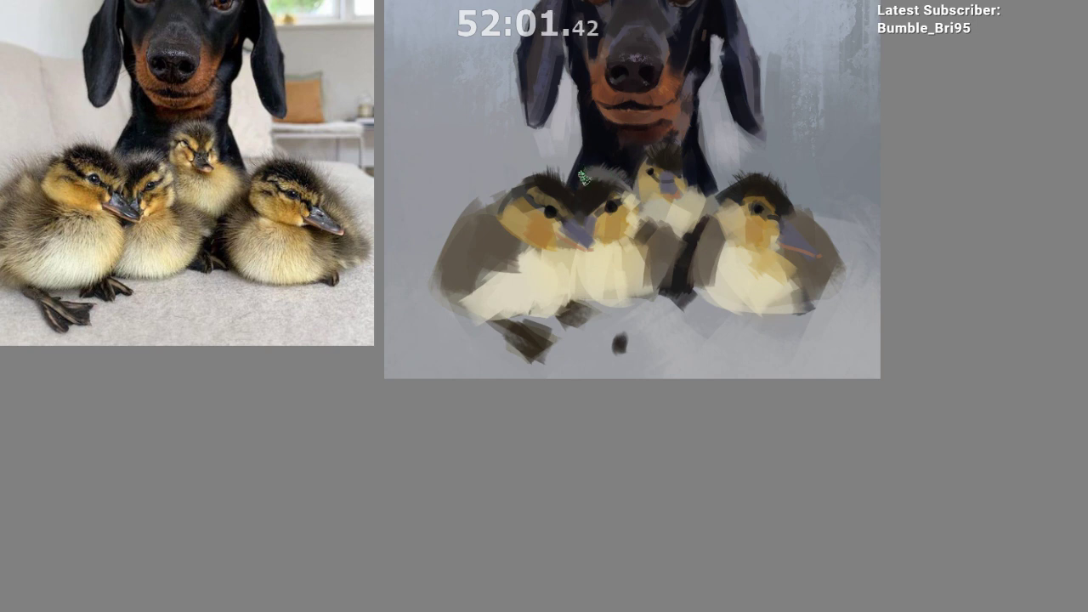
left_click_drag(620, 177, 618, 165)
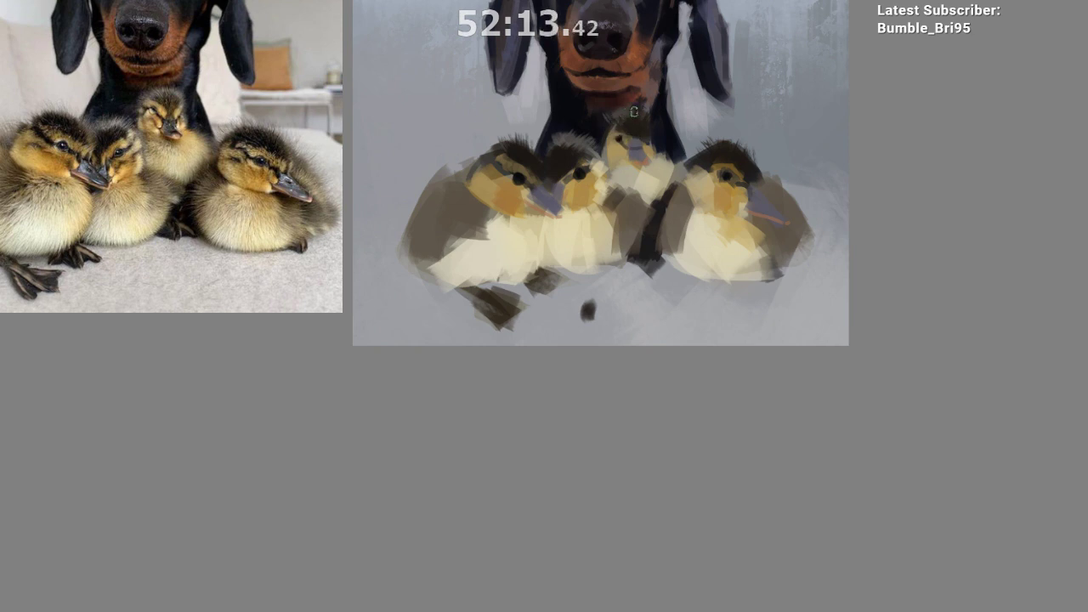
Step: Extend the fuzzy crown fur on the rear and right-hand ducklings and rework the rear duckling's pale chest with a sampled tone
mouse_move(664, 143)
left_mouse_down()
mouse_move(654, 165)
mouse_move(618, 160)
left_mouse_up()
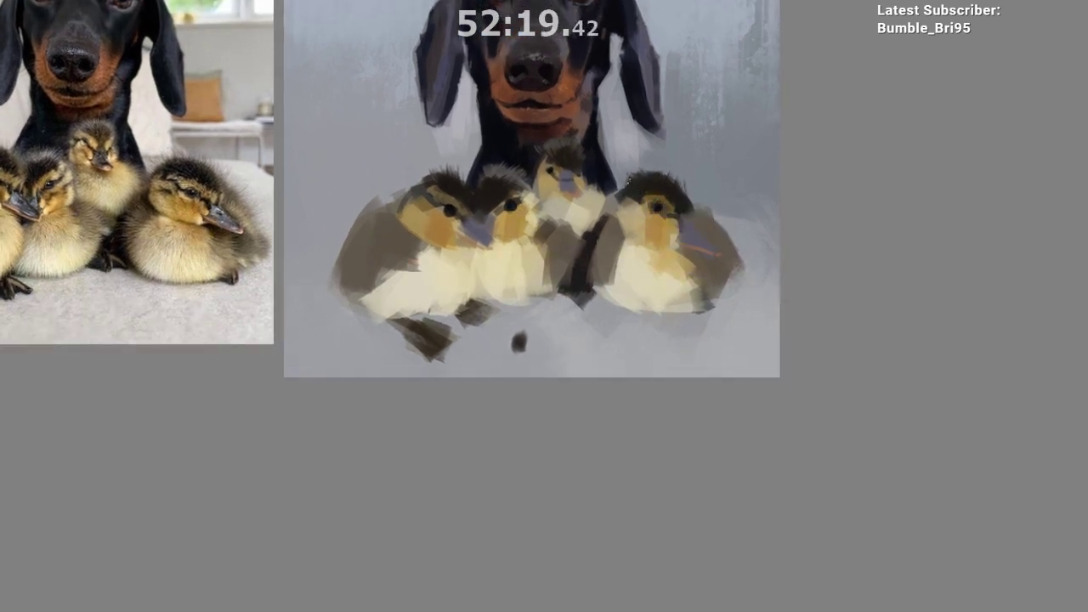
left_click_drag(631, 187, 655, 163)
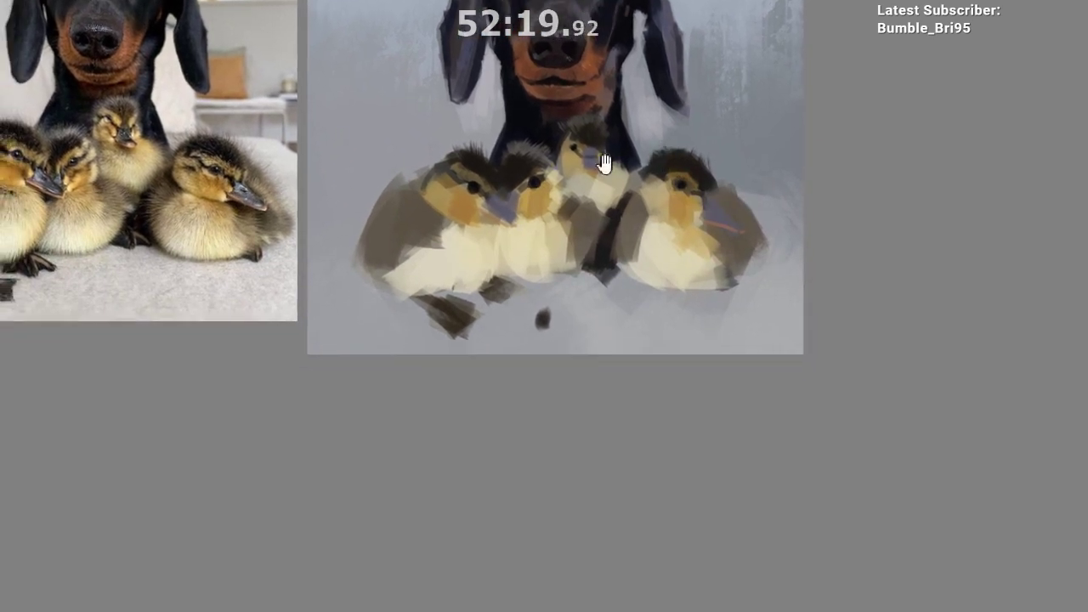
left_click(501, 173, "ctrl")
left_click(509, 160, "ctrl")
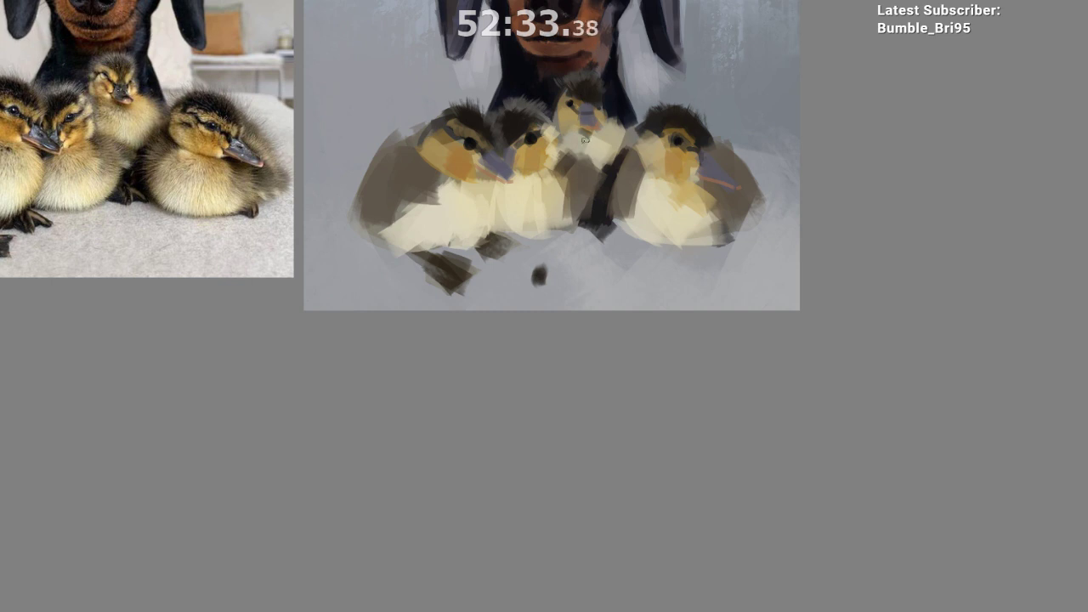
left_click(587, 144, "ctrl")
mouse_move(599, 140)
left_mouse_down()
mouse_move(583, 134)
mouse_move(628, 168)
mouse_move(637, 150)
left_mouse_up()
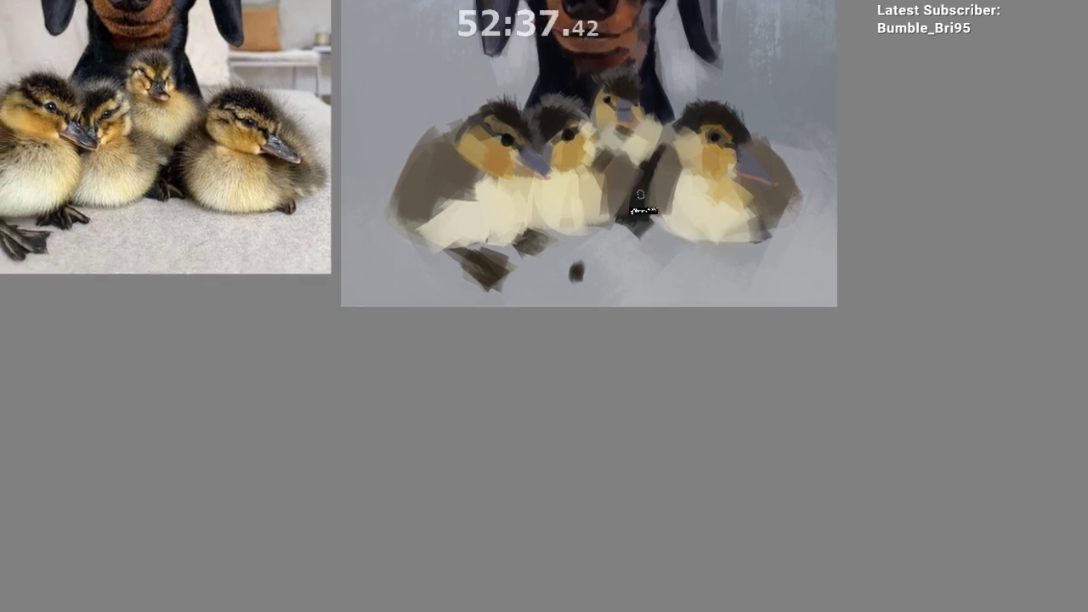
Step: Add a small dark accent beneath the left duckling's bill and fade the dark dab on the floor
mouse_move(537, 177)
left_mouse_down()
mouse_move(536, 190)
mouse_move(539, 178)
left_mouse_up()
left_click_drag(615, 299, 606, 338)
left_click_drag(551, 236, 585, 211)
scroll(602, 288, "down", 1)
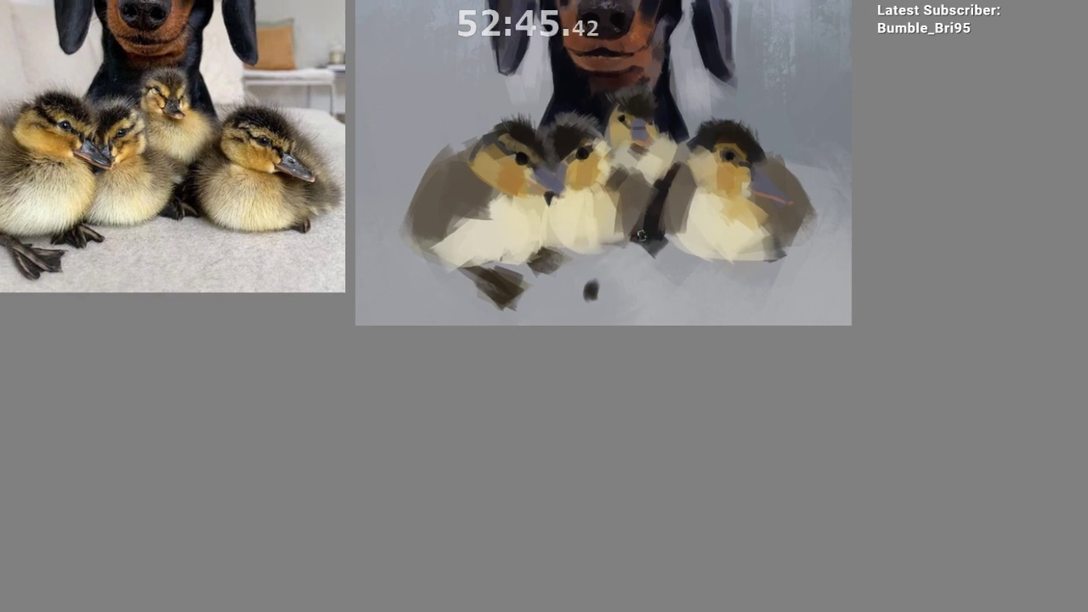
scroll(627, 280, "down", 1)
scroll(598, 272, "down", 2)
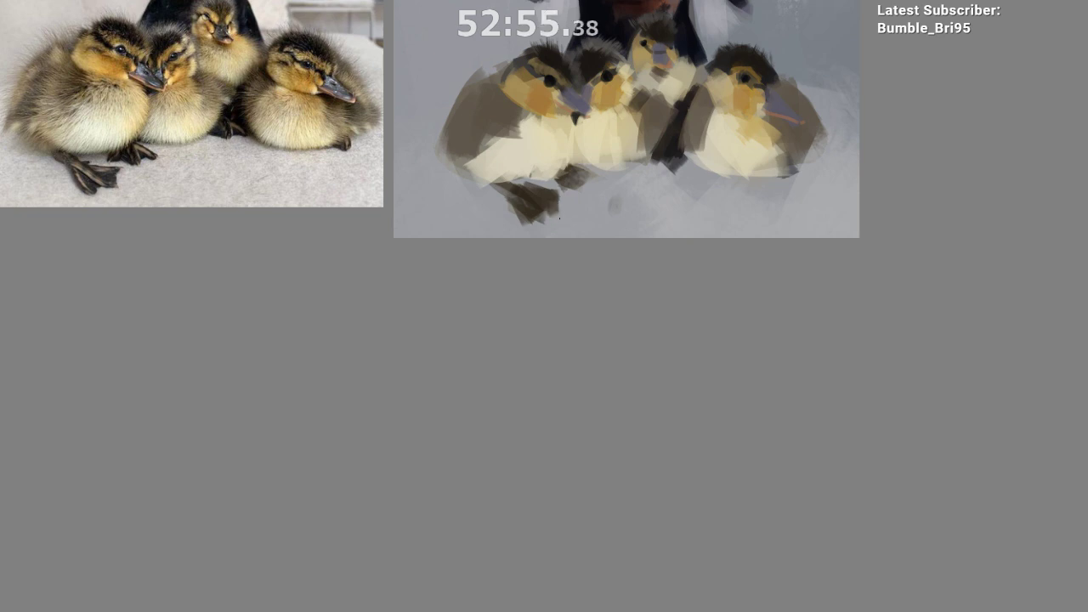
Step: Reshape the left duckling's webbed foot with sampled dark brown and cover the remaining floor dab with floor grey
left_click_drag(578, 328, 605, 316)
left_click(560, 182, "ctrl")
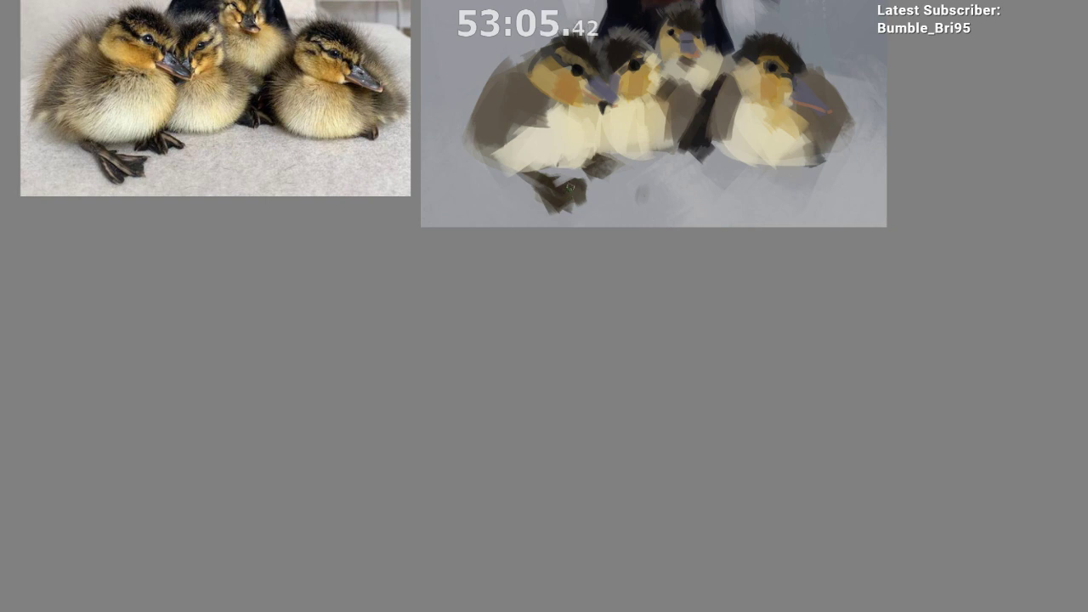
left_click_drag(625, 238, 596, 263)
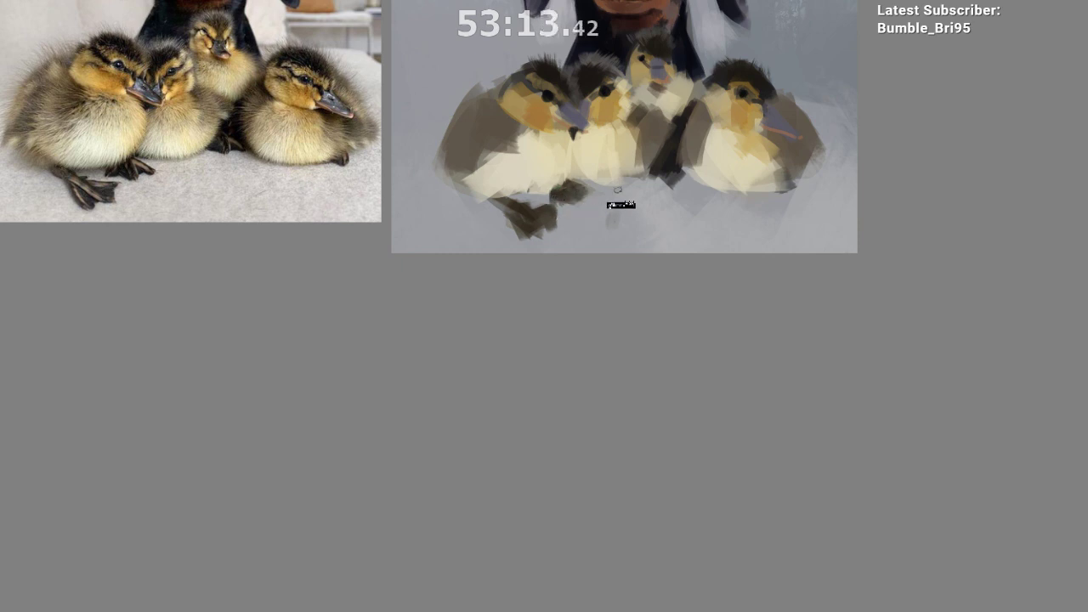
left_click_drag(569, 214, 553, 222)
left_click_drag(510, 272, 471, 283)
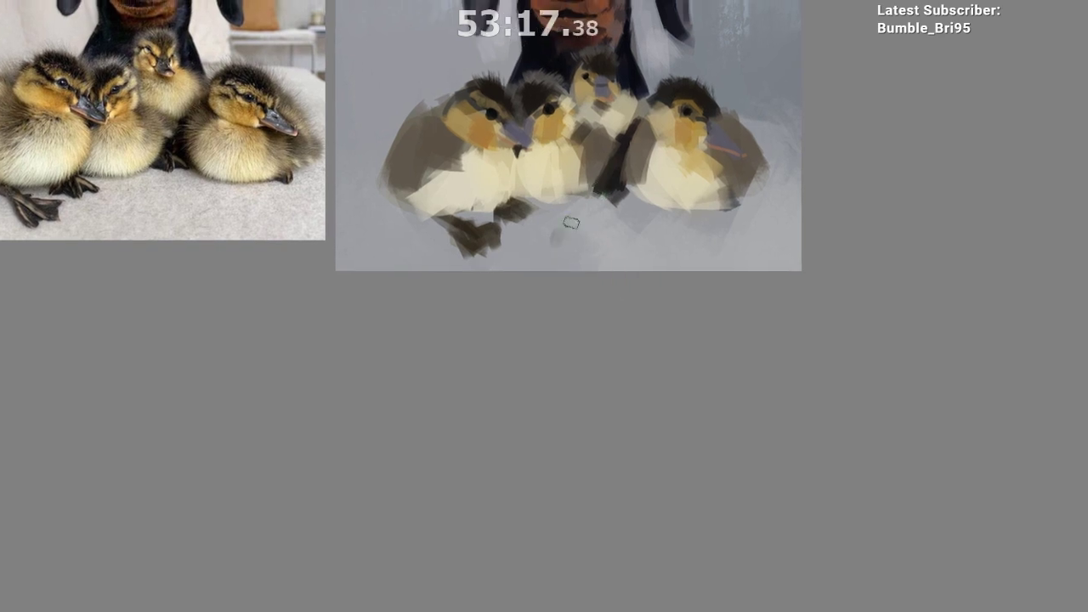
left_click_drag(573, 257, 571, 260)
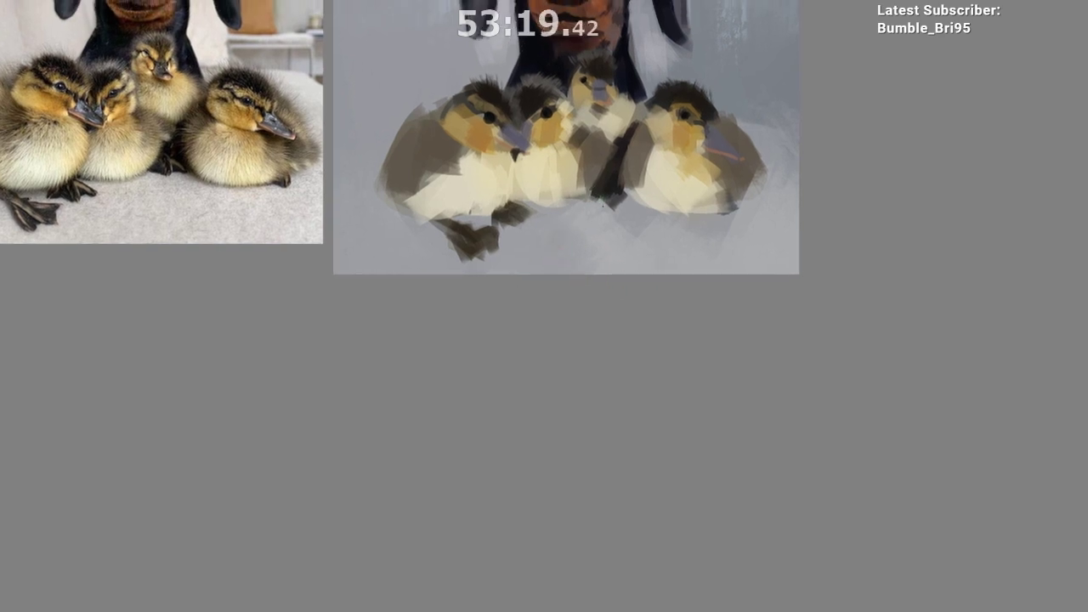
Step: Darken the gap beside the right-hand duckling and rework the lower edge of the second duckling's pale chest with sampled tones
left_click(598, 195, "ctrl")
left_click(621, 195, "ctrl")
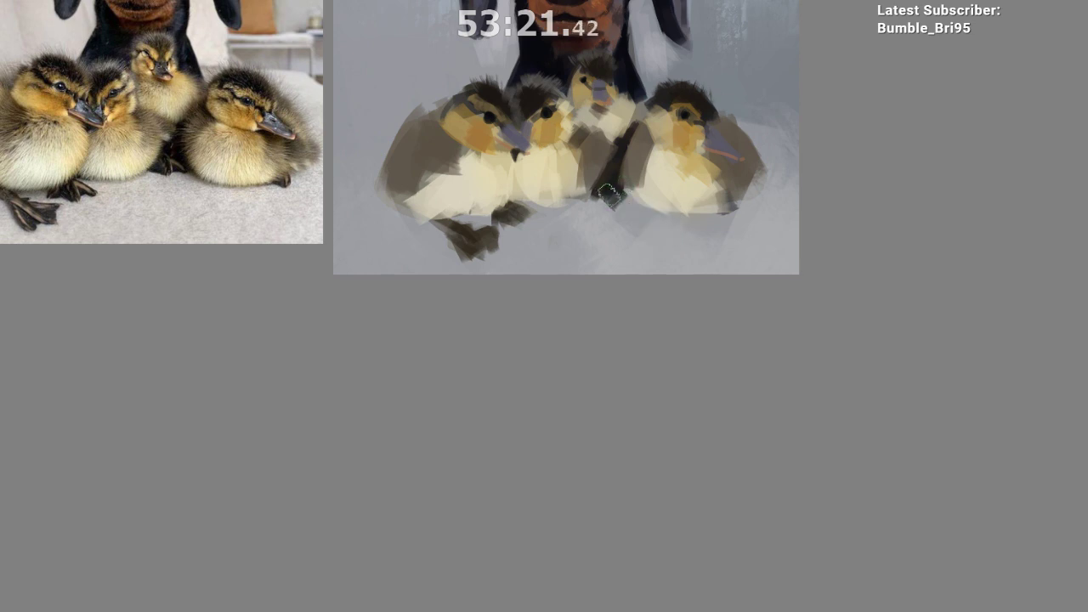
left_click(551, 194, "ctrl")
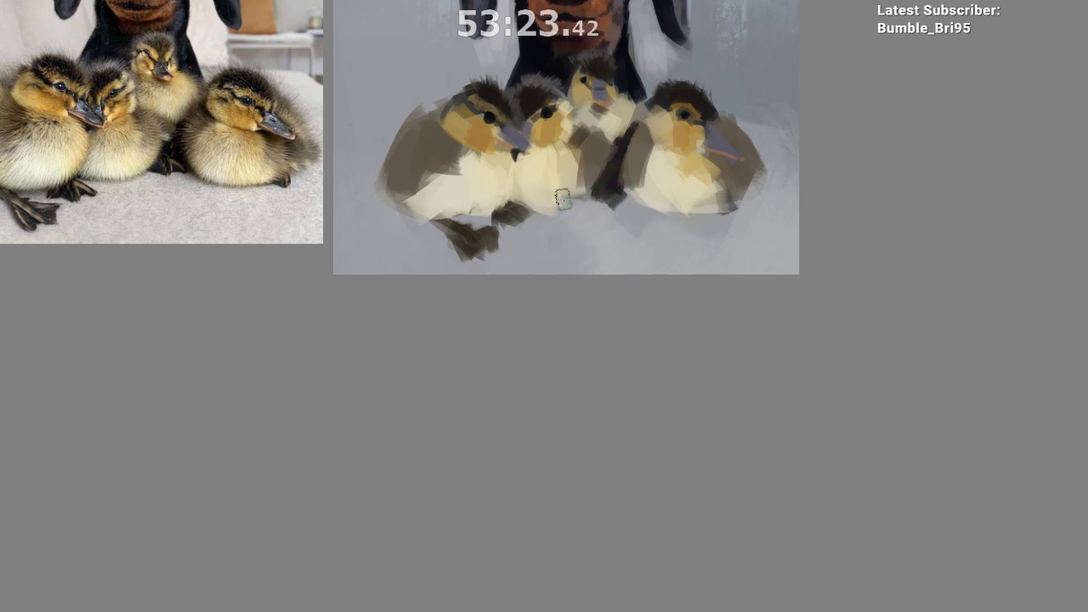
left_click_drag(635, 246, 639, 280)
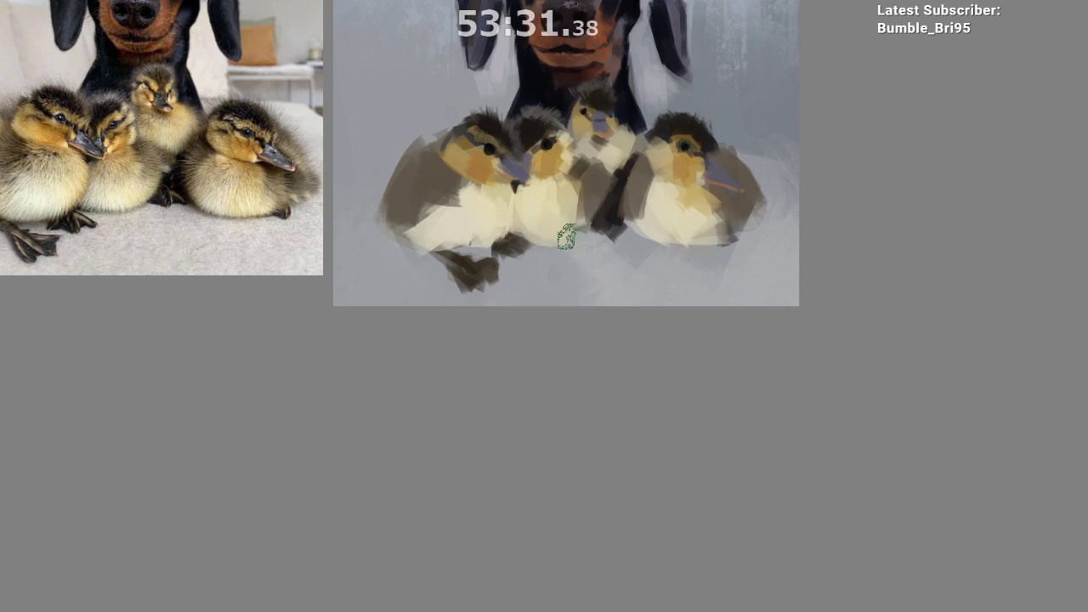
Step: Paint feathery cream strokes along the left duckling's belly and fuzzy brown fur around its back
left_click_drag(640, 202, 658, 187)
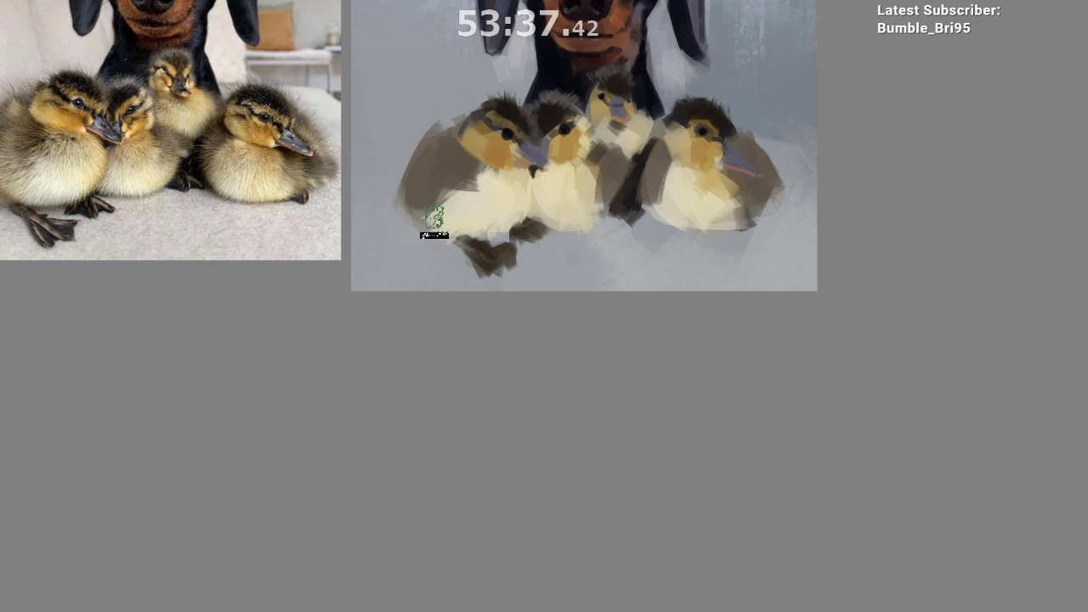
left_click(432, 200, "ctrl")
key("ctrl+z")
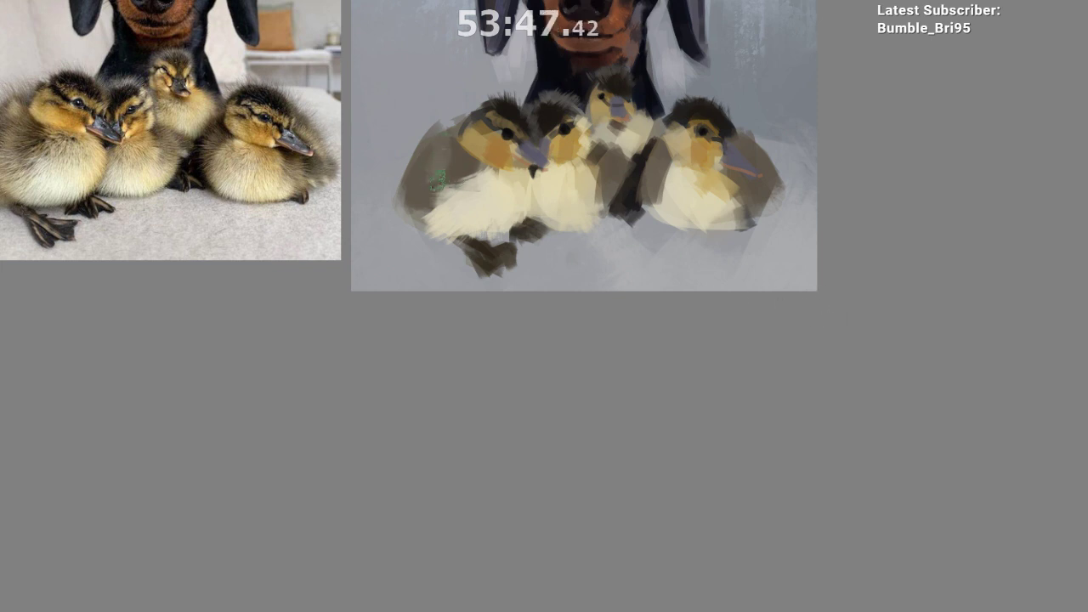
left_click_drag(447, 125, 470, 106)
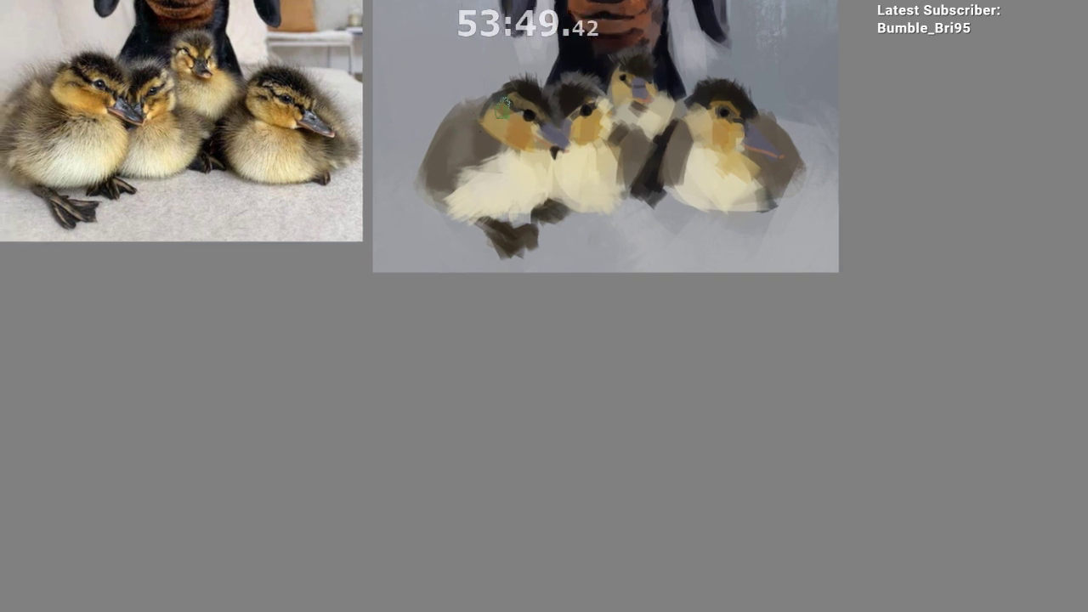
left_click_drag(416, 173, 436, 123)
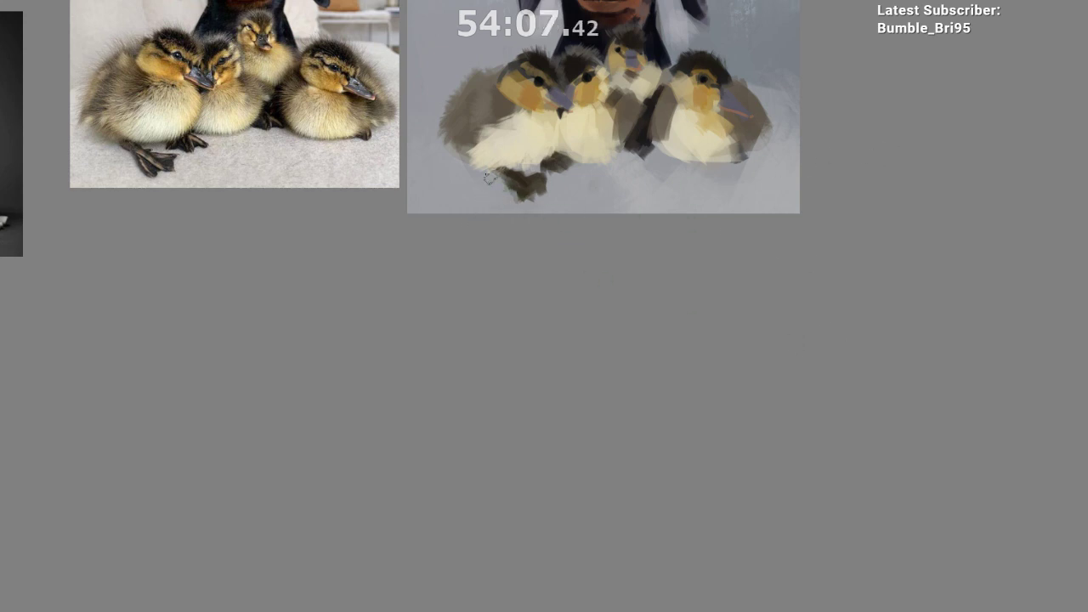
Step: Lighten the floor beneath and around the ducklings with broad pale grey strokes from a large brush
mouse_move(491, 178)
left_mouse_down()
mouse_move(507, 203)
mouse_move(499, 243)
mouse_move(486, 219)
mouse_move(455, 230)
mouse_move(517, 204)
left_mouse_up()
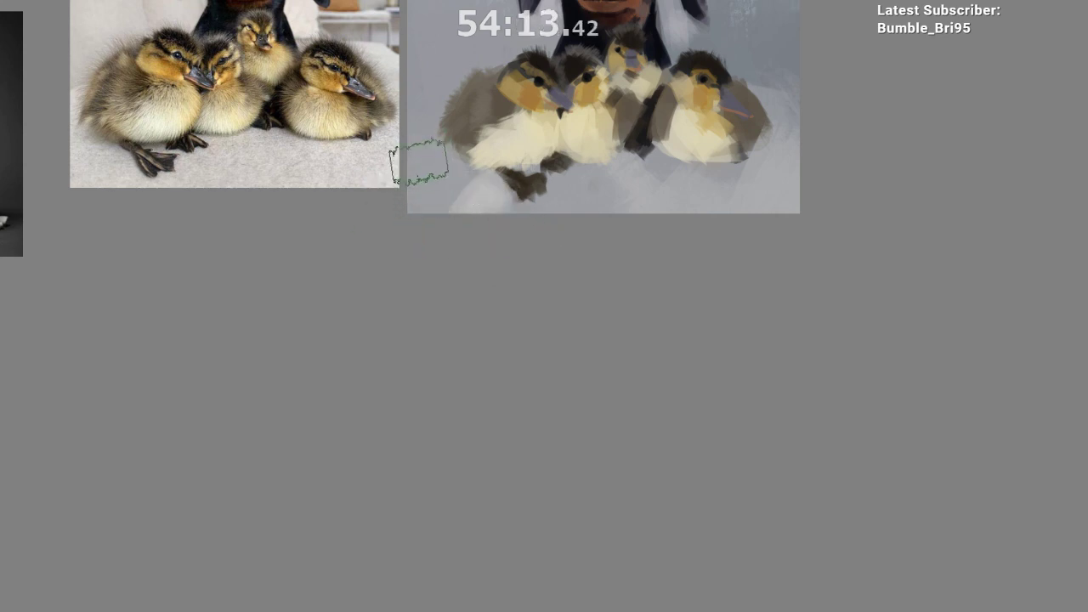
mouse_move(559, 262)
left_mouse_down()
mouse_move(497, 290)
mouse_move(481, 281)
mouse_move(564, 245)
mouse_move(574, 213)
mouse_move(548, 274)
mouse_move(614, 242)
left_mouse_up()
left_click(497, 247, "ctrl")
left_click(453, 244, "ctrl")
mouse_move(631, 337)
left_mouse_down()
mouse_move(616, 365)
mouse_move(645, 279)
left_mouse_up()
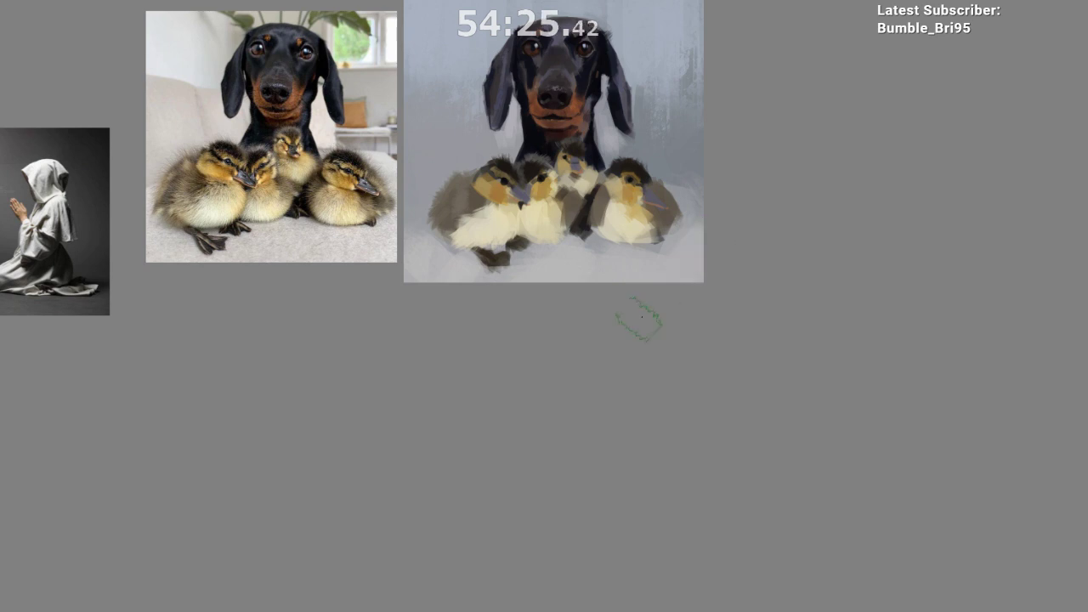
Step: Add the right-hand duckling's dark foot and paint brown fur tufts along its flank and back
mouse_move(625, 263)
left_mouse_down()
mouse_move(572, 218)
mouse_move(643, 193)
left_mouse_up()
left_click_drag(642, 193, 556, 238)
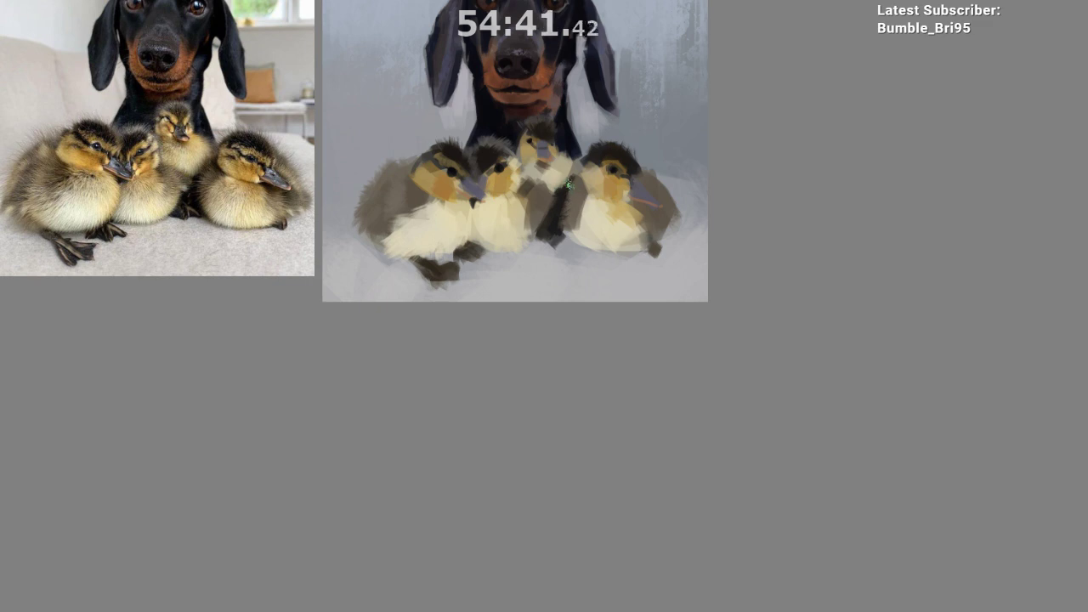
left_click(656, 183, "ctrl")
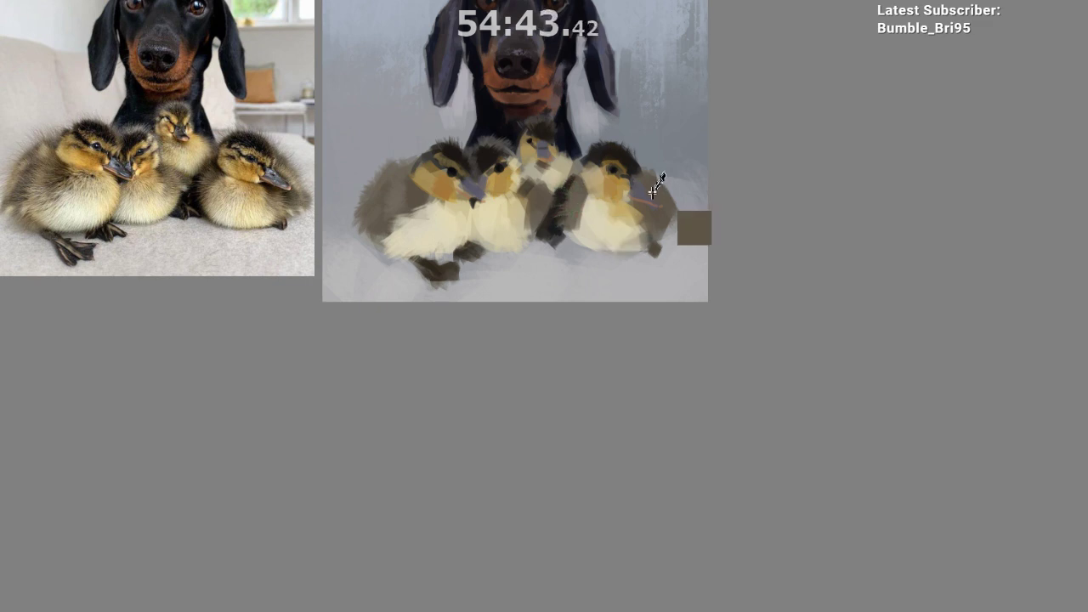
left_click_drag(652, 177, 661, 158)
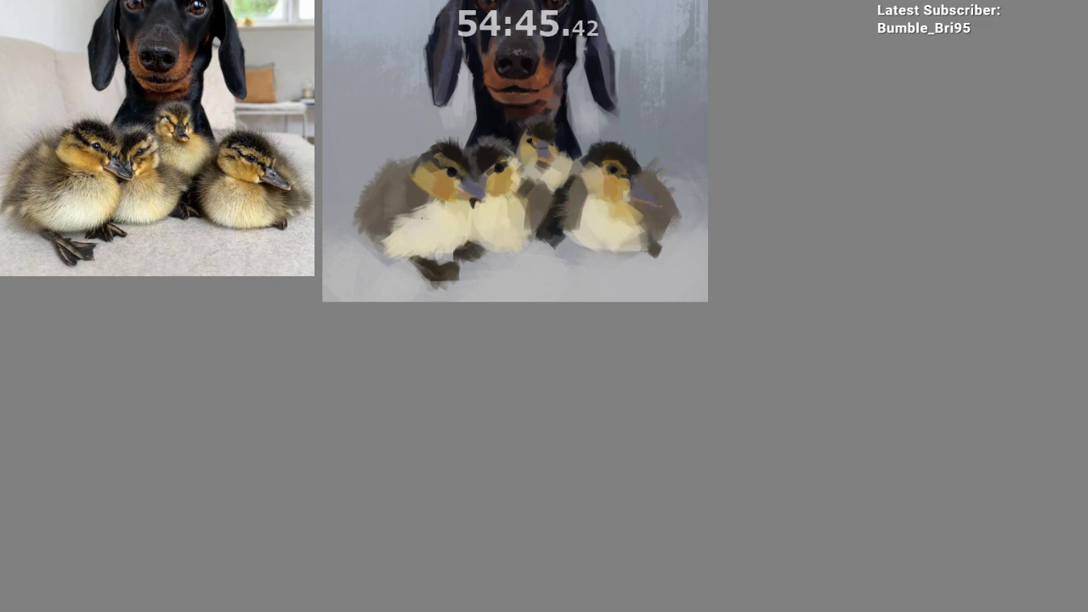
Step: Sample the left duckling's brown and paint loose fur tufts along the upper edge of its back
left_click(386, 182, "ctrl")
left_click_drag(470, 138, 482, 125)
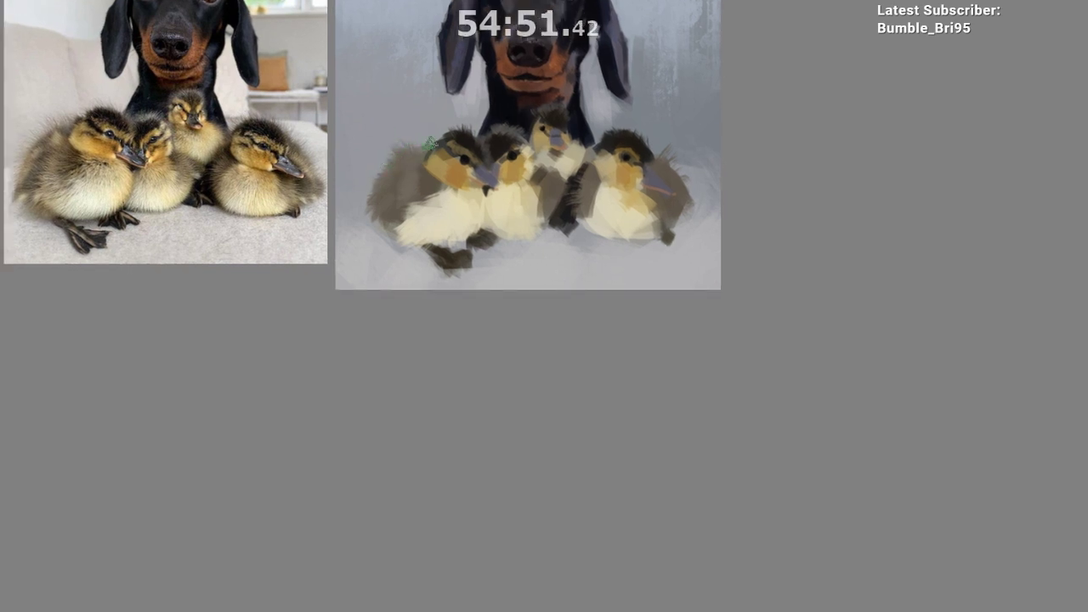
mouse_move(536, 191)
left_mouse_down()
mouse_move(552, 163)
mouse_move(542, 212)
left_mouse_up()
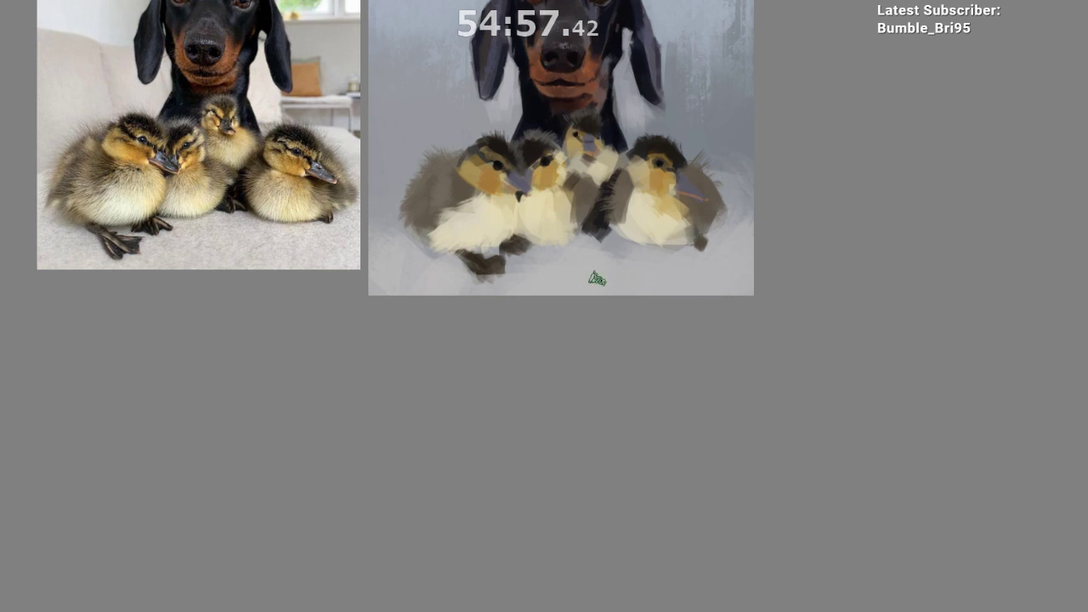
Step: Undo the last stroke, sample dark brown and refine the eye stripe on the left duckling's face
left_click(682, 187, "ctrl")
left_click_drag(584, 290, 648, 298)
scroll(690, 188, "up", 1)
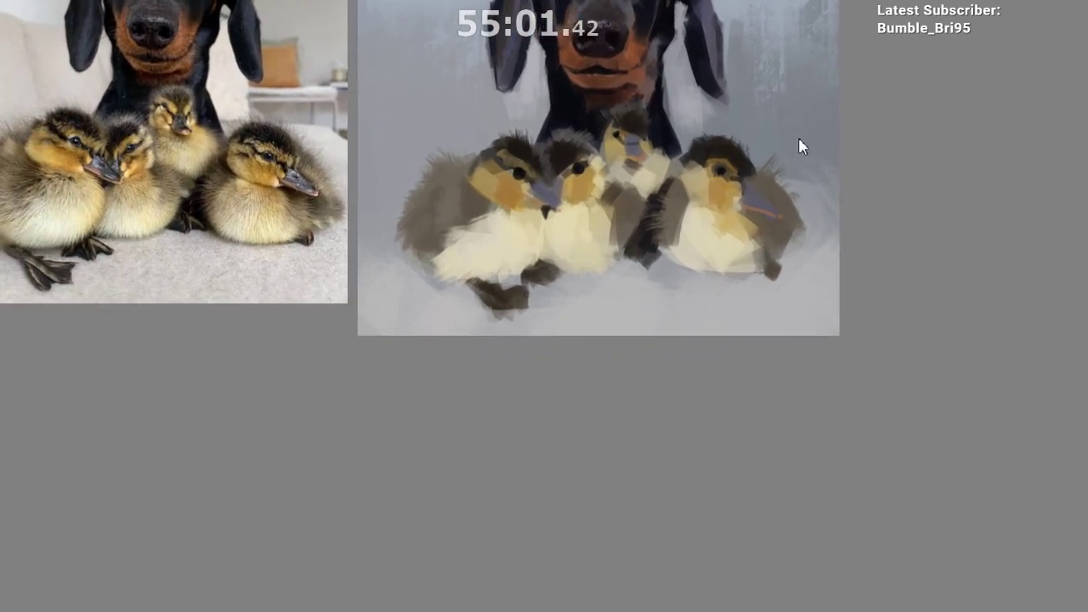
key("ctrl+z")
left_click(513, 171, "ctrl")
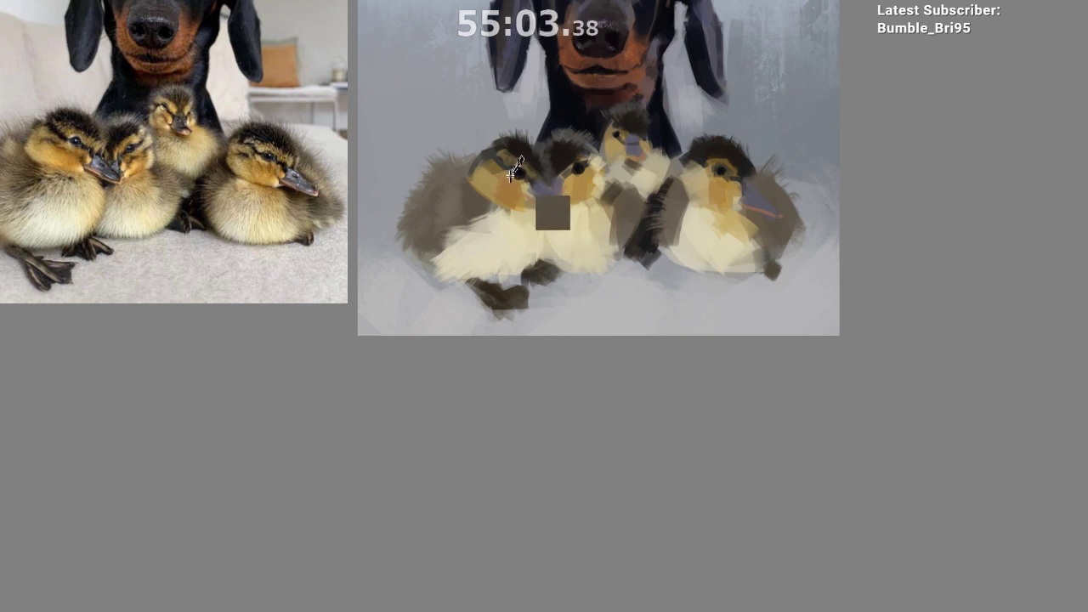
left_click_drag(483, 172, 493, 178)
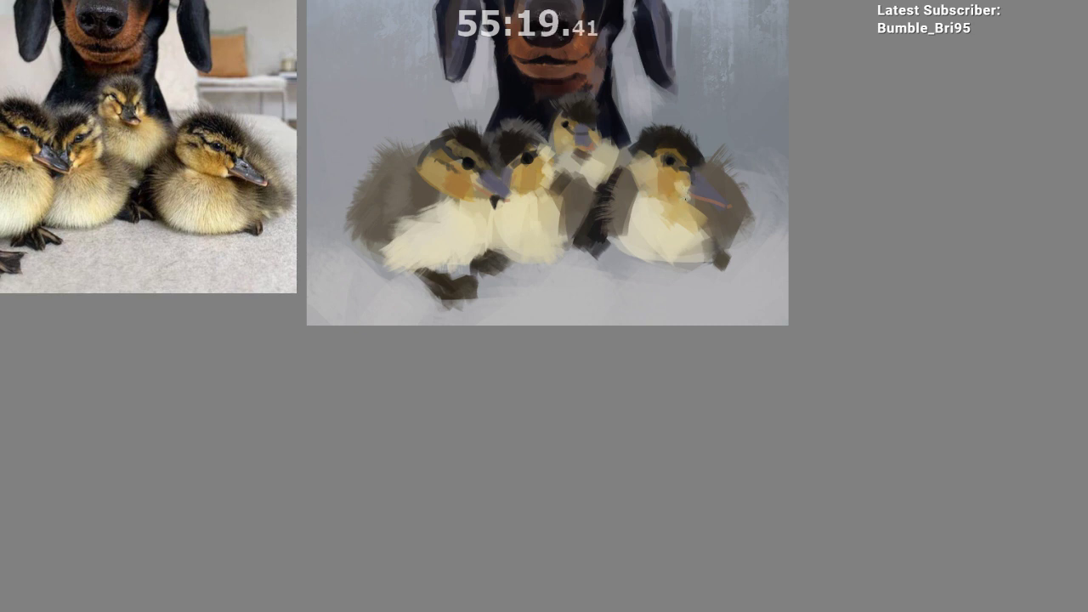
Step: Refine the right-hand duckling's cheek and bill with tones sampled from its face
left_click_drag(686, 199, 634, 209)
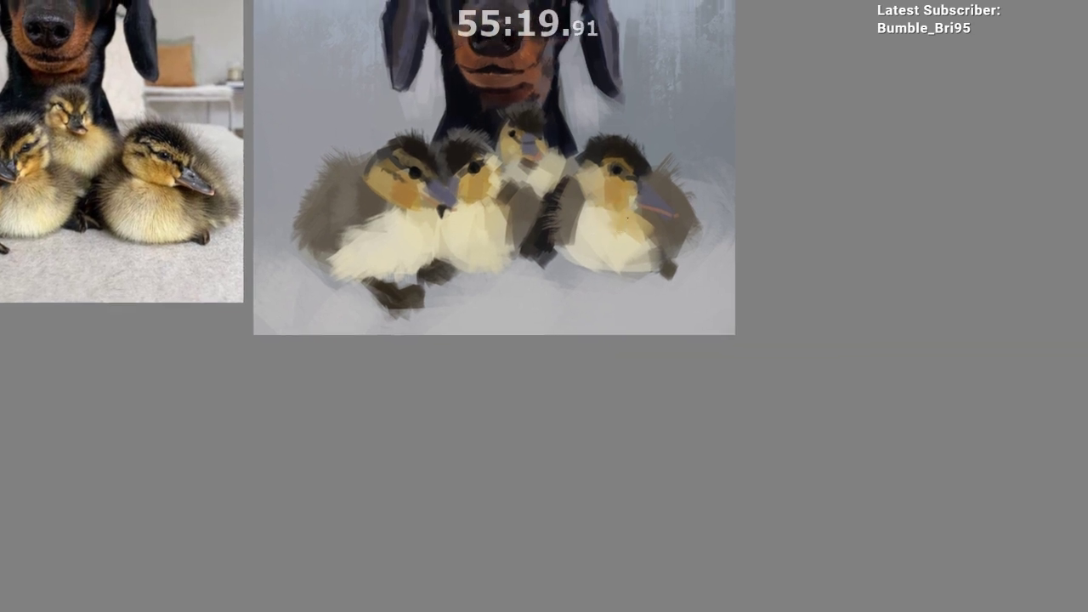
left_click(636, 159, "ctrl")
left_click(625, 184, "ctrl")
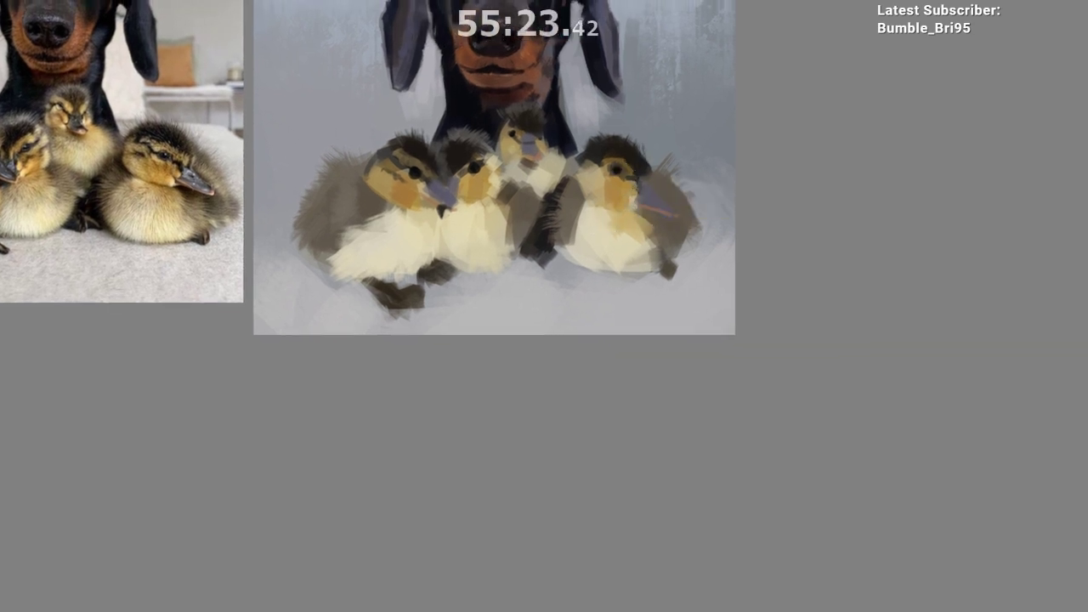
left_click_drag(628, 178, 639, 188)
Step: Touch up the ducklings' faces with sampled ochre and mirror the view to check the painting before restoring it
left_click(466, 180, "alt")
left_click_drag(613, 219, 605, 250)
left_click_drag(587, 297, 544, 238)
left_click_drag(510, 225, 549, 181)
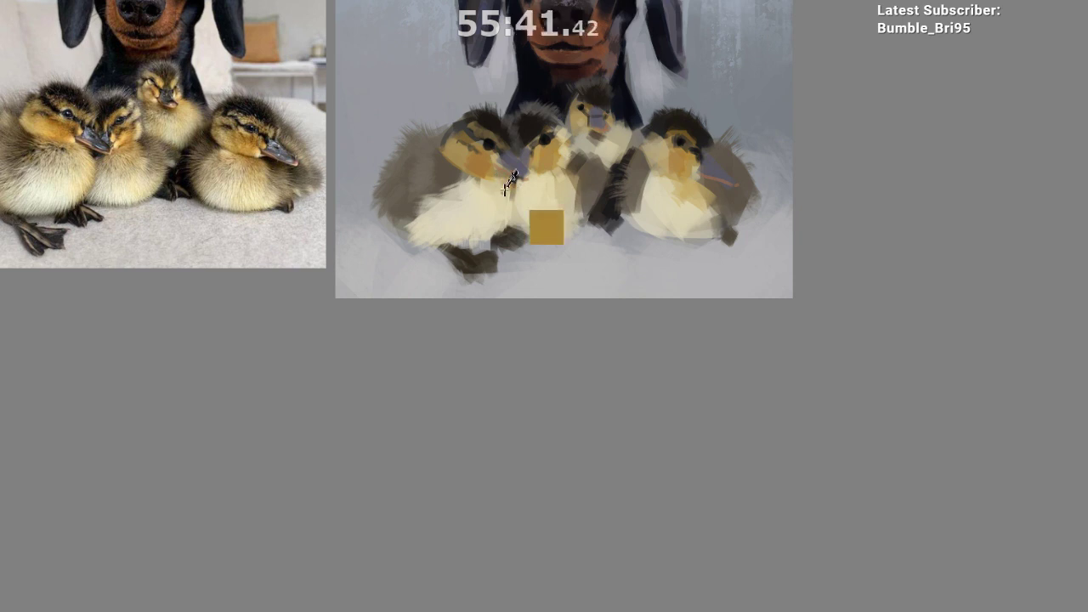
key("m")
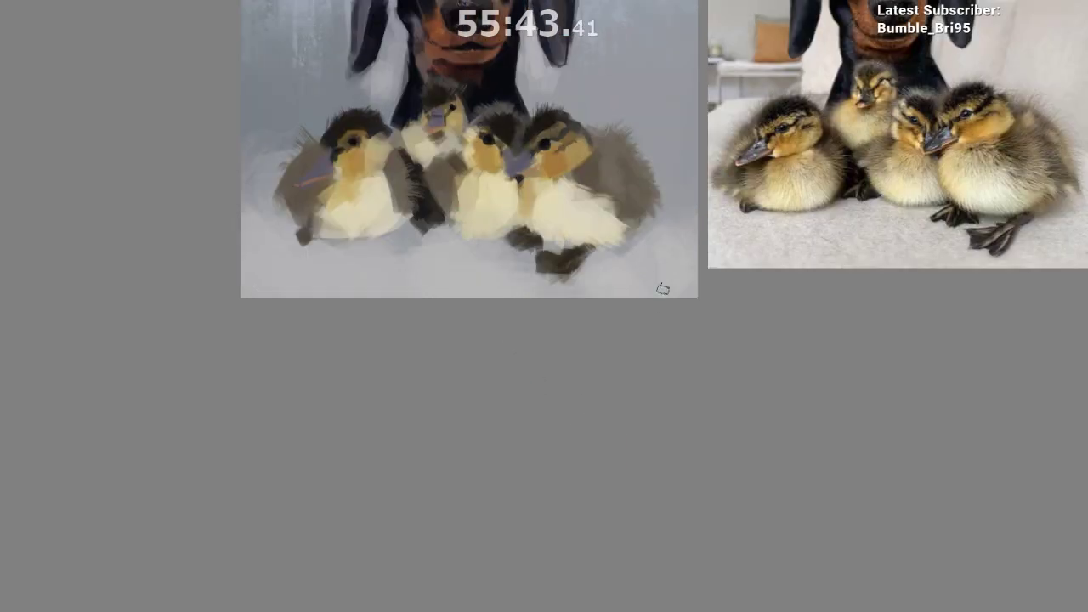
key("m")
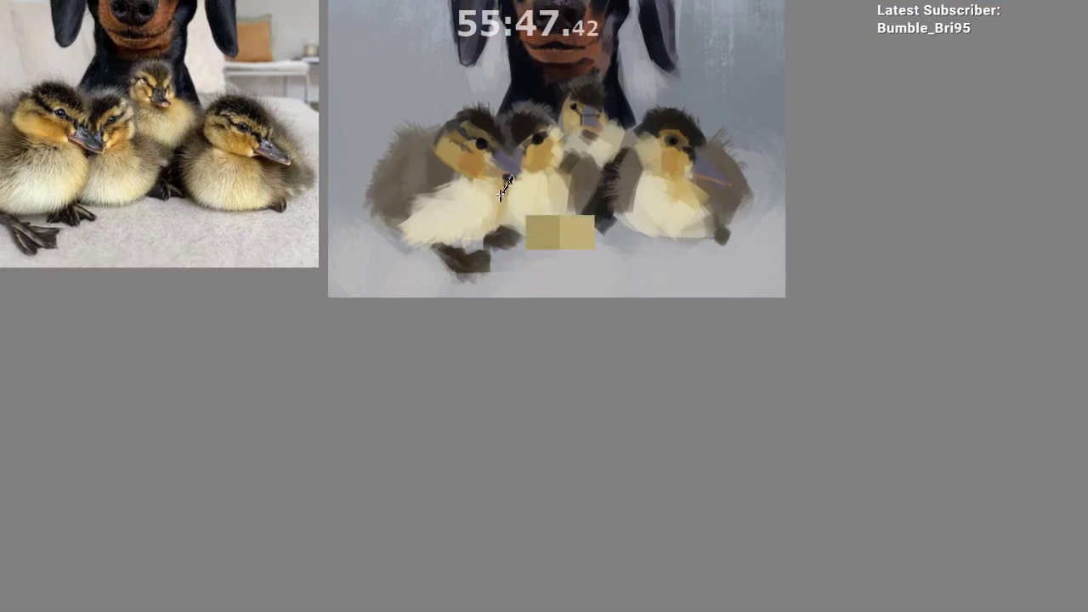
Step: Refine the fur beneath the left duckling's bill and define the toes of its webbed foot
left_click_drag(581, 322, 636, 292)
scroll(553, 371, "down", 3)
scroll(582, 362, "up", 2)
left_click_drag(497, 244, 530, 181)
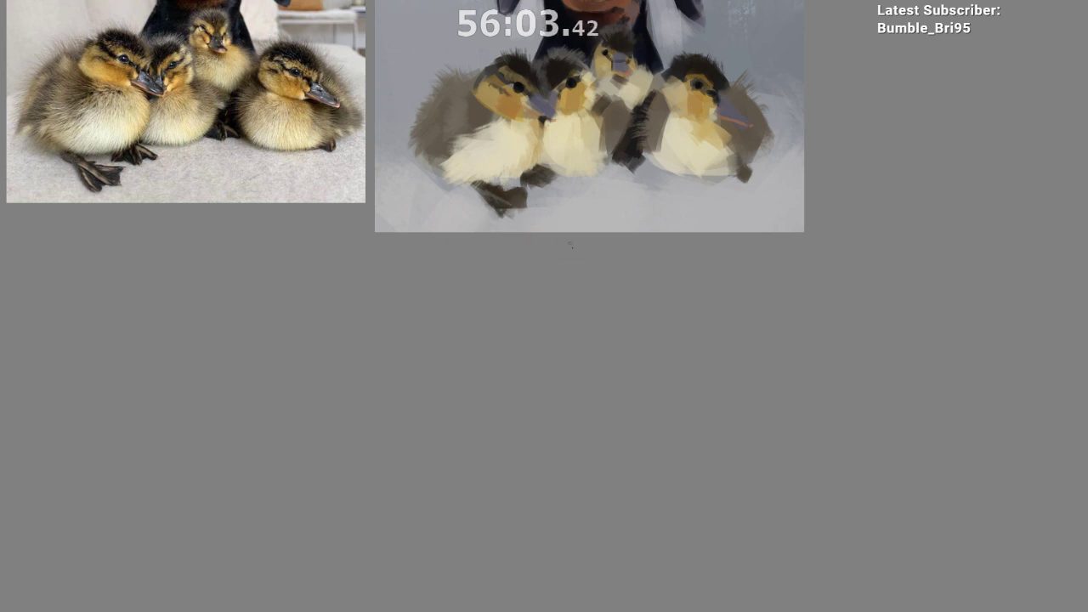
left_click_drag(614, 230, 579, 218)
Step: Sample pale cream and paint fluffier strokes on the right-hand duckling's chest
left_click(502, 177, "ctrl")
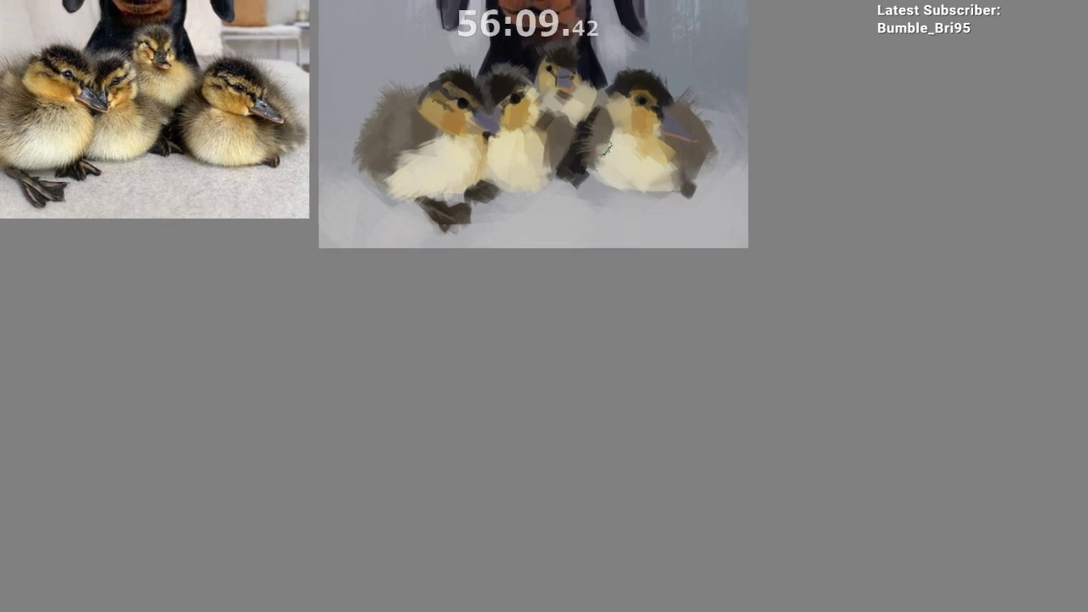
scroll(584, 333, "right", 3)
left_click(598, 207, "ctrl")
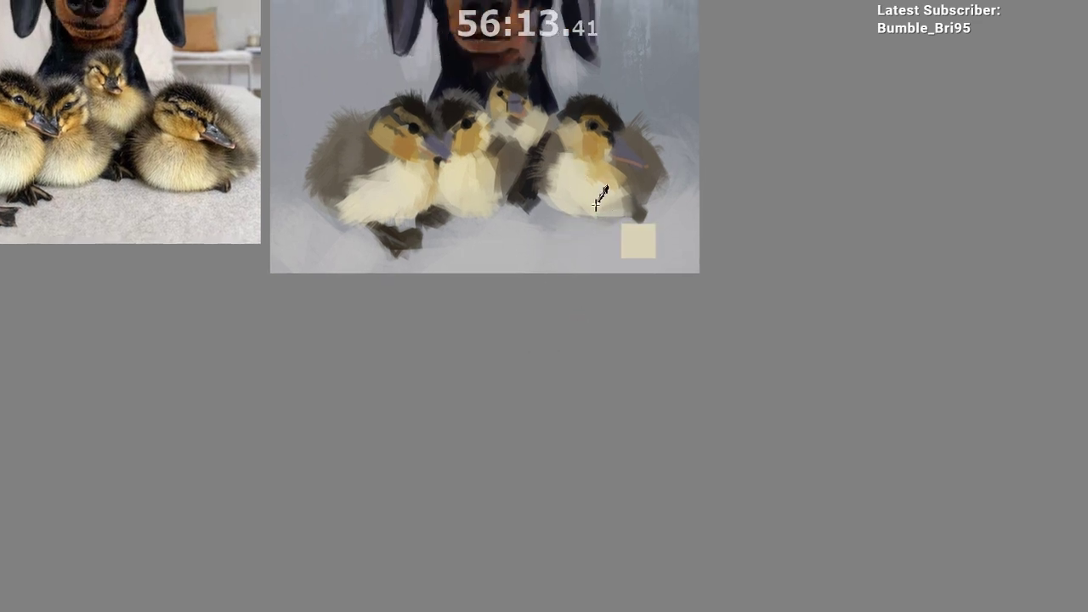
mouse_move(569, 211)
left_mouse_down()
mouse_move(623, 205)
mouse_move(580, 204)
left_mouse_up()
Step: Outline the right-hand duckling's lower belly with a freehand selection and invert the selection
scroll(587, 204, "up", 3)
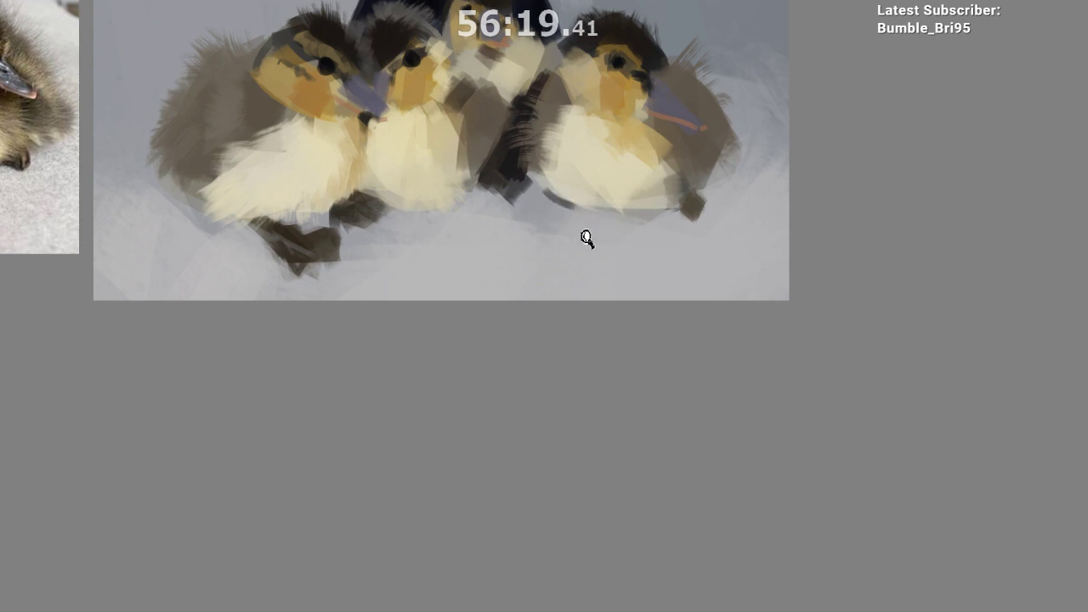
scroll(583, 231, "down", 1)
scroll(581, 225, "up", 1)
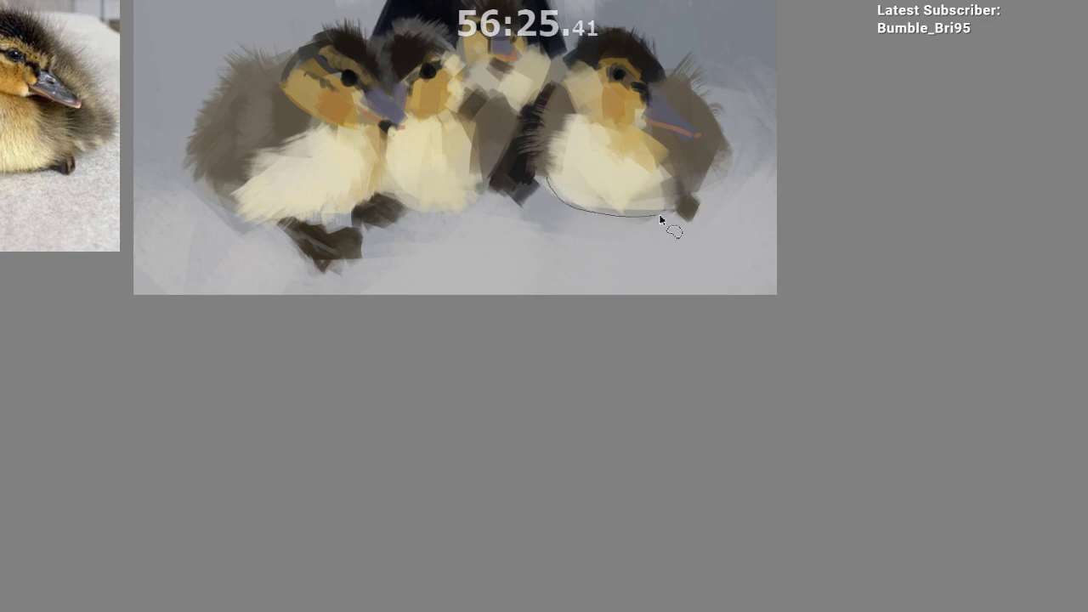
left_click_drag(617, 158, 539, 158)
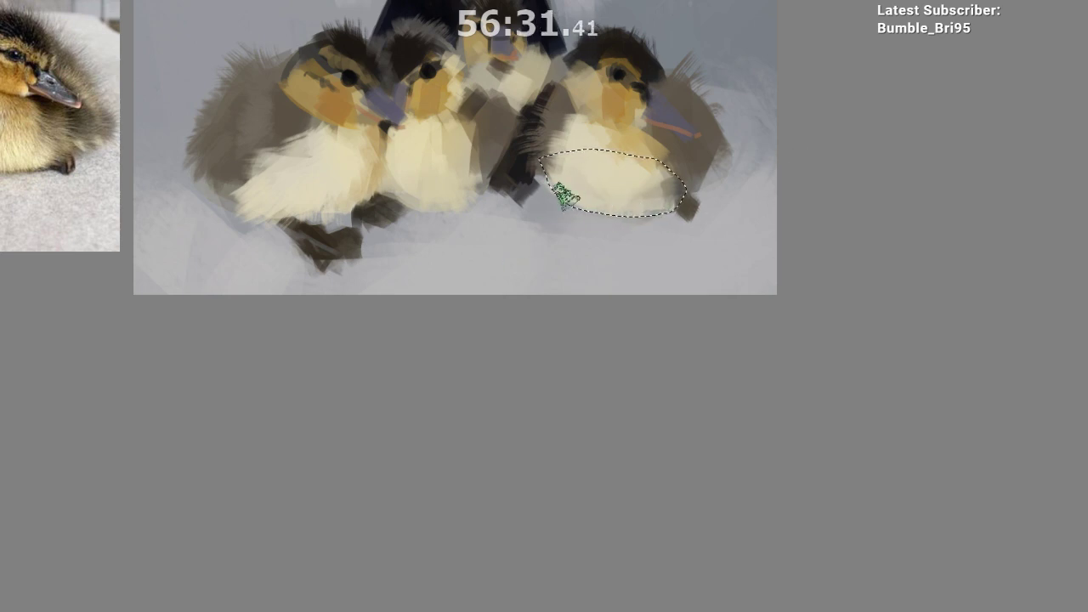
key("ctrl+d")
key("ctrl+shift+d")
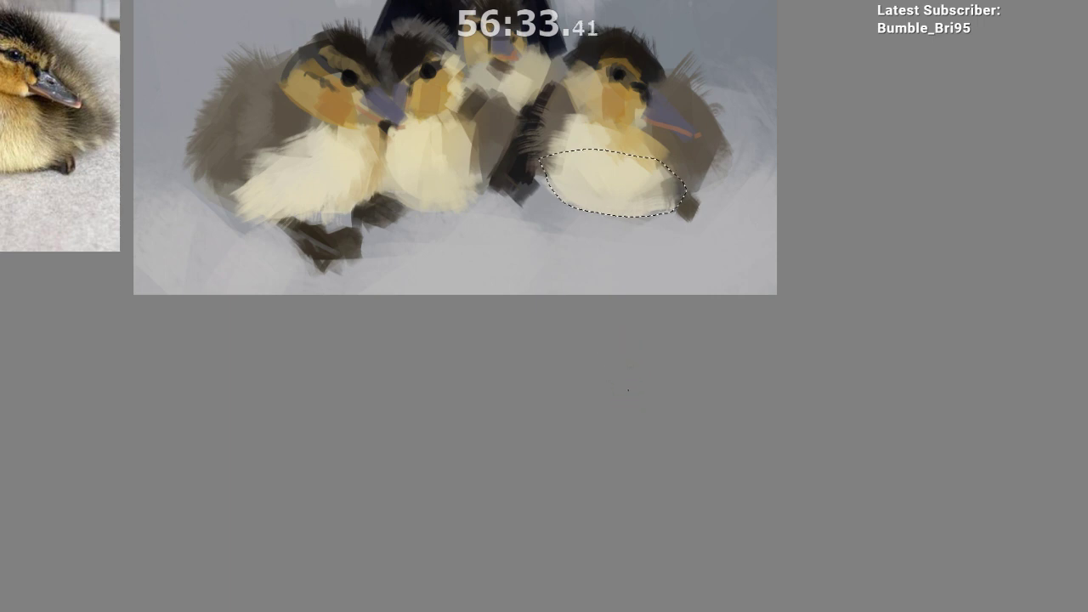
key("ctrl+shift+i")
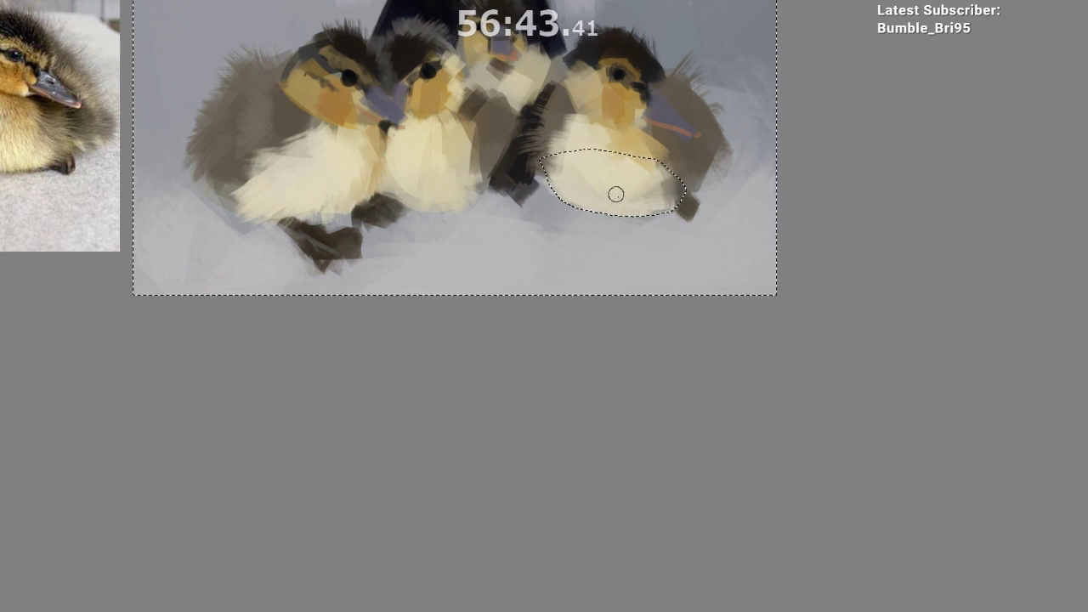
Step: Paint a soft grey shadow on the floor beneath the right-hand duckling's belly and clear the selection
left_click(378, 227, "ctrl")
left_click_drag(590, 164, 580, 195)
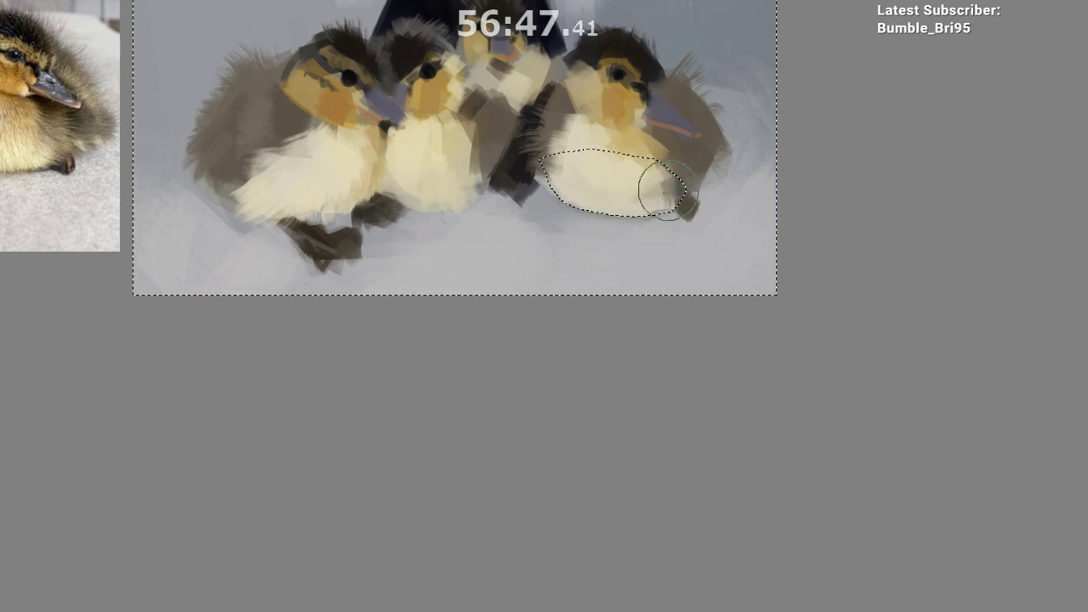
key("ctrl+shift+a")
left_click_drag(659, 364, 664, 302)
key("ctrl+shift+d")
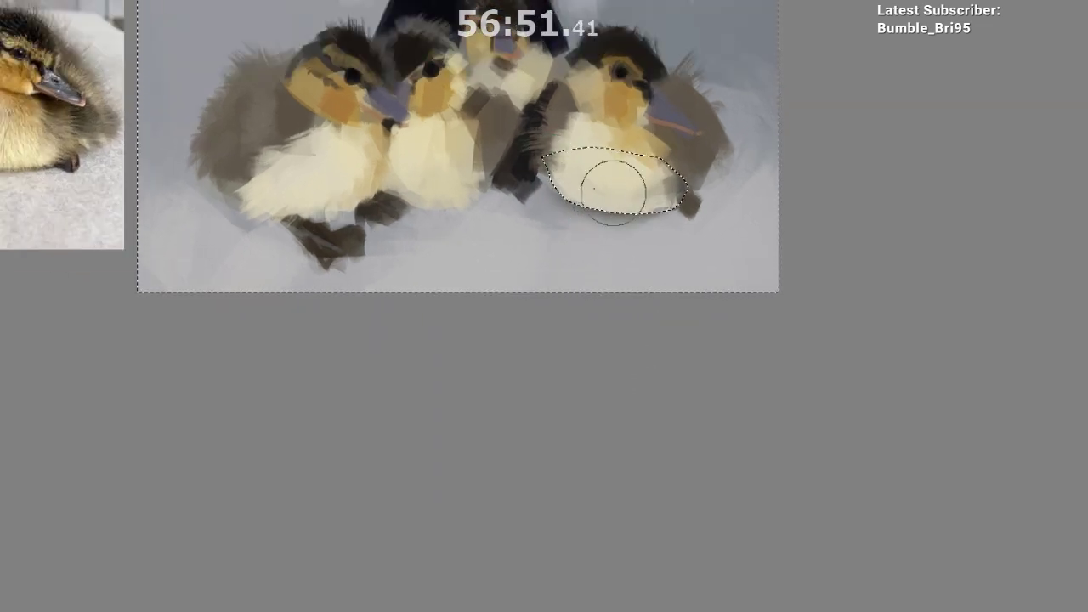
key("ctrl+shift+a")
left_click_drag(640, 383, 642, 307)
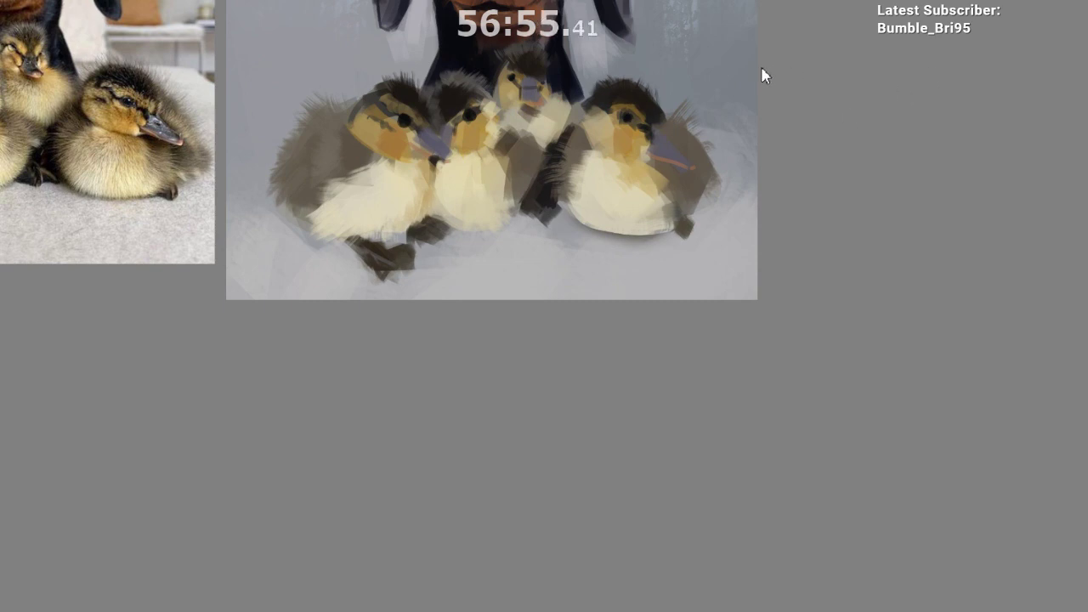
Step: Fluff the pale fur at the right-hand duckling's chest edge and break up its hard underside, checking the painting in mirrored view
left_click_drag(602, 201, 593, 214)
left_click_drag(574, 203, 559, 198)
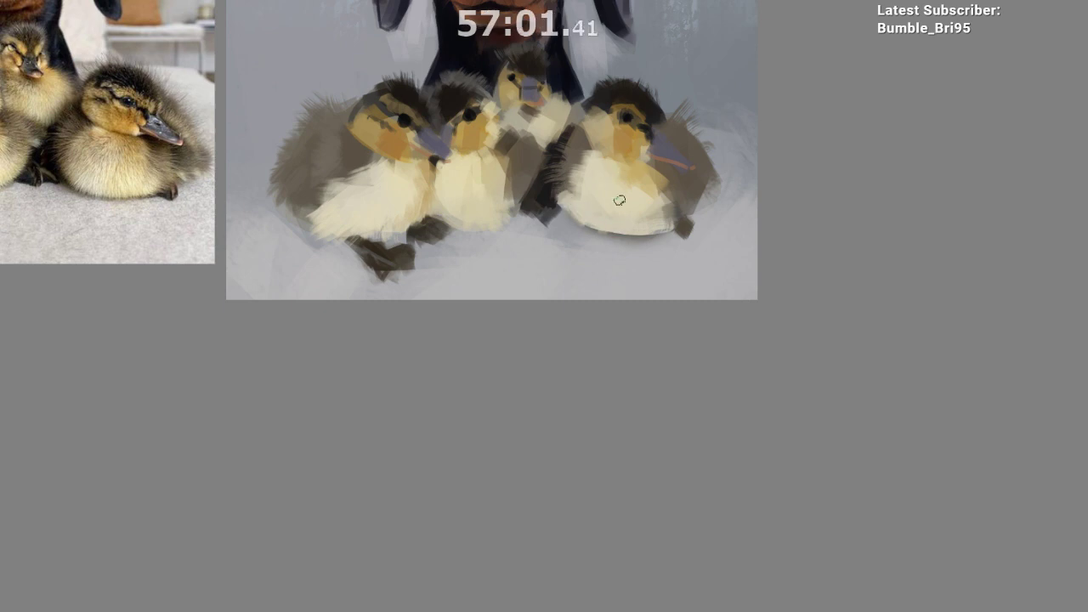
left_click_drag(659, 323, 656, 332)
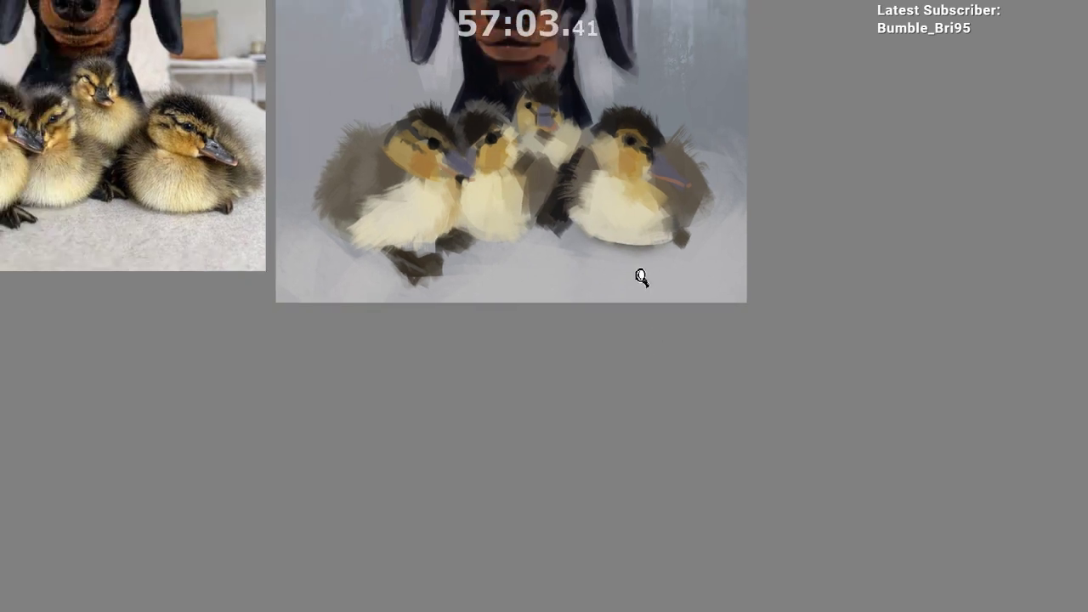
left_click_drag(642, 276, 638, 267)
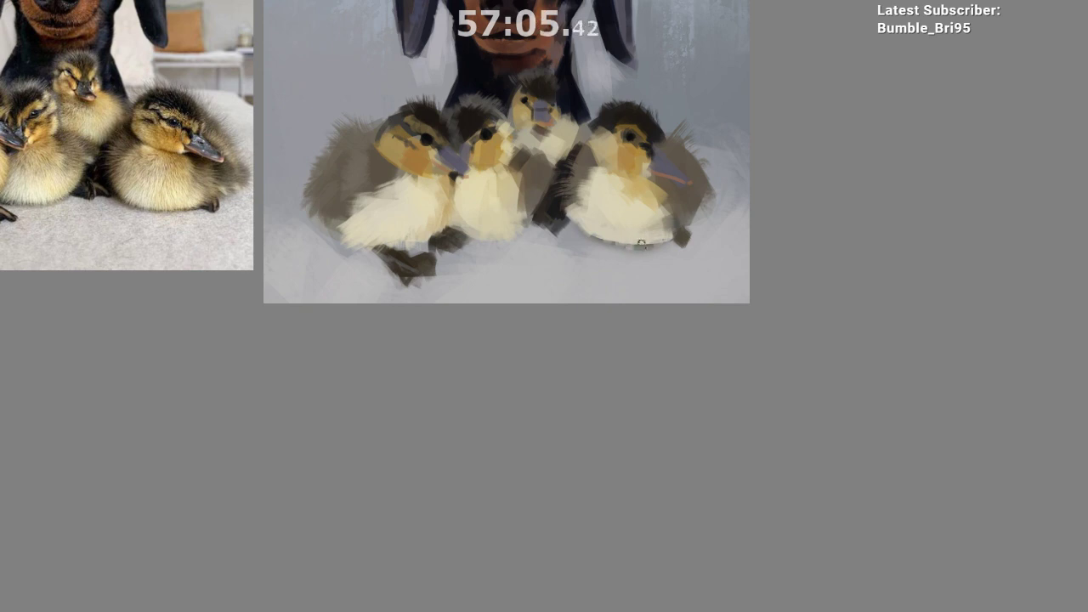
left_click(636, 242, "alt")
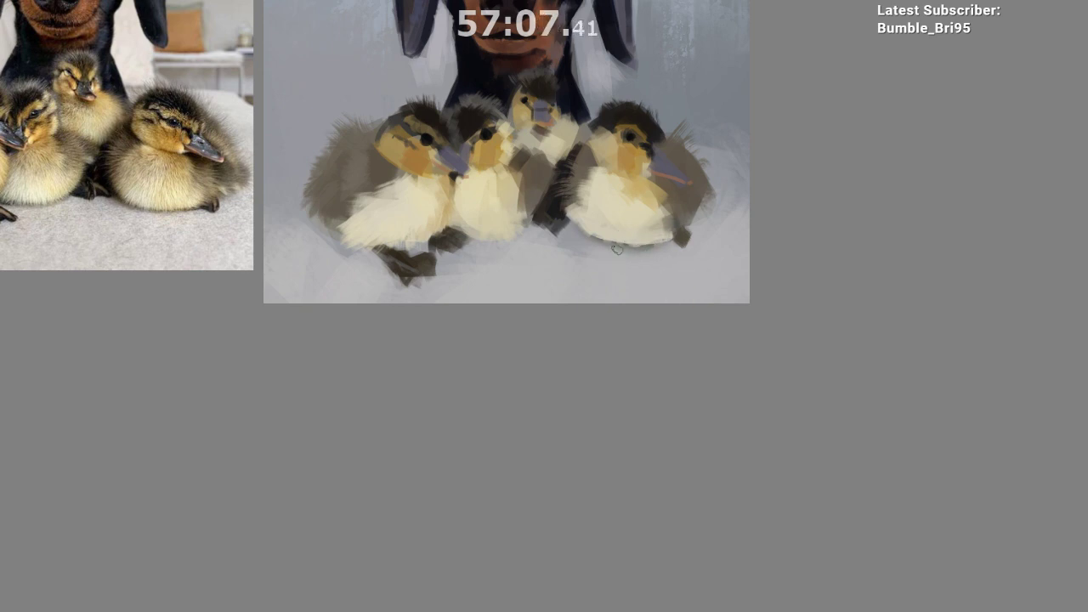
left_click(619, 249, "alt")
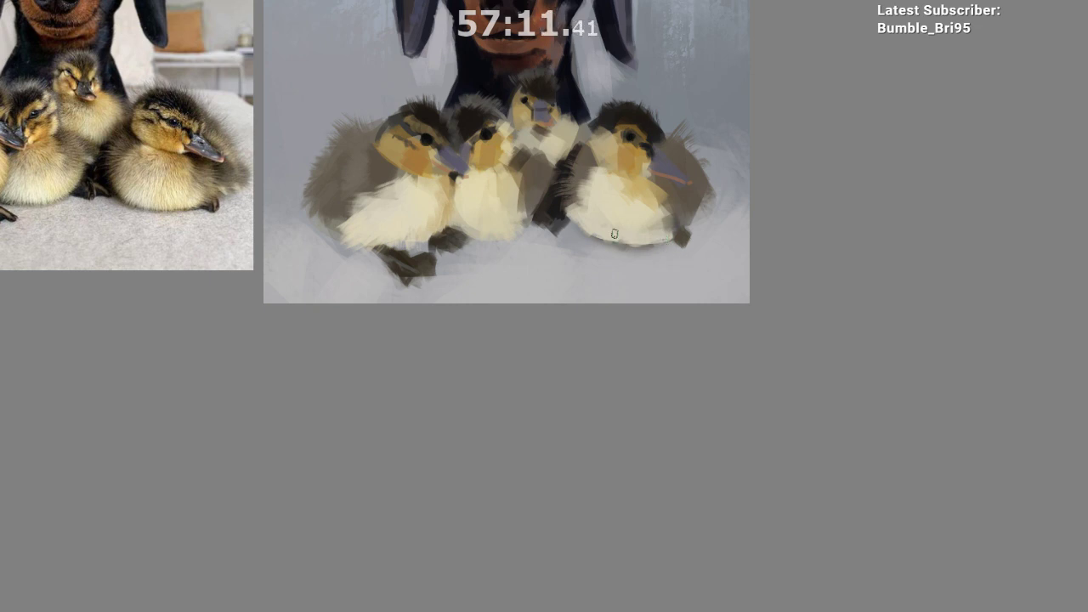
key("m")
key("m")
left_click_drag(664, 239, 631, 239)
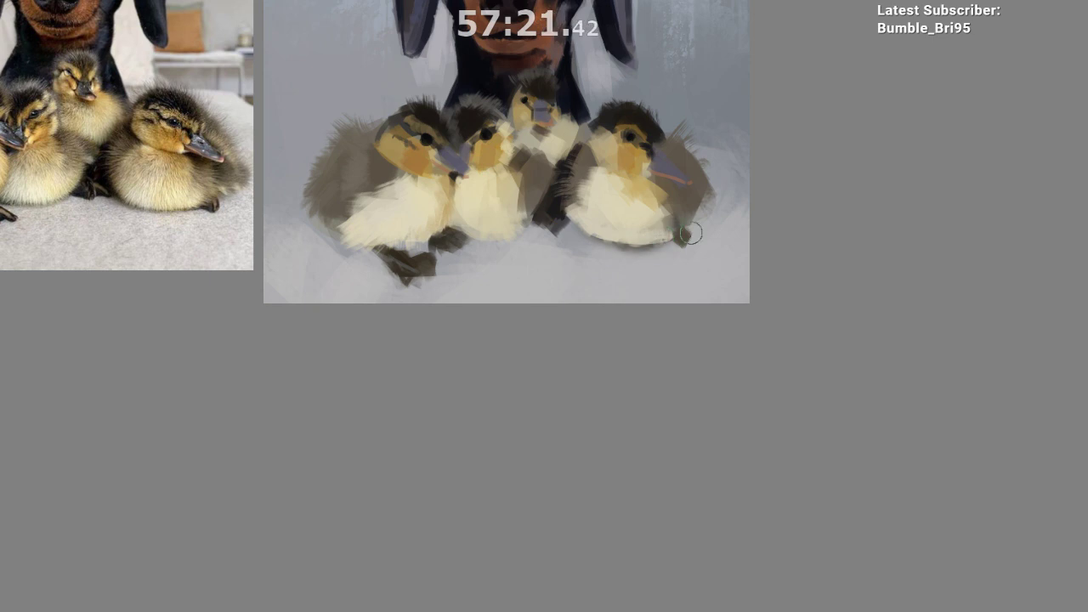
Step: Add feathery cream and yellow strokes to the right-hand duckling's chest beneath its face
left_click_drag(652, 269, 648, 307)
scroll(622, 362, "down", 3)
scroll(624, 358, "up", 3)
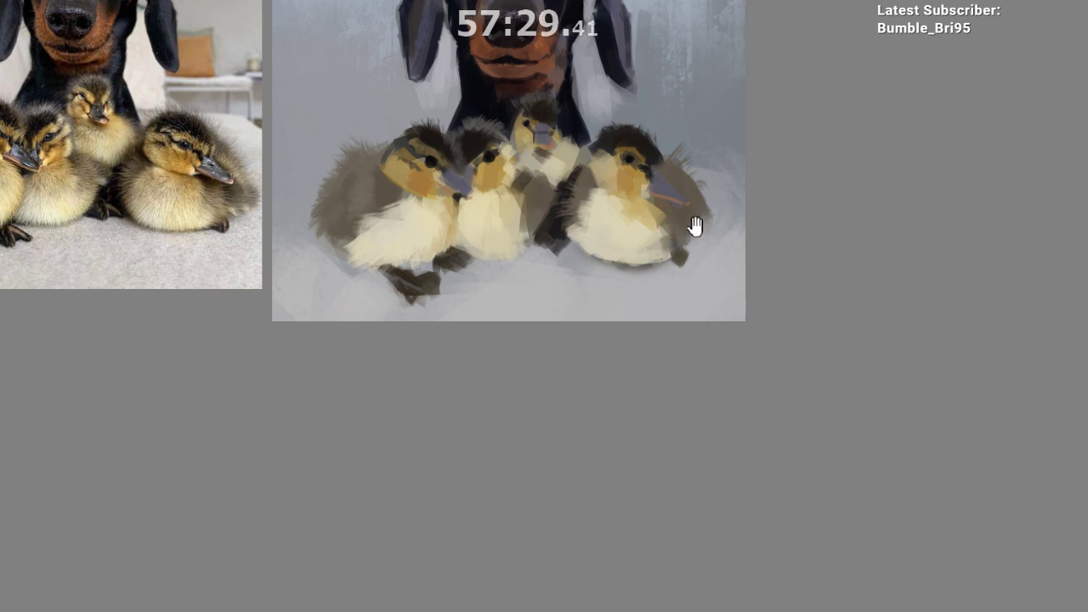
left_click_drag(696, 227, 710, 195)
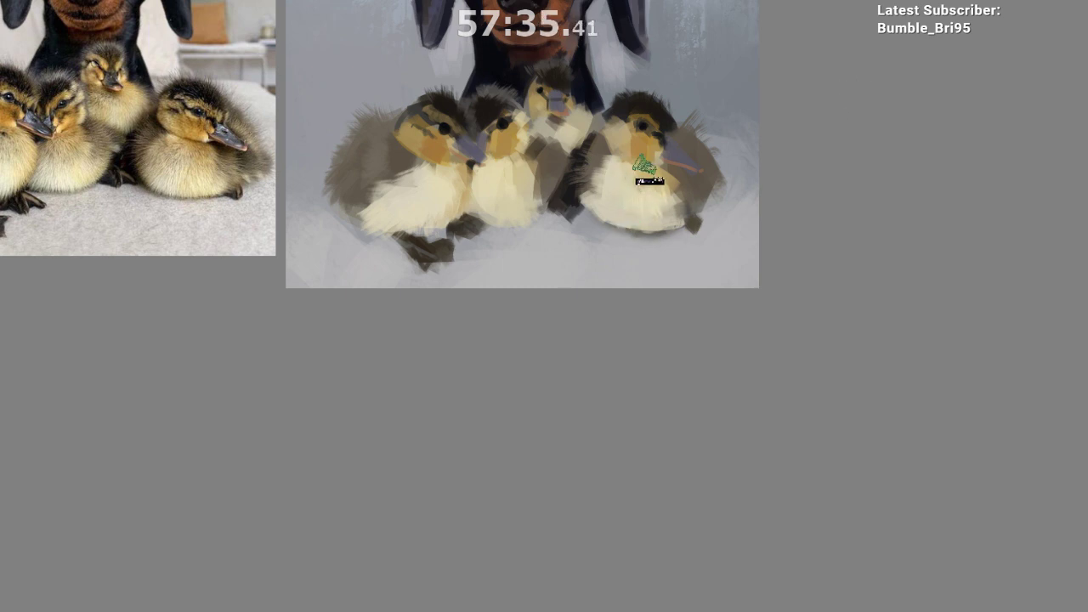
left_click_drag(678, 199, 699, 213)
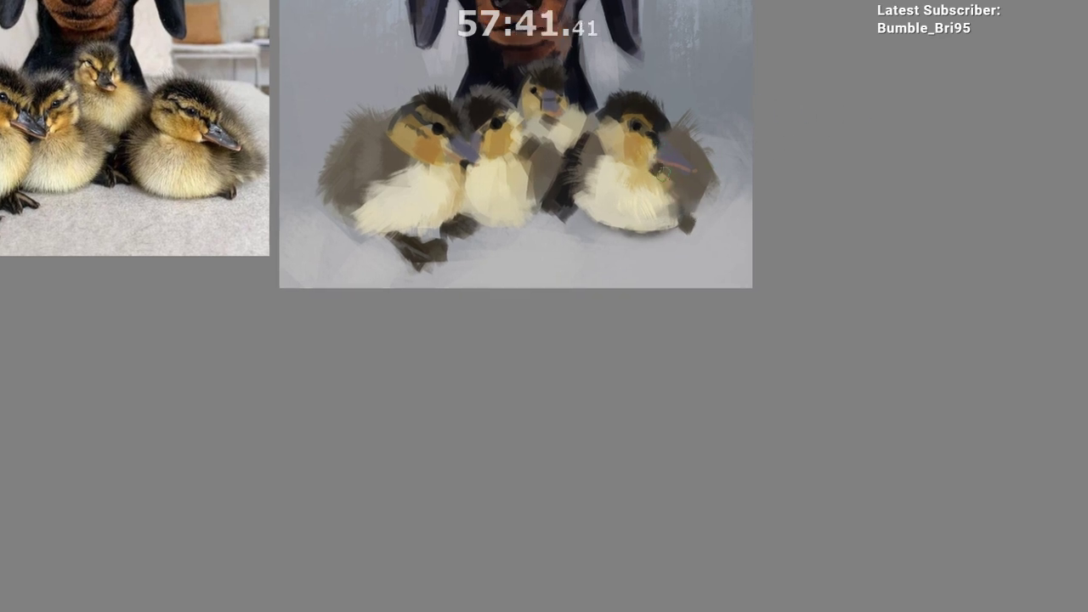
Step: Paint a dark shadow under the right-hand duckling's bill and olive tufts along its back with sampled colours
left_click_drag(656, 171, 664, 172)
left_click_drag(656, 161, 689, 176)
left_click(660, 174, "ctrl")
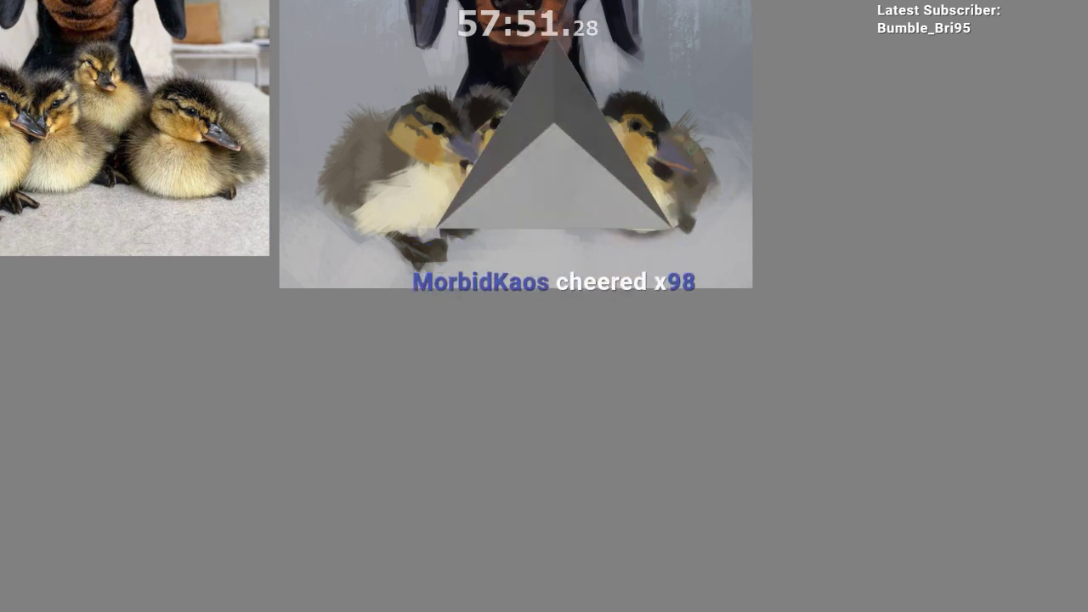
left_click_drag(691, 150, 679, 156)
left_click(680, 156, "ctrl")
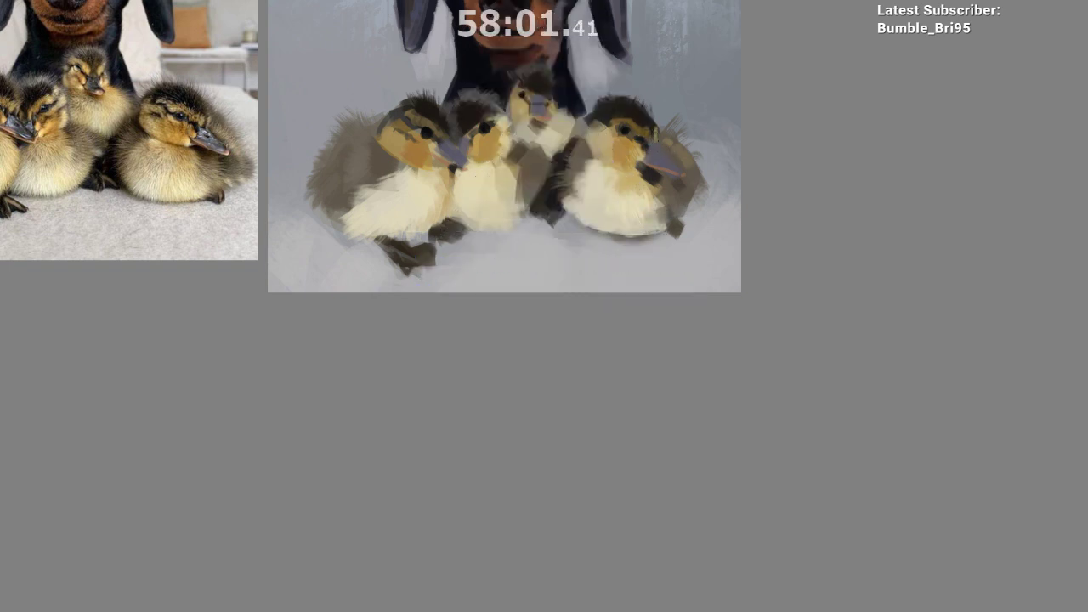
Step: Blend the right-hand duckling's back fur with sampled browns and mirror the view to check it before restoring it
left_click(667, 142, "ctrl")
left_click(672, 150, "ctrl")
left_click(674, 211, "ctrl")
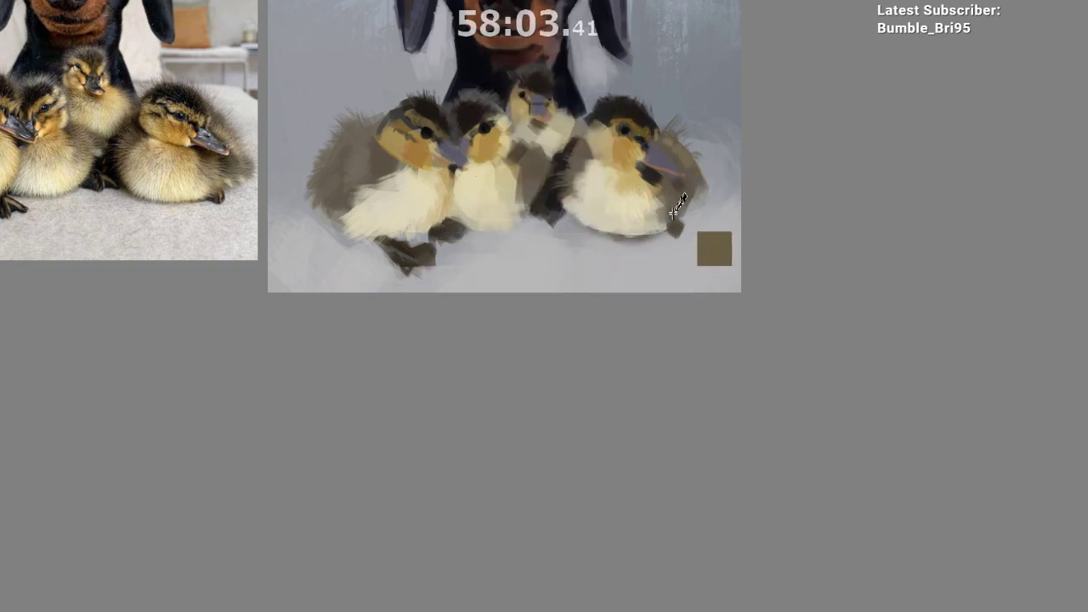
left_click(653, 173, "ctrl")
left_click_drag(669, 170, 681, 180)
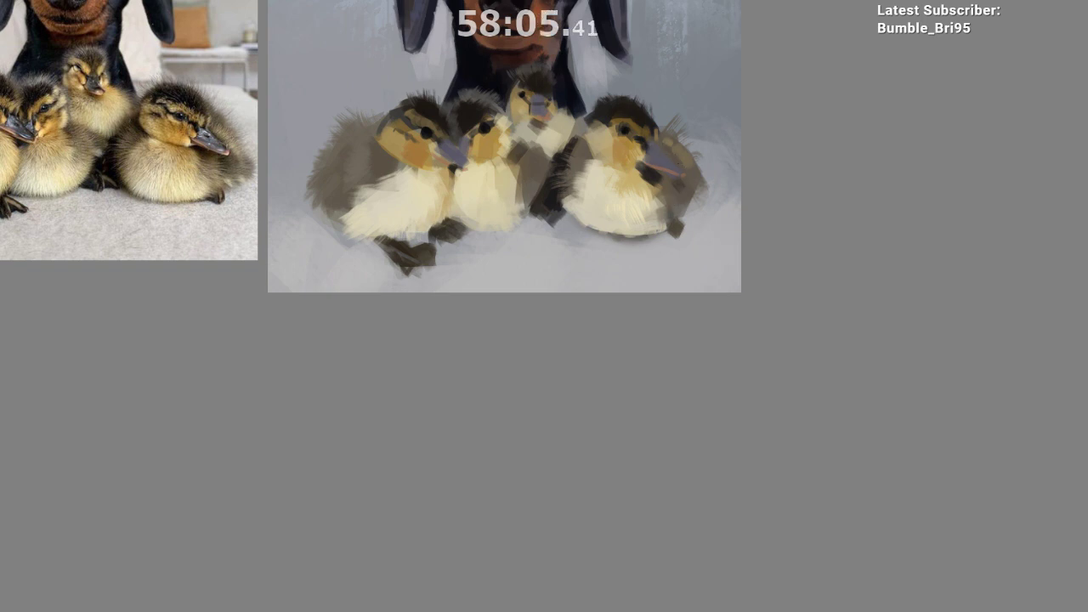
key("m")
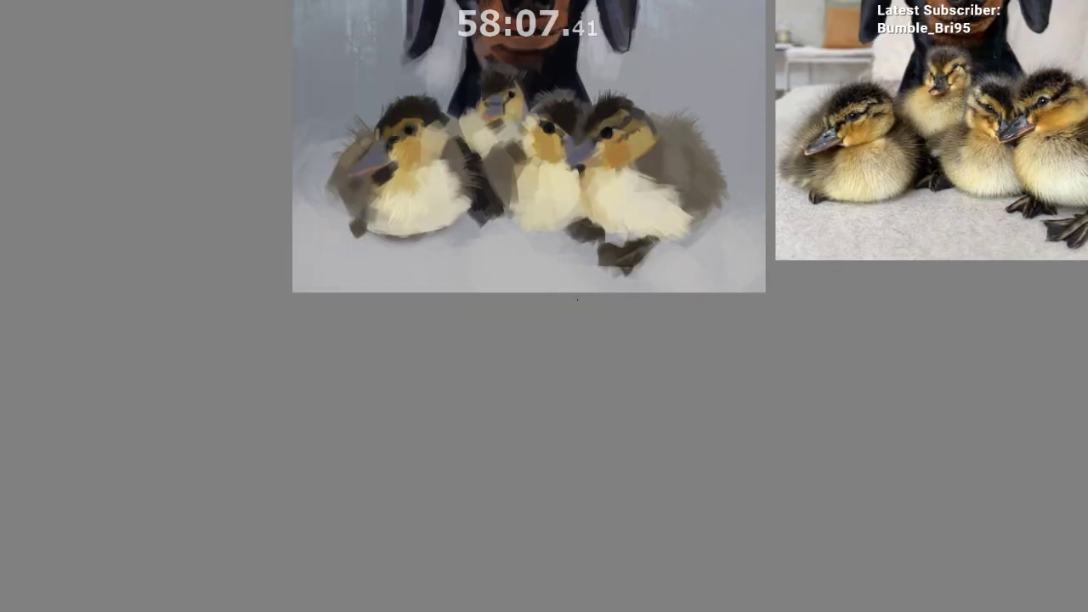
key("m")
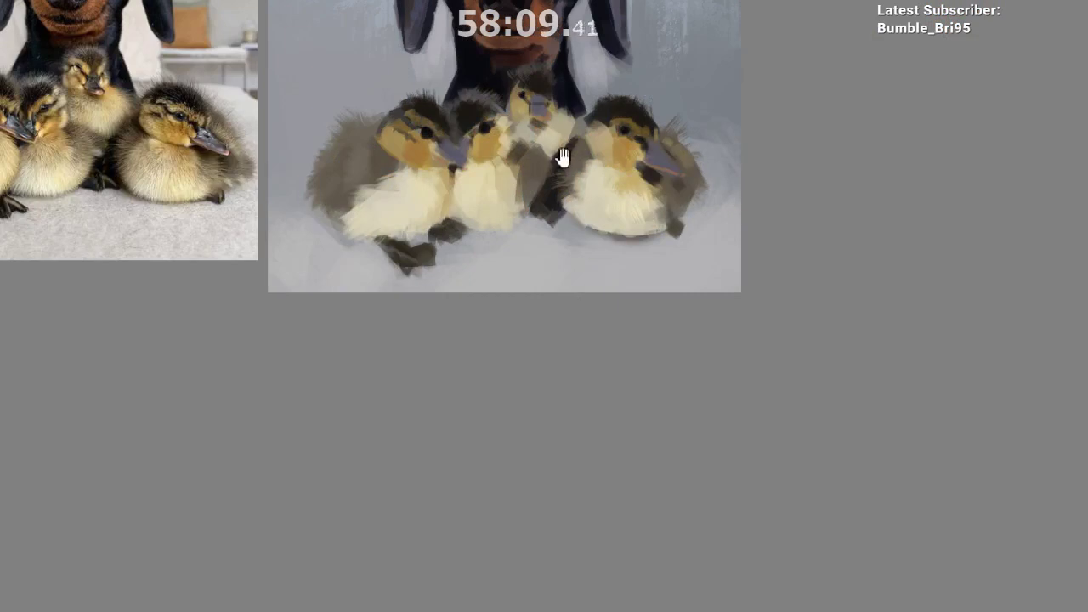
Step: Refine the eyes of the two left ducklings with sampled face tones and small highlights
left_click_drag(559, 134, 575, 157)
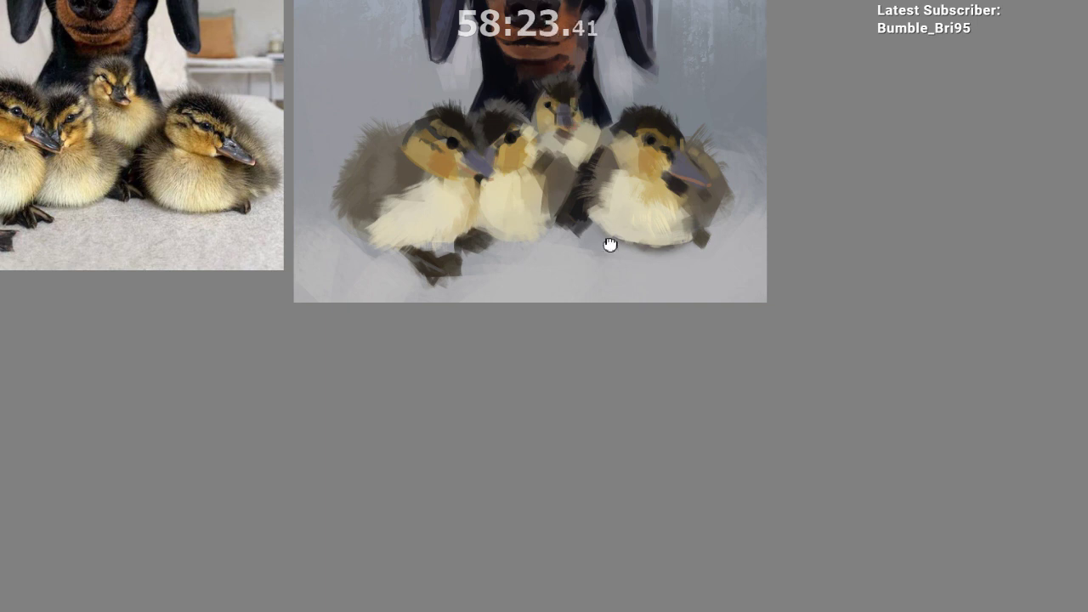
left_click_drag(610, 245, 636, 250)
left_click(534, 148, "ctrl")
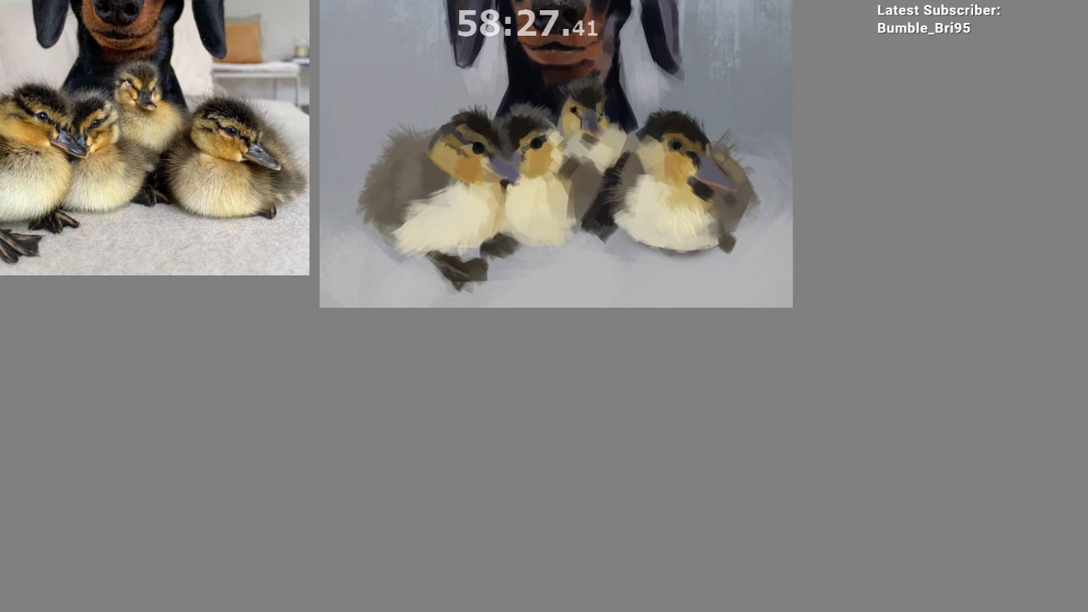
left_click_drag(536, 179, 525, 148)
left_click(496, 158, "ctrl")
left_click(476, 151, "ctrl")
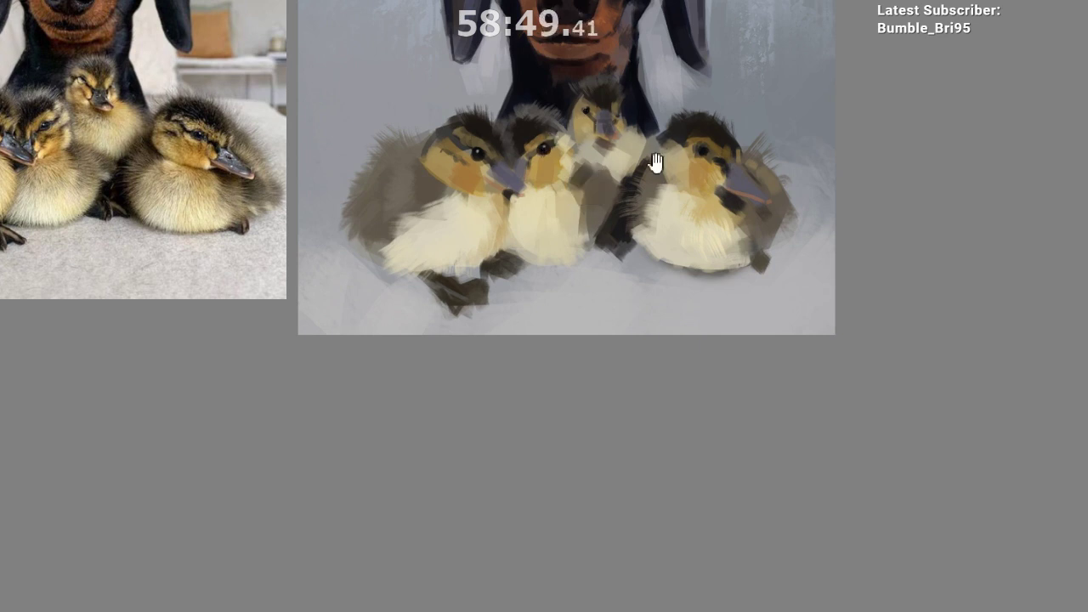
Step: Paint dark markings around the second duckling's eye and cheek with colours sampled from the ducklings' faces
left_click_drag(656, 163, 591, 132)
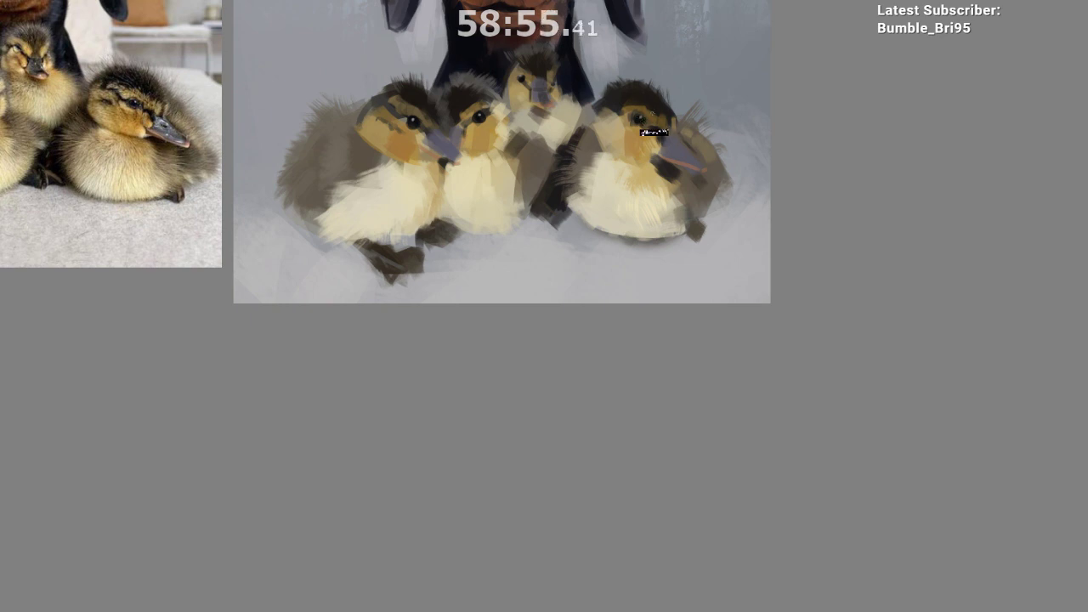
left_click_drag(651, 196, 642, 247)
scroll(625, 293, "down", 3)
scroll(496, 233, "up", 2)
left_click_drag(496, 204, 544, 155)
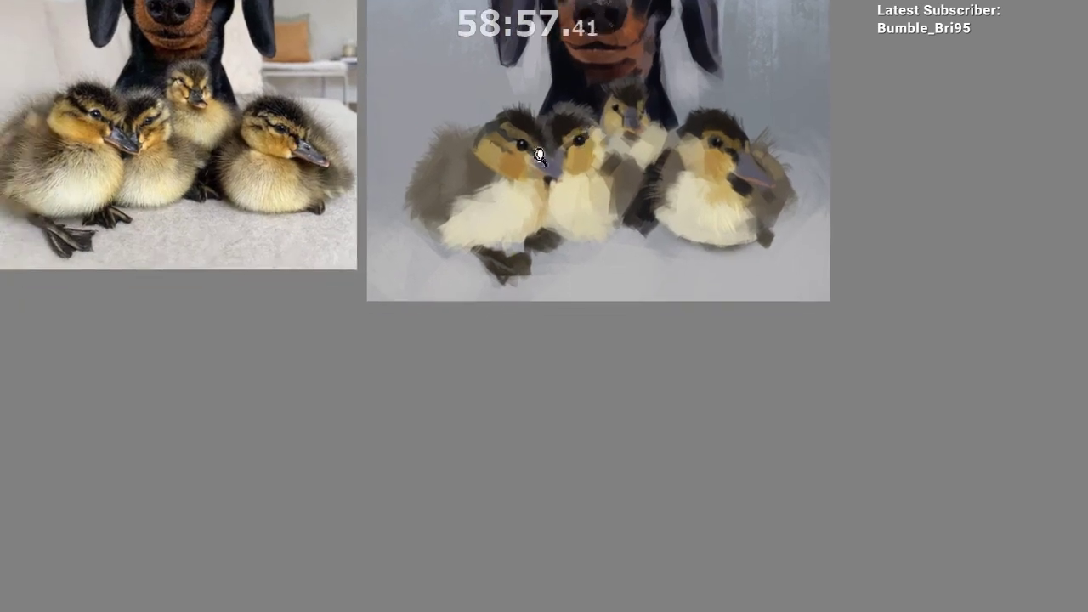
scroll(548, 149, "up", 1)
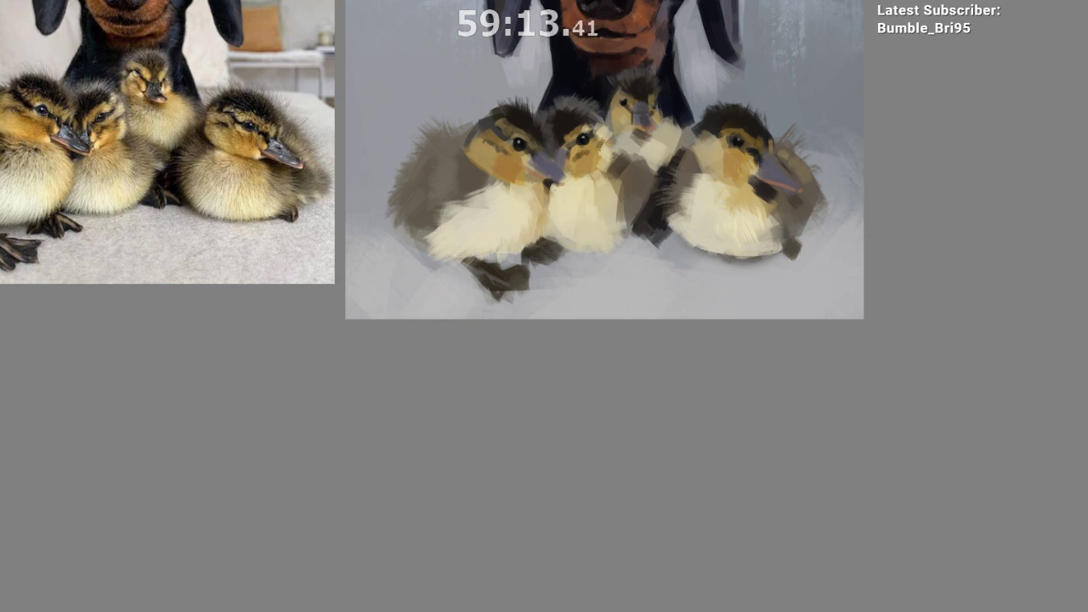
left_click(587, 171, "ctrl")
left_click(587, 167, "ctrl")
left_click(576, 162, "ctrl")
left_click(520, 151, "ctrl")
Step: Refine the left duckling's bill and cheek and the neighbouring duckling's face with sampled tones
left_click_drag(538, 153, 565, 182)
left_click(549, 165, "ctrl")
left_click(556, 169, "ctrl")
left_click(556, 167, "ctrl")
left_click(573, 197, "ctrl")
left_click(567, 183, "ctrl")
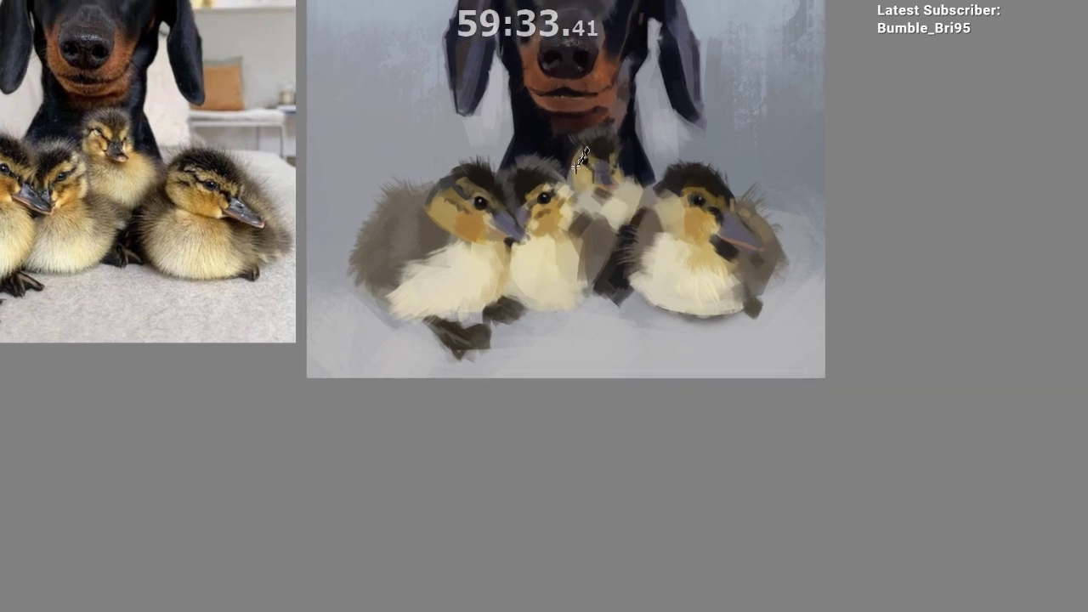
Step: Refine the back duckling's eyes and bill using tones sampled from its head
left_click(586, 143, "ctrl")
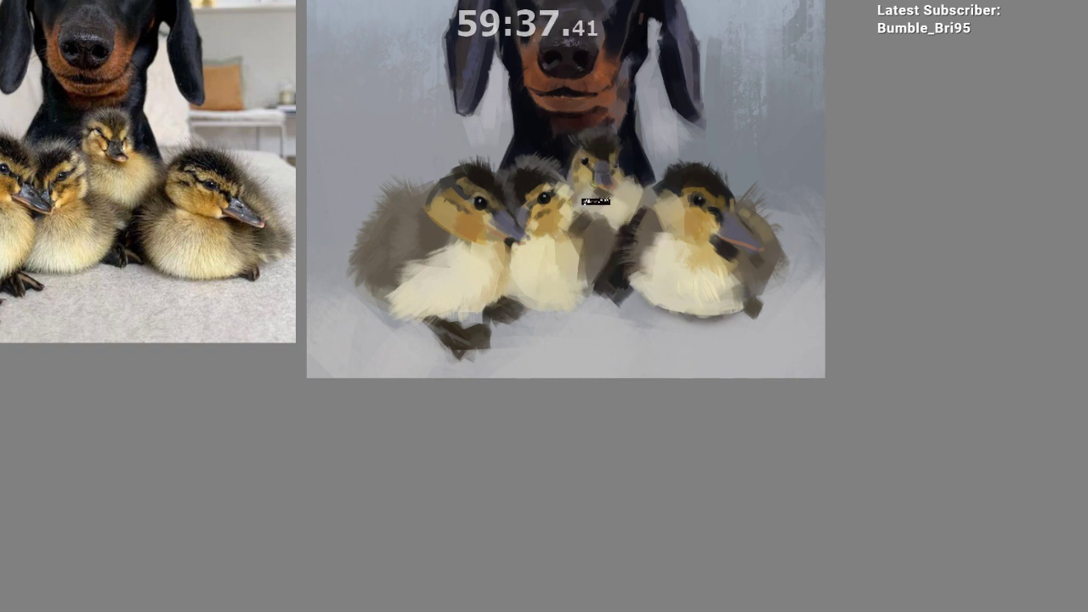
left_click_drag(641, 179, 612, 146)
left_click(593, 153, "ctrl")
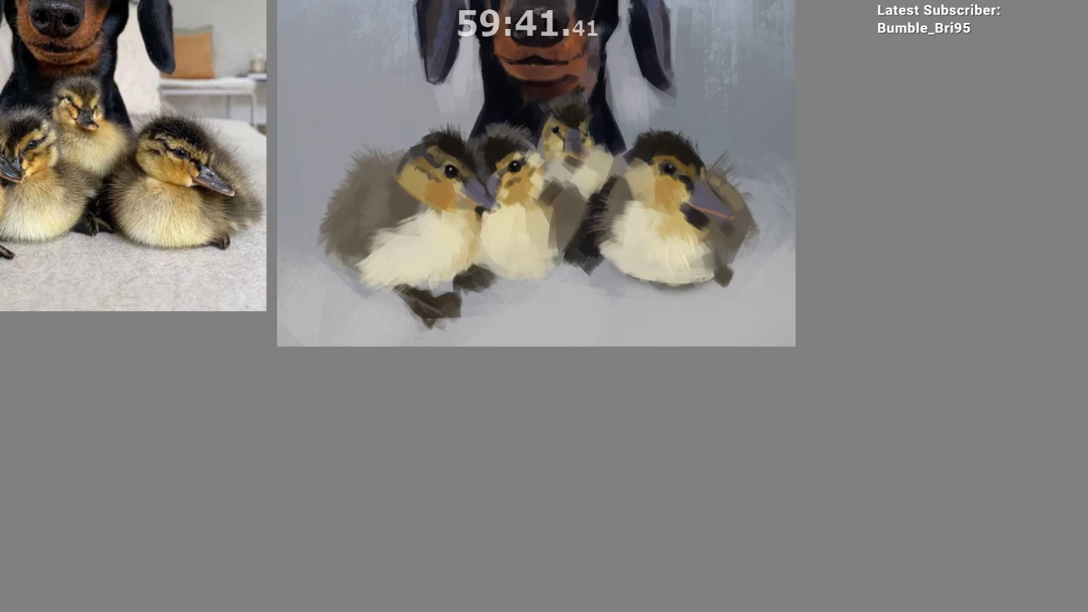
Step: Darken the right-hand duckling's eye stripe and add a light highlight to its bill
left_click_drag(629, 201, 580, 155)
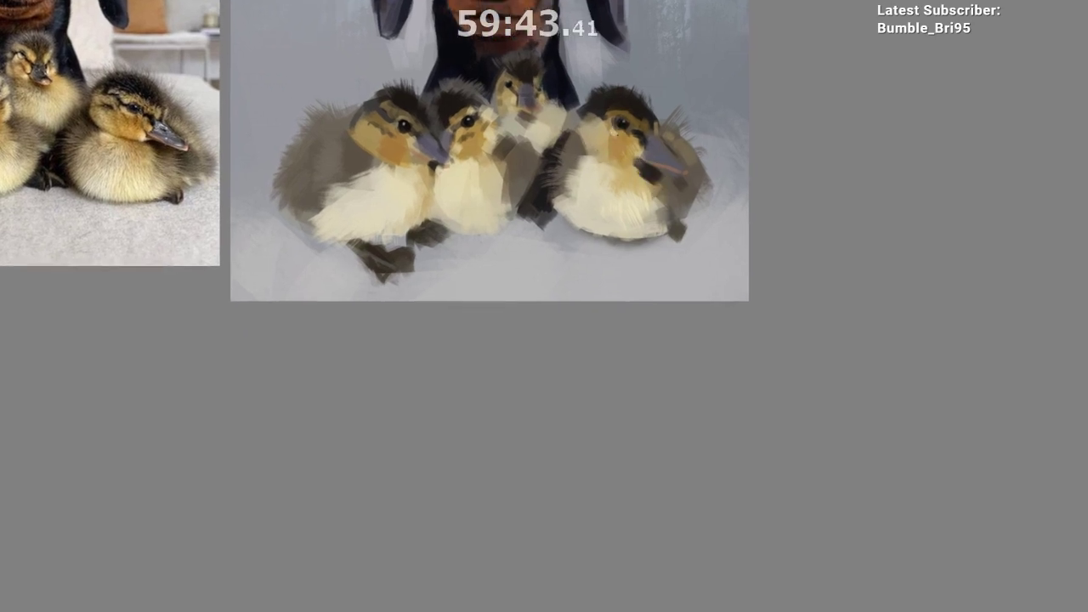
left_click_drag(616, 132, 627, 138)
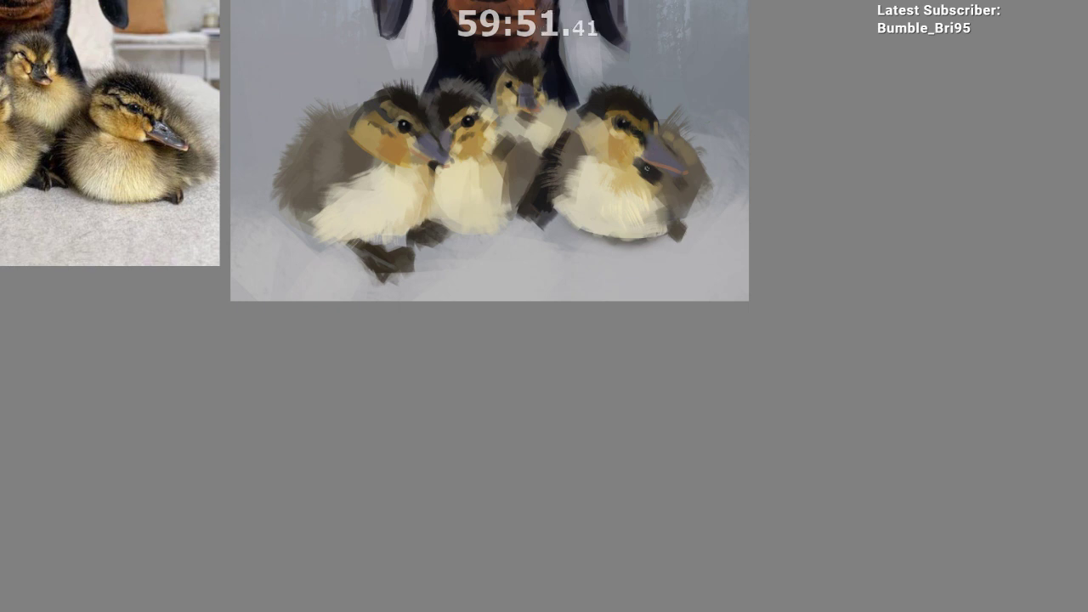
left_click_drag(658, 150, 649, 172)
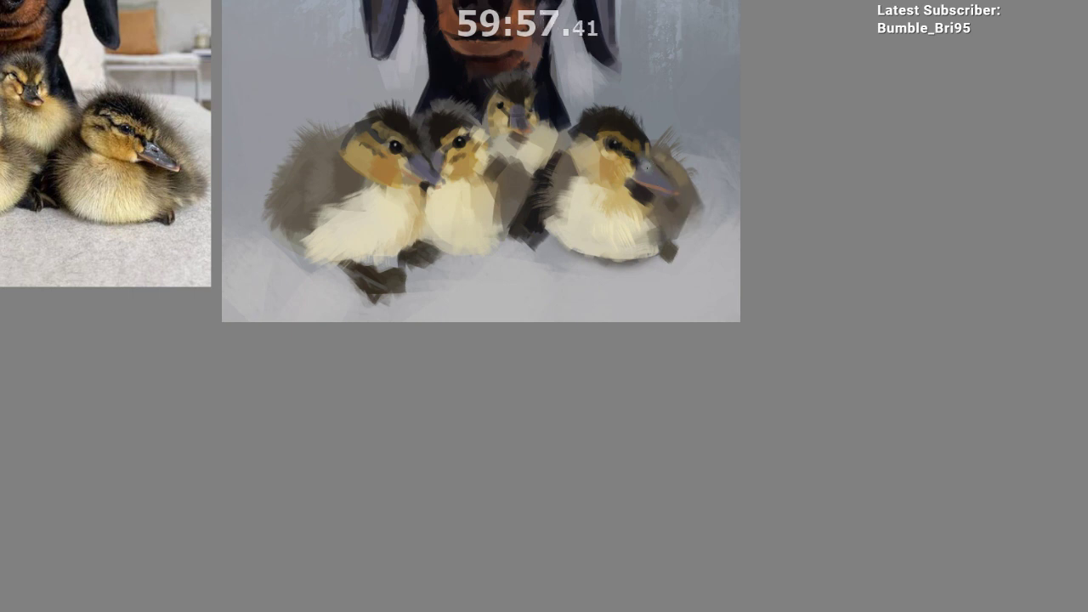
Step: Refine the right-hand duckling's bill around the nostril with a tone sampled from the bill
left_click(630, 152, "ctrl")
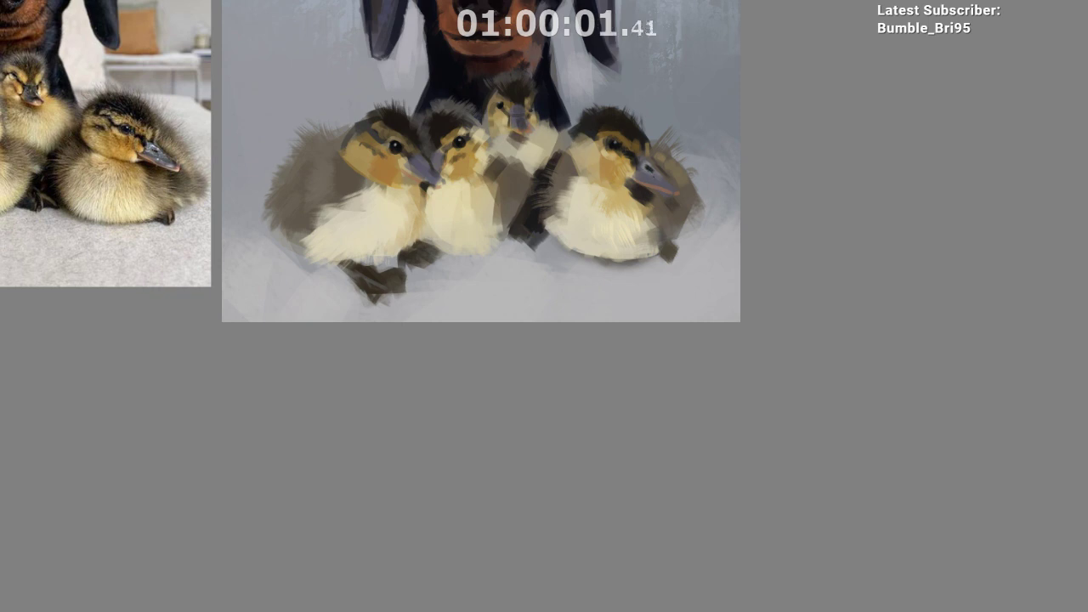
key("ctrl+z")
left_click_drag(462, 190, 505, 182)
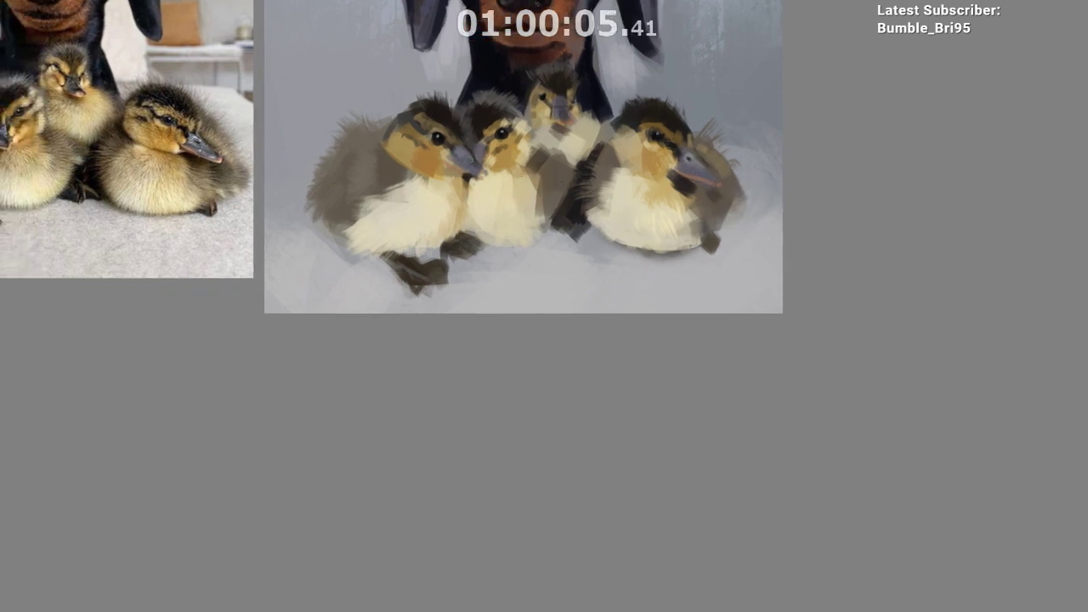
Step: Touch up the back duckling's bill with tones sampled from the left duckling's bill and the back duckling's face
left_click(459, 159, "ctrl")
left_click_drag(582, 327, 577, 430)
left_click_drag(577, 431, 556, 484)
left_click_drag(602, 418, 593, 440)
left_click_drag(593, 441, 590, 401)
mouse_move(607, 415)
left_mouse_down()
mouse_move(595, 428)
mouse_move(605, 436)
left_mouse_up()
left_click(548, 269, "ctrl")
left_click(544, 252, "ctrl")
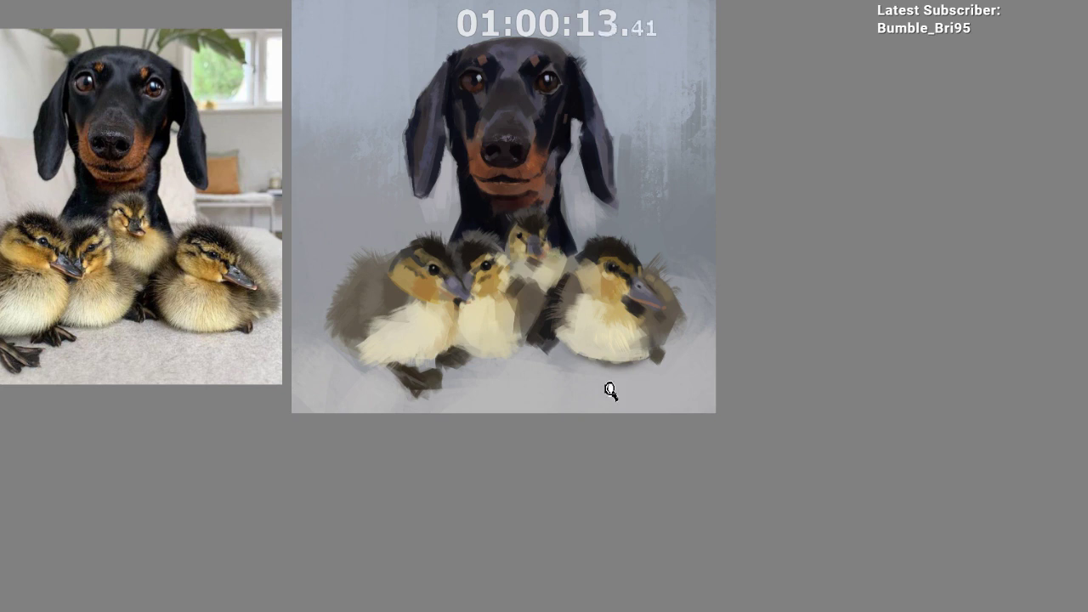
left_click_drag(611, 391, 705, 534)
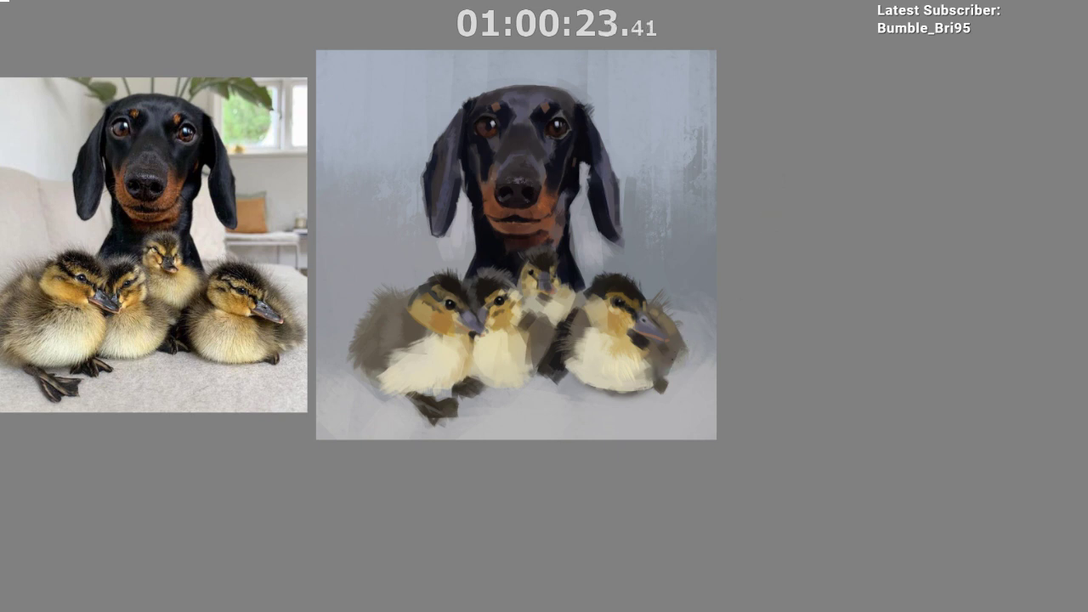
left_click_drag(699, 400, 704, 464)
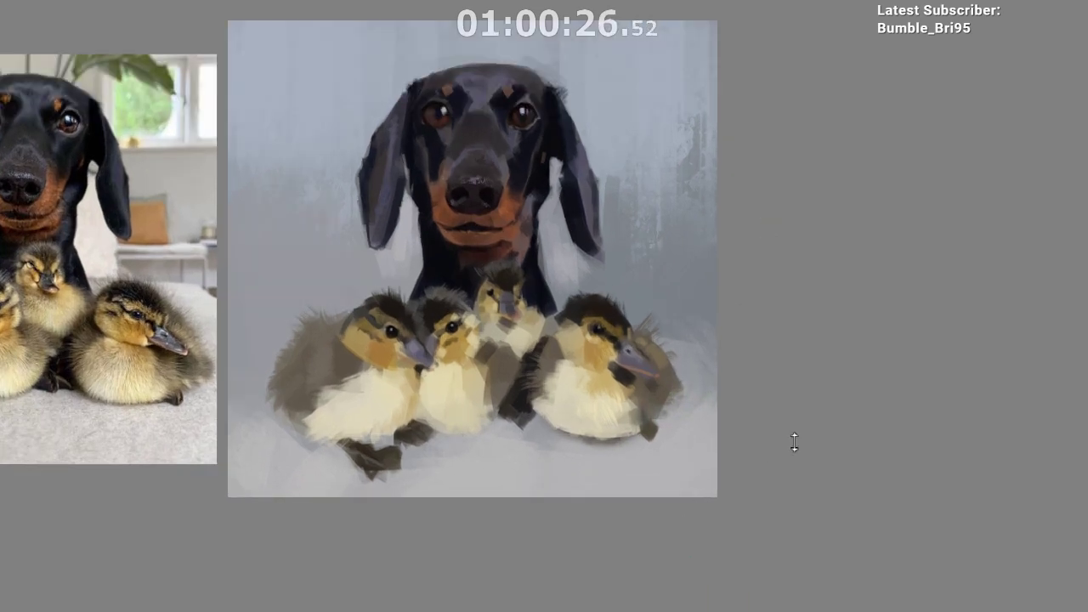
Step: Refine the back duckling's head using colours sampled from its crown and cheek
left_click_drag(558, 243, 627, 177)
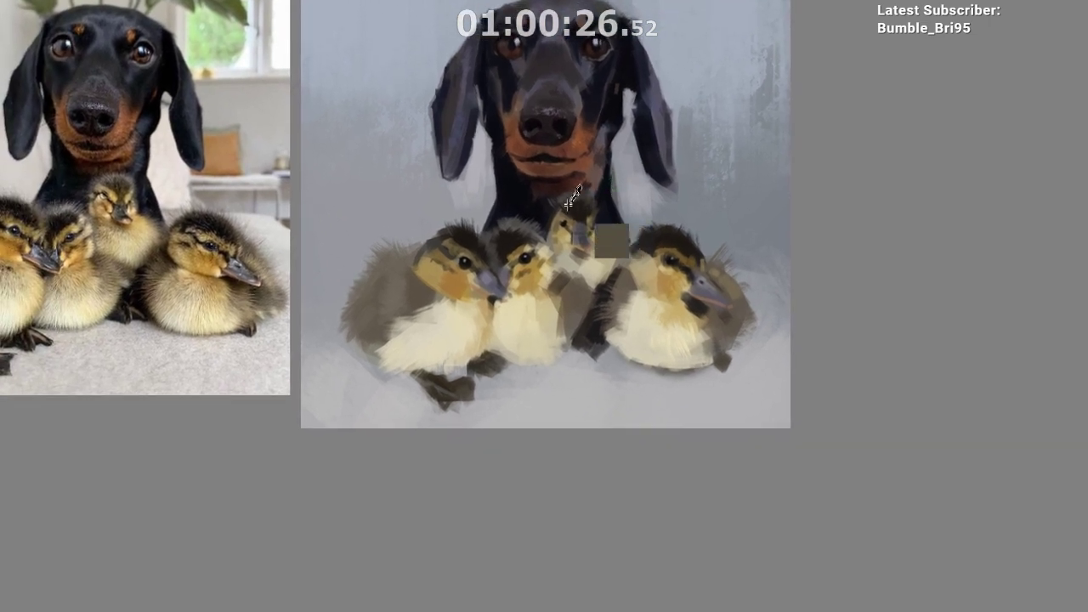
left_click(561, 195, "ctrl")
left_click(552, 254, "ctrl")
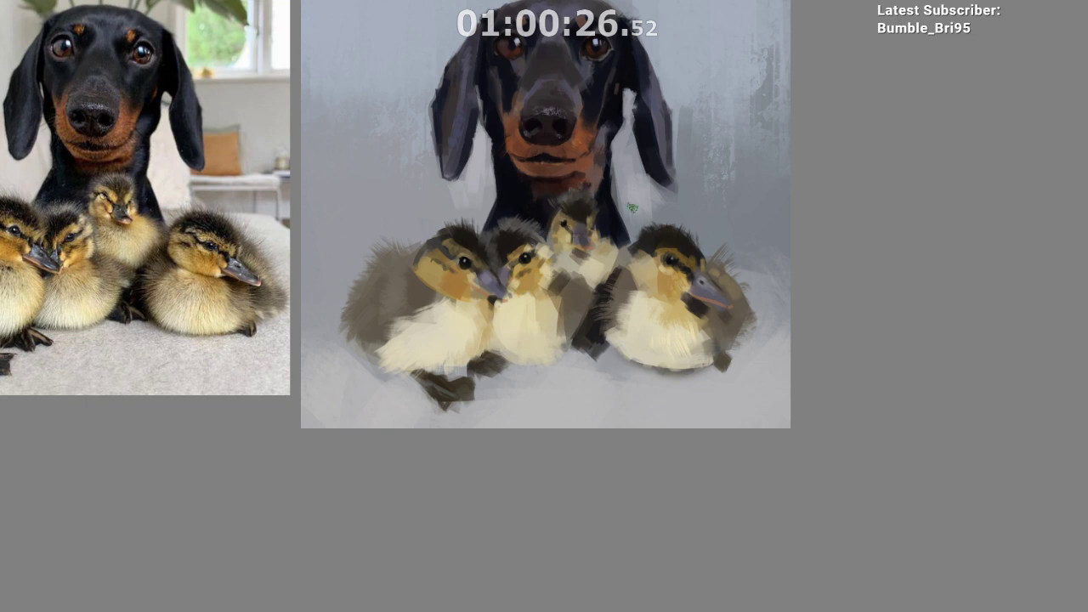
left_click_drag(629, 363, 615, 422)
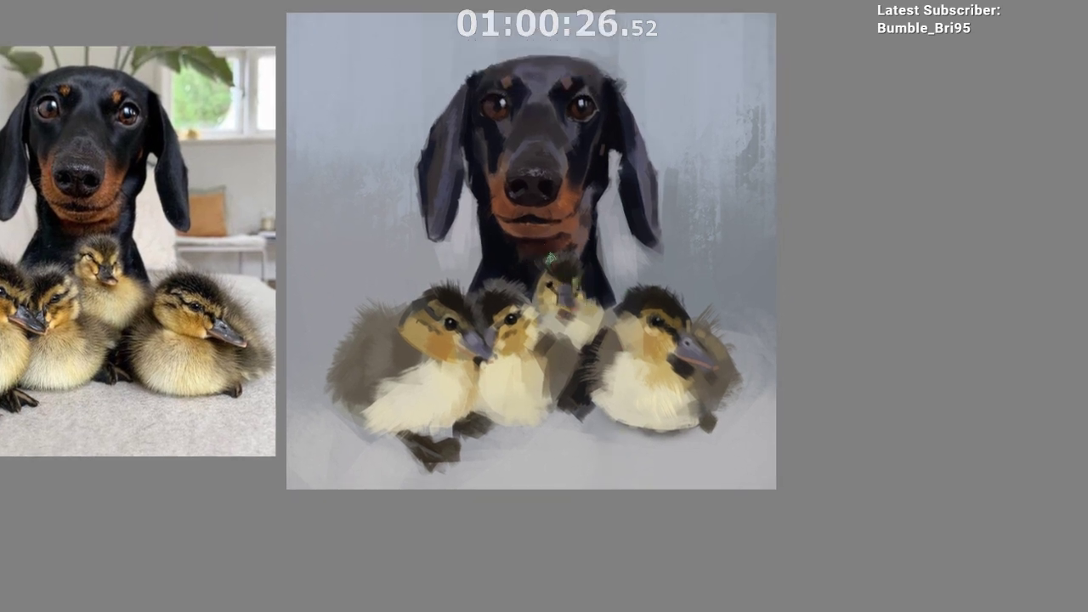
left_click_drag(603, 485, 550, 469)
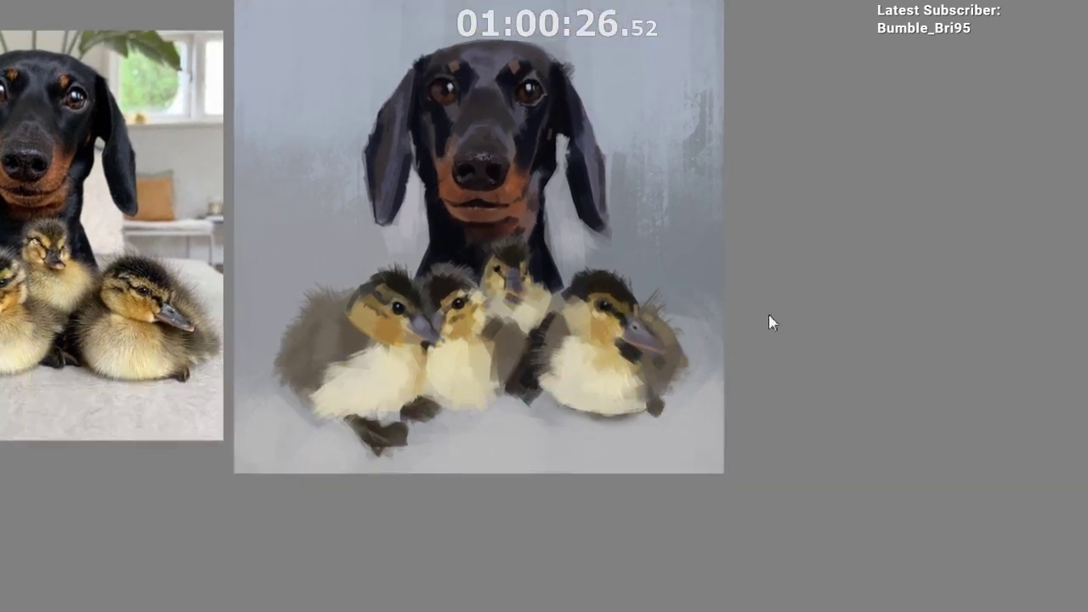
Step: Sign the painting with a small dark monogram in the canvas's lower-right corner
left_click_drag(648, 527, 555, 466)
left_click_drag(585, 410, 616, 389)
left_click_drag(613, 432, 678, 412)
left_click_drag(669, 447, 658, 476)
left_click_drag(645, 551, 605, 471)
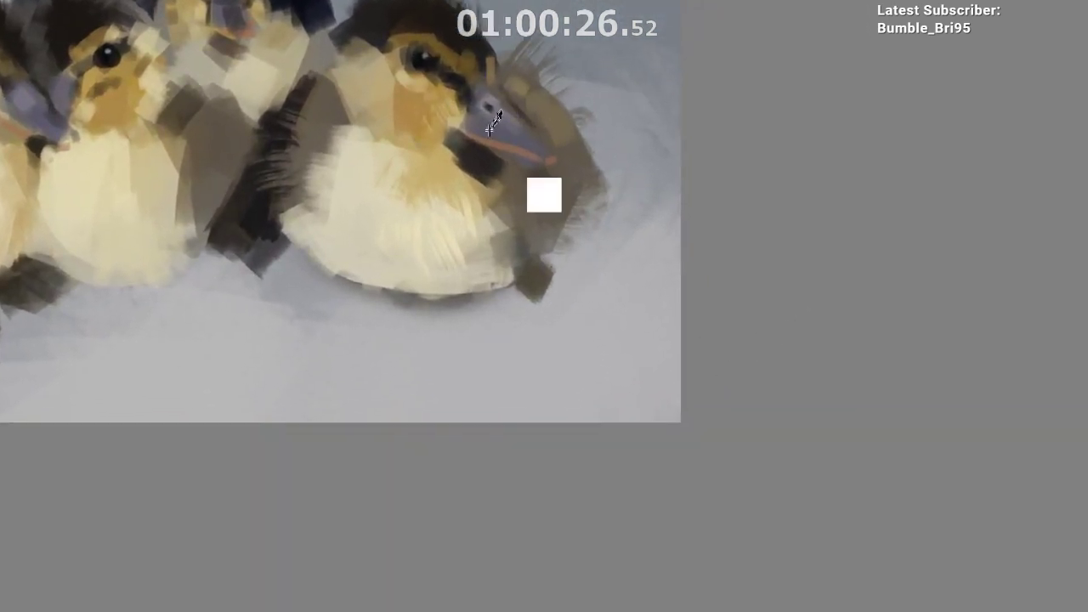
left_click_drag(484, 235, 516, 338)
left_click_drag(563, 303, 622, 309)
left_click_drag(658, 378, 668, 428)
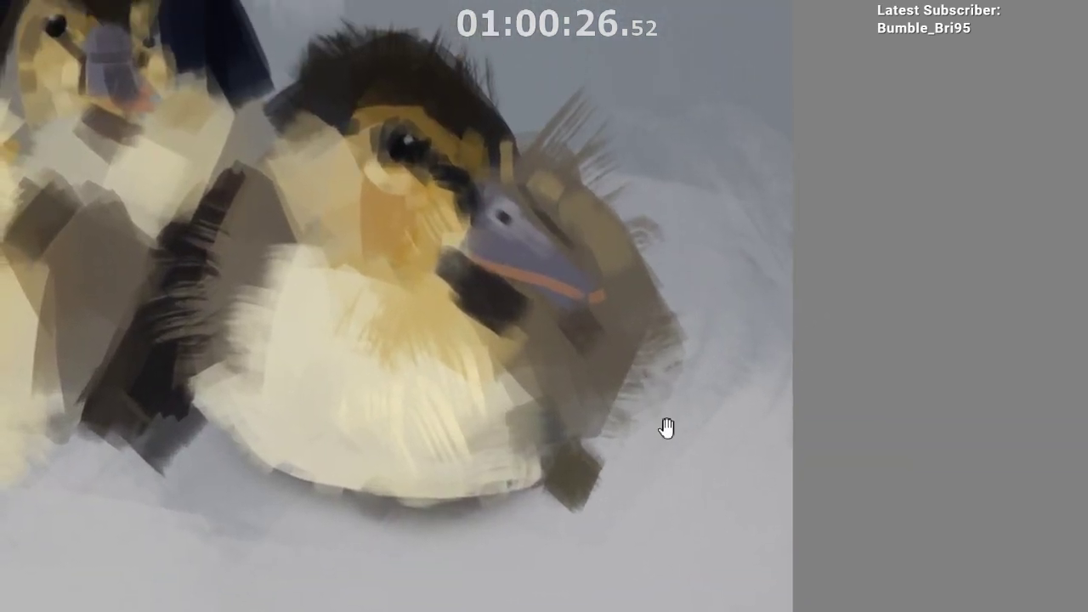
left_click(659, 549, "alt")
mouse_move(659, 549)
left_mouse_down()
mouse_move(658, 483)
mouse_move(620, 385)
mouse_move(626, 436)
mouse_move(586, 396)
left_mouse_up()
left_click_drag(573, 338, 572, 412)
key("ctrl+z")
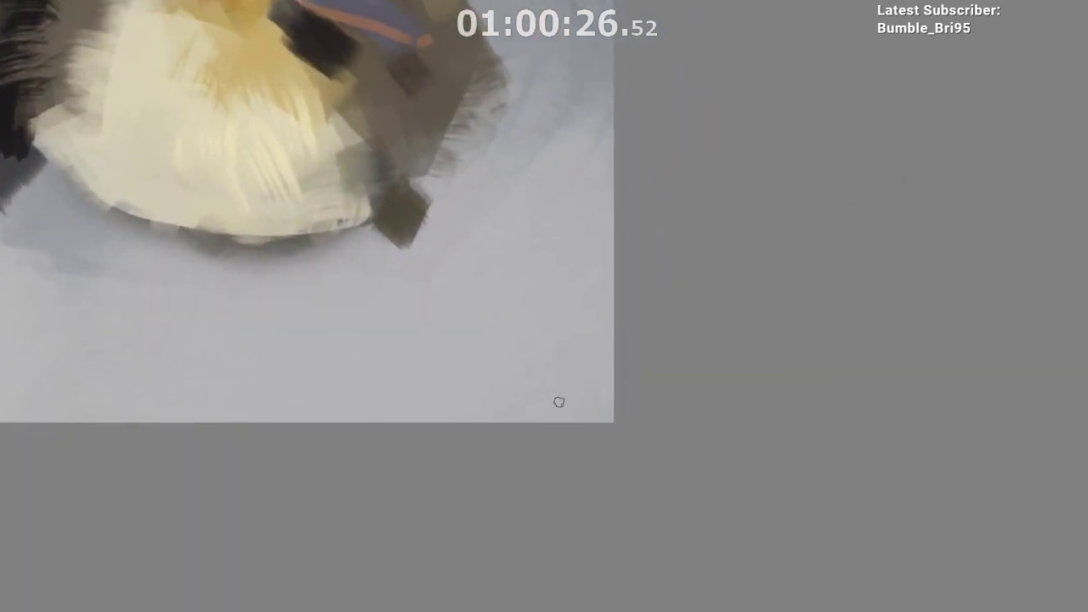
left_click_drag(554, 359, 556, 408)
key("ctrl+z")
mouse_move(553, 361)
left_mouse_down()
mouse_move(556, 416)
mouse_move(584, 406)
mouse_move(588, 375)
mouse_move(585, 410)
left_mouse_up()
key("ctrl+z")
mouse_move(562, 363)
left_mouse_down()
mouse_move(574, 413)
mouse_move(596, 414)
mouse_move(534, 430)
mouse_move(621, 490)
mouse_move(597, 468)
left_mouse_up()
left_click_drag(642, 384, 664, 421)
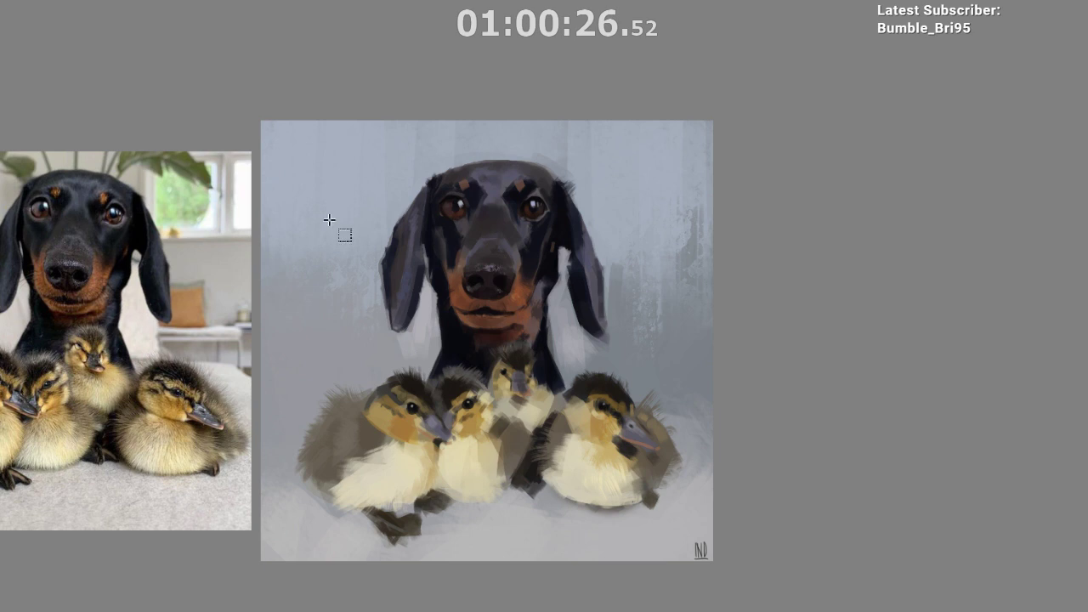
Step: Crop the canvas to a narrower full-height frame around the dachshund and ducklings, trimming both sides, and clear the selection
left_click_drag(282, 121, 694, 568)
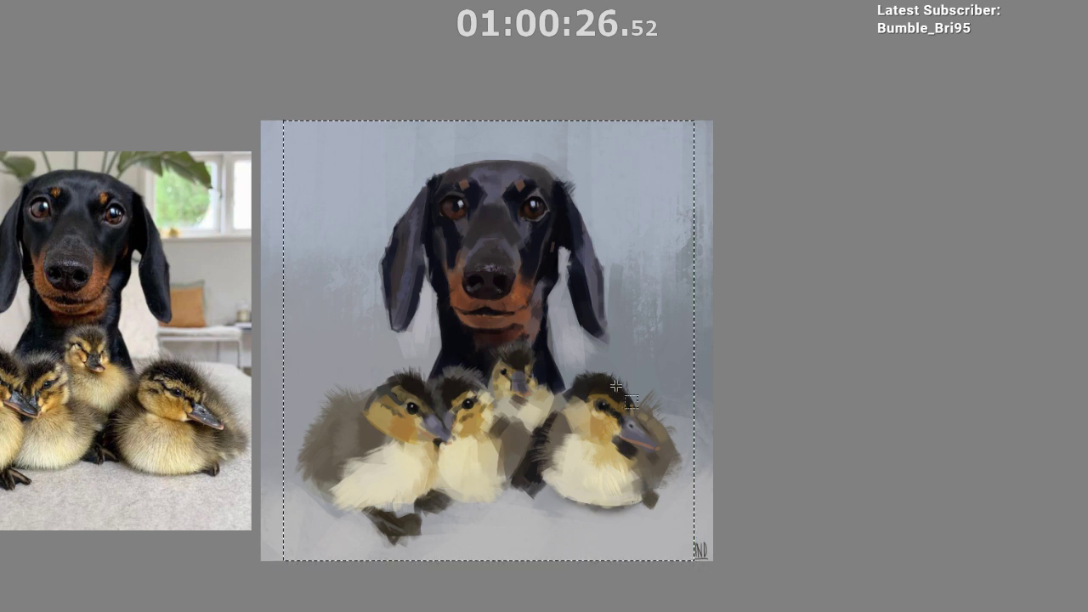
right_click(614, 383)
left_click(669, 462)
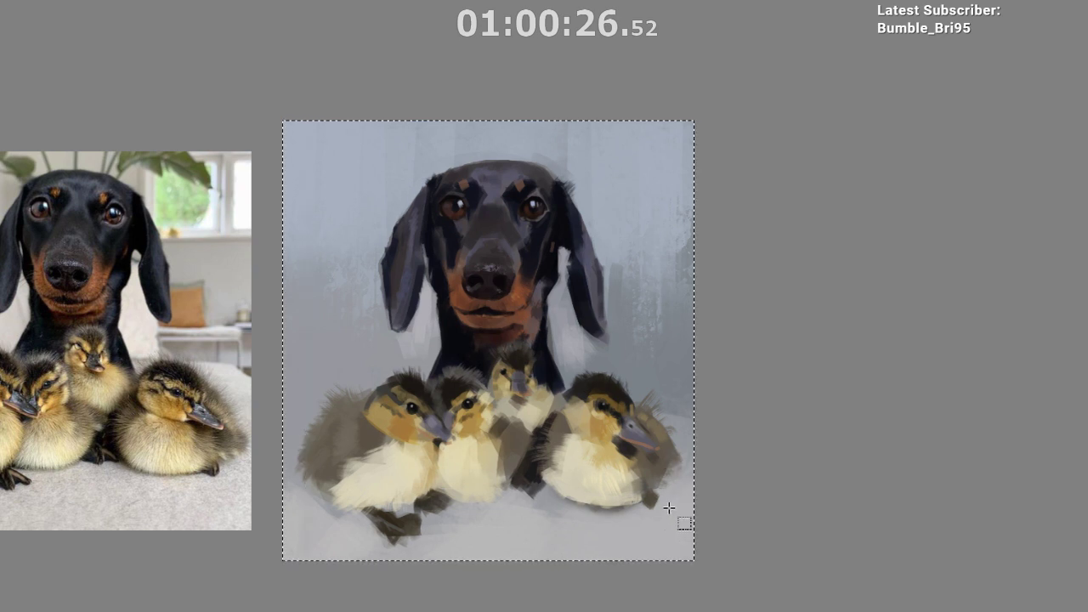
scroll(672, 515, "up", 2)
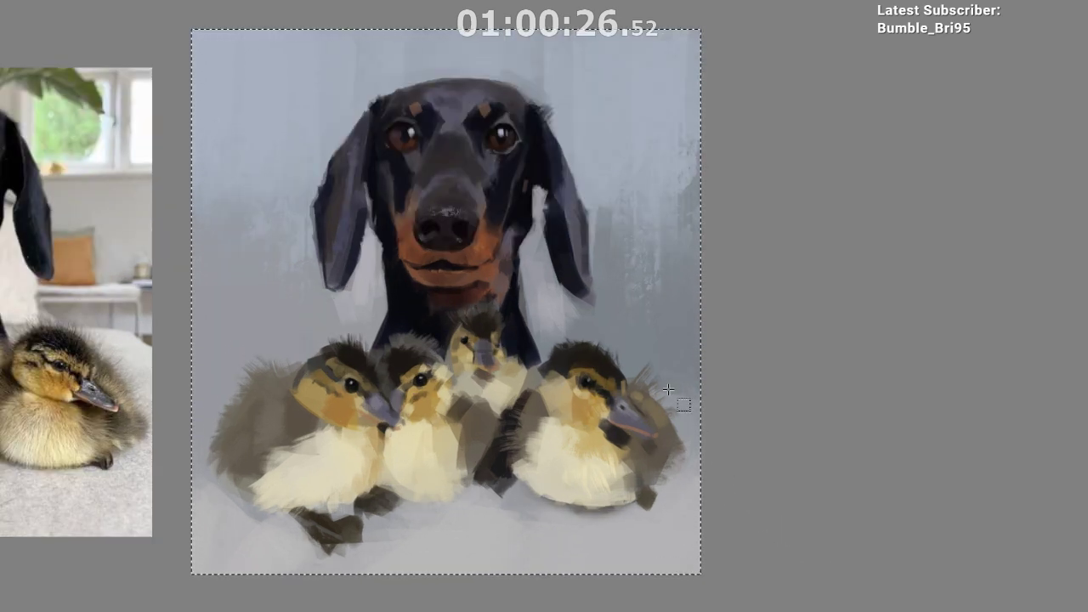
mouse_move(447, 254)
left_mouse_down()
mouse_move(480, 191)
mouse_move(431, 248)
left_mouse_up()
left_click(450, 243)
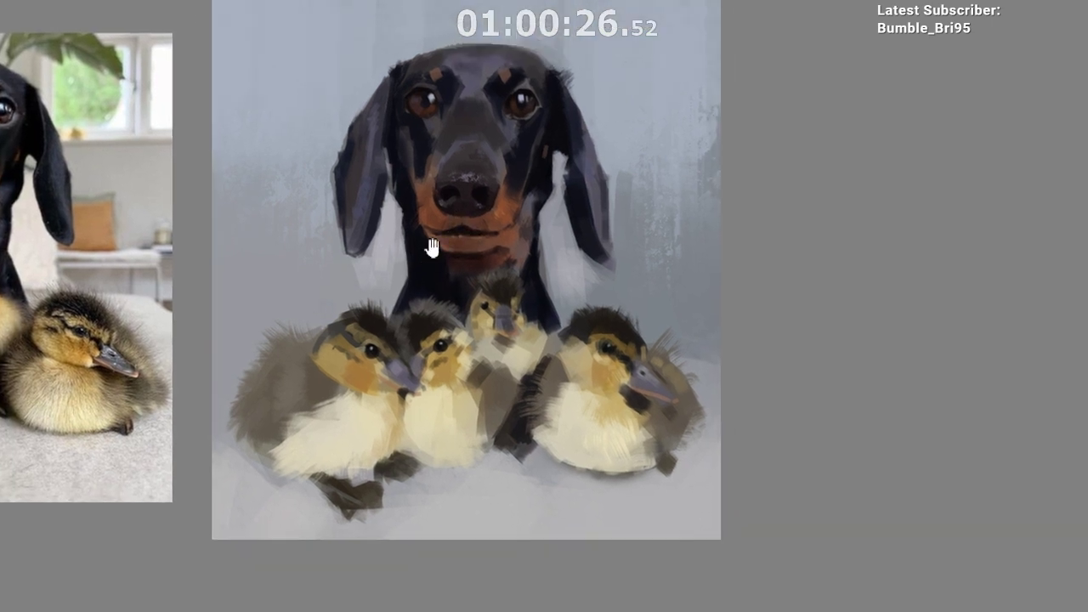
Step: Examine the cropped painting against the dachshund reference photo at several zoom levels
scroll(432, 247, "down", 1)
left_click_drag(405, 209, 508, 66)
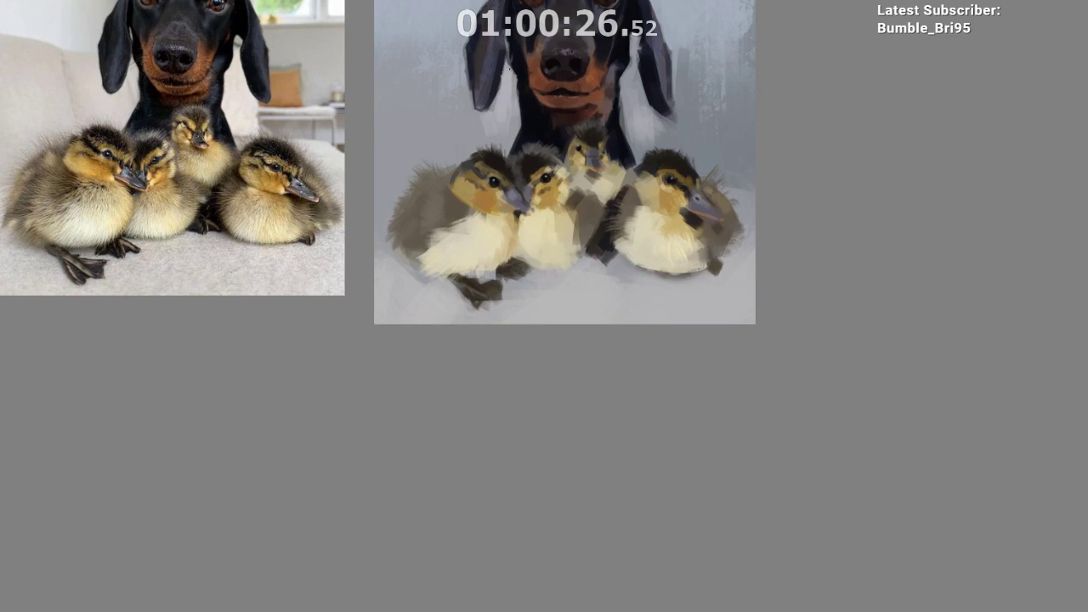
scroll(539, 372, "up", 1)
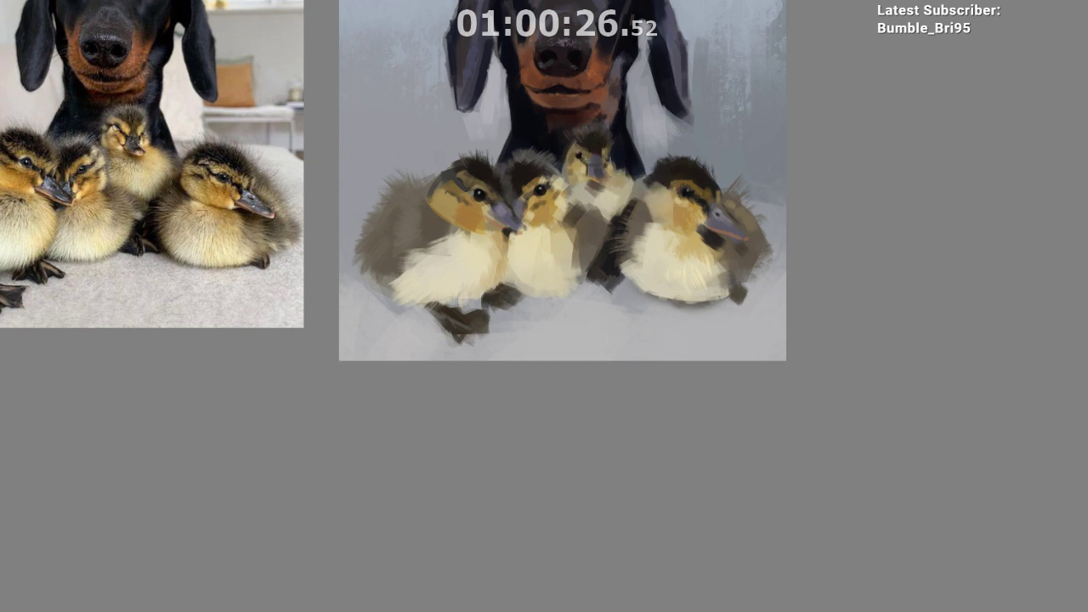
left_click_drag(570, 191, 584, 175)
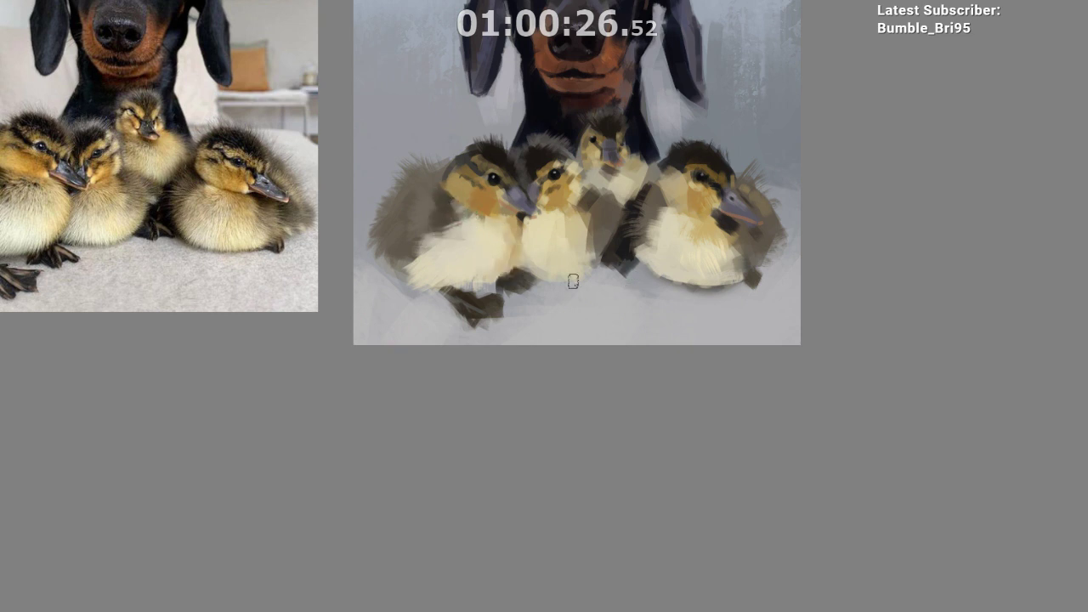
left_click_drag(611, 333, 537, 408)
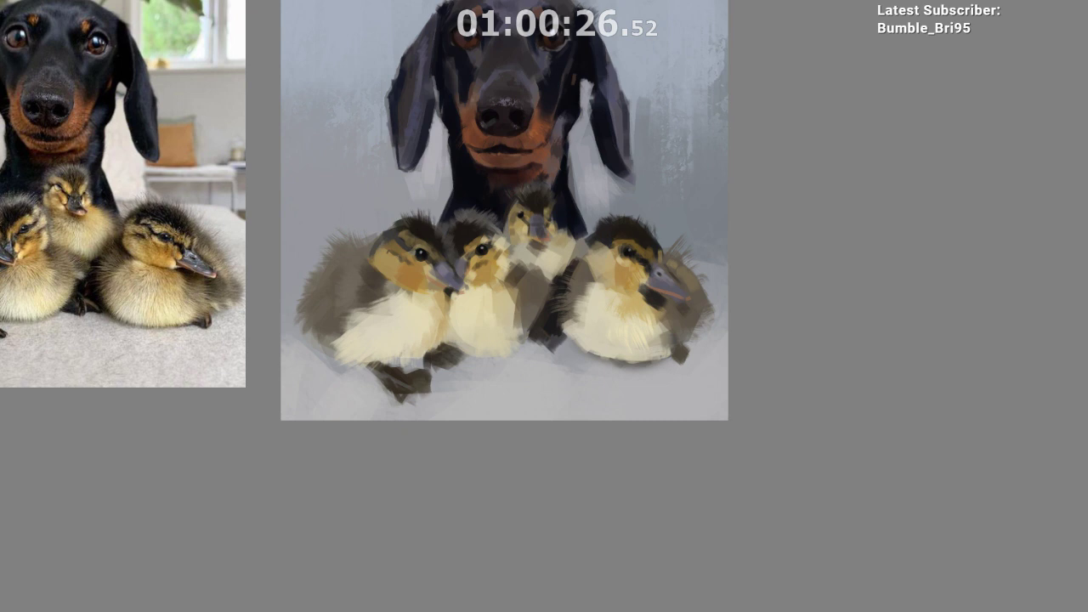
scroll(387, 206, "down", 3)
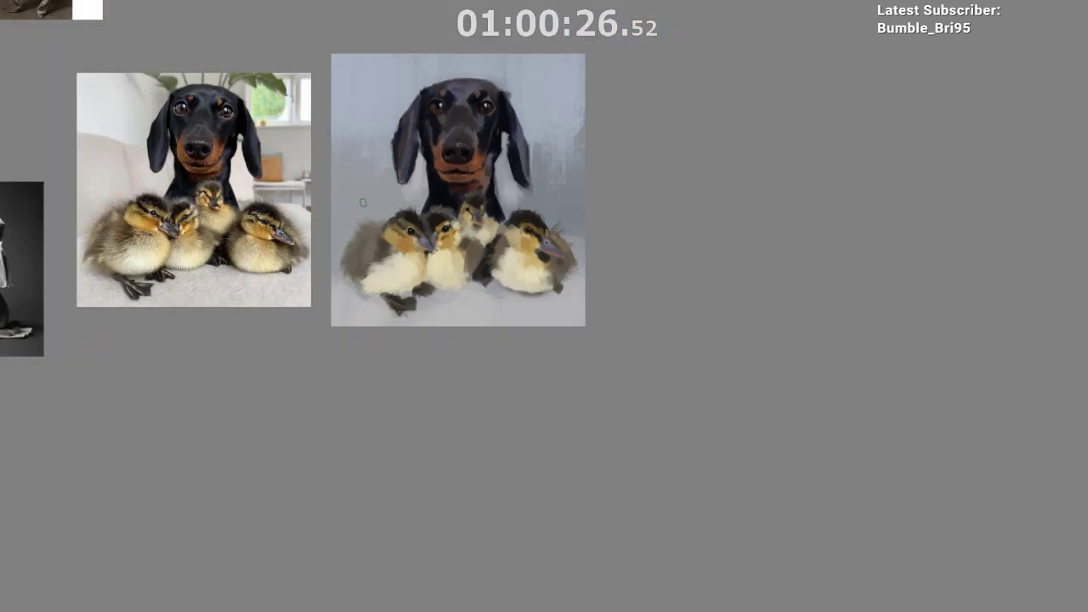
scroll(335, 208, "down", 2)
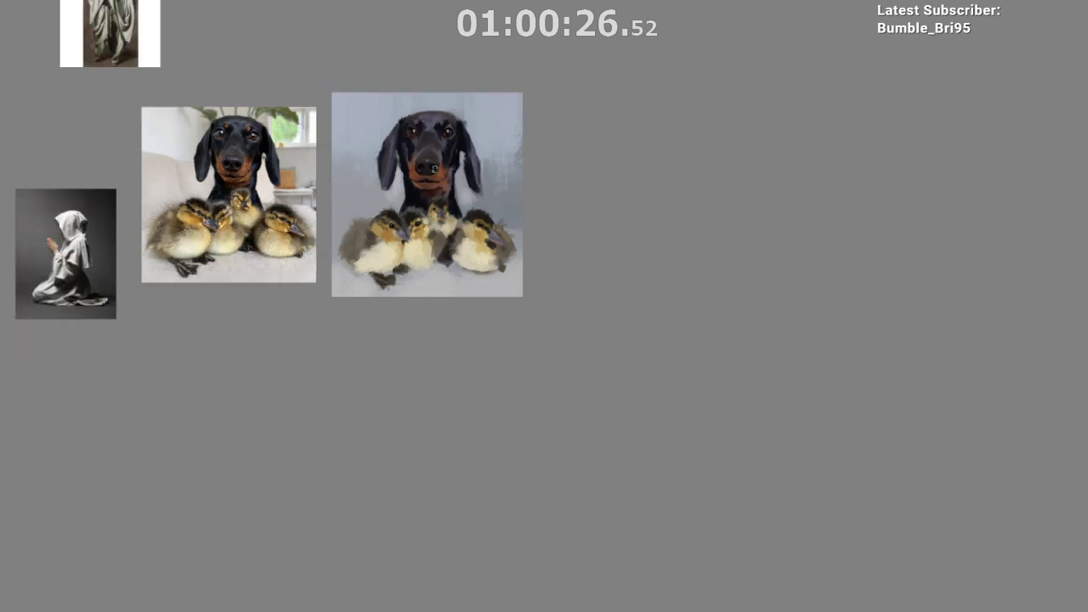
left_click_drag(321, 76, 420, 75)
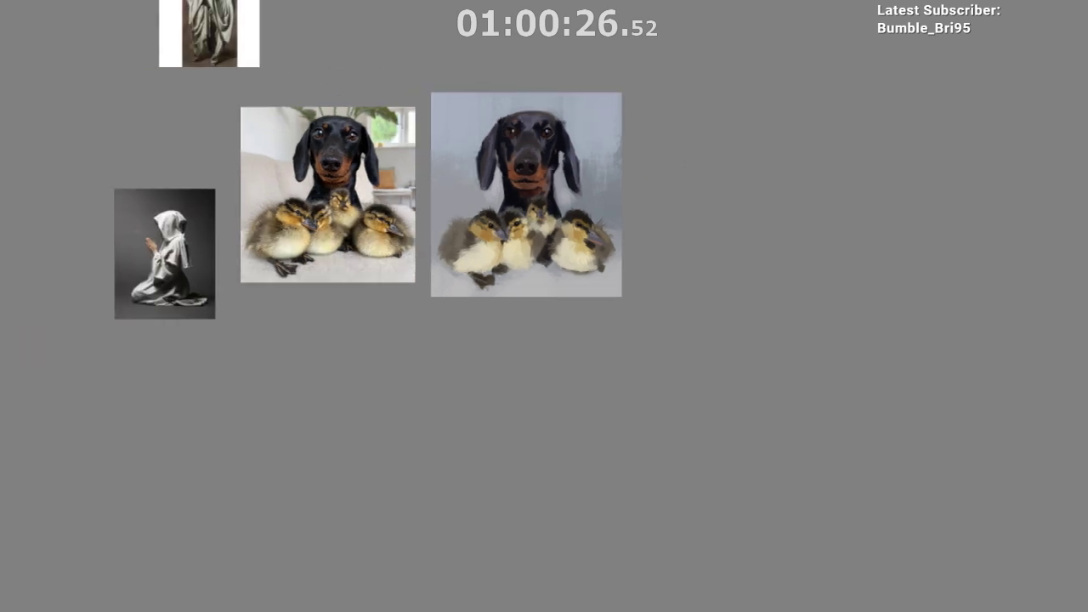
Step: Swap the two reference images so the kneeling hooded figure sits beside the canvas and the dachshund photo lies further away
left_click(330, 187)
left_click_drag(188, 255, 411, 311)
left_click_drag(344, 168, 130, 201)
left_click(387, 287)
scroll(360, 195, "up", 5)
scroll(345, 449, "down", 3)
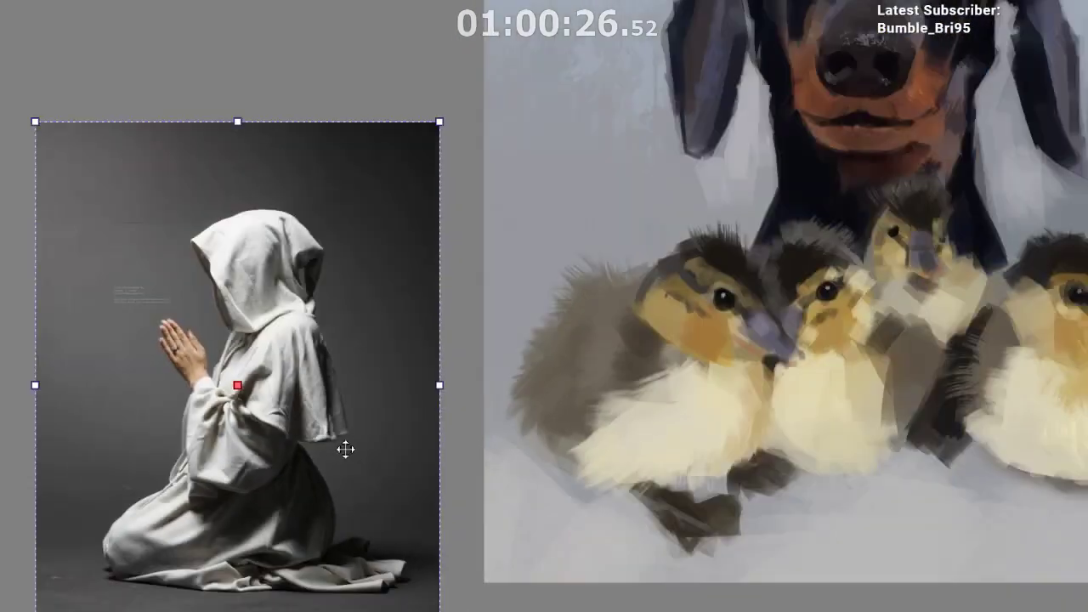
scroll(339, 311, "up", 2)
left_click_drag(340, 311, 342, 220)
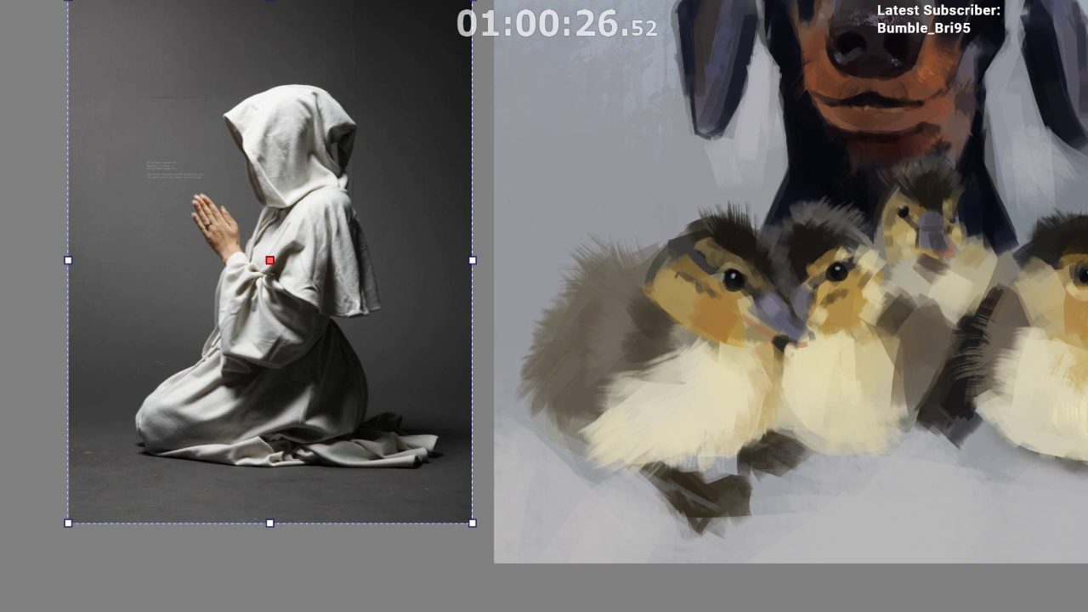
Step: Paste a copy of the finished painting as a reference image and place it below the canvas, clear of the hooded figure photo
key("ctrl+v")
scroll(534, 158, "down", 3)
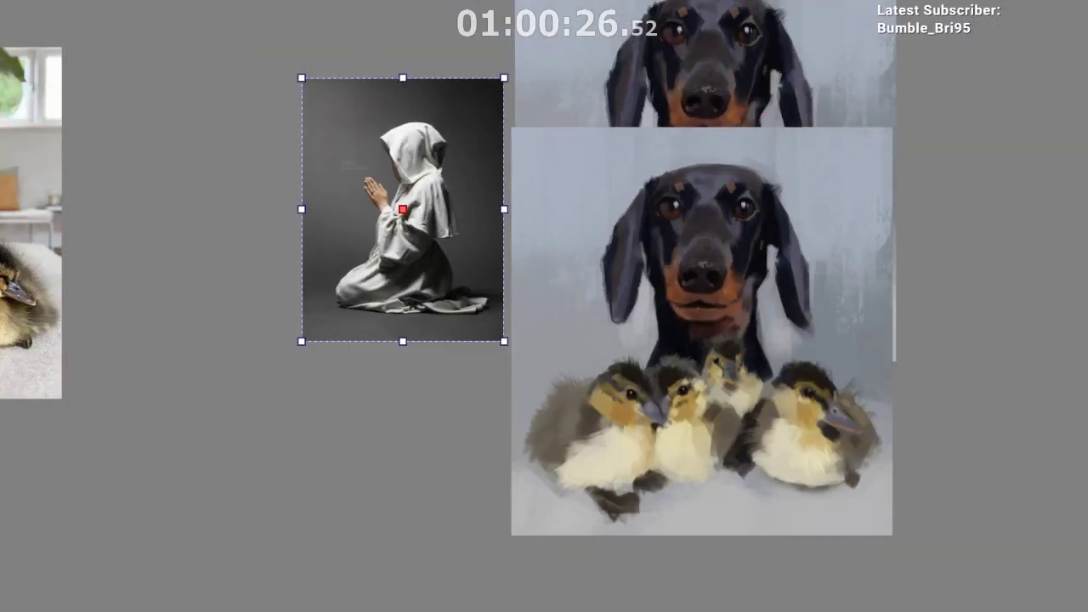
left_click_drag(407, 181, 360, 128)
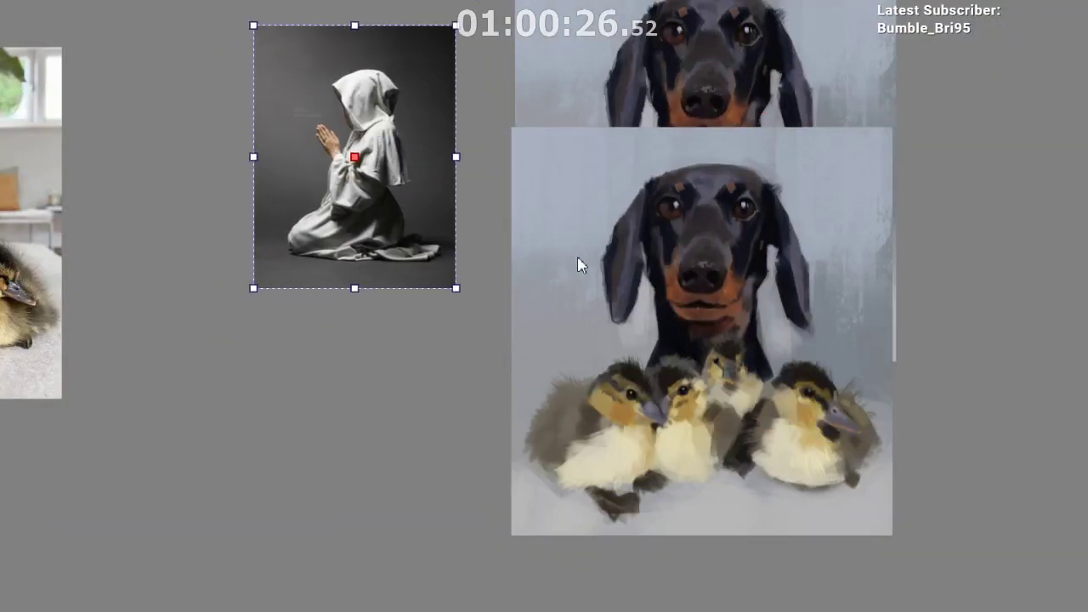
left_click_drag(579, 261, 472, 342)
left_click_drag(380, 394, 511, 468)
scroll(355, 384, "down", 2)
left_click_drag(506, 421, 470, 477)
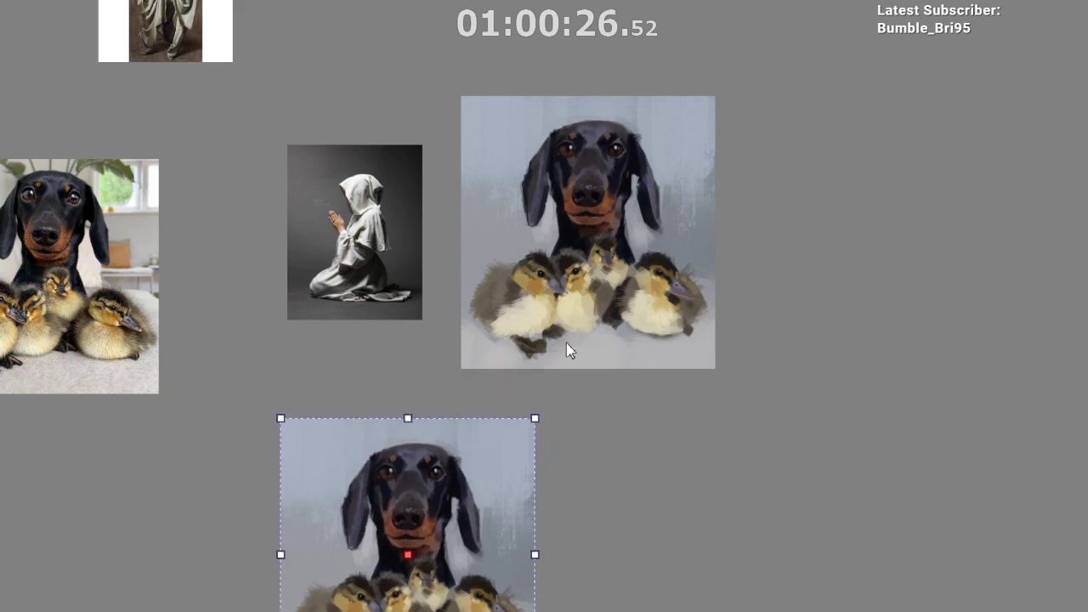
Step: Delete the dachshund reference photo from the workspace
scroll(635, 215, "up", 5)
scroll(638, 223, "down", 5)
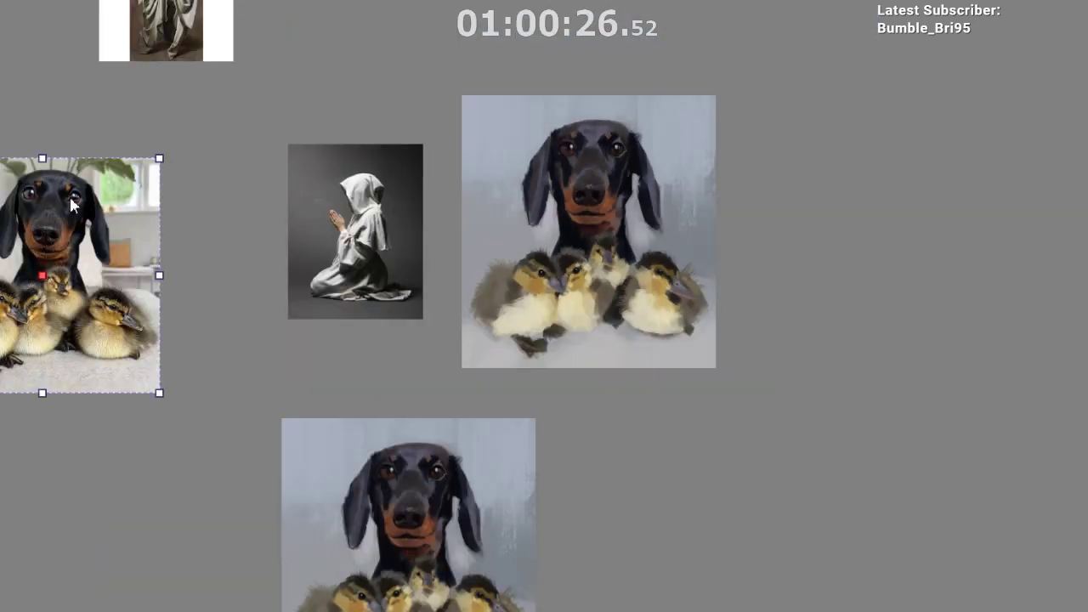
left_click_drag(71, 200, 17, 234)
key("Delete")
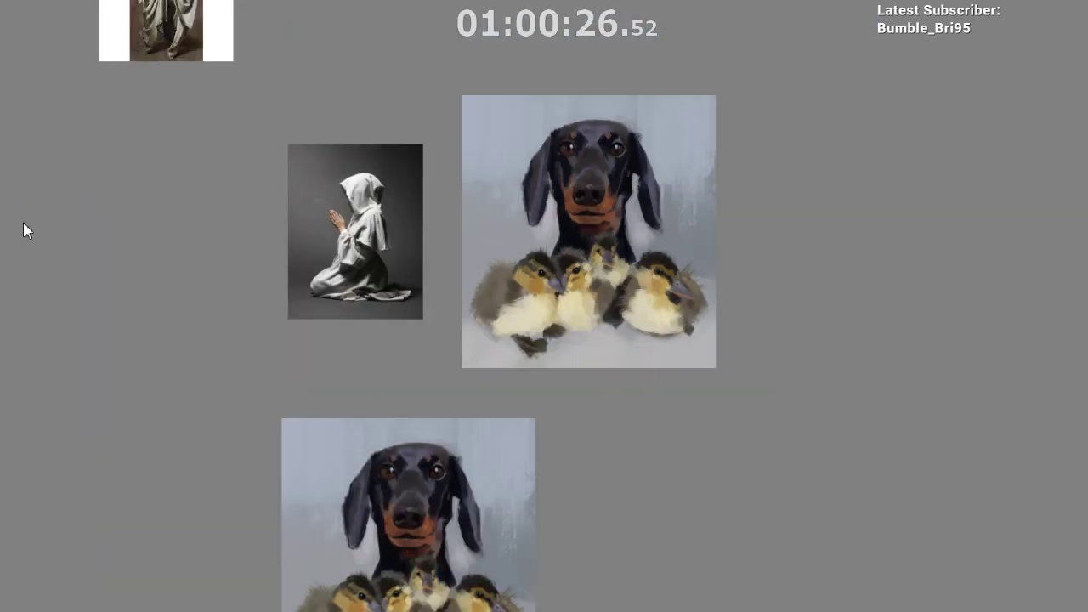
Step: Enlarge the kneeling hooded figure reference to nearly the canvas height and place it directly beside the canvas
scroll(401, 185, "up", 2)
key("ctrl+t")
left_click_drag(375, 185, 224, 213)
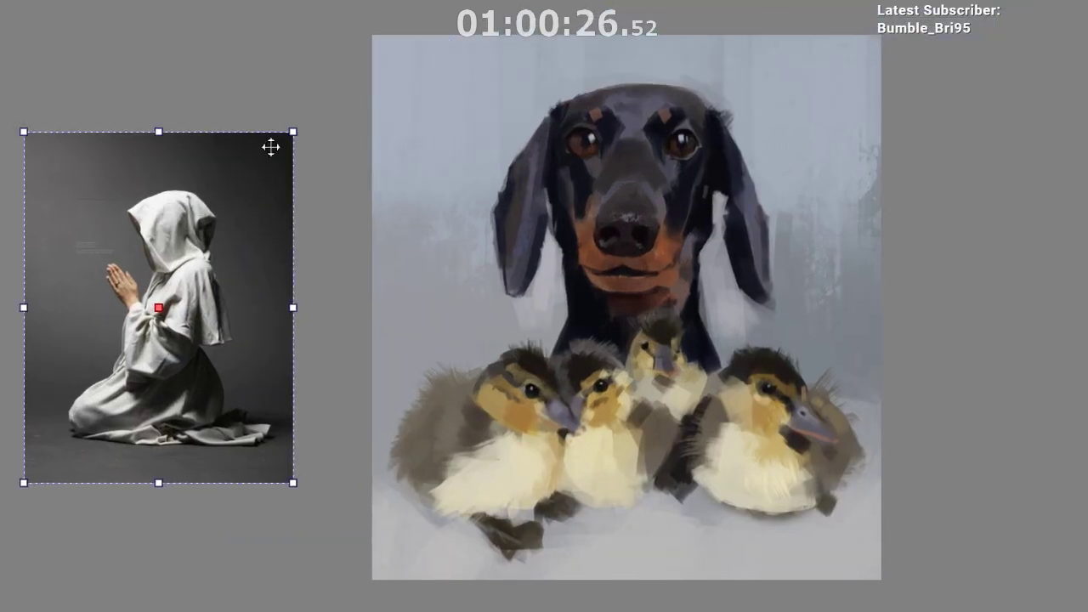
left_click_drag(331, 112, 403, 1)
mouse_move(303, 162)
left_mouse_down()
mouse_move(292, 205)
mouse_move(331, 167)
mouse_move(284, 193)
left_mouse_up()
scroll(292, 204, "down", 1)
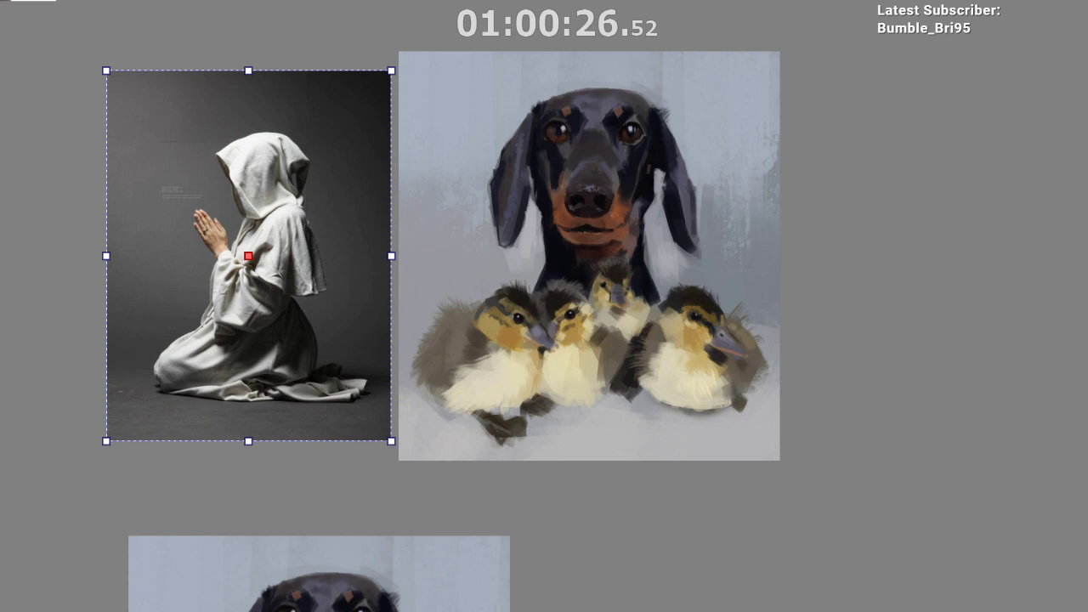
scroll(547, 338, "down", 1)
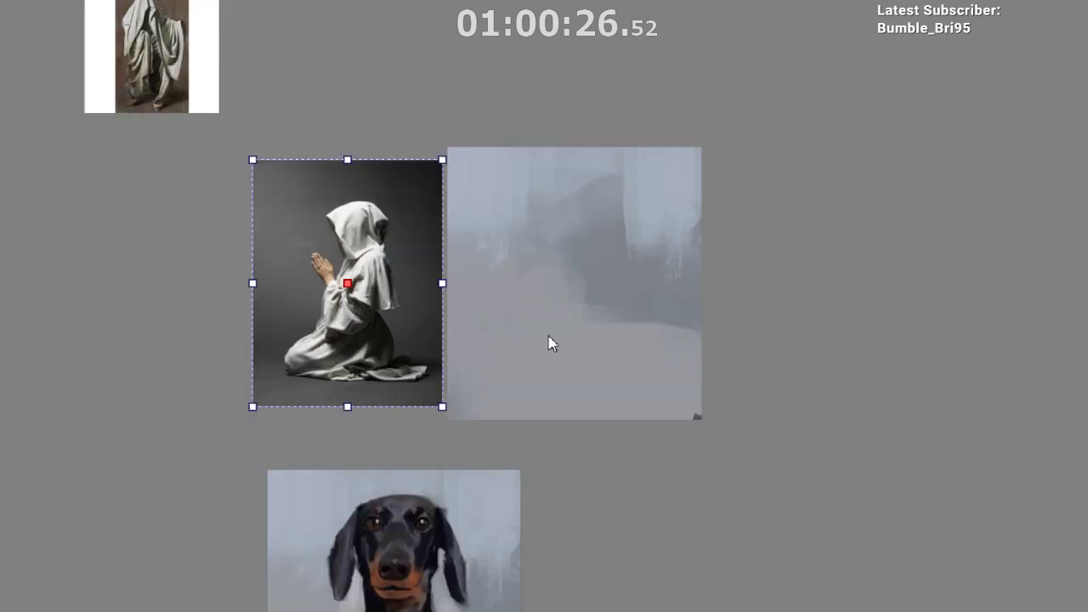
left_click_drag(546, 300, 478, 181)
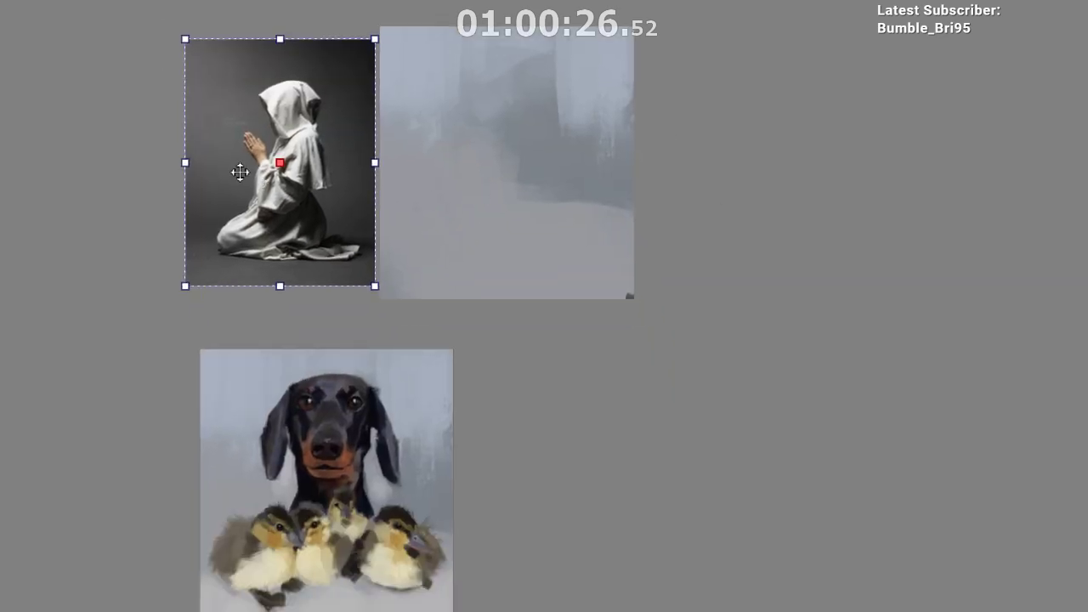
Step: Move the hooded figure reference slightly away from the canvas and crop a strip off the canvas's right side
left_click_drag(238, 170, 213, 170)
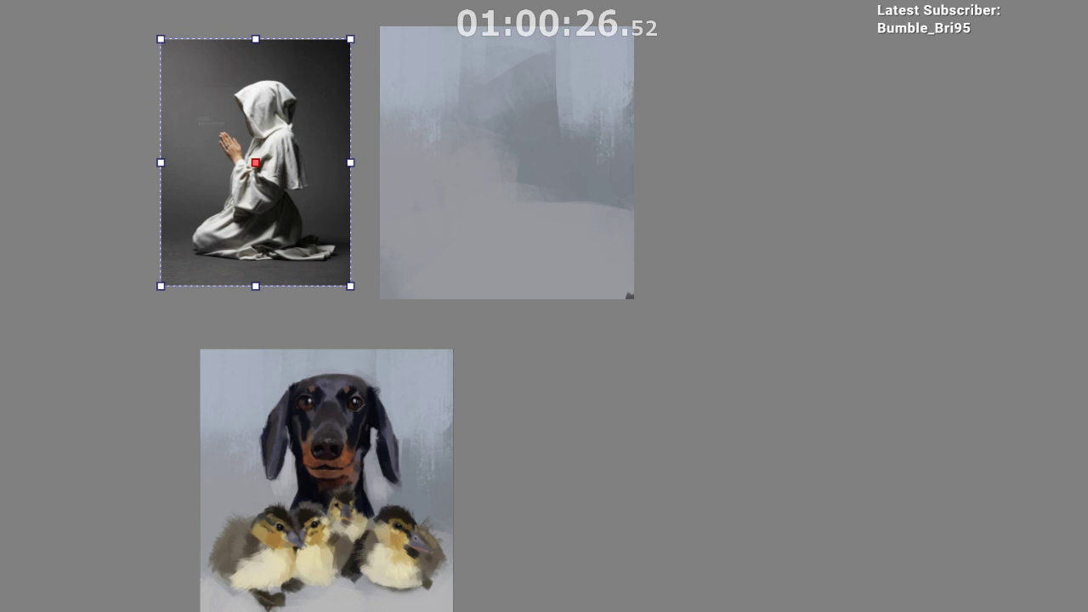
key("ctrl+d")
mouse_move(380, 27)
left_mouse_down()
mouse_move(438, 157)
mouse_move(568, 308)
mouse_move(602, 294)
left_mouse_up()
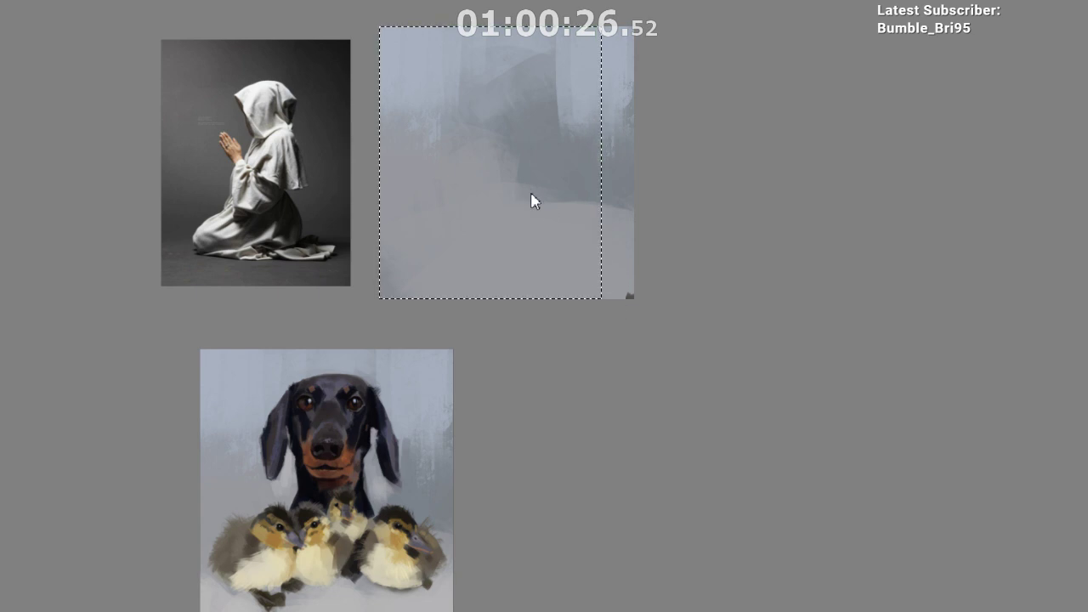
left_click(576, 281)
Step: Move the finished dachshund painting reference lower, leaving a clear gap beneath the canvas and the hooded figure photo
left_click_drag(412, 304, 449, 234)
left_click_drag(347, 396, 406, 282)
left_click(355, 308)
left_click_drag(354, 307, 278, 288)
scroll(404, 221, "up", 2)
scroll(278, 287, "down", 1)
left_click_drag(637, 273, 637, 320)
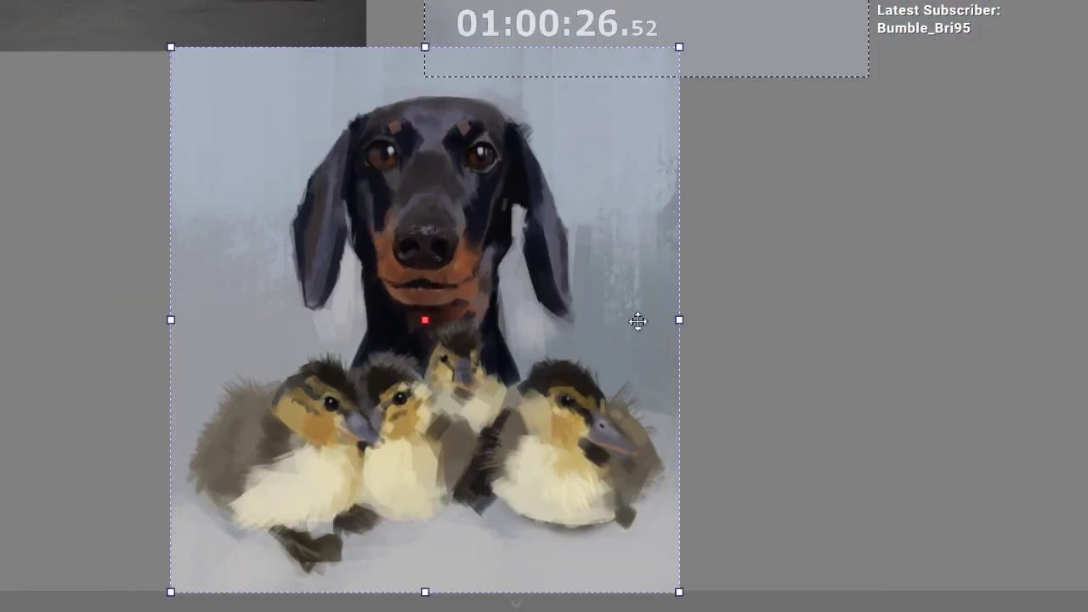
left_click_drag(586, 192, 571, 228)
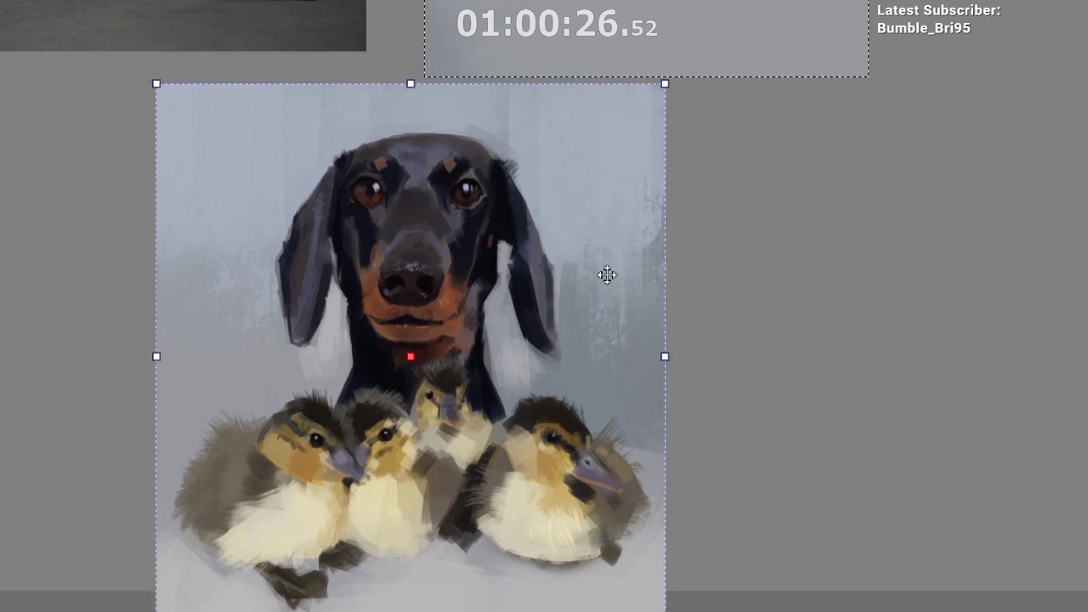
scroll(380, 182, "down", 1)
left_click_drag(347, 168, 329, 266)
left_click_drag(330, 266, 321, 323)
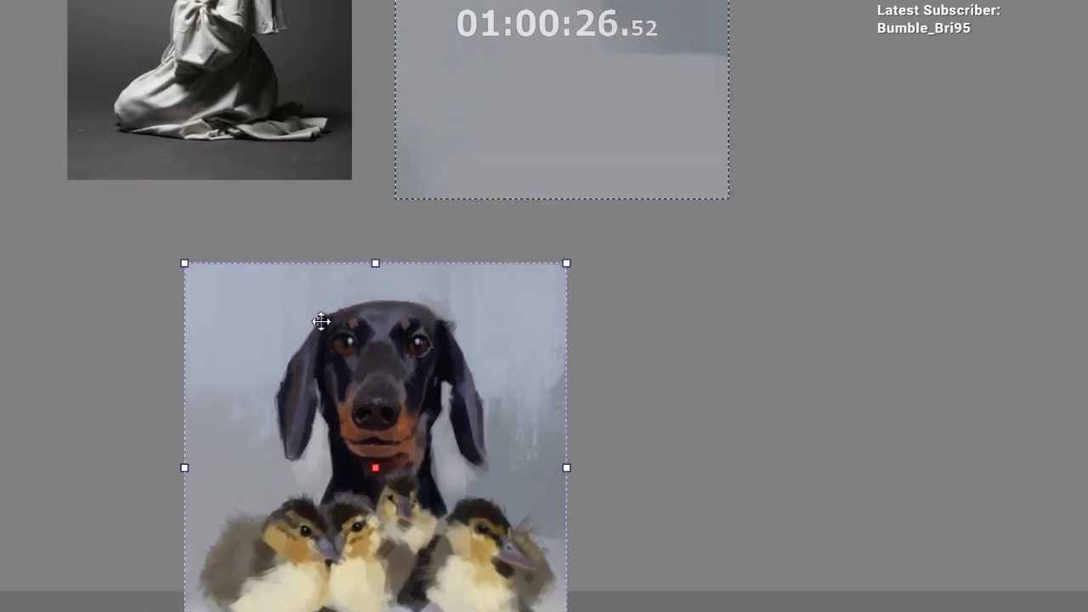
key("Return")
Step: Place the hooded figure reference close beside the canvas, leaving only a narrow gap, and switch to the brush
left_click_drag(364, 189, 296, 536)
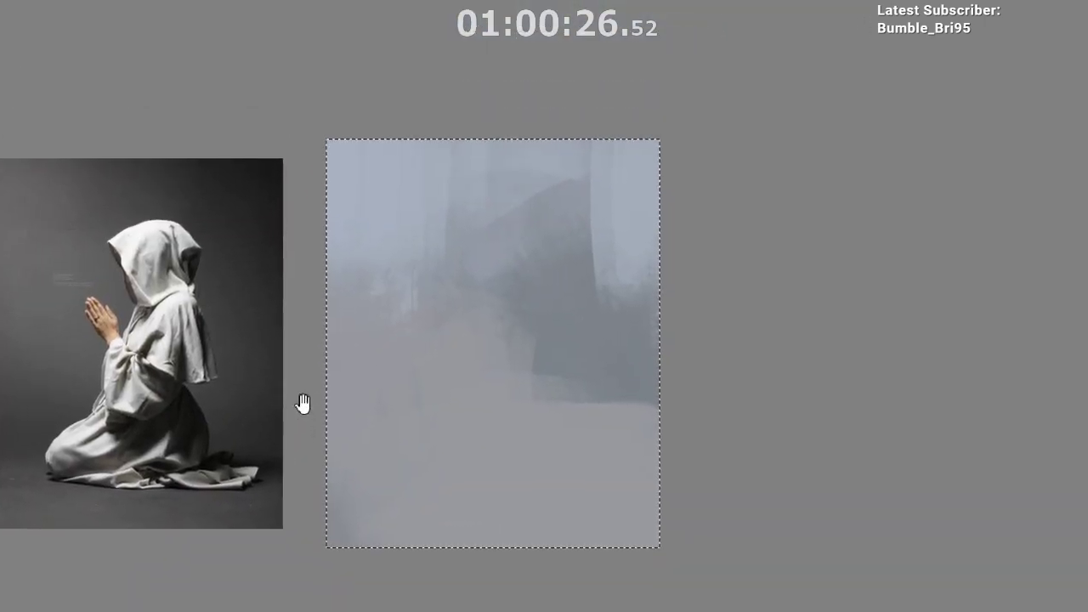
left_click_drag(304, 405, 391, 85)
left_click_drag(352, 335, 371, 184)
scroll(386, 245, "up", 2)
mouse_move(414, 367)
left_mouse_down()
mouse_move(413, 224)
mouse_move(335, 226)
mouse_move(414, 169)
mouse_move(447, 127)
mouse_move(413, 348)
left_mouse_up()
scroll(413, 348, "down", 2)
left_click_drag(494, 296, 461, 575)
scroll(475, 391, "down", 1)
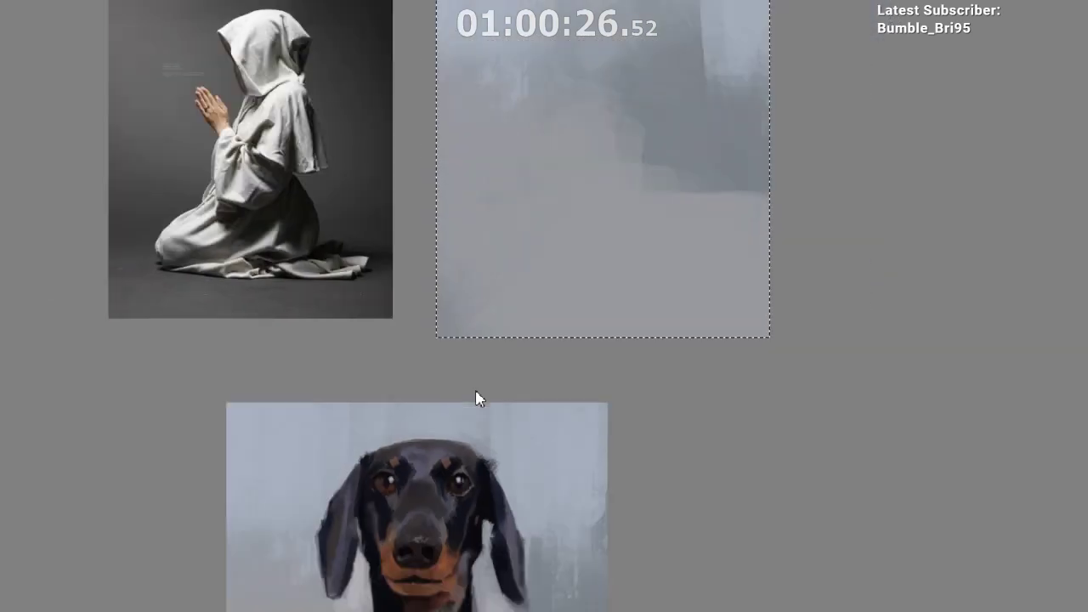
left_click_drag(456, 289, 422, 419)
scroll(416, 409, "up", 1)
left_click_drag(374, 284, 374, 332)
left_click(282, 305)
left_click_drag(284, 313, 313, 286)
key("b")
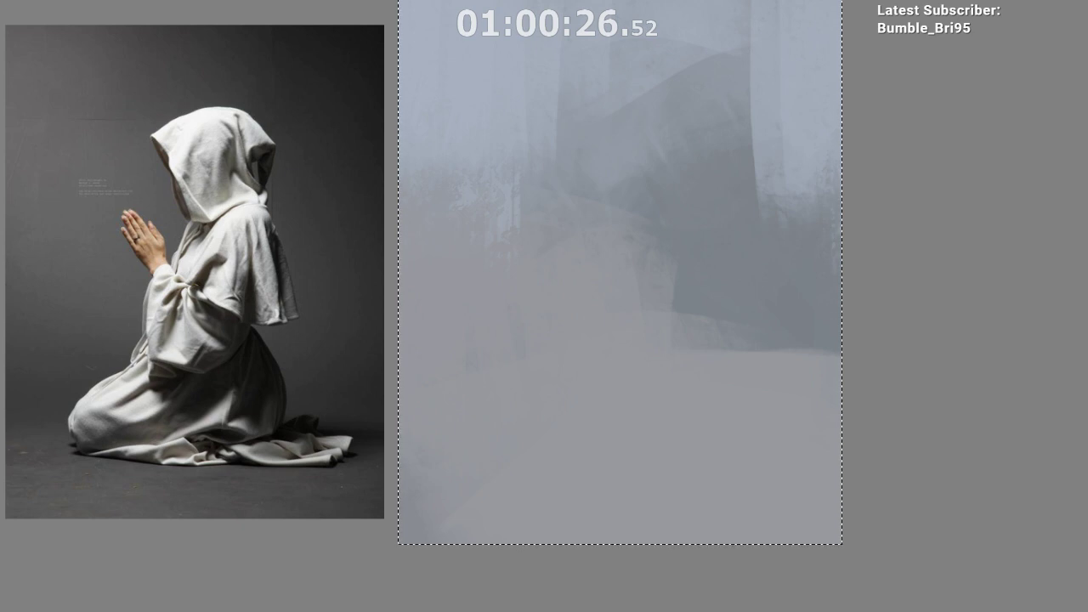
Step: Place the reference sheet of five black robed-character silhouettes in empty workspace well away from the canvas
left_click(584, 291)
scroll(583, 292, "down", 5)
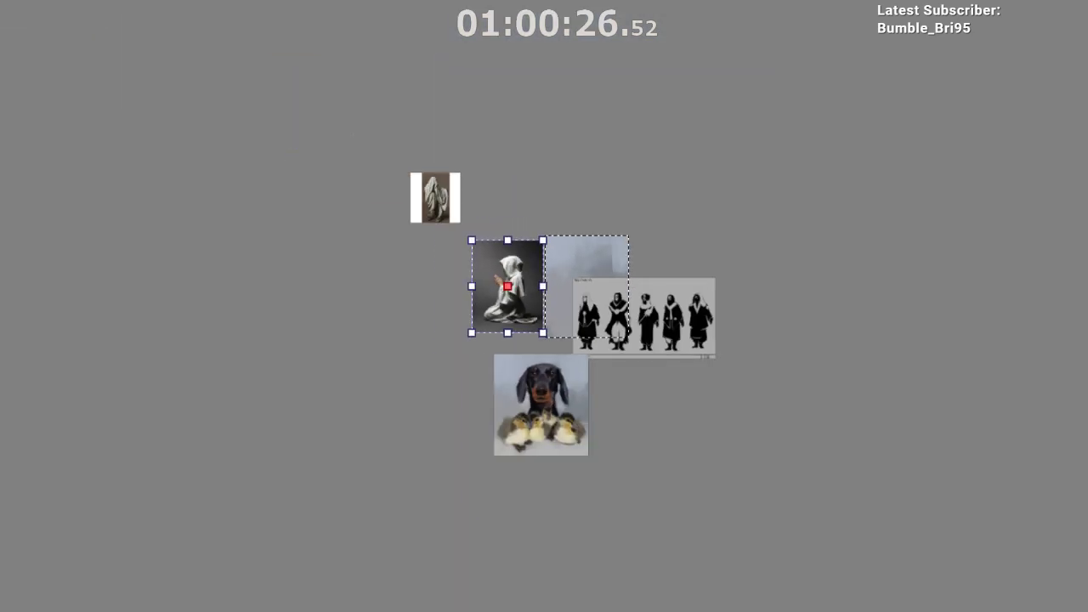
left_click_drag(660, 335, 379, 328)
scroll(500, 327, "up", 3)
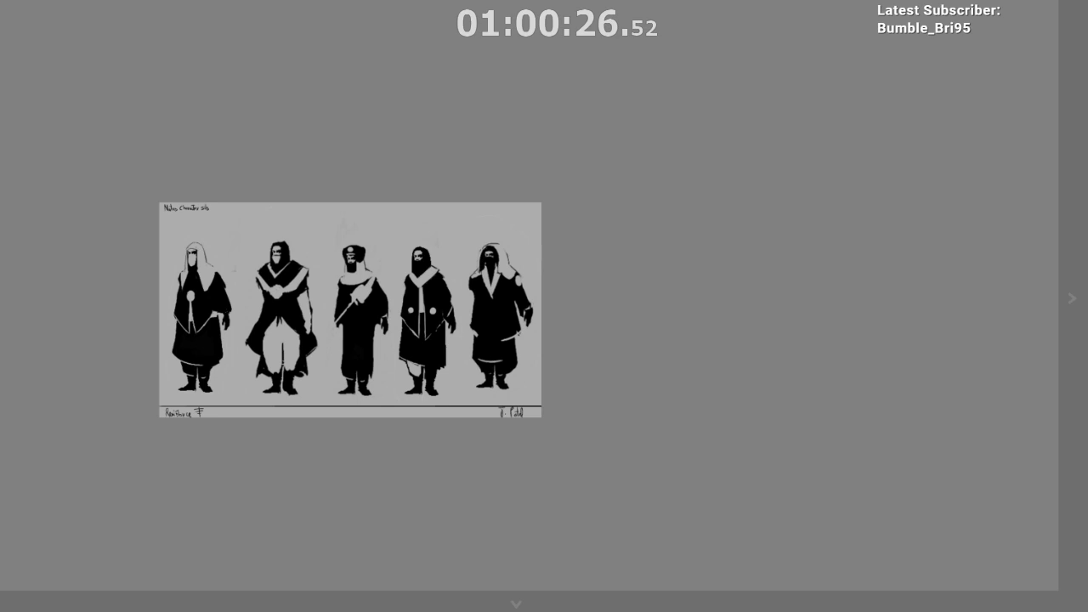
left_click_drag(349, 312, 354, 176)
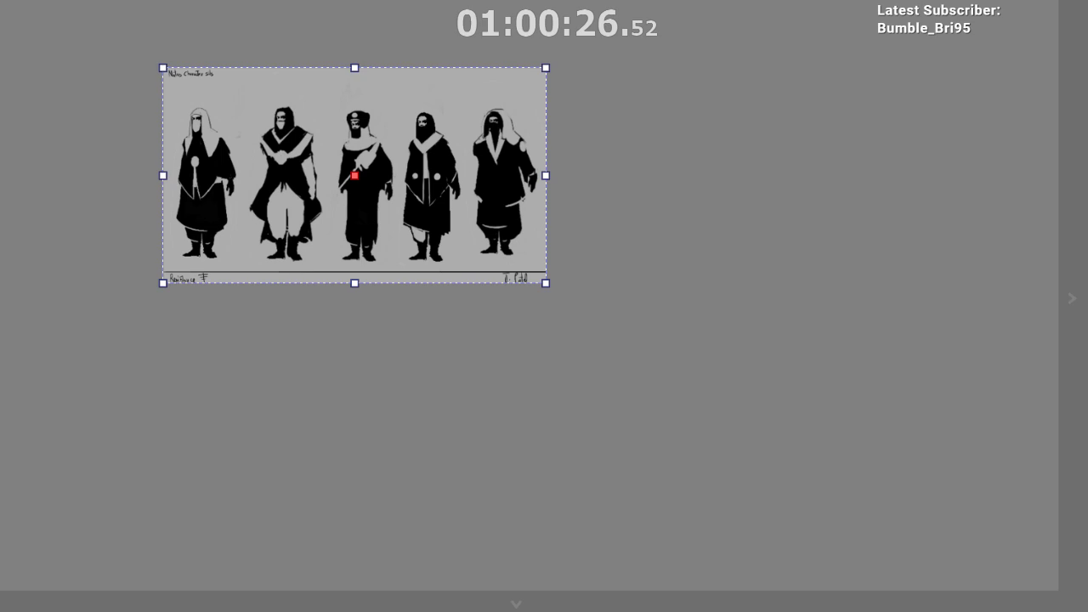
Step: Paste the grey sketch sheet of four hooded characters as a reference and place it directly below the robed silhouettes
key("ctrl+v")
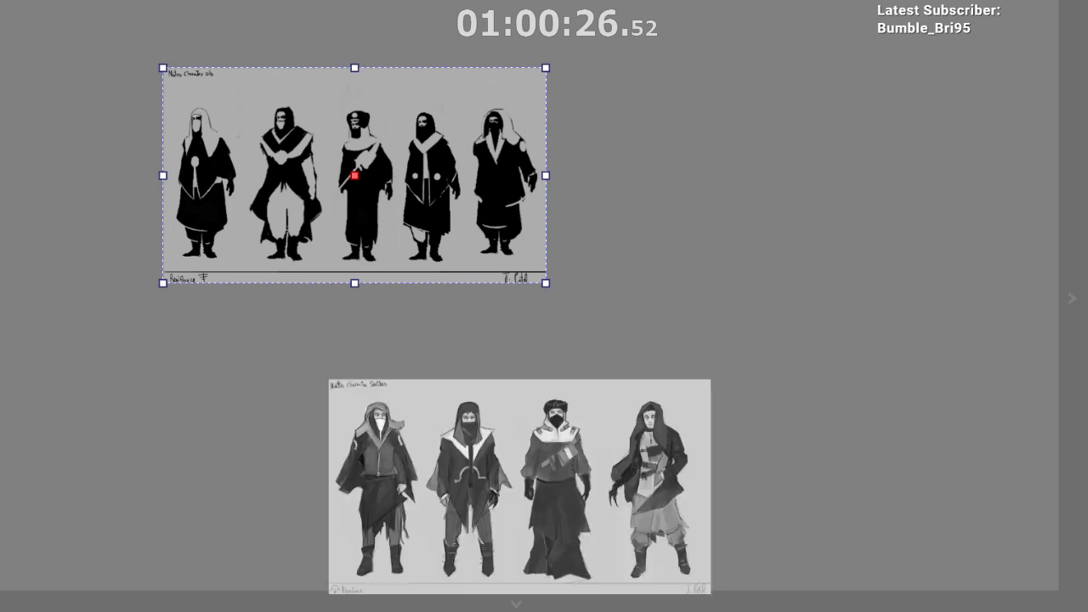
left_click_drag(521, 493, 328, 378)
scroll(317, 405, "up", 3)
scroll(299, 415, "up", 1)
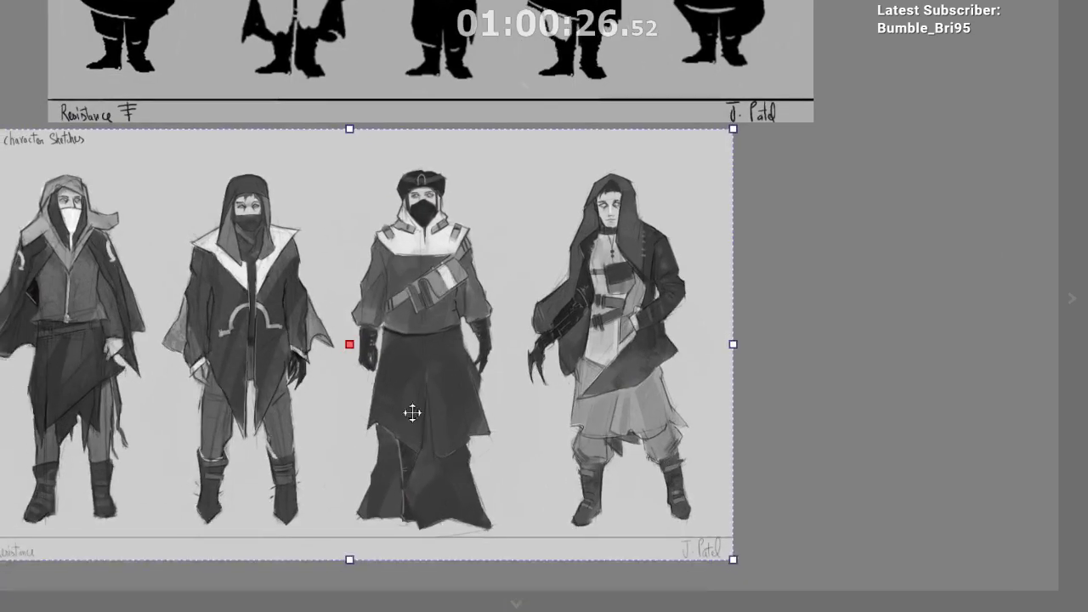
scroll(447, 491, "down", 1)
scroll(465, 471, "down", 2)
left_click_drag(431, 502, 441, 321)
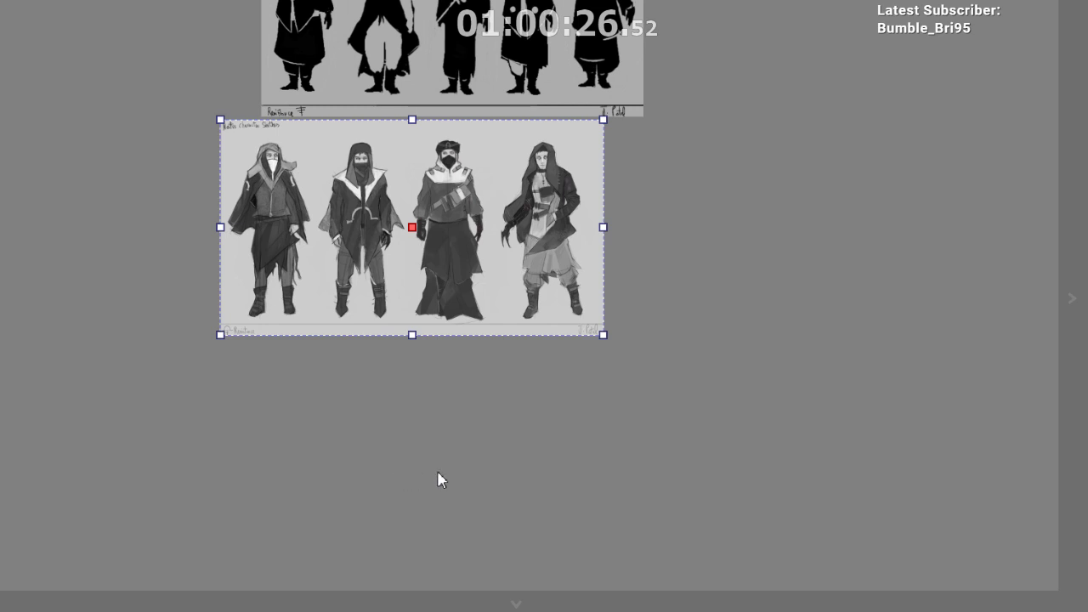
Step: Paste the sheet of five black nun silhouettes as a reference and place it below the four-character sketch sheet
key("ctrl+v")
left_click_drag(396, 466, 317, 395)
scroll(316, 393, "down", 1)
left_click_drag(296, 471, 244, 288)
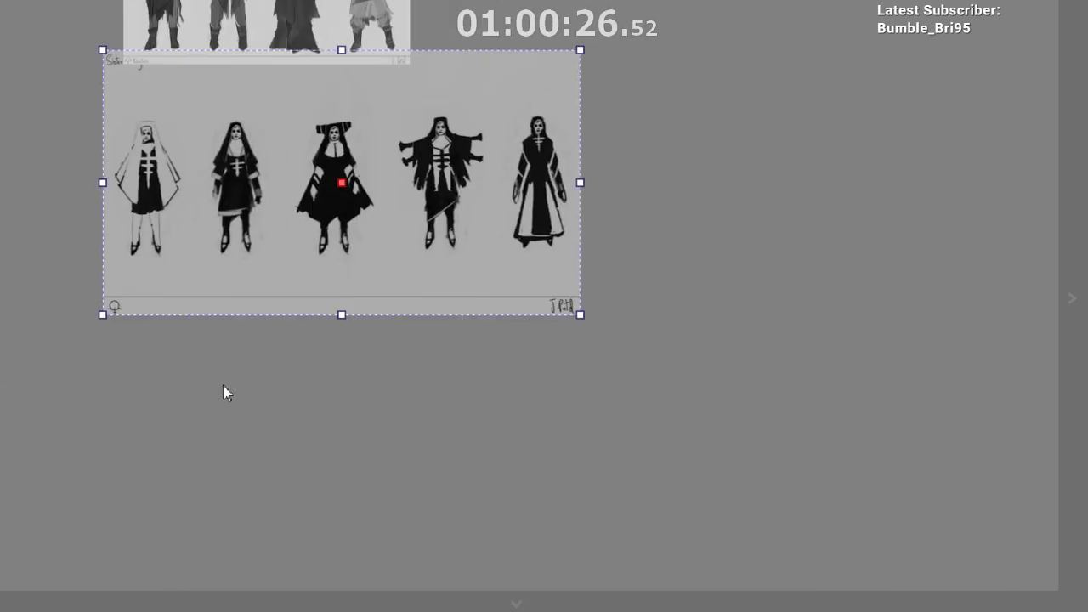
Step: Paste the grey nun sketch sheet, shift the nun silhouettes off to the side, and put the sketches below the four-character sheet
key("ctrl+v")
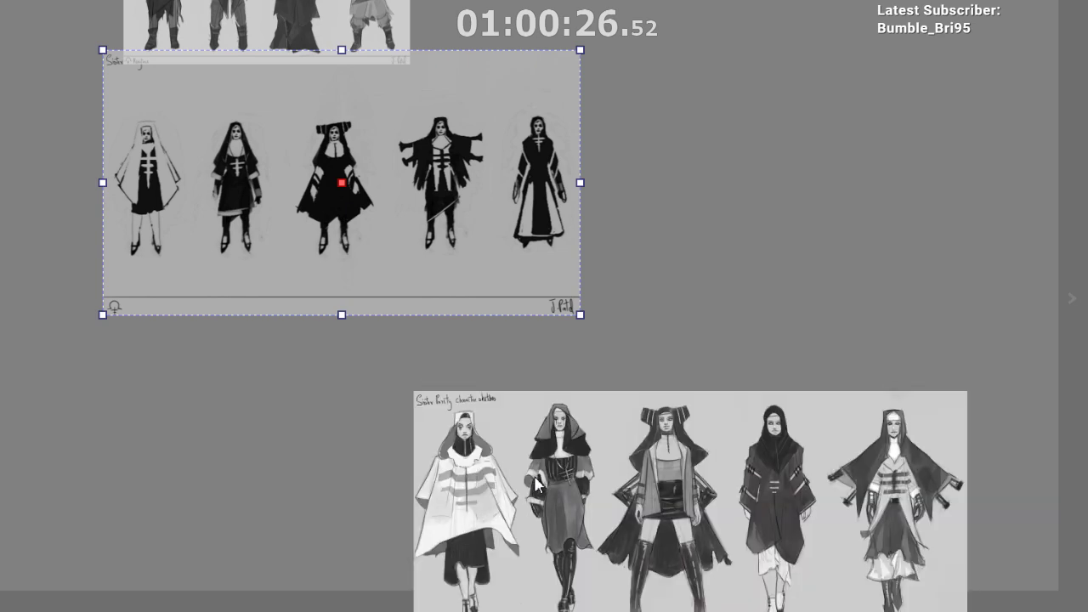
left_click_drag(270, 225, 691, 182)
scroll(625, 188, "down", 1)
left_click_drag(365, 230, 326, 294)
left_click_drag(354, 116, 291, 146)
left_click_drag(428, 420, 307, 296)
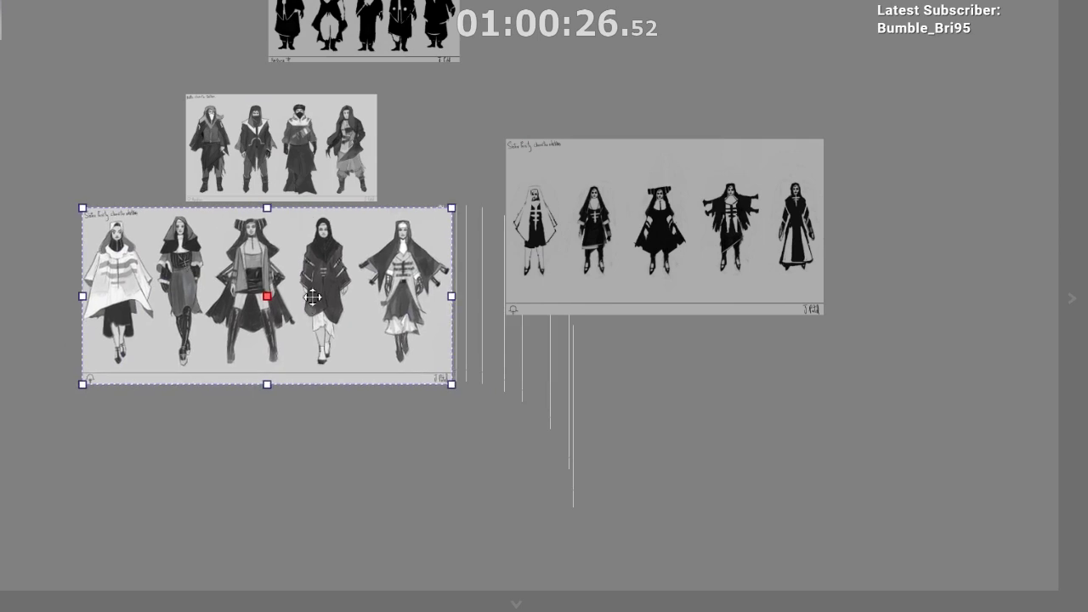
Step: Enlarge the four-character sketch sheet to nearly match the nun sketches' figure scale and shift it above them
scroll(307, 296, "up", 2)
left_click_drag(192, 249, 328, 360)
left_click_drag(441, 154, 361, 152)
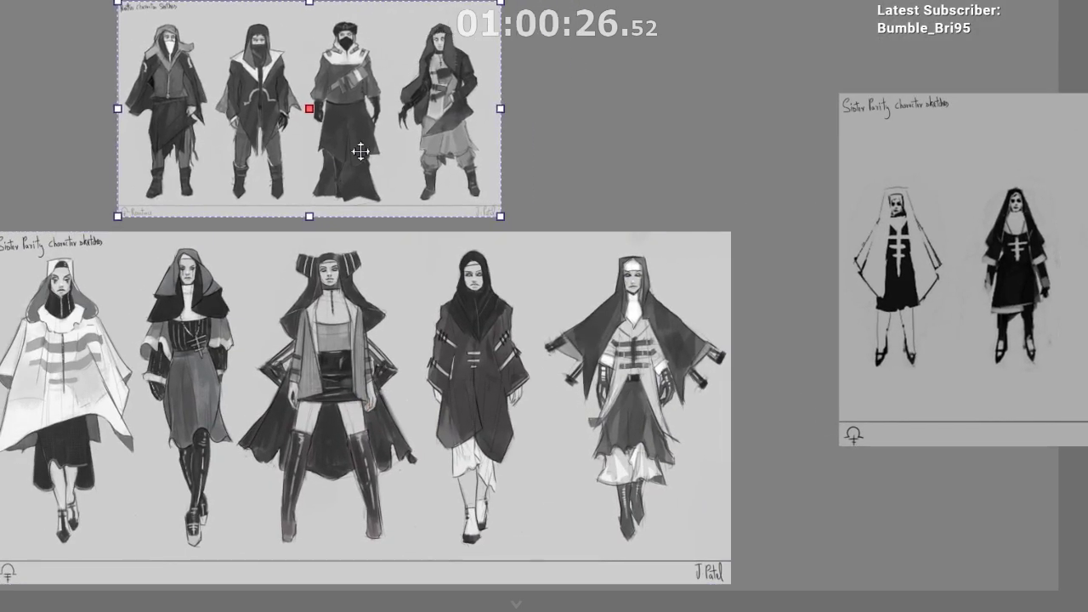
left_click_drag(472, 52, 472, 103)
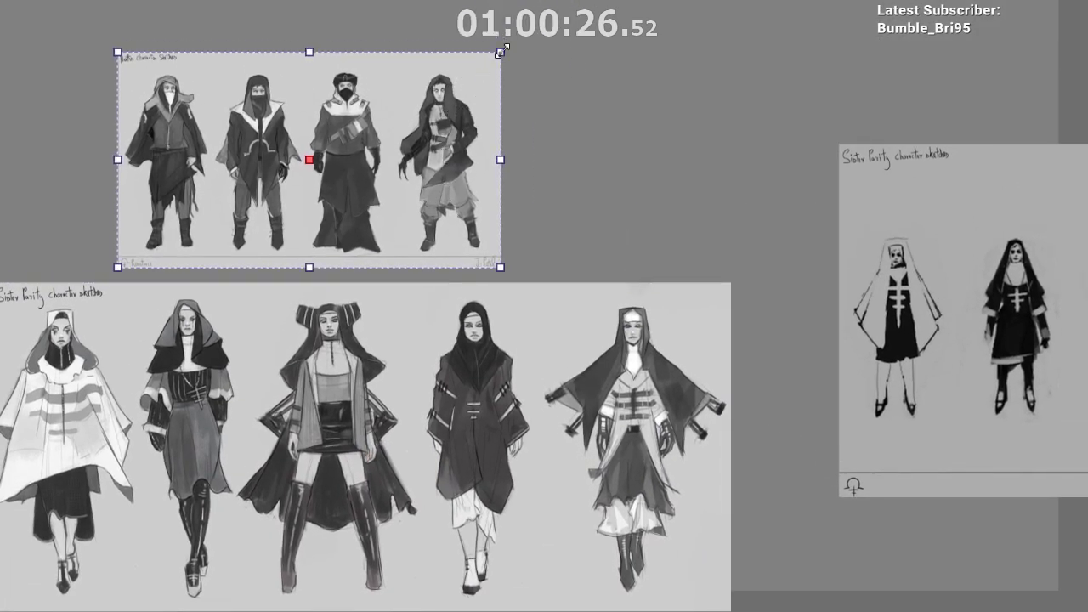
left_click_drag(502, 52, 663, 19)
left_click_drag(553, 58, 497, 58)
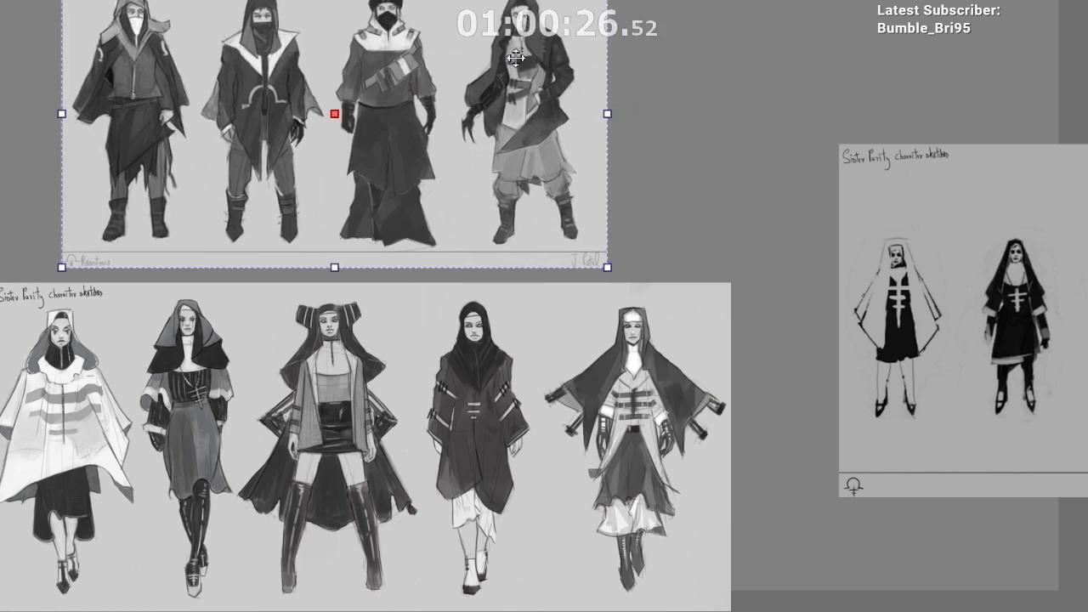
Step: Reposition the robed silhouettes and the four-character sheet, widening the gap above the nun sketches
left_click_drag(418, 81, 500, 160)
scroll(440, 88, "down", 1)
scroll(440, 93, "up", 1)
left_click_drag(625, 19, 618, 0)
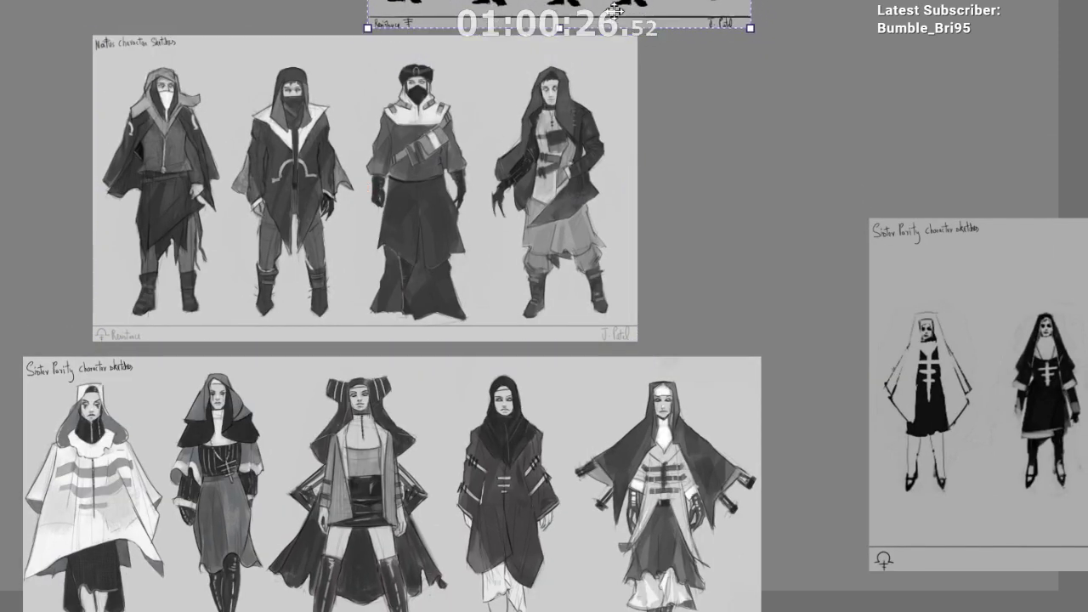
left_click_drag(505, 235, 509, 193)
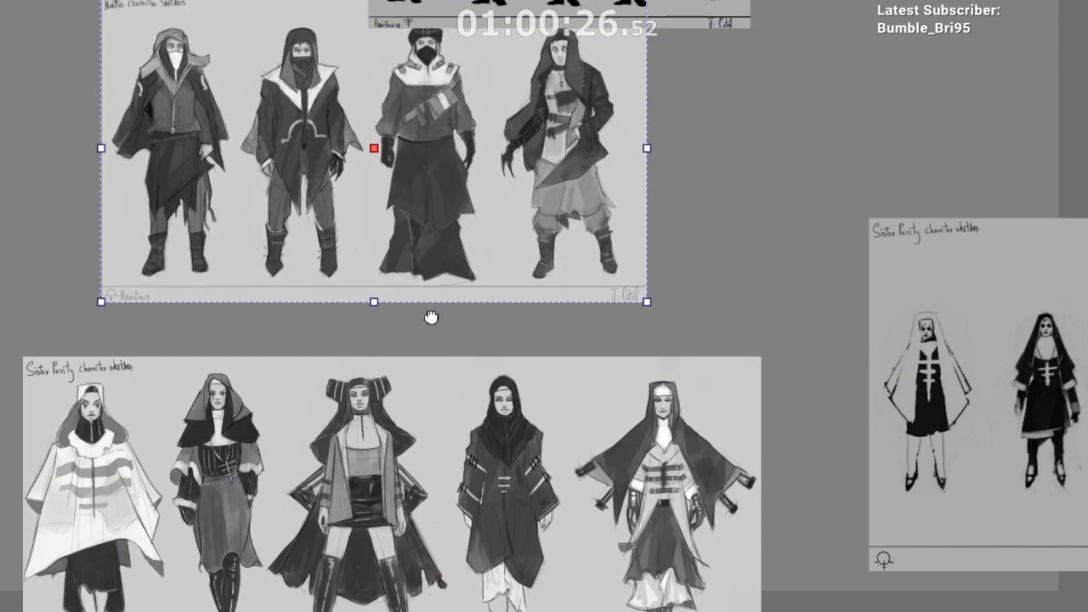
left_click_drag(432, 314, 447, 200)
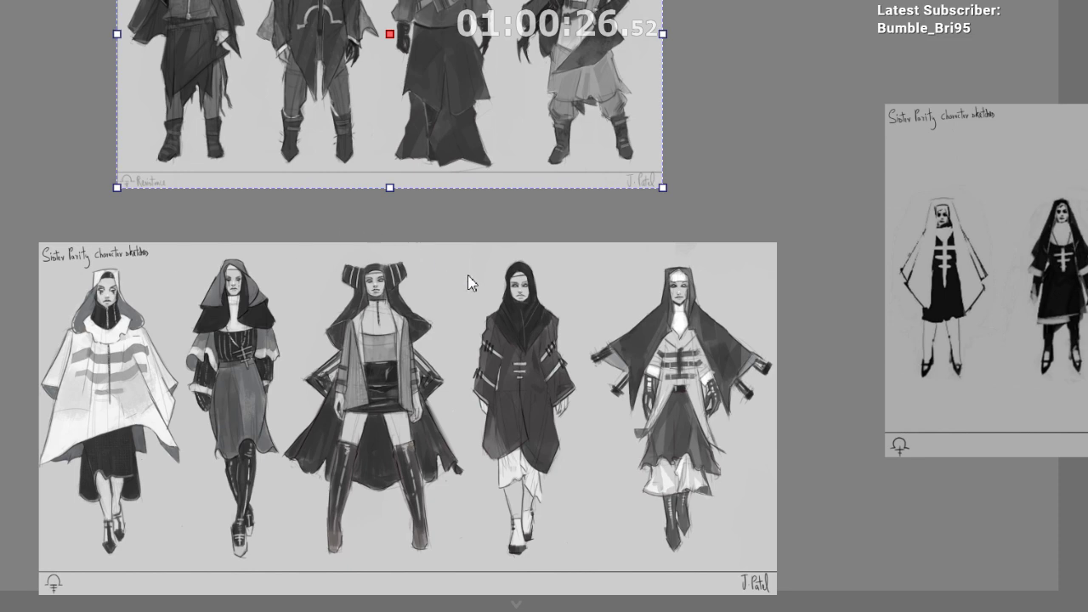
Step: Add the large beast silhouettes sheet as a reference and place it below the nun sketch sheet
scroll(468, 279, "down", 2)
left_click_drag(603, 442, 478, 188)
mouse_move(551, 147)
left_mouse_down()
mouse_move(551, 180)
mouse_move(488, 352)
left_mouse_up()
scroll(413, 380, "up", 3)
left_click_drag(394, 349, 487, 460)
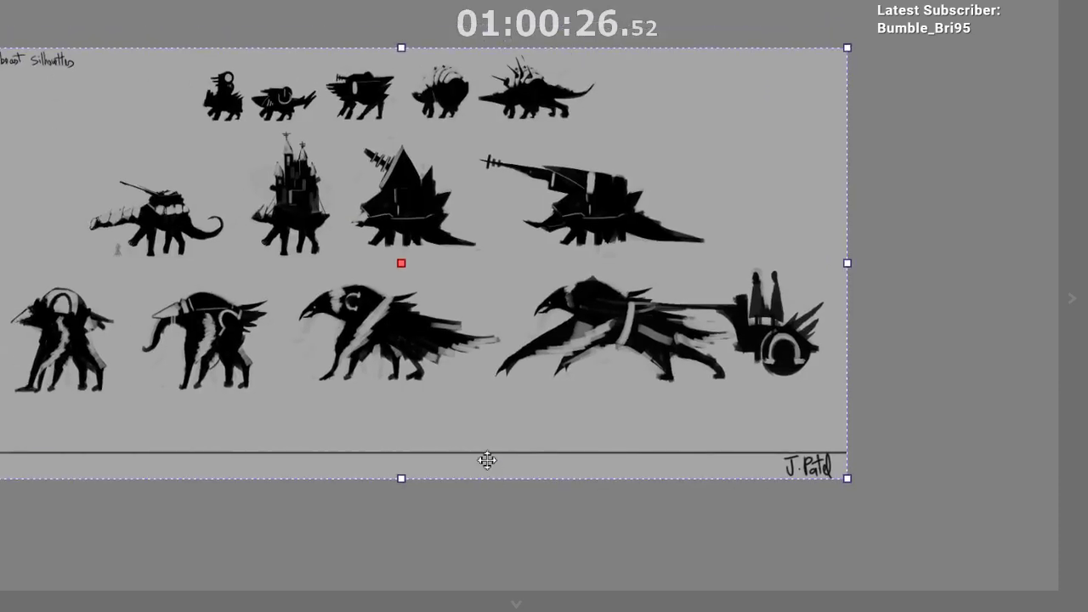
left_click_drag(475, 411, 473, 436)
left_click(415, 49)
left_click_drag(394, 248, 407, 167)
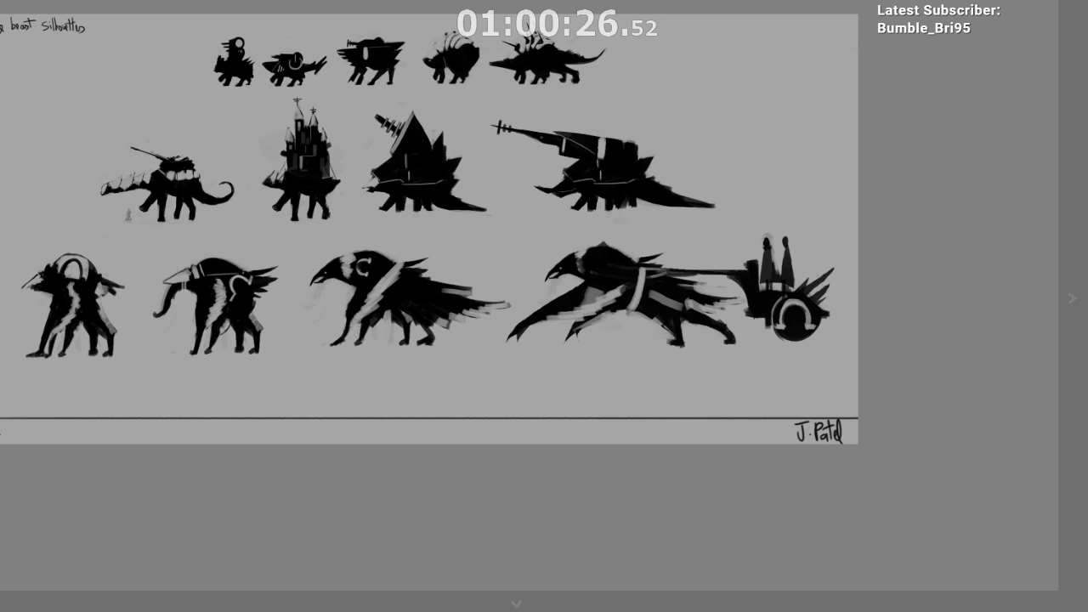
Step: Add the sheet of motorbike and armed-beast silhouettes and place it directly below the large beast silhouettes
scroll(370, 298, "down", 4)
mouse_move(457, 443)
left_mouse_down()
mouse_move(382, 381)
mouse_move(377, 503)
mouse_move(445, 455)
left_mouse_up()
left_click_drag(450, 398, 405, 349)
scroll(431, 446, "up", 1)
left_click_drag(459, 318, 425, 344)
scroll(401, 334, "down", 1)
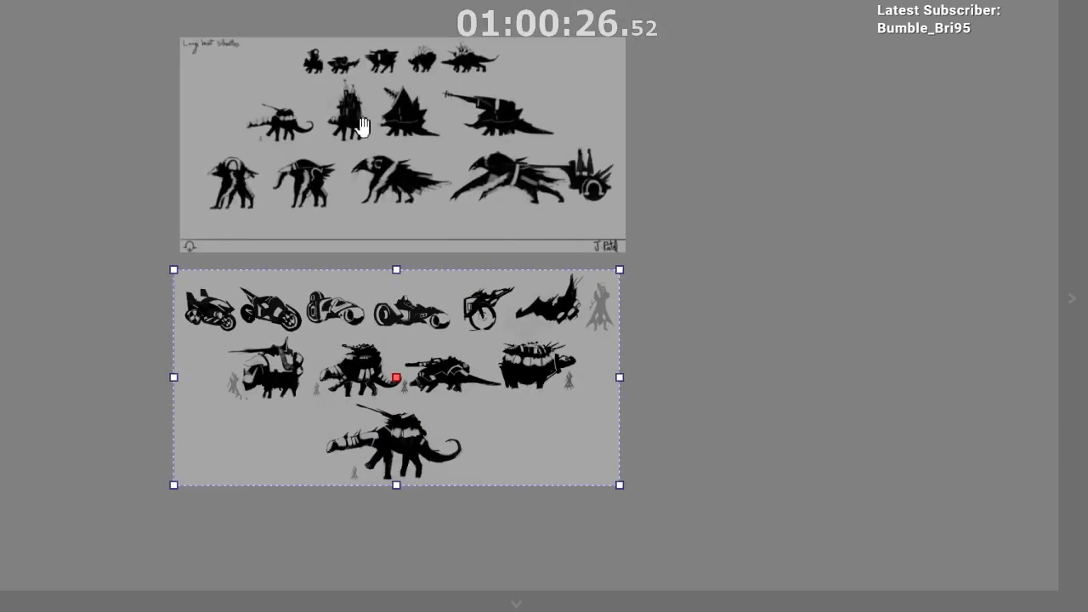
Step: Paste the sheet of four armoured figure silhouettes and place it in the empty space beside the robed-character sheets
left_click_drag(362, 126, 361, 304)
left_click_drag(389, 224, 374, 509)
left_click_drag(384, 340, 384, 502)
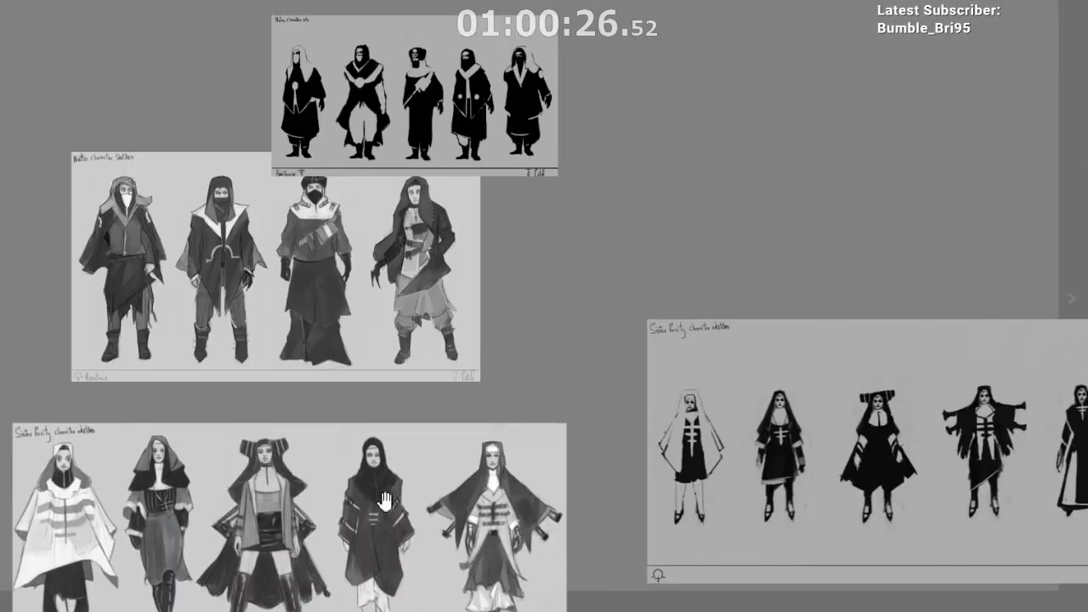
scroll(384, 494, "down", 1)
scroll(414, 301, "up", 5)
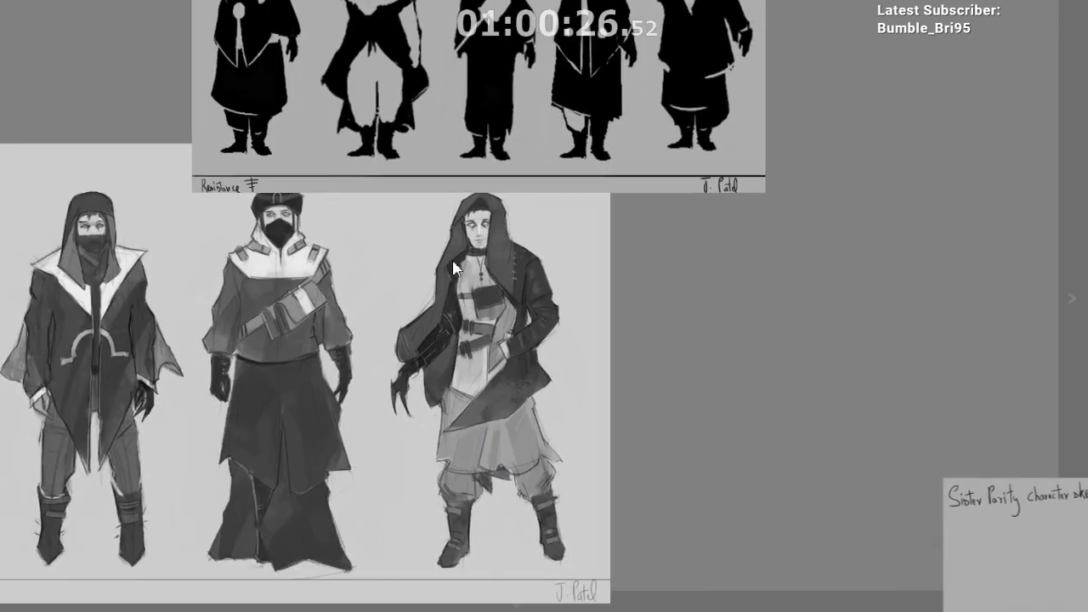
scroll(453, 272, "down", 1)
left_click_drag(383, 384, 360, 242)
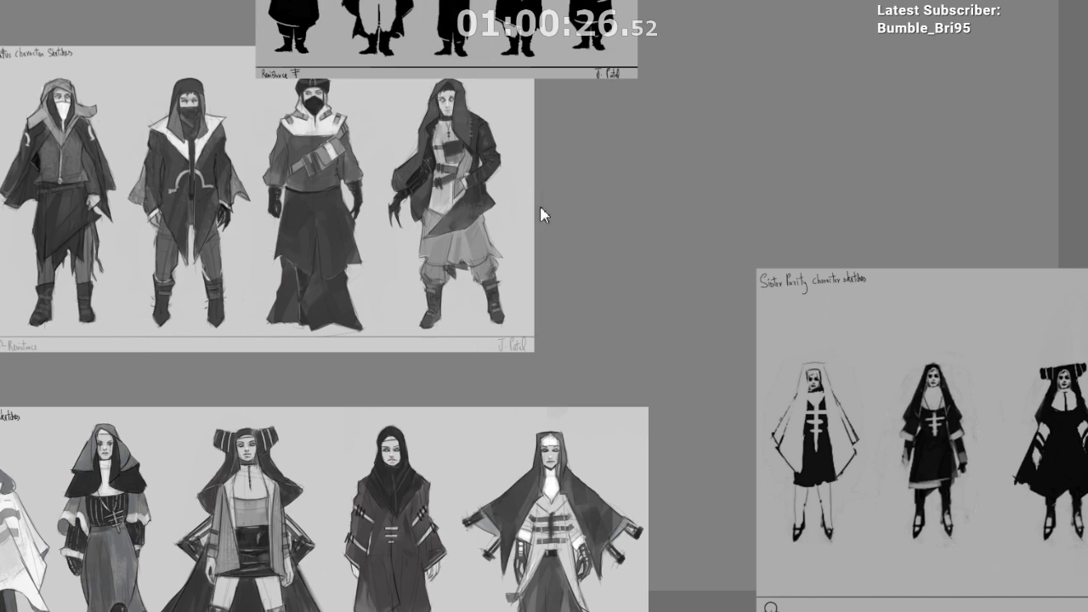
key("ctrl+v")
scroll(494, 168, "up", 5)
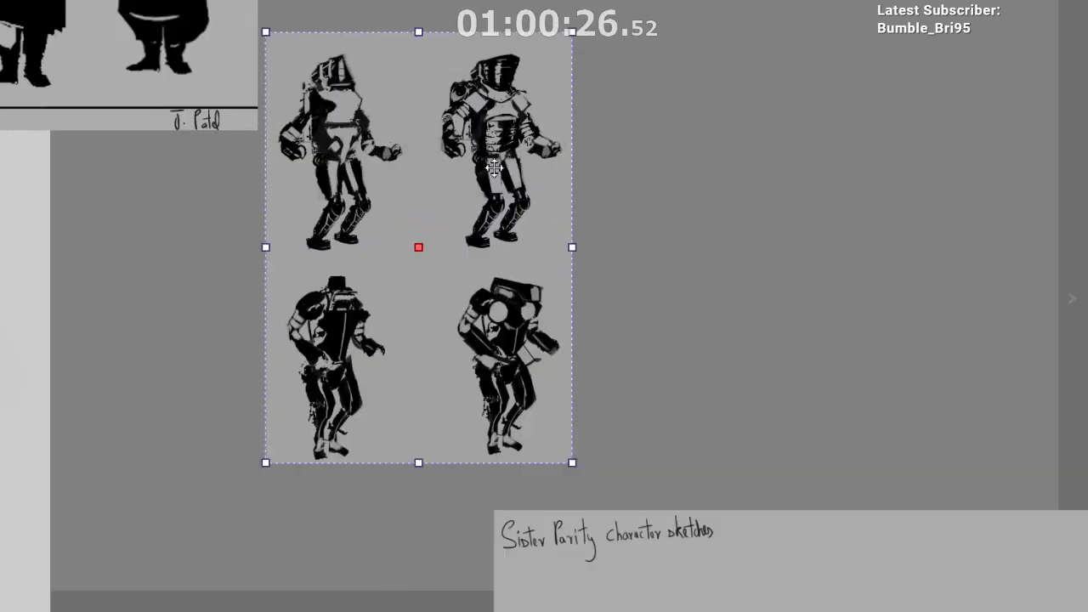
mouse_move(494, 167)
left_mouse_down()
mouse_move(429, 262)
mouse_move(473, 257)
left_mouse_up()
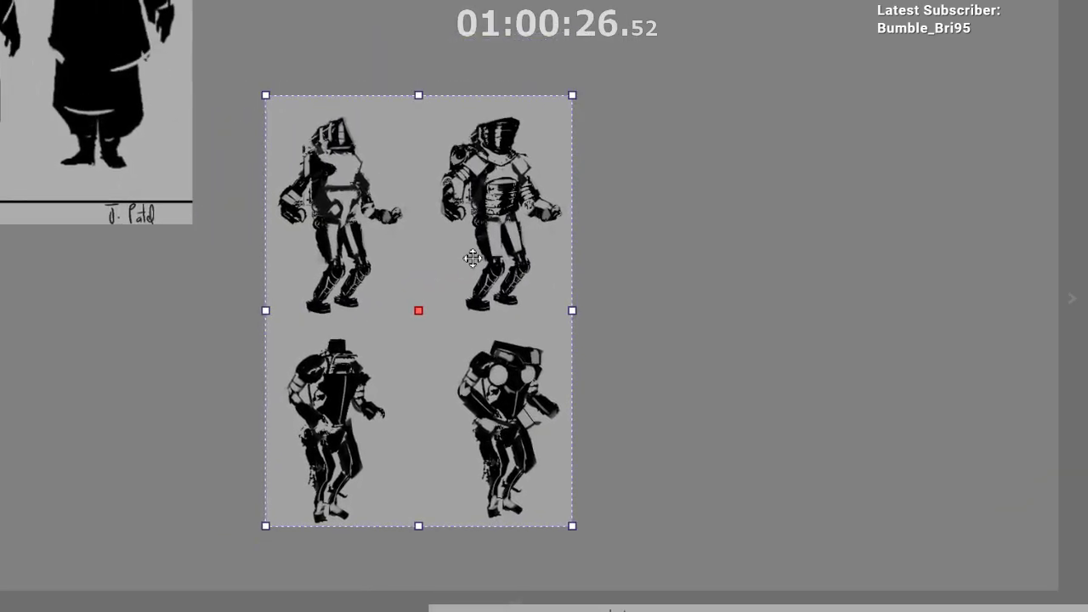
scroll(478, 258, "up", 1)
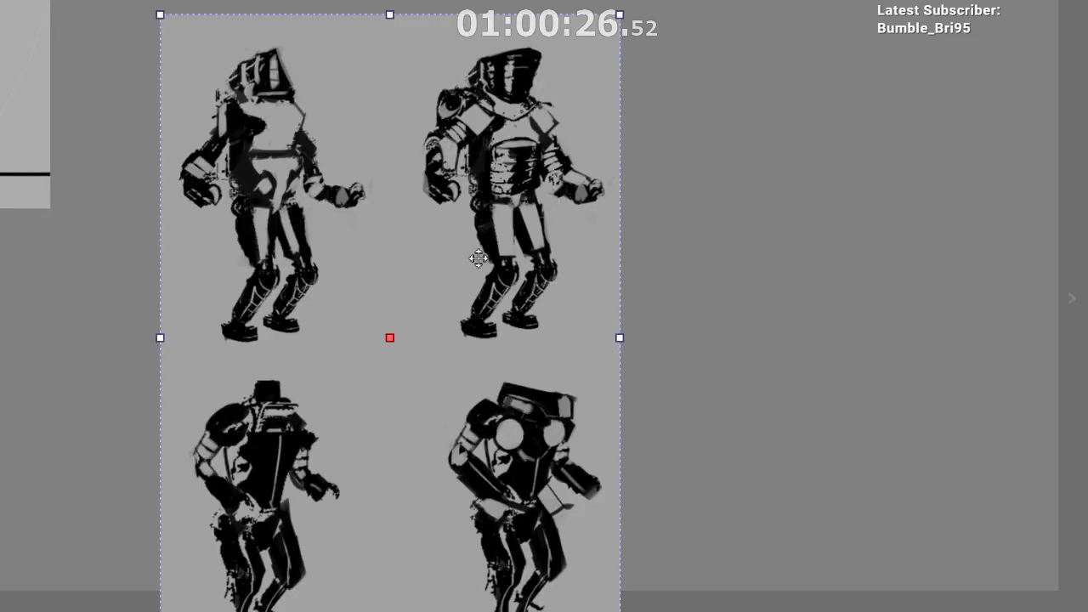
scroll(477, 259, "down", 1)
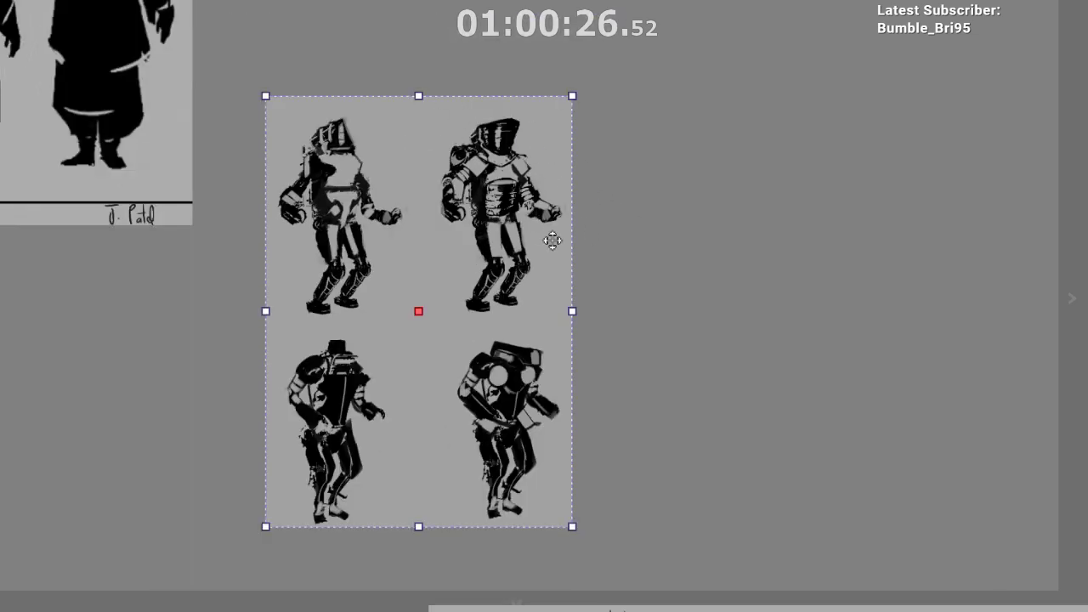
Step: Paste the Sister Purity character orthographics sheet and place it in the empty space below the nun silhouettes
scroll(532, 331, "down", 5)
left_click(383, 437)
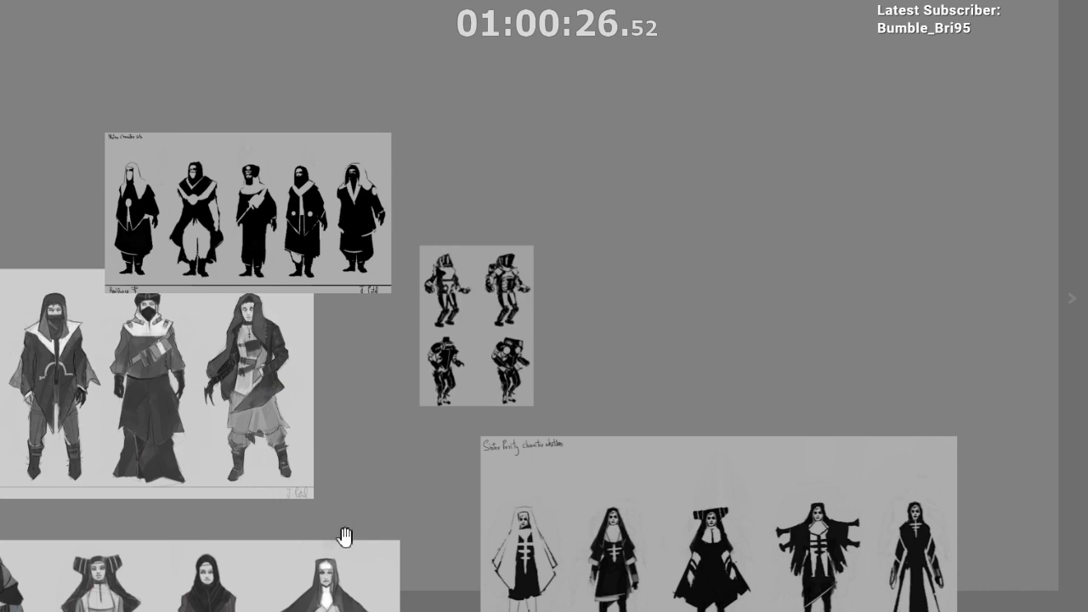
left_click_drag(343, 536, 187, 213)
scroll(187, 213, "down", 3)
left_click_drag(267, 425, 207, 240)
left_click_drag(257, 311, 219, 221)
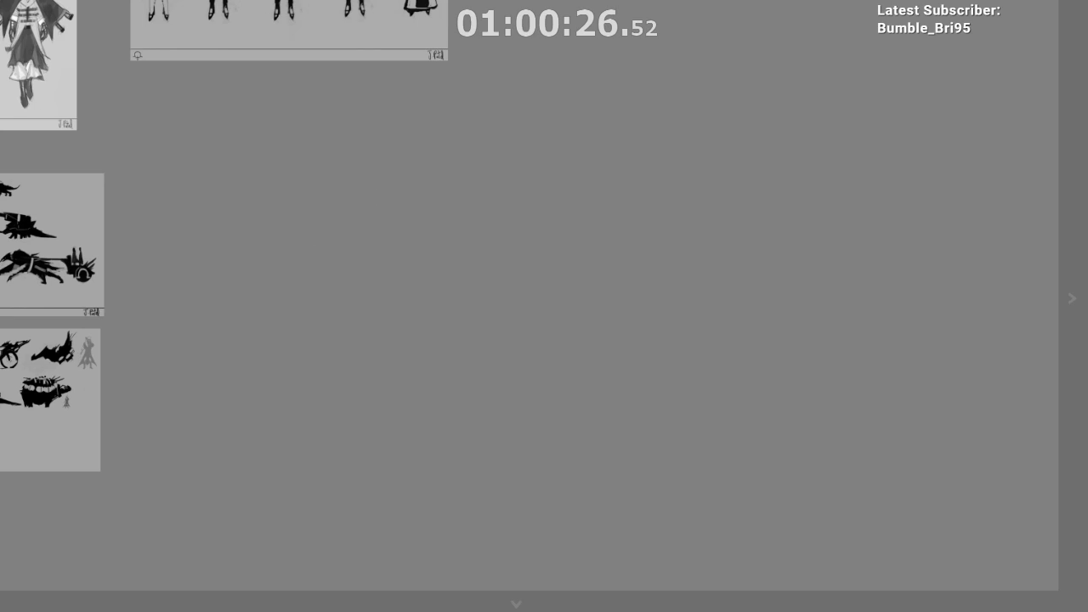
key("ctrl+v")
left_click_drag(462, 235, 460, 306)
scroll(460, 306, "up", 3)
left_click_drag(338, 339, 230, 180)
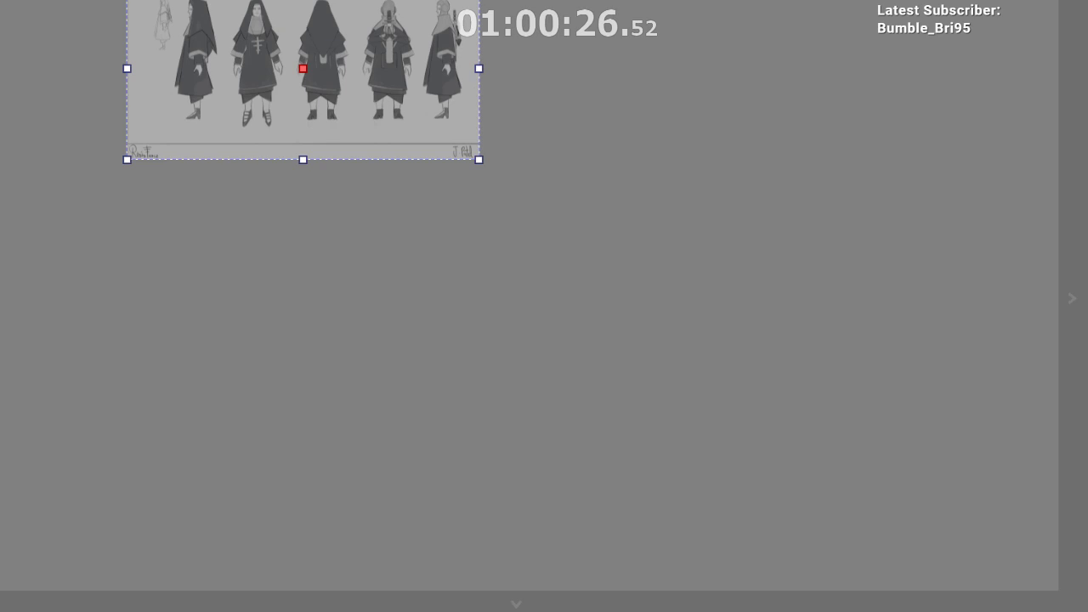
Step: Paste the white-hooded character orthographics sheet with the arm details and place it below the Sister Purity orthographics
key("ctrl+v")
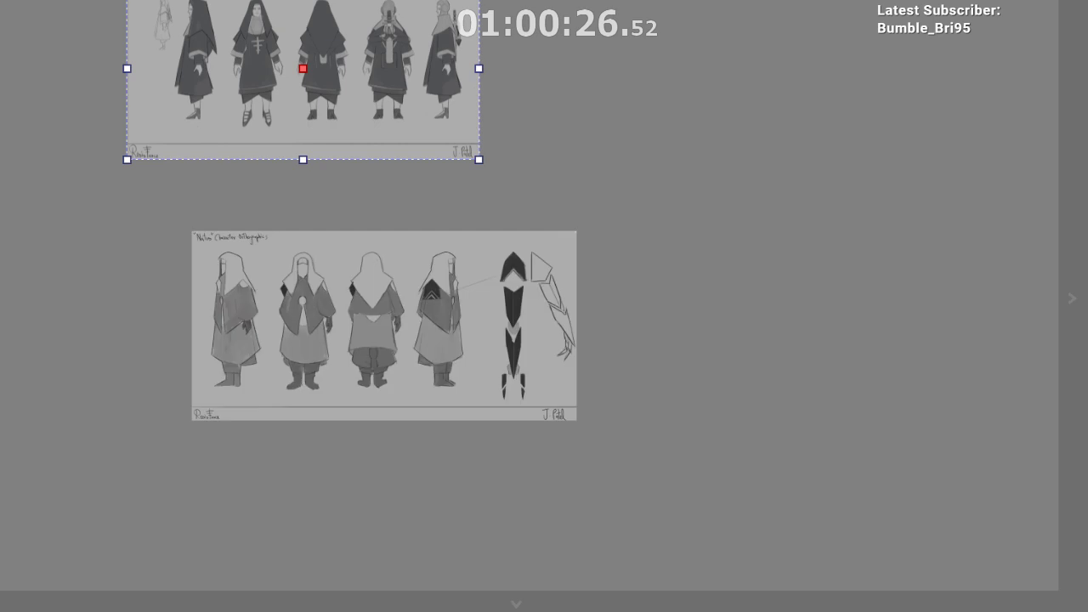
left_click_drag(317, 307, 230, 269)
scroll(230, 269, "up", 3)
scroll(60, 210, "down", 3)
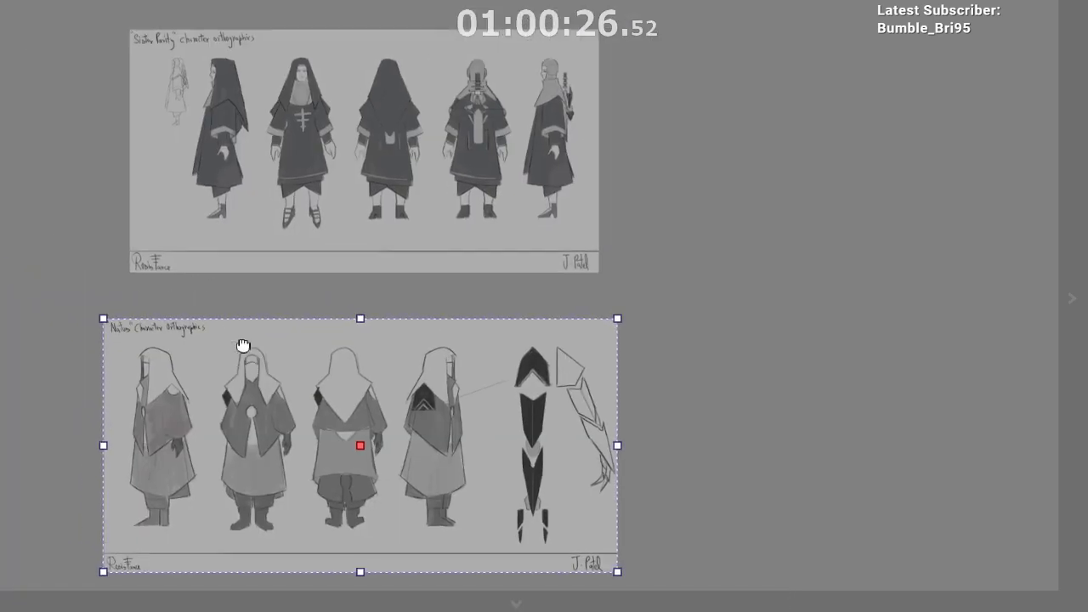
Step: Enlarge the Sister Purity orthographics slightly and position it just above the white-hooded character orthographics
left_click(353, 240)
left_click_drag(350, 230, 362, 244)
left_click(77, 219)
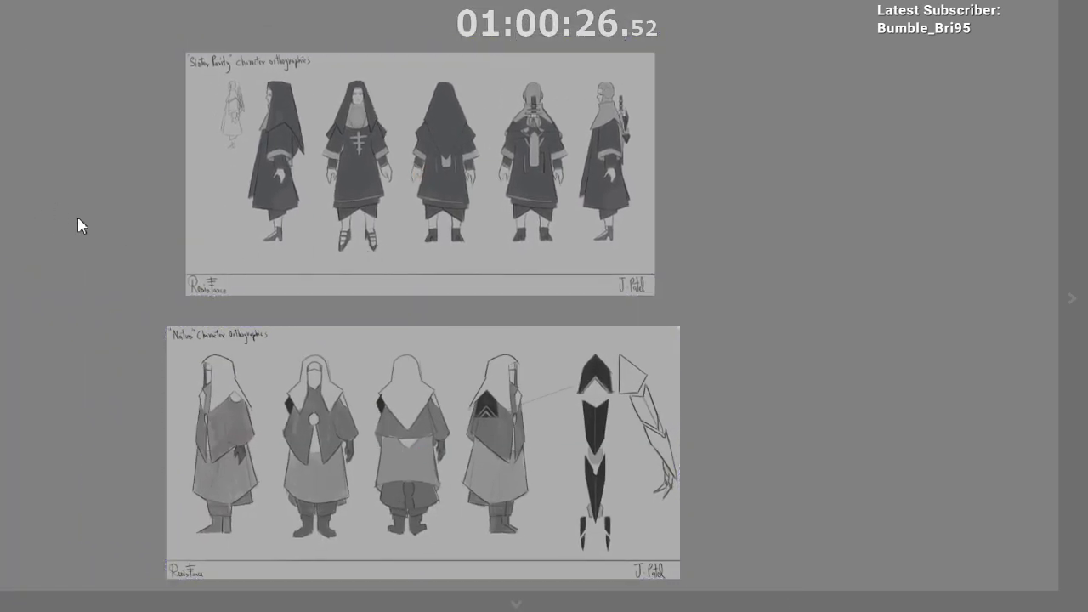
left_click_drag(121, 201, 165, 175)
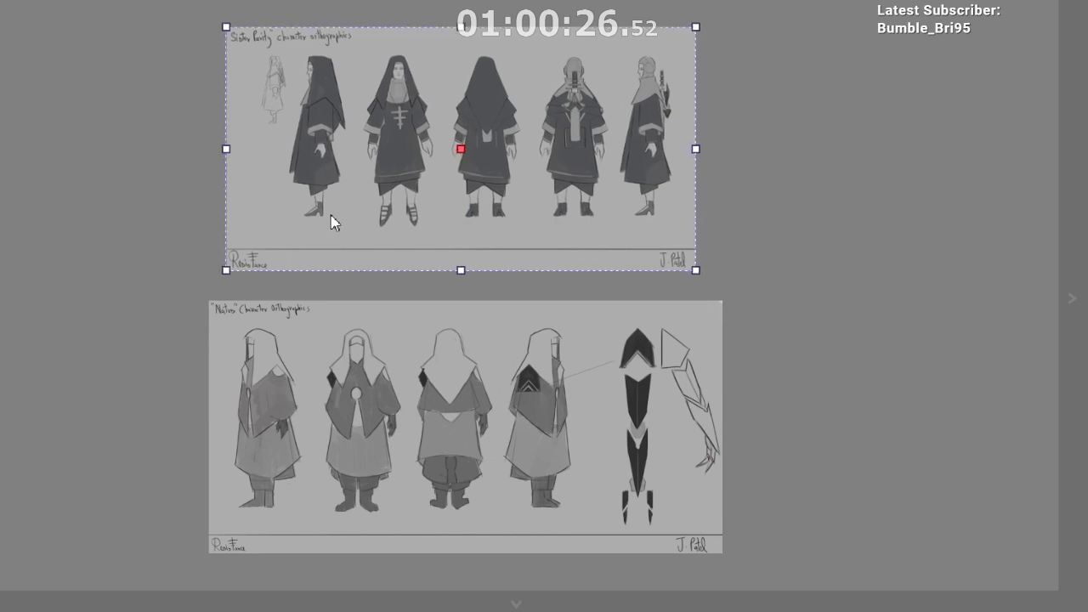
left_click_drag(333, 221, 359, 198)
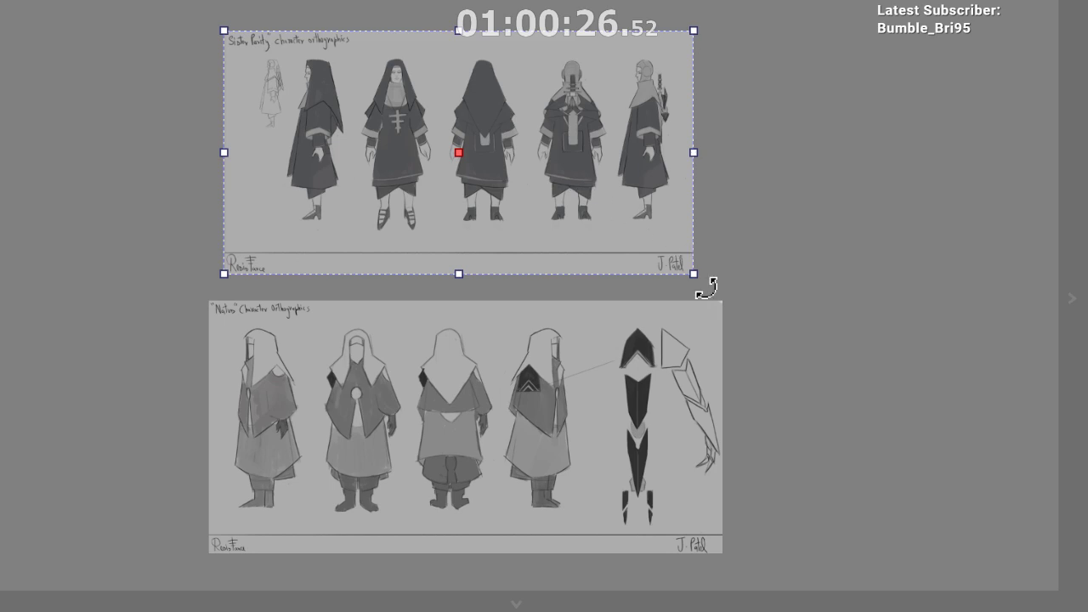
left_click_drag(694, 275, 713, 287)
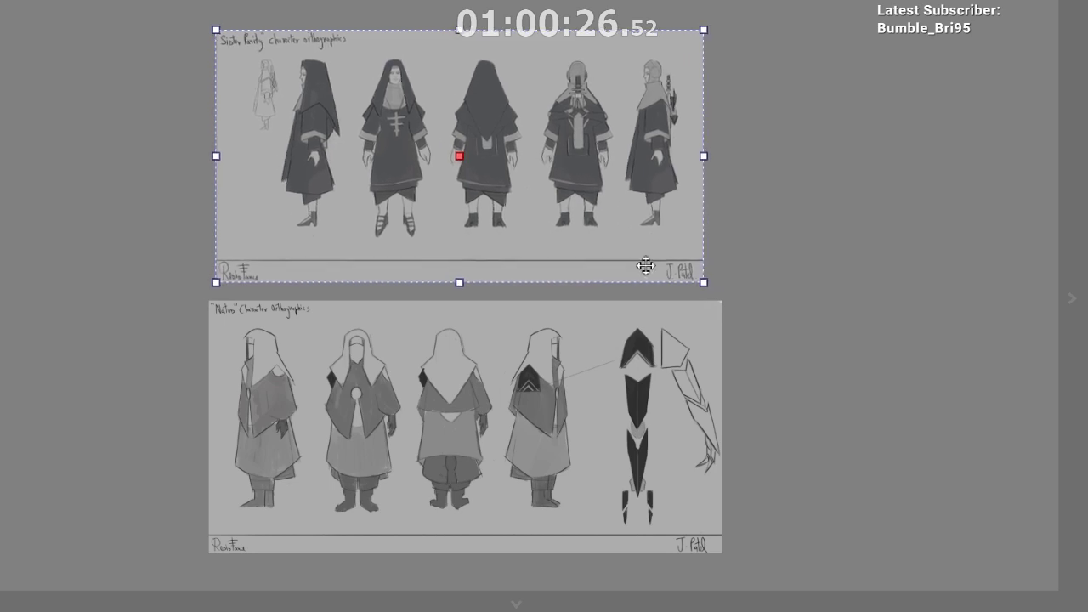
left_click_drag(647, 265, 631, 263)
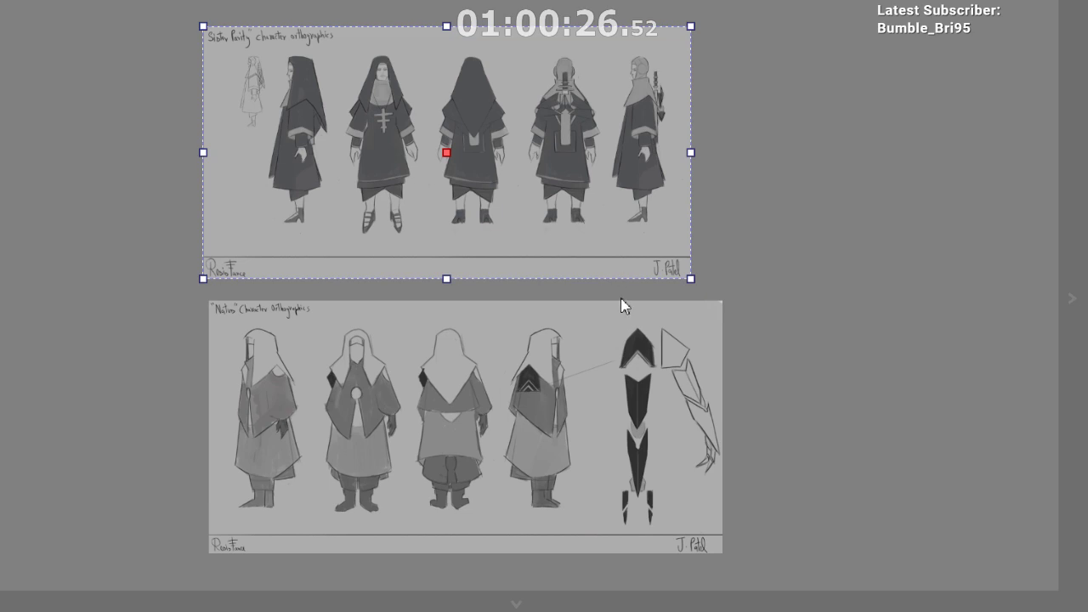
Step: Paste the white sheet of five fashion character sketches and place it between the beast sheets and the orthographics
left_click_drag(782, 611, 451, 564)
scroll(513, 530, "right", 5)
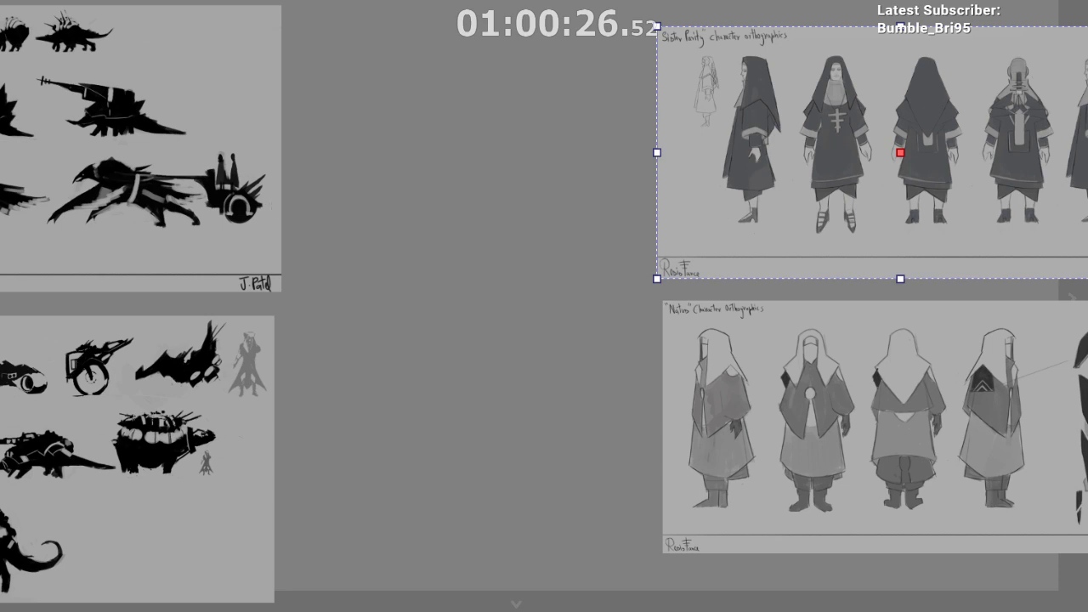
key("ctrl+v")
left_click_drag(422, 221, 492, 242)
scroll(492, 242, "down", 3)
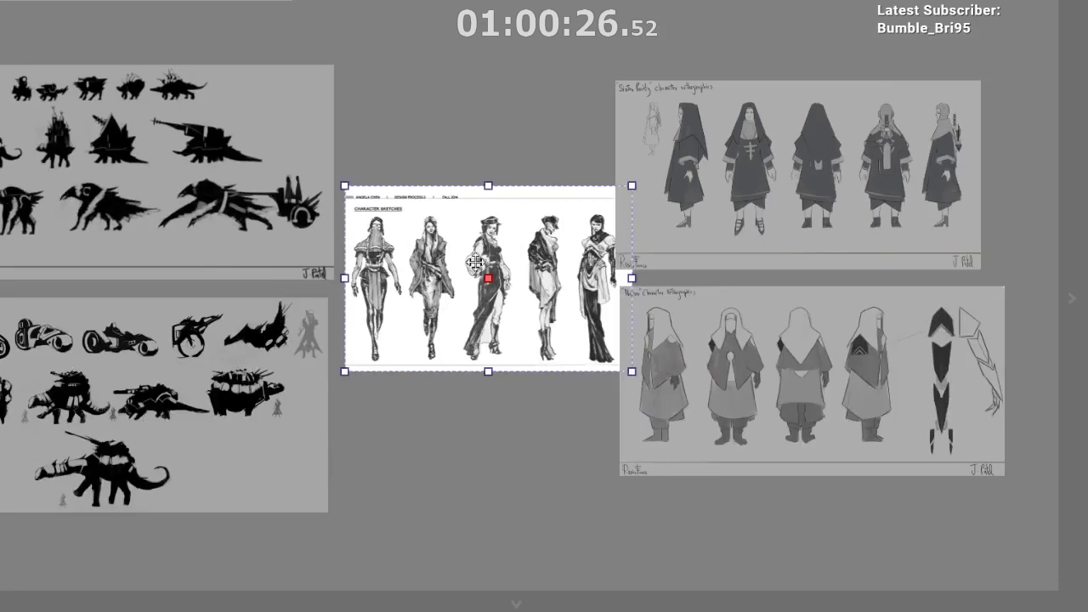
left_click_drag(466, 299, 447, 492)
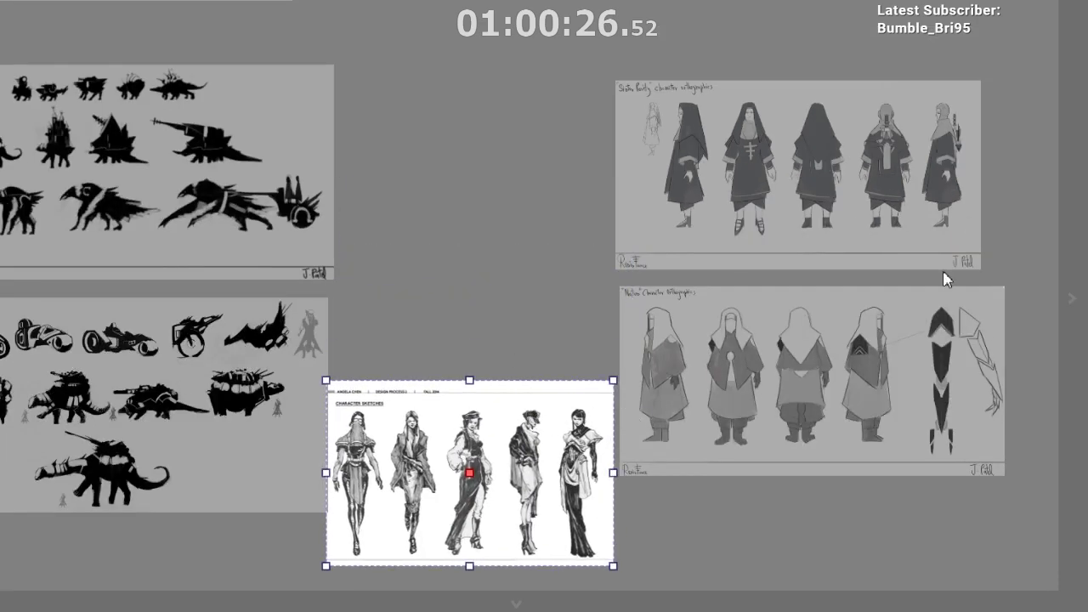
Step: Move the white fashion sketch sheet across the workspace into the empty space beside the rendered nun sketches
left_click_drag(328, 340, 494, 340)
scroll(491, 290, "down", 3)
mouse_move(567, 386)
left_mouse_down()
mouse_move(574, 256)
mouse_move(301, 188)
mouse_move(115, 126)
left_mouse_up()
scroll(116, 126, "up", 2)
scroll(207, 2, "up", 3)
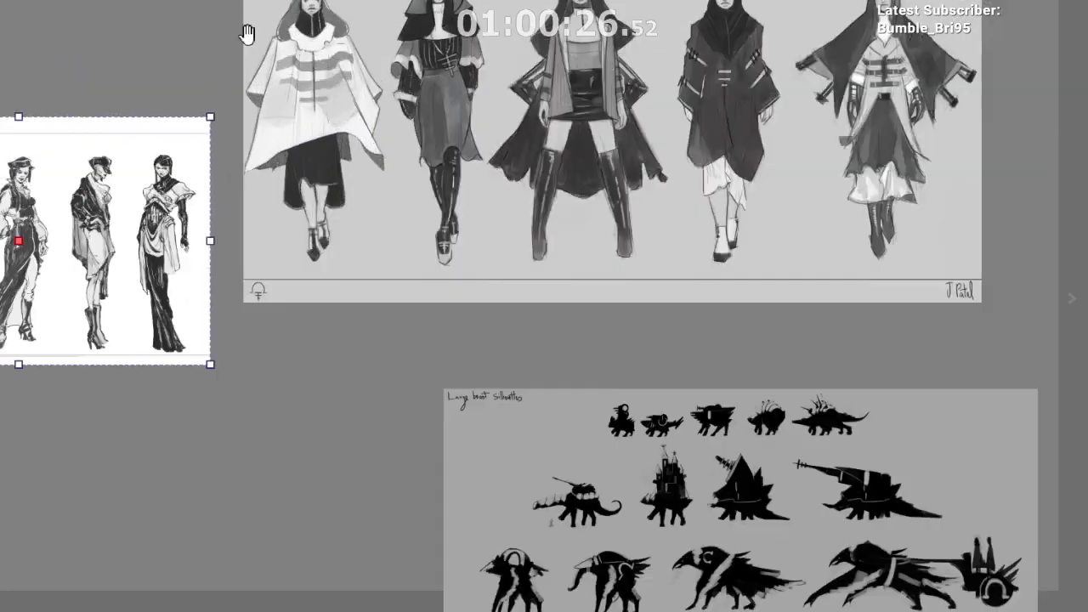
left_click_drag(245, 34, 304, 170)
left_click_drag(269, 254, 451, 128)
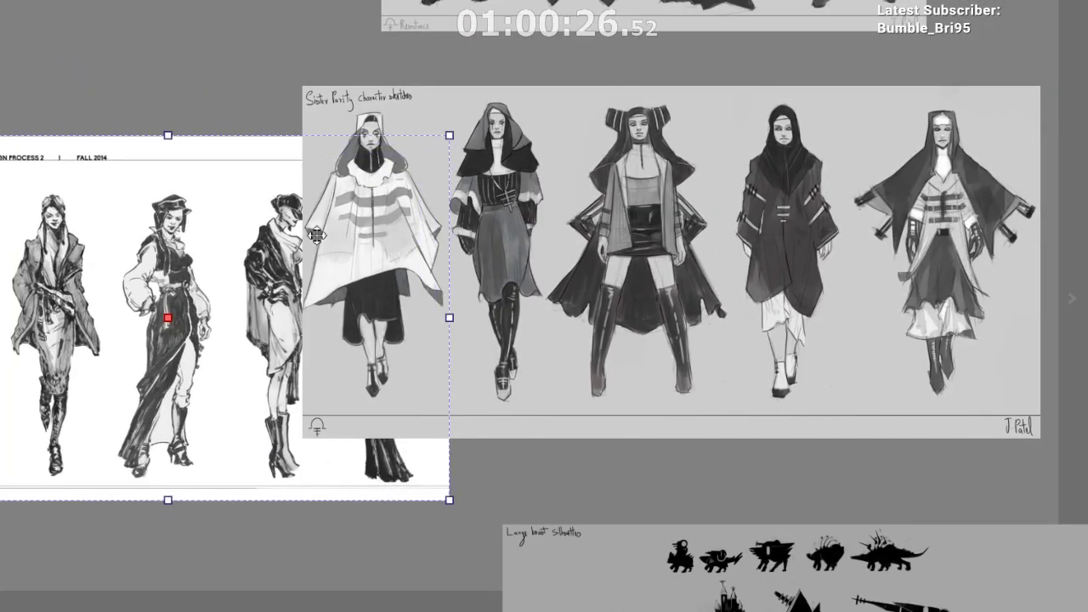
scroll(312, 225, "down", 3)
left_click_drag(295, 153, 364, 14)
left_click_drag(279, 143, 209, 98)
left_click_drag(226, 180, 257, 302)
left_click_drag(389, 125, 367, 125)
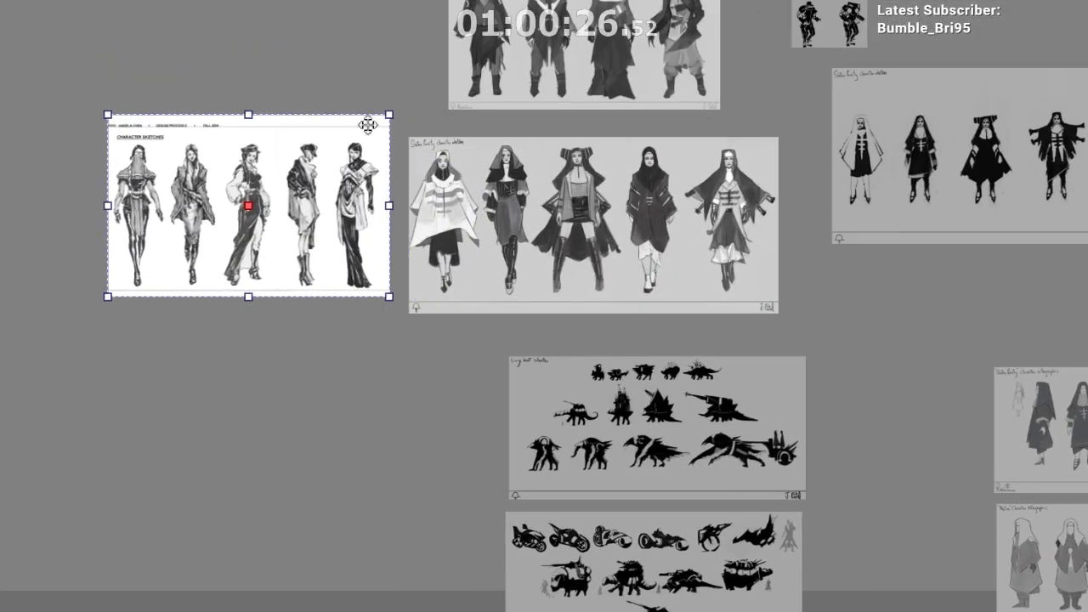
Step: Move the four-character robed sketch sheet directly below the white fashion sketch sheet and align the two
mouse_move(514, 56)
left_mouse_down()
mouse_move(165, 360)
mouse_move(180, 376)
left_mouse_up()
mouse_move(197, 165)
left_mouse_down()
mouse_move(220, 130)
mouse_move(219, 74)
left_mouse_up()
scroll(180, 148, "up", 3)
left_click_drag(302, 89, 273, 104)
left_click_drag(577, 335, 585, 317)
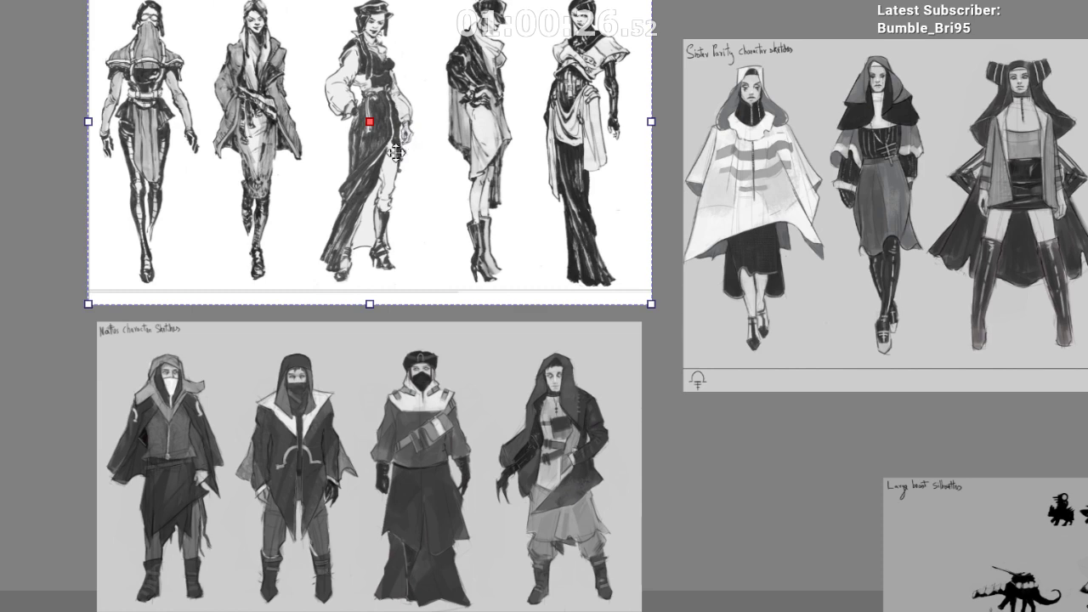
scroll(396, 153, "down", 1)
scroll(396, 153, "up", 2)
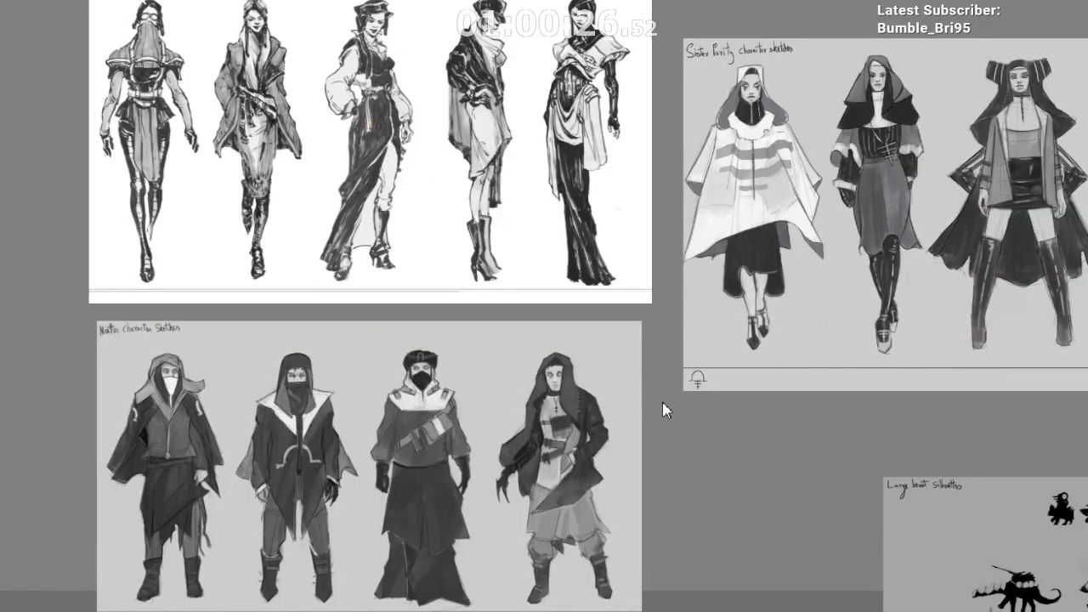
scroll(629, 433, "down", 3)
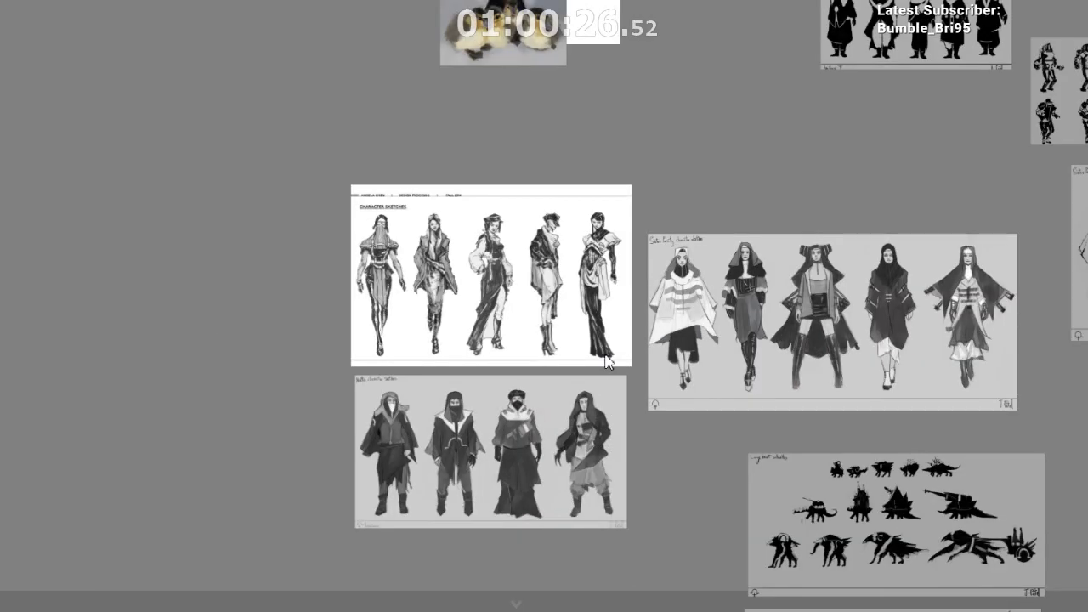
Step: Move the four-character robed sketch sheet into the space beneath the nun silhouettes
left_click_drag(640, 274, 476, 245)
left_click_drag(600, 228, 332, 162)
scroll(377, 202, "down", 2)
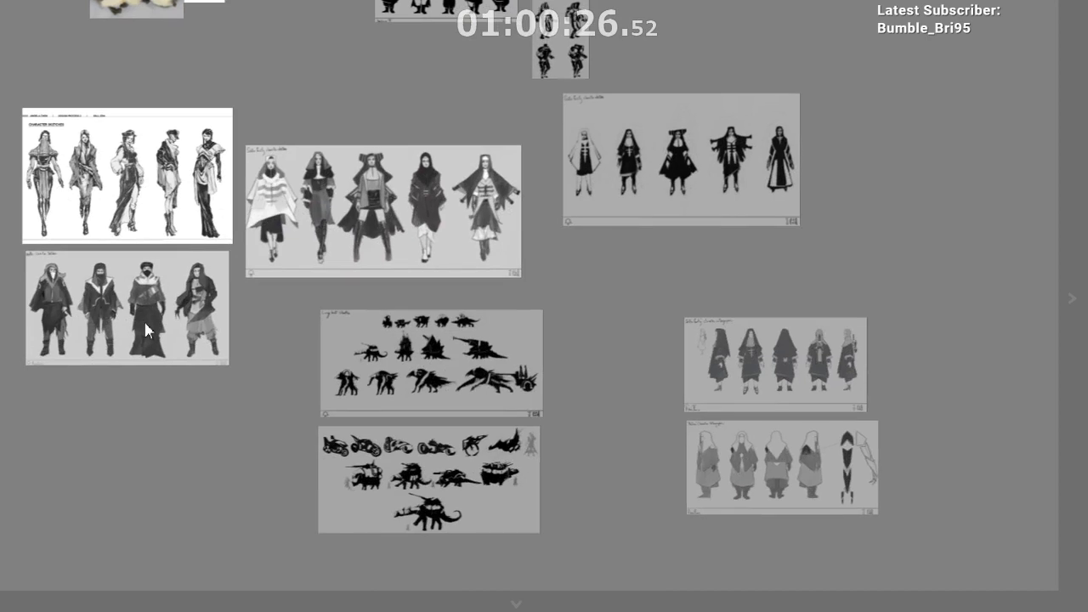
left_click_drag(180, 332, 551, 381)
left_click_drag(600, 352, 654, 343)
Step: Stack the two orthographics sheets directly beneath the four-character robed sketch sheet
left_click_drag(656, 371, 568, 413)
left_click_drag(629, 530, 555, 570)
left_click_drag(418, 486, 433, 467)
Step: Lower the white fashion sketch sheet and bring the robed silhouettes closer above the rendered nun sketches
left_click_drag(36, 210, 98, 475)
left_click_drag(136, 223, 231, 422)
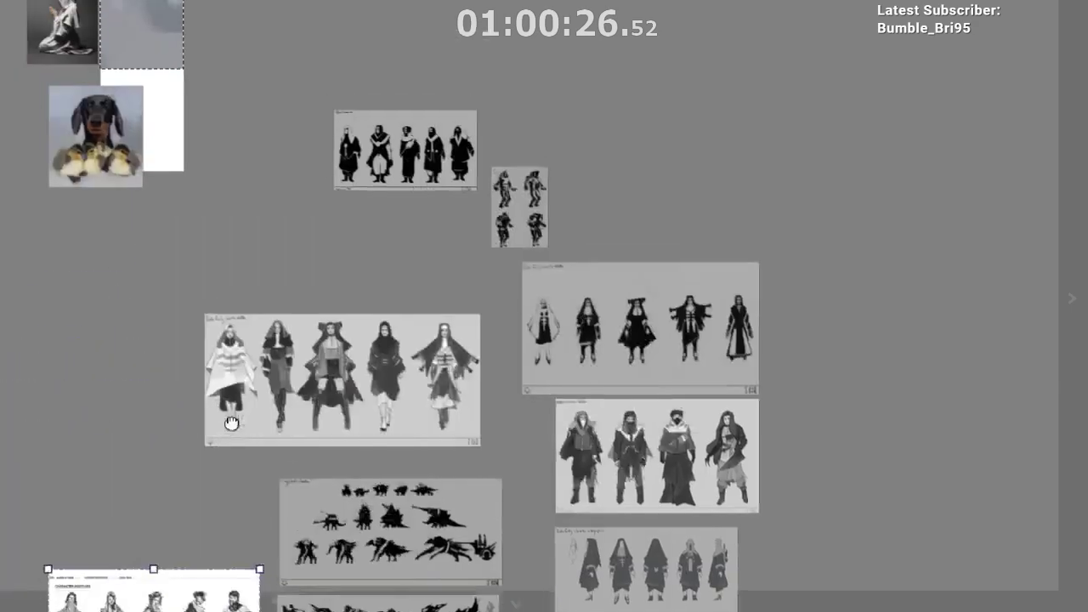
left_click_drag(260, 348, 327, 388)
left_click_drag(489, 270, 471, 358)
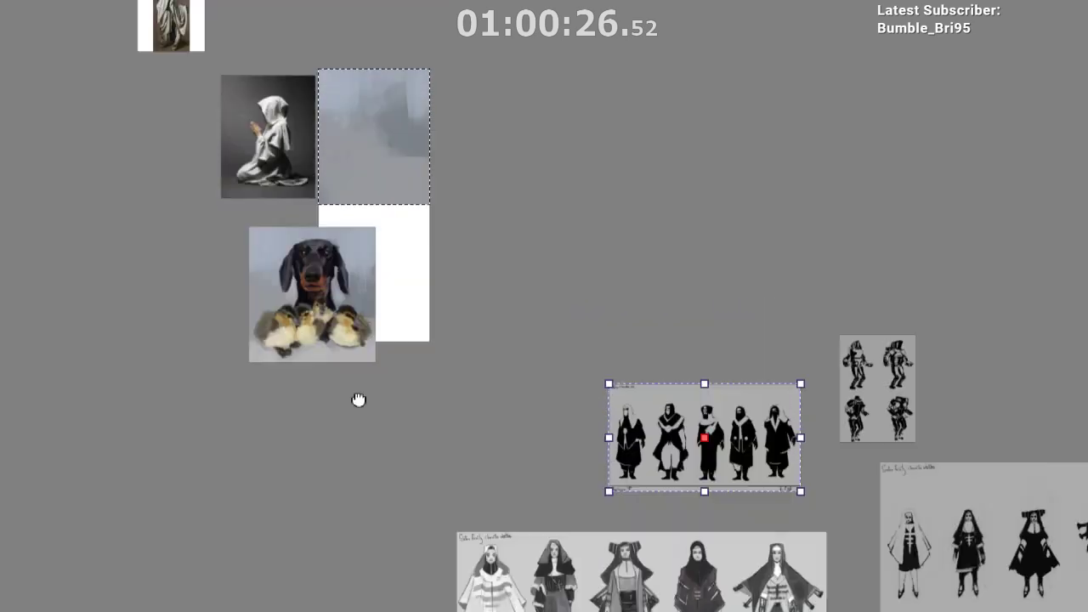
Step: Try to reposition the dog and ducklings painting beside the canvas
left_click(220, 340)
scroll(220, 340, "up", 2)
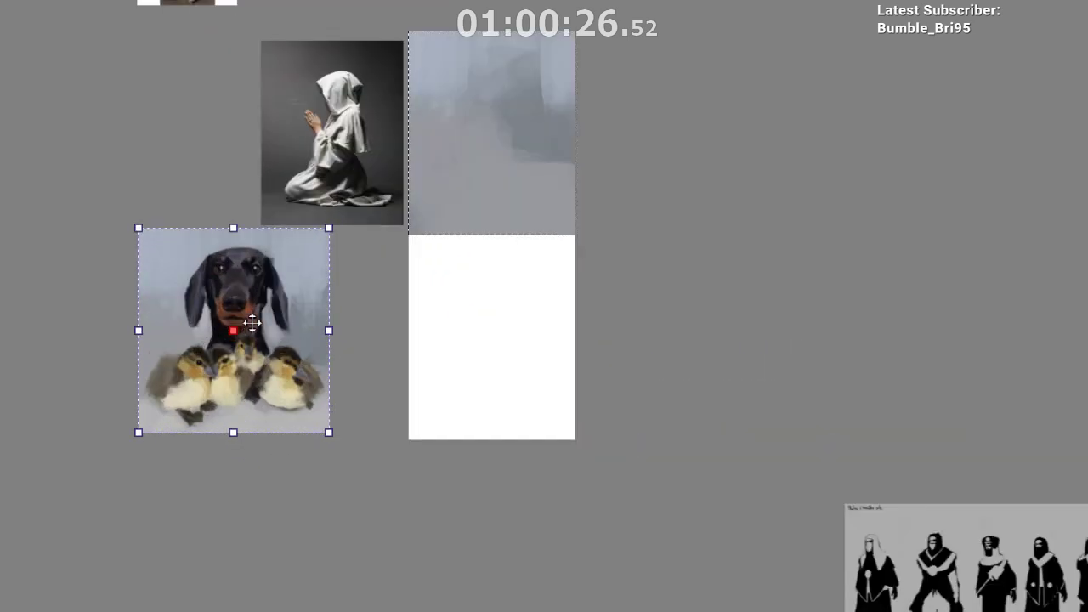
left_click_drag(220, 340, 383, 374)
key("ctrl+z")
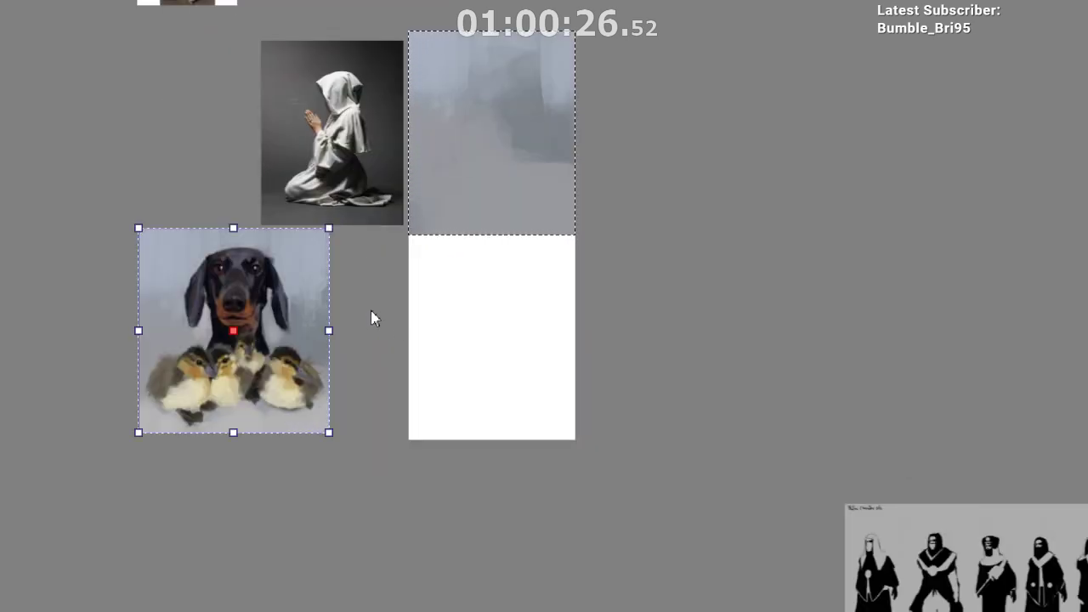
Step: Undo the recent reference moves and the white area below the blue-grey canvas
scroll(478, 245, "up", 1)
key("b")
key("ctrl+z")
key("ctrl+z")
key("ctrl+z")
key("ctrl+z")
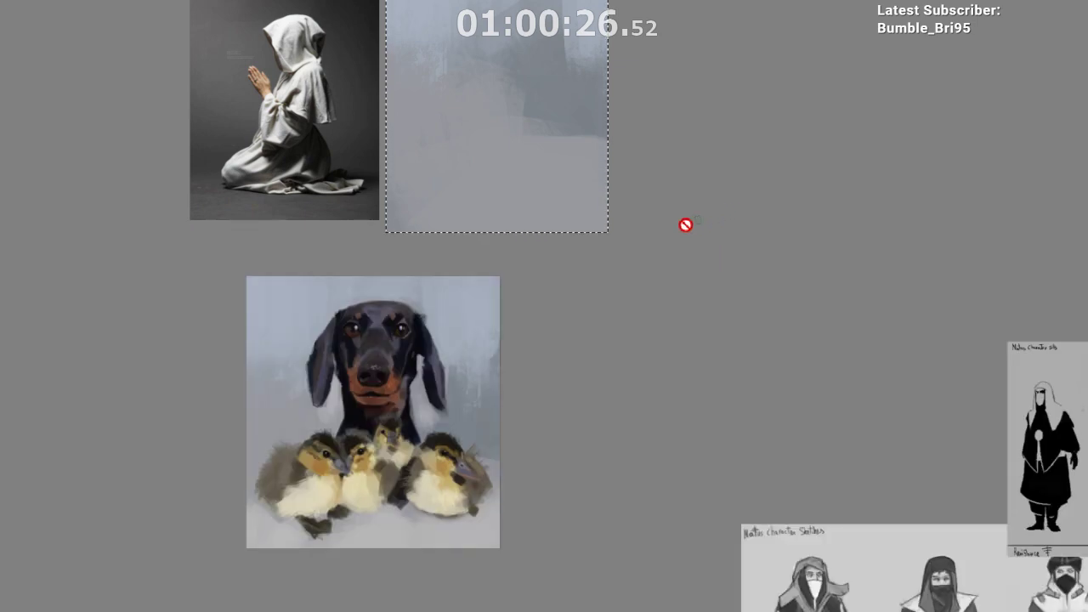
Step: Move the dog and ducklings painting up beside the blue-grey canvas, opposite the kneeling figure, leaving a gap
left_click_drag(447, 226, 430, 345)
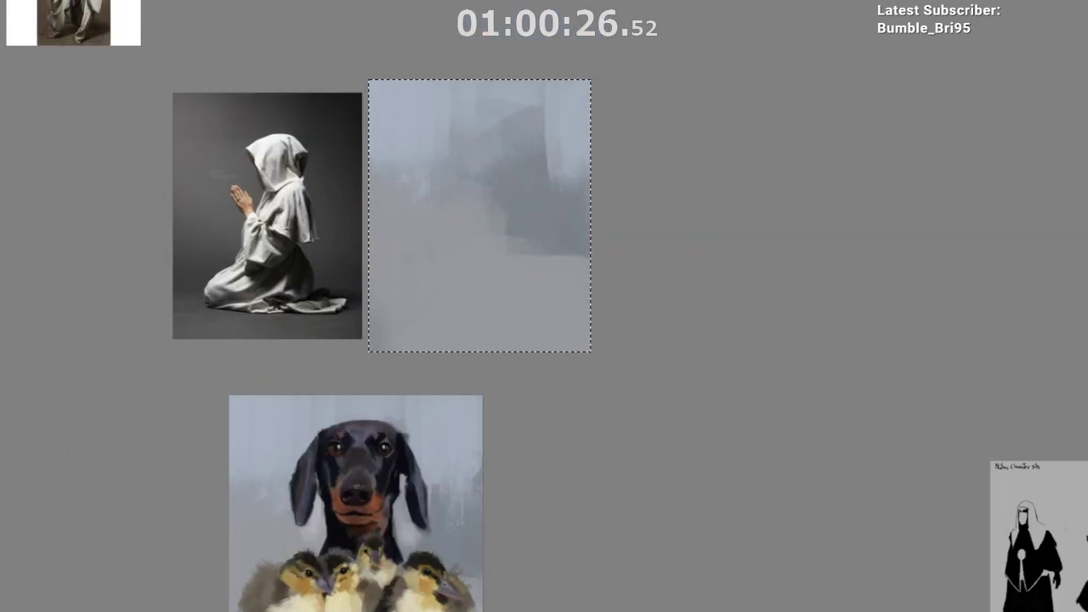
left_click_drag(384, 580, 619, 272)
scroll(619, 274, "up", 1)
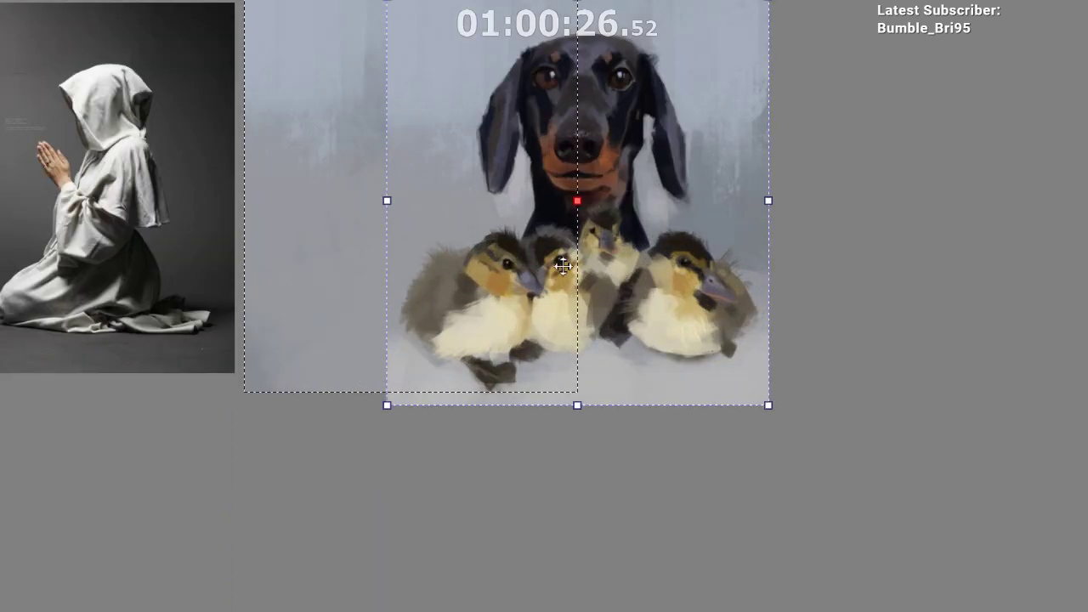
left_click_drag(506, 276, 444, 347)
left_click_drag(457, 338, 546, 288)
left_click_drag(415, 296, 492, 355)
mouse_move(604, 320)
left_mouse_down()
mouse_move(763, 383)
mouse_move(754, 397)
mouse_move(787, 356)
left_mouse_up()
mouse_move(395, 383)
left_mouse_down()
mouse_move(471, 246)
mouse_move(556, 247)
mouse_move(503, 299)
mouse_move(466, 361)
left_mouse_up()
scroll(503, 298, "up", 1)
Step: Scale the kneeling hooded figure reference down slightly to widen its gap from the canvas, and apply the transform
left_click(253, 294)
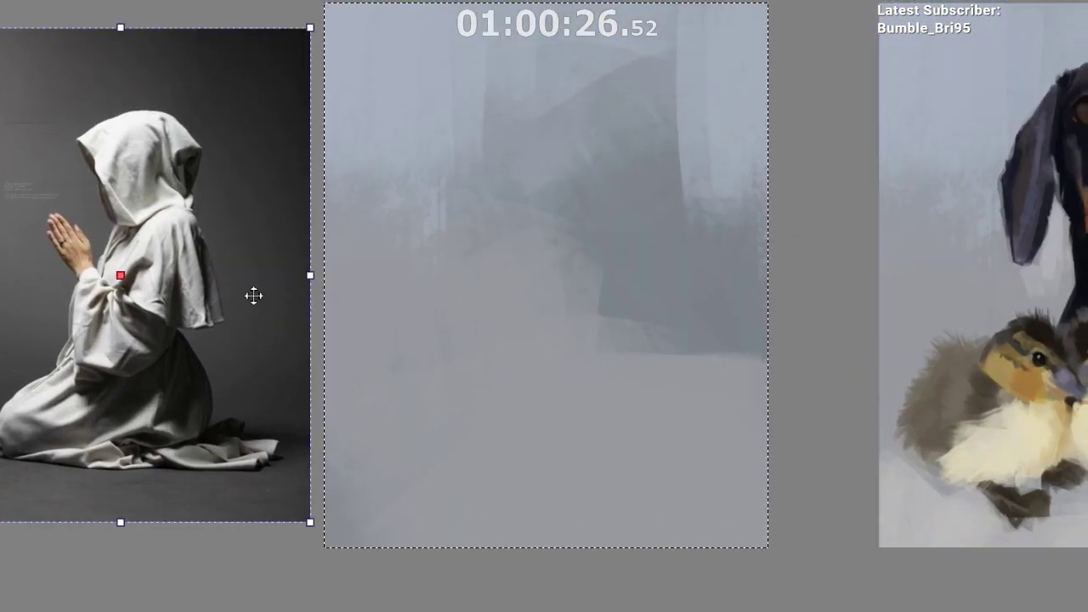
scroll(257, 286, "down", 2)
left_click_drag(258, 286, 318, 337)
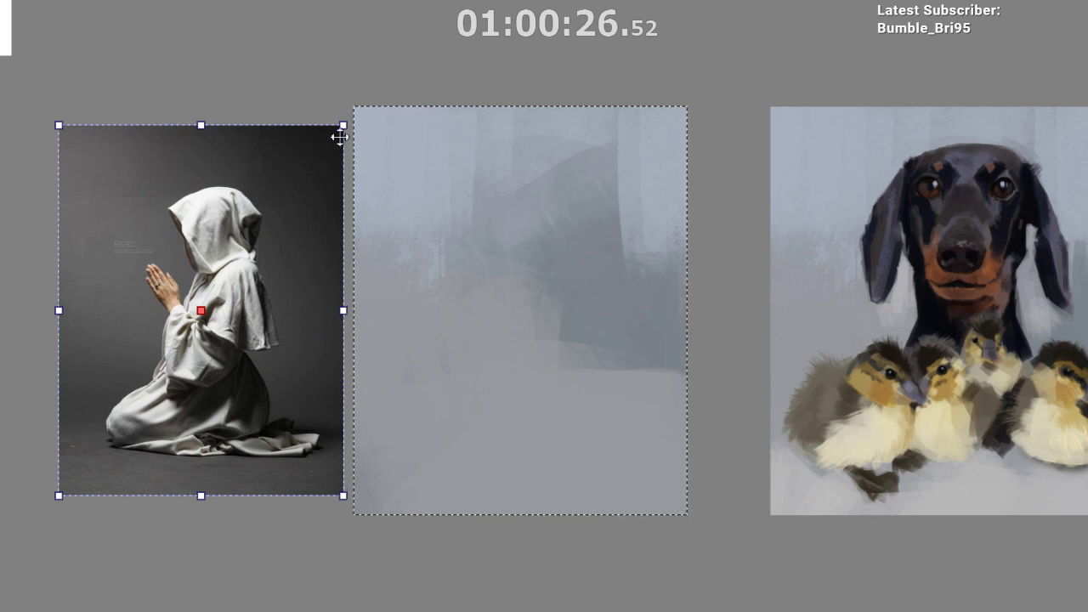
left_click_drag(343, 125, 333, 139)
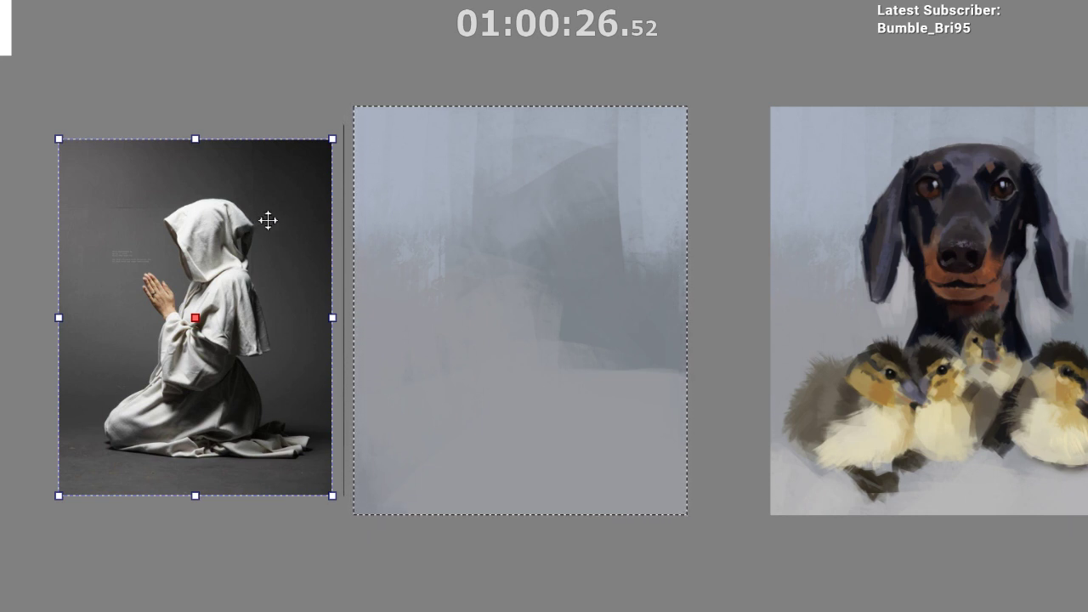
key("Return")
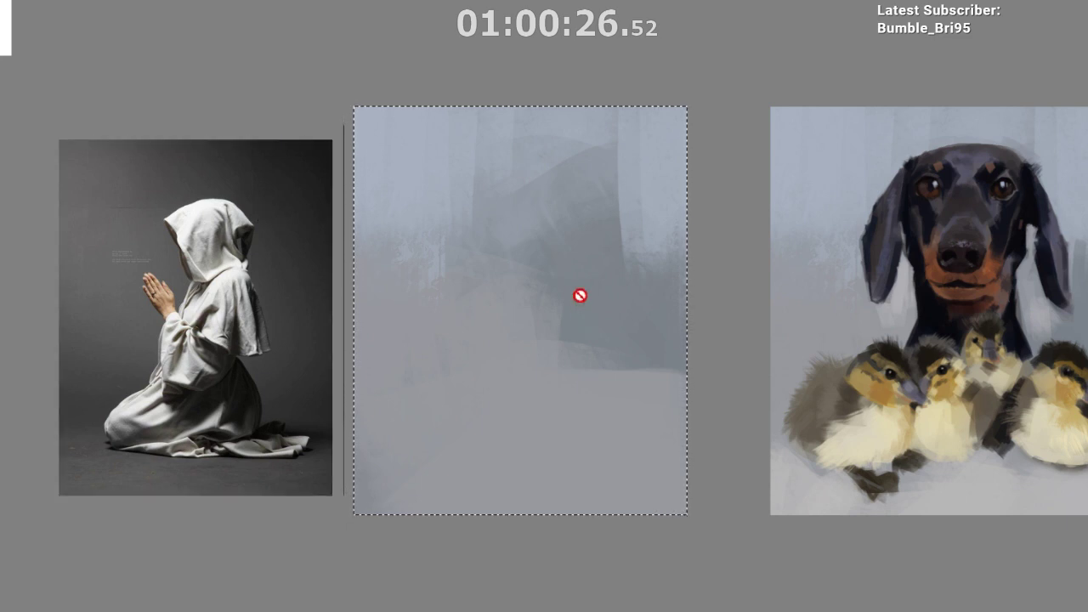
left_click_drag(585, 277, 604, 195)
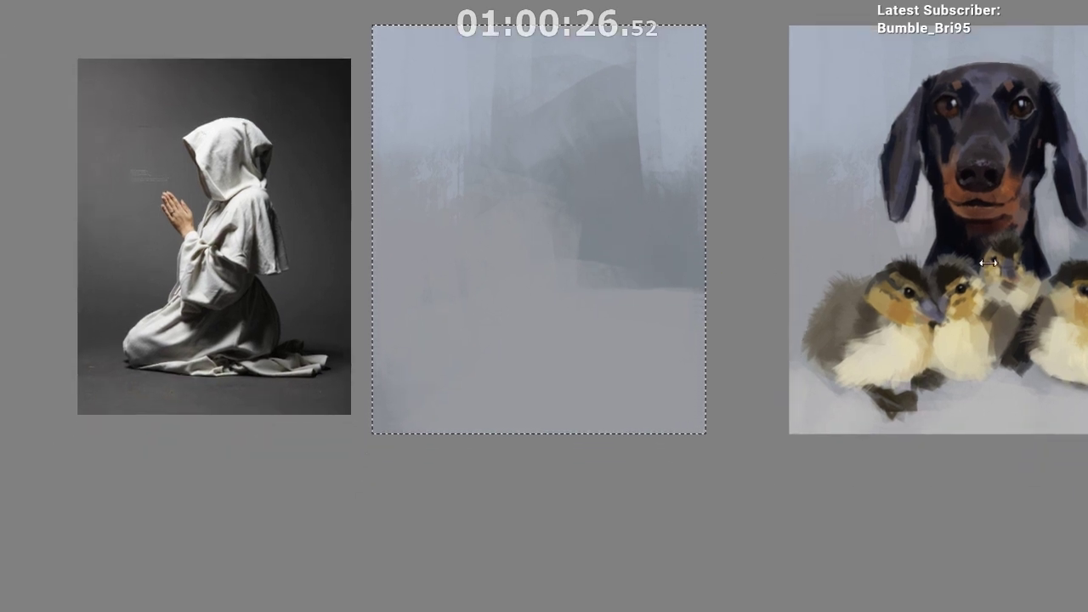
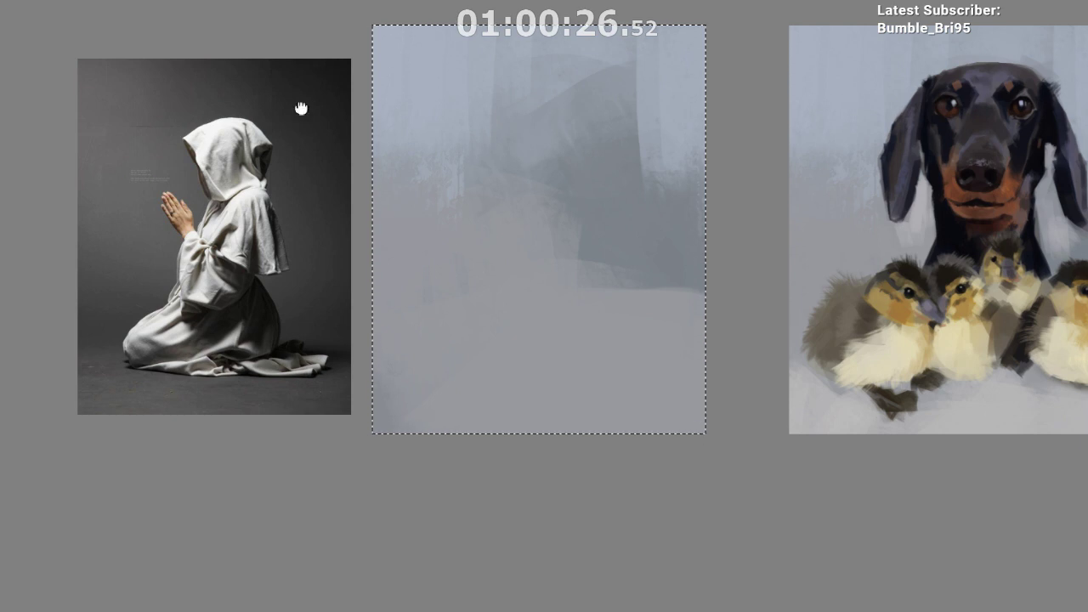
Step: Undo the last two changes with the canvas framed between its references
left_click_drag(301, 108, 265, 137)
scroll(440, 221, "up", 1)
scroll(440, 222, "down", 1)
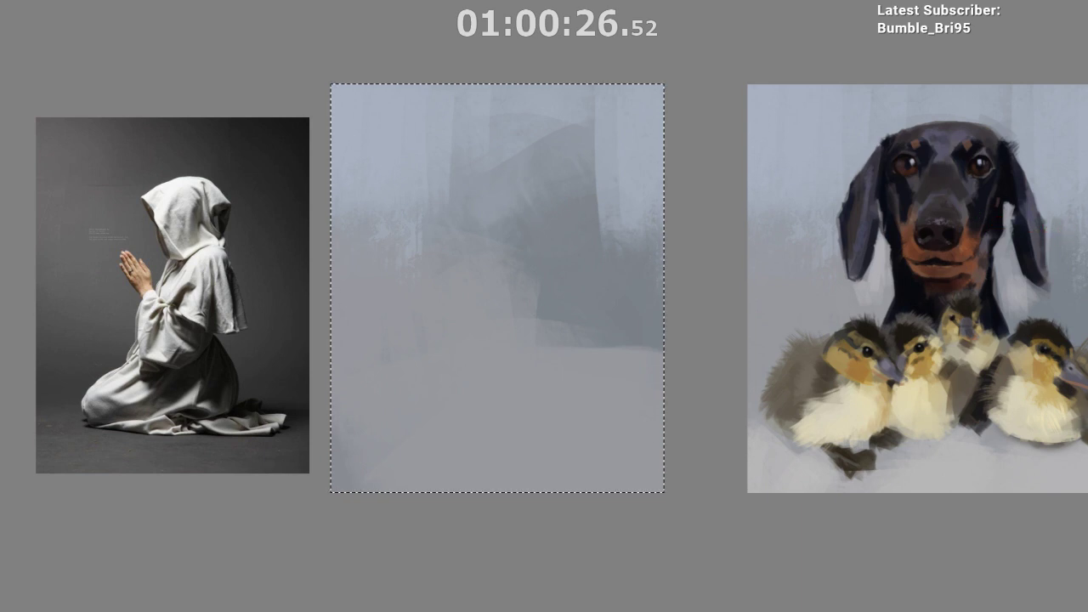
key("ctrl+z")
key("ctrl+z")
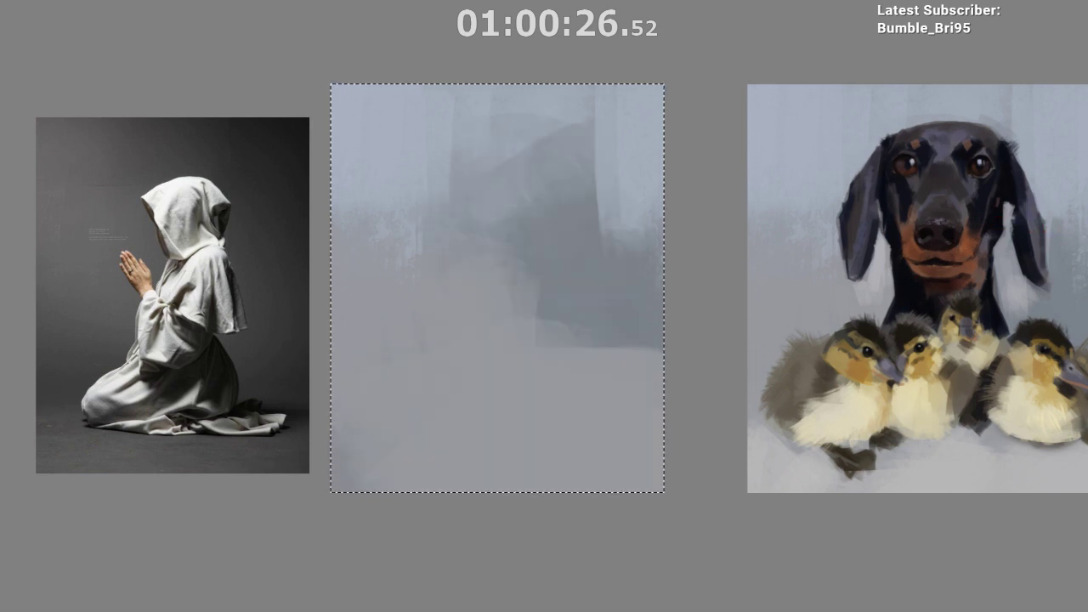
Step: Step back in the history to the dog and ducklings sketch, and redo to the bare blue-grey background
key("ctrl+z")
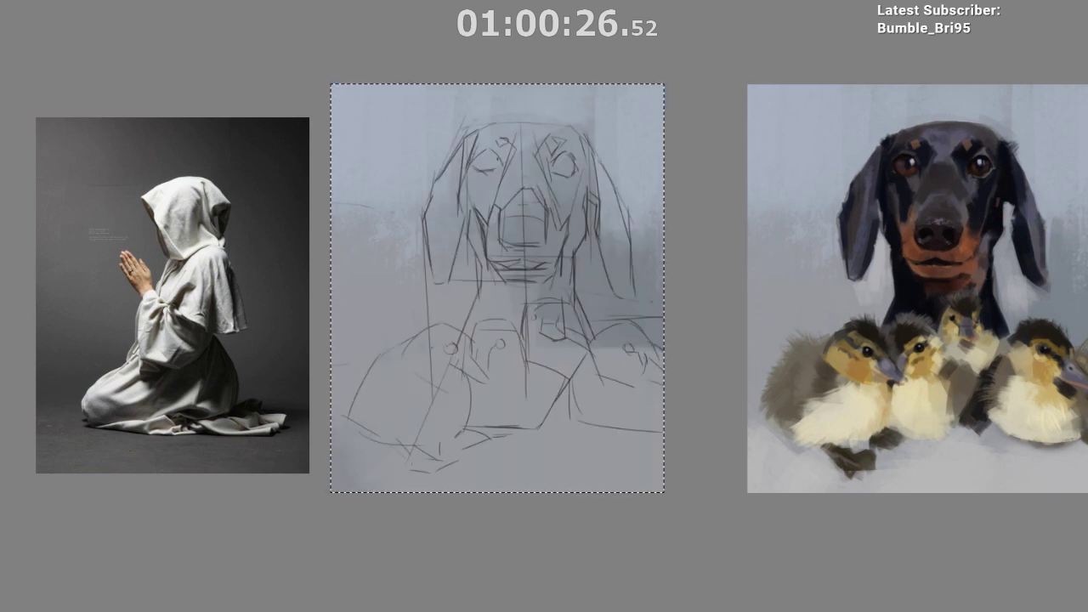
key("ctrl+shift+z")
key("ctrl+shift+z")
key("ctrl+z")
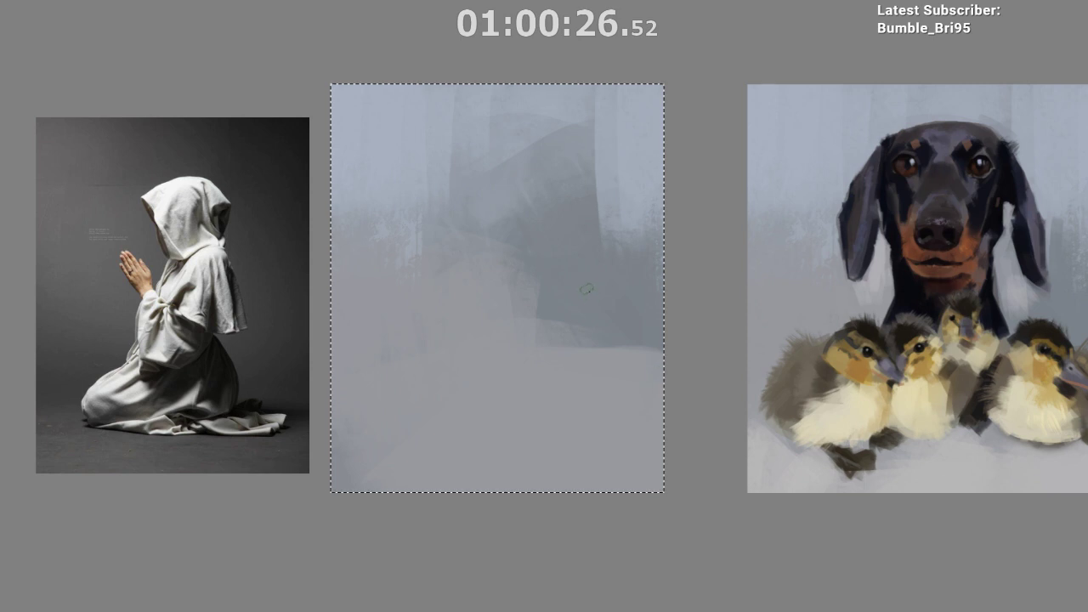
Step: Examine the bare blue-grey canvas up close beside the kneeling hooded figure and the dog and ducklings painting
left_click_drag(569, 259, 571, 249)
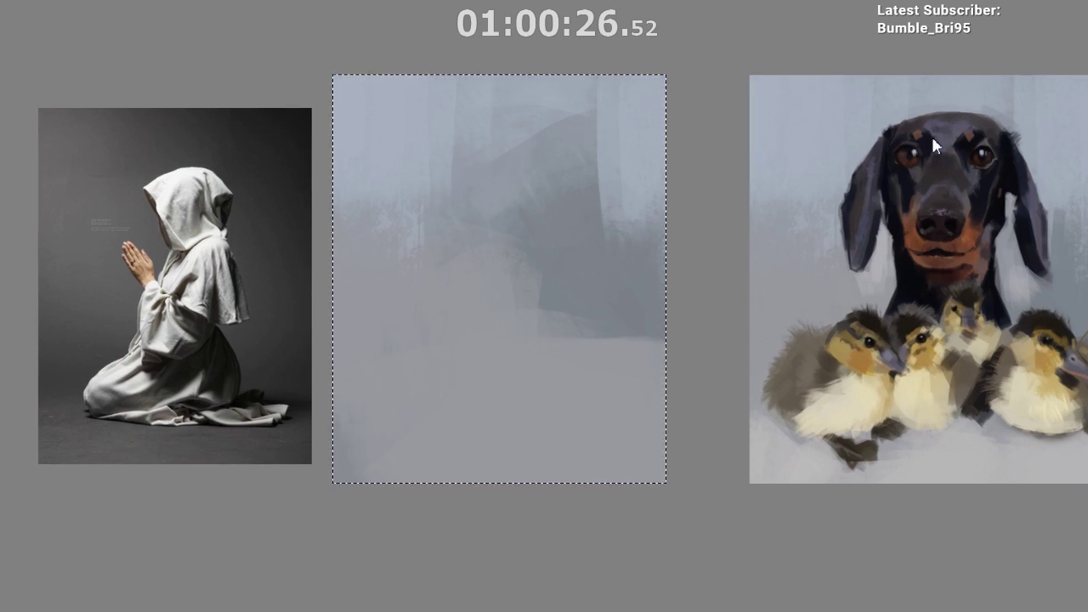
mouse_move(483, 161)
left_mouse_down()
mouse_move(491, 267)
mouse_move(509, 165)
left_mouse_up()
key("ctrl+z")
mouse_move(468, 241)
left_mouse_down()
mouse_move(495, 222)
mouse_move(542, 244)
mouse_move(535, 306)
left_mouse_up()
left_click_drag(539, 243, 555, 248)
left_click_drag(547, 261, 544, 279)
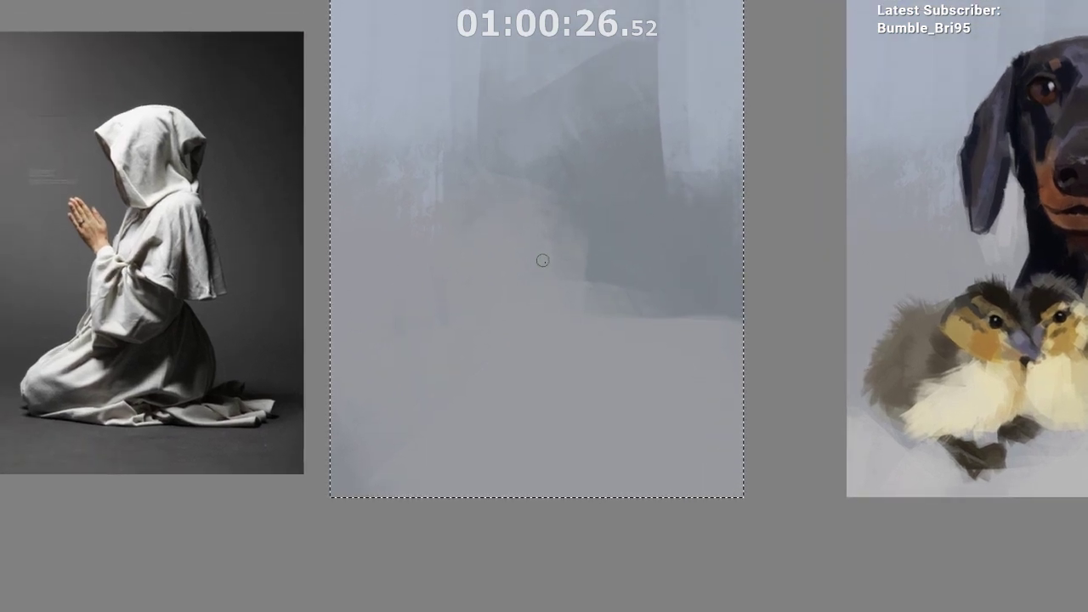
mouse_move(534, 161)
left_mouse_down()
mouse_move(540, 128)
mouse_move(542, 155)
left_mouse_up()
left_click_drag(542, 206, 530, 207)
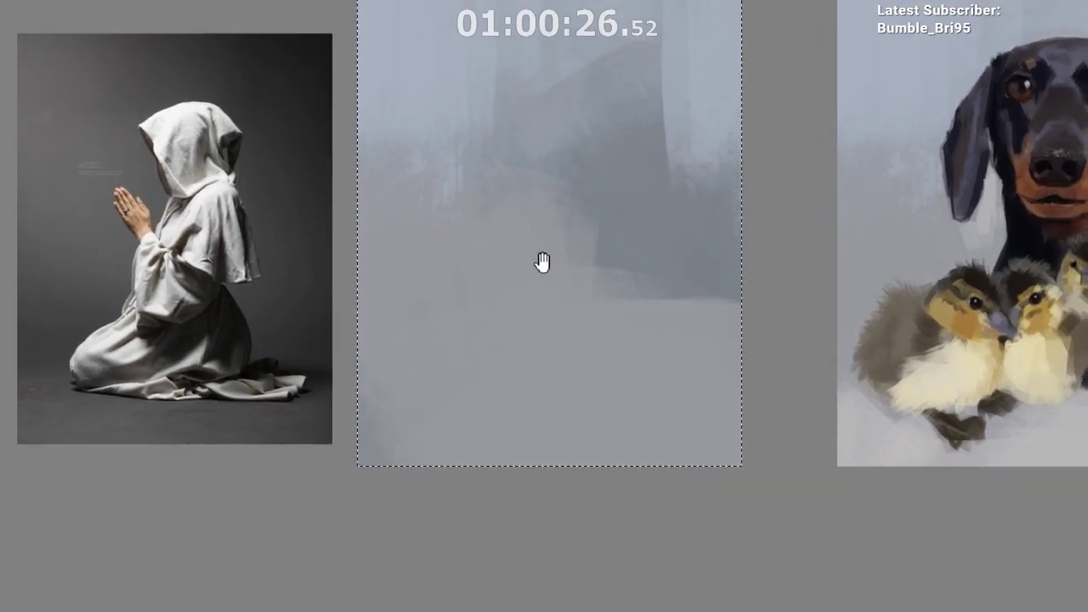
left_click_drag(549, 279, 558, 290)
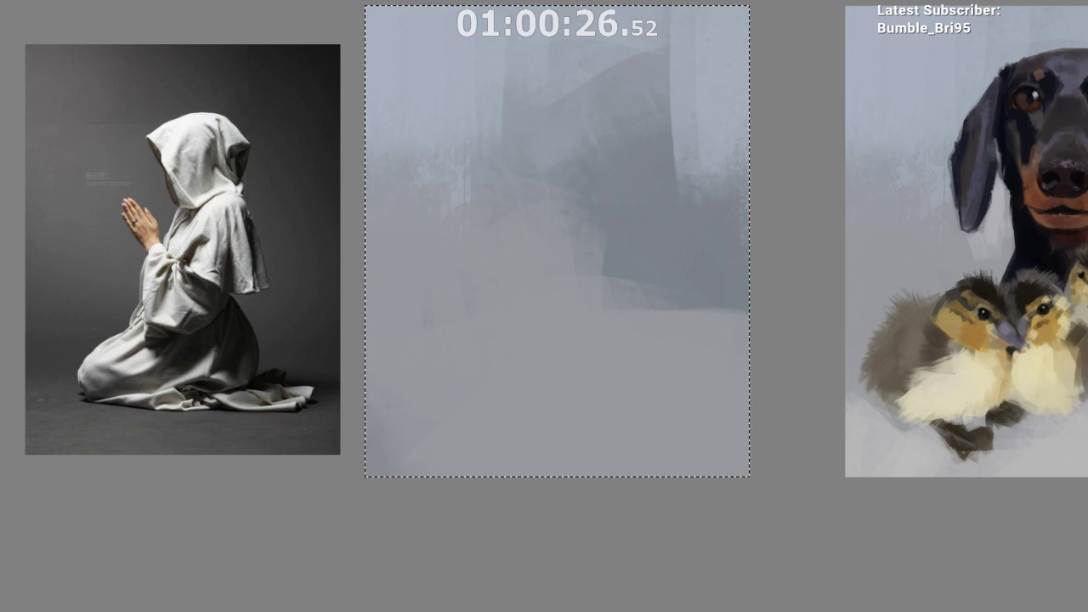
left_click_drag(546, 190, 485, 220)
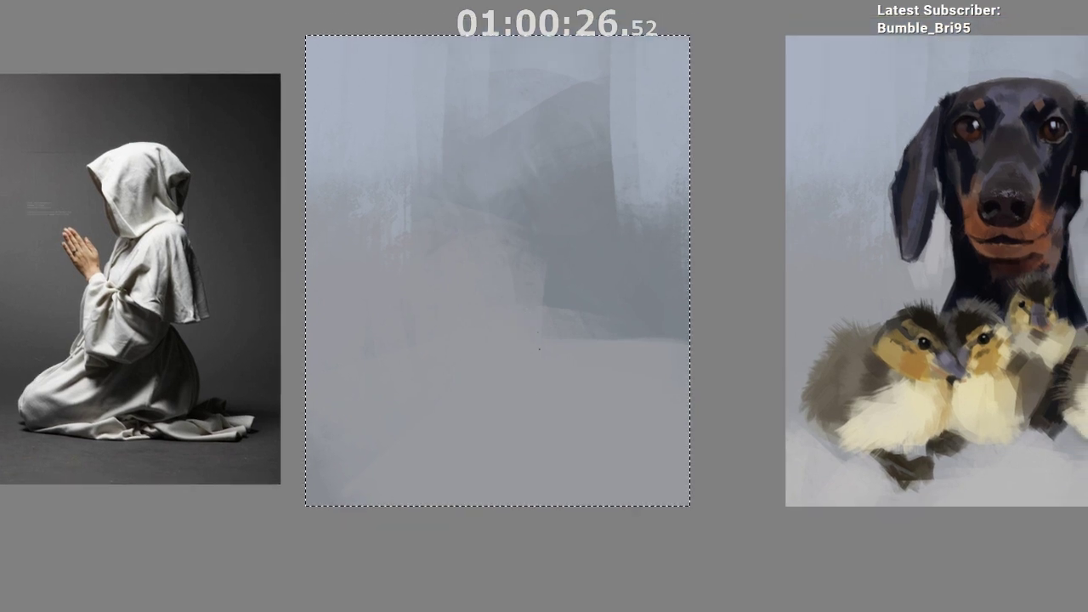
Step: Reset the stopwatch and start it again for a new timed study
key("alt+r")
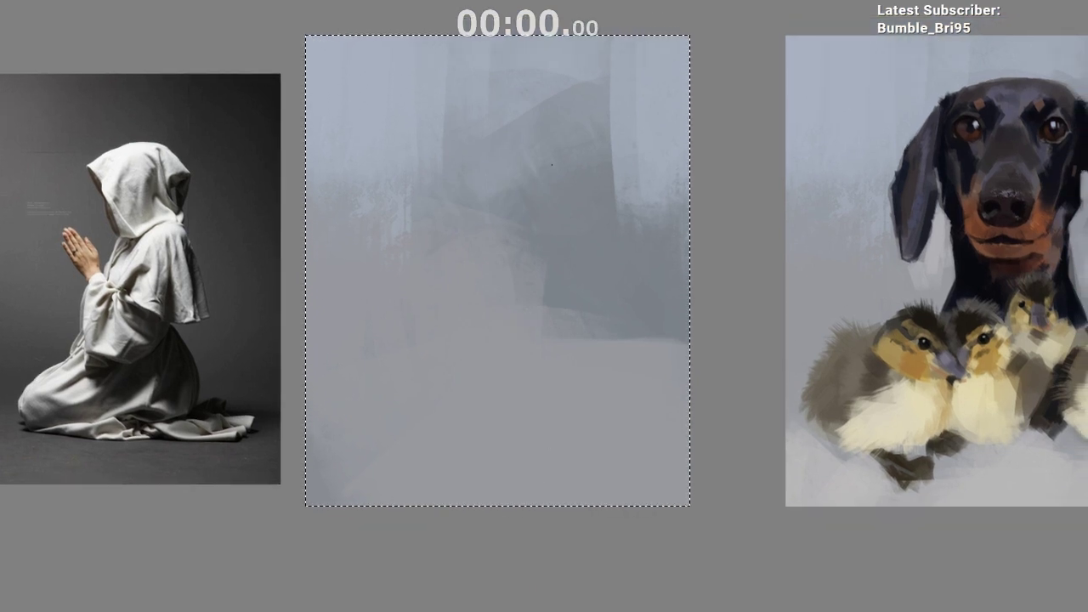
key("alt+s")
left_click_drag(575, 144, 592, 105)
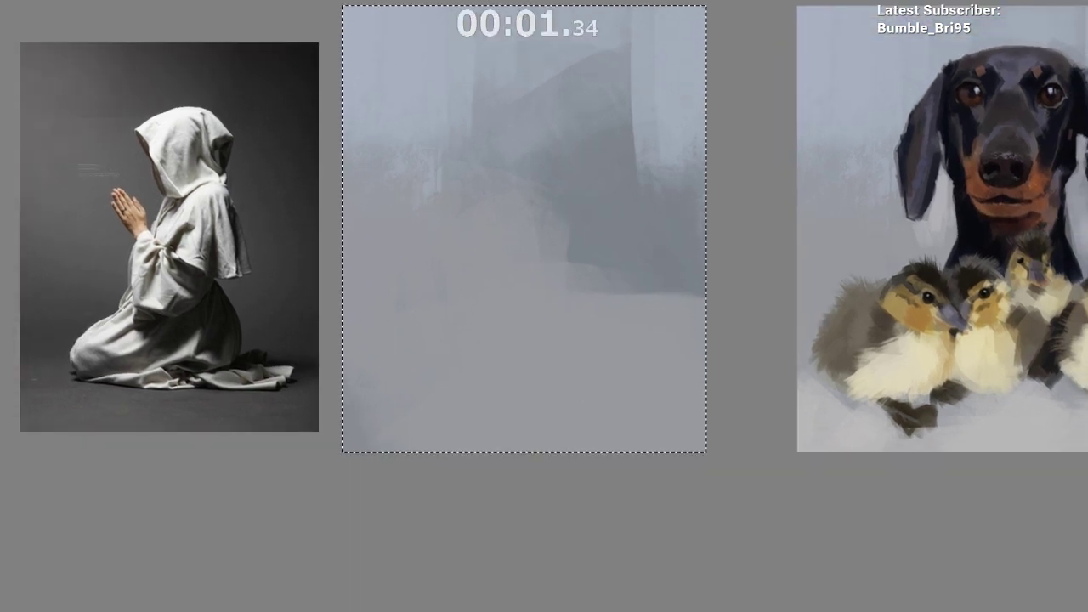
left_click_drag(224, 276, 272, 299)
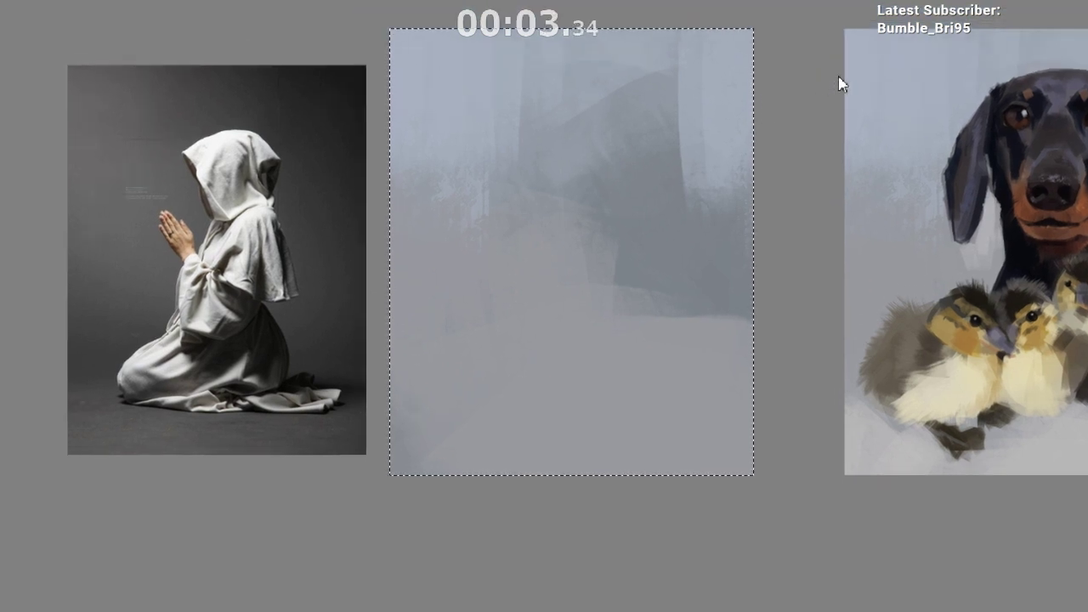
Step: Cover the old blue-grey background with broad flat dark grey brush strokes and clear the canvas selection
mouse_move(624, 83)
left_mouse_down()
mouse_move(599, 135)
mouse_move(533, 313)
left_mouse_up()
key("ctrl+z")
left_click_drag(533, 313, 496, 323)
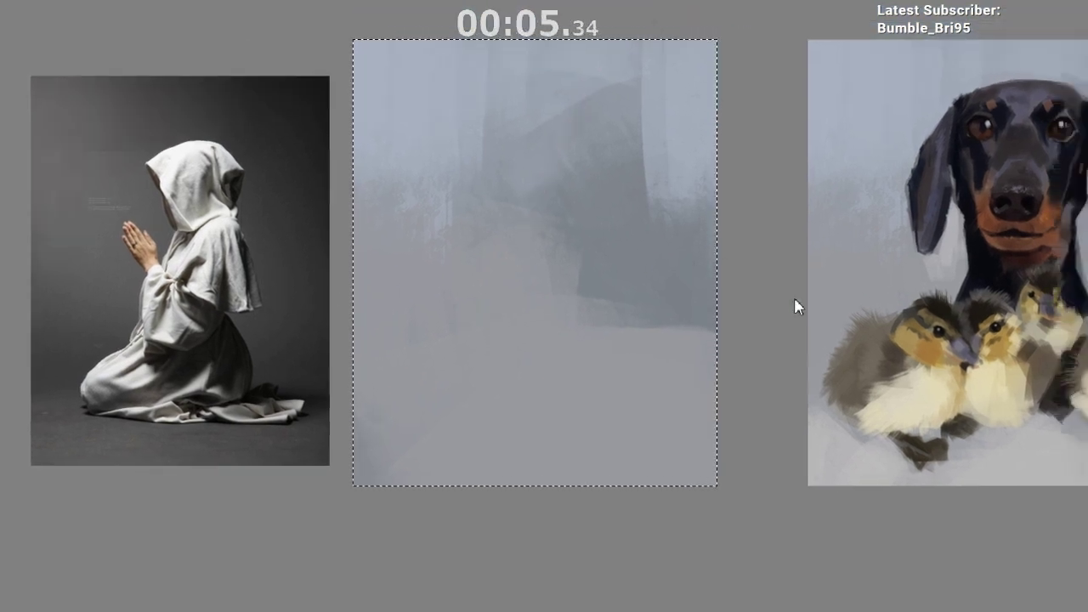
left_click_drag(604, 141, 573, 264)
left_click_drag(685, 43, 617, 544)
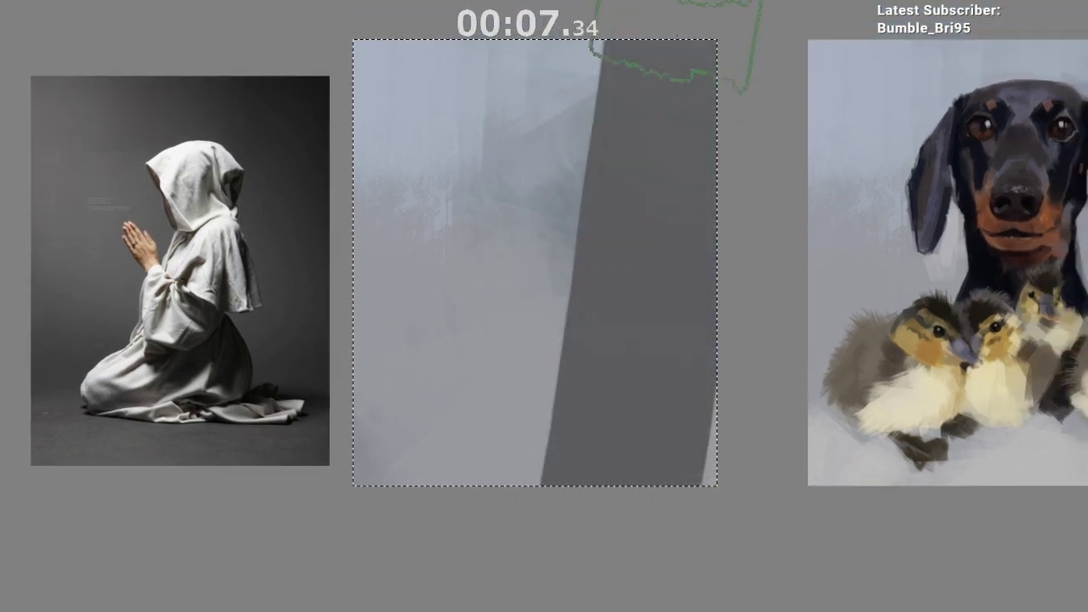
left_click_drag(671, 24, 400, 561)
left_click_drag(561, 34, 378, 391)
left_click_drag(520, 80, 366, 255)
left_click_drag(412, 51, 264, 340)
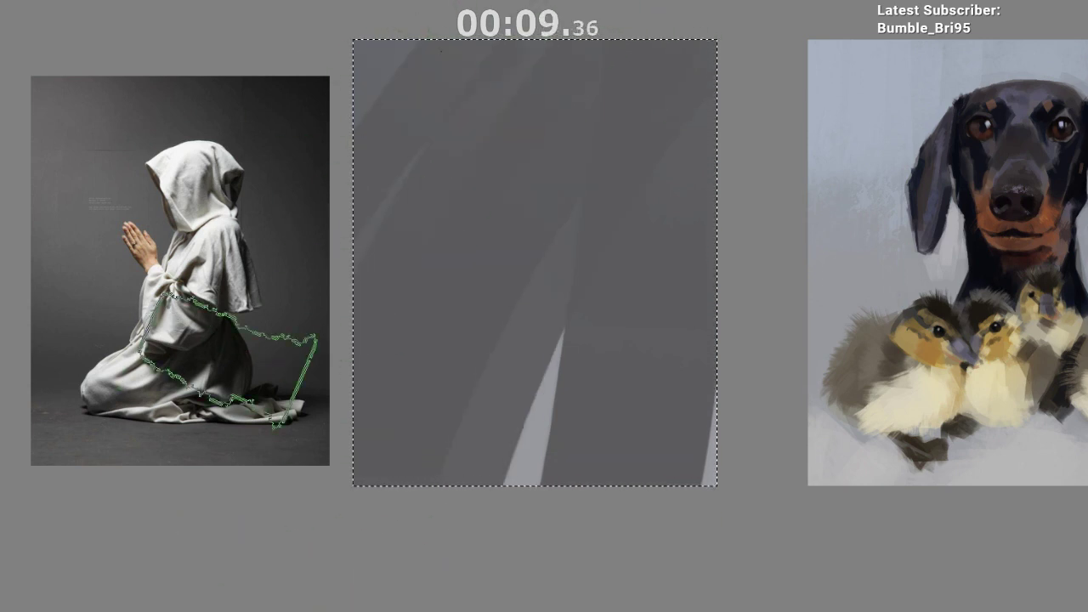
left_click_drag(562, 297, 544, 459)
left_click_drag(457, 301, 257, 327)
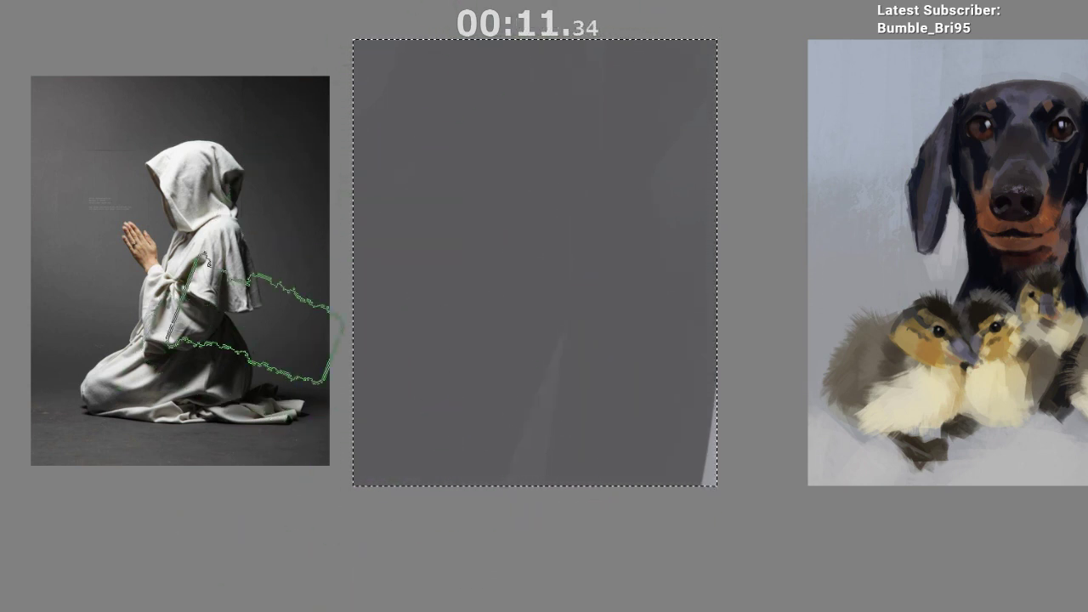
left_click(2, 308)
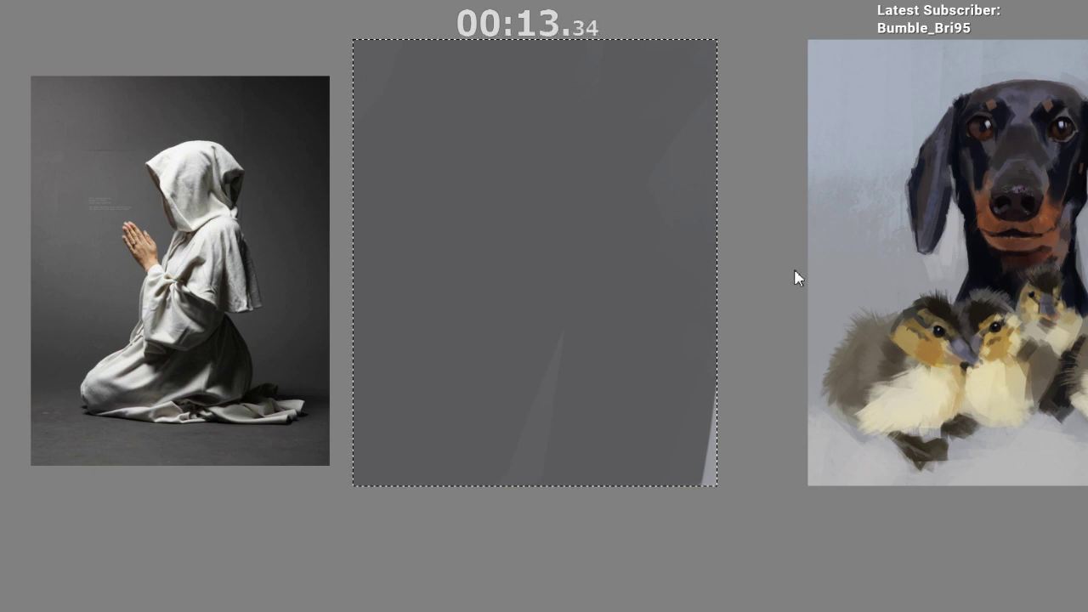
key("ctrl+d")
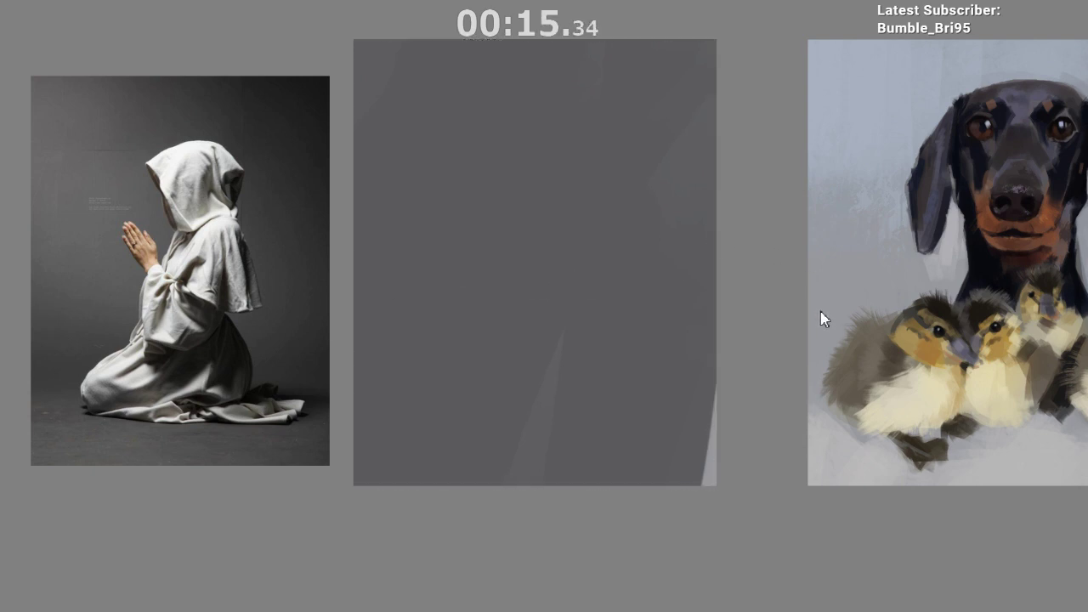
Step: Apply a horizontal gradient that lightens the left side of the dark grey background
left_click_drag(332, 190, 738, 291)
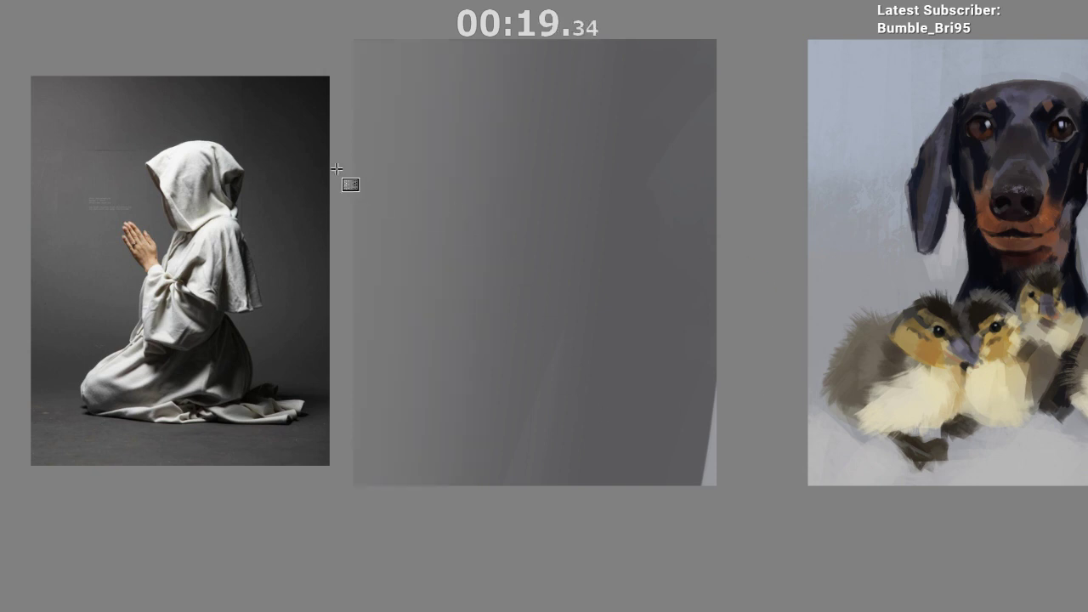
left_click_drag(627, 323, 590, 317)
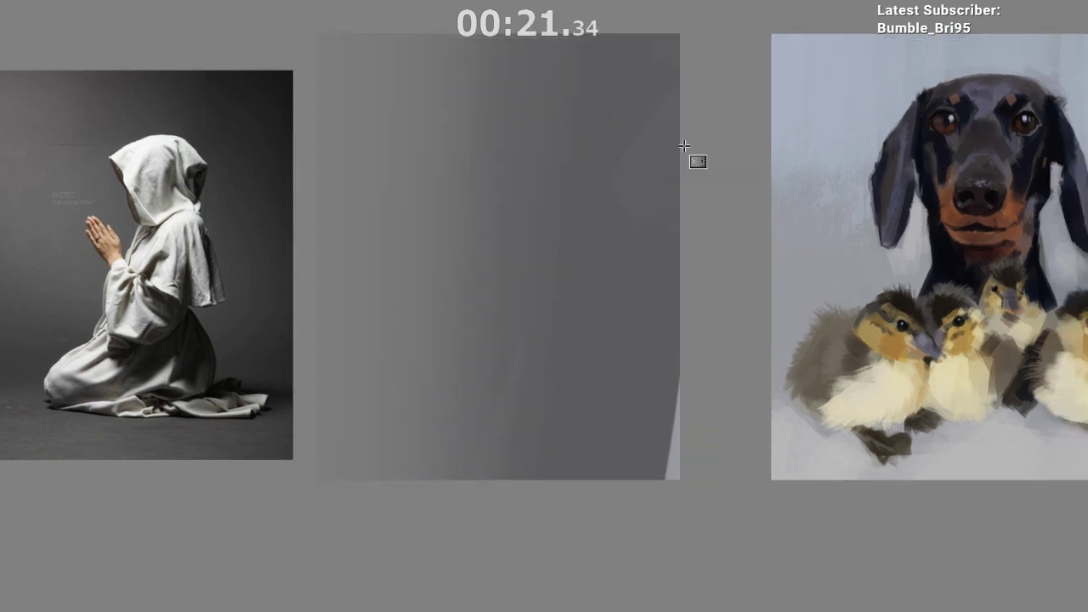
left_click_drag(706, 153, 476, 223)
key("ctrl+z")
left_click_drag(703, 183, 551, 196)
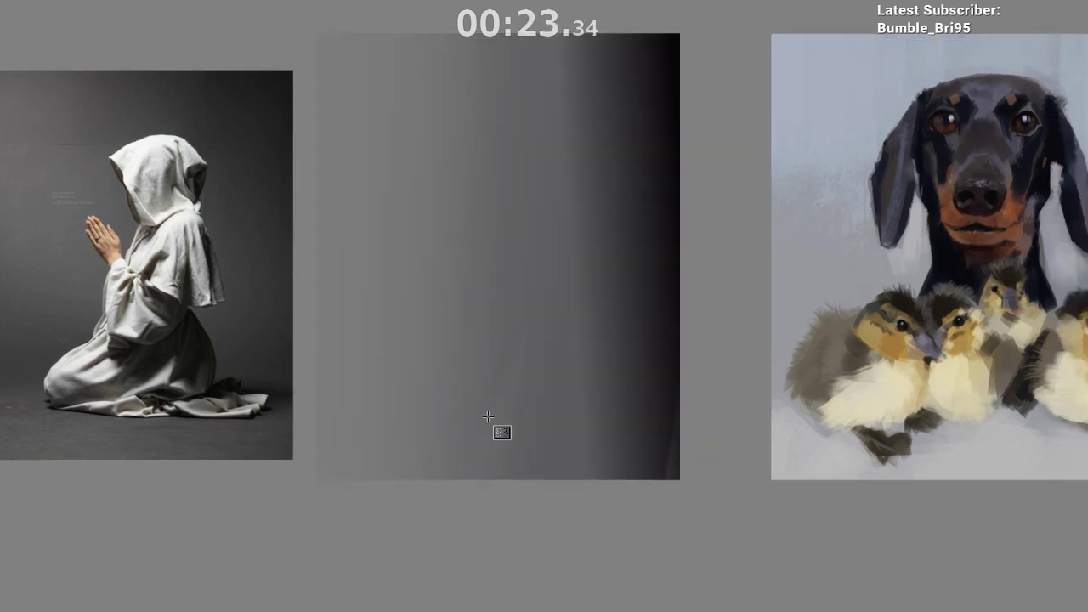
key("ctrl+z")
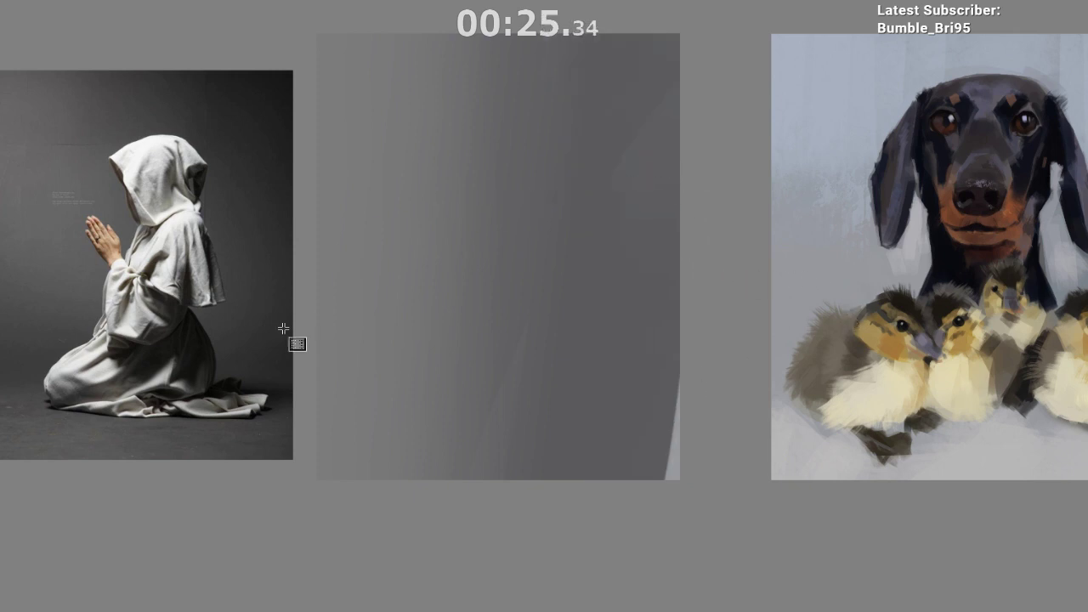
Step: Sample a dark grey from the monk photo and apply it as a gradient darkening the canvas's right side
left_click_drag(283, 329, 286, 334)
left_click_drag(537, 333, 511, 298)
left_click_drag(584, 241, 664, 182)
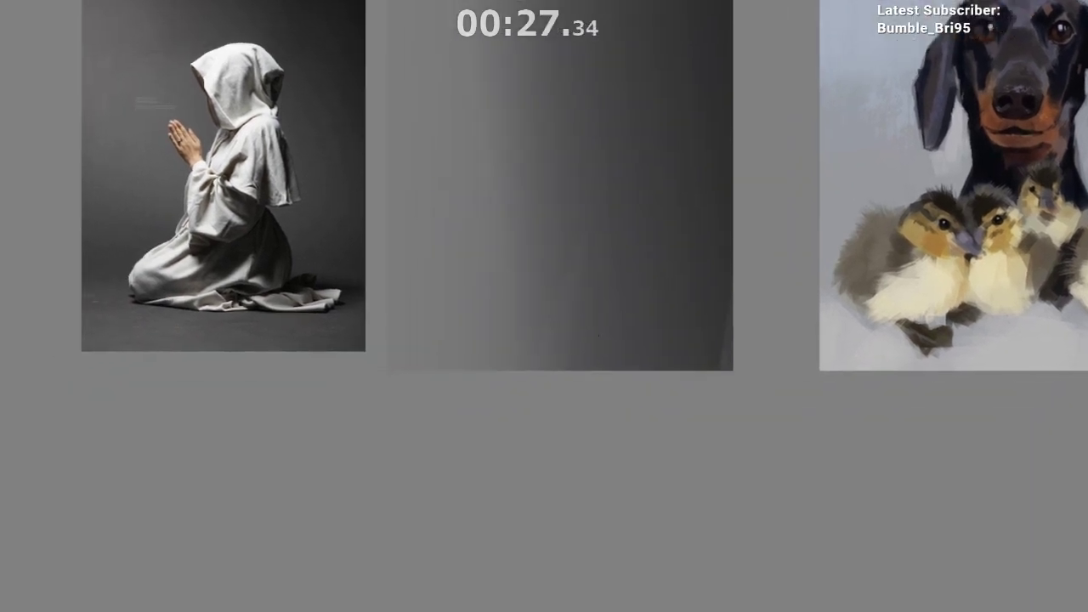
left_click_drag(547, 413, 517, 309)
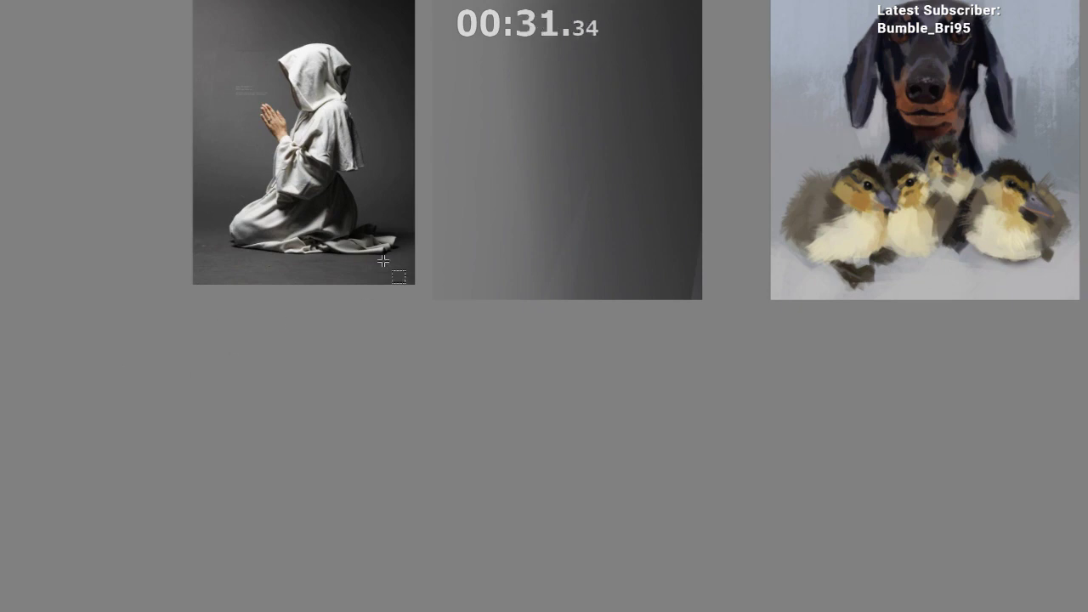
Step: Make a rectangular selection over the bottom strip of the canvas for the floor
left_click_drag(413, 222, 579, 278)
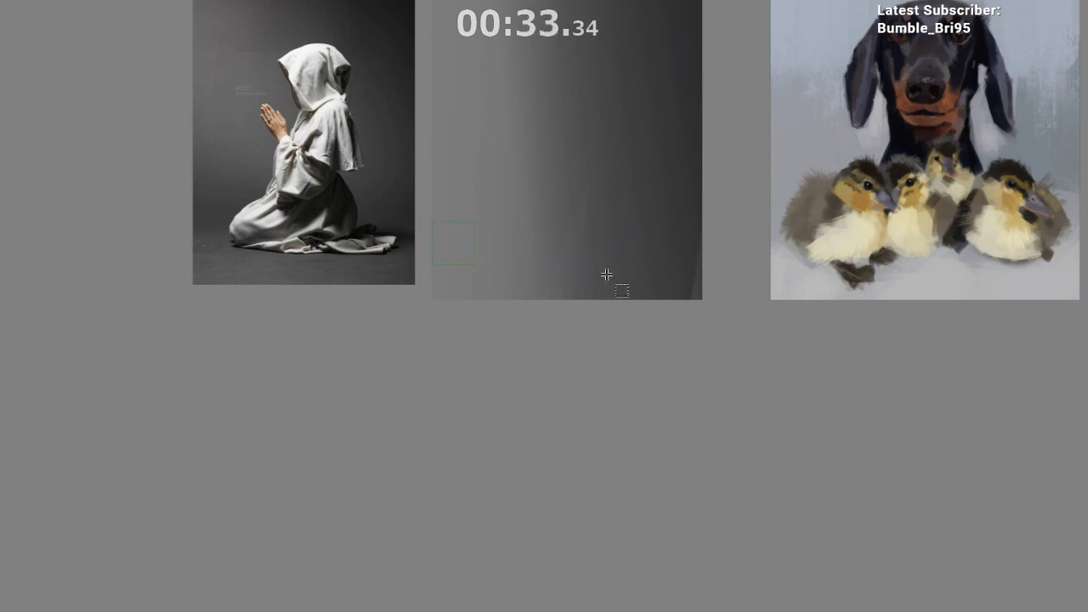
left_click_drag(433, 223, 773, 356)
left_click_drag(642, 309, 634, 313)
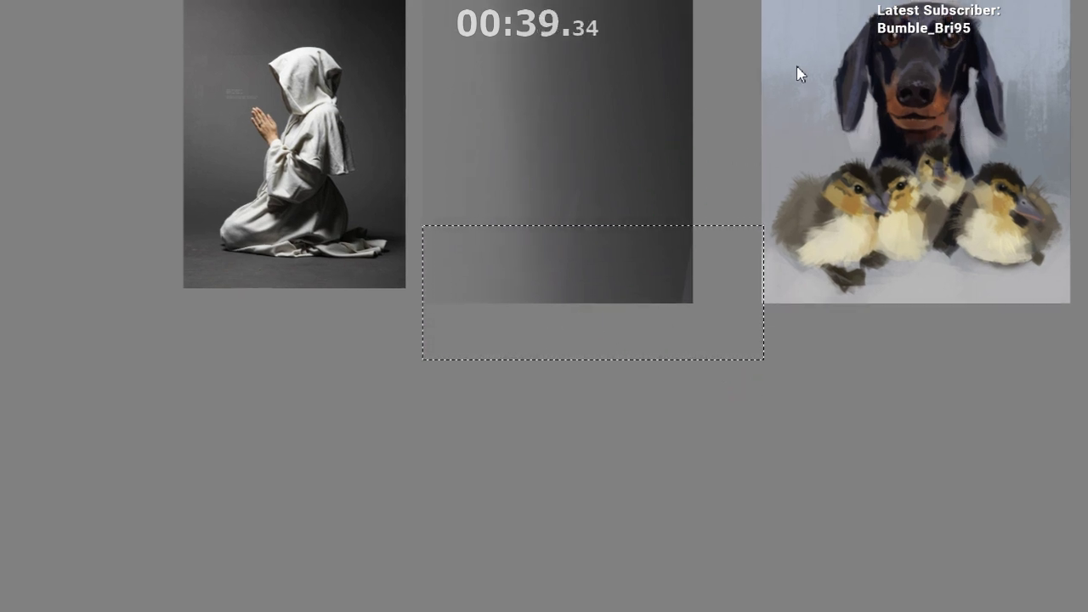
Step: Shade the selected floor strip from lighter grey on the left to sampled dark grey on the right
left_click_drag(537, 262, 604, 201)
key("ctrl+z")
mouse_move(505, 261)
left_mouse_down()
mouse_move(609, 238)
mouse_move(530, 380)
mouse_move(707, 249)
left_mouse_up()
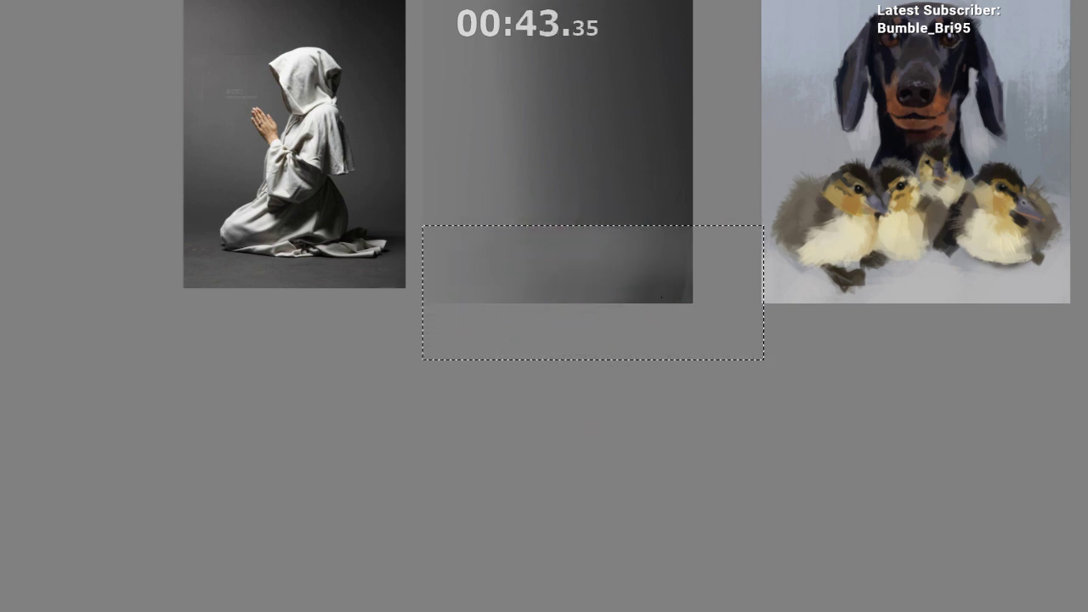
left_click(678, 301, "alt")
mouse_move(633, 268)
left_mouse_down()
mouse_move(734, 246)
mouse_move(604, 245)
left_mouse_up()
left_click_drag(610, 379, 595, 472)
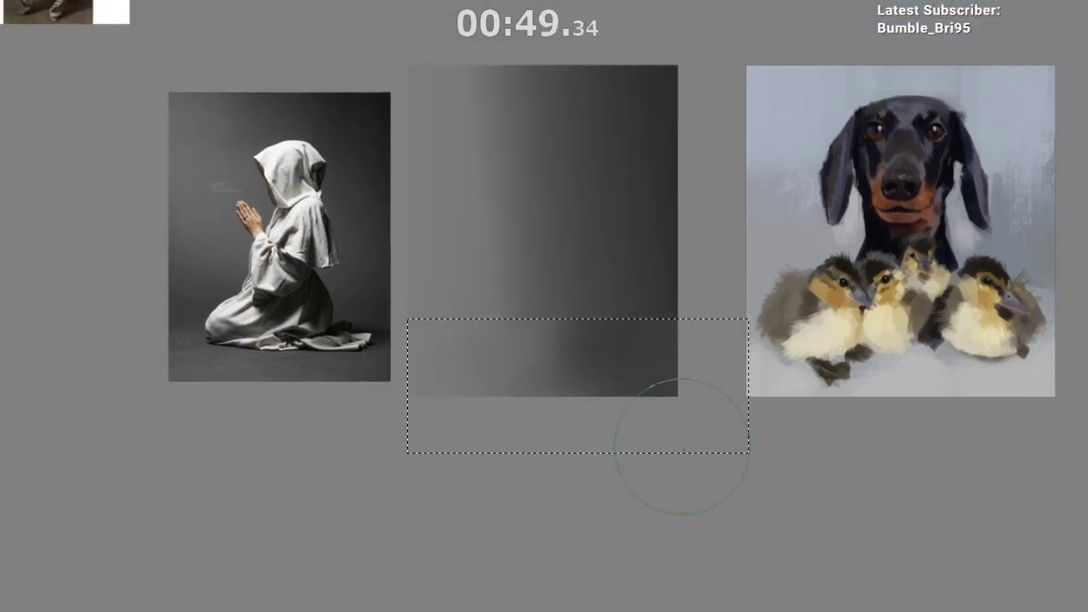
Step: Invert the selection and use a large soft brush to darken the wall's lower left and lighten its lower right
key("ctrl+shift+i")
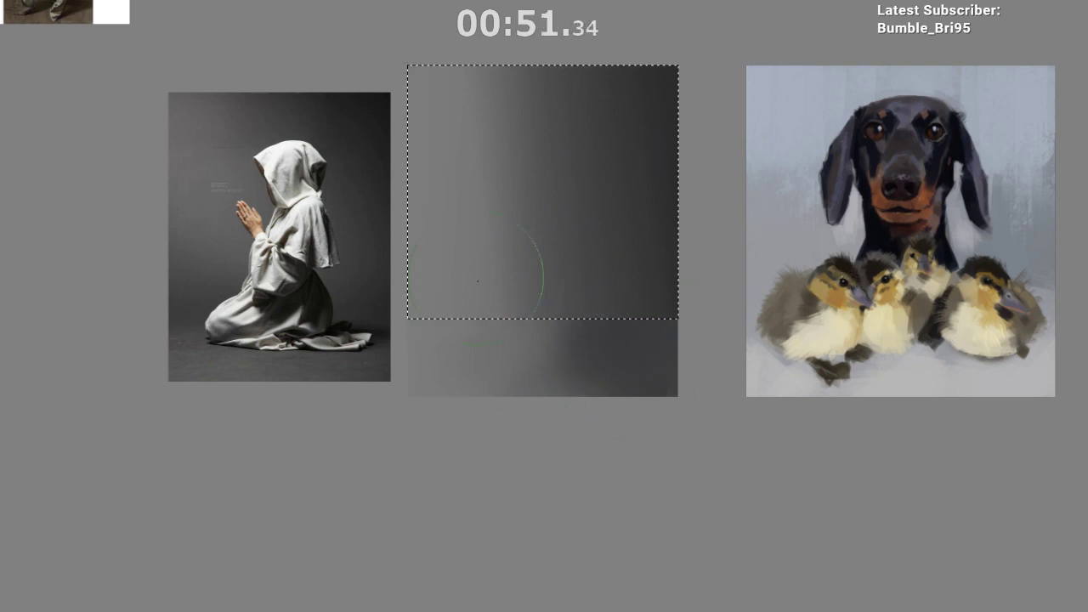
left_click(449, 294)
key("ctrl+z")
key("ctrl+shift+z")
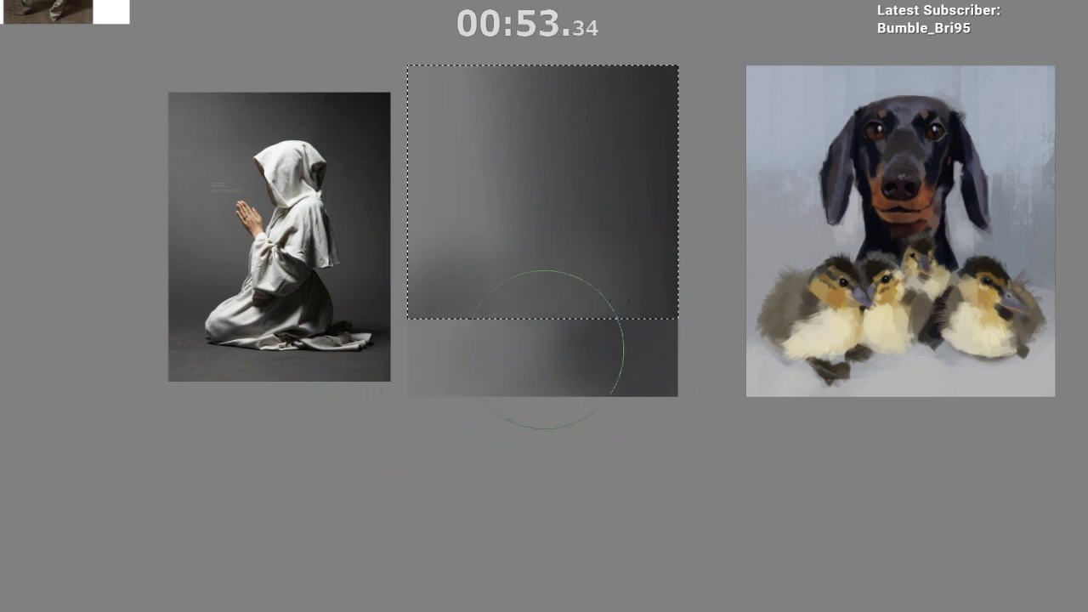
mouse_move(541, 349)
left_mouse_down()
mouse_move(680, 350)
mouse_move(510, 396)
left_mouse_up()
mouse_move(573, 315)
left_mouse_down()
mouse_move(563, 358)
mouse_move(648, 267)
mouse_move(616, 336)
mouse_move(648, 237)
left_mouse_up()
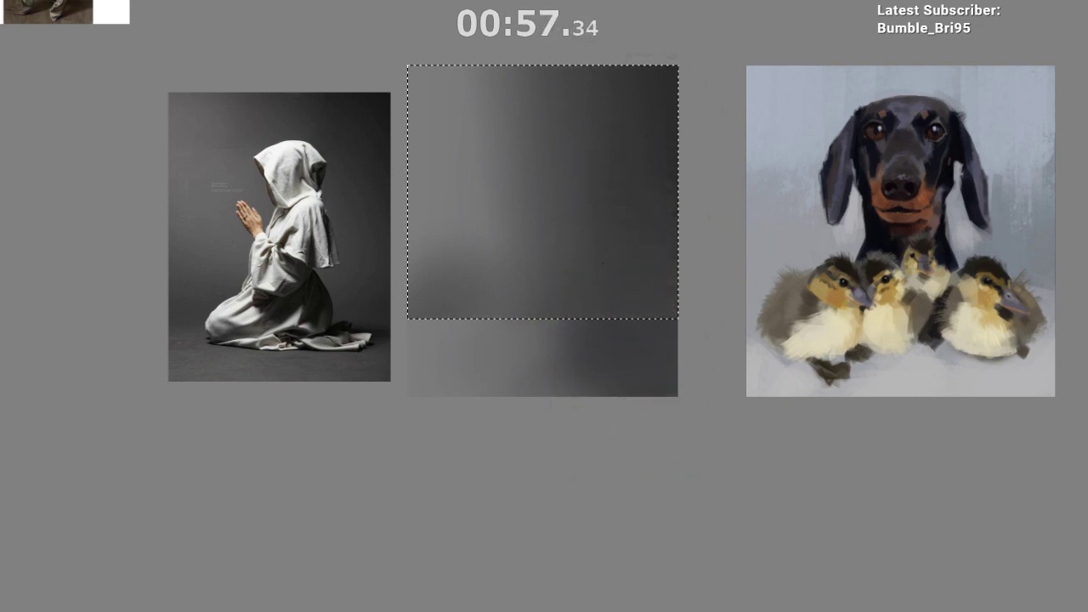
Step: Deselect the wall area and soften the right part of the horizon with a large soft brush
key("ctrl+d")
left_click_drag(617, 454, 652, 417)
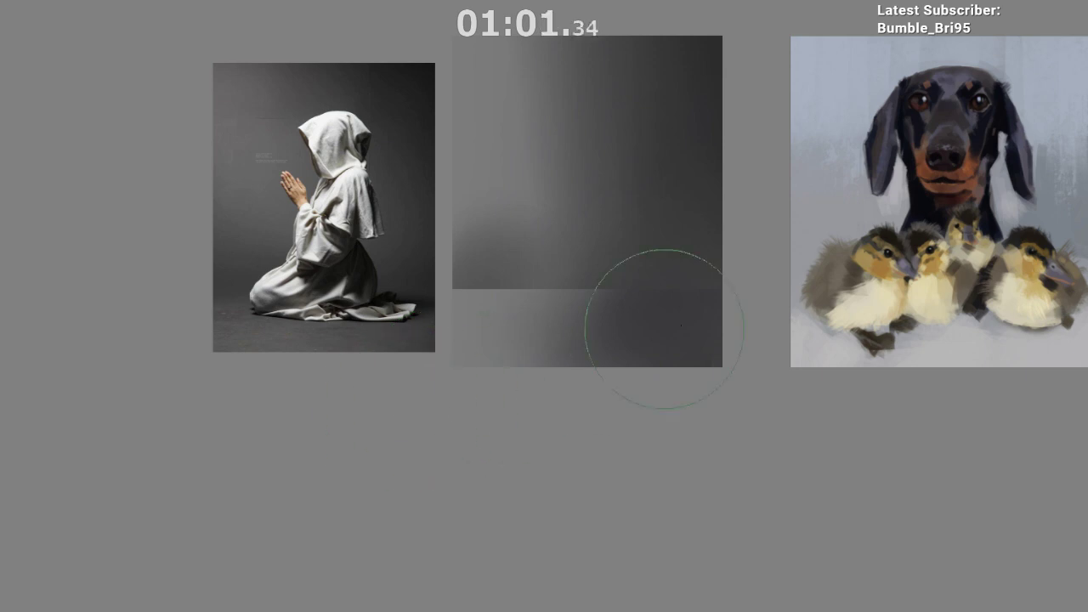
left_click_drag(553, 349, 539, 334)
left_click_drag(541, 330, 539, 332)
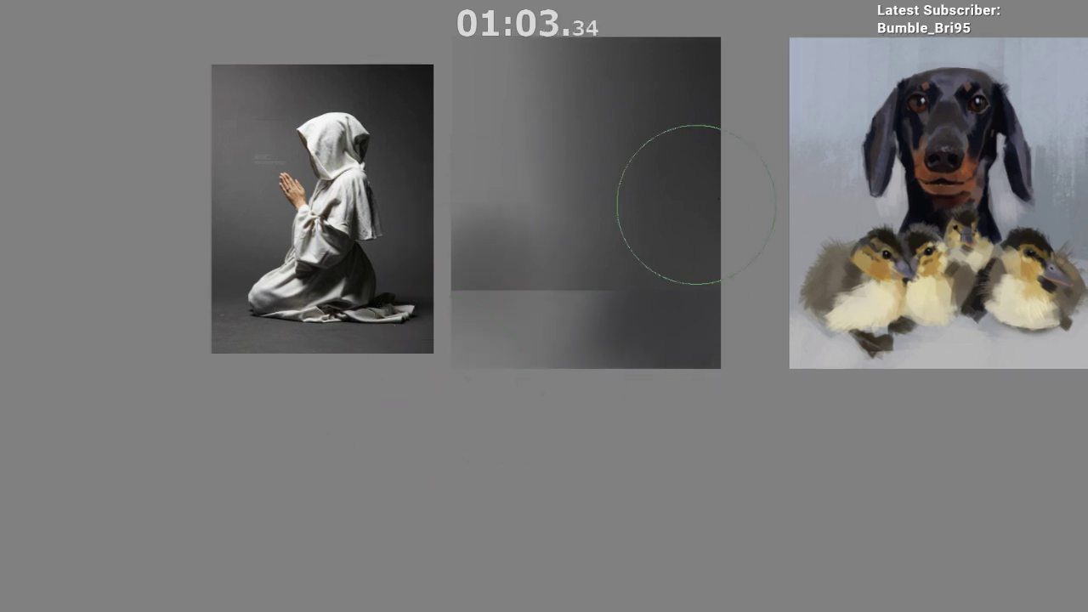
Step: Adjust the brush size and sketch a thin slanted line for the front edge of the monk's hood
left_click(928, 135)
left_click_drag(645, 363, 610, 424)
left_click_drag(620, 230, 581, 201)
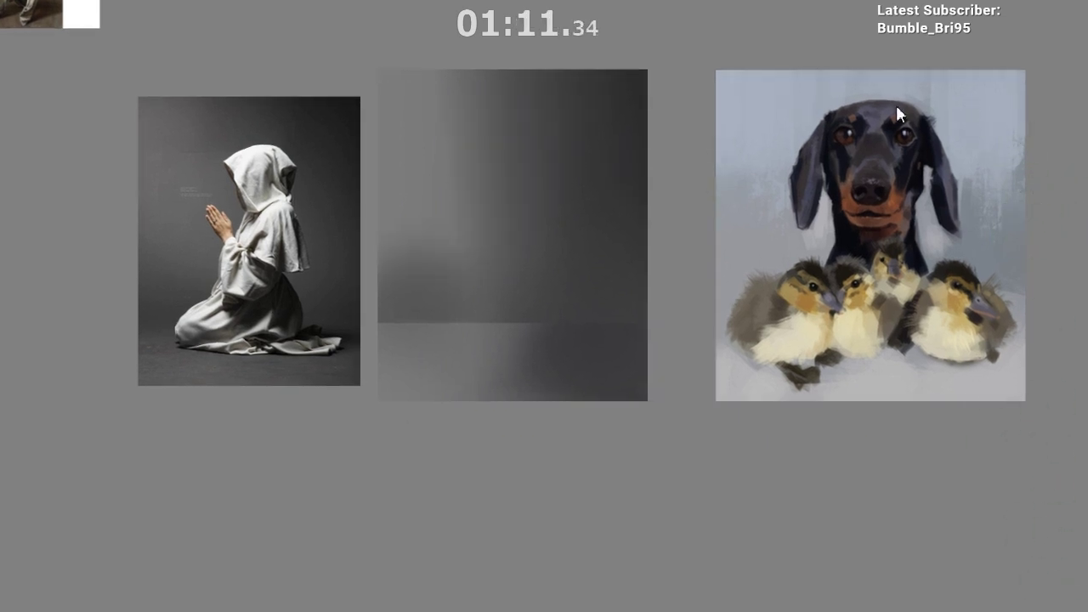
left_click_drag(518, 245, 551, 196)
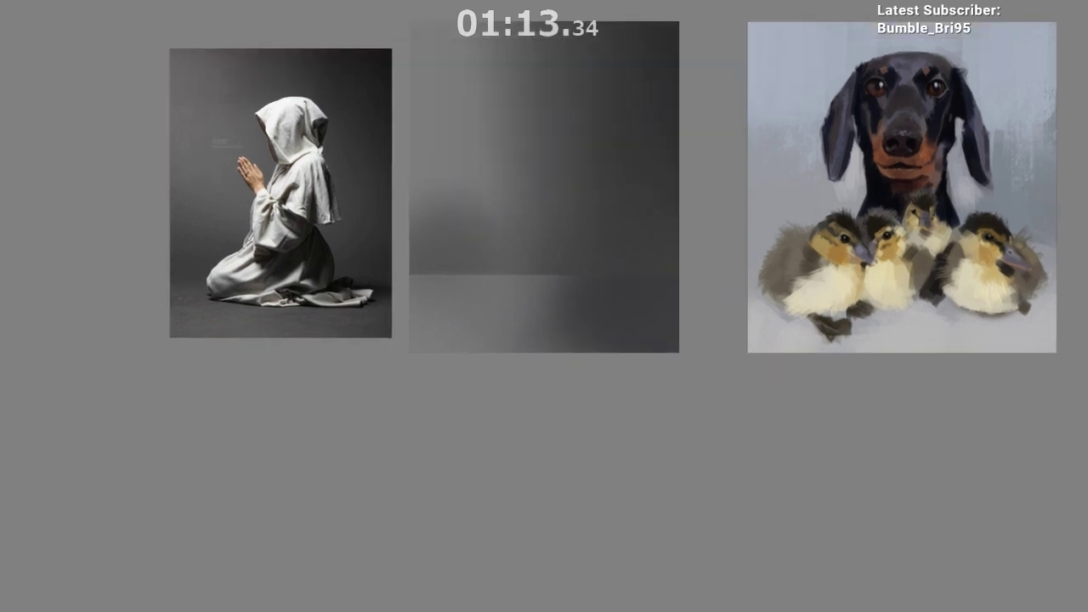
left_click_drag(547, 269, 529, 301)
left_click_drag(533, 234, 535, 176)
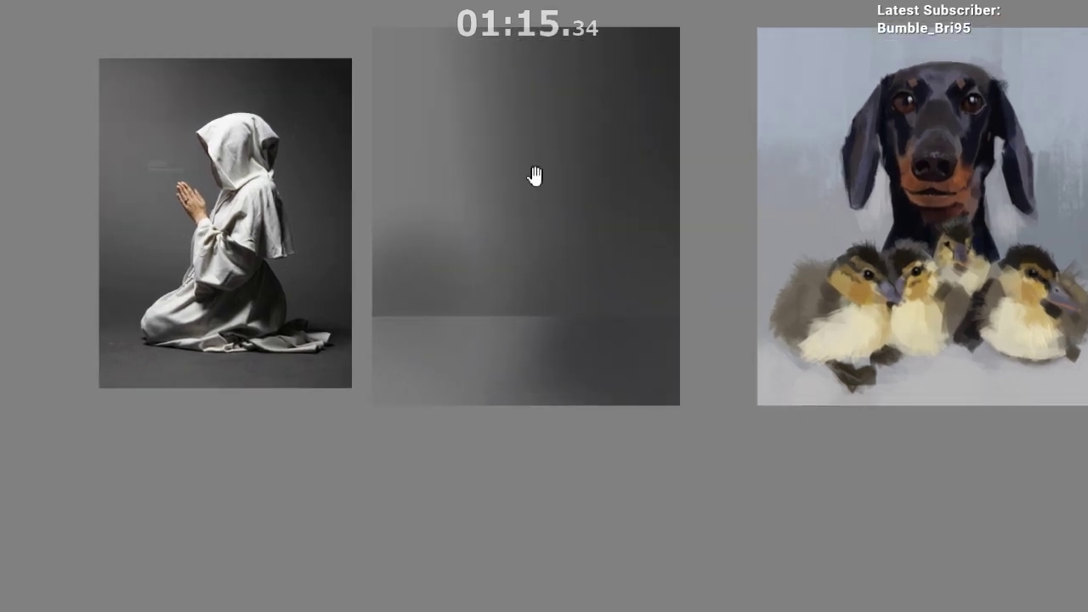
left_click_drag(478, 125, 505, 214)
key("ctrl+z")
key("bracketright")
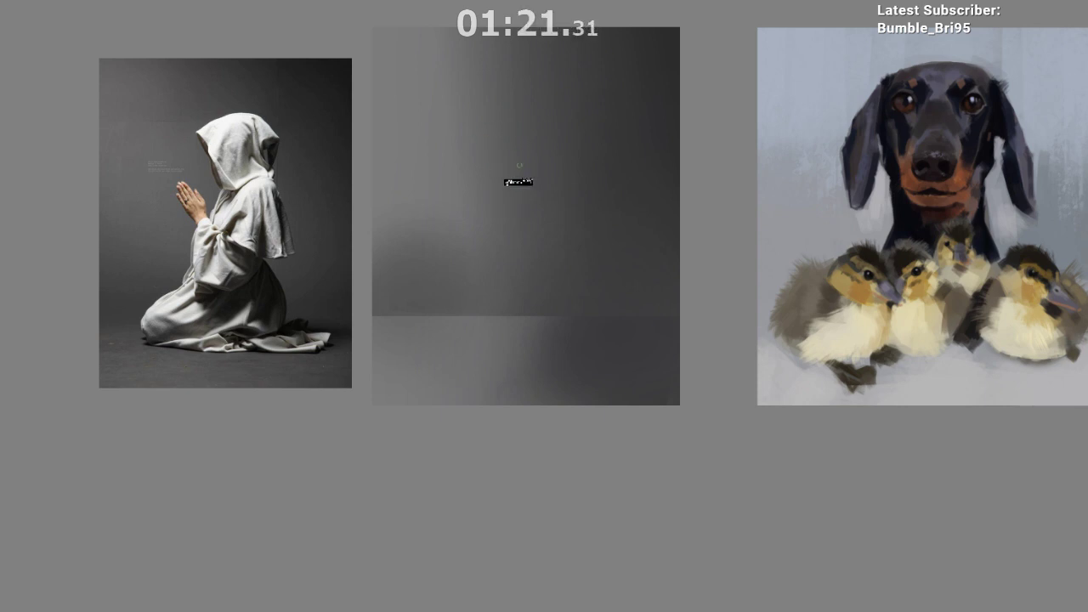
key("ctrl+z")
left_click_drag(493, 119, 504, 148)
key("ctrl+z")
left_click_drag(491, 109, 524, 209)
left_click_drag(537, 162, 540, 171)
Step: Sketch a long diagonal from the neck down to the knees and two near-horizontal base lines under the figure
left_click_drag(541, 174, 486, 302)
key("ctrl+z")
key("ctrl+z")
key("ctrl+z")
mouse_move(532, 182)
left_mouse_down()
mouse_move(460, 353)
mouse_move(466, 292)
left_mouse_up()
key("ctrl+z")
mouse_move(539, 180)
left_mouse_down()
mouse_move(454, 331)
mouse_move(626, 342)
left_mouse_up()
key("ctrl+z")
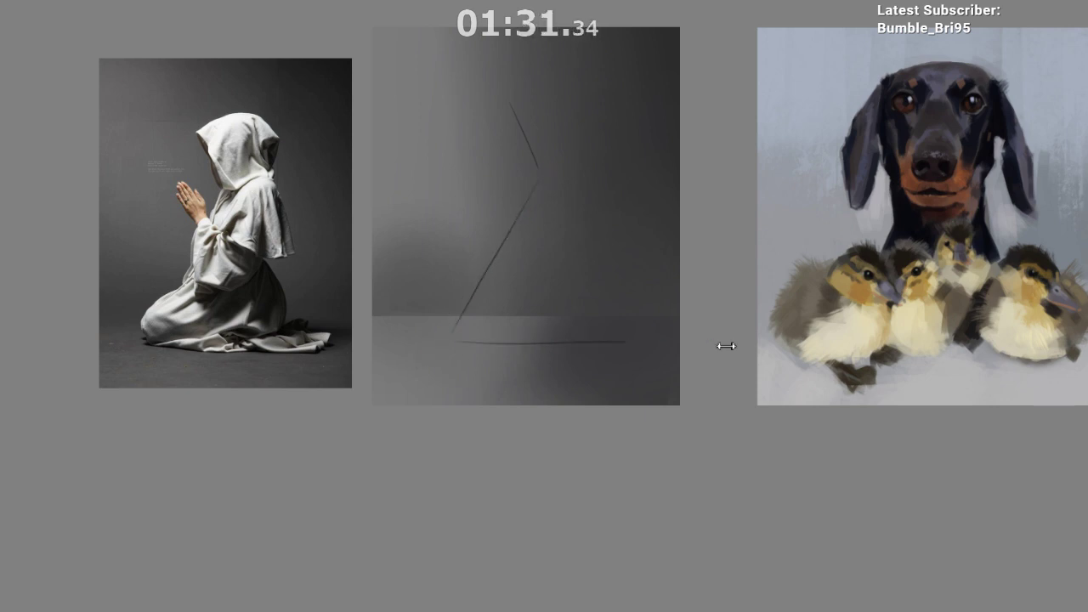
mouse_move(537, 175)
left_mouse_down()
mouse_move(427, 381)
mouse_move(633, 359)
left_mouse_up()
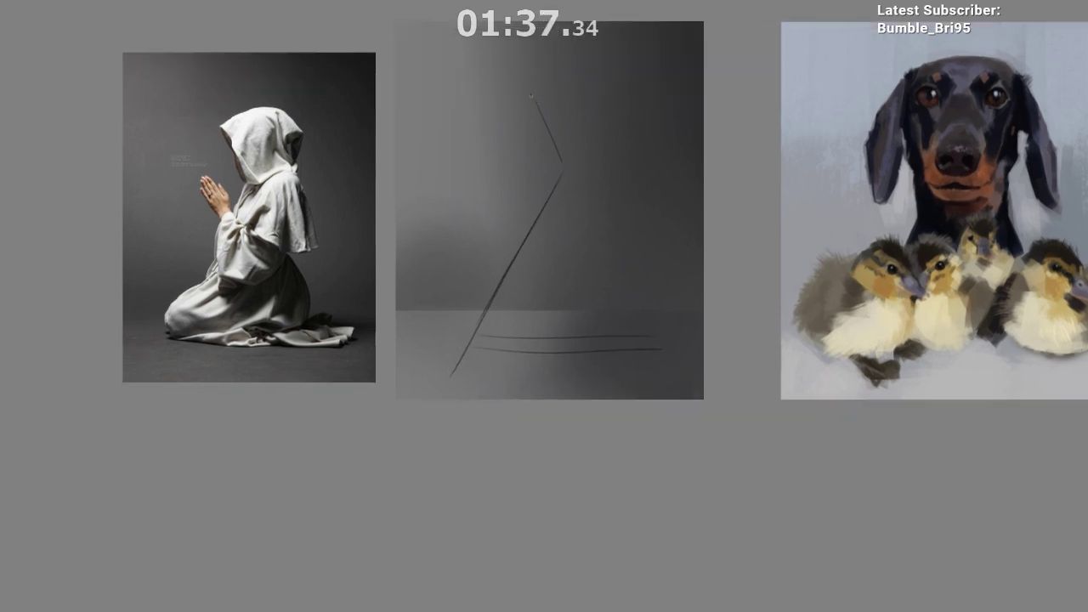
left_click_drag(534, 101, 565, 170)
key("ctrl+z")
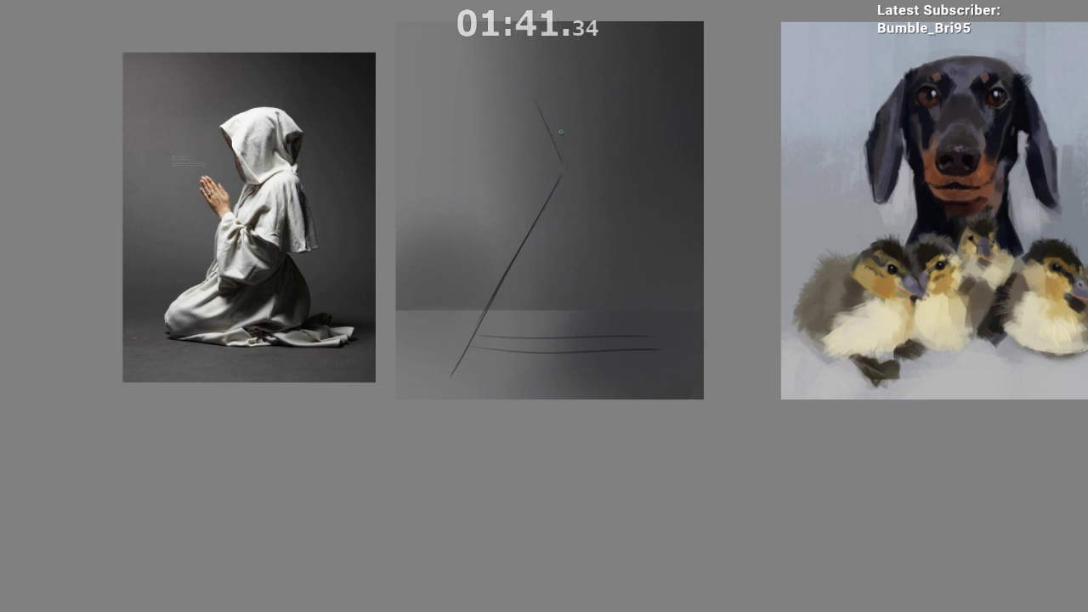
mouse_move(546, 124)
left_mouse_down()
mouse_move(561, 160)
mouse_move(530, 285)
left_mouse_up()
key("ctrl+z")
key("ctrl+z")
key("ctrl+z")
Step: Sketch a curved line from the neck down through the torso and a slanted thigh line rising from the knees
mouse_move(539, 212)
left_mouse_down()
mouse_move(577, 329)
mouse_move(601, 325)
mouse_move(585, 325)
left_mouse_up()
mouse_move(639, 331)
left_mouse_down()
mouse_move(443, 368)
mouse_move(616, 298)
left_mouse_up()
key("ctrl+z")
key("ctrl+z")
left_click_drag(465, 356, 606, 301)
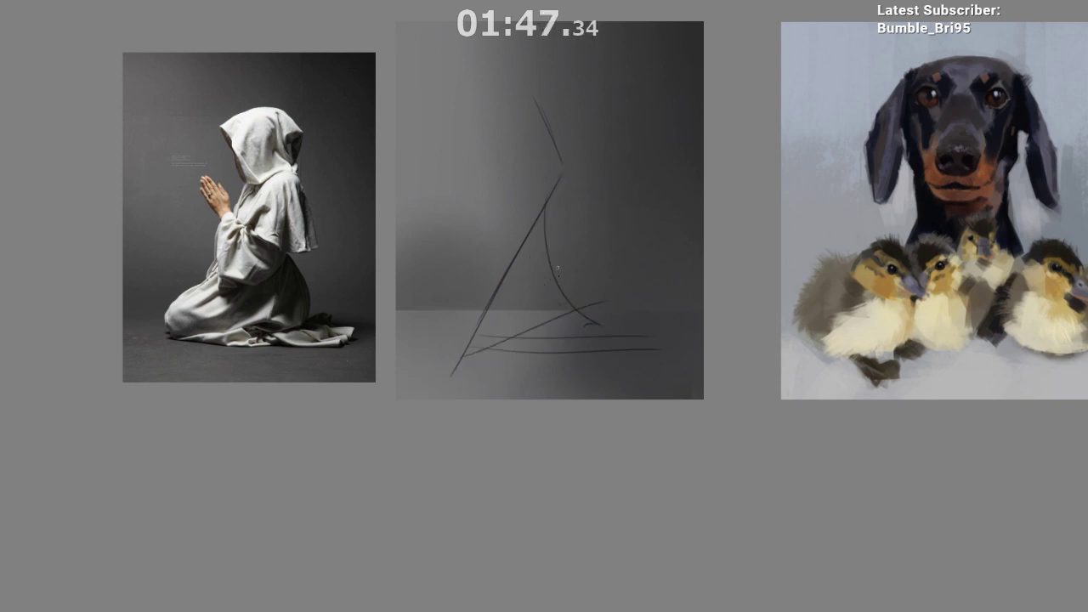
Step: Reinforce and extend the hood's front edge line so it crosses the neck and meets the torso curve
mouse_move(532, 101)
left_mouse_down()
mouse_move(570, 182)
mouse_move(547, 158)
left_mouse_up()
scroll(568, 101, "up", 3)
scroll(553, 135, "down", 1)
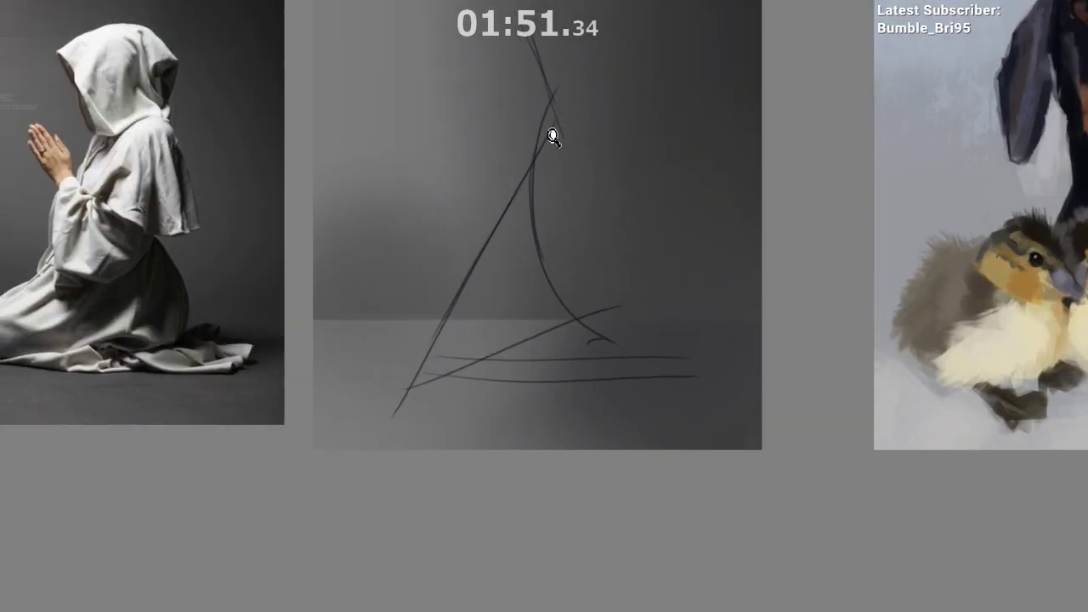
left_click_drag(521, 106, 587, 111)
scroll(591, 147, "down", 1)
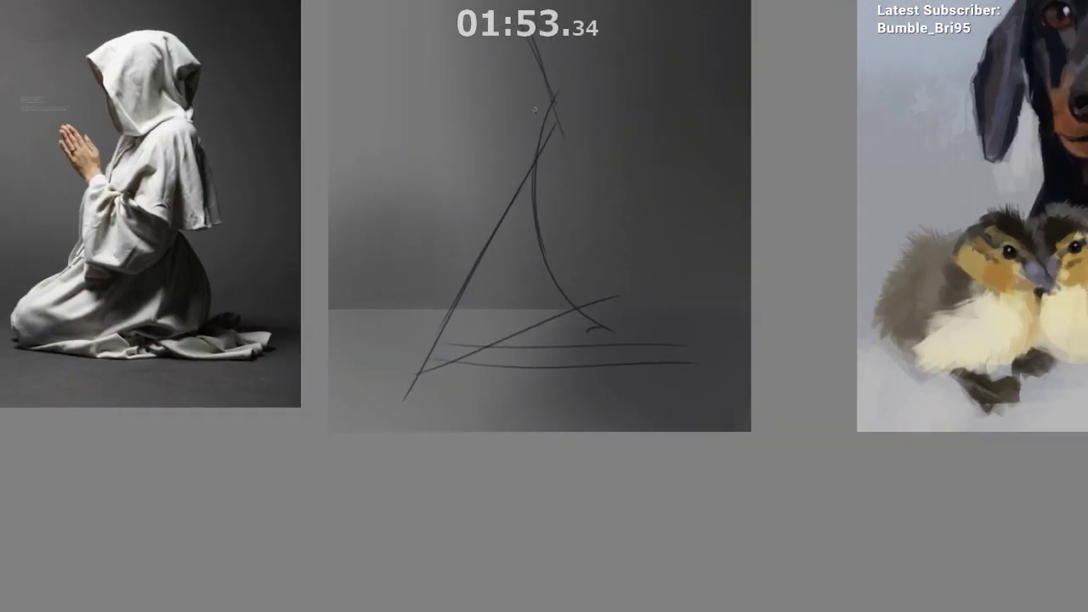
scroll(542, 147, "down", 2)
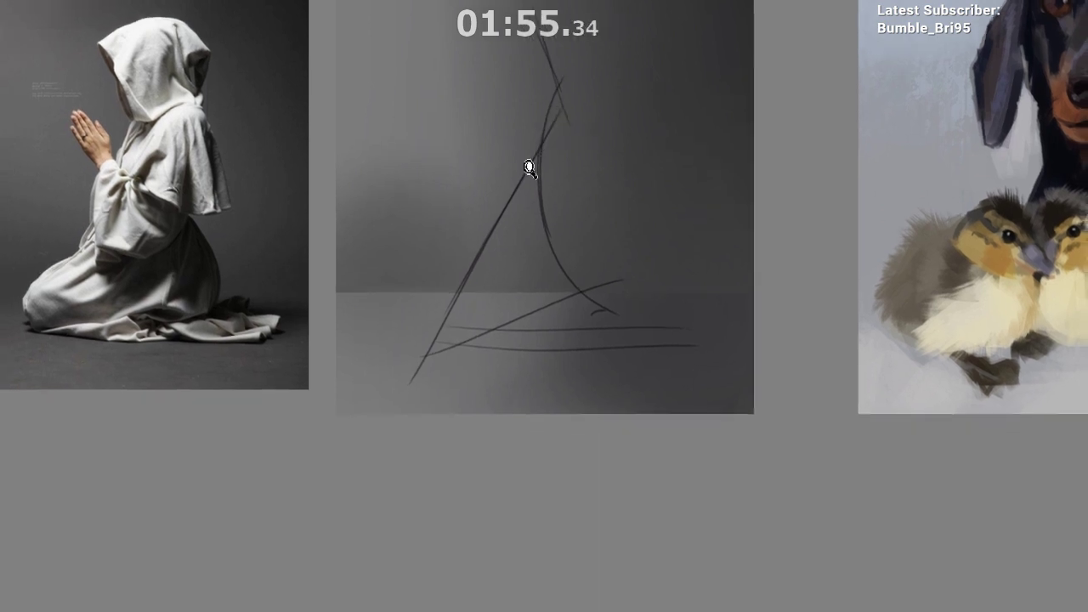
Step: Sketch a doubled slanted line for the raised forearms, running from the praying hands down to the torso curve at the waist
mouse_move(477, 123)
left_mouse_down()
mouse_move(549, 247)
mouse_move(537, 236)
left_mouse_up()
key("ctrl+z")
key("ctrl+z")
left_click_drag(461, 113, 550, 234)
key("ctrl+z")
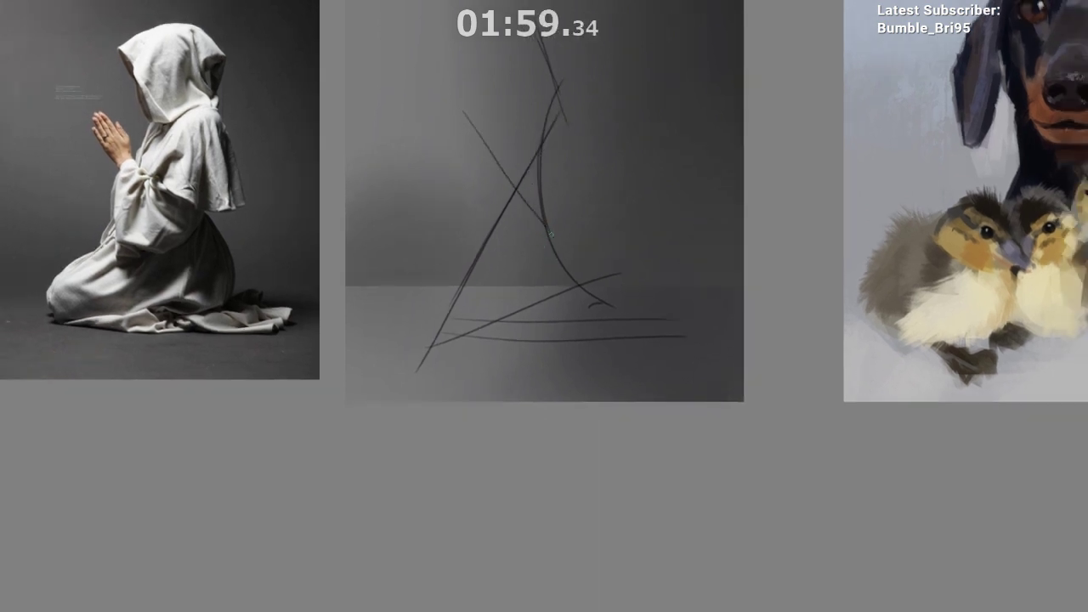
key("ctrl+z")
left_click_drag(479, 103, 544, 230)
left_click_drag(484, 116, 550, 237)
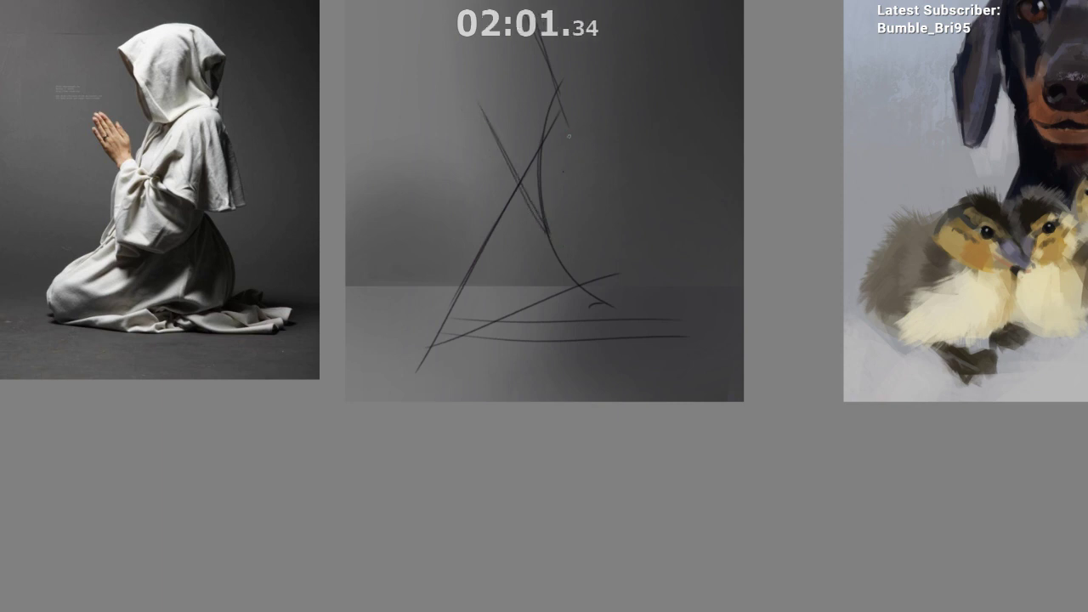
Step: Sketch a short shoulder line and a slanted upper-arm line from the shoulder down to the waist, then undo the extra hood line
left_click_drag(579, 112, 540, 253)
mouse_move(557, 184)
left_mouse_down()
mouse_move(552, 155)
mouse_move(552, 190)
left_mouse_up()
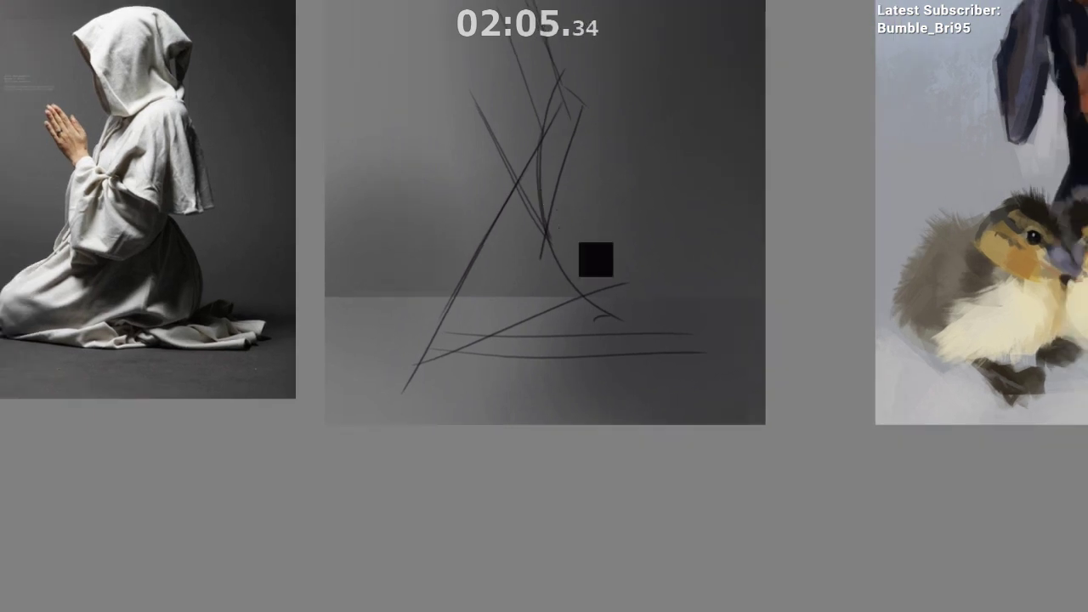
key("ctrl+z")
left_click_drag(552, 286, 571, 347)
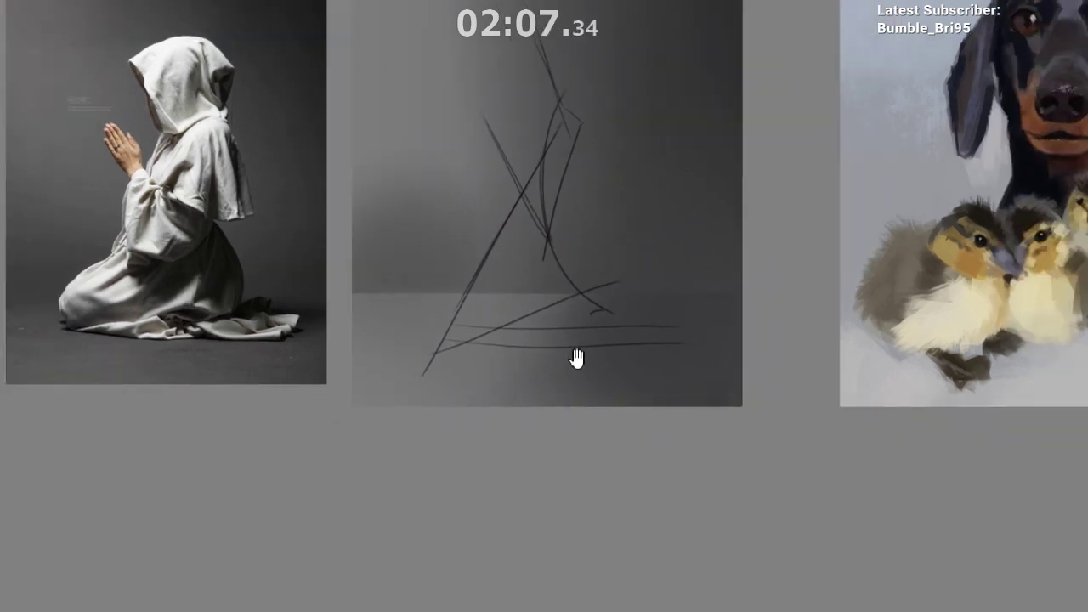
left_click_drag(604, 174, 629, 205)
left_click_drag(493, 160, 460, 196)
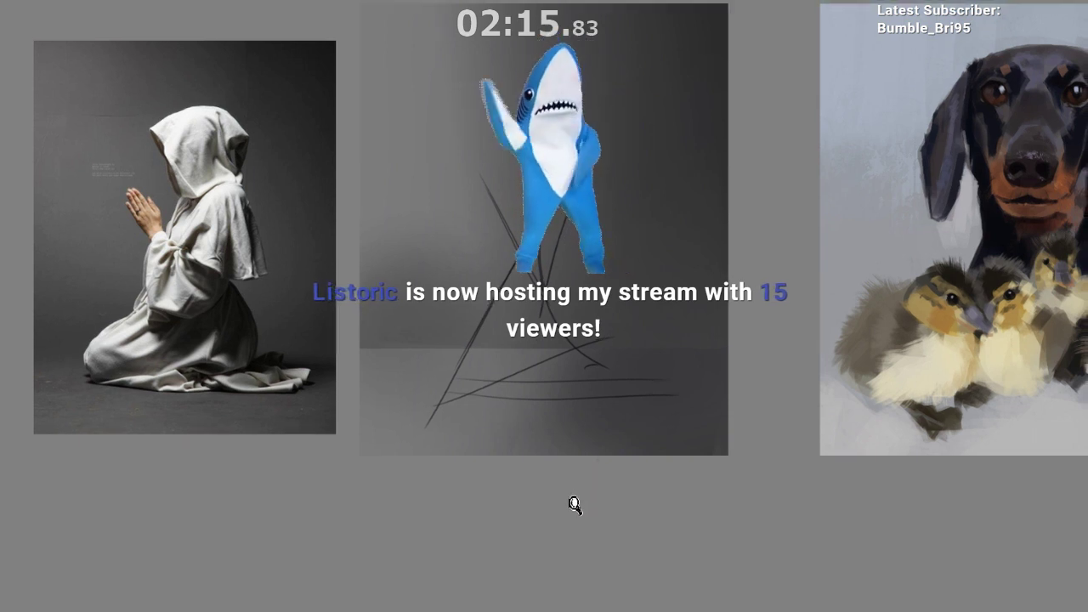
Step: Examine the finished dachshund and ducklings painting beside the monk study
scroll(581, 510, "down", 2)
left_click_drag(590, 524, 468, 479)
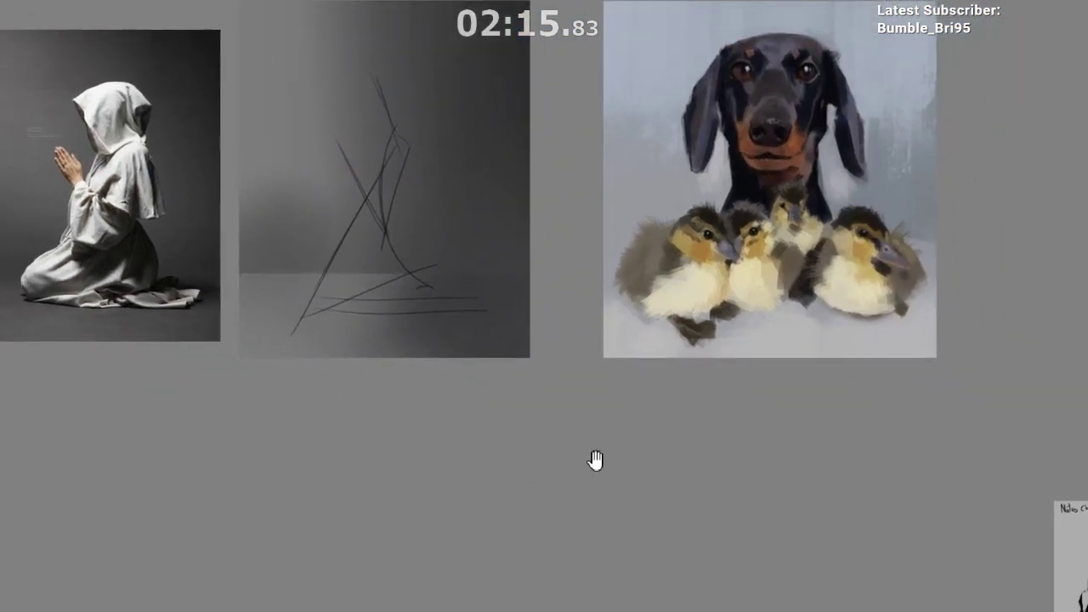
left_click_drag(577, 489, 510, 499)
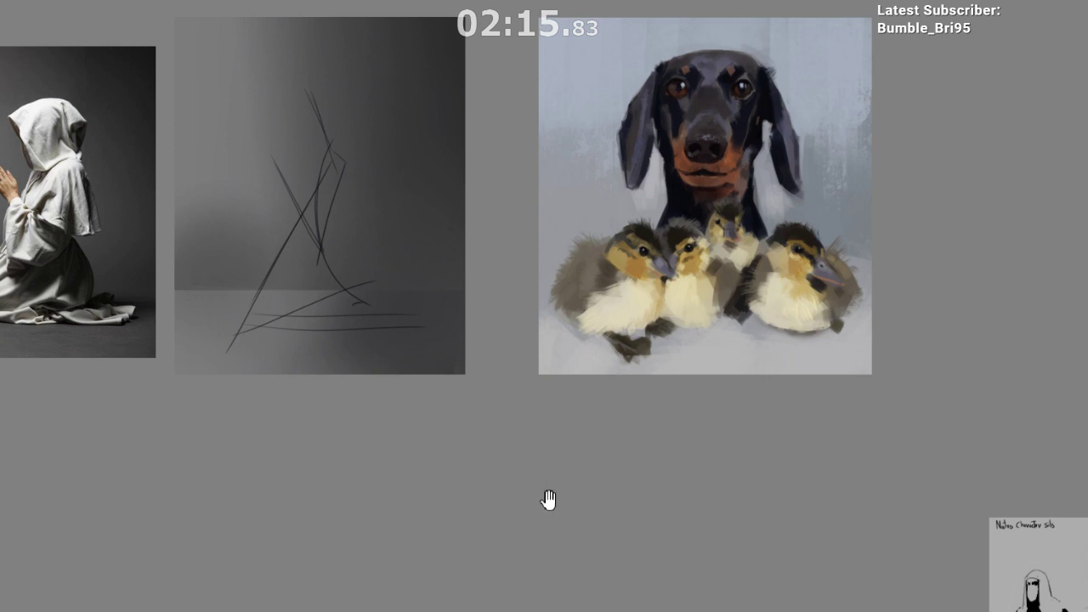
mouse_move(533, 476)
left_mouse_down()
mouse_move(482, 559)
mouse_move(480, 541)
left_mouse_up()
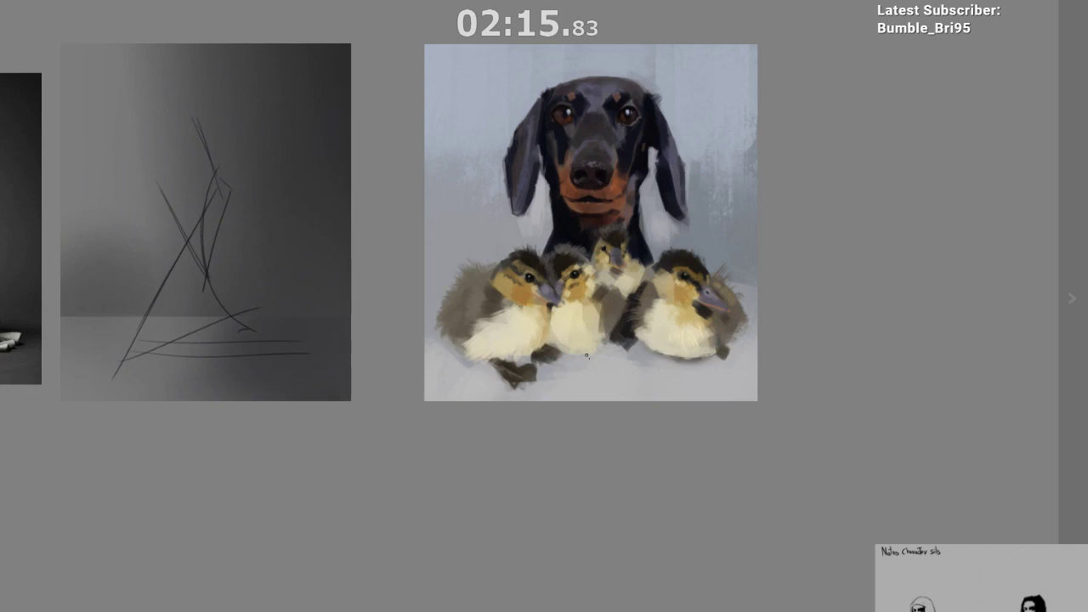
left_click_drag(575, 241, 482, 297)
scroll(351, 304, "up", 3)
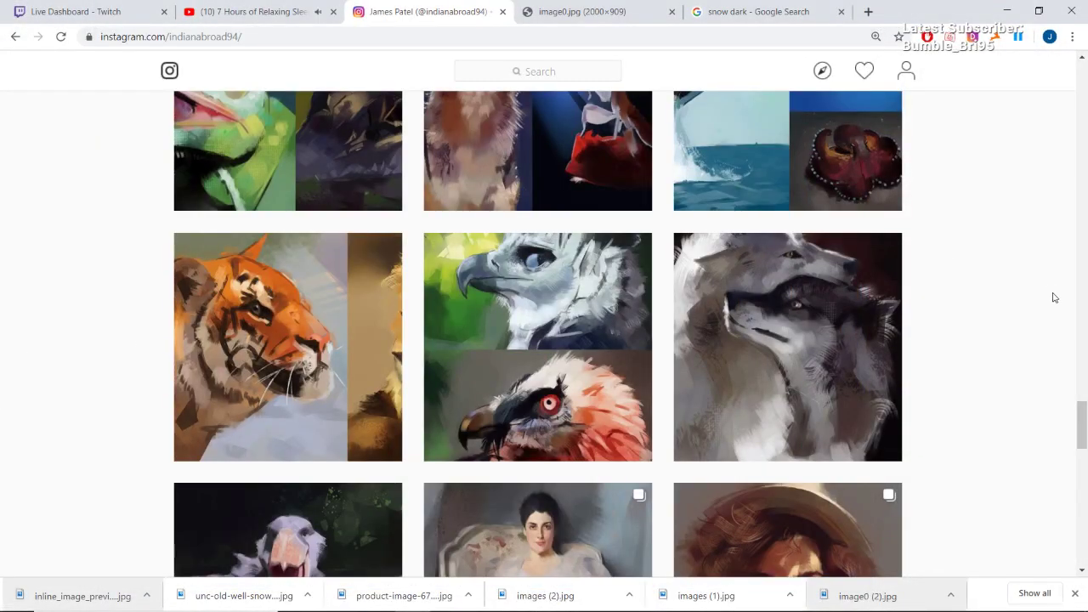
Step: Browse the artwork gallery on the Instagram profile, then switch OBS to the CAPTURE scene
left_click_drag(1084, 425, 1085, 109)
scroll(638, 323, "down", 3)
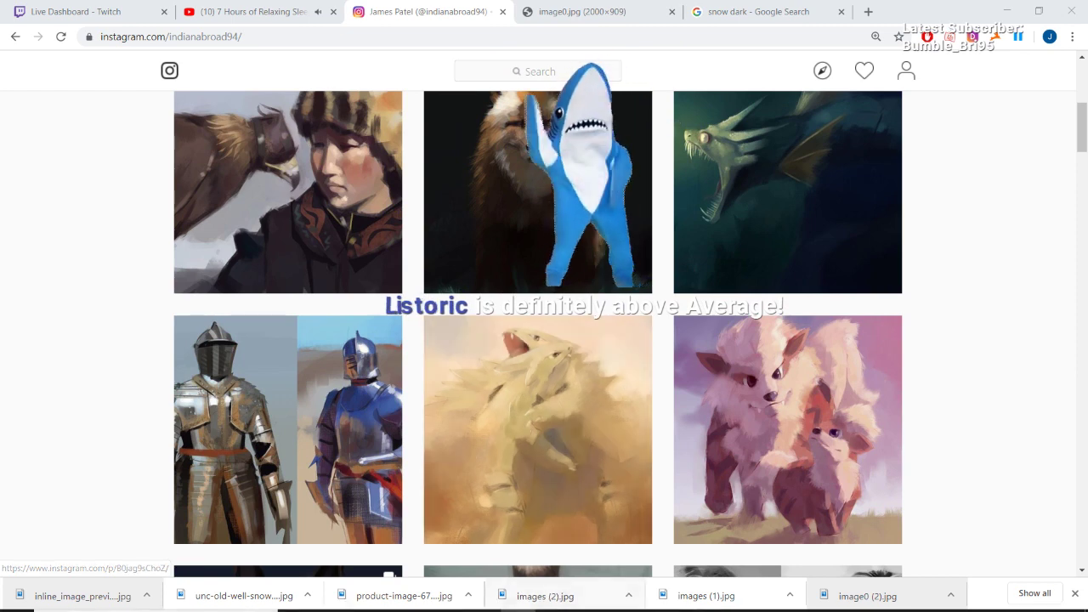
mouse_move(554, 598)
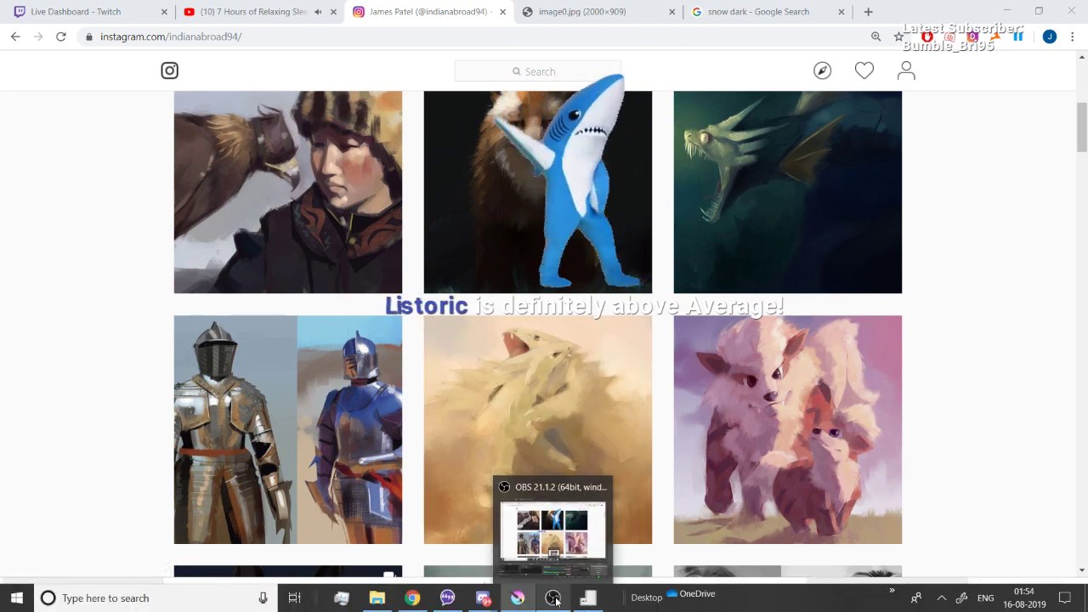
left_click(555, 601)
scroll(171, 536, "up", 1)
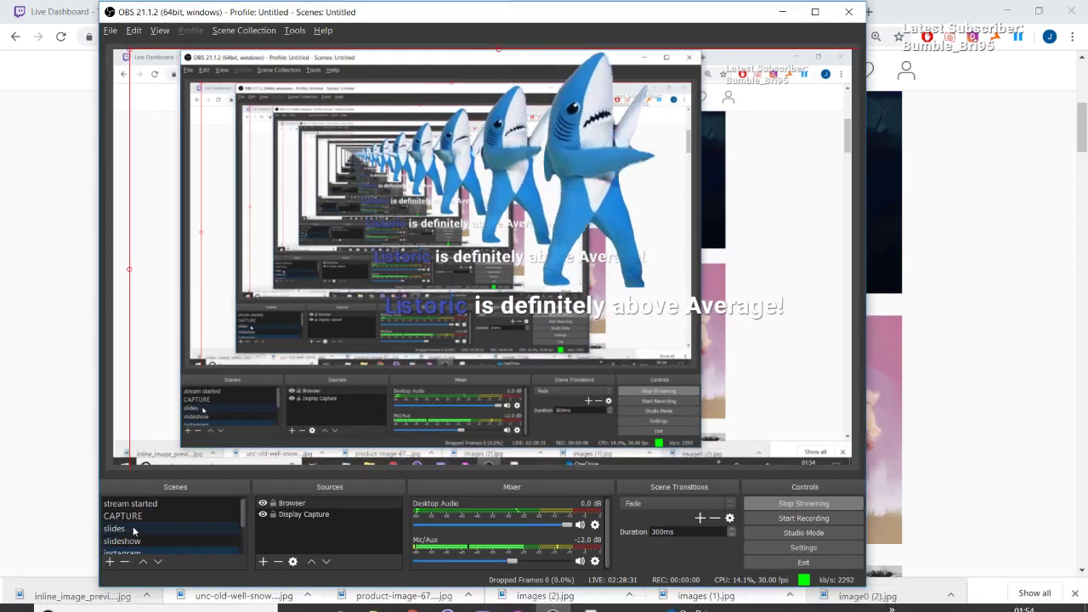
left_click(139, 521)
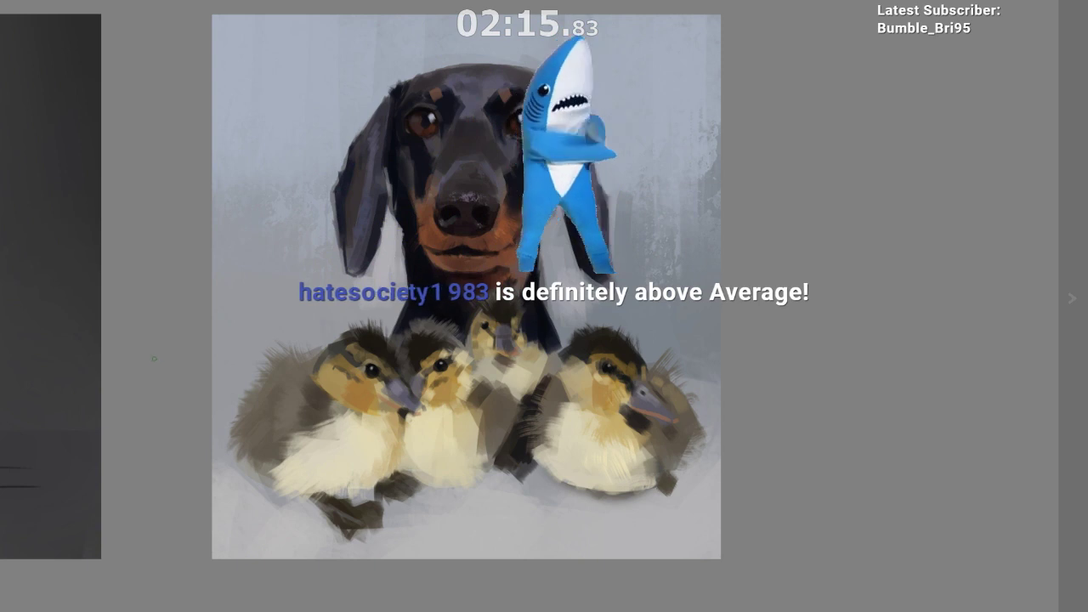
Step: Compare the monk photo and its gesture sketch with the dachshund painting on the canvas
scroll(154, 358, "down", 1)
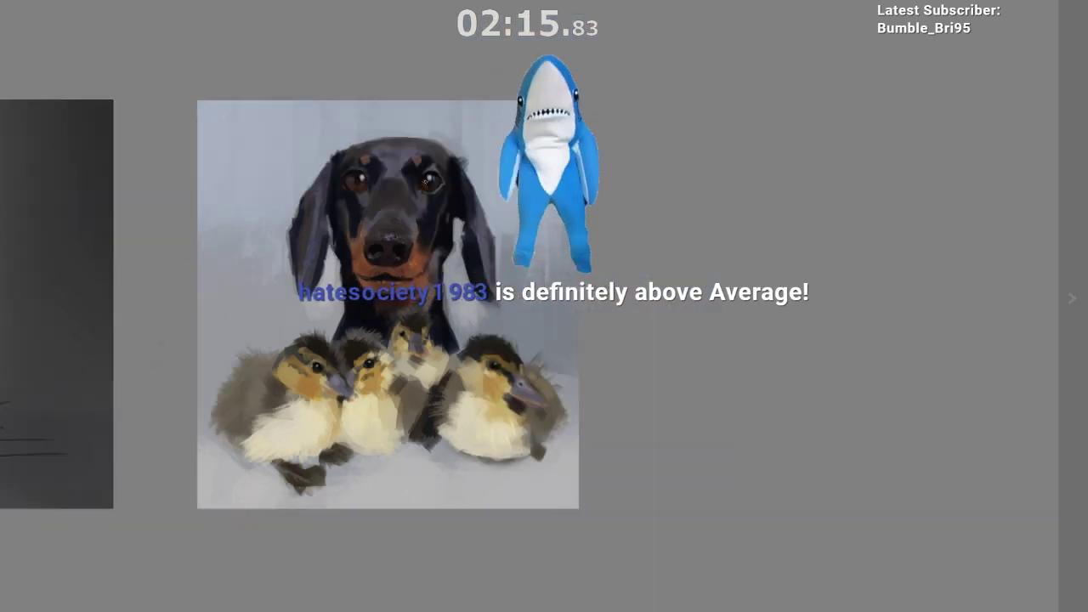
mouse_move(195, 183)
left_mouse_down()
mouse_move(488, 195)
mouse_move(25, 219)
left_mouse_up()
left_click_drag(148, 243, 431, 286)
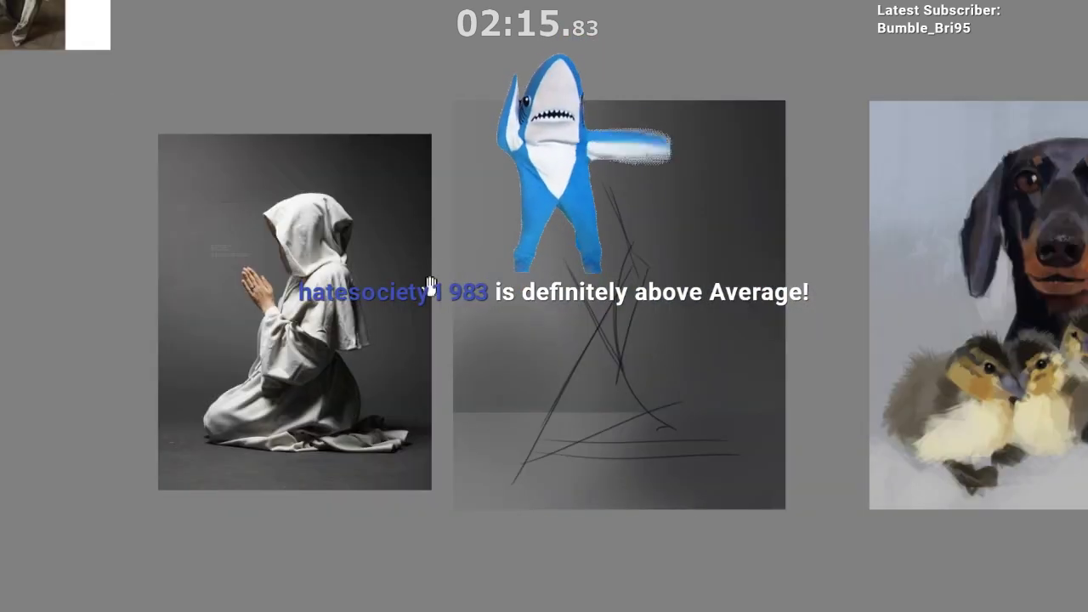
left_click_drag(590, 377, 306, 350)
left_click_drag(407, 360, 327, 361)
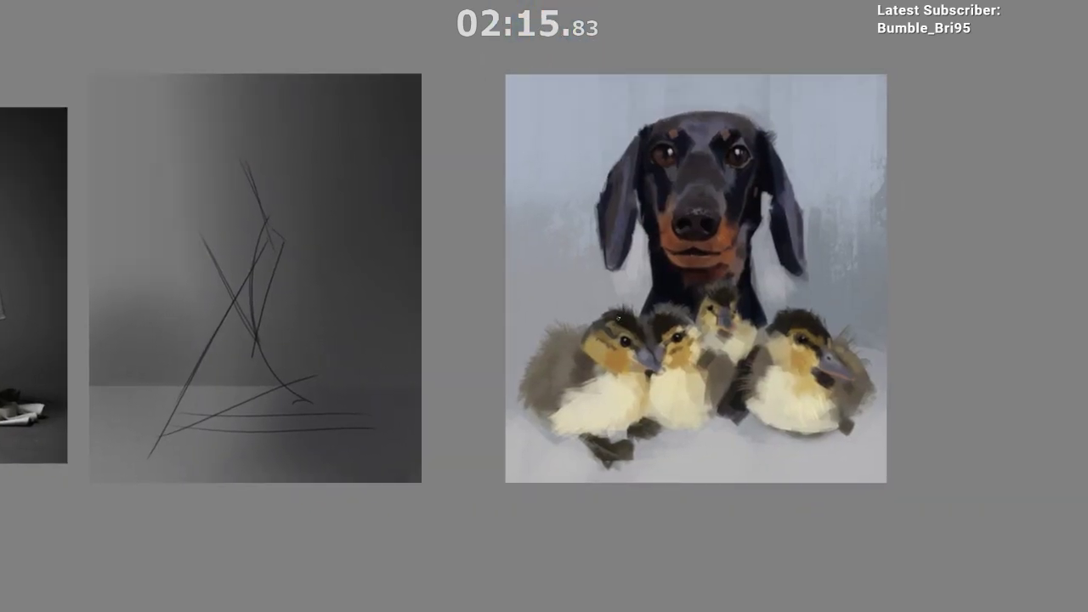
scroll(618, 318, "down", 1)
left_click_drag(529, 361, 498, 316)
scroll(575, 445, "down", 1)
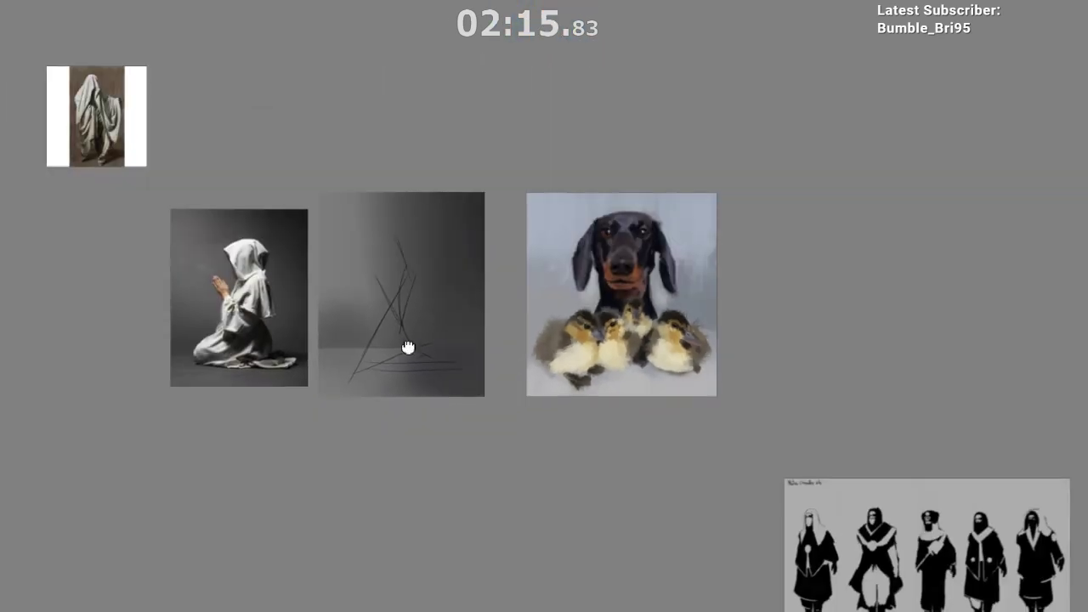
Step: Move the black silhouette character sheet clear of the grey robed-character sheet it overlaps
left_click_drag(408, 348, 228, 146)
left_click_drag(291, 389, 25, 212)
scroll(170, 332, "down", 1)
left_click_drag(413, 442, 423, 268)
scroll(370, 314, "up", 1)
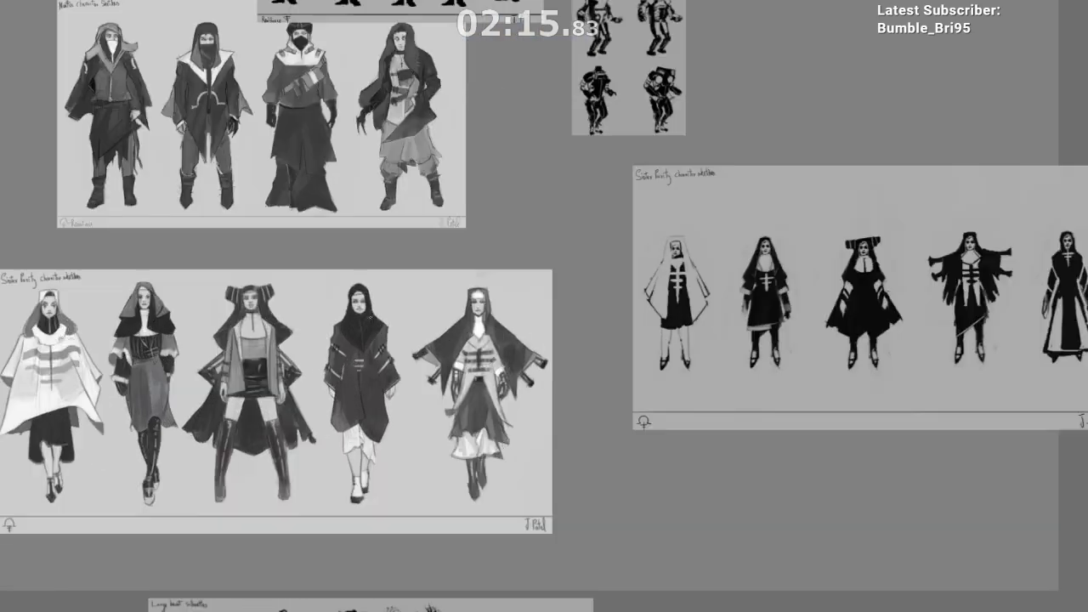
scroll(369, 318, "up", 1)
left_click_drag(340, 286, 445, 416)
scroll(444, 415, "down", 1)
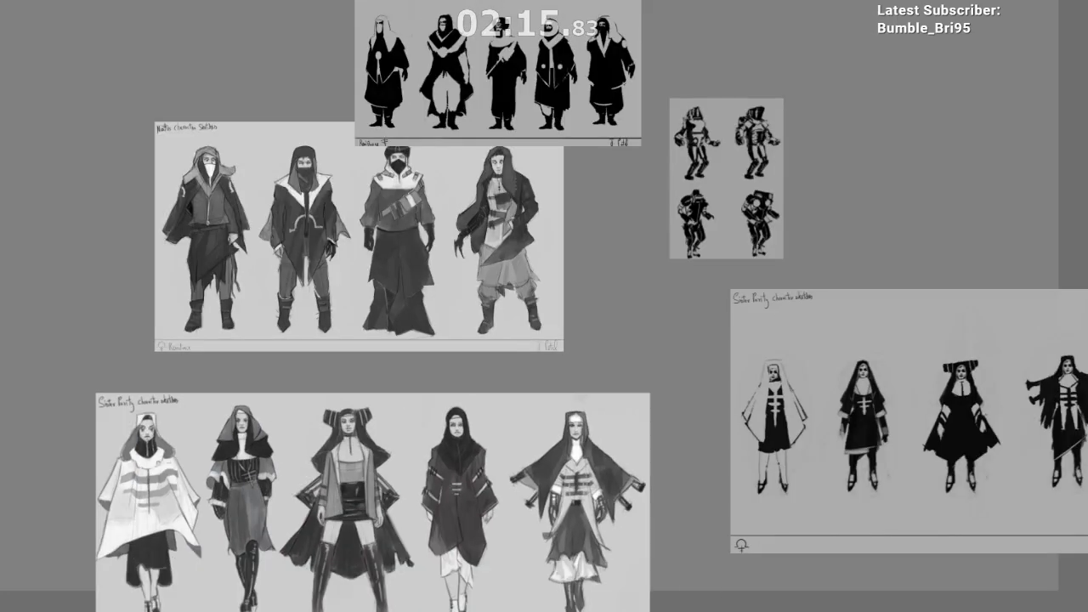
left_click_drag(530, 55, 399, 14)
left_click_drag(529, 255, 503, 184)
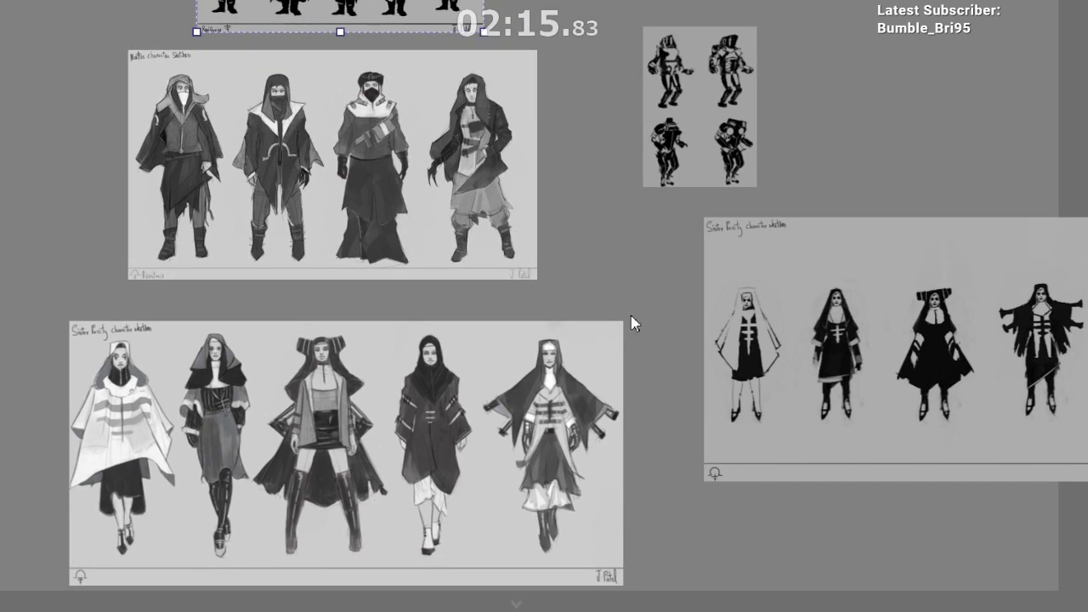
Step: Look over the remaining character and creature silhouette sheets, then return to the monk study
scroll(618, 349, "down", 2)
left_click_drag(610, 441, 467, 328)
left_click_drag(521, 406, 392, 353)
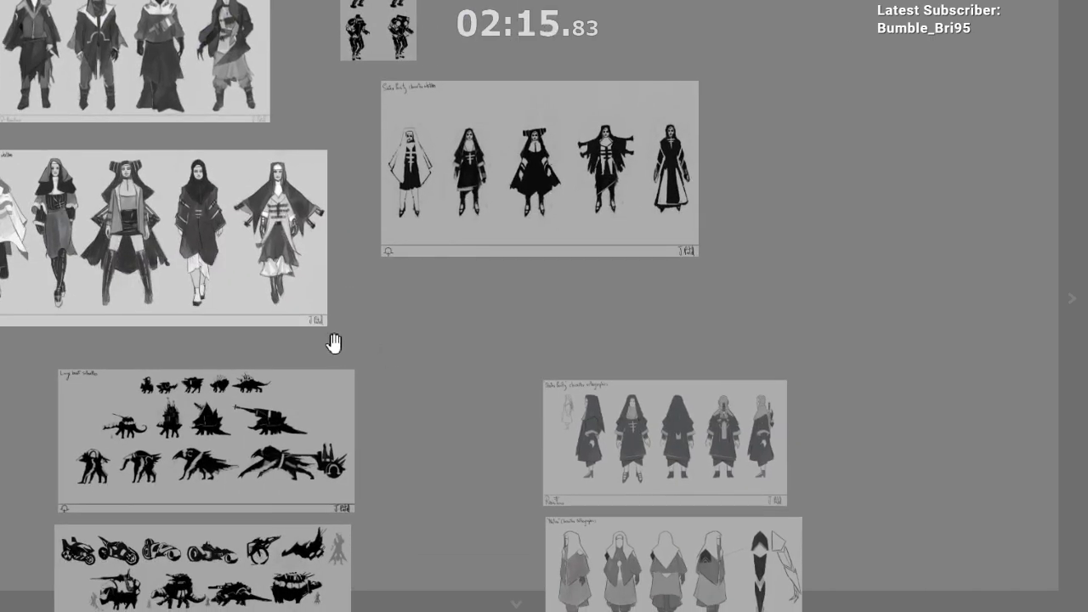
left_click_drag(46, 161, 296, 272)
left_click_drag(141, 250, 313, 497)
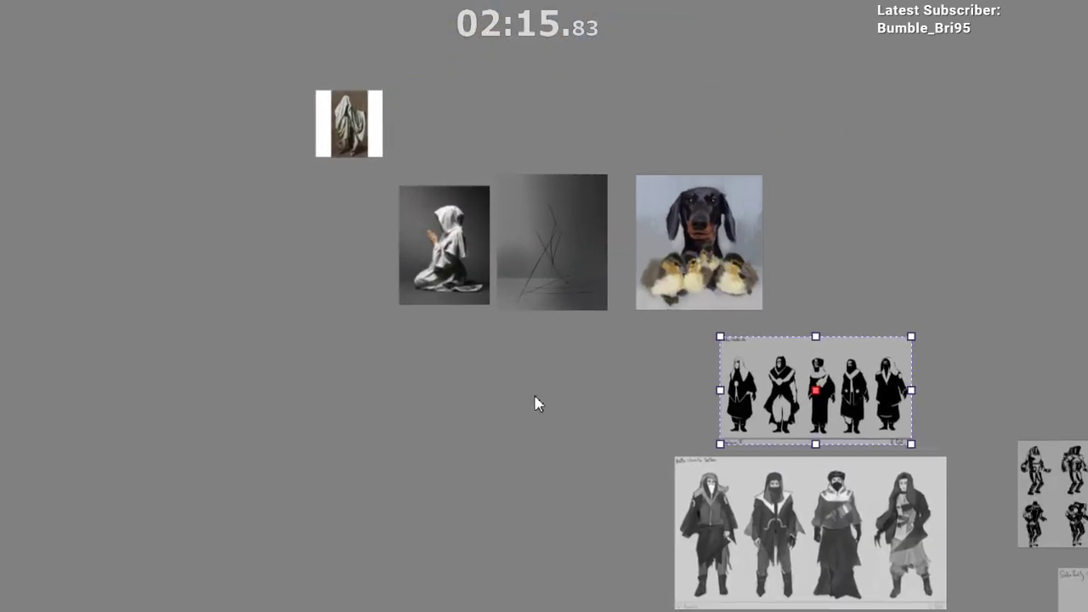
scroll(544, 300, "up", 5)
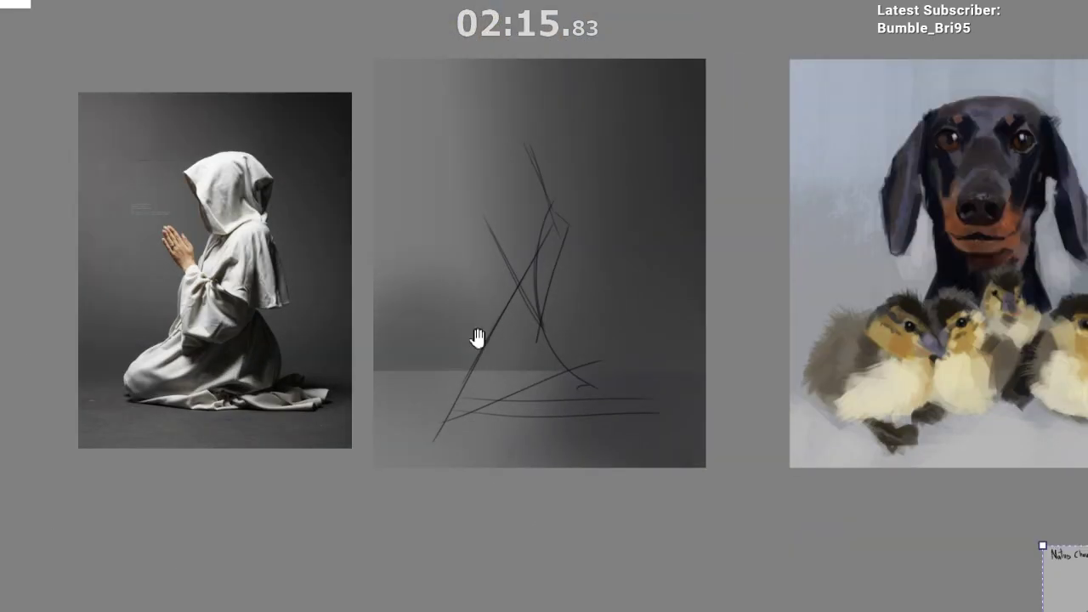
scroll(496, 365, "up", 2)
left_click_drag(495, 365, 491, 398)
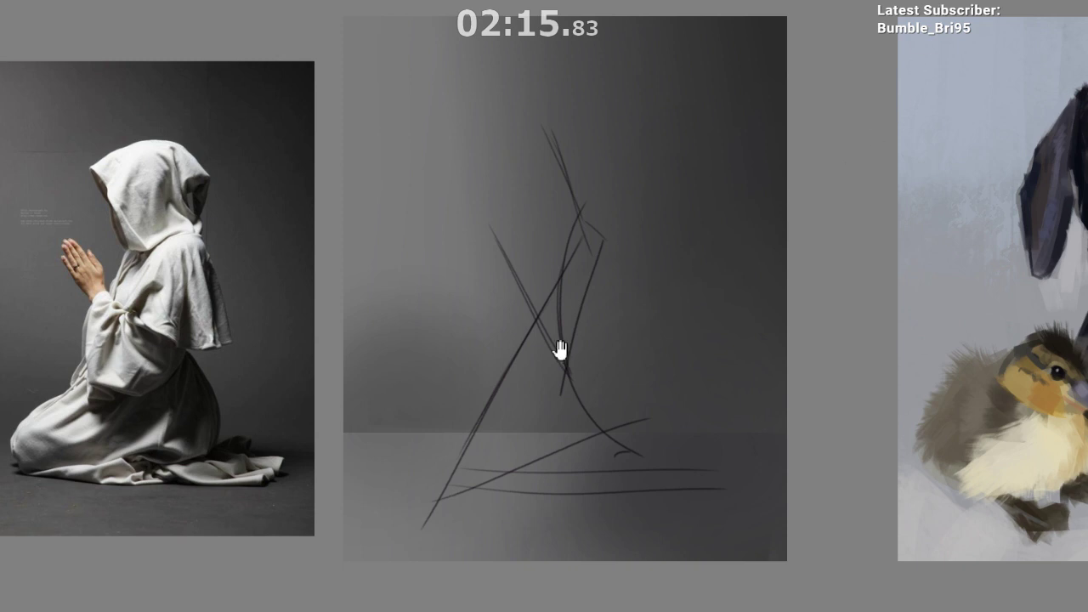
left_click_drag(560, 349, 553, 286)
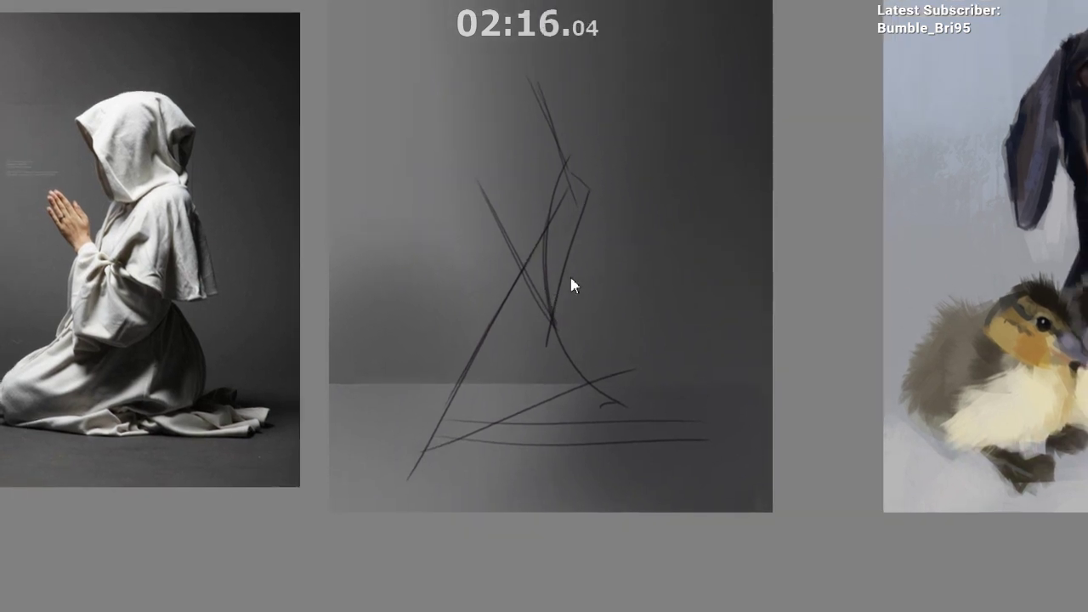
Step: Sketch the hood with a slanted front edge, a rising top edge and a short back edge around the head line
left_click_drag(605, 180, 620, 194)
left_click_drag(606, 189, 590, 180)
left_click_drag(580, 128, 585, 96)
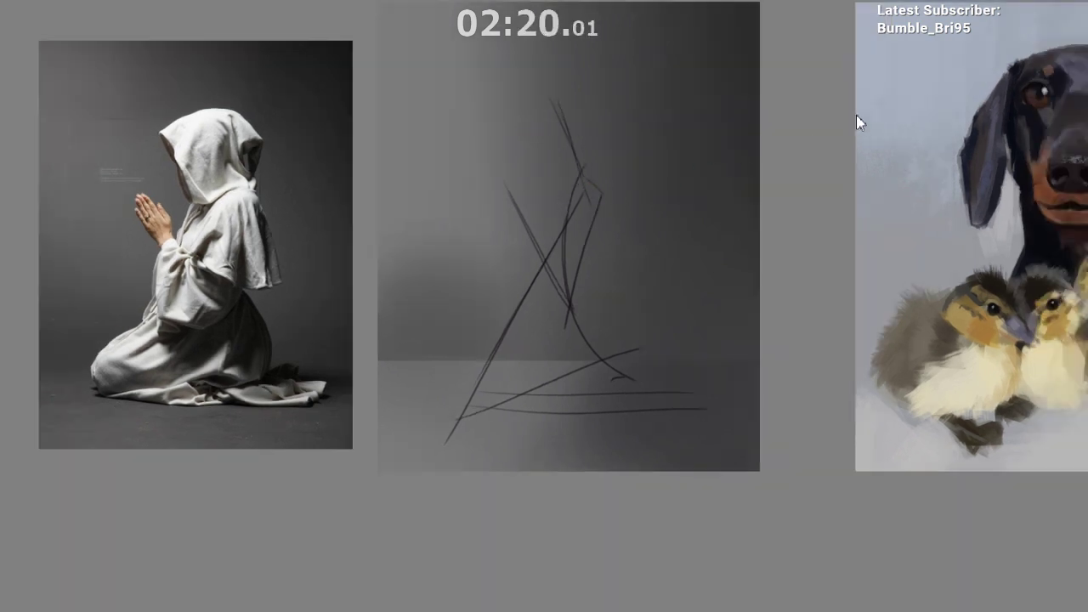
left_click_drag(528, 124, 548, 201)
key("ctrl+z")
key("ctrl+z")
left_click_drag(522, 112, 556, 193)
left_click_drag(525, 106, 618, 77)
left_click_drag(625, 98, 640, 174)
Step: Sketch the hood's lower edge across the neck and a long slanted line down from the hood for the back of the cape
left_click_drag(558, 194, 654, 163)
key("ctrl+z")
mouse_move(558, 172)
left_mouse_down()
mouse_move(637, 133)
mouse_move(634, 107)
left_mouse_up()
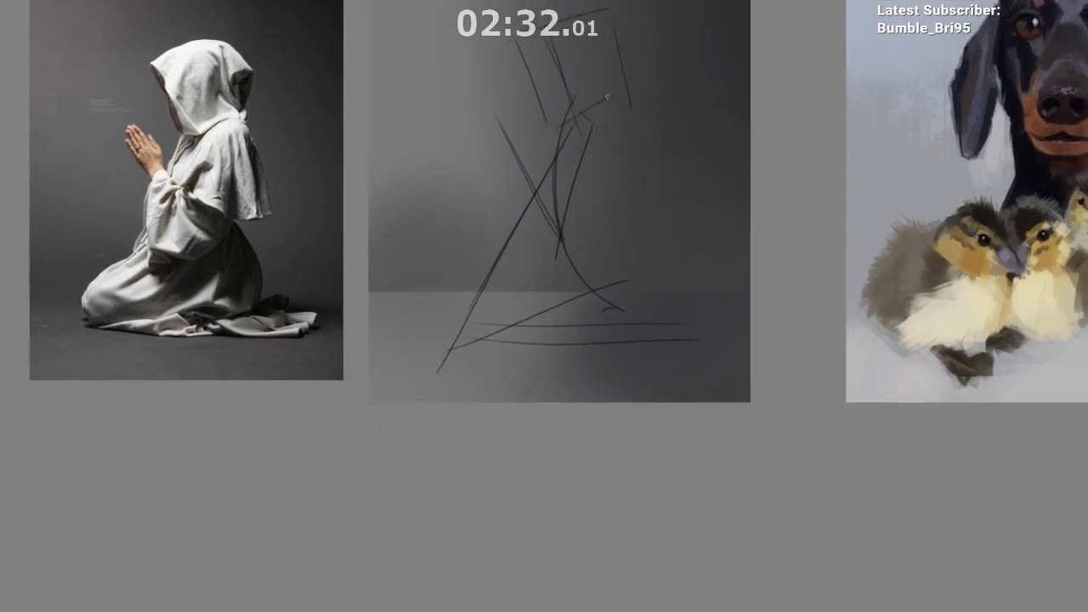
key("ctrl+z")
mouse_move(618, 31)
left_mouse_down()
mouse_move(609, 102)
mouse_move(618, 91)
mouse_move(630, 164)
mouse_move(660, 226)
left_mouse_up()
left_click_drag(661, 274, 661, 254)
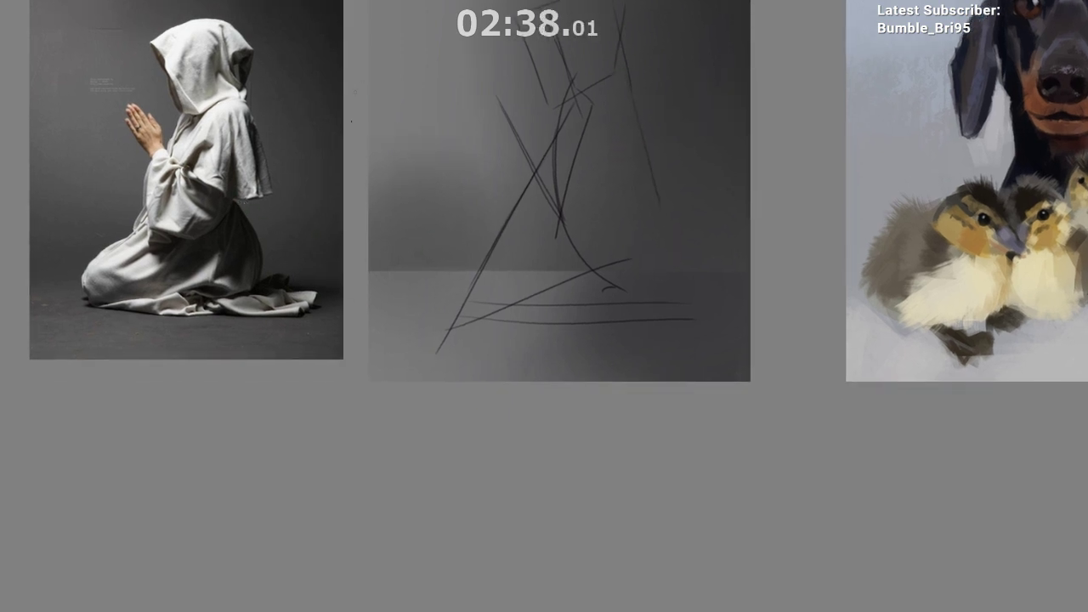
Step: Sketch the cape's hem with a diagonal from the forearm to its lower corner, and reinforce the back edge
left_click_drag(265, 391, 286, 384)
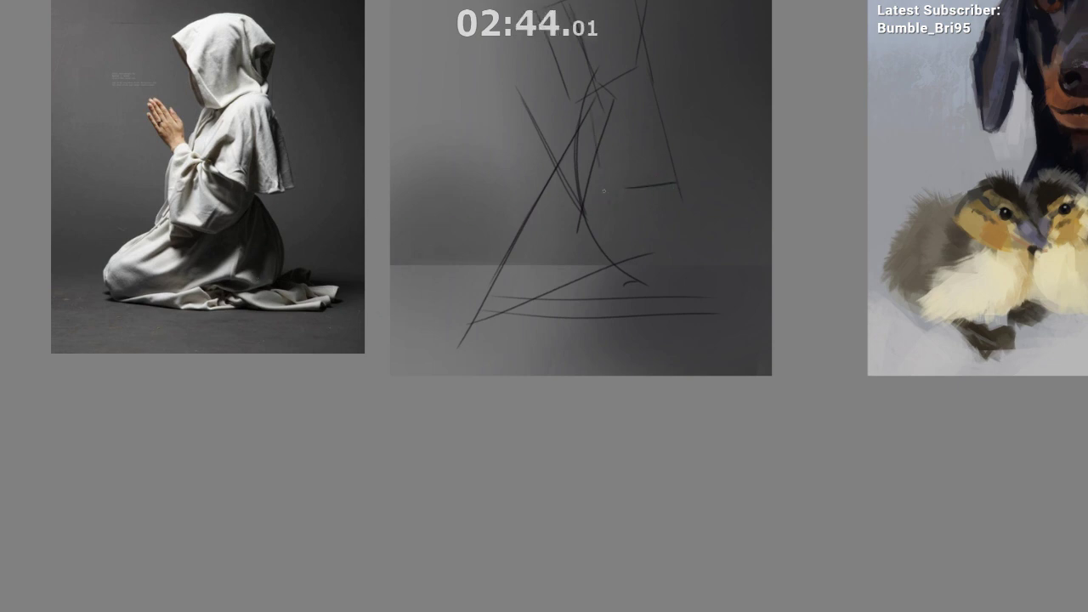
left_click_drag(574, 245, 570, 247)
scroll(571, 247, "down", 1)
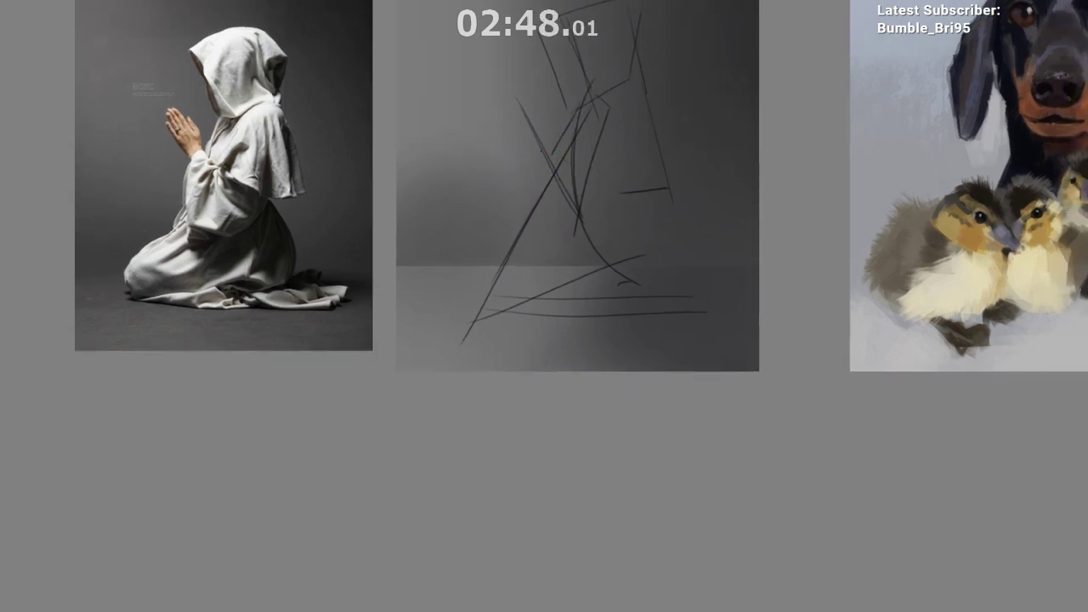
left_click_drag(549, 160, 624, 203)
left_click_drag(637, 159, 630, 190)
left_click_drag(629, 72, 671, 220)
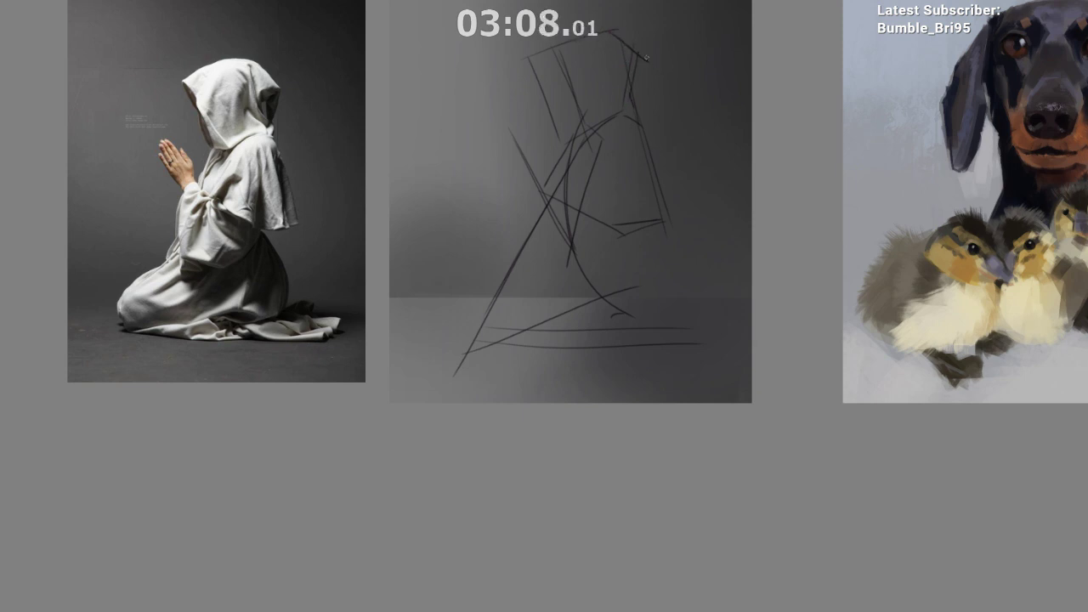
Step: Reinforce the hood's front edge and sketch a long, nearly vertical line from the back of the neck toward the hips
left_click_drag(675, 158, 671, 105)
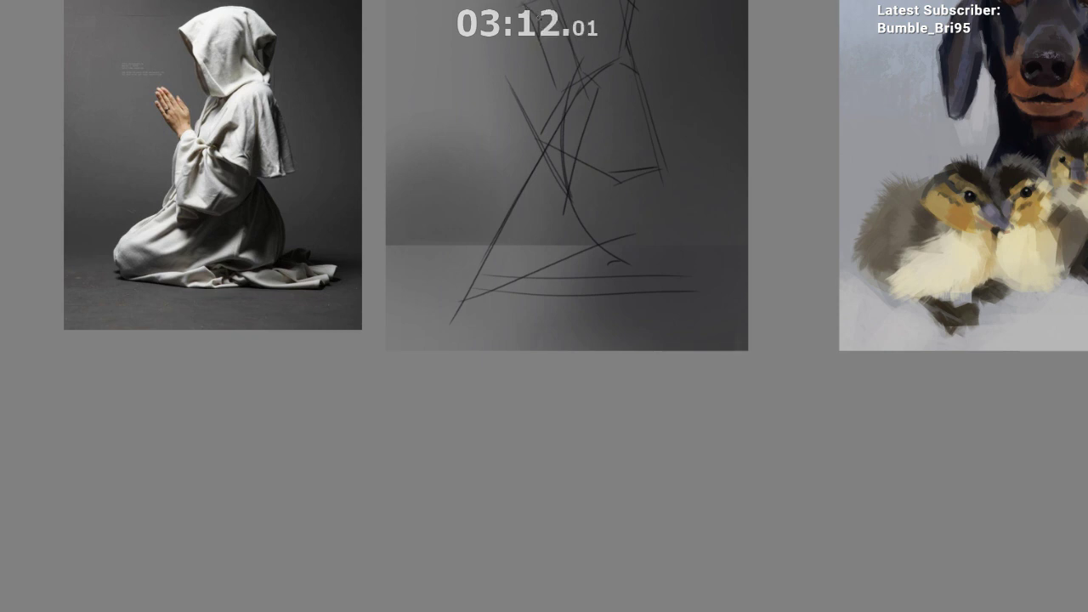
left_click_drag(541, 41, 568, 84)
left_click_drag(636, 122, 650, 81)
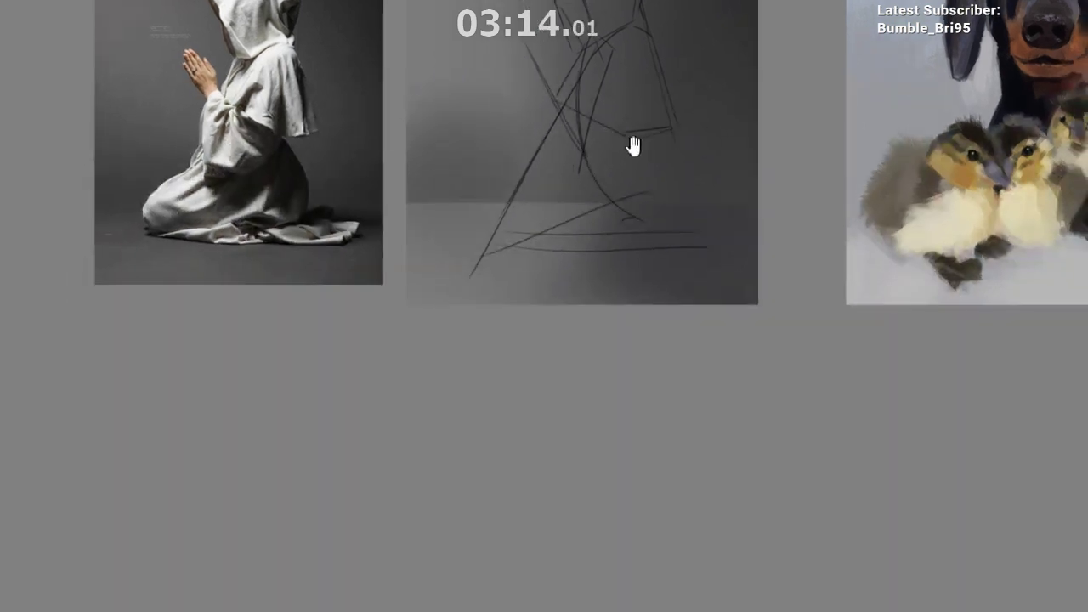
mouse_move(568, 191)
left_mouse_down()
mouse_move(561, 216)
mouse_move(613, 188)
mouse_move(549, 188)
left_mouse_up()
scroll(587, 193, "down", 1)
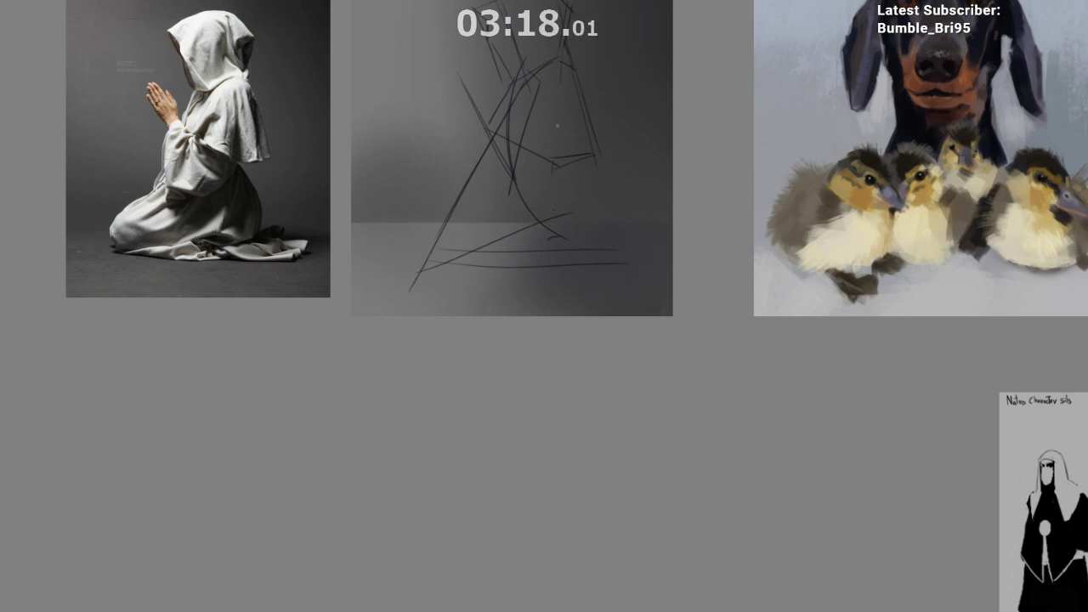
left_click_drag(568, 48, 560, 146)
left_click_drag(564, 56, 551, 170)
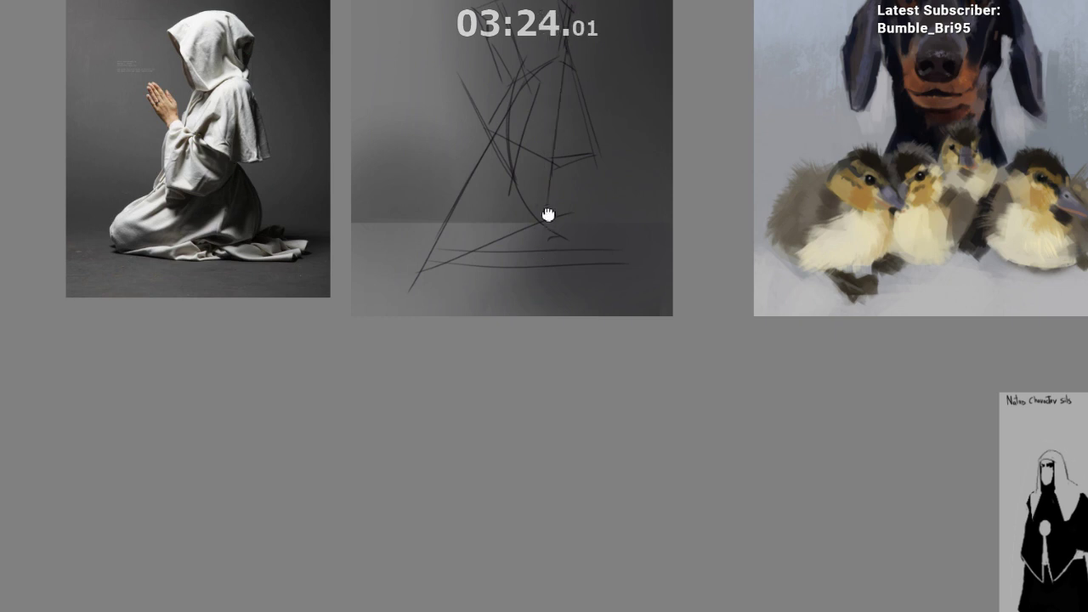
Step: Sketch a curved line from the cape's hem down to the floor for the back of the kneeling robe
left_click_drag(550, 215, 553, 185)
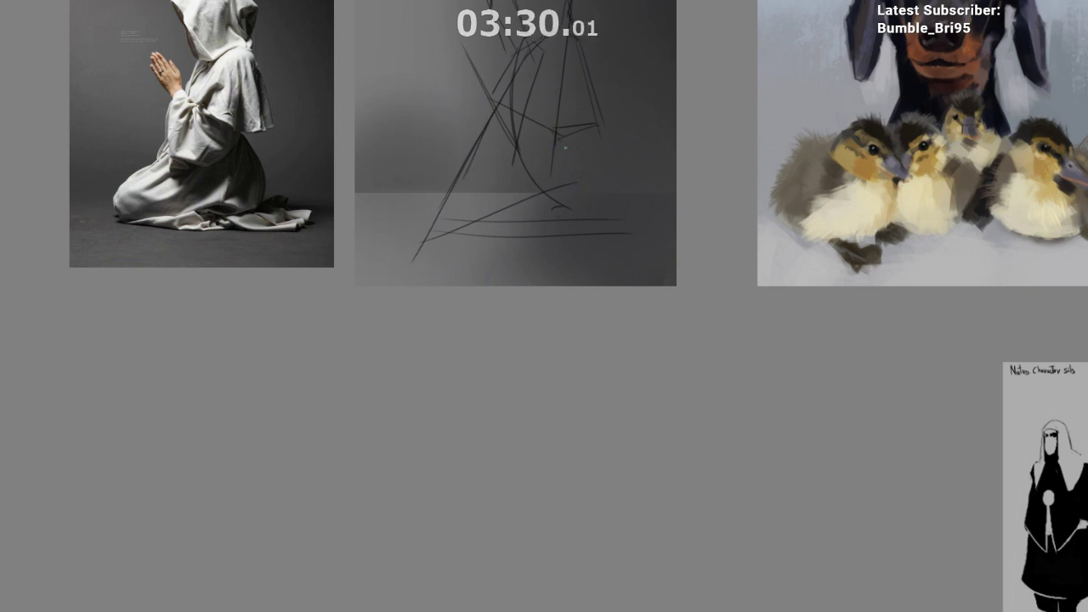
left_click_drag(575, 156, 590, 188)
key("ctrl+z")
left_click_drag(569, 144, 590, 207)
key("ctrl+z")
key("ctrl+z")
key("ctrl+z")
left_click_drag(571, 144, 593, 204)
key("ctrl+z")
left_click_drag(570, 142, 603, 256)
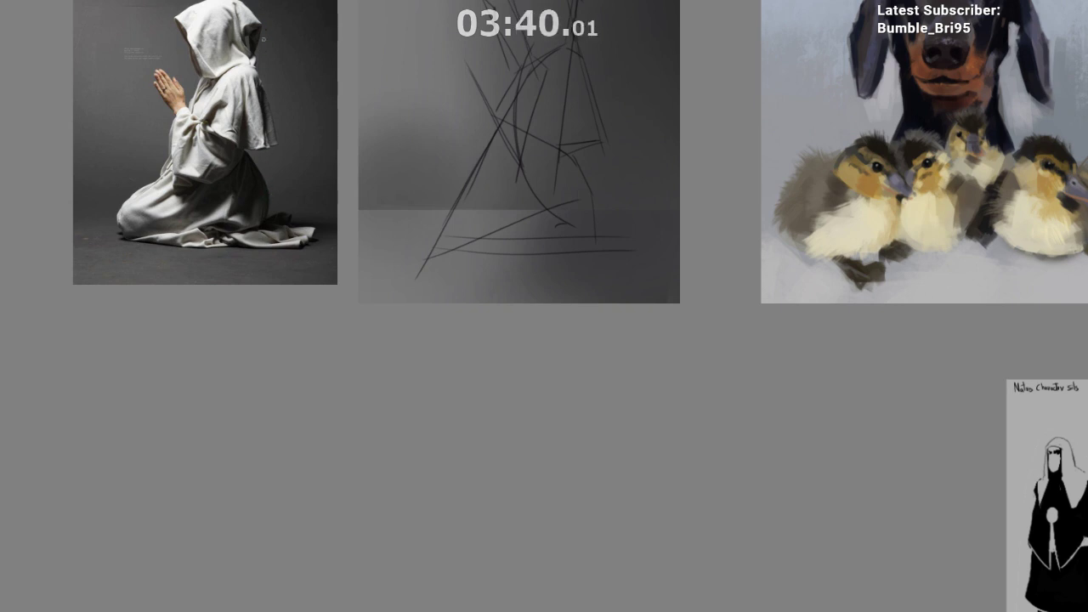
Step: Check the vertical alignment of the hood's back with the hips using a temporary straight Lasso line on the reference photo
left_click_drag(247, 107, 276, 110)
key("l")
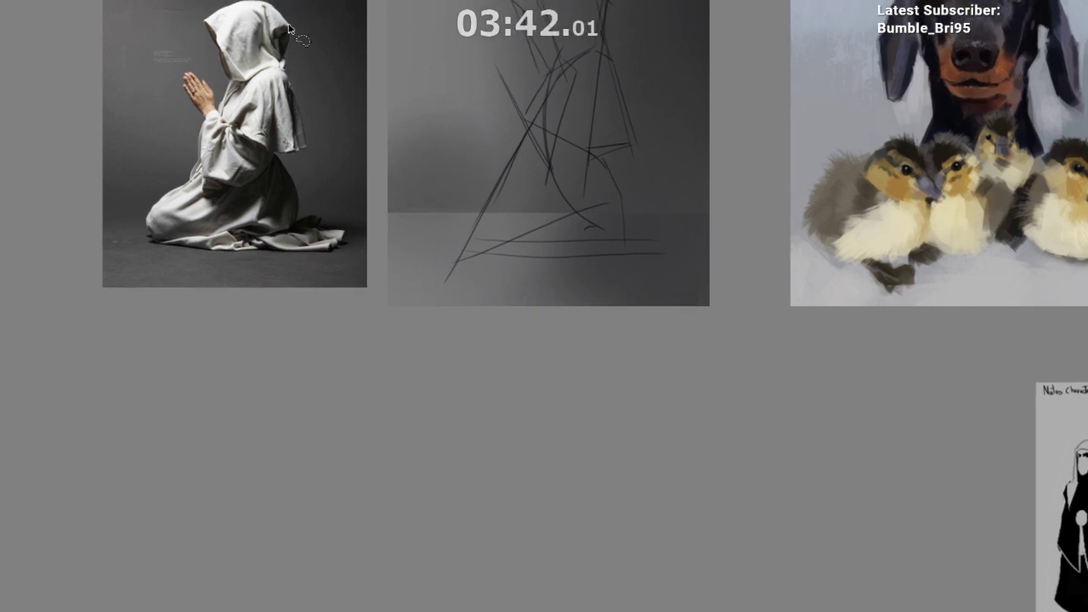
left_click_drag(289, 9, 292, 319)
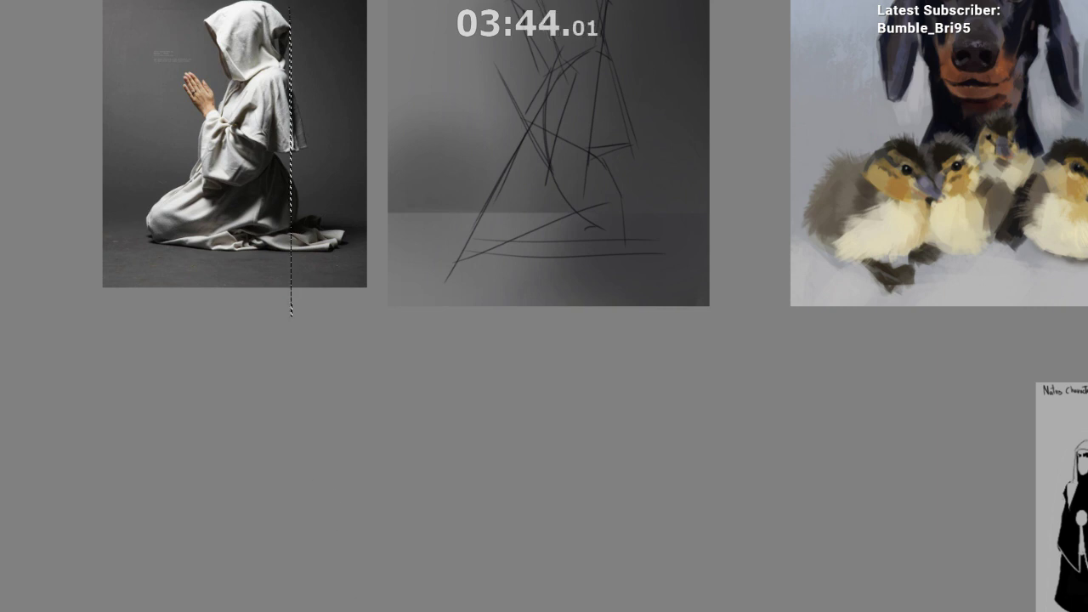
key("ctrl+z")
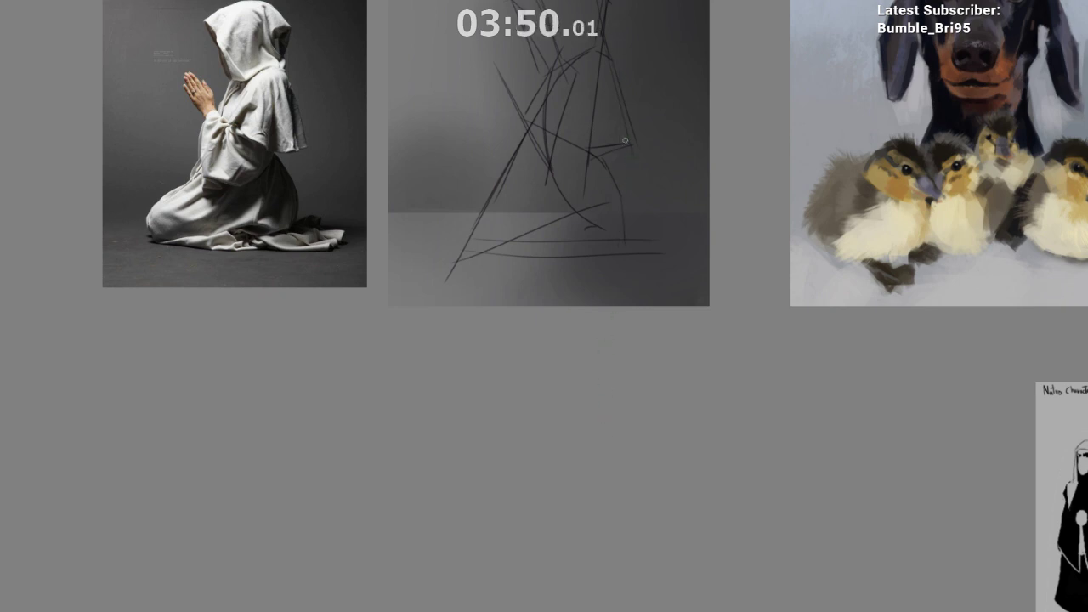
Step: Reinforce the curve of the robe's back and add a short slanted stroke where it meets the floor
left_click_drag(631, 176, 620, 180)
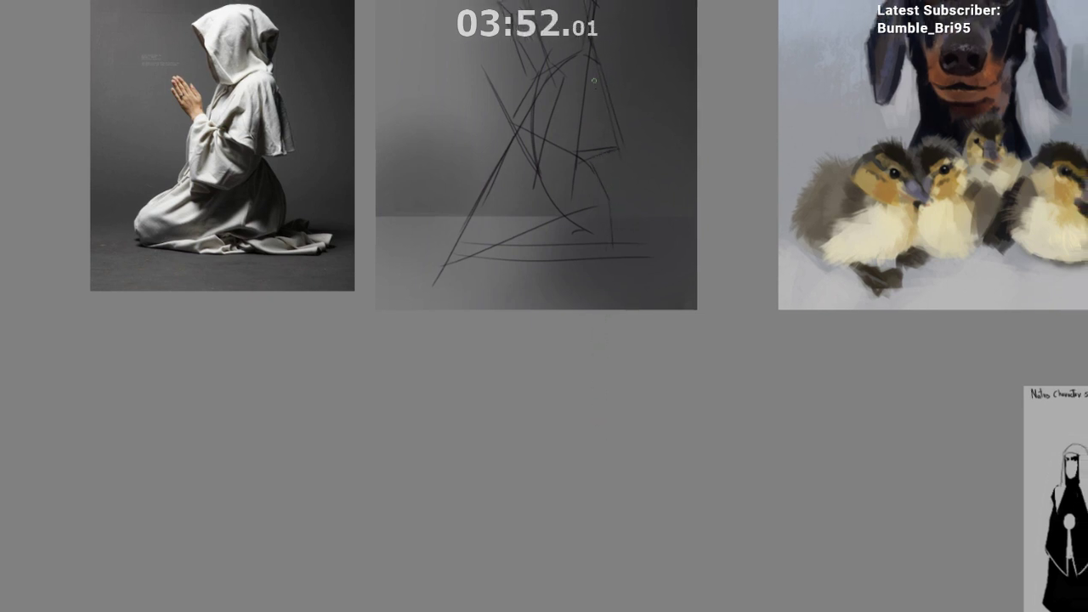
left_click_drag(589, 158, 621, 213)
key("ctrl+z")
left_click_drag(602, 175, 619, 238)
key("ctrl+z")
key("ctrl+z")
left_click_drag(615, 201, 615, 250)
left_click_drag(578, 333, 600, 341)
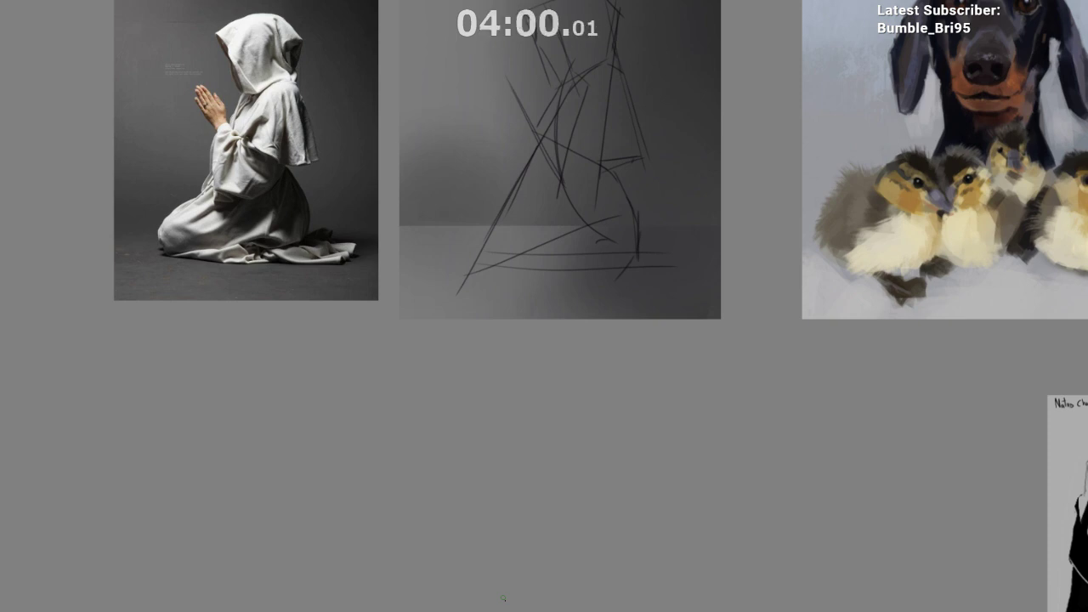
Step: Sketch the front of the knee with short slanted strokes at the robe's front end, just above the floor lines
left_click_drag(537, 237, 540, 224)
mouse_move(459, 228)
left_mouse_down()
mouse_move(471, 261)
mouse_move(464, 248)
mouse_move(536, 262)
mouse_move(557, 301)
left_mouse_up()
key("ctrl+z")
key("ctrl+z")
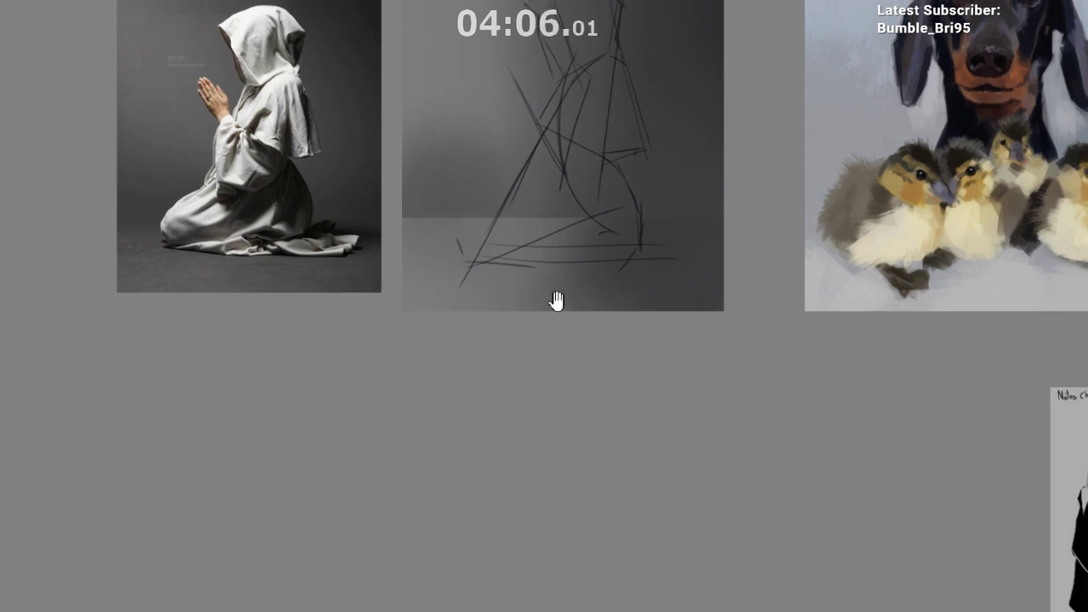
left_click_drag(428, 143, 443, 133)
key("ctrl+z")
key("ctrl+z")
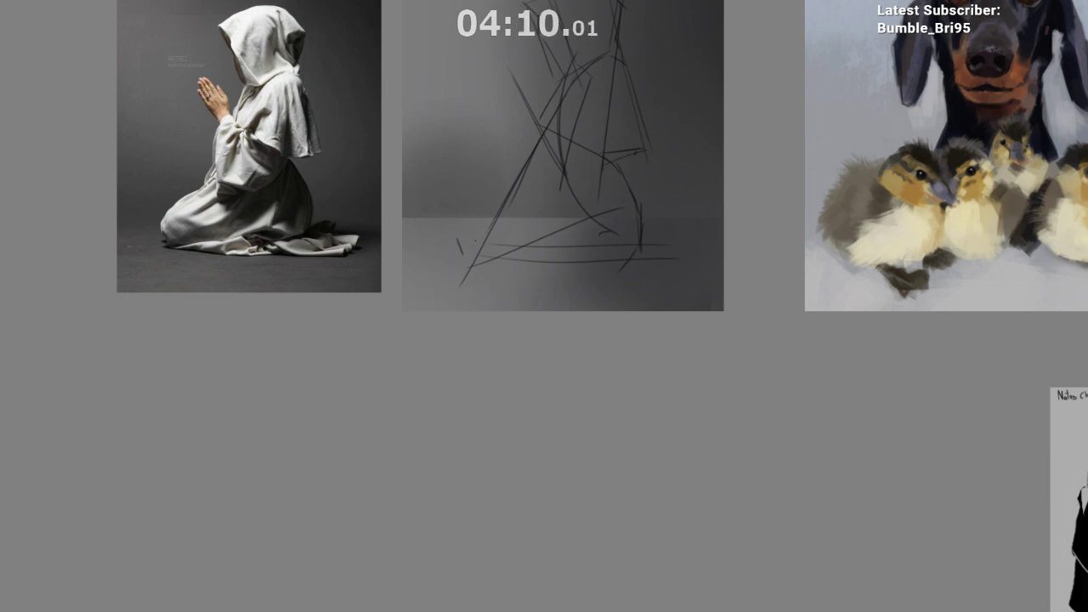
left_click_drag(451, 231, 468, 257)
Step: Sketch the thigh's upper edge as a long diagonal rising from the knee to the cape's hem
left_click_drag(457, 228, 510, 189)
key("ctrl+z")
left_click_drag(464, 233, 544, 179)
key("ctrl+z")
left_click_drag(462, 233, 533, 182)
key("ctrl+z")
left_click_drag(463, 229, 548, 167)
left_click_drag(481, 219, 584, 150)
left_click_drag(526, 194, 606, 157)
Step: Sketch the robe's bottom edge along the floor and a pointed outline for the cloth trailing behind the feet
mouse_move(463, 221)
left_mouse_down()
mouse_move(473, 258)
mouse_move(651, 264)
left_mouse_up()
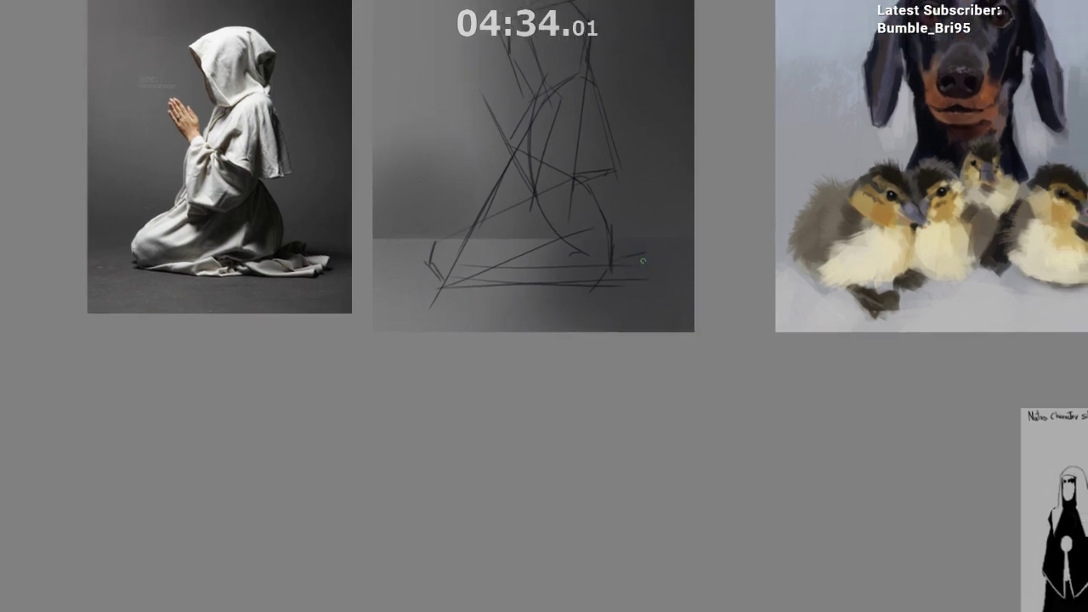
mouse_move(620, 254)
left_mouse_down()
mouse_move(634, 247)
mouse_move(660, 288)
mouse_move(673, 257)
mouse_move(487, 275)
mouse_move(677, 271)
left_mouse_up()
key("ctrl+z")
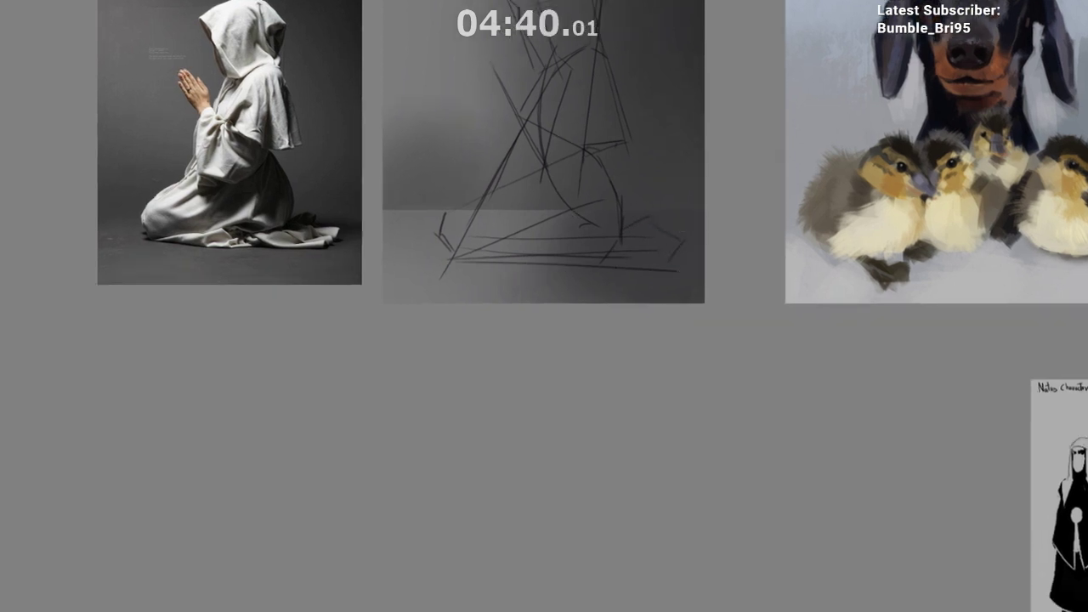
key("ctrl+z")
left_click_drag(451, 258, 667, 263)
left_click_drag(648, 303, 663, 343)
mouse_move(608, 86)
left_mouse_down()
mouse_move(638, 119)
mouse_move(621, 94)
left_mouse_up()
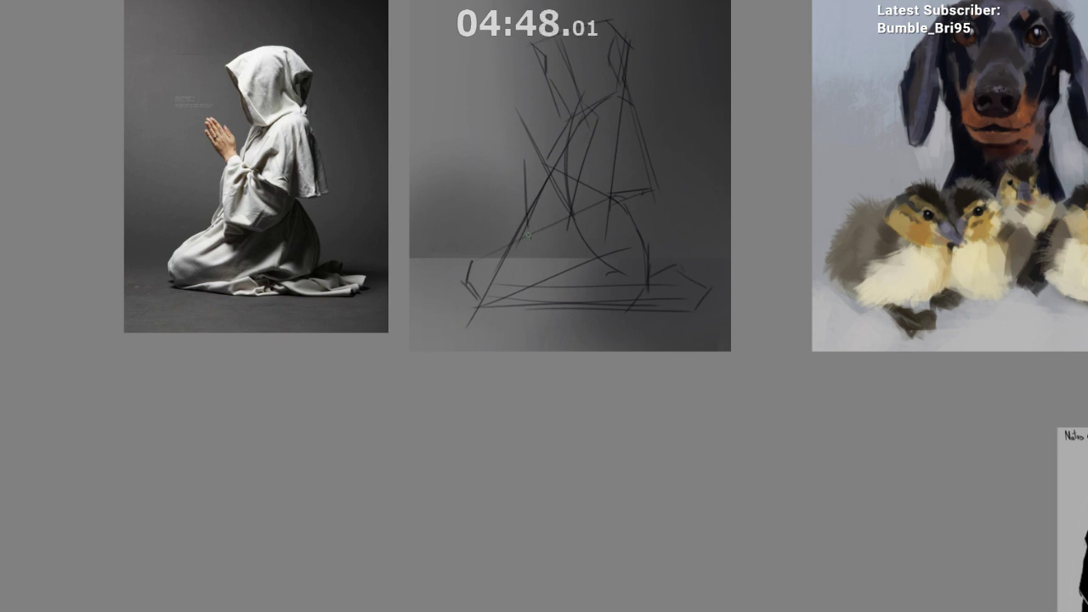
Step: Sketch the hanging sleeve's front, lower and back edges and reinforce the diagonal above it toward the cape's hem
left_click_drag(521, 160, 527, 231)
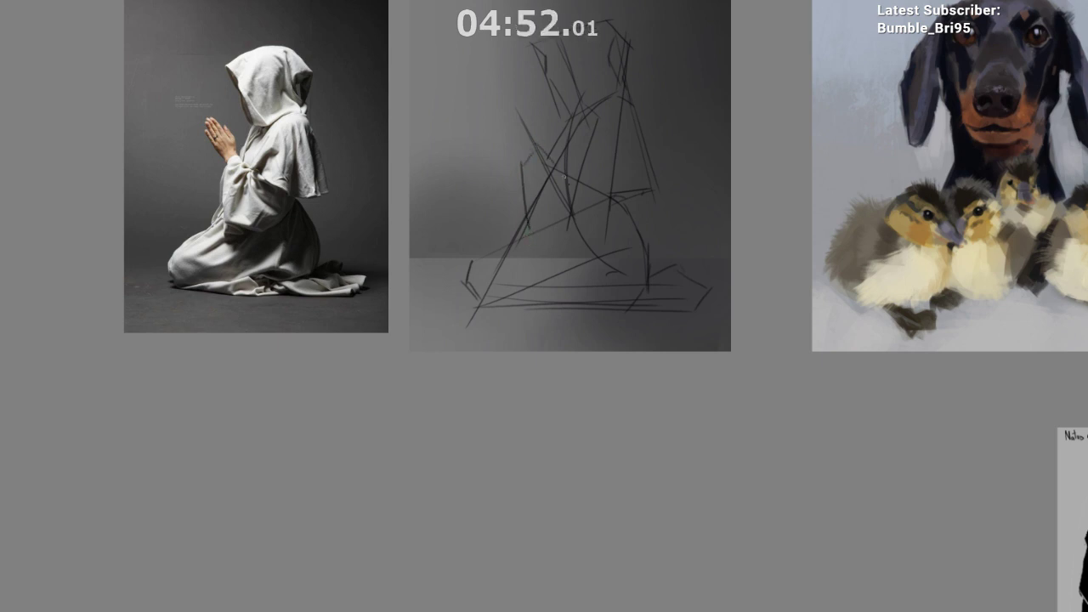
left_click_drag(527, 233, 592, 265)
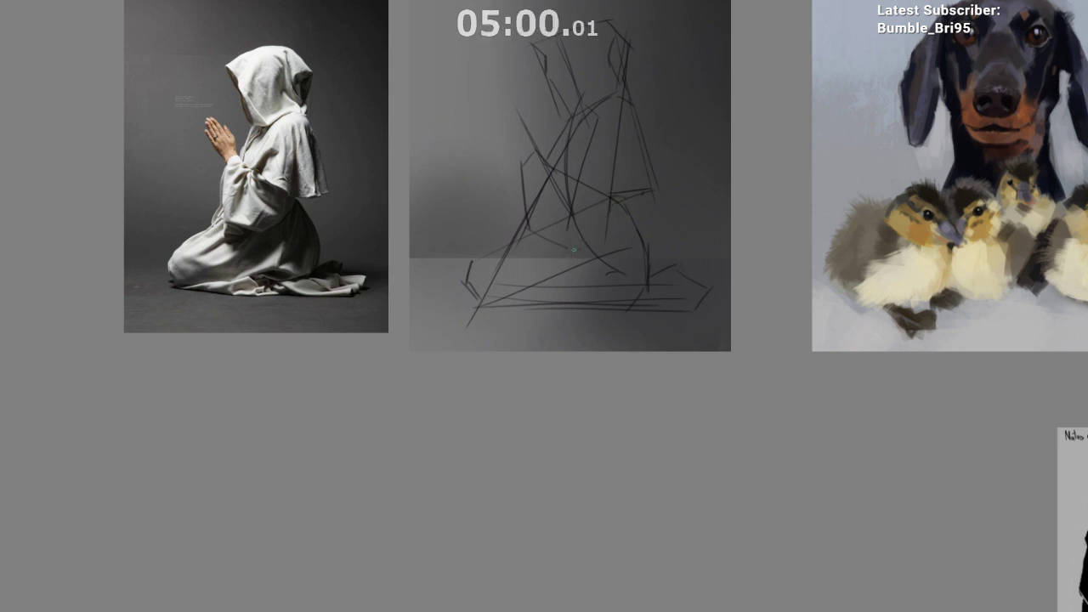
left_click_drag(599, 218, 598, 222)
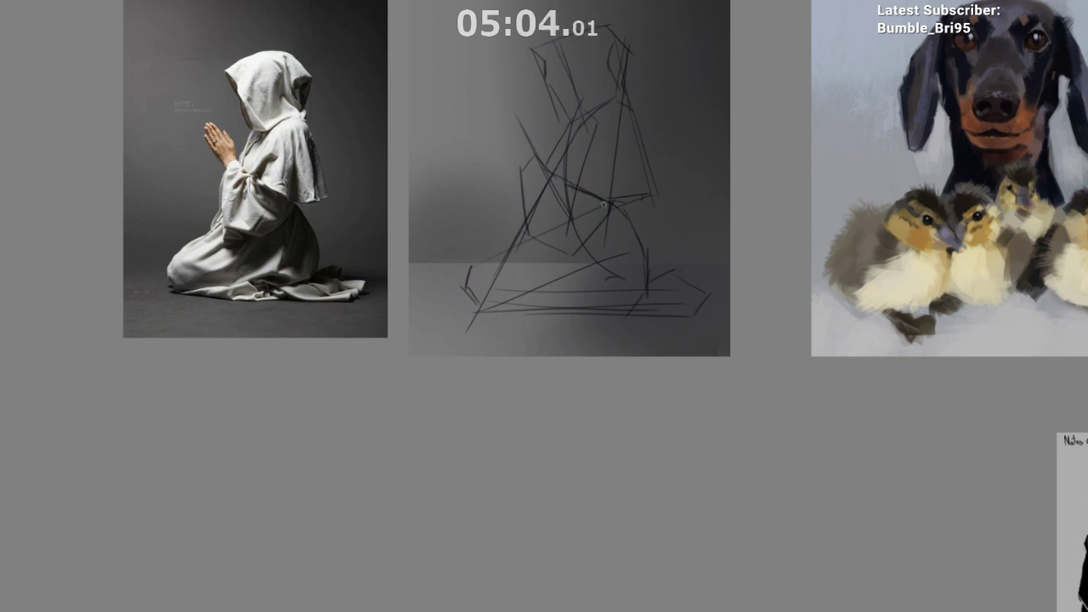
left_click_drag(583, 188, 610, 203)
Step: Add a slanted chest line below the hood and reinforce the hood's upper front edge
left_click_drag(557, 163, 580, 130)
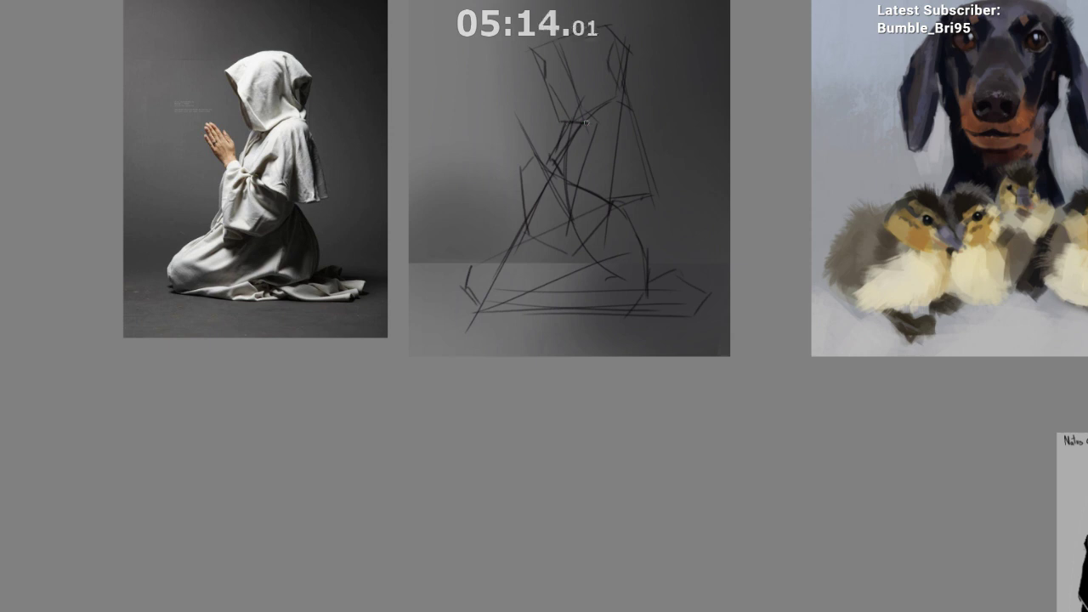
mouse_move(631, 145)
left_mouse_down()
mouse_move(617, 116)
mouse_move(624, 107)
mouse_move(624, 131)
left_mouse_up()
left_click_drag(517, 55, 543, 37)
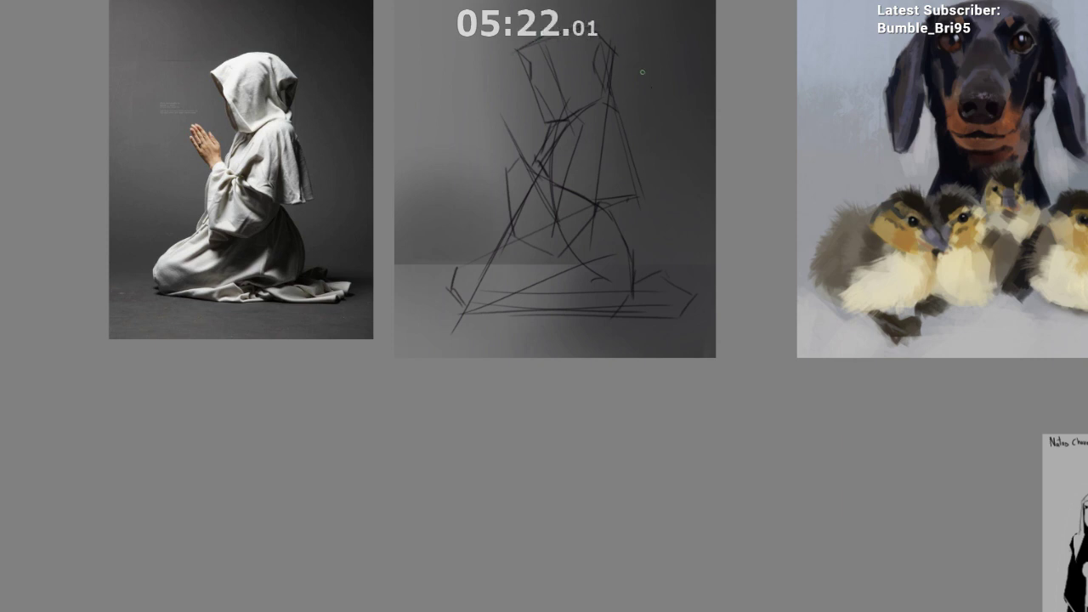
left_click_drag(622, 107, 613, 83)
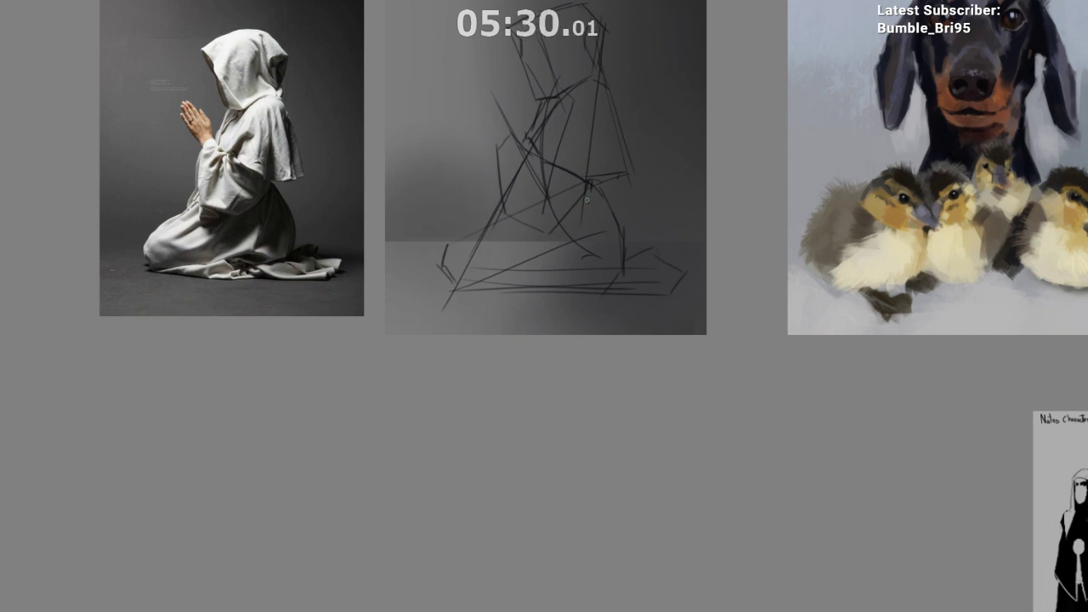
mouse_move(604, 171)
left_mouse_down()
mouse_move(595, 142)
mouse_move(615, 208)
left_mouse_up()
key("ctrl+z")
key("ctrl+z")
Step: Reinforce the front edge of the sleeve with a nearly vertical line below the wrist
left_click_drag(623, 302, 602, 321)
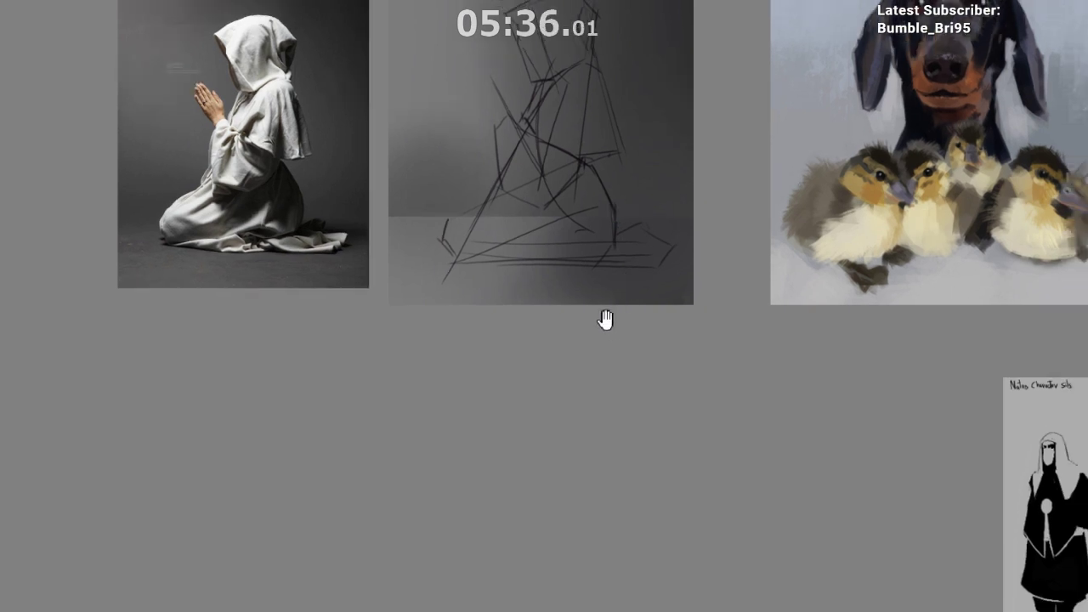
left_click_drag(531, 302, 558, 327)
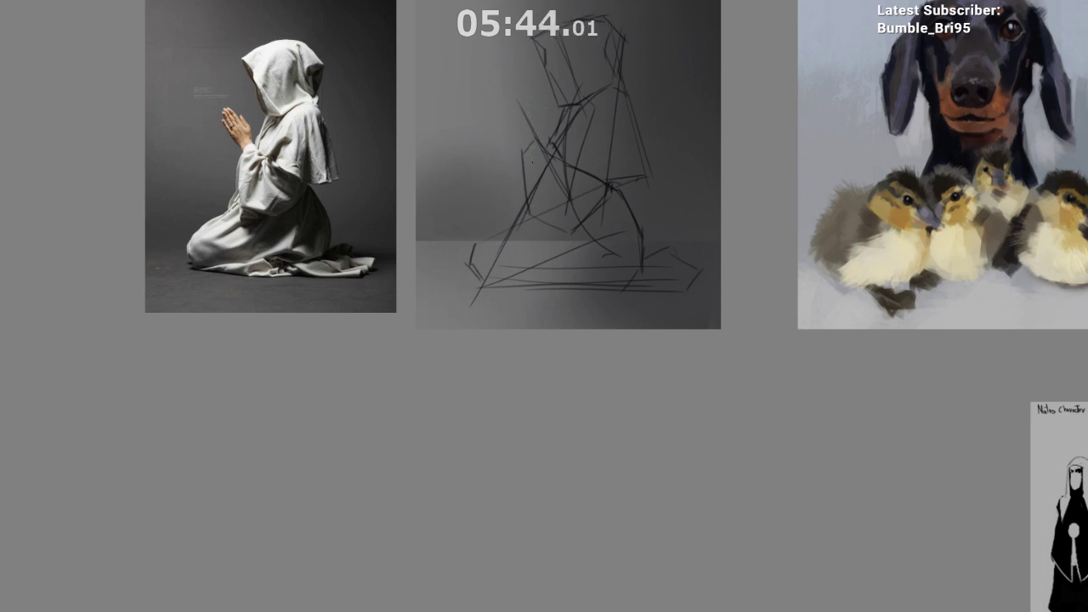
left_click_drag(530, 147, 529, 202)
key("ctrl+z")
left_click_drag(531, 140, 530, 200)
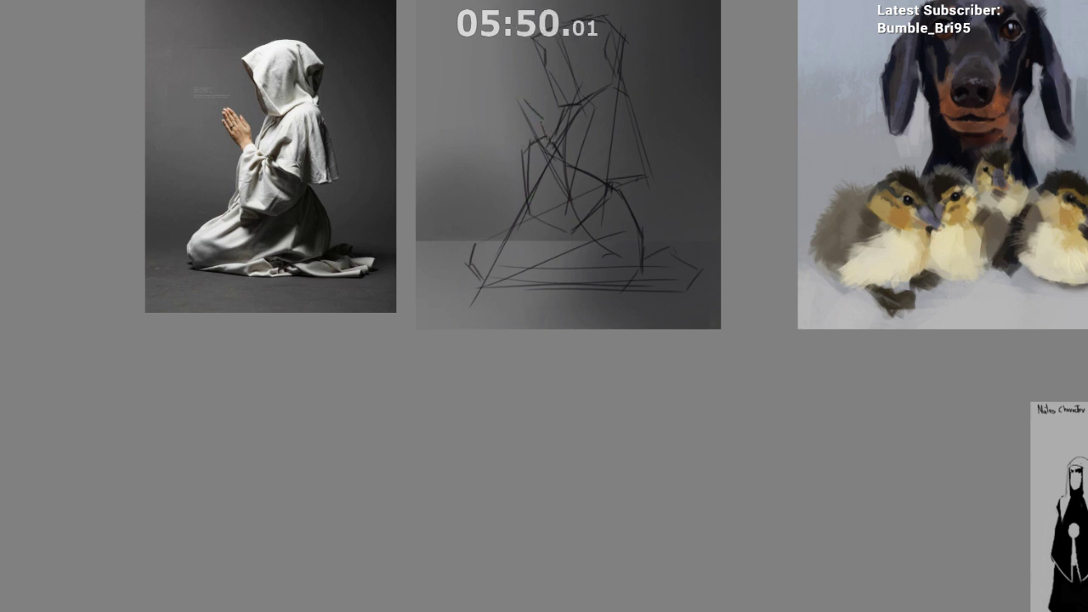
Step: Sketch the praying hands as a narrow pointed shape rising in front of the sleeve, with strokes joining the wrist
mouse_move(508, 114)
left_mouse_down()
mouse_move(526, 153)
mouse_move(501, 97)
left_mouse_up()
key("ctrl+z")
key("ctrl+z")
mouse_move(516, 134)
left_mouse_down()
mouse_move(501, 97)
mouse_move(523, 102)
left_mouse_up()
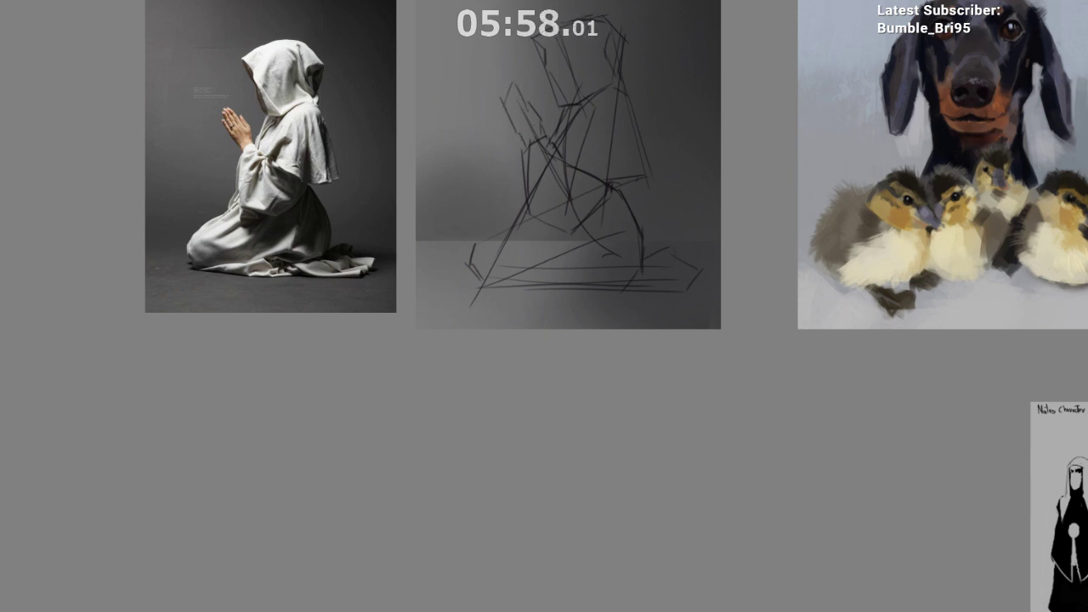
key("ctrl+z")
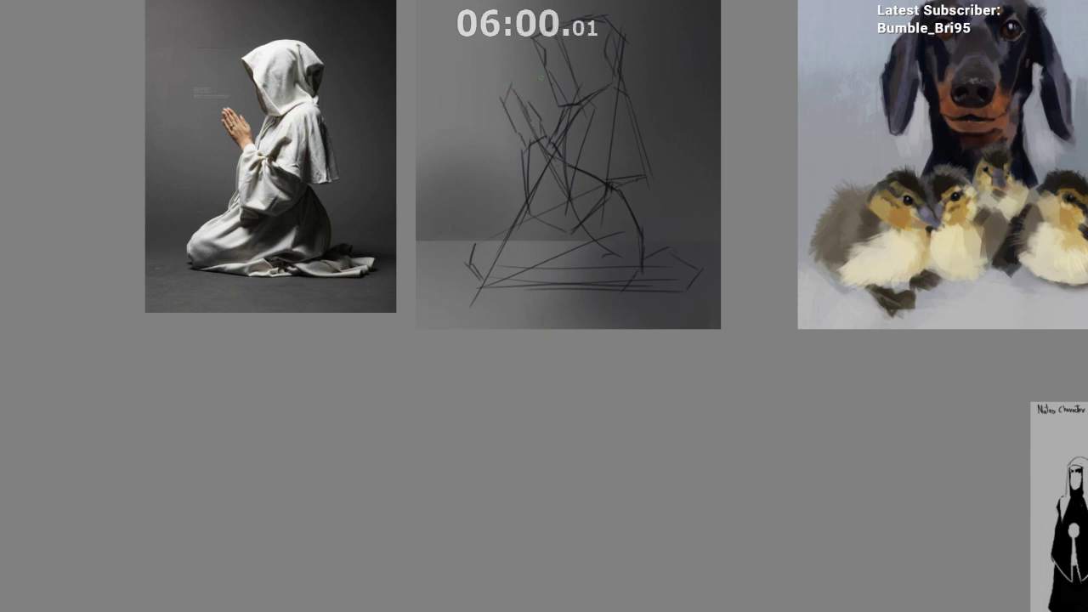
left_click_drag(513, 88, 530, 114)
mouse_move(575, 207)
left_mouse_down()
mouse_move(569, 192)
mouse_move(562, 210)
left_mouse_up()
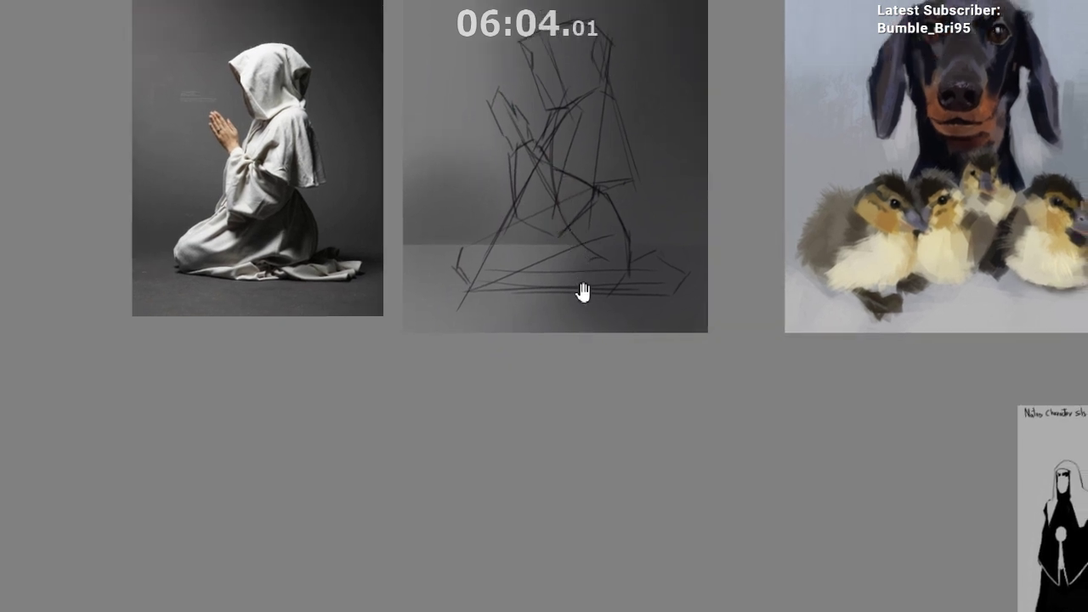
left_click_drag(528, 105, 548, 142)
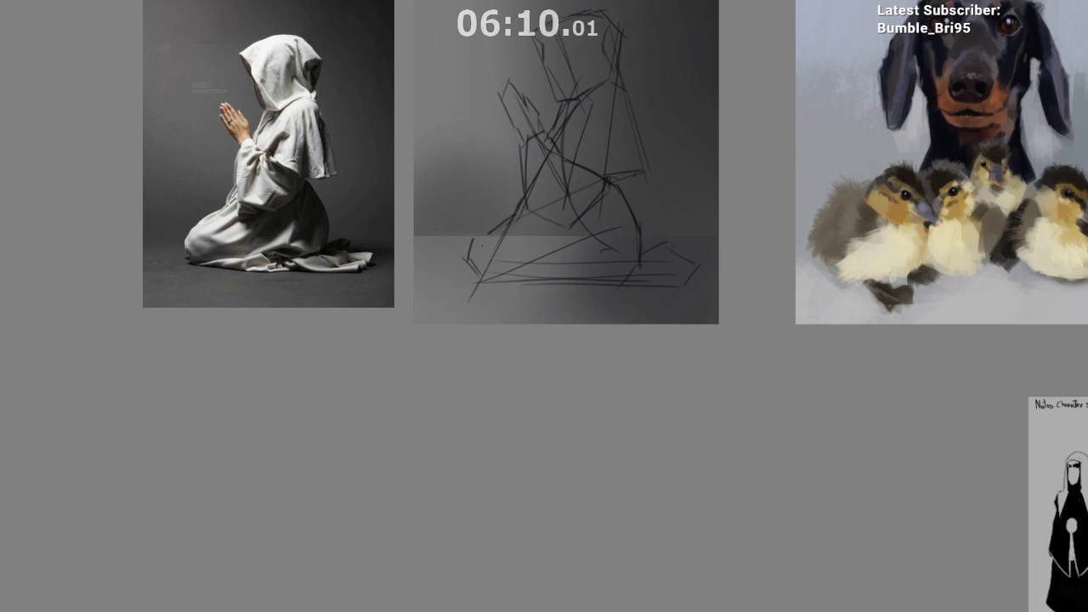
Step: Sketch a lower, nearly horizontal line along the floor for the robe's base, from the knee toward the trailing cloth
mouse_move(518, 284)
left_mouse_down()
mouse_move(519, 269)
mouse_move(618, 279)
left_mouse_up()
key("ctrl+z")
key("ctrl+z")
key("ctrl+z")
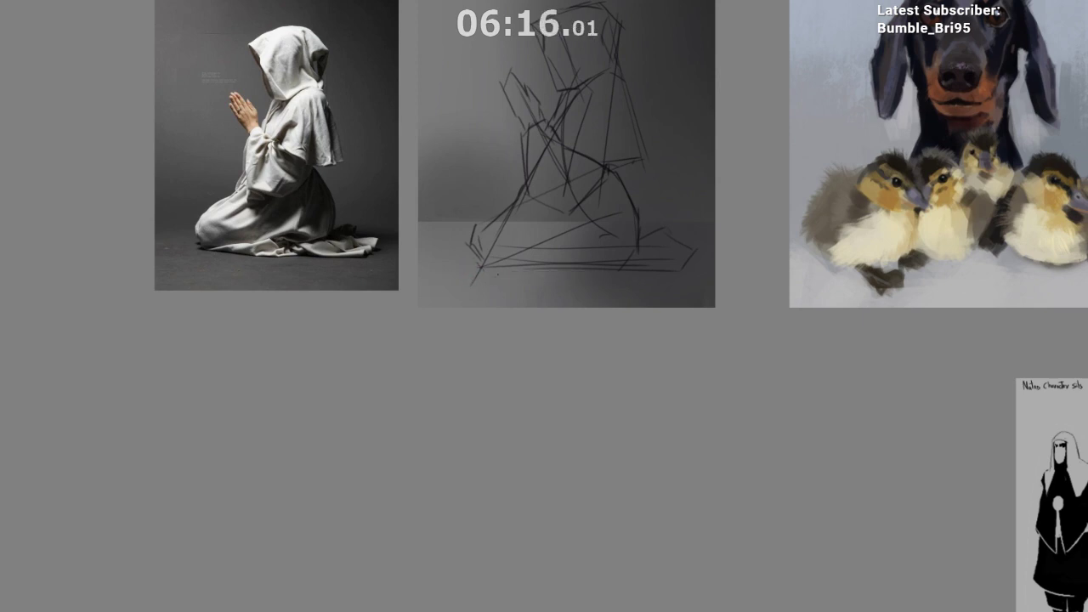
left_click_drag(483, 274, 649, 273)
Step: Lower the opacity of the rough sketch to 50%
left_click_drag(659, 305, 618, 348)
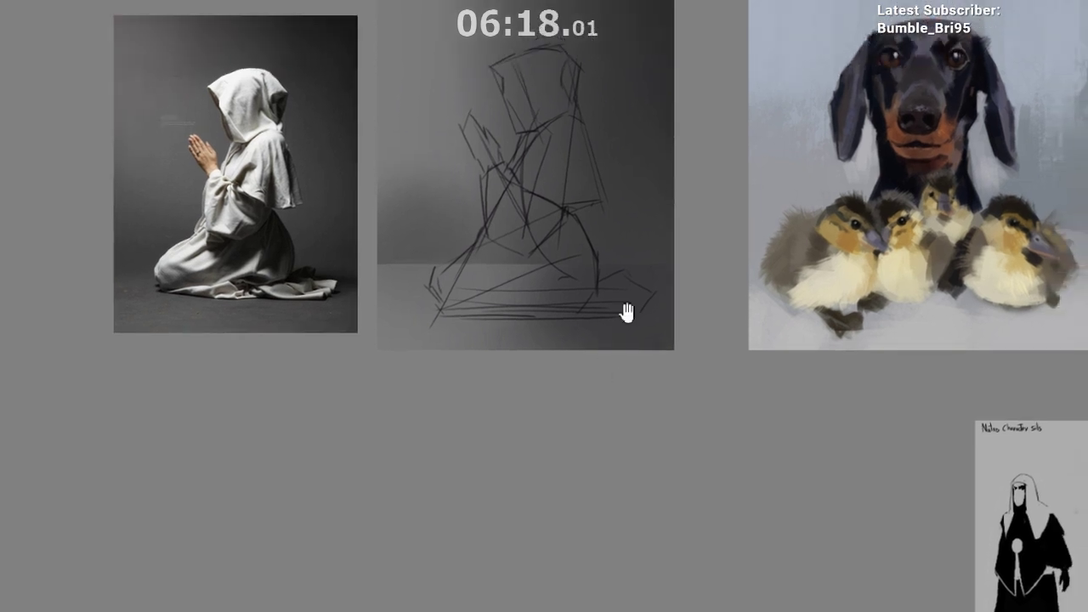
left_click_drag(599, 252, 583, 312)
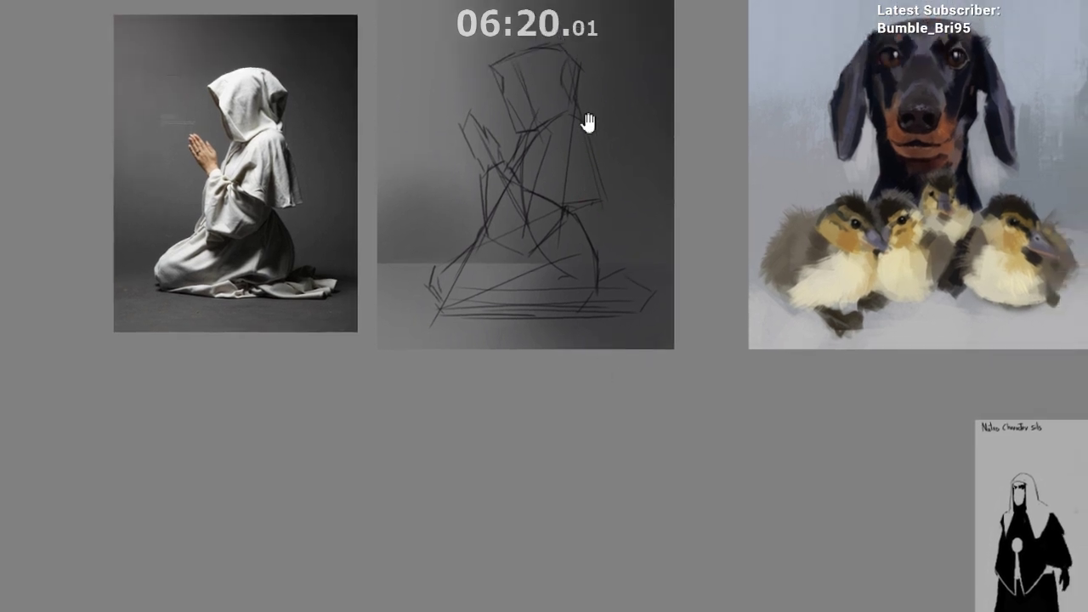
left_click_drag(586, 121, 623, 193)
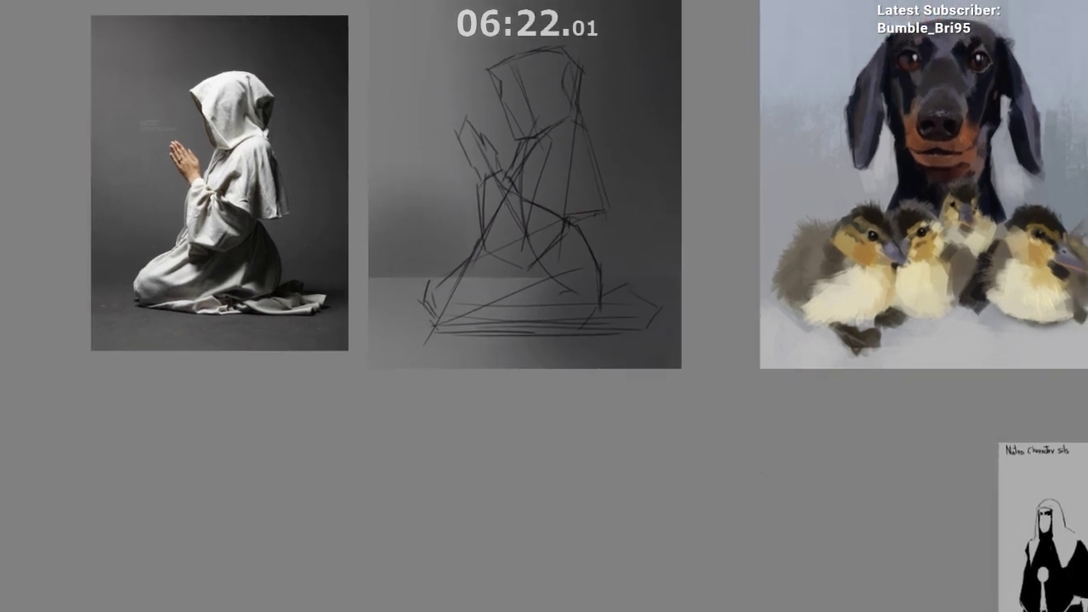
key("5")
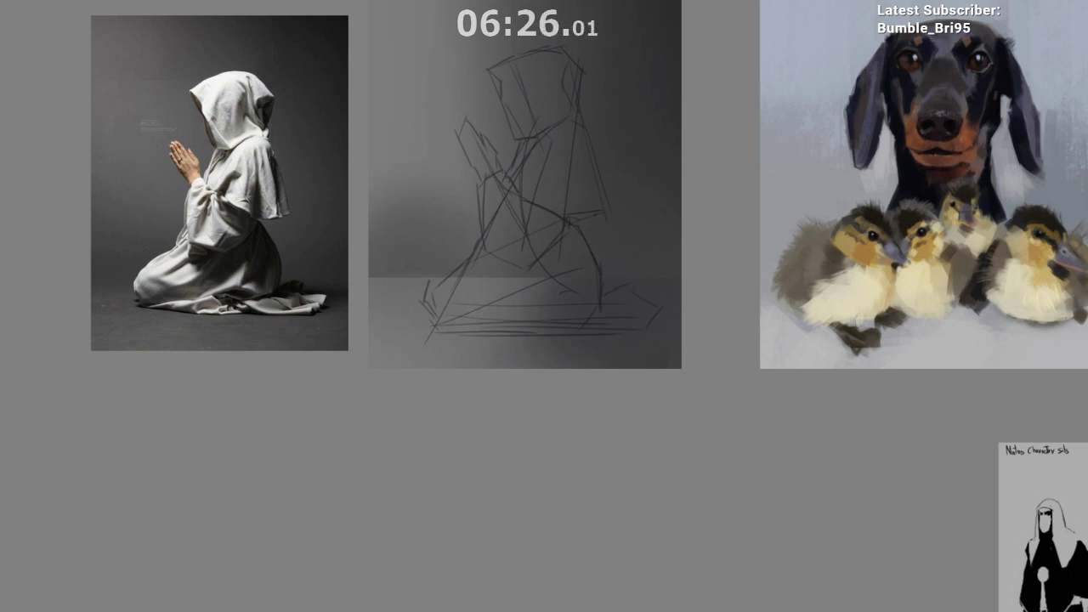
Step: Draw a short dark diagonal at the hood's lower back corner over the faded sketch
left_click_drag(538, 67, 580, 92)
scroll(536, 71, "up", 1)
scroll(555, 84, "up", 1)
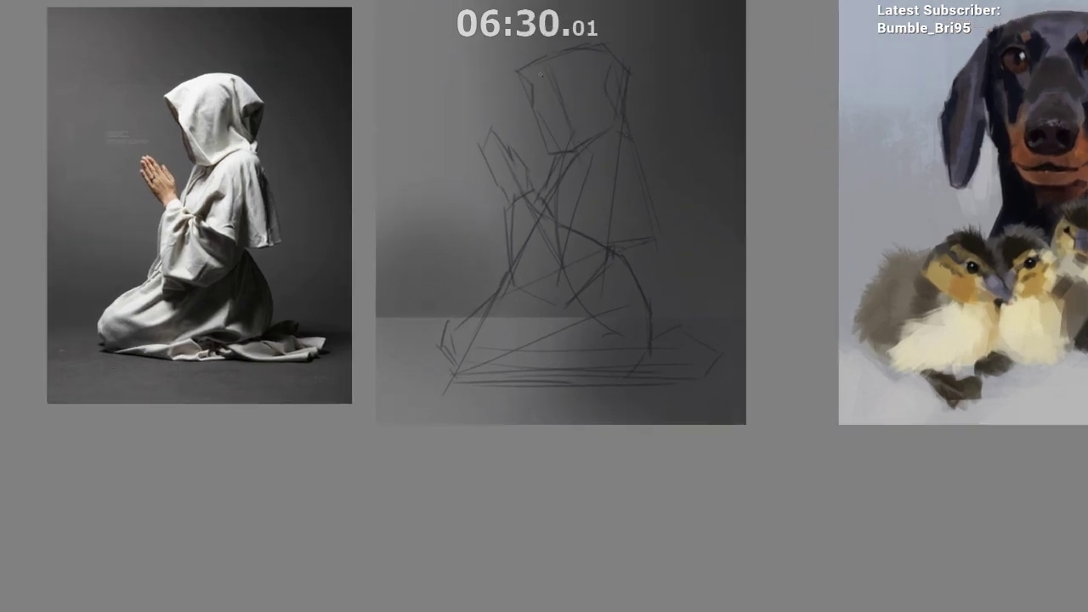
left_click_drag(545, 129, 533, 129)
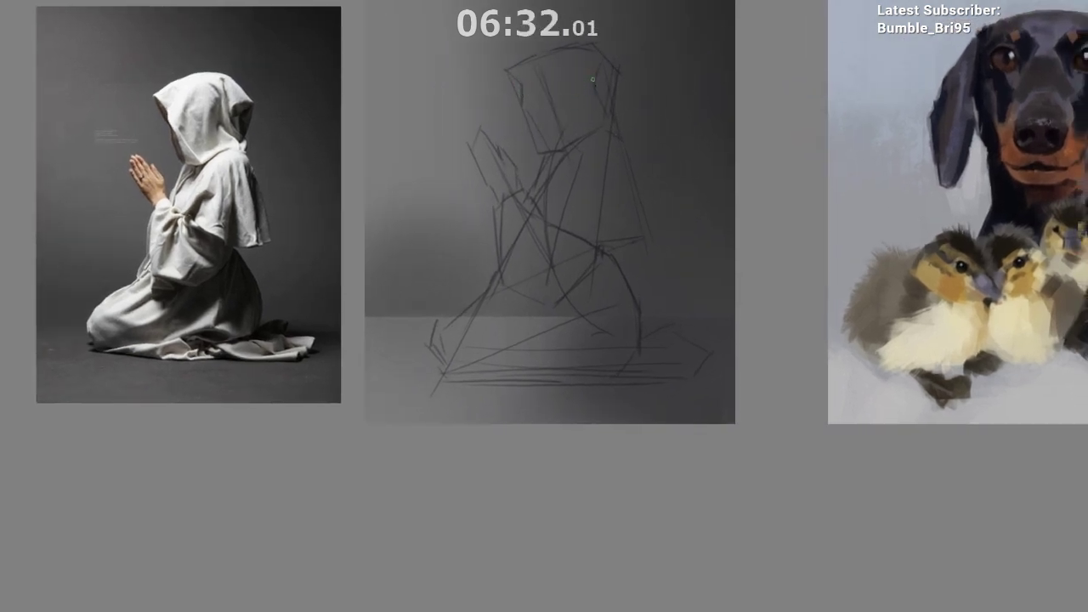
left_click_drag(594, 85, 607, 124)
key("ctrl+z")
left_click_drag(587, 100, 608, 127)
key("ctrl+z")
key("ctrl+z")
key("ctrl+z")
Step: Redraw the hood's slanted front edge and its lower edge across the neck with darker lines
left_click_drag(527, 107, 553, 152)
key("ctrl+z")
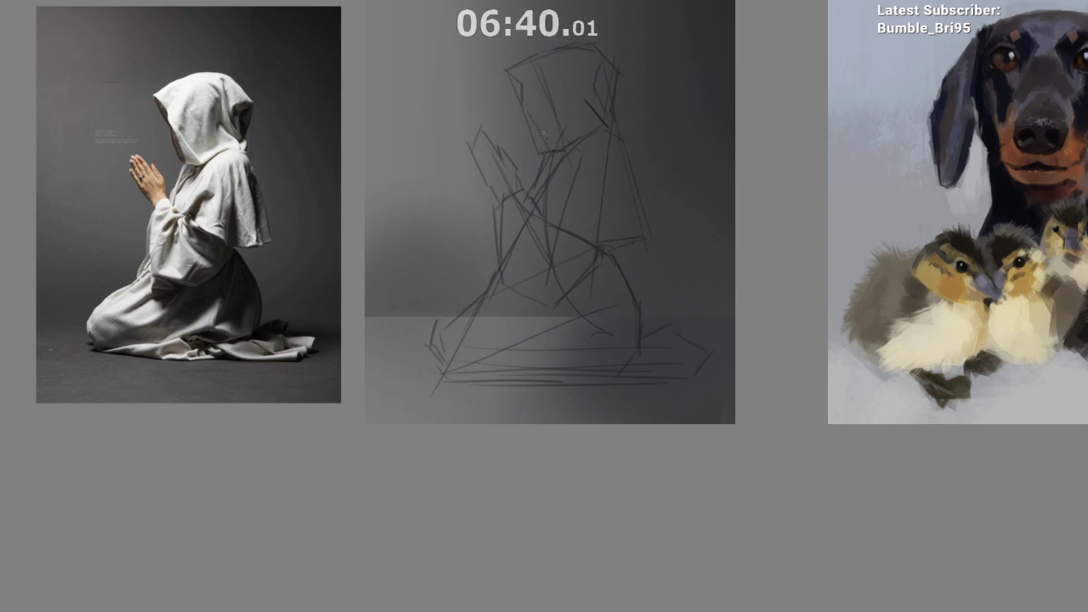
left_click_drag(522, 100, 552, 153)
key("ctrl+z")
left_click_drag(527, 103, 555, 153)
mouse_move(522, 100)
left_mouse_down()
mouse_move(541, 155)
mouse_move(591, 134)
left_mouse_up()
Step: Refine the back of the hood with short dark strokes around its upper corner and back edge
mouse_move(595, 89)
left_mouse_down()
mouse_move(610, 119)
mouse_move(580, 44)
mouse_move(607, 114)
mouse_move(597, 83)
mouse_move(620, 74)
mouse_move(610, 118)
left_mouse_up()
key("ctrl+z")
left_click_drag(607, 58, 621, 78)
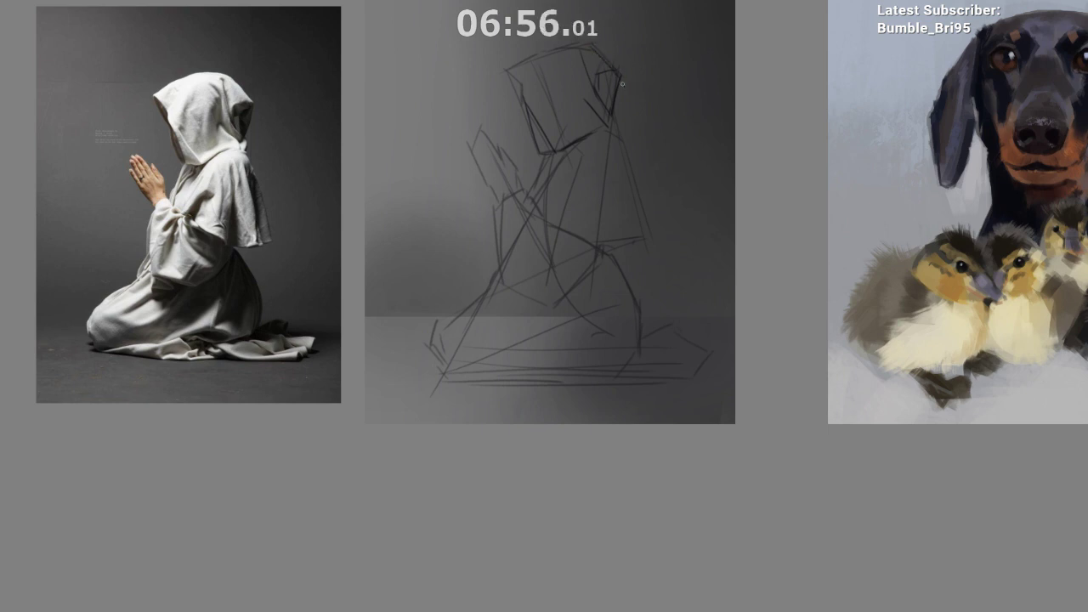
key("space")
left_click_drag(610, 134, 609, 146)
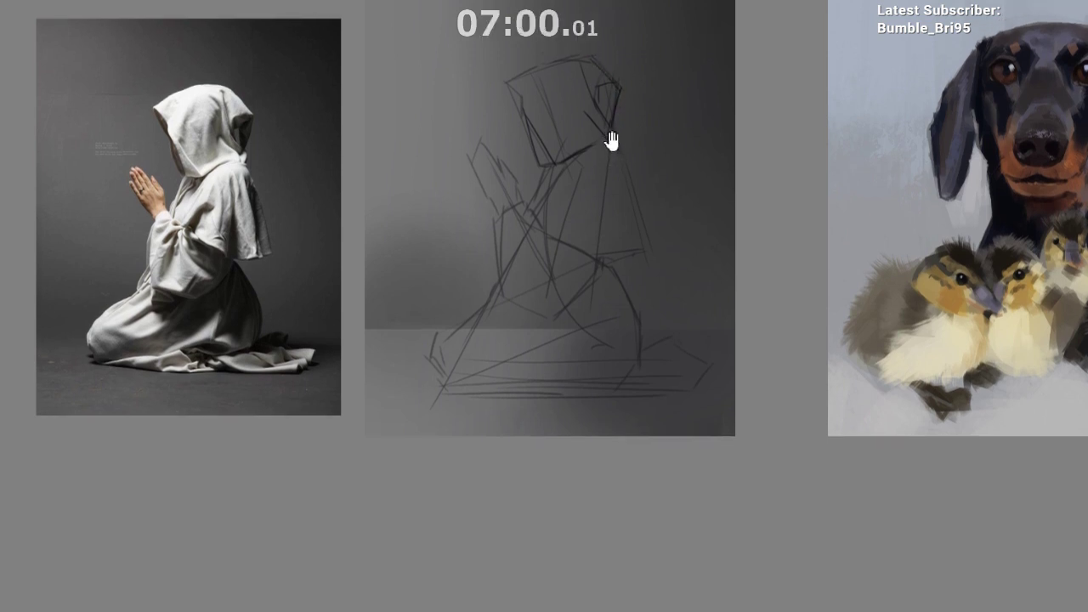
Step: Redraw the hood's top edge and its upper front corner with darker lines over the faded sketch
left_click_drag(604, 137, 623, 151)
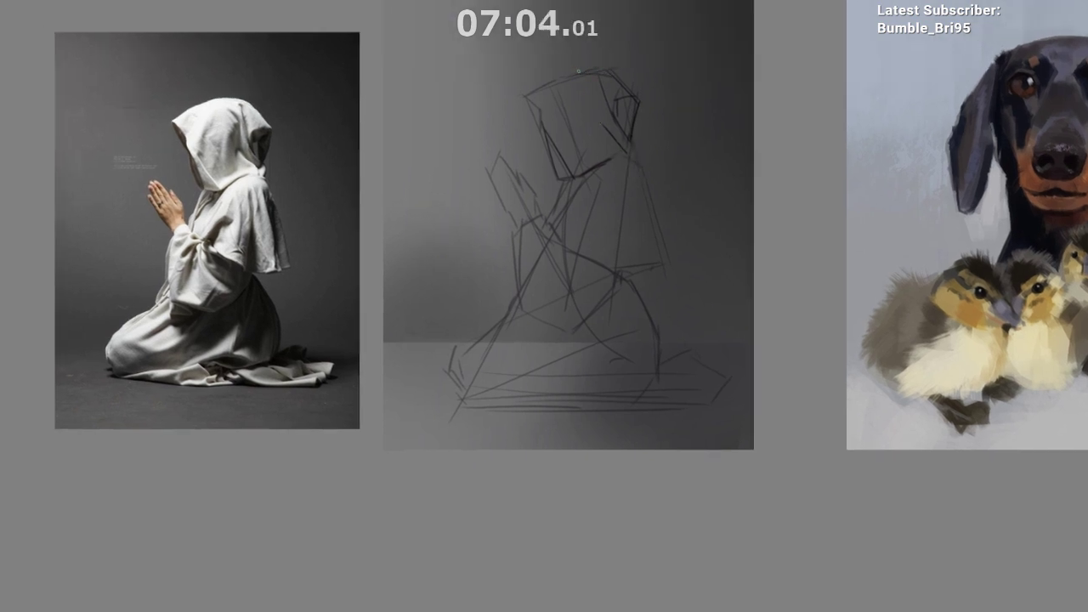
left_click_drag(579, 71, 531, 96)
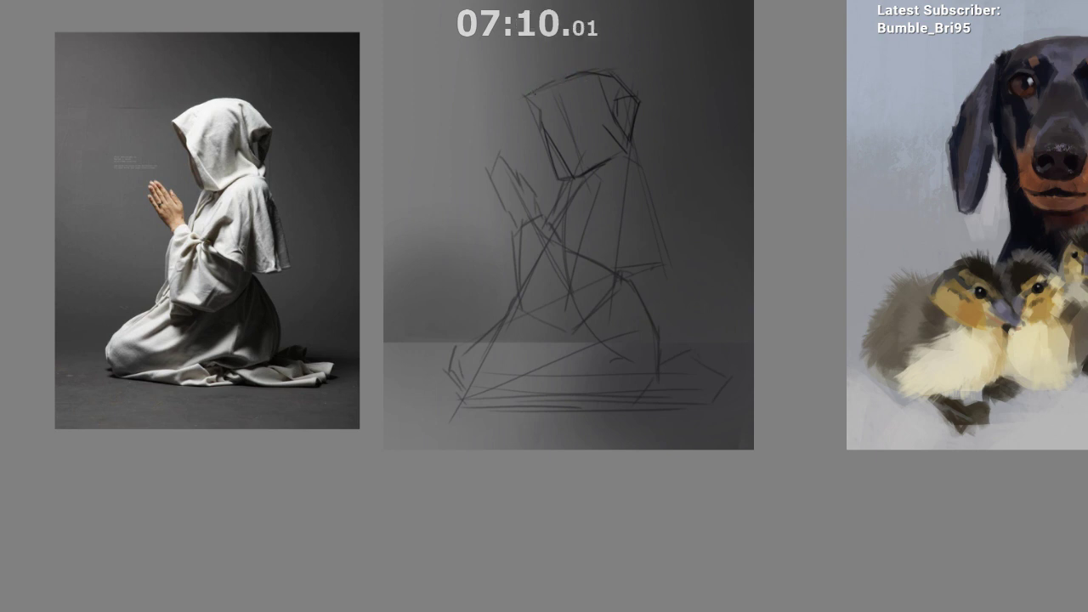
mouse_move(532, 92)
left_mouse_down()
mouse_move(587, 78)
mouse_move(557, 90)
left_mouse_up()
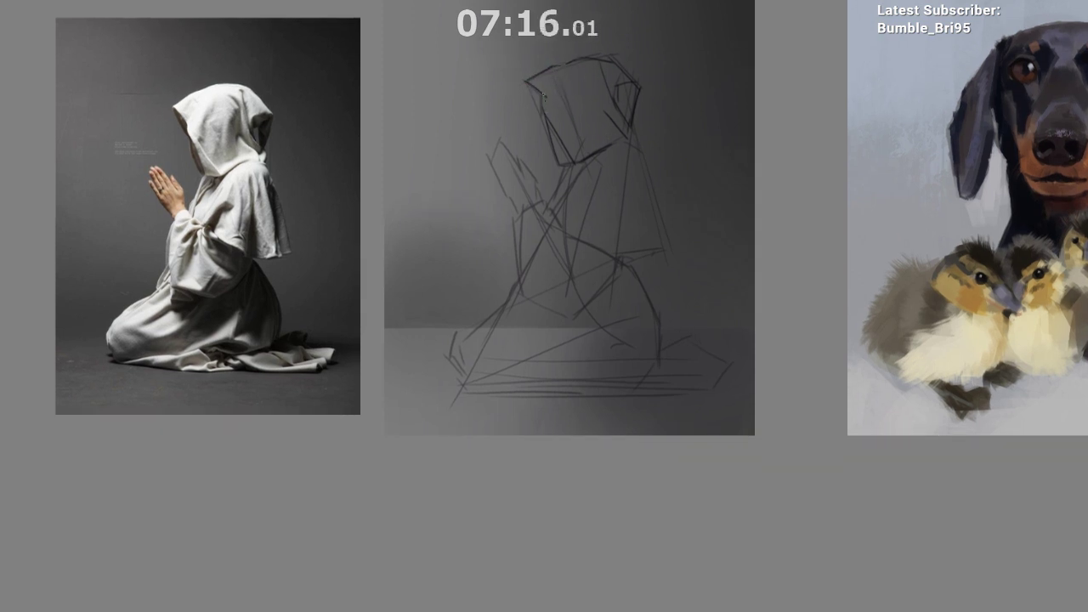
left_click_drag(529, 83, 545, 108)
left_click_drag(631, 158, 610, 136)
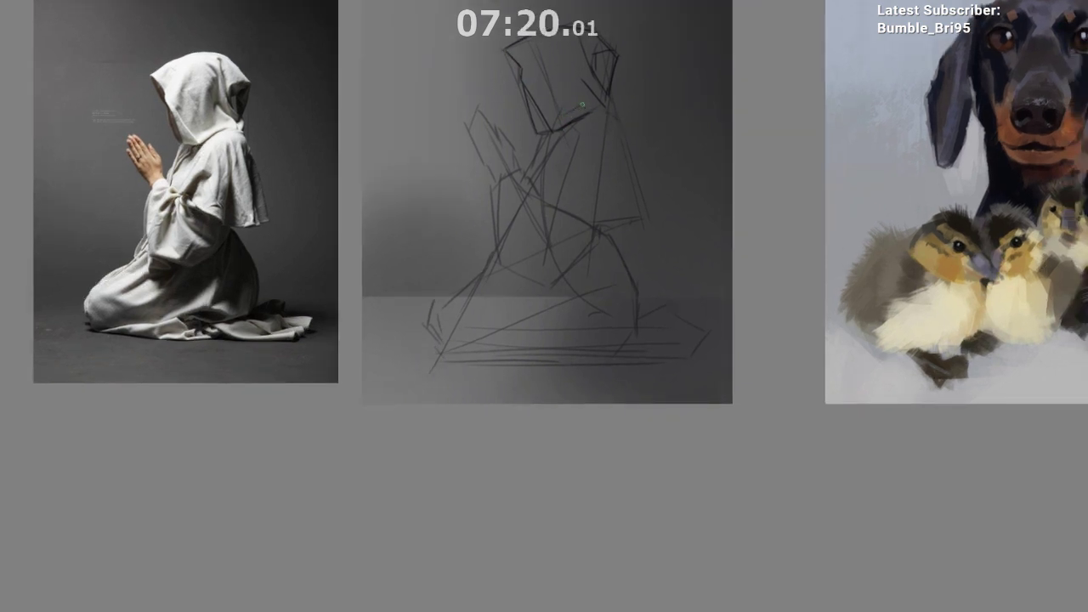
Step: Sketch zigzag fold lines inside the upper part of the hood, undoing the strokes that miss
key("ctrl+z")
left_click_drag(581, 77, 579, 99)
left_click_drag(574, 56, 566, 92)
key("ctrl+z")
key("ctrl+z")
key("ctrl+z")
left_click_drag(578, 50, 583, 86)
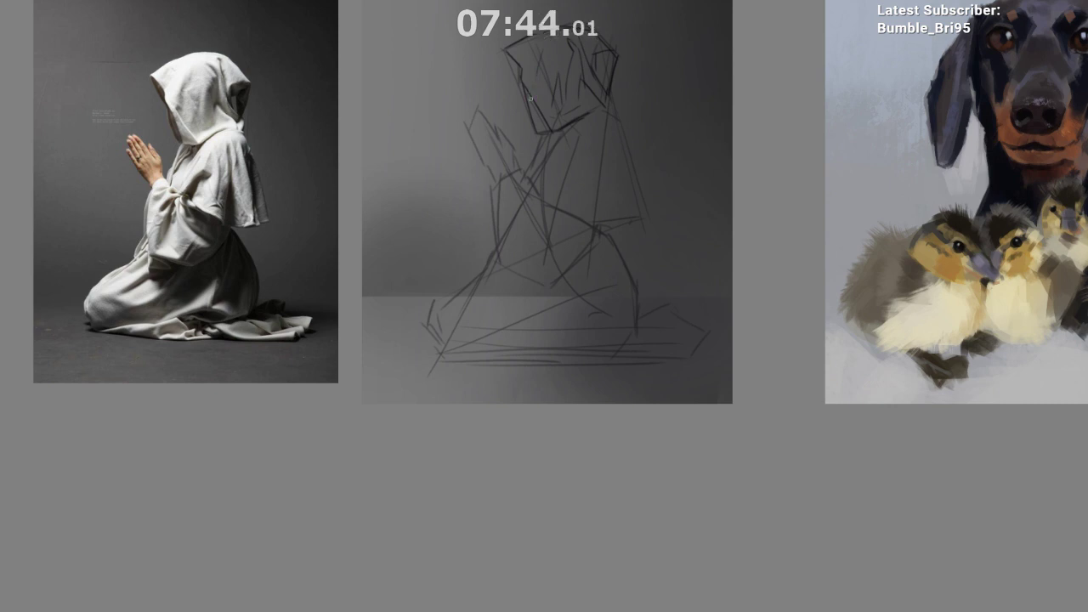
left_click_drag(580, 114, 578, 94)
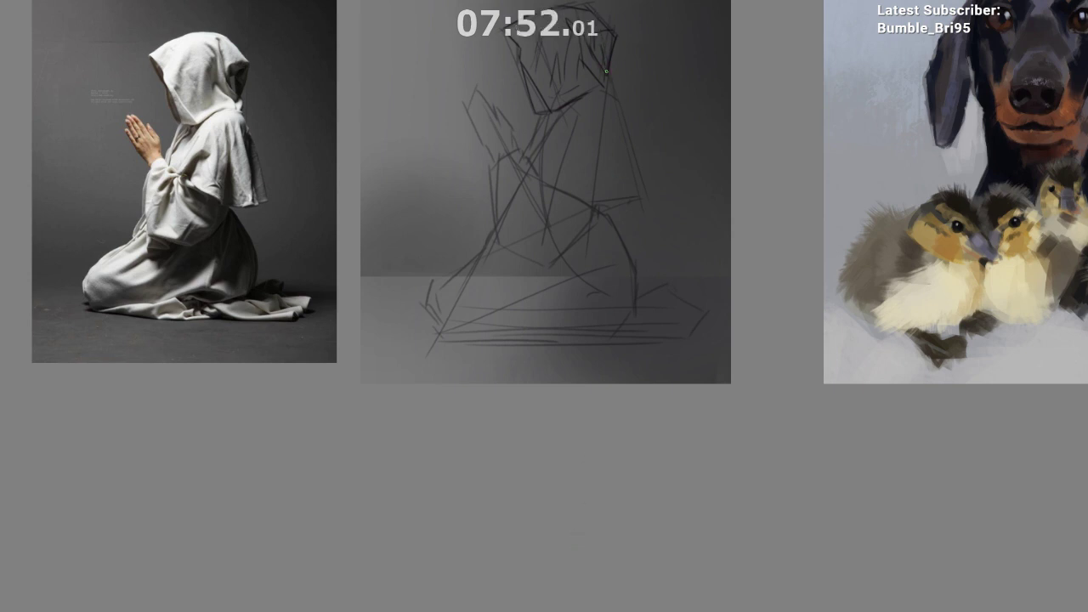
left_click_drag(592, 74, 584, 52)
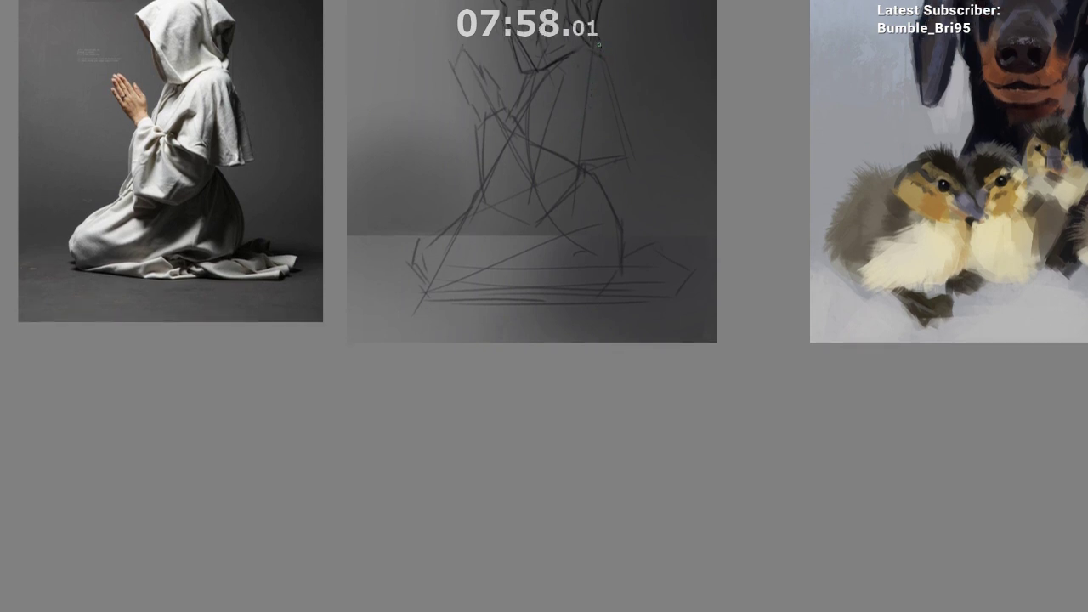
Step: Redraw the cape's slanted back edge and its lower back corner with darker straight lines
left_click_drag(610, 73, 601, 66)
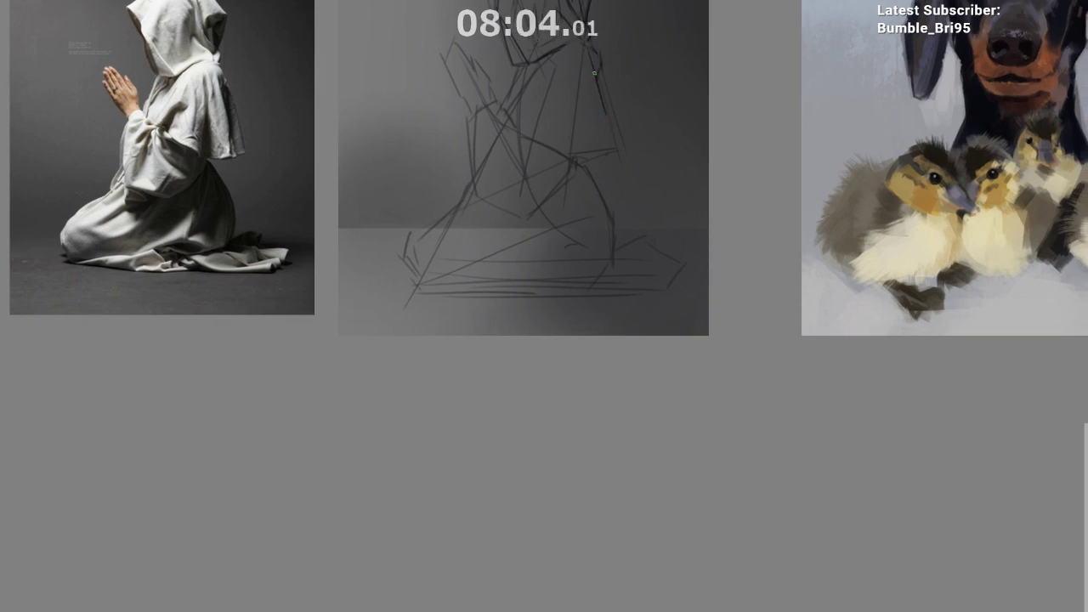
left_click_drag(599, 56, 604, 151)
key("ctrl+z")
left_click_drag(604, 109, 605, 154)
left_click_drag(602, 73, 622, 141)
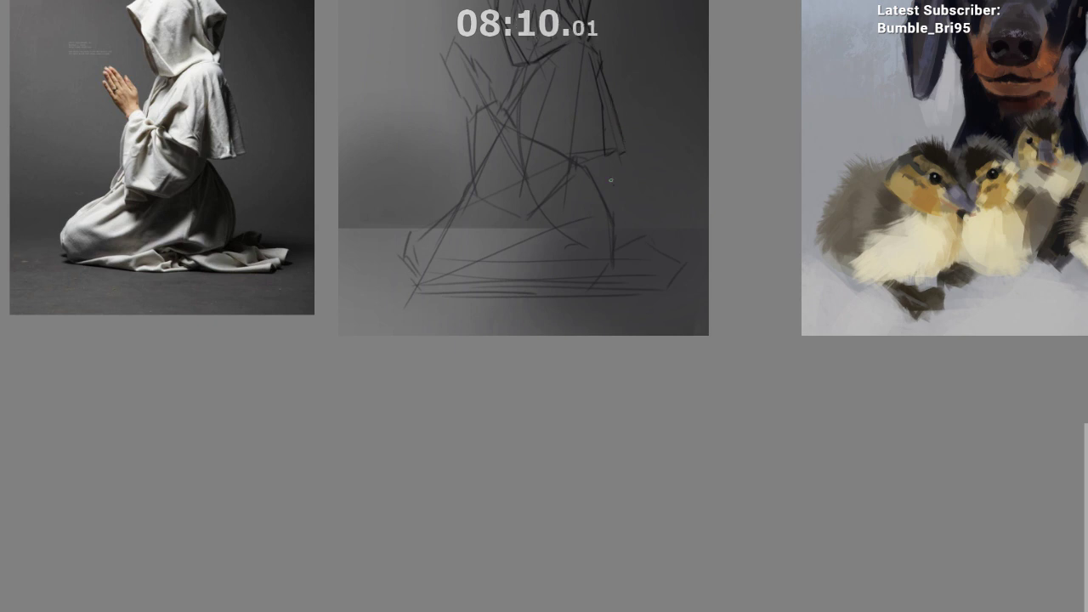
left_click_drag(595, 235, 598, 245)
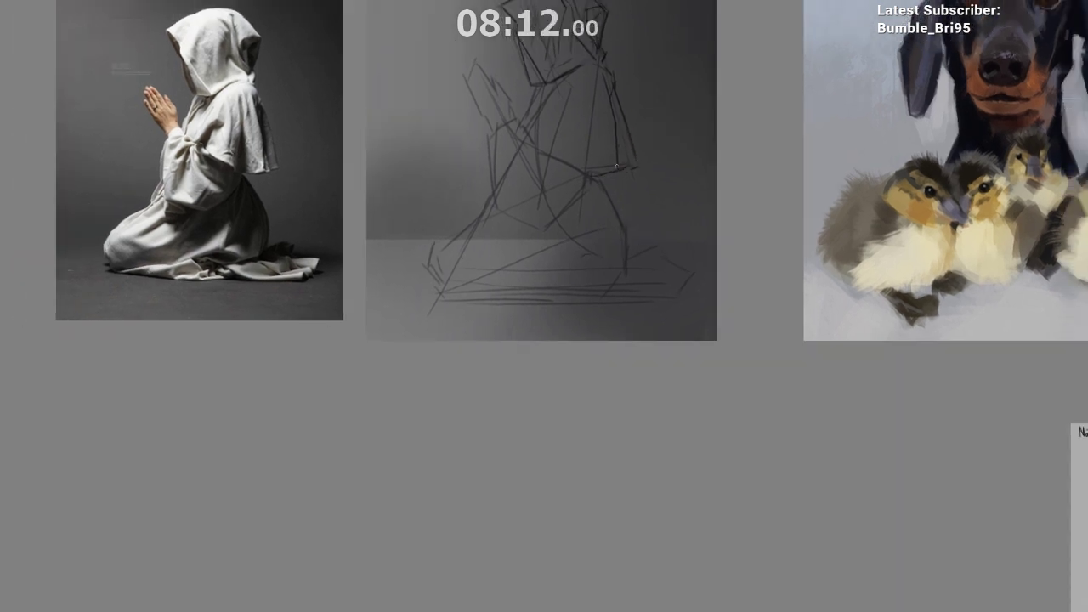
Step: Draw long vertical fold lines down the back of the cape to its hem, redoing the unsatisfactory strokes
left_click_drag(594, 84, 588, 137)
left_click_drag(590, 83, 592, 176)
key("ctrl+z")
left_click_drag(601, 128, 600, 175)
key("ctrl+z")
key("ctrl+z")
left_click_drag(592, 112, 594, 174)
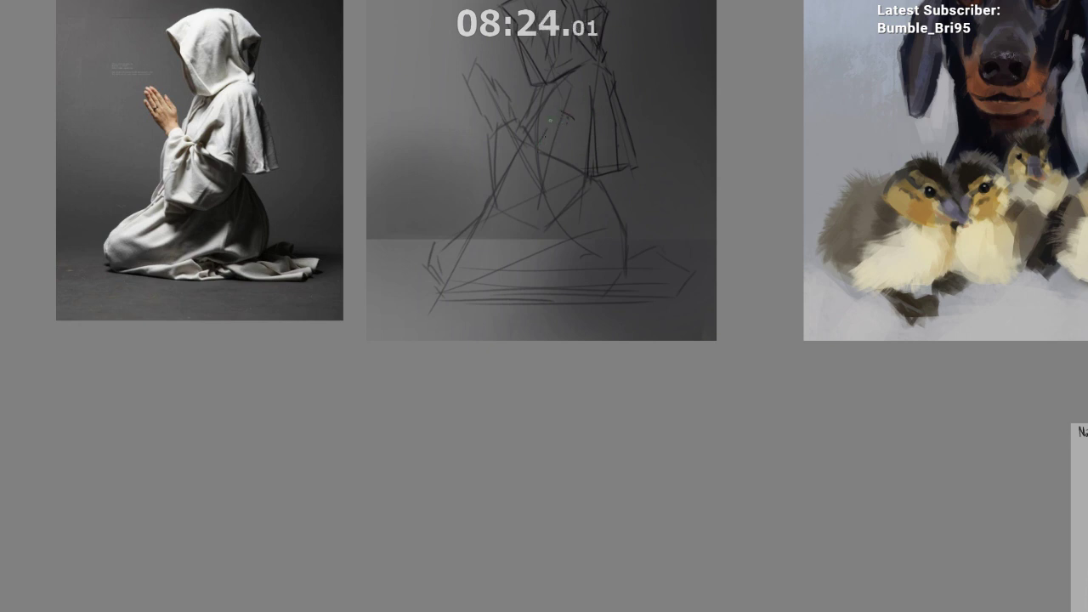
Step: Sketch a small angular fold on the upper arm and short diagonal strokes across the chest below the neck
mouse_move(558, 112)
left_mouse_down()
mouse_move(535, 146)
mouse_move(546, 132)
mouse_move(538, 143)
mouse_move(550, 156)
mouse_move(570, 117)
left_mouse_up()
key("ctrl+z")
key("ctrl+z")
left_click_drag(597, 247, 595, 265)
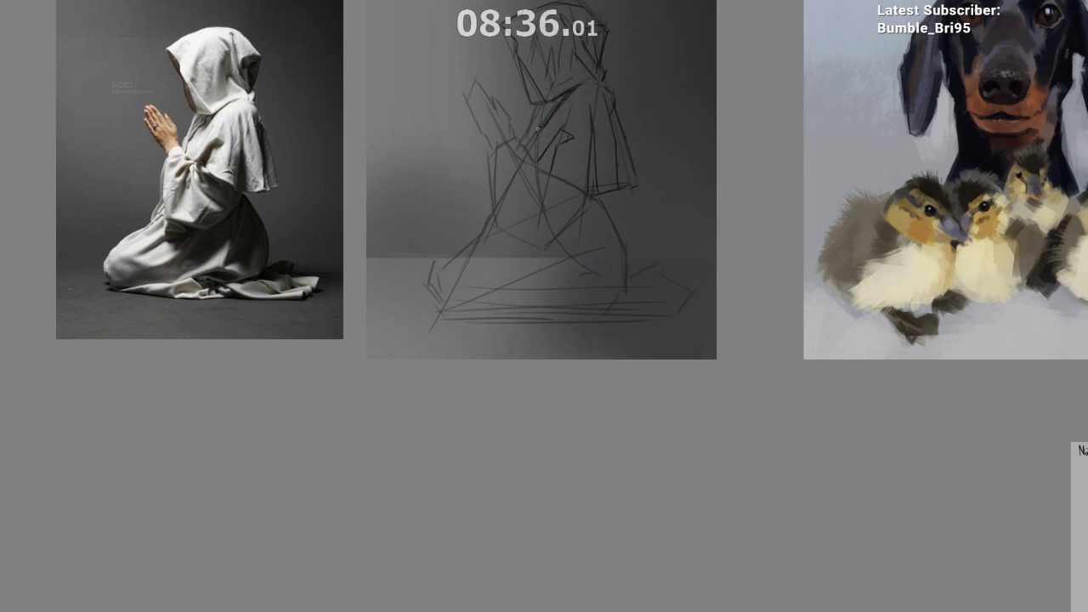
key("m")
key("m")
left_click_drag(567, 191, 580, 158)
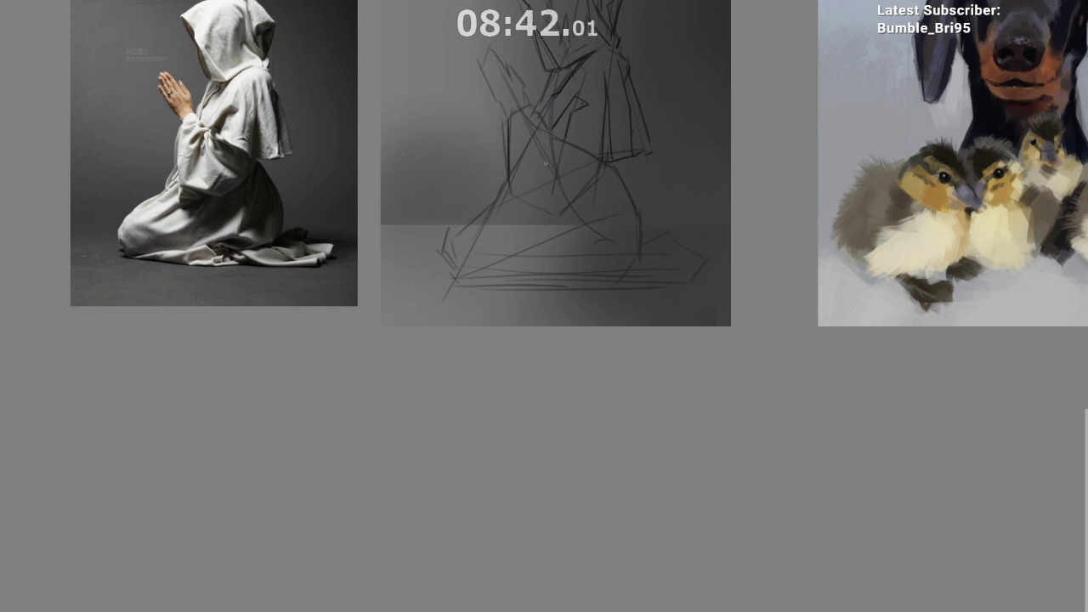
Step: Darken the sleeve's front and lower edges and add angular fold lines at the elbow
mouse_move(564, 145)
left_mouse_down()
mouse_move(558, 173)
mouse_move(582, 186)
mouse_move(568, 186)
left_mouse_up()
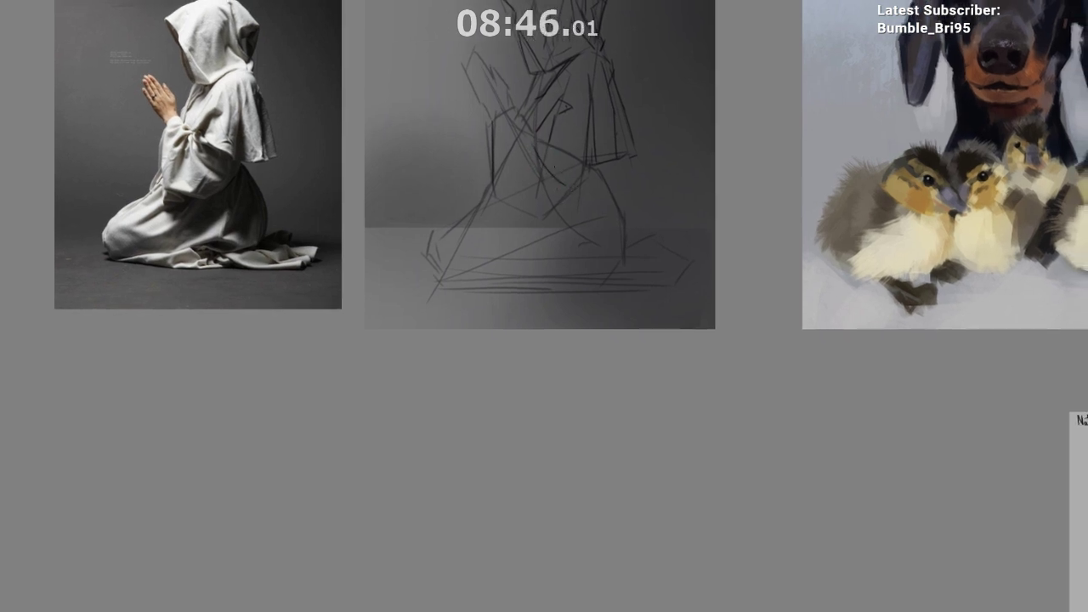
left_click_drag(532, 145, 559, 181)
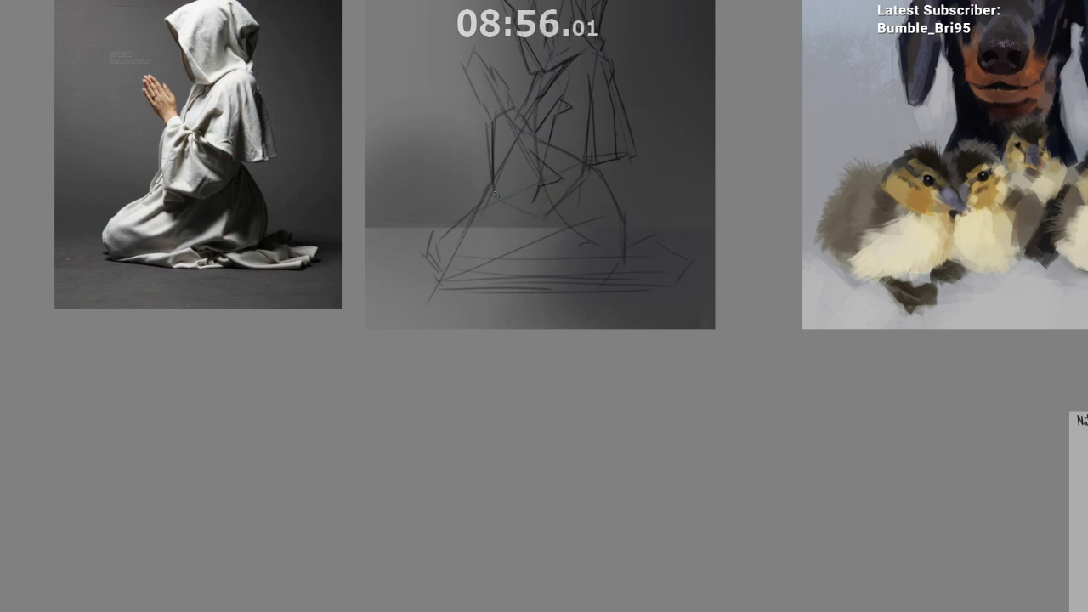
left_click_drag(567, 271, 555, 302)
left_click_drag(517, 240, 538, 228)
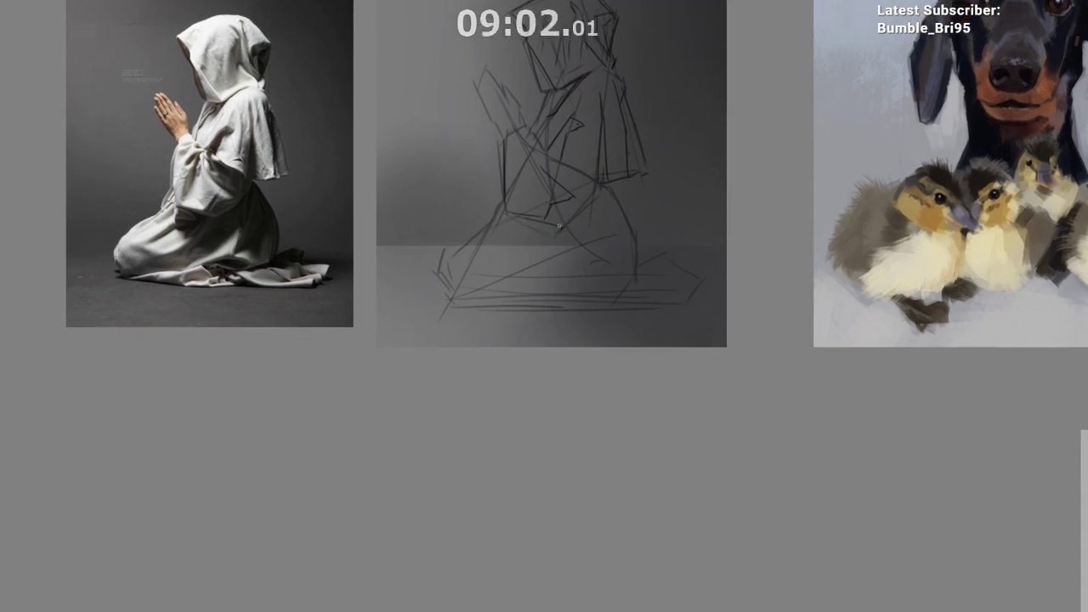
mouse_move(593, 193)
left_mouse_down()
mouse_move(558, 233)
mouse_move(585, 202)
mouse_move(586, 212)
left_mouse_up()
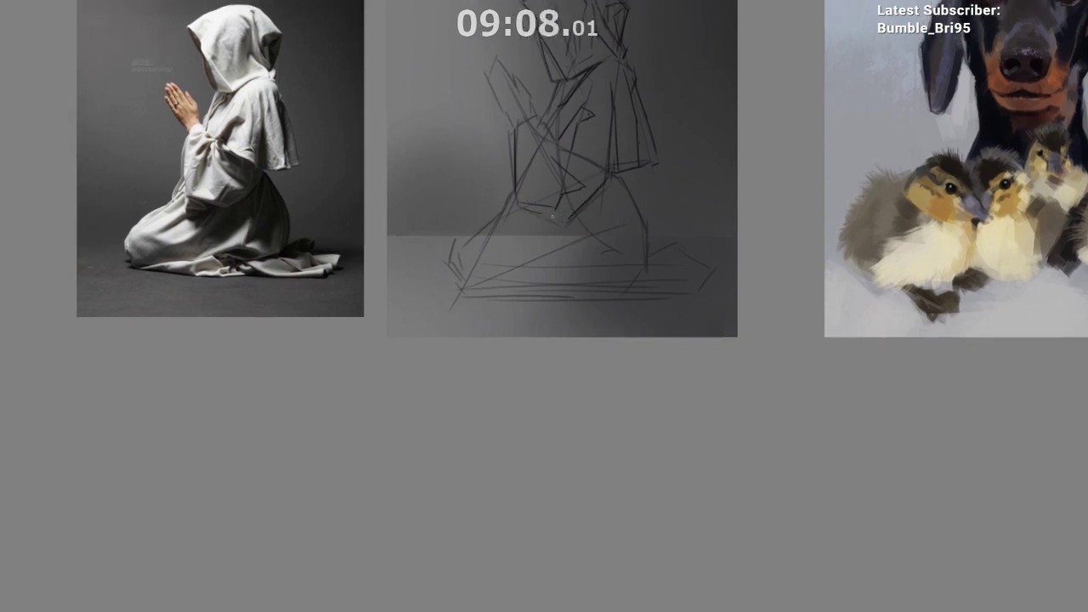
left_click_drag(589, 254, 601, 281)
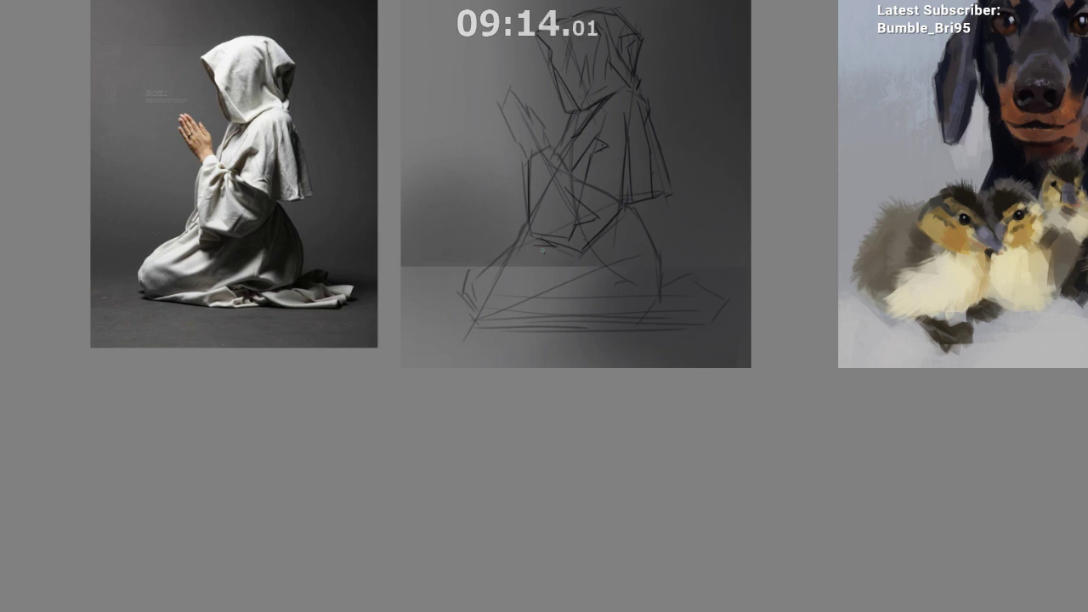
Step: Add a second line under the sleeve's lower edge and darken the robe's back contour below the cape
mouse_move(530, 249)
left_mouse_down()
mouse_move(557, 253)
mouse_move(531, 250)
left_mouse_up()
mouse_move(531, 258)
left_mouse_down()
mouse_move(549, 268)
mouse_move(496, 256)
left_mouse_up()
mouse_move(606, 185)
left_mouse_down()
mouse_move(600, 175)
mouse_move(610, 241)
left_mouse_up()
key("ctrl+z")
mouse_move(585, 201)
left_mouse_down()
mouse_move(612, 250)
mouse_move(612, 290)
mouse_move(576, 279)
mouse_move(568, 239)
left_mouse_up()
key("ctrl+z")
key("ctrl+z")
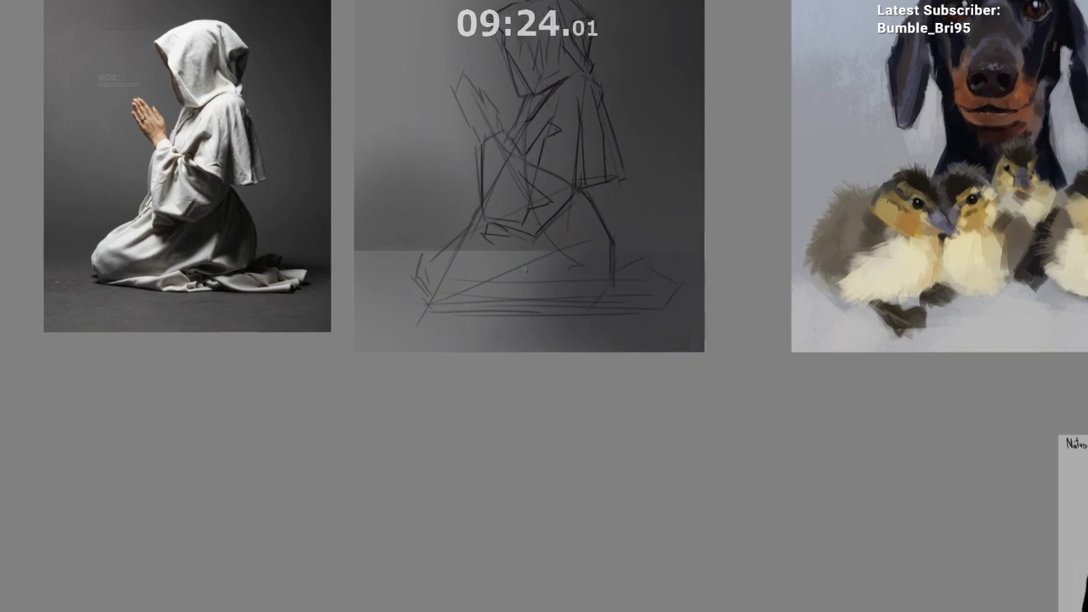
Step: Draw a jagged zigzag fold and a long diagonal crease across the robe behind the thigh, undoing stray strokes
left_click_drag(528, 269, 568, 241)
mouse_move(559, 266)
left_mouse_down()
mouse_move(586, 273)
mouse_move(593, 244)
mouse_move(632, 241)
mouse_move(510, 272)
left_mouse_up()
left_click_drag(540, 335, 553, 354)
mouse_move(429, 272)
left_mouse_down()
mouse_move(527, 165)
mouse_move(497, 167)
left_mouse_up()
key("ctrl+z")
left_click_drag(592, 278, 613, 251)
key("ctrl+z")
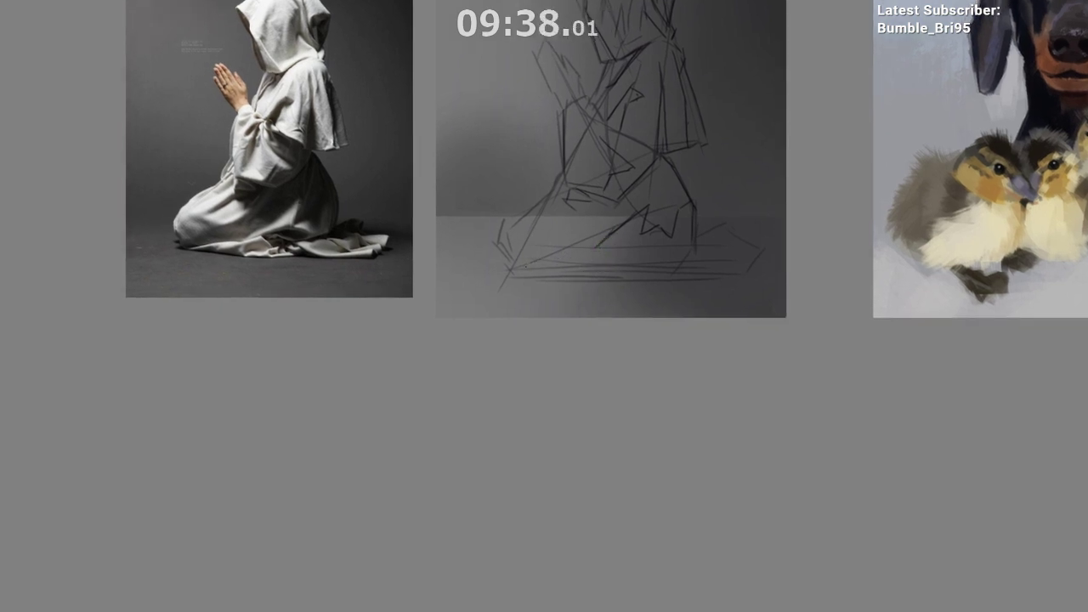
Step: Extend the diagonal crease along the thigh toward the knee and add small angular folds below the sleeve
left_click_drag(527, 265, 600, 244)
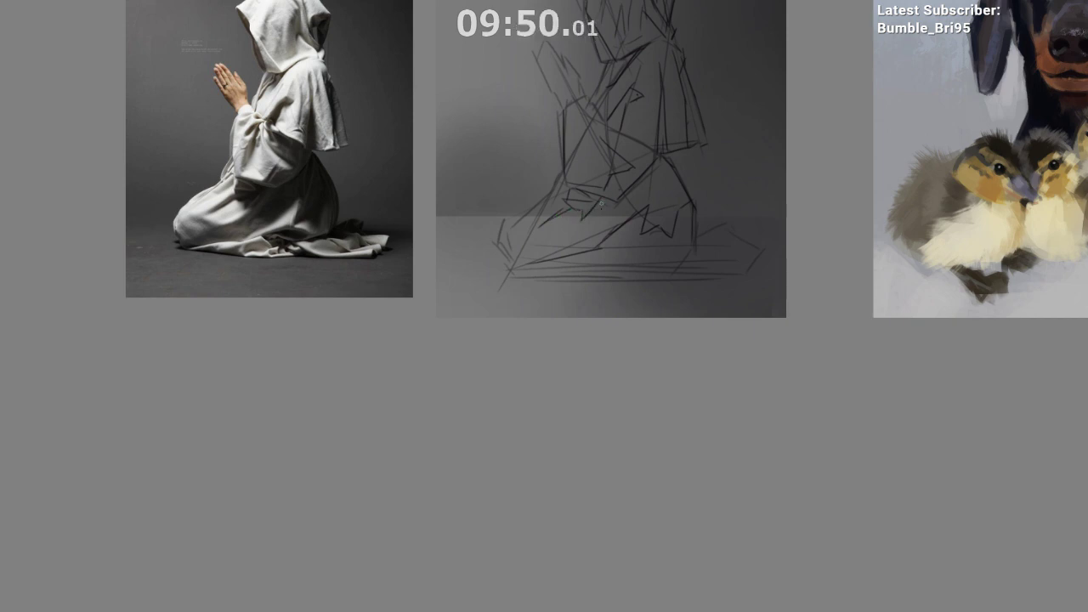
left_click_drag(616, 197, 585, 191)
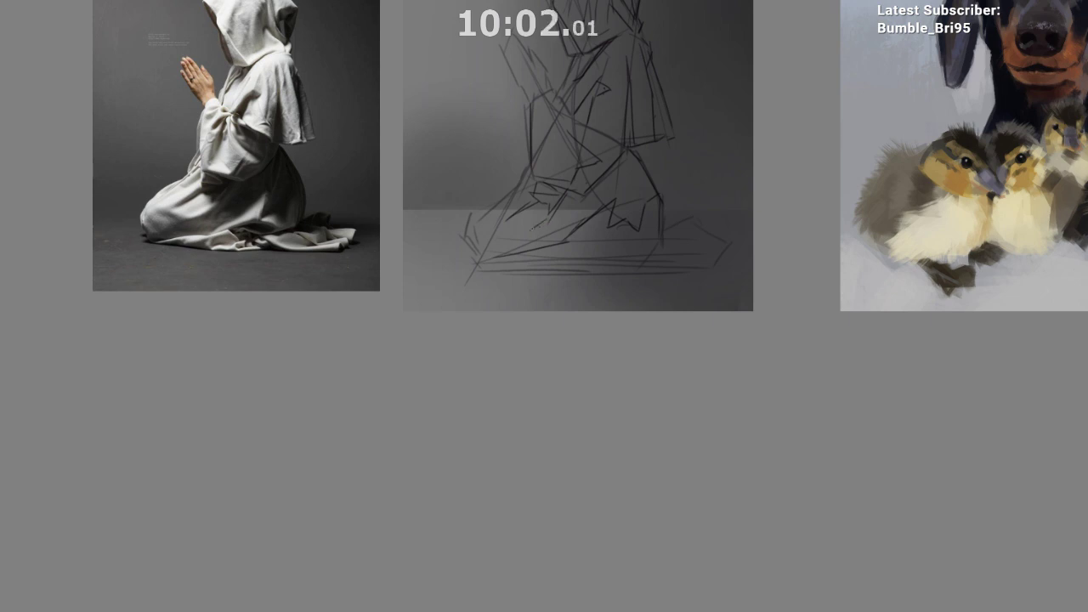
left_click_drag(562, 263, 599, 260)
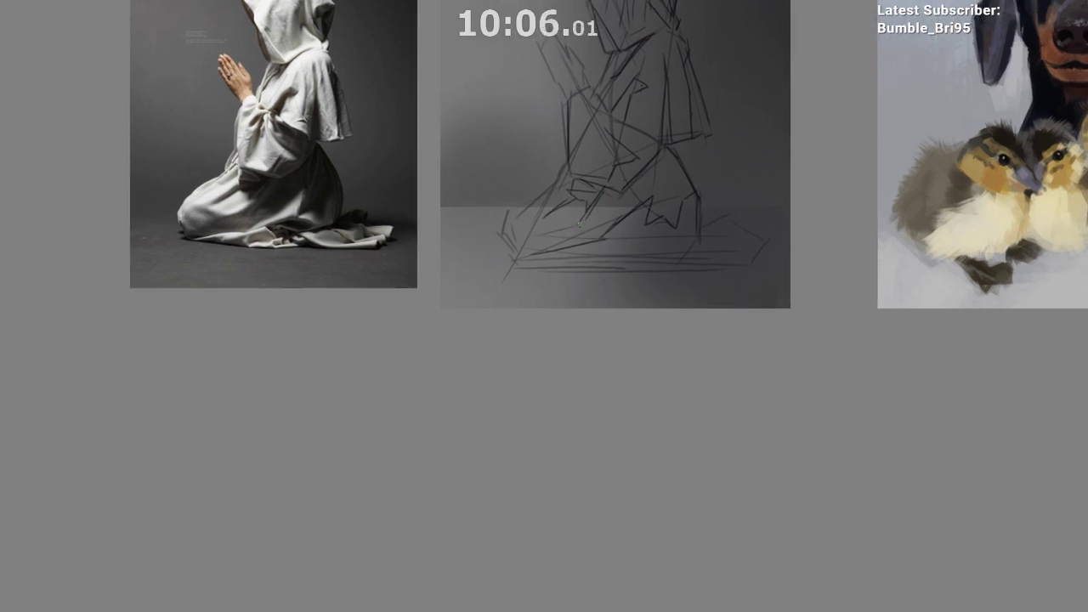
Step: Outline the top of the thigh and the rounded knee with dark angular strokes down to the floor
left_click_drag(524, 288, 511, 307)
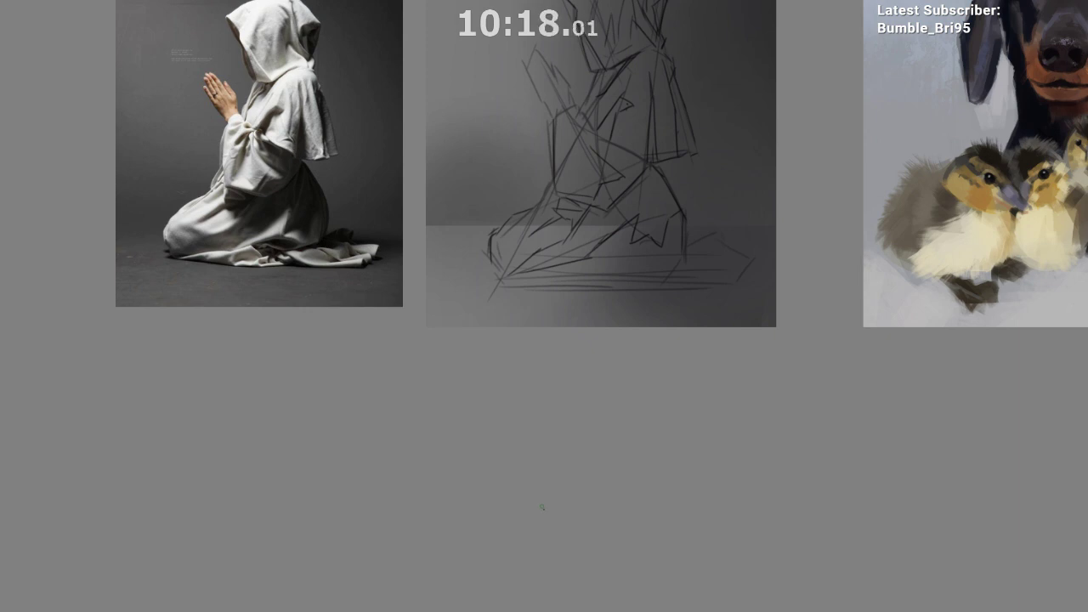
mouse_move(566, 477)
left_mouse_down()
mouse_move(564, 497)
mouse_move(574, 486)
left_mouse_up()
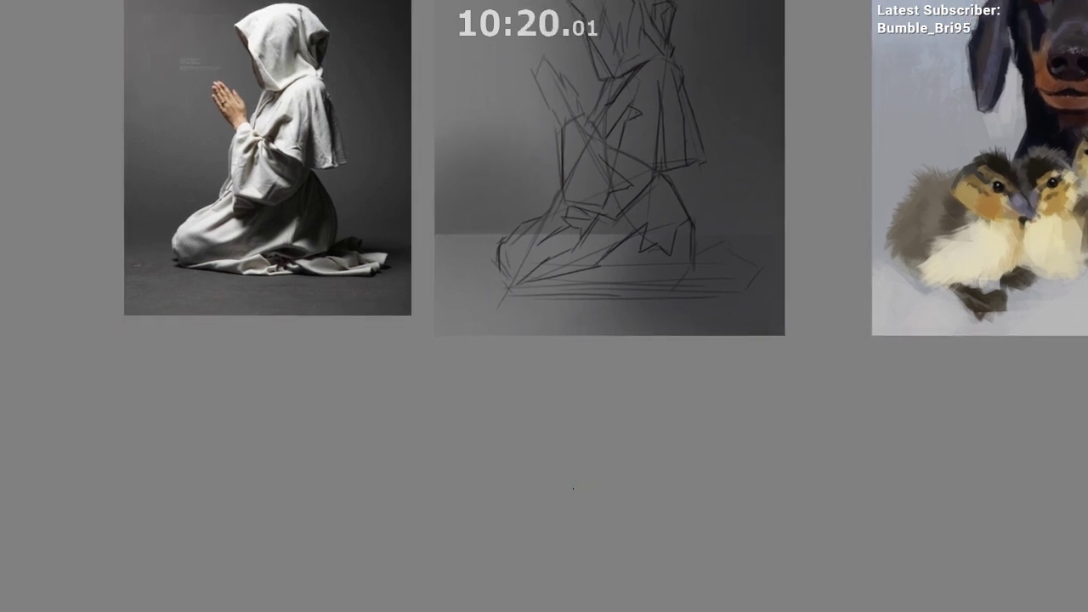
key("alt")
mouse_move(501, 239)
left_mouse_down()
mouse_move(495, 267)
mouse_move(516, 287)
left_mouse_up()
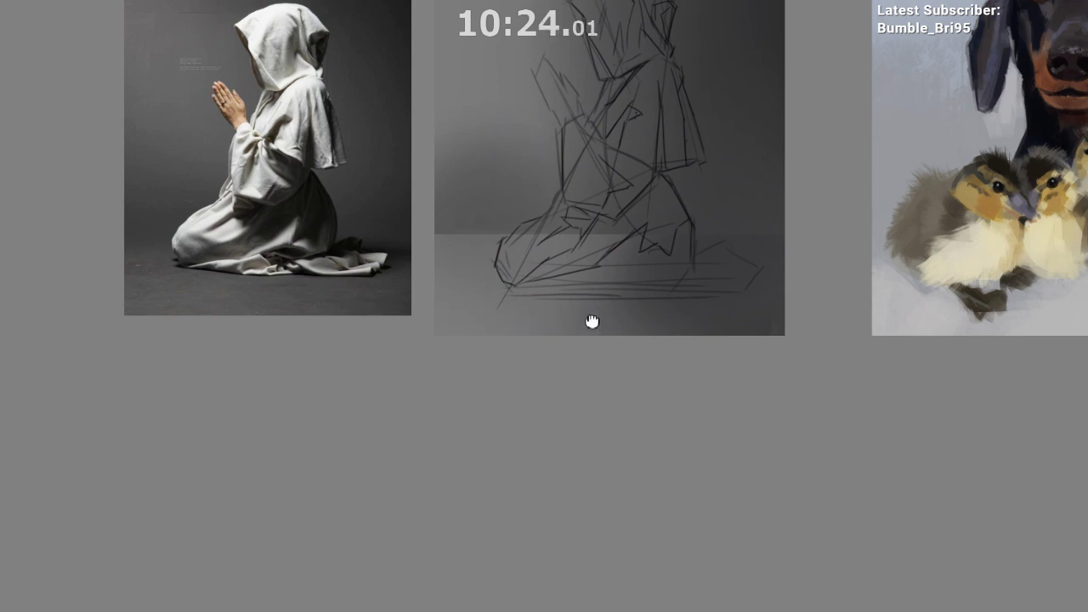
left_click_drag(591, 322, 596, 291)
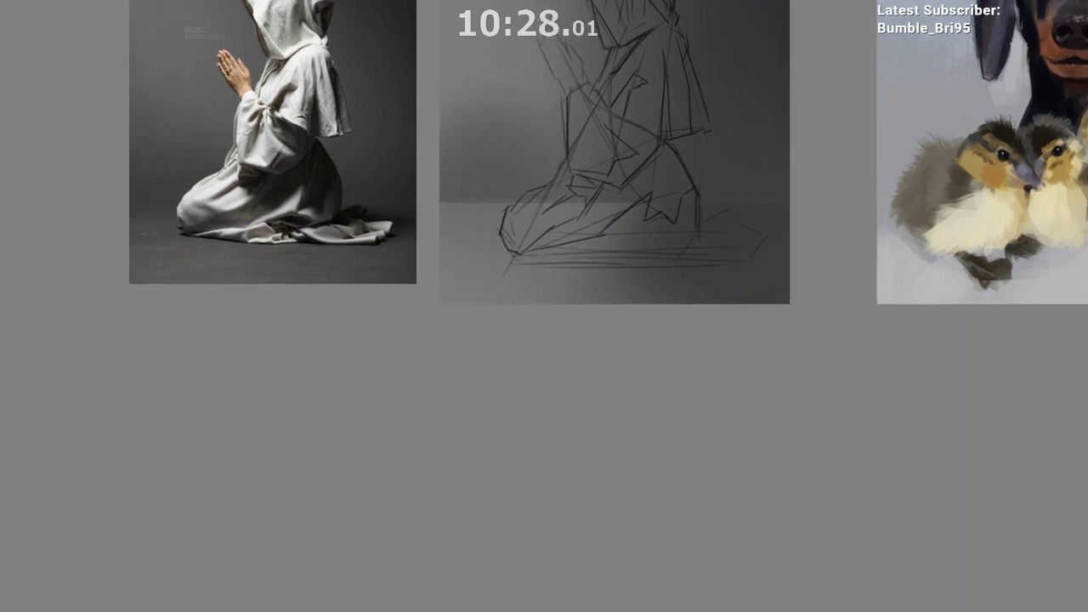
Step: Draw the robe's bottom edge along the floor from the knee backward, undoing the rejected attempts
key("ctrl+z")
mouse_move(518, 254)
left_mouse_down()
mouse_move(585, 261)
mouse_move(526, 255)
mouse_move(572, 257)
mouse_move(542, 253)
mouse_move(518, 265)
mouse_move(625, 262)
left_mouse_up()
key("ctrl+z")
key("ctrl+z")
key("ctrl+z")
key("ctrl+z")
key("ctrl+z")
key("ctrl+z")
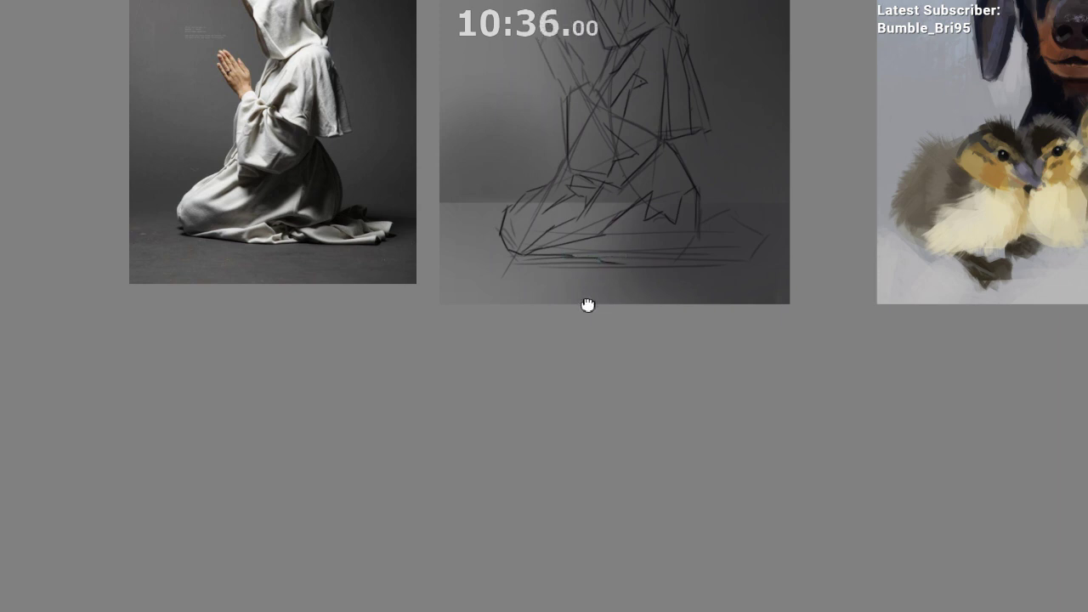
Step: Sketch the upper edge and first folds of the cloth trailing on the floor behind the figure
left_click_drag(586, 306, 550, 316)
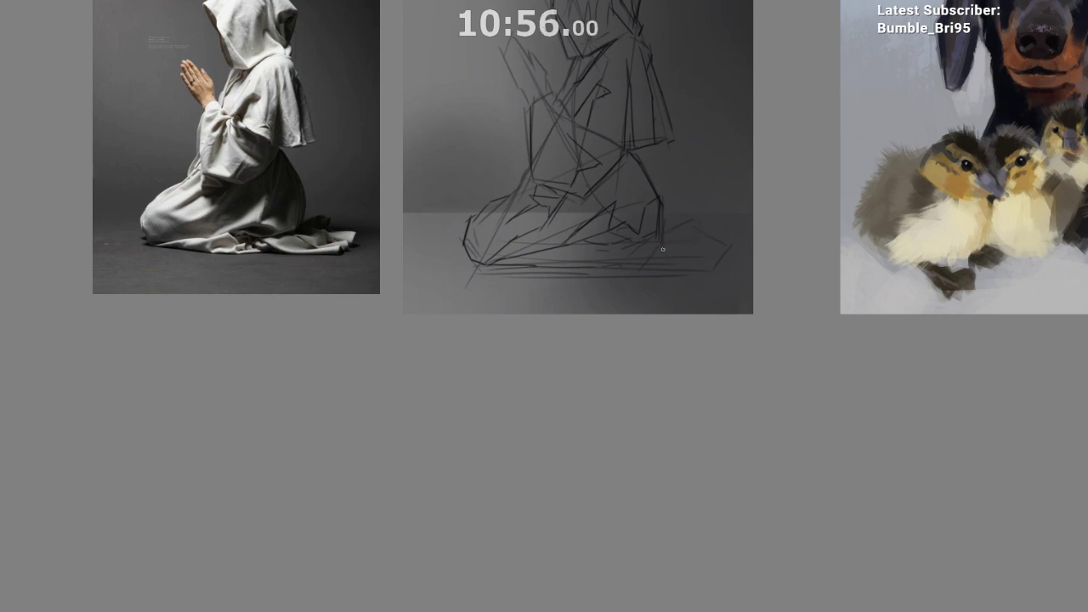
mouse_move(634, 249)
left_mouse_down()
mouse_move(679, 249)
mouse_move(688, 218)
mouse_move(667, 225)
mouse_move(701, 233)
left_mouse_up()
left_click_drag(620, 403, 557, 460)
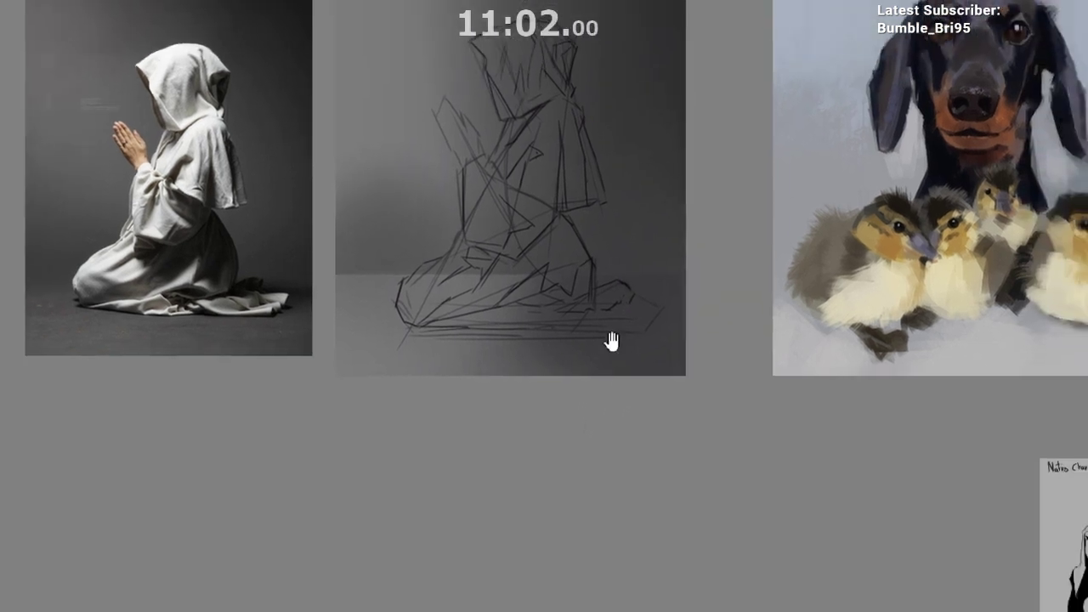
scroll(632, 231, "down", 1)
left_click_drag(633, 230, 648, 189)
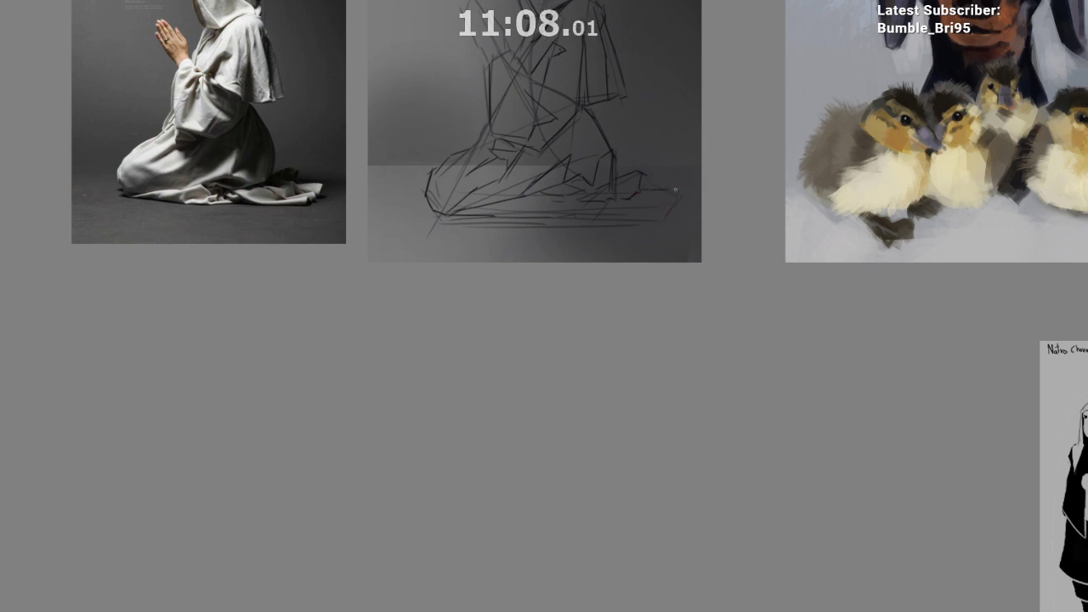
Step: Close the trailing cloth's pointed end and lower edge, and fill it with short angular fold lines
mouse_move(675, 189)
left_mouse_down()
mouse_move(627, 196)
mouse_move(672, 205)
mouse_move(630, 208)
mouse_move(675, 200)
mouse_move(621, 214)
mouse_move(668, 208)
mouse_move(641, 224)
left_mouse_up()
left_click_drag(629, 221, 627, 226)
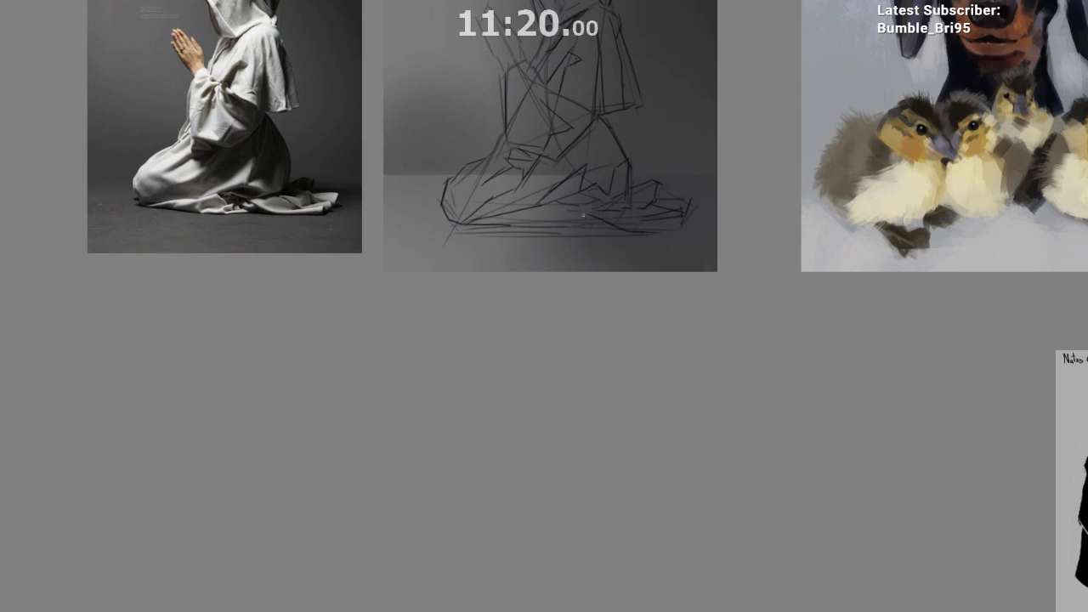
left_click_drag(580, 256, 613, 230)
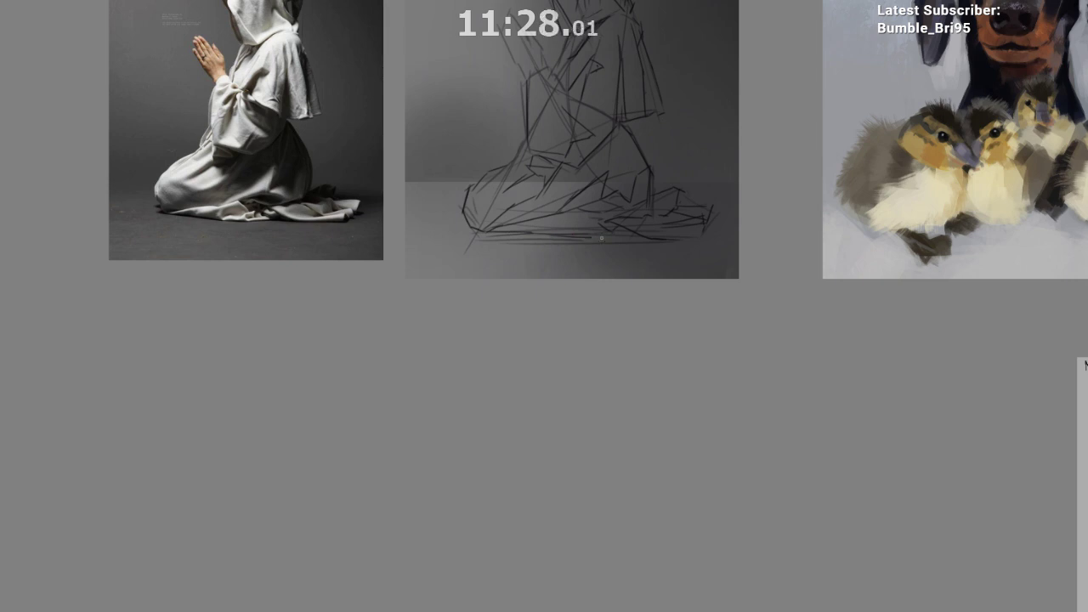
left_click_drag(627, 233, 644, 312)
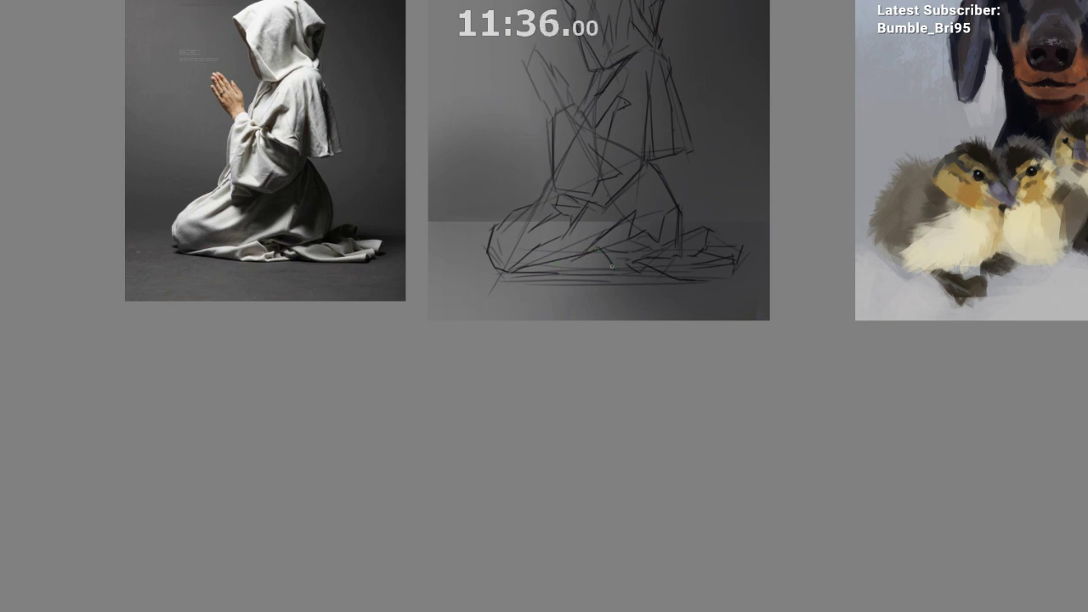
left_click_drag(609, 273, 582, 281)
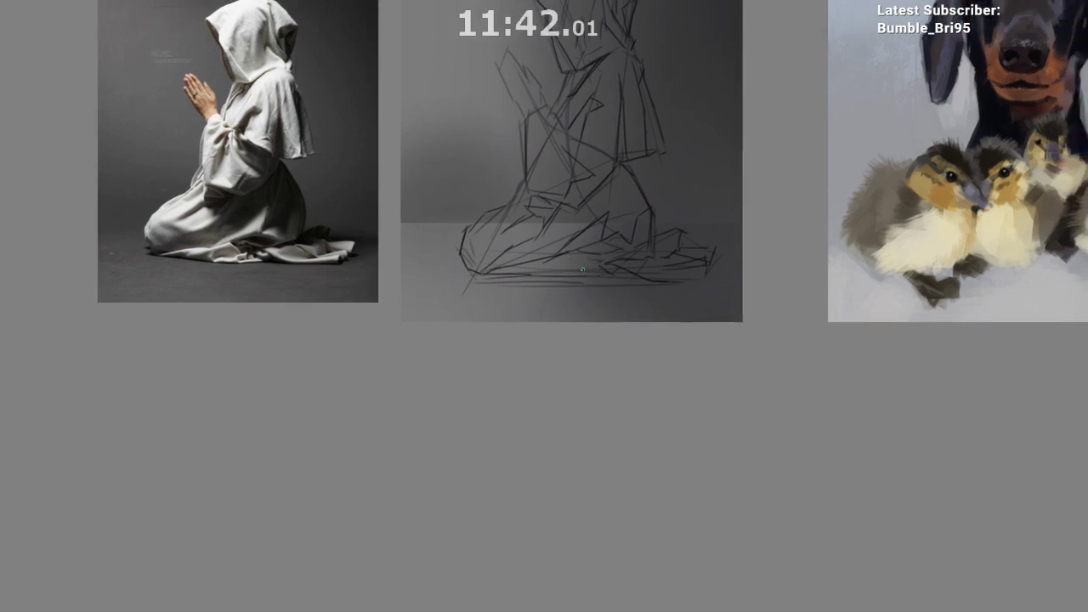
Step: Add short fold lines low on the robe's back near the trailing cloth, undoing the rejected stroke
left_click_drag(568, 252, 581, 269)
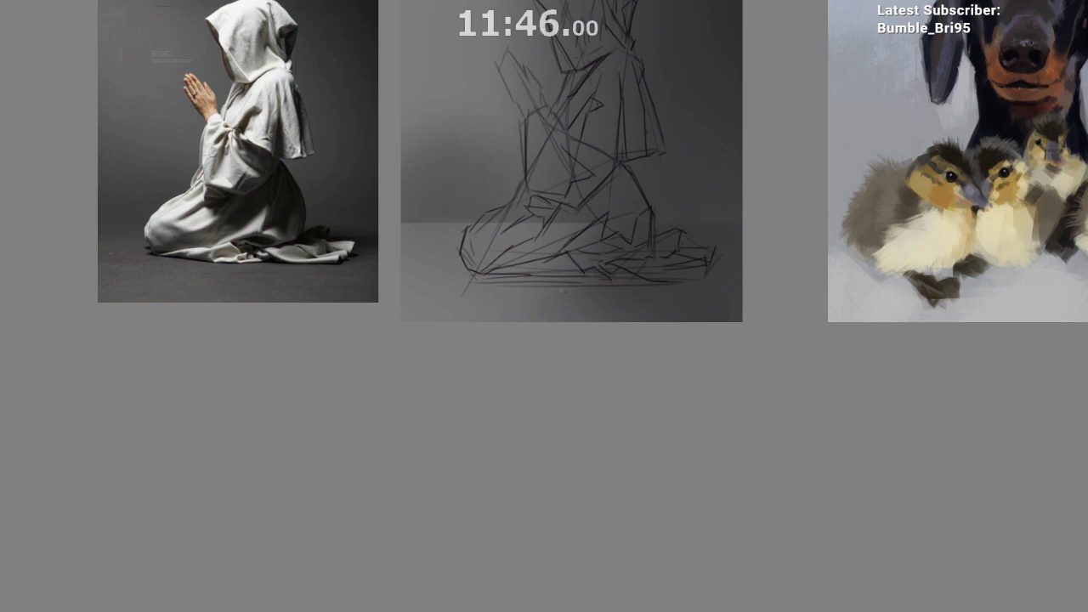
left_click_drag(612, 282, 622, 254)
left_click_drag(525, 250, 616, 256)
key("ctrl+z")
Step: Redraw the raised fingertips and outer edge of the praying hands with darker angular strokes
left_click_drag(567, 350, 525, 384)
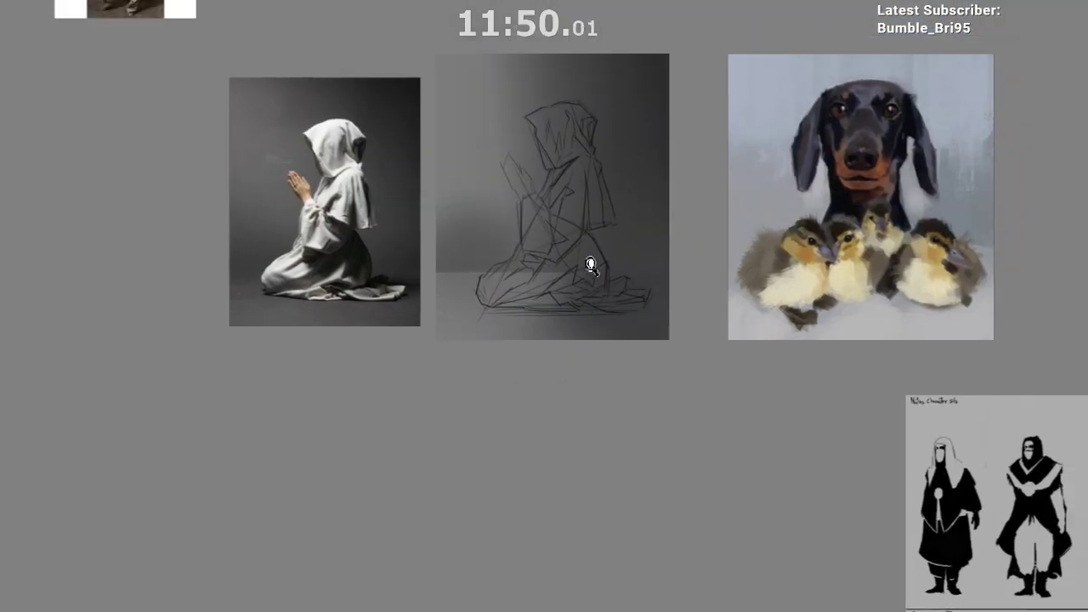
left_click_drag(590, 267, 625, 184)
left_click_drag(615, 115, 622, 109)
left_click_drag(604, 164, 568, 158)
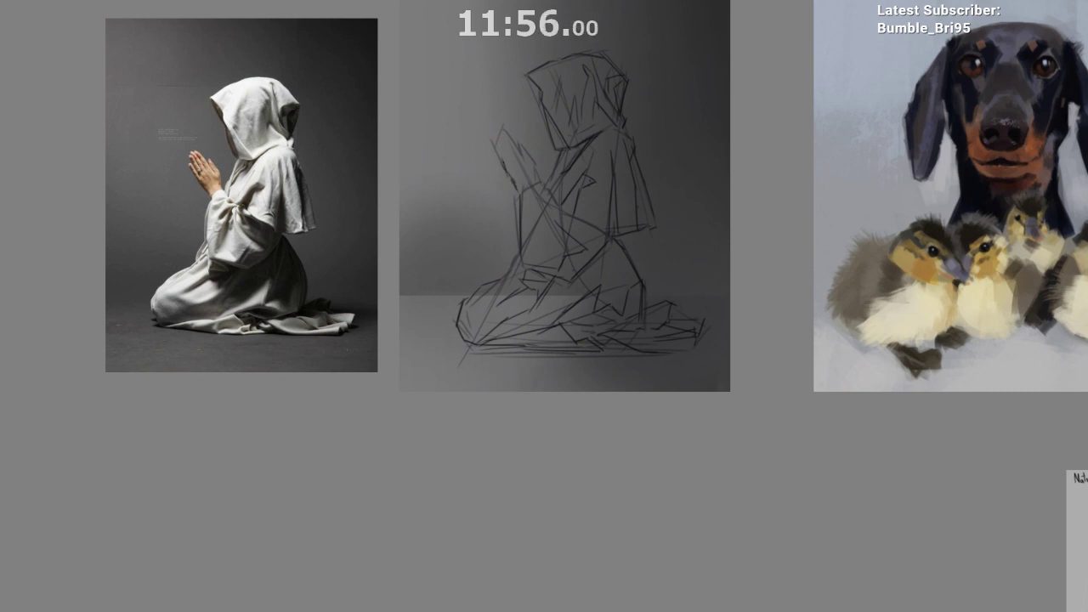
left_click_drag(495, 147, 510, 175)
left_click_drag(495, 148, 500, 130)
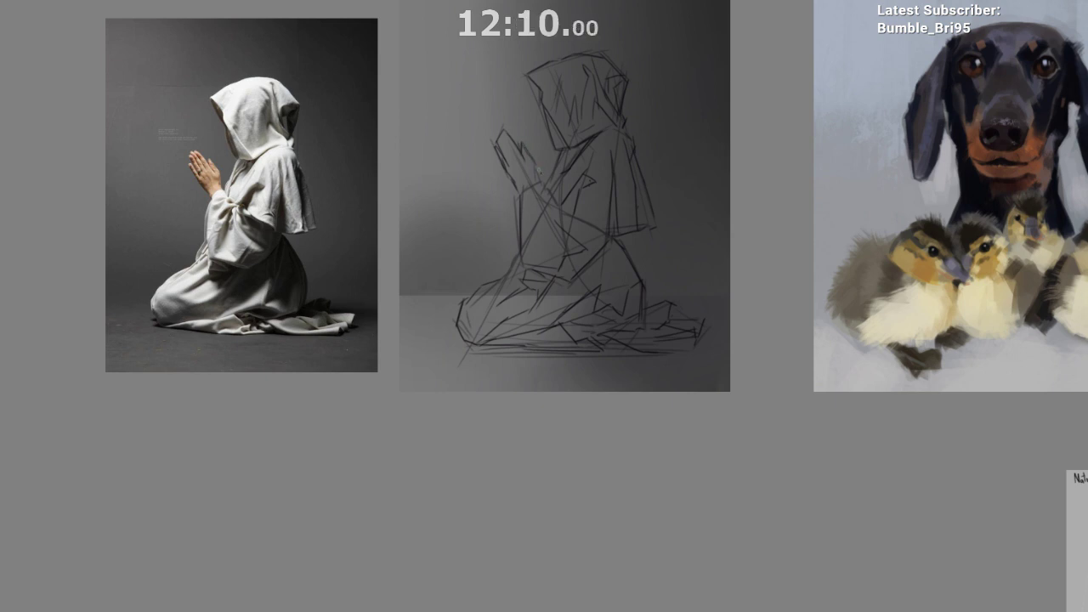
scroll(571, 240, "down", 1)
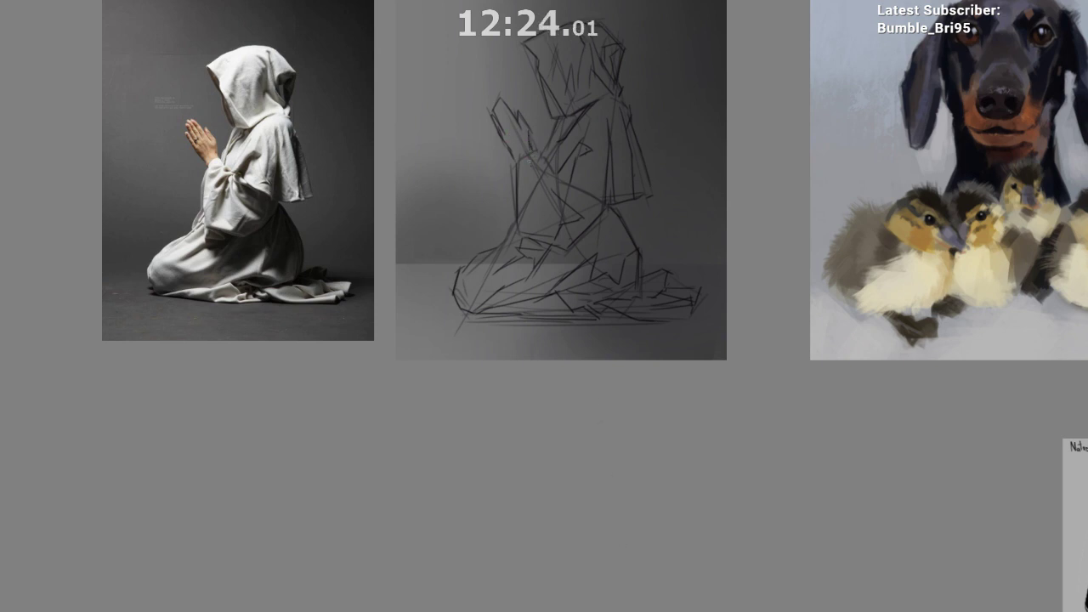
left_click_drag(537, 218, 534, 204)
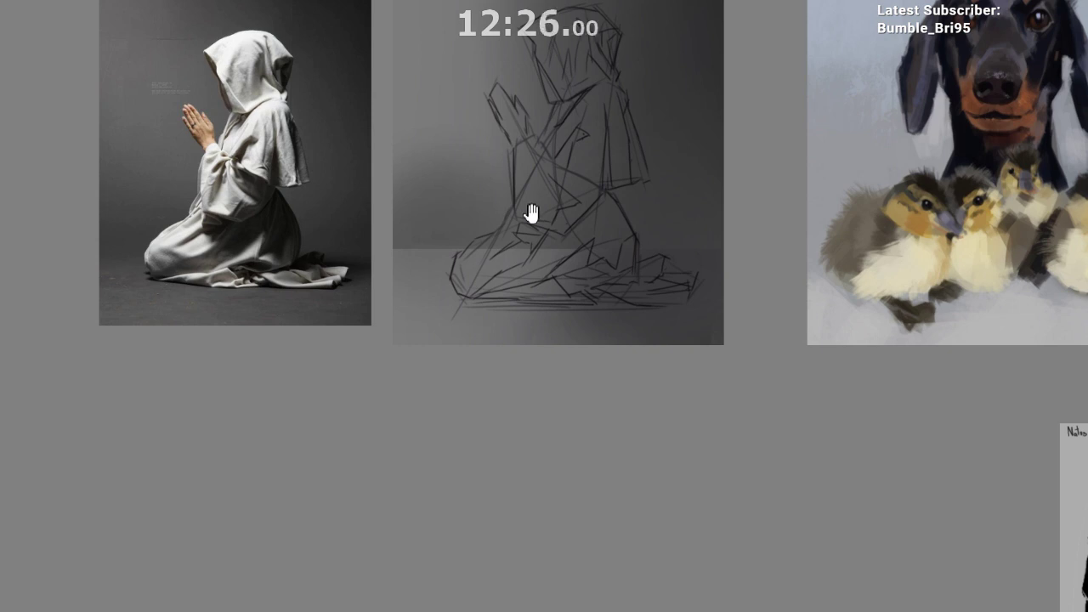
left_click_drag(541, 202, 551, 173)
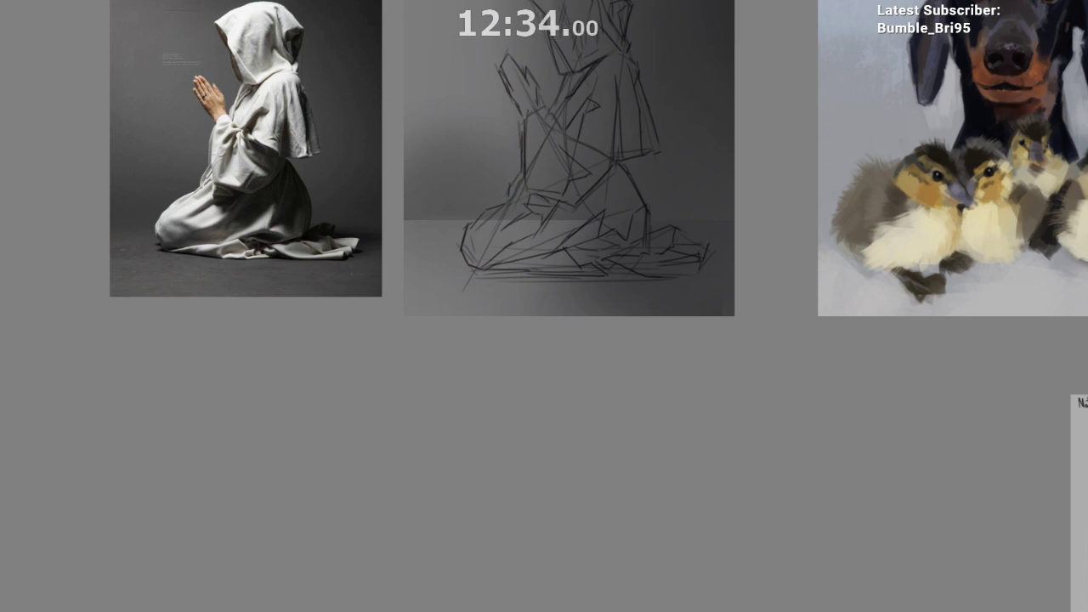
left_click_drag(631, 150, 608, 182)
left_click_drag(608, 181, 532, 200)
left_click_drag(631, 104, 706, 127)
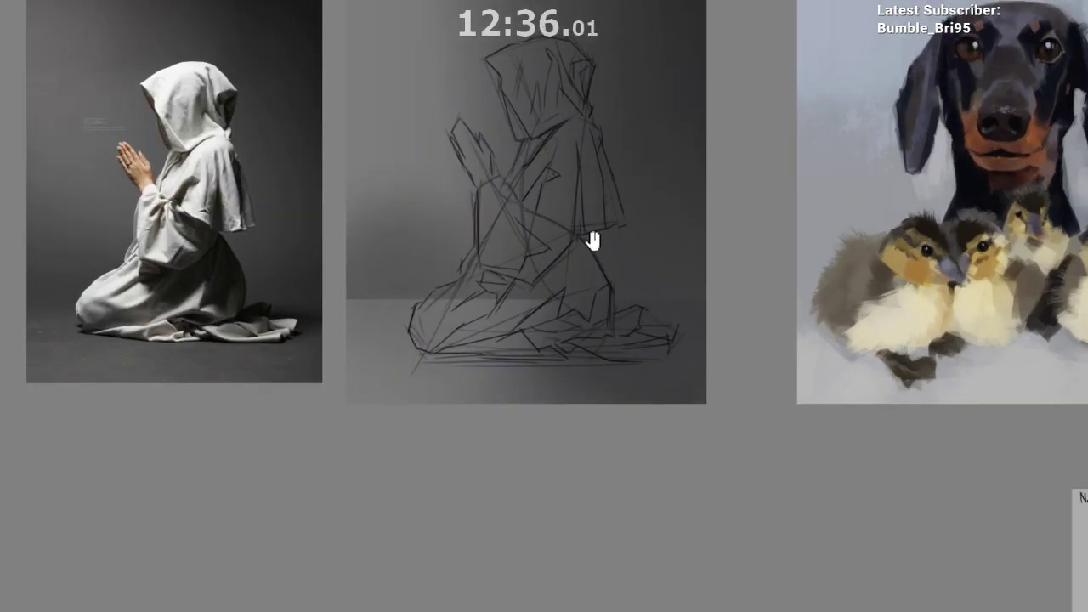
left_click_drag(591, 241, 586, 267)
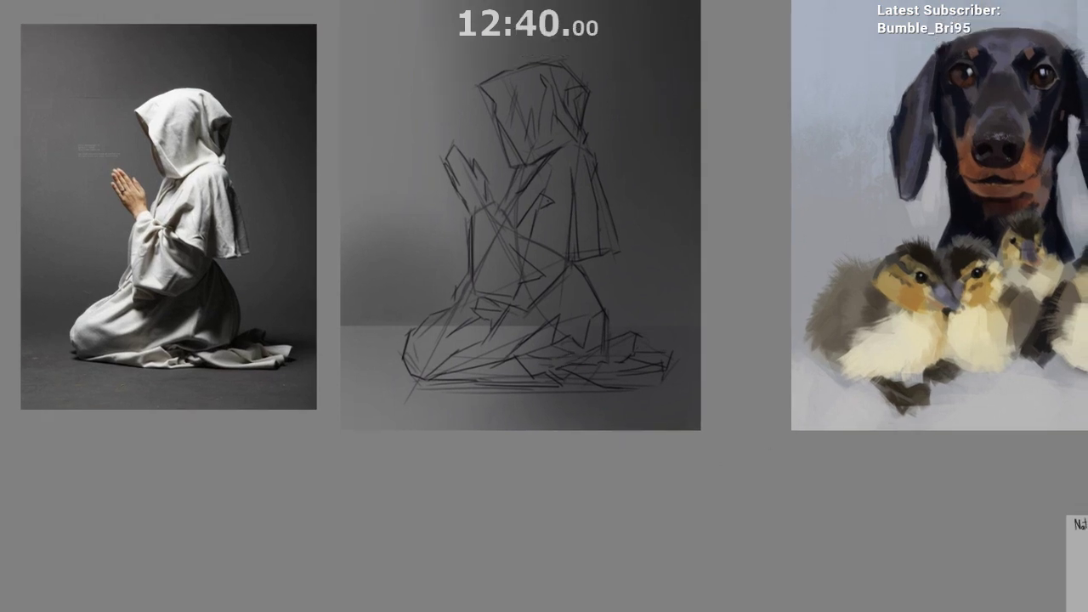
left_click_drag(636, 335, 670, 296)
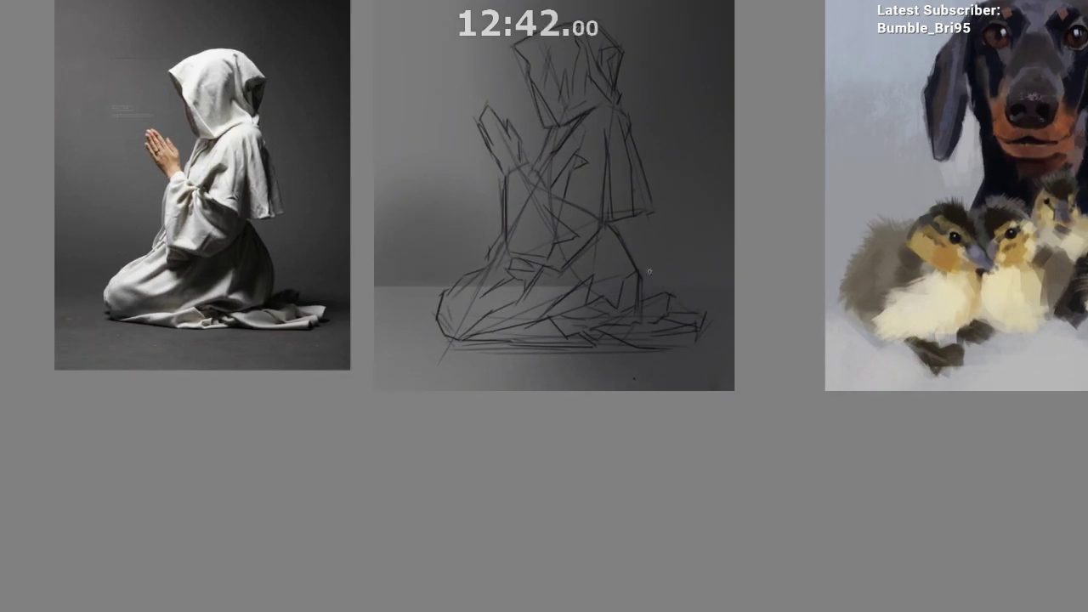
left_click_drag(552, 383, 584, 419)
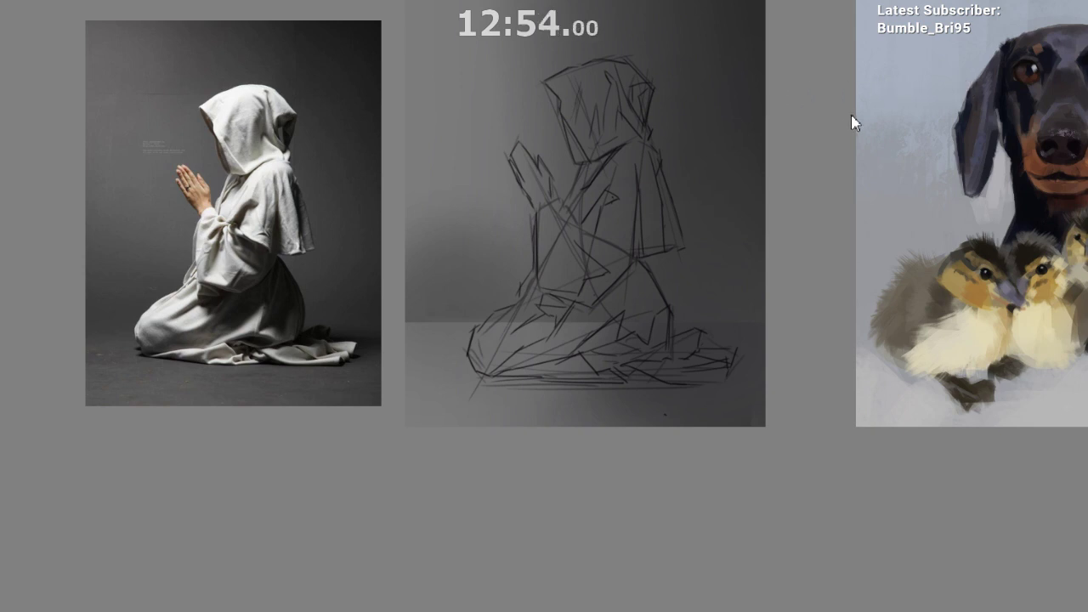
Step: Paint a white and a black value swatch along the canvas's side edge, undoing the rejected attempts
left_click_drag(423, 44, 435, 56)
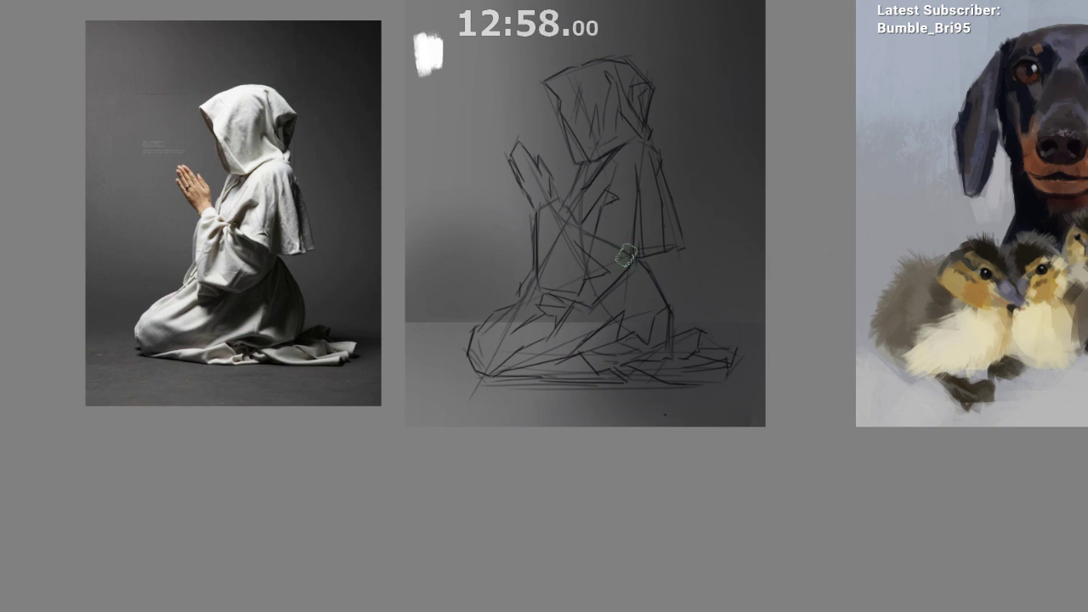
left_click_drag(423, 107, 427, 213)
key("ctrl+z")
key("ctrl+z")
left_click_drag(417, 309, 432, 294)
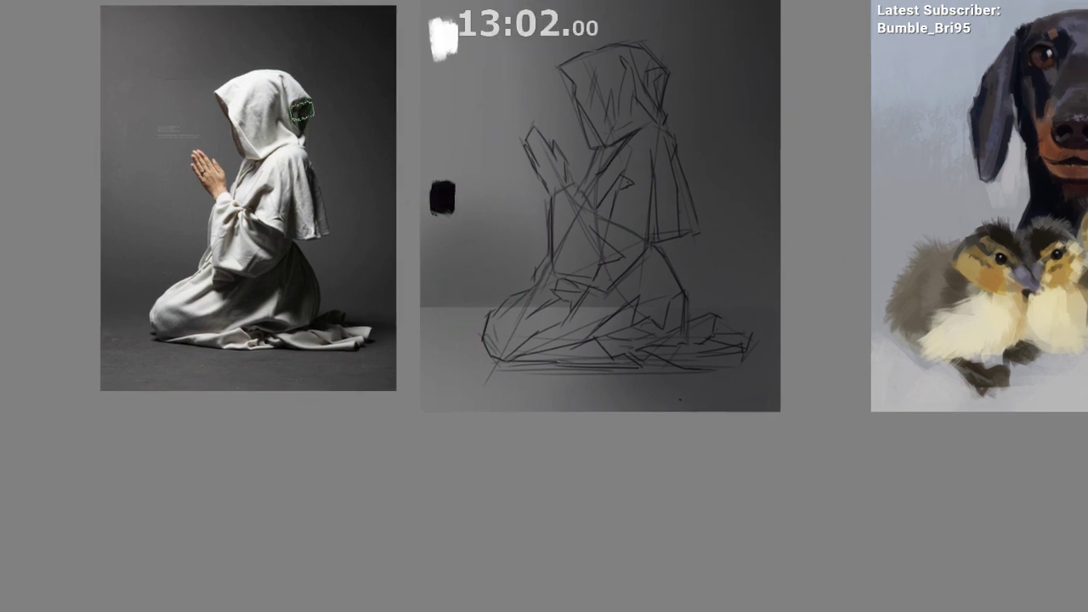
Step: Add dark grey, light grey and off-white swatches between the white and black ones, sampling tones from the reference photo
left_click(447, 159)
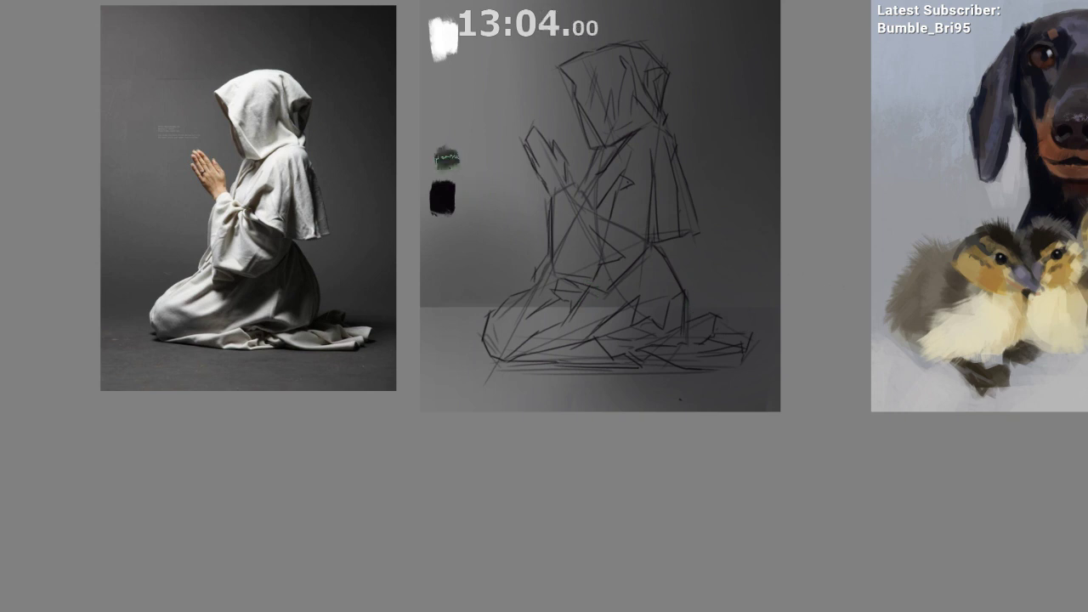
mouse_move(448, 159)
left_mouse_down()
mouse_move(505, 200)
mouse_move(495, 259)
left_mouse_up()
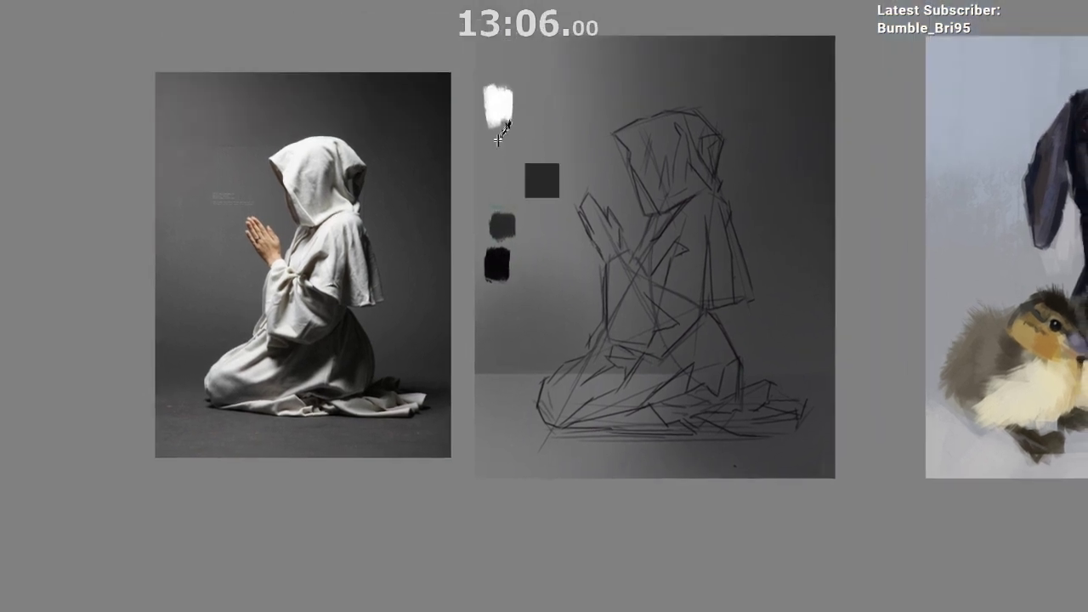
left_click(309, 185, "ctrl")
mouse_move(496, 156)
left_mouse_down()
mouse_move(497, 177)
mouse_move(507, 169)
left_mouse_up()
key("ctrl+z")
mouse_move(327, 229)
left_mouse_down()
mouse_move(325, 165)
mouse_move(357, 163)
mouse_move(332, 212)
mouse_move(337, 257)
mouse_move(320, 242)
mouse_move(323, 255)
left_mouse_up()
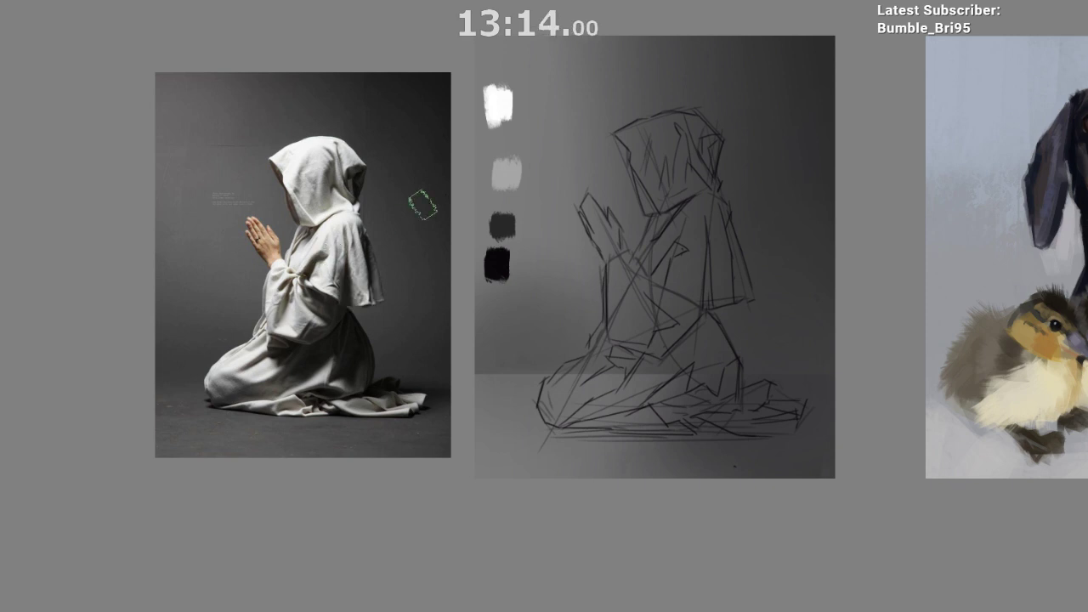
left_click_drag(507, 136, 504, 137)
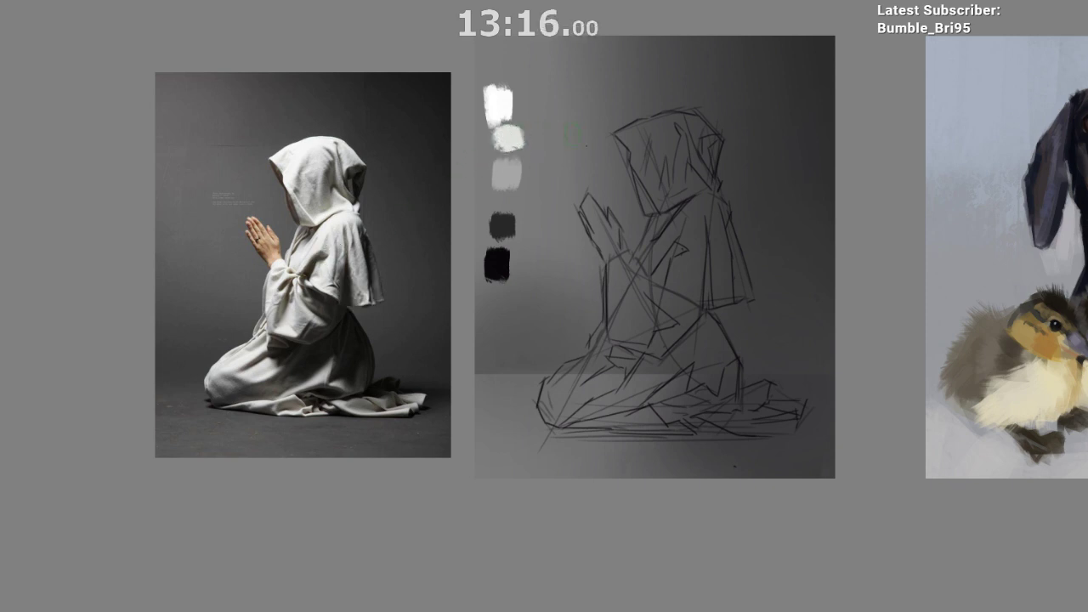
left_click_drag(591, 217, 508, 176)
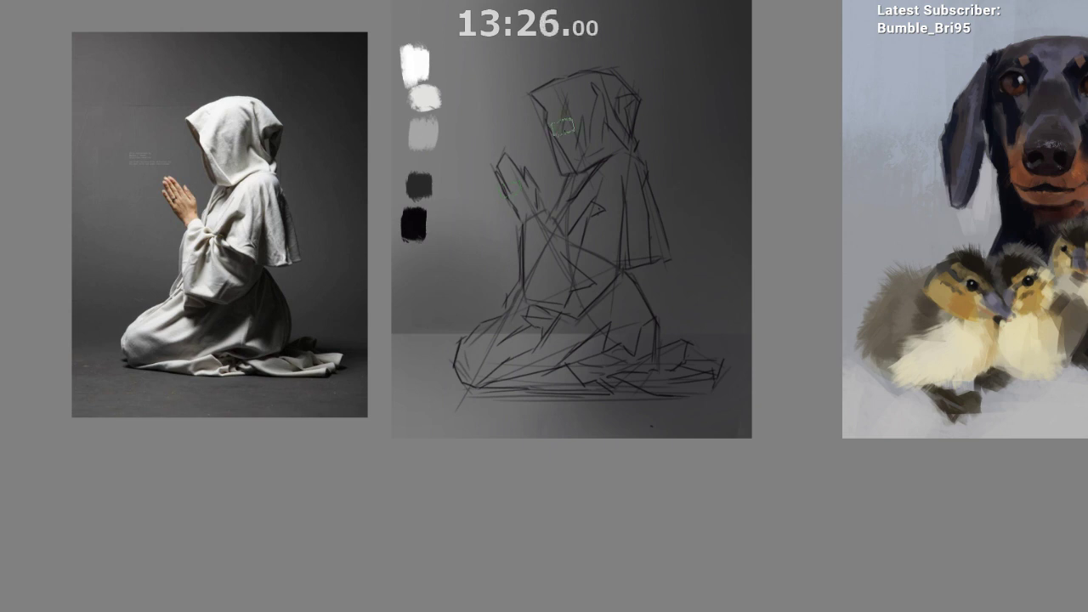
left_click_drag(567, 126, 590, 221)
left_click(396, 134, "ctrl")
left_click_drag(501, 231, 471, 184)
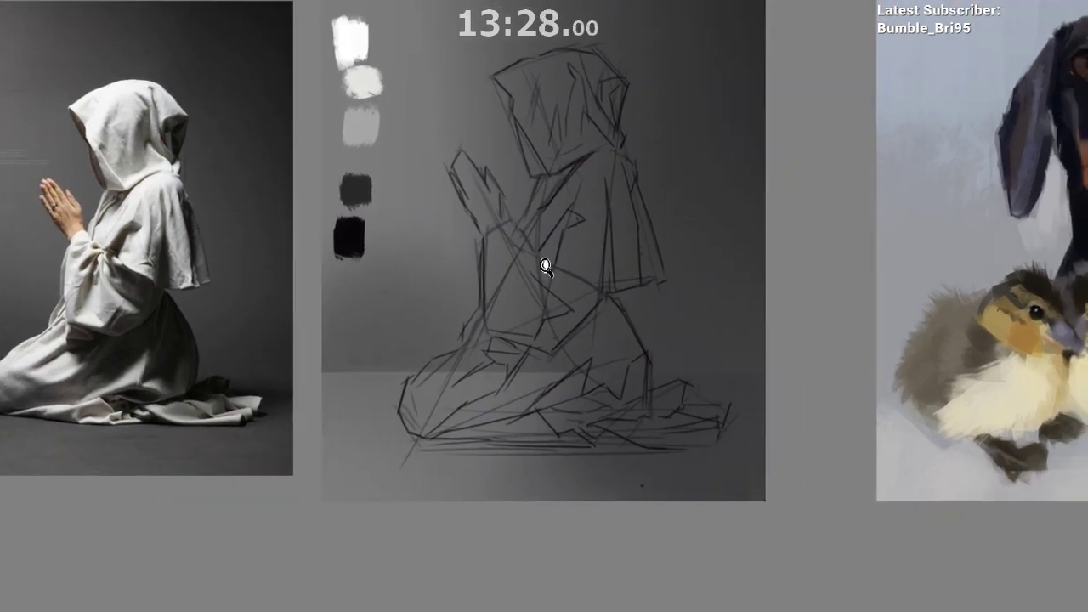
left_click_drag(545, 267, 537, 267)
left_click_drag(631, 164, 673, 112)
key("Delete")
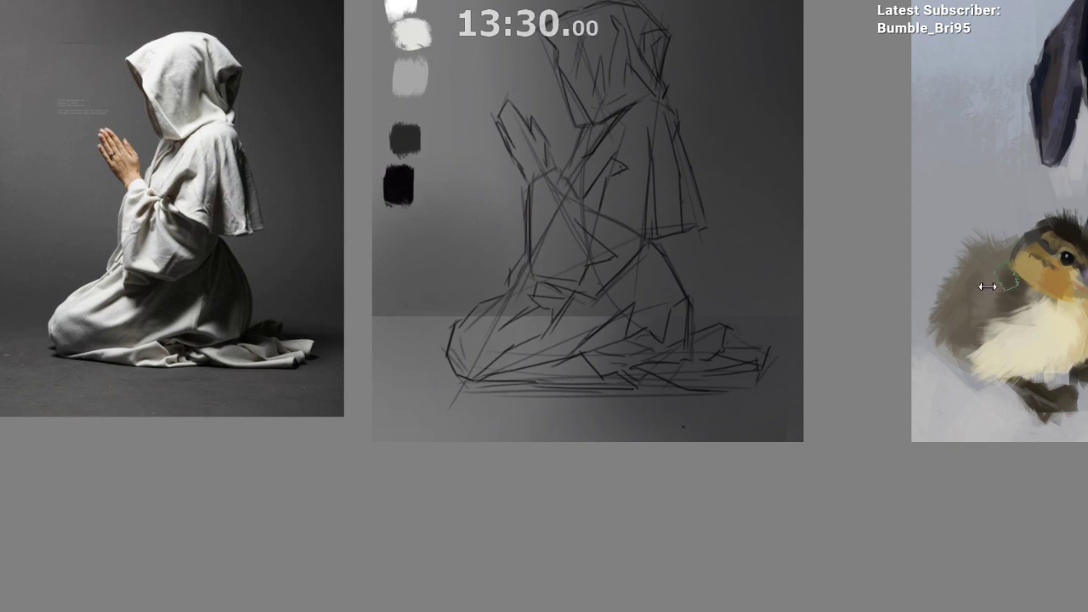
mouse_move(620, 208)
left_mouse_down()
mouse_move(635, 206)
mouse_move(637, 254)
left_mouse_up()
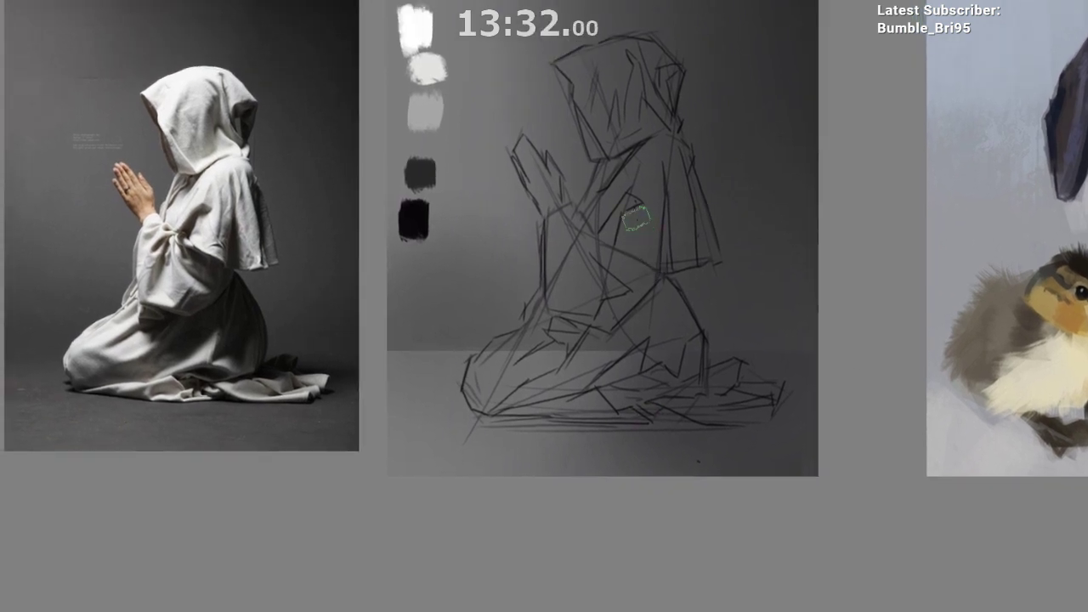
left_click_drag(636, 212, 648, 236)
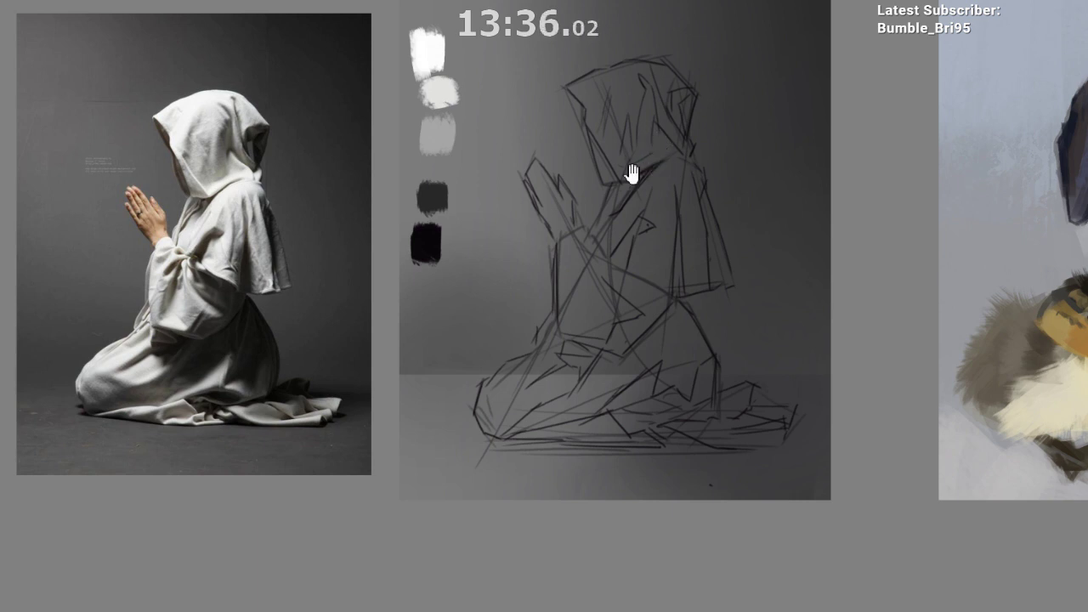
left_click_drag(630, 170, 619, 109)
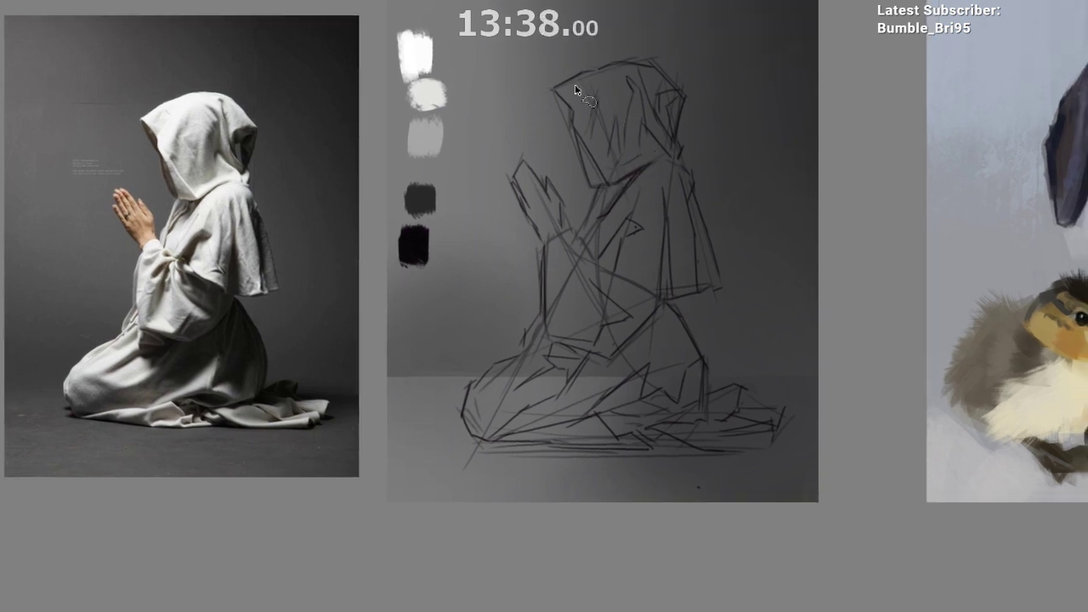
left_click_drag(574, 88, 528, 85)
left_click_drag(599, 211, 600, 183)
scroll(593, 165, "up", 2)
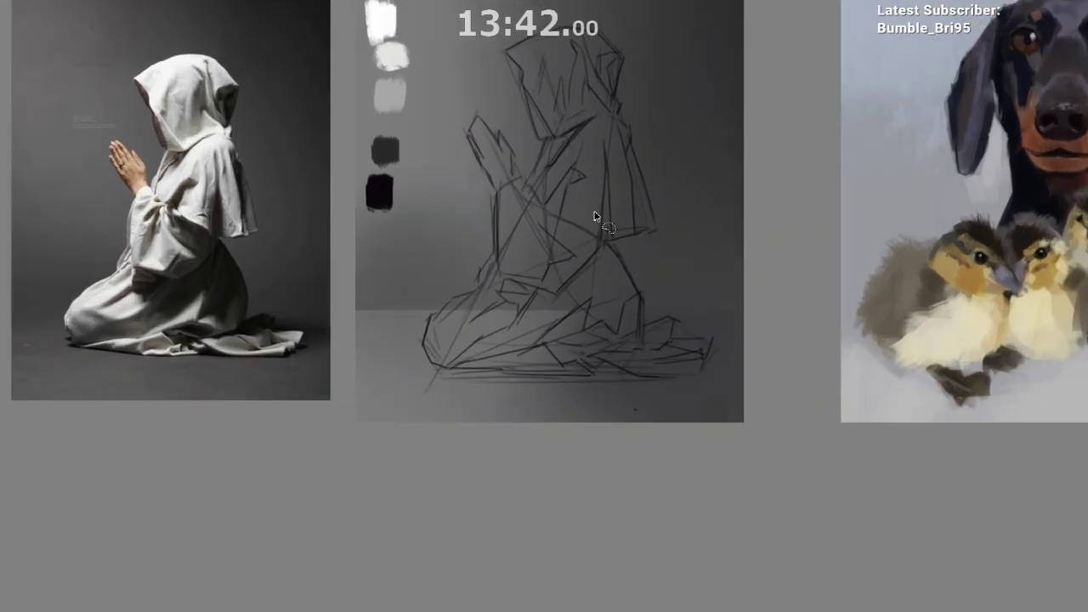
Step: Lasso the angular shadow shape behind the sleeve and elbow, and fill it with the dark grey swatch tone
mouse_move(602, 237)
left_mouse_down()
mouse_move(606, 150)
mouse_move(602, 231)
mouse_move(608, 160)
mouse_move(608, 241)
left_mouse_up()
mouse_move(545, 213)
left_mouse_down()
mouse_move(579, 170)
mouse_move(563, 223)
left_mouse_up()
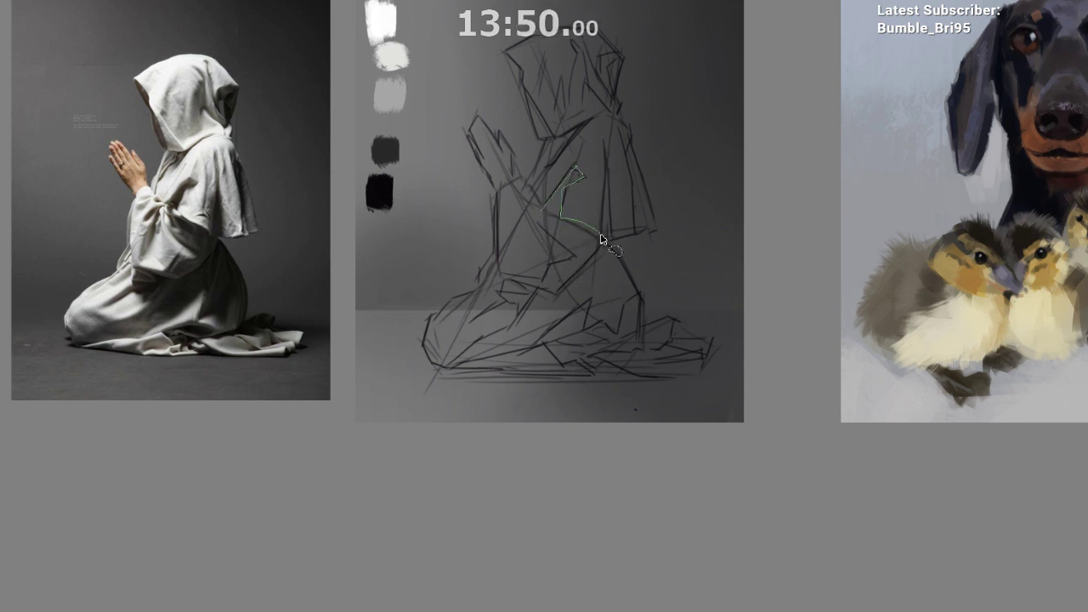
mouse_move(599, 234)
left_mouse_down()
mouse_move(607, 247)
mouse_move(559, 297)
mouse_move(544, 283)
mouse_move(565, 263)
left_mouse_up()
key("ctrl+d")
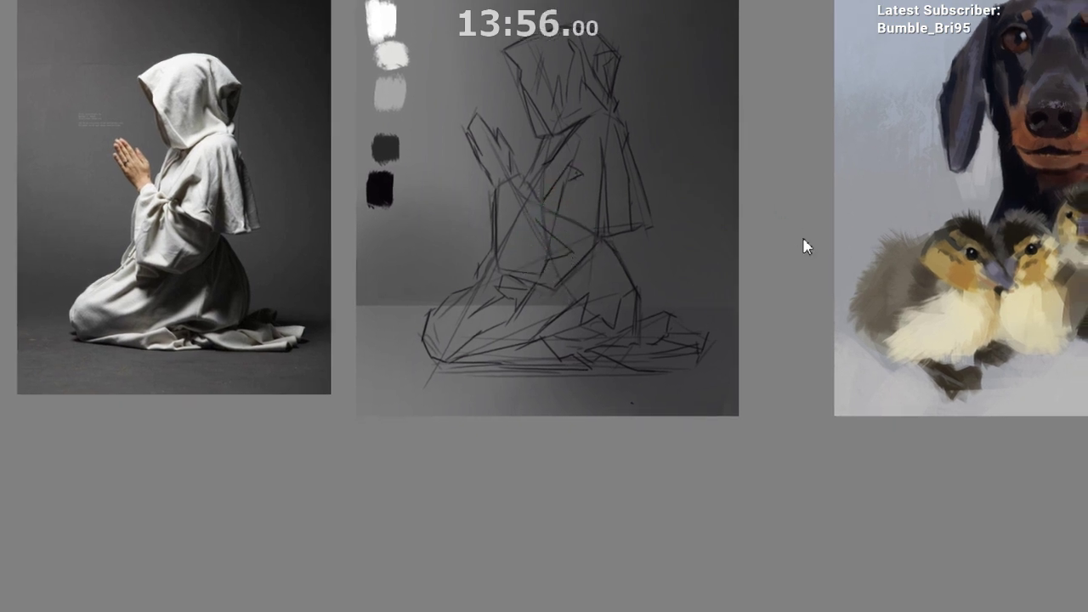
left_click(389, 145, "ctrl")
mouse_move(573, 176)
left_mouse_down()
mouse_move(541, 214)
mouse_move(565, 159)
left_mouse_up()
mouse_move(558, 184)
left_mouse_down()
mouse_move(598, 223)
mouse_move(581, 200)
mouse_move(586, 219)
mouse_move(555, 244)
left_mouse_up()
key("ctrl+z")
scroll(587, 236, "down", 1)
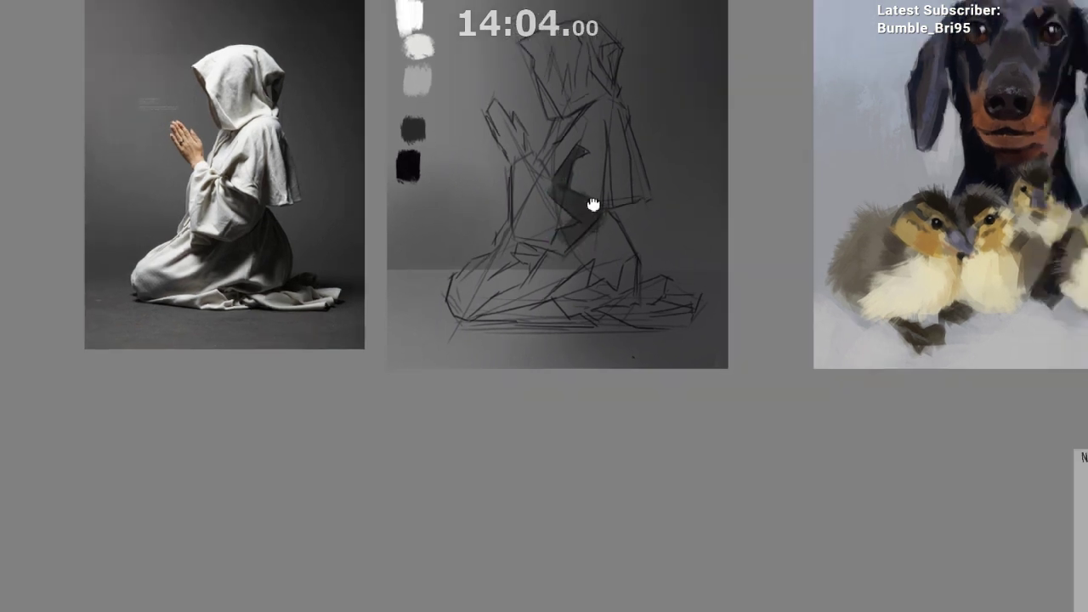
Step: Block in the dark grey shadow across the hip, thigh and lower robe, redoing the rejected stroke
mouse_move(593, 204)
left_mouse_down()
mouse_move(577, 228)
mouse_move(606, 203)
mouse_move(625, 241)
mouse_move(586, 198)
mouse_move(613, 248)
mouse_move(599, 211)
mouse_move(493, 285)
left_mouse_up()
key("ctrl+z")
mouse_move(558, 239)
left_mouse_down()
mouse_move(540, 248)
mouse_move(528, 236)
mouse_move(554, 238)
mouse_move(507, 288)
mouse_move(527, 272)
mouse_move(497, 286)
left_mouse_up()
Step: Shade the back opening of the hood and the long folds of the shoulder cape in dark grey
mouse_move(598, 241)
left_mouse_down()
mouse_move(621, 217)
mouse_move(602, 241)
mouse_move(616, 246)
mouse_move(603, 231)
mouse_move(636, 248)
mouse_move(611, 174)
left_mouse_up()
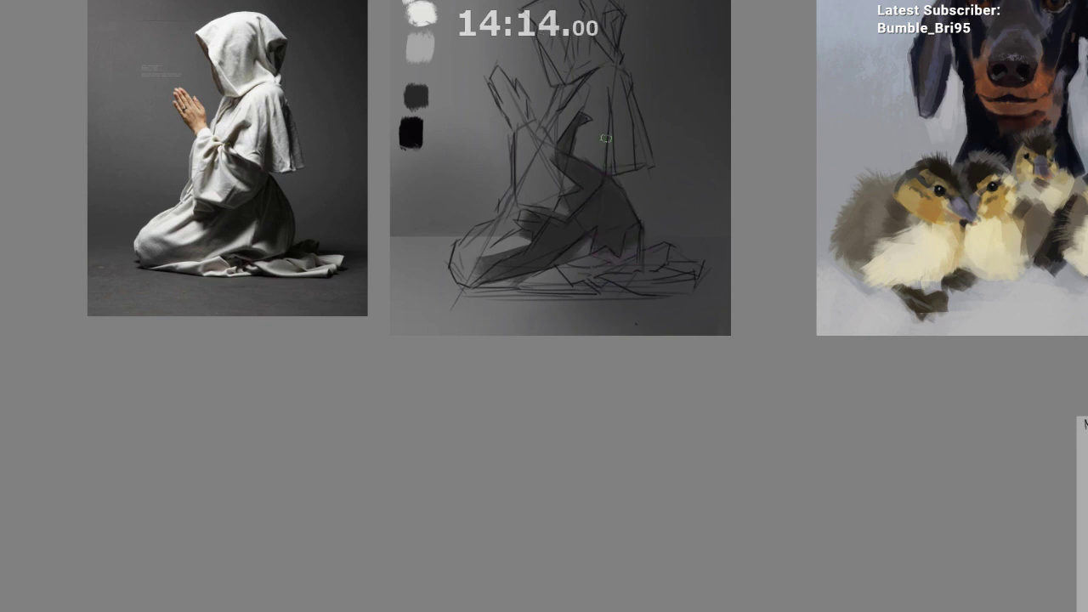
left_click_drag(631, 89, 639, 153)
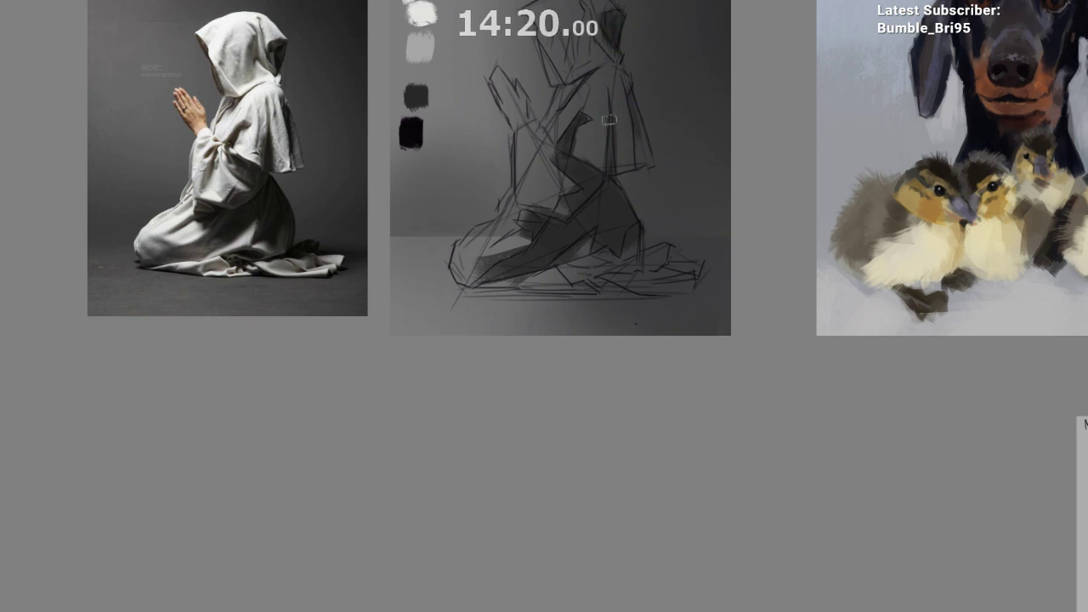
left_click_drag(609, 119, 612, 159)
Step: Block in dark grey shadows along the robe's bottom and on the cloth trailing behind the figure
left_click_drag(623, 213, 628, 188)
mouse_move(671, 223)
left_mouse_down()
mouse_move(660, 244)
mouse_move(653, 236)
left_mouse_up()
mouse_move(634, 192)
left_mouse_down()
mouse_move(637, 253)
mouse_move(638, 224)
mouse_move(623, 236)
mouse_move(634, 188)
mouse_move(634, 237)
mouse_move(630, 227)
mouse_move(586, 235)
left_mouse_up()
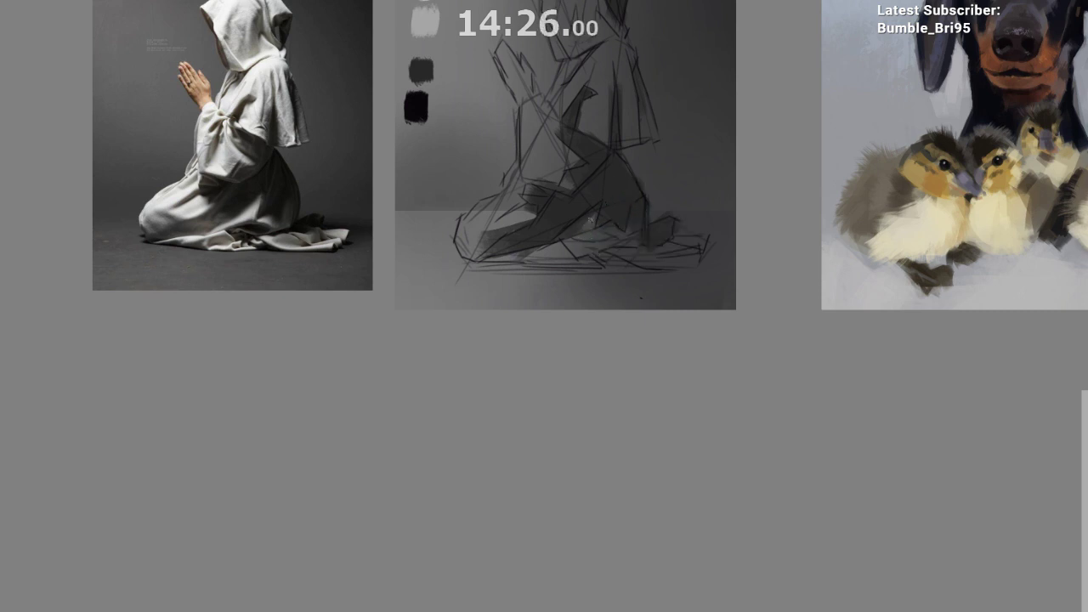
mouse_move(571, 244)
left_mouse_down()
mouse_move(587, 257)
mouse_move(584, 246)
mouse_move(654, 240)
mouse_move(681, 224)
left_mouse_up()
left_click_drag(603, 201, 638, 187)
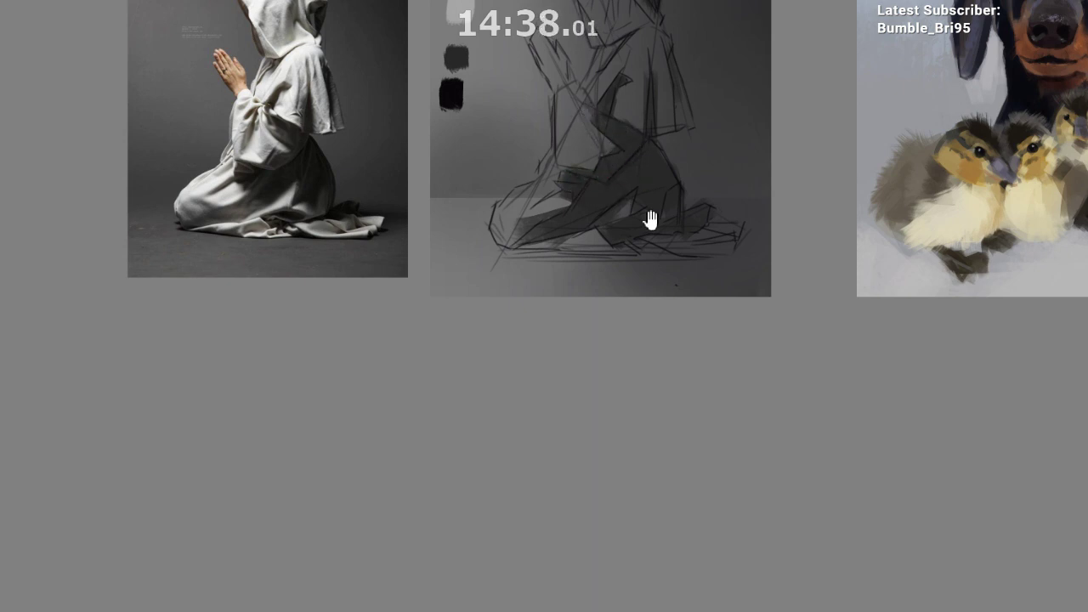
Step: Paint near-black accents inside the hood's back opening and in the cape's folds using the black swatch, undoing rejected strokes
left_click_drag(649, 221, 610, 301)
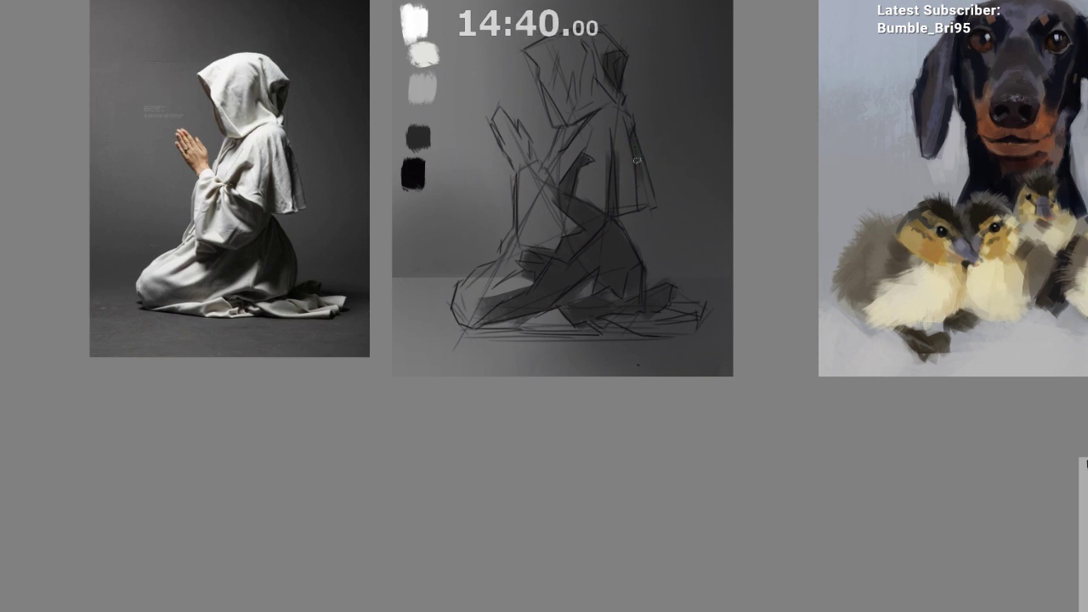
left_click(416, 171, "ctrl")
mouse_move(617, 56)
left_mouse_down()
mouse_move(621, 80)
mouse_move(619, 65)
left_mouse_up()
key("ctrl+z")
key("ctrl+z")
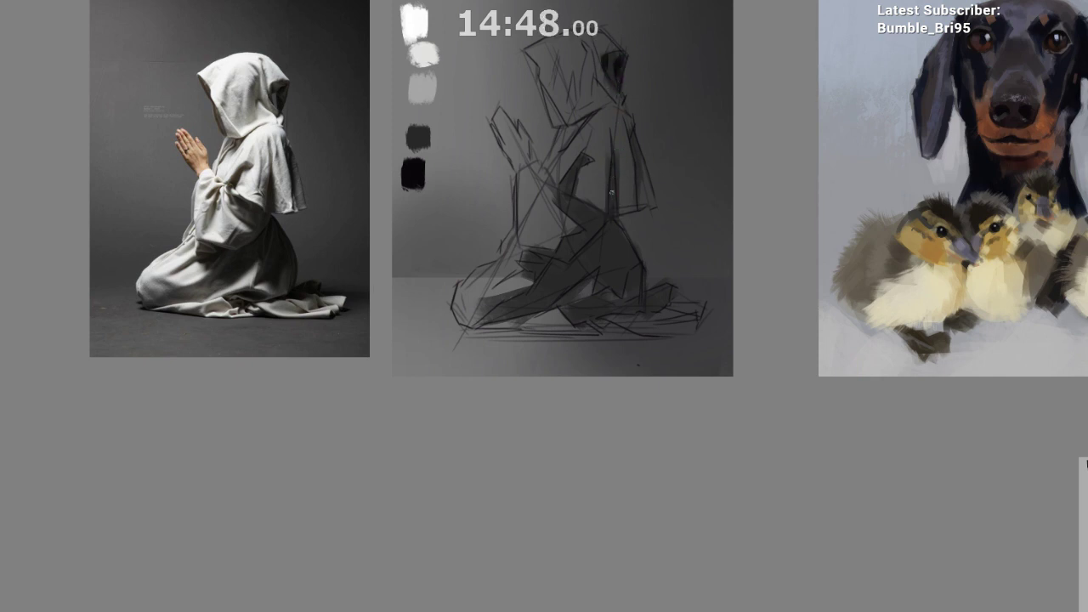
mouse_move(611, 157)
left_mouse_down()
mouse_move(639, 138)
mouse_move(638, 182)
mouse_move(635, 144)
mouse_move(635, 190)
left_mouse_up()
left_click_drag(624, 192, 616, 130)
Step: Darken the deepest shadows at the hip and beneath the sleeve with near-black strokes, redoing the first attempt
mouse_move(590, 183)
left_mouse_down()
mouse_move(567, 232)
mouse_move(565, 214)
mouse_move(603, 187)
left_mouse_up()
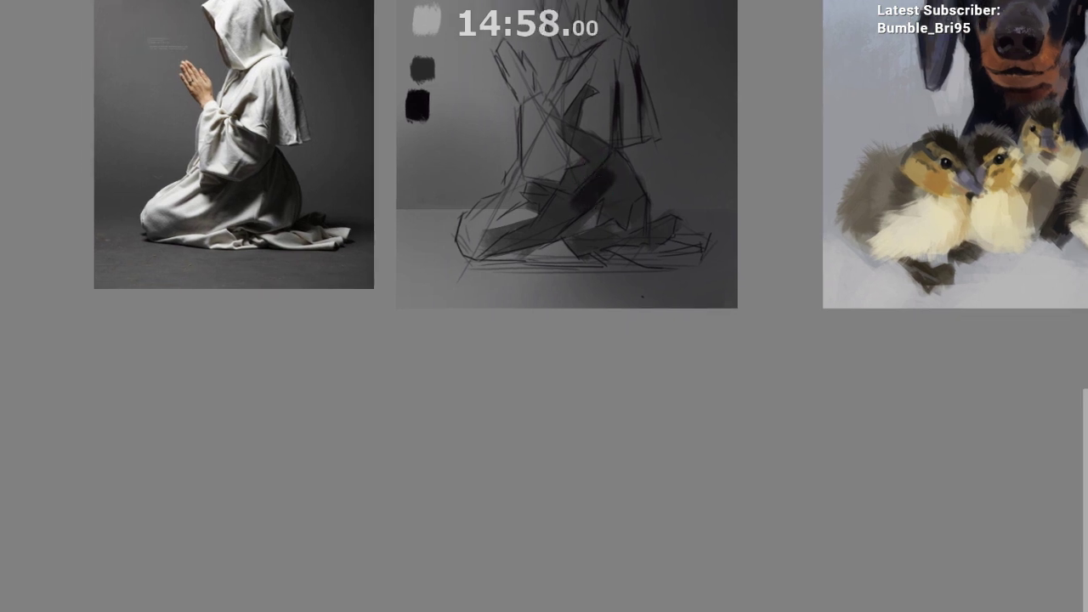
key("ctrl+z")
mouse_move(602, 181)
left_mouse_down()
mouse_move(565, 222)
mouse_move(596, 187)
left_mouse_up()
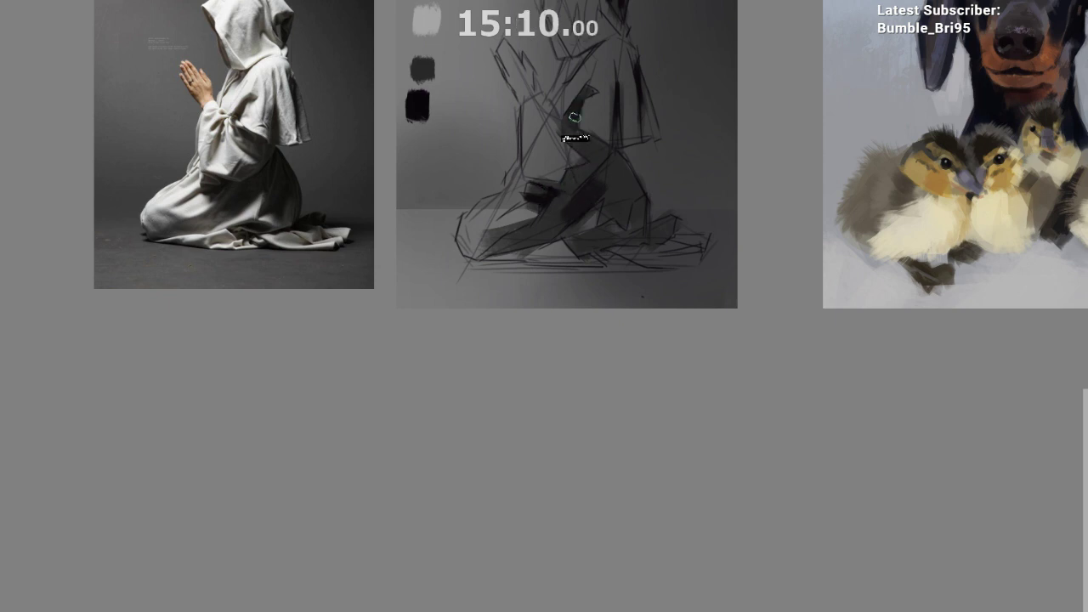
Step: Paint near-black shadows along the fold beneath the sleeve, across the back of the robe and on the cloth trailing behind
left_click_drag(583, 122, 569, 204)
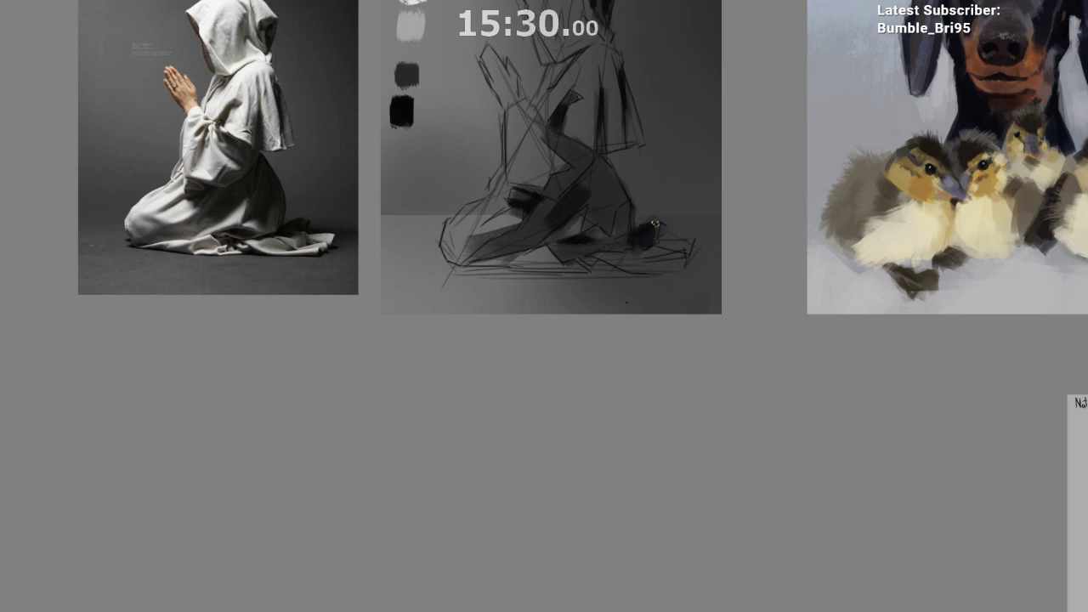
left_click_drag(629, 246, 611, 248)
left_click_drag(632, 247, 639, 235)
mouse_move(587, 188)
left_mouse_down()
mouse_move(598, 165)
mouse_move(588, 226)
left_mouse_up()
left_click(579, 197, "ctrl")
left_click(595, 198, "ctrl")
mouse_move(603, 181)
left_mouse_down()
mouse_move(607, 217)
mouse_move(602, 173)
left_mouse_up()
left_click_drag(620, 252, 624, 305)
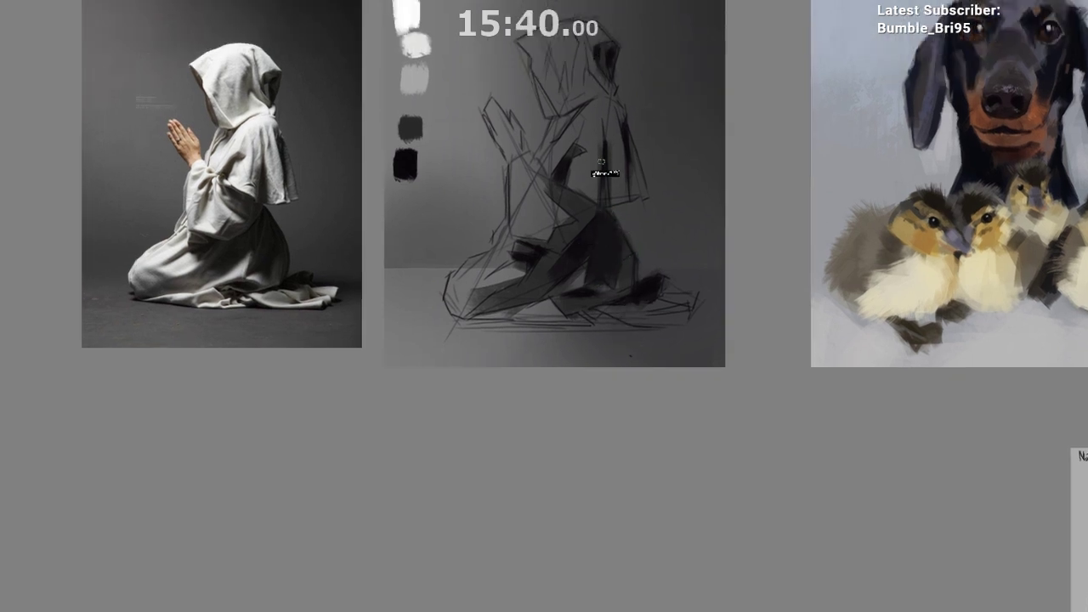
mouse_move(589, 99)
left_mouse_down()
mouse_move(597, 82)
mouse_move(611, 114)
left_mouse_up()
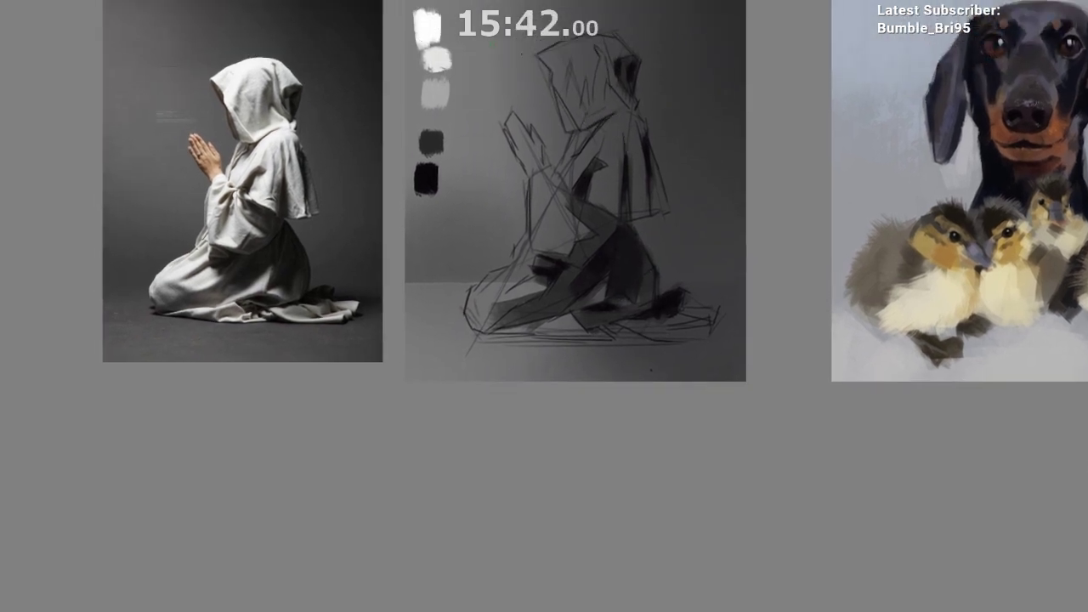
left_click_drag(567, 83, 594, 45)
key("ctrl+z")
key("ctrl+z")
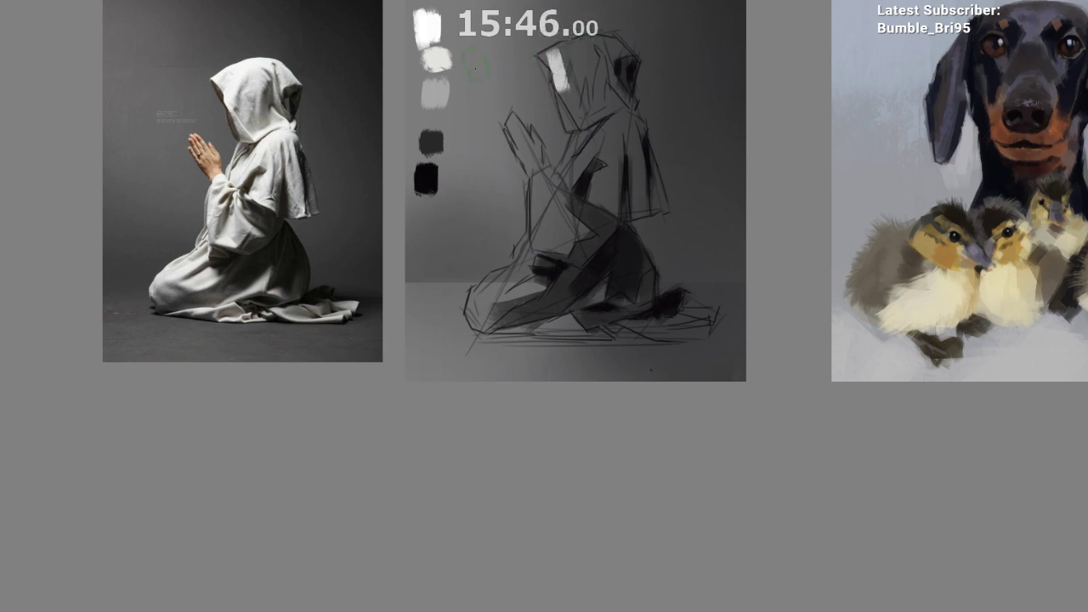
mouse_move(568, 56)
left_mouse_down()
mouse_move(585, 118)
mouse_move(602, 72)
mouse_move(595, 55)
mouse_move(608, 49)
mouse_move(618, 62)
left_mouse_up()
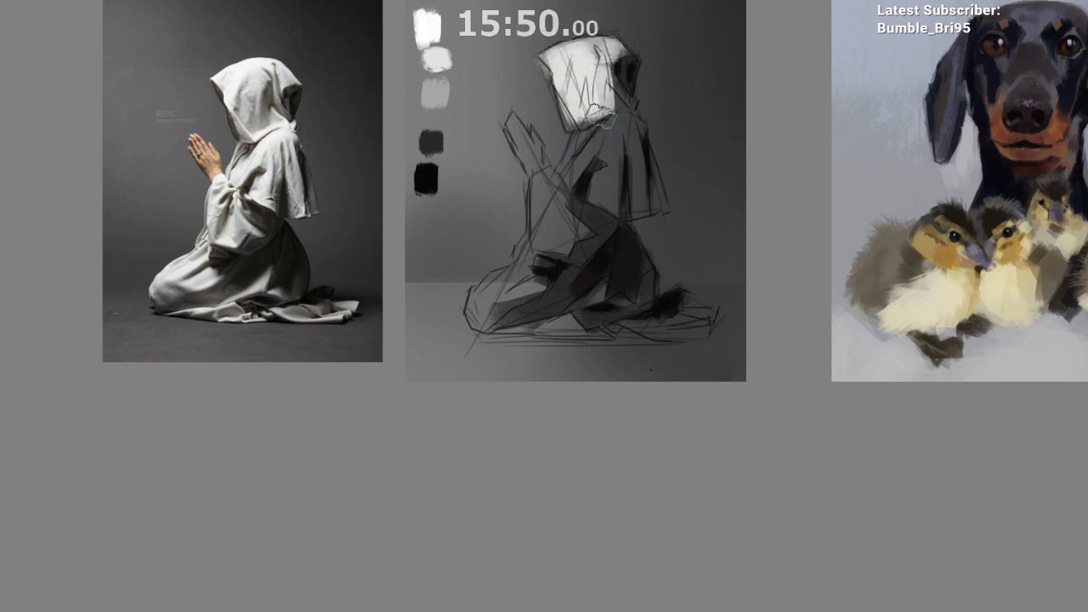
key("ctrl+z")
mouse_move(606, 116)
left_mouse_down()
mouse_move(590, 143)
mouse_move(614, 197)
left_mouse_up()
mouse_move(612, 140)
left_mouse_down()
mouse_move(612, 201)
mouse_move(601, 208)
mouse_move(619, 167)
mouse_move(624, 216)
left_mouse_up()
key("ctrl+z")
key("ctrl+z")
key("ctrl+z")
key("ctrl+z")
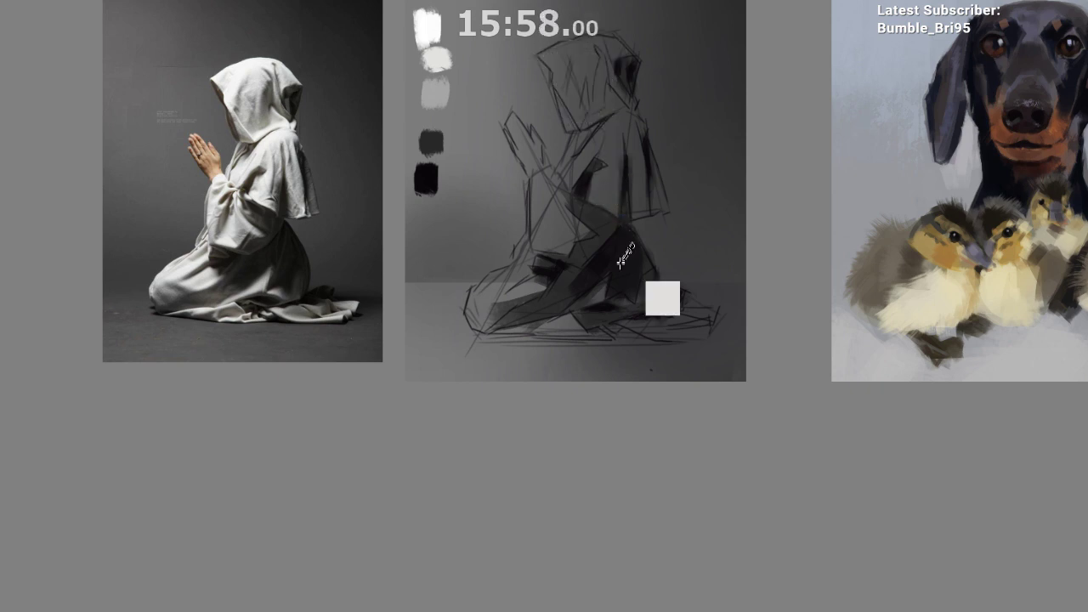
Step: Adjust the layer order and lasso the full silhouette of the figure, including hands, hood, cape, robe and trailing cloth
key("ctrl+[")
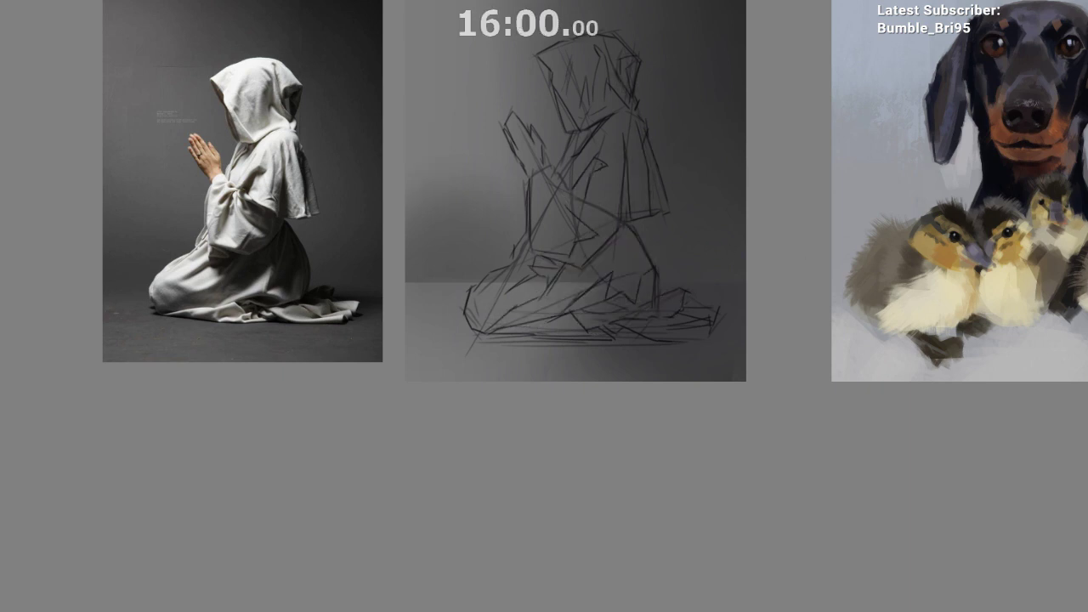
key("ctrl+]")
key("ctrl+]")
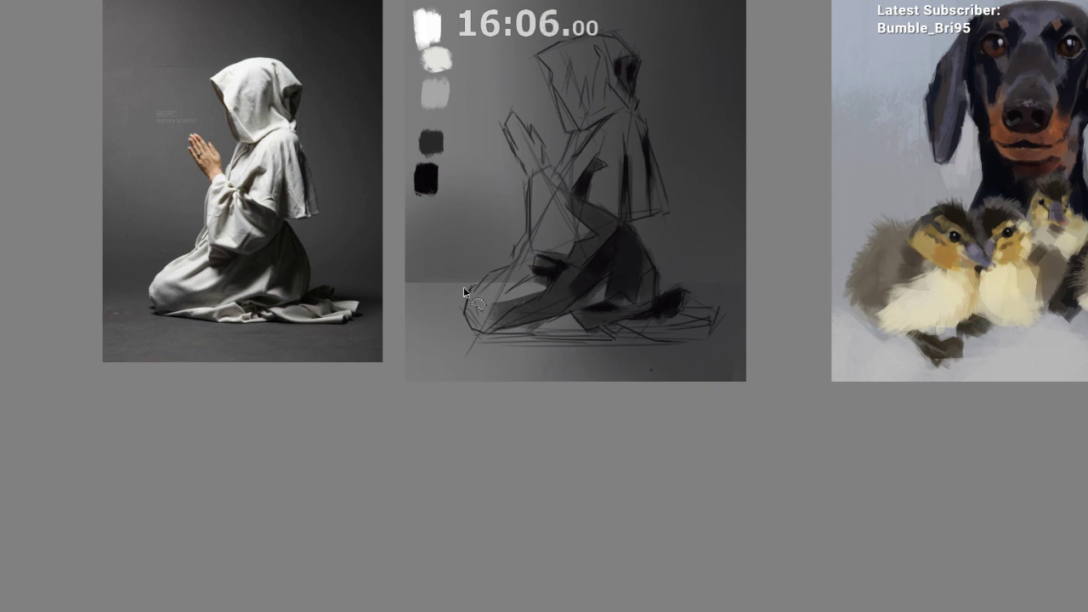
left_click_drag(517, 258, 528, 233)
left_click_drag(510, 119, 561, 170)
mouse_move(565, 133)
left_mouse_down()
mouse_move(554, 90)
mouse_move(573, 45)
mouse_move(639, 59)
mouse_move(644, 118)
left_mouse_up()
mouse_move(654, 158)
left_mouse_down()
mouse_move(675, 216)
mouse_move(649, 222)
left_mouse_up()
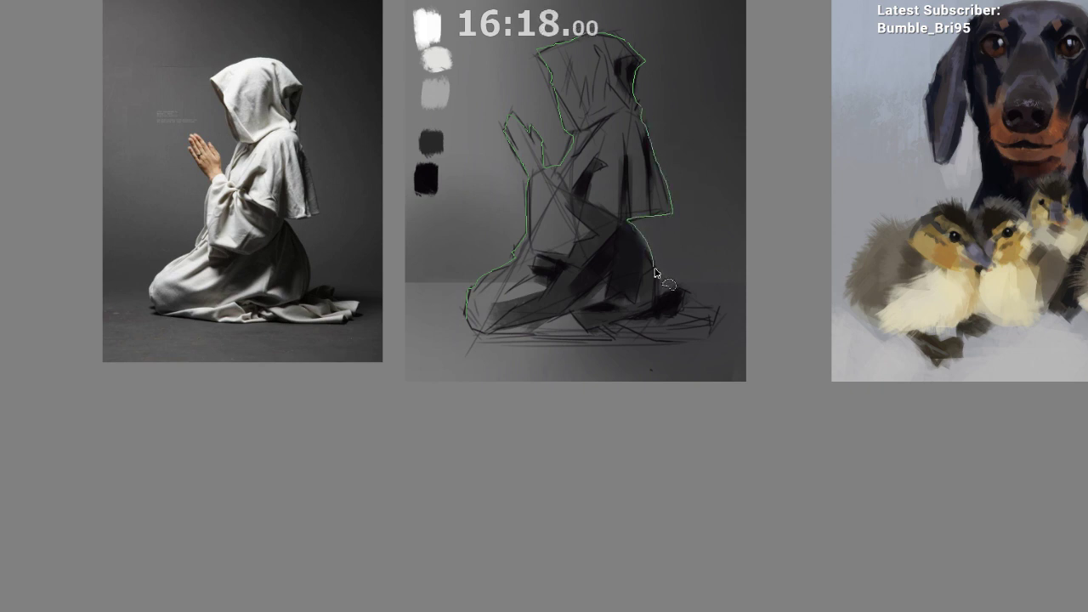
left_click_drag(691, 308, 724, 314)
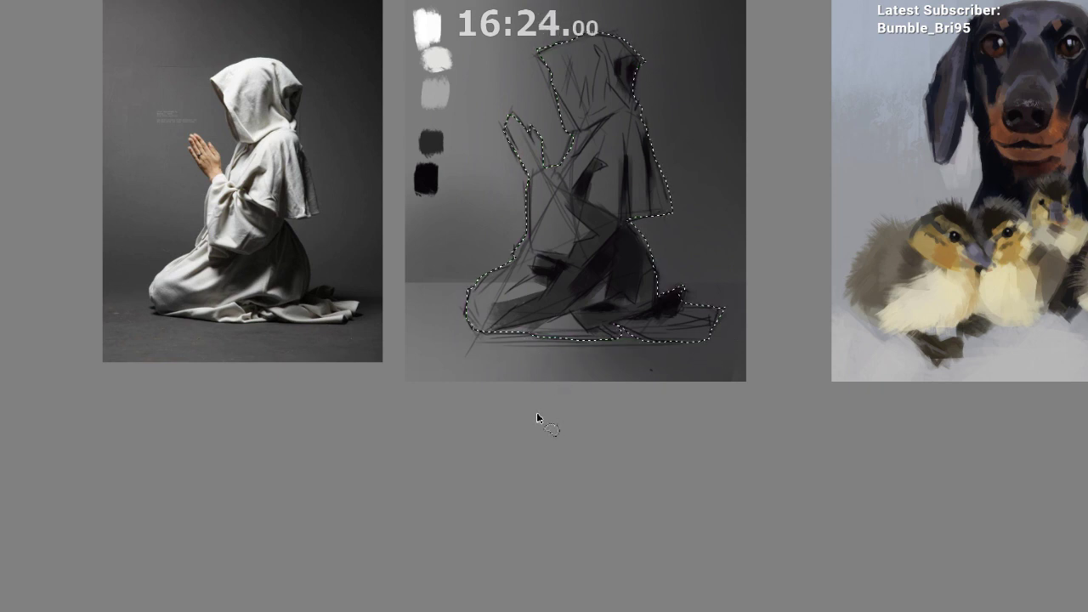
Step: Block in the hood, cape, hands and sleeve inside the selection with broad light grey strokes
left_click_drag(537, 412, 509, 447)
key("b")
left_click(406, 101, "alt")
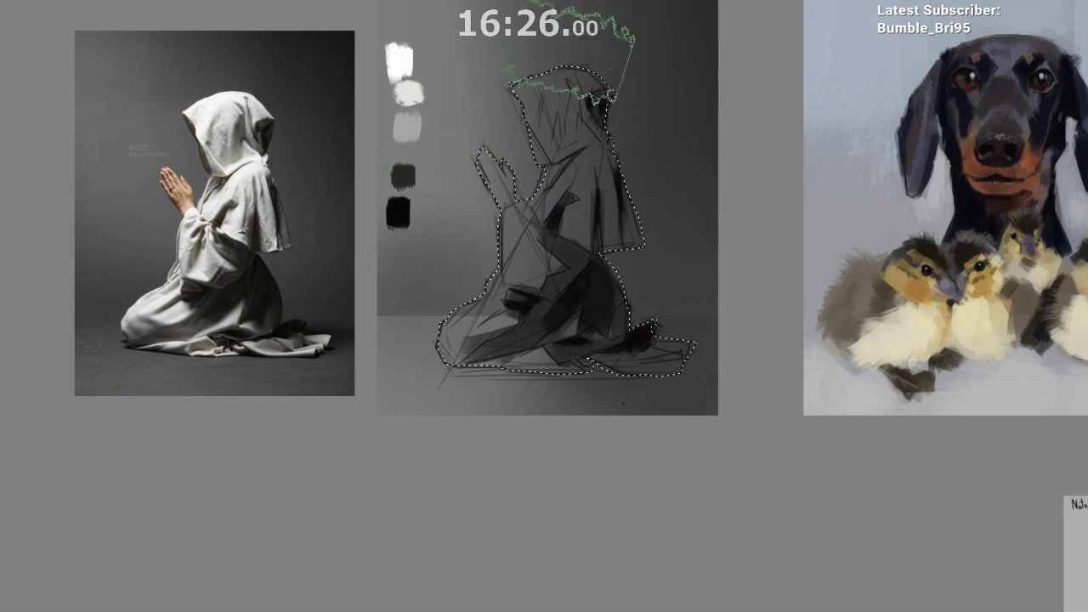
left_click_drag(634, 39, 591, 136)
left_click_drag(511, 211, 515, 252)
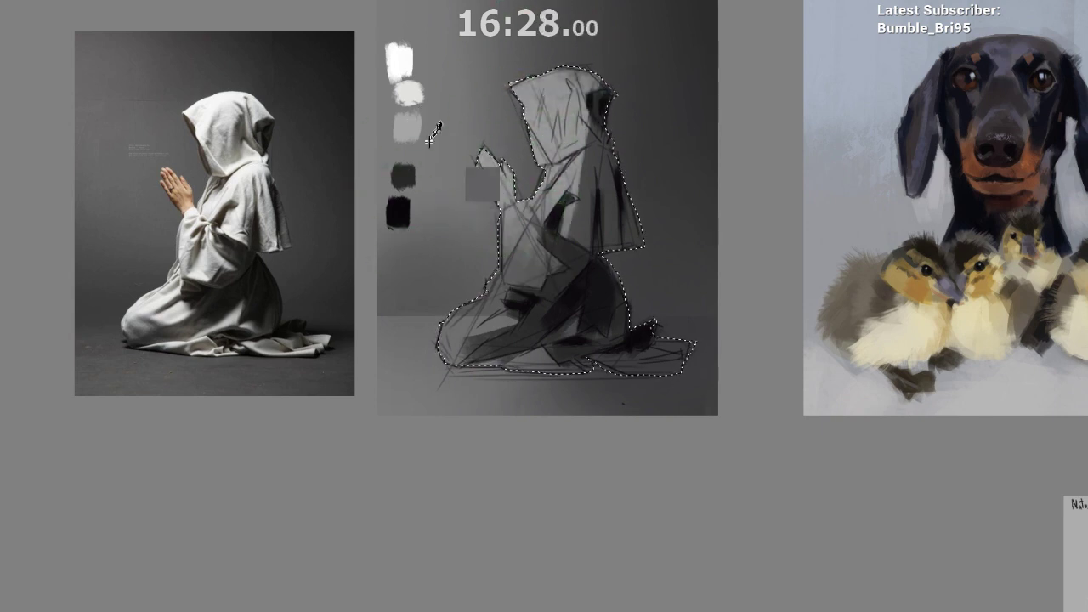
left_click(399, 135, "alt")
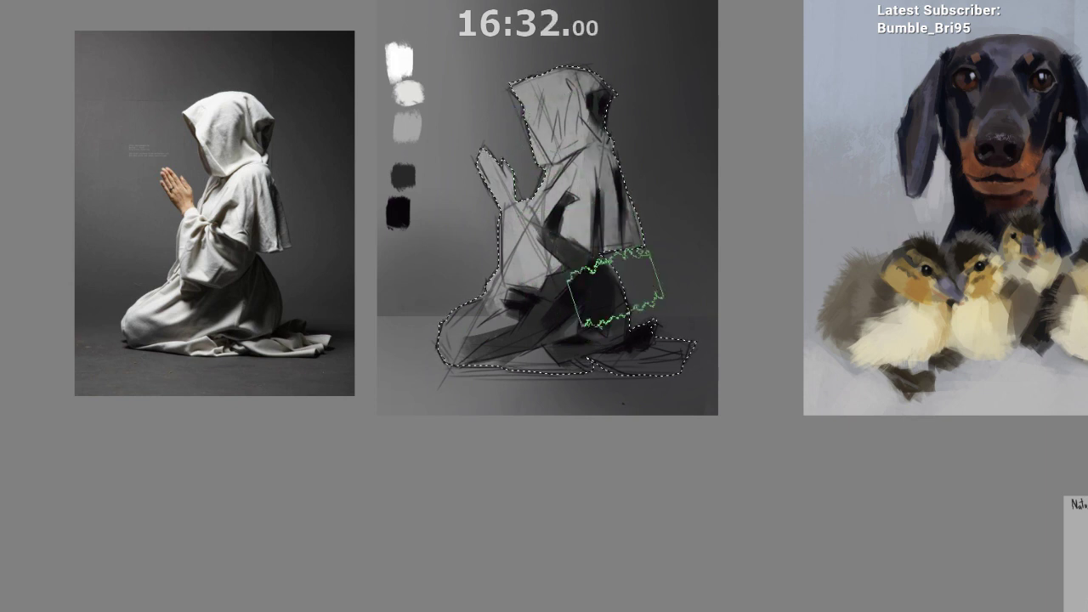
left_click(421, 131, "ctrl")
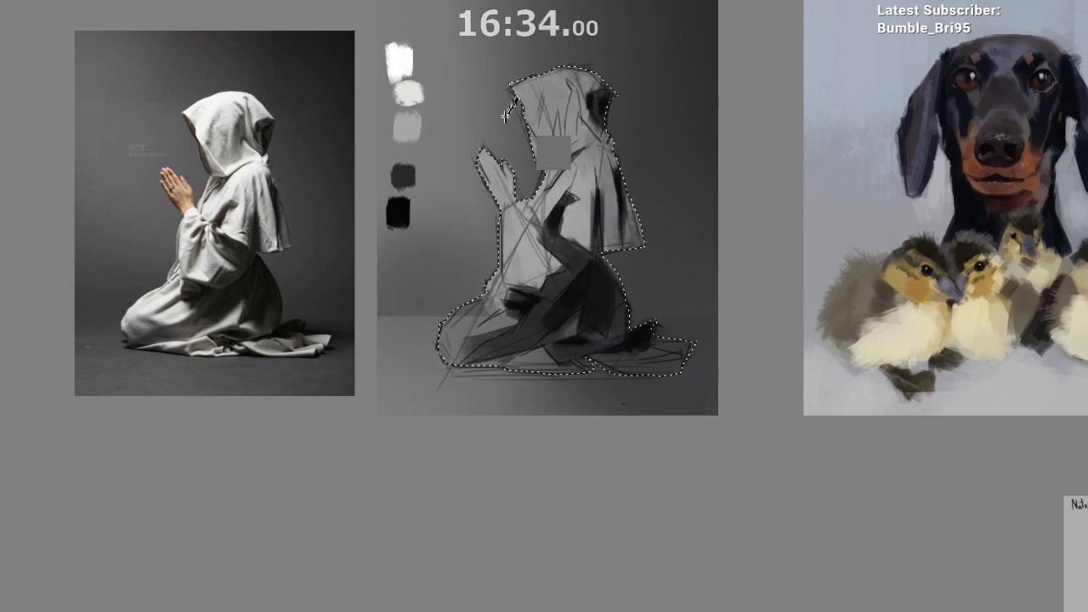
Step: Lighten the hood and sleeve, and block in the knees, lower robe and trailing cloth with light grey
left_click_drag(506, 115, 568, 86)
left_click_drag(538, 243, 543, 234)
mouse_move(448, 341)
left_mouse_down()
mouse_move(450, 413)
mouse_move(501, 359)
left_mouse_up()
left_click_drag(519, 299, 528, 287)
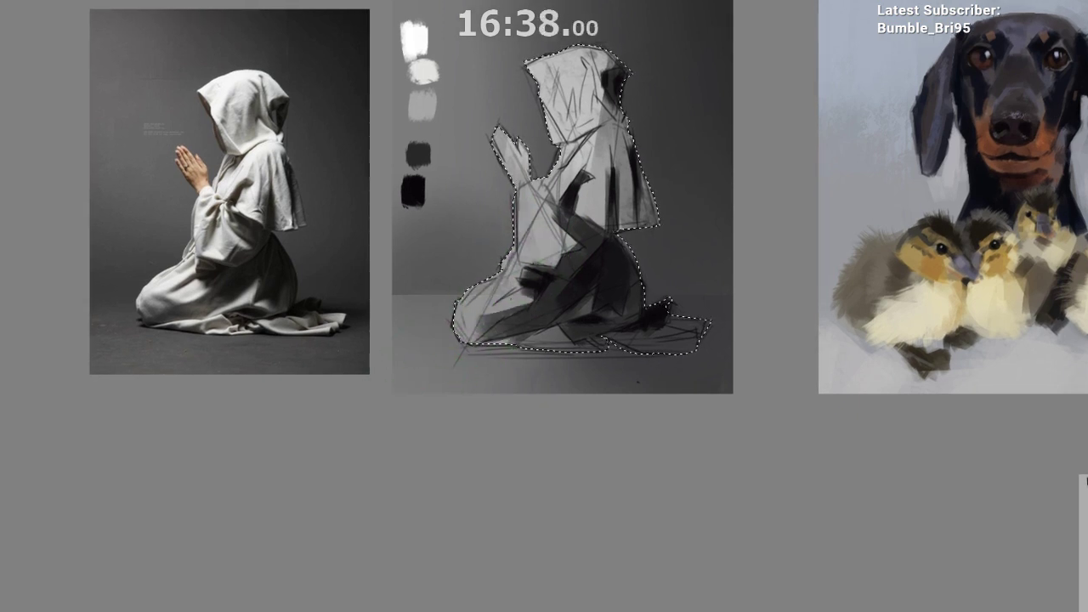
mouse_move(488, 323)
left_mouse_down()
mouse_move(586, 381)
mouse_move(544, 407)
mouse_move(578, 359)
mouse_move(717, 349)
left_mouse_up()
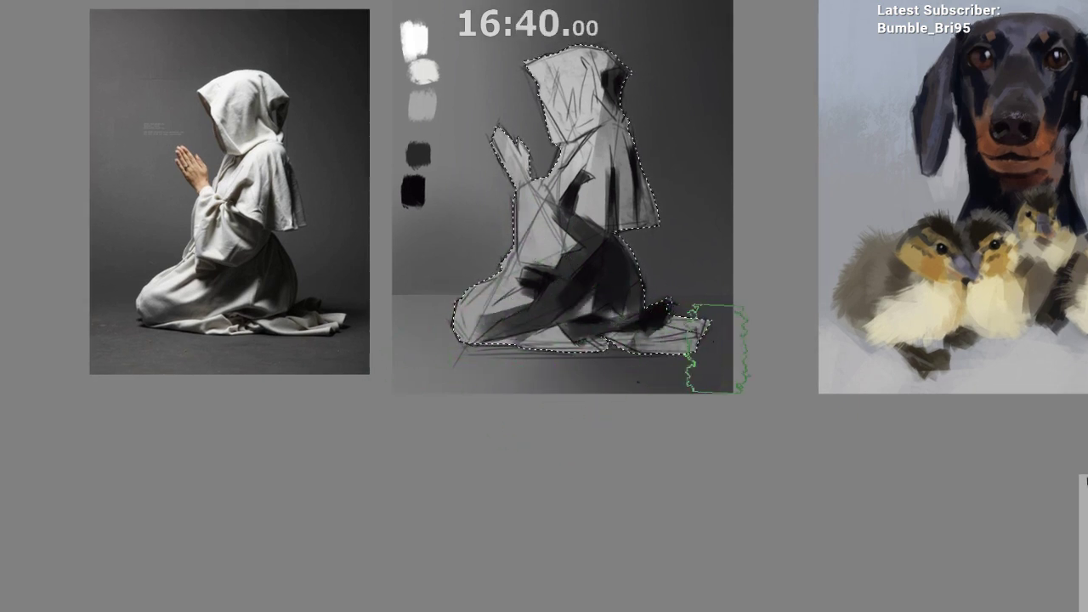
Step: Restore the figure selection and paint near-white highlights on the hood, shoulder, sleeve and thigh using the white swatch
key("ctrl+d")
mouse_move(663, 496)
left_mouse_down()
mouse_move(666, 527)
mouse_move(668, 505)
left_mouse_up()
key("ctrl+shift+d")
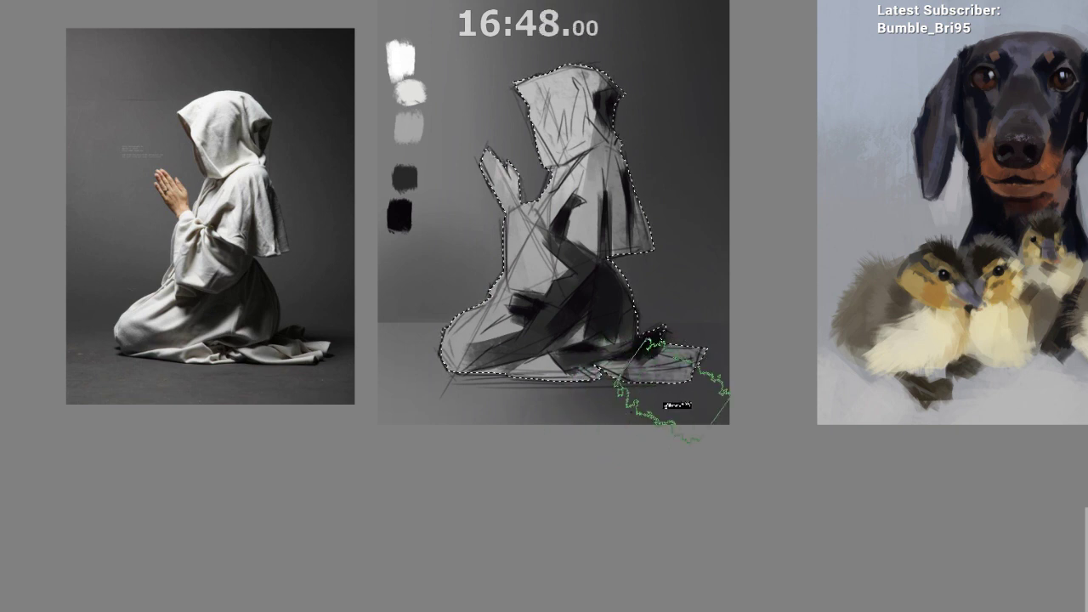
left_click(657, 385, "ctrl")
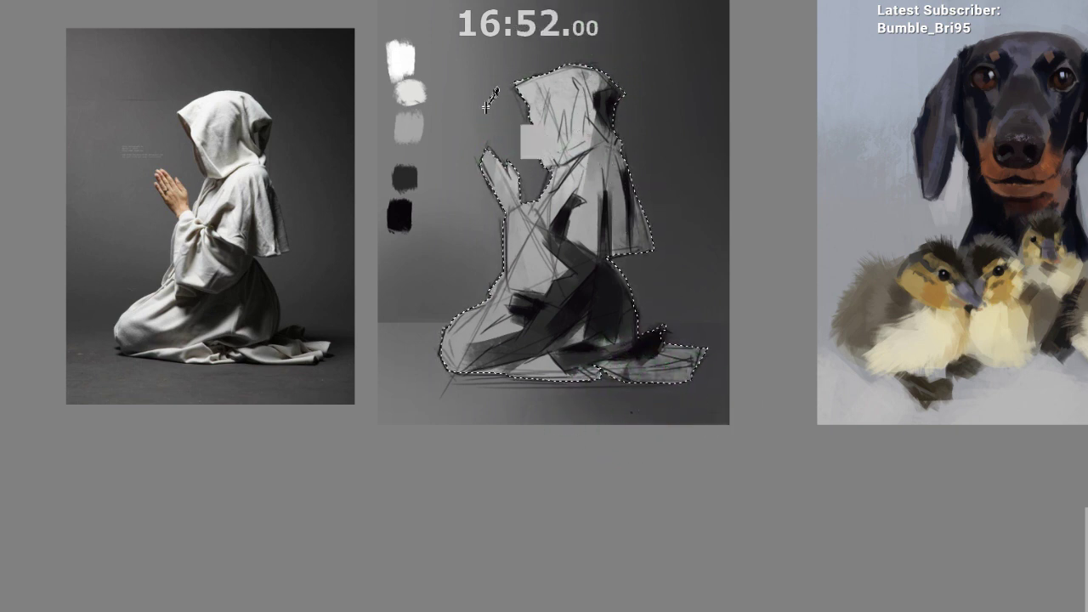
left_click(399, 70, "ctrl")
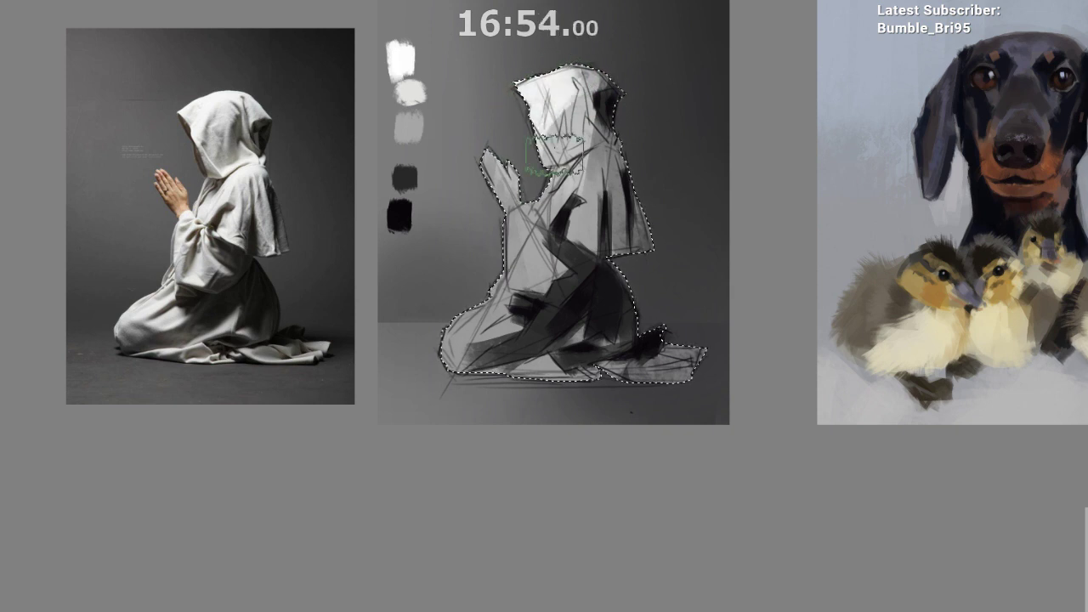
left_click_drag(555, 186, 578, 130)
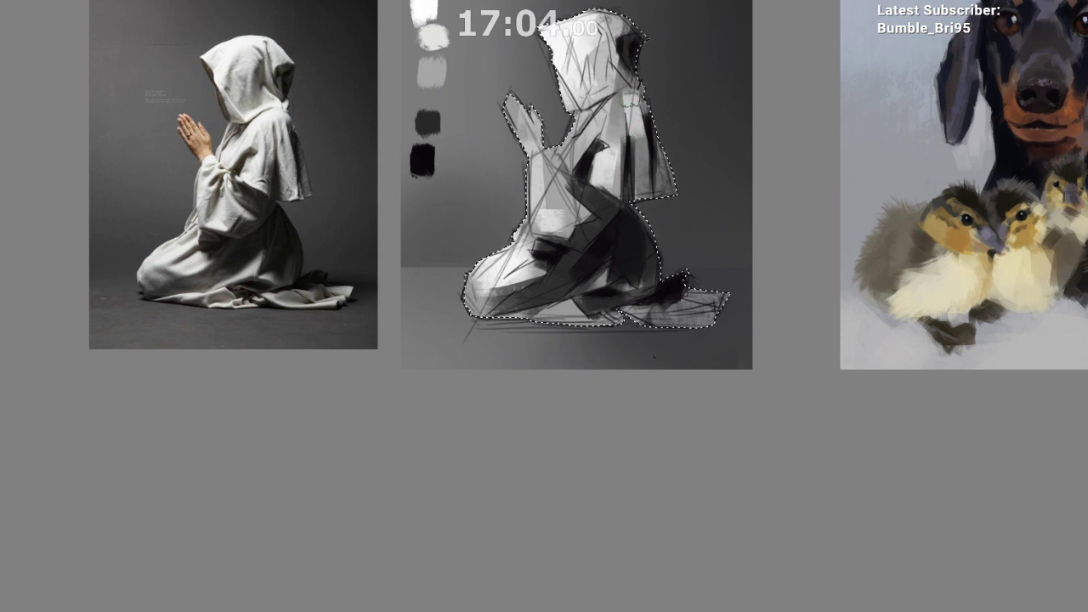
mouse_move(633, 119)
left_mouse_down()
mouse_move(634, 94)
mouse_move(619, 107)
mouse_move(630, 95)
left_mouse_up()
Step: Adjust the light grey tones on the cape and sleeve within the figure selection, and clear the selection
key("ctrl+d")
left_click_drag(670, 219, 660, 229)
key("ctrl+shift+d")
key("ctrl+d")
left_click_drag(635, 306, 633, 279)
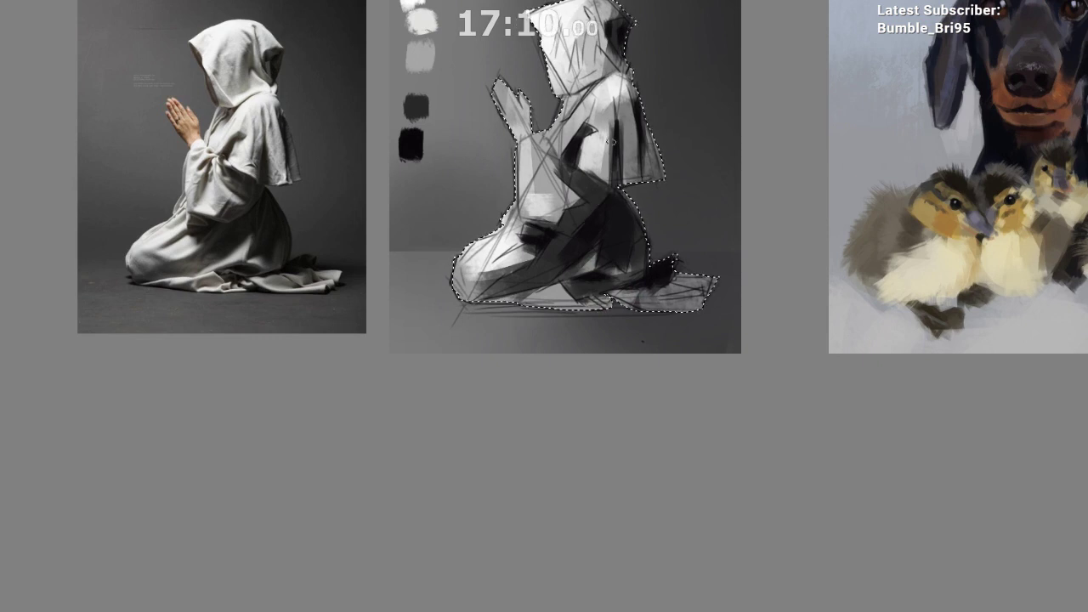
left_click_drag(583, 243, 571, 302)
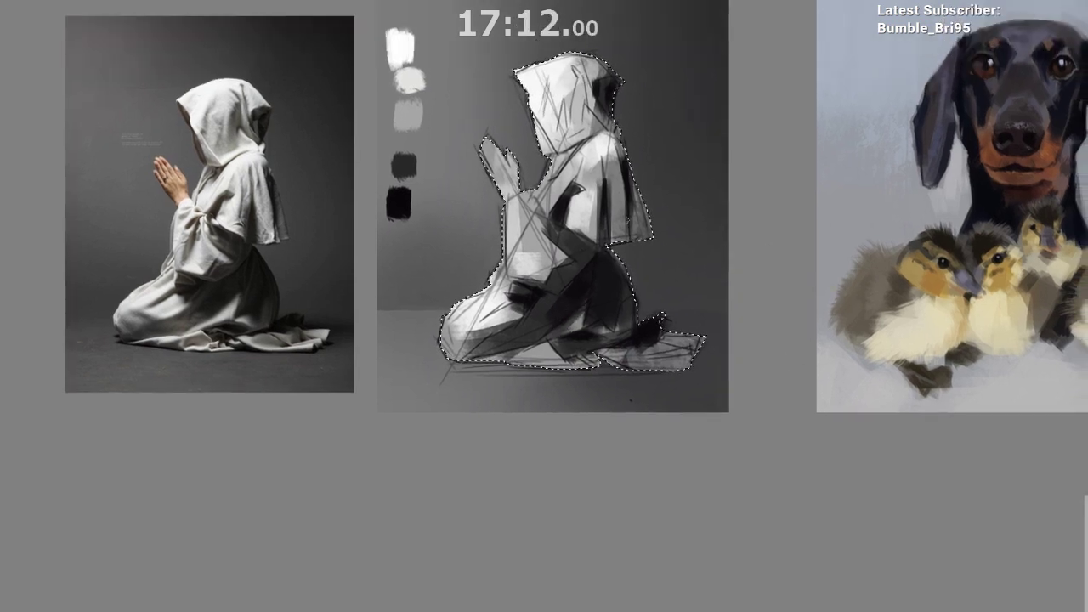
mouse_move(529, 78)
left_mouse_down()
mouse_move(539, 117)
mouse_move(536, 72)
left_mouse_up()
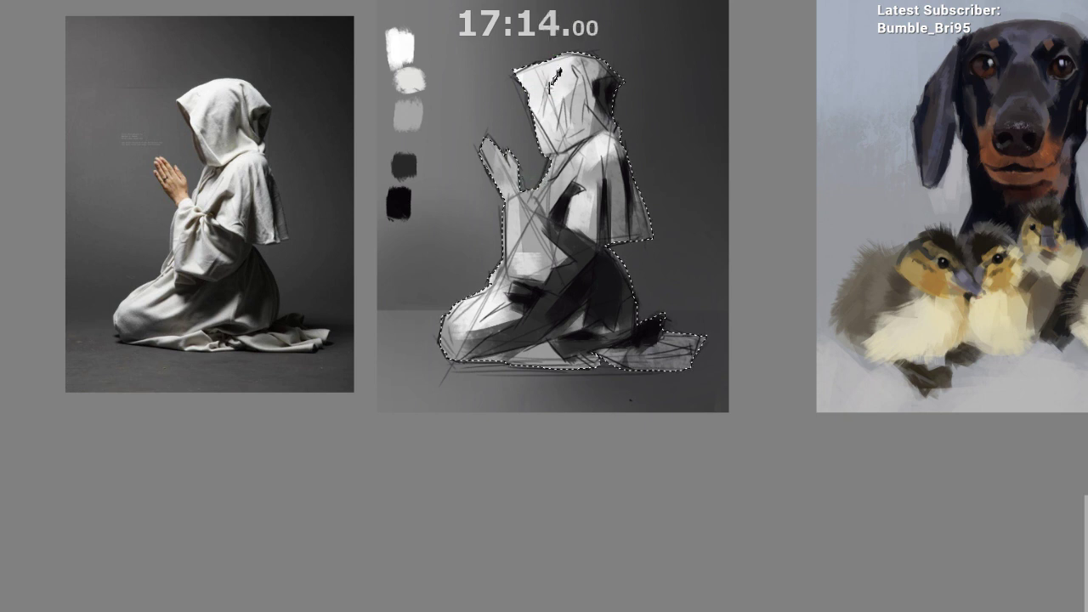
key("ctrl+d")
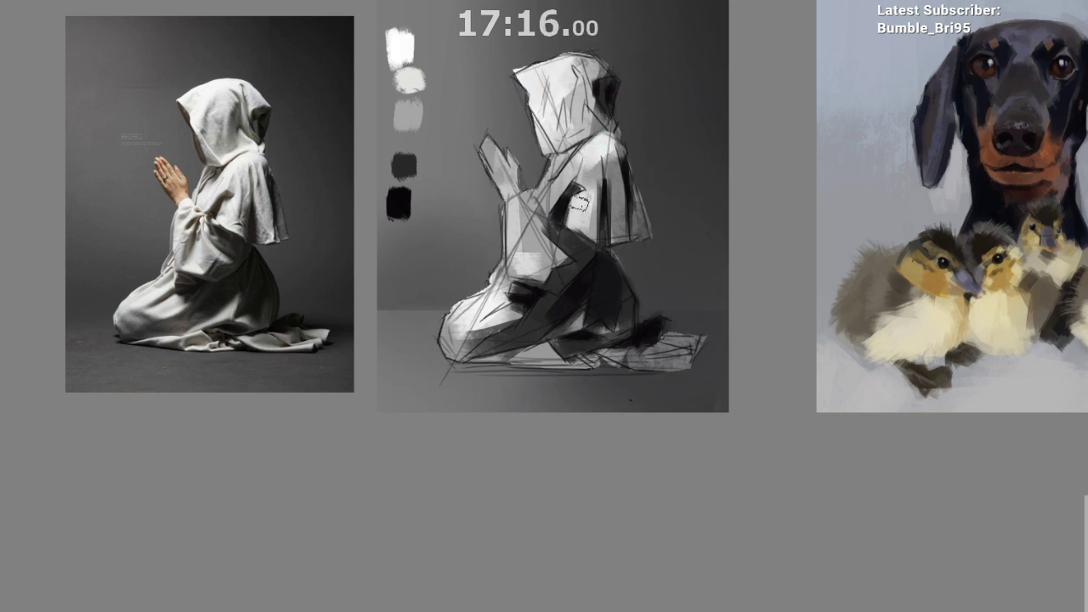
Step: Brighten the forearm sleeve and the side of the cape with light strokes
left_click_drag(579, 205, 584, 250)
left_click_drag(520, 200, 520, 254)
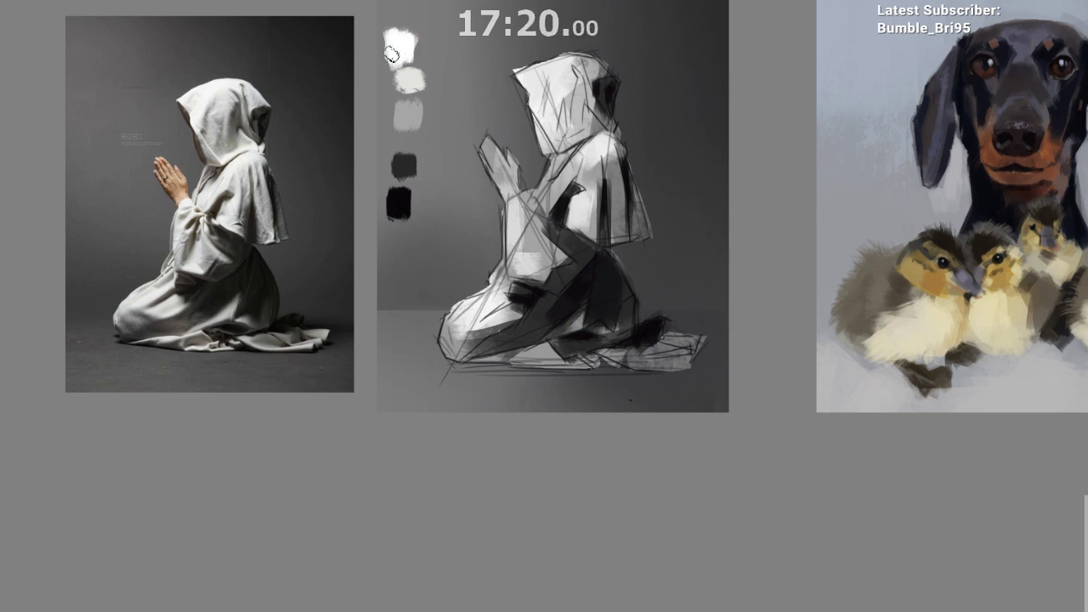
left_click_drag(535, 249, 577, 210)
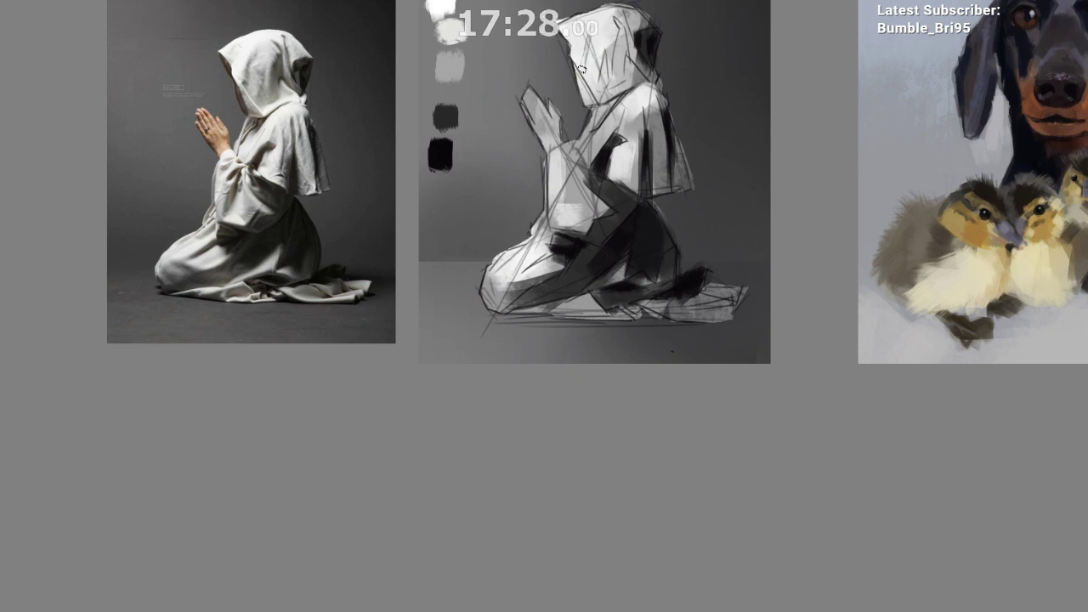
Step: Paint grey folds into the side of the hood with values sampled from the swatch and hood, redoing the first stroke
left_click_drag(604, 59, 601, 87)
key("ctrl+z")
left_click_drag(623, 41, 615, 90)
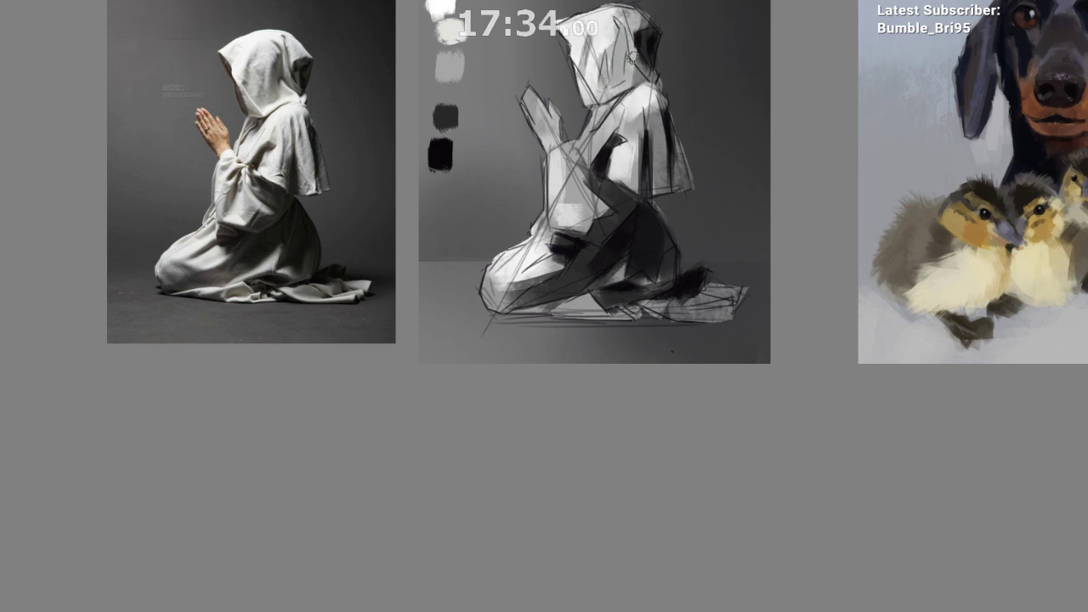
left_click(459, 80, "alt")
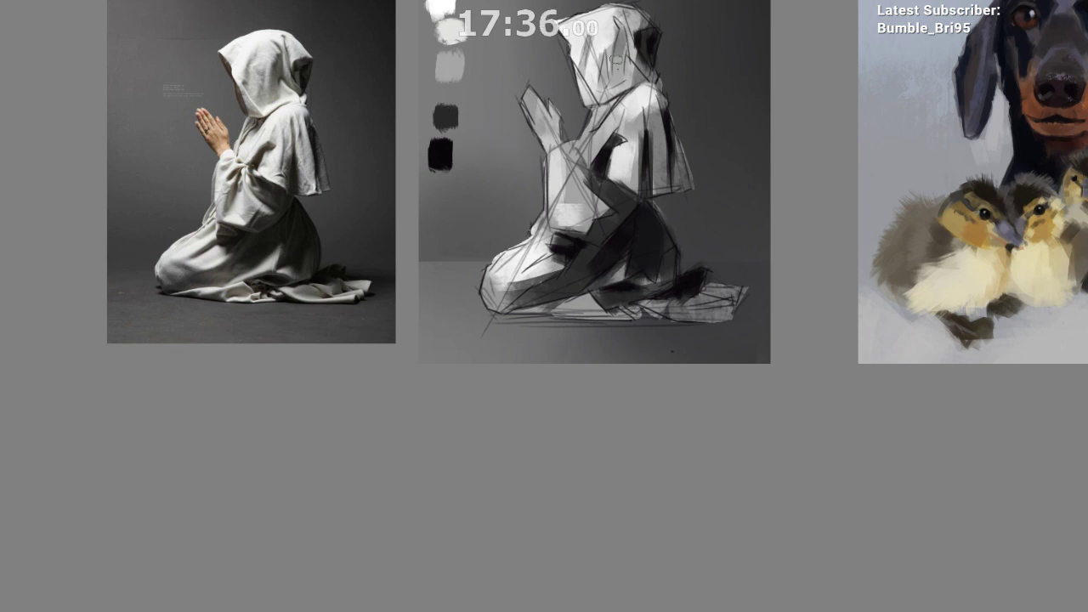
left_click(618, 55, "alt")
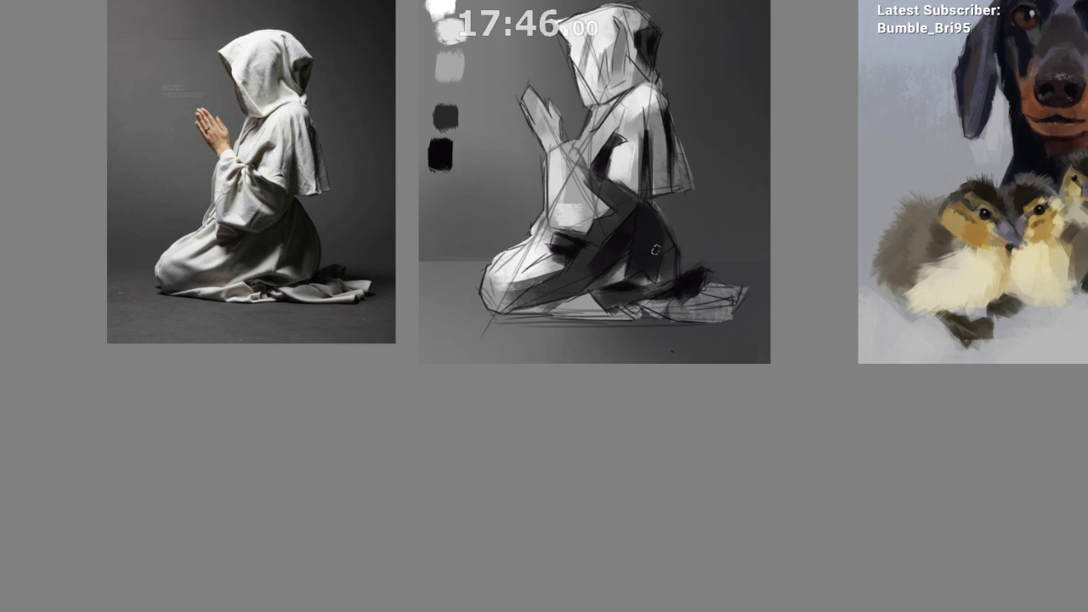
Step: Compare the value study with the light-value painting hidden and shown
mouse_move(649, 212)
left_mouse_down()
mouse_move(621, 234)
mouse_move(650, 218)
left_mouse_up()
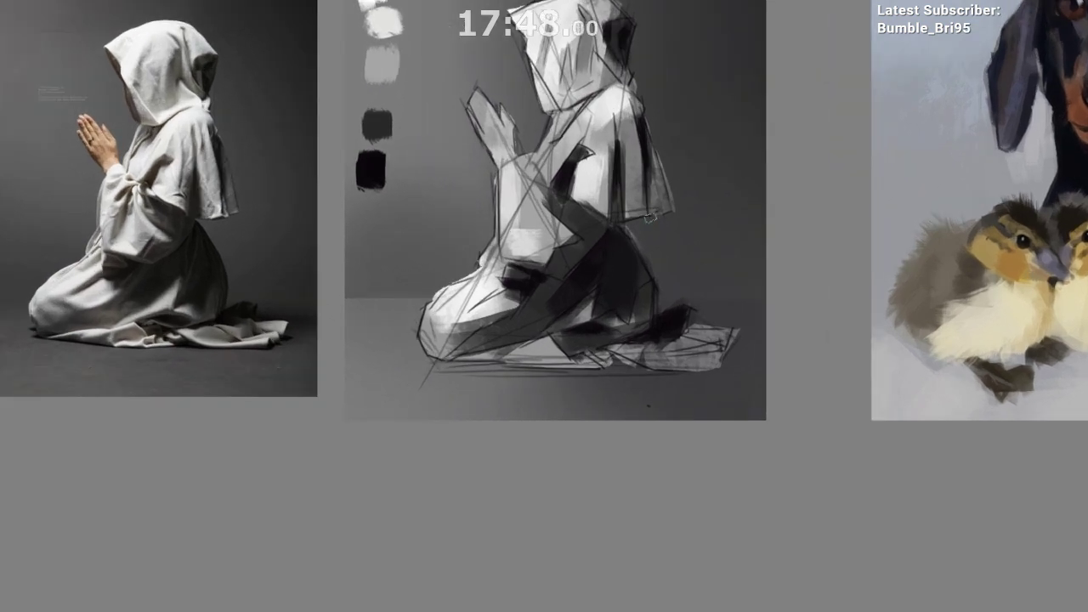
scroll(644, 142, "up", 1)
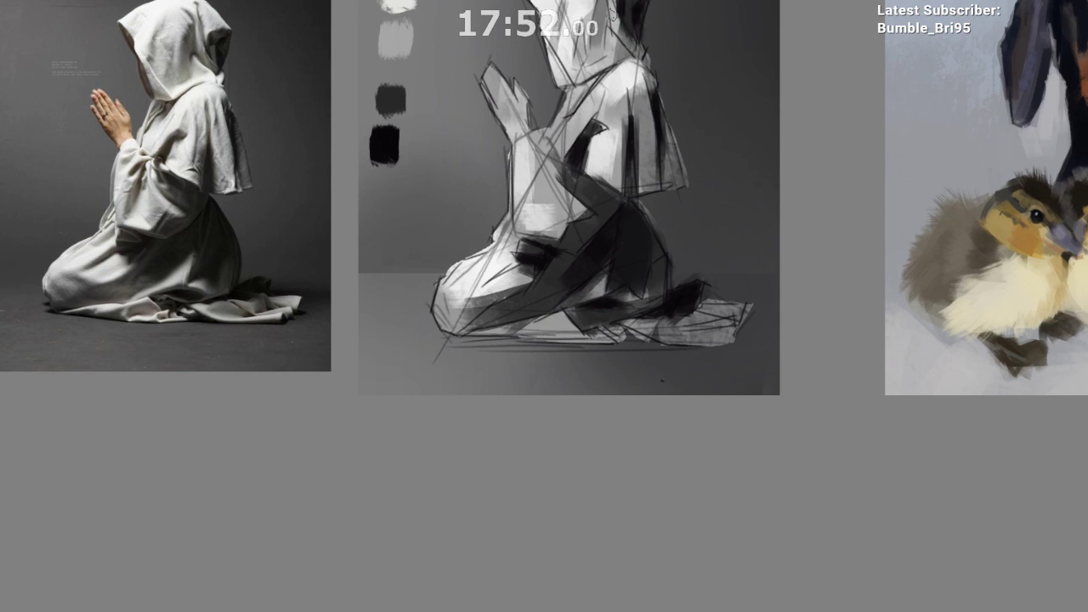
right_click(656, 68)
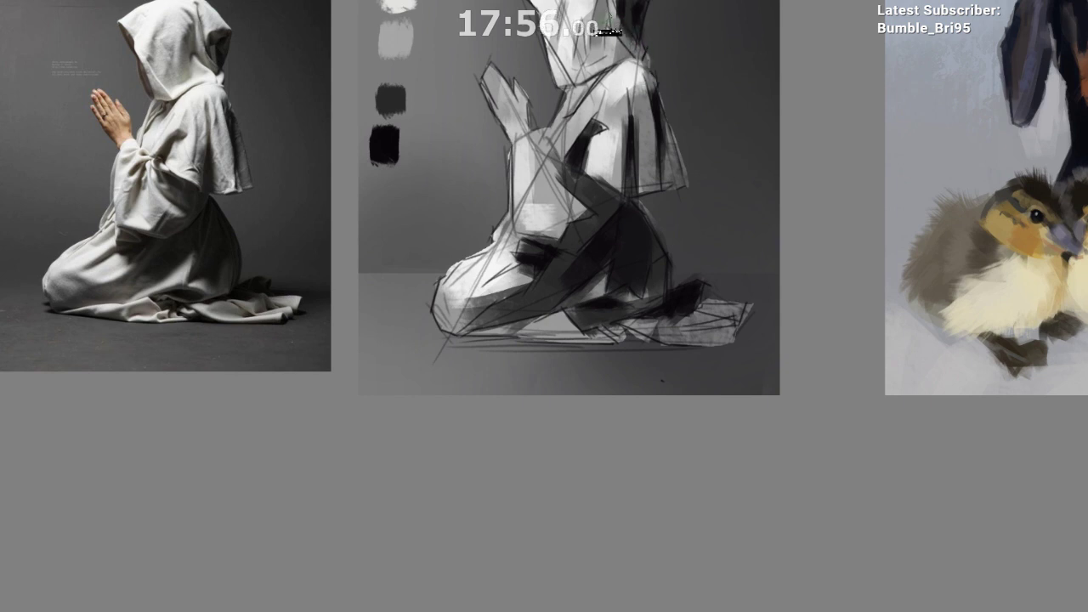
left_click_drag(648, 132, 635, 209)
key("ctrl+comma")
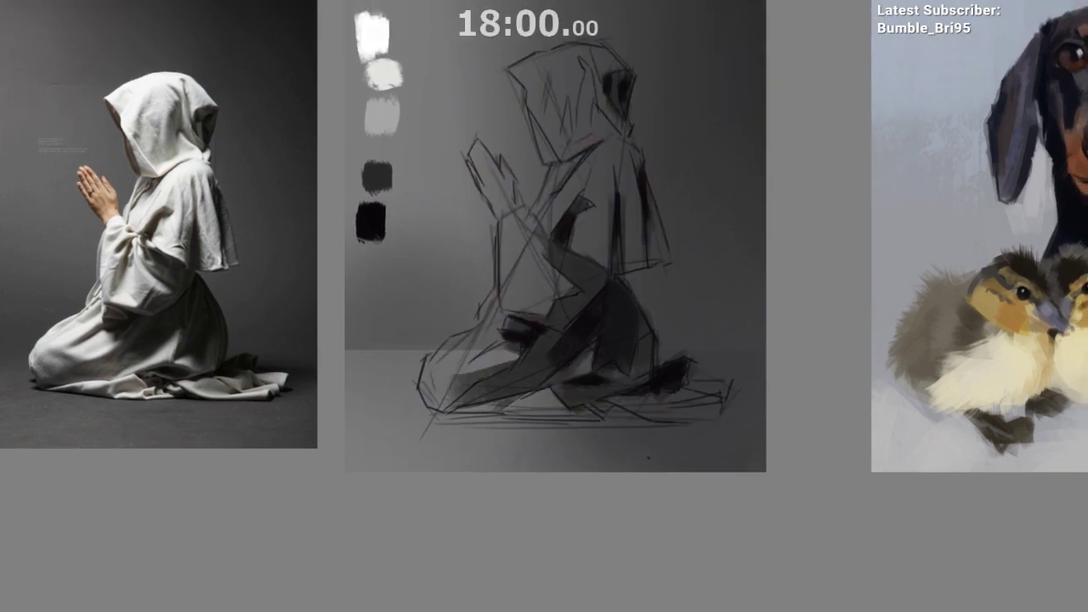
key("ctrl+shift+z")
key("ctrl+z")
key("ctrl+shift+z")
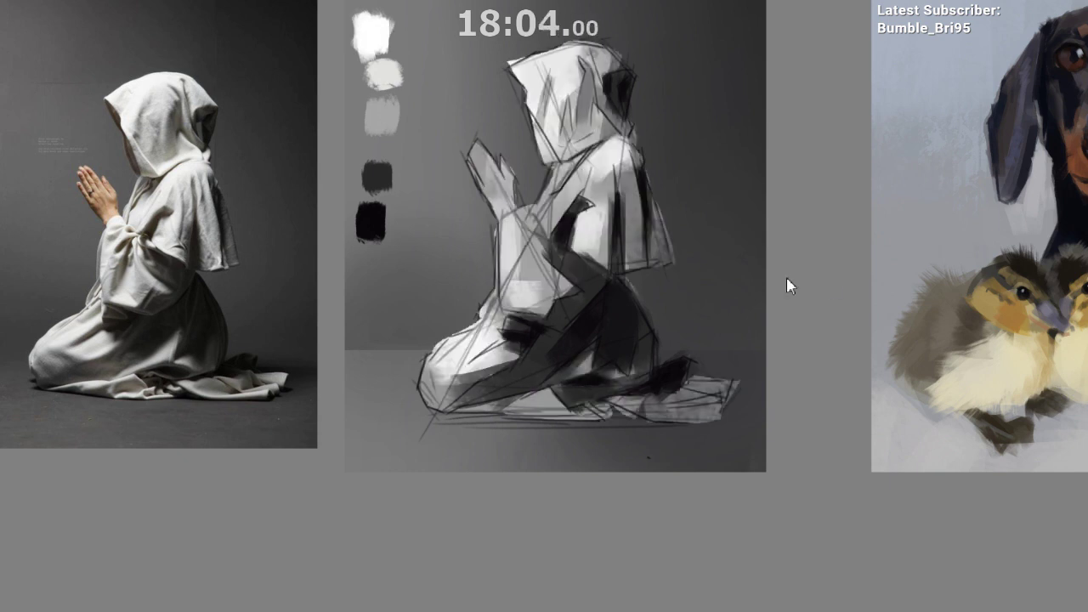
left_click_drag(622, 161, 635, 122)
left_click(523, 203, "ctrl")
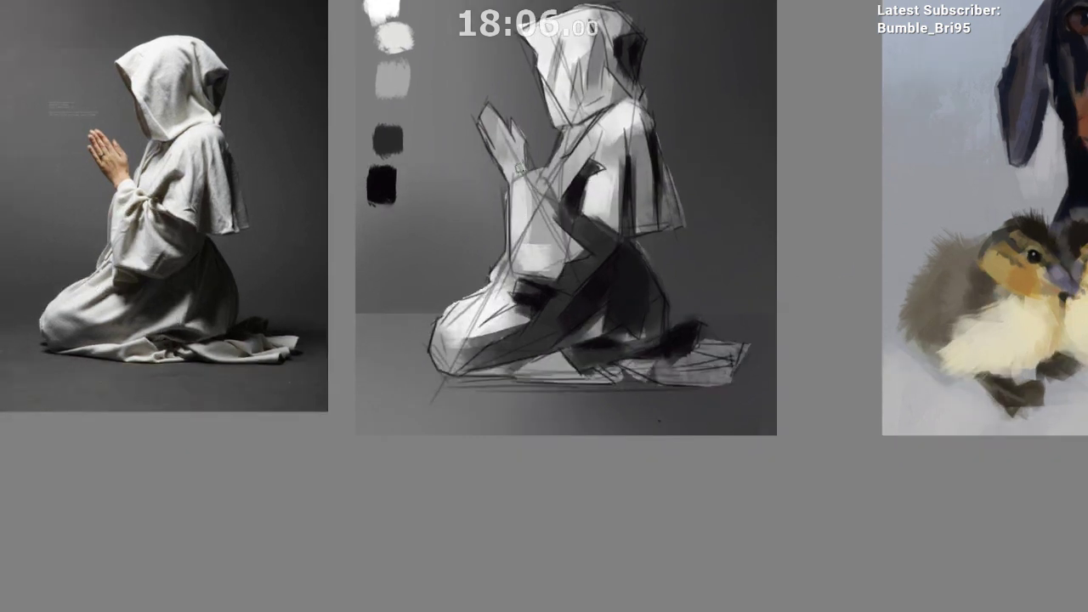
Step: Rework the light grey value on the raised hands with tones sampled from the sleeve and cape
left_click(513, 174, "ctrl")
left_click(572, 178, "ctrl")
left_click(588, 114, "ctrl")
left_click_drag(495, 124, 512, 161)
left_click_drag(576, 98, 568, 75)
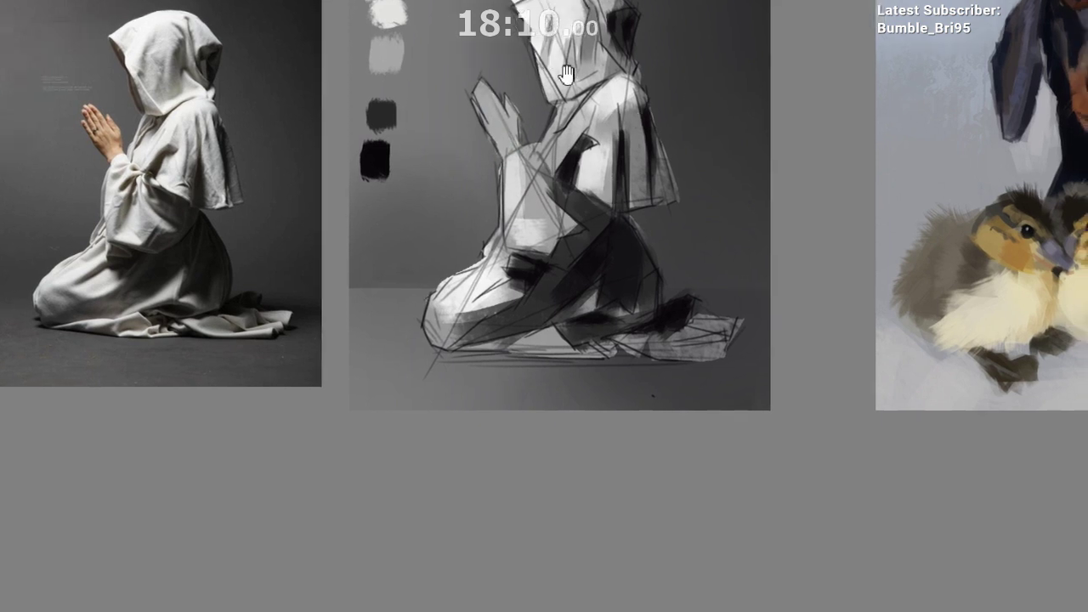
left_click(578, 132, "ctrl")
left_click(573, 161, "ctrl")
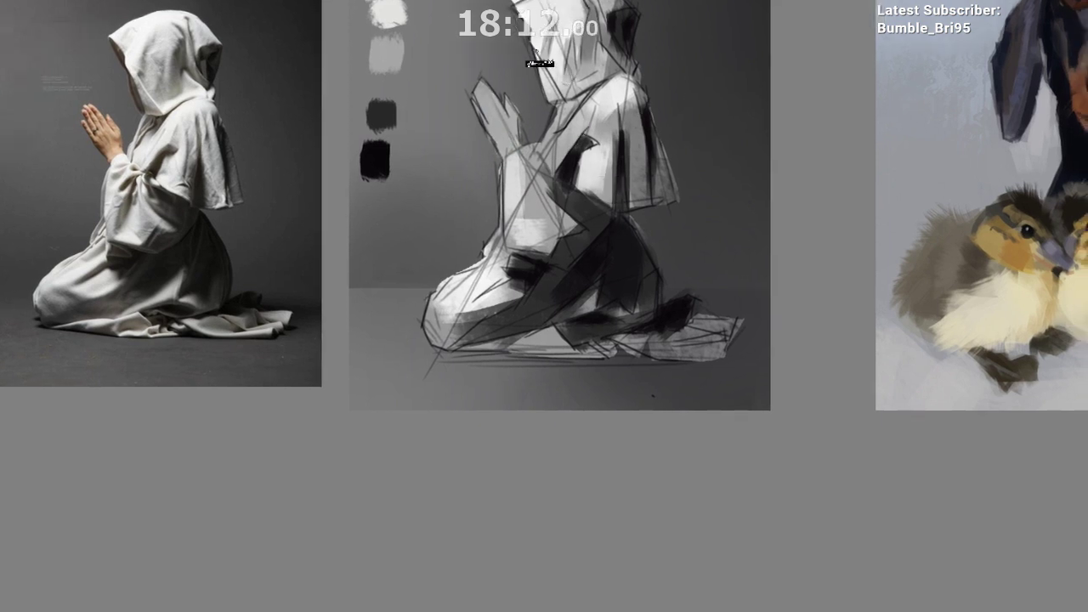
Step: Compare the value study repeatedly with the current painting layer's view toggled off and on
key("ctrl+comma")
key("ctrl+comma")
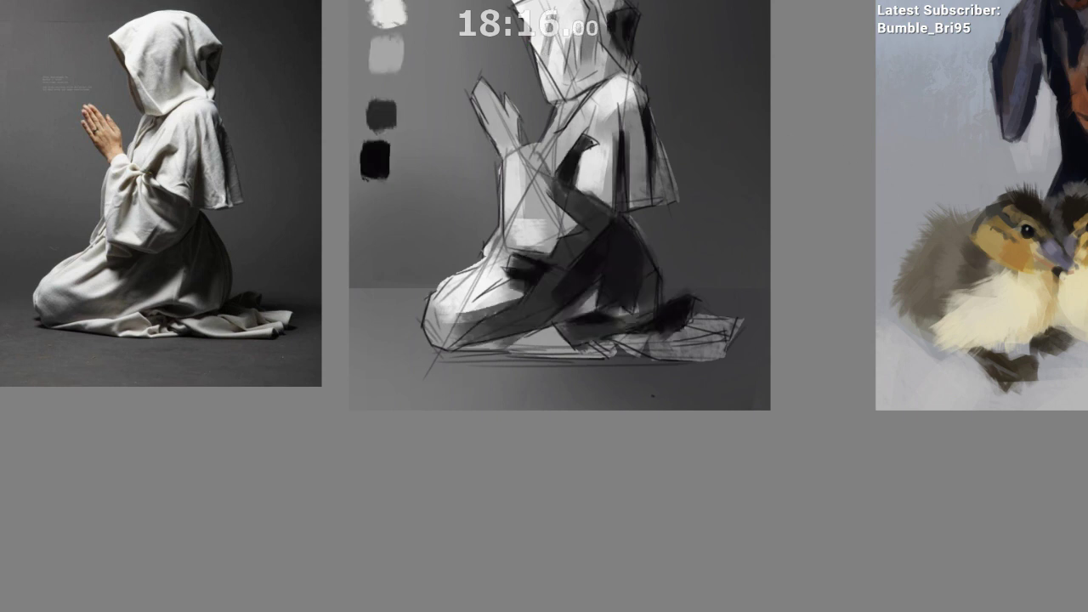
key("ctrl+comma")
key("ctrl+comma")
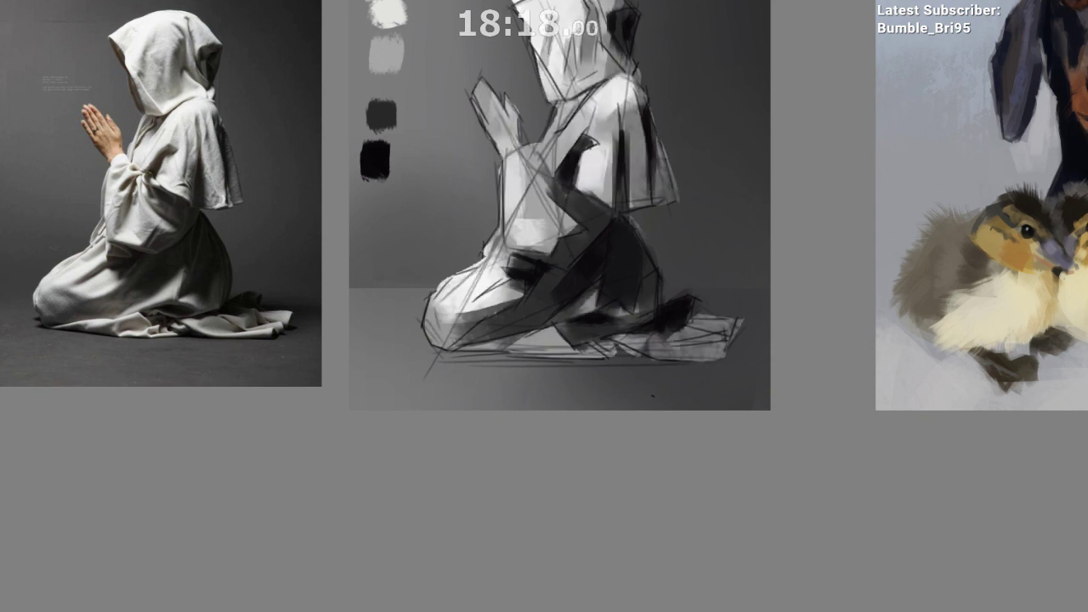
key("ctrl+comma")
key("ctrl+comma")
left_click_drag(644, 503, 632, 528)
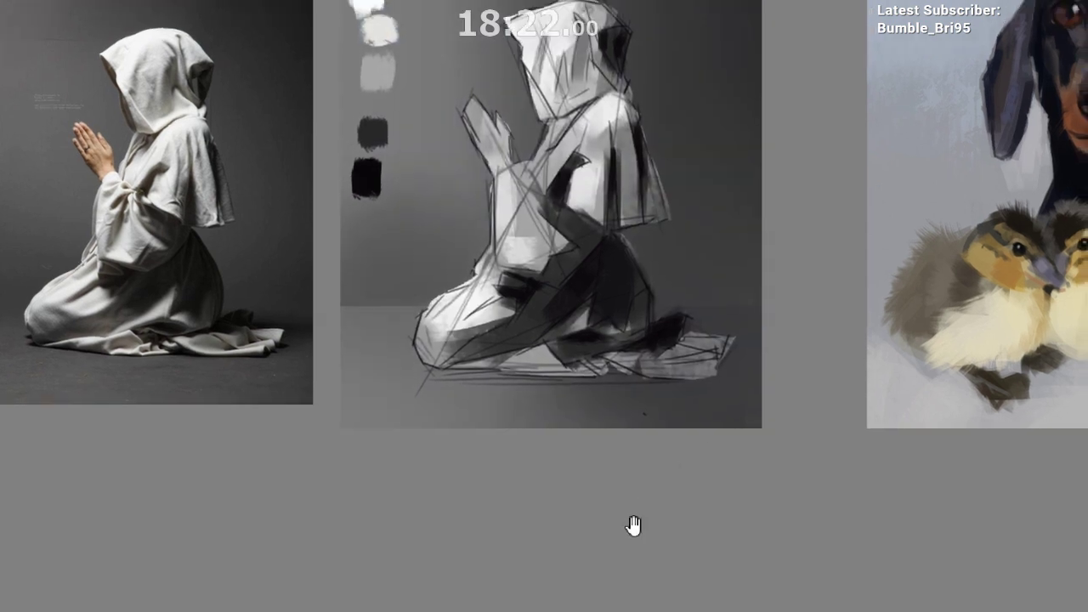
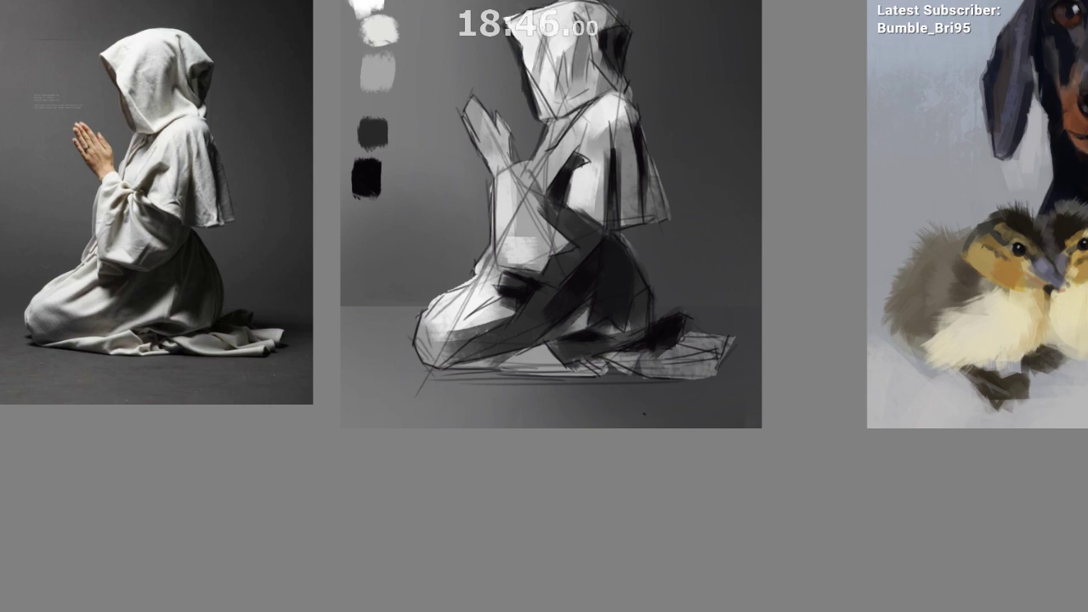
Step: Check the figure and reference in mirrored view, restore the orientation, and compare the painting once more with the view toggled
key("m")
scroll(638, 443, "down", 1)
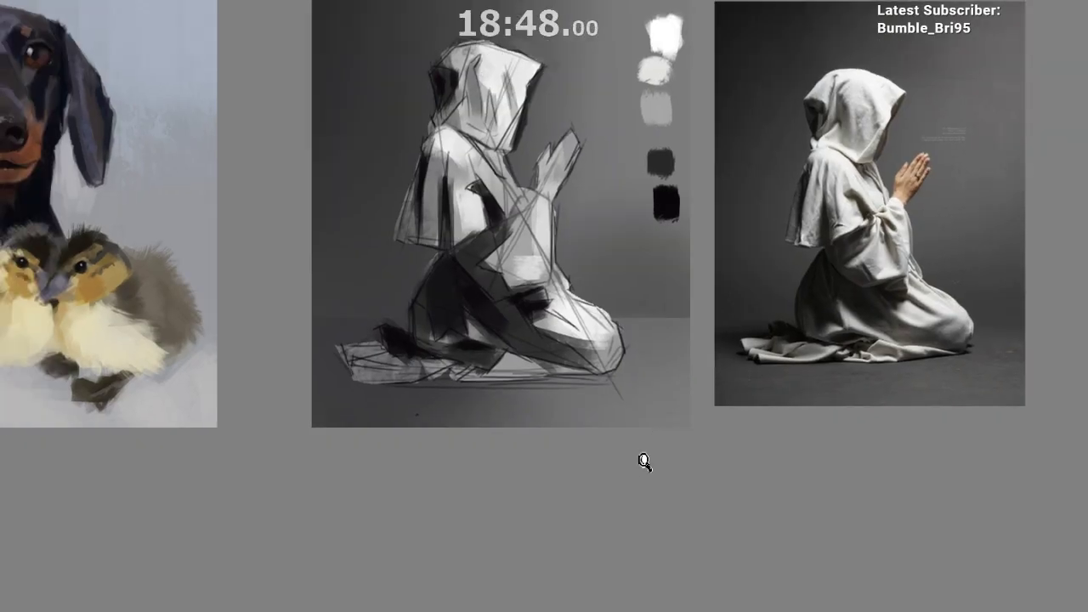
scroll(646, 467, "up", 1)
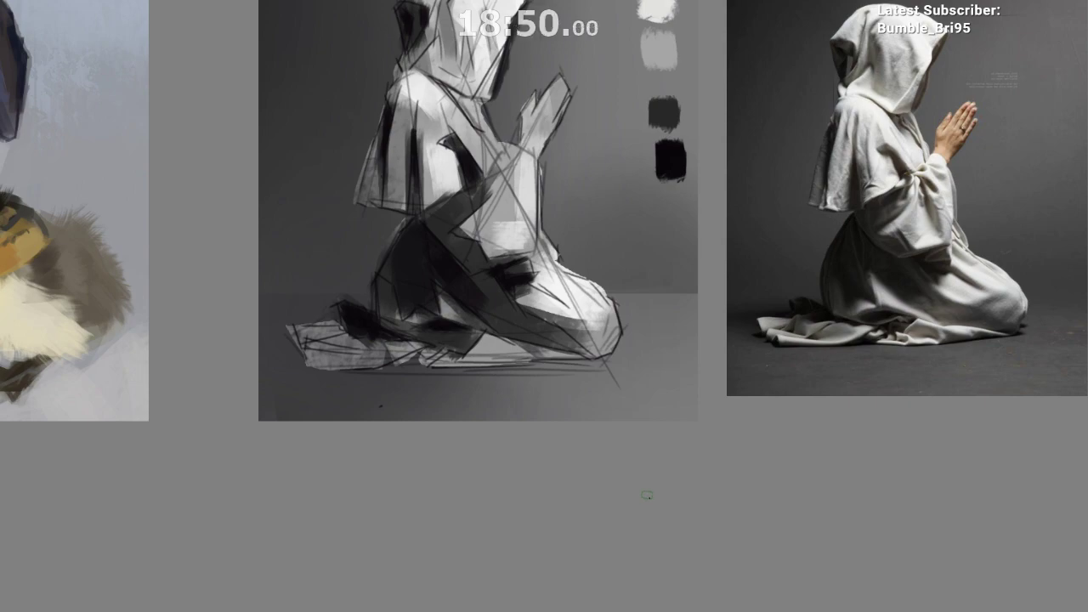
key("m")
left_click_drag(649, 520, 636, 540)
mouse_move(568, 150)
left_mouse_down()
mouse_move(588, 126)
mouse_move(631, 123)
left_mouse_up()
key("ctrl+comma")
key("ctrl+comma")
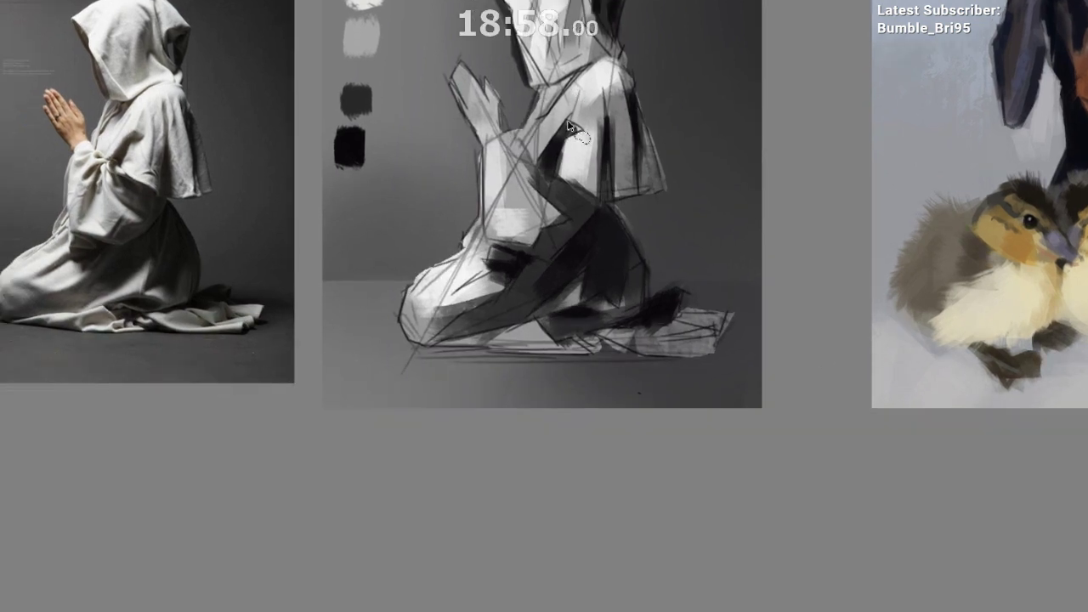
Step: Select the dark fold between sleeve and cape, darken it with sampled values, undo the last stroke, and clear the selection
mouse_move(585, 130)
left_mouse_down()
mouse_move(551, 151)
mouse_move(552, 181)
mouse_move(584, 109)
left_mouse_up()
key("b")
left_click(518, 226, "alt")
left_click(608, 215, "alt")
left_click_drag(551, 154, 587, 129)
left_click(608, 240, "alt")
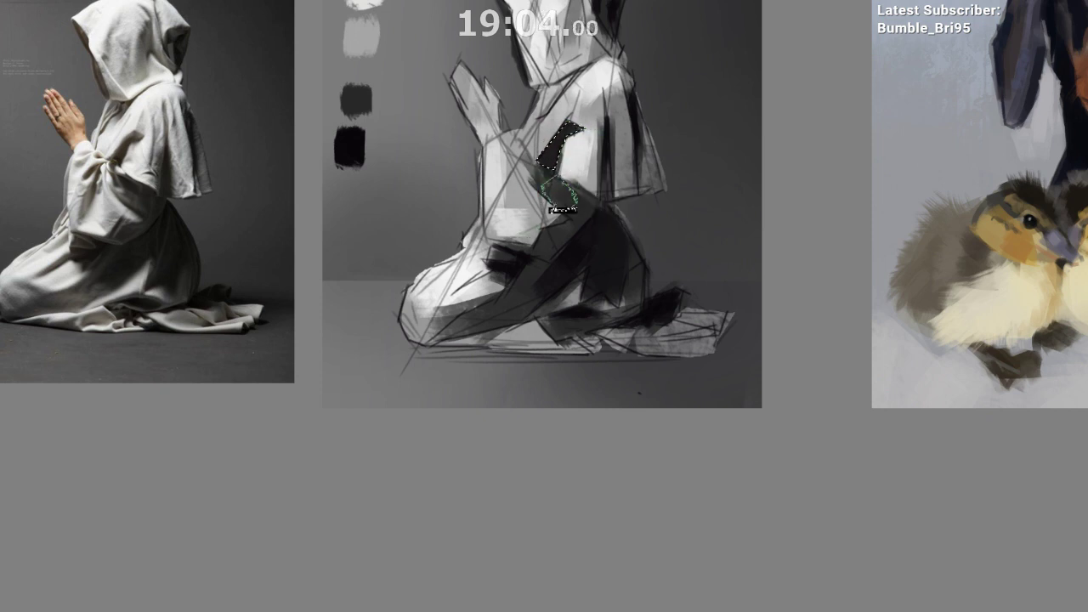
mouse_move(559, 192)
left_mouse_down()
mouse_move(567, 120)
mouse_move(590, 120)
left_mouse_up()
key("ctrl+z")
key("ctrl+d")
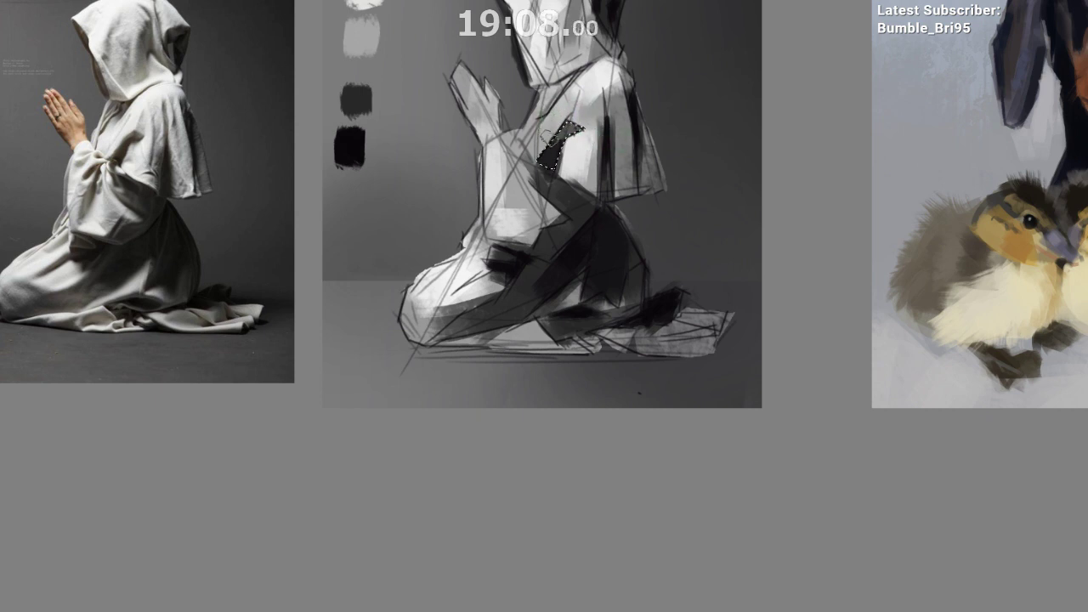
Step: Lower the opacity of the sketch lines over the painting to 50%
scroll(588, 253, "down", 1)
left_click_drag(583, 207, 604, 192)
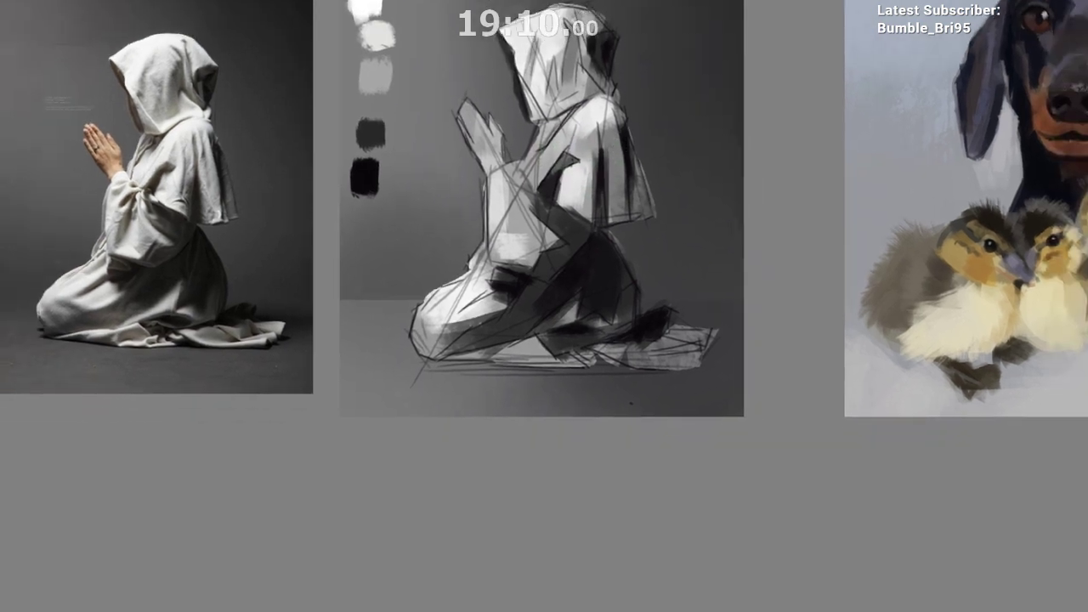
key("5")
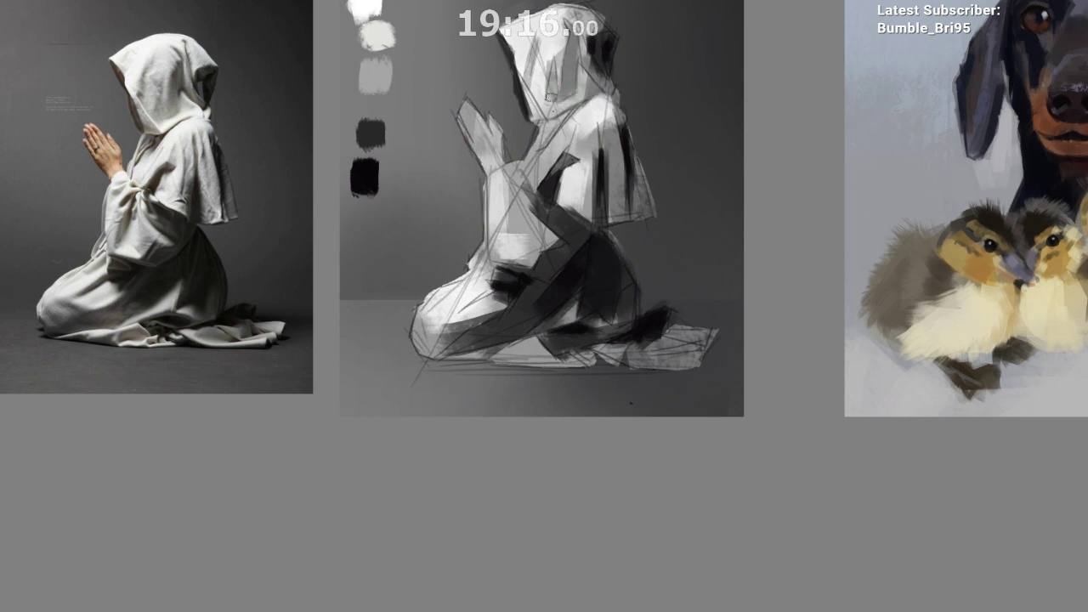
Step: Paint a light grey fold down the back of the cape to its hem, using sampled values
mouse_move(551, 99)
left_mouse_down()
mouse_move(555, 69)
mouse_move(551, 99)
mouse_move(549, 85)
mouse_move(525, 83)
left_mouse_up()
left_click(389, 75, "alt")
left_click(387, 80, "alt")
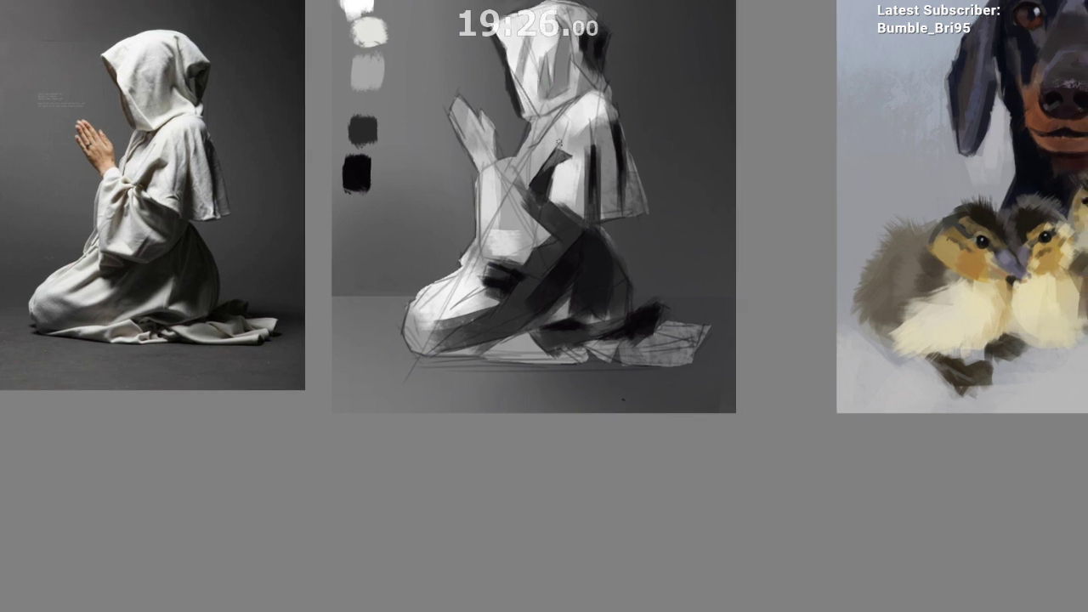
left_click_drag(560, 143, 587, 112)
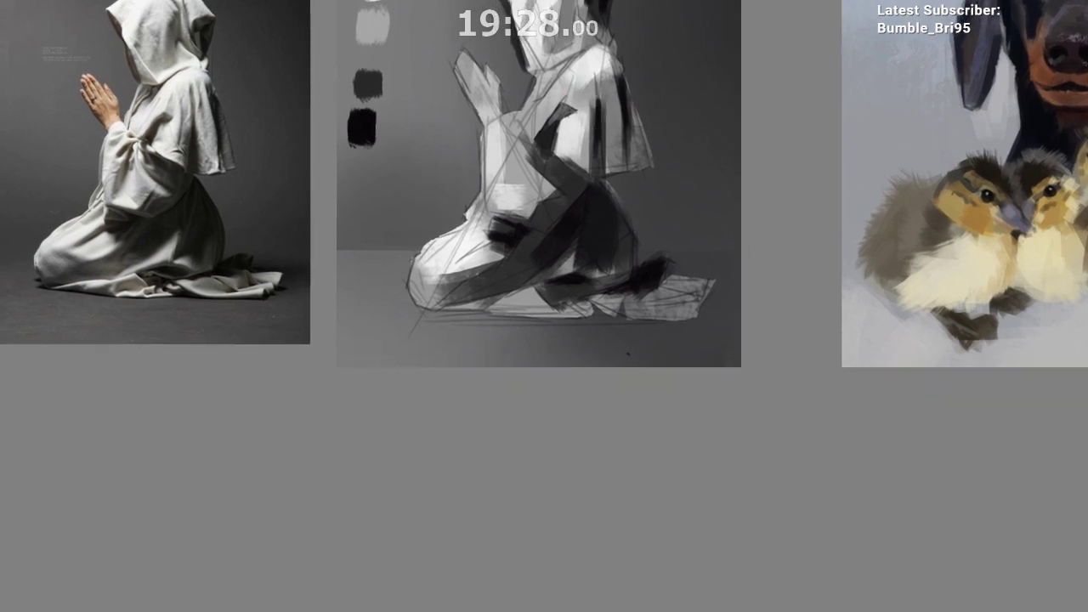
left_click(600, 128, "ctrl")
left_click(592, 142, "ctrl")
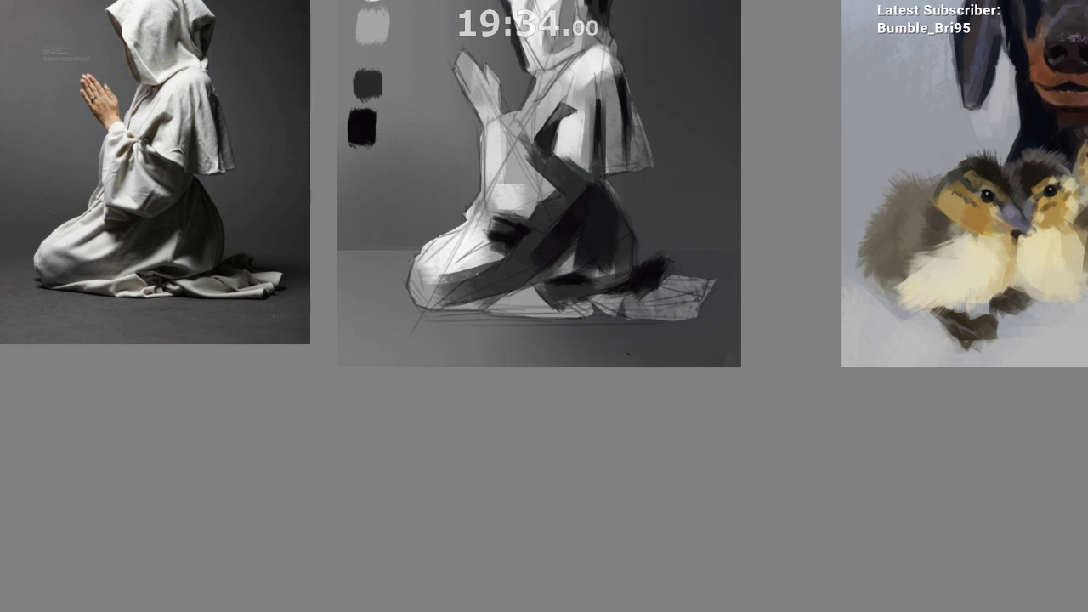
left_click(609, 77, "ctrl")
mouse_move(608, 77)
left_mouse_down()
mouse_move(623, 138)
mouse_move(611, 110)
mouse_move(603, 154)
mouse_move(605, 74)
mouse_move(616, 128)
left_mouse_up()
left_click_drag(614, 122, 623, 169)
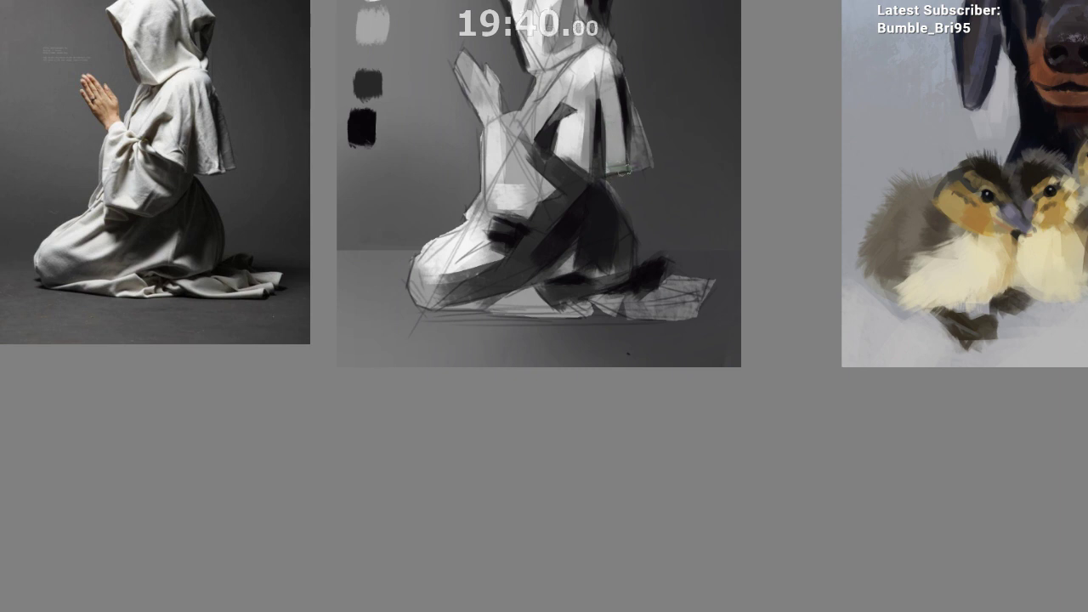
Step: Paint grey tones on the upper sleeve and below the hood opening with values sampled from the figure and grey swatch
left_click(575, 81, "ctrl")
mouse_move(543, 112)
left_mouse_down()
mouse_move(559, 83)
mouse_move(572, 138)
left_mouse_up()
left_click(590, 75, "ctrl")
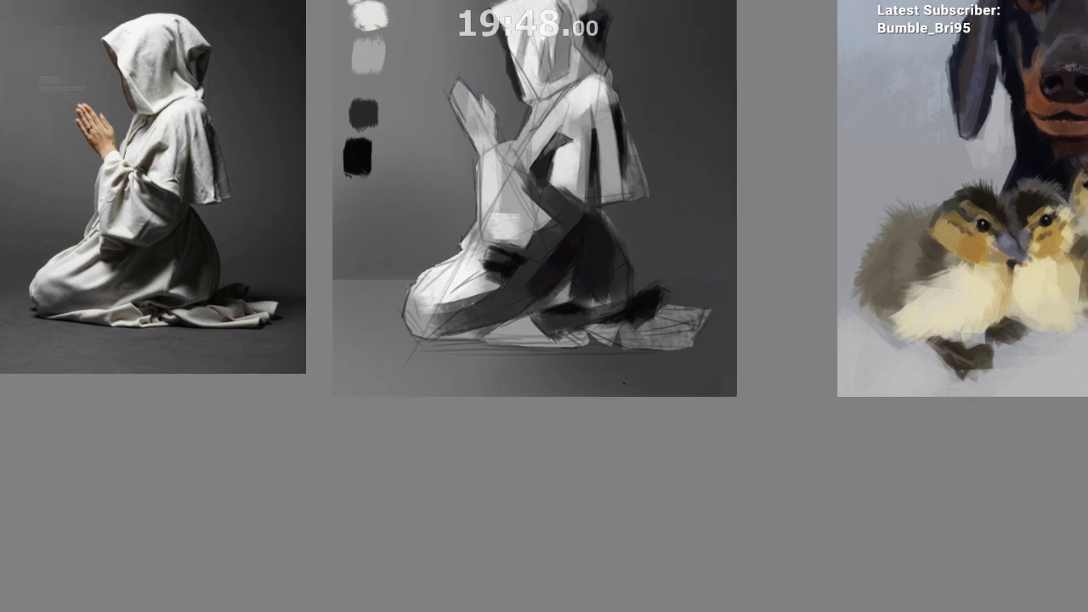
left_click(580, 84, "ctrl")
left_click_drag(556, 113, 529, 154)
left_click(537, 55, "ctrl")
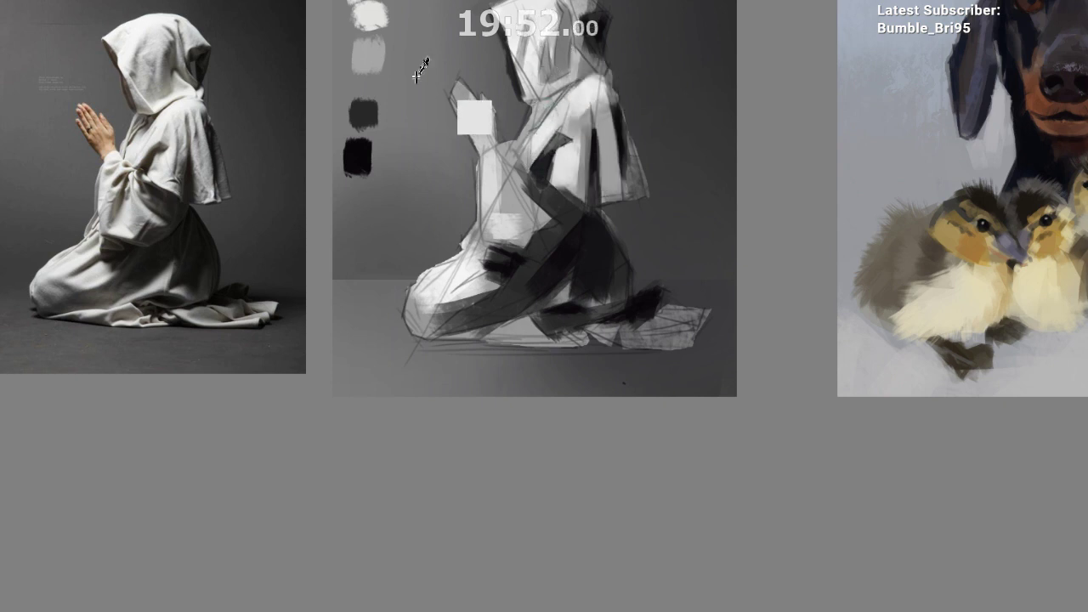
left_click(382, 53, "ctrl")
left_click_drag(534, 115, 525, 139)
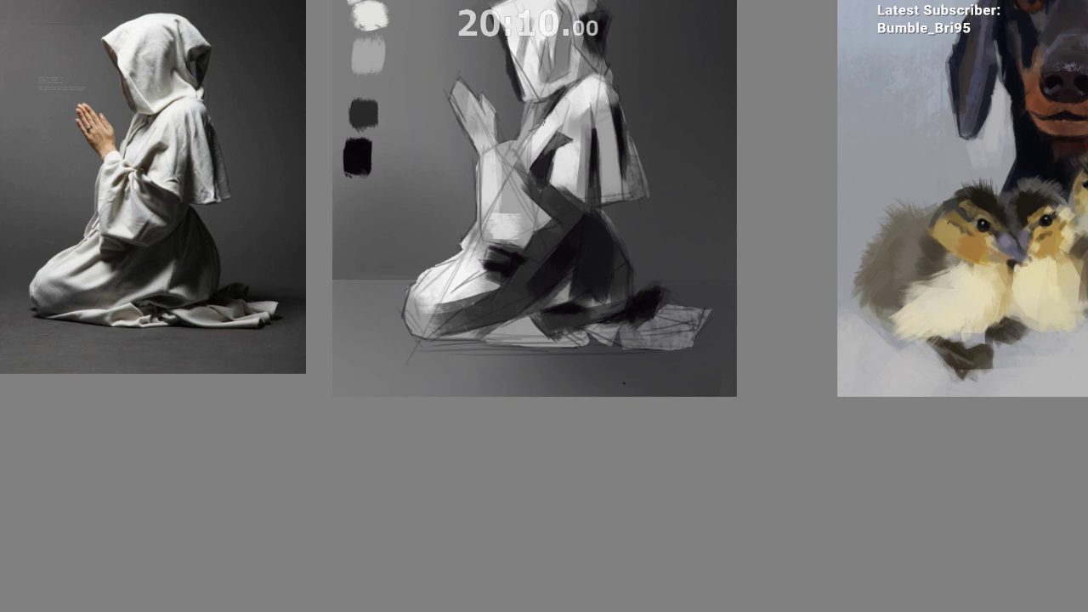
Step: Check the figure in mirrored view, restore it, and darken the back of the robe's skirt with a sampled dark value
key("m")
mouse_move(535, 230)
left_mouse_down()
mouse_move(482, 189)
mouse_move(383, 209)
mouse_move(378, 276)
mouse_move(297, 281)
mouse_move(298, 242)
left_mouse_up()
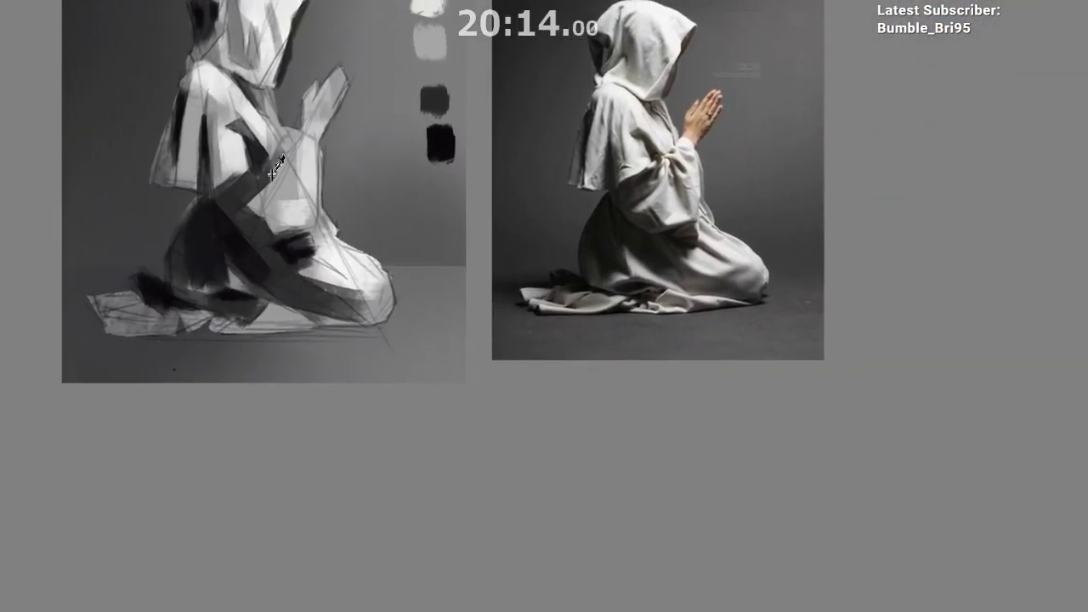
key("m")
left_click_drag(500, 314, 244, 345)
left_click(570, 78, "ctrl")
left_click(571, 290, "ctrl")
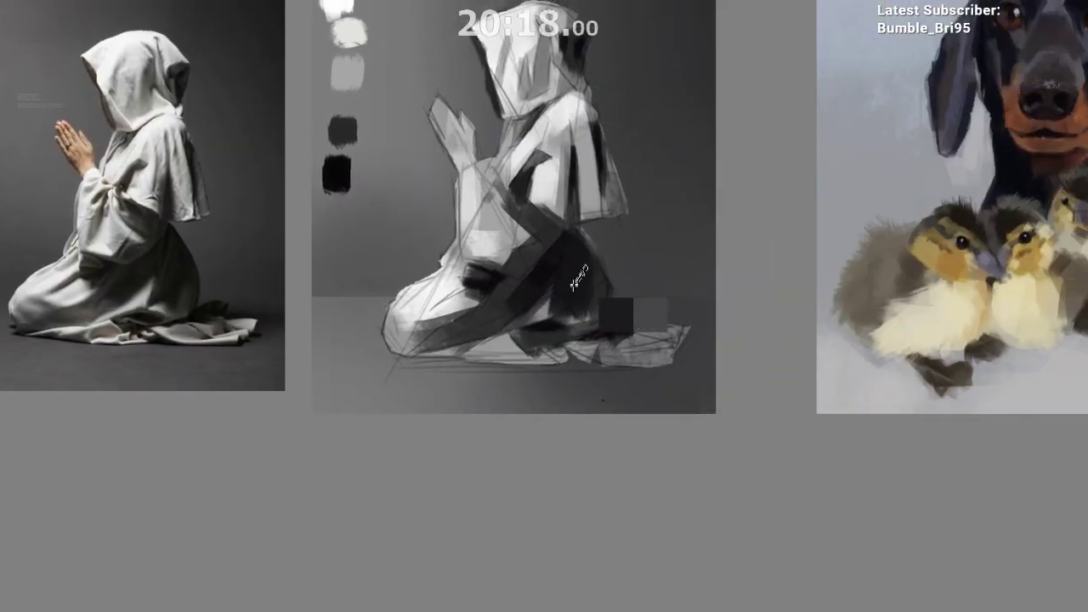
left_click_drag(586, 242, 598, 285)
Step: Darken the rear edge of the cape with a dark value sampled from the robe, redoing the stroke twice
left_click_drag(604, 150, 617, 221)
key("ctrl+z")
left_click(536, 253, "ctrl")
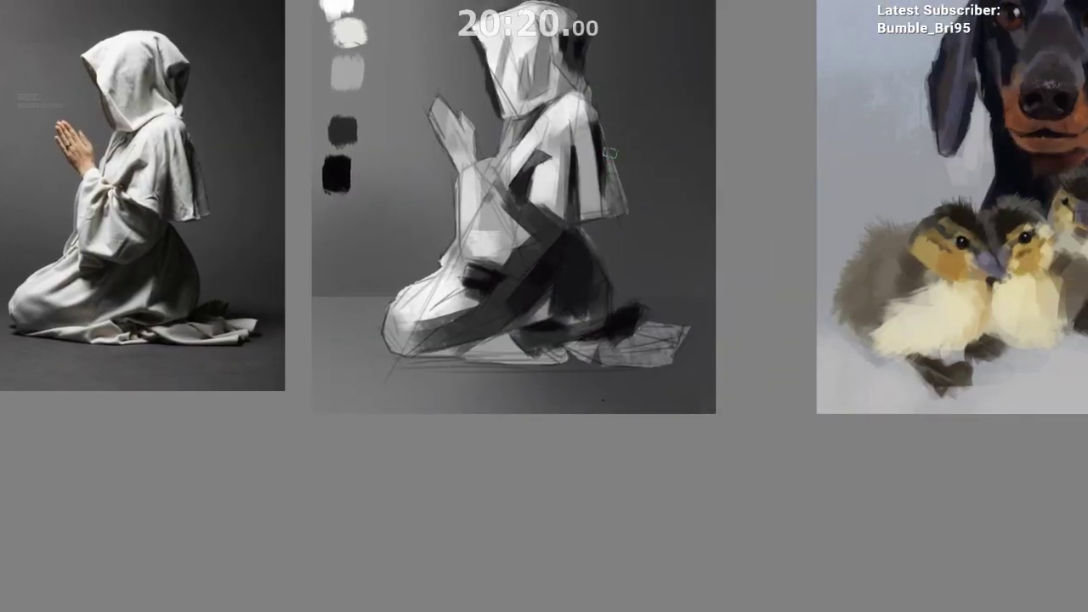
left_click_drag(603, 150, 621, 214)
key("ctrl+z")
left_click_drag(604, 153, 619, 212)
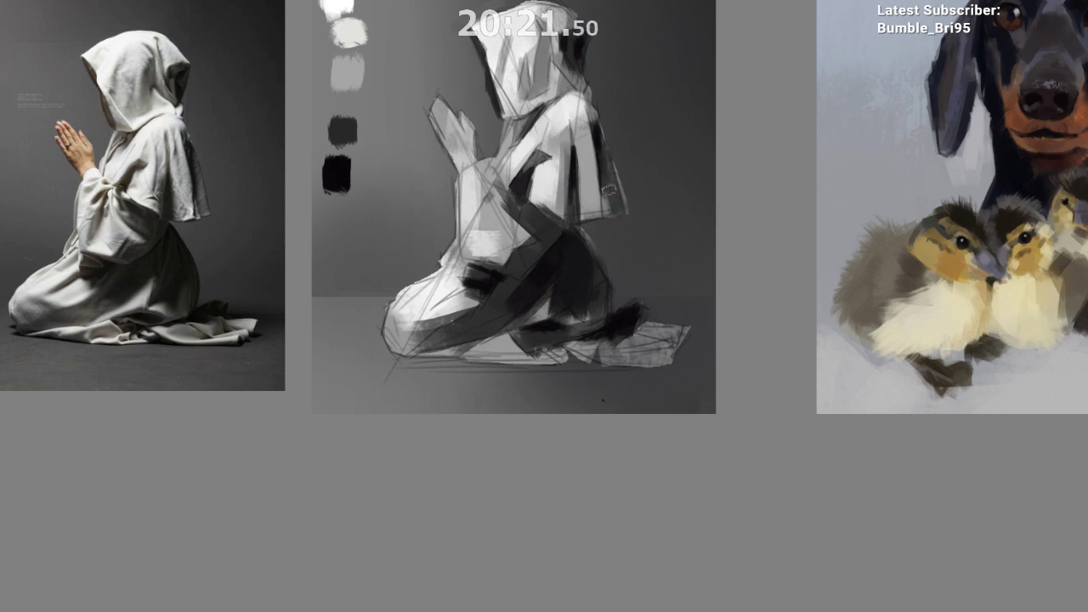
left_click(598, 141, "ctrl")
left_click_drag(597, 136, 604, 185)
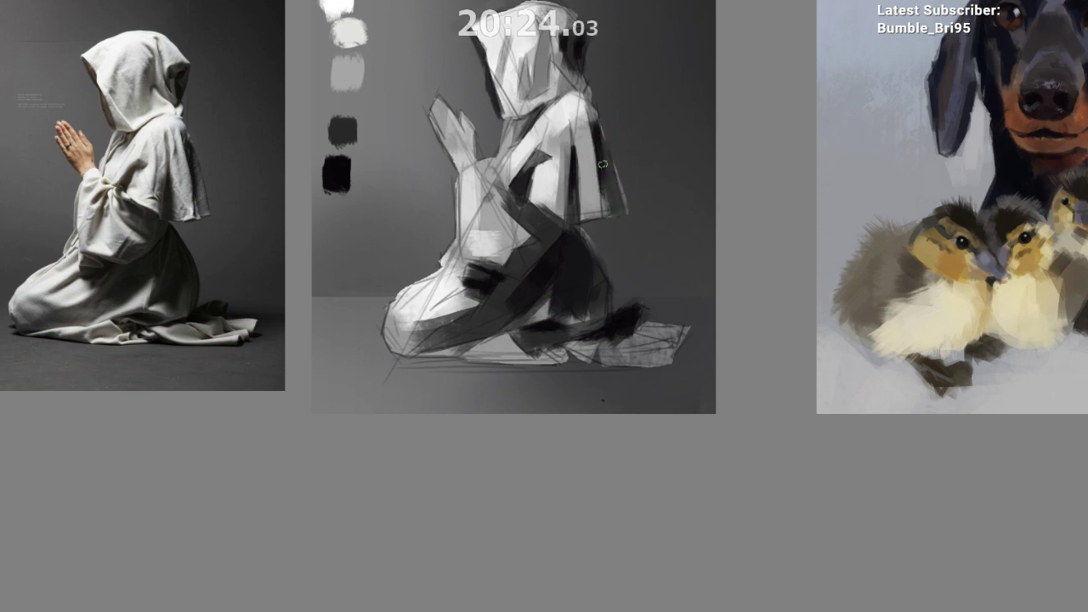
left_click(598, 139, "ctrl")
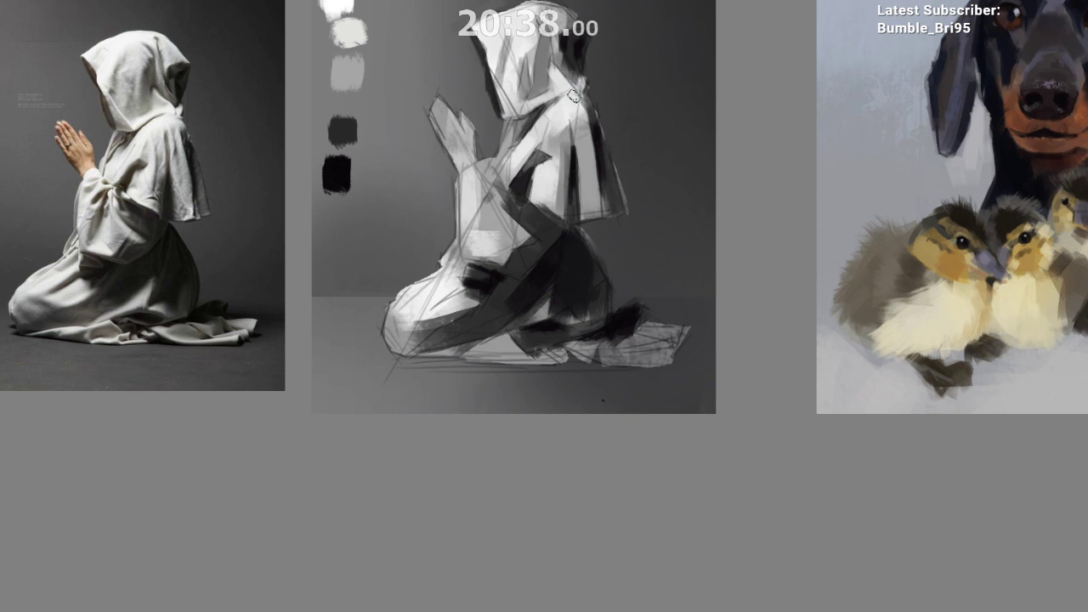
Step: Refine the light folds where the hood meets the cape, using values sampled from the hood and cape
mouse_move(609, 184)
left_mouse_down()
mouse_move(617, 208)
mouse_move(627, 205)
left_mouse_up()
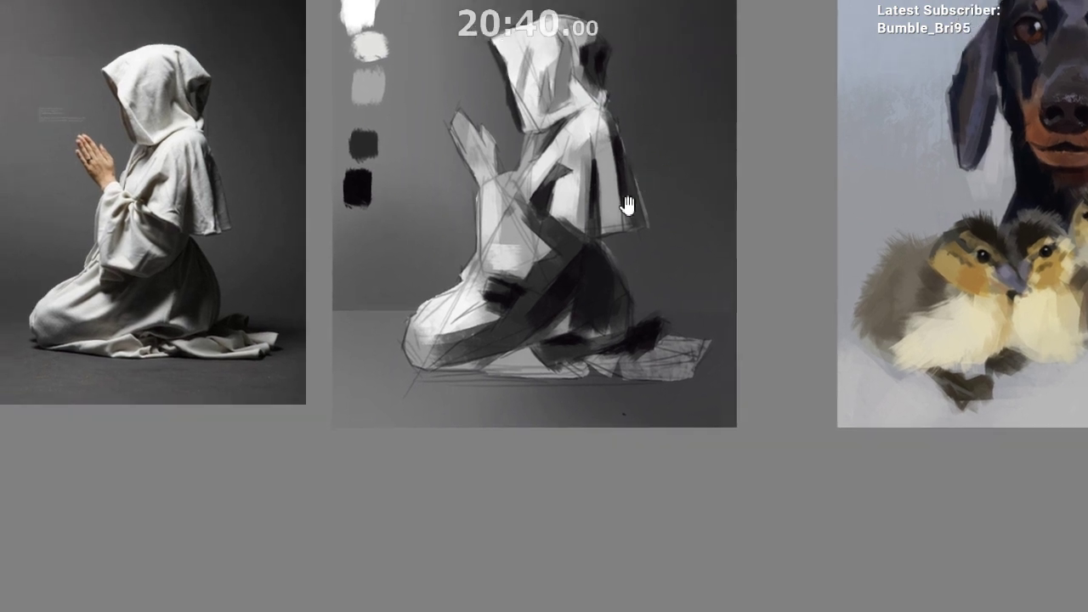
left_click_drag(636, 283, 649, 309)
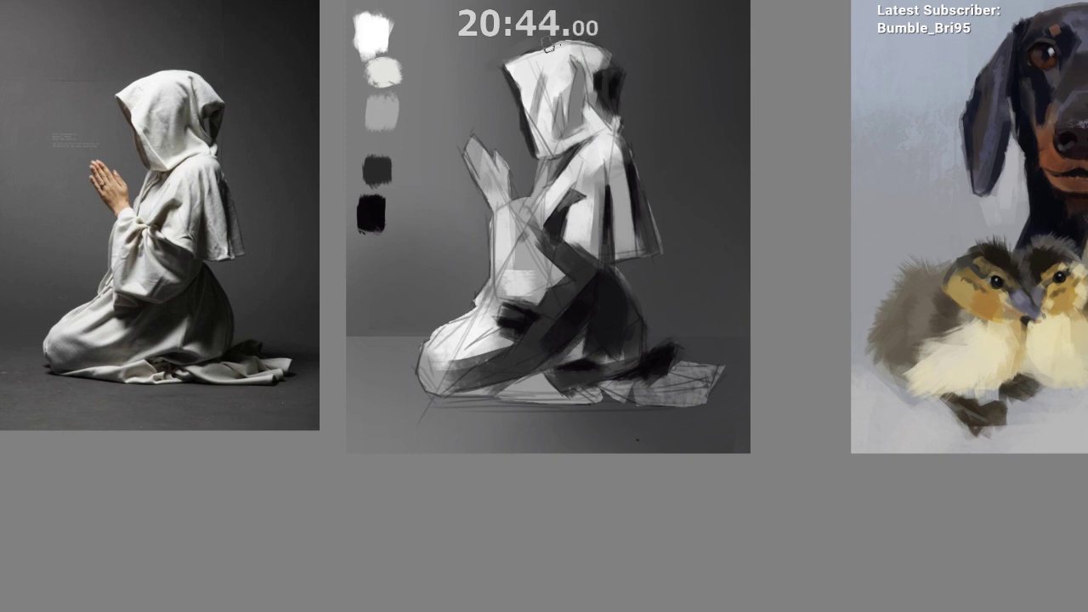
left_click_drag(645, 46, 646, 2)
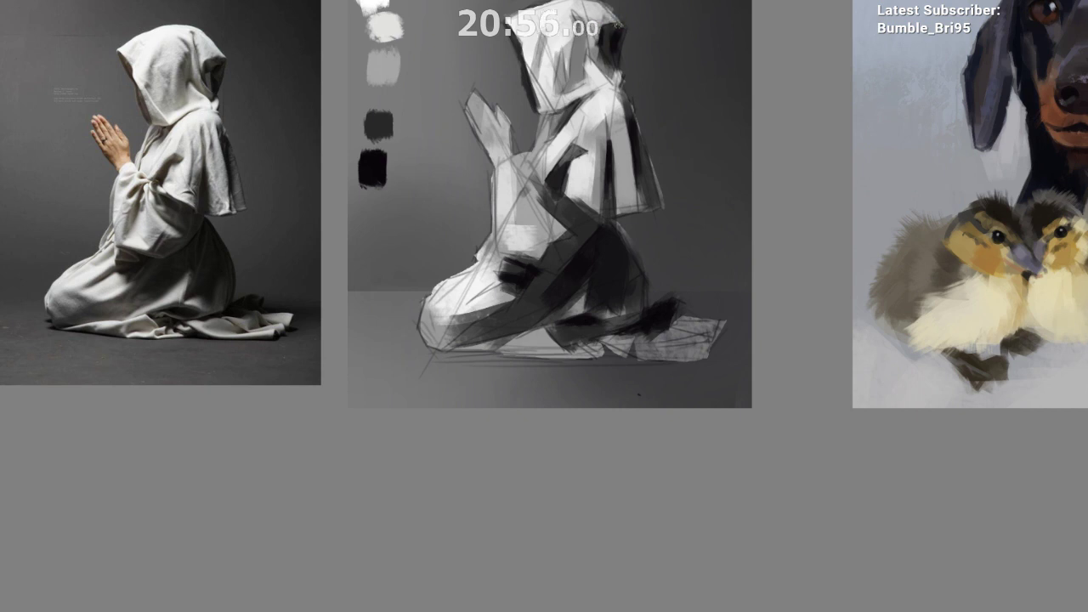
left_click_drag(631, 91, 630, 89)
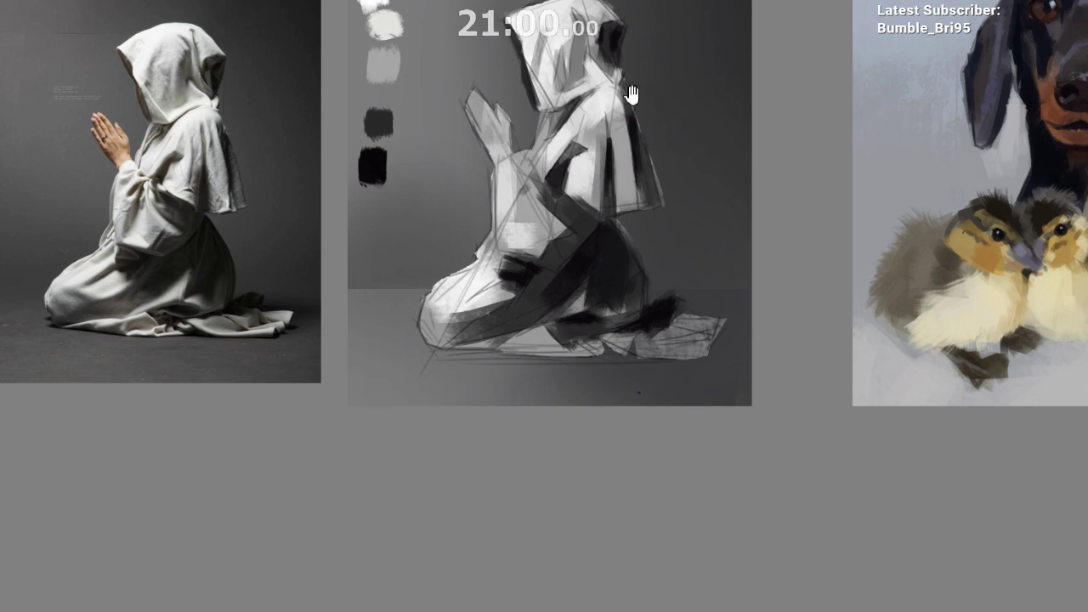
left_click_drag(598, 116, 616, 113)
left_click(618, 112, "ctrl")
left_click(608, 63, "ctrl")
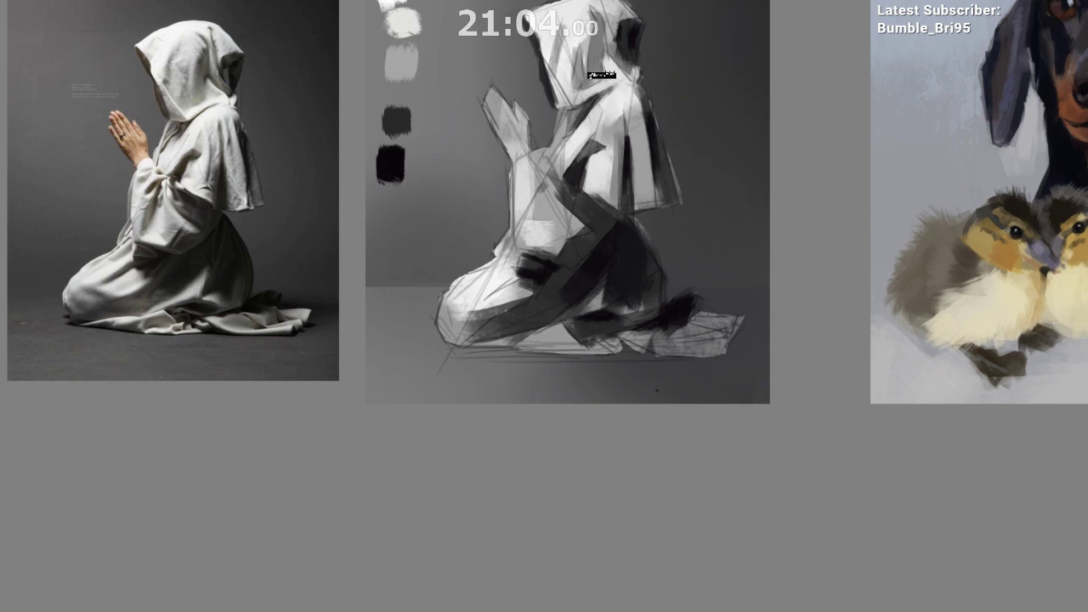
left_click_drag(592, 76, 638, 70)
left_click(625, 55, "ctrl")
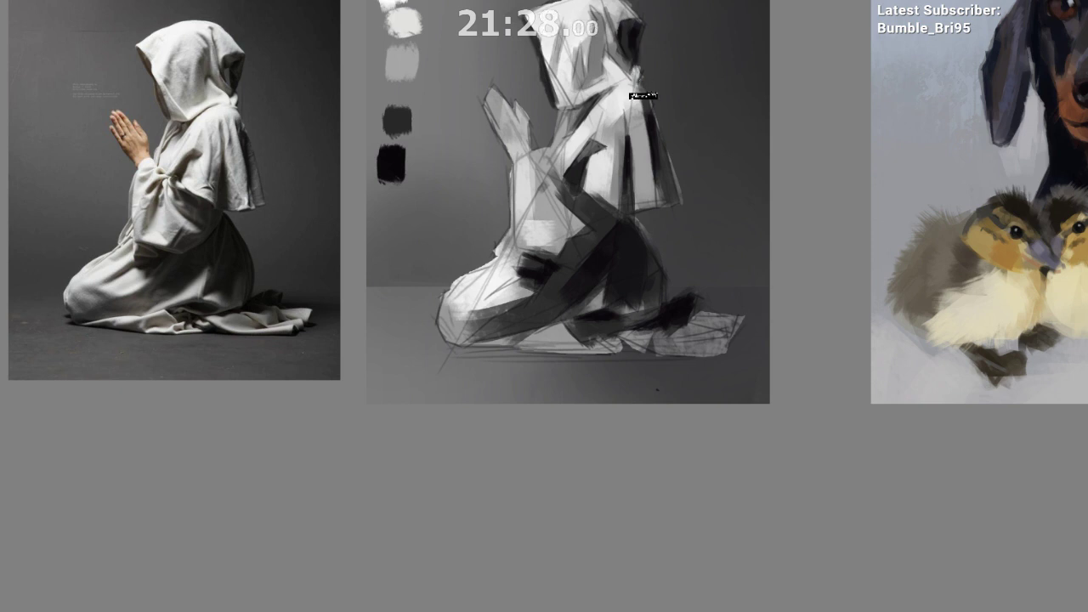
left_click_drag(640, 75, 639, 76)
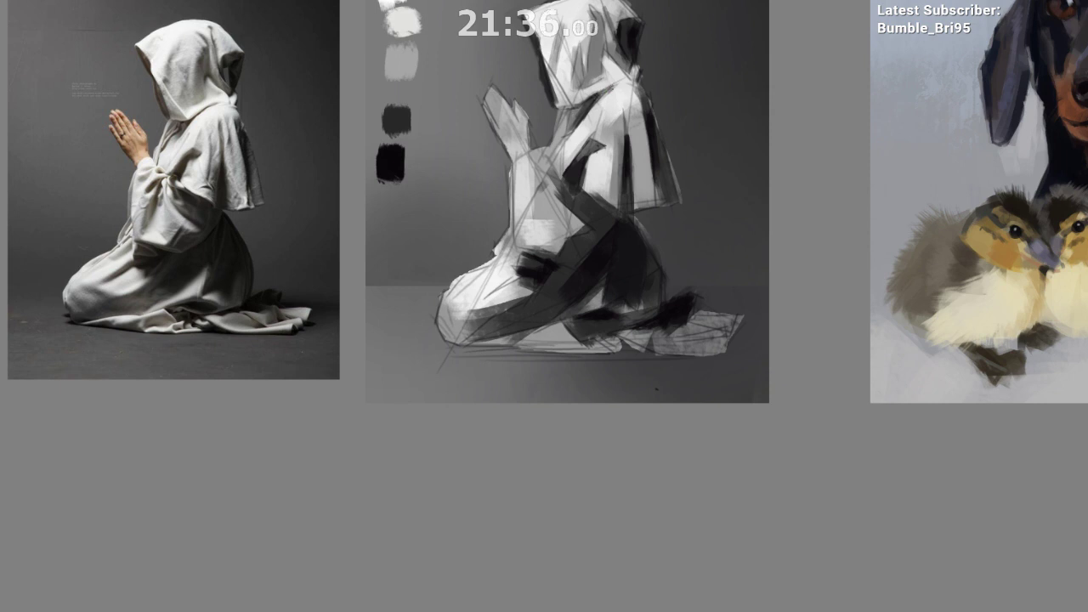
Step: Touch up the tones beneath the hood at the front of the cape with values sampled from the cape
left_click(615, 90, "ctrl")
left_click(618, 92, "ctrl")
left_click_drag(568, 82, 561, 91)
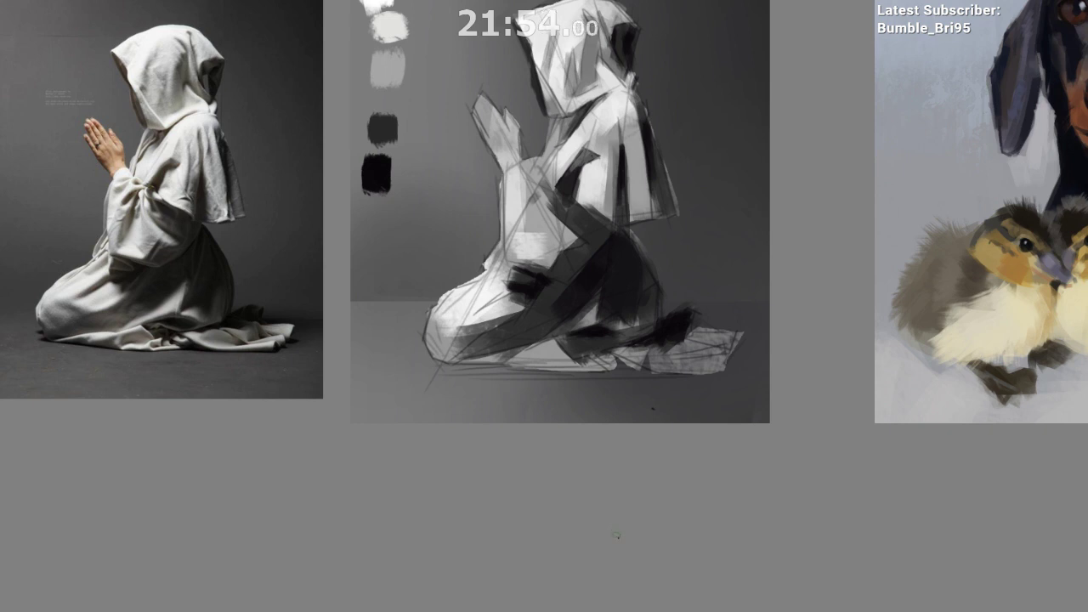
left_click(575, 95, "ctrl")
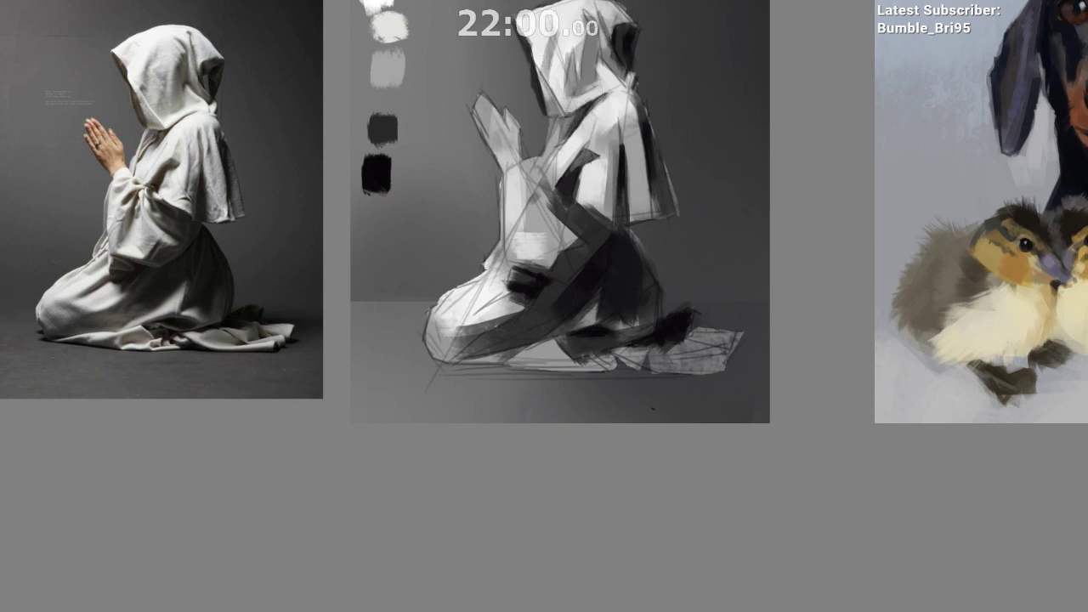
mouse_move(640, 397)
left_mouse_down()
mouse_move(620, 388)
mouse_move(653, 380)
left_mouse_up()
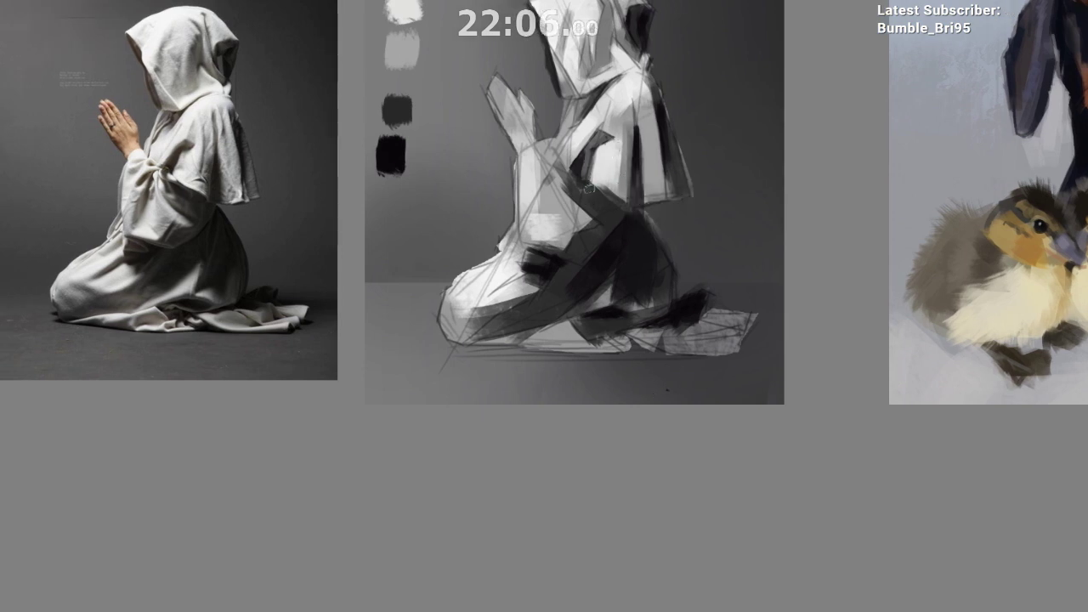
Step: Refine the cape's lower front edge above the sleeve with sampled values and check the figure in mirrored view
mouse_move(597, 167)
left_mouse_down()
mouse_move(599, 147)
mouse_move(588, 174)
left_mouse_up()
left_click(610, 180, "ctrl")
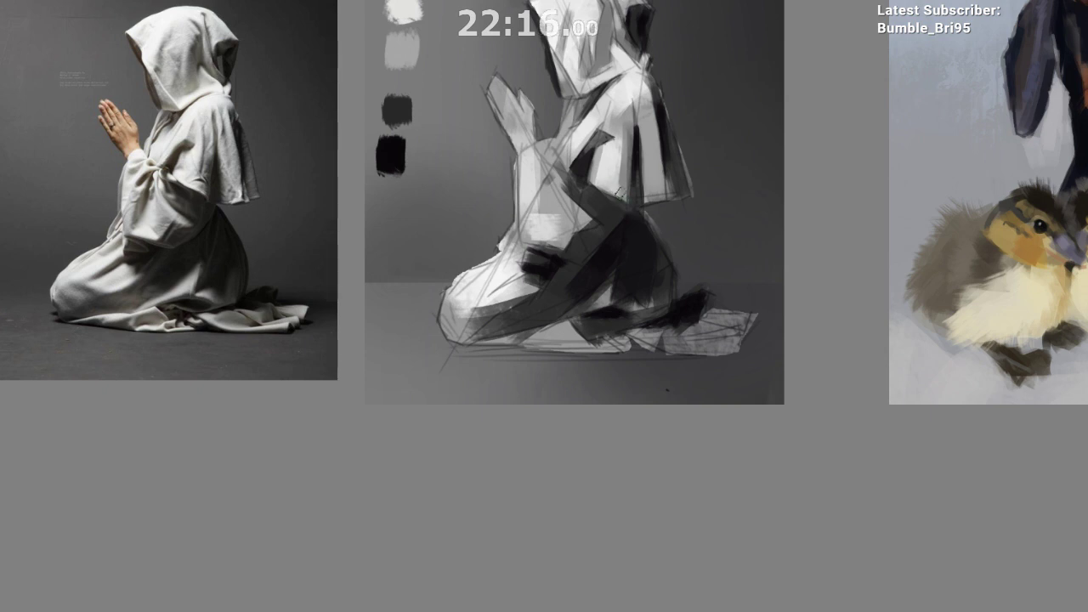
left_click(621, 165, "ctrl")
left_click_drag(590, 179, 614, 182)
key("m")
key("m")
left_click_drag(655, 510, 596, 522)
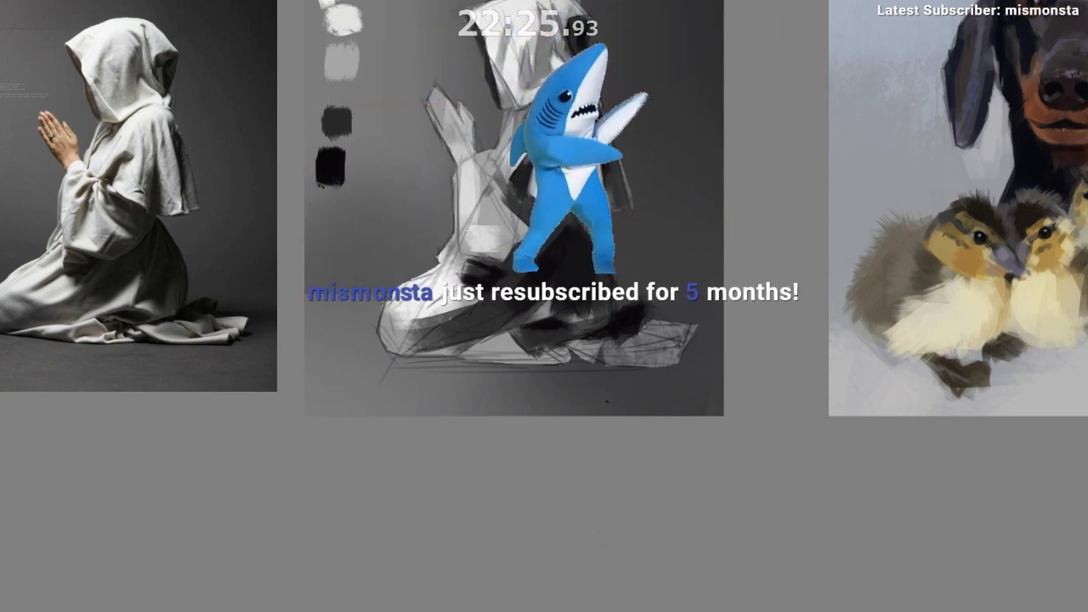
Step: Shape the folds of the upper sleeve below the cape, extending the dark shadow and undoing one stroke
left_click_drag(568, 172, 605, 148)
left_click_drag(631, 500, 642, 497)
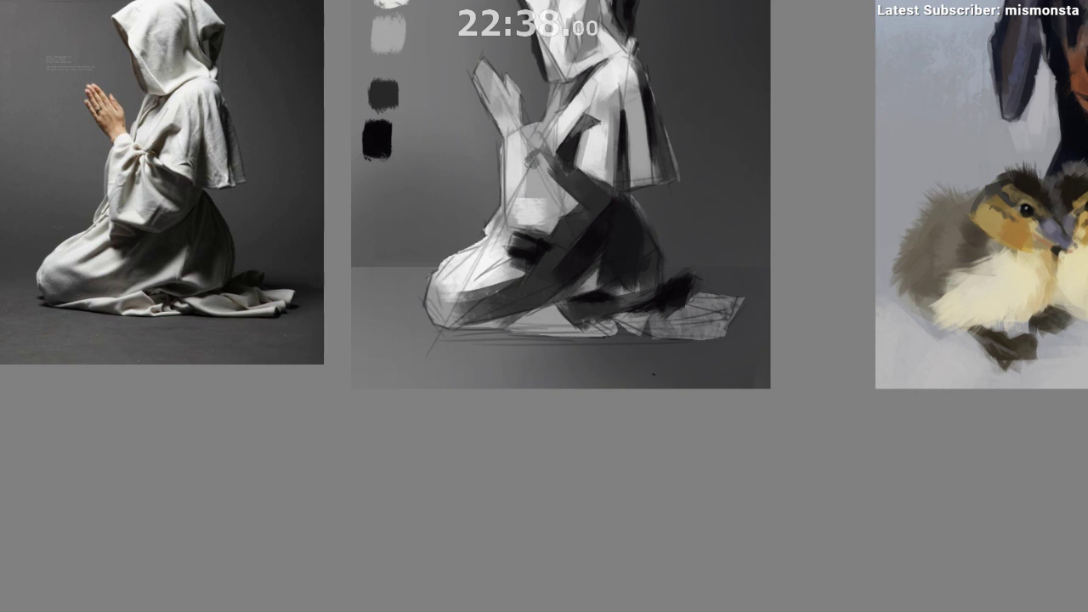
mouse_move(529, 136)
left_mouse_down()
mouse_move(537, 157)
mouse_move(569, 145)
left_mouse_up()
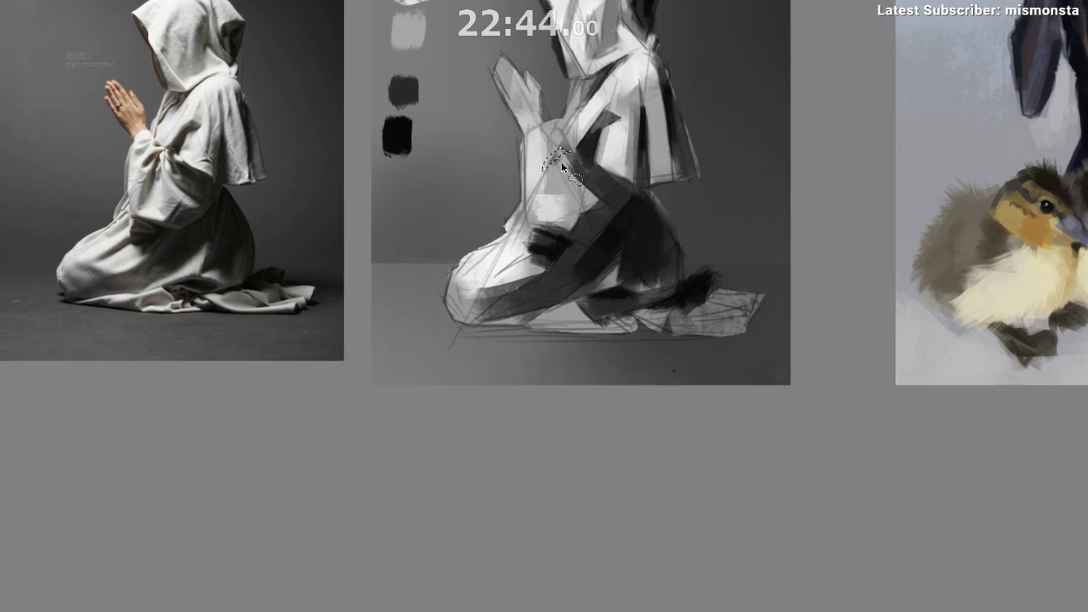
left_click_drag(561, 162, 546, 204)
key("ctrl+z")
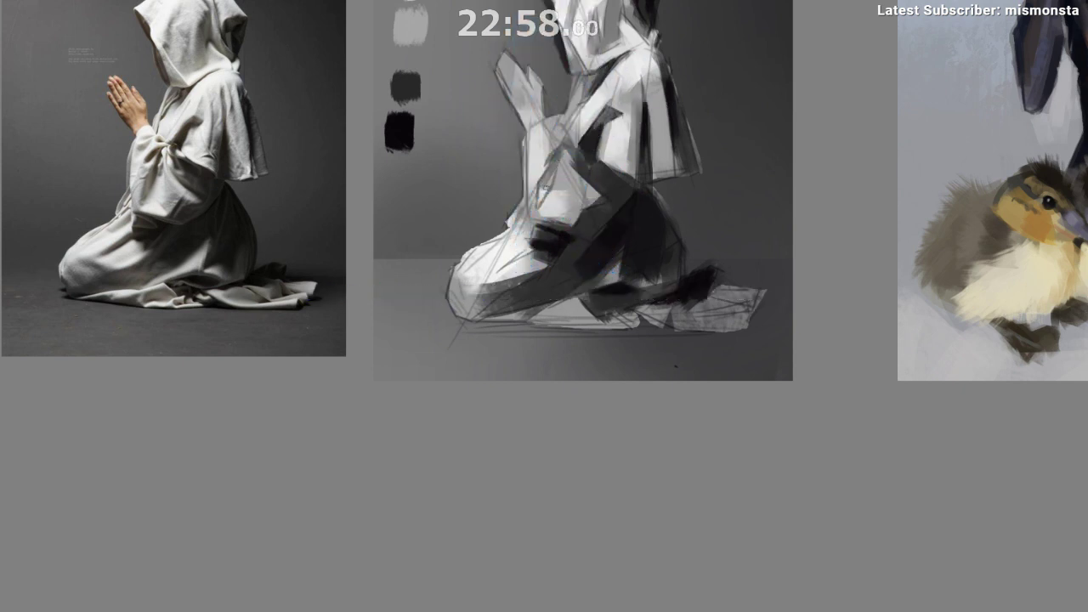
scroll(583, 236, "up", 3)
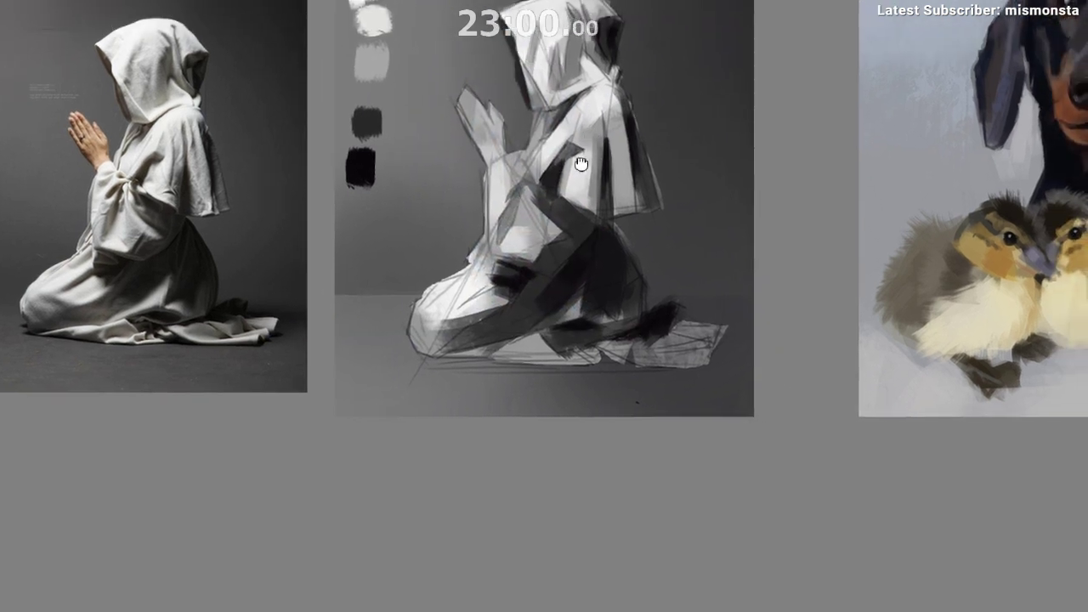
Step: Examine the whole board, compare the study with the dachshund and ducklings painting, and return to the monk
scroll(603, 413, "down", 2)
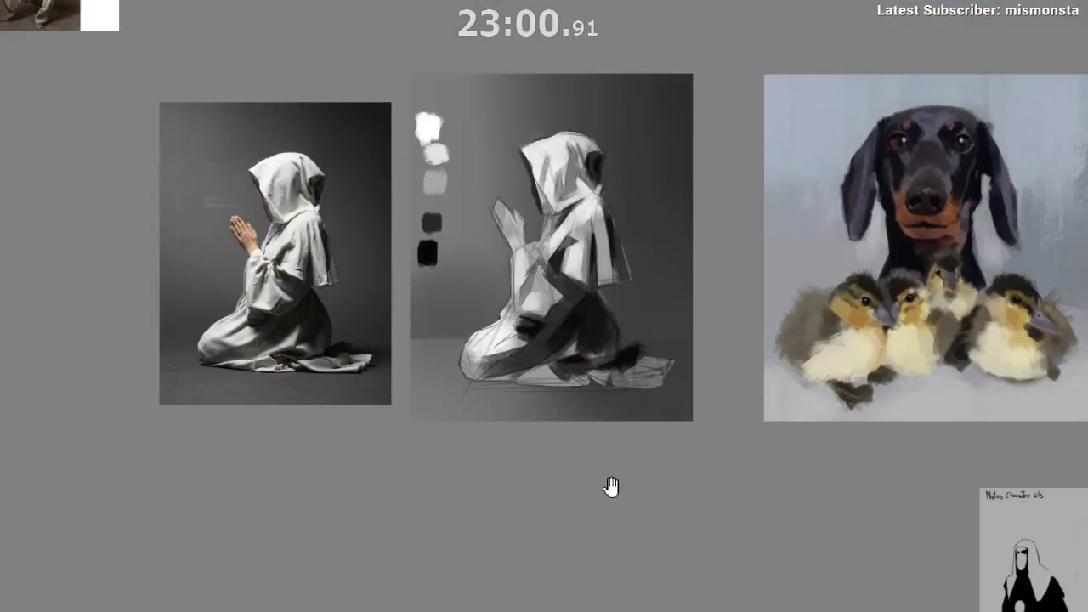
left_click_drag(610, 488, 484, 459)
left_click_drag(398, 478, 5, 534)
left_click_drag(457, 354, 517, 364)
left_click_drag(512, 459, 540, 517)
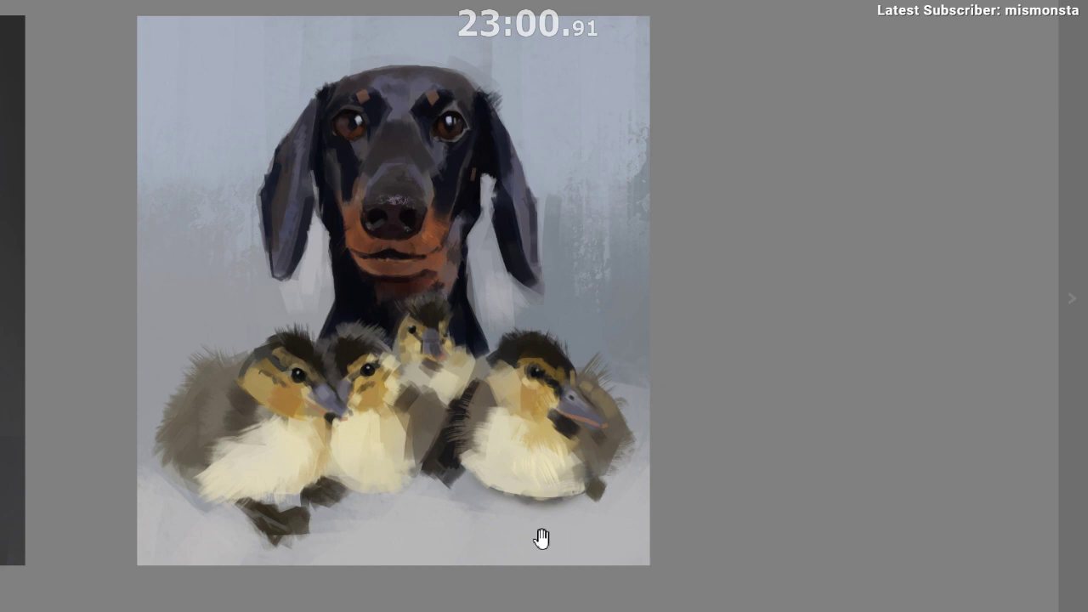
scroll(510, 553, "down", 3)
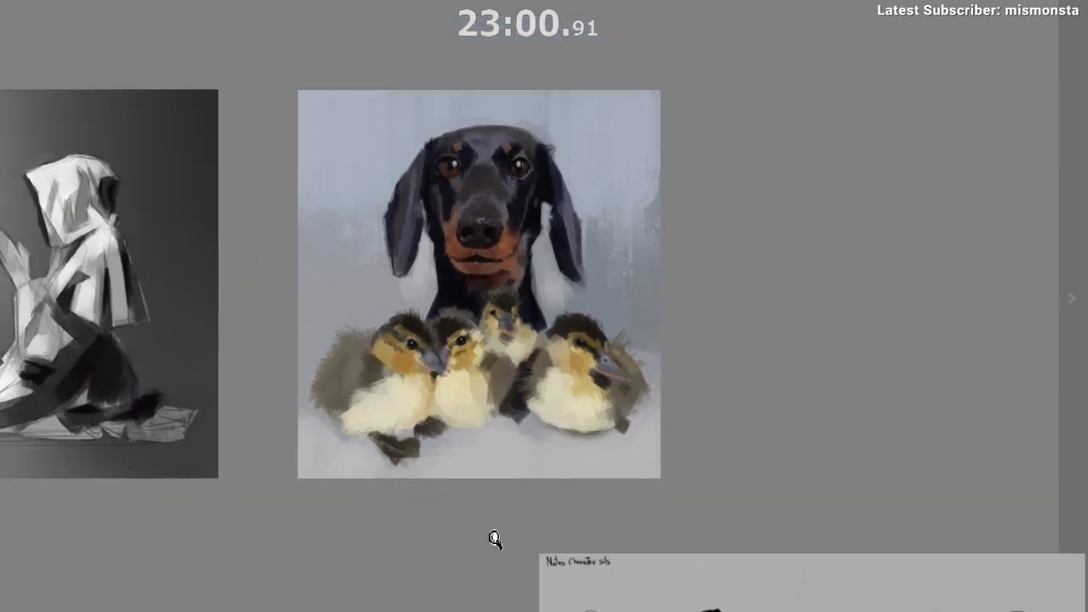
scroll(495, 540, "down", 1)
left_click_drag(468, 590, 551, 498)
left_click_drag(451, 552, 498, 551)
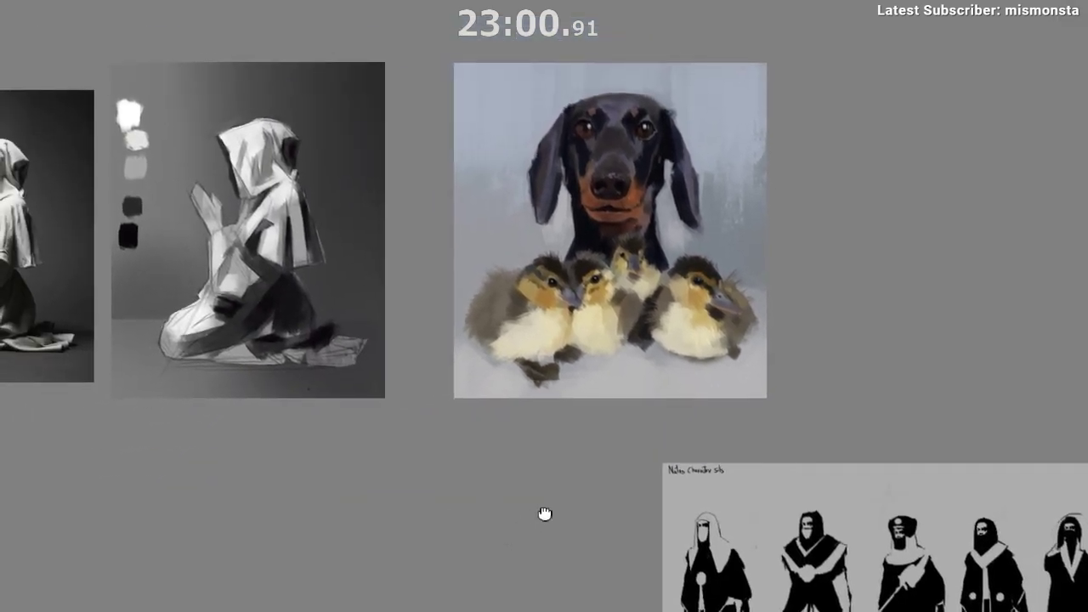
left_click_drag(544, 516, 644, 499)
left_click_drag(455, 424, 473, 422)
left_click_drag(458, 229, 632, 306)
left_click_drag(502, 247, 636, 170)
left_click_drag(595, 262, 578, 263)
left_click_drag(611, 212, 623, 187)
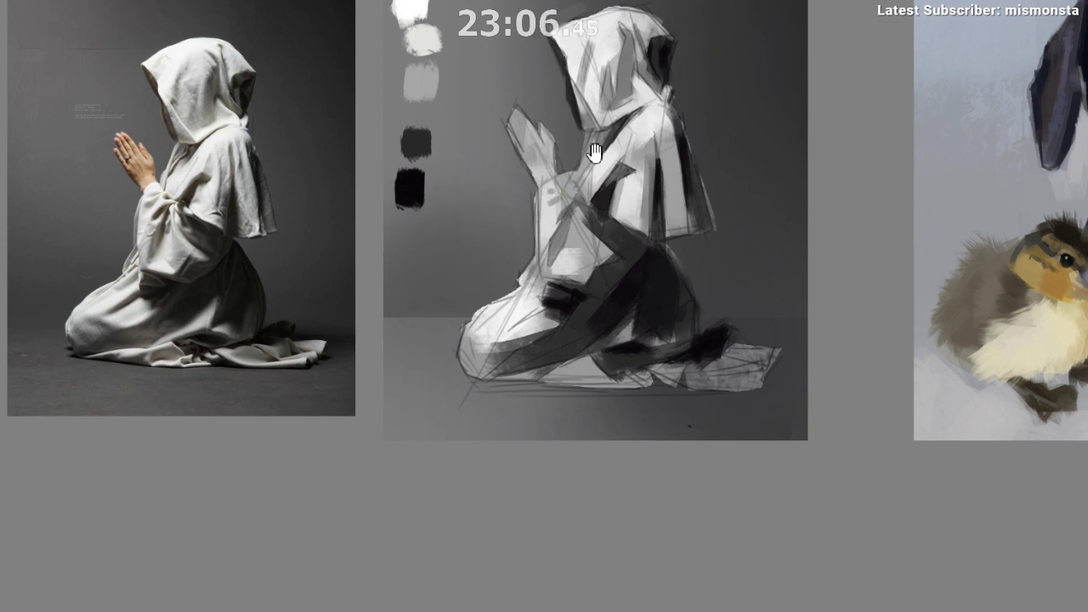
Step: Refine the cuff and front sleeve folds below the praying hands with grey and light strokes, sampling from the figure
left_click_drag(595, 151, 598, 128)
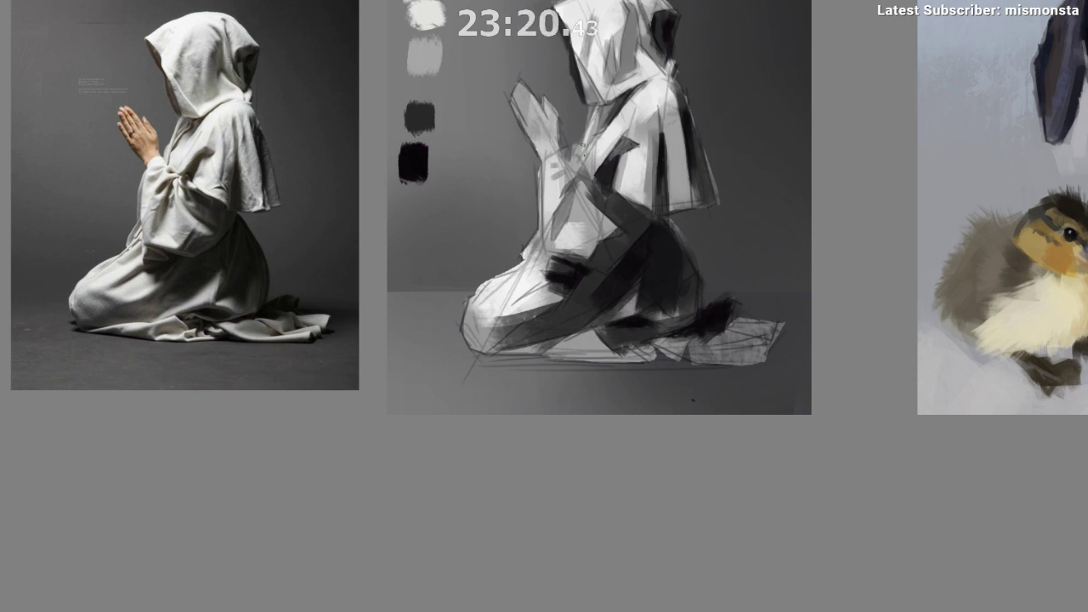
left_click_drag(563, 405, 524, 393)
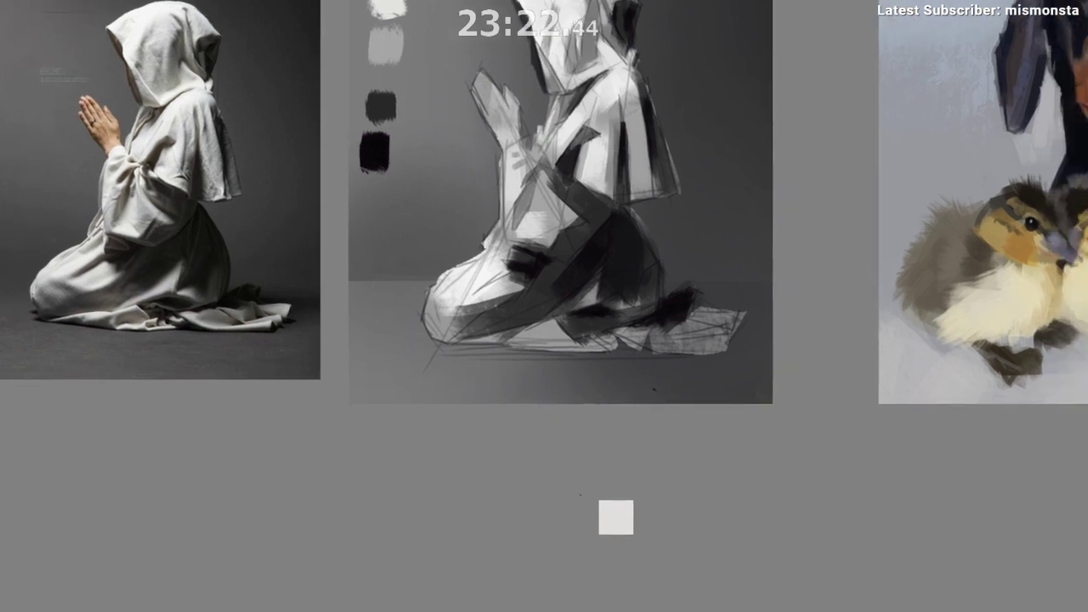
key("ctrl+y")
key("ctrl+y")
left_click_drag(581, 520, 584, 534)
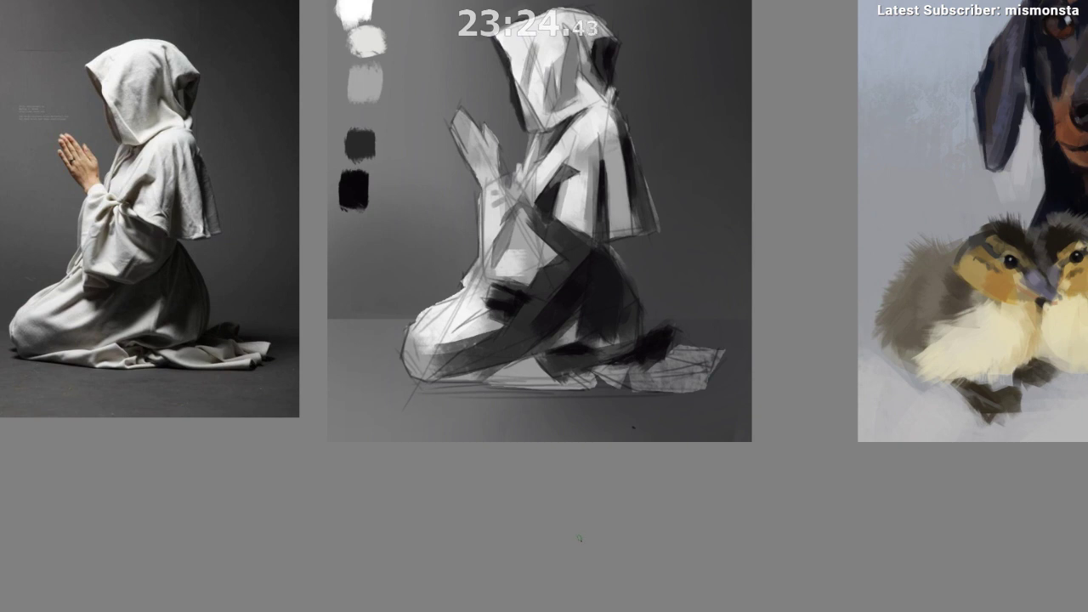
left_click_drag(589, 273, 636, 310)
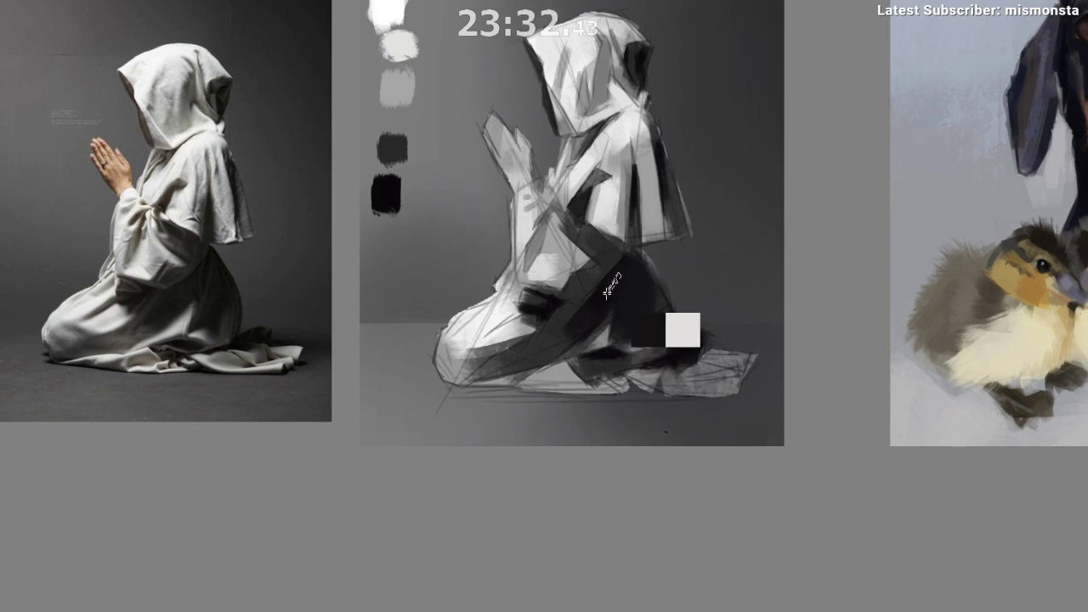
left_click_drag(548, 334, 529, 274)
left_click(491, 228, "ctrl")
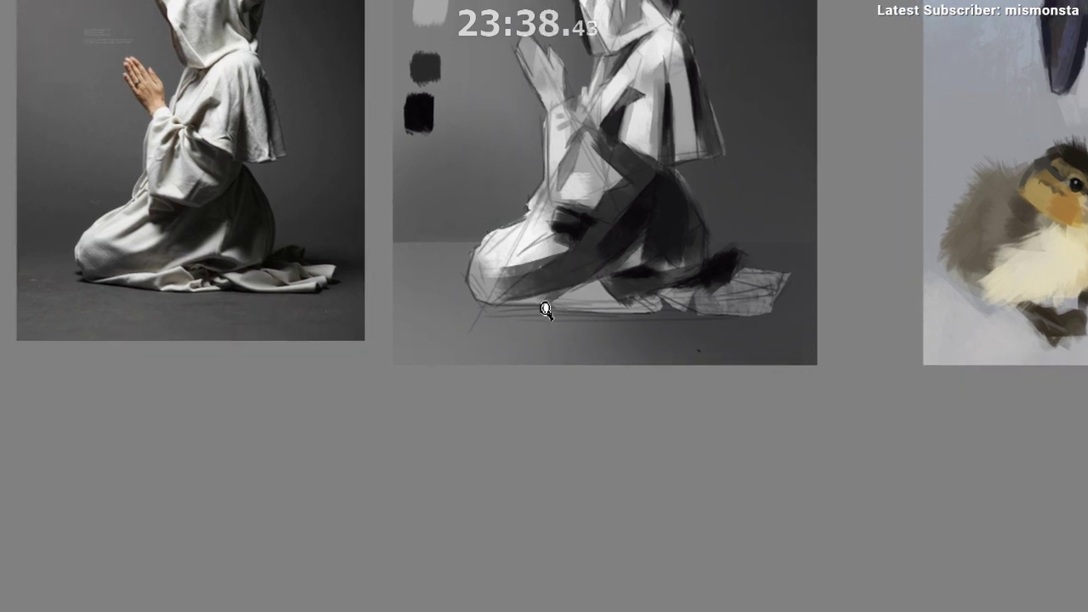
scroll(556, 303, "down", 1)
scroll(555, 304, "up", 1)
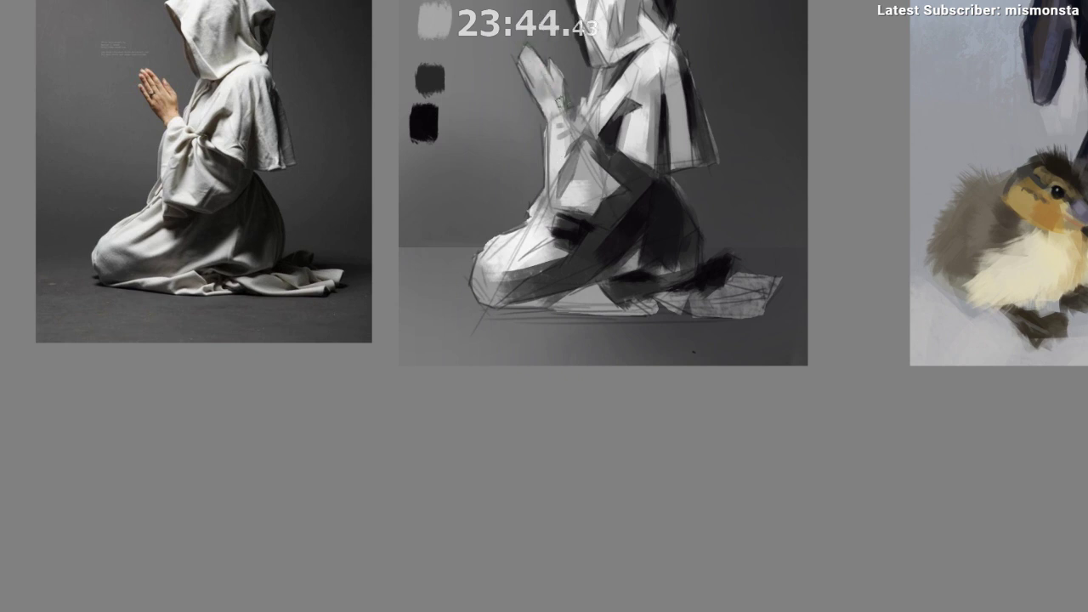
Step: Adjust the tonal range of the painted figure and swatches, toning down the brightest values
scroll(586, 204, "down", 1)
left_click_drag(619, 282, 530, 321)
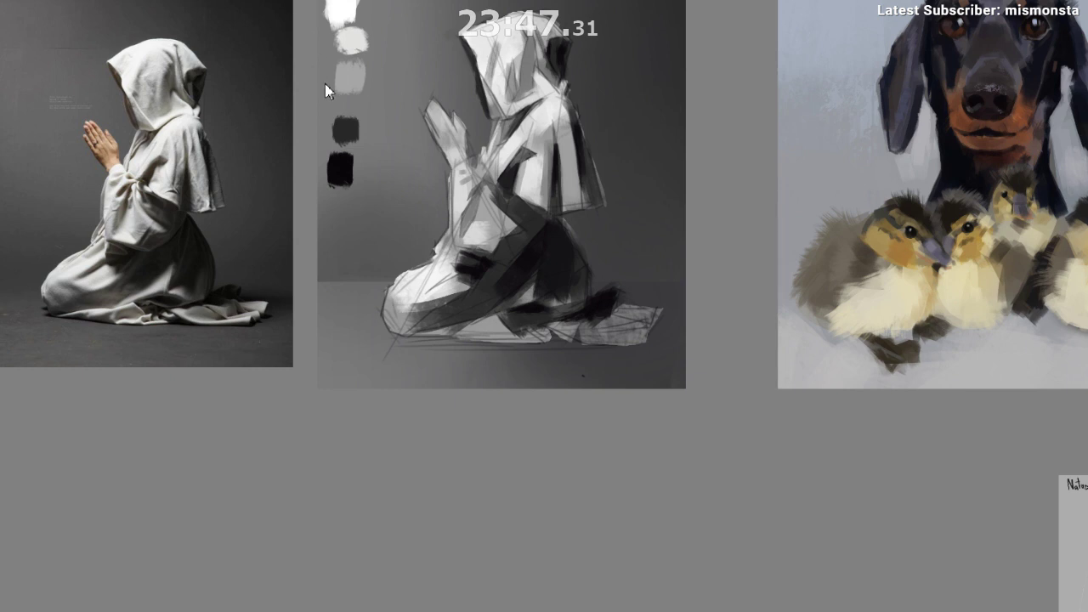
key("ctrl+z")
key("ctrl+z")
key("ctrl+shift+z")
key("ctrl+shift+z")
left_click_drag(1006, 217, 1018, 284)
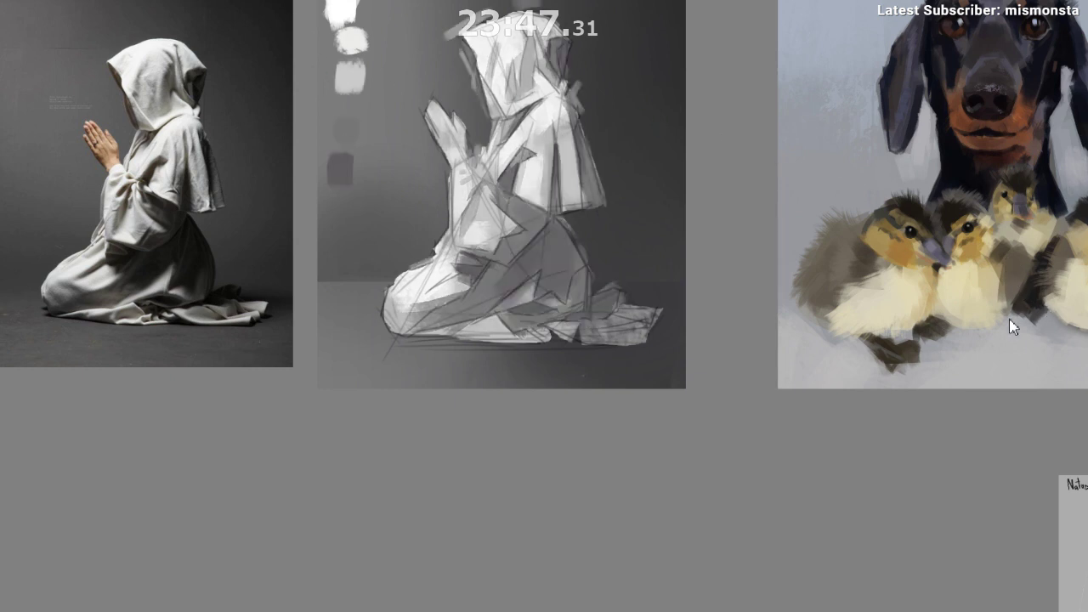
left_click(999, 301)
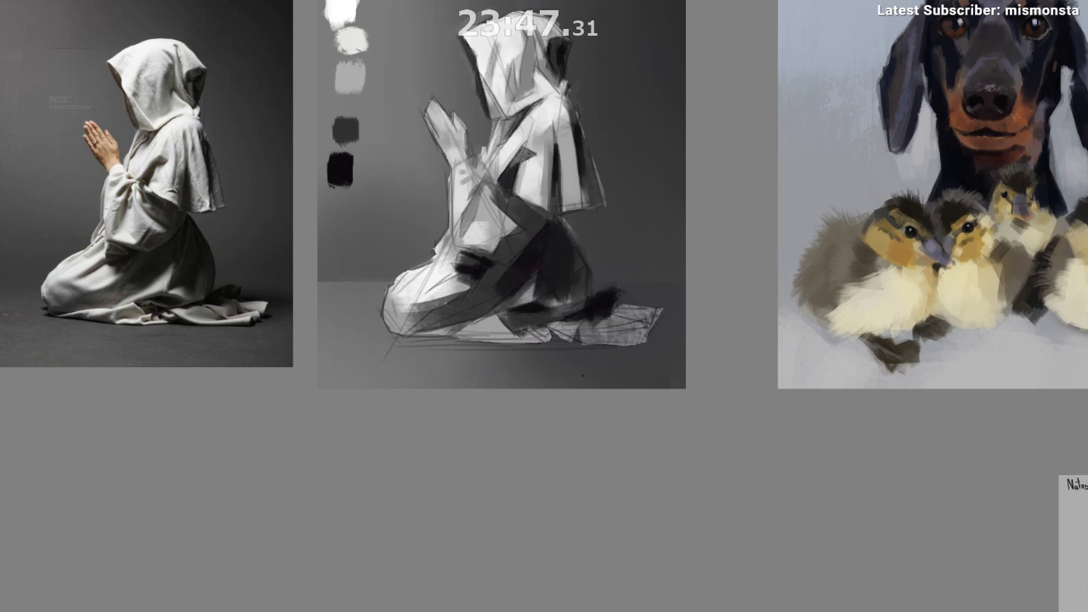
left_click(999, 287)
left_click(1043, 263)
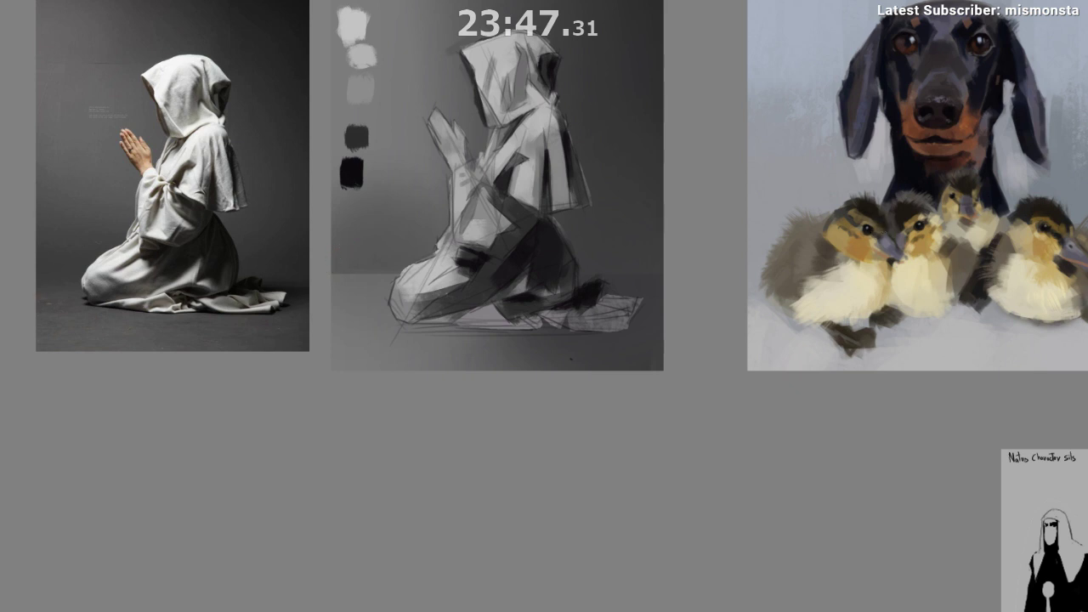
key("ctrl+z")
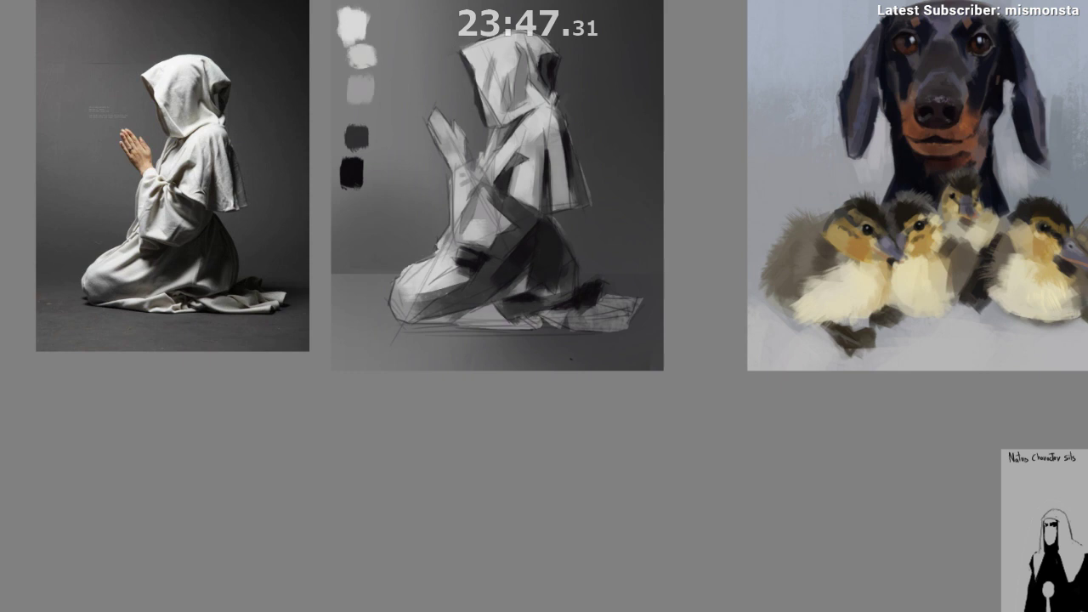
Step: Brighten the top of the cape's shoulder using light values sampled from the cape and the white swatch
scroll(677, 267, "up", 1)
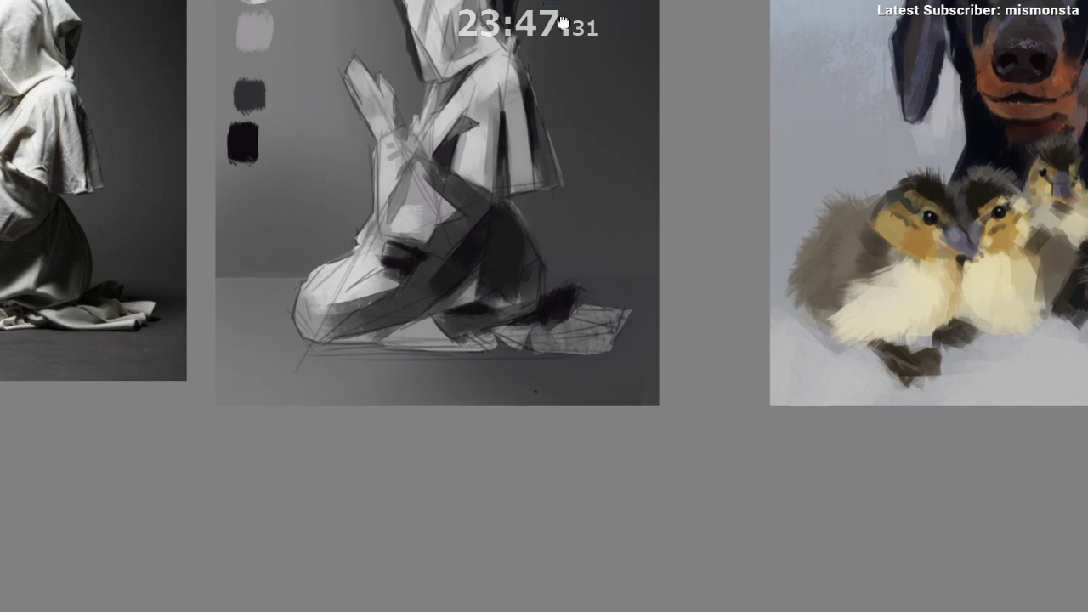
left_click_drag(561, 31, 614, 98)
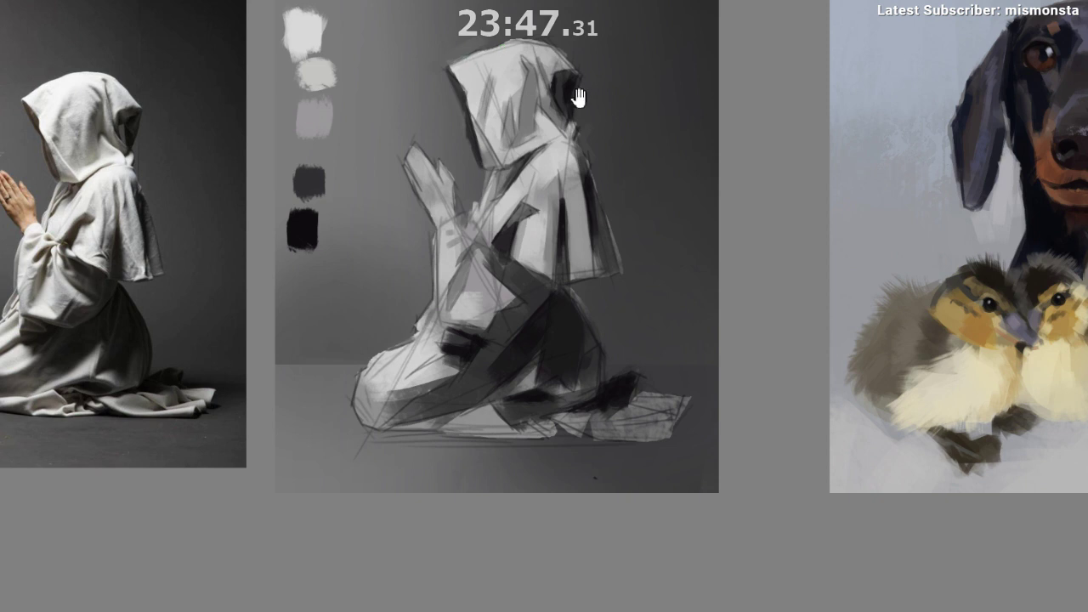
left_click_drag(600, 141, 620, 112)
left_click_drag(607, 156, 606, 145)
left_click(564, 127, "ctrl")
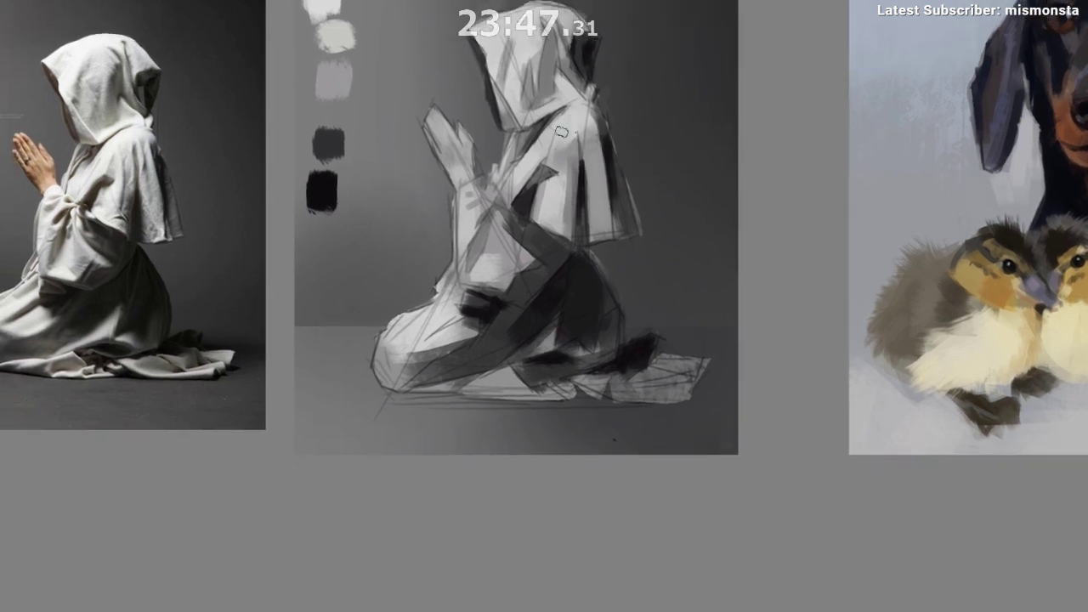
left_click_drag(523, 164, 556, 161)
left_click(359, 21, "ctrl")
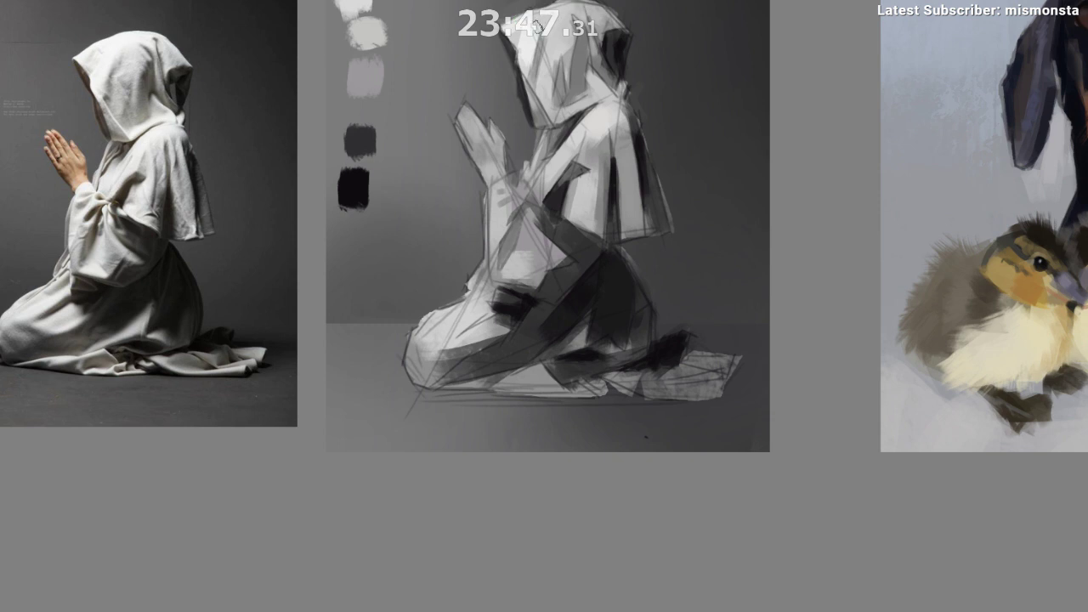
left_click_drag(588, 46, 597, 22)
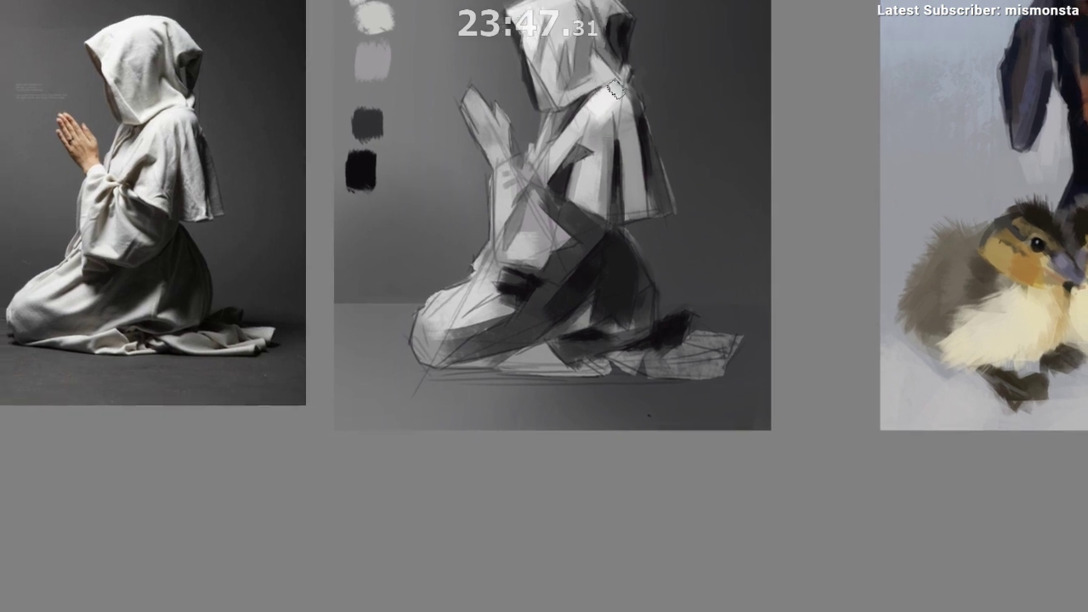
left_click_drag(596, 166, 618, 139)
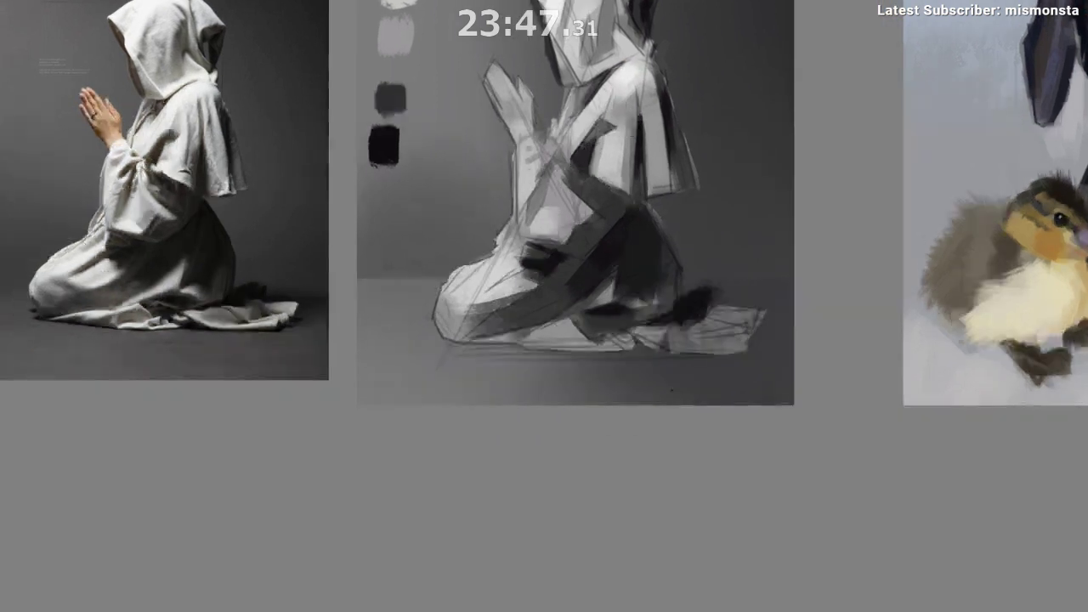
Step: Redefine the lower edge of the light sleeve plane above the dark fold with sampled values, undoing two strokes
left_click_drag(551, 179, 555, 135)
left_click(545, 180, "ctrl")
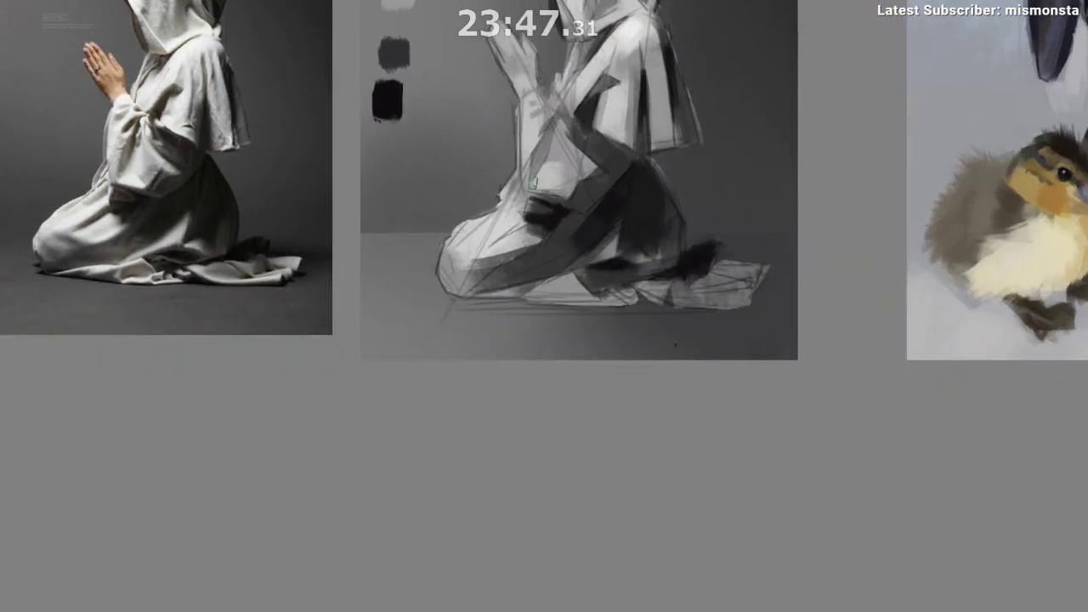
mouse_move(532, 186)
left_mouse_down()
mouse_move(592, 181)
mouse_move(589, 192)
mouse_move(533, 192)
left_mouse_up()
left_click(584, 201, "ctrl")
key("ctrl+z")
left_click(577, 194, "alt")
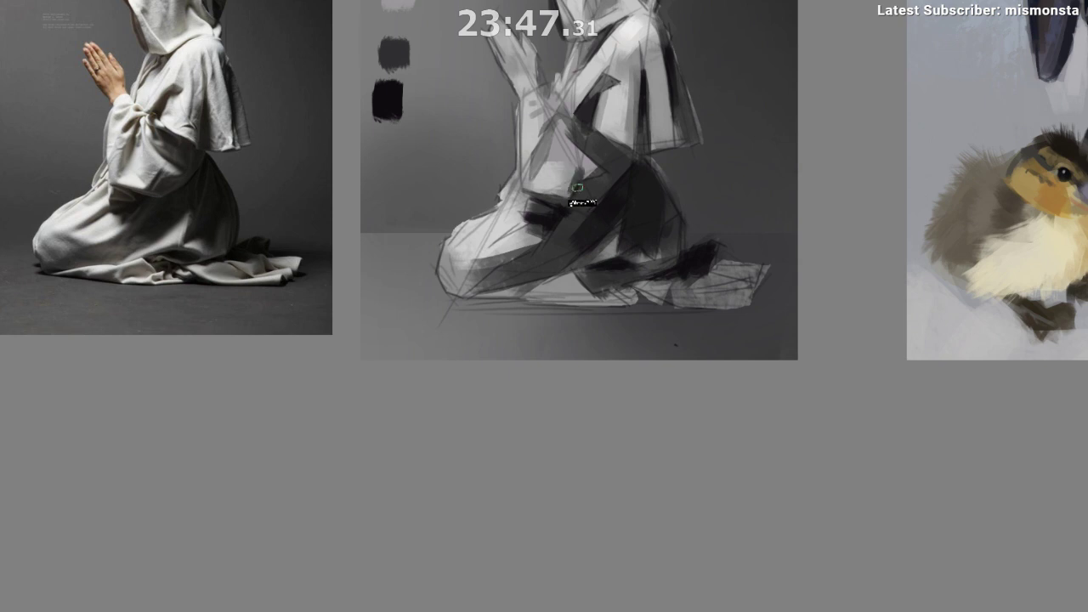
key("ctrl+z")
mouse_move(598, 181)
left_mouse_down()
mouse_move(580, 206)
mouse_move(607, 178)
mouse_move(601, 153)
mouse_move(617, 159)
left_mouse_up()
left_click_drag(621, 274, 614, 292)
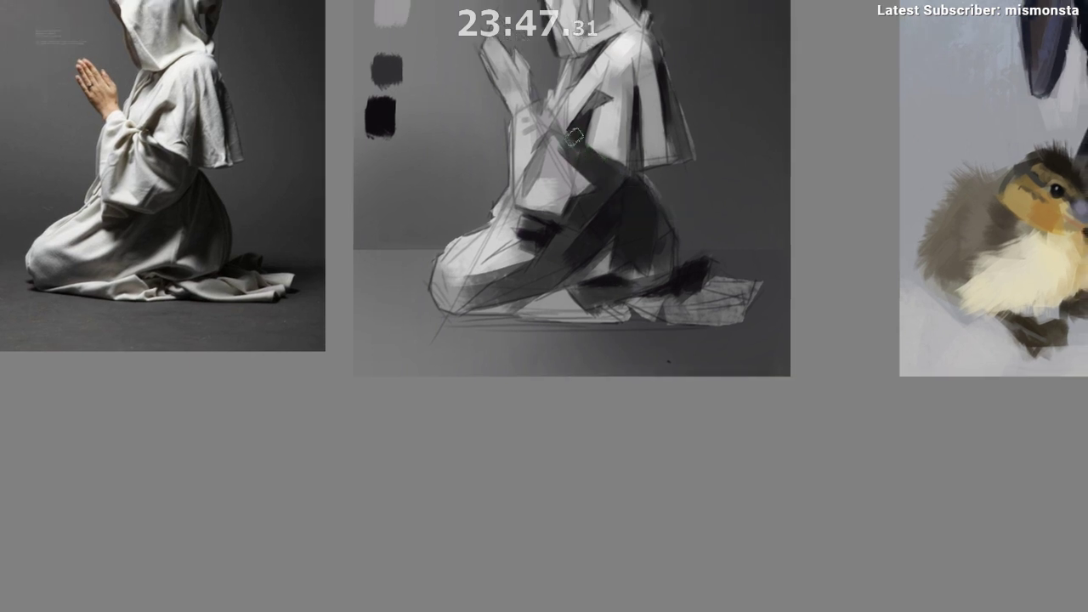
Step: Darken the shadow running down the upper sleeve below the cape, sampling values from the figure
left_click_drag(576, 134, 574, 150)
left_click_drag(663, 126, 620, 216)
left_click_drag(621, 175, 622, 211)
mouse_move(645, 131)
left_mouse_down()
mouse_move(656, 201)
mouse_move(651, 174)
mouse_move(619, 169)
left_mouse_up()
left_click(637, 190, "ctrl")
left_click(604, 154, "ctrl")
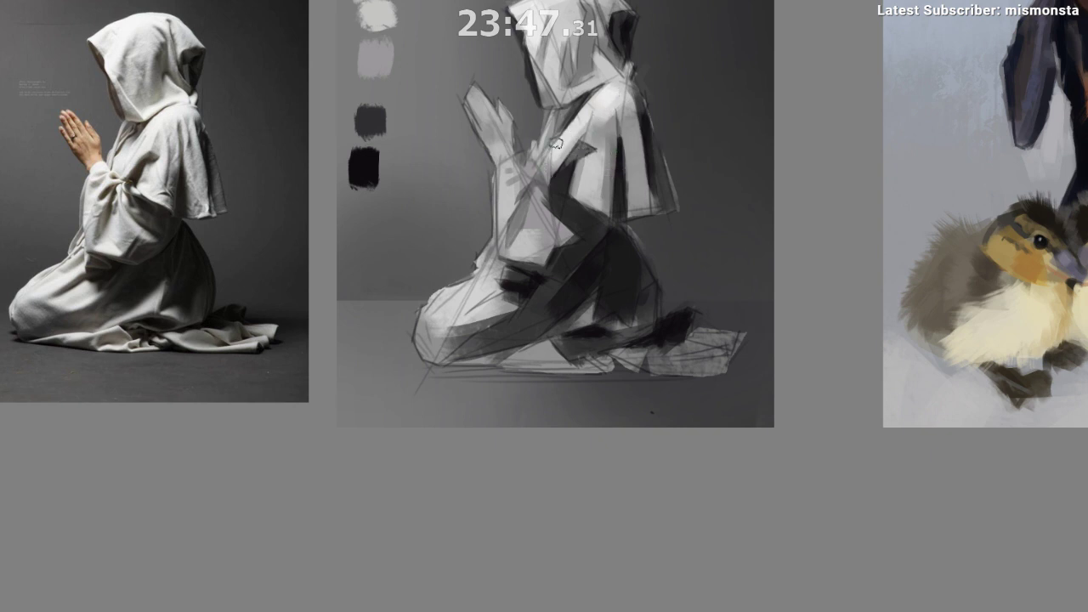
Step: Refine the light planes and inner fold of the lower sleeve, blending its bright patch into the surrounding cloth
left_click_drag(552, 154, 560, 87)
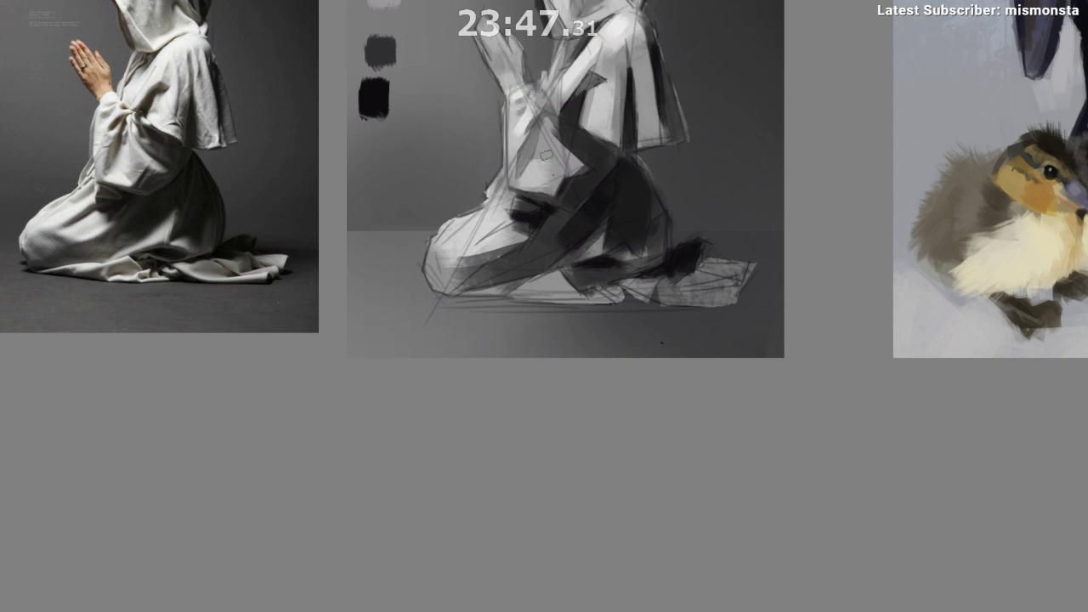
mouse_move(547, 156)
left_mouse_down()
mouse_move(552, 372)
mouse_move(604, 303)
mouse_move(597, 340)
mouse_move(579, 226)
left_mouse_up()
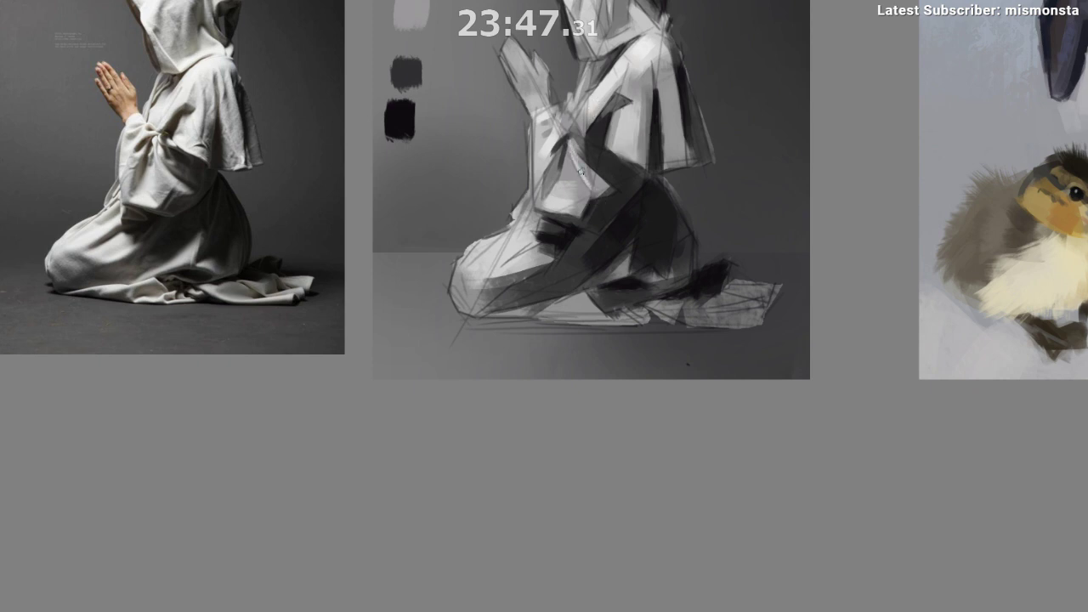
left_click_drag(581, 172, 546, 179)
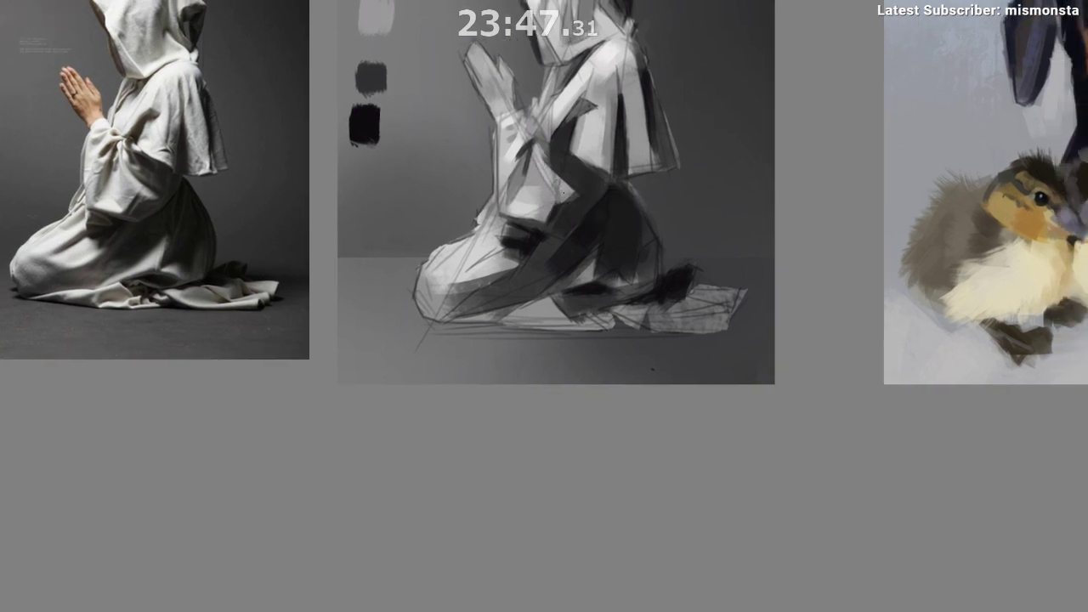
left_click_drag(607, 311, 610, 363)
scroll(612, 360, "down", 1)
left_click_drag(576, 233, 589, 136)
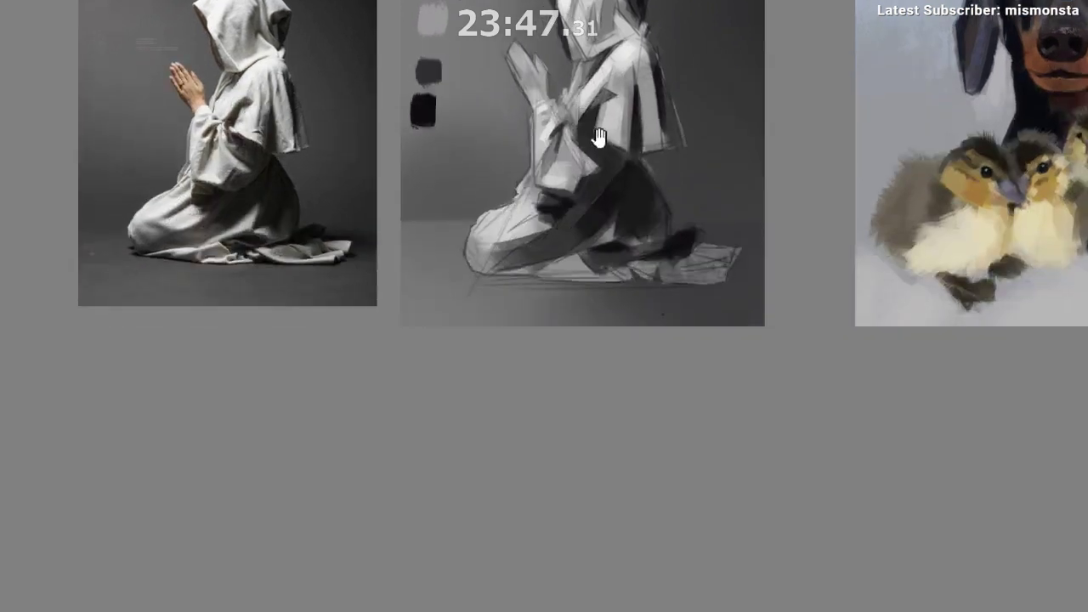
left_click_drag(612, 291, 598, 295)
scroll(588, 201, "down", 1)
scroll(570, 184, "up", 1)
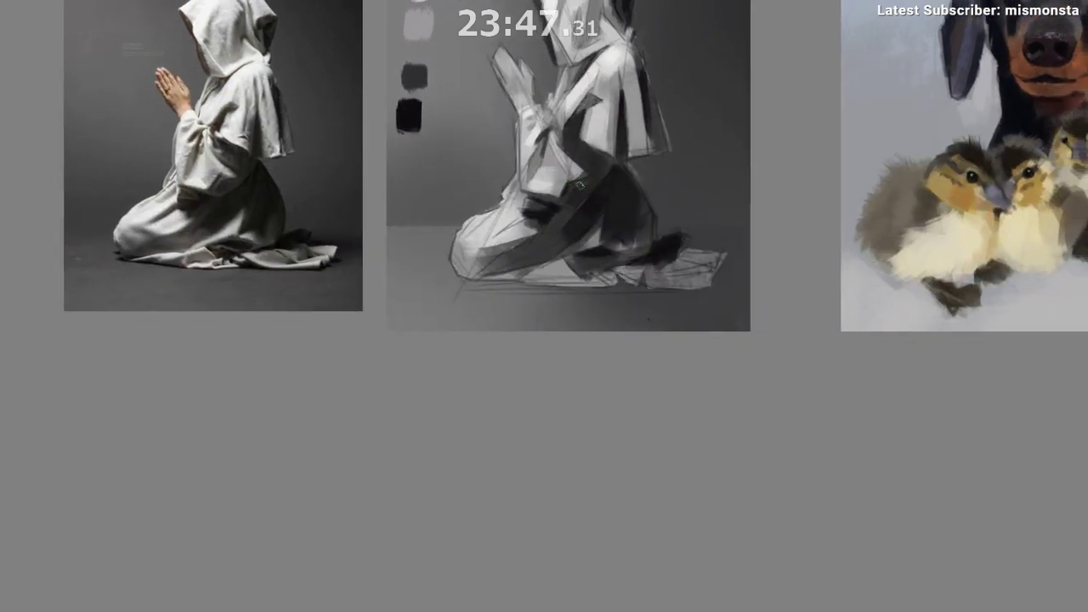
Step: Shape the dark fold beneath the sleeve with values sampled from the sleeve edge and the shadow below it
left_click(567, 194, "ctrl")
left_click_drag(582, 189, 542, 248)
left_click(545, 216, "ctrl")
left_click(545, 221, "ctrl")
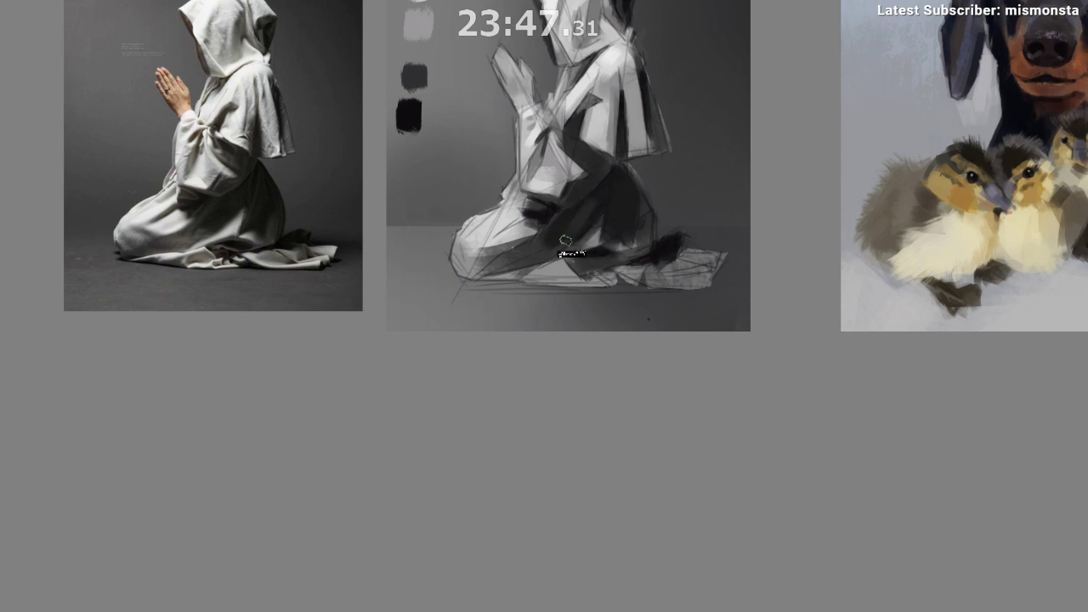
Step: Mirror the canvas to check the figure and refine the knee edge and thigh shadow with values sampled from the background and robe
key("m")
key("m")
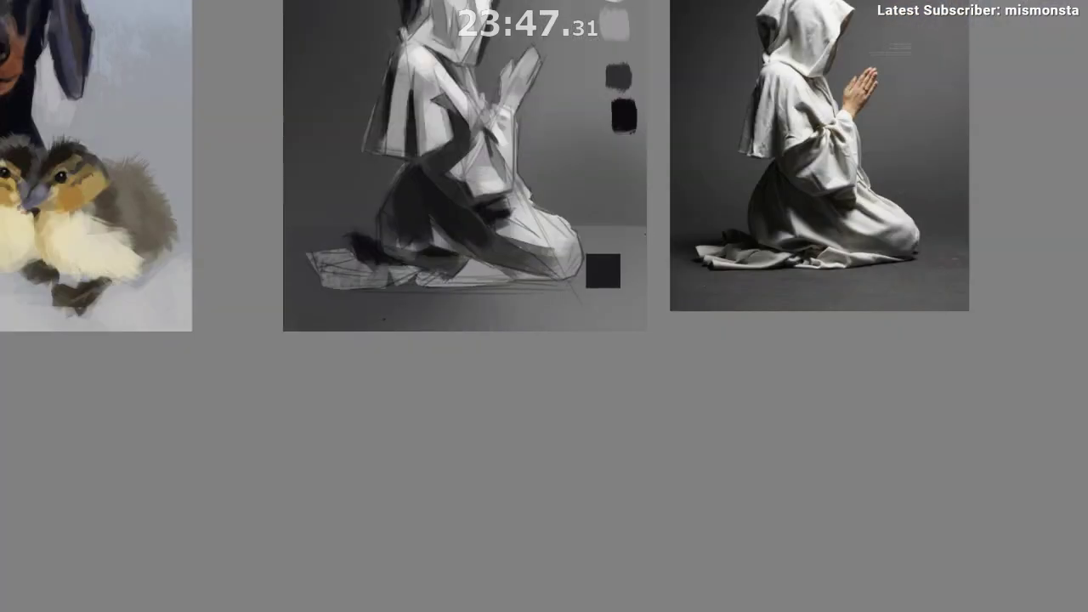
left_click(591, 205, "ctrl")
mouse_move(562, 225)
left_mouse_down()
mouse_move(597, 200)
mouse_move(585, 222)
mouse_move(513, 243)
mouse_move(521, 249)
mouse_move(518, 237)
mouse_move(516, 248)
left_mouse_up()
left_click(596, 212, "ctrl")
left_click(580, 220, "ctrl")
left_click(534, 234, "ctrl")
left_click(534, 216, "ctrl")
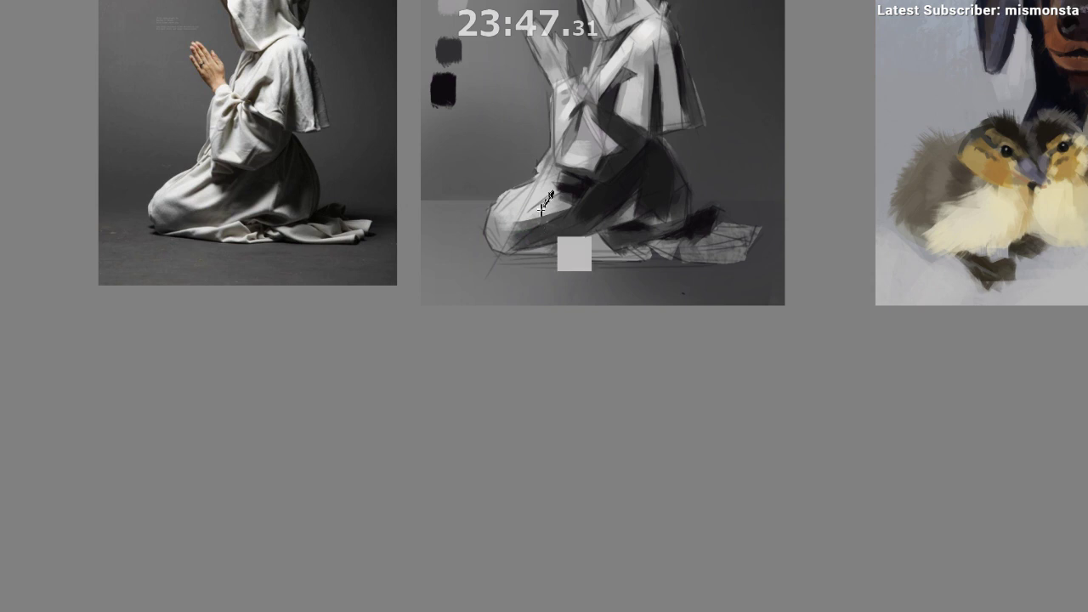
Step: Touch up the light plane on the front of the thigh using a light value sampled from the sleeve
left_click(583, 135, "ctrl")
mouse_move(515, 210)
left_mouse_down()
mouse_move(496, 241)
mouse_move(527, 216)
left_mouse_up()
left_click(513, 216, "ctrl")
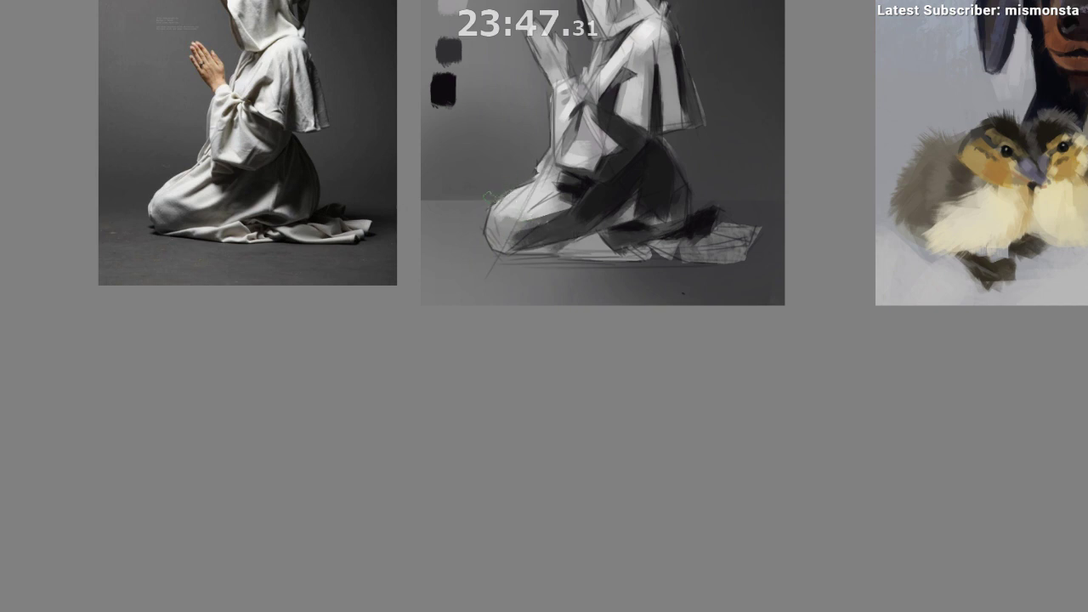
Step: Soften the hard horizon line behind the kneeling figure with broad strokes of a sampled value
left_click_drag(590, 243, 583, 352)
left_click_drag(616, 279, 612, 228)
left_click_drag(614, 236, 663, 236)
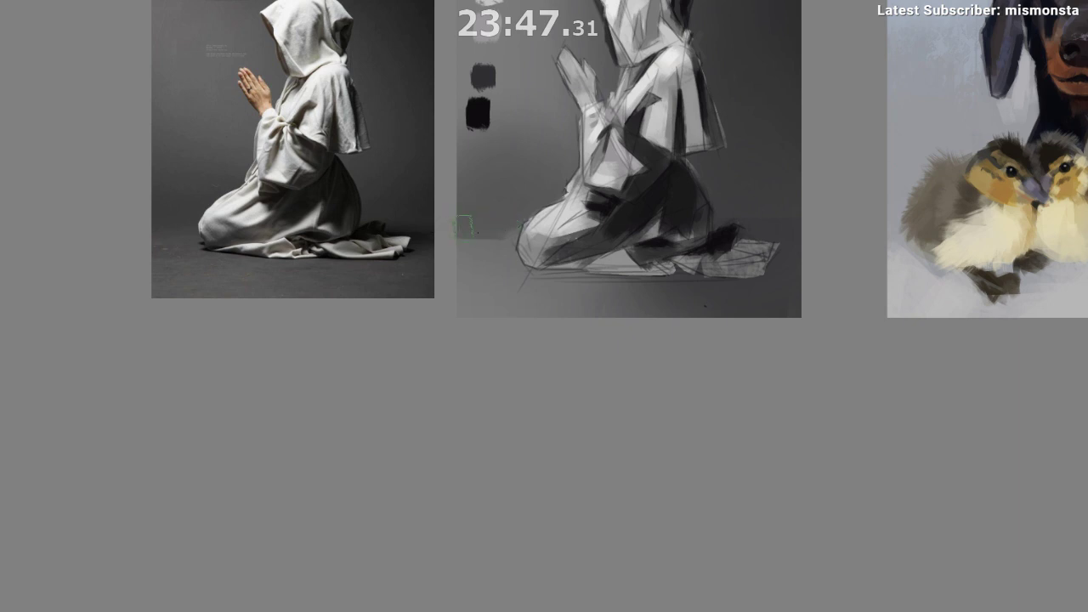
left_click_drag(536, 304, 403, 312)
left_click(642, 236, "ctrl")
mouse_move(631, 244)
left_mouse_down()
mouse_move(691, 215)
mouse_move(602, 260)
mouse_move(450, 187)
mouse_move(473, 212)
left_mouse_up()
left_click_drag(479, 323, 413, 316)
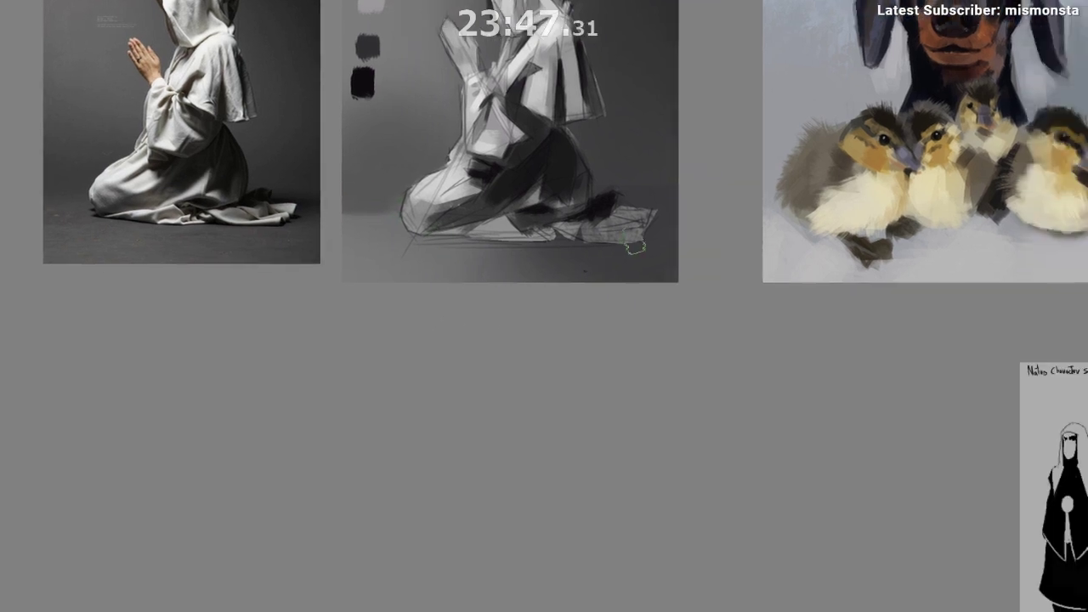
Step: Vary the floor tones around the figure with broad soft strokes, undoing two of them
left_click_drag(625, 189, 621, 191)
mouse_move(617, 304)
left_mouse_down()
mouse_move(613, 322)
mouse_move(580, 337)
mouse_move(501, 329)
mouse_move(604, 226)
mouse_move(585, 202)
left_mouse_up()
left_click_drag(507, 270, 537, 266)
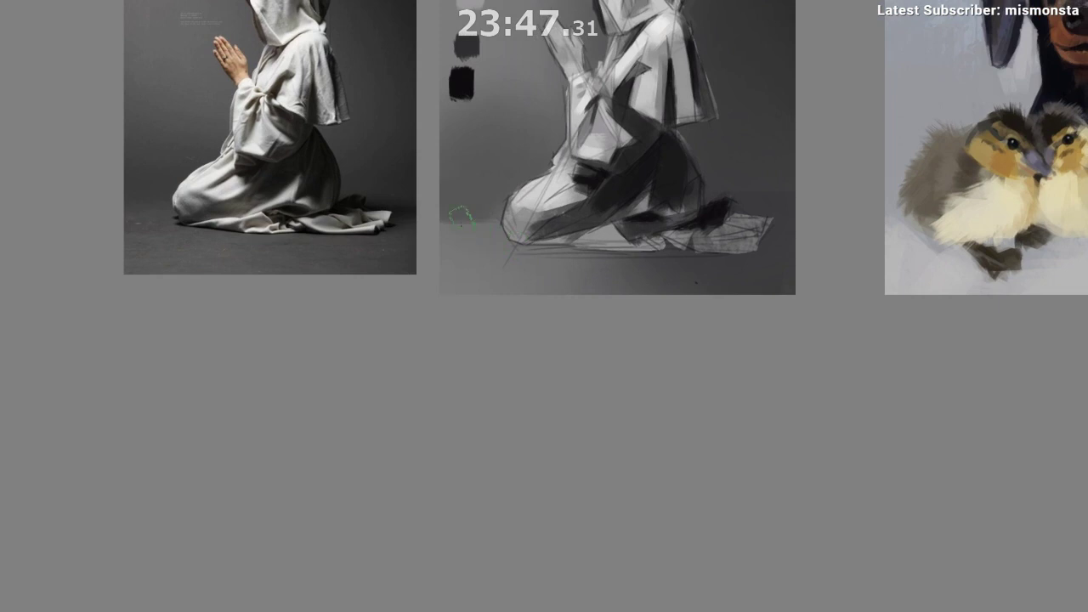
mouse_move(460, 232)
left_mouse_down()
mouse_move(493, 237)
mouse_move(463, 239)
mouse_move(478, 237)
mouse_move(453, 316)
left_mouse_up()
key("ctrl+z")
key("ctrl+z")
mouse_move(459, 266)
left_mouse_down()
mouse_move(456, 297)
mouse_move(493, 243)
left_mouse_up()
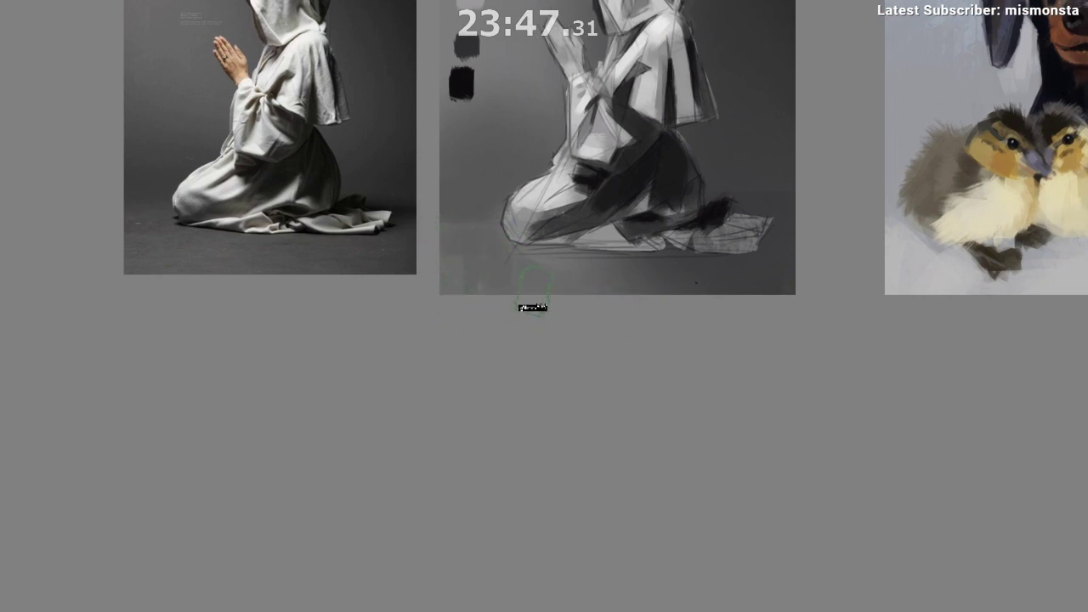
Step: Sharpen the robe's lower hem against the floor with a thin dark contact line, undoing one stroke
left_click_drag(610, 294, 640, 297)
scroll(562, 264, "up", 1)
left_click_drag(562, 265, 567, 292)
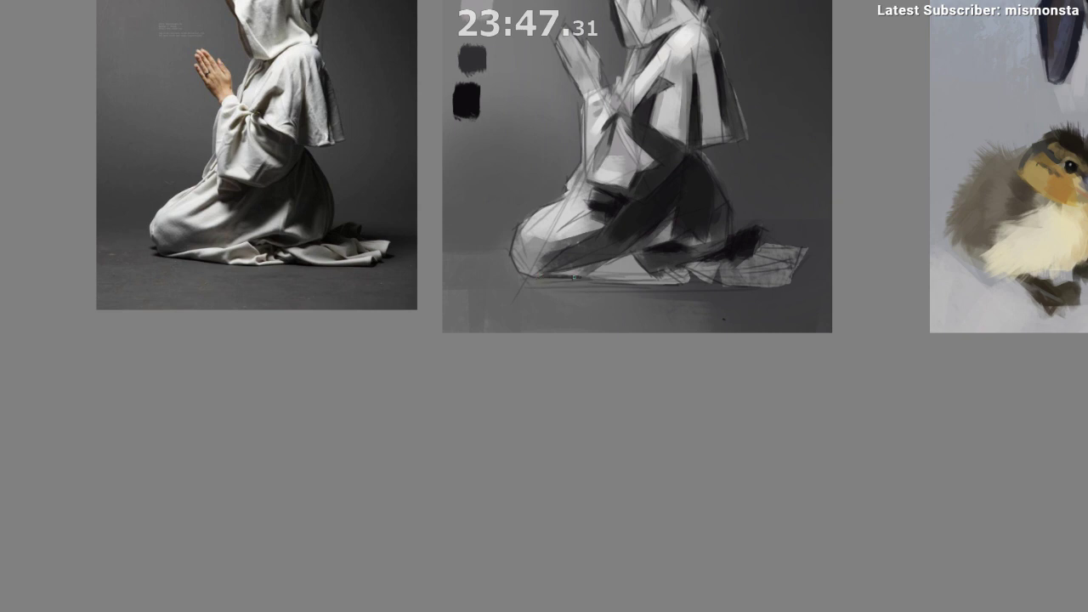
left_click_drag(566, 295, 558, 294)
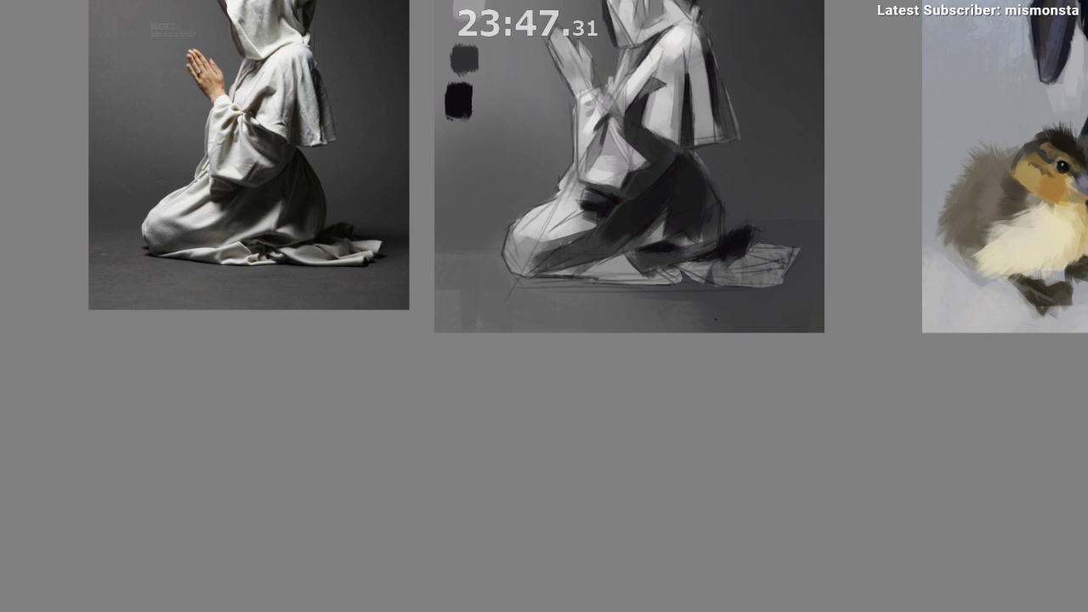
left_click_drag(648, 282, 667, 284)
left_click_drag(668, 283, 649, 278)
key("ctrl+z")
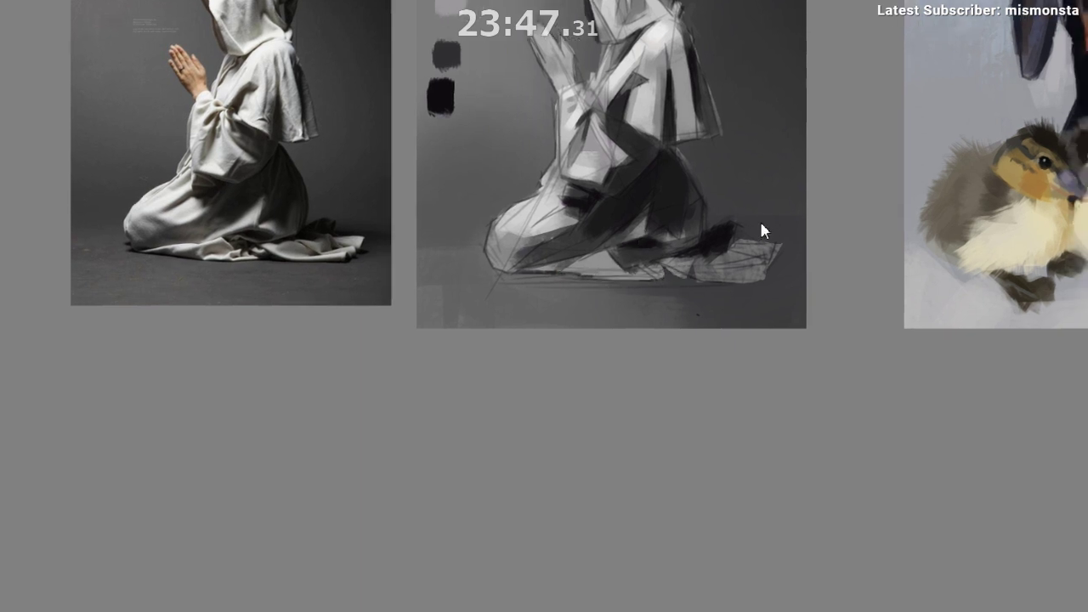
left_click_drag(531, 280, 579, 272)
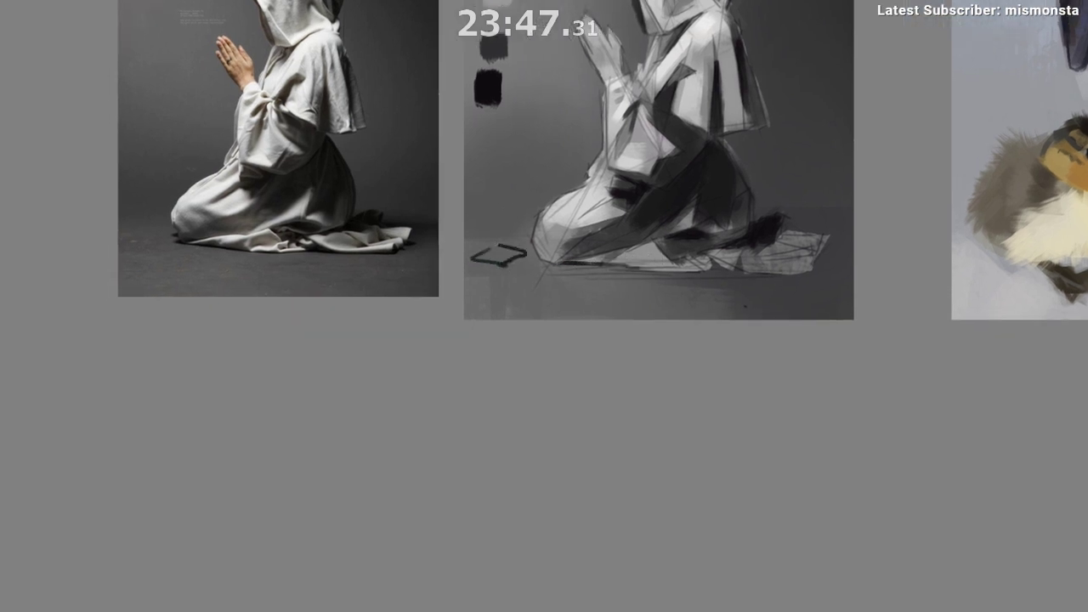
left_click_drag(509, 268, 498, 277)
left_click_drag(484, 159, 469, 226)
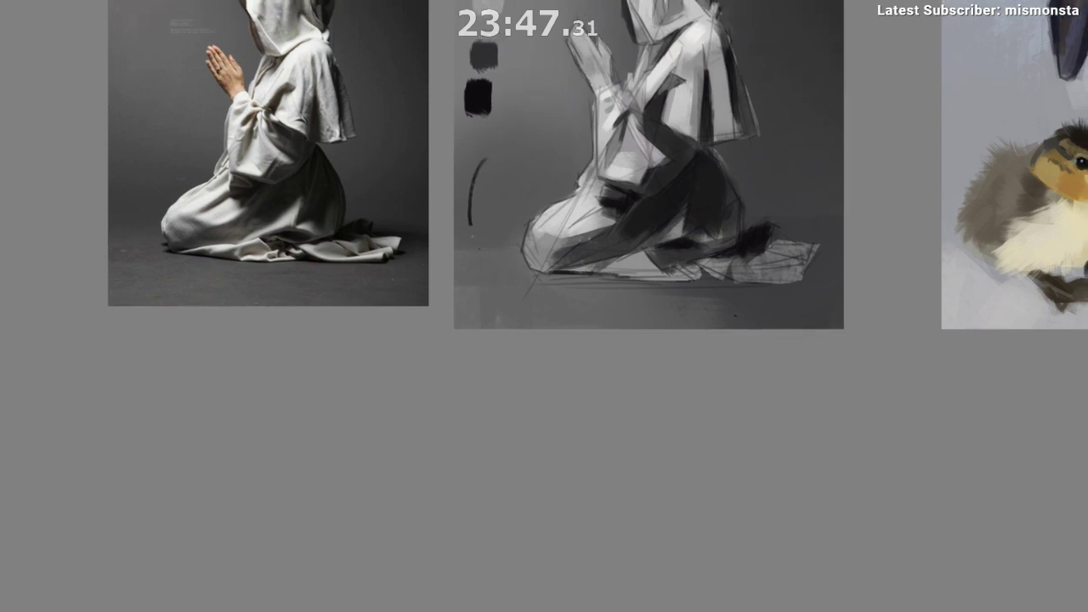
left_click_drag(568, 390, 499, 379)
key("ctrl+z")
key("ctrl+z")
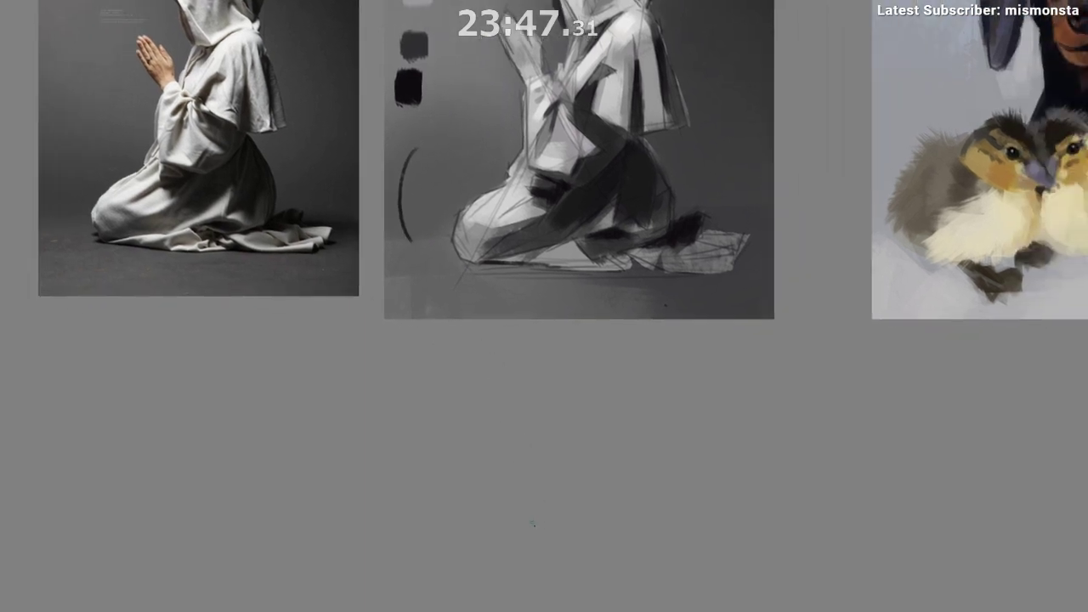
Step: Paint a dark wedge-shaped fold where the robe's hem meets the trailing fabric behind the figure
mouse_move(575, 270)
left_mouse_down()
mouse_move(573, 225)
mouse_move(618, 227)
left_mouse_up()
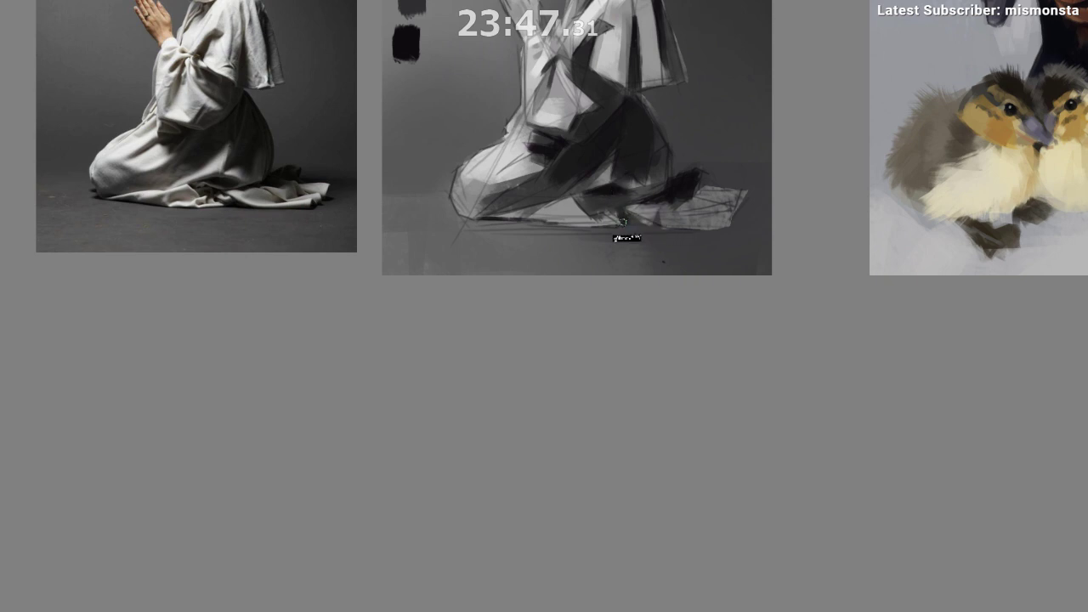
left_click_drag(621, 246, 601, 258)
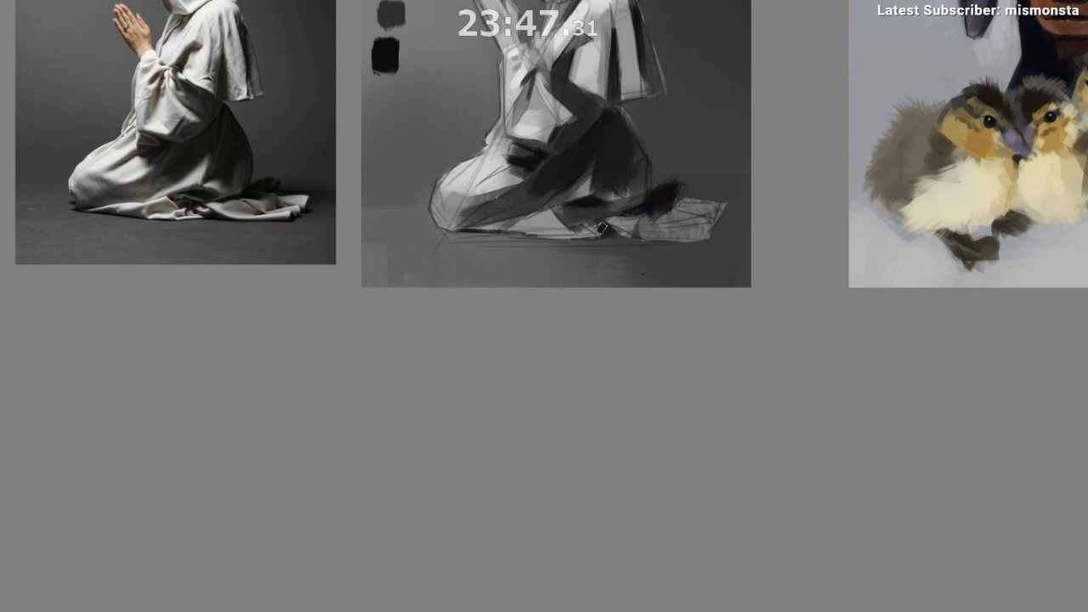
left_click_drag(614, 229, 629, 237)
left_click_drag(629, 332, 615, 403)
left_click_drag(616, 393, 607, 384)
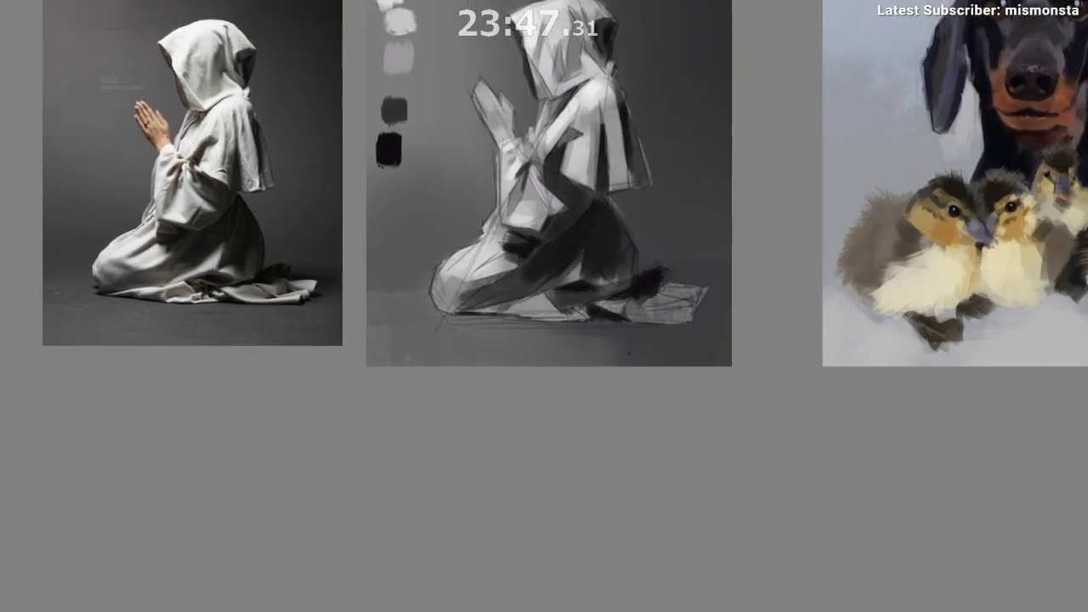
Step: Refine the shadow shapes along the robe's lower hem with dark values sampled from the fold below the sleeve
left_click_drag(532, 250, 552, 228)
left_click(516, 244, "ctrl")
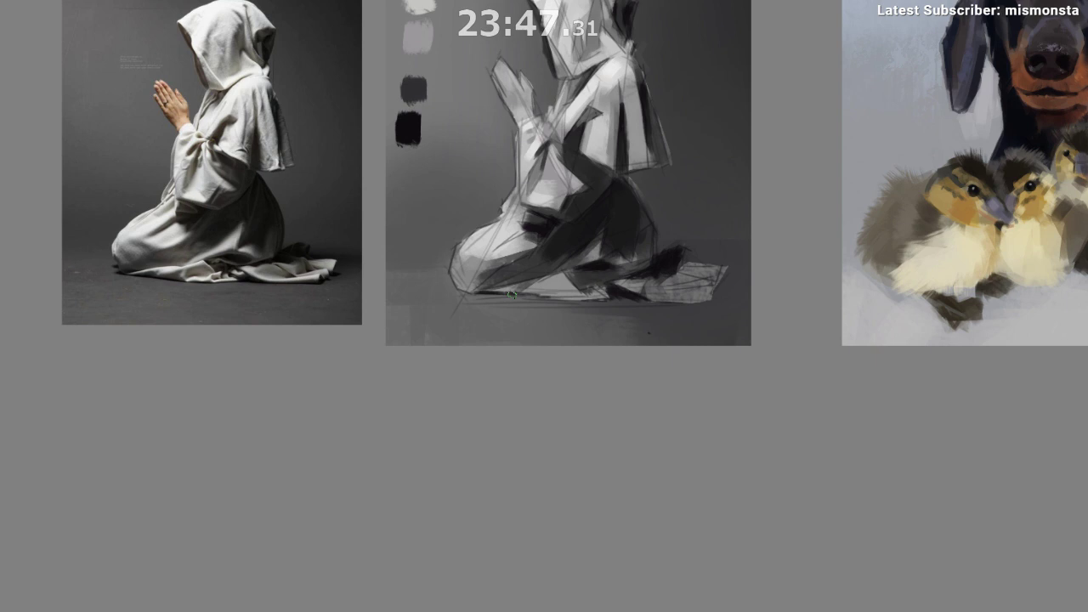
left_click_drag(510, 249, 547, 217)
left_click(540, 219, "ctrl")
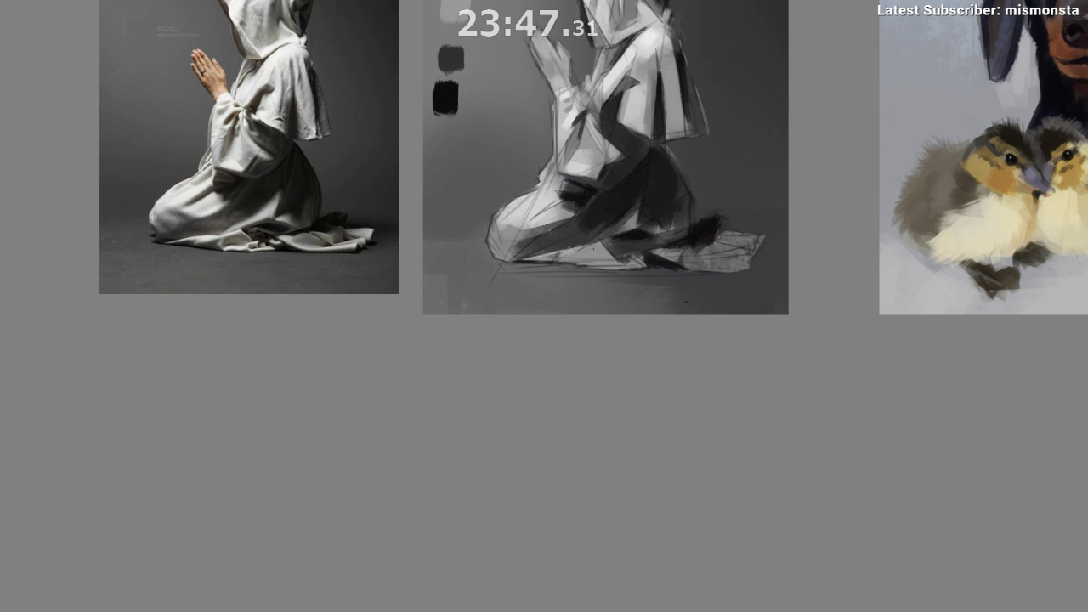
left_click_drag(633, 263, 626, 262)
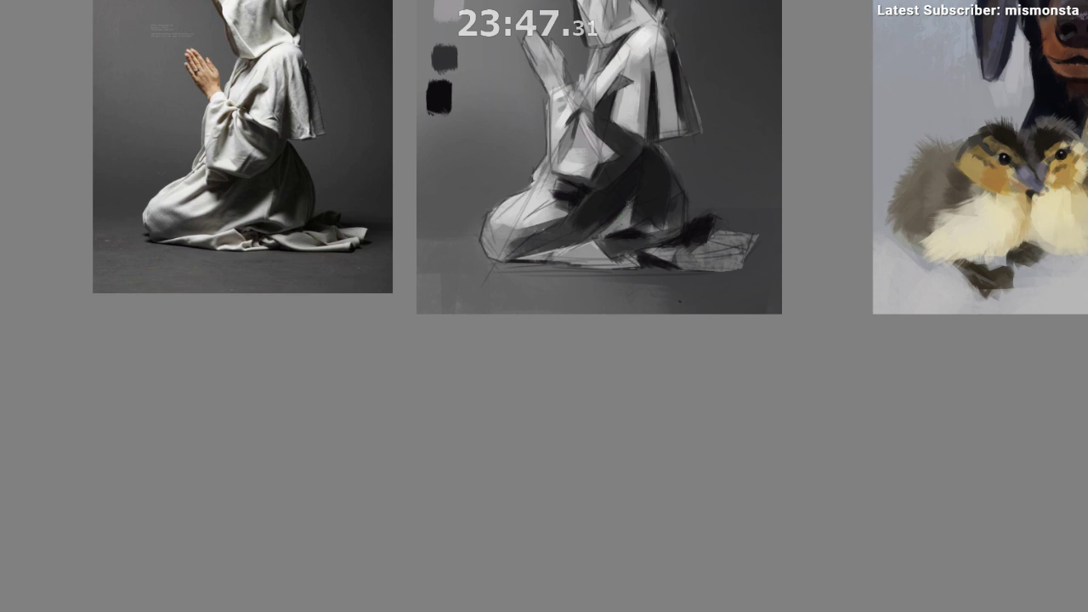
mouse_move(600, 243)
left_mouse_down()
mouse_move(626, 246)
mouse_move(496, 290)
left_mouse_up()
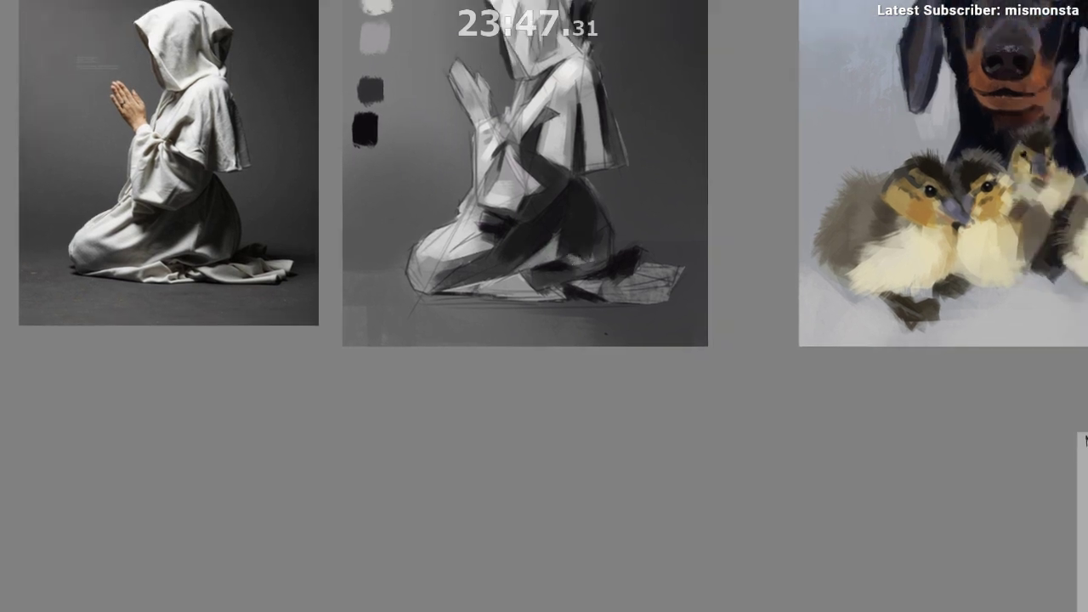
Step: Clean up the dark strips and light planes along the back edge of the cape
mouse_move(601, 251)
left_mouse_down()
mouse_move(609, 202)
mouse_move(673, 249)
mouse_move(674, 292)
left_mouse_up()
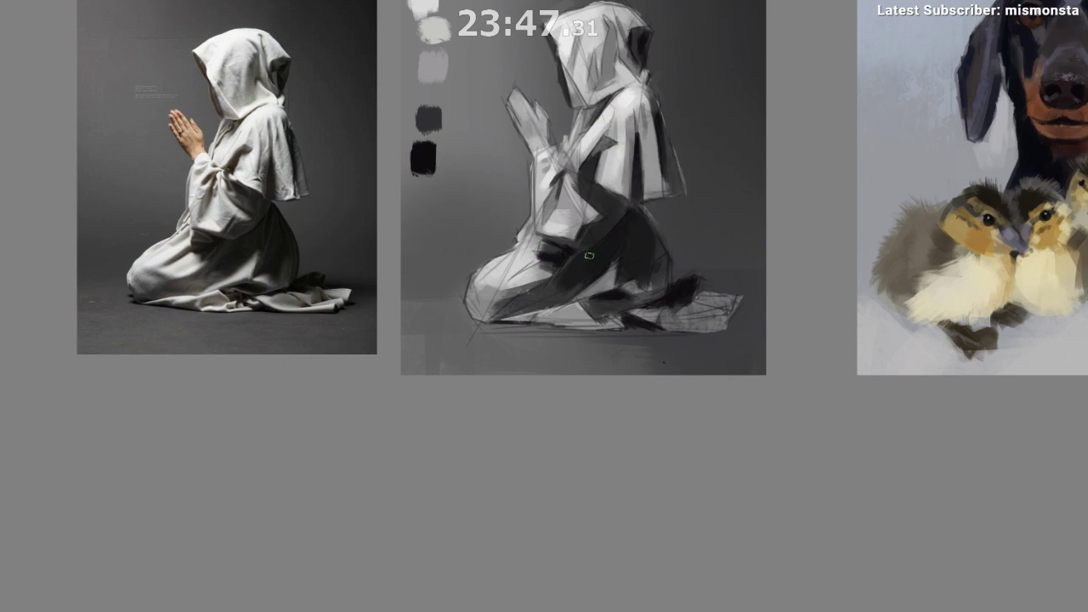
mouse_move(665, 112)
left_mouse_down()
mouse_move(612, 98)
mouse_move(611, 84)
left_mouse_up()
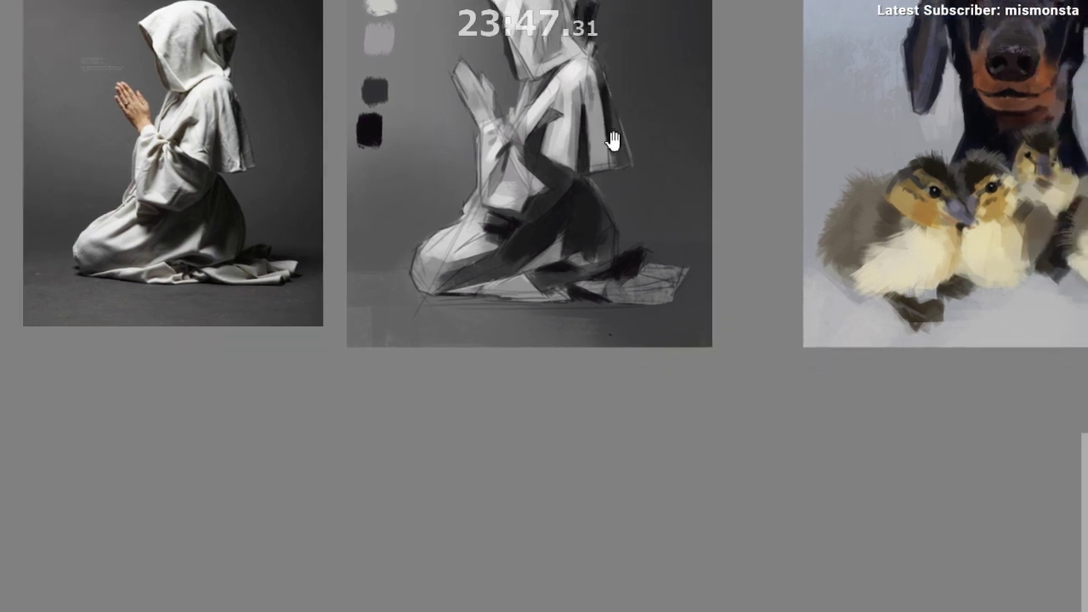
mouse_move(609, 153)
left_mouse_down()
mouse_move(597, 202)
mouse_move(604, 182)
left_mouse_up()
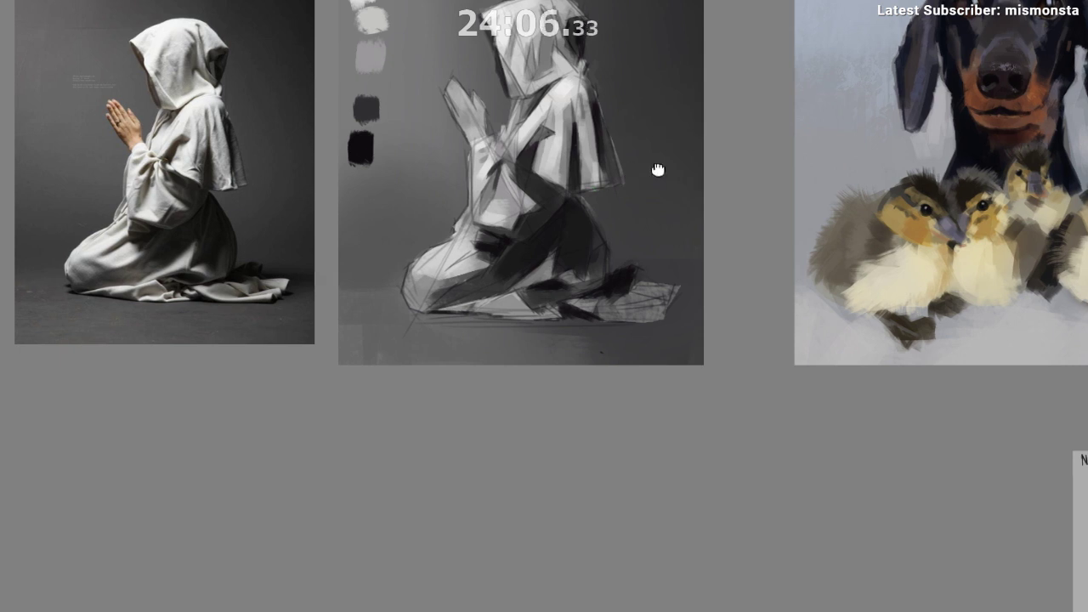
left_click_drag(658, 170, 682, 163)
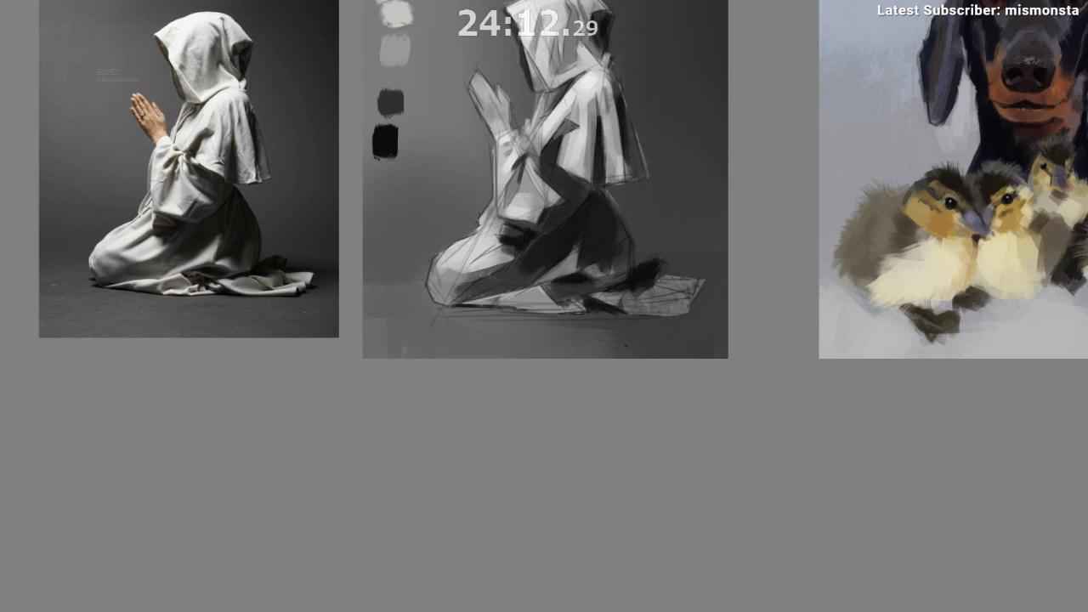
Step: Refine the fold shading on the side of the hood with values sampled from its light and shadow areas
left_click(603, 64, "ctrl")
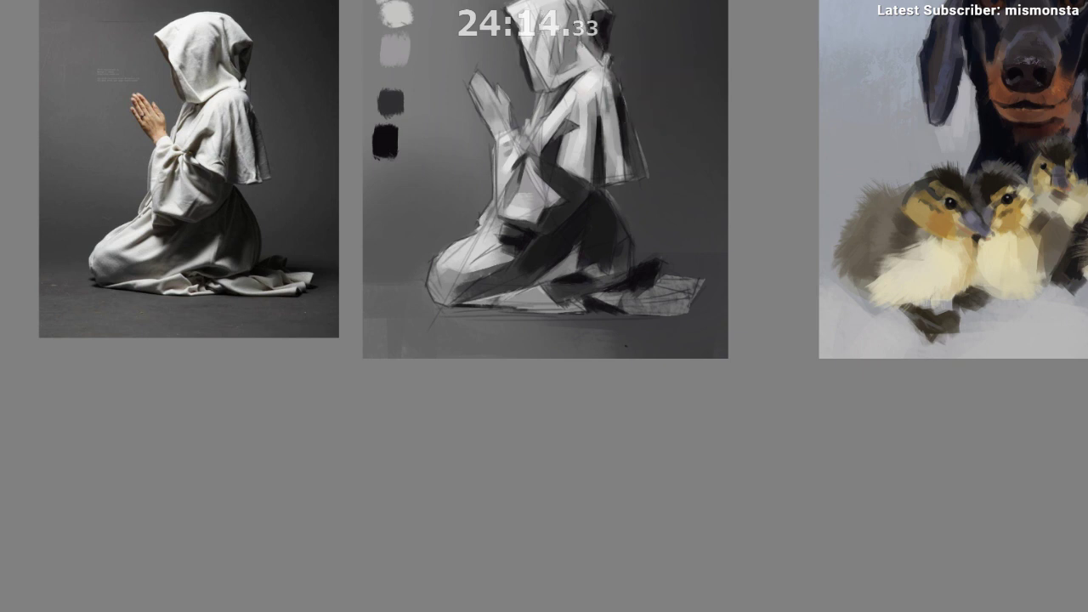
left_click(571, 31, "ctrl")
left_click_drag(575, 54, 575, 38)
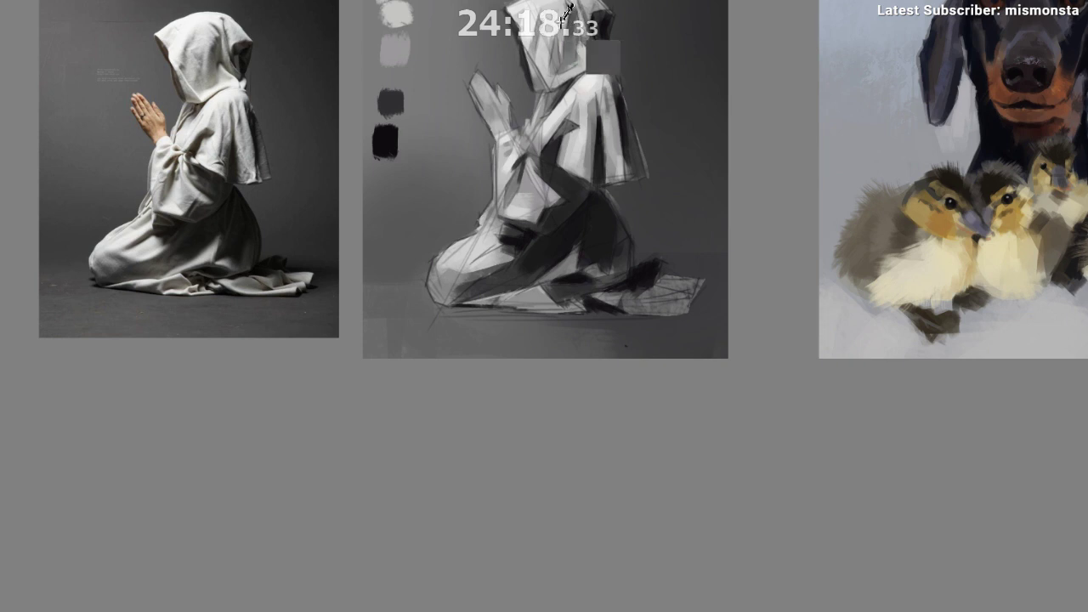
left_click(571, 30, "ctrl")
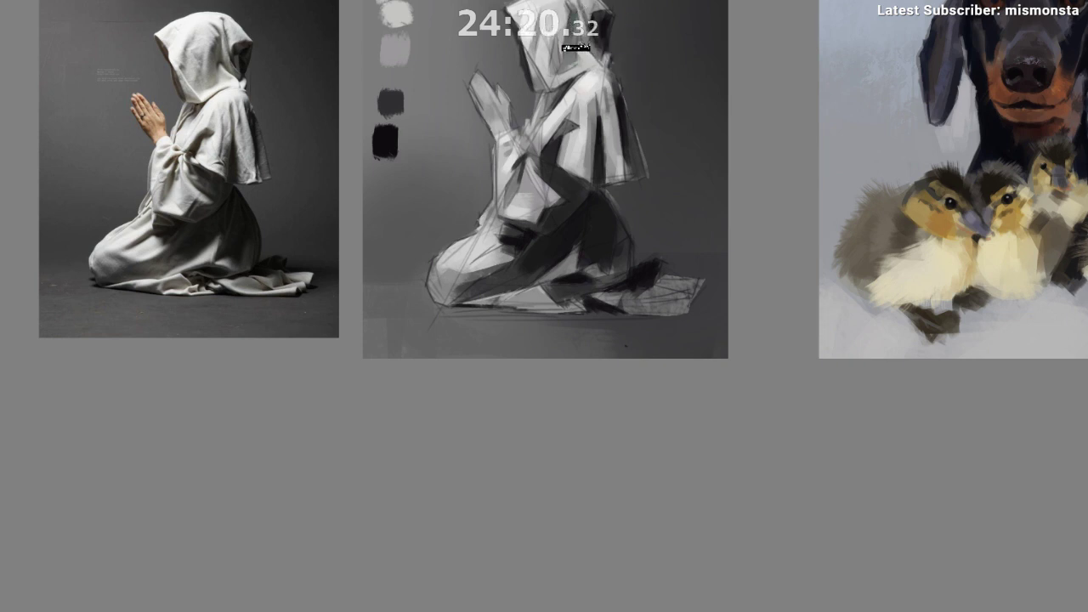
Step: Examine the folds and shadow shapes of the hood closely in the reference photo
scroll(568, 41, "up", 1)
left_click_drag(616, 80, 637, 133)
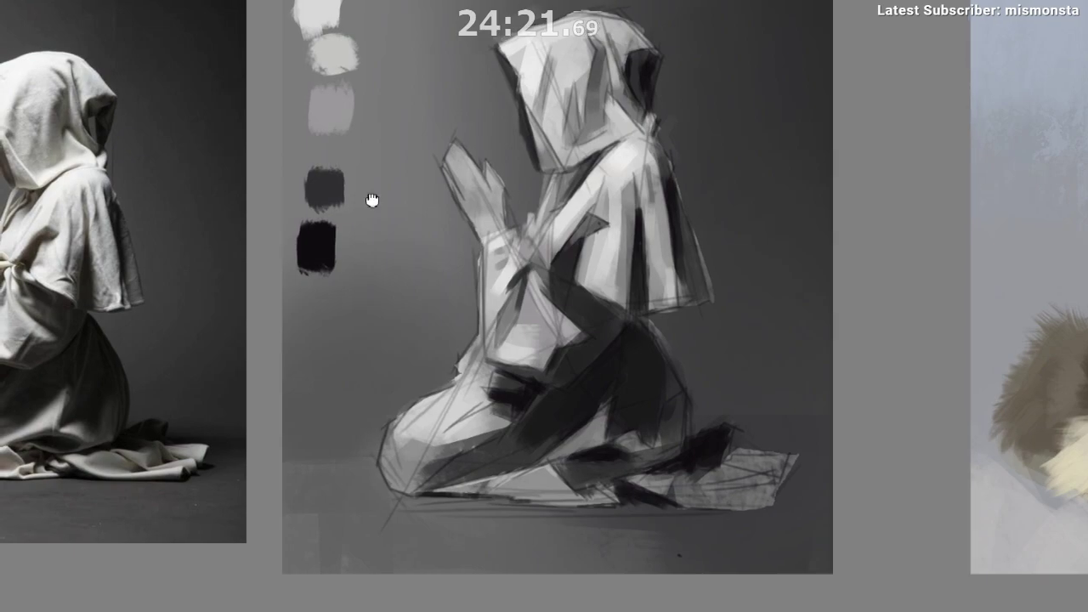
left_click_drag(116, 160, 384, 192)
left_click_drag(311, 152, 393, 88)
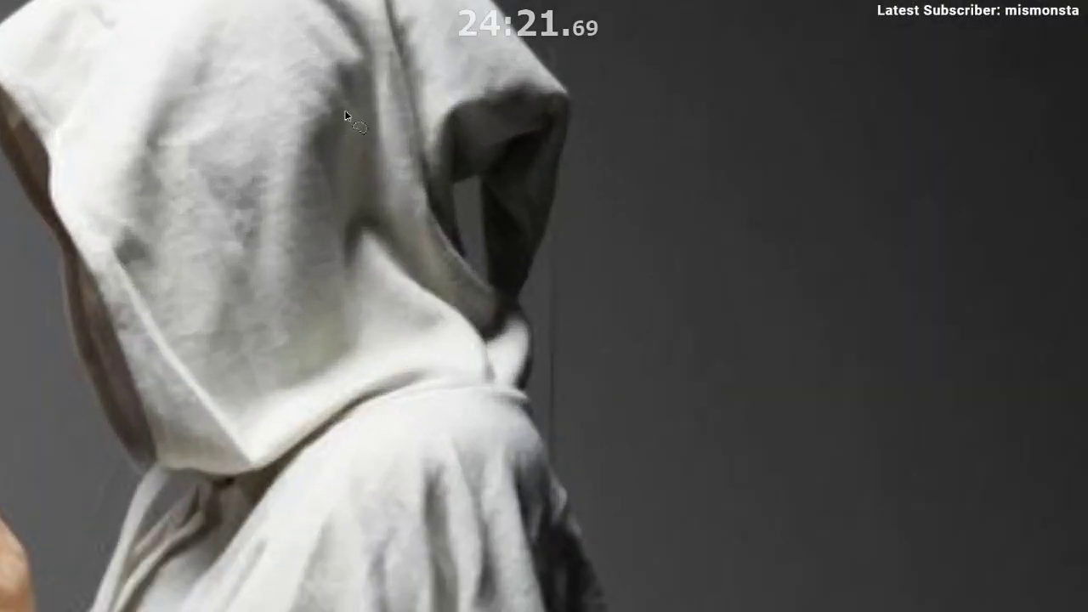
Step: Trace the shadow shape of the hood's side fold in the reference photo with freehand selections, clearing each selection
left_click_drag(313, 150, 369, 94)
left_click_drag(351, 252, 352, 254)
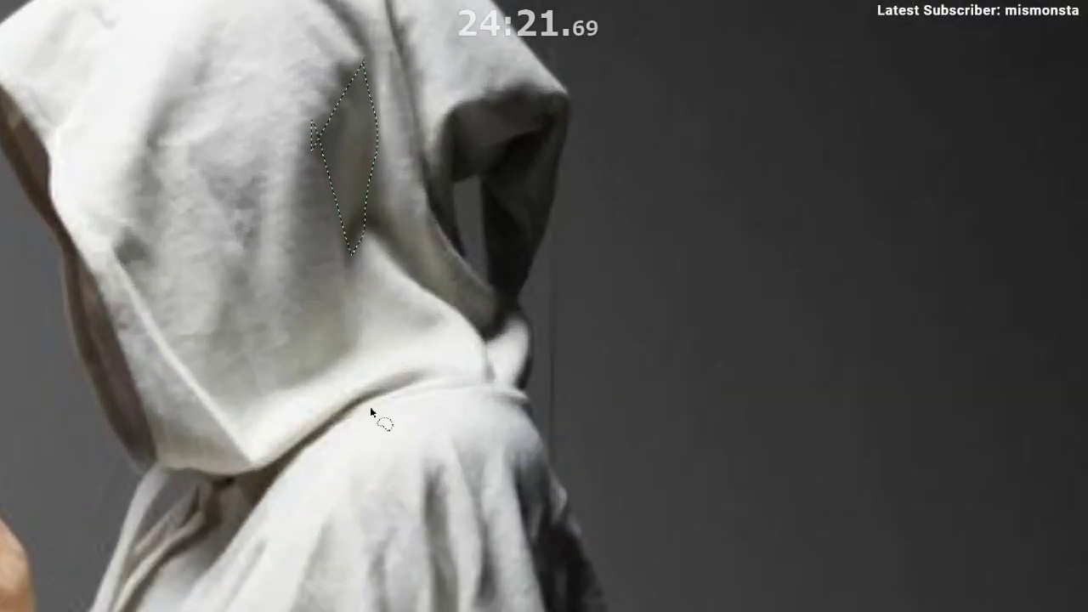
left_click(392, 583)
left_click_drag(392, 41, 364, 79)
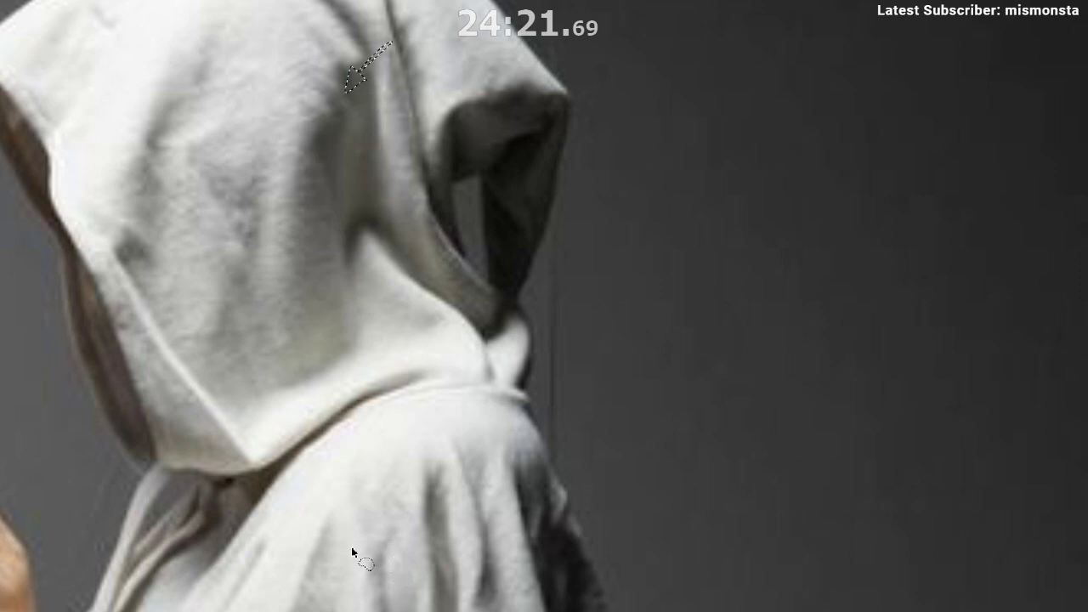
key("ctrl+d")
mouse_move(306, 2)
left_mouse_down()
mouse_move(389, 97)
mouse_move(309, 3)
left_mouse_up()
mouse_move(366, 37)
left_mouse_down()
mouse_move(438, 127)
mouse_move(326, 180)
left_mouse_up()
key("ctrl+d")
left_click_drag(449, 87, 343, 158)
mouse_move(366, 61)
left_mouse_down()
mouse_move(384, 97)
mouse_move(348, 235)
mouse_move(335, 165)
mouse_move(366, 63)
left_mouse_up()
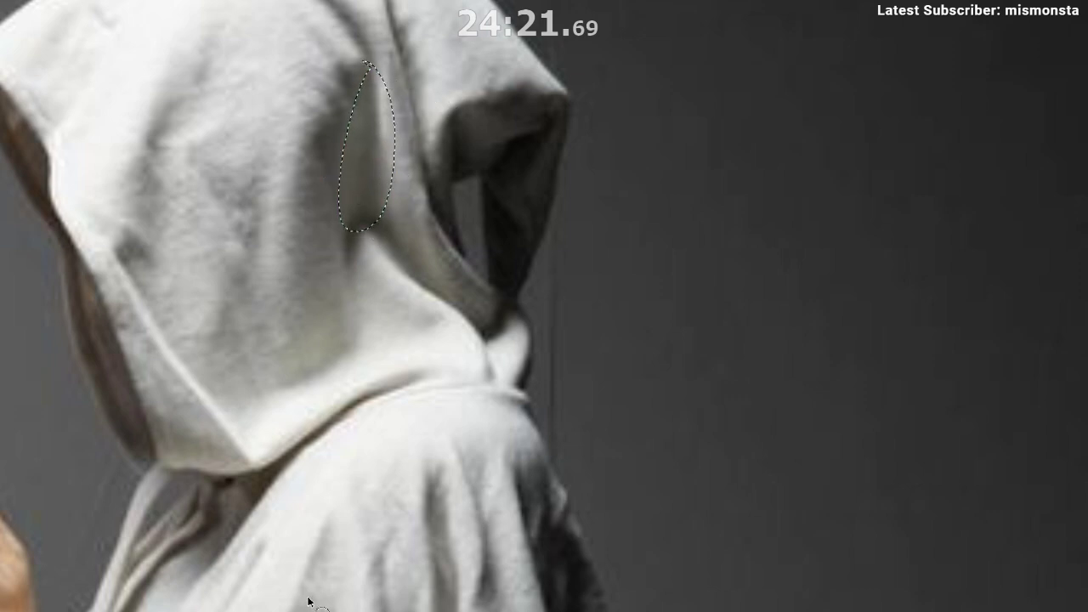
key("ctrl+d")
Step: Compare the painted monk with the reference photo and sample values from the hood's fold shadows
left_click_drag(414, 457, 344, 502)
left_click_drag(349, 510, 224, 357)
left_click_drag(228, 280, 251, 266)
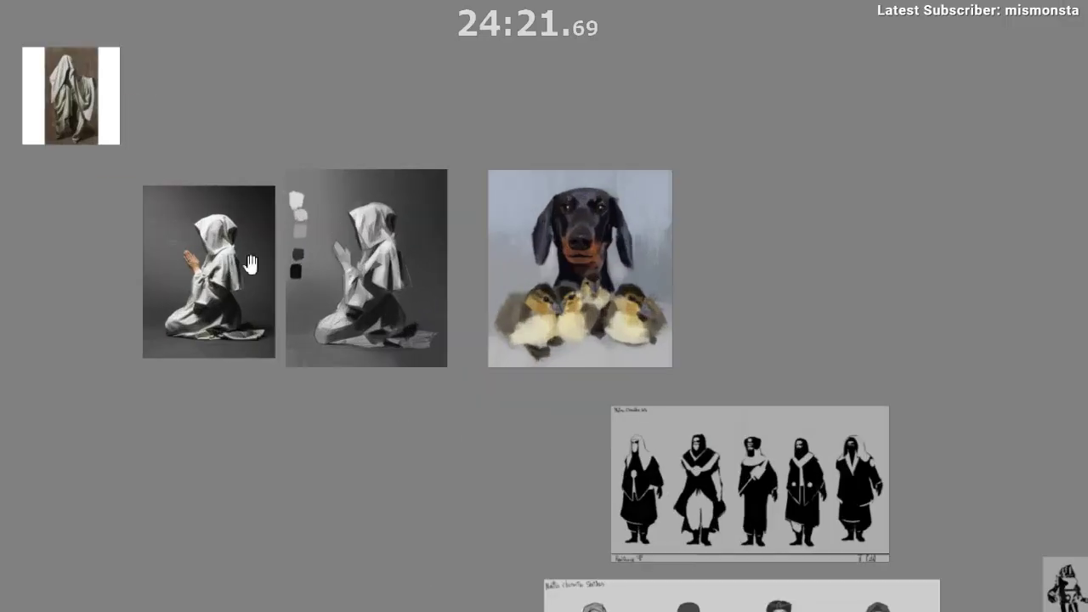
scroll(159, 252, "up", 2)
scroll(509, 217, "up", 4)
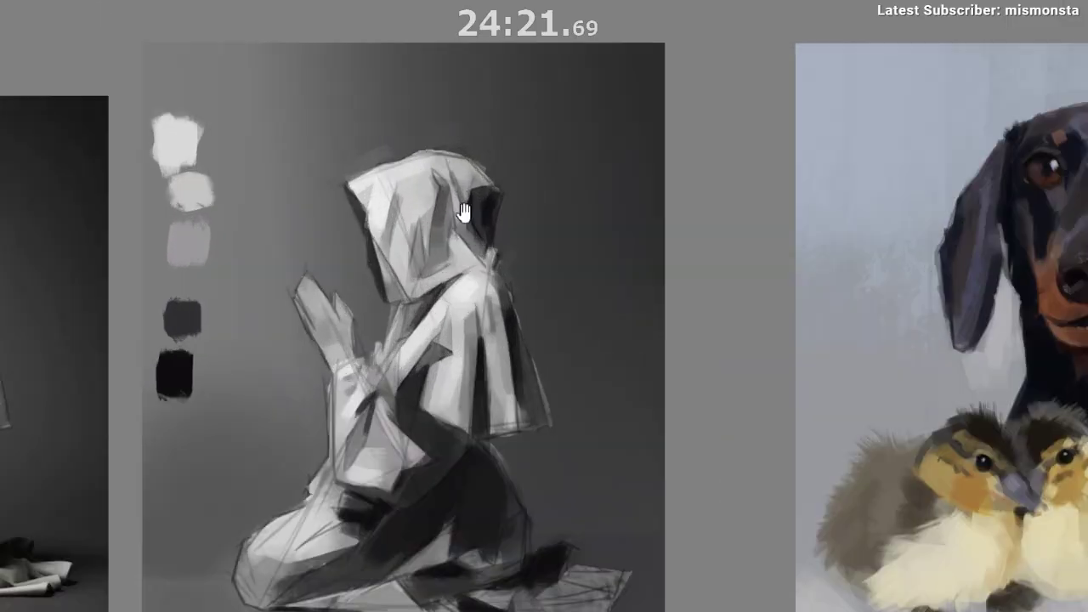
left_click_drag(463, 213, 527, 167)
scroll(528, 170, "up", 3)
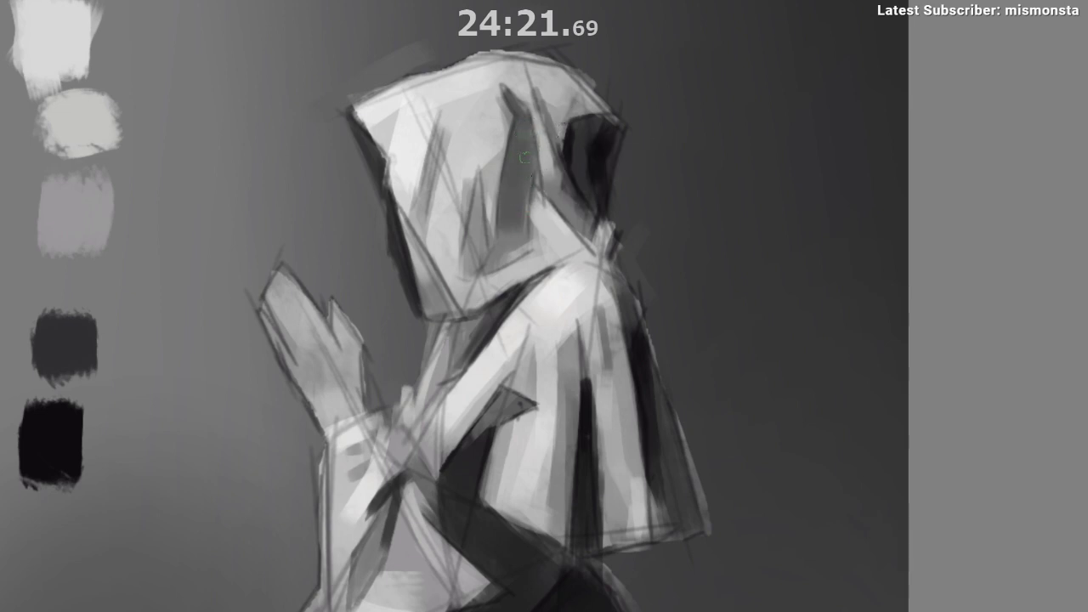
scroll(531, 242, "down", 3)
left_click_drag(541, 170, 583, 99)
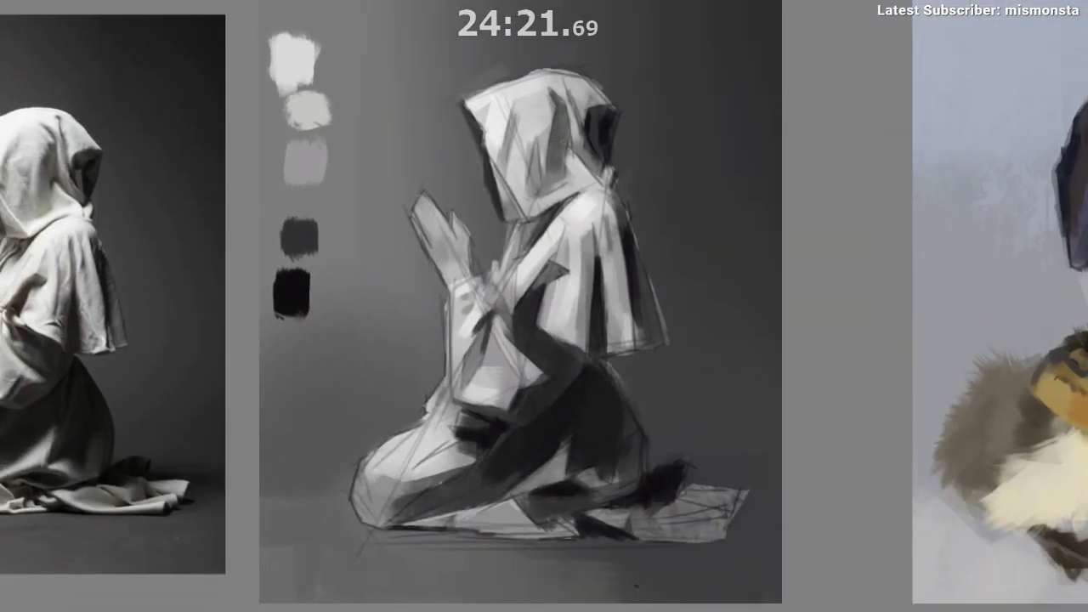
left_click_drag(571, 154, 571, 149)
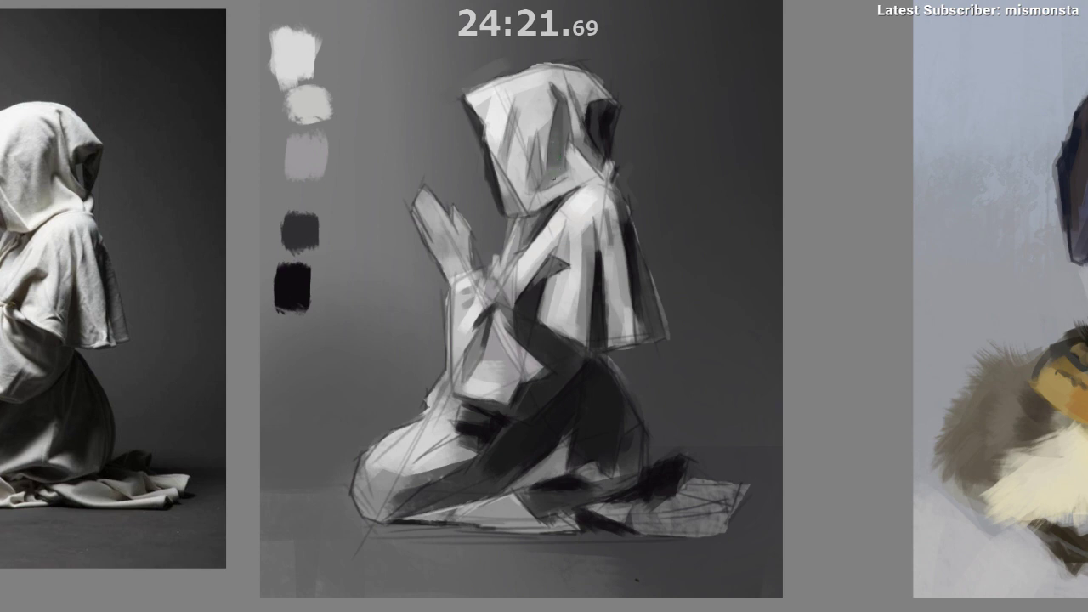
left_click_drag(595, 121, 604, 96)
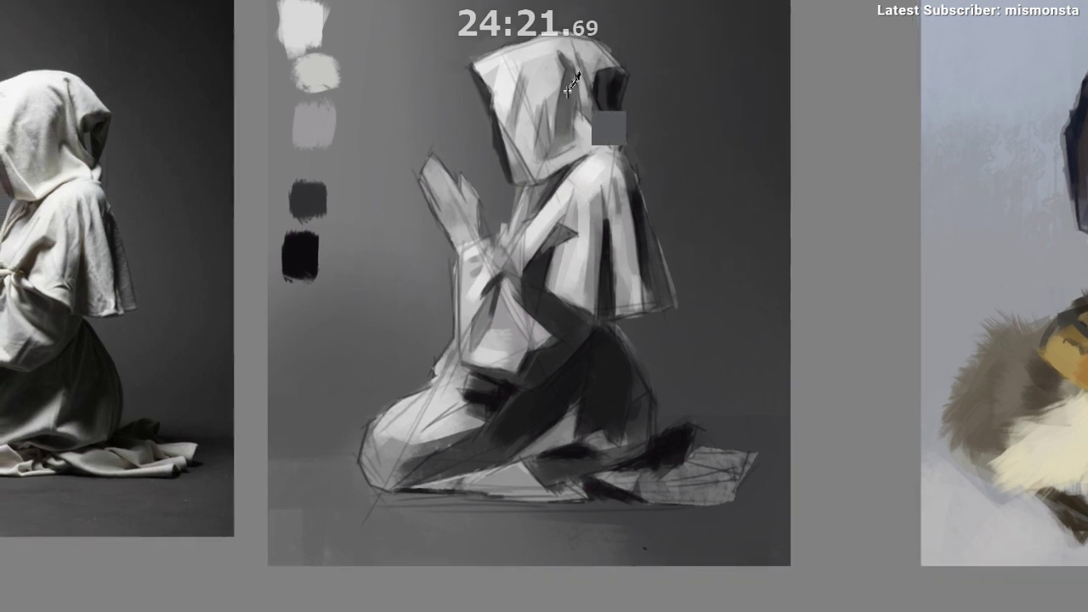
left_click(569, 149, "alt")
left_click(569, 142, "alt")
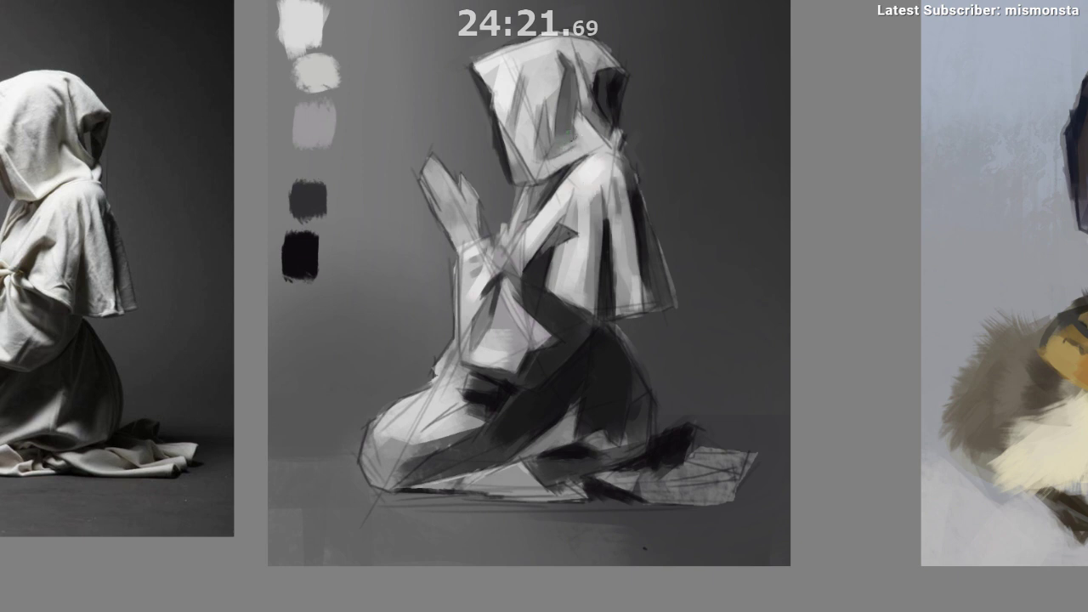
left_click(567, 128, "alt")
left_click_drag(589, 113, 598, 90)
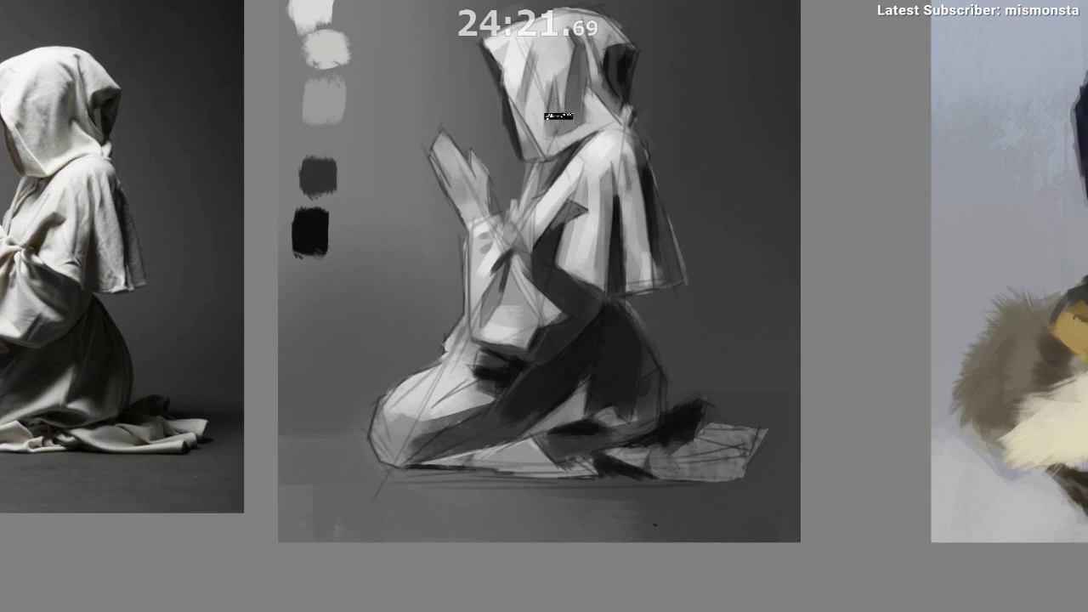
Step: Examine the back edge of the painted cape, sampling its light and shadow values
scroll(621, 91, "down", 1)
left_click_drag(618, 146, 610, 107)
left_click_drag(619, 147, 619, 146)
scroll(619, 145, "down", 1)
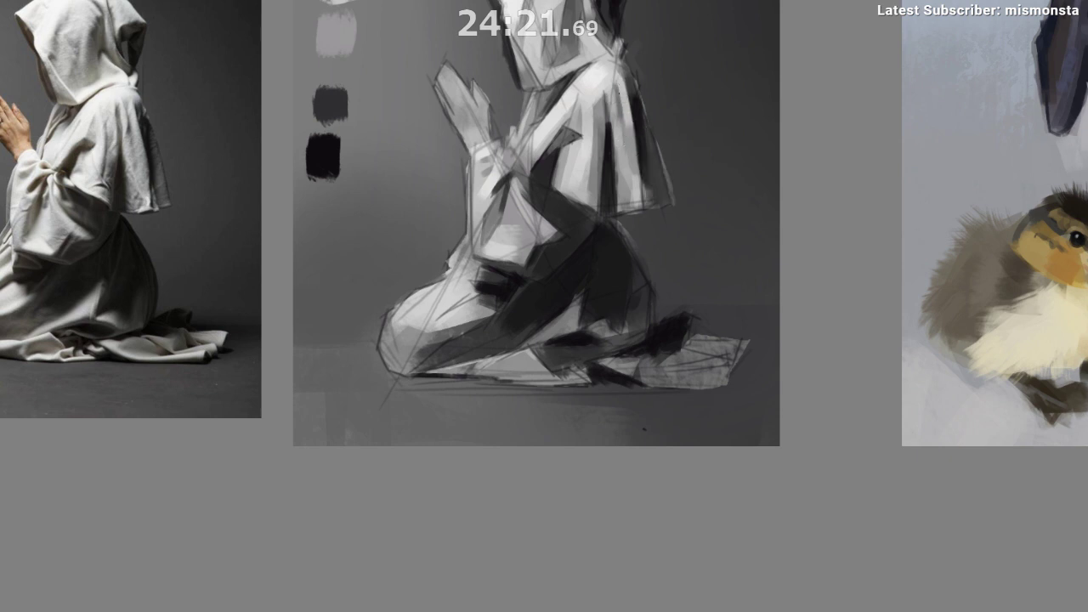
left_click(610, 79, "alt")
left_click_drag(642, 211, 638, 238)
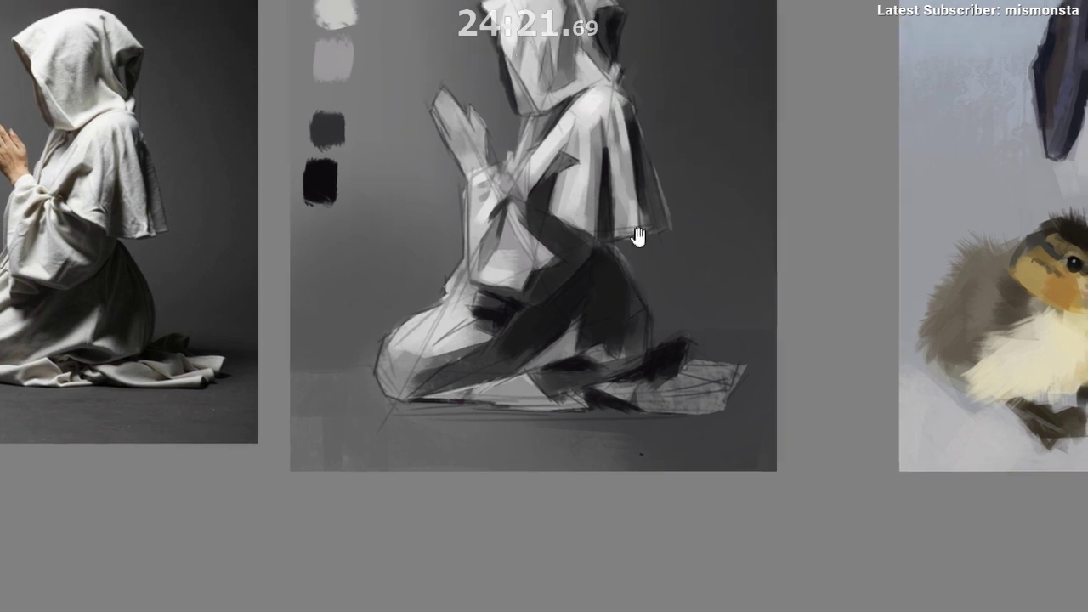
left_click(625, 98, "ctrl")
left_click(634, 142, "ctrl")
left_click_drag(630, 117, 632, 128)
left_click(633, 135, "ctrl")
left_click(631, 132, "ctrl")
left_click_drag(632, 215, 624, 194)
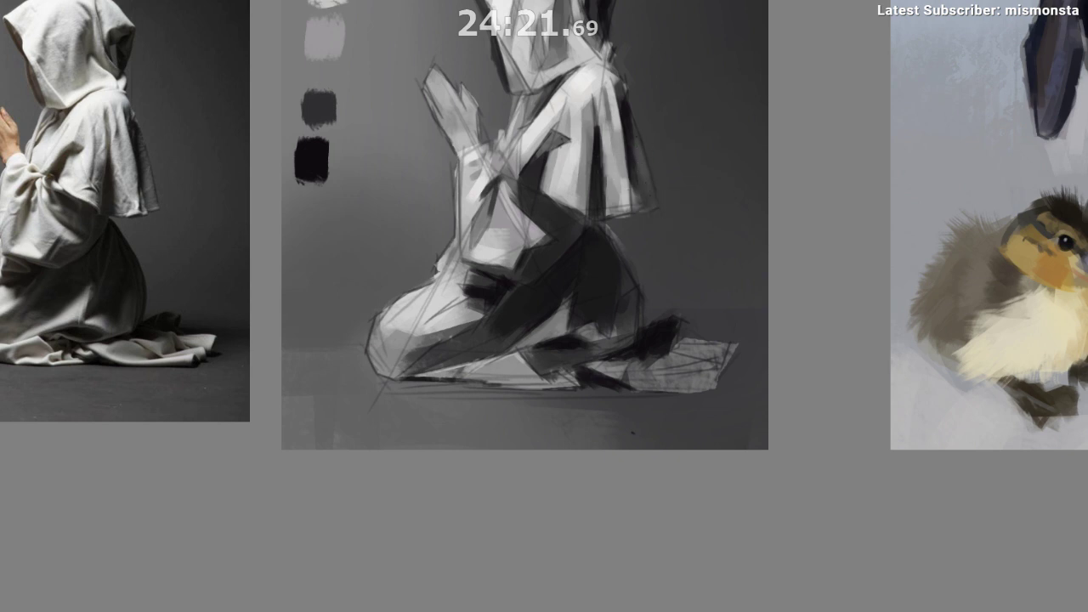
Step: Check the painting's shapes against the reference in mirrored view and restore the normal orientation
key("m")
scroll(629, 409, "down", 1)
left_click_drag(612, 431, 538, 434)
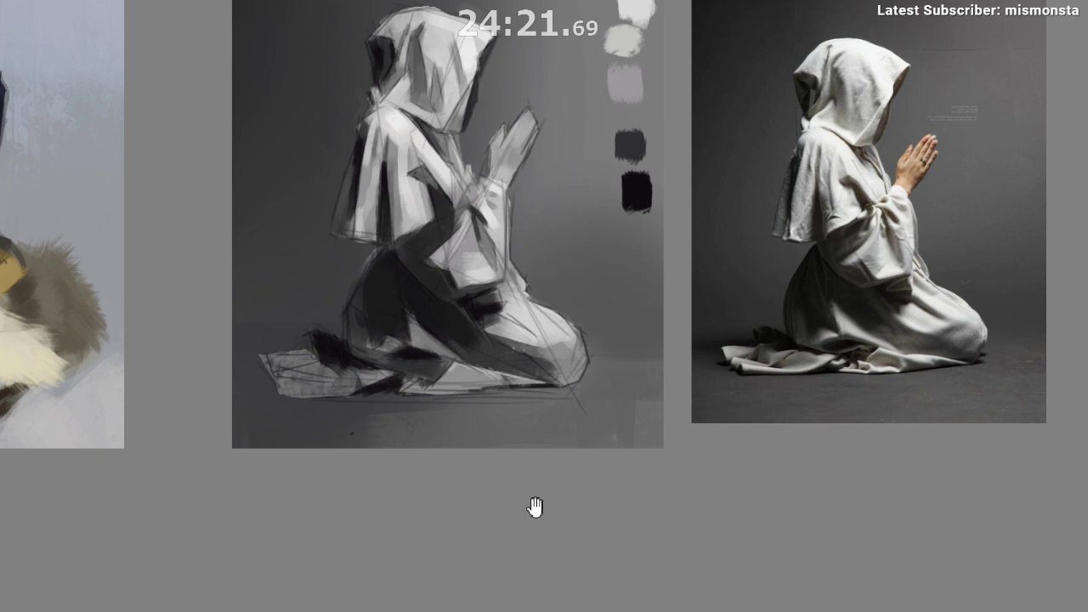
key("m")
left_click_drag(580, 472, 578, 504)
scroll(583, 487, "up", 1)
left_click_drag(542, 175, 541, 205)
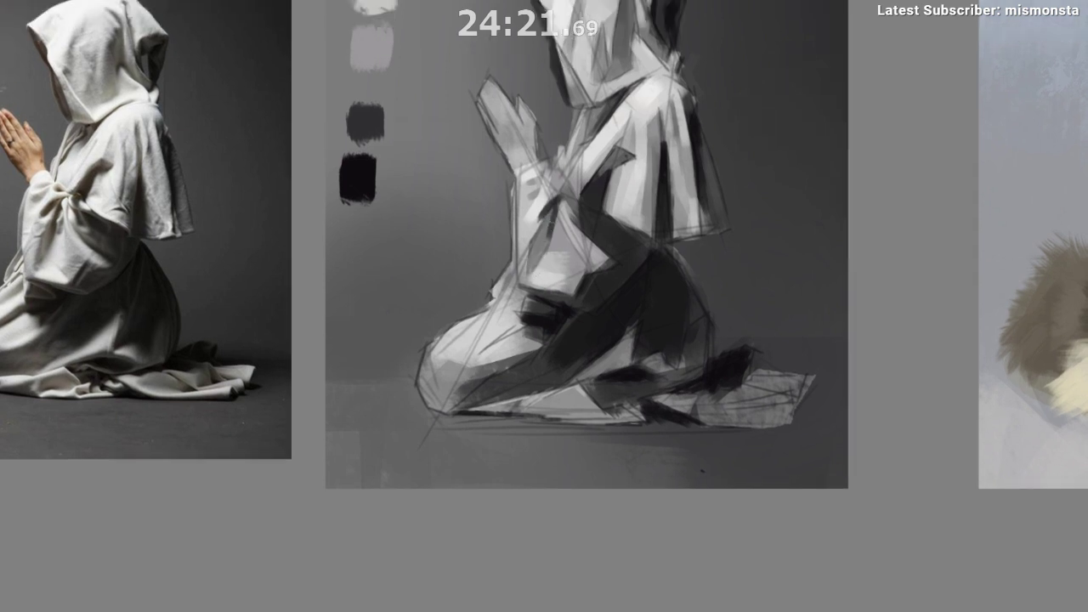
left_click(559, 114, "ctrl")
left_click(624, 104, "ctrl")
left_click_drag(616, 282, 596, 350)
left_click_drag(606, 508, 613, 492)
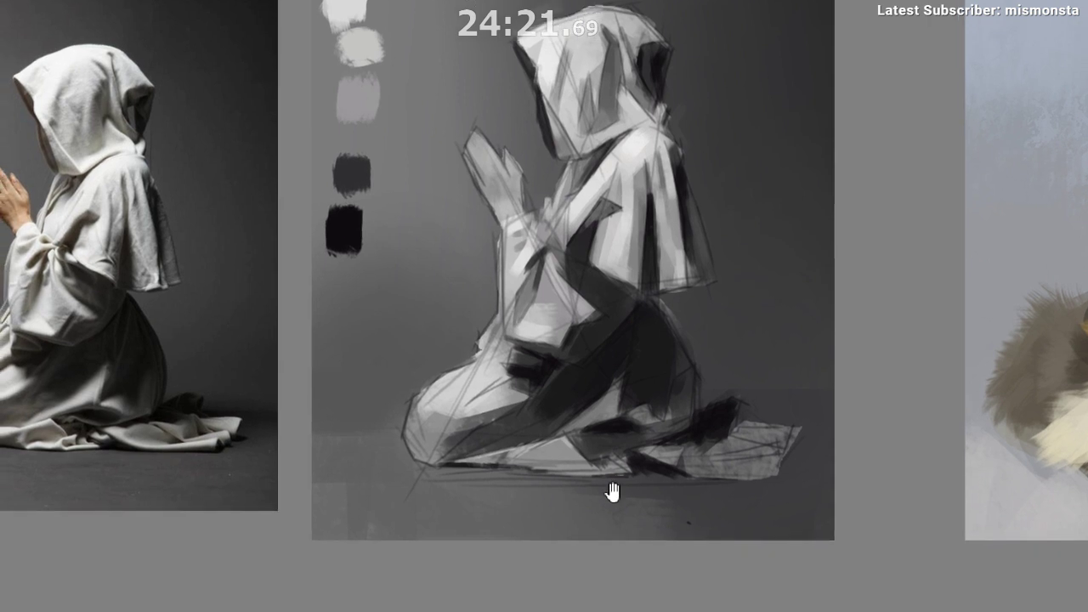
left_click(599, 175, "ctrl")
scroll(553, 160, "down", 1)
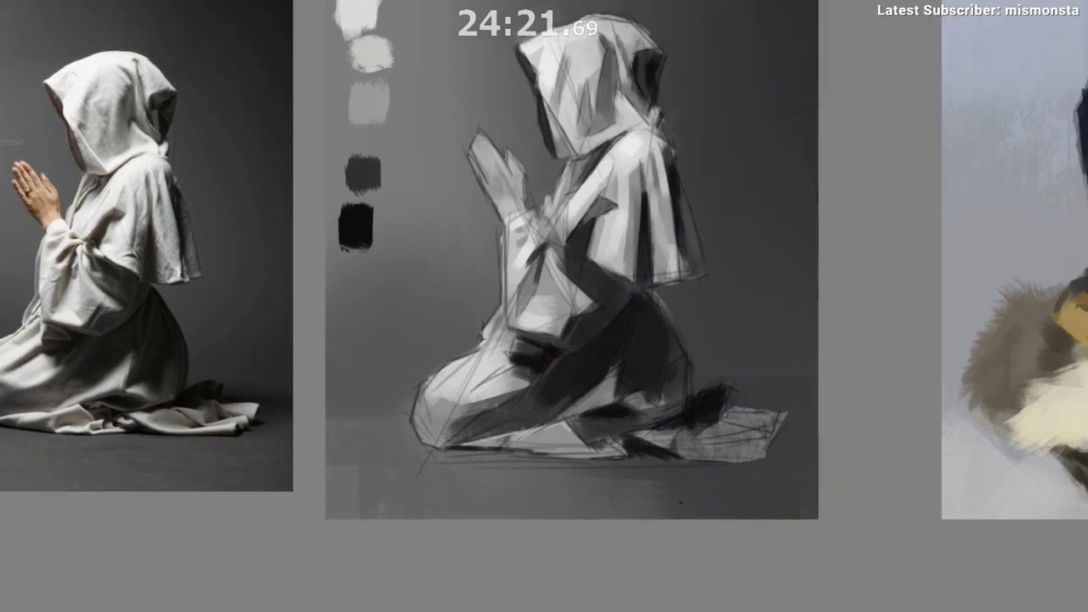
left_click(527, 163, "ctrl")
left_click_drag(579, 307, 576, 312)
left_click(597, 500, "ctrl")
left_click(592, 526, "ctrl")
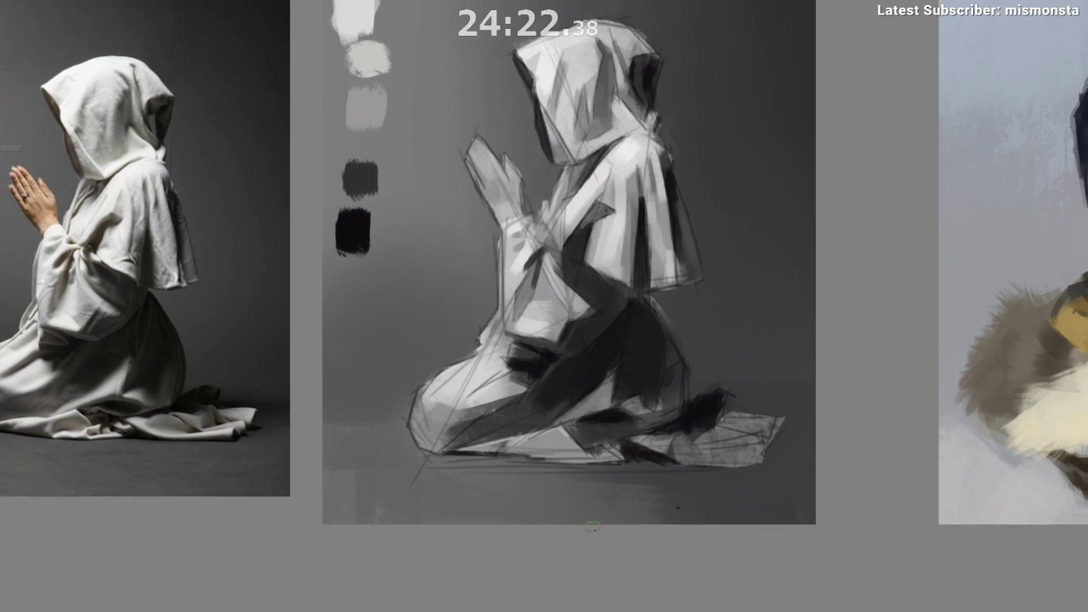
Step: Paint a large muted purple patch on the background above and in front of the hood
left_click_drag(603, 445, 562, 565)
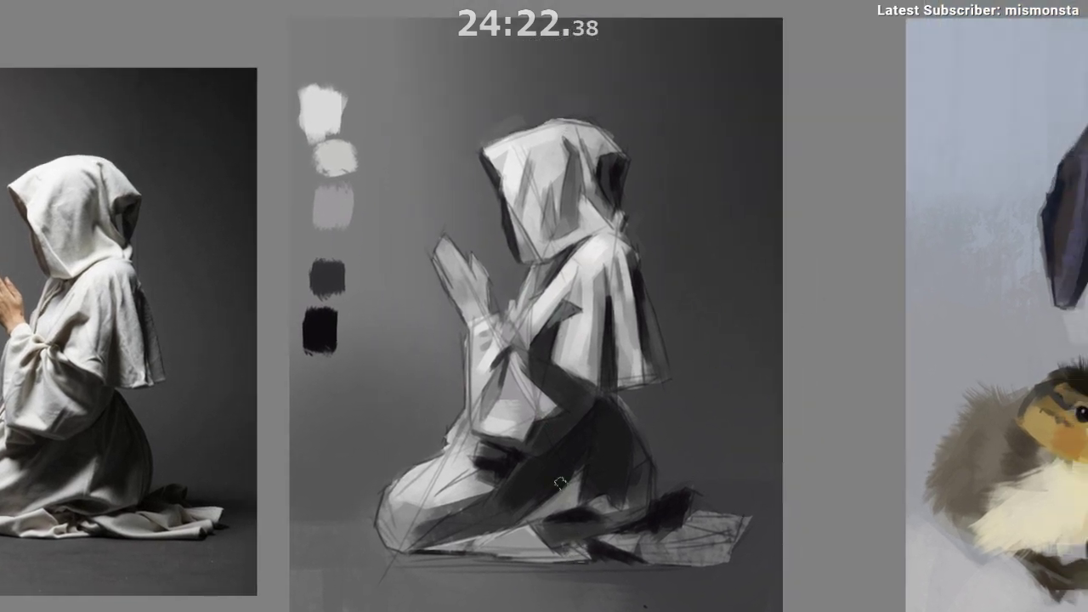
left_click_drag(511, 69, 482, 138)
left_click_drag(547, 208, 642, 349)
key("ctrl+z")
mouse_move(520, 247)
left_mouse_down()
mouse_move(579, 153)
mouse_move(587, 115)
left_mouse_up()
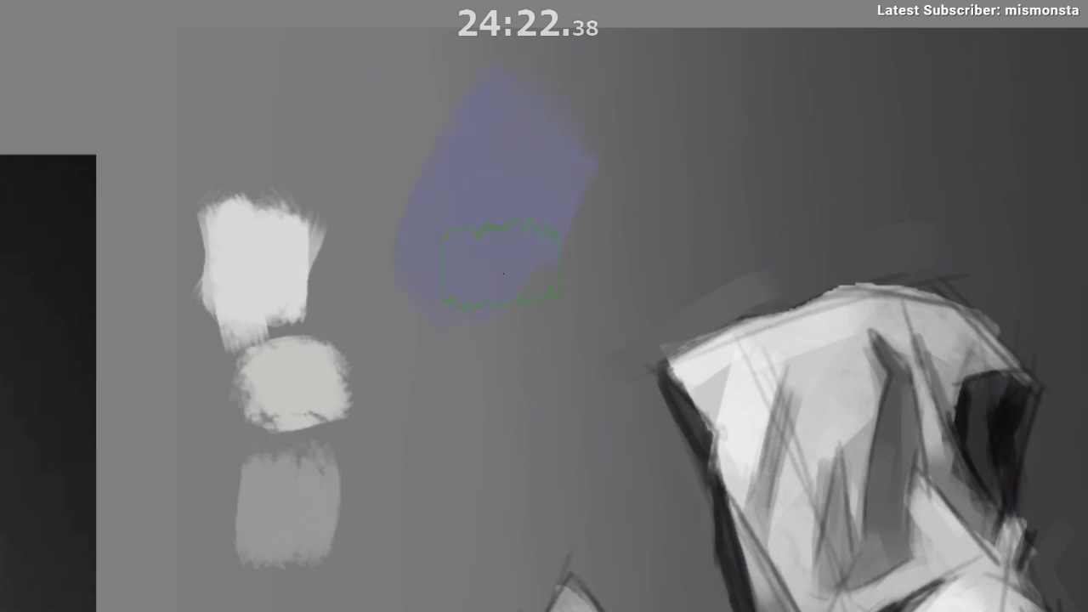
mouse_move(504, 273)
left_mouse_down()
mouse_move(553, 254)
mouse_move(500, 204)
left_mouse_up()
left_click_drag(605, 177, 622, 215)
mouse_move(595, 153)
left_mouse_down()
mouse_move(652, 173)
mouse_move(633, 221)
left_mouse_up()
left_click_drag(547, 272, 617, 211)
left_click_drag(574, 413, 432, 363)
left_click_drag(575, 336, 390, 323)
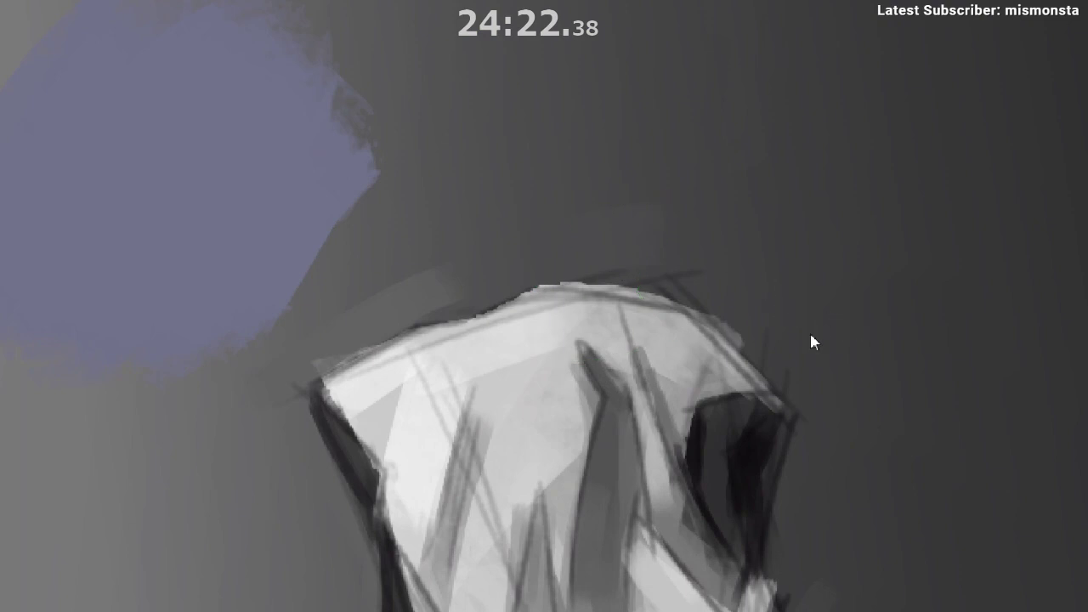
Step: Paint a saturated blue patch over the purple one and an orange patch above the hood, each with a light grey block inside
mouse_move(302, 319)
left_mouse_down()
mouse_move(150, 170)
mouse_move(236, 255)
mouse_move(221, 204)
left_mouse_up()
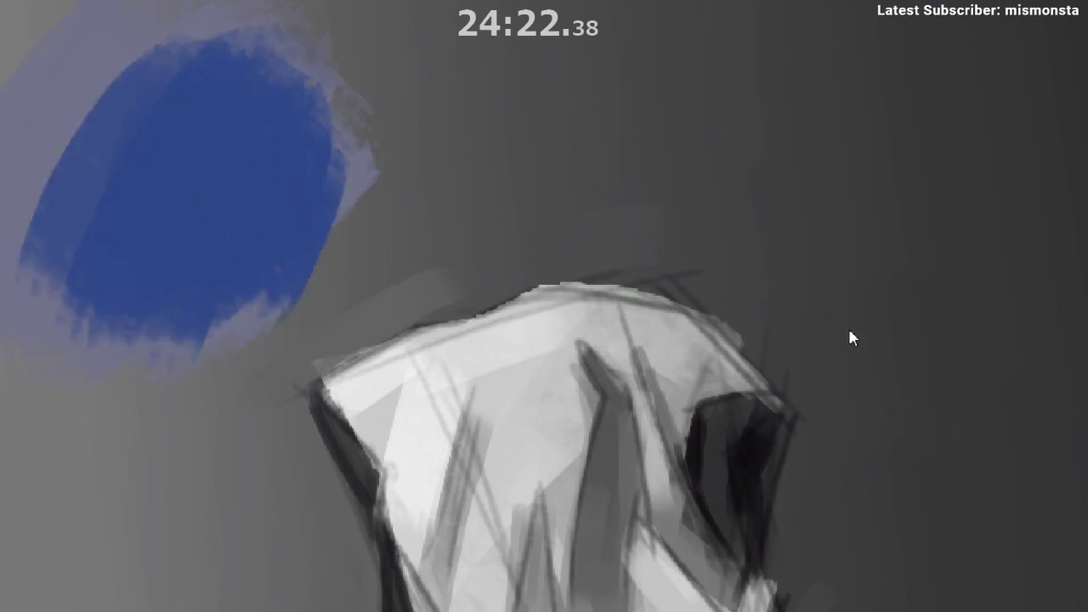
mouse_move(624, 67)
left_mouse_down()
mouse_move(674, 66)
mouse_move(624, 105)
mouse_move(581, 285)
mouse_move(595, 214)
mouse_move(567, 220)
left_mouse_up()
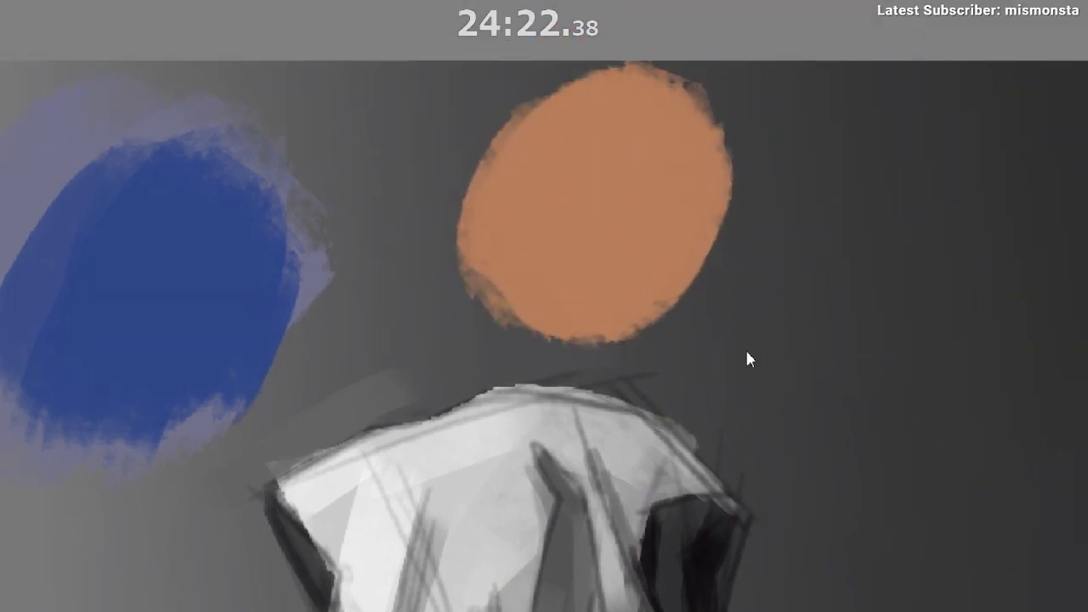
mouse_move(606, 174)
left_mouse_down()
mouse_move(626, 182)
mouse_move(595, 212)
left_mouse_up()
mouse_move(495, 343)
left_mouse_down()
mouse_move(609, 293)
mouse_move(775, 288)
left_mouse_up()
left_click_drag(418, 255, 444, 208)
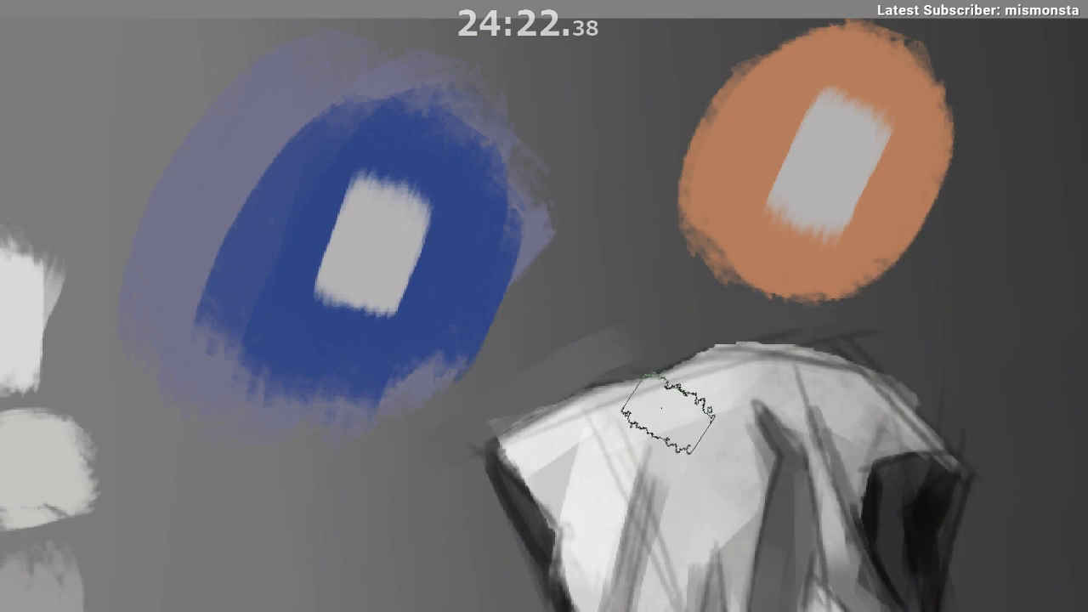
Step: Sample the light grey block and the surrounding blue to compare their colours
left_click(408, 245, "ctrl")
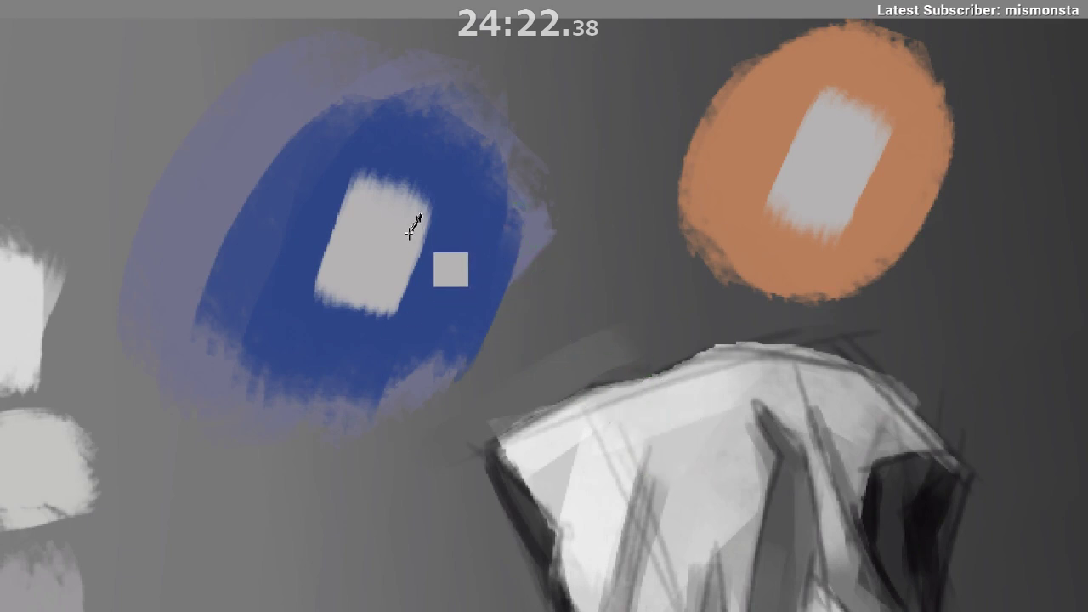
left_click(392, 259, "ctrl")
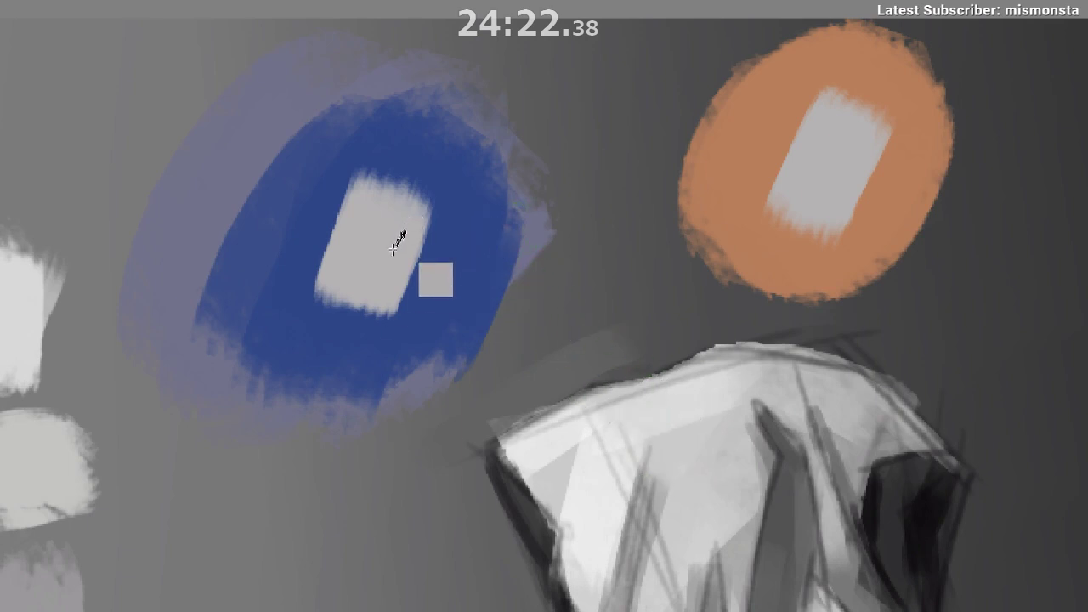
left_click(391, 255, "ctrl")
left_click(451, 212, "ctrl")
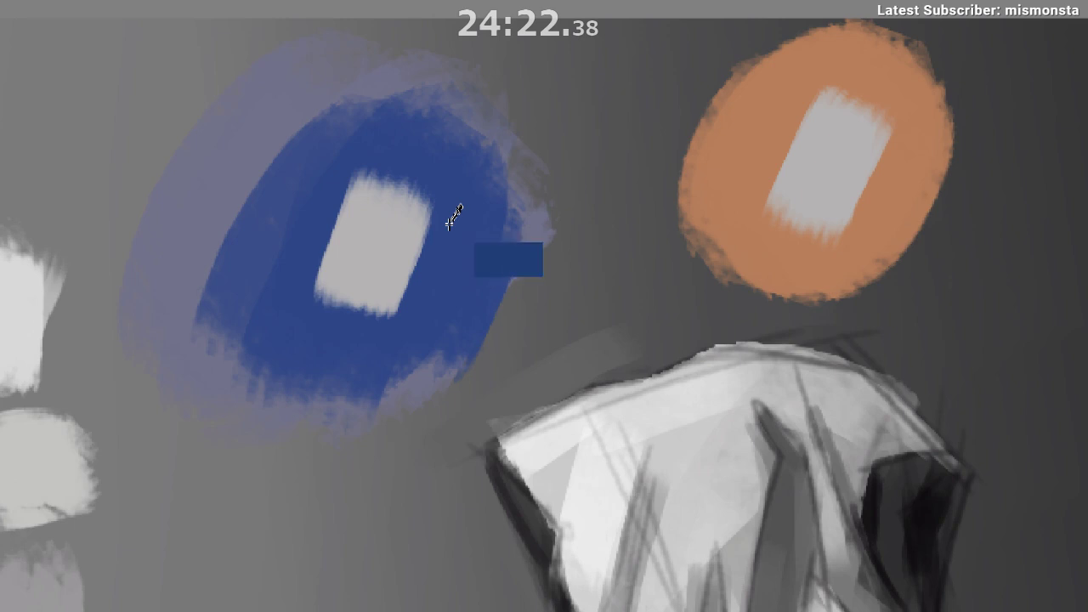
left_click(398, 238, "ctrl")
Step: Compare a dark saturated blue with muted greyish tones and a cyan-leaning hue in the colour selector
left_click_drag(517, 272, 289, 304)
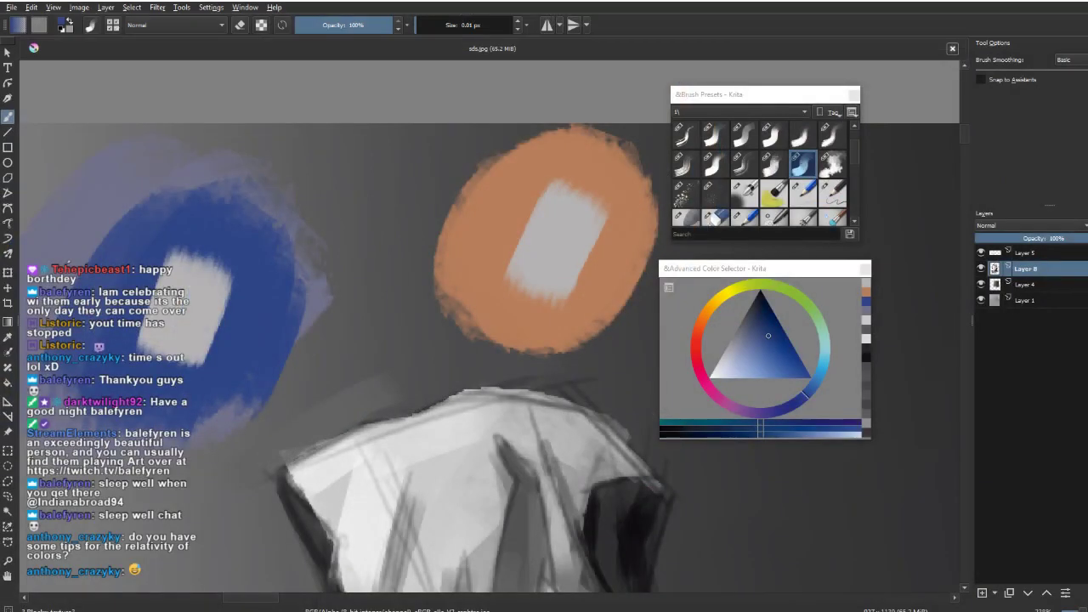
left_click_drag(768, 324, 775, 333)
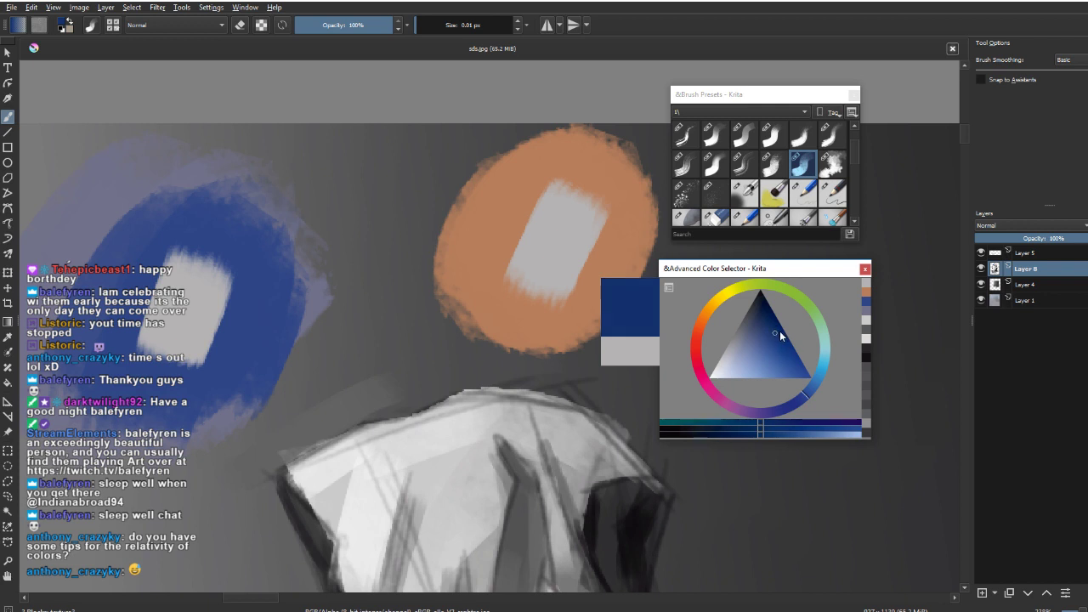
mouse_move(801, 399)
left_mouse_down()
mouse_move(761, 417)
mouse_move(700, 388)
left_mouse_up()
mouse_move(736, 410)
left_mouse_down()
mouse_move(813, 395)
mouse_move(813, 310)
mouse_move(810, 301)
mouse_move(814, 395)
mouse_move(712, 389)
mouse_move(707, 324)
mouse_move(696, 353)
mouse_move(752, 416)
mouse_move(817, 380)
mouse_move(752, 331)
mouse_move(770, 335)
mouse_move(721, 337)
left_mouse_up()
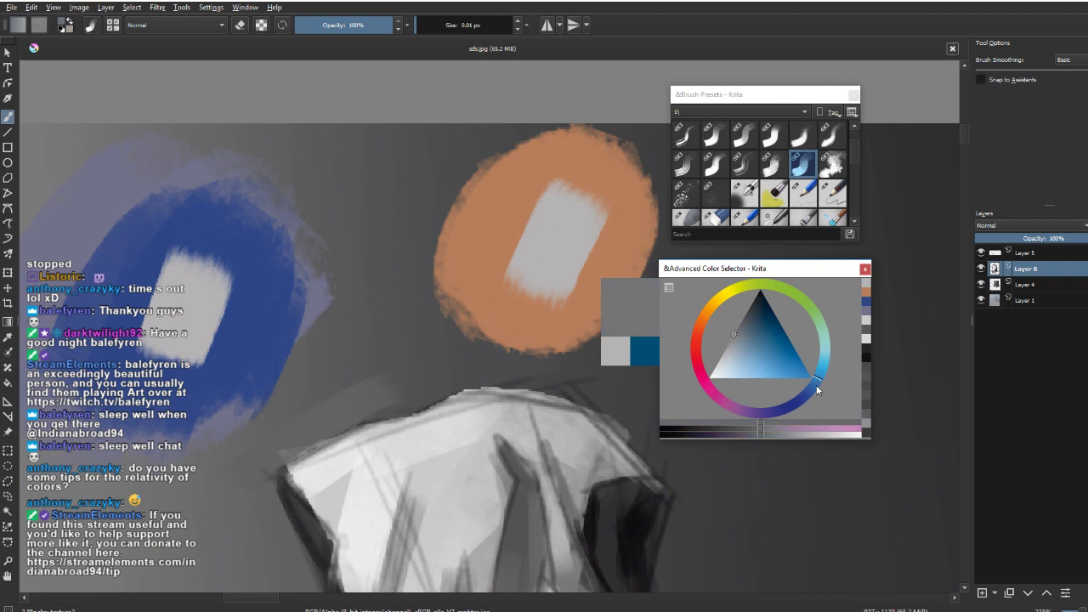
left_click(742, 339)
Step: Paint a large dark blue patch on the dark background behind the hood
left_click_drag(525, 398, 294, 371)
left_click(781, 325)
mouse_move(540, 333)
left_mouse_down()
mouse_move(615, 260)
mouse_move(667, 260)
left_mouse_up()
mouse_move(561, 298)
left_mouse_down()
mouse_move(571, 337)
mouse_move(587, 347)
left_mouse_up()
mouse_move(566, 366)
left_mouse_down()
mouse_move(529, 362)
mouse_move(529, 346)
left_mouse_up()
Step: Paint a smaller muted grey-blue patch in the centre of the dark blue one
left_click(769, 329)
left_click_drag(770, 330, 751, 328)
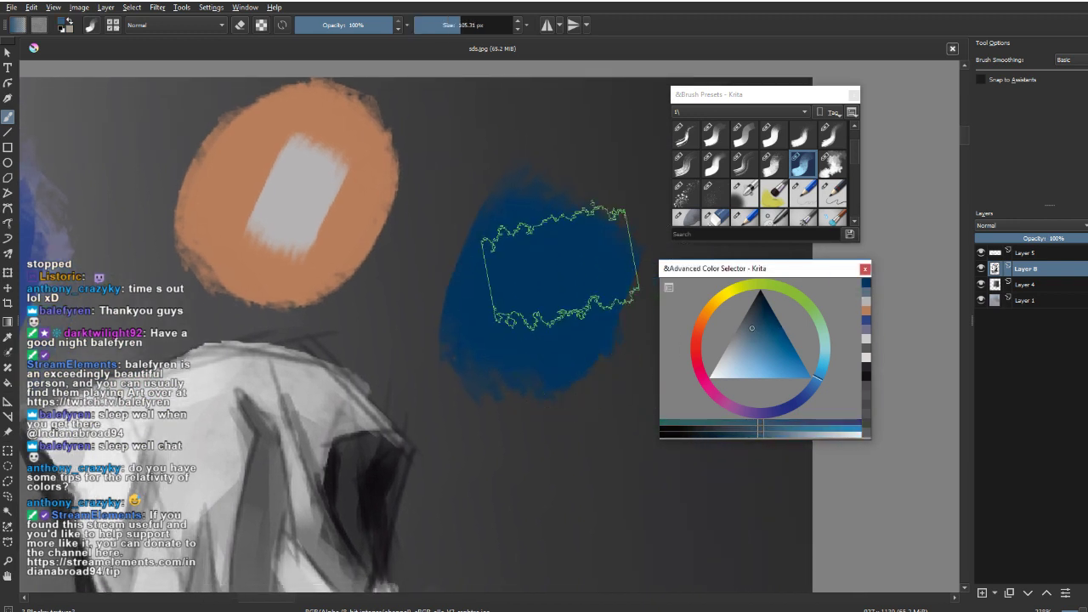
left_click_drag(559, 267, 550, 298)
mouse_move(573, 284)
left_mouse_down()
mouse_move(550, 307)
mouse_move(525, 301)
mouse_move(528, 319)
mouse_move(563, 252)
mouse_move(556, 244)
mouse_move(566, 332)
left_mouse_up()
Step: Undo all the coloured demonstration patches around the hood
key("ctrl+z")
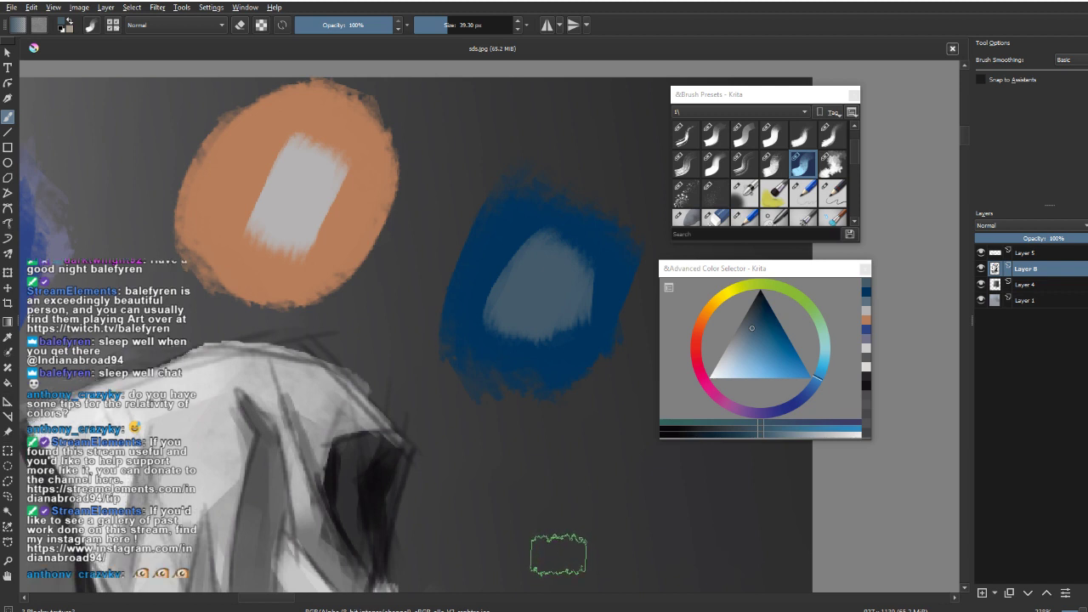
key("ctrl+z")
key("ctrl+z")
key("ctrl+z")
key("ctrl+z")
key("ctrl+z")
key("ctrl+z")
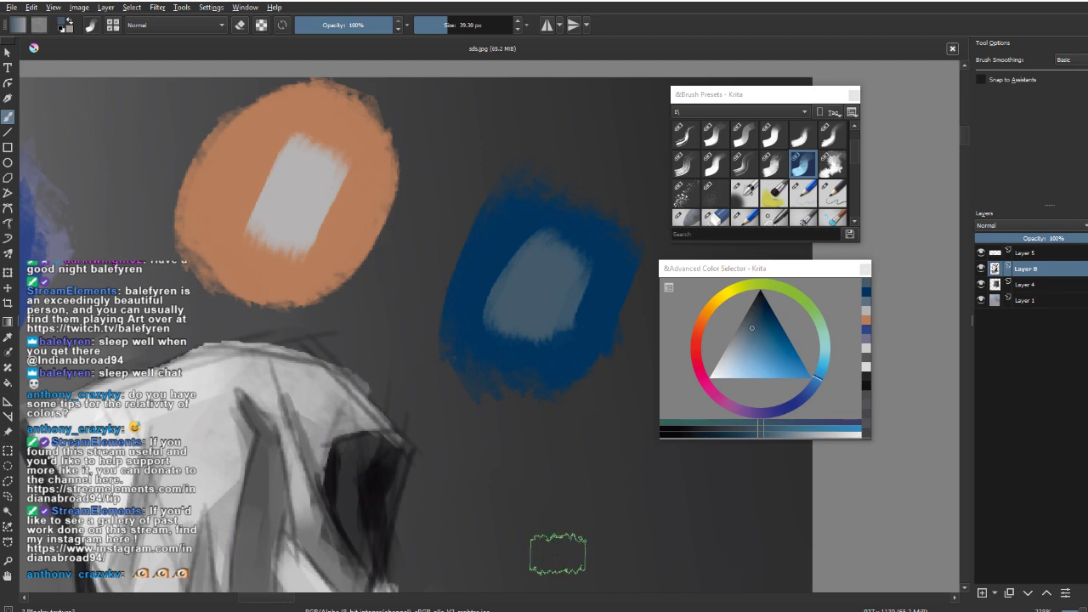
left_click_drag(550, 505, 653, 396)
mouse_move(581, 480)
left_mouse_down()
mouse_move(613, 437)
mouse_move(595, 448)
mouse_move(578, 440)
mouse_move(564, 539)
left_mouse_up()
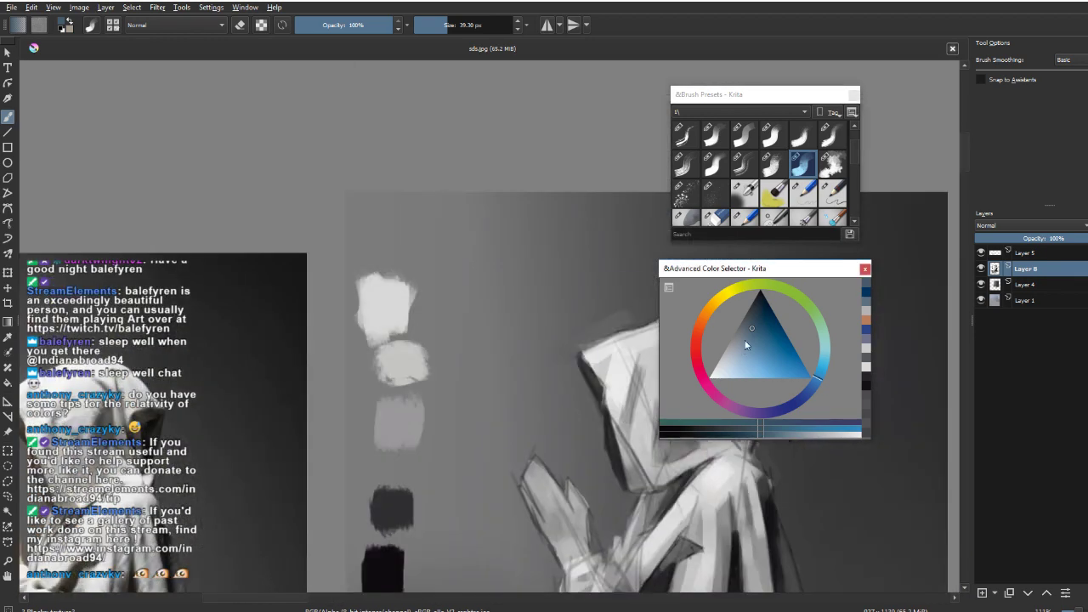
Step: Paint a large saturated blue patch on the background between the value swatches and the hood
left_click(749, 313)
left_click_drag(470, 308, 529, 225)
mouse_move(512, 241)
left_mouse_down()
mouse_move(561, 241)
mouse_move(522, 231)
mouse_move(515, 282)
mouse_move(547, 287)
mouse_move(494, 293)
mouse_move(512, 270)
left_mouse_up()
key("ctrl+z")
left_click(800, 340)
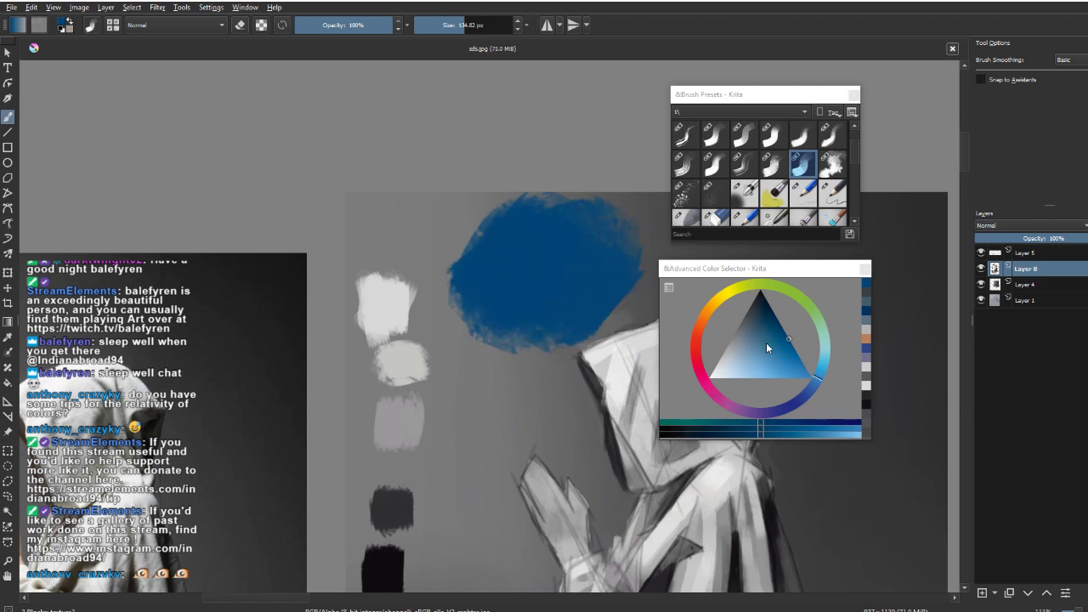
Step: Cover the dark blue blob with light blue, then paint a short muted red vertical stroke on it with a 17.15 px brush
left_click_drag(769, 349, 767, 378)
mouse_move(605, 242)
left_mouse_down()
mouse_move(567, 243)
mouse_move(583, 266)
mouse_move(561, 302)
left_mouse_up()
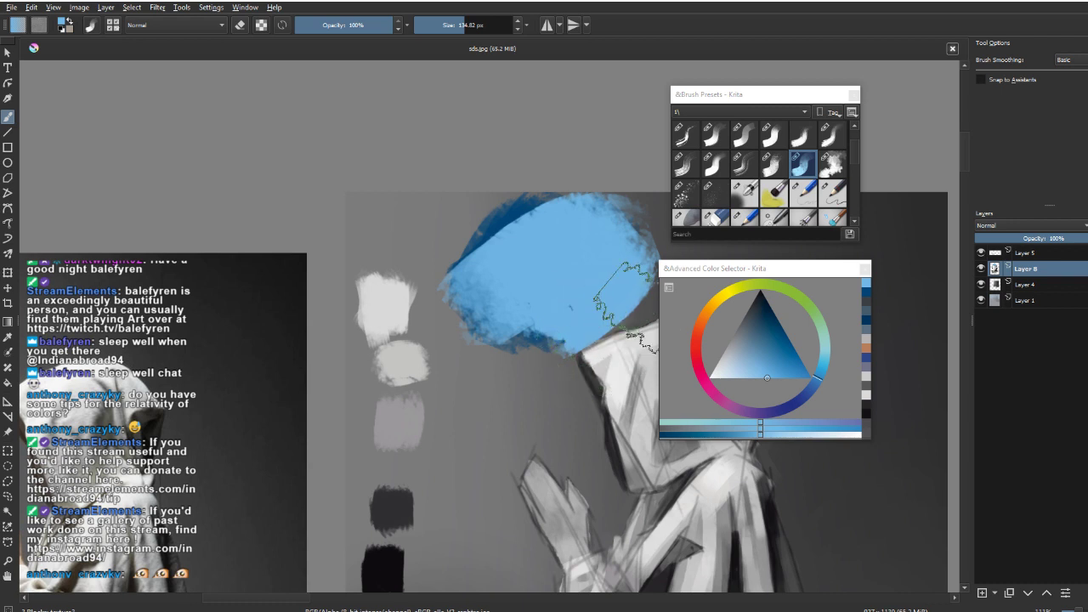
left_click(697, 336)
left_click_drag(768, 356, 799, 356)
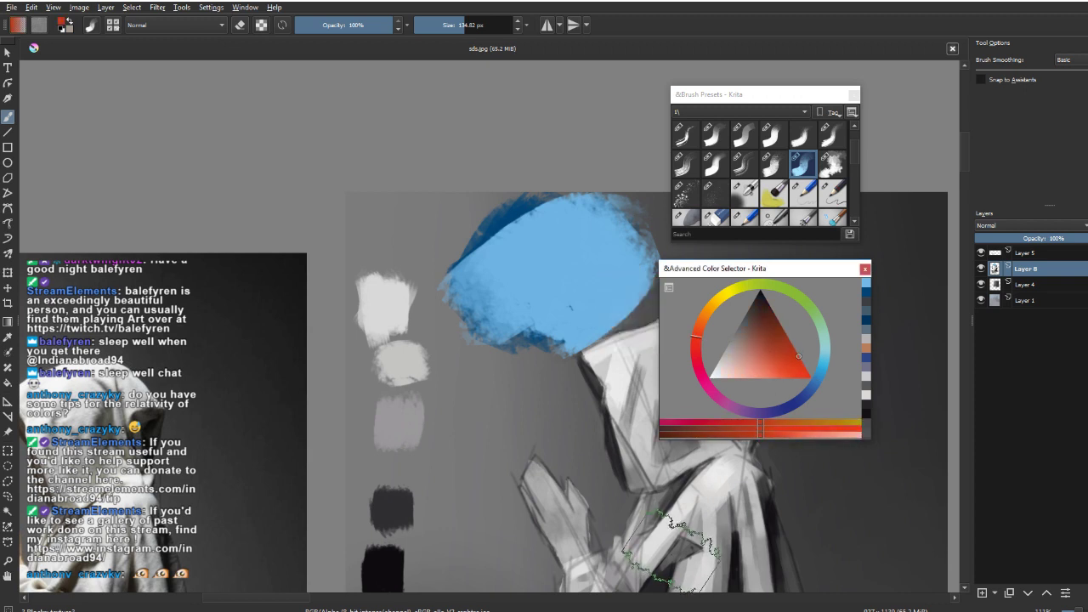
left_click_drag(757, 351, 762, 355)
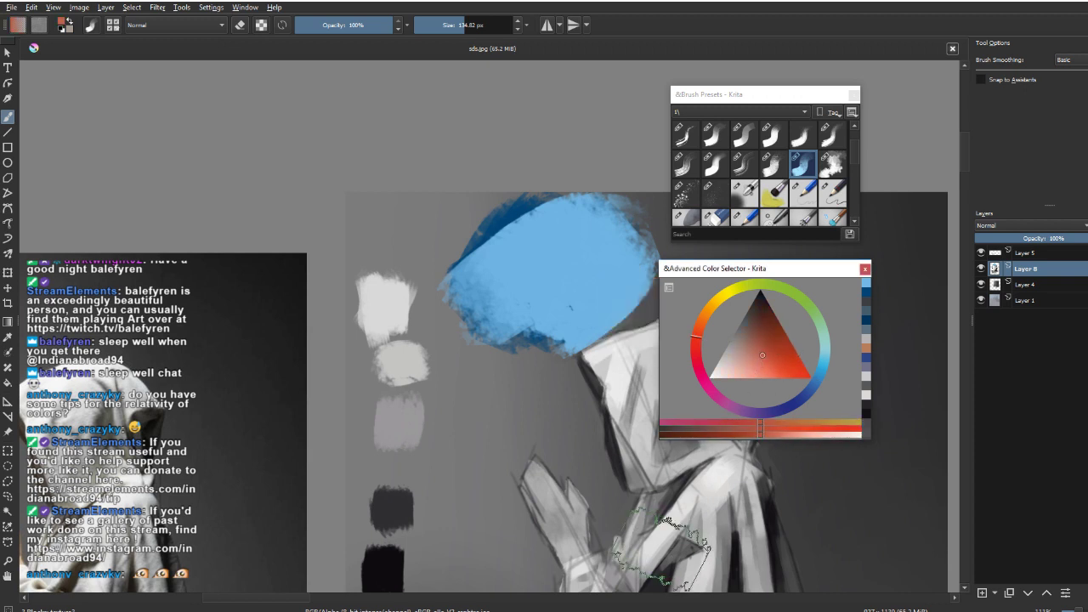
left_click(800, 354)
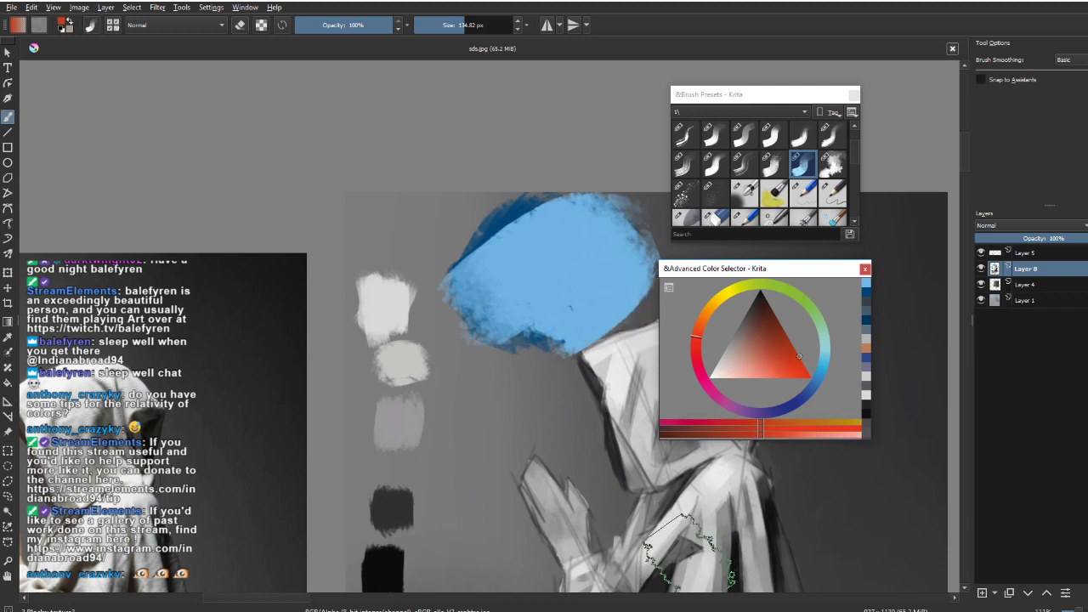
left_click(768, 363)
left_click(697, 345)
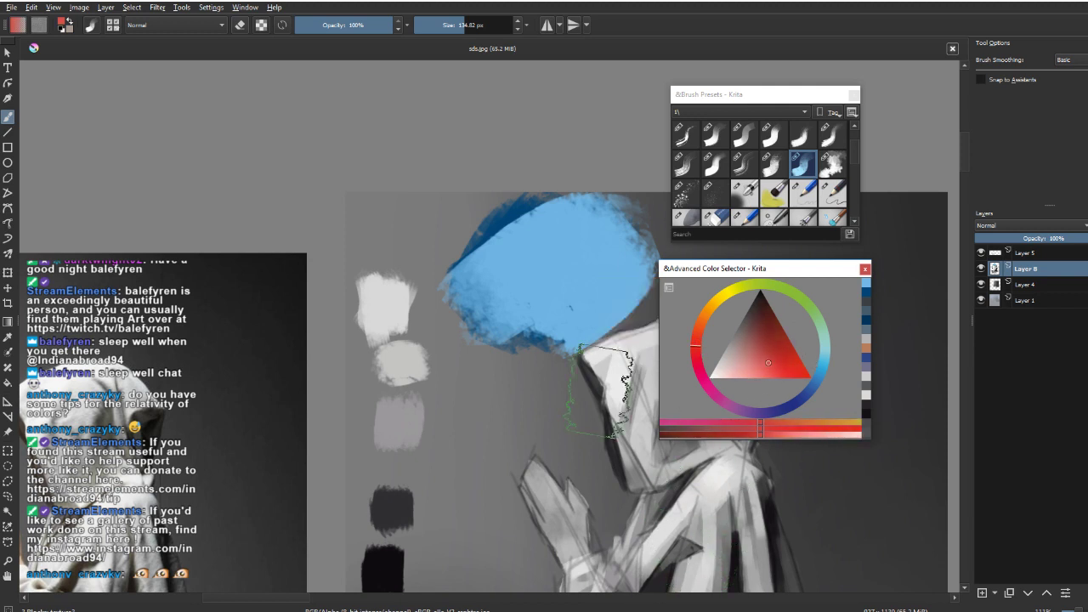
mouse_move(556, 262)
left_mouse_down()
mouse_move(558, 287)
mouse_move(544, 279)
mouse_move(557, 298)
left_mouse_up()
key("ctrl+z")
left_click_drag(553, 266, 555, 294)
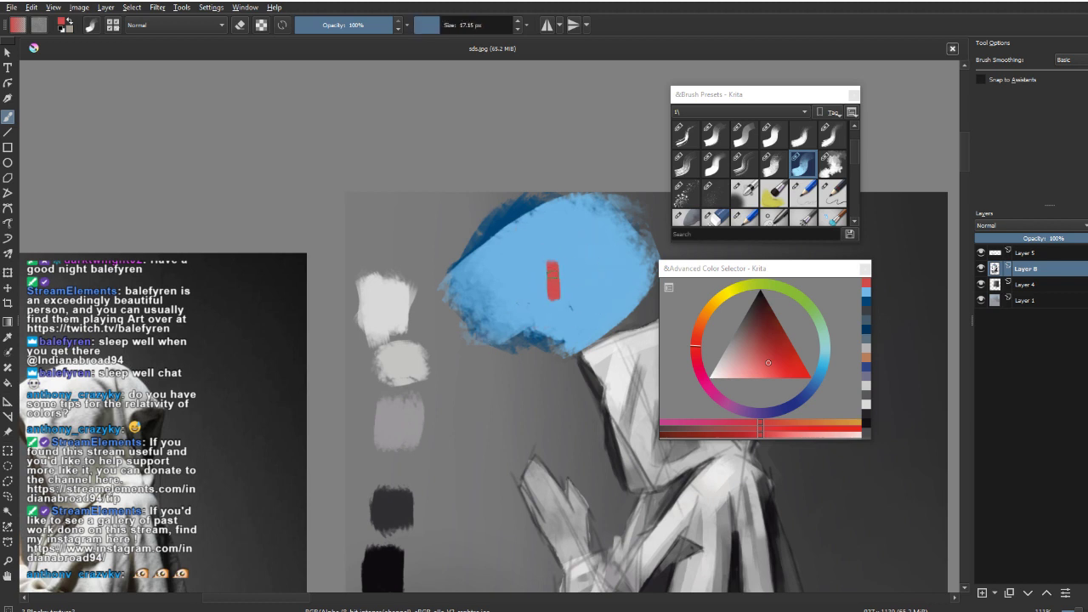
Step: Try a more saturated red vertical stroke beside the muted red one on the light blue patch
left_click_drag(553, 508, 506, 487)
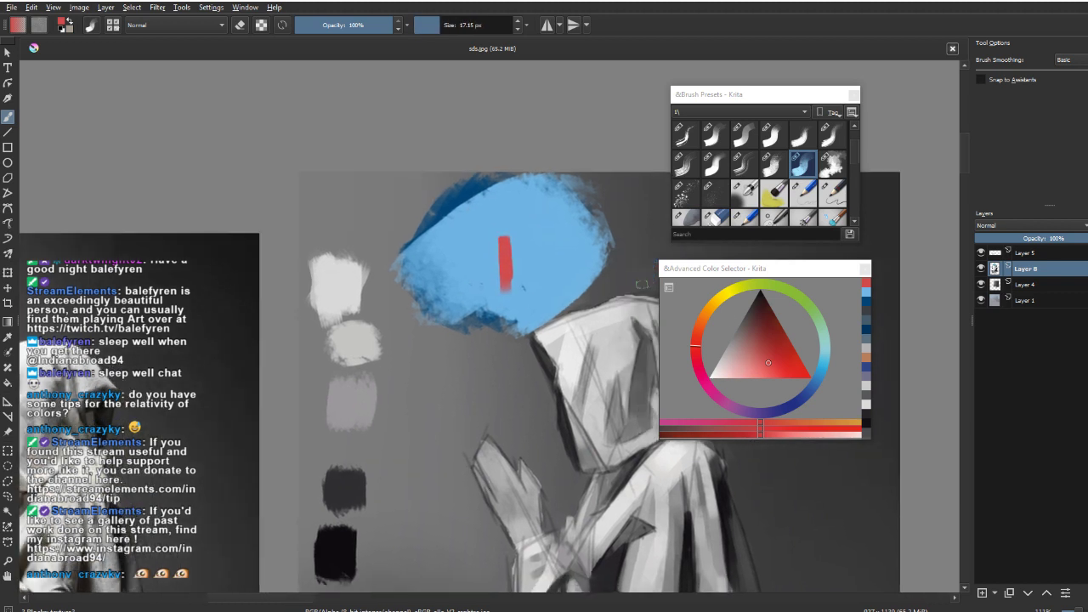
left_click(803, 364)
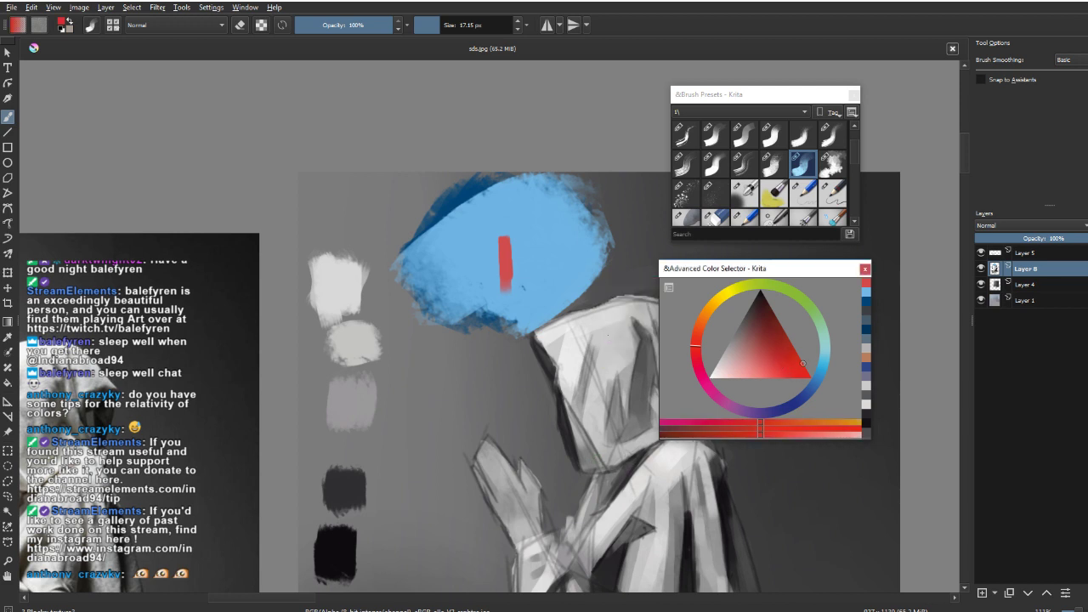
left_click_drag(546, 236, 553, 287)
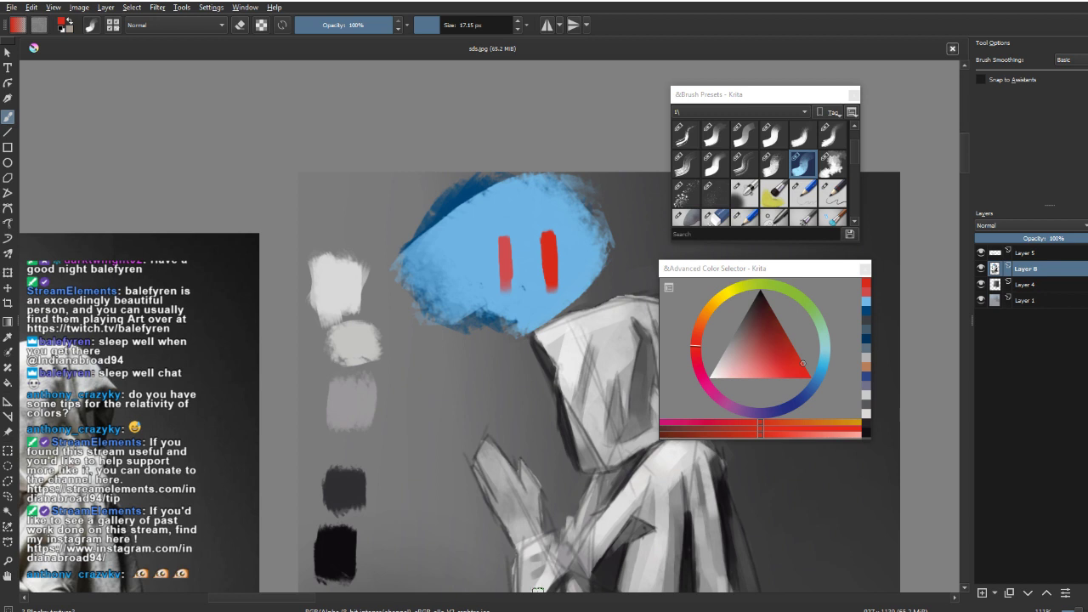
key("ctrl+z")
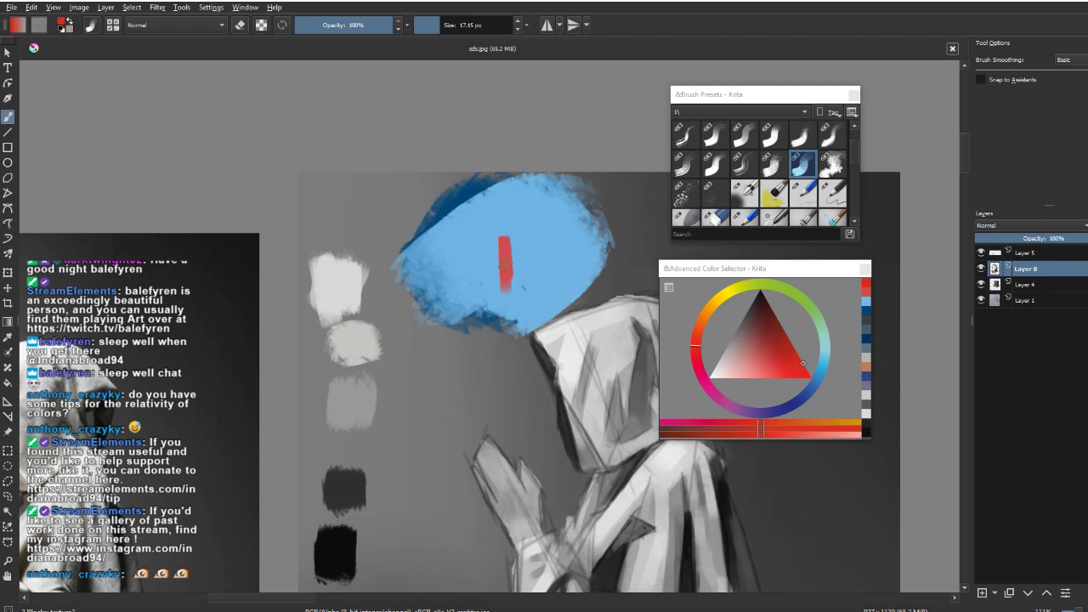
Step: Undo the blue and red colour test painted above the hooded figure
key("ctrl+z")
key("ctrl+shift+z")
left_click(505, 260, "ctrl")
left_click_drag(497, 297, 508, 297)
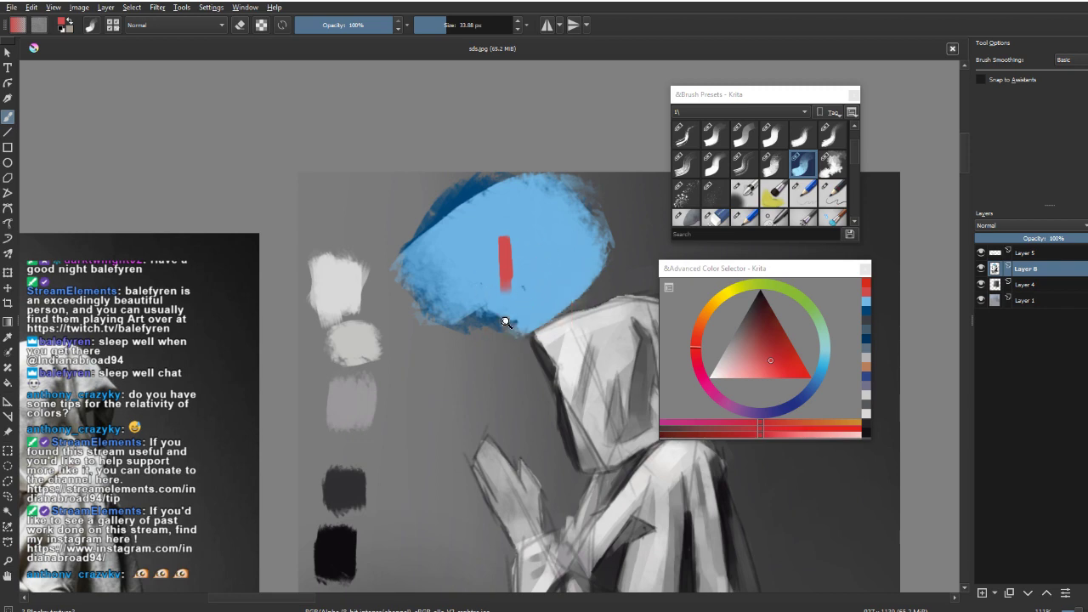
left_click_drag(512, 337, 494, 415)
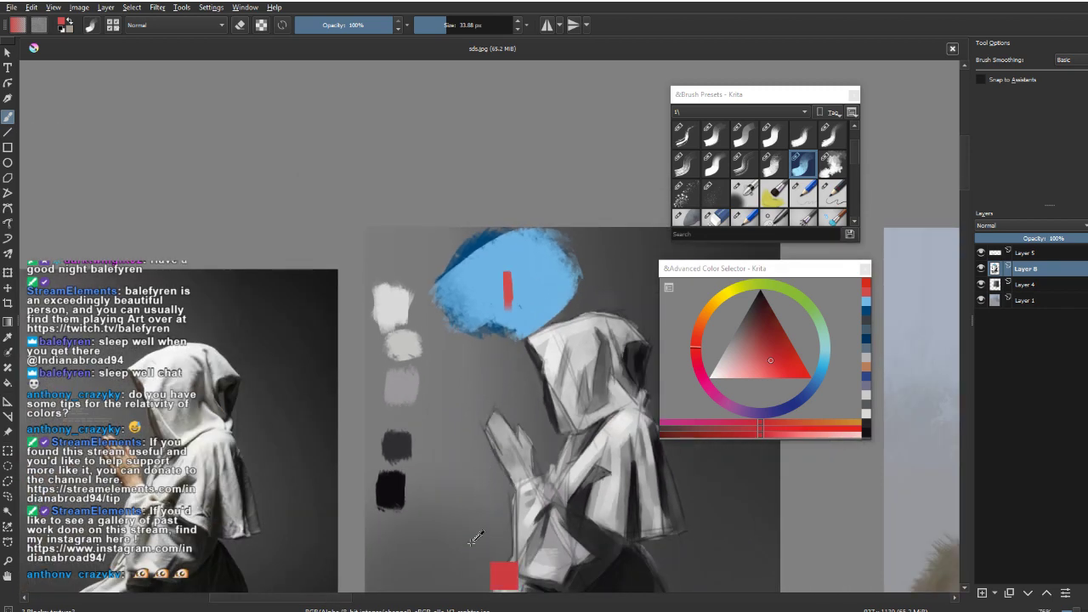
key("ctrl+z")
key("ctrl+z")
key("ctrl+z")
key("ctrl+z")
left_click_drag(486, 501, 408, 433)
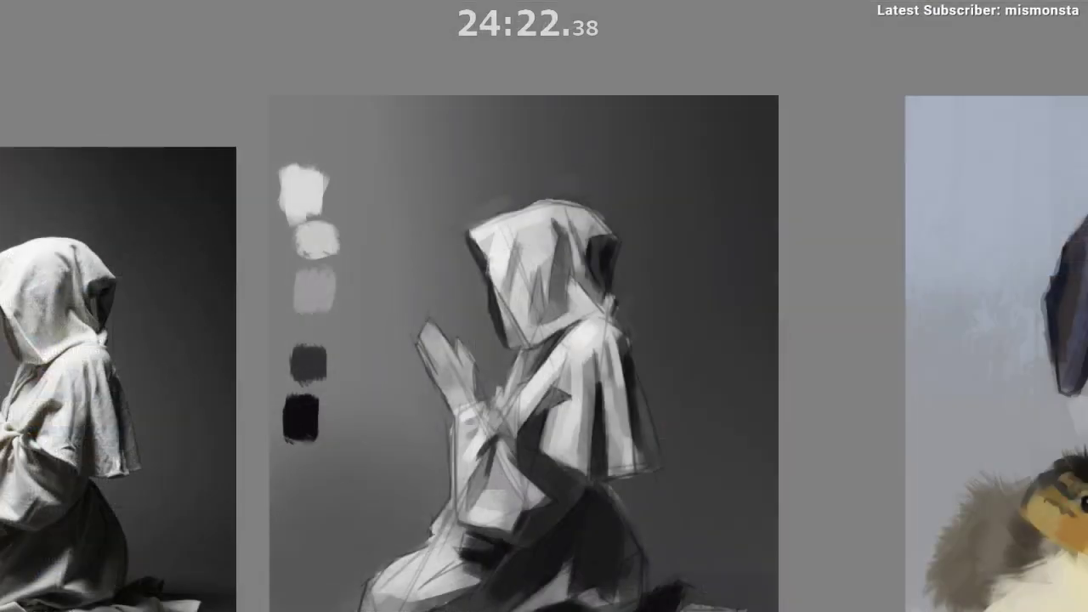
Step: Sample greys from the kneeling figure's shoulder cape and refine its light and dark fold shapes
left_click_drag(614, 404, 613, 418)
mouse_move(621, 400)
left_mouse_down()
mouse_move(634, 260)
mouse_move(691, 212)
left_mouse_up()
key("ctrl+z")
left_click(689, 230, "ctrl")
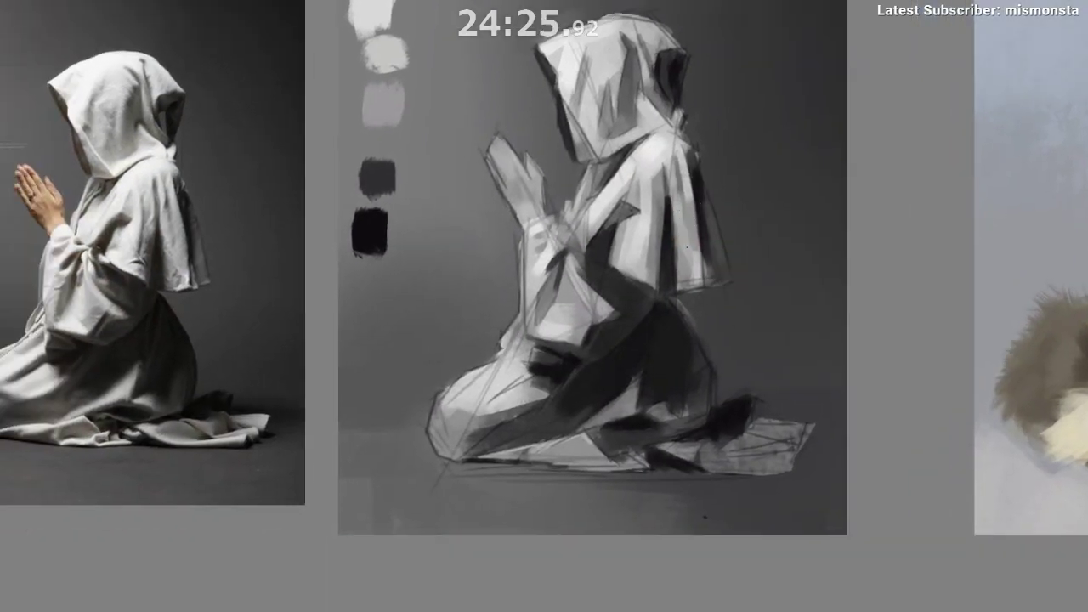
left_click(692, 235, "ctrl")
left_click(684, 265, "ctrl")
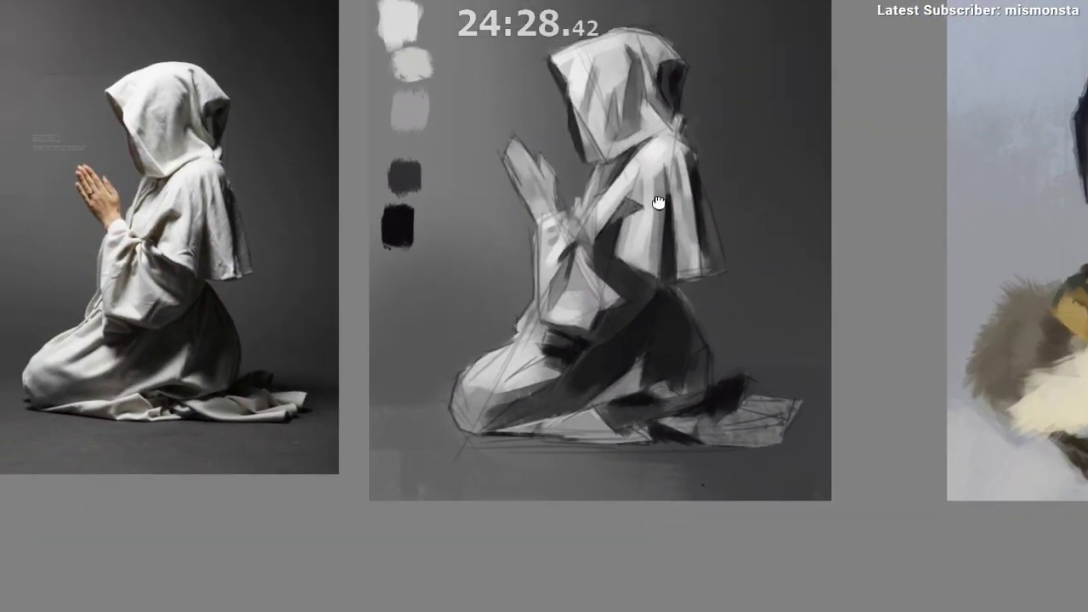
left_click(623, 250, "ctrl")
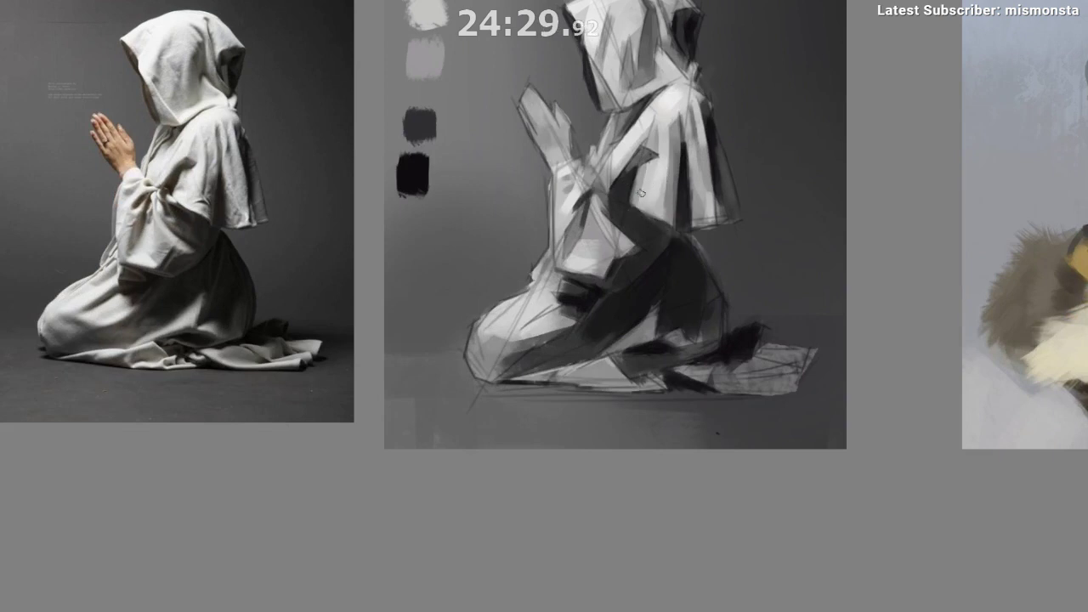
left_click(647, 193, "ctrl")
left_click(636, 202, "ctrl")
left_click_drag(658, 236, 664, 203)
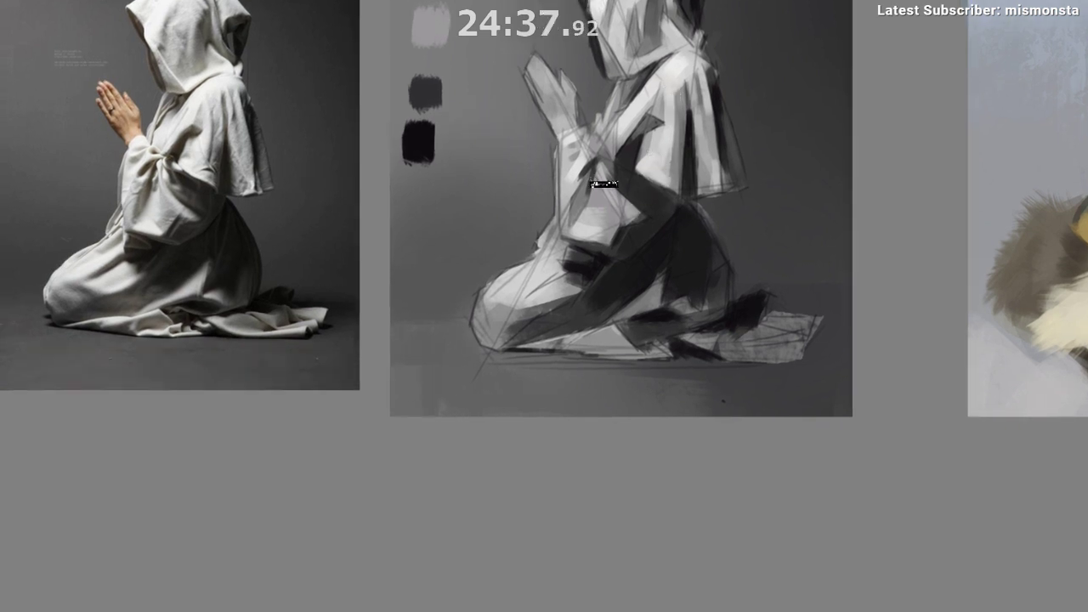
Step: Paint light and dark grey folds around the knotted sleeve cuff below the praying hands, sampling tones from the painting
left_click_drag(595, 144, 593, 158)
left_click(592, 153, "ctrl")
left_click(599, 168, "ctrl")
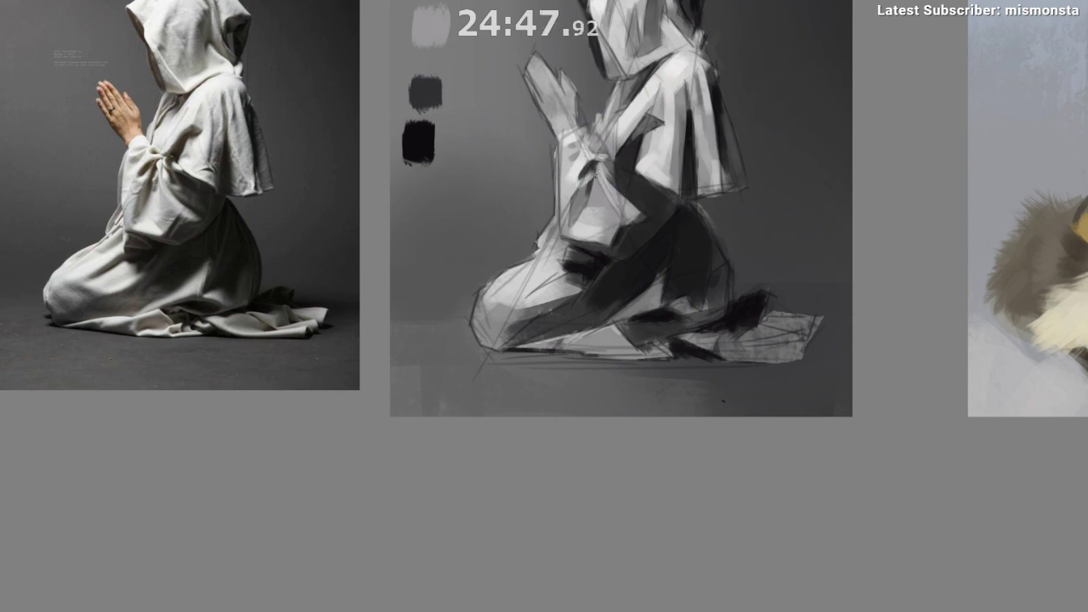
mouse_move(595, 167)
left_mouse_down()
mouse_move(580, 184)
mouse_move(581, 154)
left_mouse_up()
left_click(575, 150, "ctrl")
Step: Paint a dark tapered fold across the kneeling figure's thigh, just below the sleeve
left_click_drag(621, 246, 600, 287)
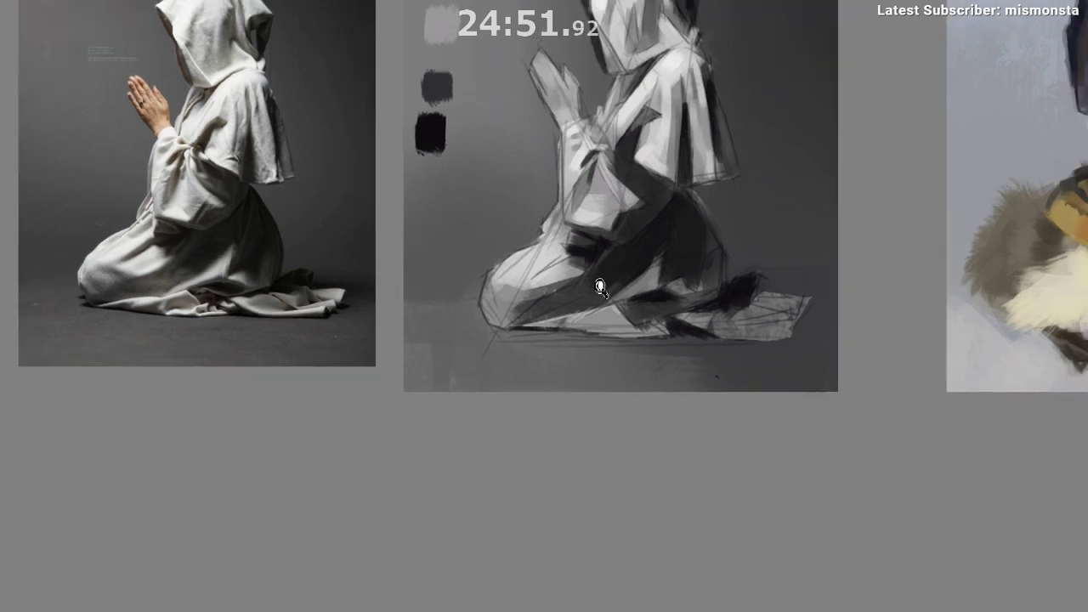
left_click_drag(607, 333, 607, 203)
mouse_move(565, 295)
left_mouse_down()
mouse_move(608, 268)
mouse_move(611, 252)
left_mouse_up()
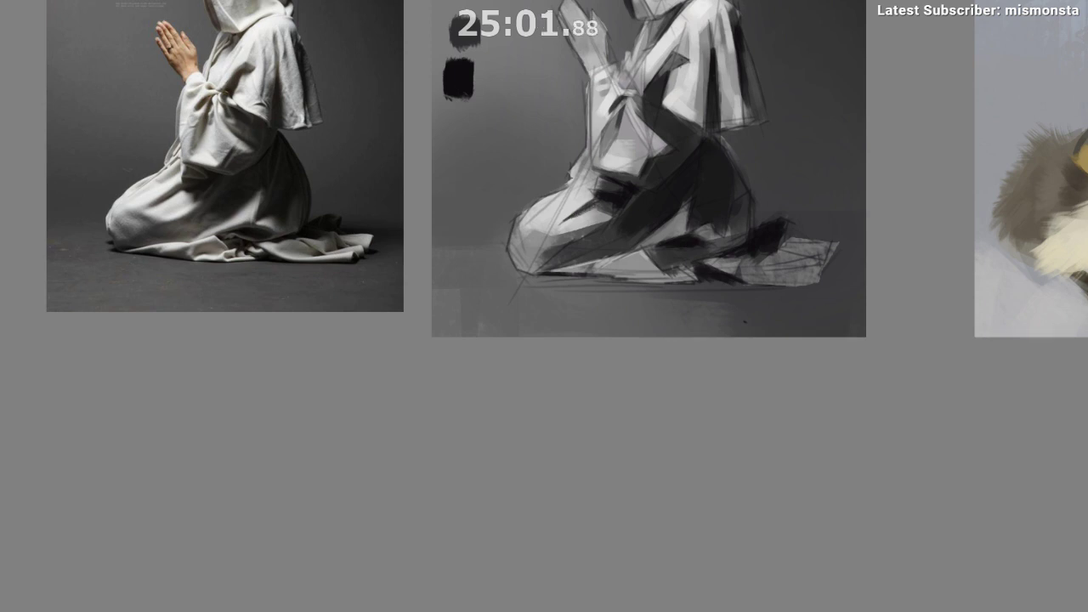
Step: Sketch a zigzag fold profile with arrows pointing at its planes on the background beside the kneeling figure's knee
left_click_drag(590, 303, 591, 303)
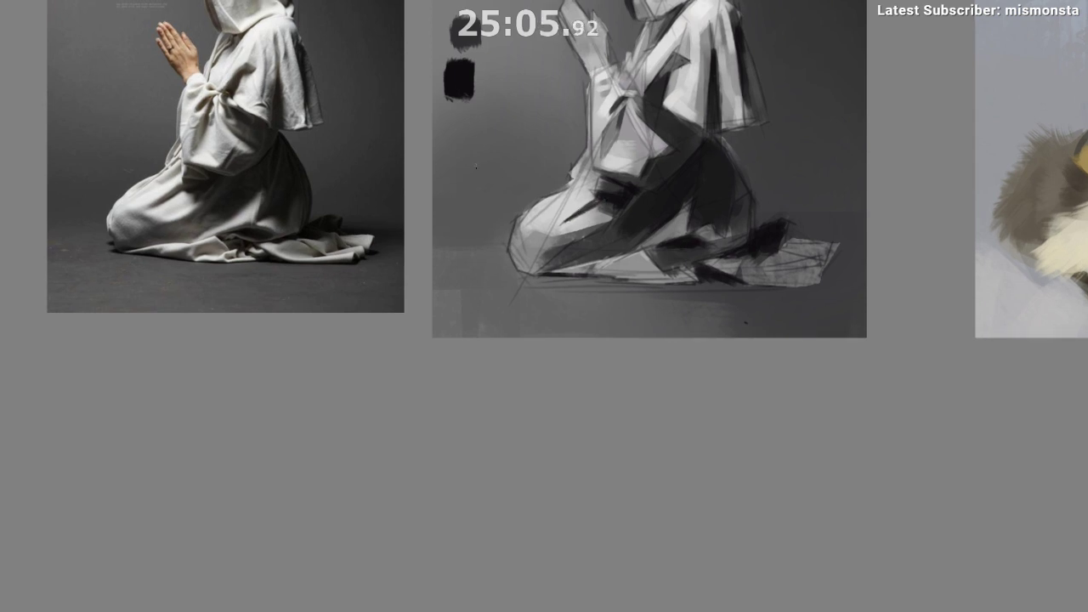
left_click_drag(501, 147, 502, 199)
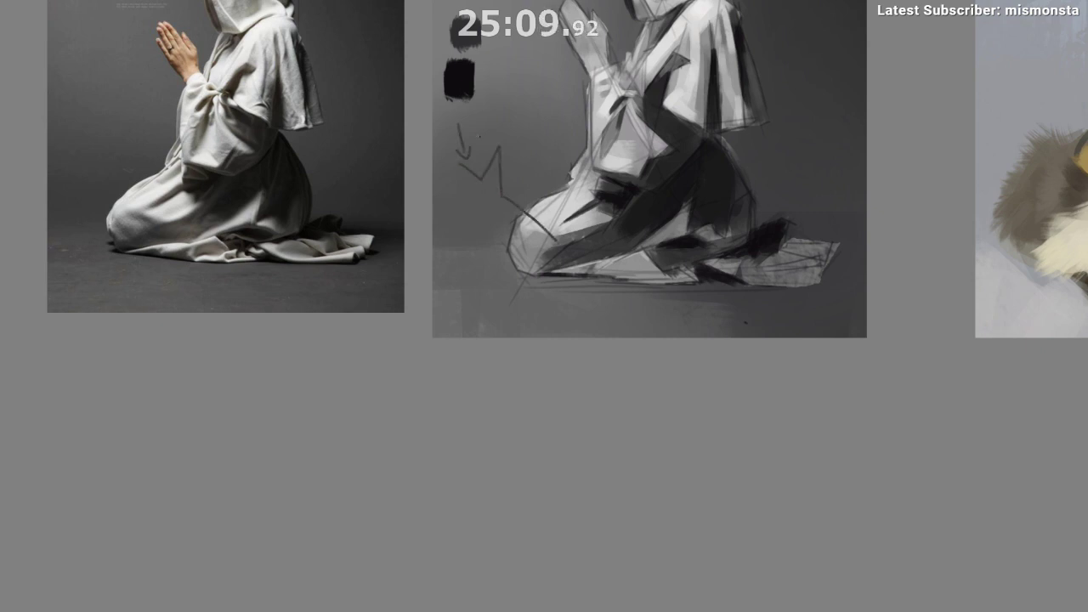
mouse_move(482, 121)
left_mouse_down()
mouse_move(493, 153)
mouse_move(560, 136)
left_mouse_up()
left_click_drag(507, 171, 533, 152)
key("ctrl+z")
key("ctrl+z")
key("ctrl+z")
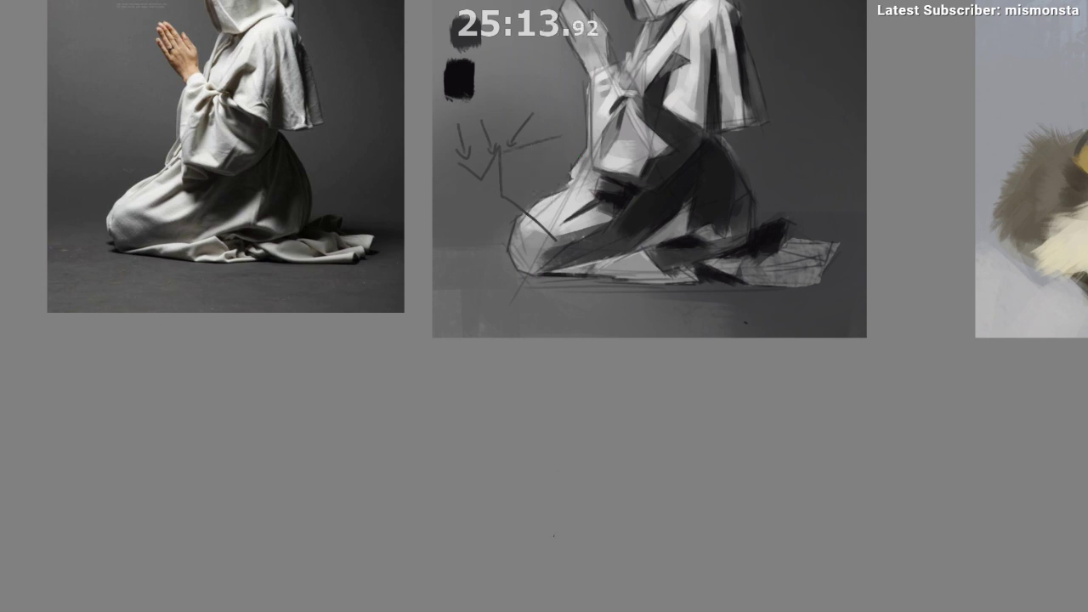
key("ctrl+z")
key("ctrl+z")
key("ctrl+z")
key("ctrl+z")
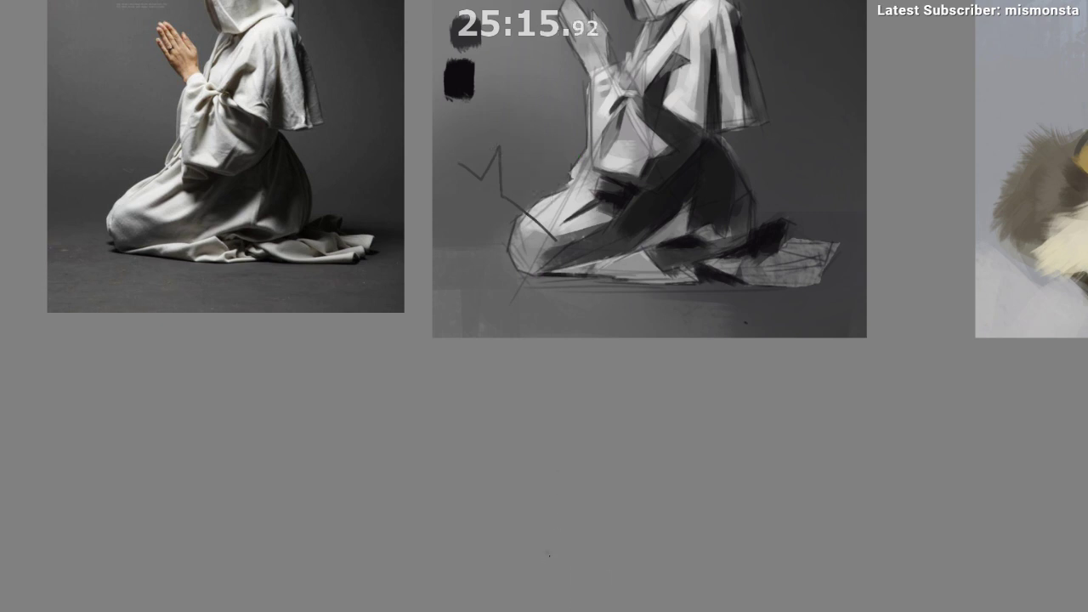
left_click_drag(586, 430, 542, 360)
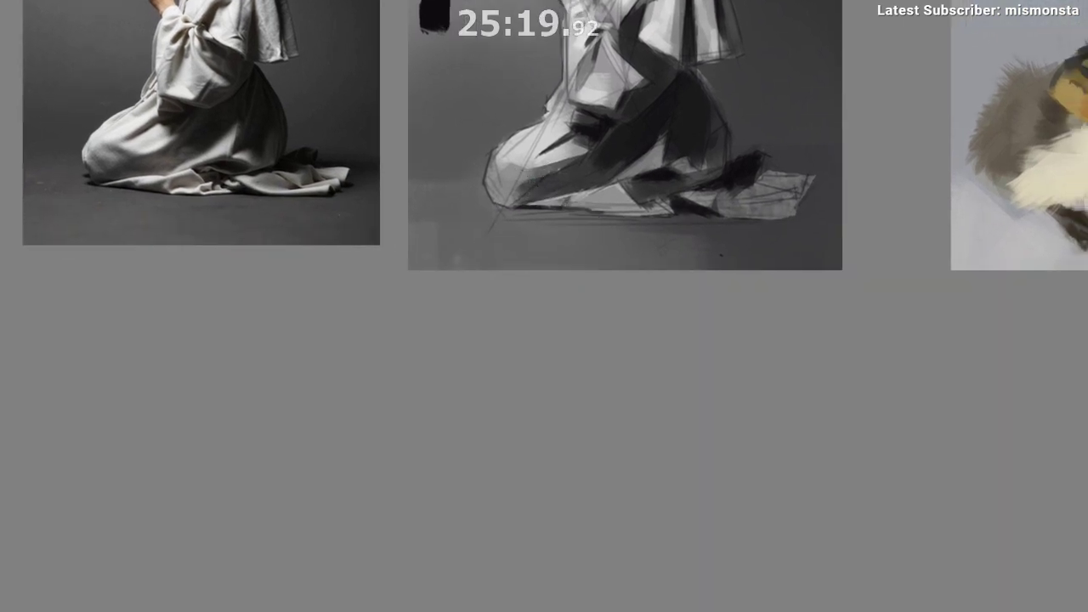
Step: Examine the nun costume sketches, closing in on the shading of the figure with the wide spread cape
left_click_drag(614, 227, 502, 340)
left_click_drag(661, 467, 247, 313)
left_click_drag(442, 380, 510, 247)
left_click_drag(511, 238, 399, 304)
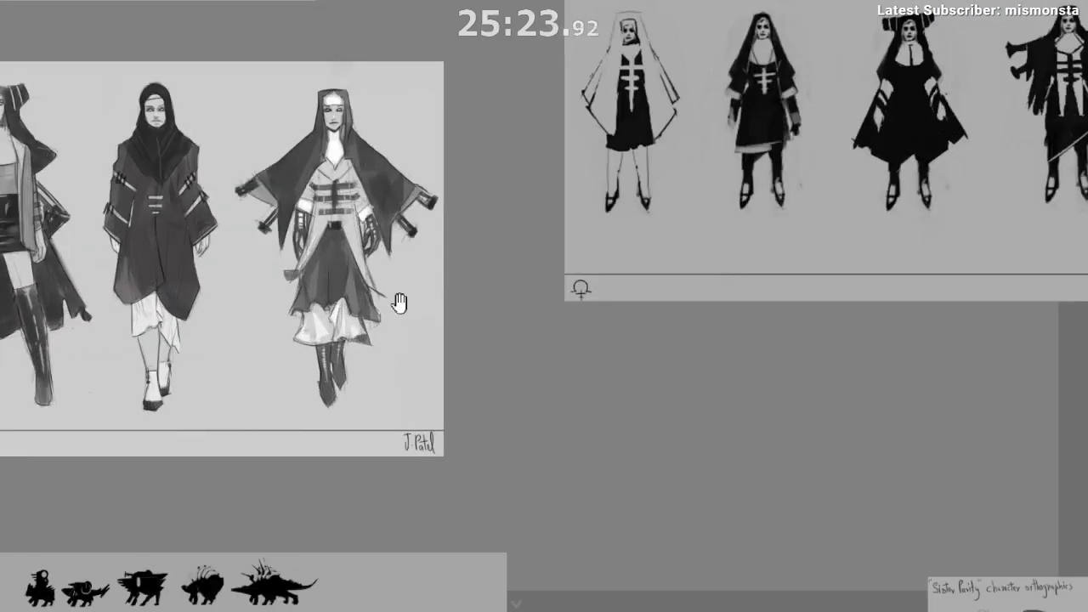
left_click_drag(354, 362, 461, 442)
left_click_drag(448, 363, 761, 364)
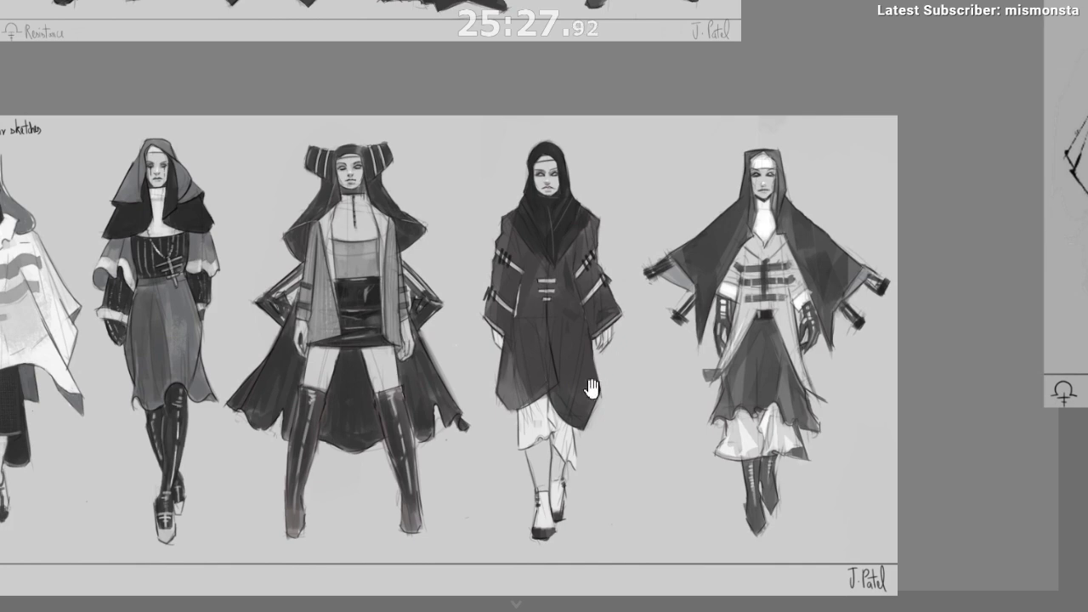
left_click_drag(496, 370, 292, 347)
left_click_drag(553, 212, 656, 185)
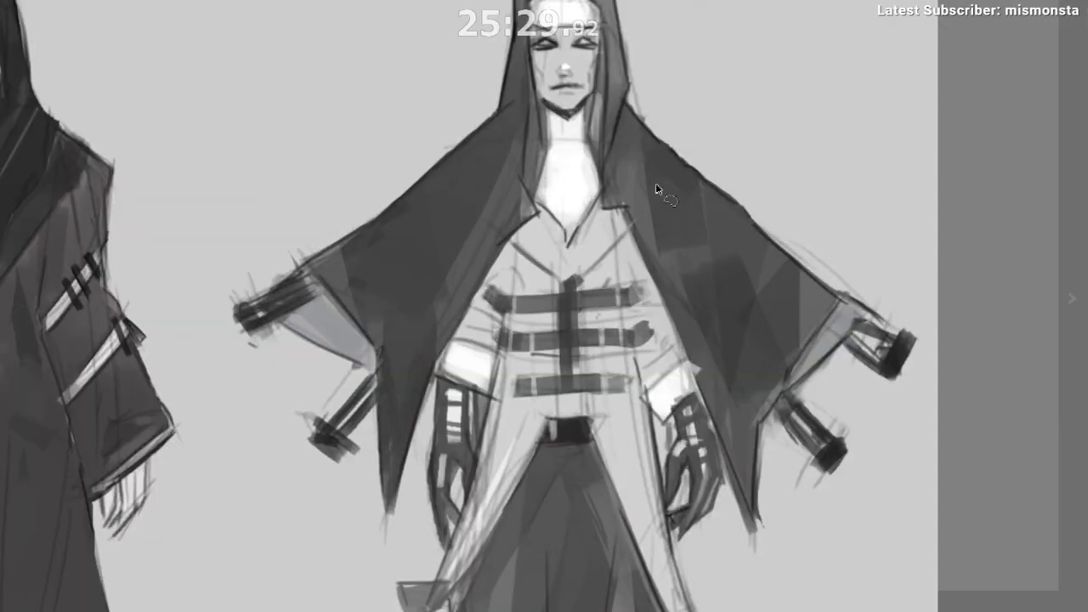
Step: Try freehand selections over the cape and skirt folds of the nun sketch, then clear the selection
left_click_drag(498, 180, 438, 347)
left_click_drag(416, 197, 418, 302)
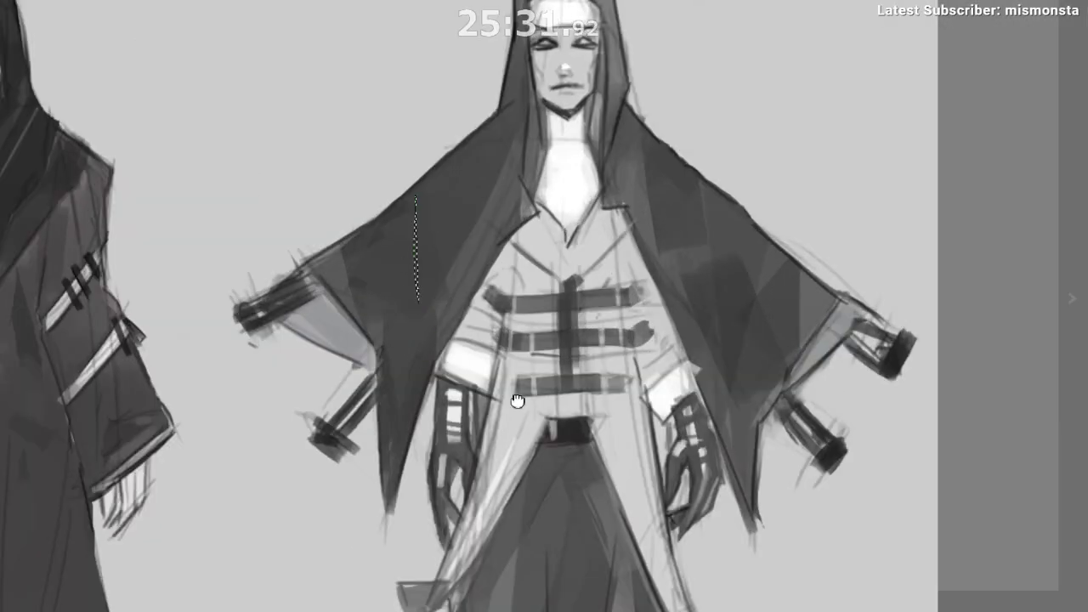
left_click_drag(517, 402, 522, 222)
mouse_move(503, 309)
left_mouse_down()
mouse_move(467, 395)
mouse_move(493, 253)
left_mouse_up()
mouse_move(594, 347)
left_mouse_down()
mouse_move(600, 305)
mouse_move(652, 418)
mouse_move(640, 442)
left_mouse_up()
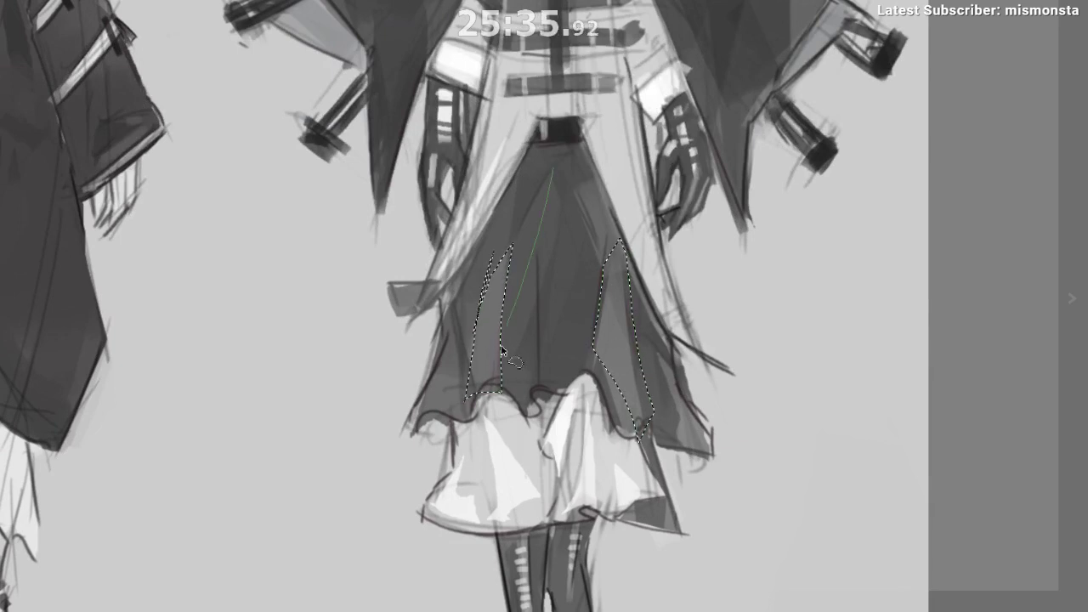
key("ctrl+d")
mouse_move(502, 350)
left_mouse_down()
mouse_move(575, 315)
mouse_move(470, 458)
mouse_move(457, 443)
left_mouse_up()
Step: Return to the kneeling figure study and rework the sleeve and cuff folds of the praying arm with grey strokes
left_click_drag(375, 320, 512, 598)
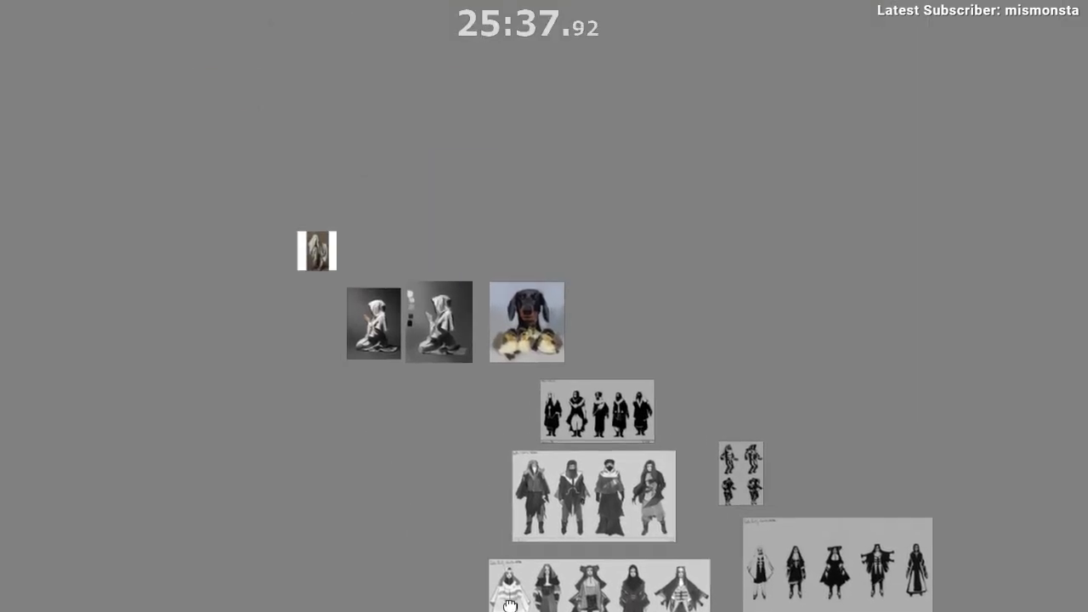
left_click_drag(450, 325, 561, 140)
left_click_drag(418, 357, 568, 222)
scroll(523, 236, "up", 3)
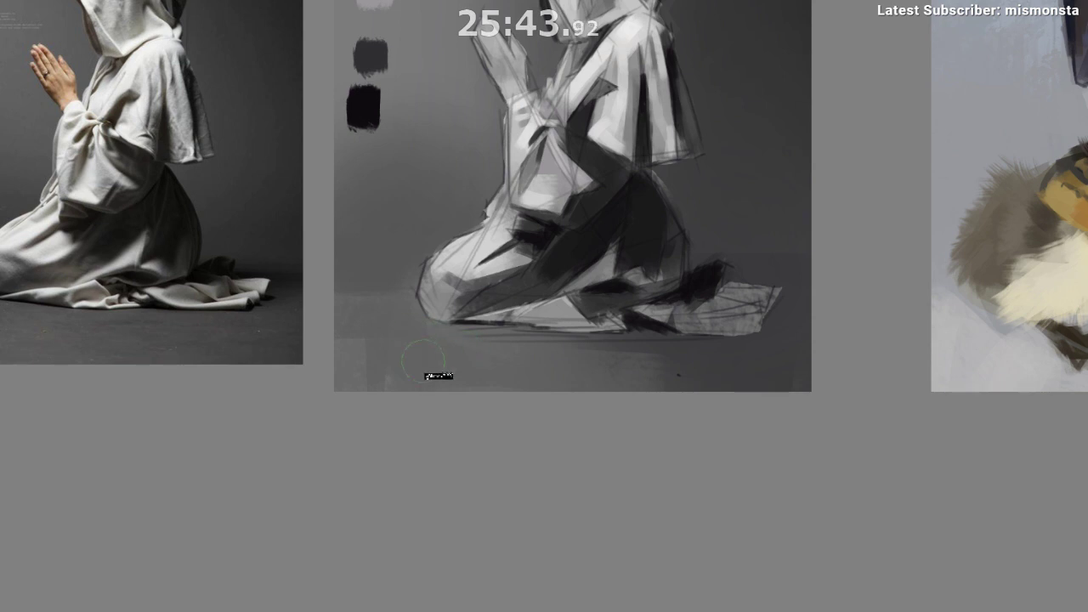
left_click_drag(469, 409, 462, 434)
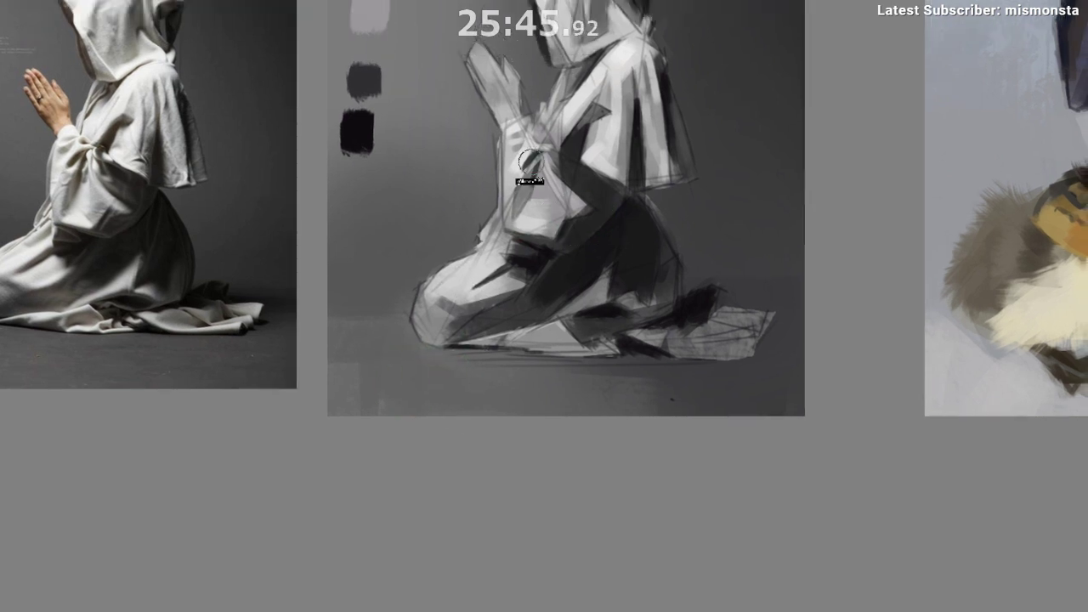
left_click_drag(528, 161, 515, 115)
left_click_drag(556, 280, 533, 280)
left_click_drag(533, 280, 506, 303)
left_click_drag(573, 82, 548, 90)
left_click_drag(551, 49, 537, 50)
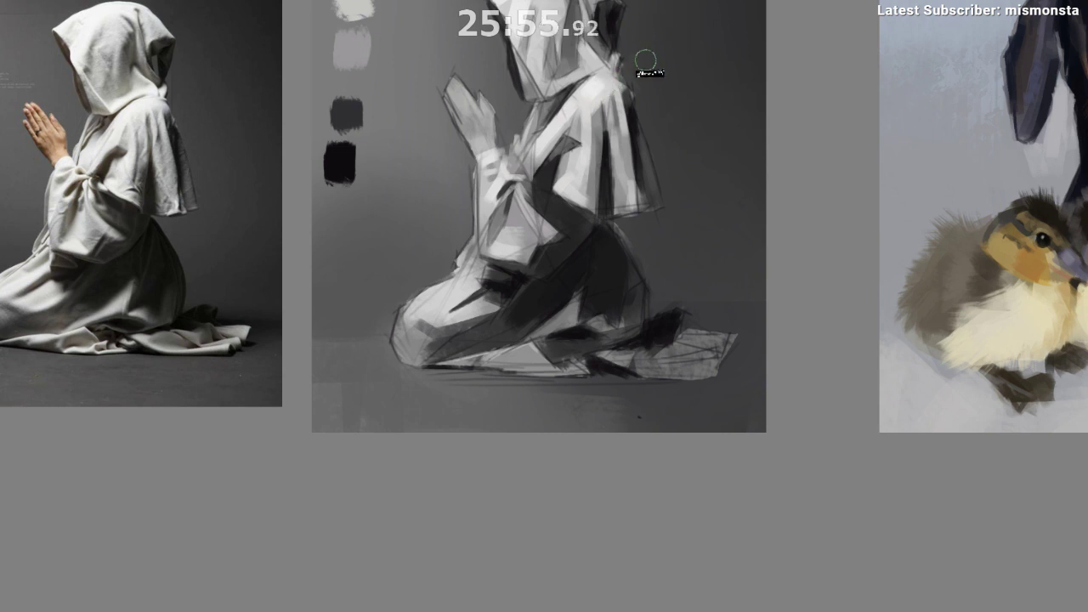
scroll(646, 59, "down", 1)
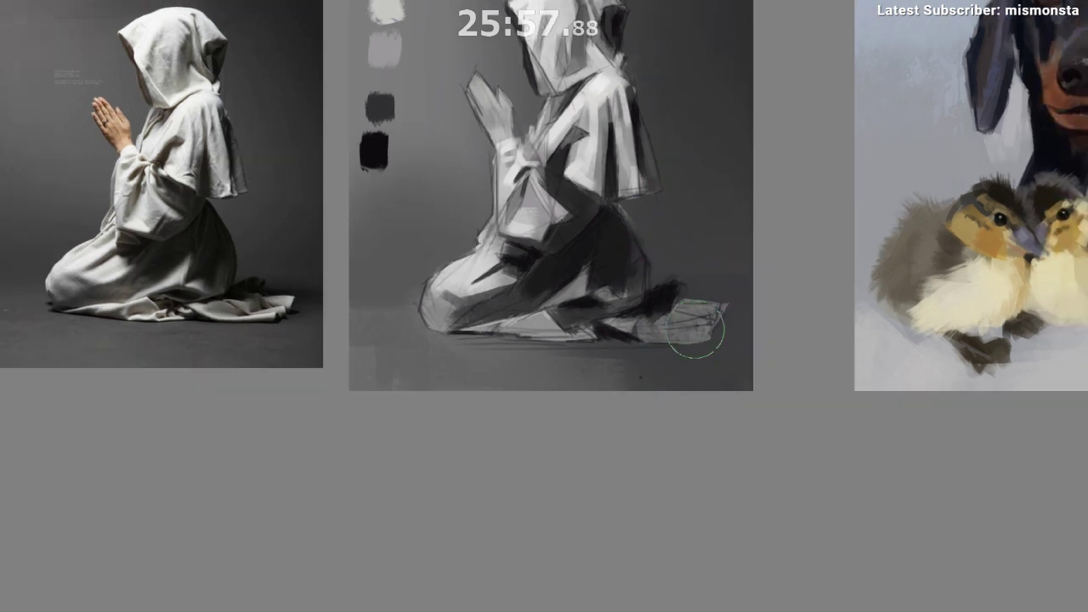
Step: Rework the sleeve's lower edge and the shadow beneath it above the figure's lap with grey strokes
left_click_drag(559, 372, 625, 331)
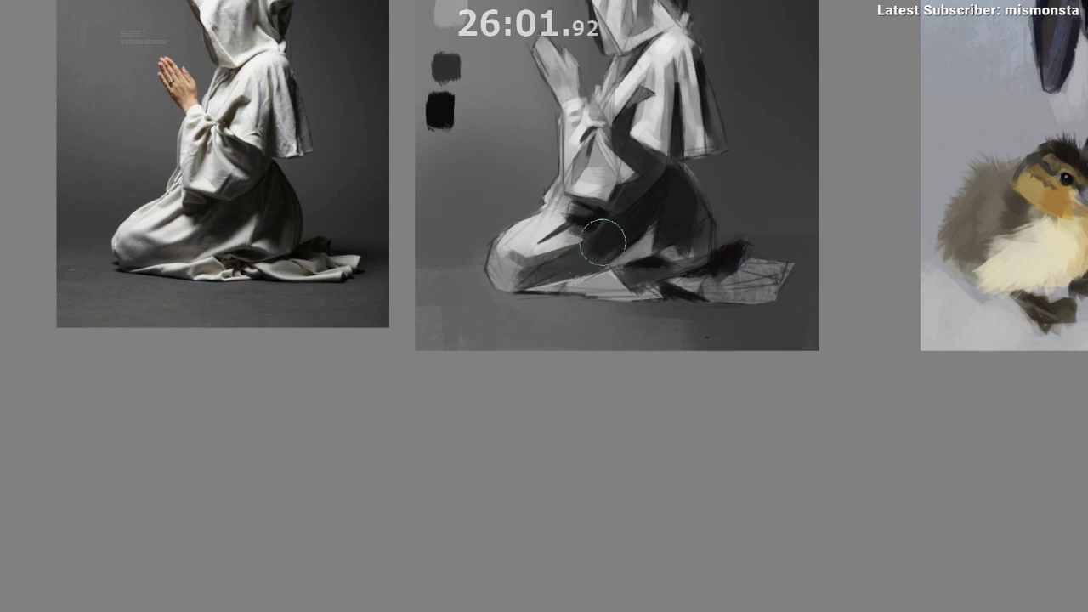
left_click_drag(607, 201, 579, 239)
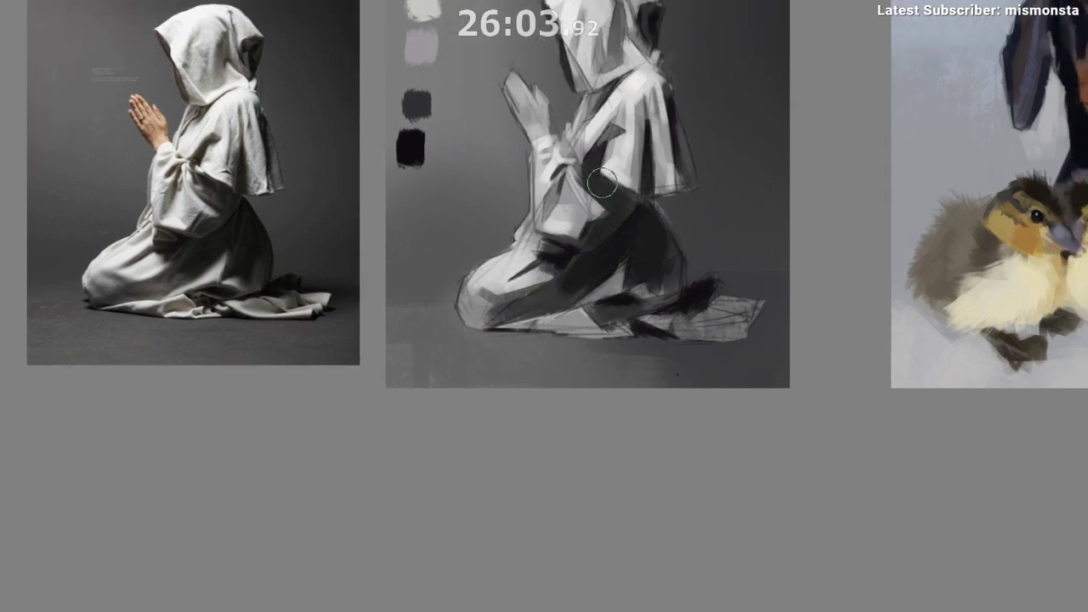
left_click_drag(603, 182, 609, 237)
left_click_drag(607, 226, 614, 199)
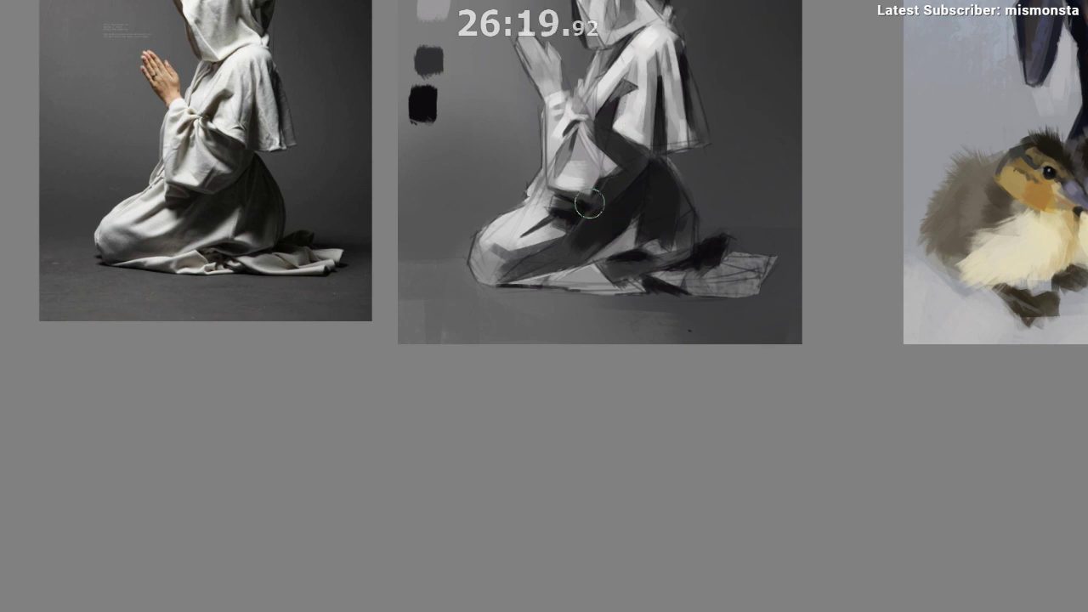
mouse_move(566, 284)
left_mouse_down()
mouse_move(582, 273)
mouse_move(575, 280)
left_mouse_up()
left_click_drag(553, 423, 553, 483)
left_click_drag(557, 427, 575, 425)
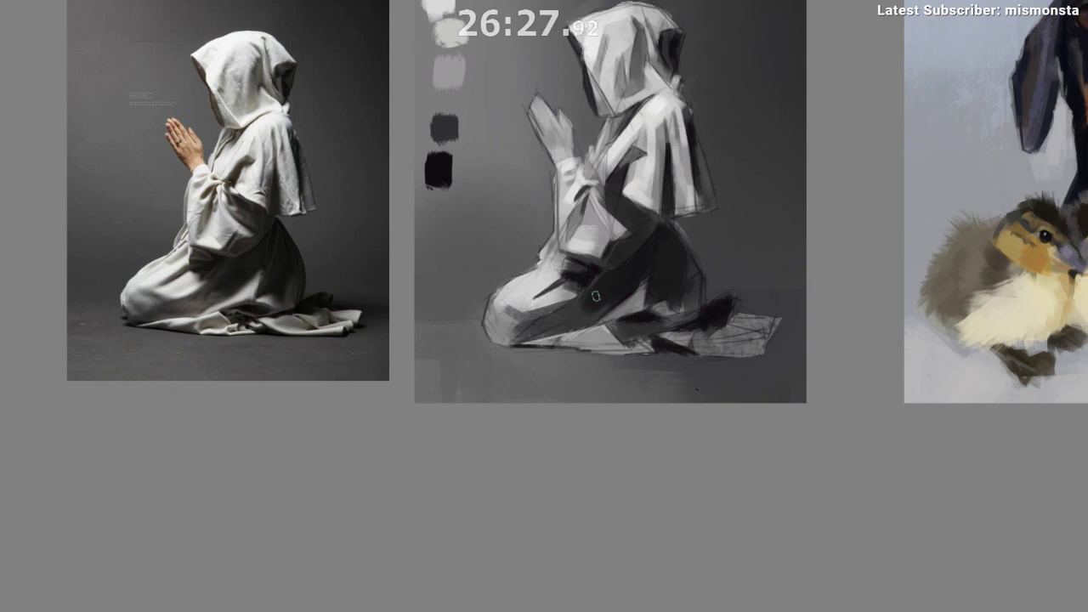
Step: Paint the front of the cape below the hood with greys sampled from the surrounding cloth
left_click(623, 139, "ctrl")
mouse_move(621, 161)
left_mouse_down()
mouse_move(593, 163)
mouse_move(600, 185)
left_mouse_up()
left_click(582, 174, "ctrl")
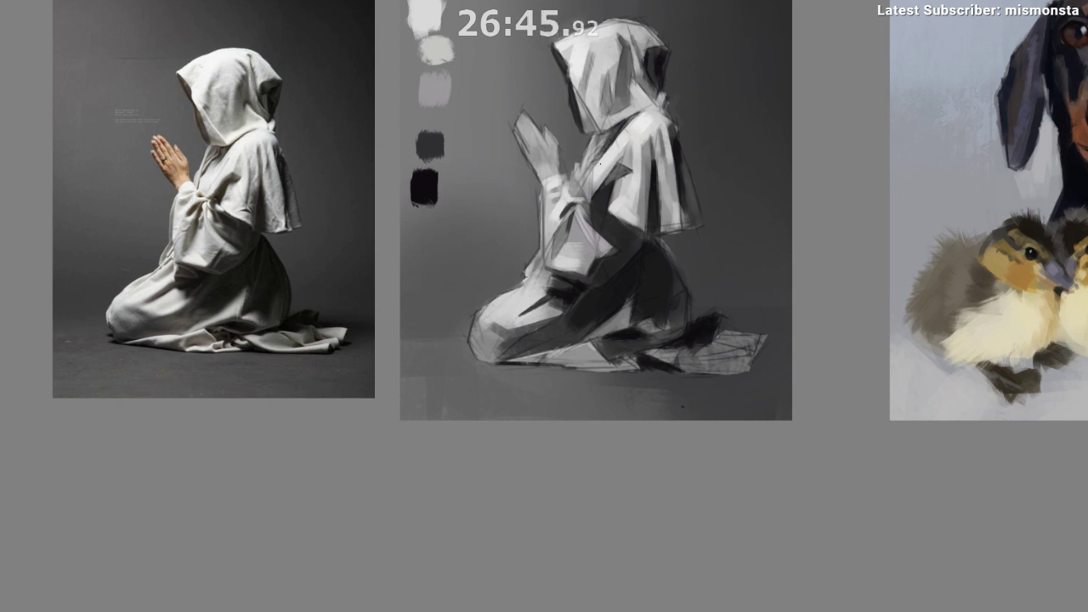
left_click_drag(583, 298, 567, 287)
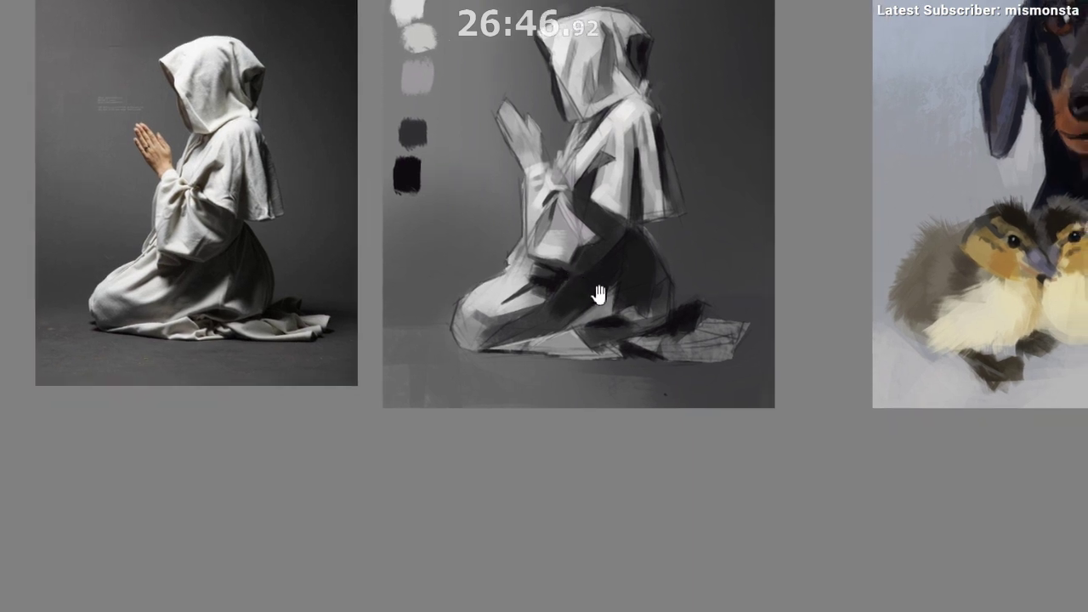
left_click(600, 136, "ctrl")
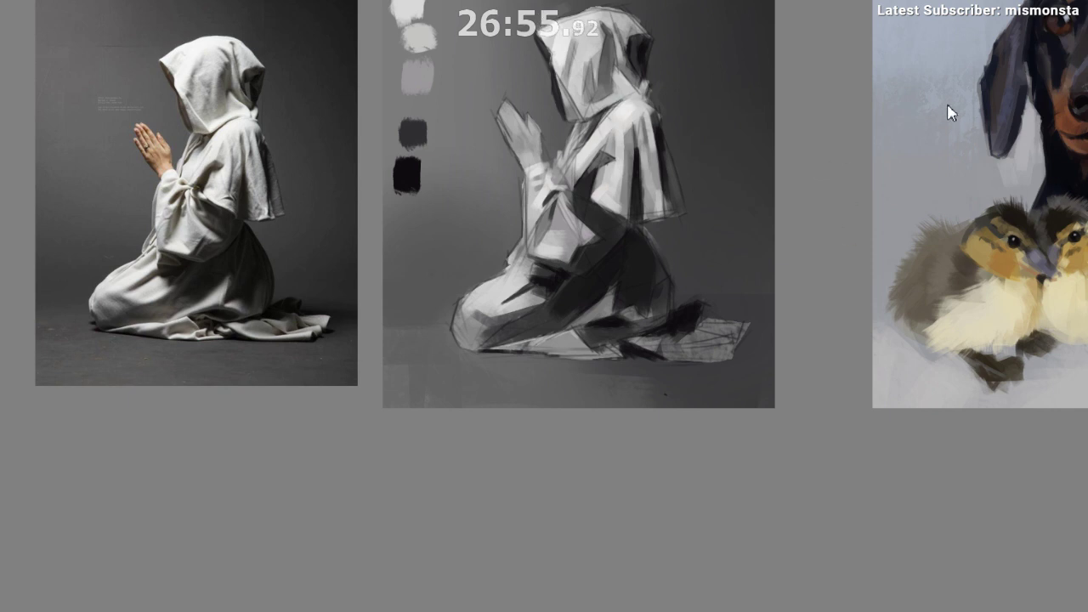
mouse_move(602, 131)
left_mouse_down()
mouse_move(622, 107)
mouse_move(615, 111)
mouse_move(636, 120)
left_mouse_up()
left_click(598, 142, "alt")
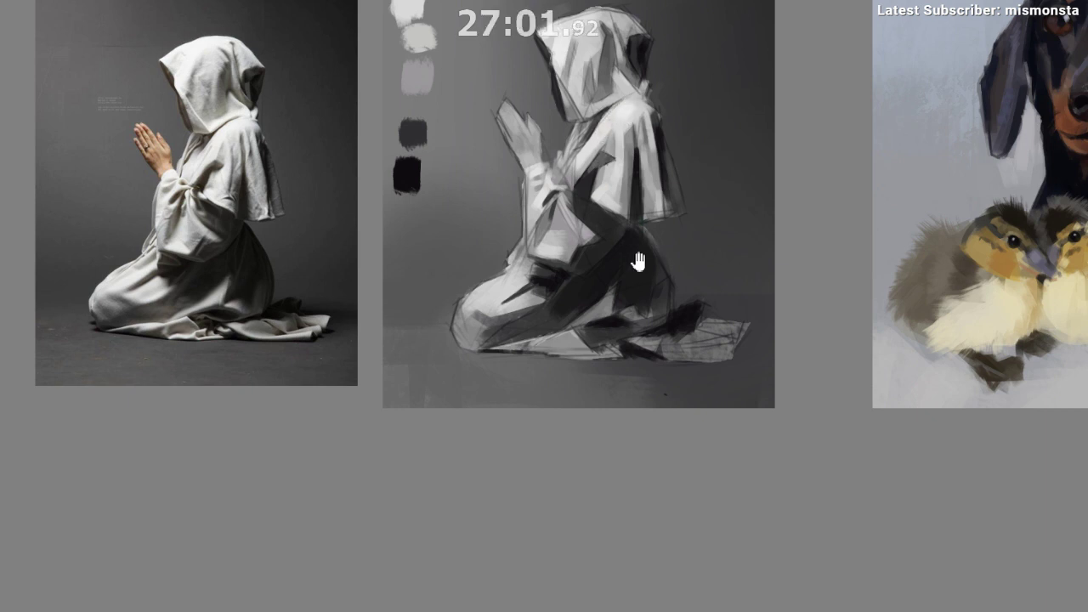
Step: Refine the fold values on the hood's side and front with greys sampled from the hood
left_click_drag(638, 261, 668, 323)
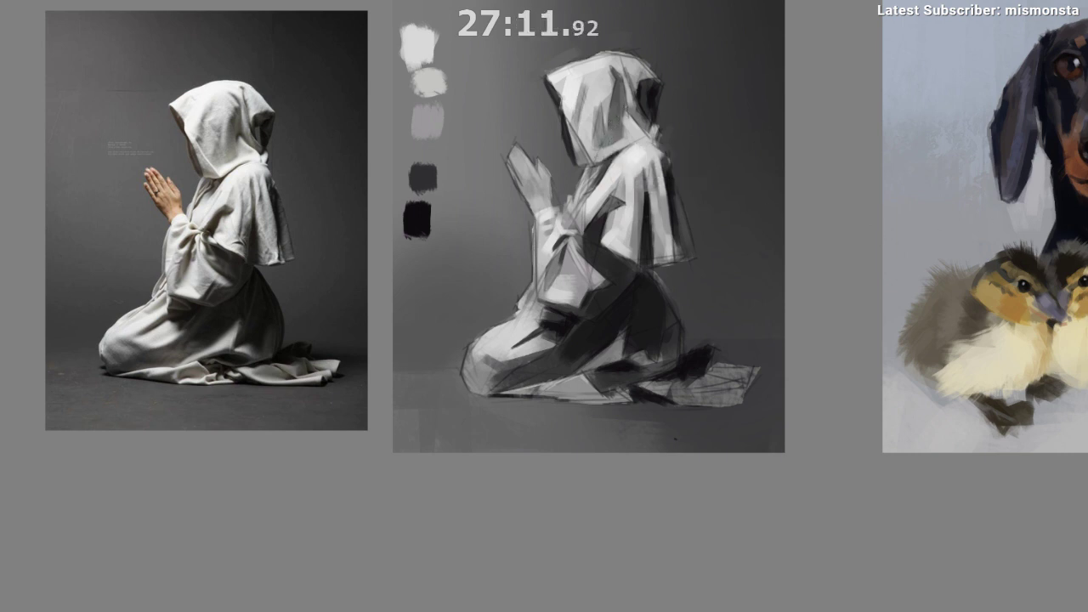
left_click(600, 125, "ctrl")
left_click(596, 118, "ctrl")
left_click_drag(653, 91, 643, 89)
left_click(592, 99, "ctrl")
left_click(573, 102, "ctrl")
left_click_drag(579, 96, 567, 123)
left_click(573, 94, "ctrl")
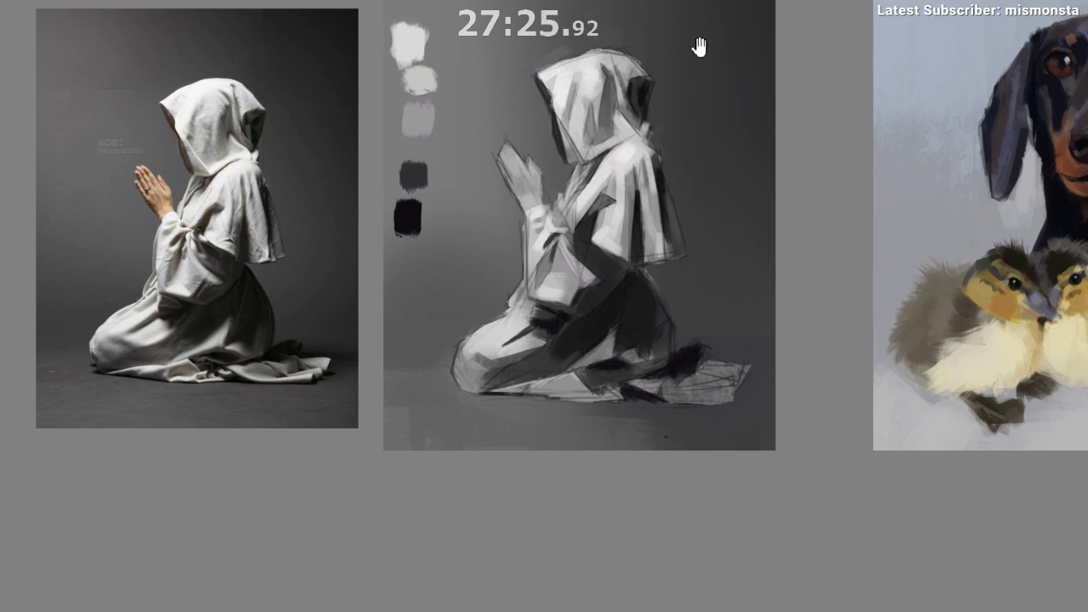
Step: Touch up the hood's crown and front edge using light tones sampled from the hood and cape
left_click_drag(663, 92, 644, 54)
left_click(555, 35, "ctrl")
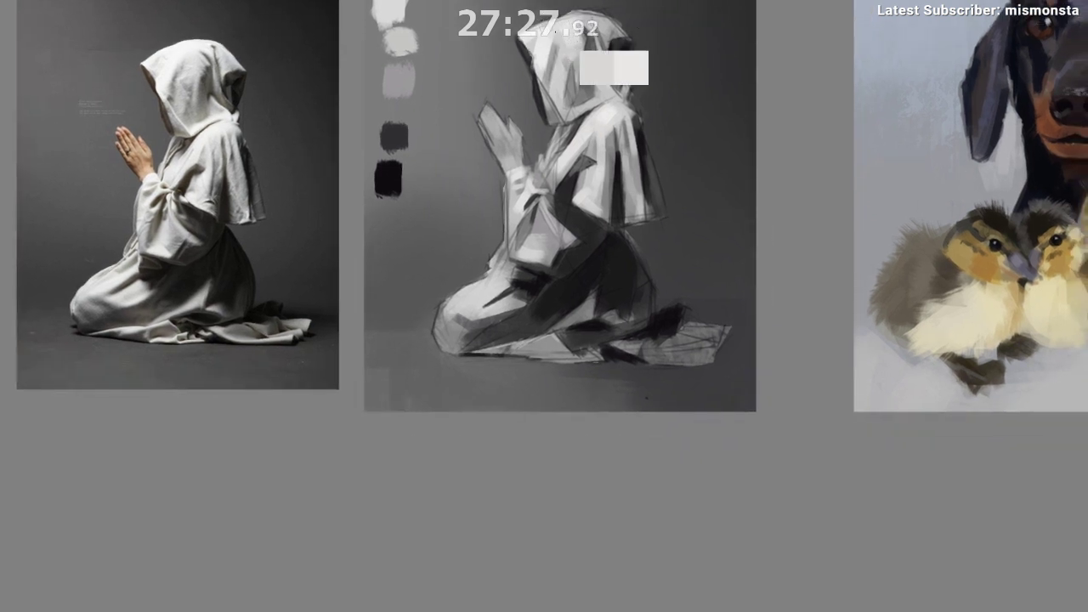
left_click(528, 52, "ctrl")
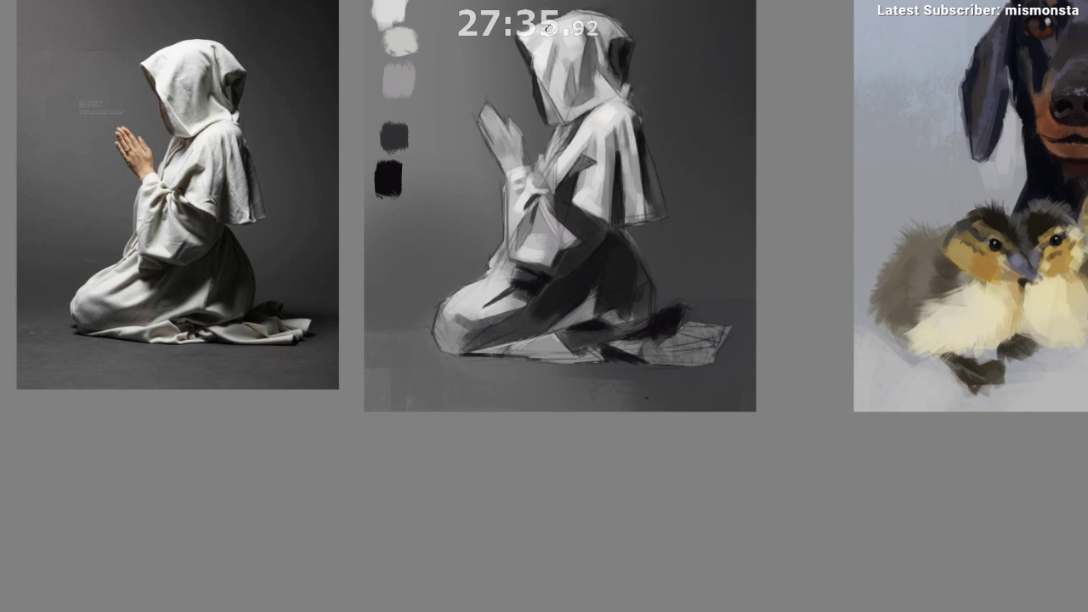
left_click_drag(570, 102, 601, 161)
left_click(631, 185, "ctrl")
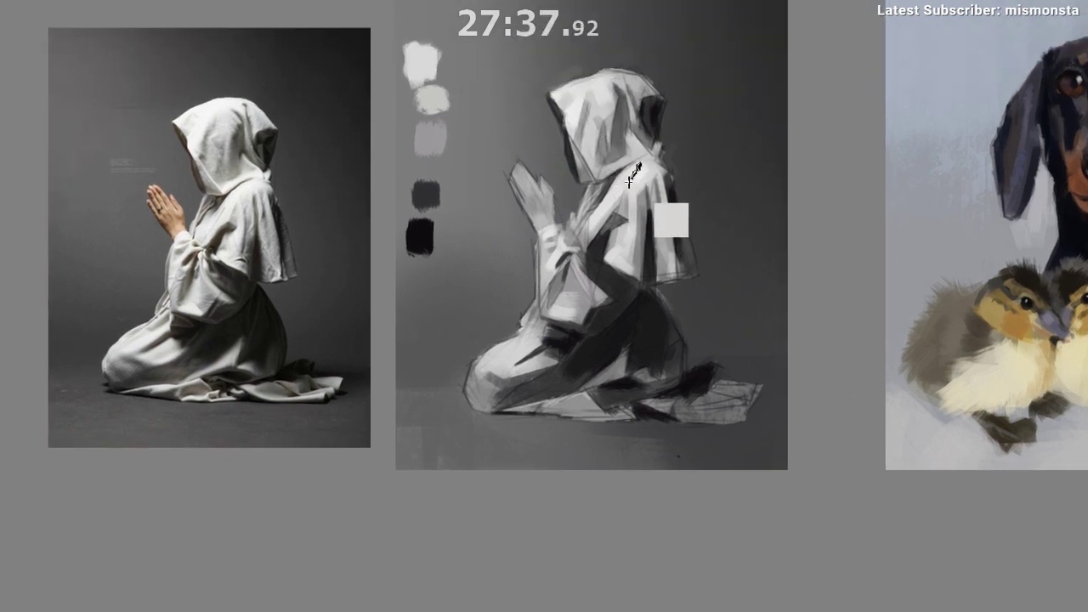
left_click_drag(553, 90, 579, 74)
left_click(571, 91, "ctrl")
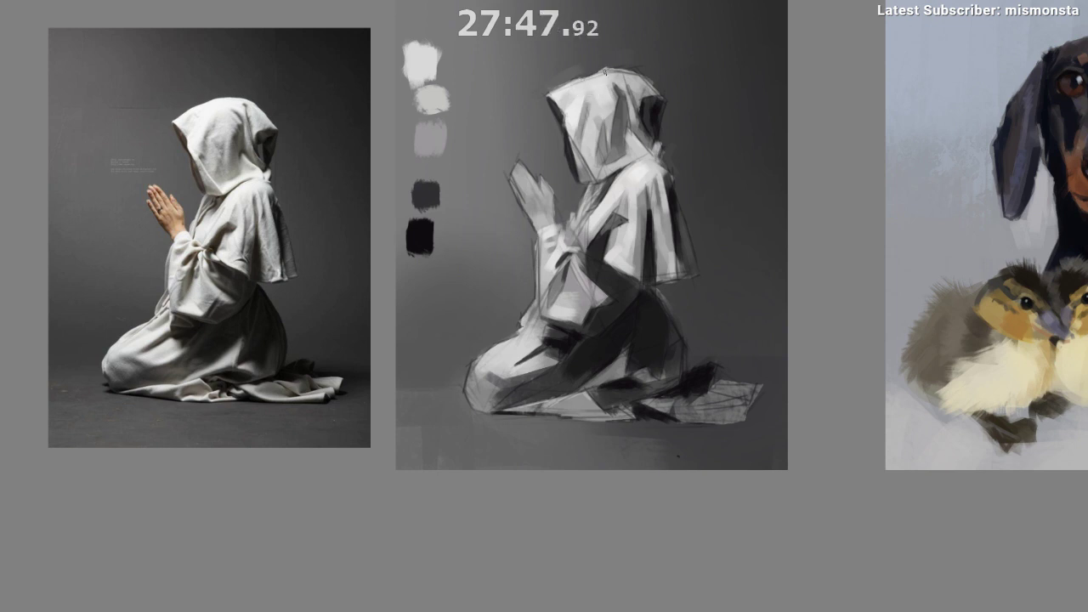
left_click_drag(631, 115, 603, 162)
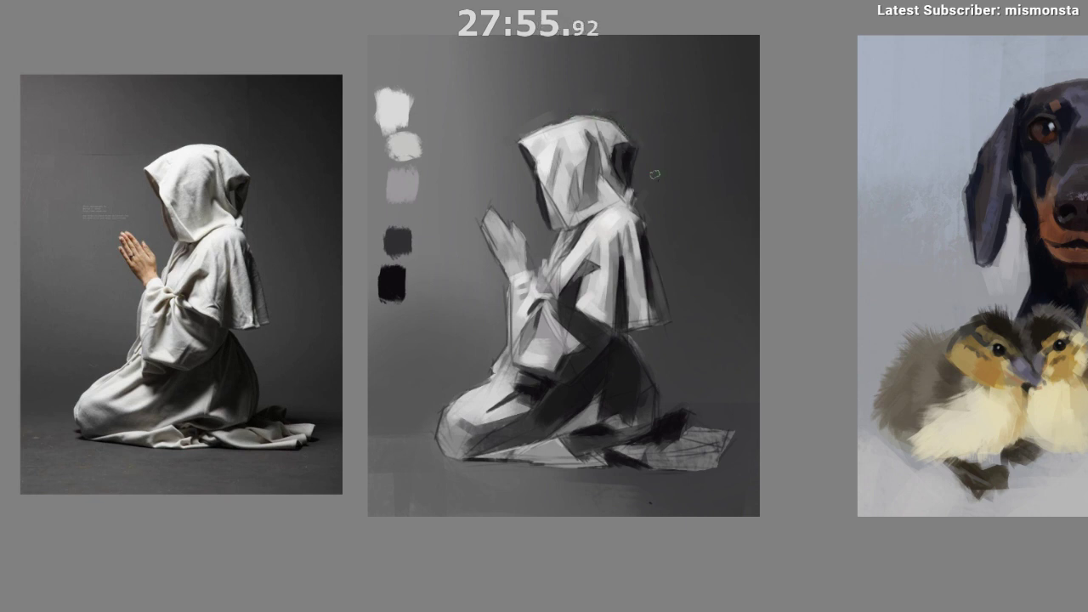
Step: Check the figure and the reference photo in a mirrored view, then restore the normal orientation
key("m")
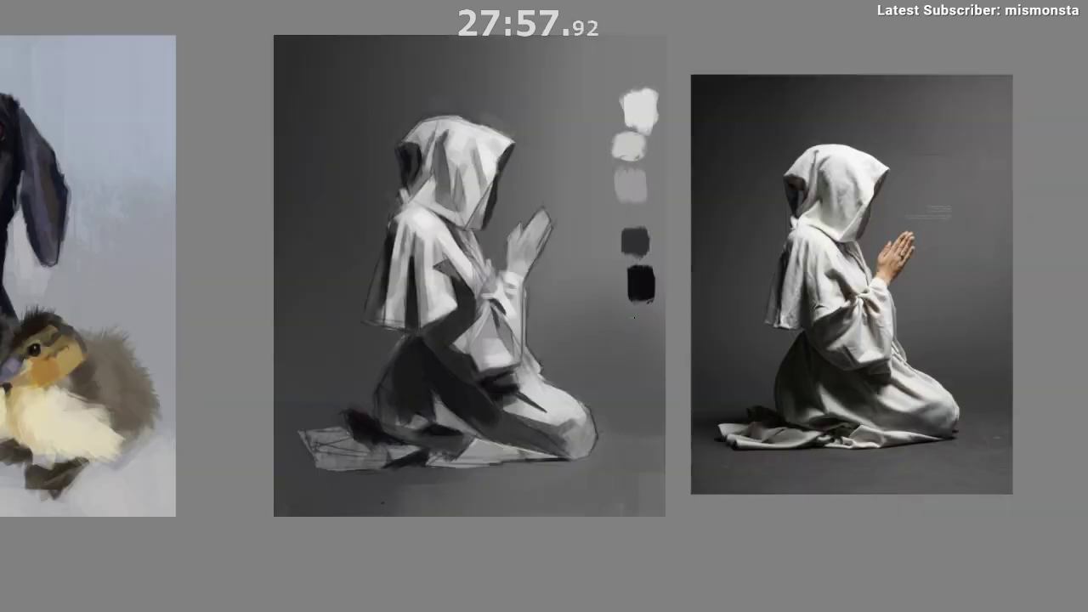
mouse_move(610, 334)
left_mouse_down()
mouse_move(542, 279)
mouse_move(507, 296)
mouse_move(479, 265)
left_mouse_up()
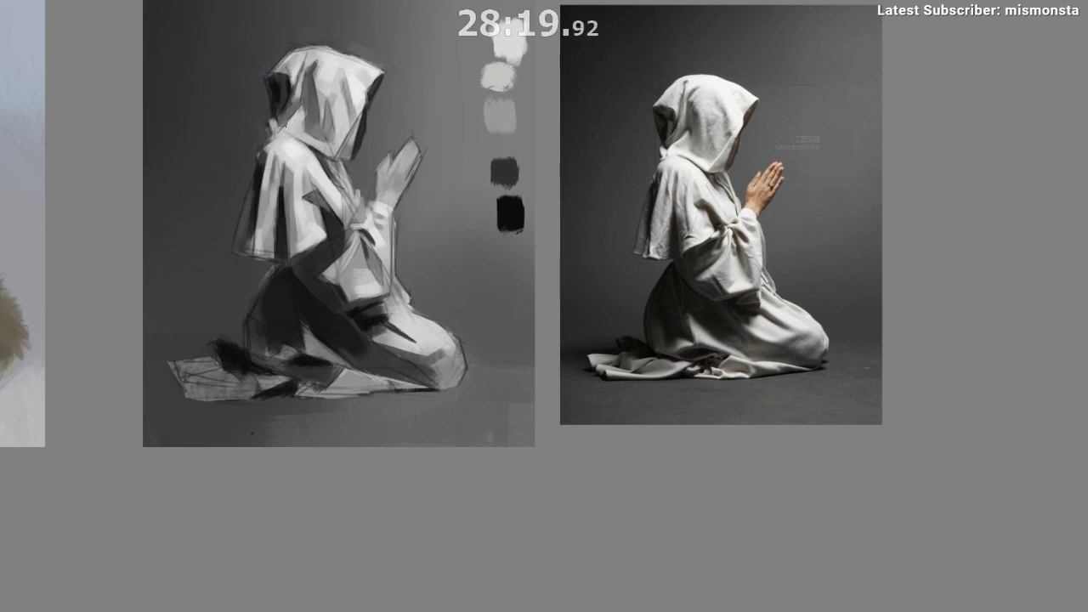
key("m")
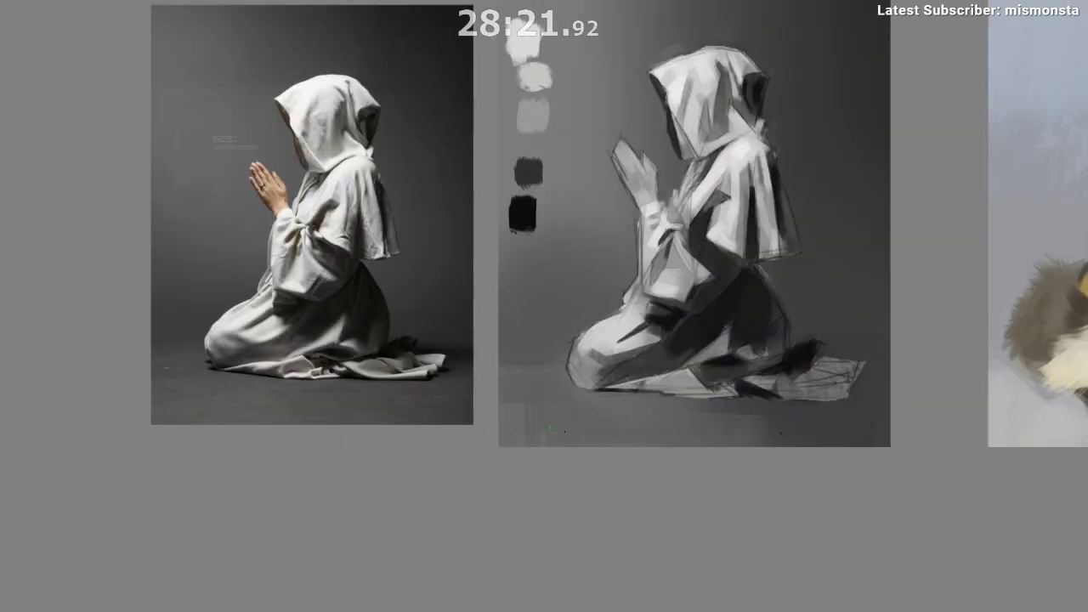
scroll(624, 477, "down", 1)
mouse_move(623, 477)
left_mouse_down()
mouse_move(469, 430)
mouse_move(252, 405)
left_mouse_up()
left_click_drag(463, 455, 632, 456)
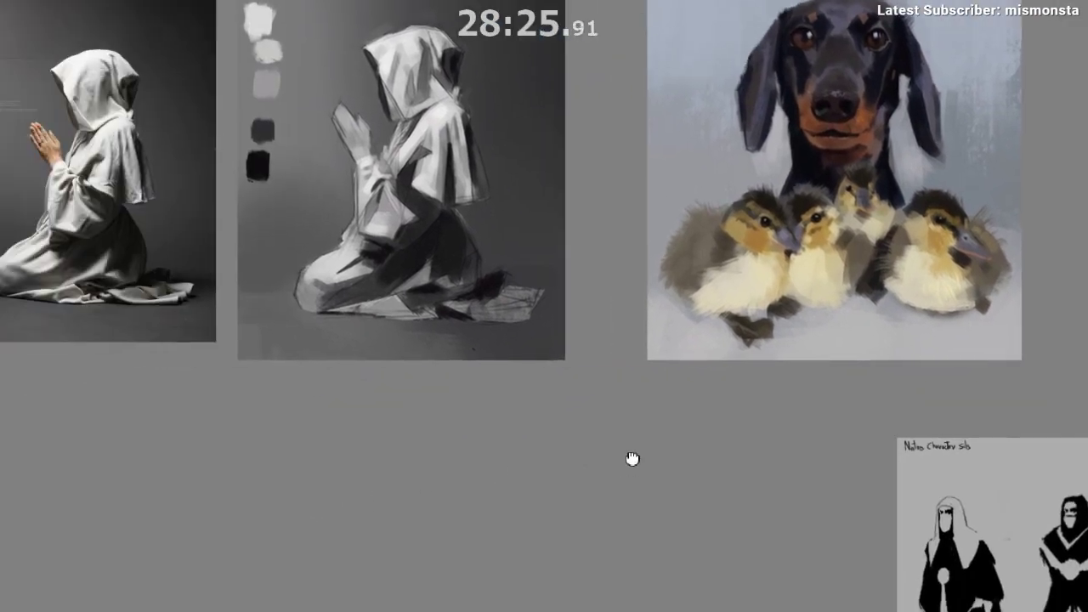
scroll(542, 96, "up", 2)
scroll(553, 141, "down", 1)
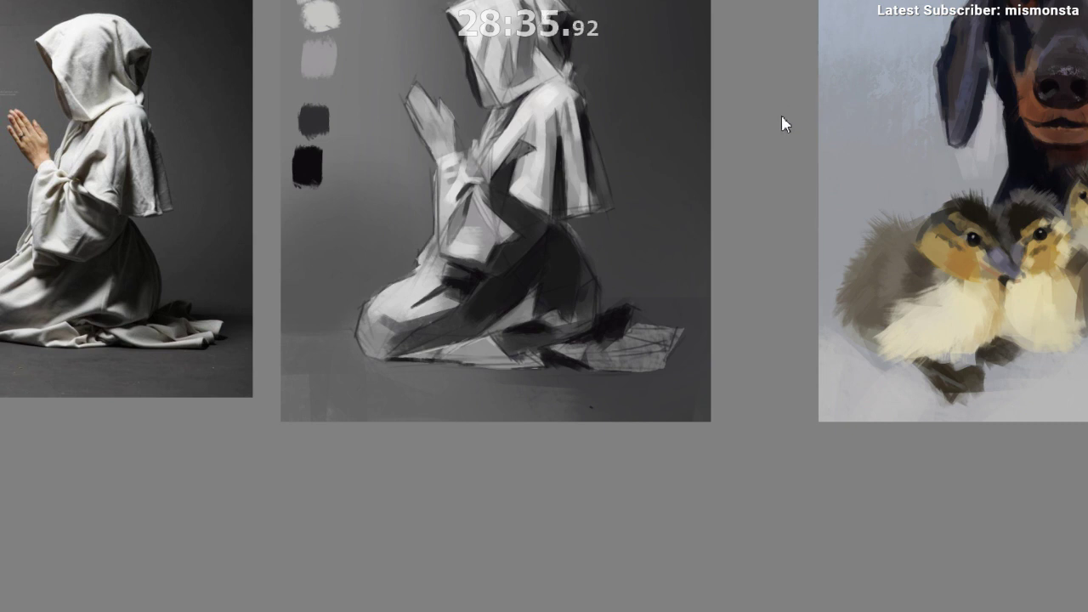
Step: Try a light stroke over the dark notch at the cape's front edge
left_click(540, 143, "alt")
left_click(507, 172, "alt")
left_click(521, 166, "alt")
left_click(525, 168, "alt")
left_click(536, 167, "alt")
left_click_drag(535, 137, 534, 162)
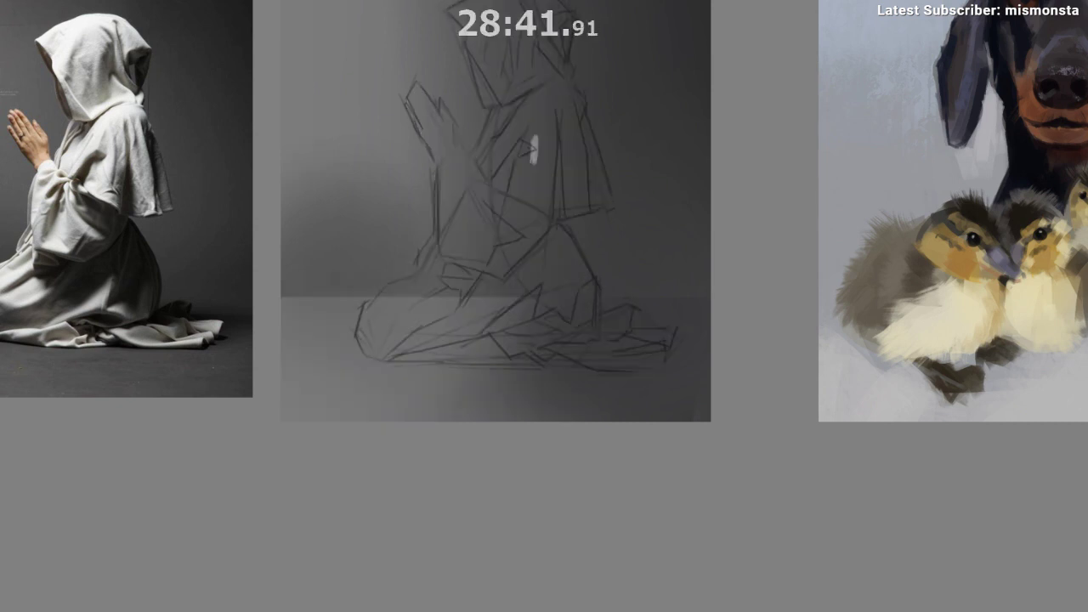
key("ctrl+z")
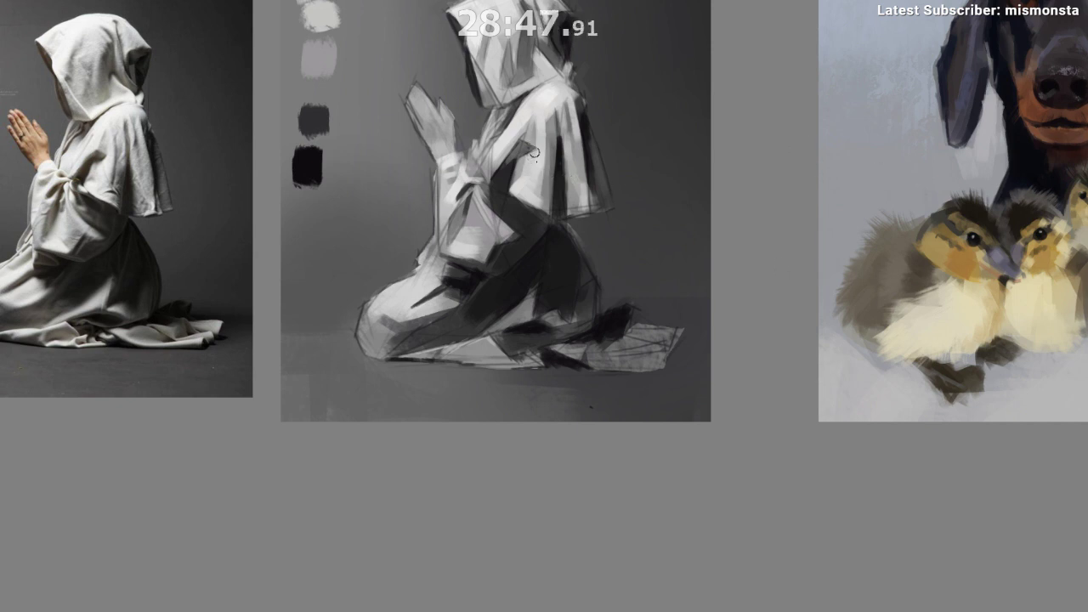
Step: Soften the dark notch at the cape's front edge and shade the back of the sleeve with sampled dark grey
left_click(1085, 223)
left_click(1085, 224)
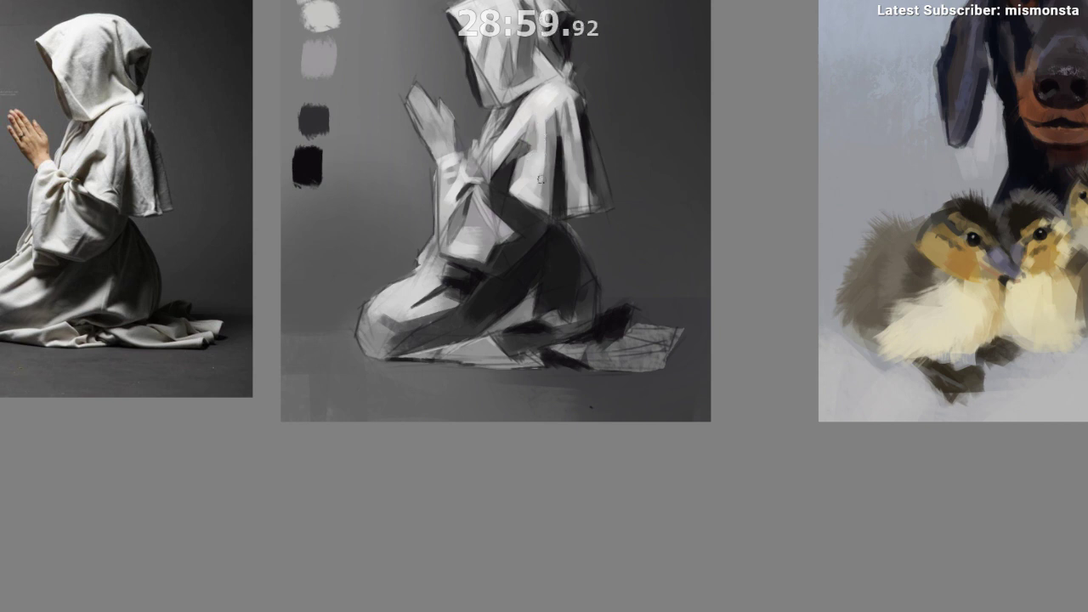
left_click_drag(620, 194, 644, 197)
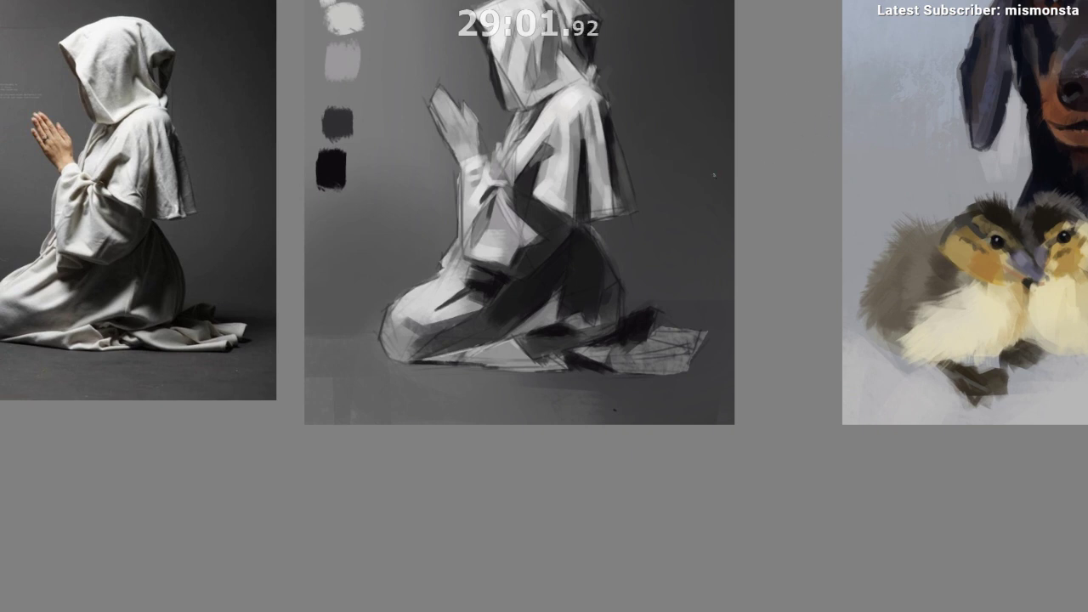
left_click_drag(597, 282, 630, 246)
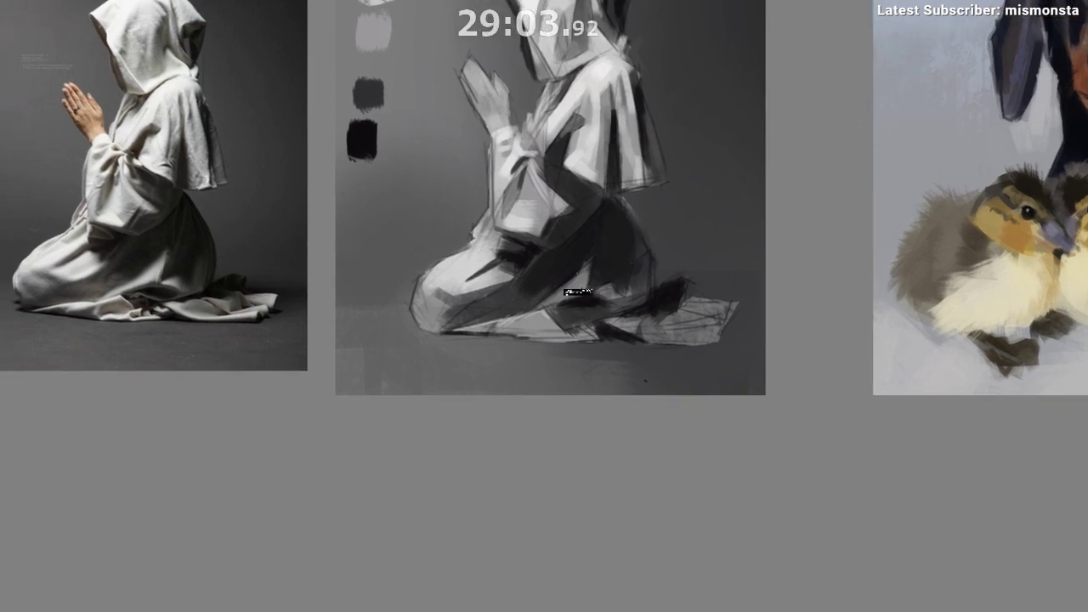
mouse_move(575, 267)
left_mouse_down()
mouse_move(596, 218)
mouse_move(607, 233)
mouse_move(655, 232)
left_mouse_up()
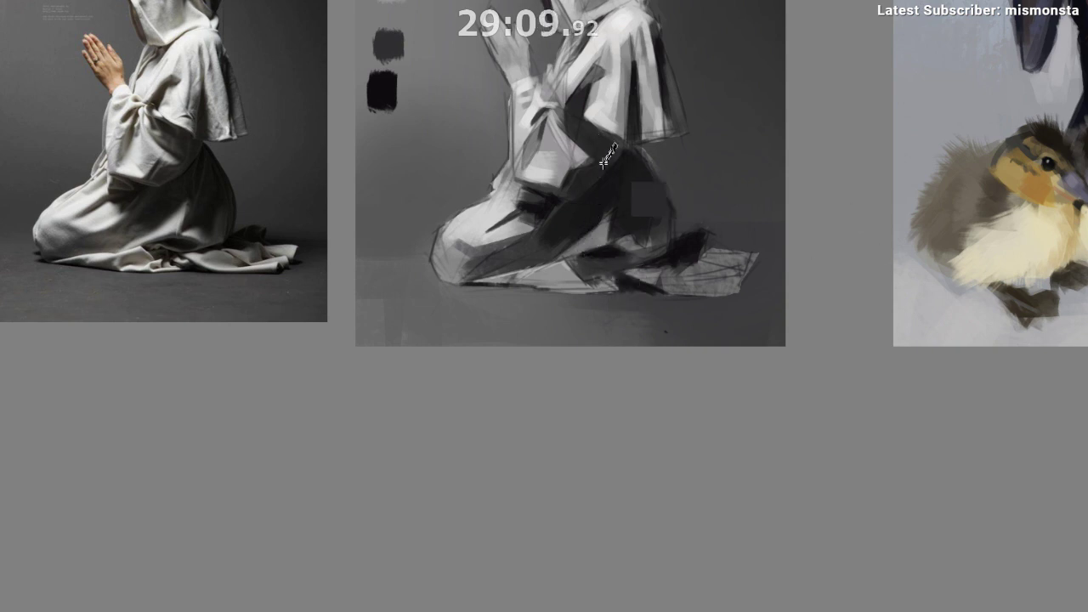
mouse_move(606, 160)
left_mouse_down()
mouse_move(684, 213)
mouse_move(716, 207)
left_mouse_up()
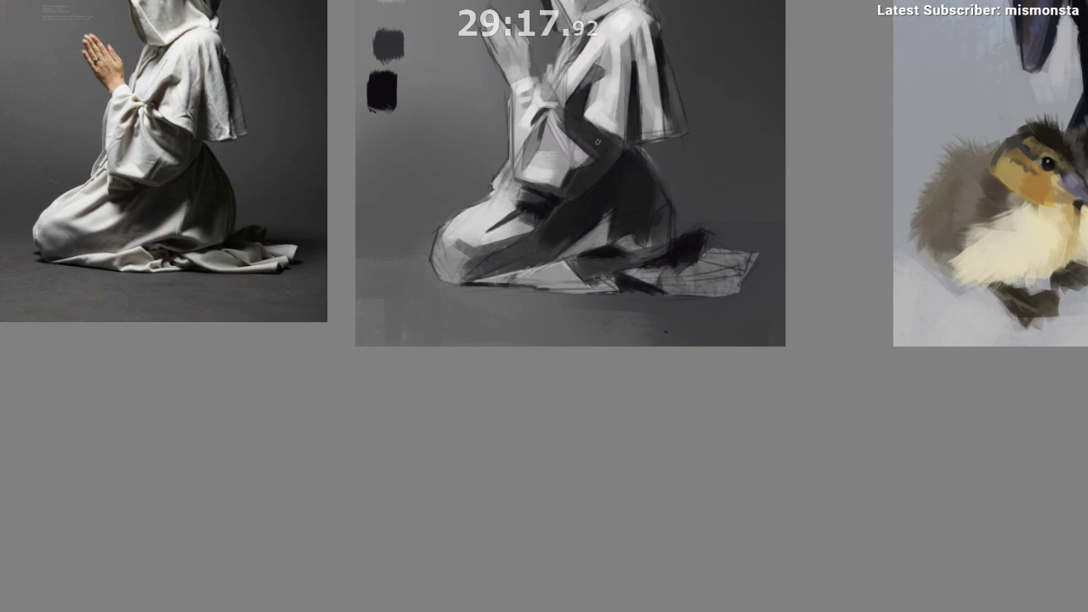
left_click_drag(619, 244, 619, 266)
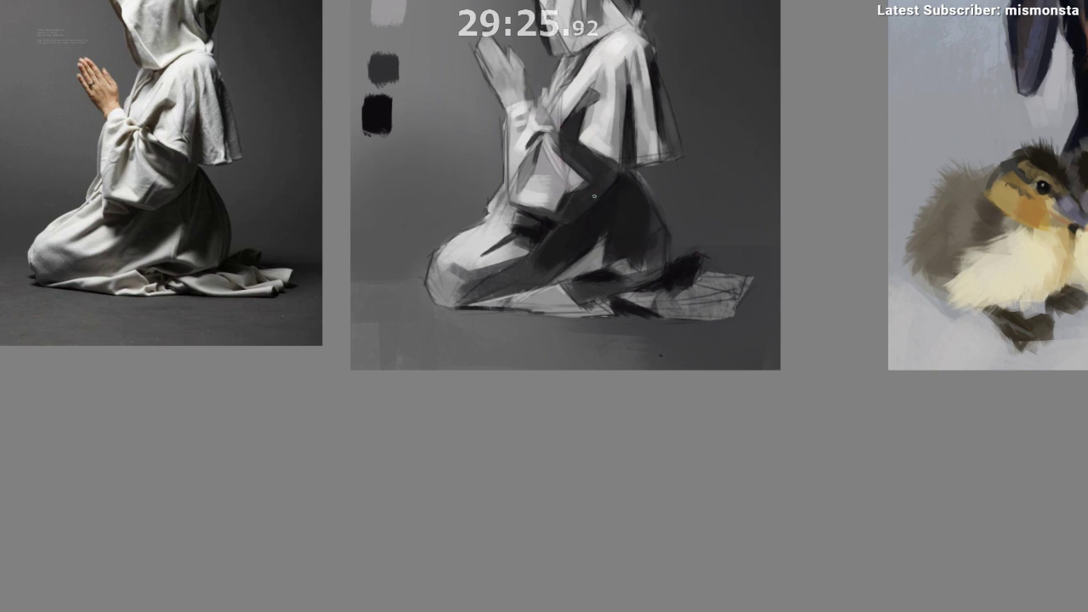
left_click_drag(580, 163, 606, 191)
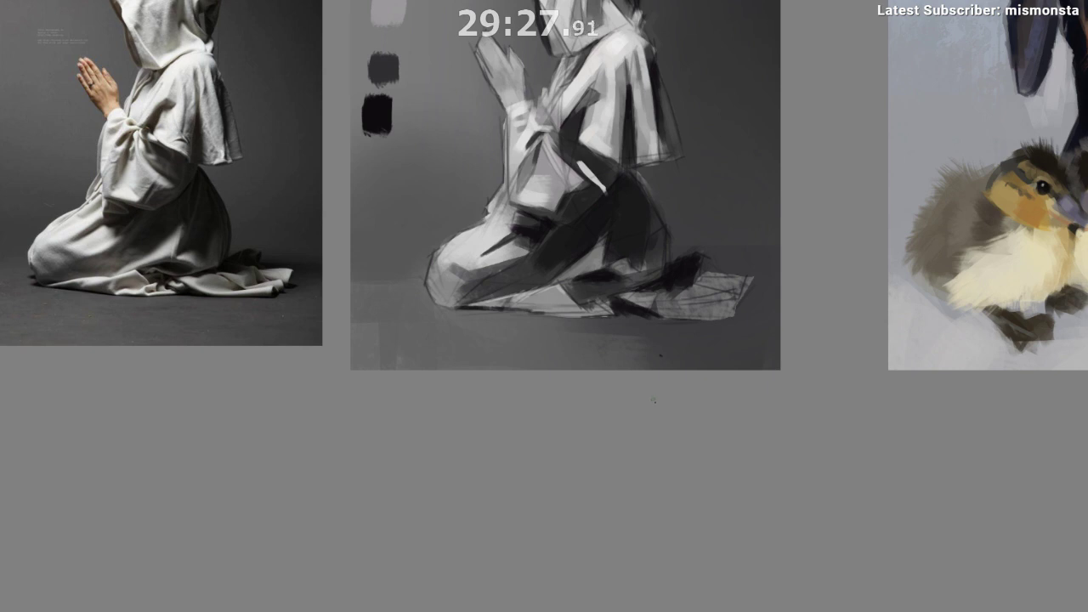
key("ctrl+z")
key("ctrl+z")
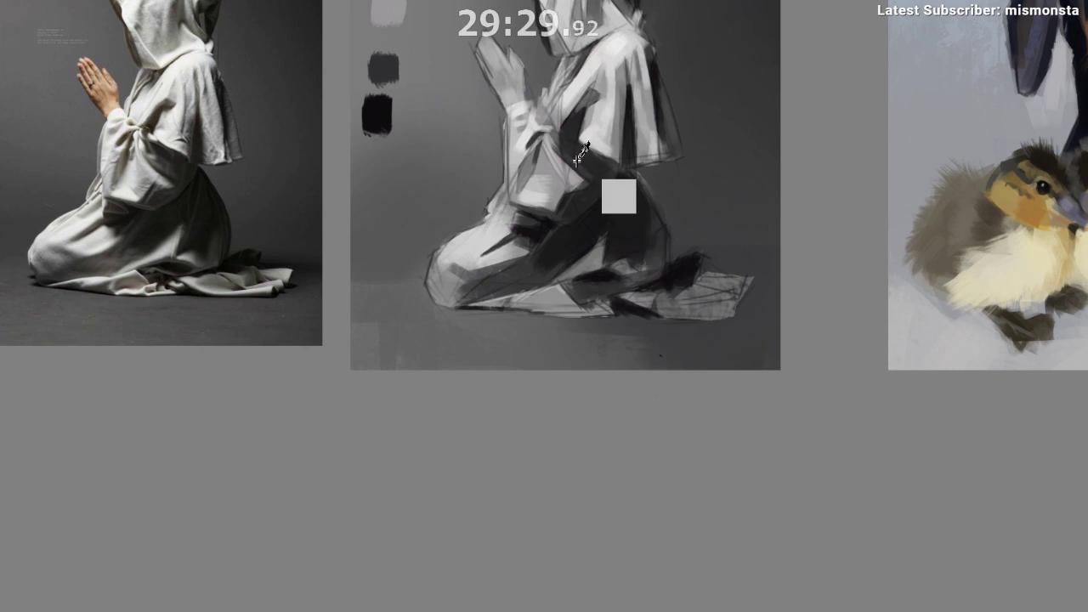
Step: Paint the folds running from the cuff across the upper sleeve with sampled greys and a small light accent, checking them mirrored
left_click(574, 170, "ctrl")
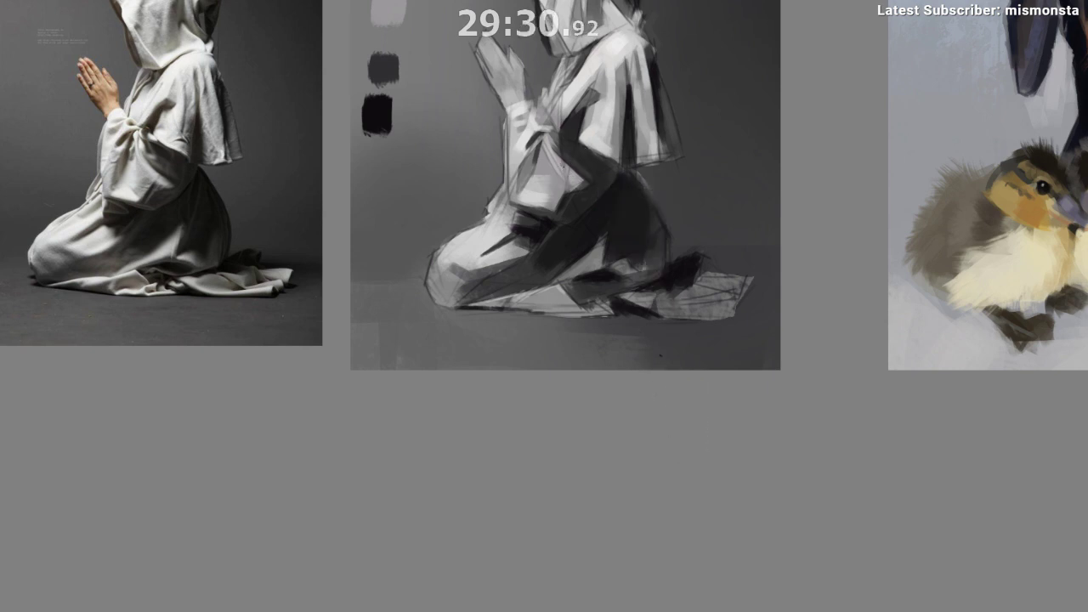
left_click(549, 149, "ctrl")
mouse_move(550, 148)
left_mouse_down()
mouse_move(569, 158)
mouse_move(567, 149)
mouse_move(576, 184)
left_mouse_up()
left_click(568, 153, "ctrl")
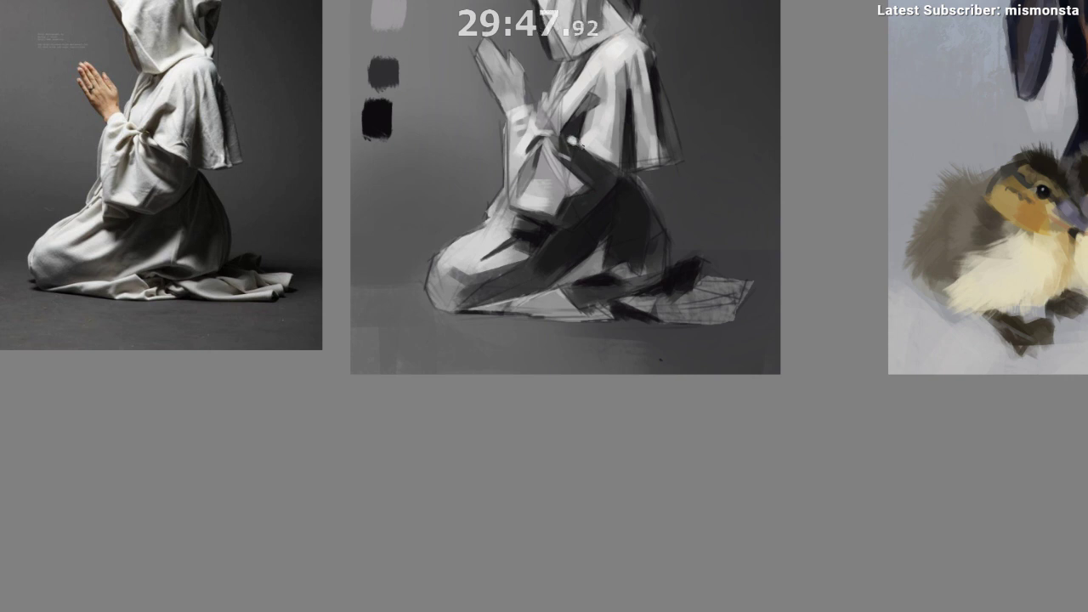
left_click_drag(613, 293, 621, 384)
key("m")
key("m")
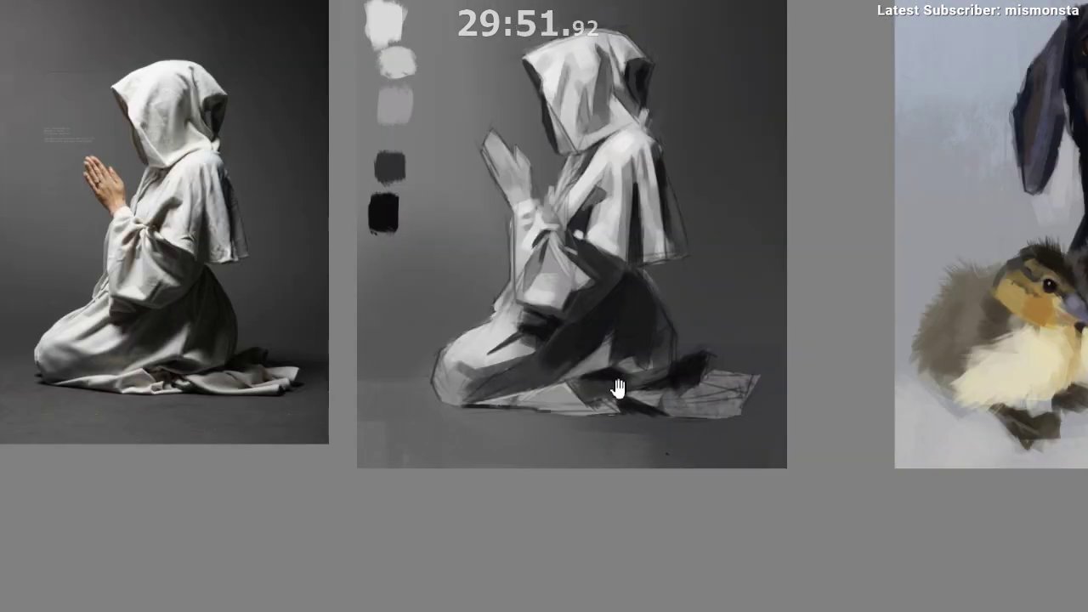
mouse_move(598, 406)
left_mouse_down()
mouse_move(590, 413)
mouse_move(595, 344)
left_mouse_up()
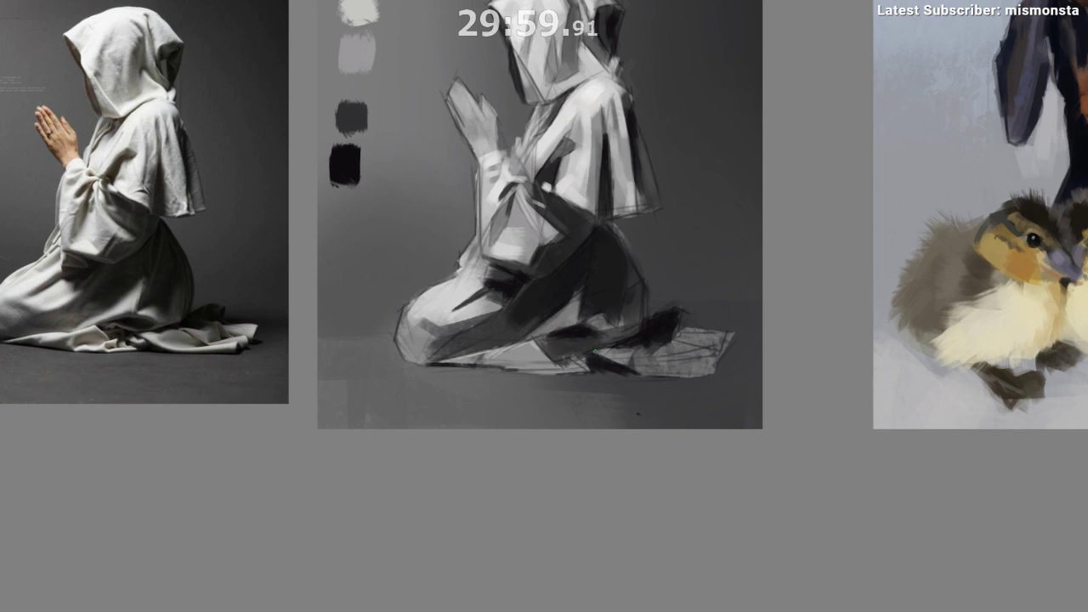
left_click_drag(573, 193, 585, 186)
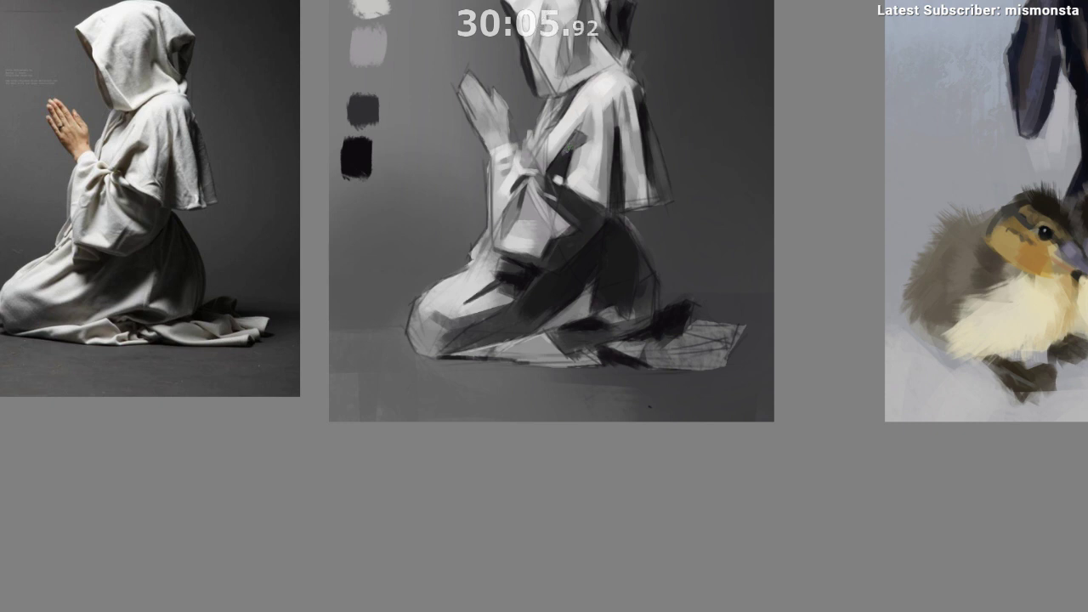
Step: Touch up the area between the cuff and the cape's front edge with sampled grey
left_click_drag(569, 149, 577, 141)
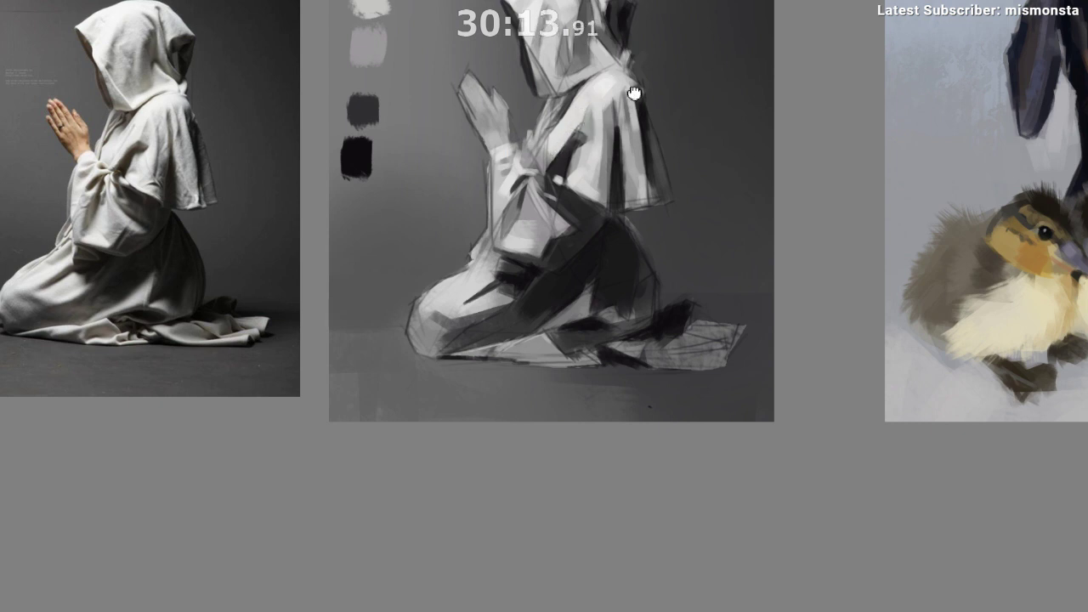
left_click_drag(634, 94, 656, 67)
left_click(585, 113, "ctrl")
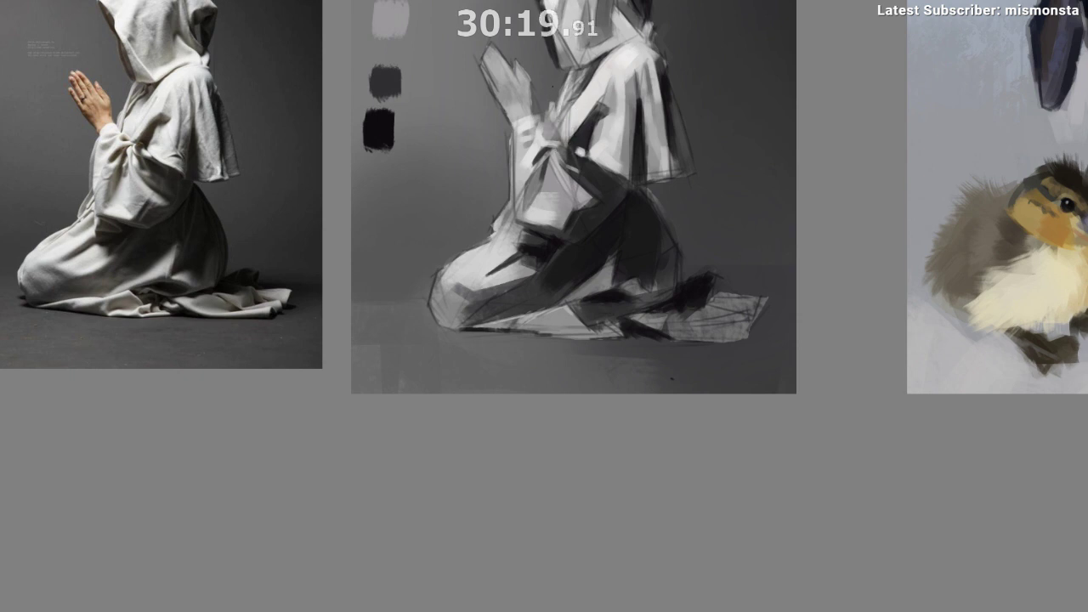
left_click_drag(550, 96, 545, 107)
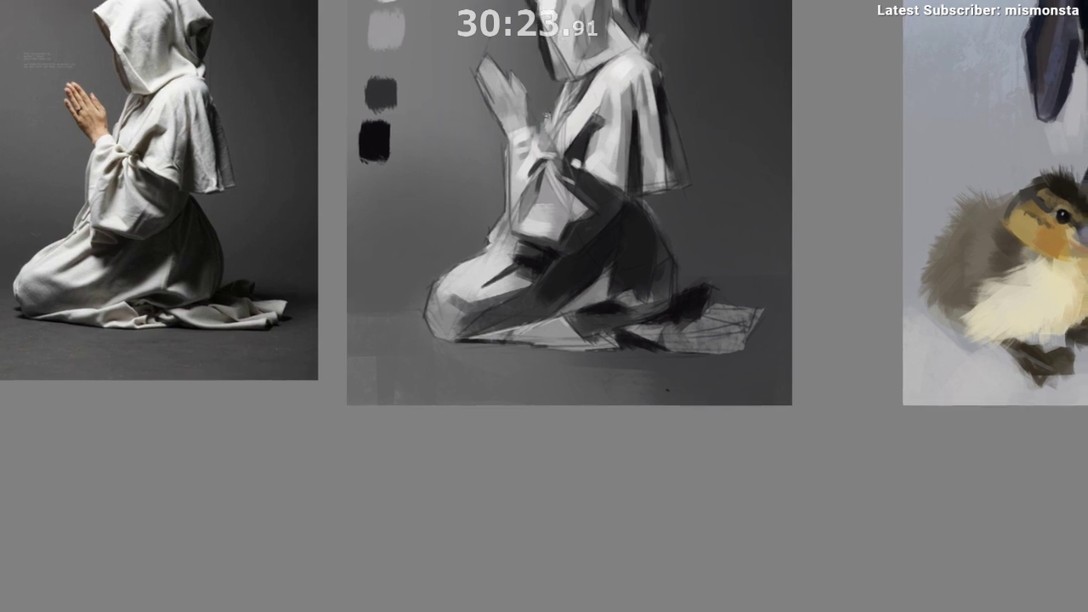
mouse_move(586, 318)
left_mouse_down()
mouse_move(569, 400)
mouse_move(602, 325)
mouse_move(584, 259)
left_mouse_up()
mouse_move(584, 259)
left_mouse_down()
mouse_move(559, 306)
mouse_move(581, 285)
left_mouse_up()
left_click_drag(581, 285, 578, 303)
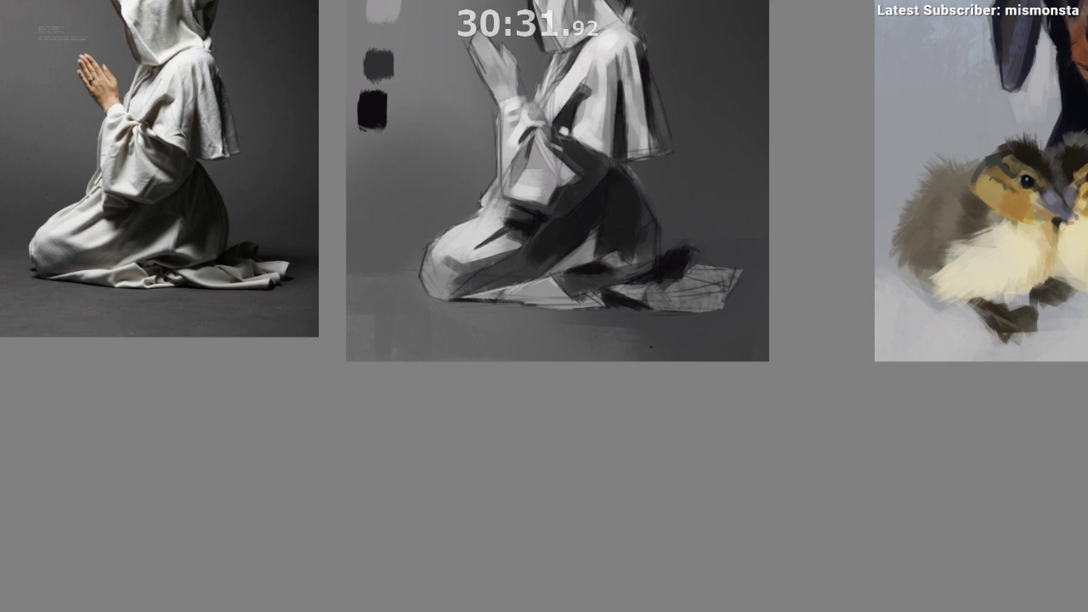
left_click_drag(627, 221, 615, 267)
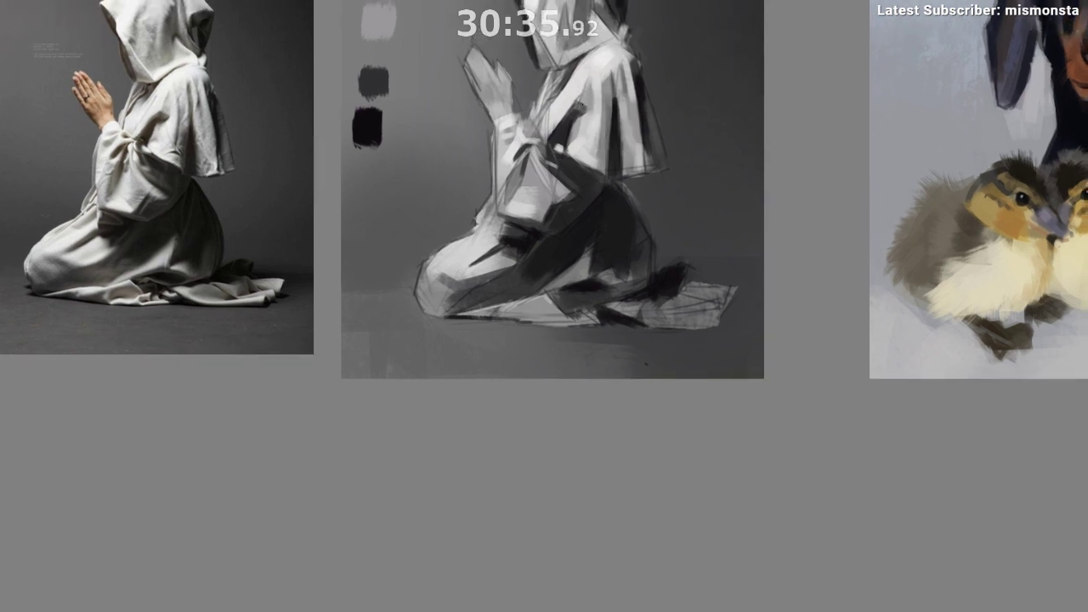
Step: Refine the cape's front edge and the adjoining cuff folds with greys sampled from the cloth around them
left_click(584, 99, "ctrl")
mouse_move(584, 96)
left_mouse_down()
mouse_move(573, 117)
mouse_move(559, 110)
left_mouse_up()
left_click(577, 108, "ctrl")
left_click(562, 116, "ctrl")
mouse_move(506, 152)
left_mouse_down()
mouse_move(511, 161)
mouse_move(504, 149)
left_mouse_up()
left_click(516, 147, "ctrl")
left_click(500, 120, "ctrl")
left_click(574, 81, "ctrl")
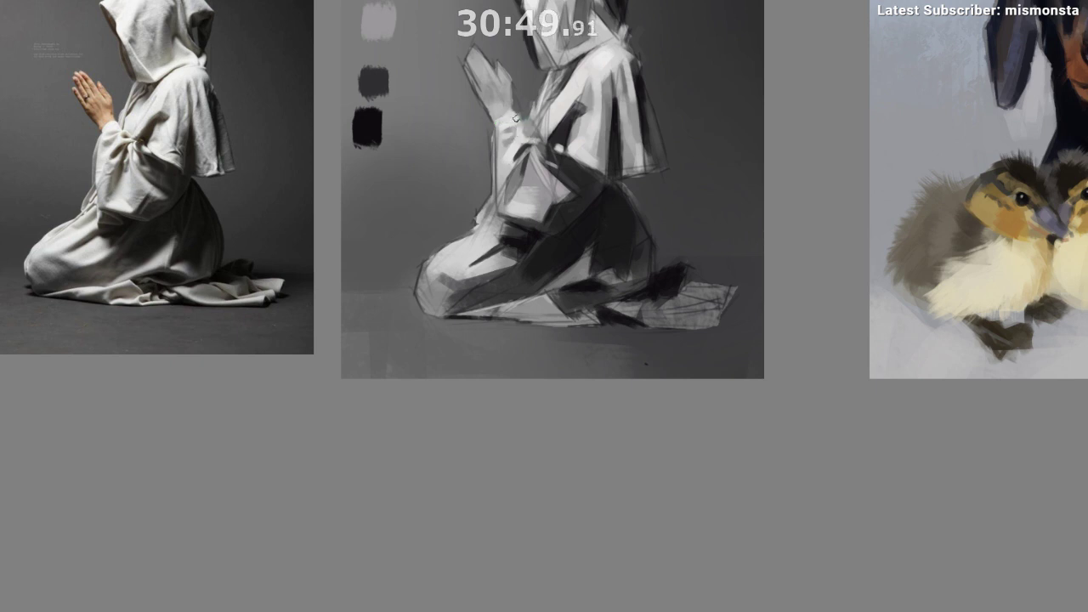
Step: Shade the gap between the cuff and the cape front with sampled grey
left_click(529, 108, "alt")
left_click(522, 122, "alt")
mouse_move(522, 121)
left_mouse_down()
mouse_move(538, 120)
mouse_move(528, 130)
left_mouse_up()
left_click_drag(534, 241, 535, 315)
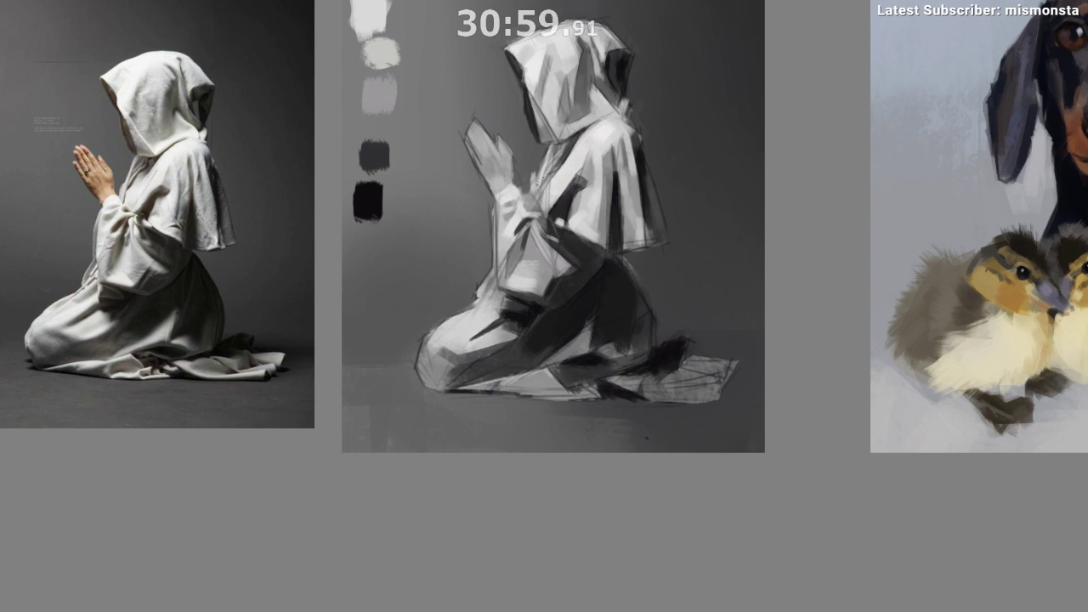
Step: Adjust the gathered folds behind the cuff with sampled greys in a mirrored view, then restore the normal orientation
key("m")
mouse_move(602, 340)
left_mouse_down()
mouse_move(549, 311)
mouse_move(416, 294)
mouse_move(407, 318)
mouse_move(332, 360)
left_mouse_up()
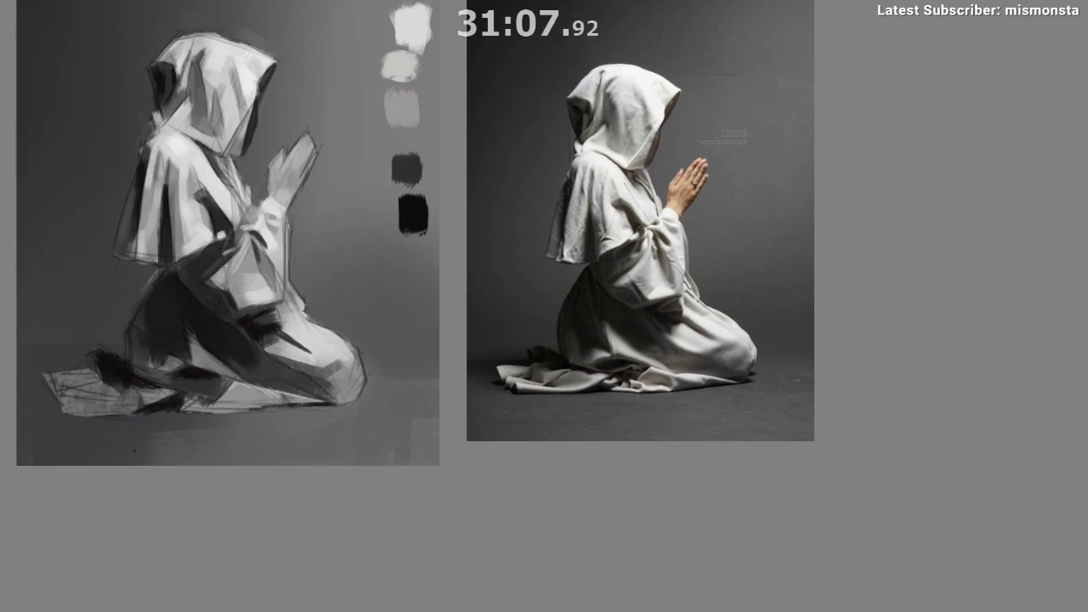
left_click_drag(335, 319, 341, 260)
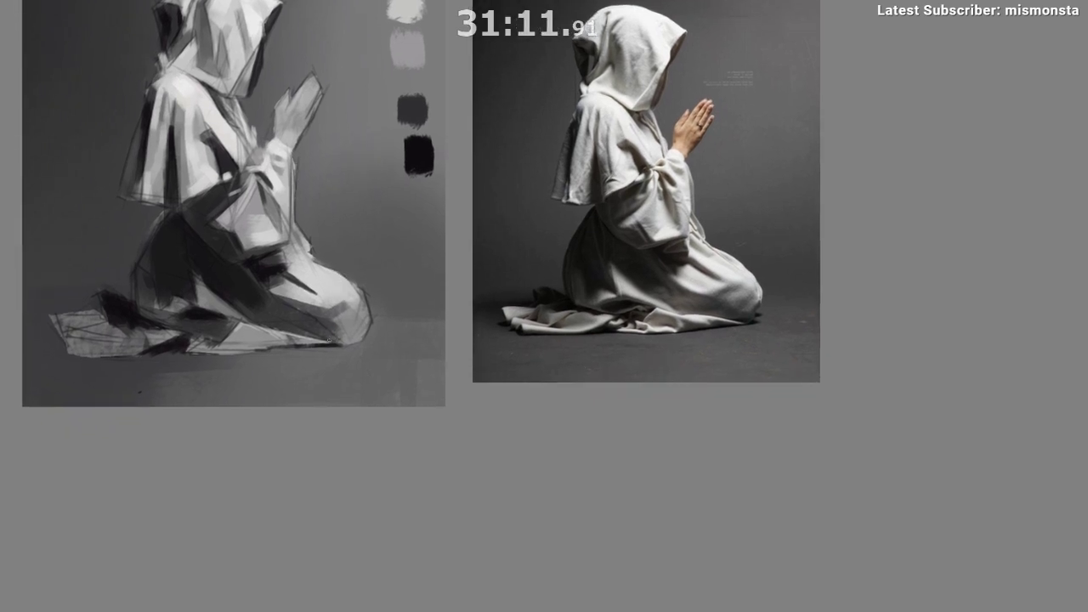
left_click(275, 168, "ctrl")
left_click_drag(265, 176, 259, 174)
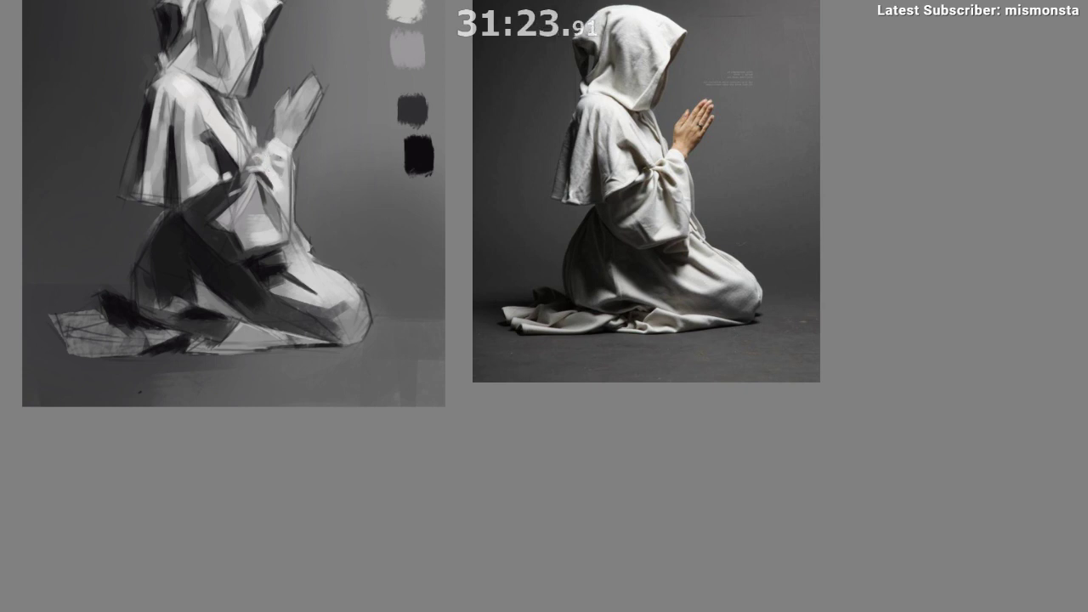
left_click(272, 143, "ctrl")
key("m")
left_click_drag(525, 340, 625, 136)
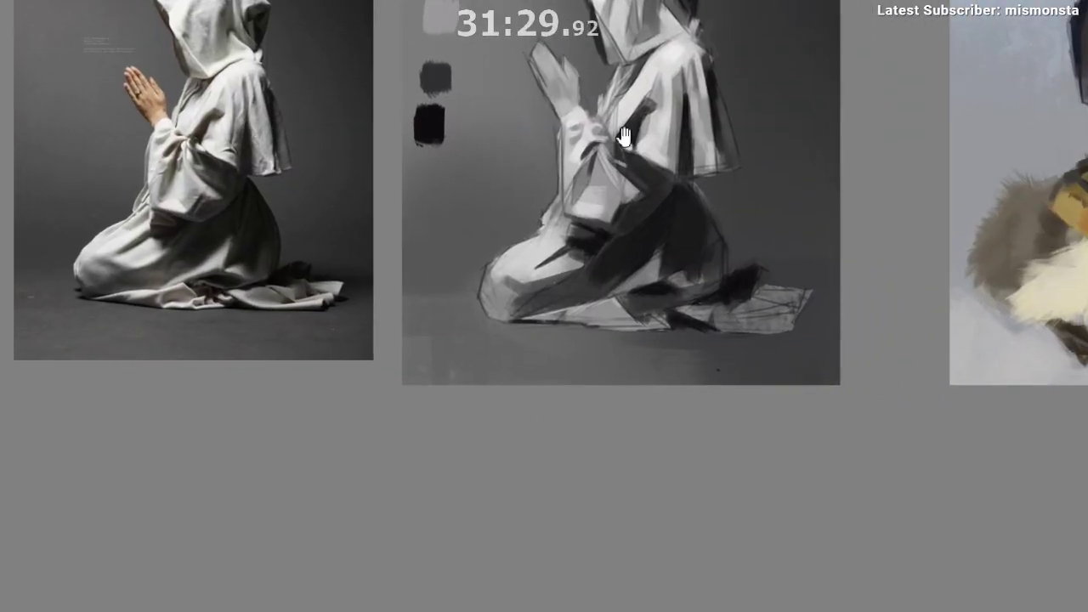
Step: Clean up the cuff folds with sampled grey, and try a stroke down the sleeve's front edge before undoing it
left_click(582, 148, "ctrl")
left_click_drag(574, 265, 550, 293)
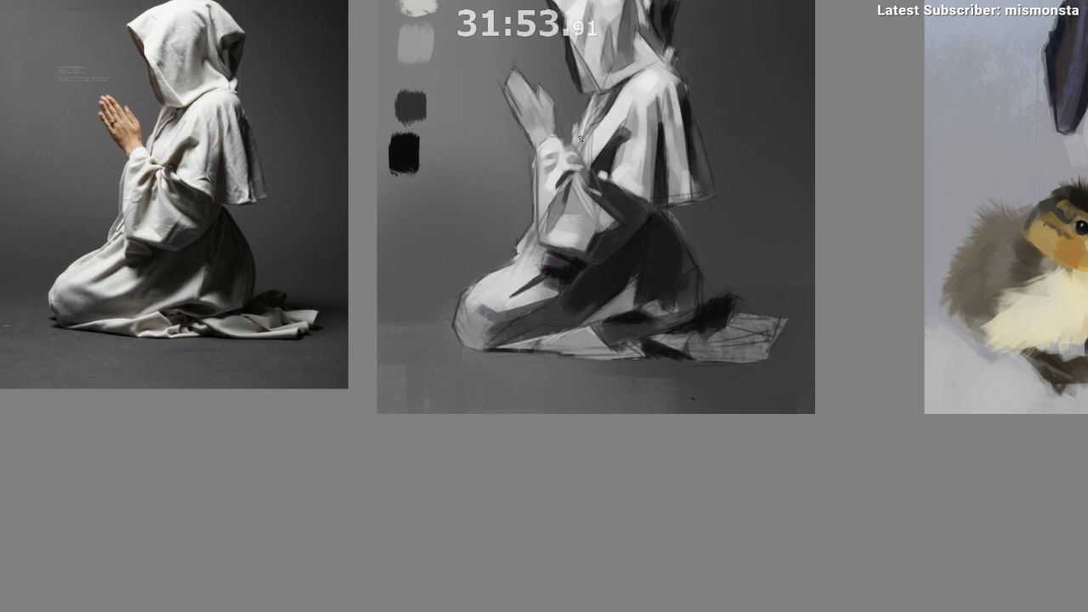
left_click_drag(563, 167, 568, 136)
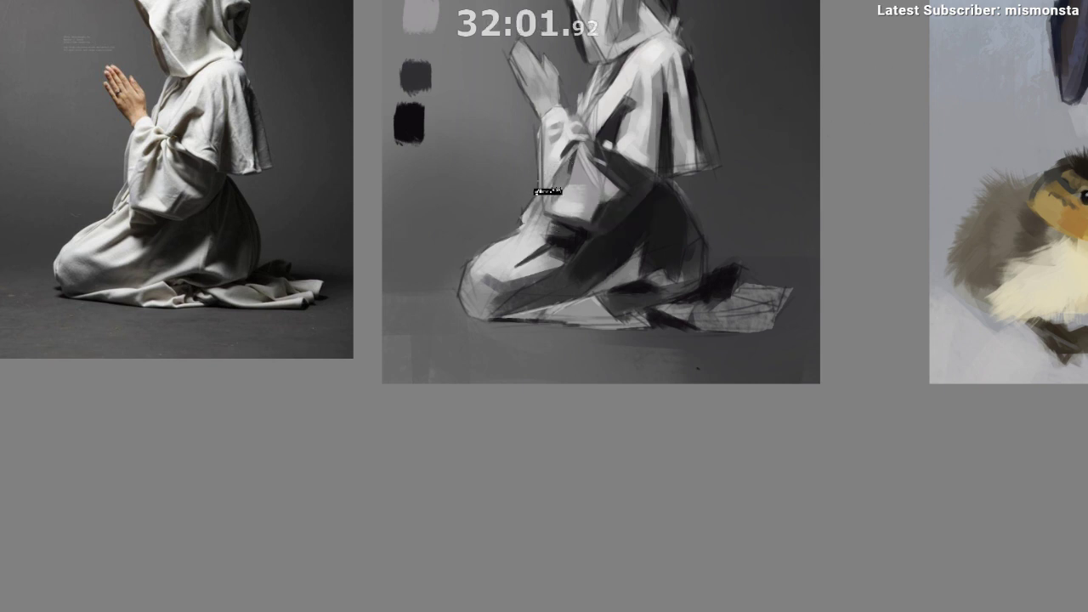
left_click_drag(540, 138, 543, 191)
key("ctrl+z")
Step: Check the figure mirrored, then paint light strokes on the cloth lying on the ground below the knees
left_click_drag(671, 204, 667, 262)
left_click_drag(655, 210, 648, 131)
left_click_drag(534, 248, 572, 209)
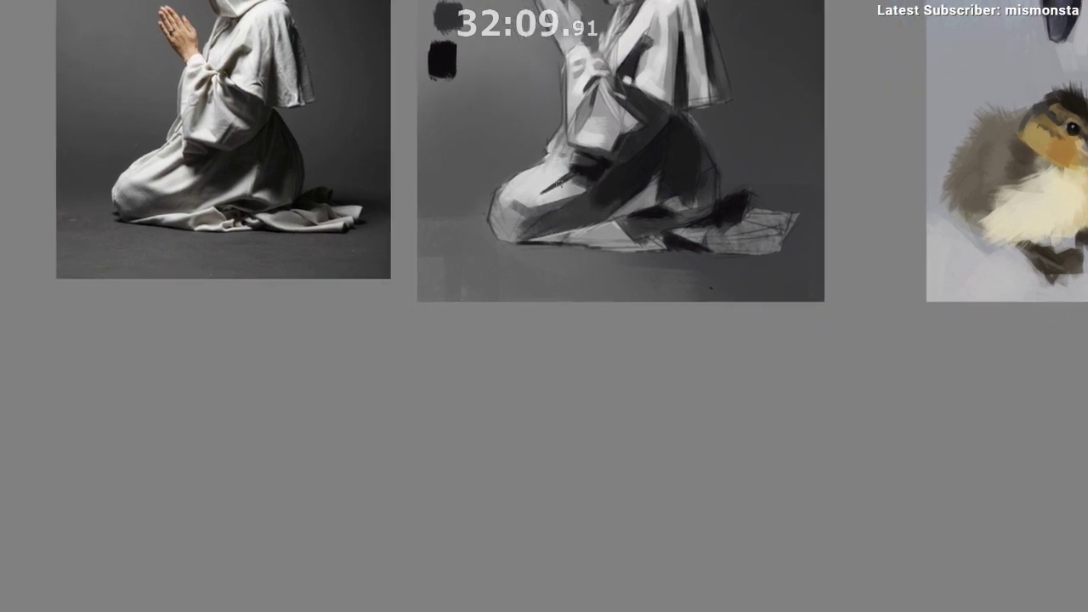
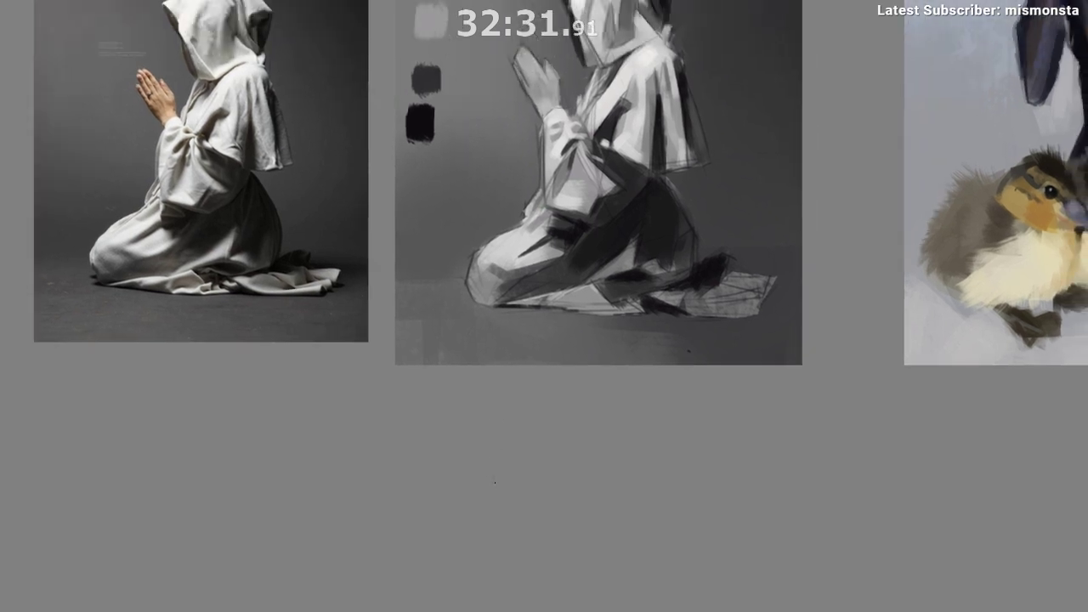
key("m")
key("m")
left_click_drag(495, 470, 495, 497)
left_click_drag(549, 359, 555, 301)
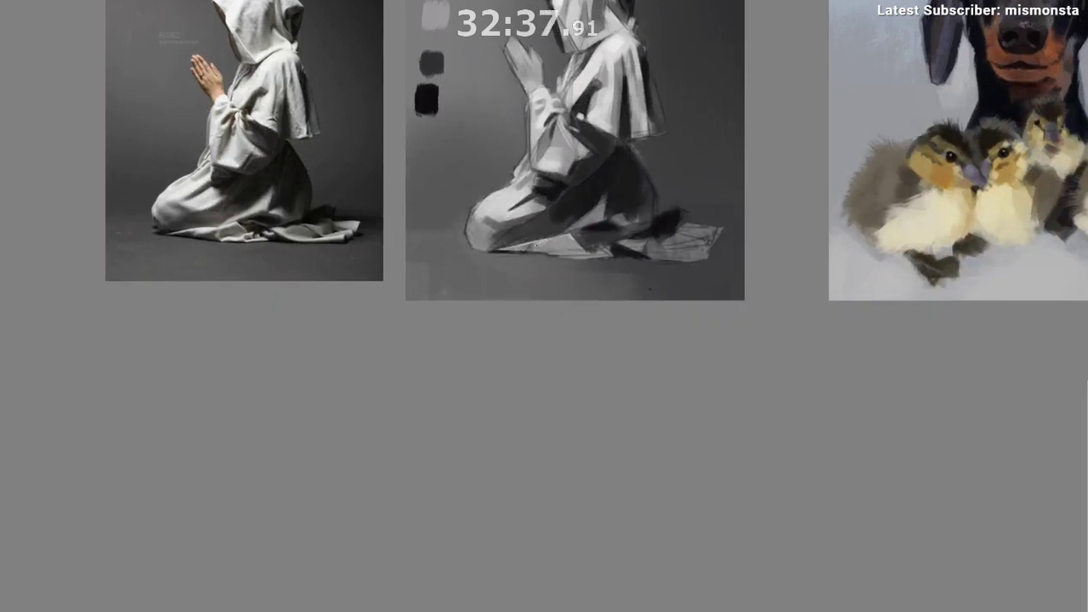
left_click_drag(532, 248, 547, 241)
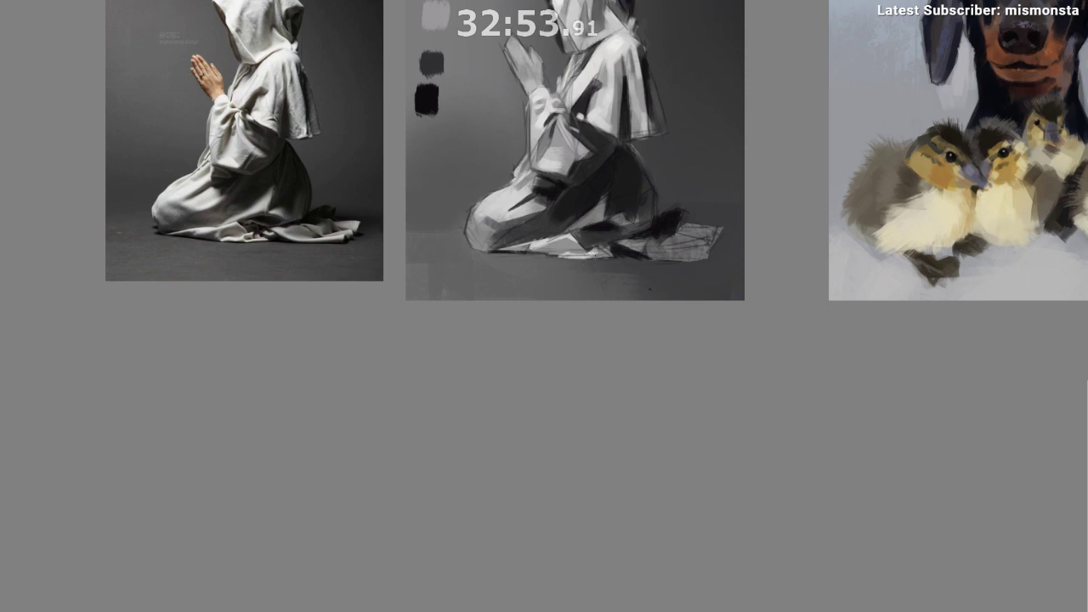
Step: Darken the folds of the trailing cloth behind the figure and the background shadow around it with sampled near-black
left_click_drag(610, 305, 563, 346)
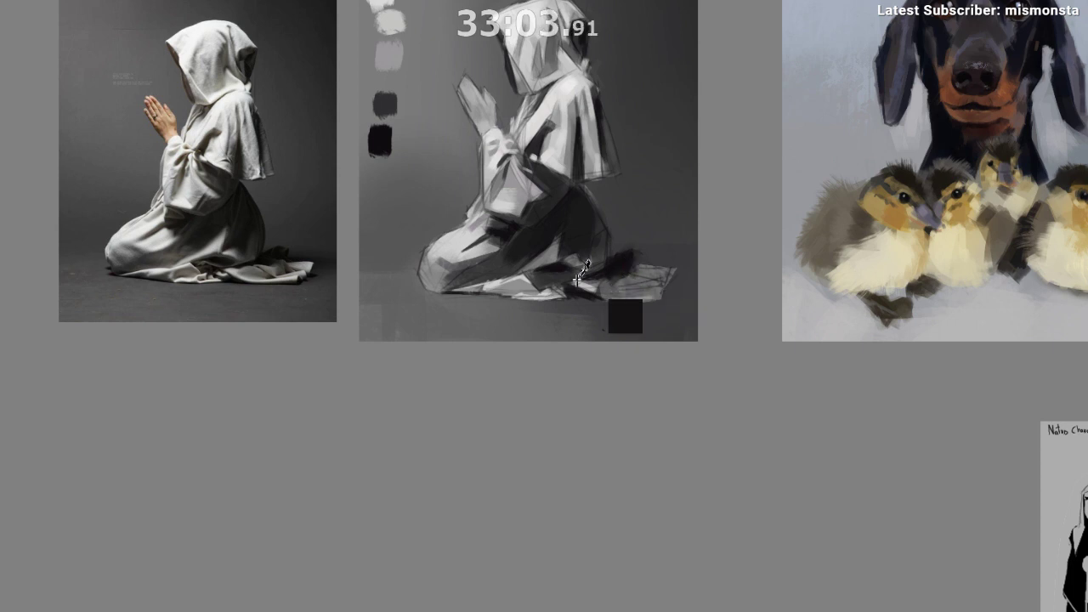
left_click_drag(630, 279, 653, 284)
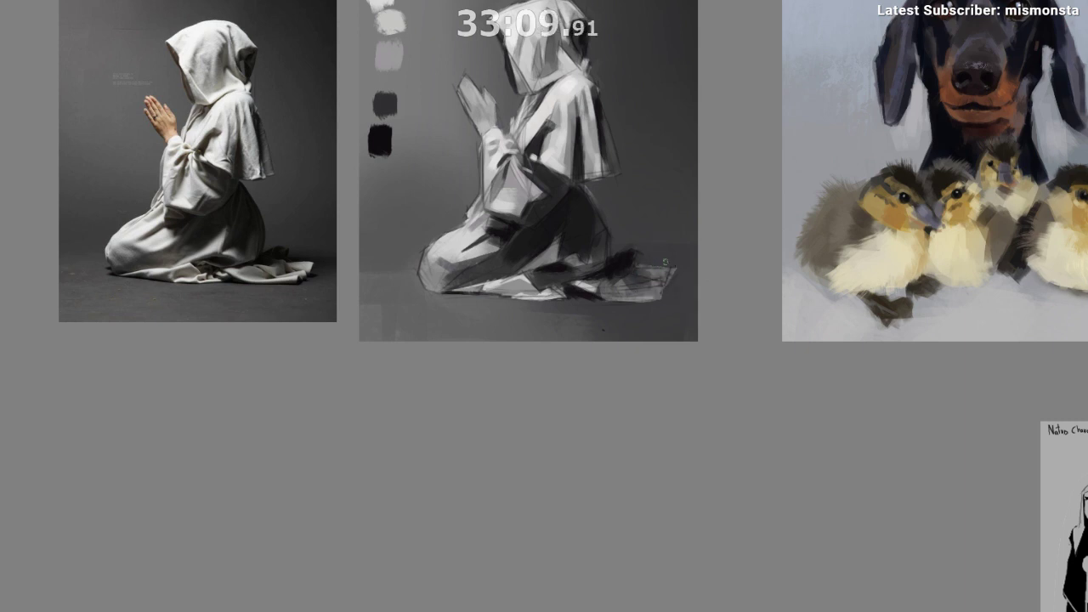
left_click_drag(657, 367, 654, 377)
scroll(646, 387, "down", 1)
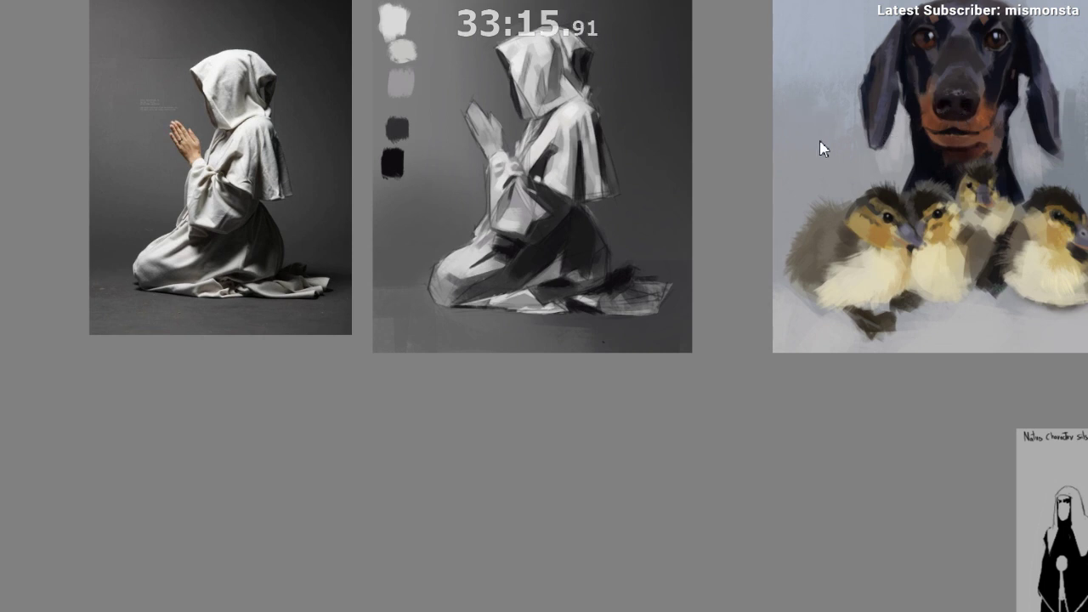
mouse_move(625, 289)
left_mouse_down()
mouse_move(664, 263)
mouse_move(635, 276)
mouse_move(686, 254)
mouse_move(684, 273)
mouse_move(607, 287)
mouse_move(638, 267)
mouse_move(706, 269)
mouse_move(638, 264)
mouse_move(757, 273)
mouse_move(634, 277)
left_mouse_up()
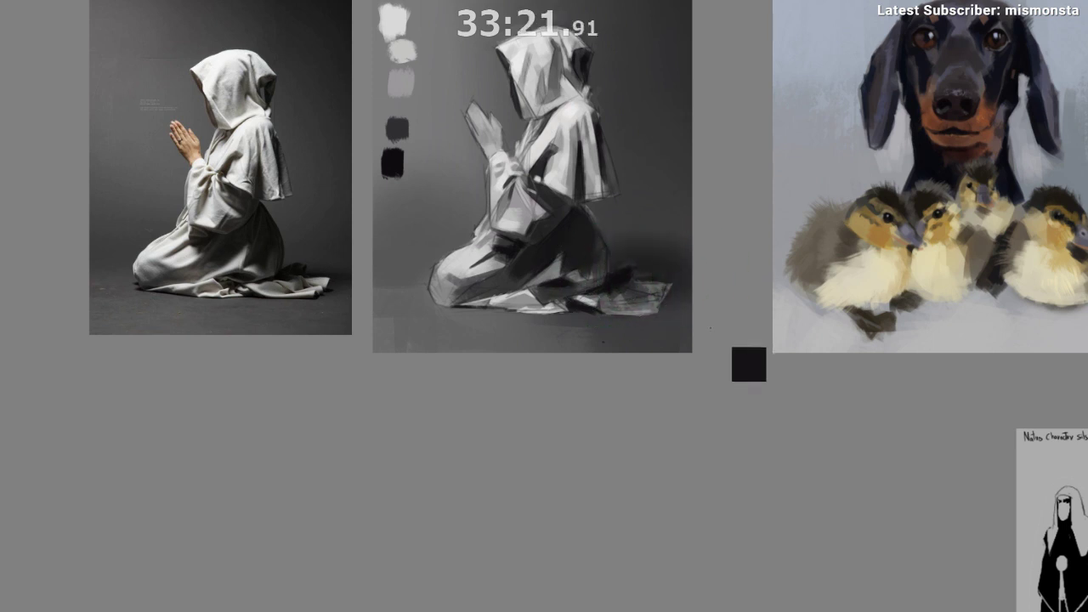
Step: Check the trailing cloth and its shadow against the reference in a mirrored view, then restore the normal orientation
key("m")
left_click_drag(498, 430, 333, 377)
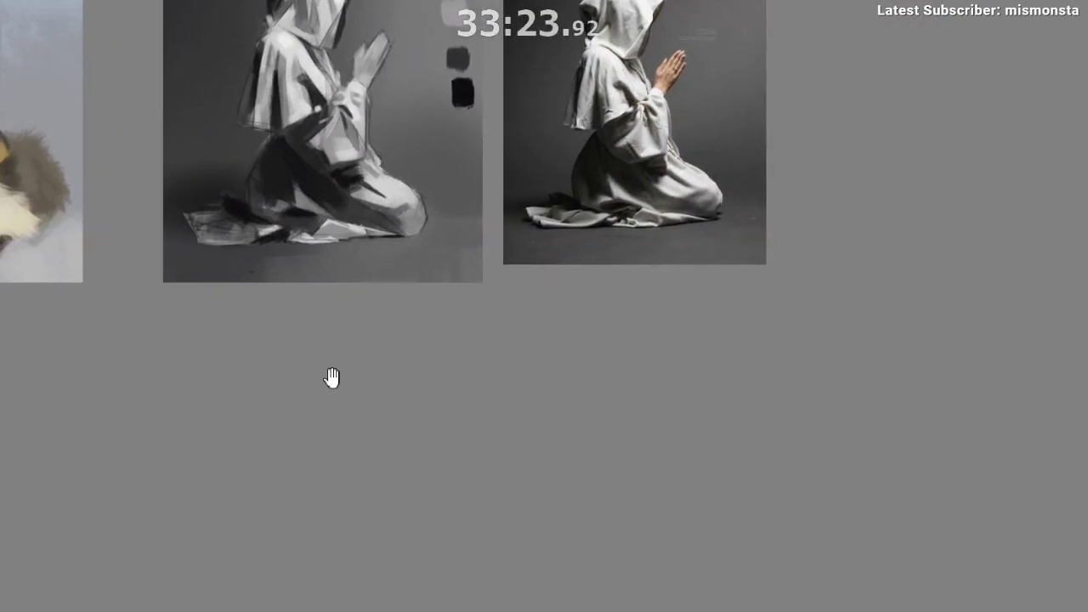
mouse_move(302, 227)
left_mouse_down()
mouse_move(267, 223)
mouse_move(278, 170)
mouse_move(281, 222)
left_mouse_up()
key("m")
left_click_drag(447, 421, 258, 424)
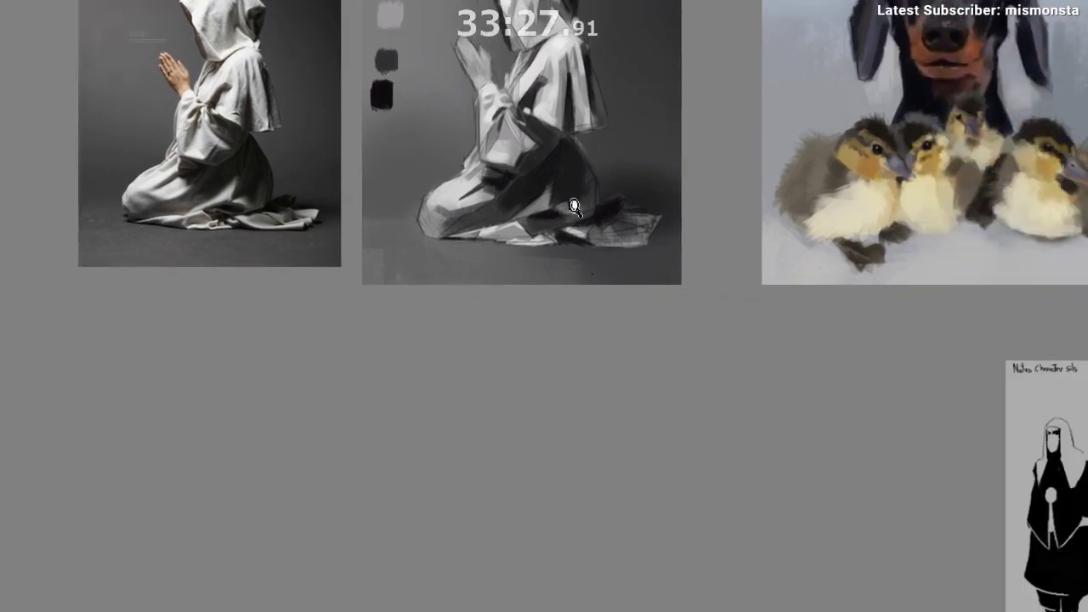
Step: Try a stroke at the cape's lower back corner and undo it
left_click_drag(575, 207, 628, 239)
left_click_drag(628, 239, 639, 307)
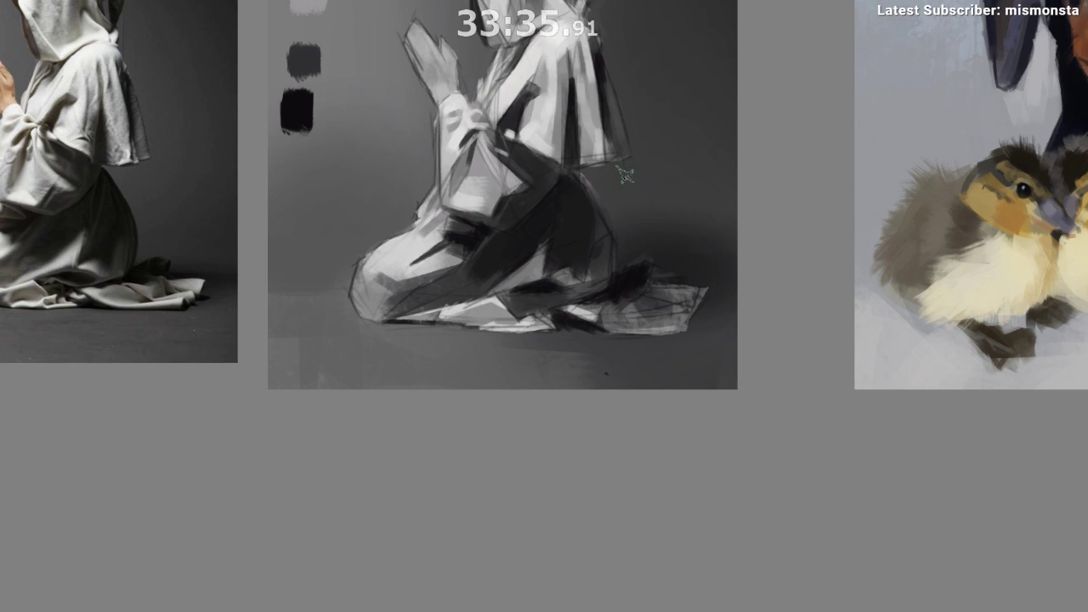
mouse_move(637, 161)
left_mouse_down()
mouse_move(609, 218)
mouse_move(630, 170)
left_mouse_up()
key("ctrl+z")
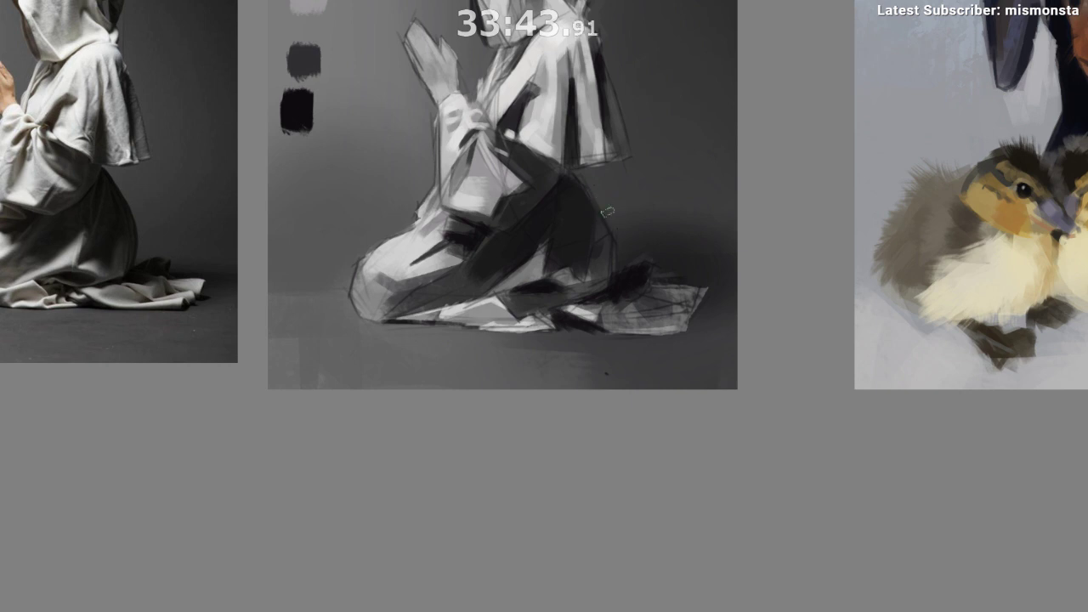
Step: Rework the dark back of the robe below the cape with sampled dark greys, cleaning up its outline against the background
left_click_drag(636, 184, 642, 167)
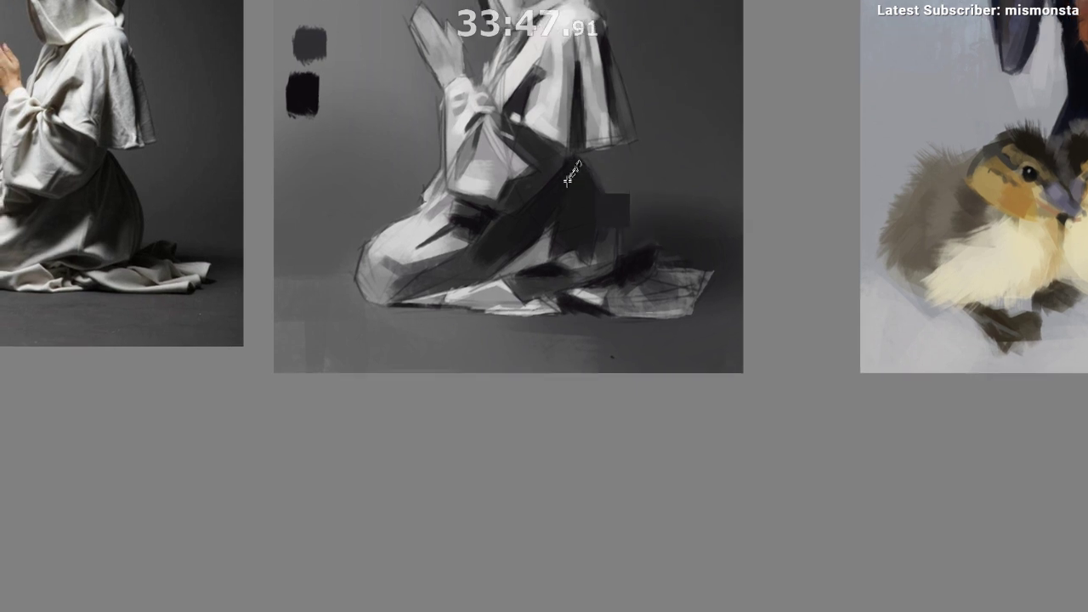
left_click(474, 219, "ctrl")
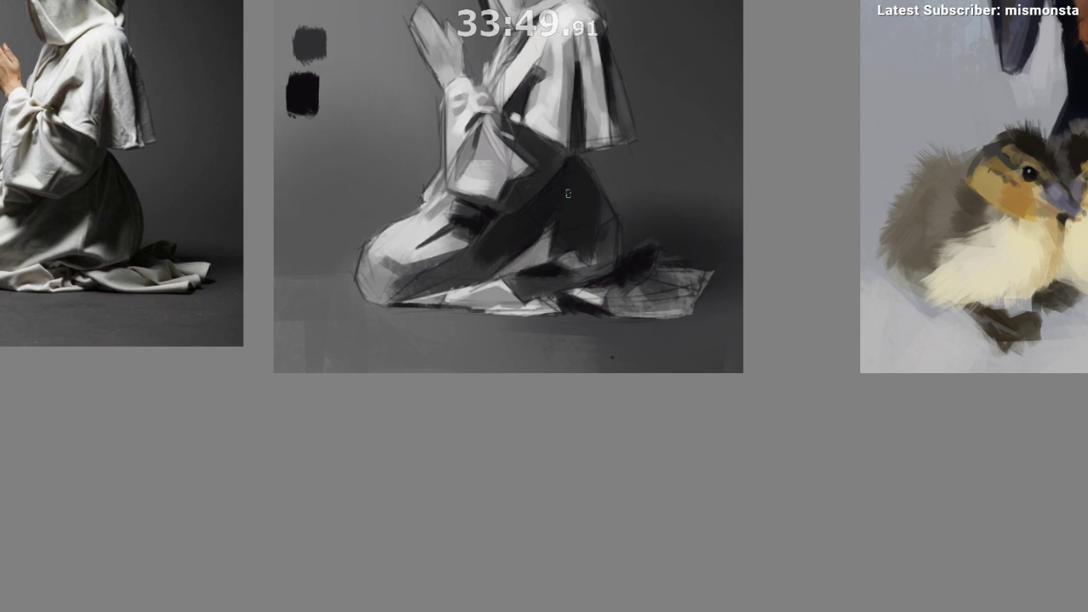
left_click(576, 170, "ctrl")
left_click_drag(646, 165, 671, 140)
left_click(627, 203, "ctrl")
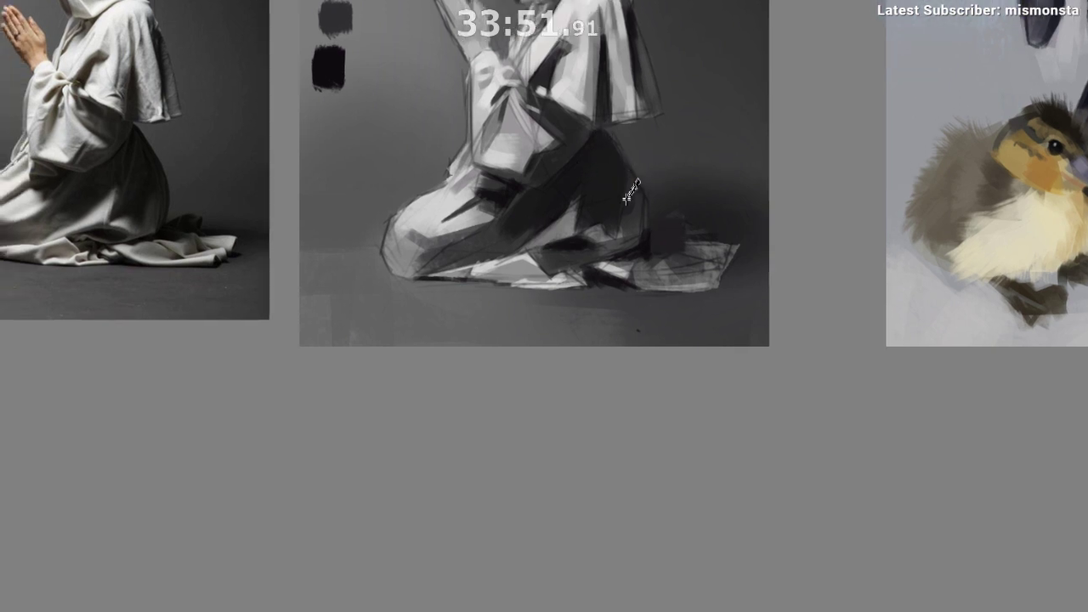
left_click_drag(649, 246, 678, 226)
left_click(563, 192, "ctrl")
left_click(527, 219, "ctrl")
left_click(534, 176, "ctrl")
left_click_drag(600, 218, 600, 191)
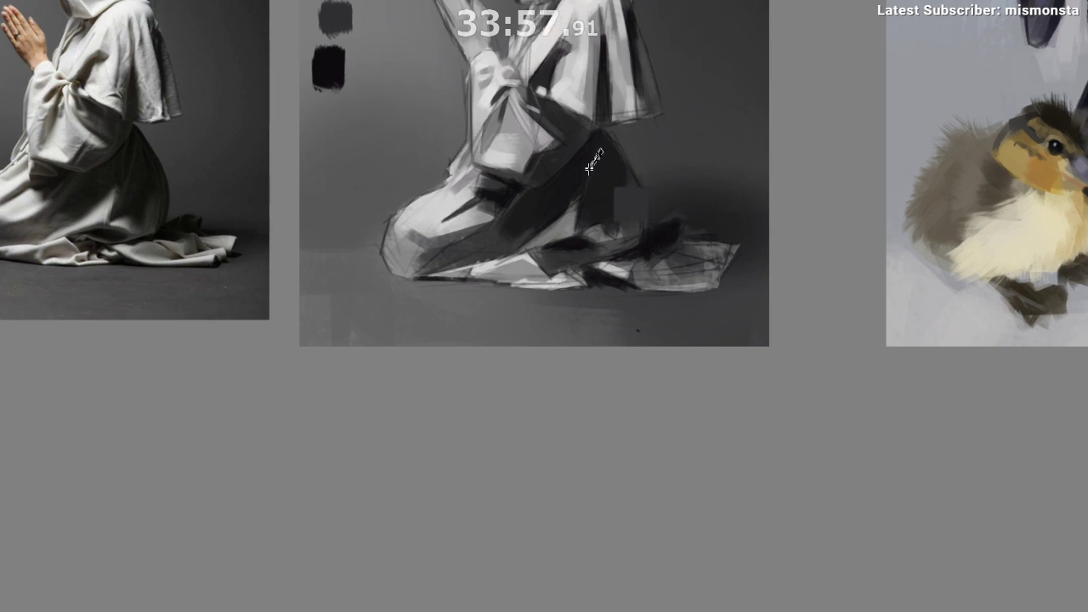
Step: Paint the lit fold at the base of the robe's dark back with sampled mid and light greys
left_click_drag(595, 166, 626, 179)
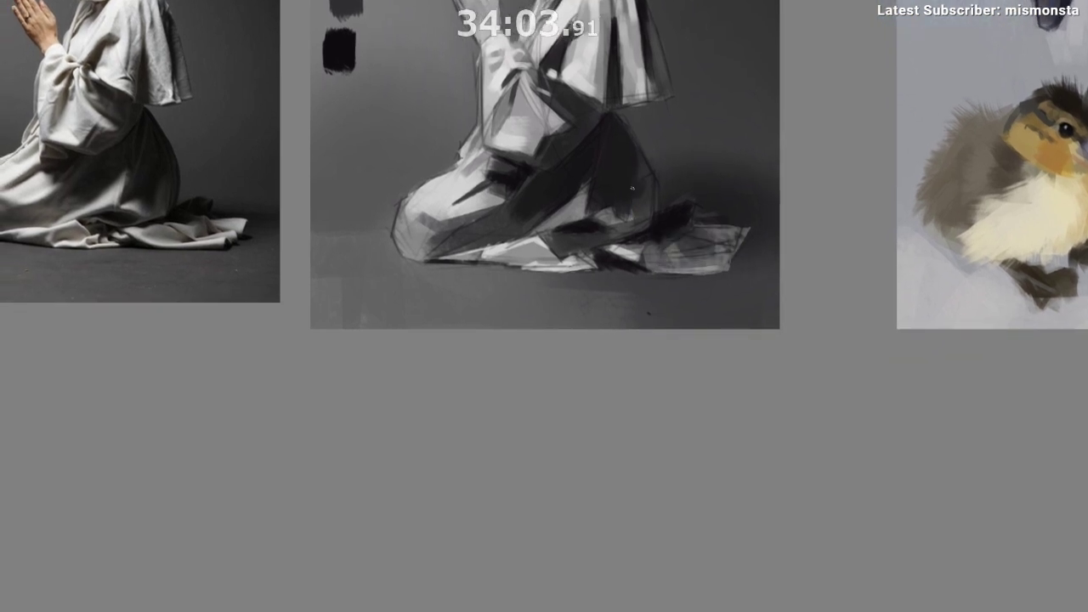
mouse_move(627, 212)
left_mouse_down()
mouse_move(635, 190)
mouse_move(624, 201)
left_mouse_up()
left_click(609, 205, "ctrl")
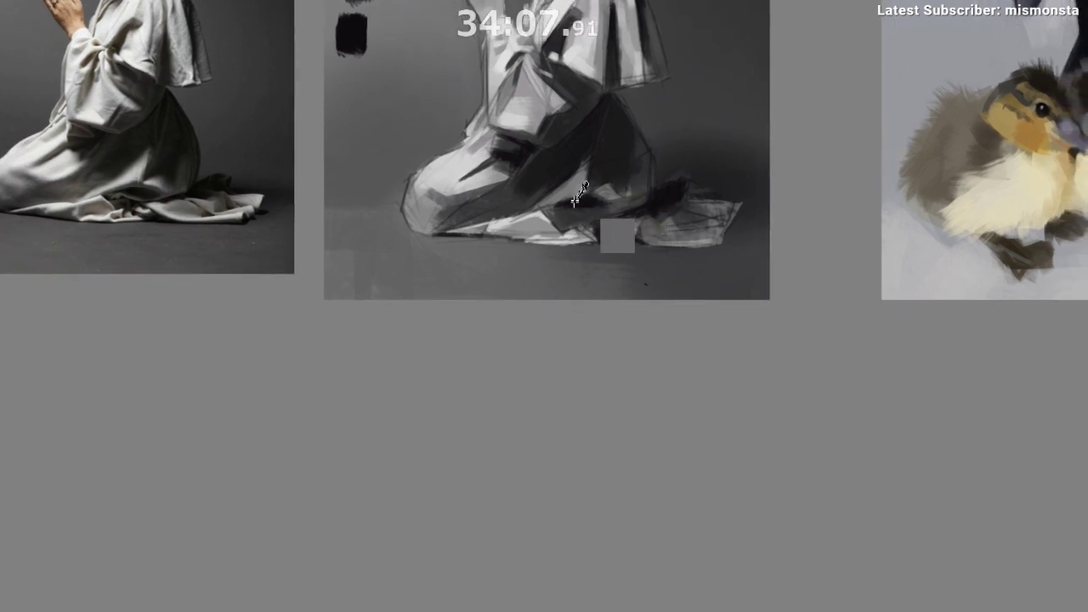
left_click(541, 226, "ctrl")
left_click_drag(587, 202, 608, 203)
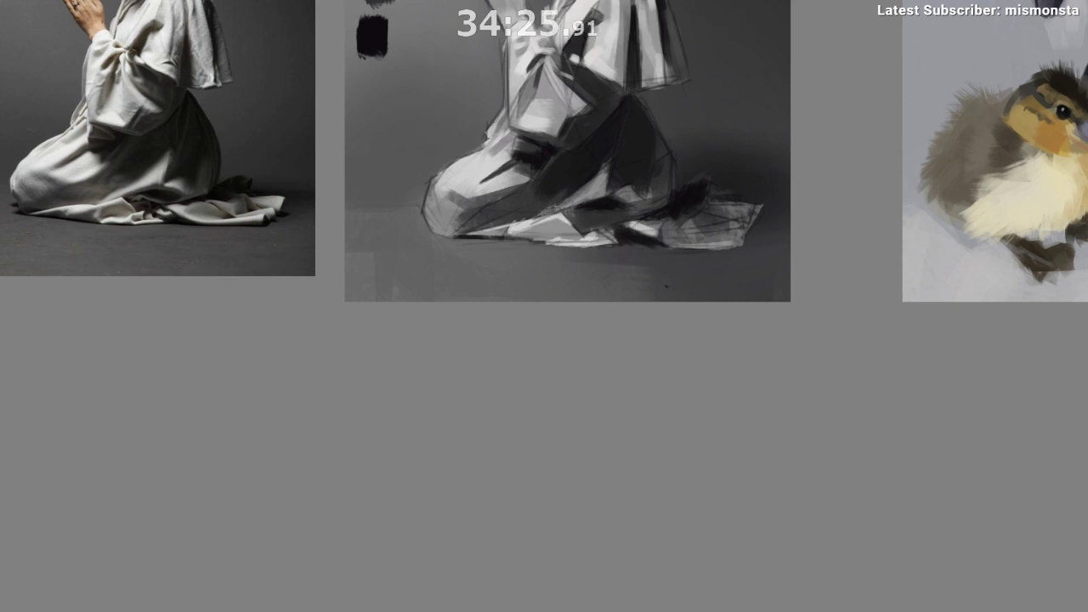
Step: Soften the shading on the lower front of the hanging sleeve
mouse_move(582, 255)
left_mouse_down()
mouse_move(563, 326)
mouse_move(575, 279)
left_mouse_up()
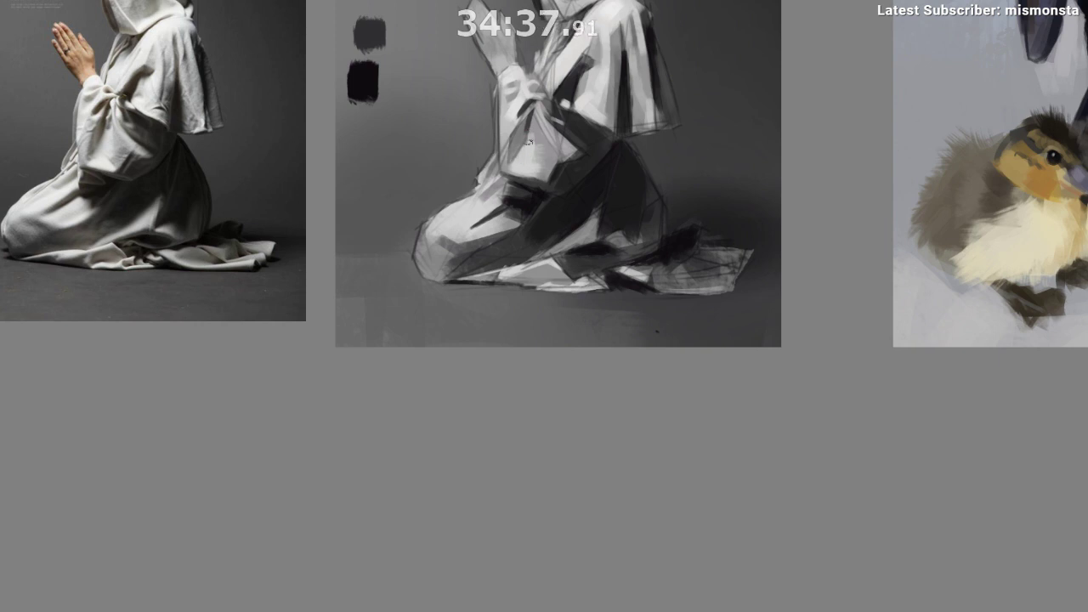
left_click_drag(565, 225, 568, 247)
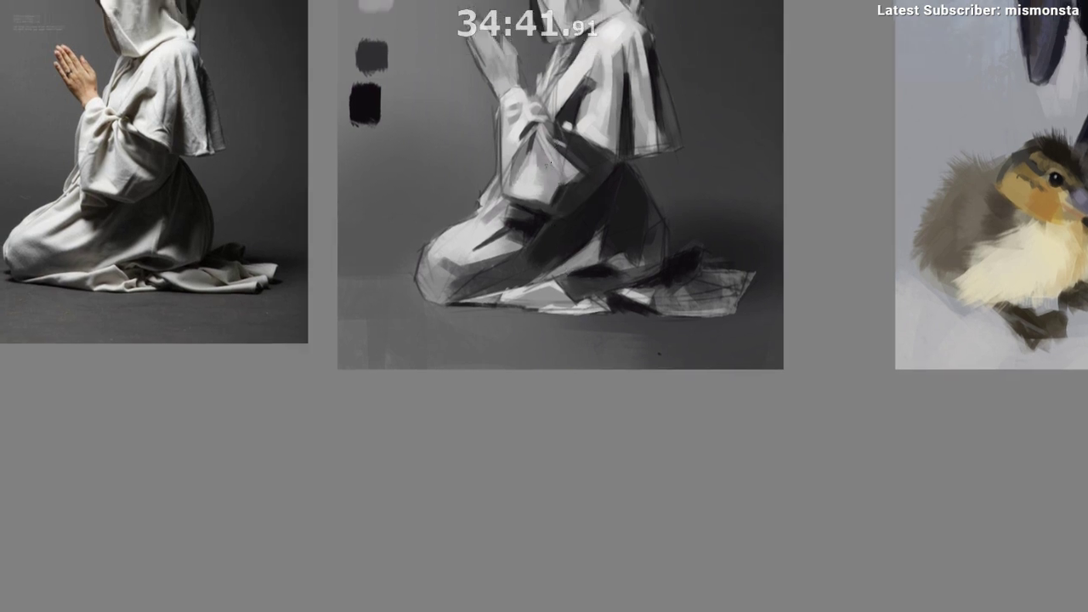
left_click_drag(625, 250, 627, 274)
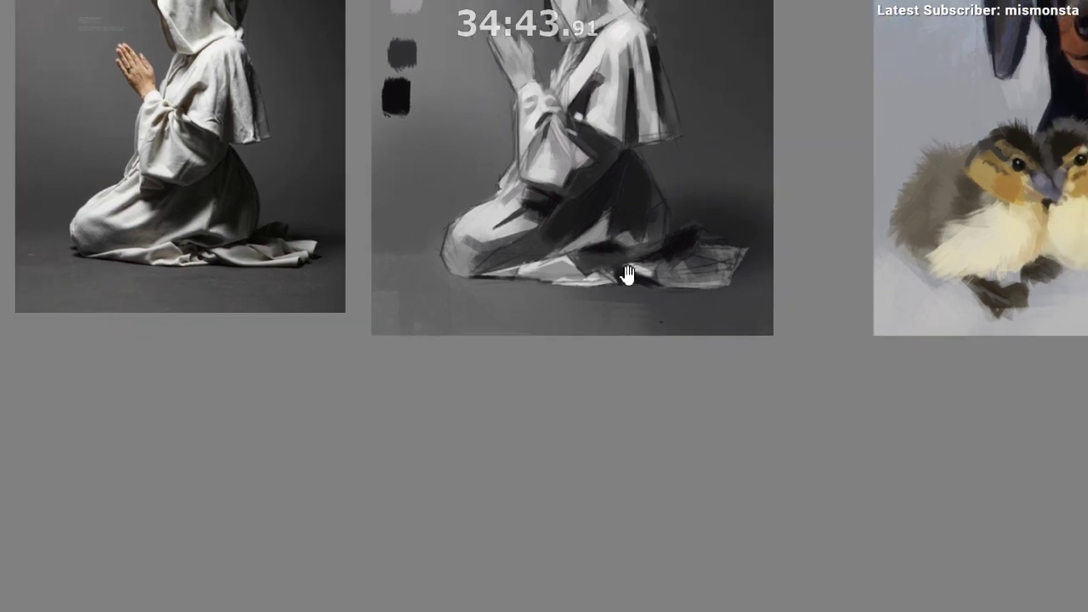
Step: Refine the grey planes at the lower front of the knee, undoing a dark stroke along its front edge
scroll(625, 287, "up", 1)
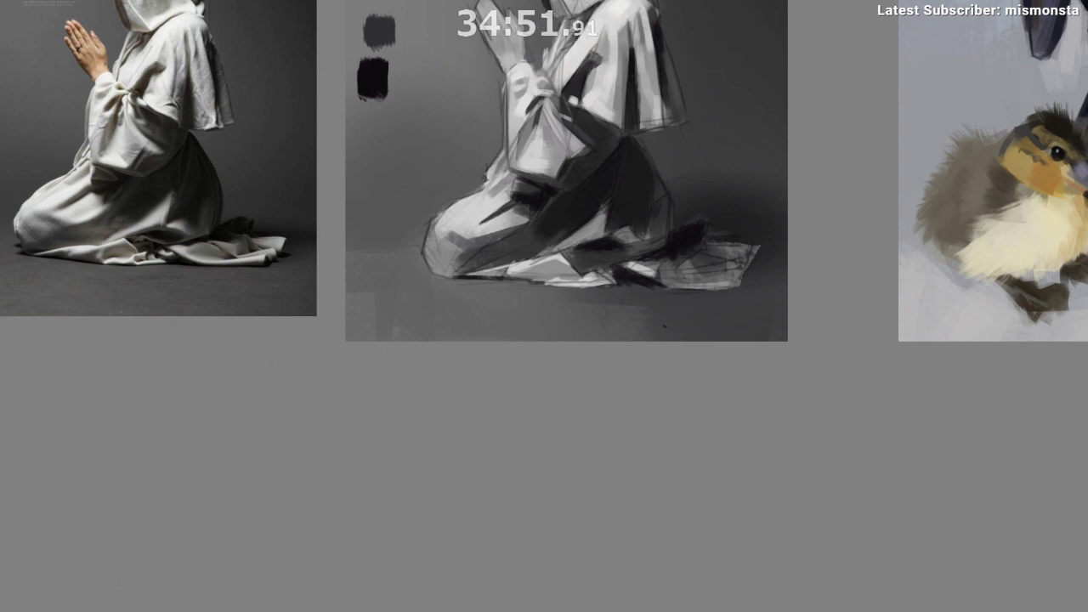
left_click_drag(574, 312, 607, 279)
left_click_drag(555, 239, 581, 228)
left_click_drag(430, 157, 414, 272)
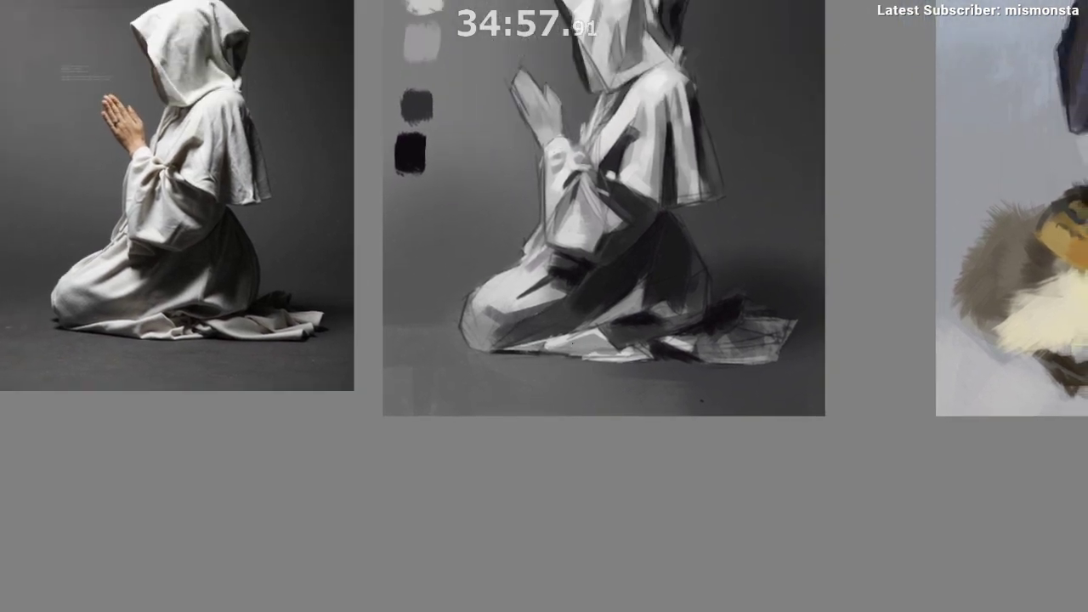
scroll(557, 366, "down", 1)
left_click_drag(581, 340, 581, 298)
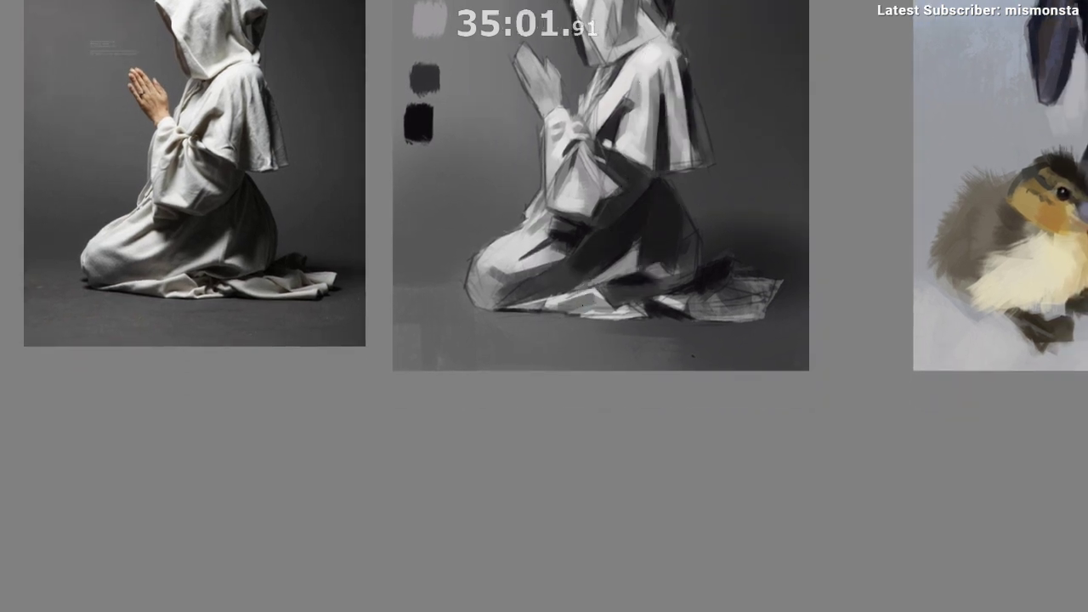
mouse_move(581, 308)
left_mouse_down()
mouse_move(601, 287)
mouse_move(570, 259)
mouse_move(577, 241)
left_mouse_up()
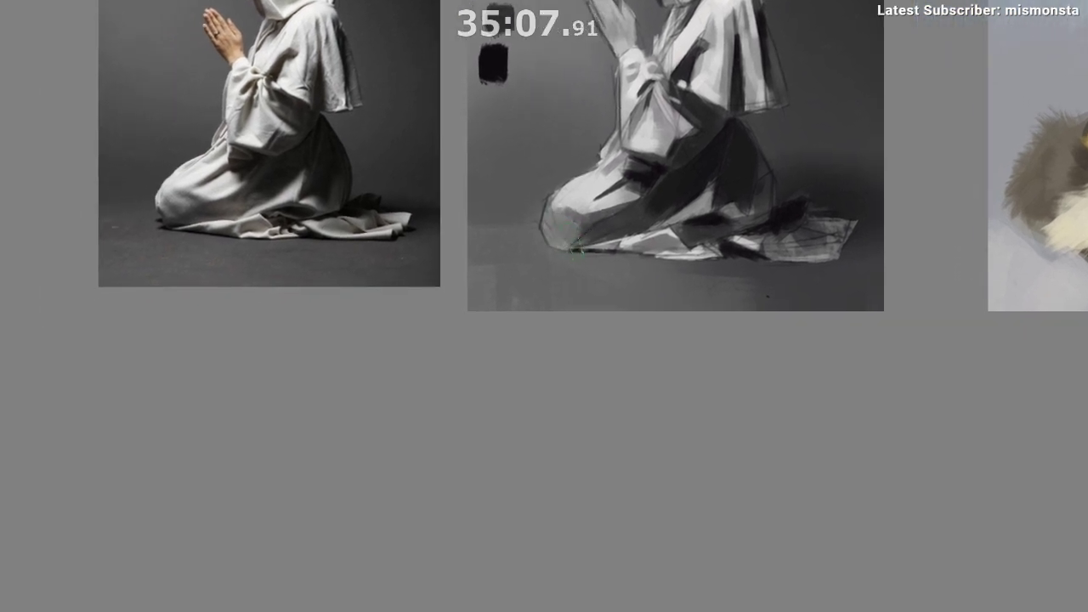
left_click_drag(547, 228, 565, 248)
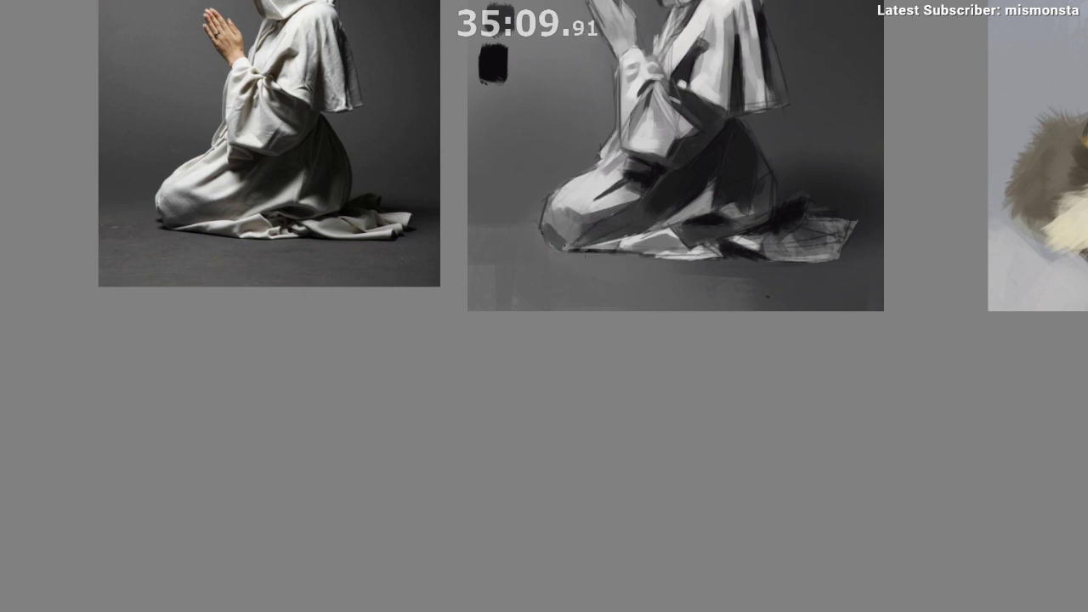
key("ctrl+z")
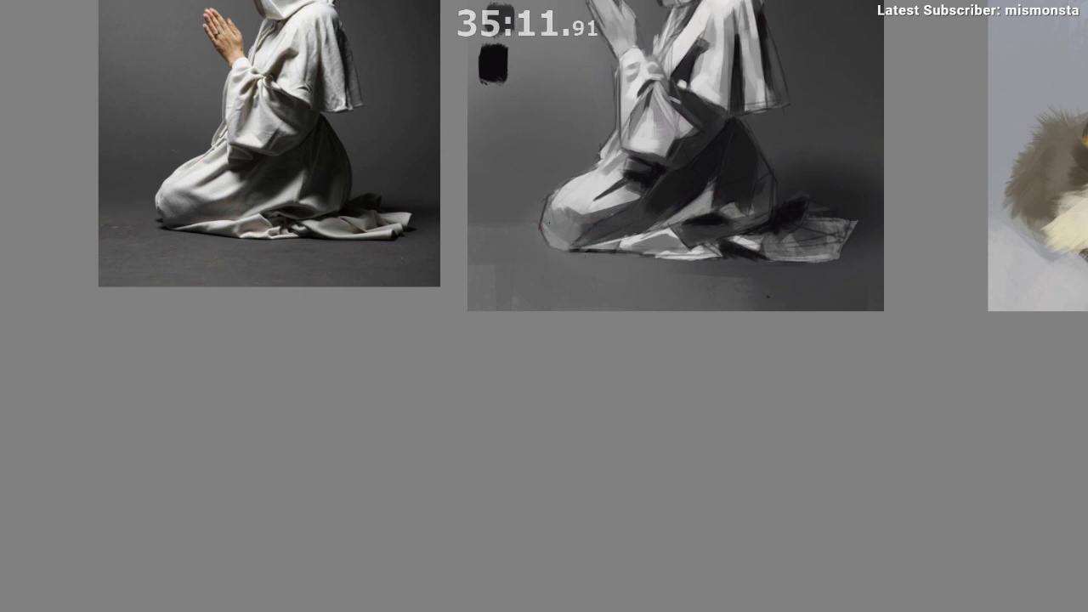
Step: Darken the lower front corner of the knee and check the shape with the sketch lines hidden
left_click_drag(561, 242, 547, 226)
mouse_move(575, 243)
left_mouse_down()
mouse_move(608, 221)
mouse_move(611, 240)
mouse_move(568, 248)
left_mouse_up()
left_click_drag(615, 309, 607, 354)
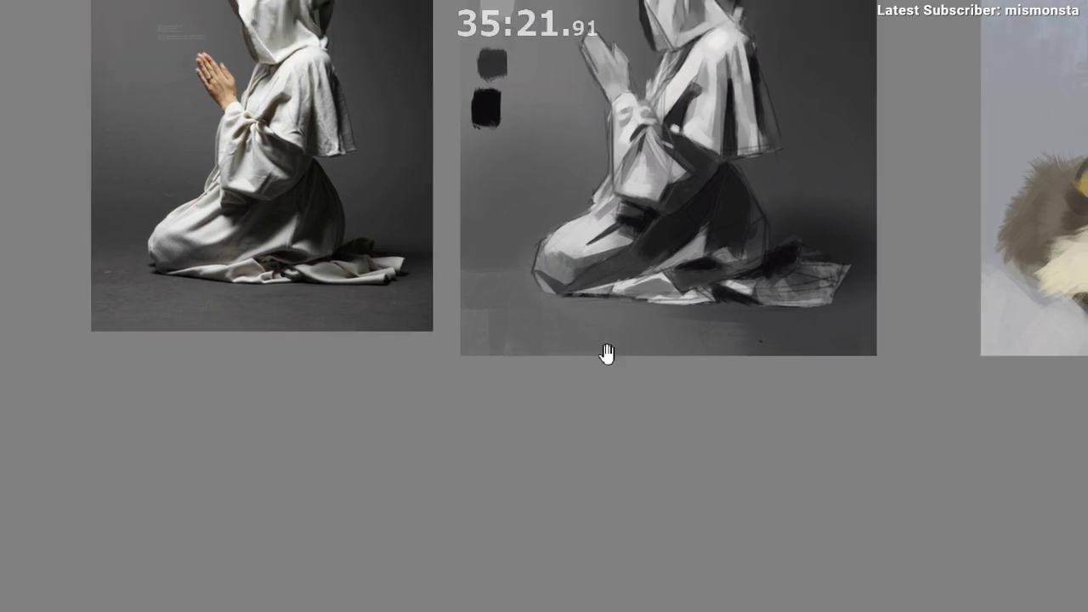
left_click_drag(529, 360, 561, 329)
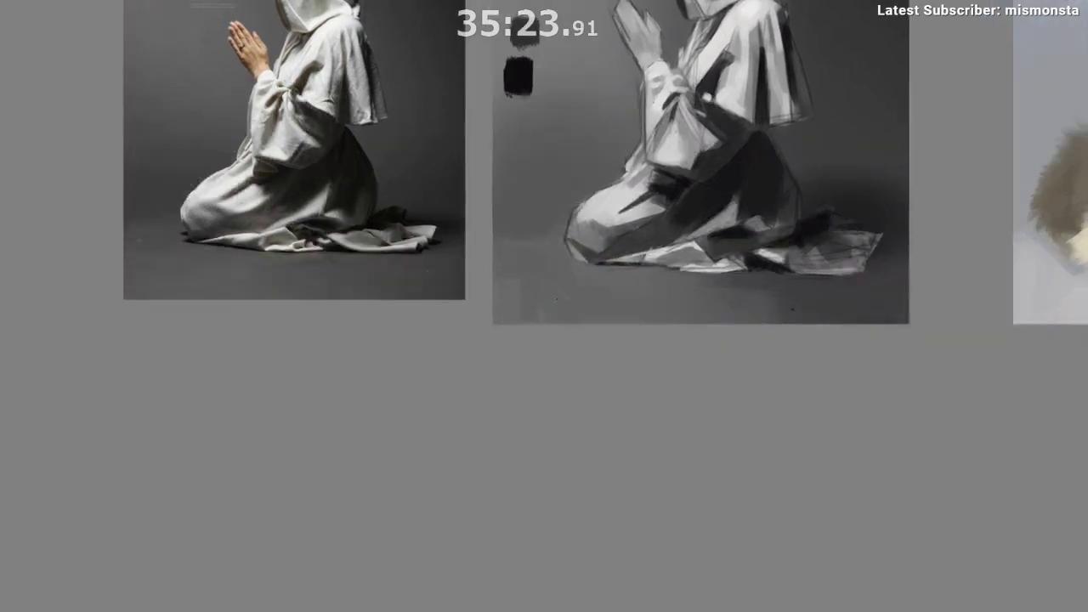
mouse_move(565, 239)
left_mouse_down()
mouse_move(559, 250)
mouse_move(580, 257)
left_mouse_up()
left_click_drag(722, 314, 703, 317)
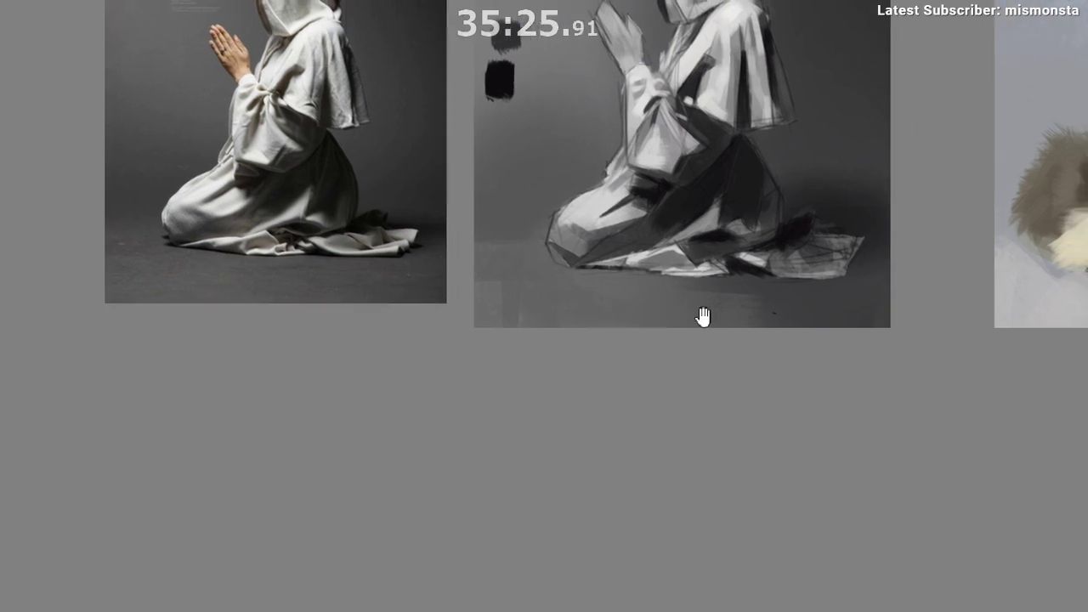
key("ctrl+comma")
left_click_drag(566, 275, 569, 267)
mouse_move(755, 358)
left_mouse_down()
mouse_move(638, 445)
mouse_move(663, 430)
left_mouse_up()
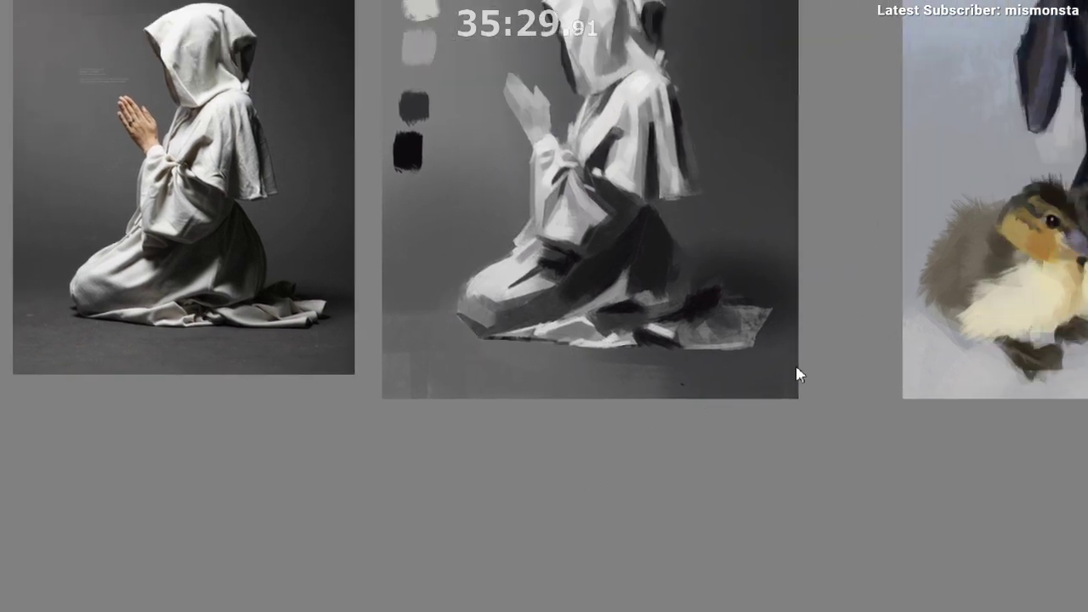
mouse_move(547, 376)
left_mouse_down()
mouse_move(624, 314)
mouse_move(626, 278)
left_mouse_up()
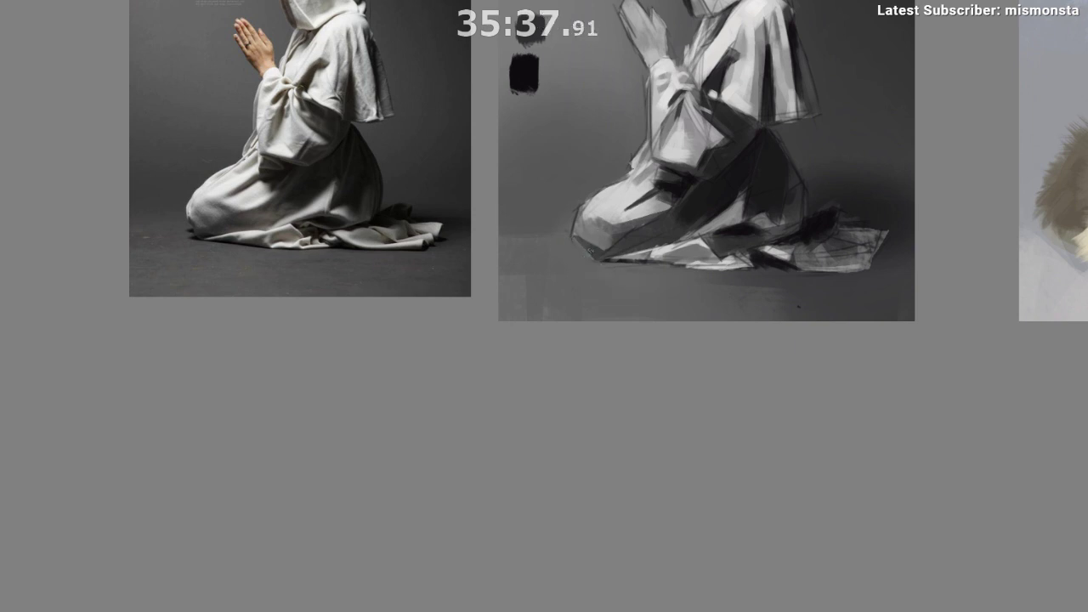
Step: Blend the knee's lower planes with sampled greys and add a dark contact shadow where it meets the floor
mouse_move(606, 265)
left_mouse_down()
mouse_move(609, 251)
mouse_move(584, 307)
mouse_move(585, 295)
left_mouse_up()
left_click(620, 252, "ctrl")
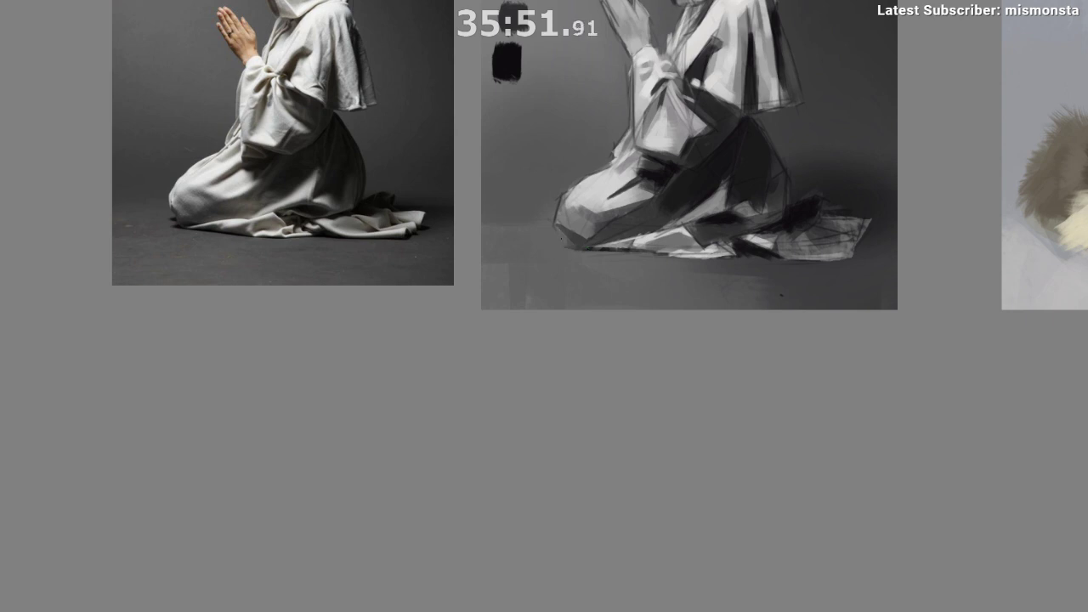
left_click_drag(562, 287, 493, 280)
left_click(573, 230, "ctrl")
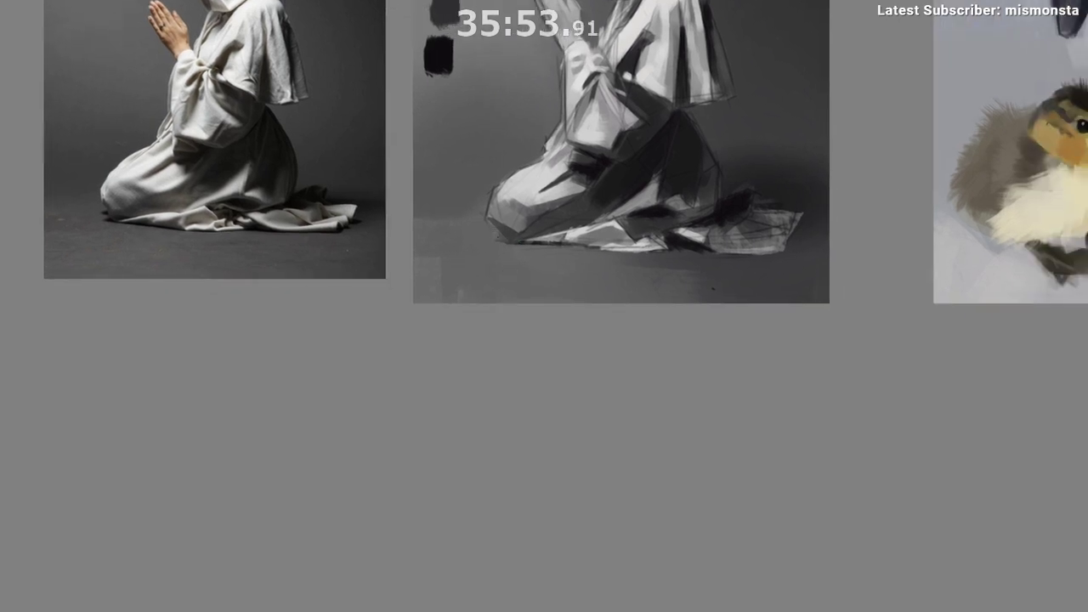
left_click_drag(489, 234, 505, 235)
left_click_drag(529, 259, 559, 246)
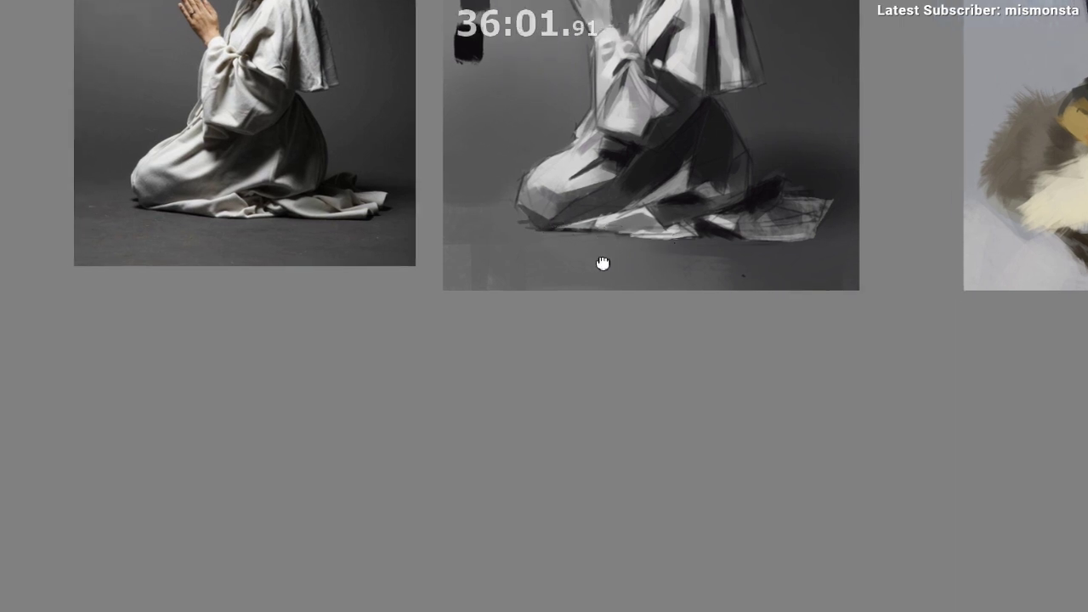
mouse_move(603, 262)
left_mouse_down()
mouse_move(515, 299)
mouse_move(621, 224)
mouse_move(589, 233)
mouse_move(605, 247)
left_mouse_up()
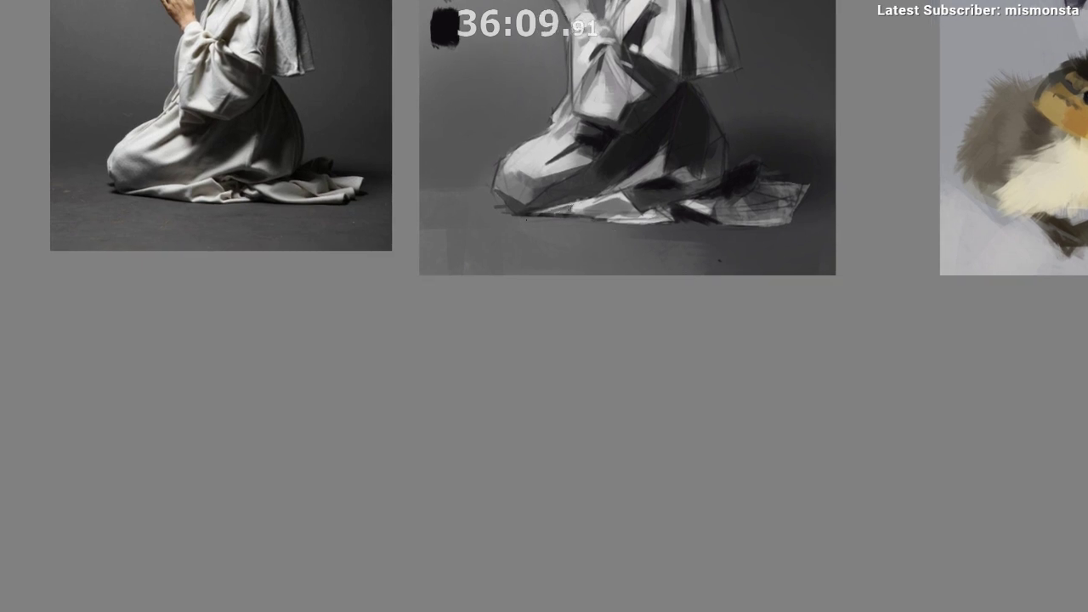
Step: Examine the robe's knee and lower folds up close in the reference photo and compare them with the painting
left_click_drag(231, 224, 334, 145)
left_click_drag(337, 142, 416, 136)
left_click_drag(221, 107, 314, 341)
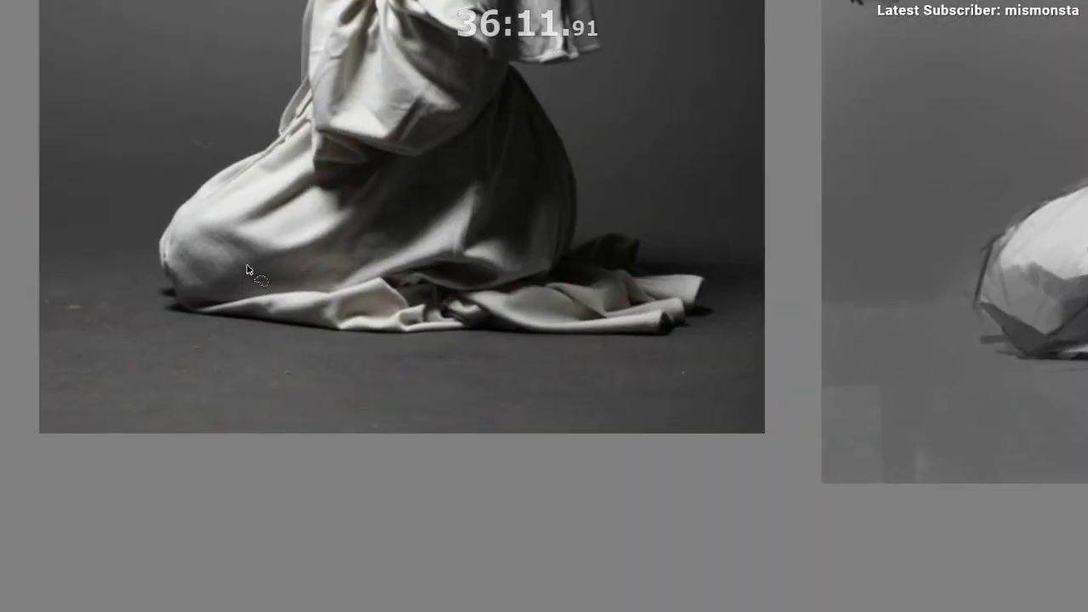
left_click_drag(236, 309, 239, 307)
left_click_drag(393, 459, 353, 471)
left_click_drag(353, 470, 85, 461)
left_click_drag(255, 348, 352, 302)
left_click_drag(352, 302, 472, 250)
left_click_drag(387, 302, 370, 309)
mouse_move(430, 279)
left_mouse_down()
mouse_move(588, 227)
mouse_move(556, 223)
left_mouse_up()
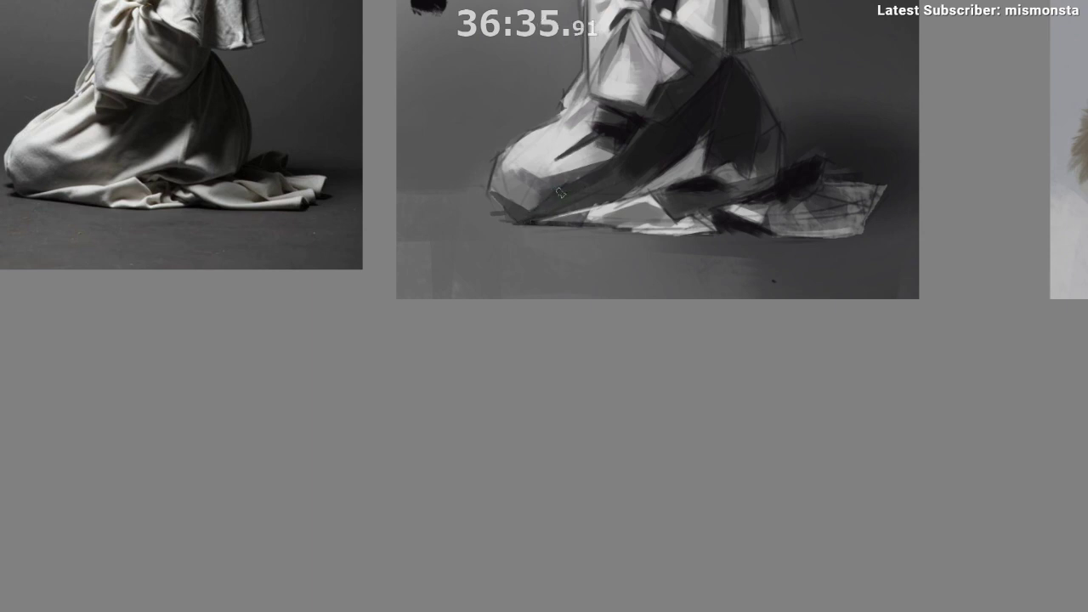
Step: Shade the underside of the robe's front behind the knee and its lower folds with sampled greys
left_click_drag(571, 236, 561, 316)
left_click_drag(528, 231, 550, 187)
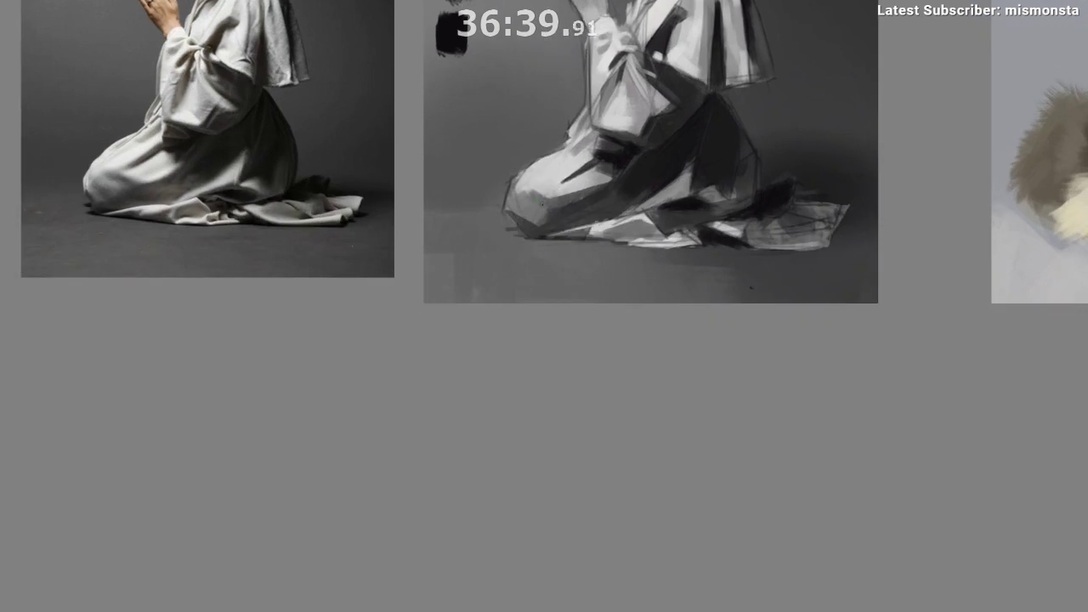
left_click_drag(541, 262, 521, 273)
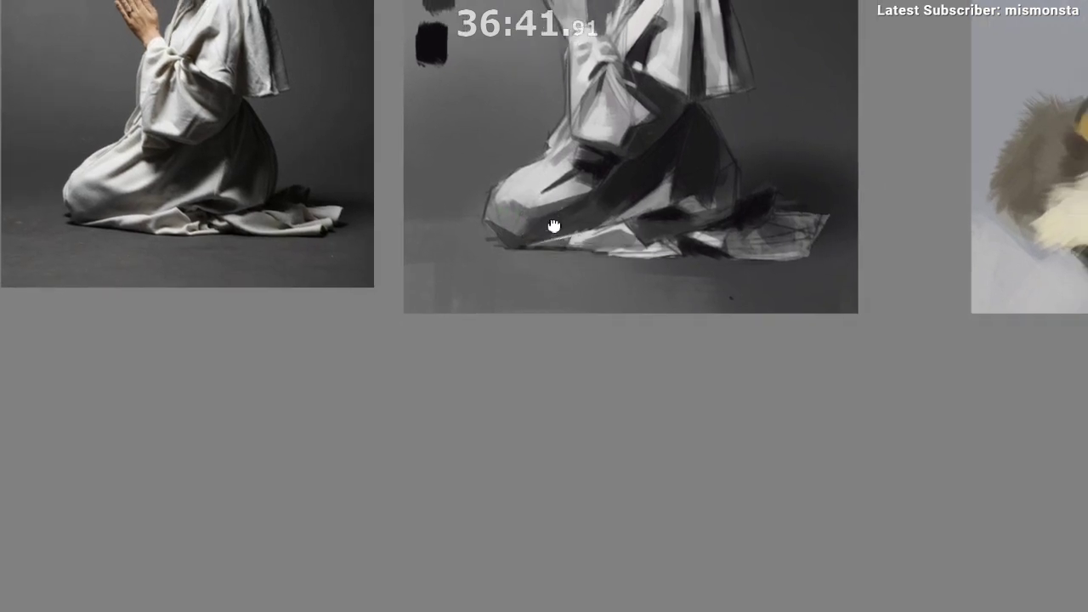
scroll(554, 226, "down", 1)
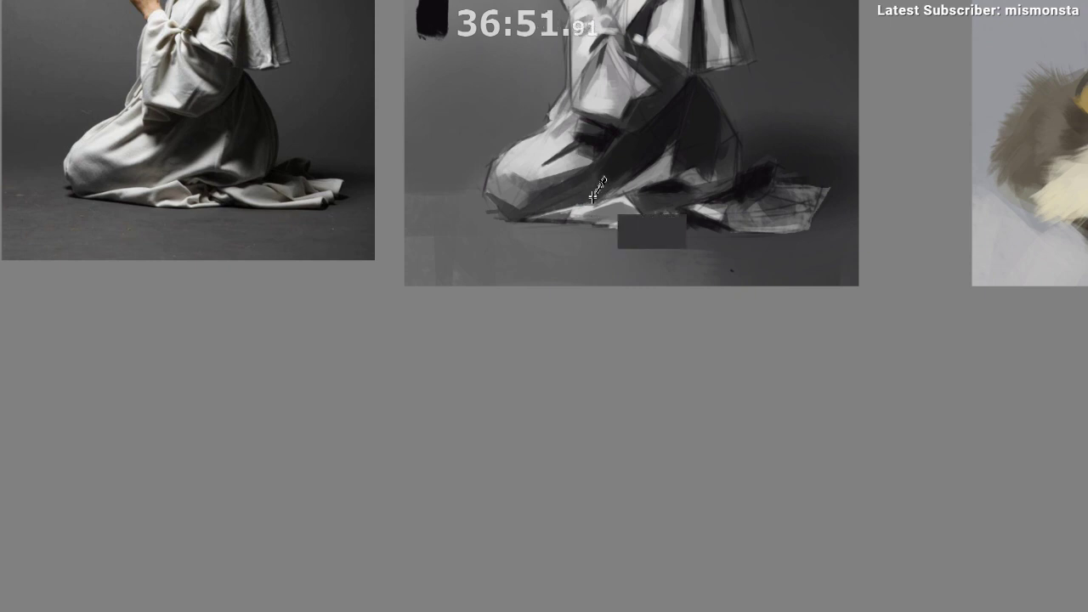
mouse_move(580, 220)
left_mouse_down()
mouse_move(607, 213)
mouse_move(587, 221)
mouse_move(583, 208)
left_mouse_up()
left_click(583, 208, "ctrl")
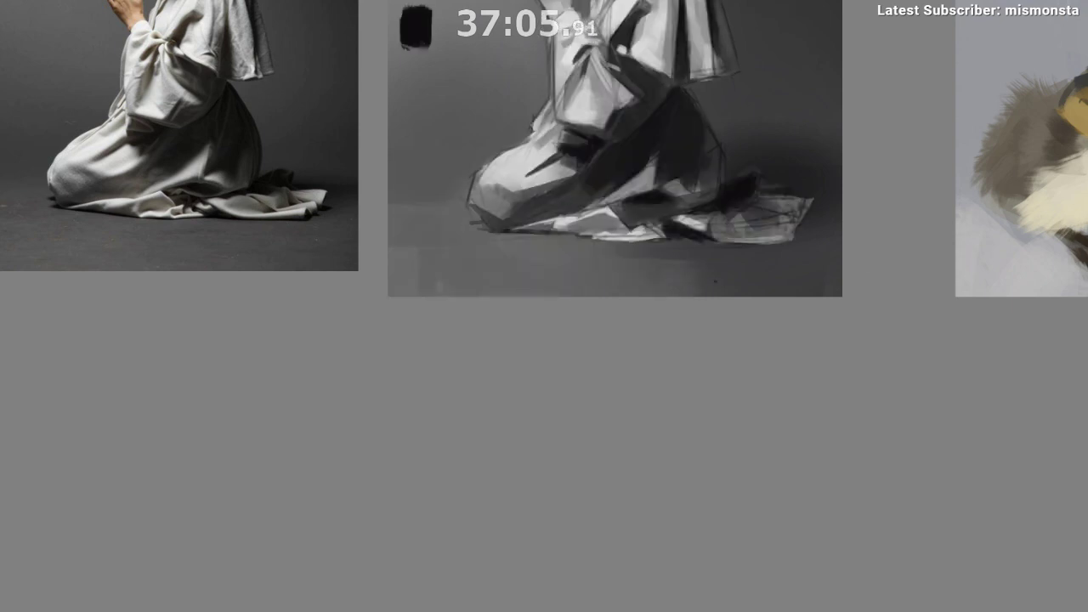
Step: Hide and show the painted layer repeatedly to compare the robe's lower folds with the sketch underneath
key("ctrl+comma")
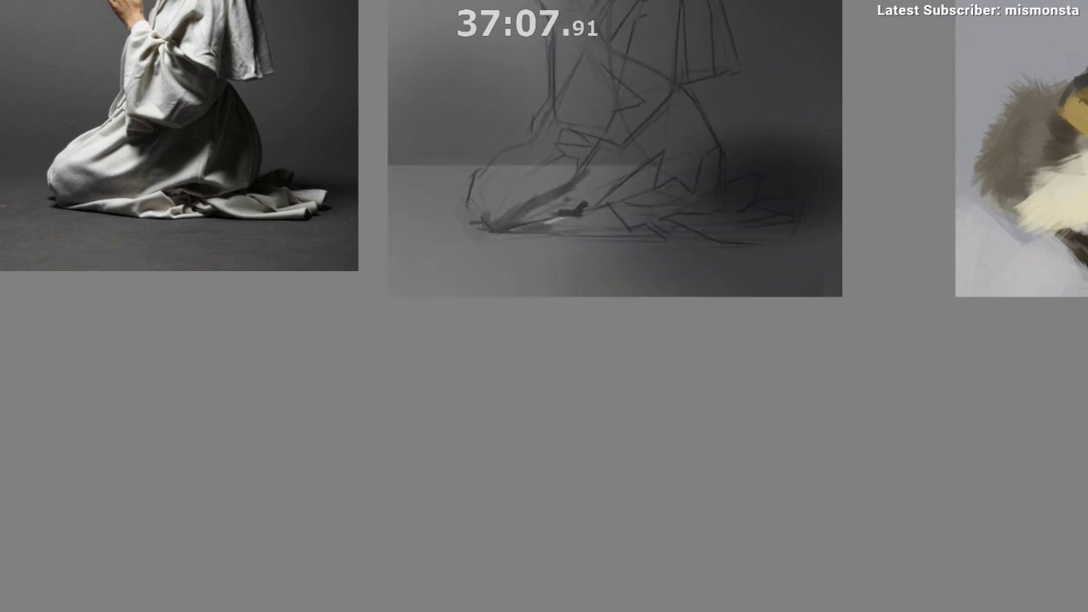
key("ctrl+comma")
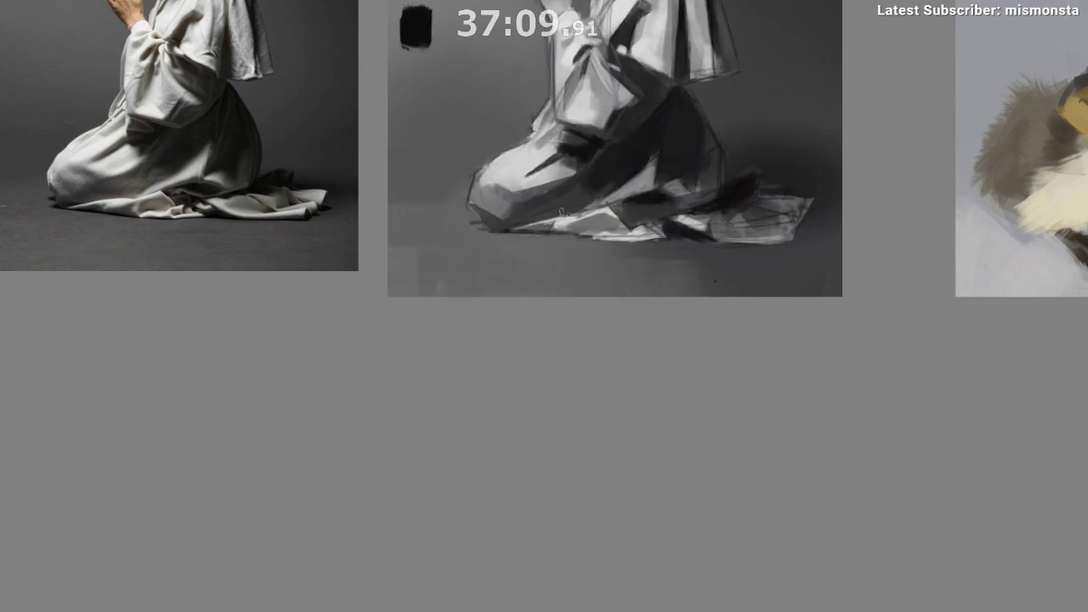
mouse_move(612, 218)
left_mouse_down()
mouse_move(634, 223)
mouse_move(604, 203)
left_mouse_up()
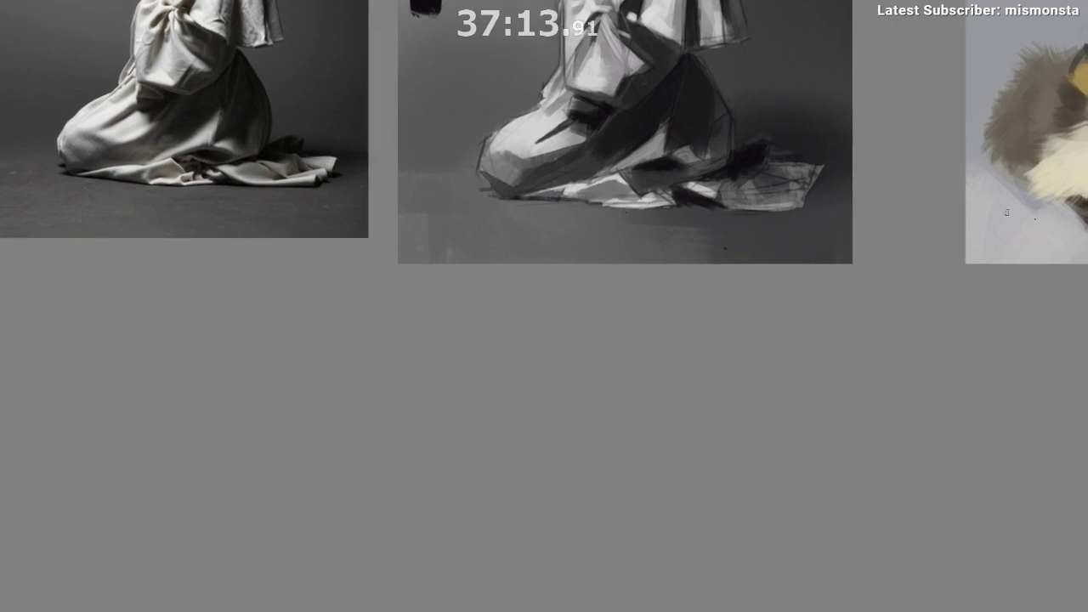
key("ctrl+comma")
key("ctrl+comma")
key("ctrl+comma")
key("ctrl+comma")
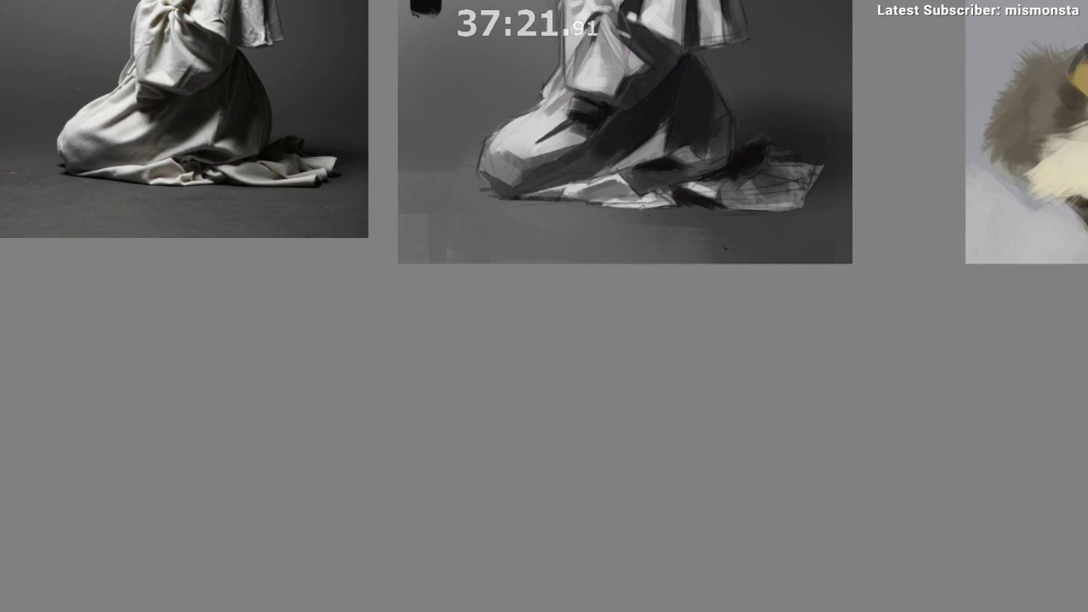
left_click_drag(644, 206, 647, 233, "space")
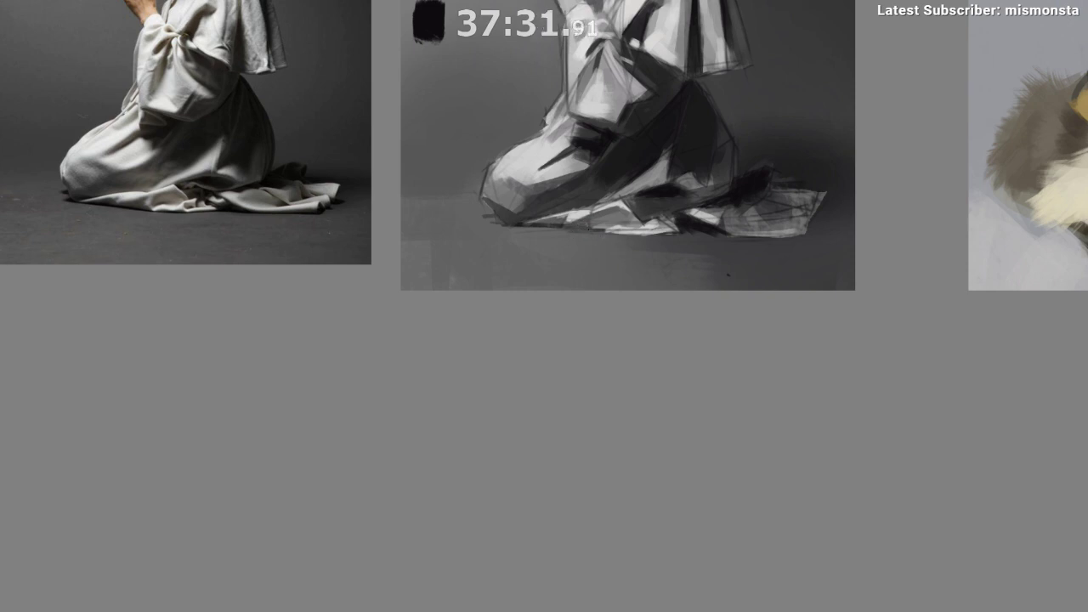
Step: Look over the character costume sketches elsewhere on the canvas and return to the kneeling figure
scroll(596, 251, "down", 5)
mouse_move(620, 371)
left_mouse_down()
mouse_move(297, 110)
mouse_move(289, 68)
left_mouse_up()
mouse_move(496, 447)
left_mouse_down()
mouse_move(195, 277)
mouse_move(63, 253)
mouse_move(443, 423)
mouse_move(436, 368)
left_mouse_up()
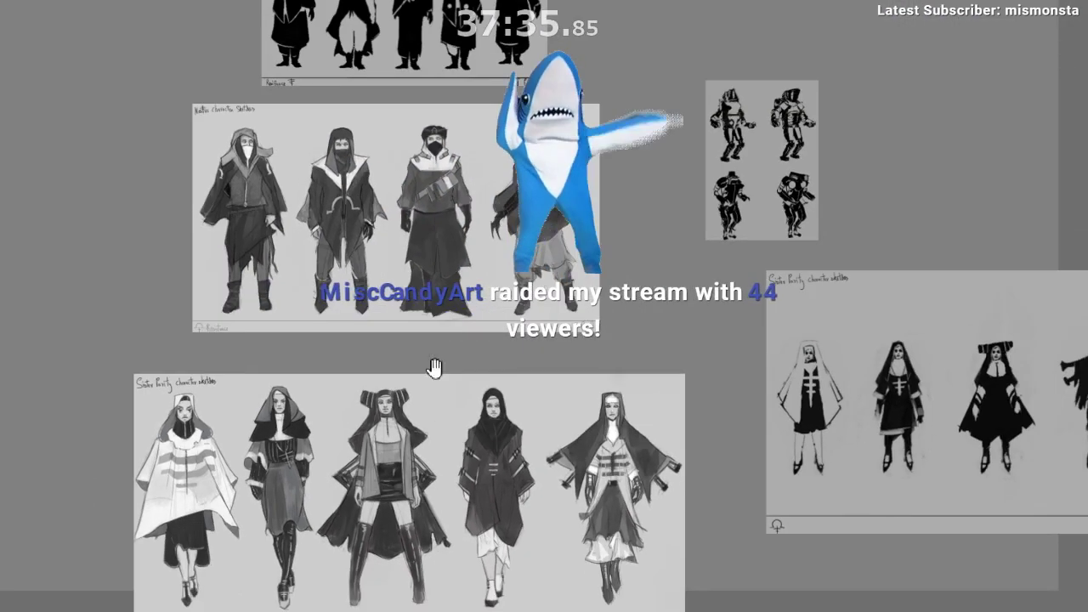
left_click_drag(624, 429, 847, 580)
left_click_drag(381, 348, 622, 552)
left_click_drag(385, 242, 405, 238)
left_click_drag(409, 234, 447, 326)
left_click_drag(568, 255, 668, 249)
left_click_drag(556, 276, 698, 198)
left_click_drag(610, 248, 673, 207)
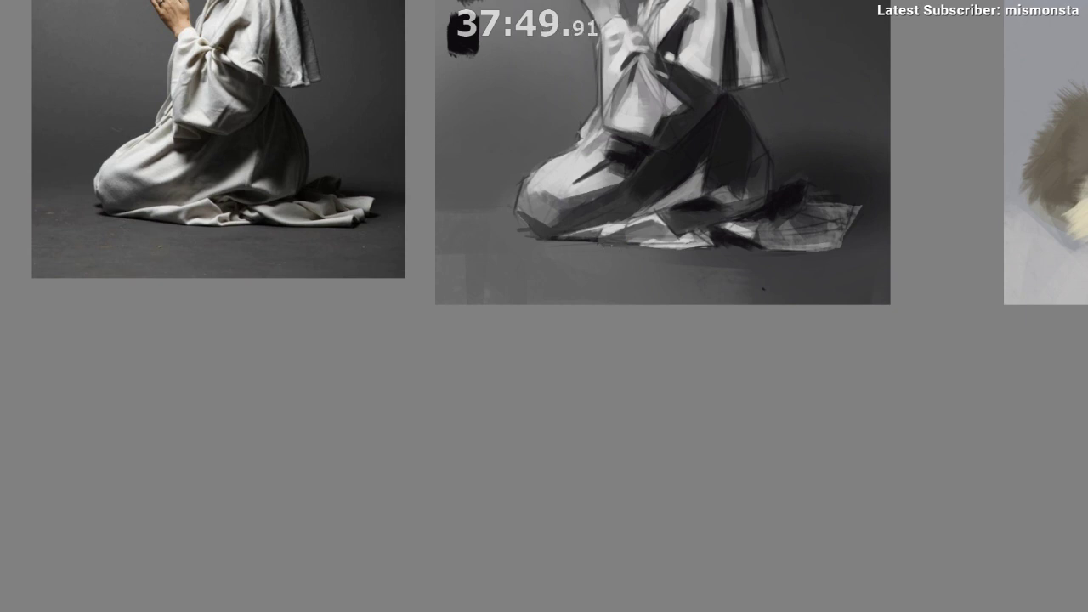
Step: Examine the whole kneeling figure study and the dachshund and ducklings painting beside it
left_click_drag(644, 307, 561, 366)
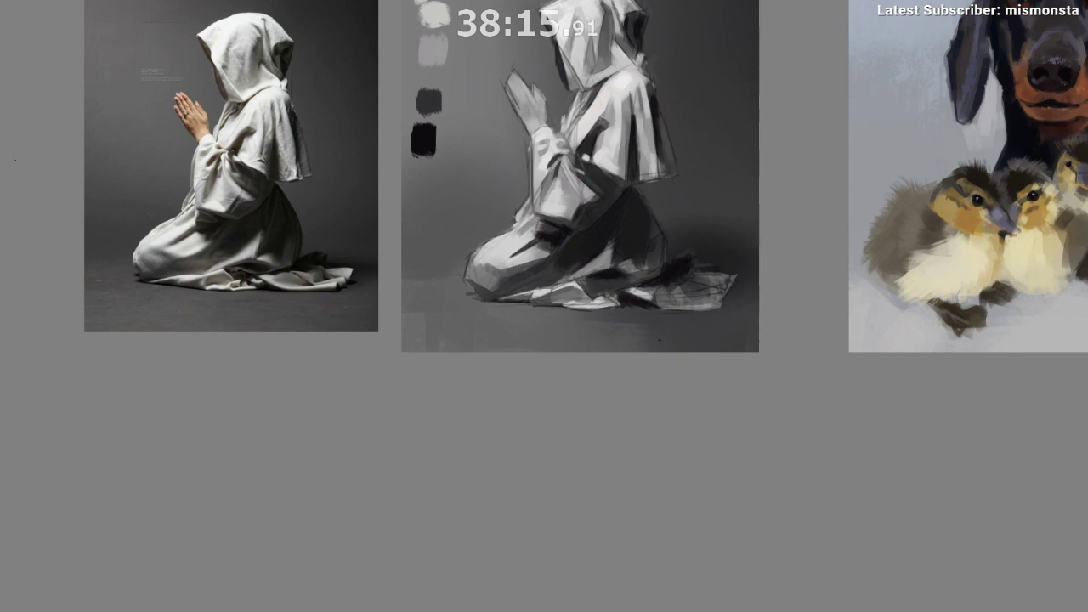
left_click_drag(474, 128, 157, 182)
left_click_drag(455, 128, 187, 184)
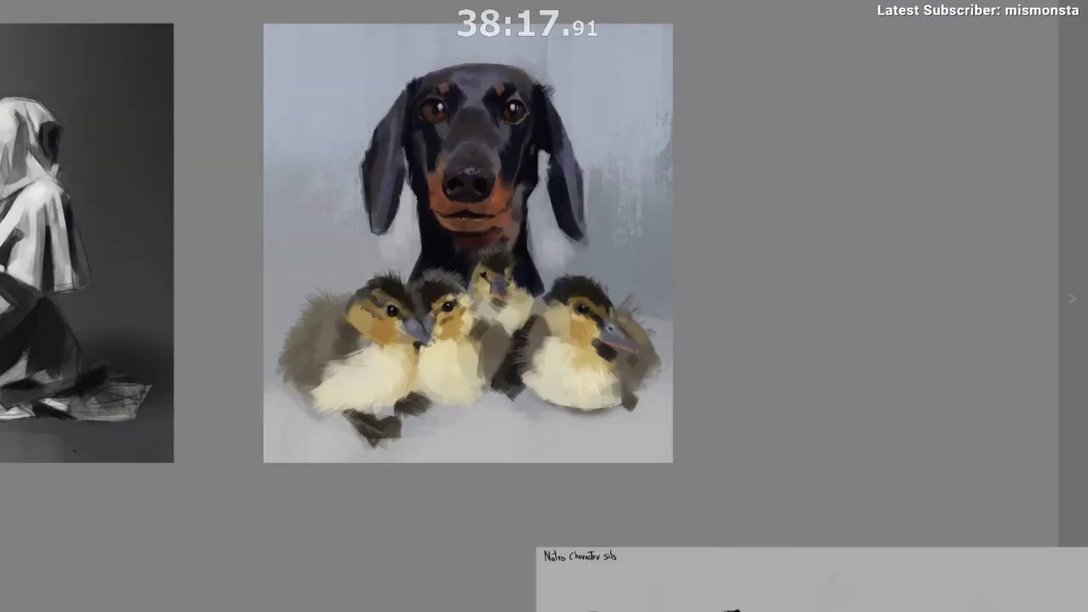
left_click_drag(2, 275, 101, 248)
left_click_drag(420, 175, 547, 120)
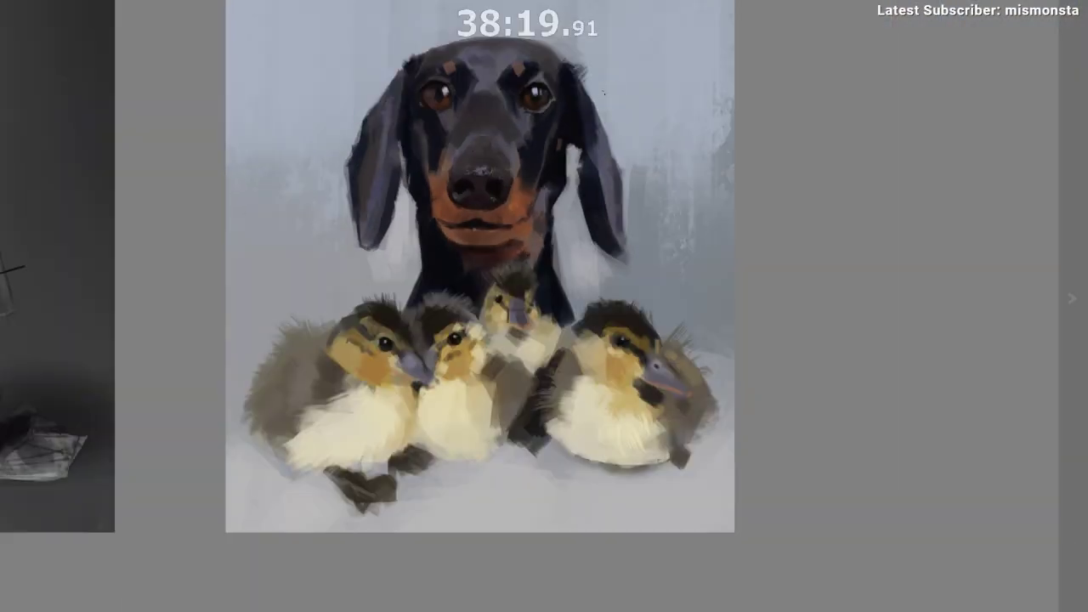
left_click_drag(606, 99, 524, 104)
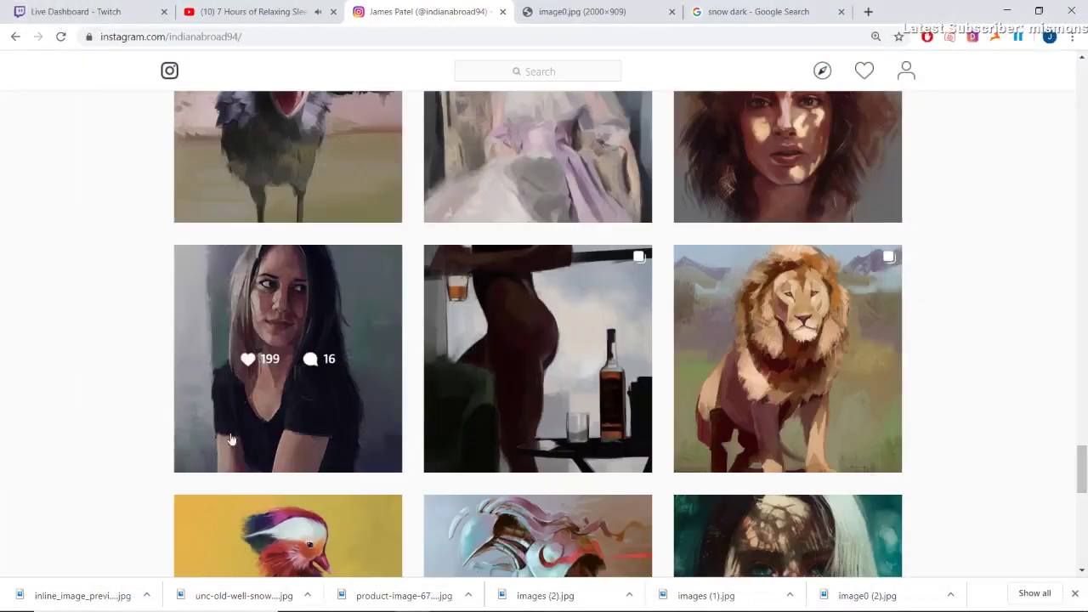
Step: View the portrait of the dark-haired woman in the black top and browse the artist's newer animal and portrait posts
left_click(231, 439)
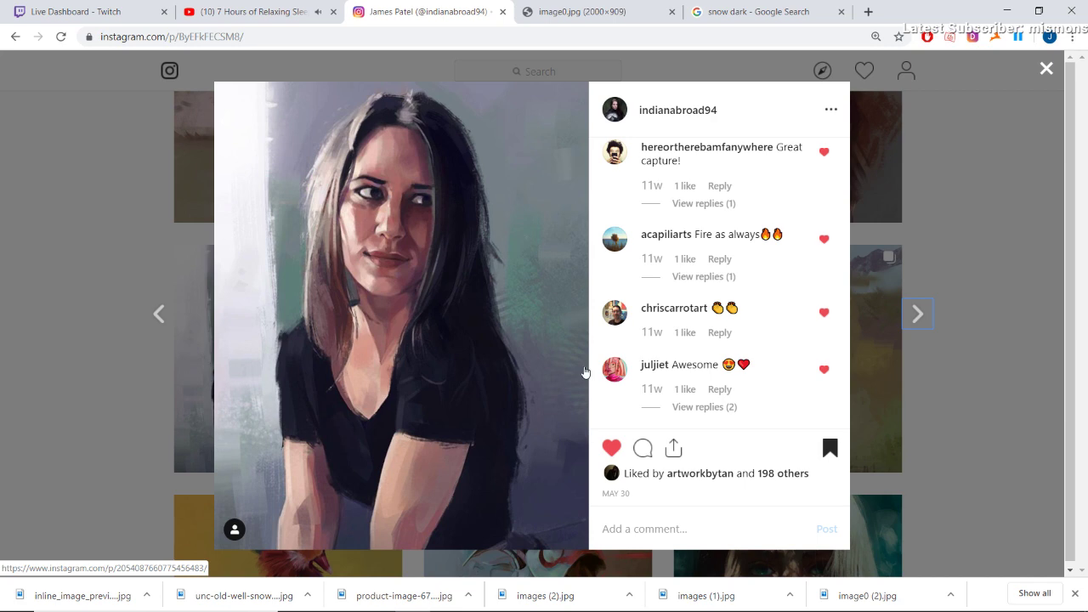
left_click(44, 353)
scroll(60, 394, "up", 9)
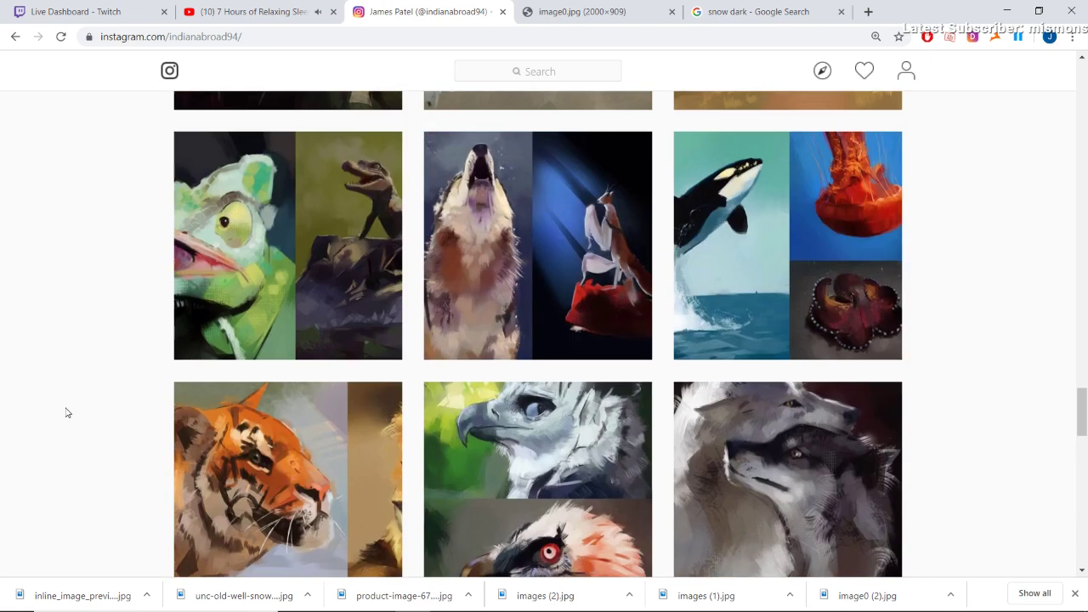
scroll(67, 413, "up", 10)
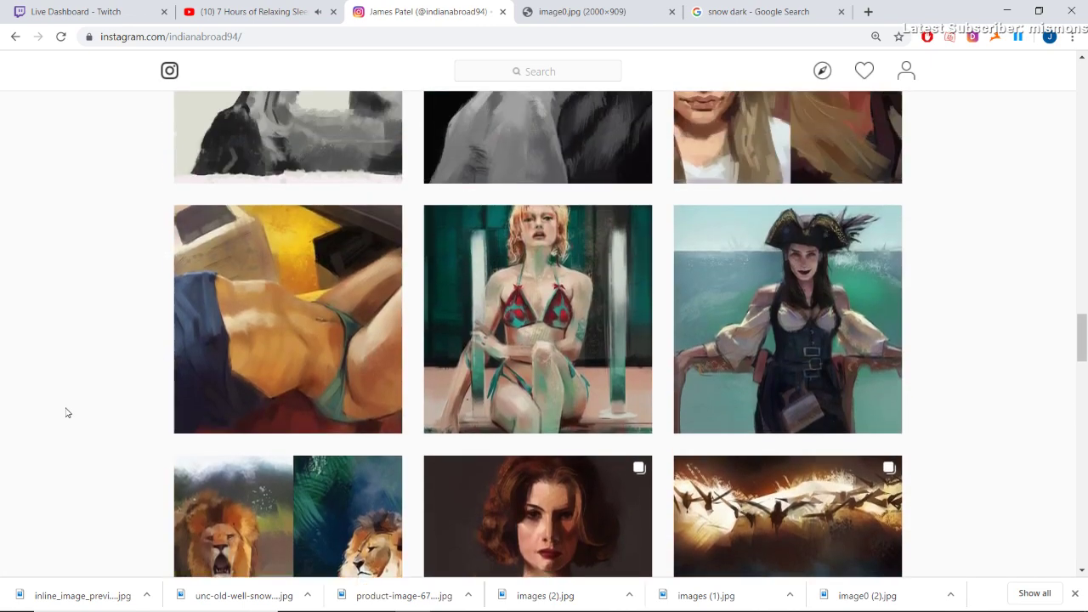
scroll(67, 412, "up", 8)
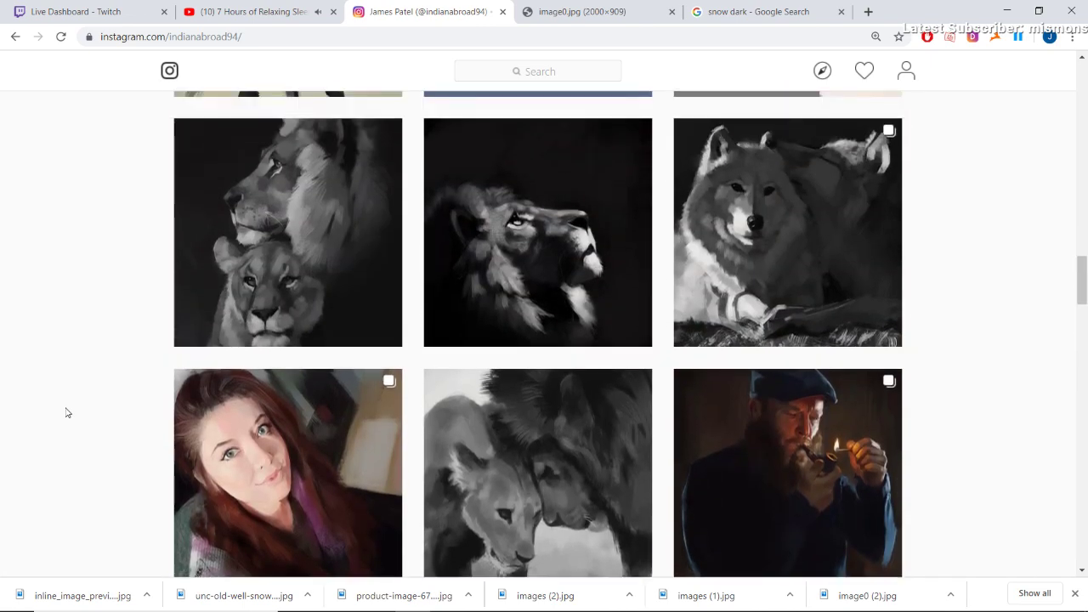
left_click(308, 405)
left_click(34, 358)
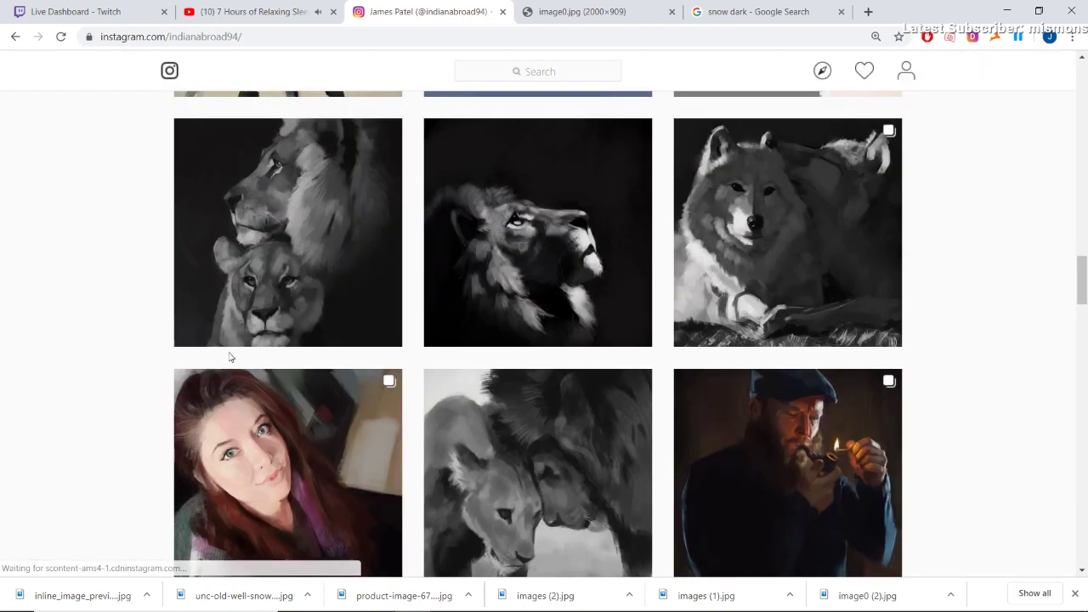
Step: View the artist's horse painting posts one after another, from the paired horse studies to the trotting black horse
scroll(209, 369, "up", 3)
scroll(511, 369, "down", 2)
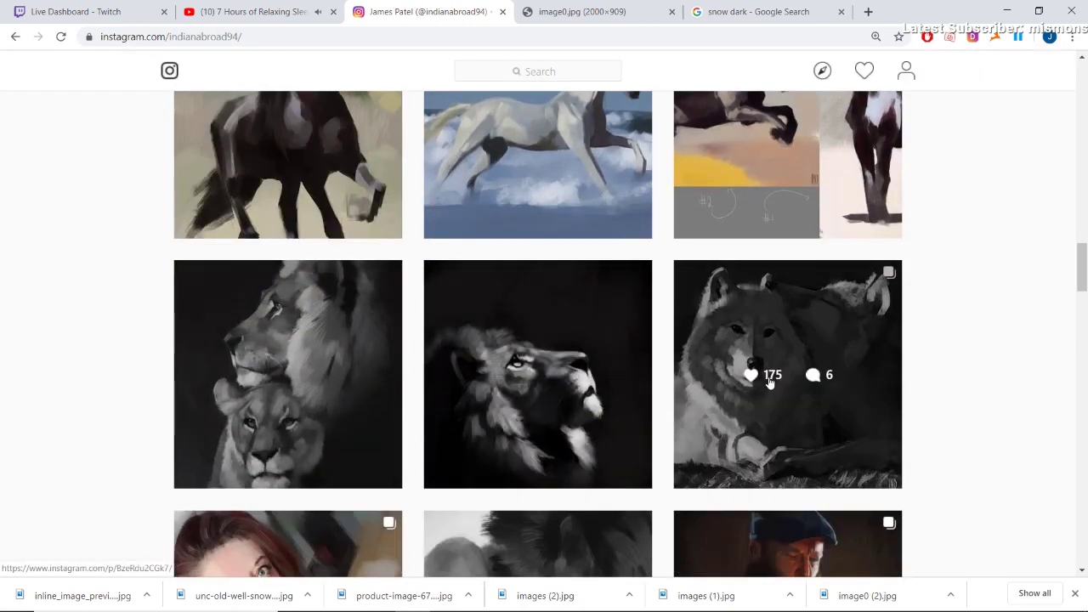
scroll(770, 382, "up", 3)
left_click(756, 254)
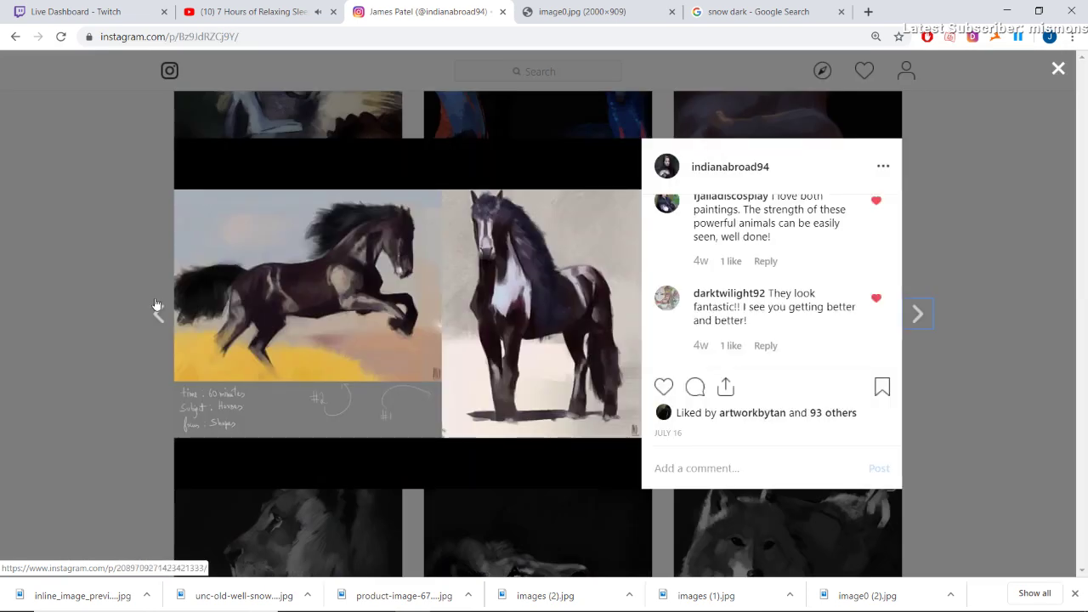
left_click(158, 315)
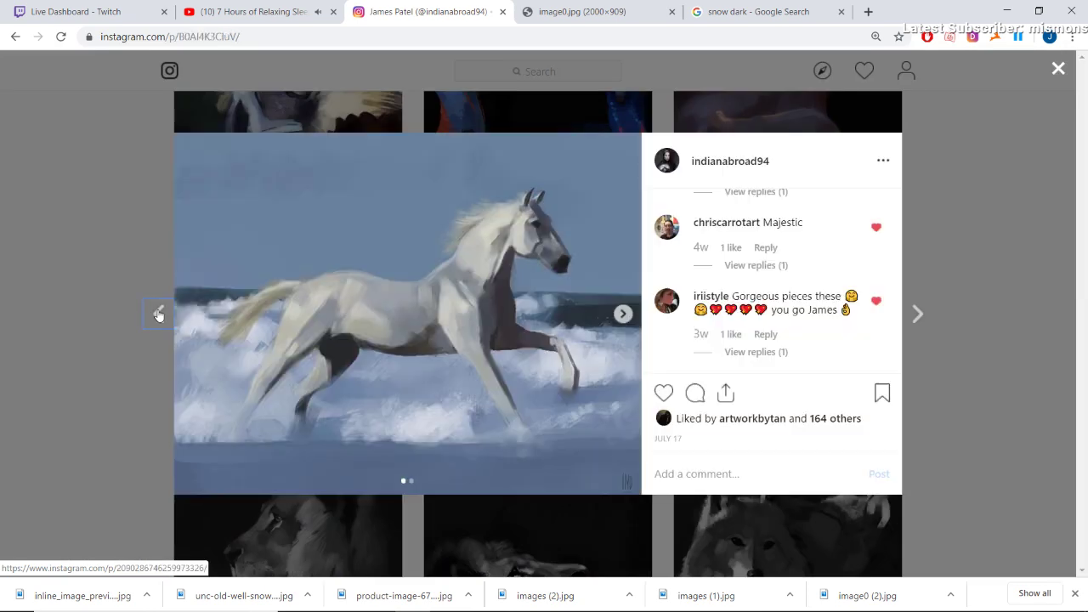
left_click(158, 315)
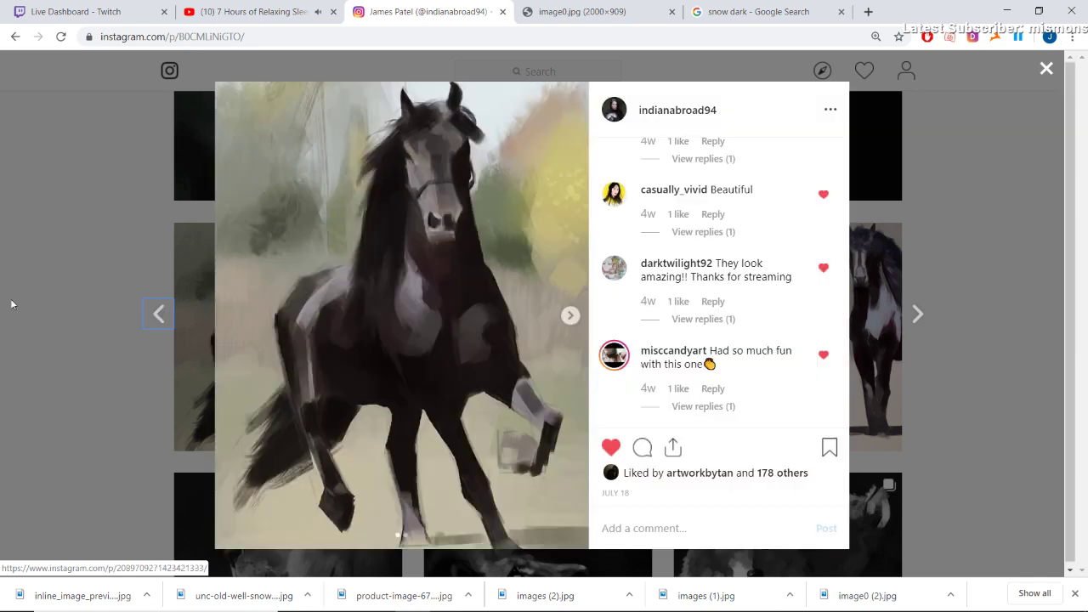
left_click(18, 301)
Step: Browse the artist's newest bird, dog and knight paintings up to the latest posts, opening a multi-image post on the way
scroll(157, 376, "up", 1)
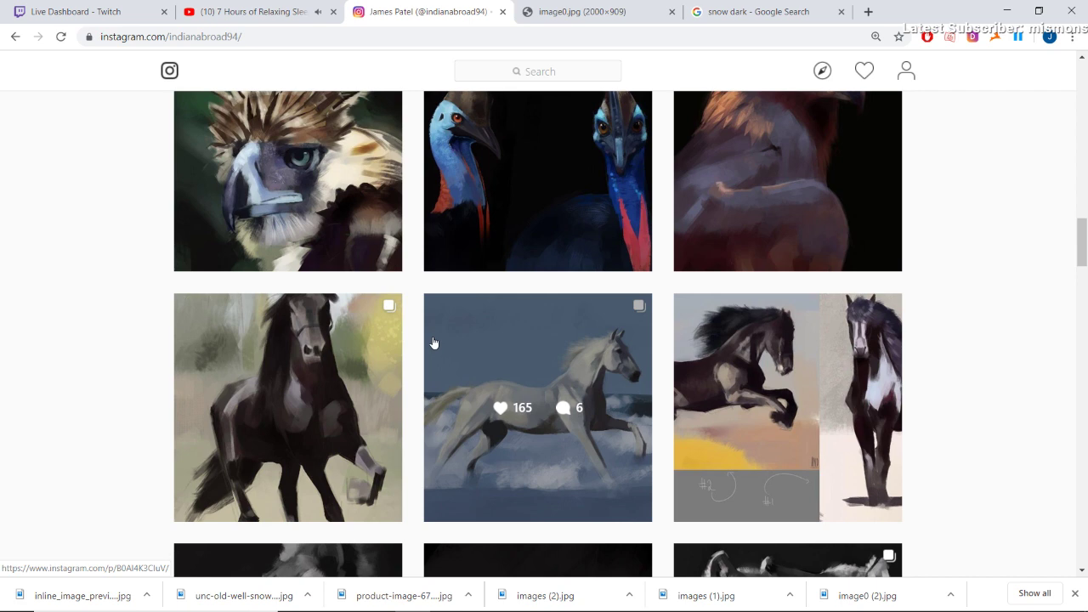
scroll(508, 345, "up", 2)
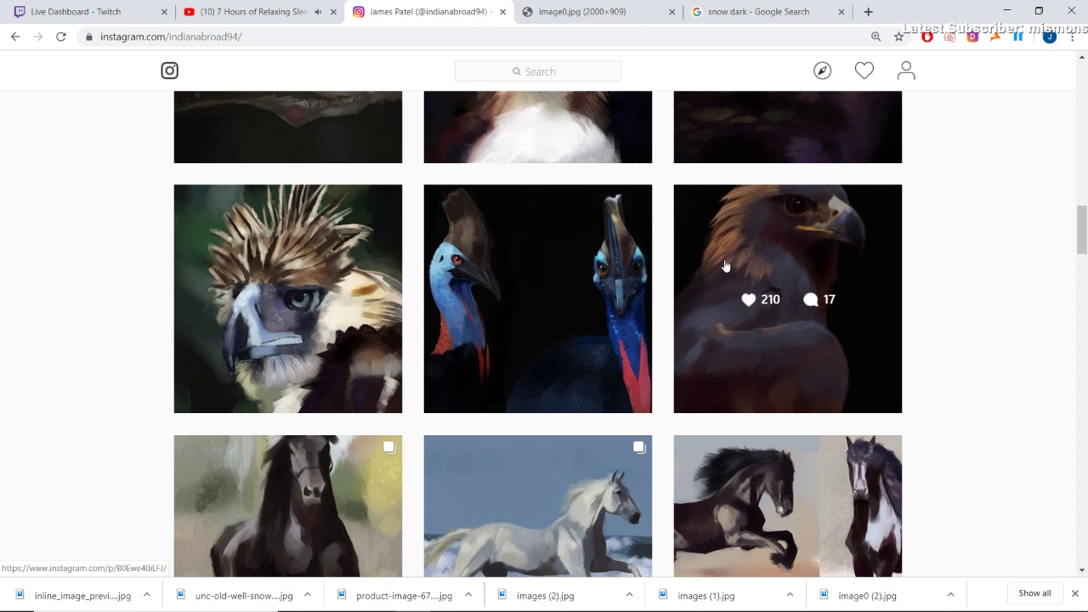
scroll(715, 280, "up", 3)
scroll(717, 286, "up", 6)
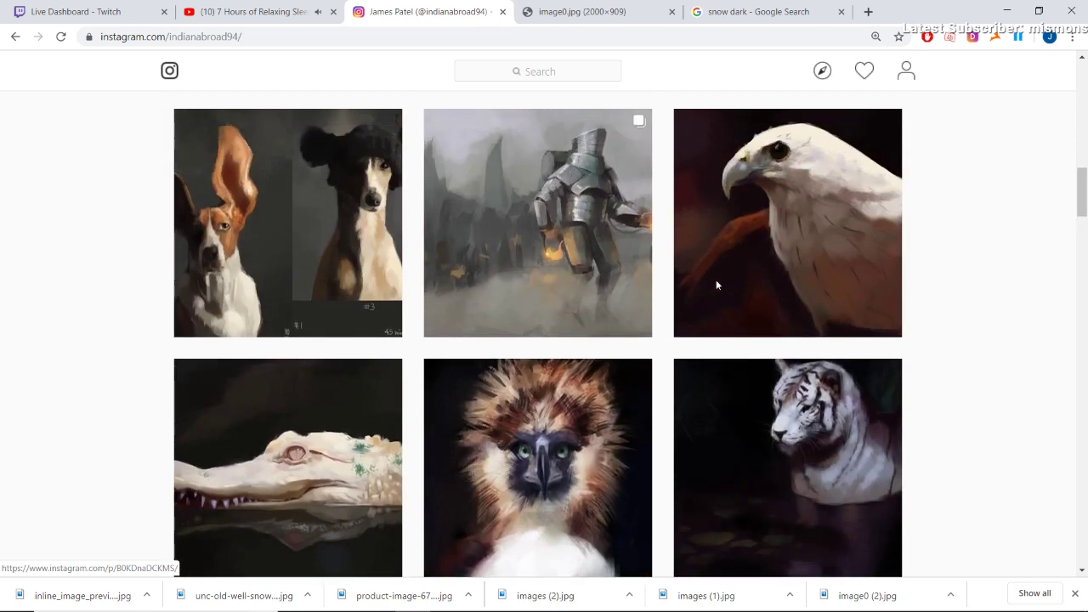
scroll(759, 327, "up", 3)
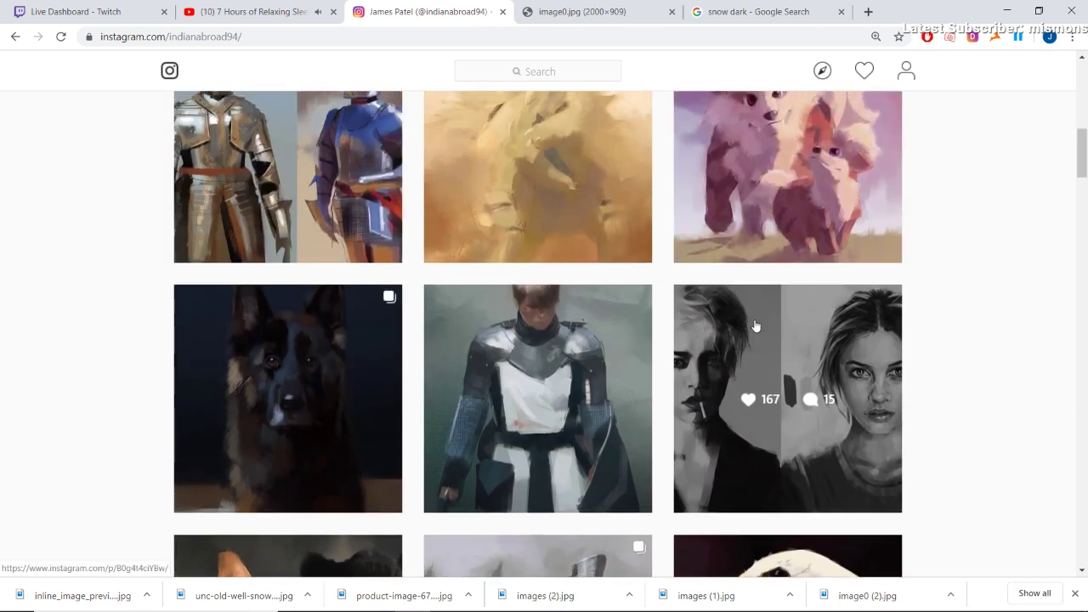
scroll(510, 366, "down", 2)
left_click(479, 392)
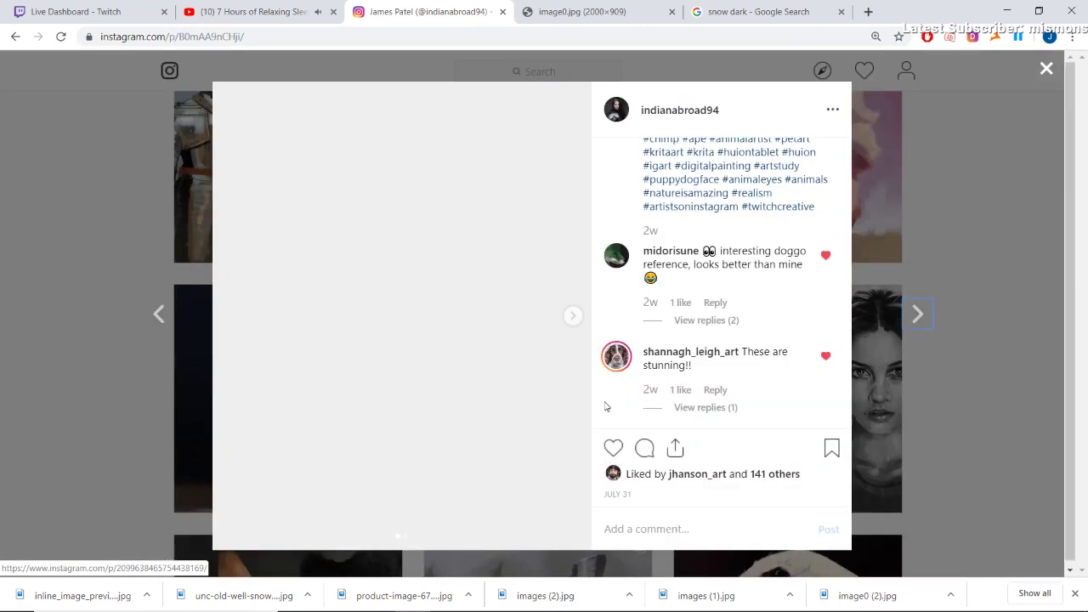
left_click(77, 245)
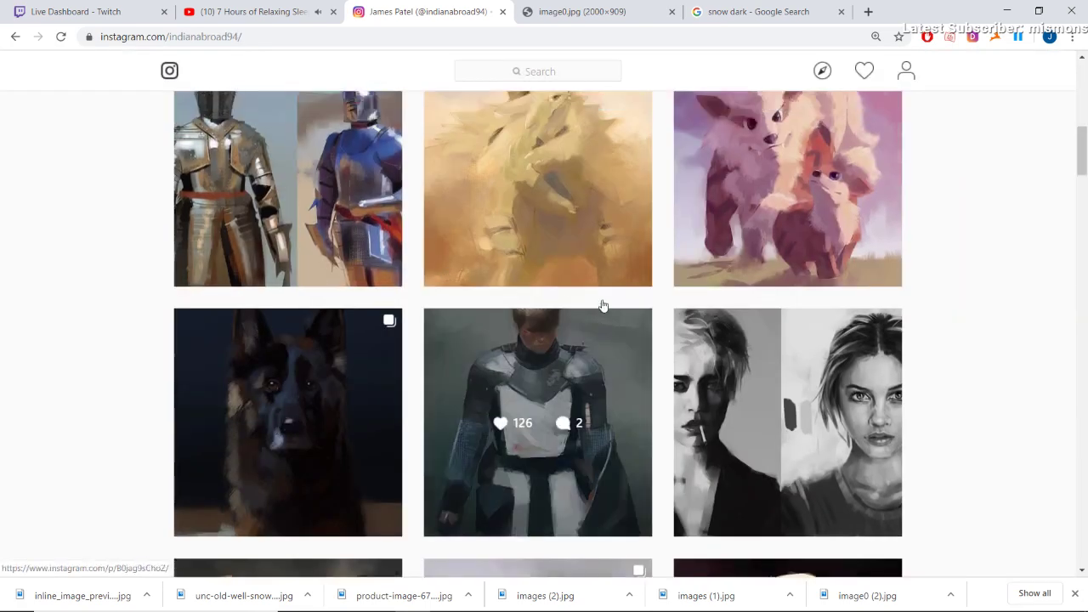
scroll(603, 304, "up", 5)
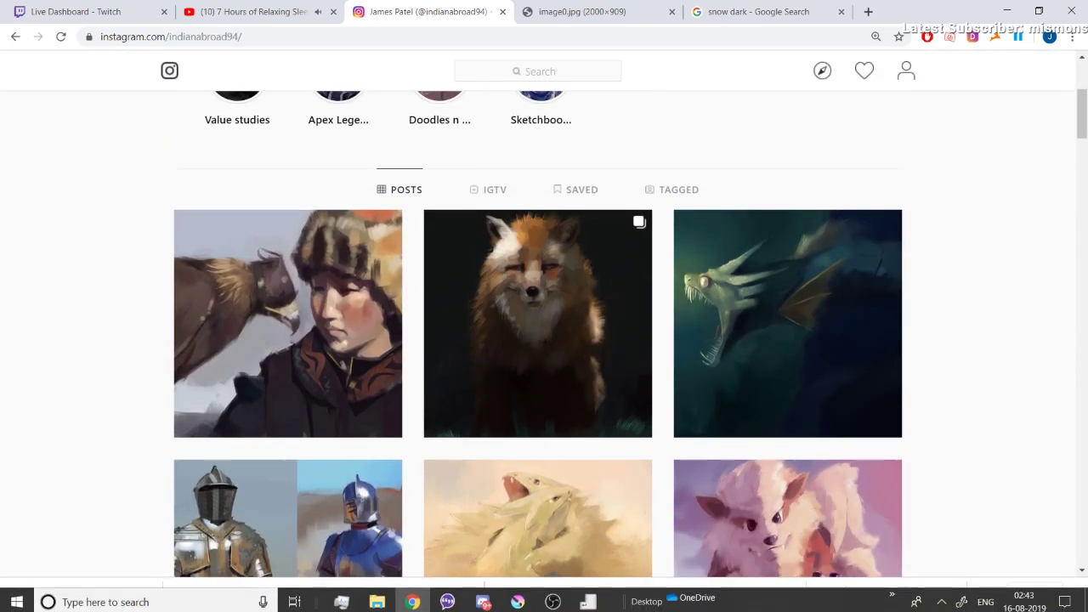
Step: Switch to OBS and change the streamed scene from instagram to CAPTURE
left_click(553, 598)
left_click_drag(243, 547, 241, 528)
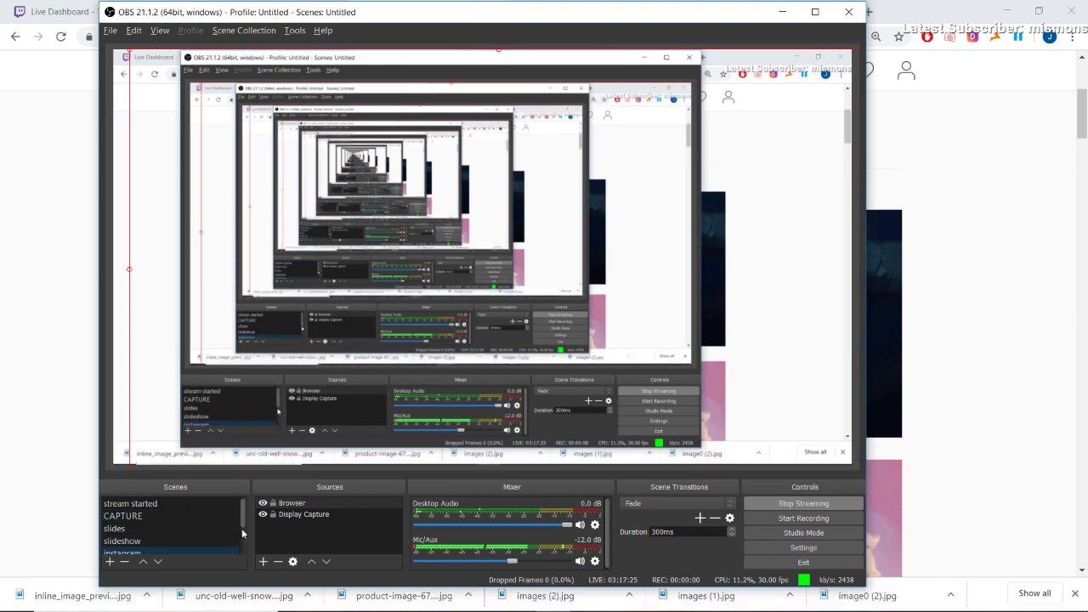
left_click(223, 513)
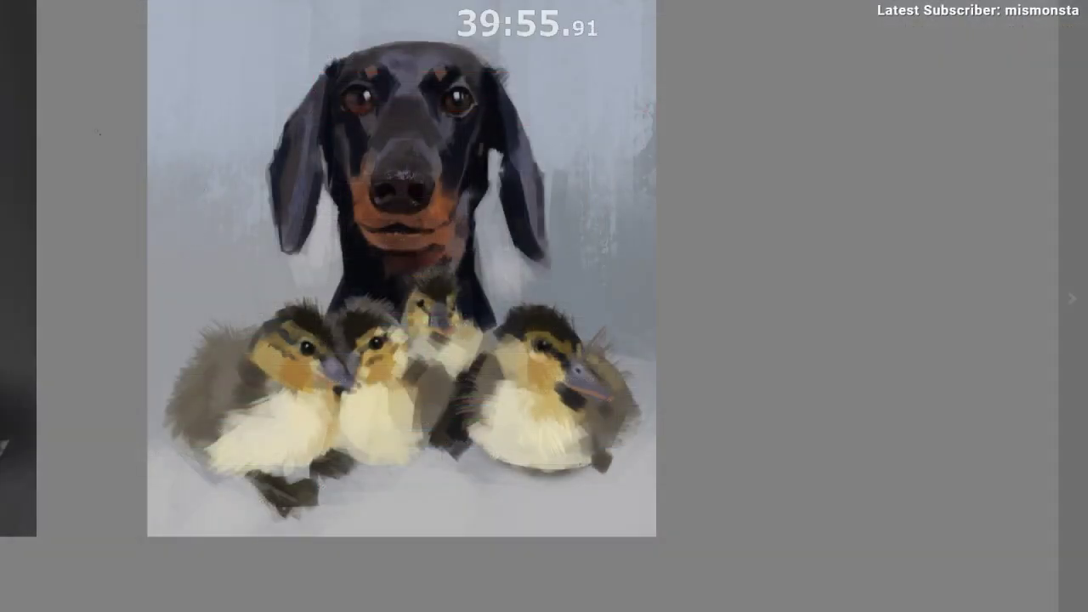
Step: Return to the kneeling figure study and examine its hood, knee and robe folds against the reference photo
left_click_drag(63, 158, 416, 144)
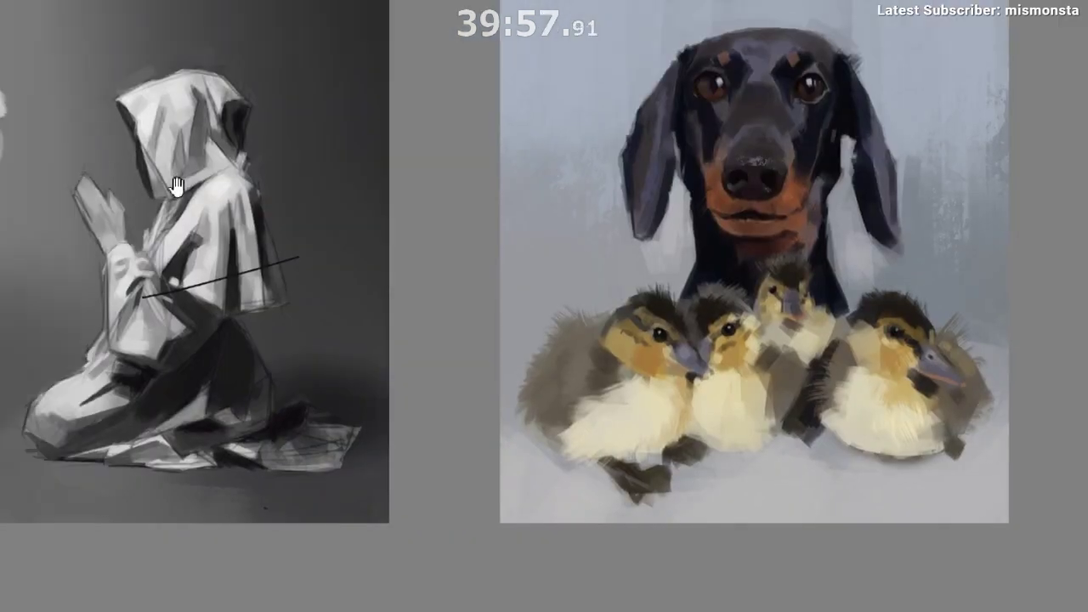
mouse_move(176, 187)
left_mouse_down()
mouse_move(368, 162)
mouse_move(476, 190)
left_mouse_up()
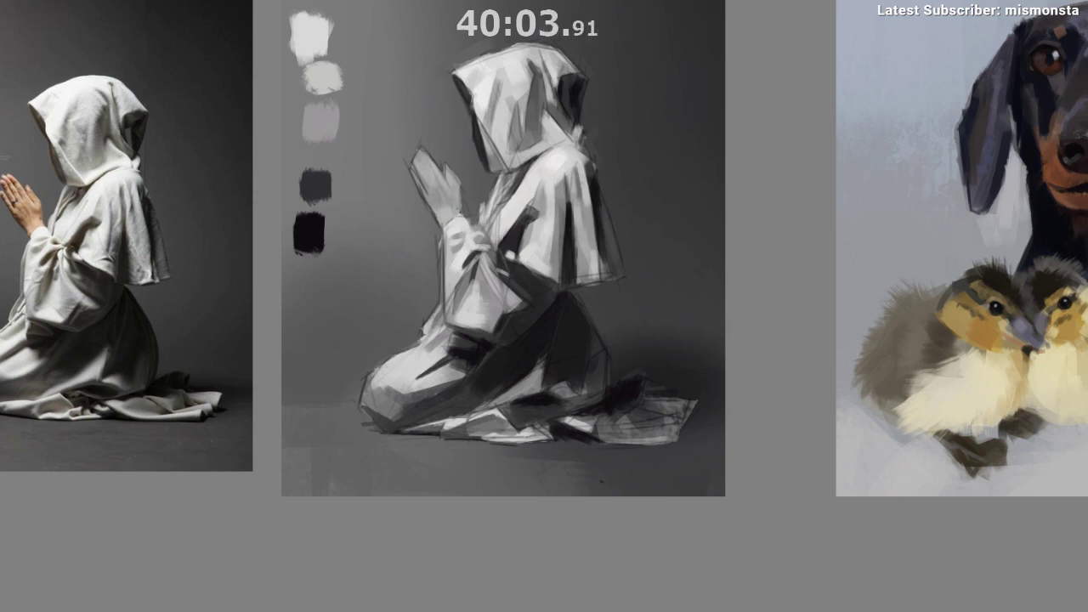
left_click_drag(564, 217, 624, 167)
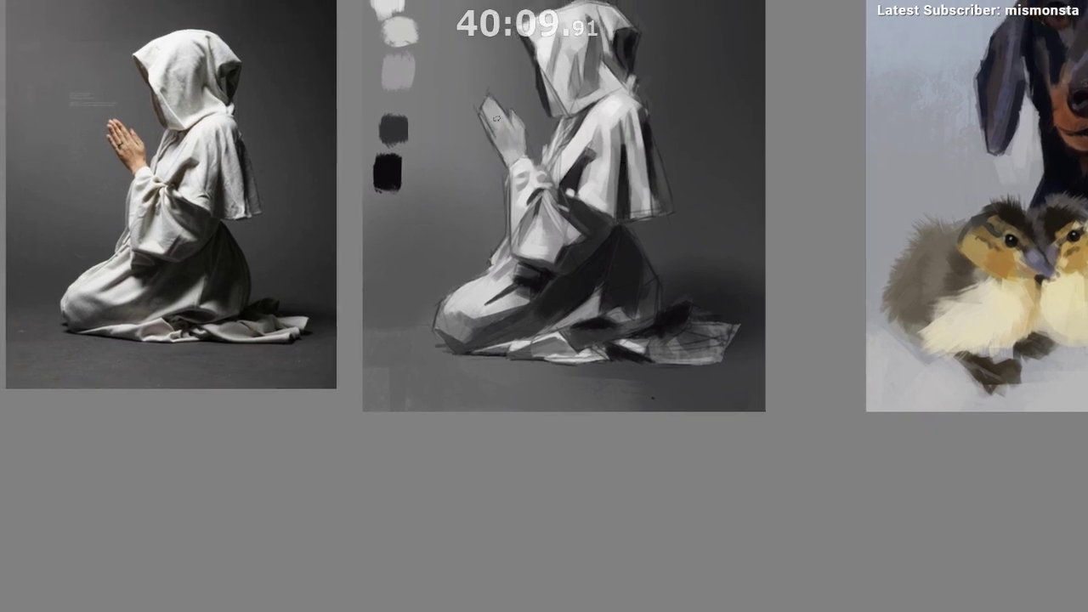
left_click_drag(554, 235, 557, 261)
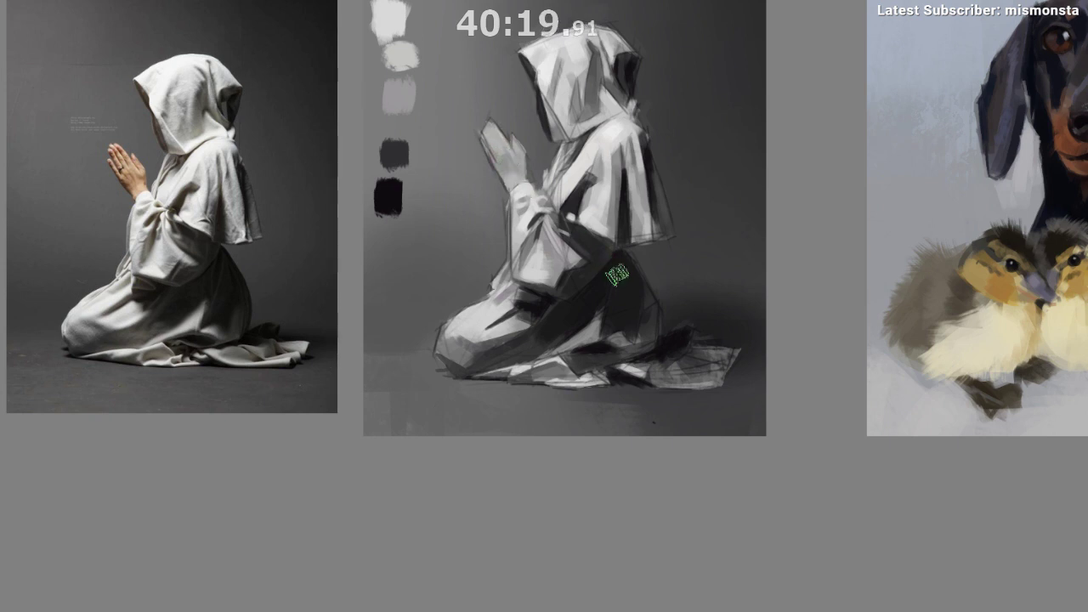
left_click_drag(621, 356, 623, 412)
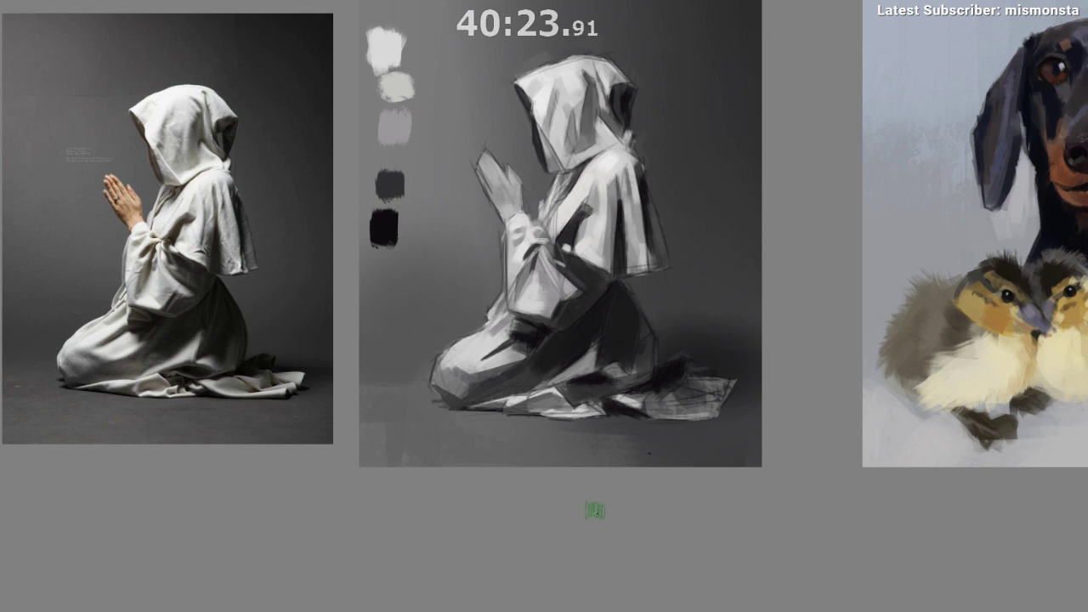
mouse_move(585, 516)
left_mouse_down()
mouse_move(605, 534)
mouse_move(602, 510)
left_mouse_up()
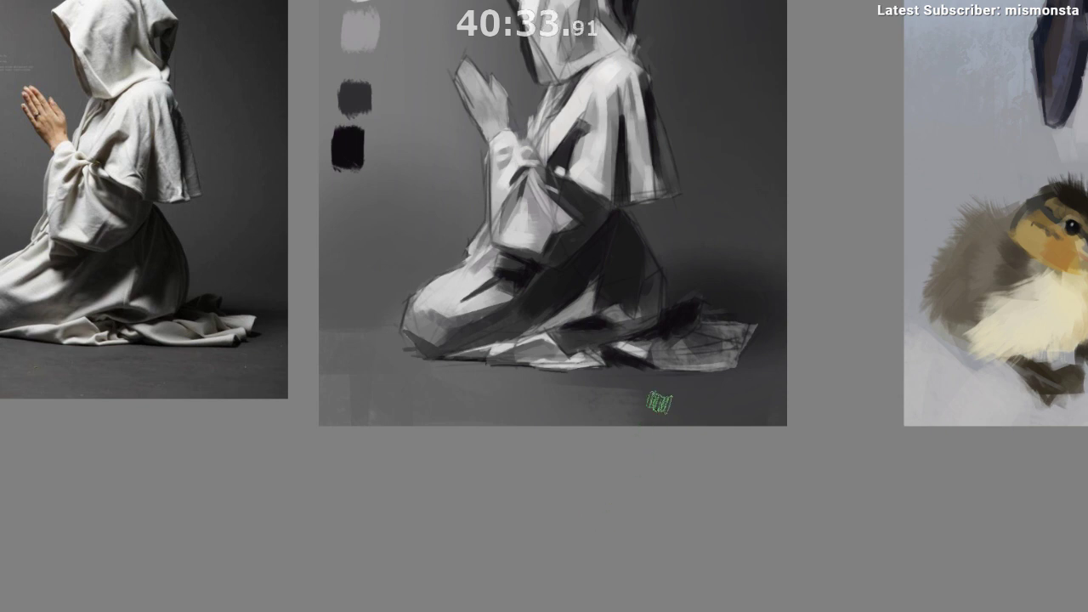
left_click_drag(591, 297, 639, 276)
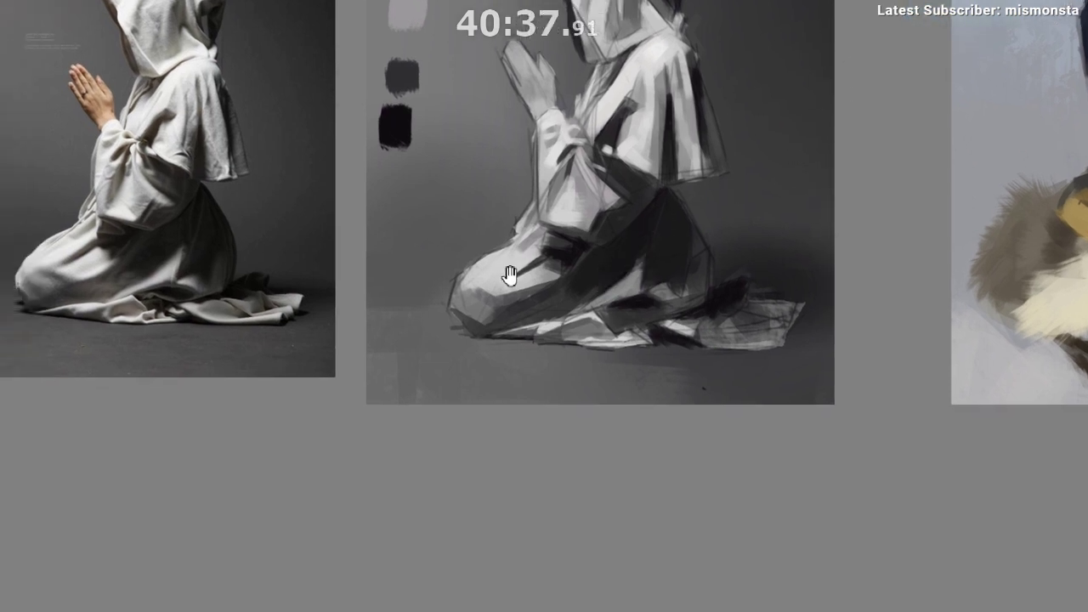
left_click_drag(510, 275, 549, 263)
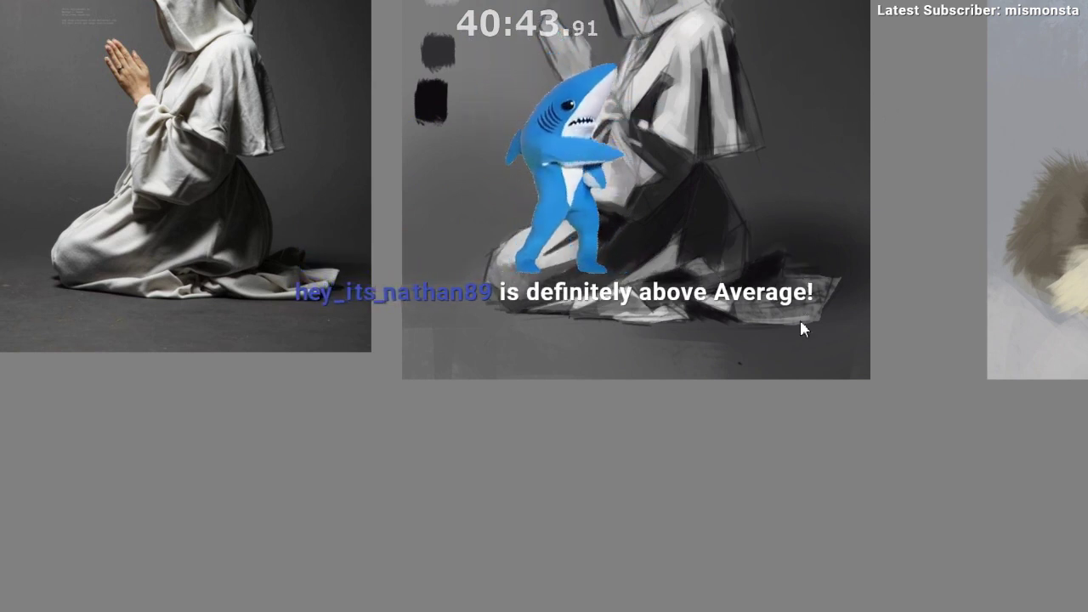
left_click_drag(733, 299, 765, 255)
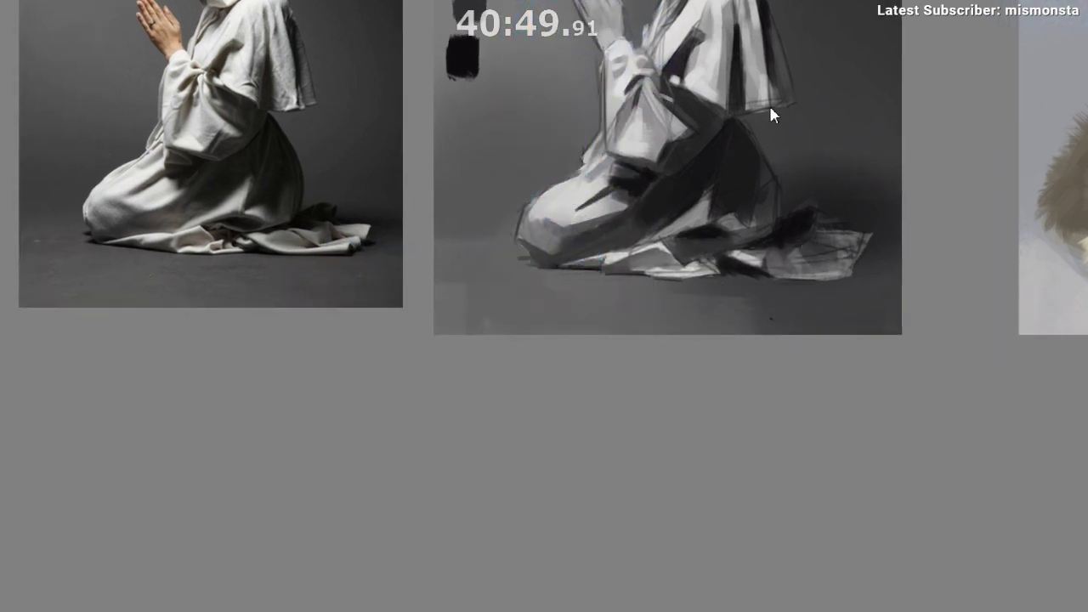
left_click_drag(650, 322, 644, 337)
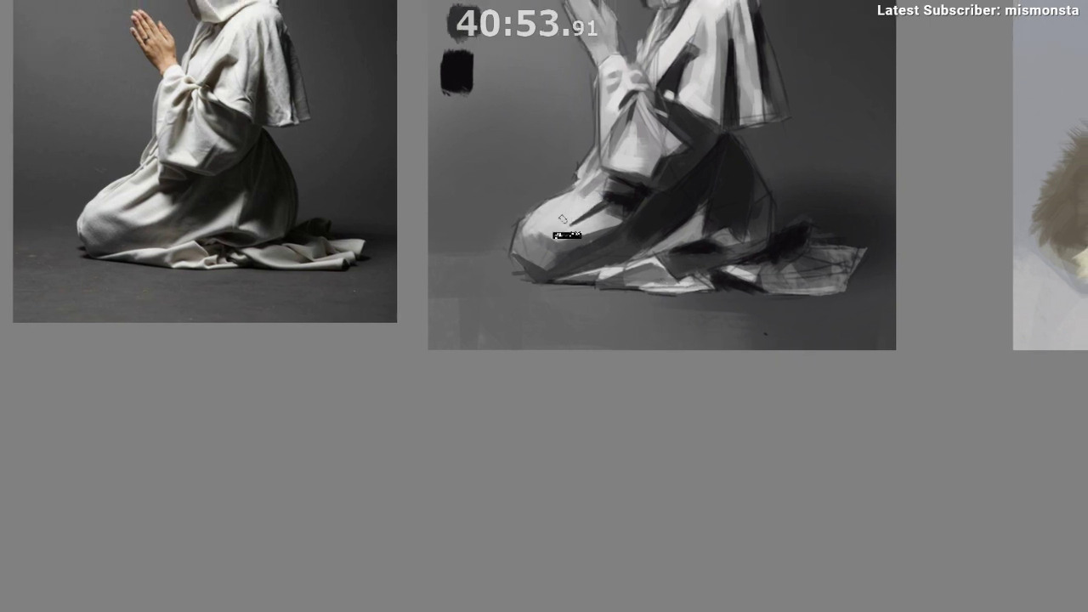
left_click_drag(626, 163, 602, 186)
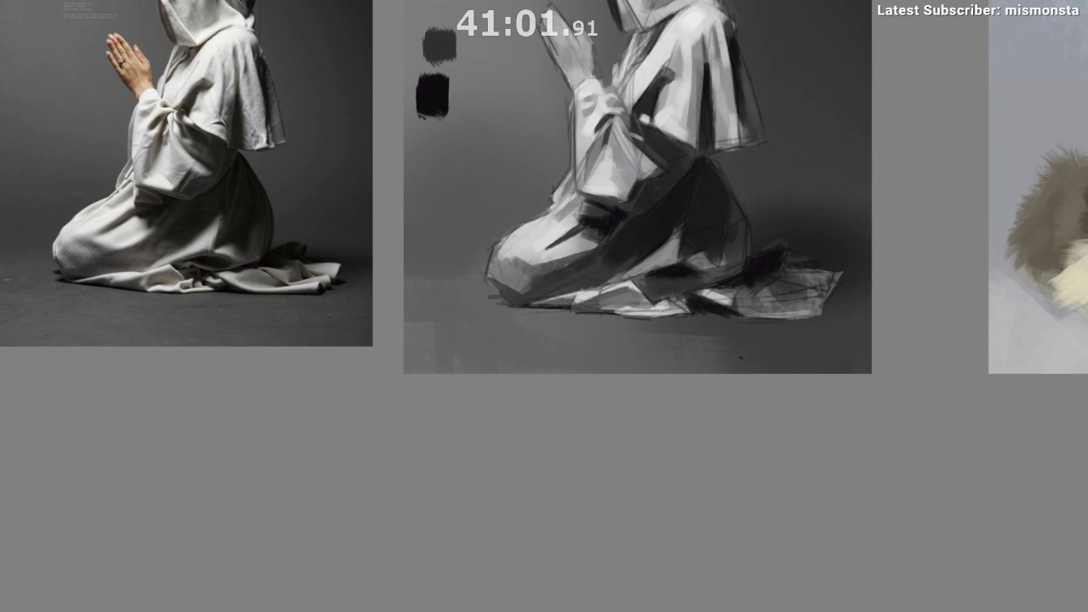
left_click_drag(619, 235, 568, 340)
scroll(583, 304, "down", 1)
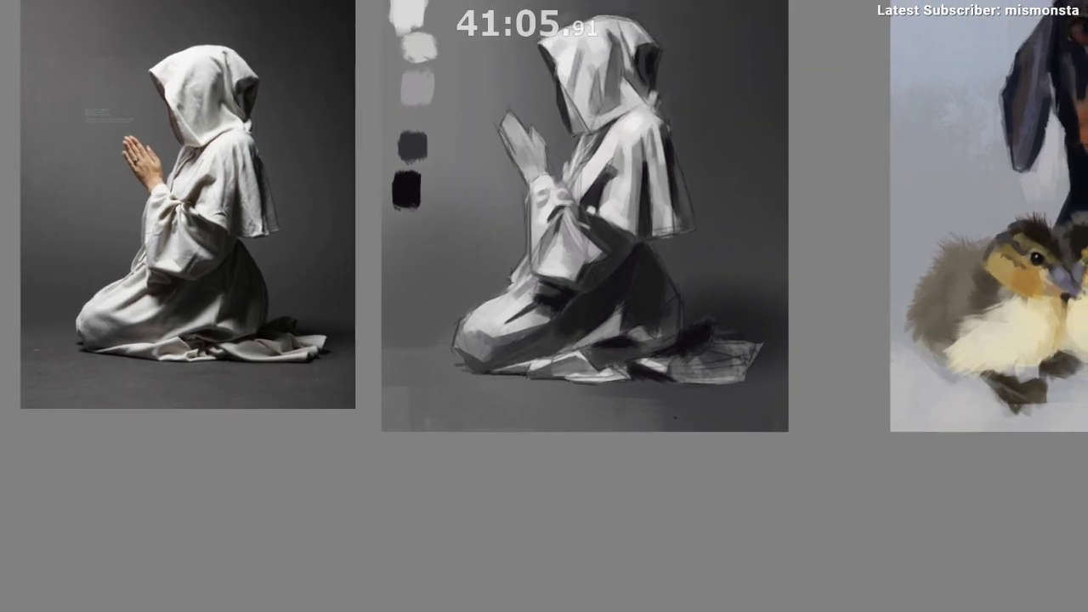
mouse_move(572, 150)
left_mouse_down()
mouse_move(576, 121)
mouse_move(546, 211)
left_mouse_up()
scroll(550, 204, "down", 1)
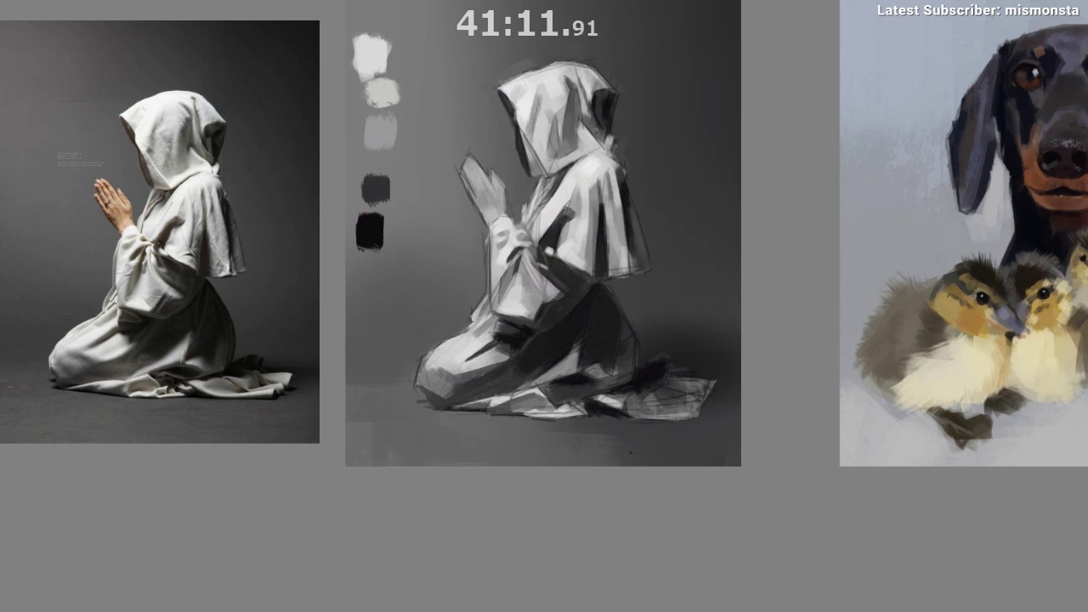
Step: Sample greys around the hood and brush over its shaded side, undoing the first stroke before painting another
left_click(515, 72, "ctrl")
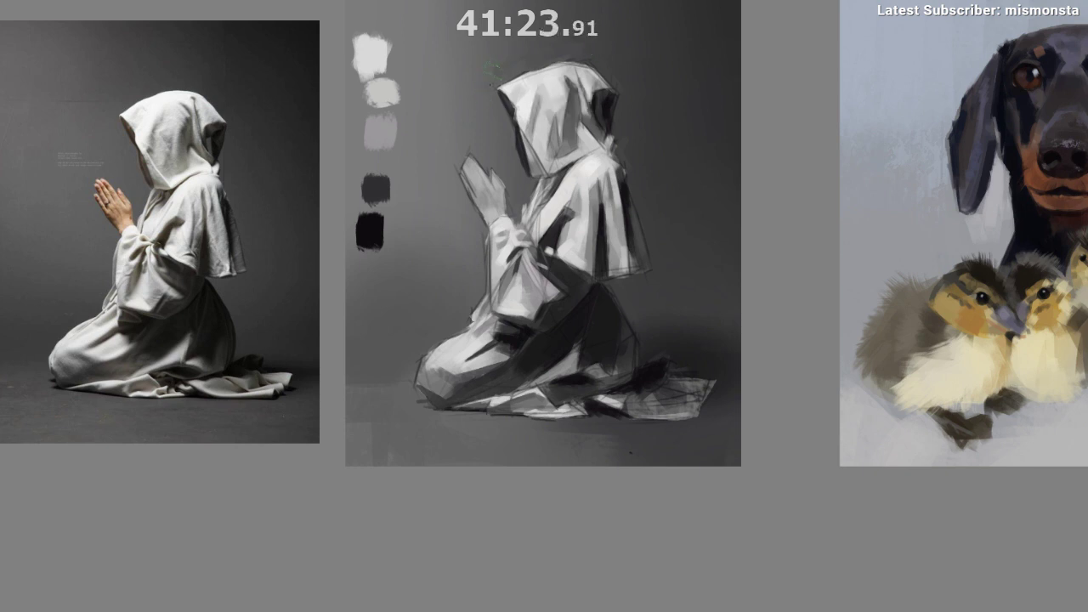
left_click_drag(637, 95, 614, 44)
mouse_move(640, 96)
left_mouse_down()
mouse_move(671, 117)
mouse_move(661, 93)
left_mouse_up()
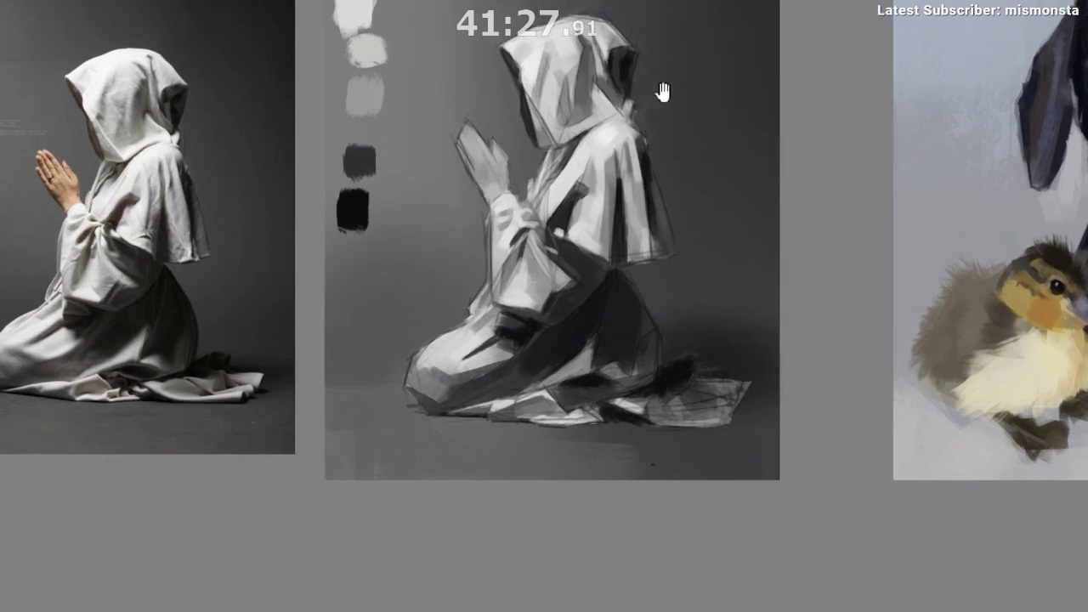
left_click(606, 90, "ctrl")
left_click_drag(595, 105, 614, 107)
key("ctrl+z")
mouse_move(598, 46)
left_mouse_down()
mouse_move(611, 85)
mouse_move(596, 104)
mouse_move(606, 78)
left_mouse_up()
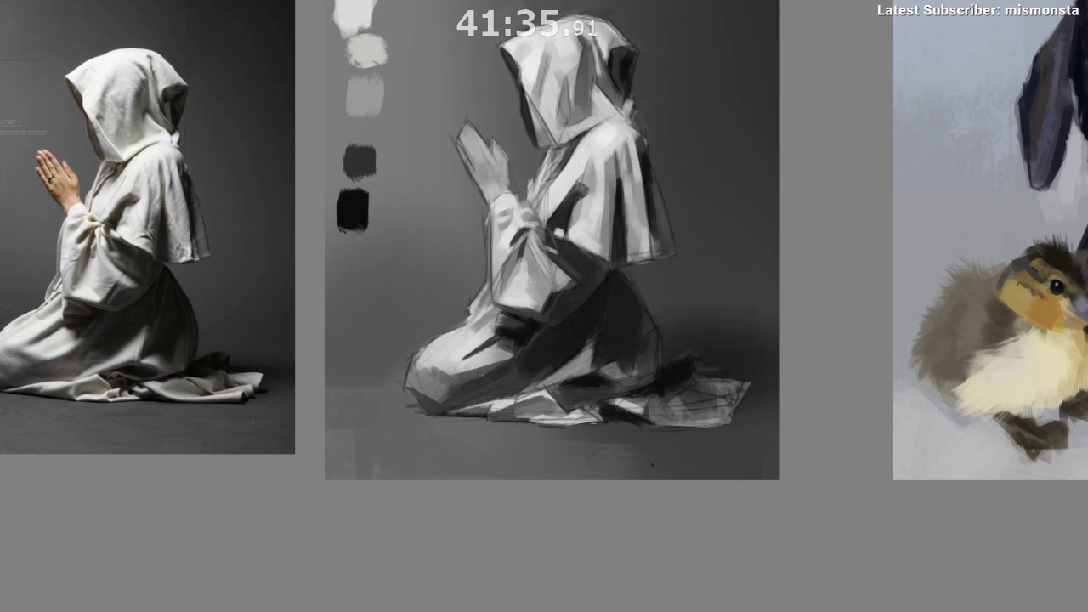
scroll(544, 240, "down", 1)
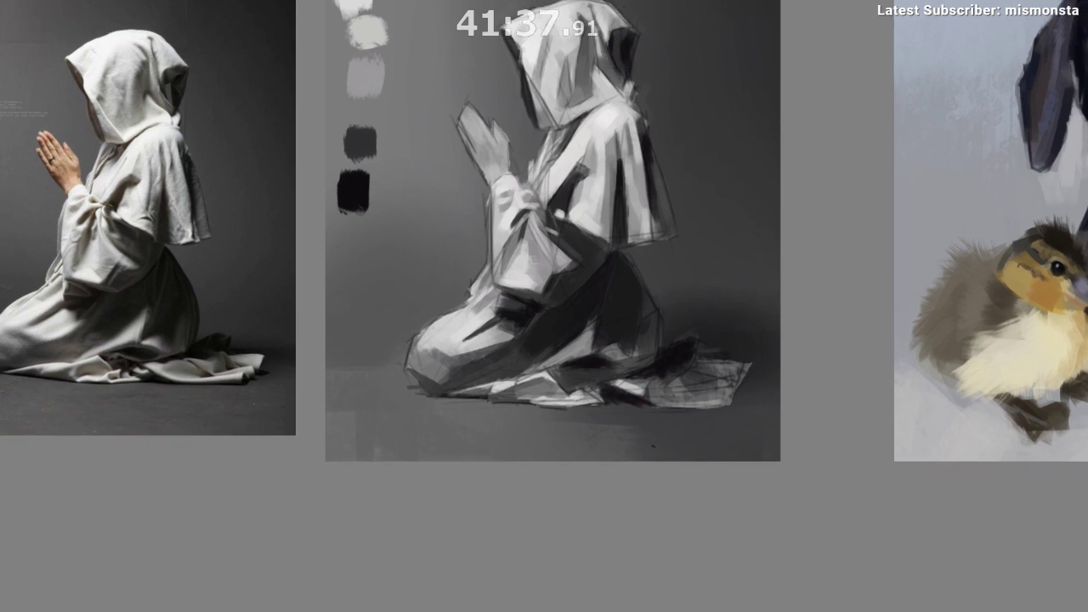
Step: Sample a grey from the cape and brush it beside the dark crease on the cape's front
left_click_drag(587, 49, 593, 56)
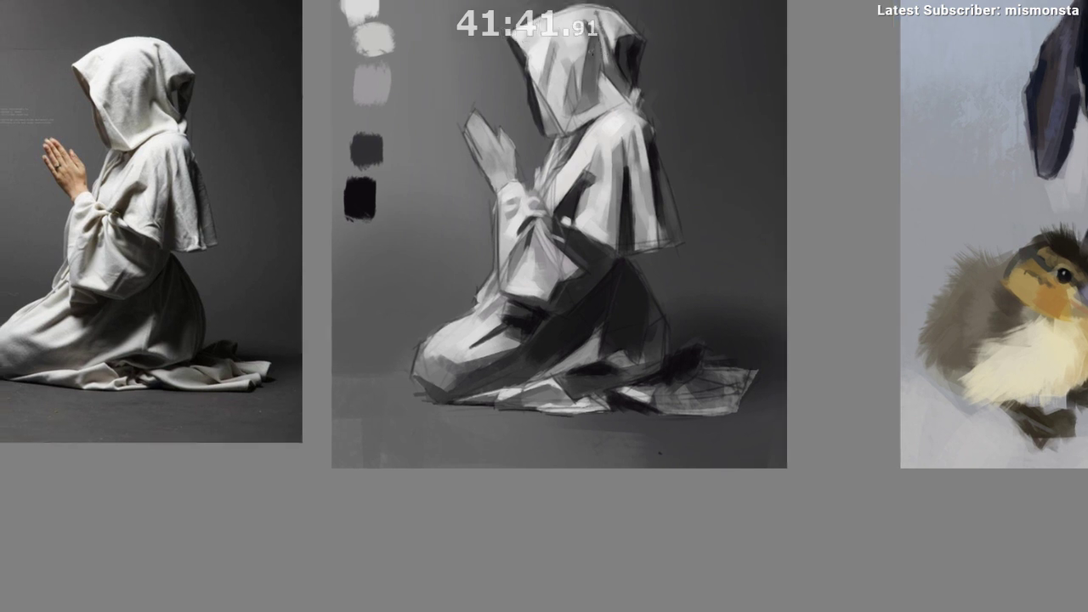
left_click_drag(590, 49, 601, 53)
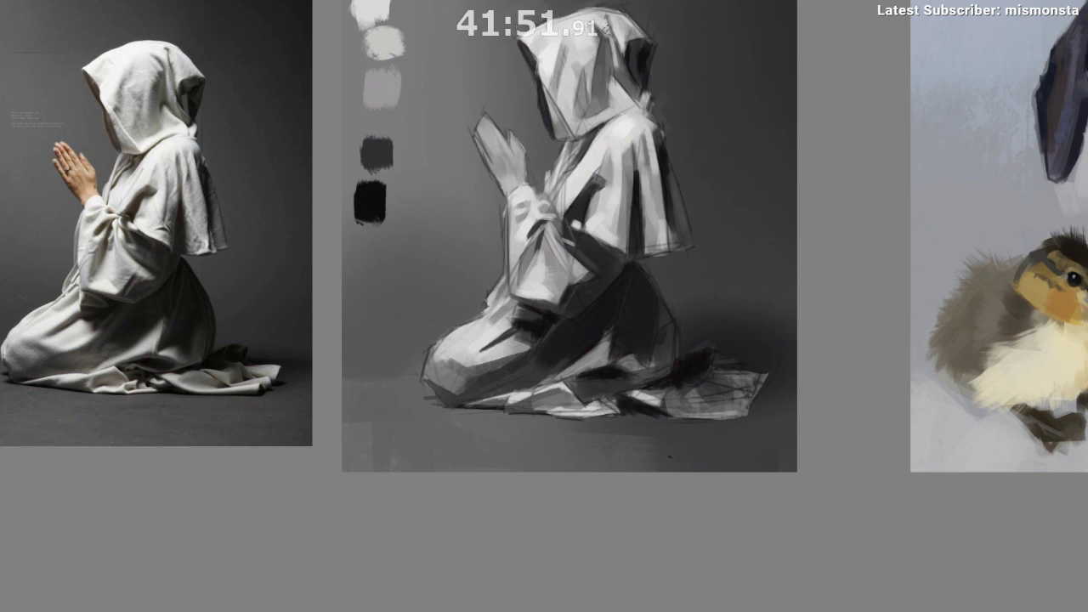
left_click_drag(622, 41, 612, 4)
left_click_drag(626, 191, 623, 140)
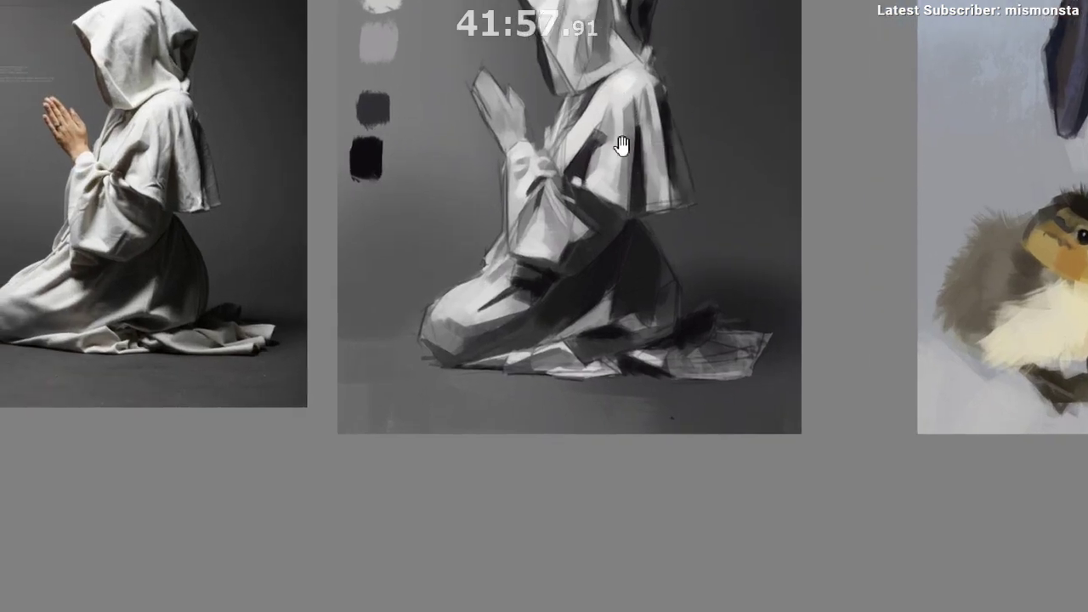
key("alt")
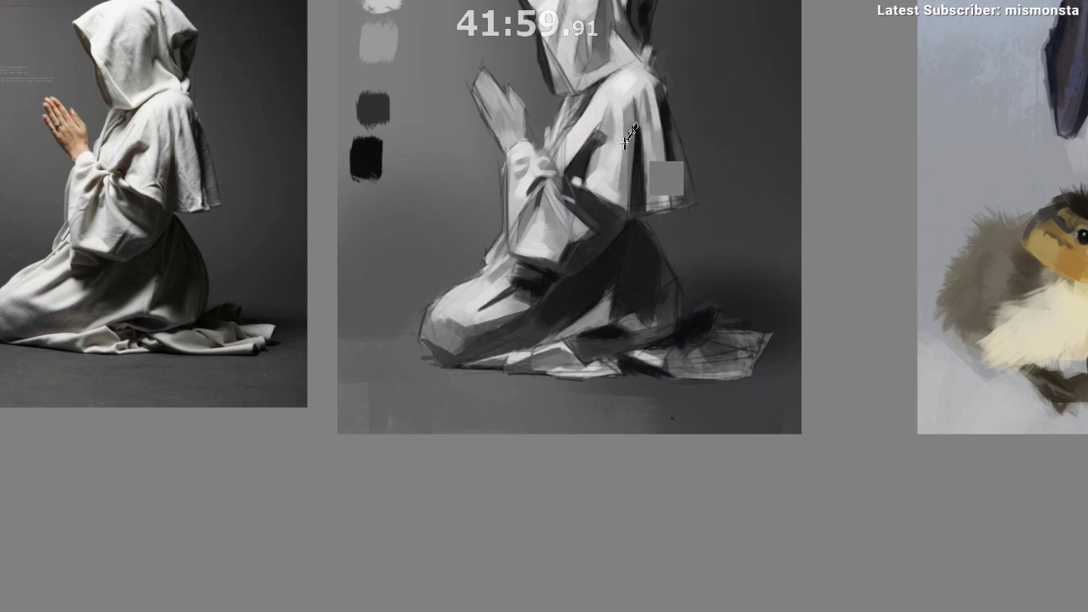
left_click(598, 159, "alt")
mouse_move(601, 160)
left_mouse_down()
mouse_move(610, 139)
mouse_move(598, 141)
left_mouse_up()
key("alt")
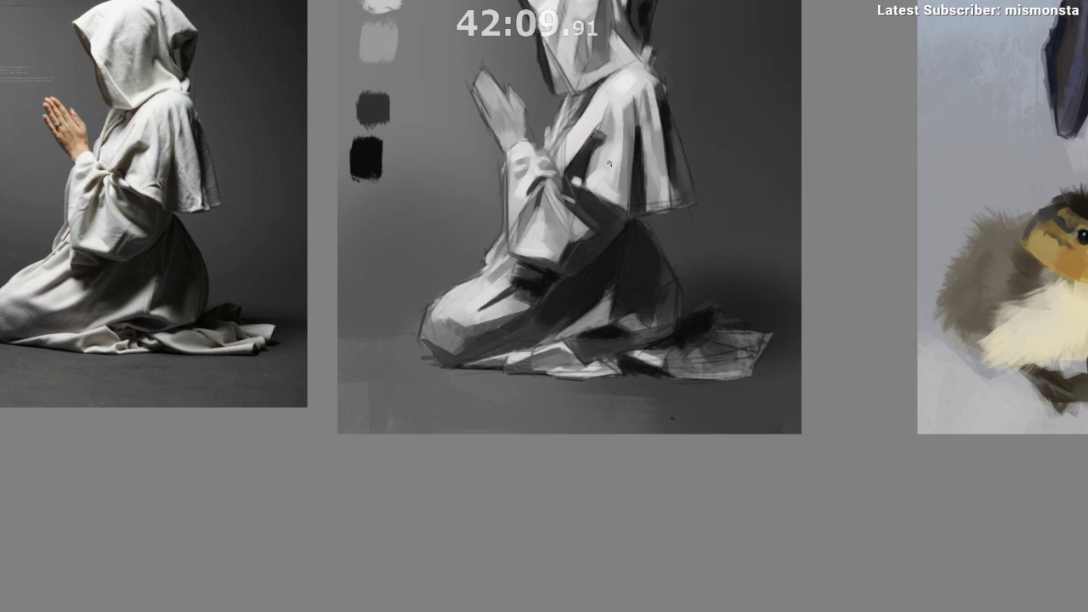
Step: Sample greys around the cape and brush its vertical folds near the hem, undoing the long stroke along the dark fold
left_click_drag(595, 207, 604, 161)
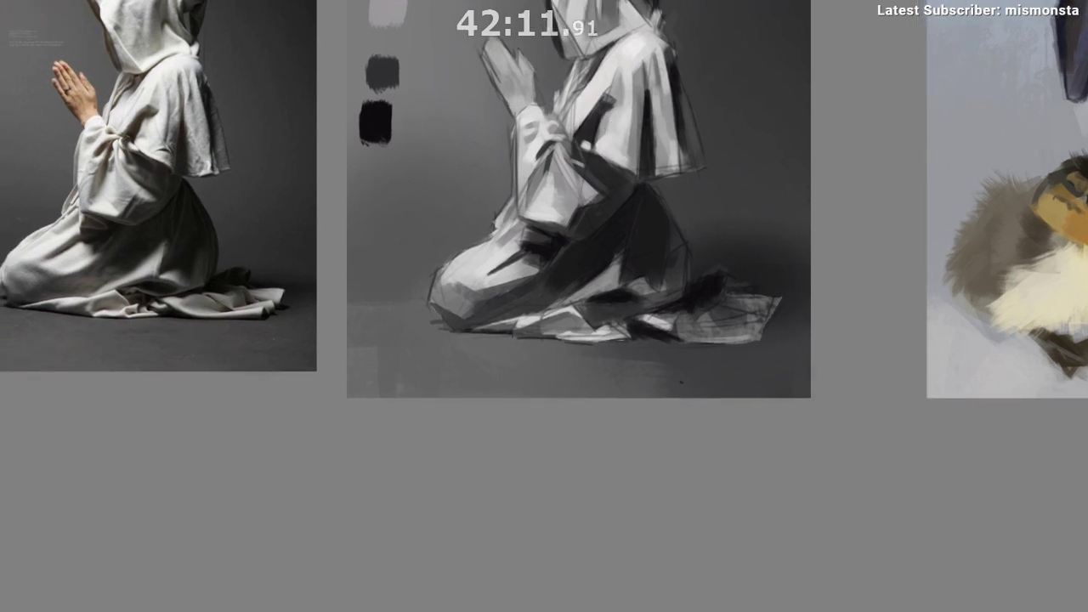
left_click(607, 100, "ctrl")
left_click_drag(656, 157, 652, 132)
left_click(650, 132, "alt")
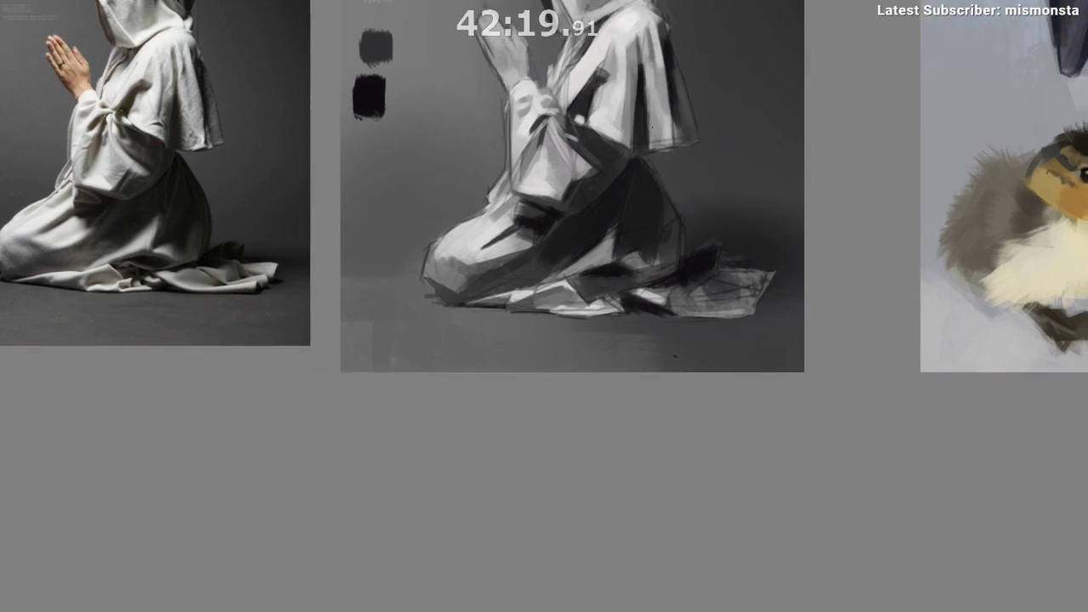
left_click_drag(646, 92, 648, 141)
key("ctrl+z")
scroll(667, 146, "up", 1)
left_click_drag(667, 144, 667, 158)
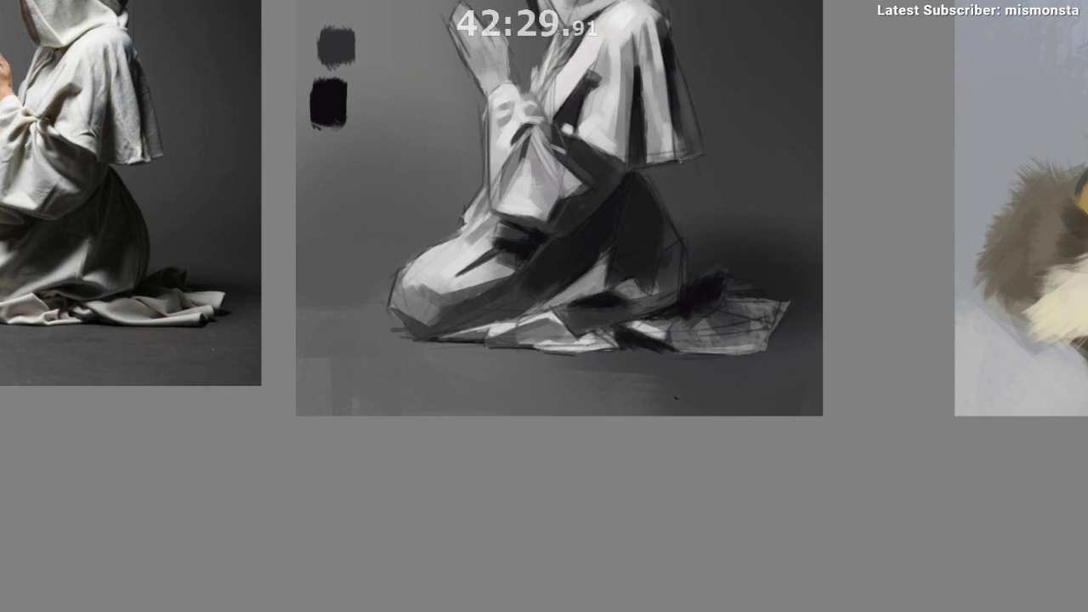
left_click(667, 137, "ctrl")
scroll(689, 178, "down", 2)
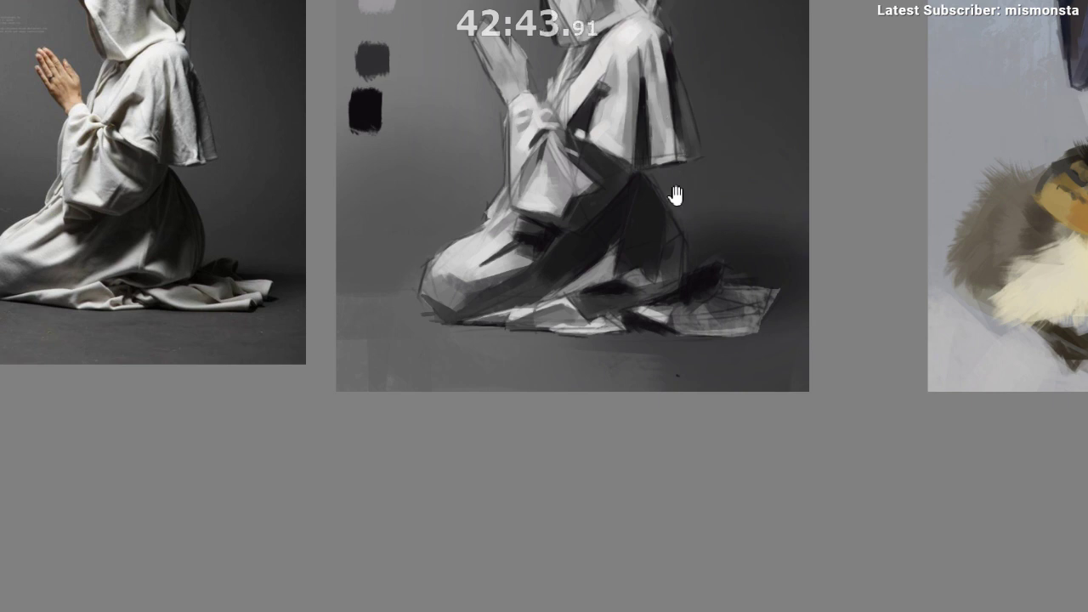
Step: Compare the whole kneeling figure with the reference photo, examining the photo's hood, hands, sleeve and cape up close
left_click_drag(676, 195, 657, 193)
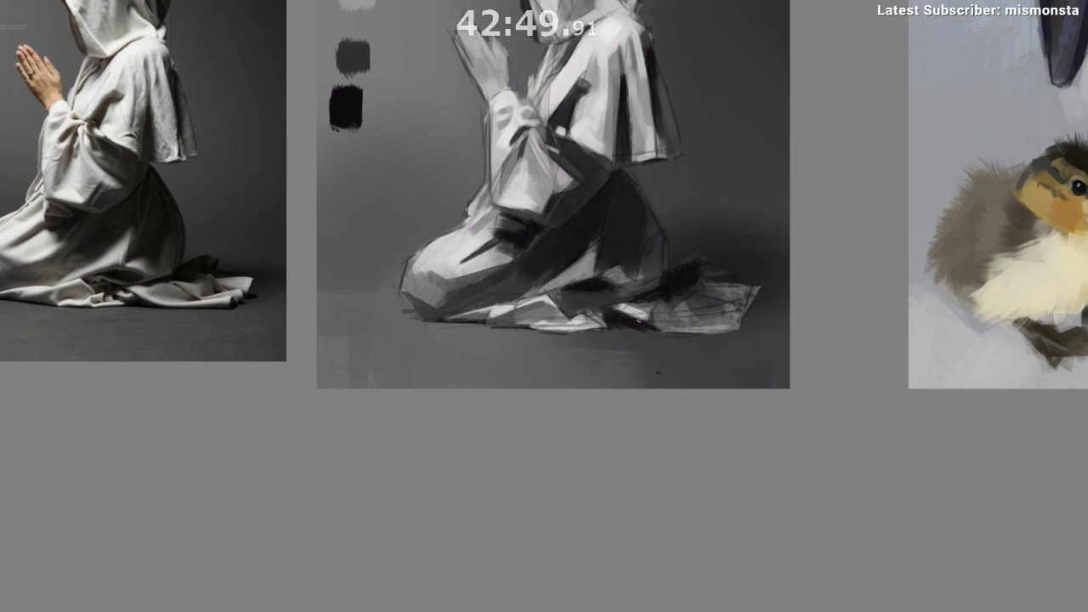
scroll(640, 320, "down", 1)
left_click_drag(614, 193, 644, 280)
left_click_drag(561, 212, 594, 194)
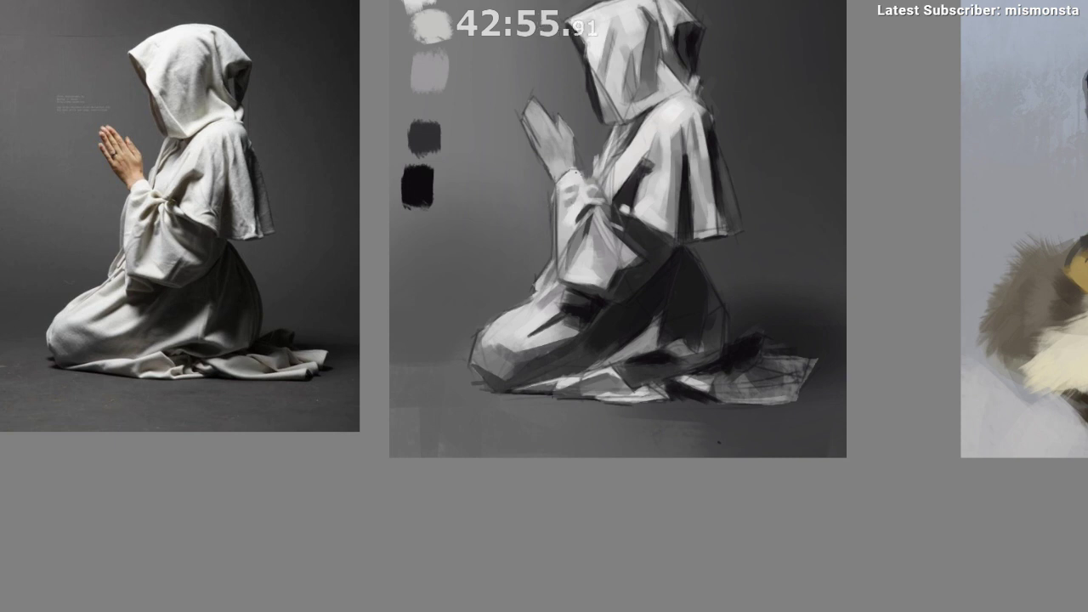
mouse_move(638, 127)
left_mouse_down()
mouse_move(615, 87)
mouse_move(631, 76)
left_mouse_up()
left_click_drag(383, 258, 750, 350)
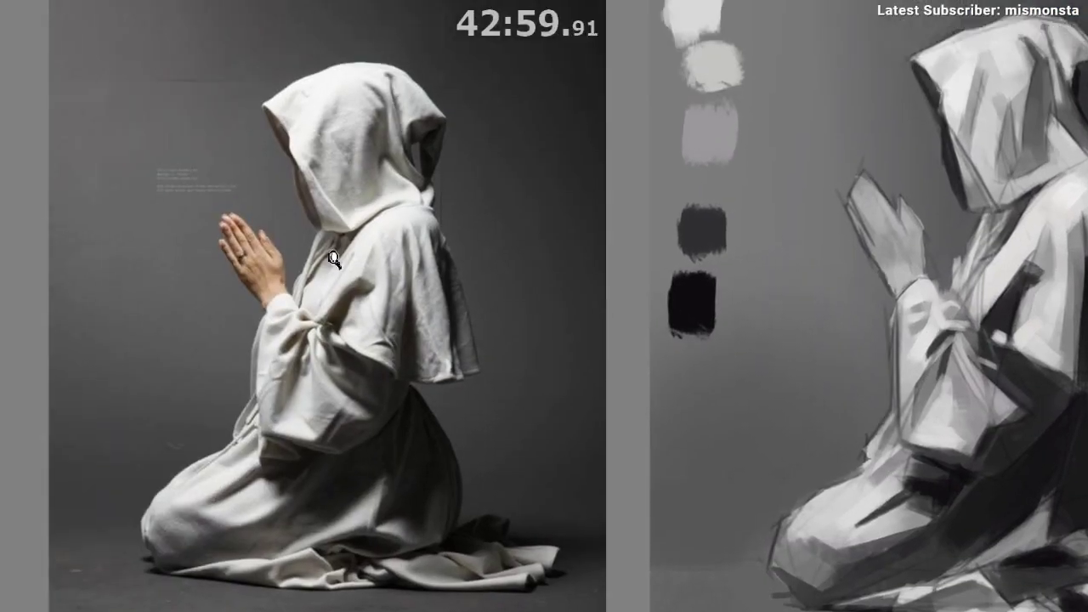
left_click_drag(335, 254, 388, 186)
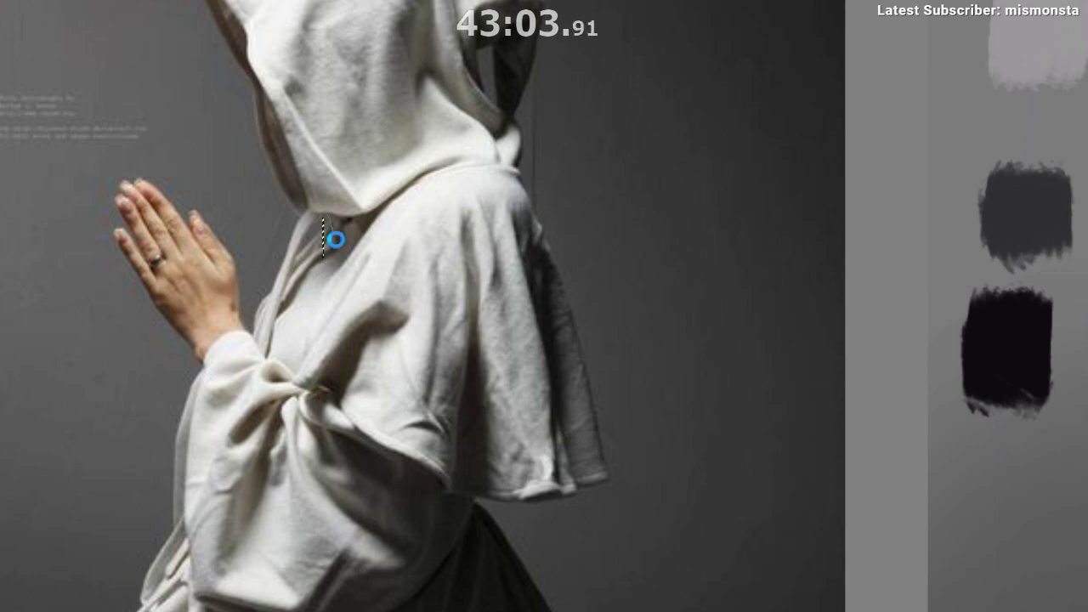
left_click_drag(442, 389, 383, 404)
left_click_drag(501, 462, 297, 365)
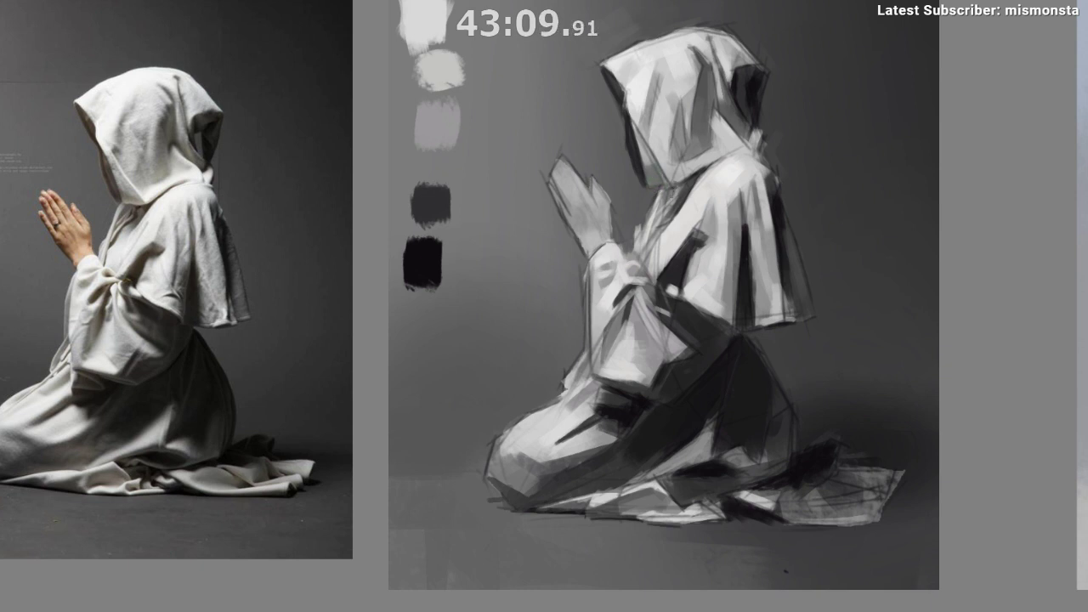
scroll(661, 213, "up", 1)
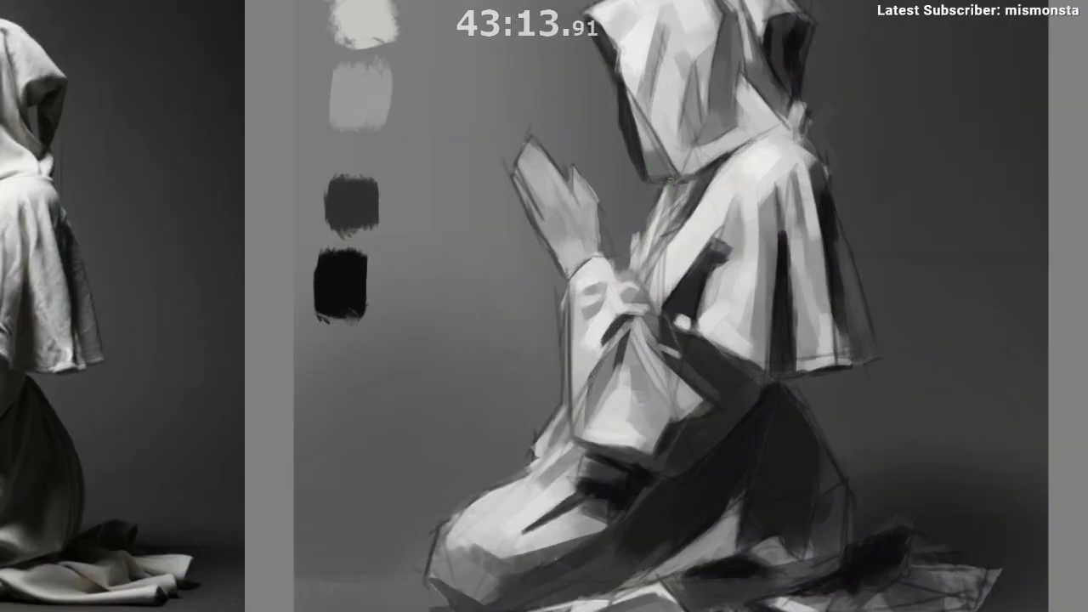
left_click_drag(643, 207, 537, 241)
Step: Check the study in a mirrored view, then restore the normal orientation
left_click(545, 186, "alt")
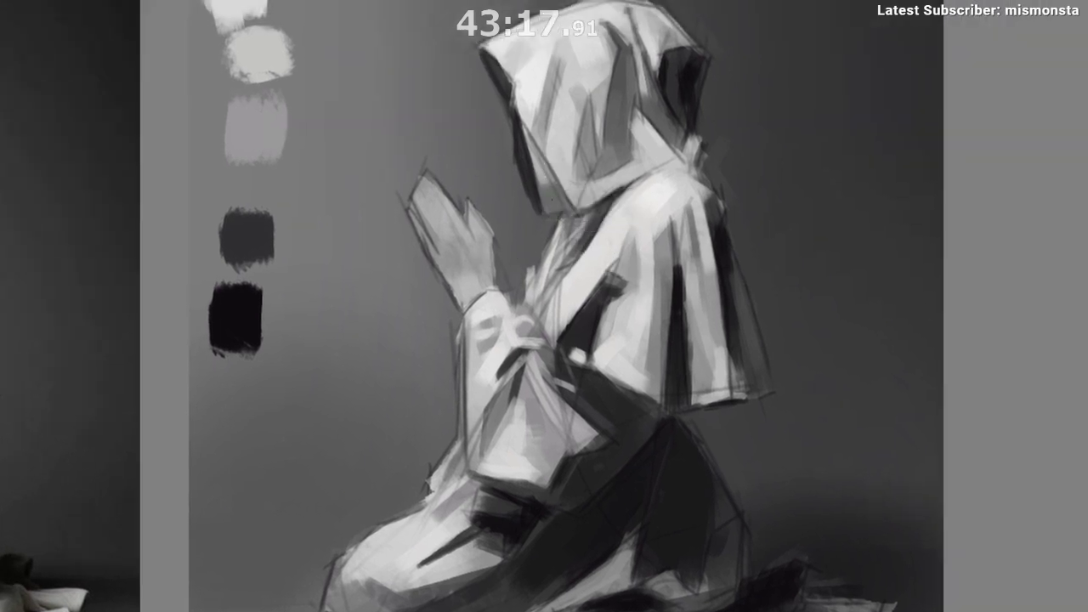
left_click_drag(575, 277, 581, 337)
key("m")
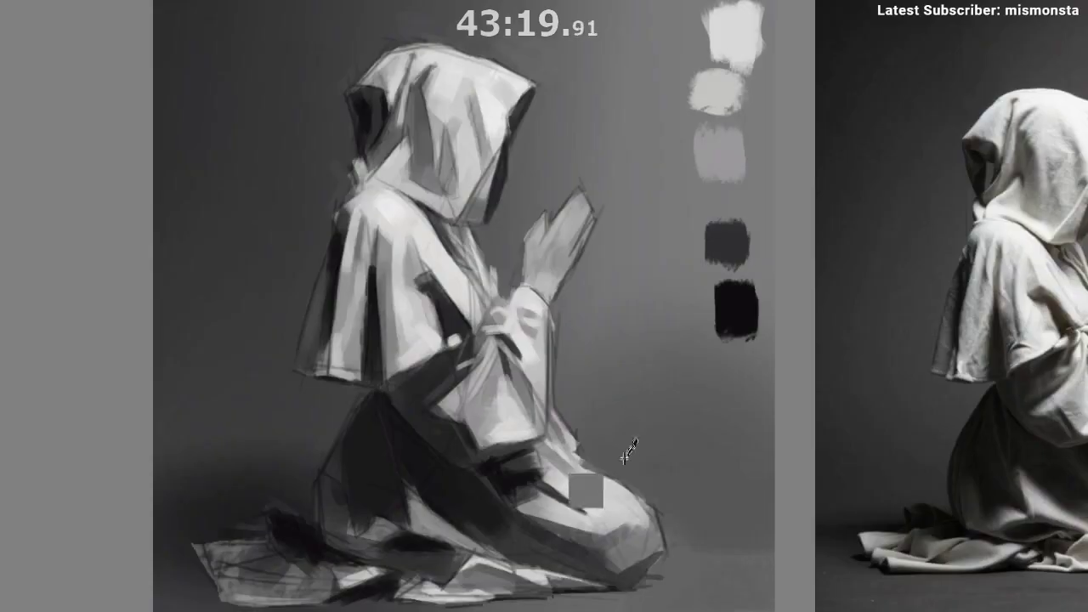
left_click_drag(616, 489, 595, 587)
key("m")
mouse_move(656, 520)
left_mouse_down()
mouse_move(702, 468)
mouse_move(616, 393)
left_mouse_up()
scroll(616, 393, "down", 1)
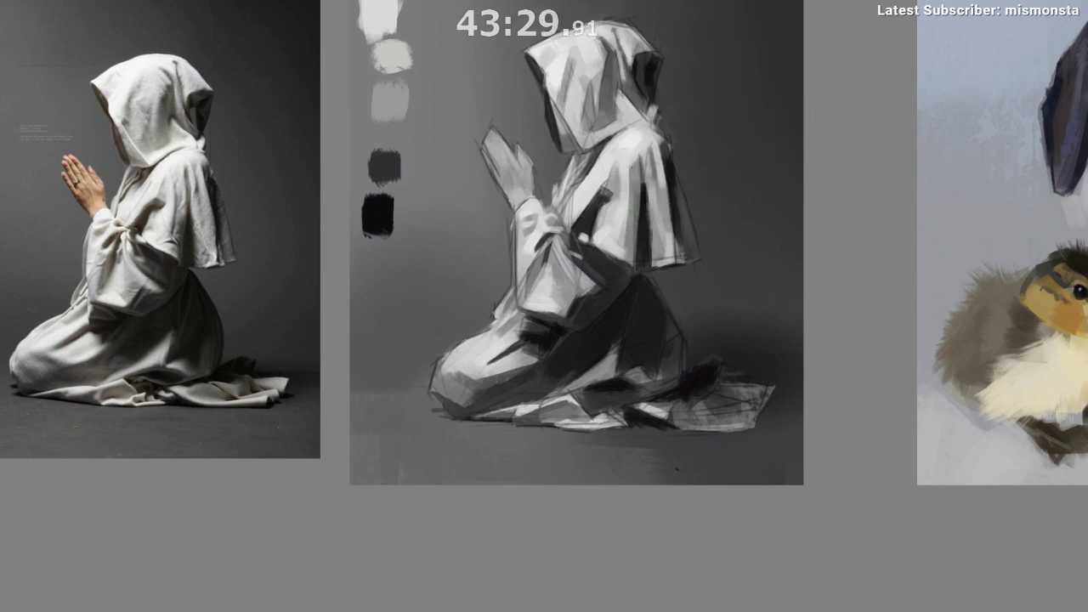
Step: Sample greys from the back of the cape and brush over its vertical folds down to the hem
left_click(658, 214, "ctrl")
left_click_drag(659, 214, 662, 230)
left_click(659, 186, "ctrl")
left_click_drag(662, 188, 664, 267)
left_click(657, 212, "ctrl")
left_click(656, 230, "ctrl")
Step: Sample greys from the hood and brush over its central shaded fold
left_click(604, 79, "ctrl")
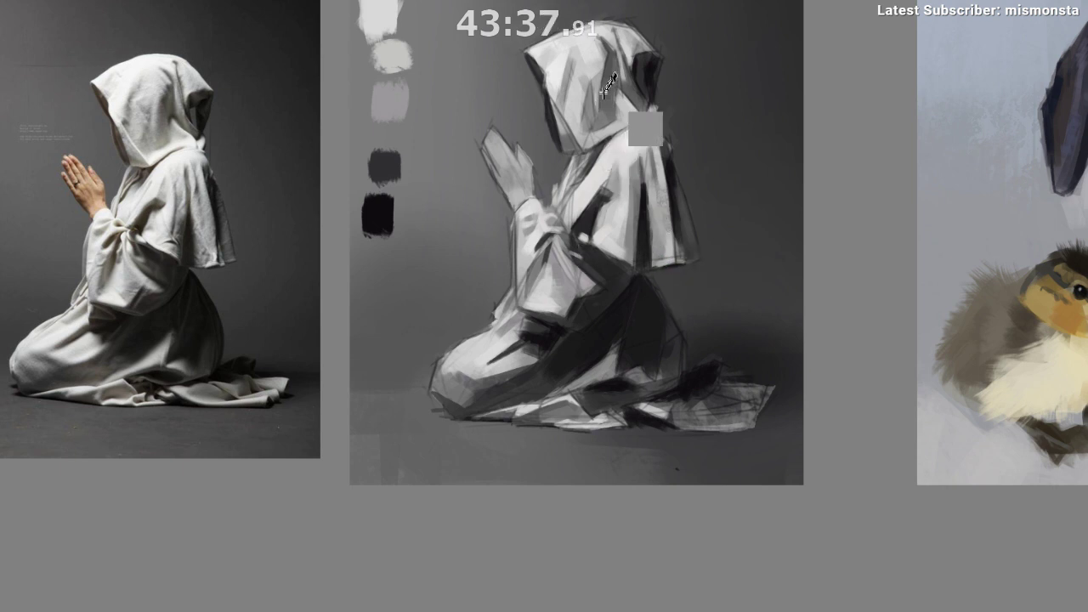
left_click(614, 100, "ctrl")
left_click_drag(609, 57, 605, 91)
left_click(607, 82, "ctrl")
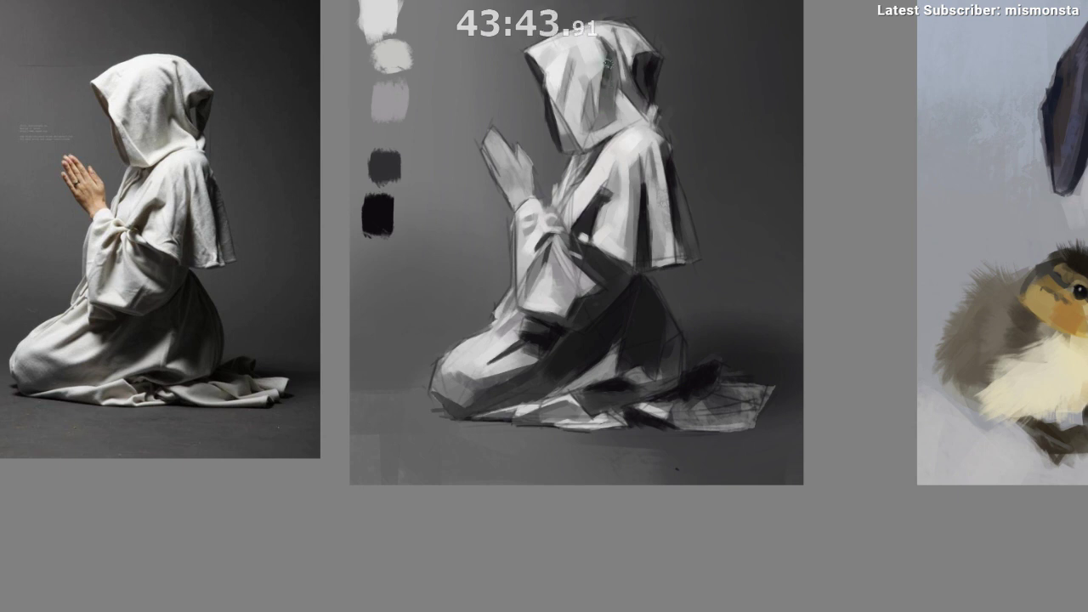
Step: Examine the sleeve, the shadowed skirt folds and the cloth on the floor against the reference photo
left_click_drag(623, 137, 645, 89)
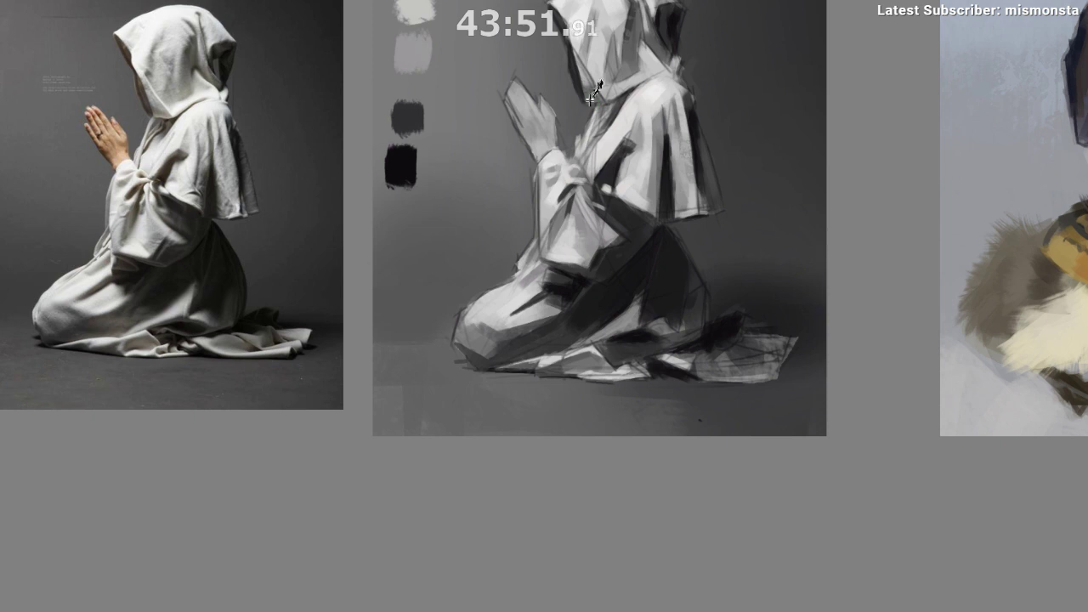
mouse_move(598, 153)
left_mouse_down()
mouse_move(615, 91)
mouse_move(598, 95)
left_mouse_up()
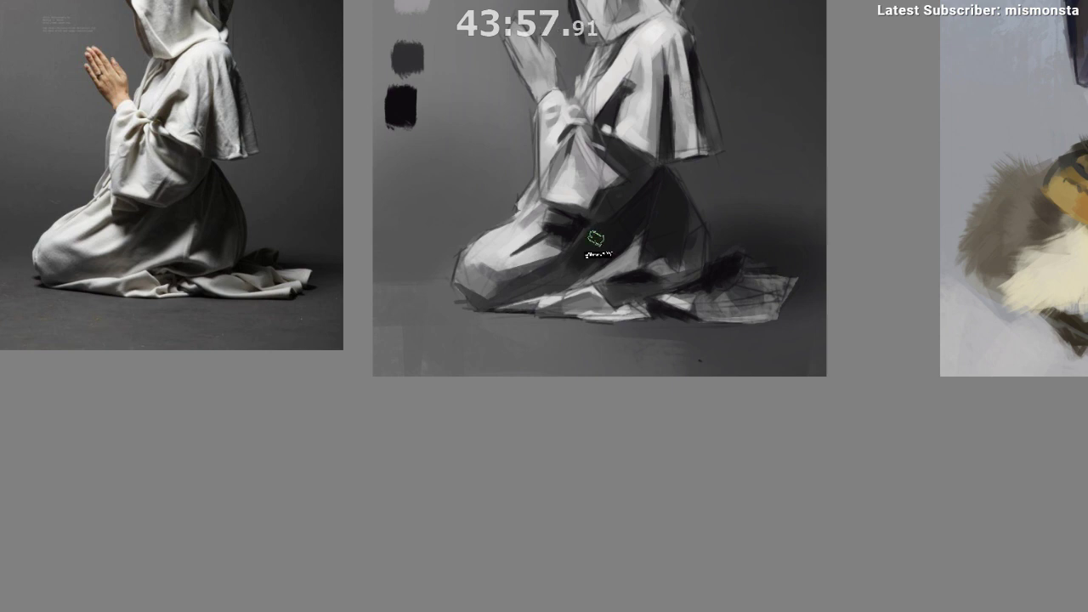
left_click_drag(598, 250, 605, 257)
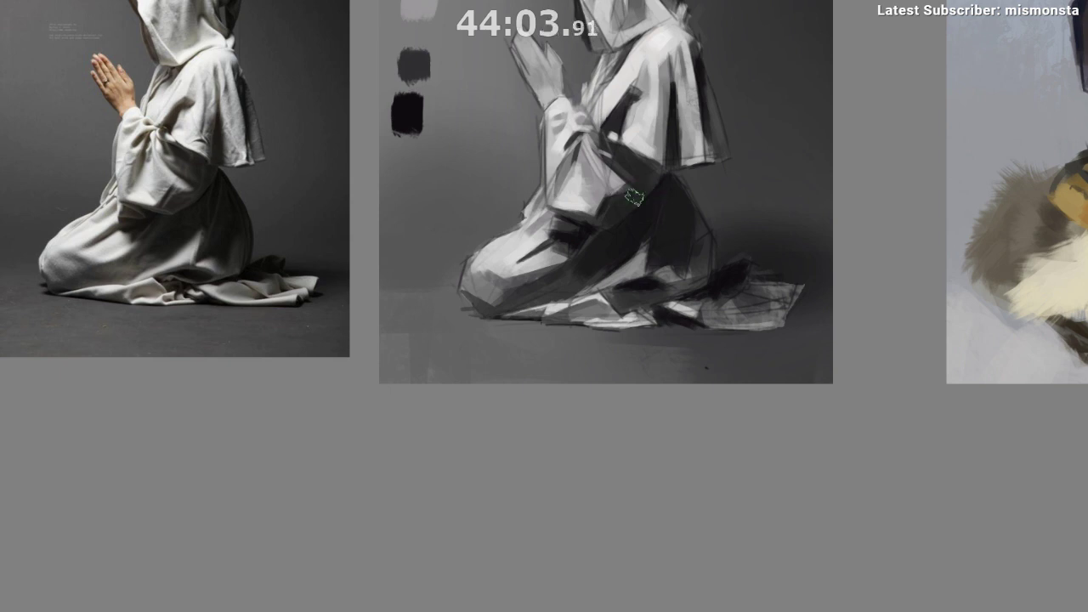
left_click_drag(641, 176, 634, 161)
mouse_move(654, 226)
left_mouse_down()
mouse_move(632, 187)
mouse_move(642, 232)
left_mouse_up()
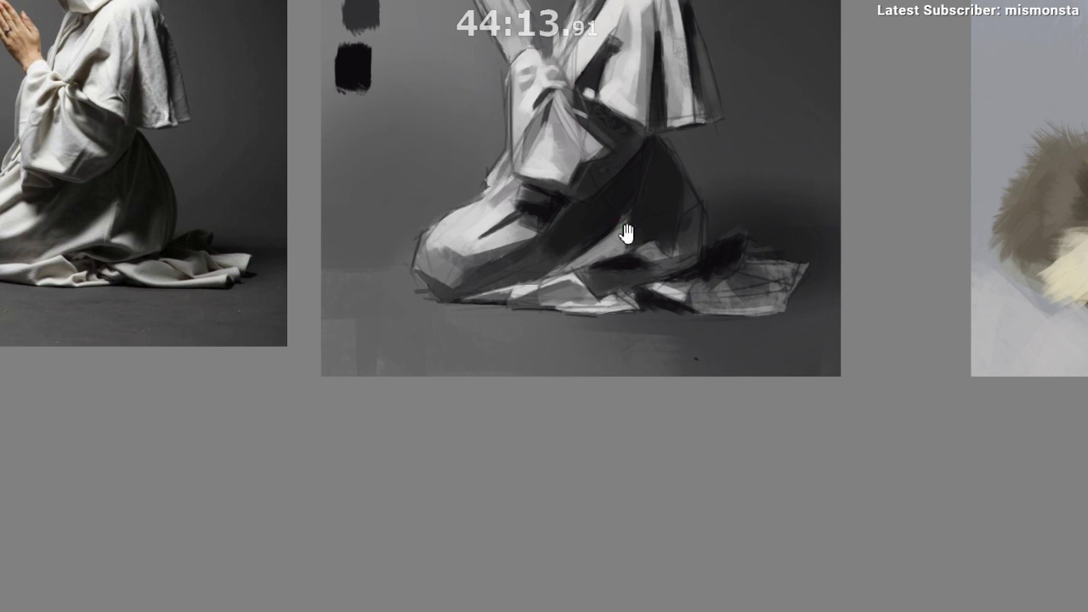
mouse_move(626, 233)
left_mouse_down()
mouse_move(644, 211)
mouse_move(604, 226)
mouse_move(550, 213)
left_mouse_up()
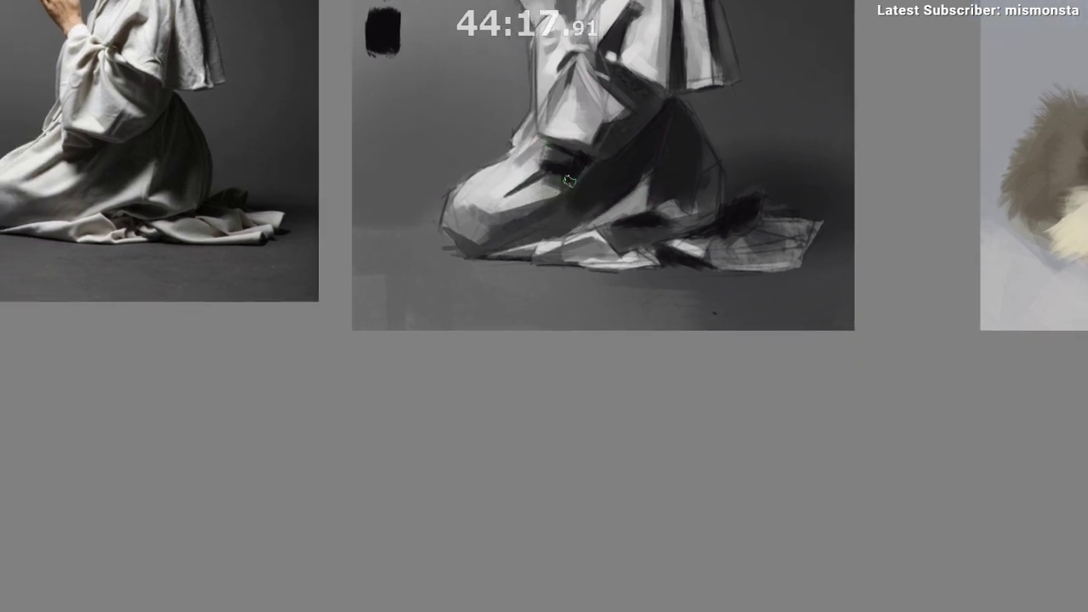
mouse_move(629, 182)
left_mouse_down()
mouse_move(675, 163)
mouse_move(674, 192)
left_mouse_up()
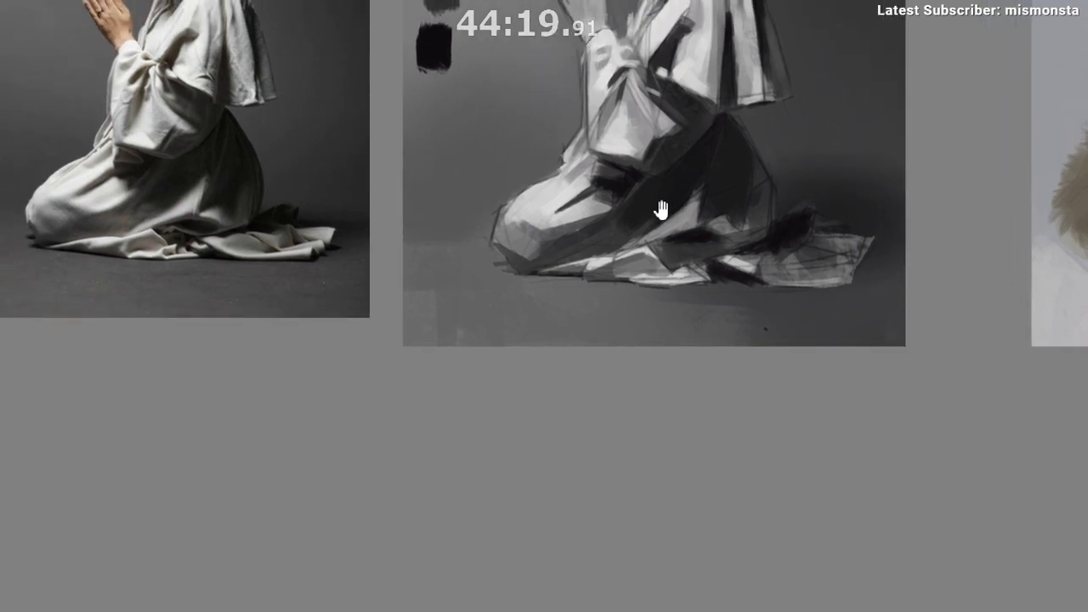
mouse_move(638, 229)
left_mouse_down()
mouse_move(593, 211)
mouse_move(603, 235)
mouse_move(581, 223)
left_mouse_up()
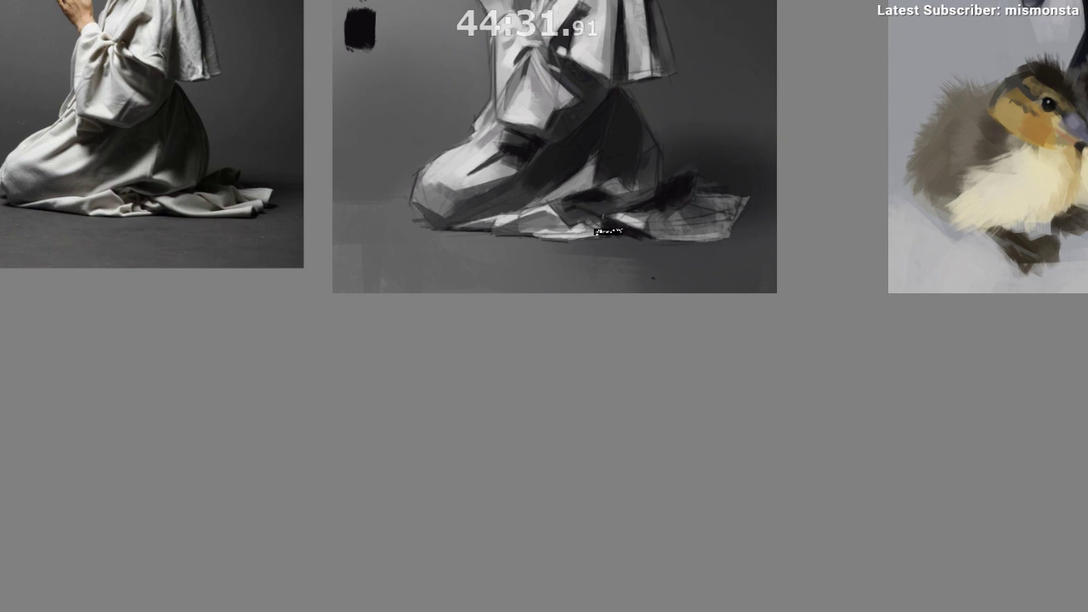
Step: Sample greys around the cloth trailing on the floor and rework its creases, undoing the last stroke
left_click_drag(581, 211, 590, 223)
left_click_drag(641, 284, 656, 363)
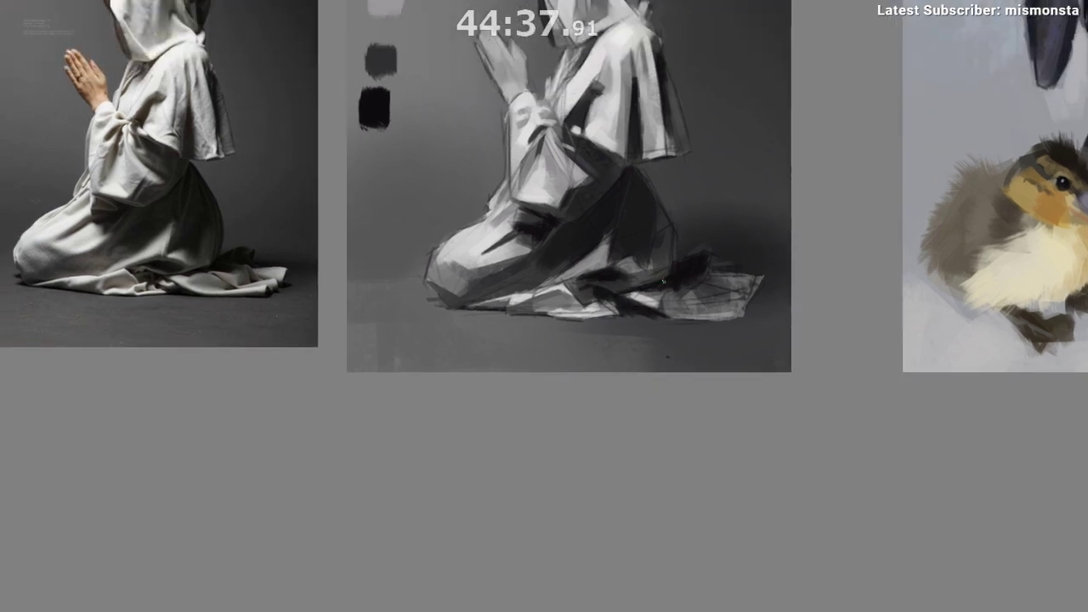
left_click_drag(668, 287, 607, 243)
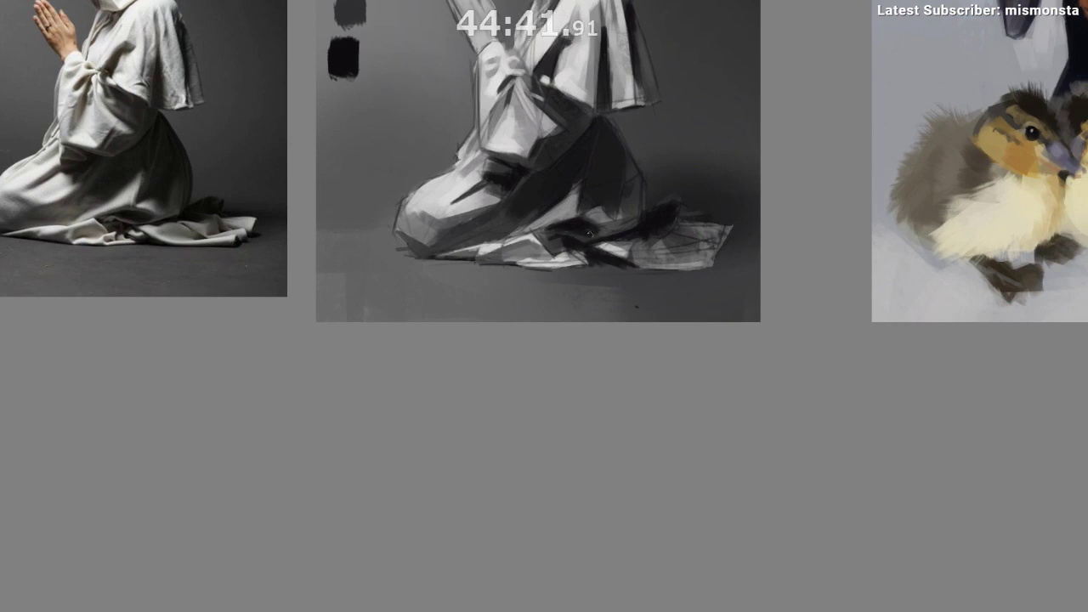
left_click_drag(597, 341, 568, 341)
mouse_move(589, 285)
left_mouse_down()
mouse_move(593, 316)
mouse_move(606, 311)
left_mouse_up()
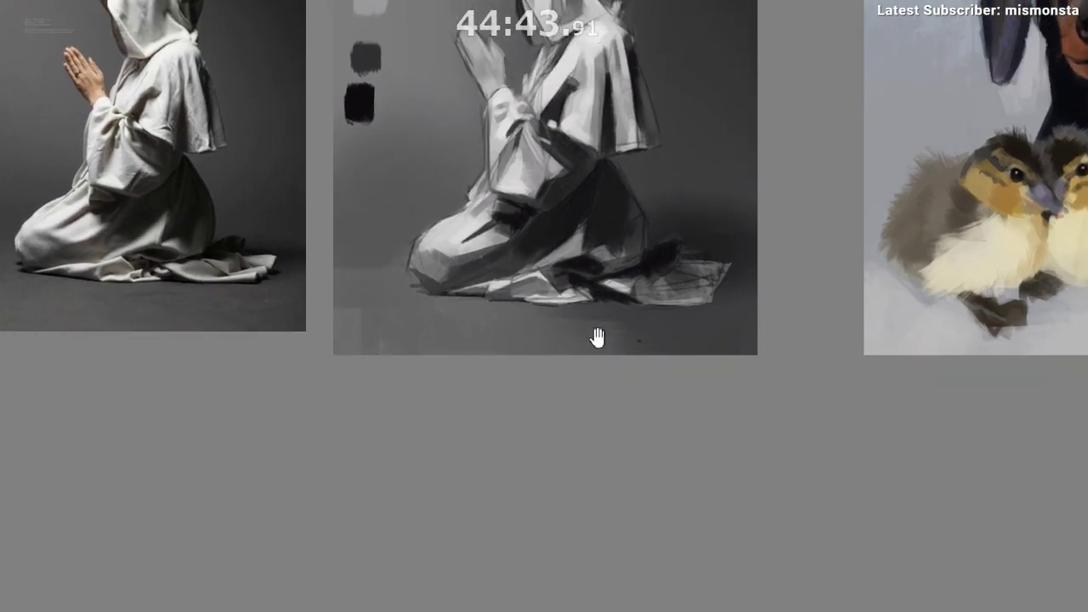
left_click_drag(651, 161, 671, 131)
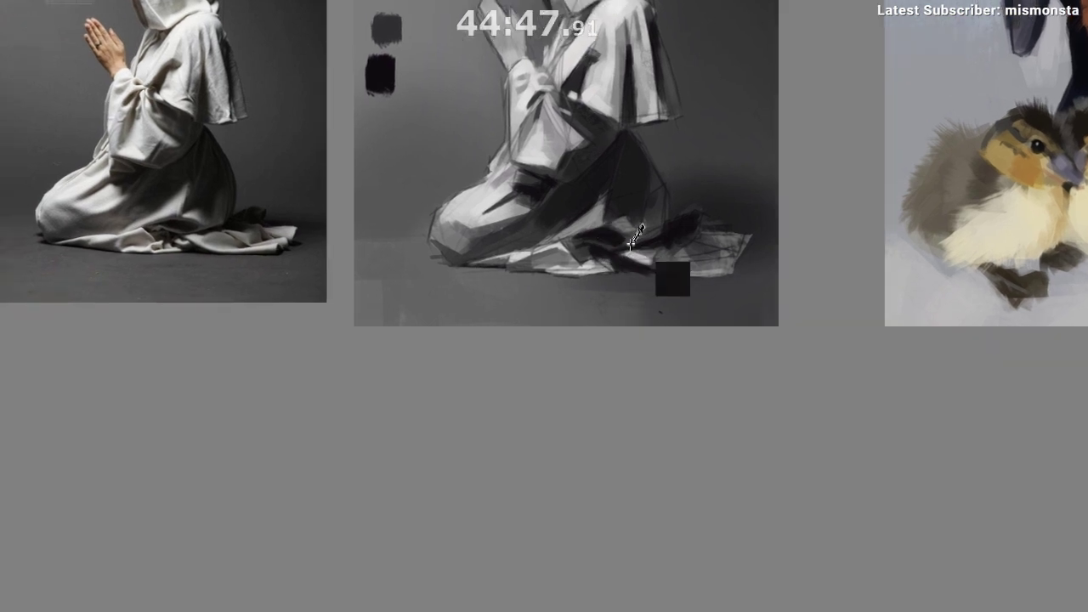
left_click(608, 228, "ctrl")
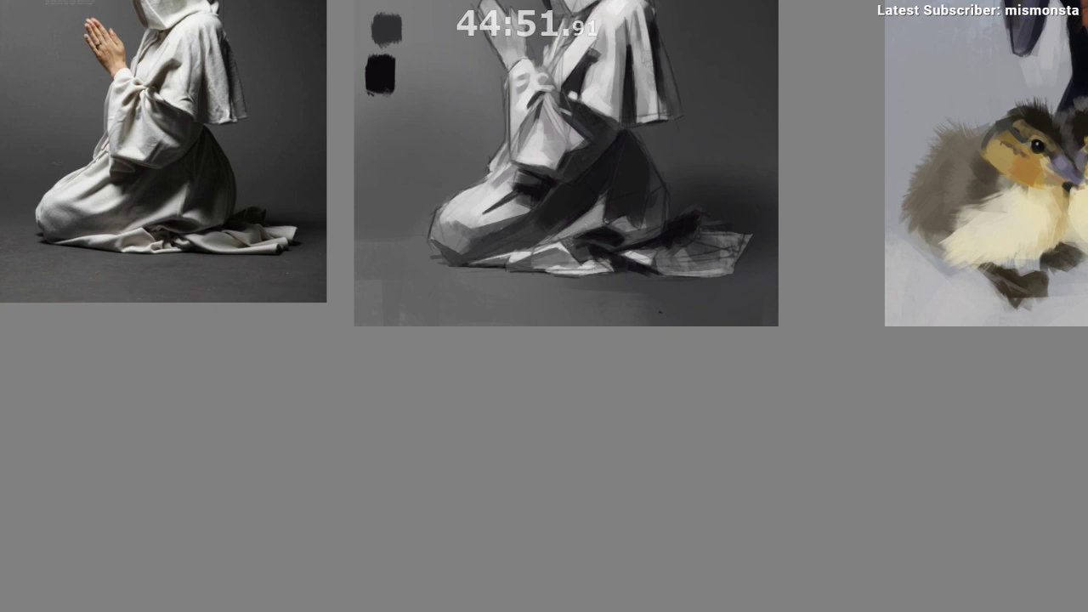
left_click(562, 247, "ctrl")
left_click_drag(600, 246, 589, 250)
key("ctrl+z")
Step: Replace the short light stroke on the skirt's dark back panel with a longer vertical stroke in a resampled grey
left_click_drag(622, 192, 622, 211)
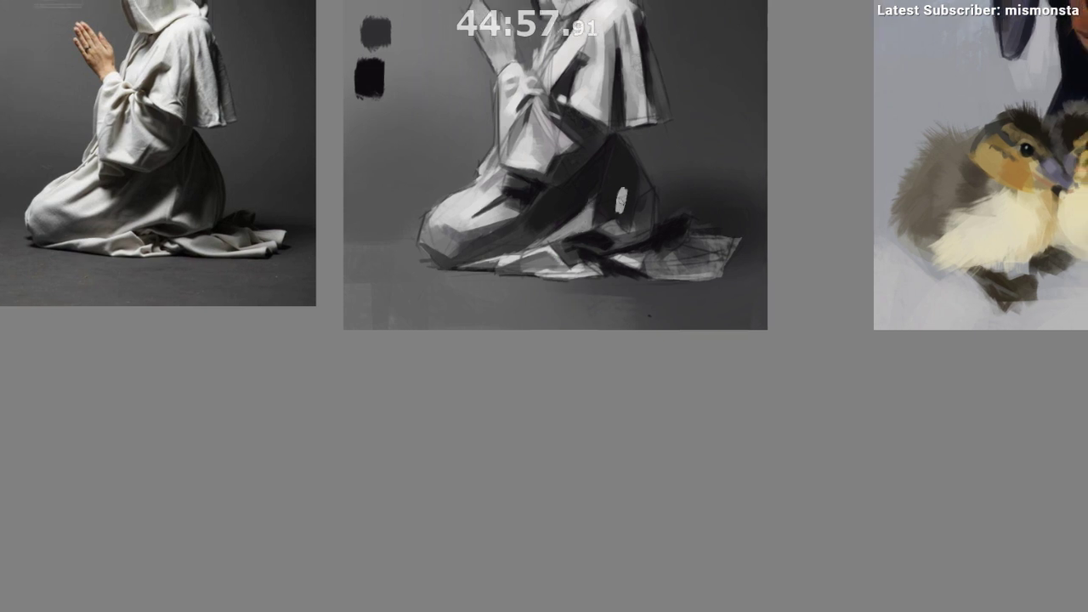
left_click_drag(606, 459, 578, 507)
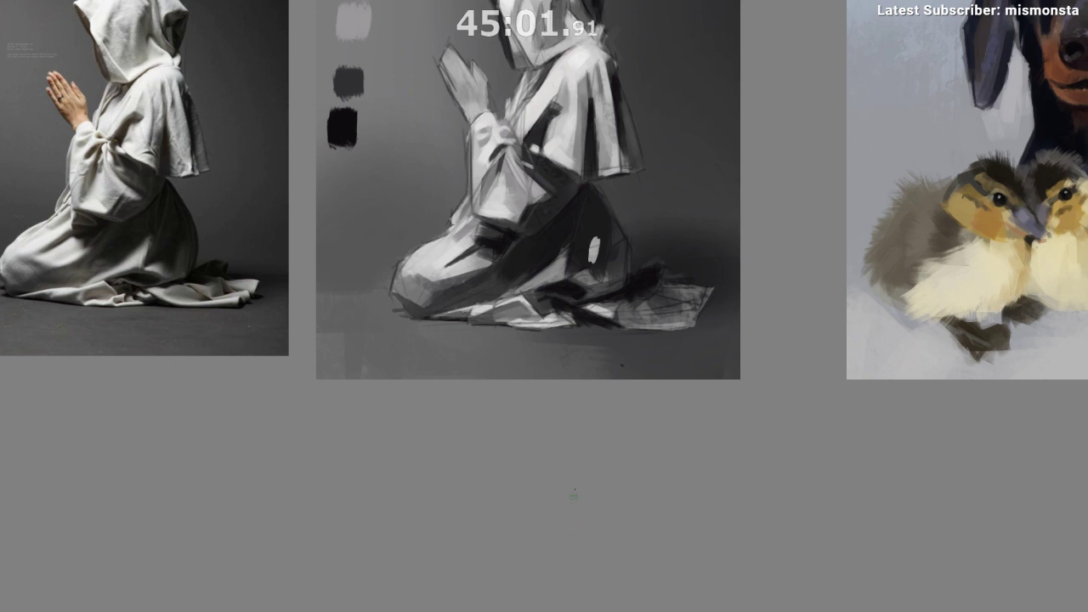
key("ctrl+z")
left_click(559, 272, "ctrl")
left_click(557, 267, "ctrl")
left_click_drag(591, 214, 592, 260)
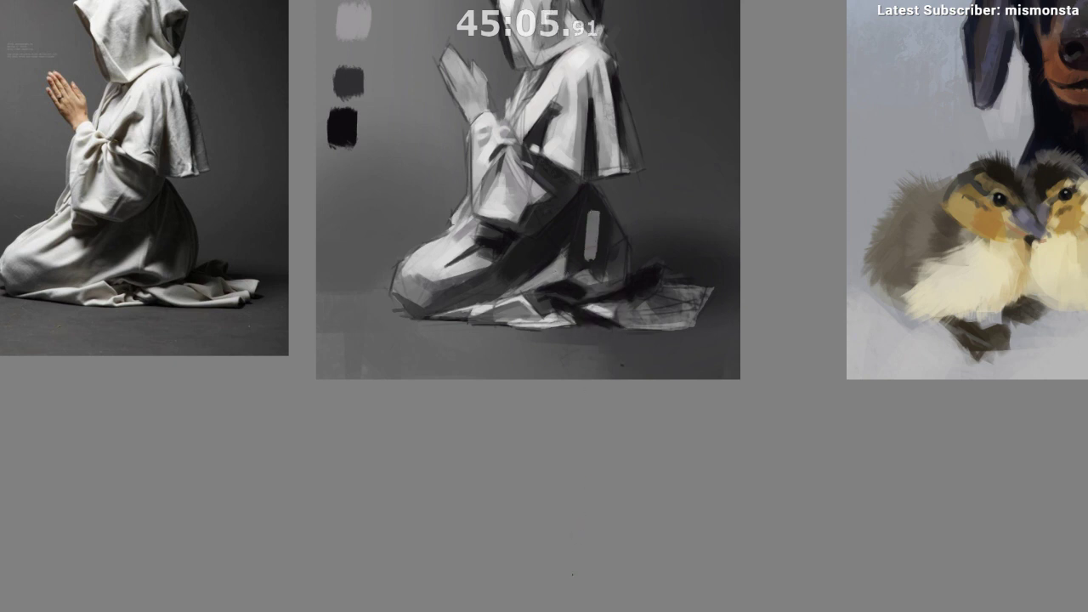
Step: Undo the light vertical stroke on the skirt's dark back panel
key("ctrl+z")
left_click_drag(608, 317, 623, 293)
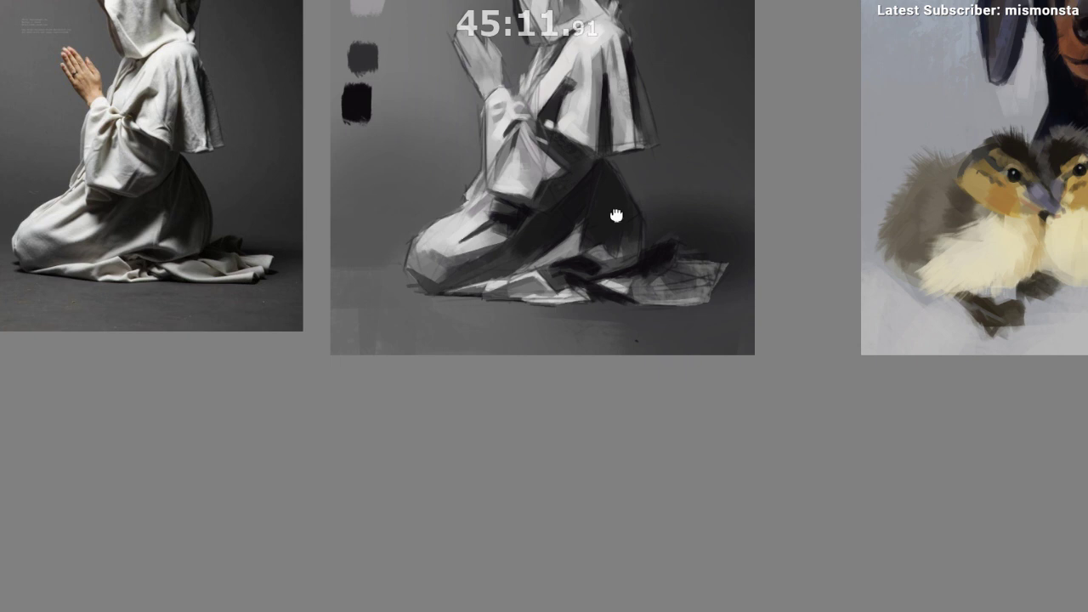
left_click_drag(617, 215, 630, 205)
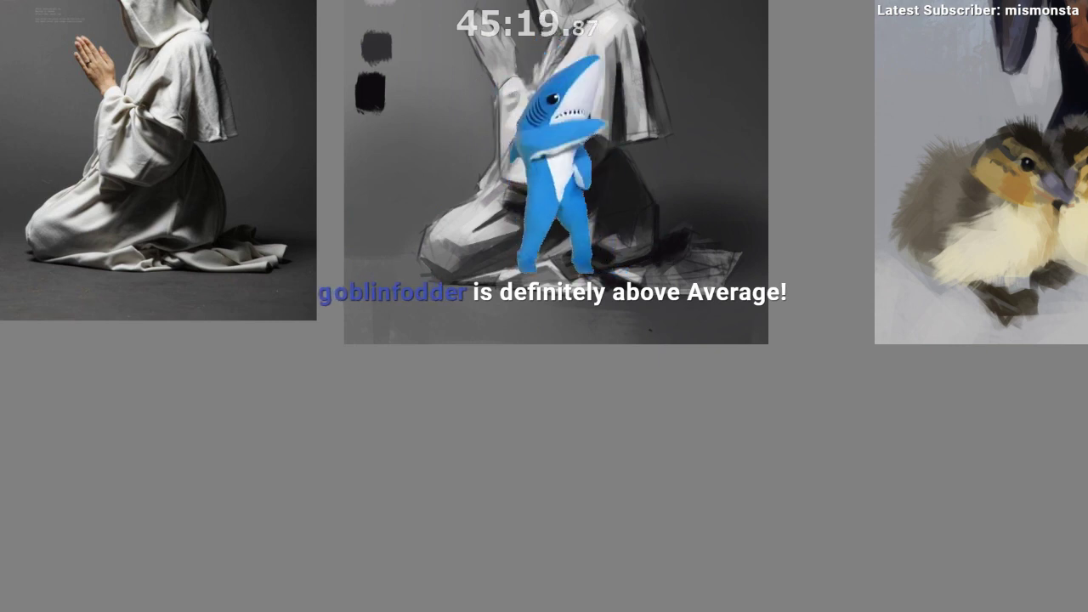
Step: Sample greys from the far end of the cloth trailing on the floor and brush over its pleats, undoing a misplaced stroke
left_click_drag(670, 337, 632, 425)
mouse_move(644, 380)
left_mouse_down()
mouse_move(650, 326)
mouse_move(706, 297)
mouse_move(712, 279)
mouse_move(704, 299)
mouse_move(713, 282)
left_mouse_up()
key("ctrl+z")
left_click(685, 301, "ctrl")
left_click(713, 291, "ctrl")
mouse_move(710, 280)
left_mouse_down()
mouse_move(699, 308)
mouse_move(711, 280)
left_mouse_up()
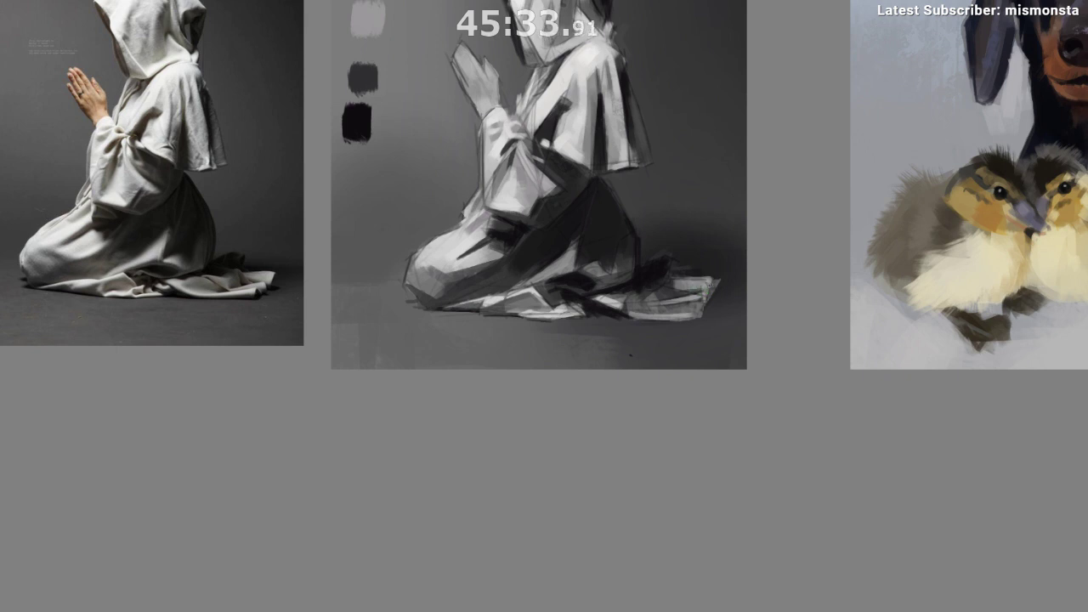
Step: Mirror the canvas view and trim the pointed end of the trailing cloth with greys sampled from its surroundings
key("m")
left_click_drag(491, 414, 332, 387)
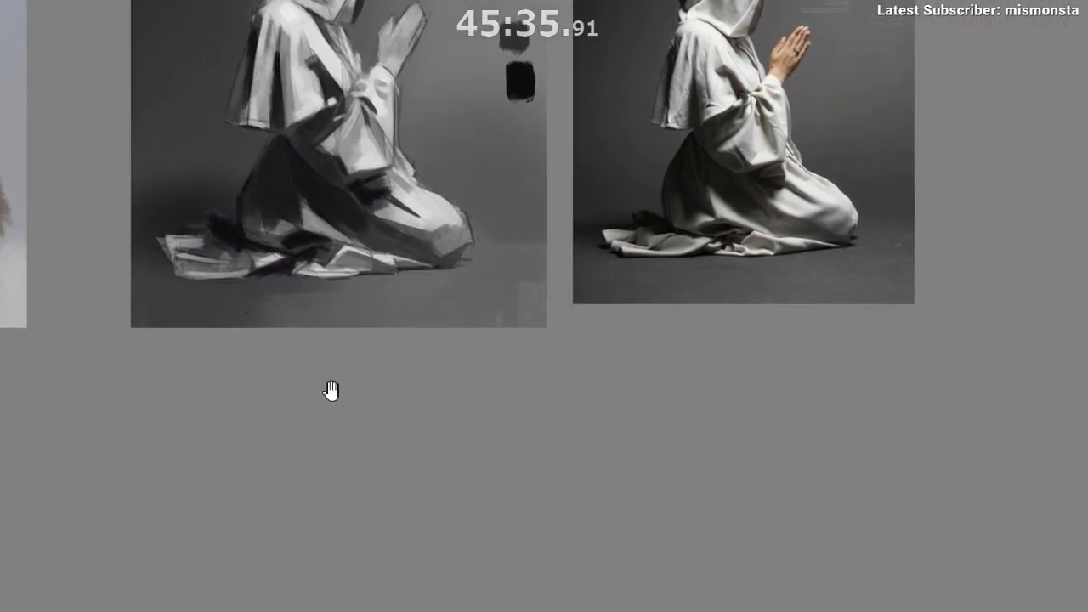
left_click_drag(173, 241, 175, 258)
left_click(154, 257, "ctrl")
left_click_drag(171, 273, 161, 240)
left_click(153, 267, "ctrl")
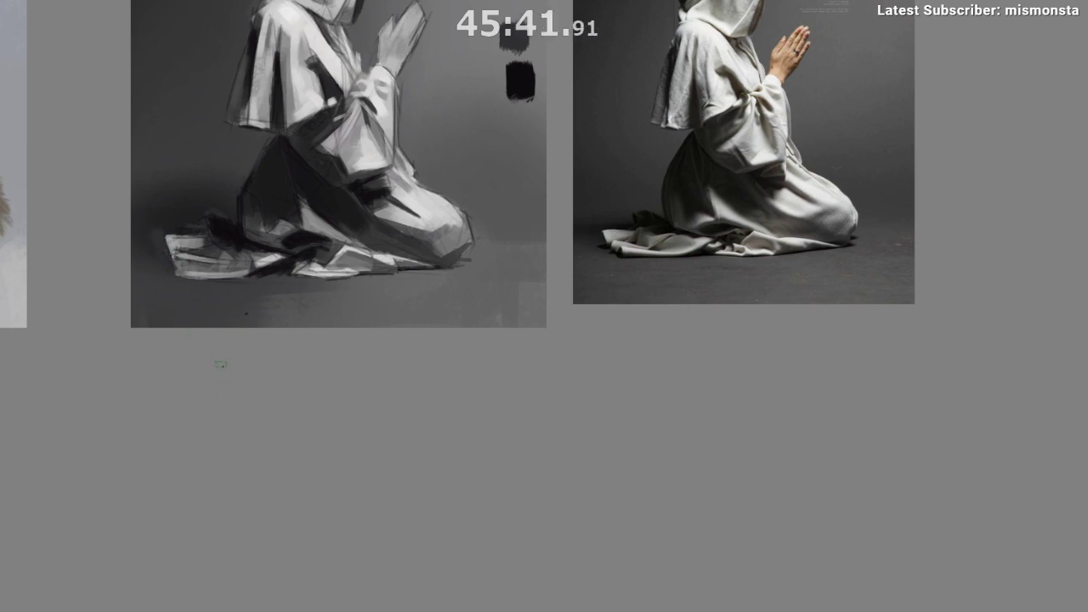
Step: Return the view to its original orientation and paint dark shadow accents around the outer end of the trailing cloth
key("h")
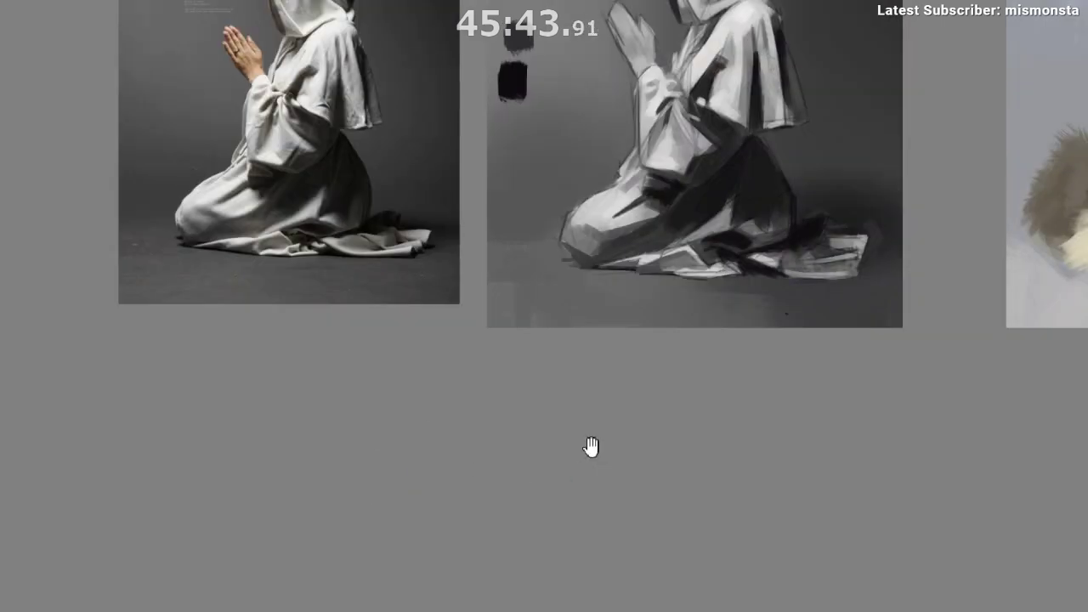
left_click_drag(615, 431, 476, 396)
left_click_drag(589, 352, 563, 395)
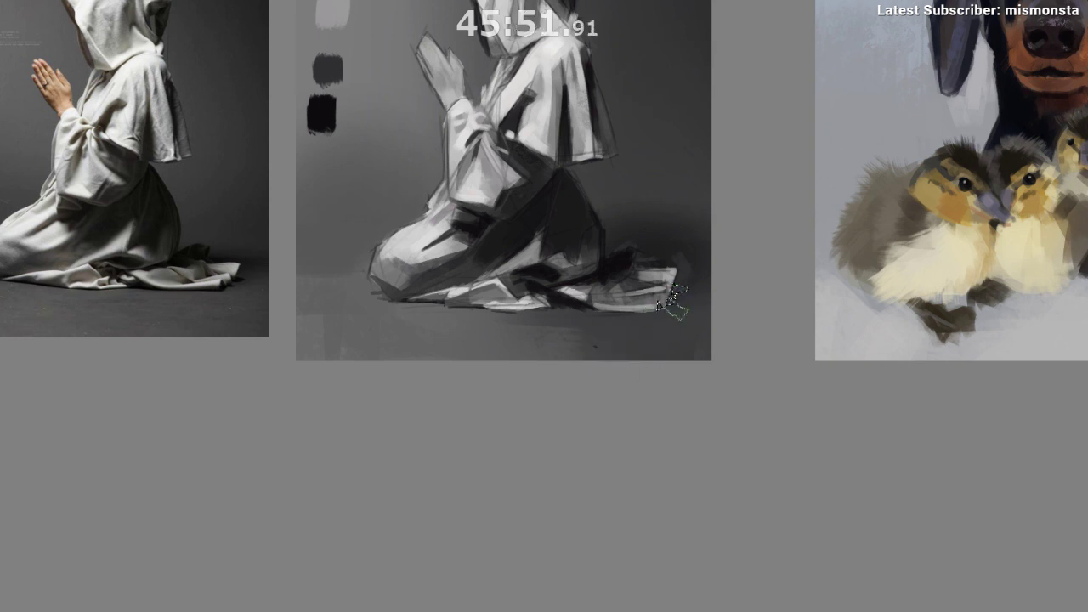
left_click_drag(624, 271, 685, 278)
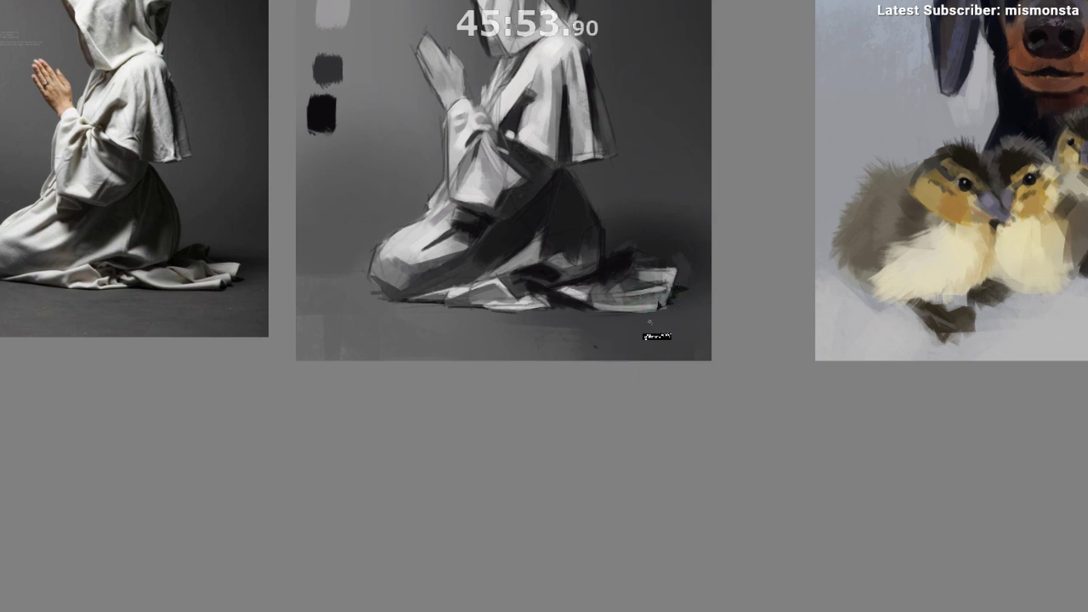
left_click_drag(657, 304, 655, 276)
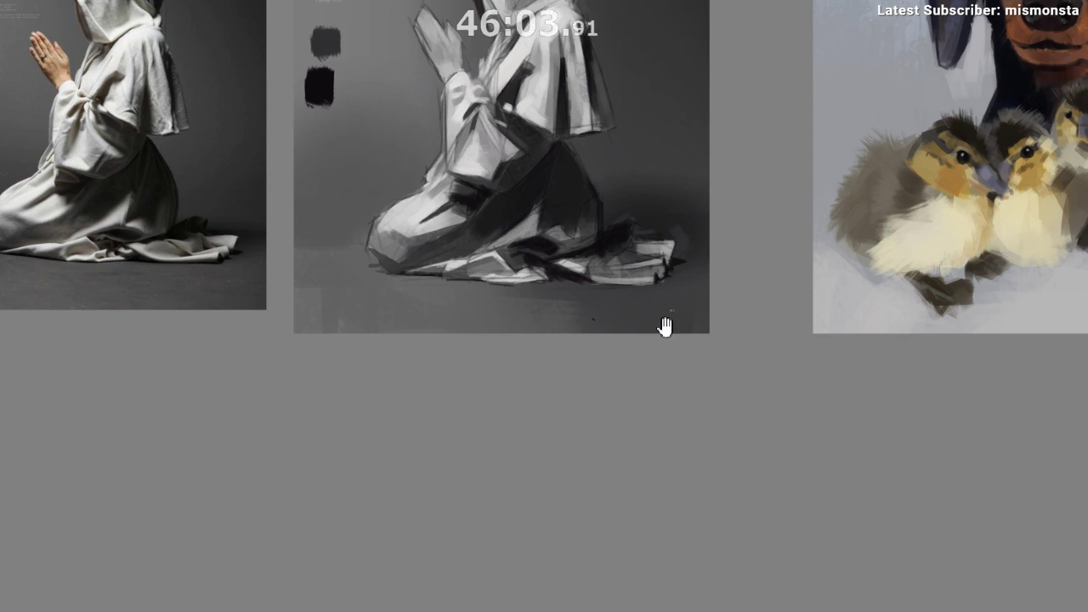
left_click_drag(663, 323, 651, 345)
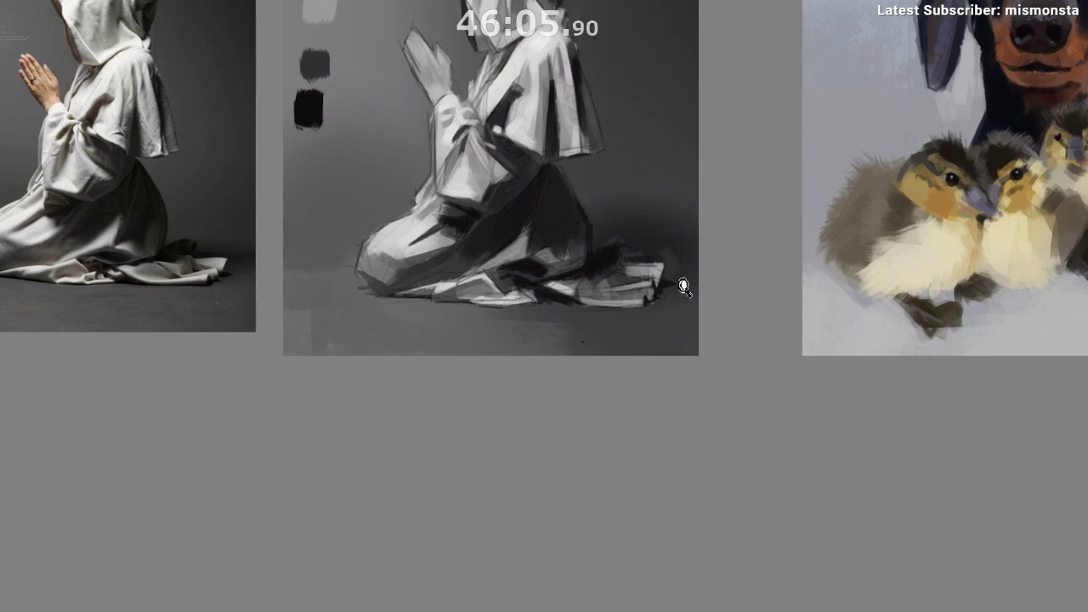
scroll(686, 287, "up", 2)
key("ctrl+z")
left_click_drag(535, 376, 376, 413)
mouse_move(567, 313)
left_mouse_down()
mouse_move(593, 275)
mouse_move(628, 294)
left_mouse_up()
mouse_move(525, 316)
left_mouse_down()
mouse_move(462, 475)
mouse_move(499, 327)
left_mouse_up()
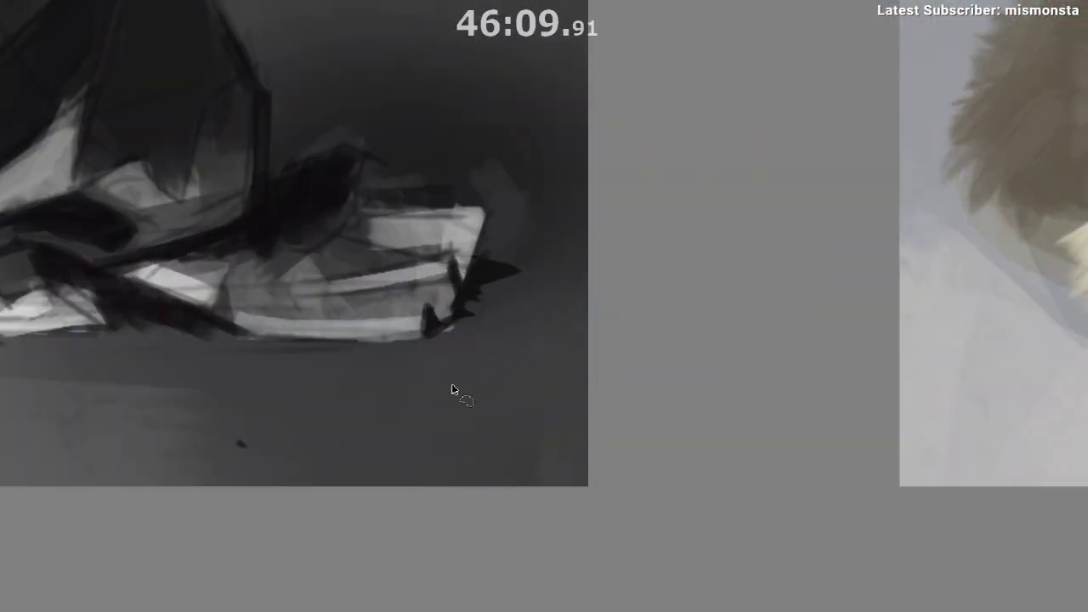
key("b")
left_click_drag(411, 500, 440, 448)
key("ctrl+d")
left_click_drag(532, 347, 590, 365)
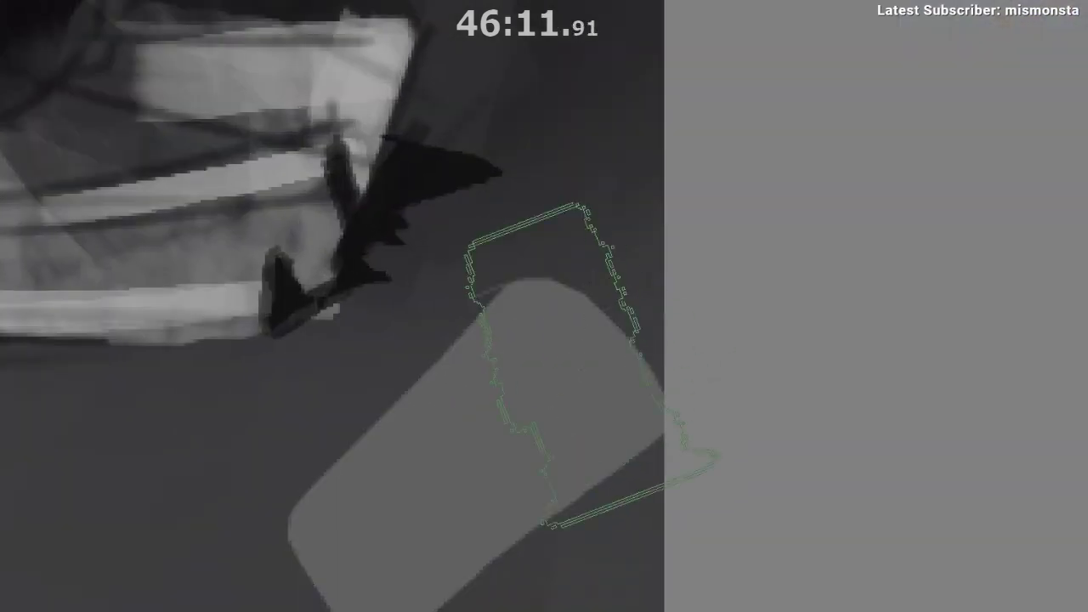
left_click_drag(543, 467, 594, 298)
scroll(420, 260, "up", 5)
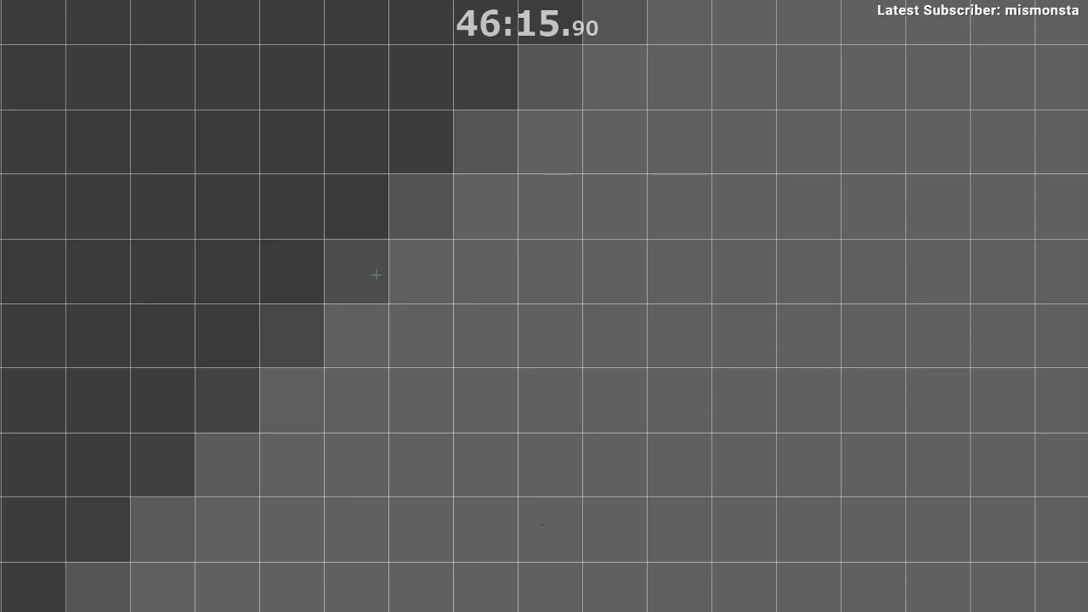
scroll(603, 440, "down", 8)
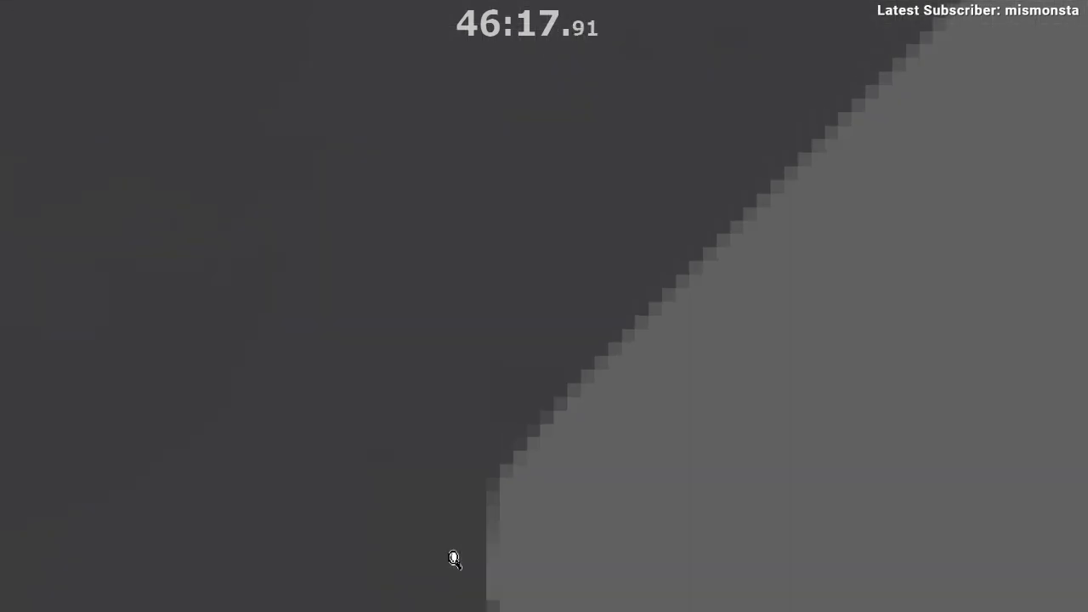
Step: Brush over the stray dark speck on the floor below the trailing cloth with a sampled floor grey
scroll(492, 572, "down", 3)
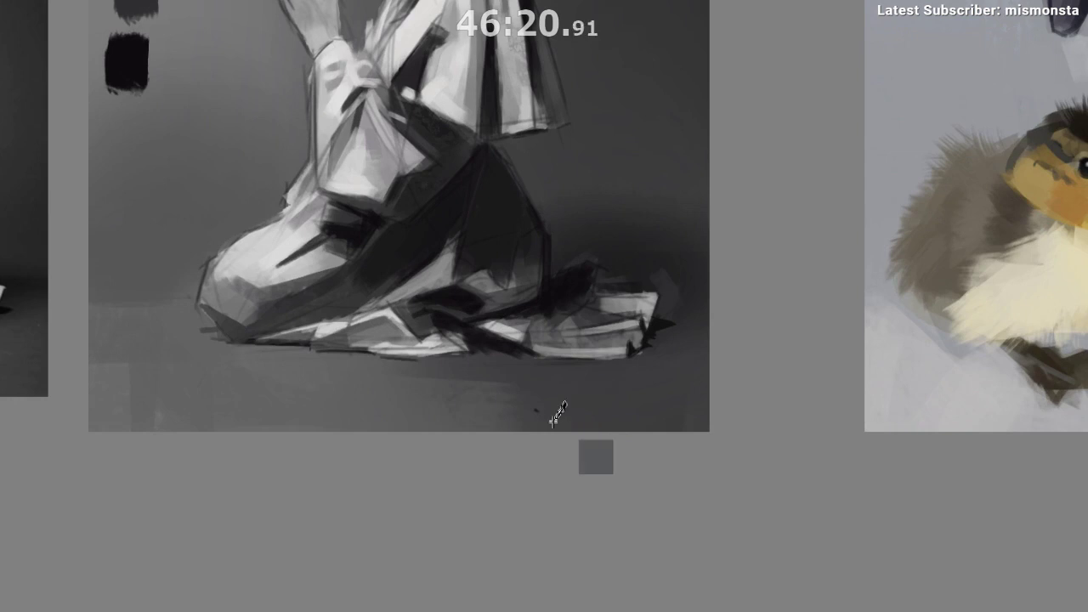
scroll(560, 422, "down", 1)
mouse_move(521, 429)
left_mouse_down()
mouse_move(545, 427)
mouse_move(526, 429)
left_mouse_up()
left_click_drag(466, 427, 494, 430)
scroll(652, 285, "down", 1)
Step: Shrink the brush and paint sampled floor grey over the spiky dark shadow beside the cloth's outer end
scroll(653, 283, "up", 5)
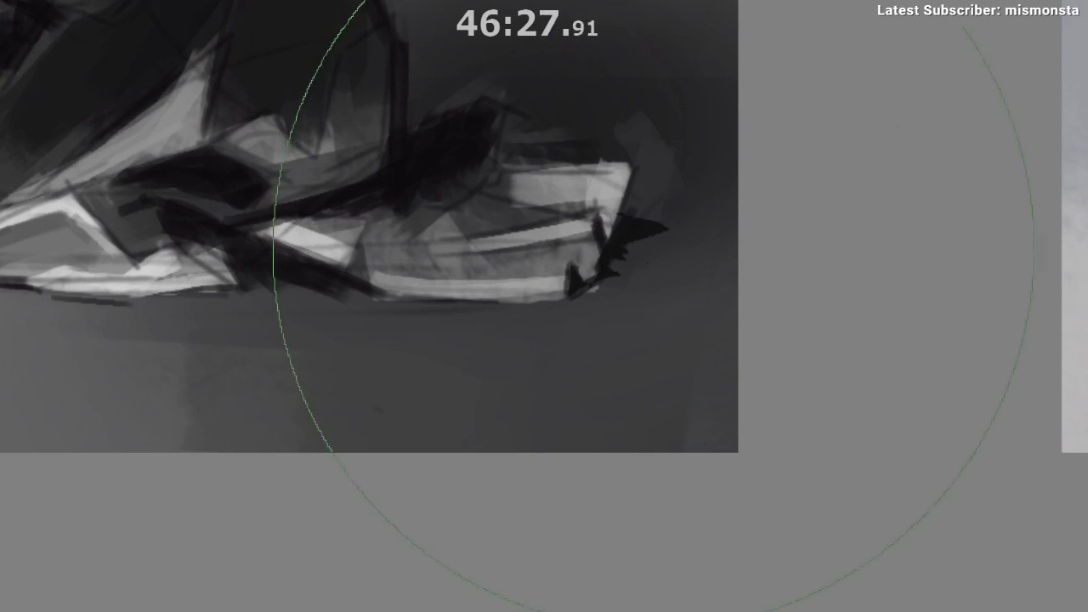
key("[")
key("[")
key("[")
key("[")
key("[")
key("[")
key("[")
key("[")
key("[")
key("[")
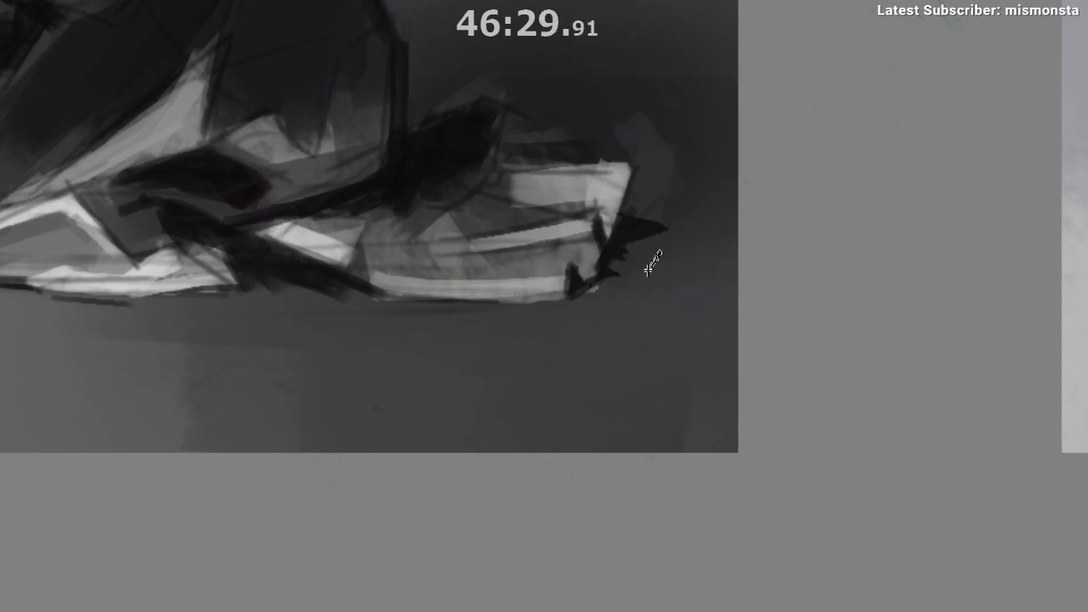
left_click(646, 272, "alt")
mouse_move(654, 252)
left_mouse_down()
mouse_move(643, 296)
mouse_move(564, 344)
mouse_move(540, 332)
left_mouse_up()
key("ctrl+z")
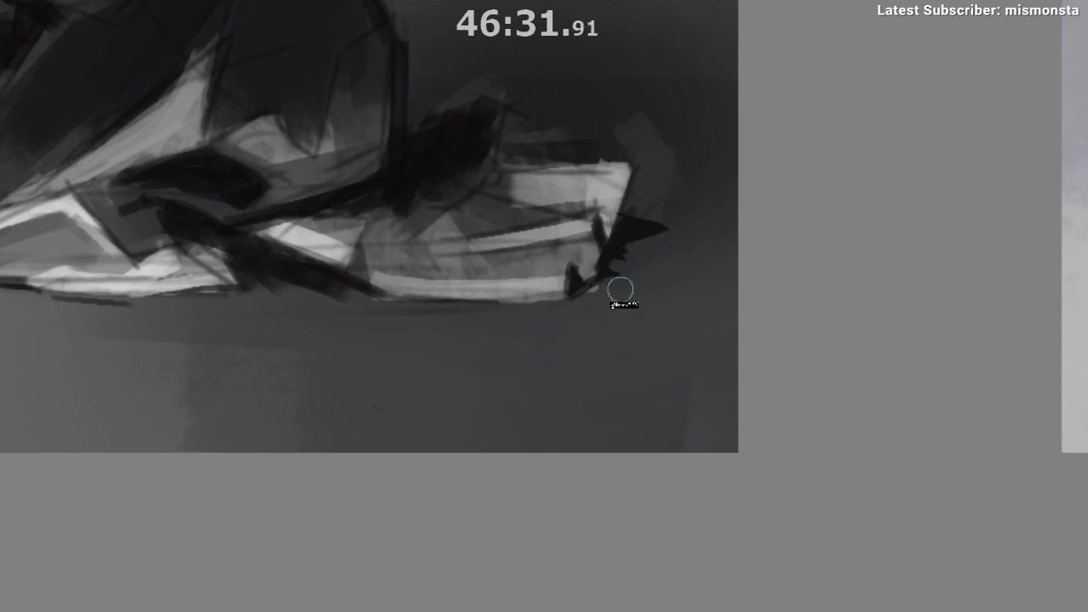
left_click(620, 290, "ctrl")
mouse_move(635, 265)
left_mouse_down()
mouse_move(614, 290)
mouse_move(639, 251)
mouse_move(680, 228)
left_mouse_up()
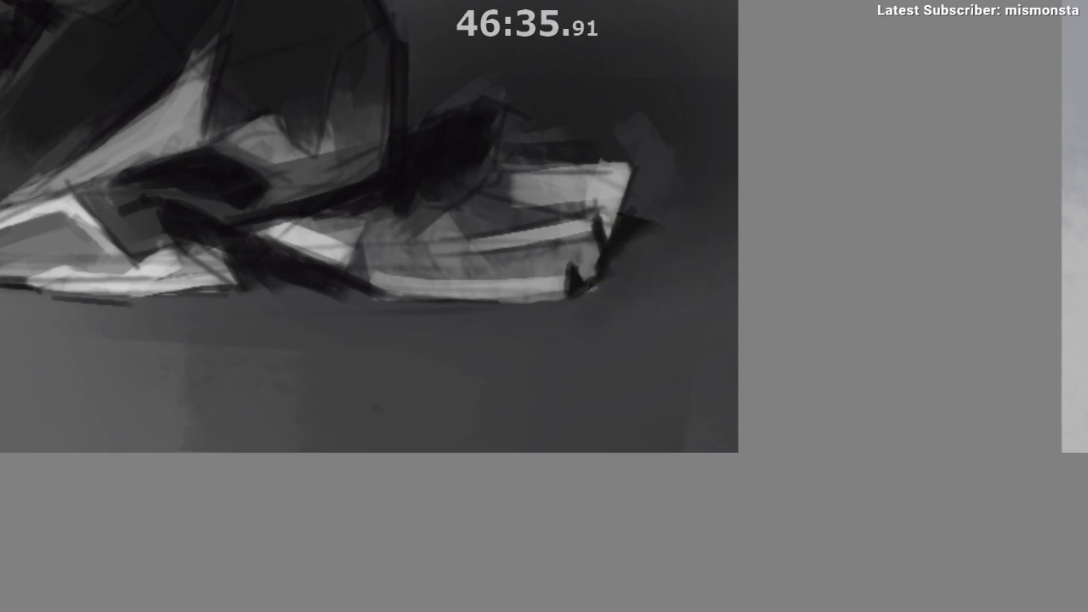
Step: Sample greys around the cloth's outer end and brush a softer shadow onto the floor beside it
left_click_drag(549, 394, 518, 443)
left_click(598, 369, "alt")
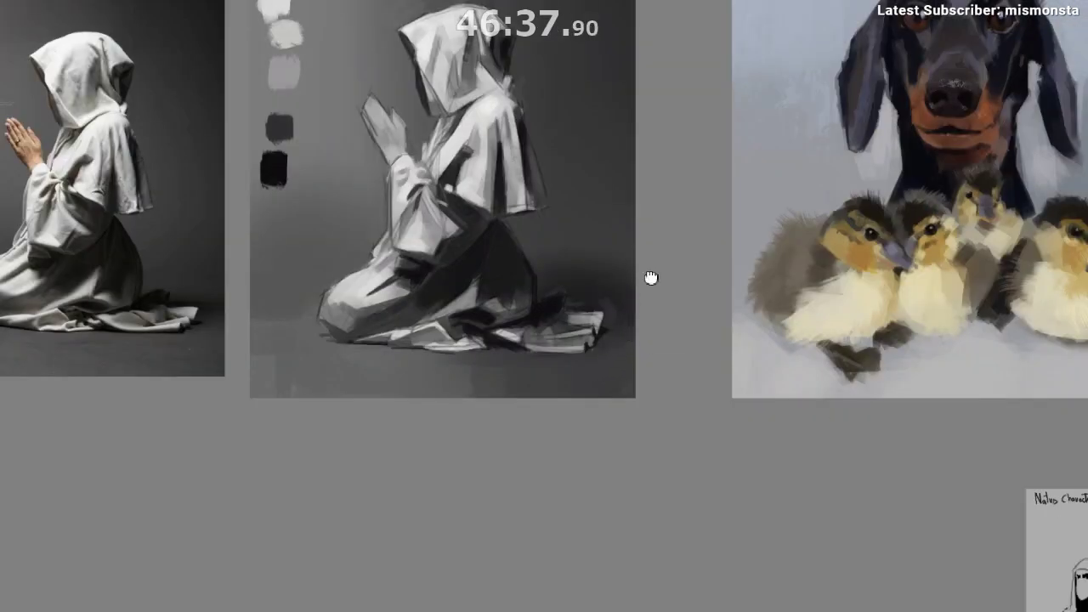
left_click_drag(597, 354, 658, 306)
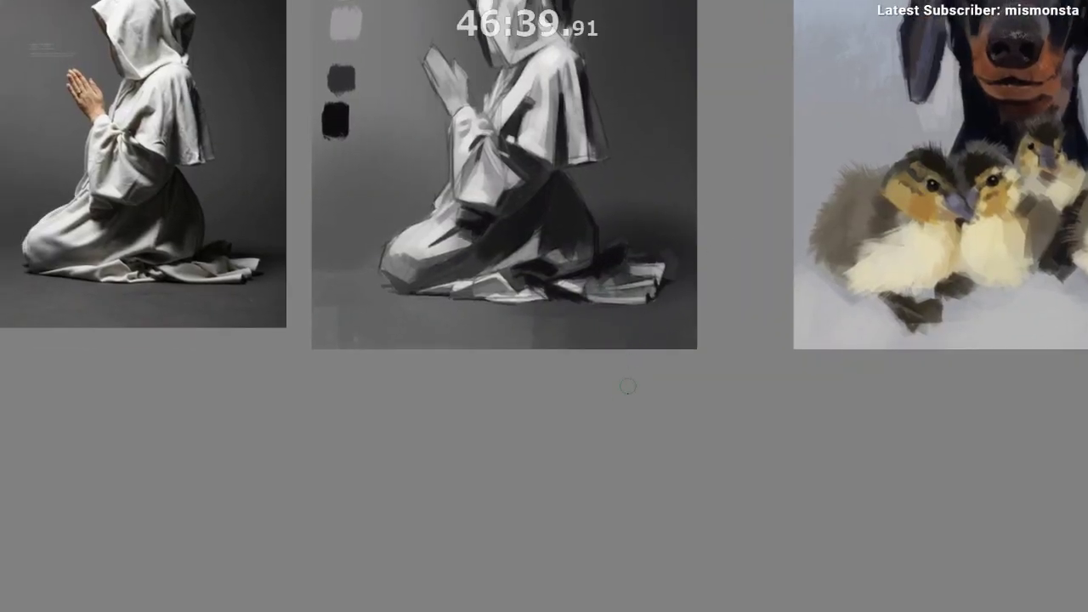
left_click(647, 270, "ctrl")
left_click_drag(643, 279, 699, 270)
left_click(609, 316, "alt")
left_click_drag(616, 295, 639, 230)
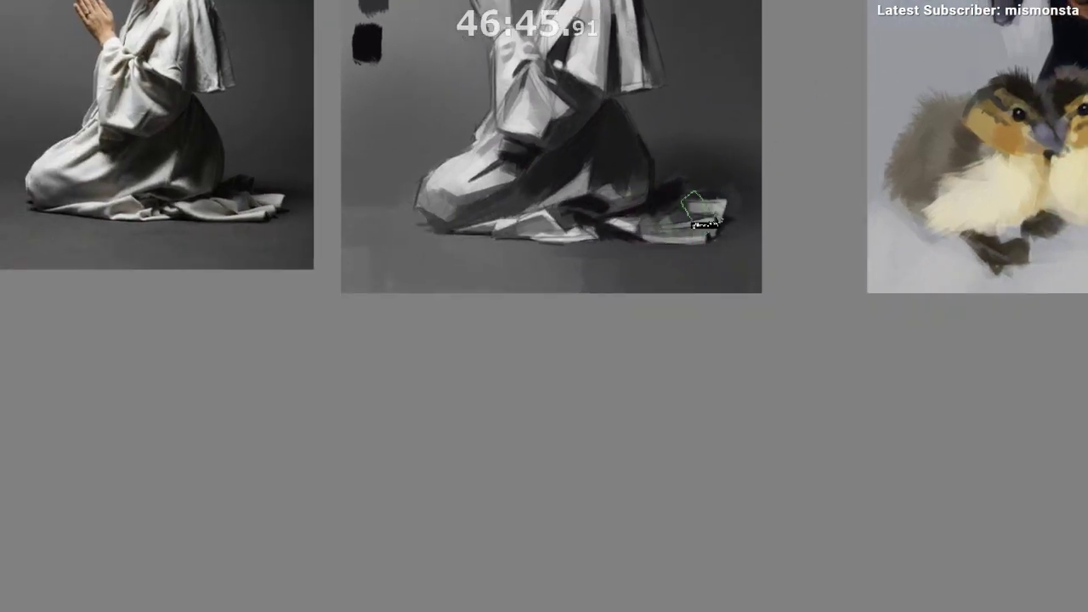
Step: Sample a mid grey from the trailing cloth and repaint its folds beside the skirt hem
left_click(620, 215, "ctrl")
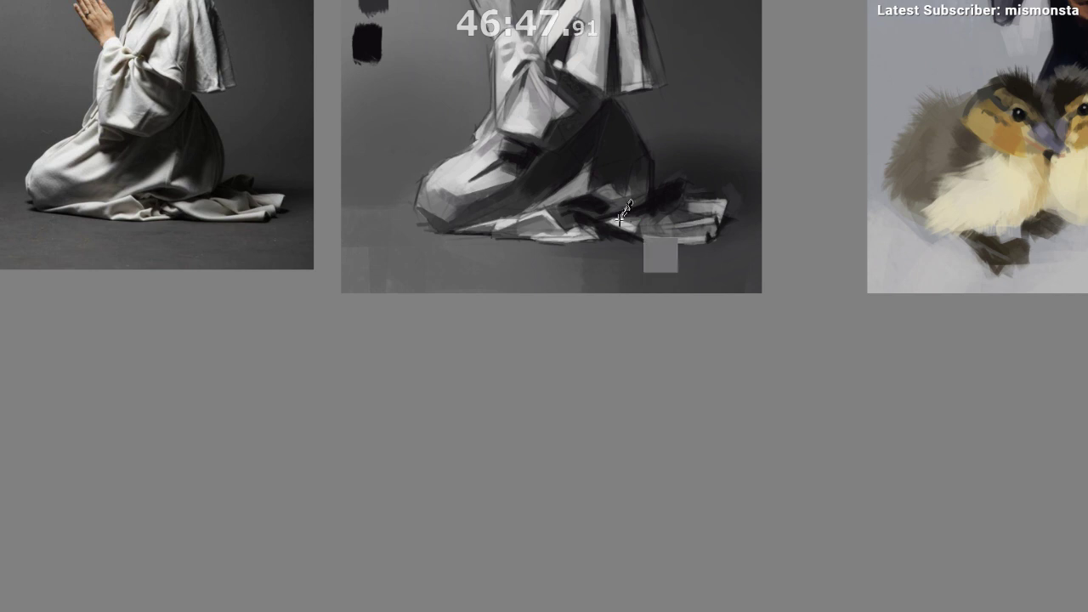
left_click_drag(646, 220, 651, 232)
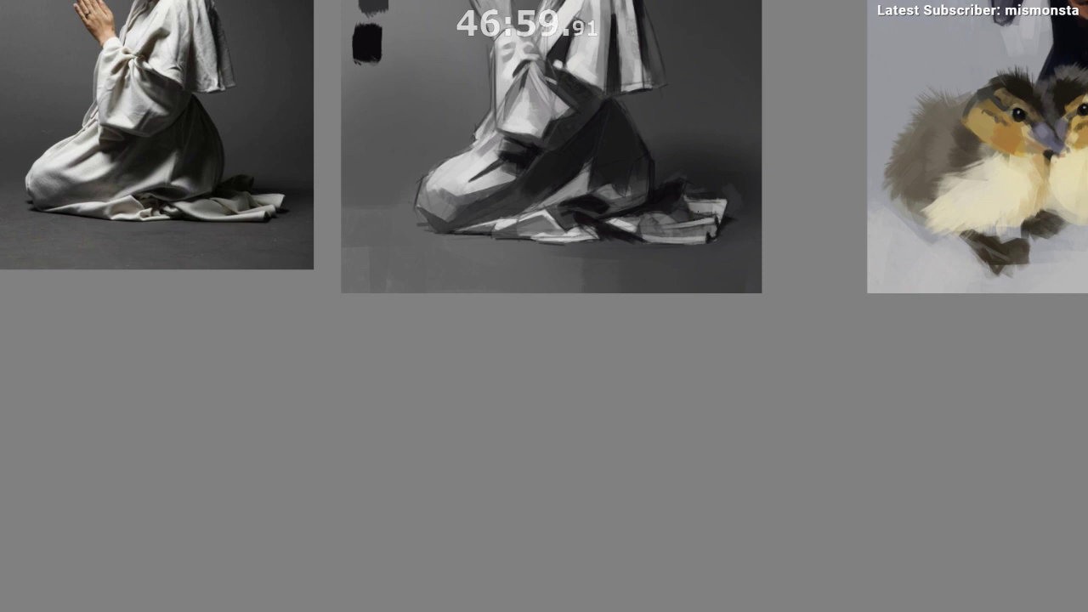
left_click(675, 171, "ctrl")
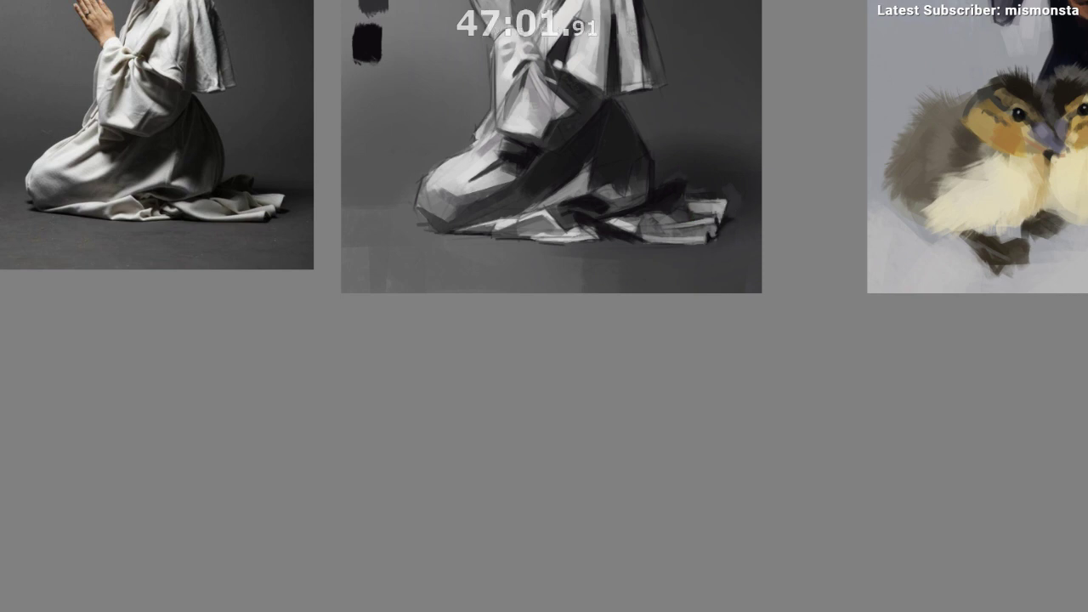
Step: Sample dark greys from the cape and skirt and brush tonal variation into the skirt's shadowed back panel
left_click_drag(662, 352, 632, 440)
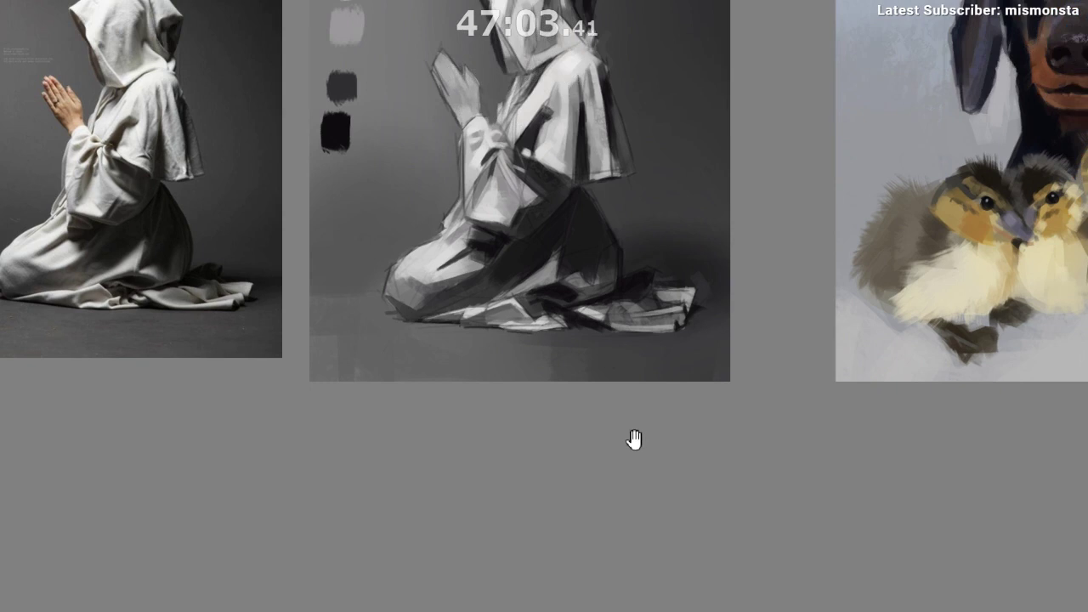
mouse_move(607, 249)
left_mouse_down()
mouse_move(629, 251)
mouse_move(626, 273)
left_mouse_up()
left_click(599, 257, "ctrl")
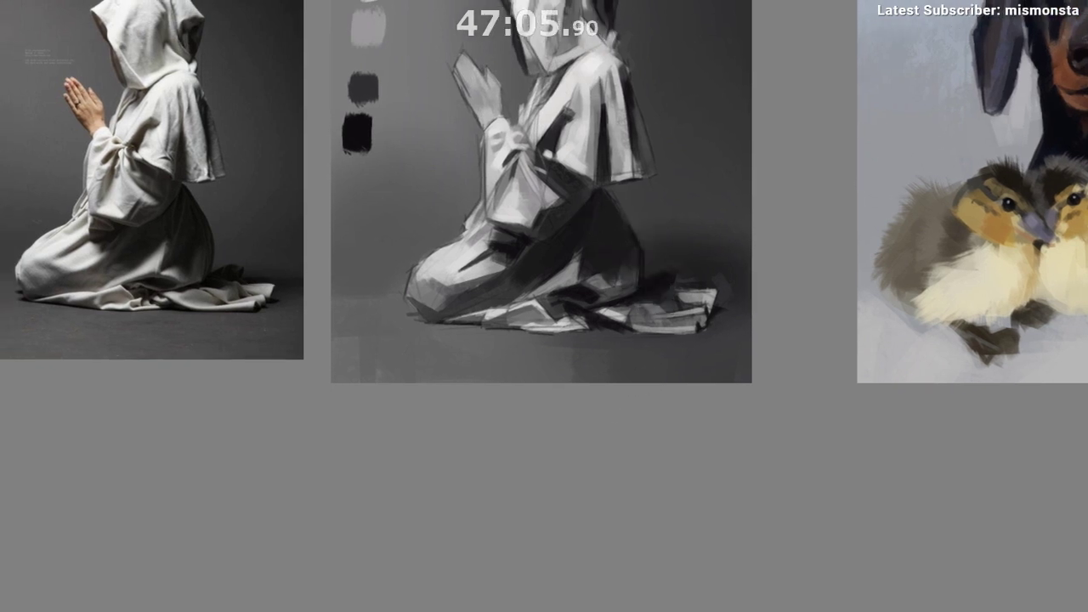
left_click(604, 159, "ctrl")
left_click(625, 129, "ctrl")
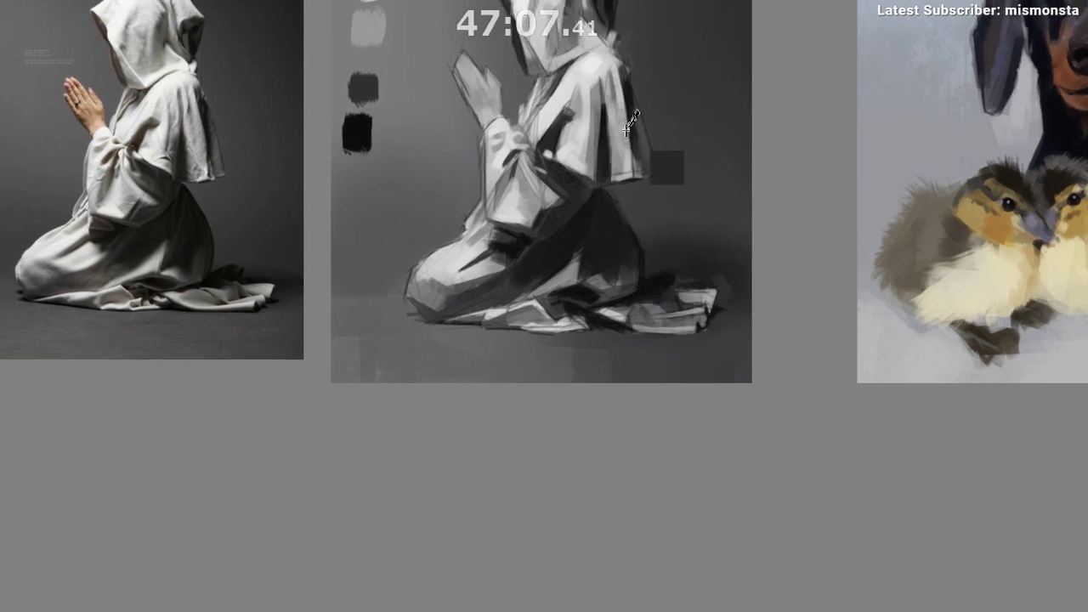
mouse_move(607, 212)
left_mouse_down()
mouse_move(603, 203)
mouse_move(619, 243)
left_mouse_up()
left_click(597, 165, "ctrl")
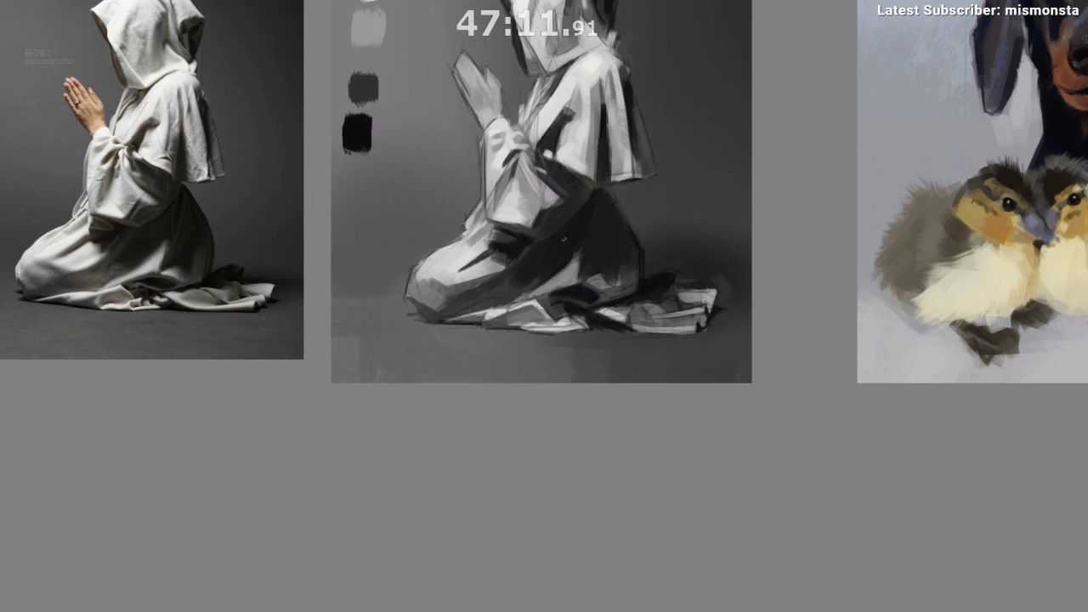
left_click_drag(609, 242, 631, 240)
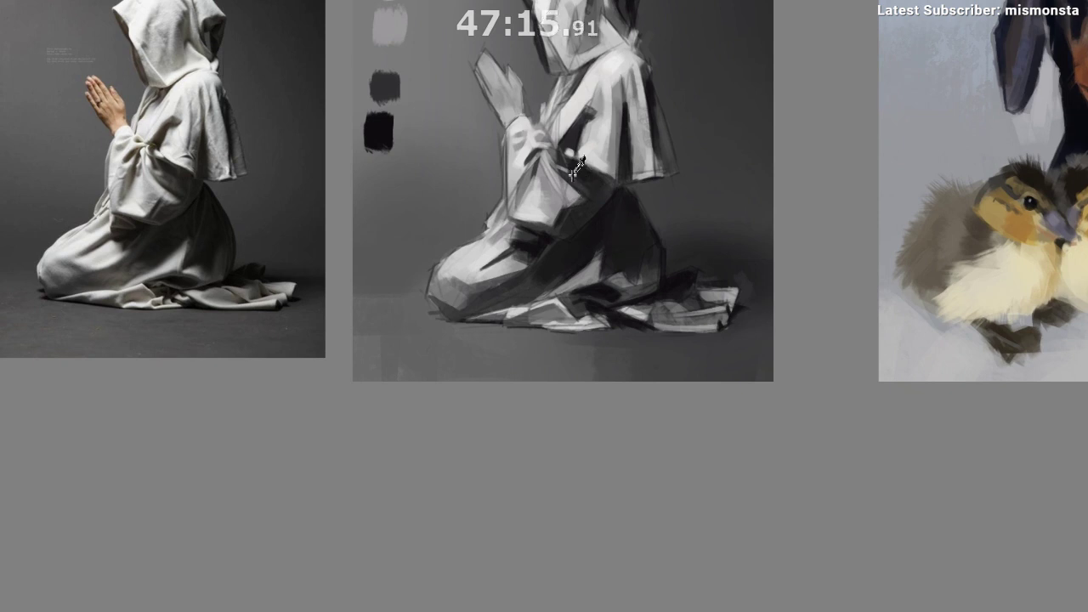
Step: Compare the whole figure with the reference photo, switching the painted layer's visibility off and on
left_click_drag(607, 284, 607, 335)
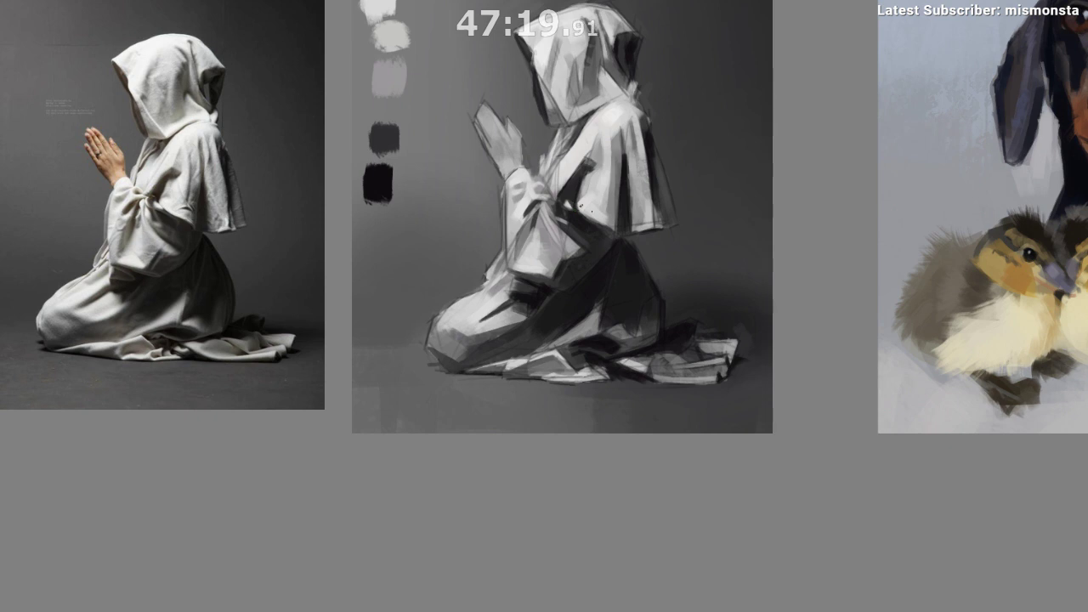
scroll(605, 323, "down", 1)
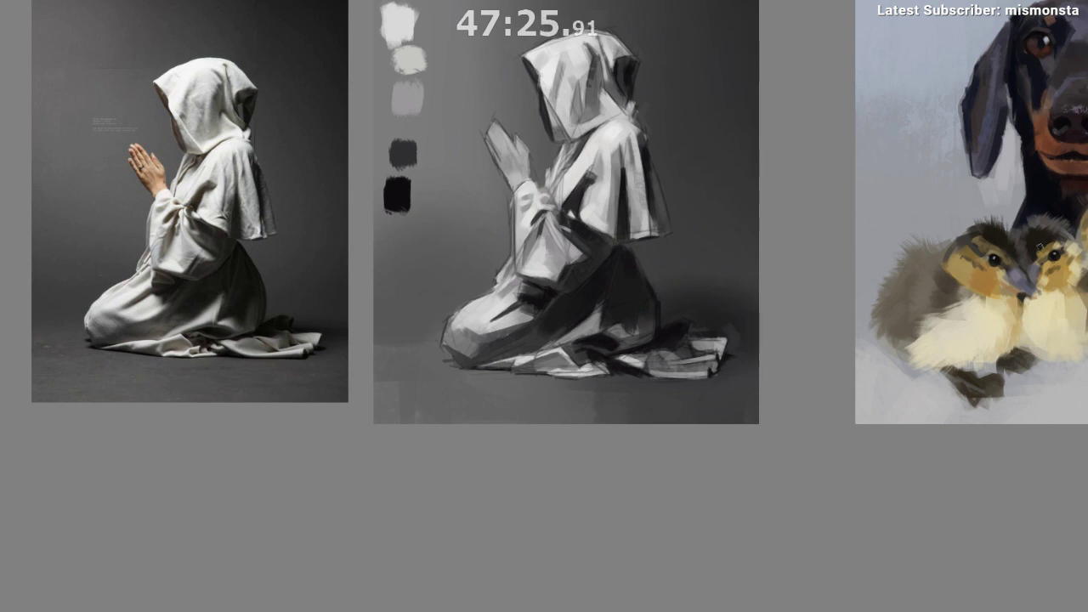
key("ctrl+comma")
key("ctrl+comma")
left_click_drag(748, 524, 657, 509)
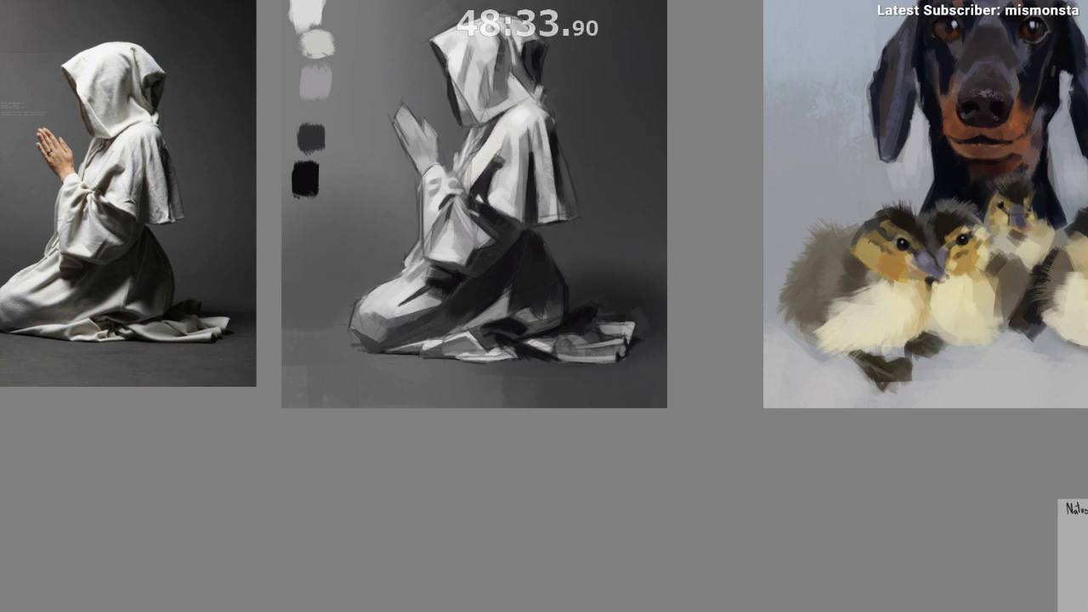
scroll(545, 244, "up", 1)
left_click_drag(607, 211, 682, 367)
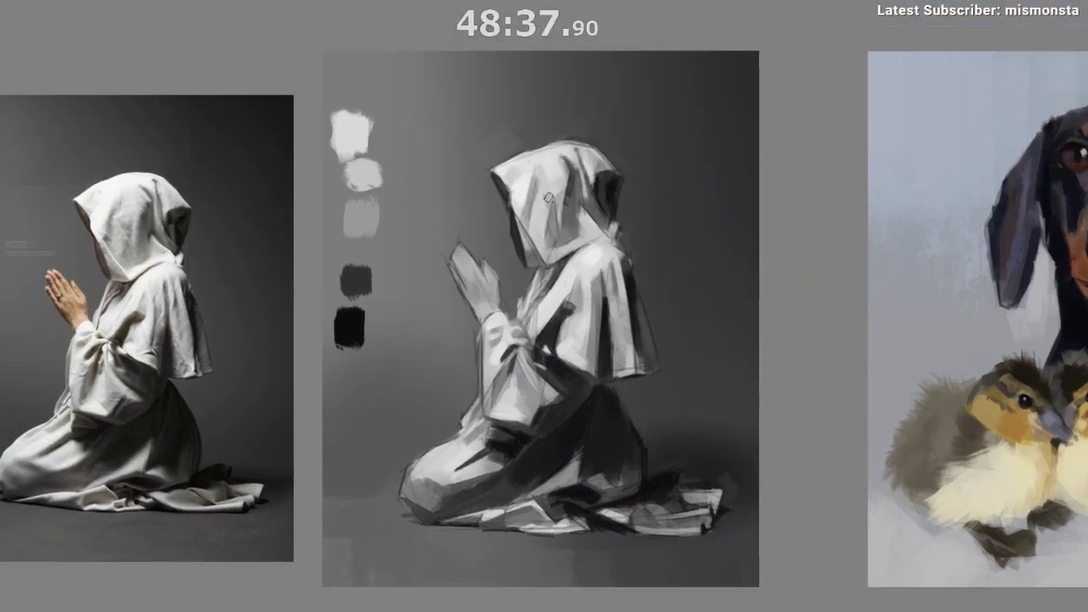
left_click_drag(687, 179, 737, 157)
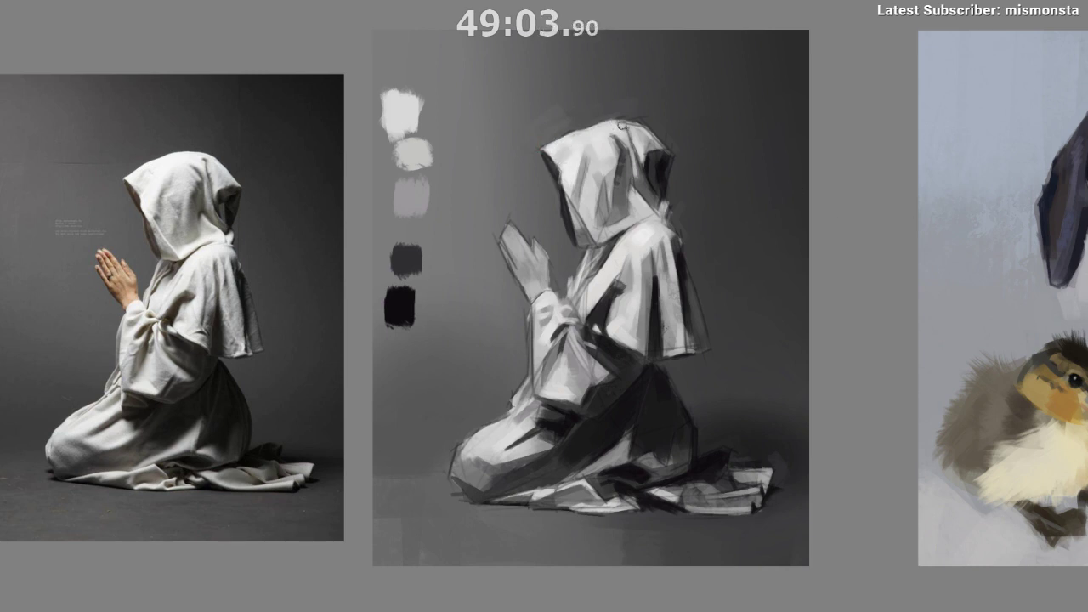
Step: Examine the whole kneeling figure against the reference photo, mirroring the canvas view to check its shapes
mouse_move(687, 121)
left_mouse_down()
mouse_move(655, 124)
mouse_move(633, 77)
left_mouse_up()
scroll(651, 175, "down", 1)
scroll(645, 194, "up", 1)
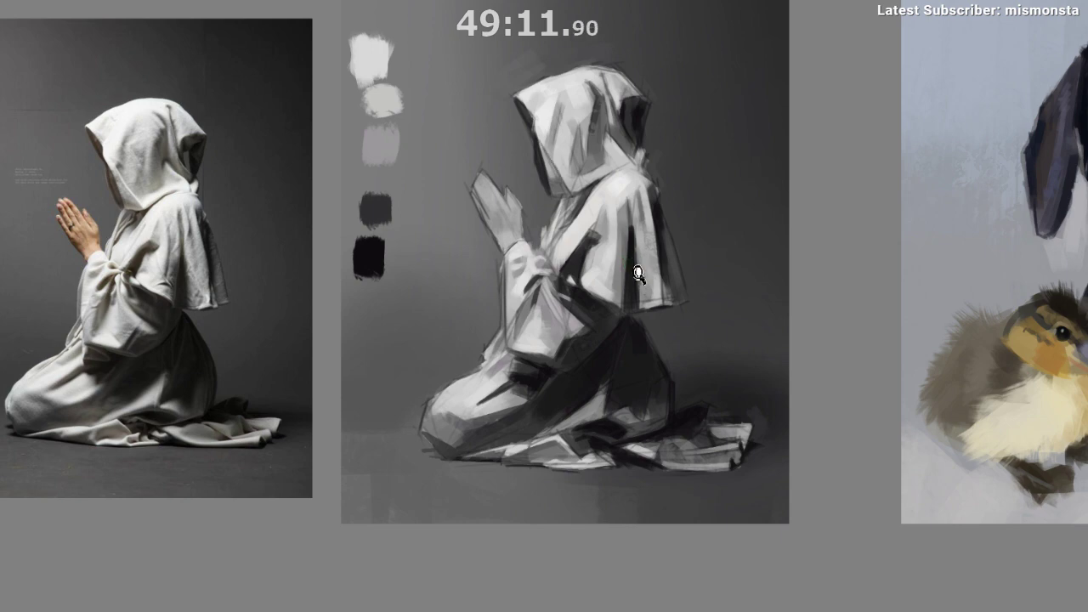
left_click_drag(642, 272, 671, 180)
key("m")
left_click_drag(612, 431, 611, 453)
key("m")
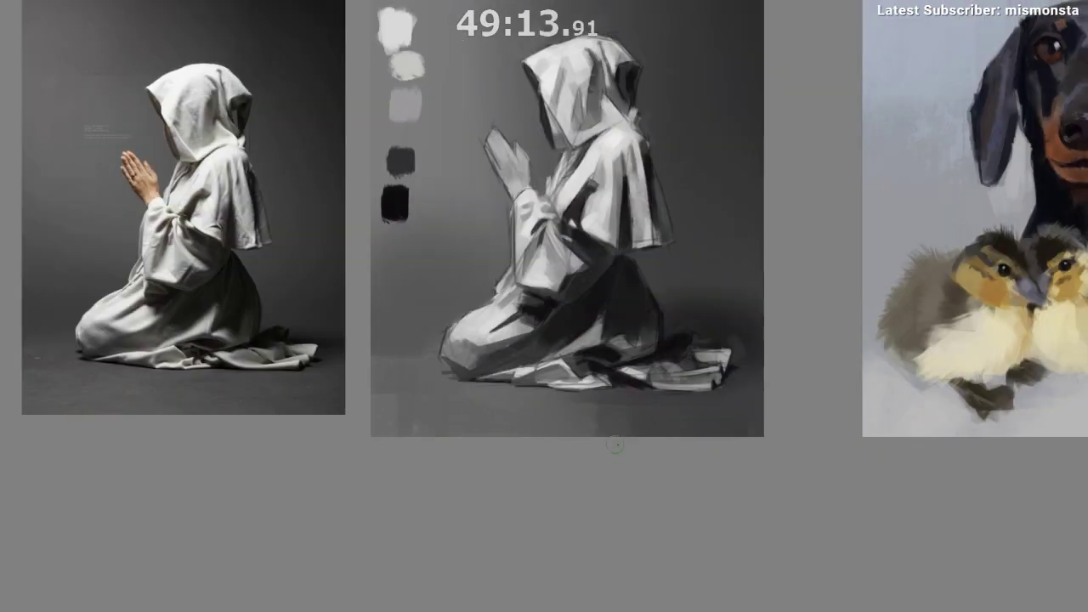
left_click(623, 127, "alt")
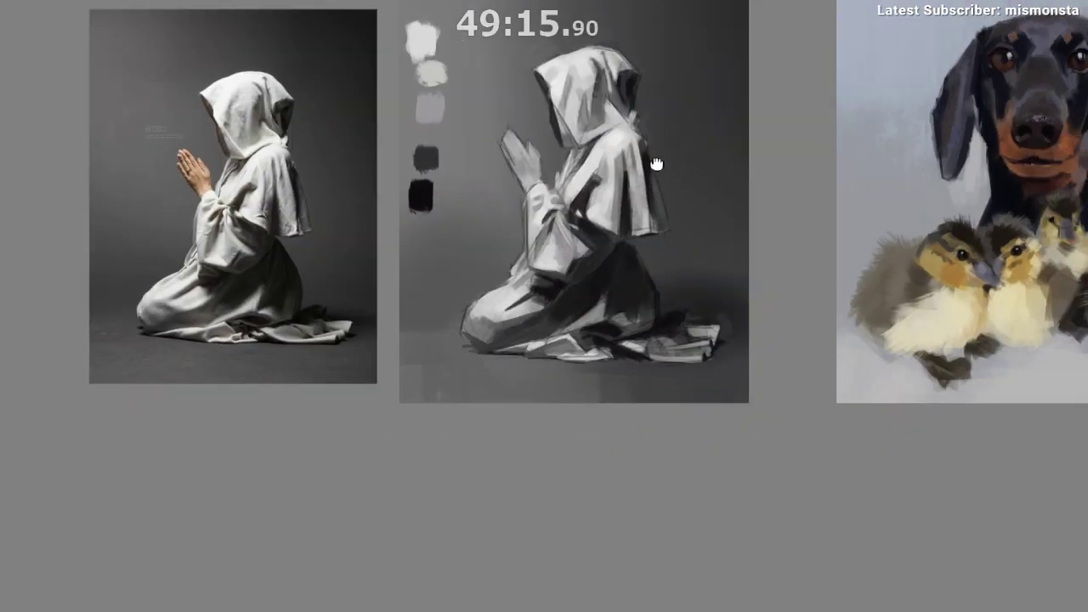
scroll(663, 157, "down", 1)
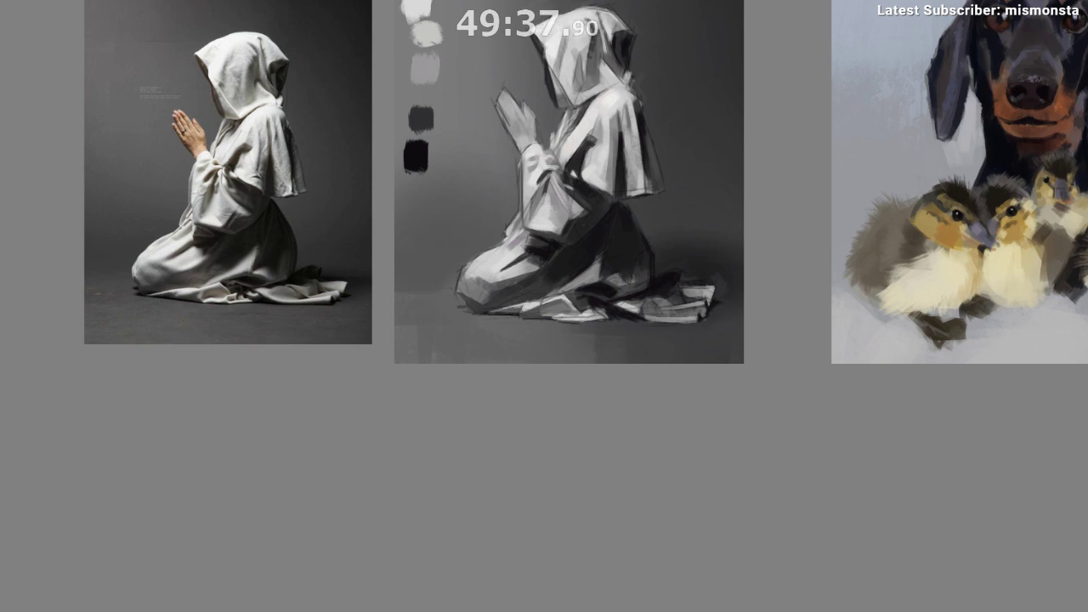
Step: Paste a copy of the kneeling figure study and place it beside the dachshund and ducklings painting, on the side facing away from the original
key("ctrl+v")
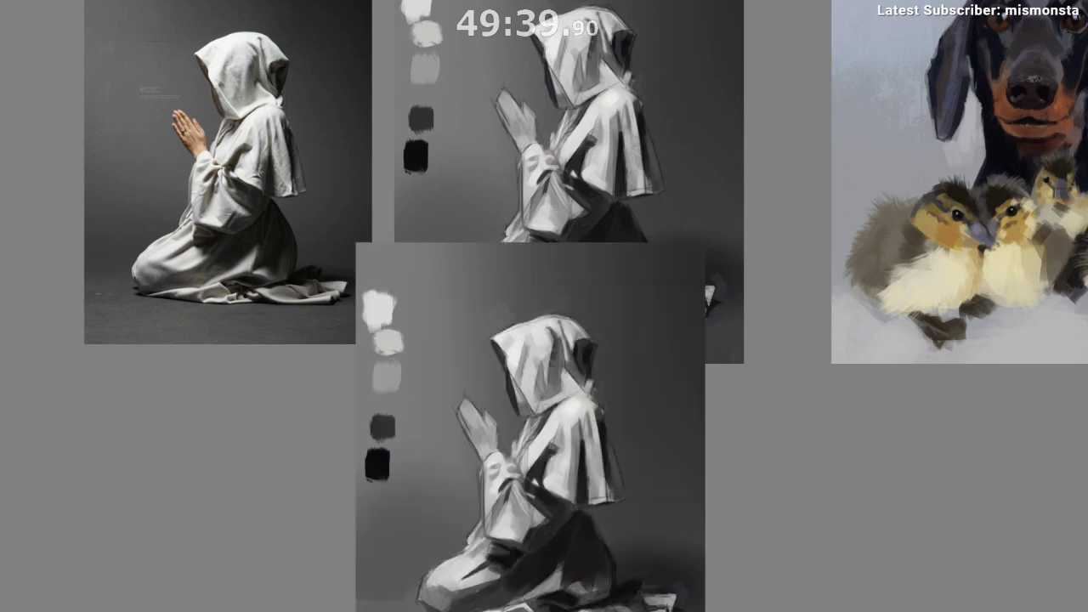
key("ctrl+t")
scroll(493, 378, "down", 1)
left_click_drag(486, 382, 85, 365)
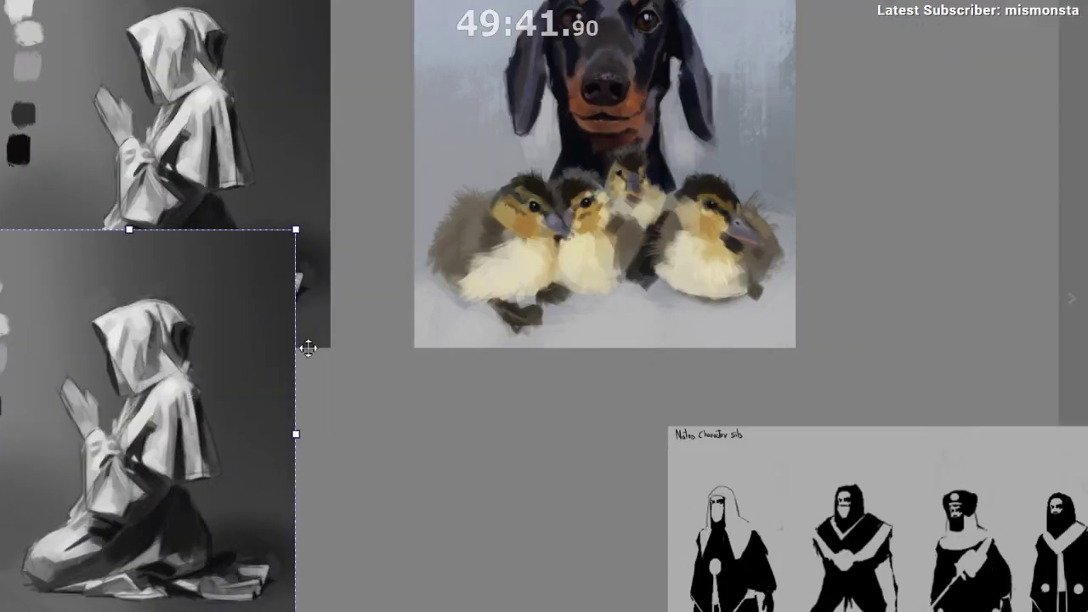
scroll(538, 280, "down", 1)
mouse_move(213, 384)
left_mouse_down()
mouse_move(537, 279)
mouse_move(268, 393)
left_mouse_up()
mouse_move(205, 472)
left_mouse_down()
mouse_move(511, 323)
mouse_move(571, 353)
left_mouse_up()
left_click(425, 357)
Step: Examine the character silhouette and sketch sheets placed below the paintings
left_click_drag(543, 430, 495, 250)
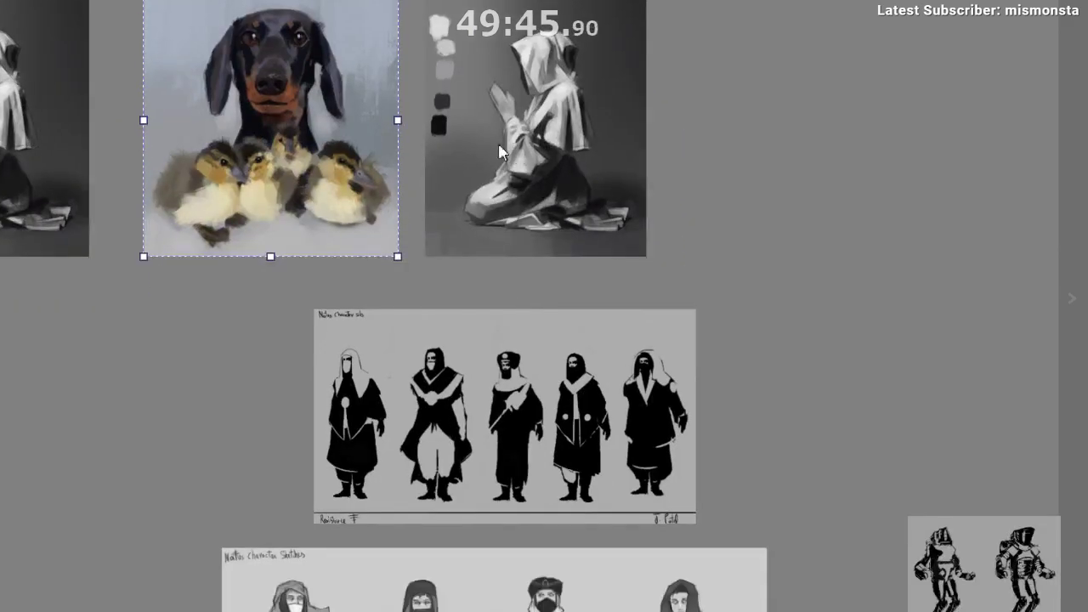
scroll(508, 138, "down", 1)
mouse_move(574, 417)
left_mouse_down()
mouse_move(562, 230)
mouse_move(526, 389)
left_mouse_up()
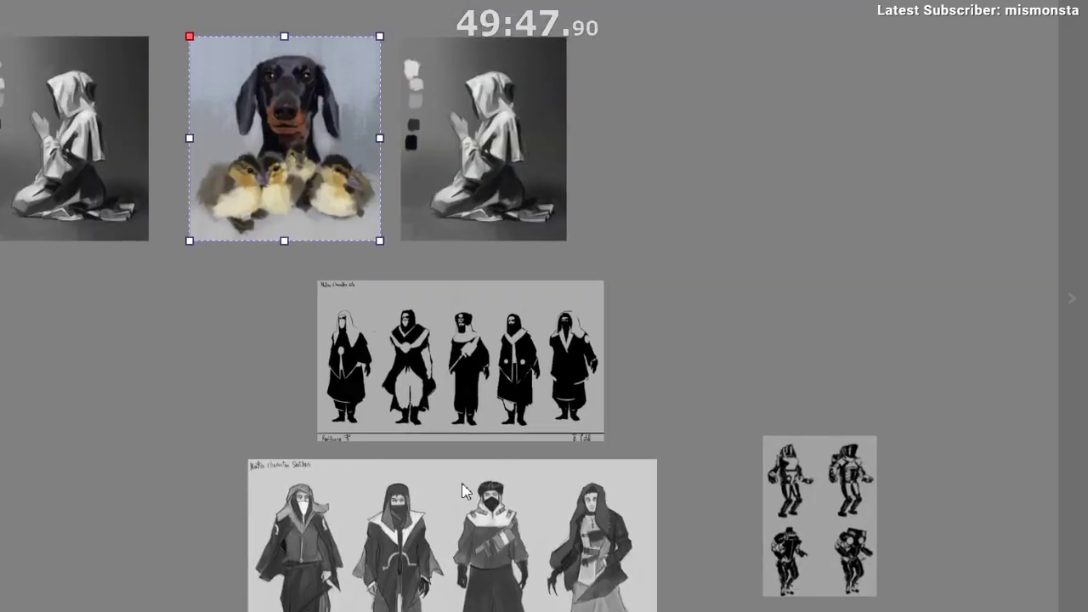
scroll(462, 486, "down", 1)
left_click_drag(495, 526, 474, 247)
scroll(468, 425, "up", 3)
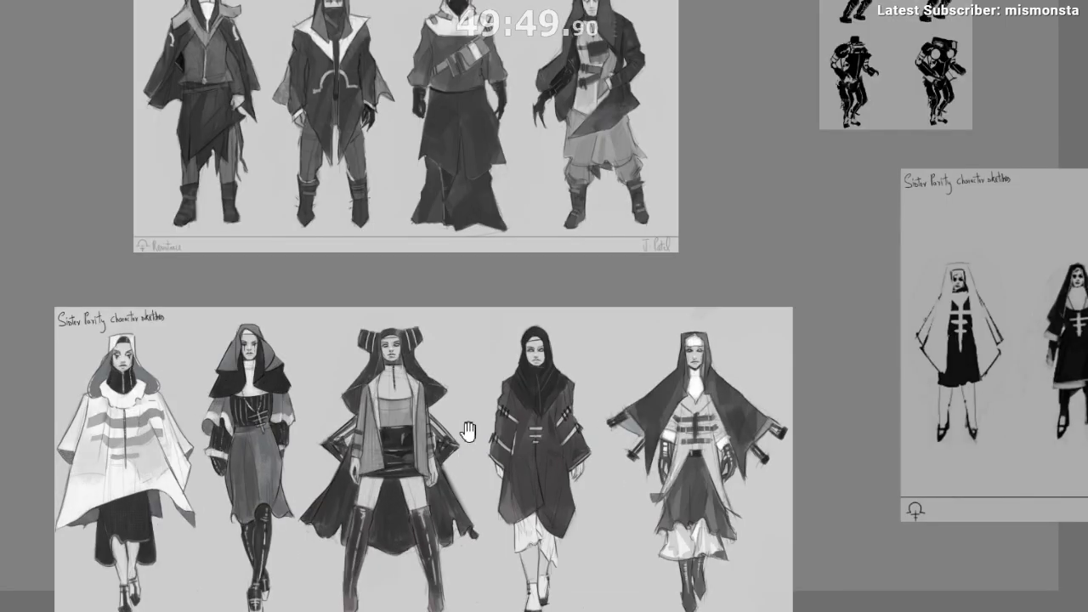
left_click_drag(460, 423, 513, 344)
left_click_drag(505, 383, 485, 533)
scroll(493, 492, "down", 1)
scroll(478, 553, "down", 1)
left_click_drag(467, 574, 495, 310)
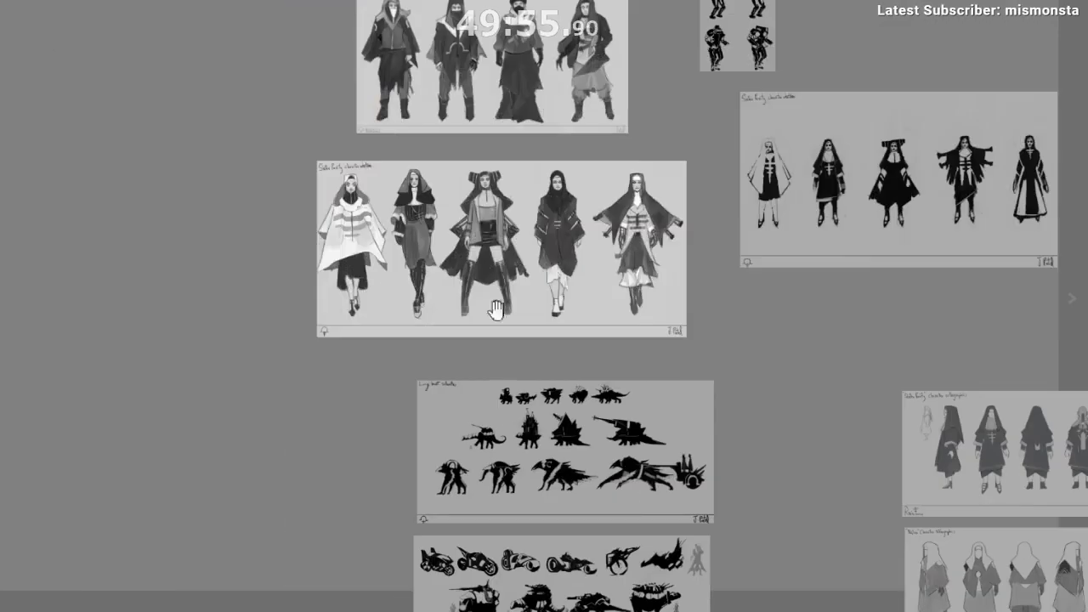
left_click_drag(460, 406, 461, 319)
left_click_drag(452, 264, 493, 527)
scroll(494, 534, "down", 1)
mouse_move(661, 537)
left_mouse_down()
mouse_move(616, 477)
mouse_move(476, 345)
mouse_move(603, 348)
mouse_move(653, 553)
left_mouse_up()
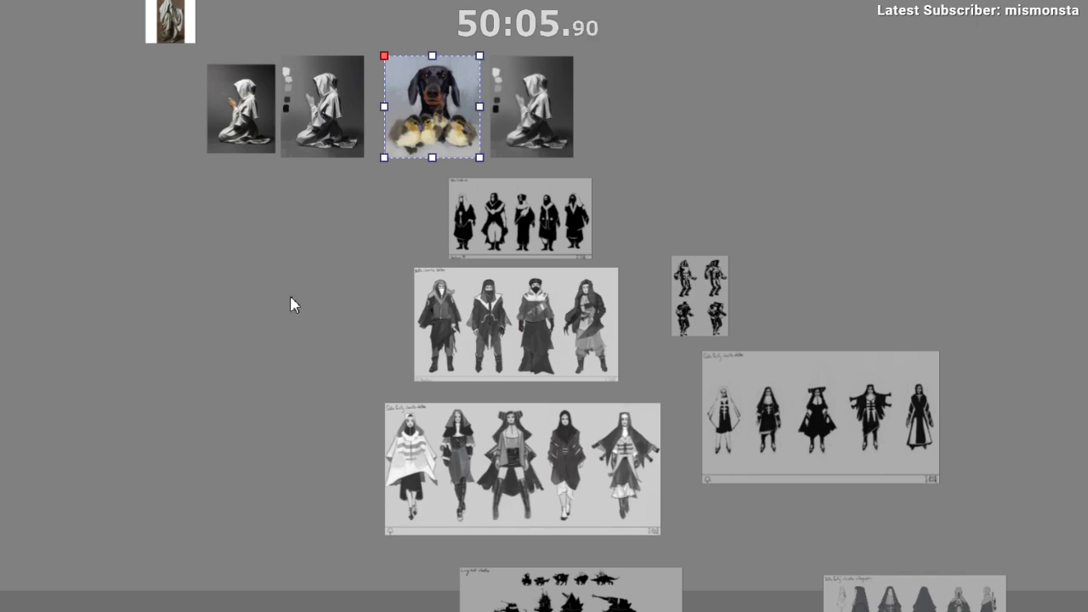
Step: Paste the white Character Sketches reference sheet and position it next to the hooded resistance character sketches
key("ctrl+v")
scroll(335, 384, "up", 2)
mouse_move(356, 306)
left_mouse_down()
mouse_move(335, 383)
mouse_move(377, 348)
left_mouse_up()
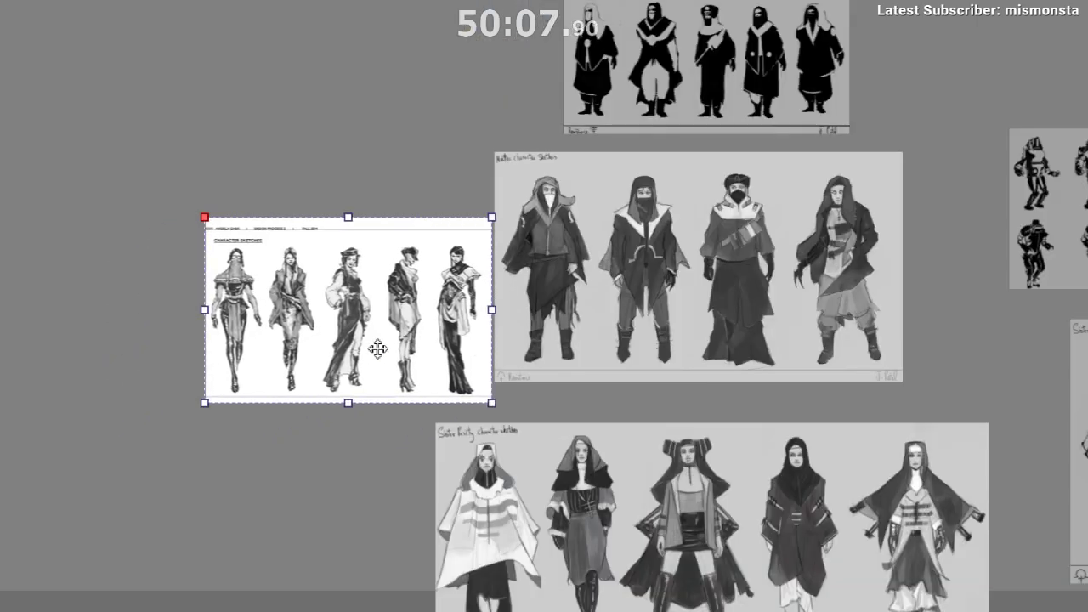
scroll(377, 348, "up", 2)
left_click_drag(613, 306, 588, 306)
left_click(669, 306)
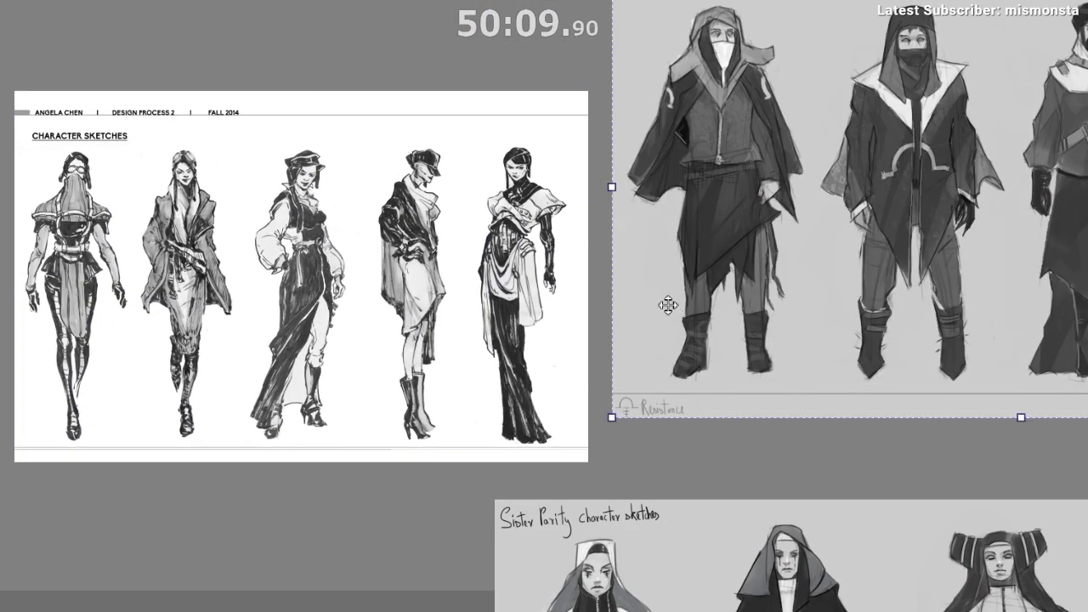
Step: Compare the pasted reference sheet with the other sketches and move it down beside the Sister Parity character sketches
scroll(659, 313, "down", 3)
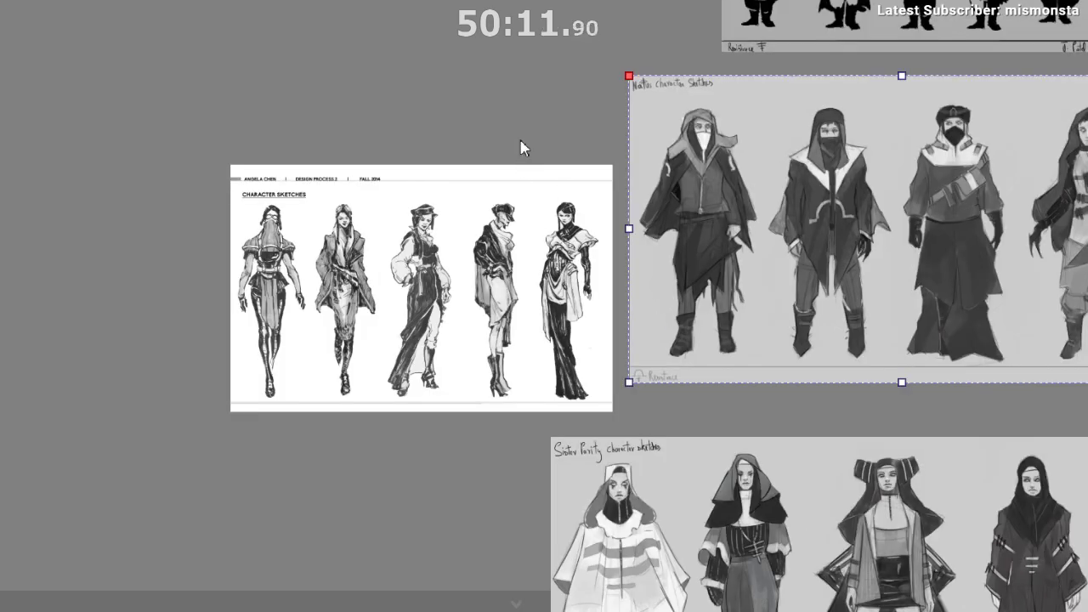
left_click(487, 123)
left_click_drag(487, 122, 240, 66)
scroll(445, 227, "down", 2)
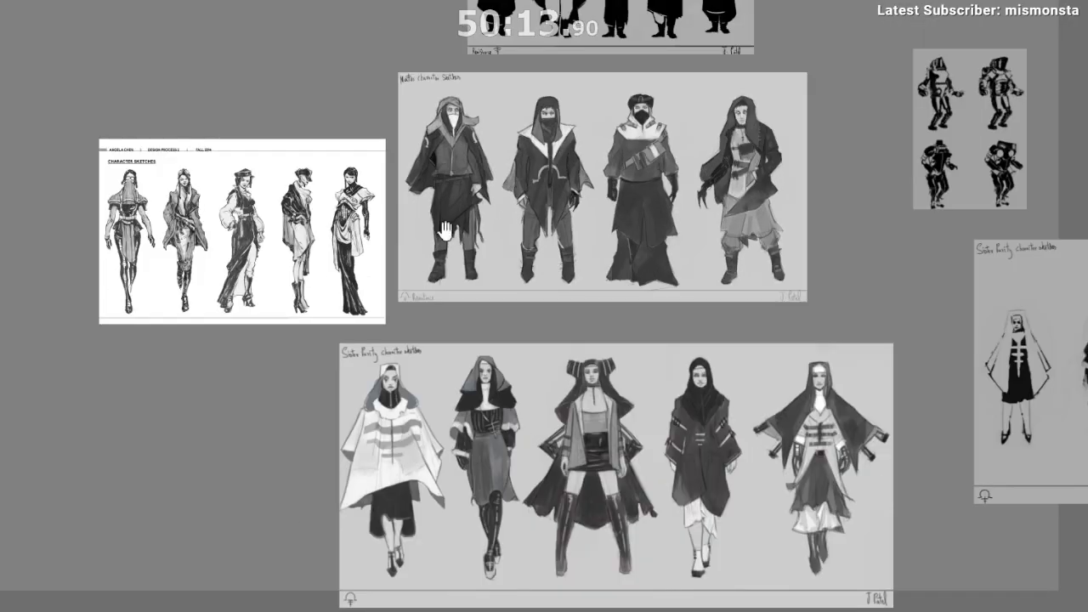
left_click_drag(399, 267, 404, 194)
left_click(320, 207)
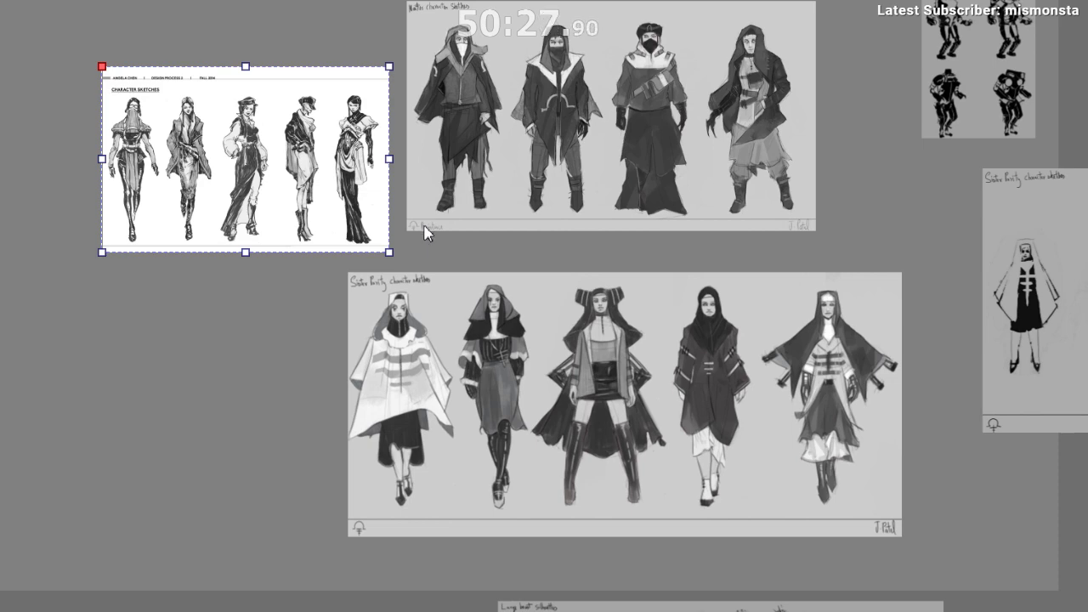
left_click_drag(334, 139, 297, 266)
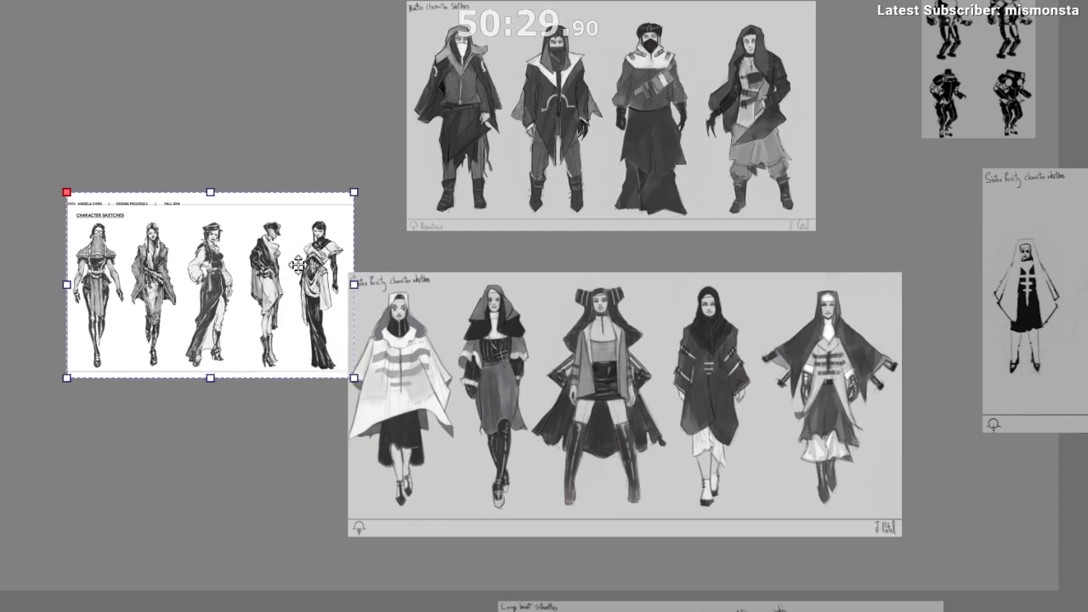
Step: Return to the kneeling figure study and review it beside the reference photo
scroll(568, 184, "down", 1)
left_click_drag(559, 85, 488, 394)
scroll(272, 315, "up", 2)
left_click_drag(266, 144, 395, 404)
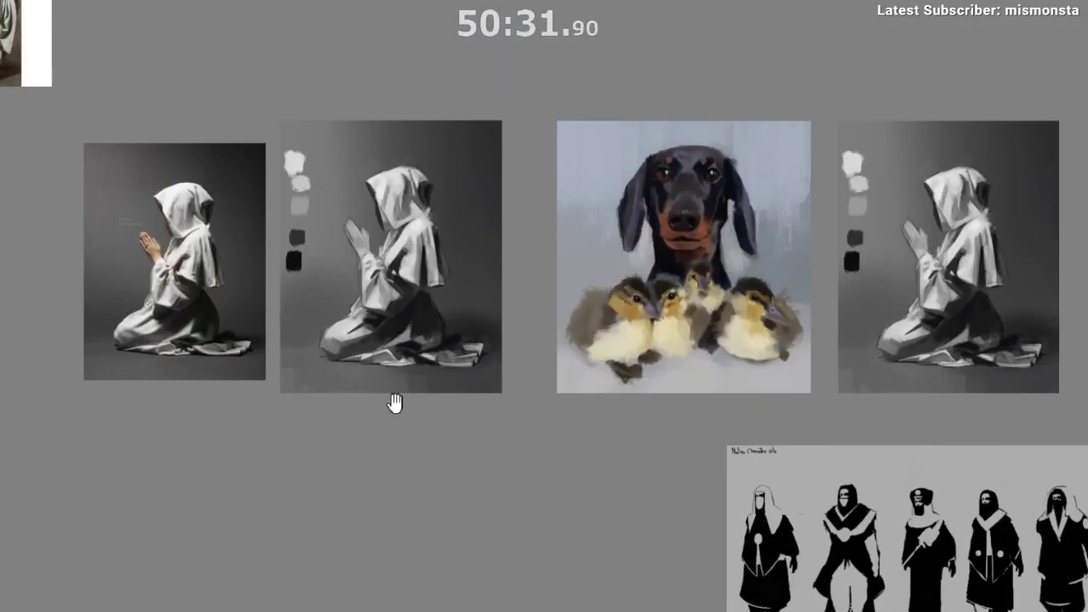
scroll(459, 365, "up", 4)
scroll(561, 246, "up", 1)
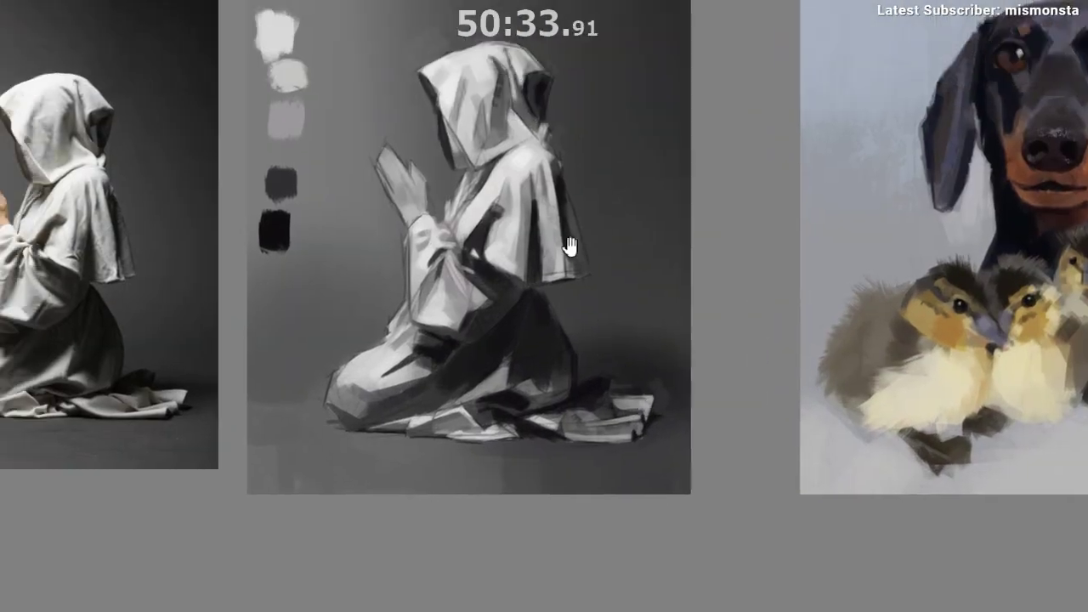
mouse_move(559, 145)
left_mouse_down()
mouse_move(569, 225)
mouse_move(537, 315)
mouse_move(359, 418)
mouse_move(436, 306)
mouse_move(645, 175)
mouse_move(777, 138)
mouse_move(510, 233)
mouse_move(376, 347)
mouse_move(414, 275)
mouse_move(525, 178)
mouse_move(615, 151)
mouse_move(519, 223)
mouse_move(559, 182)
mouse_move(604, 176)
left_mouse_up()
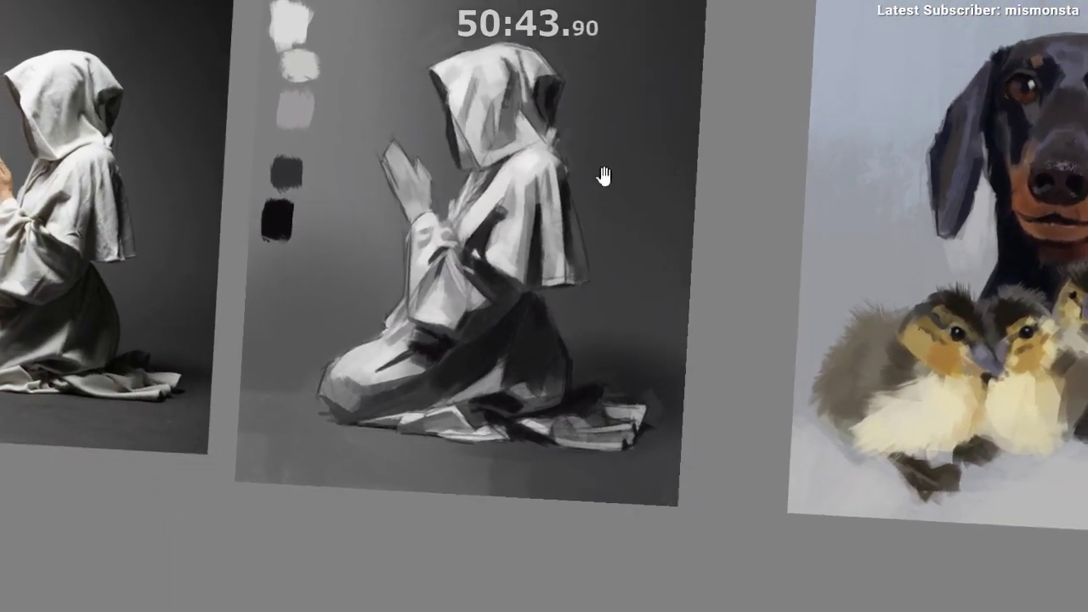
Step: Study the resistance and Sister Parity sketch sheets again, straightening the rotated canvas view
mouse_move(566, 247)
left_mouse_down()
mouse_move(517, 292)
mouse_move(513, 476)
mouse_move(380, 286)
left_mouse_up()
mouse_move(420, 371)
left_mouse_down()
mouse_move(356, 337)
mouse_move(334, 339)
left_mouse_up()
left_click_drag(437, 437, 251, 332)
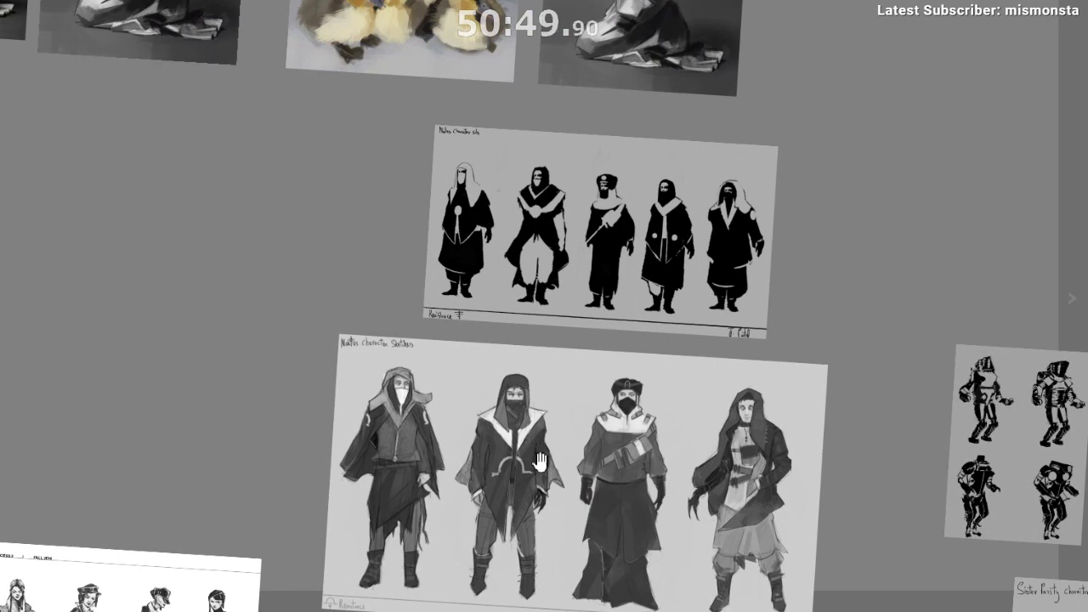
left_click_drag(540, 464, 452, 386)
scroll(623, 399, "down", 5)
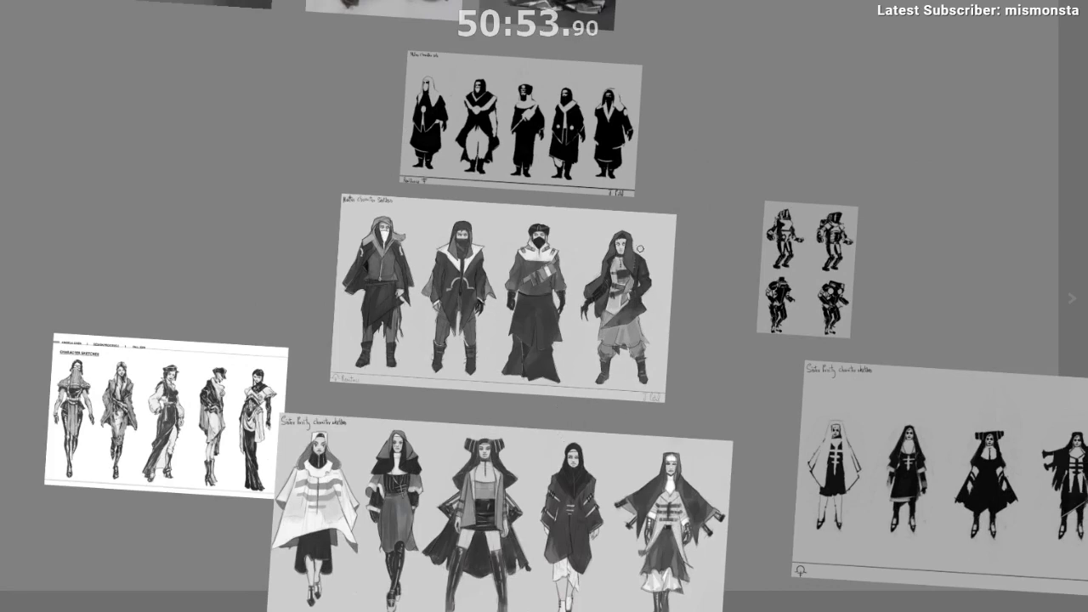
left_click_drag(618, 463, 641, 487)
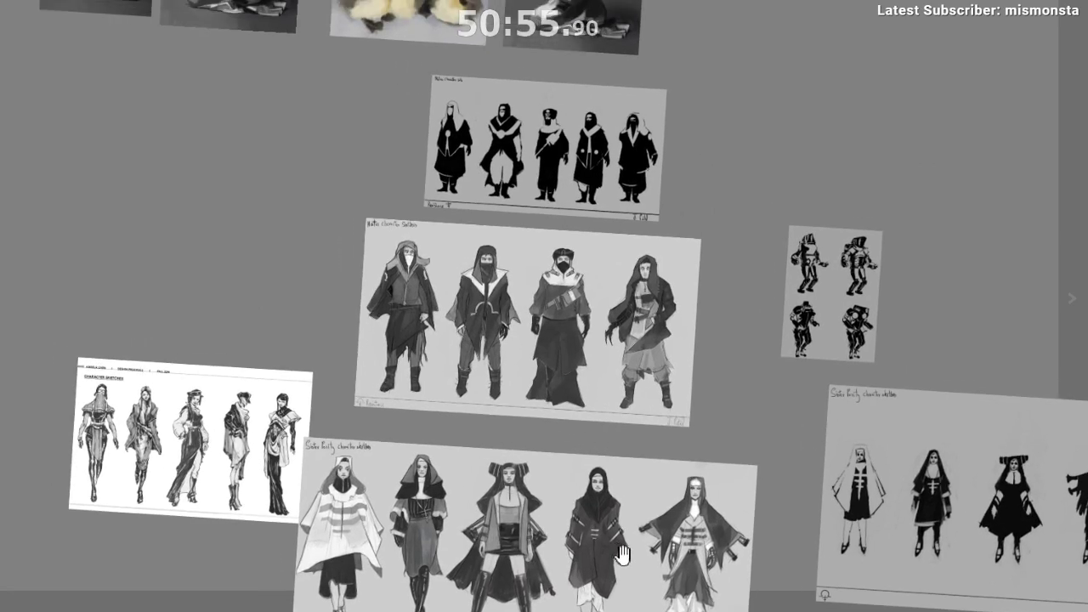
left_click_drag(622, 553, 644, 567)
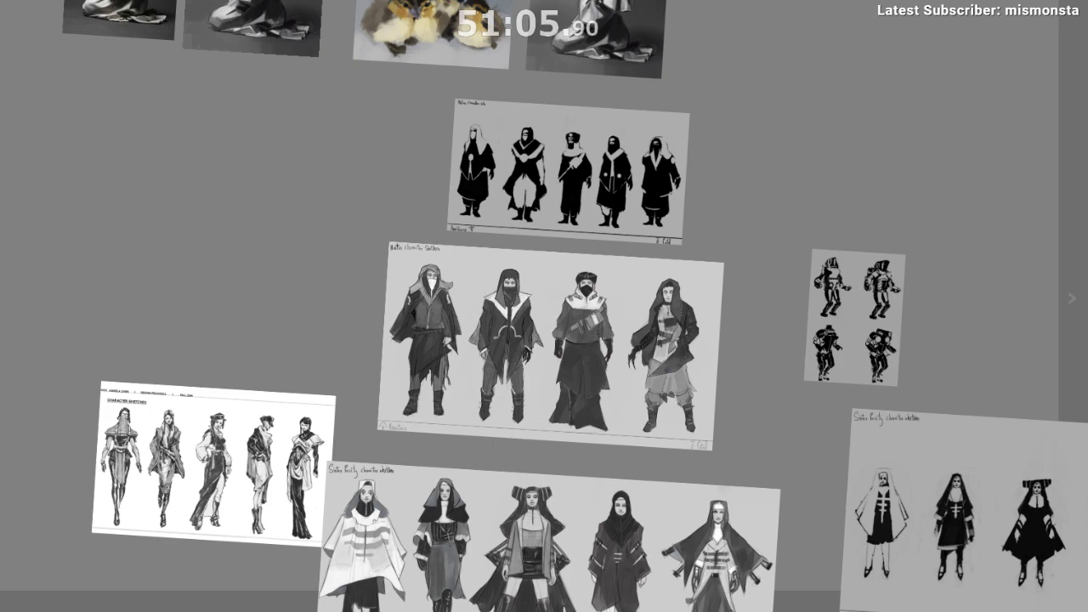
key("5")
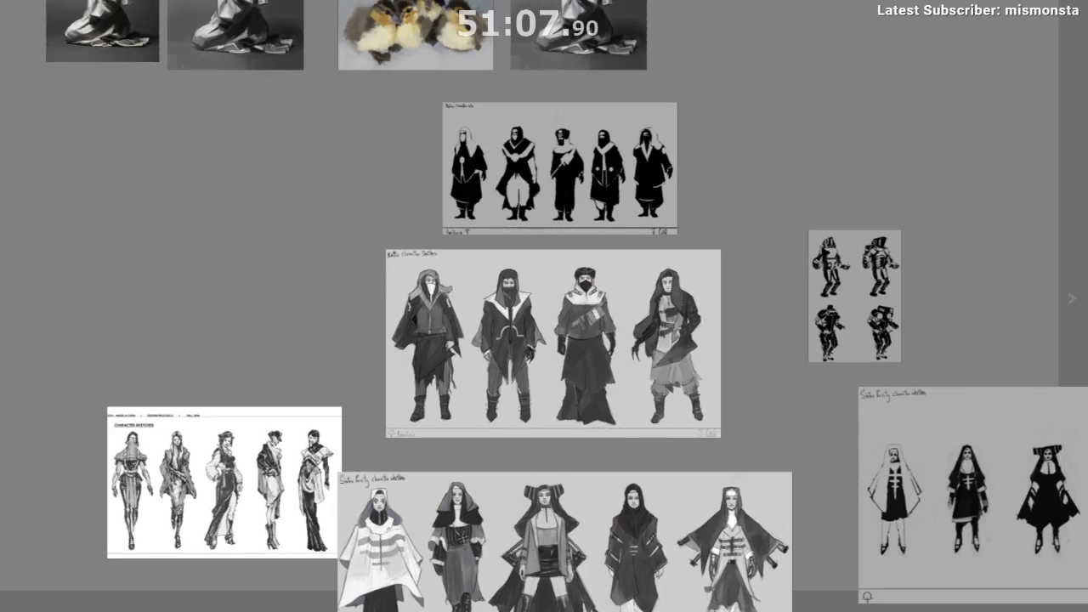
key("4")
key("4")
key("5")
key("6")
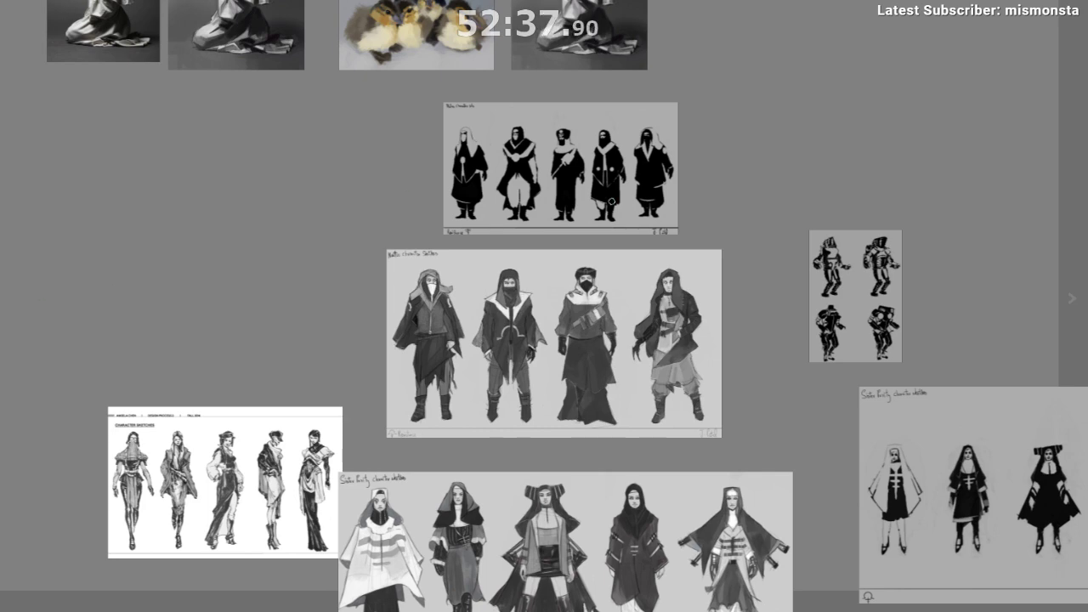
Step: Examine the Sister Parity silhouettes, the character orthographics, and the creature and vehicle silhouette sheets
left_click_drag(485, 317, 450, 129)
scroll(495, 222, "up", 2)
scroll(517, 232, "down", 1)
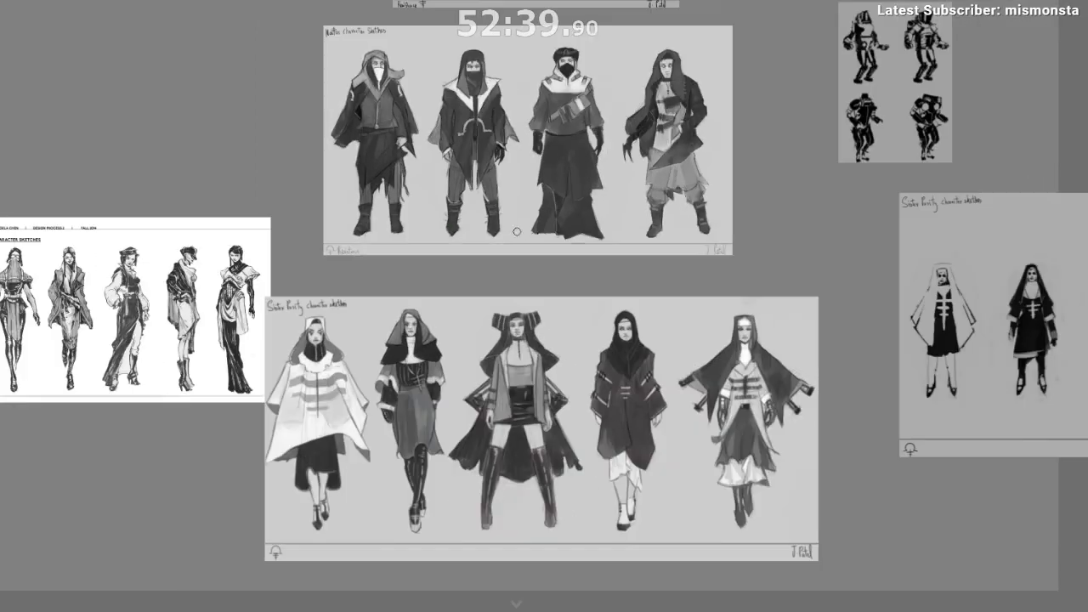
left_click_drag(599, 225, 477, 231)
left_click_drag(574, 239, 381, 230)
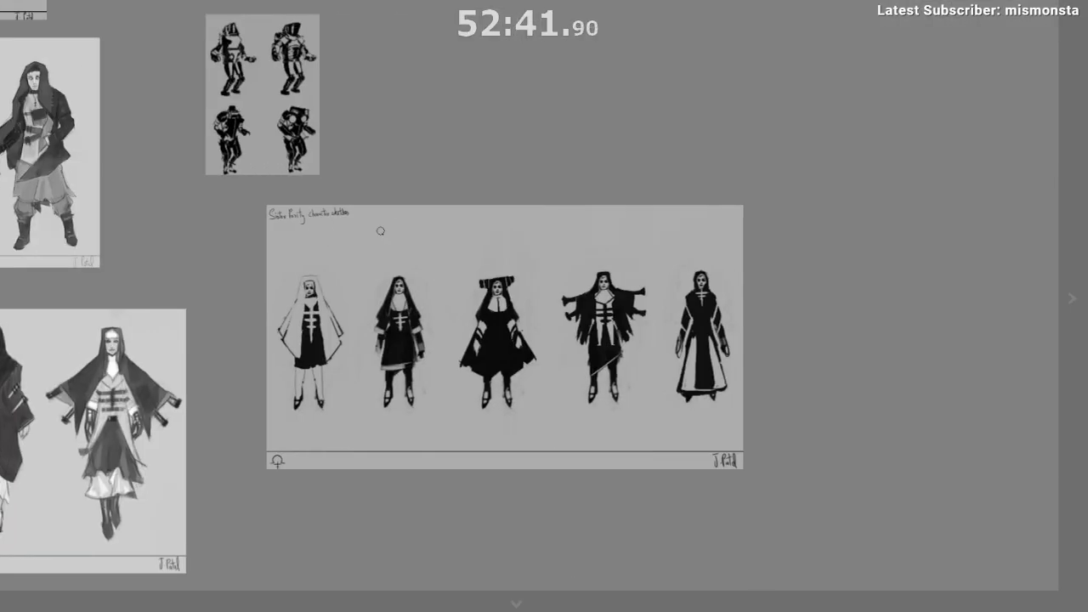
key("Right")
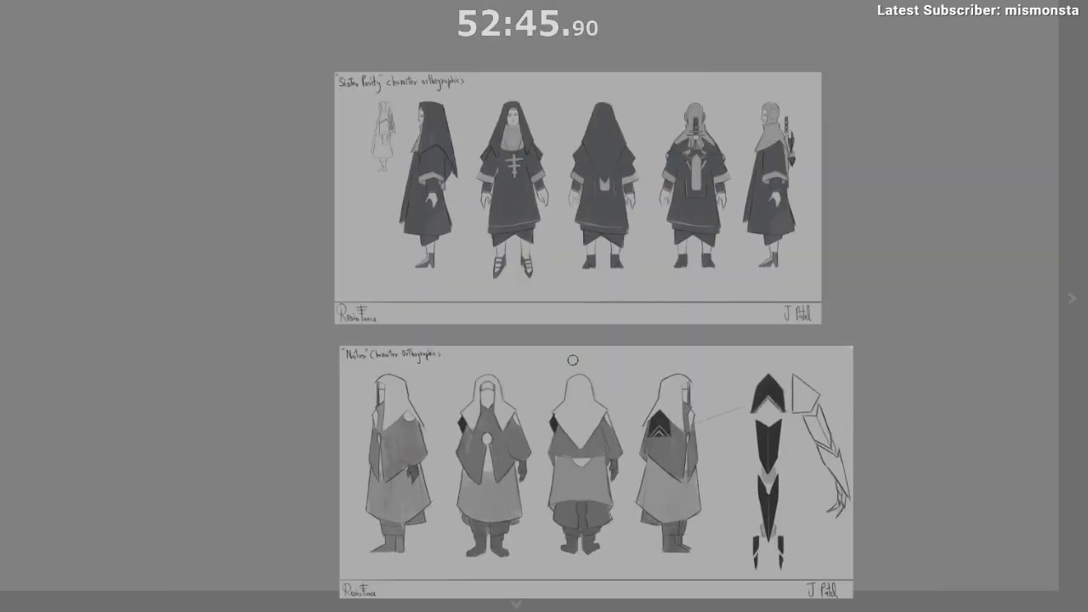
left_click_drag(293, 355, 647, 335)
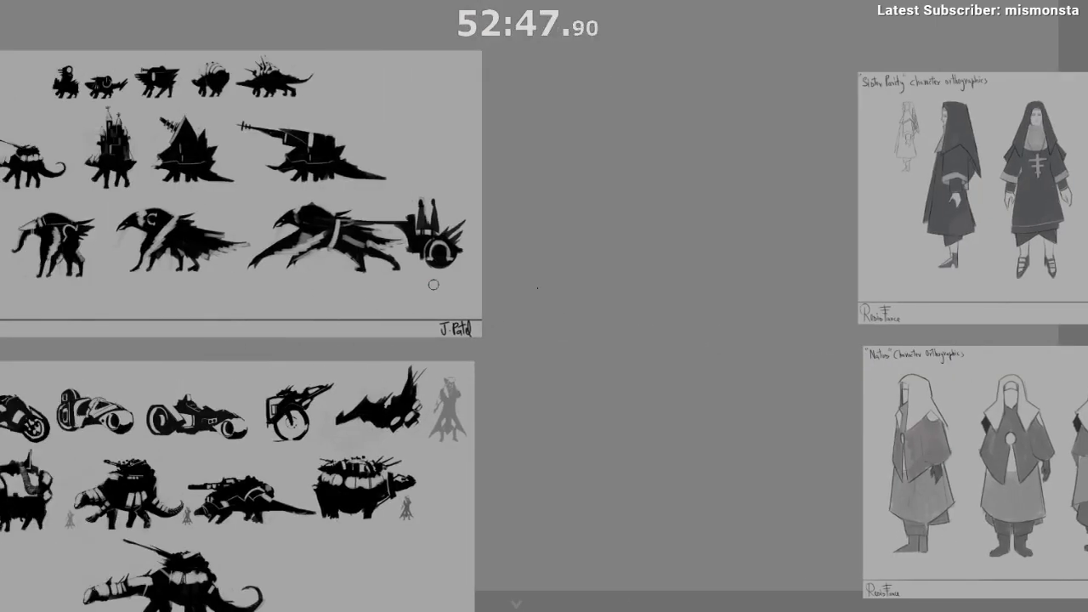
scroll(437, 284, "down", 1)
left_click_drag(365, 270, 705, 510)
left_click_drag(373, 155, 519, 509)
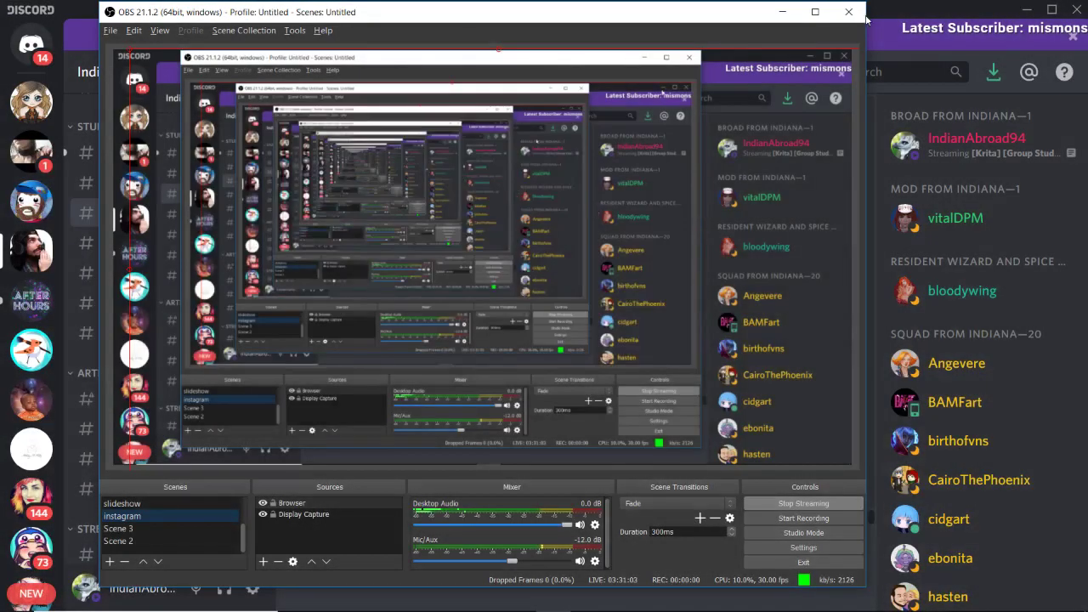
Step: Switch to Discord's study-posts channel and enlarge the posted kneeling figure study shown beside its reference photo
left_click(866, 18)
scroll(451, 342, "up", 10)
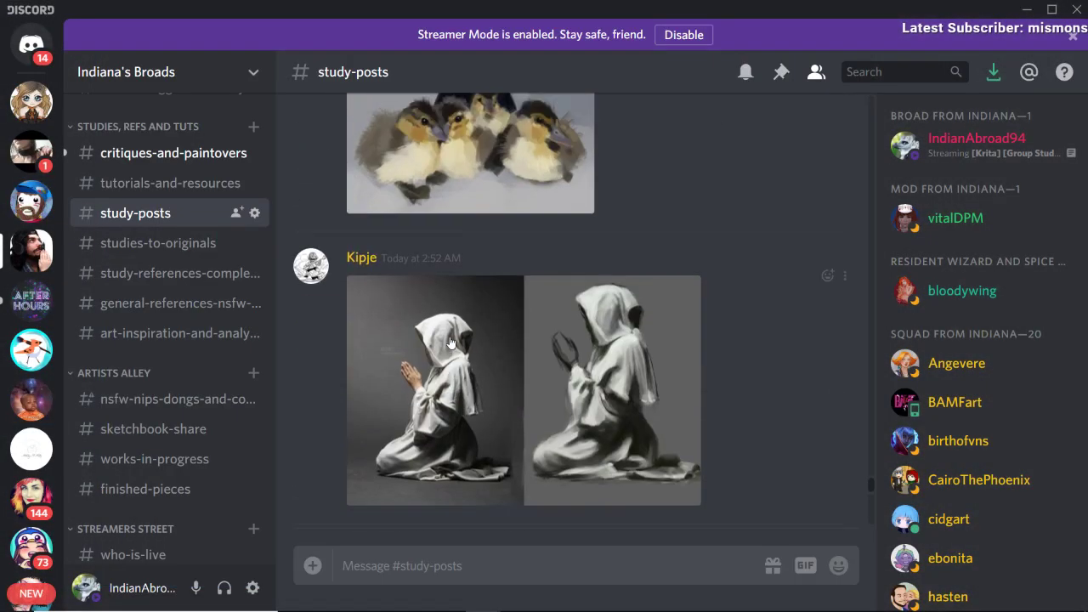
left_click(442, 408)
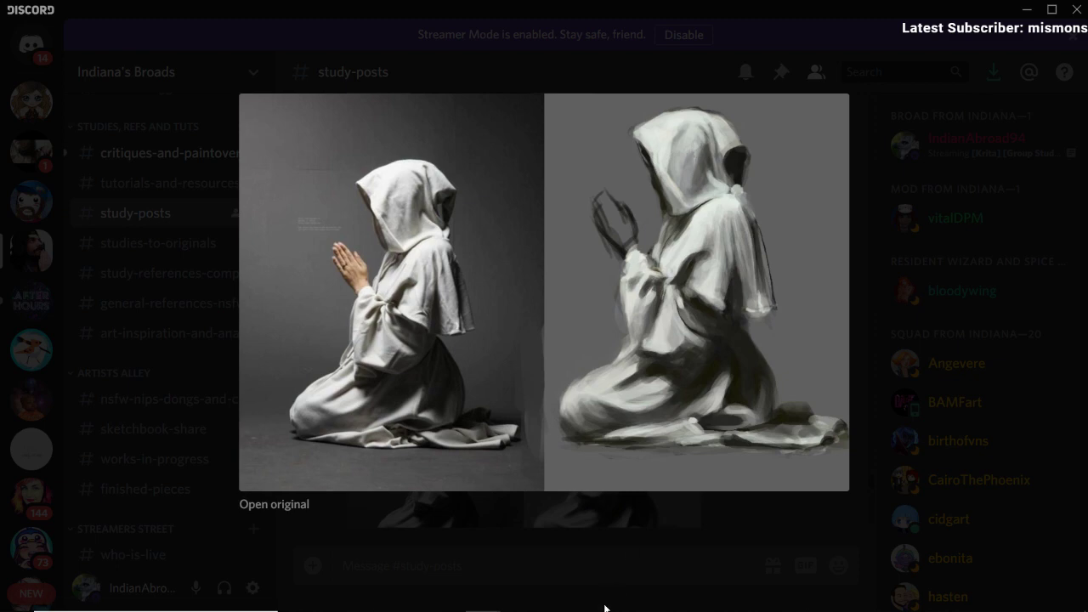
Step: Switch to OBS and make the slides scene active for the stream
mouse_move(606, 609)
left_click(553, 597)
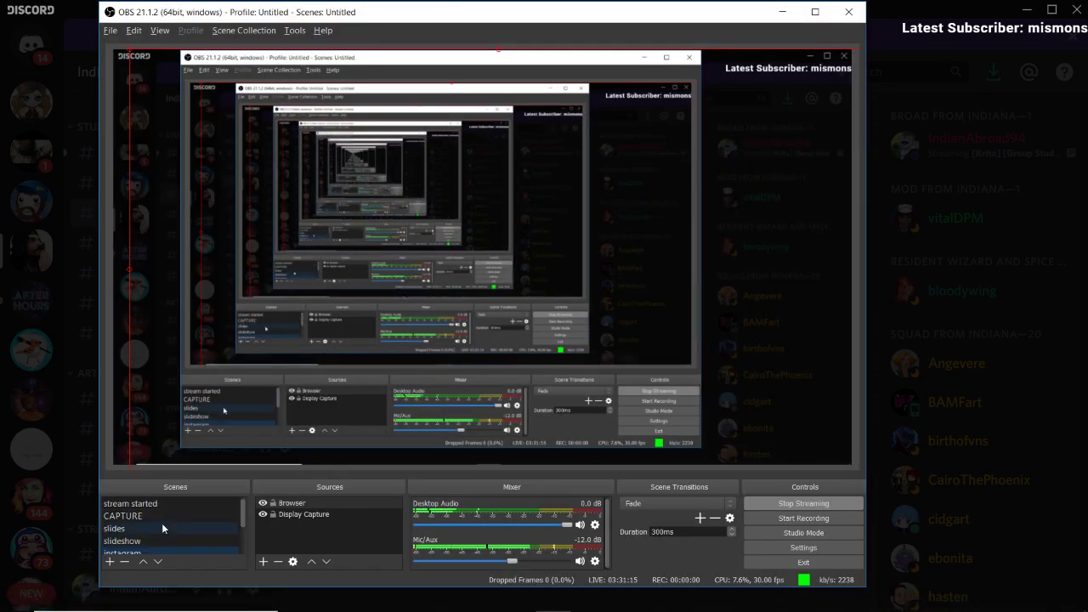
left_click(161, 528)
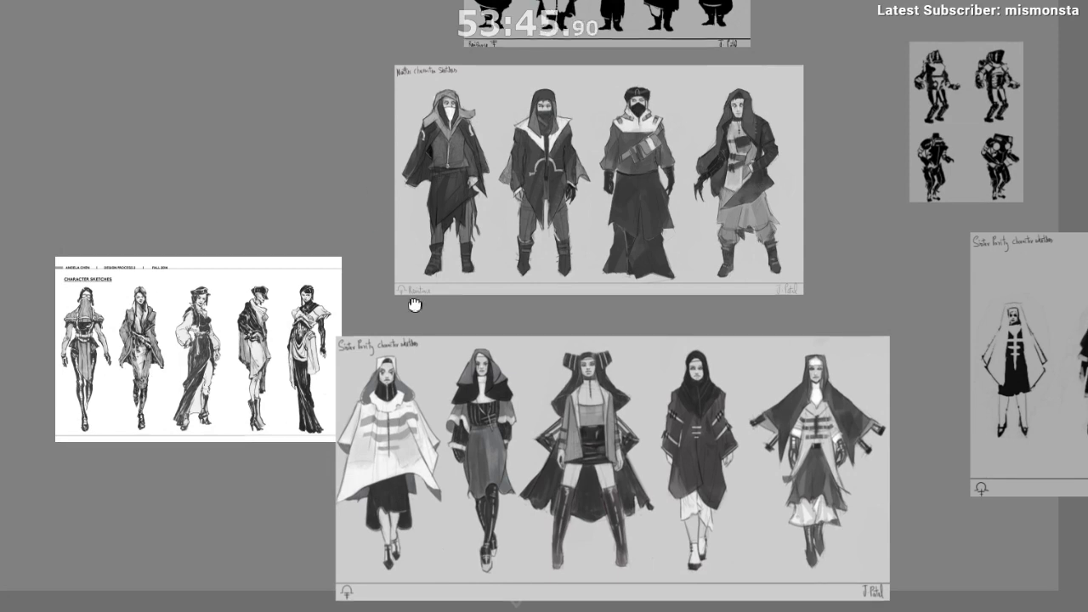
Step: Sketch a rounded egg-shaped outline with a dashed vertical centre line in the study's background above the hood
mouse_move(414, 304)
left_mouse_down()
mouse_move(445, 301)
mouse_move(447, 491)
left_mouse_up()
mouse_move(417, 272)
left_mouse_down()
mouse_move(515, 187)
mouse_move(523, 280)
mouse_move(616, 151)
left_mouse_up()
left_click_drag(615, 152, 646, 238)
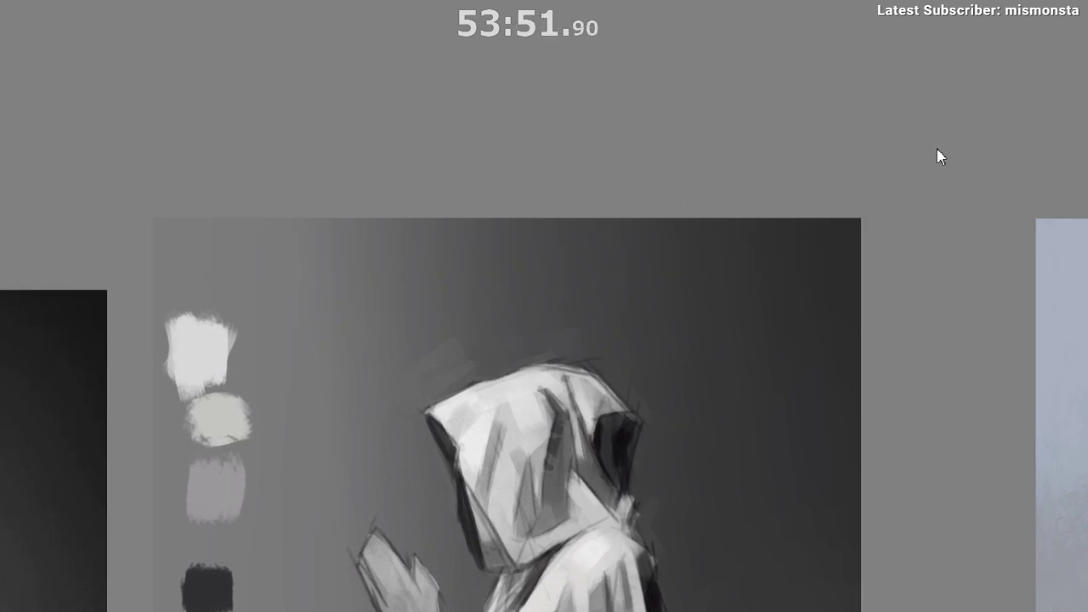
left_click_drag(417, 243, 431, 354)
key("ctrl+z")
mouse_move(375, 246)
left_mouse_down()
mouse_move(448, 390)
mouse_move(349, 260)
left_mouse_up()
left_click_drag(514, 284, 559, 241)
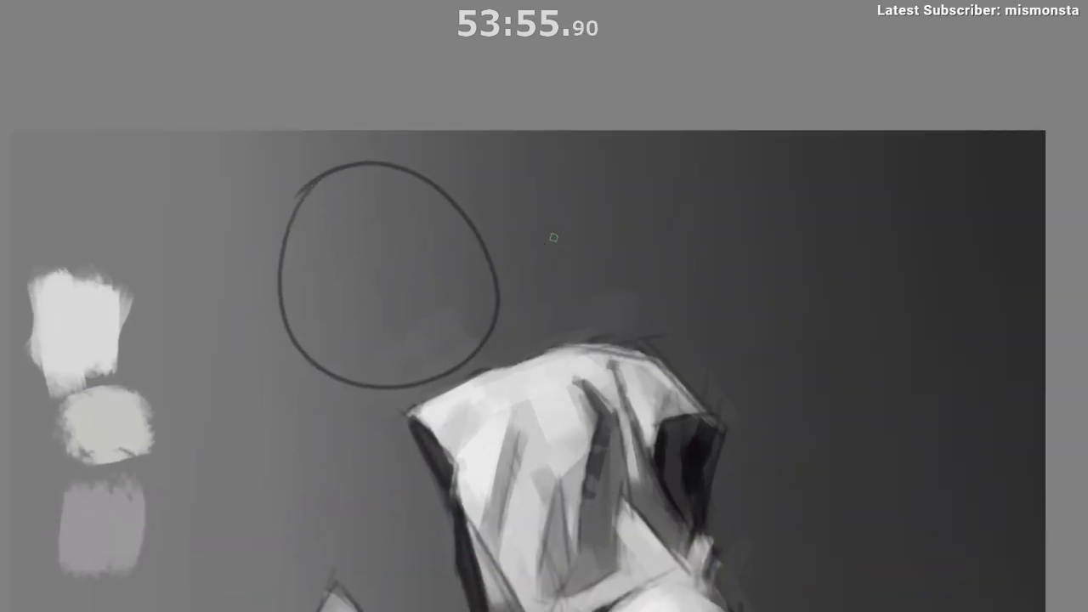
left_click_drag(367, 168, 368, 200)
left_click_drag(373, 225, 375, 252)
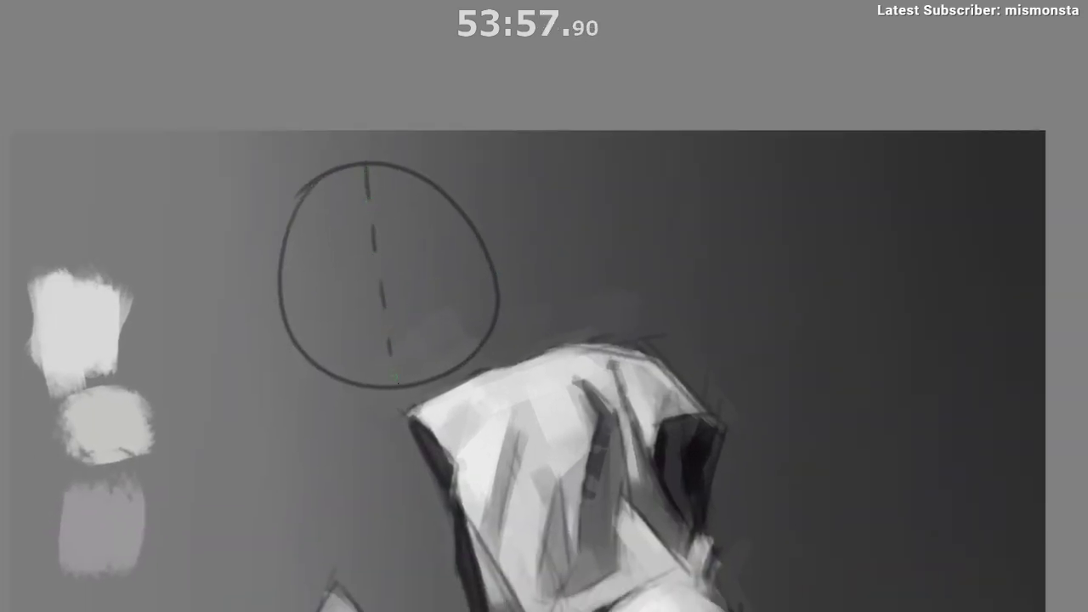
Step: Sketch a half-round shape with a straight vertical edge beside the egg outline, adding small arrows pointing towards that edge
left_click_drag(369, 445, 303, 456)
left_click_drag(507, 155, 510, 323)
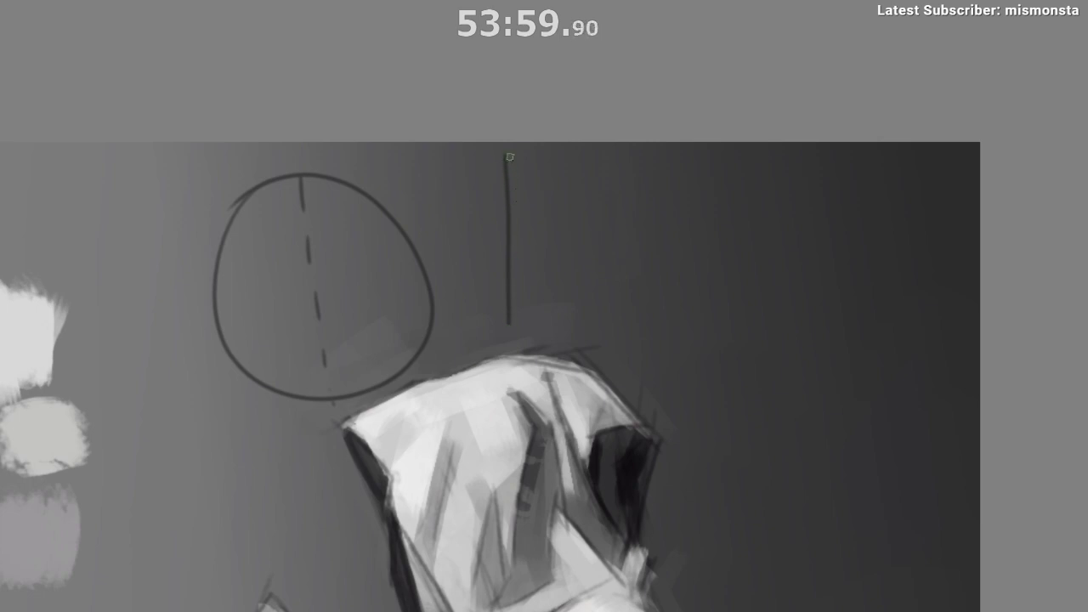
mouse_move(511, 158)
left_mouse_down()
mouse_move(571, 199)
mouse_move(563, 290)
mouse_move(506, 339)
left_mouse_up()
left_click_drag(468, 256, 501, 246)
mouse_move(470, 168)
left_mouse_down()
mouse_move(501, 155)
mouse_move(503, 167)
left_mouse_up()
mouse_move(478, 306)
left_mouse_down()
mouse_move(493, 329)
mouse_move(490, 318)
left_mouse_up()
key("ctrl+z")
scroll(512, 390, "down", 3)
left_click_drag(550, 597, 528, 461)
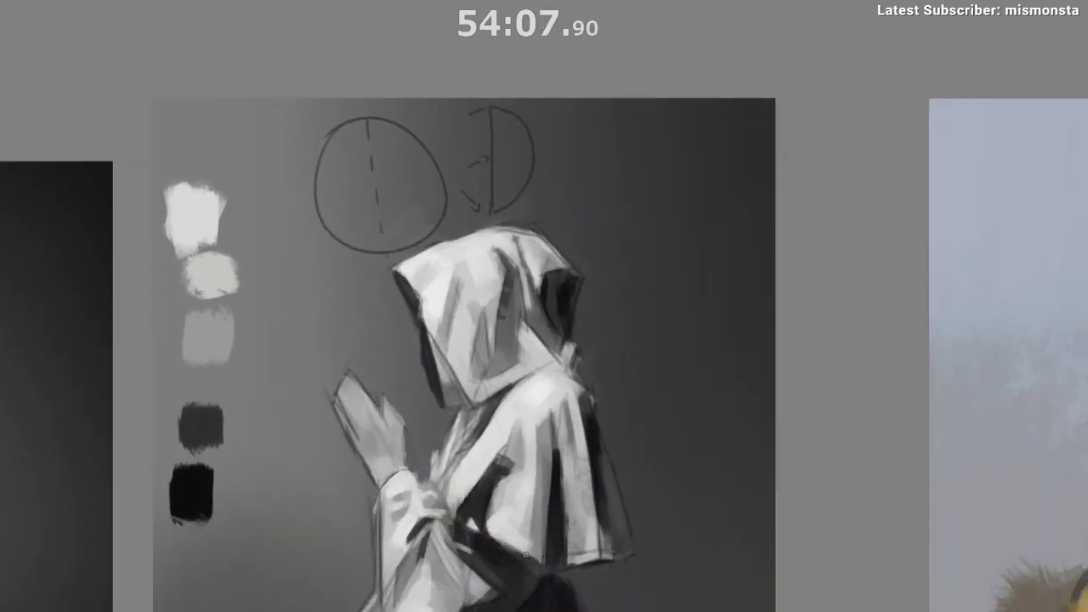
Step: Undo the half-round shape and its arrows, keeping the egg outline with its dashed centre line
key("ctrl+z")
key("ctrl+z")
key("ctrl+z")
key("ctrl+z")
key("ctrl+z")
key("ctrl+z")
key("ctrl+z")
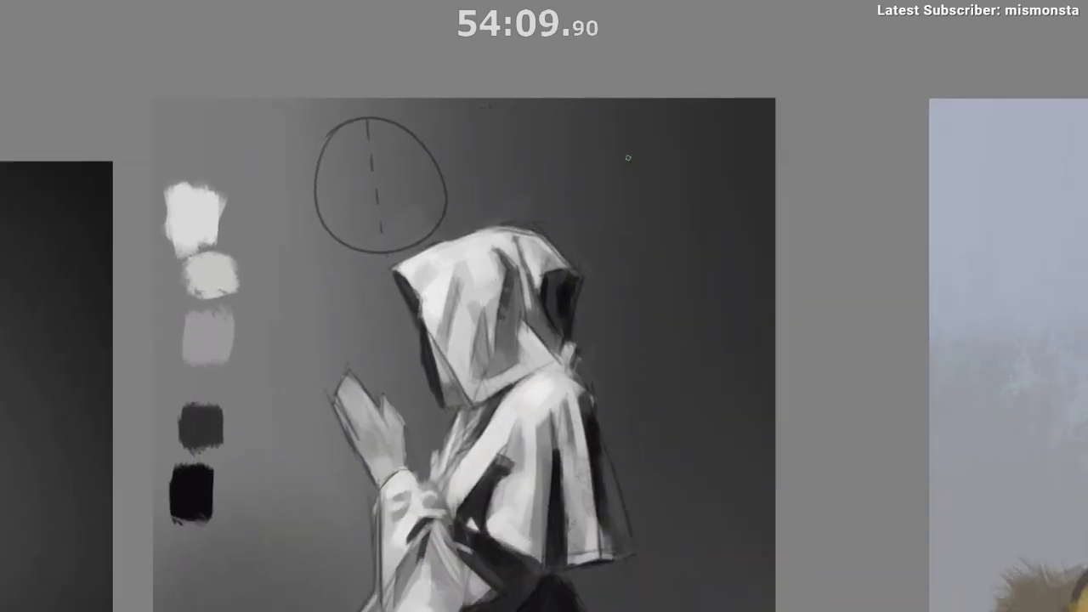
Step: Sketch a wavy cloth hem in the dark background beside the hood, with fold lines radiating from a single upper point
left_click_drag(571, 138, 570, 169)
mouse_move(653, 217)
left_mouse_down()
mouse_move(695, 257)
mouse_move(722, 225)
left_mouse_up()
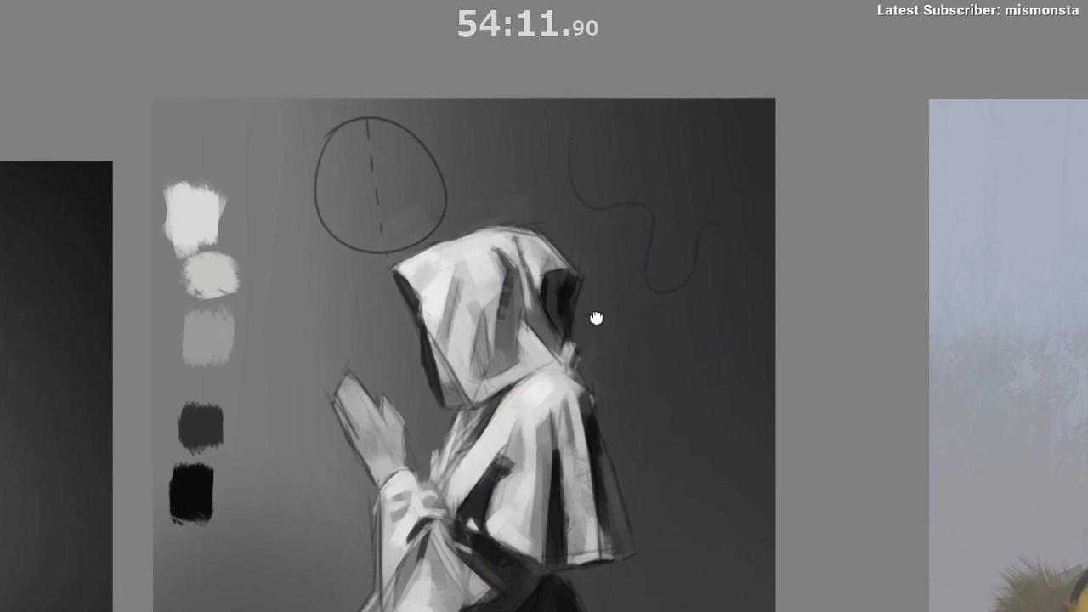
left_click_drag(595, 318, 524, 340)
left_click_drag(667, 208, 677, 230)
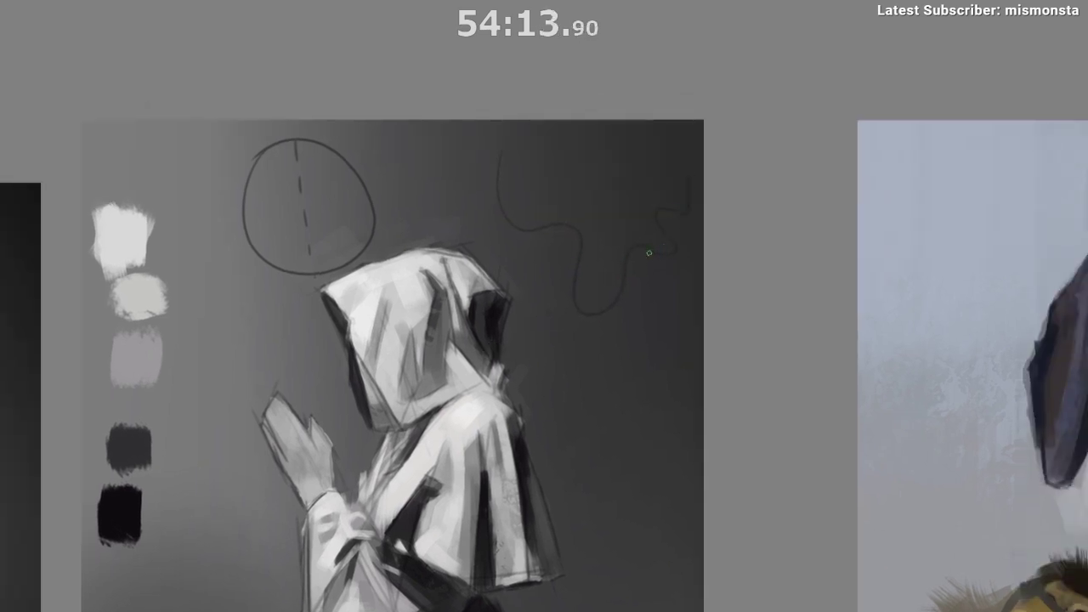
left_click_drag(585, 146, 597, 181)
mouse_move(624, 270)
left_mouse_down()
mouse_move(595, 147)
mouse_move(664, 263)
mouse_move(630, 173)
mouse_move(654, 217)
mouse_move(609, 157)
mouse_move(702, 221)
mouse_move(616, 278)
left_mouse_up()
key("ctrl+z")
left_click_drag(504, 149, 541, 186)
scroll(646, 194, "down", 1)
scroll(623, 551, "down", 1)
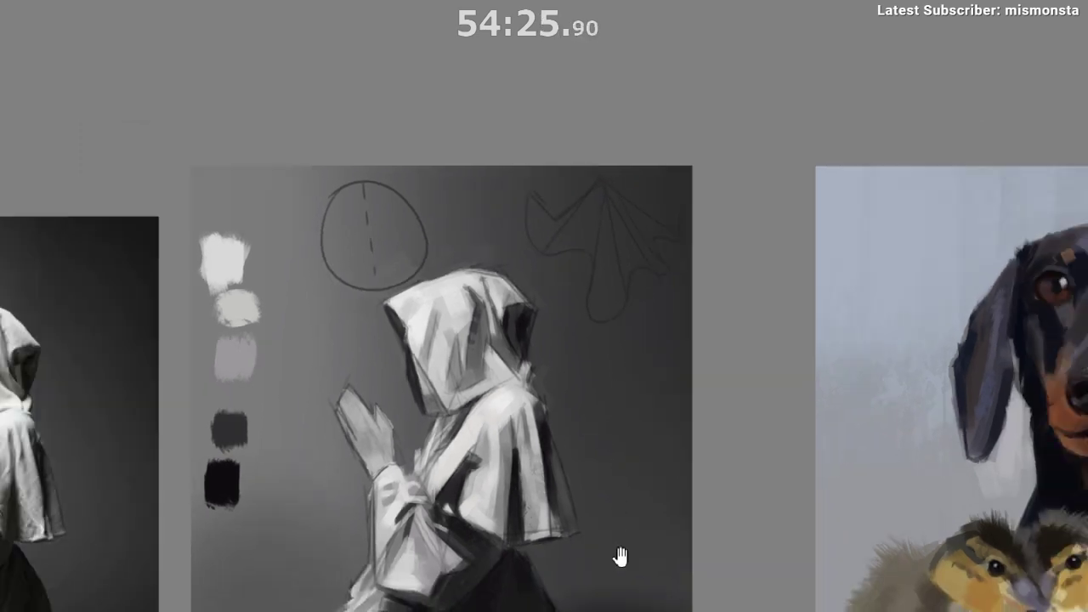
Step: Undo the explanatory sketches drawn in the background around the hooded figure
left_click_drag(621, 557, 638, 495)
key("ctrl+z")
key("ctrl+z")
key("ctrl+z")
key("ctrl+z")
key("ctrl+z")
key("ctrl+z")
key("ctrl+z")
key("ctrl+z")
key("ctrl+z")
key("ctrl+z")
key("ctrl+z")
key("ctrl+z")
key("ctrl+z")
key("ctrl+z")
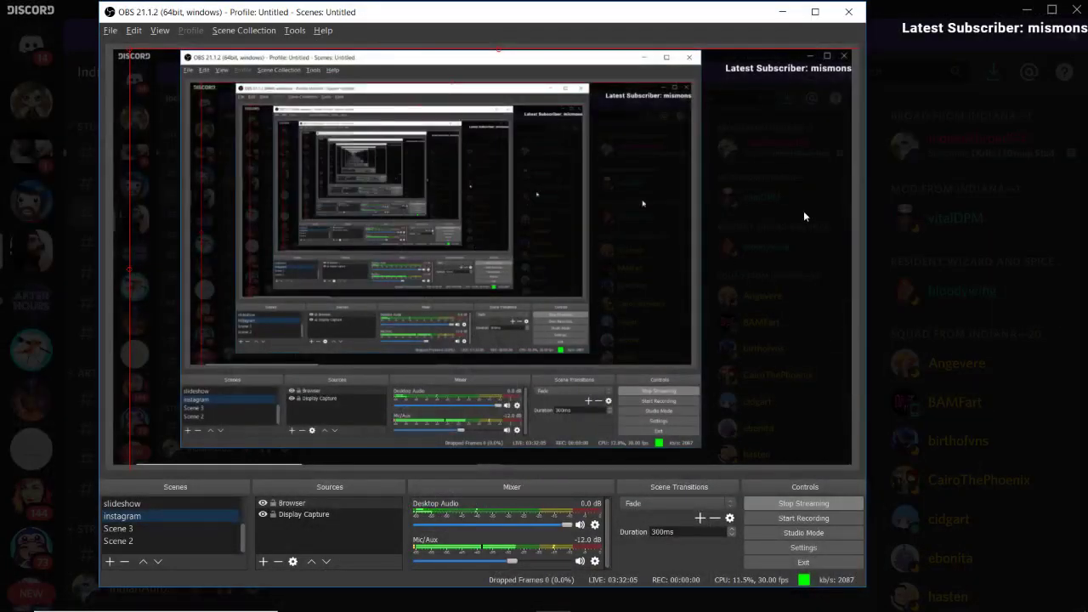
Step: Switch from OBS back to Discord and close the enlarged kneeling figure study
left_click(804, 211)
left_click(863, 191)
left_click(553, 358)
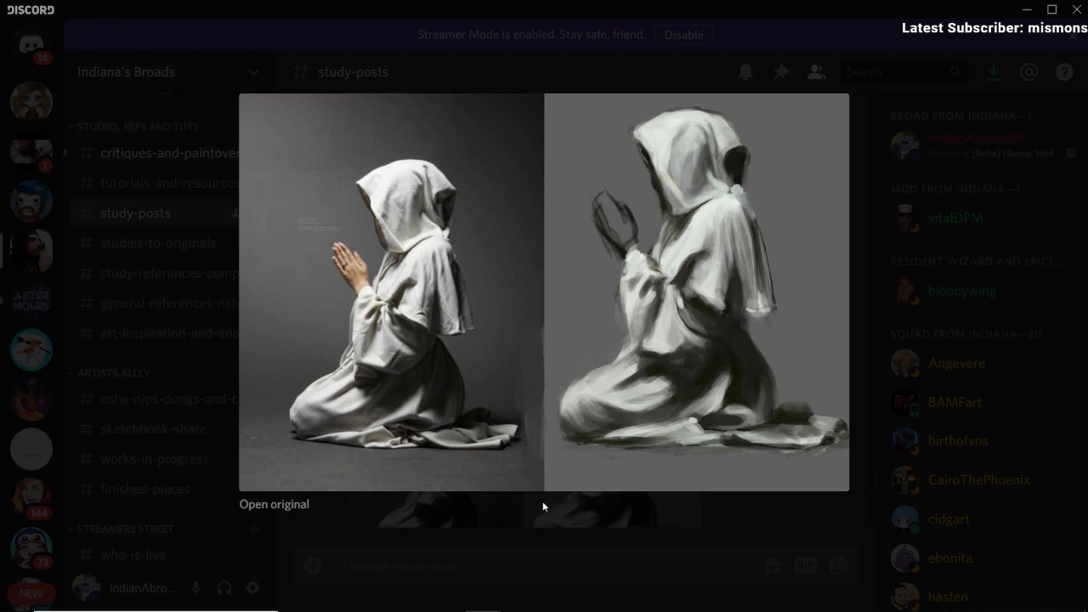
left_click(520, 531)
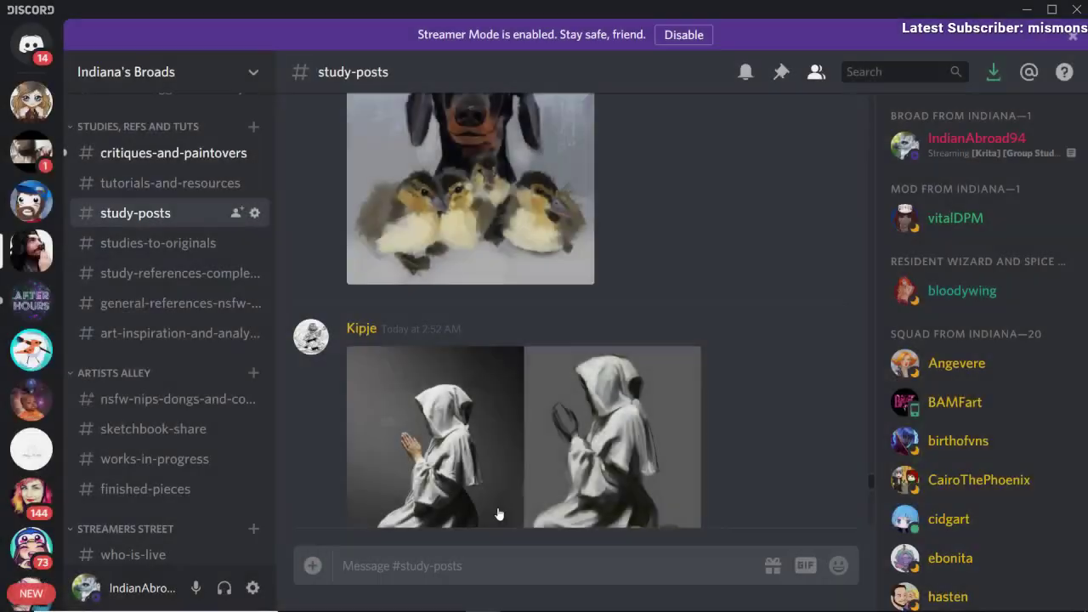
Step: Browse earlier entries in study-posts and view the 1h 45m armoured knight study enlarged
scroll(466, 471, "up", 10)
scroll(466, 471, "up", 15)
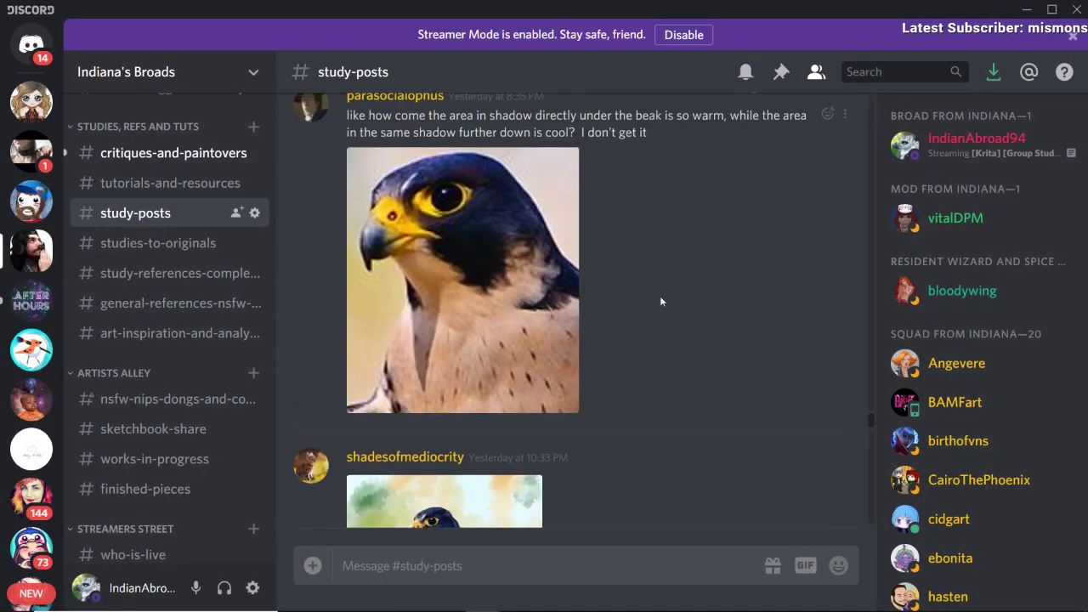
scroll(575, 357, "up", 15)
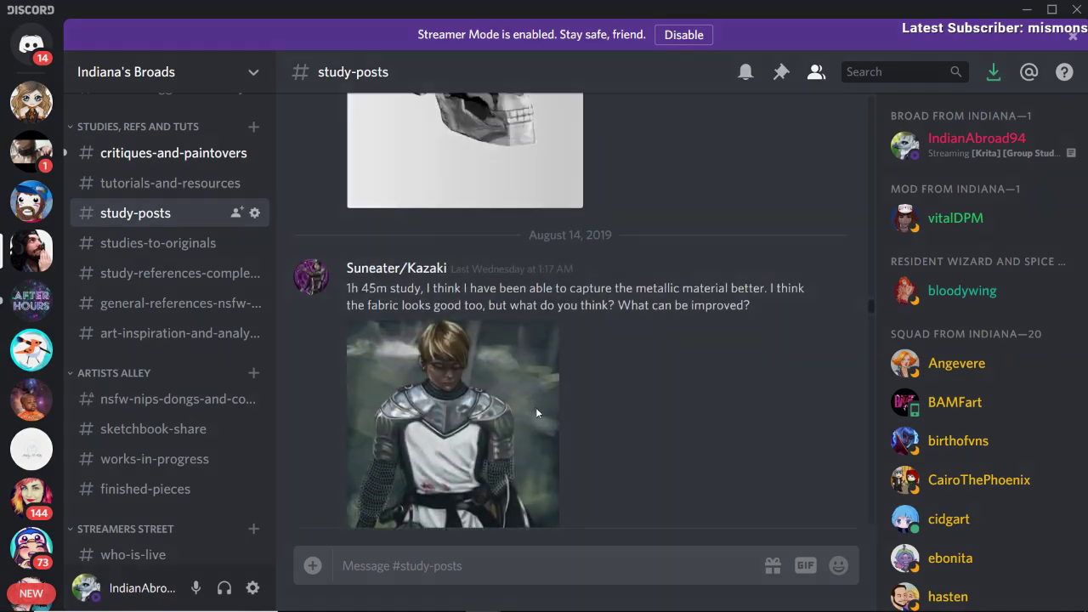
left_click(535, 408)
left_click(762, 338)
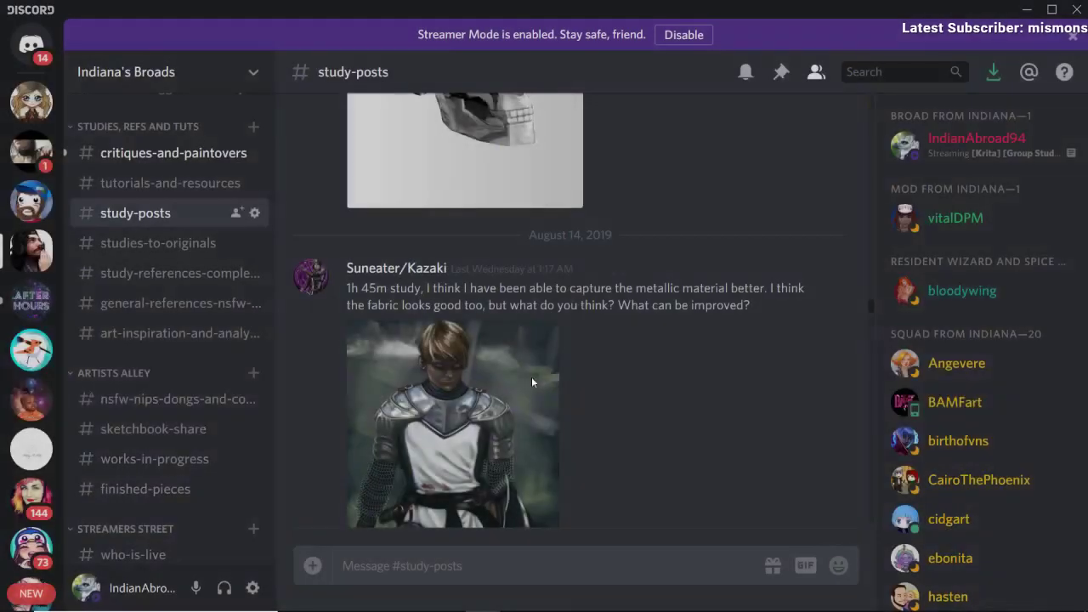
Step: Assign the Squad from Indiana role to the author of the 1h 45m knight study
left_click(401, 271)
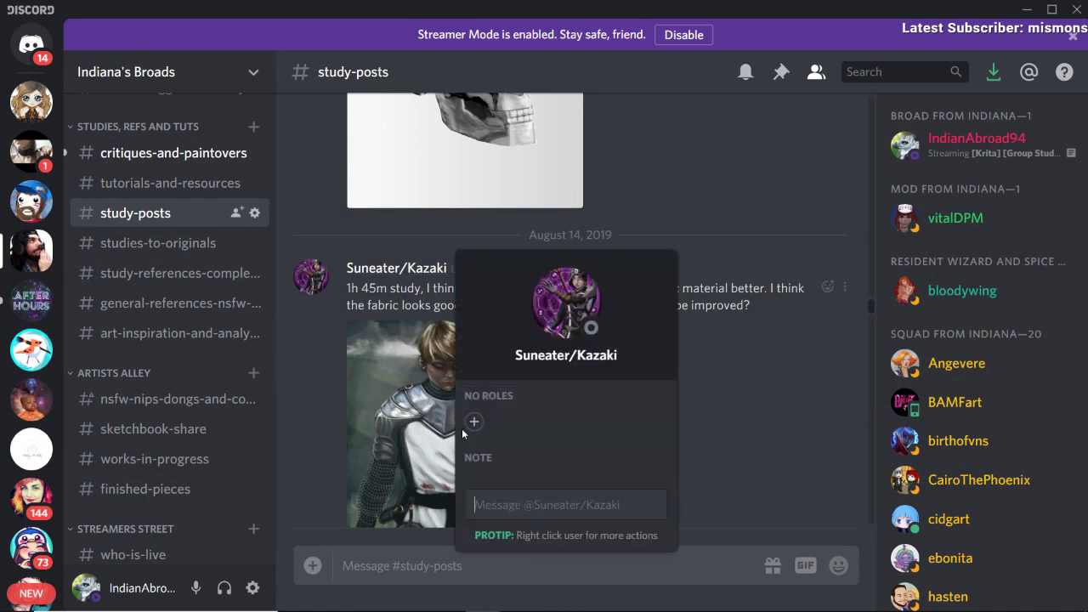
left_click(471, 423)
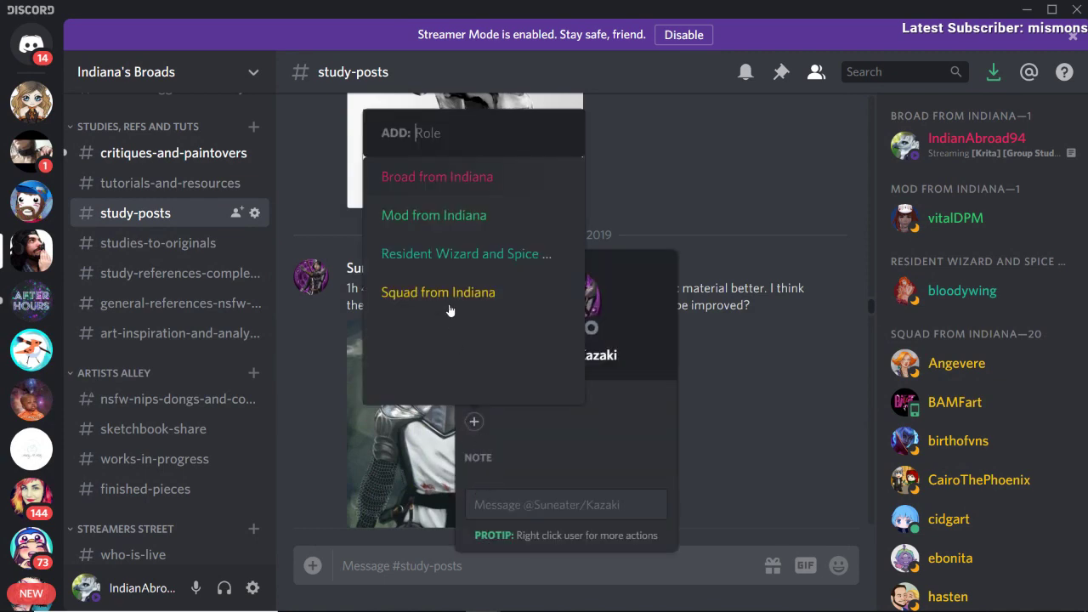
left_click(425, 288)
left_click(614, 246)
Step: Look through the older animal, portrait and armour studies in study-posts, back to the knight studies of 08/05/2019
scroll(619, 377, "up", 10)
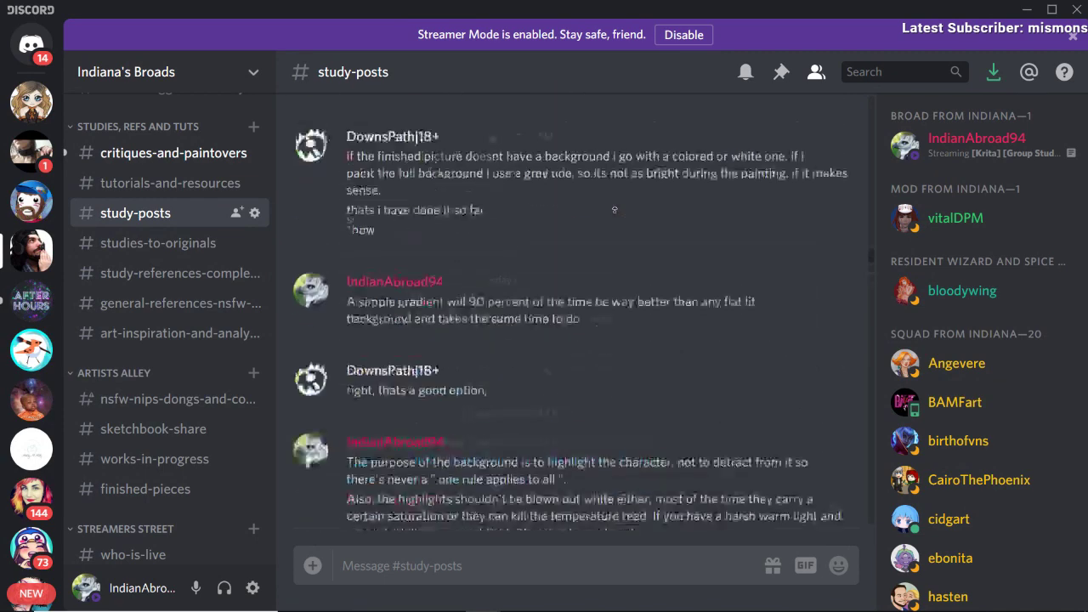
scroll(614, 209, "up", 15)
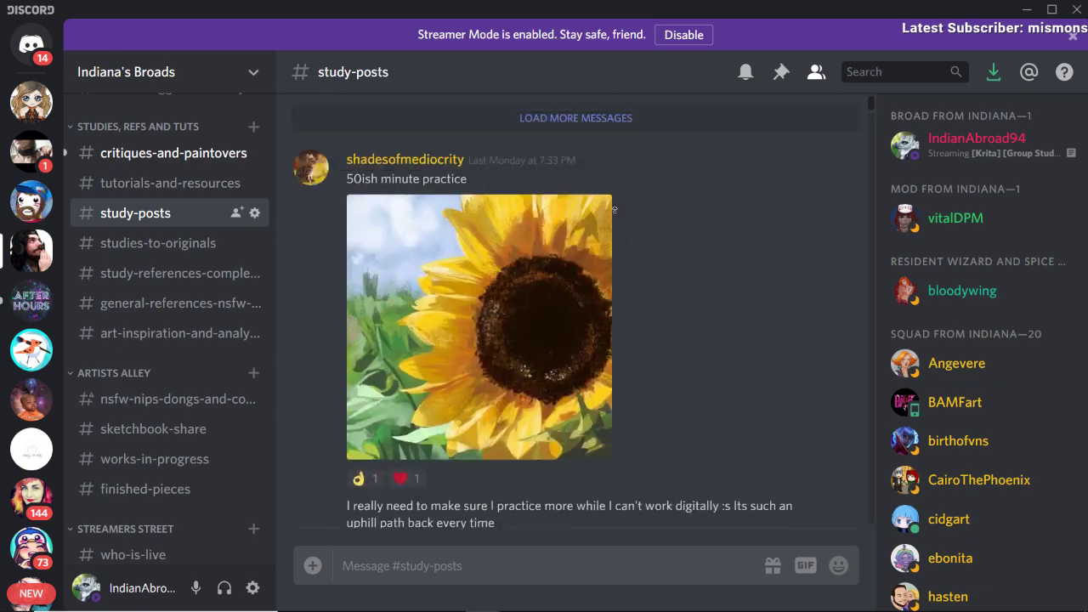
scroll(616, 209, "up", 5)
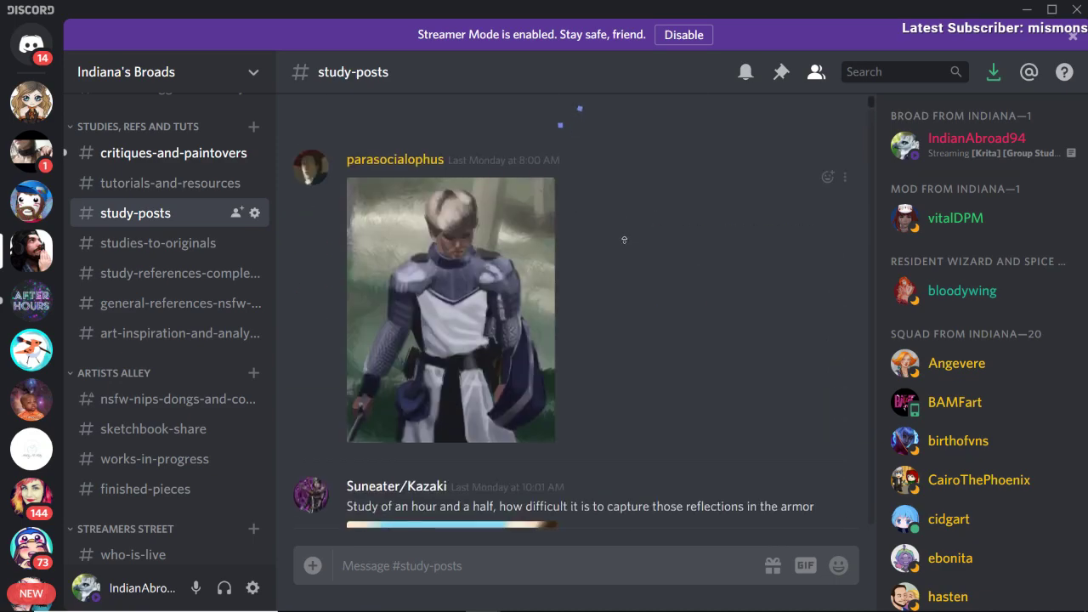
scroll(612, 357, "up", 5)
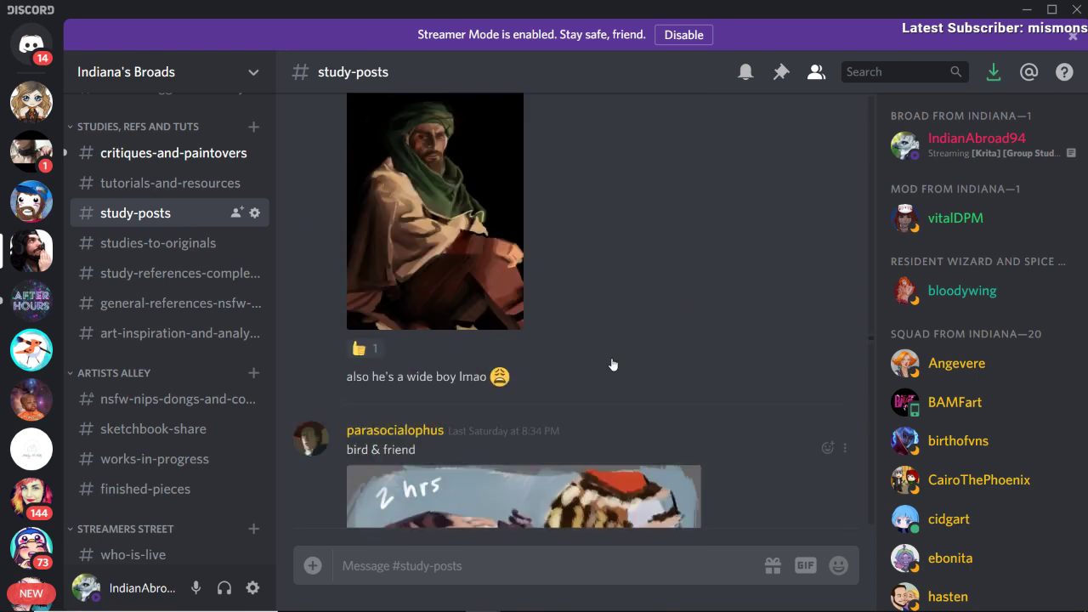
scroll(612, 364, "up", 10)
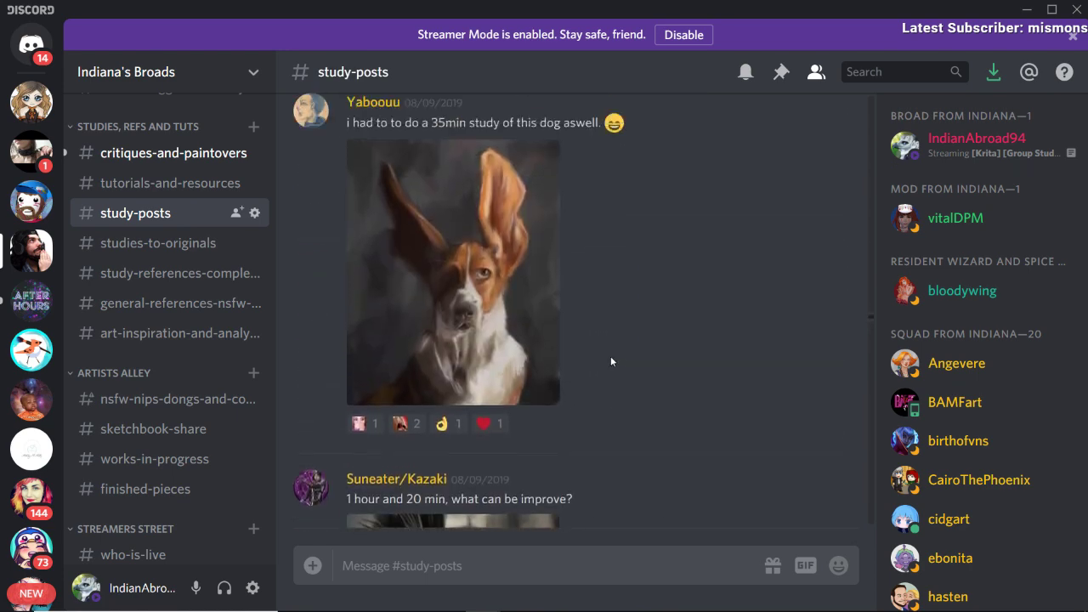
scroll(612, 357, "up", 10)
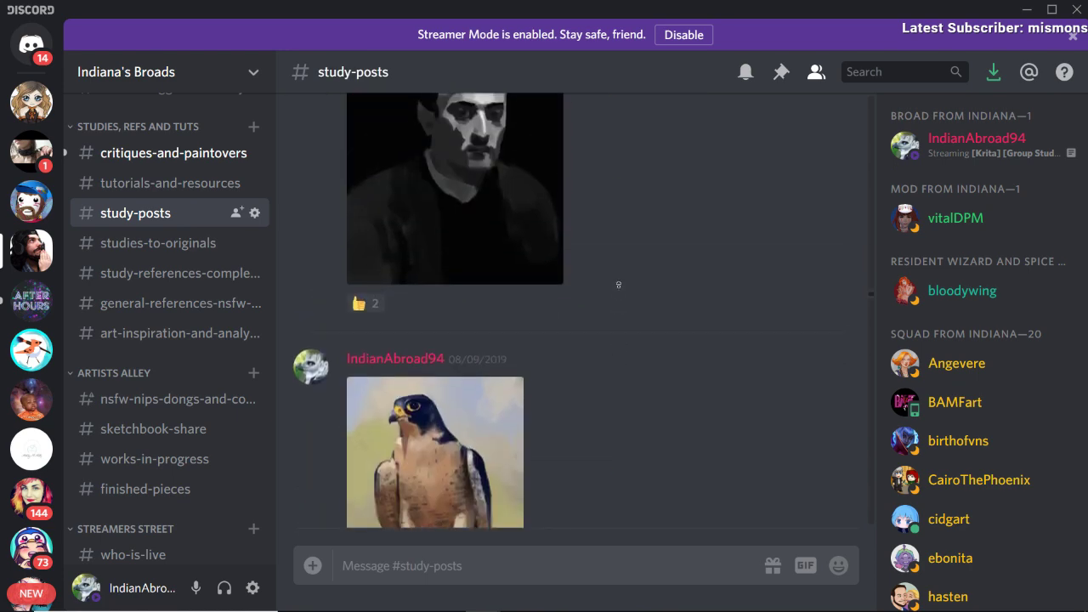
scroll(618, 285, "up", 10)
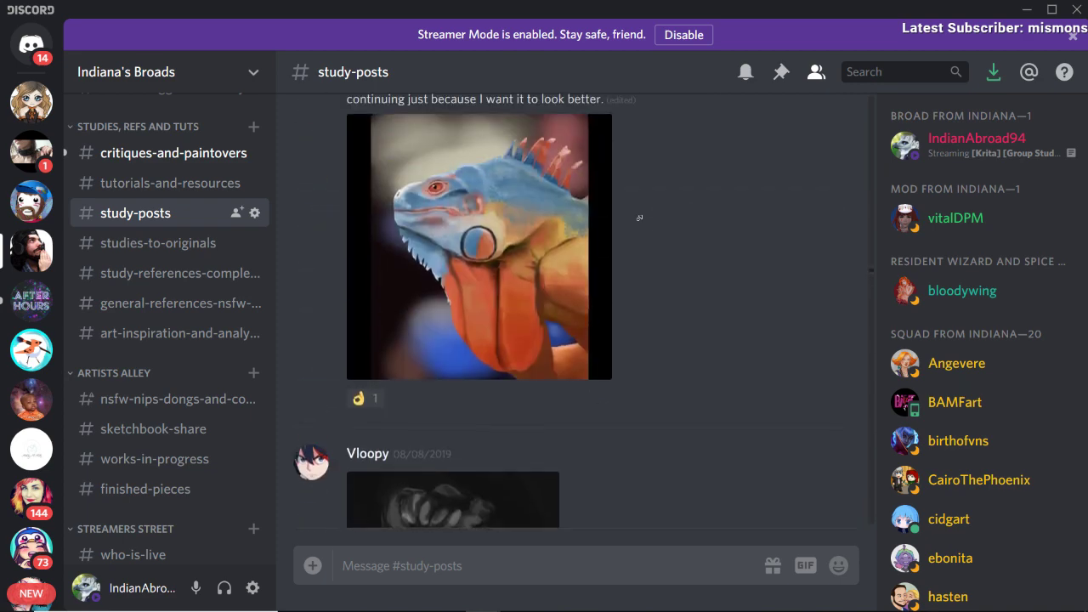
scroll(639, 217, "up", 10)
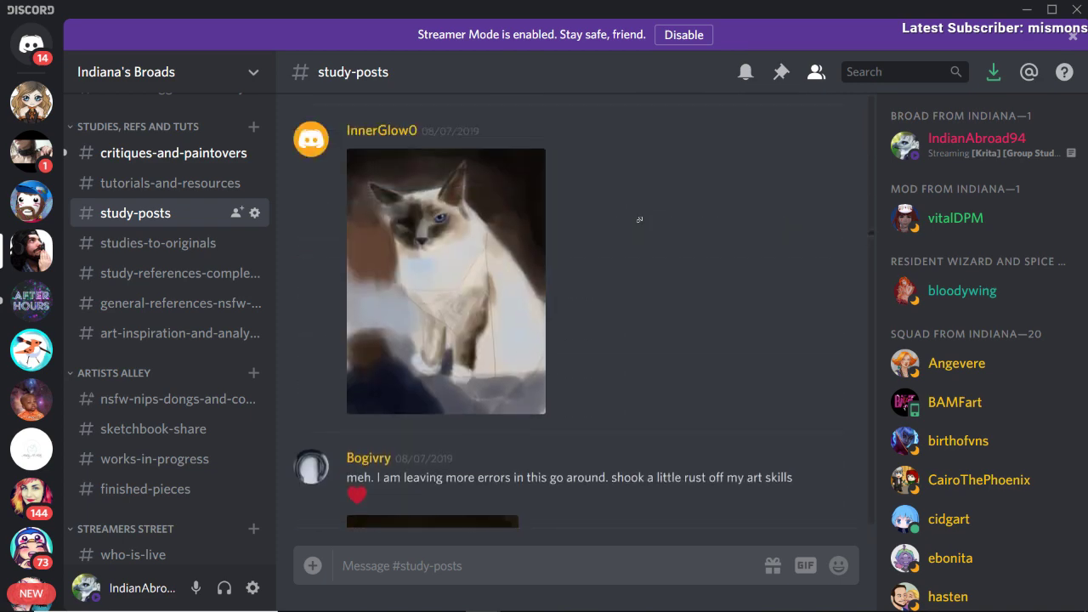
scroll(640, 219, "up", 10)
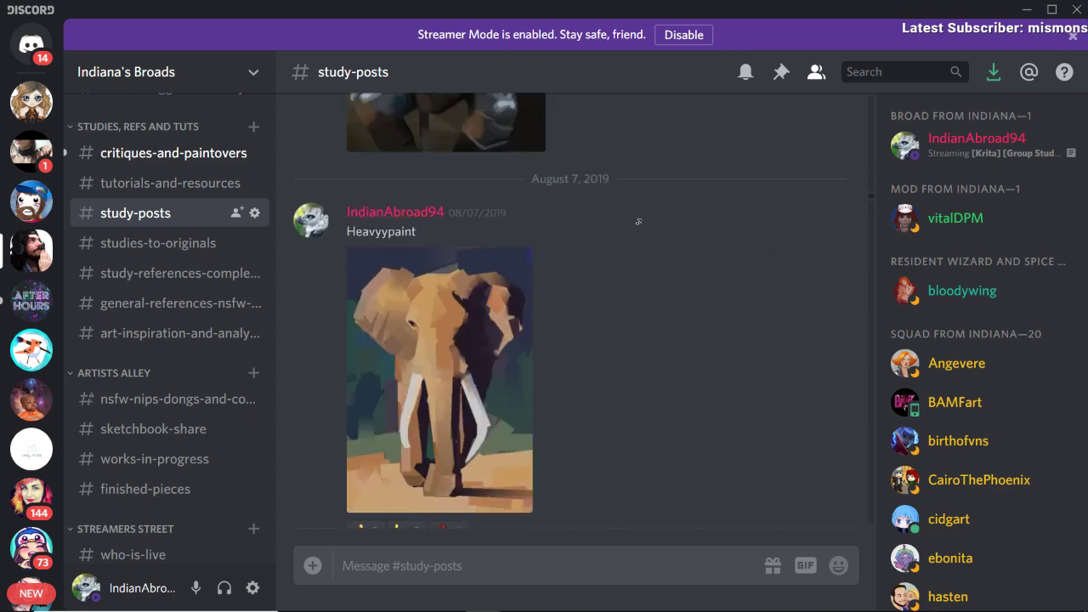
scroll(639, 222, "up", 10)
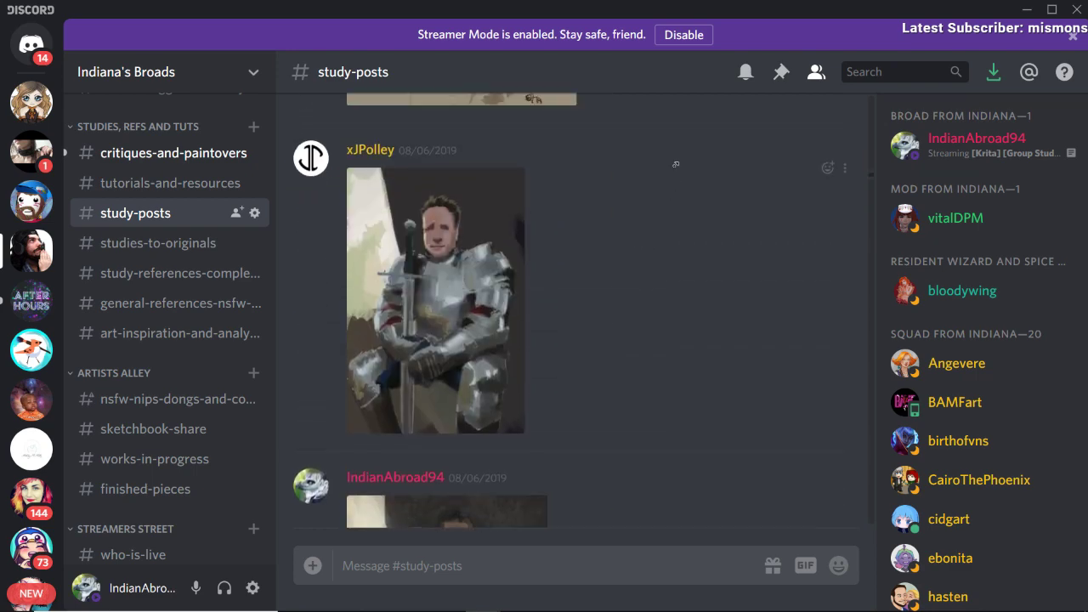
scroll(676, 164, "up", 10)
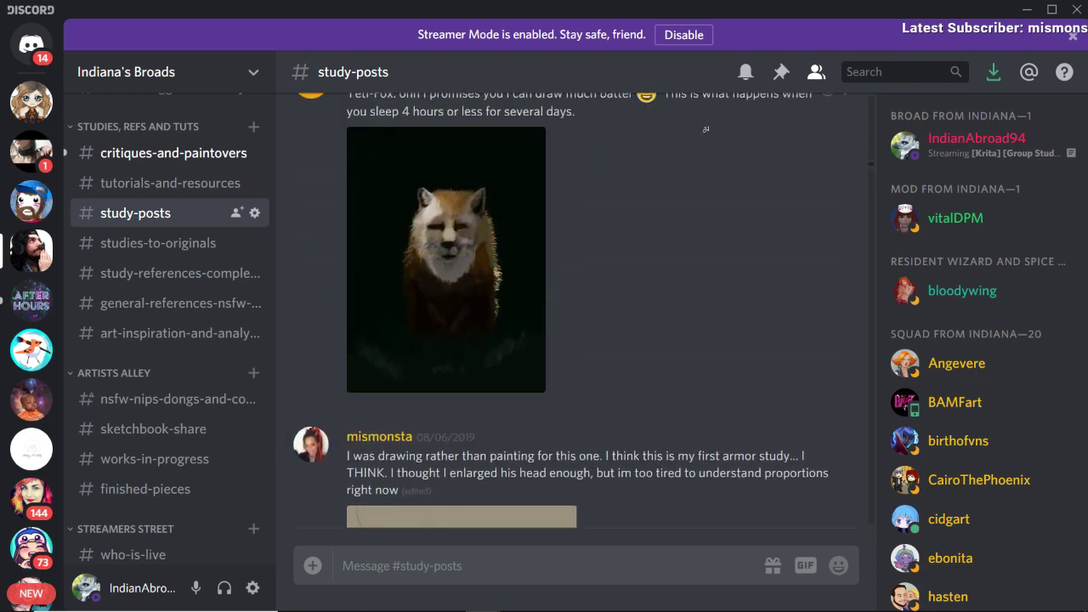
scroll(706, 129, "up", 10)
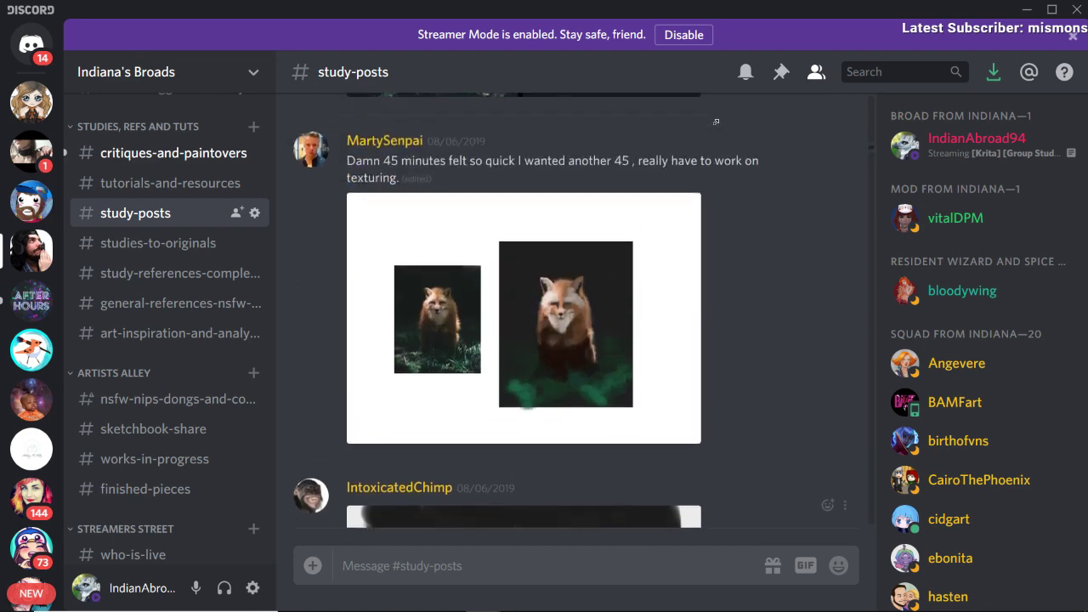
scroll(716, 122, "up", 10)
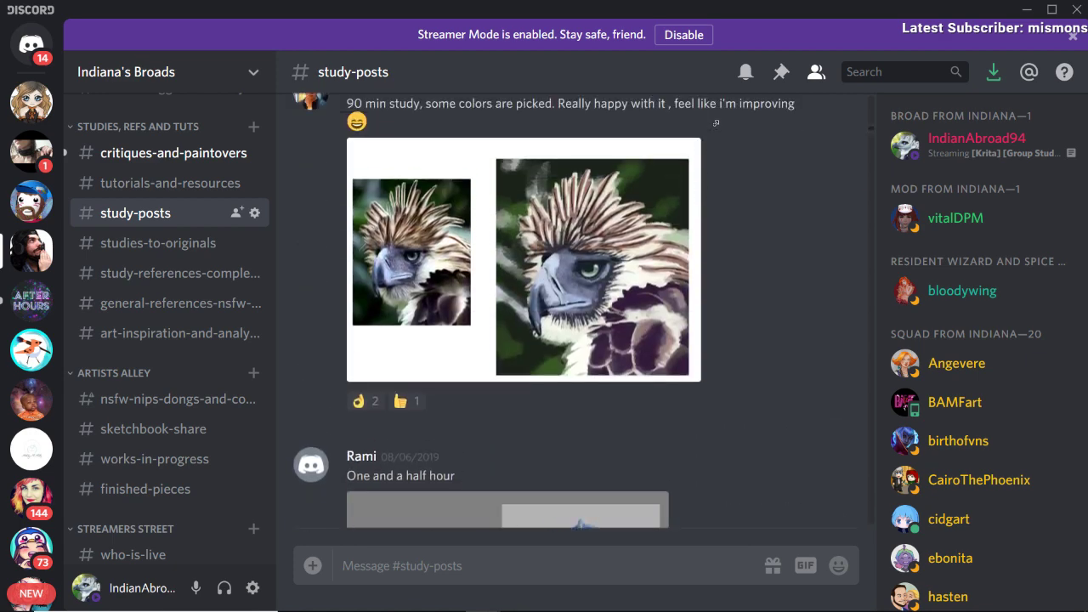
scroll(714, 136, "up", 10)
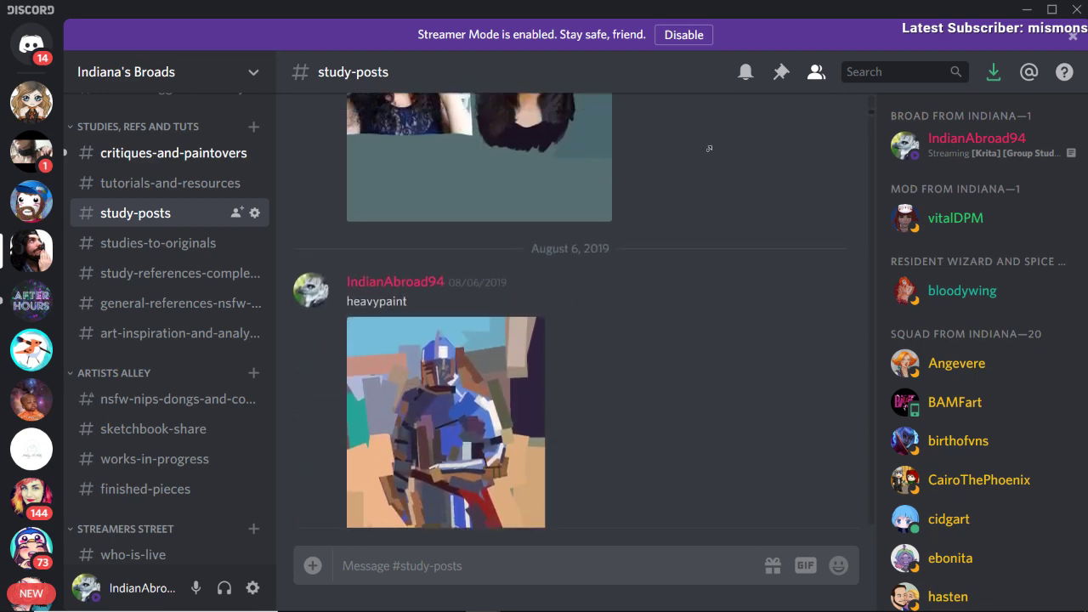
scroll(713, 141, "up", 10)
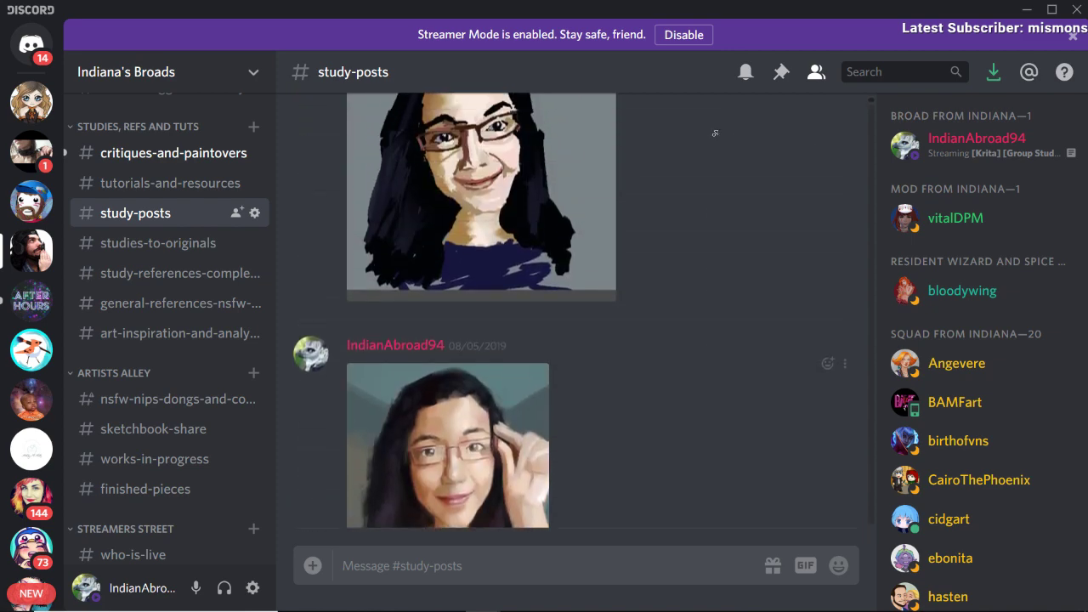
scroll(716, 133, "up", 3)
scroll(676, 245, "up", 6)
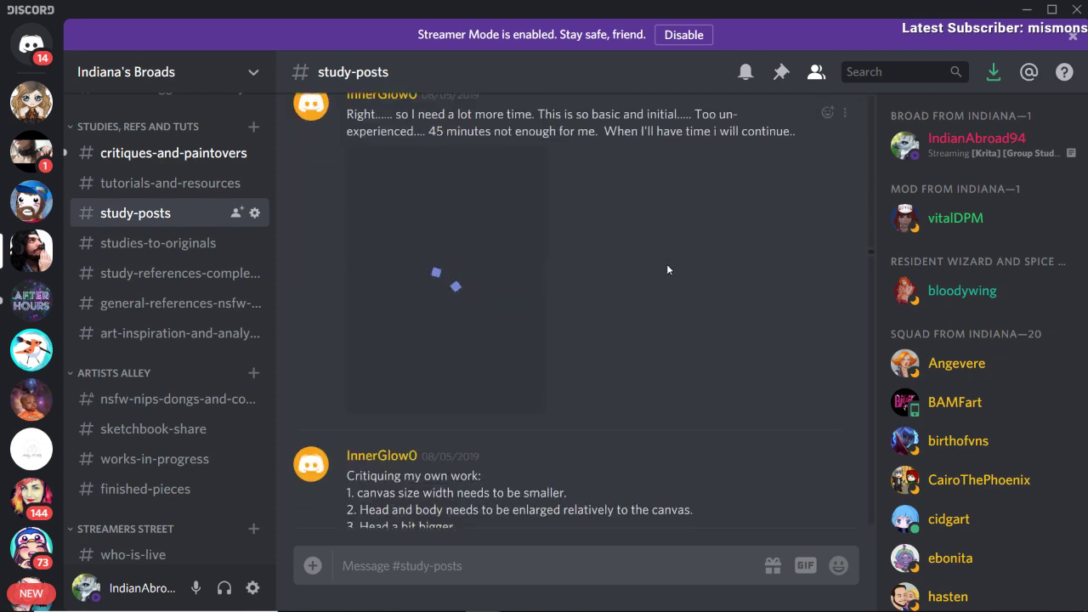
scroll(671, 368, "up", 6)
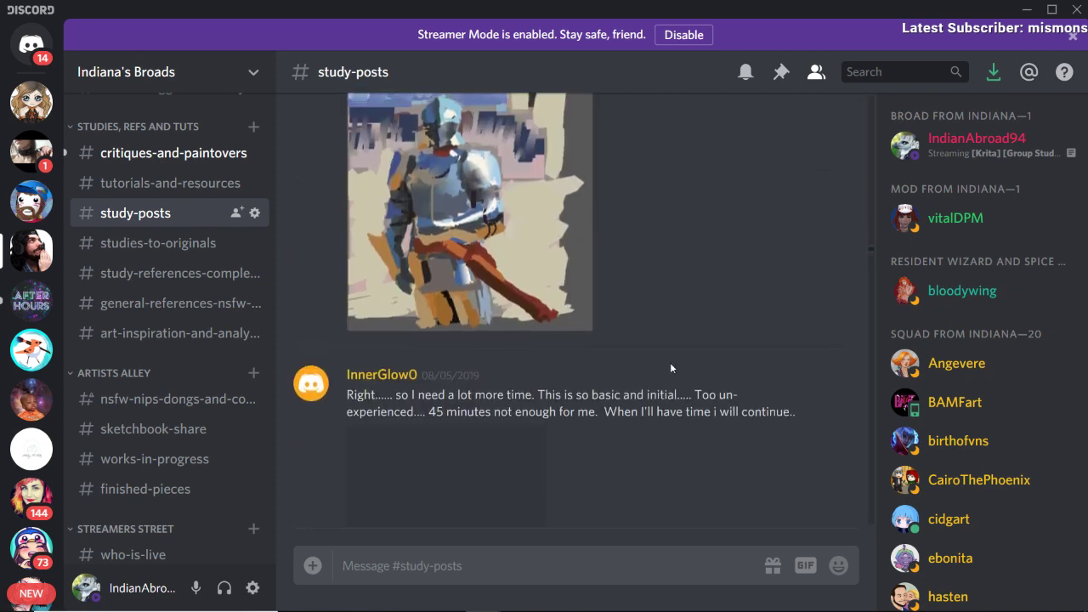
scroll(671, 368, "up", 3)
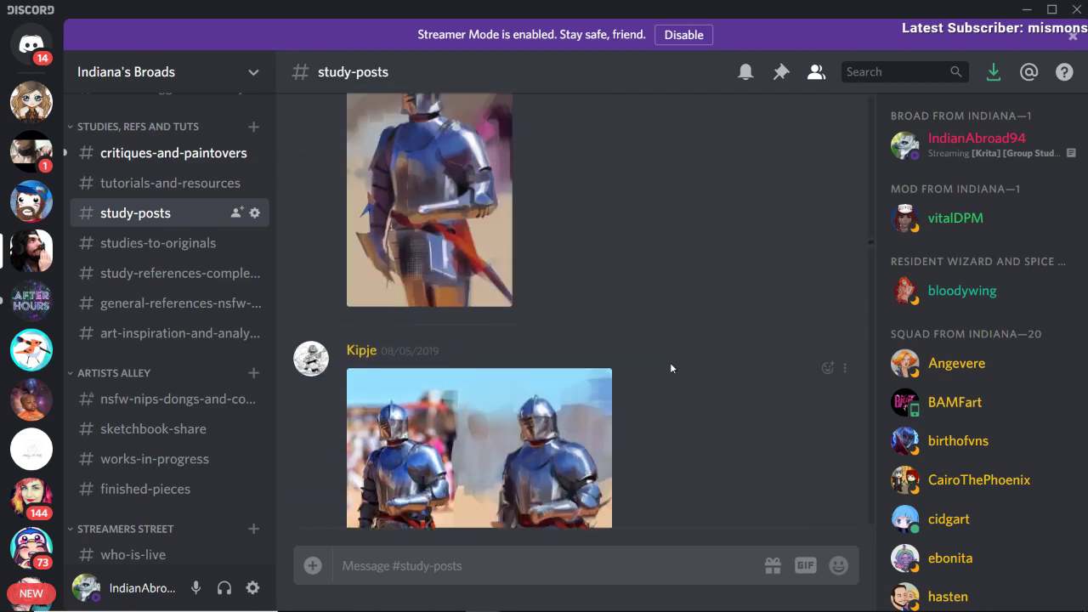
Step: Look through older entries in study-posts, from the knight studies of 08/05/2019 back to the animal studies of 07/31/2019
scroll(671, 368, "up", 2)
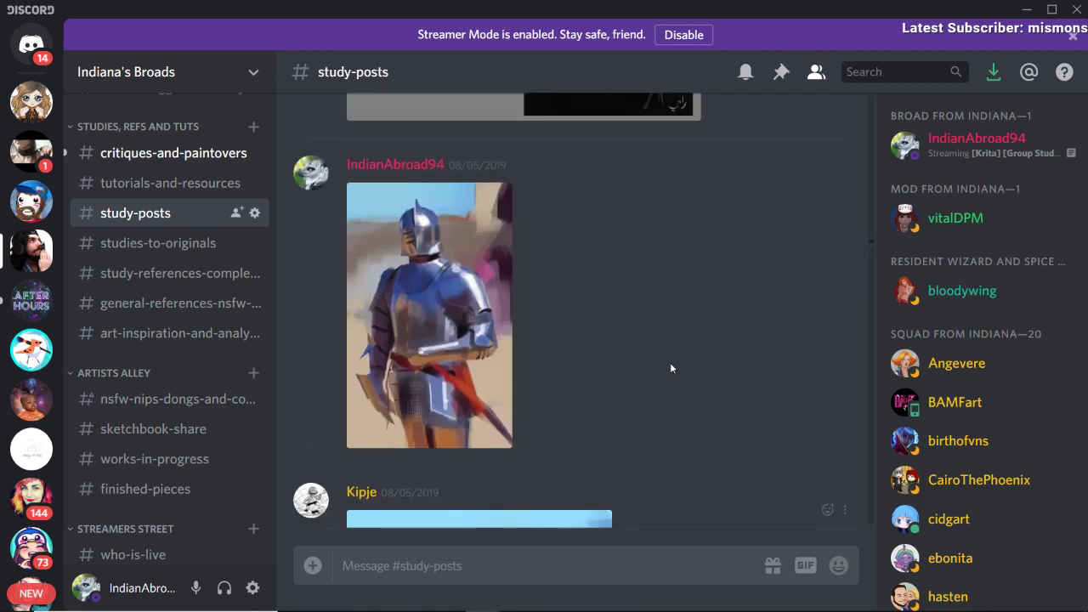
scroll(671, 368, "up", 3)
scroll(670, 362, "up", 15)
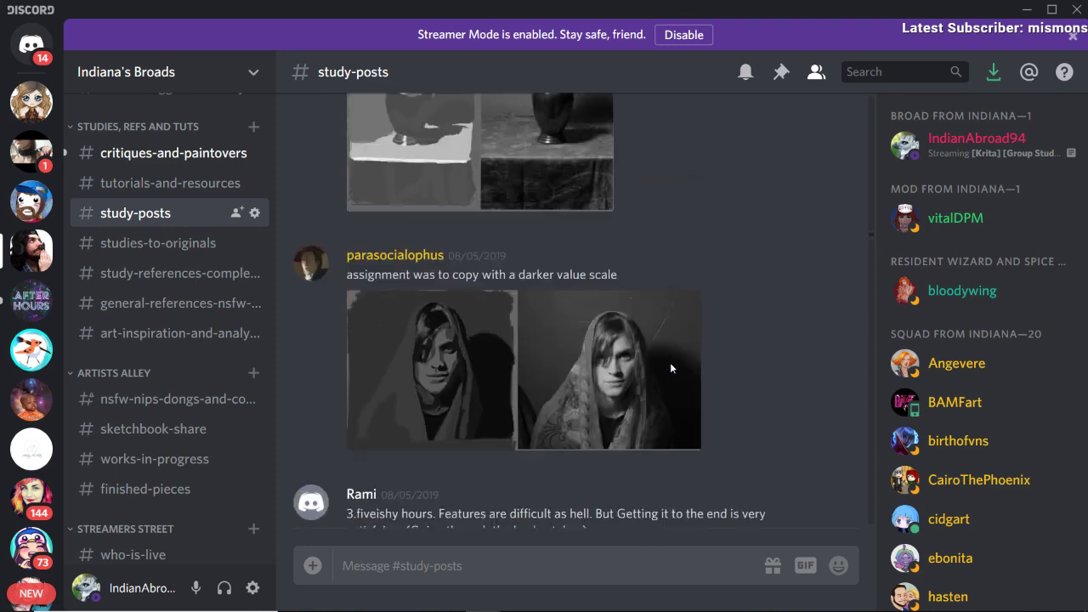
scroll(672, 368, "up", 15)
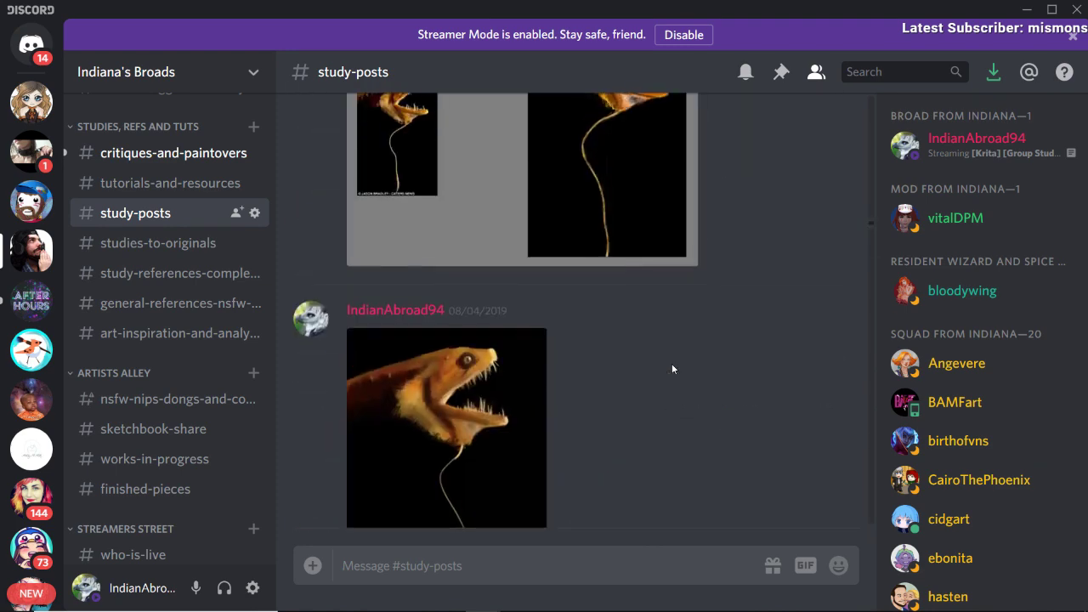
scroll(671, 369, "up", 15)
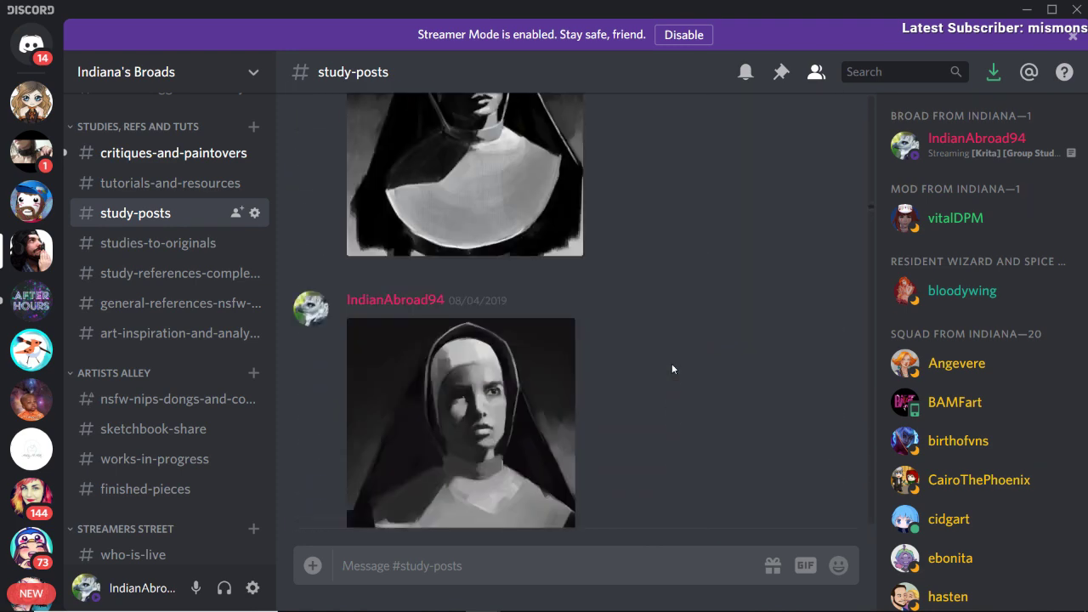
scroll(672, 368, "up", 15)
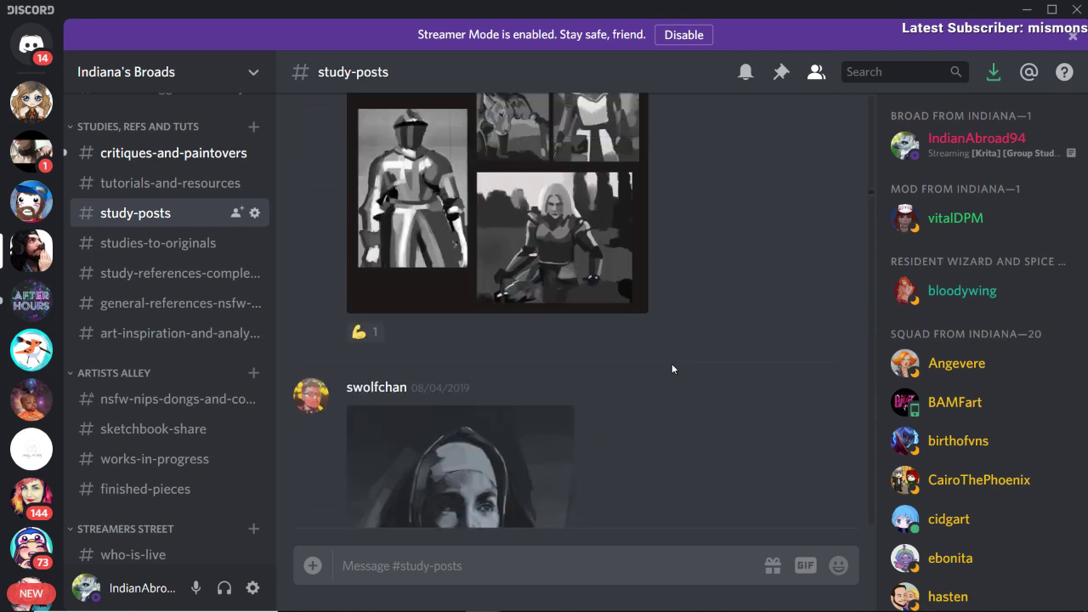
scroll(672, 369, "up", 15)
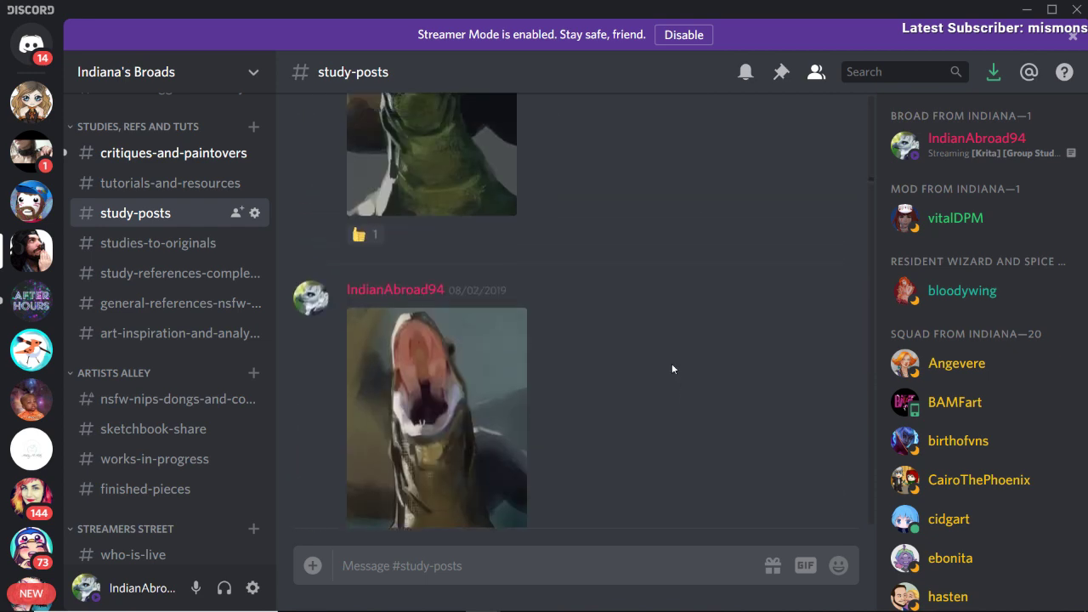
scroll(672, 368, "up", 15)
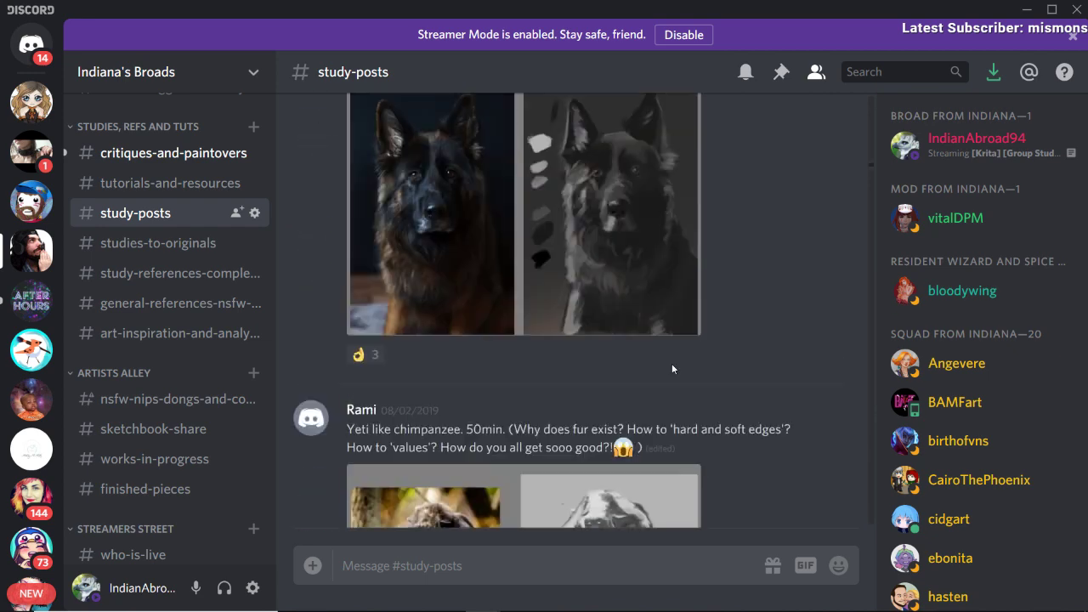
scroll(672, 368, "up", 15)
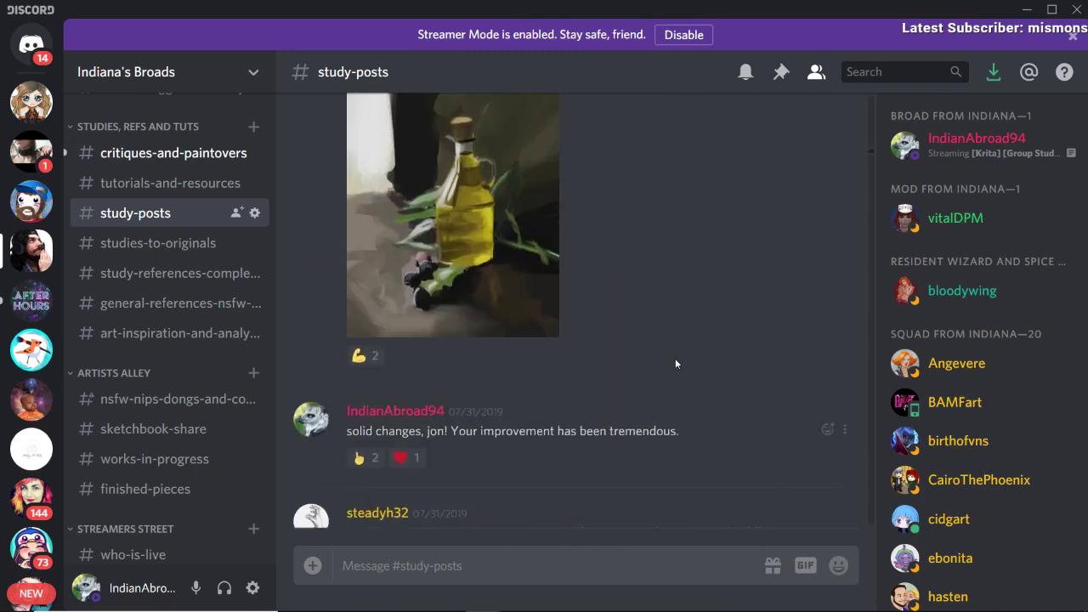
scroll(677, 363, "up", 15)
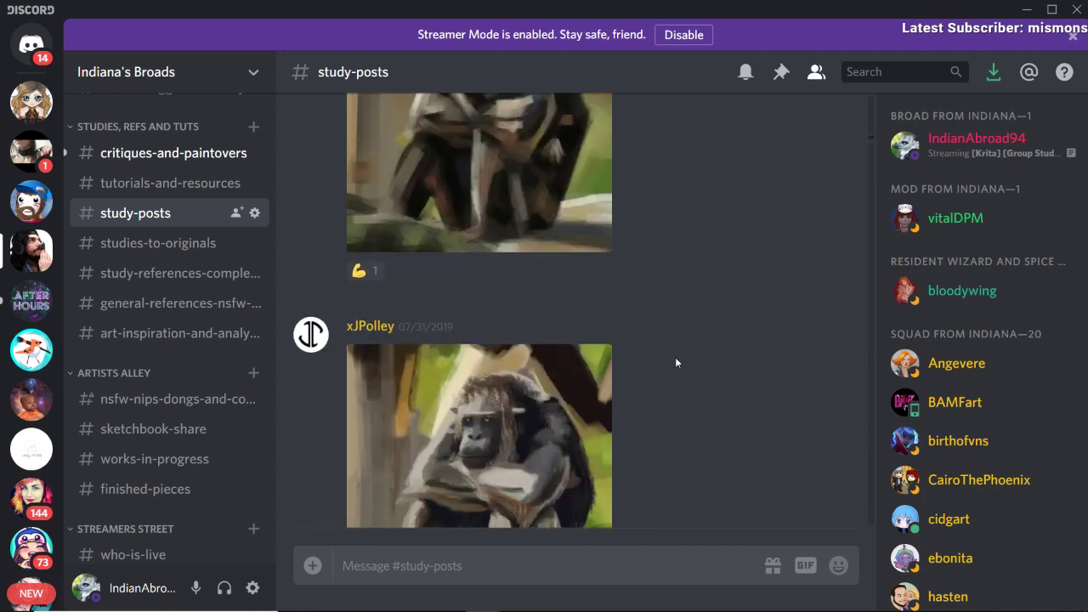
scroll(676, 363, "up", 10)
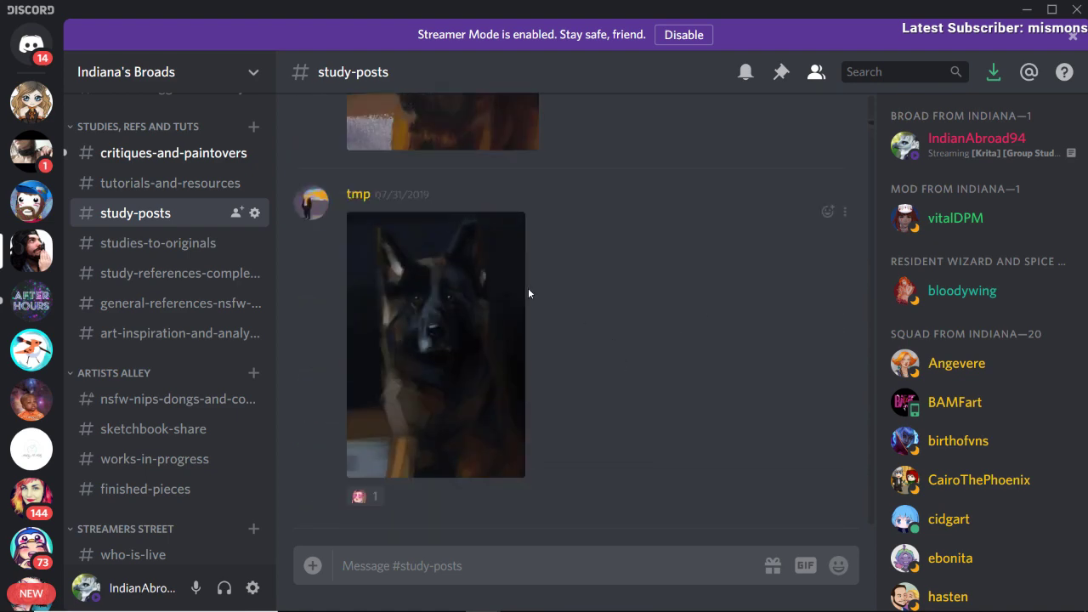
Step: View the dark German shepherd study of 07/31/2019 enlarged, close it, and look at the shepherd study posted before it
left_click(523, 411)
left_click(742, 353)
scroll(634, 371, "up", 3)
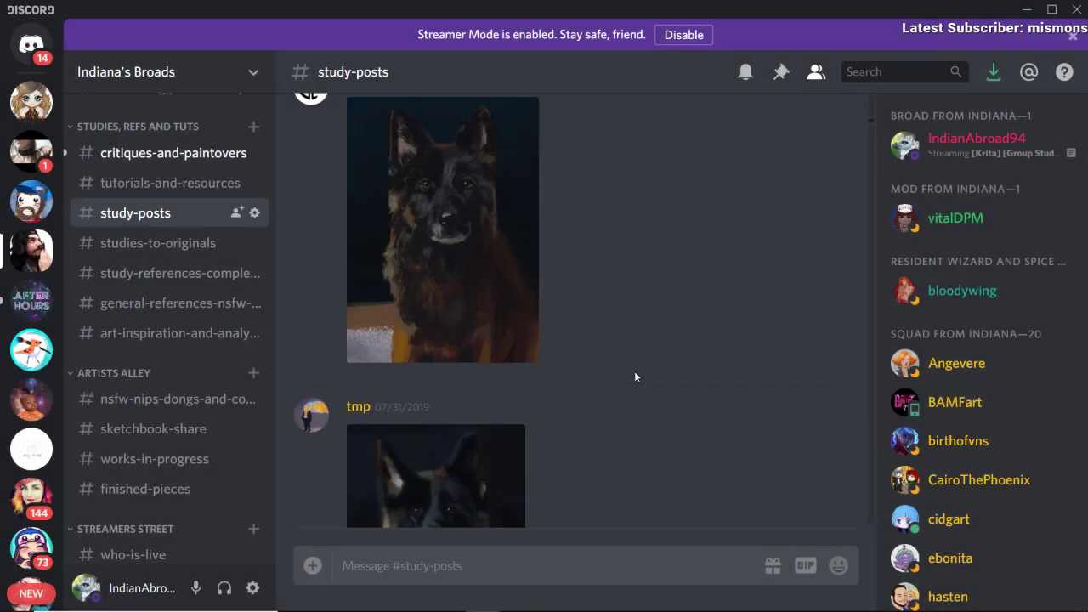
Step: Find the 07/30/2019 studies of the blonde woman in armour, view one enlarged and close it
scroll(642, 372, "up", 10)
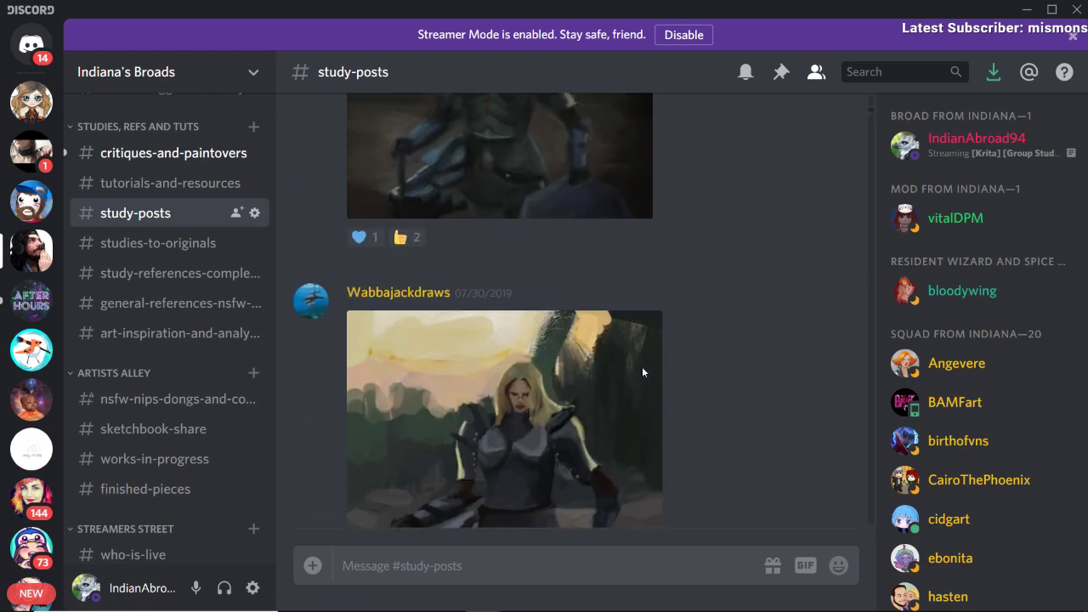
scroll(642, 367, "up", 5)
left_click(576, 308)
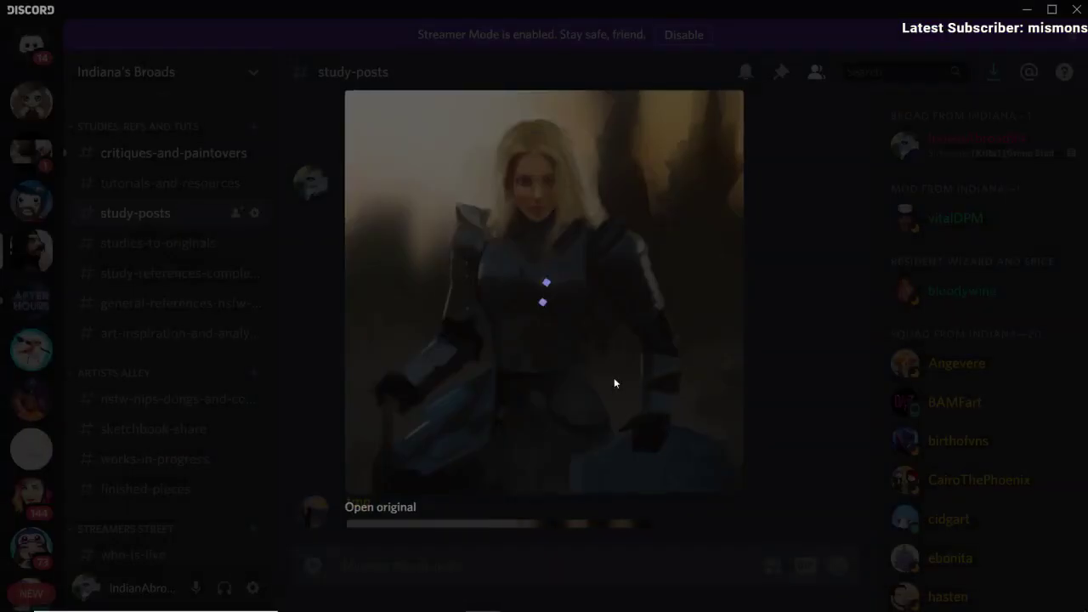
left_click(806, 305)
Step: Look through the 07/30/2019 studies of the white-tabard knight and view the server owner's version enlarged
scroll(523, 338, "up", 5)
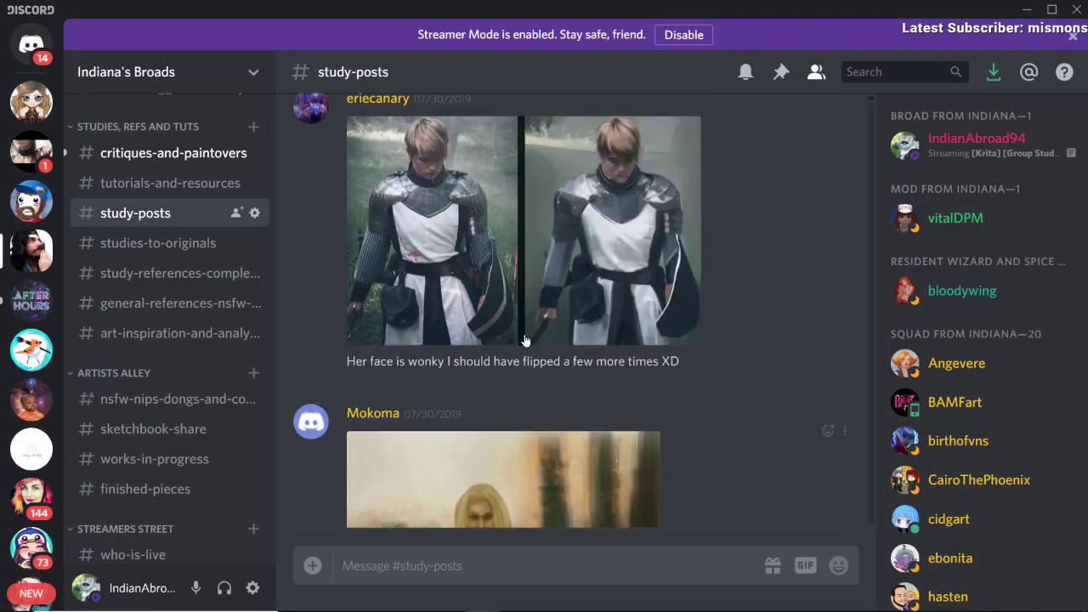
scroll(536, 349, "up", 5)
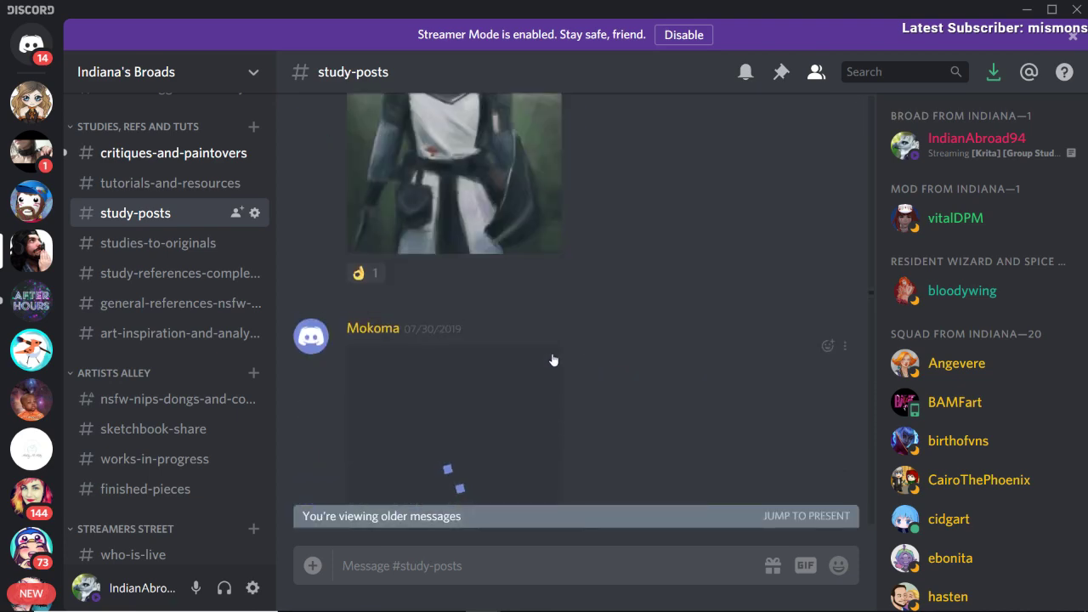
scroll(553, 361, "up", 7)
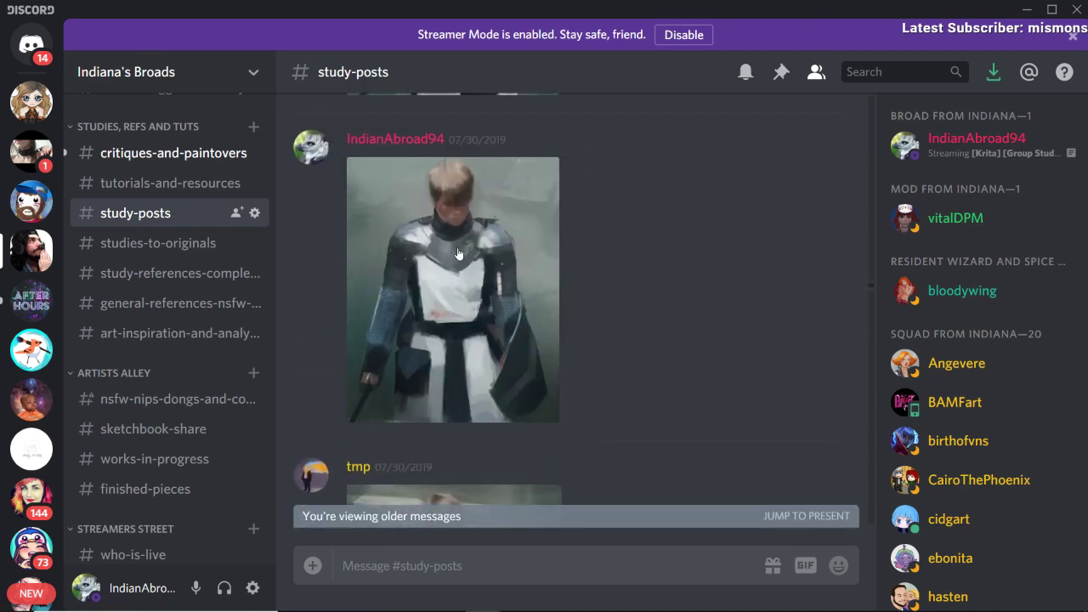
left_click(457, 253)
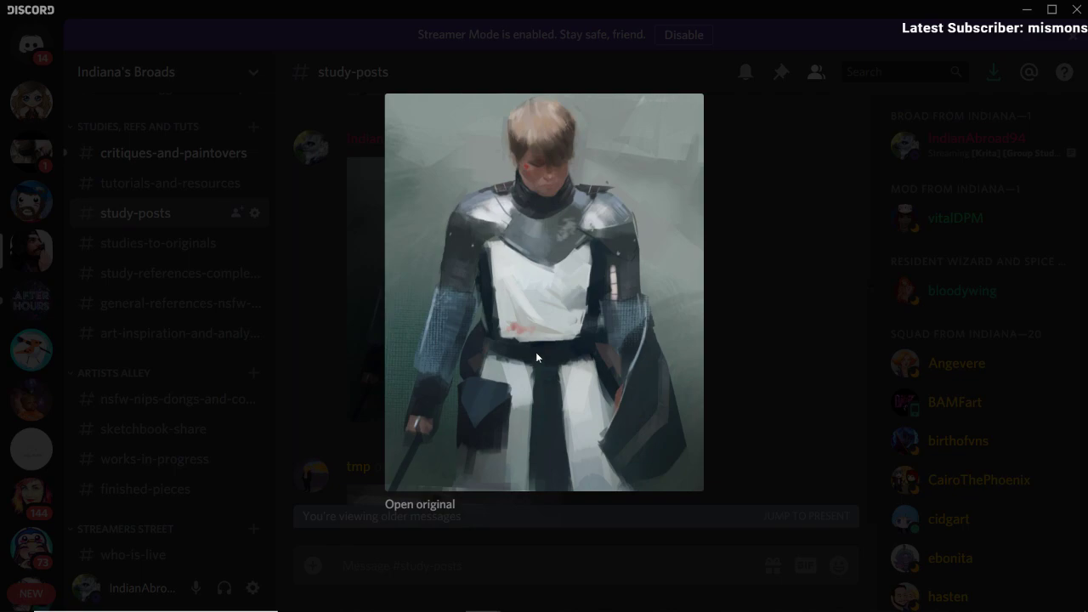
left_click(715, 251)
scroll(619, 400, "up", 4)
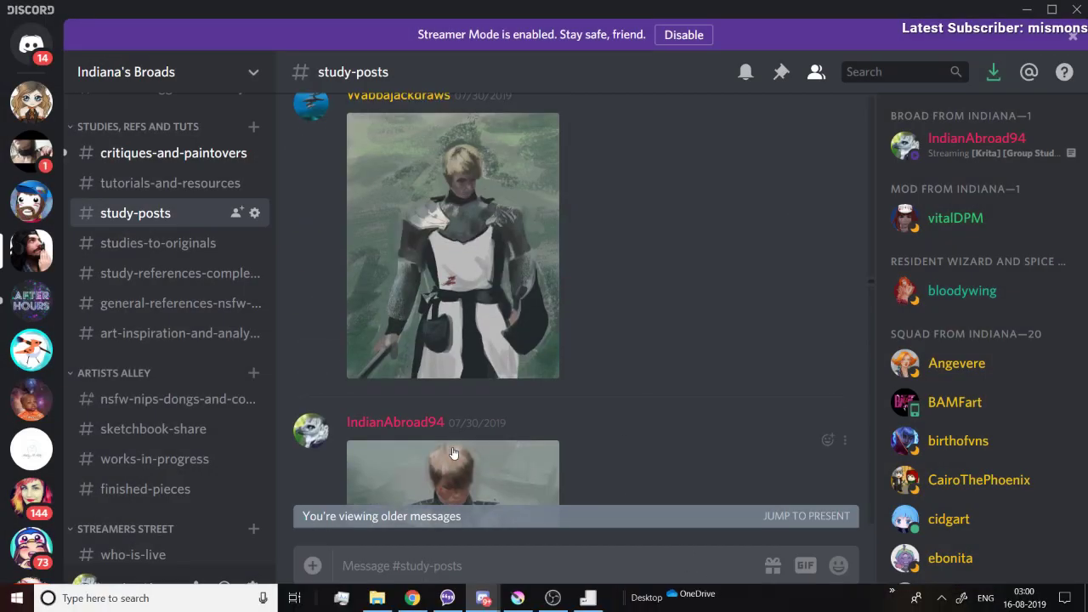
Step: Return to the newest messages in study-posts, view the greyscale kneeling hooded figure study enlarged and close it
scroll(598, 430, "down", 10)
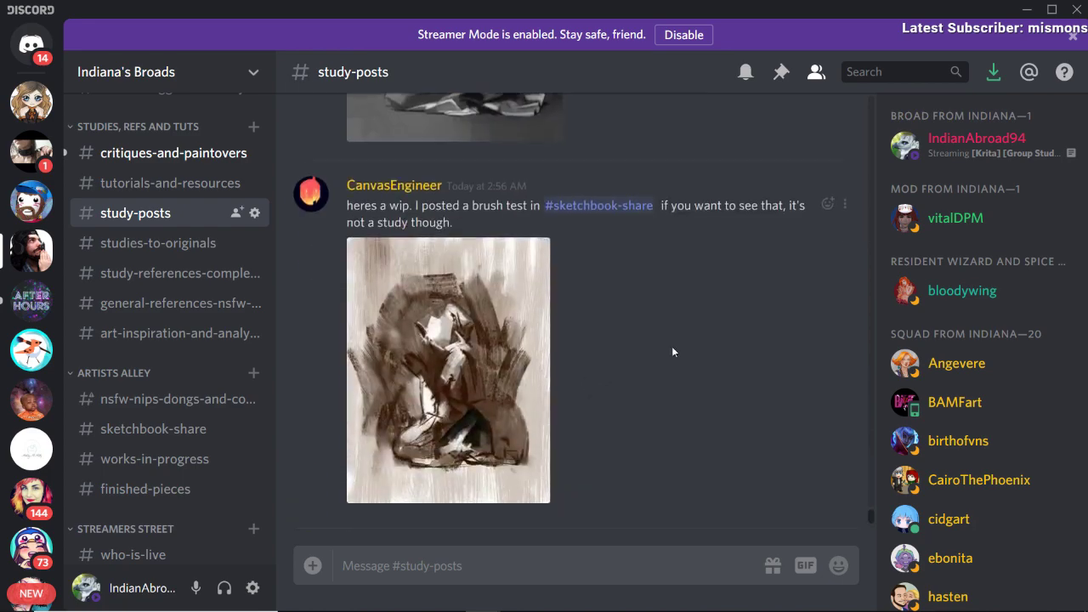
scroll(560, 362, "up", 2)
left_click(510, 260)
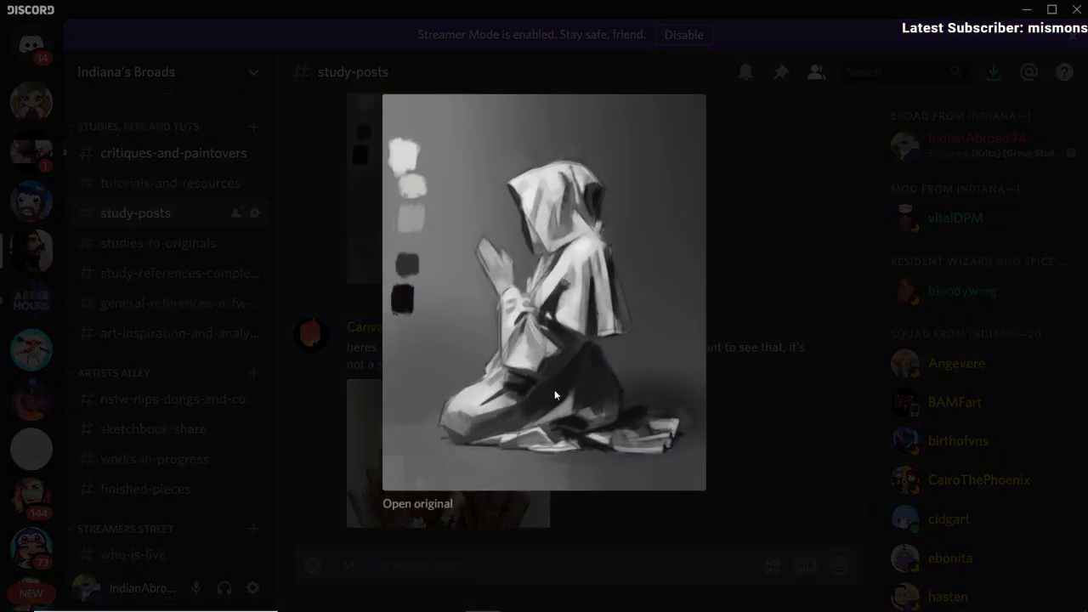
left_click(773, 279)
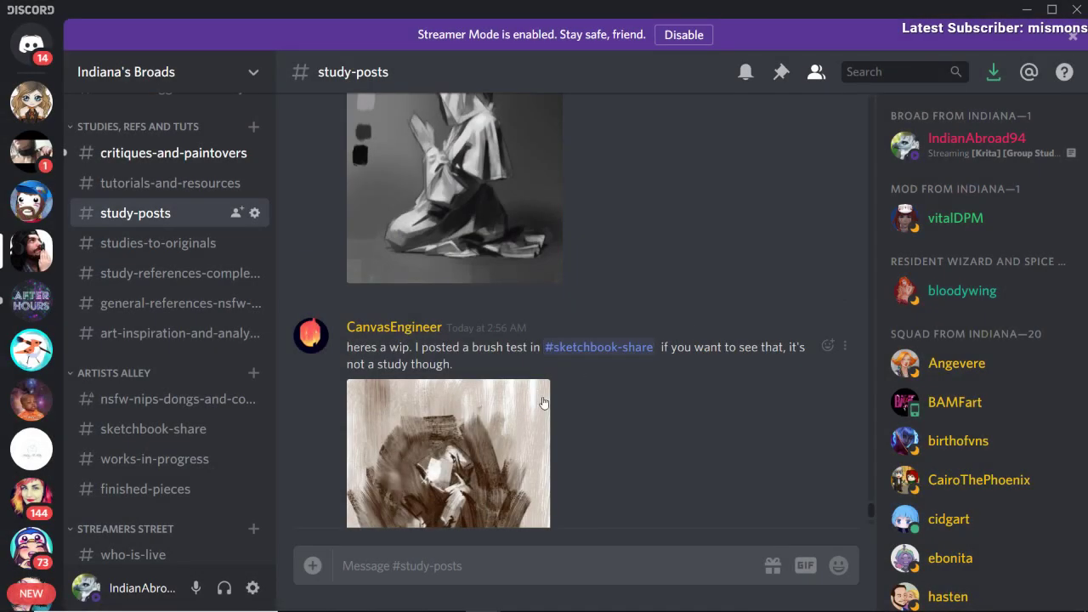
Step: View the brown work-in-progress study of the kneeling figure posted today at 2:56 AM enlarged, and close it
scroll(544, 403, "down", 2)
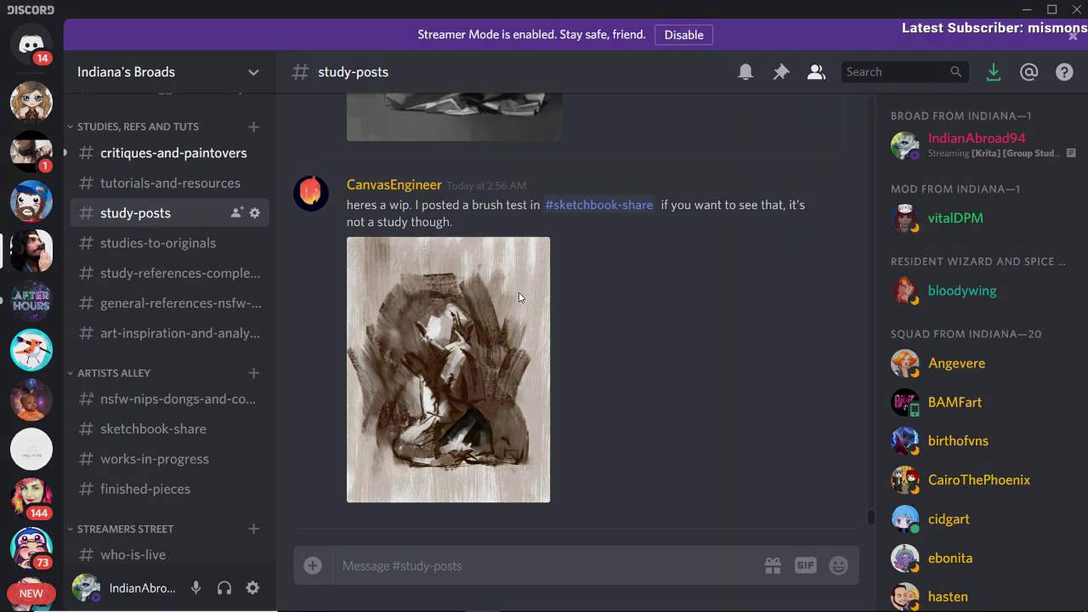
left_click(519, 298)
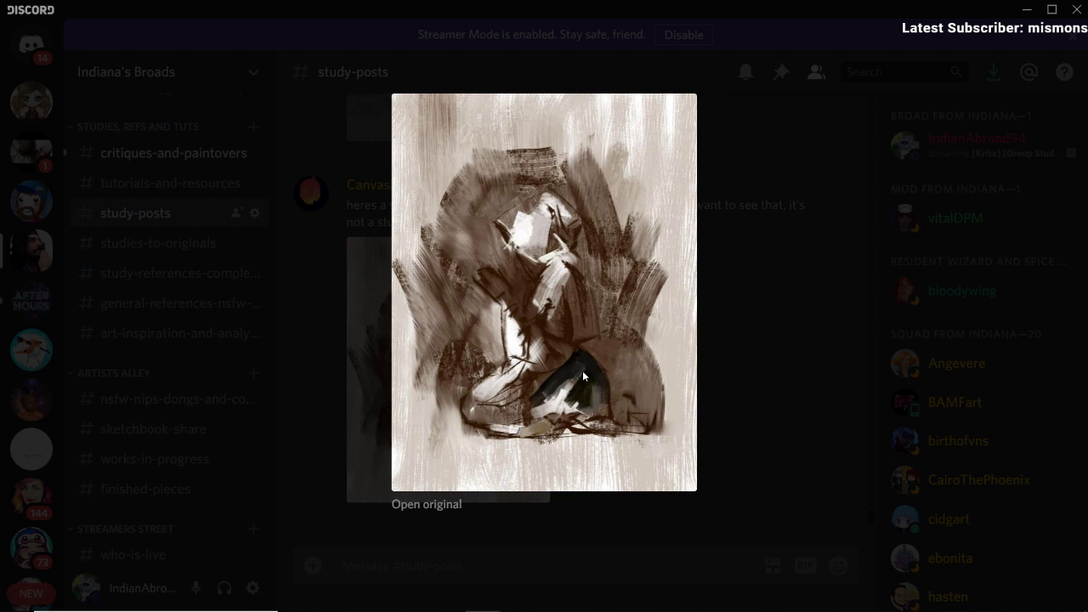
left_click(728, 289)
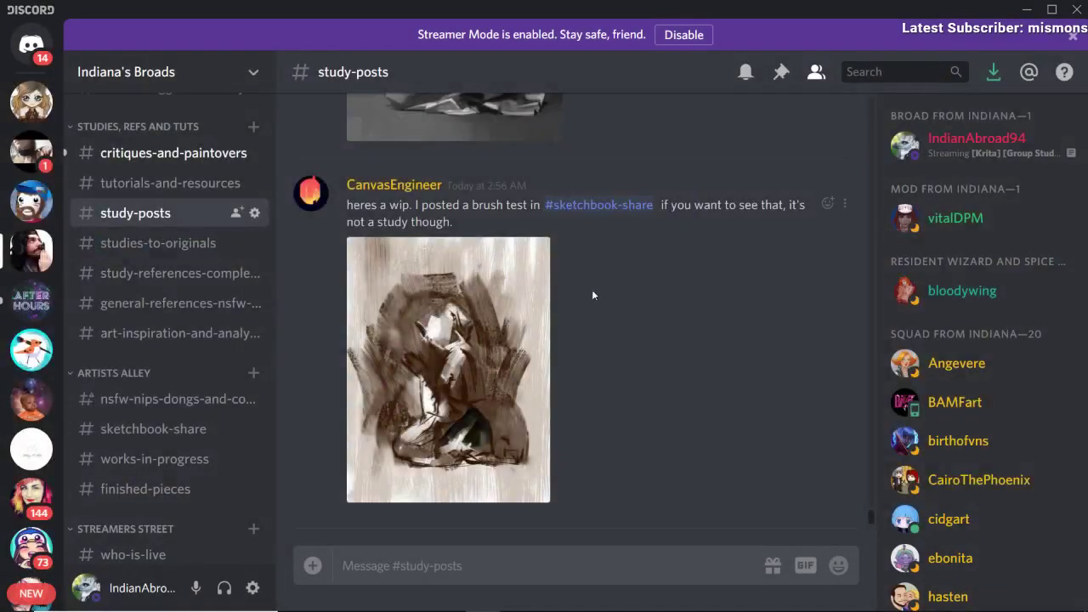
Step: Open the sketchbook-share channel and view the purple and ochre landscape brush test enlarged, closing it when done
scroll(221, 272, "up", 3)
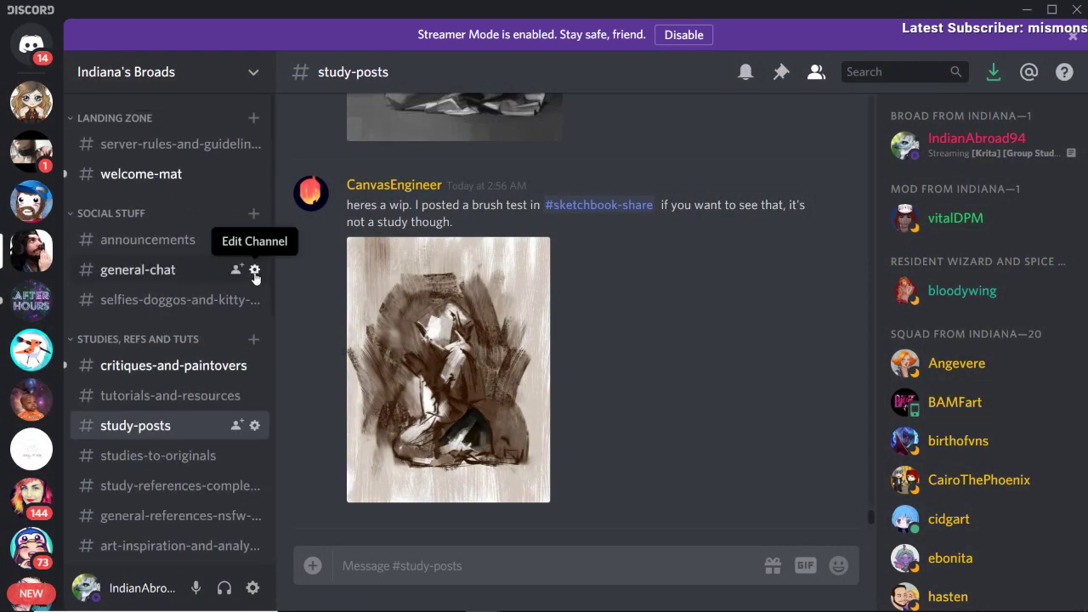
scroll(254, 272, "down", 1)
scroll(201, 311, "down", 3)
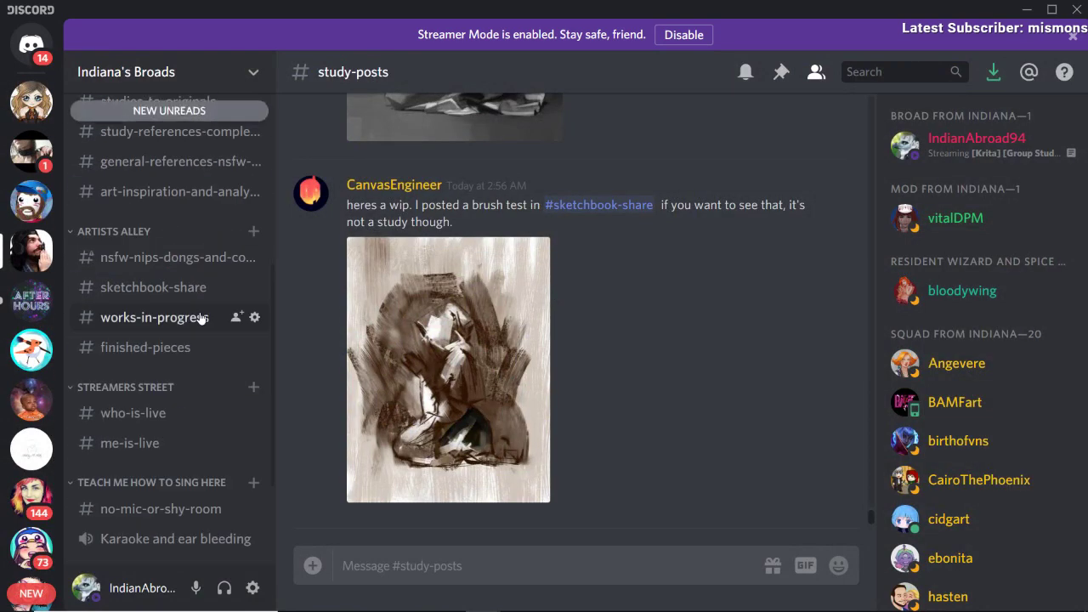
scroll(199, 310, "up", 3)
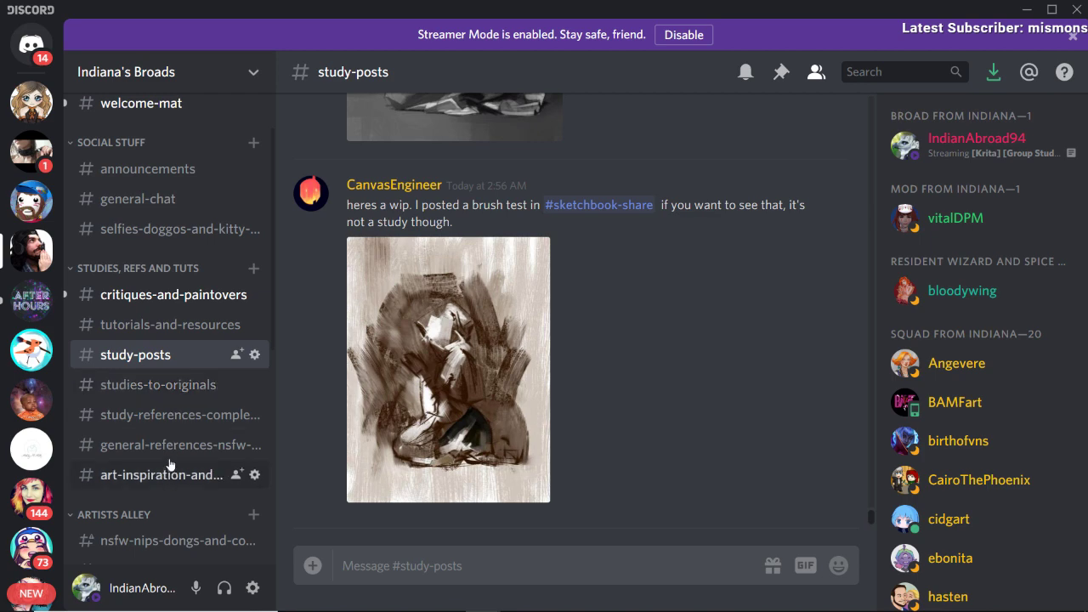
scroll(129, 531, "down", 3)
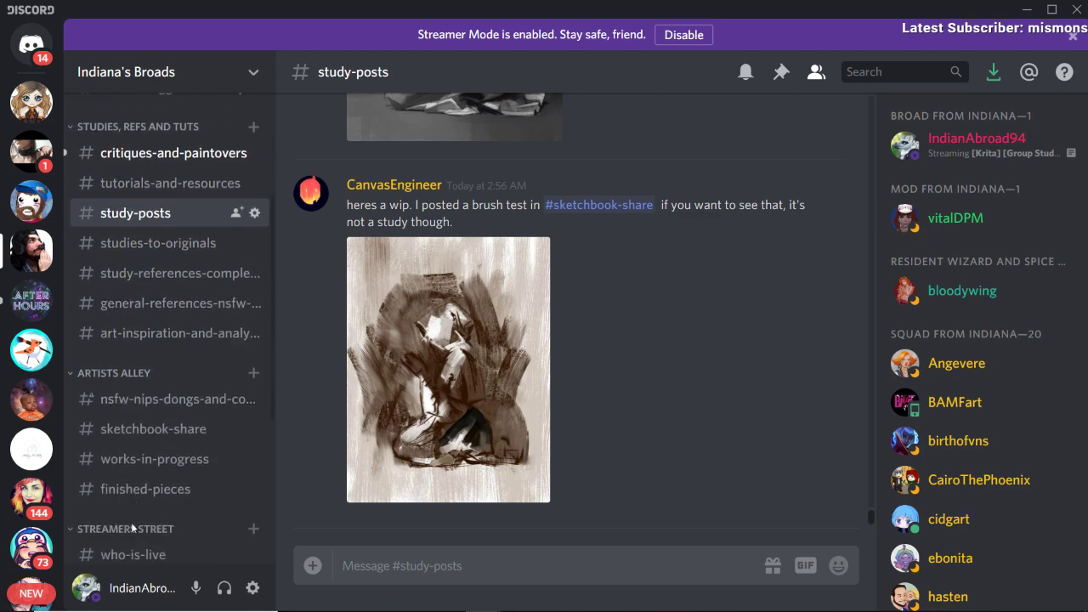
left_click(163, 432)
left_click(478, 382)
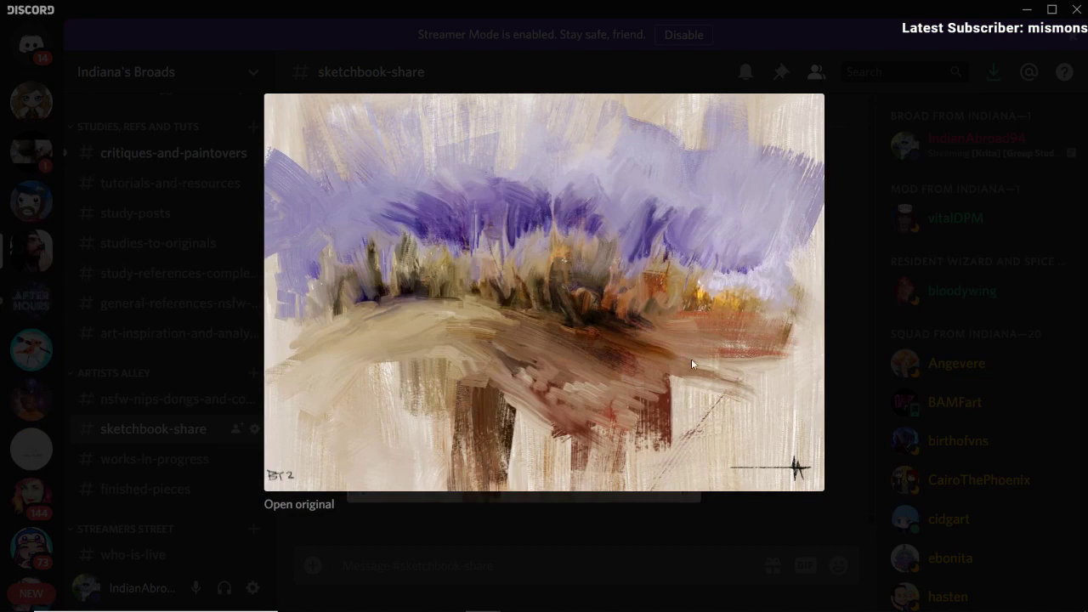
left_click(858, 283)
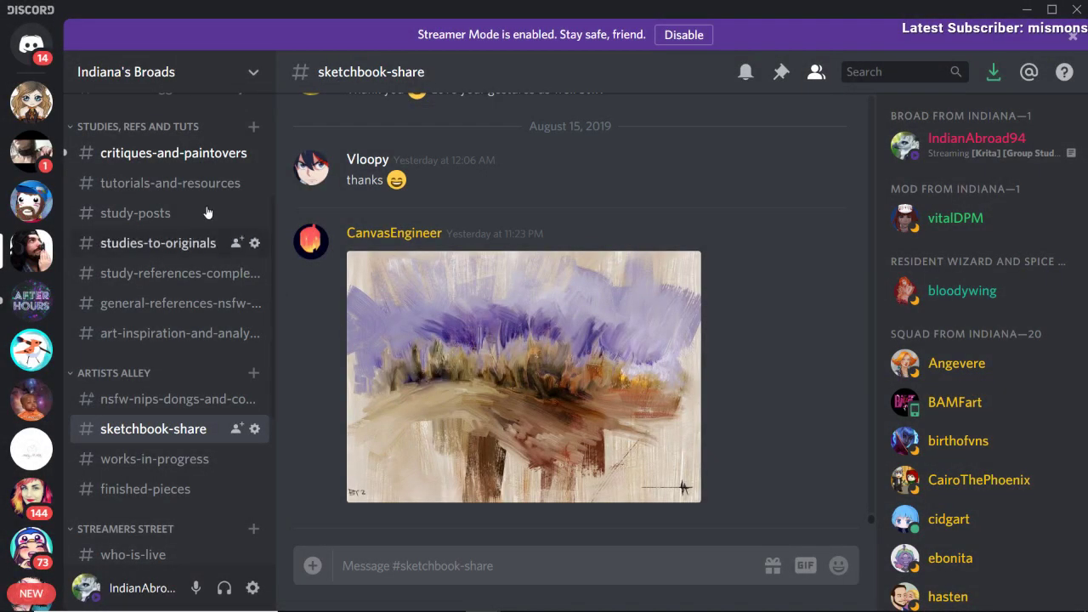
Step: Open the critiques-and-paintovers channel and read the snowscape critique request and the messages before it
left_click(170, 153)
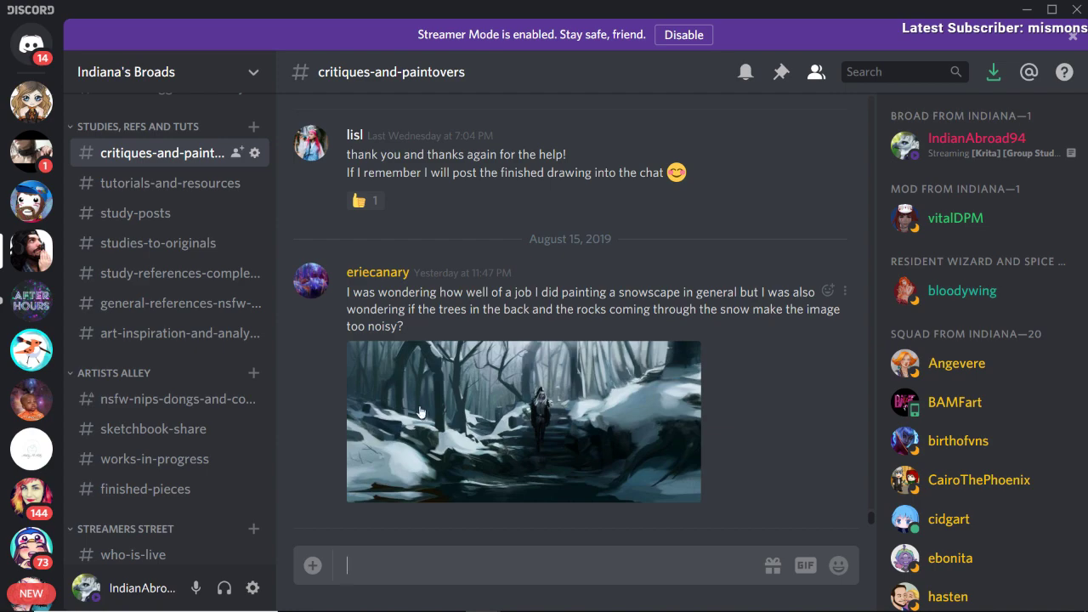
scroll(285, 336, "up", 3)
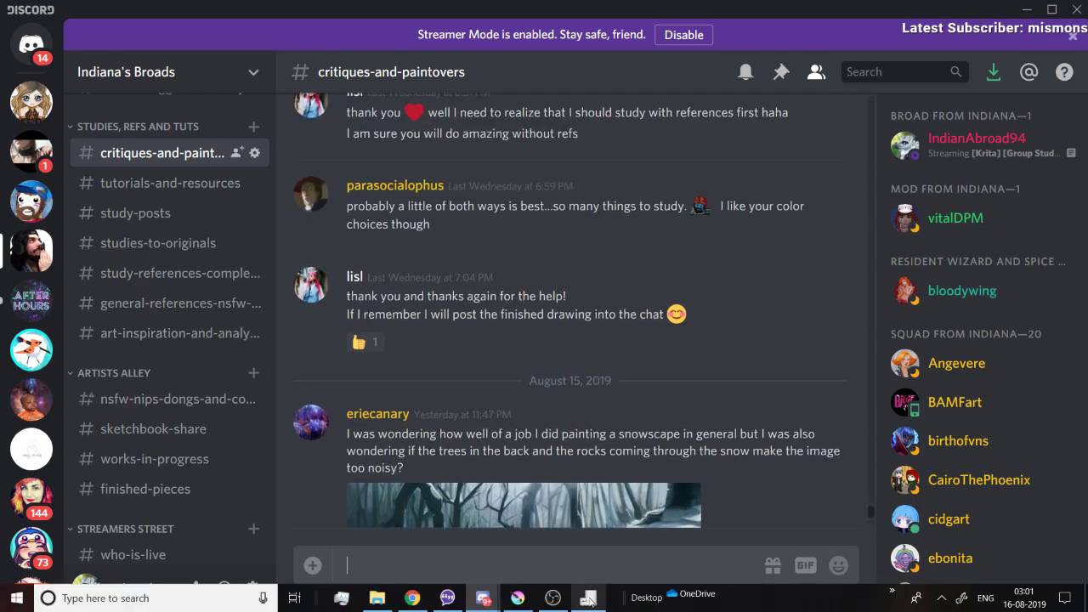
Step: Switch to OBS, bring the painting canvas back on stream, and show the dachshund with ducklings beside the kneeling figure study
left_click(553, 605)
left_click(122, 504)
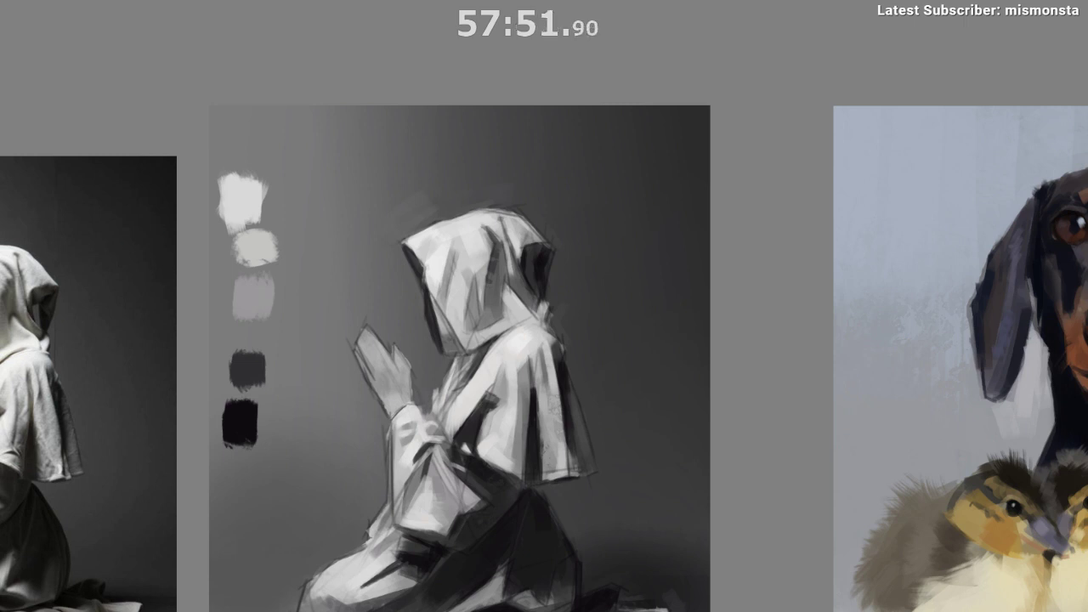
scroll(374, 91, "down", 1)
left_click_drag(476, 111, 269, 113)
scroll(344, 112, "down", 2)
left_click_drag(492, 169, 406, 146)
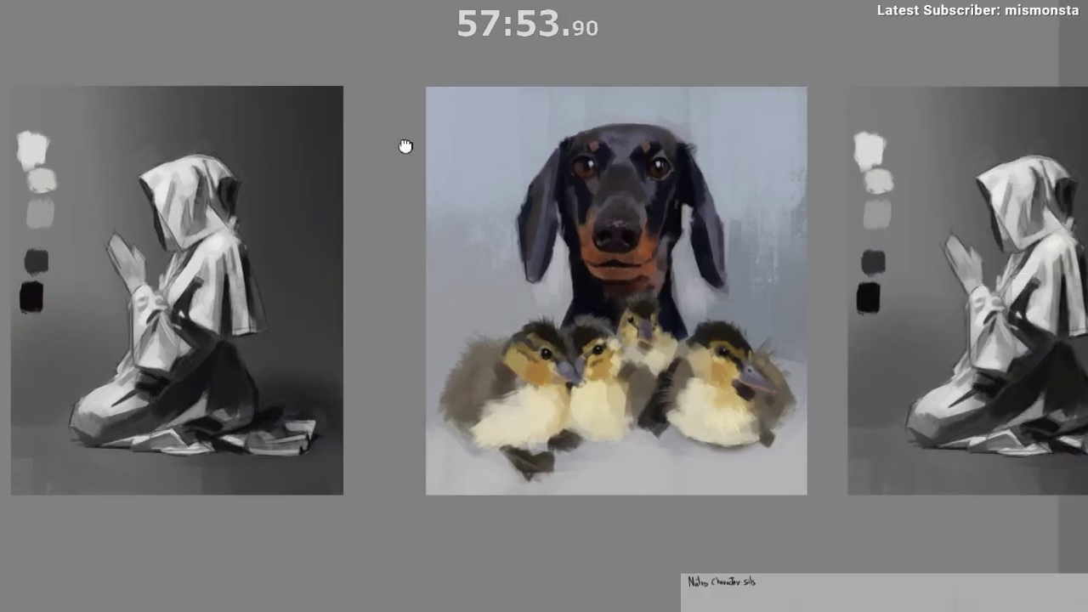
scroll(405, 146, "up", 1)
left_click_drag(530, 176, 152, 161)
scroll(256, 175, "down", 1)
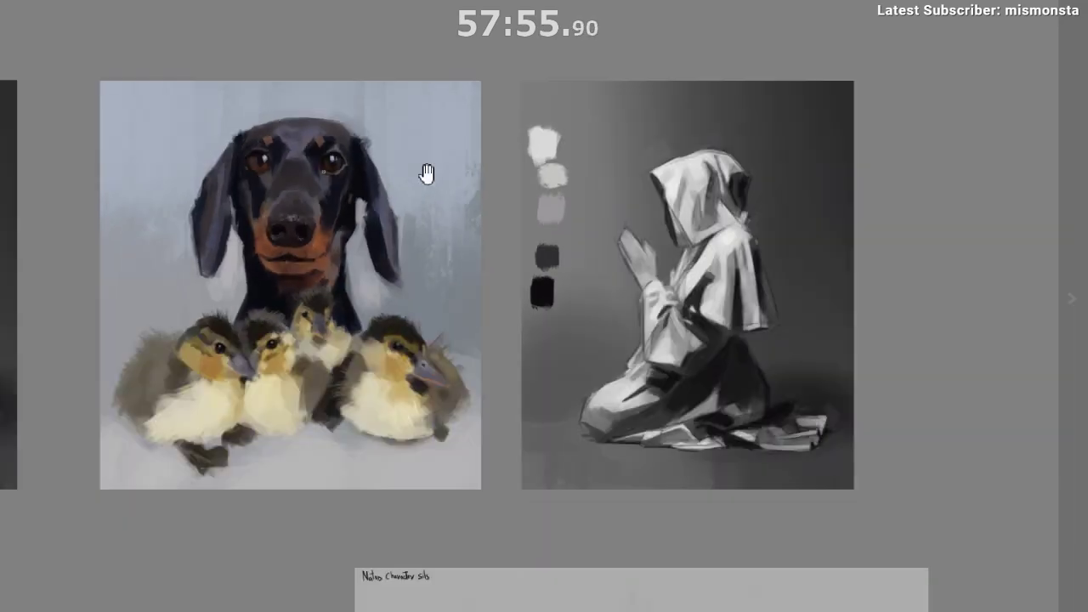
left_click_drag(405, 179, 375, 217)
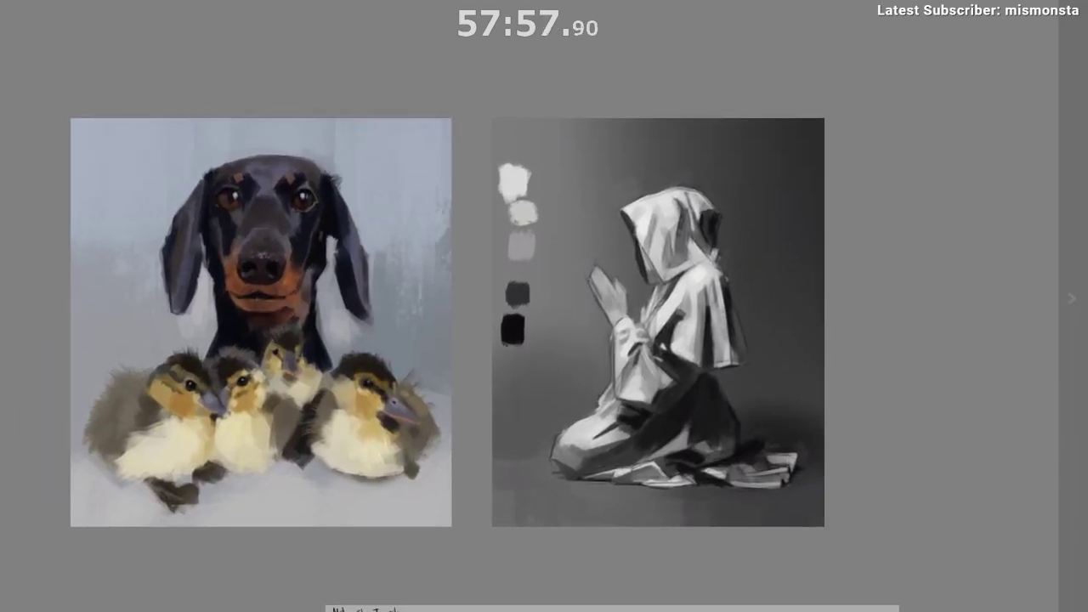